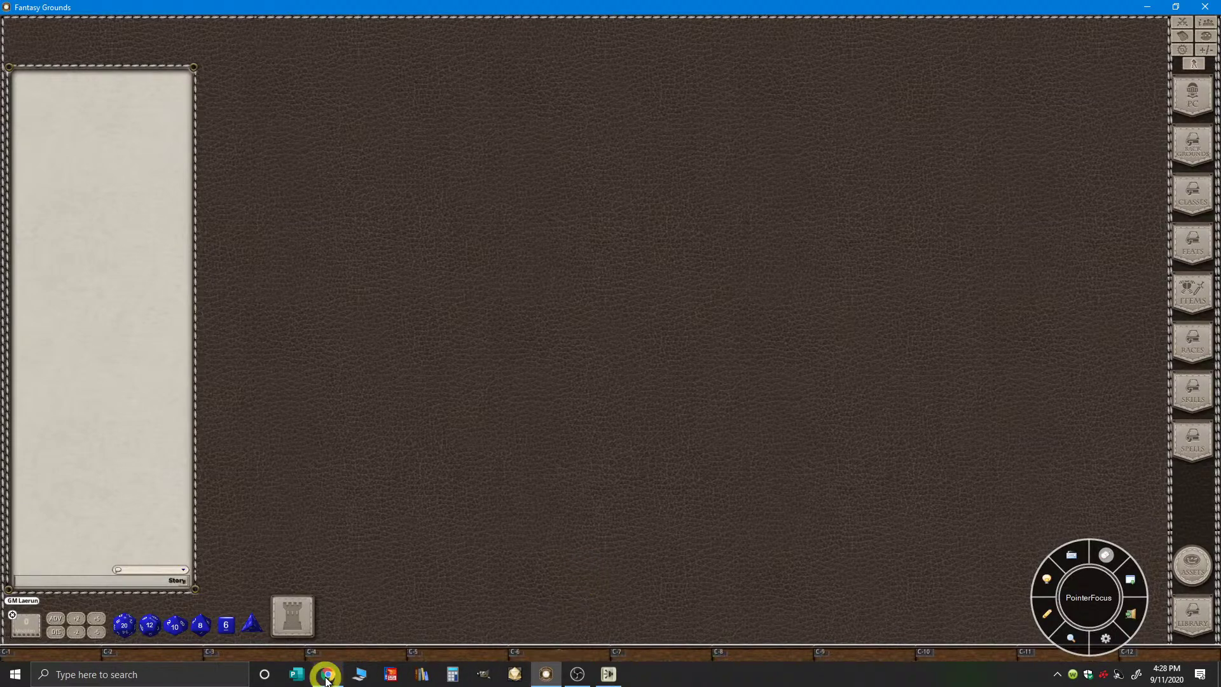
# - Switch to YouTube Studio in Chrome and check the live stream's preview, analytics and chat
pyautogui.click(327, 676)
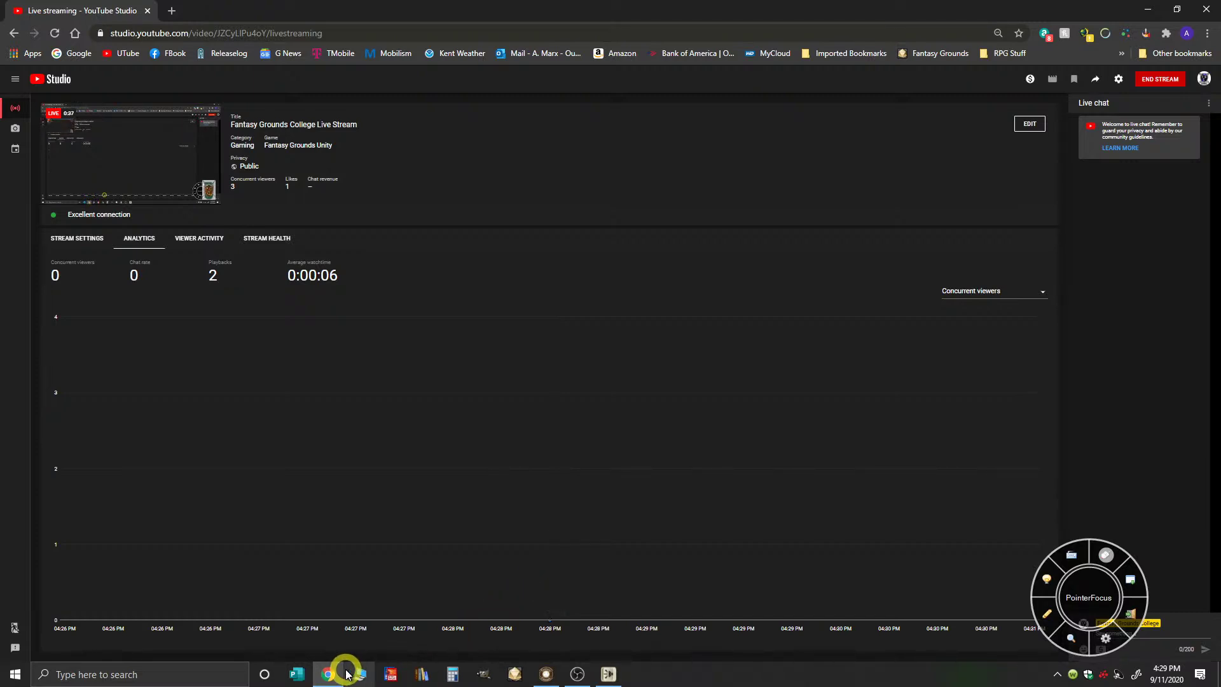
pyautogui.moveTo(334, 676)
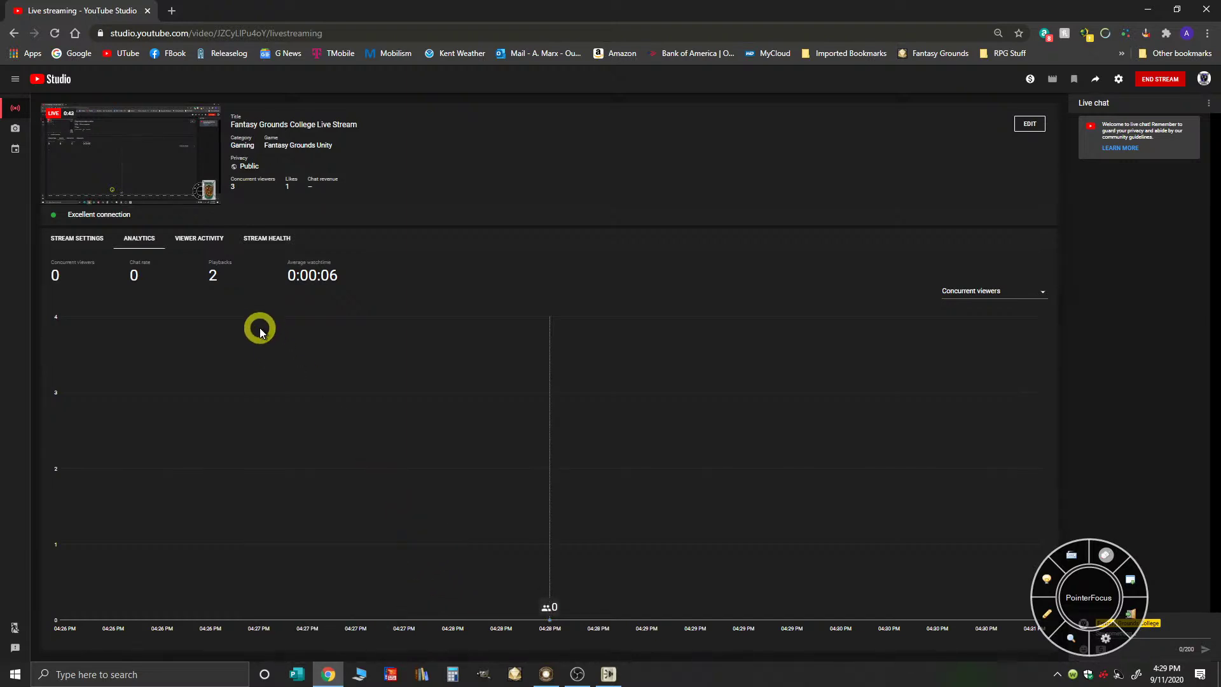
pyautogui.moveTo(267, 277)
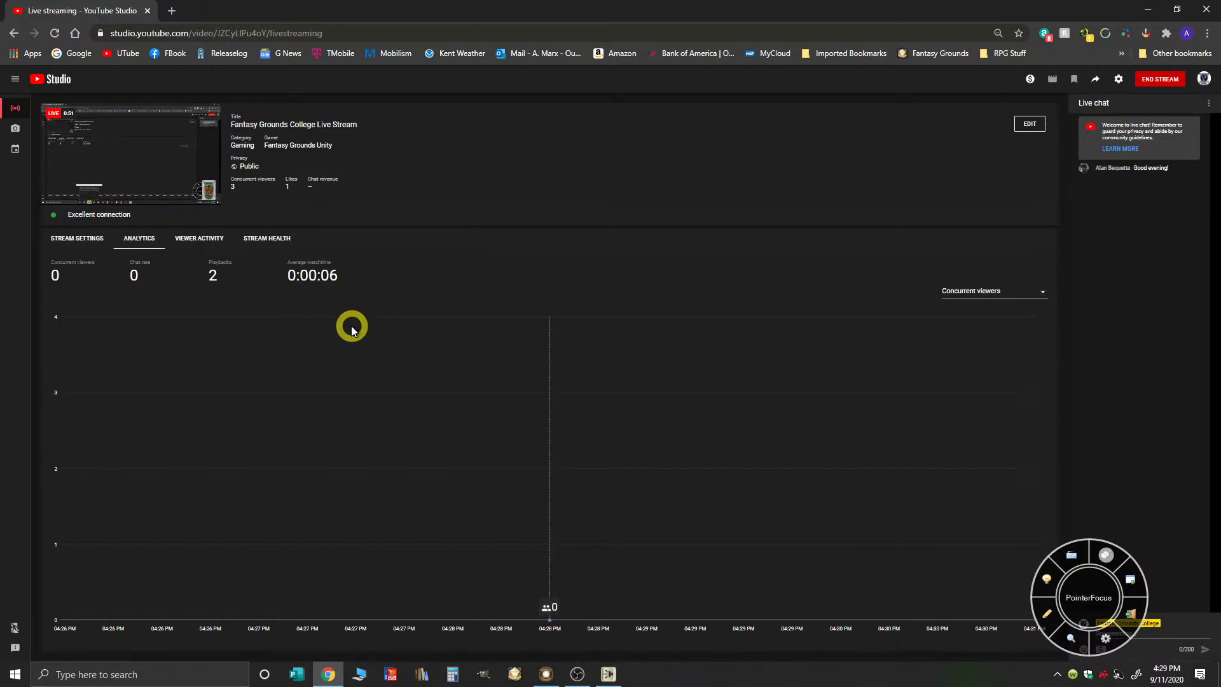
pyautogui.moveTo(141, 164)
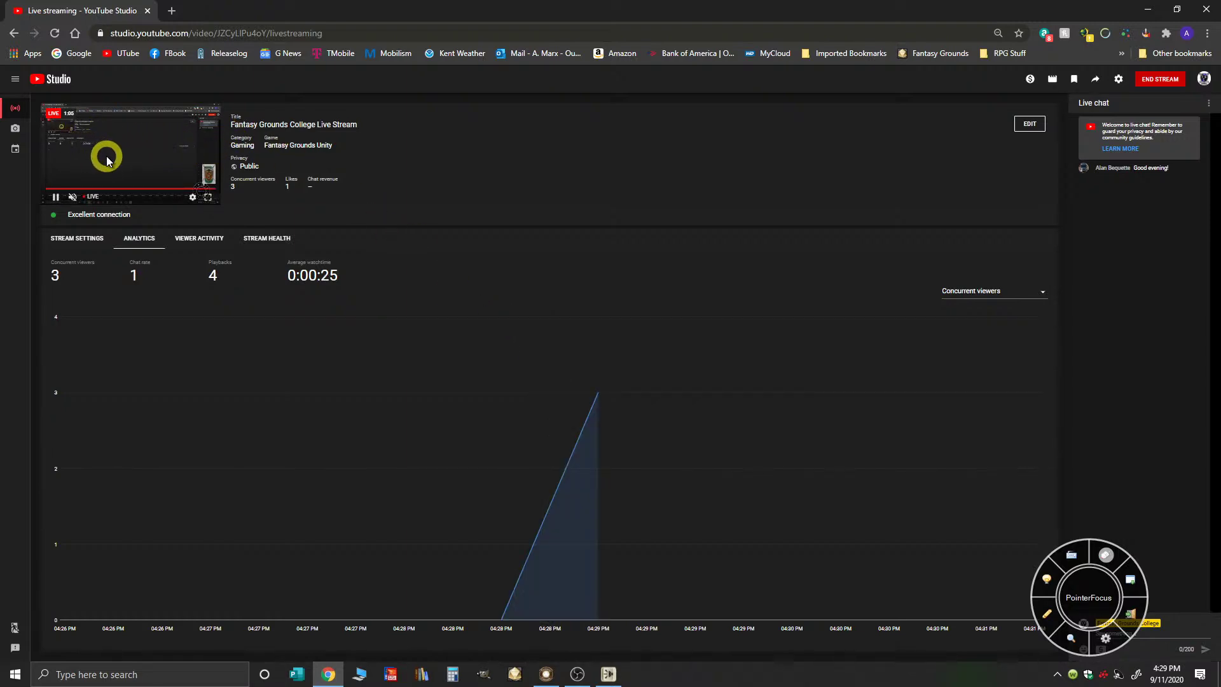
# - Switch to Fantasy Grounds and dismiss the PointerFocus wheel overlay
pyautogui.click(545, 673)
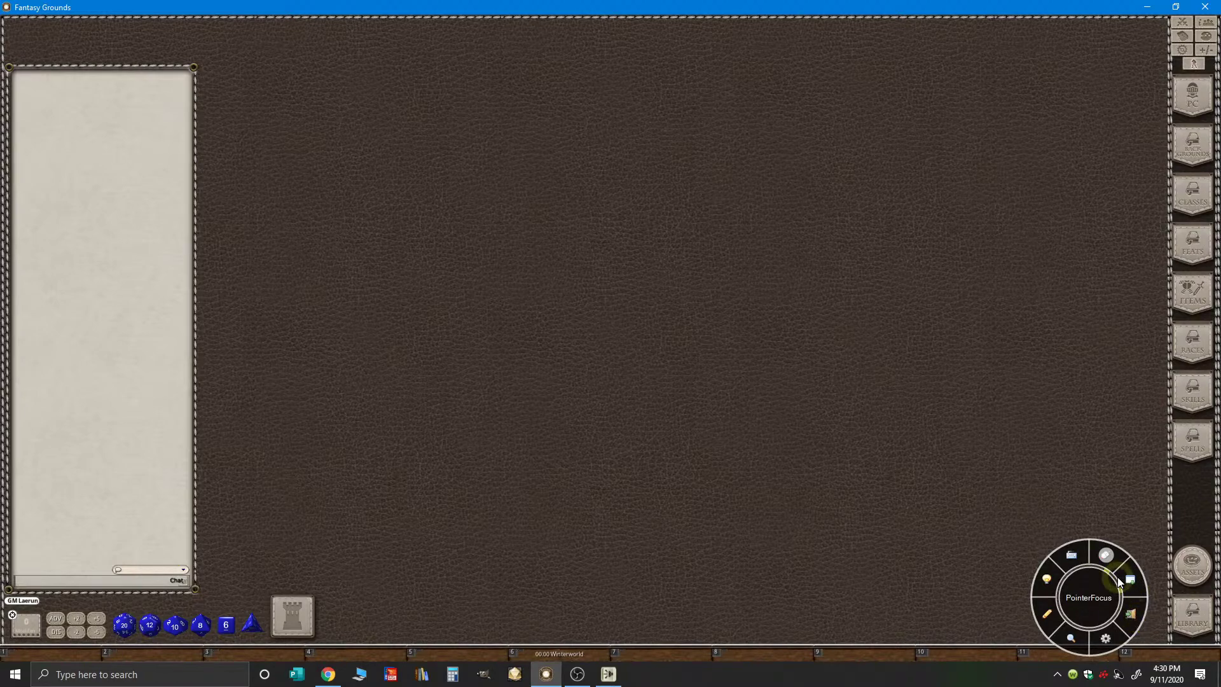
pyautogui.click(1133, 614)
pyautogui.click(638, 347)
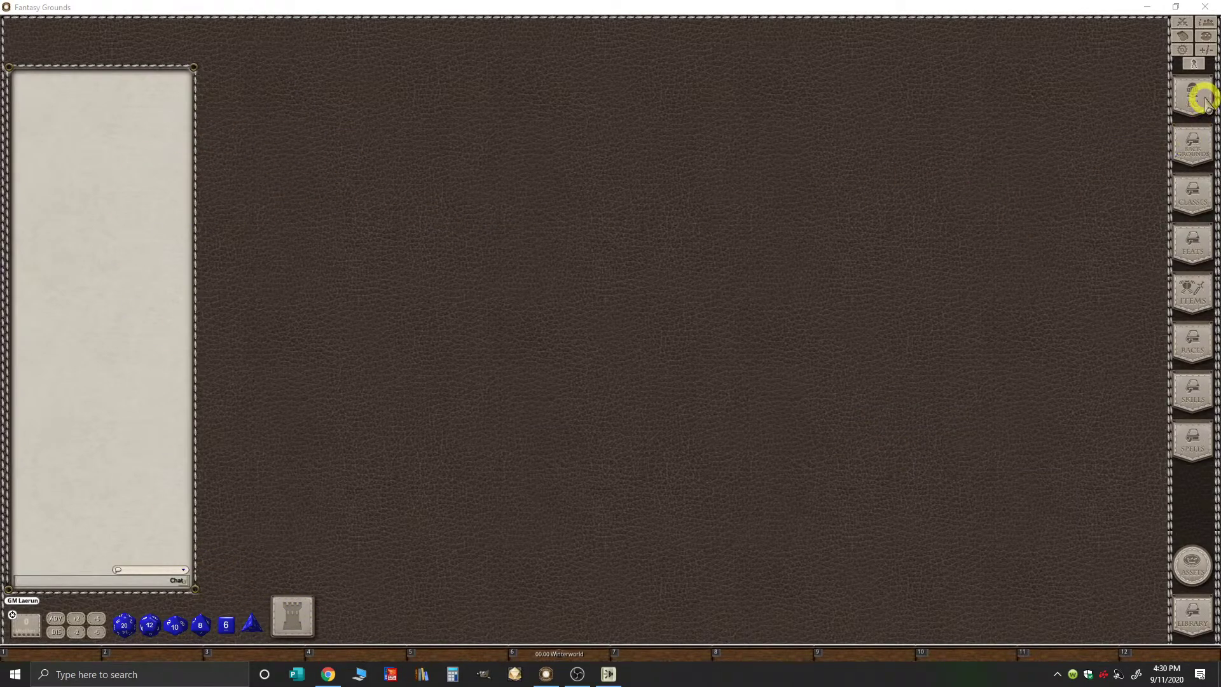
# - Open the Winterworld Regional Map from the 00.00 Winterworld story entry, move it aside, and close the story entry
pyautogui.click(561, 654)
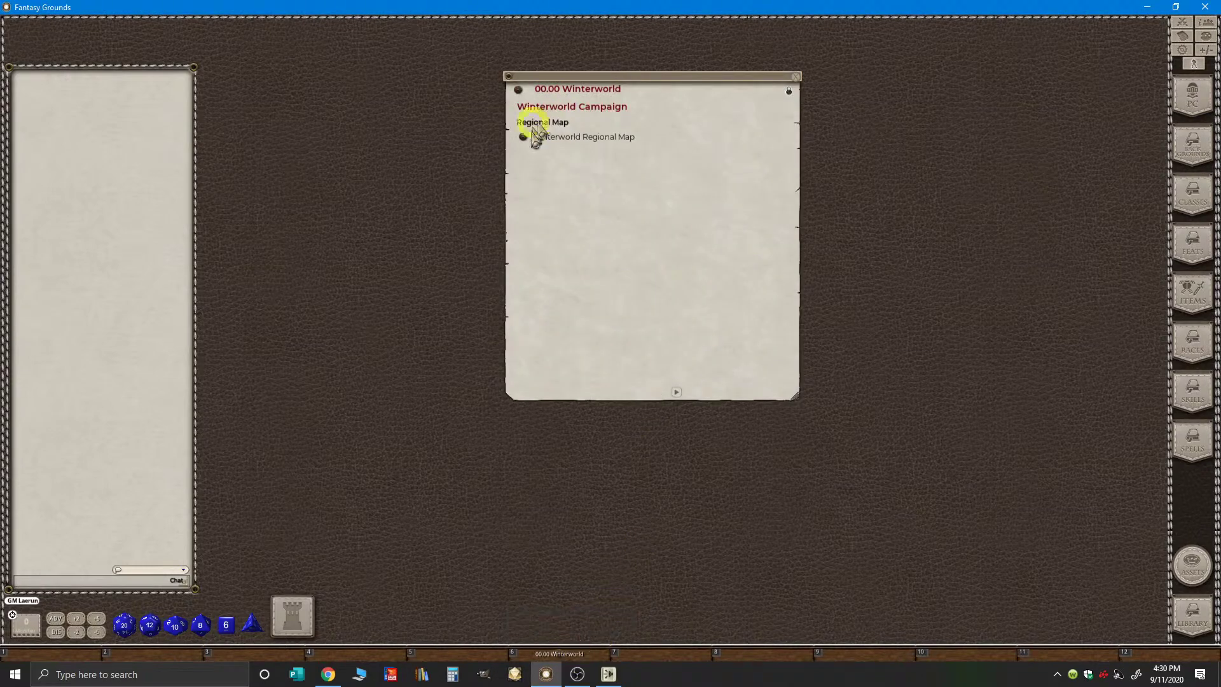
pyautogui.click(524, 138)
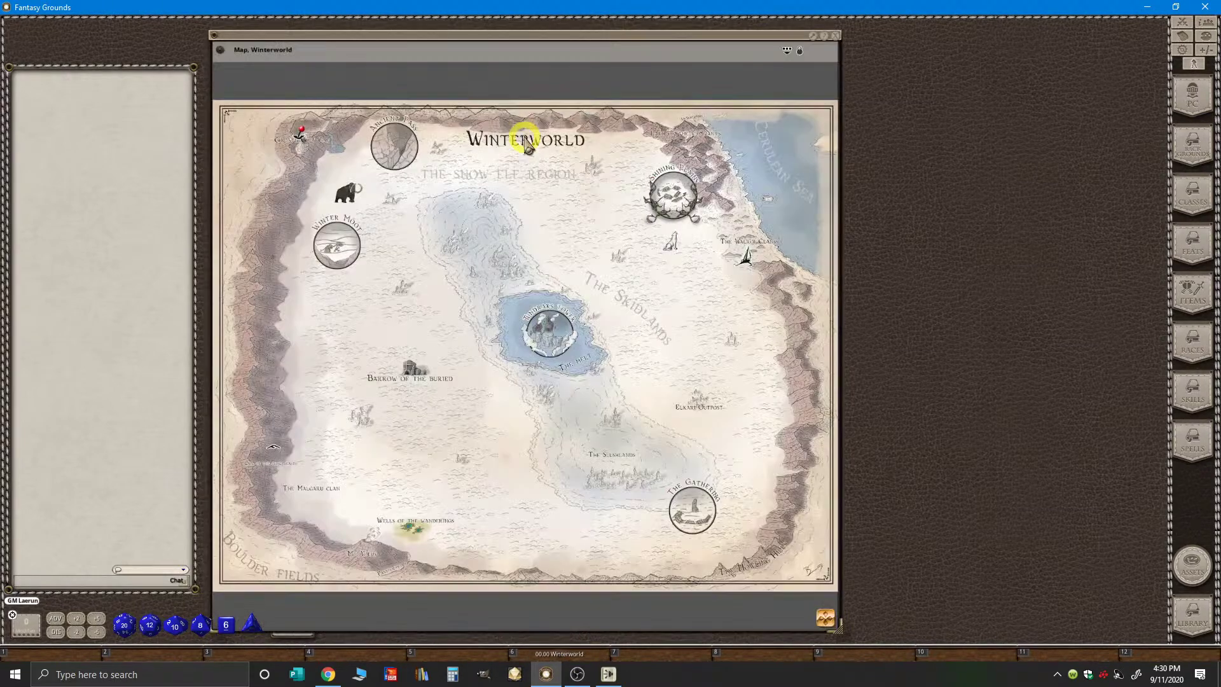
pyautogui.moveTo(566, 265); pyautogui.dragTo(777, 244)
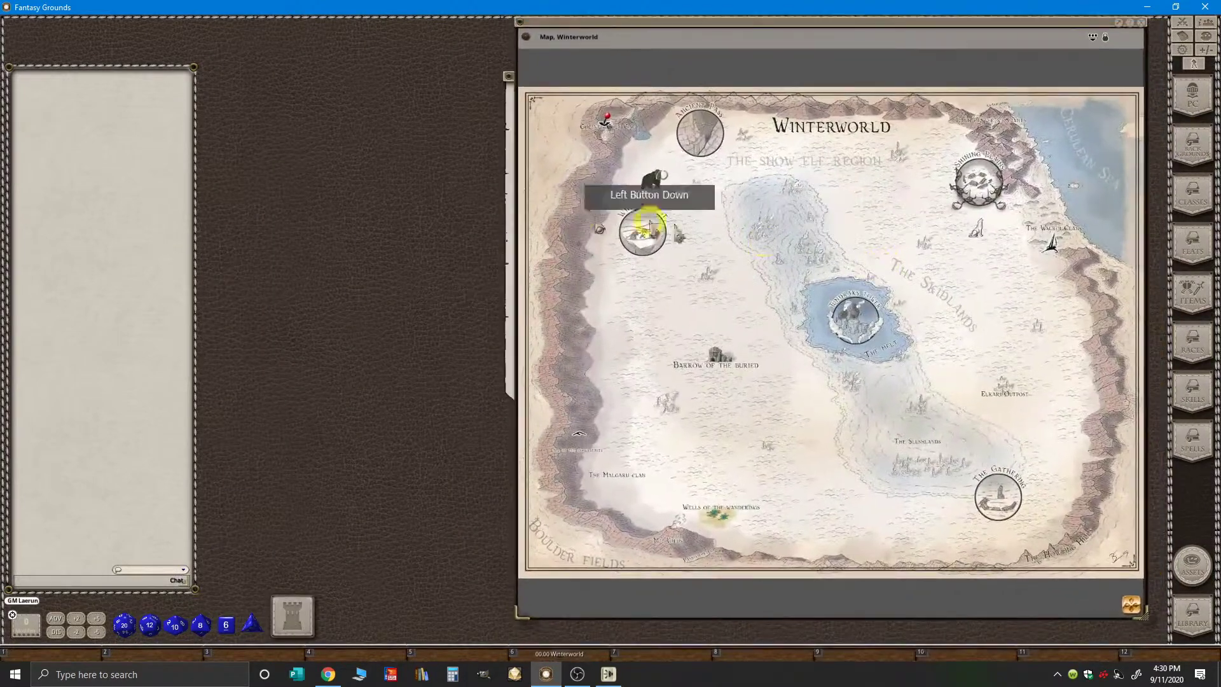
pyautogui.moveTo(518, 159); pyautogui.dragTo(555, 257)
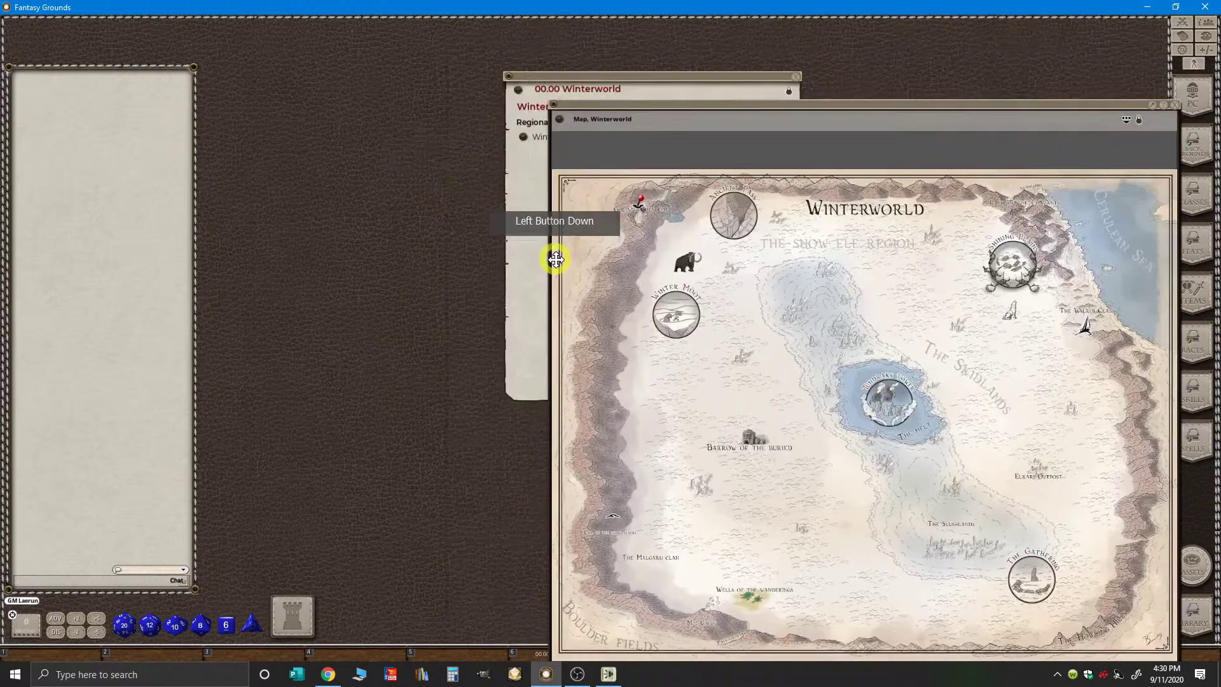
pyautogui.click(796, 76)
# - Shrink the Winterworld map window and move it over the upper part of the chat window
pyautogui.click(841, 115)
pyautogui.moveTo(842, 115); pyautogui.dragTo(545, 56)
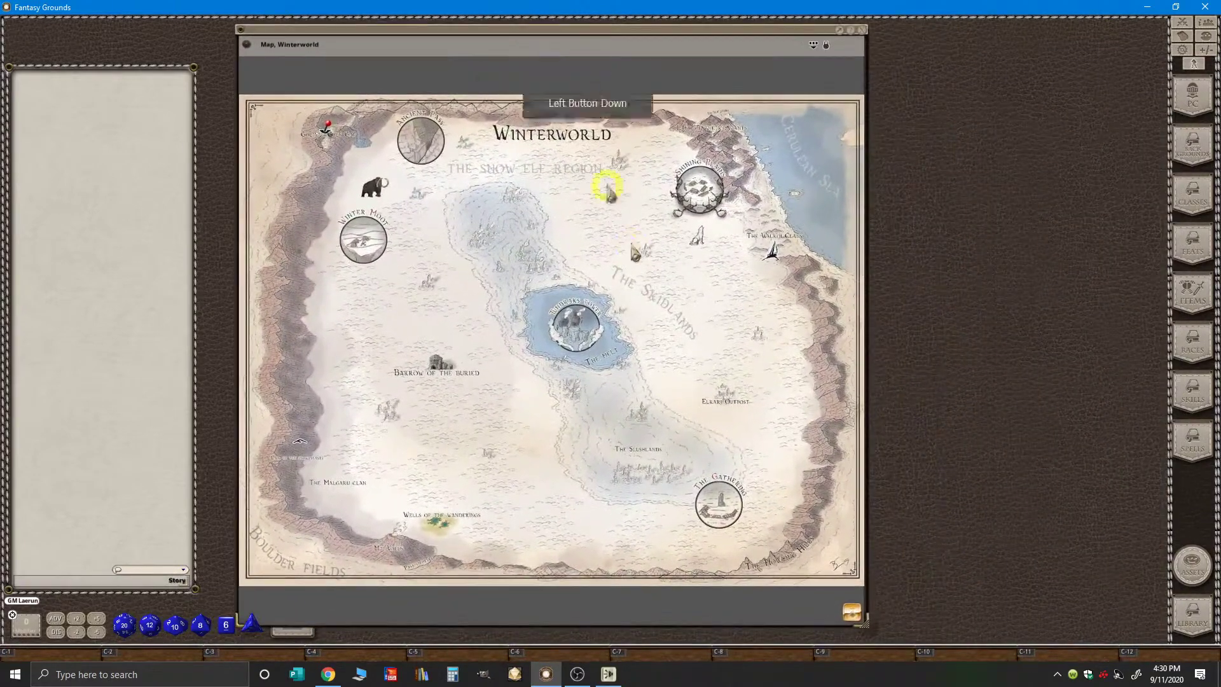
pyautogui.moveTo(863, 622); pyautogui.dragTo(725, 459)
pyautogui.moveTo(533, 33); pyautogui.dragTo(305, 33)
# - Apply Zoom To Fit to the Winterworld map so the whole image fits its window
pyautogui.rightClick(287, 130)
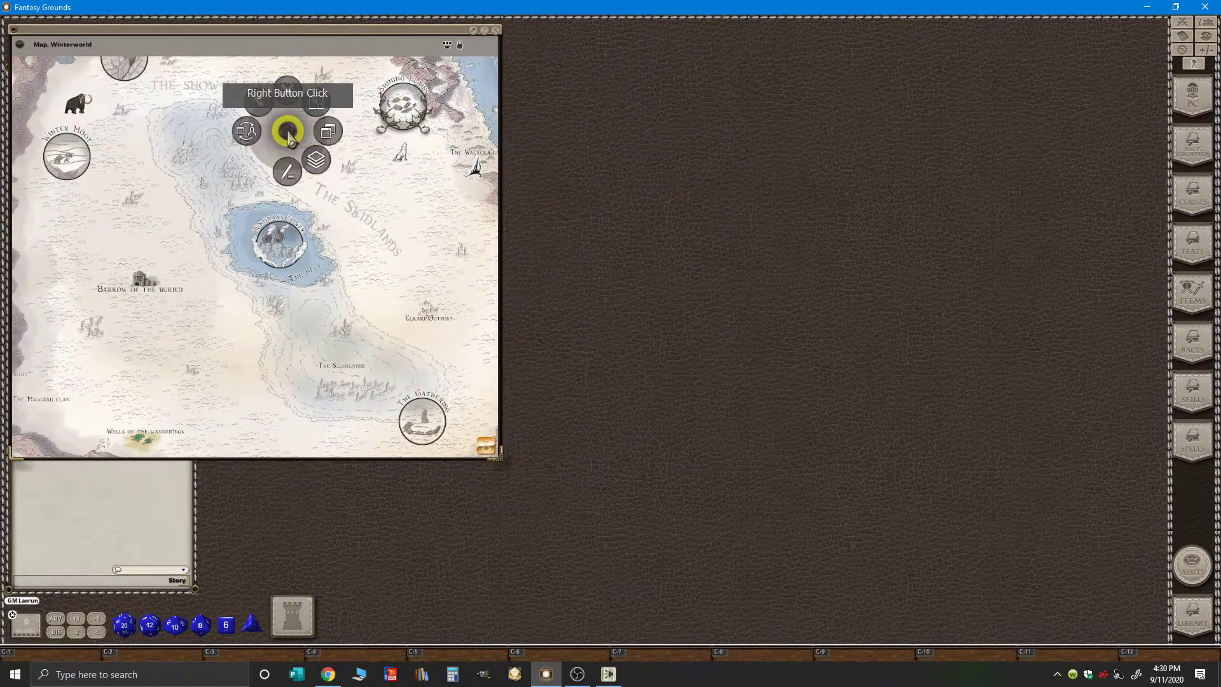
pyautogui.click(317, 167)
pyautogui.click(347, 196)
pyautogui.click(417, 210)
pyautogui.rightClick(417, 210)
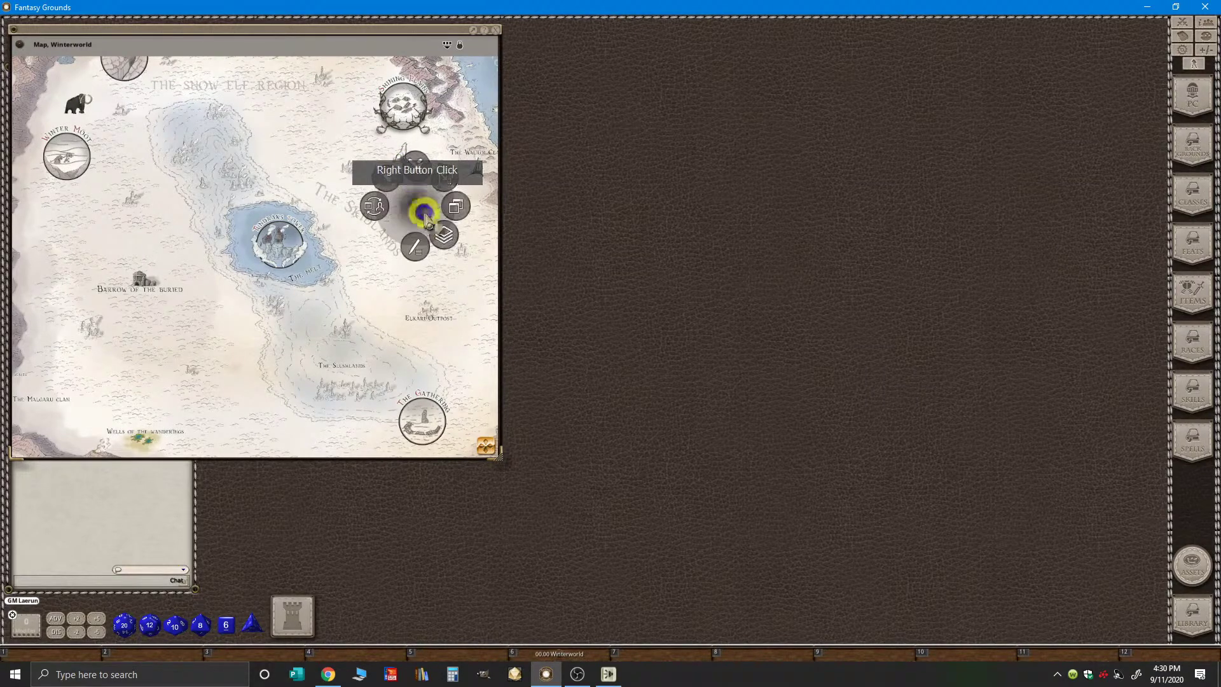
pyautogui.click(456, 208)
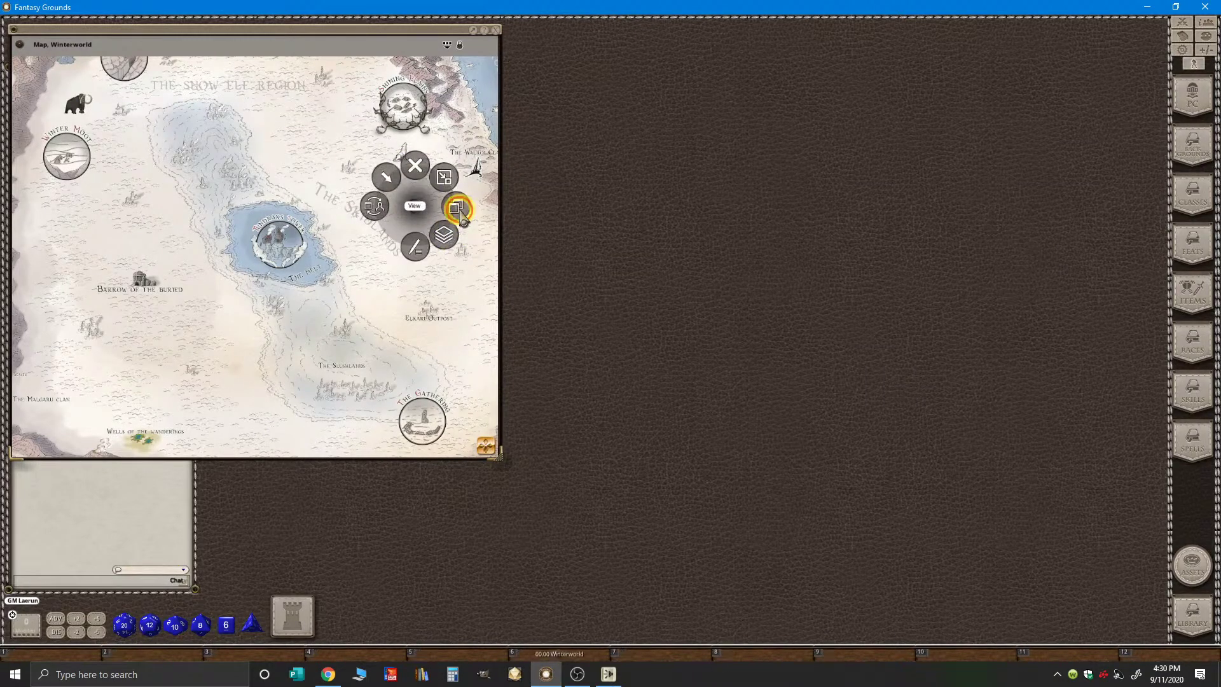
pyautogui.click(500, 211)
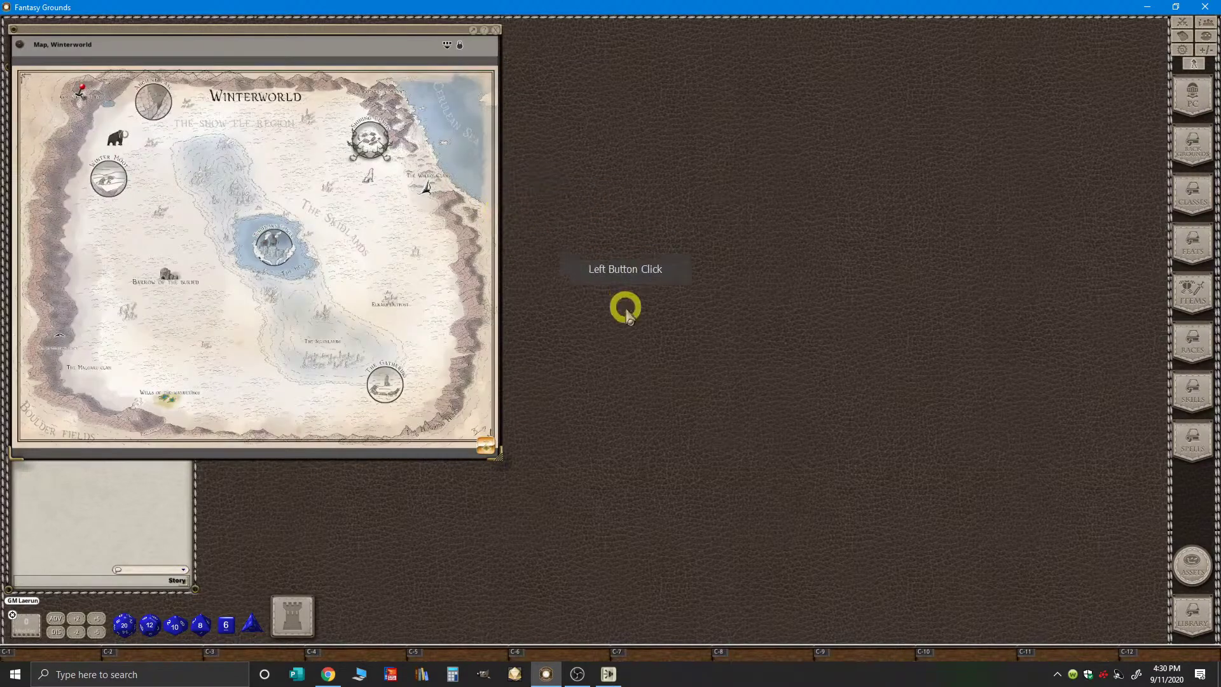
pyautogui.press('ctrl')
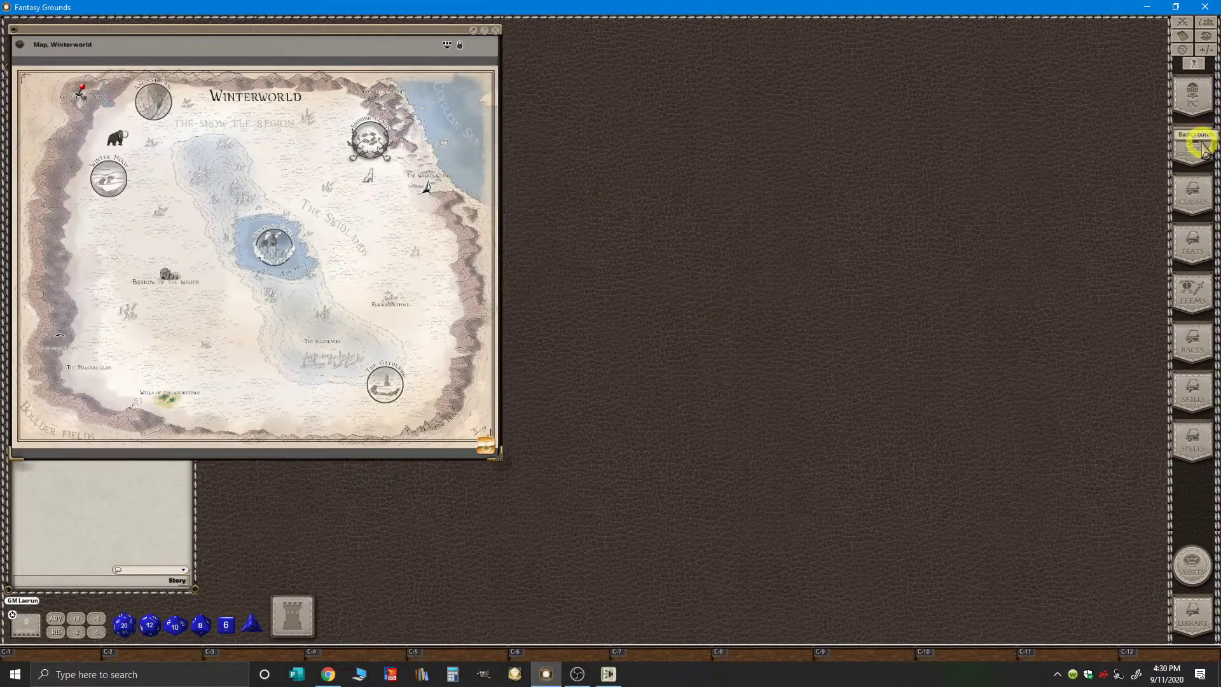
pyautogui.moveTo(1184, 112); pyautogui.dragTo(327, 94)
pyautogui.moveTo(366, 166); pyautogui.dragTo(367, 171)
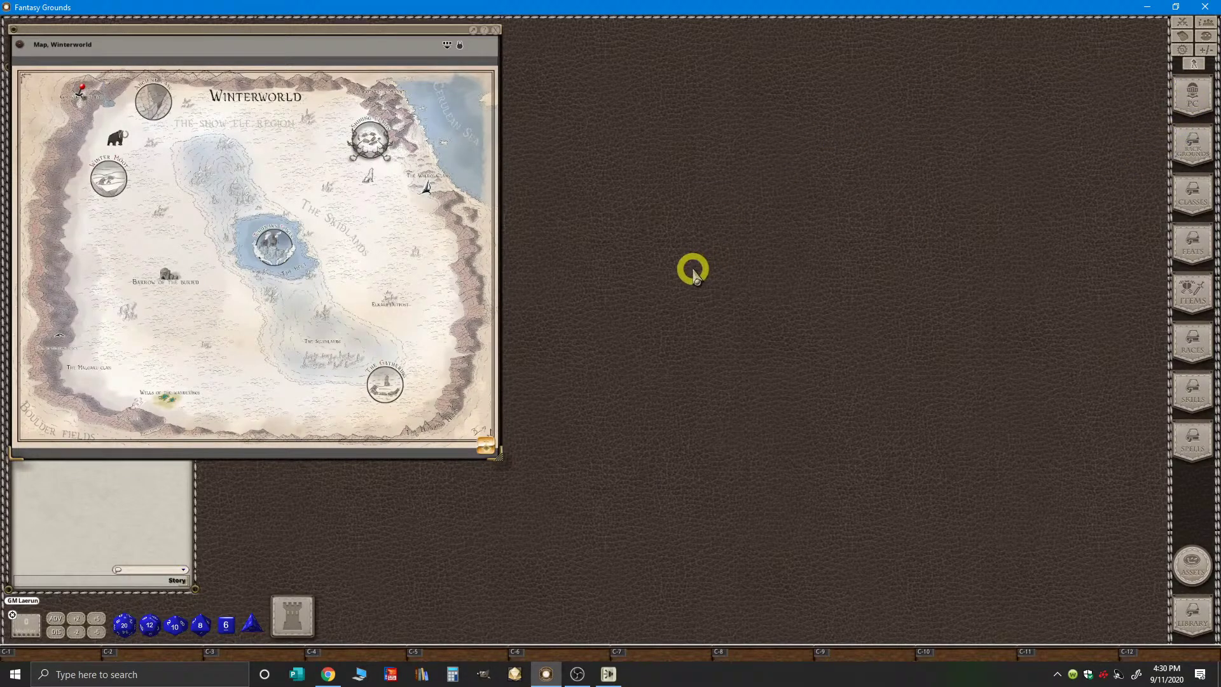
# - Open the Library to view its record types and core rules modules, and close it again
pyautogui.click(1139, 585)
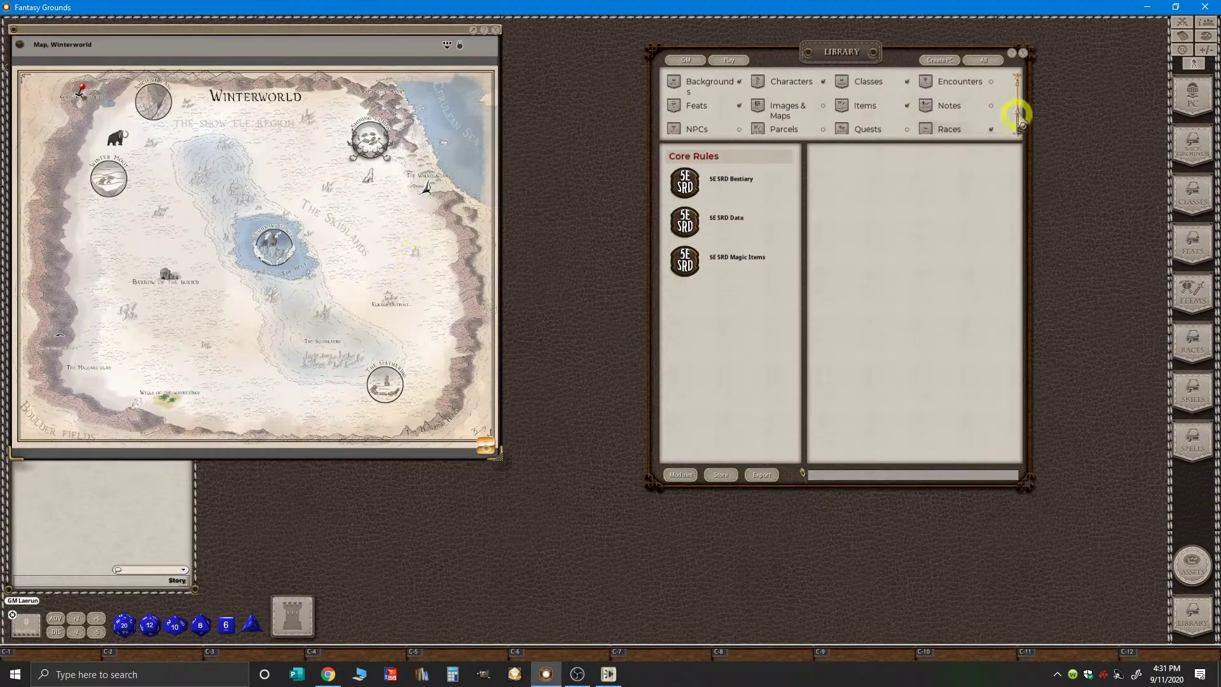
pyautogui.press('ctrl')
pyautogui.keyDown('ctrl'); pyautogui.click(1023, 52); pyautogui.keyUp('ctrl')
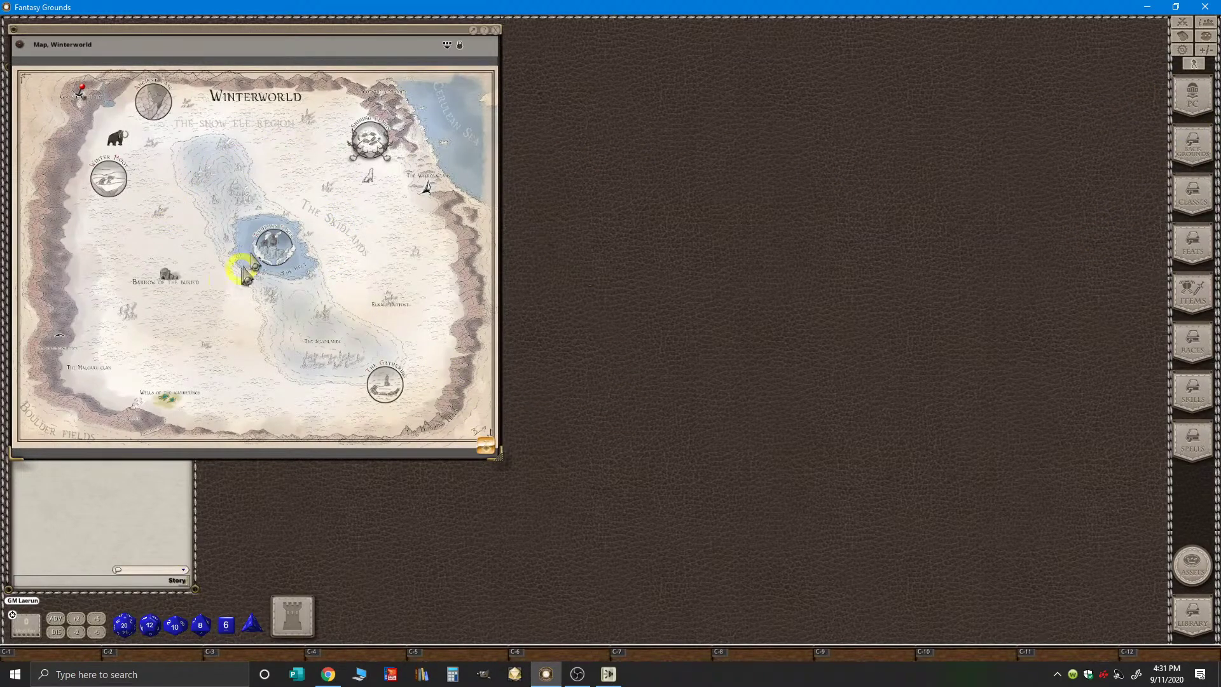
# - Close the Winterworld map, and briefly view the Backgrounds list before closing it
pyautogui.click(495, 28)
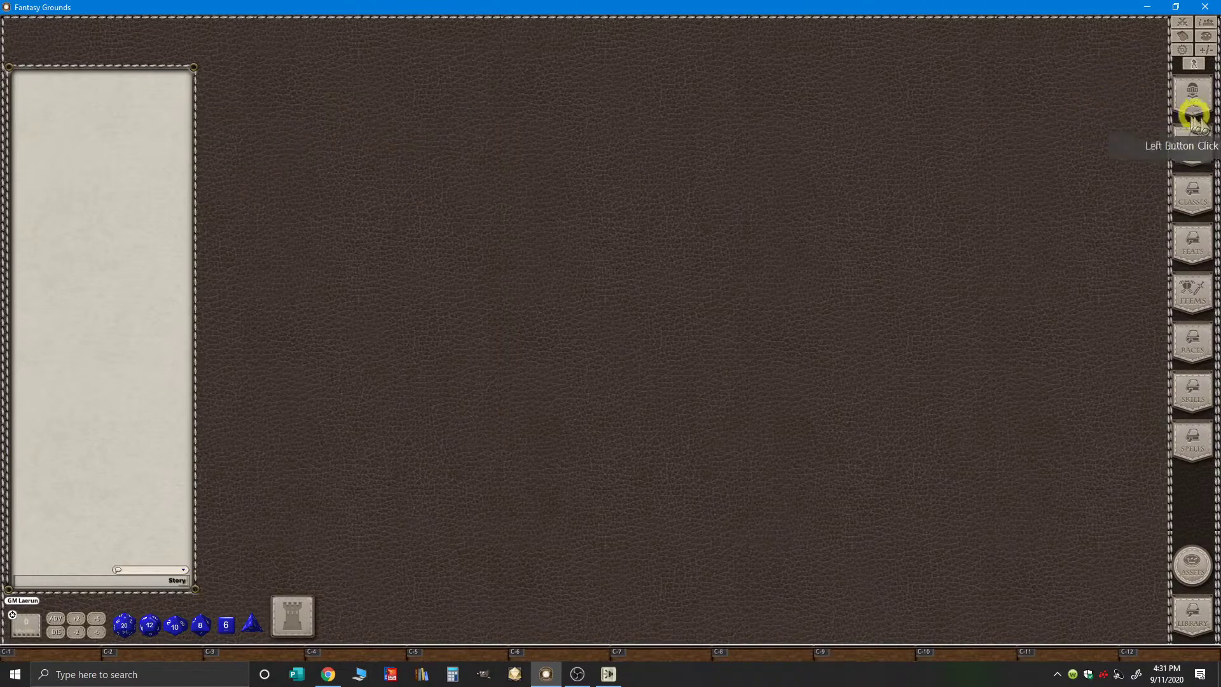
pyautogui.click(1187, 150)
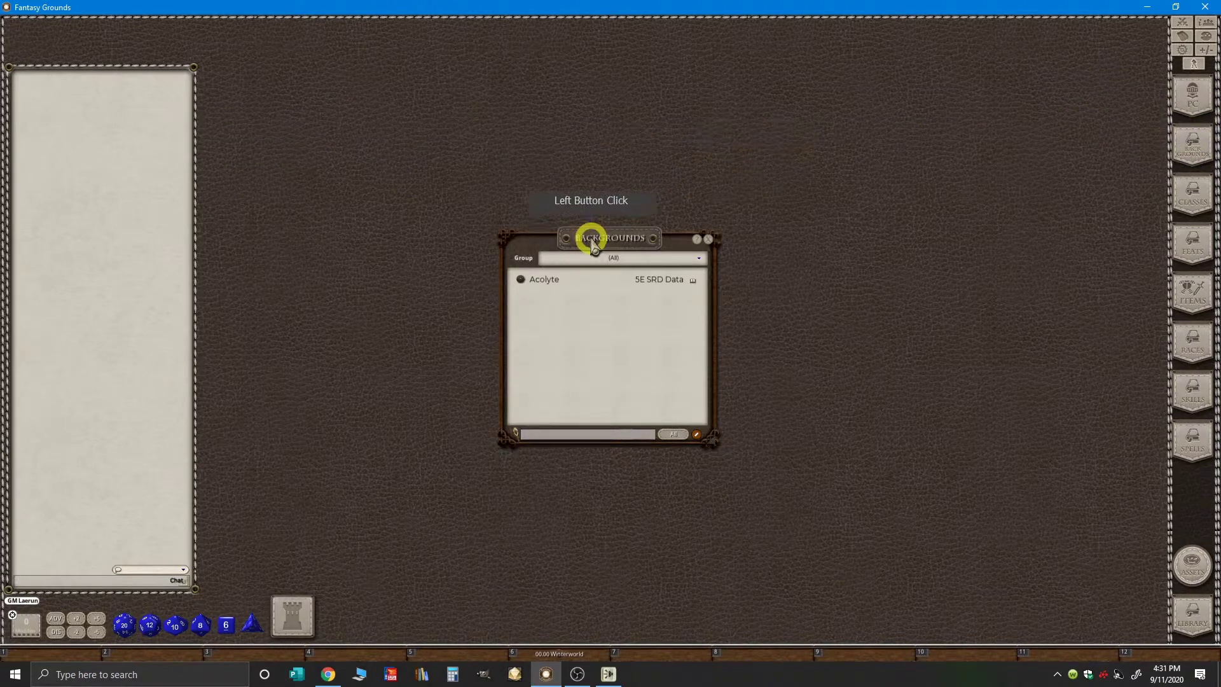
pyautogui.moveTo(589, 240); pyautogui.dragTo(689, 206)
pyautogui.click(811, 212)
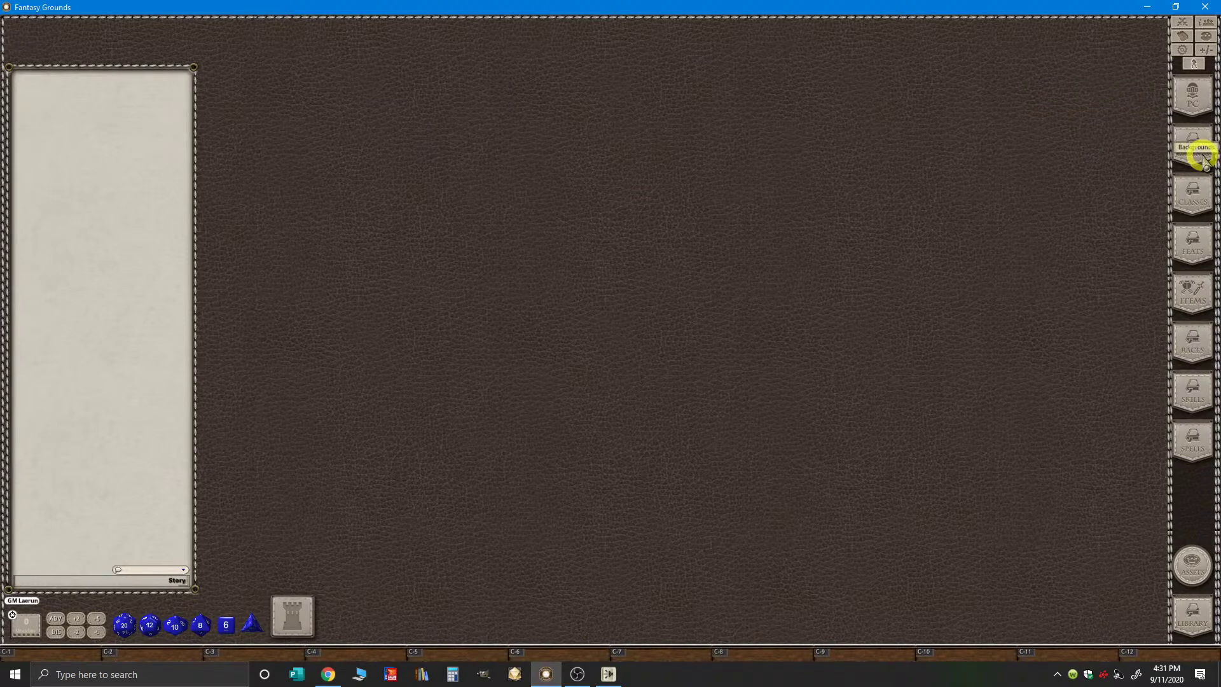
# - Enable all record types for the sidebar from the Library, and close the Library
pyautogui.click(1202, 627)
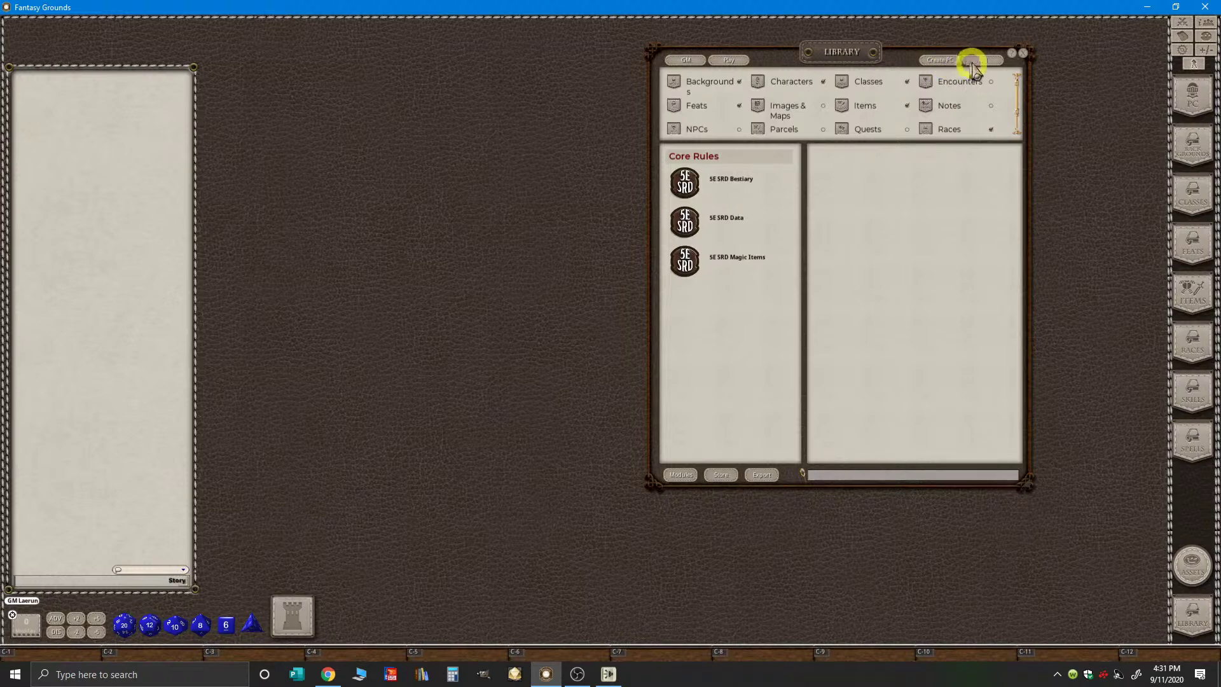
pyautogui.click(983, 62)
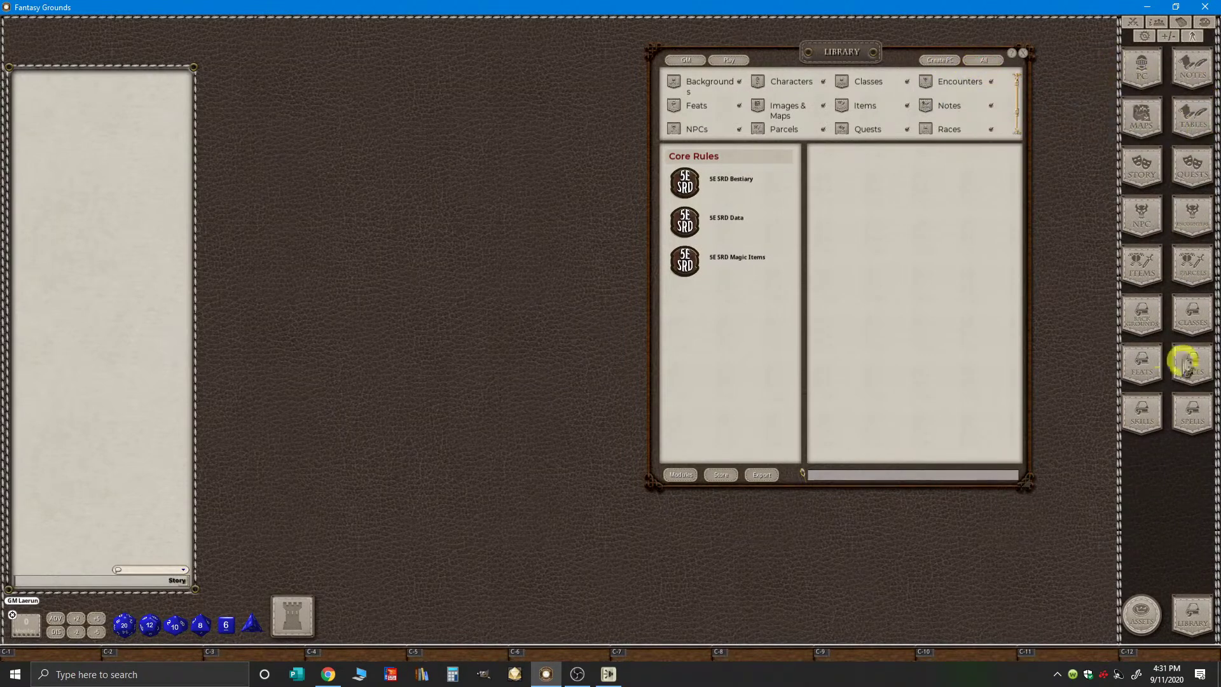
pyautogui.click(1024, 51)
# - Open the Images & Maps list, move it aside, and open the Ice Worm image
pyautogui.click(1193, 107)
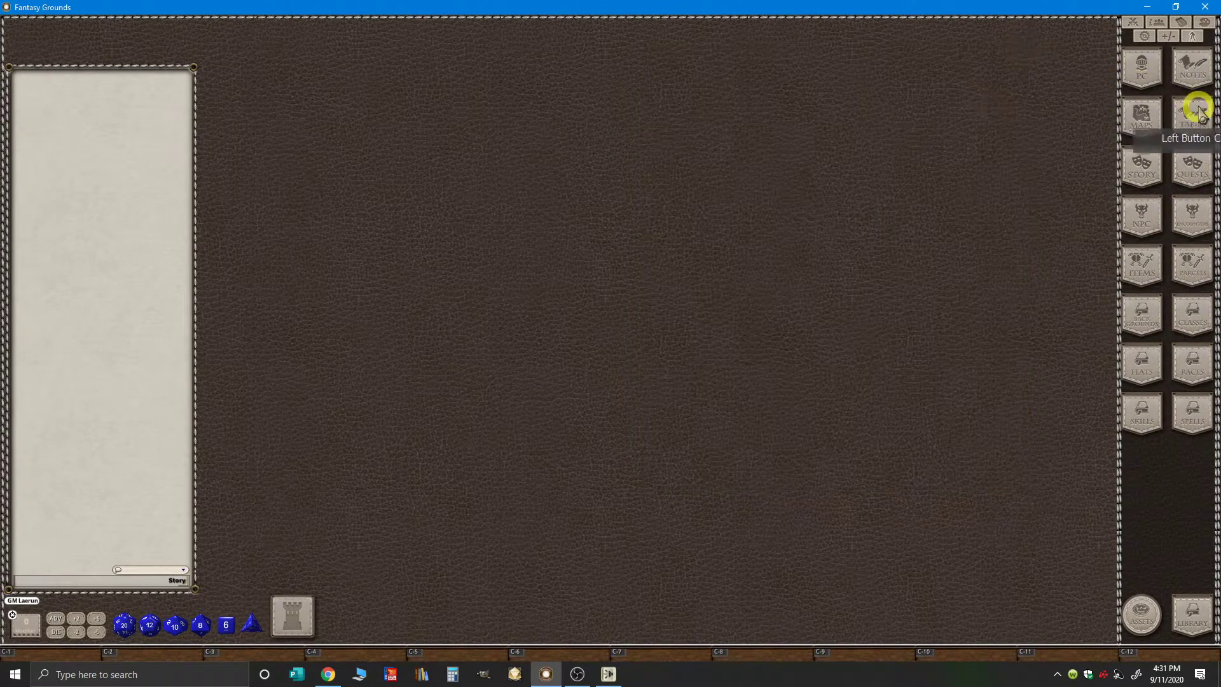
pyautogui.click(1142, 115)
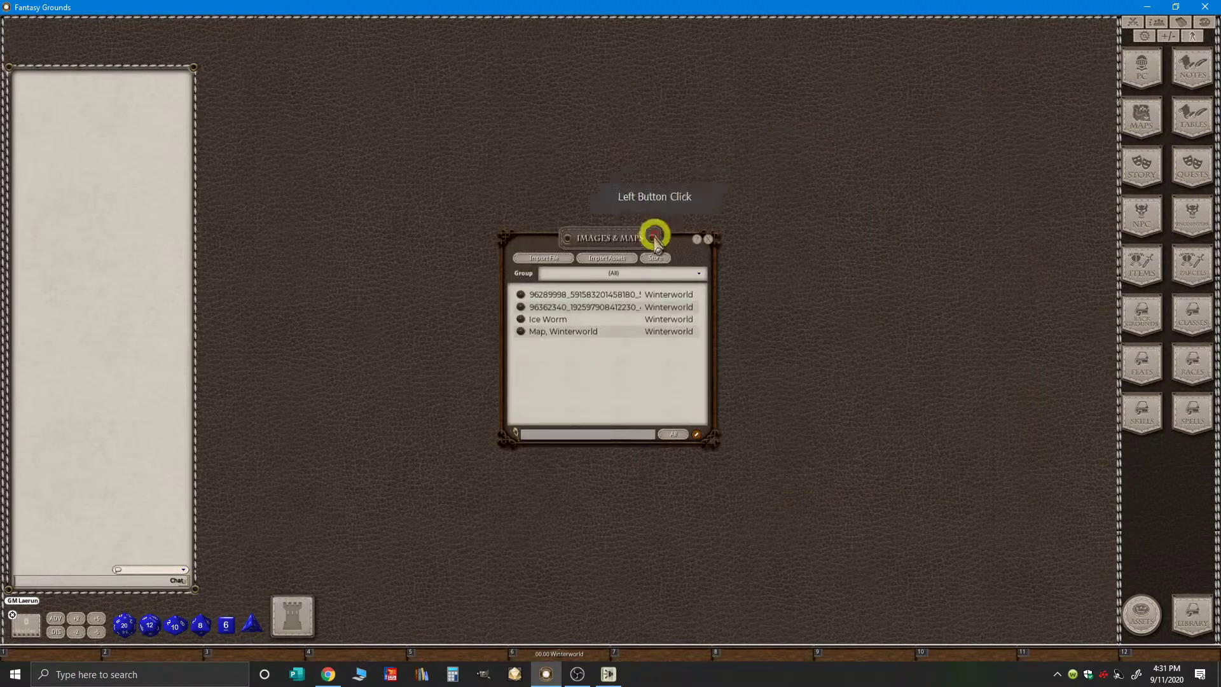
pyautogui.moveTo(626, 249); pyautogui.dragTo(810, 198)
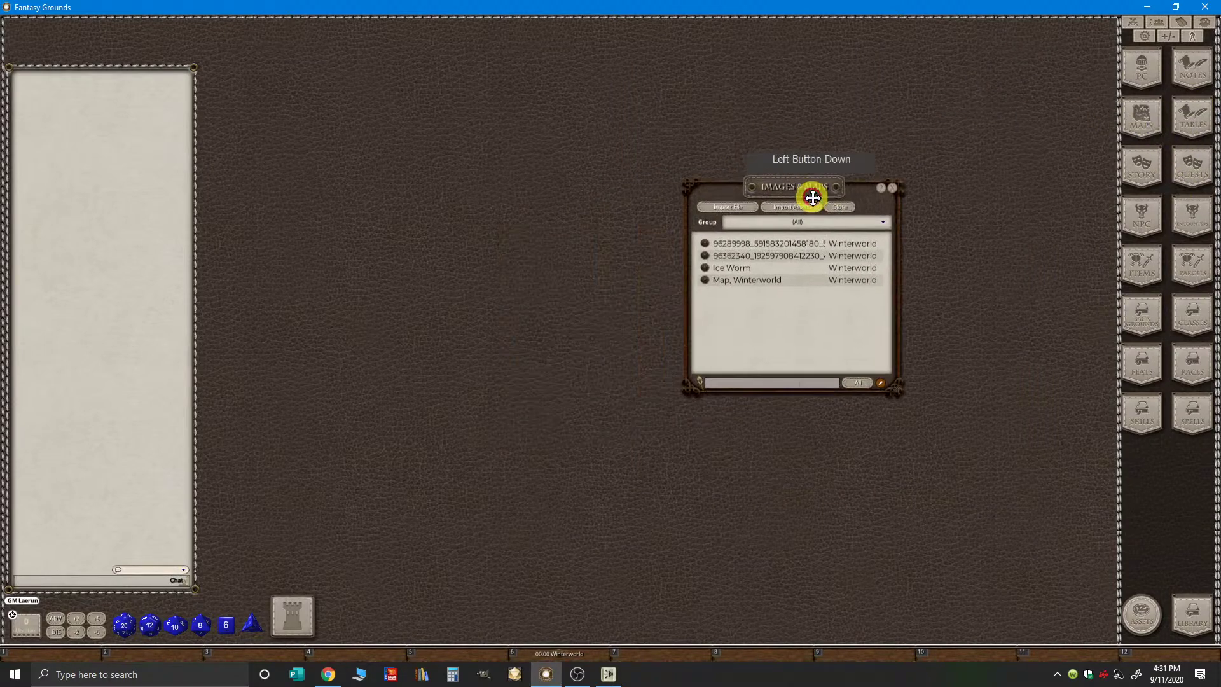
pyautogui.click(705, 269)
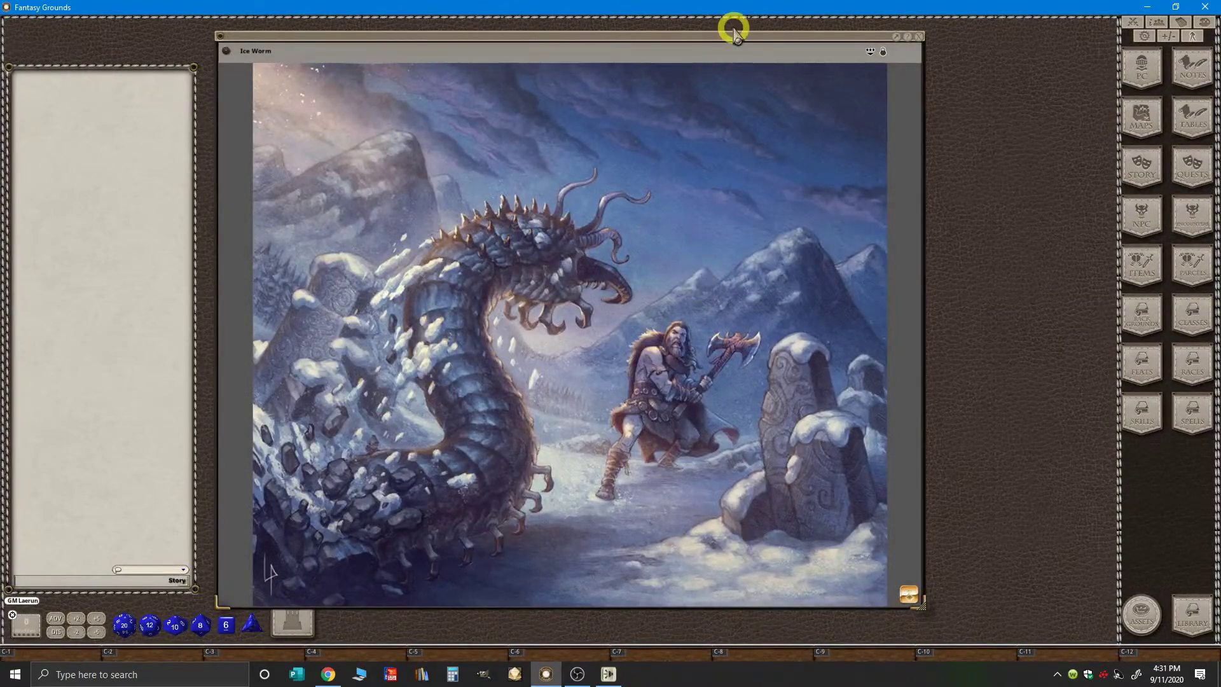
# - Shrink the Ice Worm image window and place it beside the sidebar
pyautogui.moveTo(743, 34); pyautogui.dragTo(783, 19)
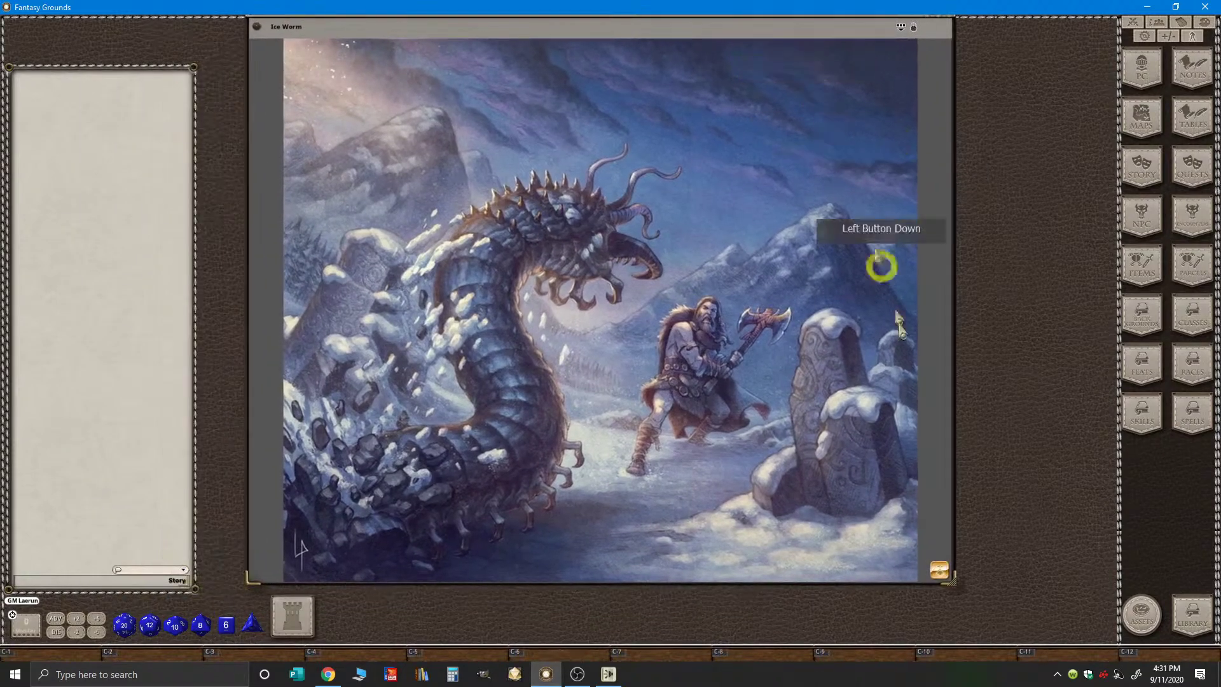
pyautogui.moveTo(941, 570); pyautogui.dragTo(715, 518)
pyautogui.moveTo(522, 392); pyautogui.dragTo(885, 406)
# - Apply Zoom To Fit to the Ice Worm image, and zoom in slightly until it nearly fills the window
pyautogui.rightClick(783, 306)
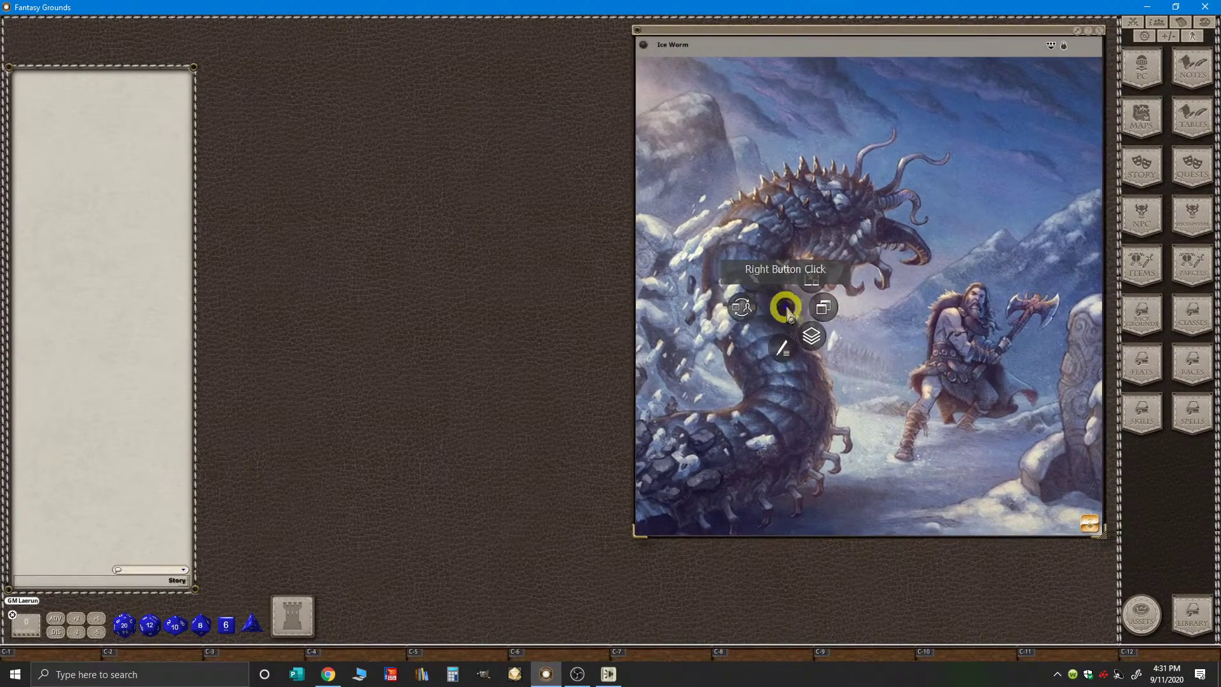
pyautogui.click(821, 308)
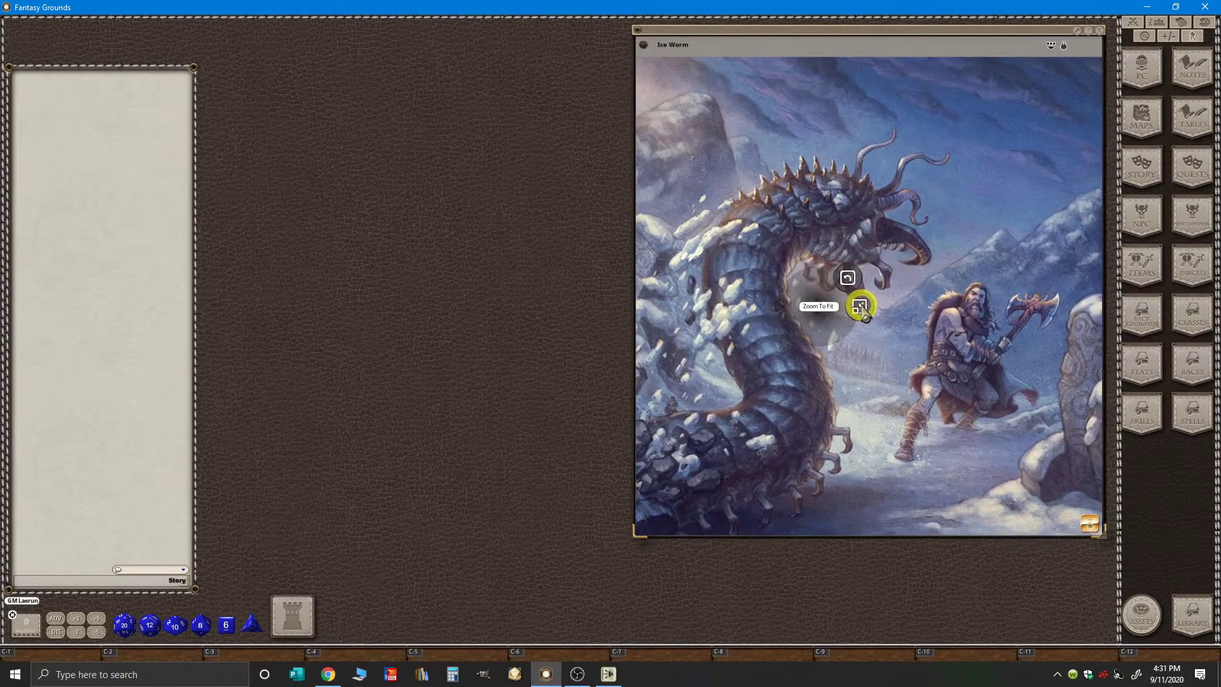
pyautogui.click(861, 308)
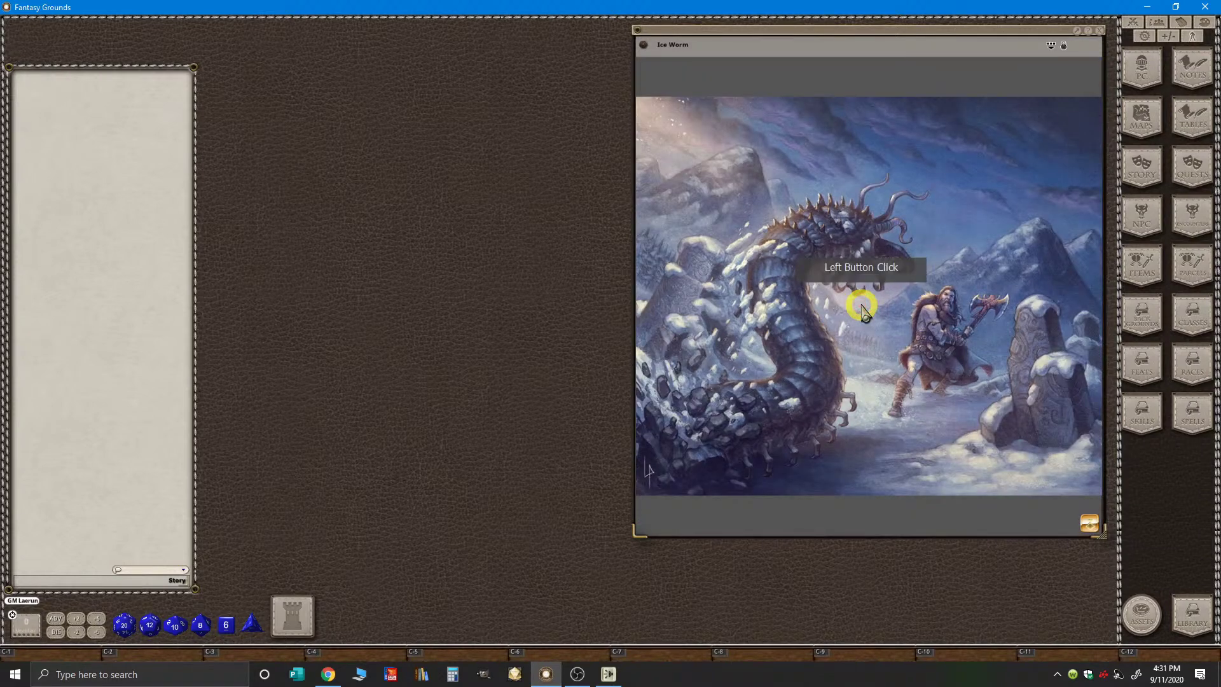
pyautogui.scroll(2, 869, 328)
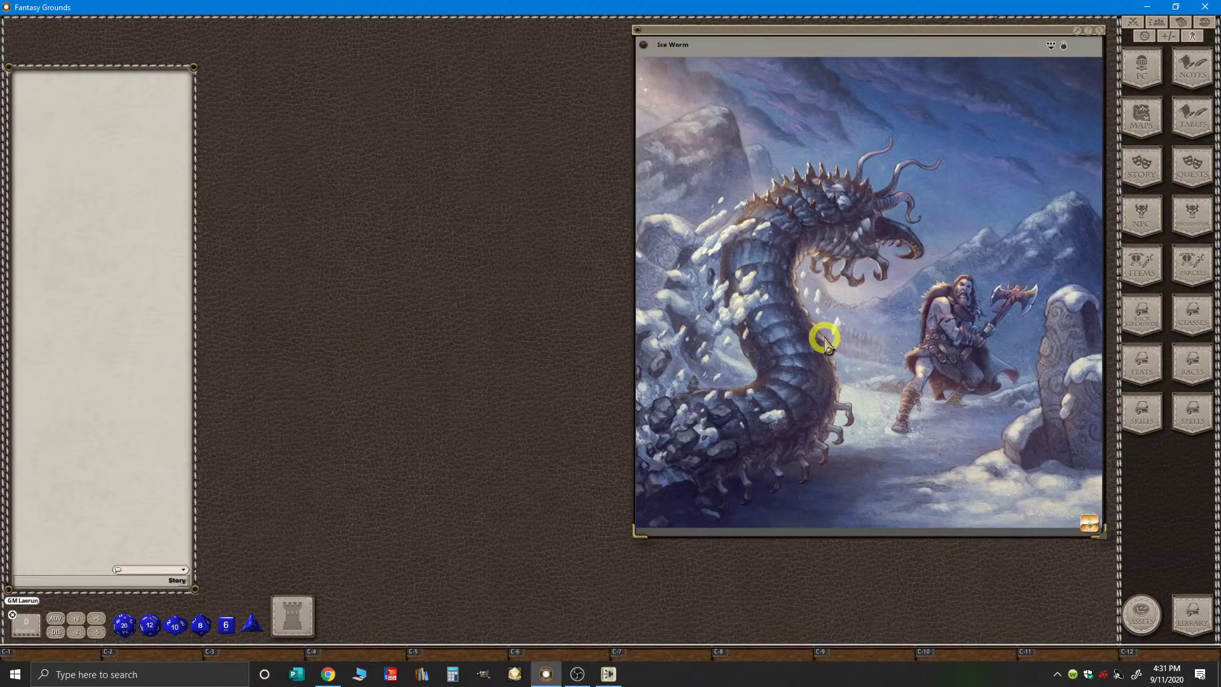
pyautogui.scroll(-2, 864, 389)
pyautogui.scroll(2, 864, 388)
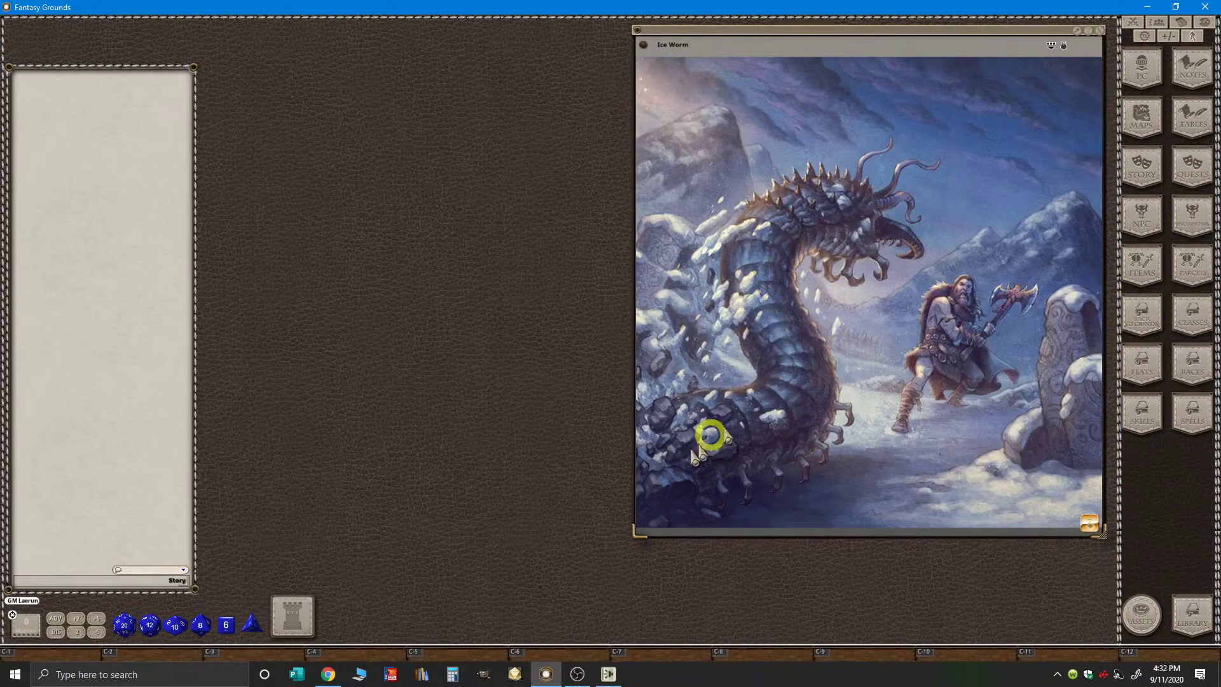
# - Check the live stream's statistics and chat in YouTube Studio, and return to Fantasy Grounds
pyautogui.click(330, 677)
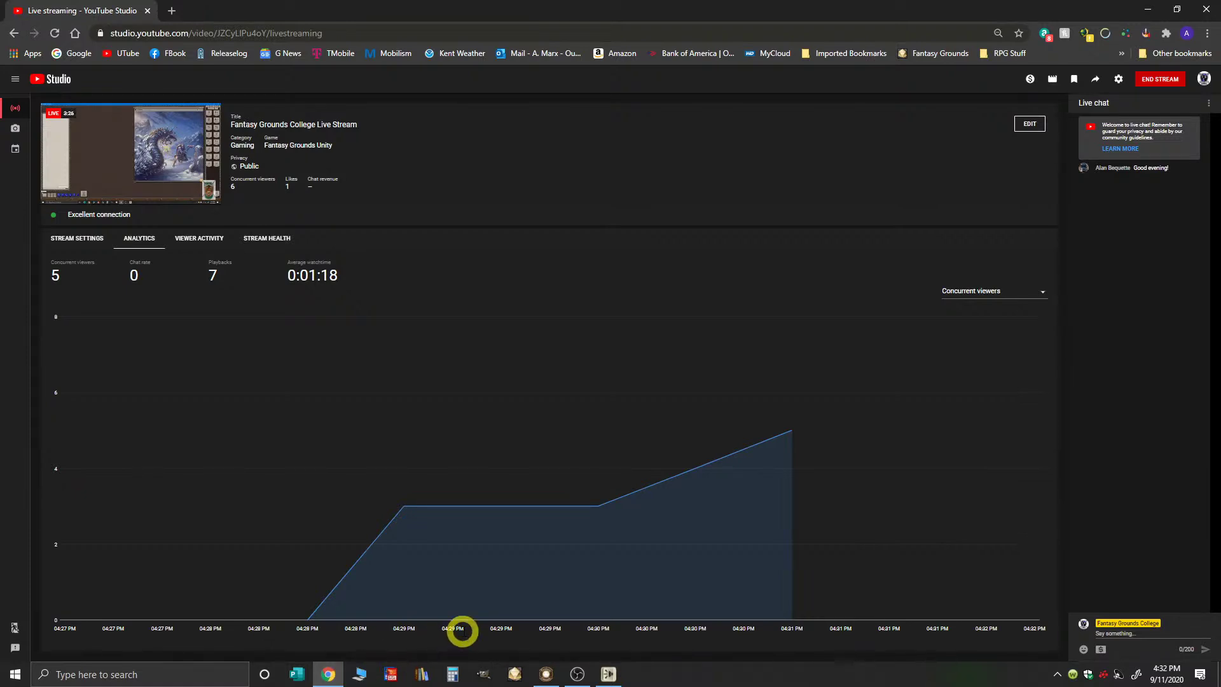
pyautogui.click(547, 675)
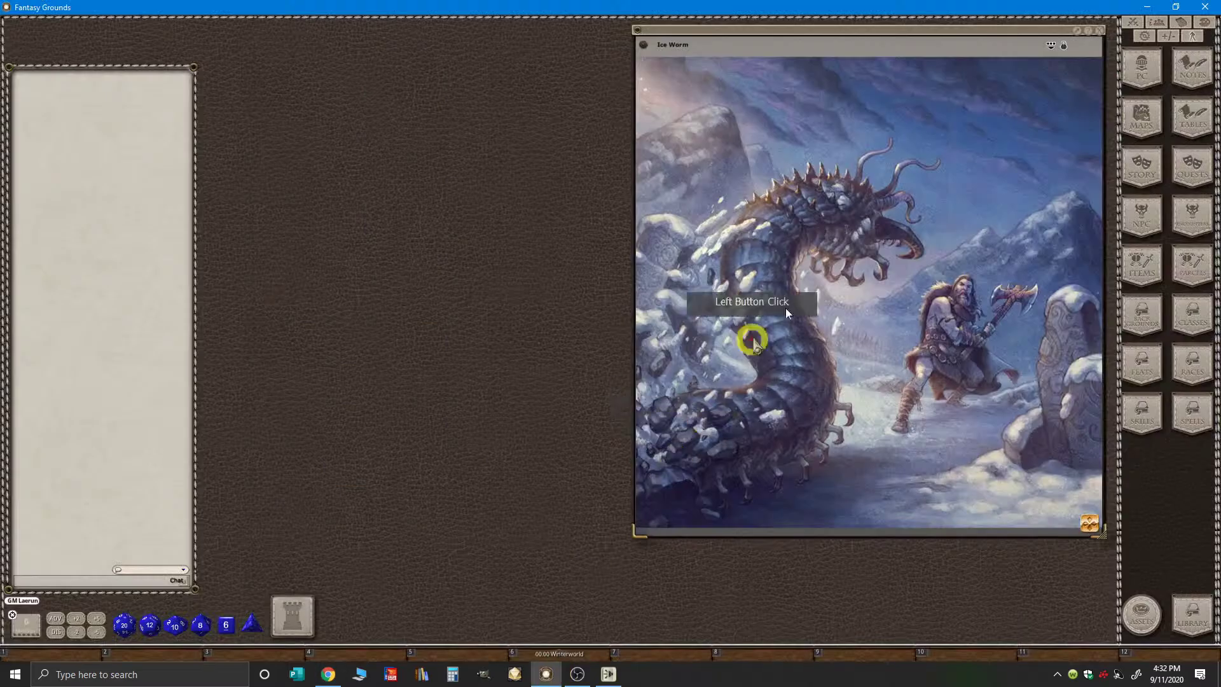
pyautogui.press('ctrl')
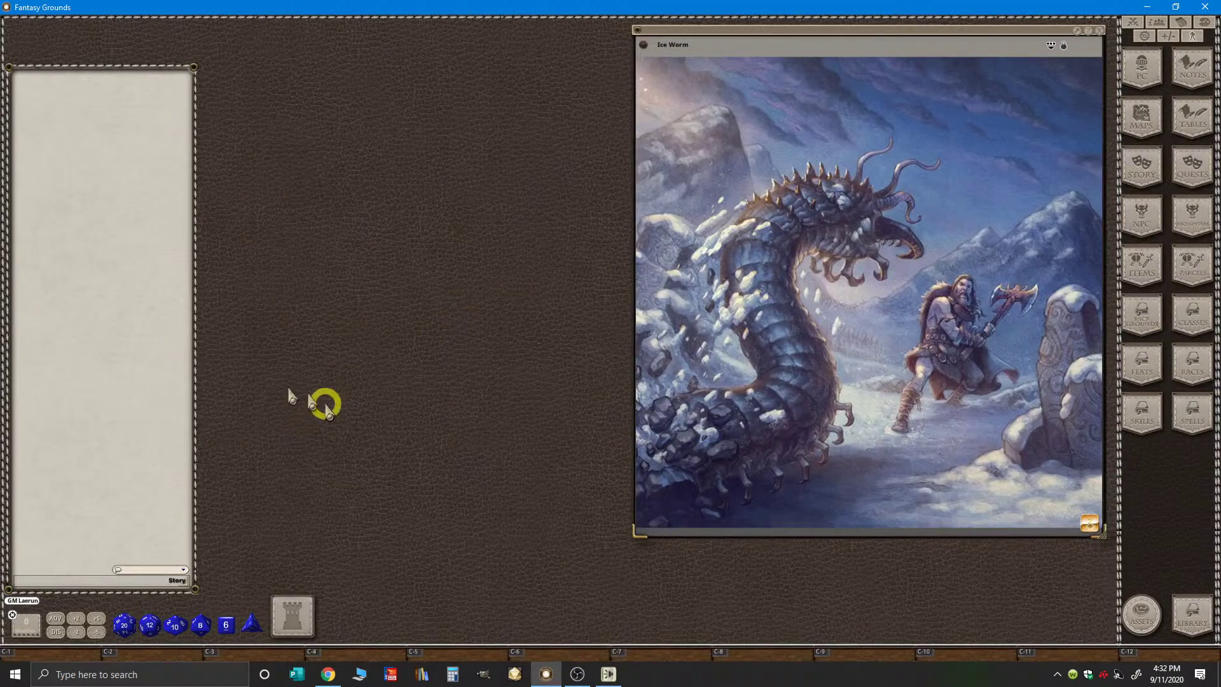
# - Unlock the chat window and resize it to a wider, shorter box just above the dice
pyautogui.rightClick(81, 281)
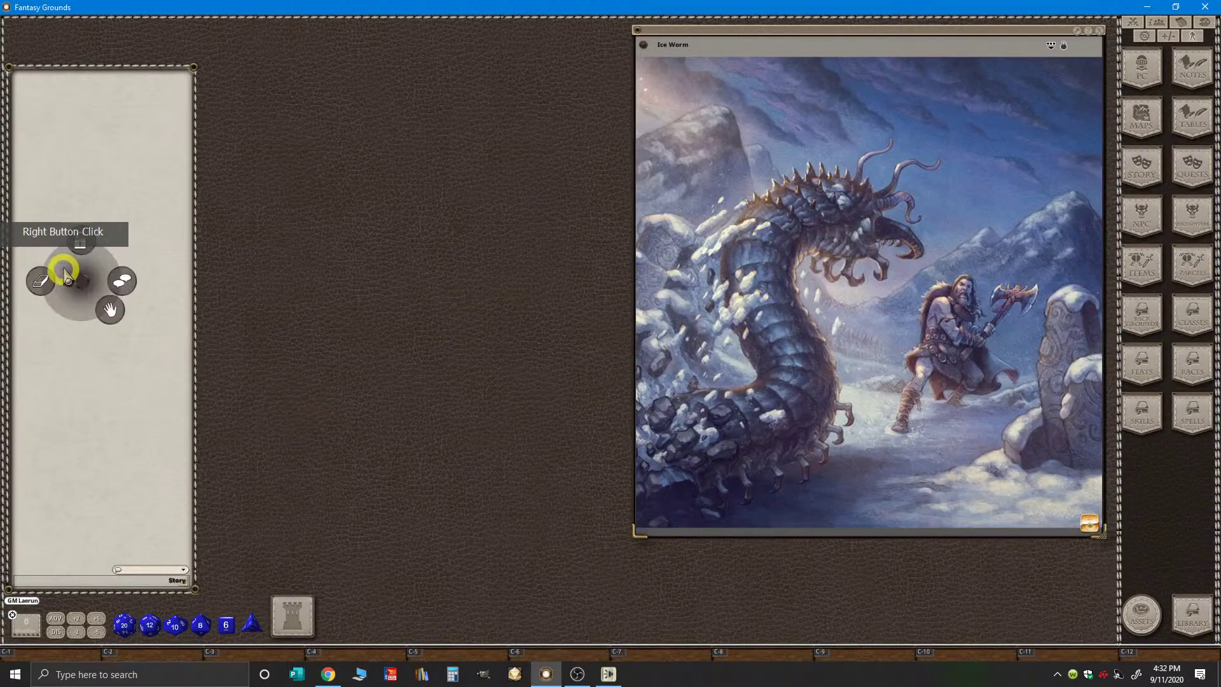
pyautogui.click(88, 238)
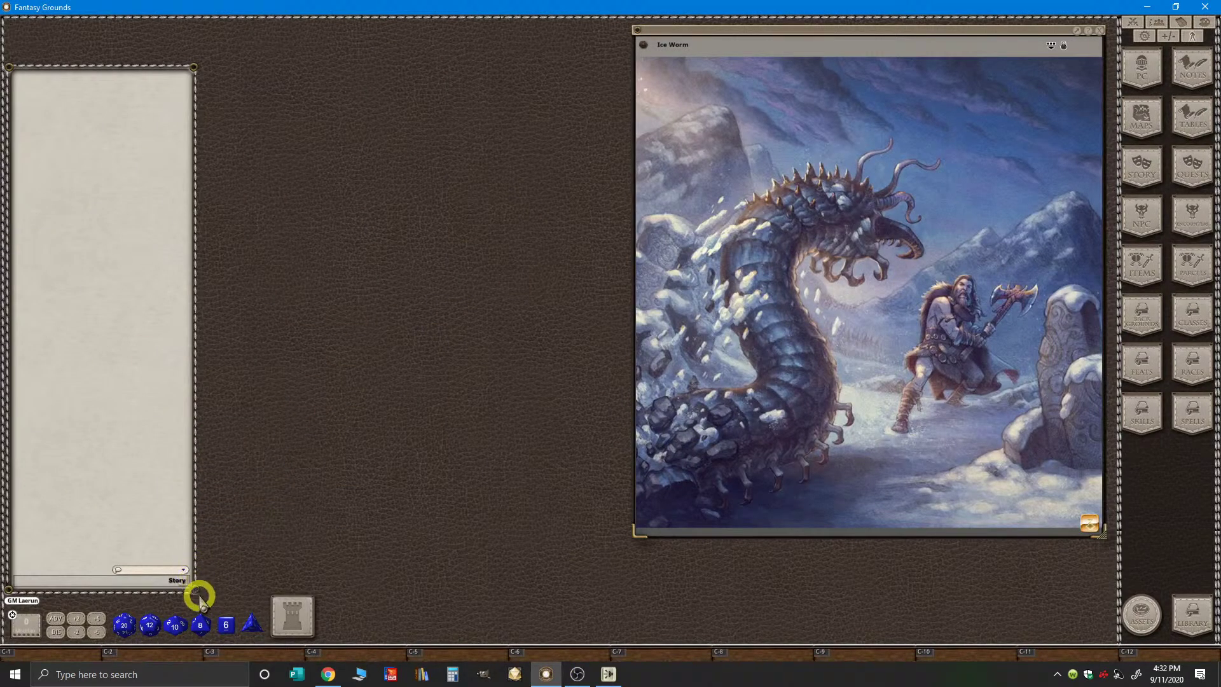
pyautogui.moveTo(197, 591); pyautogui.dragTo(284, 496)
pyautogui.moveTo(199, 371); pyautogui.dragTo(211, 469)
pyautogui.moveTo(292, 498); pyautogui.dragTo(318, 498)
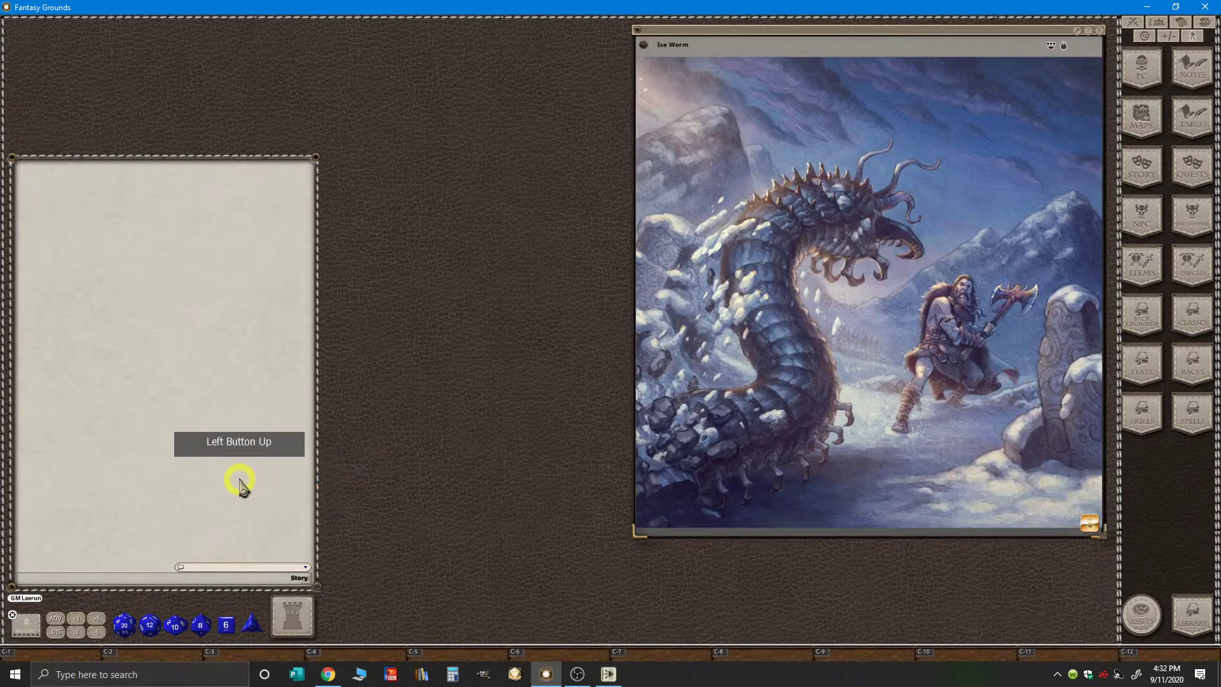
pyautogui.rightClick(242, 487)
pyautogui.click(719, 312)
# - Open the Combat Tracker and place it directly above the chat window
pyautogui.click(1149, 24)
pyautogui.click(1130, 24)
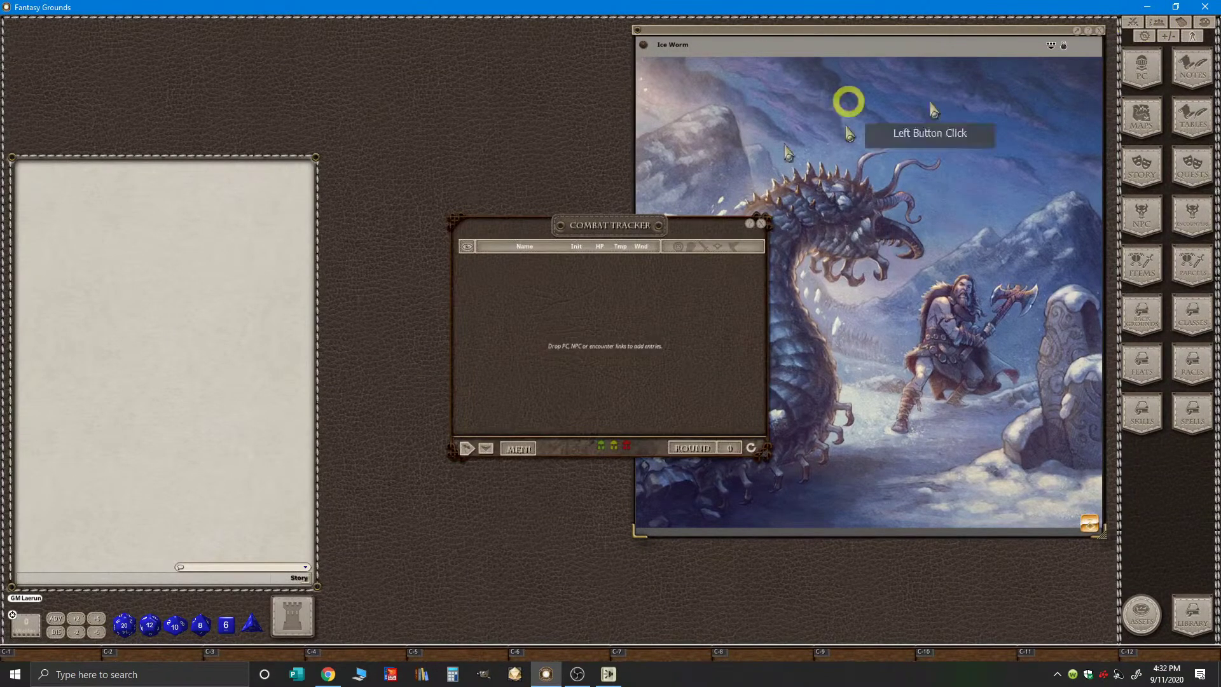
pyautogui.moveTo(607, 241); pyautogui.dragTo(174, 76)
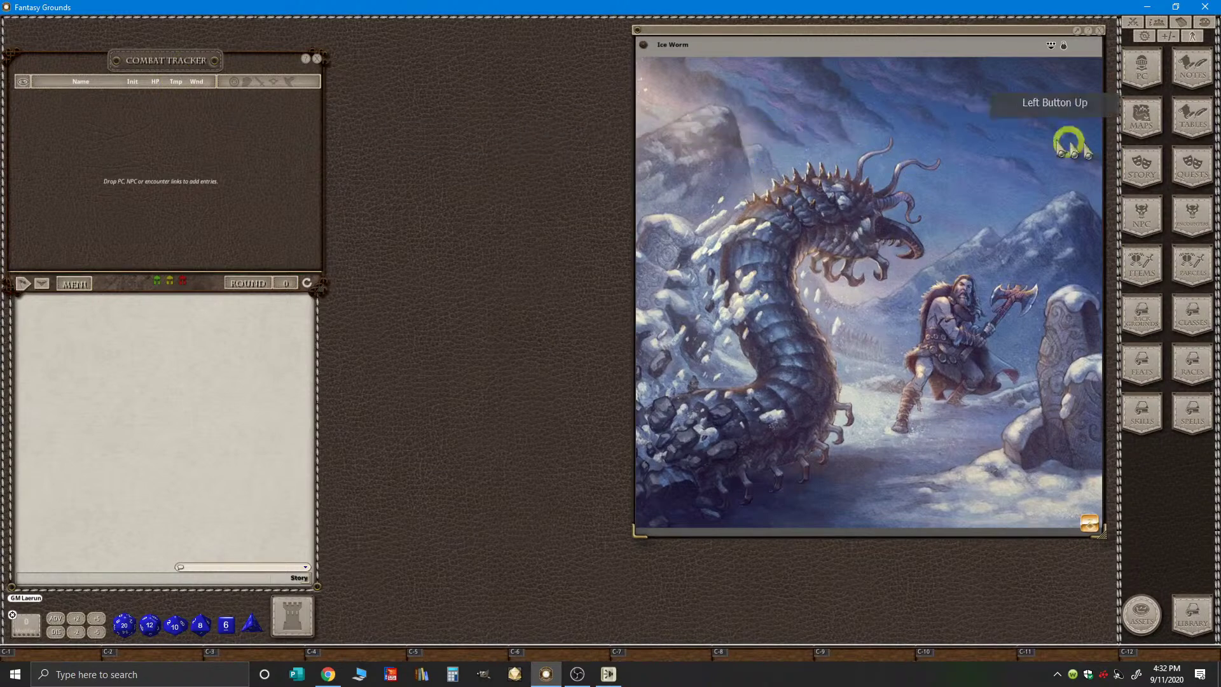
# - Open the character's sheet from Character Selection, place it beside the Combat Tracker, and stretch it to nearly the full desktop height
pyautogui.click(1142, 62)
pyautogui.moveTo(594, 261); pyautogui.dragTo(679, 310)
pyautogui.click(679, 309)
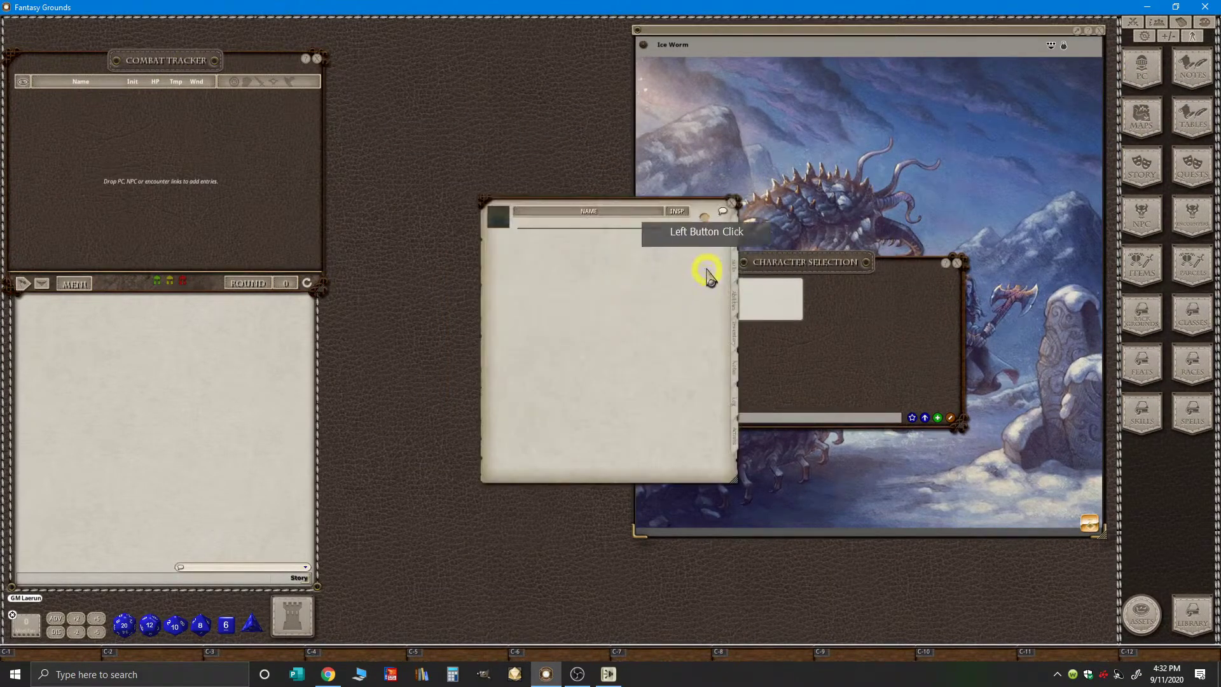
pyautogui.moveTo(608, 204); pyautogui.dragTo(456, 25)
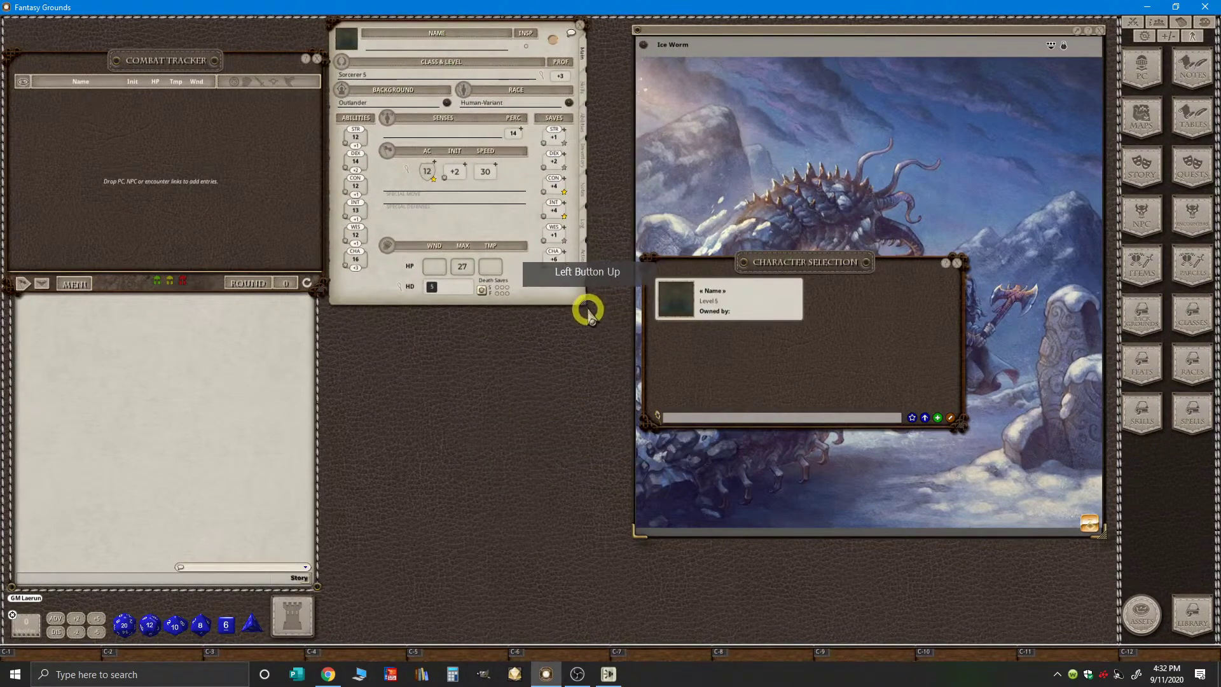
pyautogui.moveTo(584, 304); pyautogui.dragTo(487, 649)
pyautogui.moveTo(457, 465)
pyautogui.mouseDown()
pyautogui.moveTo(477, 441)
pyautogui.moveTo(497, 445)
pyautogui.moveTo(458, 459)
pyautogui.mouseUp()
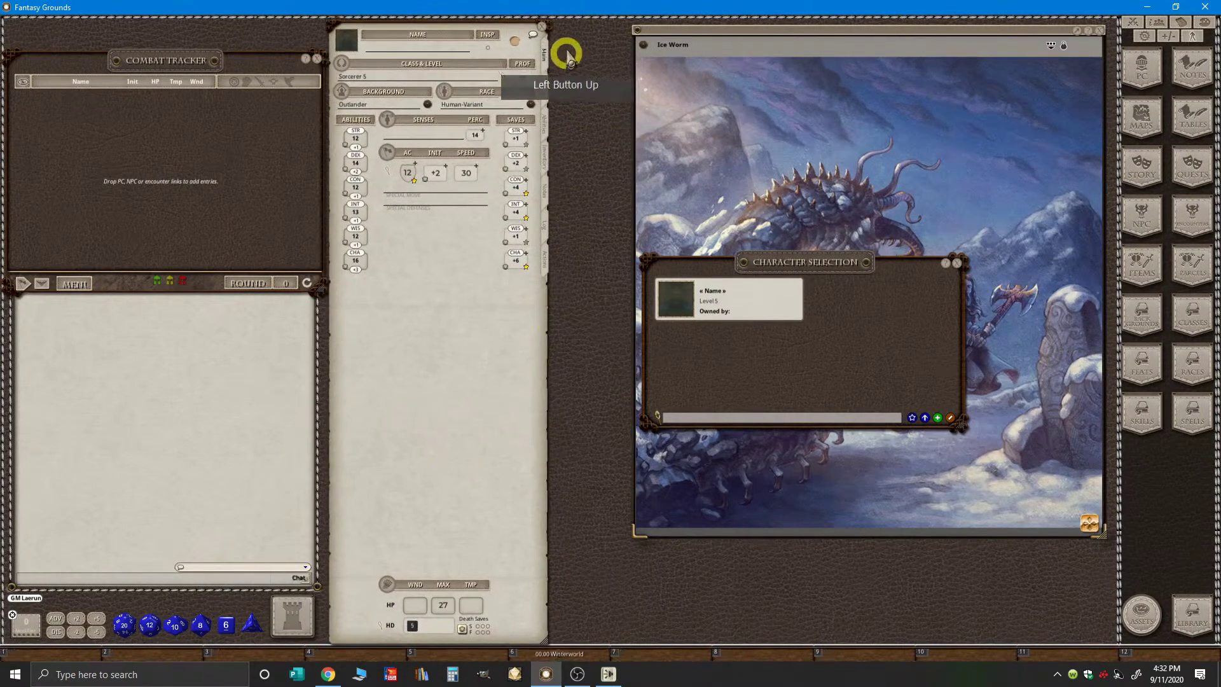
# - Close the character sheet and the Character Selection window
pyautogui.click(542, 28)
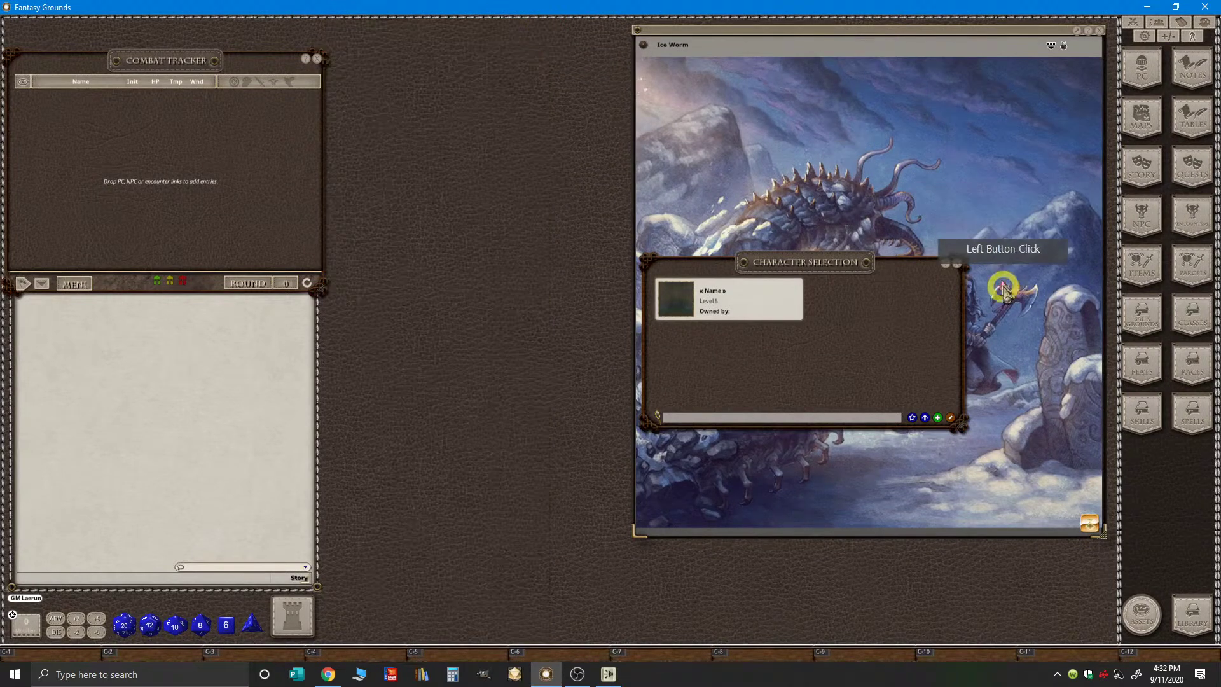
pyautogui.click(957, 264)
# - Zoom in on the Ice Worm image so the worm and the warrior fill more of its window
pyautogui.click(786, 395)
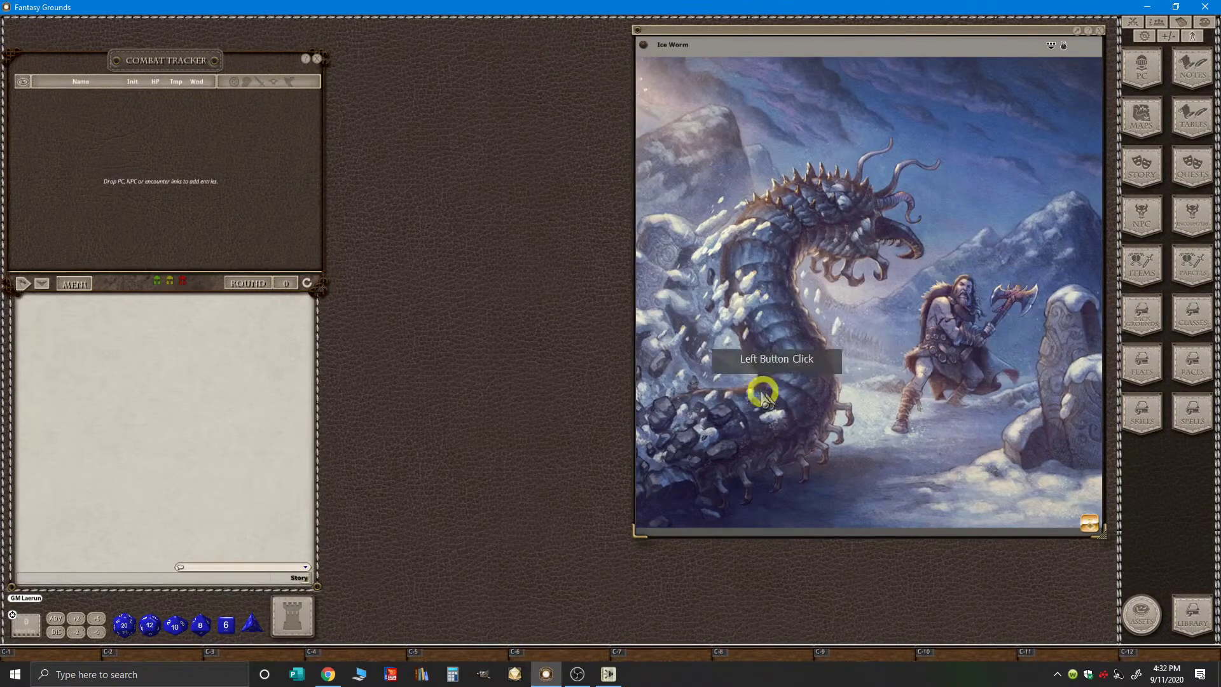
pyautogui.scroll(-1, 825, 407)
pyautogui.scroll(1, 825, 427)
pyautogui.scroll(1, 826, 427)
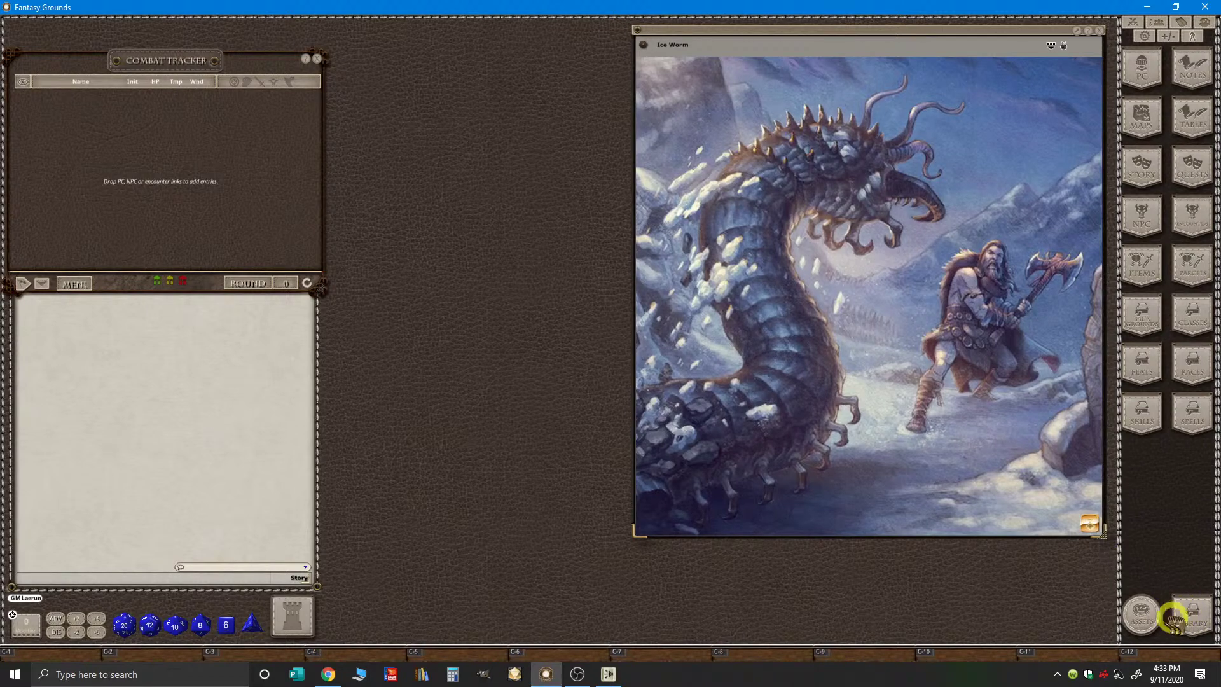
# - Open the Library and its list of data modules
pyautogui.click(1192, 616)
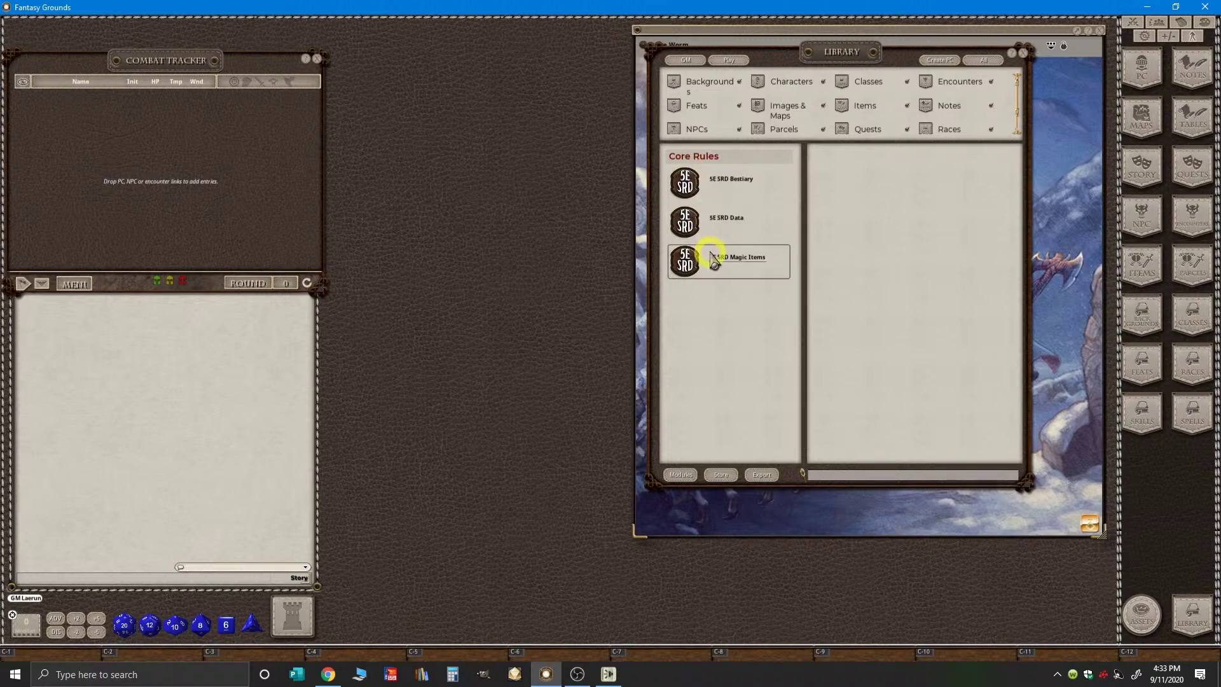
pyautogui.click(681, 474)
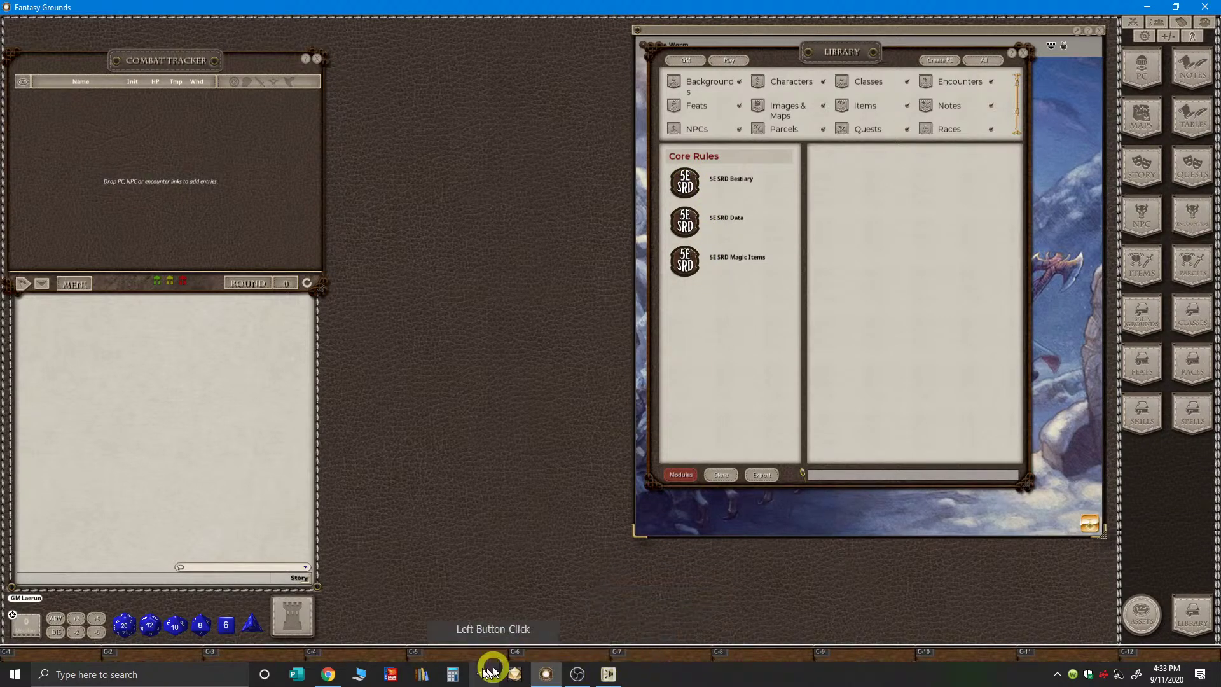
# - Check the viewers' live chat messages in YouTube Studio, and return to Fantasy Grounds
pyautogui.moveTo(329, 680)
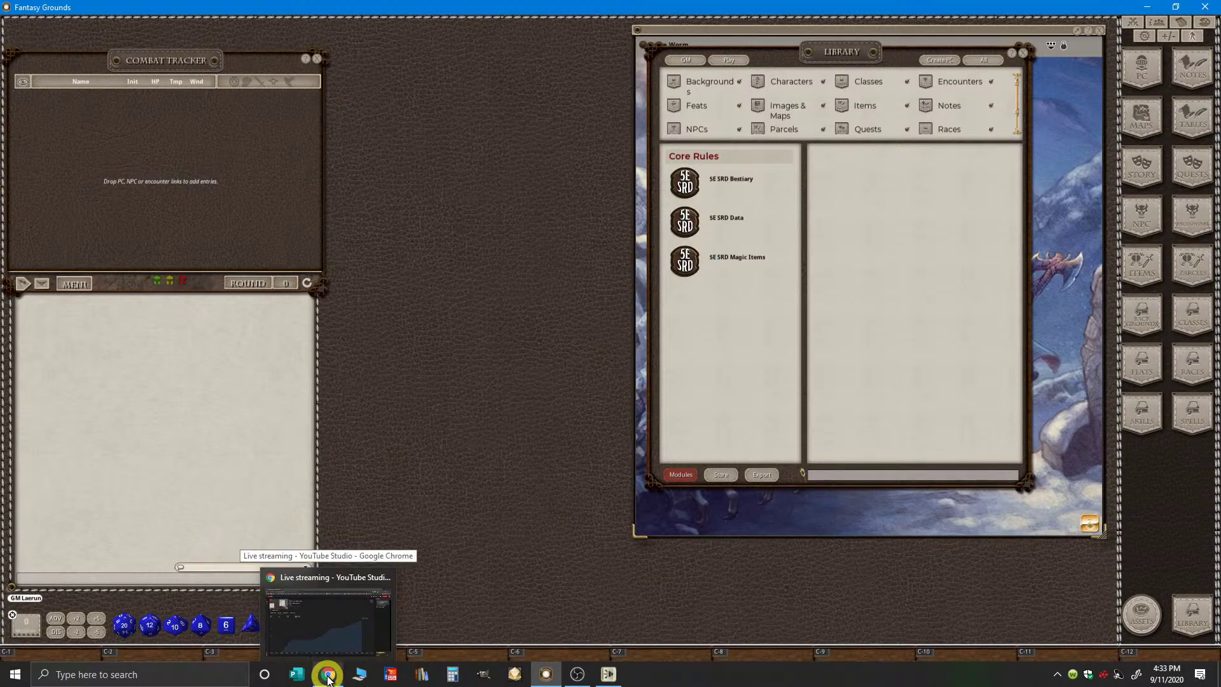
pyautogui.click(329, 680)
pyautogui.click(404, 412)
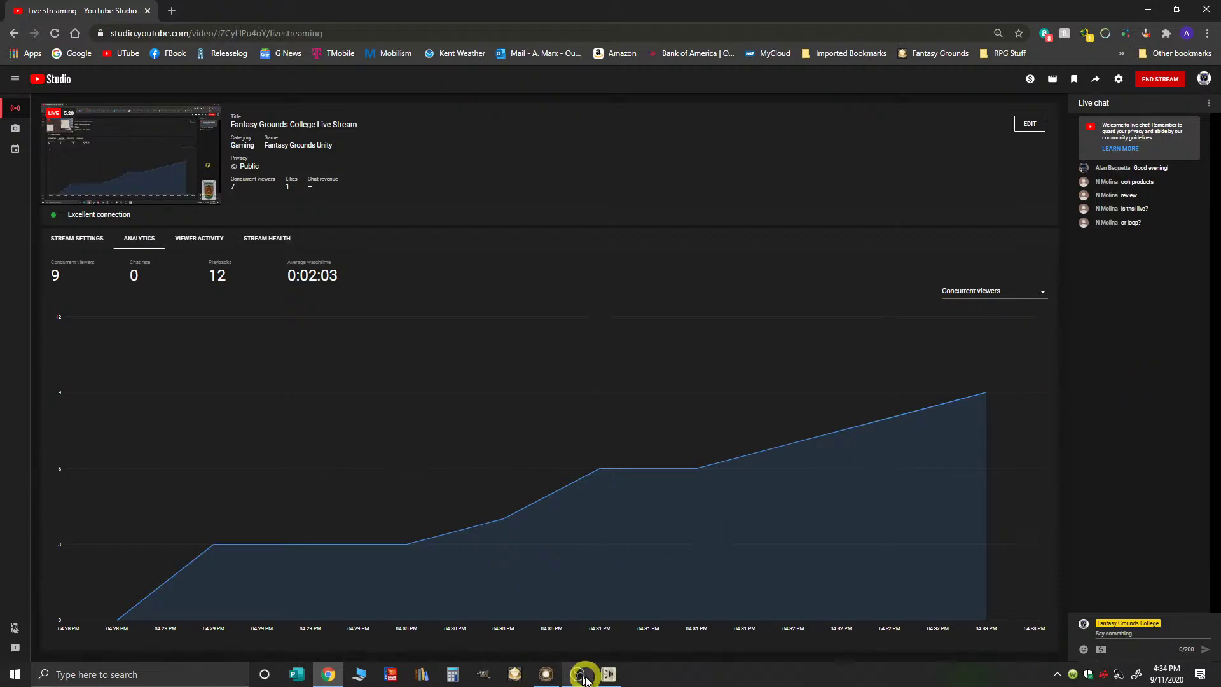
pyautogui.click(544, 678)
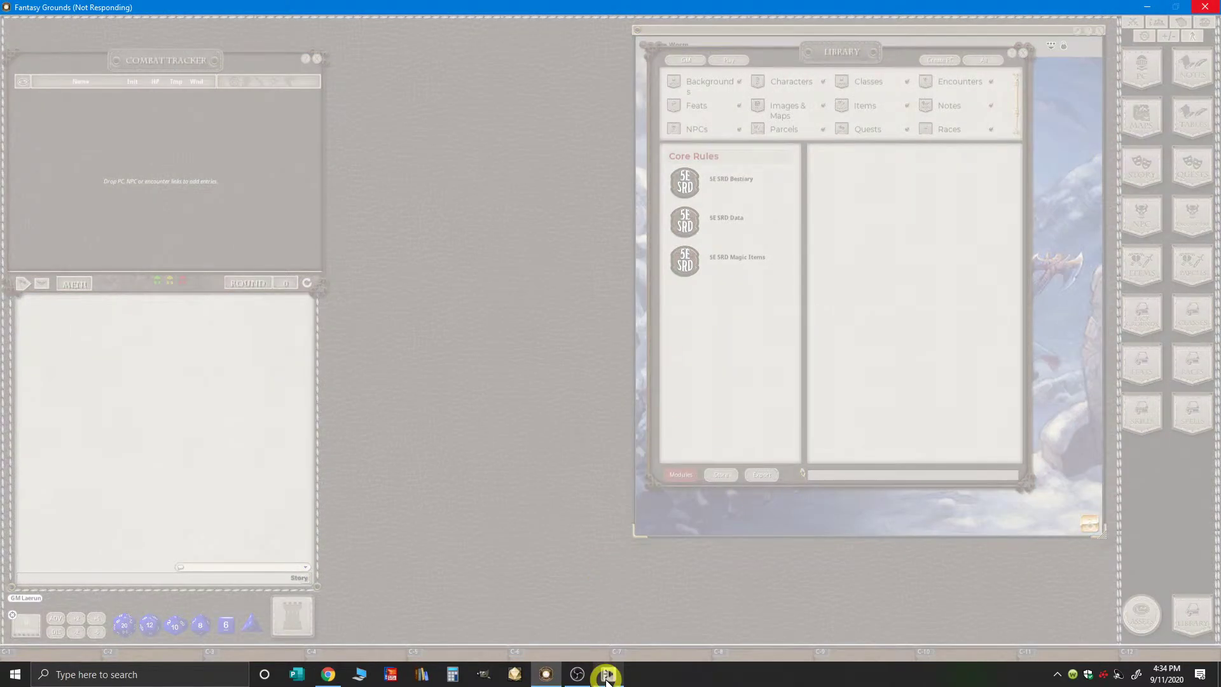
# - Switch to Soundplant and play the Ice Cave -Frozen Sound assigned to F5
pyautogui.click(607, 678)
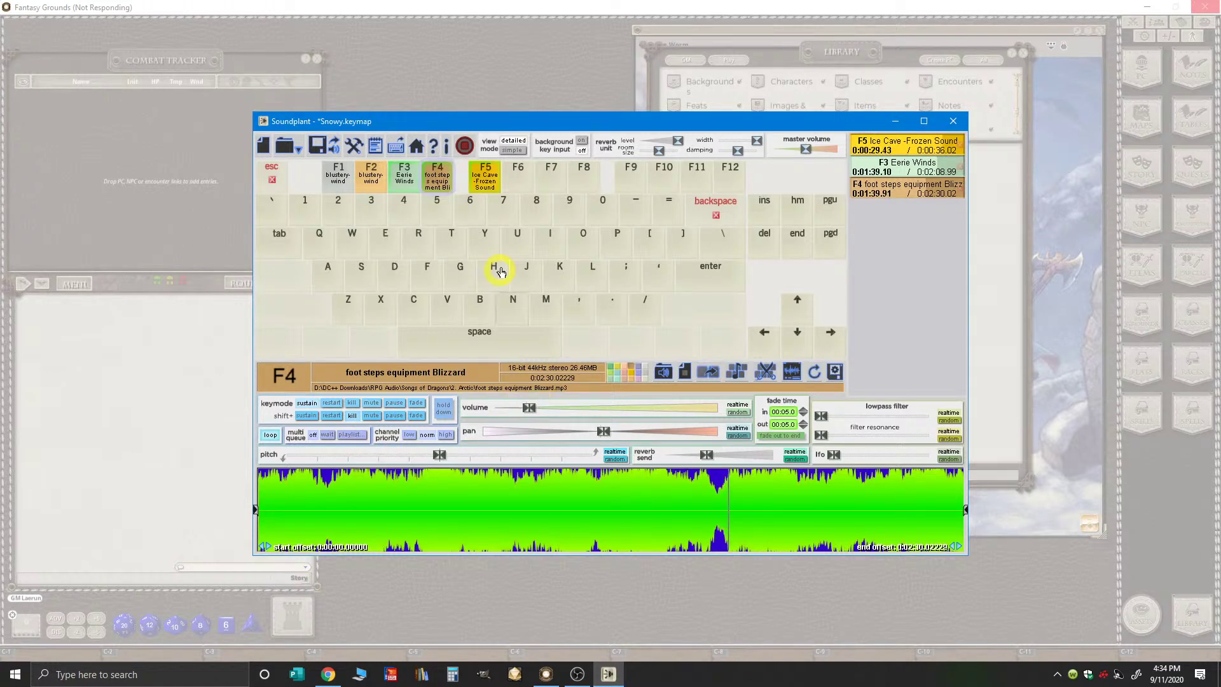
pyautogui.click(480, 183)
pyautogui.keyDown('ctrl'); pyautogui.click(439, 178); pyautogui.keyUp('ctrl')
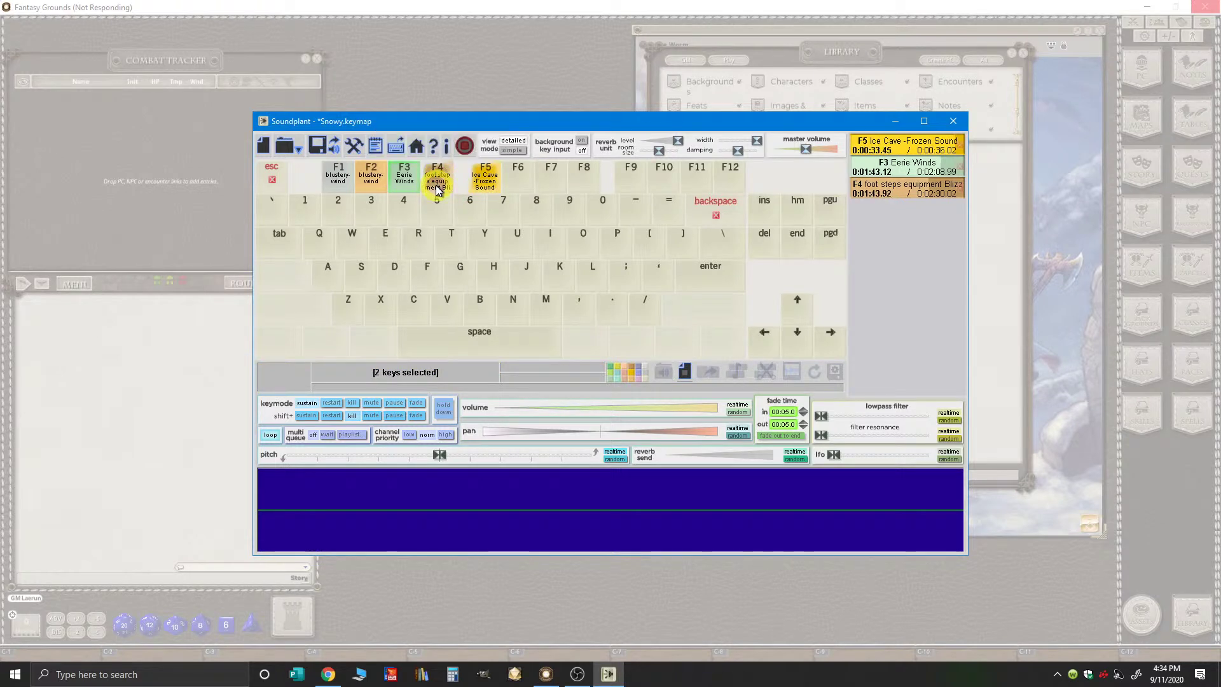
pyautogui.keyDown('ctrl'); pyautogui.click(438, 183); pyautogui.keyUp('ctrl')
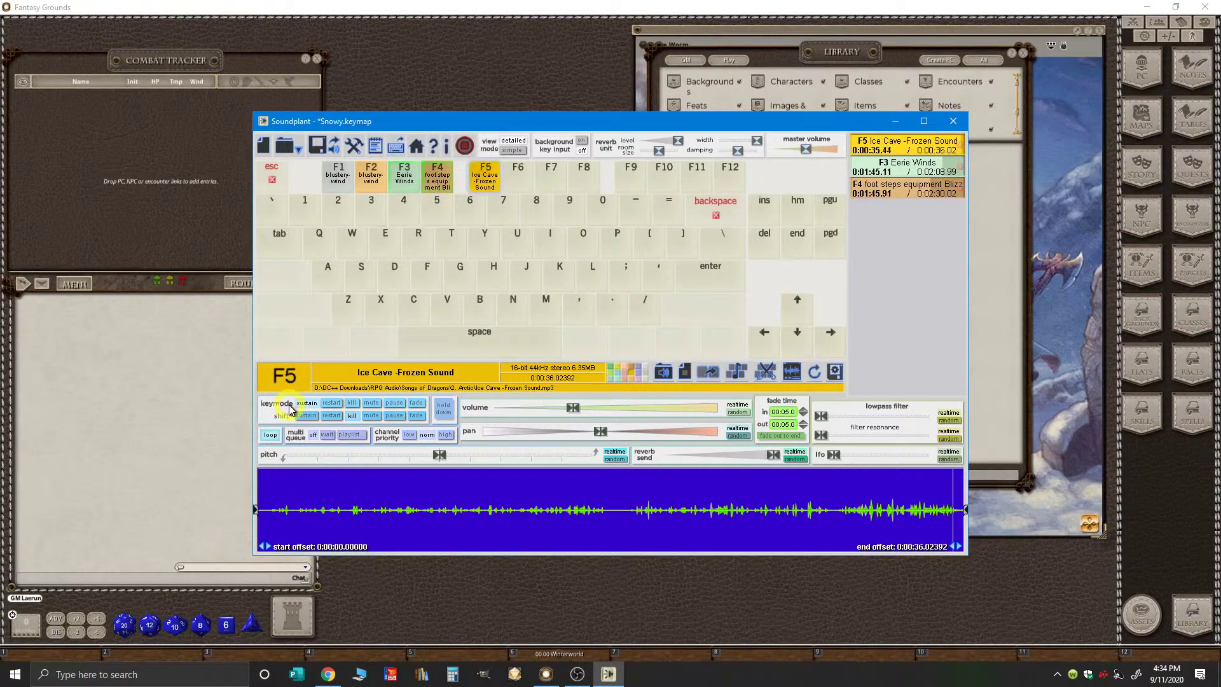
pyautogui.click(285, 393)
# - Start playback of the blustery-wind sounds assigned to F2 and F1
pyautogui.click(407, 182)
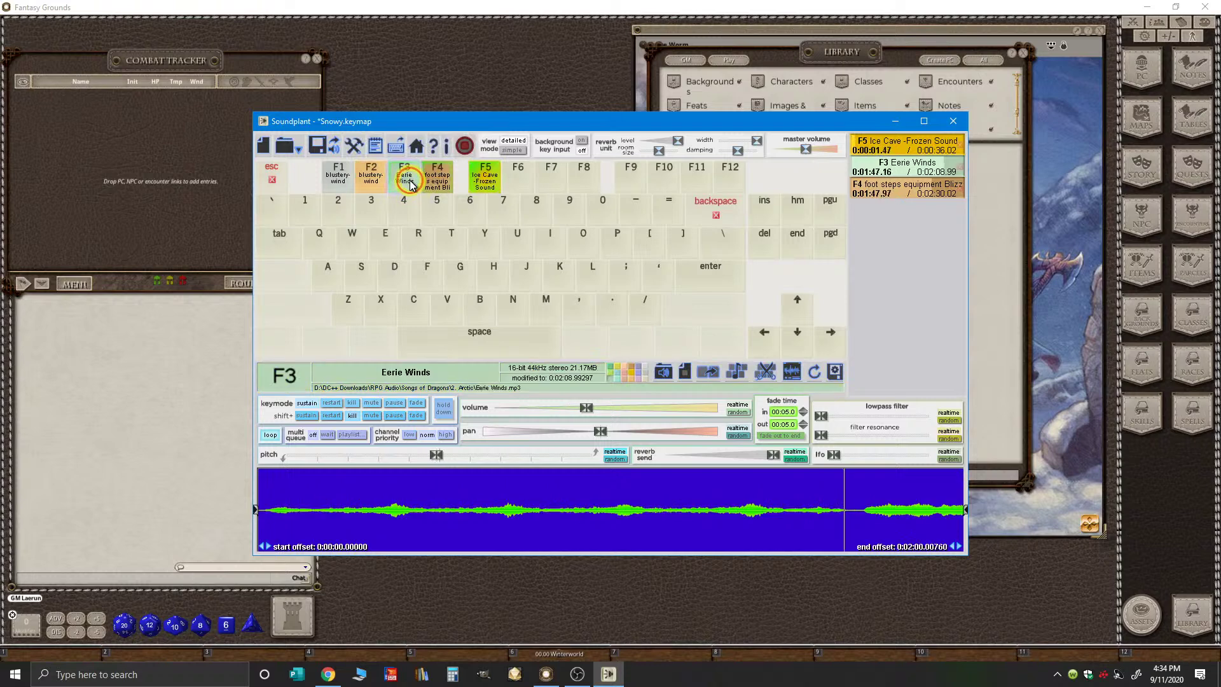
pyautogui.click(373, 176)
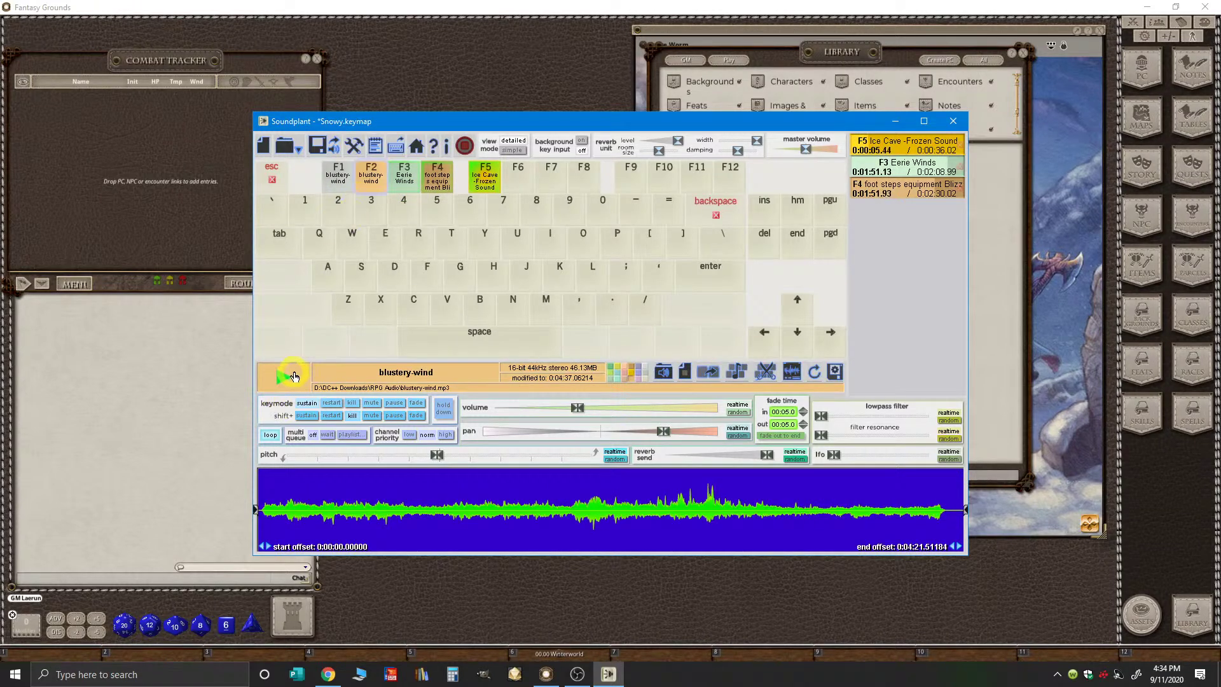
pyautogui.click(339, 174)
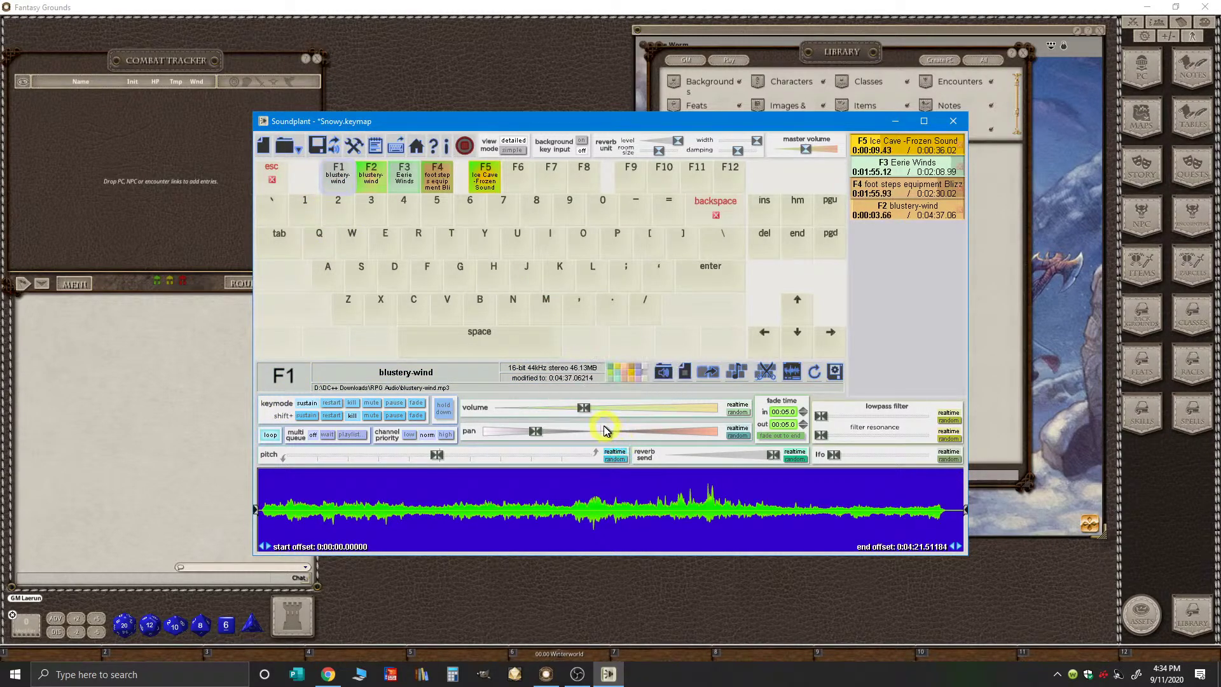
pyautogui.click(295, 388)
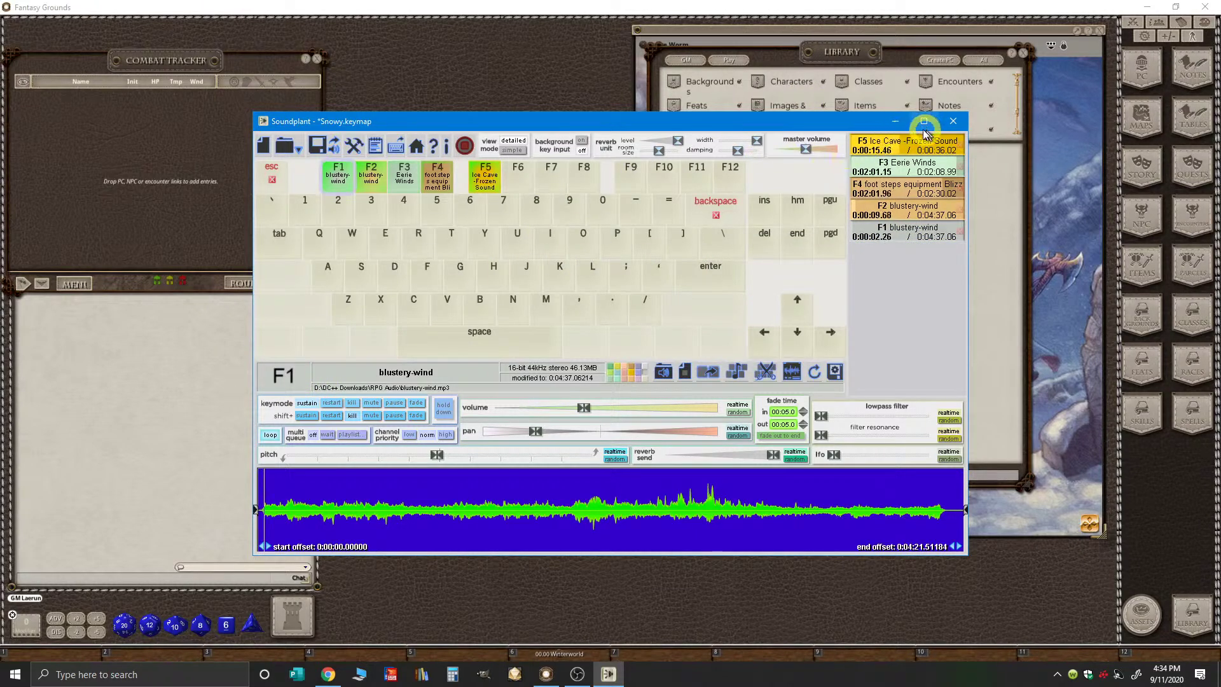
# - Raise Soundplant's master volume slightly and minimize its window
pyautogui.moveTo(805, 150); pyautogui.dragTo(827, 151)
pyautogui.click(895, 121)
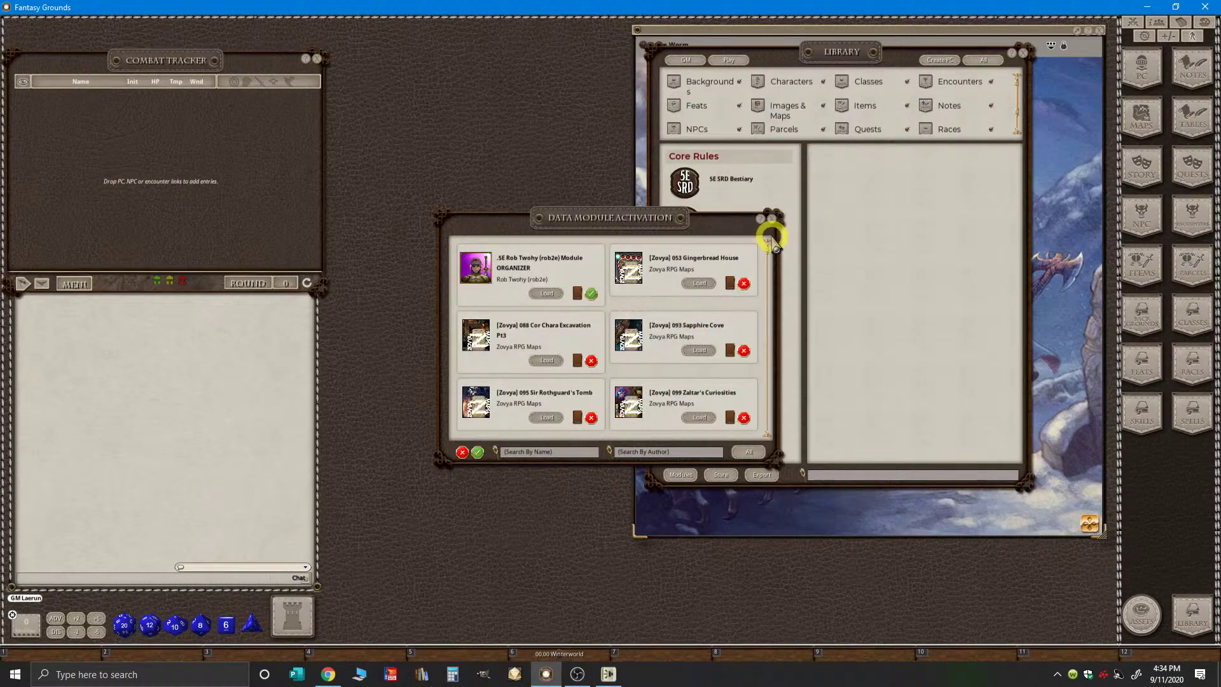
# - Place the Data Module Activation window between the Combat Tracker and the Library, checking the stream's chat in YouTube Studio along the way
pyautogui.moveTo(422, 94); pyautogui.dragTo(610, 226)
pyautogui.moveTo(422, 136); pyautogui.dragTo(499, 95)
pyautogui.click(337, 673)
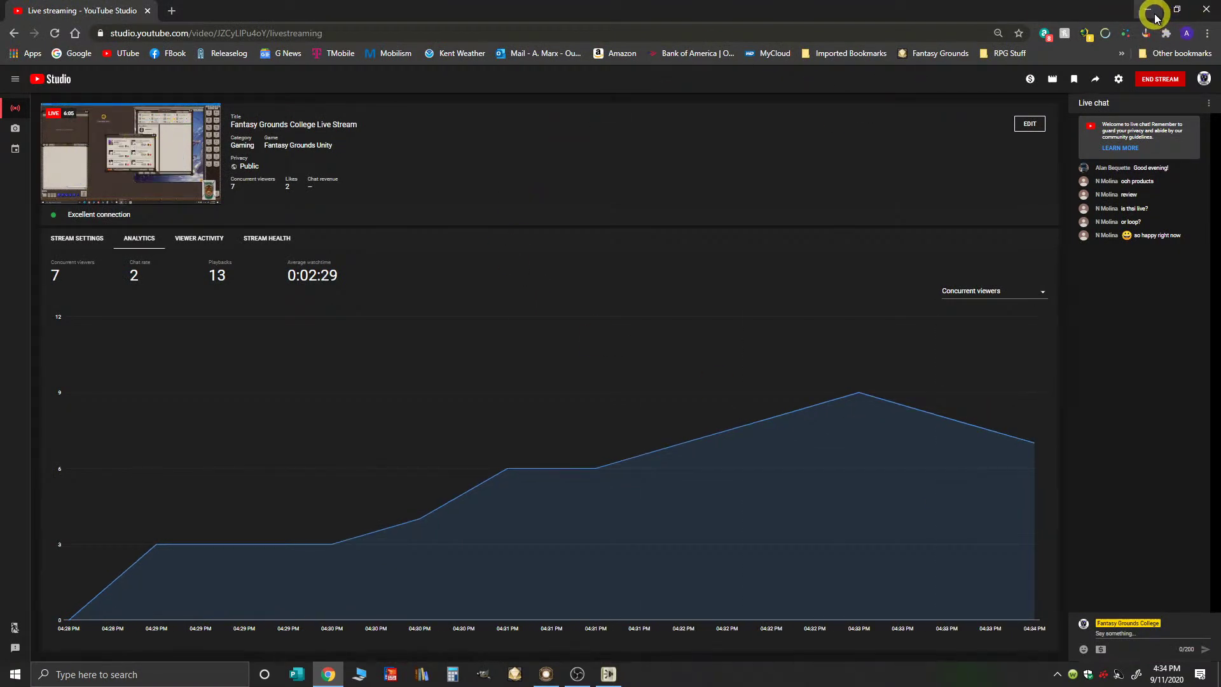
pyautogui.click(1153, 13)
pyautogui.moveTo(530, 107); pyautogui.dragTo(477, 92)
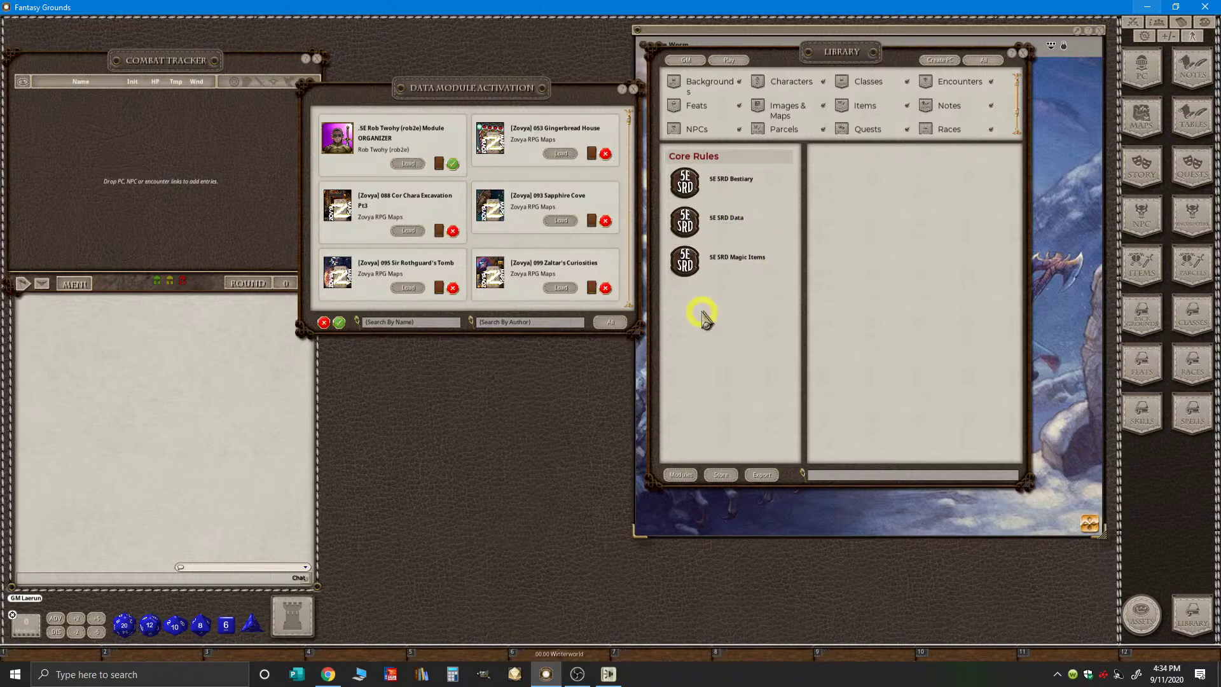
# - Filter the data modules to Loaded, and unload 5E SRD Magic Items, 5E SRD Bestiary and 5E SRD Data
pyautogui.click(612, 323)
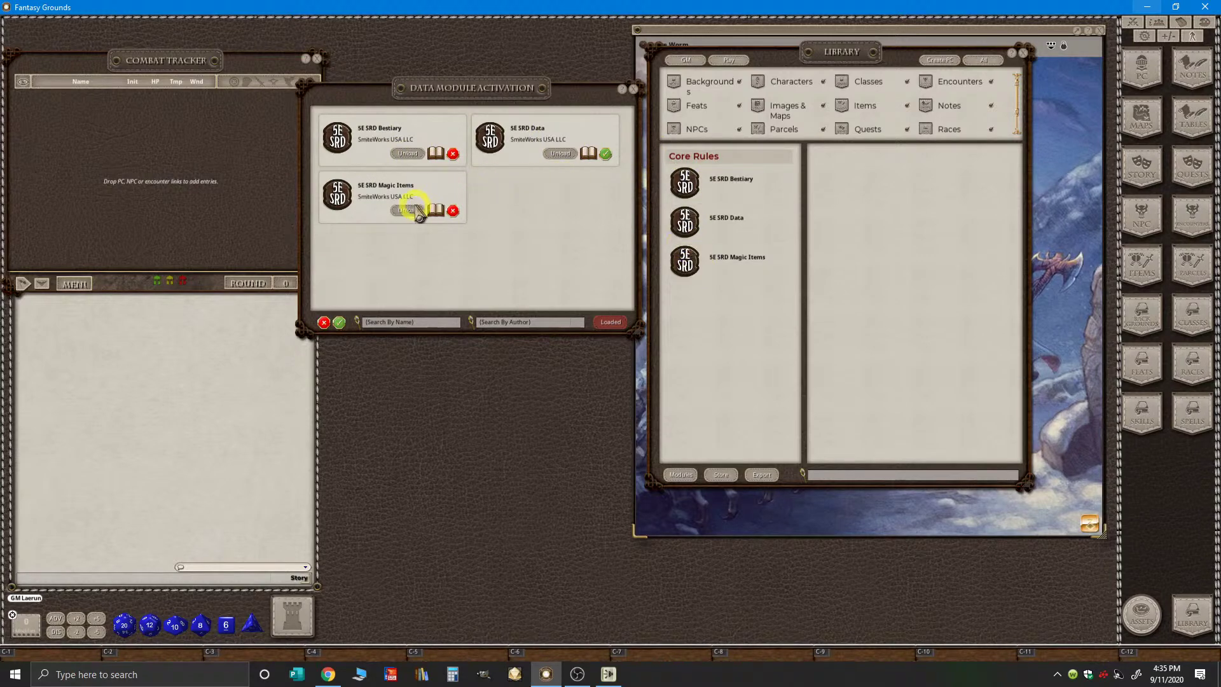
pyautogui.click(416, 152)
pyautogui.click(416, 153)
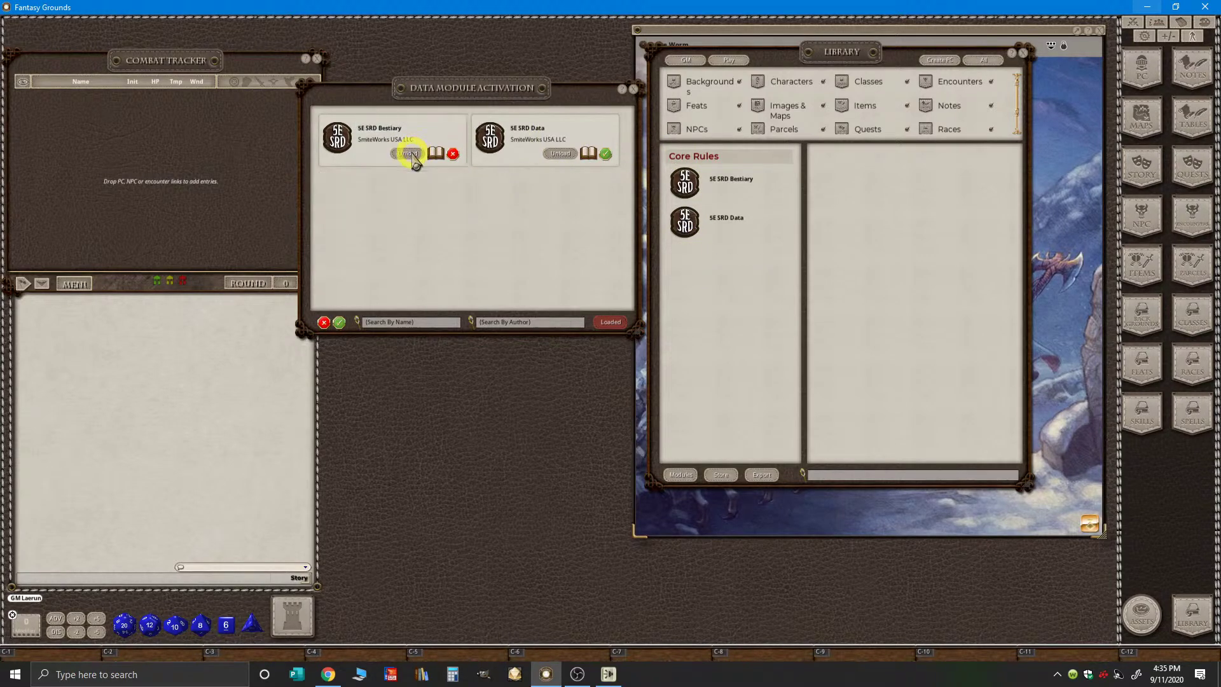
pyautogui.click(561, 155)
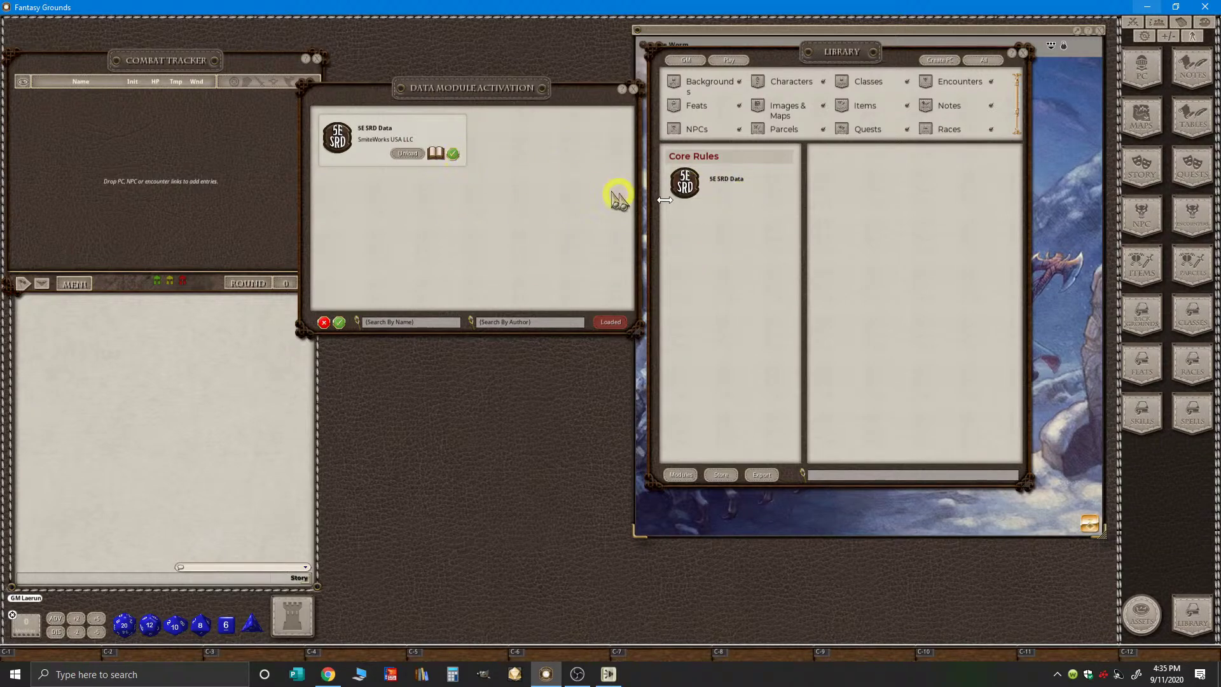
pyautogui.click(410, 155)
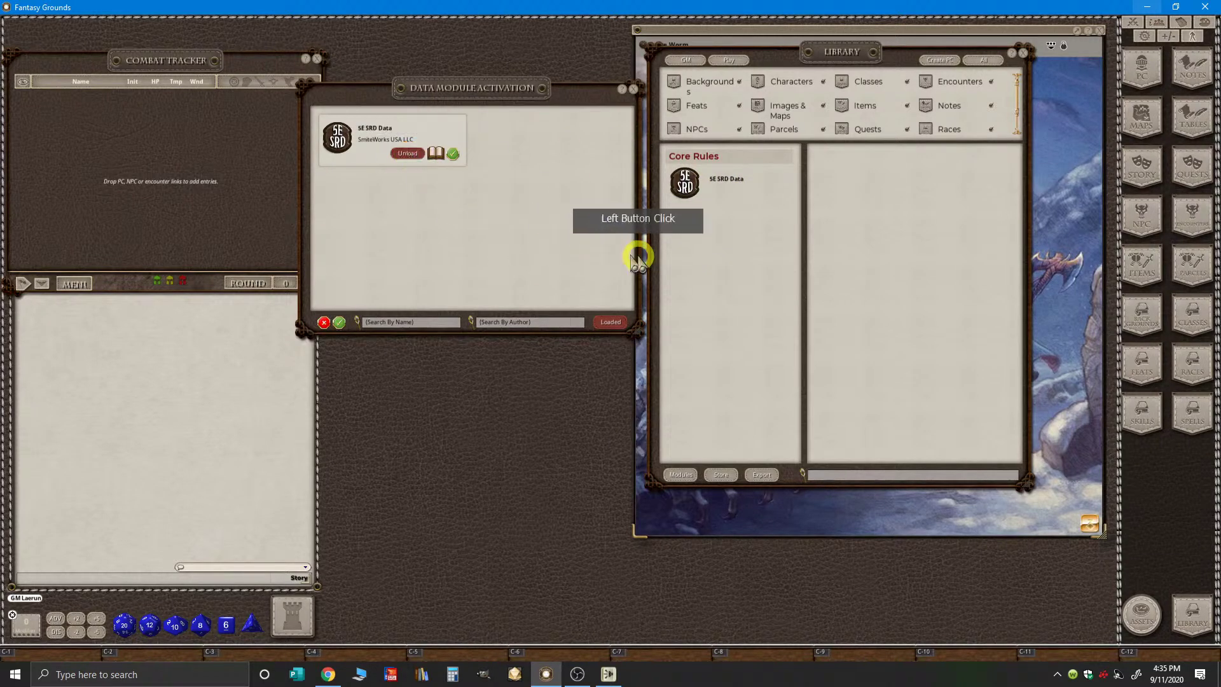
# - Switch the data module filter to All and search the modules by name for Players
pyautogui.click(418, 322)
pyautogui.click(591, 322)
pyautogui.click(593, 322)
pyautogui.click(592, 322)
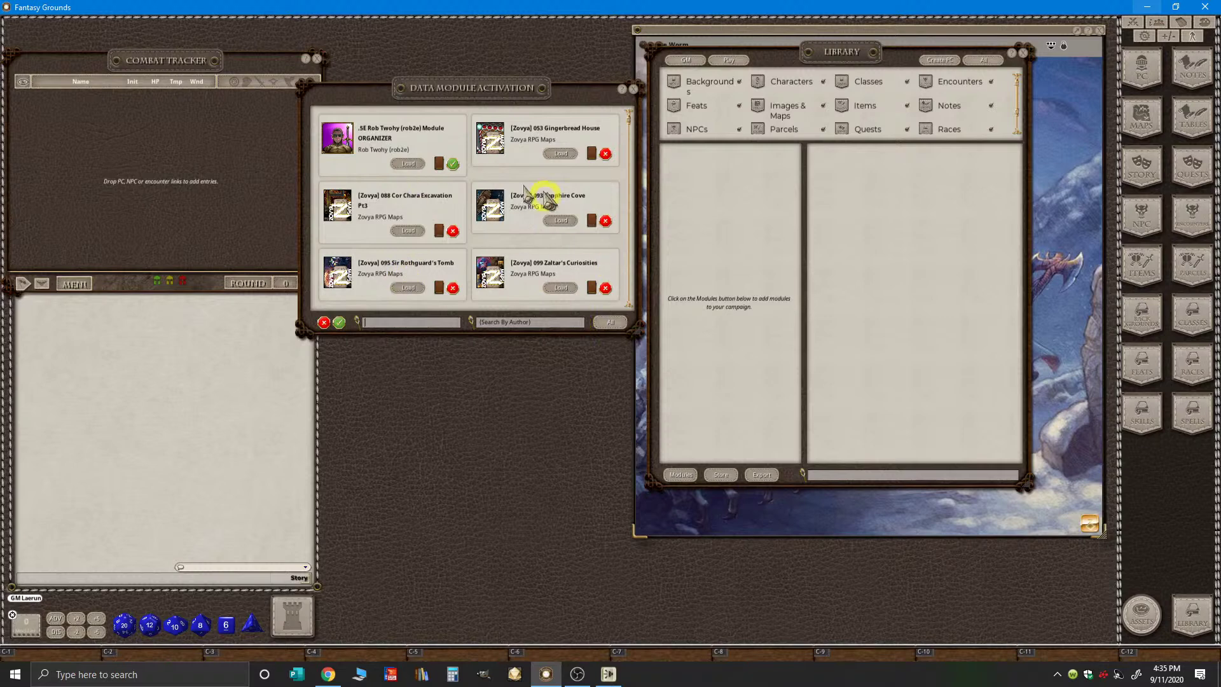
pyautogui.click(413, 321)
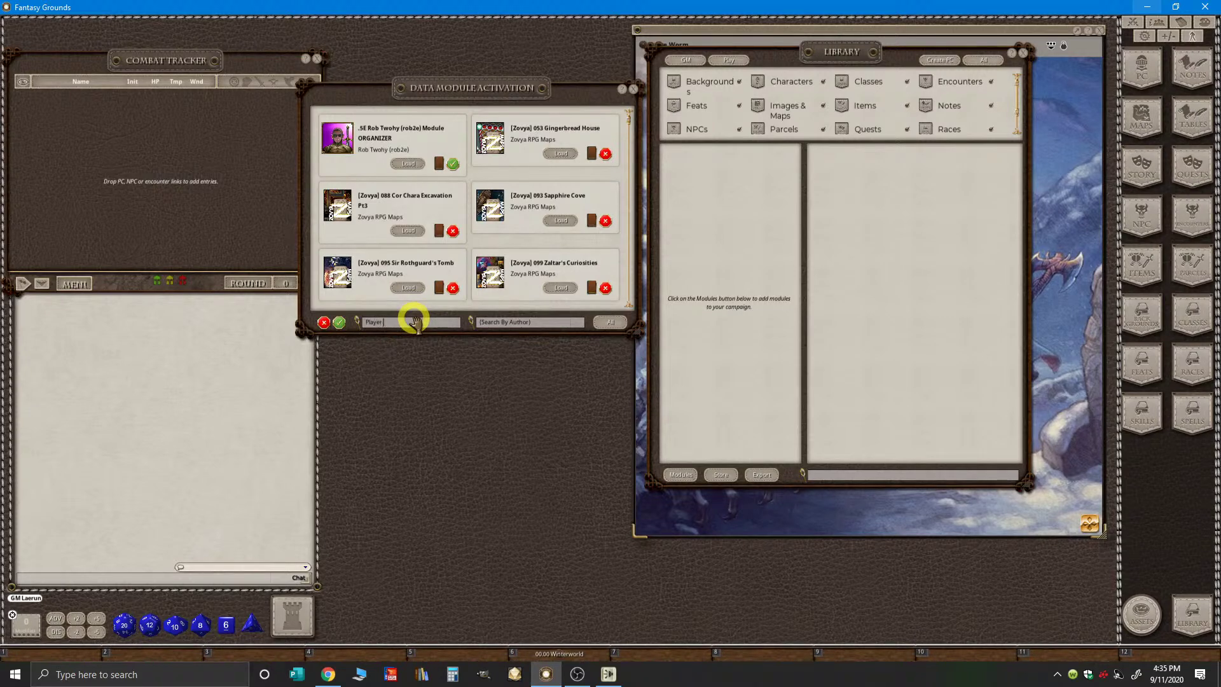
pyautogui.write('Players')
pyautogui.press('Return')
pyautogui.press('ctrl')
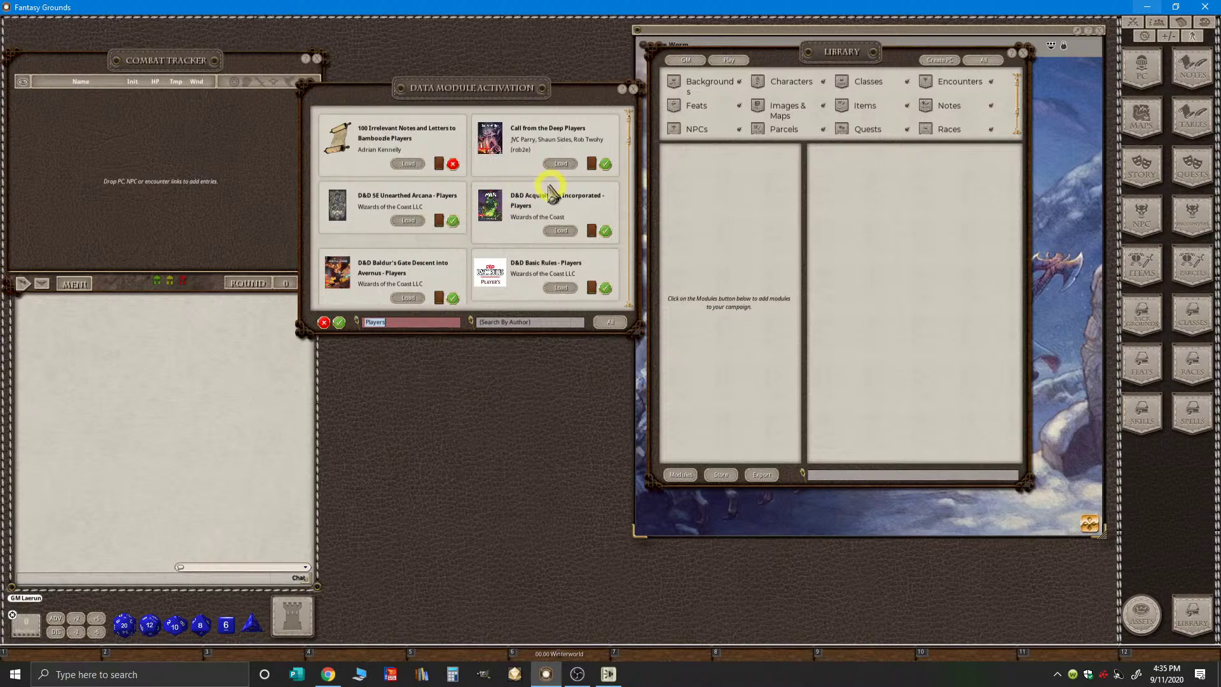
# - Load the D&D Elemental Evil - Players Companion module from the filtered list
pyautogui.scroll(-2, 463, 254)
pyautogui.scroll(-3, 461, 251)
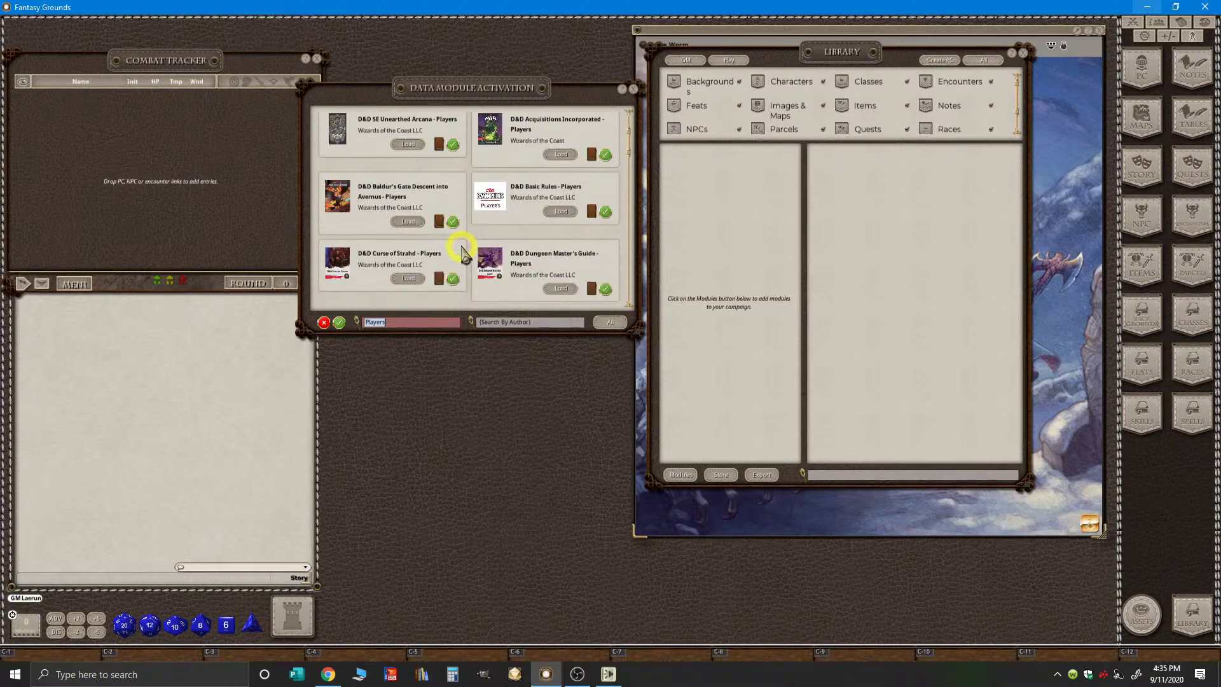
pyautogui.scroll(-2, 471, 248)
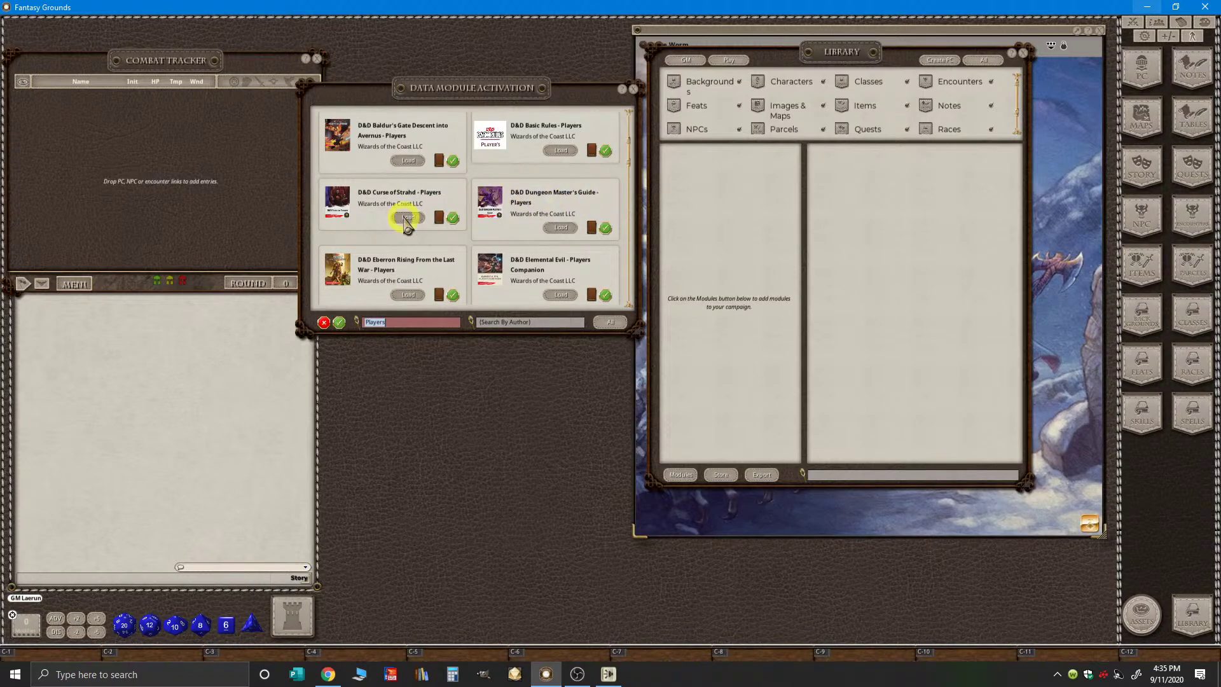
pyautogui.scroll(-3, 426, 213)
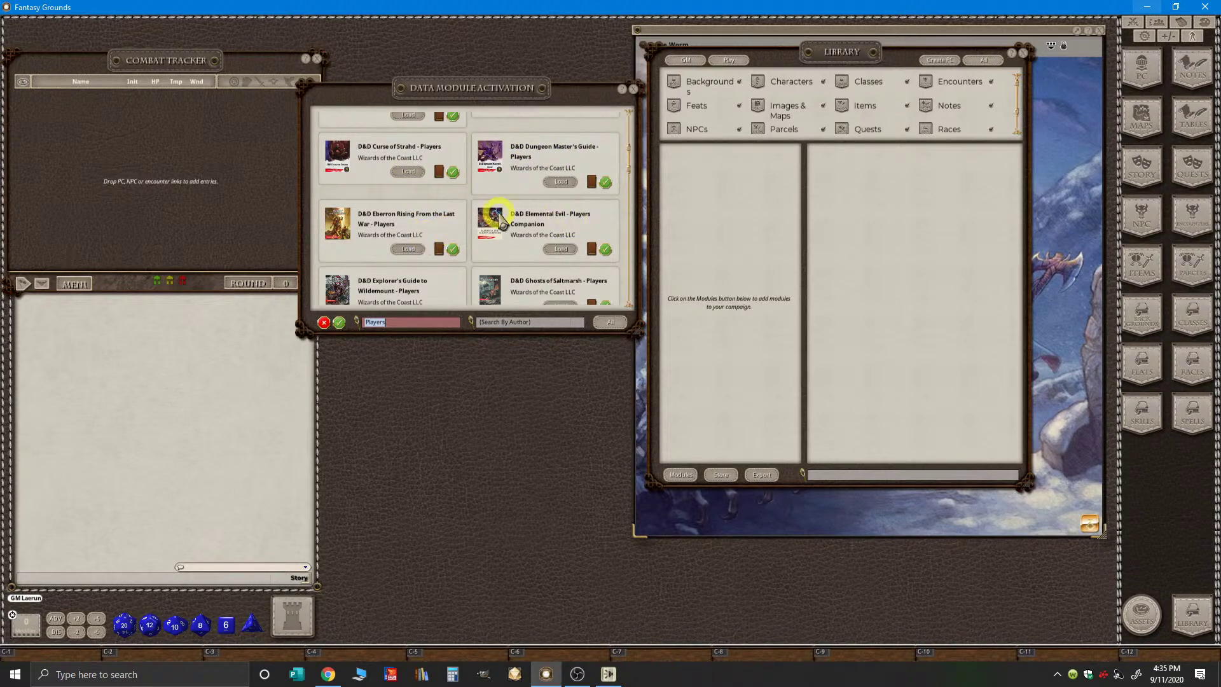
pyautogui.click(570, 249)
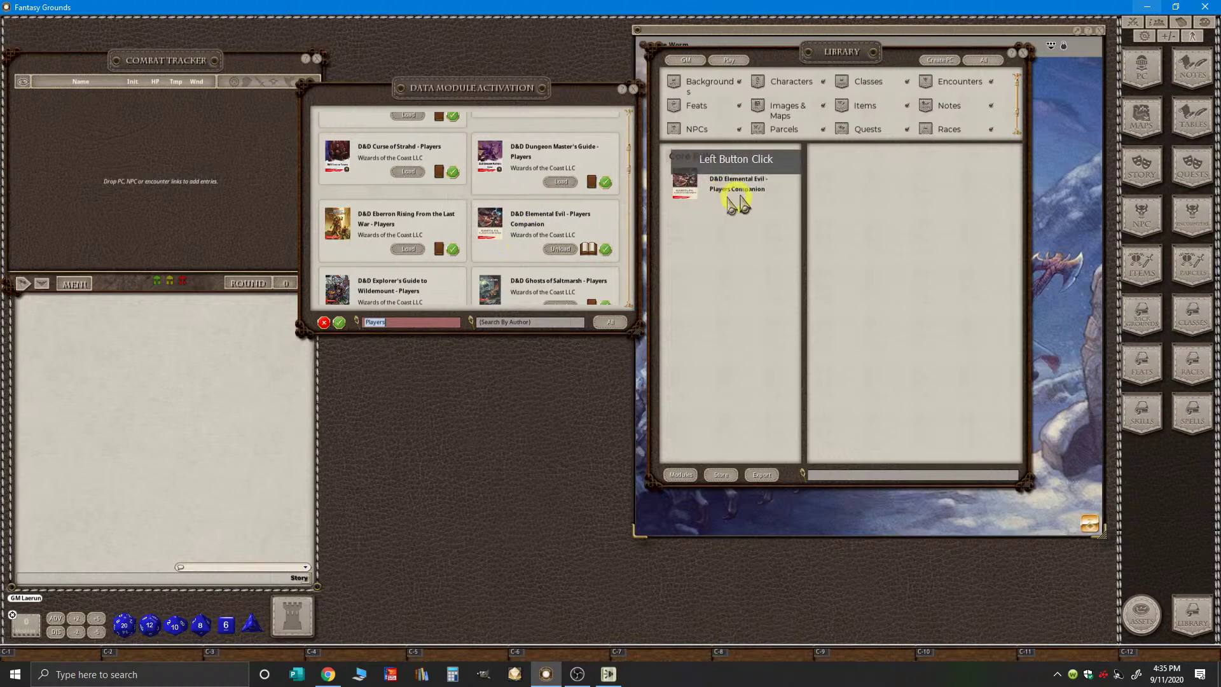
# - Load the D&D Mordenkainen's Tome of Foes - Players module into the campaign
pyautogui.scroll(-8, 426, 229)
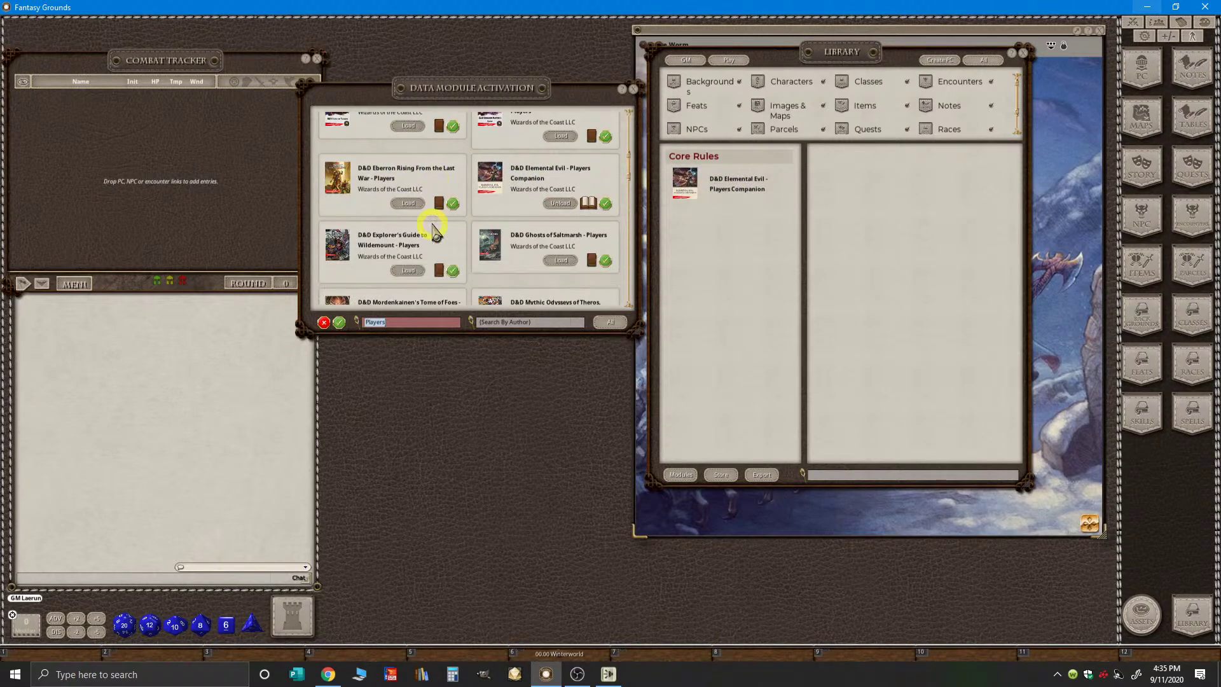
pyautogui.scroll(-2, 435, 230)
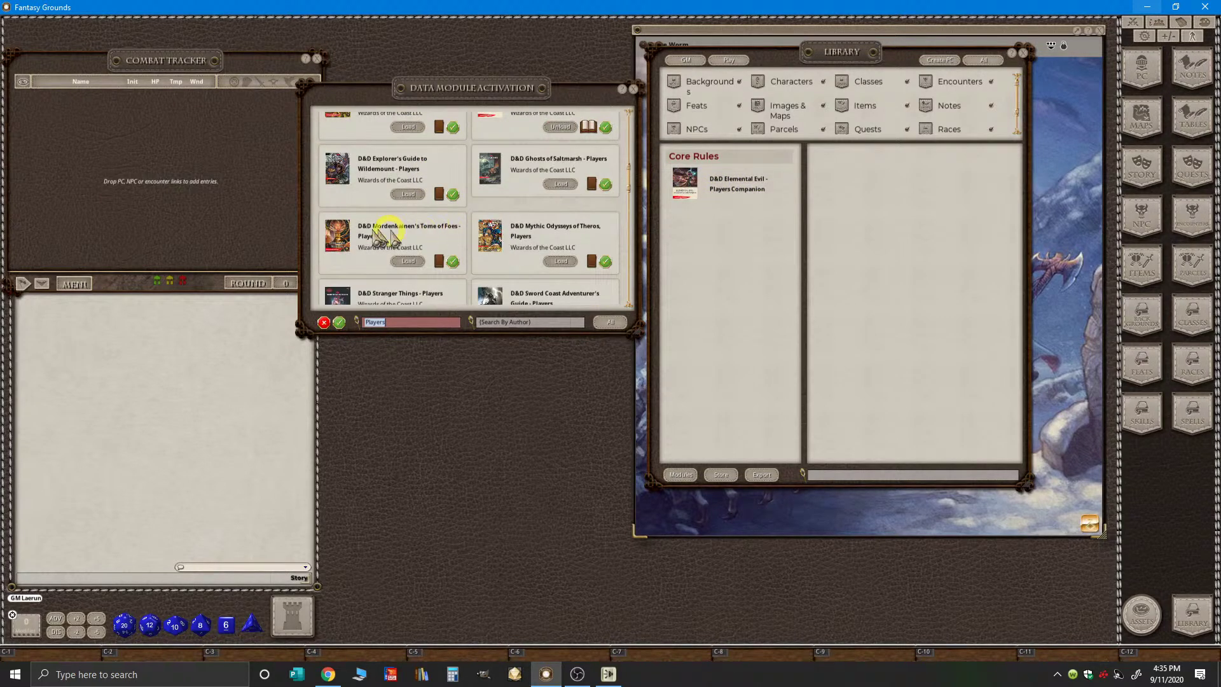
pyautogui.click(413, 264)
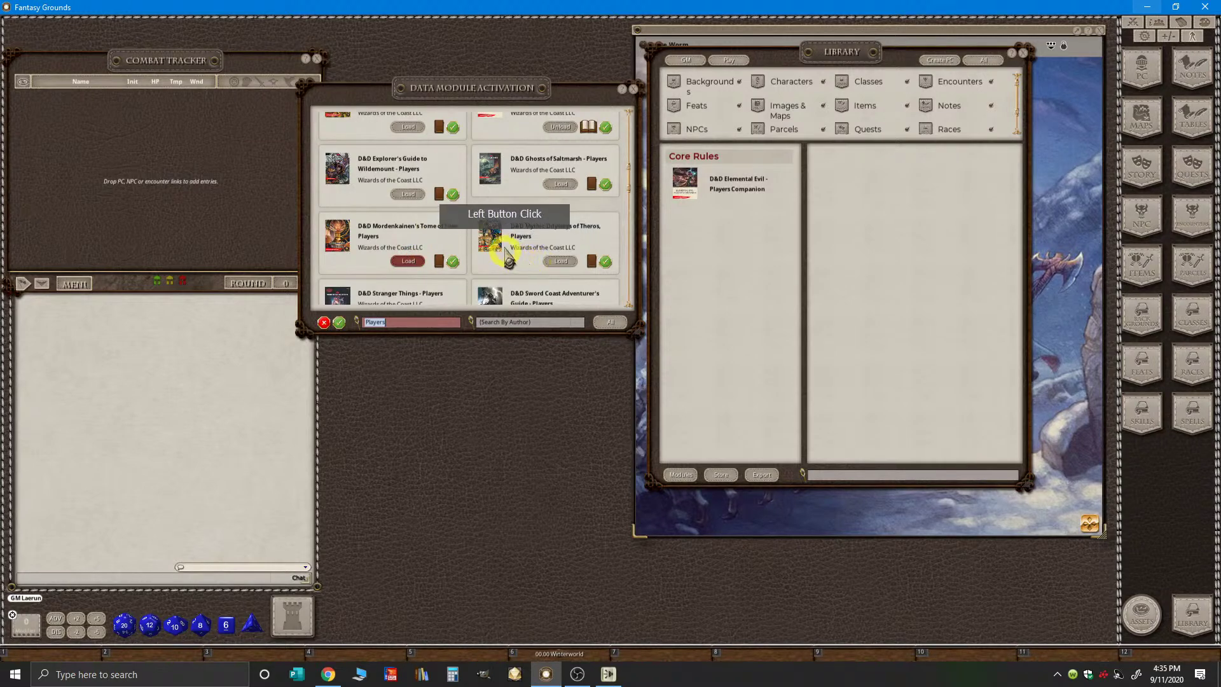
# - Load the D&D Sword Coast Adventurer's Guide - Players module
pyautogui.scroll(-4, 486, 224)
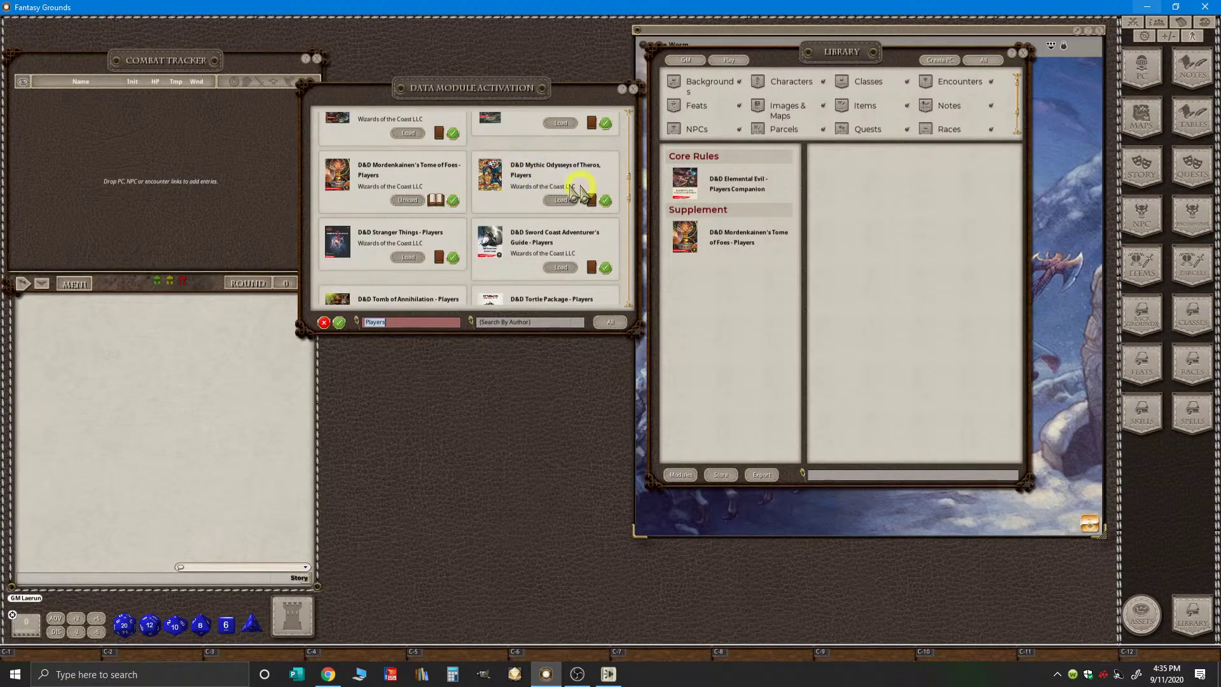
pyautogui.scroll(-2, 505, 240)
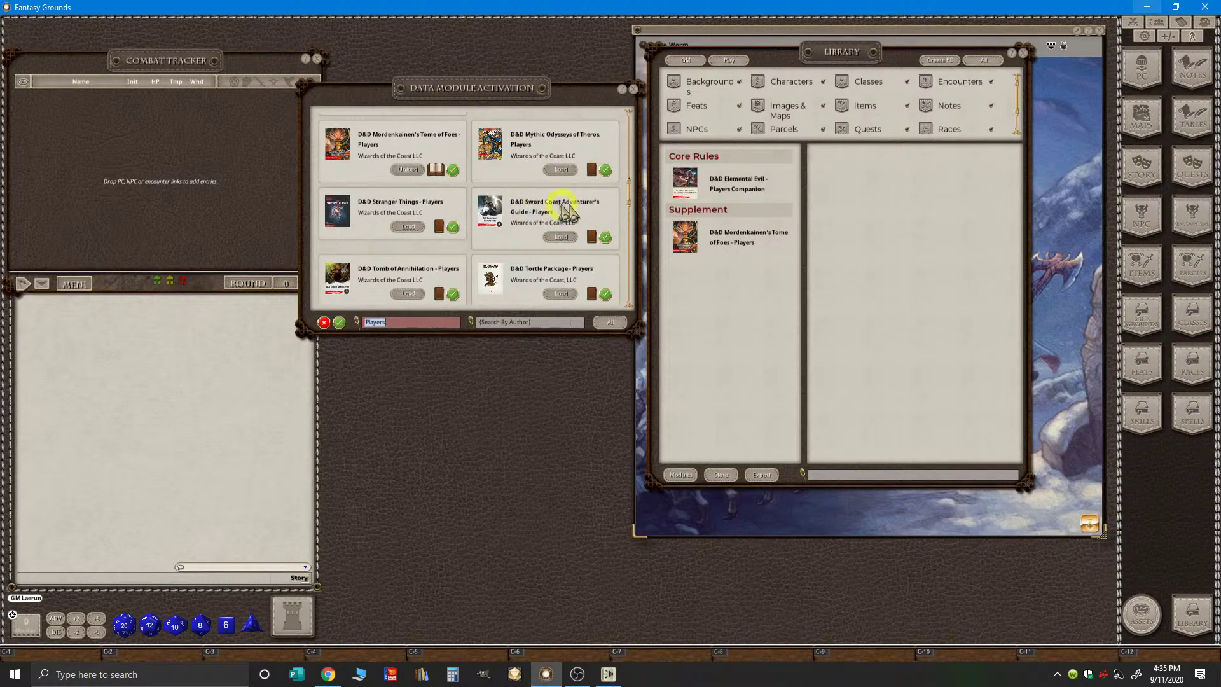
pyautogui.click(561, 236)
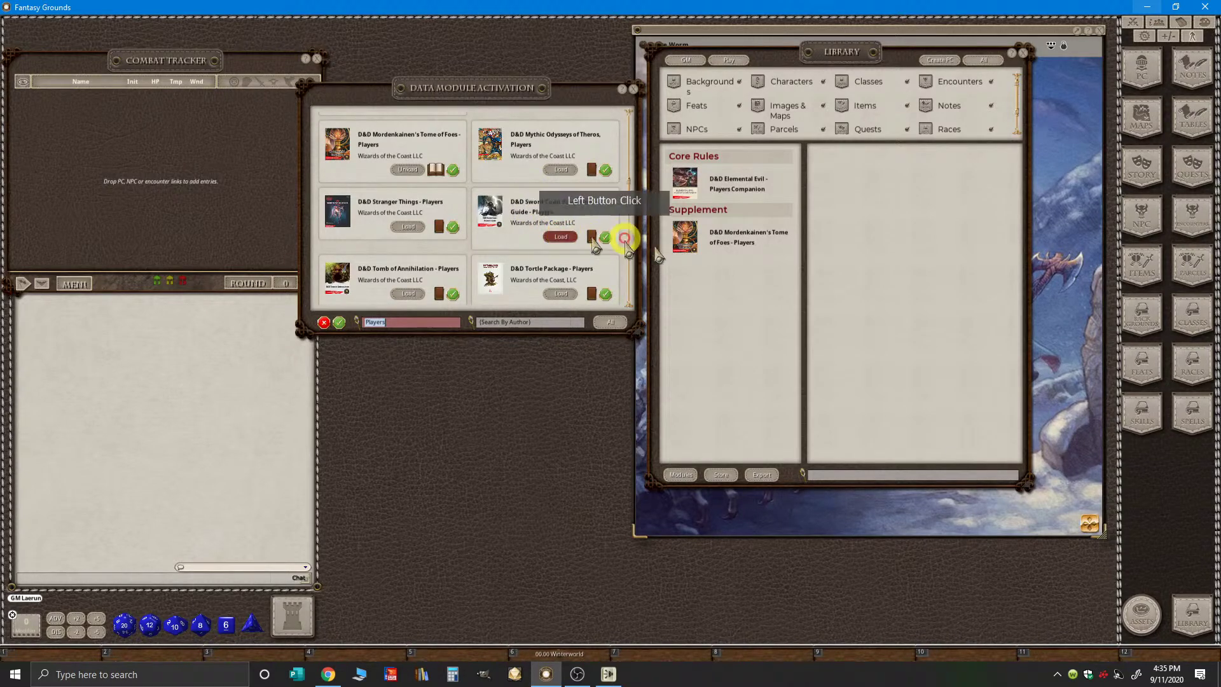
pyautogui.click(562, 237)
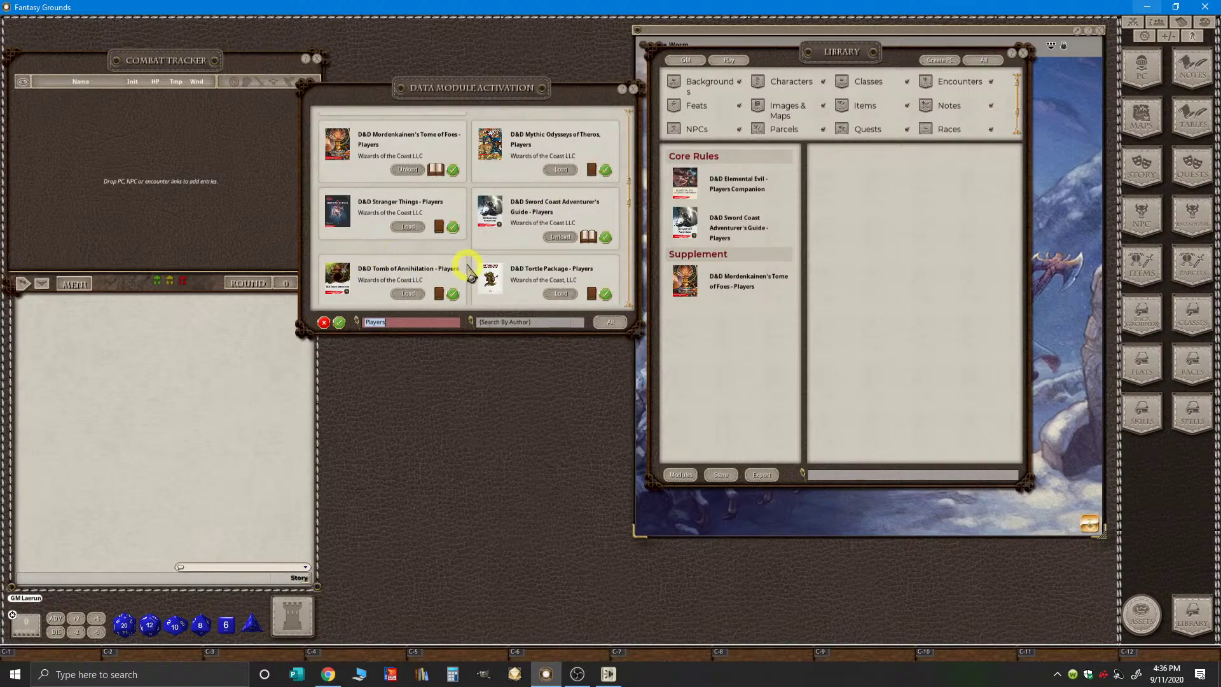
# - Load the Players modules of D&D Volo's Guide to Monsters and D&D Xanathar's Guide to Everything
pyautogui.scroll(-4, 498, 259)
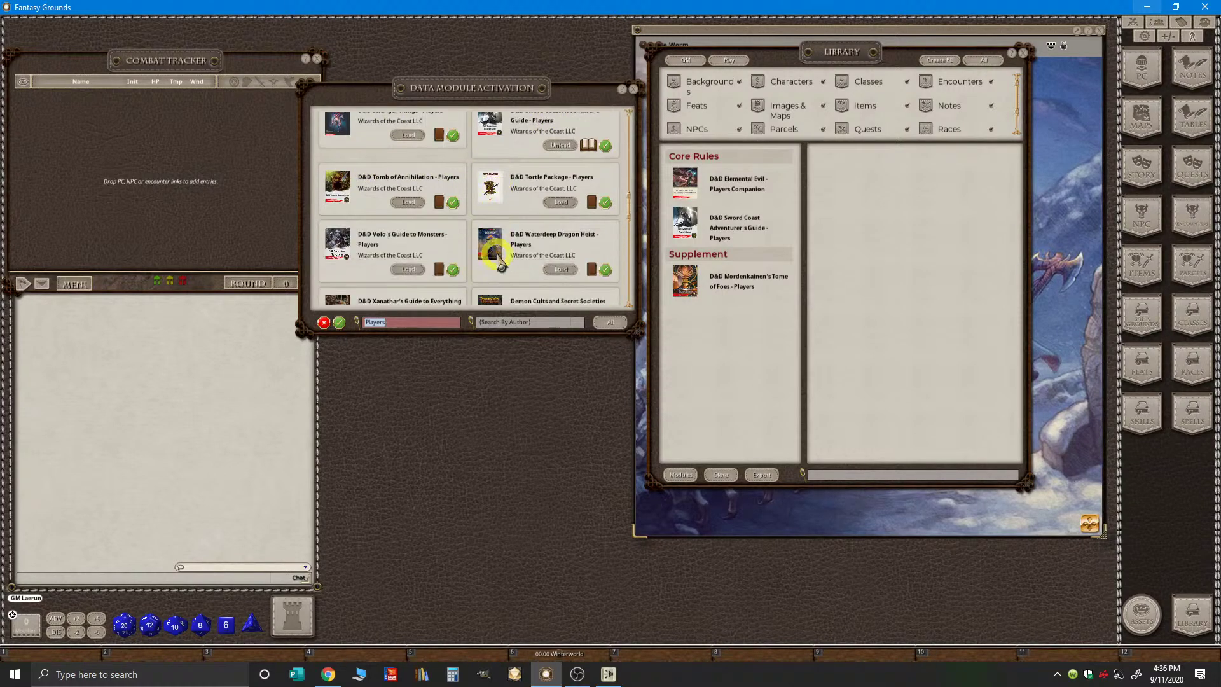
pyautogui.click(405, 254)
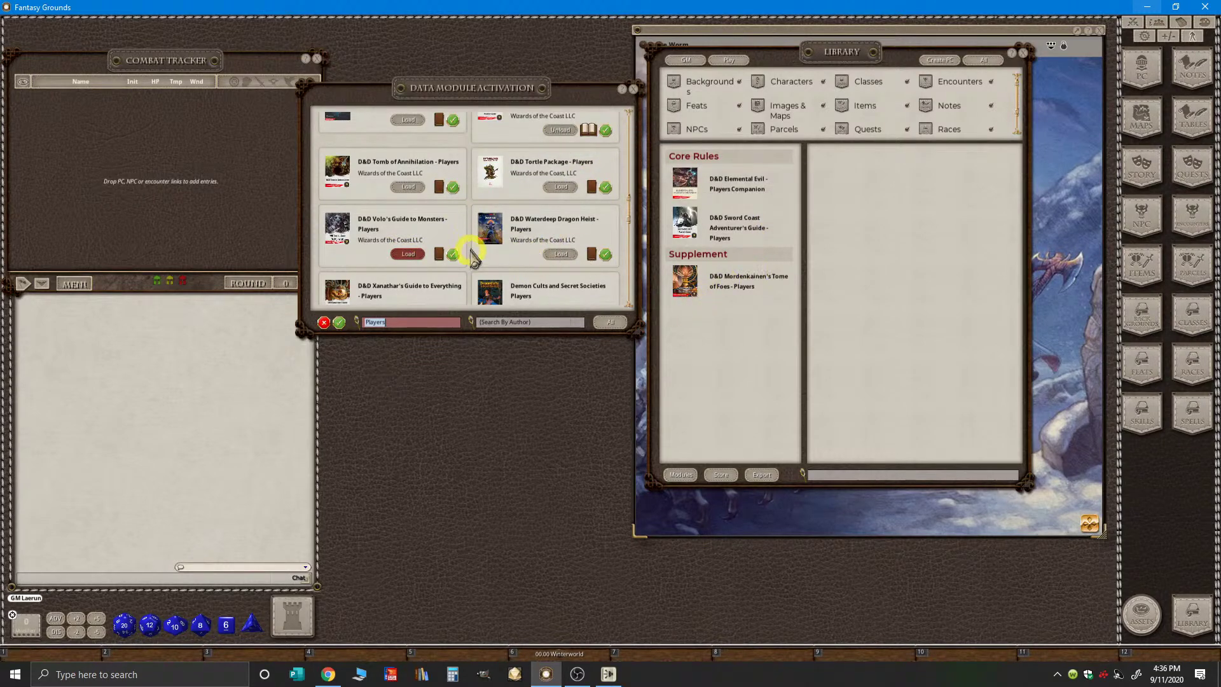
pyautogui.scroll(-3, 517, 251)
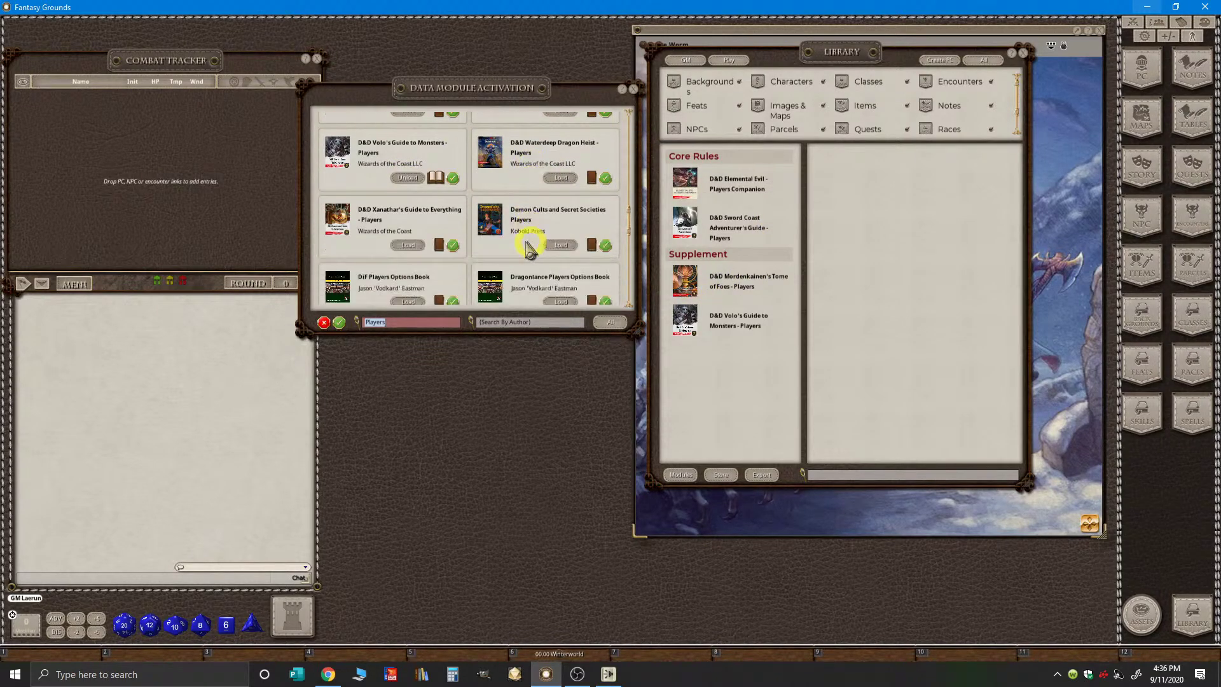
pyautogui.click(419, 230)
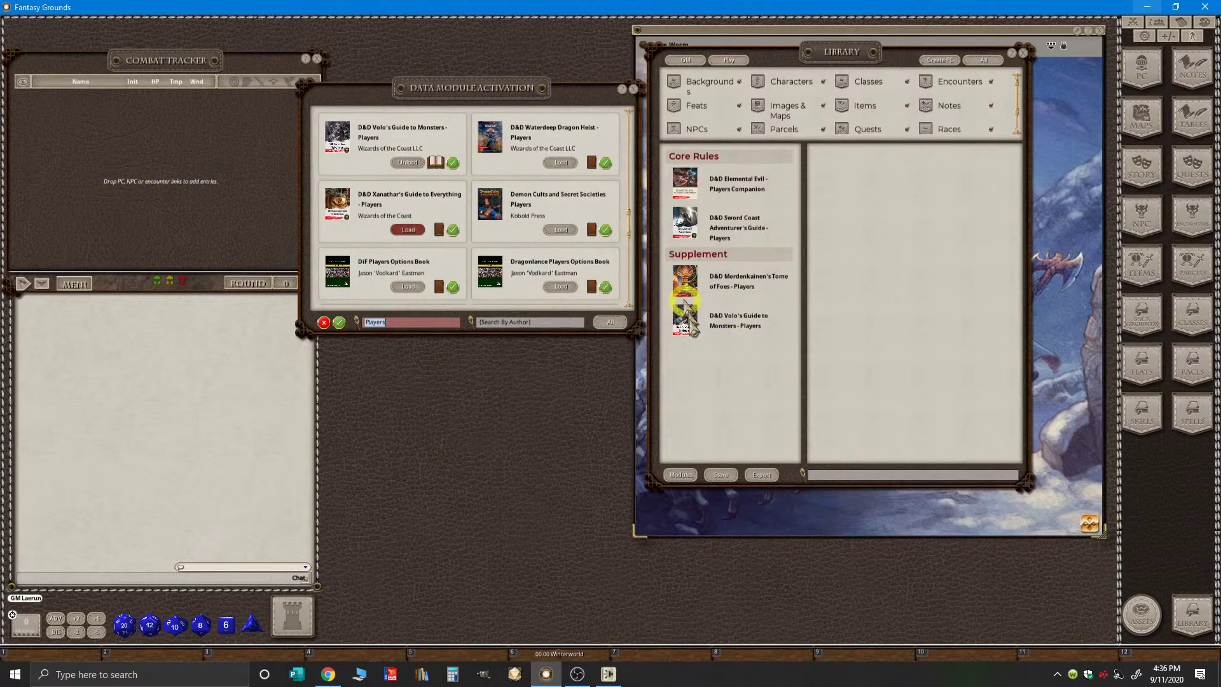
pyautogui.click(725, 319)
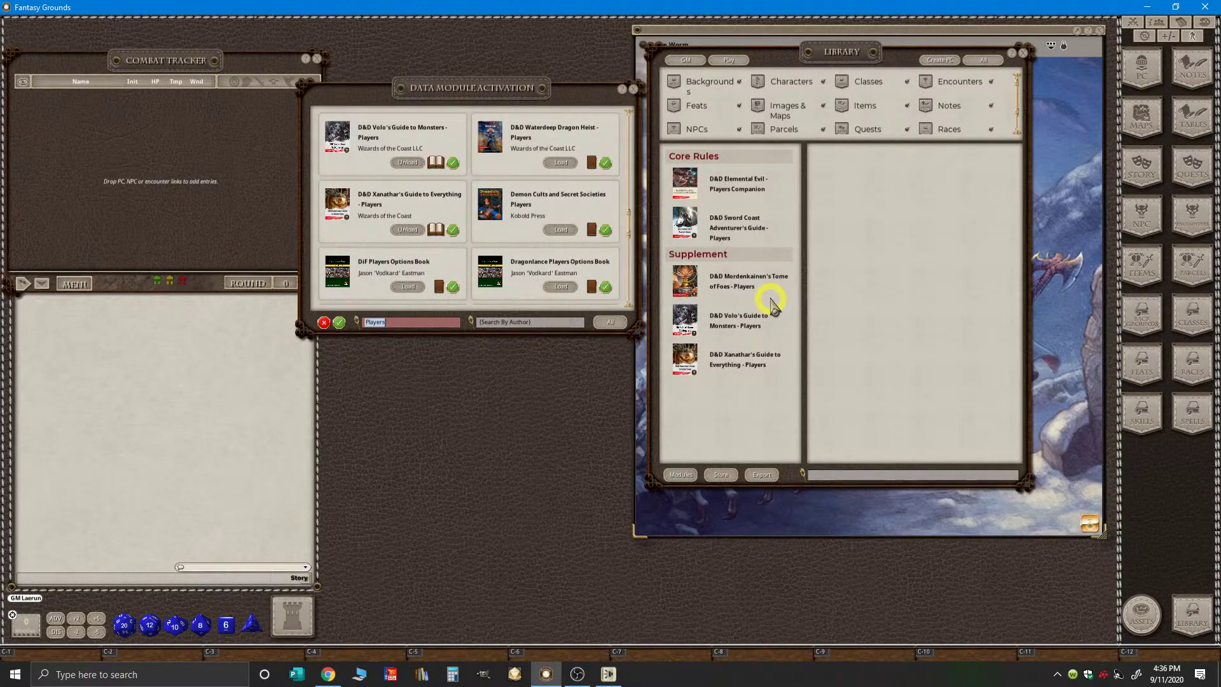
# - Load the Faith of the Forgotten Realms II - Players module
pyautogui.scroll(-4, 464, 292)
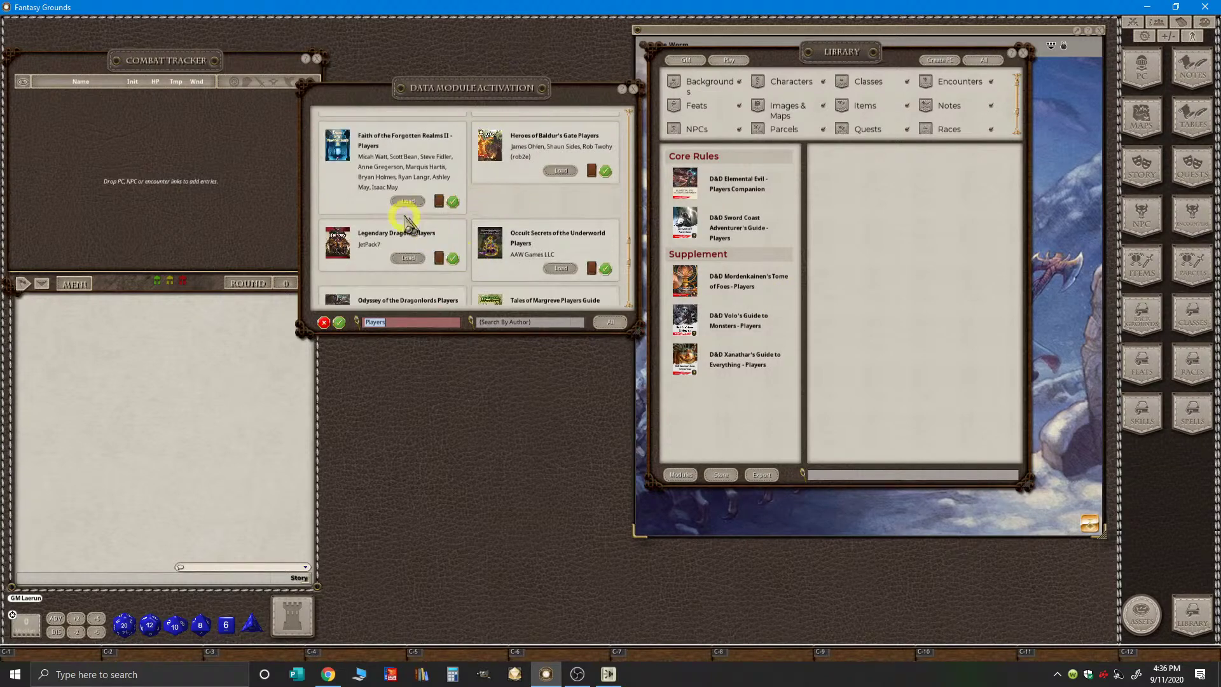
pyautogui.click(440, 257)
pyautogui.scroll(1, 439, 245)
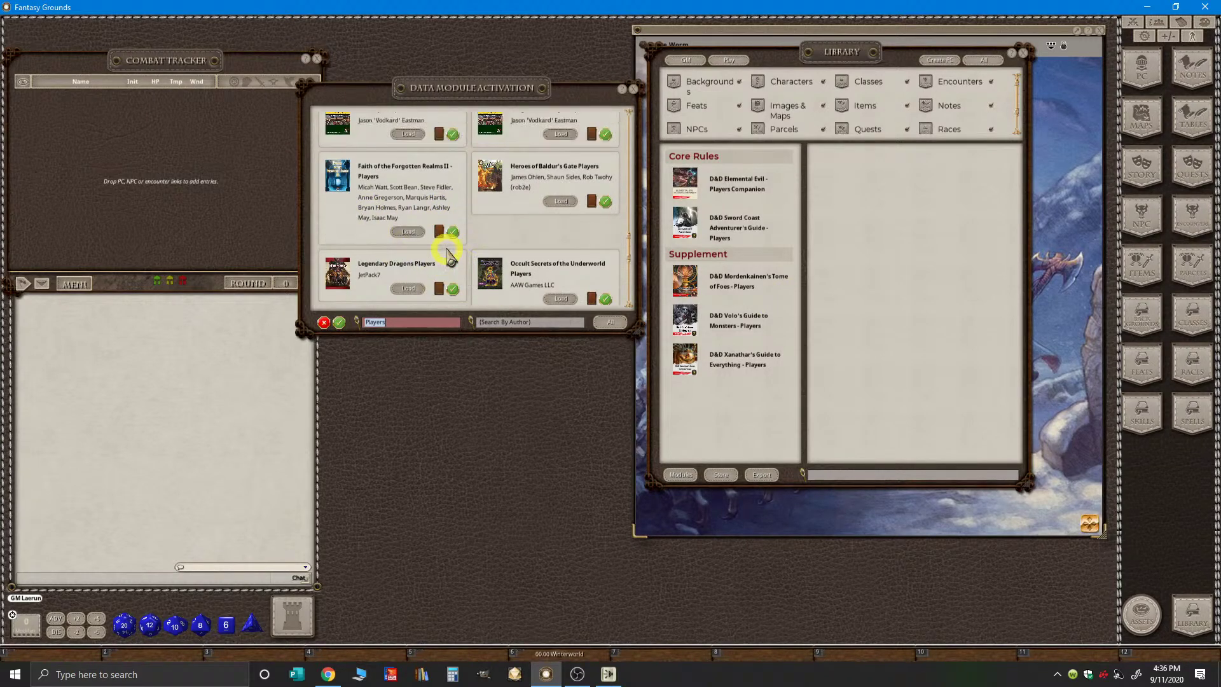
pyautogui.click(407, 232)
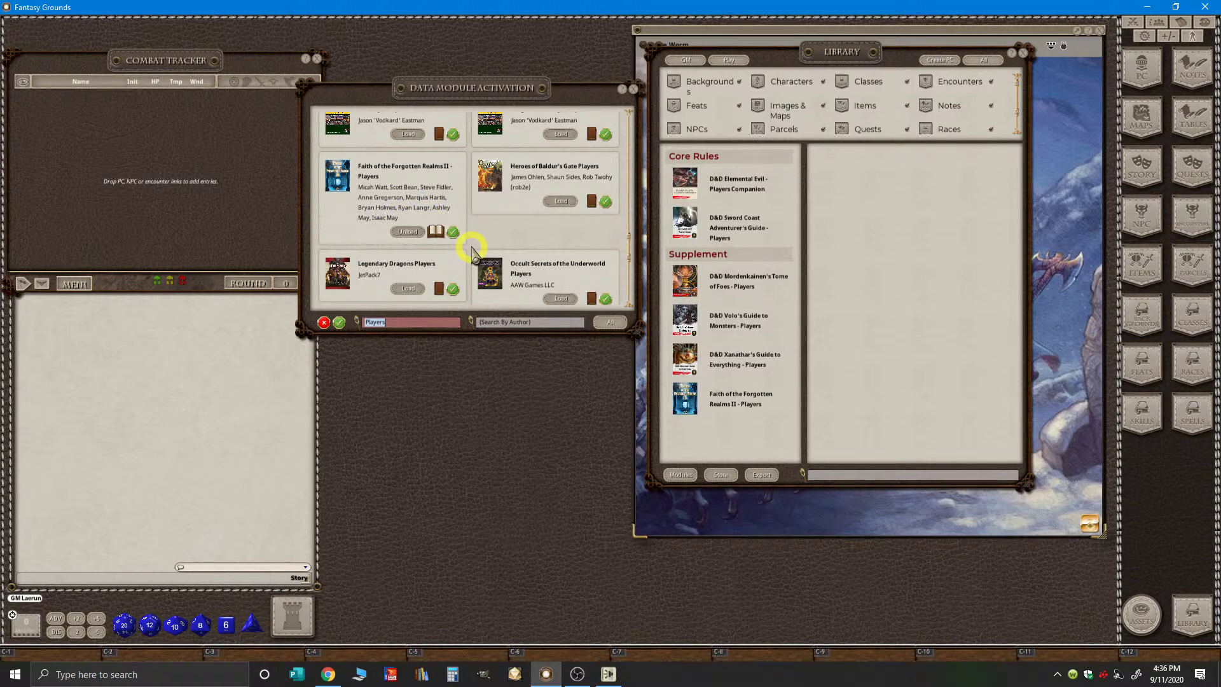
# - Look through the remaining third-party Players modules for further ones worth loading
pyautogui.scroll(2, 428, 299)
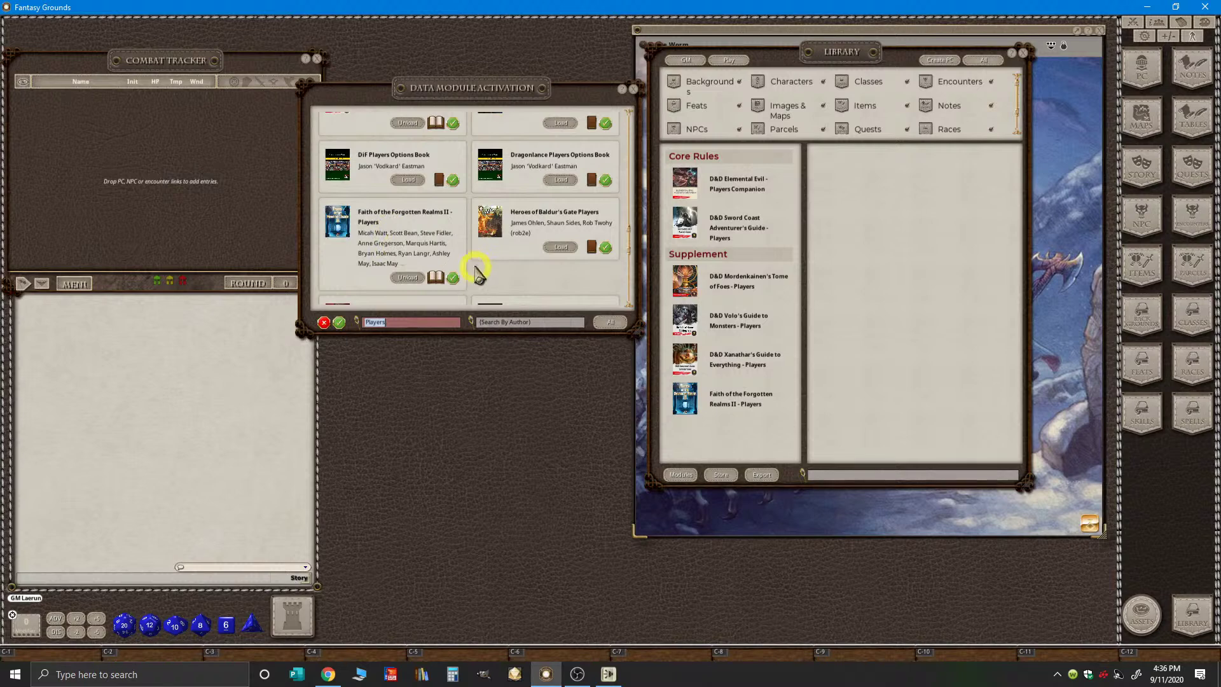
pyautogui.scroll(-2, 426, 239)
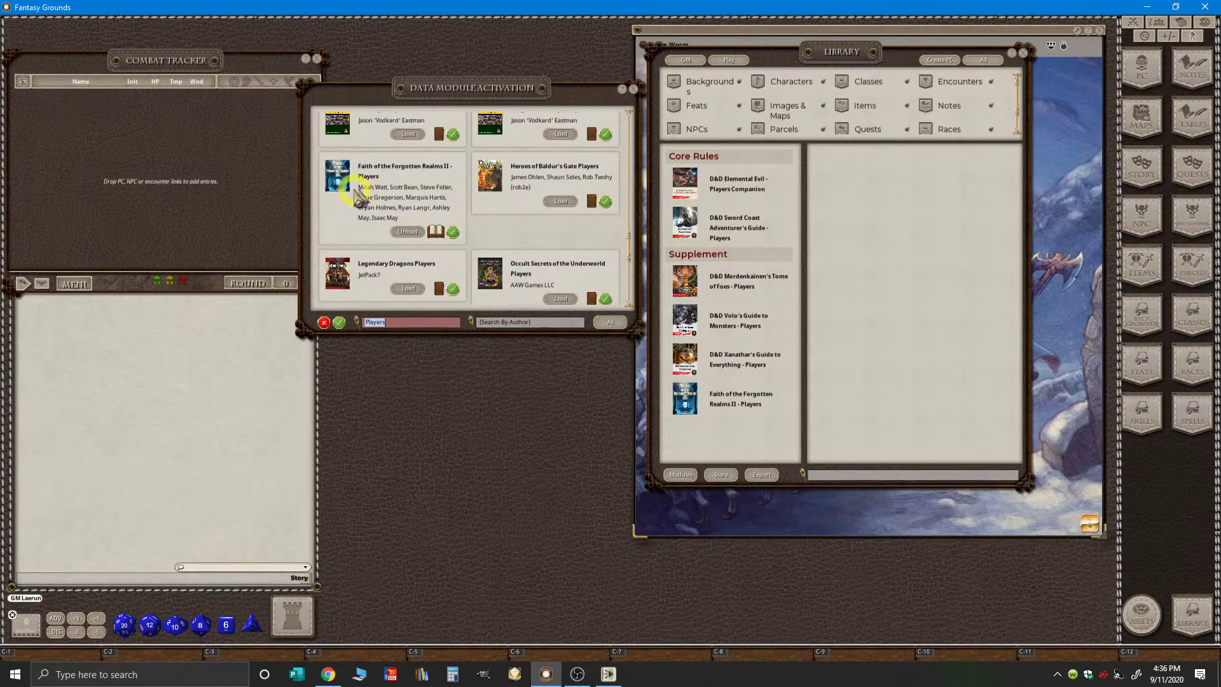
pyautogui.scroll(-1, 430, 219)
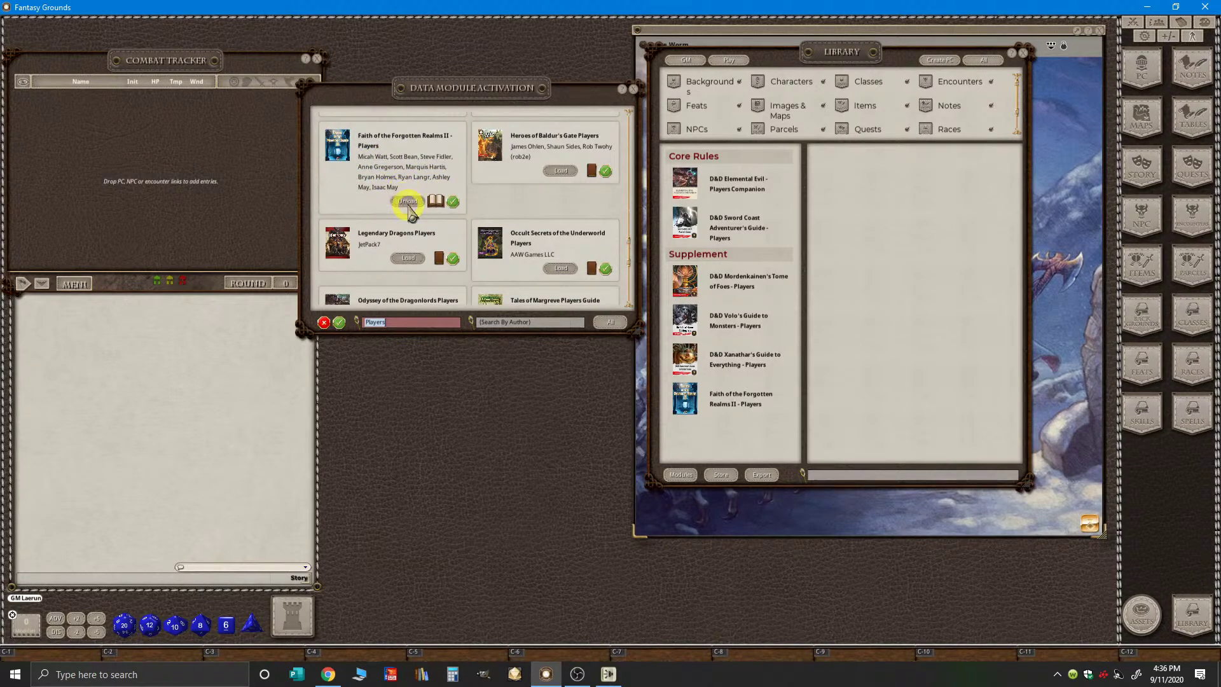
pyautogui.press('ctrl')
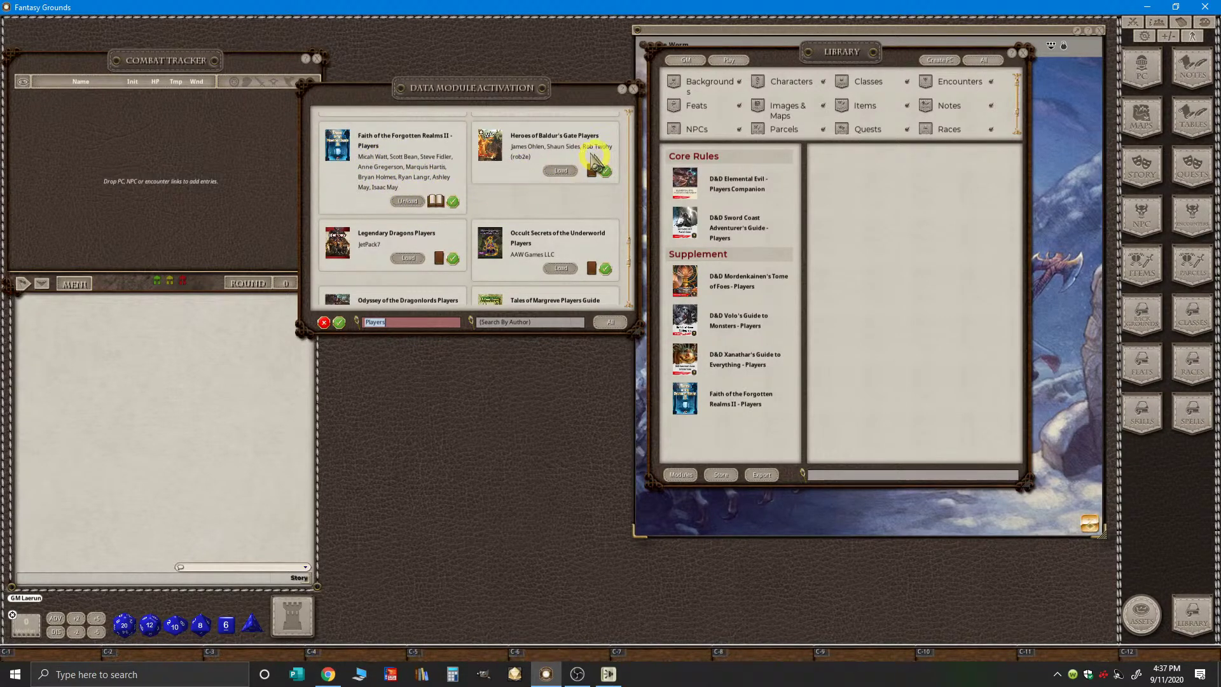
pyautogui.scroll(1, 553, 204)
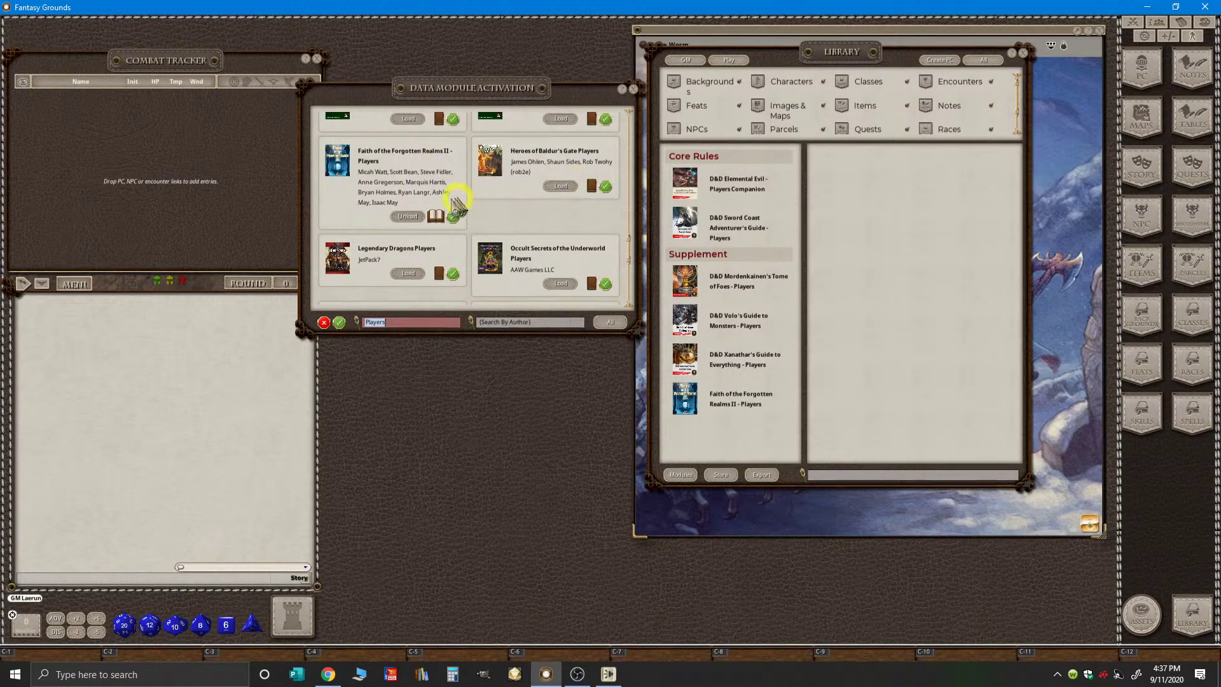
pyautogui.scroll(-3, 503, 220)
pyautogui.scroll(-1, 508, 227)
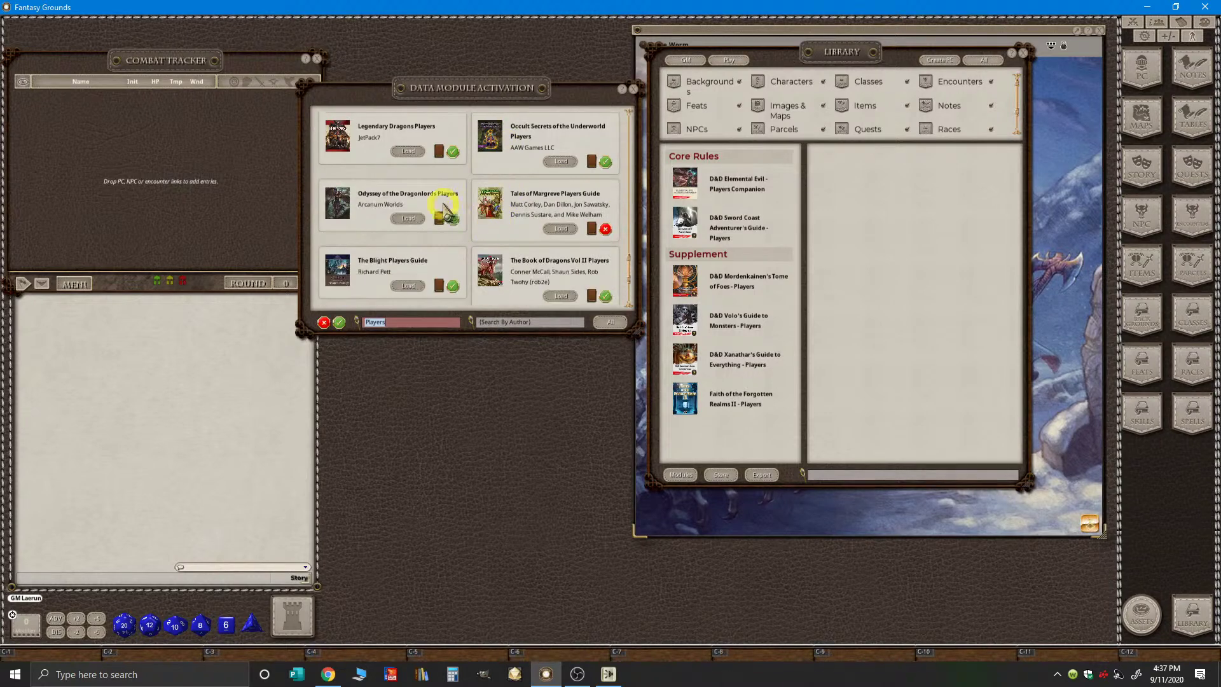
pyautogui.scroll(-3, 454, 229)
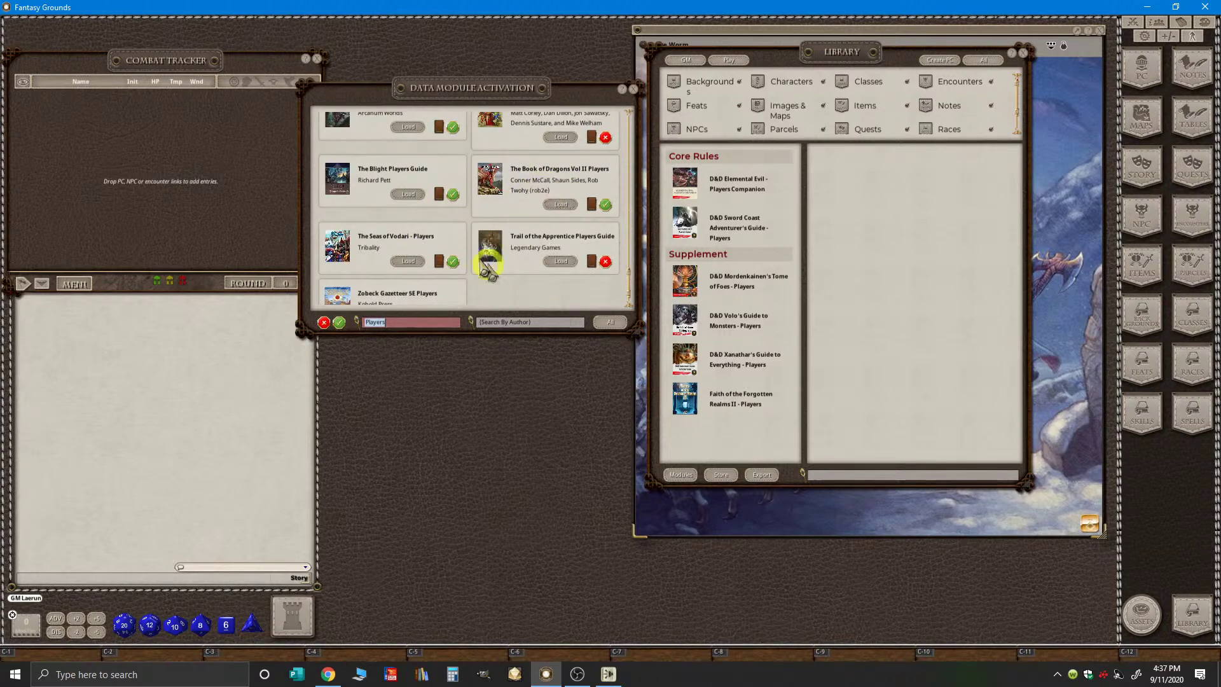
pyautogui.scroll(-1, 482, 257)
pyautogui.scroll(2, 482, 254)
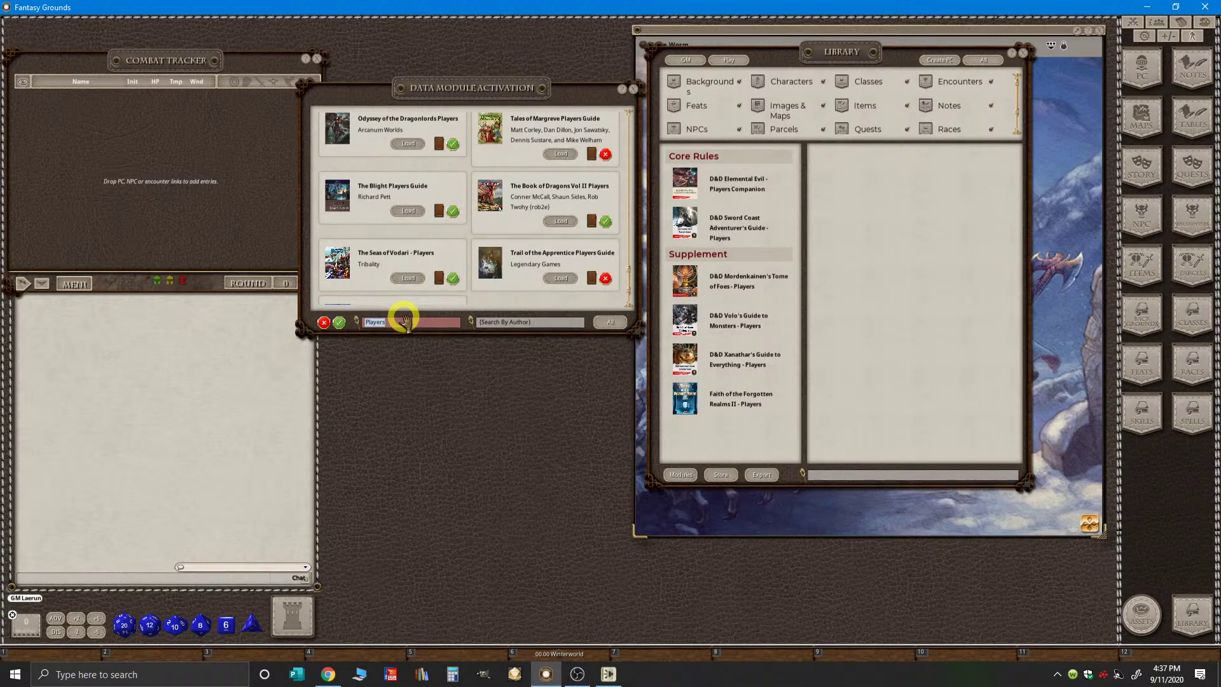
# - Clear the Players name search so that the Data Module Activation window lists every module again
pyautogui.press('BackSpace')
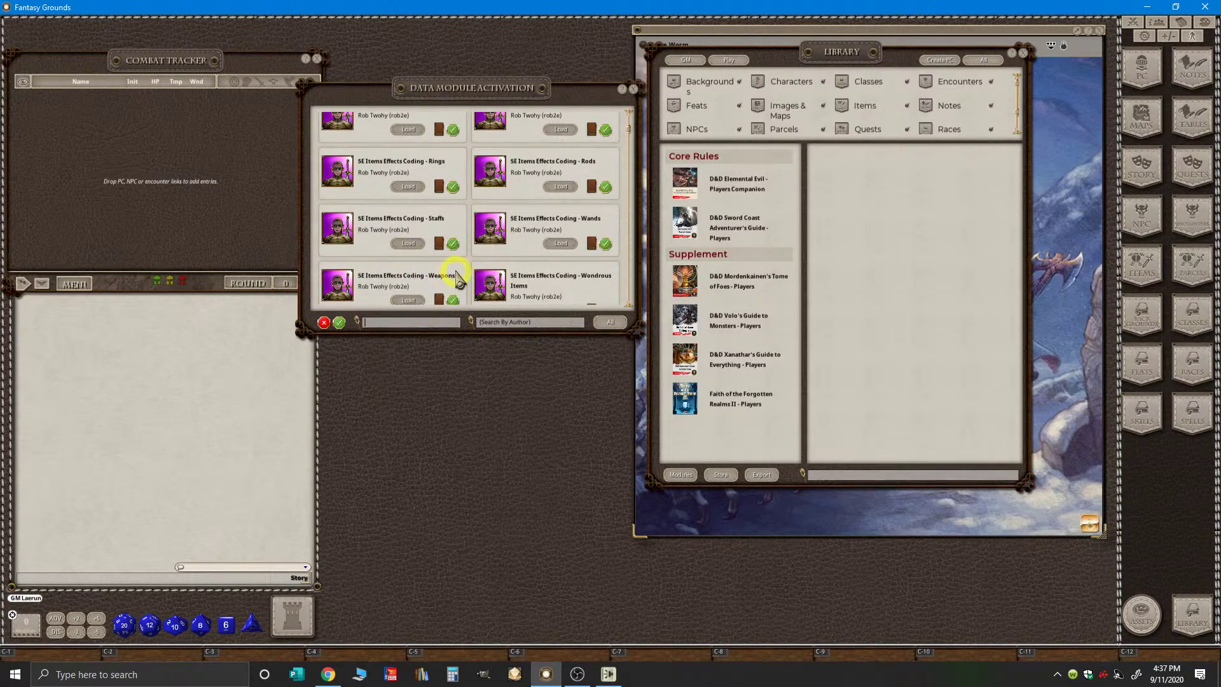
pyautogui.scroll(1, 456, 276)
pyautogui.scroll(4, 439, 261)
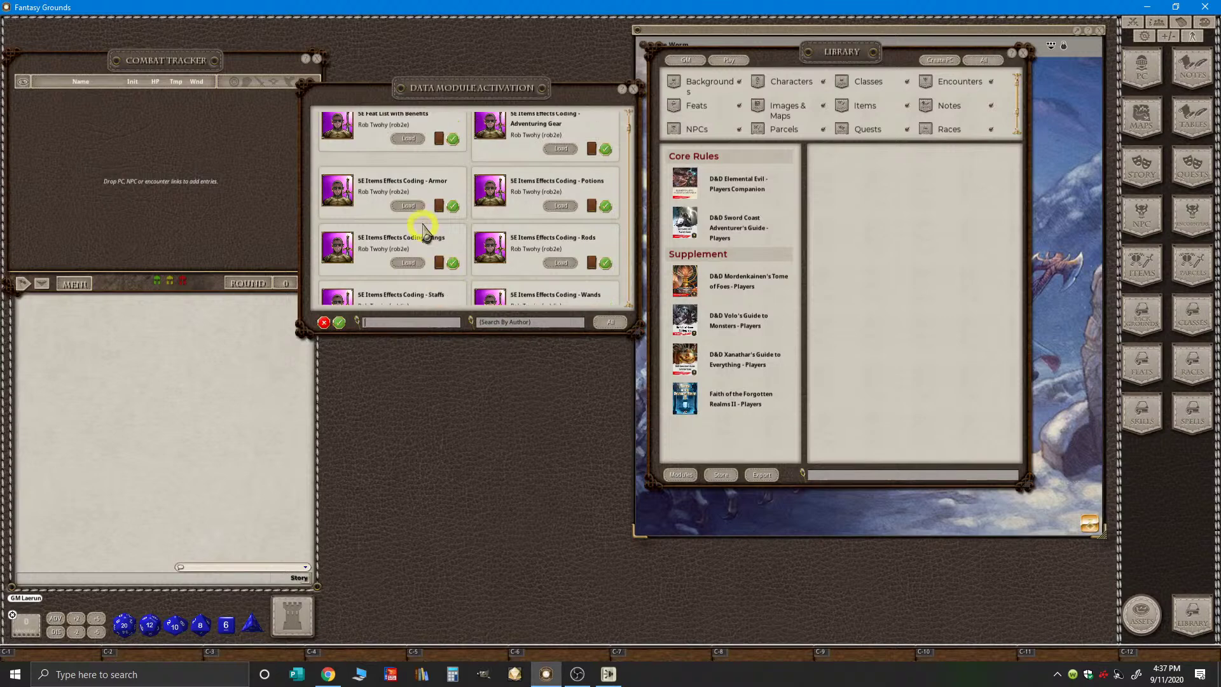
pyautogui.scroll(6, 423, 229)
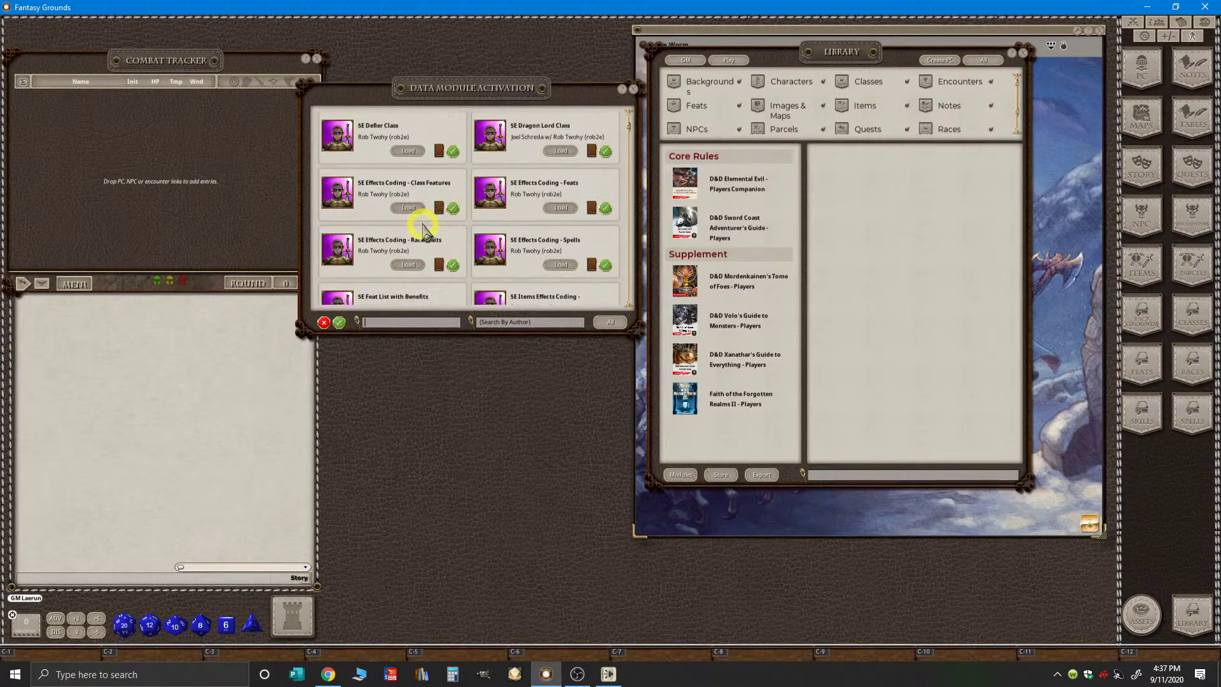
pyautogui.scroll(6, 424, 229)
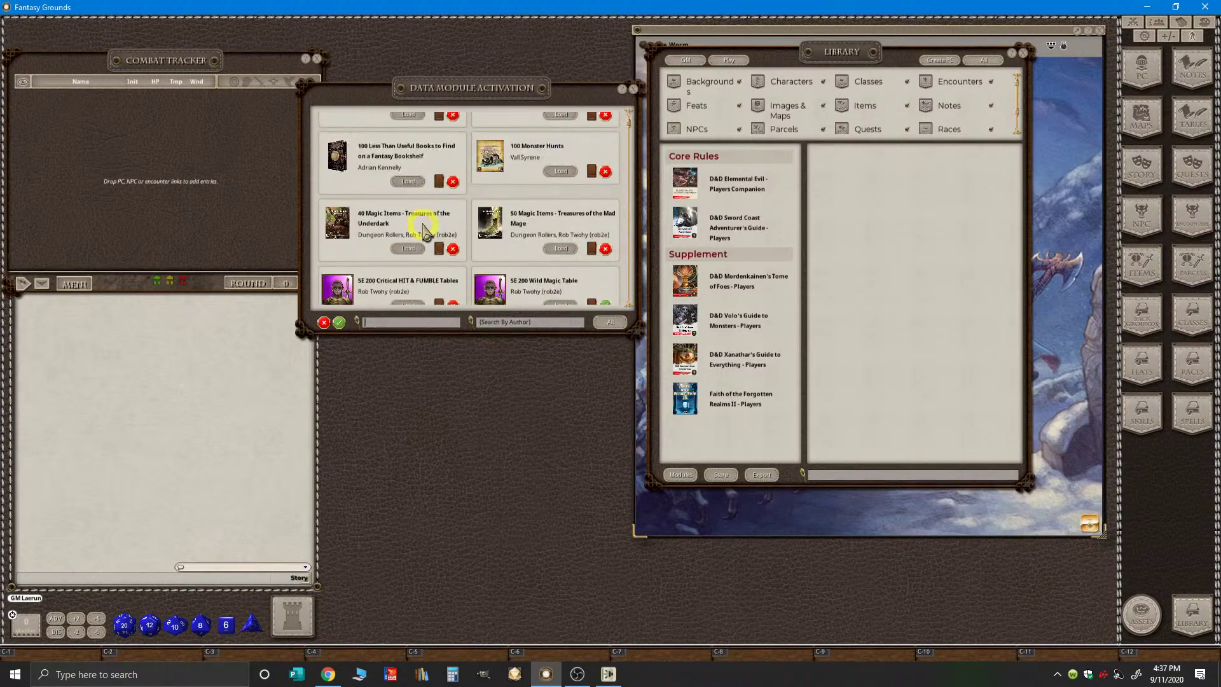
pyautogui.scroll(6, 424, 231)
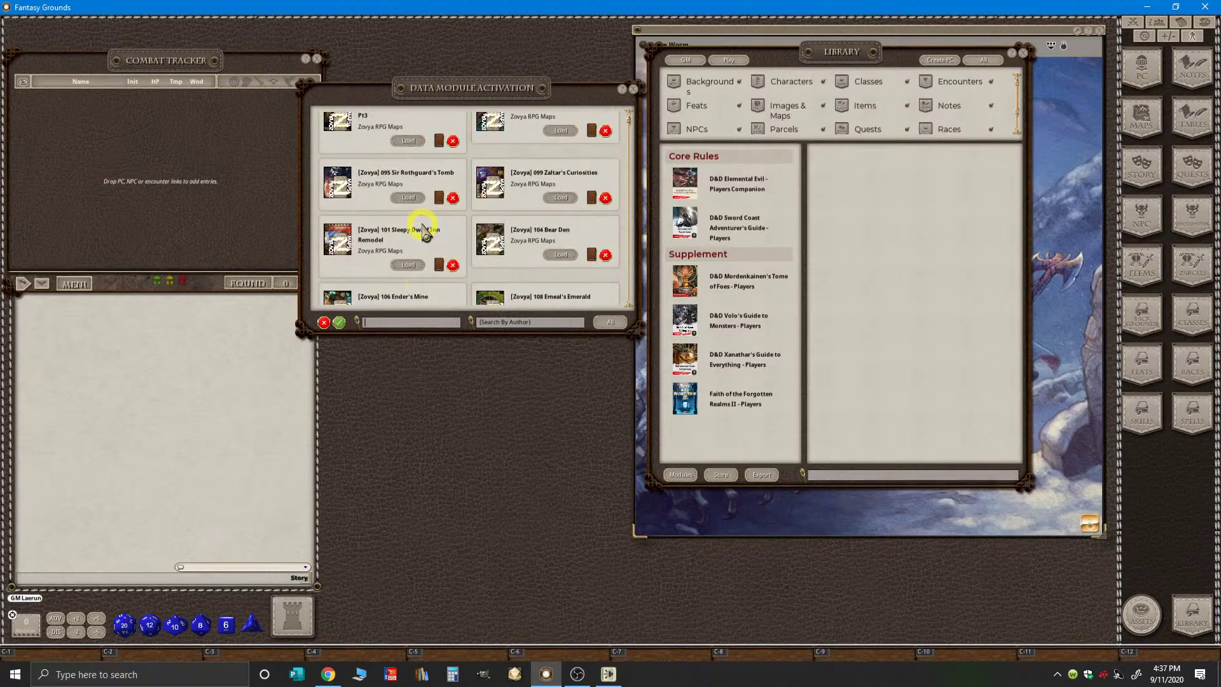
# - Find the 5E utility modules in the Data Module Activation list and load 5E Background & Class Equipment Bundles
pyautogui.scroll(-8, 423, 226)
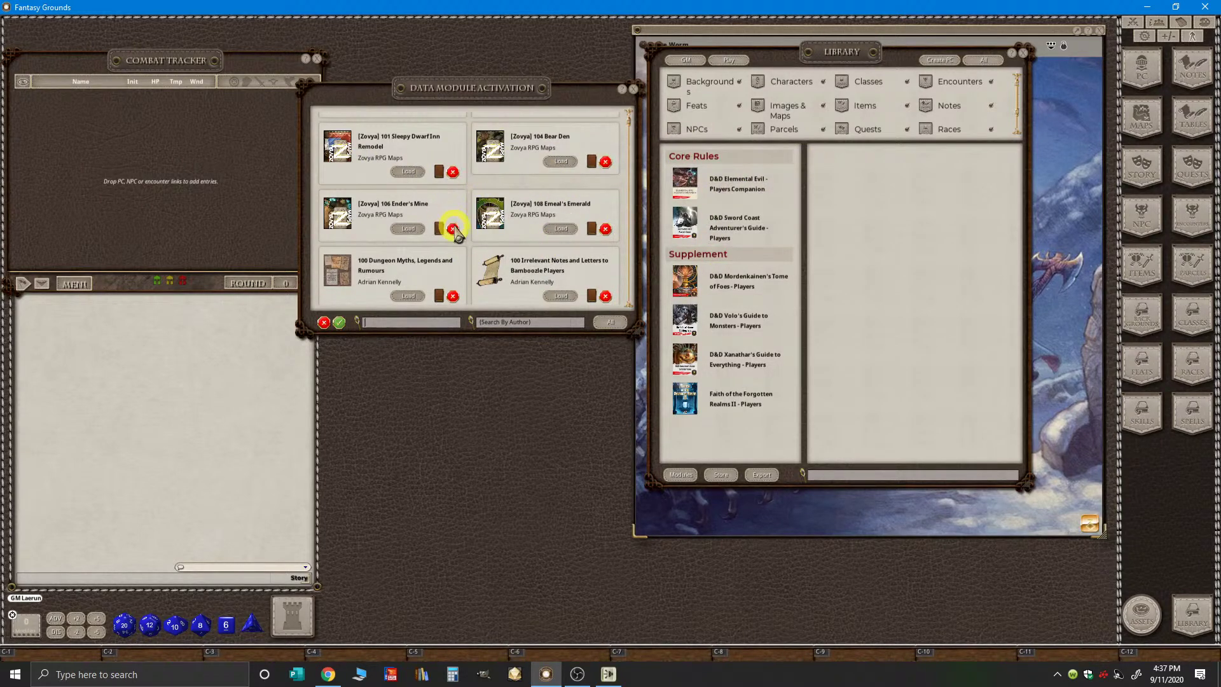
pyautogui.scroll(-5, 455, 233)
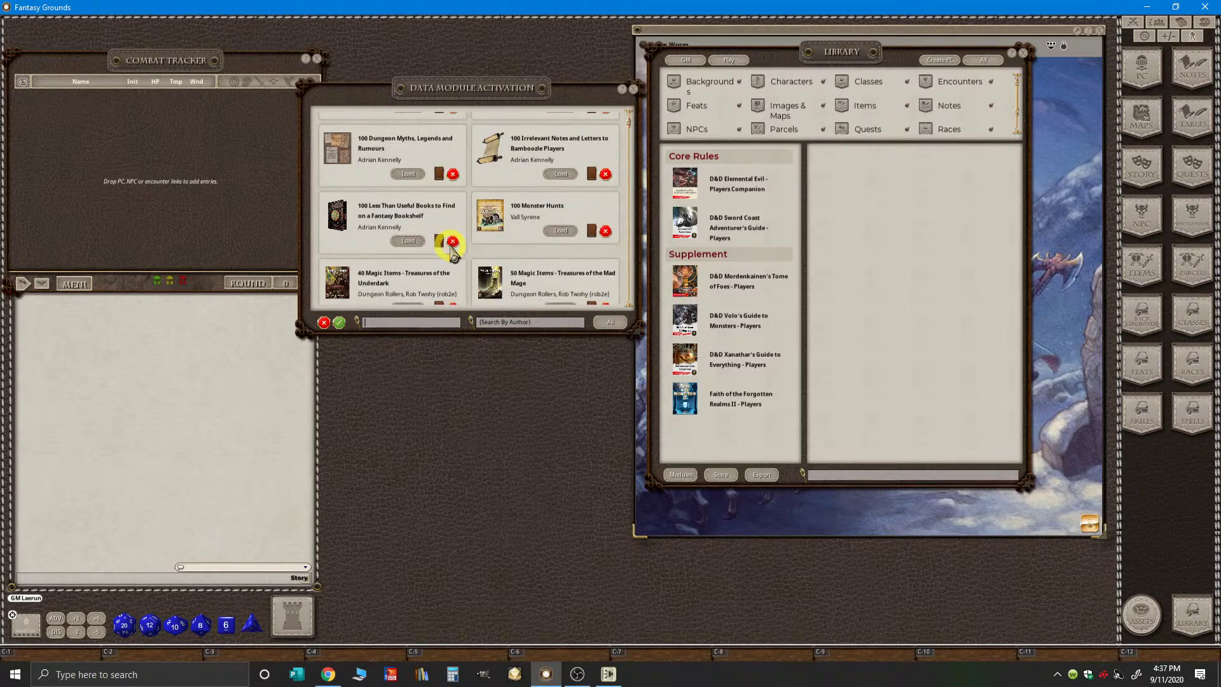
pyautogui.scroll(-3, 454, 251)
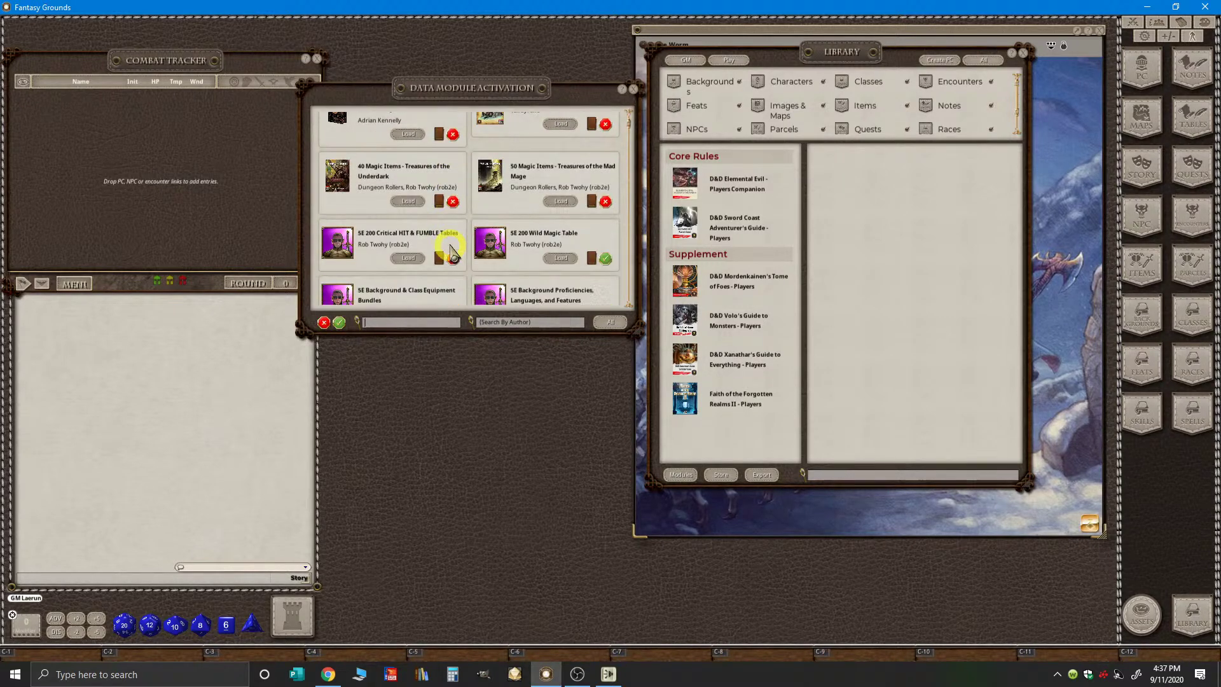
pyautogui.scroll(-2, 454, 249)
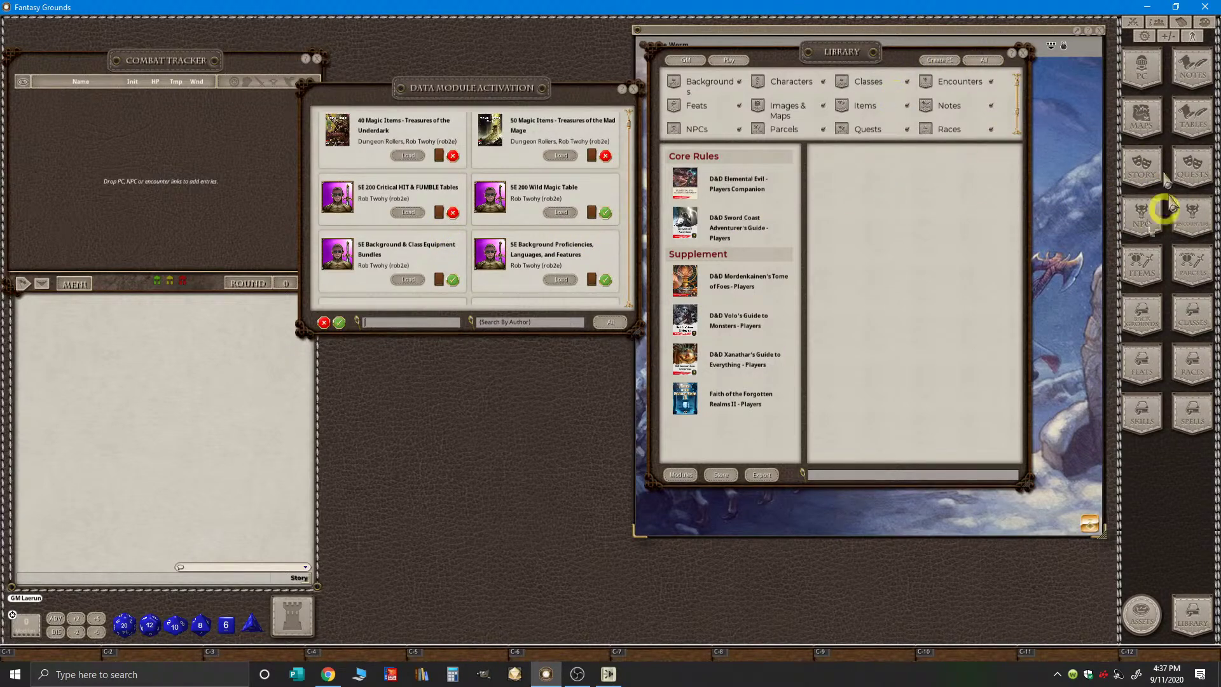
pyautogui.scroll(-1, 427, 235)
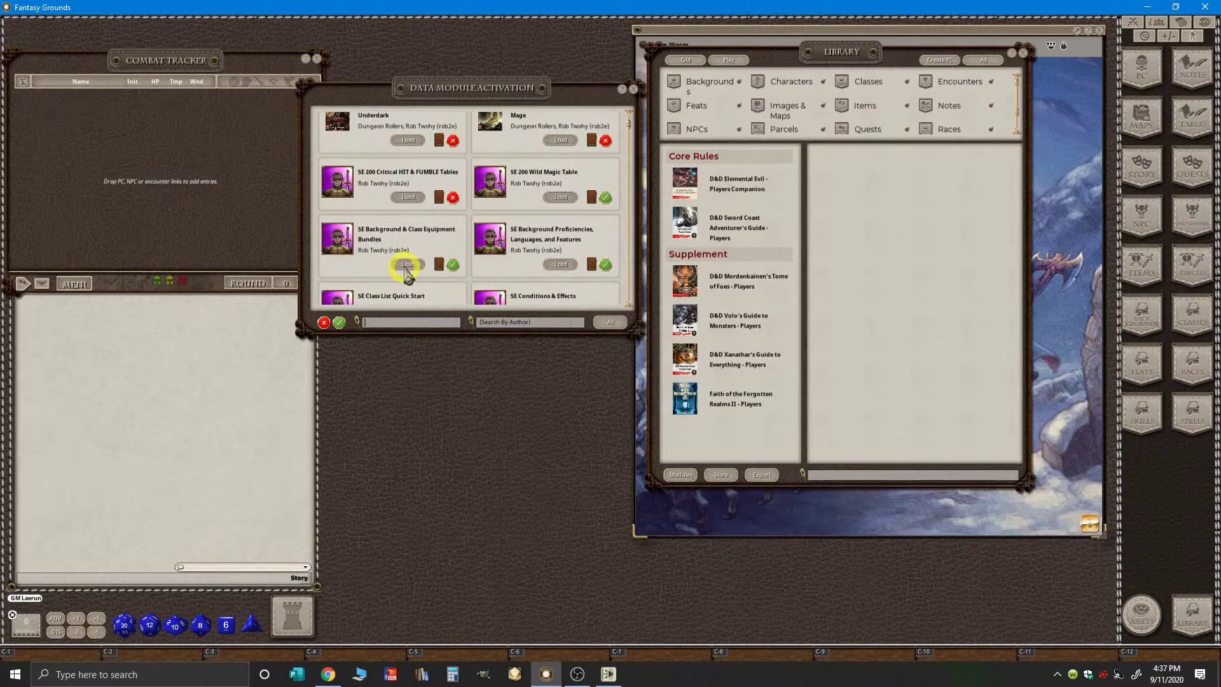
pyautogui.click(409, 265)
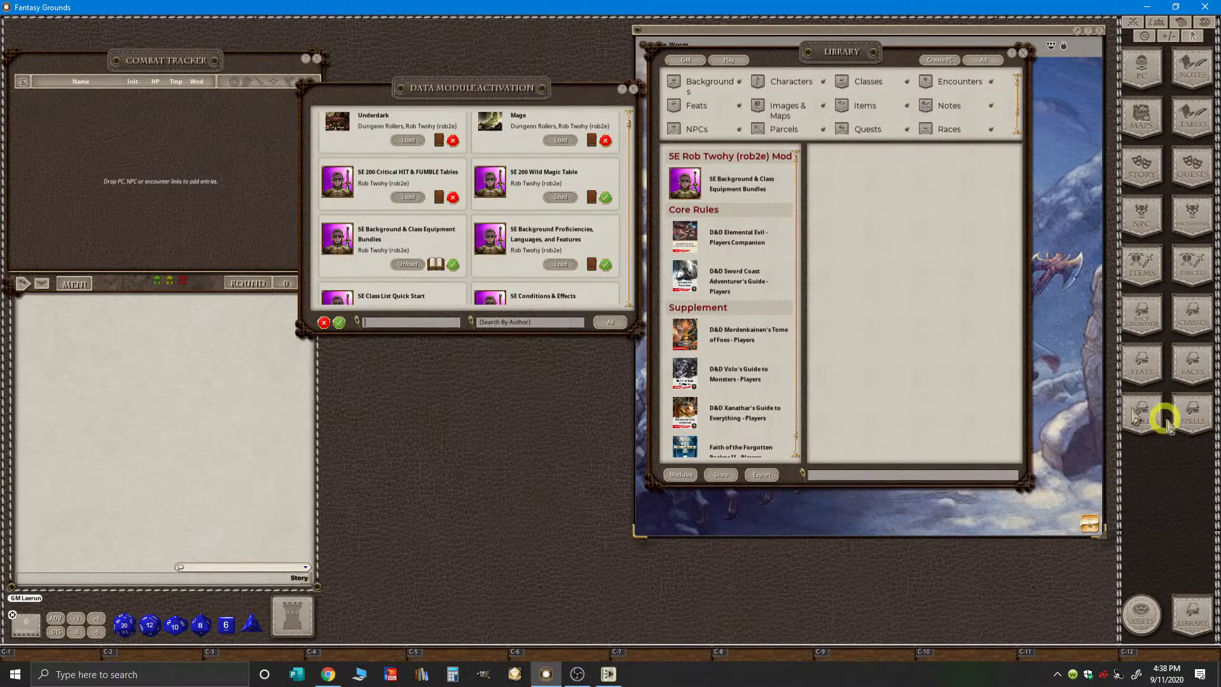
# - Load the 5E Conditions & Effects module
pyautogui.scroll(-4, 518, 257)
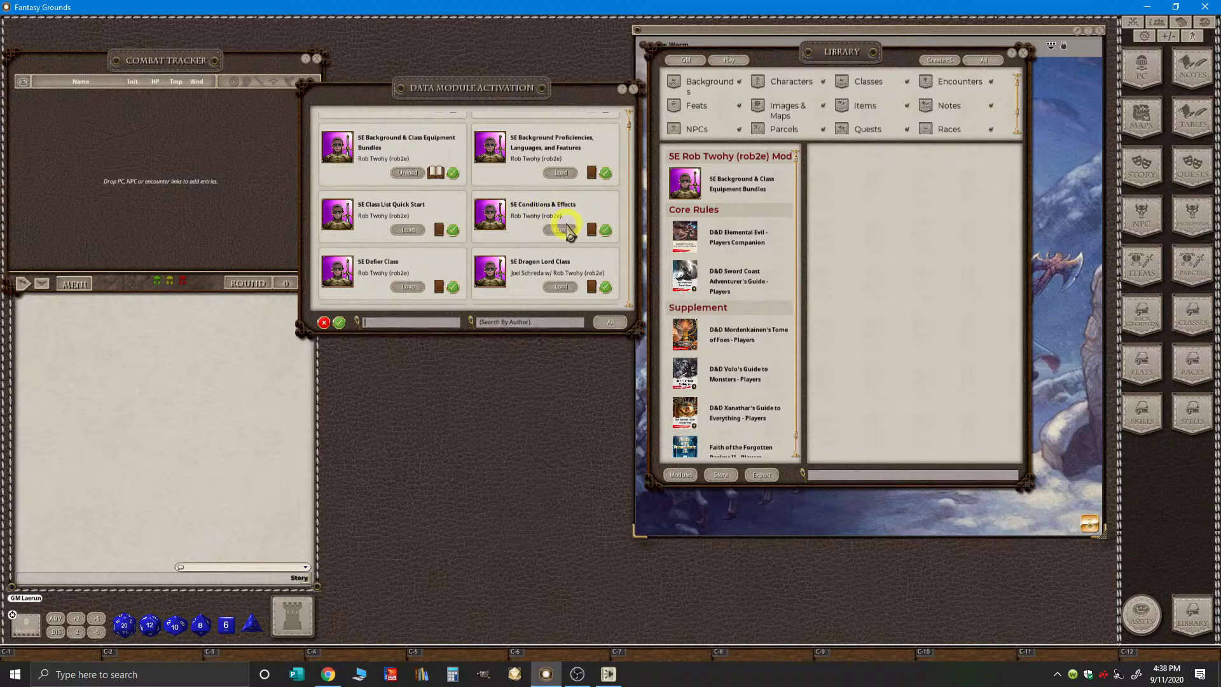
pyautogui.click(561, 230)
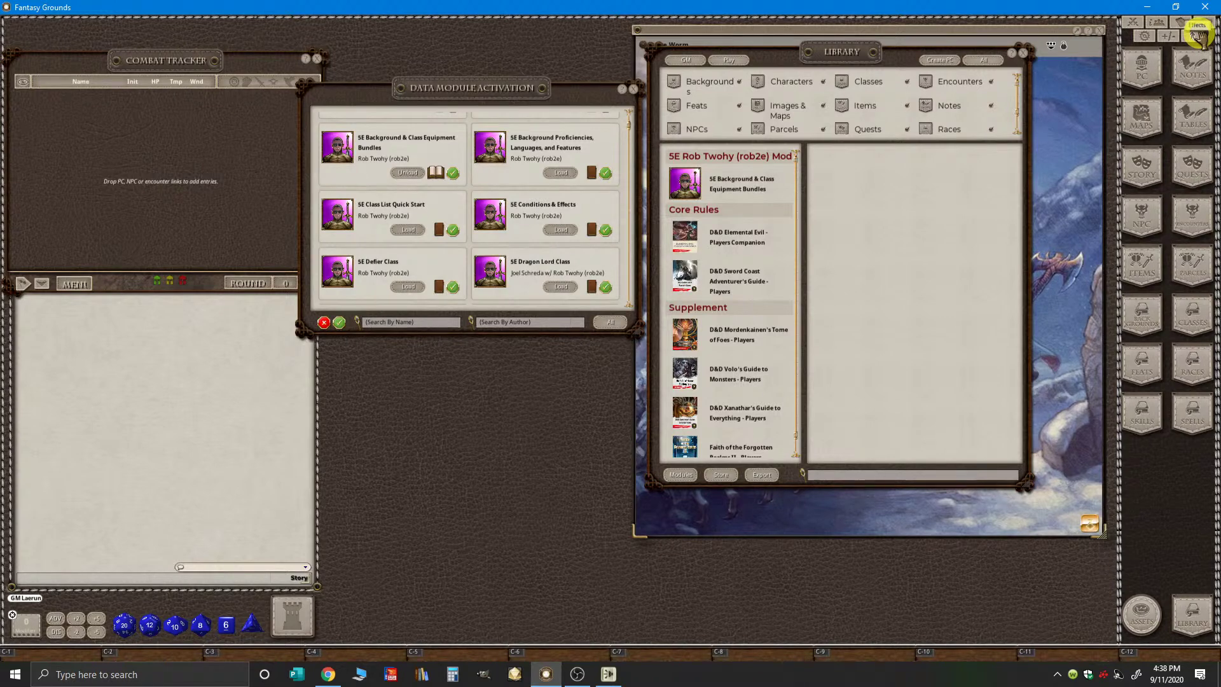
pyautogui.click(561, 233)
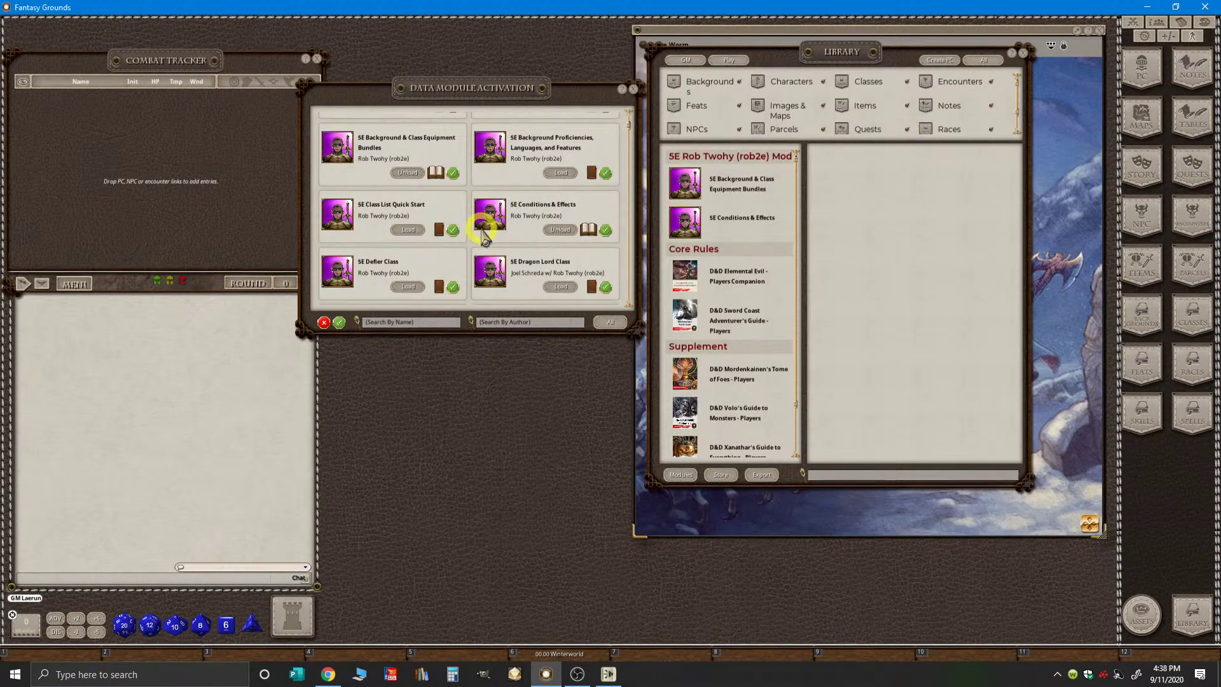
# - Load the 5E Effects Coding - Spells and 5E Effects Coding - Race Traits modules
pyautogui.scroll(-3, 496, 241)
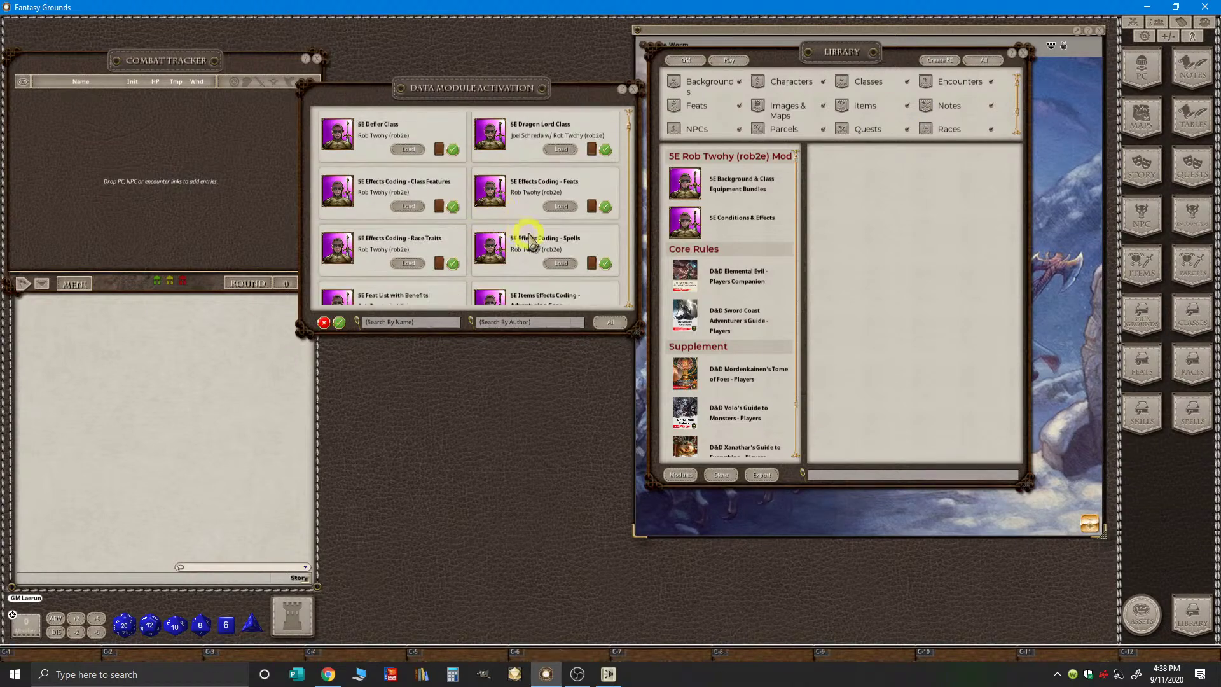
pyautogui.click(562, 264)
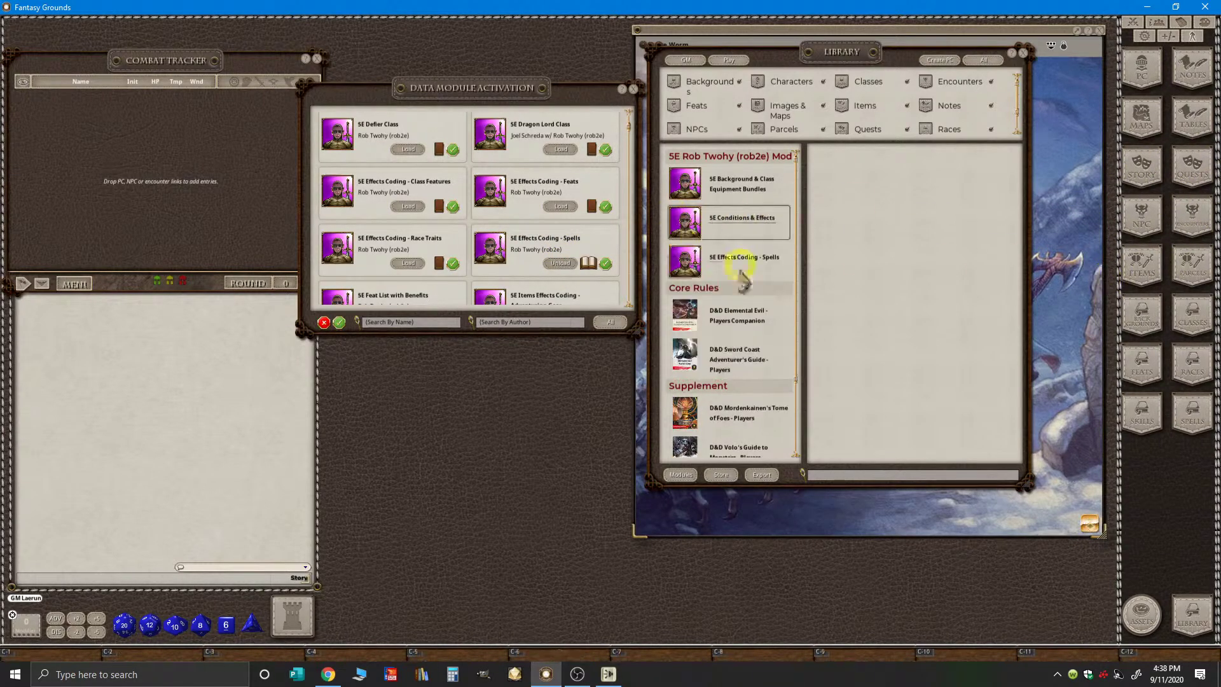
pyautogui.scroll(-1, 412, 254)
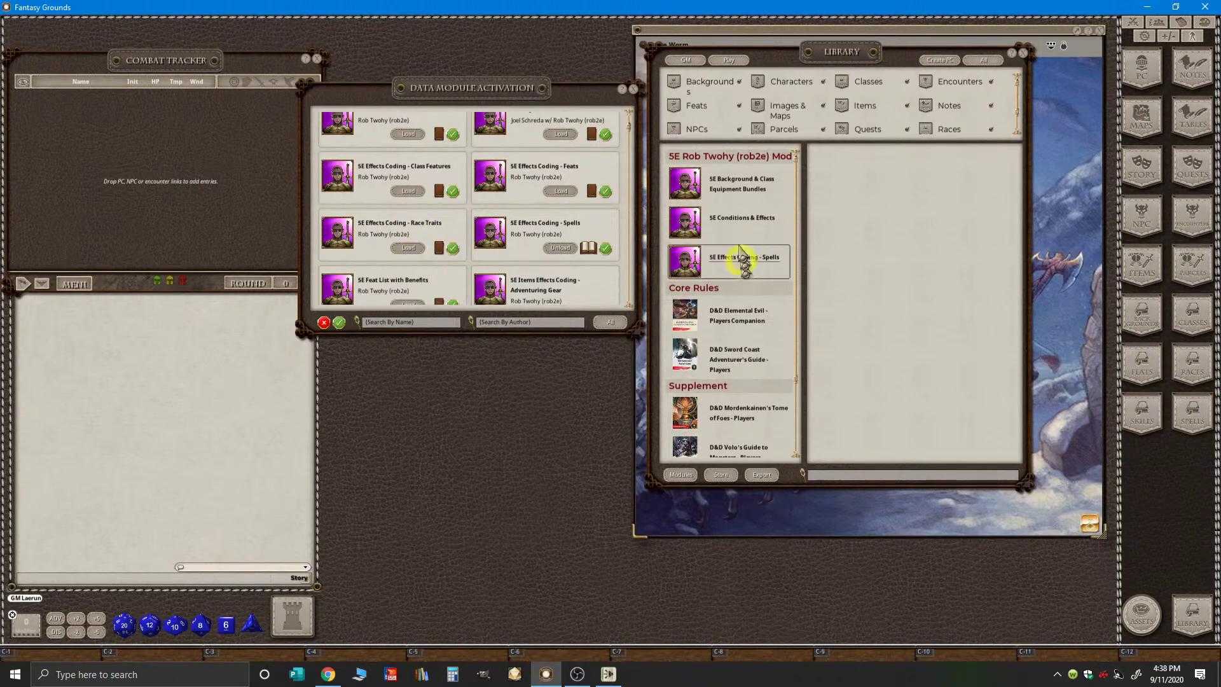
pyautogui.click(713, 199)
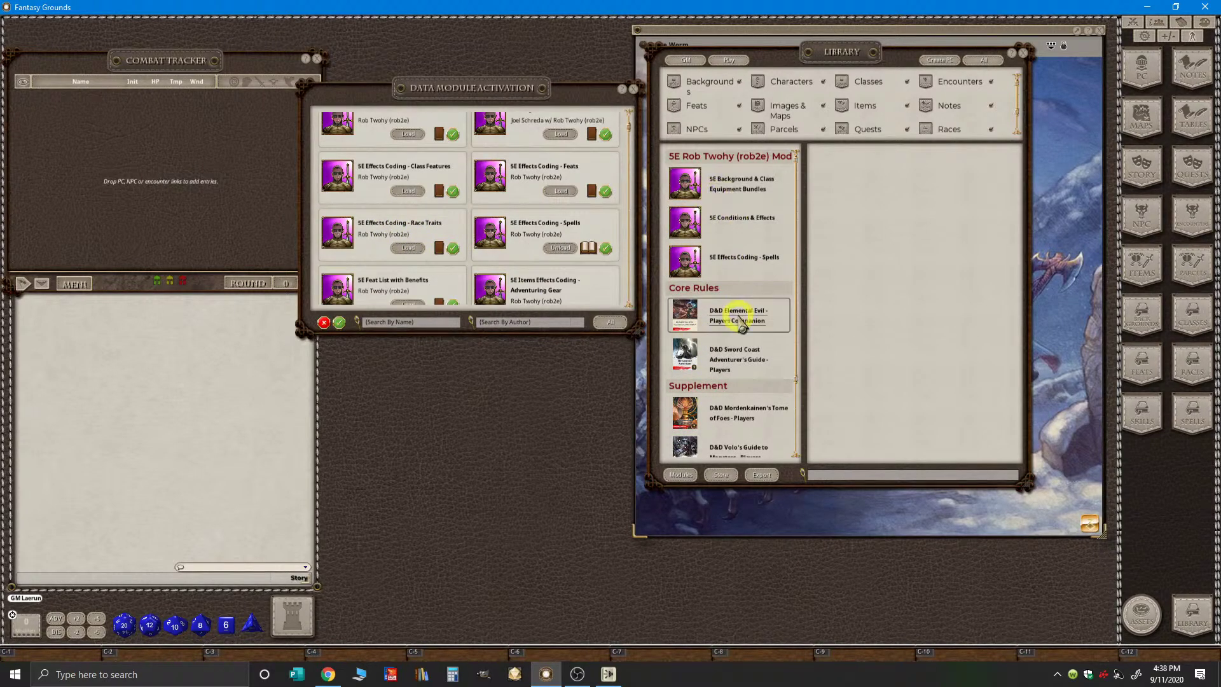
pyautogui.click(418, 249)
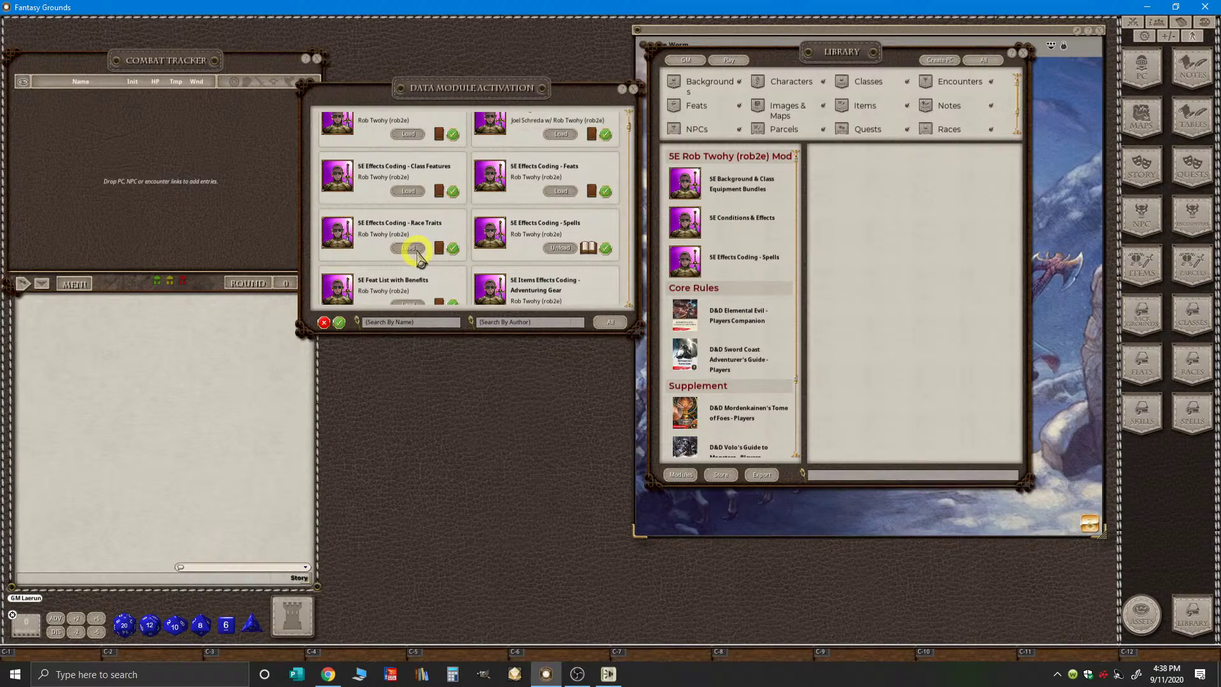
pyautogui.click(418, 250)
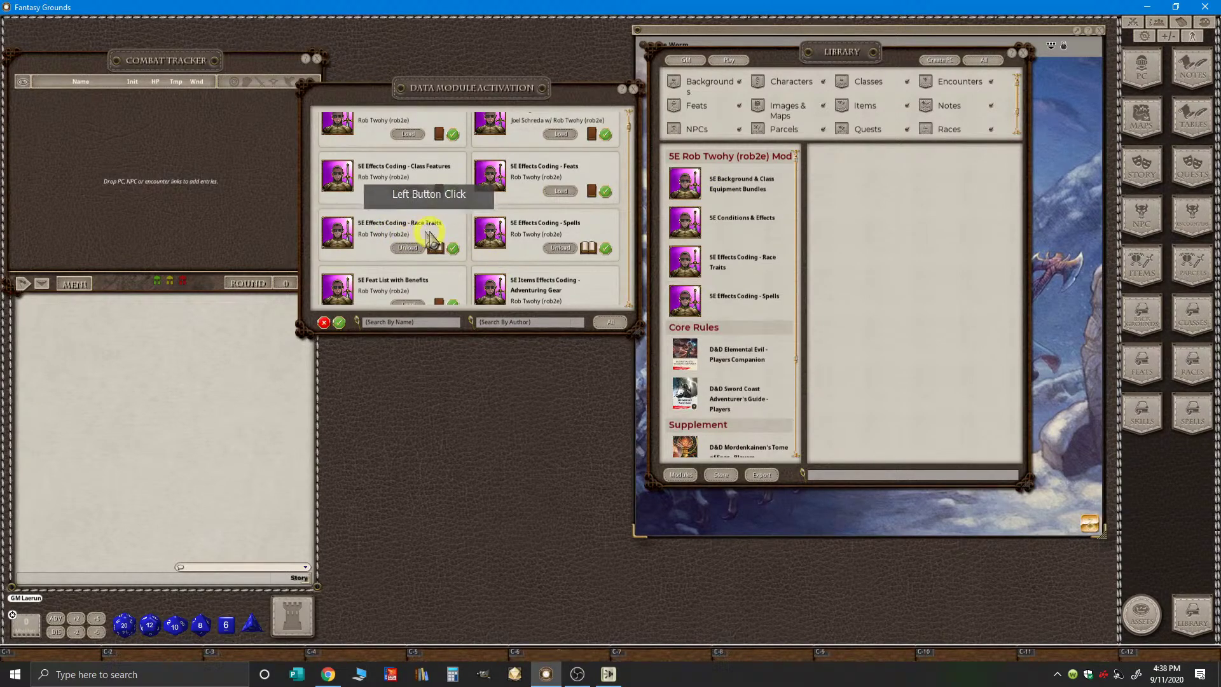
# - Look through the remaining 5E item coding, pregenerated character and random table modules for further ones worth loading
pyautogui.scroll(-5, 454, 252)
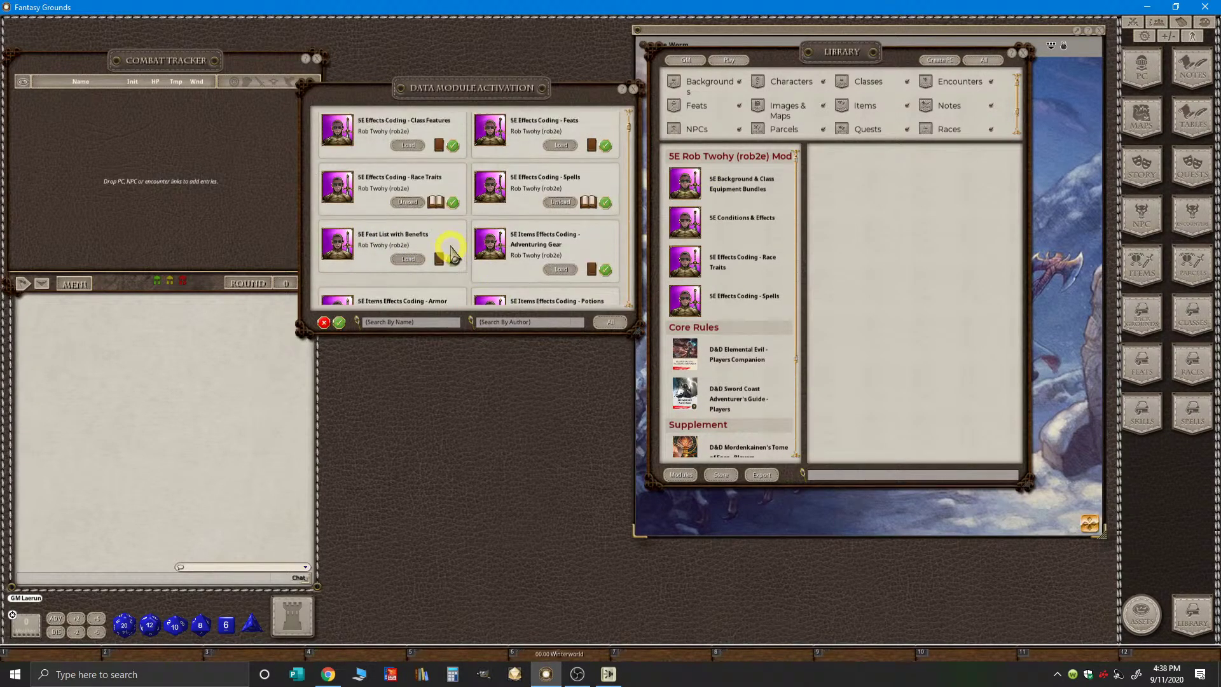
pyautogui.scroll(-1, 450, 253)
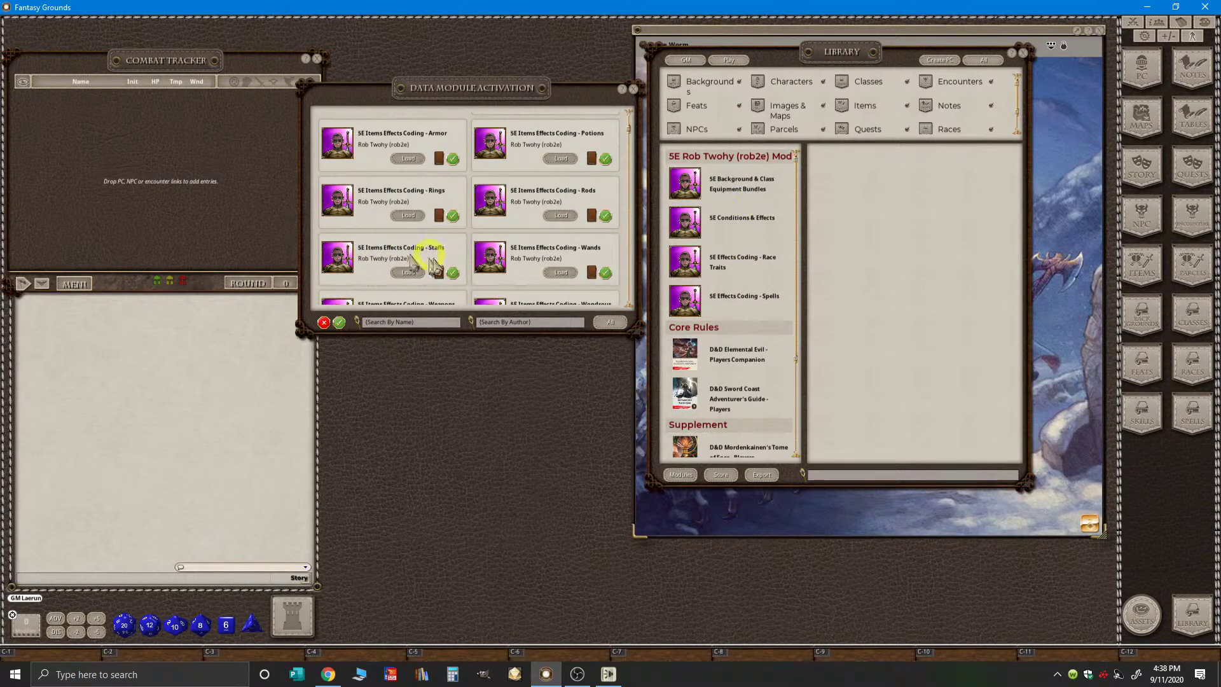
pyautogui.scroll(-4, 437, 260)
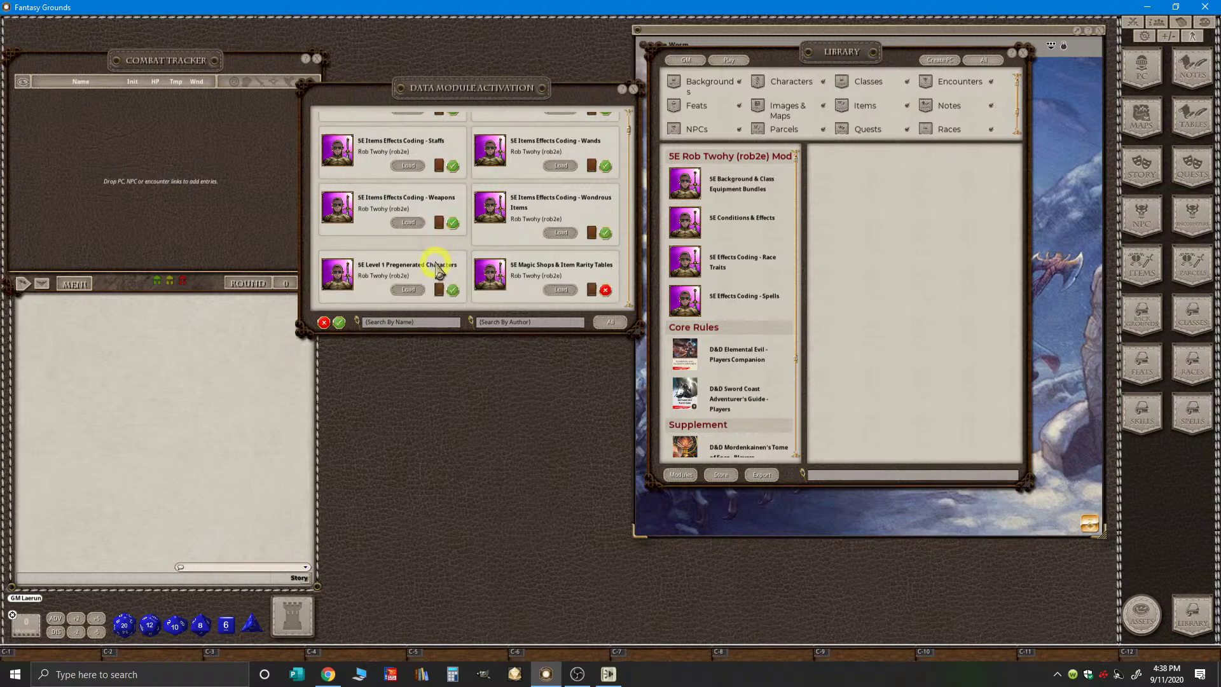
pyautogui.scroll(-2, 506, 247)
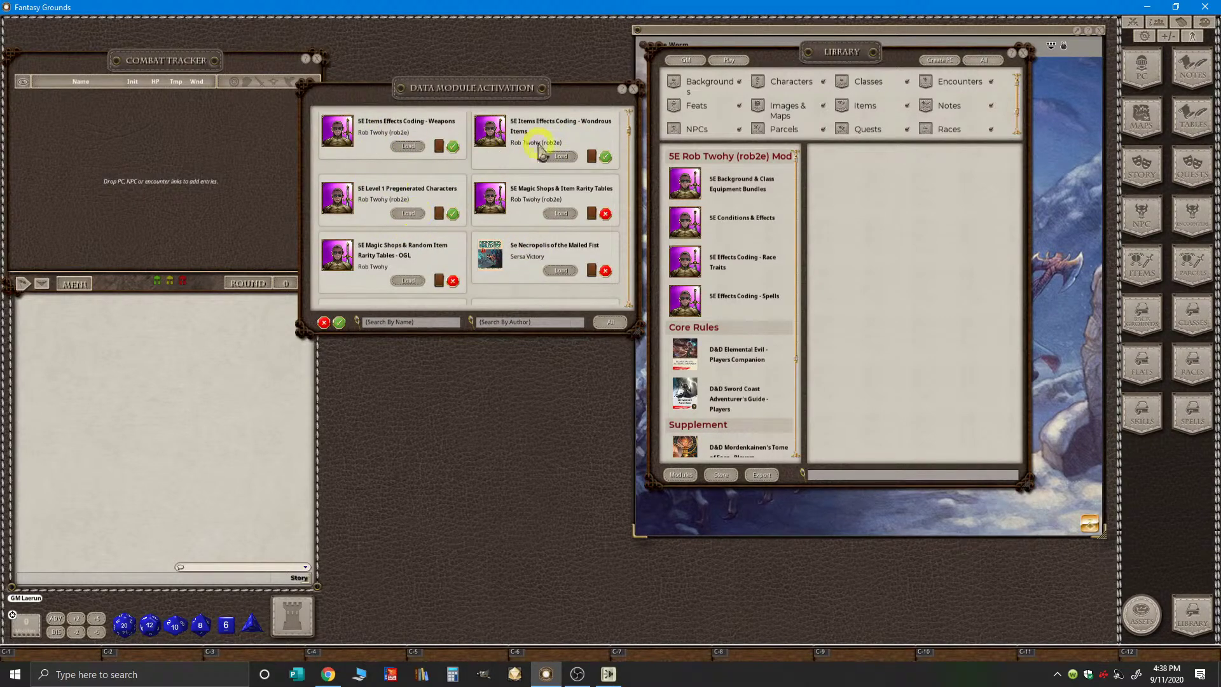
pyautogui.scroll(-2, 419, 257)
pyautogui.scroll(-3, 421, 261)
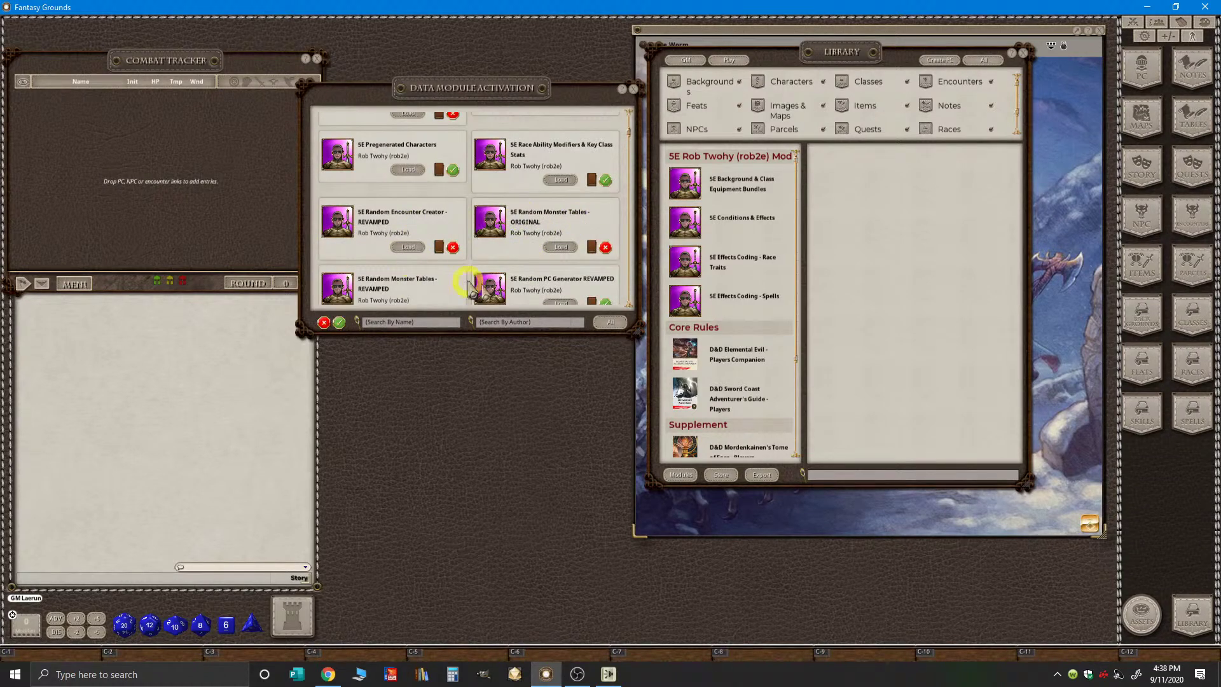
pyautogui.scroll(-4, 436, 267)
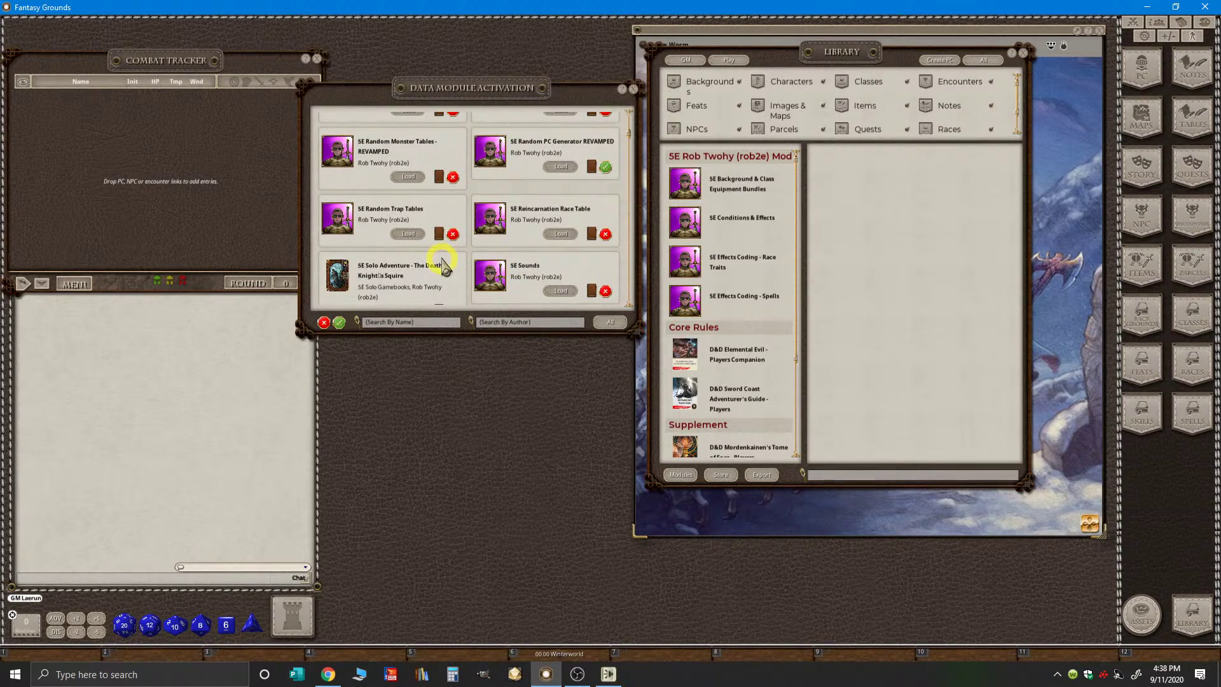
pyautogui.scroll(4, 438, 267)
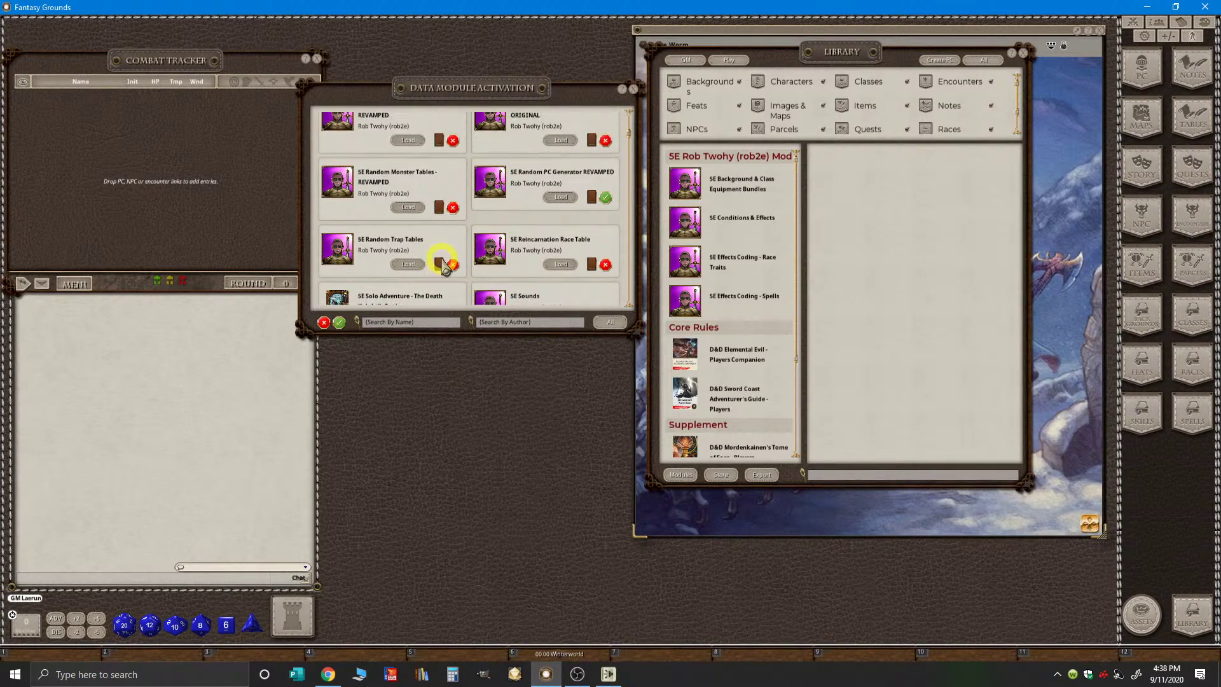
# - Search the modules by name for "trinket" and load 5E Trinkets Table (with Items)
pyautogui.click(395, 322)
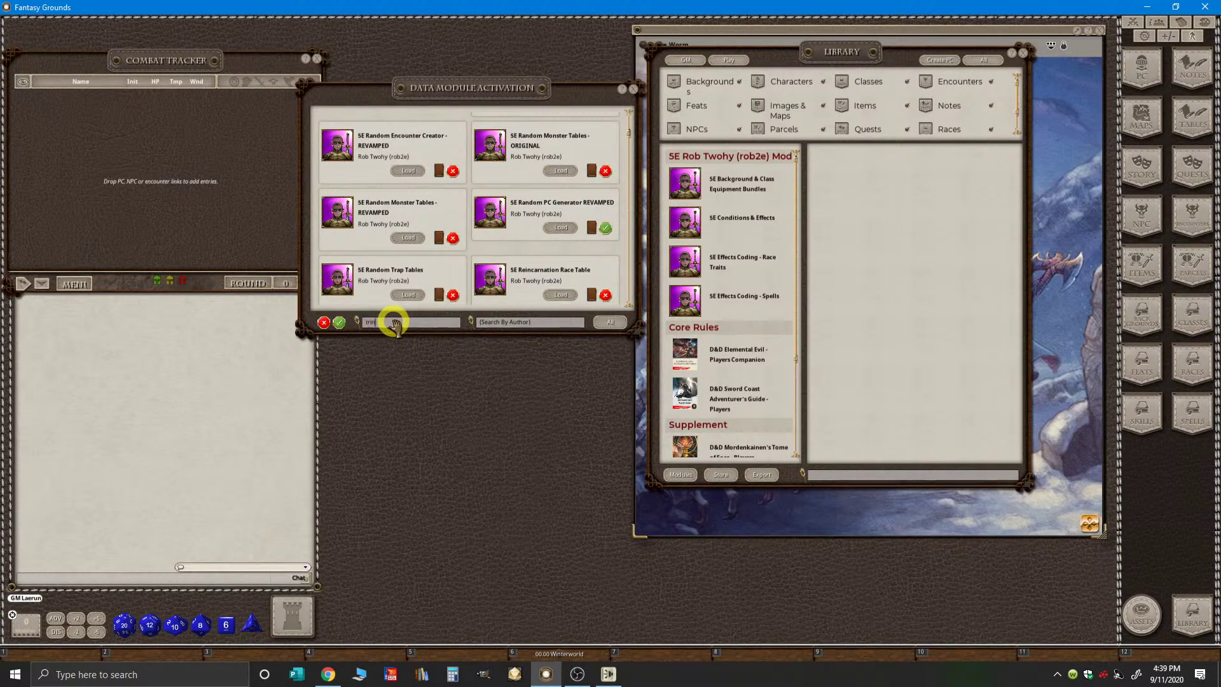
pyautogui.write('trinket')
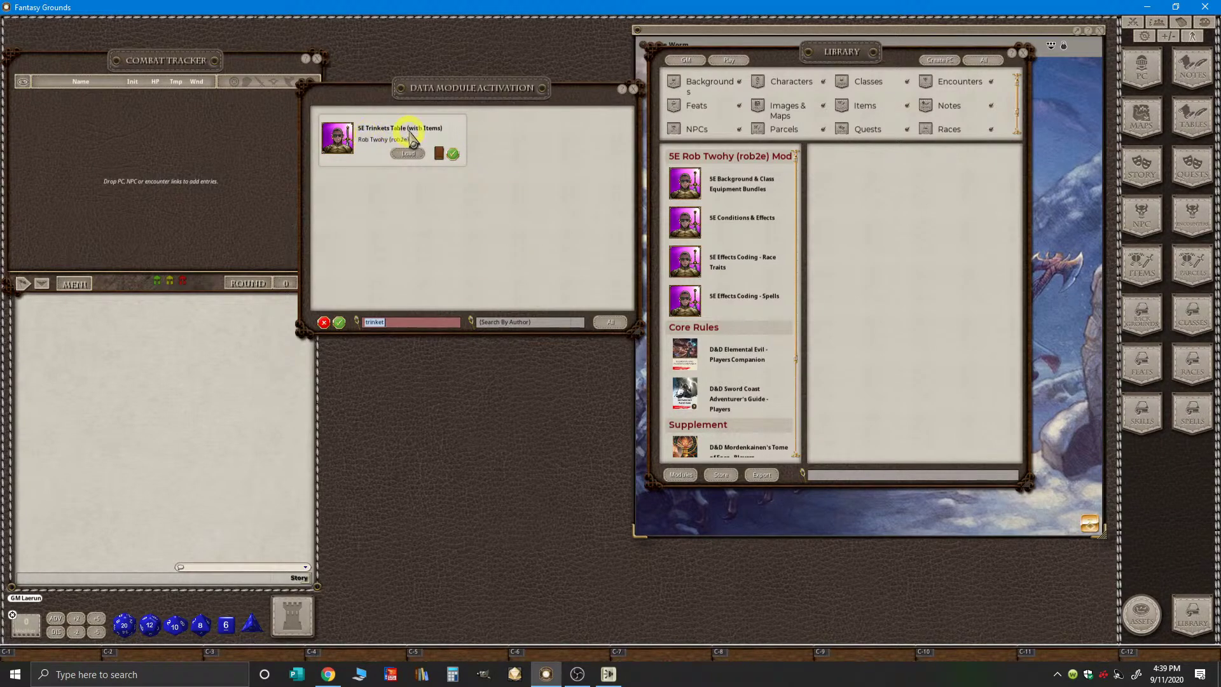
pyautogui.click(410, 155)
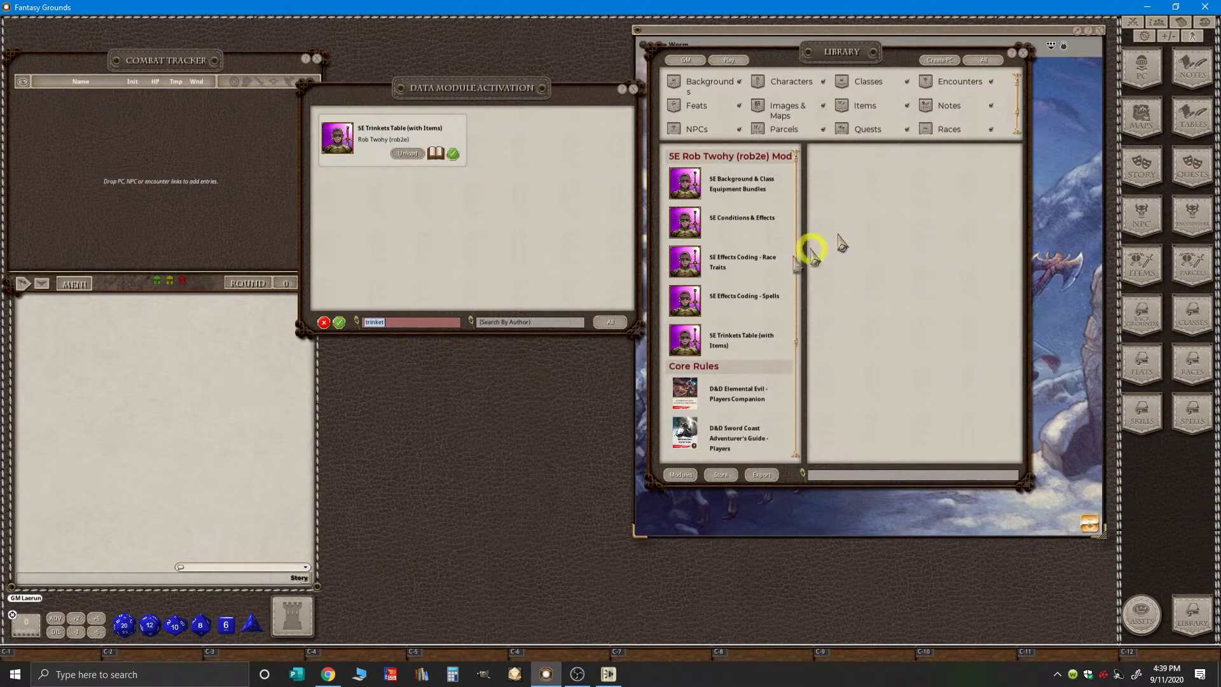
# - Check the live stream dashboard in YouTube Studio, return to Fantasy Grounds and review the modules loaded in the Library
pyautogui.click(325, 676)
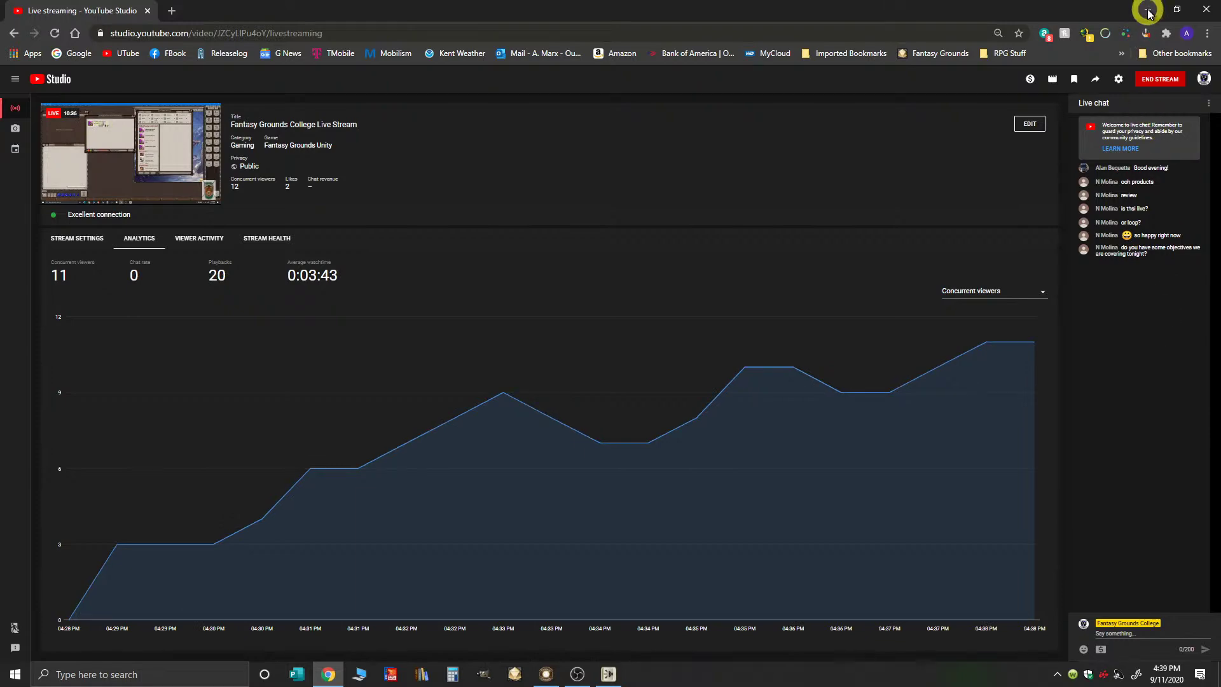
pyautogui.click(1148, 13)
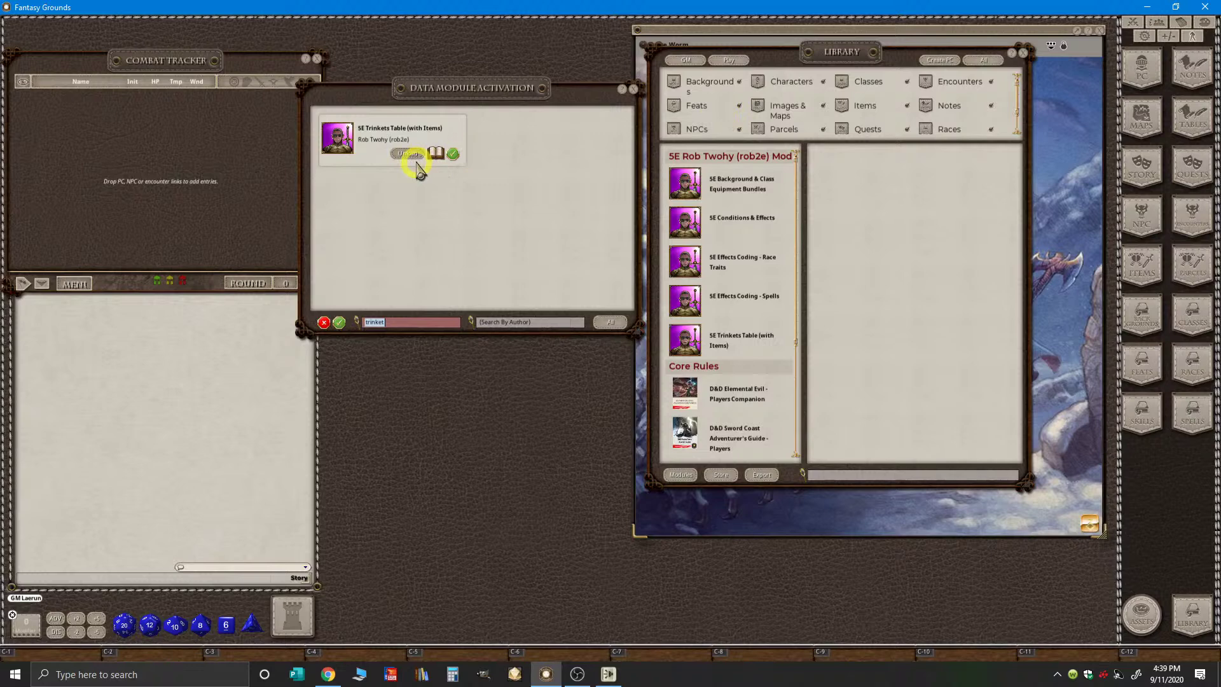
pyautogui.scroll(-5, 742, 401)
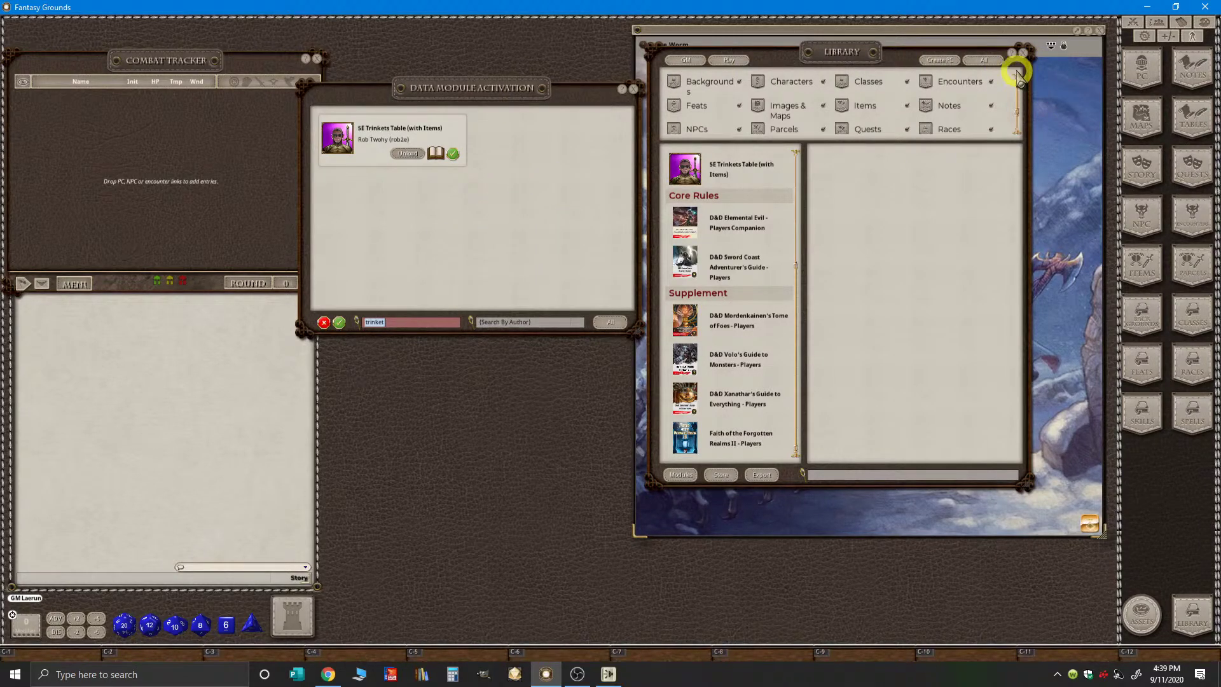
pyautogui.click(1048, 110)
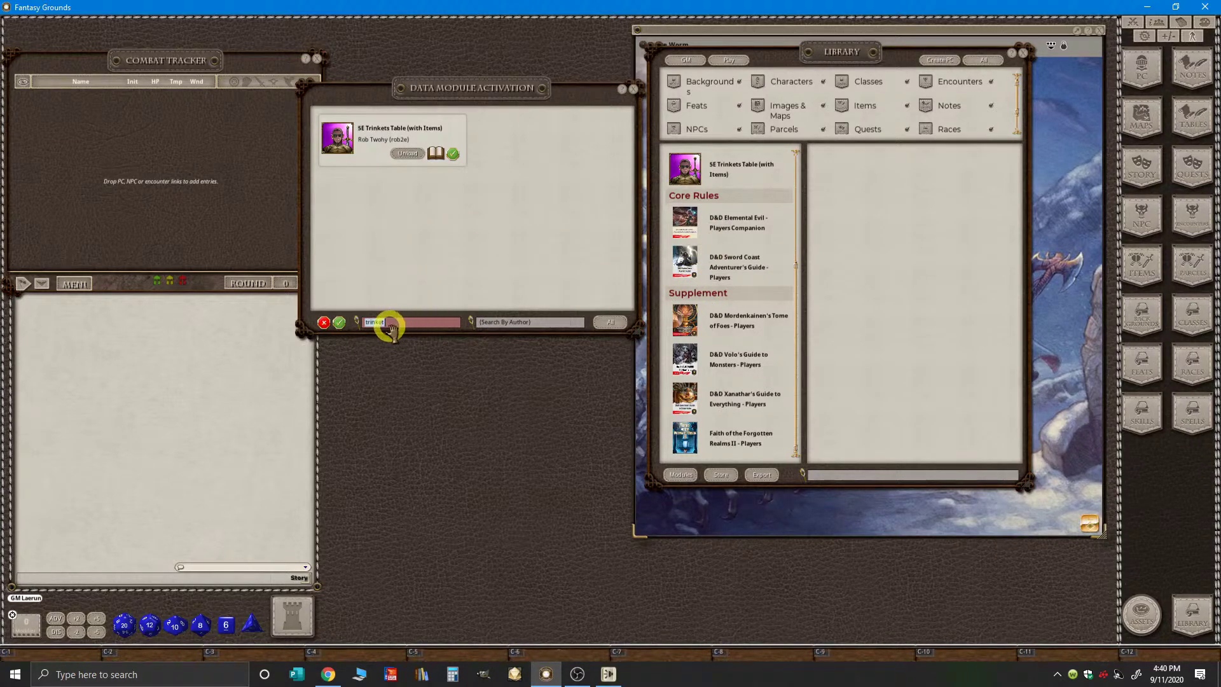
# - Search the modules by name for "player" and load the D&D Player's Handbook
pyautogui.click(456, 331)
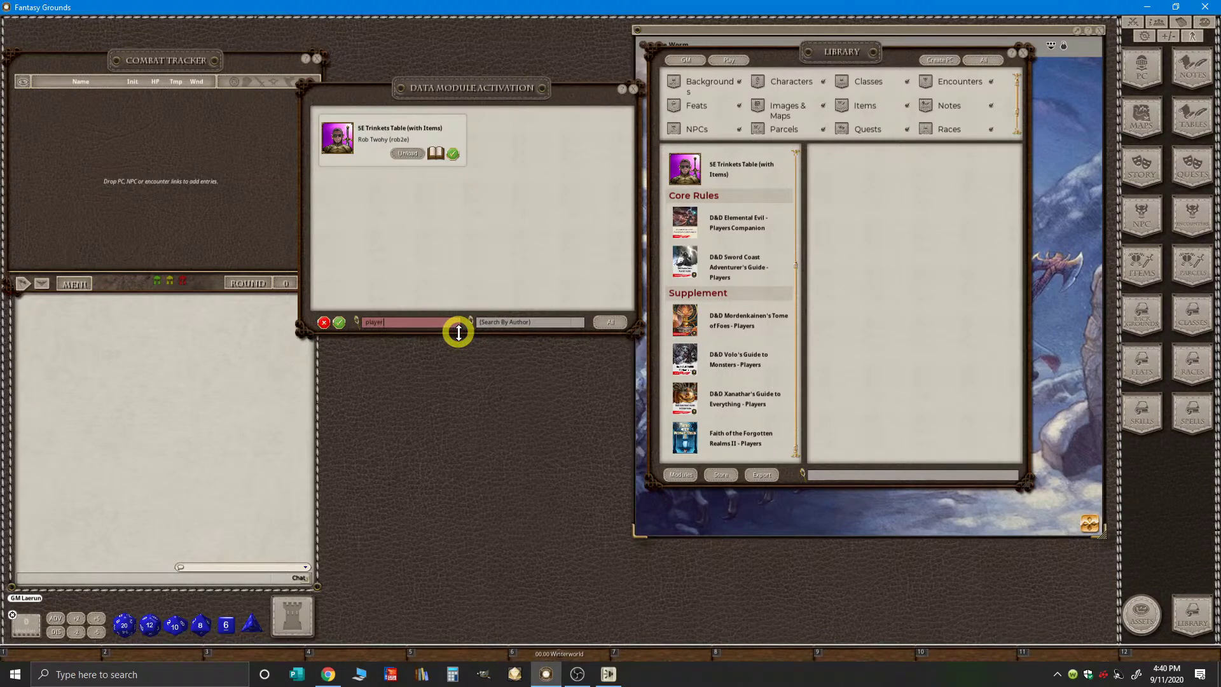
pyautogui.press('Return')
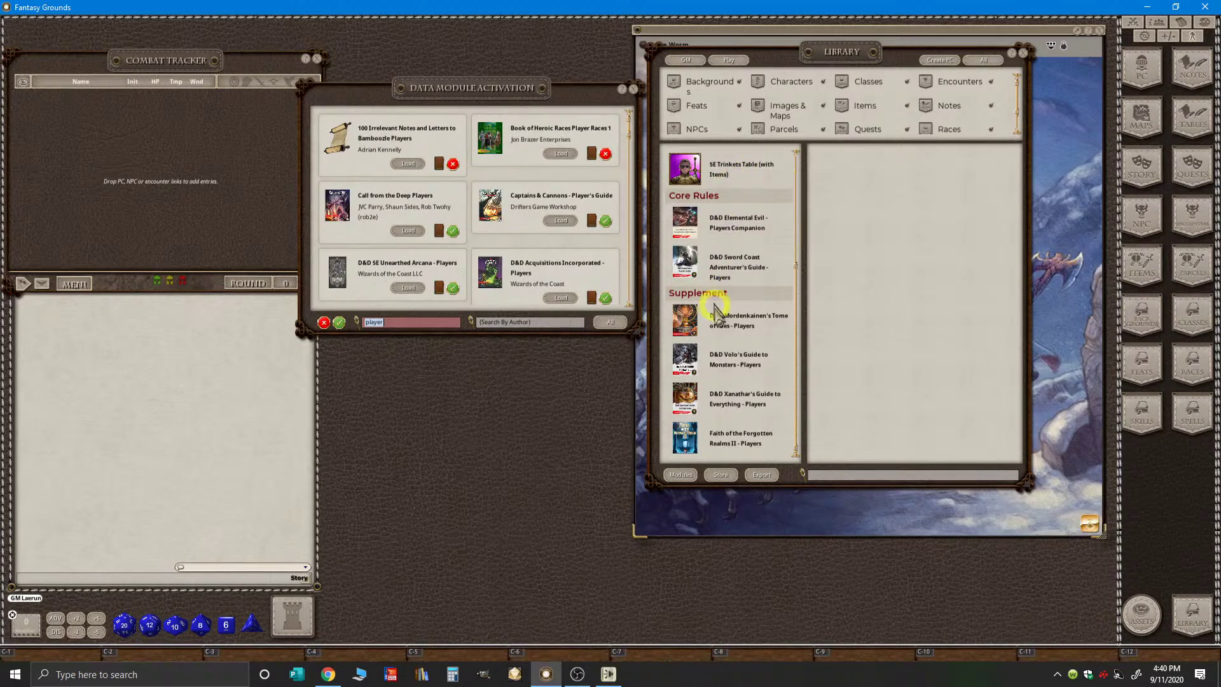
pyautogui.scroll(-1, 472, 243)
pyautogui.scroll(-3, 471, 244)
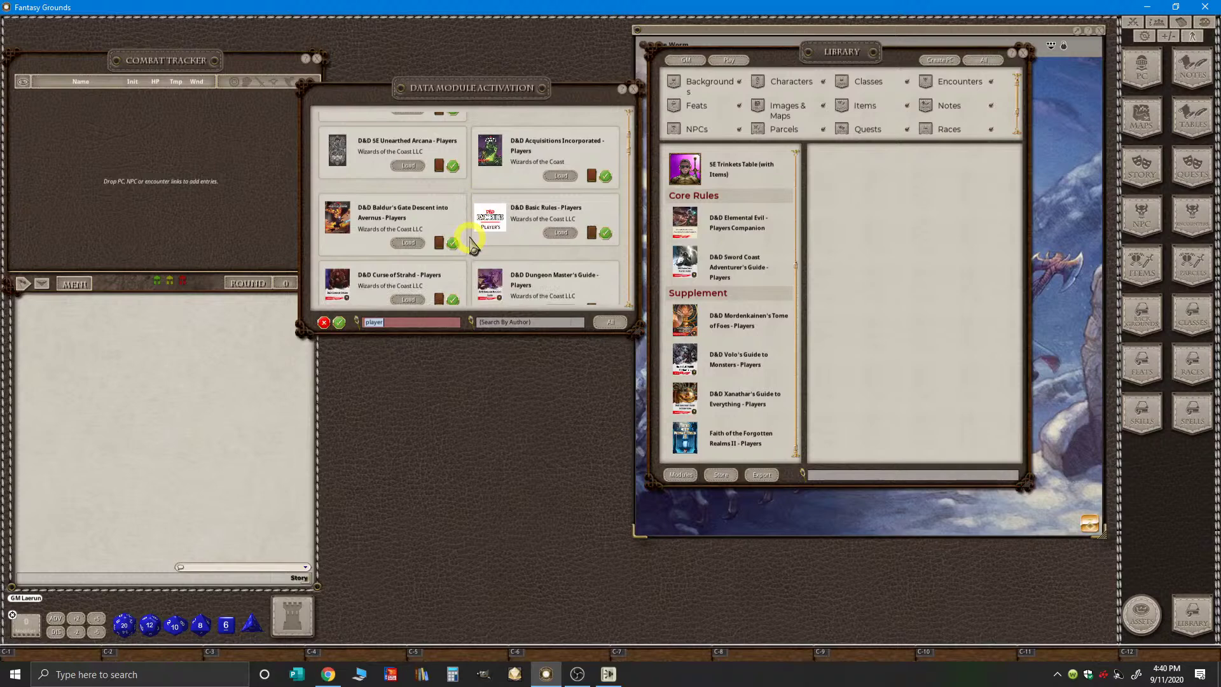
pyautogui.scroll(-5, 471, 245)
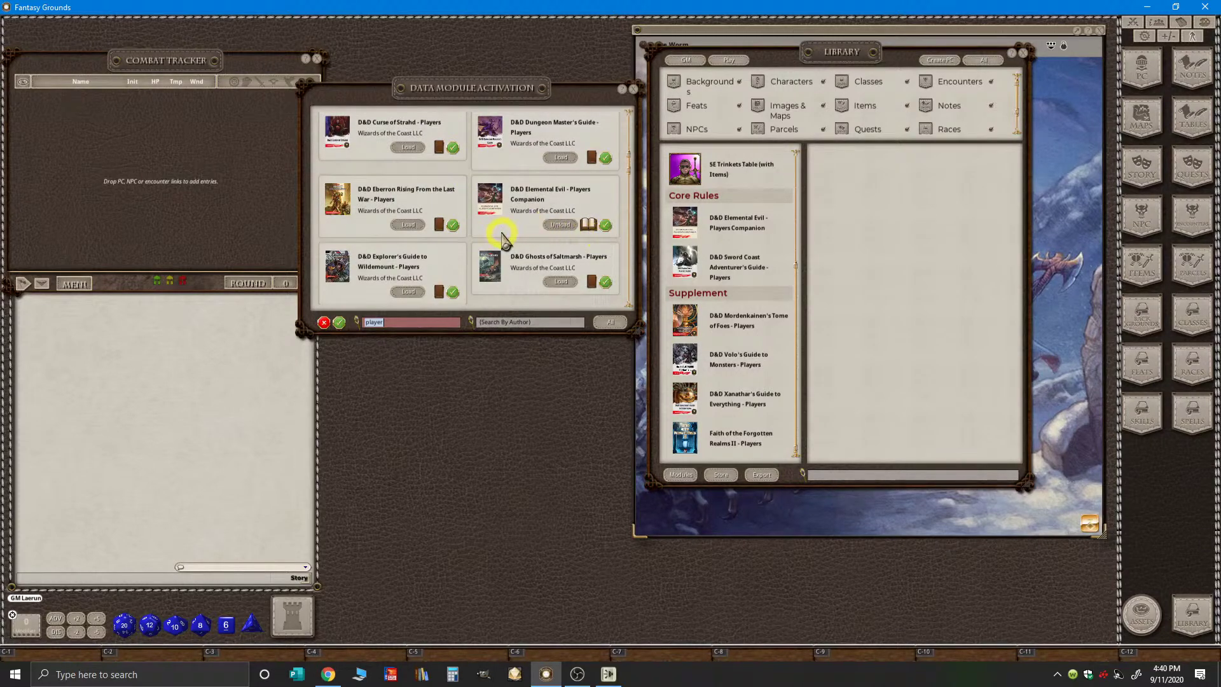
pyautogui.scroll(-2, 502, 233)
pyautogui.scroll(-2, 418, 241)
pyautogui.scroll(-2, 452, 247)
pyautogui.click(411, 233)
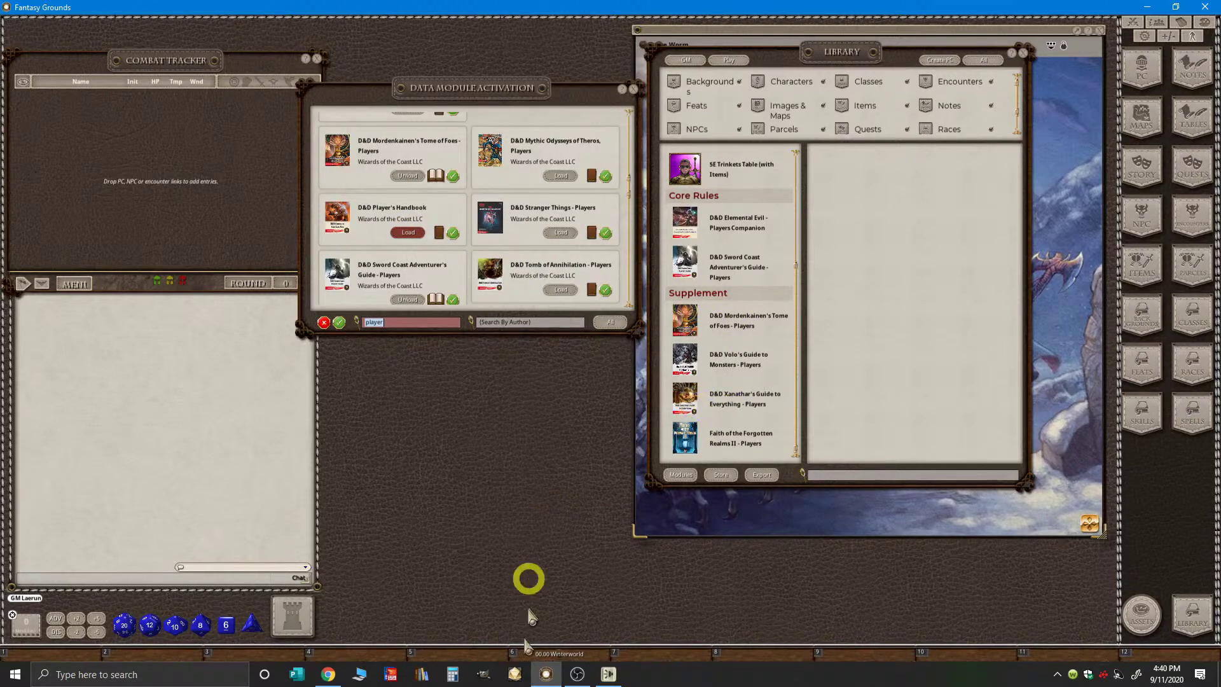
# - Check the live chat in YouTube Studio, then return to Fantasy Grounds and look through the remaining modules matching "player"
pyautogui.click(328, 674)
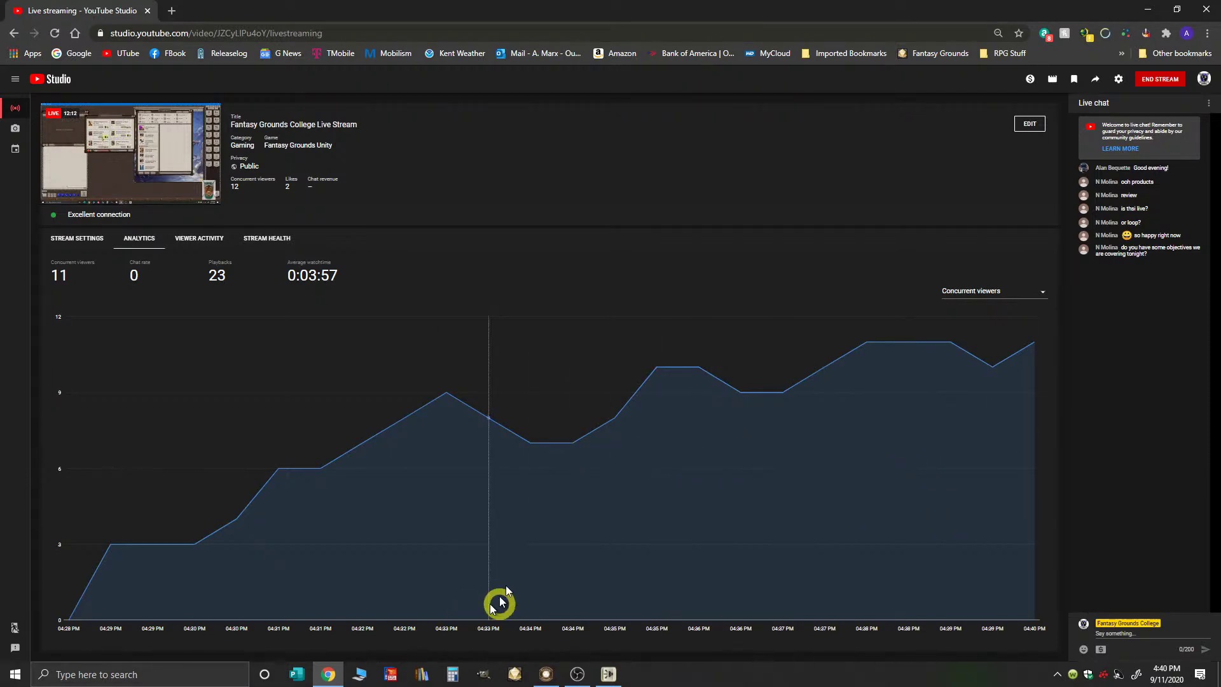
pyautogui.moveTo(555, 682)
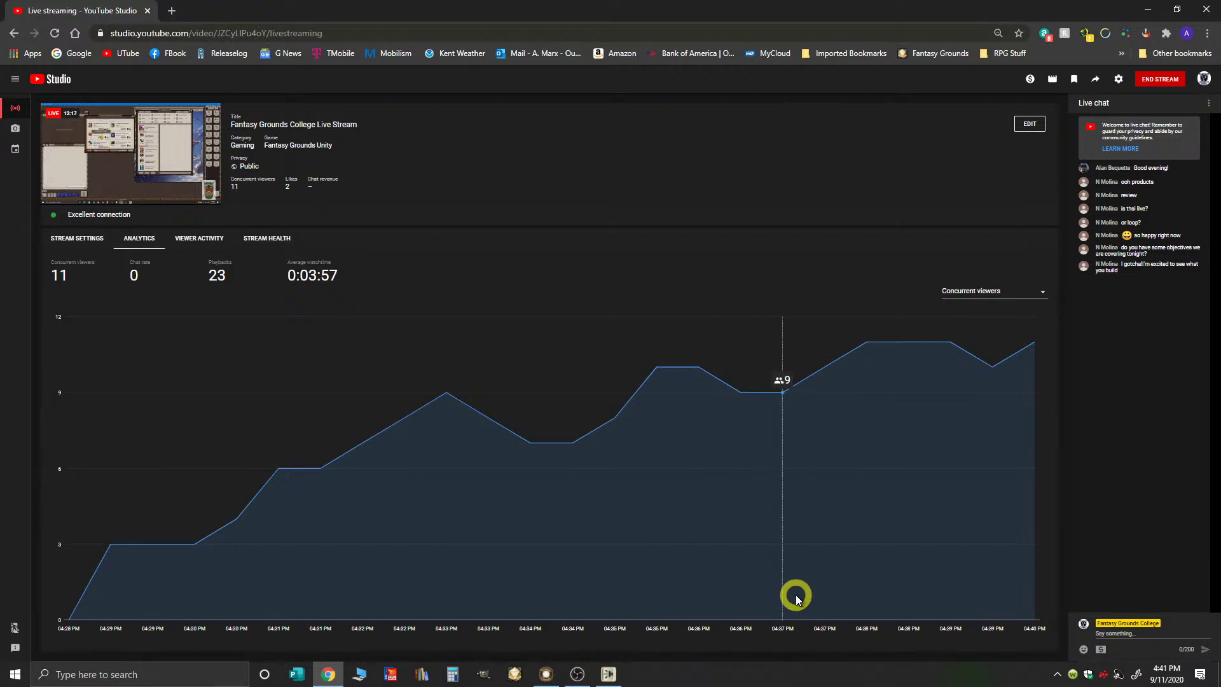
pyautogui.click(546, 674)
pyautogui.click(557, 262)
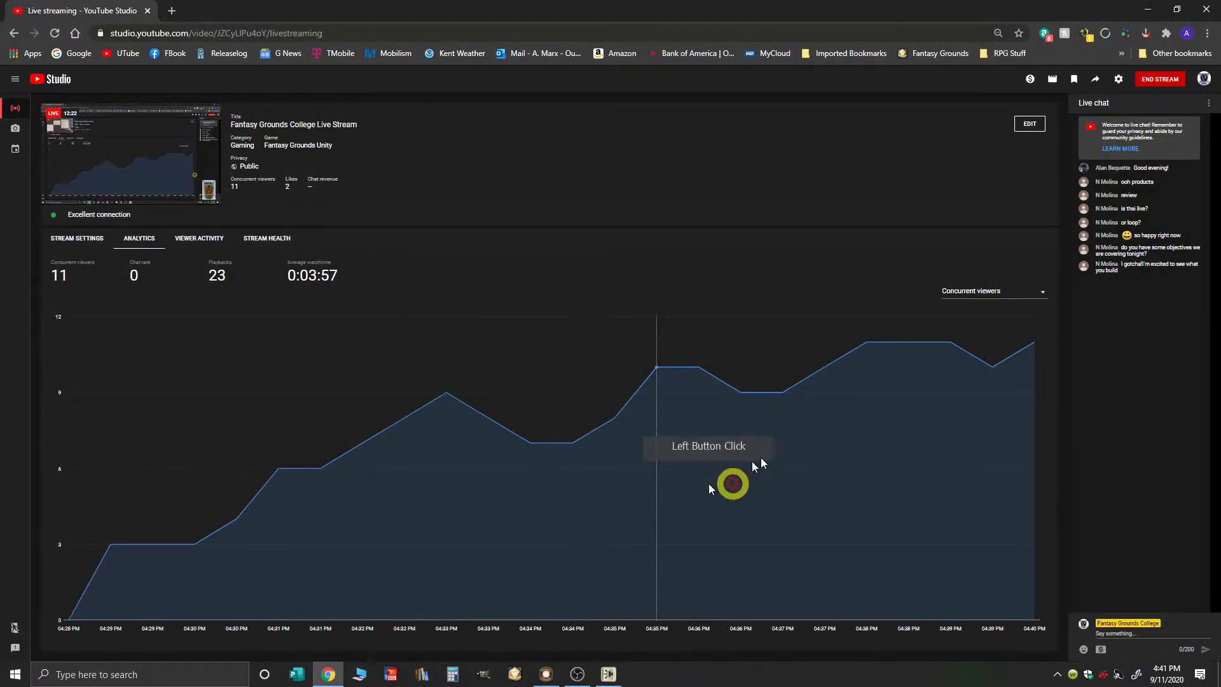
pyautogui.click(325, 673)
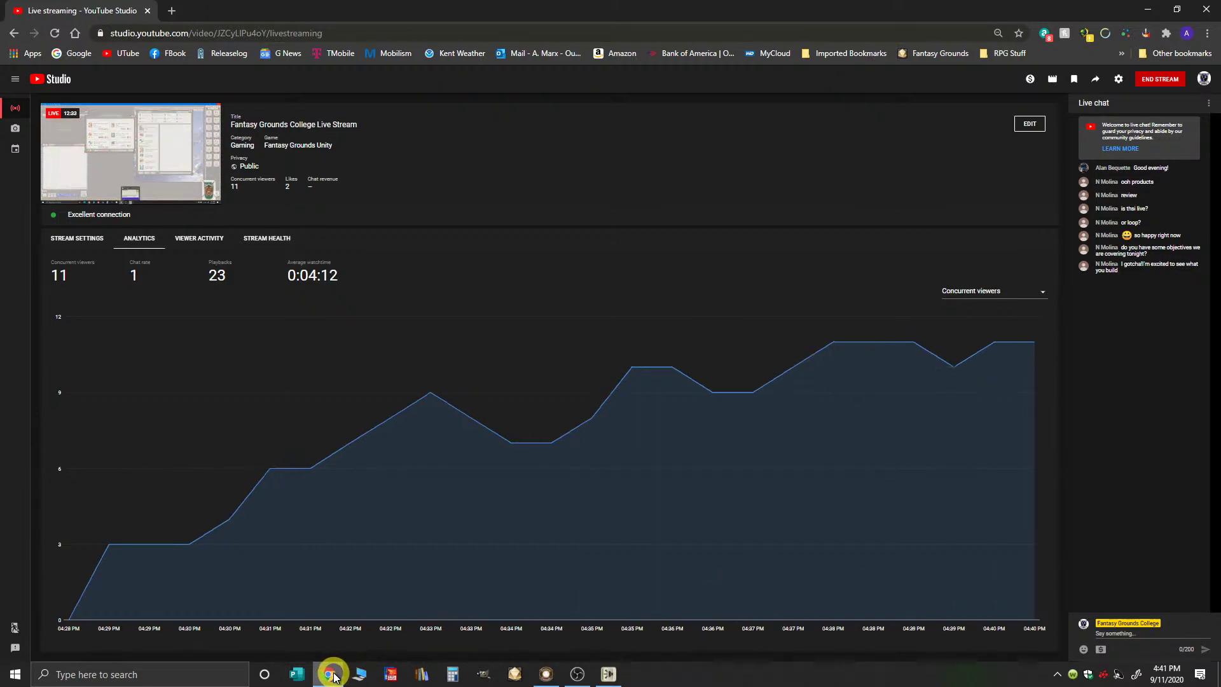
pyautogui.moveTo(332, 675)
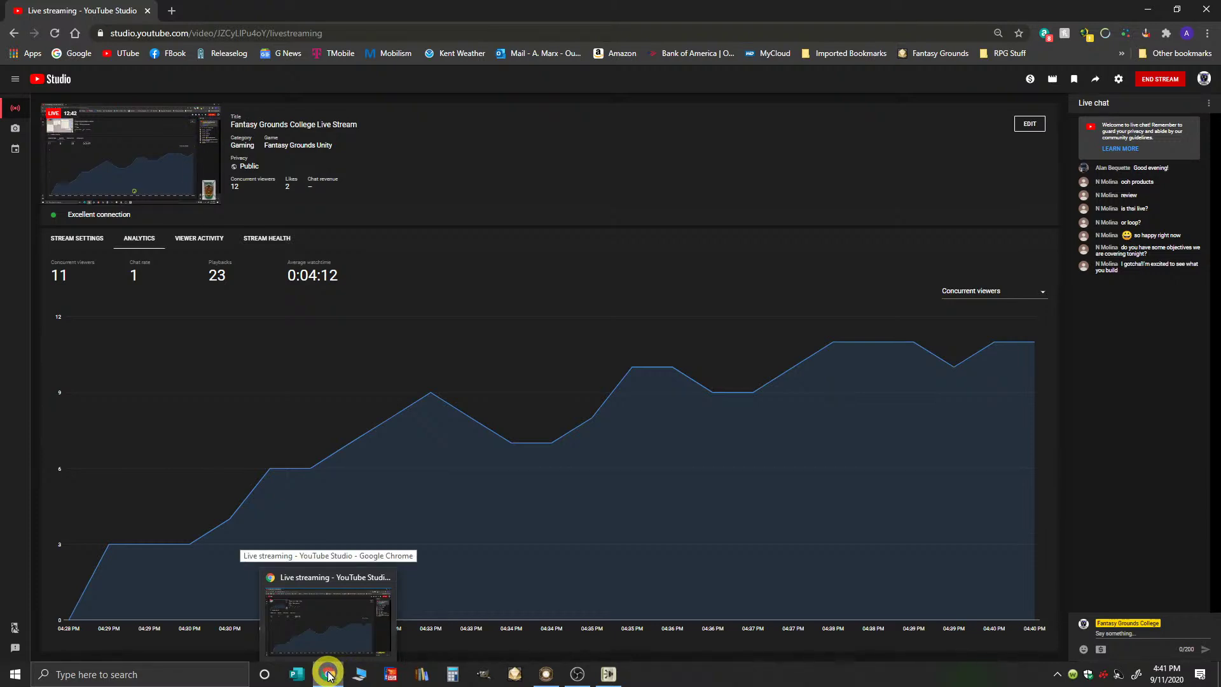
pyautogui.click(329, 676)
pyautogui.scroll(-3, 442, 248)
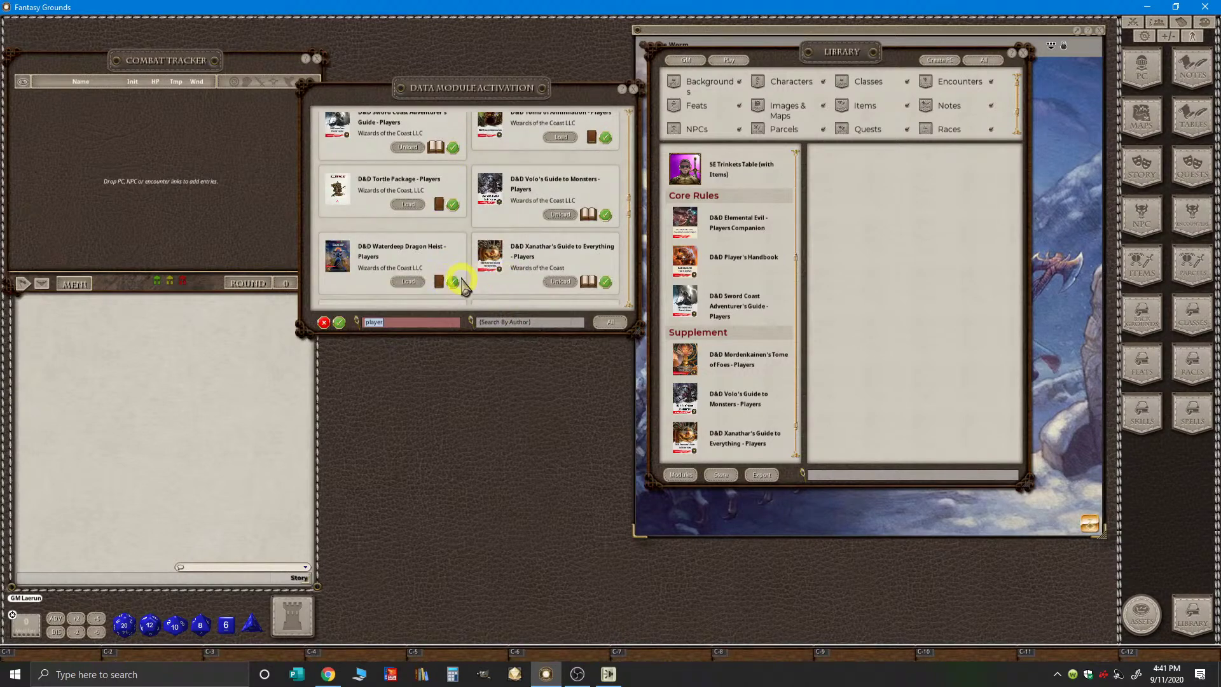
pyautogui.scroll(-3, 439, 255)
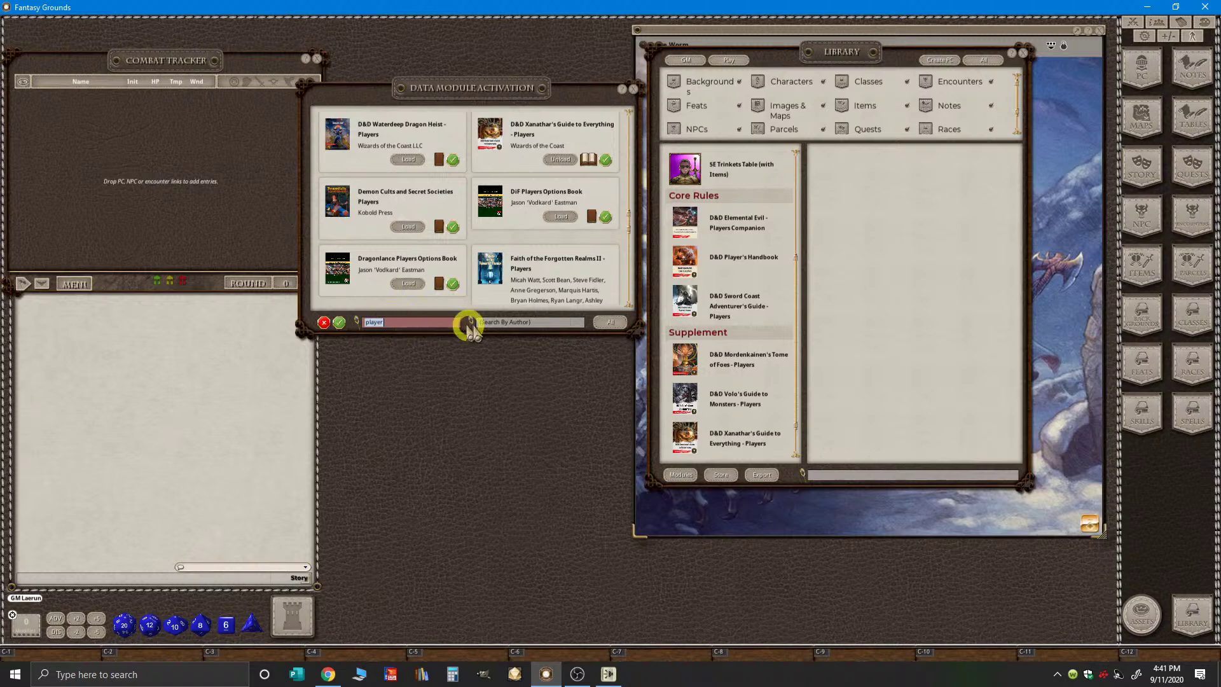
pyautogui.scroll(-2, 502, 279)
pyautogui.scroll(-2, 477, 289)
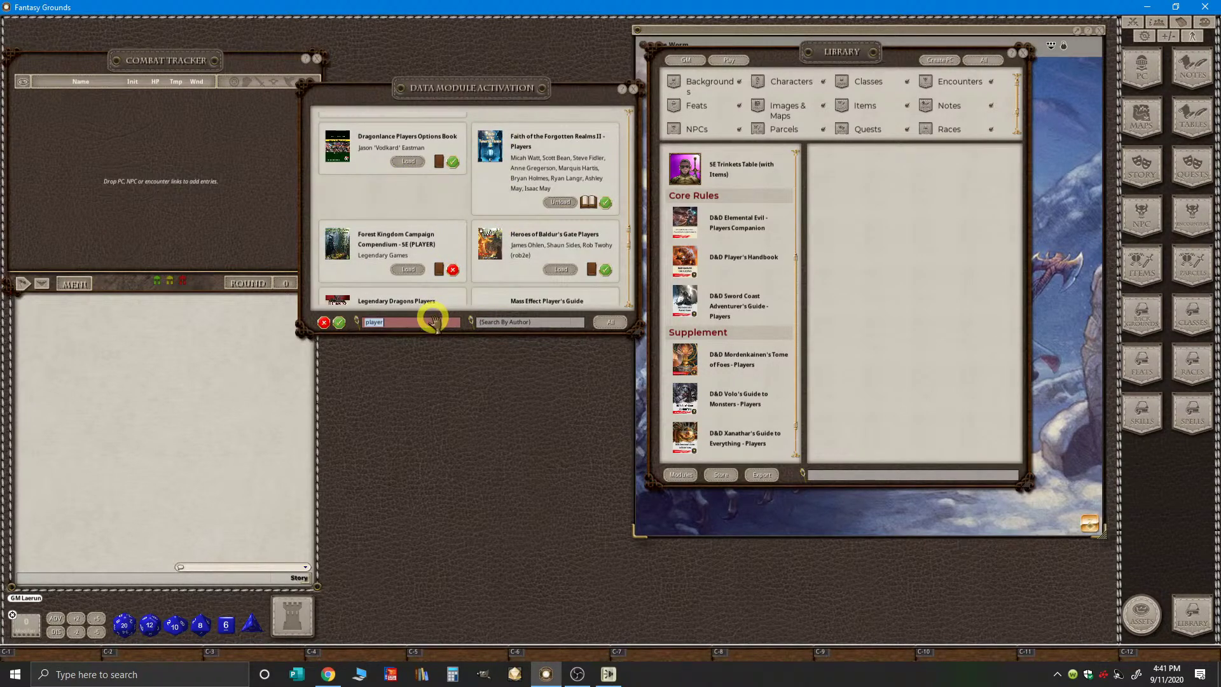
# - Search the modules by name for "shard" and load the D&D Legacy of the Crystal Shard Campaign Guide and Adventure
pyautogui.press('BackSpace')
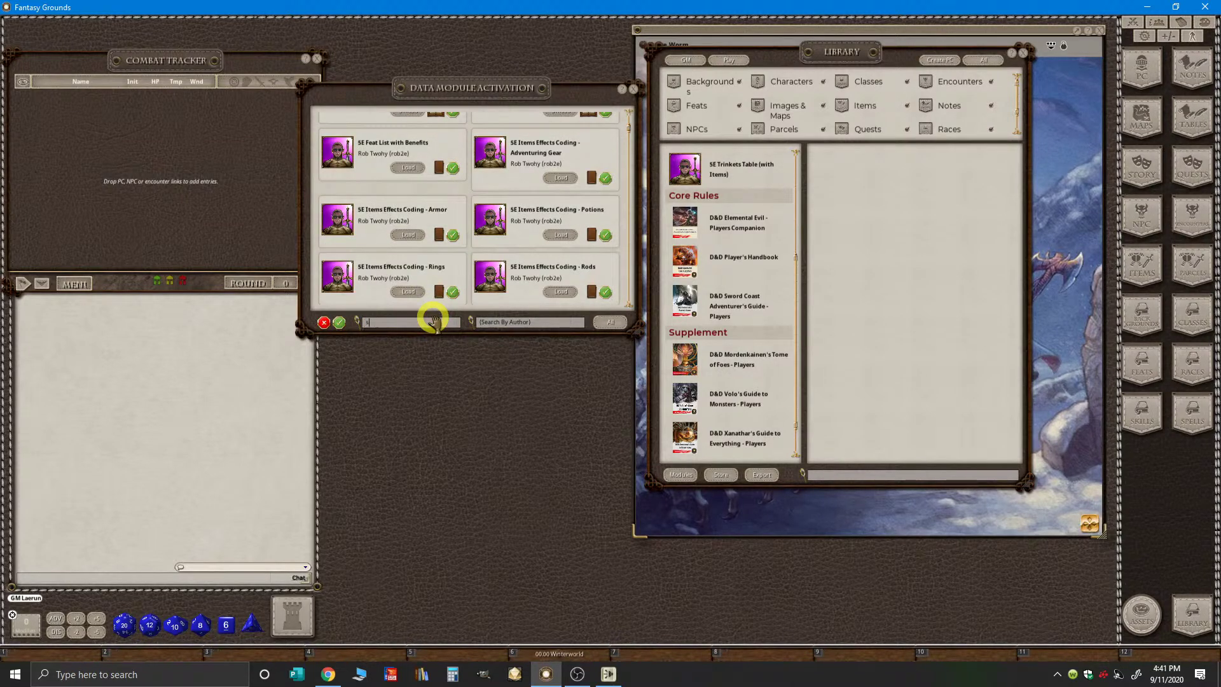
pyautogui.press('Return')
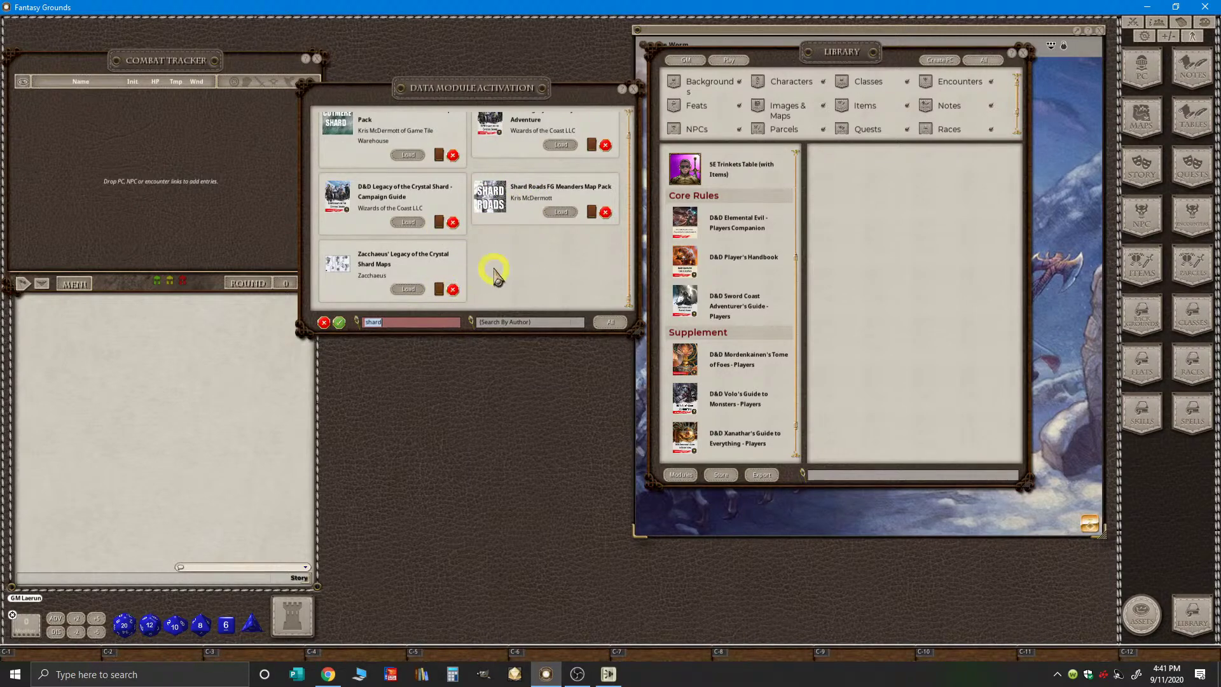
pyautogui.scroll(1, 510, 258)
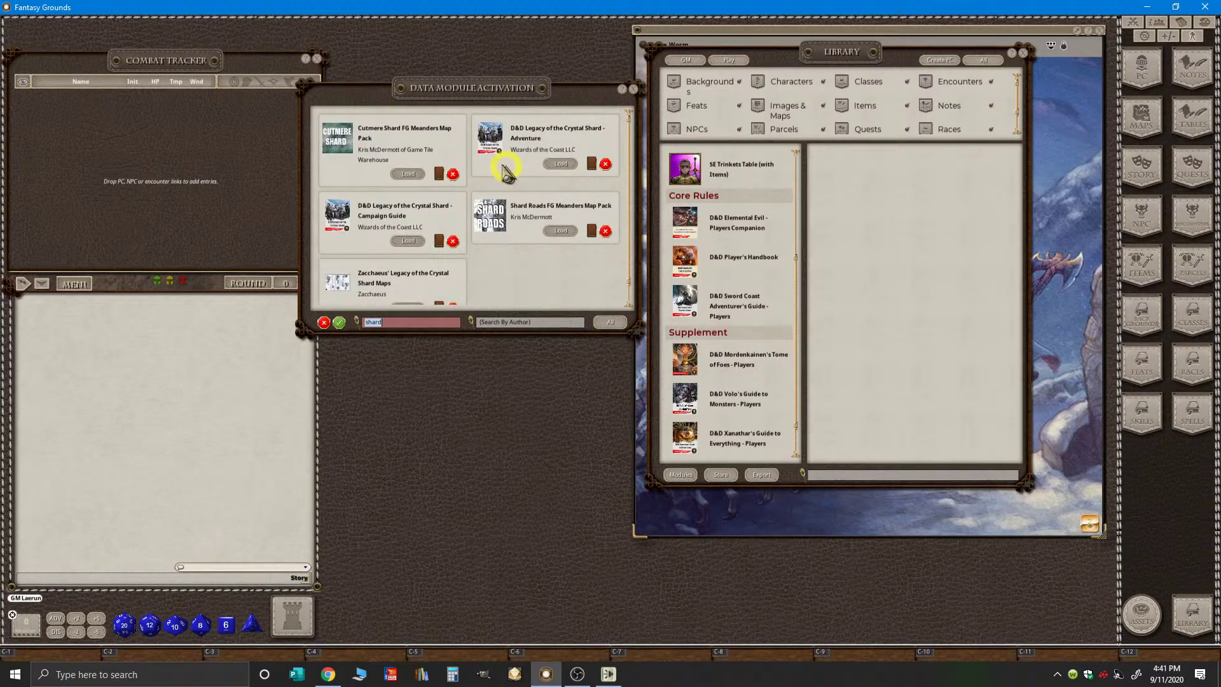
pyautogui.click(403, 242)
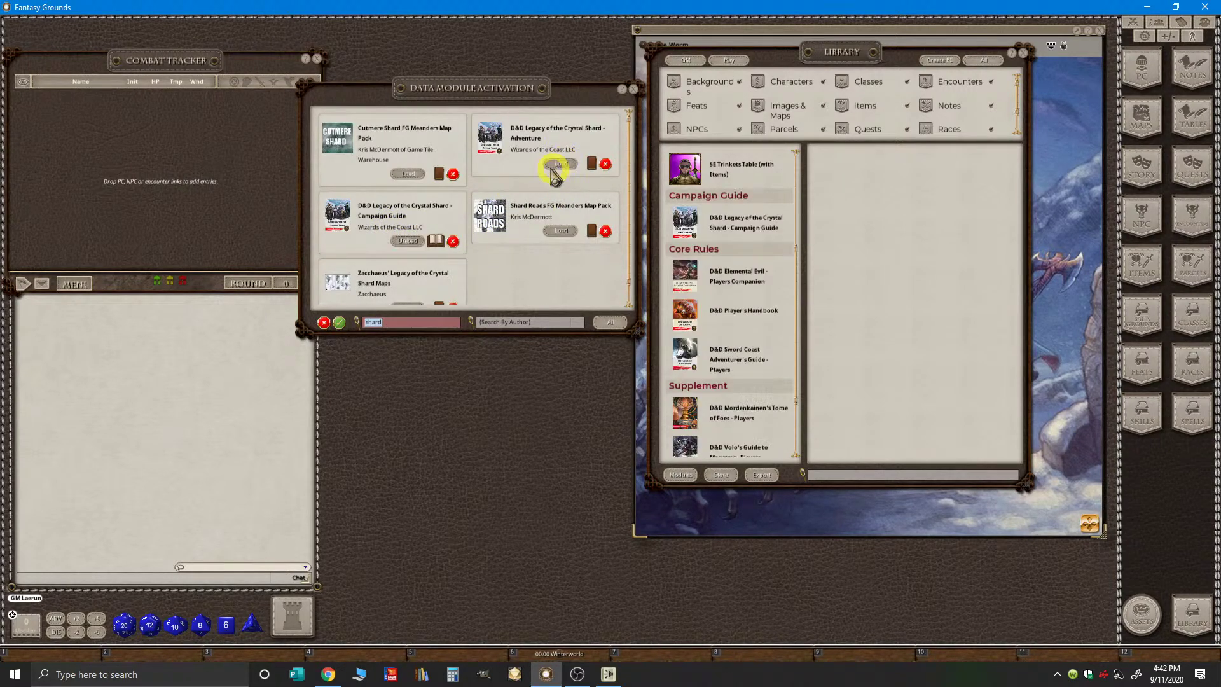
pyautogui.click(561, 163)
pyautogui.click(585, 320)
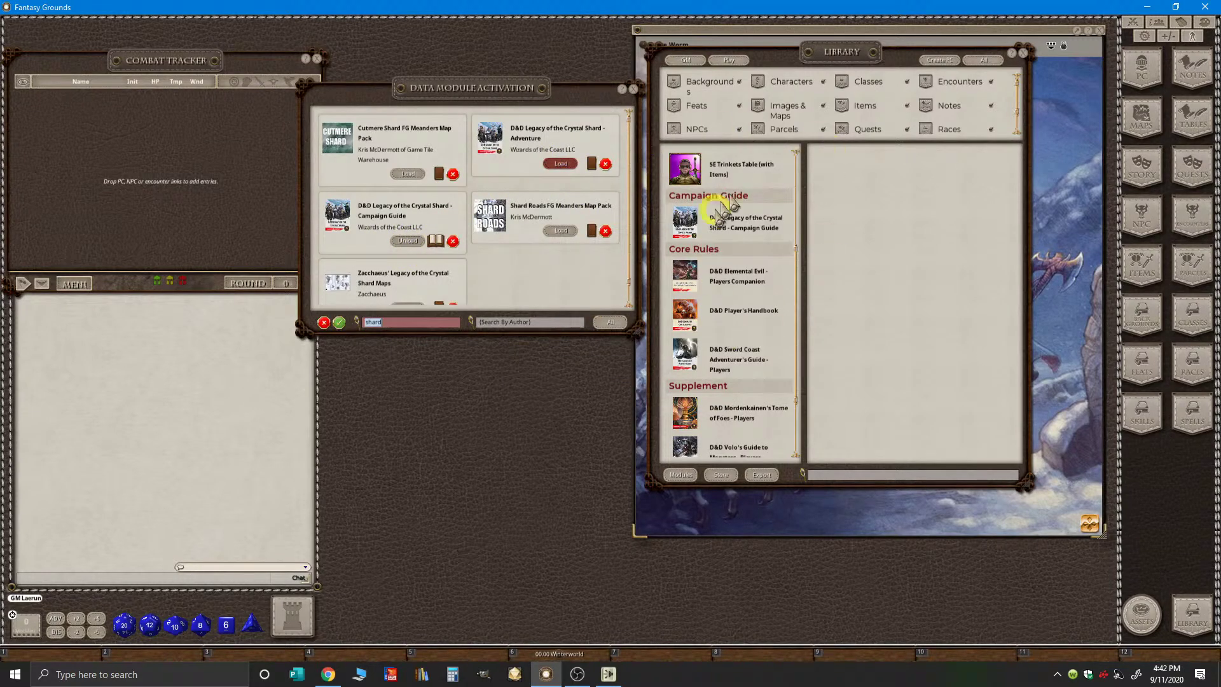
# - Load Zacchaeus' Legacy of the Crystal Shard Maps plus the Cutmere Shard and Shard Roads FG Meanders map packs
pyautogui.scroll(-1, 336, 271)
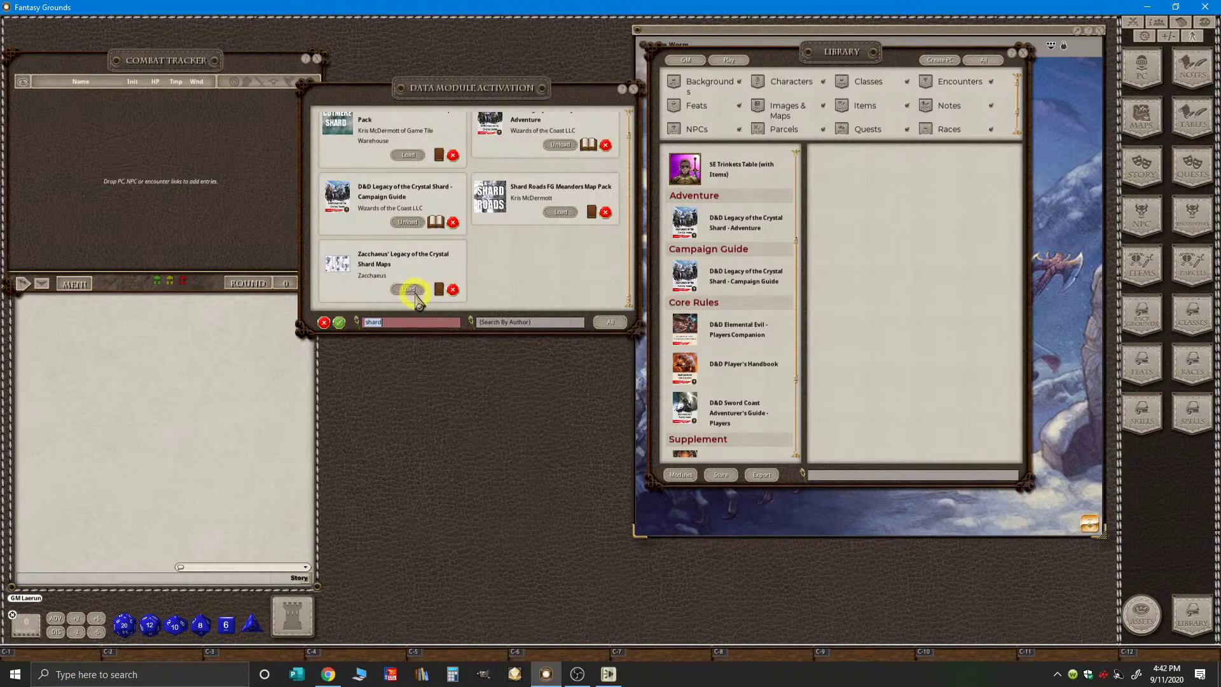
pyautogui.click(409, 289)
pyautogui.click(560, 307)
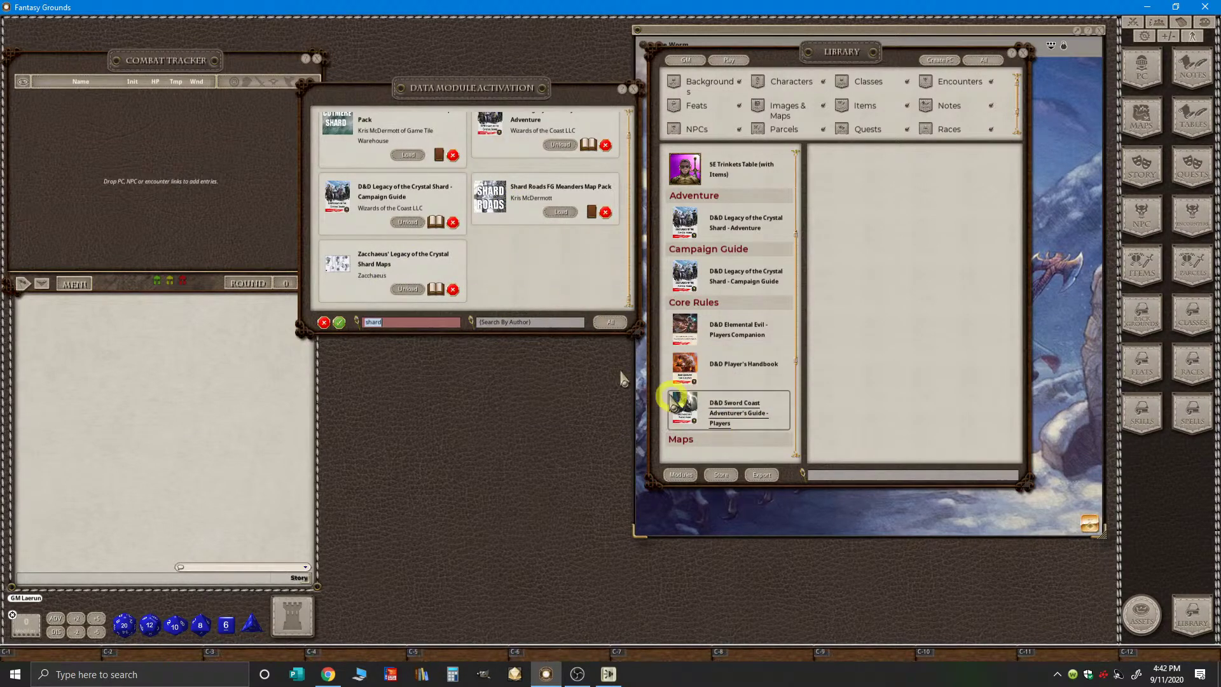
pyautogui.scroll(1, 532, 289)
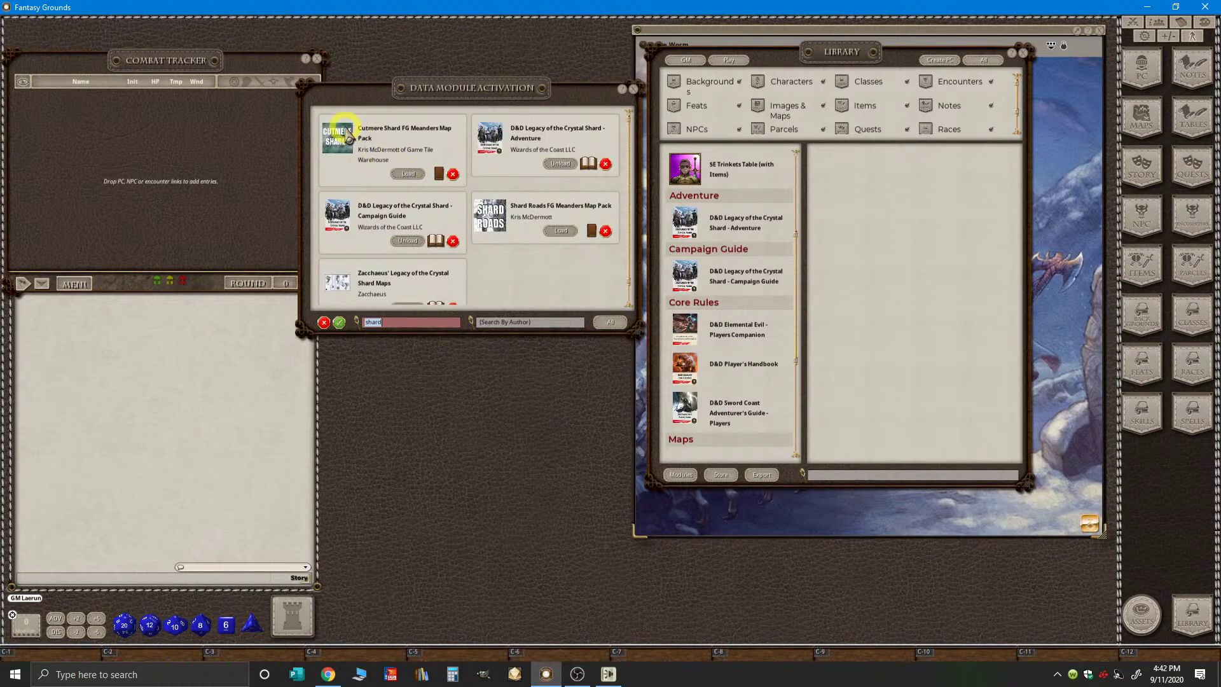
pyautogui.click(405, 174)
pyautogui.click(576, 240)
pyautogui.scroll(-4, 732, 381)
pyautogui.scroll(-2, 753, 414)
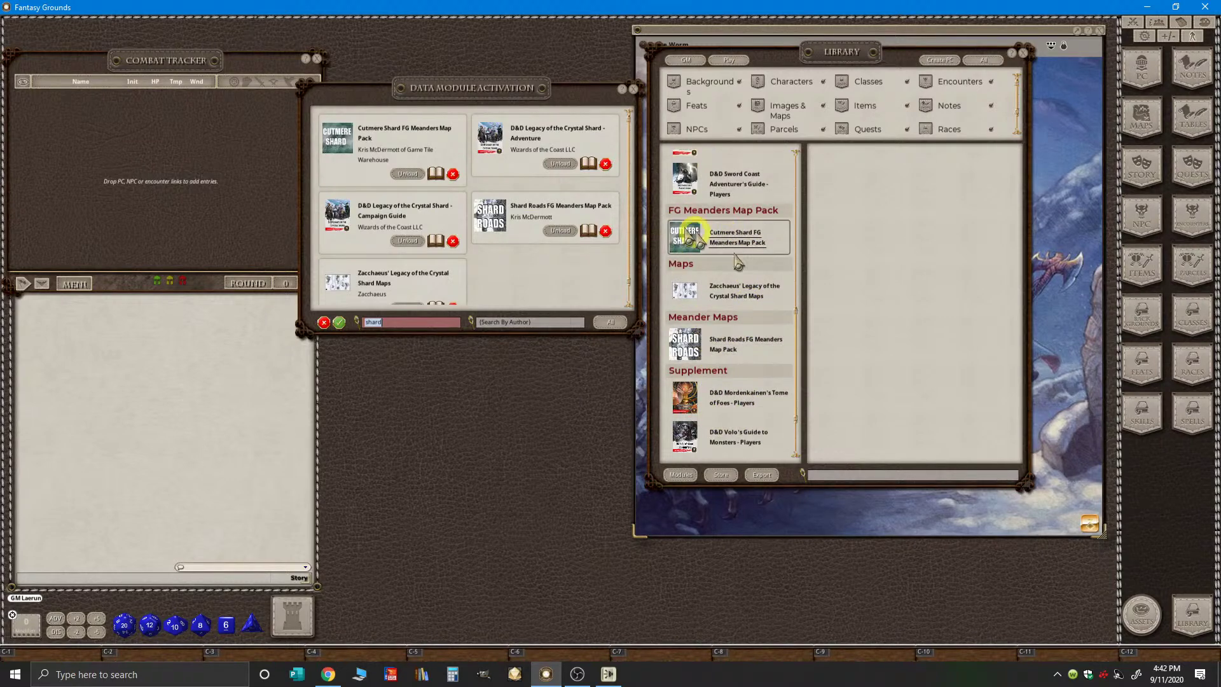
pyautogui.scroll(-1, 486, 287)
pyautogui.scroll(1, 490, 280)
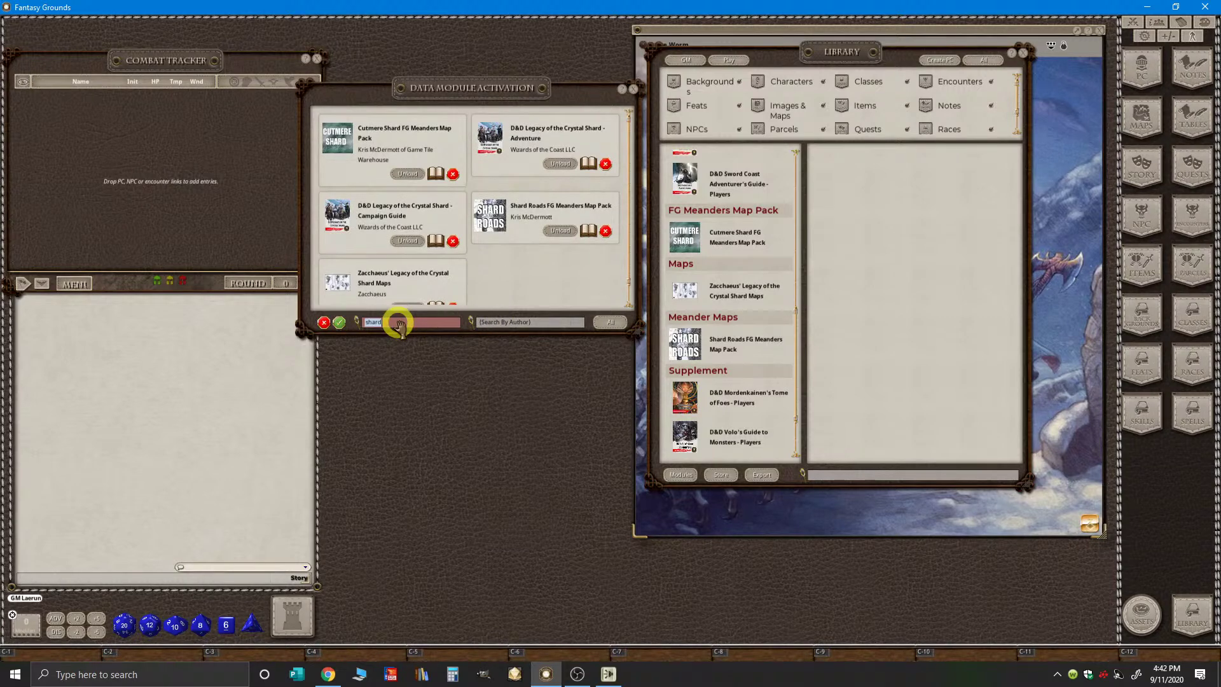
# - Search the modules by name for "snow" and "ice" and look for winter-themed content worth loading
pyautogui.press('BackSpace')
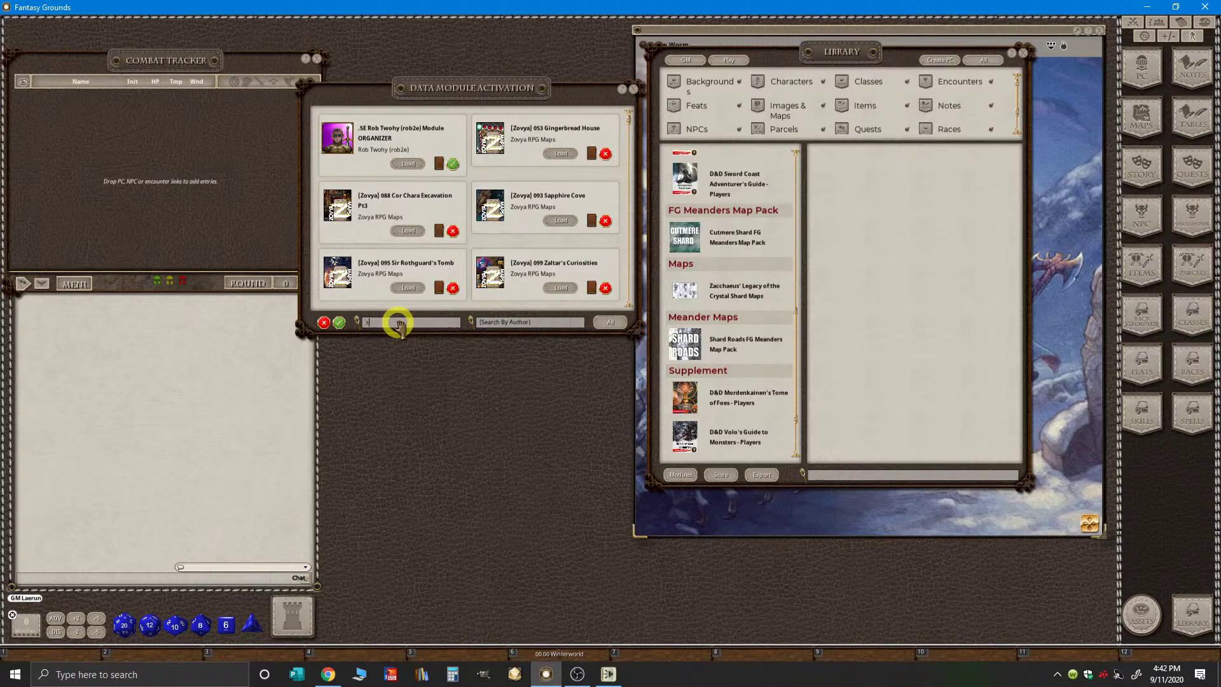
pyautogui.write('snow')
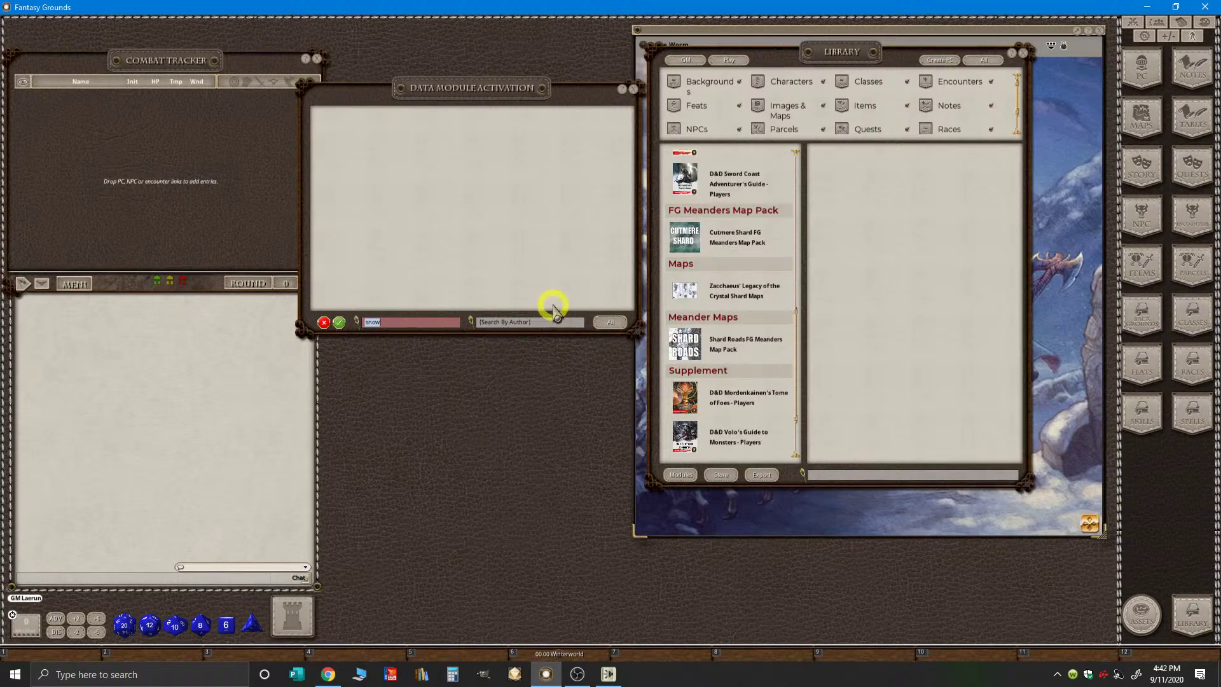
pyautogui.doubleClick(433, 322)
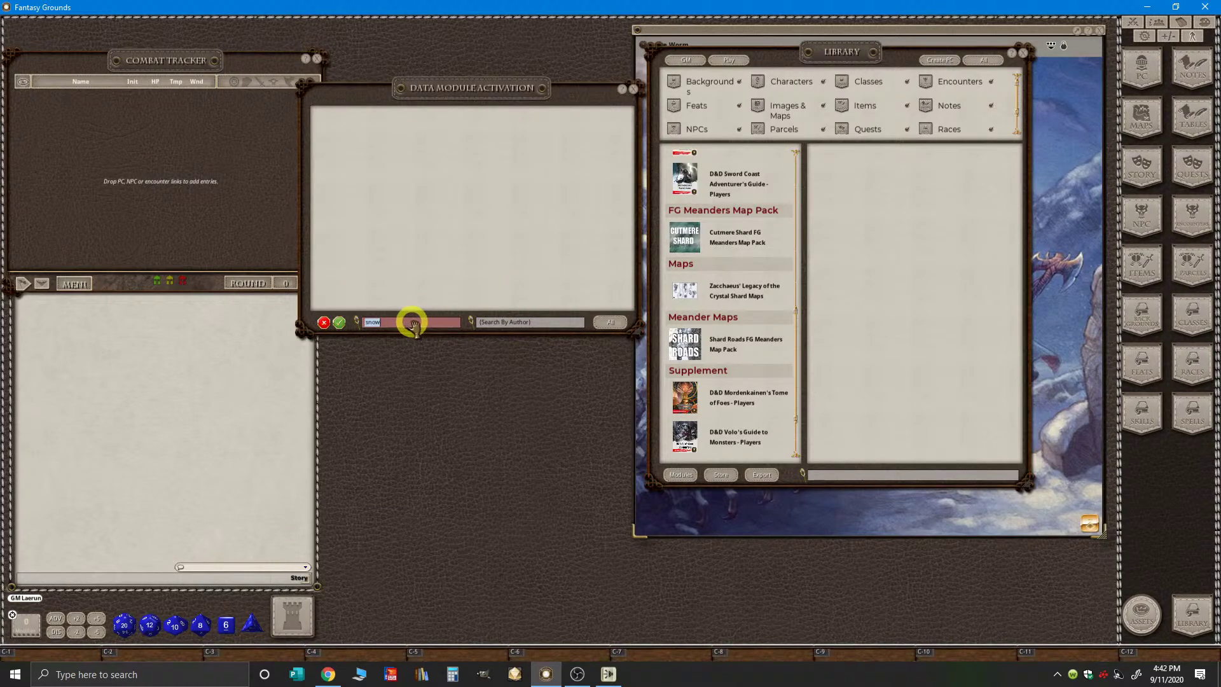
pyautogui.press('BackSpace')
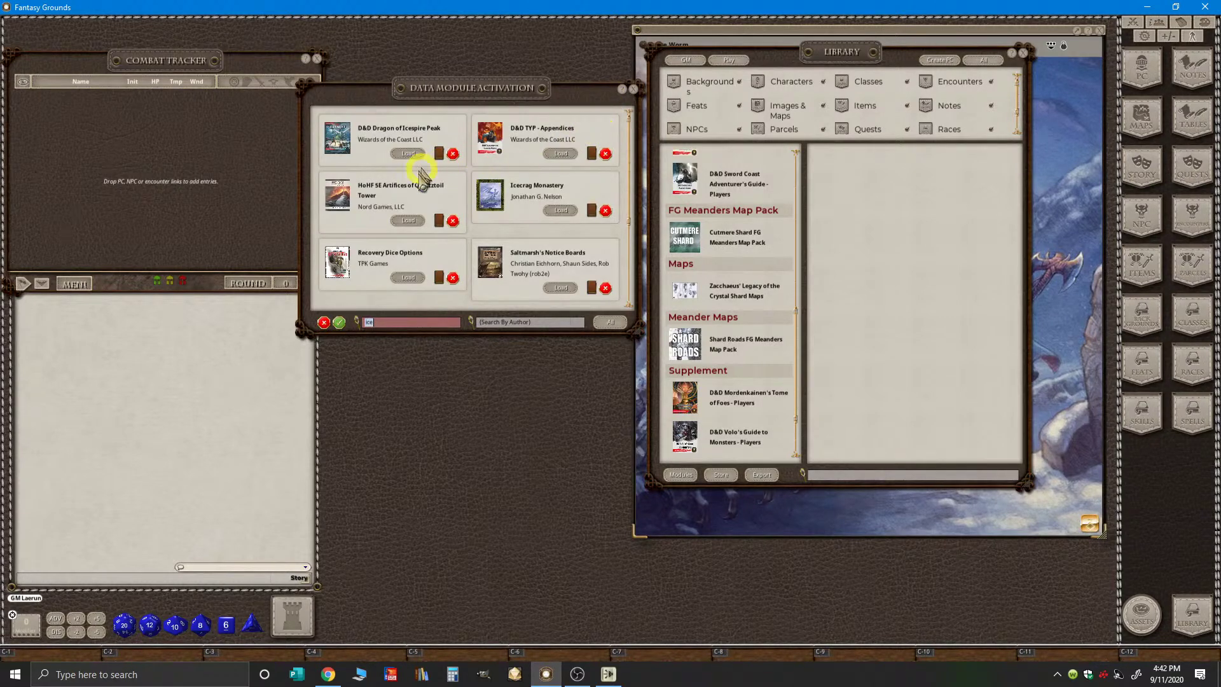
pyautogui.scroll(-1, 433, 219)
pyautogui.scroll(-3, 432, 220)
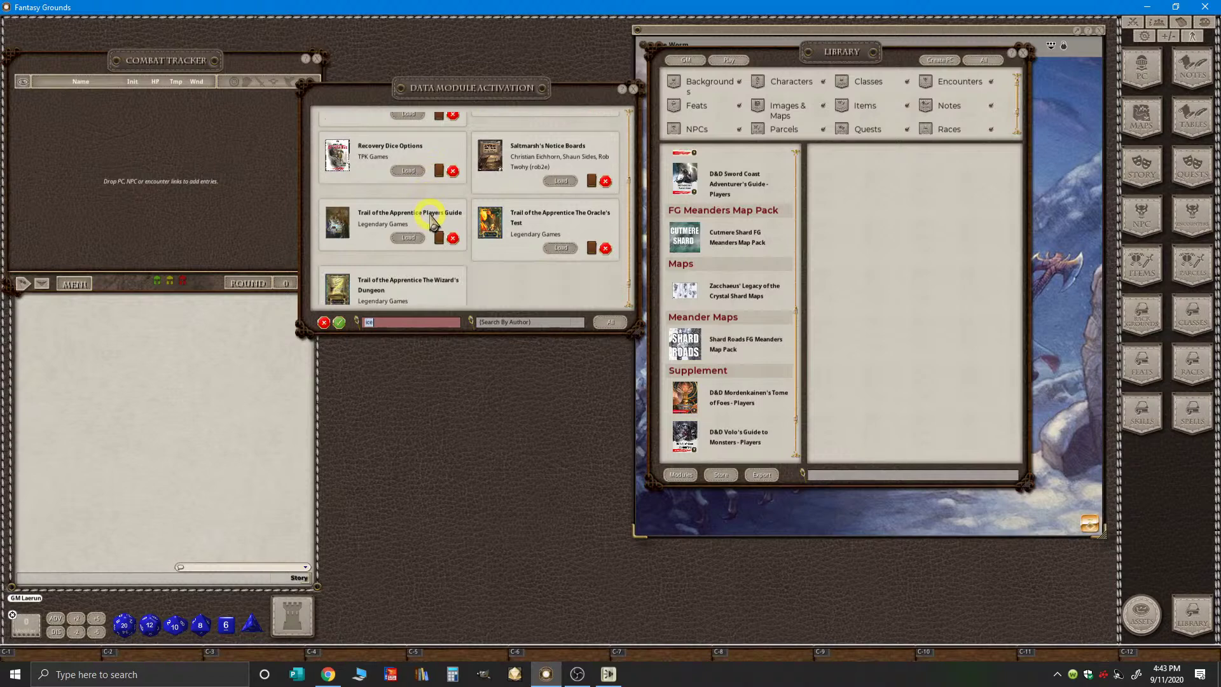
pyautogui.scroll(3, 503, 283)
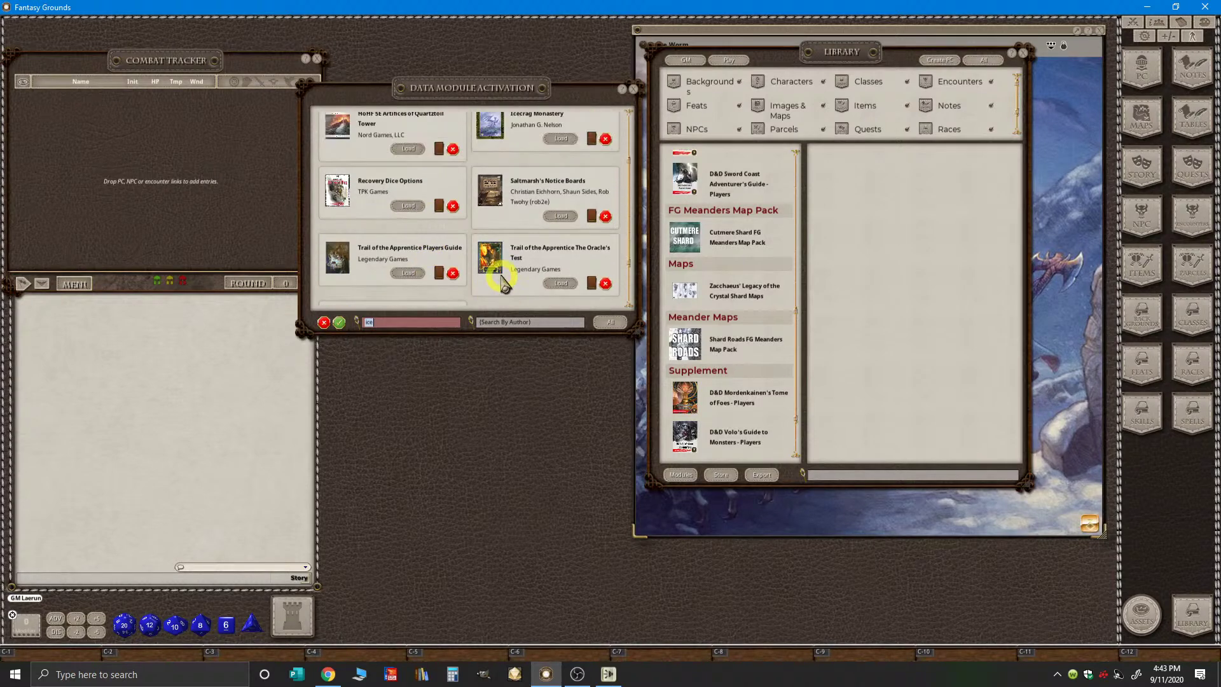
pyautogui.scroll(2, 503, 255)
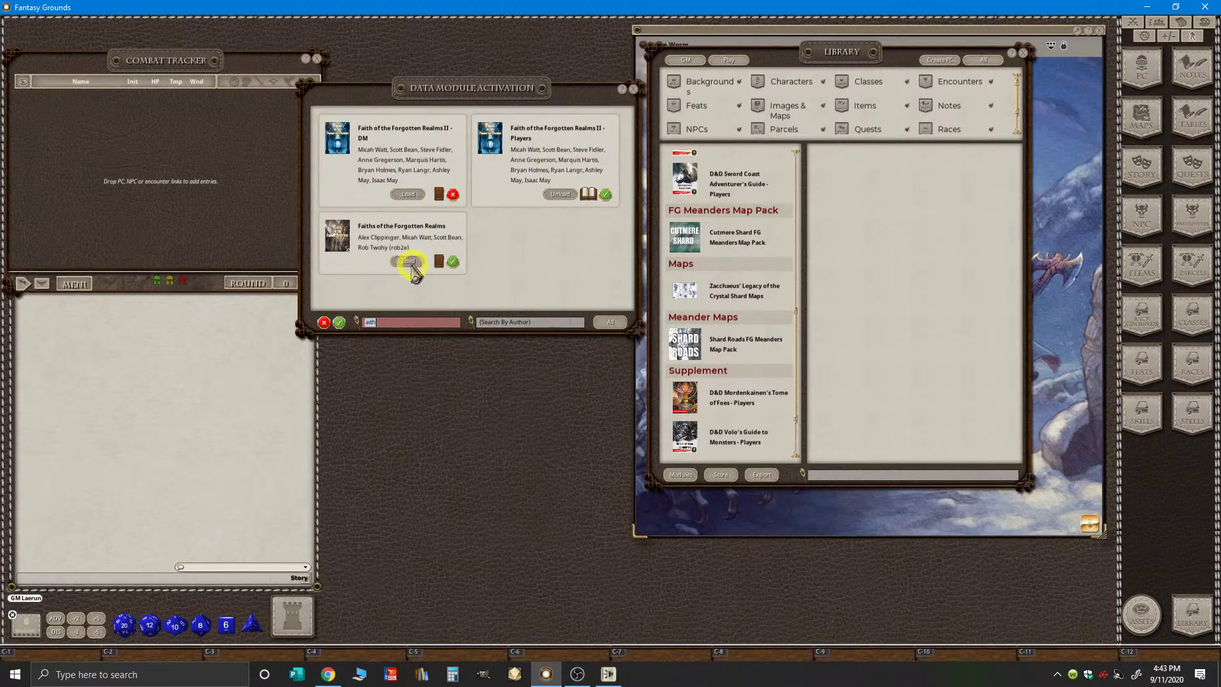
# - Load the Faiths of the Forgotten Realms module and close the Data Module Activation window
pyautogui.click(412, 264)
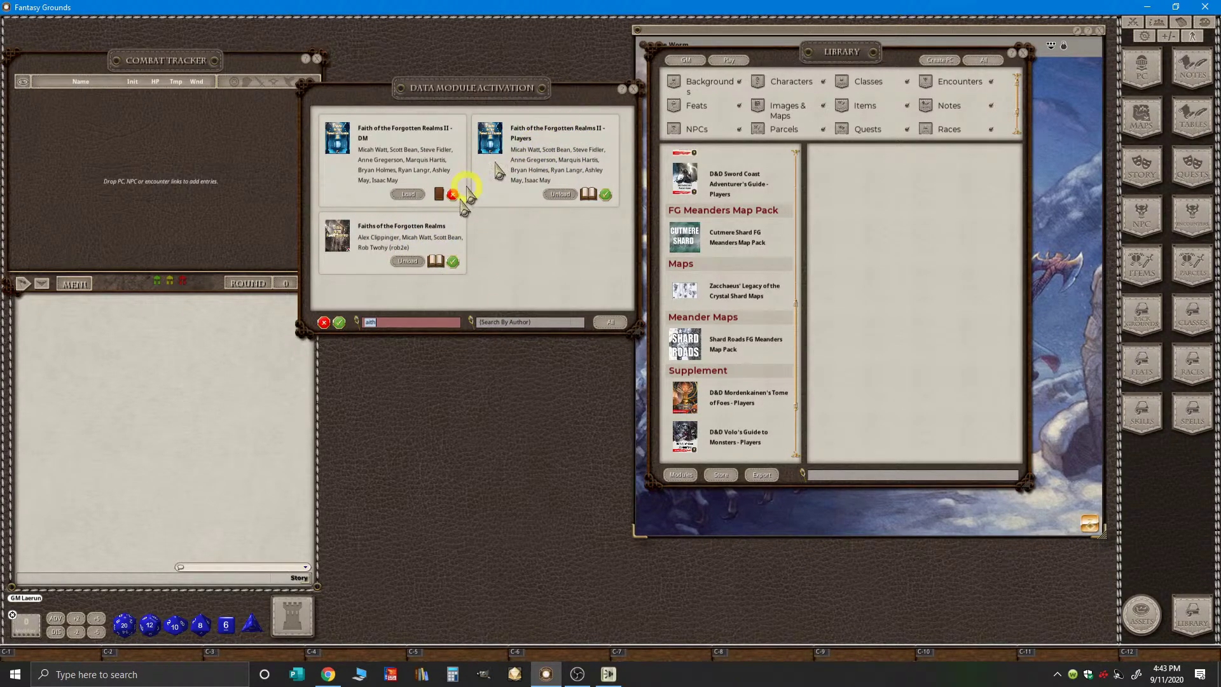
pyautogui.click(752, 274)
pyautogui.scroll(5, 771, 265)
pyautogui.scroll(-10, 765, 257)
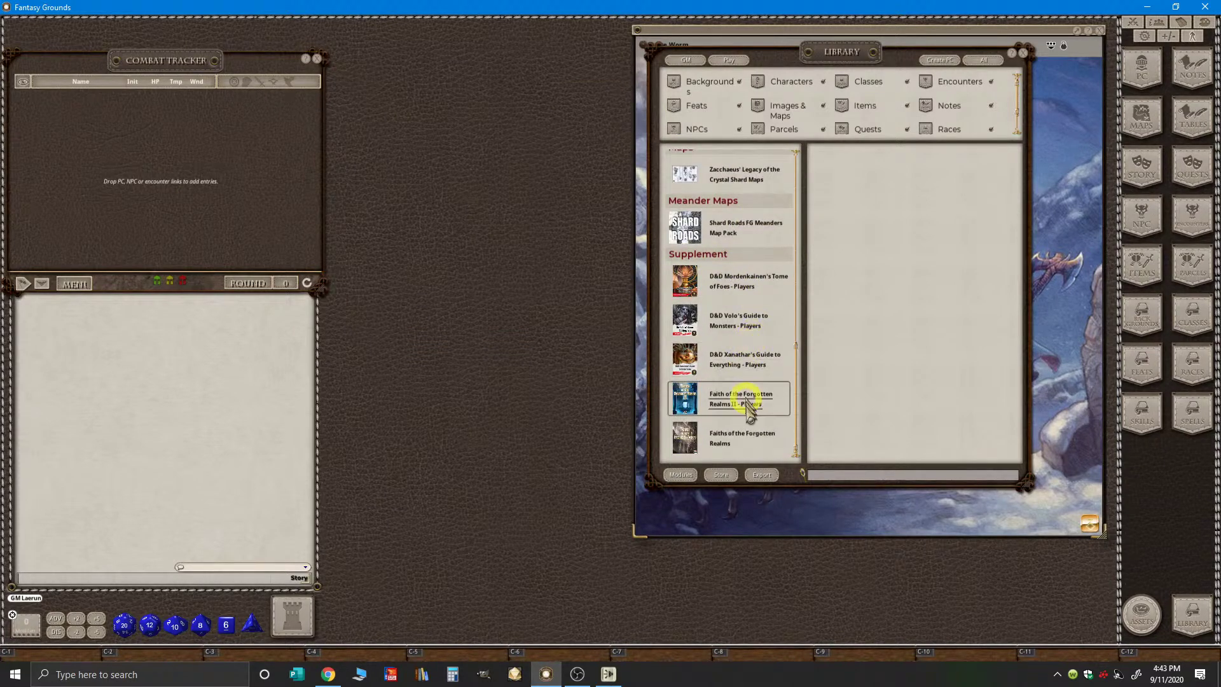
# - Review all the loaded modules in the Library, from the 5E utility modules through adventure, core rules, maps and supplements
pyautogui.scroll(8, 734, 404)
pyautogui.scroll(18, 741, 396)
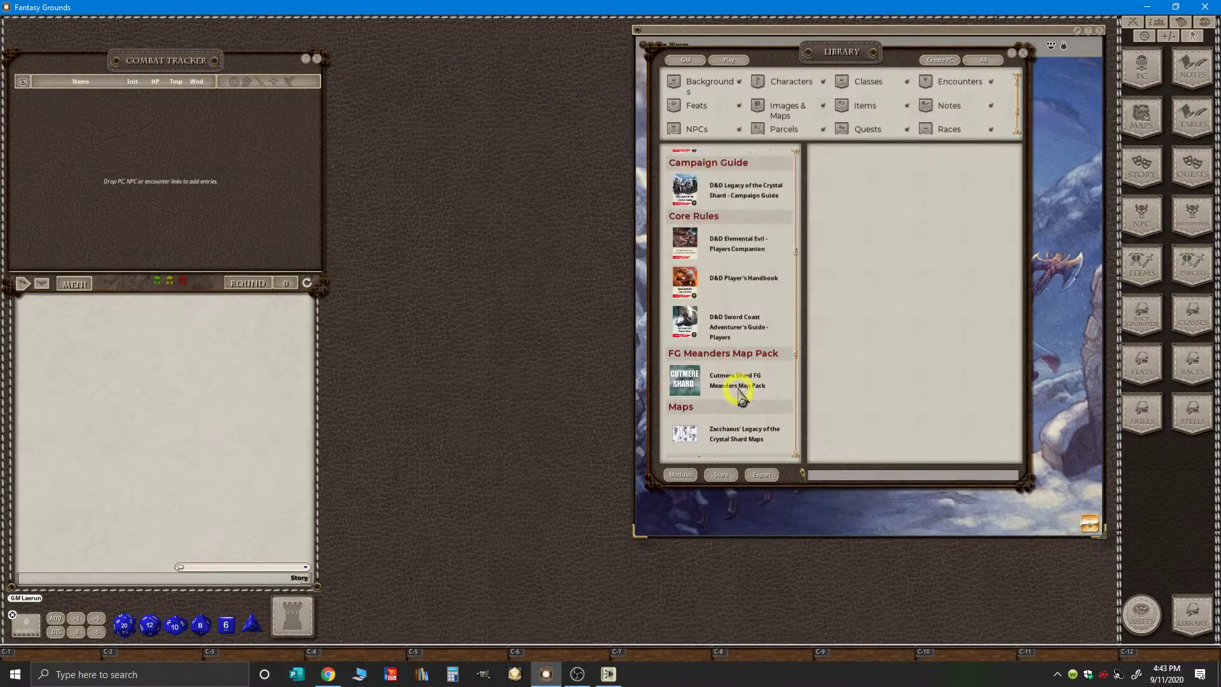
pyautogui.scroll(3, 723, 240)
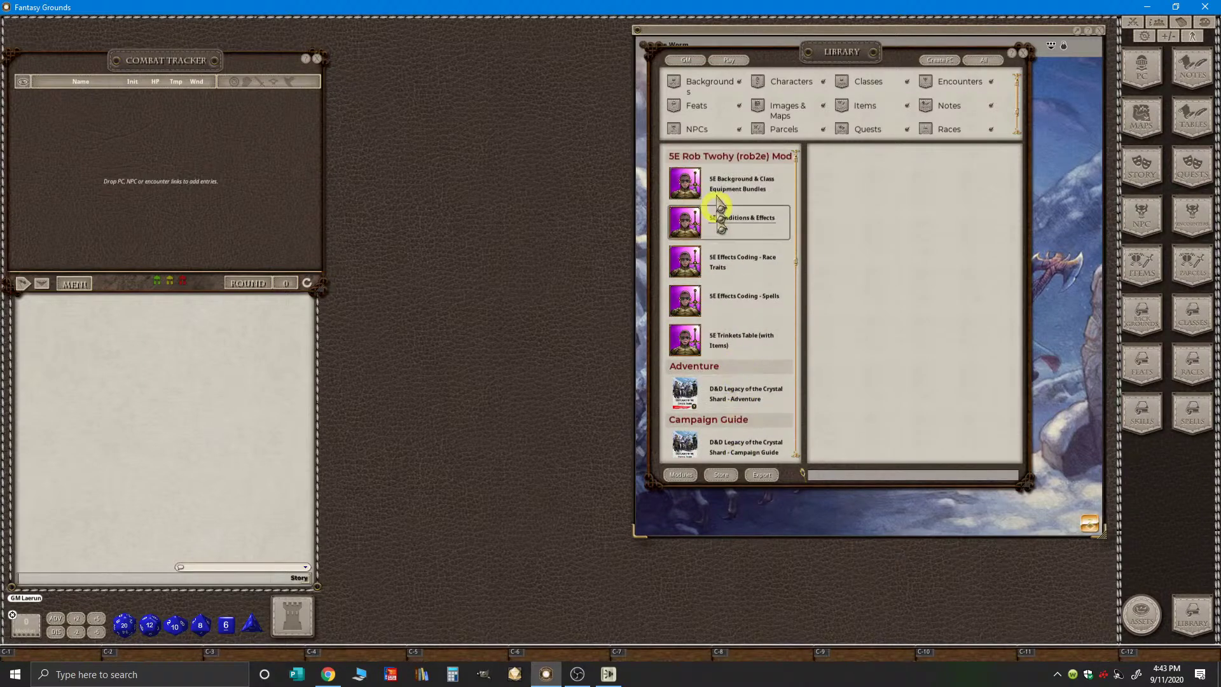
pyautogui.scroll(-6, 730, 390)
pyautogui.scroll(-4, 730, 390)
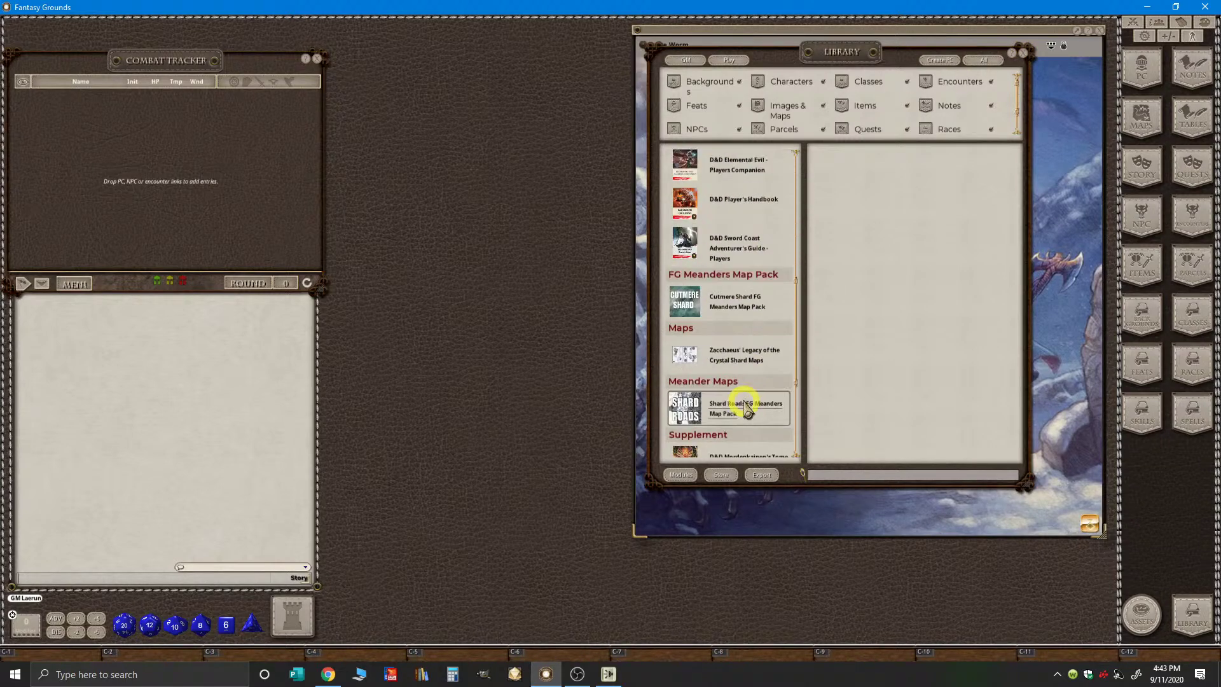
pyautogui.scroll(9, 750, 444)
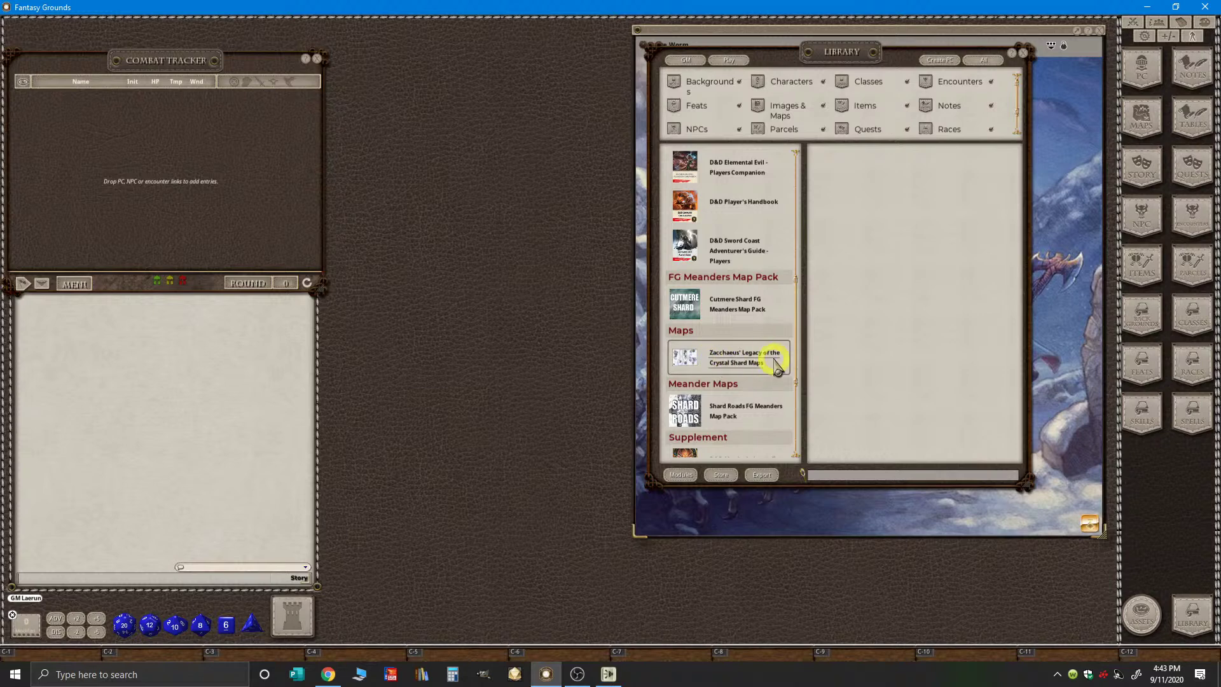
pyautogui.scroll(3, 775, 366)
pyautogui.scroll(-5, 774, 366)
pyautogui.scroll(-5, 771, 360)
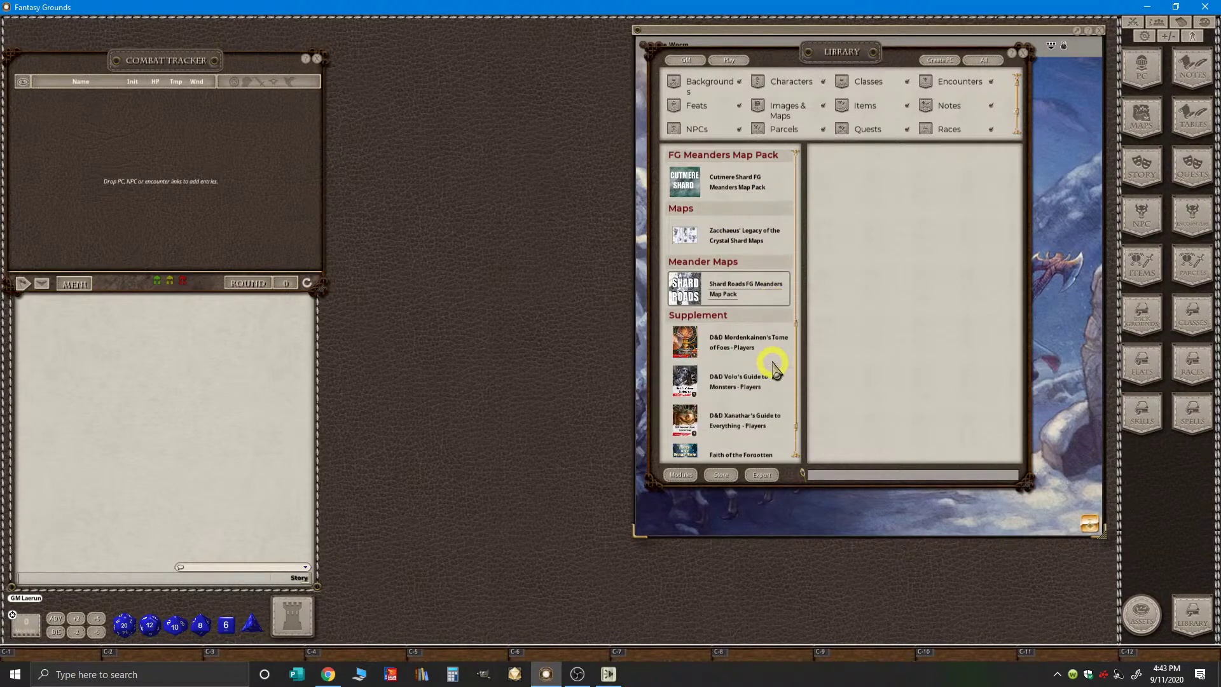
pyautogui.scroll(2, 760, 422)
pyautogui.scroll(15, 761, 423)
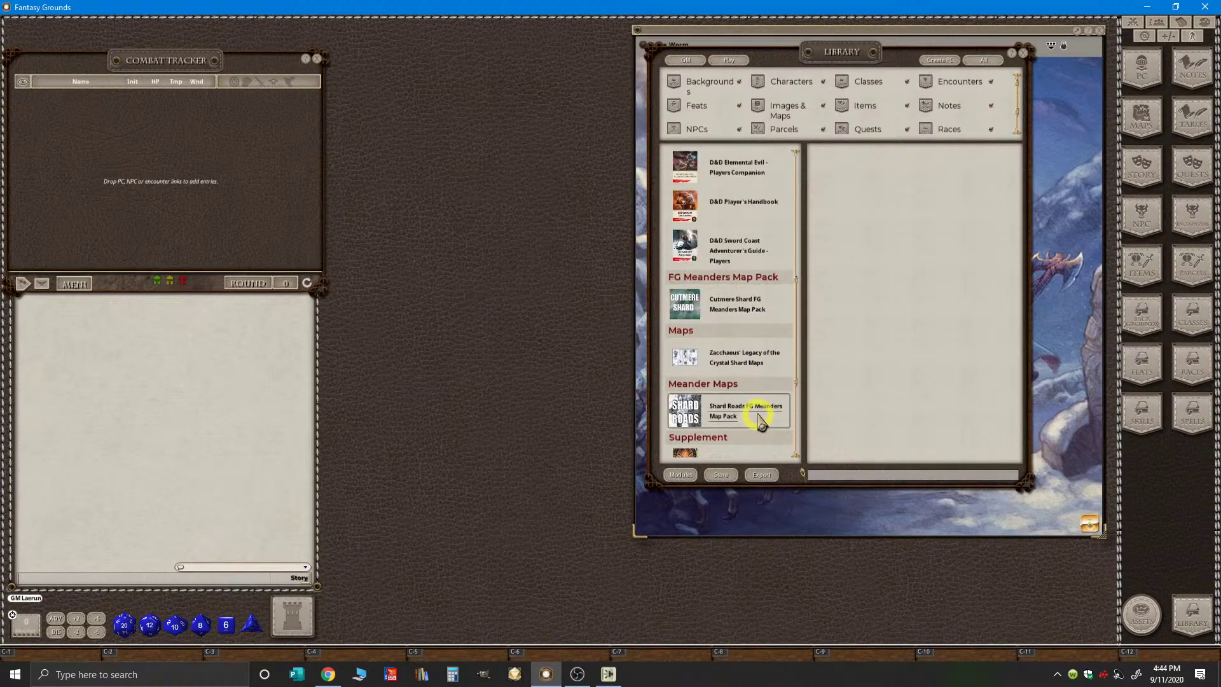
pyautogui.scroll(2, 765, 411)
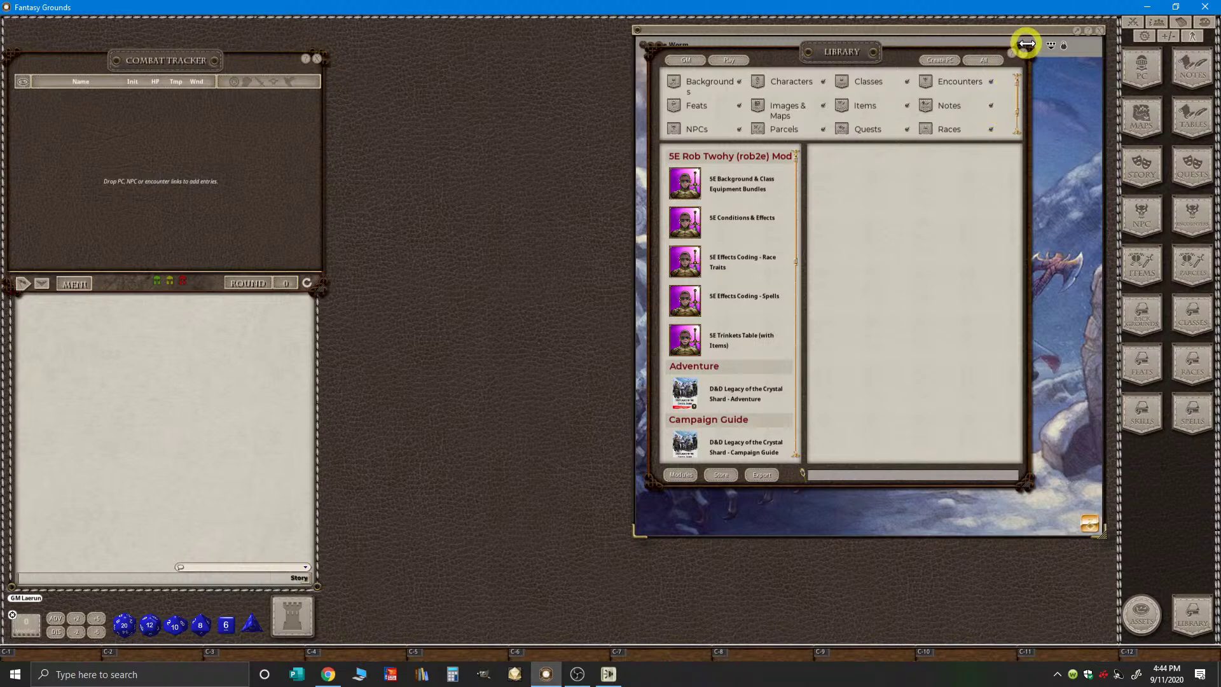
pyautogui.scroll(-3, 712, 382)
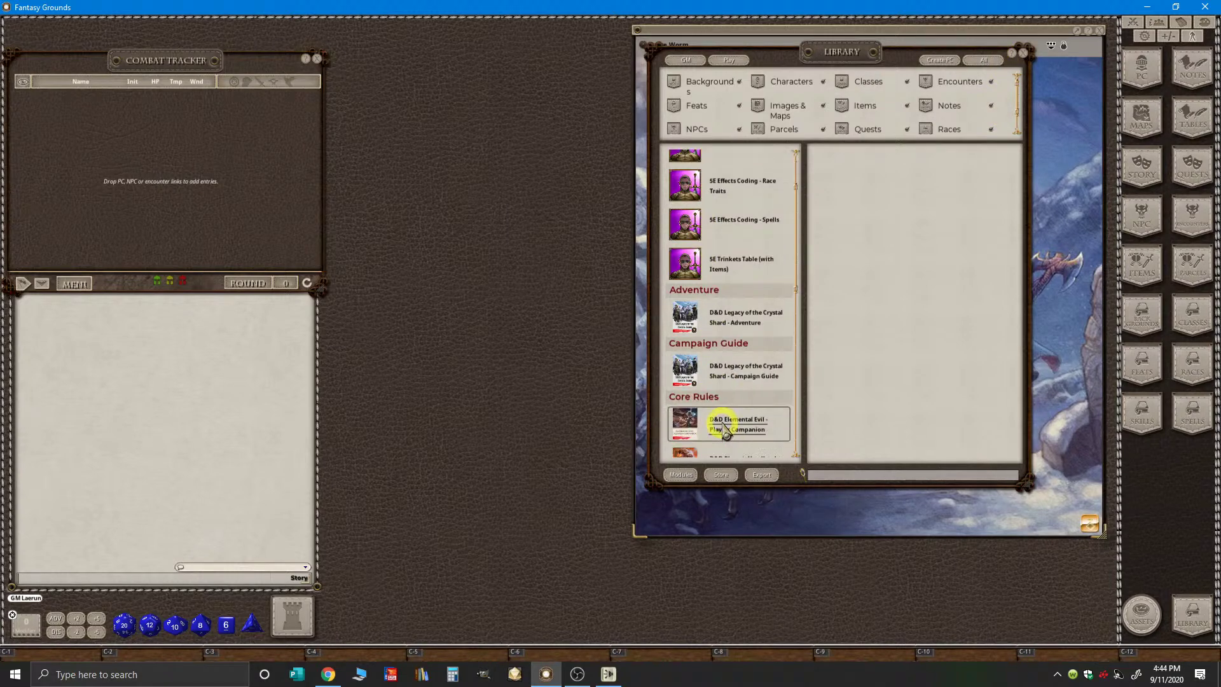
# - Close the Library and enlarge the Ice Worm picture so it fills its image window
pyautogui.click(1023, 52)
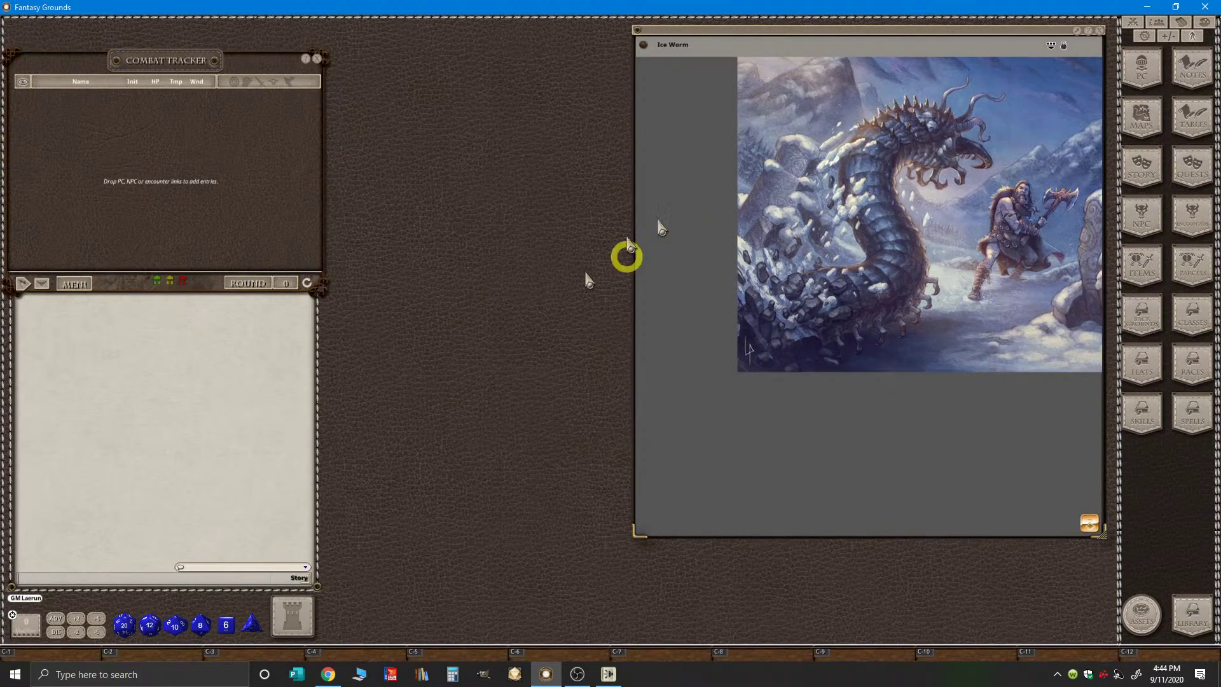
pyautogui.scroll(2, 773, 404)
pyautogui.scroll(-4, 785, 395)
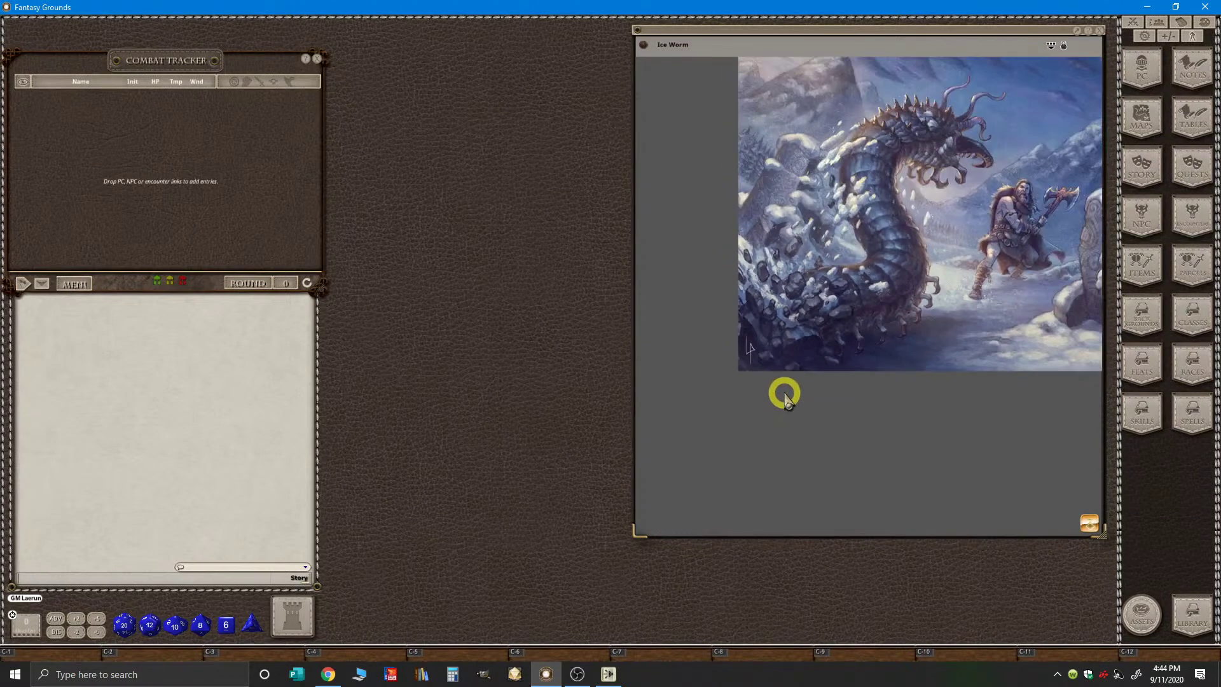
pyautogui.scroll(1, 785, 395)
pyautogui.scroll(2, 853, 368)
pyautogui.rightClick(897, 231)
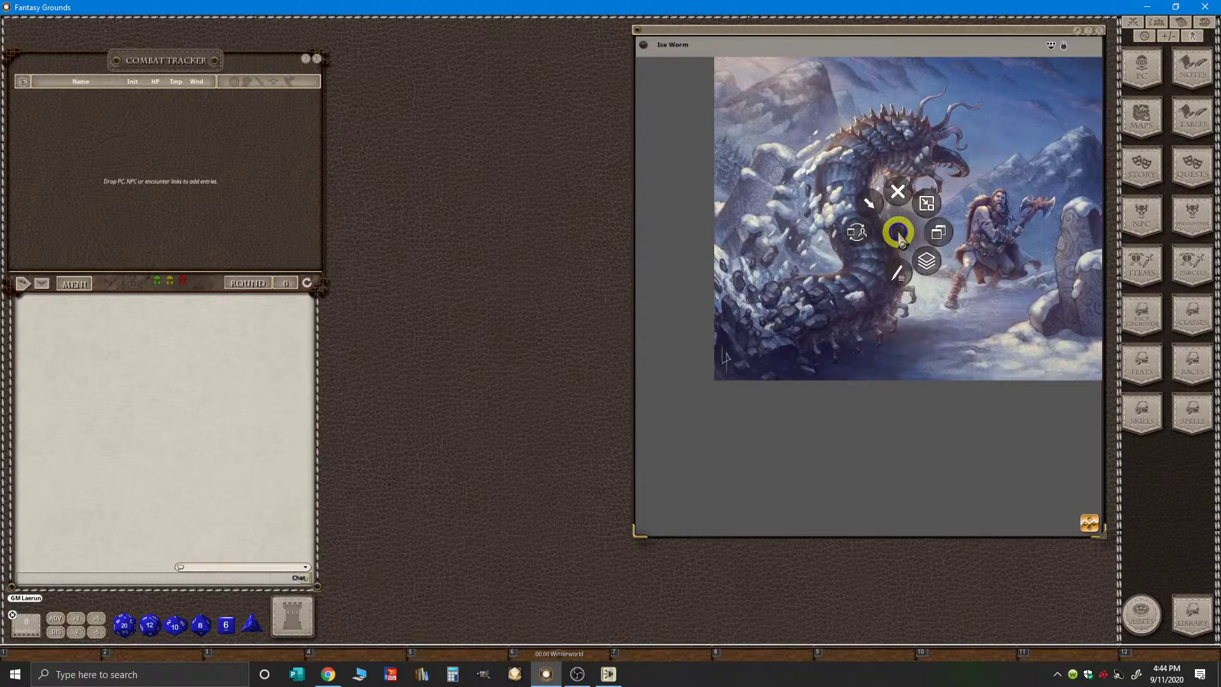
pyautogui.click(941, 232)
pyautogui.rightClick(909, 225)
pyautogui.click(949, 236)
pyautogui.click(990, 230)
pyautogui.scroll(5, 906, 340)
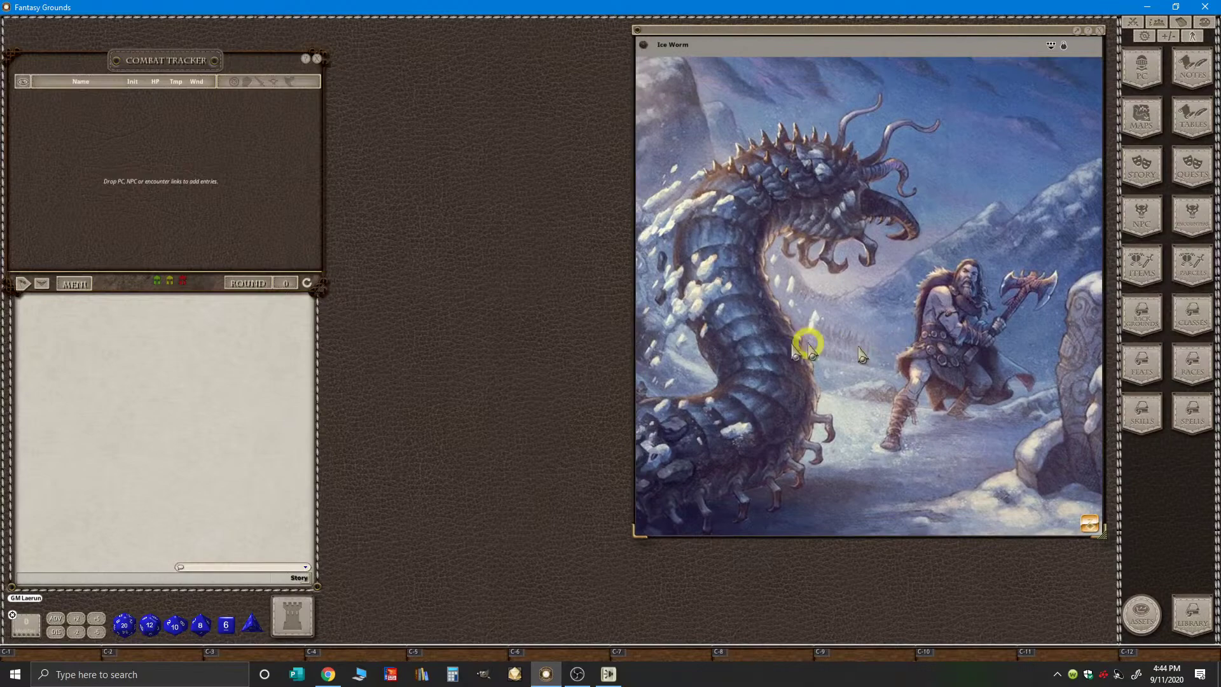
# - Switch to the Chrome browser to check on the live stream and return to Fantasy Grounds
pyautogui.click(326, 677)
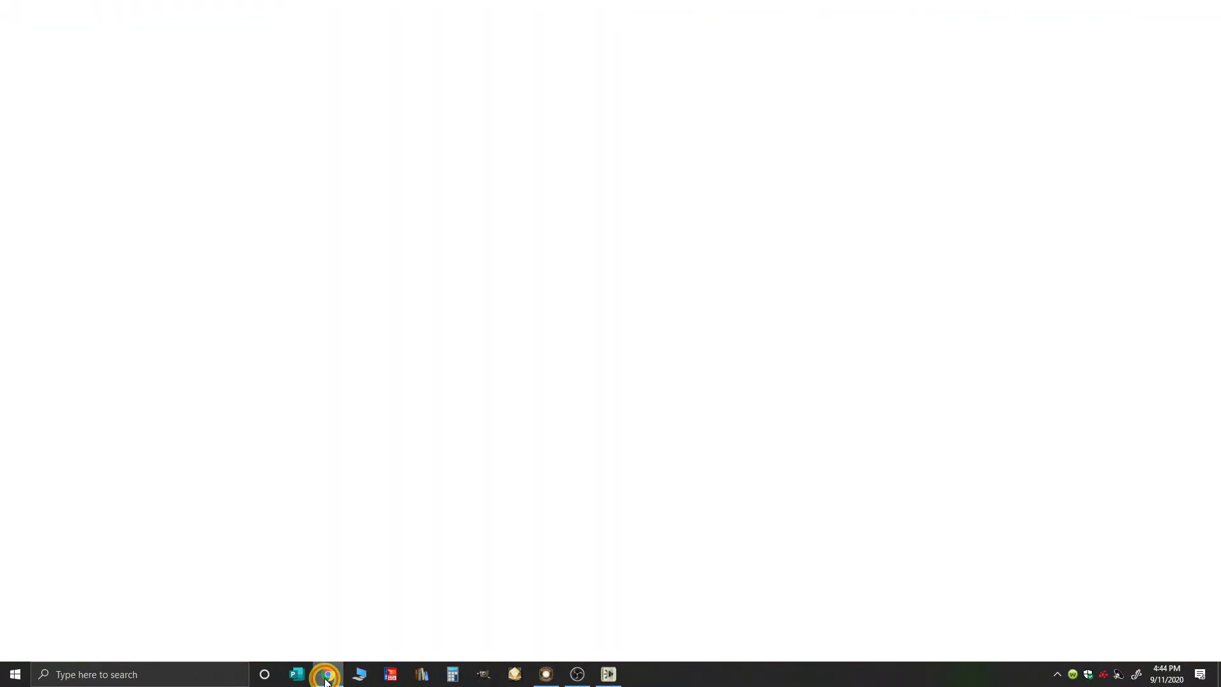
pyautogui.click(546, 675)
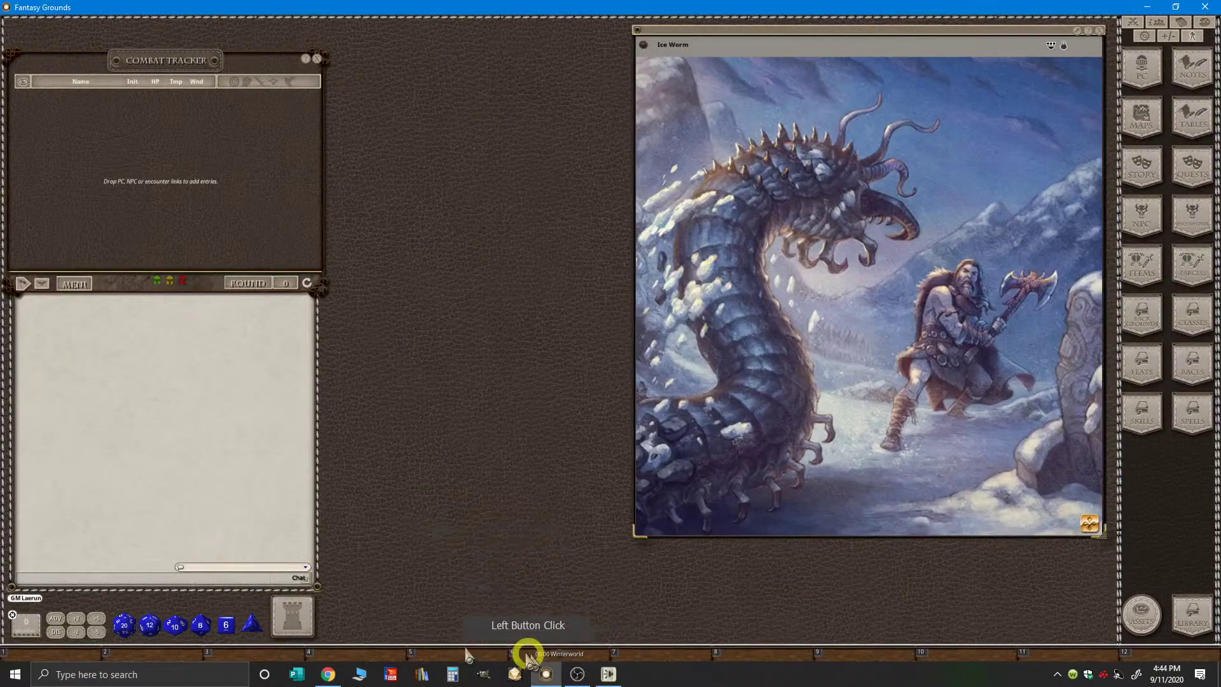
pyautogui.click(329, 676)
pyautogui.click(546, 674)
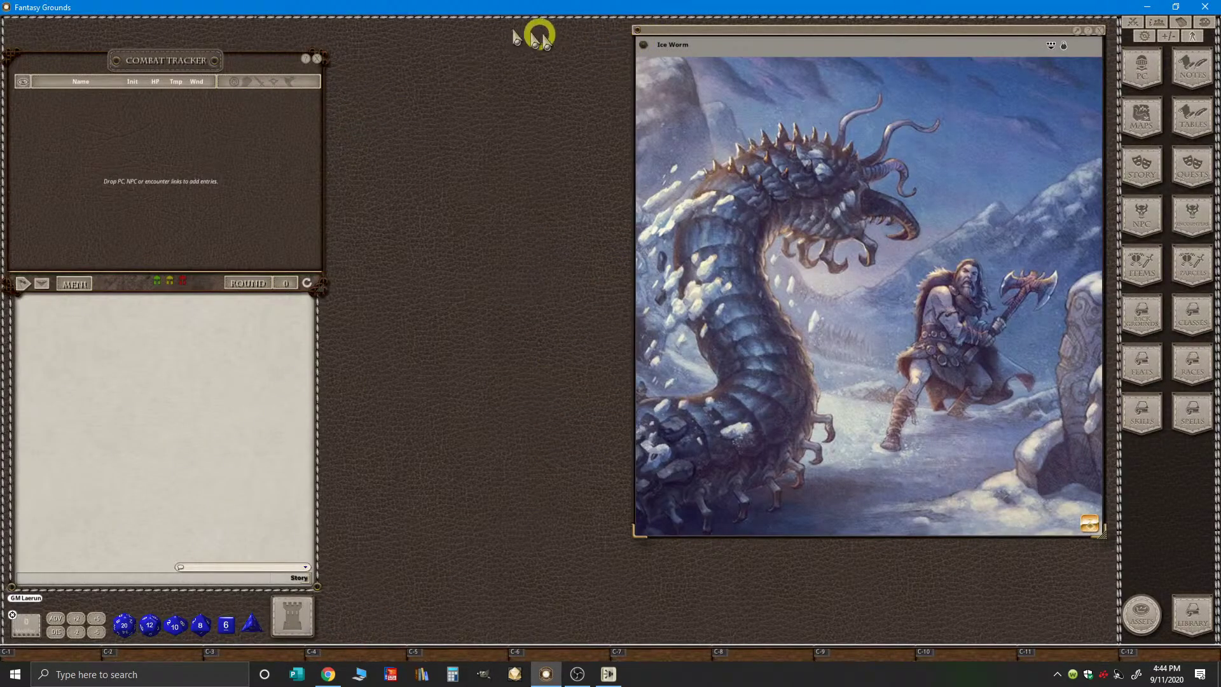
# - Open the Character Selection window over the combat tracker and add a new character
pyautogui.moveTo(1058, 29)
pyautogui.mouseDown()
pyautogui.moveTo(1025, 27)
pyautogui.moveTo(1048, 28)
pyautogui.mouseUp()
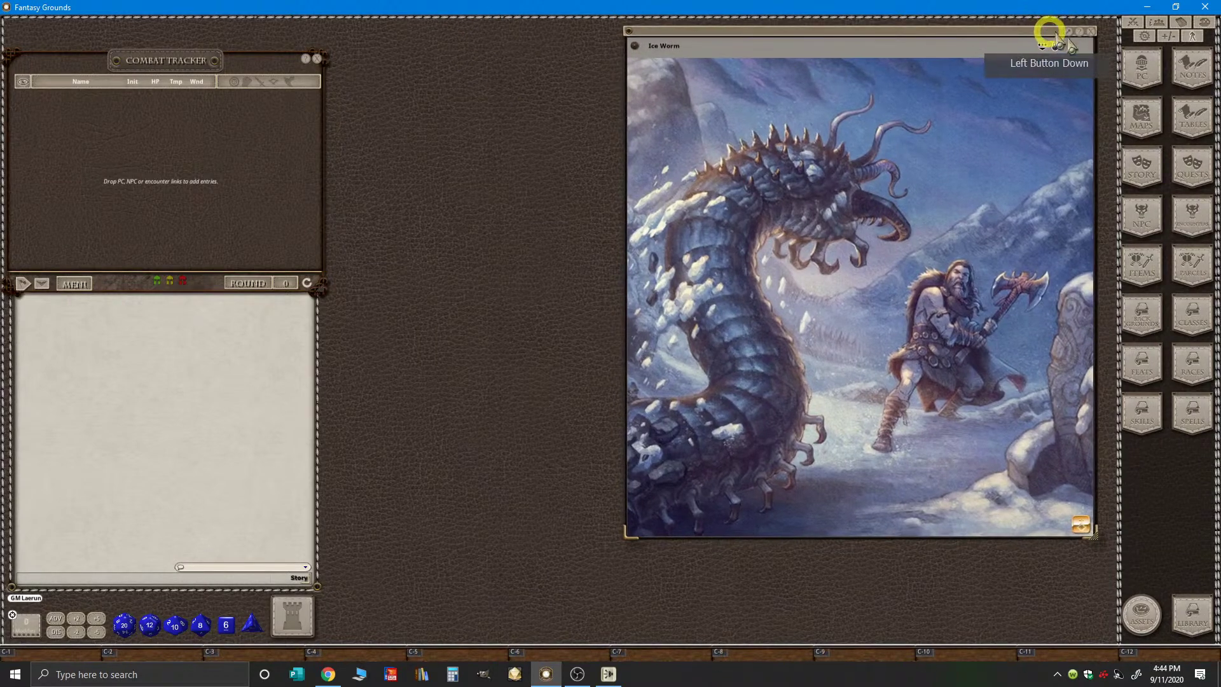
pyautogui.click(1138, 79)
pyautogui.moveTo(635, 253); pyautogui.dragTo(215, 107)
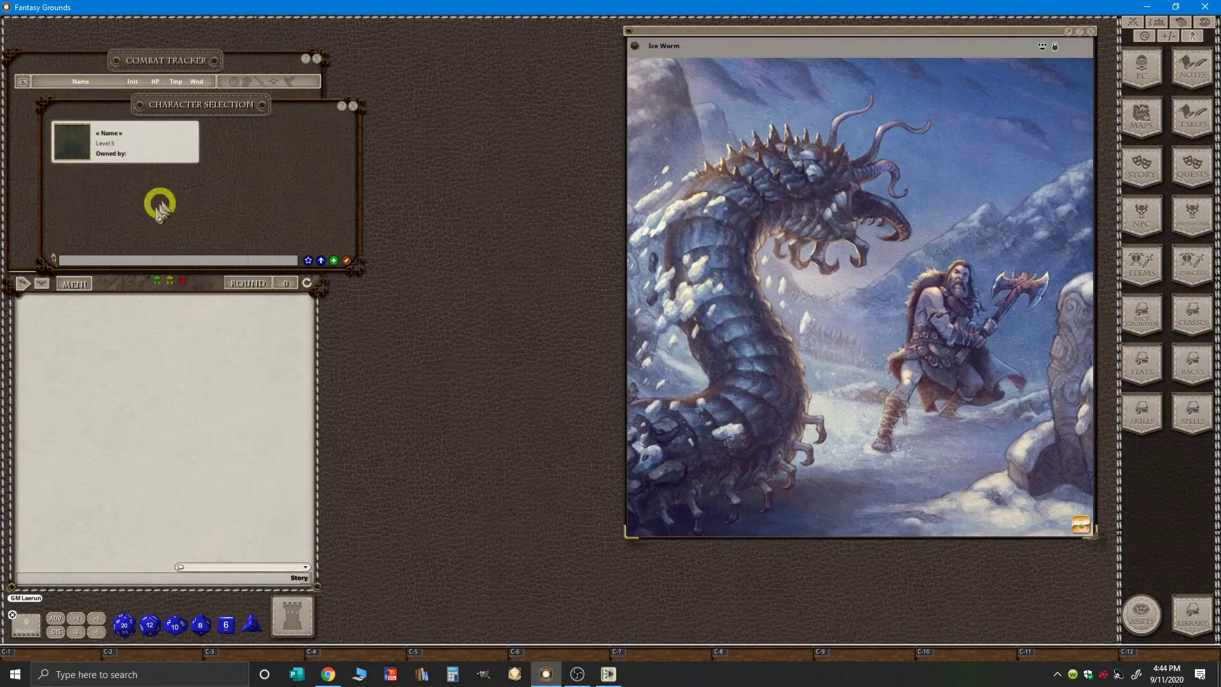
pyautogui.moveTo(75, 134); pyautogui.dragTo(332, 263)
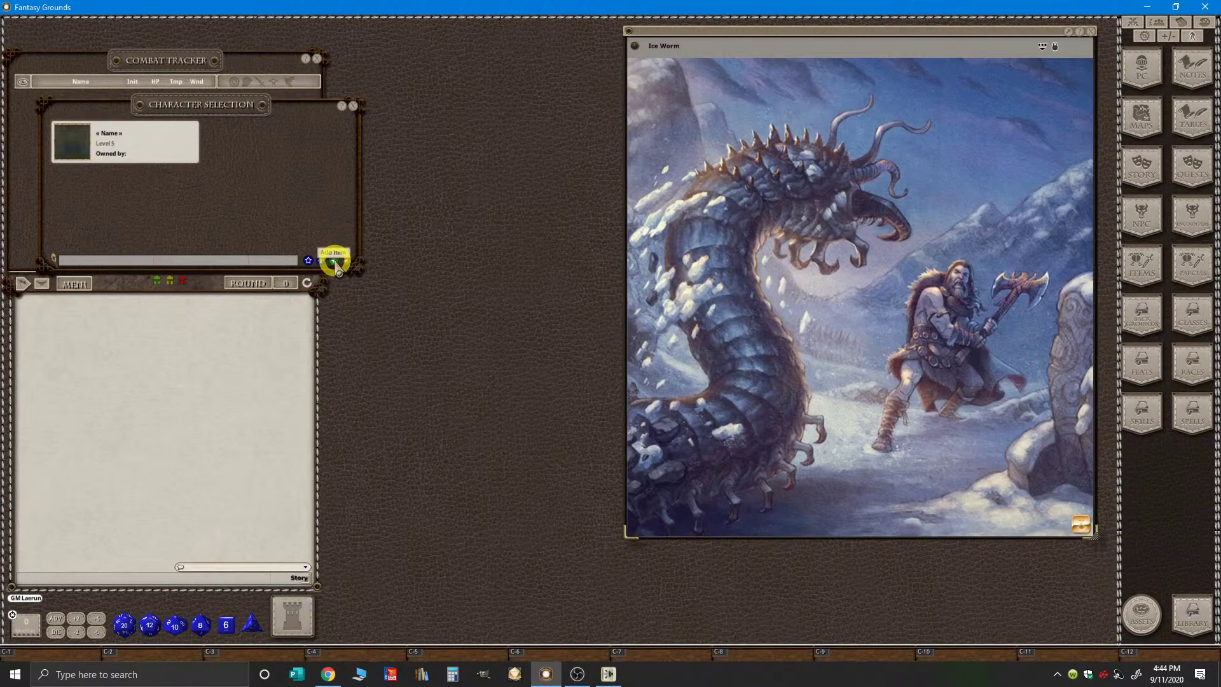
pyautogui.moveTo(335, 266); pyautogui.dragTo(343, 257)
pyautogui.click(335, 261)
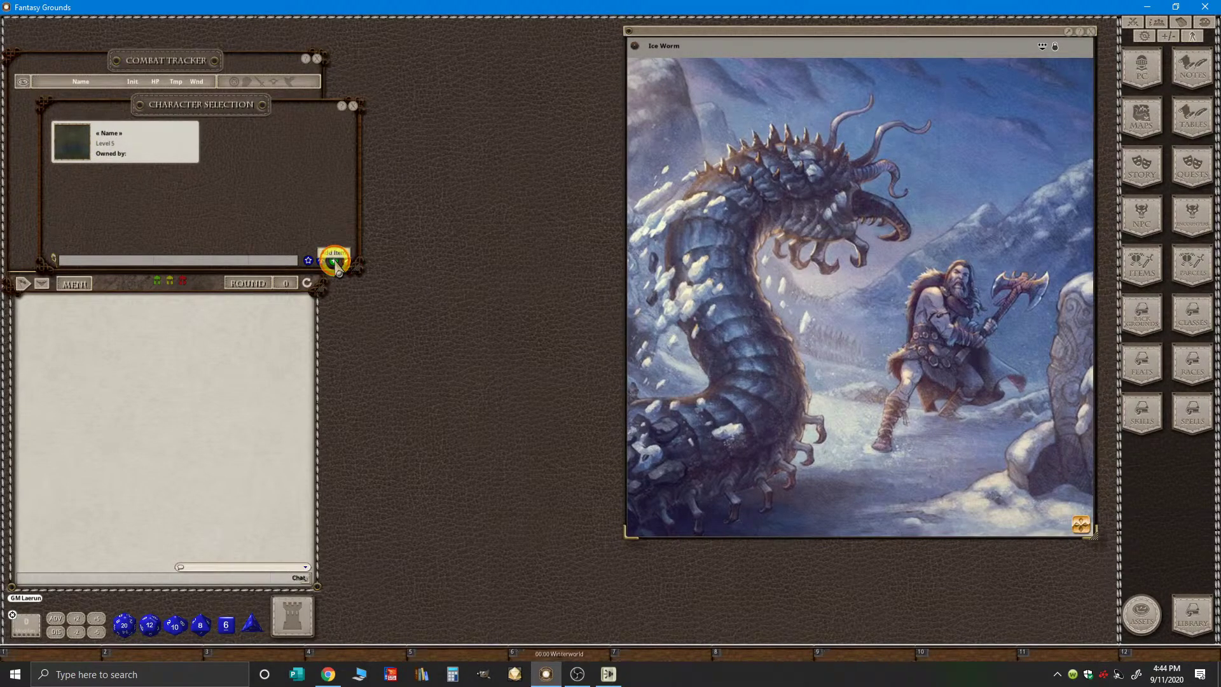
# - Close Character Selection and place the new character sheet between the chat and the Ice Worm image, stretched to nearly full height
pyautogui.click(353, 106)
pyautogui.click(581, 208)
pyautogui.moveTo(581, 209); pyautogui.dragTo(435, 40)
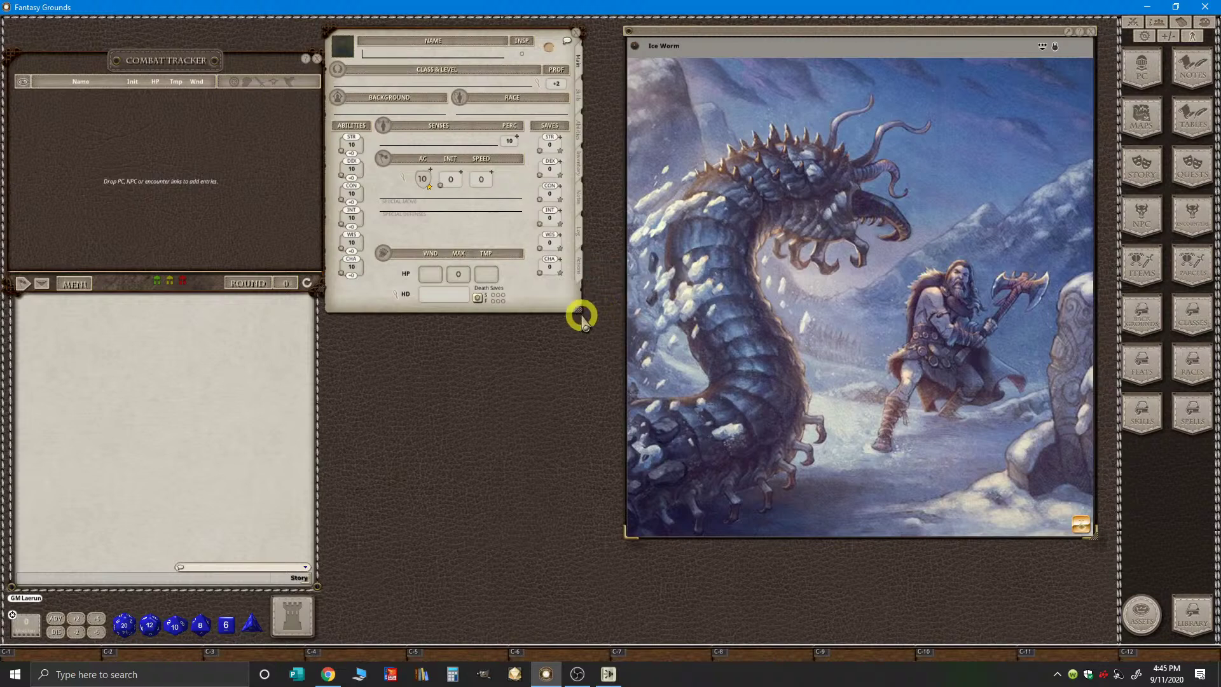
pyautogui.moveTo(581, 313); pyautogui.dragTo(605, 644)
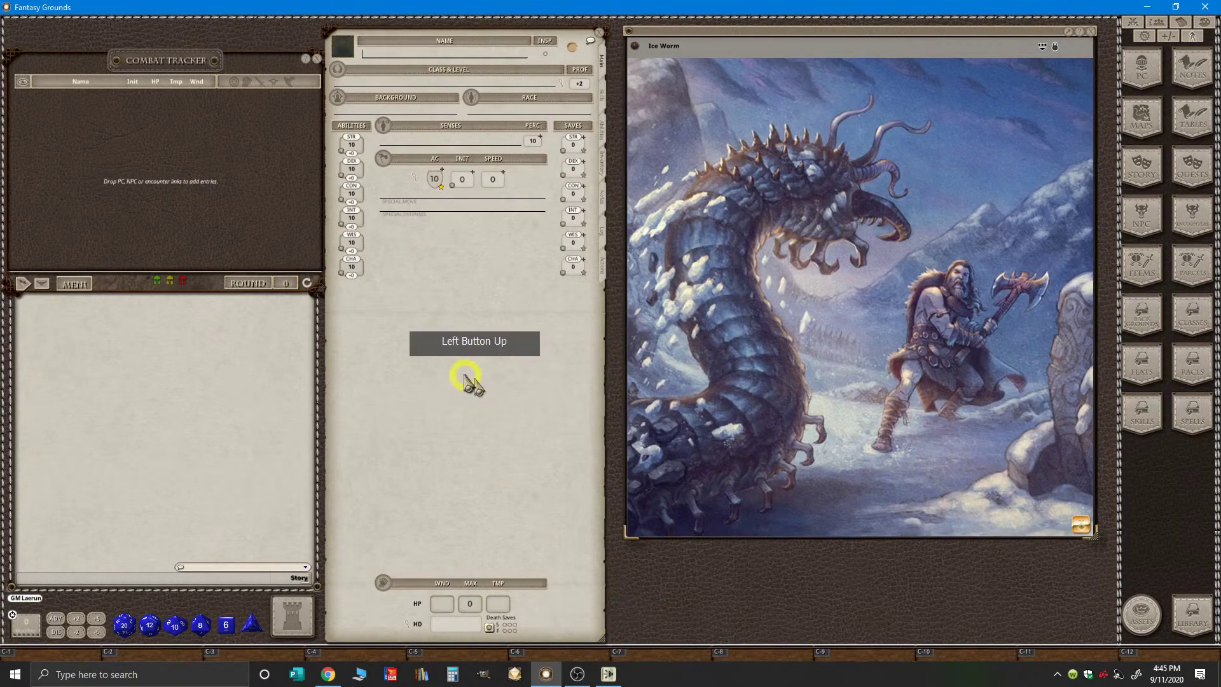
# - Name the new character "Ice", look at its empty Class & Level window and close it again
pyautogui.click(374, 55)
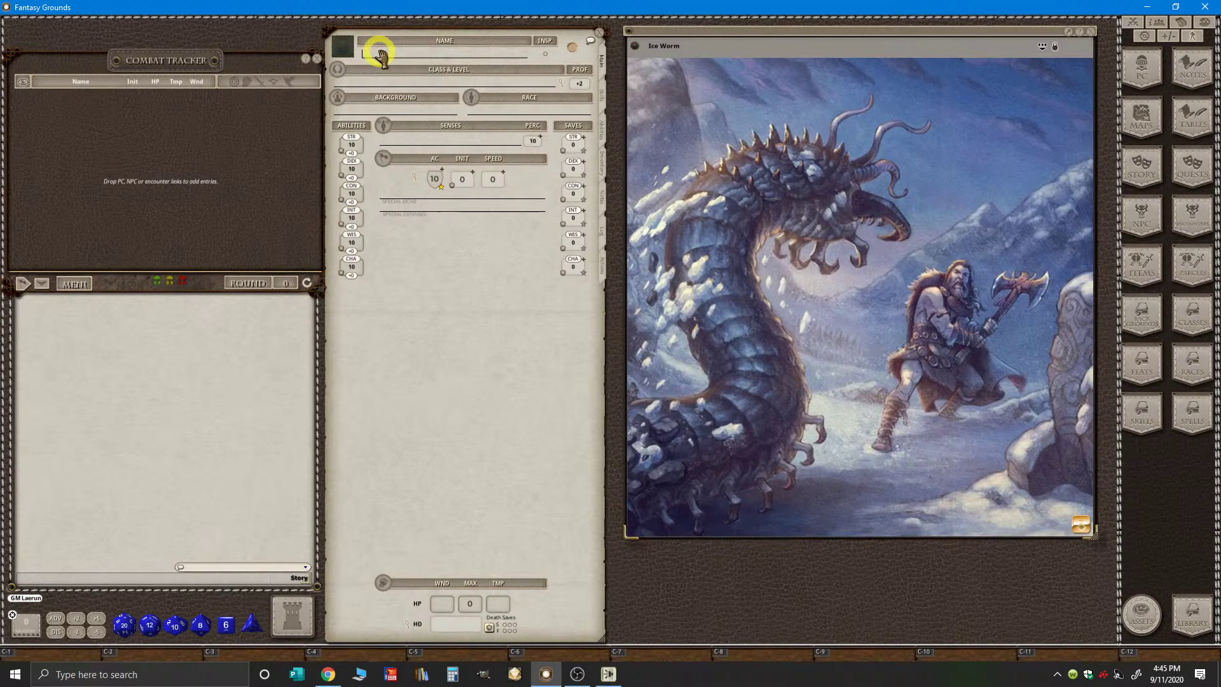
pyautogui.write('Ice')
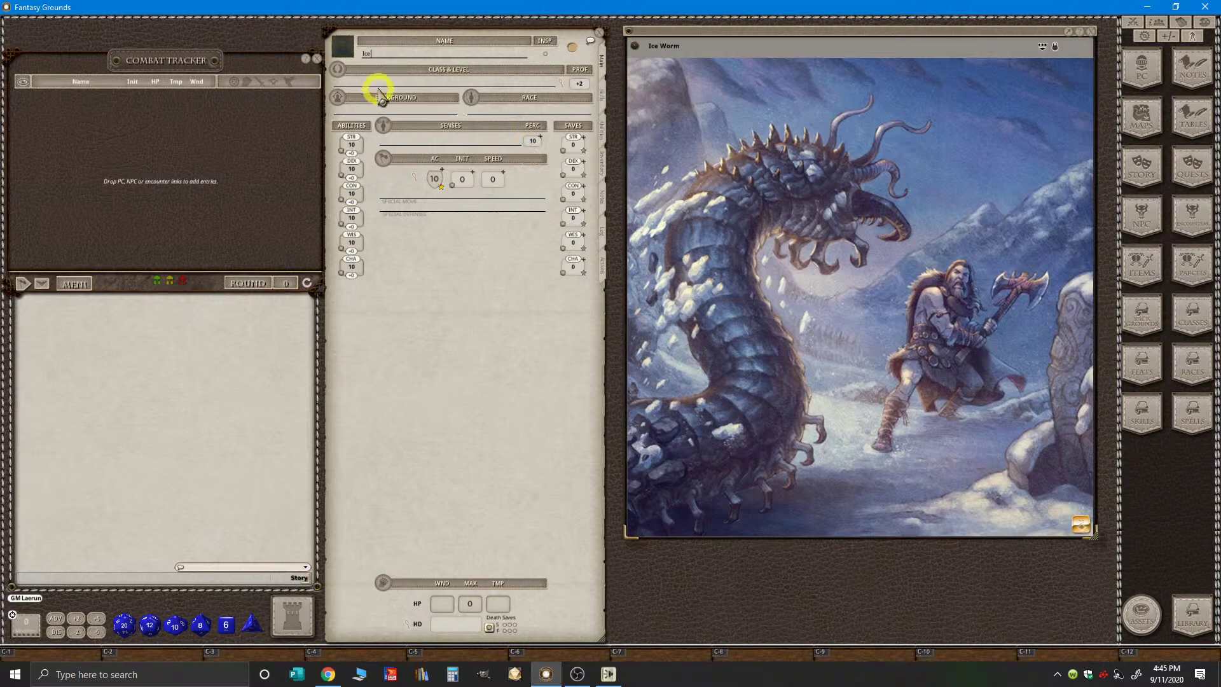
pyautogui.click(364, 81)
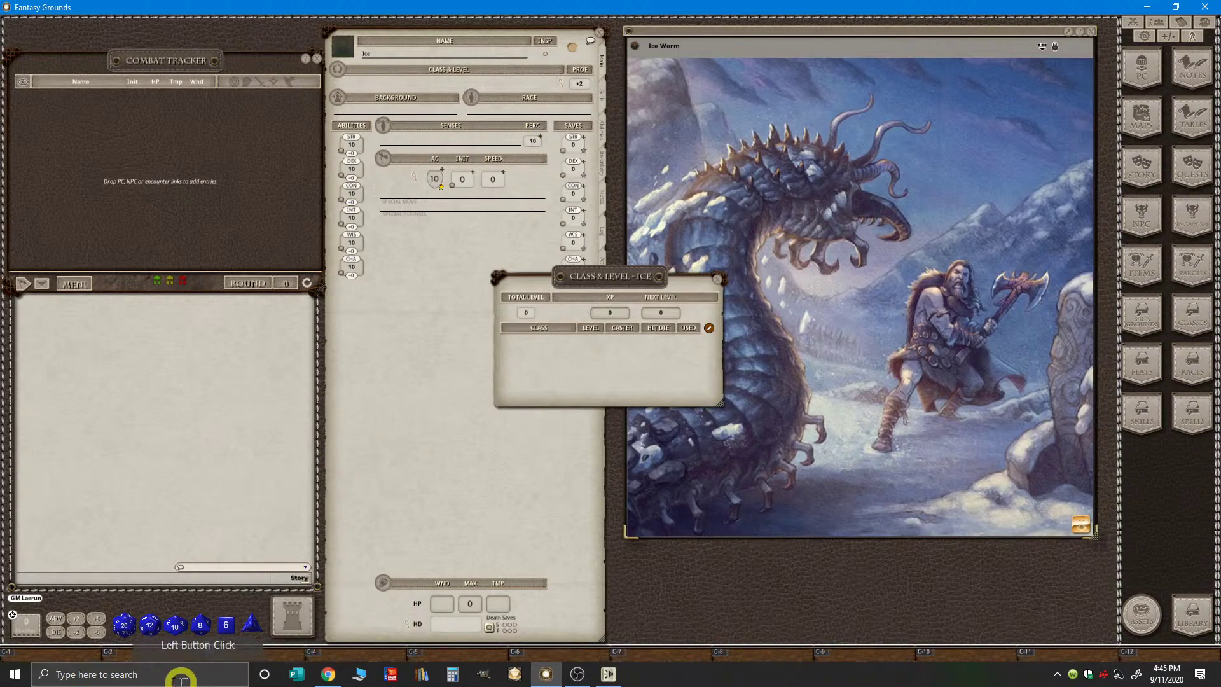
pyautogui.click(718, 279)
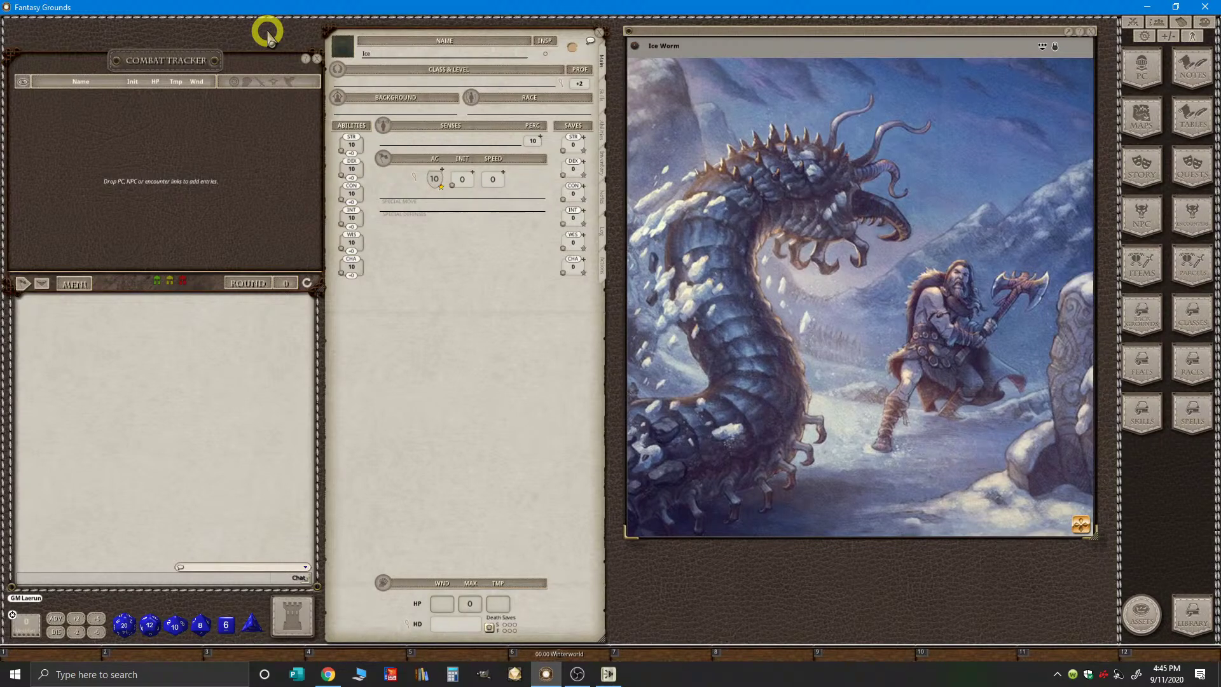
pyautogui.press('ctrl')
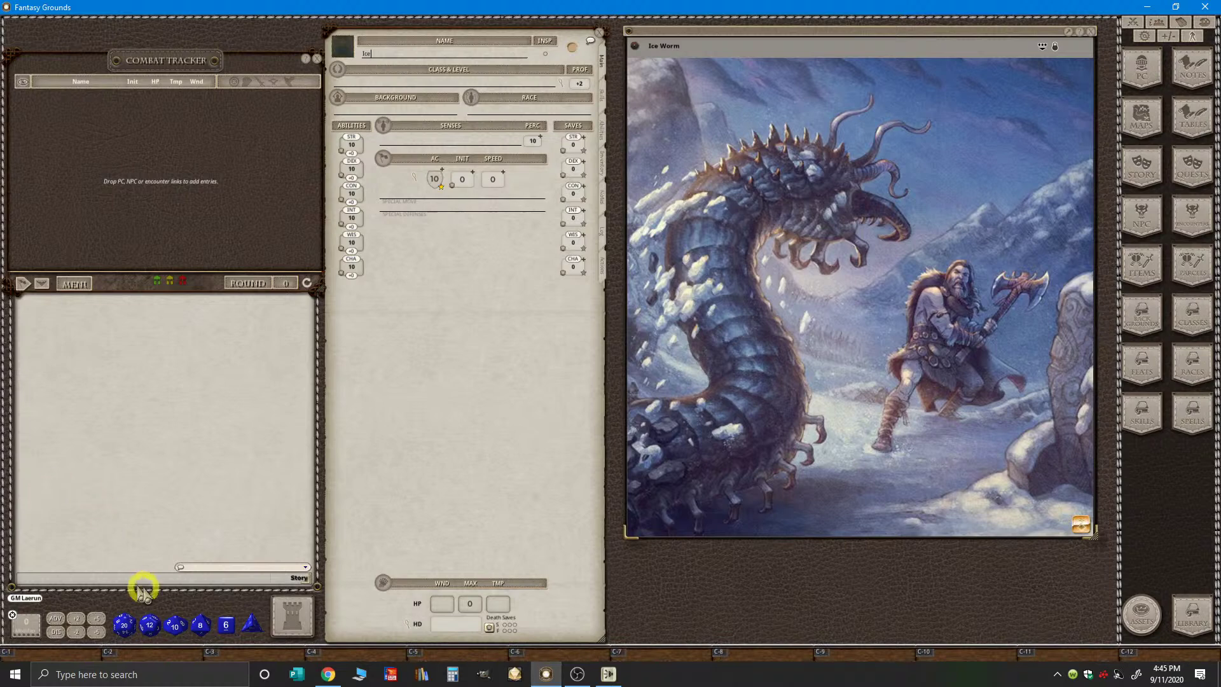
# - Write the chat command "/die 4d6k3" and store it in hotkey slot 4
pyautogui.click(114, 582)
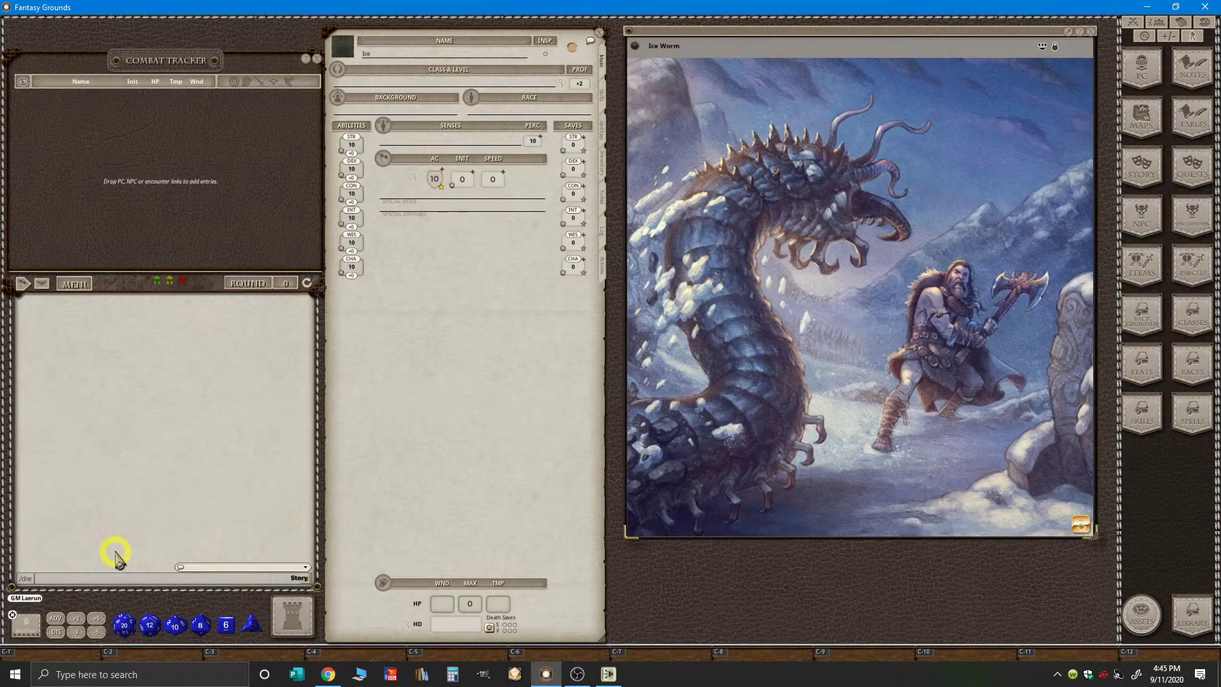
pyautogui.write('4d6')
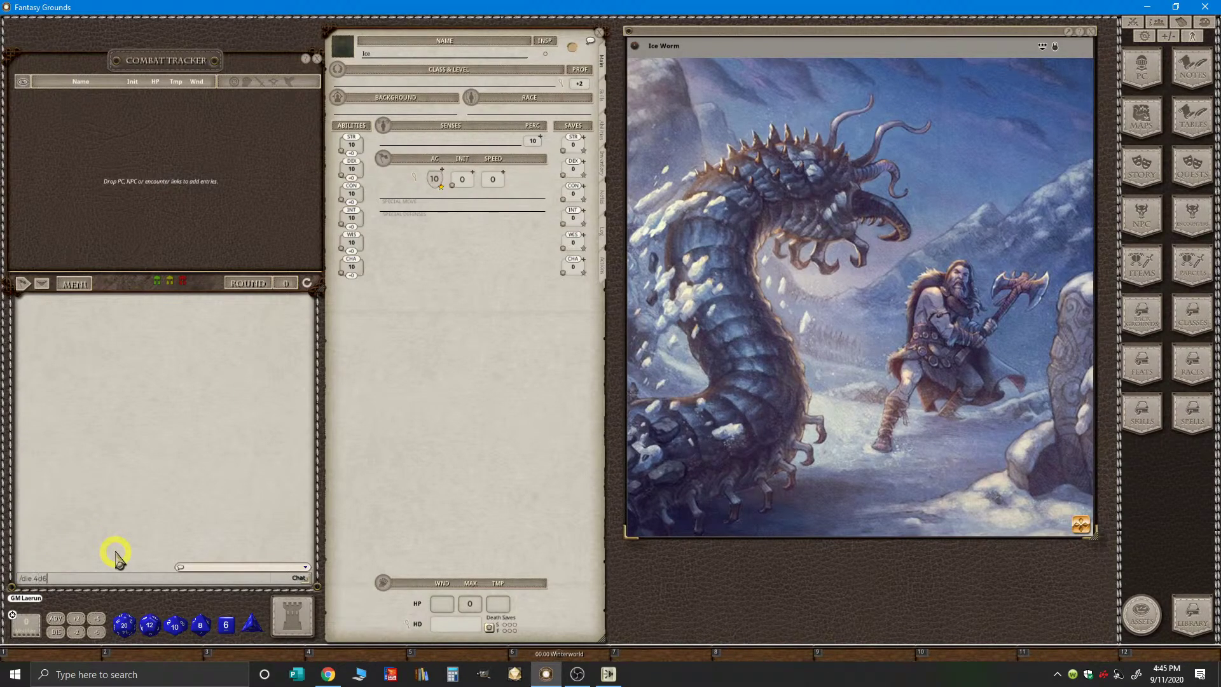
pyautogui.press('ctrl')
pyautogui.write('d6k3')
pyautogui.press('ctrl')
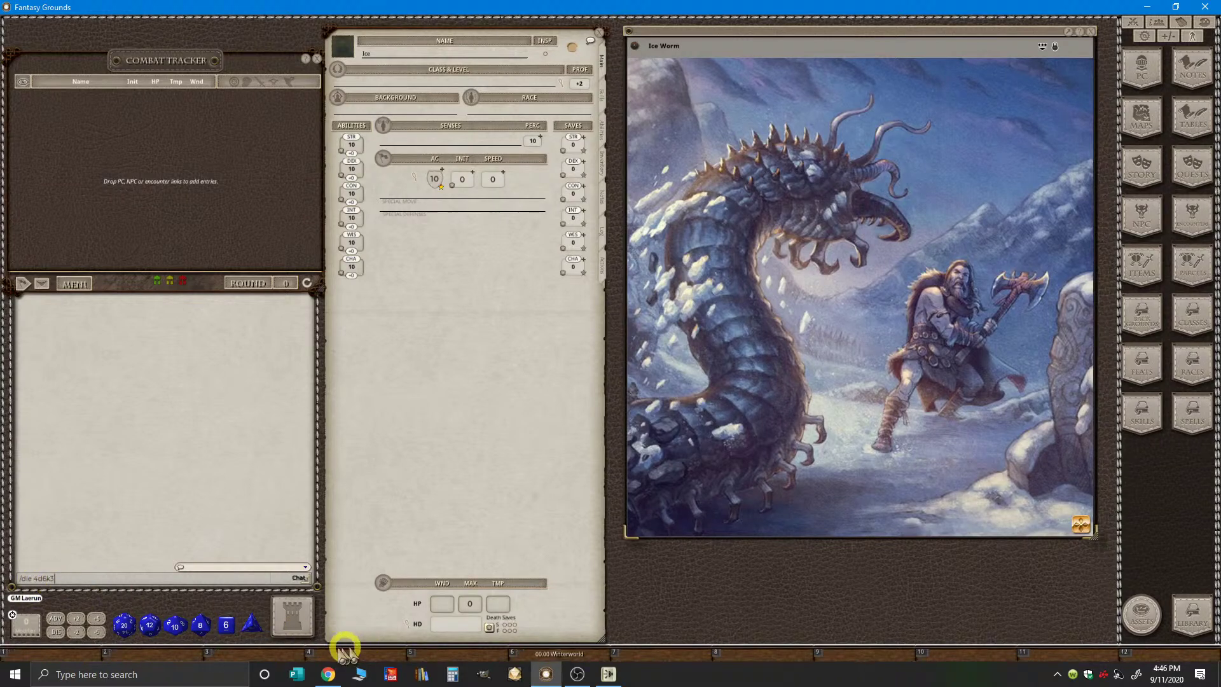
pyautogui.moveTo(36, 578); pyautogui.dragTo(379, 655)
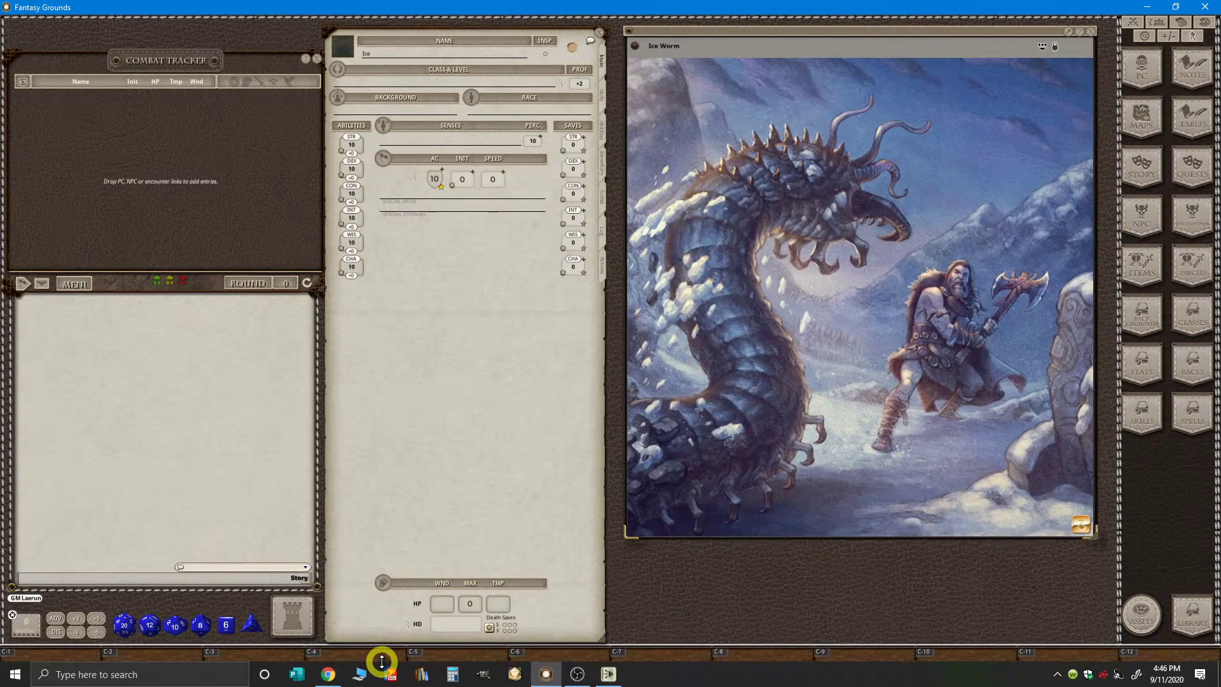
pyautogui.press('ctrl')
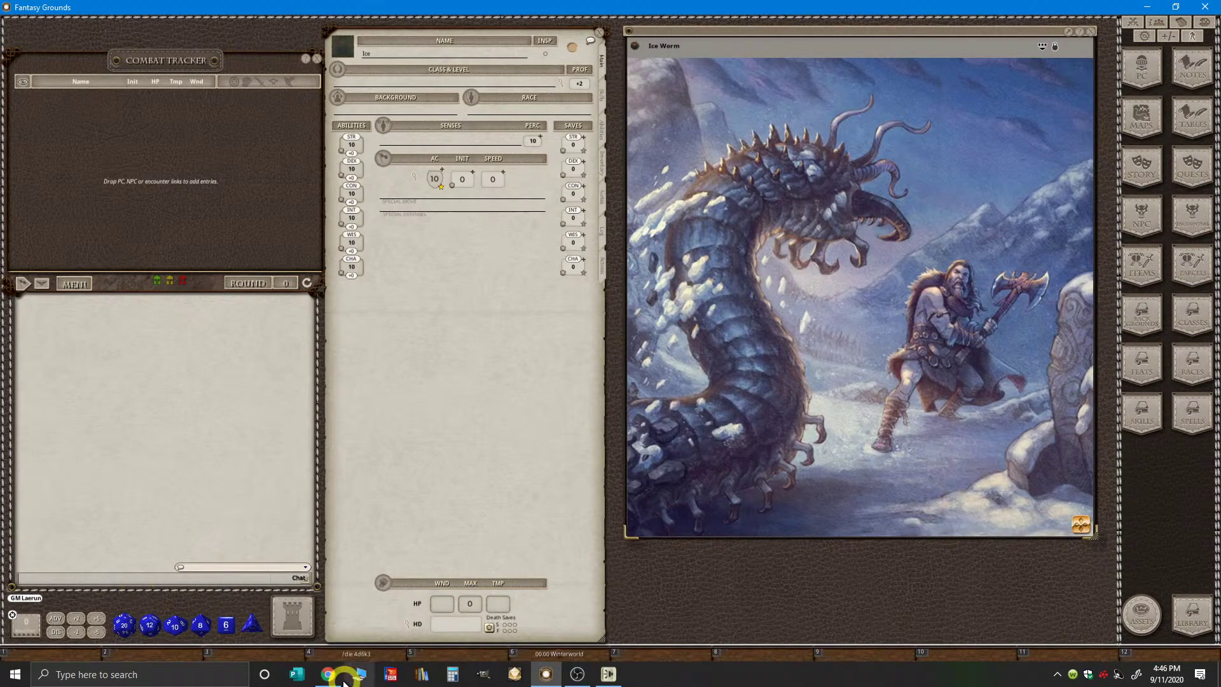
# - Check the live chat in YouTube Studio, and back in Fantasy Grounds roll 4d6k3 six times with the stored hotkey
pyautogui.click(343, 675)
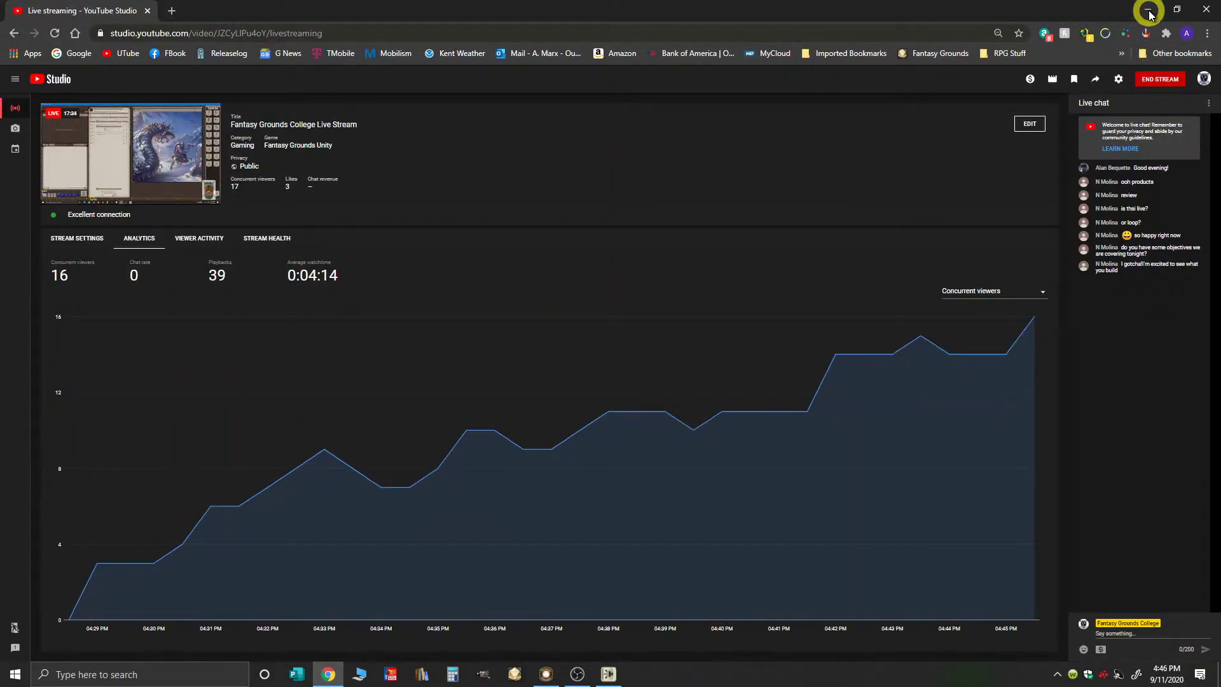
pyautogui.click(1148, 10)
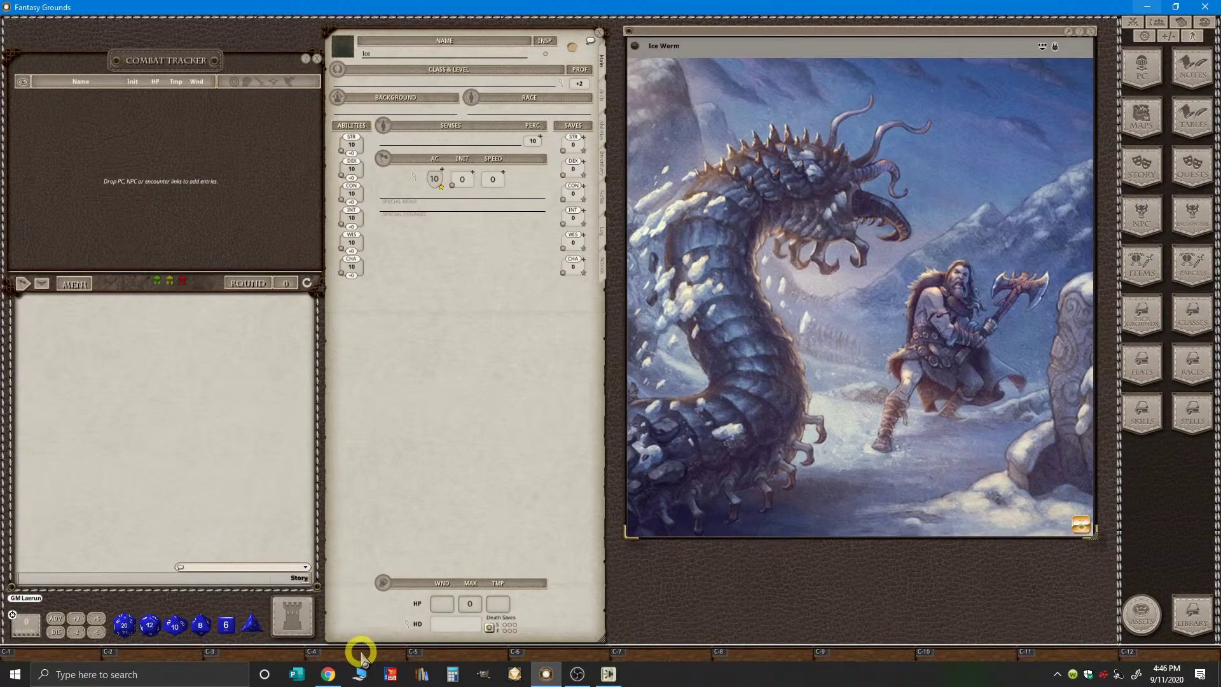
pyautogui.click(360, 652)
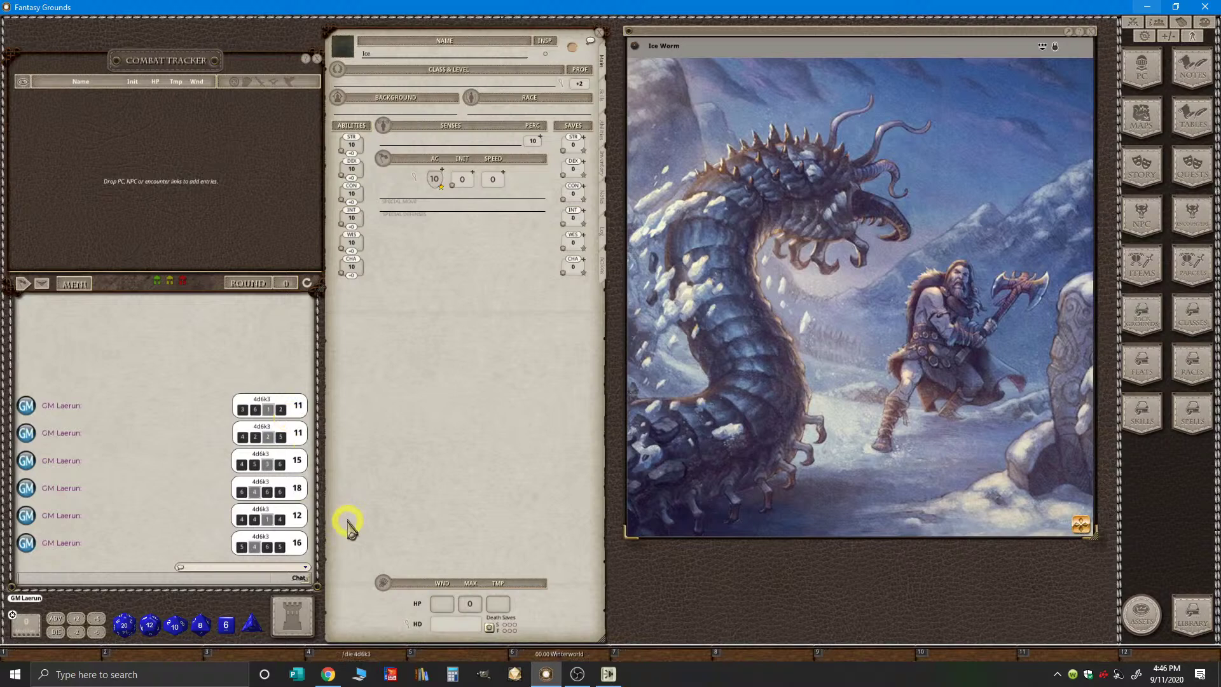
pyautogui.press('ctrl')
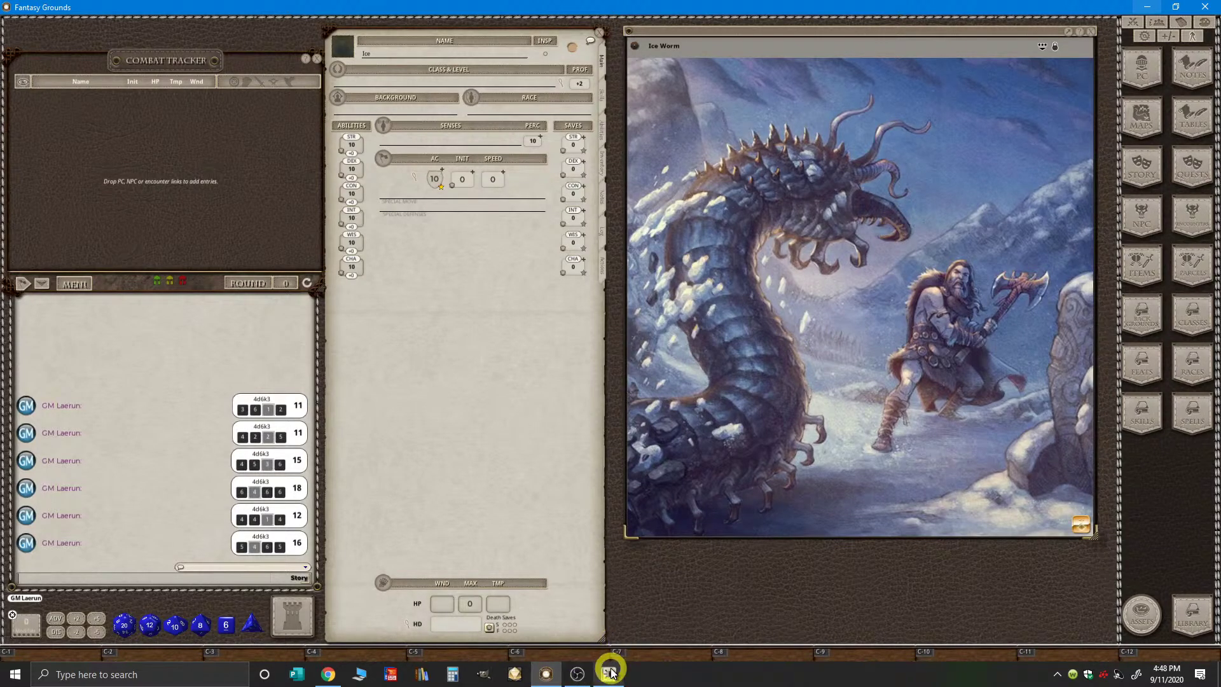
# - Read the viewers' replies in the YouTube Studio live chat and clear the dice rolls from the Fantasy Grounds chat
pyautogui.click(329, 674)
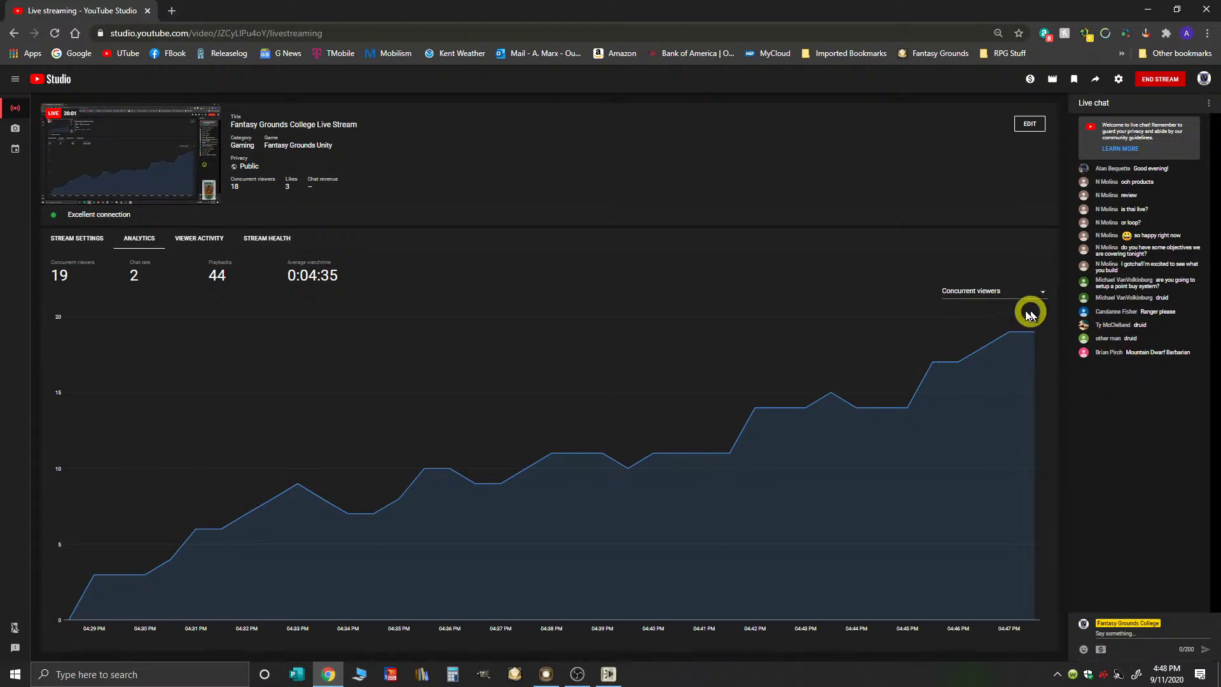
pyautogui.click(548, 676)
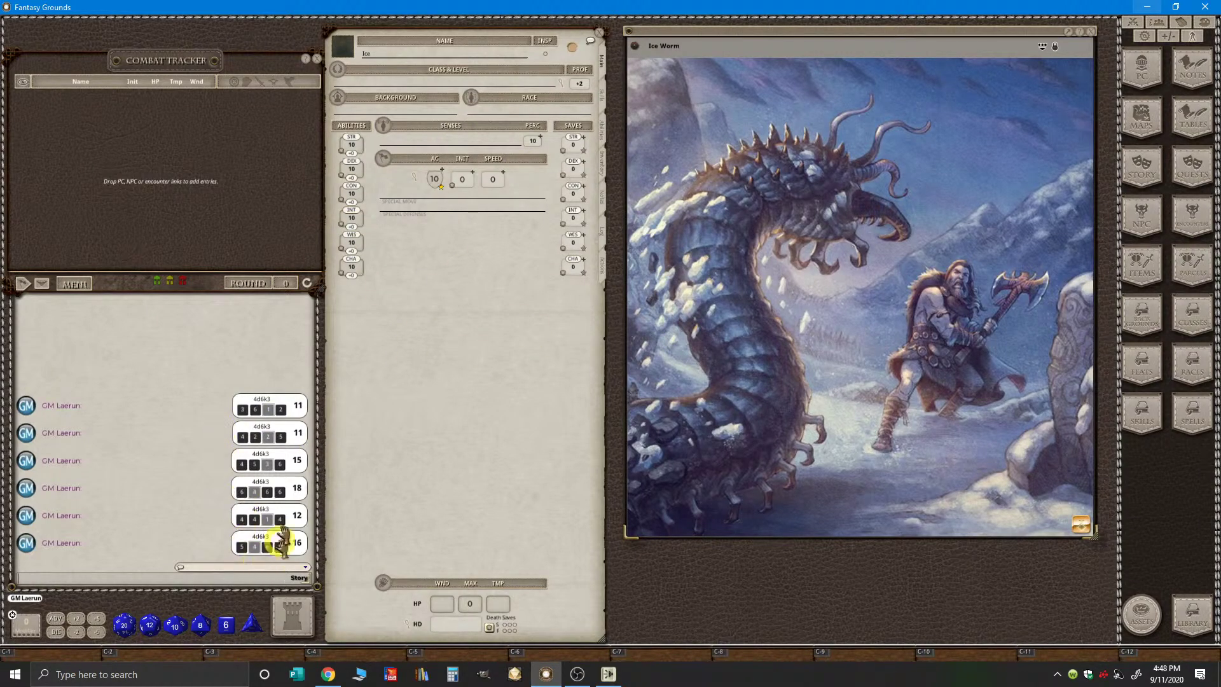
pyautogui.rightClick(160, 360)
pyautogui.click(124, 360)
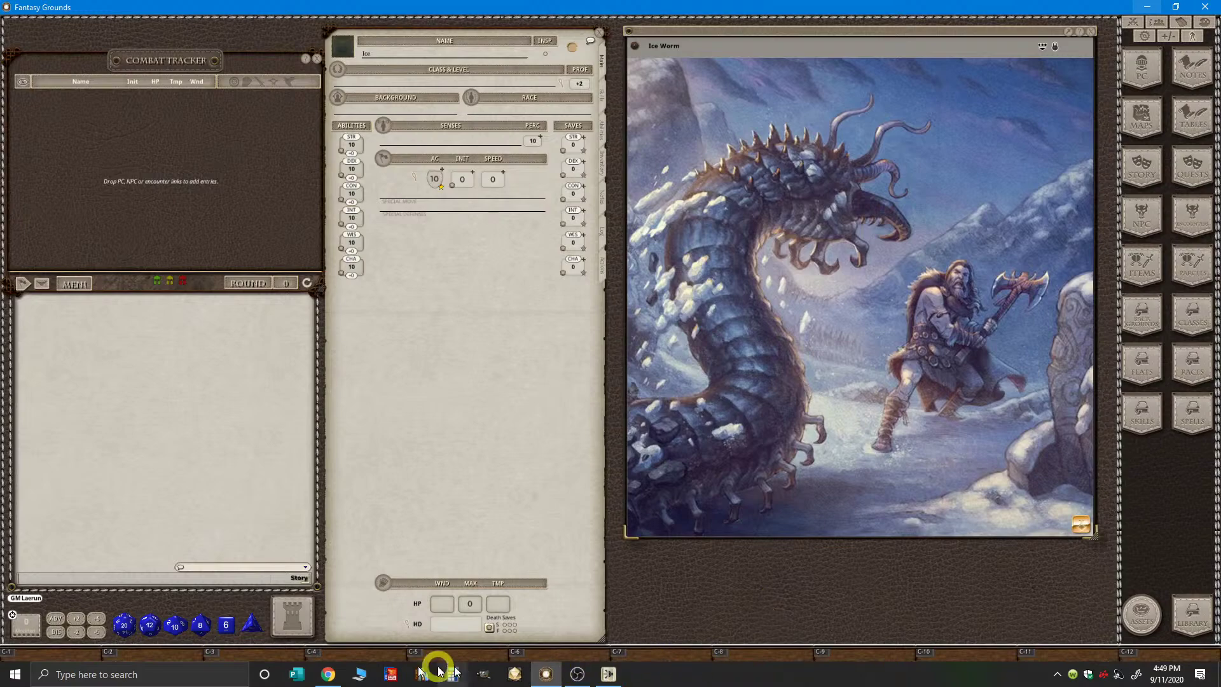
# - Look at the YouTube Studio live chat again for new viewer messages and return to Fantasy Grounds
pyautogui.press('ctrl')
pyautogui.click(328, 675)
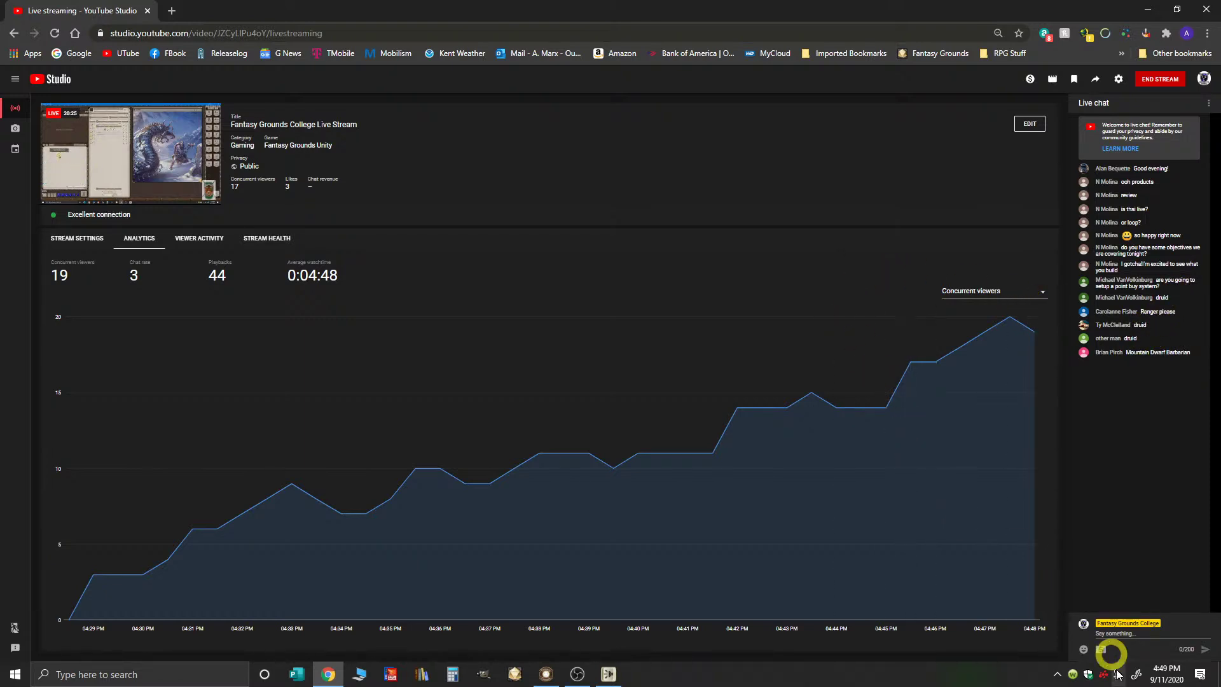
pyautogui.click(545, 675)
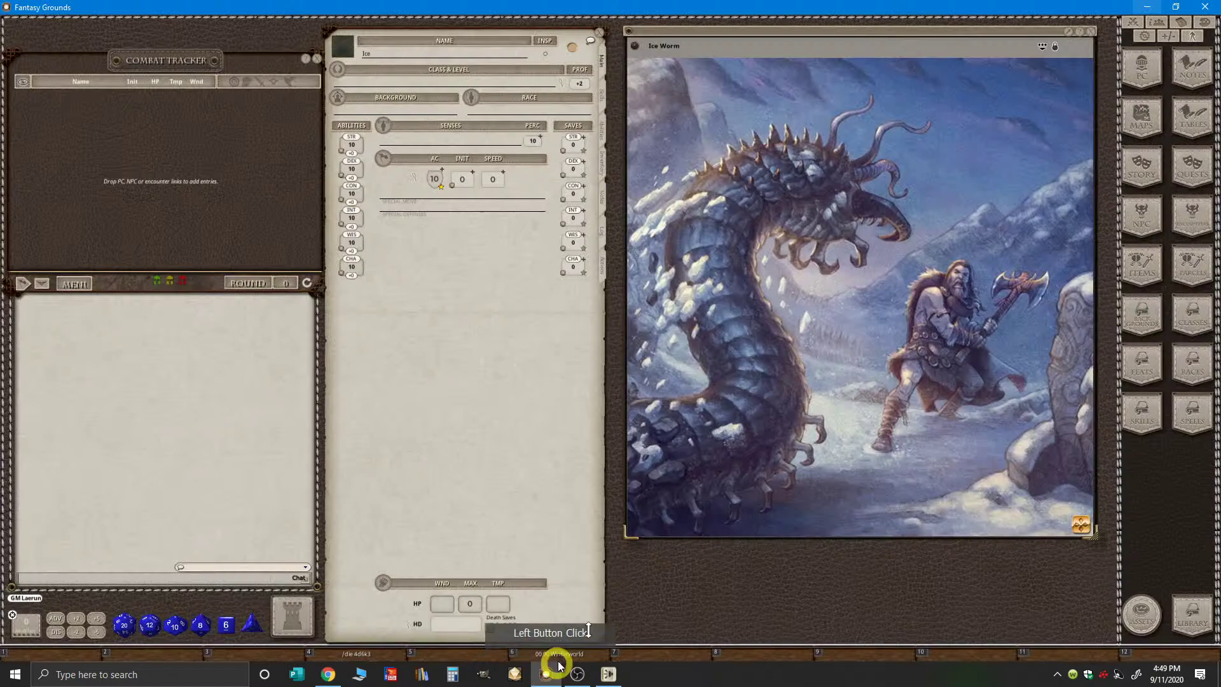
pyautogui.press('ctrl')
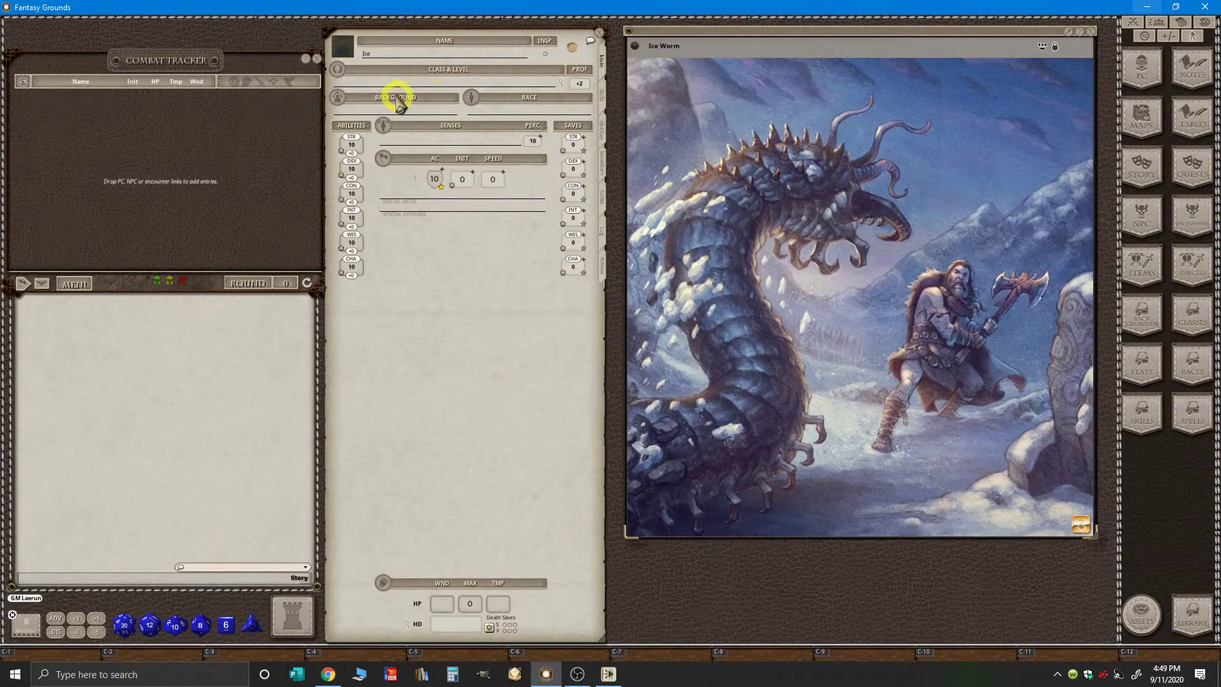
pyautogui.press('ctrl')
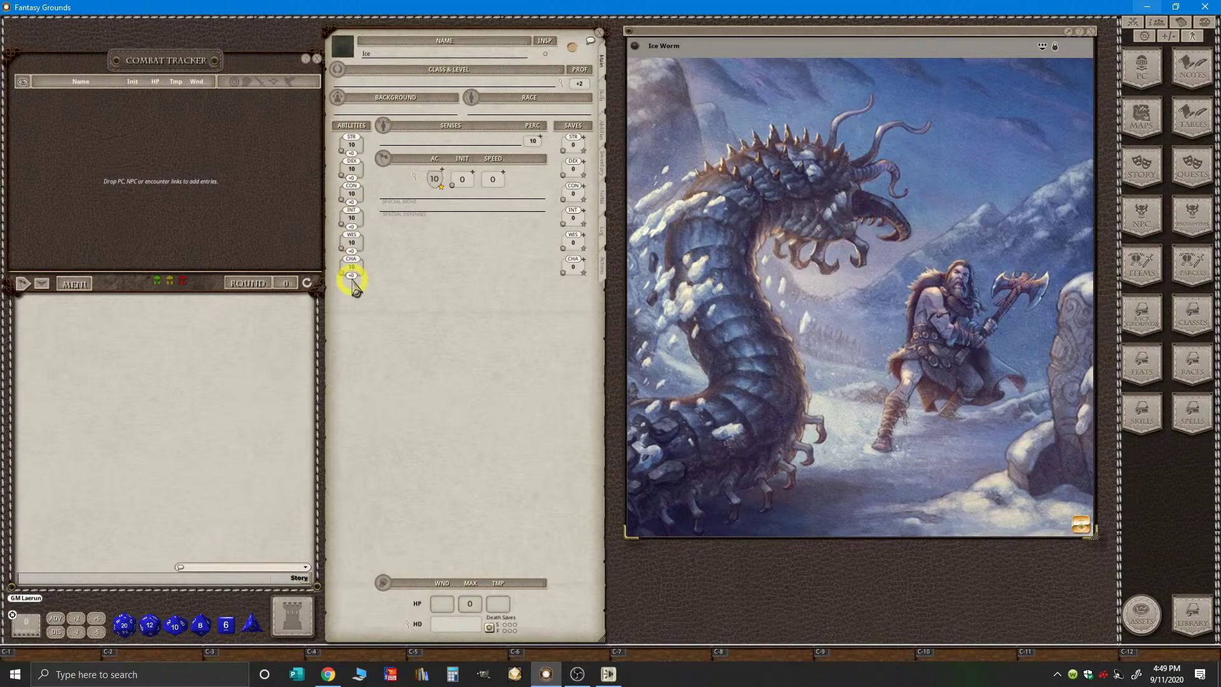
pyautogui.moveTo(353, 285); pyautogui.dragTo(289, 620)
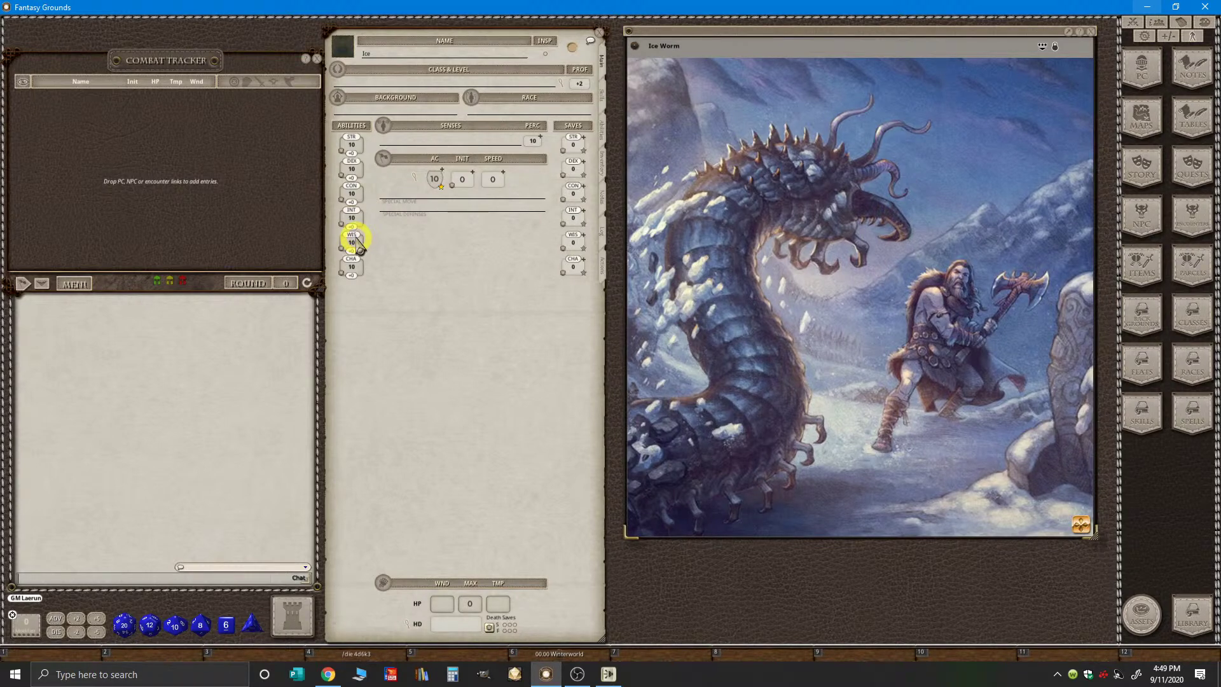
# - Check the live chat in YouTube Studio, and back in Fantasy Grounds set the character's Wisdom score to 18
pyautogui.moveTo(358, 242); pyautogui.dragTo(241, 427)
pyautogui.press('ctrl')
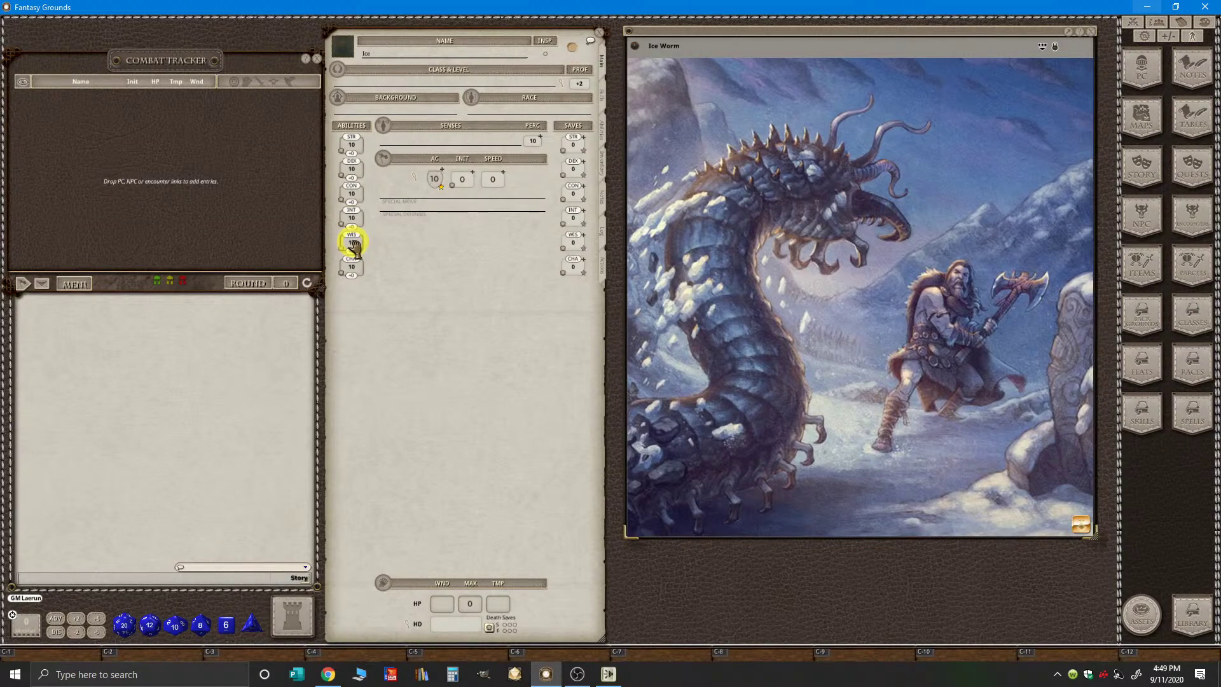
pyautogui.click(329, 675)
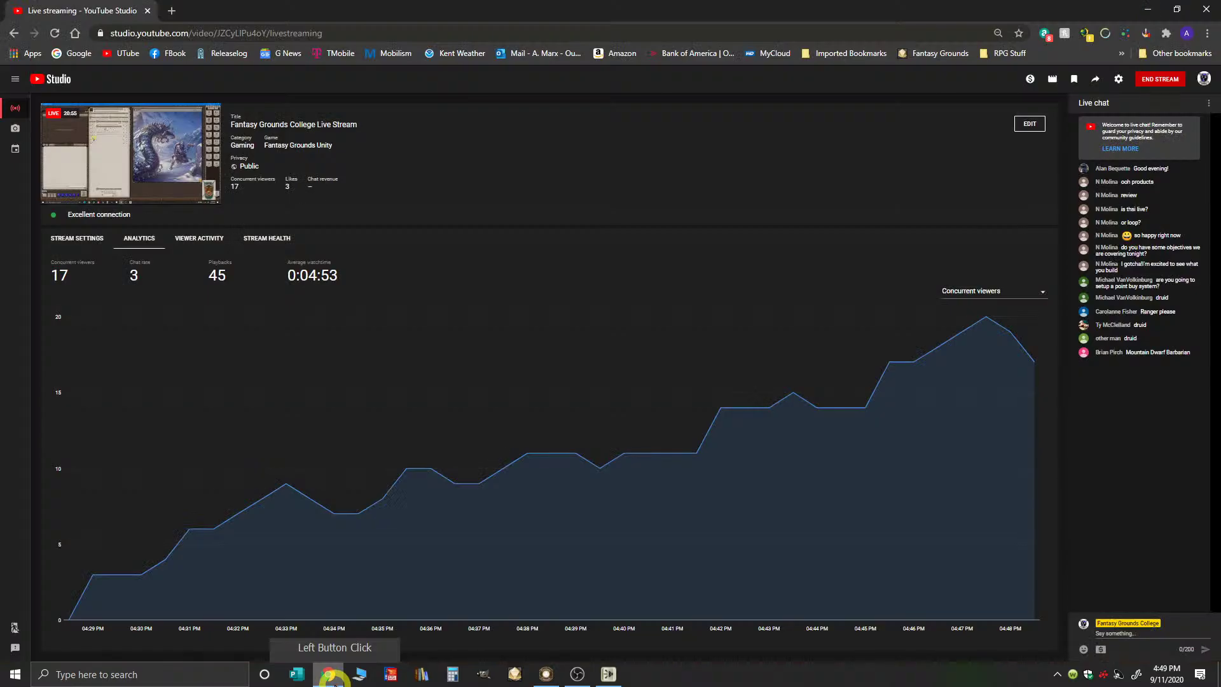
pyautogui.click(329, 676)
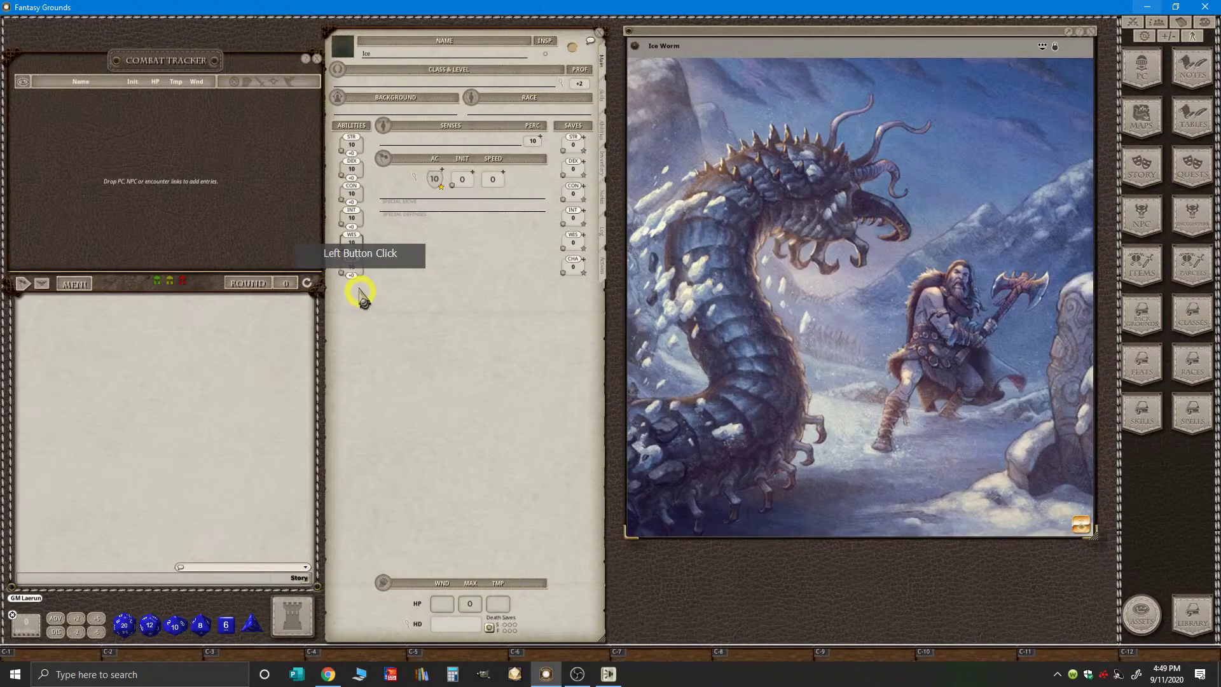
pyautogui.write('18')
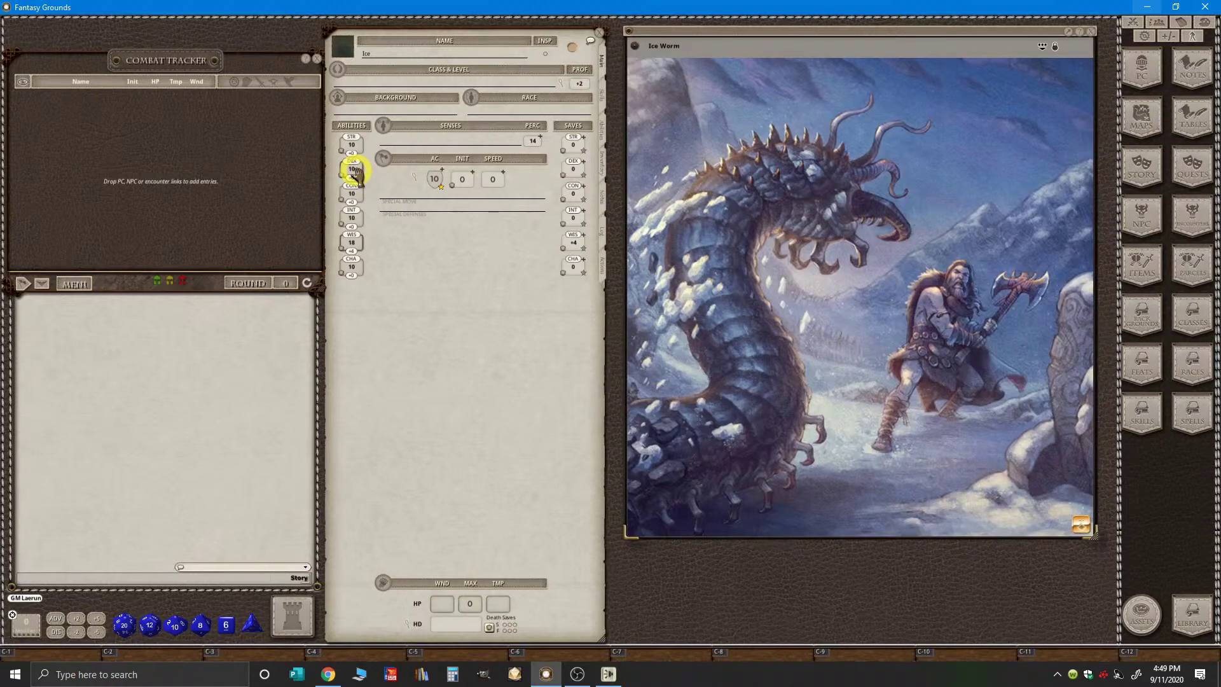
# - Read the viewers' race suggestions in the YouTube Studio live chat, and back in Fantasy Grounds roll a d6 in the dice tower
pyautogui.hotkey('alt', 'Tab')
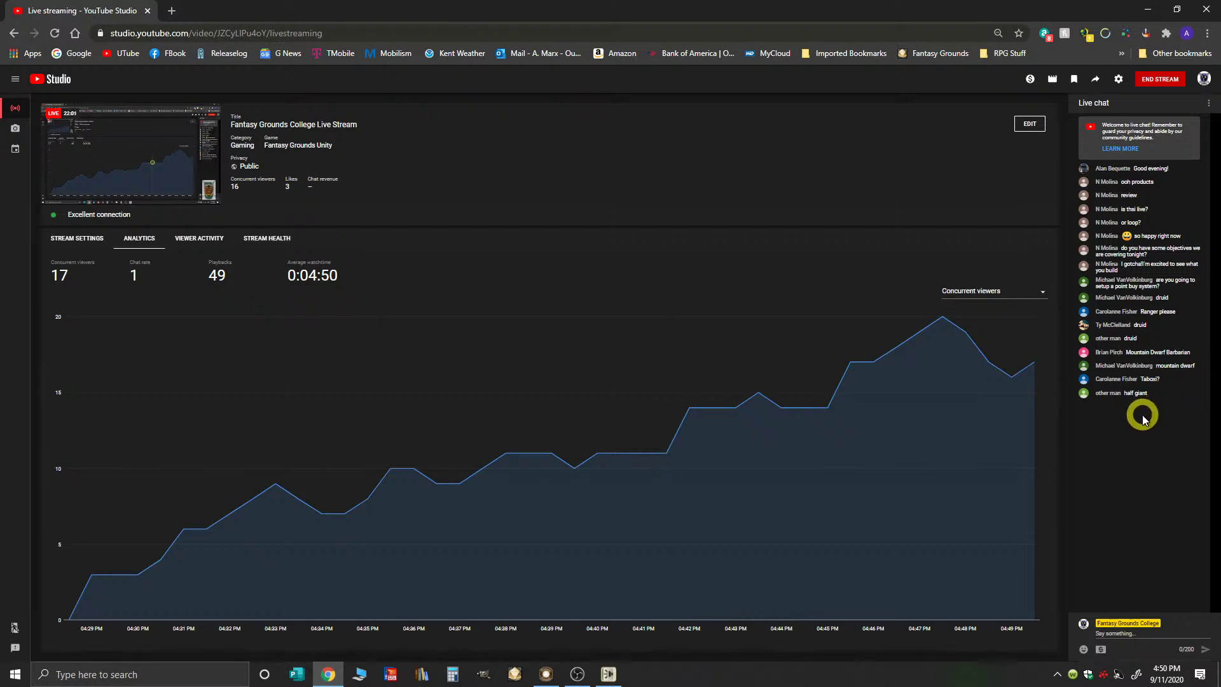
pyautogui.moveTo(548, 673)
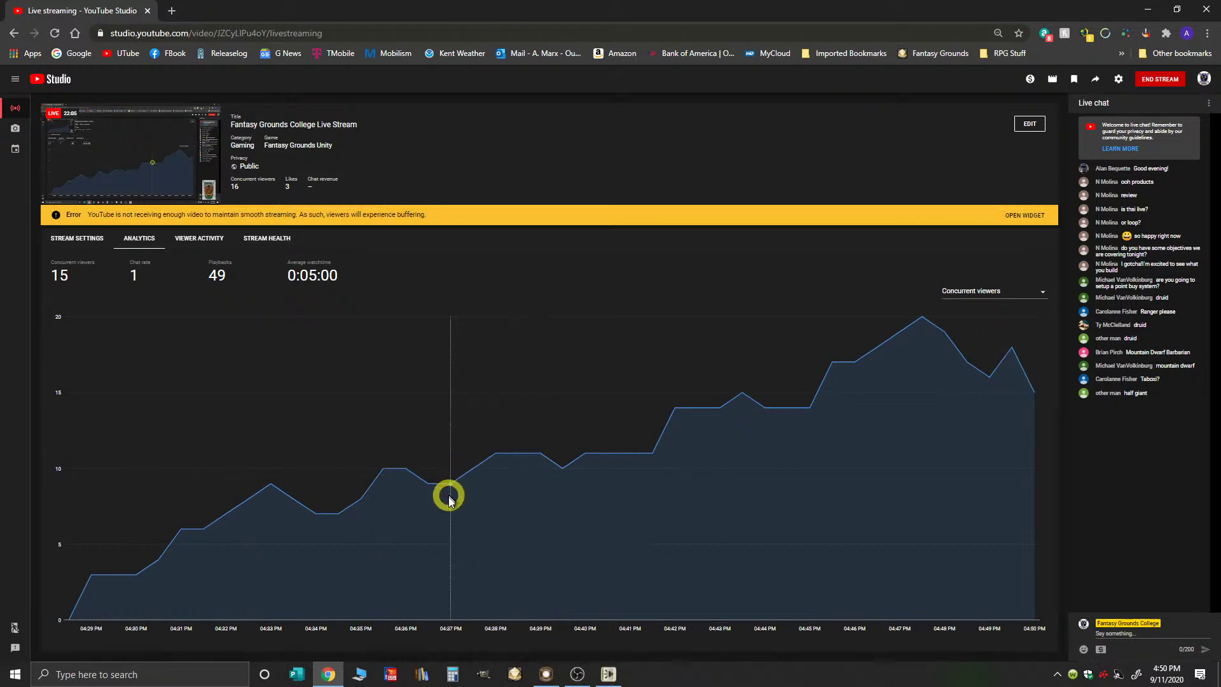
pyautogui.click(547, 673)
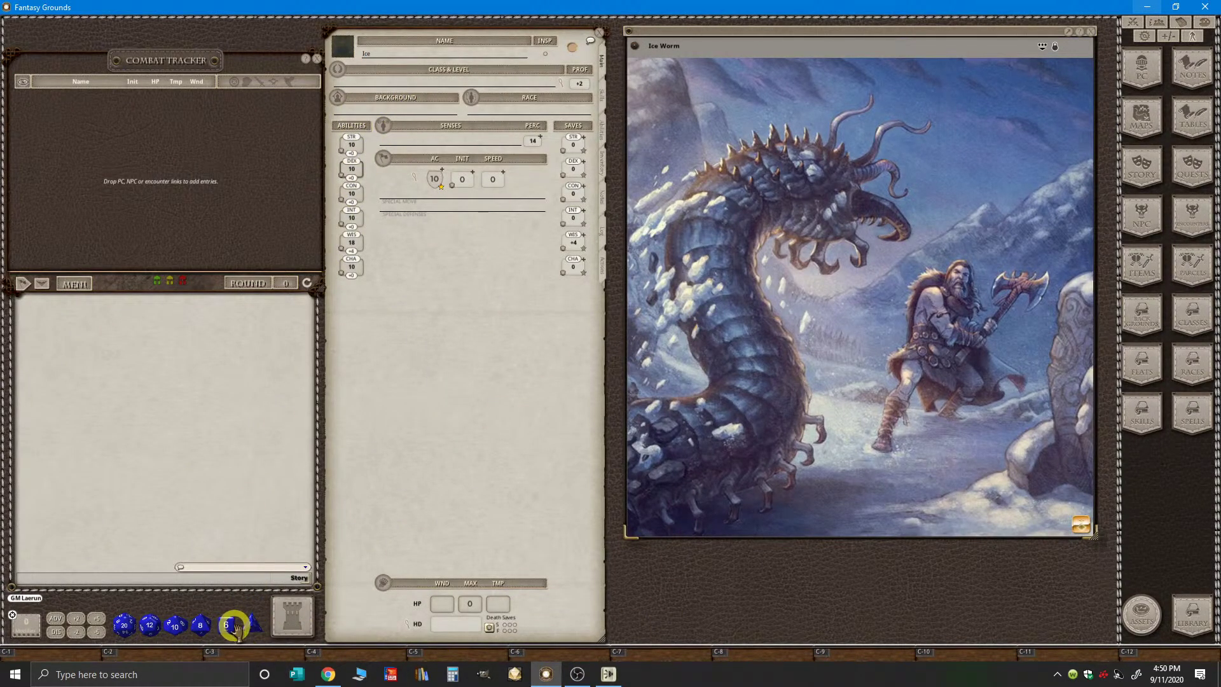
pyautogui.moveTo(227, 627); pyautogui.dragTo(296, 618)
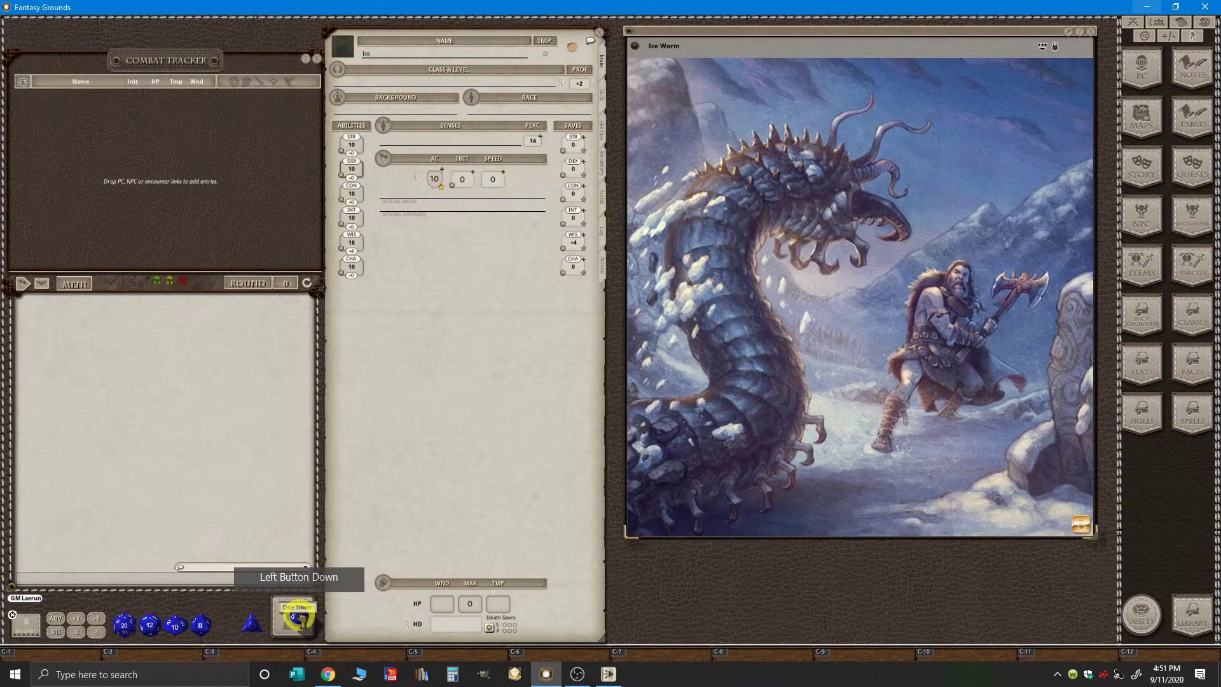
pyautogui.moveTo(297, 618); pyautogui.dragTo(295, 616)
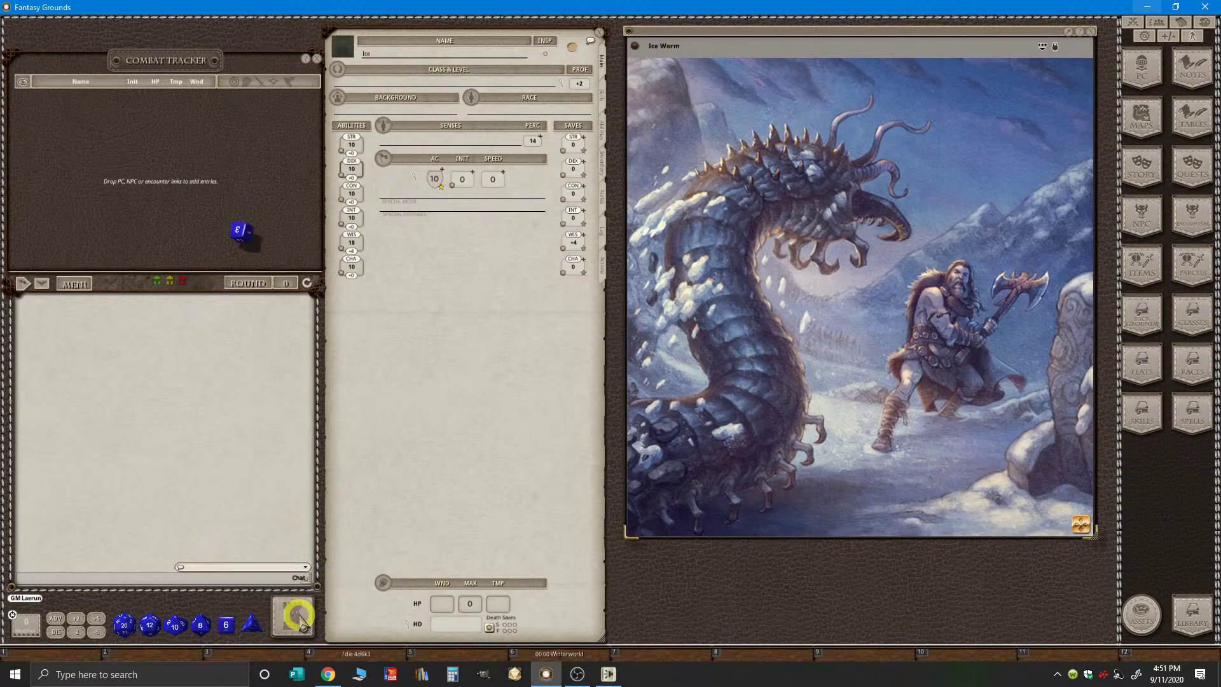
# - Check the YouTube Studio live chat for further race and class suggestions and return to Fantasy Grounds
pyautogui.moveTo(605, 668)
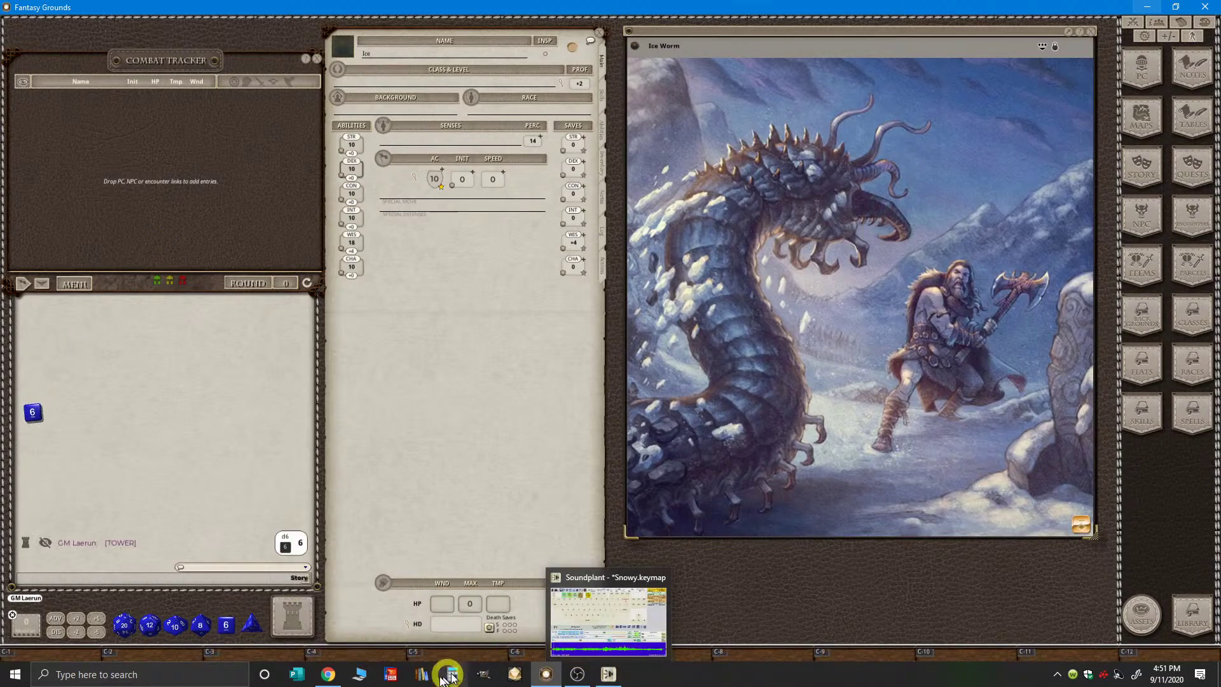
pyautogui.click(328, 674)
pyautogui.click(1143, 467)
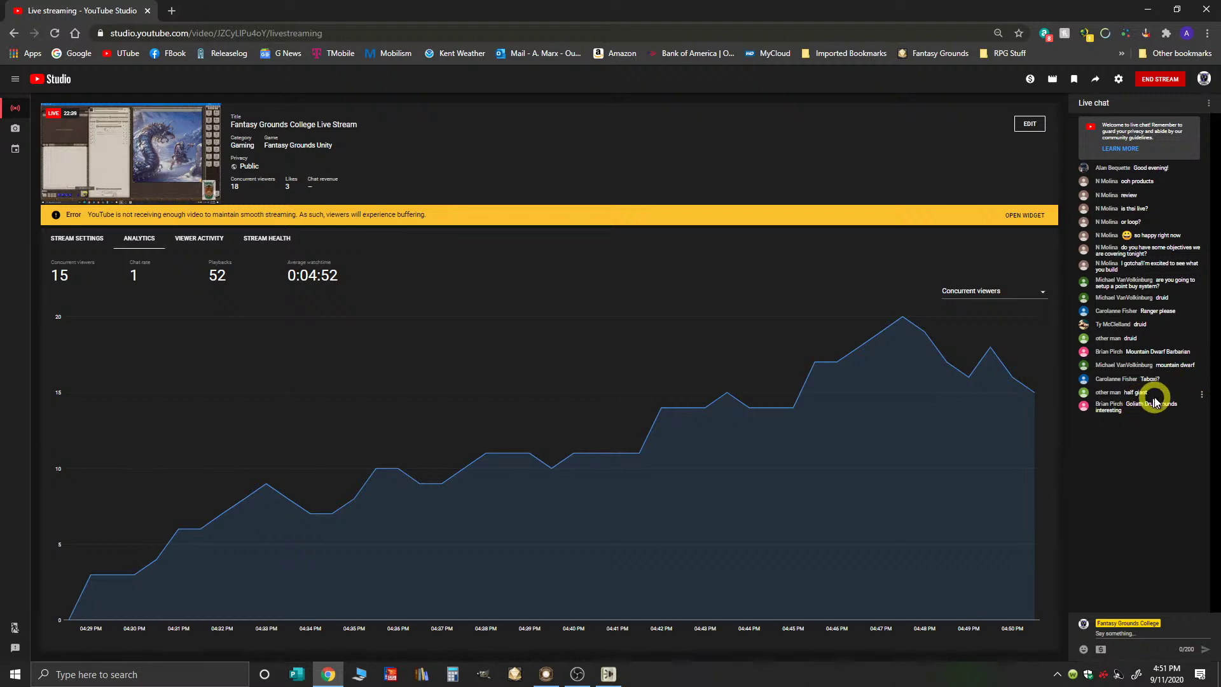
pyautogui.click(546, 676)
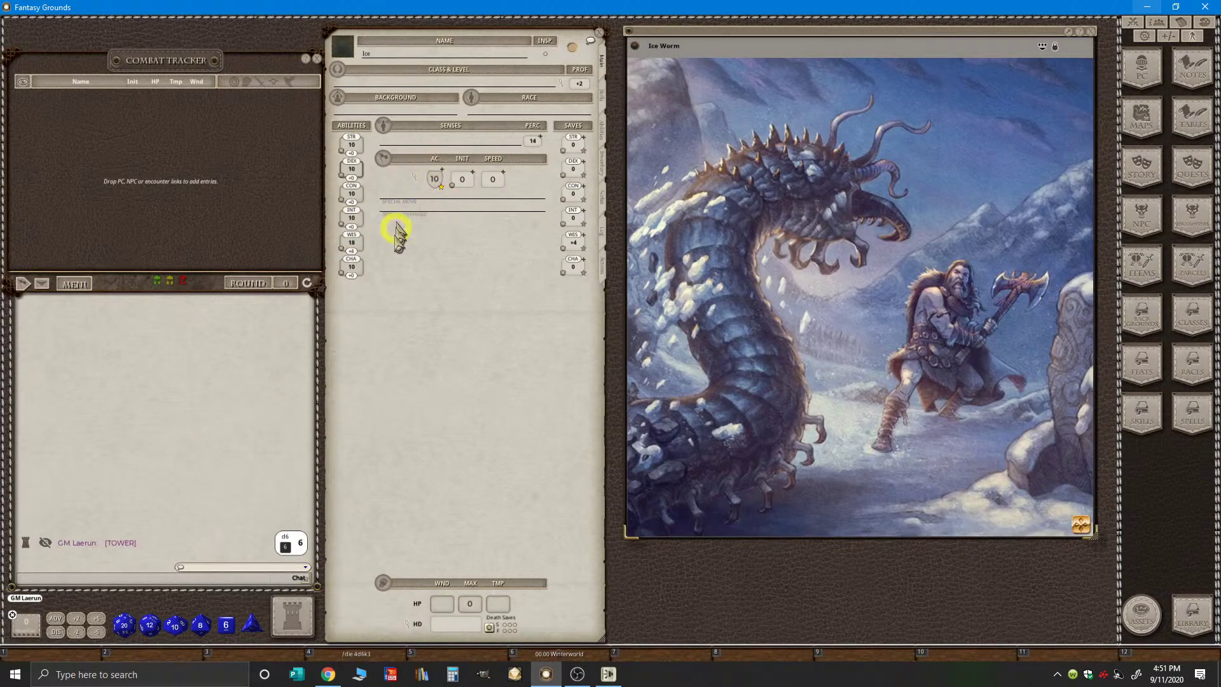
# - Set the character's Dexterity to 16, Intelligence to 11 and Charisma to 12
pyautogui.press('ctrl')
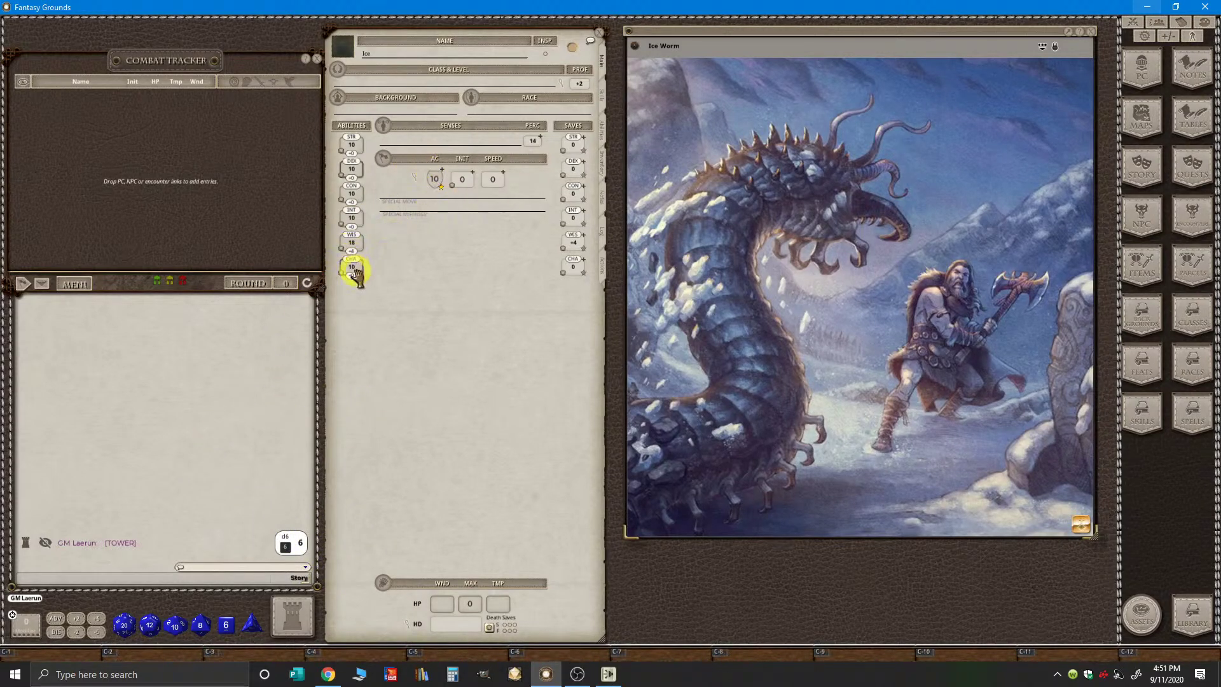
pyautogui.click(354, 171)
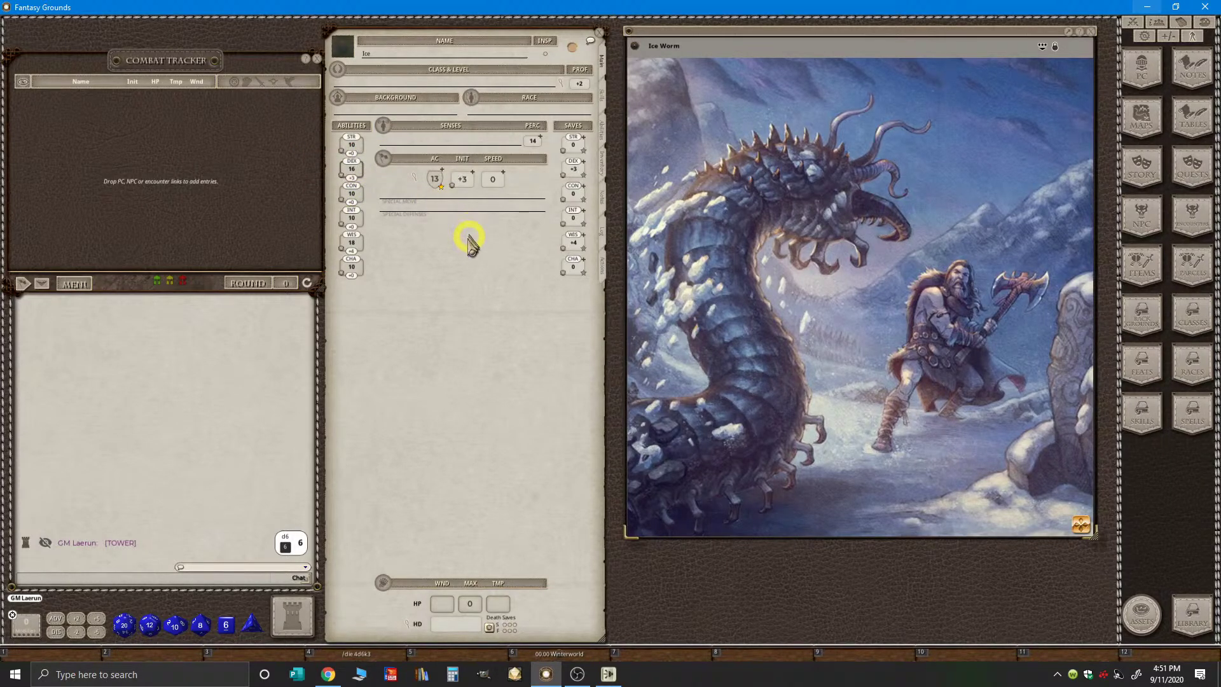
pyautogui.press('ctrl')
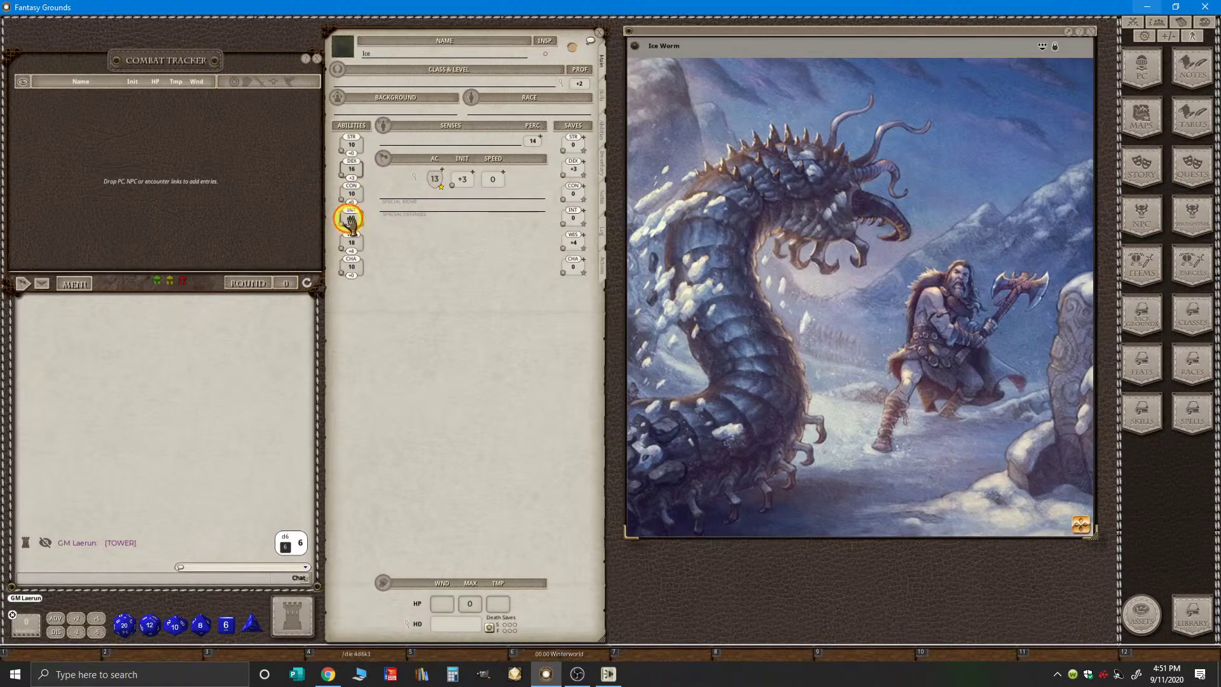
pyautogui.click(500, 250)
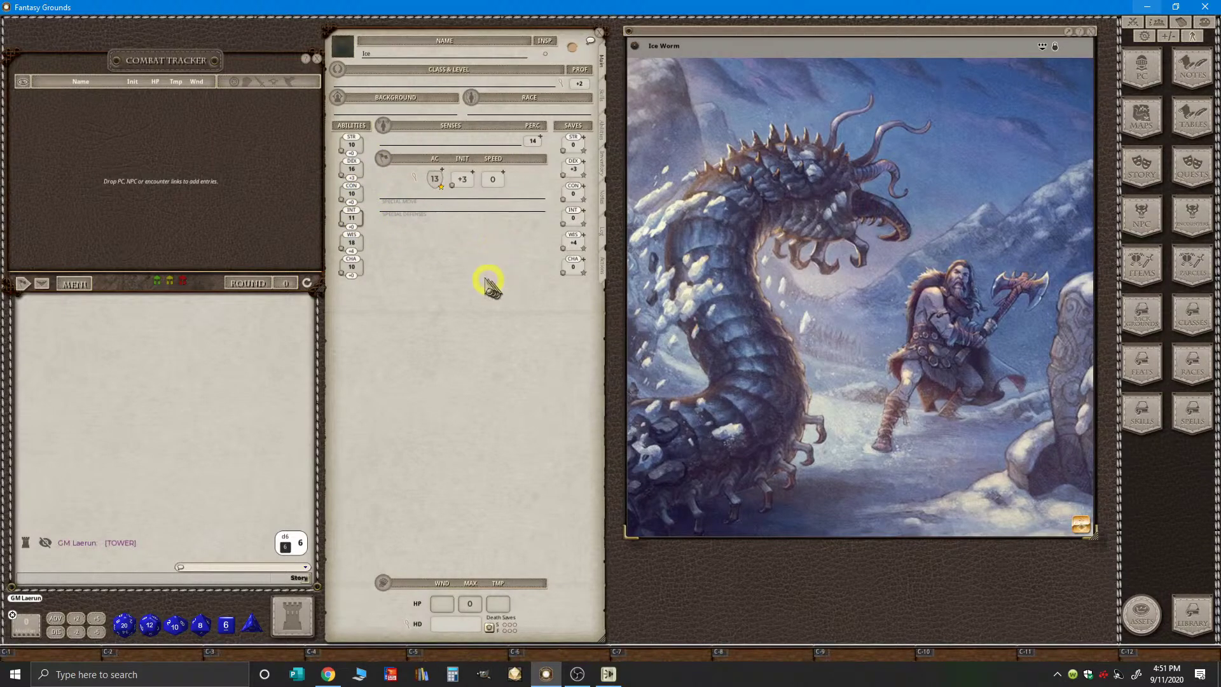
pyautogui.click(489, 312)
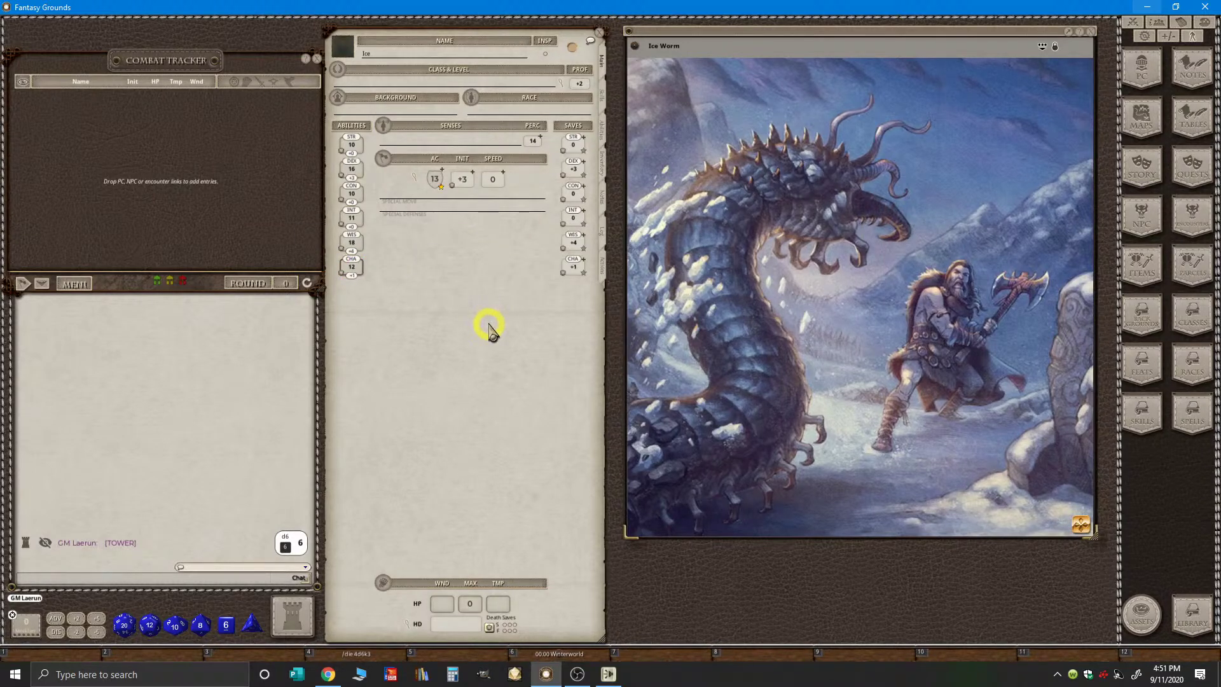
# - Set the character's Constitution to 13 and Strength to 12
pyautogui.press('ctrl')
pyautogui.scroll(-9, 352, 192)
pyautogui.click(469, 231)
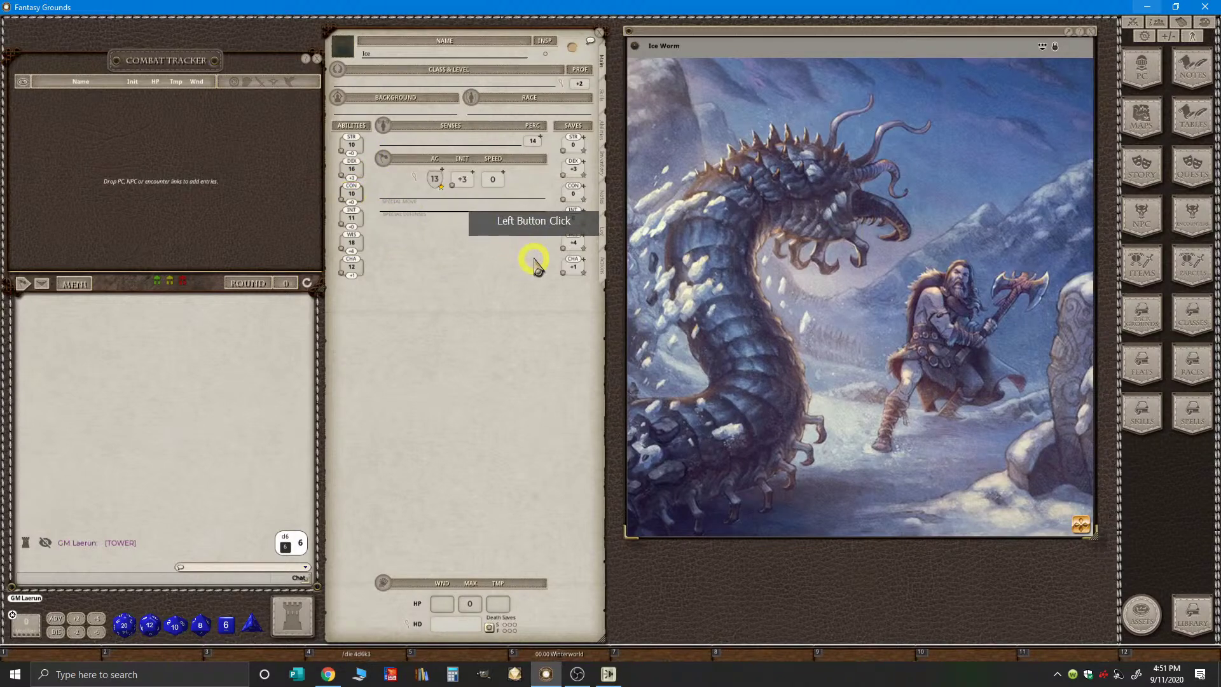
pyautogui.write('3')
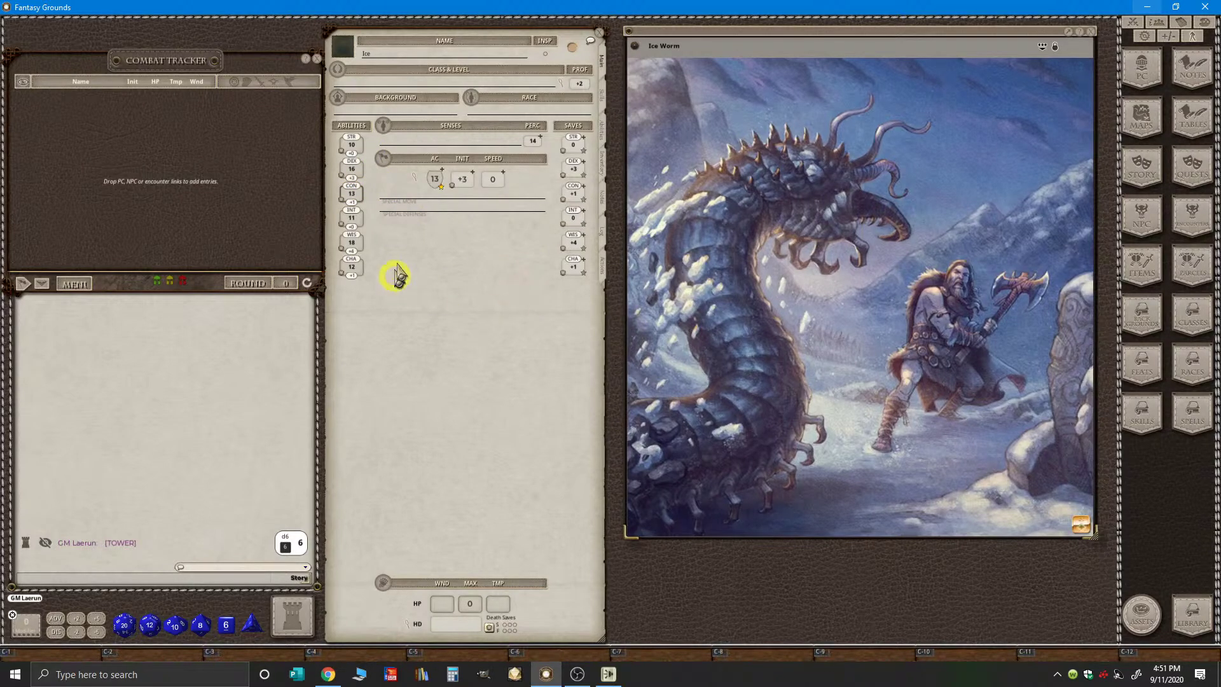
pyautogui.click(384, 169)
pyautogui.click(530, 307)
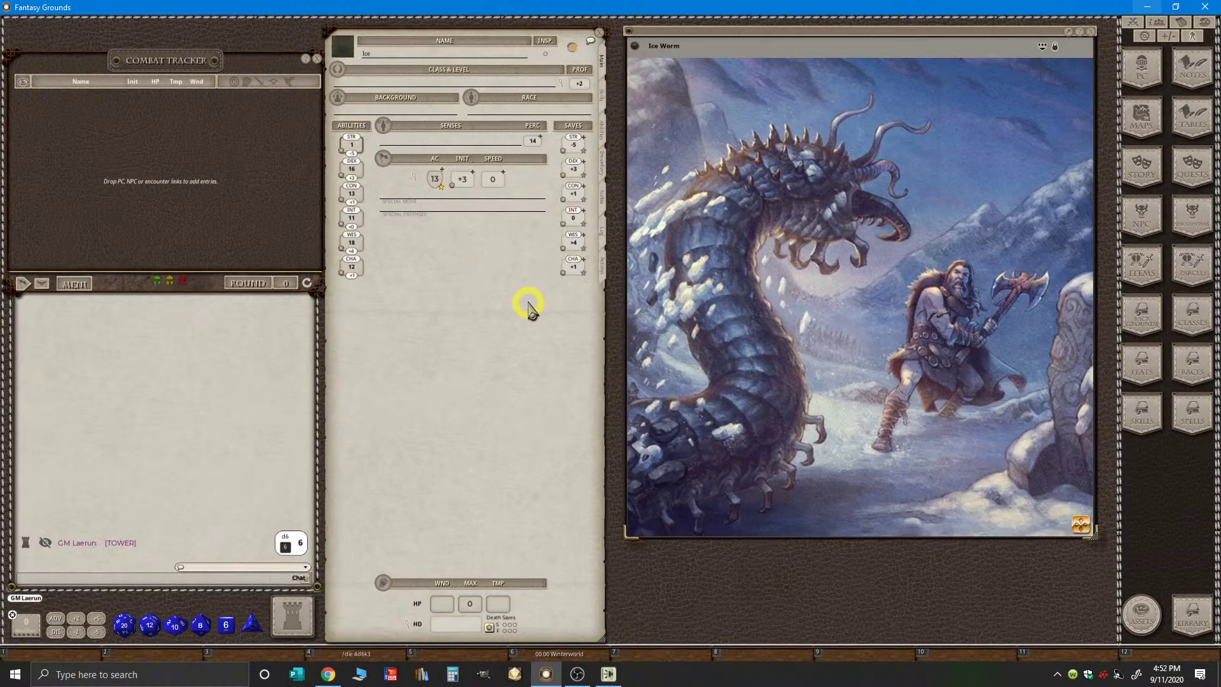
pyautogui.press('ctrl')
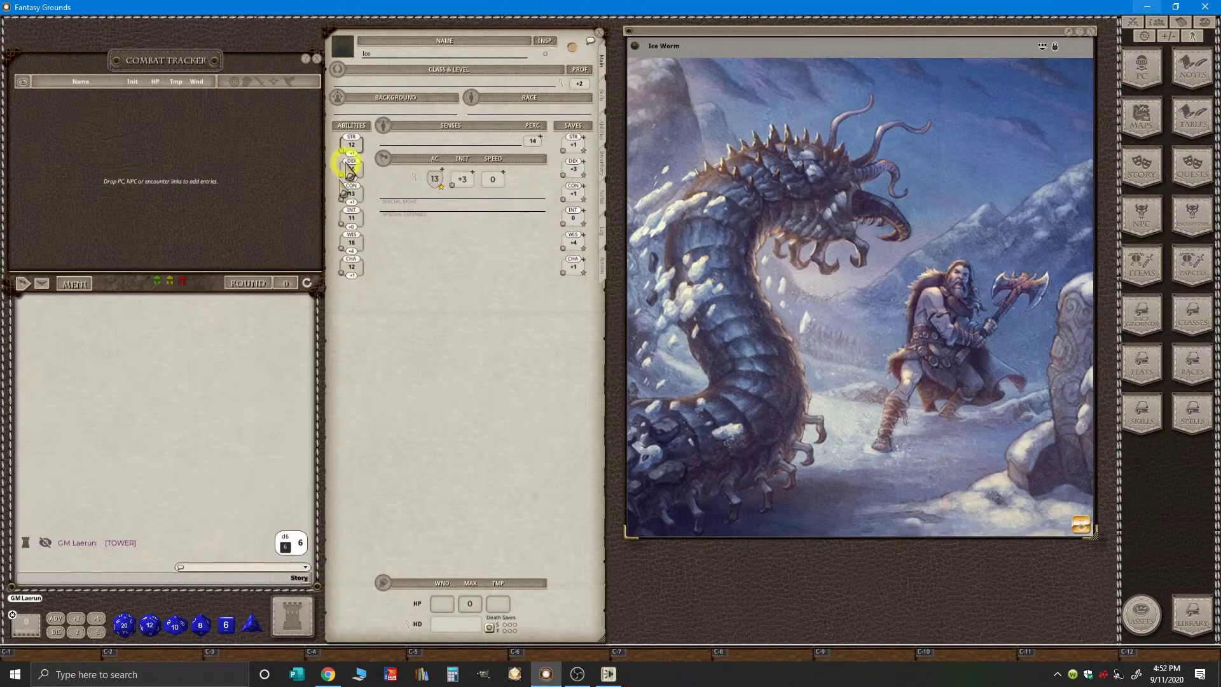
pyautogui.press('ctrl')
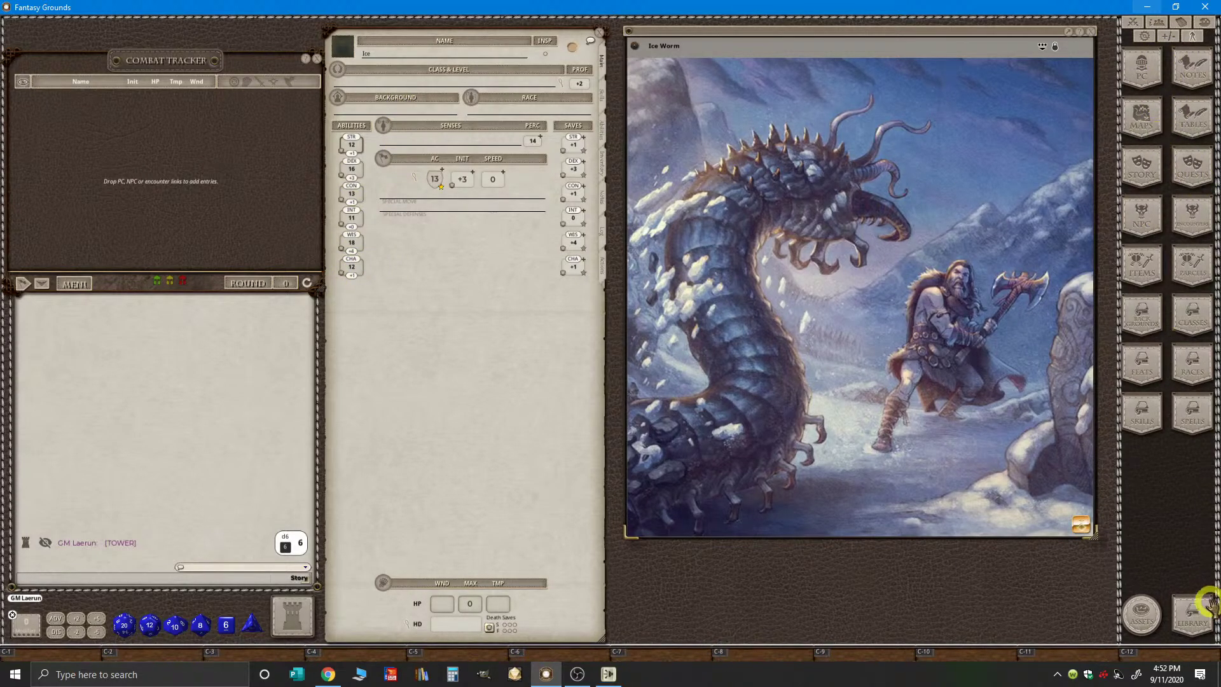
# - Use the Library to limit the sidebar to the character creation record types, and move the Ice Worm image farther from the character sheet
pyautogui.click(1207, 618)
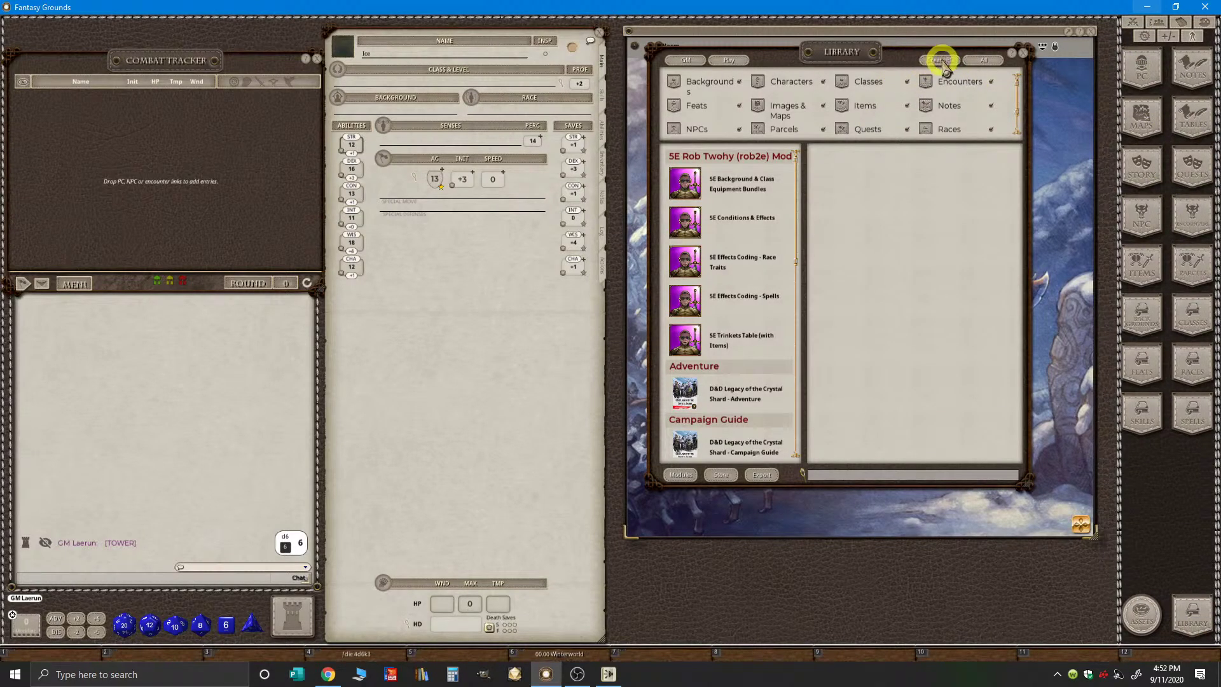
pyautogui.click(1012, 62)
pyautogui.click(1023, 51)
pyautogui.click(1167, 65)
pyautogui.moveTo(999, 31); pyautogui.dragTo(1062, 30)
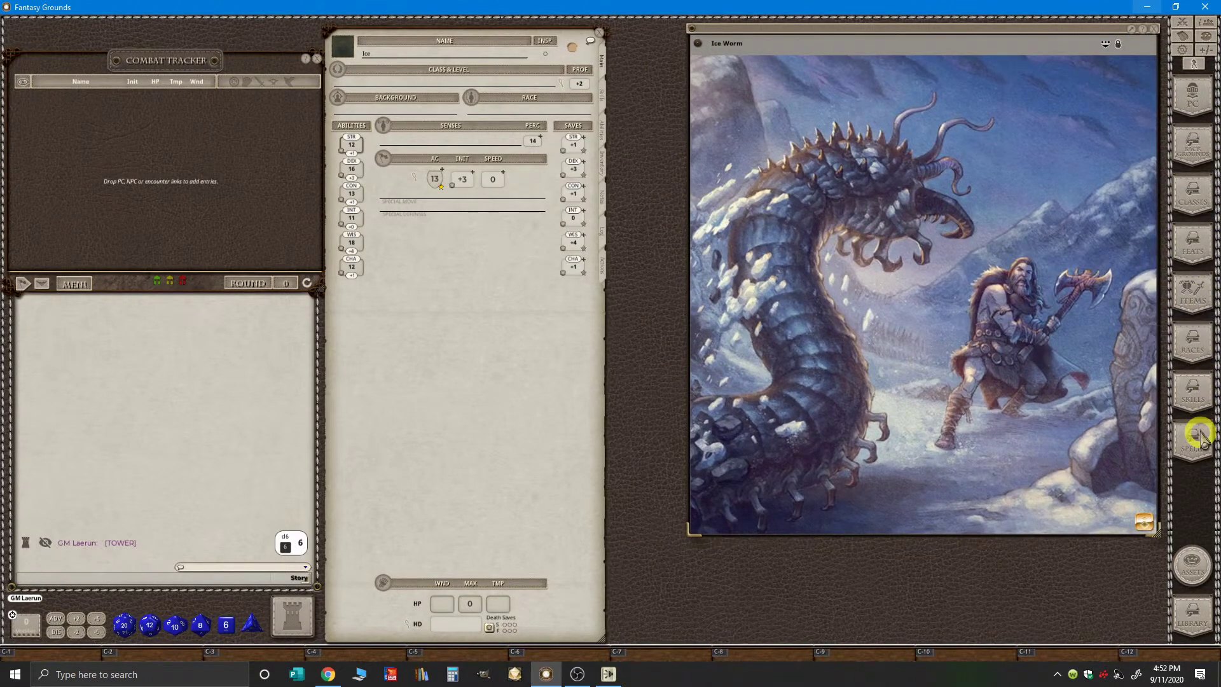
# - Open the Backgrounds list, place it beside the character sheet, and enlarge it until all the backgrounds can be seen
pyautogui.press('ctrl')
pyautogui.click(1197, 151)
pyautogui.moveTo(725, 202); pyautogui.dragTo(721, 38)
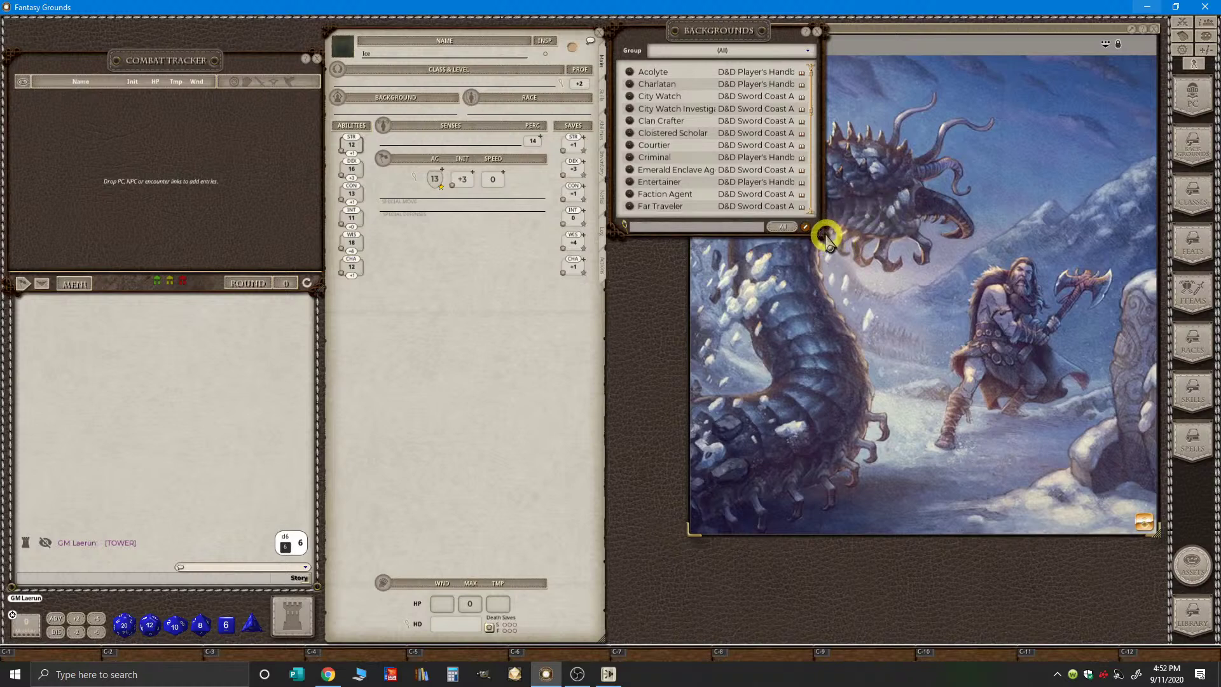
pyautogui.moveTo(821, 232); pyautogui.dragTo(854, 633)
pyautogui.press('ctrl')
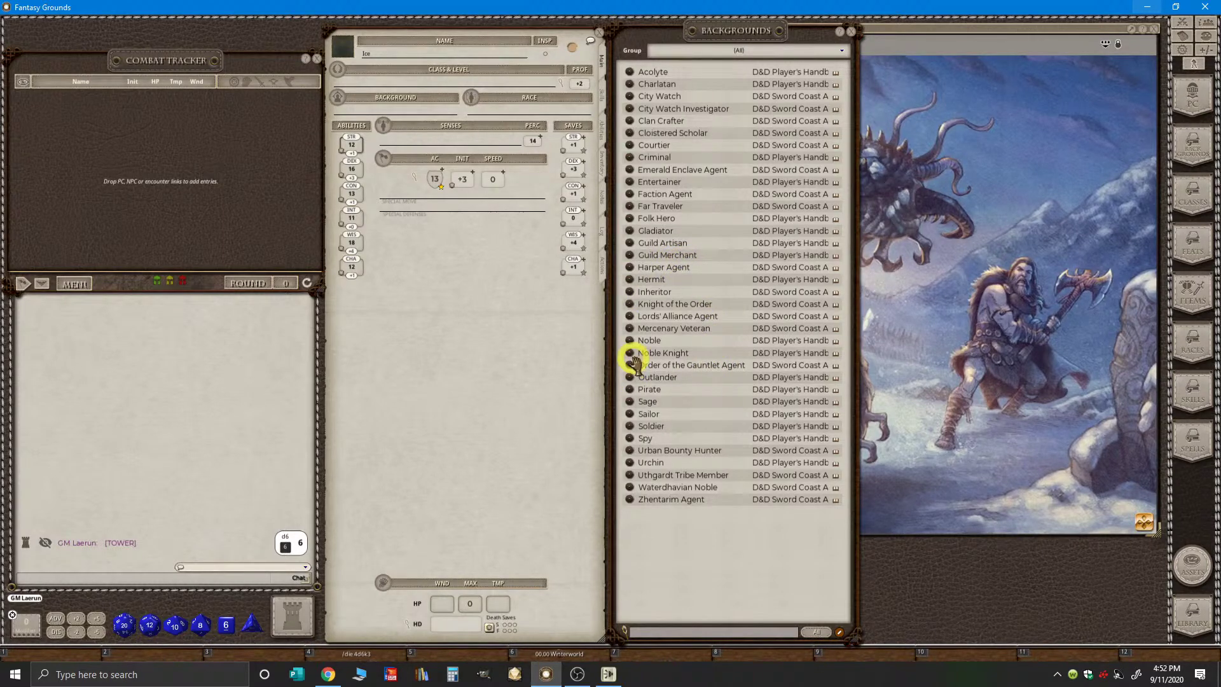
pyautogui.press('ctrl')
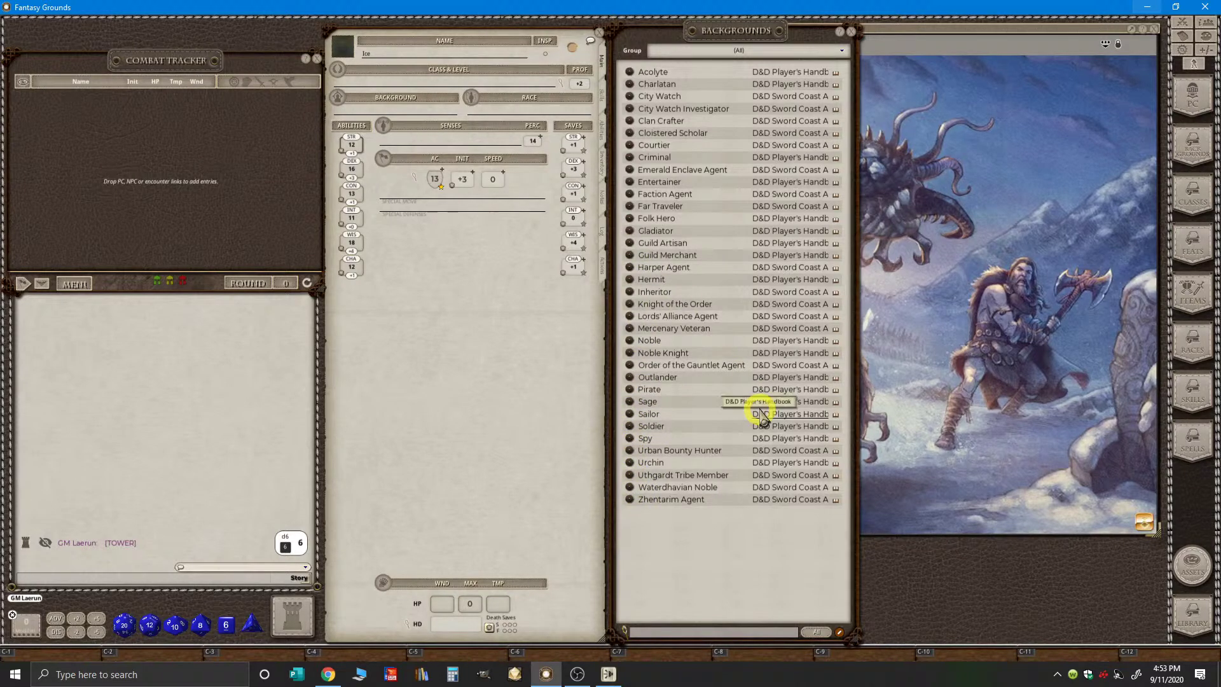
pyautogui.press('ctrl')
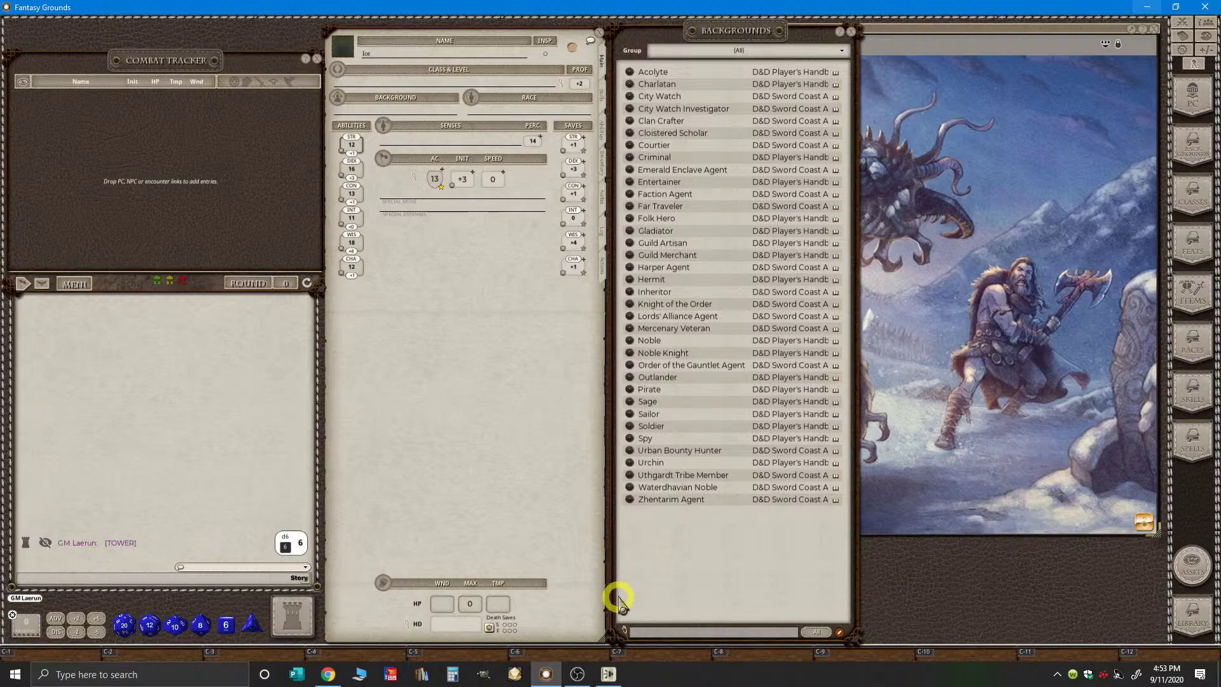
# - Check the YouTube Studio live chat, and back in Fantasy Grounds add the Outlander background to the character
pyautogui.click(329, 673)
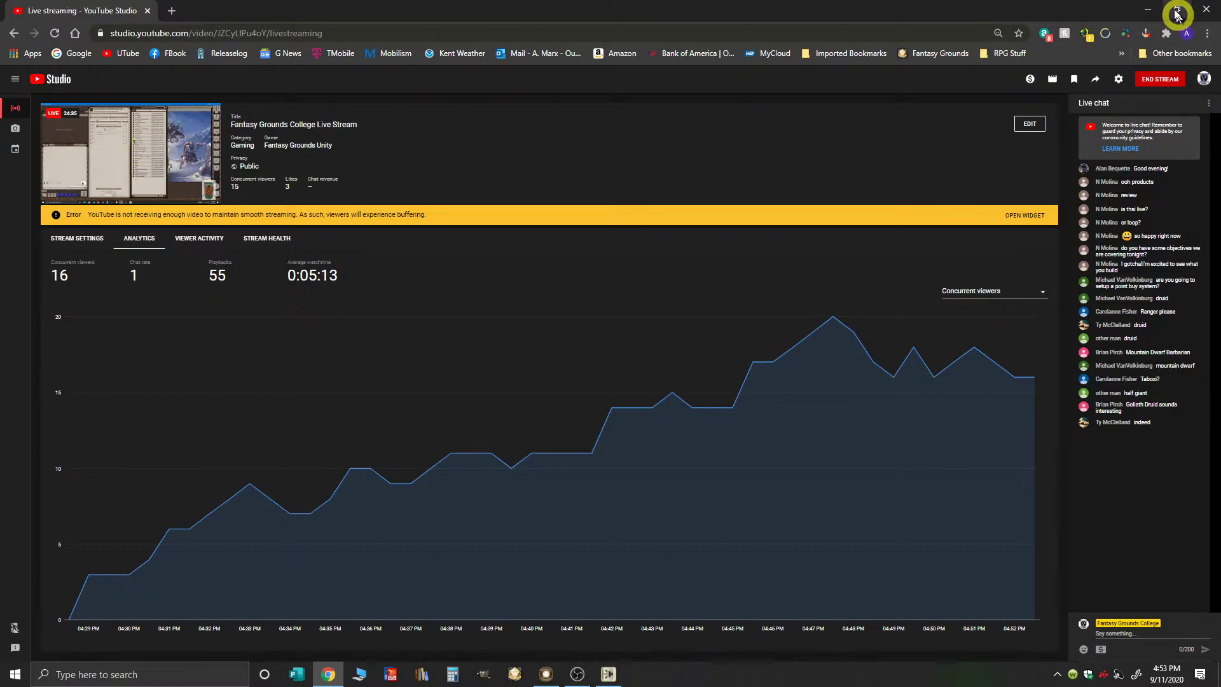
pyautogui.click(1151, 11)
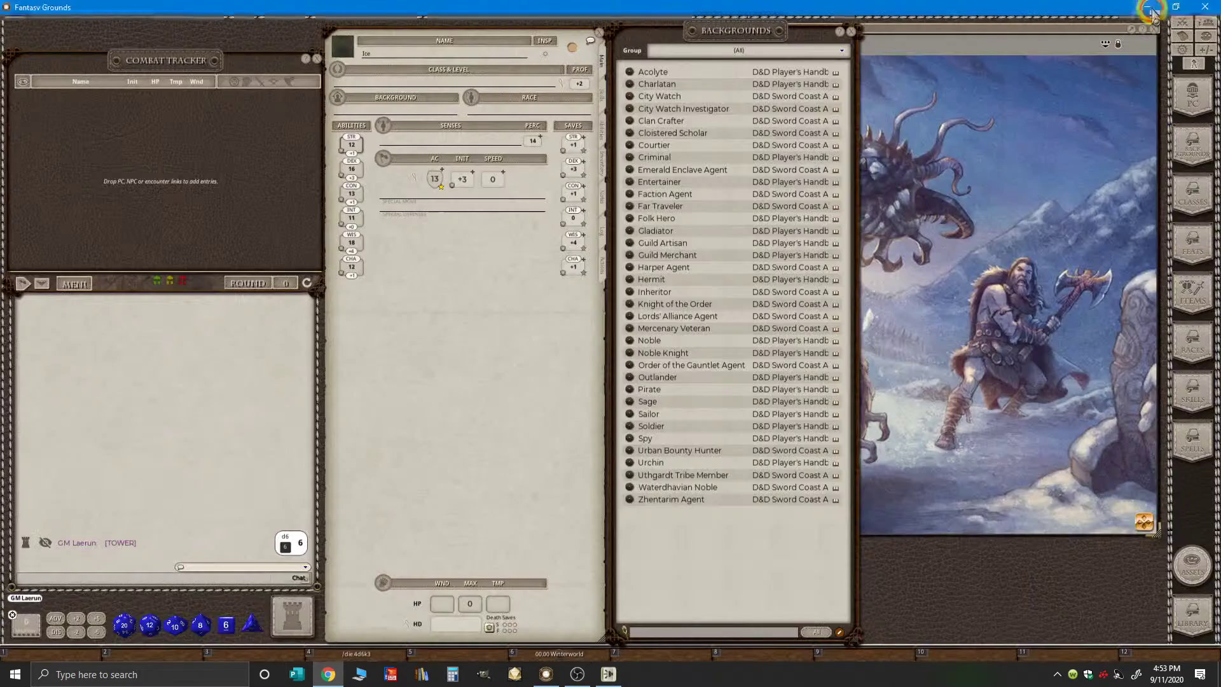
pyautogui.click(629, 379)
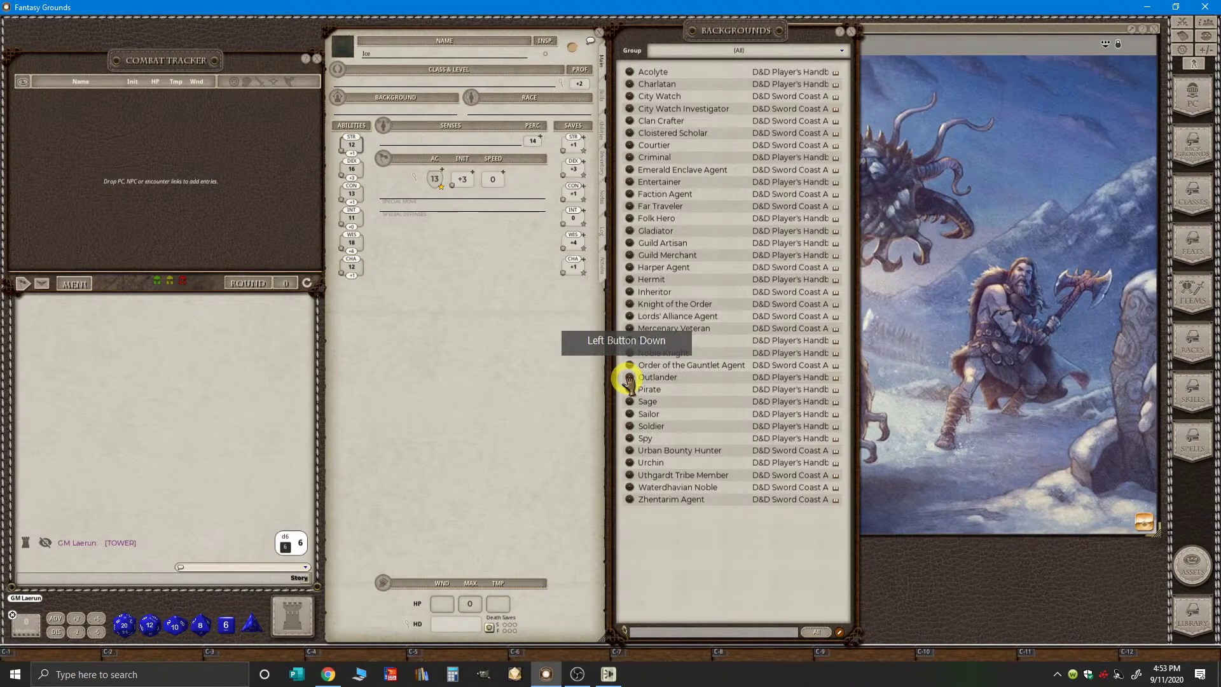
pyautogui.moveTo(629, 379); pyautogui.dragTo(349, 113)
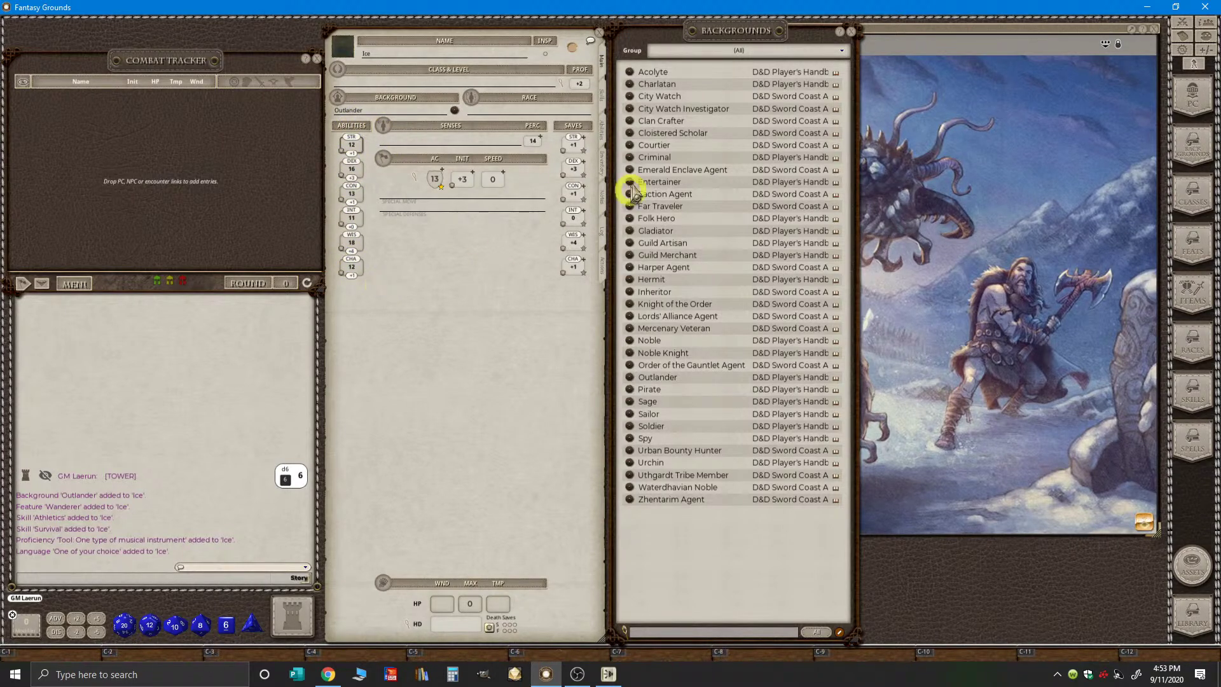
# - Review the character's skills, features, proficiencies and languages granted by the background
pyautogui.click(603, 101)
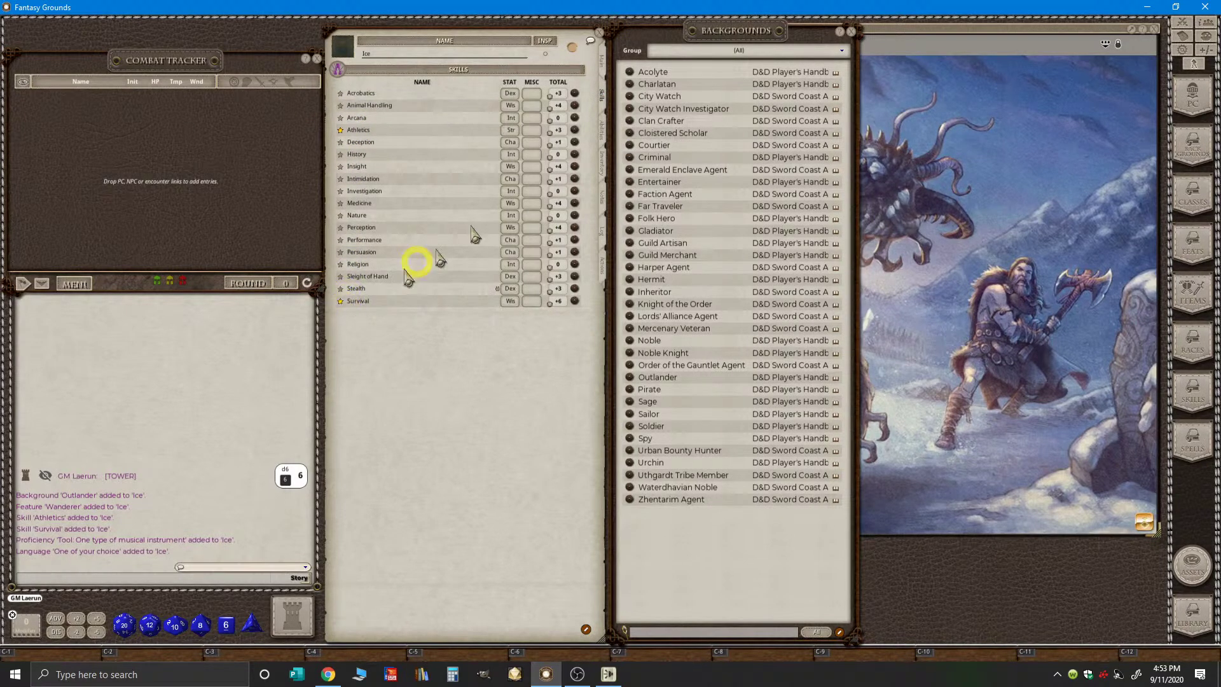
pyautogui.click(603, 56)
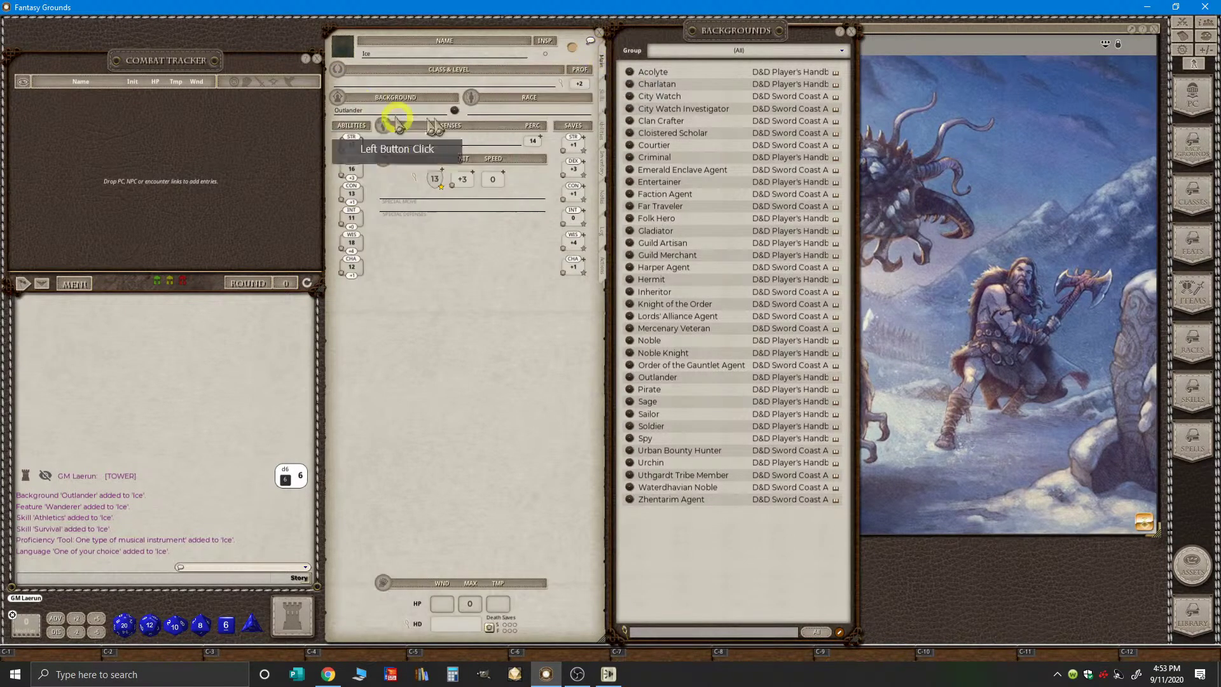
pyautogui.click(602, 127)
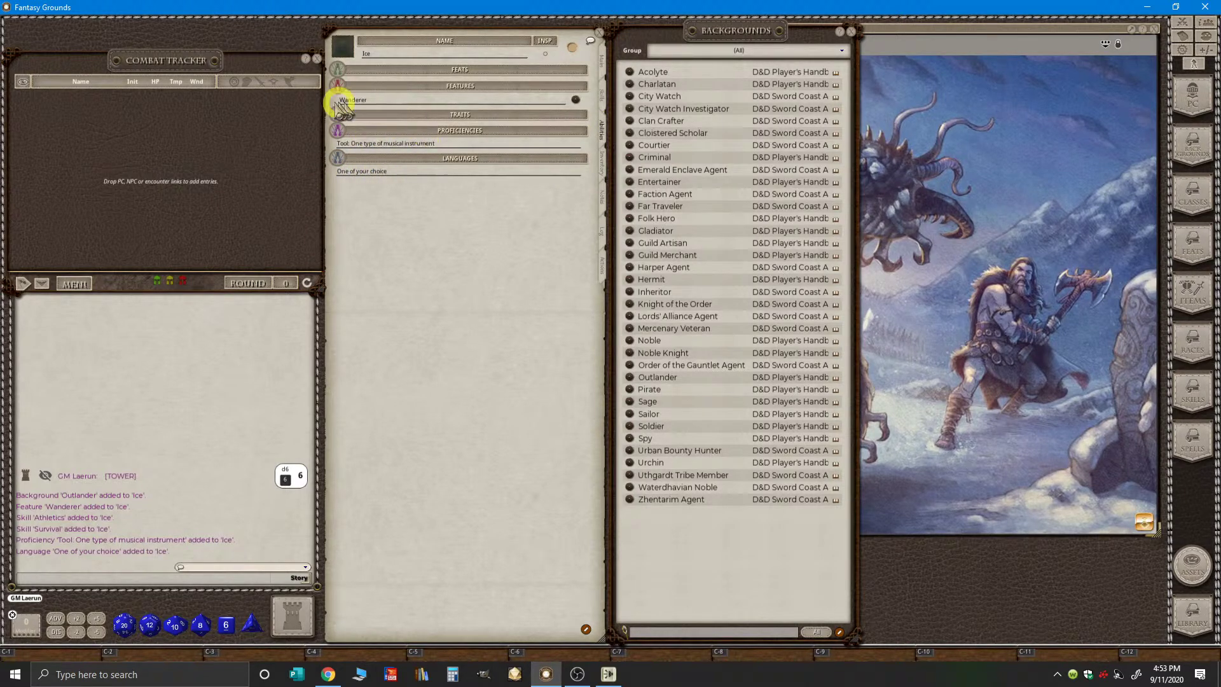
# - Look at the character's skills and check the YouTube Studio live chat for new viewer comments
pyautogui.click(601, 93)
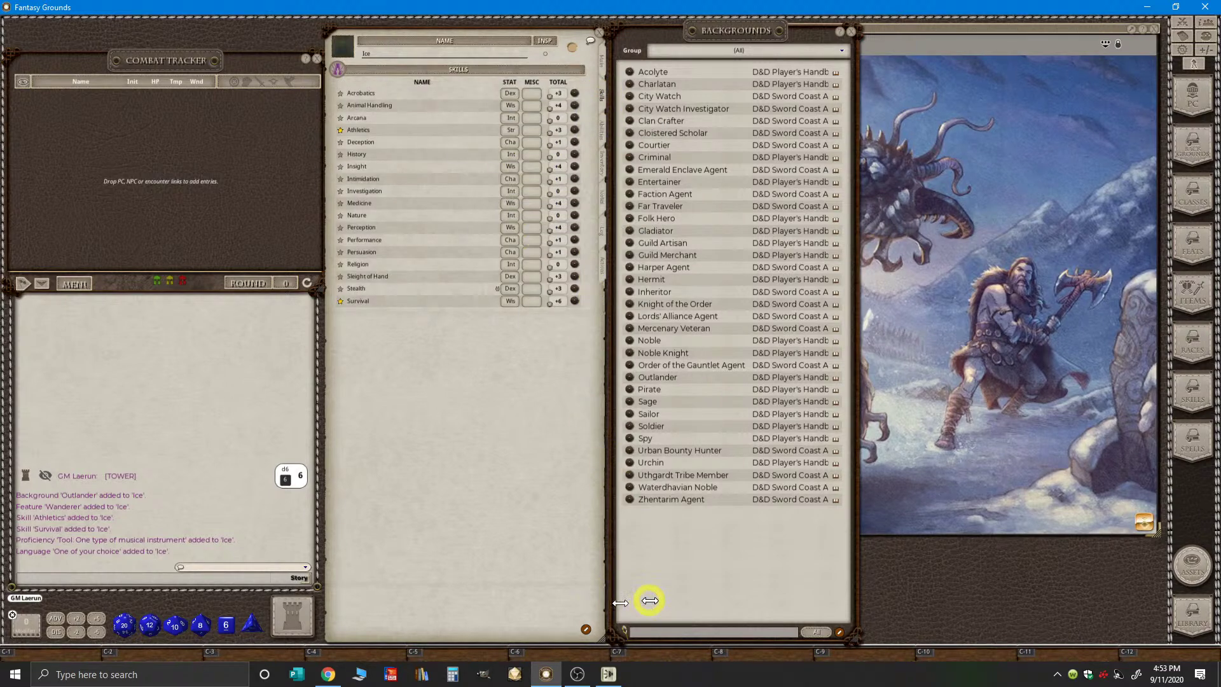
pyautogui.click(326, 675)
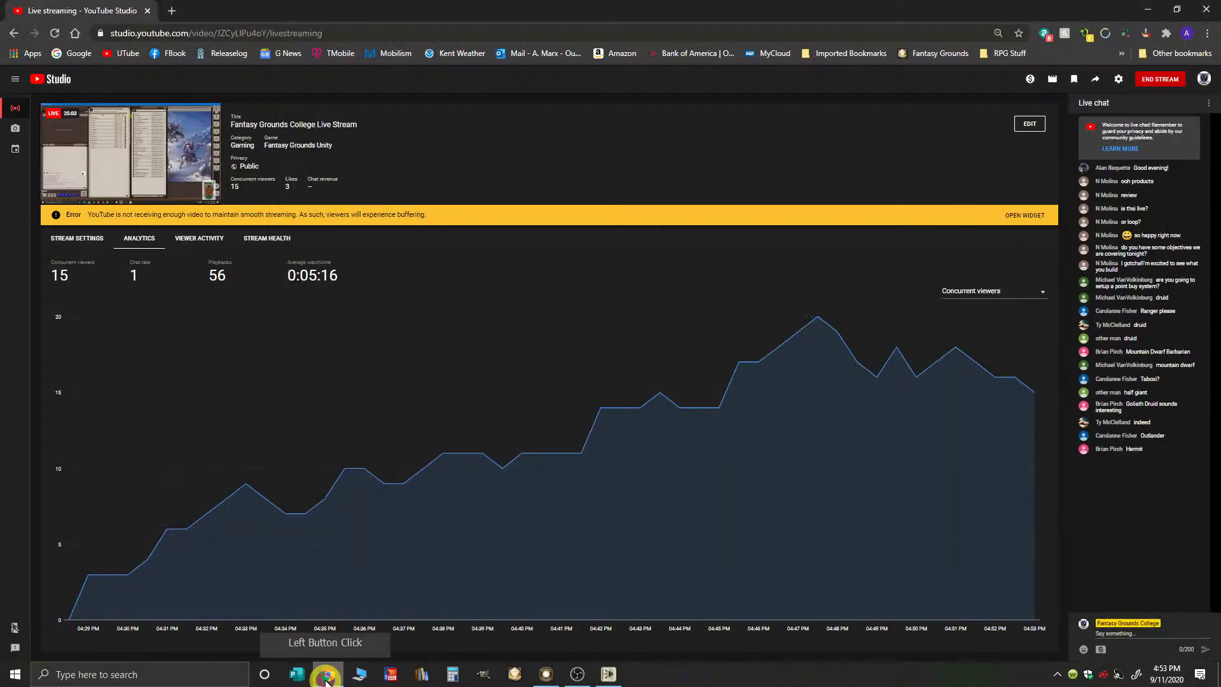
pyautogui.click(326, 679)
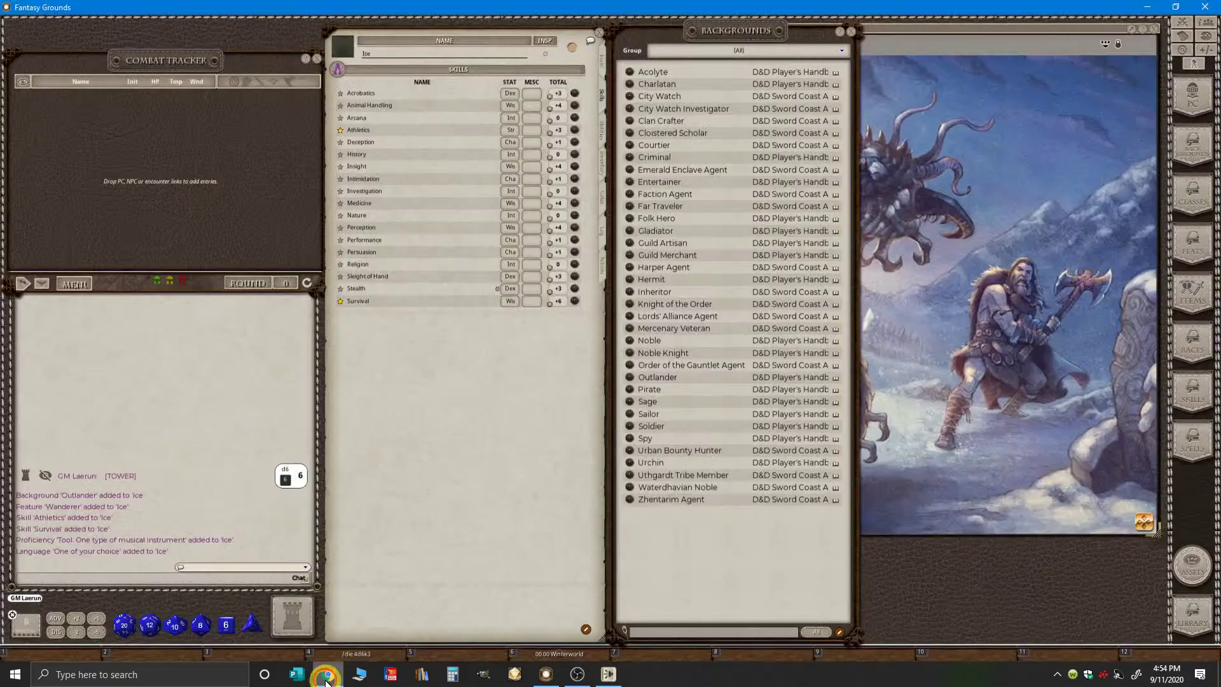
# - Return to the character's main page, close the Backgrounds list, and open the Races list beside the character sheet
pyautogui.click(603, 64)
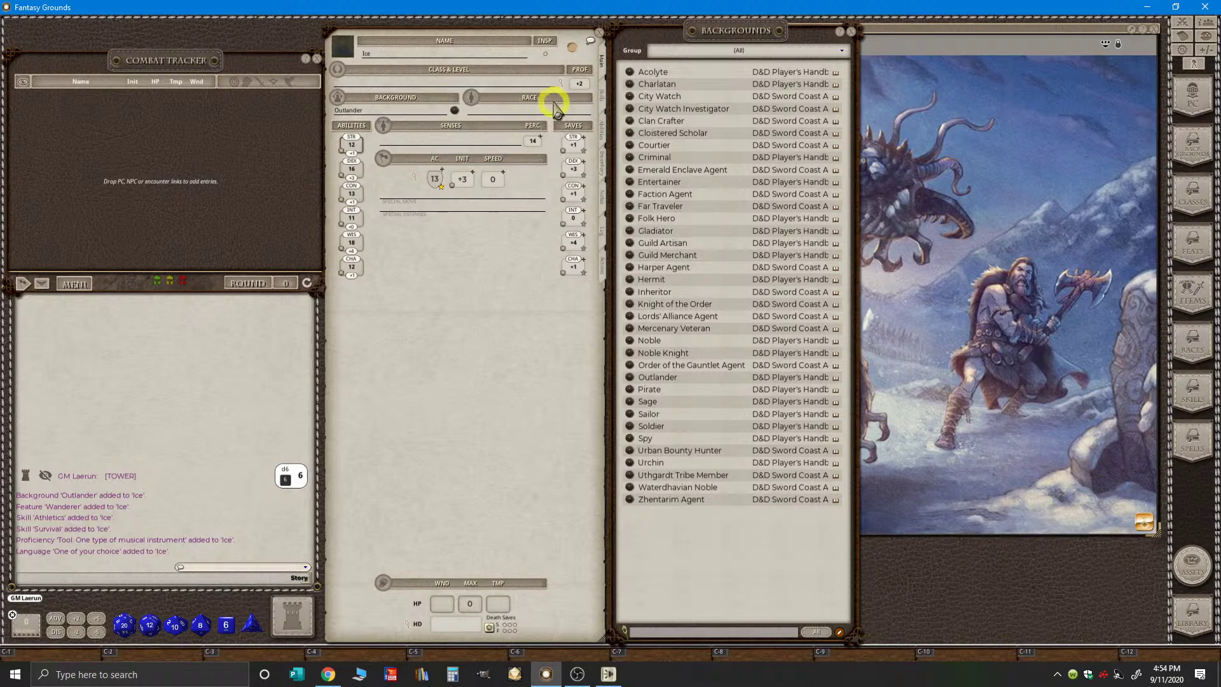
pyautogui.click(852, 31)
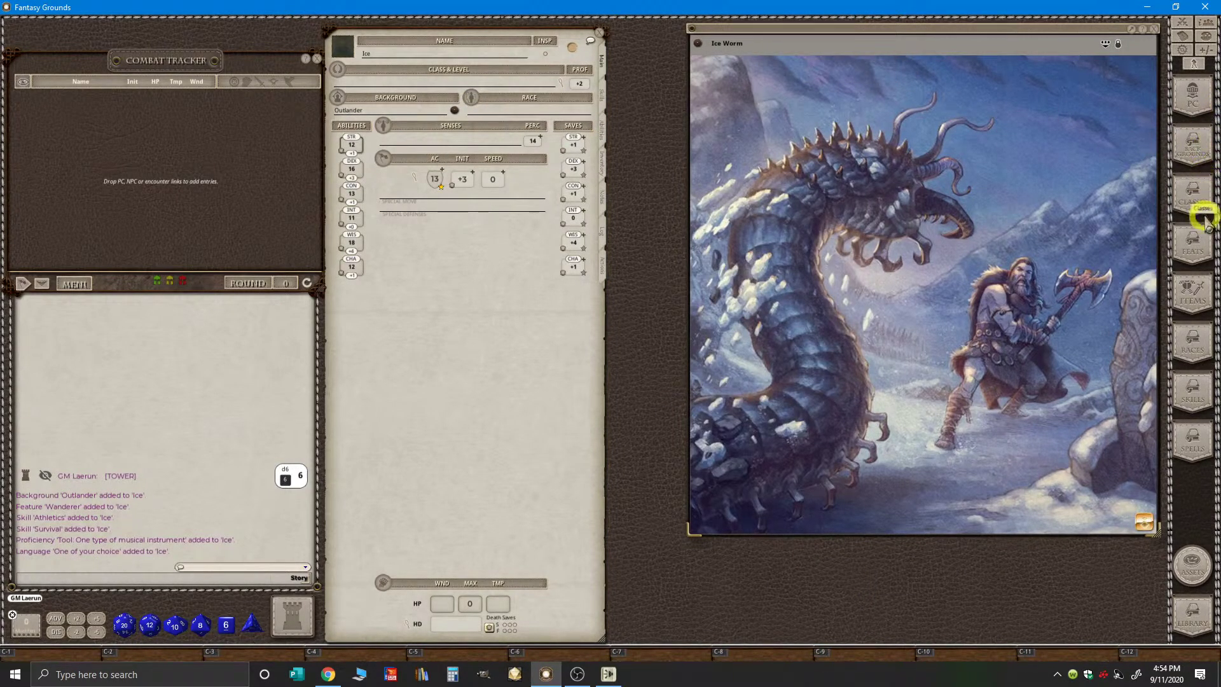
pyautogui.click(1193, 350)
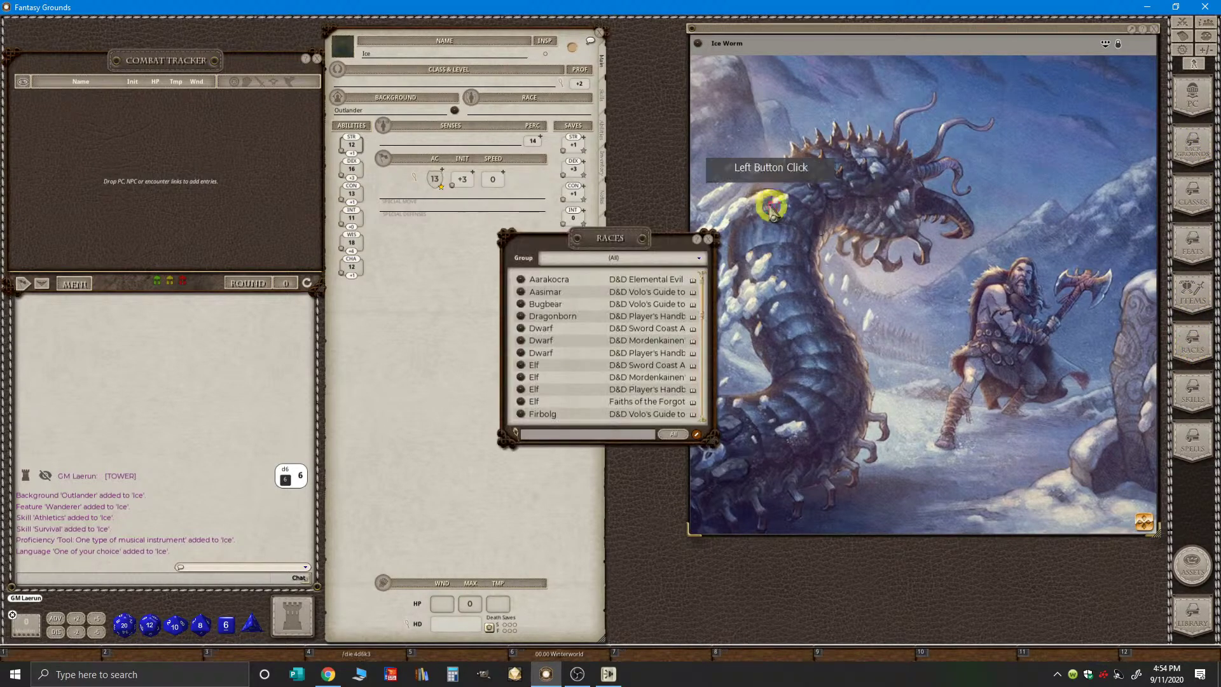
pyautogui.moveTo(594, 265); pyautogui.dragTo(720, 64)
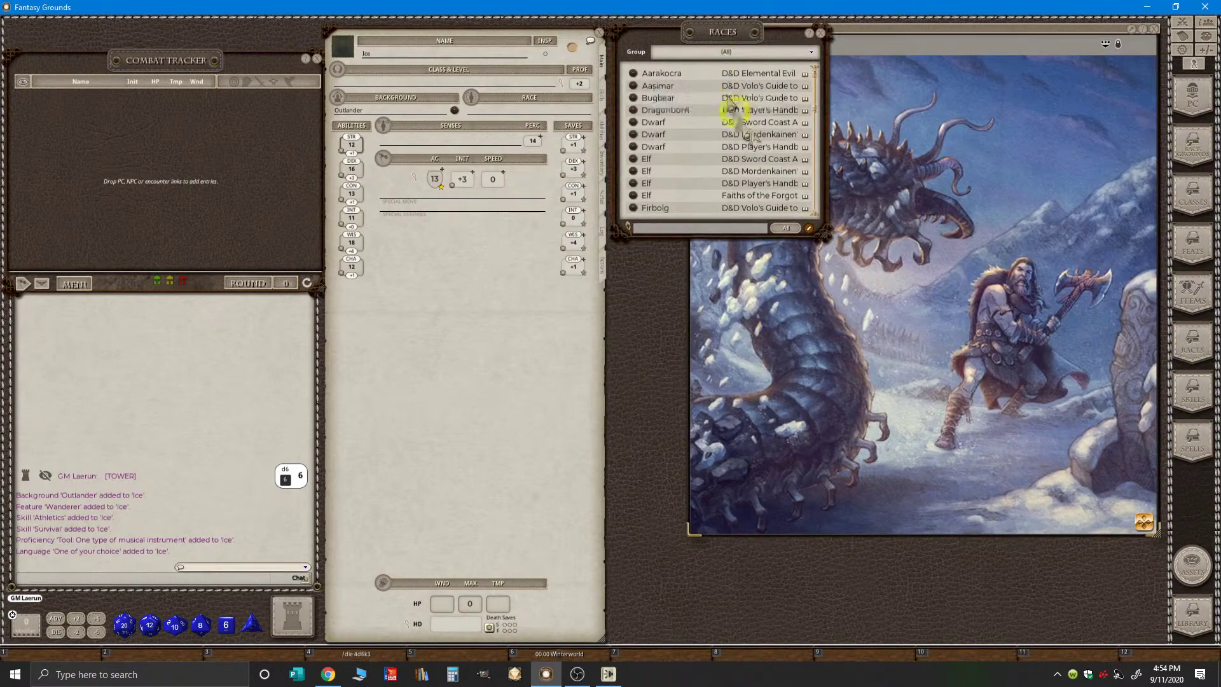
# - Add the Goliath race from the D&D Elemental Evil source to the character and close the Races list
pyautogui.scroll(-5, 737, 166)
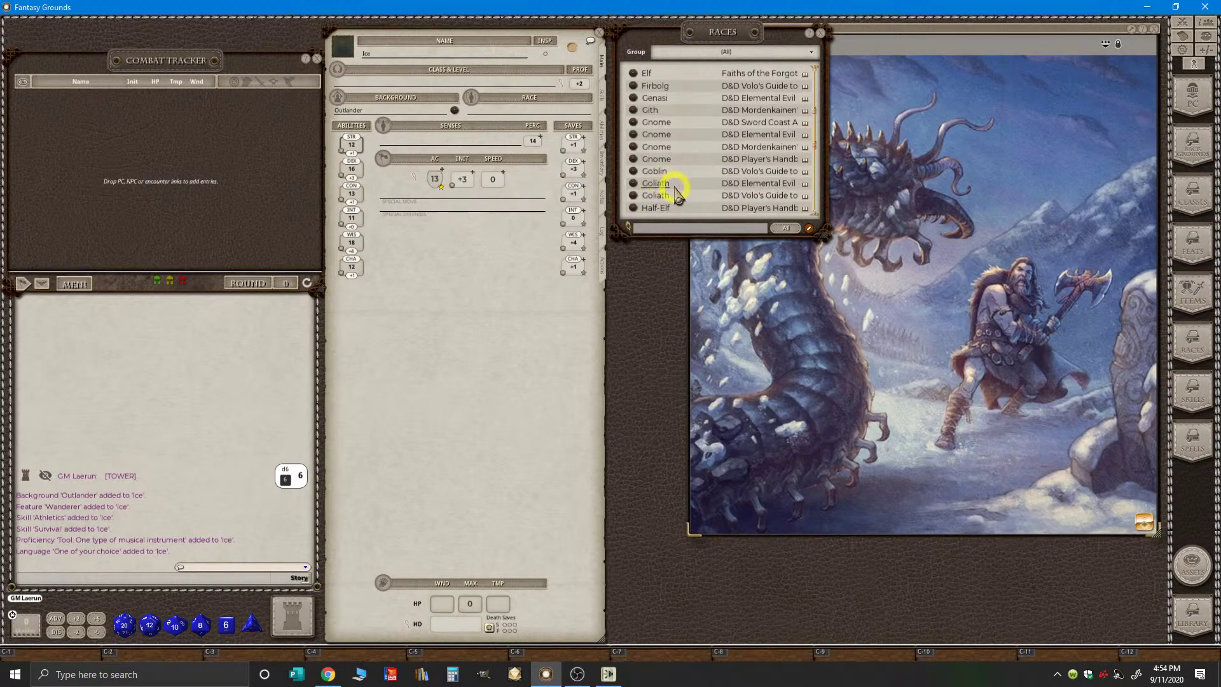
pyautogui.scroll(-1, 678, 192)
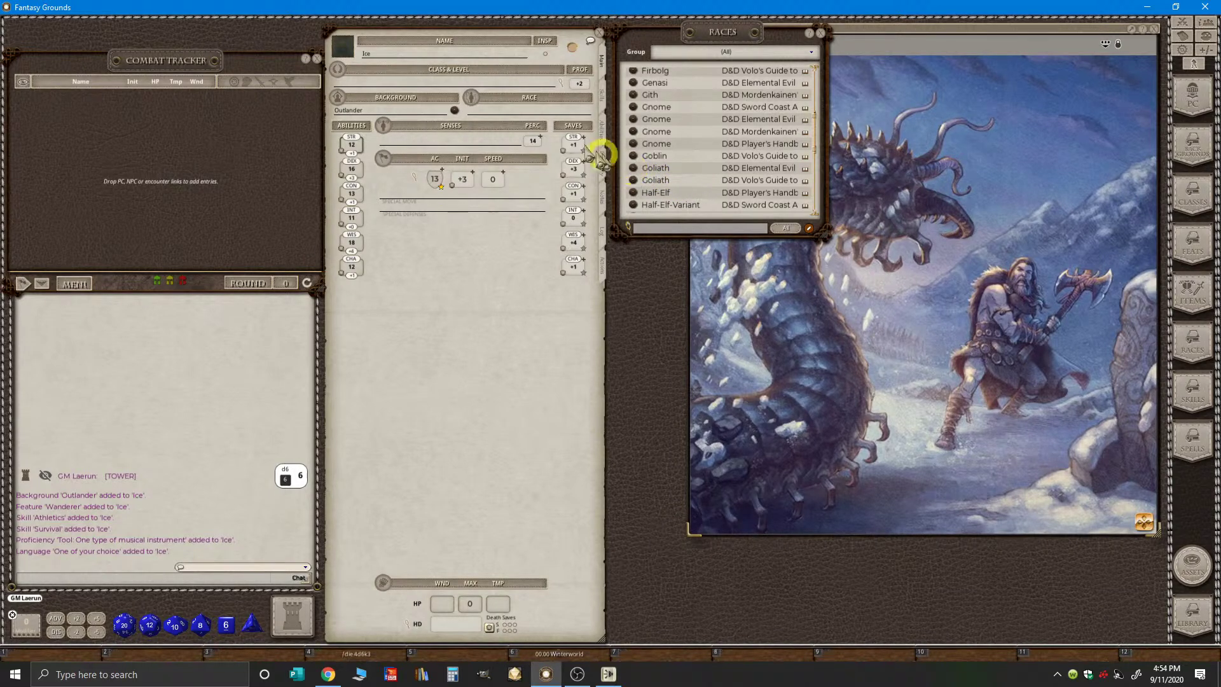
pyautogui.moveTo(634, 170); pyautogui.dragTo(491, 113)
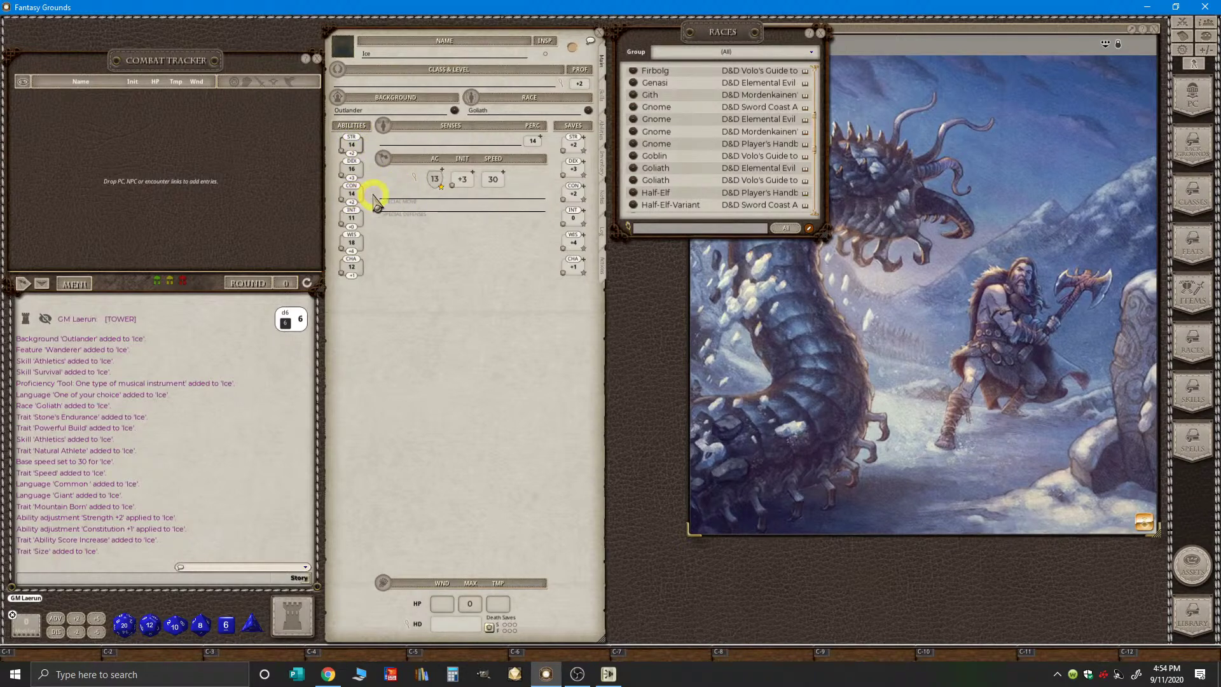
pyautogui.press('ctrl')
pyautogui.press('ctrl')
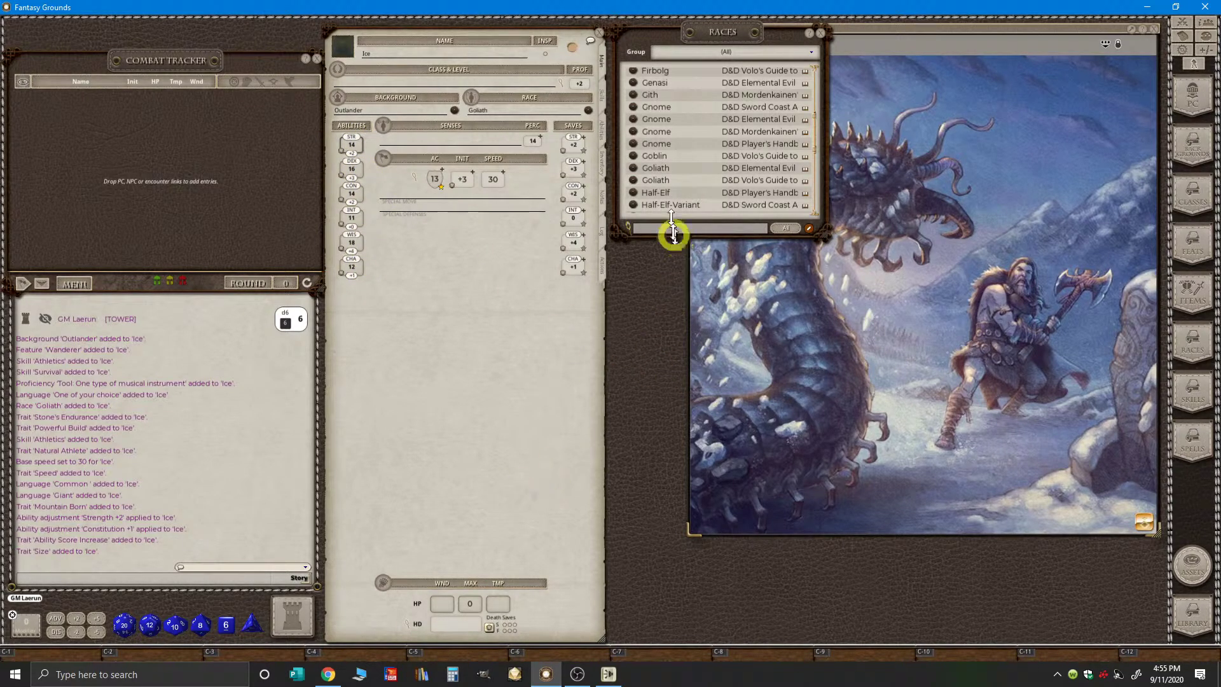
pyautogui.scroll(-1, 717, 142)
pyautogui.click(822, 33)
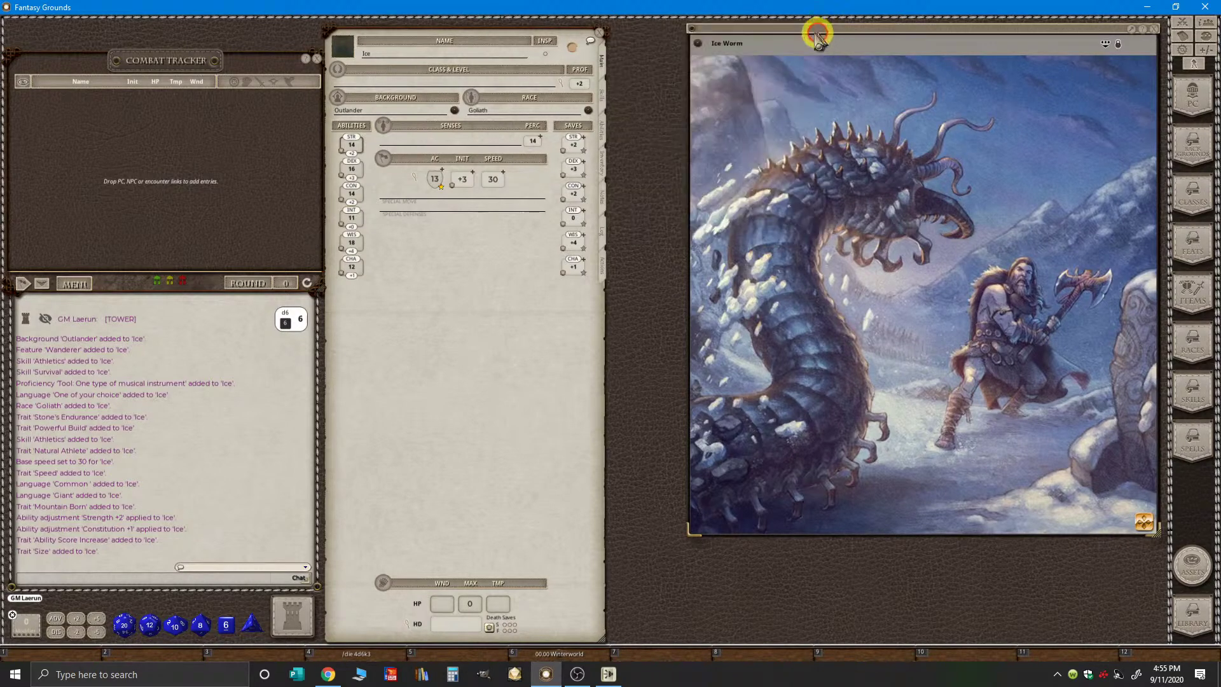
# - Look briefly at Soundplant, check the YouTube Studio live chat, and return to Fantasy Grounds
pyautogui.click(612, 675)
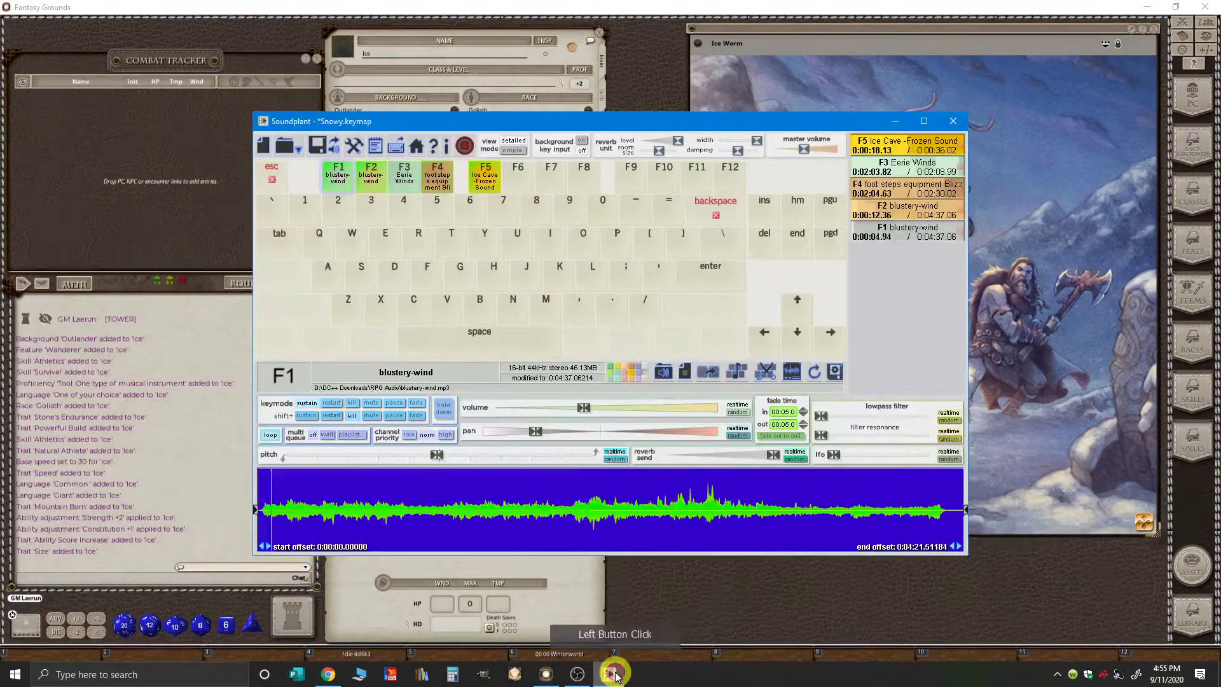
pyautogui.click(612, 674)
pyautogui.click(389, 676)
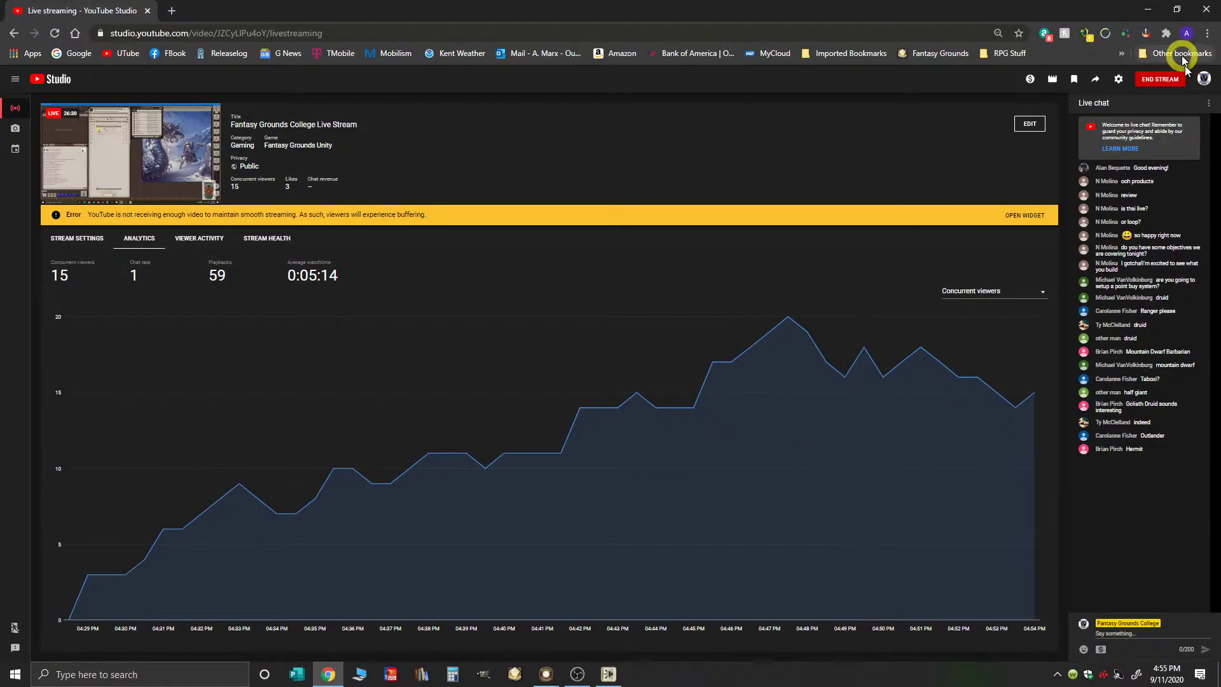
pyautogui.click(1150, 11)
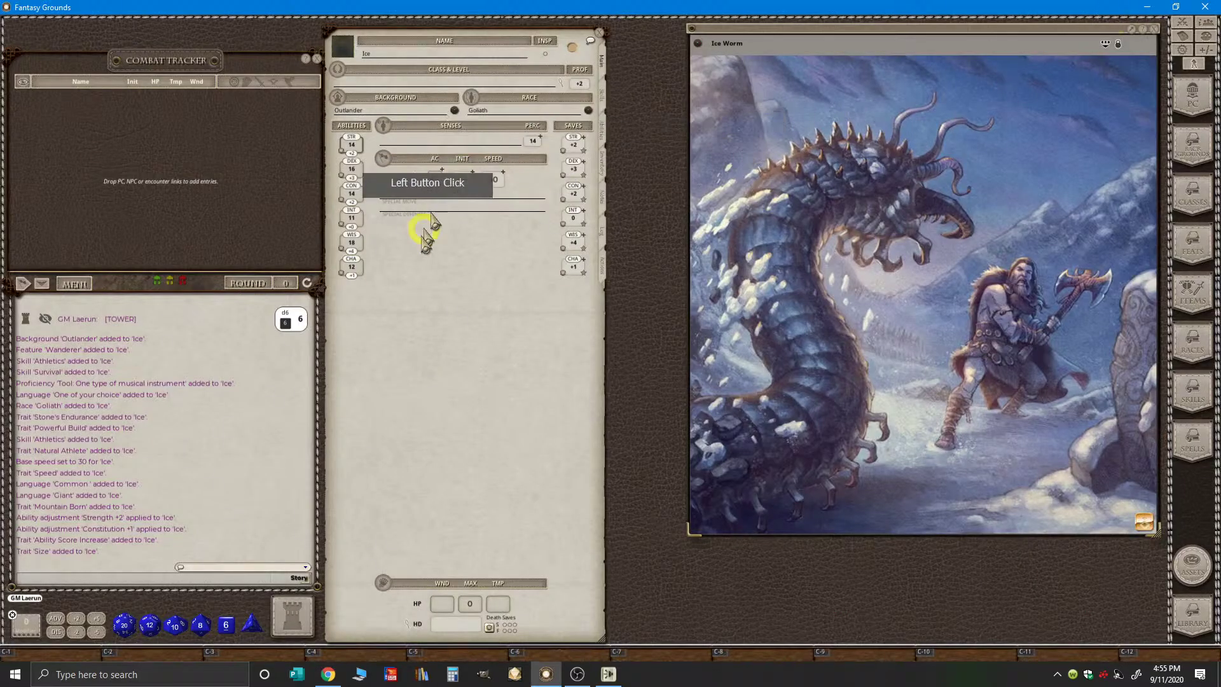
# - Review the character's ability scores, saves, background and race, and the resulting skills
pyautogui.moveTo(353, 171); pyautogui.dragTo(581, 193)
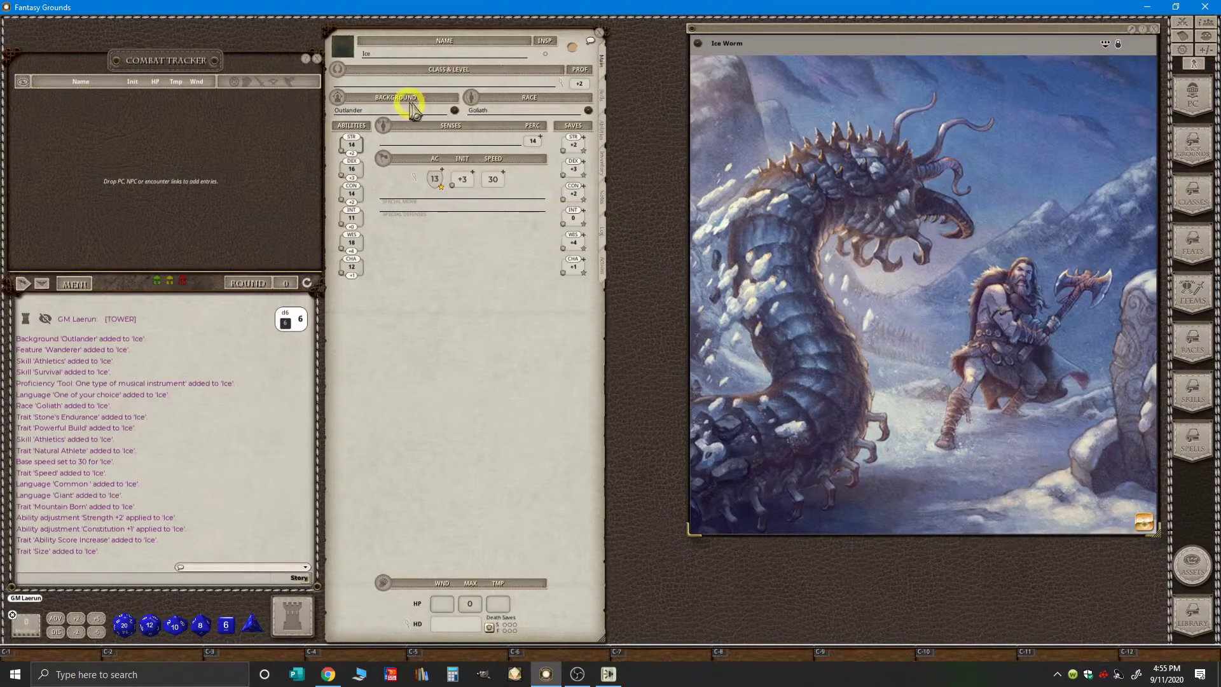
pyautogui.press('ctrl')
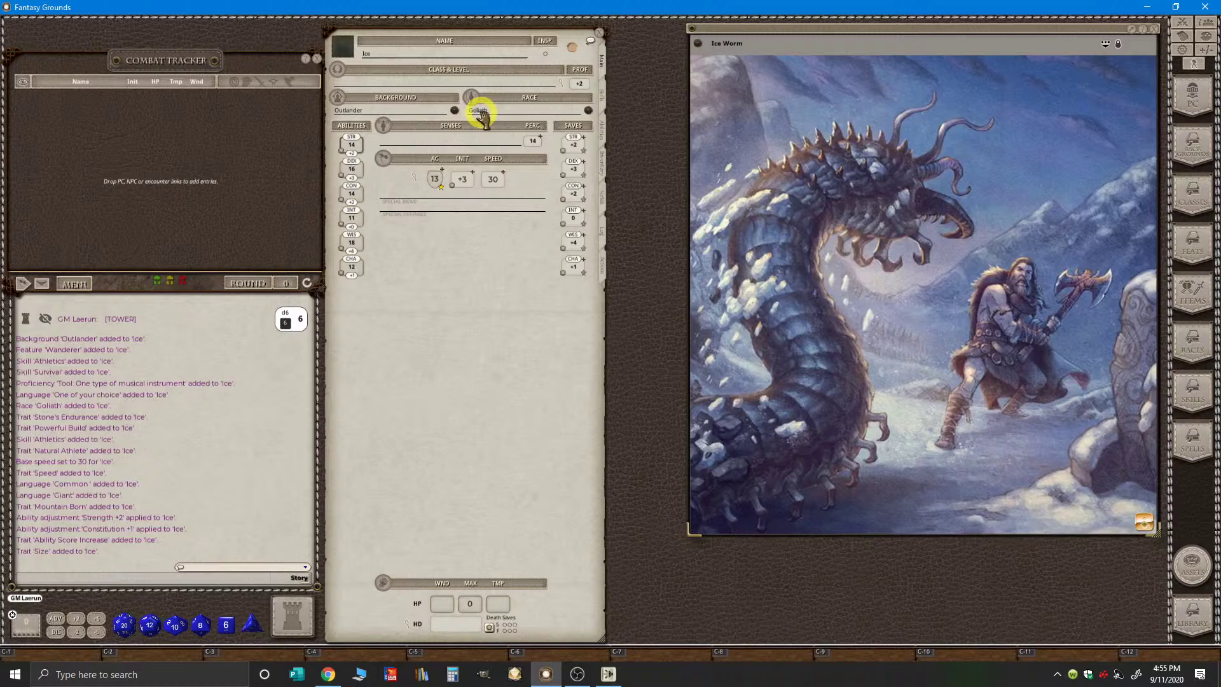
pyautogui.click(602, 94)
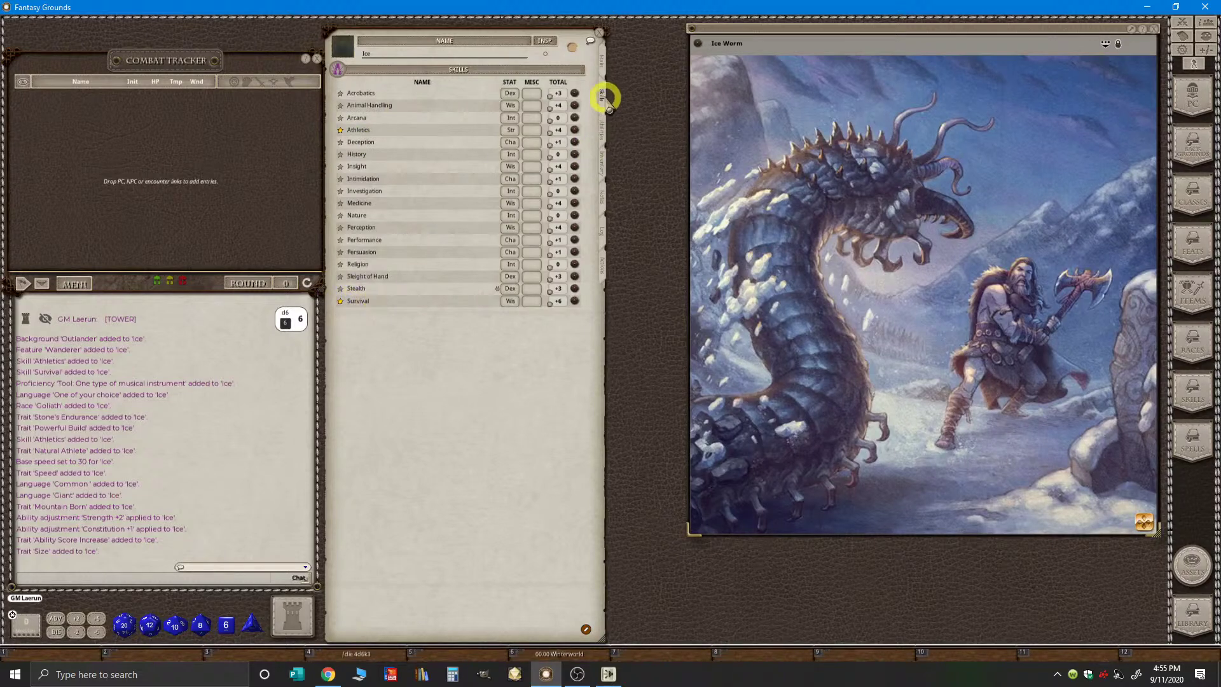
pyautogui.press('ctrl')
pyautogui.press('ctrl')
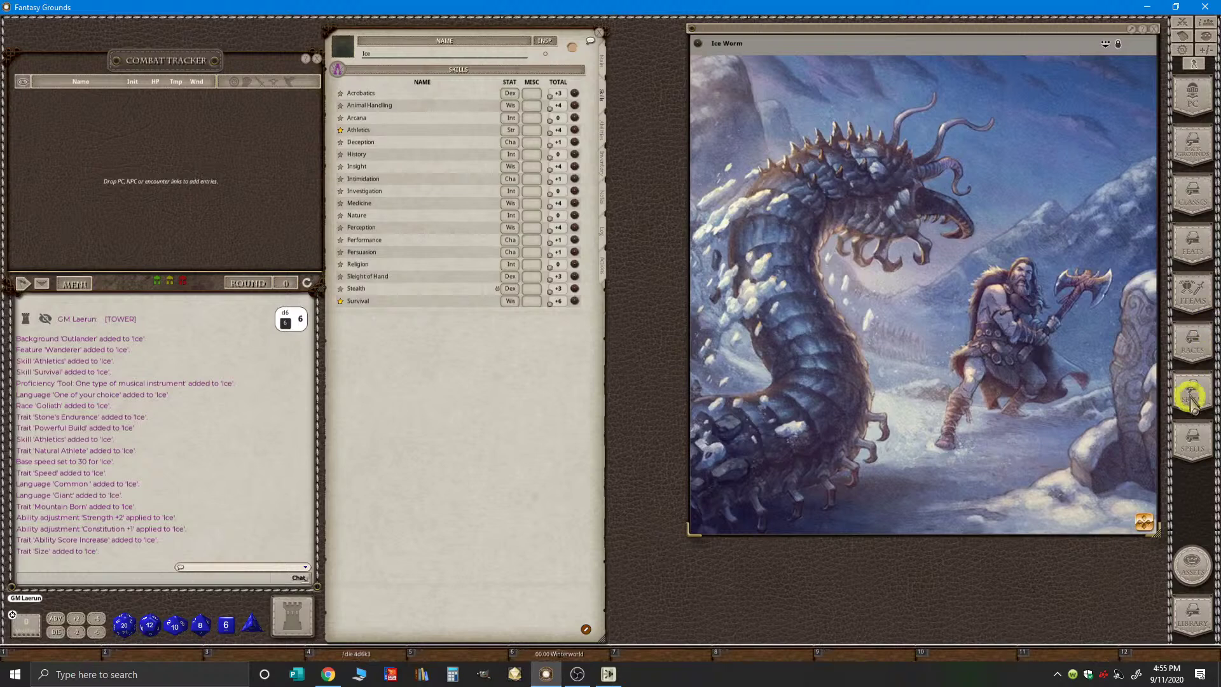
# - Open the Classes list, place it beside the character sheet, and find the Druid entries
pyautogui.click(1193, 191)
pyautogui.moveTo(597, 228); pyautogui.dragTo(738, 70)
pyautogui.scroll(-3, 665, 200)
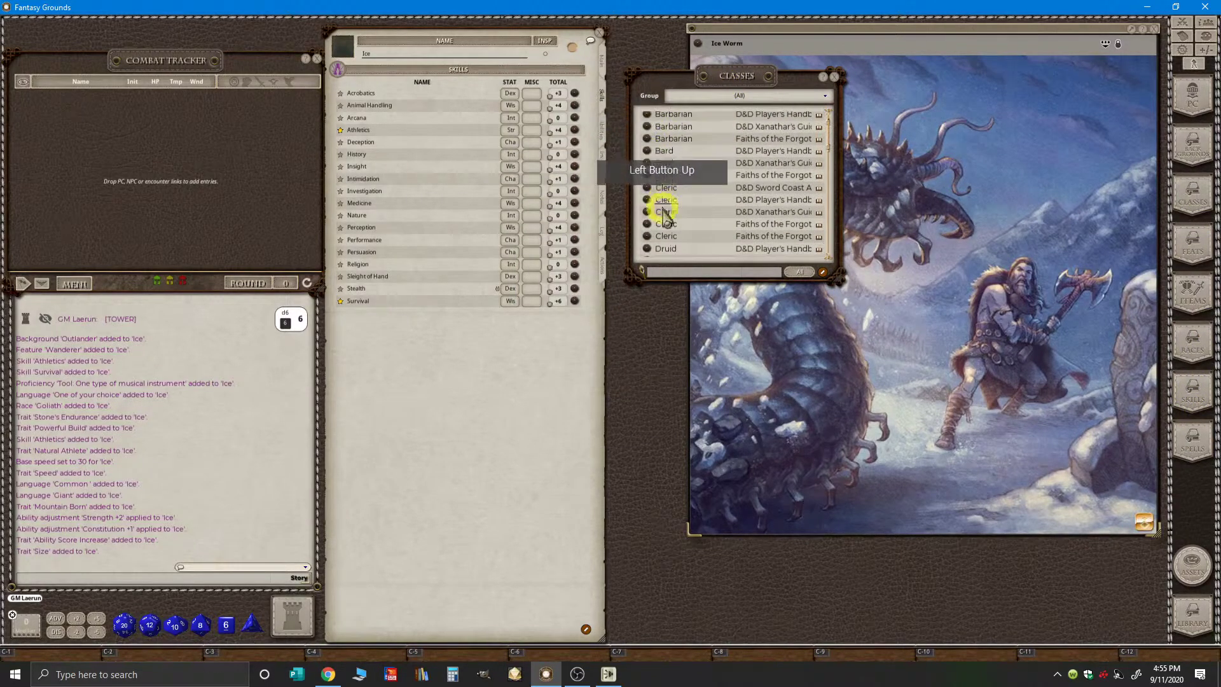
pyautogui.scroll(-1, 680, 229)
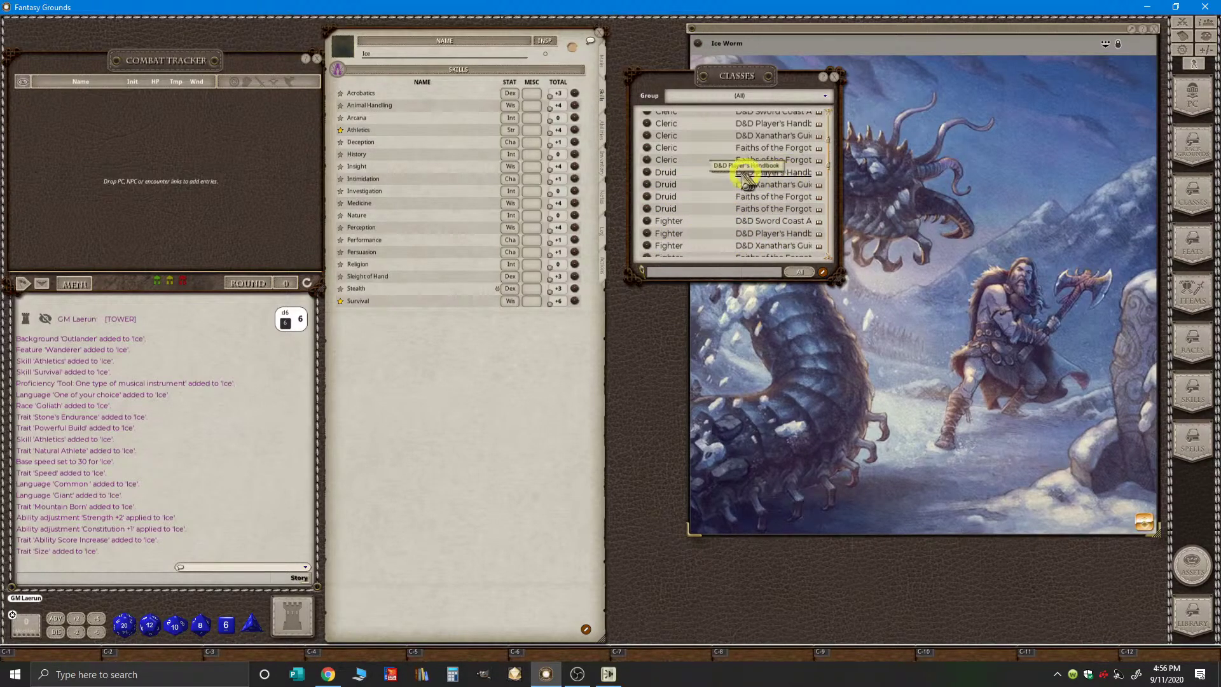
# - Show the character's main page and try to add the Player's Handbook Druid class directly to the sheet's class field
pyautogui.moveTo(647, 176); pyautogui.dragTo(587, 89)
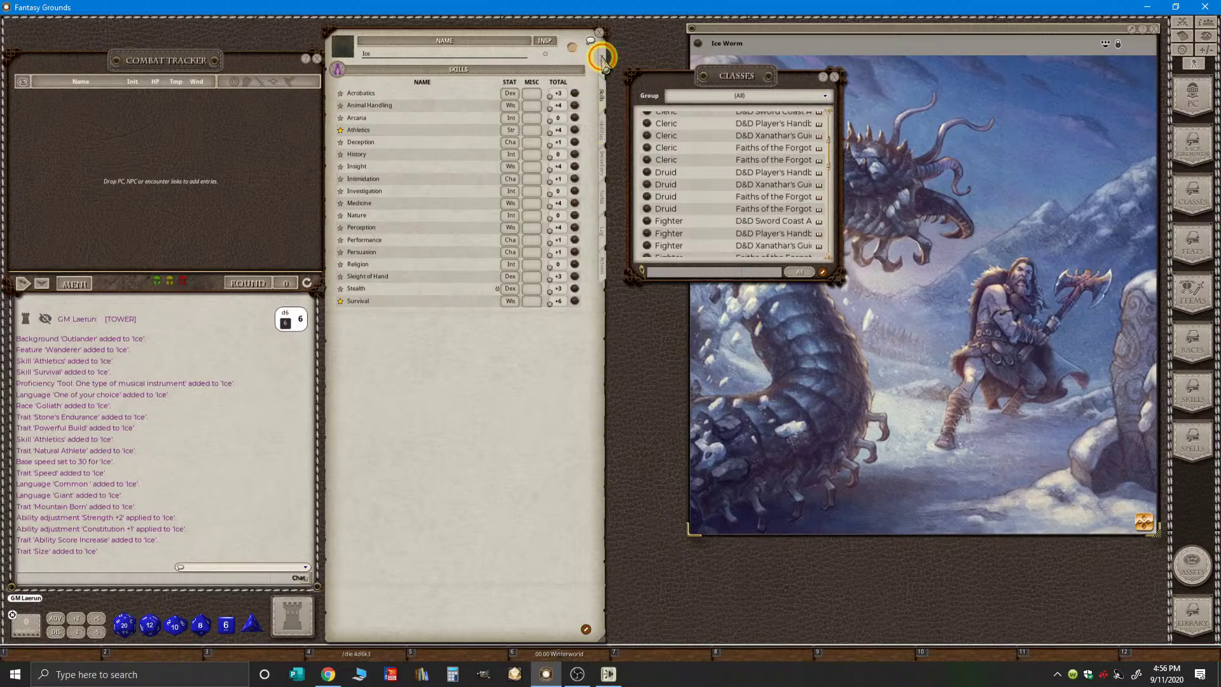
pyautogui.click(602, 60)
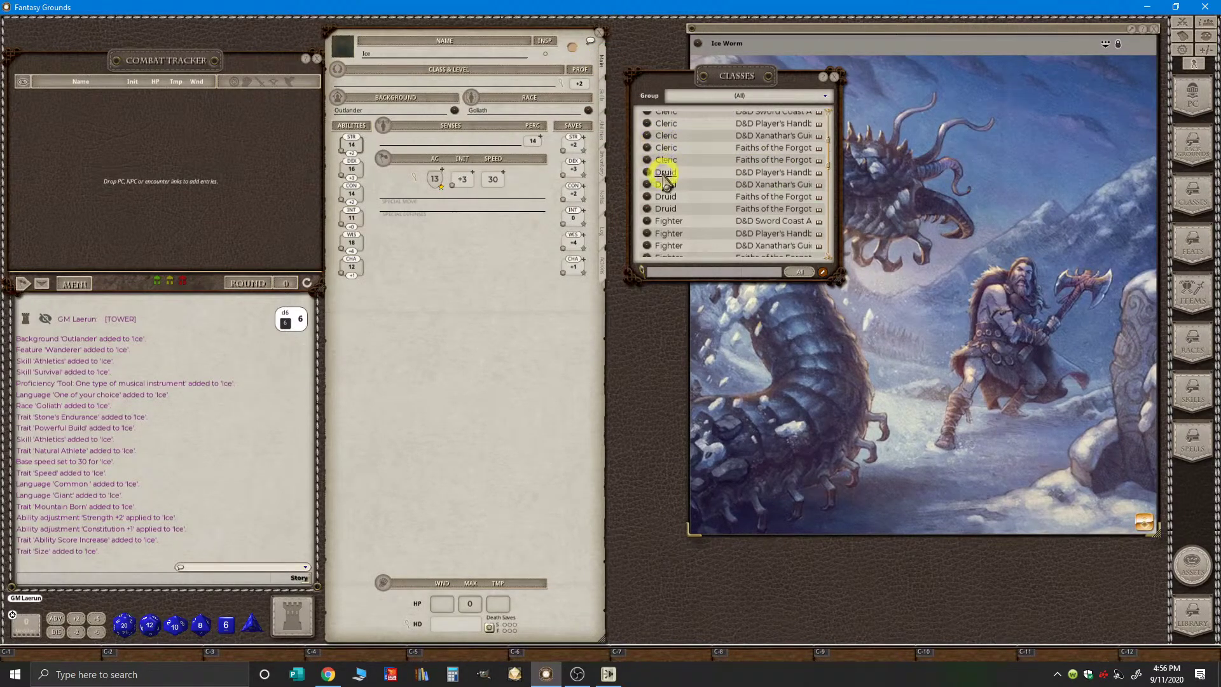
pyautogui.moveTo(639, 174); pyautogui.dragTo(460, 96)
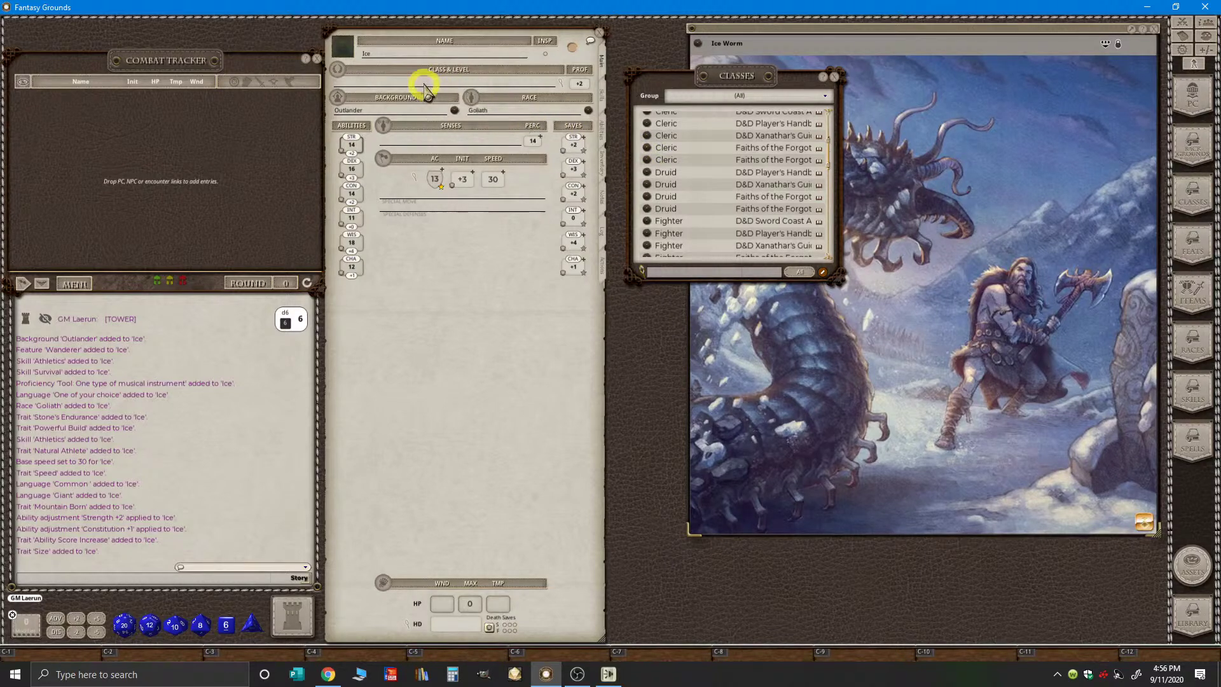
pyautogui.moveTo(562, 85); pyautogui.dragTo(422, 77)
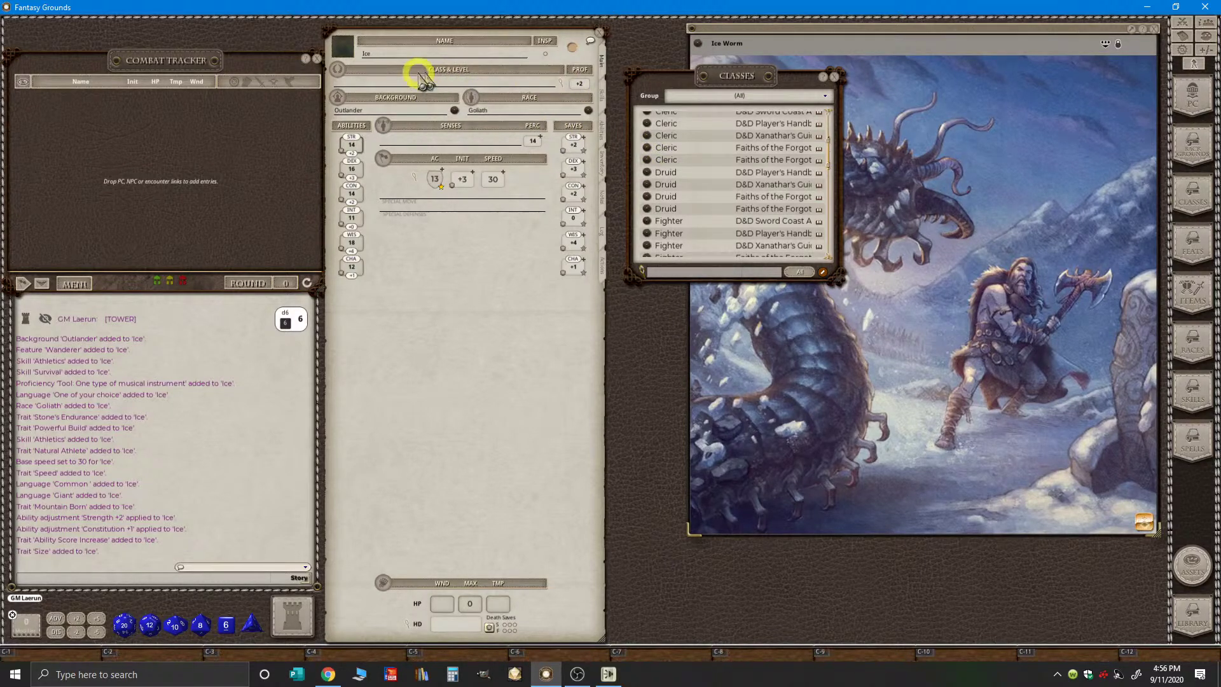
# - Open the character's Class & Level window, place it beside the Classes list, and add the Player's Handbook Druid class
pyautogui.click(564, 89)
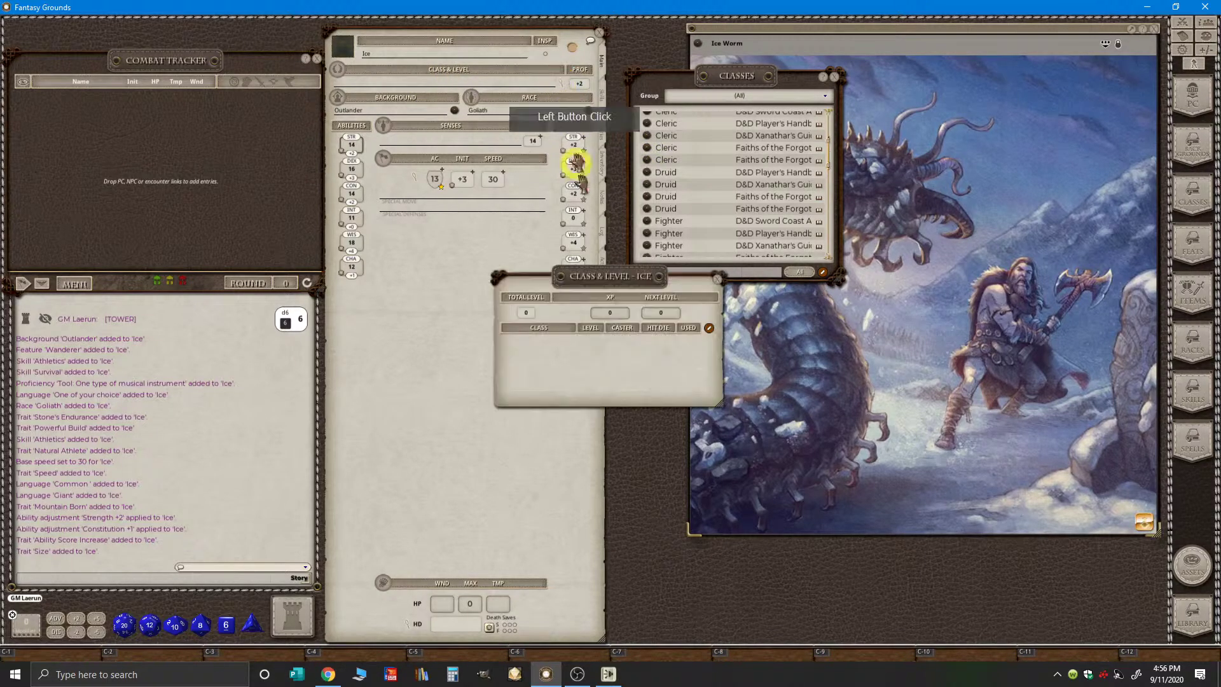
pyautogui.moveTo(627, 273); pyautogui.dragTo(516, 72)
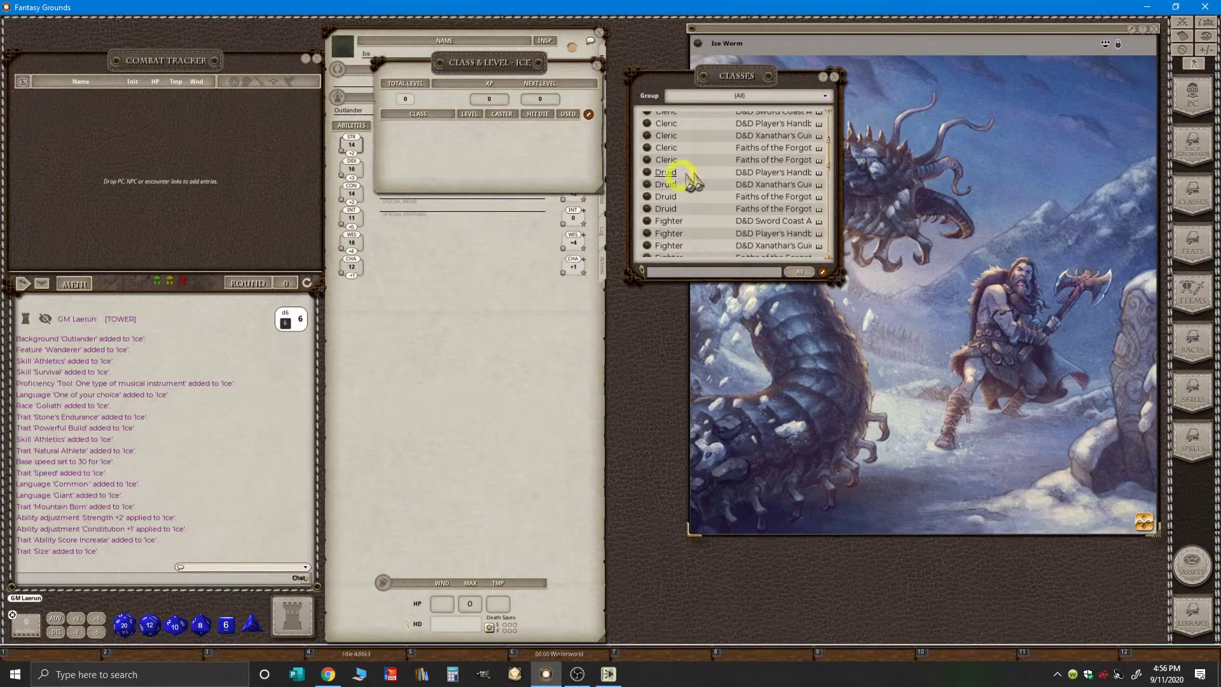
pyautogui.moveTo(478, 71); pyautogui.dragTo(492, 273)
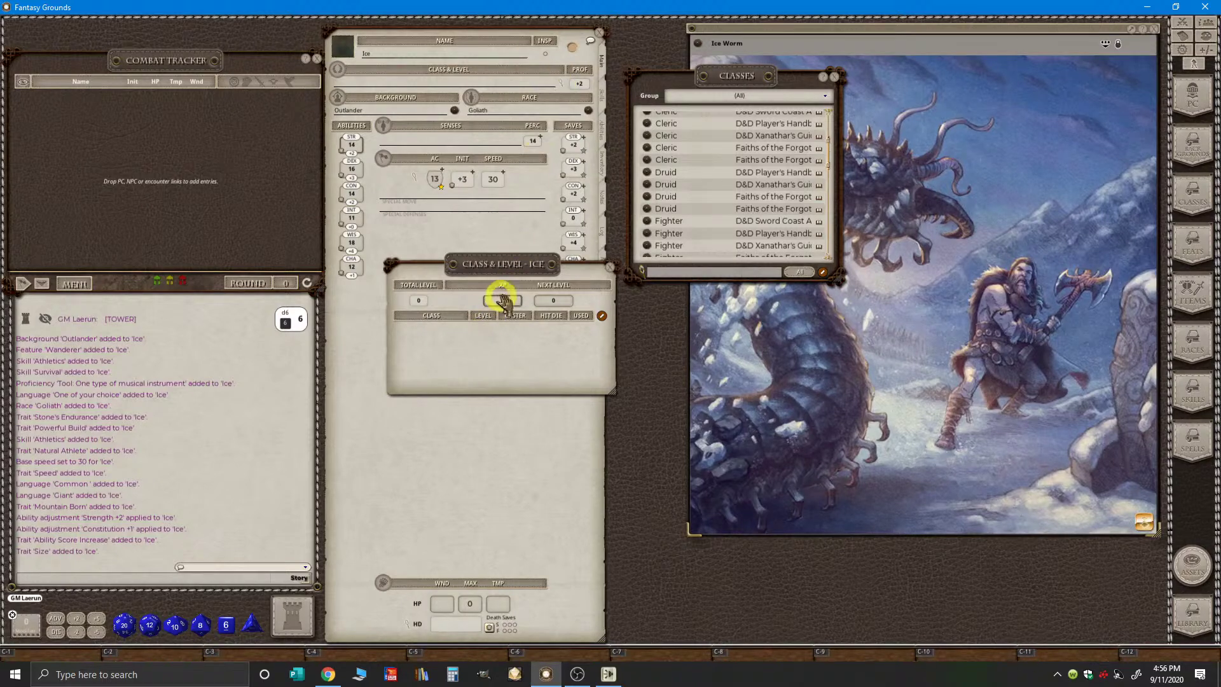
pyautogui.moveTo(510, 267); pyautogui.dragTo(515, 81)
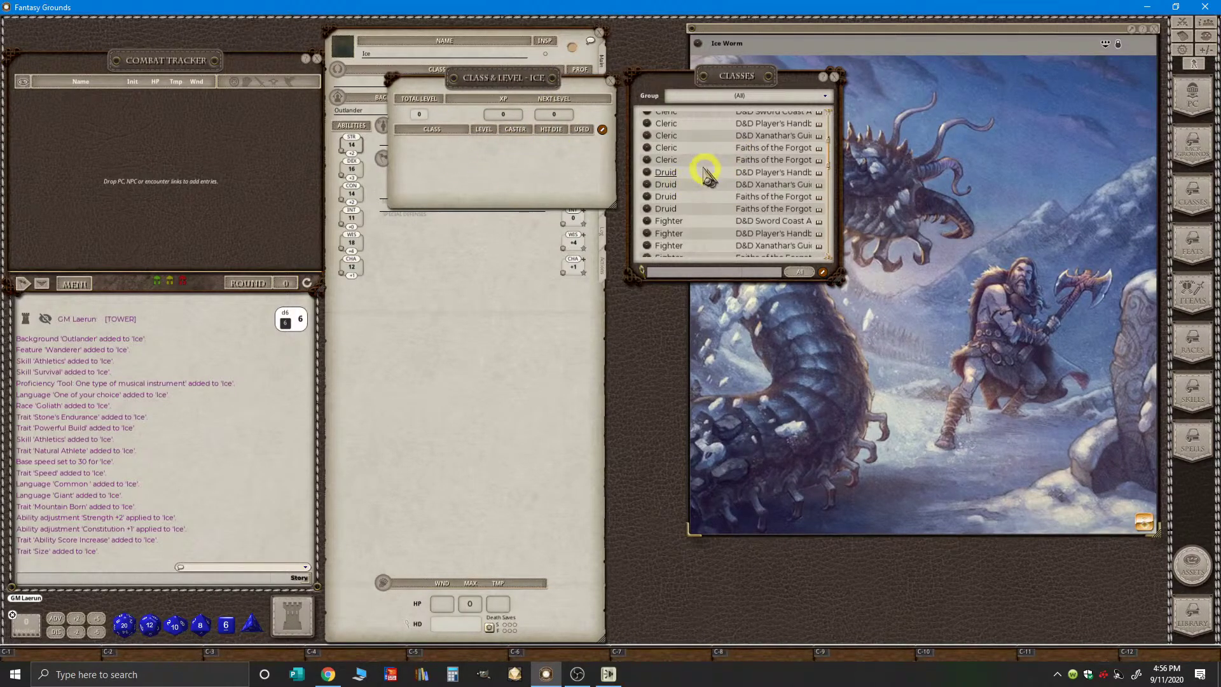
pyautogui.moveTo(649, 175); pyautogui.dragTo(487, 162)
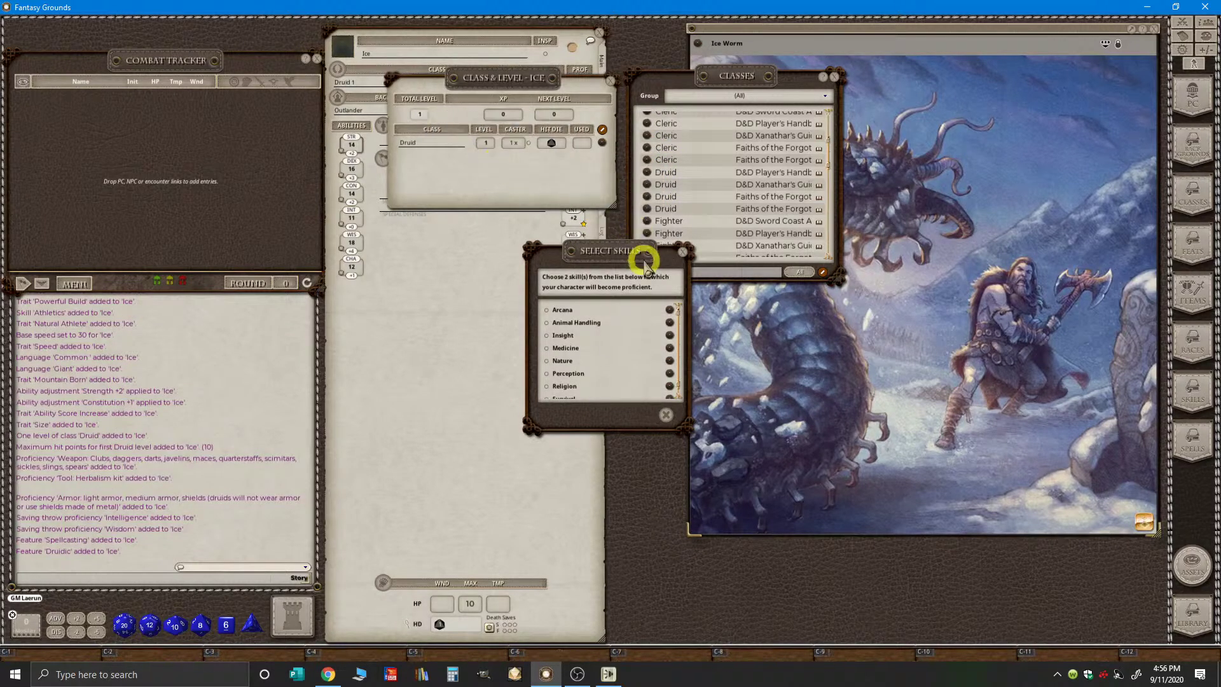
# - Close the Classes list and move the Select Skills and Class & Level windows away from the character's main fields
pyautogui.moveTo(632, 251); pyautogui.dragTo(924, 144)
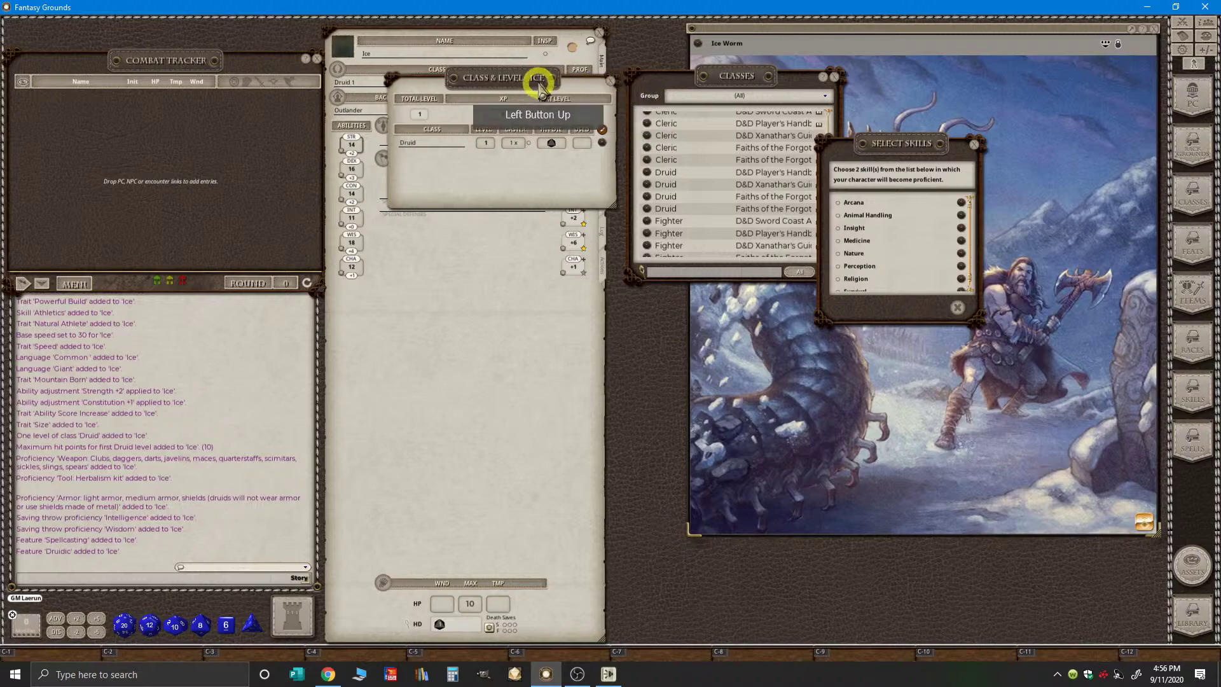
pyautogui.click(836, 77)
pyautogui.moveTo(535, 72); pyautogui.dragTo(684, 303)
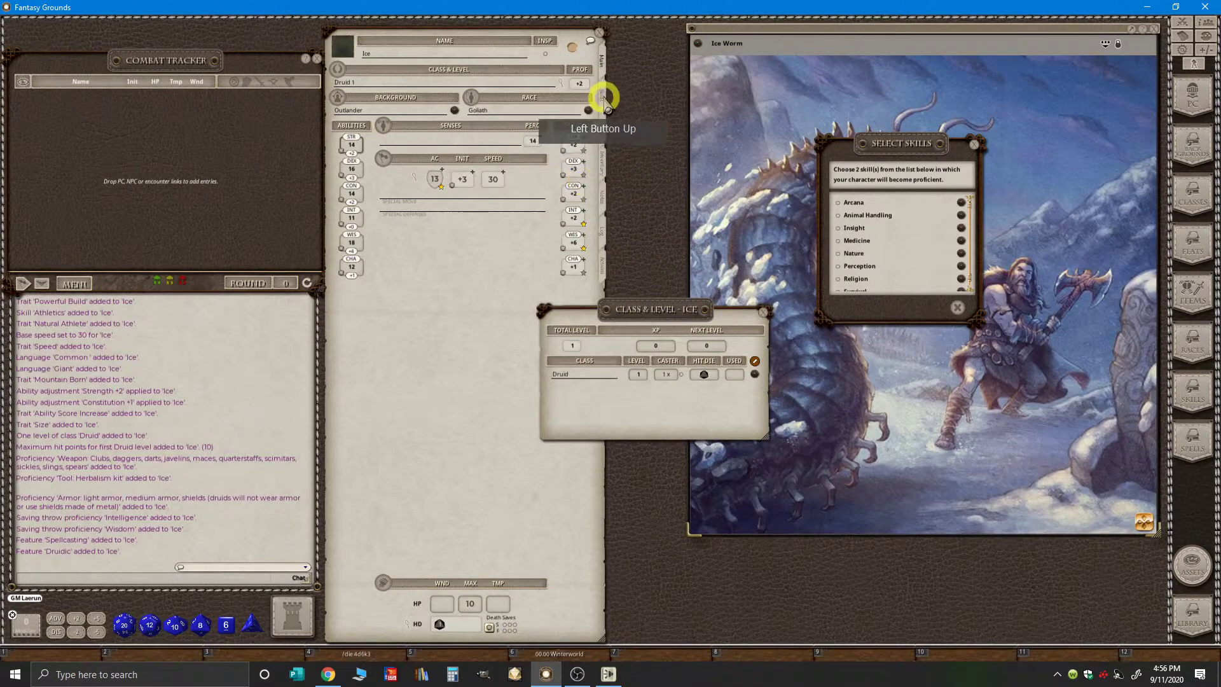
# - Show the character's skills page, place the Select Skills and Class & Level windows beside it, and mark Nature as a proficiency
pyautogui.click(601, 95)
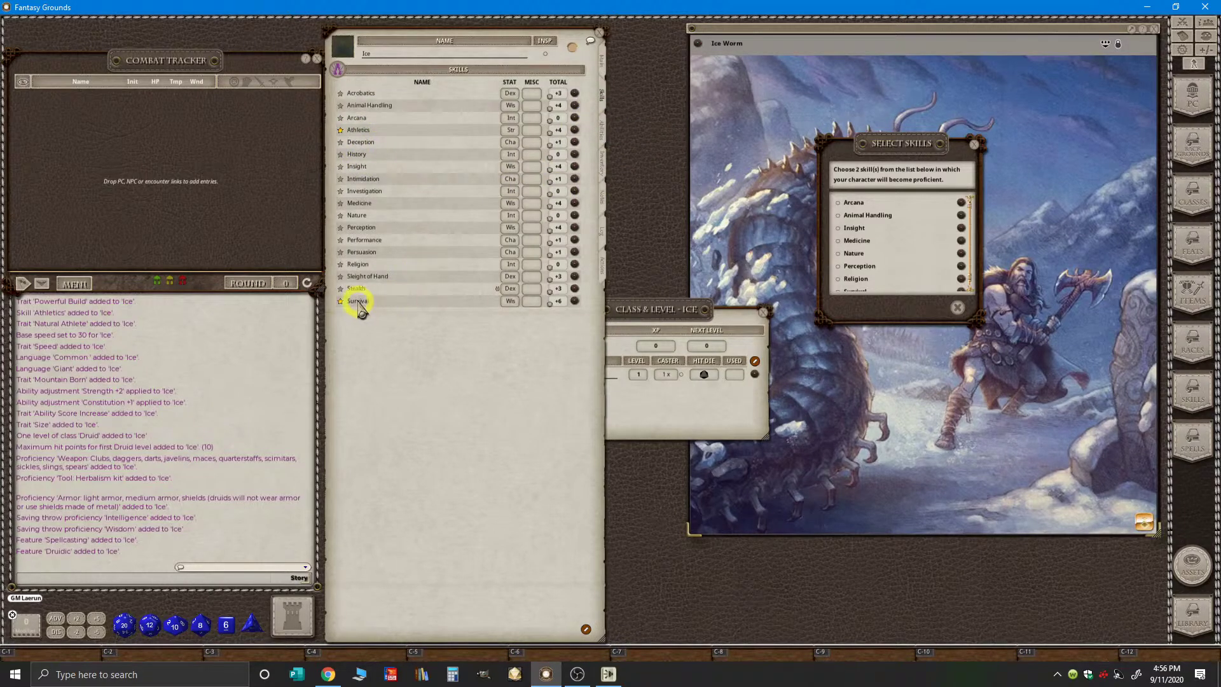
pyautogui.moveTo(908, 145); pyautogui.dragTo(746, 77)
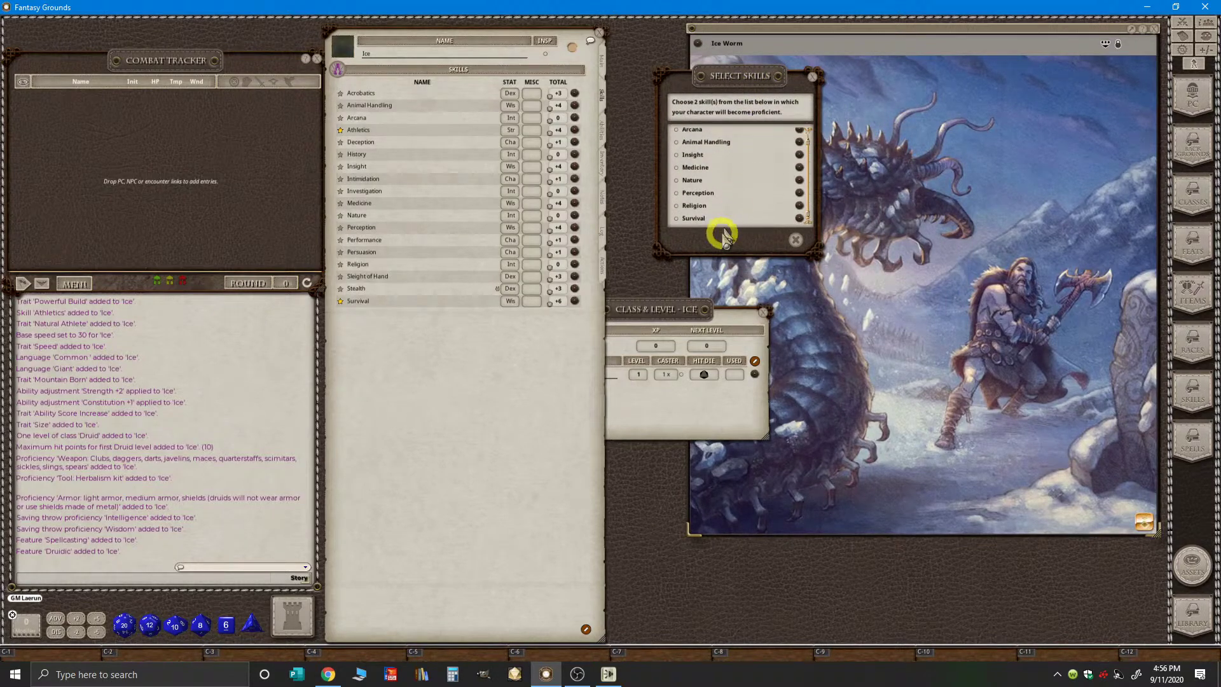
pyautogui.click(676, 181)
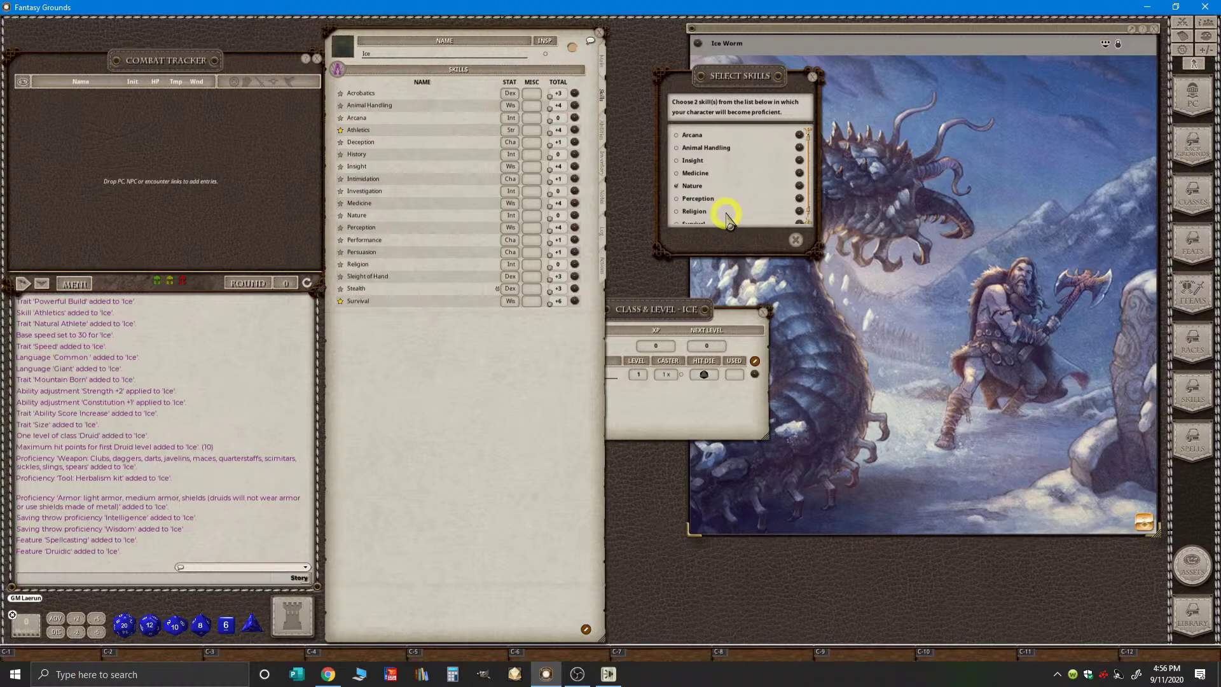
pyautogui.scroll(-1, 728, 219)
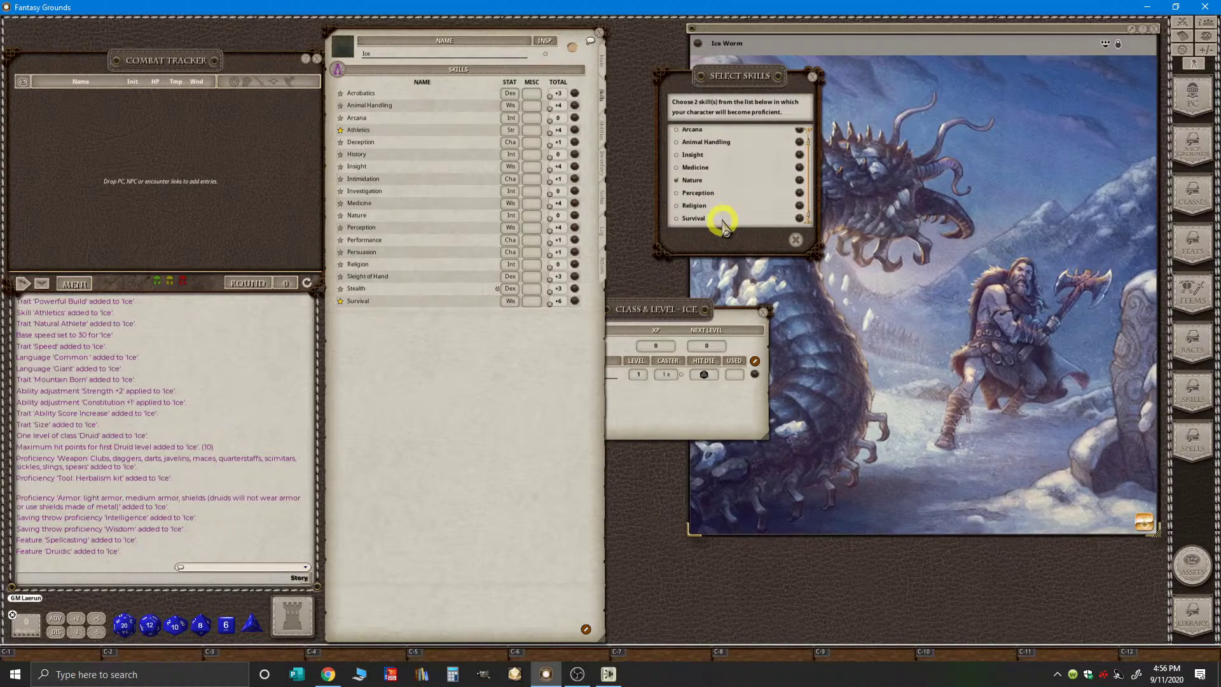
pyautogui.moveTo(666, 311); pyautogui.dragTo(754, 296)
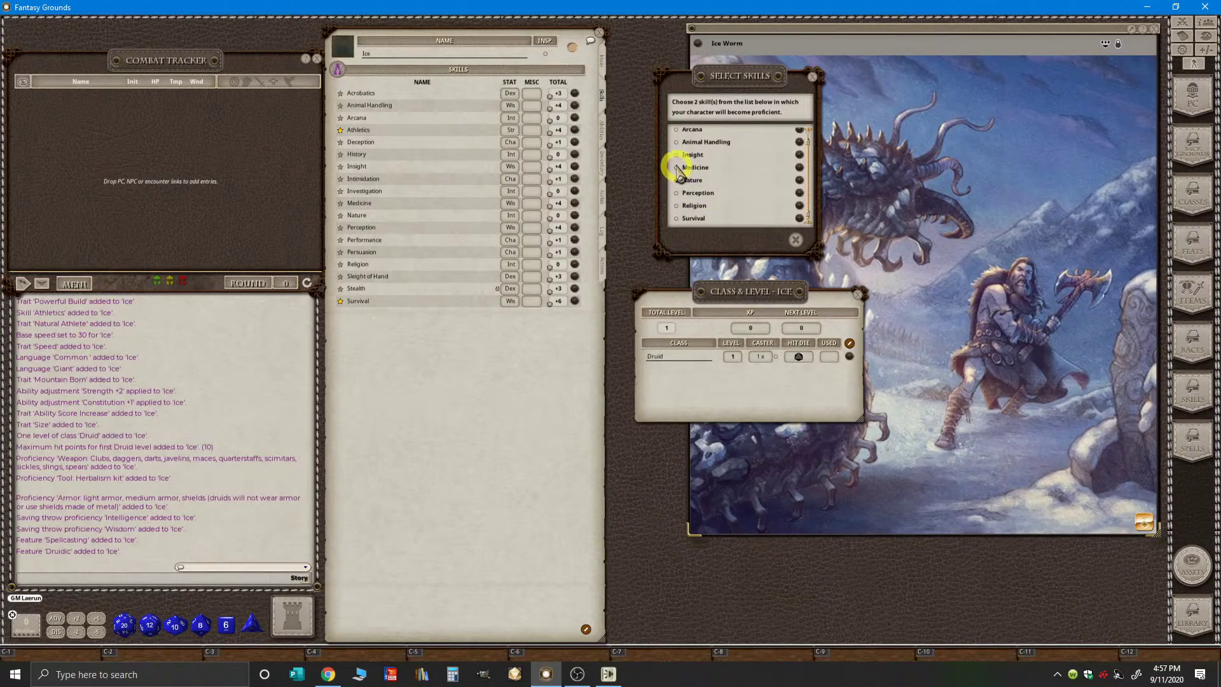
# - Check the YouTube Studio live chat in Chrome for viewers' second skill suggestions, and return to Fantasy Grounds
pyautogui.click(327, 676)
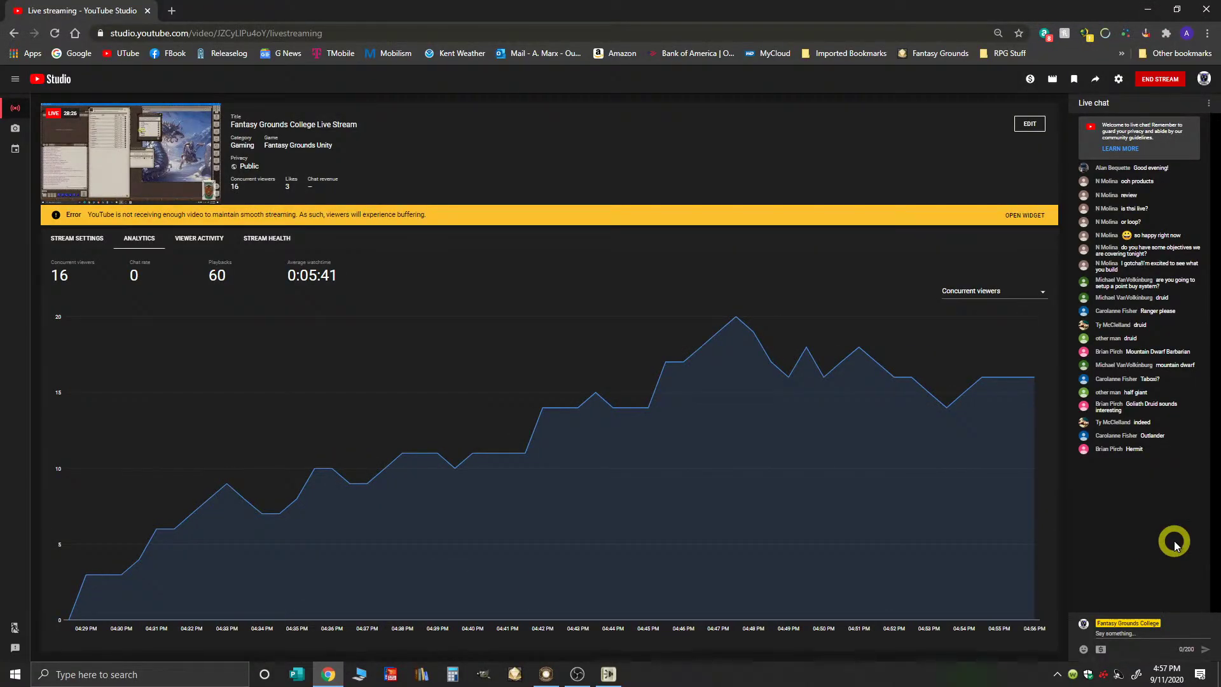
pyautogui.click(1149, 8)
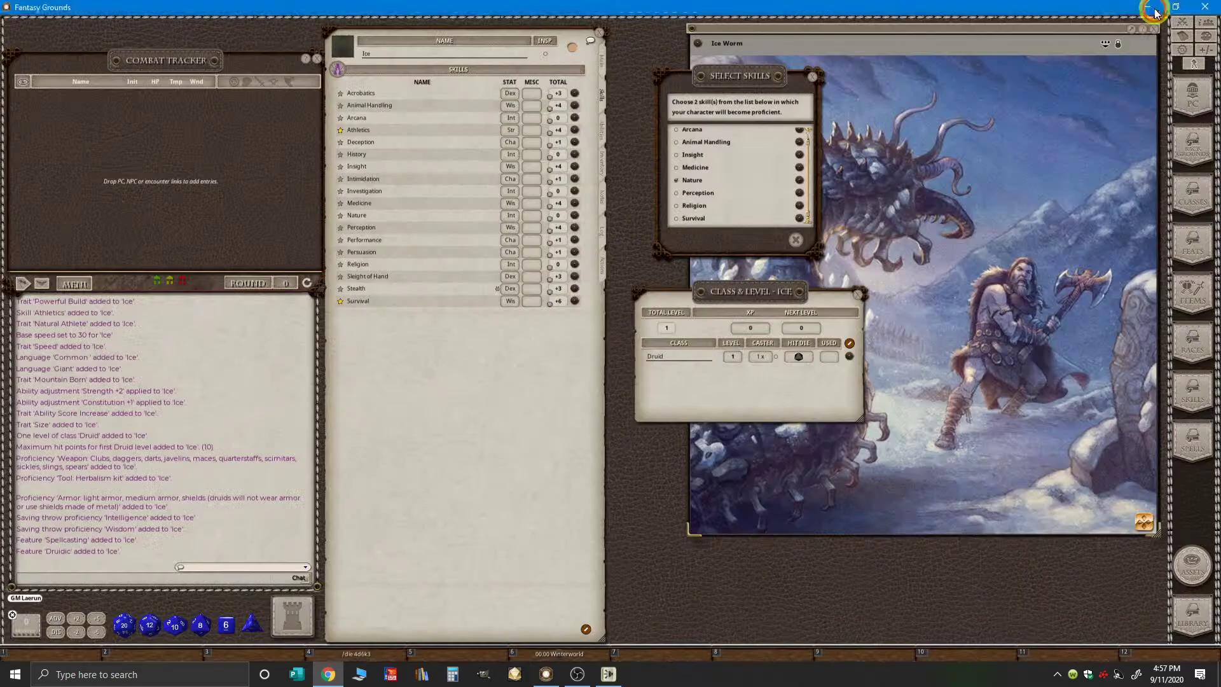
pyautogui.click(677, 181)
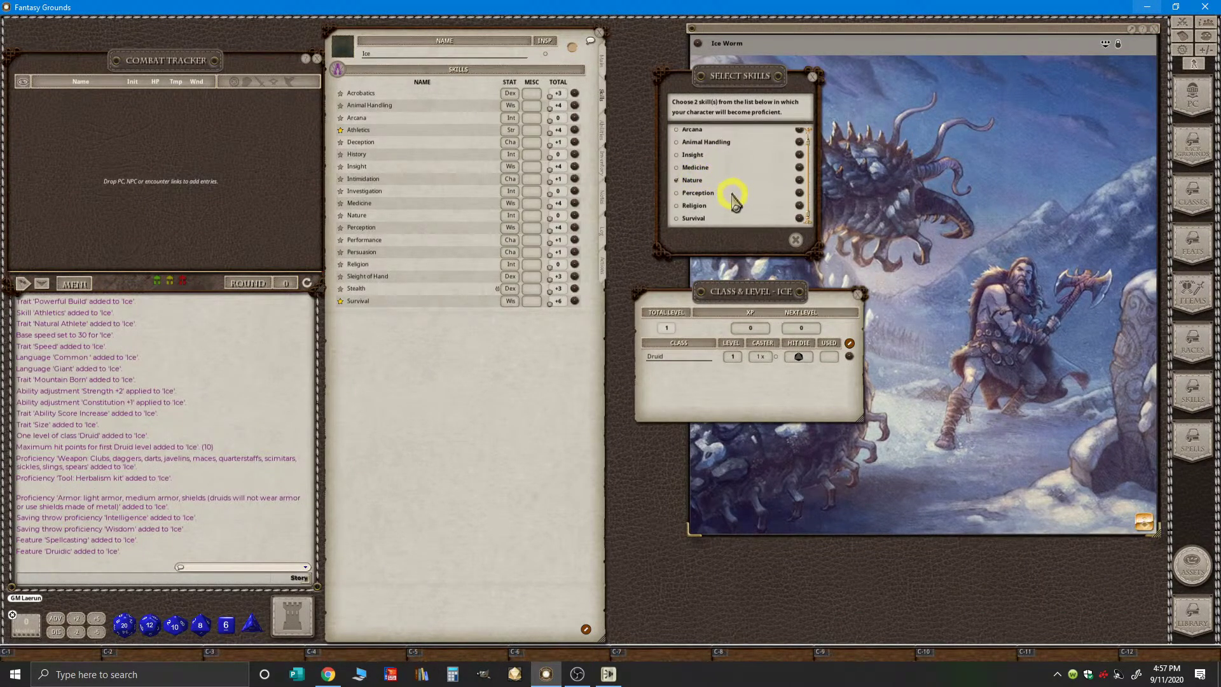
pyautogui.press('ctrl')
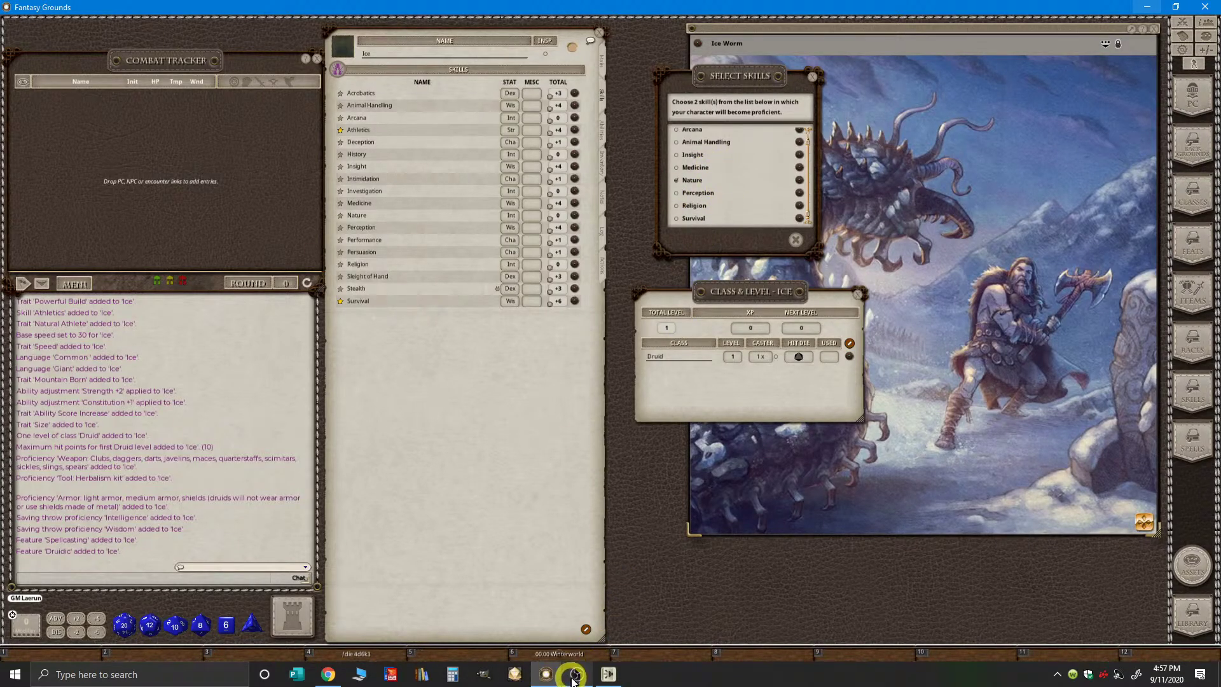
pyautogui.click(328, 674)
pyautogui.click(498, 622)
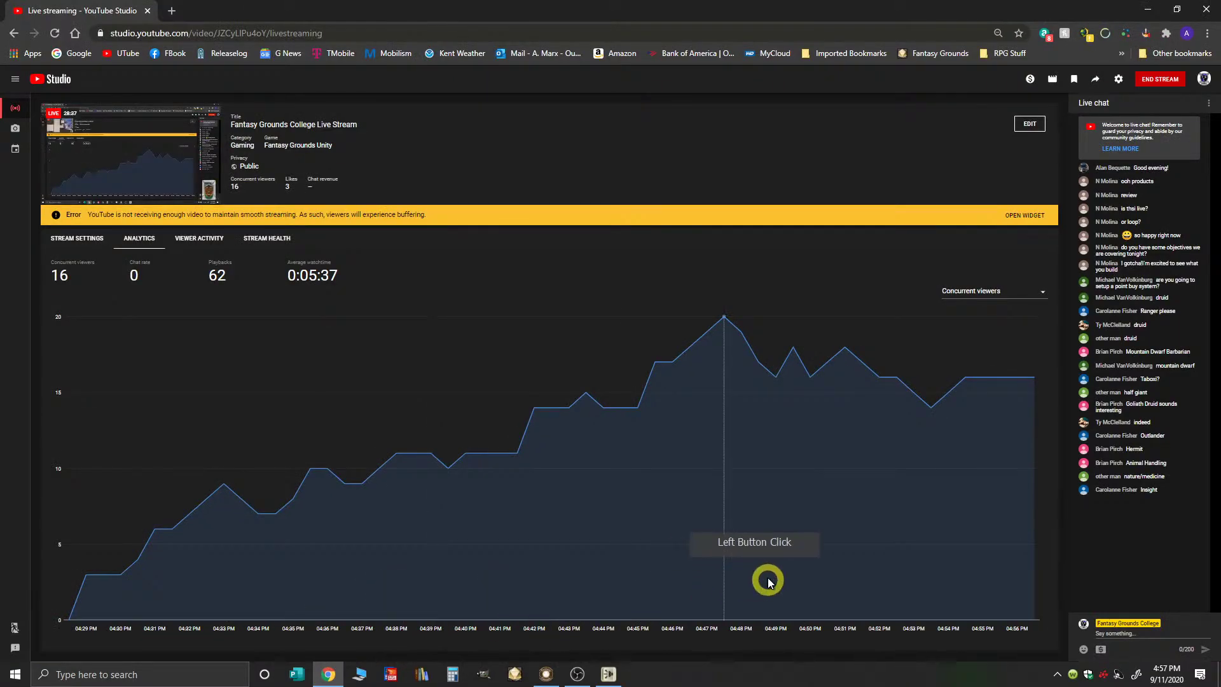
pyautogui.click(1162, 10)
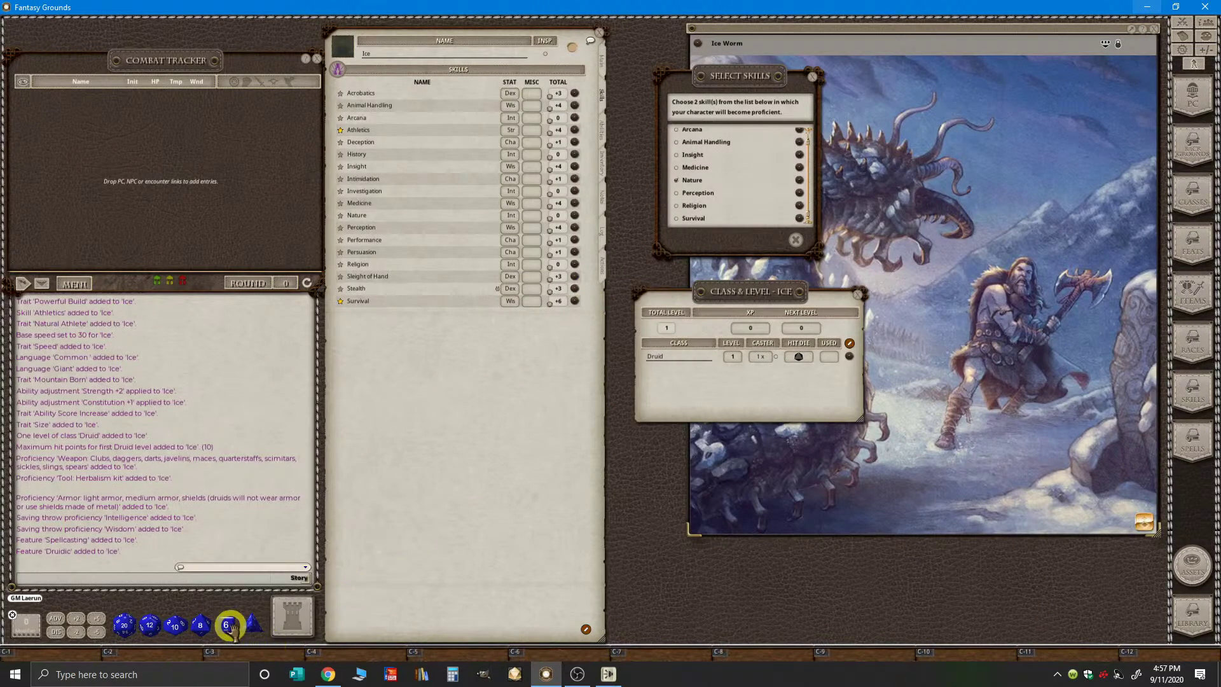
# - Roll a d6 in the dice tower, recheck viewers' suggestions, and confirm Medicine with Nature as the druid's skill proficiencies
pyautogui.moveTo(228, 627); pyautogui.dragTo(427, 631)
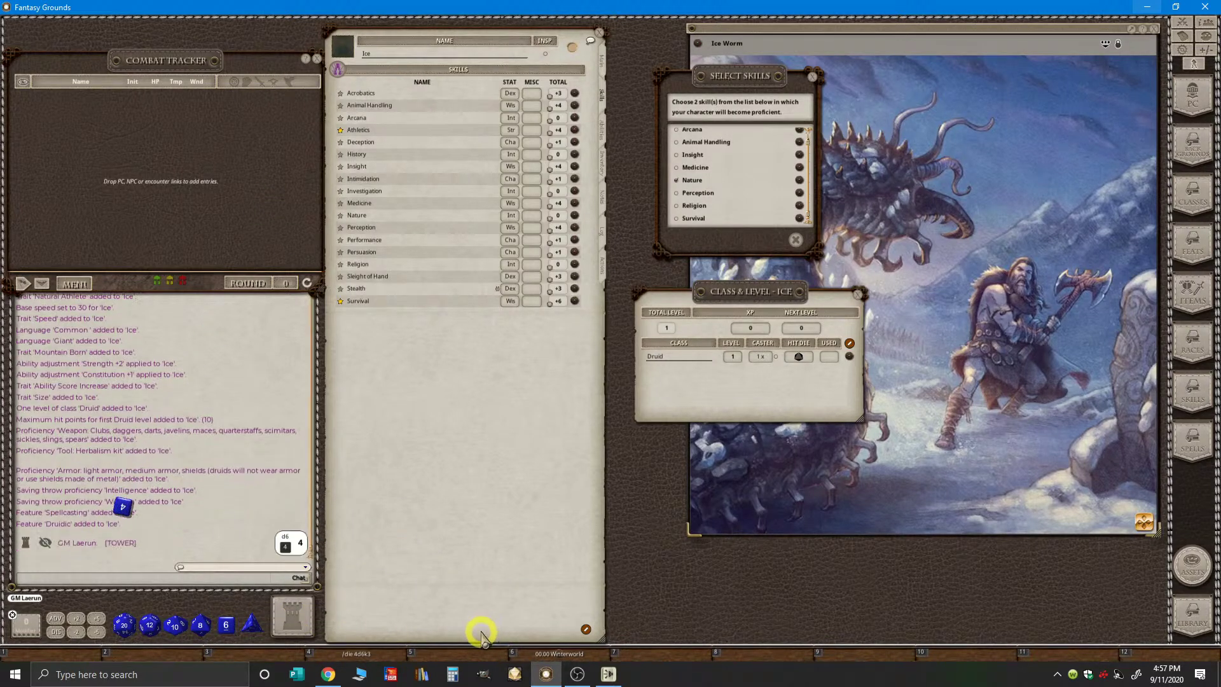
pyautogui.click(328, 673)
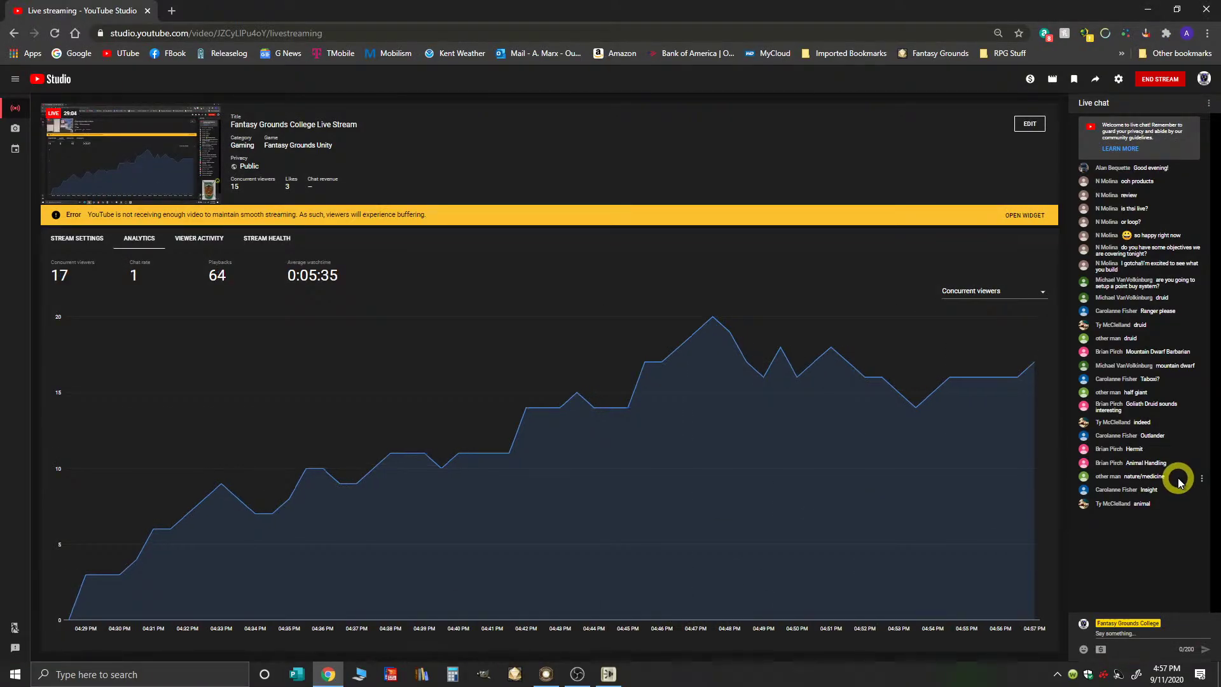
pyautogui.click(1161, 10)
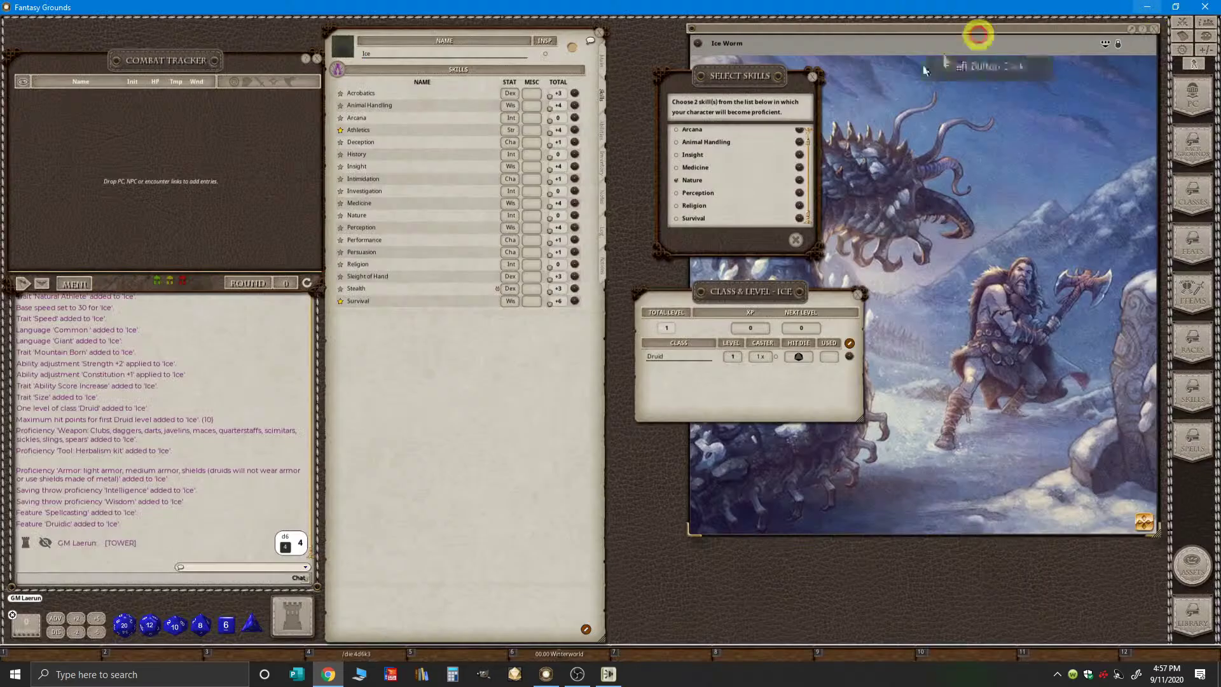
pyautogui.click(677, 167)
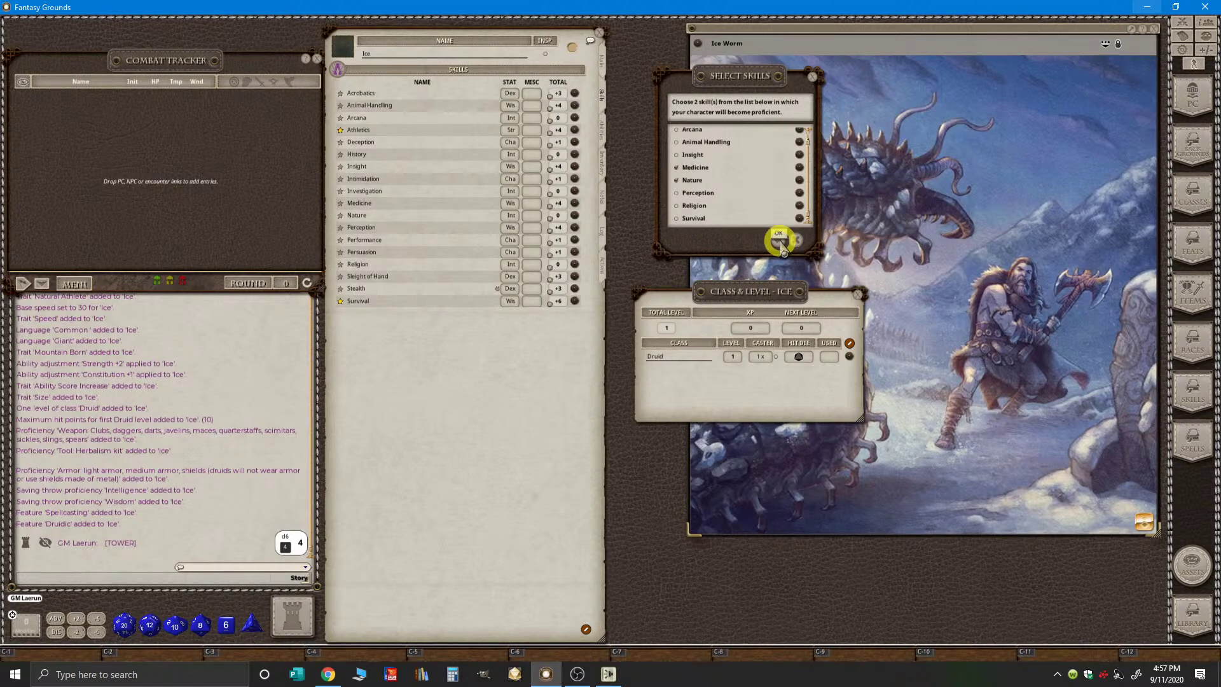
pyautogui.click(780, 242)
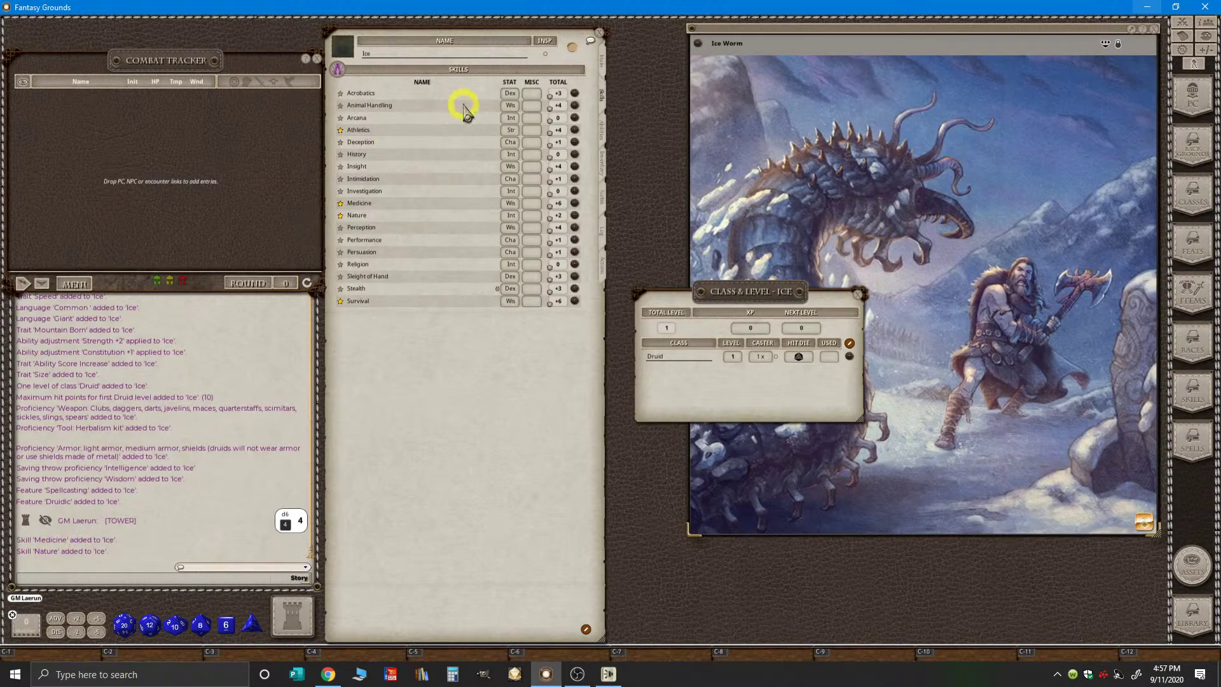
# - Move the Class & Level window up beside the sheet and review the character's main, skills and abilities pages
pyautogui.moveTo(782, 300); pyautogui.dragTo(742, 115)
pyautogui.click(602, 57)
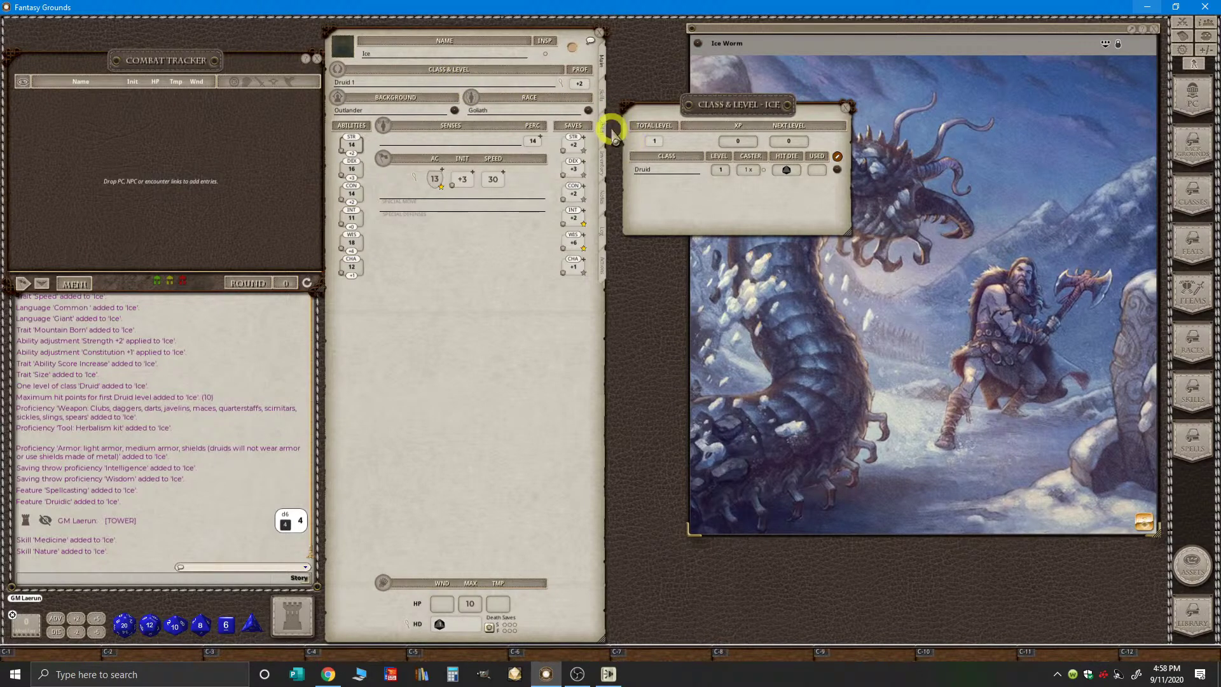
pyautogui.click(602, 96)
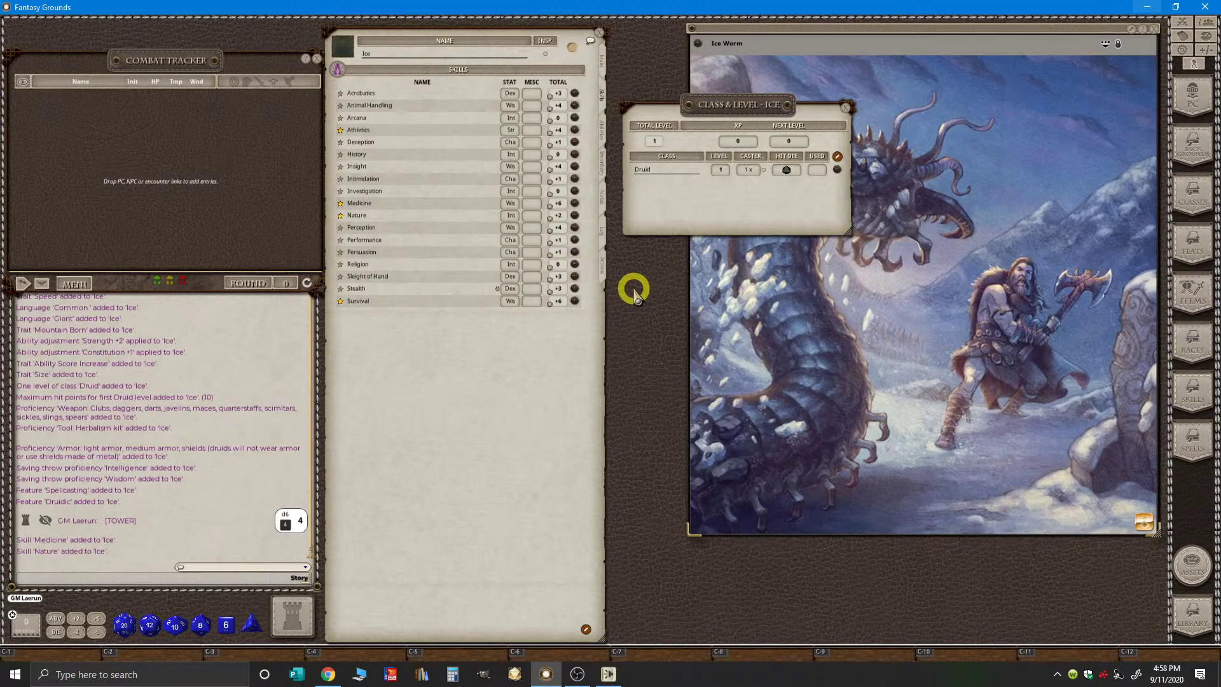
pyautogui.click(602, 59)
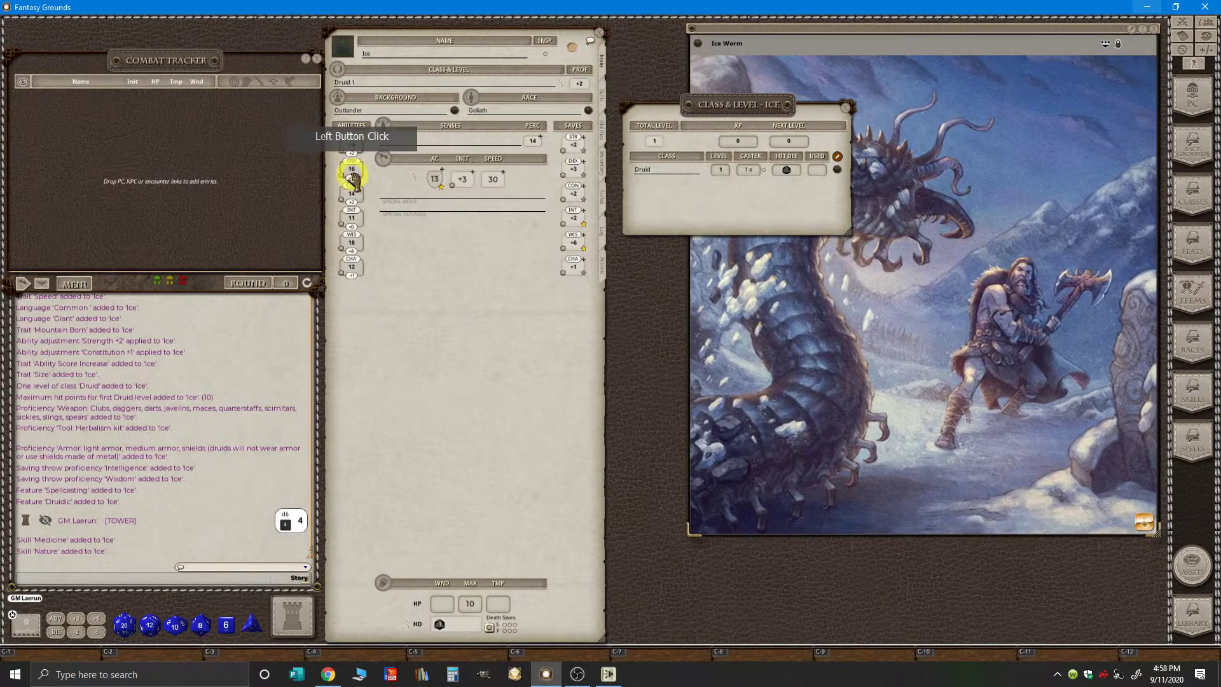
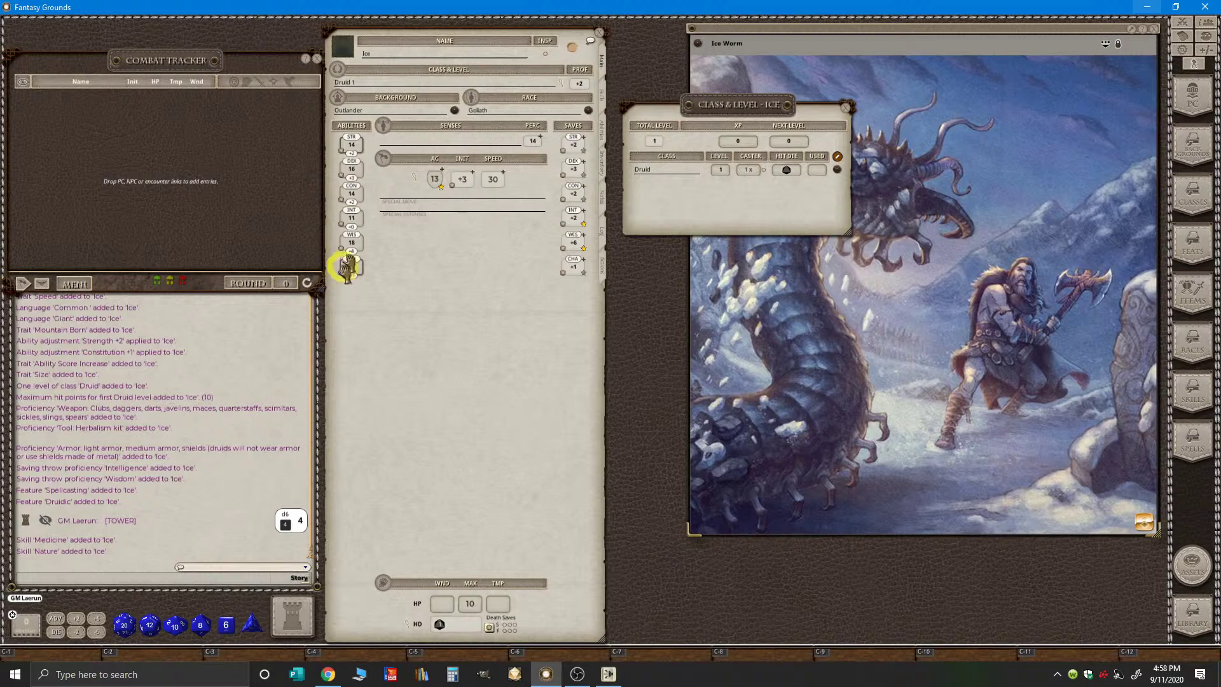
pyautogui.click(603, 94)
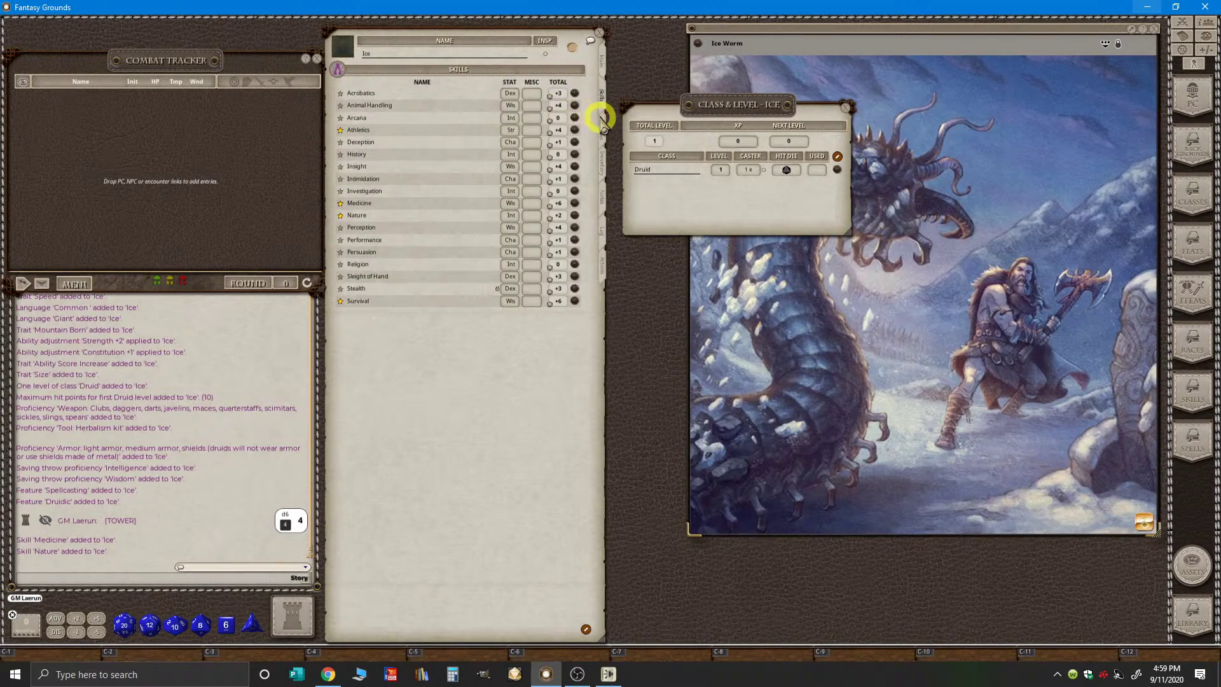
pyautogui.click(603, 128)
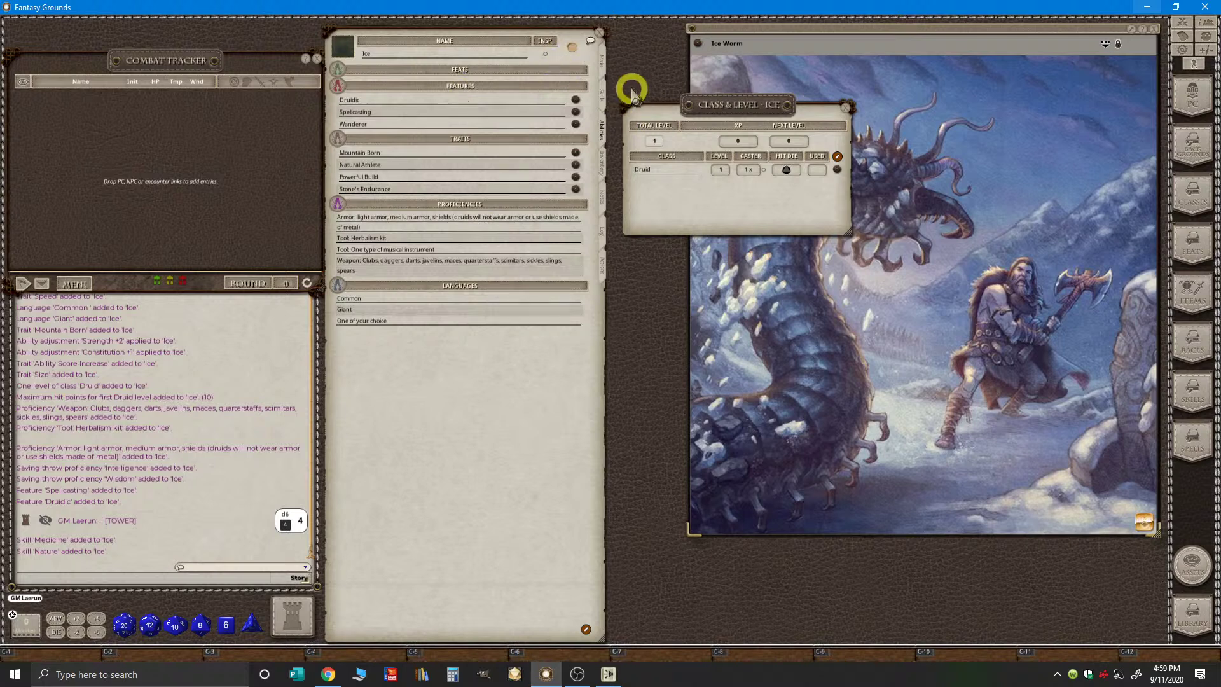
pyautogui.click(607, 62)
pyautogui.click(458, 185)
pyautogui.click(437, 103)
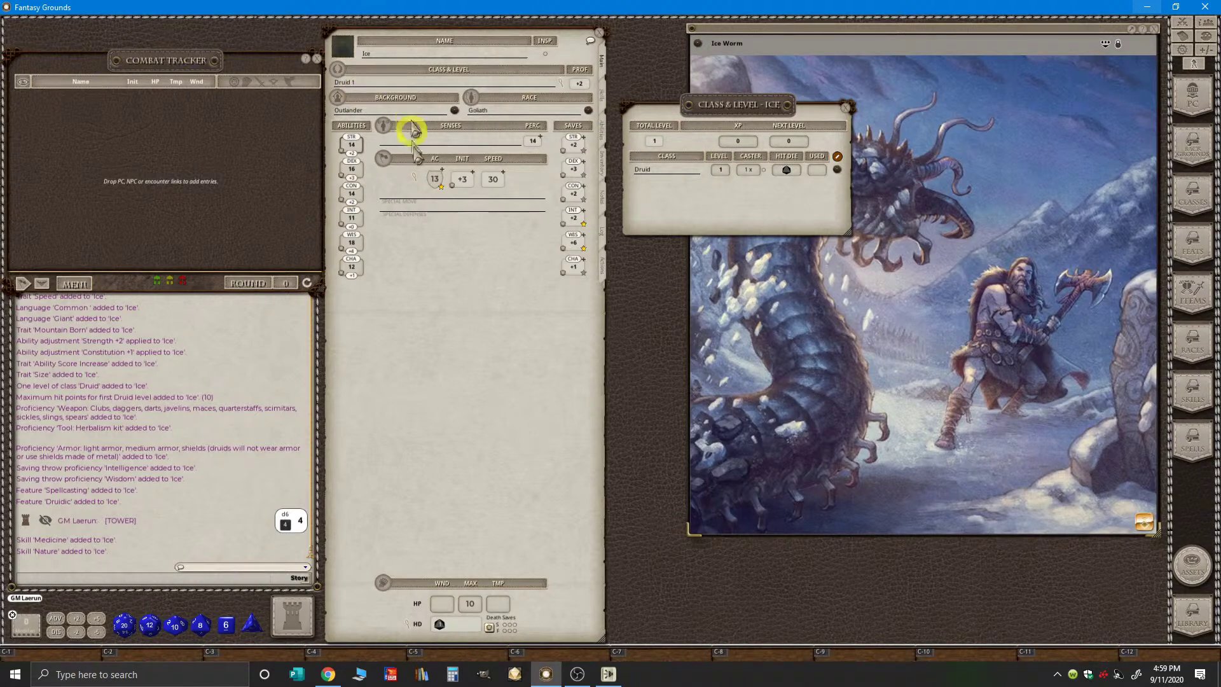
# - Check the live chat in Chrome for viewer feedback, return to Fantasy Grounds, and lower the system volume to 34
pyautogui.click(327, 674)
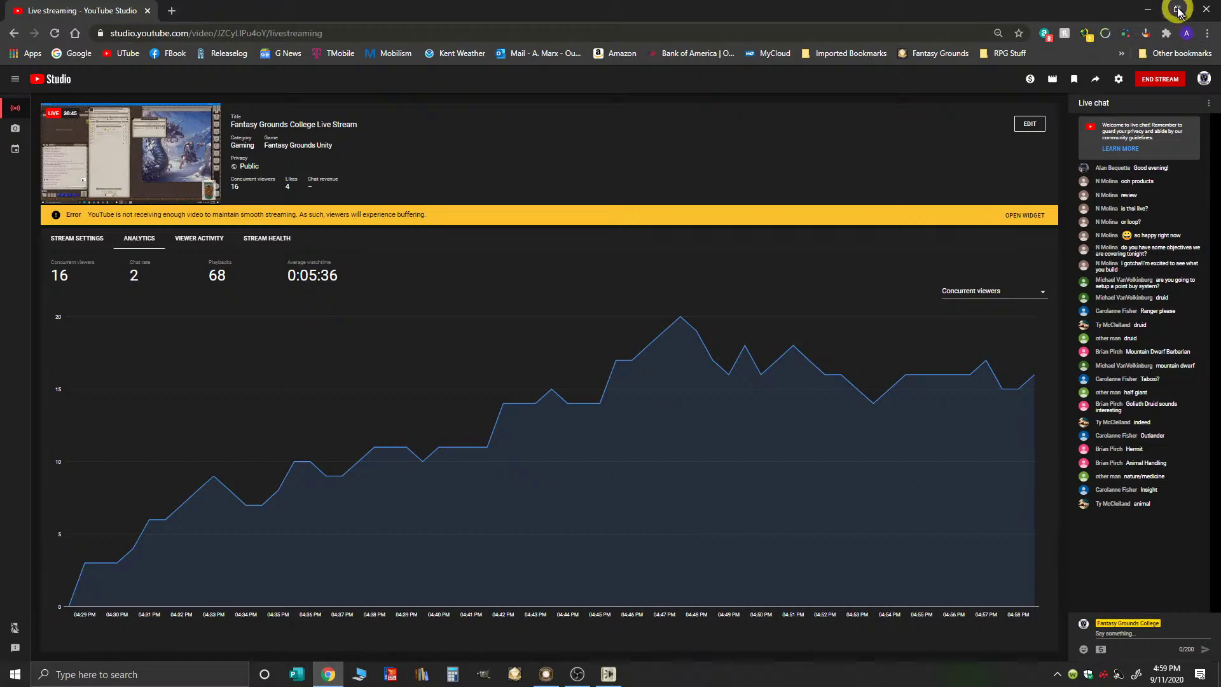
pyautogui.click(1153, 14)
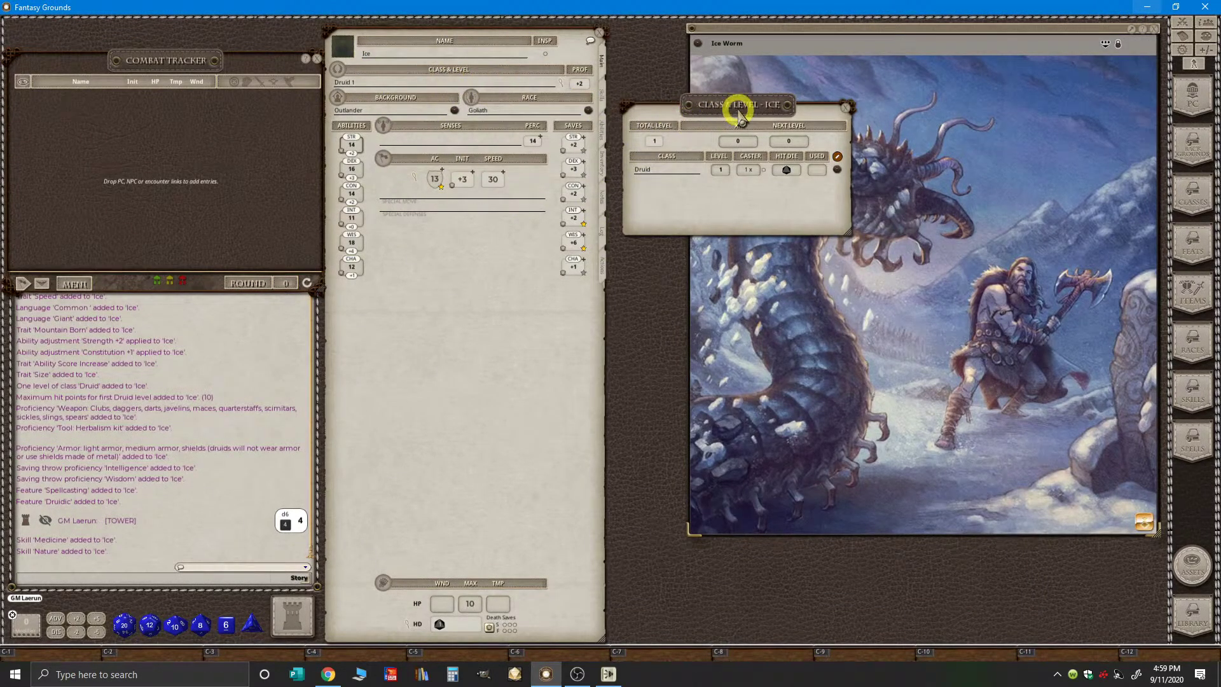
pyautogui.click(331, 673)
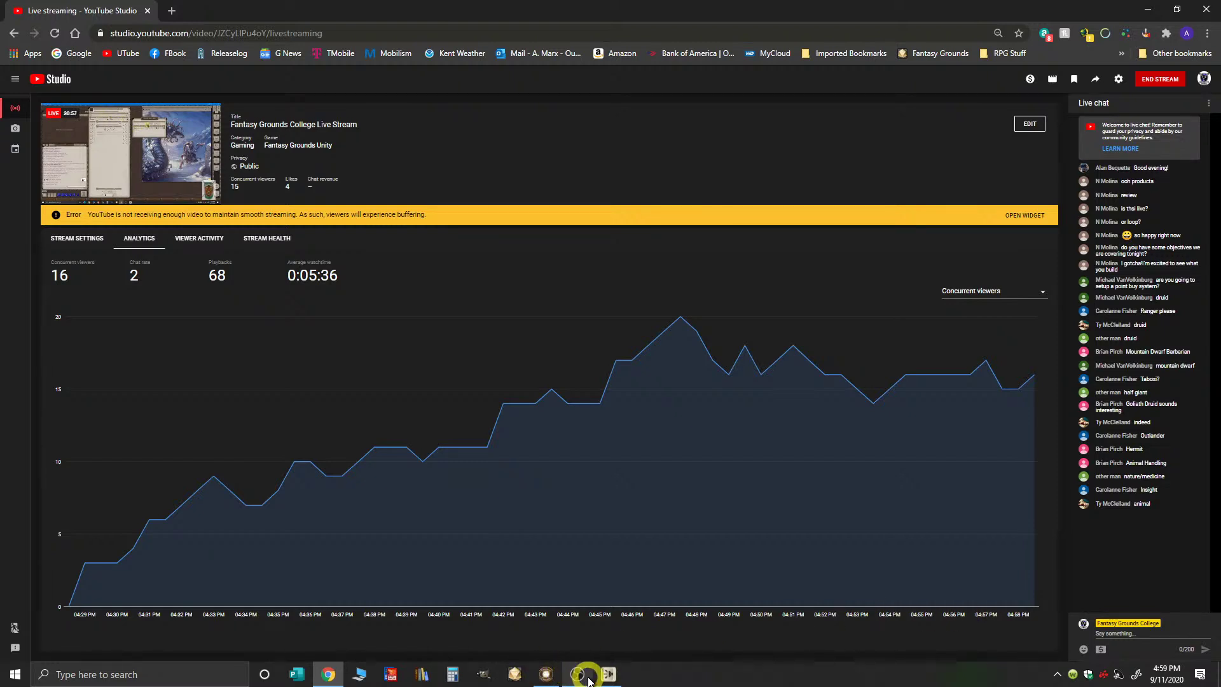
pyautogui.moveTo(588, 680)
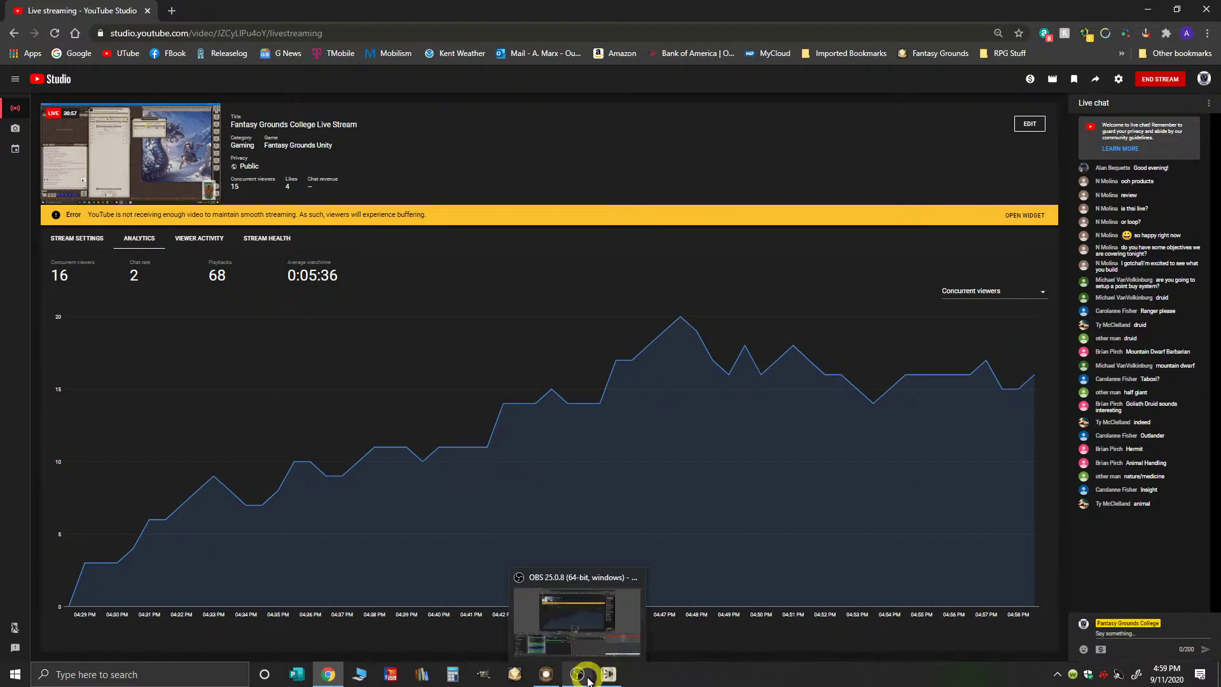
pyautogui.click(553, 680)
pyautogui.moveTo(590, 676)
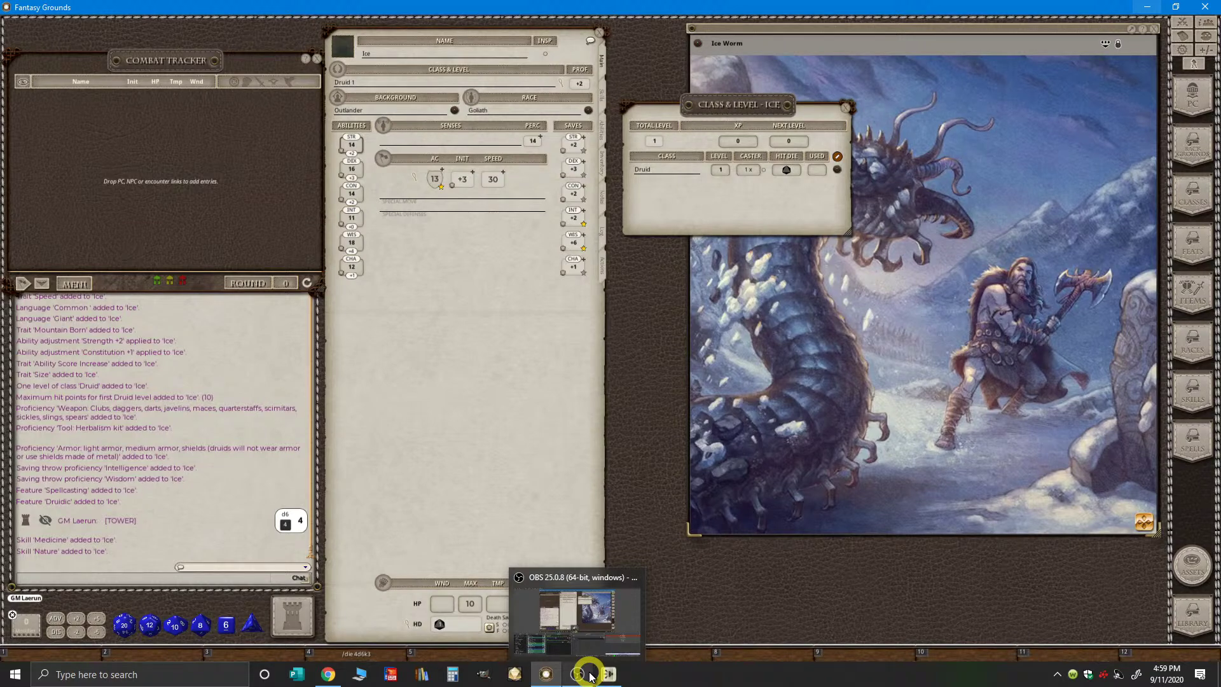
pyautogui.press('XF86AudioLowerVolume')
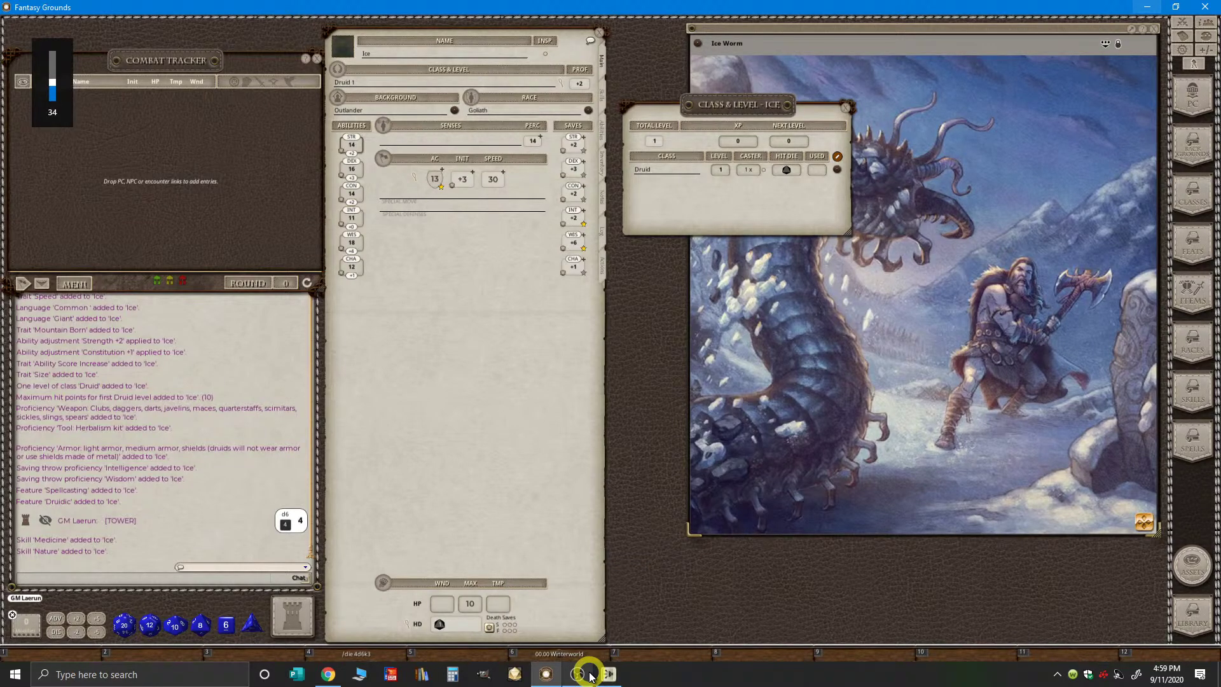
pyautogui.press('ctrl')
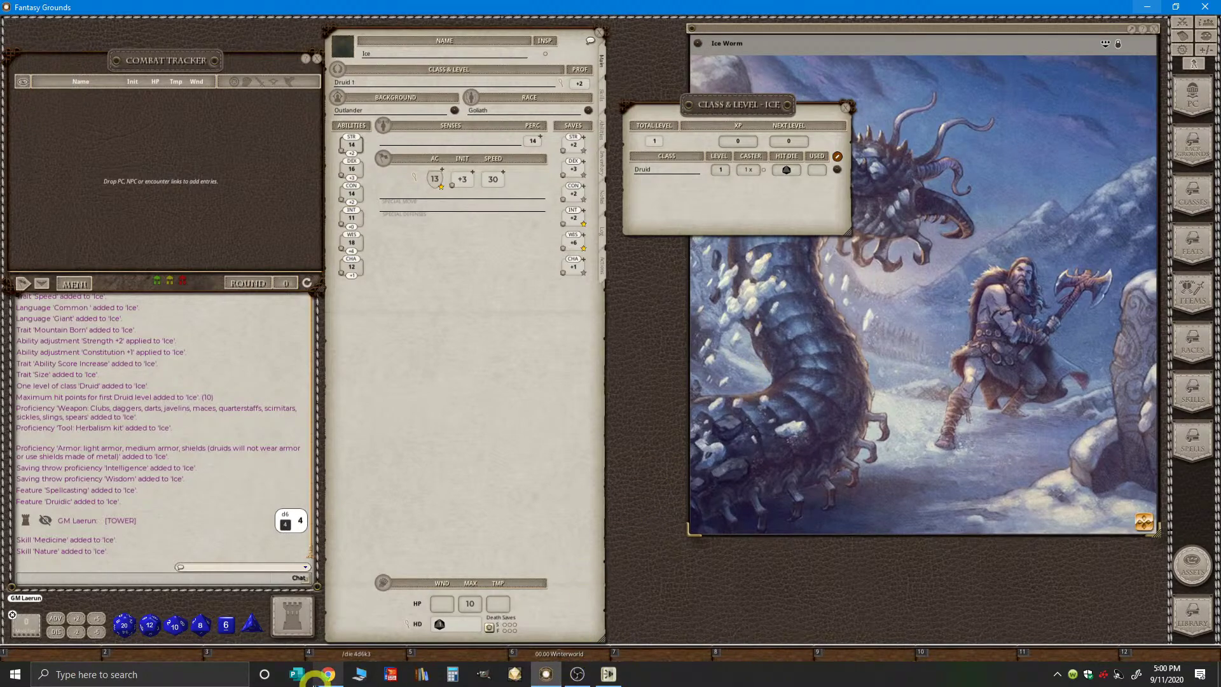
# - Reread the live chat in Chrome and check the master volume of the ambient sounds in Soundplant
pyautogui.click(325, 682)
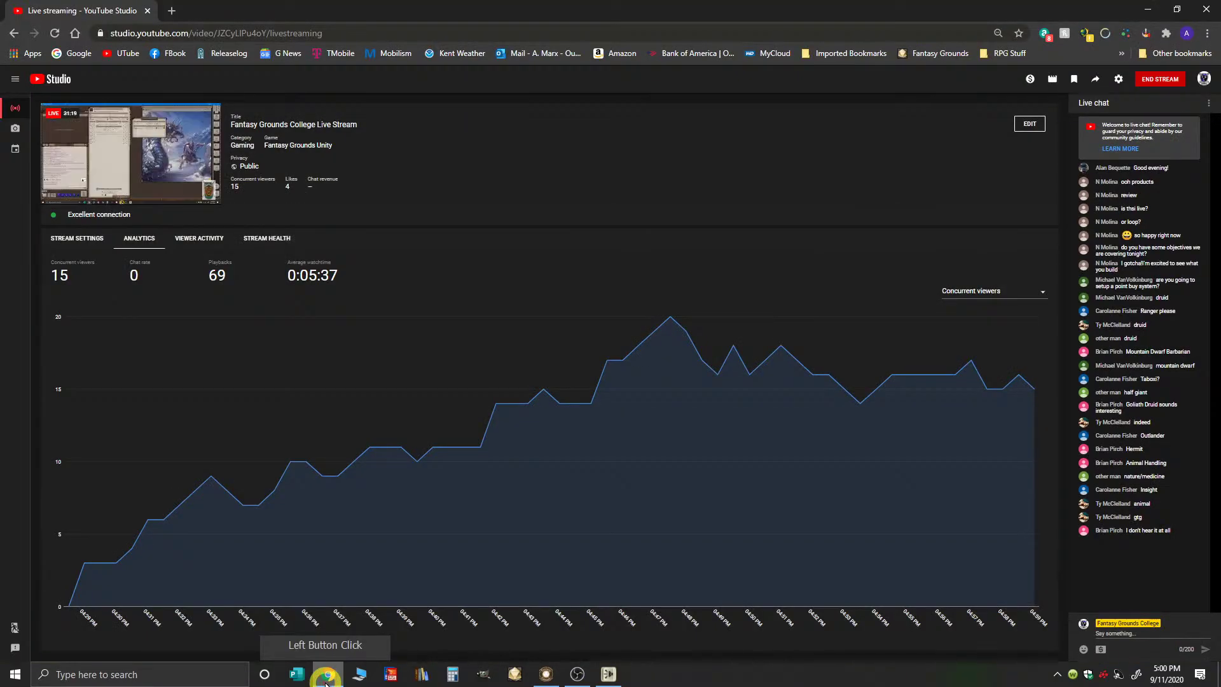
pyautogui.click(325, 682)
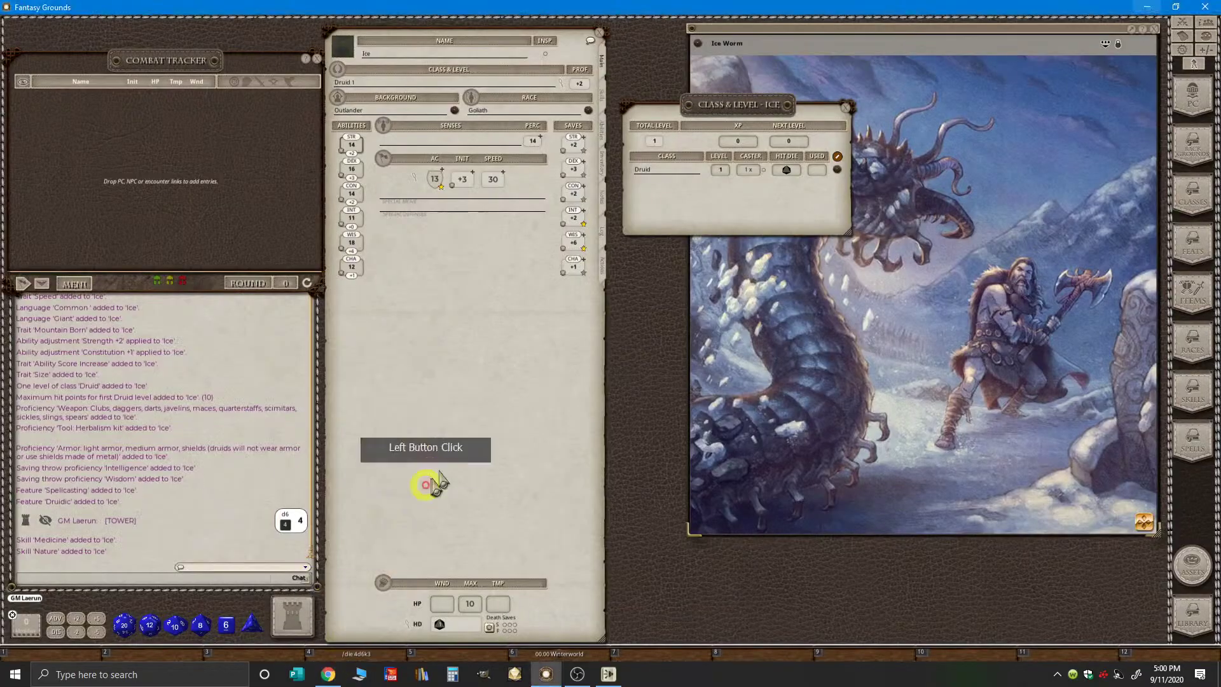
pyautogui.click(610, 675)
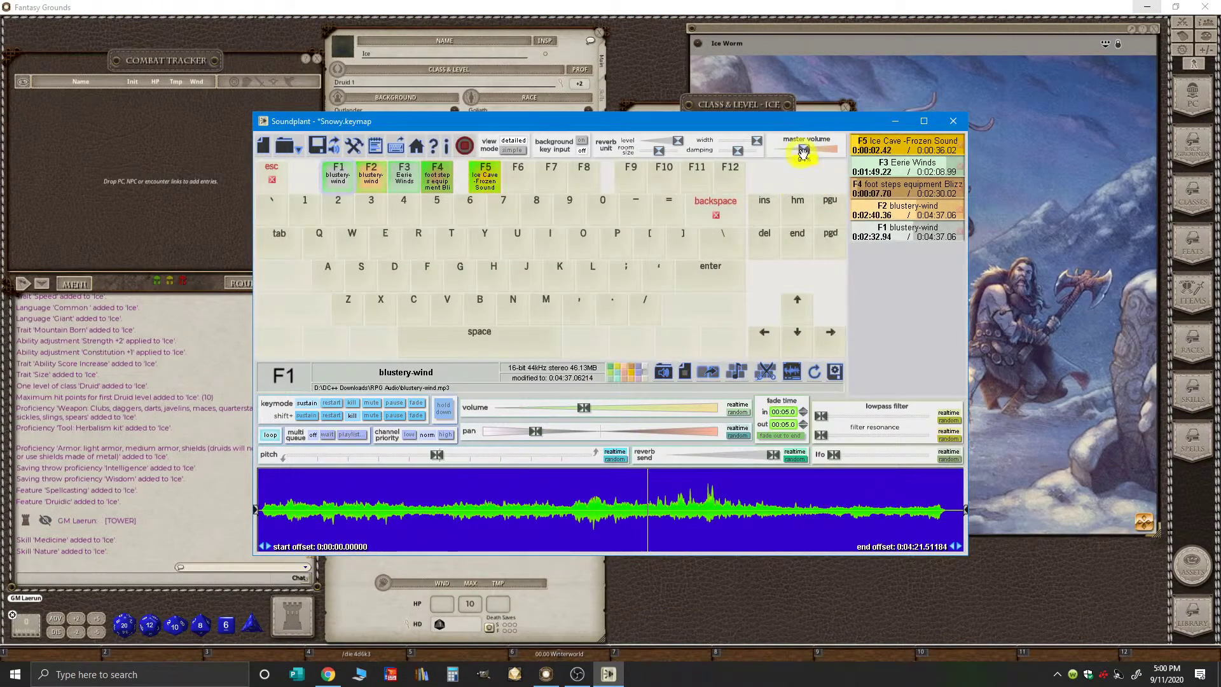
pyautogui.click(898, 122)
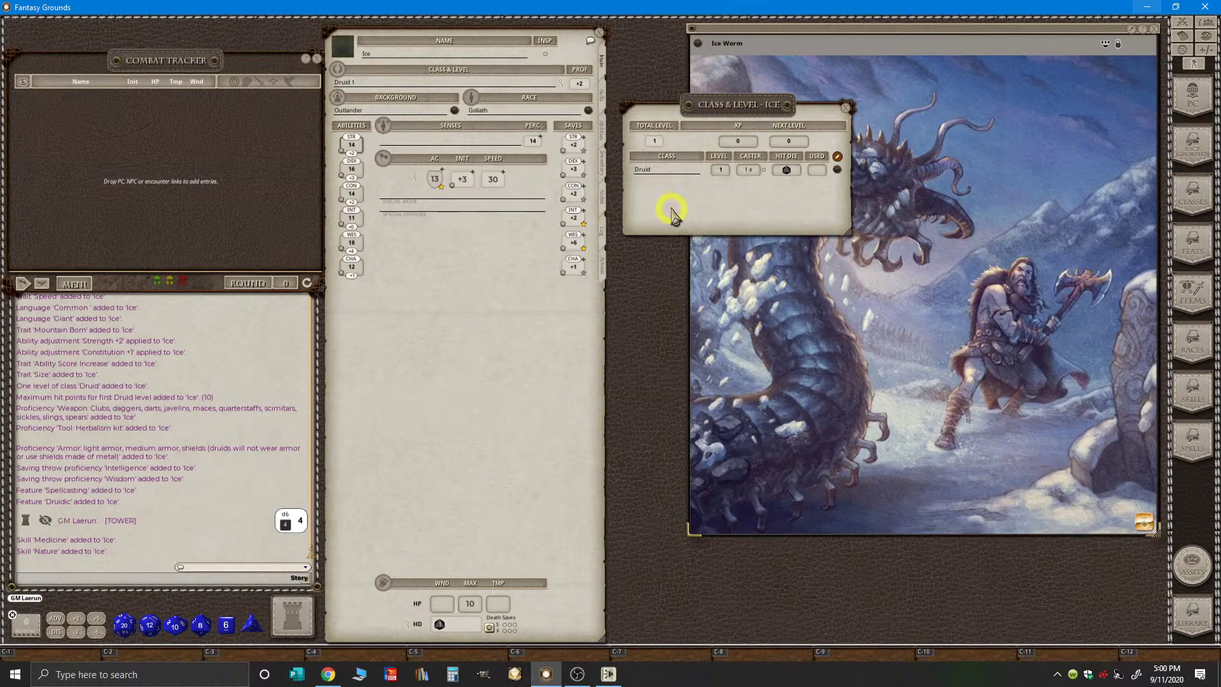
# - Show the character's abilities page with the features, traits, proficiencies and languages
pyautogui.click(603, 93)
pyautogui.click(603, 126)
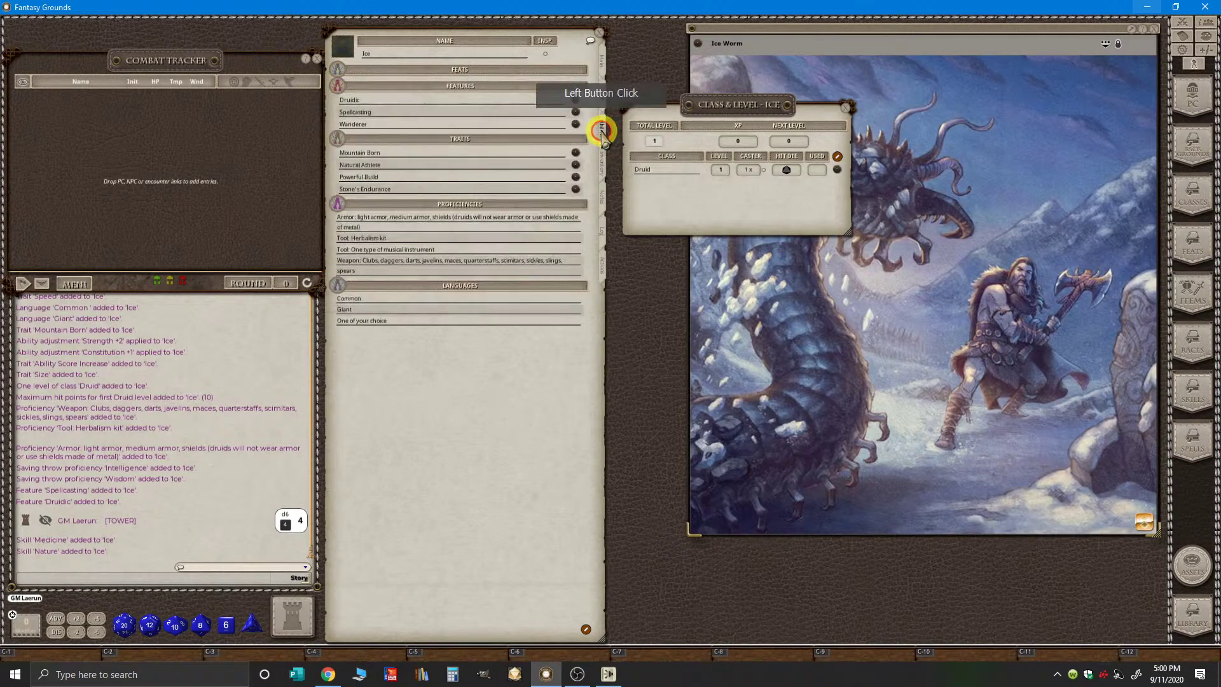
# - Look through the remaining pages of the character sheet, including actions and skills, and return to the main page
pyautogui.click(605, 159)
pyautogui.click(606, 195)
pyautogui.click(607, 243)
pyautogui.click(606, 264)
pyautogui.click(602, 58)
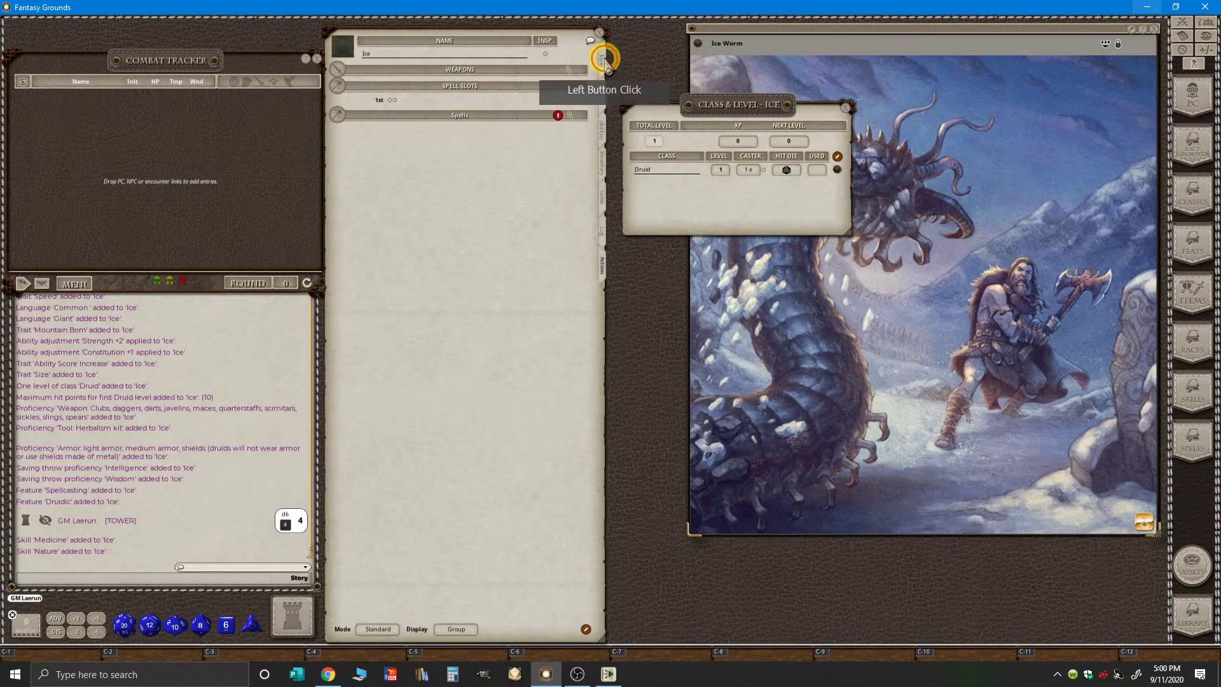
pyautogui.click(482, 114)
pyautogui.click(602, 94)
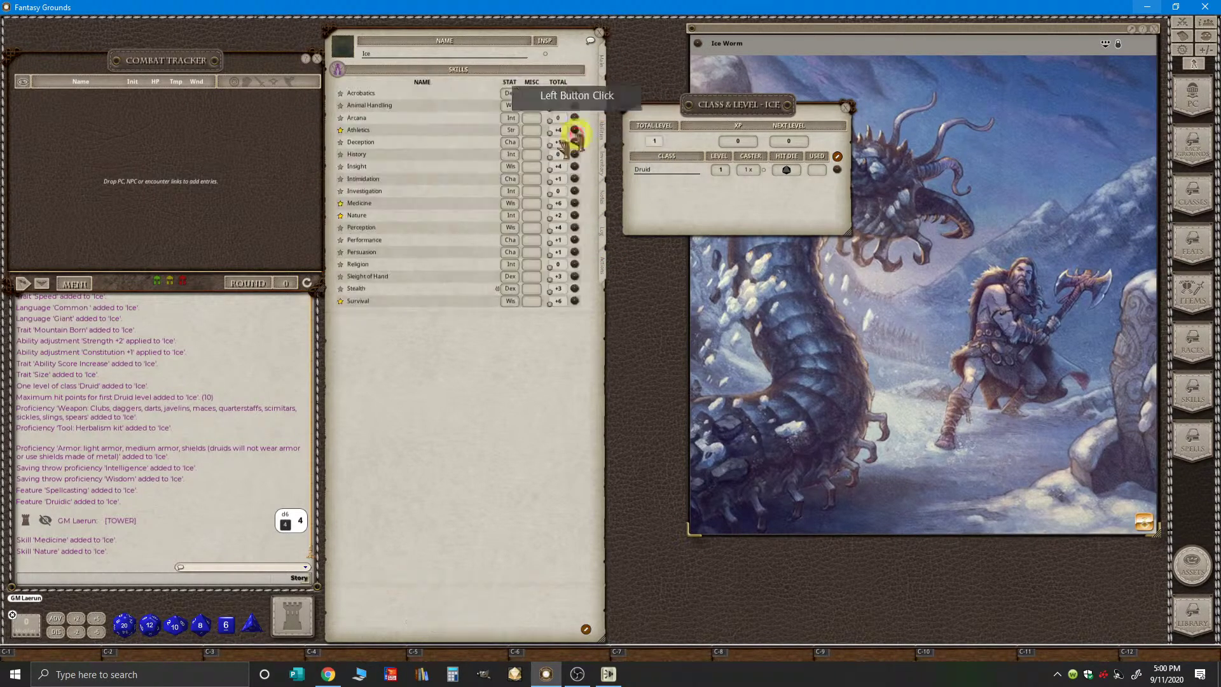
pyautogui.click(602, 58)
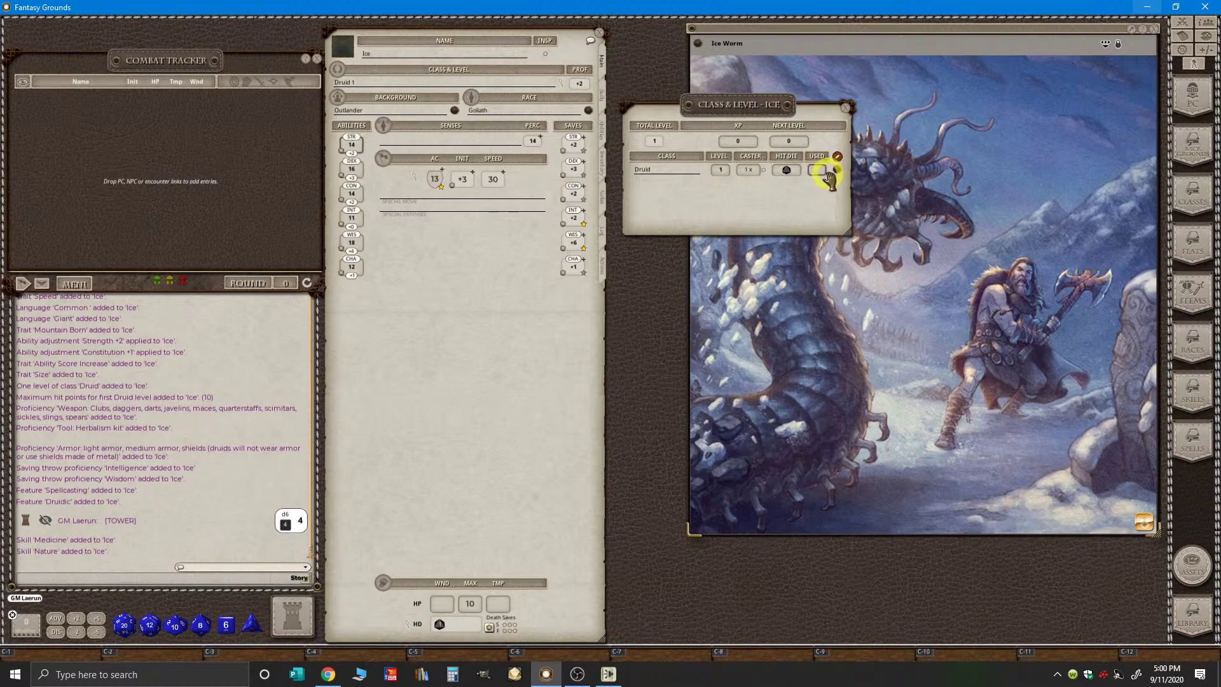
# - Move the Class & Level window up beside the sheet and open the Druid class description in a taller window over the Ice Worm image
pyautogui.moveTo(720, 112); pyautogui.dragTo(707, 39)
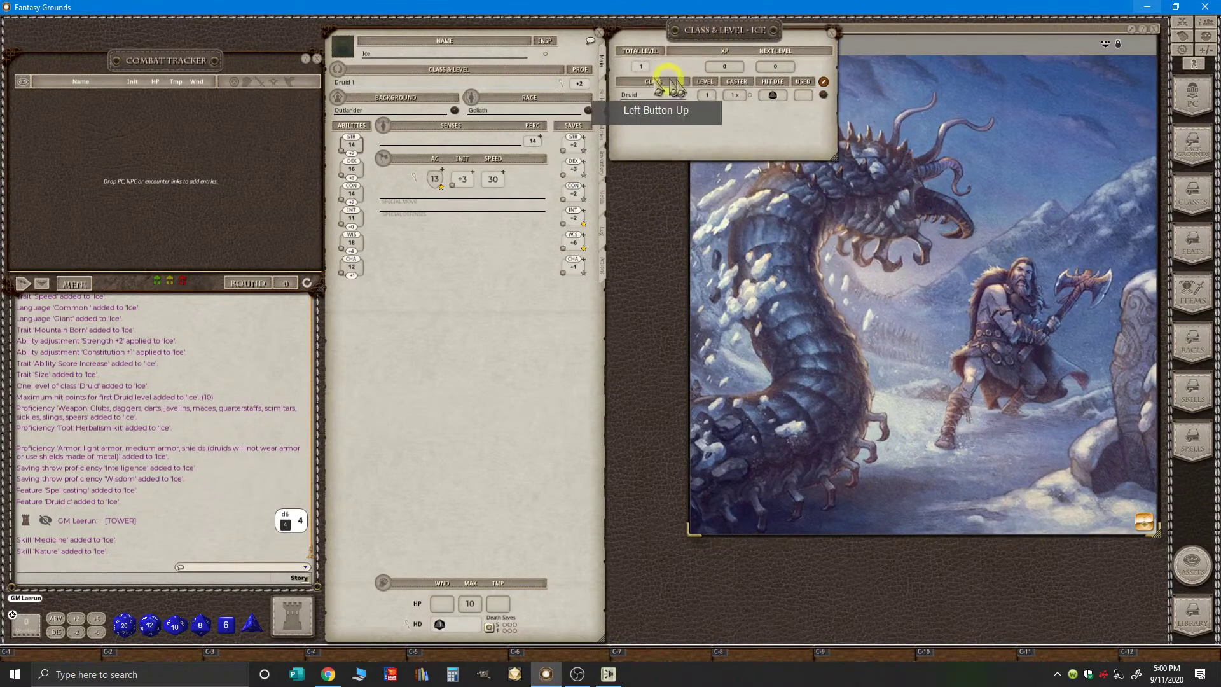
pyautogui.click(823, 94)
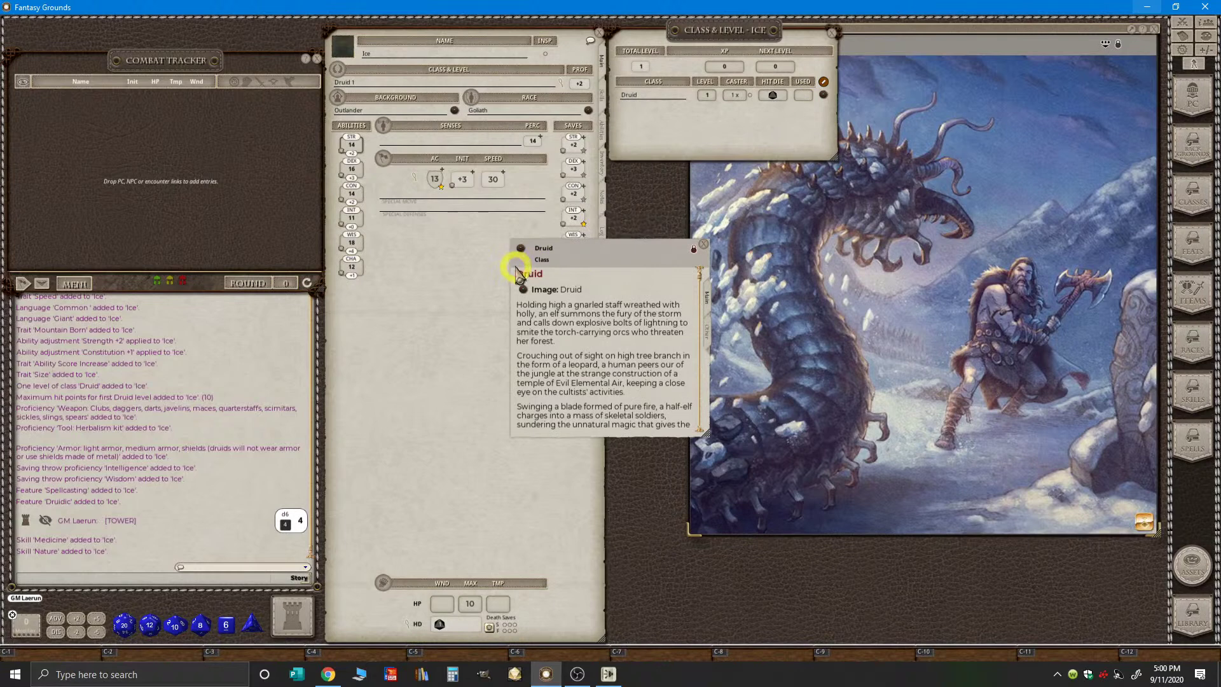
pyautogui.moveTo(613, 254); pyautogui.dragTo(984, 82)
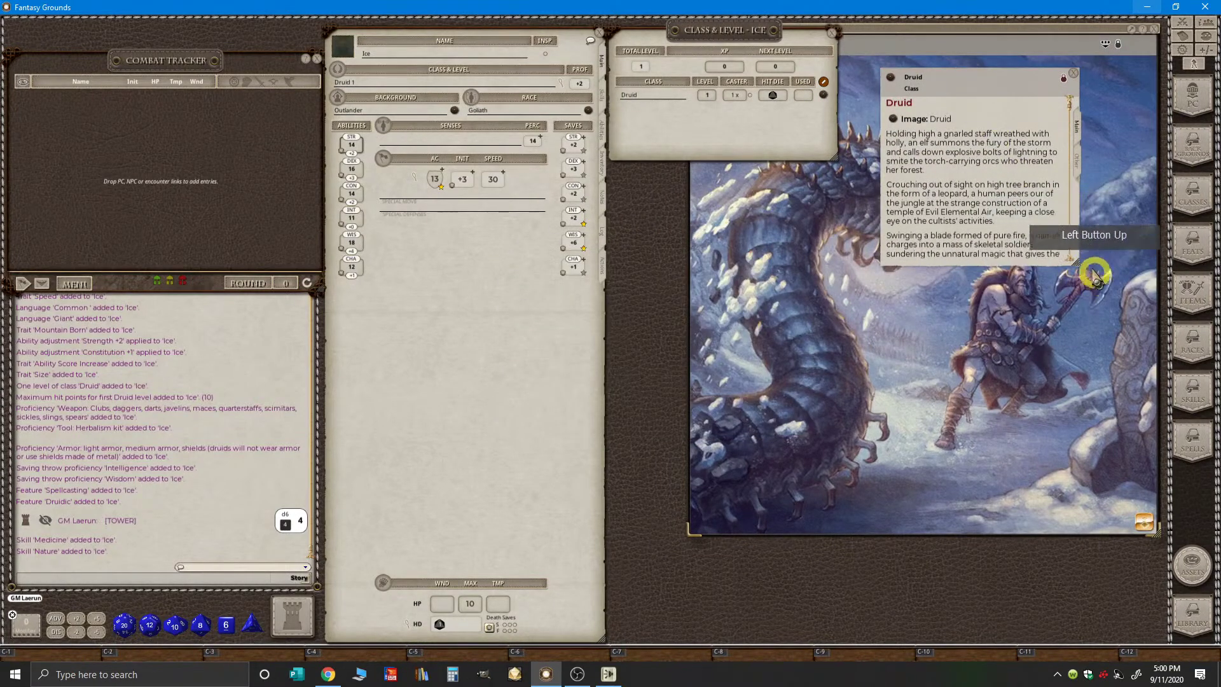
pyautogui.moveTo(1077, 264); pyautogui.dragTo(1103, 577)
# - Read through the Druid class description down to the level features table and the Spell Slots per Spell Level table
pyautogui.scroll(-3, 1008, 439)
pyautogui.scroll(-10, 1005, 452)
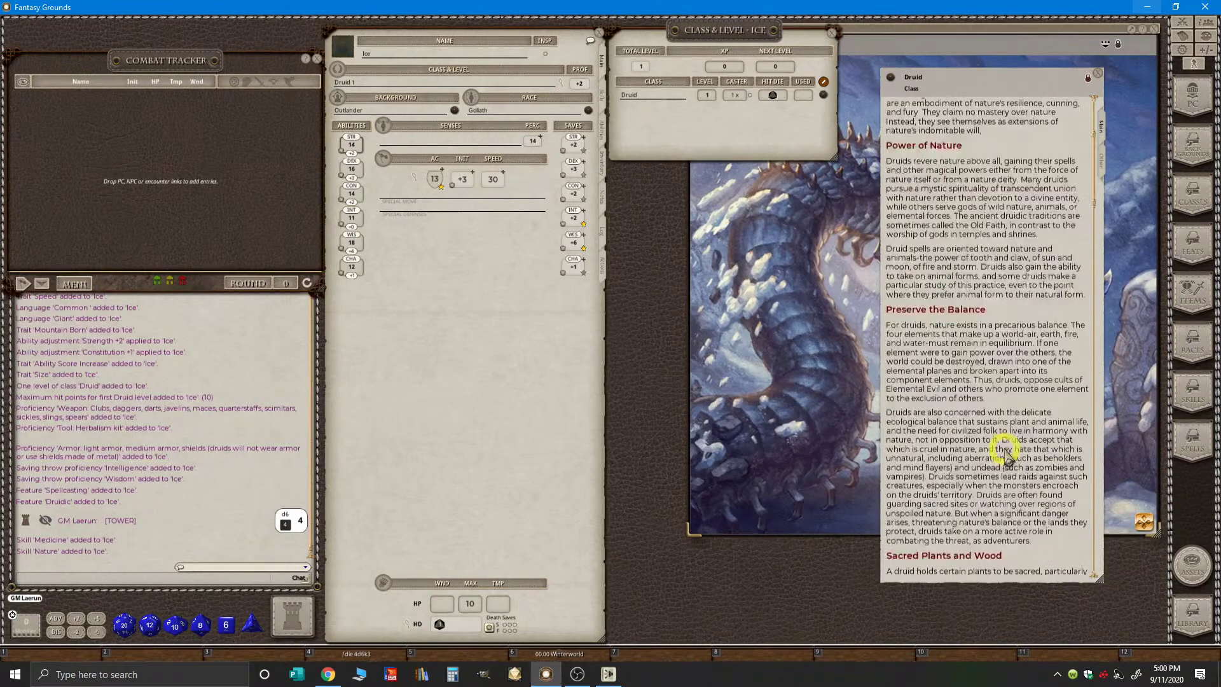
pyautogui.scroll(-10, 1004, 460)
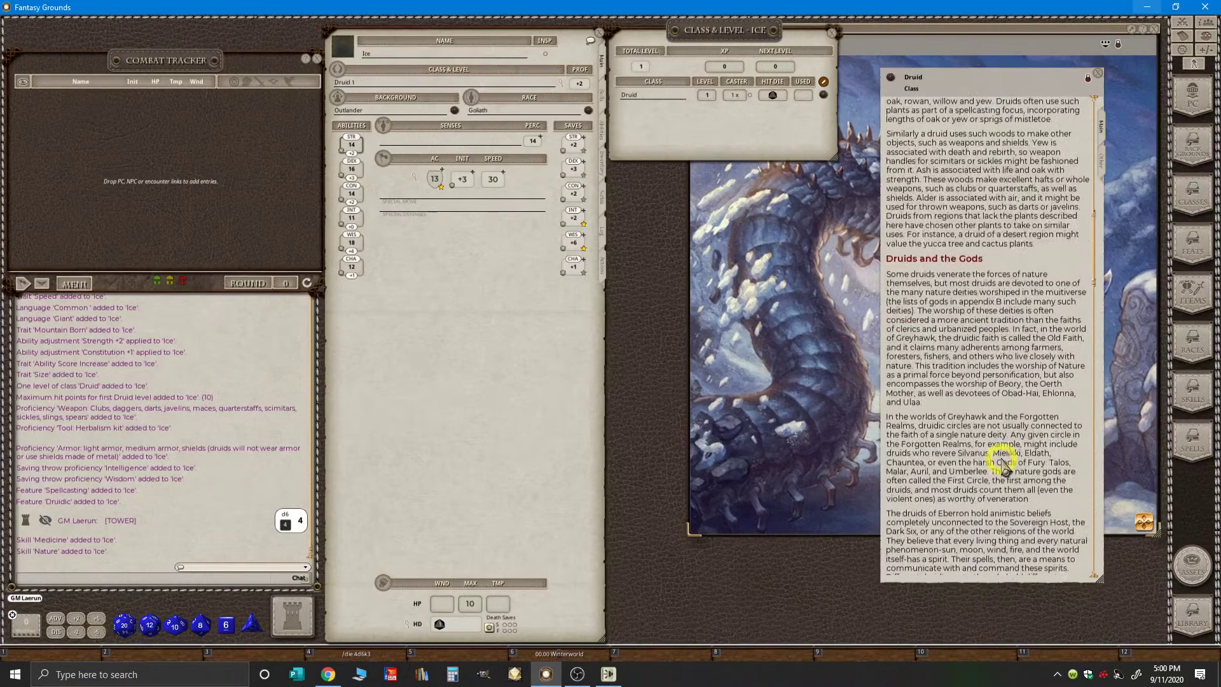
pyautogui.scroll(-3, 1005, 453)
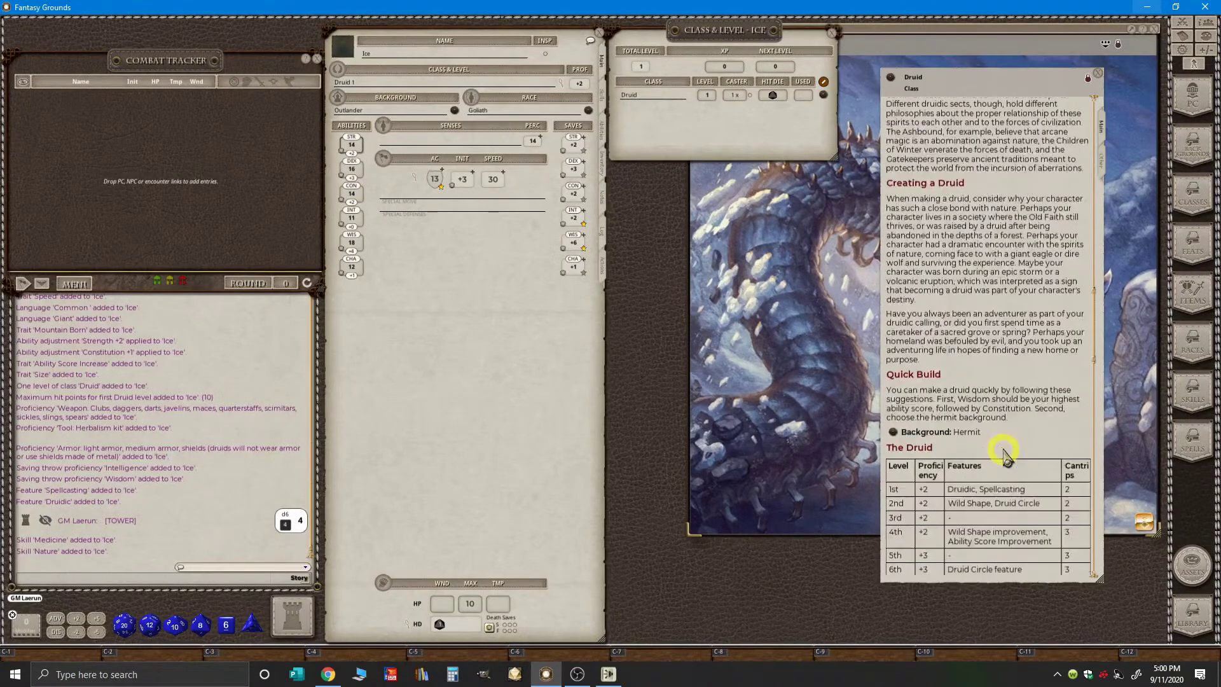
pyautogui.scroll(-10, 1005, 453)
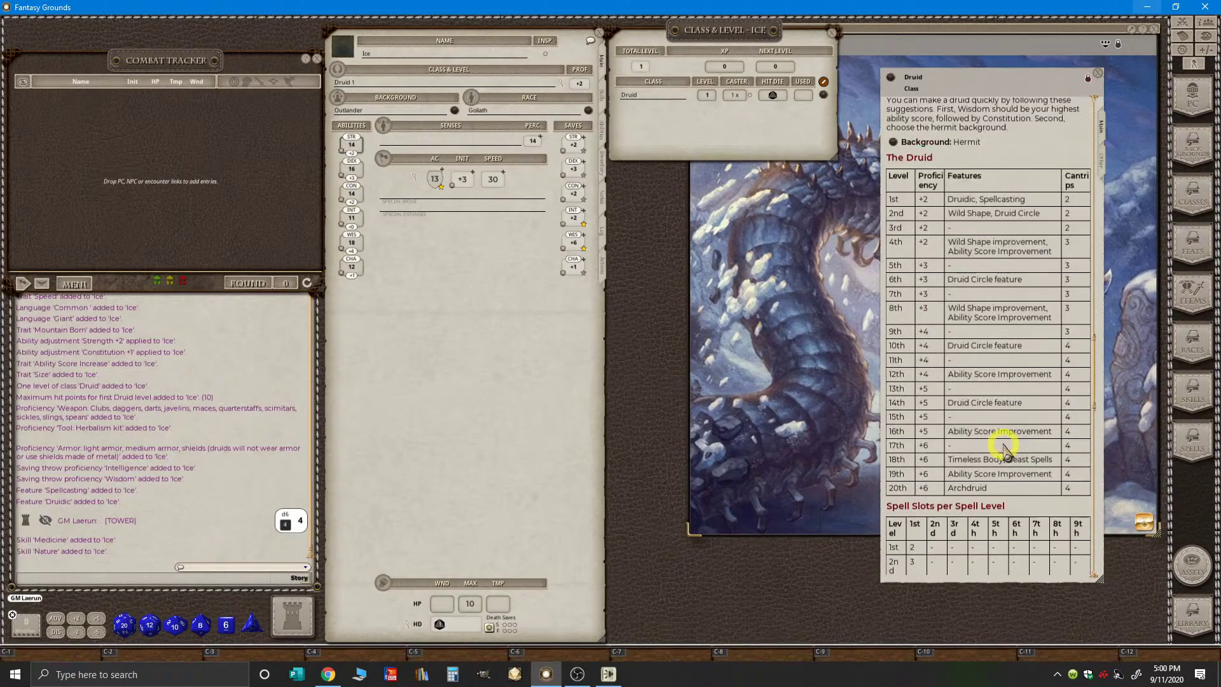
pyautogui.scroll(-1, 1005, 448)
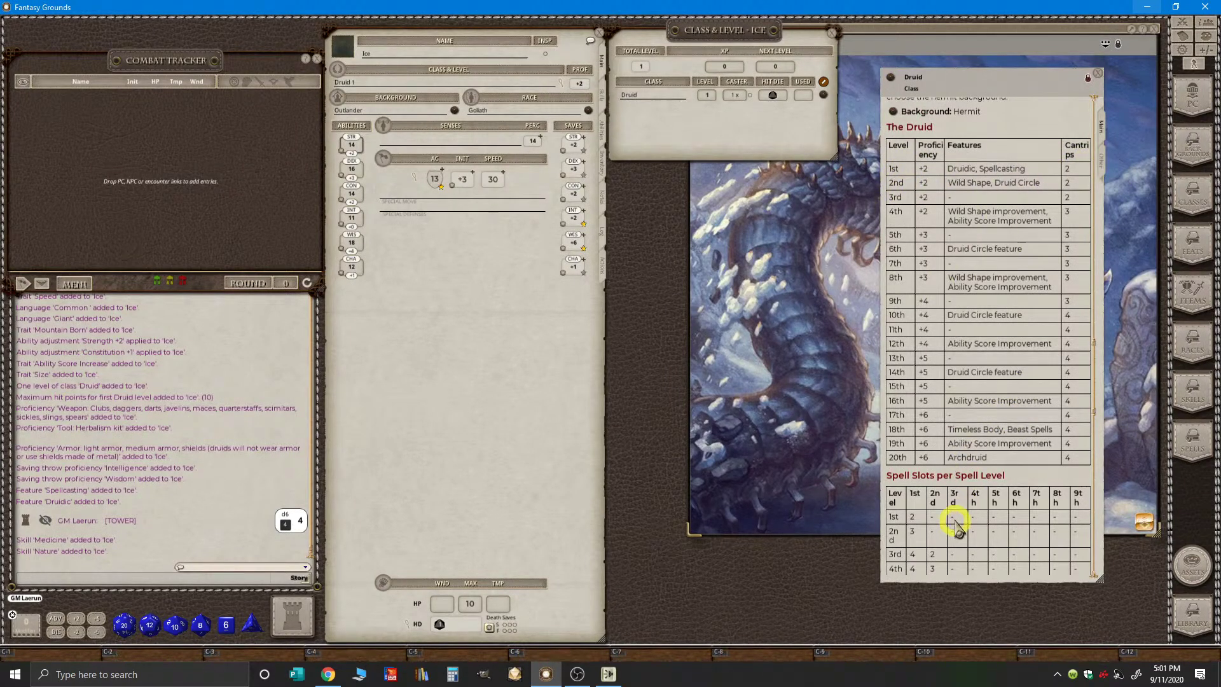
pyautogui.scroll(-5, 988, 354)
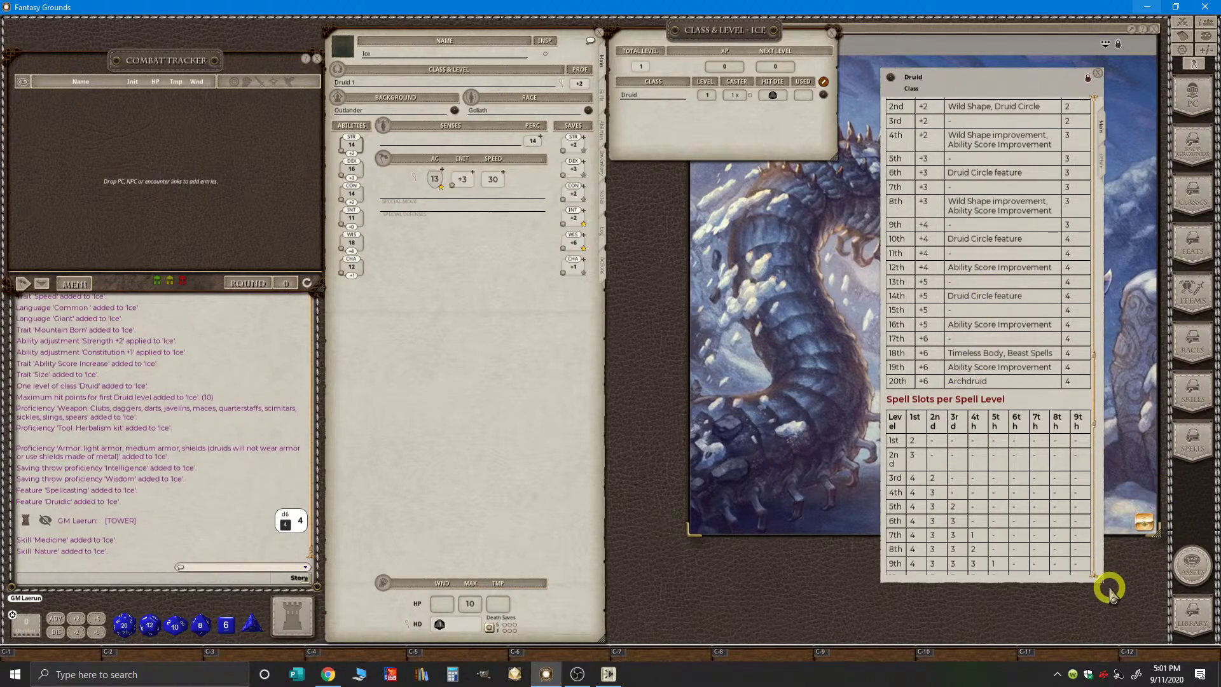
# - Enlarge the Druid class window, place its link in hotkey slot 7, and close the window
pyautogui.moveTo(1108, 582); pyautogui.dragTo(1170, 635)
pyautogui.click(889, 81)
pyautogui.moveTo(888, 81); pyautogui.dragTo(717, 660)
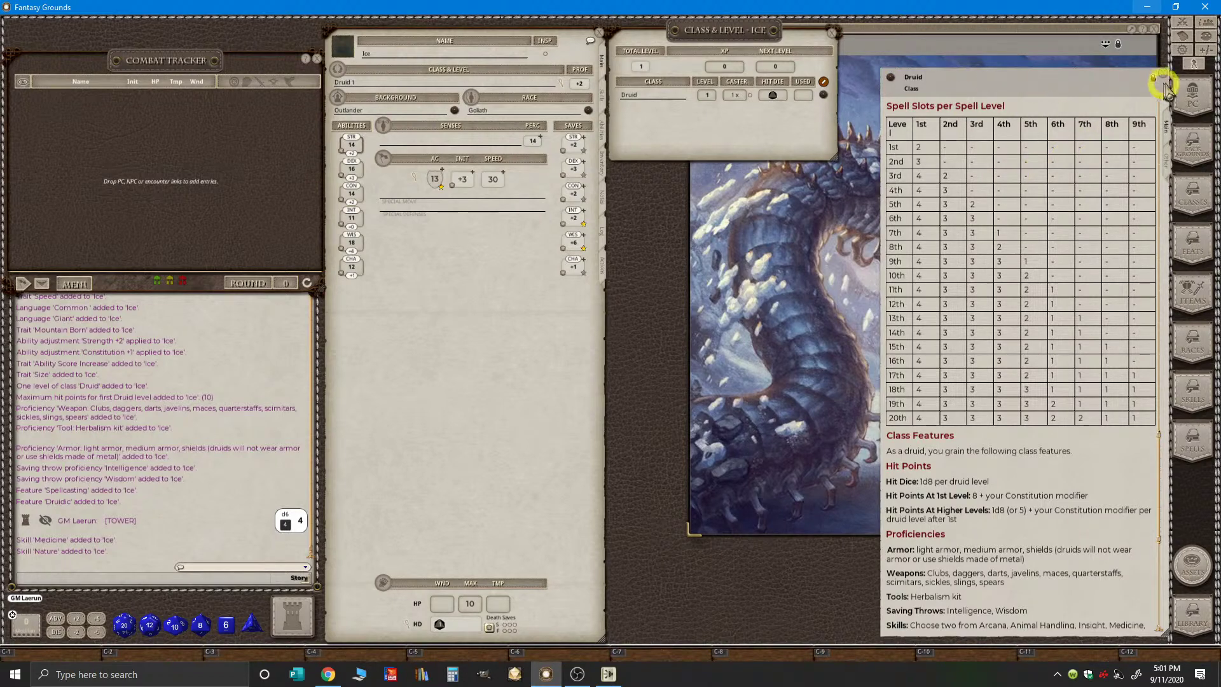
pyautogui.click(1156, 82)
# - Add a second Druid level to the character and move the Select Specialization dialog clear of the Class & Level window
pyautogui.click(824, 100)
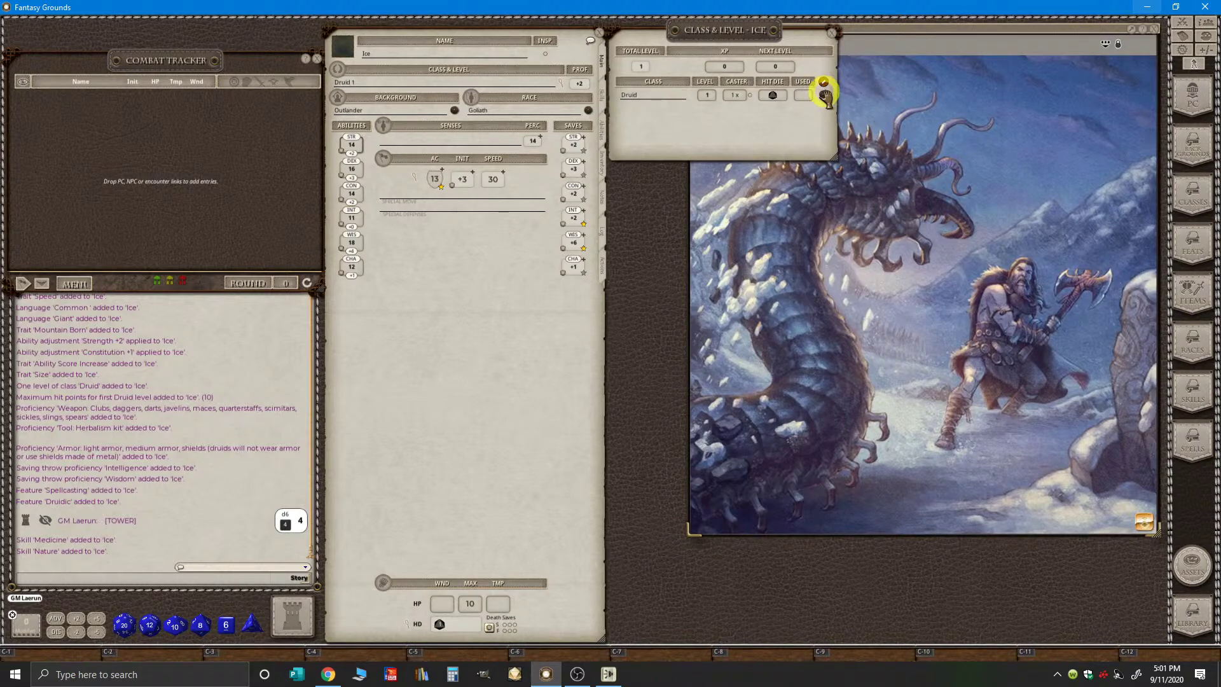
pyautogui.moveTo(825, 96); pyautogui.dragTo(708, 127)
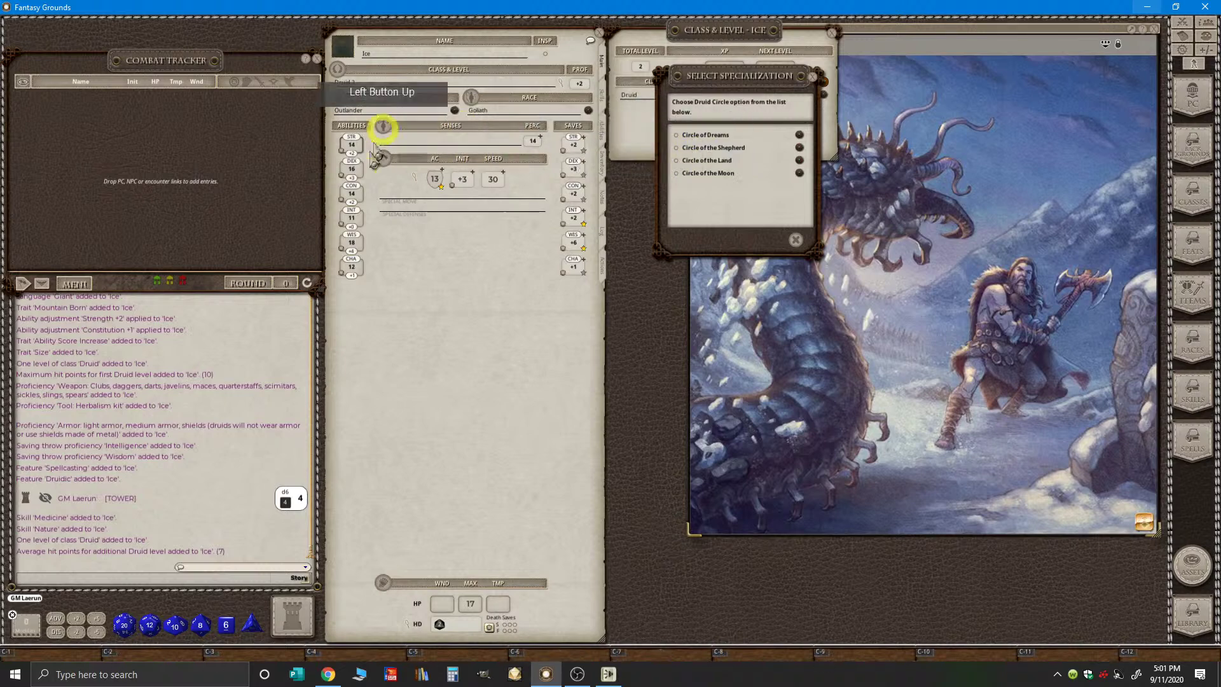
pyautogui.moveTo(772, 77); pyautogui.dragTo(951, 118)
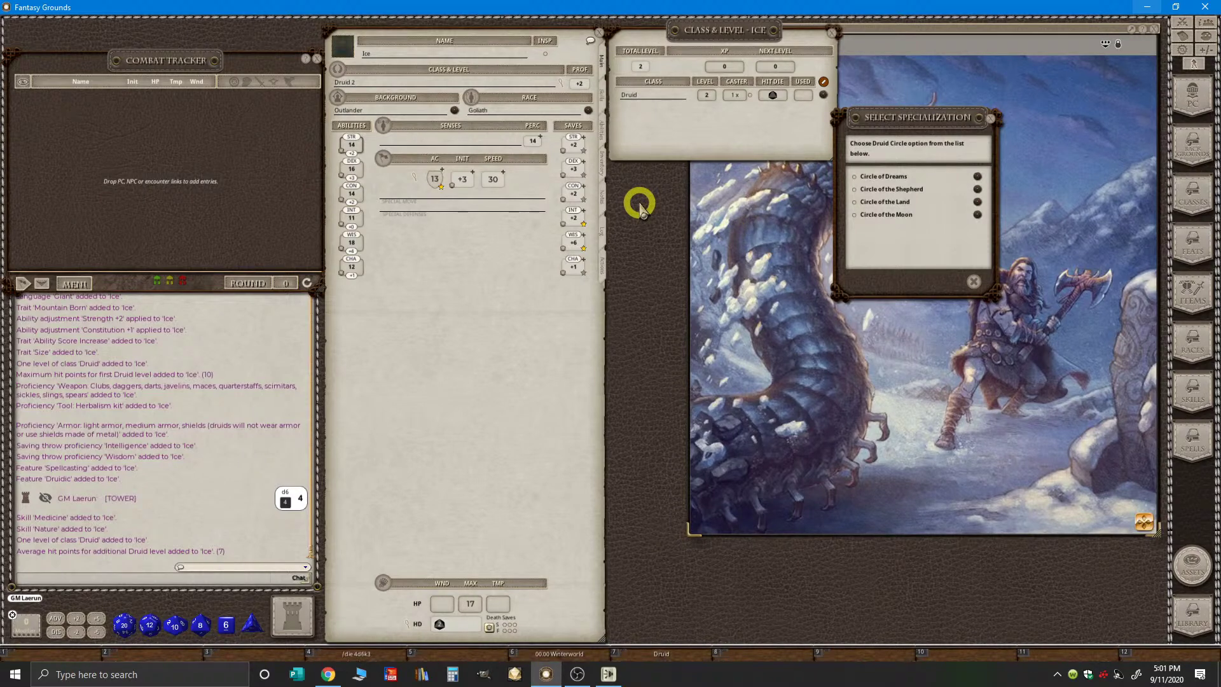
# - Read the descriptions of the Circle of Dreams and Circle of the Shepherd specializations, closing each one
pyautogui.press('ctrl')
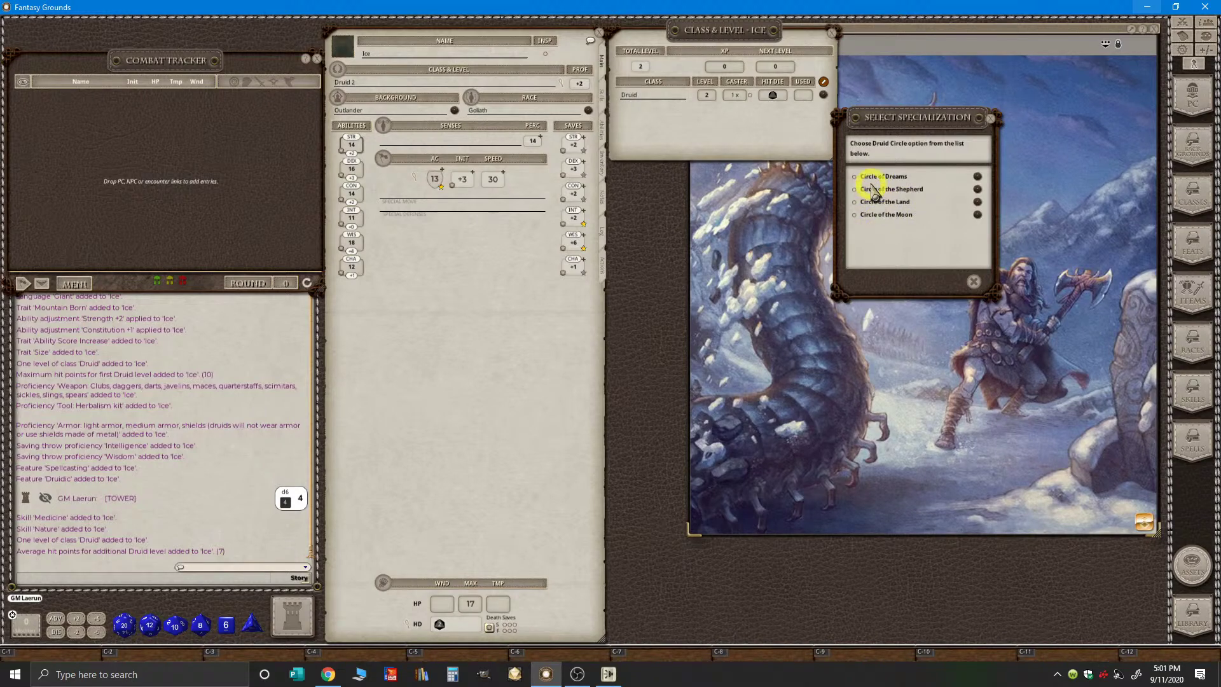
pyautogui.click(977, 177)
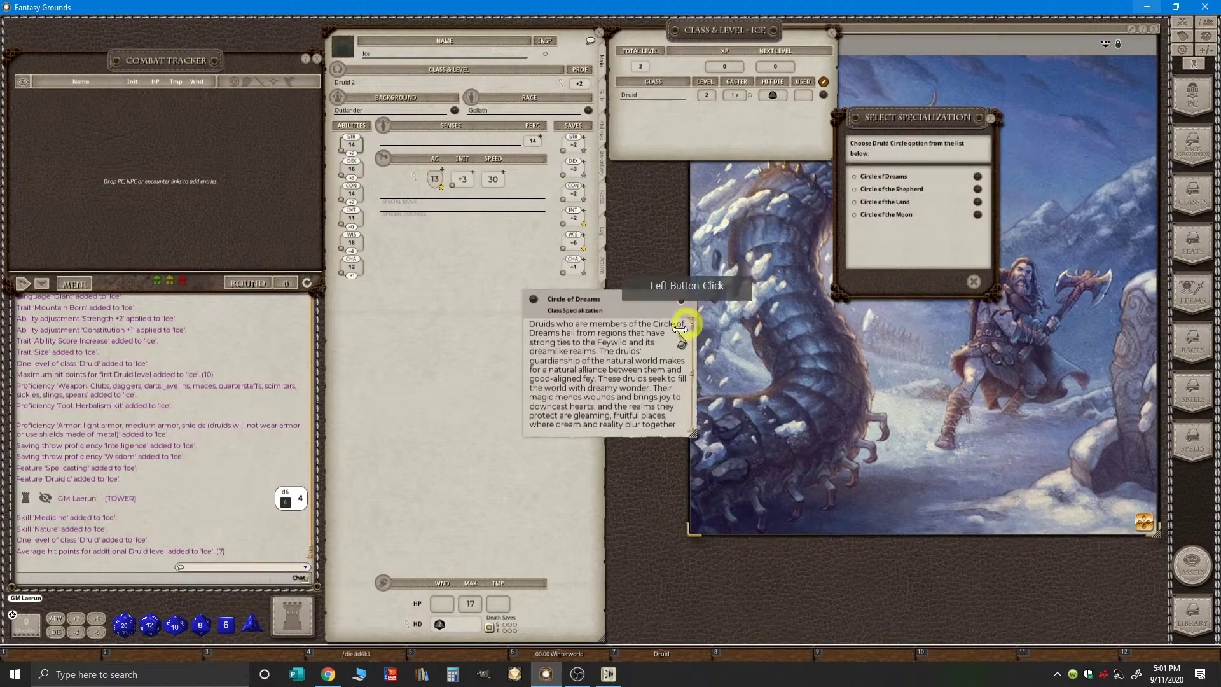
pyautogui.press('ctrl')
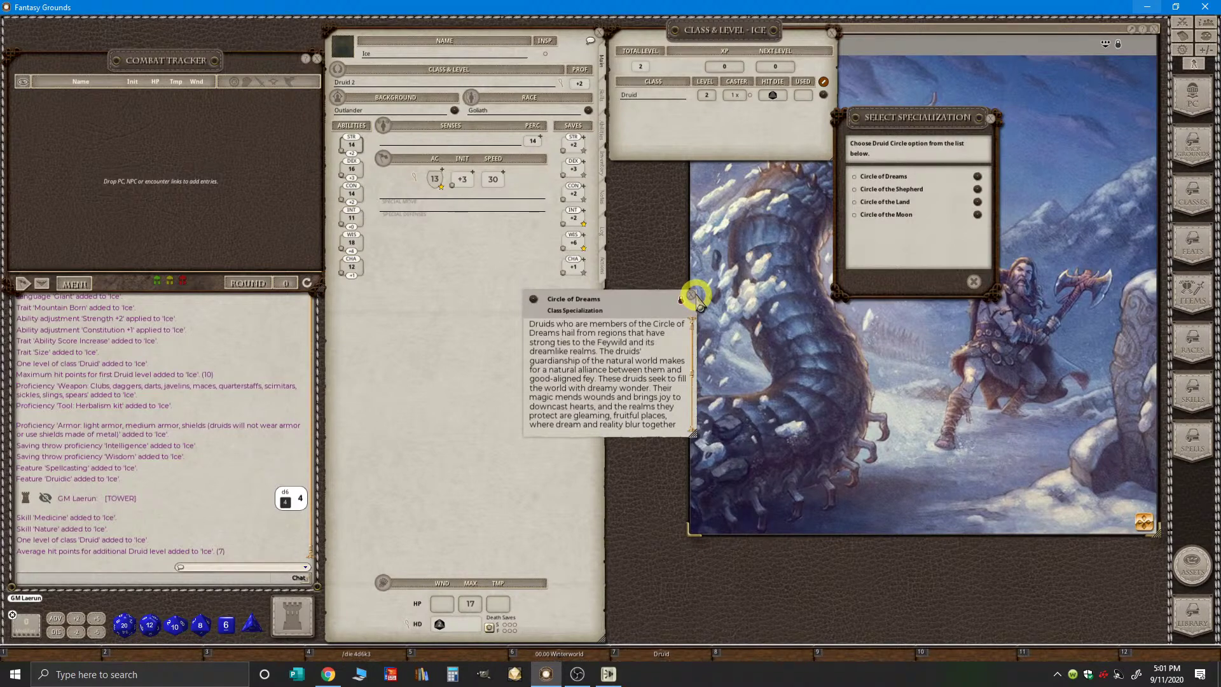
pyautogui.click(691, 295)
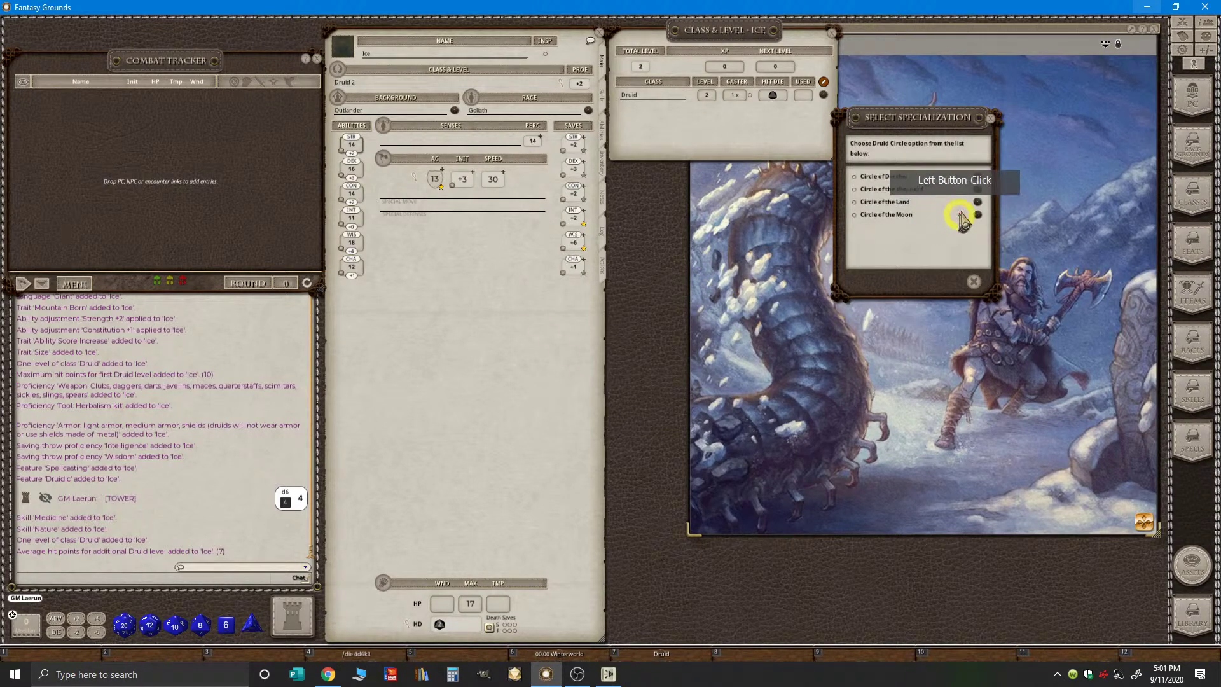
pyautogui.click(977, 189)
pyautogui.press('ctrl')
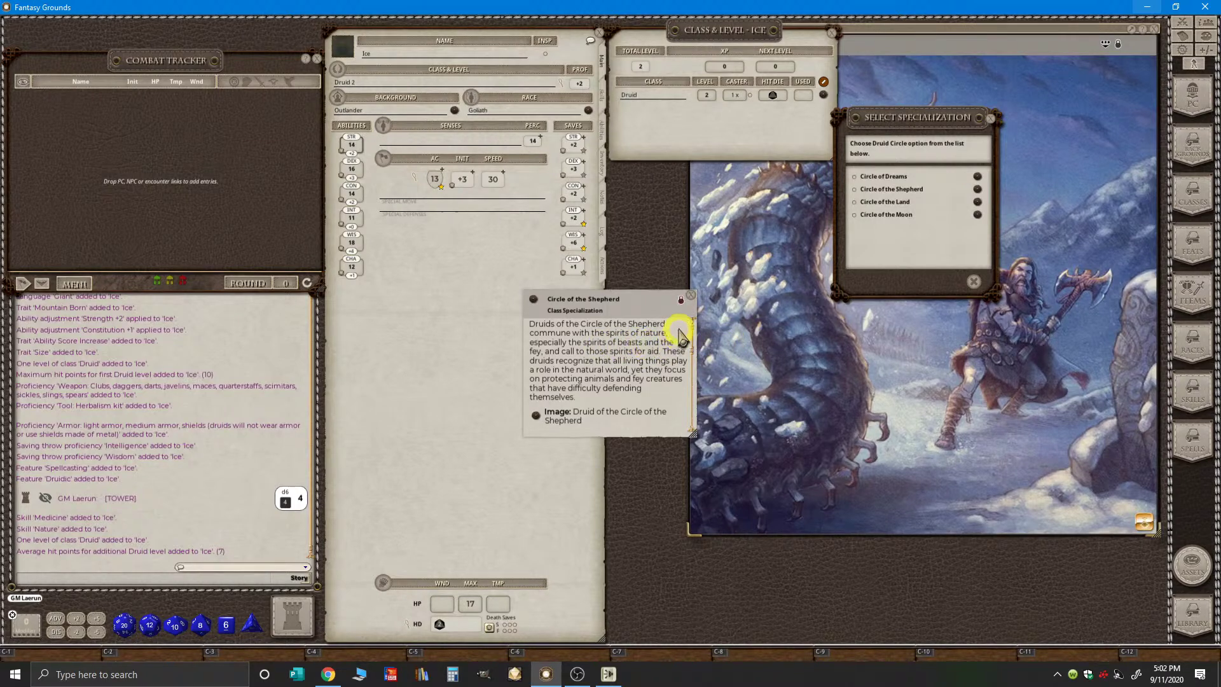
pyautogui.press('ctrl')
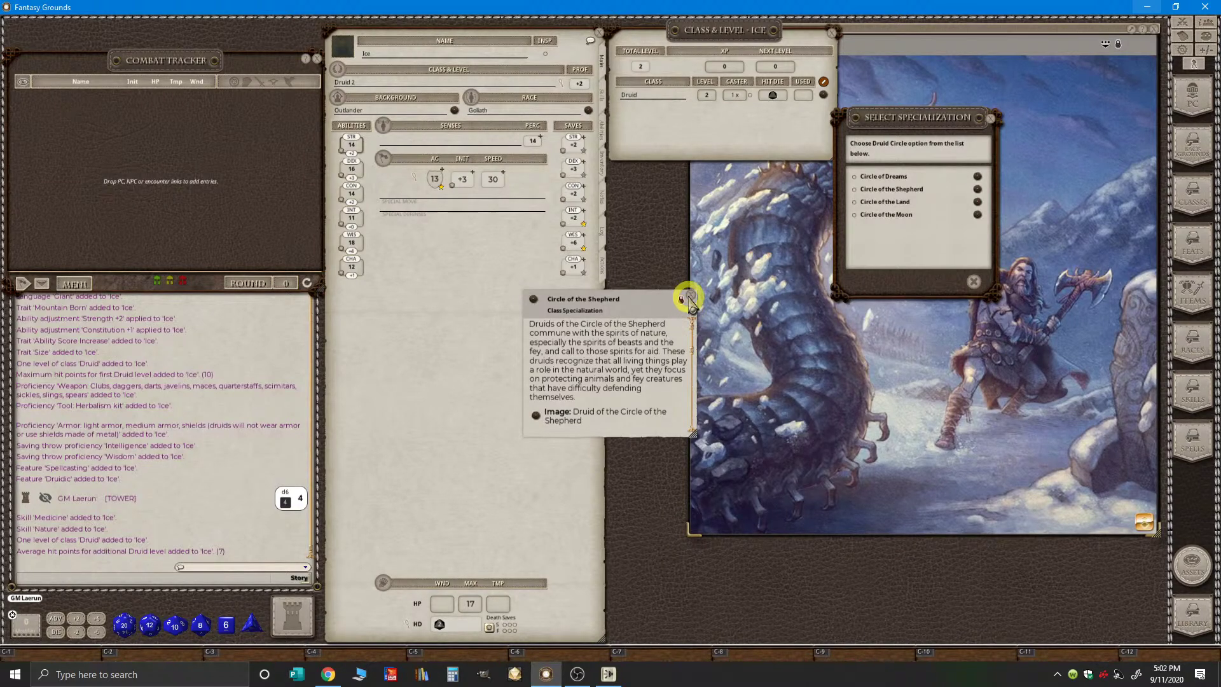
pyautogui.click(691, 299)
# - Read the descriptions of the Circle of the Land and Circle of the Moon specializations, closing each one
pyautogui.click(964, 203)
pyautogui.press('ctrl')
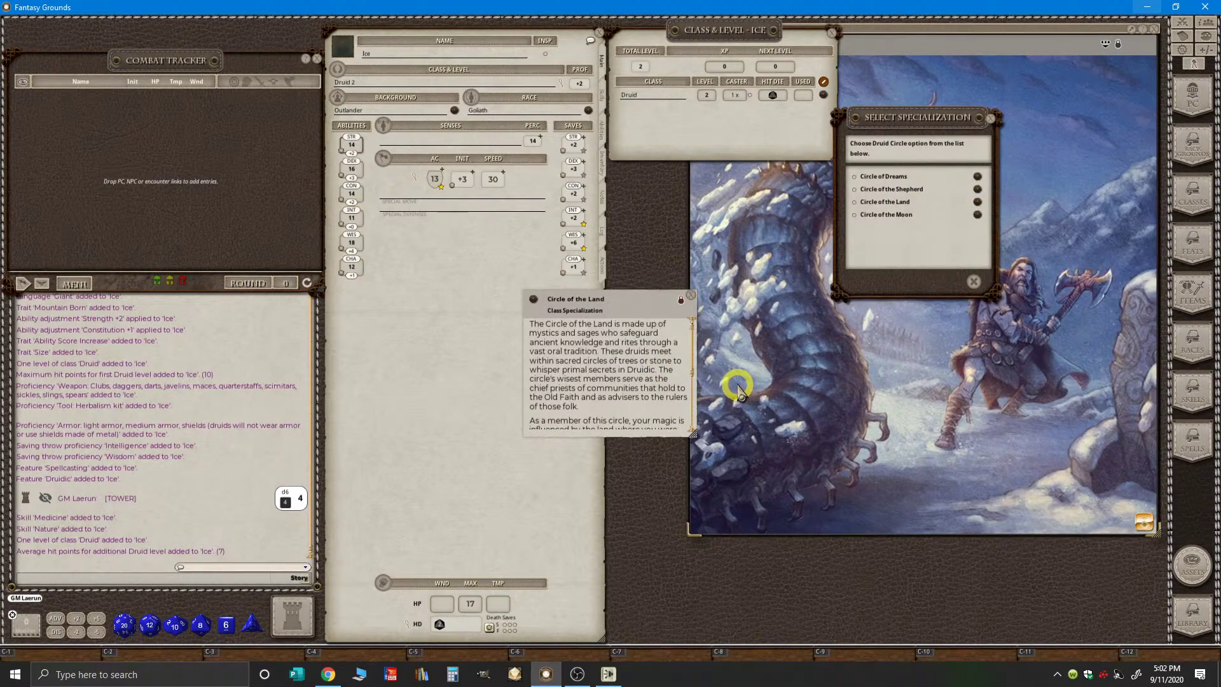
pyautogui.press('ctrl')
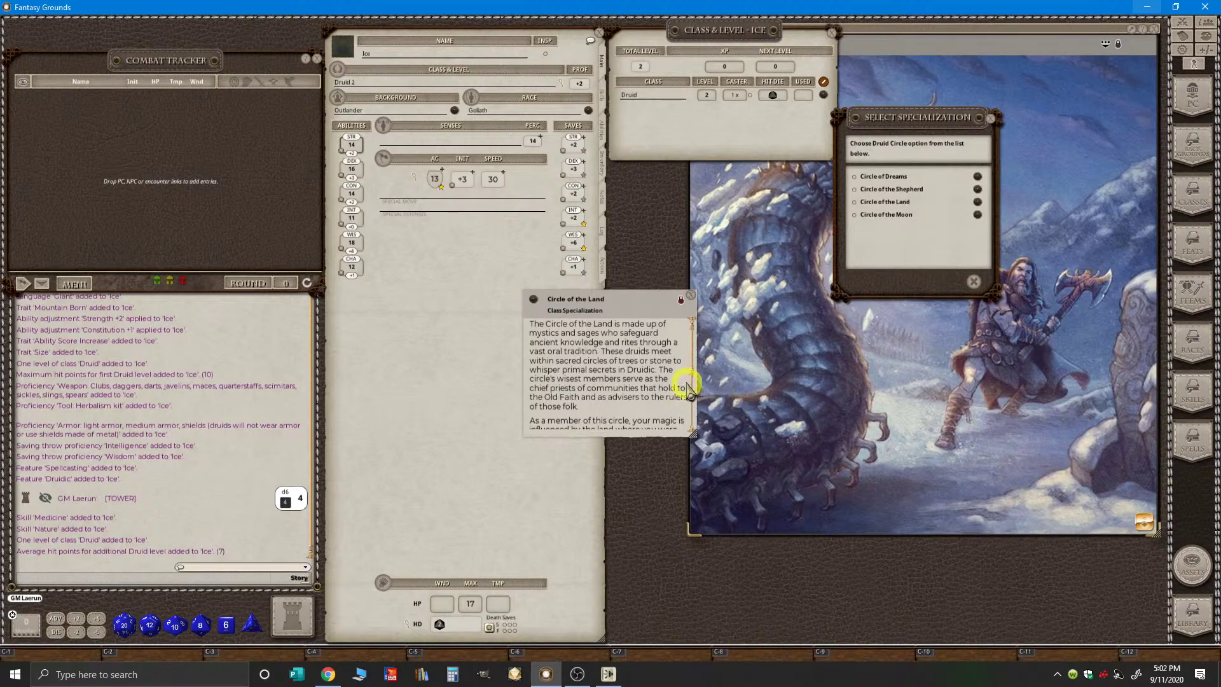
pyautogui.scroll(-1, 678, 404)
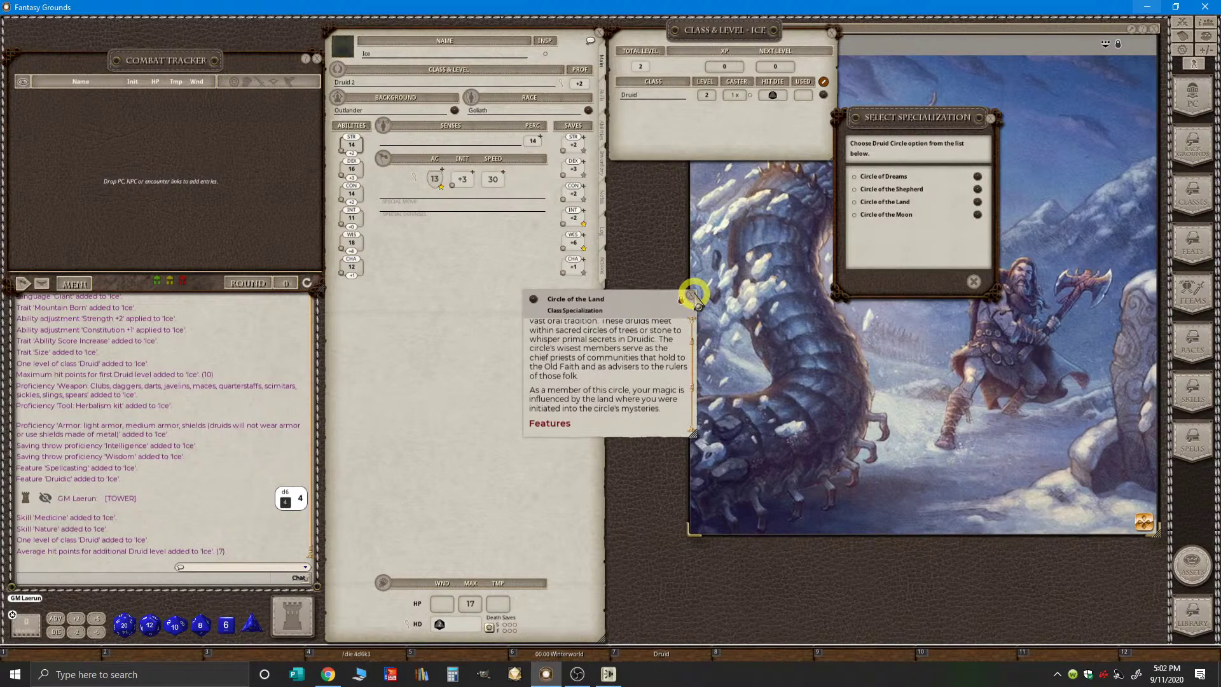
pyautogui.click(695, 296)
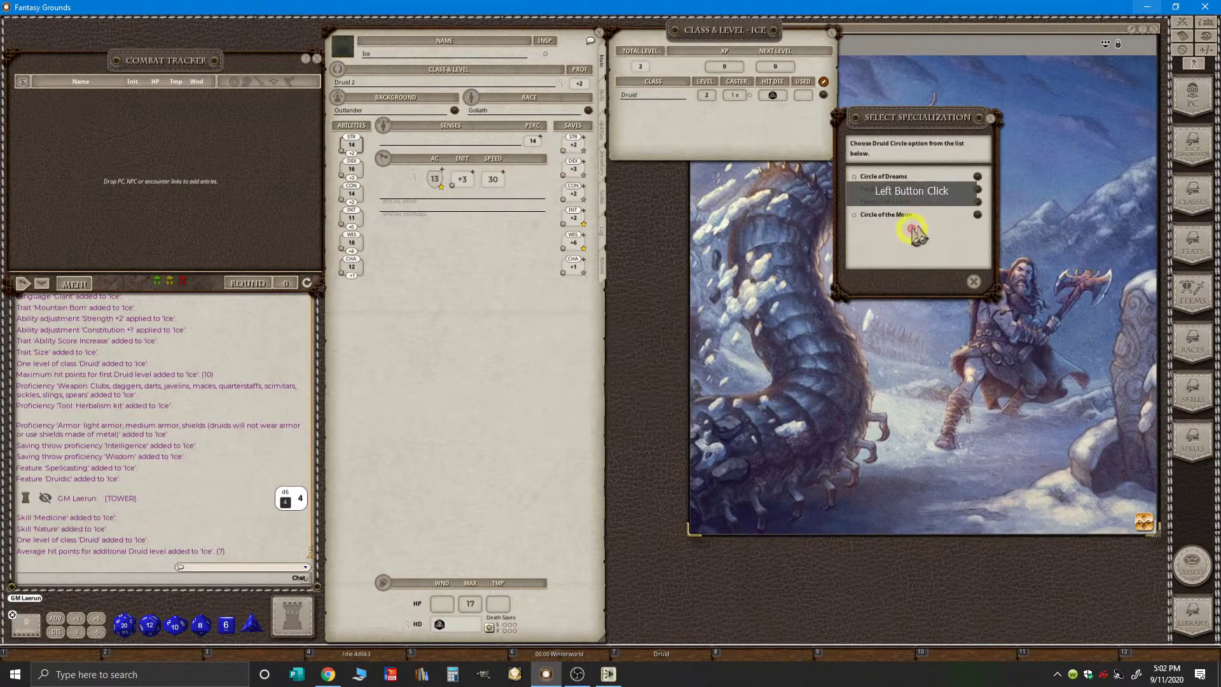
pyautogui.click(978, 215)
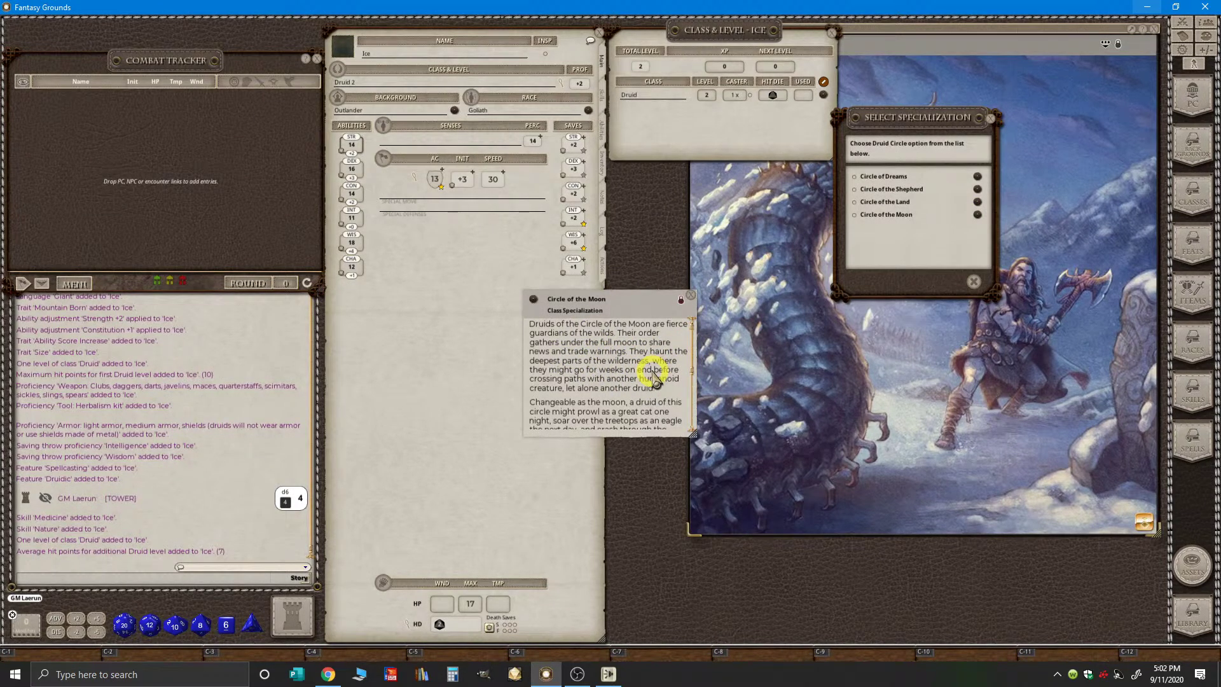
pyautogui.scroll(-4, 650, 361)
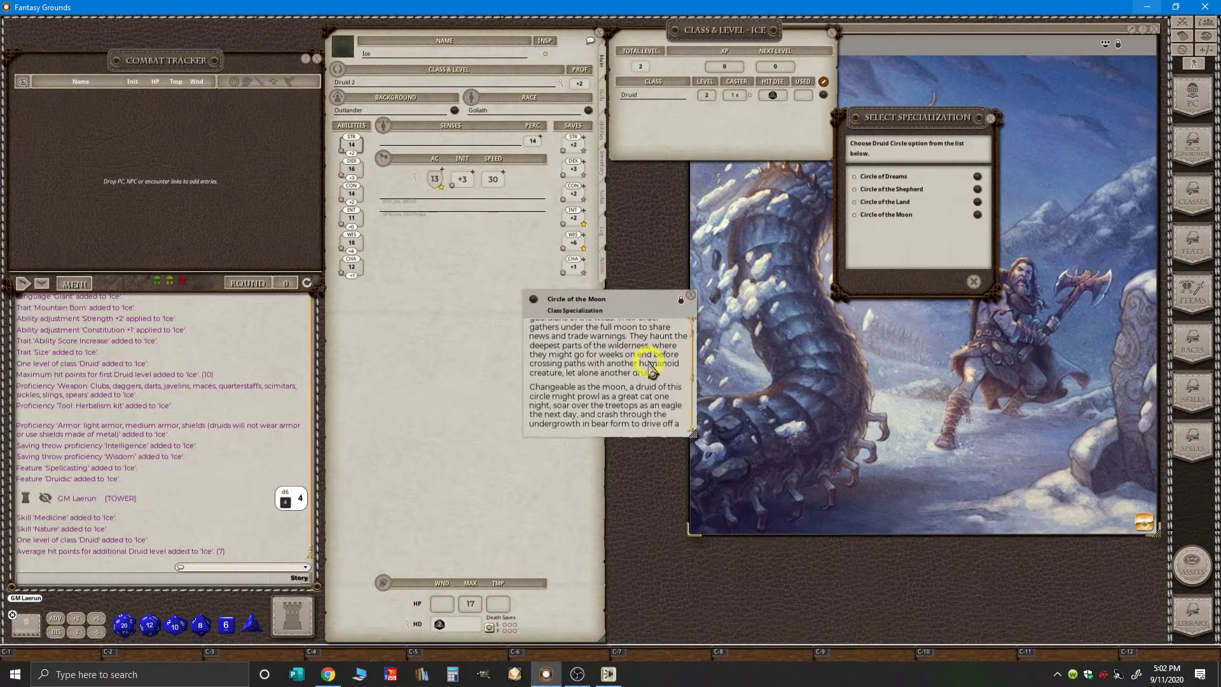
pyautogui.scroll(2, 650, 369)
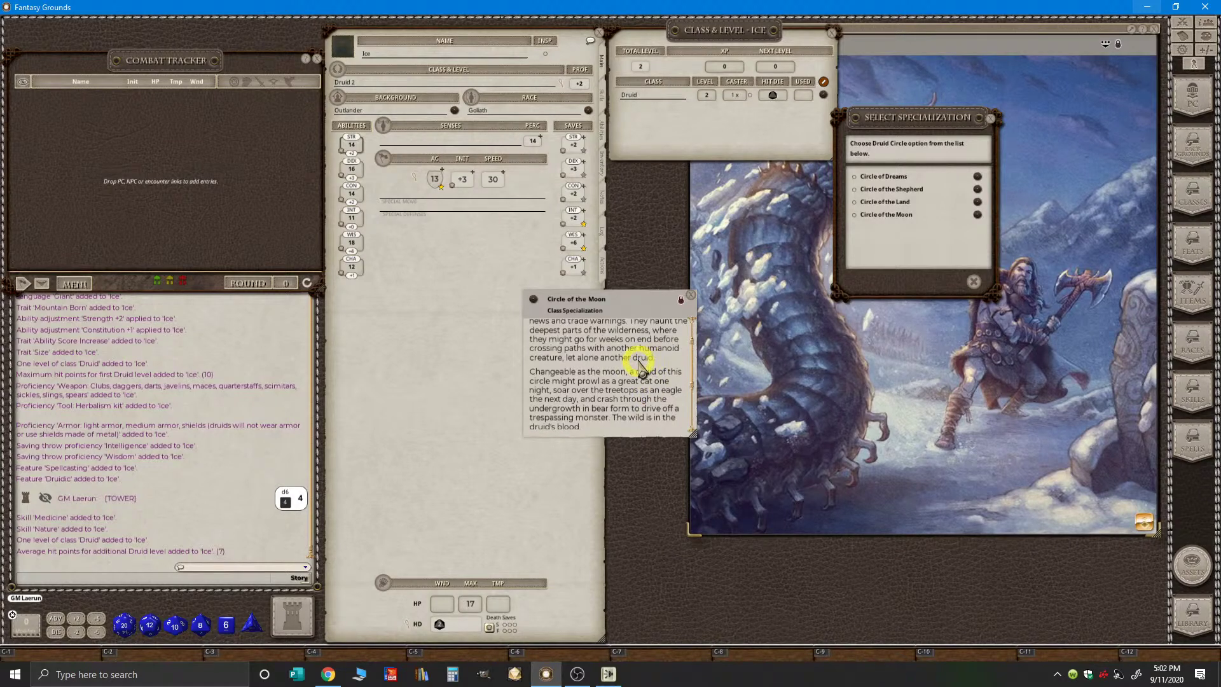
pyautogui.scroll(2, 641, 368)
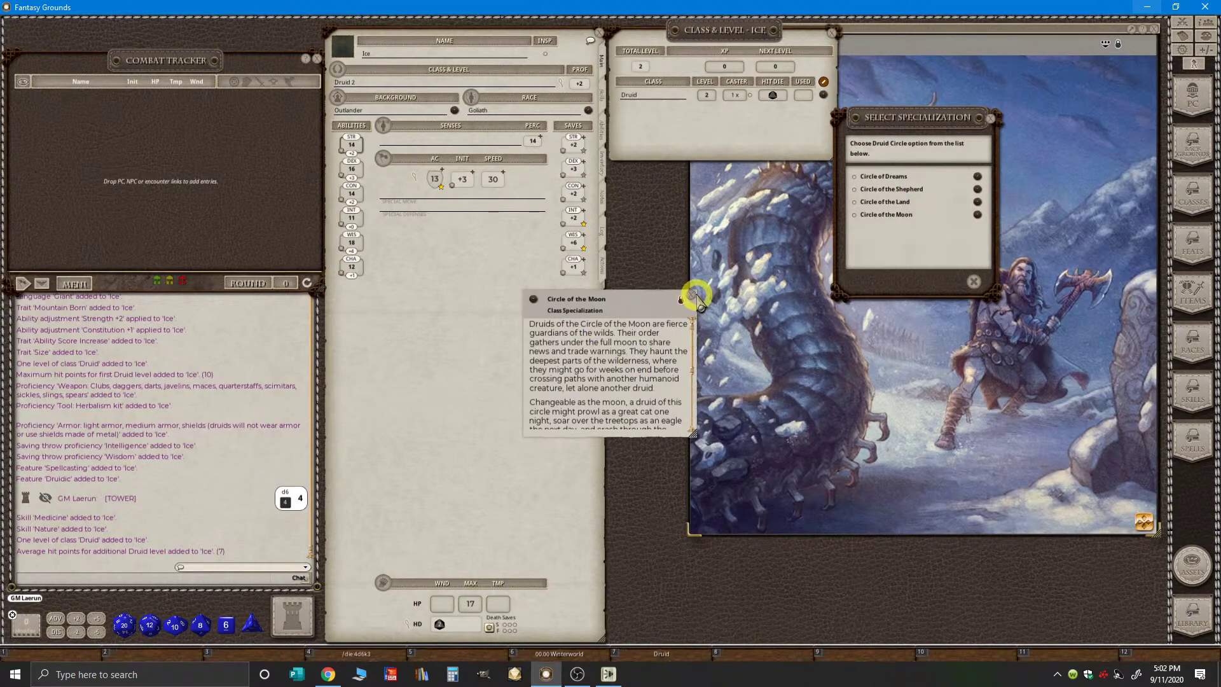
pyautogui.click(690, 297)
# - Check the live chat in Chrome for the viewers' votes, return to Fantasy Grounds, and choose Circle of the Land as the Druid Circle
pyautogui.click(328, 674)
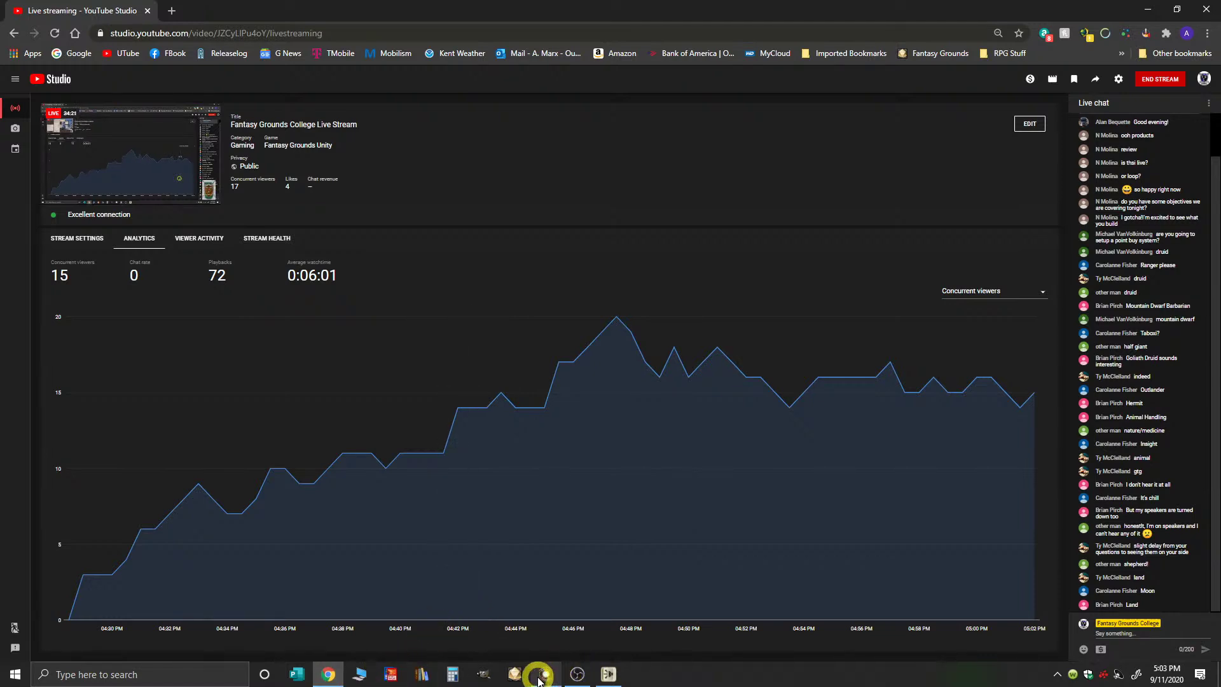
pyautogui.moveTo(539, 680)
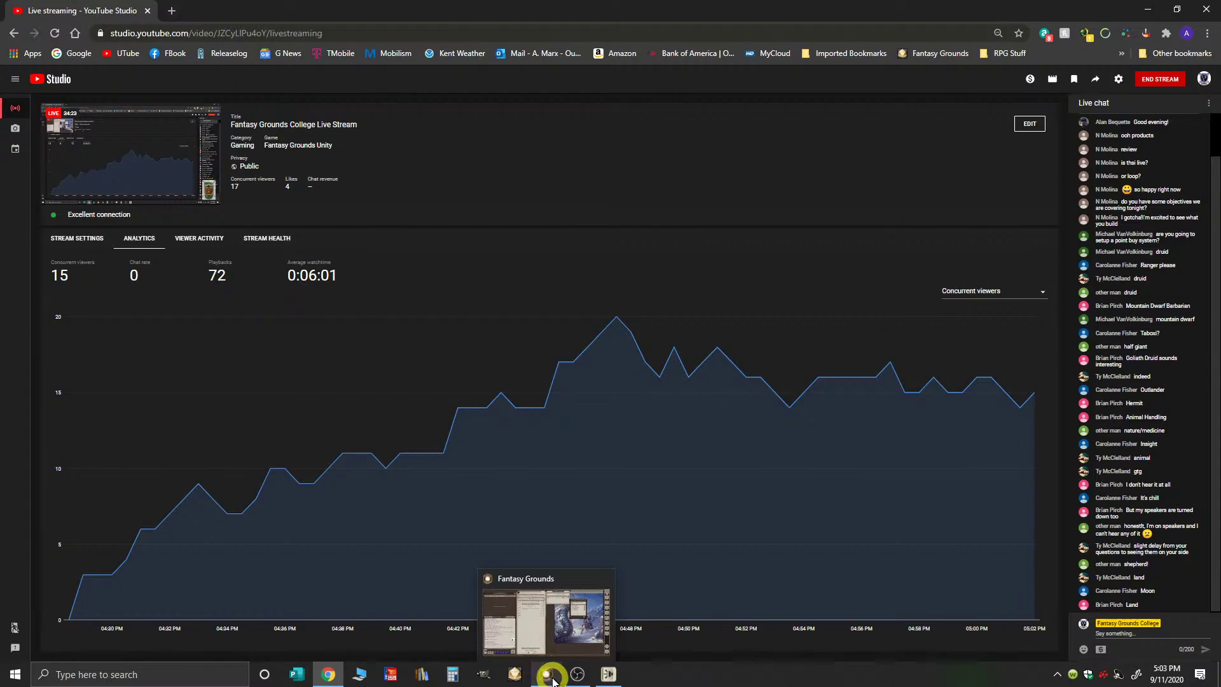
pyautogui.click(551, 678)
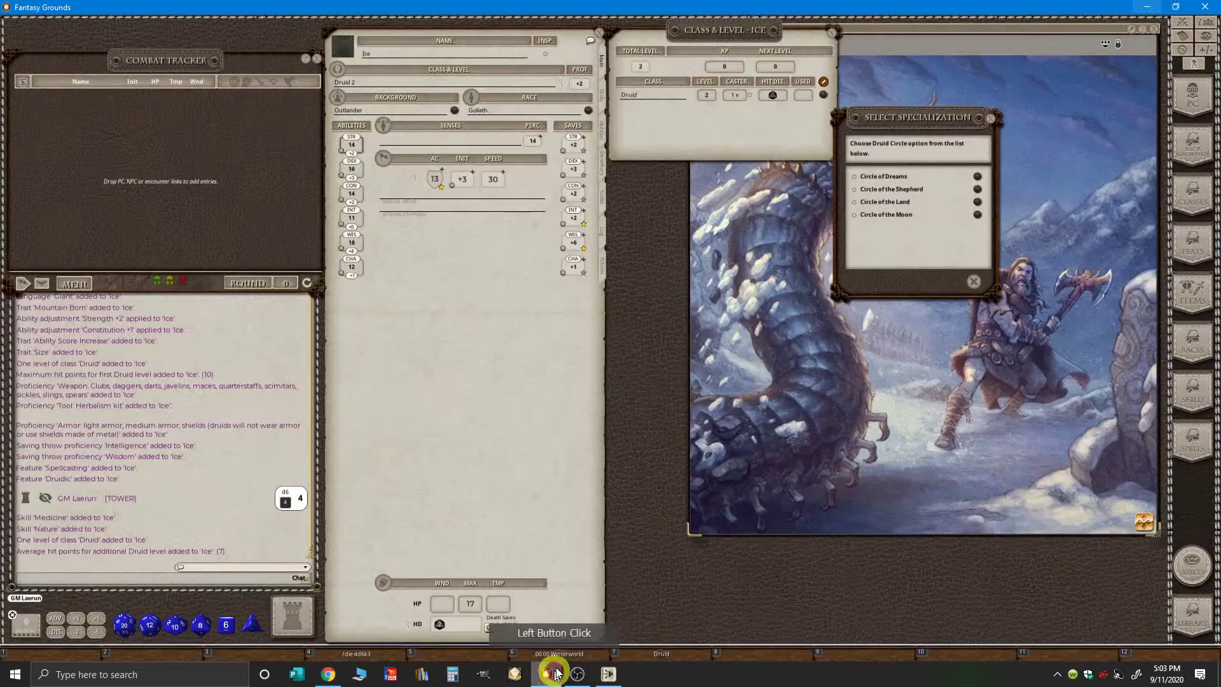
pyautogui.click(855, 202)
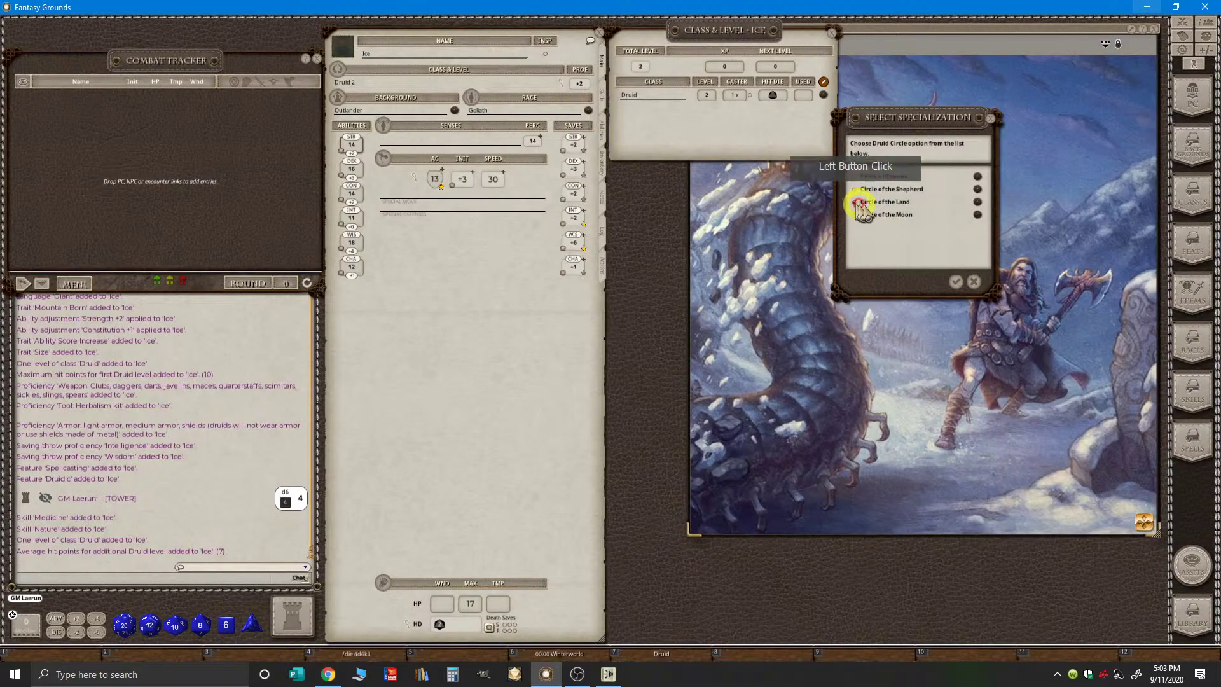
pyautogui.click(956, 280)
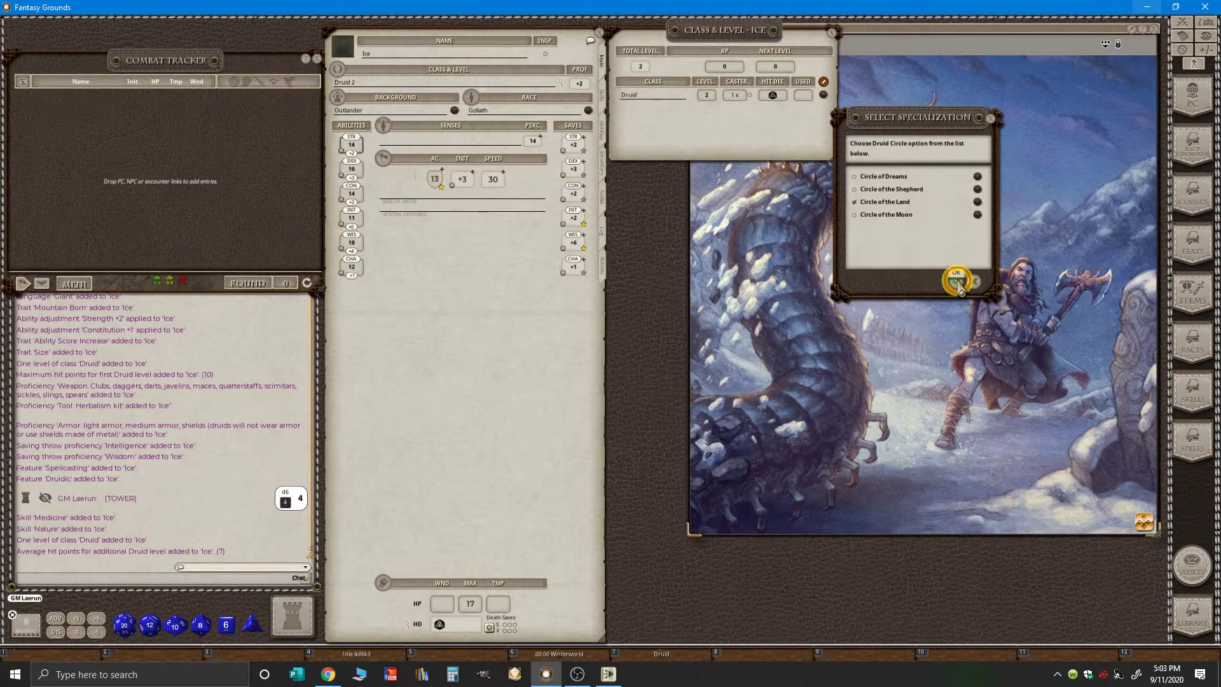
# - Open the character's list of features and read the Bonus Cantrip description, closing it when done
pyautogui.click(146, 545)
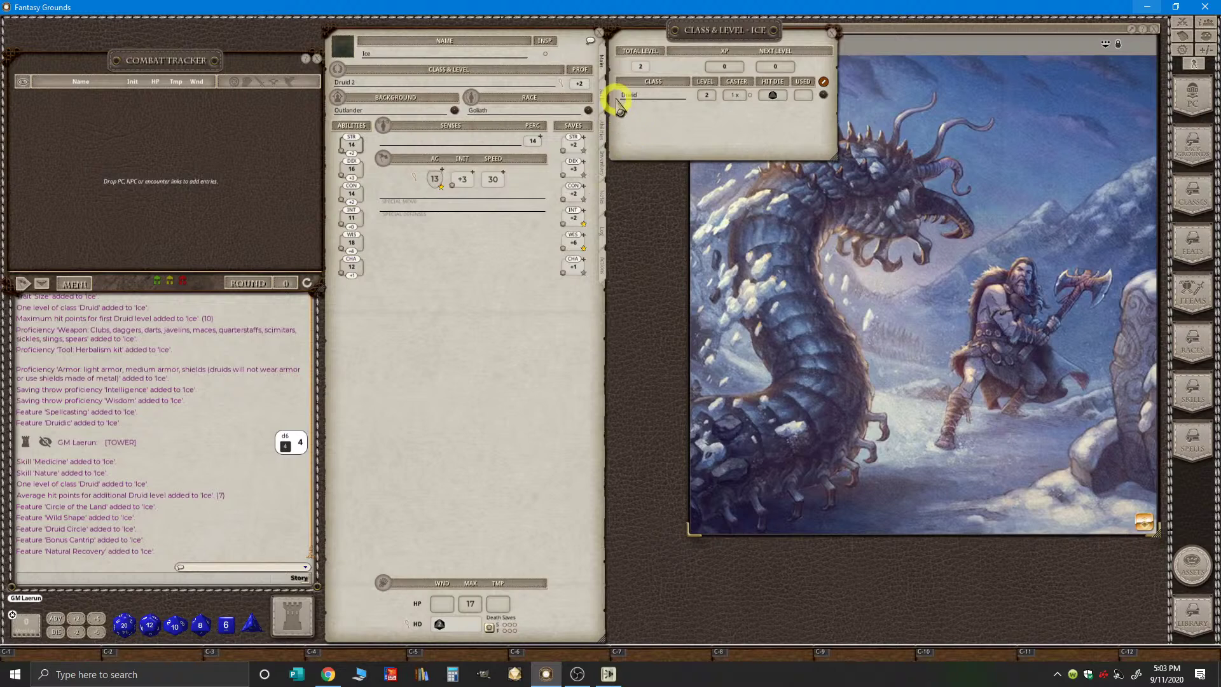
pyautogui.click(603, 125)
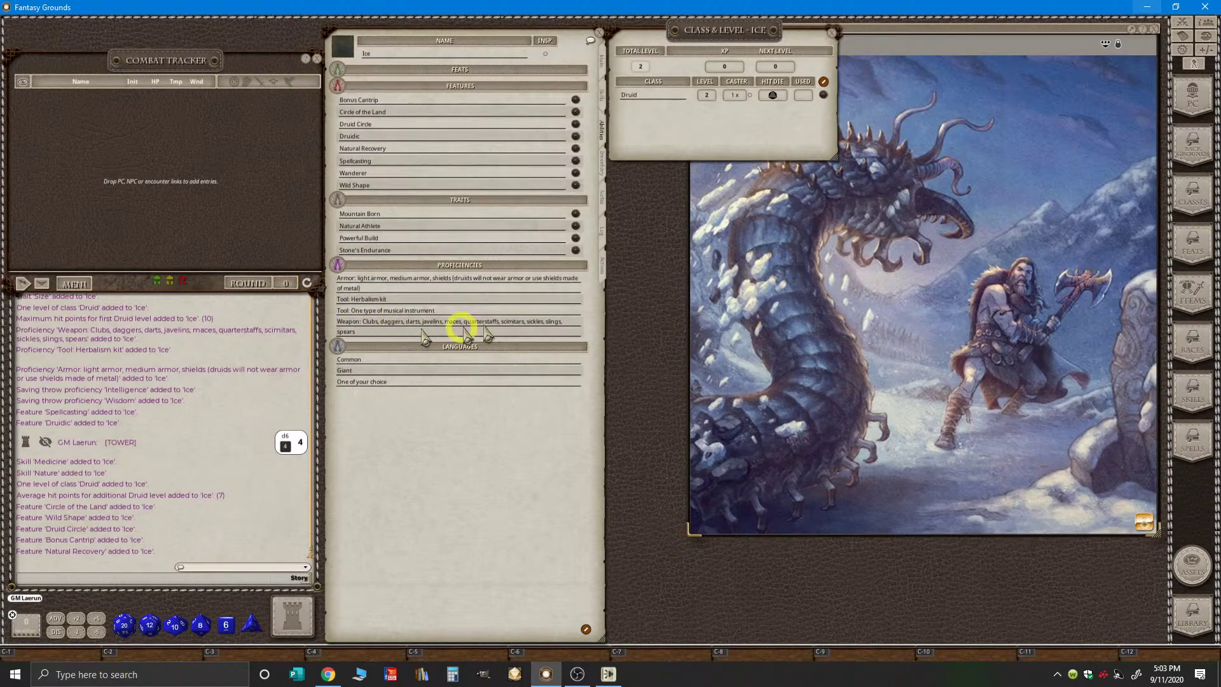
pyautogui.press('ctrl')
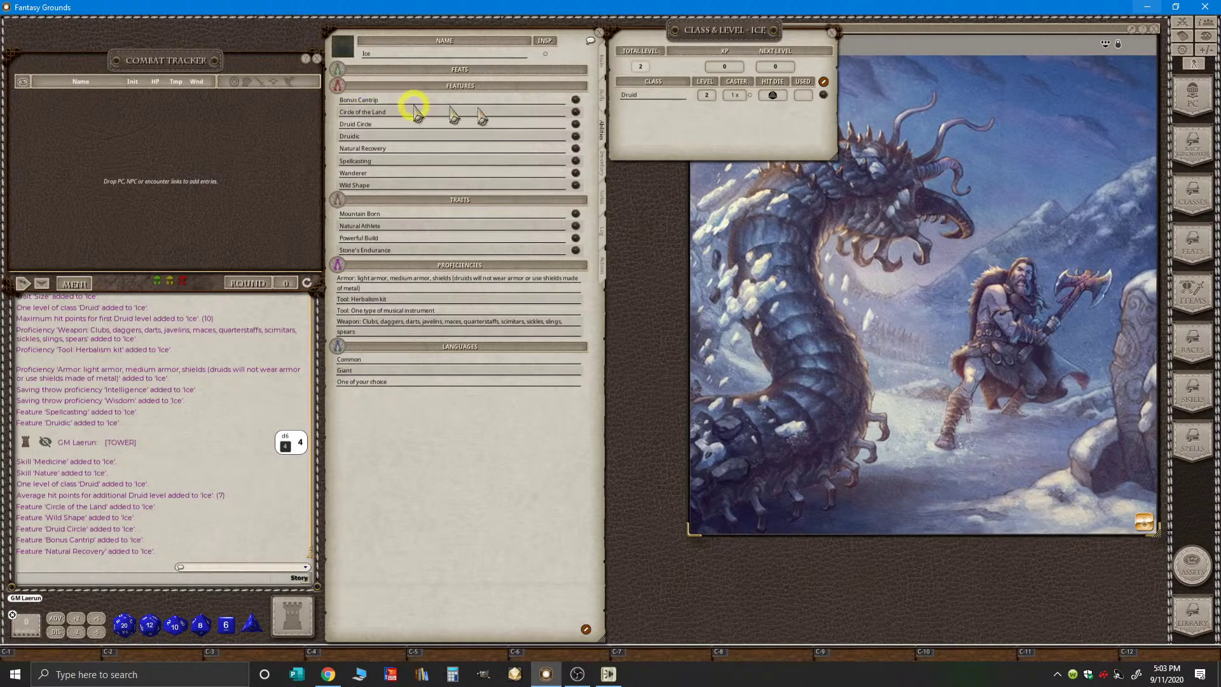
pyautogui.click(576, 102)
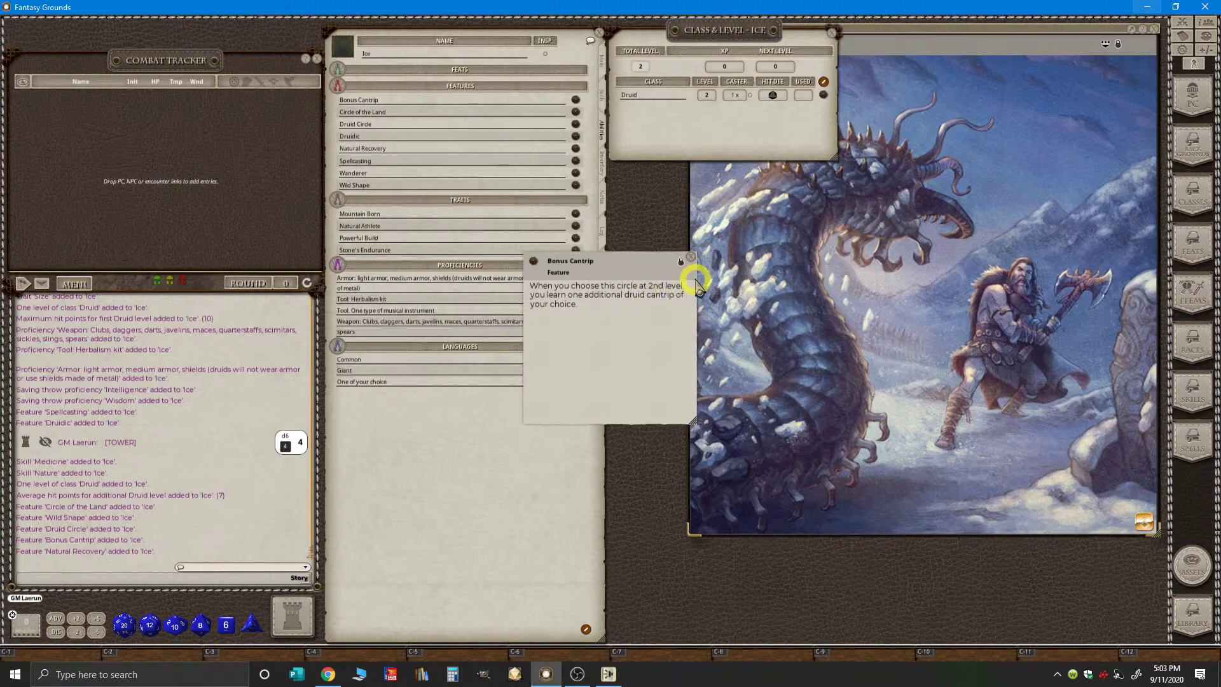
pyautogui.click(692, 257)
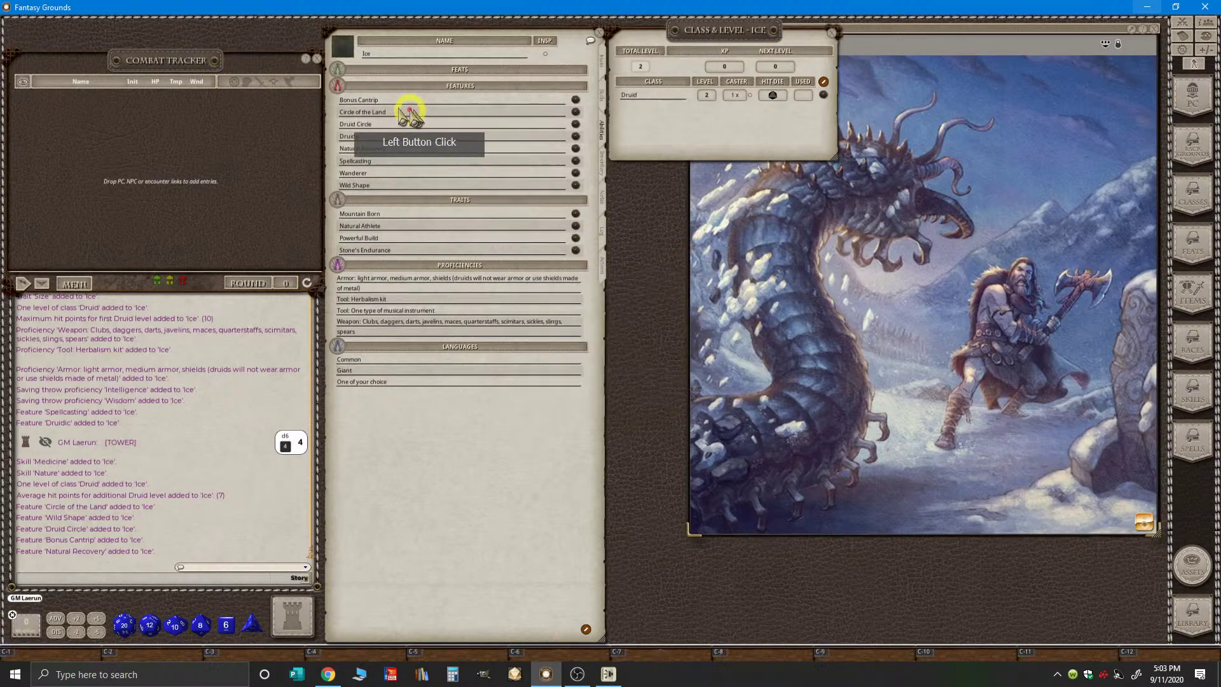
# - Open the Circle of the Land feature and read its Natural Recovery description, closing only that description
pyautogui.click(576, 112)
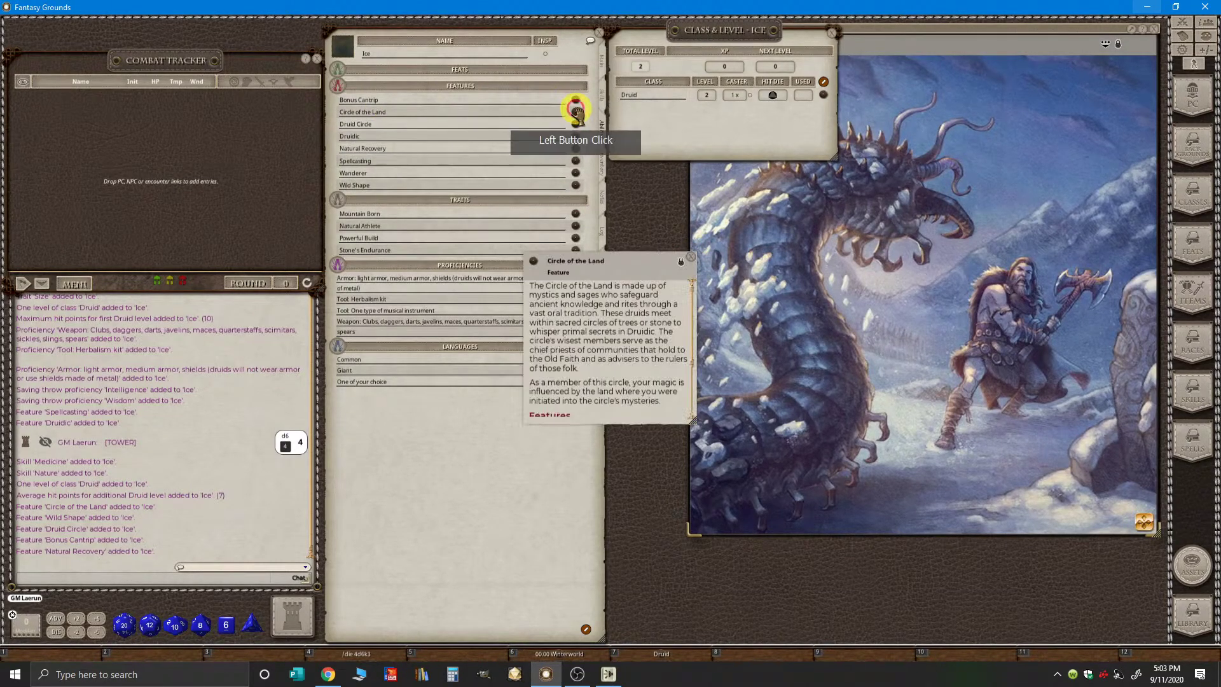
pyautogui.scroll(-5, 630, 344)
pyautogui.press('ctrl')
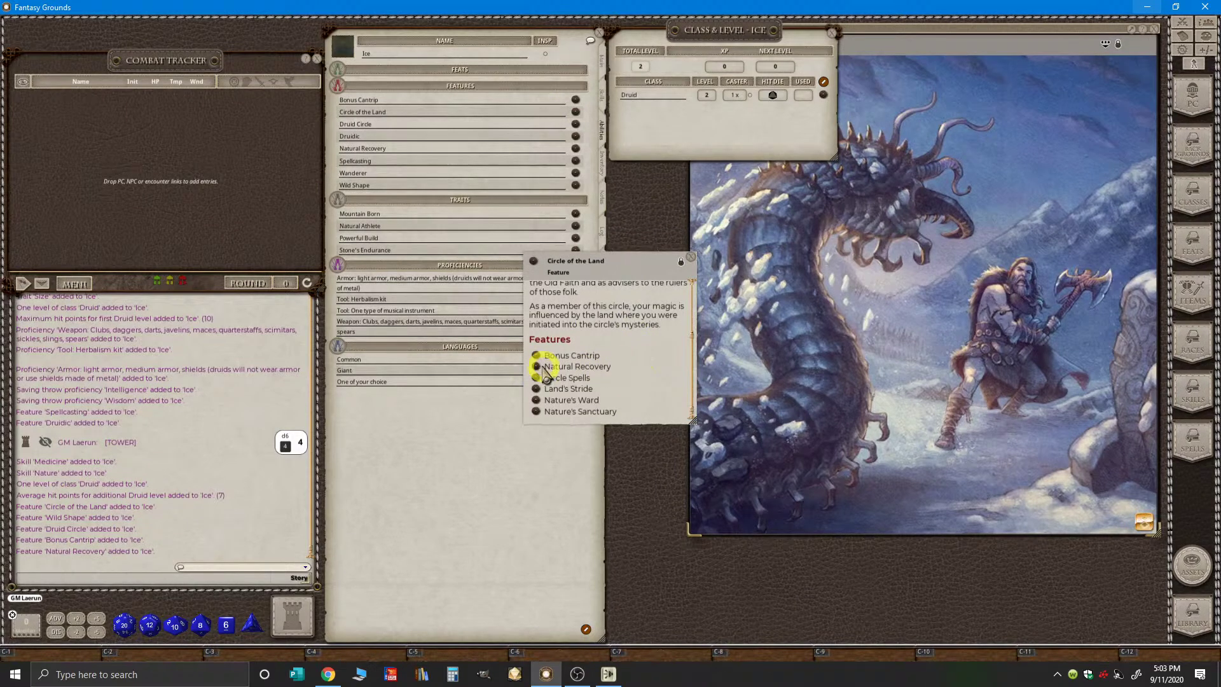
pyautogui.click(536, 367)
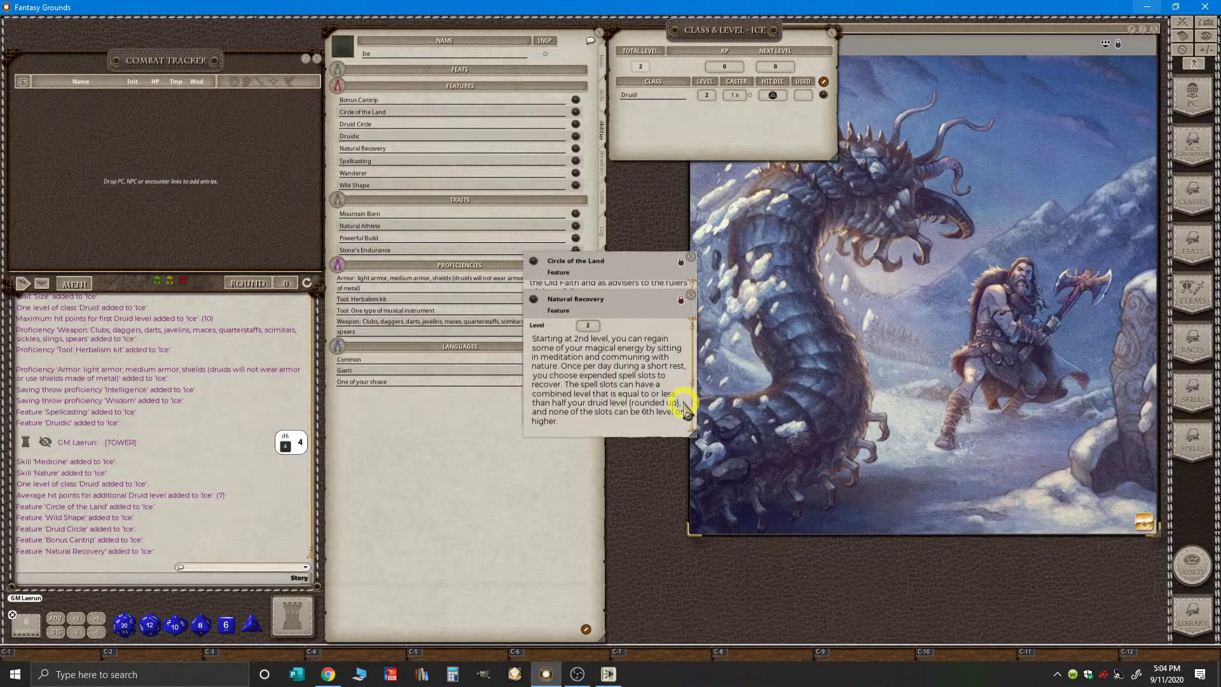
pyautogui.scroll(-5, 681, 406)
pyautogui.scroll(5, 676, 406)
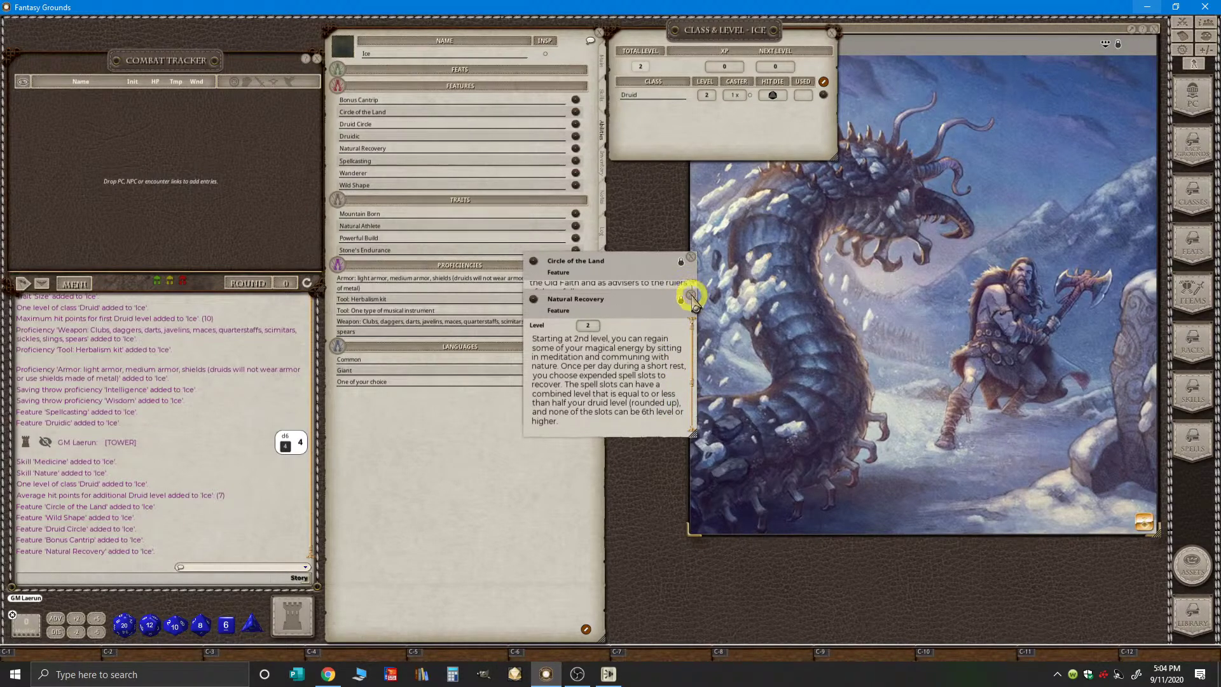
pyautogui.click(691, 295)
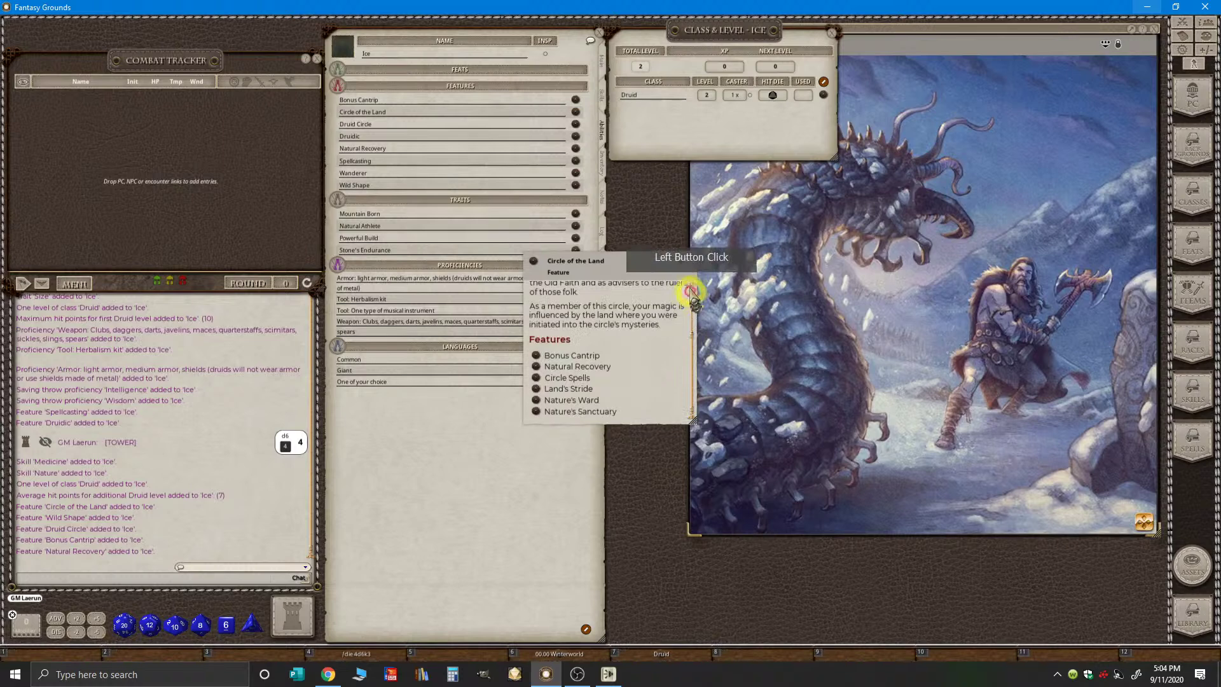
# - Read the Circle Spells description through the Arctic spell list, and close both it and the Circle of the Land feature
pyautogui.click(537, 380)
pyautogui.scroll(-4, 665, 381)
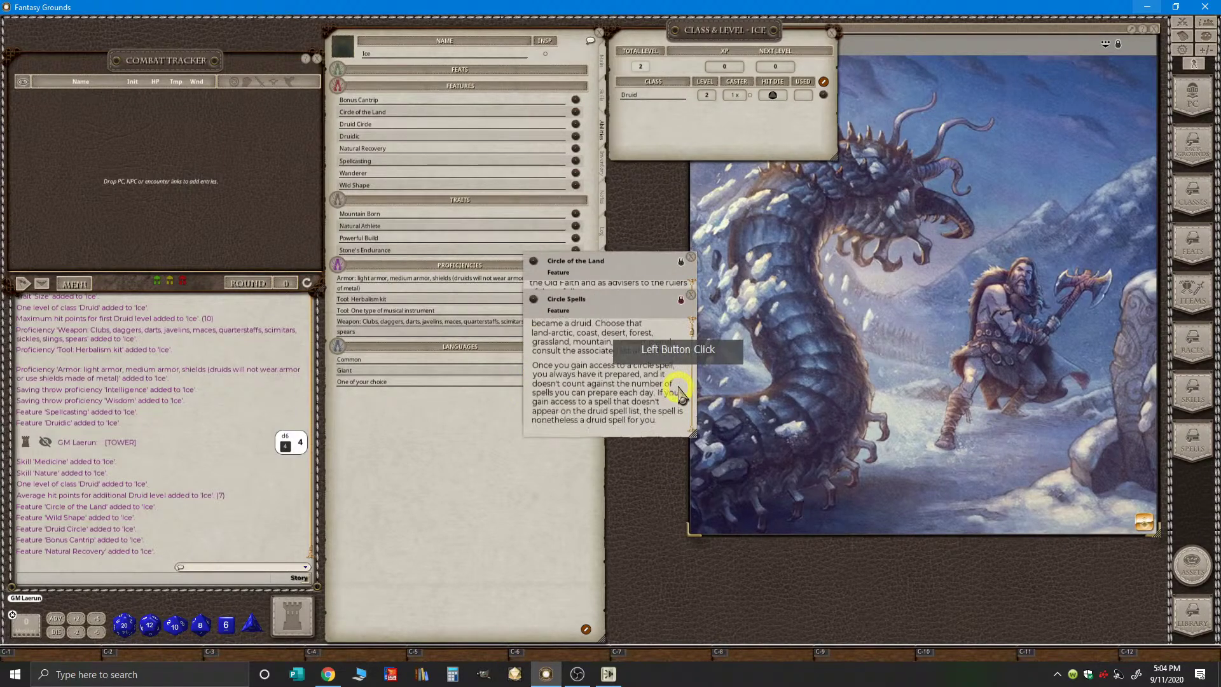
pyautogui.scroll(-2, 680, 393)
pyautogui.scroll(3, 681, 393)
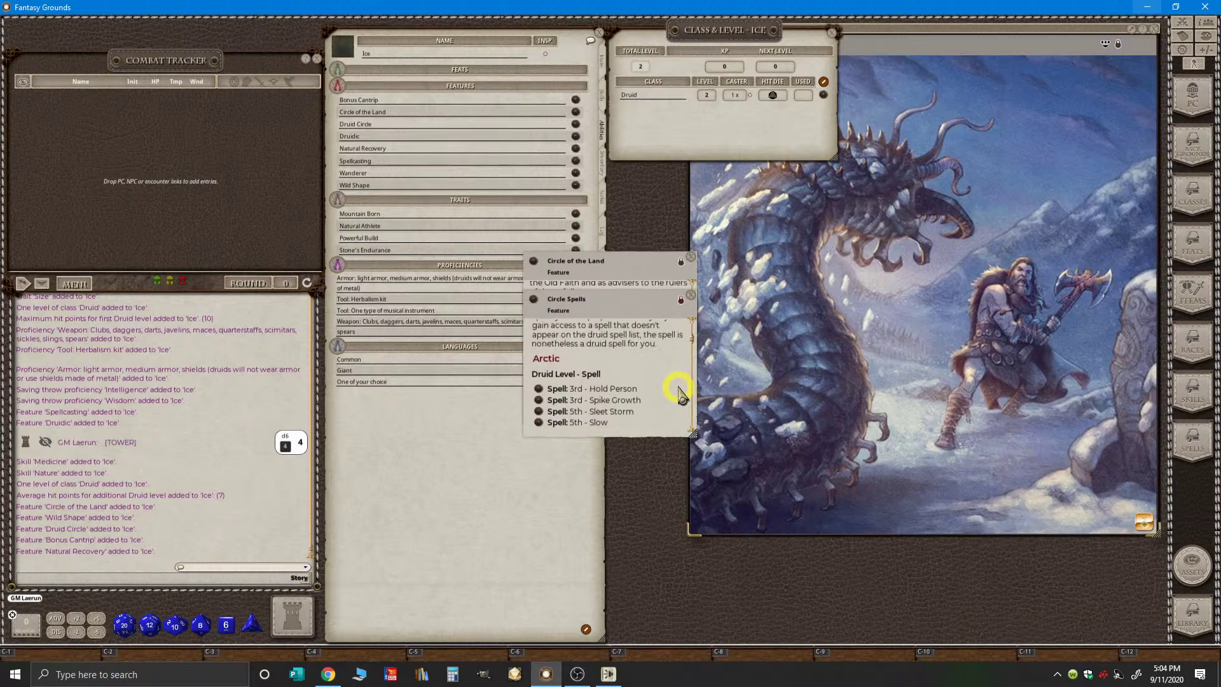
pyautogui.scroll(4, 679, 388)
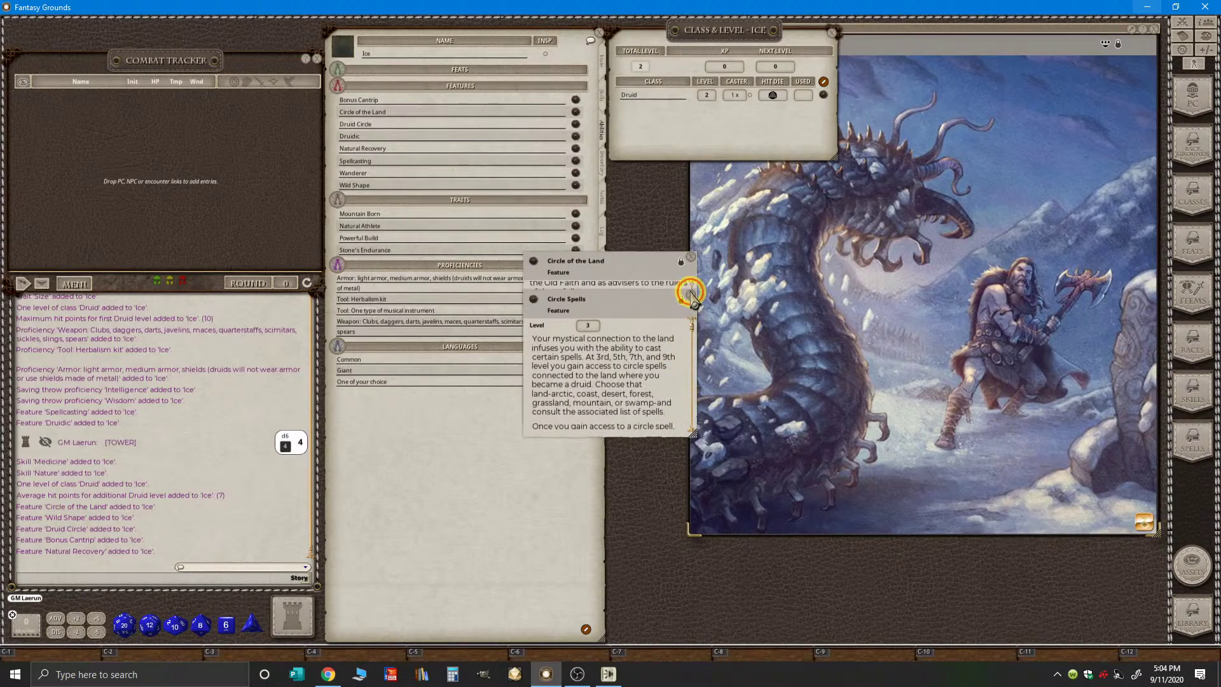
pyautogui.click(691, 294)
pyautogui.click(691, 258)
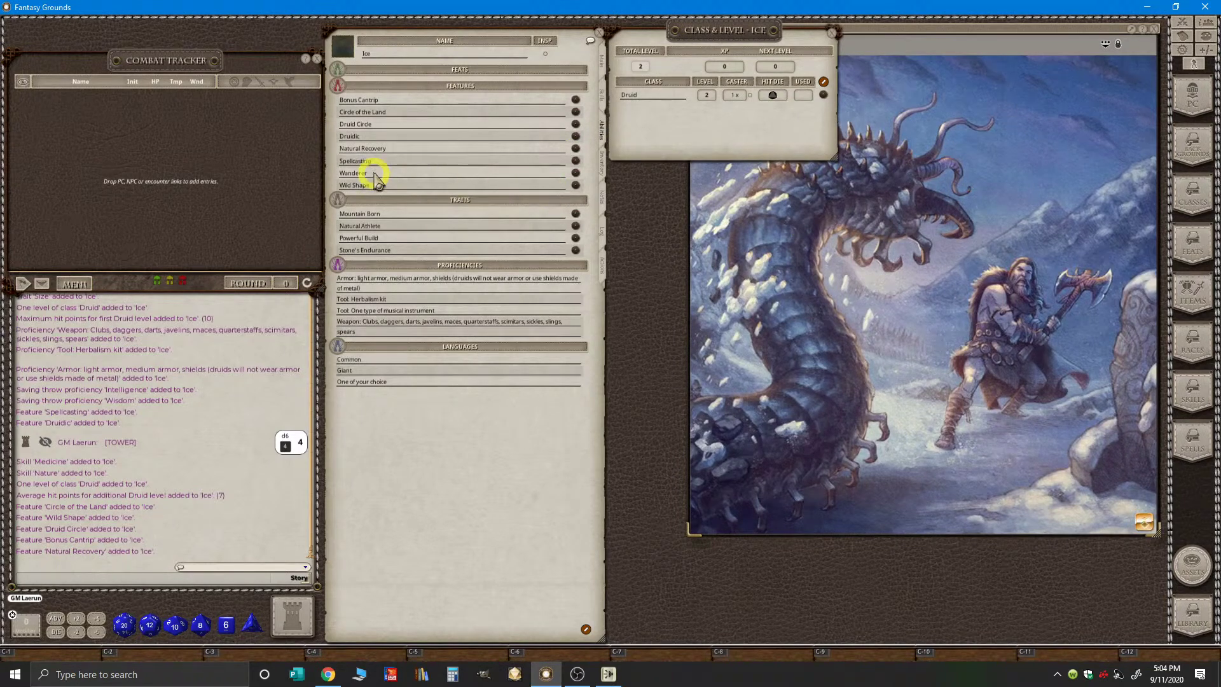
# - Read the description of the Wanderer feature and close it
pyautogui.click(576, 173)
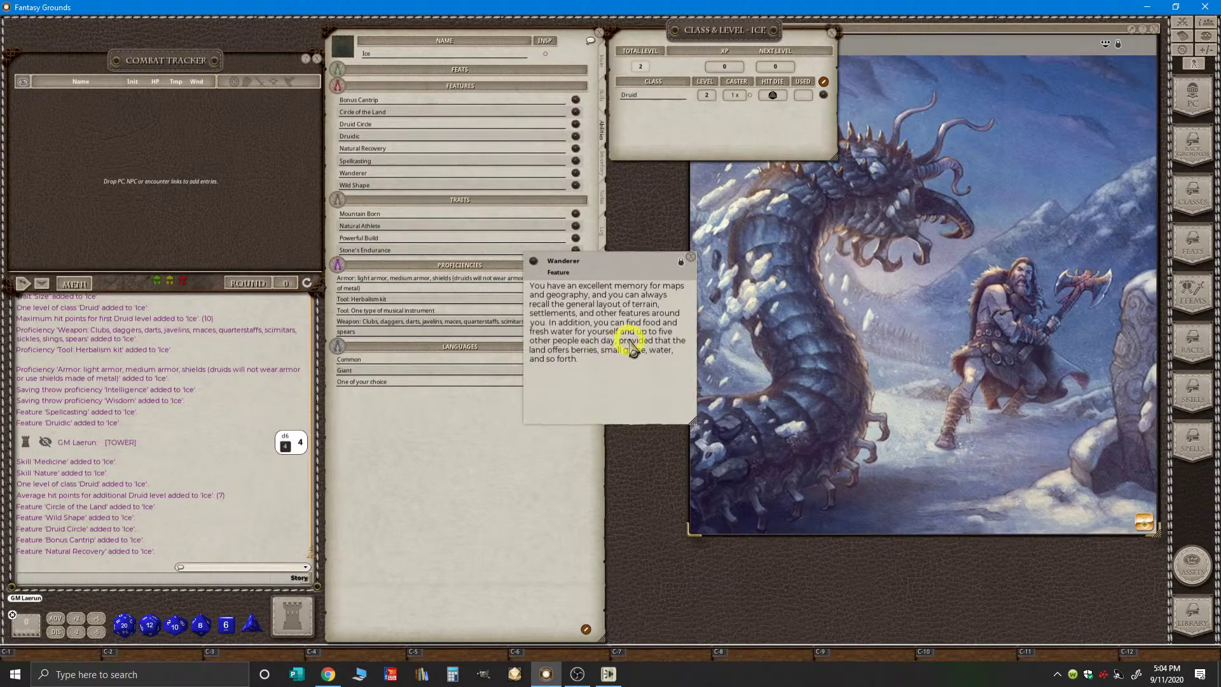
pyautogui.press('ctrl')
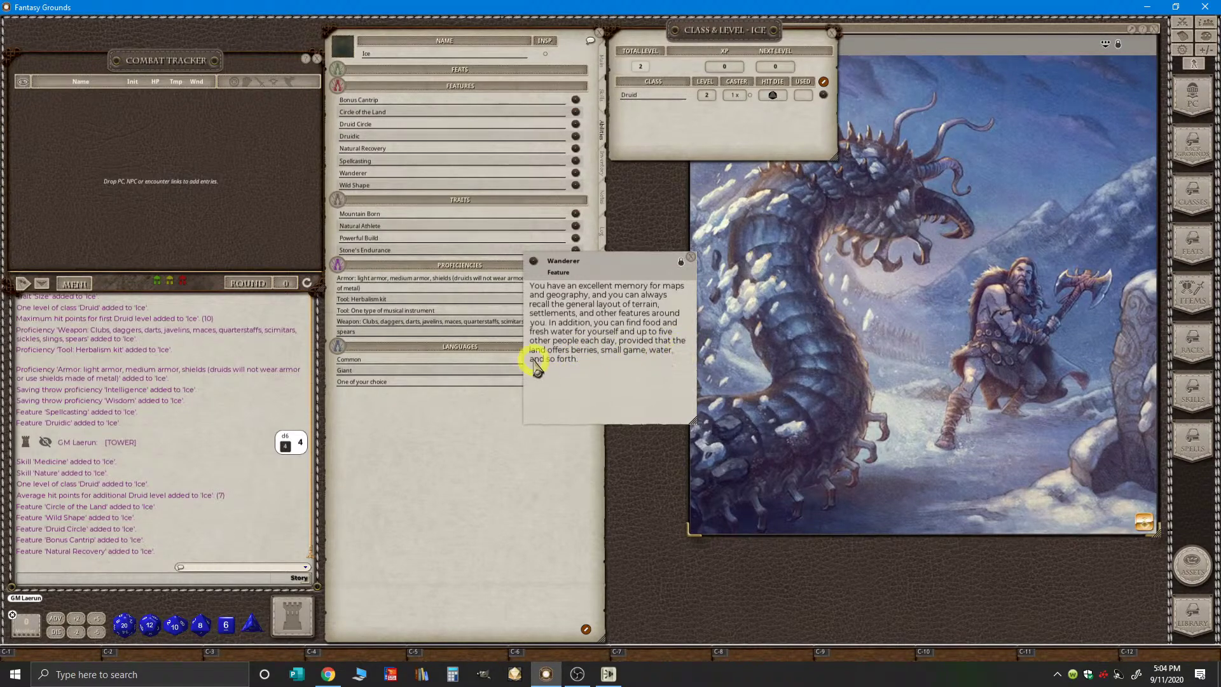
pyautogui.click(691, 257)
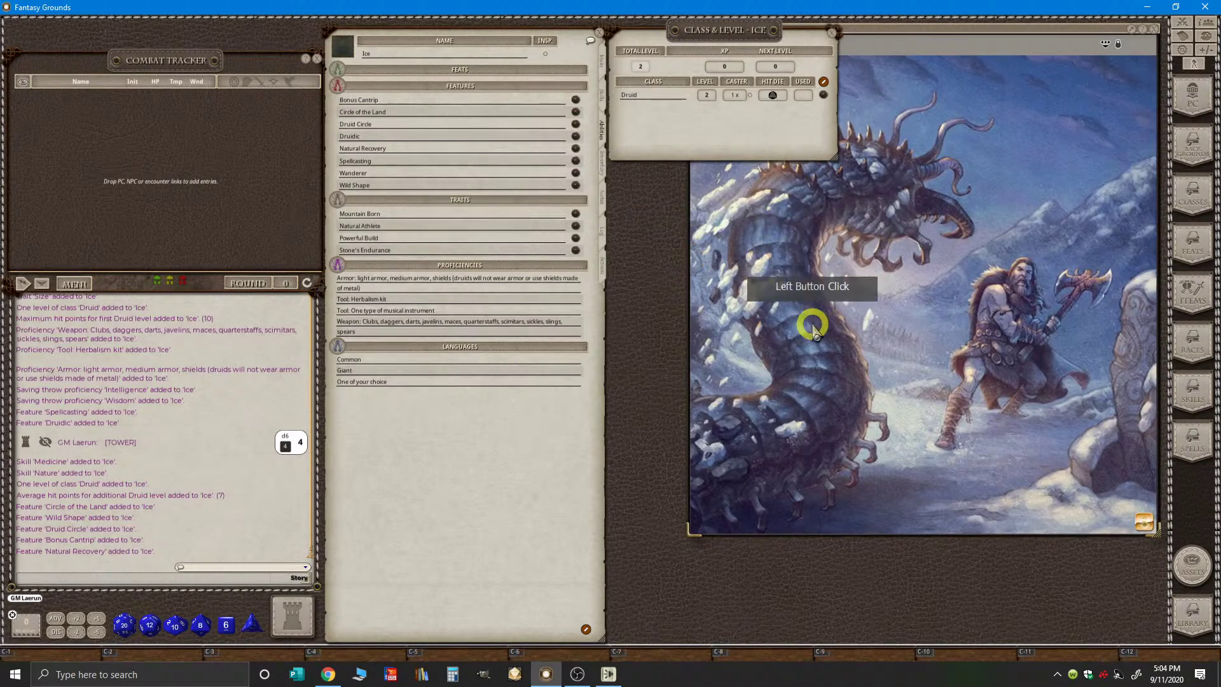
pyautogui.press('ctrl')
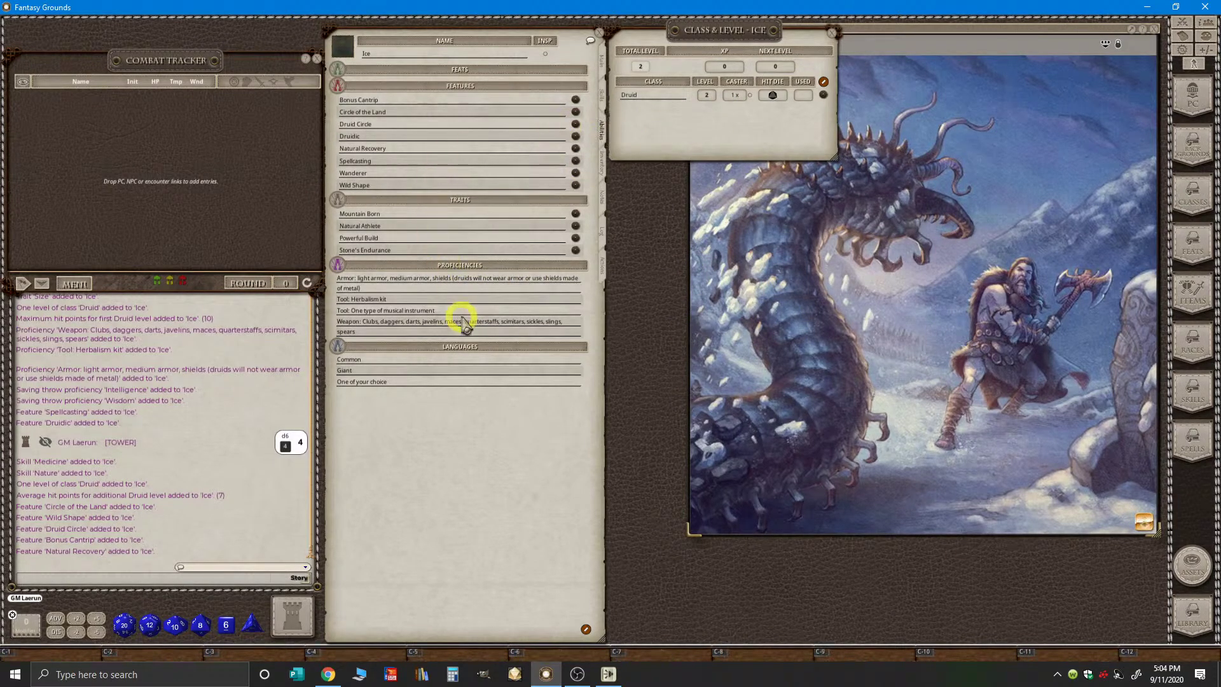
# - Add a third Druid level to the character and check the hit points on the main page of the sheet
pyautogui.press('ctrl')
pyautogui.moveTo(826, 95); pyautogui.dragTo(698, 123)
pyautogui.press('ctrl')
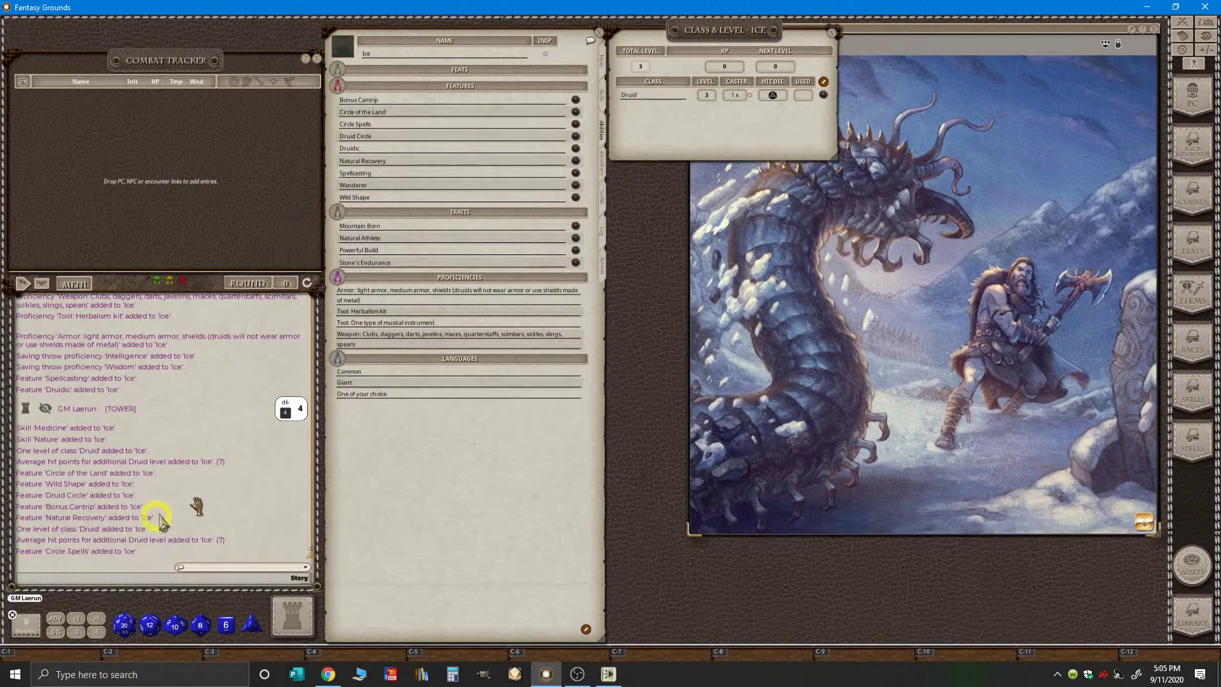
pyautogui.click(602, 61)
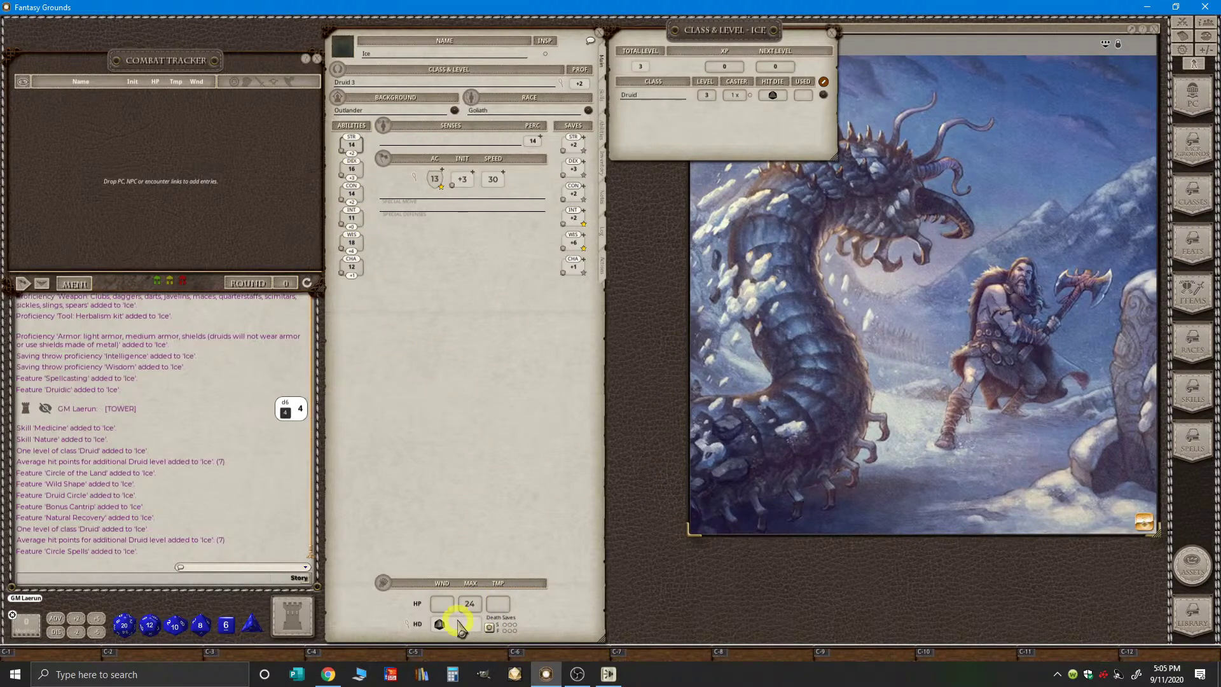
pyautogui.write('2')
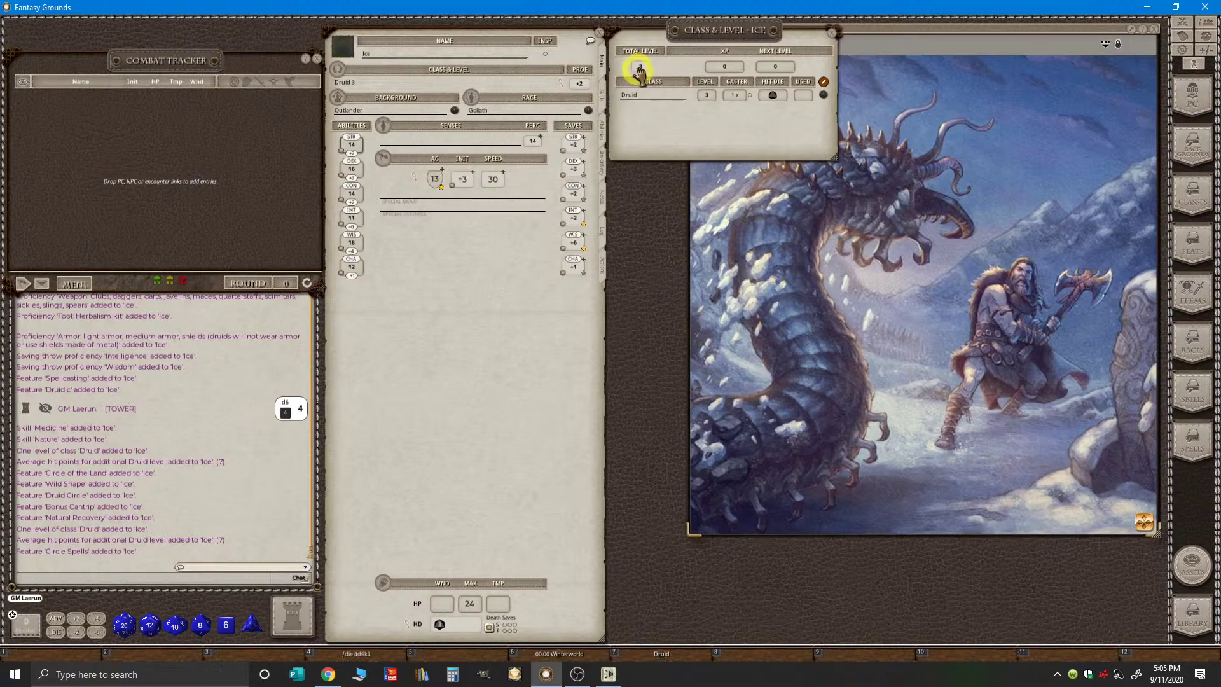
# - Add a fourth Druid level and place the Ability Score Improvement description next to the ability scores on the main page
pyautogui.moveTo(825, 95); pyautogui.dragTo(706, 130)
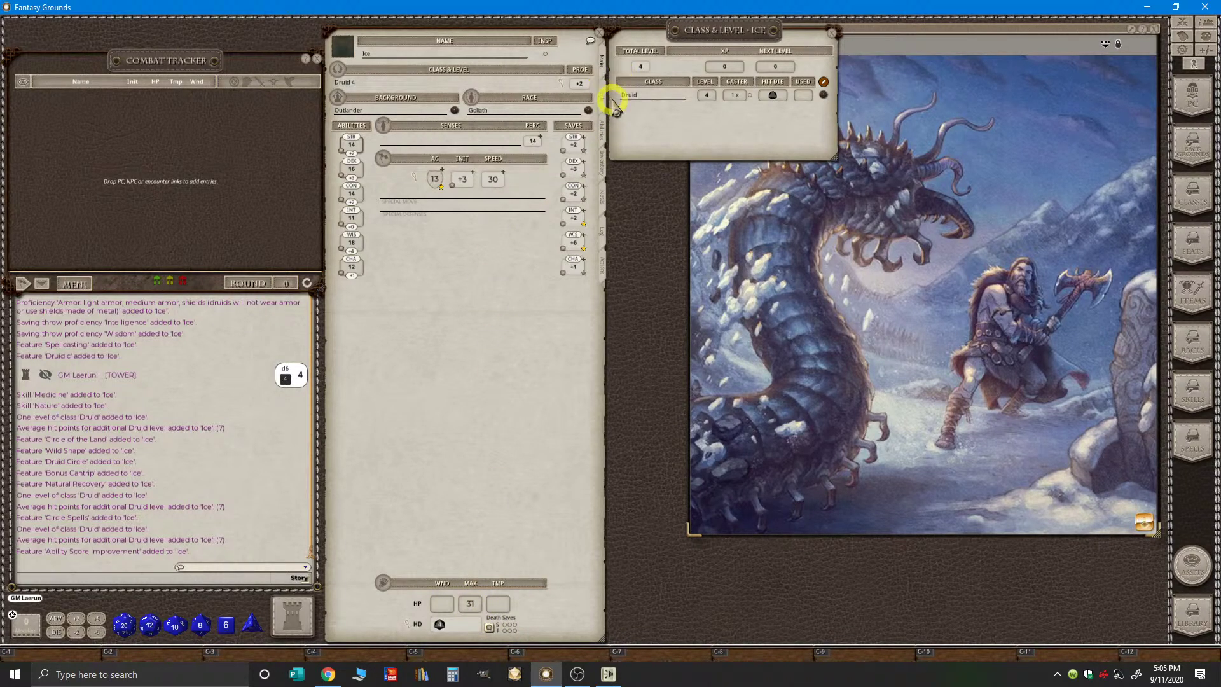
pyautogui.click(601, 132)
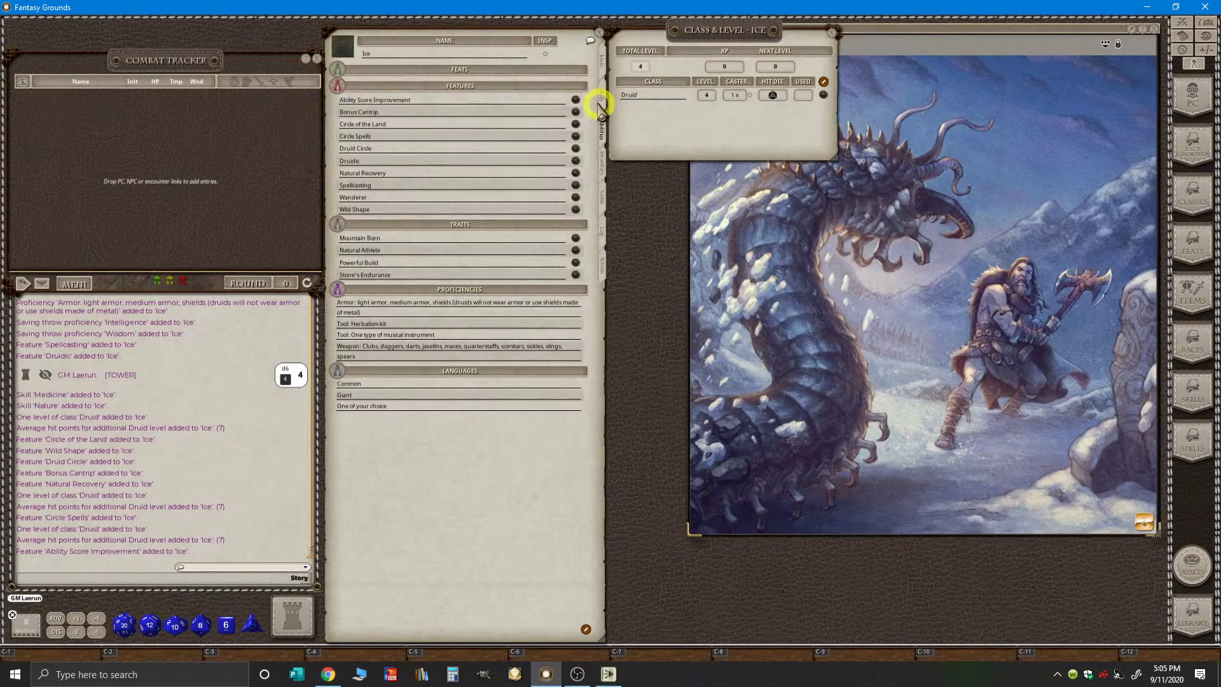
pyautogui.click(575, 101)
pyautogui.moveTo(644, 275); pyautogui.dragTo(713, 304)
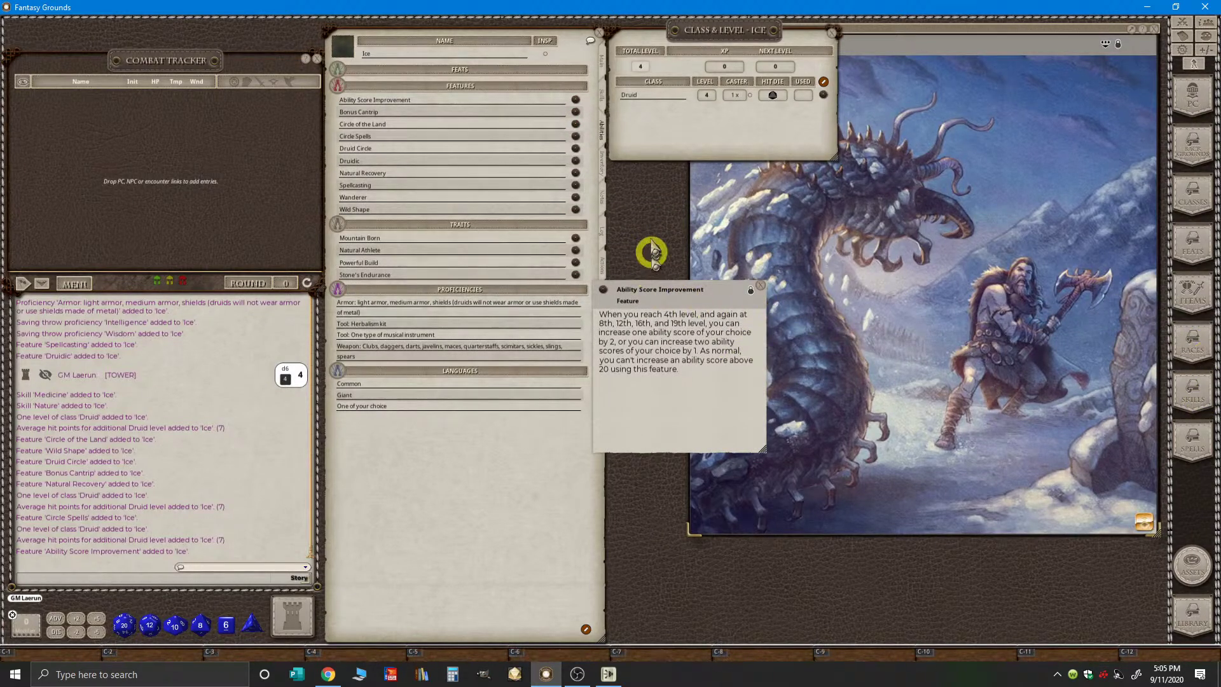
pyautogui.click(605, 64)
pyautogui.click(603, 63)
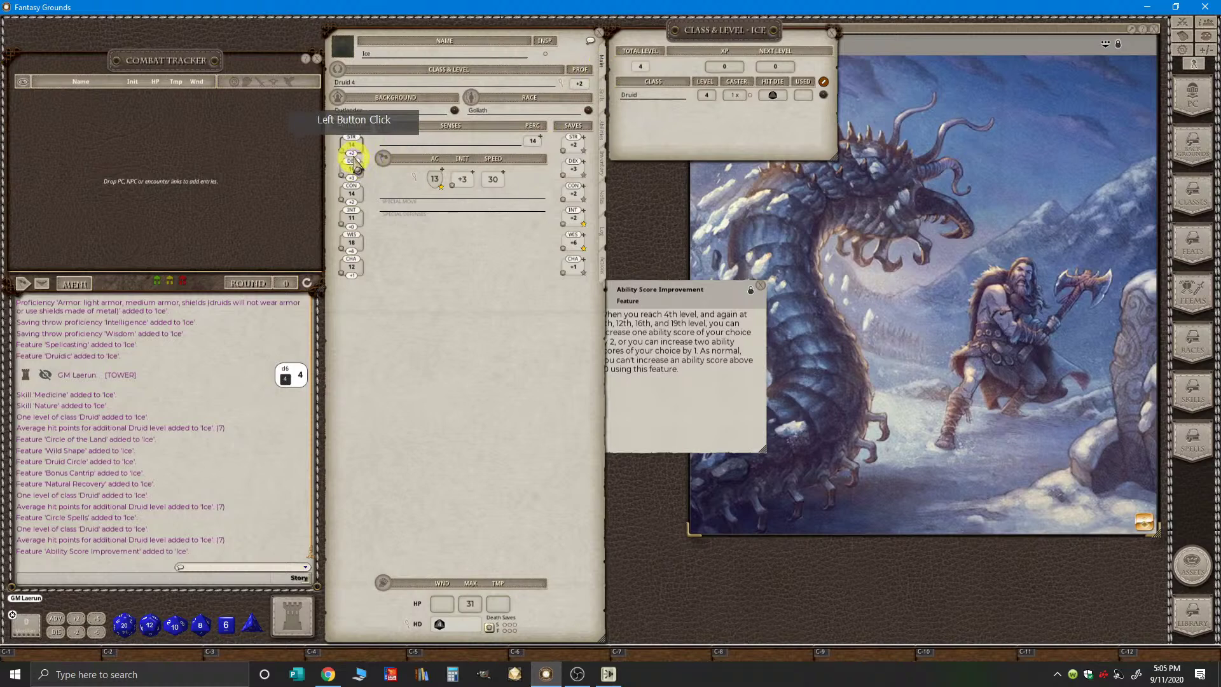
pyautogui.moveTo(699, 295); pyautogui.dragTo(656, 215)
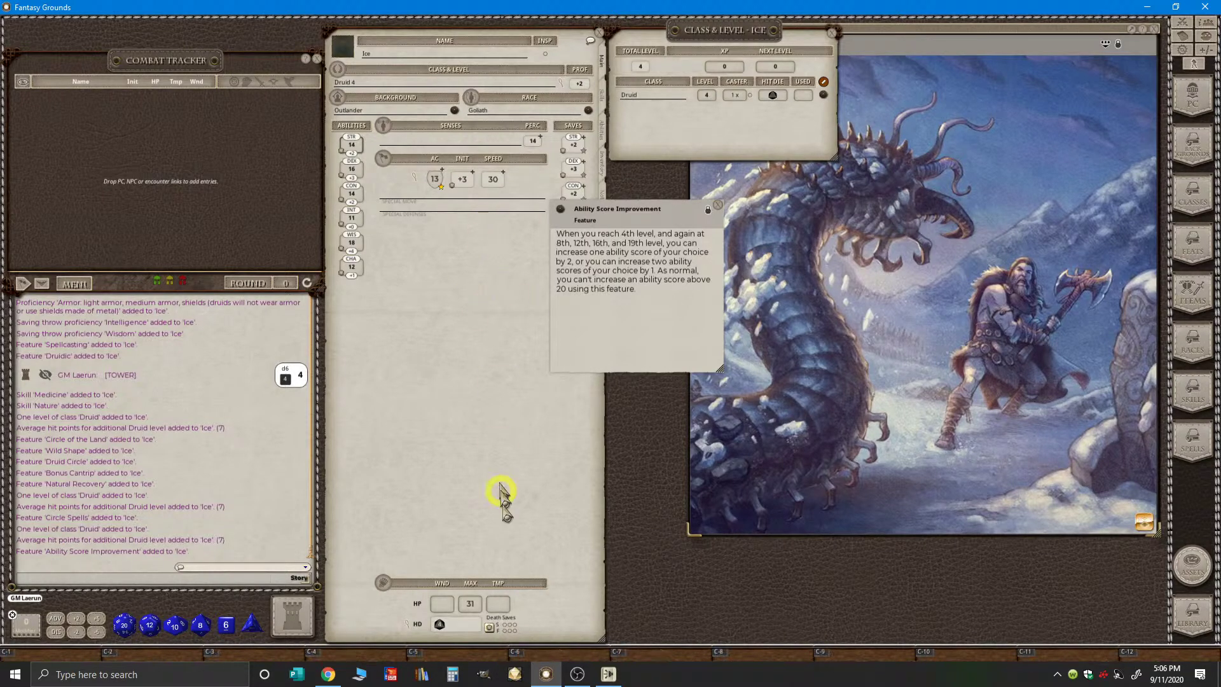
# - Check the live chat in Chrome for viewers' questions, return to Fantasy Grounds, and look through the chat log of character changes
pyautogui.click(332, 673)
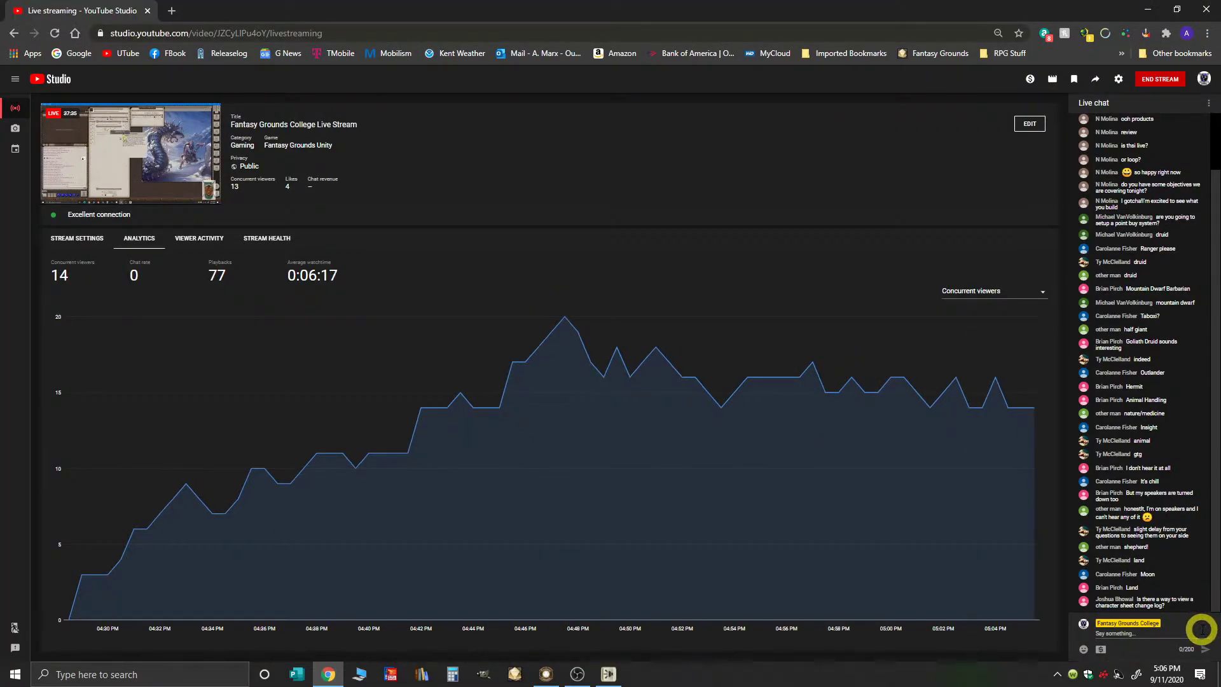
pyautogui.click(547, 675)
pyautogui.click(176, 449)
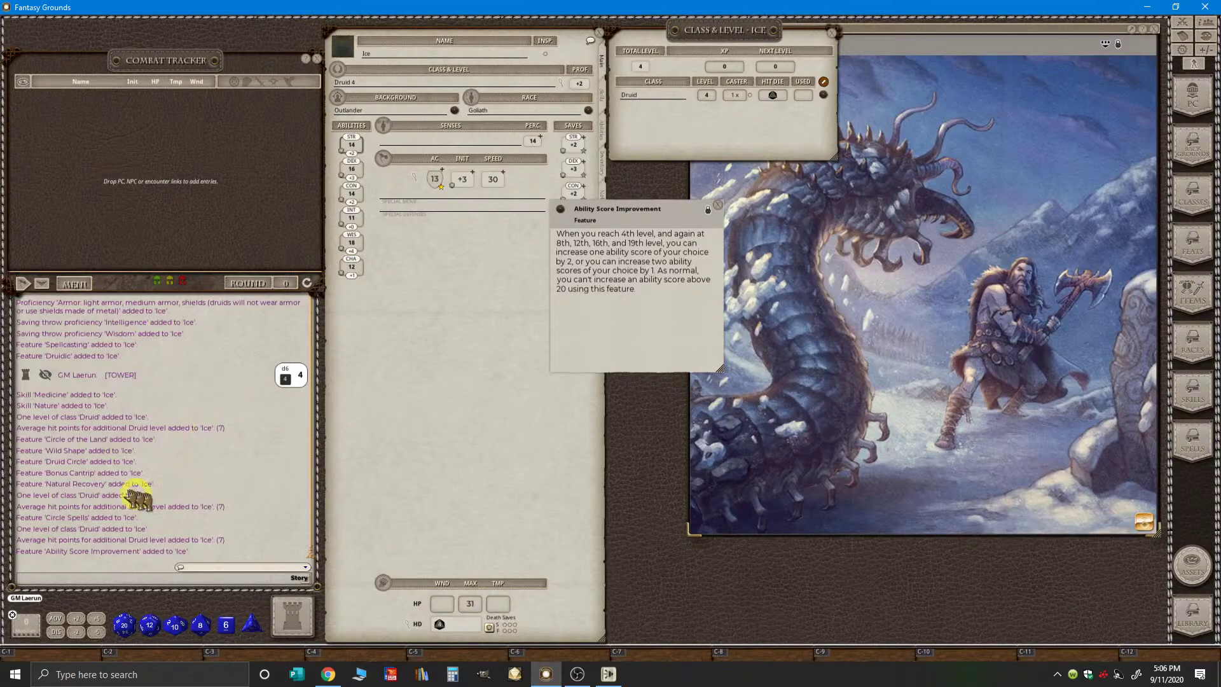
pyautogui.scroll(2, 130, 385)
pyautogui.scroll(4, 130, 381)
pyautogui.scroll(-6, 131, 369)
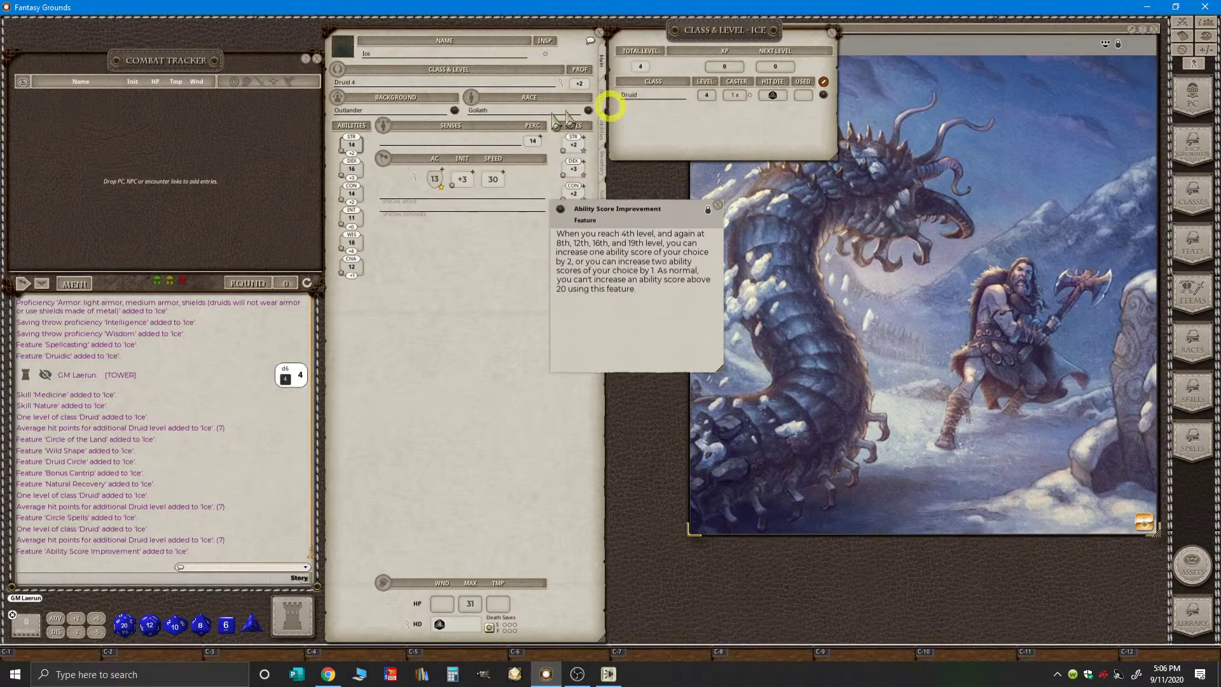
# - Check the live chat in Chrome for viewers' input on the level 4 improvement and return to Fantasy Grounds
pyautogui.press('ctrl')
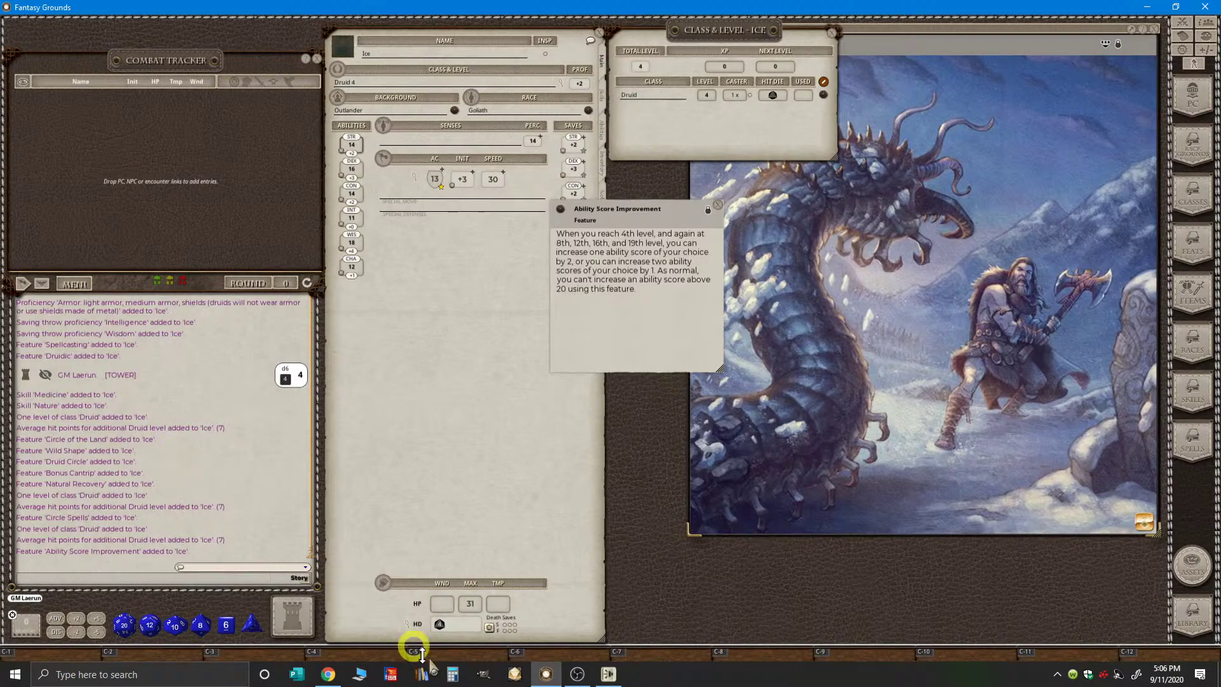
pyautogui.click(330, 673)
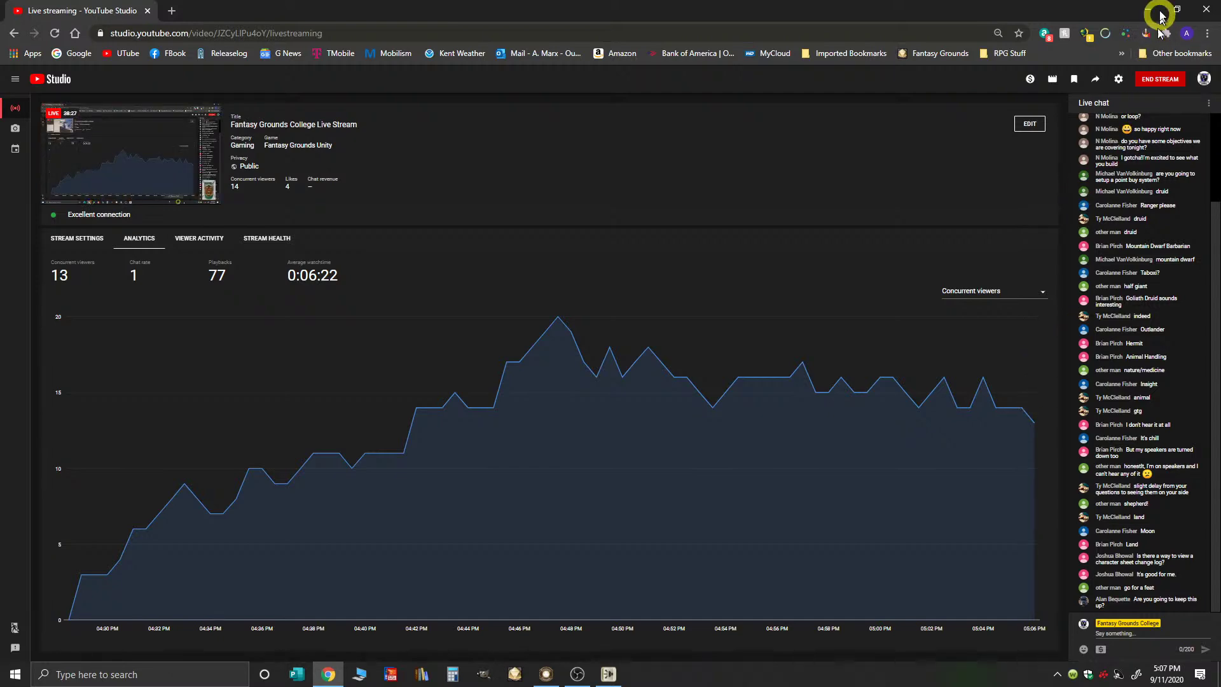
pyautogui.click(1149, 9)
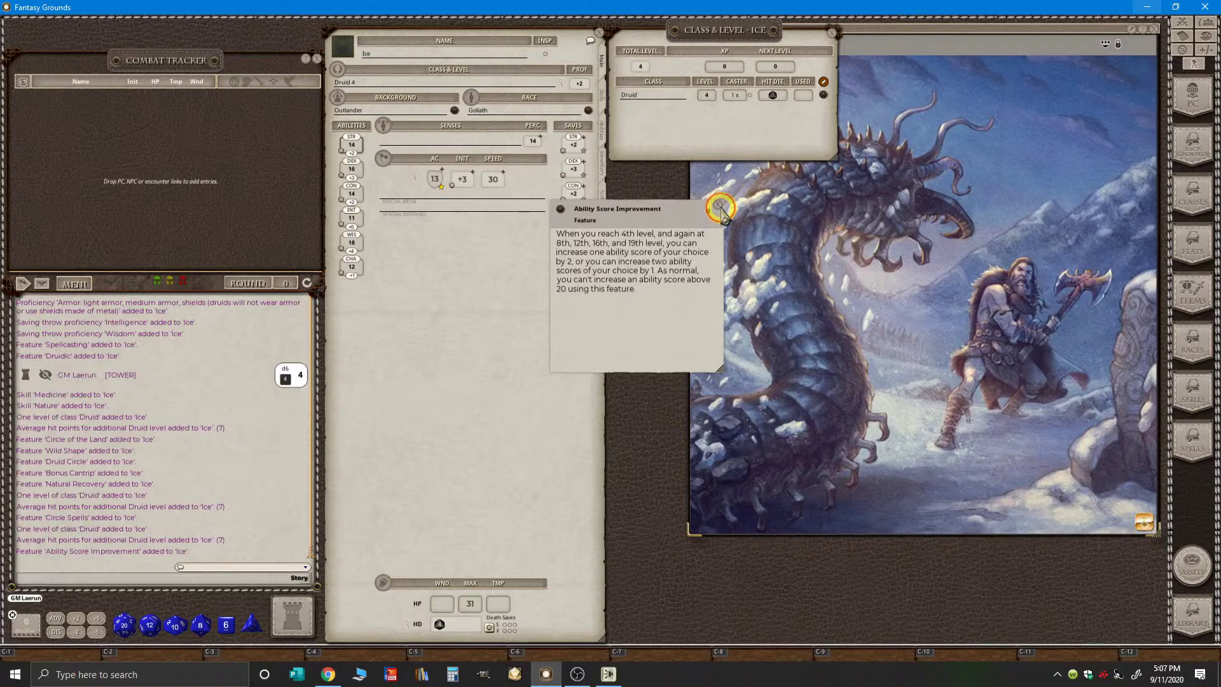
# - Close the Ability Score Improvement description, open the feats list, and show Ice's abilities page with its Feats section
pyautogui.click(720, 207)
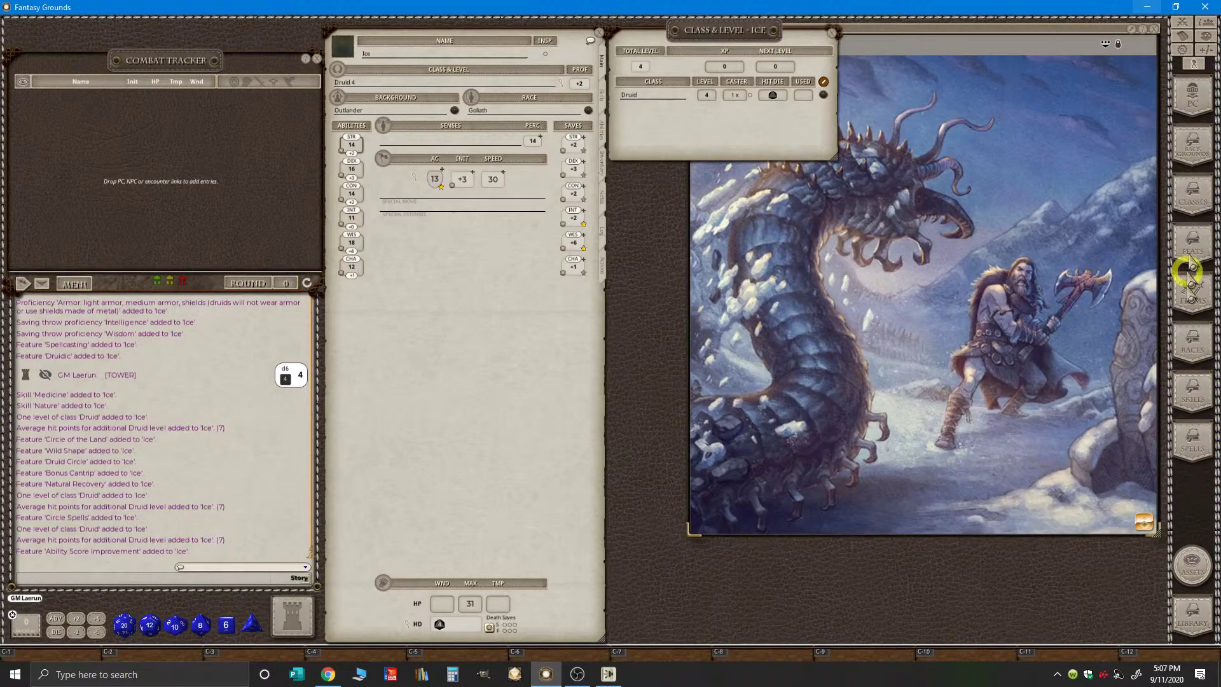
pyautogui.press('ctrl')
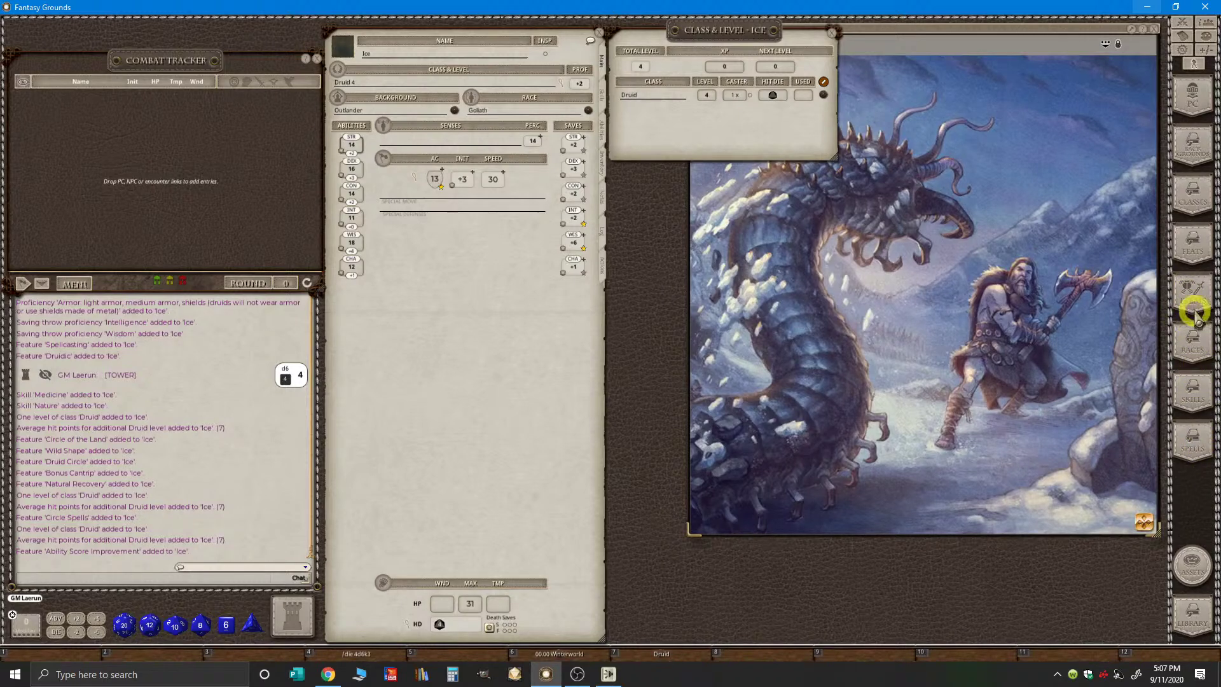
pyautogui.click(1196, 249)
pyautogui.moveTo(582, 239); pyautogui.dragTo(854, 197)
pyautogui.moveTo(650, 169); pyautogui.dragTo(599, 107)
pyautogui.press('ctrl')
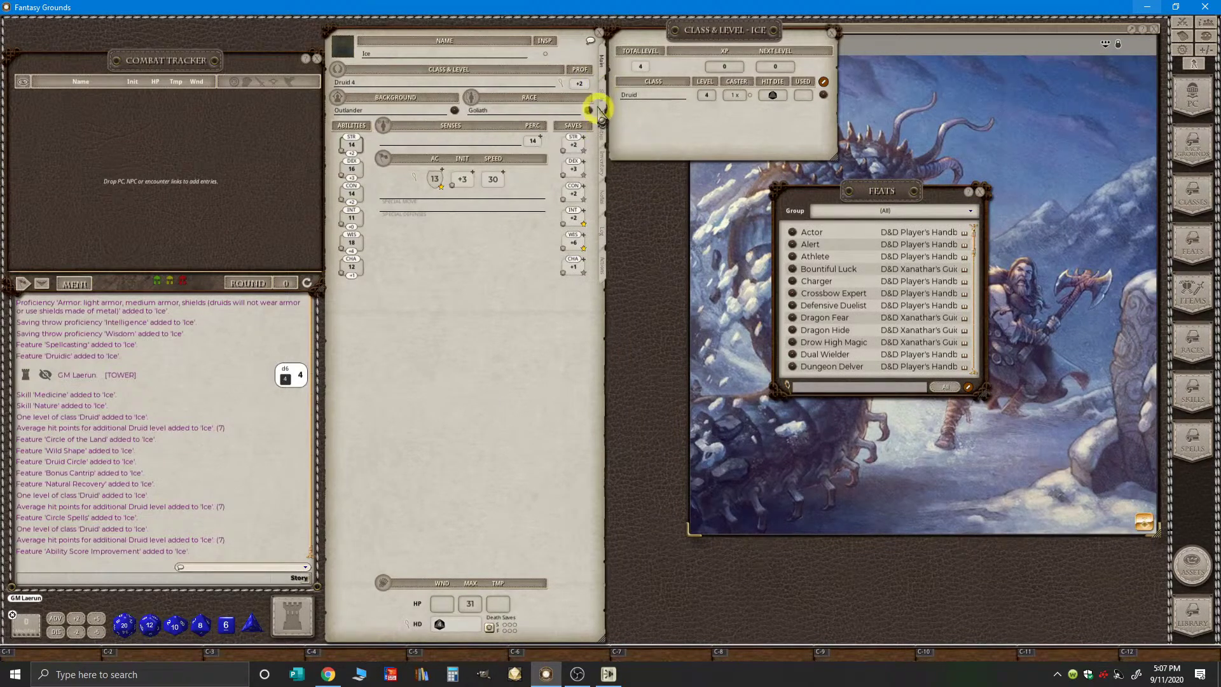
pyautogui.click(601, 131)
pyautogui.click(423, 61)
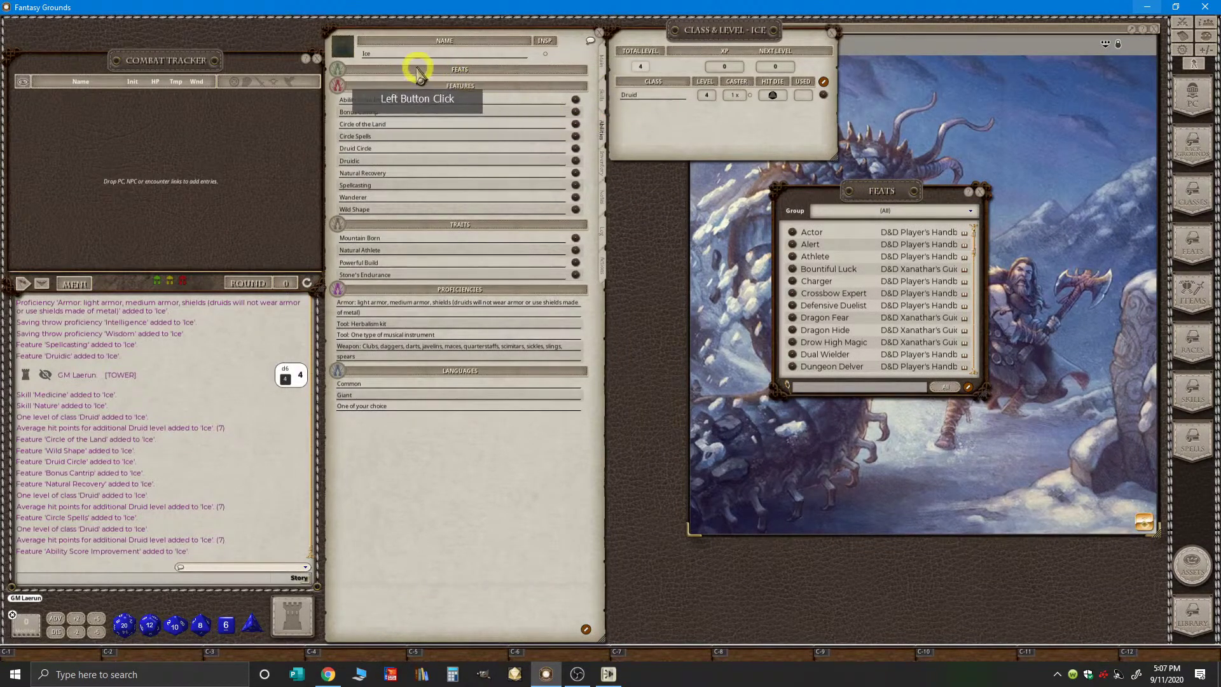
# - Move the feats list beside the Class & Level window and enlarge it to show more feats
pyautogui.moveTo(946, 190); pyautogui.dragTo(974, 44)
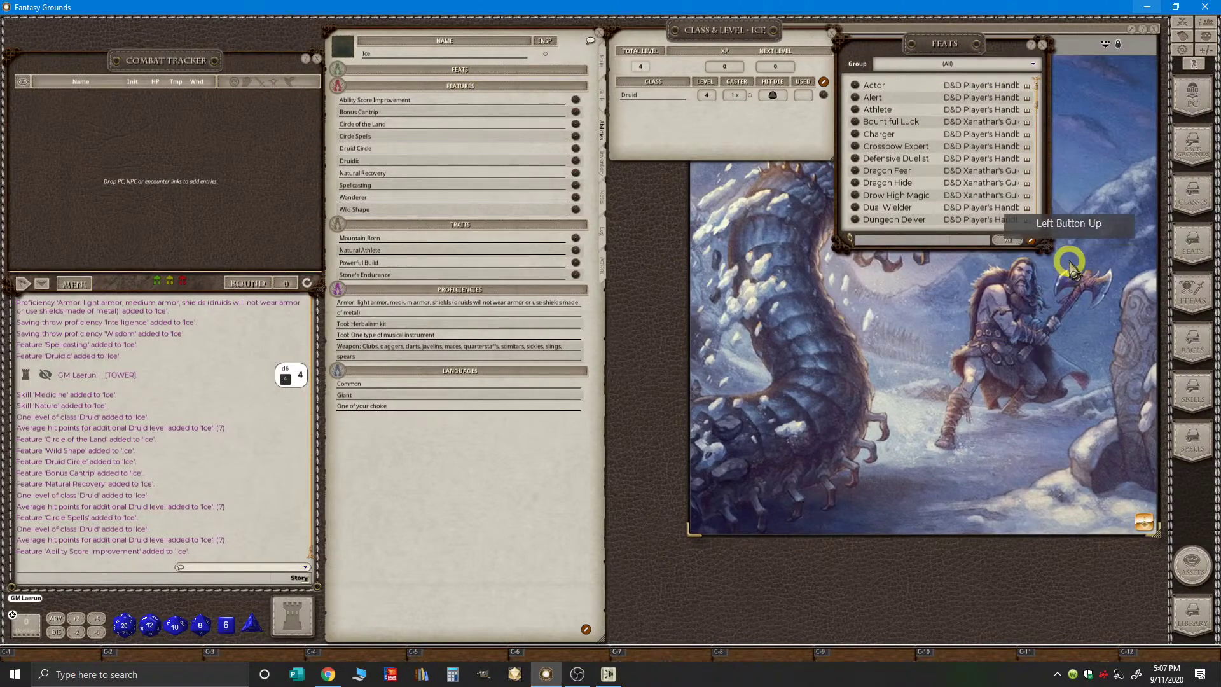
pyautogui.moveTo(1053, 248); pyautogui.dragTo(1110, 518)
pyautogui.scroll(-5, 903, 202)
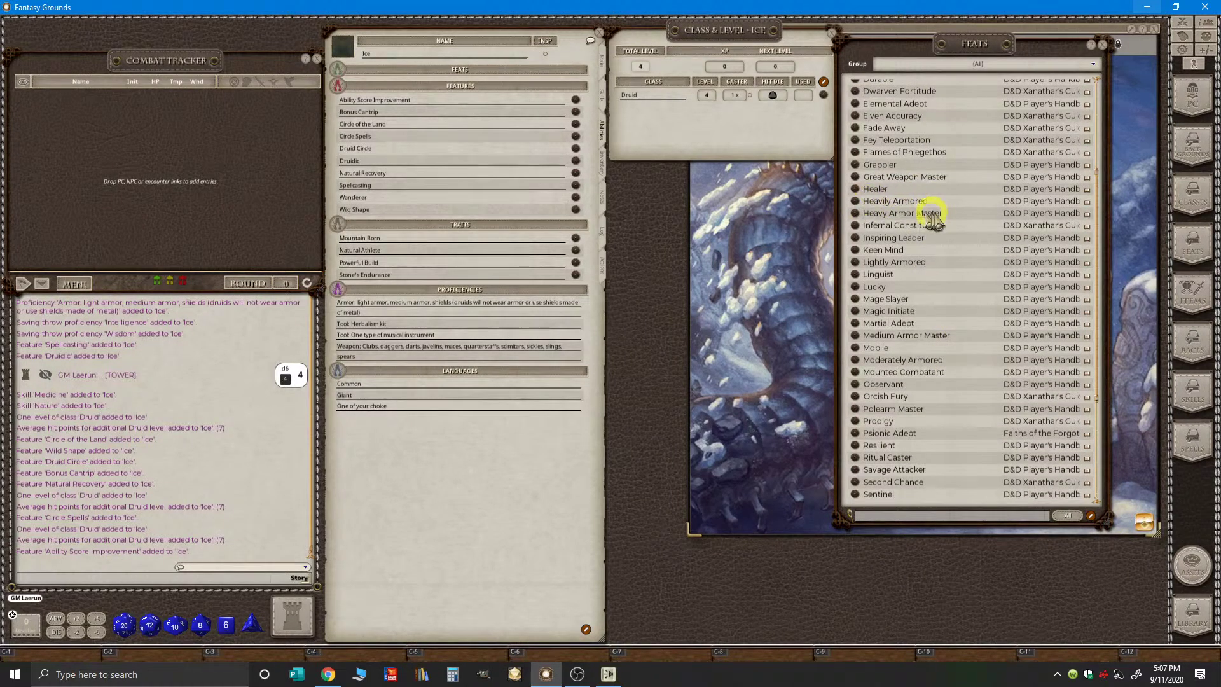
pyautogui.scroll(-6, 935, 369)
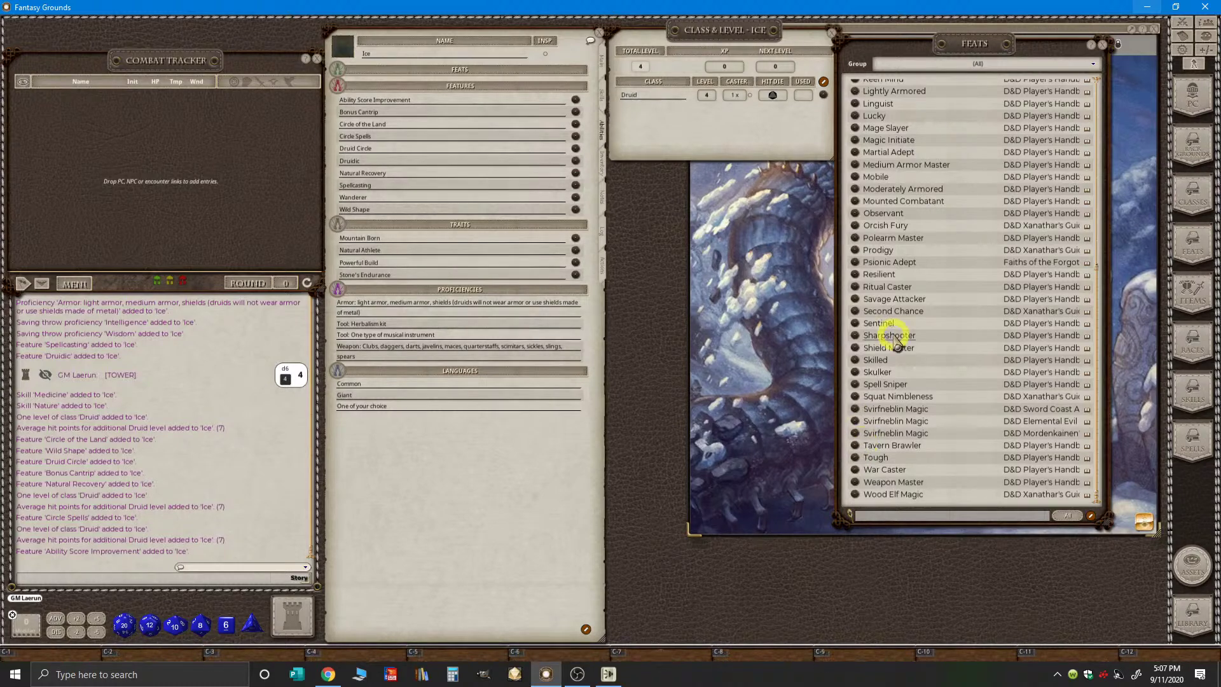
# - Read the full description of the Ritual Caster feat, including its prerequisite, and close it
pyautogui.keyDown('ctrl'); pyautogui.click(853, 288); pyautogui.keyUp('ctrl')
pyautogui.scroll(-3, 635, 360)
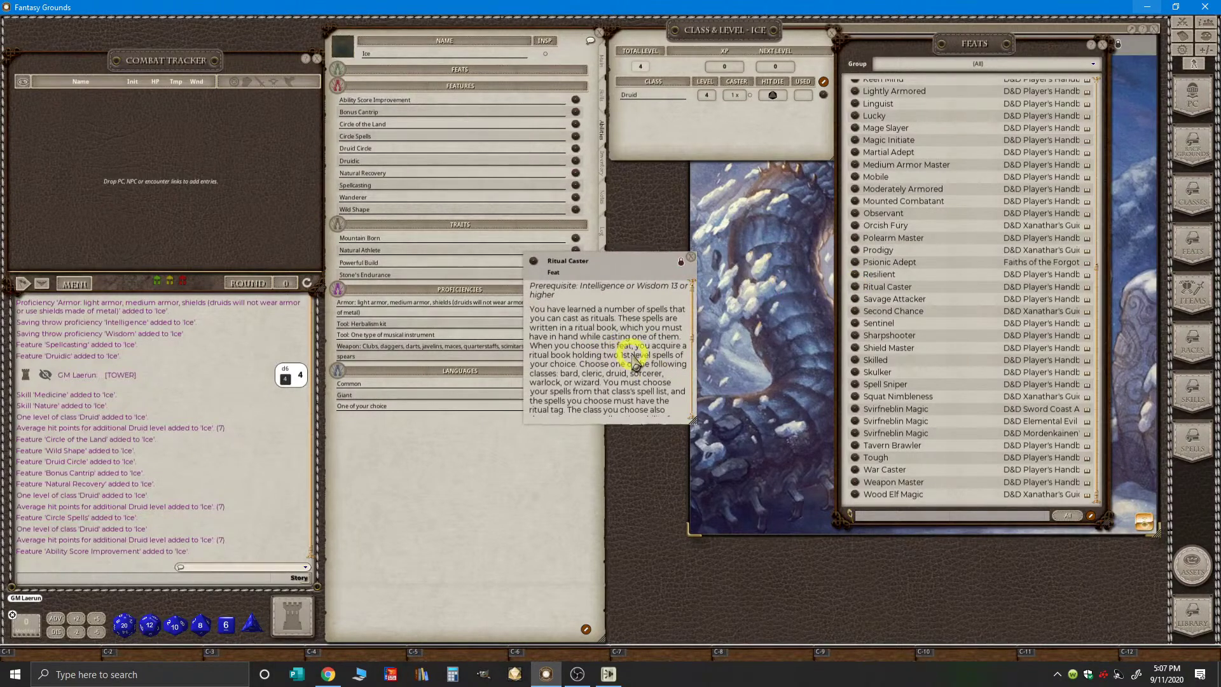
pyautogui.scroll(-2, 635, 361)
pyautogui.scroll(5, 635, 361)
pyautogui.press('ctrl')
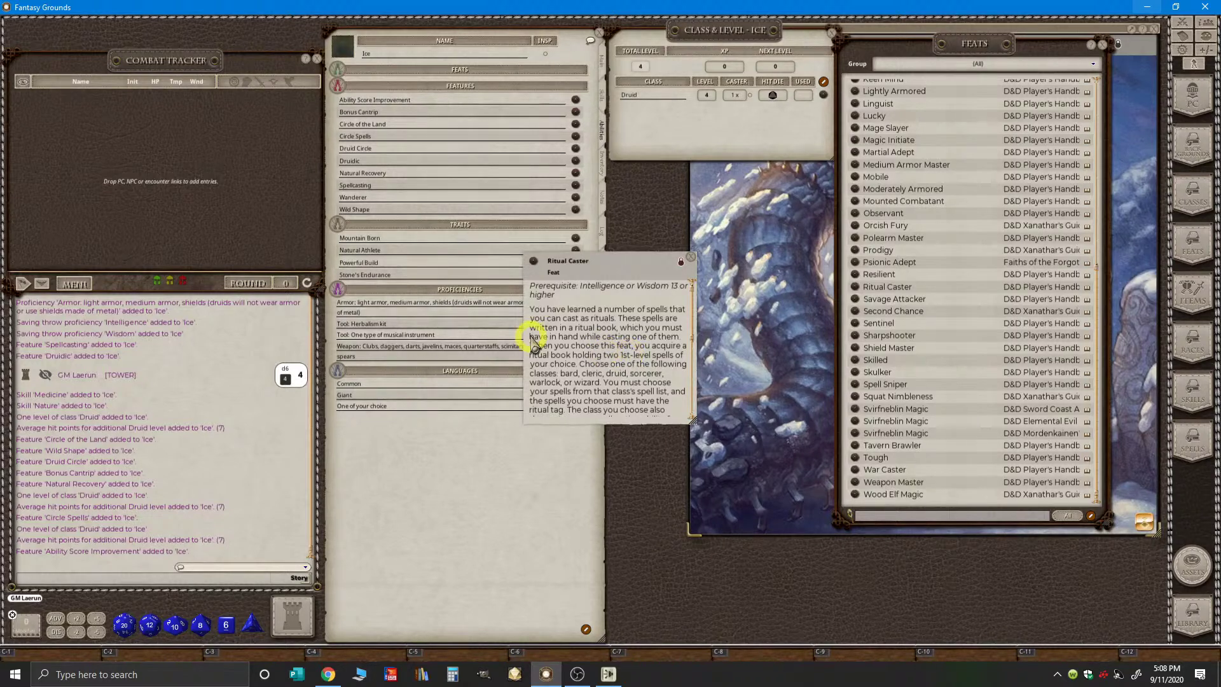
pyautogui.scroll(-8, 598, 343)
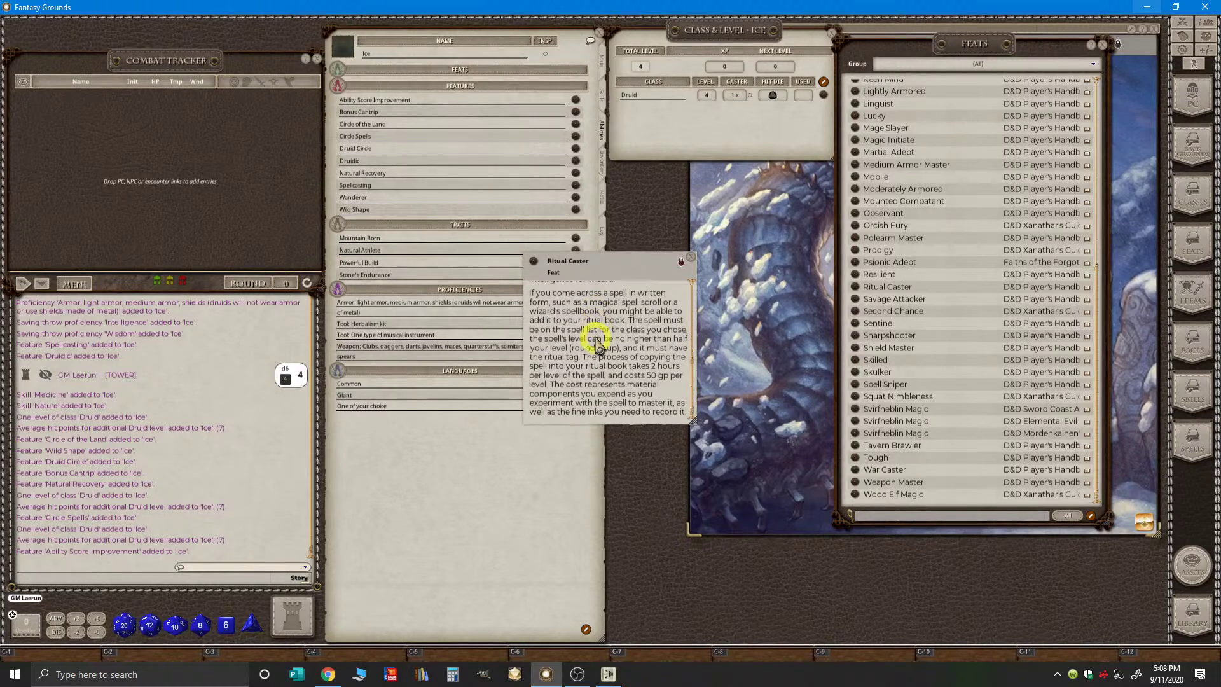
pyautogui.click(691, 257)
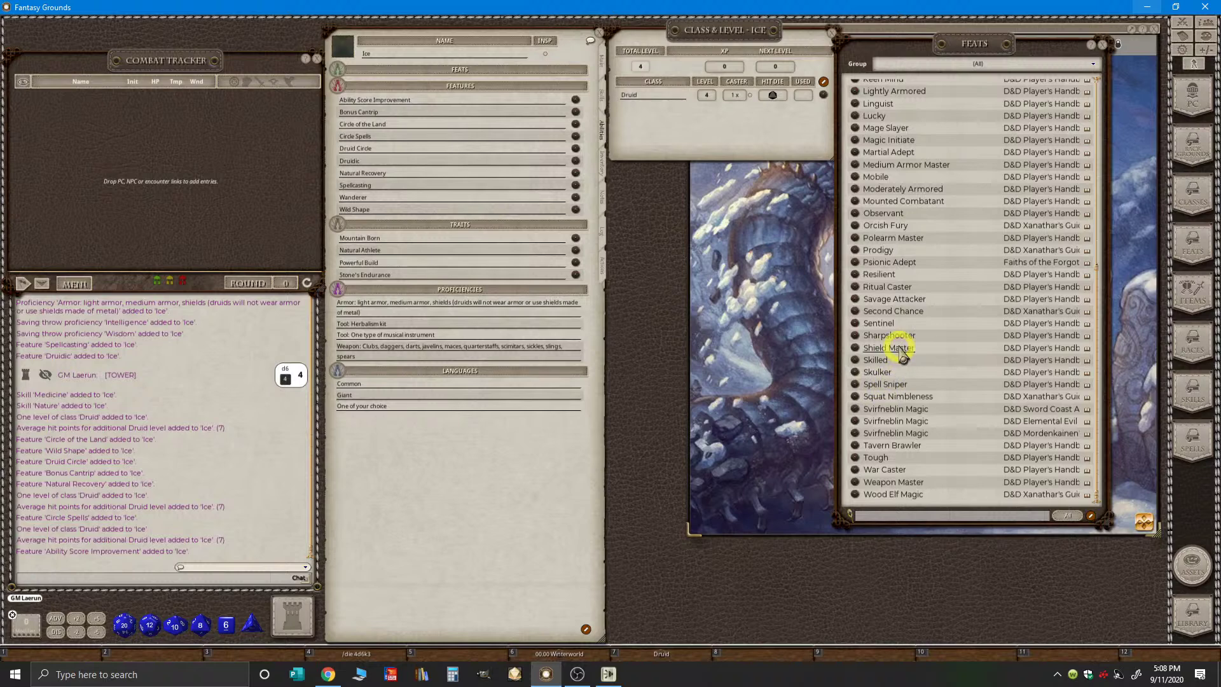
# - Read the description of the Savage Attacker feat and close it
pyautogui.press('ctrl')
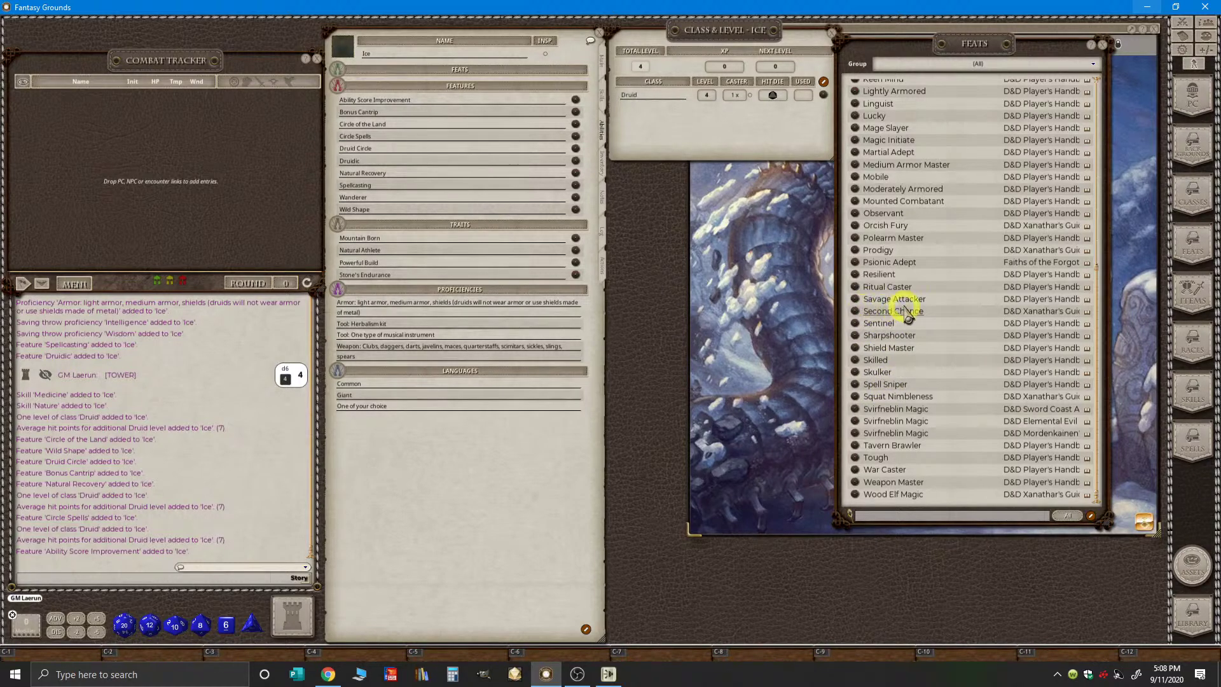
pyautogui.click(857, 299)
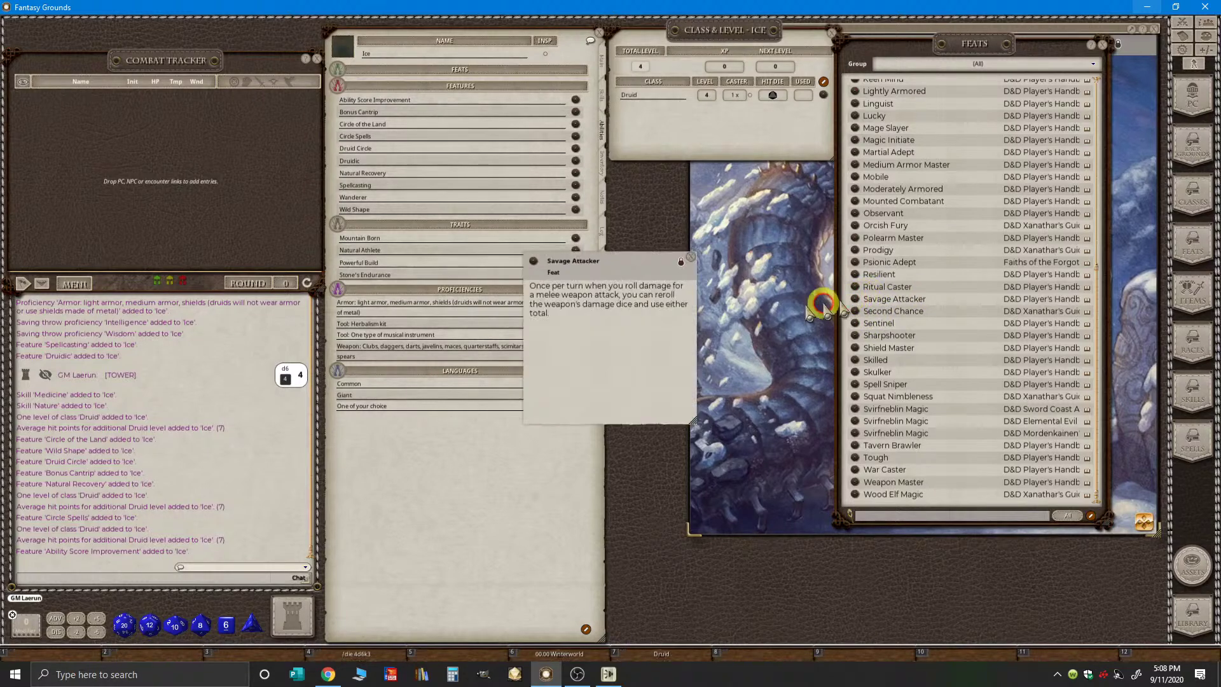
pyautogui.click(693, 259)
# - Check the live chat in YouTube Studio for feat suggestions, and read the War Caster feat's description in Fantasy Grounds
pyautogui.click(328, 674)
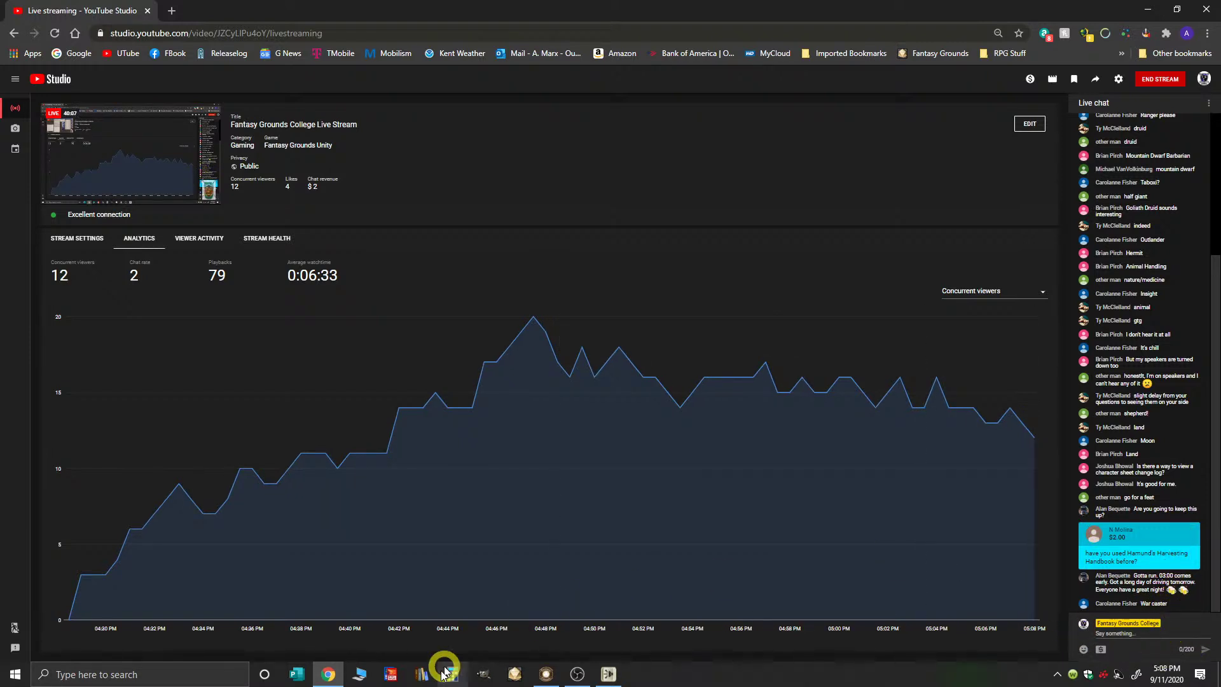
pyautogui.click(544, 675)
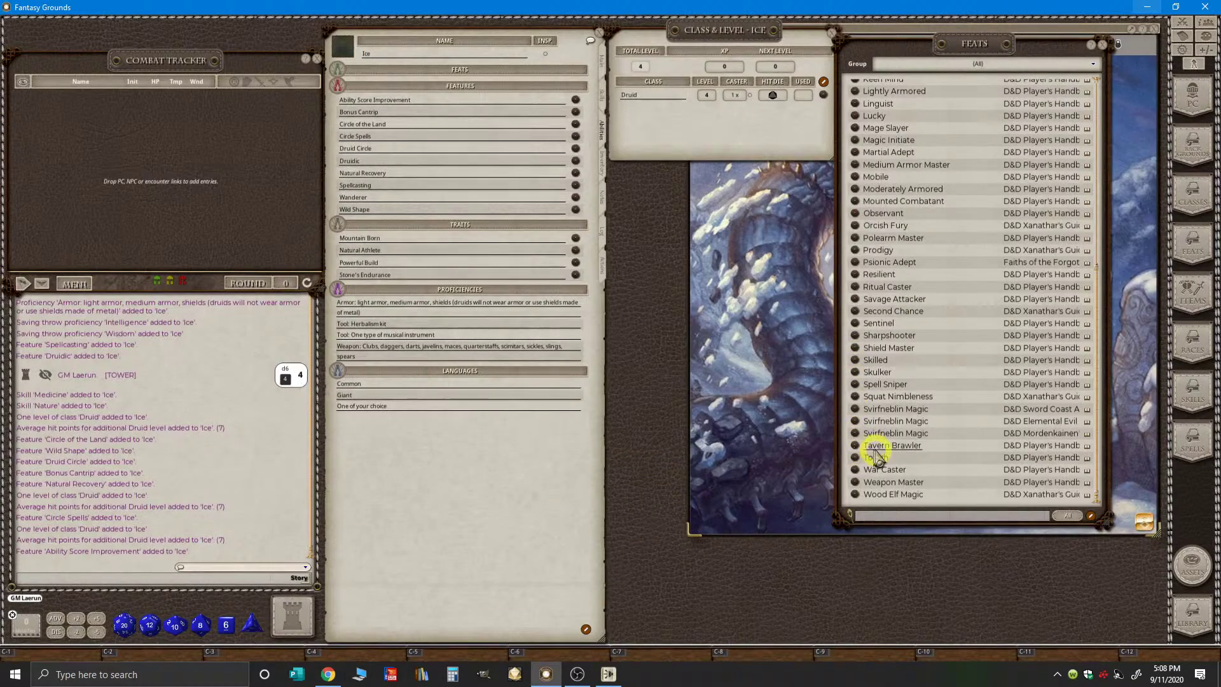
pyautogui.click(855, 469)
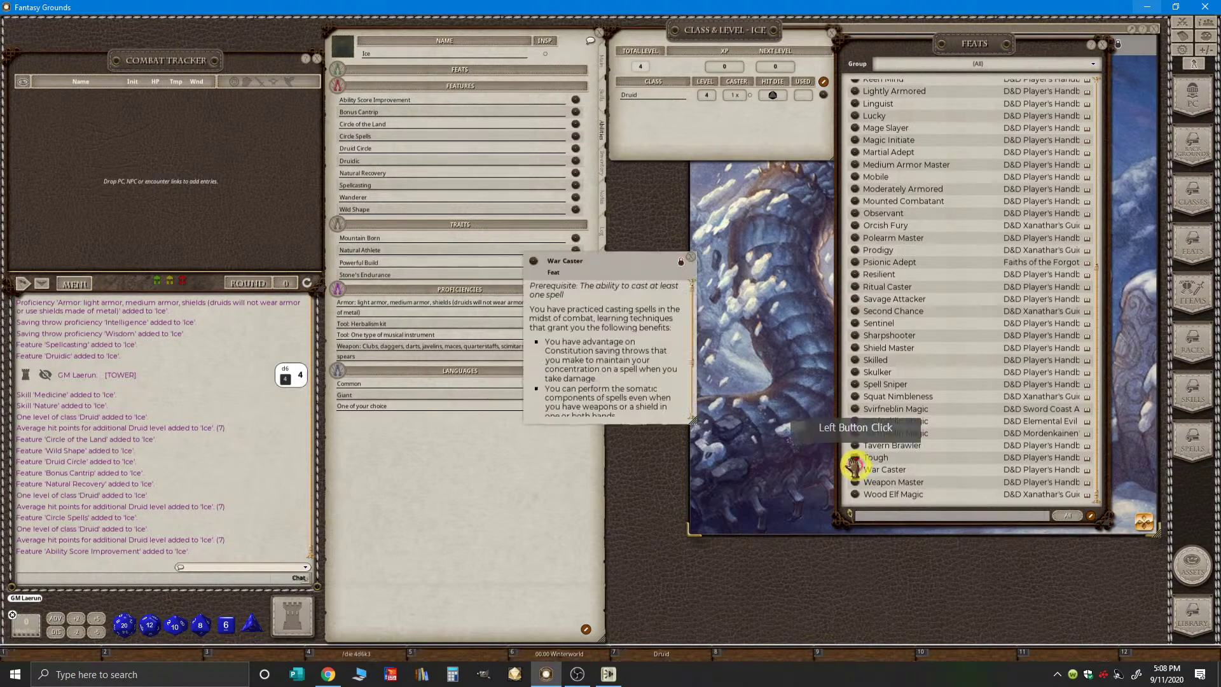
pyautogui.moveTo(632, 280); pyautogui.dragTo(722, 174)
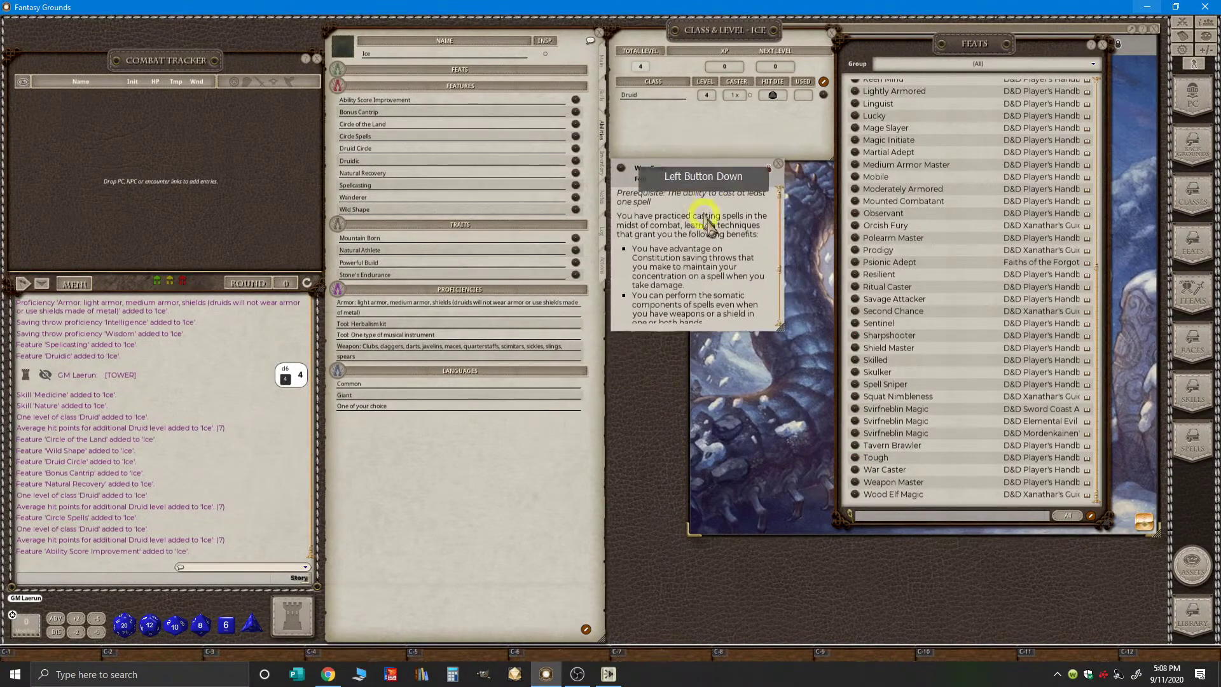
pyautogui.scroll(-2, 665, 242)
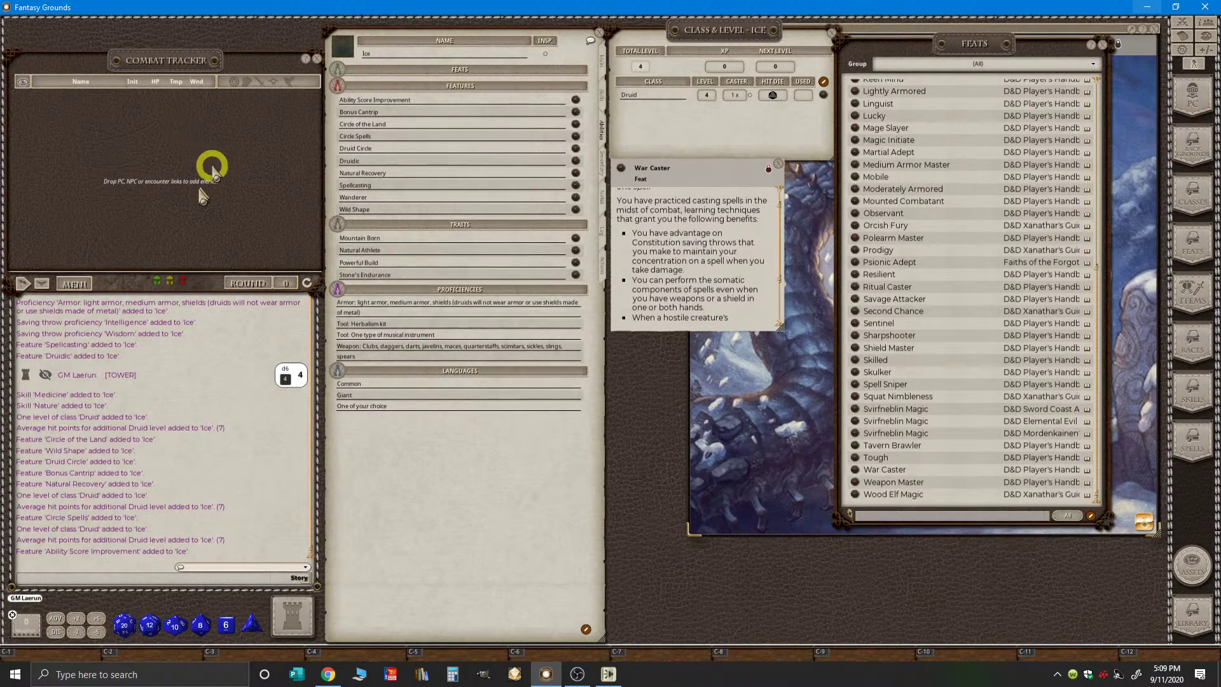
pyautogui.scroll(-3, 690, 293)
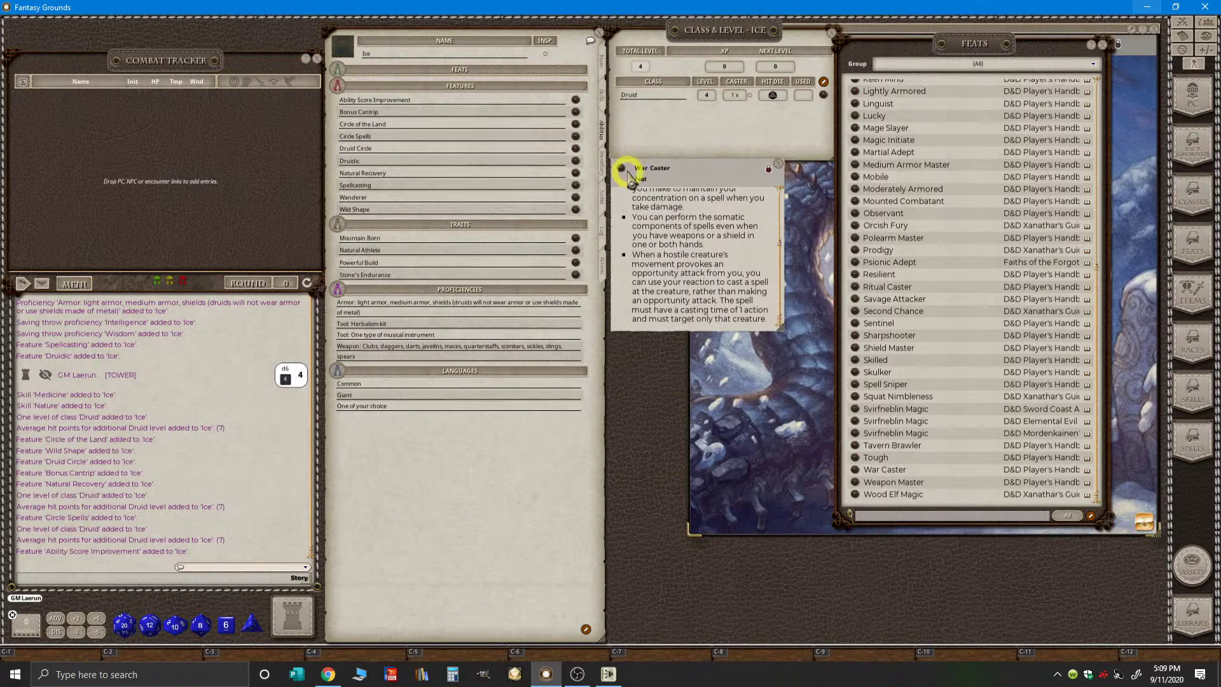
# - Add the War Caster feat to Ice's Feats section and close the feat's description
pyautogui.moveTo(623, 171); pyautogui.dragTo(377, 78)
pyautogui.press('ctrl')
pyautogui.click(783, 166)
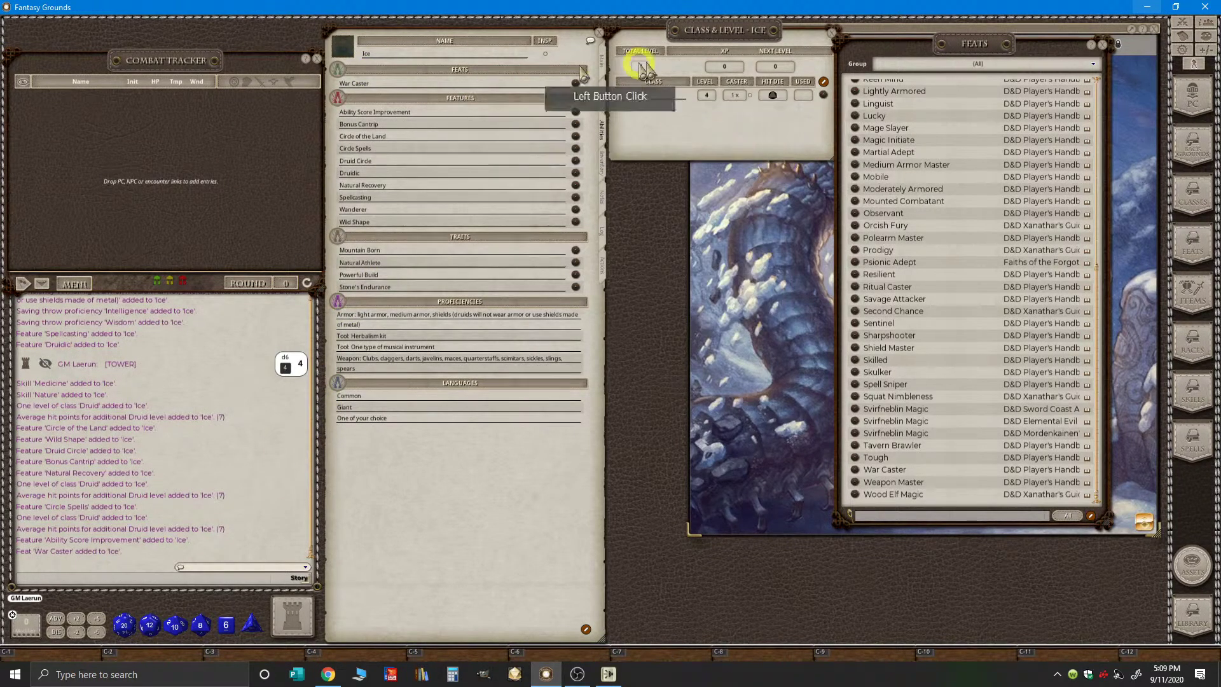
# - Append "(Feat. See Above)" to the Ability Score Improvement feature's name on Ice's abilities page
pyautogui.click(601, 61)
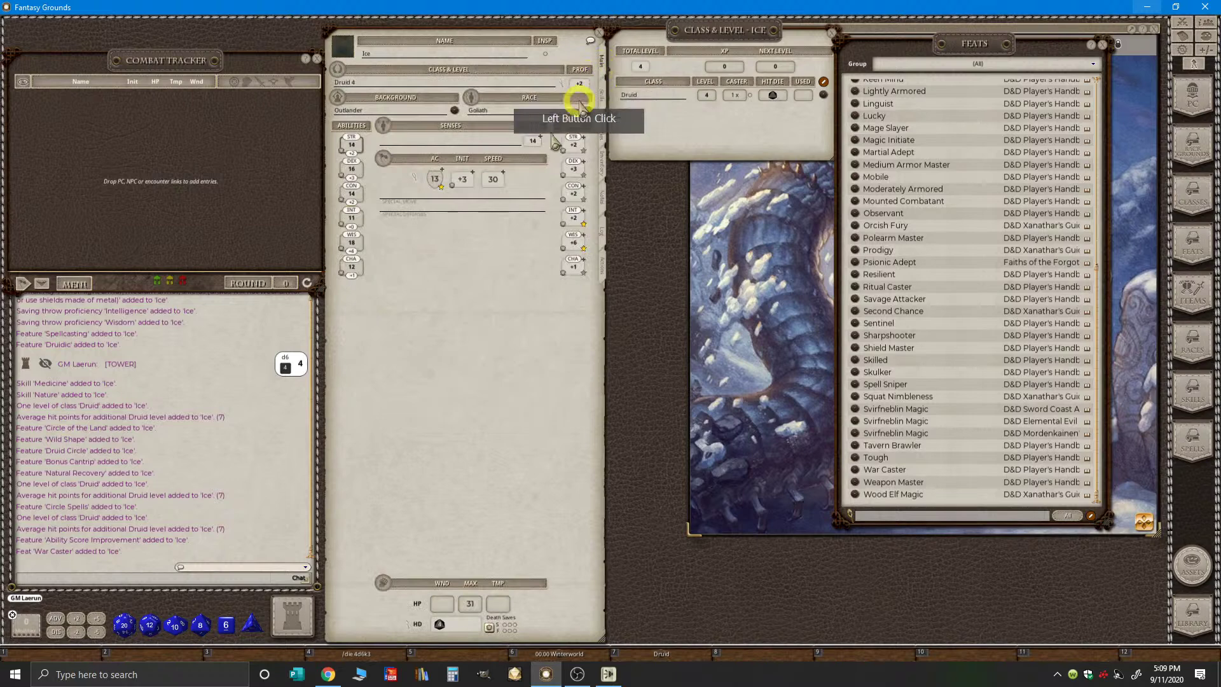
pyautogui.press('ctrl')
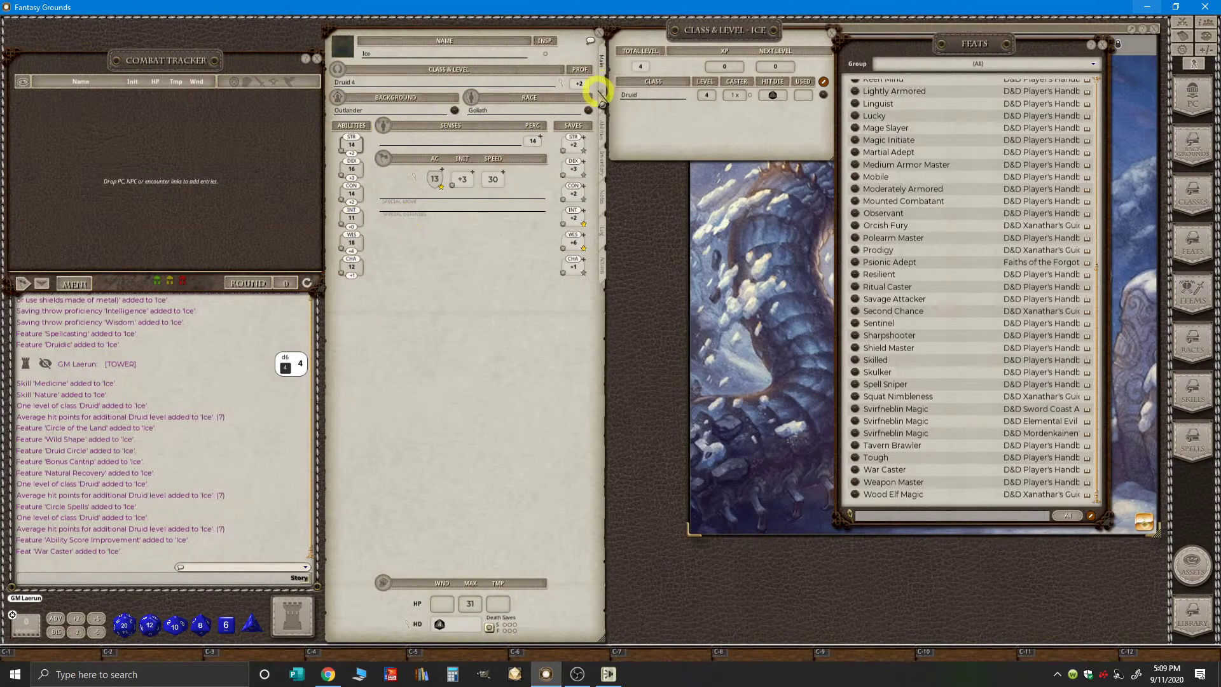
pyautogui.click(603, 95)
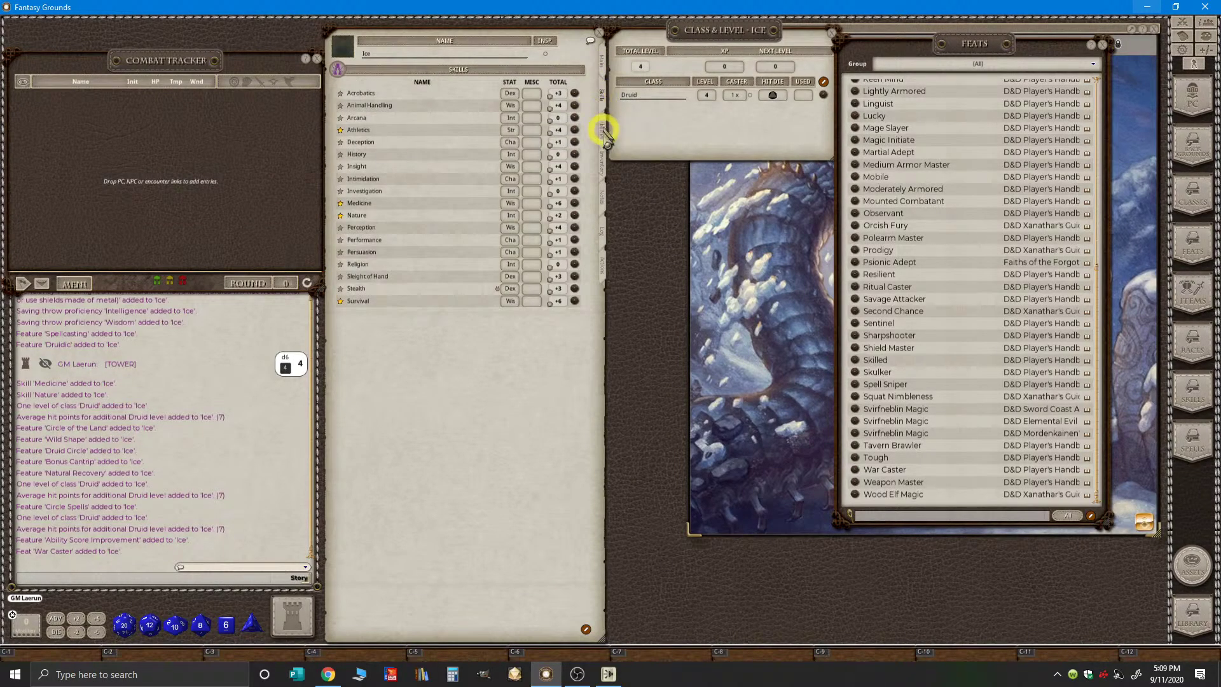
pyautogui.click(603, 127)
pyautogui.click(395, 85)
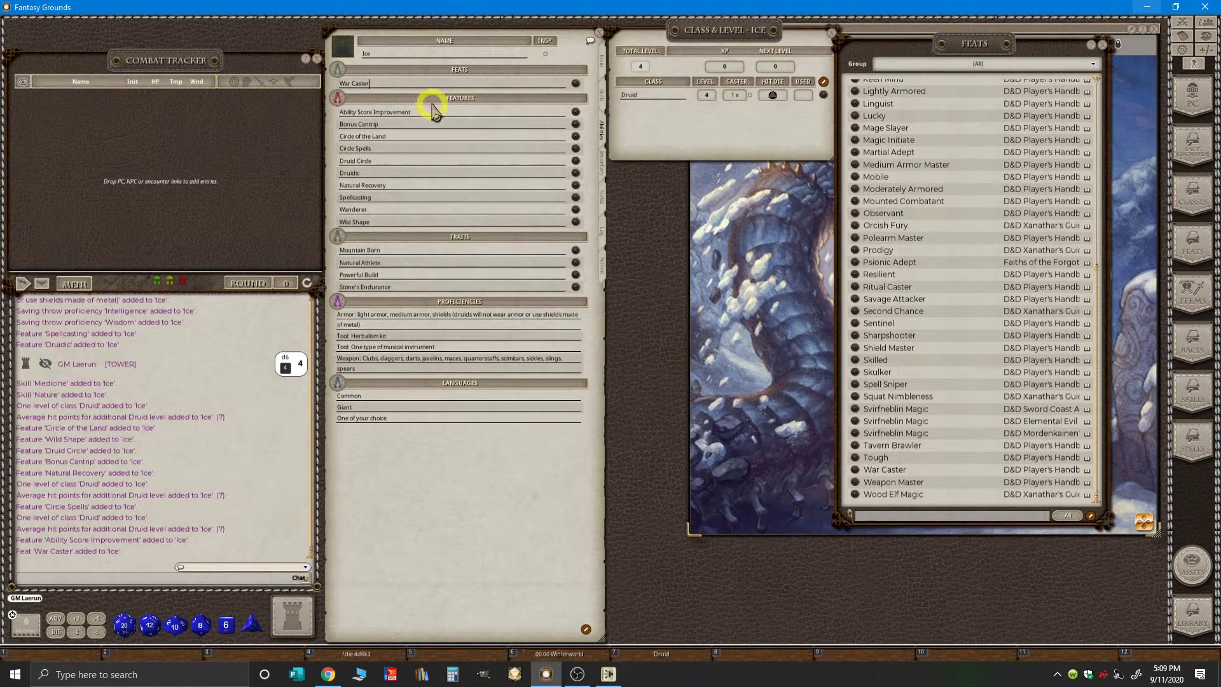
pyautogui.click(527, 175)
pyautogui.press('ctrl')
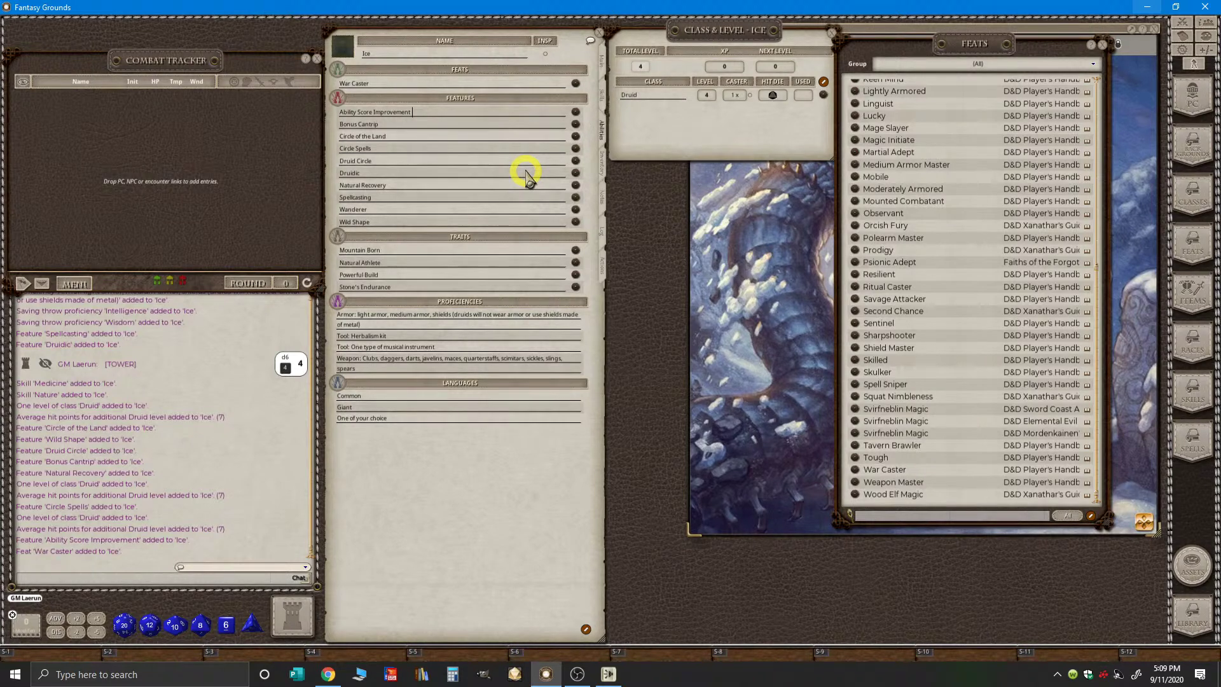
pyautogui.write('ea')
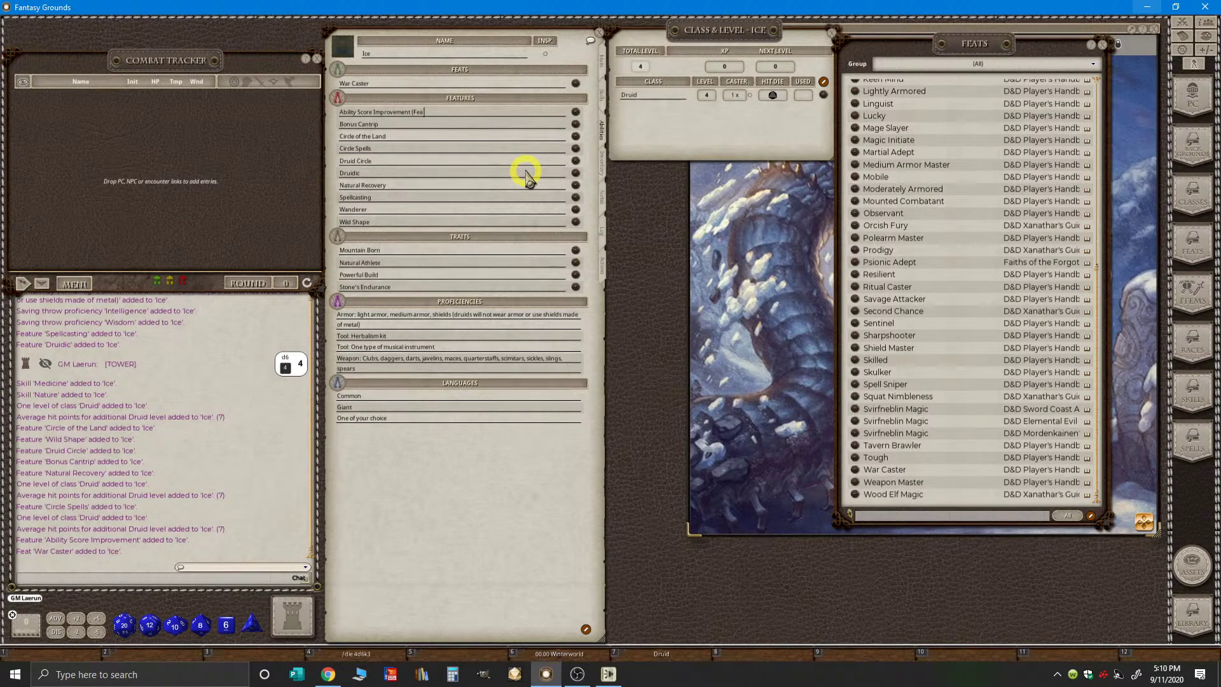
pyautogui.write('t. See Above')
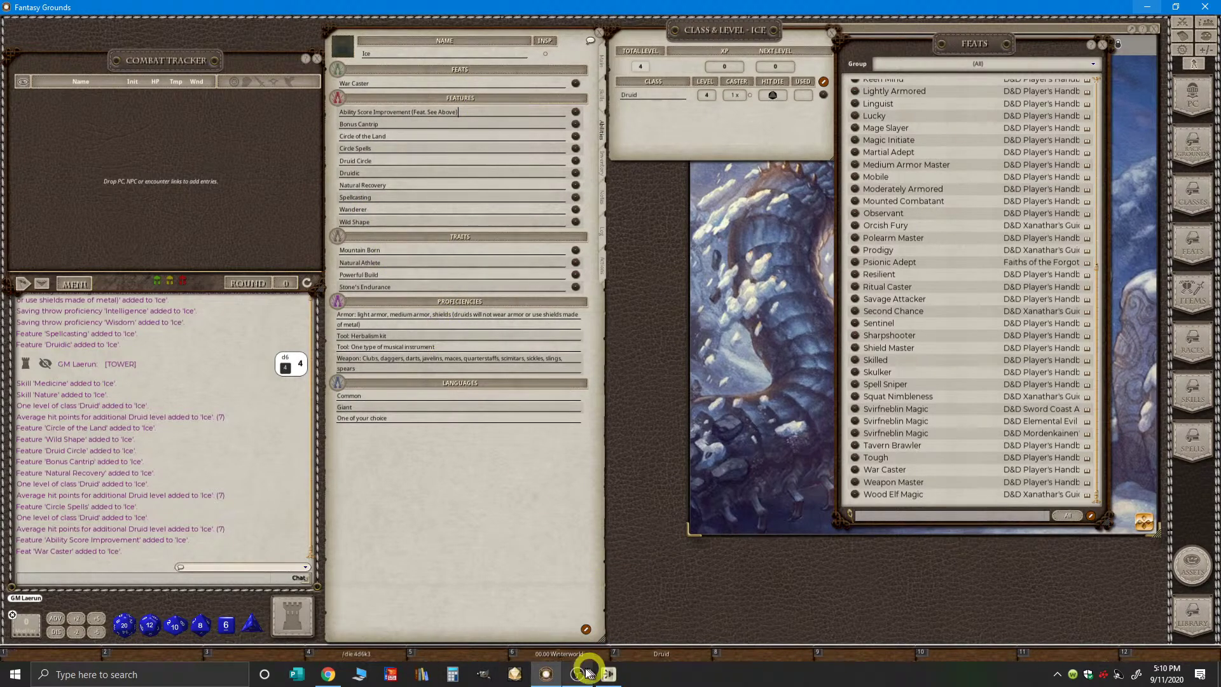
# - Switch to YouTube Studio in Chrome and examine the newest live chat messages with more of the page in view
pyautogui.click(328, 674)
pyautogui.click(1104, 540)
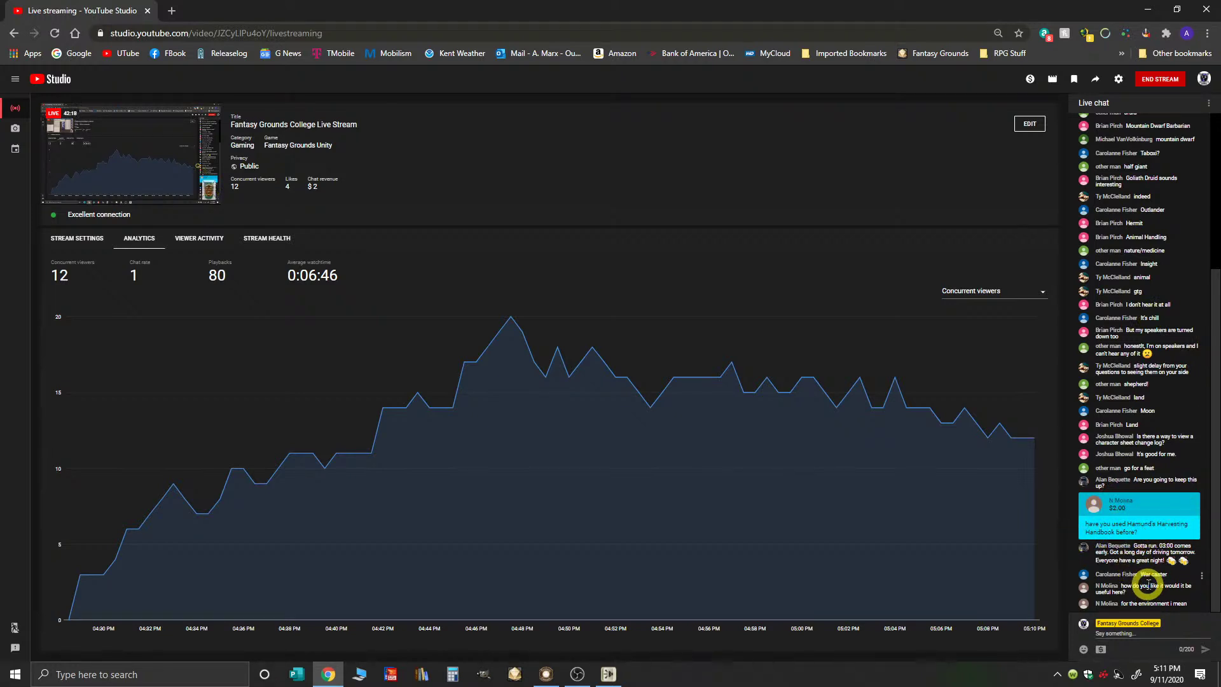
pyautogui.hotkey('ctrl', '-')
pyautogui.hotkey('ctrl', '-')
pyautogui.hotkey('ctrl', '-')
pyautogui.hotkey('ctrl', '-')
pyautogui.hotkey('ctrl', '-')
pyautogui.hotkey('ctrl', '-')
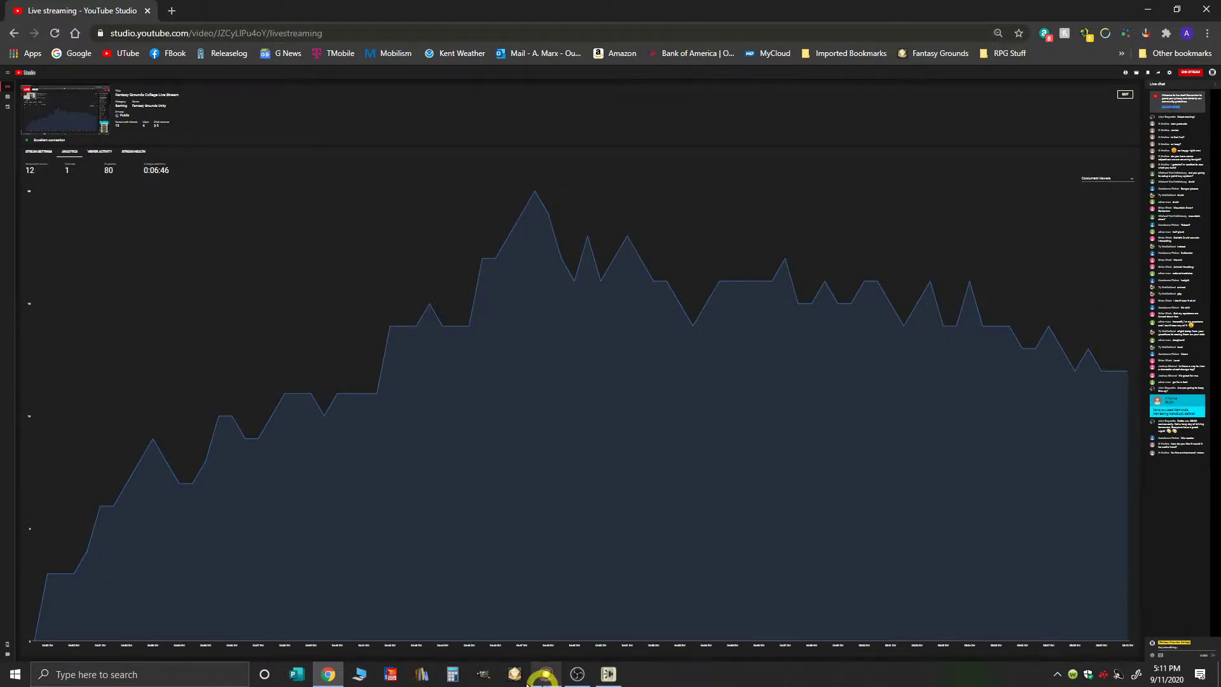
# - Return to Fantasy Grounds and add one more Druid level to Ice, raising the class to level 5
pyautogui.click(547, 675)
pyautogui.click(487, 340)
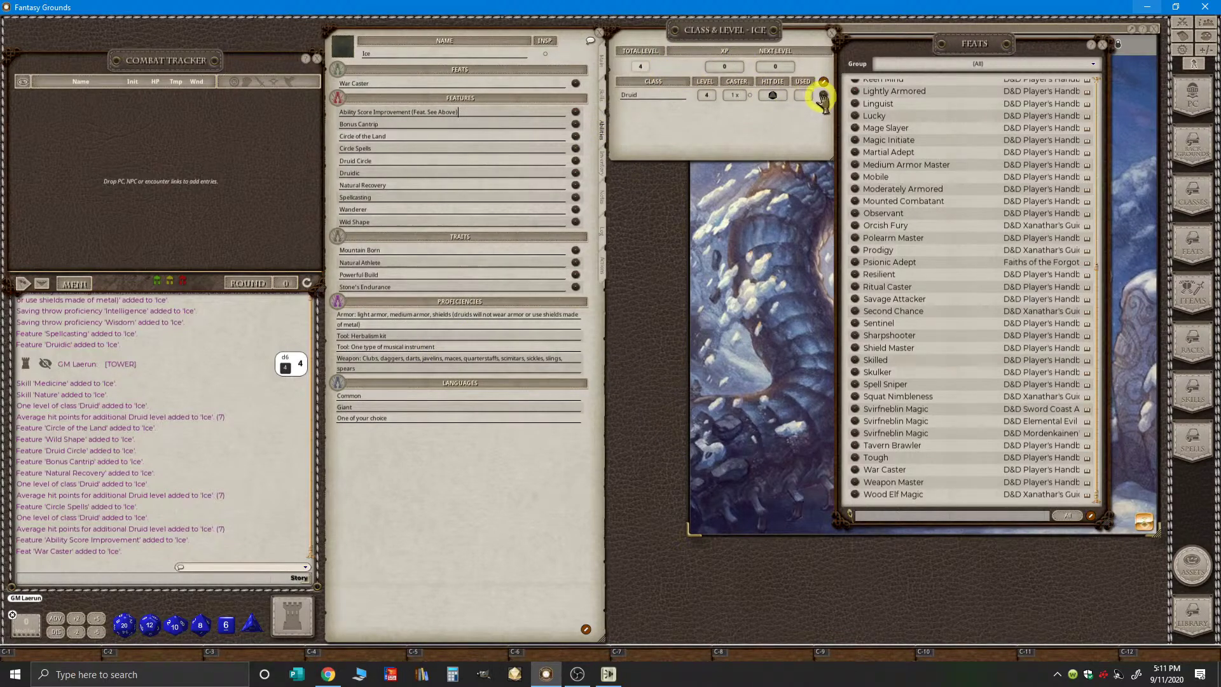
pyautogui.moveTo(825, 97); pyautogui.dragTo(703, 122)
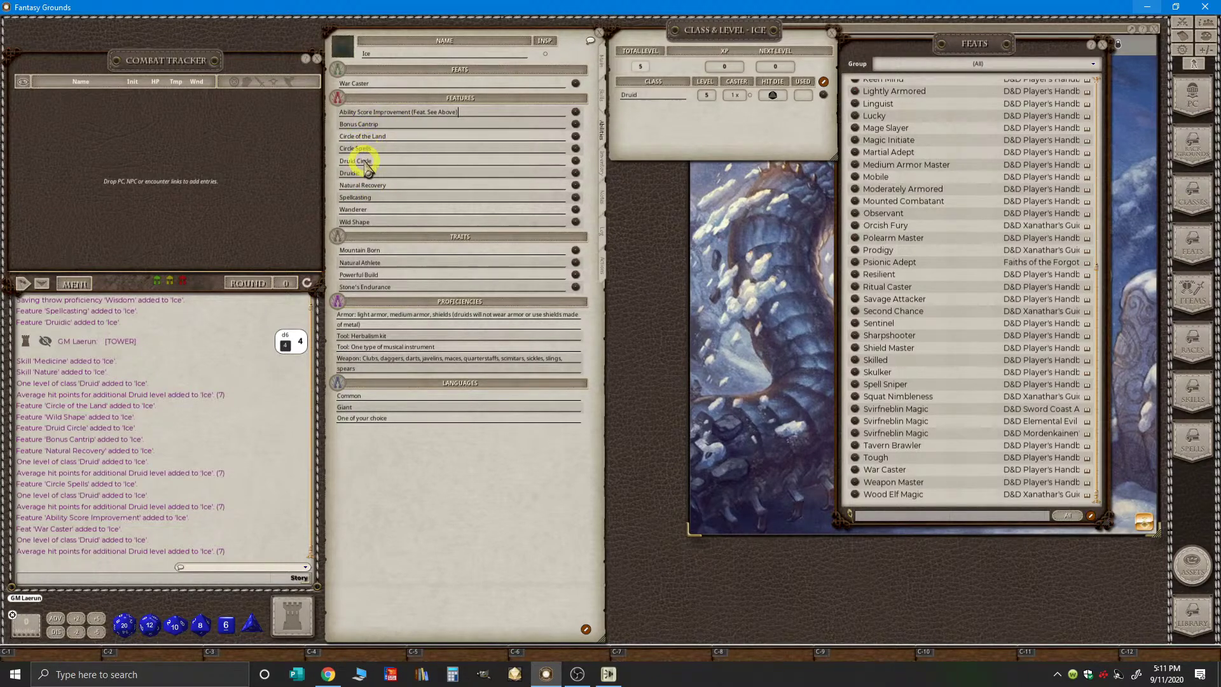
# - Read the descriptions of Ice's Druid Circle and Druidic features
pyautogui.click(576, 161)
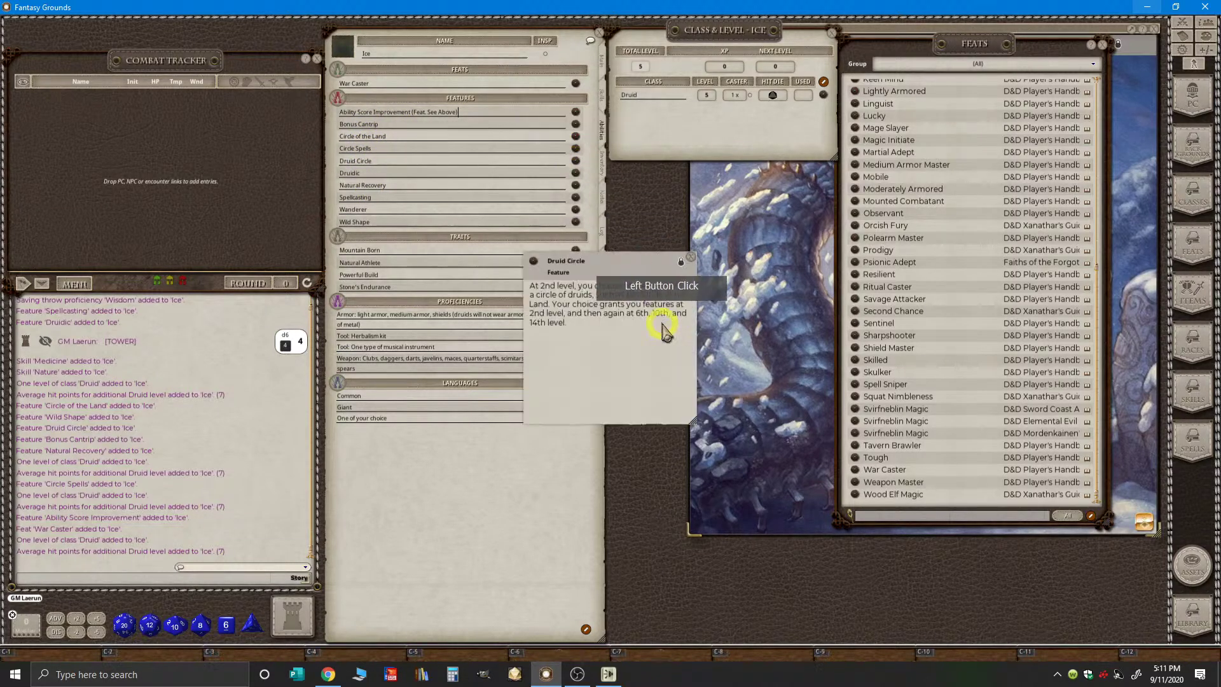
pyautogui.press('ctrl')
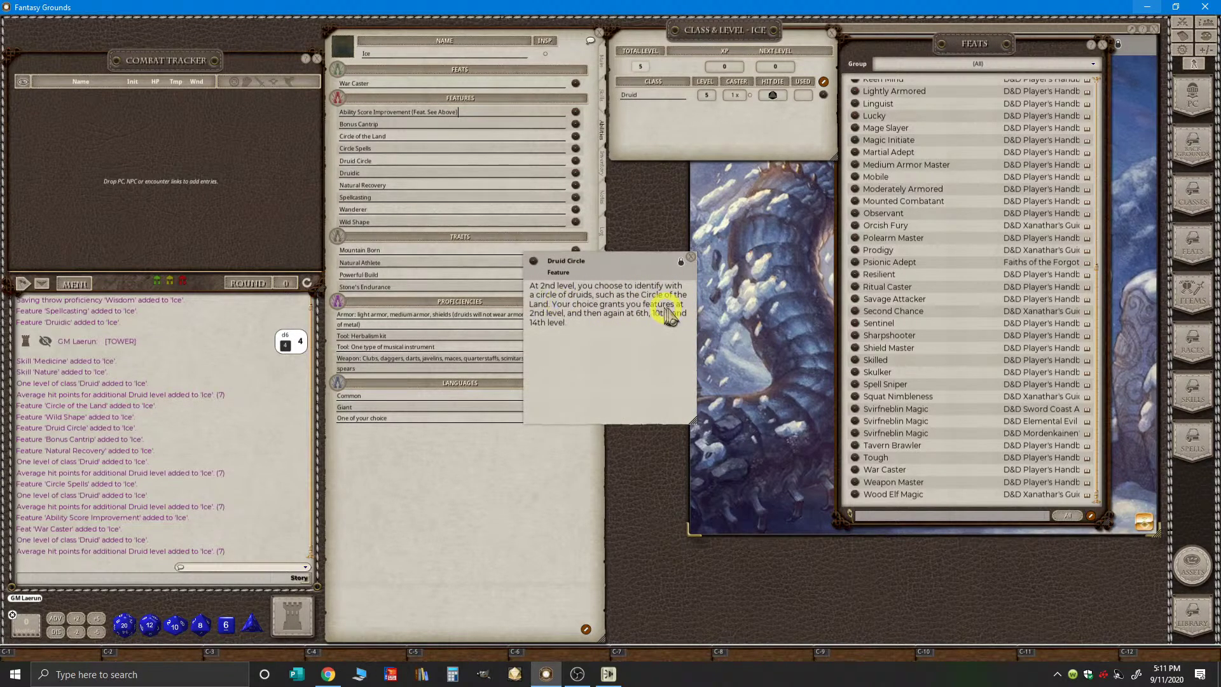
pyautogui.click(690, 262)
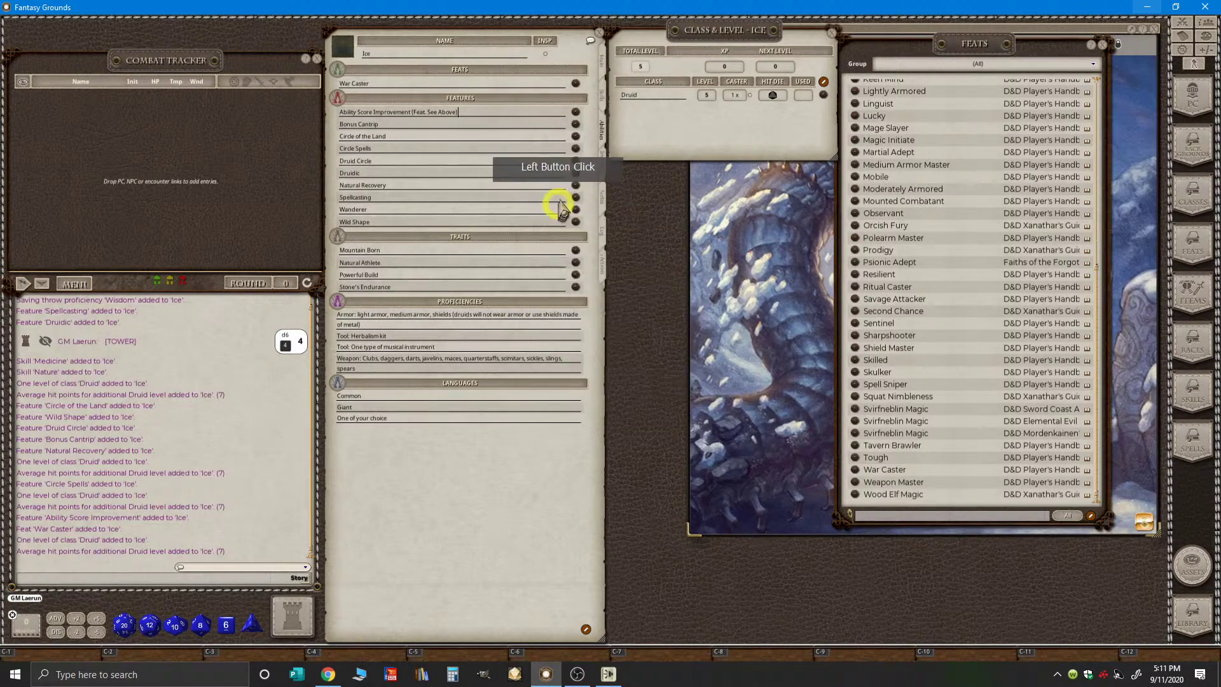
pyautogui.click(576, 173)
pyautogui.press('ctrl')
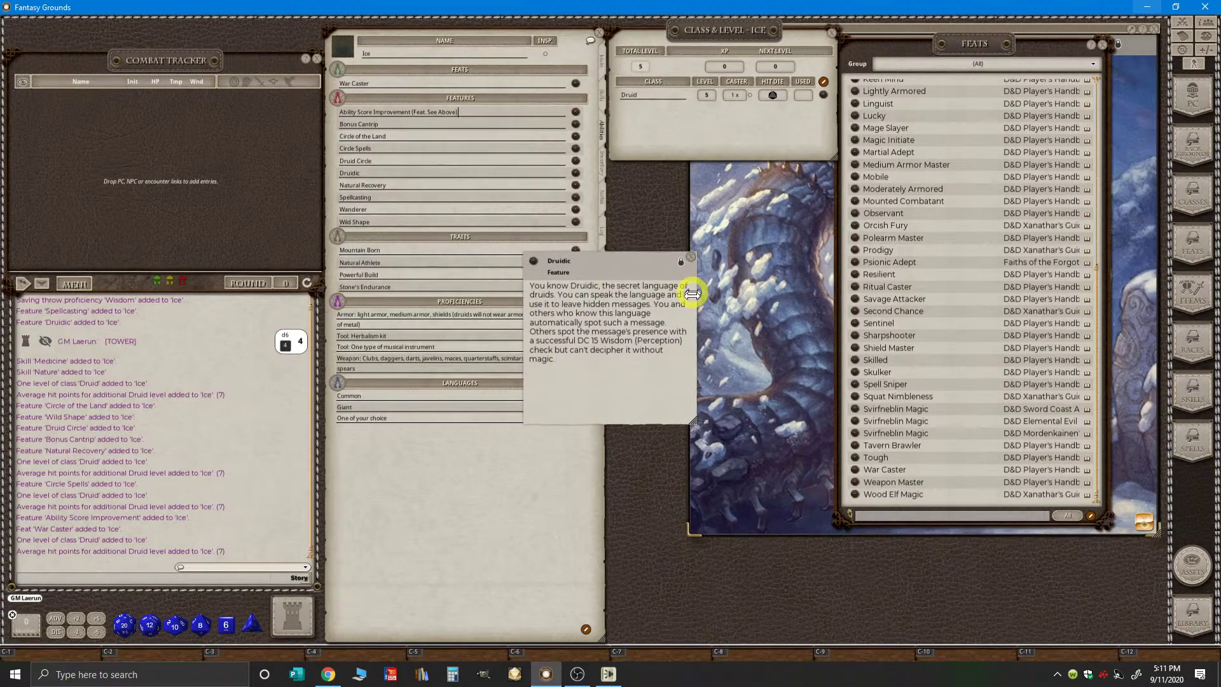
# - Close the Druidic description, read the Natural Recovery feature's description and close it
pyautogui.click(692, 260)
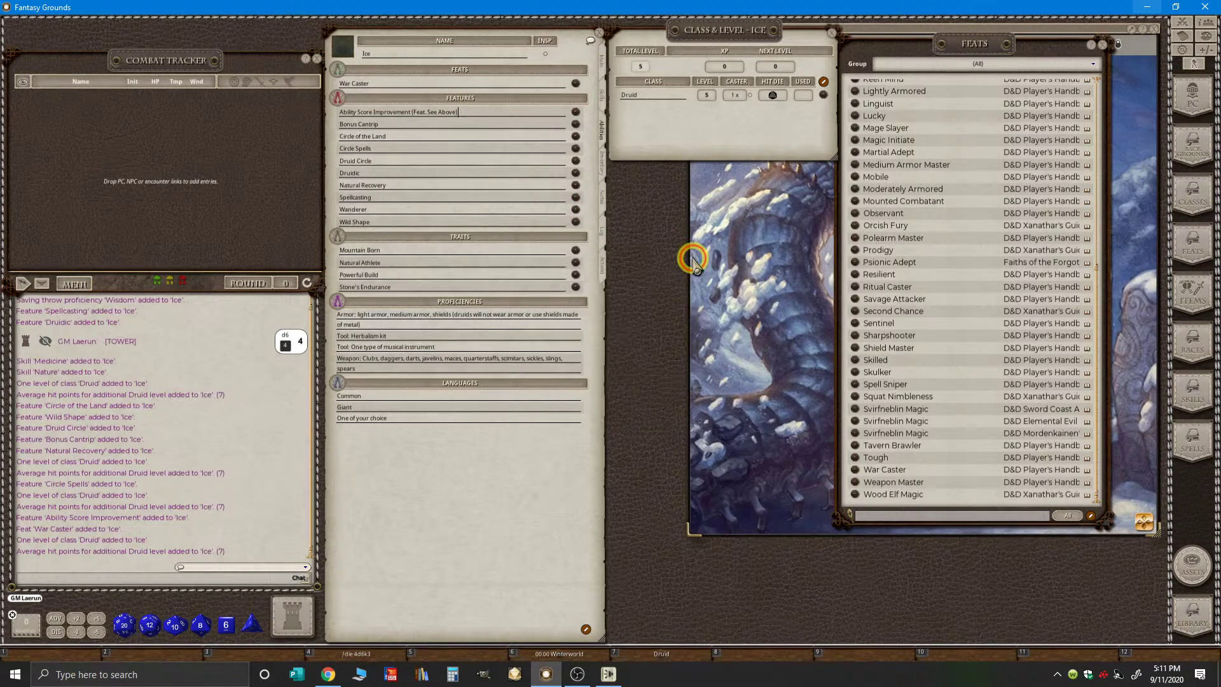
pyautogui.click(577, 186)
pyautogui.scroll(-2, 573, 356)
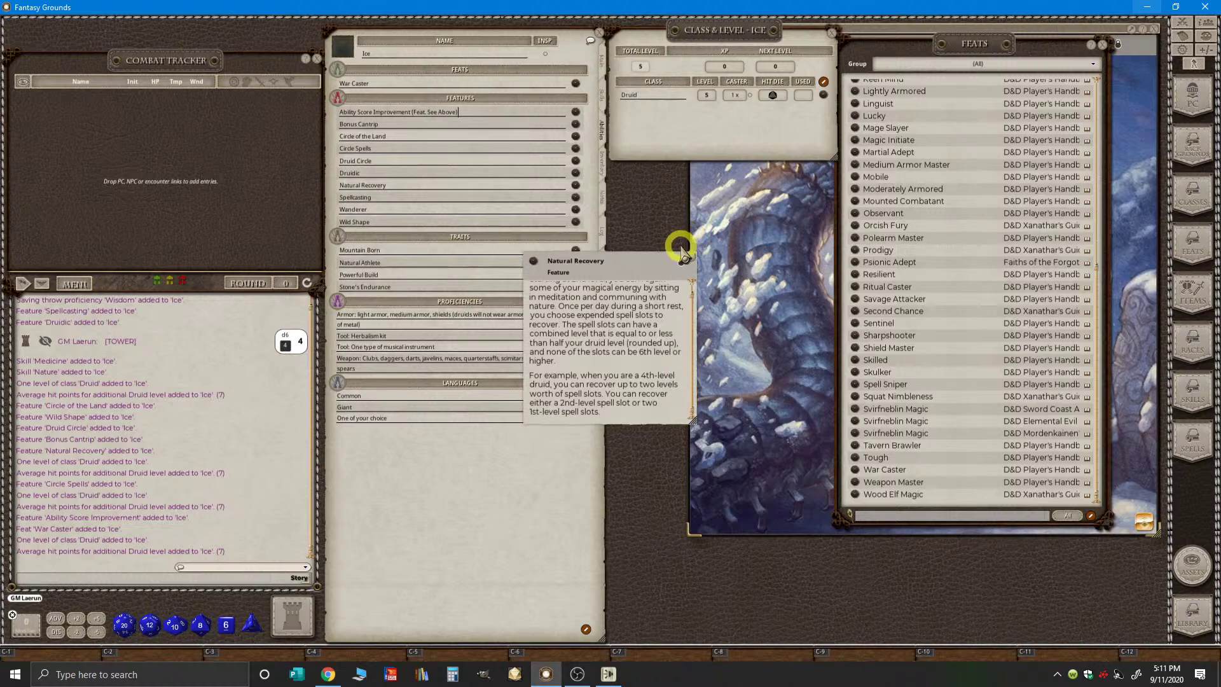
pyautogui.click(690, 258)
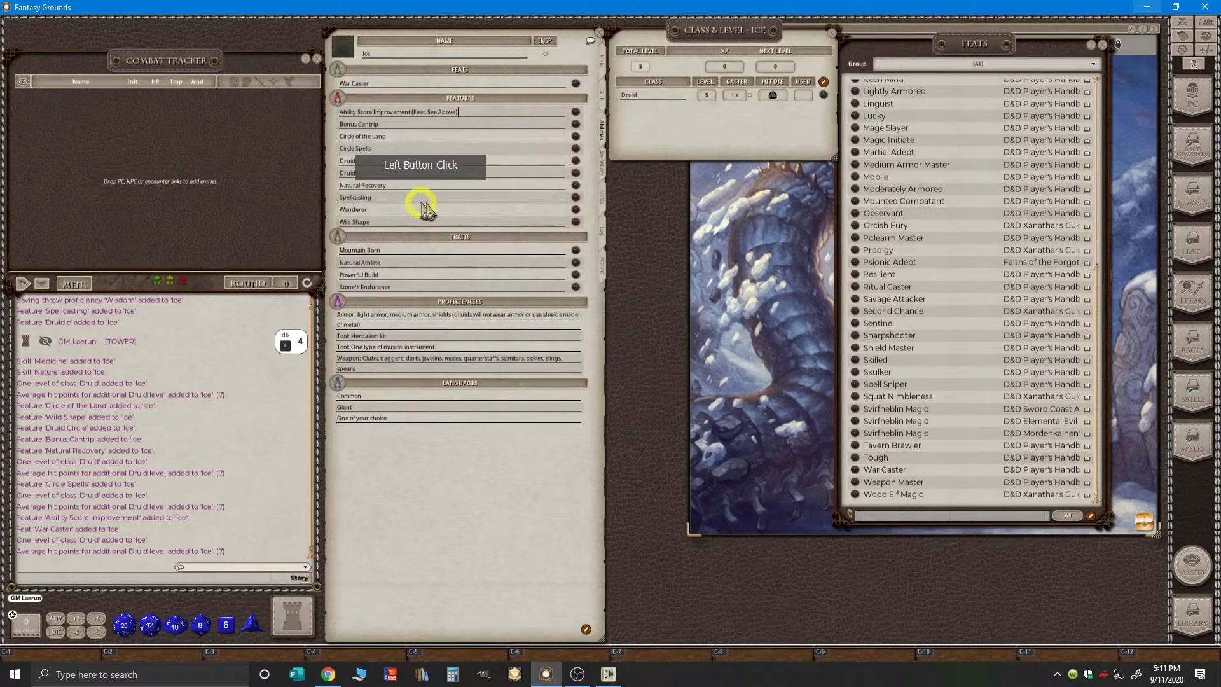
# - Replace the "One of your choice" entry in Ice's languages with Sylvan
pyautogui.press('ctrl')
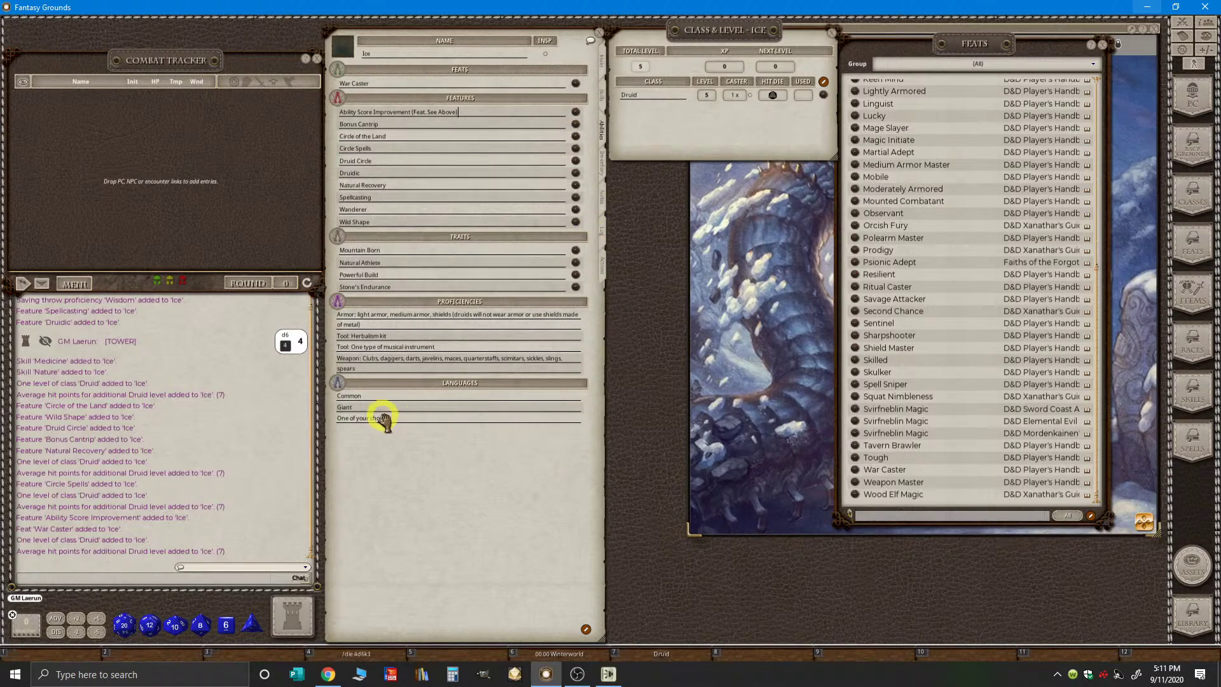
pyautogui.click(439, 428)
pyautogui.press('BackSpace')
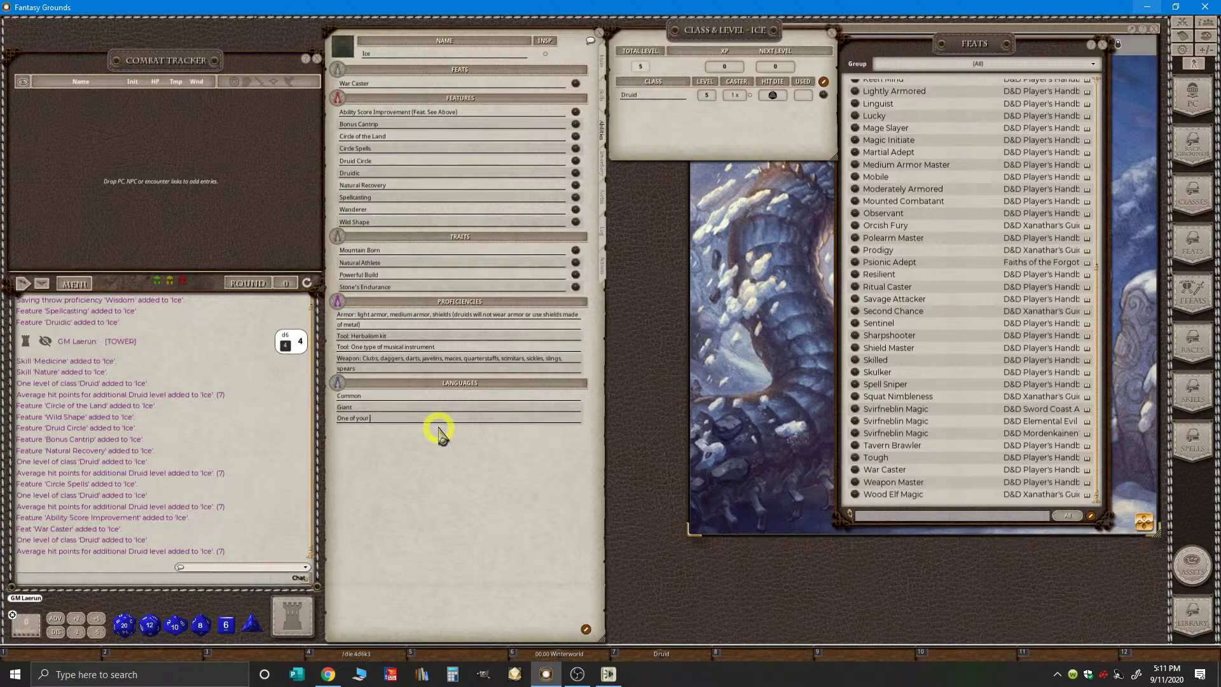
pyautogui.press('ctrl')
pyautogui.write('Sylvan')
# - Overwrite the last entry in Ice's languages with "Dwavish"
pyautogui.press('ctrl')
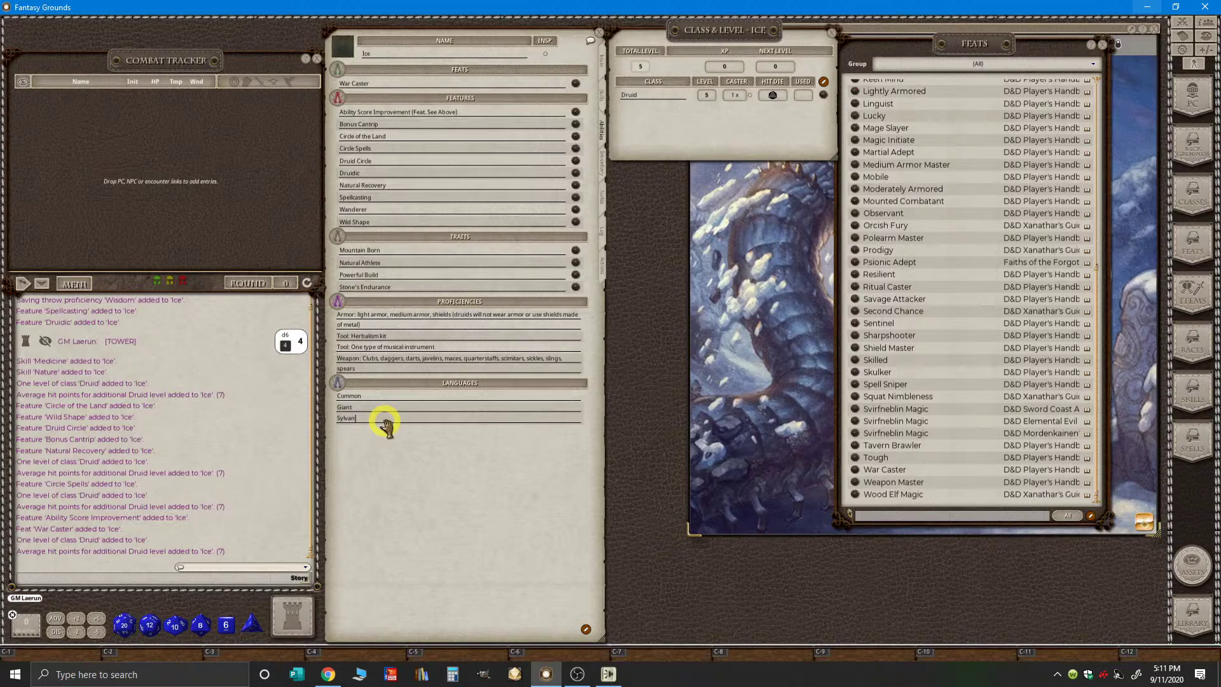
pyautogui.press('BackSpace')
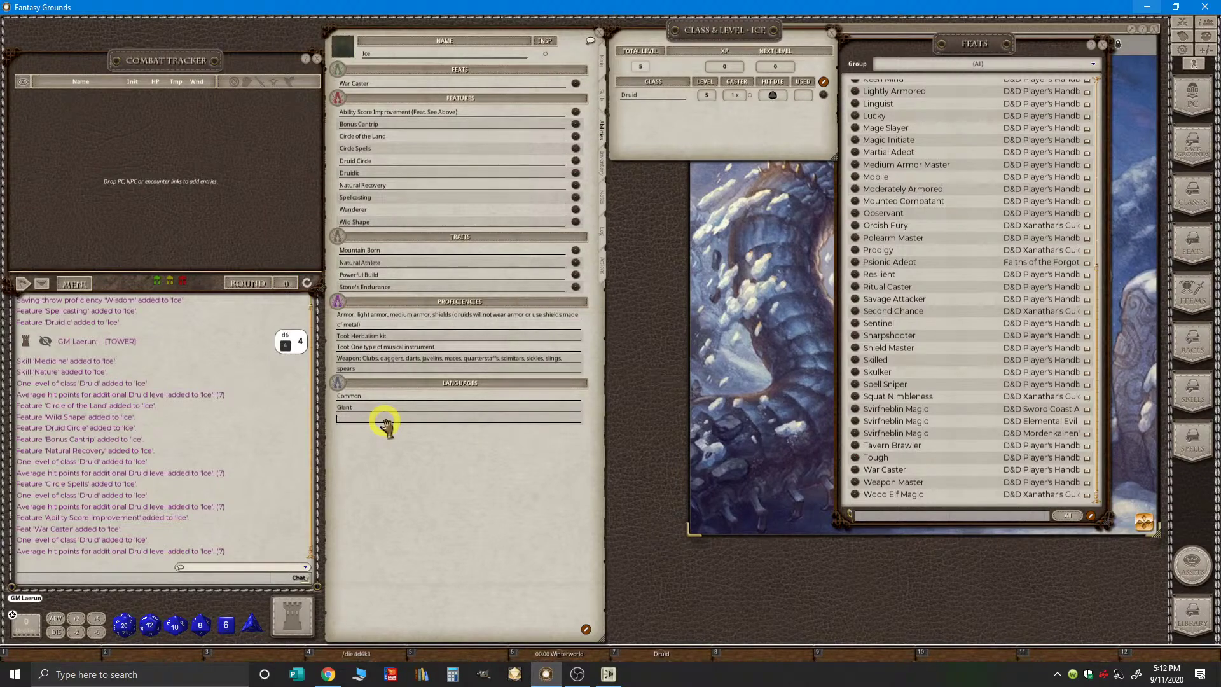
pyautogui.write('Dwavish')
pyautogui.press('ctrl')
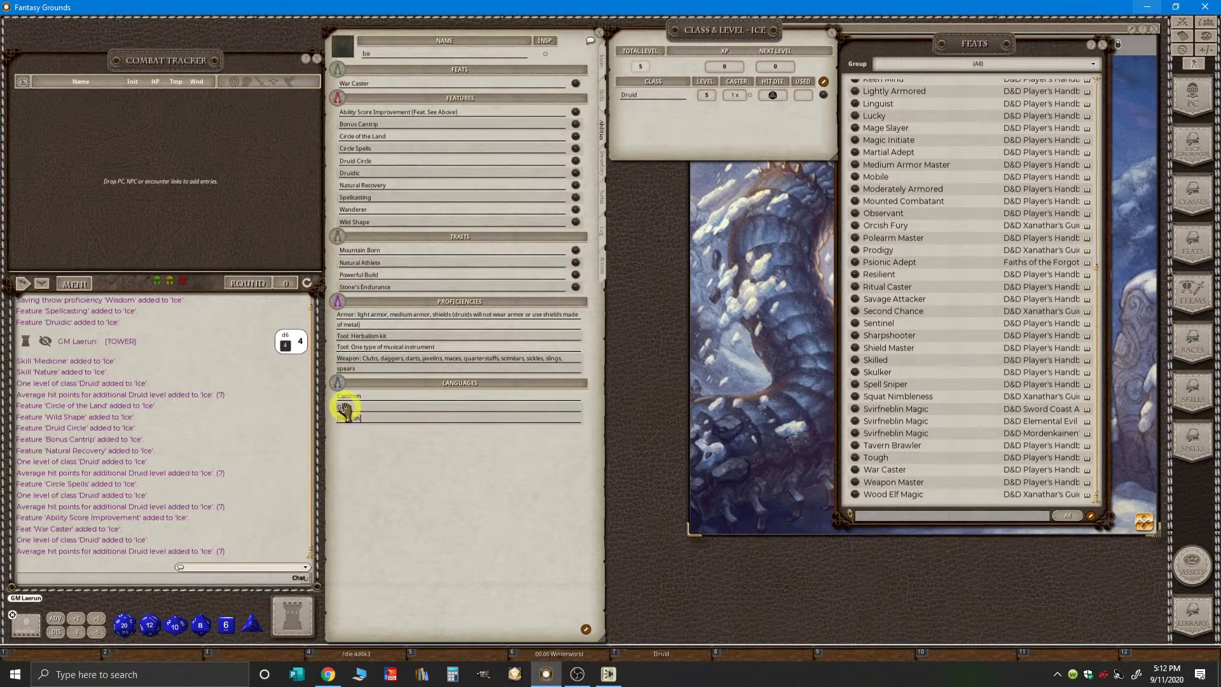
# - Examine the languages offered for chat messages, leaving the blank option selected
pyautogui.click(305, 567)
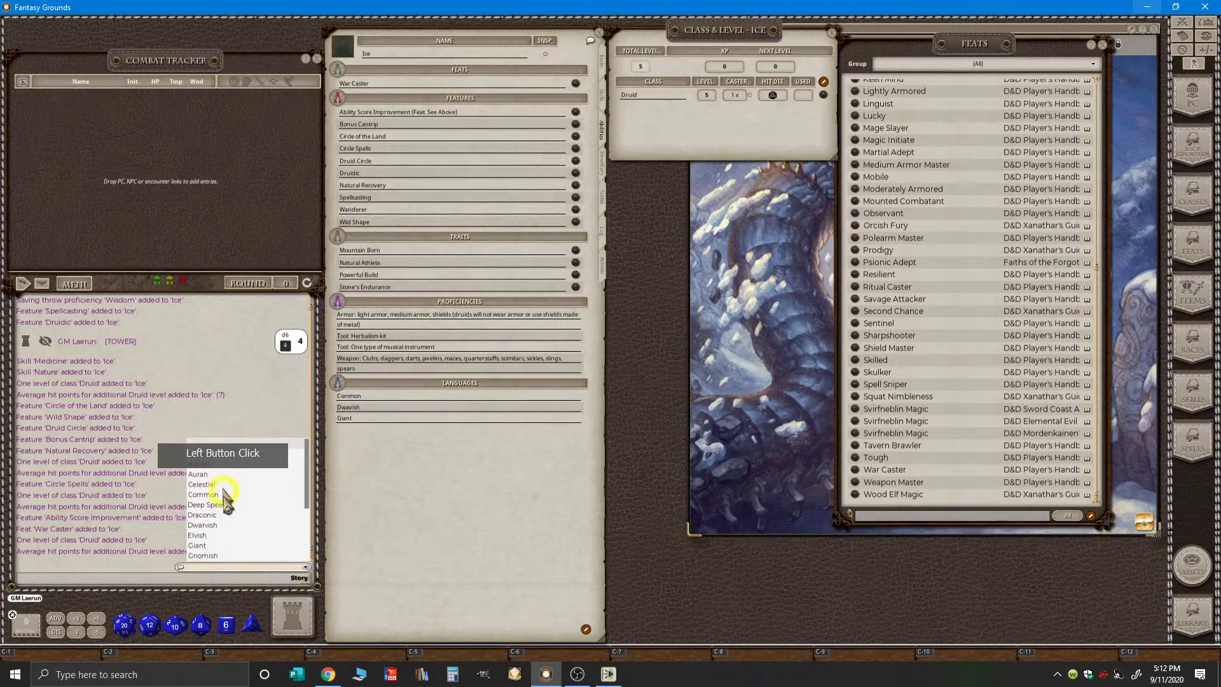
pyautogui.scroll(1, 220, 503)
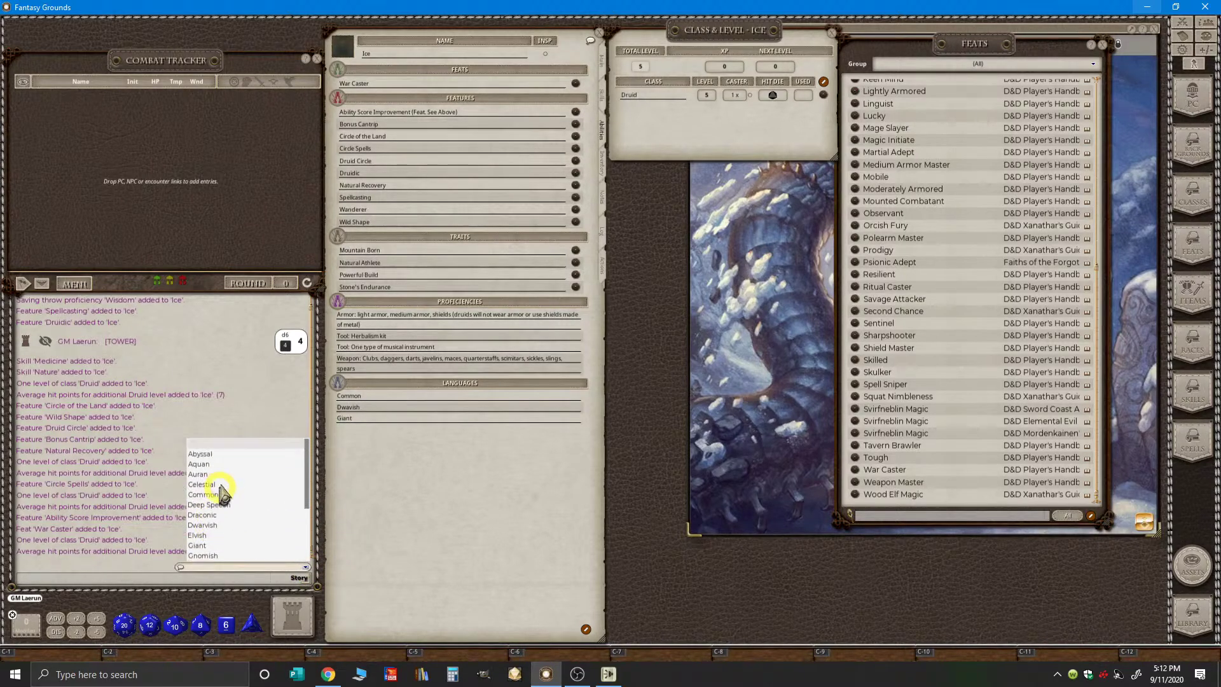
pyautogui.click(220, 448)
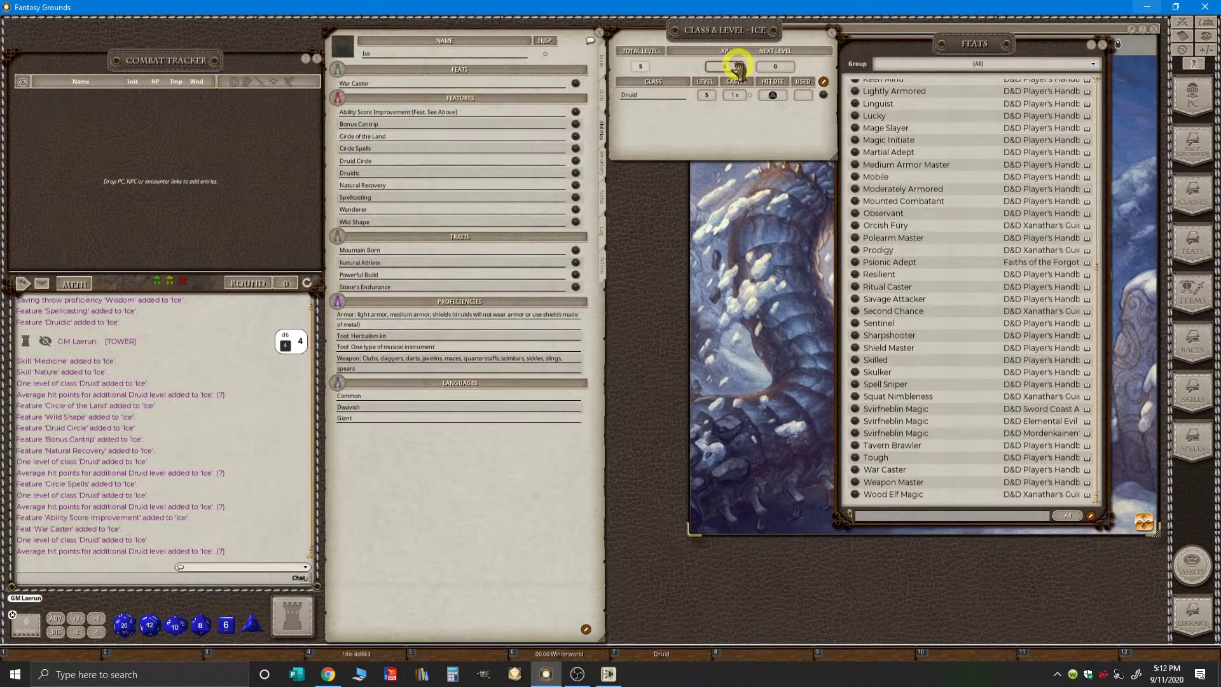
# - Open the Reference Manual of the D&D Player's Handbook from the Library
pyautogui.moveTo(730, 36)
pyautogui.mouseDown()
pyautogui.moveTo(788, 53)
pyautogui.moveTo(732, 40)
pyautogui.mouseUp()
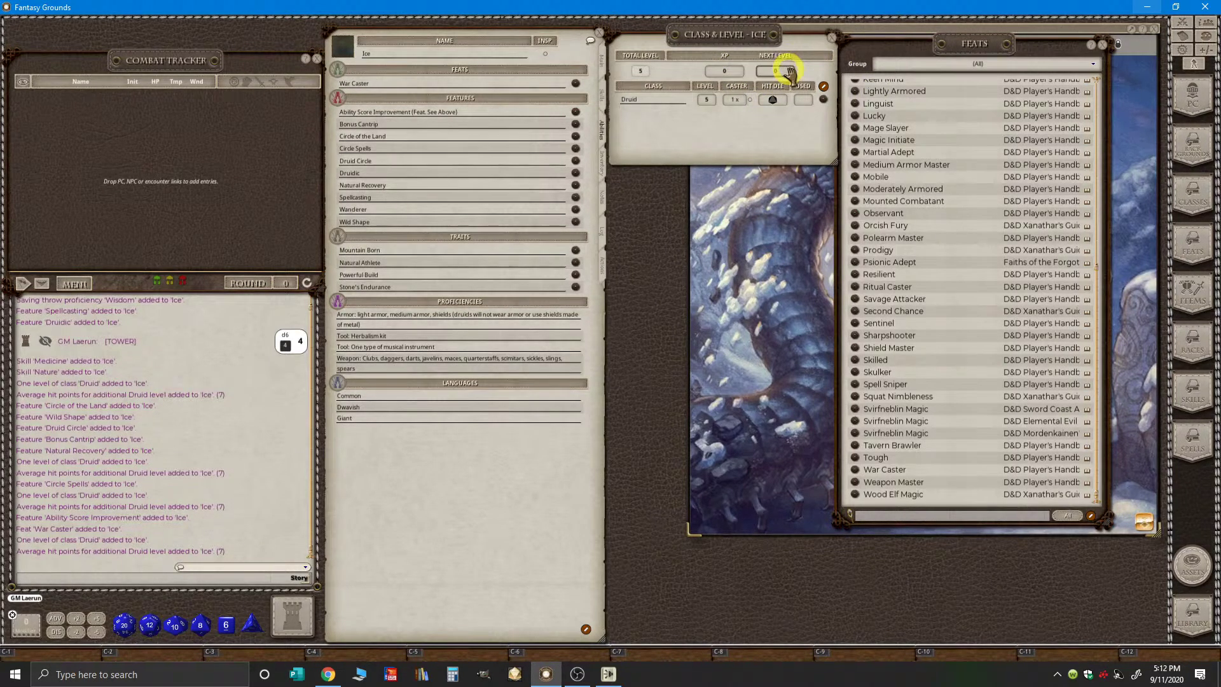
pyautogui.click(1193, 620)
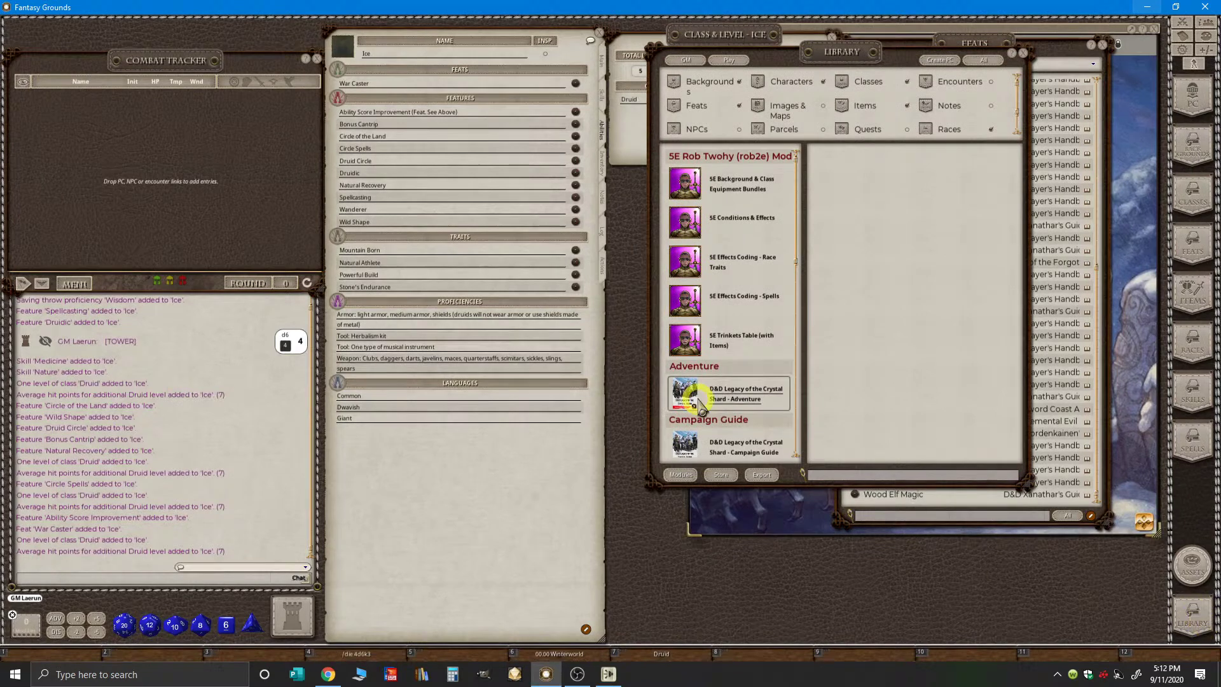
pyautogui.scroll(-1, 756, 327)
pyautogui.scroll(-5, 756, 328)
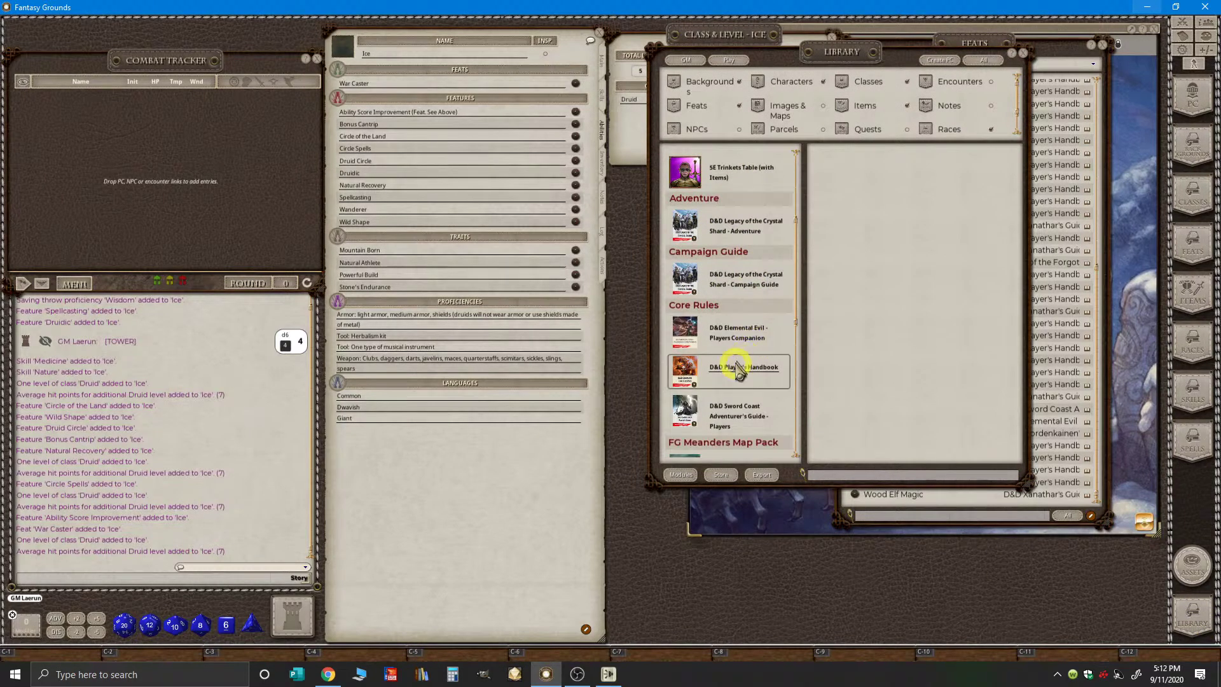
pyautogui.click(736, 371)
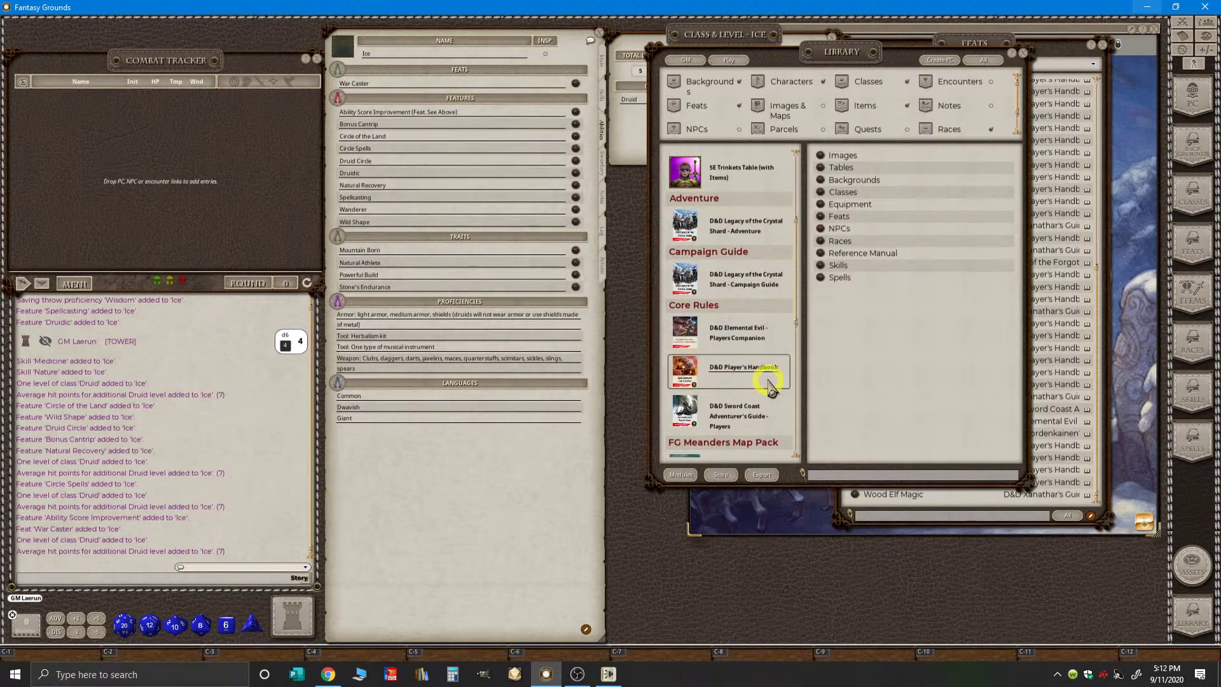
pyautogui.click(822, 254)
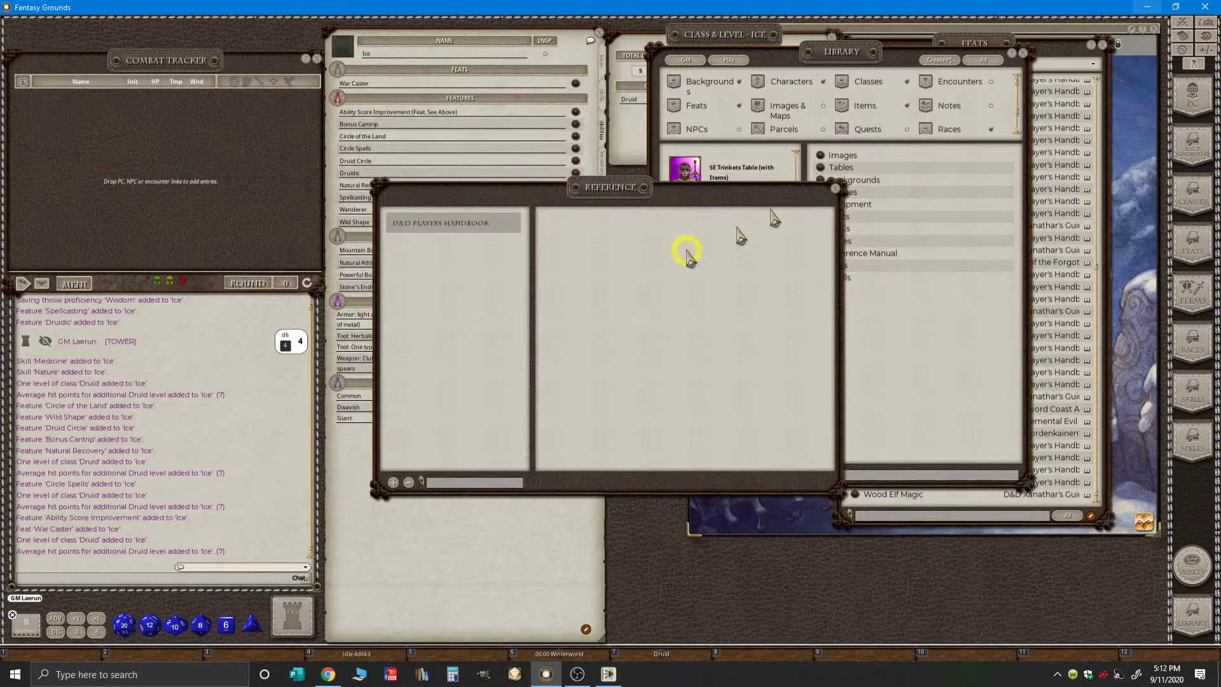
# - Close the Library and place the Reference window beside Ice's sheet, enlarged to nearly full height
pyautogui.click(1017, 55)
pyautogui.click(1020, 52)
pyautogui.moveTo(632, 175); pyautogui.dragTo(876, 17)
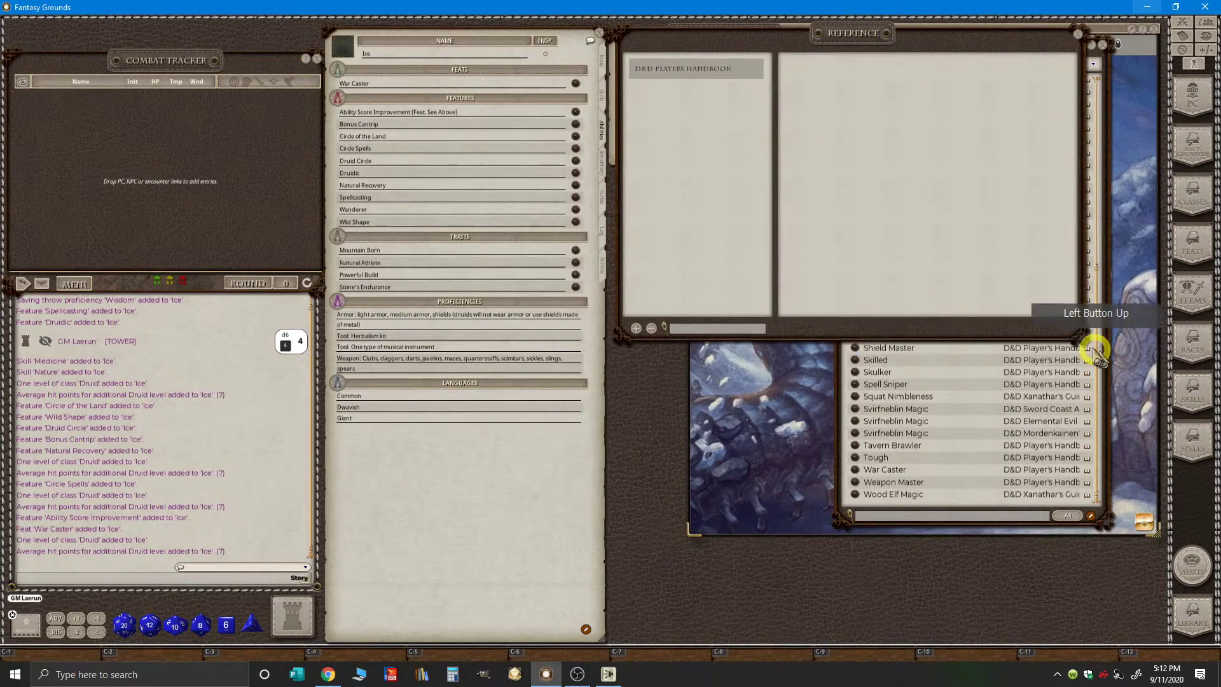
pyautogui.moveTo(1083, 336); pyautogui.dragTo(672, 612)
# - Search the Player's Handbook reference for "experience" and shorten the search term to "exper"
pyautogui.click(690, 612)
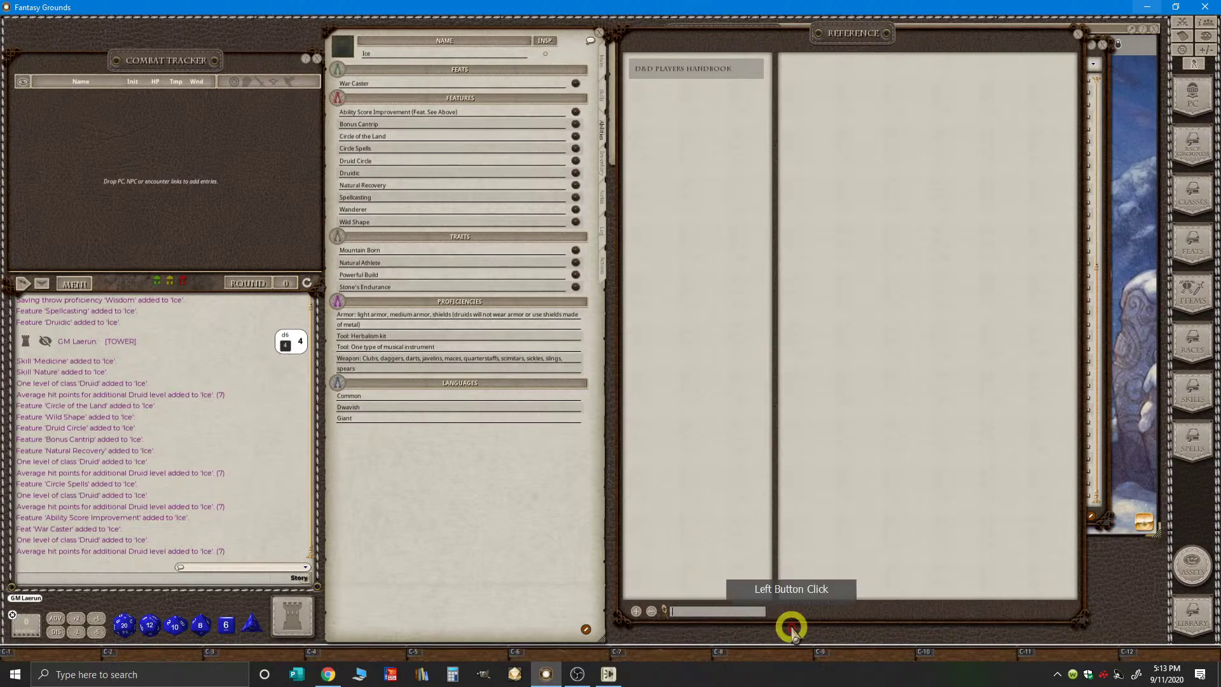
pyautogui.write('expedrience')
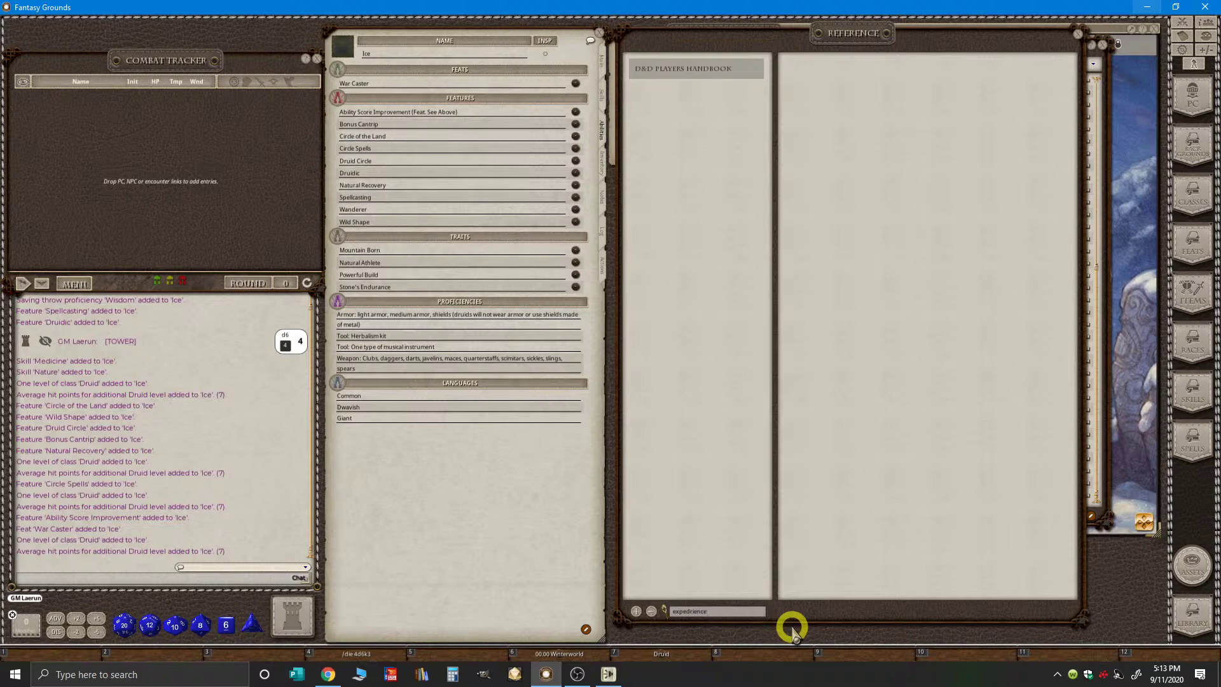
pyautogui.press('BackSpace')
pyautogui.write('r')
pyautogui.doubleClick(732, 609)
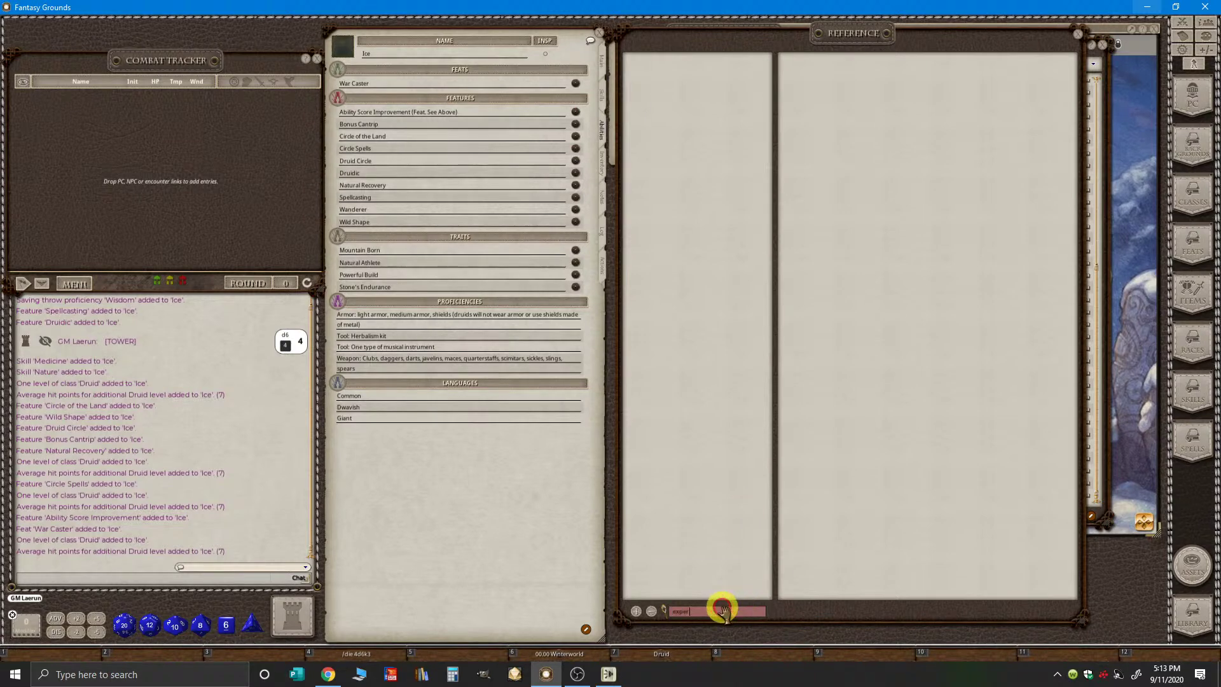
pyautogui.click(718, 610)
pyautogui.write('ience')
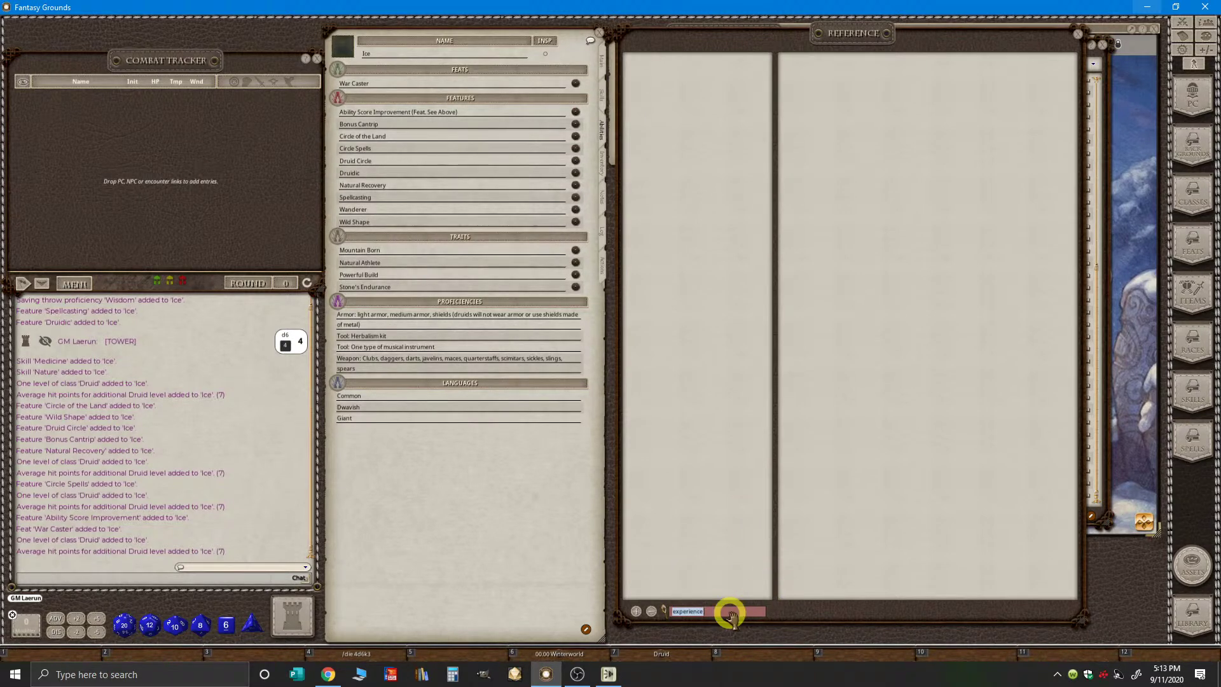
pyautogui.click(732, 612)
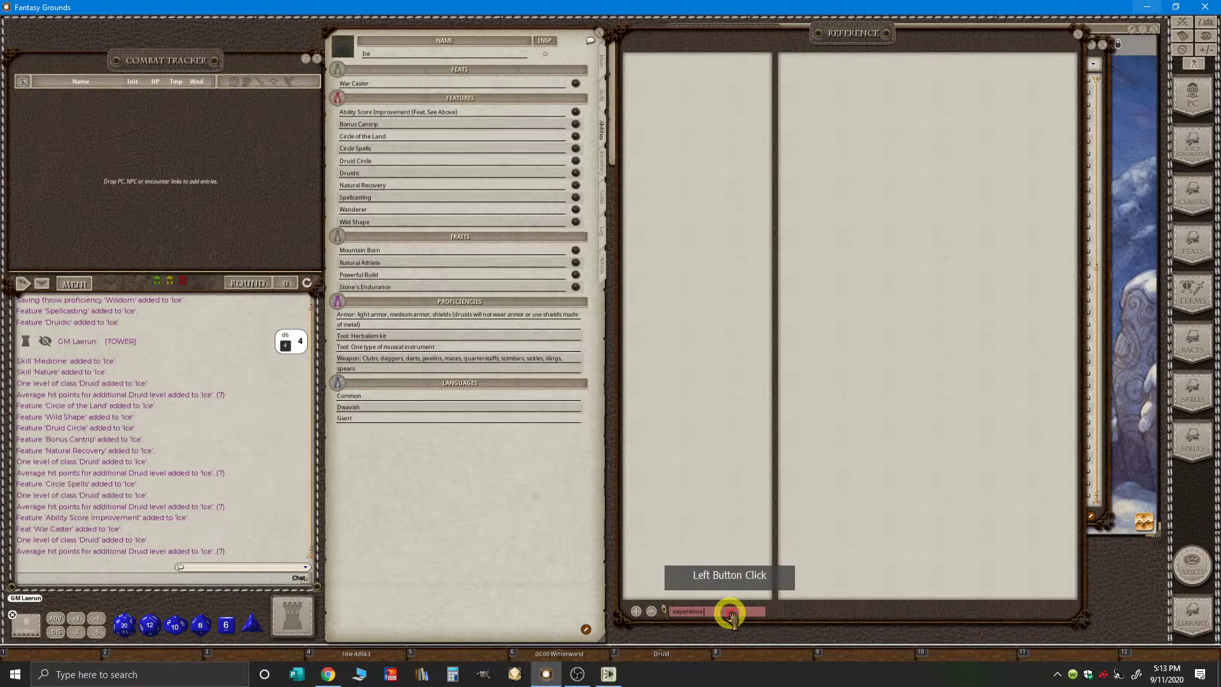
pyautogui.press('BackSpace')
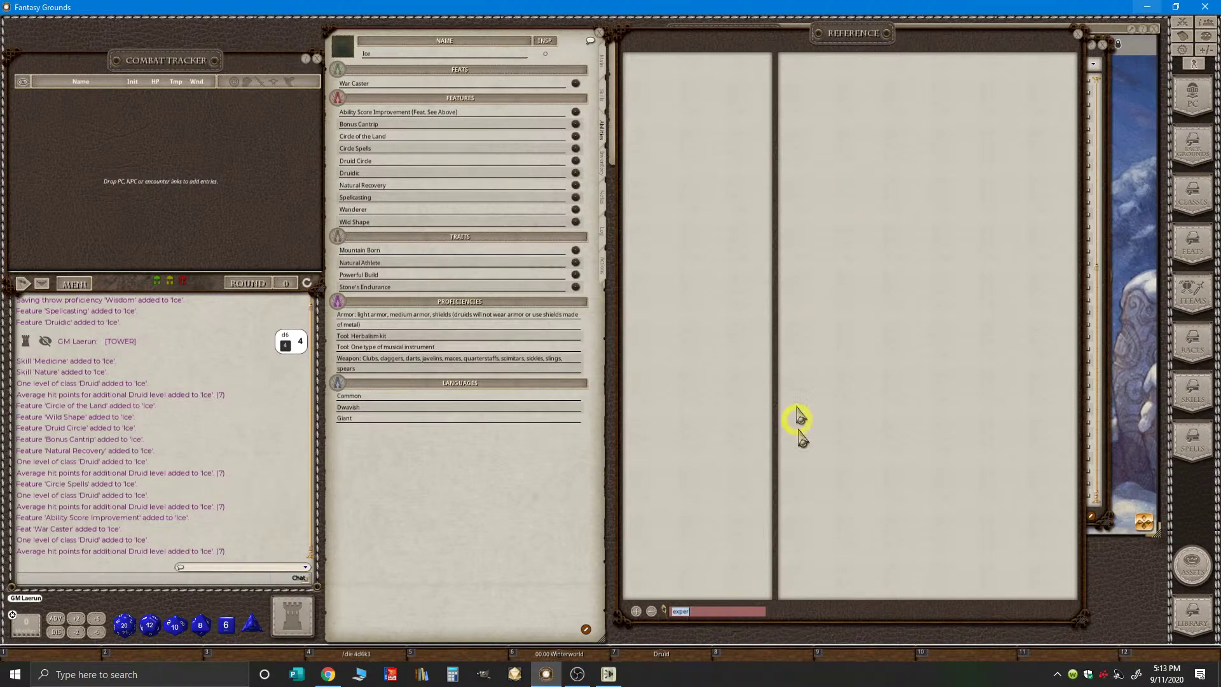
# - Search the Player's Handbook reference for "level" and close the Reference window
pyautogui.press('ctrl')
pyautogui.press('BackSpace')
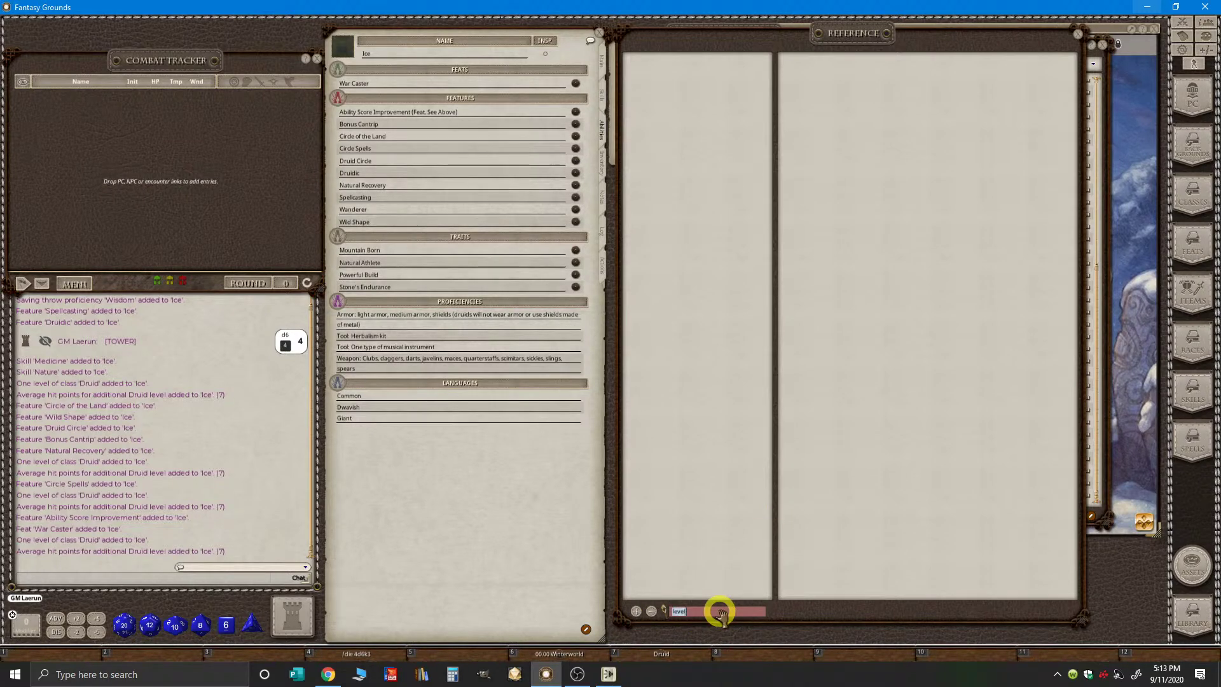
pyautogui.click(687, 91)
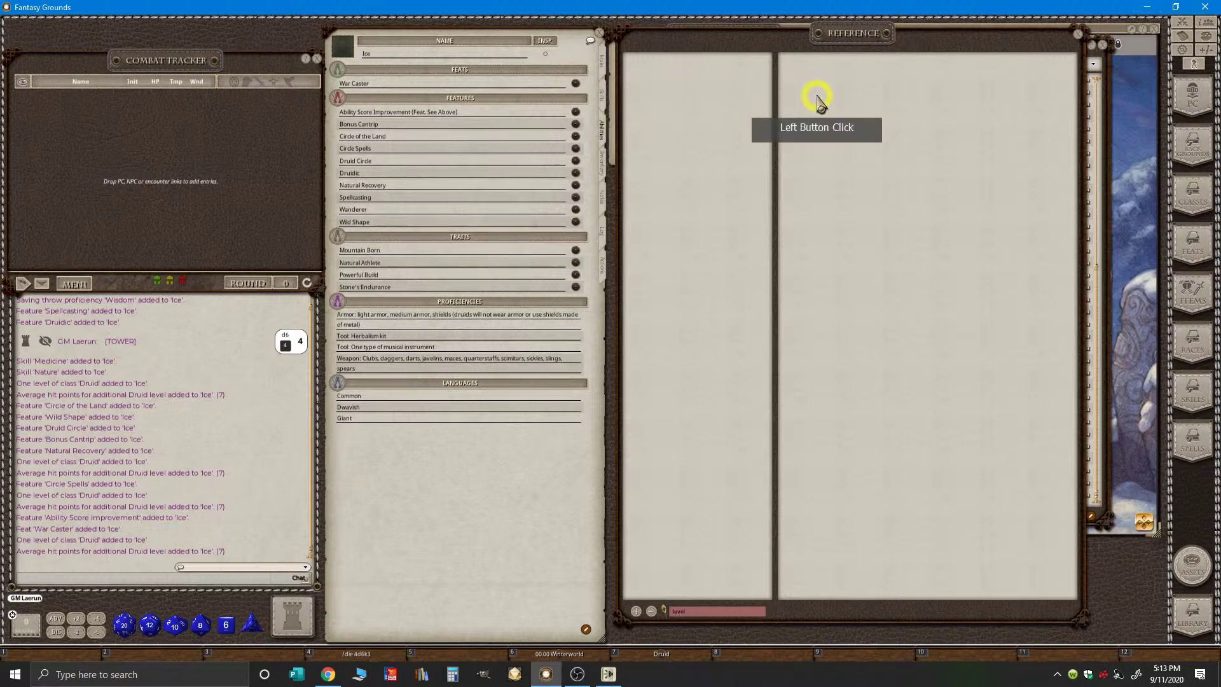
pyautogui.click(1079, 33)
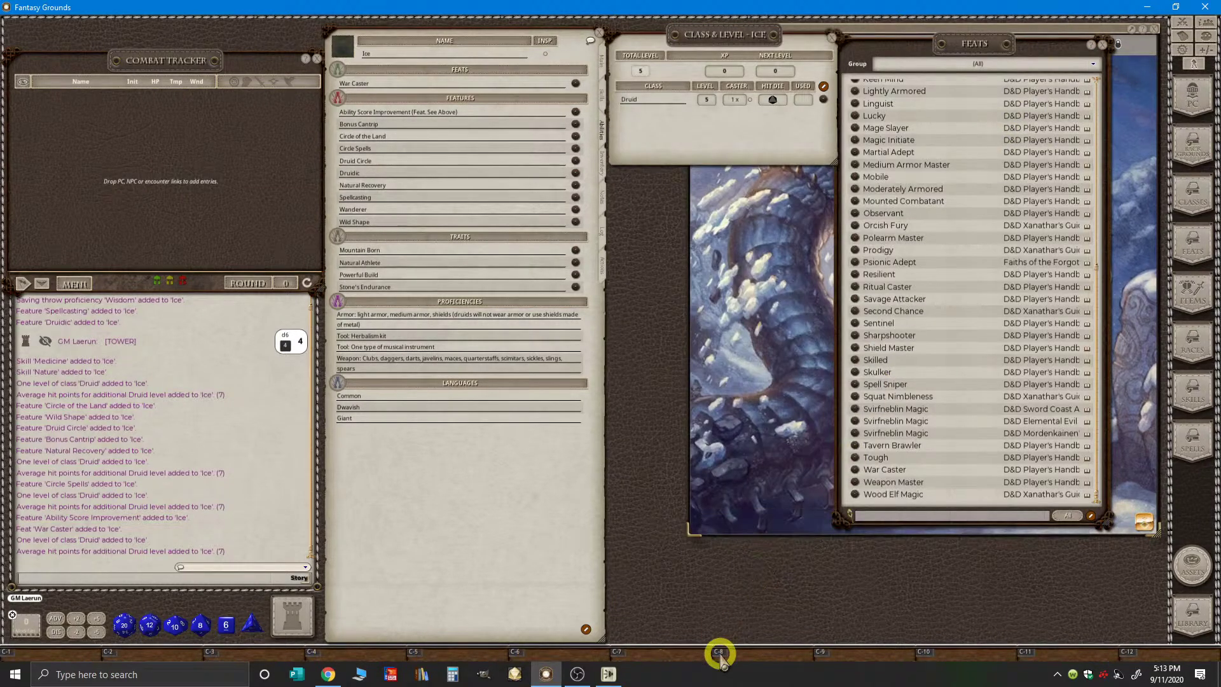
# - Switch to YouTube Studio in Chrome, read the latest live chat messages at a larger page size, and return to Fantasy Grounds
pyautogui.click(327, 676)
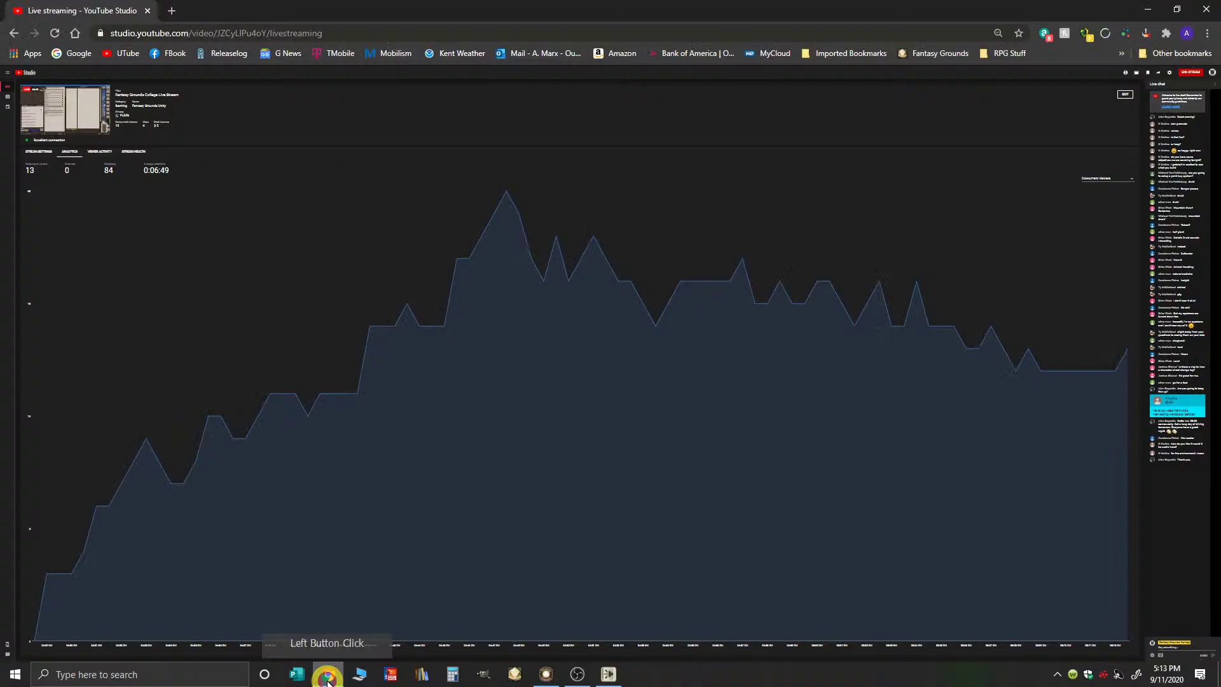
pyautogui.scroll(2, 1180, 463)
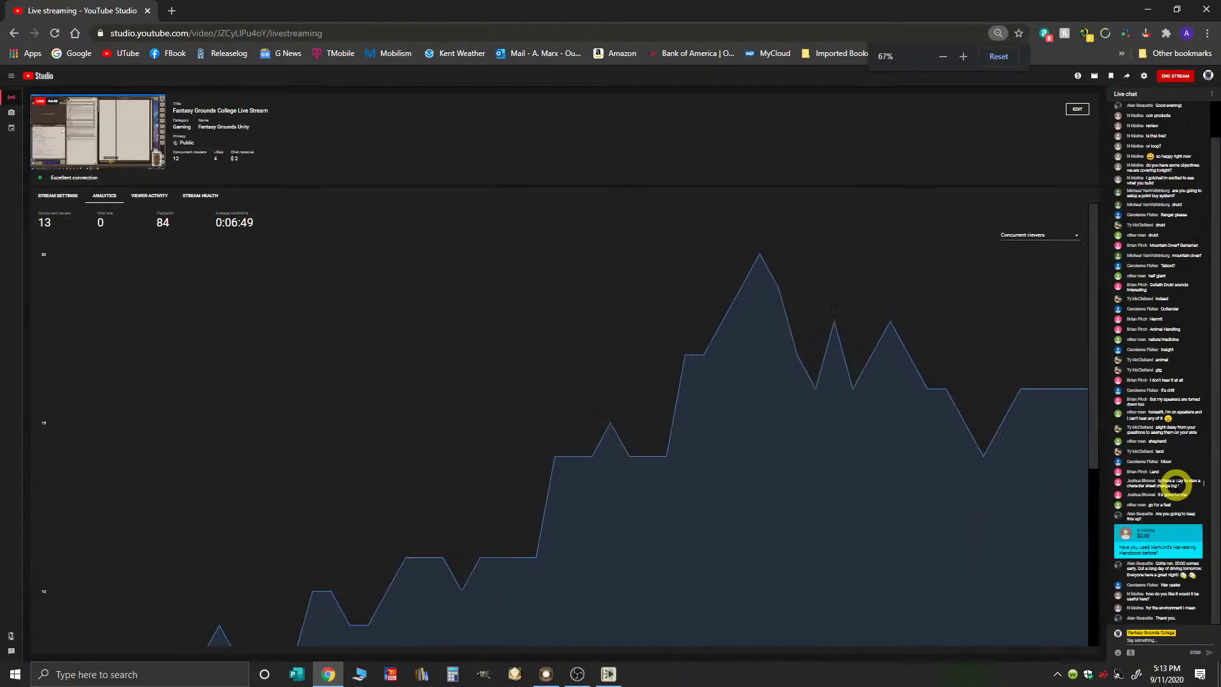
pyautogui.scroll(-3, 1177, 487)
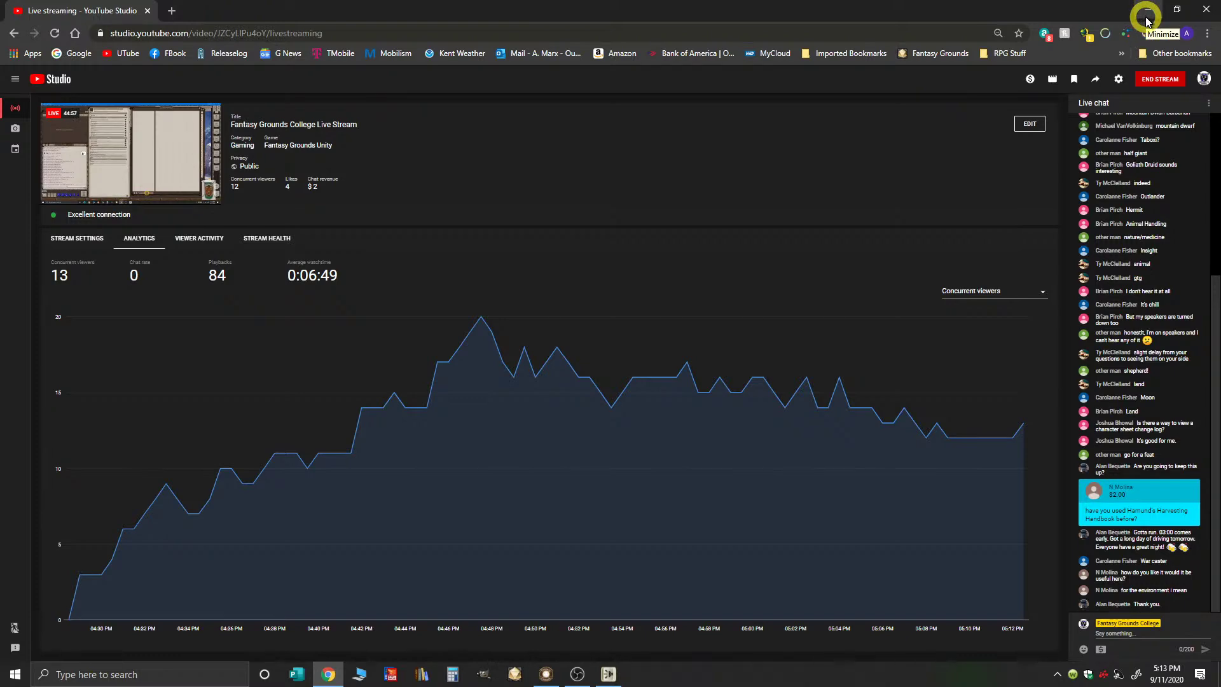
pyautogui.click(1147, 13)
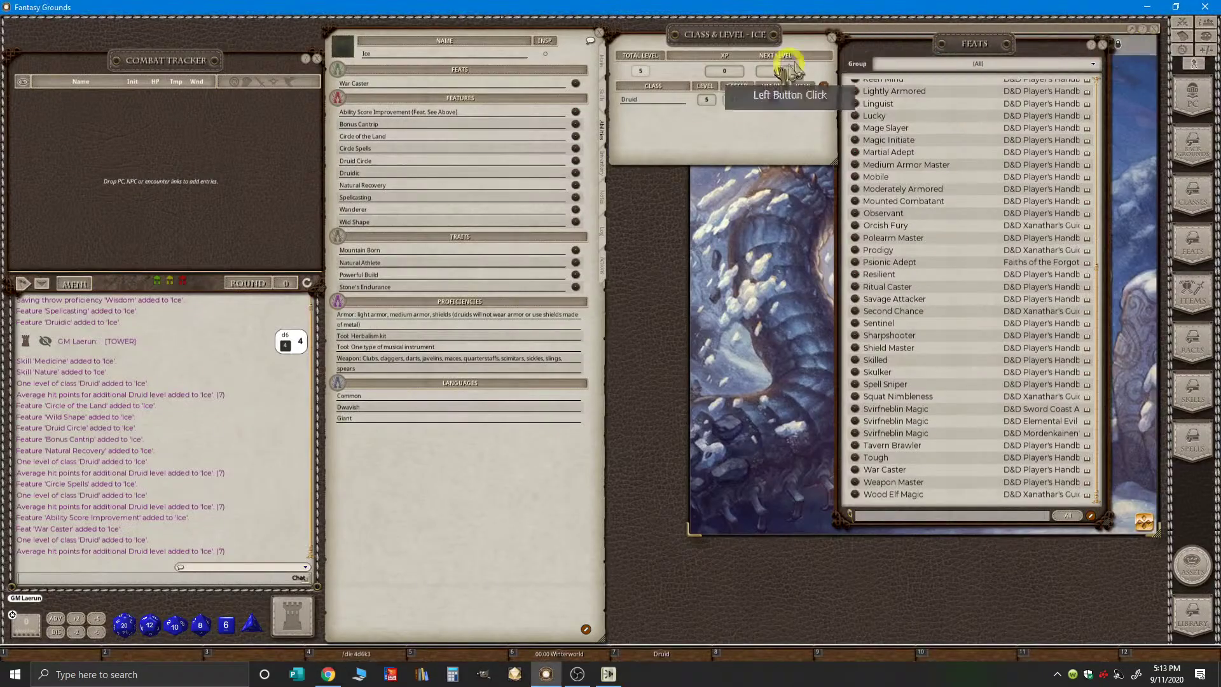
# - Close the Feats list and Ice's Class & Level window, leaving the character sheet and Ice Worm image open
pyautogui.moveTo(776, 94); pyautogui.dragTo(773, 99)
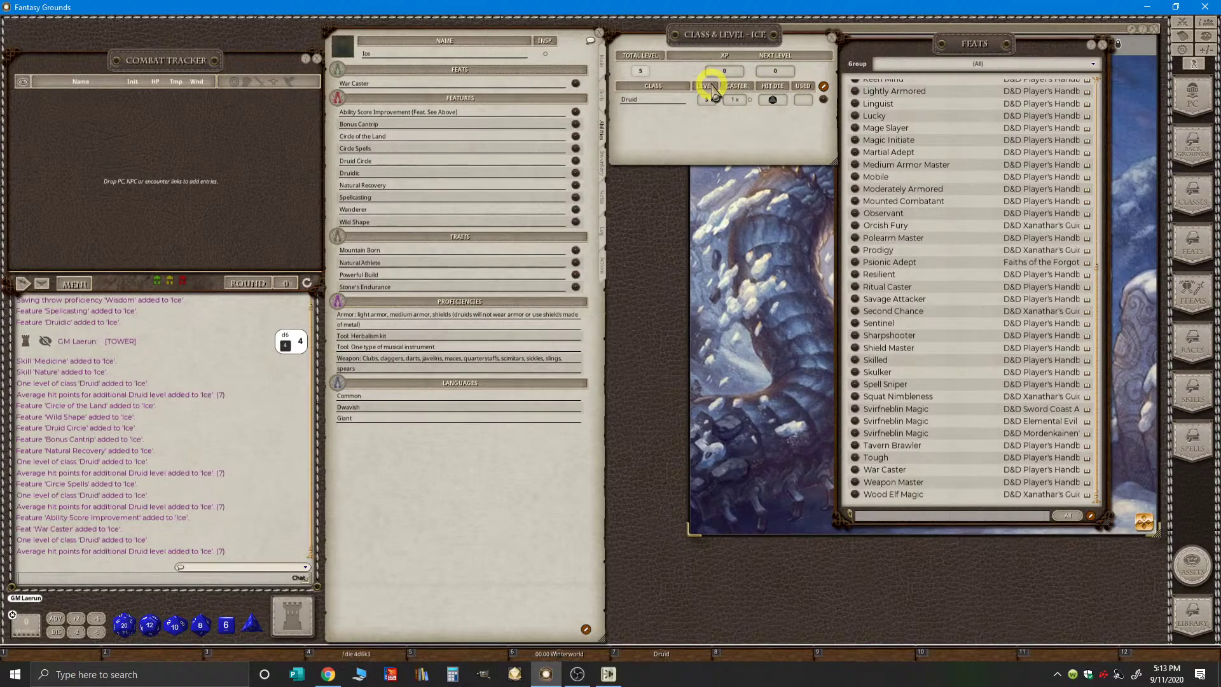
pyautogui.moveTo(913, 154); pyautogui.dragTo(887, 54)
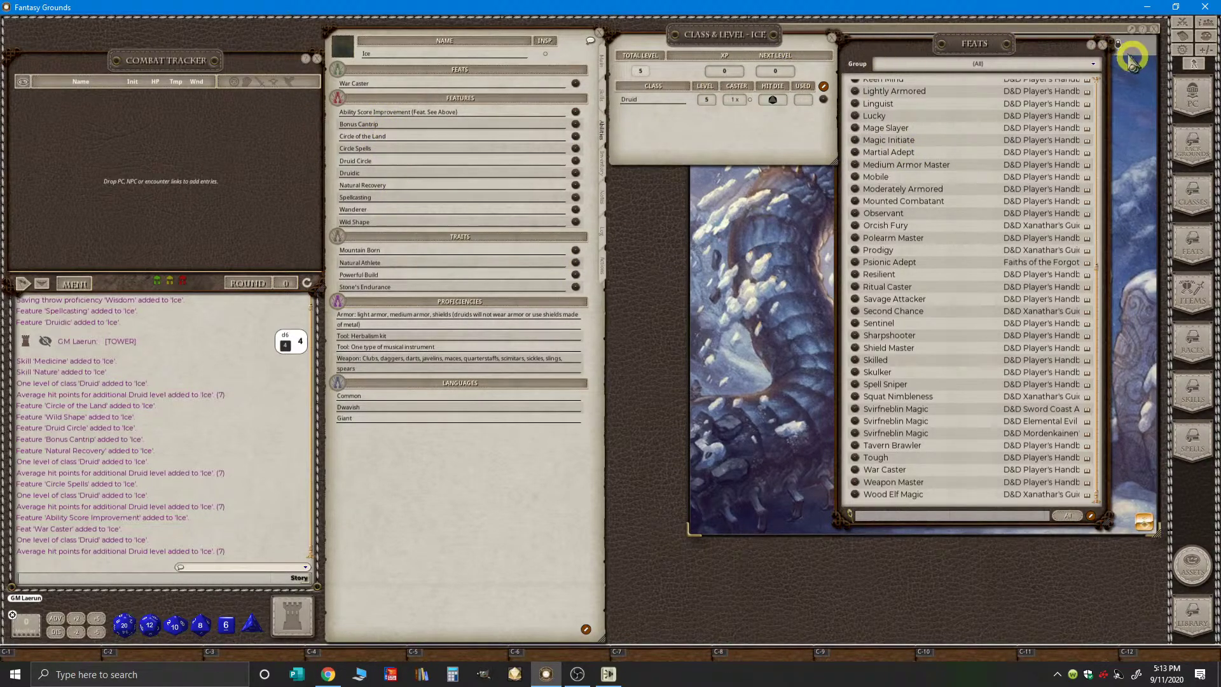
pyautogui.click(1103, 44)
pyautogui.click(753, 48)
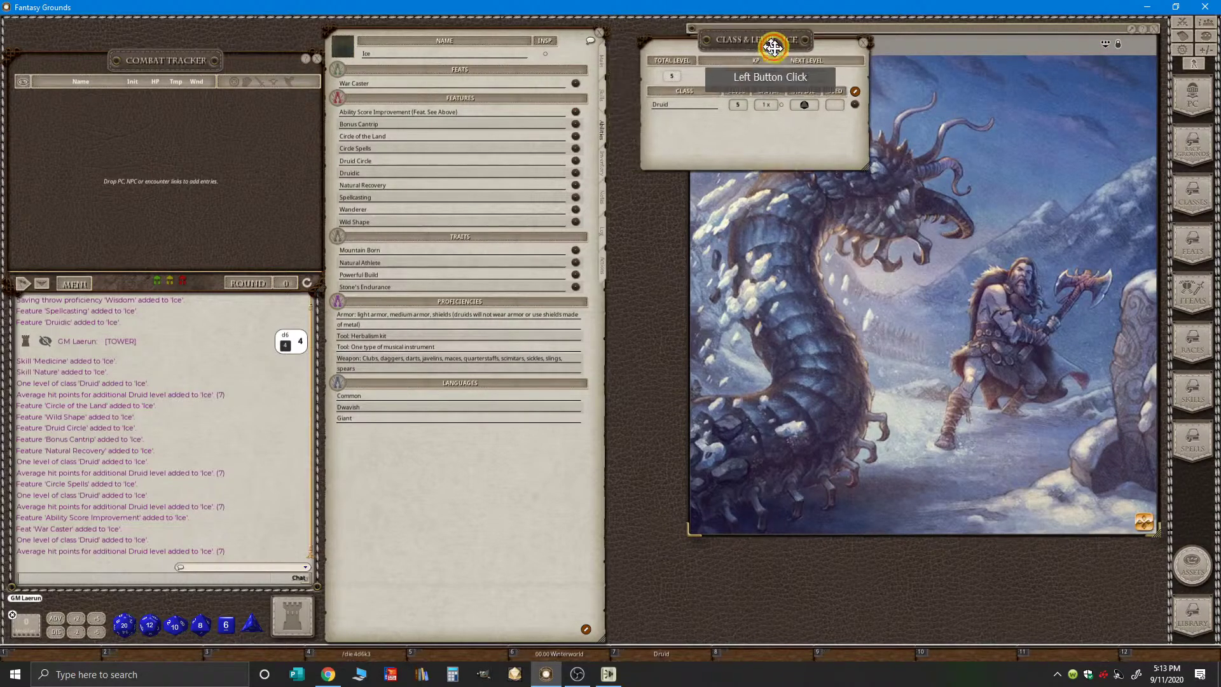
pyautogui.moveTo(753, 45); pyautogui.dragTo(757, 76)
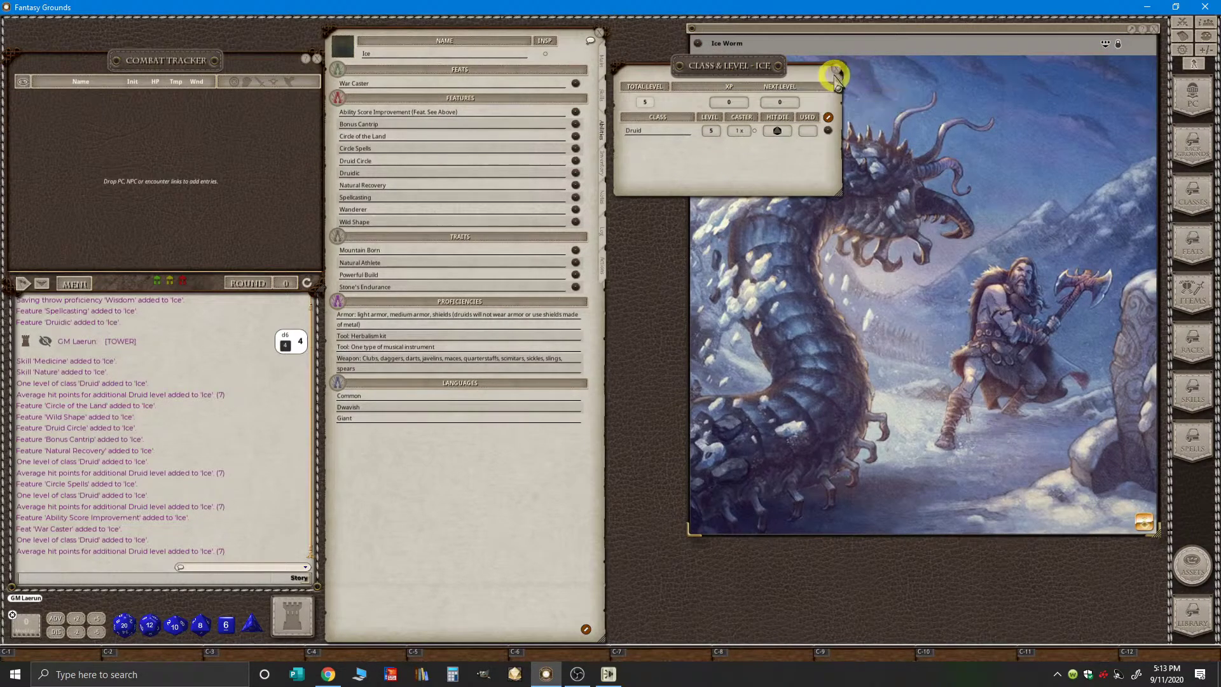
pyautogui.click(834, 63)
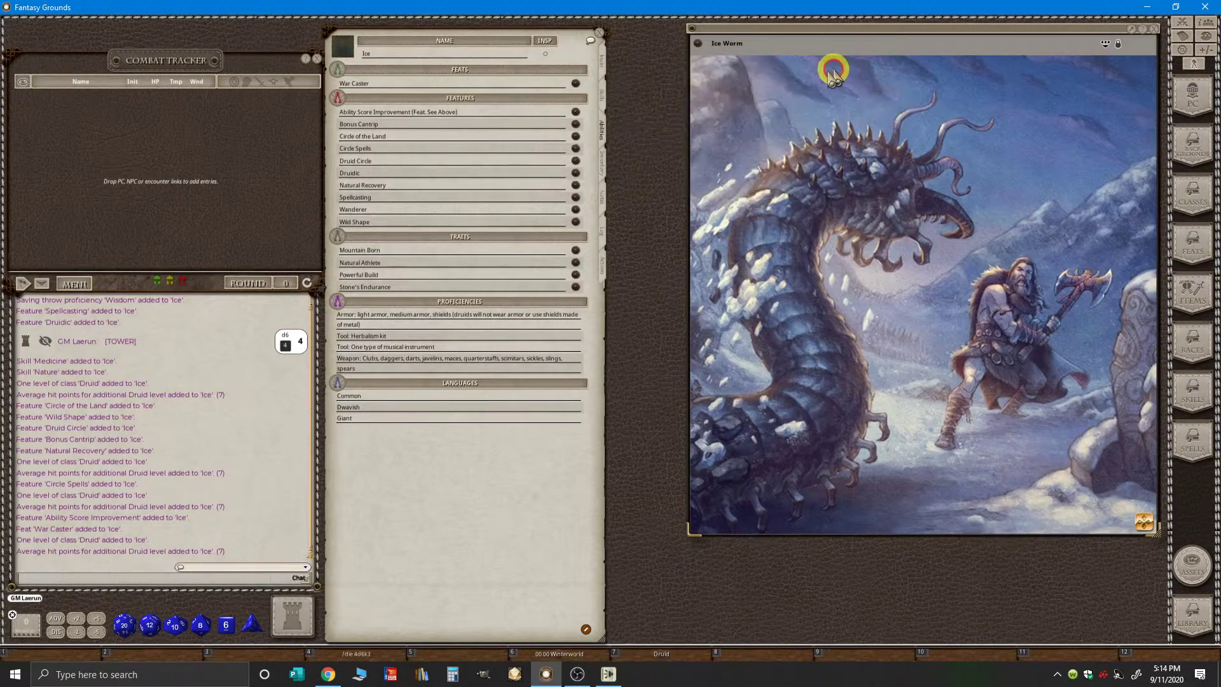
# - Return to Ice's main character page and add the Outlander background as a shortcut on the hotkey bar
pyautogui.click(602, 61)
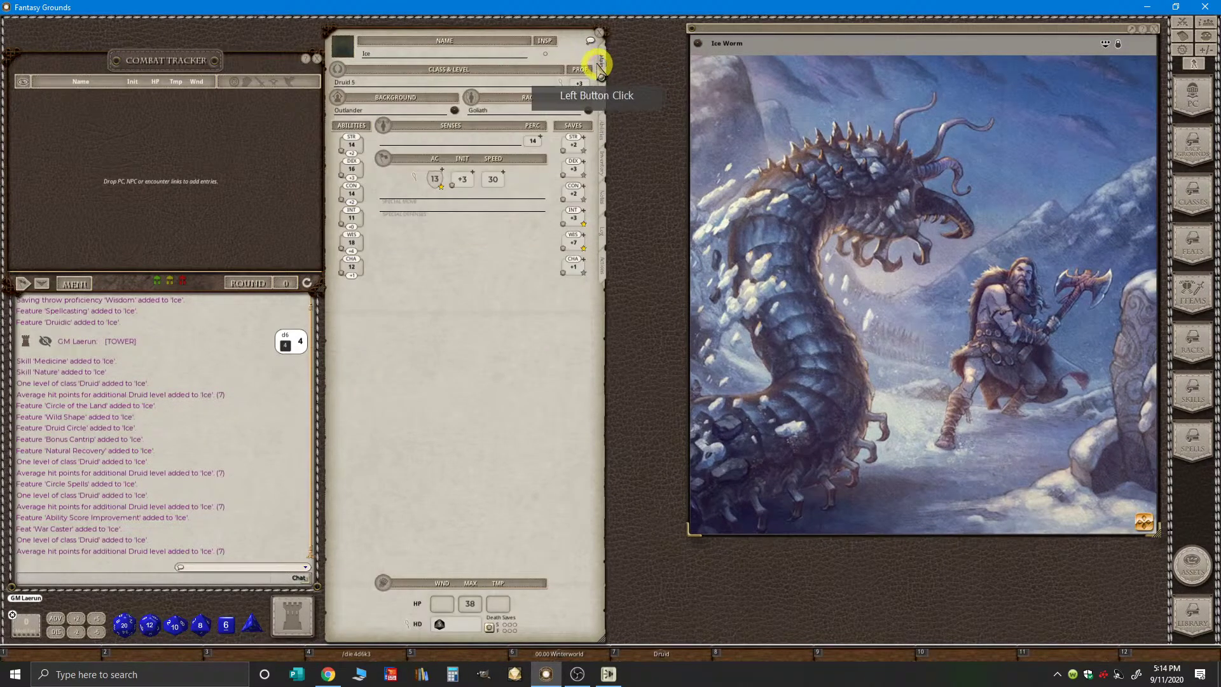
pyautogui.press('ctrl')
pyautogui.click(753, 656)
pyautogui.moveTo(752, 658); pyautogui.dragTo(722, 382)
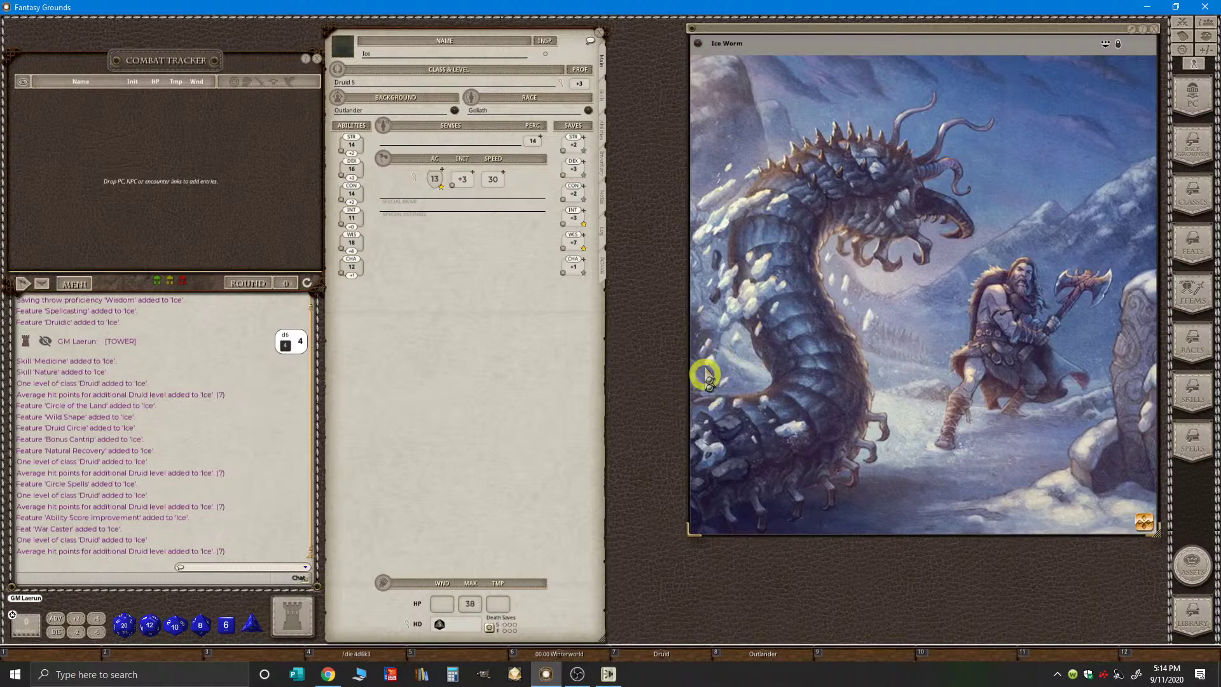
pyautogui.press('ctrl')
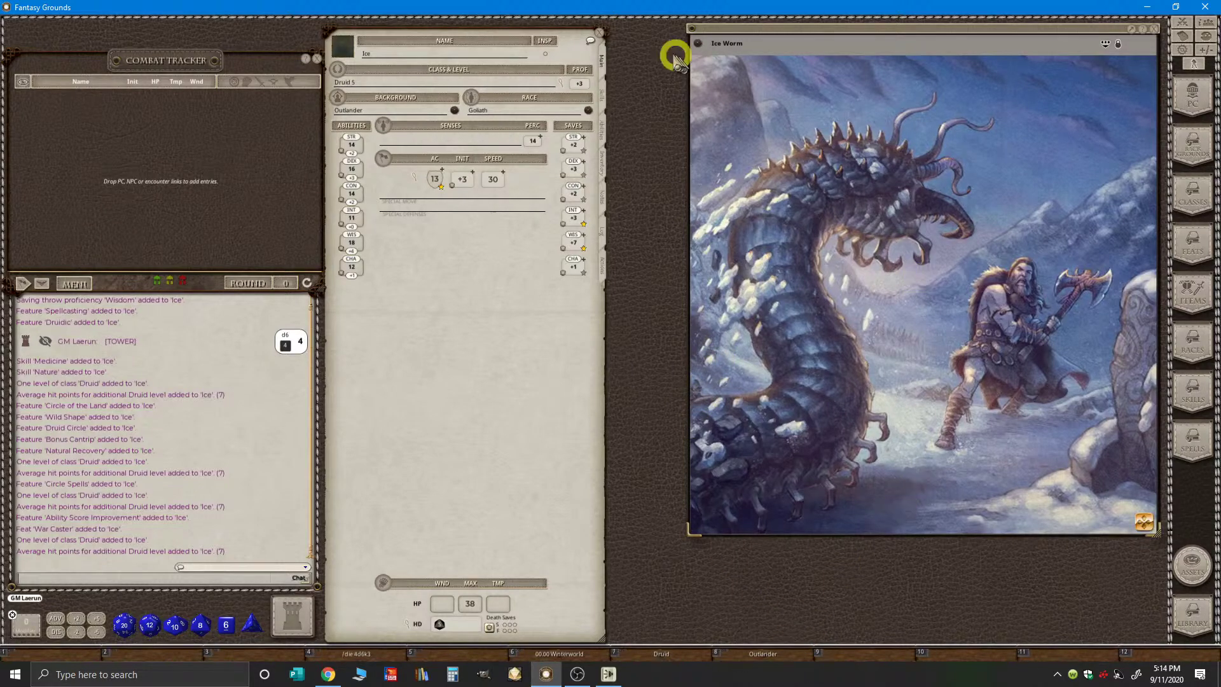
pyautogui.press('ctrl')
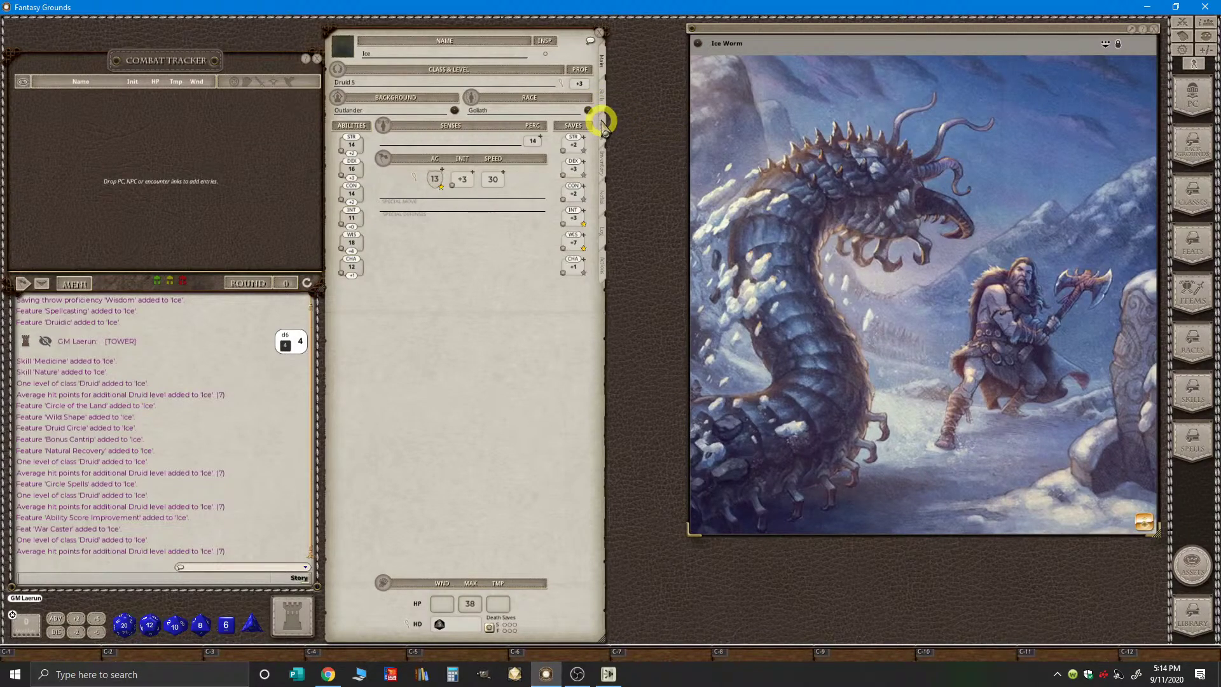
# - Open the descriptions of Ice's Bonus Cantrip and Circle of the Land features and place them beside the character sheet
pyautogui.click(603, 127)
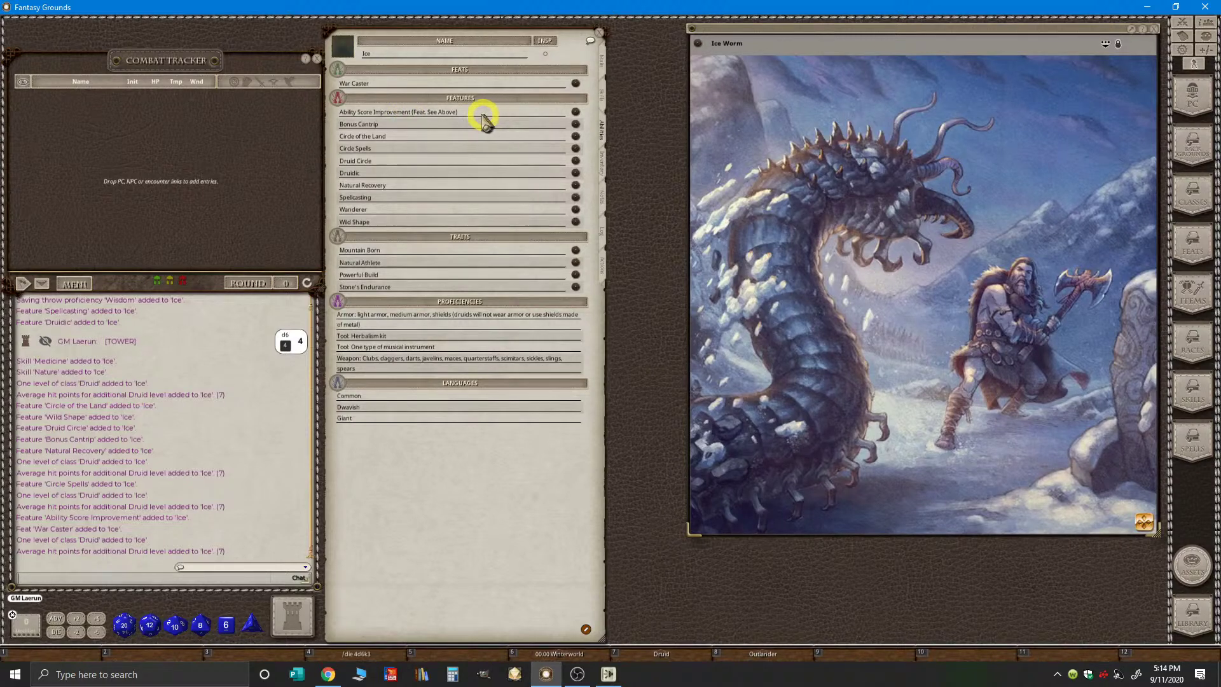
pyautogui.press('ctrl')
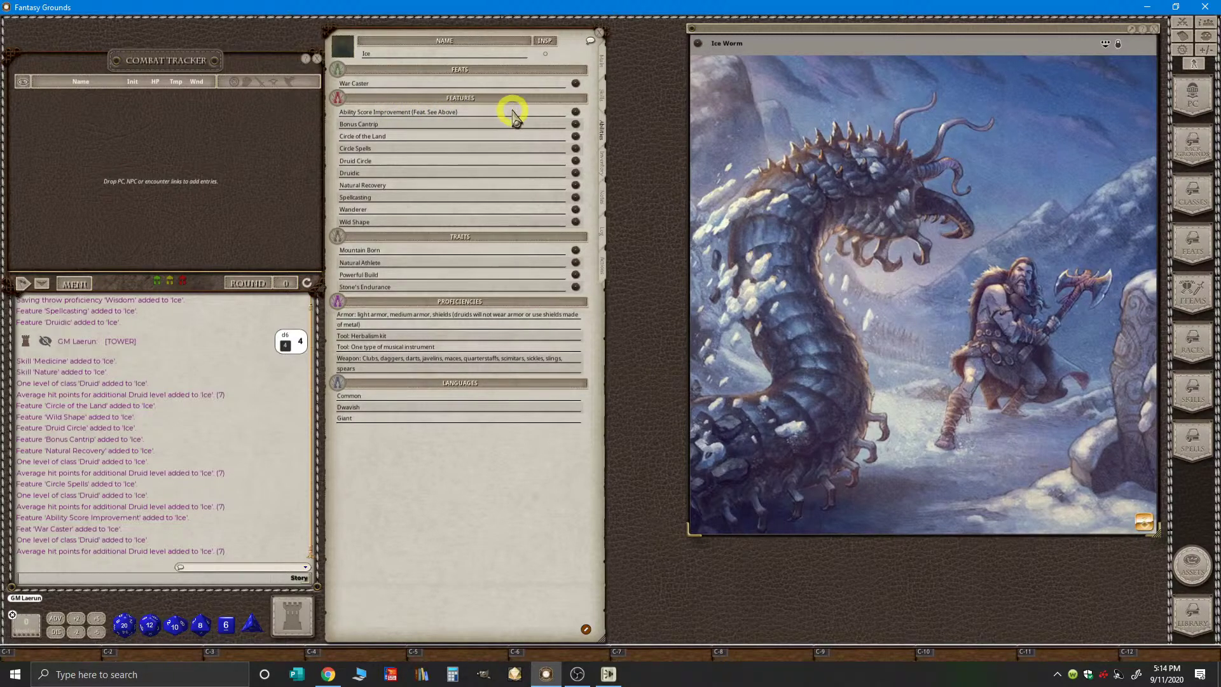
pyautogui.click(576, 126)
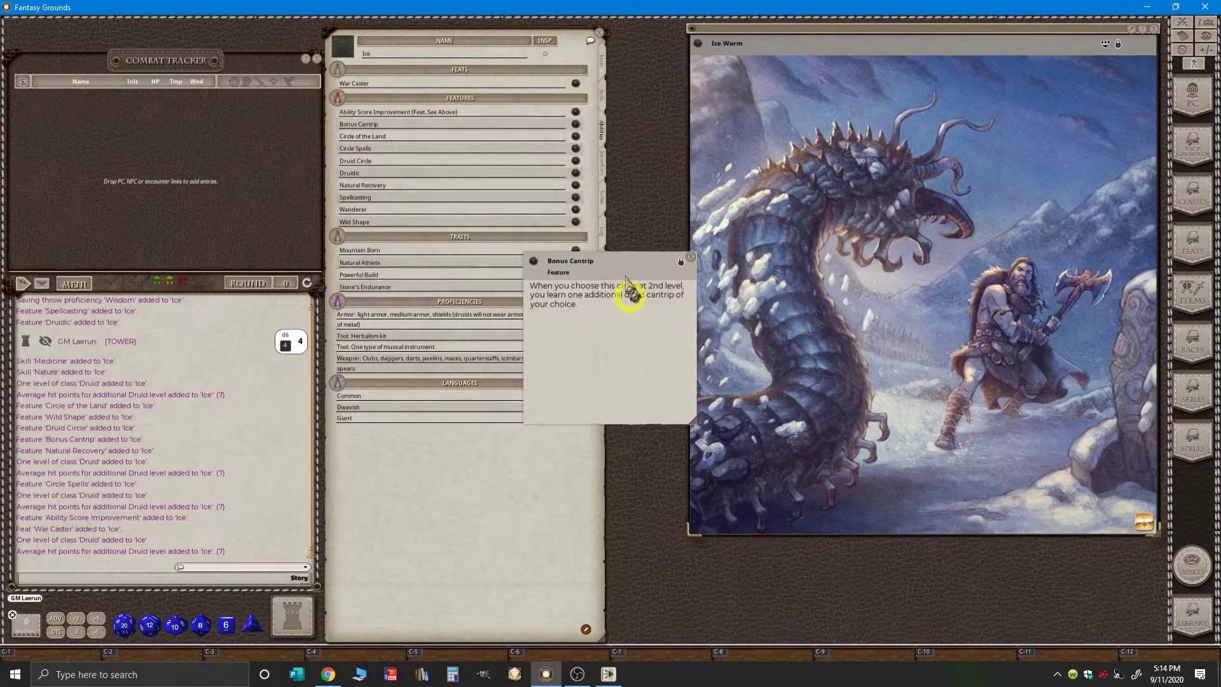
pyautogui.moveTo(617, 271); pyautogui.dragTo(713, 62)
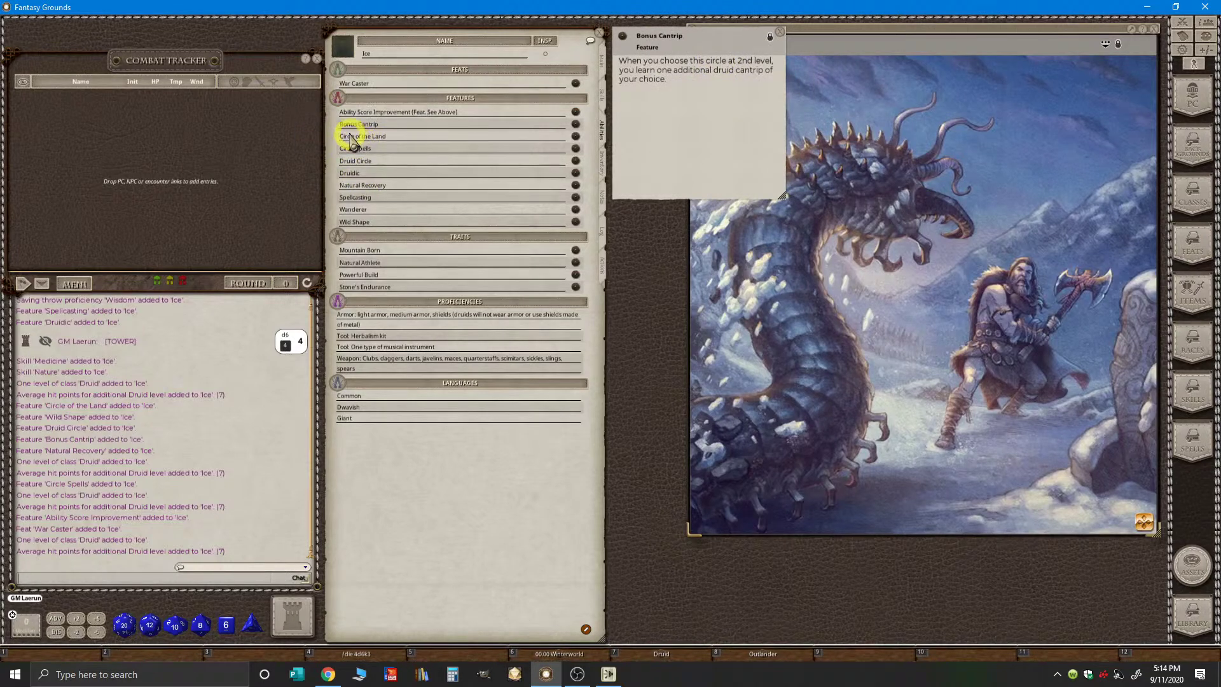
pyautogui.click(575, 136)
pyautogui.moveTo(695, 249); pyautogui.dragTo(717, 100)
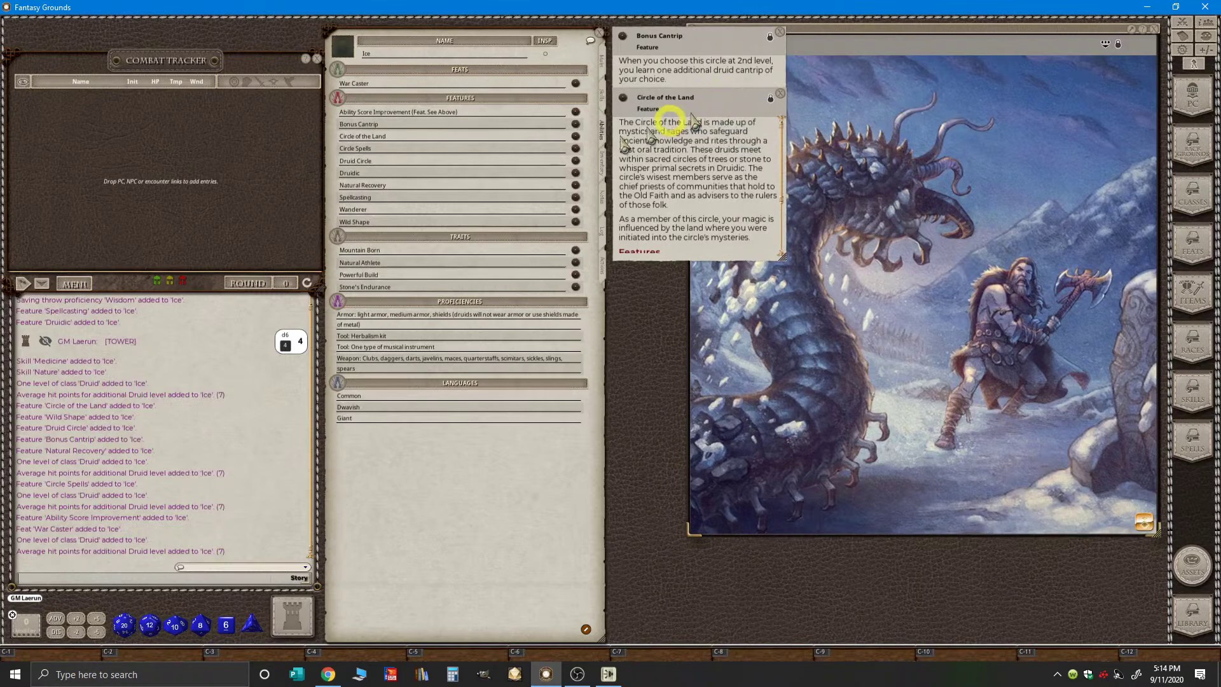
# - Open the Circle Spells feature and arrange it with Bonus Cantrip in one stack, apart from Circle of the Land
pyautogui.click(576, 148)
pyautogui.moveTo(613, 260); pyautogui.dragTo(979, 43)
pyautogui.moveTo(731, 50); pyautogui.dragTo(1010, 86)
pyautogui.moveTo(717, 100); pyautogui.dragTo(724, 39)
pyautogui.press('ctrl')
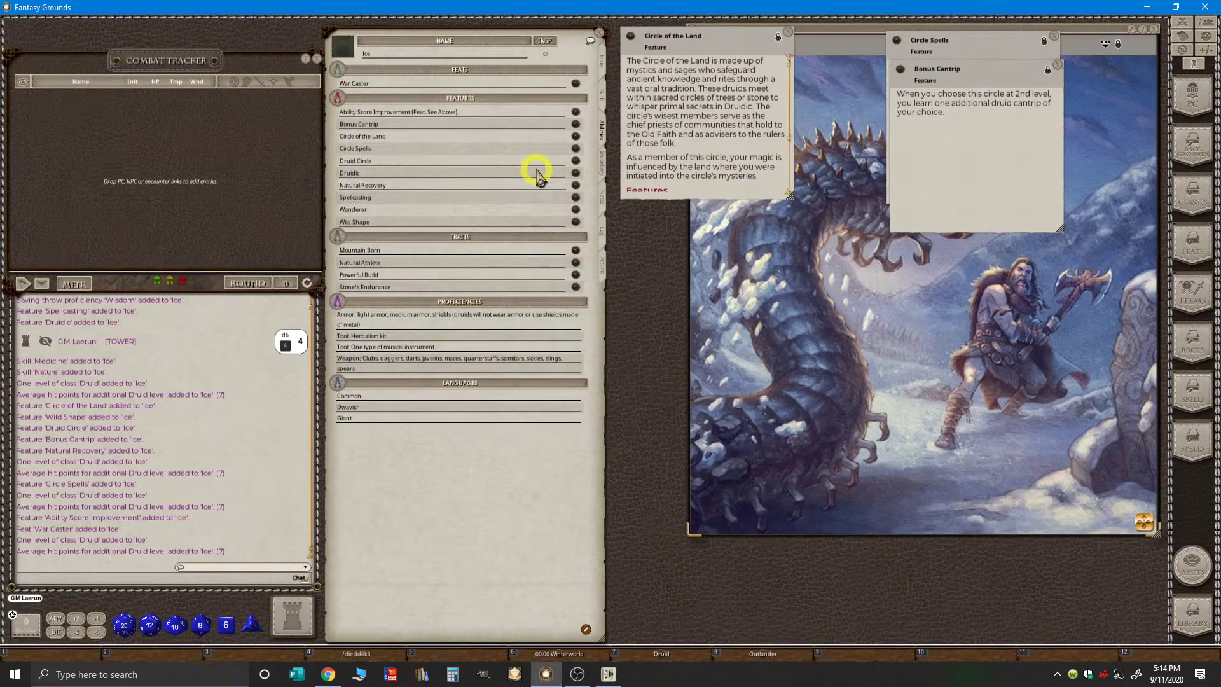
# - Open the Druid Circle feature description and stack it below the Circle of the Land window's title
pyautogui.click(577, 160)
pyautogui.click(566, 293)
pyautogui.press('ctrl')
pyautogui.moveTo(646, 268); pyautogui.dragTo(649, 78)
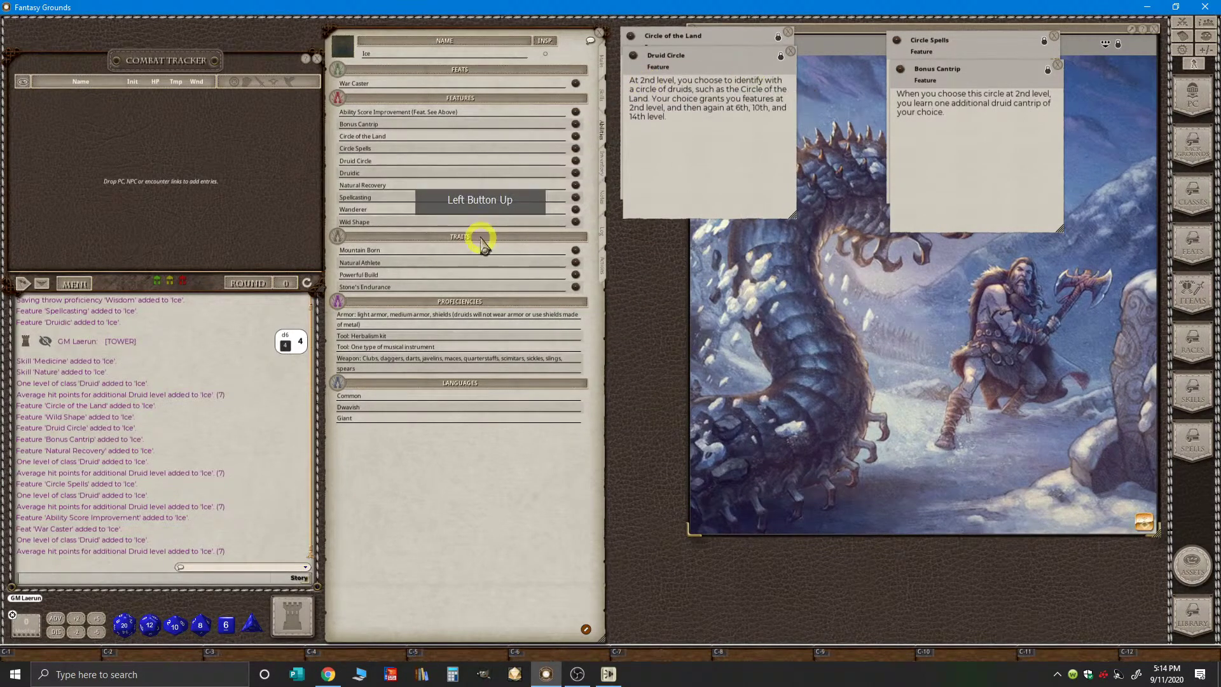
# - Read the Druidic feature, add Druidic as a new entry in Ice's languages, and close the feature window
pyautogui.click(576, 173)
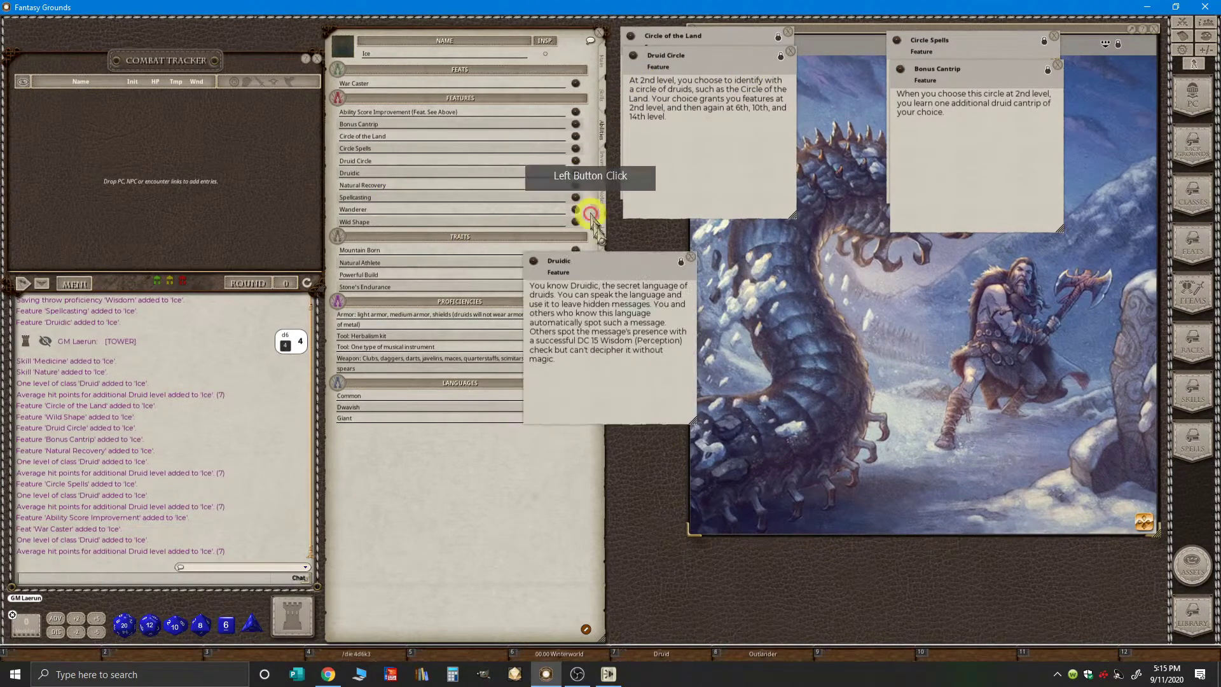
pyautogui.press('ctrl')
pyautogui.moveTo(621, 275); pyautogui.dragTo(705, 465)
pyautogui.click(405, 419)
pyautogui.press('Return')
pyautogui.moveTo(615, 450); pyautogui.dragTo(352, 399)
pyautogui.click(374, 397)
pyautogui.write('Druidic')
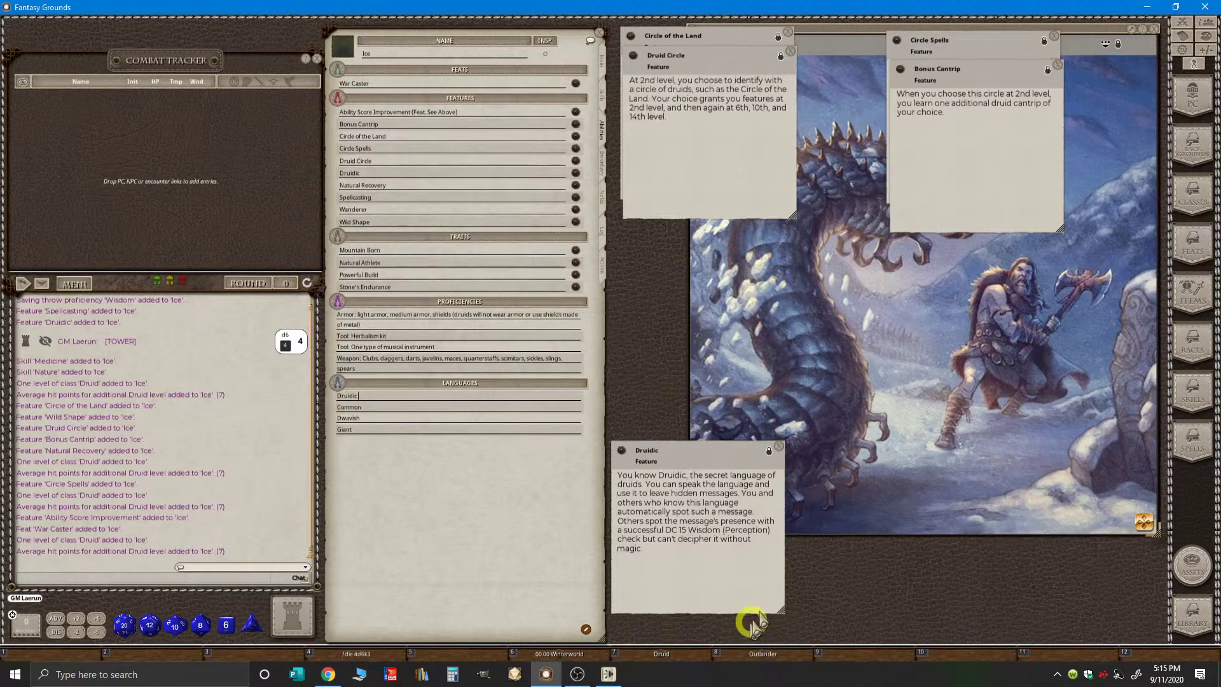
pyautogui.press('ctrl')
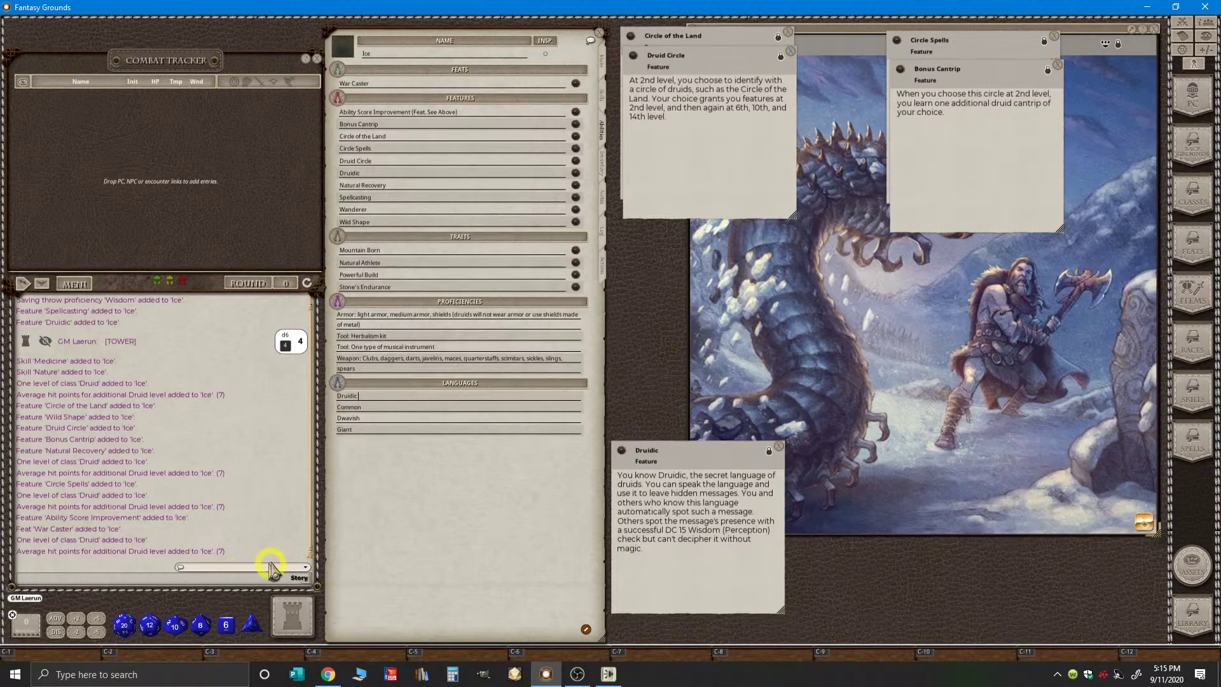
pyautogui.press('ctrl')
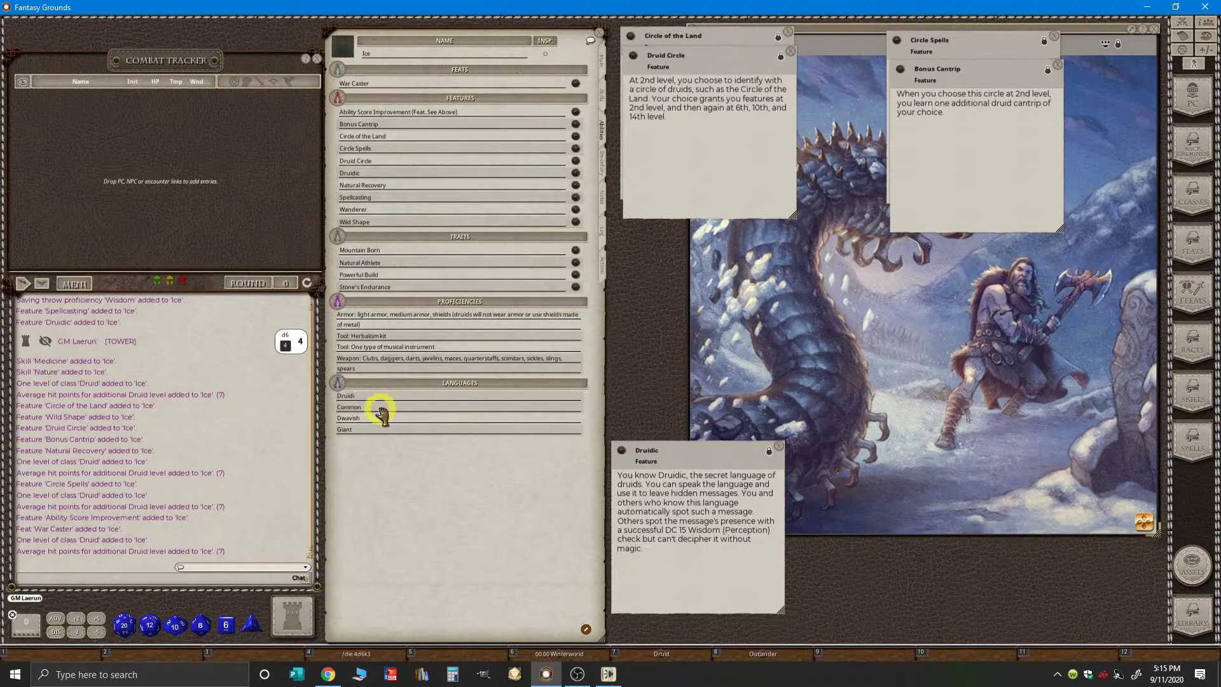
pyautogui.press('ctrl')
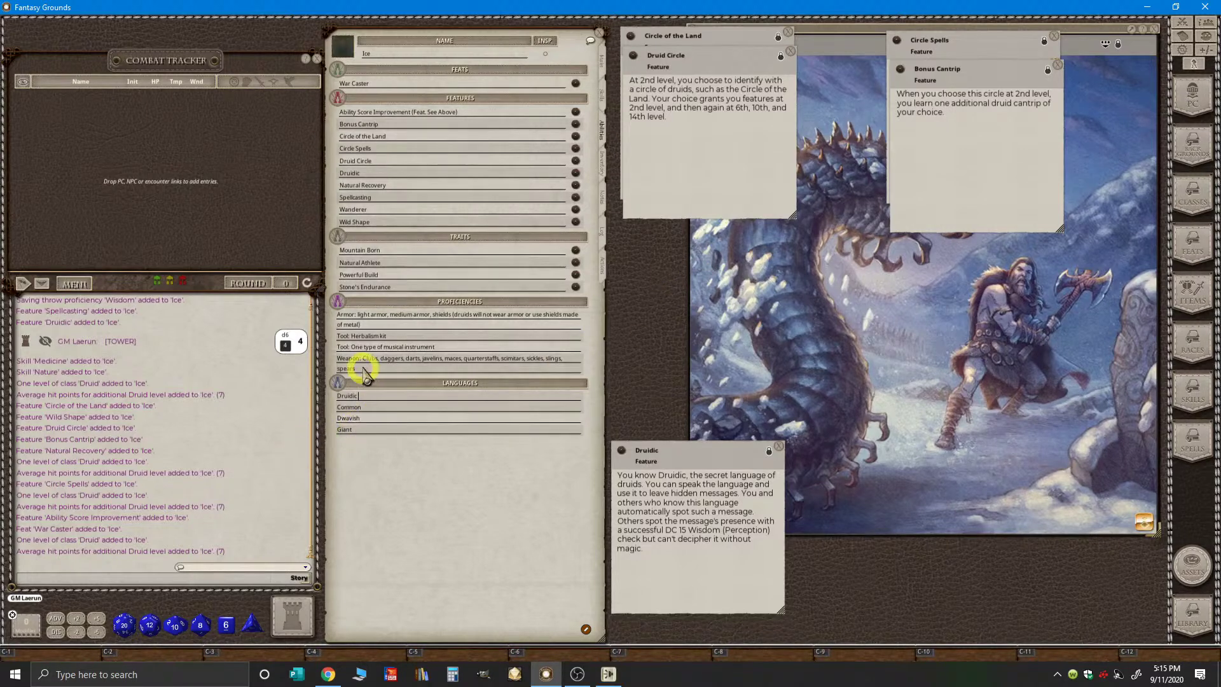
pyautogui.click(786, 445)
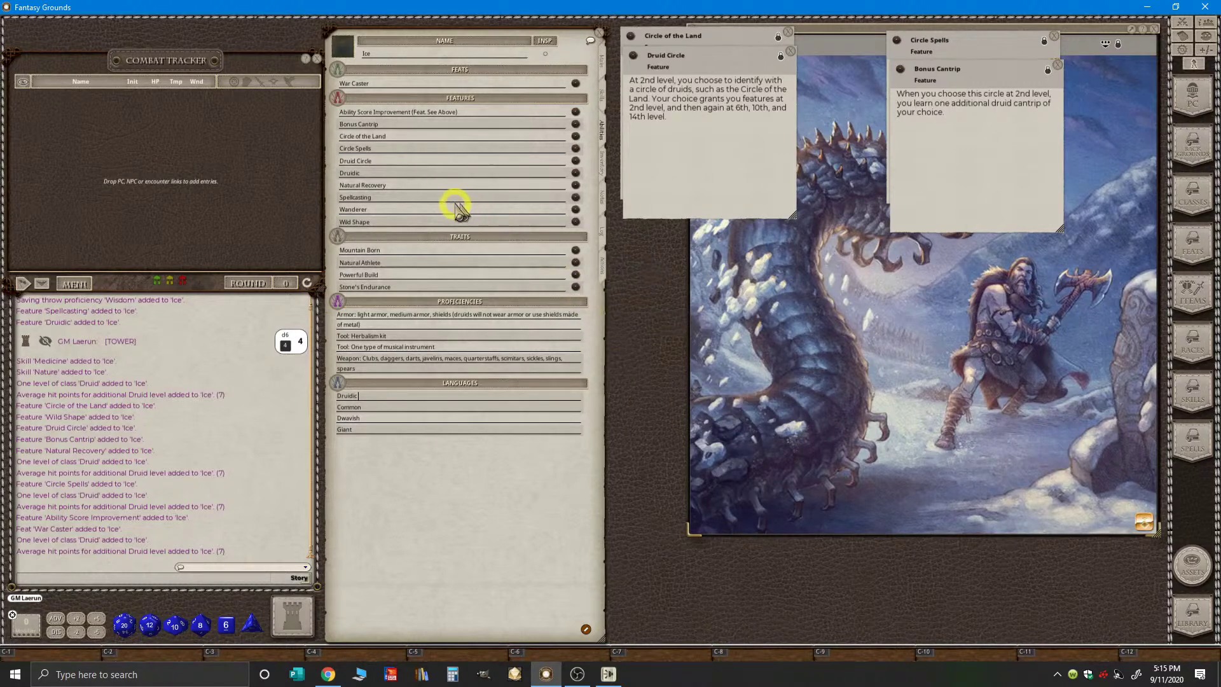
# - Open the Natural Recovery and Spellcasting features, stacking the first under Bonus Cantrip and the second under Druid Circle
pyautogui.click(577, 189)
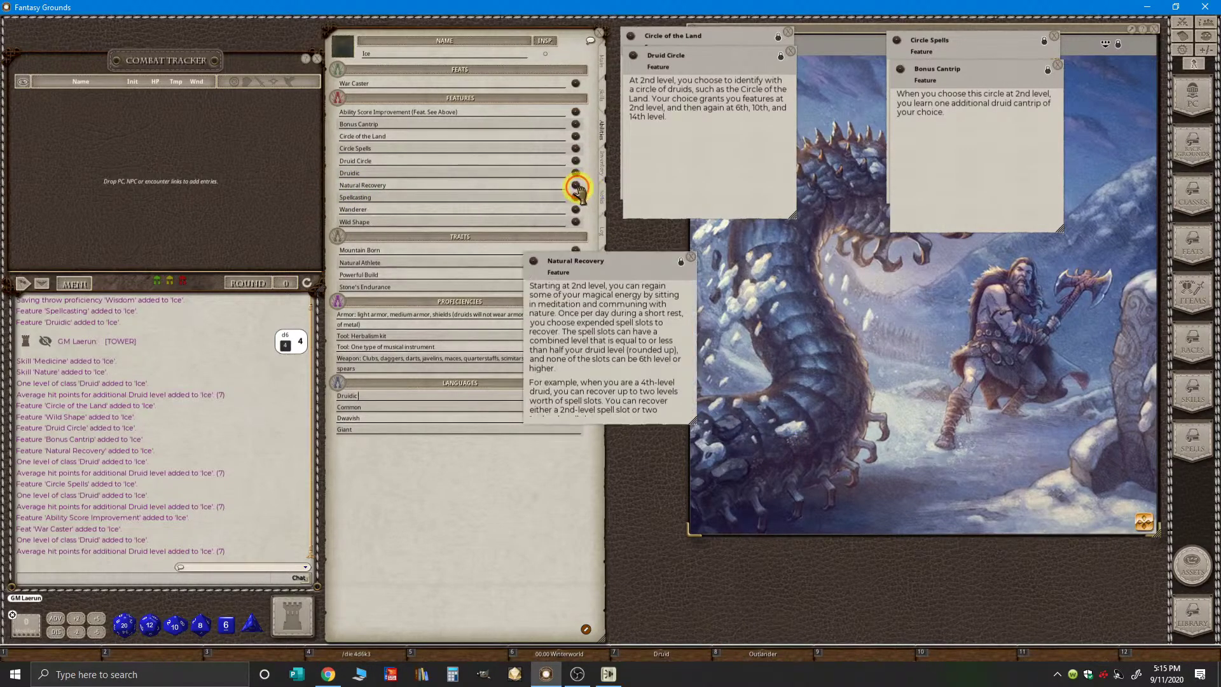
pyautogui.moveTo(629, 264); pyautogui.dragTo(997, 109)
pyautogui.press('ctrl')
pyautogui.click(577, 198)
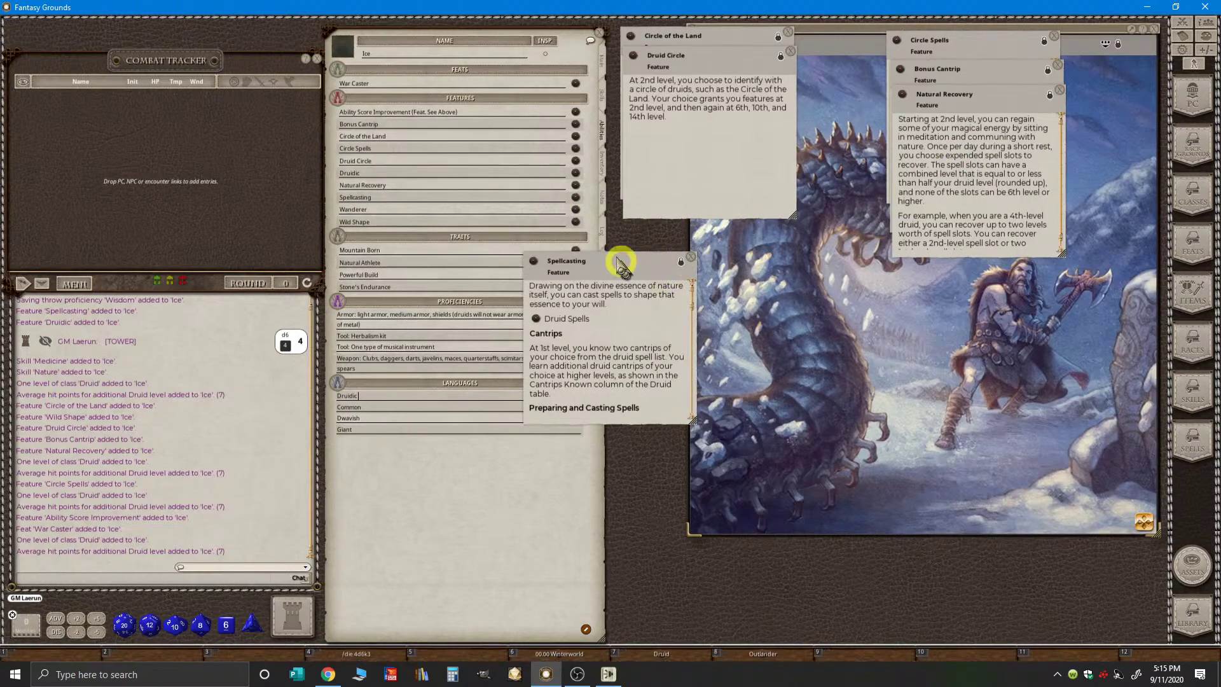
pyautogui.moveTo(630, 274); pyautogui.dragTo(717, 94)
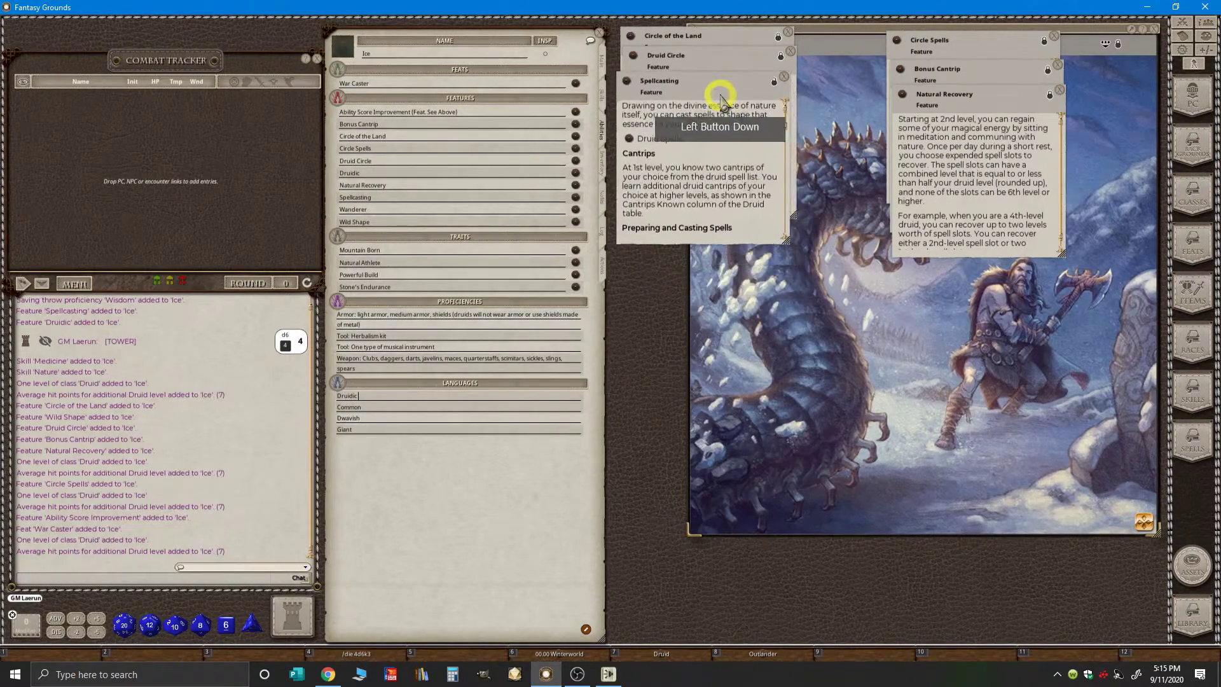
pyautogui.press('ctrl')
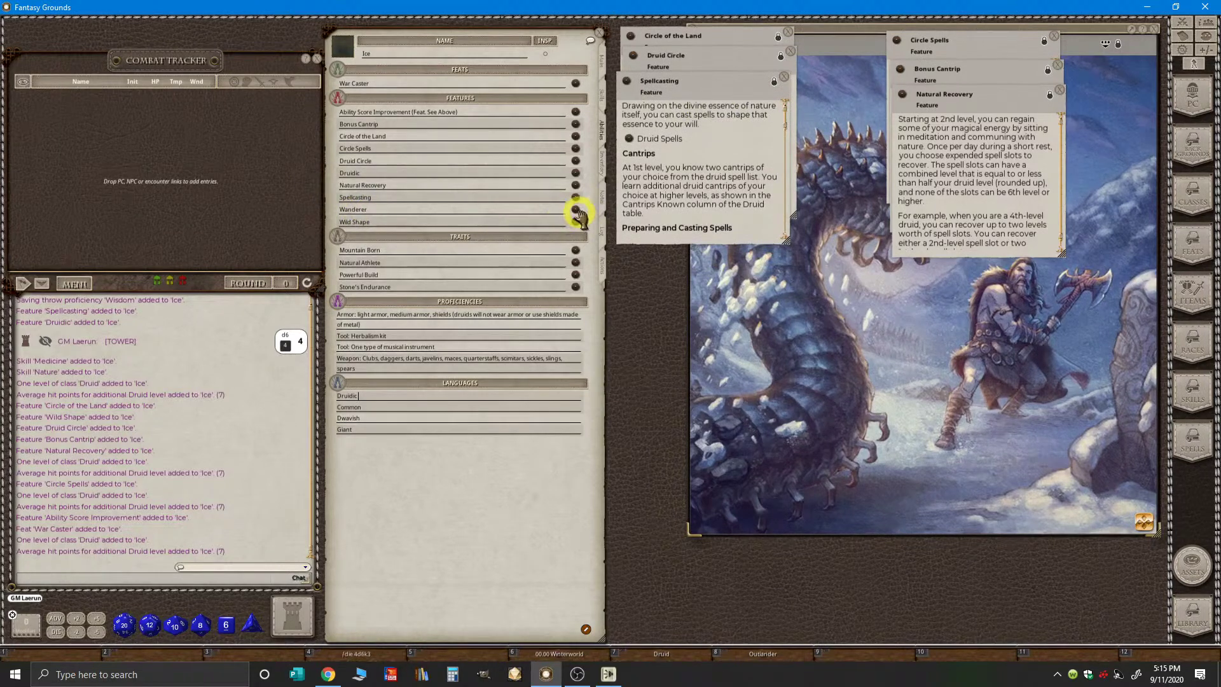
# - Open the Wanderer and Wild Shape features, add them to the window stacks, and view the Beast Shapes table
pyautogui.click(576, 210)
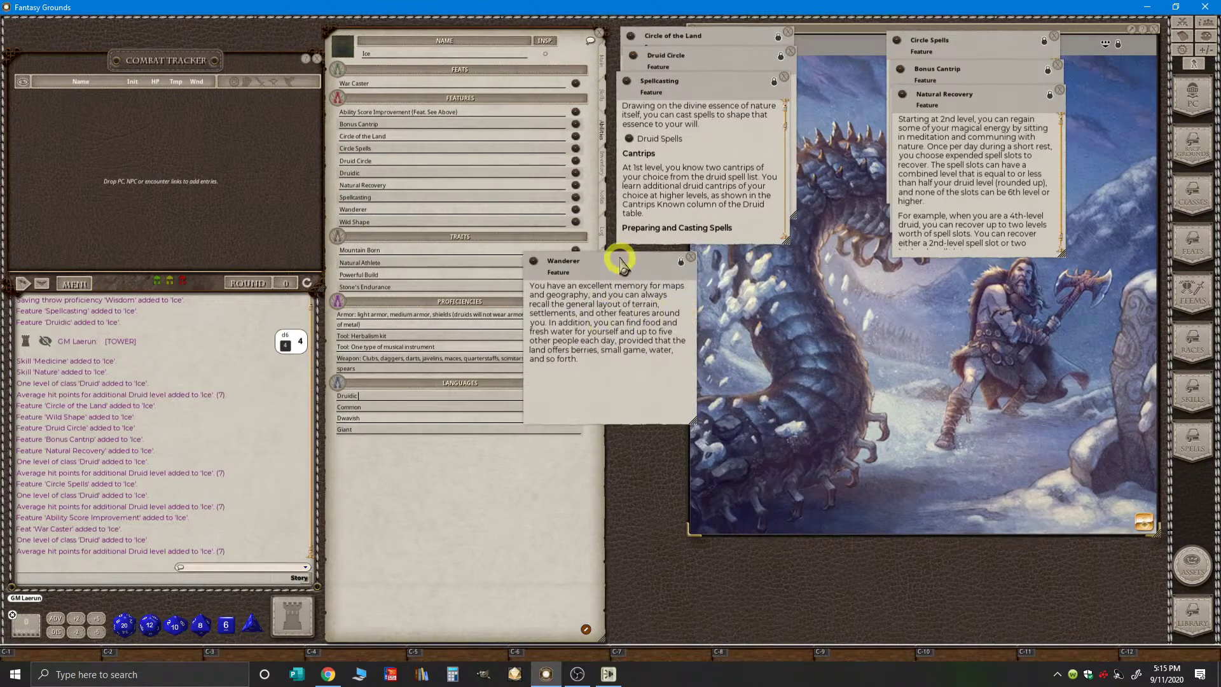
pyautogui.moveTo(618, 267); pyautogui.dragTo(715, 124)
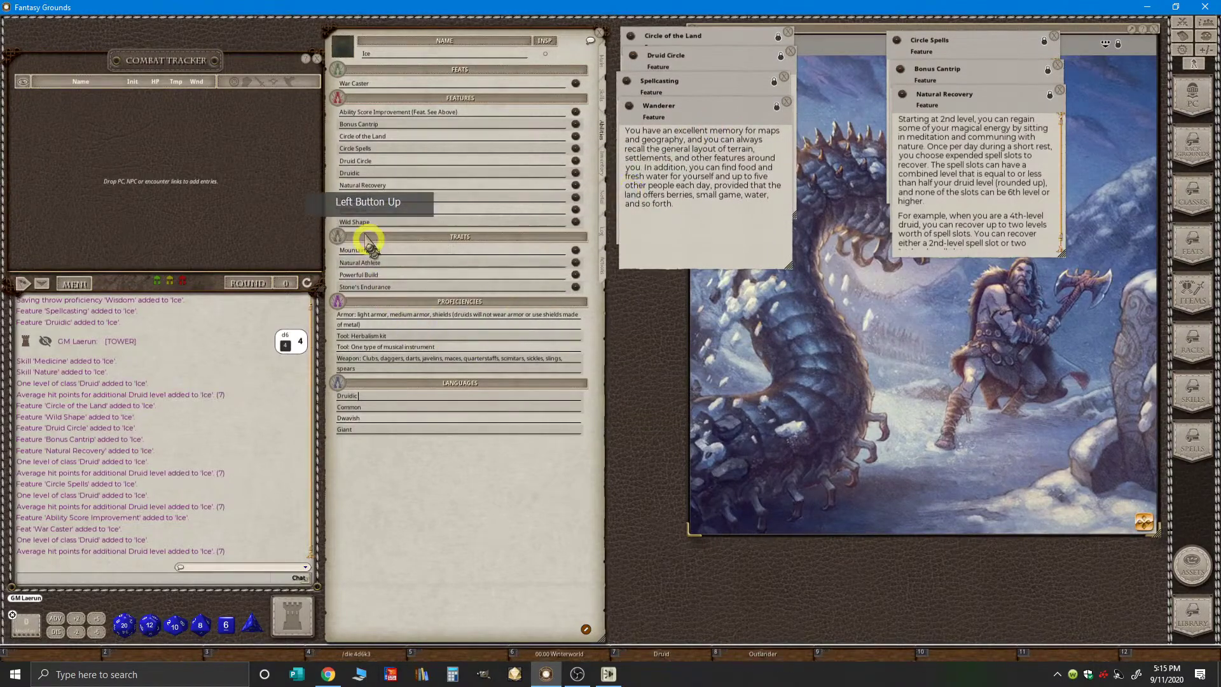
pyautogui.click(576, 222)
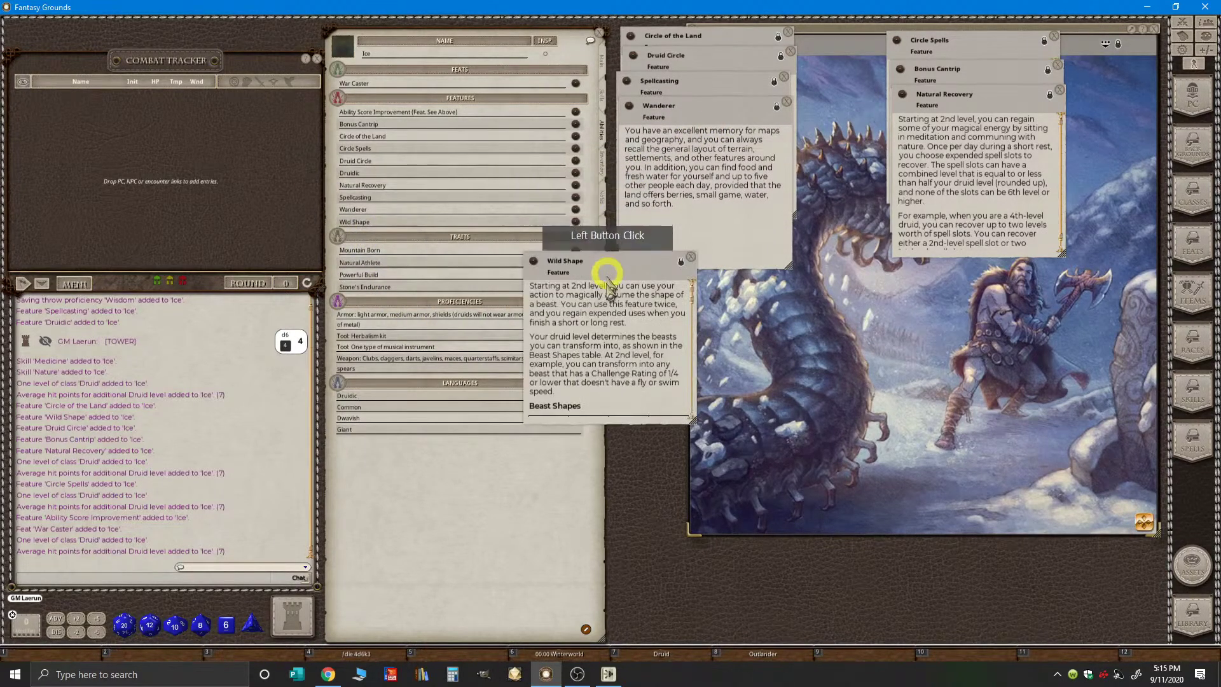
pyautogui.moveTo(649, 265); pyautogui.dragTo(1004, 121)
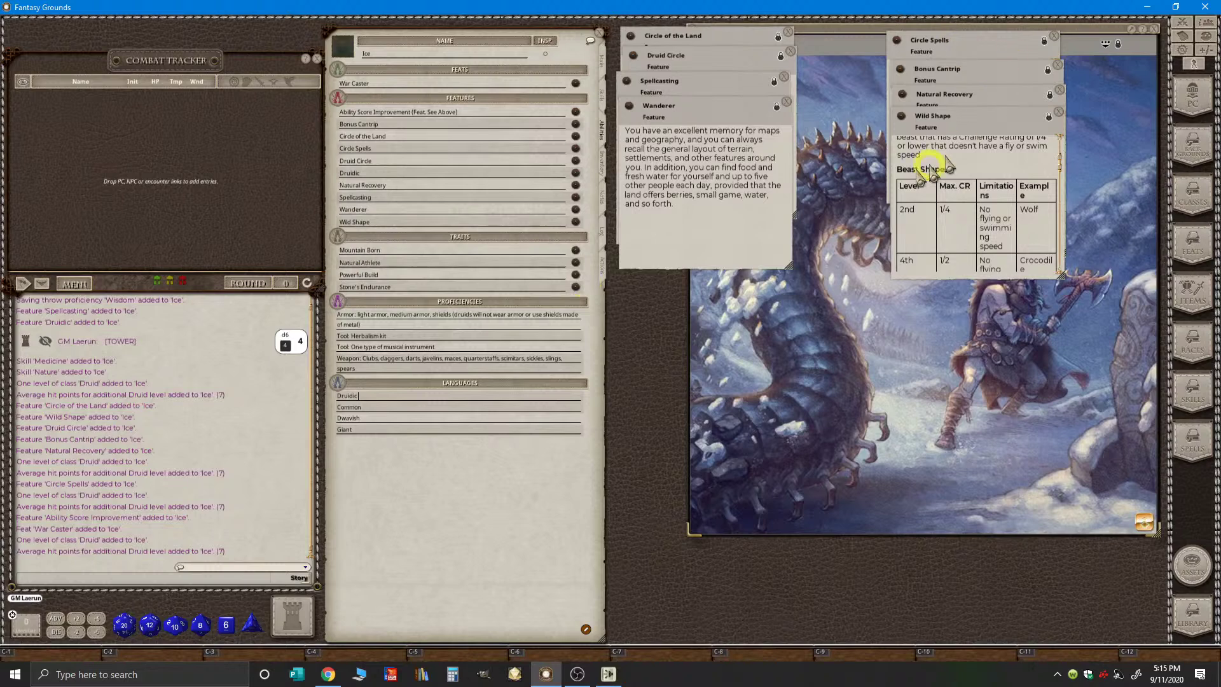
pyautogui.press('ctrl')
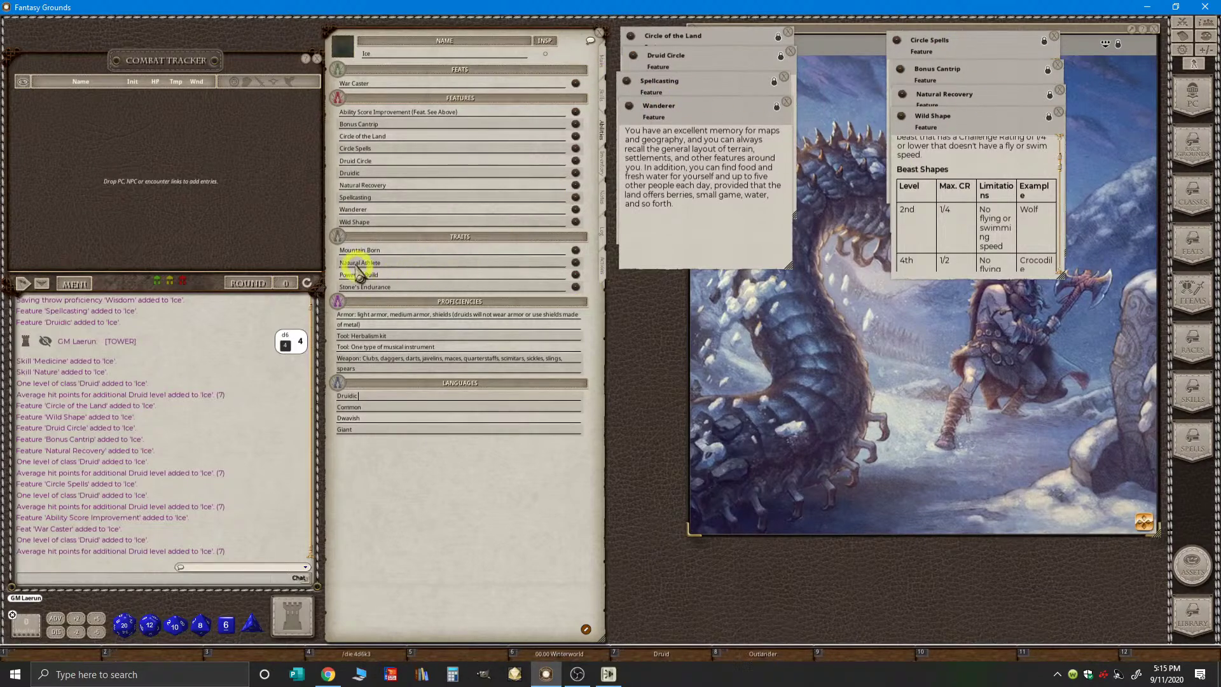
# - Open the Mountain Born and Natural Athlete trait descriptions and move both windows clear of the character sheet
pyautogui.click(576, 252)
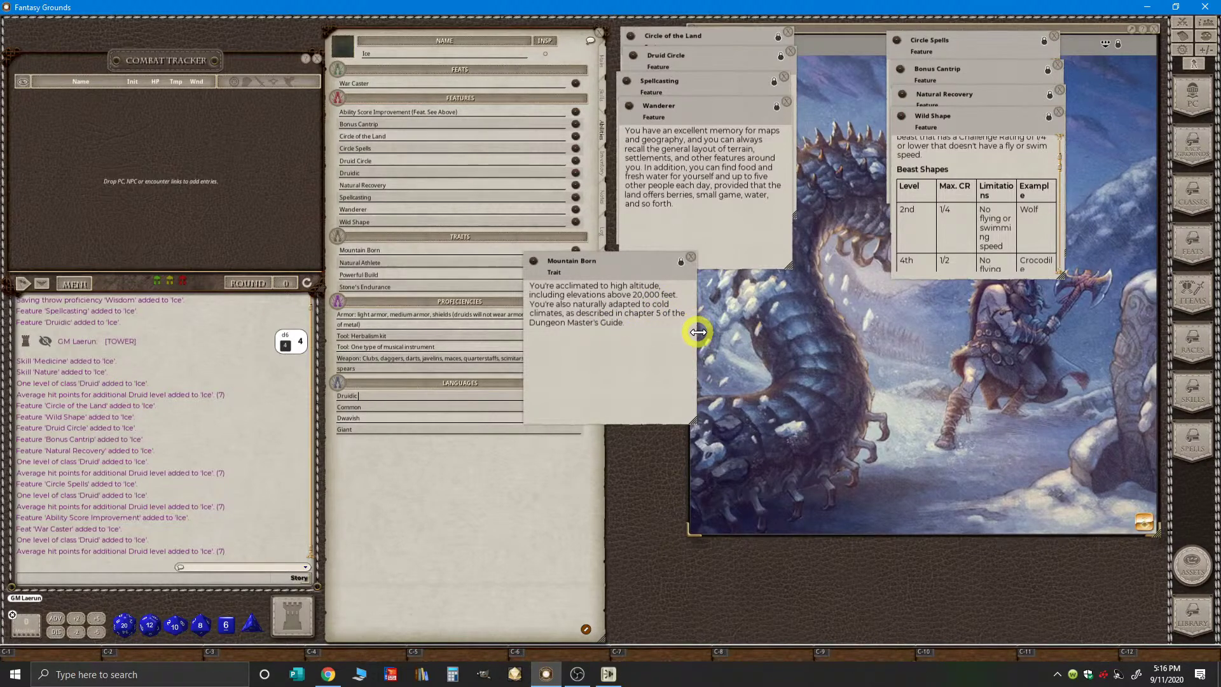
pyautogui.moveTo(634, 268); pyautogui.dragTo(1013, 160)
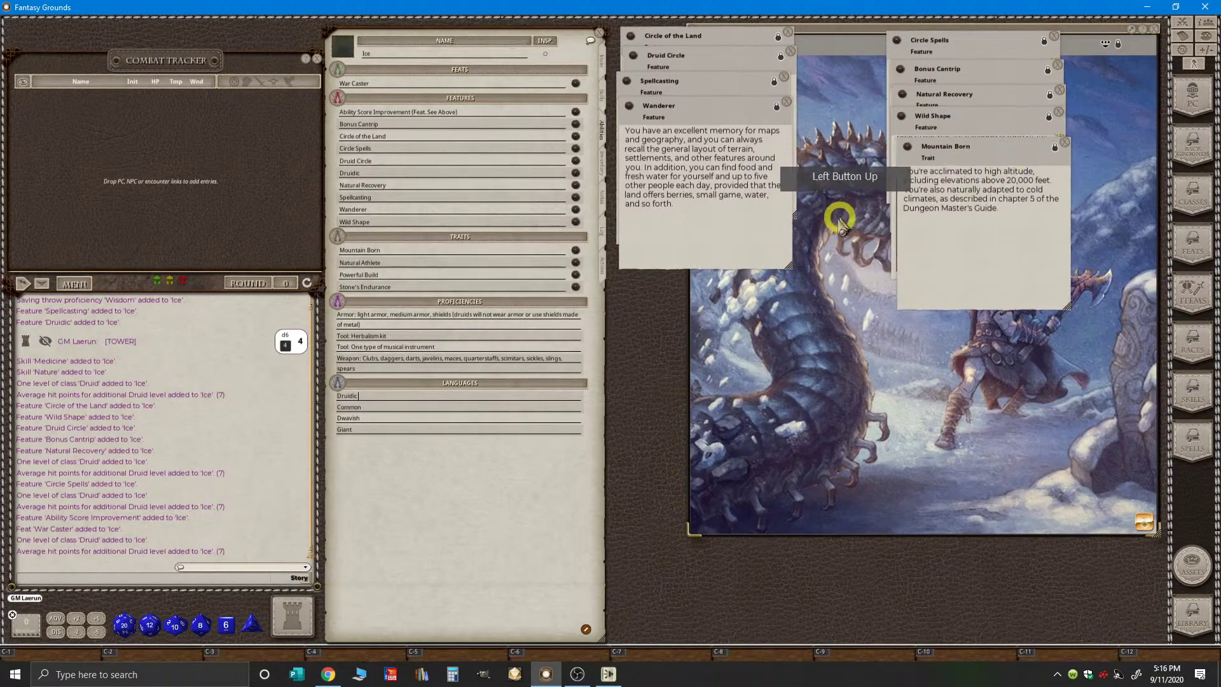
pyautogui.click(576, 261)
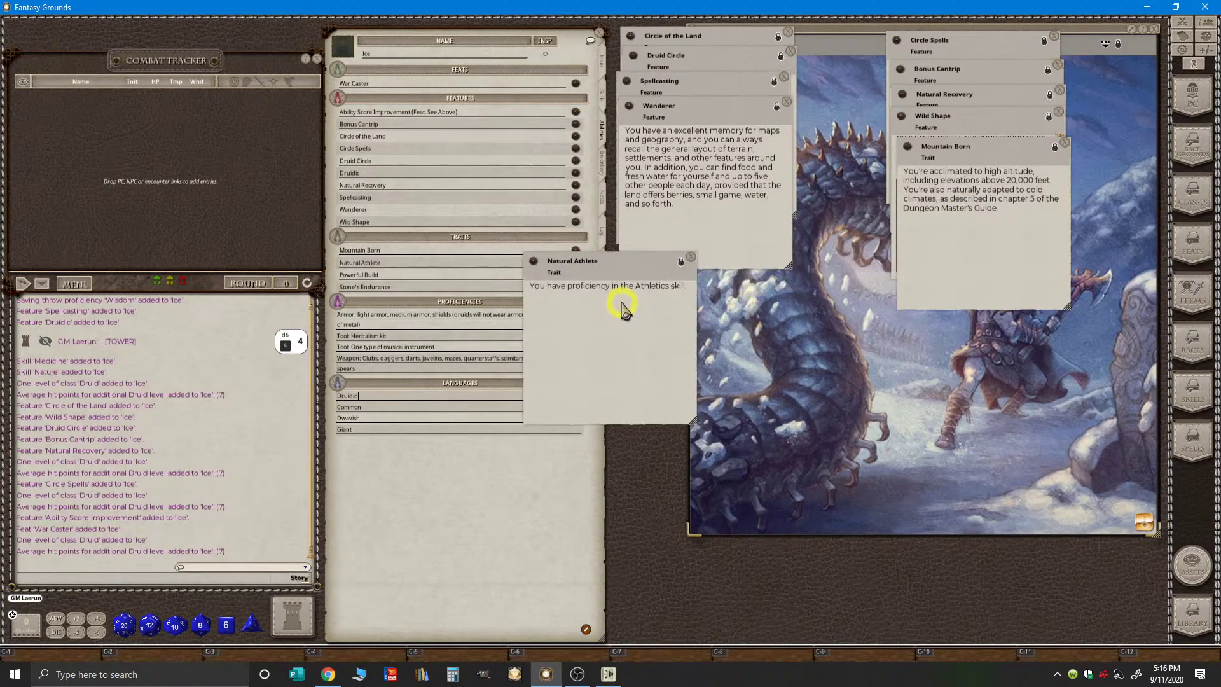
pyautogui.moveTo(634, 270); pyautogui.dragTo(956, 324)
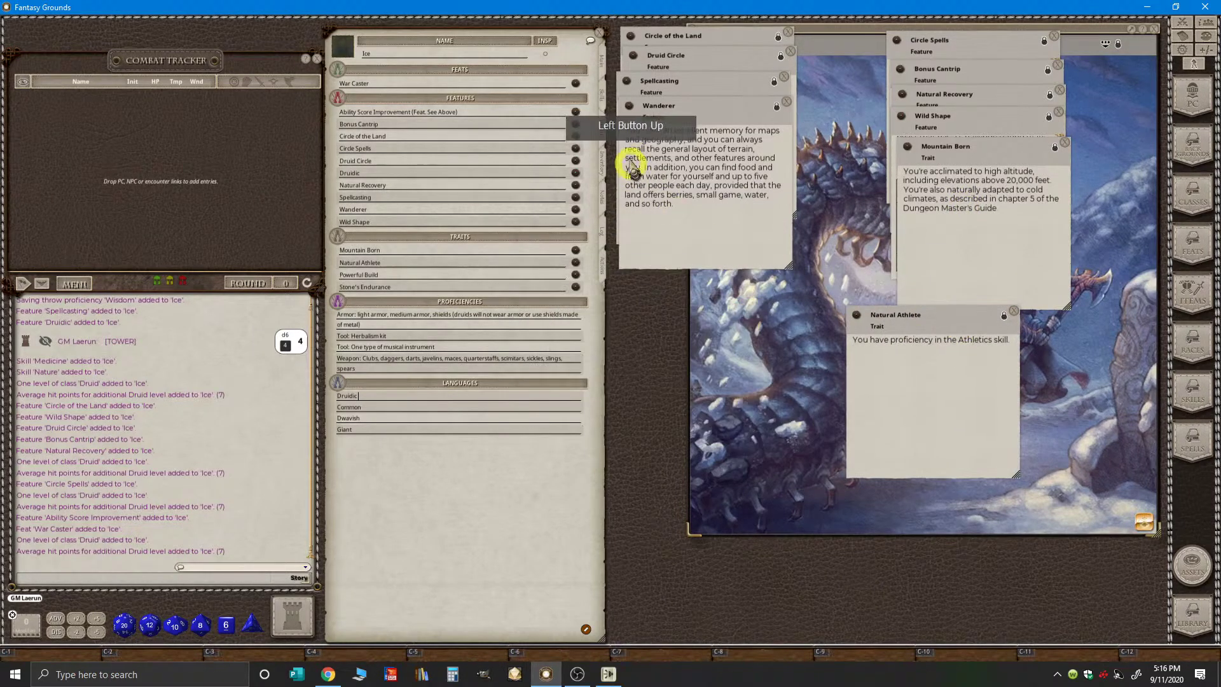
# - Check the Athletics proficiency in Ice's skills against the Natural Athlete trait and close that trait's window
pyautogui.click(603, 97)
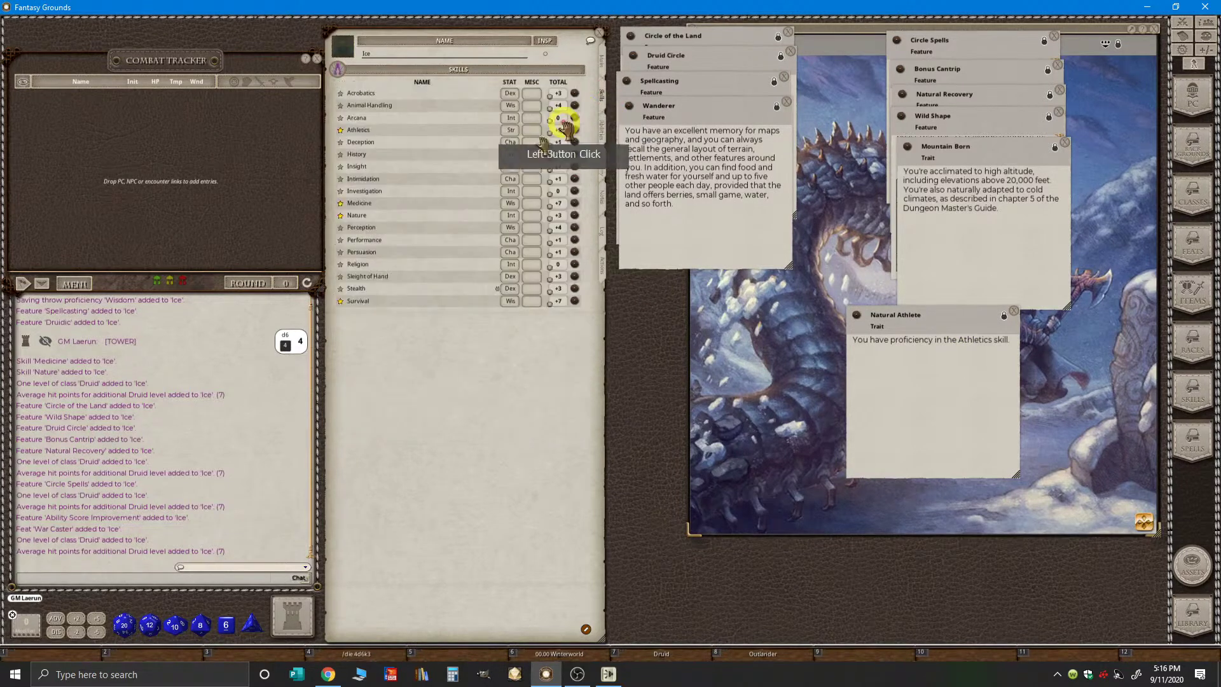
pyautogui.click(340, 130)
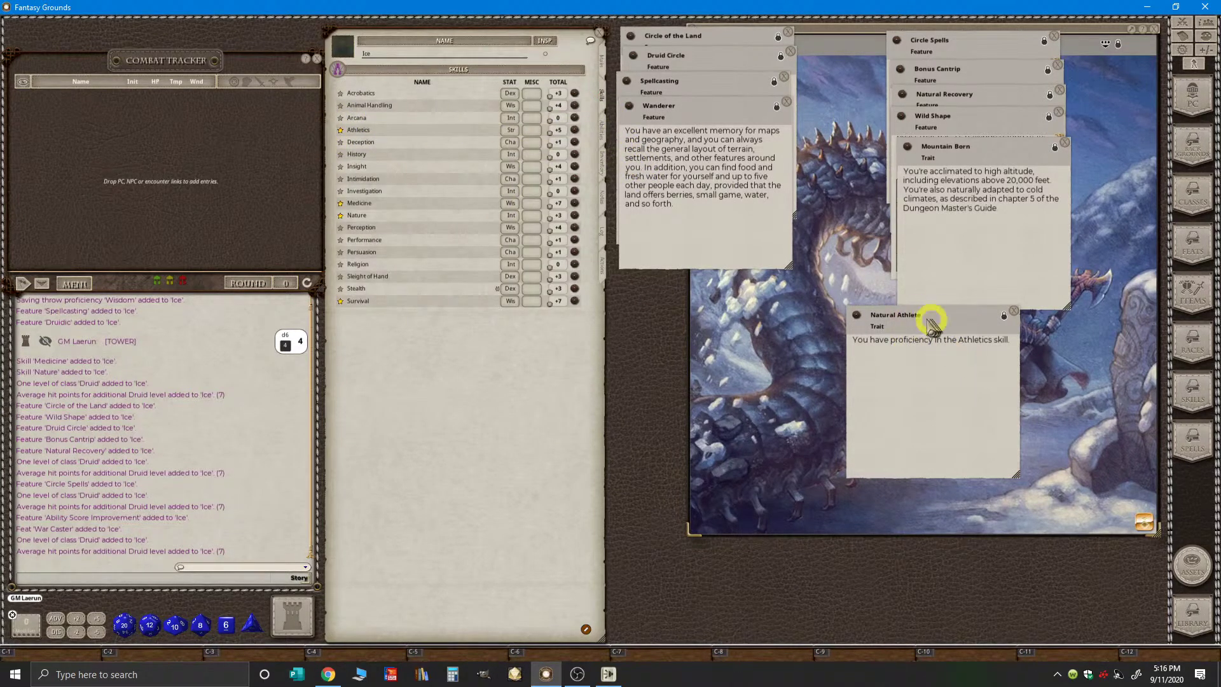
pyautogui.moveTo(932, 329); pyautogui.dragTo(940, 321)
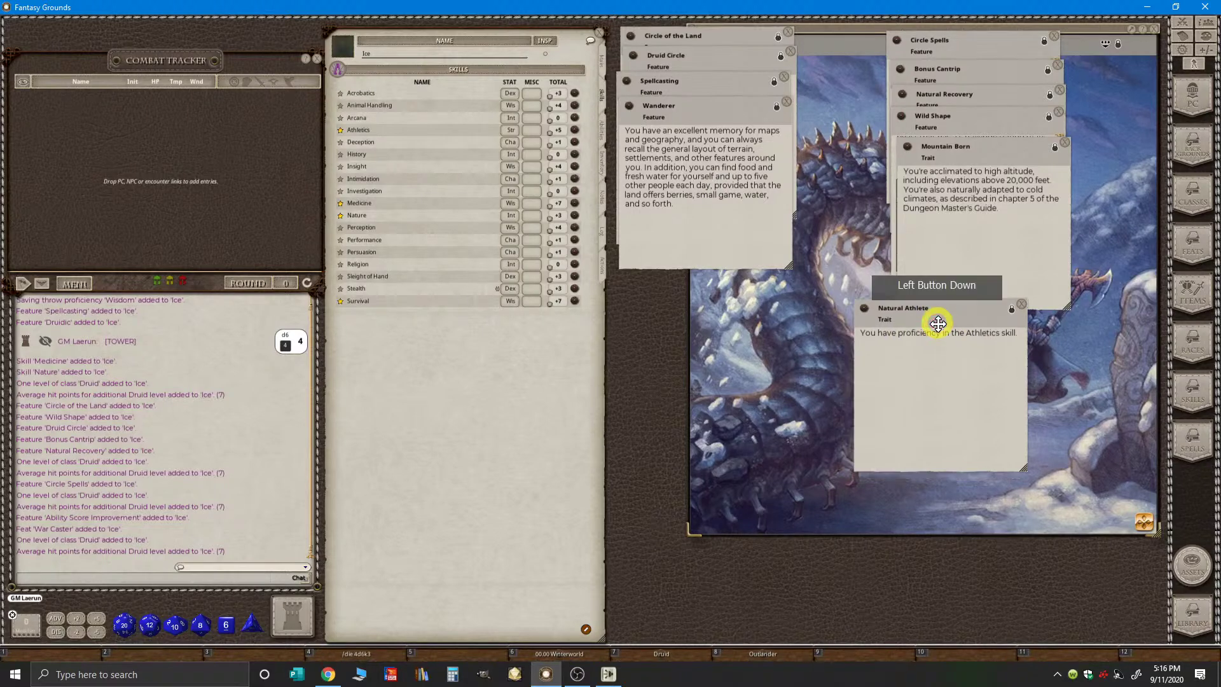
pyautogui.click(1021, 306)
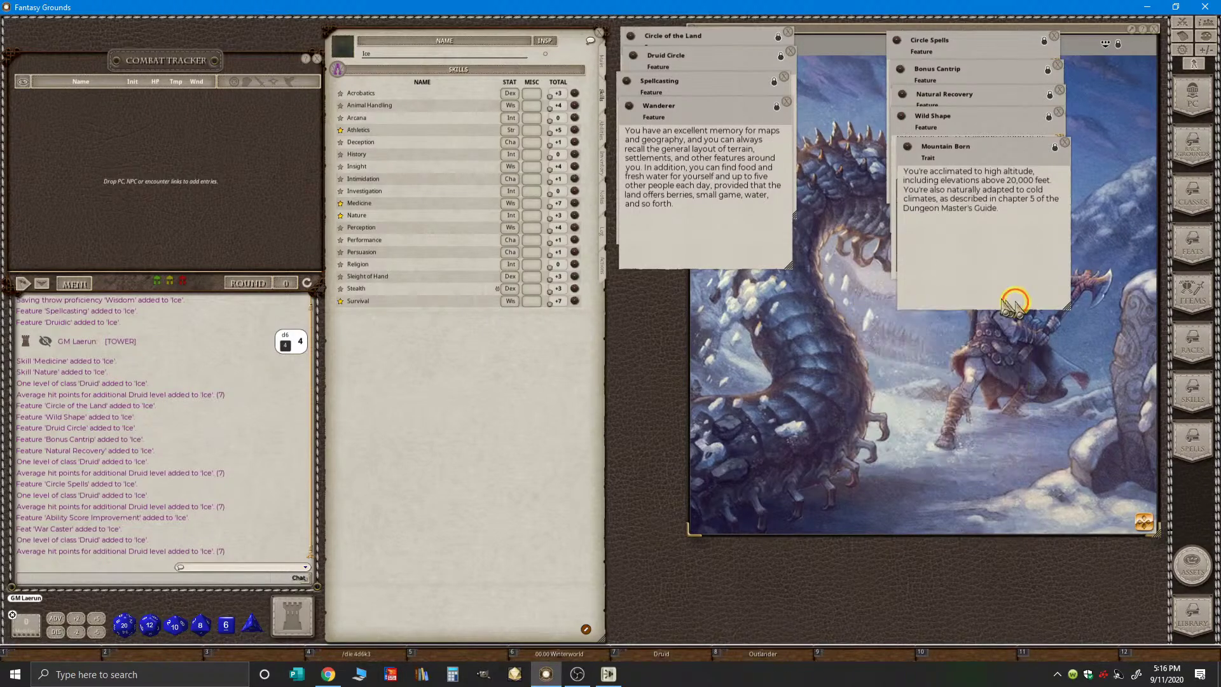
# - Open the Powerful Build and Stone's Endurance traits, stacking the first under Wanderer and the second under Mountain Born
pyautogui.click(604, 164)
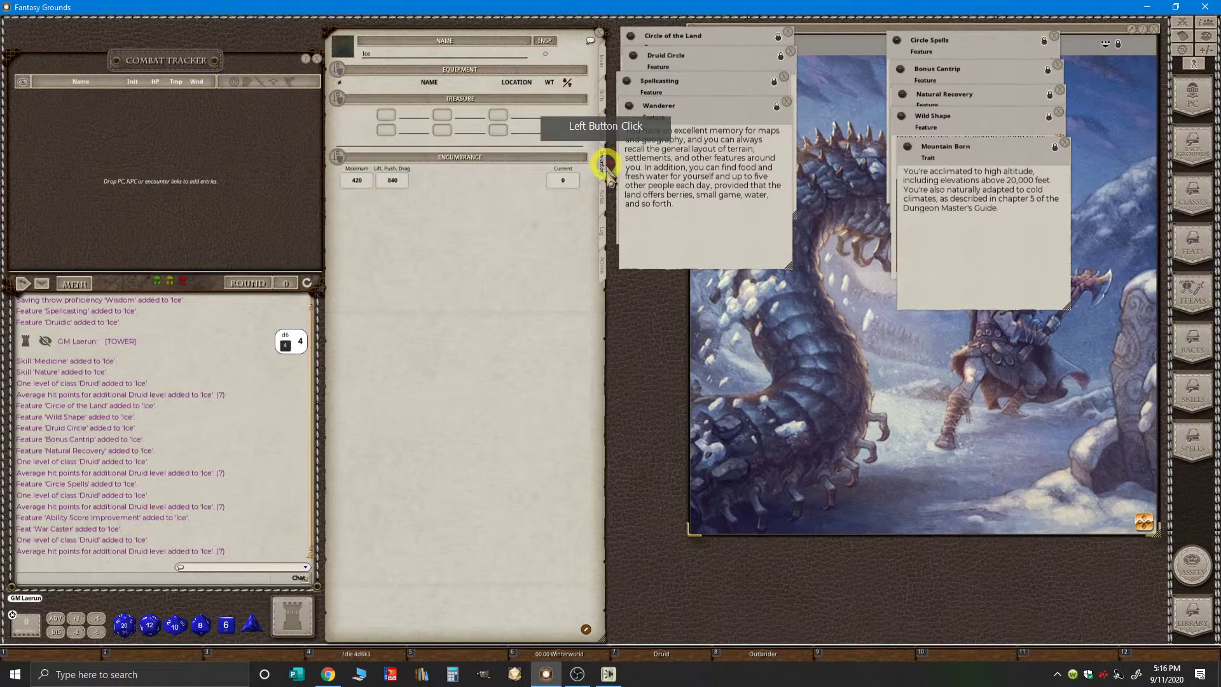
pyautogui.click(601, 194)
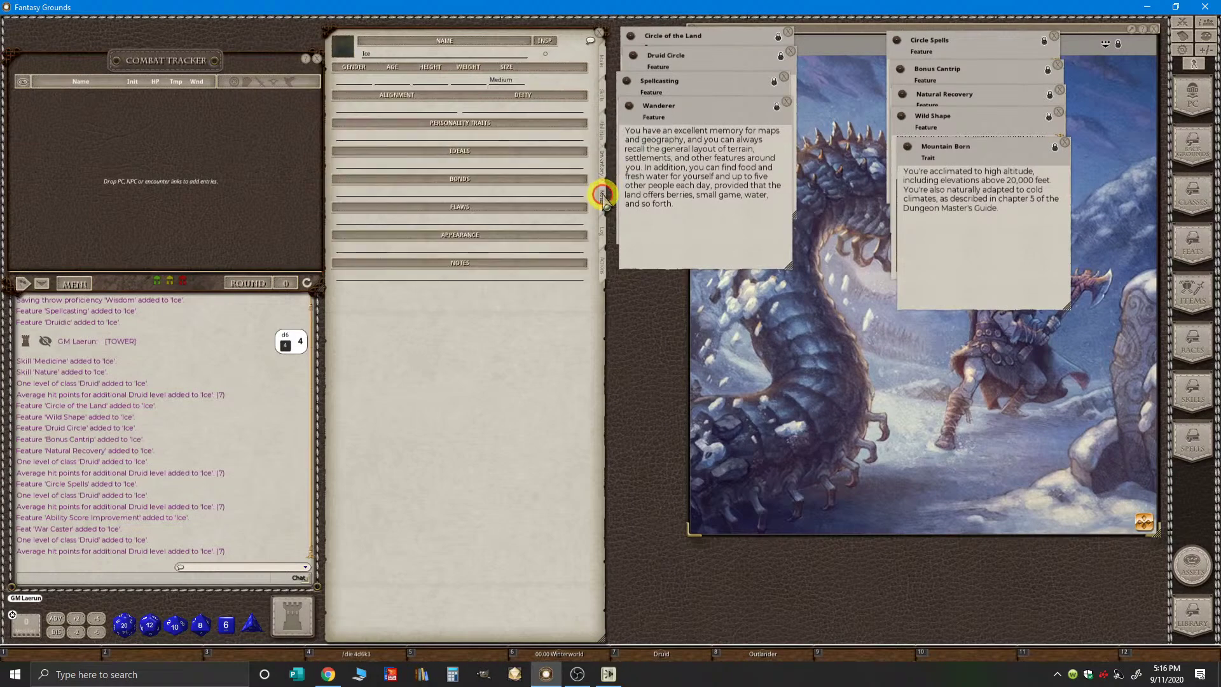
pyautogui.click(603, 134)
pyautogui.click(545, 210)
pyautogui.press('ctrl')
pyautogui.click(577, 274)
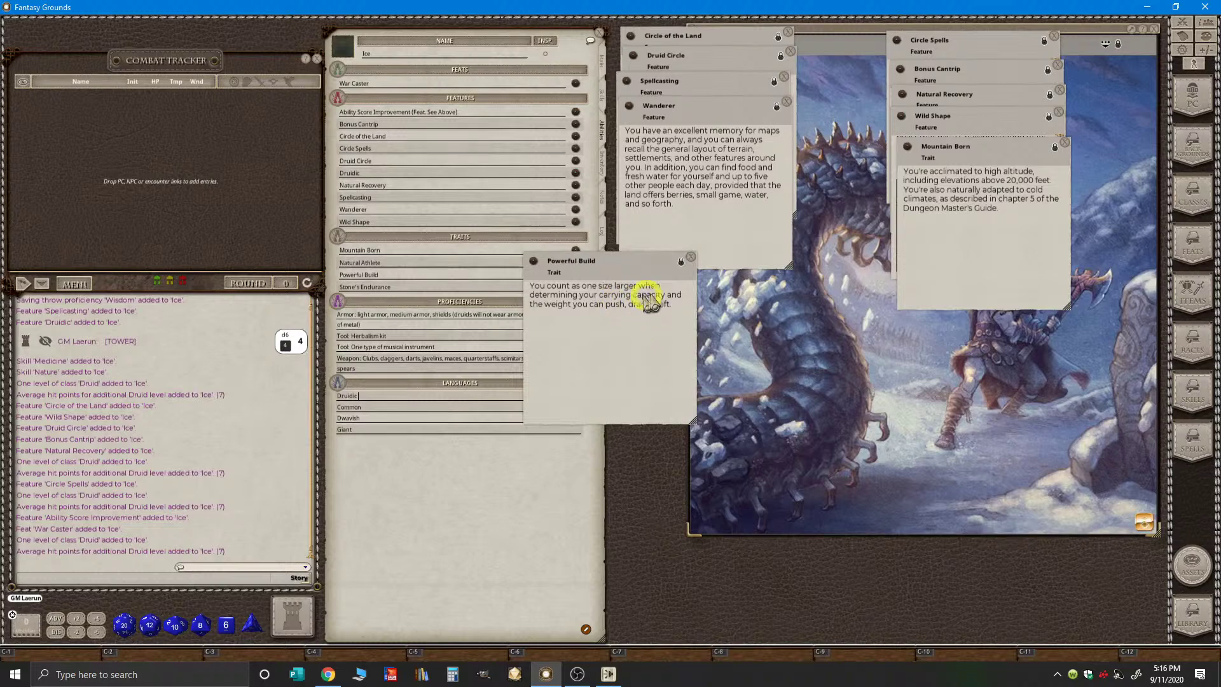
pyautogui.moveTo(640, 269); pyautogui.dragTo(734, 131)
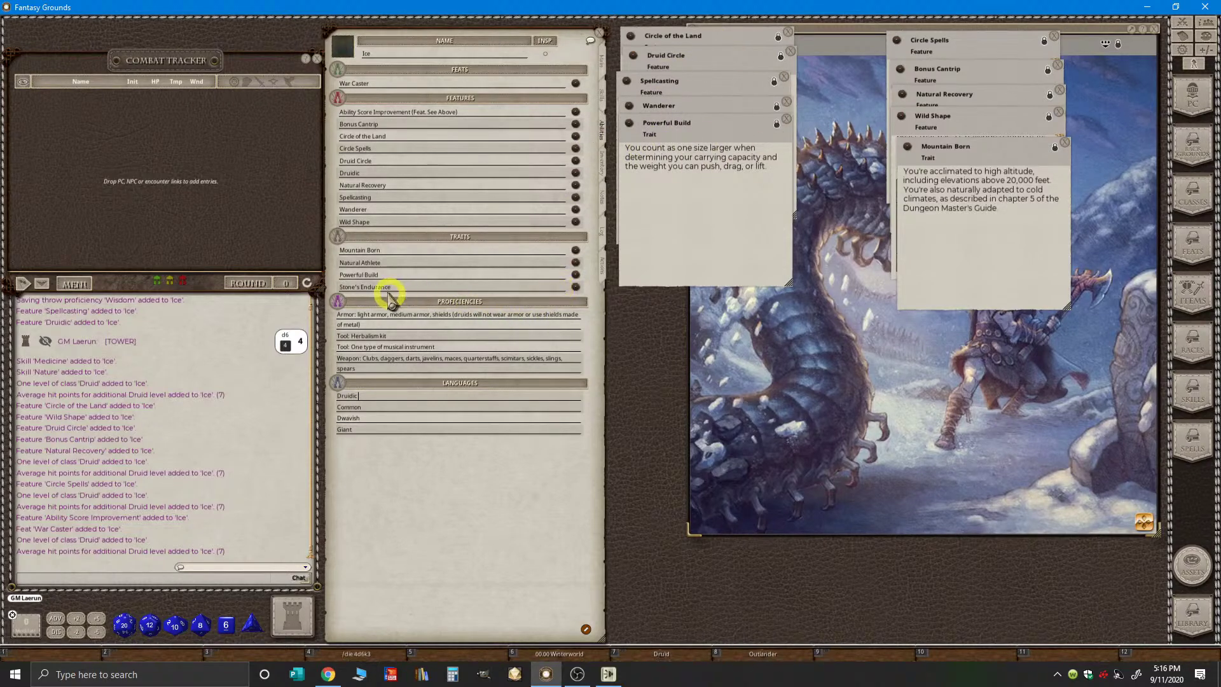
pyautogui.click(576, 287)
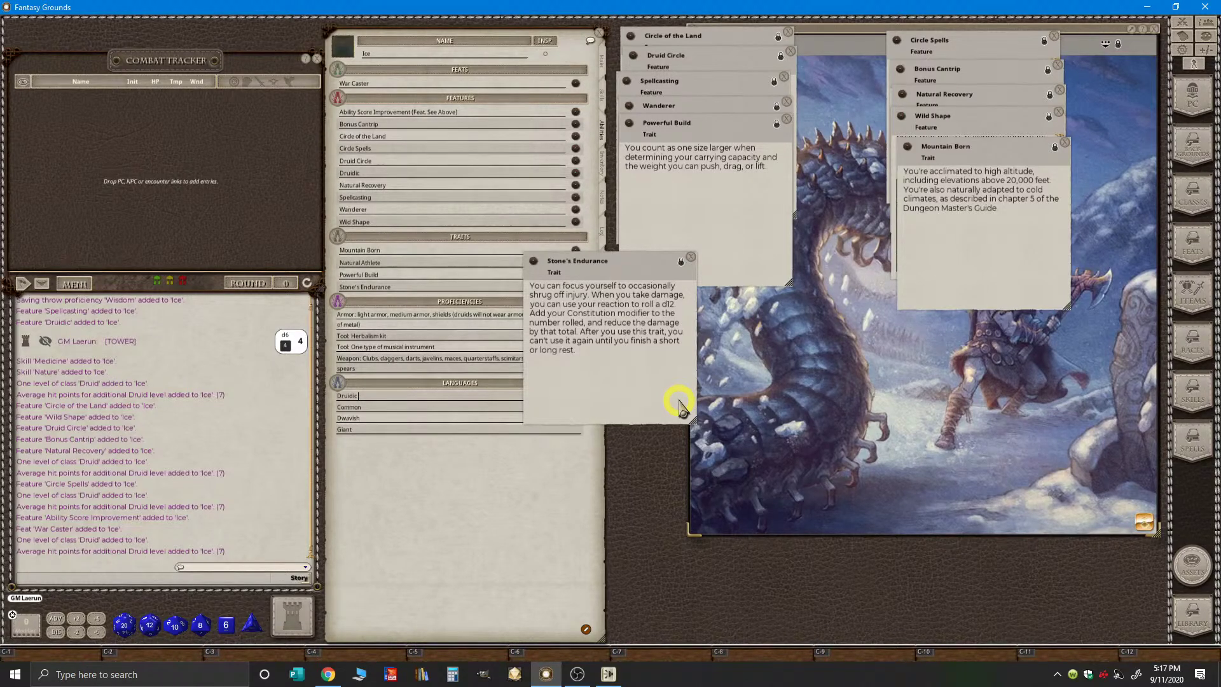
pyautogui.moveTo(657, 270); pyautogui.dragTo(1037, 178)
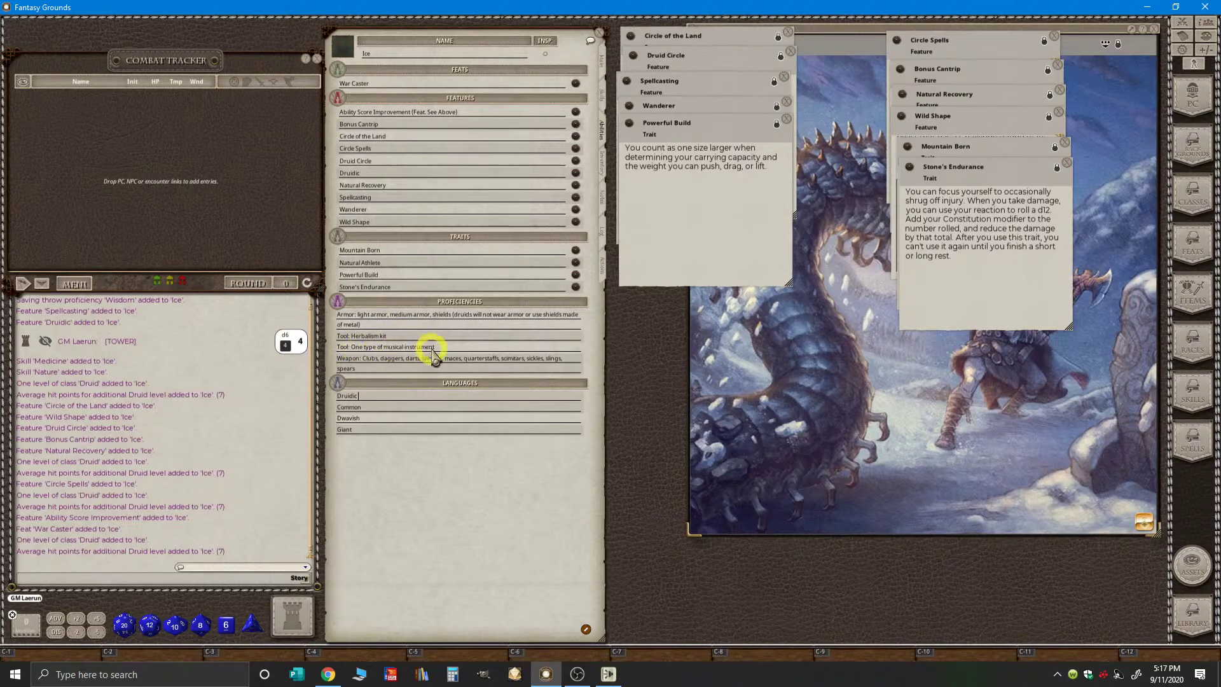
# - Add two blank custom entries to Ice's skills list and mark both as proficient
pyautogui.click(600, 94)
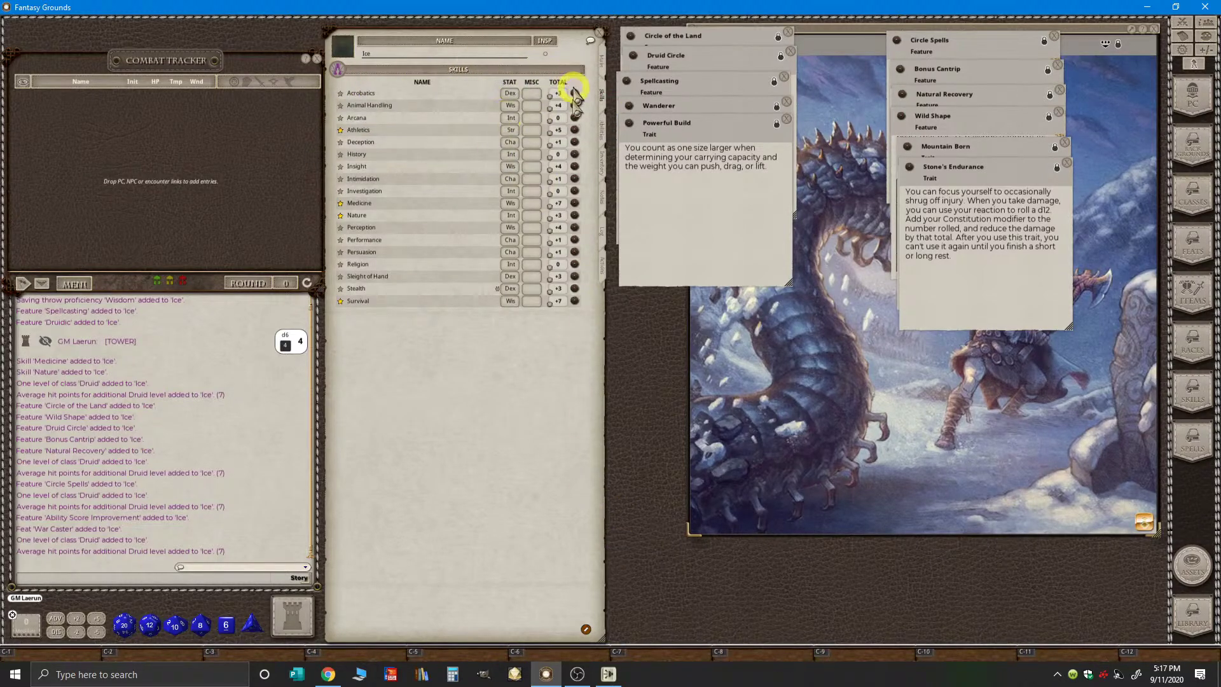
pyautogui.click(586, 629)
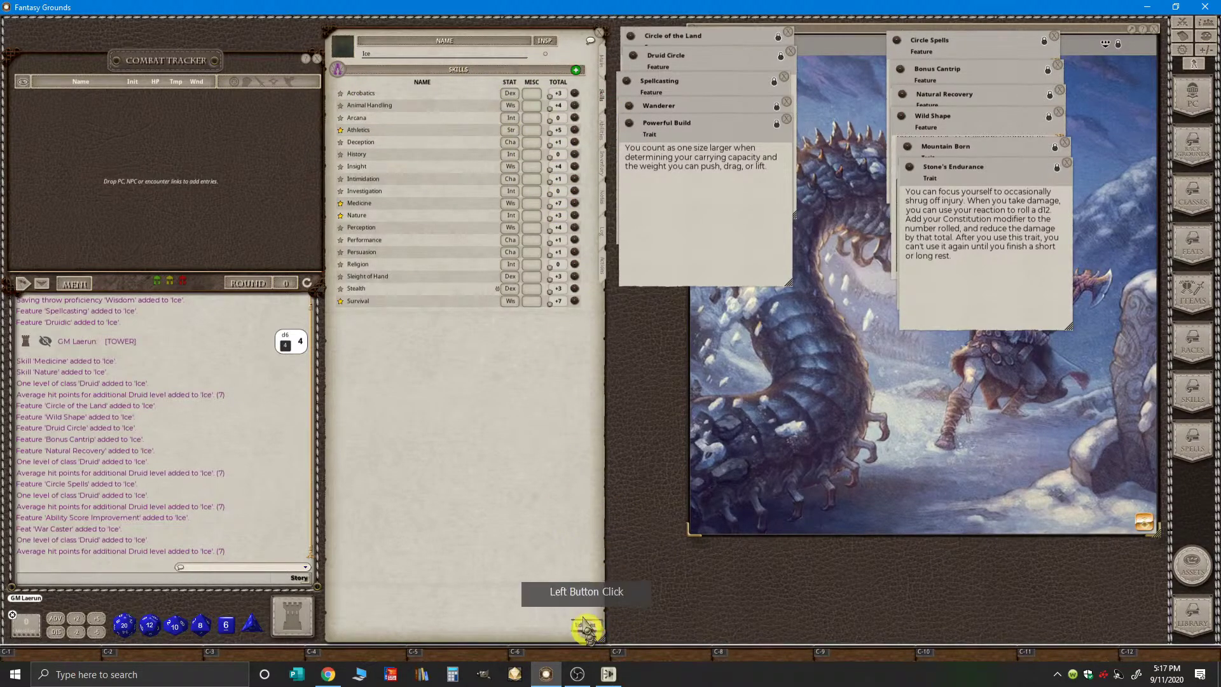
pyautogui.click(576, 70)
pyautogui.click(576, 70)
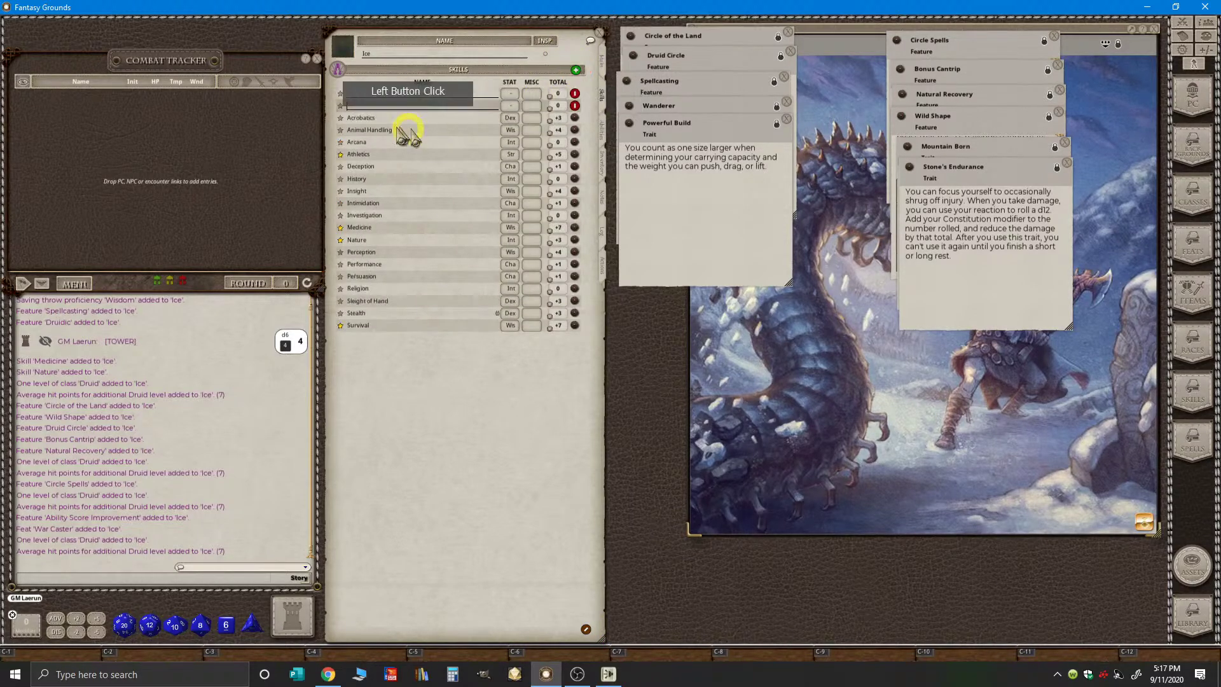
pyautogui.press('ctrl')
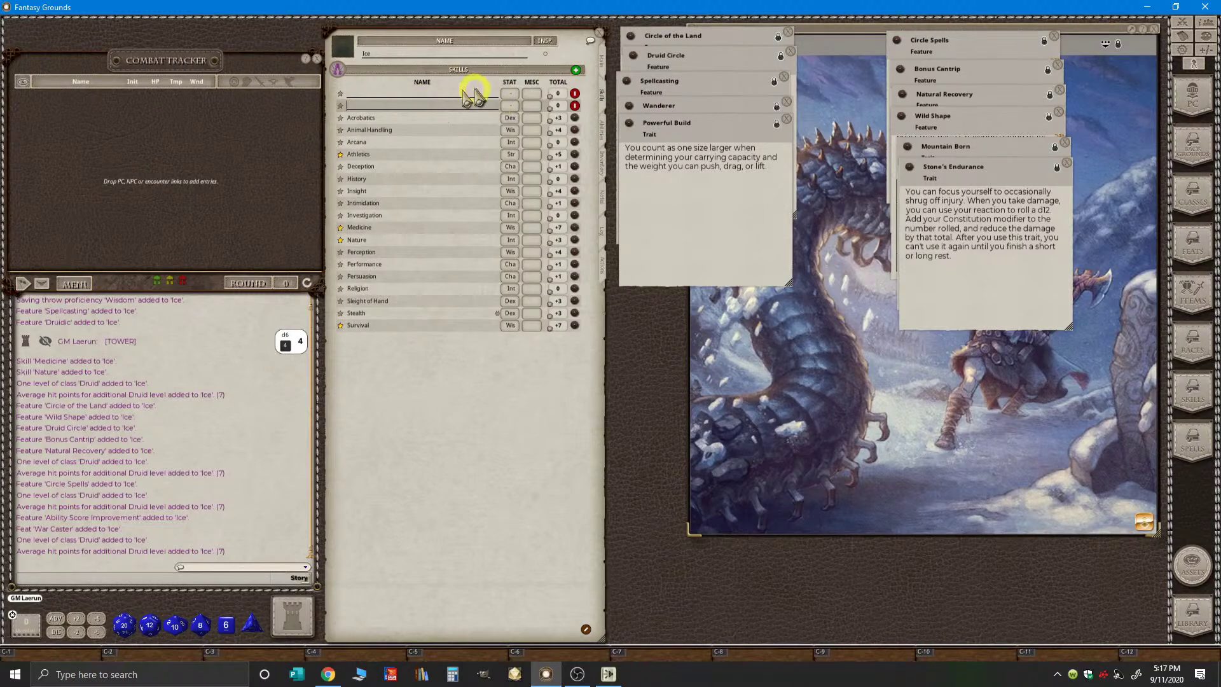
pyautogui.click(586, 630)
pyautogui.click(340, 93)
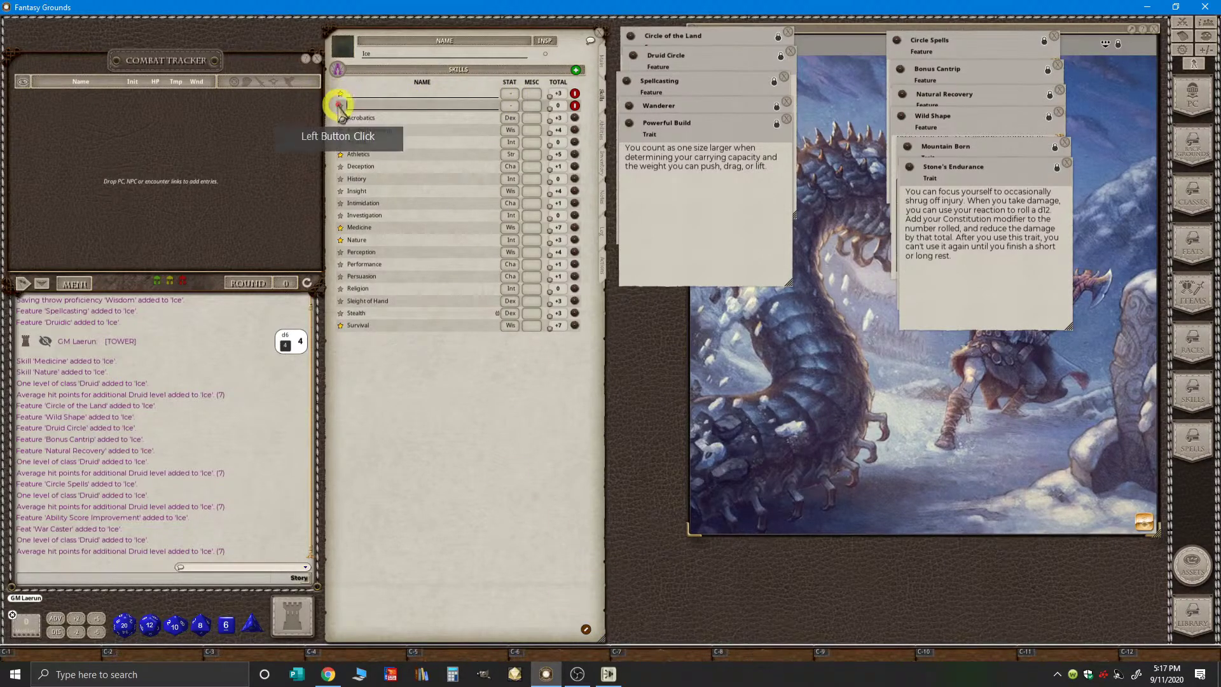
pyautogui.click(341, 106)
pyautogui.press('ctrl')
# - Name the first custom skill "Tool: Herbalism", checking the tool proficiencies listed among Ice's abilities
pyautogui.click(397, 94)
pyautogui.write('Tool:')
pyautogui.press('ctrl')
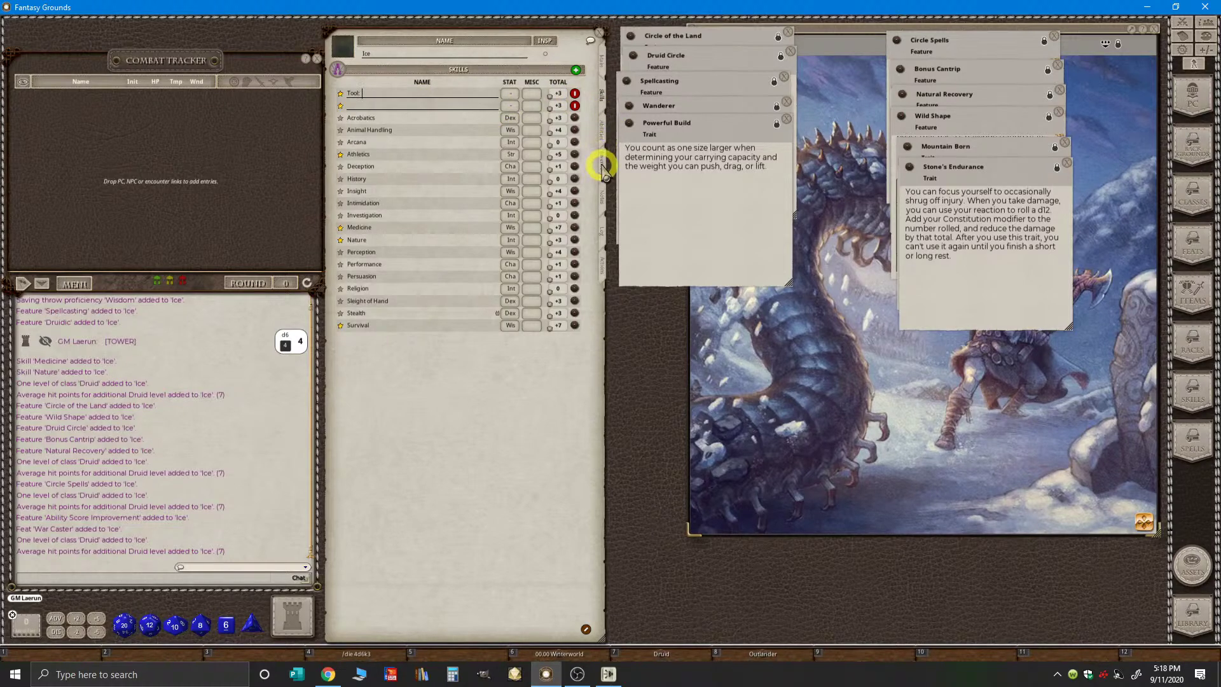
pyautogui.click(603, 135)
pyautogui.press('ctrl')
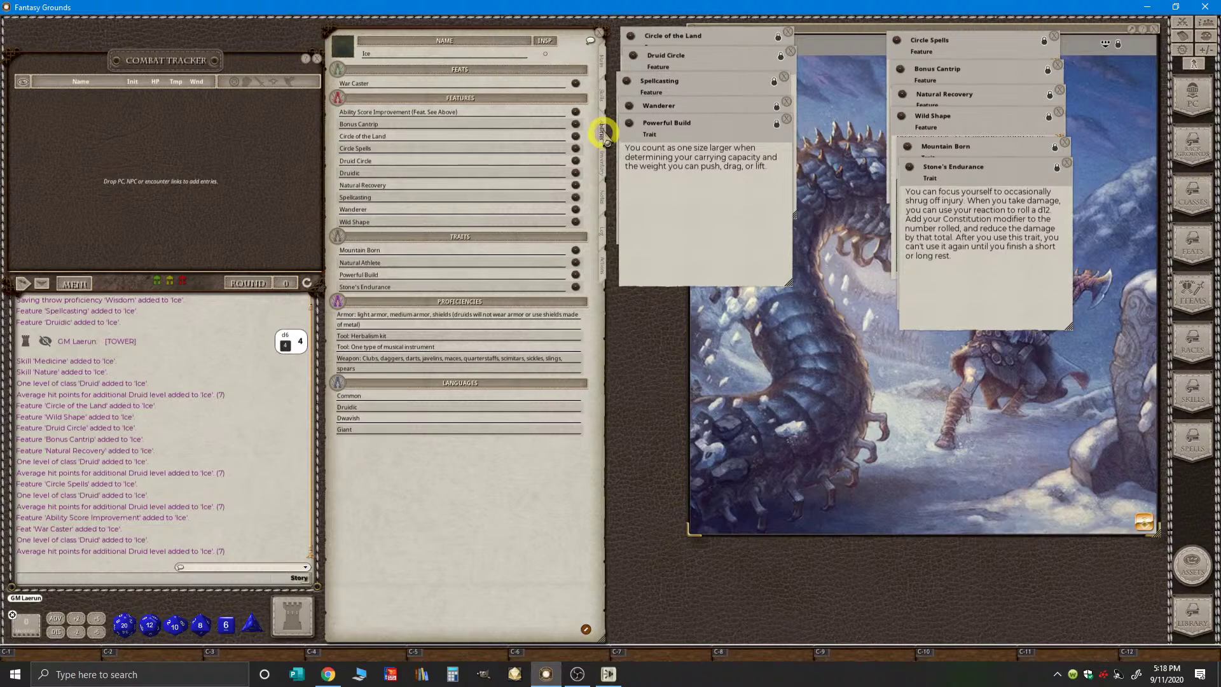
pyautogui.click(603, 95)
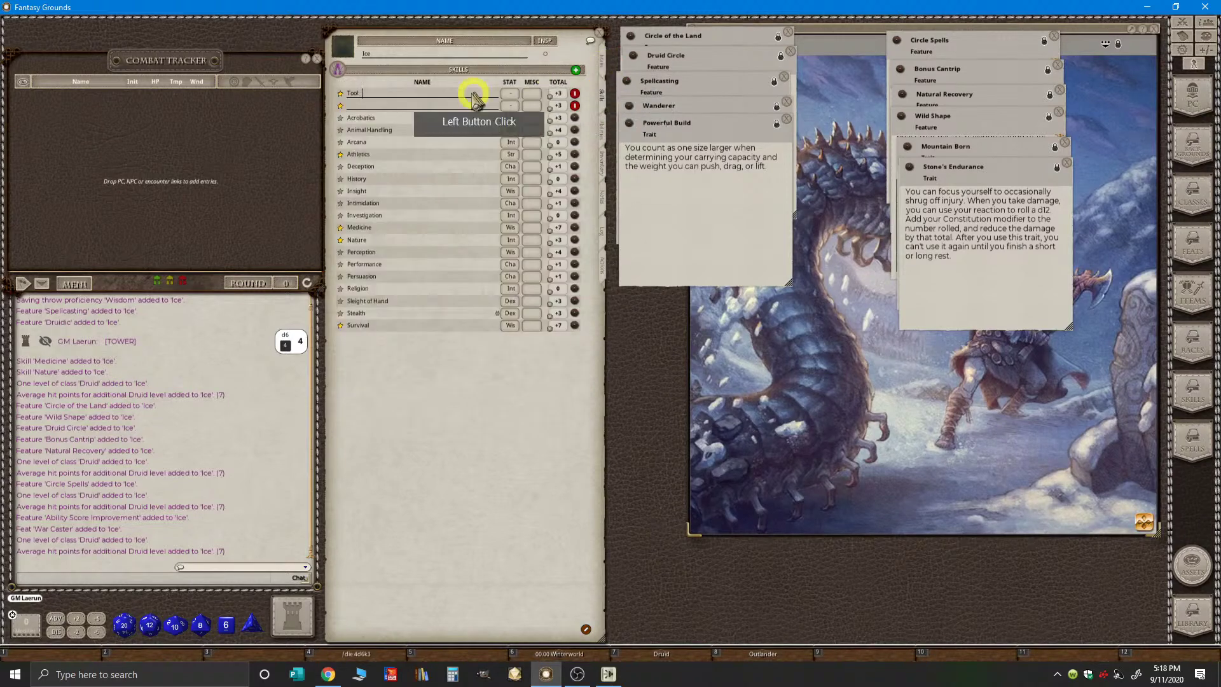
pyautogui.write('Herbalism')
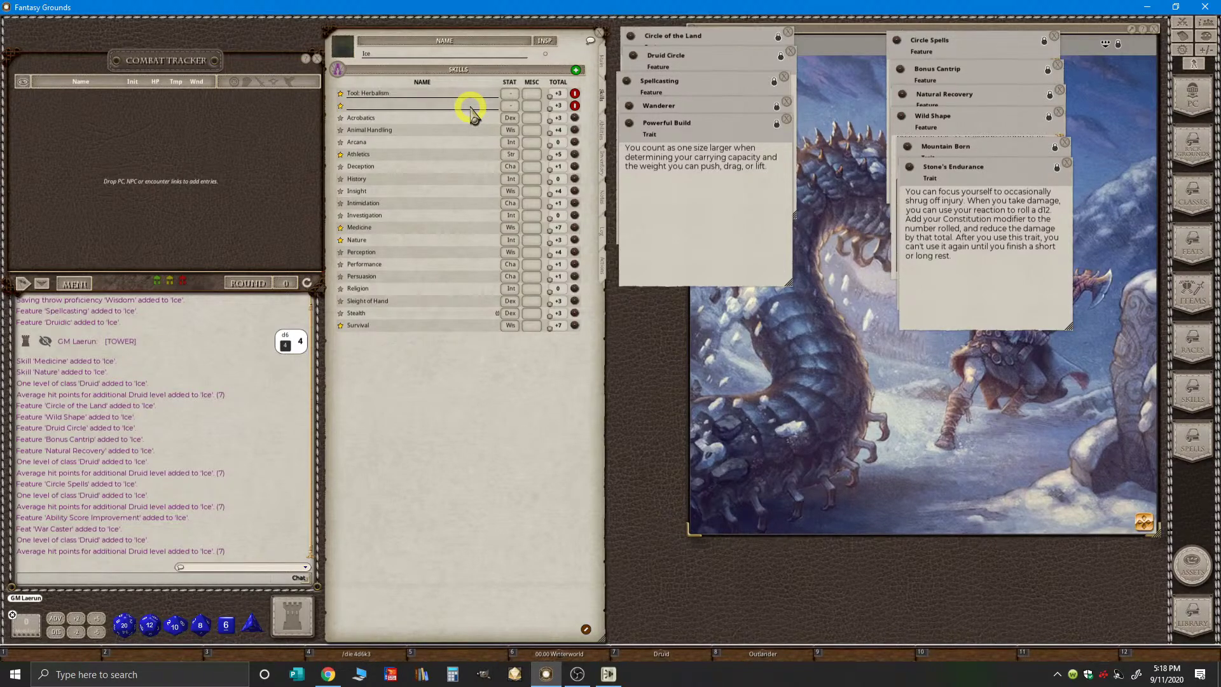
pyautogui.press('ctrl')
# - Name the remaining blank custom skill "Instrument: Pan Flute"
pyautogui.click(413, 107)
pyautogui.click(498, 181)
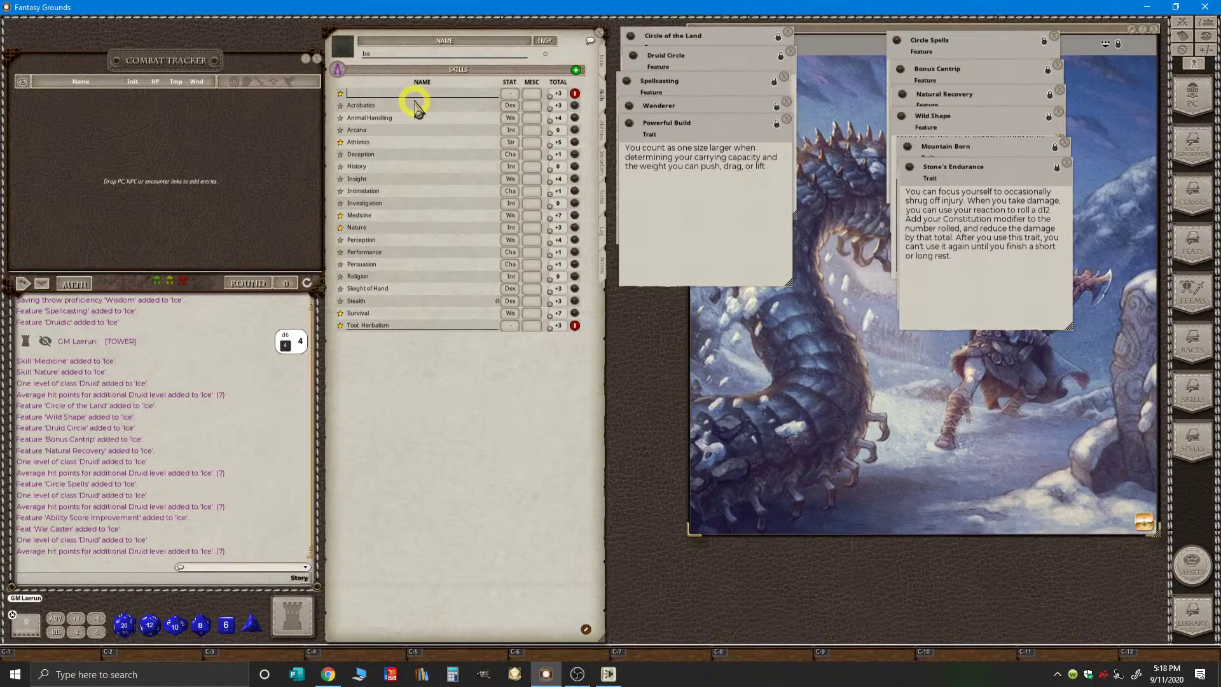
pyautogui.write('Ins')
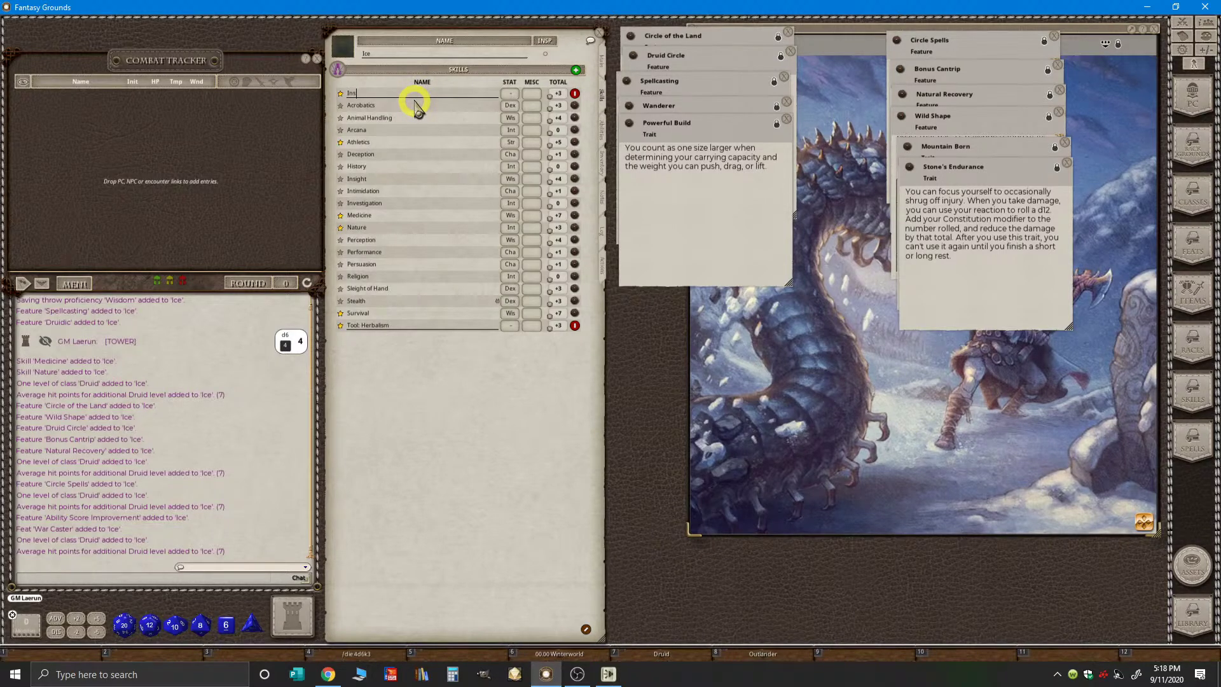
pyautogui.press('shift')
pyautogui.write('trument: Pan Flute')
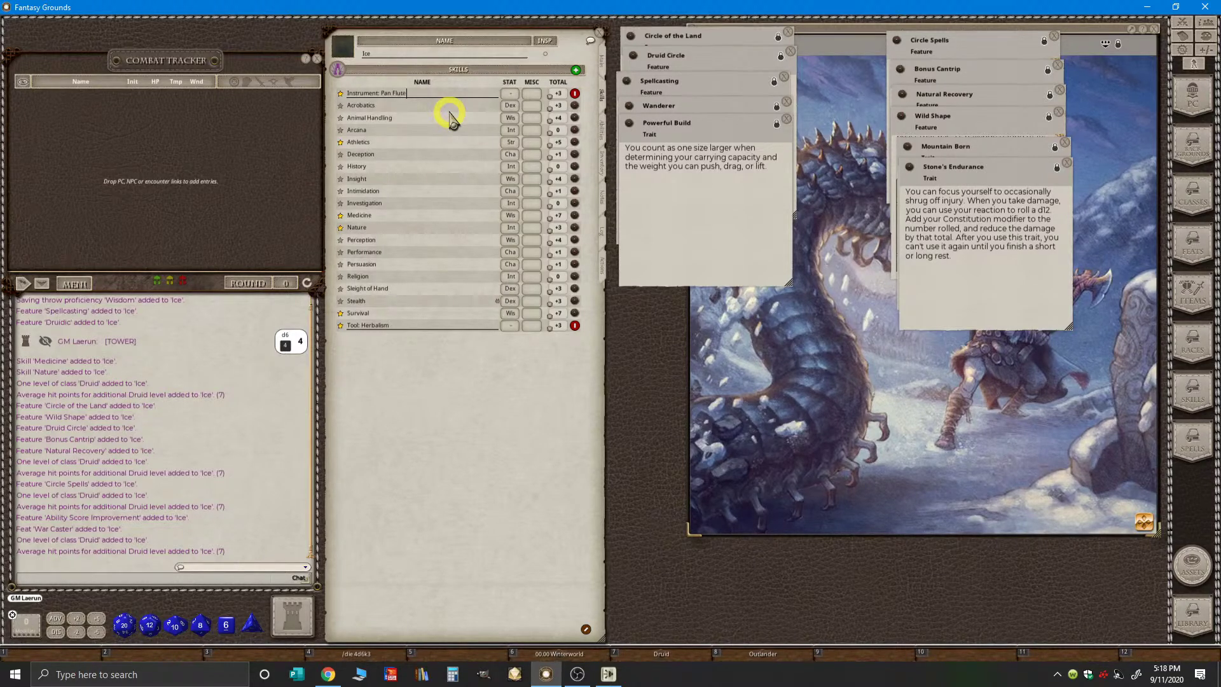
pyautogui.press('ctrl')
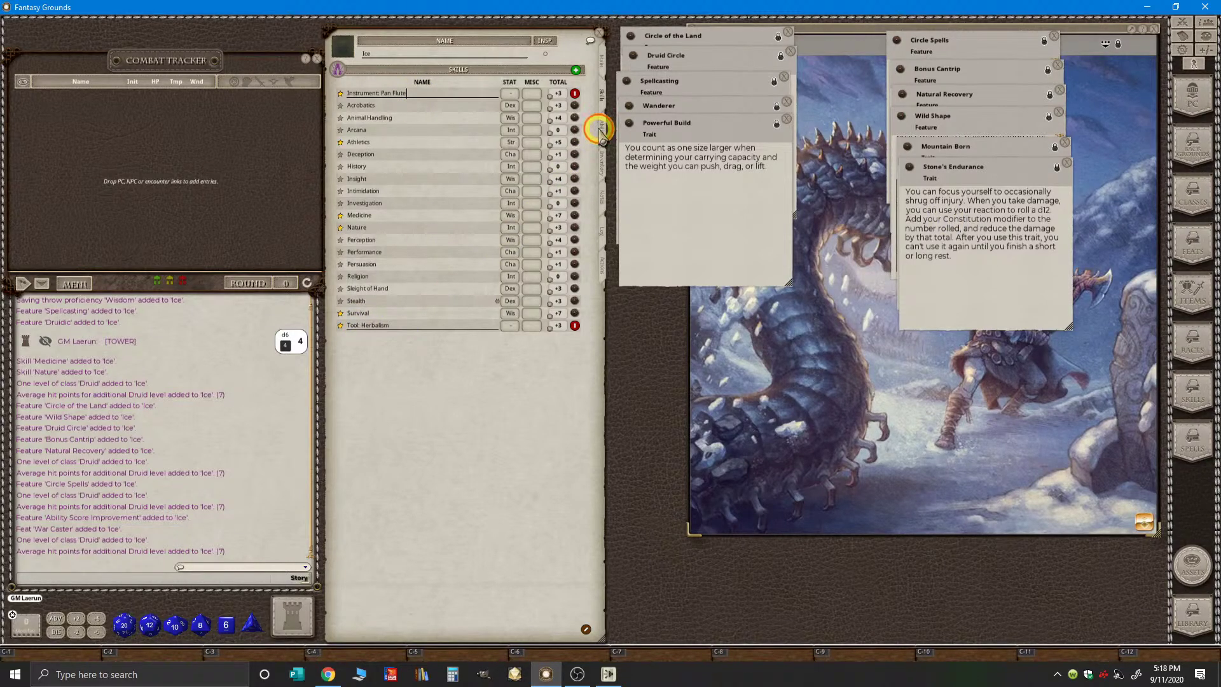
# - Show Ice's inventory and open the Items list, moving it clear of the character sheet
pyautogui.click(601, 130)
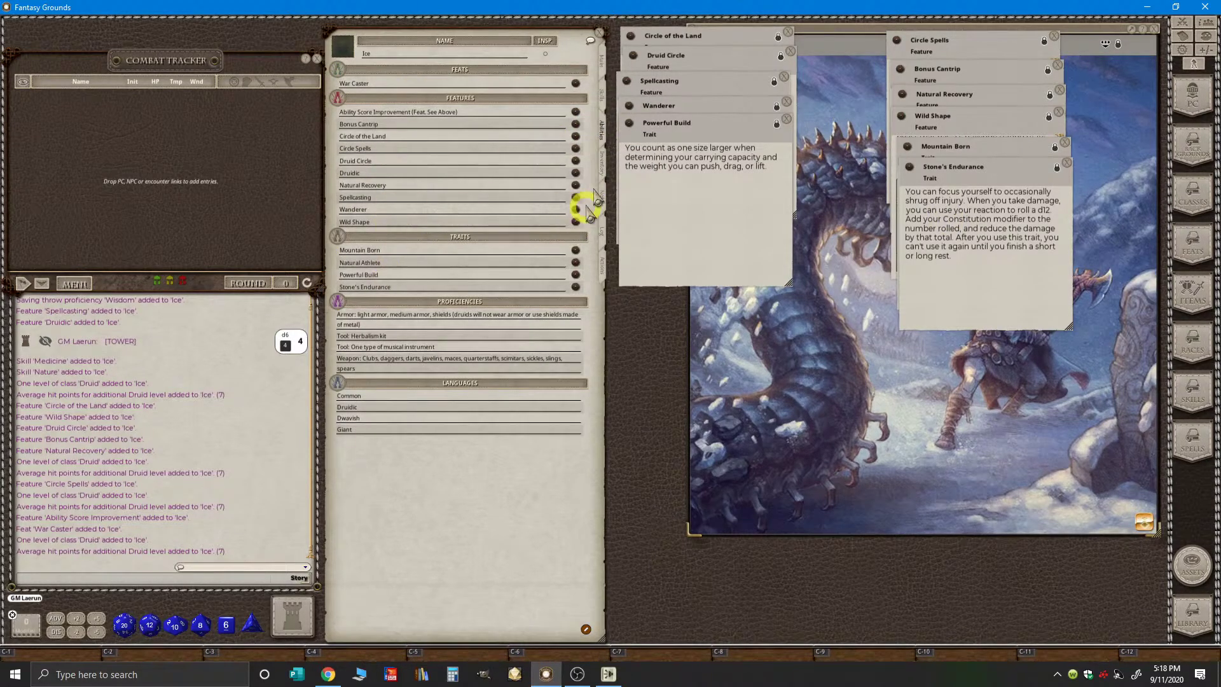
pyautogui.click(602, 162)
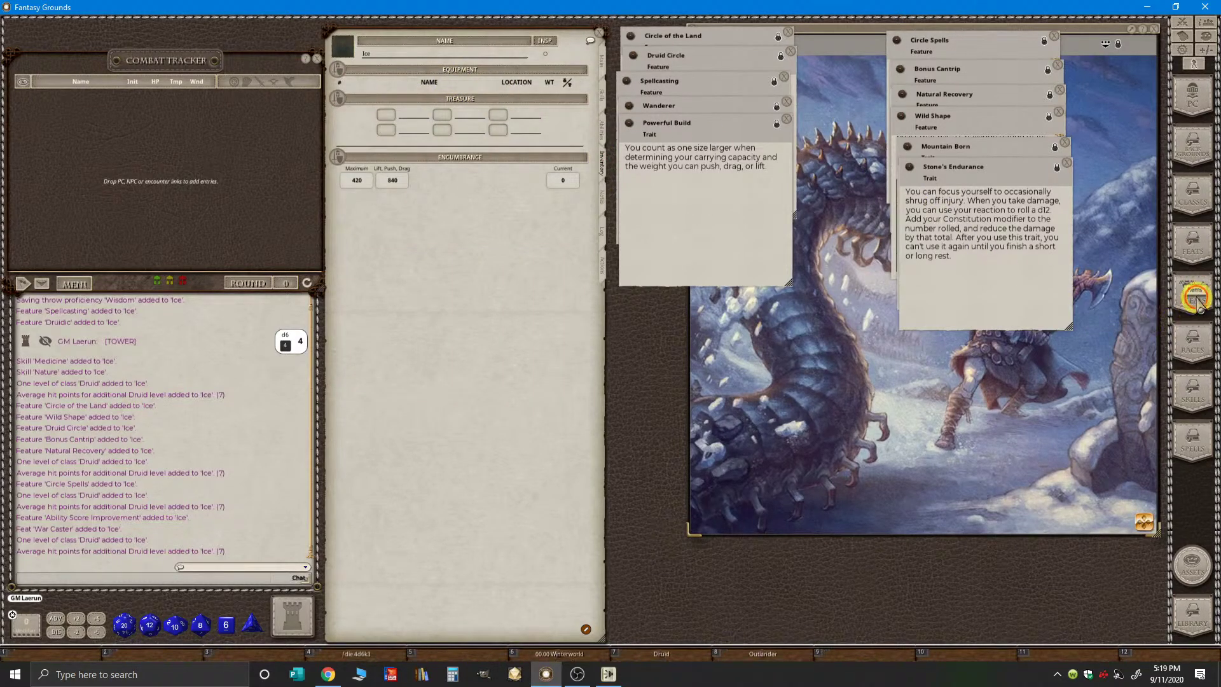
pyautogui.click(813, 284)
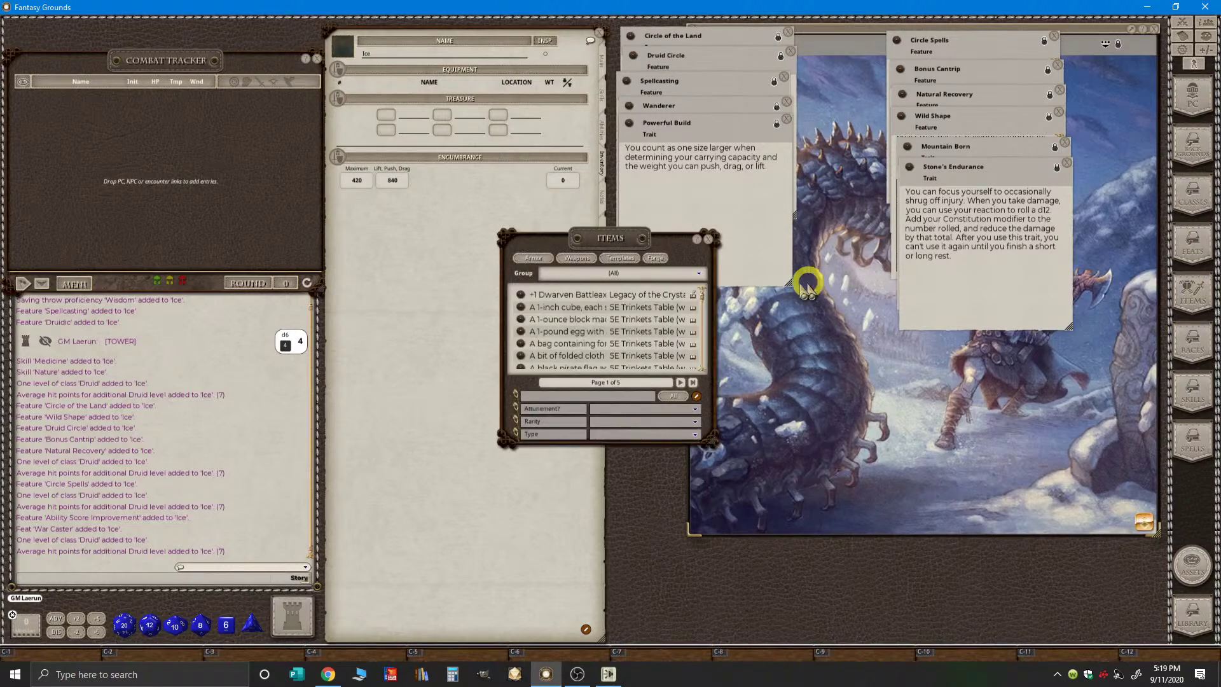
pyautogui.click(852, 164)
pyautogui.click(867, 153)
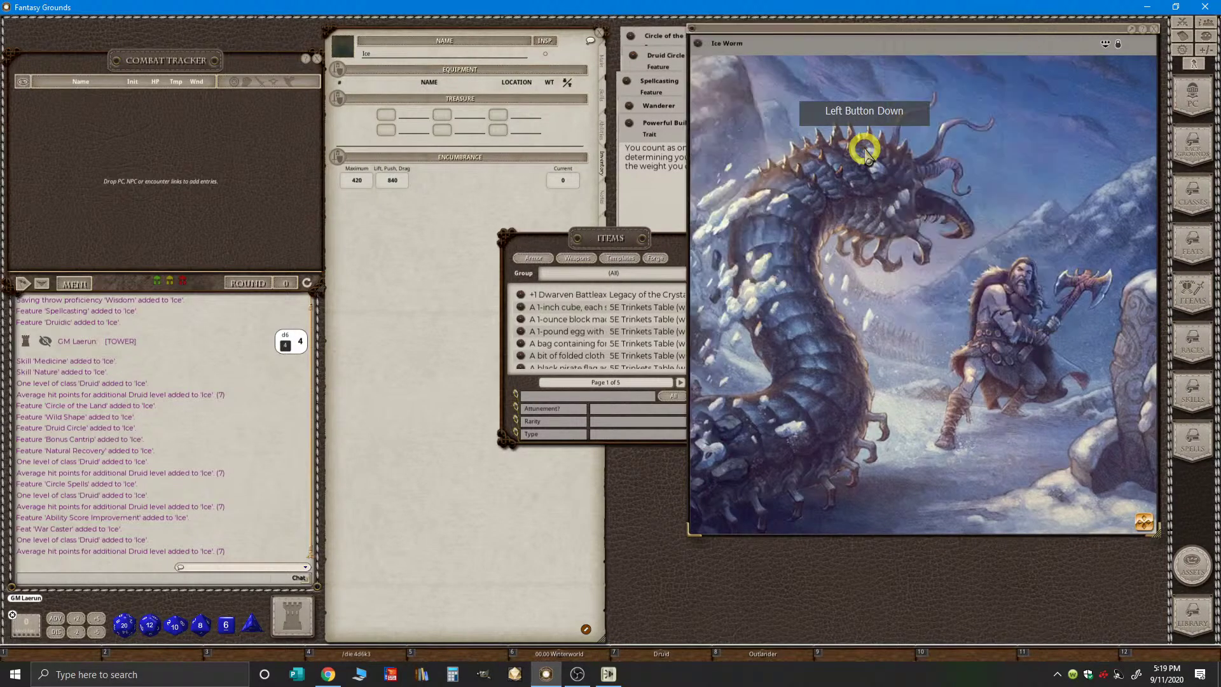
pyautogui.moveTo(608, 245); pyautogui.dragTo(785, 128)
# - Search the items for "kit" and add the Player's Handbook Herbalism Kit to Ice's equipment
pyautogui.click(728, 278)
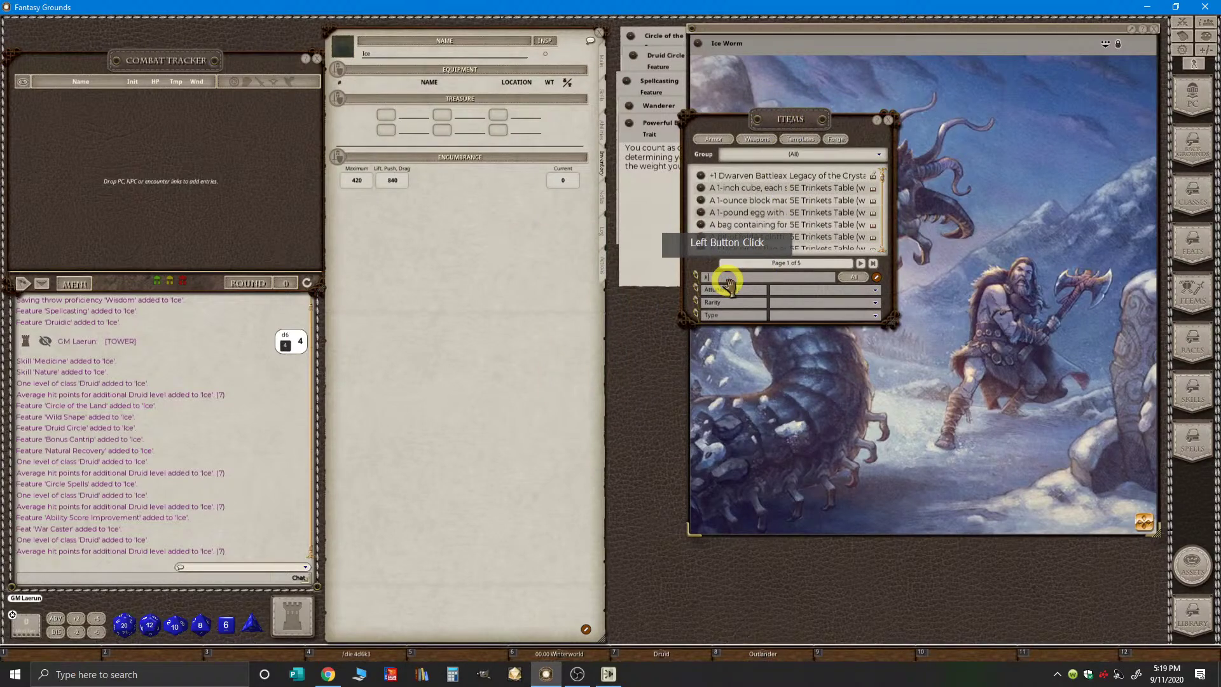
pyautogui.write('kit')
pyautogui.hotkey('ctrl', 'a')
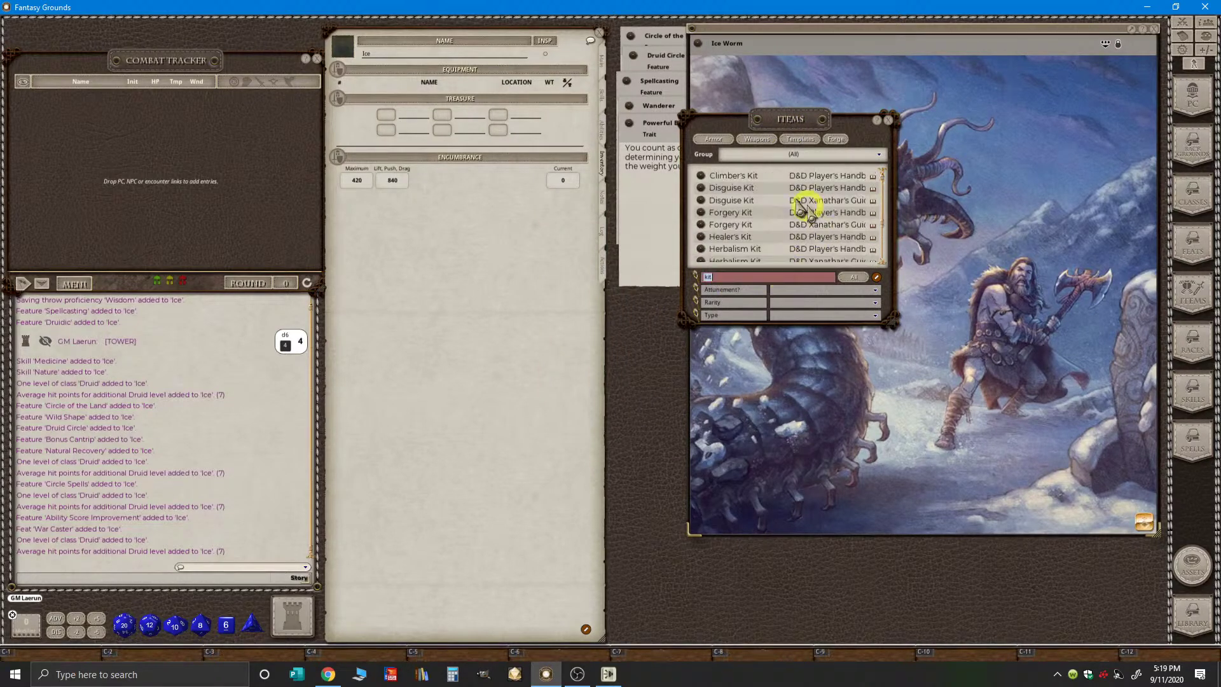
pyautogui.scroll(-2, 768, 240)
pyautogui.press('ctrl')
pyautogui.moveTo(701, 204); pyautogui.dragTo(364, 88)
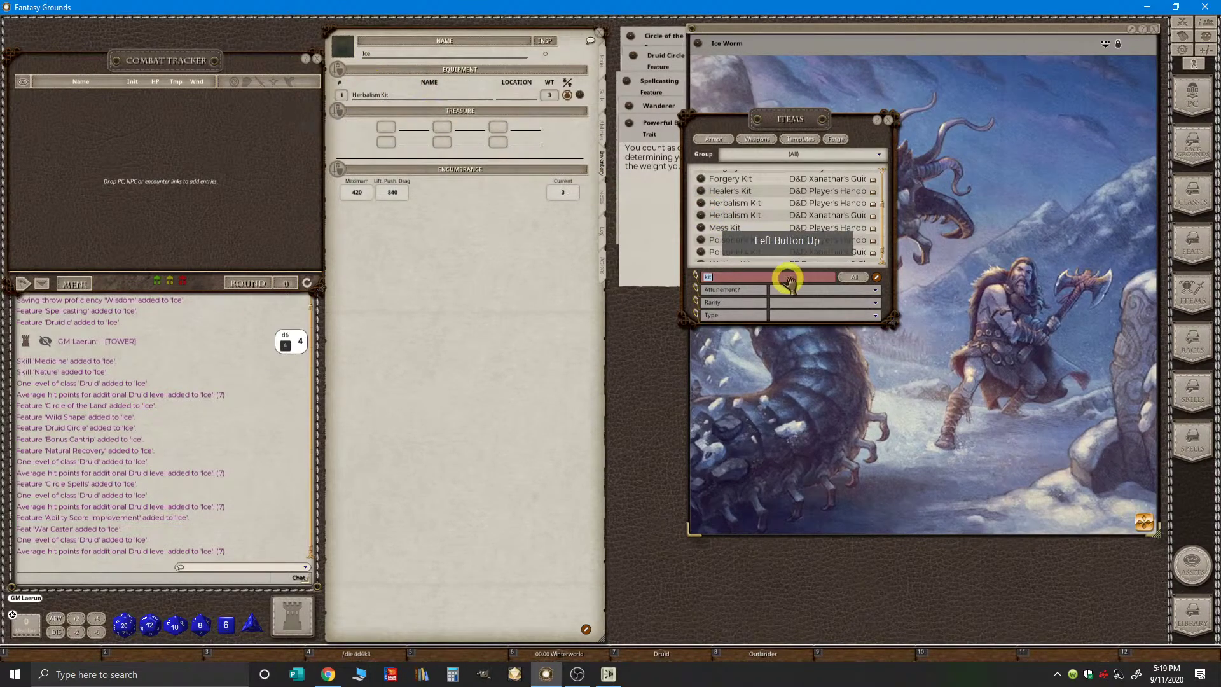
# - Search the items for "pan" and add the Pan Flute to Ice's equipment
pyautogui.press('ctrl')
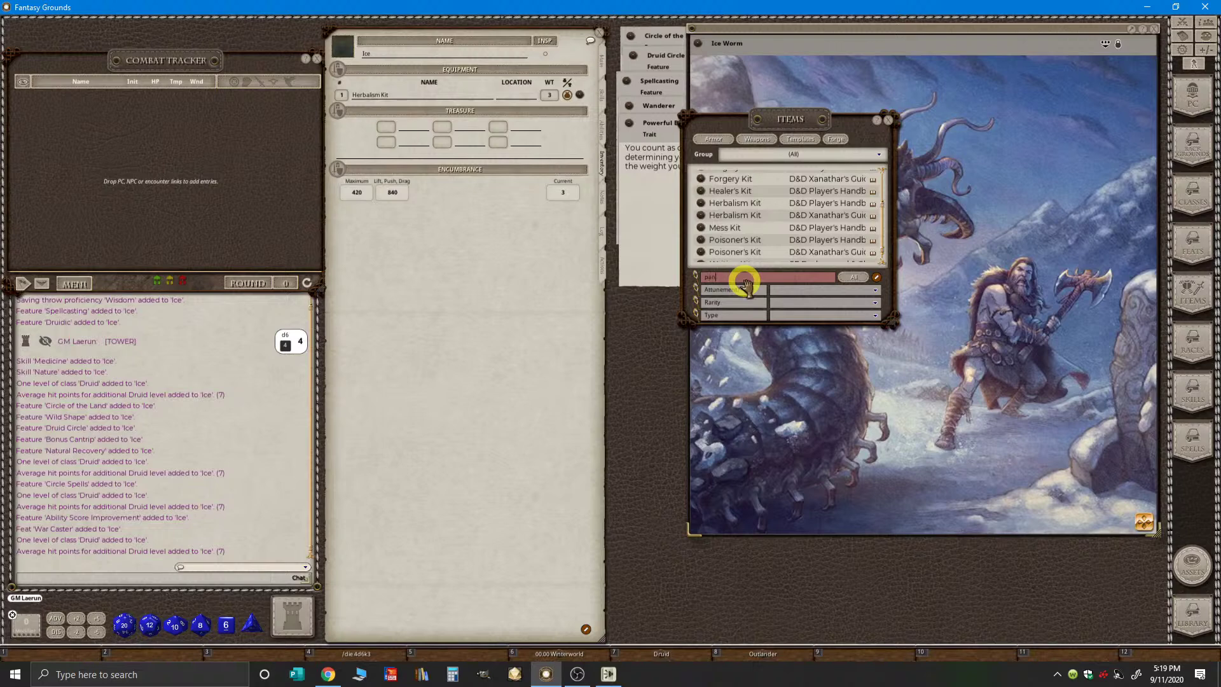
pyautogui.press('Return')
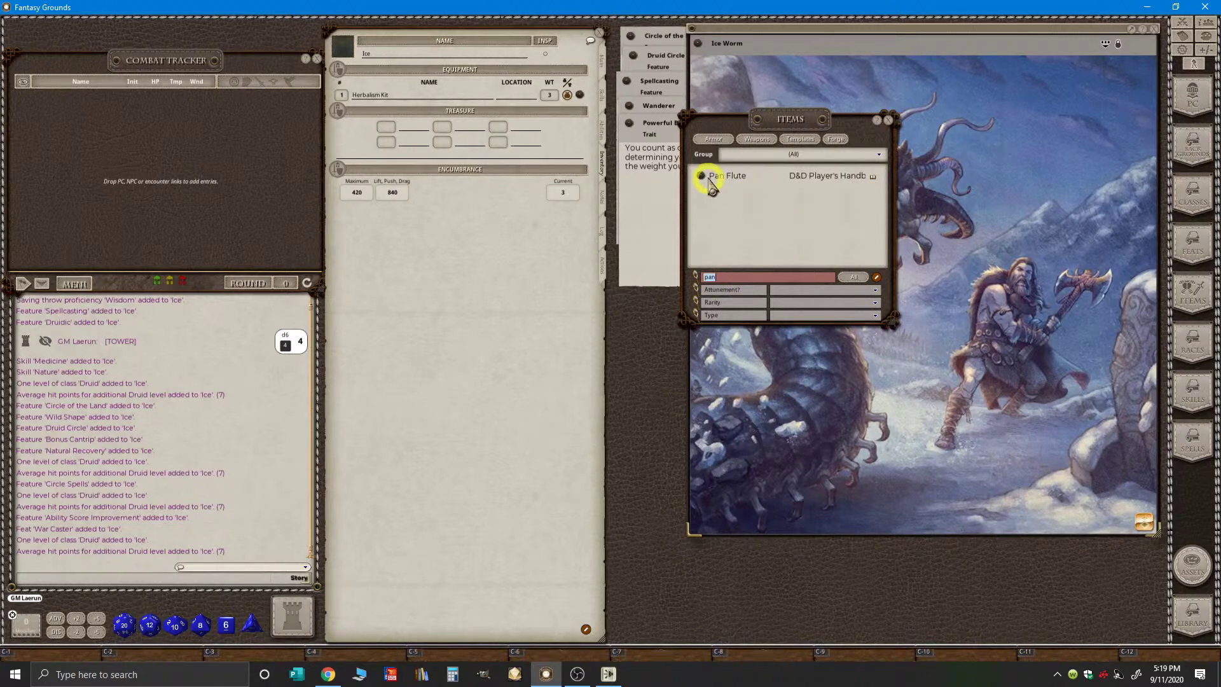
pyautogui.moveTo(702, 178); pyautogui.dragTo(397, 100)
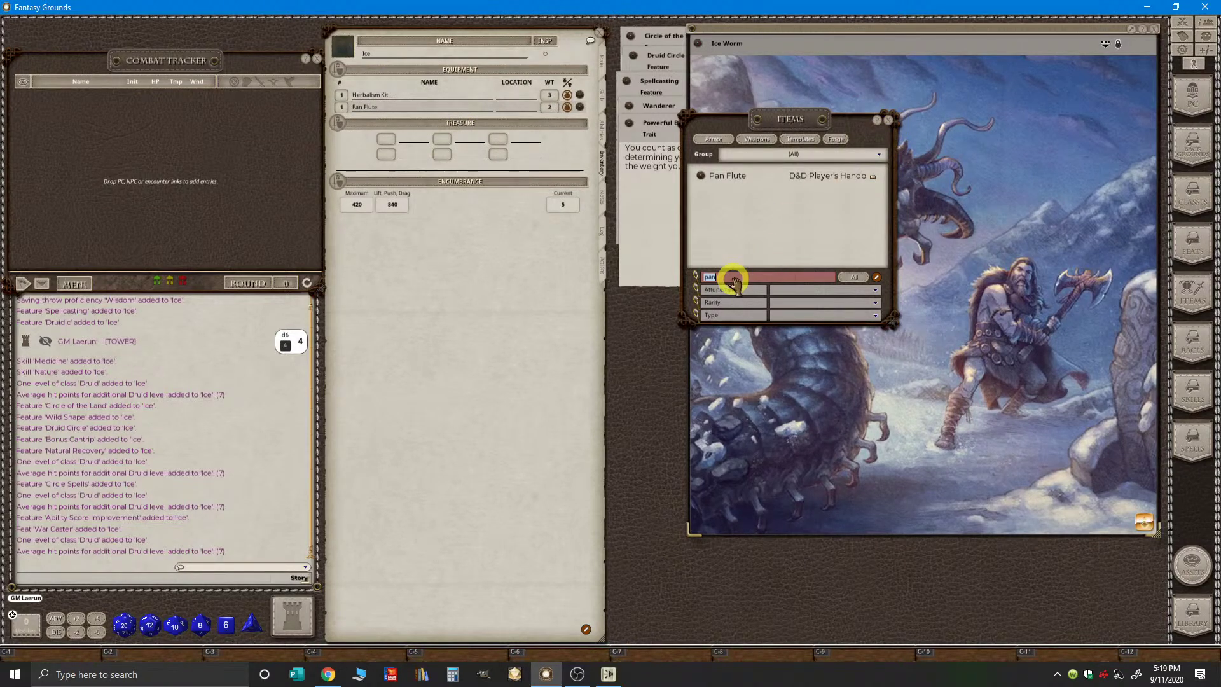
# - Search for "potion", add the Player's Handbook Potion of Healing to Ice's equipment, and close the Items list
pyautogui.click(735, 282)
pyautogui.write('poti')
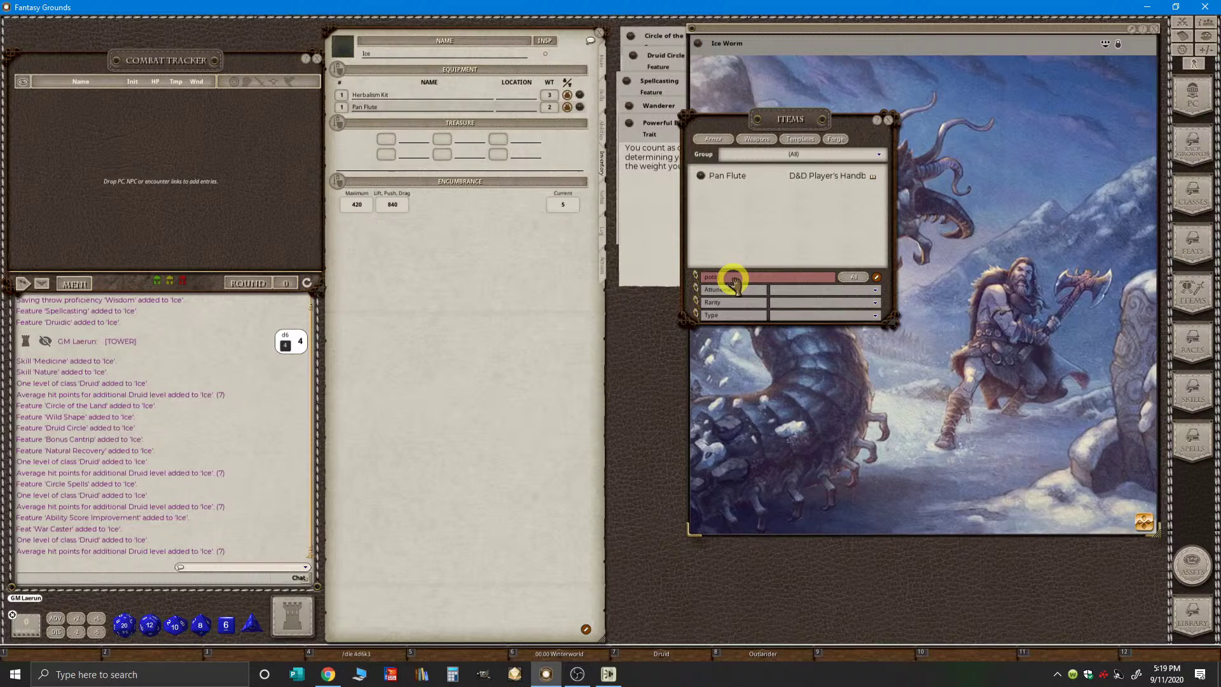
pyautogui.write('on')
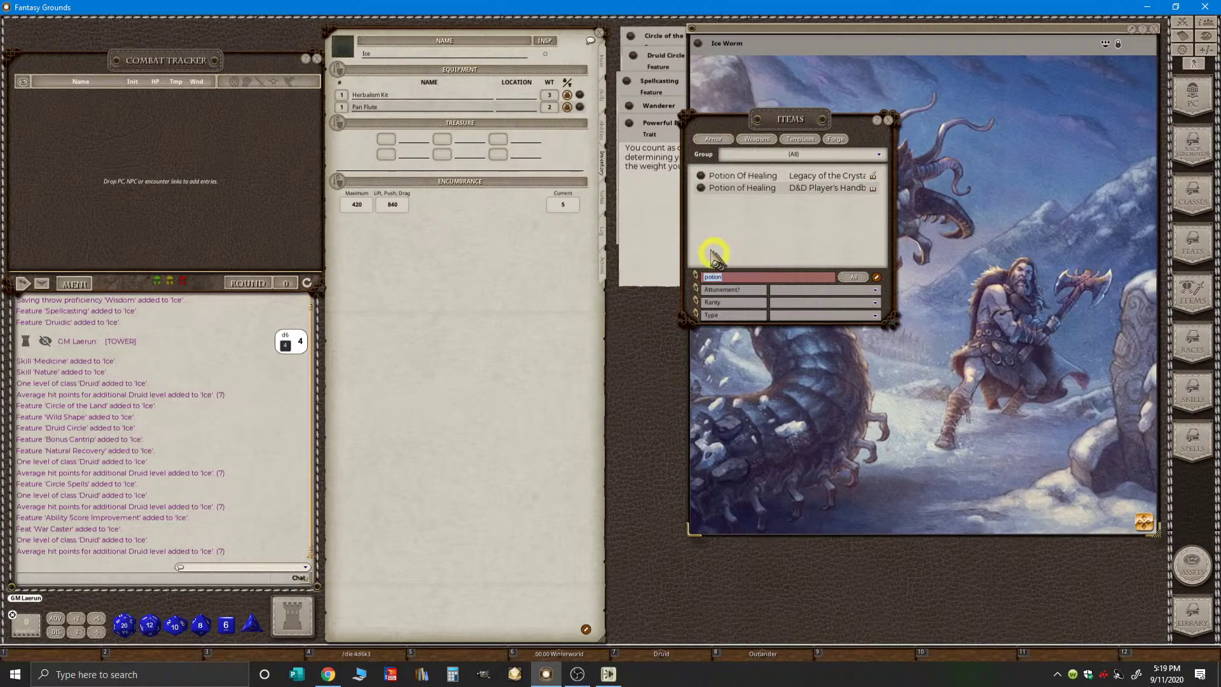
pyautogui.moveTo(700, 188); pyautogui.dragTo(407, 102)
pyautogui.press('ctrl')
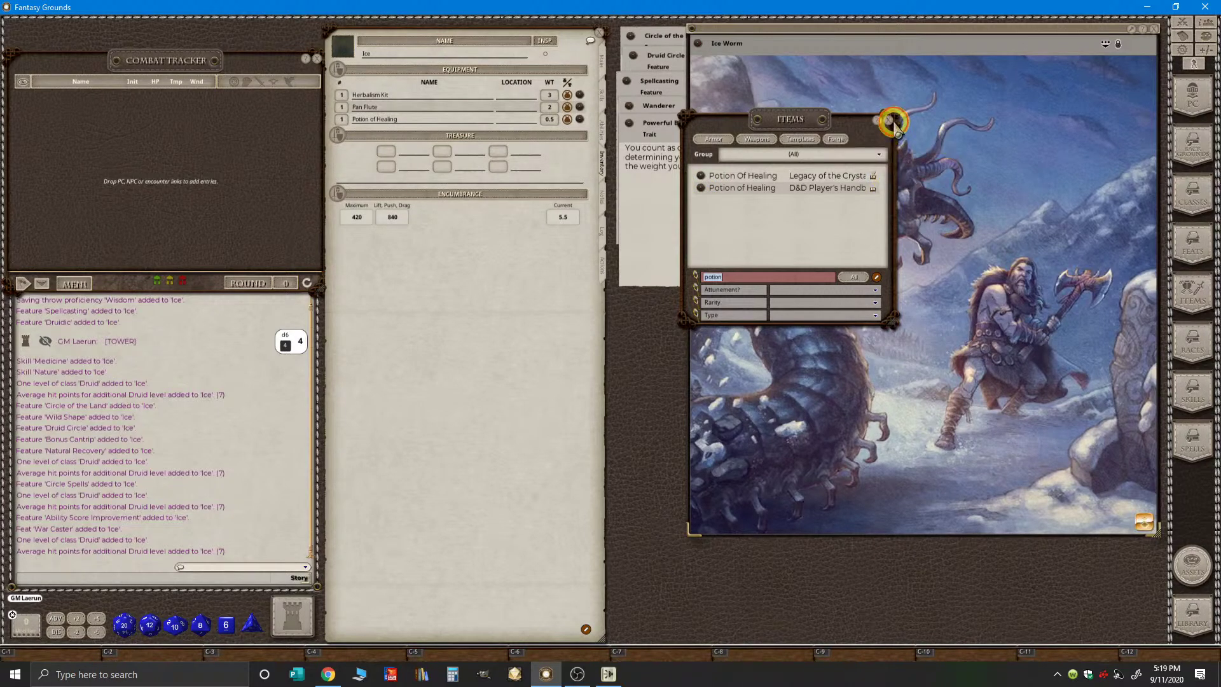
pyautogui.keyDown('ctrl'); pyautogui.click(891, 121); pyautogui.keyUp('ctrl')
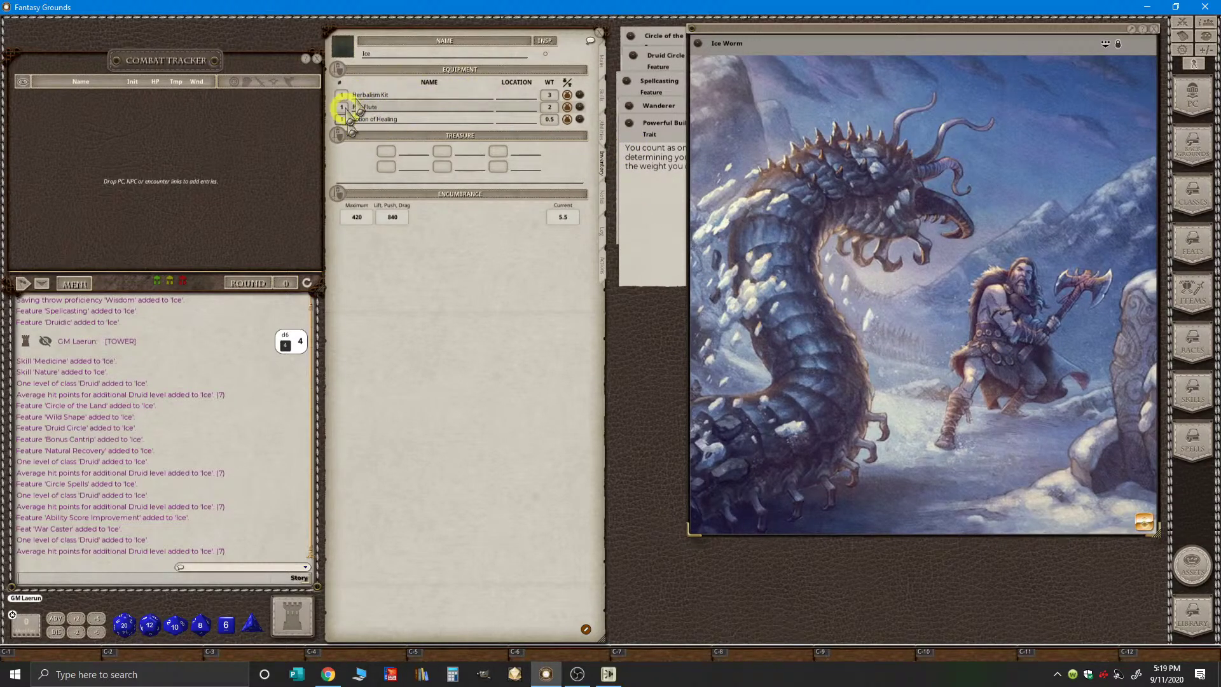
# - Open the Items list, search for "cloak" and add the Cloak, Beast-Hide to Ice's equipment
pyautogui.press('ctrl')
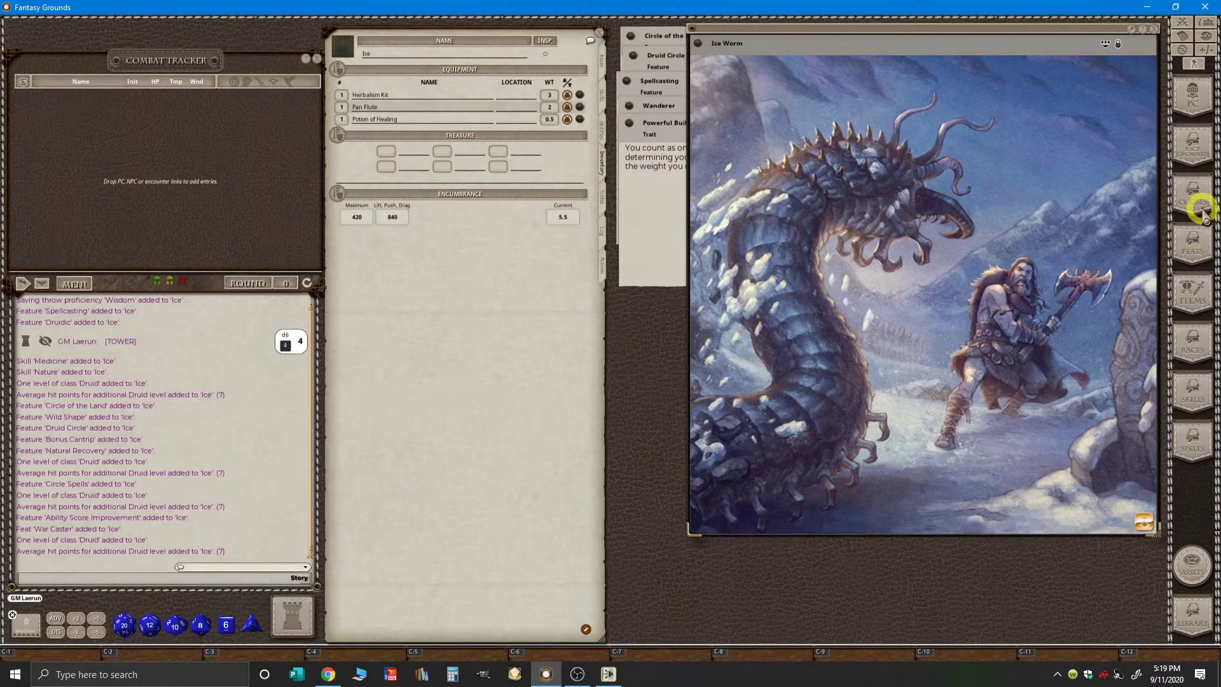
pyautogui.click(1194, 293)
pyautogui.click(715, 280)
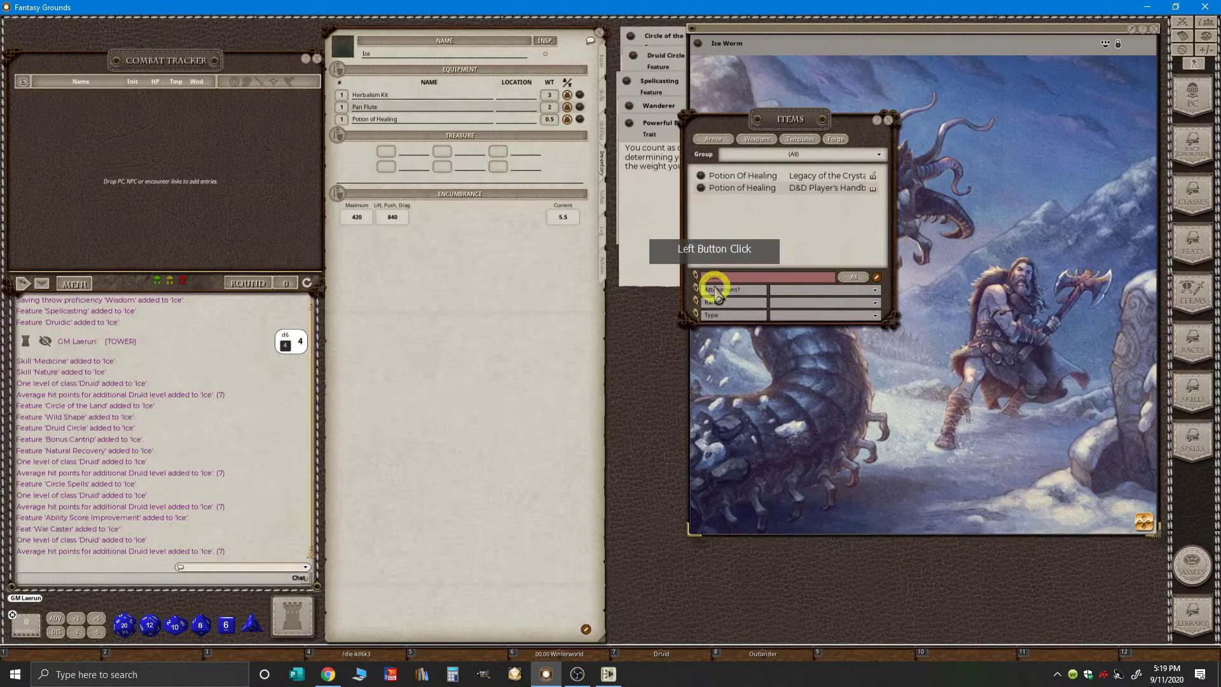
pyautogui.click(736, 275)
pyautogui.press('BackSpace')
pyautogui.press('BackSpace')
pyautogui.press('BackSpace')
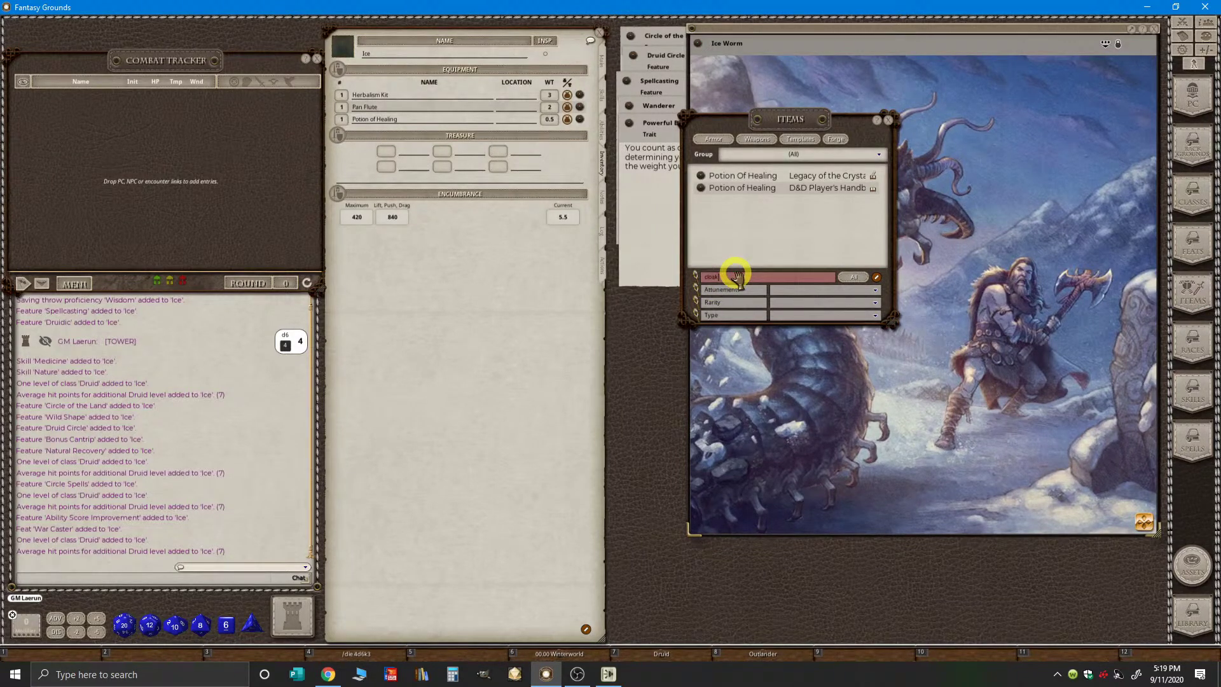
pyautogui.write('cloak')
pyautogui.press('Return')
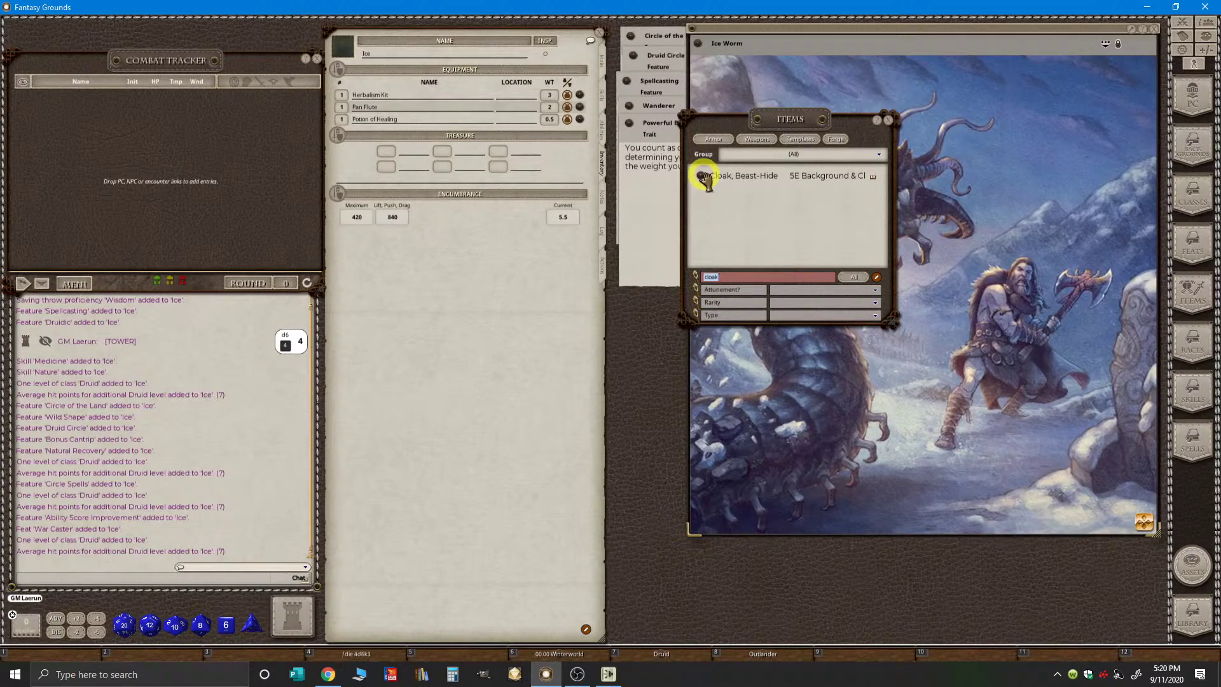
pyautogui.moveTo(704, 180); pyautogui.dragTo(376, 99)
# - Search the items for "winter", add the Blanket, Winter to Ice's equipment, and close the Items list
pyautogui.press('ctrl')
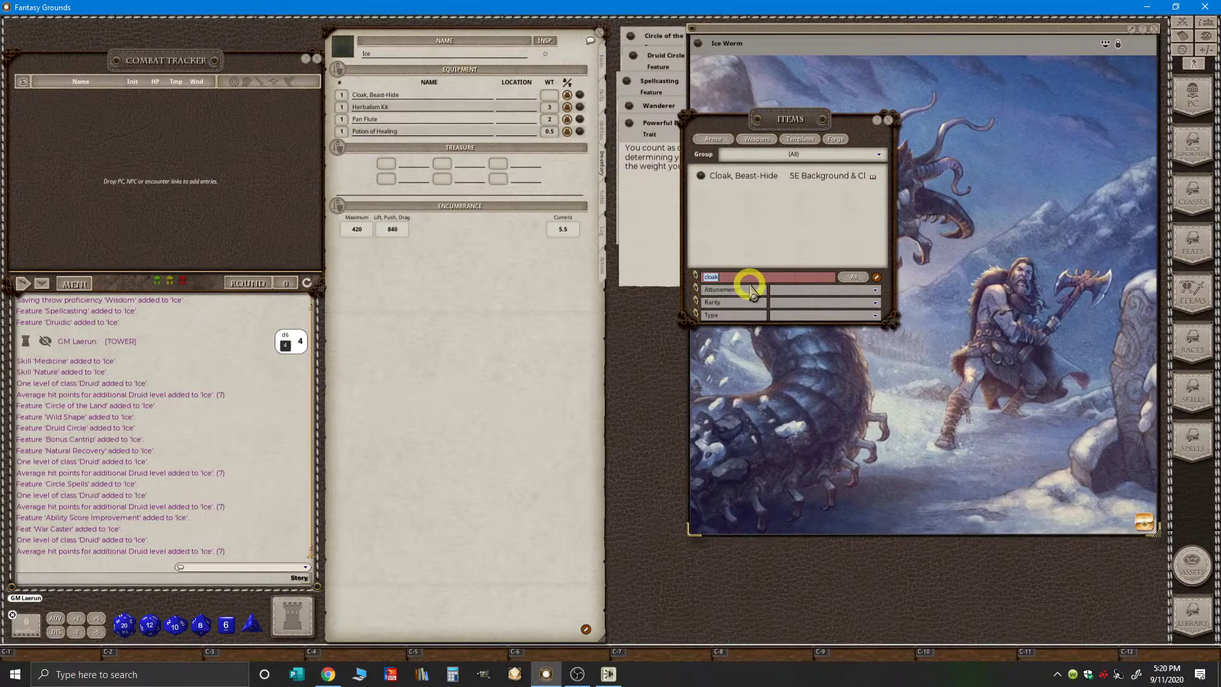
pyautogui.hotkey('ctrl', 'c')
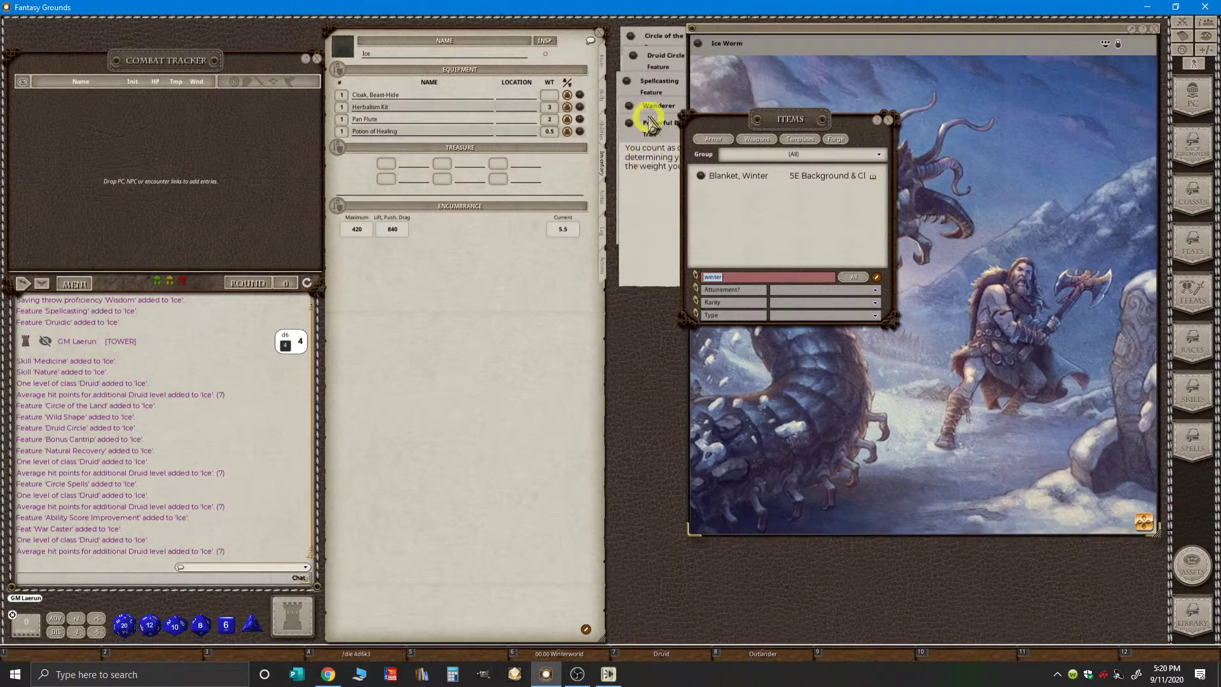
pyautogui.moveTo(702, 175); pyautogui.dragTo(446, 131)
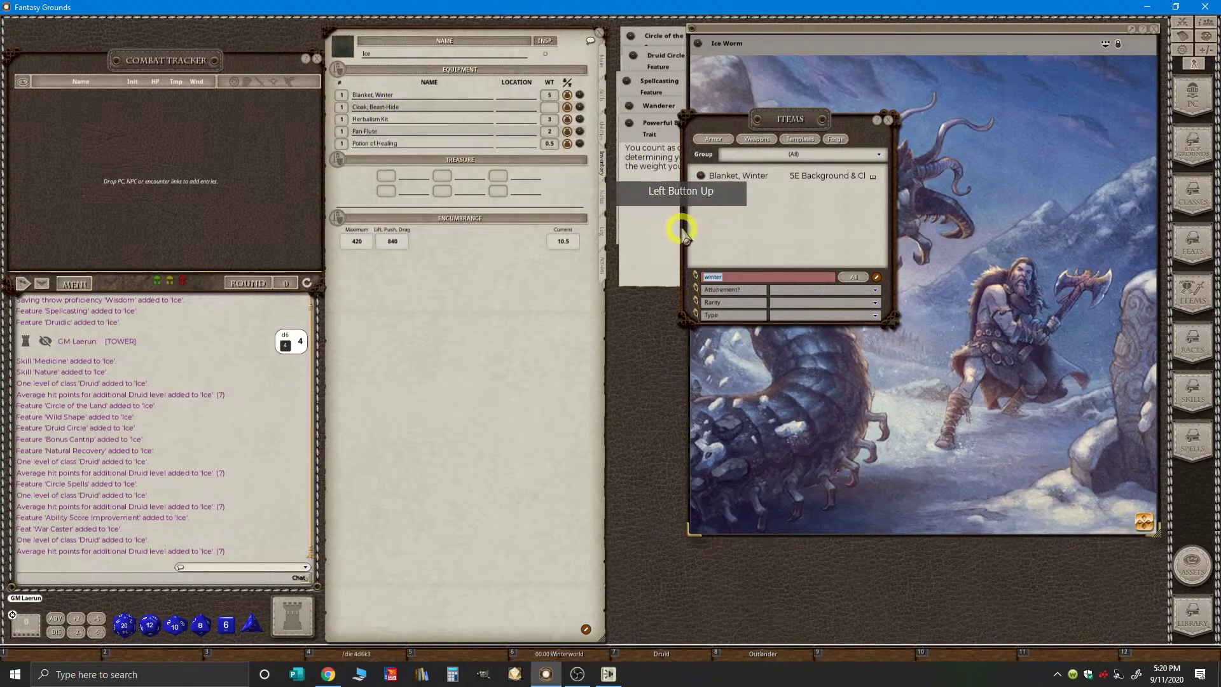
pyautogui.press('ctrl')
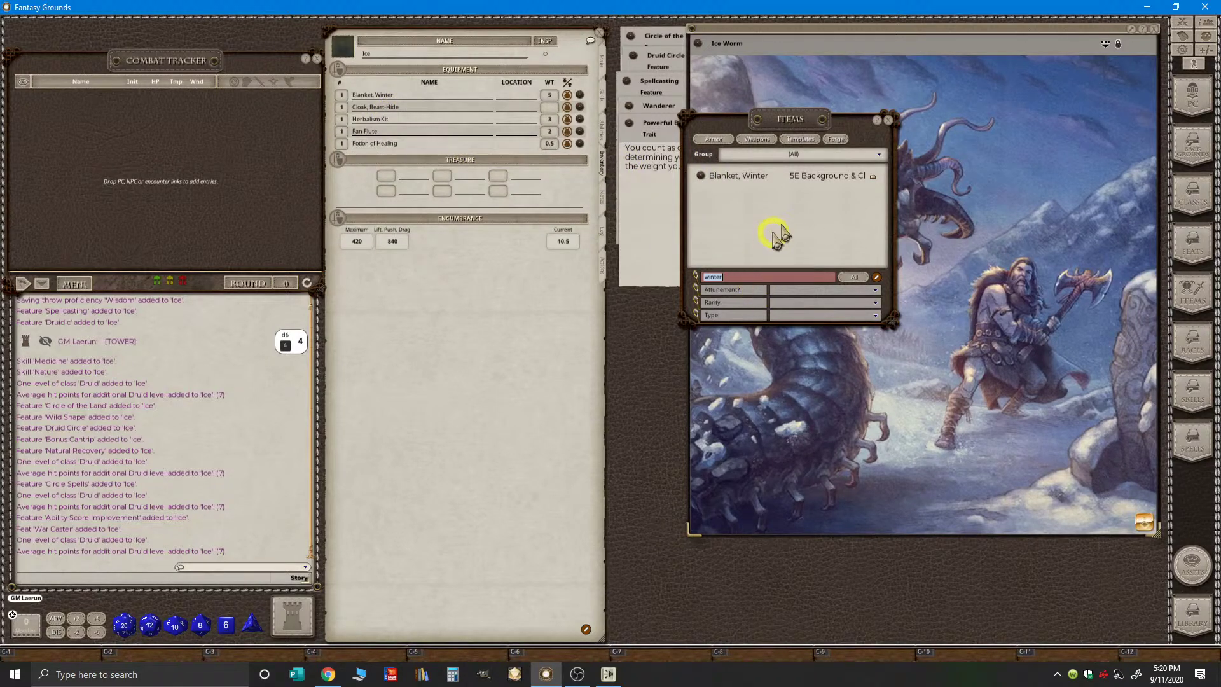
pyautogui.click(889, 119)
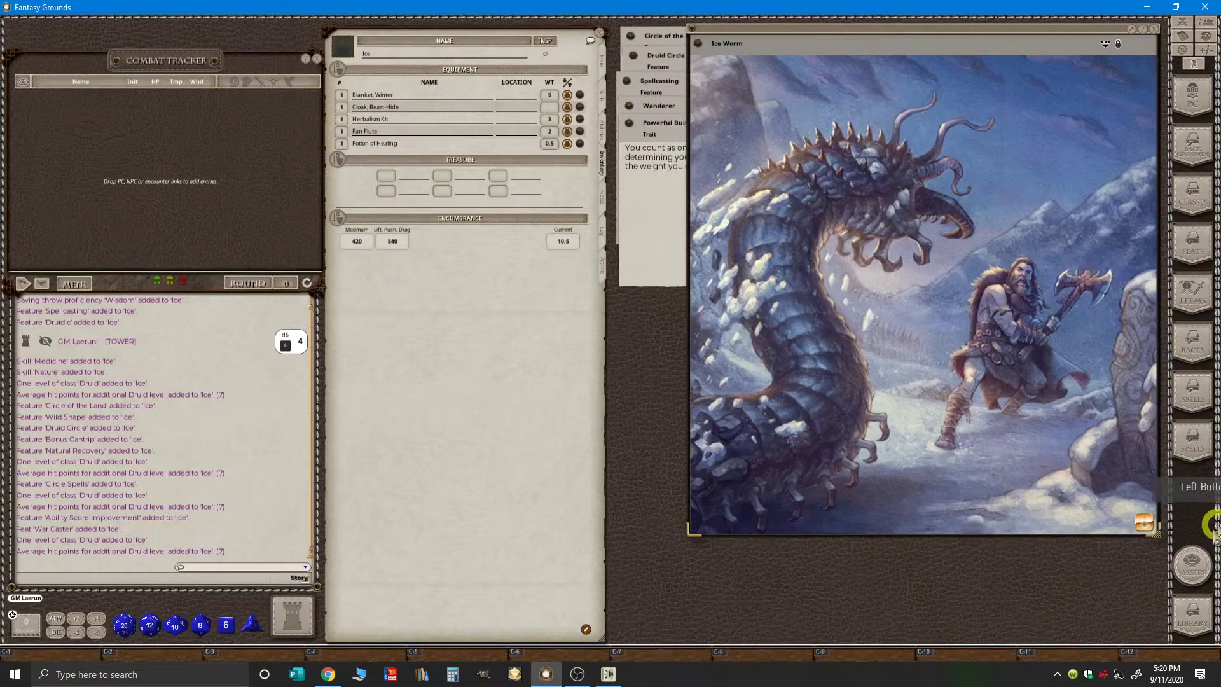
# - Enable the Parcels shortcut through the Library and close the Library
pyautogui.click(1192, 612)
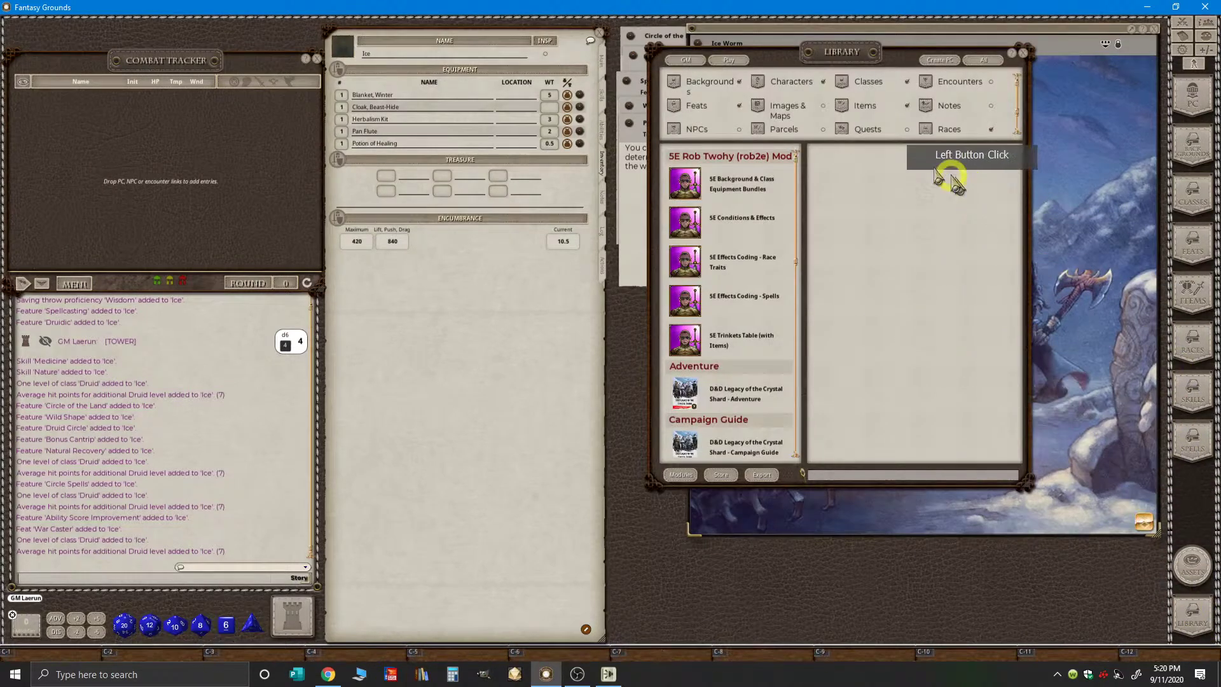
pyautogui.click(823, 130)
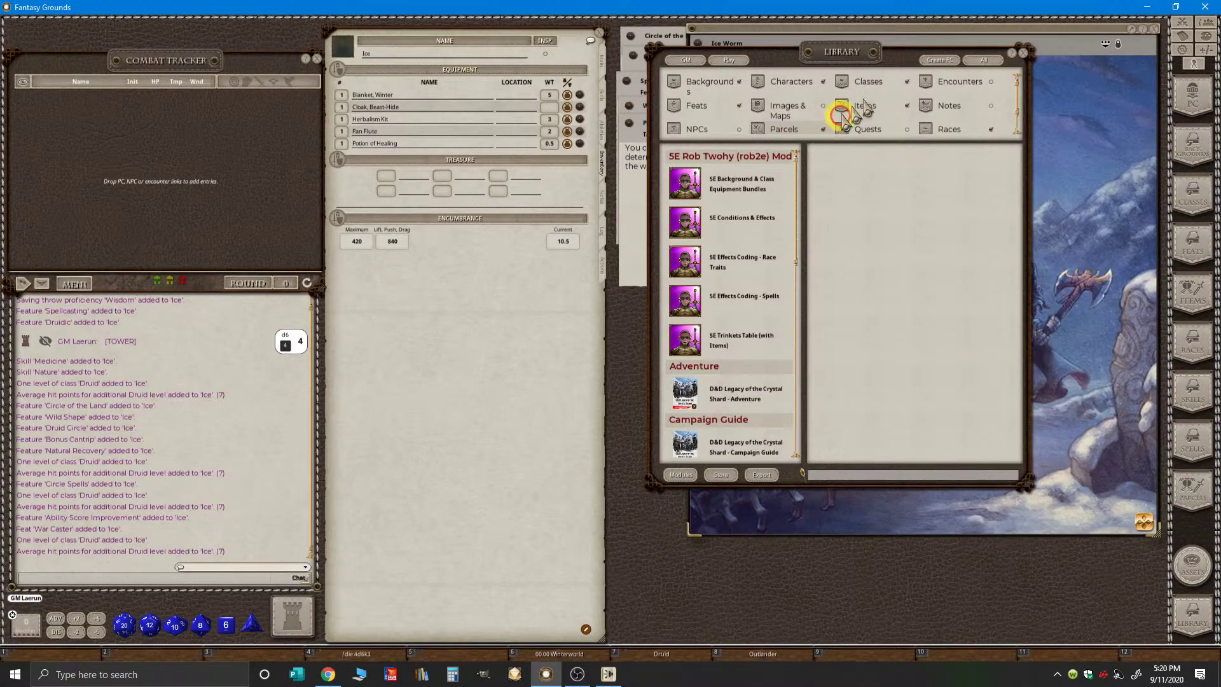
pyautogui.click(1023, 53)
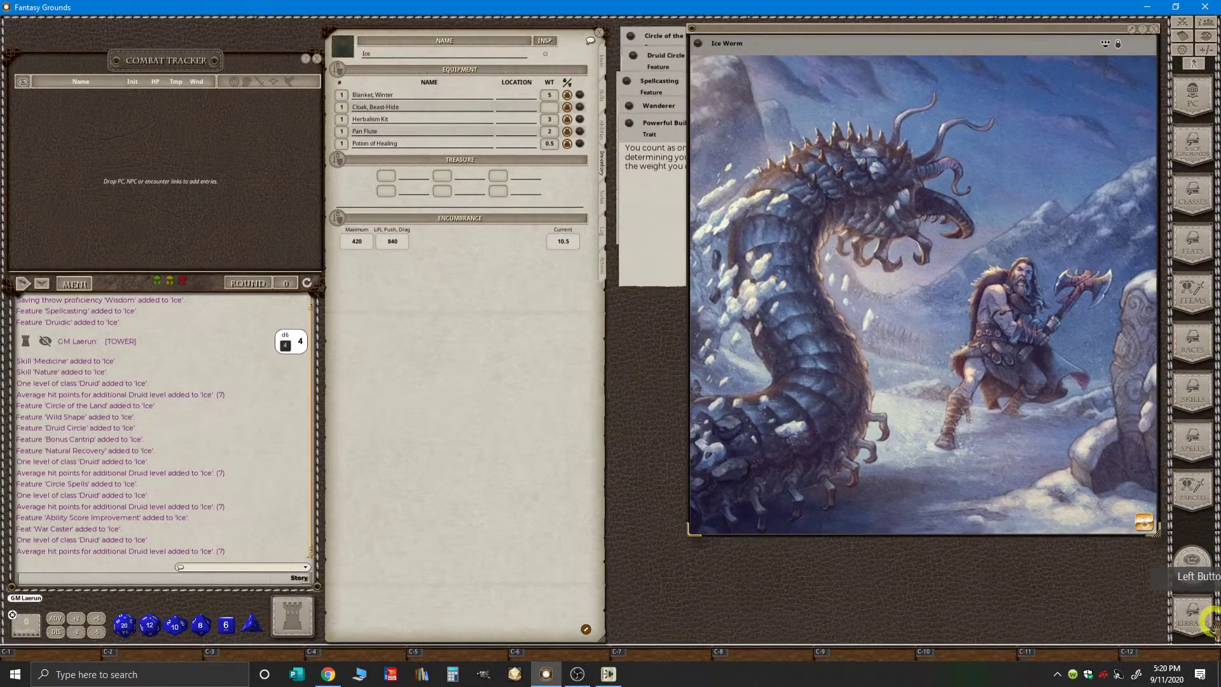
# - Open the Parcels list, move it clear of the character sheet, and filter it to the 5E Background & Class Equipment Bundles group
pyautogui.click(1194, 489)
pyautogui.moveTo(608, 241); pyautogui.dragTo(819, 140)
pyautogui.click(851, 162)
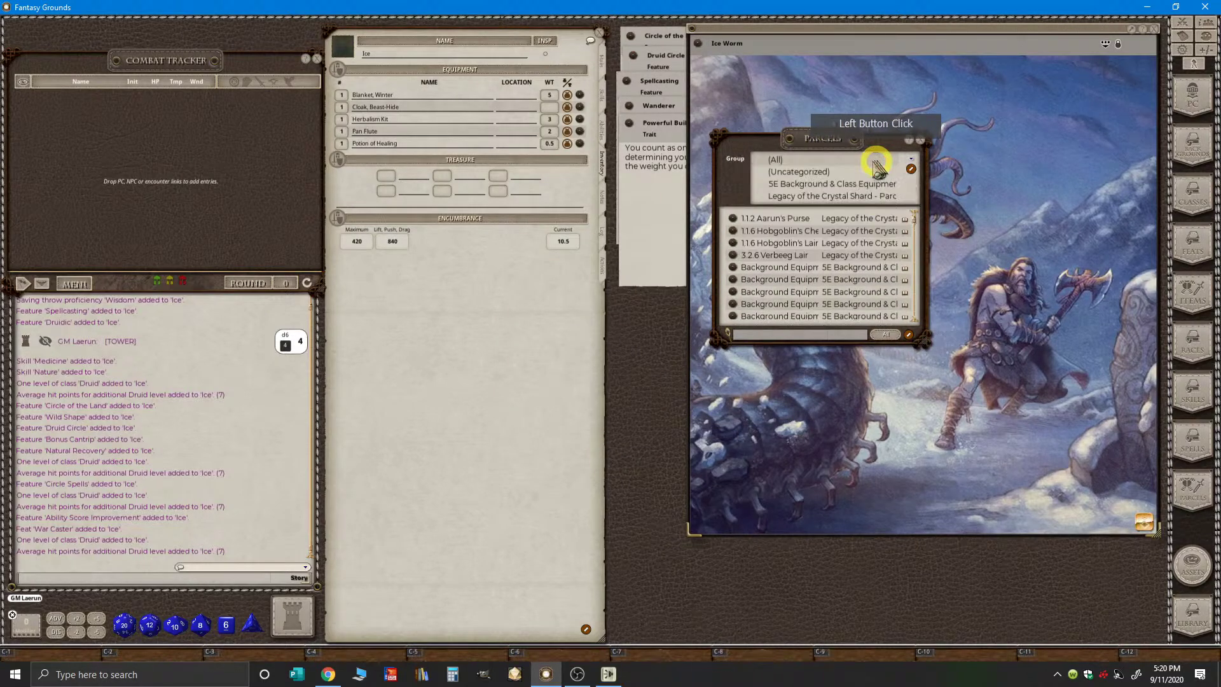
pyautogui.click(838, 184)
# - Check Ice's background and abilities, and examine the contents of the Background Equipment: Outlander parcel before closing it
pyautogui.scroll(-3, 799, 280)
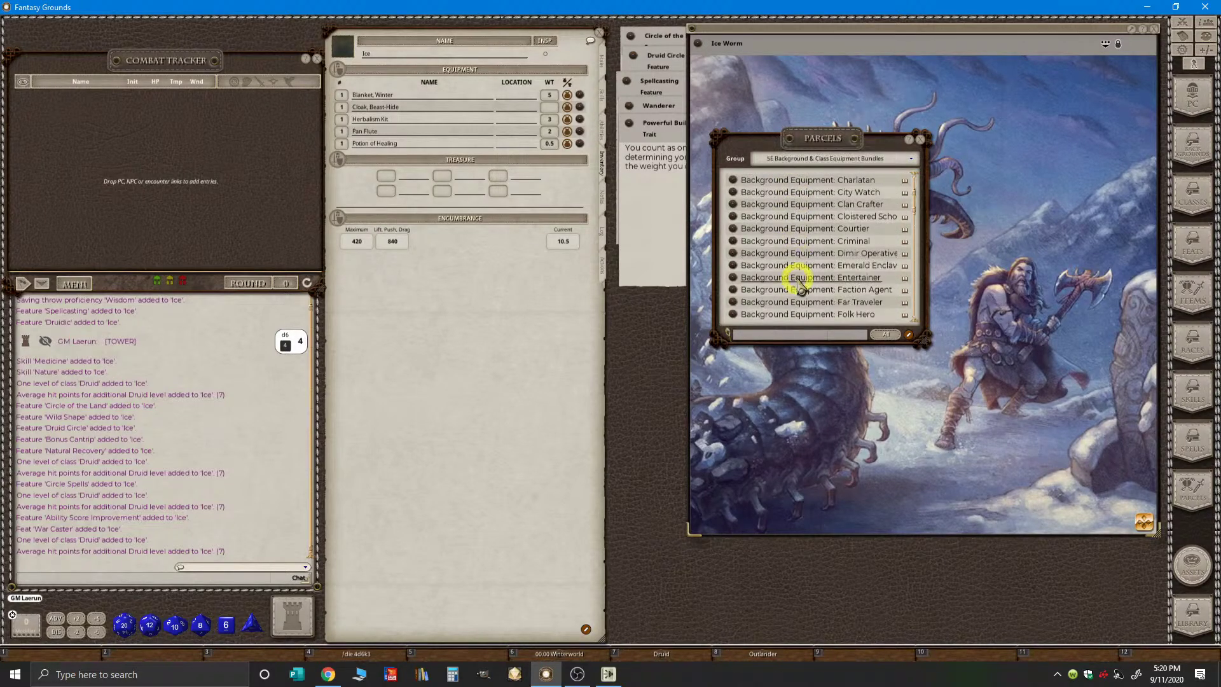
pyautogui.scroll(-2, 800, 284)
pyautogui.scroll(-7, 797, 280)
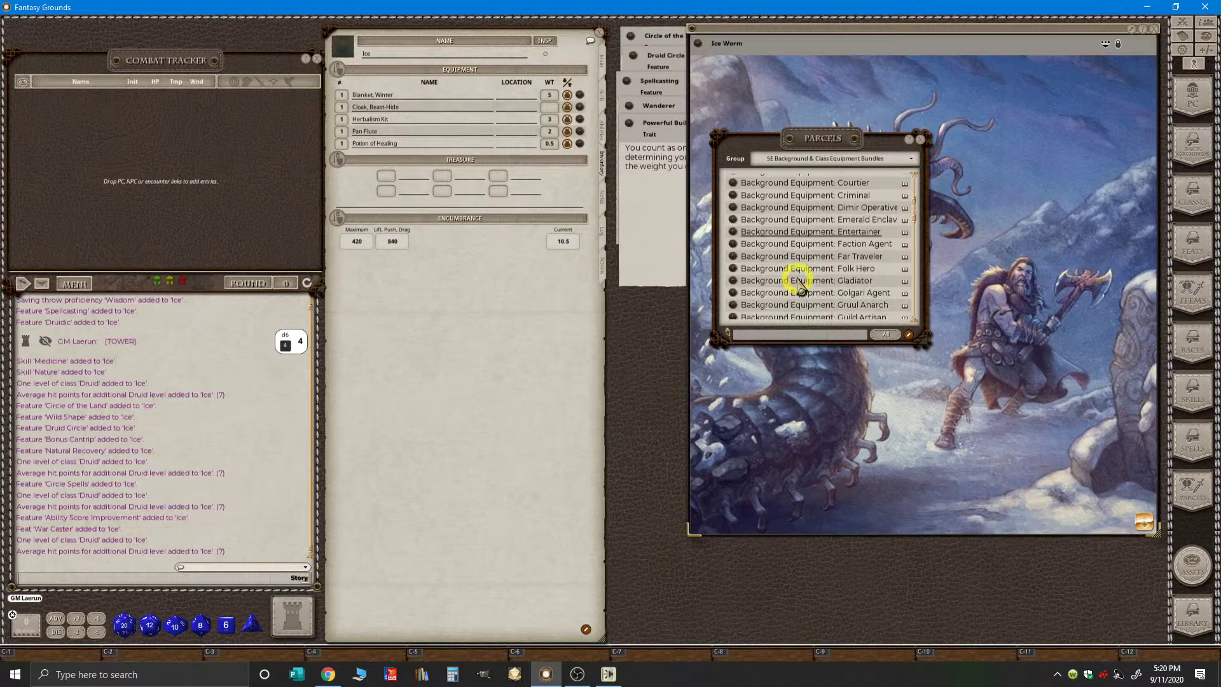
pyautogui.click(601, 64)
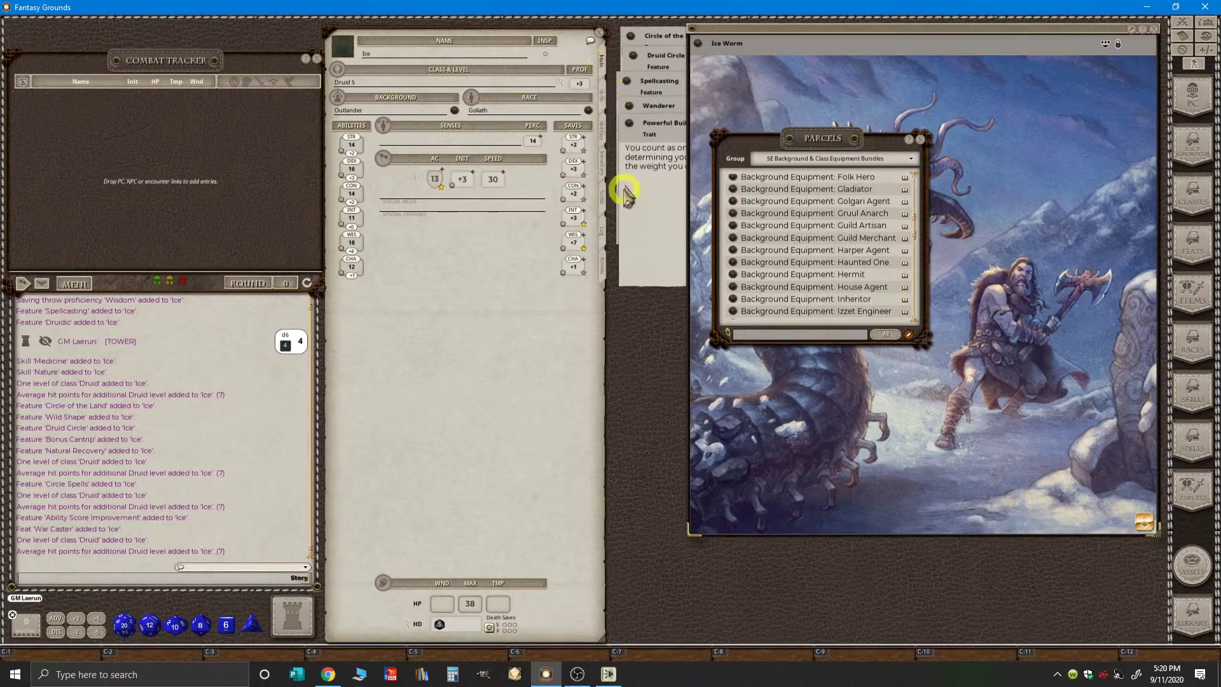
pyautogui.click(604, 126)
pyautogui.scroll(-2, 853, 264)
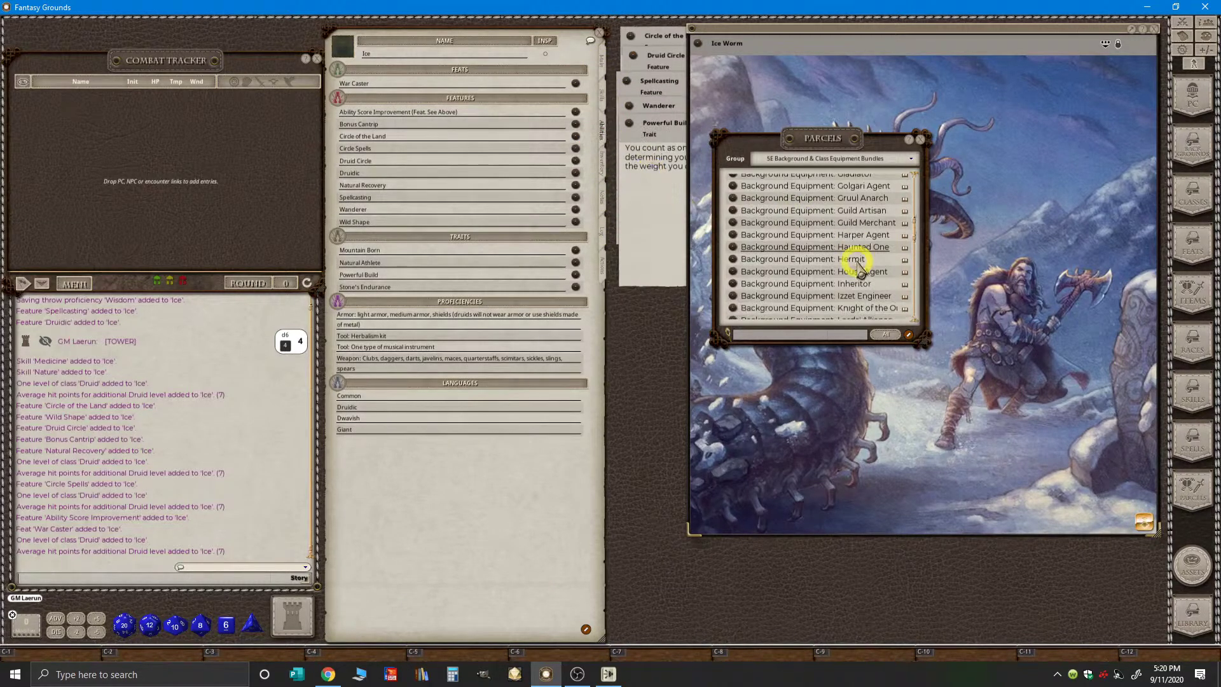
pyautogui.scroll(-3, 833, 296)
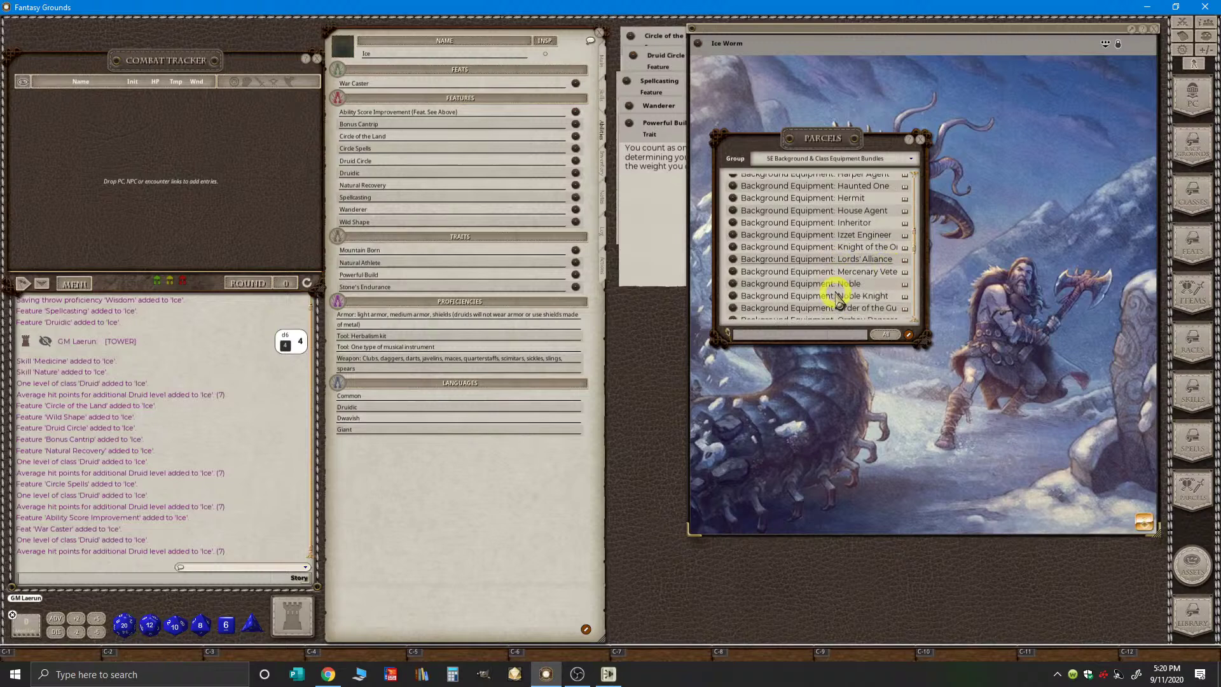
pyautogui.scroll(2, 838, 298)
pyautogui.scroll(-2, 835, 297)
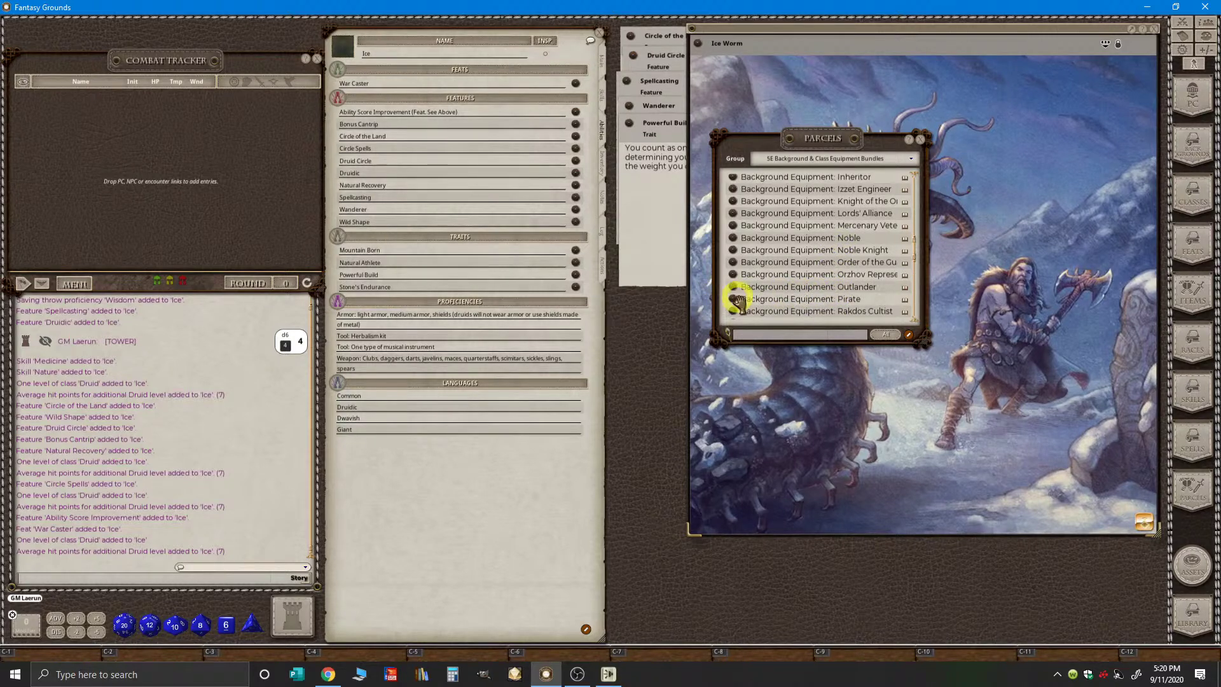
pyautogui.click(732, 289)
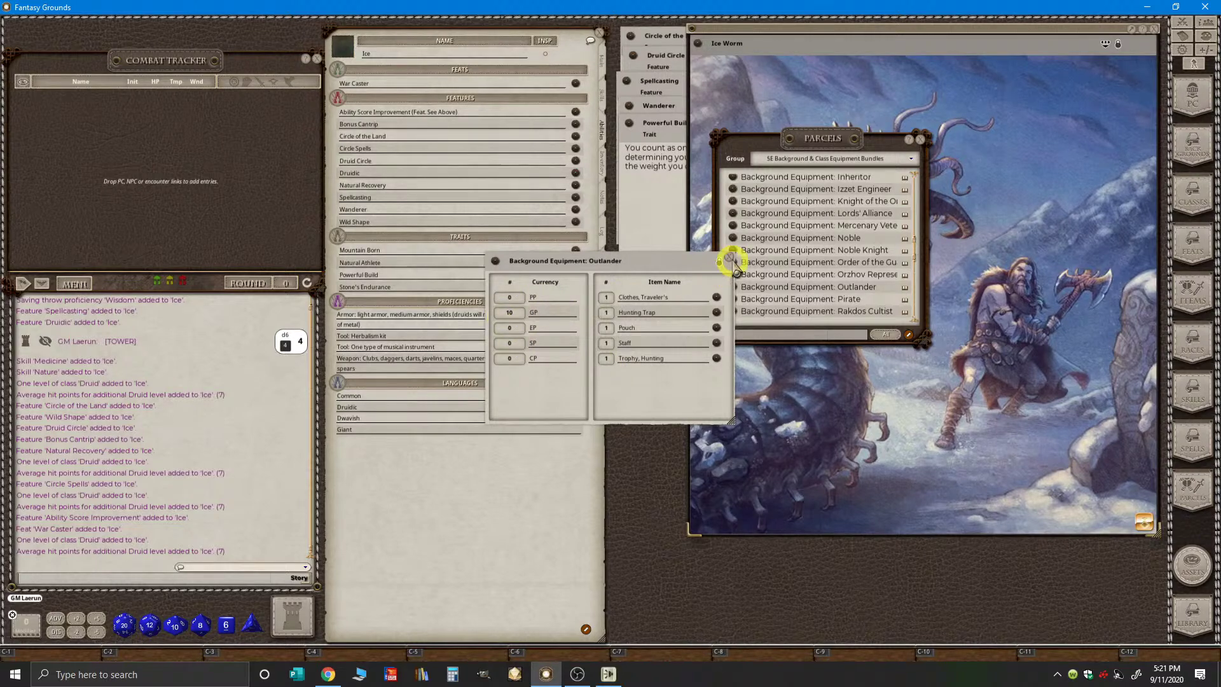
pyautogui.click(732, 258)
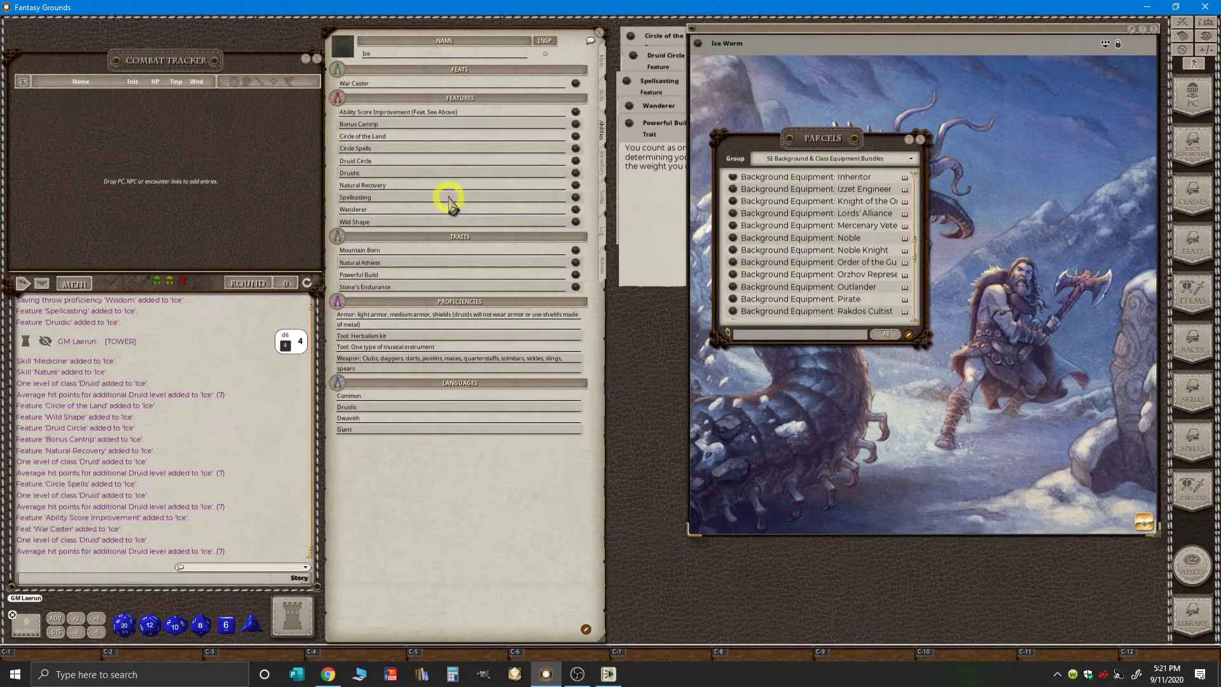
# - Show Ice's inventory and add the Background Equipment: Outlander parcel to it
pyautogui.click(605, 167)
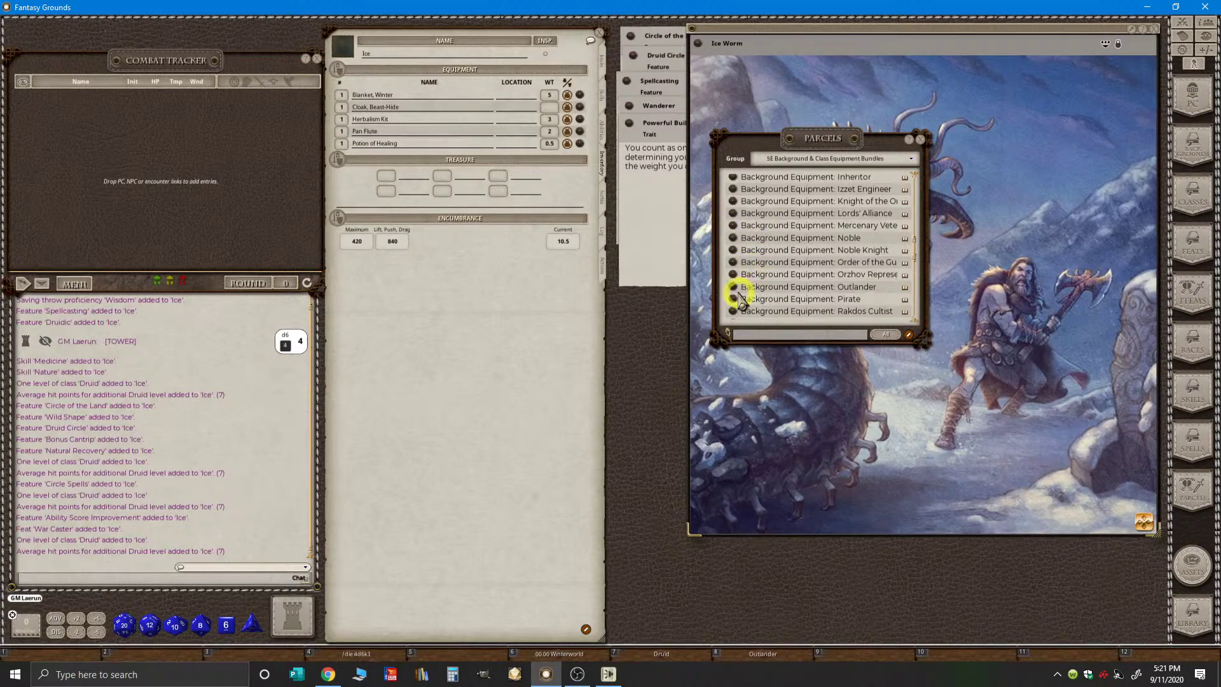
pyautogui.moveTo(731, 290); pyautogui.dragTo(436, 105)
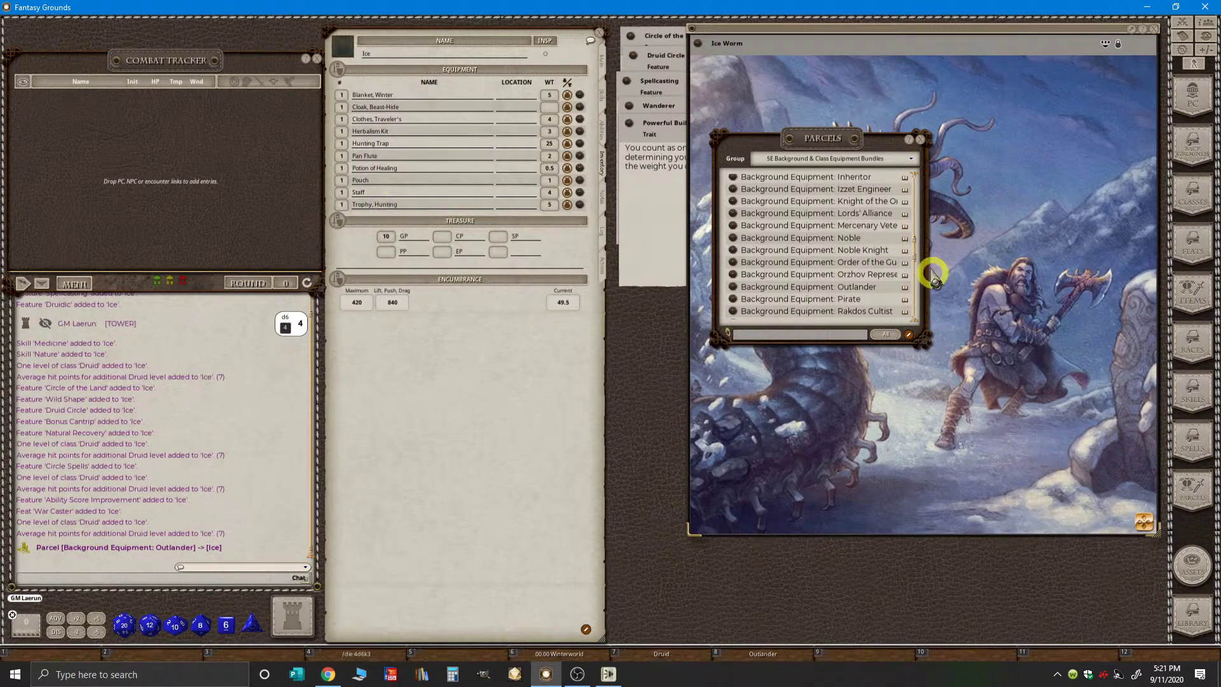
# - Add the Starting Equipment: Druid parcel to Ice's inventory and close the Parcels list
pyautogui.moveTo(916, 245); pyautogui.dragTo(721, 233)
pyautogui.press('ctrl')
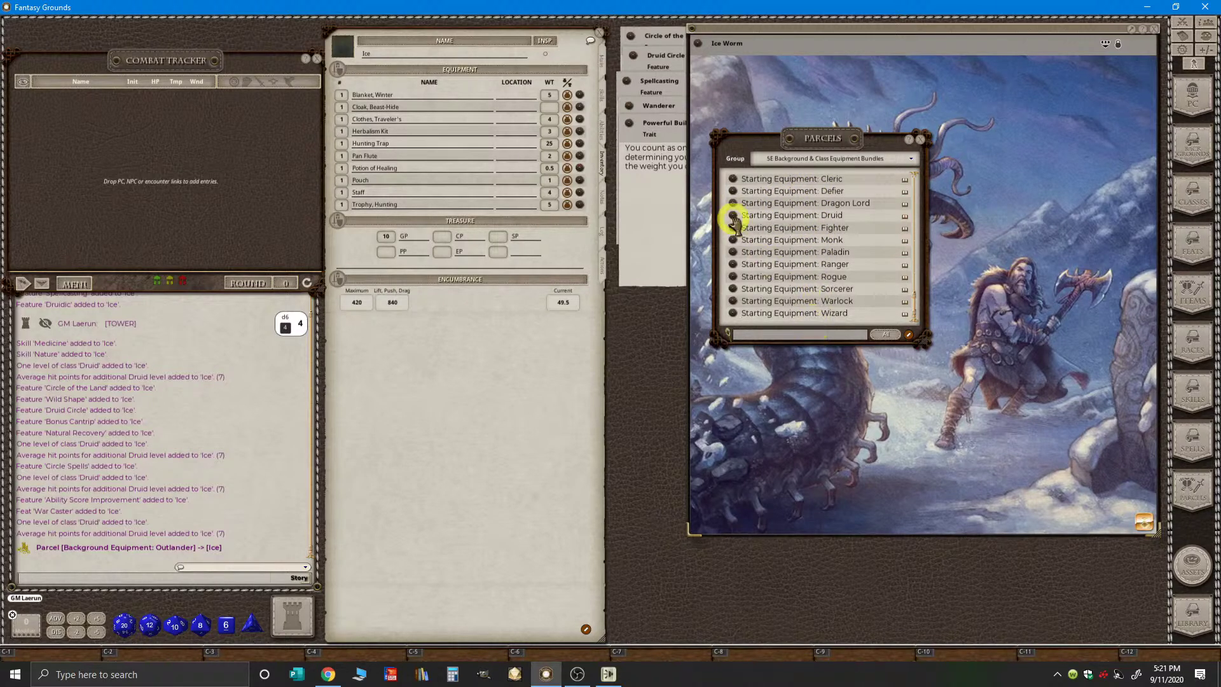
pyautogui.moveTo(734, 218); pyautogui.dragTo(463, 184)
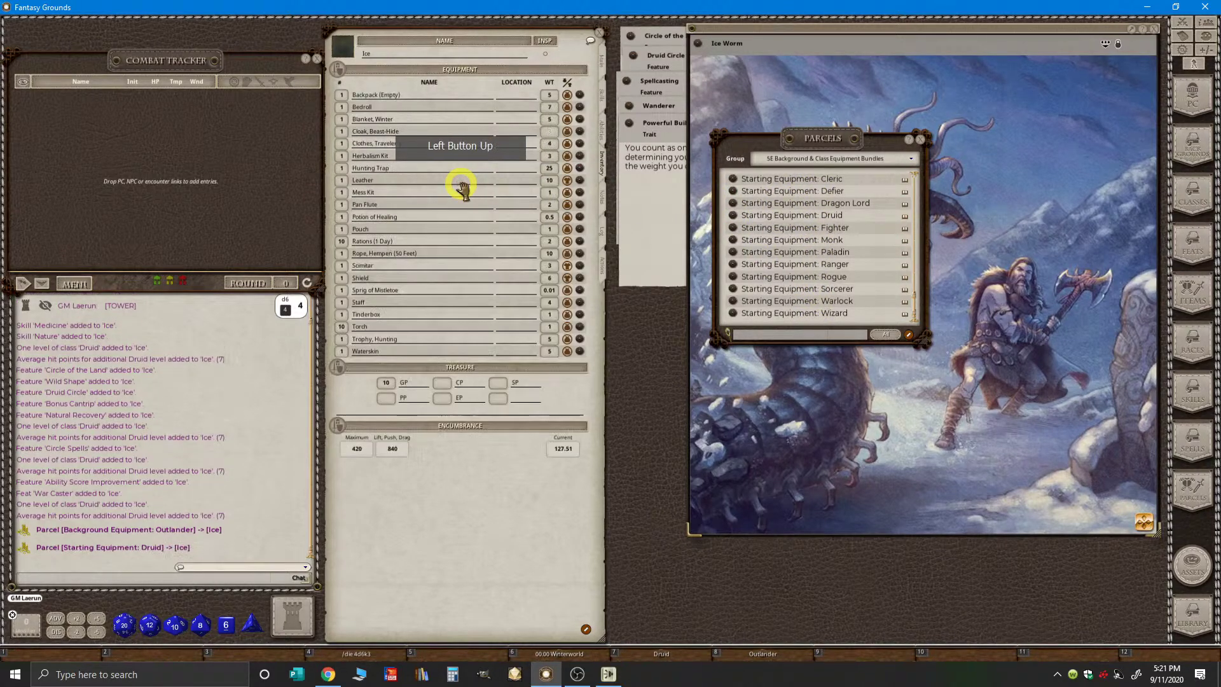
pyautogui.press('ctrl')
pyautogui.click(922, 139)
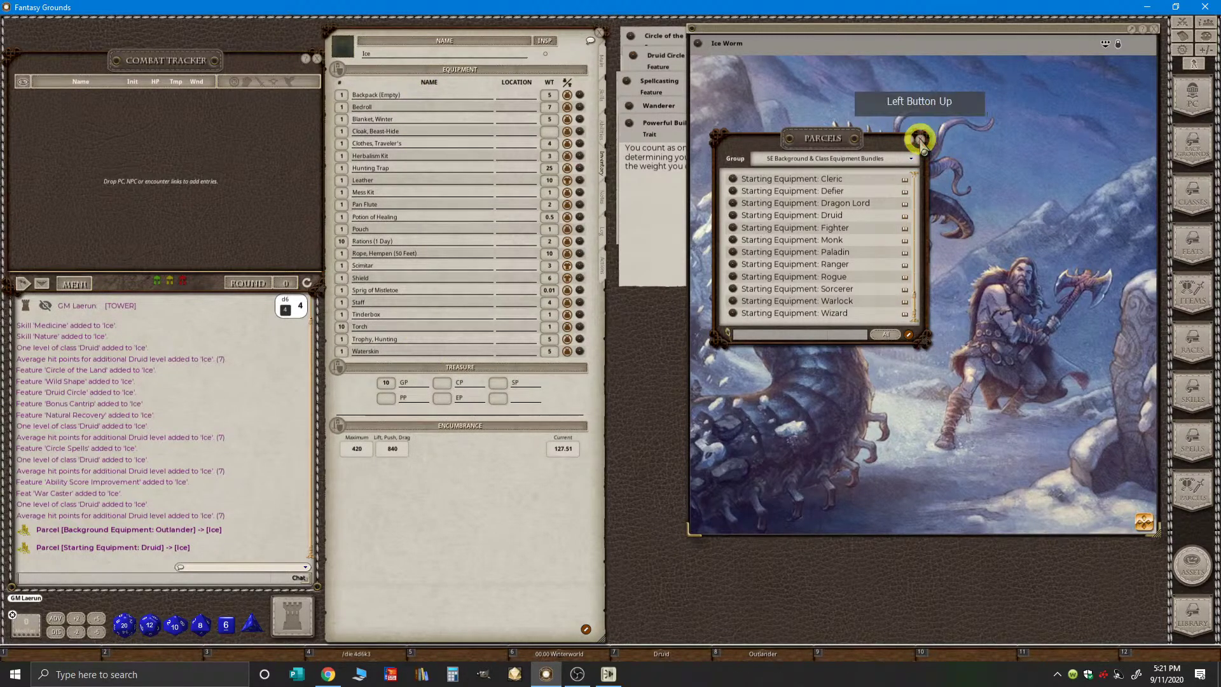
# - Switch to the YouTube Studio live stream page in Chrome and show the chat message held for review
pyautogui.click(328, 674)
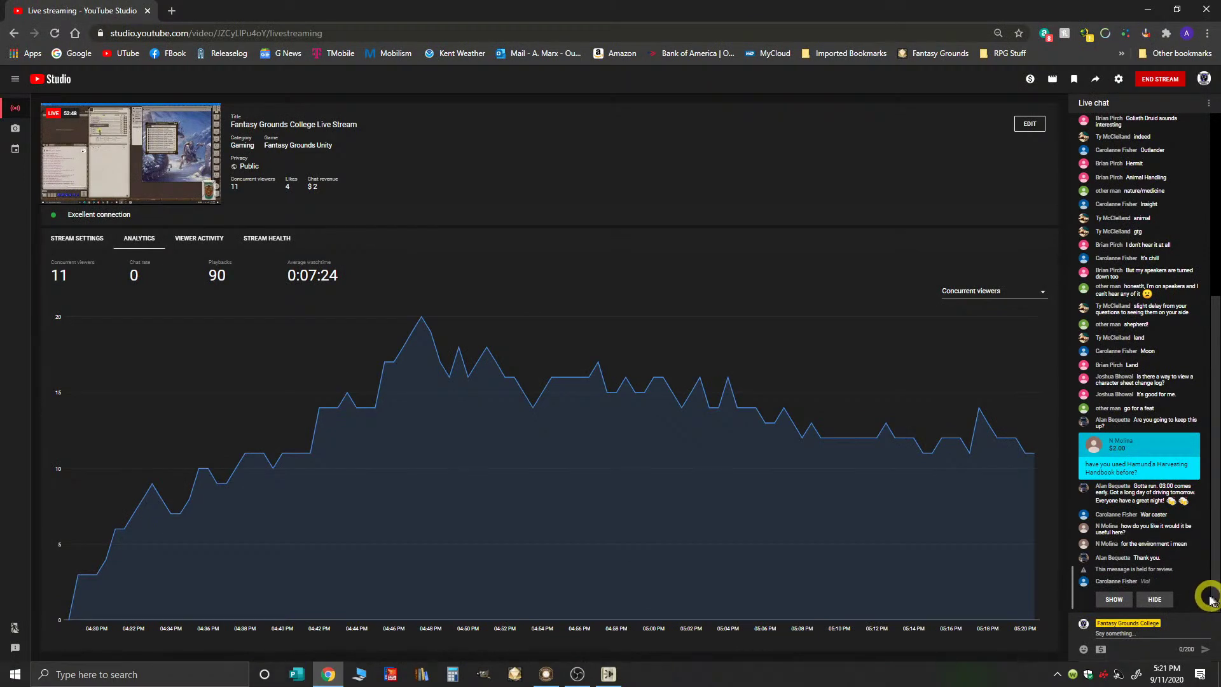
pyautogui.click(1115, 599)
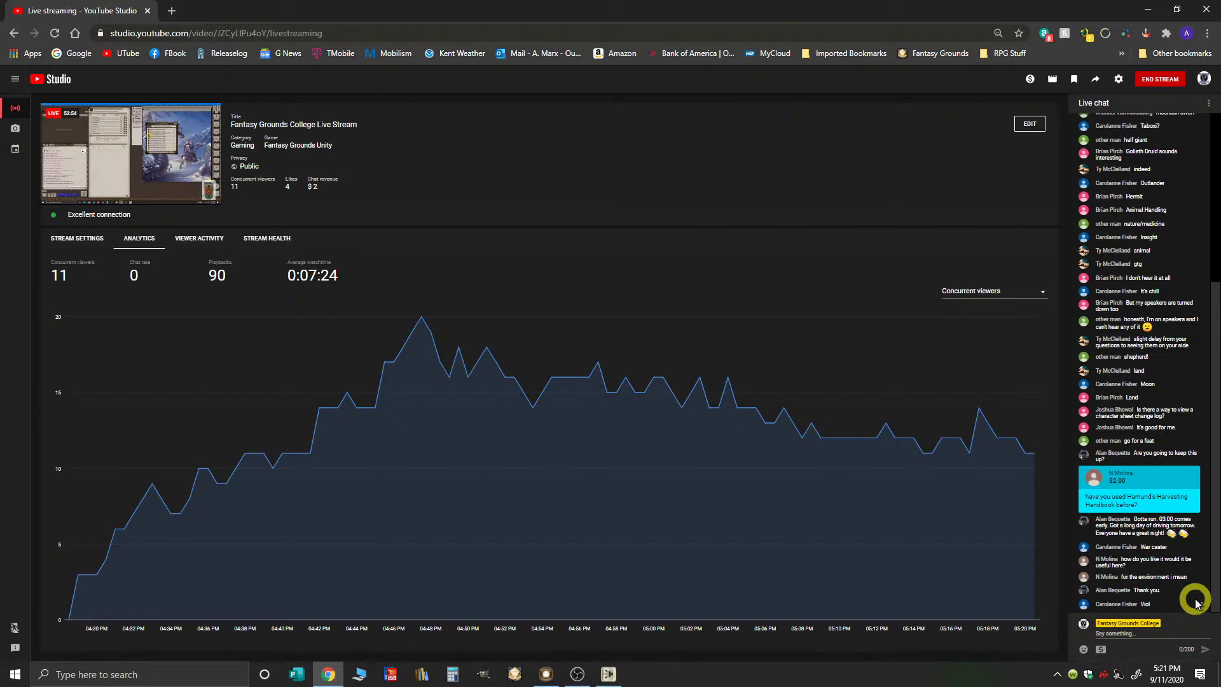
# - Read through the live chat at a reduced page zoom, down to its newest messages
pyautogui.hotkey('ctrl', '-')
pyautogui.hotkey('ctrl', '-')
pyautogui.hotkey('ctrl', '-')
pyautogui.hotkey('ctrl', '-')
pyautogui.hotkey('ctrl', '-')
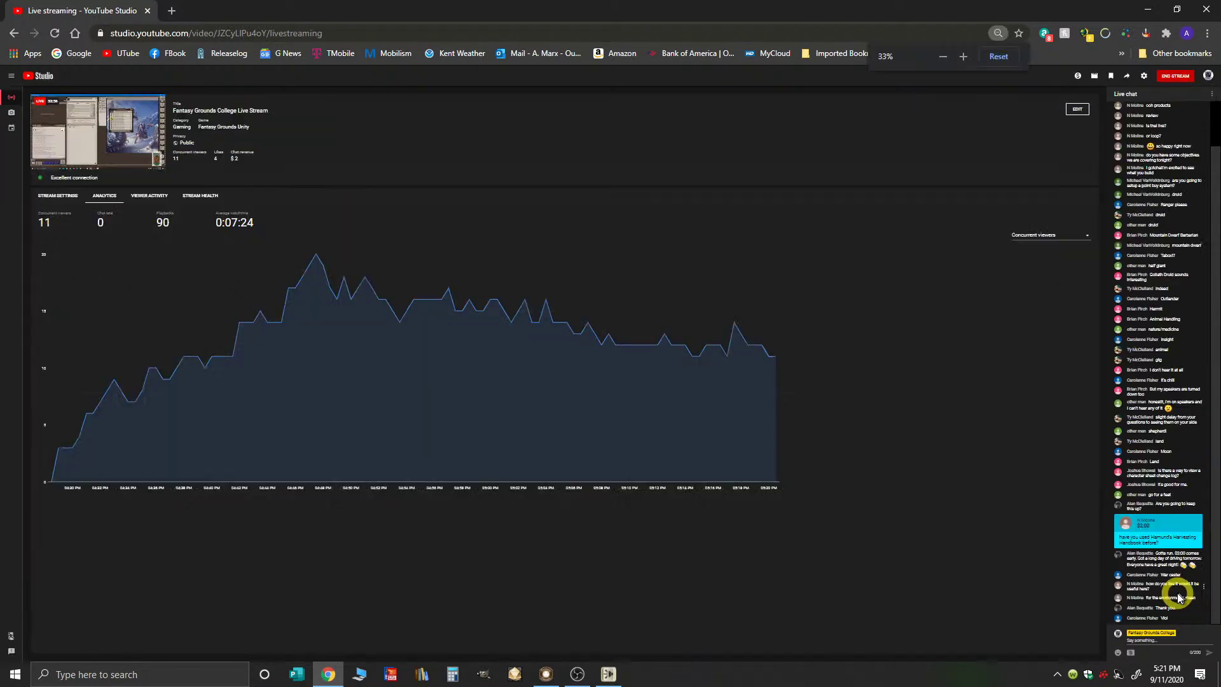
pyautogui.hotkey('ctrl', '+')
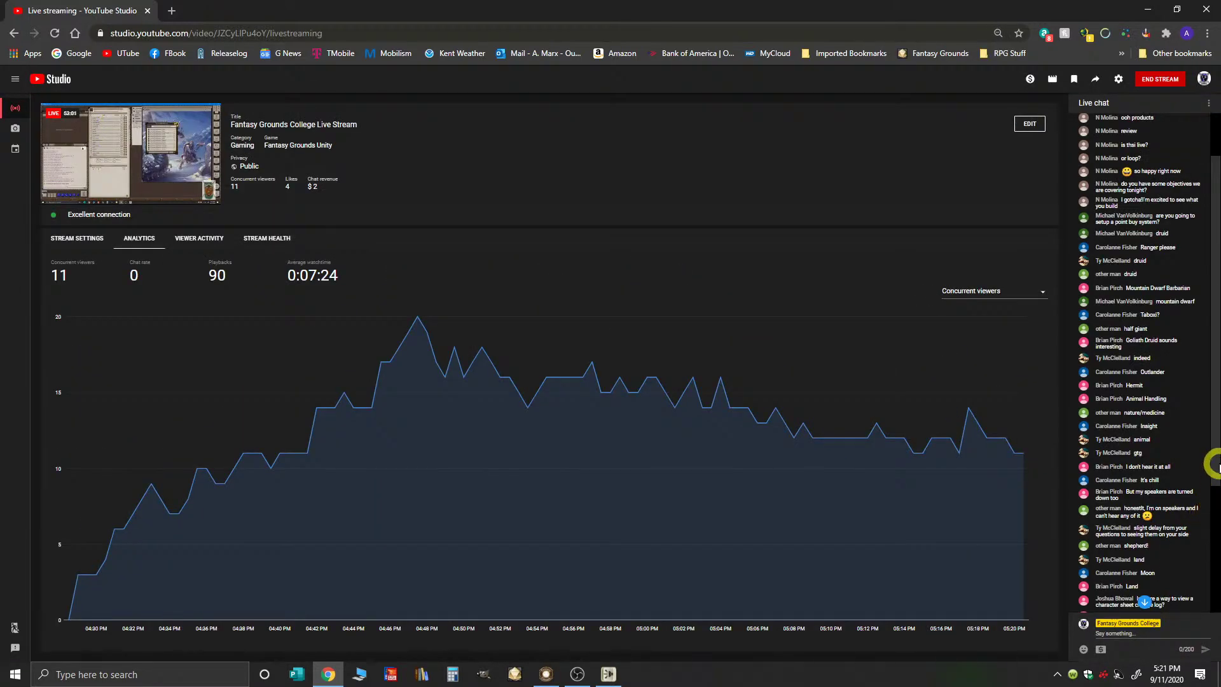
pyautogui.moveTo(1215, 466); pyautogui.dragTo(1208, 589)
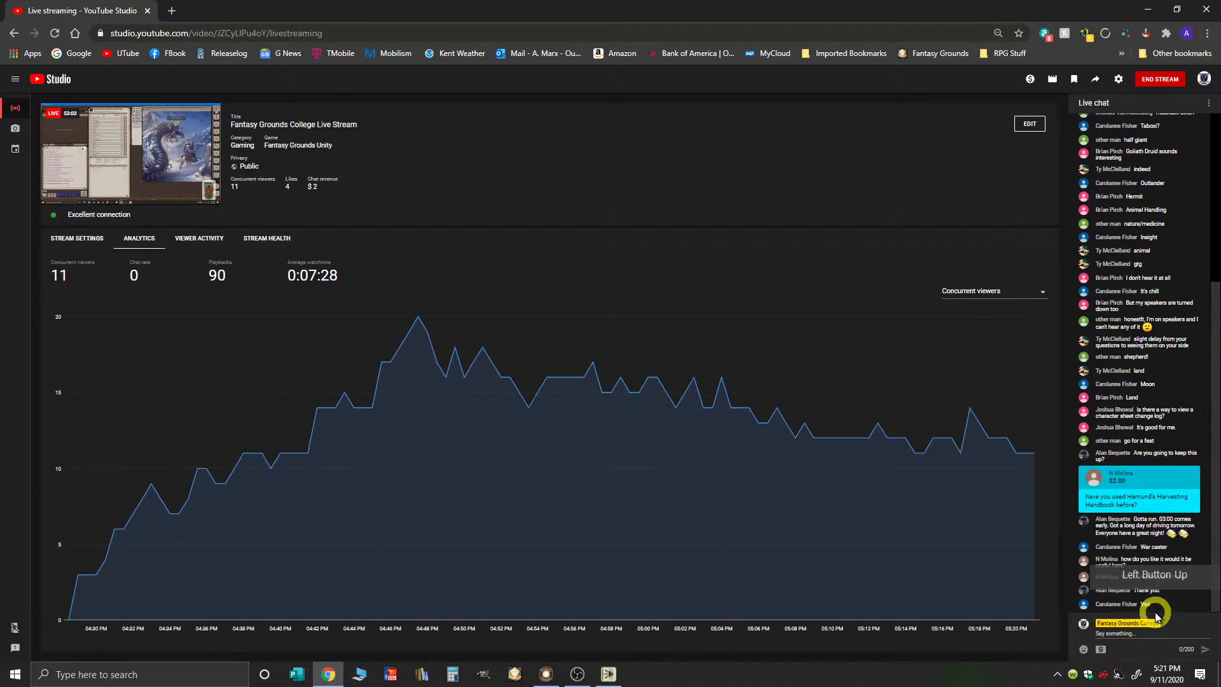
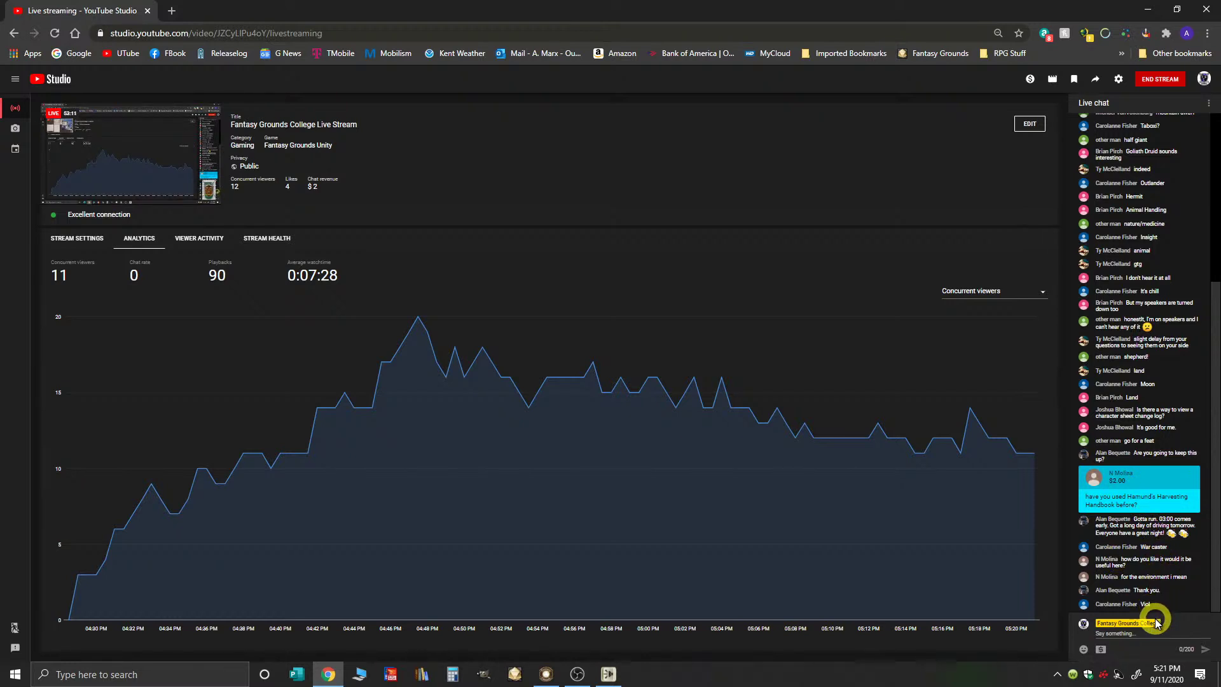
# - Restore the live stream page's zoom to 100%
pyautogui.hotkey('ctrl', '-')
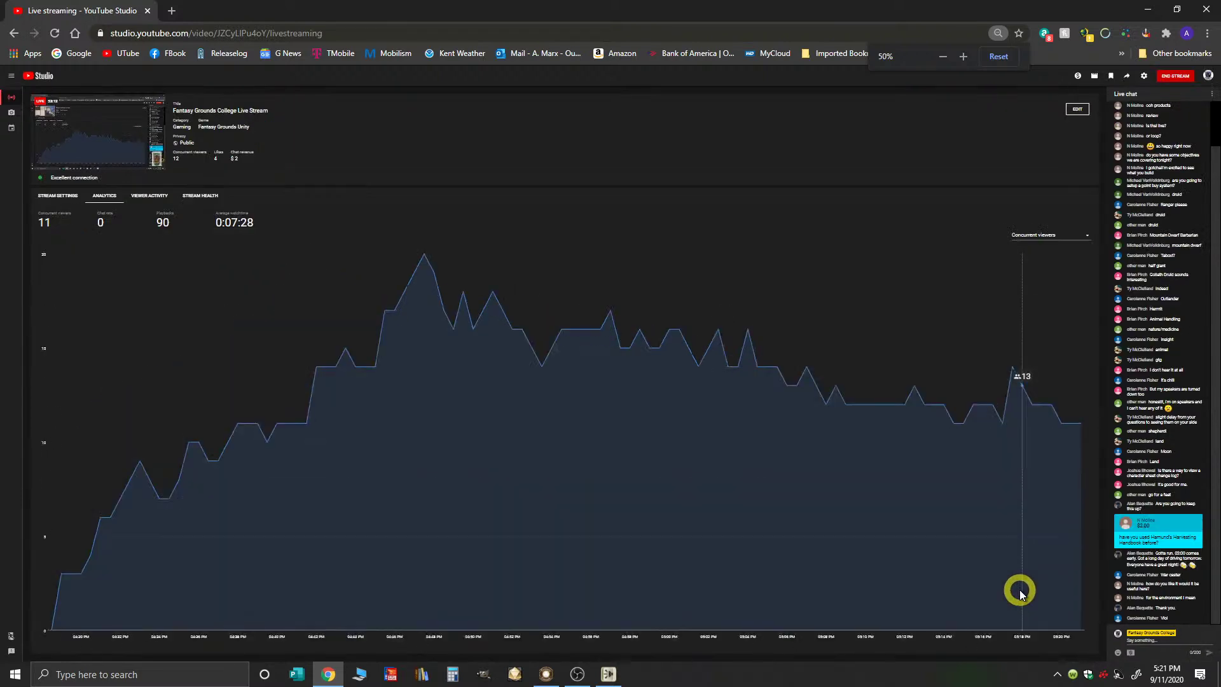
pyautogui.hotkey('ctrl', '-')
pyautogui.hotkey('ctrl', '-')
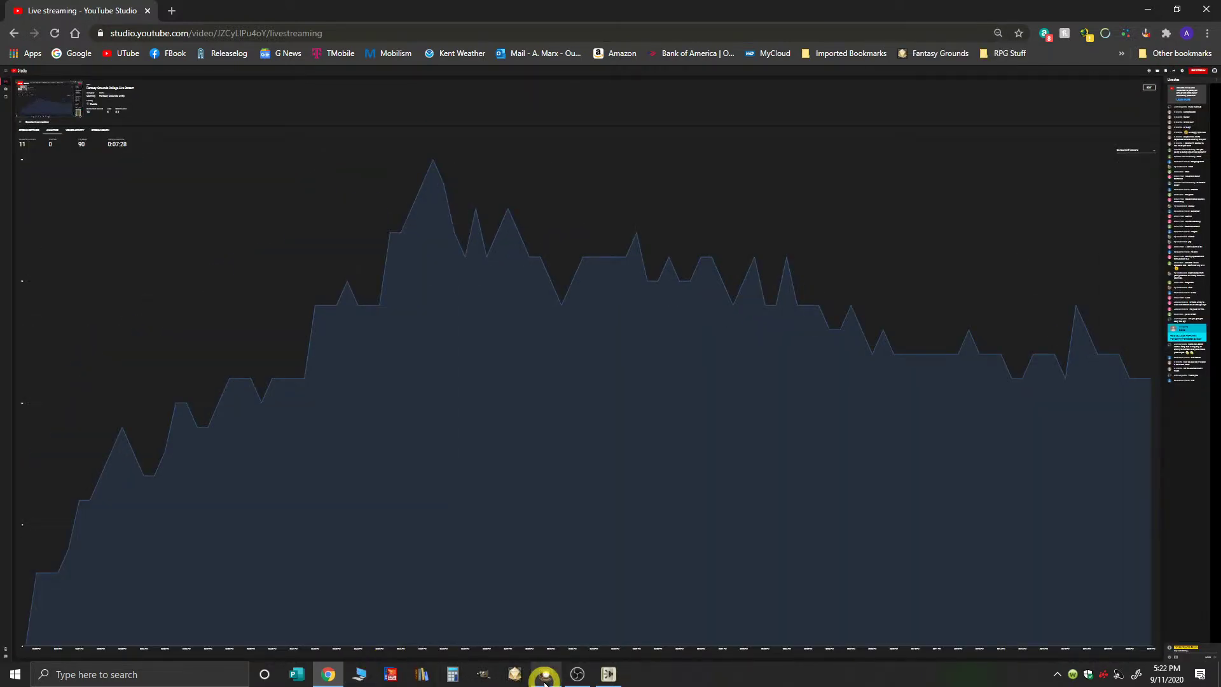
pyautogui.moveTo(545, 680)
pyautogui.hotkey('ctrl', '+')
pyautogui.hotkey('ctrl', '+')
pyautogui.hotkey('ctrl', '+')
pyautogui.hotkey('ctrl', '+')
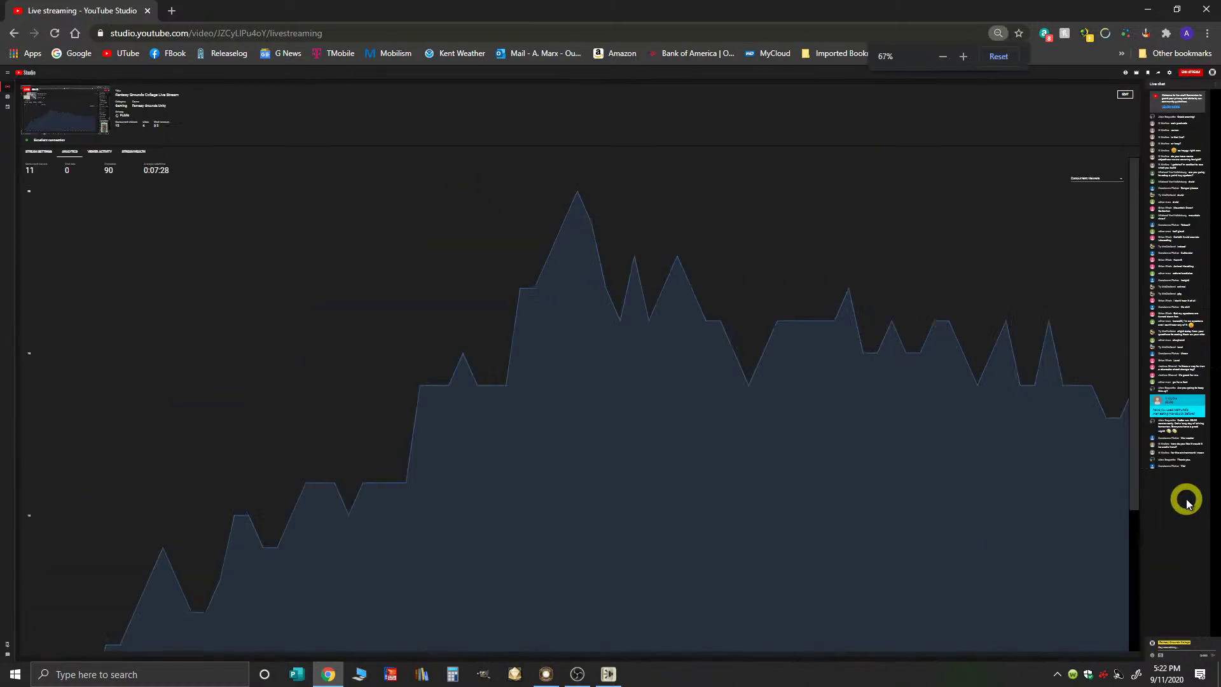
pyautogui.hotkey('ctrl', '+')
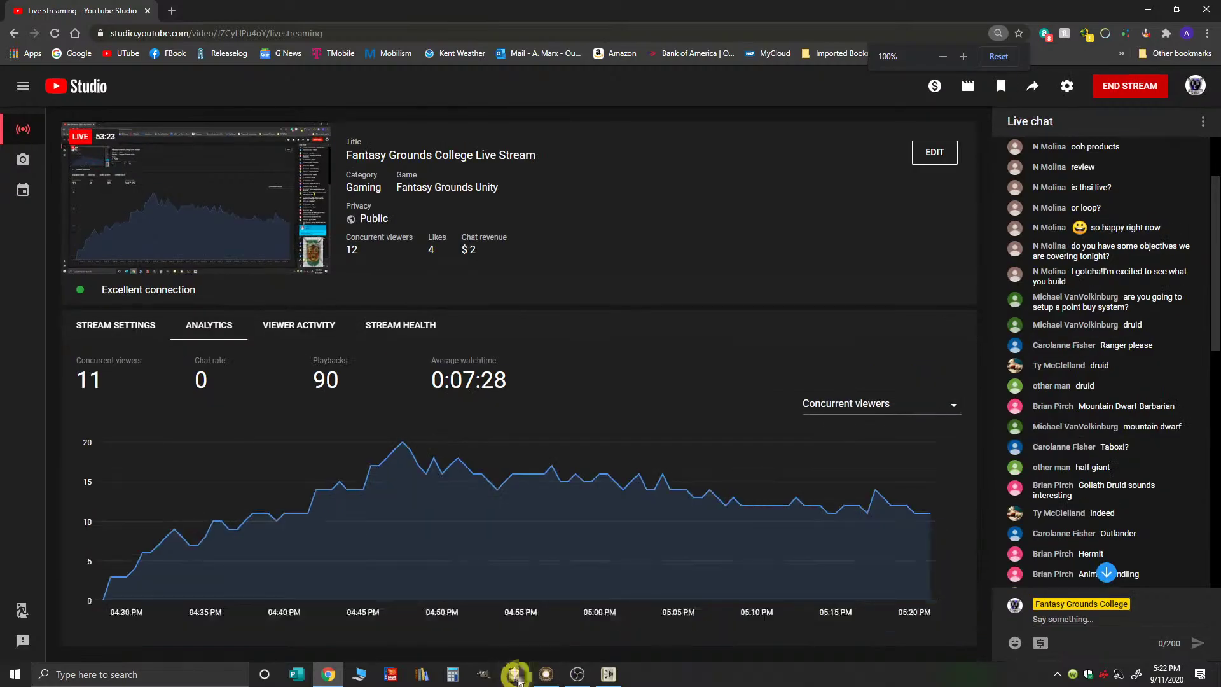
# - Switch to Fantasy Grounds and close the Ice Worm image
pyautogui.click(546, 673)
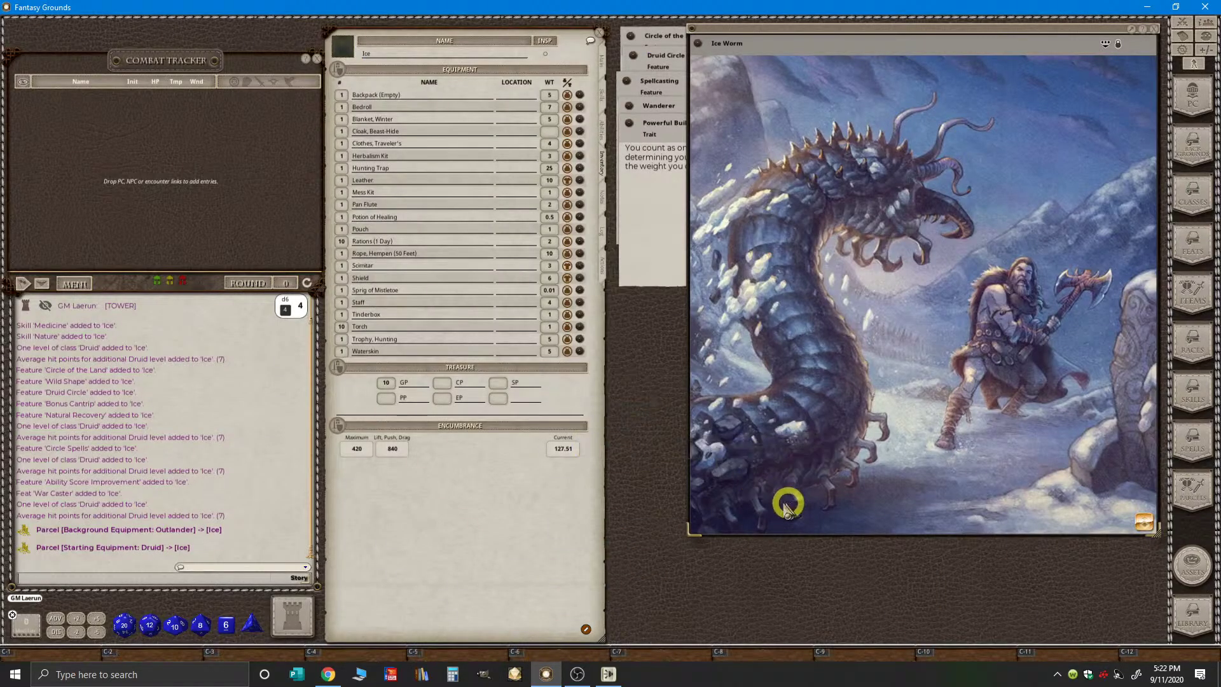
pyautogui.scroll(-2, 808, 448)
pyautogui.scroll(2, 832, 446)
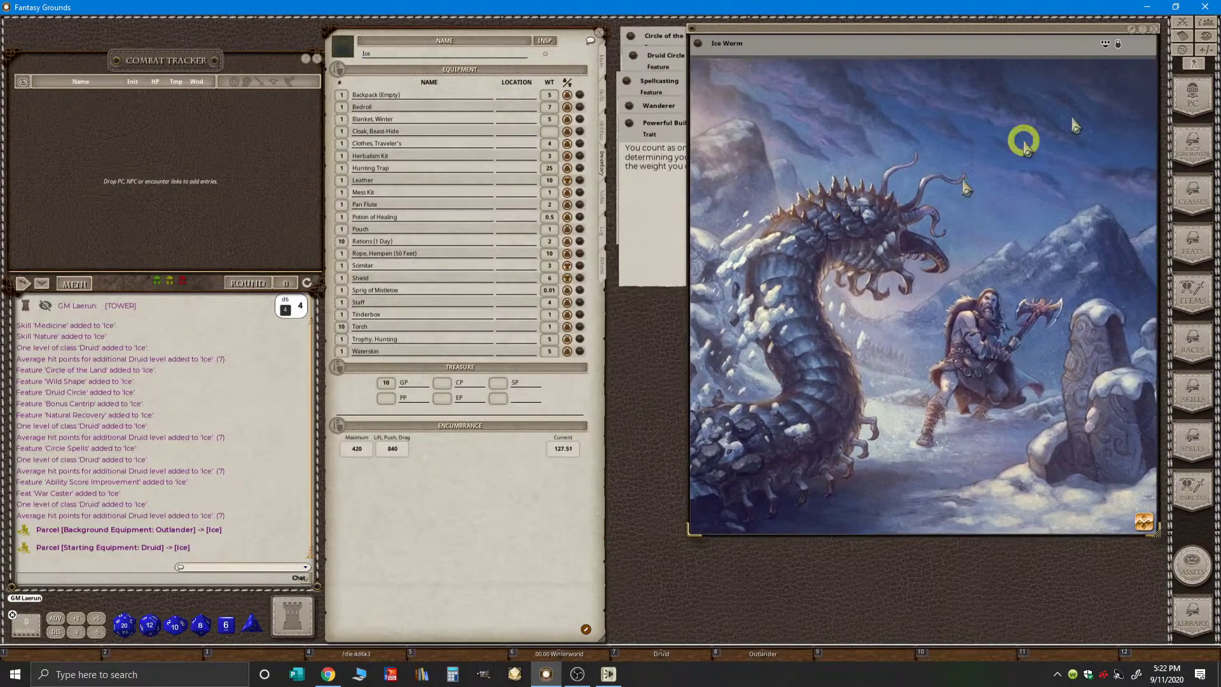
pyautogui.click(1158, 29)
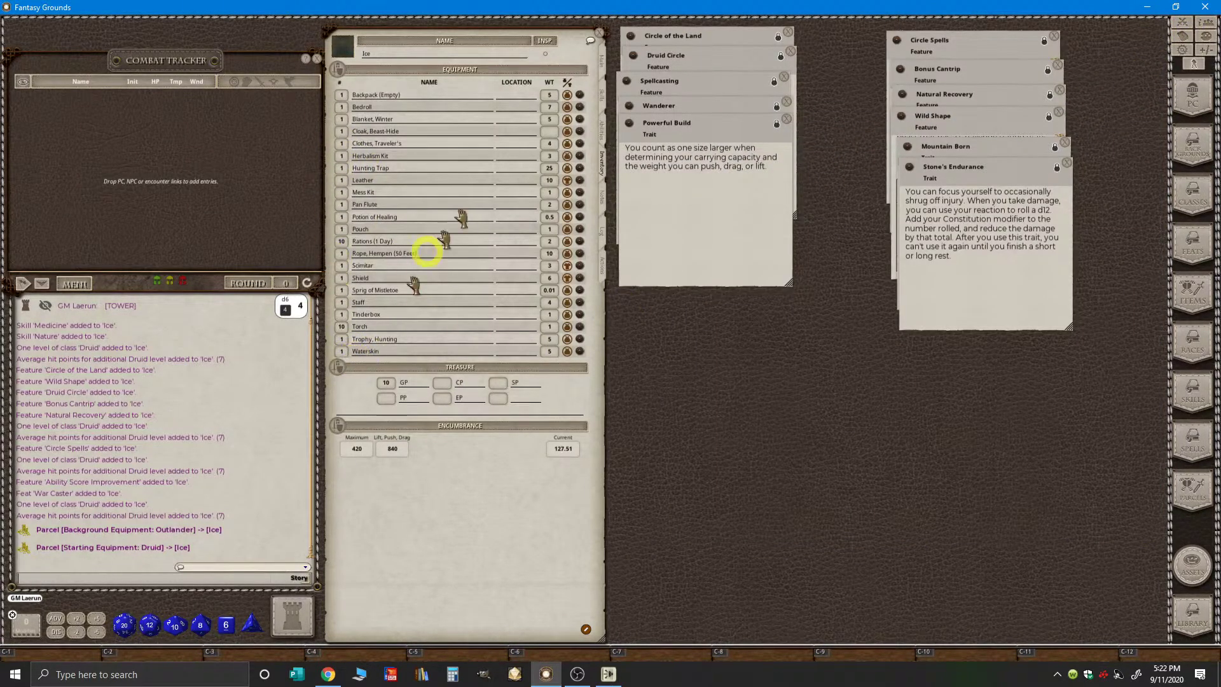
# - Rename the Backpack (Empty) item in Ice's inventory to Backpack
pyautogui.click(425, 97)
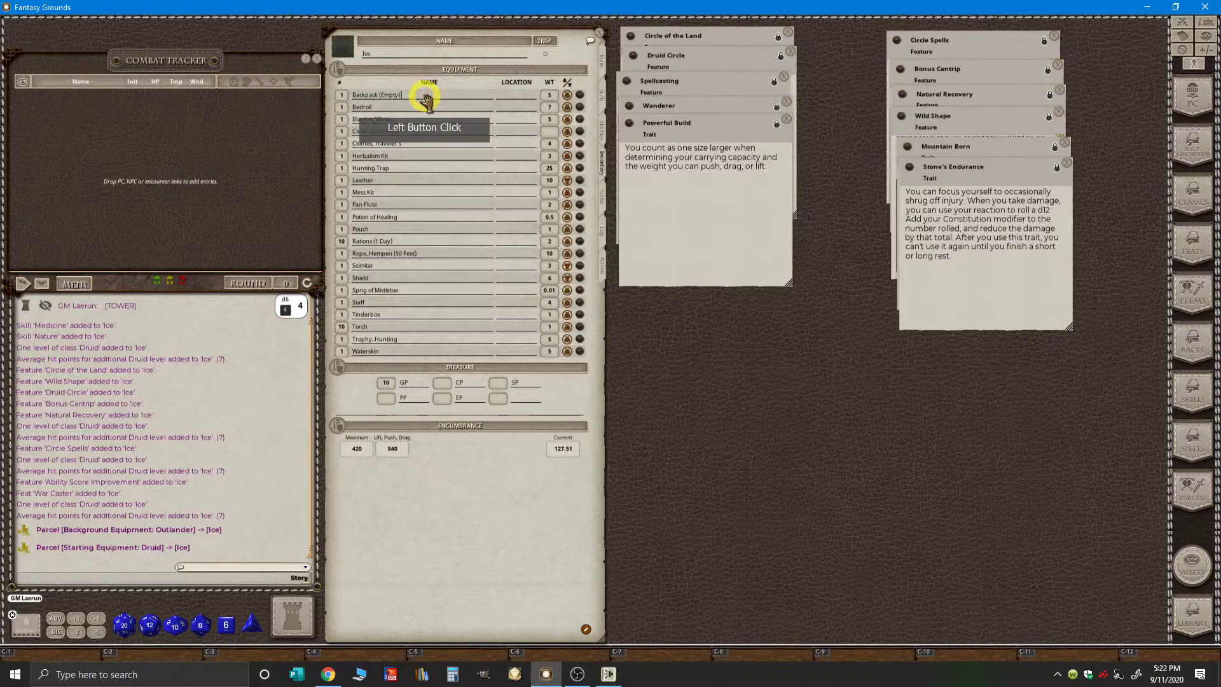
pyautogui.press('BackSpace')
pyautogui.press('BackSpace')
pyautogui.press('BackSpace')
pyautogui.press('BackSpace')
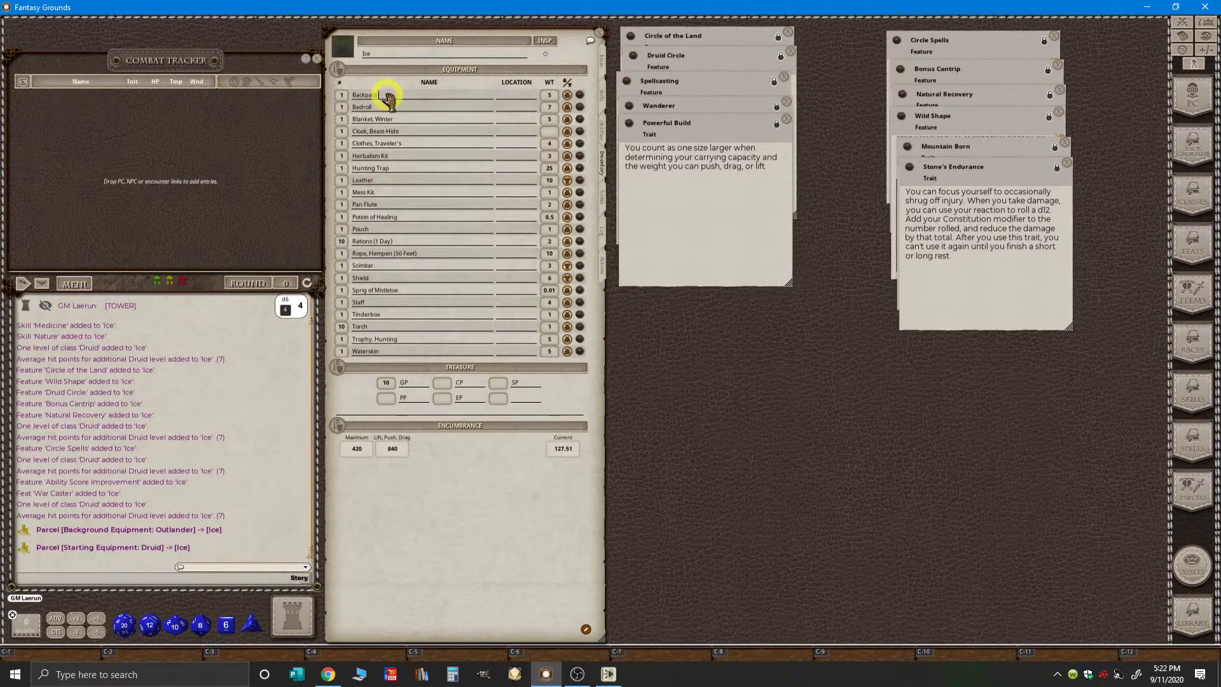
# - Set the location of the Bedroll and the Winter Blanket to Backpack
pyautogui.click(517, 108)
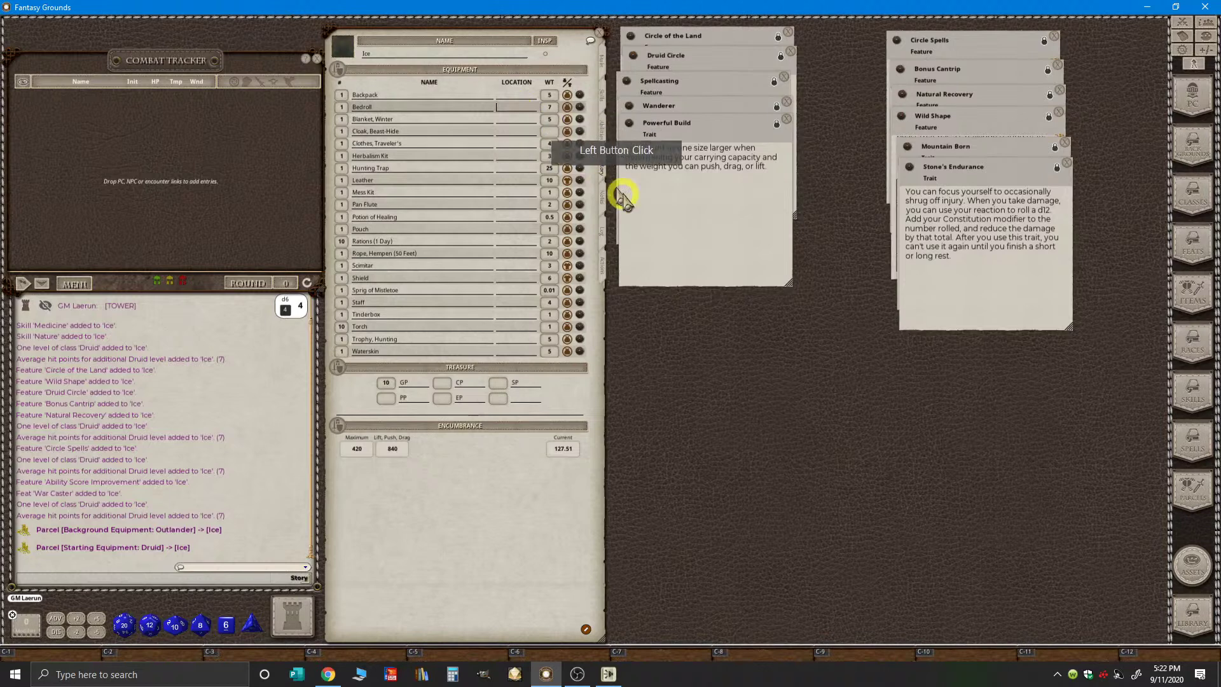
pyautogui.write('Backpack')
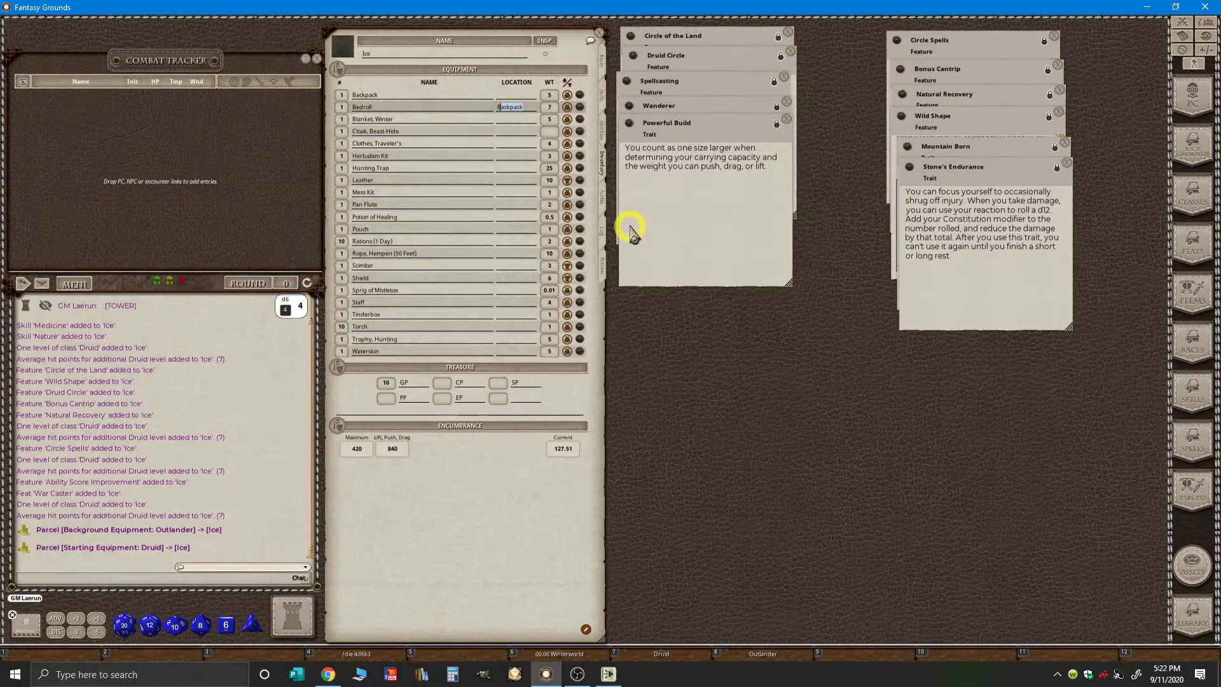
pyautogui.hotkey('ctrl', 'a')
pyautogui.click(533, 119)
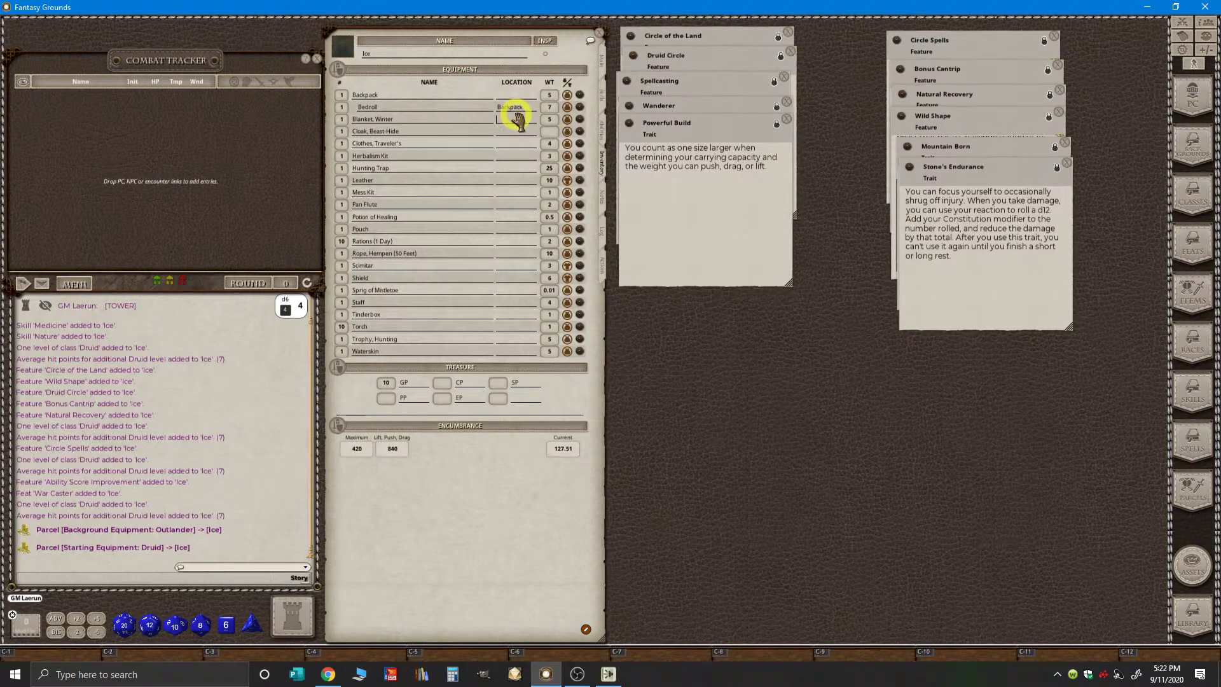
pyautogui.write('Backpack')
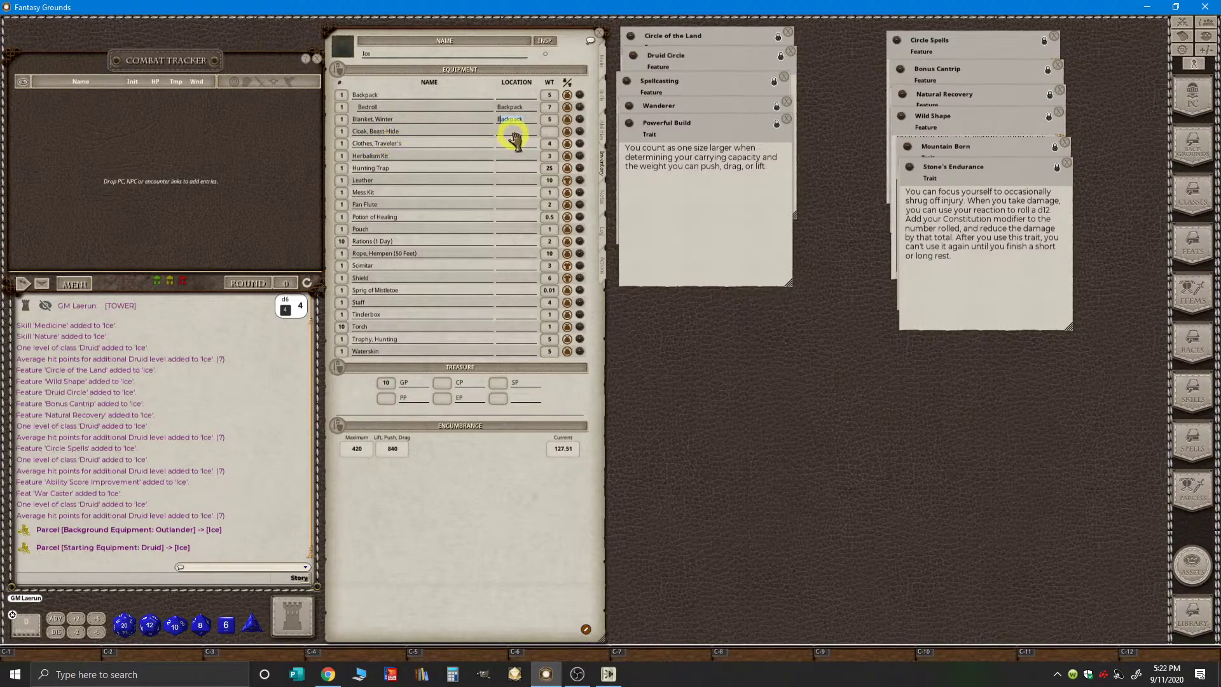
# - Set the weight of the Beast Hide Cloak to 2, leaving its location blank
pyautogui.click(509, 131)
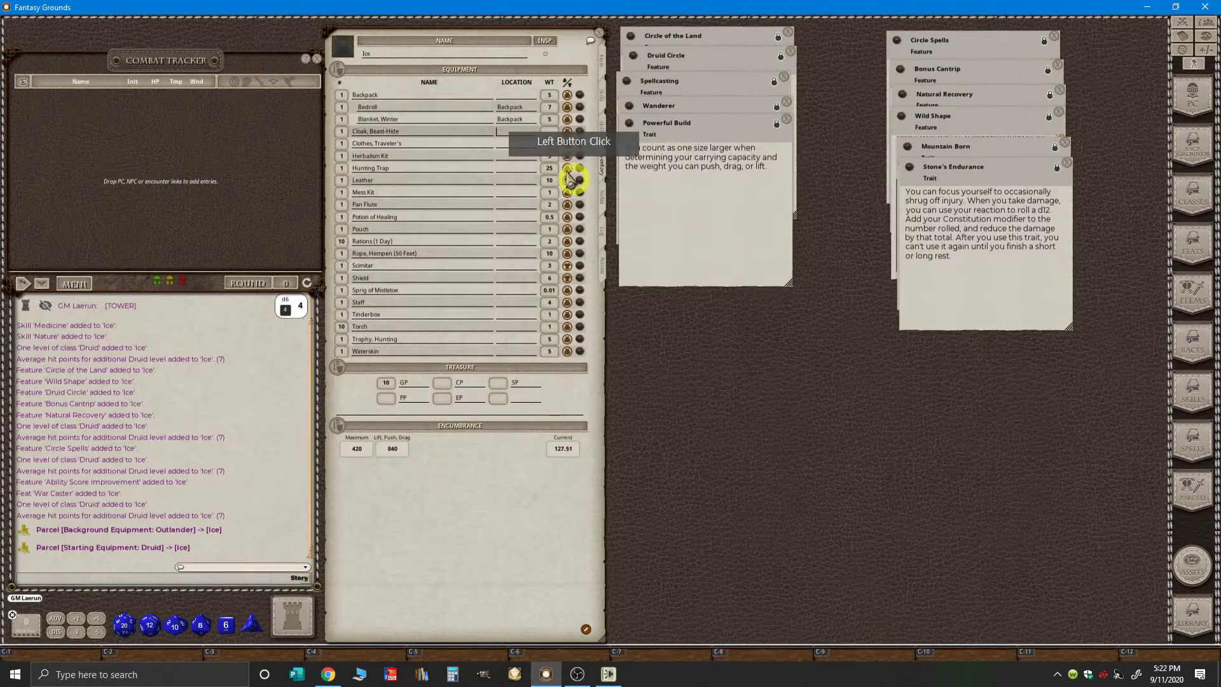
pyautogui.click(552, 131)
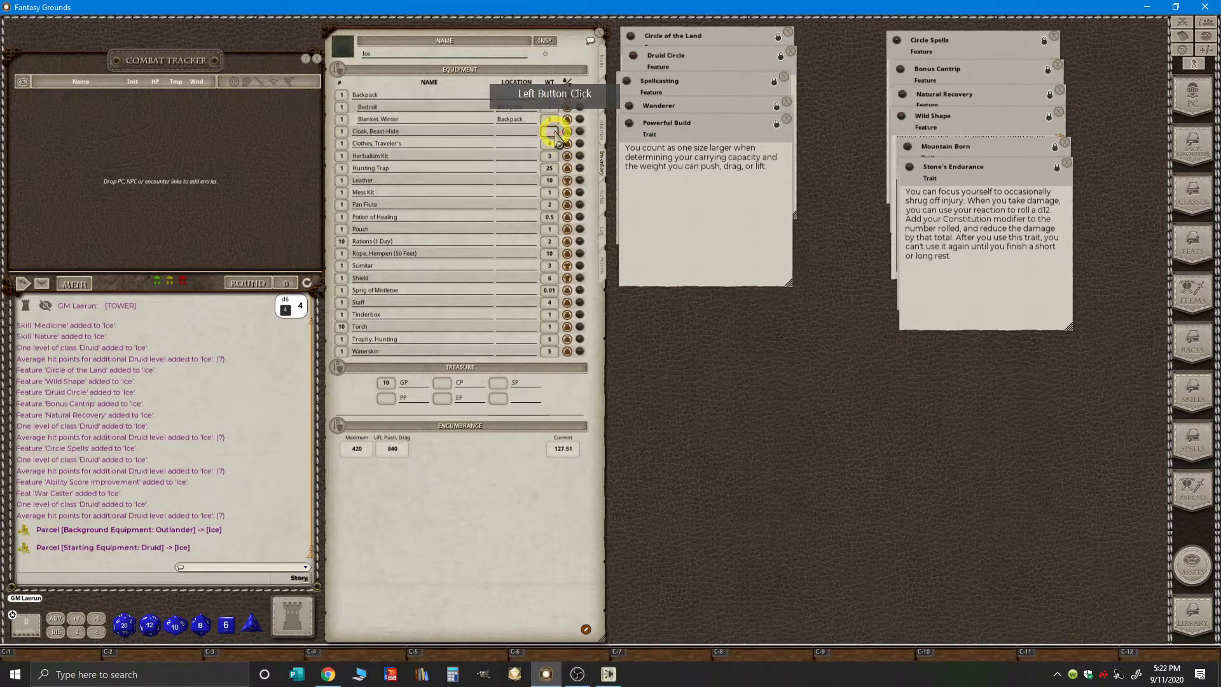
pyautogui.write('2')
pyautogui.click(407, 132)
pyautogui.moveTo(407, 134); pyautogui.dragTo(511, 145)
pyautogui.click(517, 145)
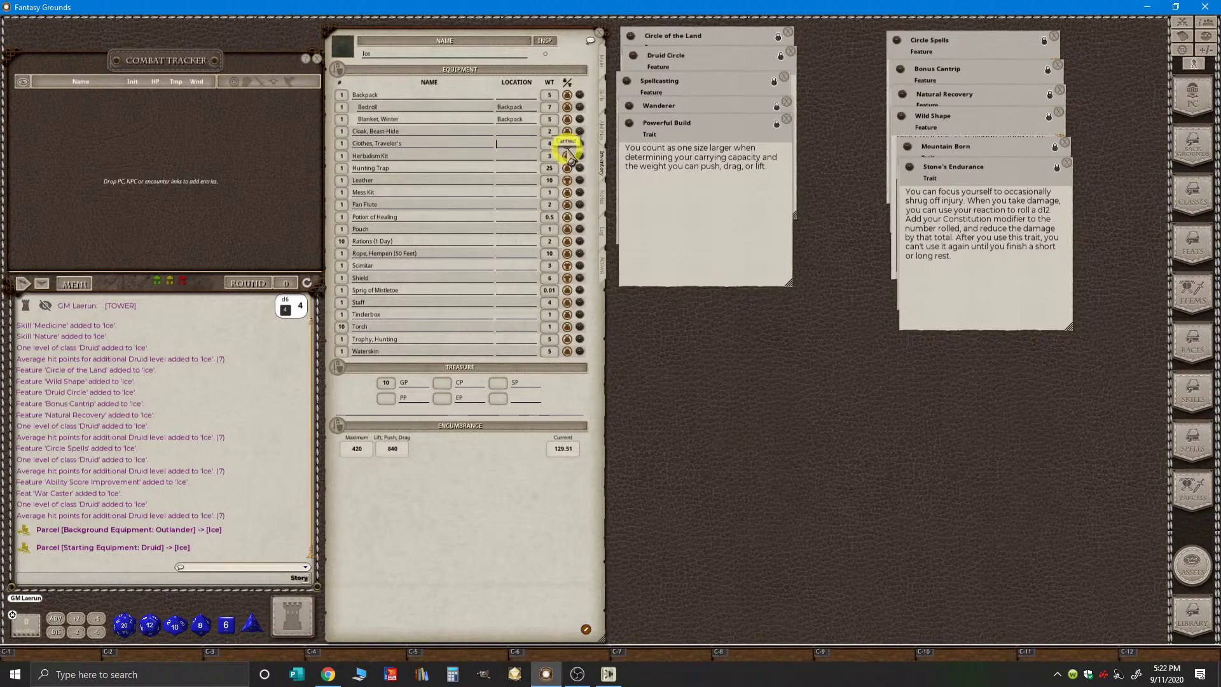
# - Set the Herbalism Kit's location to Pouch and the Hunting Trap's location to Backpack
pyautogui.click(514, 157)
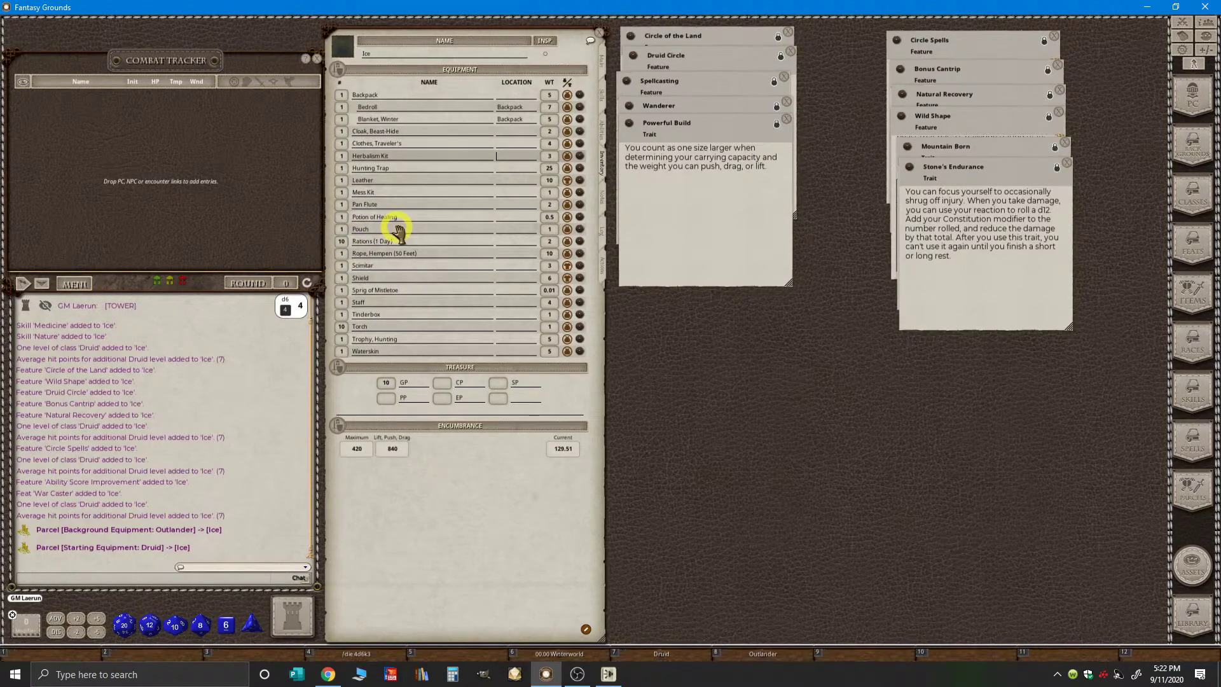
pyautogui.write('Pouch')
pyautogui.click(485, 168)
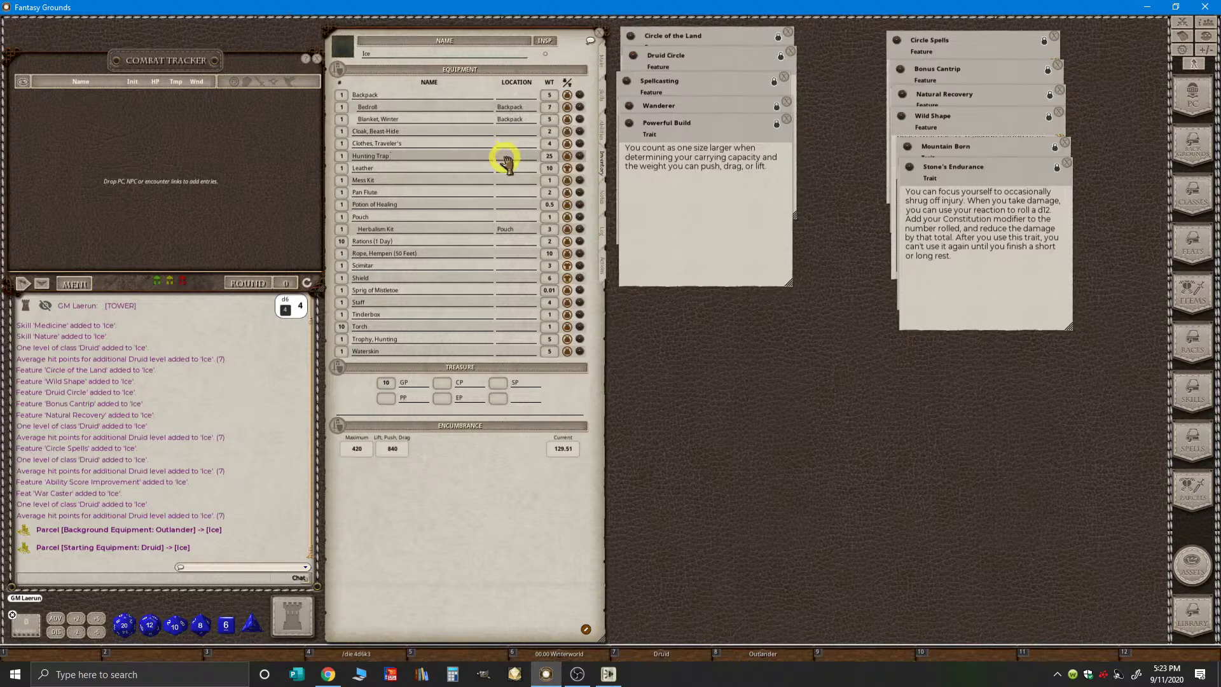
pyautogui.press('ctrl')
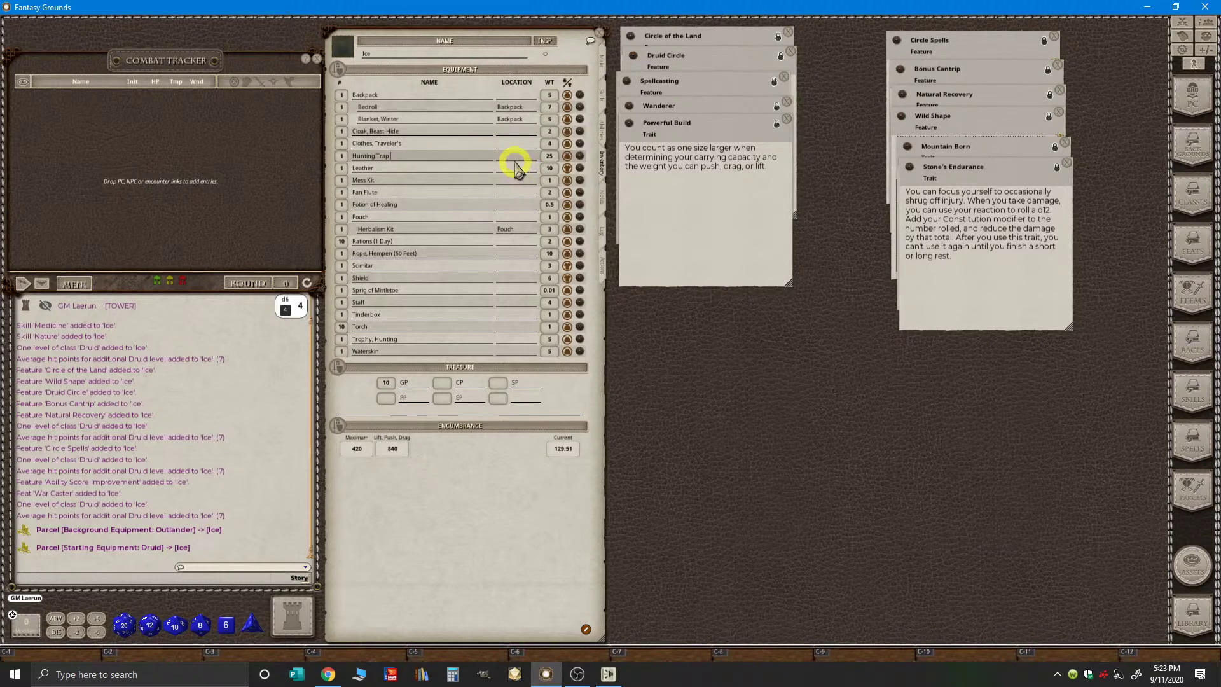
pyautogui.write('B')
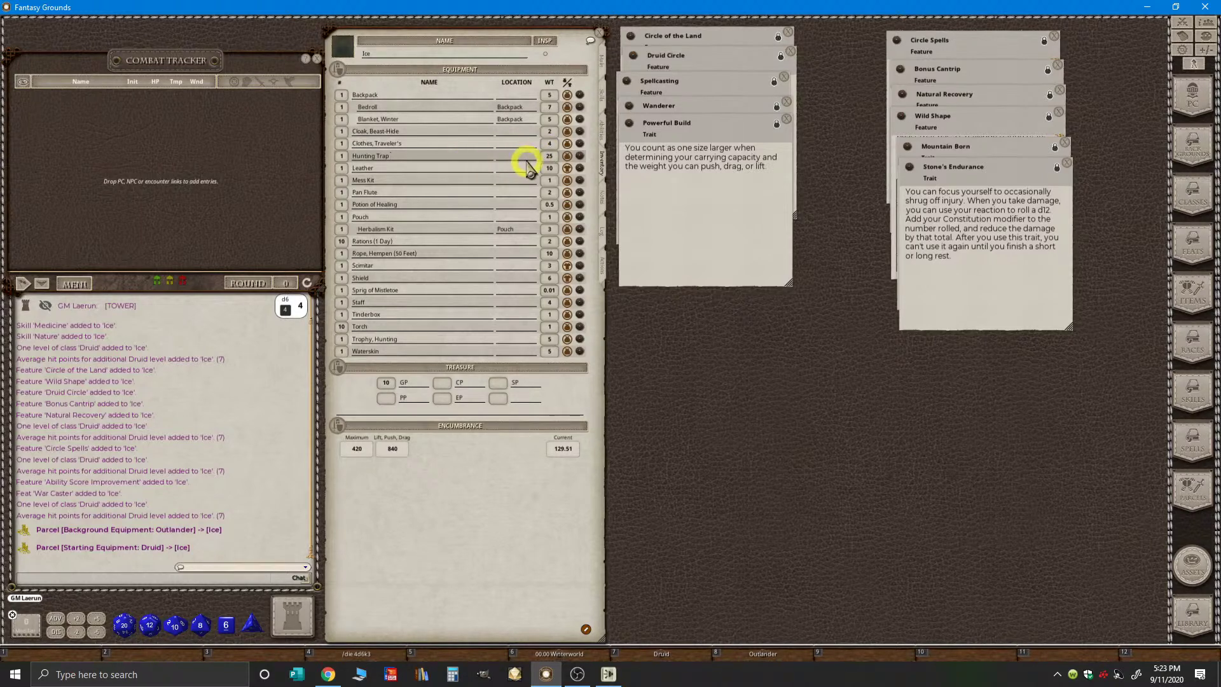
pyautogui.click(516, 157)
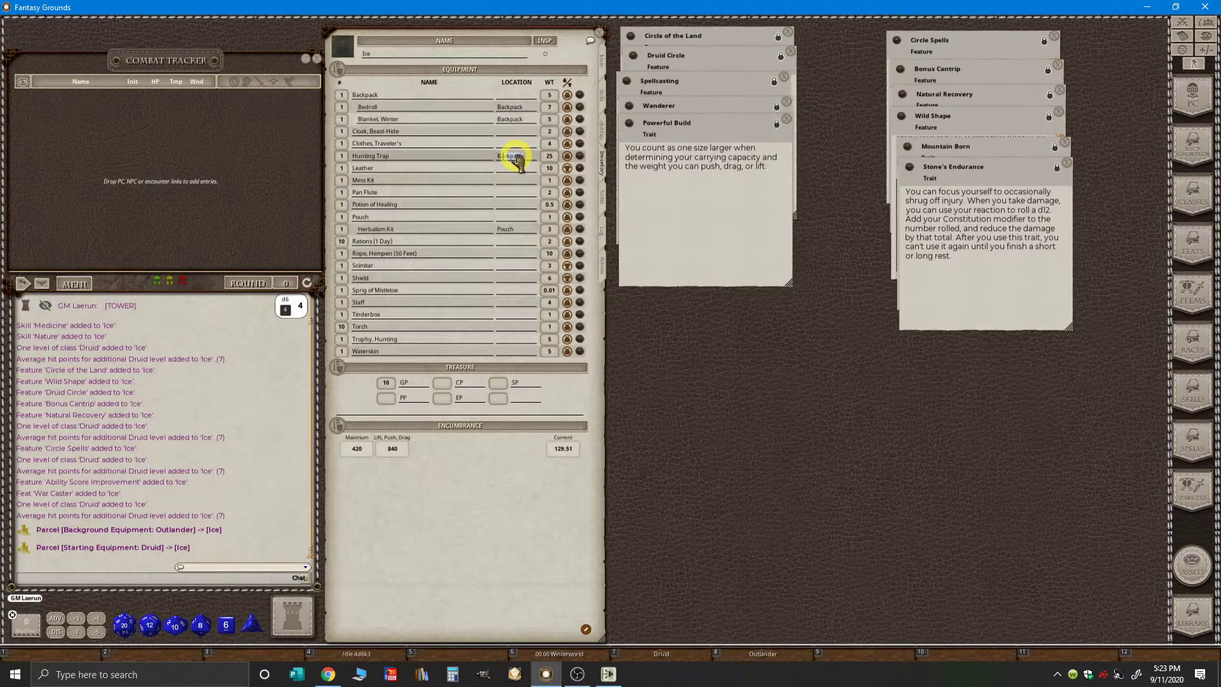
pyautogui.hotkey('ctrl', 'c')
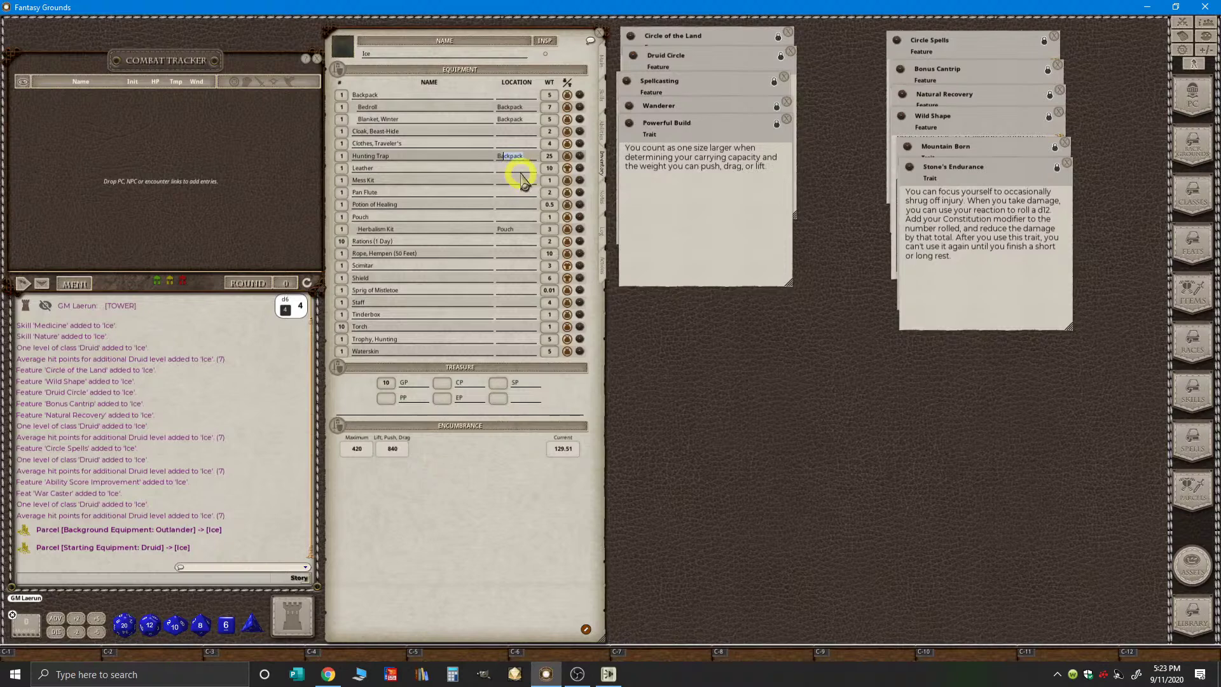
pyautogui.click(513, 169)
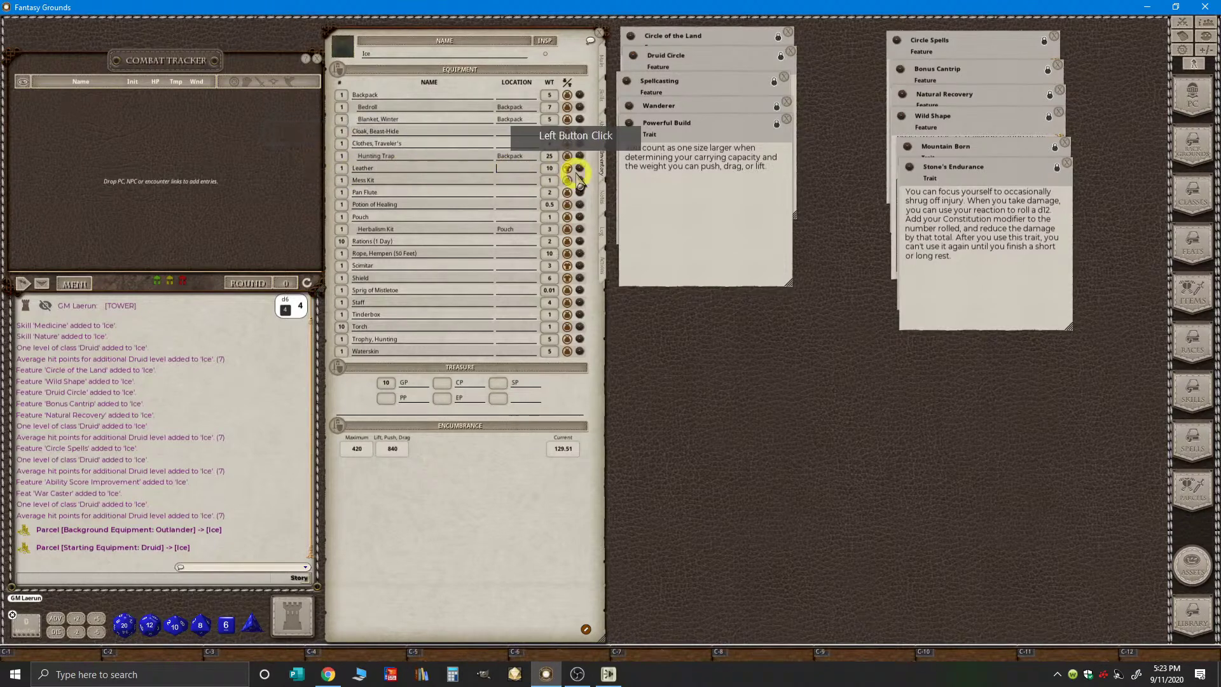
# - Set the Mess Kit's location to Backpack and the Pan Flute's location to Pouch
pyautogui.click(511, 181)
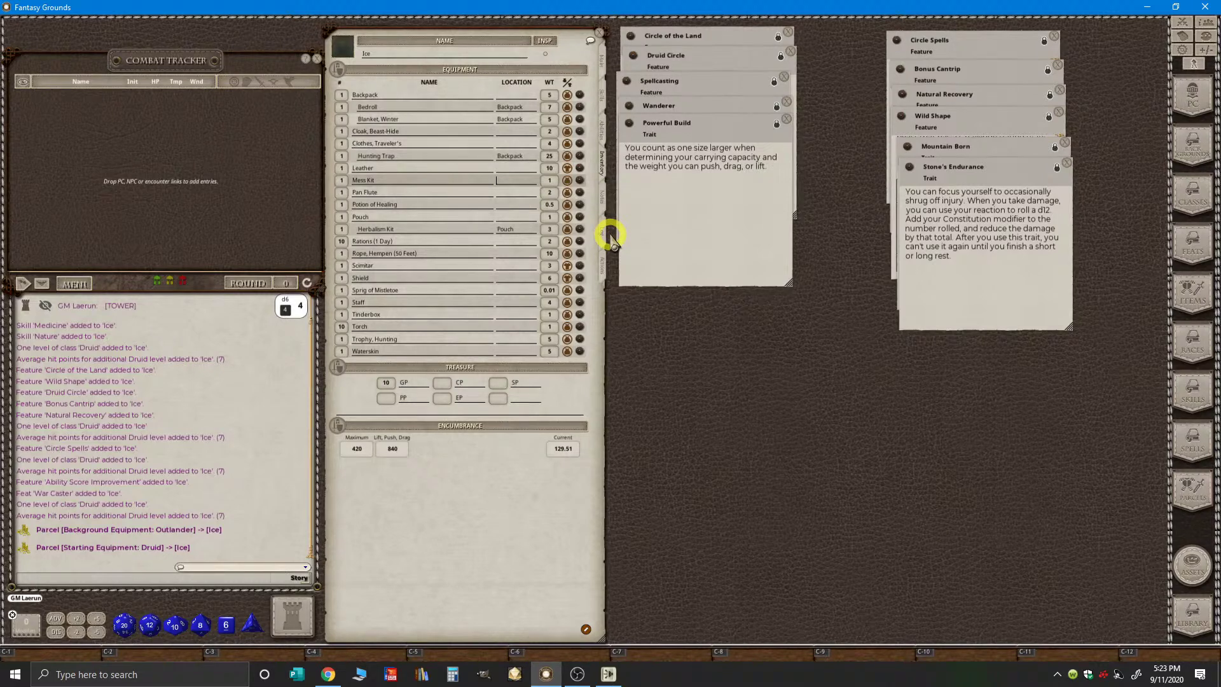
pyautogui.write('Backpack')
pyautogui.press('ctrl')
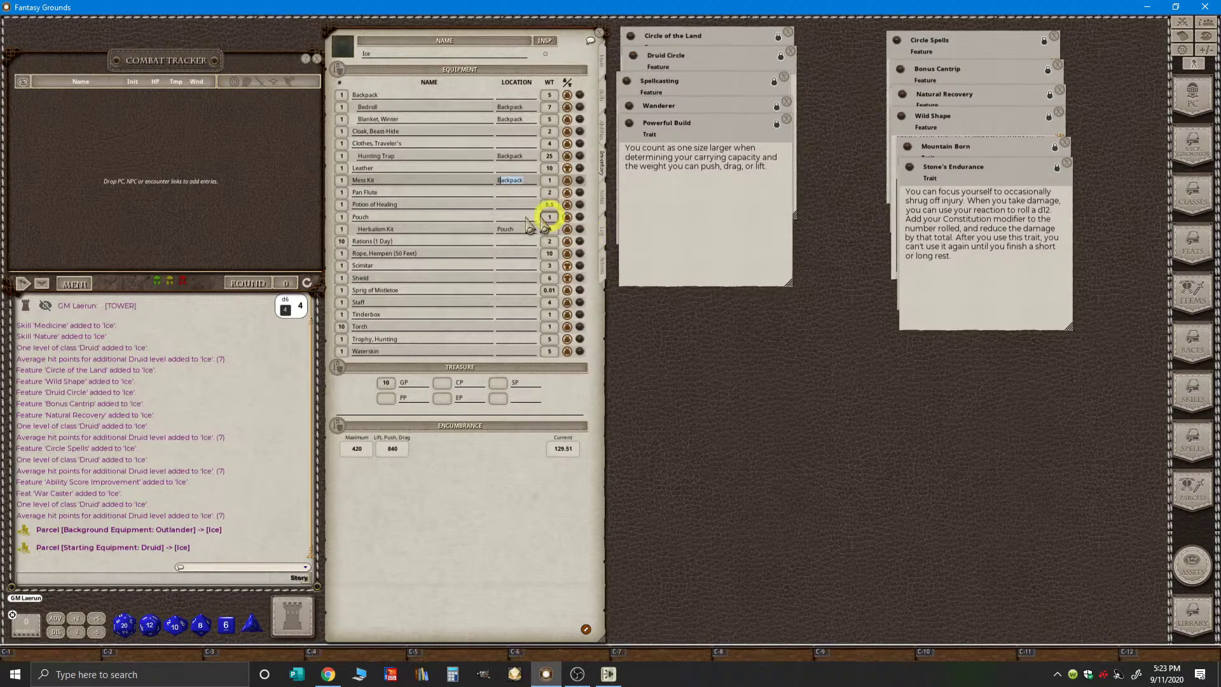
pyautogui.press('Return')
pyautogui.click(380, 207)
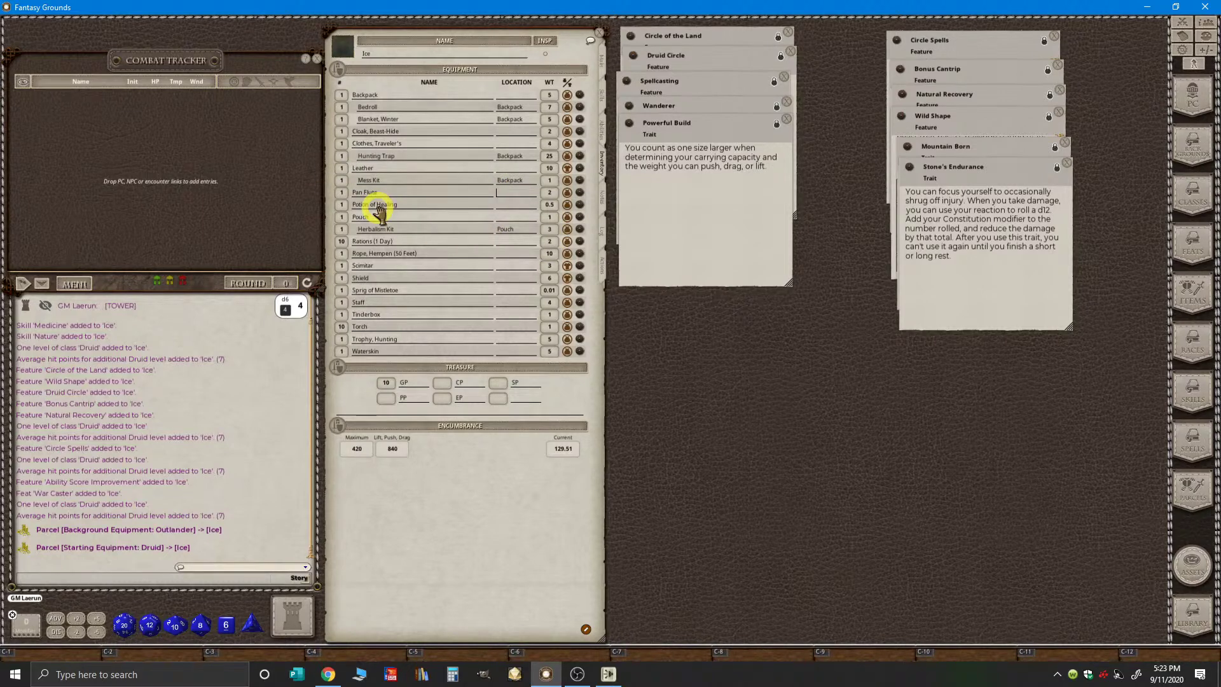
pyautogui.press('Return')
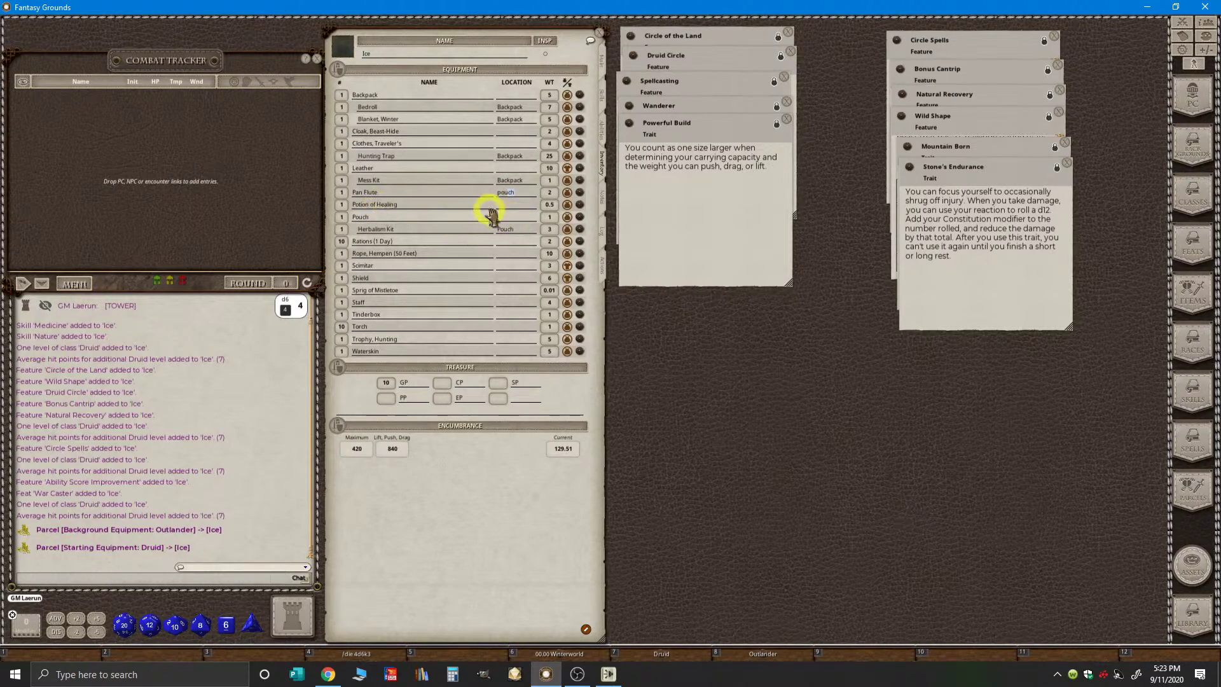
pyautogui.click(513, 196)
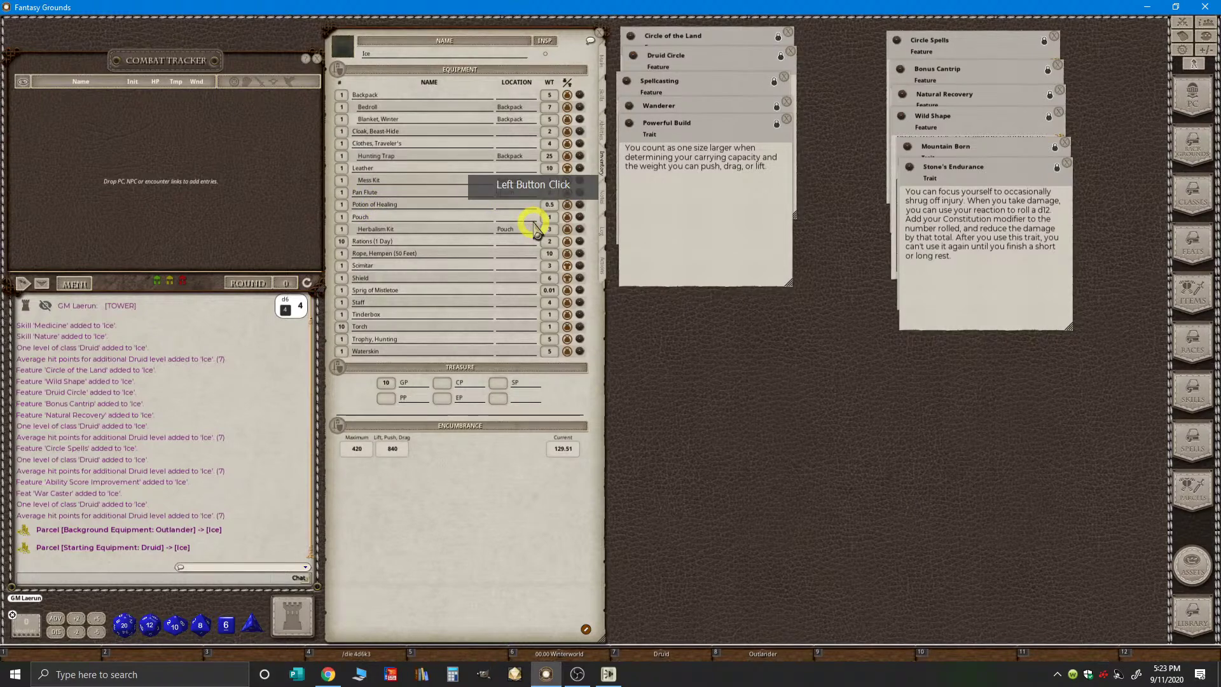
pyautogui.press('ctrl')
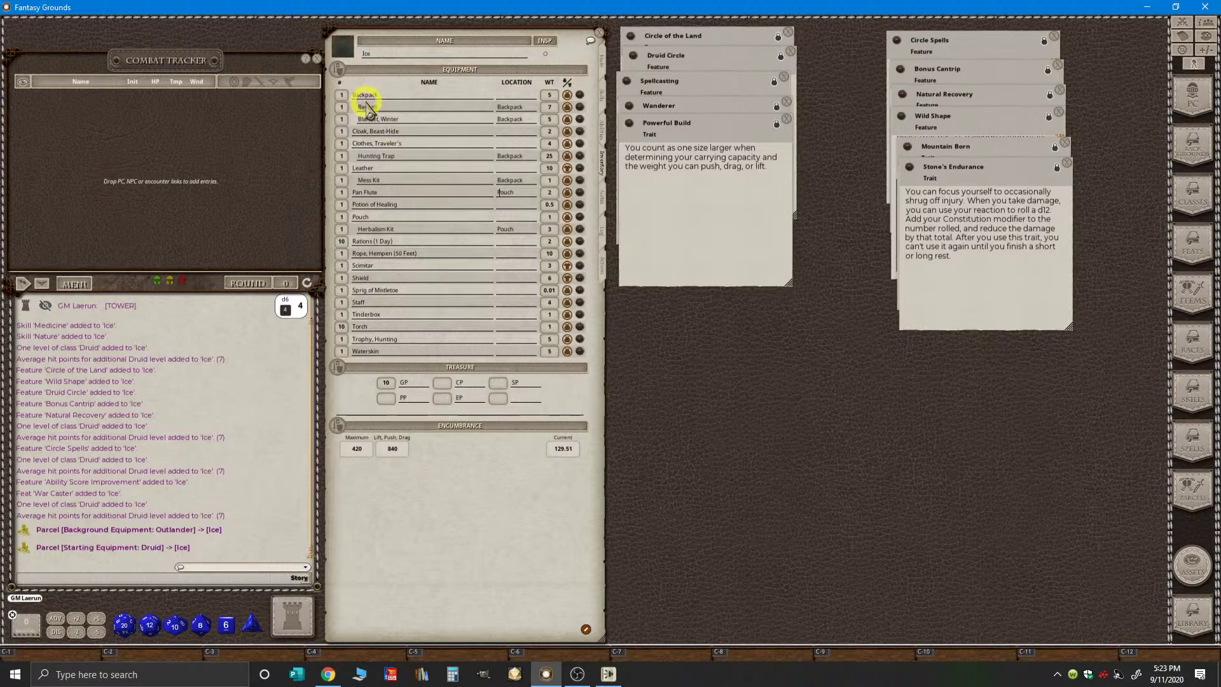
pyautogui.click(404, 107)
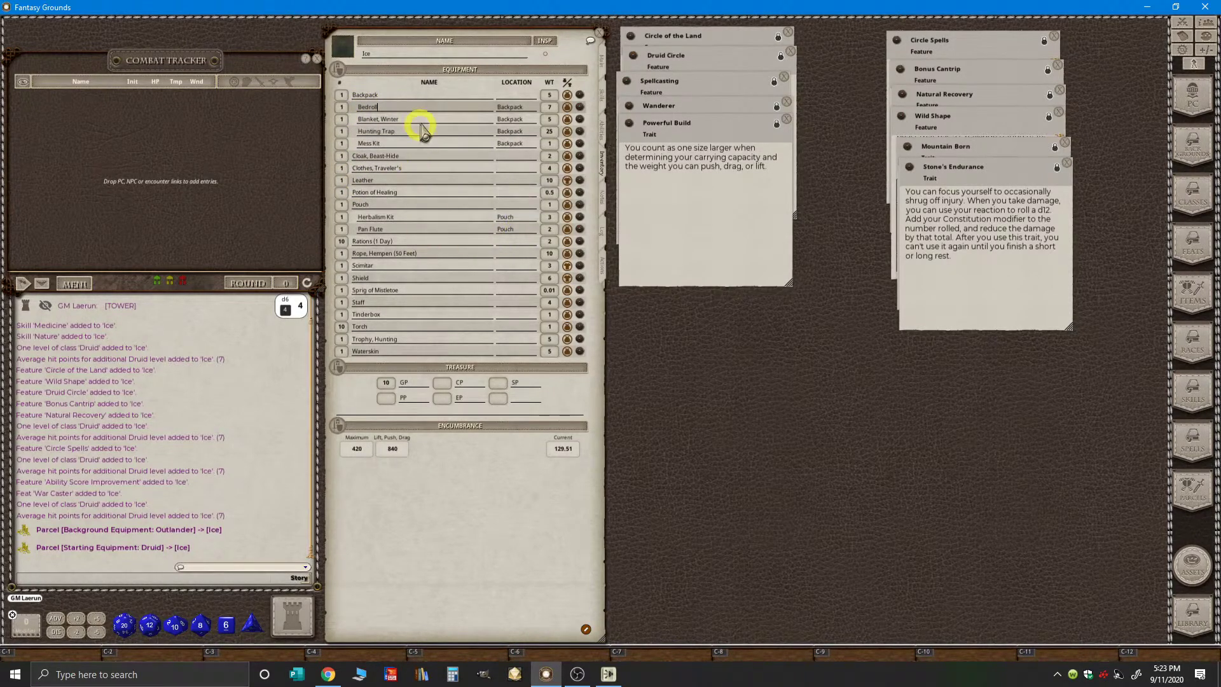
# - Set the location of the Potion of Healing to Pouch
pyautogui.click(502, 192)
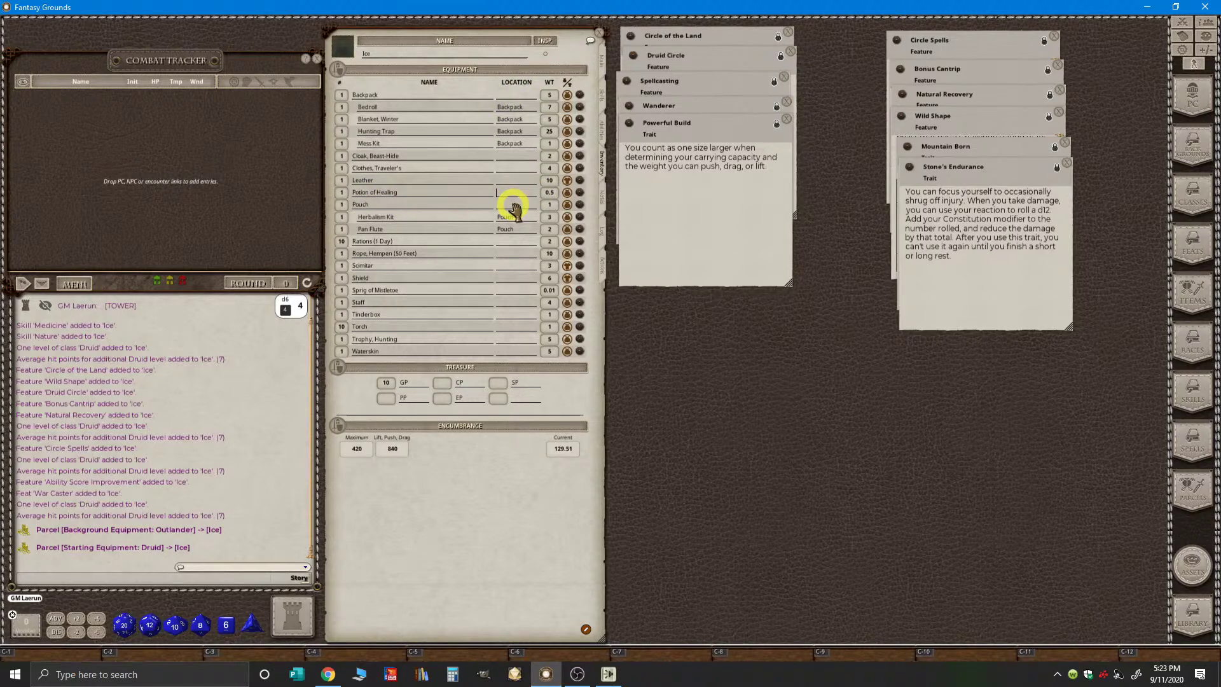
pyautogui.write('pouch')
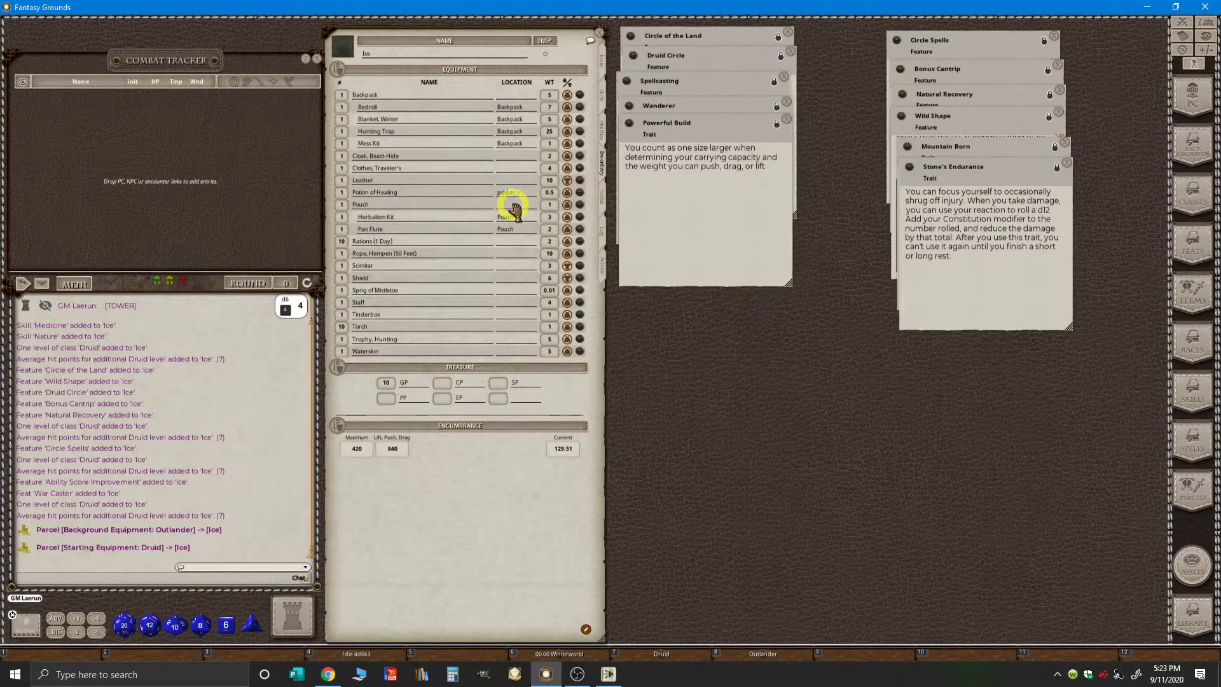
pyautogui.click(502, 194)
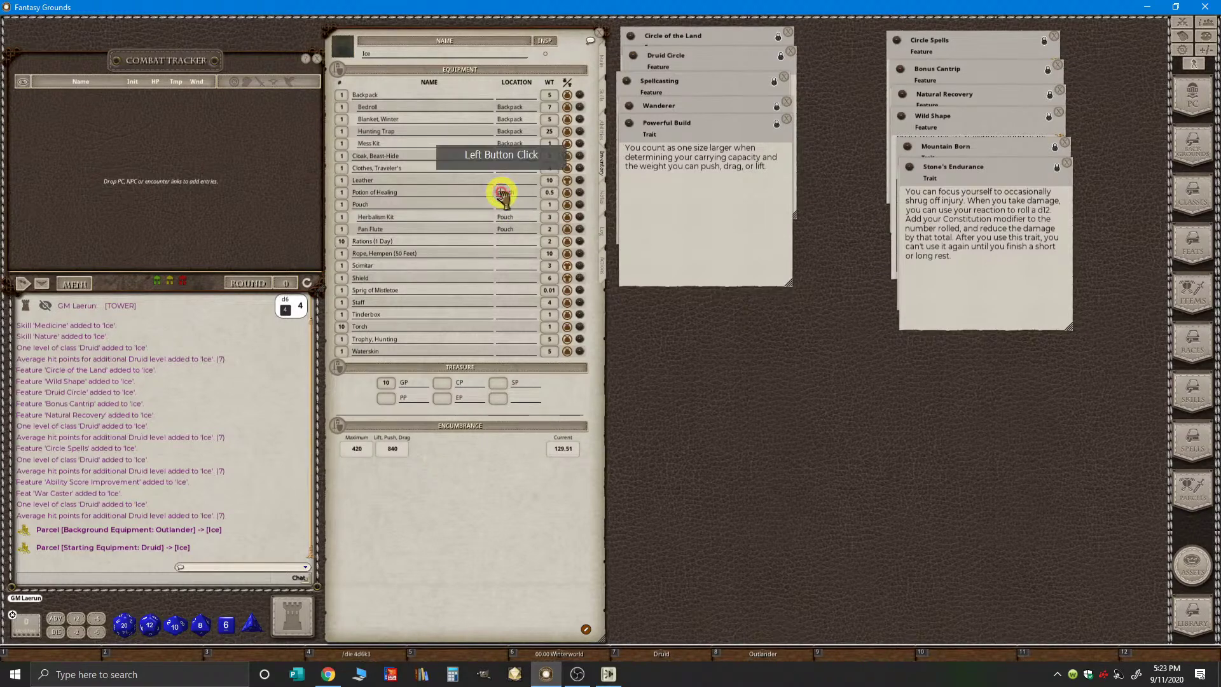
# - Set the location of the Hempen Rope and the Rations to Backpack
pyautogui.click(451, 260)
pyautogui.click(520, 265)
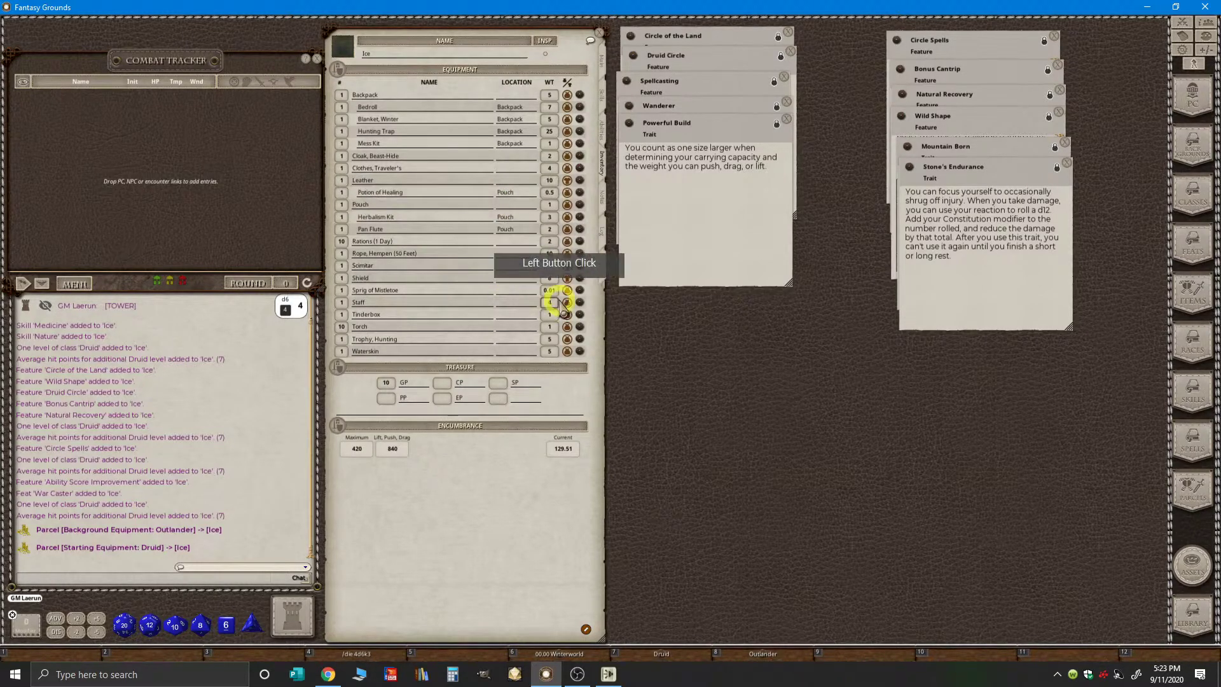
pyautogui.click(520, 257)
pyautogui.click(575, 278)
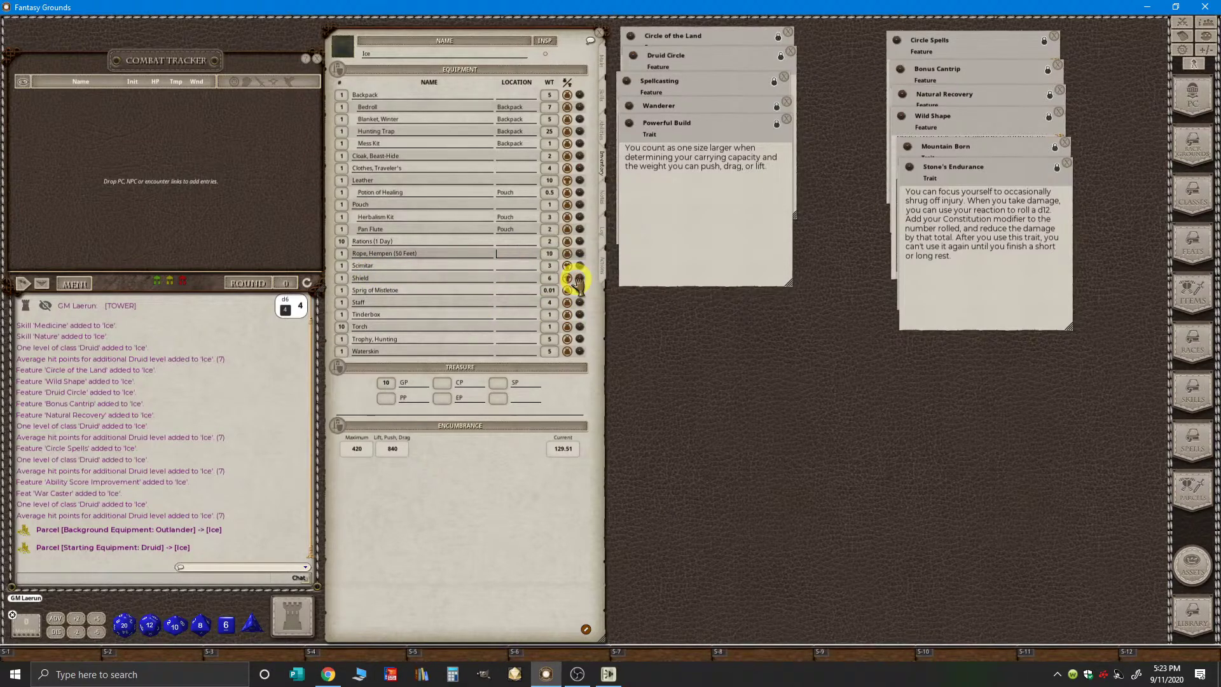
pyautogui.click(505, 244)
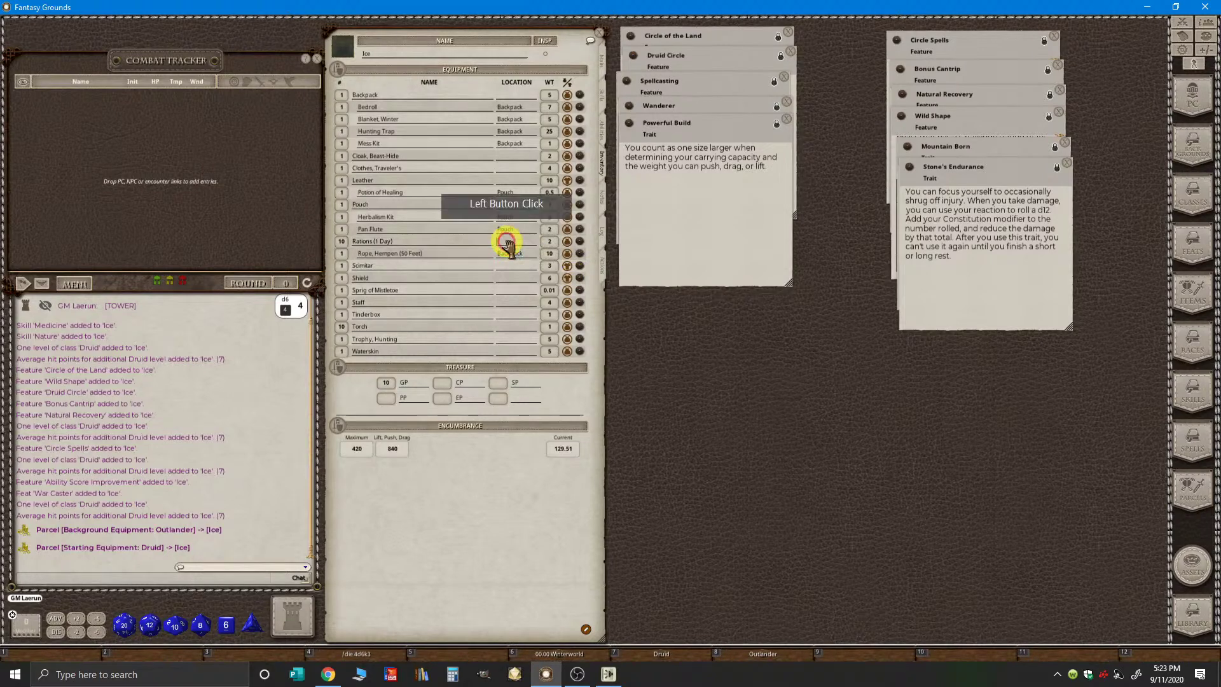
pyautogui.hotkey('ctrl', 'a')
pyautogui.hotkey('ctrl', 'c')
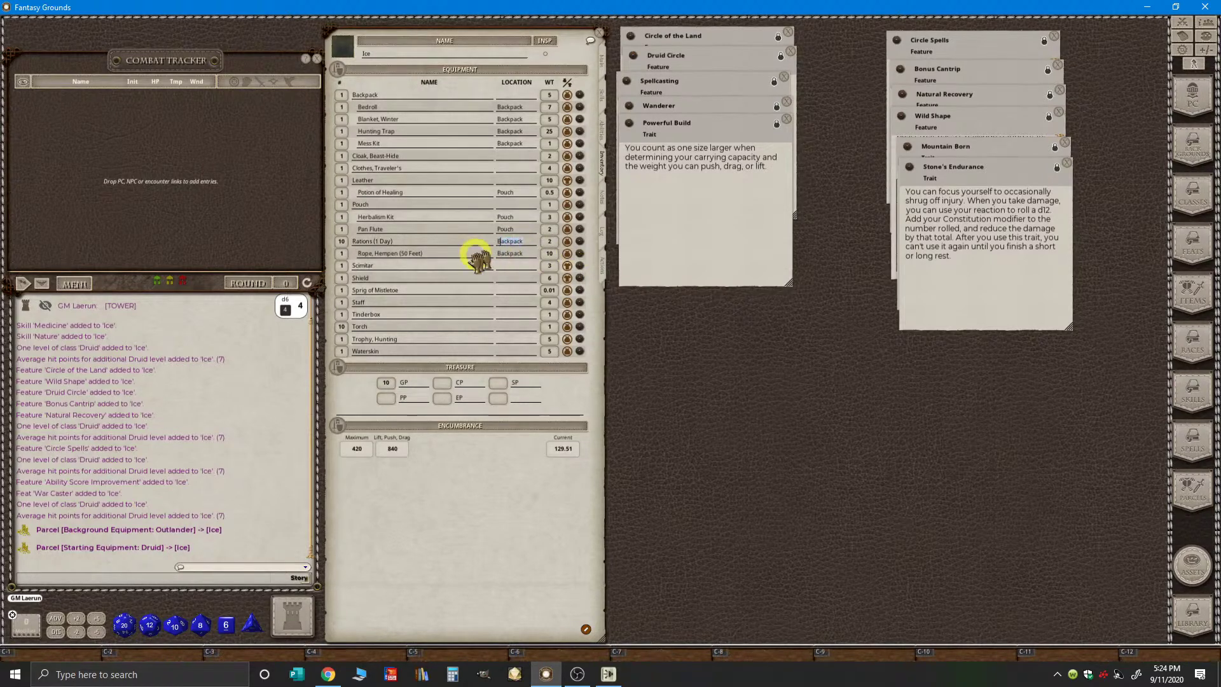
# - Rename the Shield entry to Shield (Wooden), leaving the locations of the Scimitar and the Shield blank
pyautogui.click(511, 278)
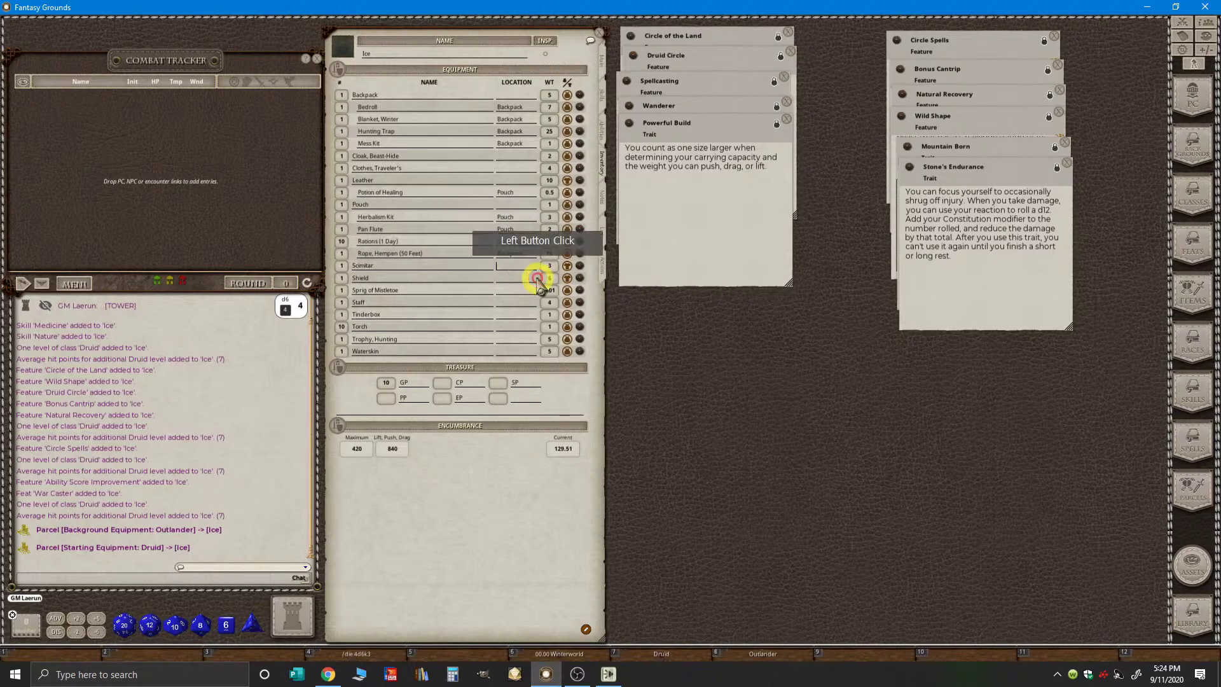
pyautogui.click(382, 279)
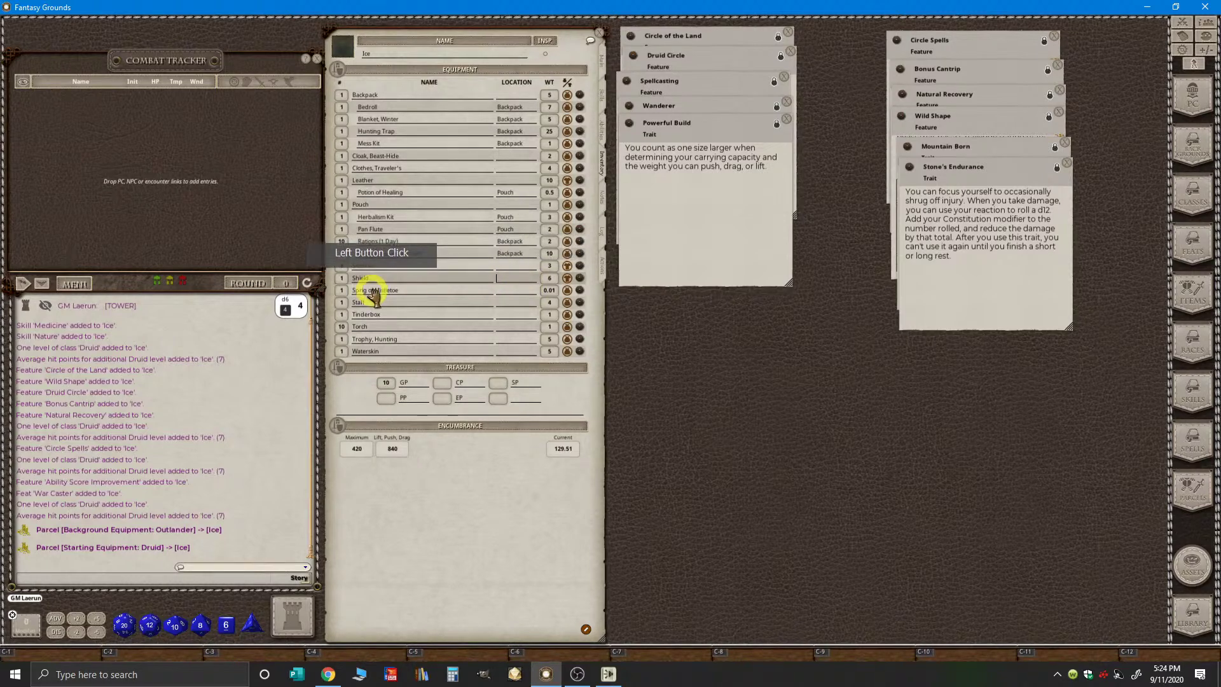
pyautogui.click(406, 279)
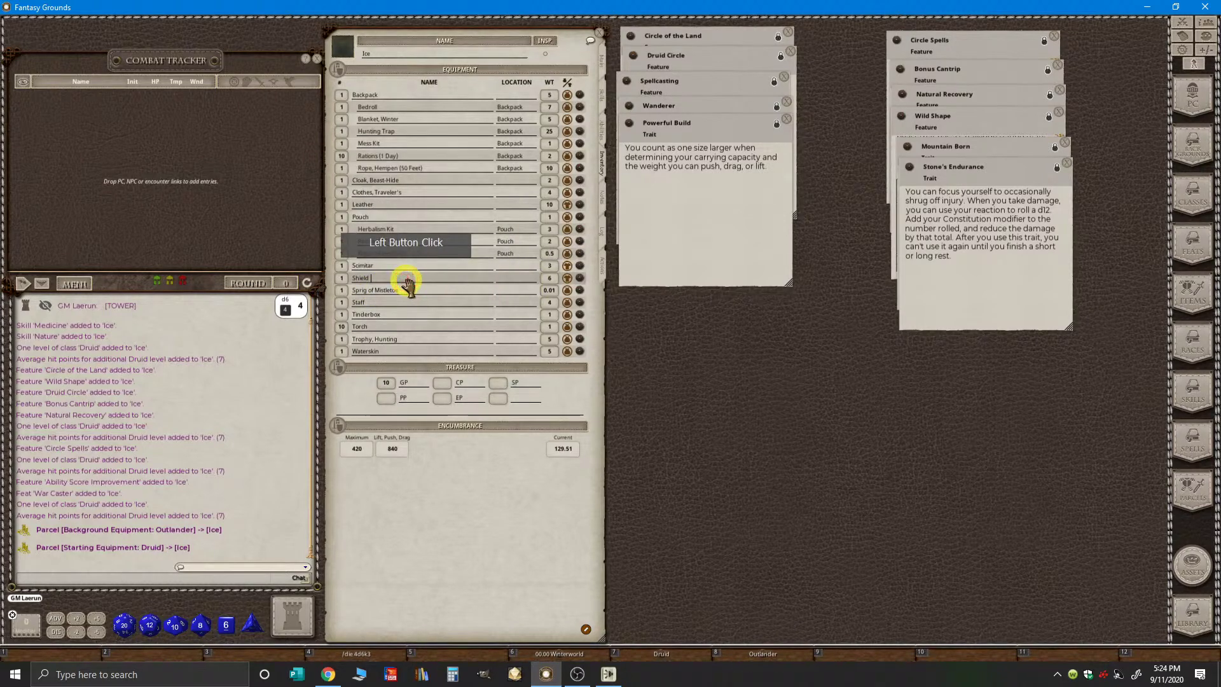
pyautogui.press('ctrl')
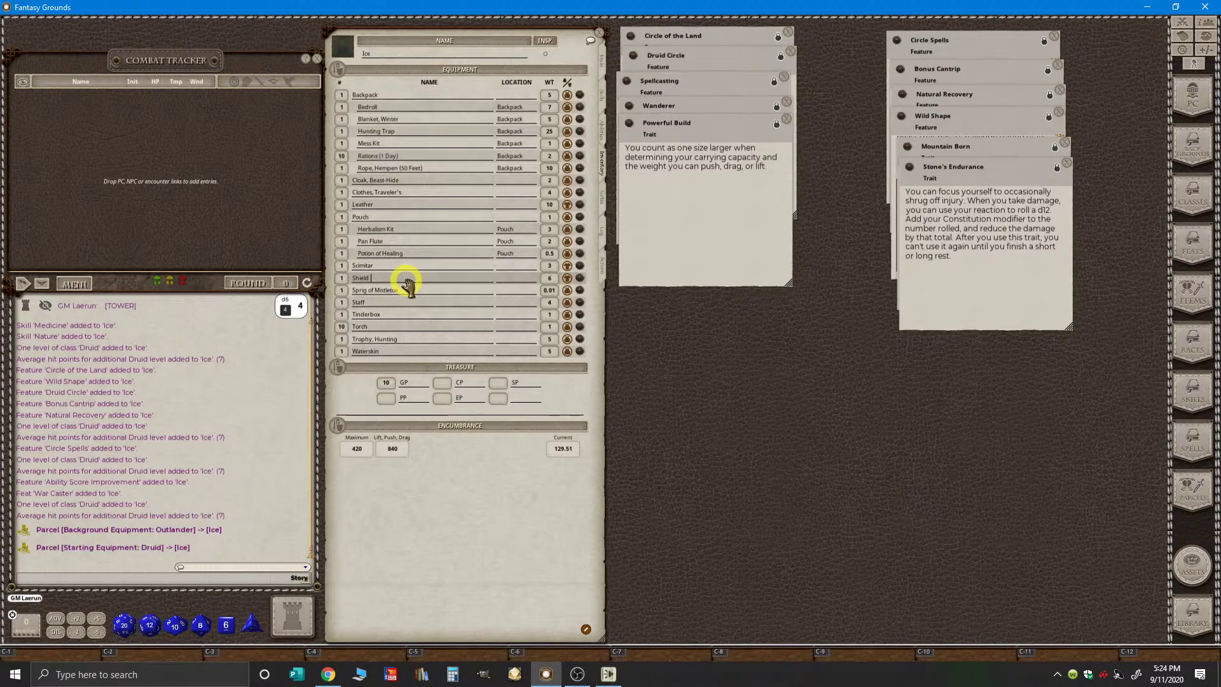
pyautogui.write('(wooden')
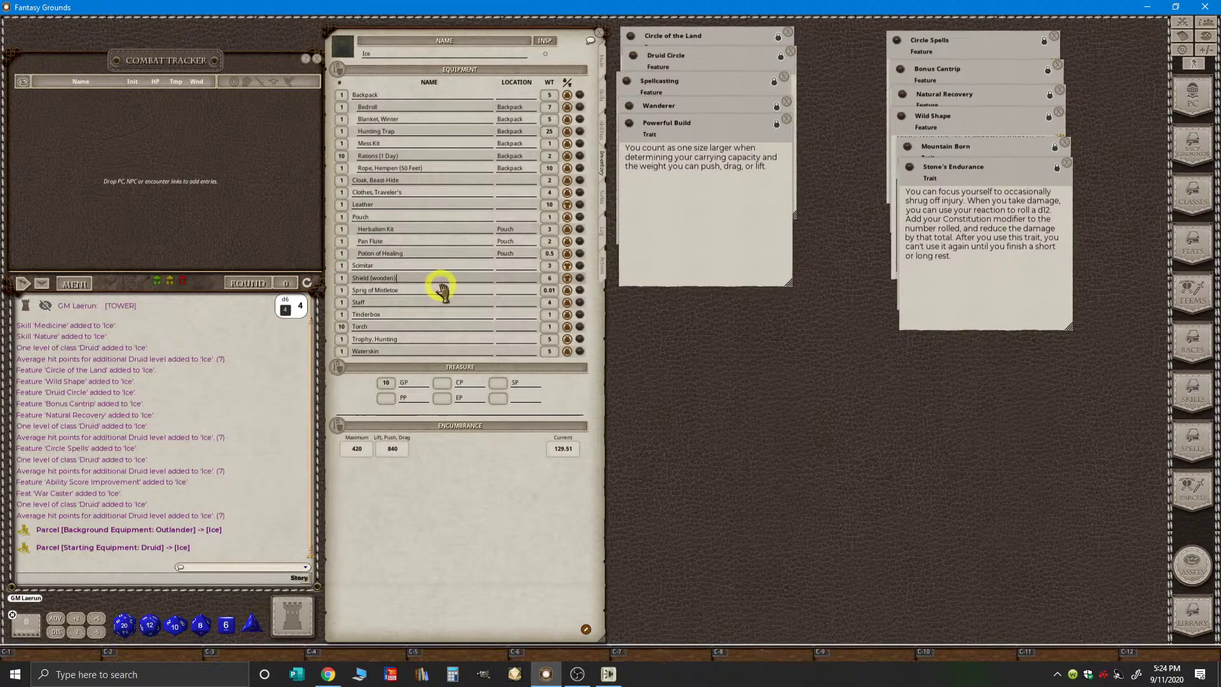
pyautogui.press('ctrl')
pyautogui.click(376, 278)
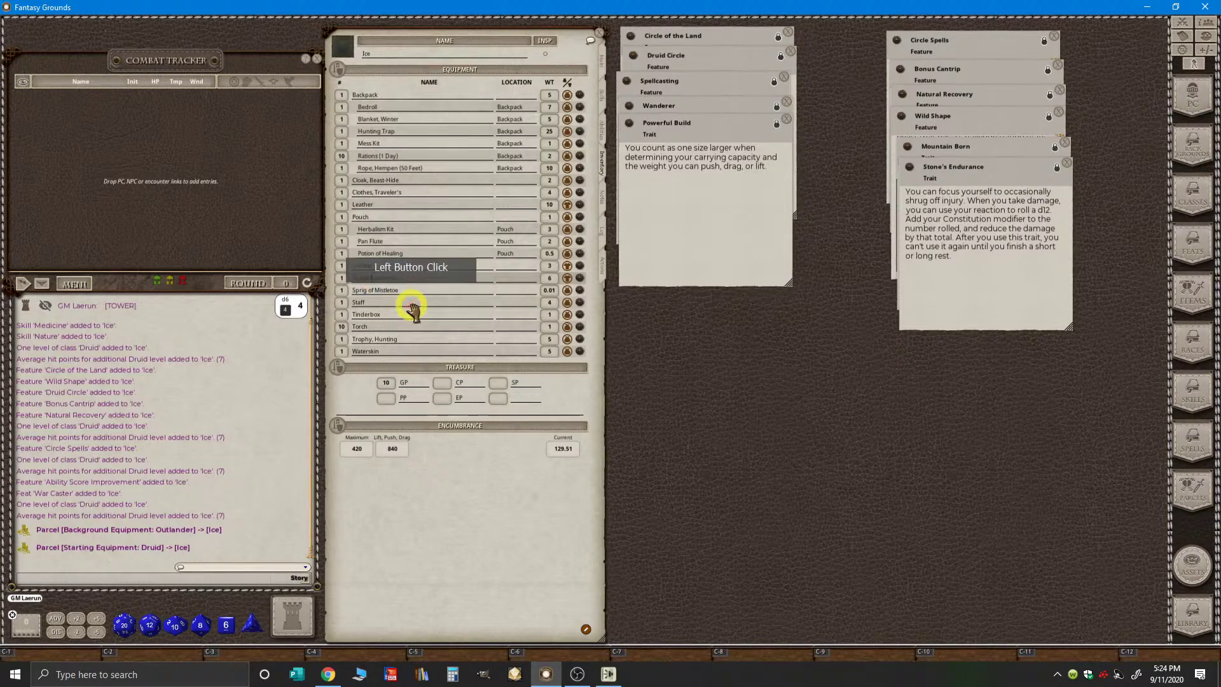
pyautogui.press('BackSpace')
pyautogui.write('W')
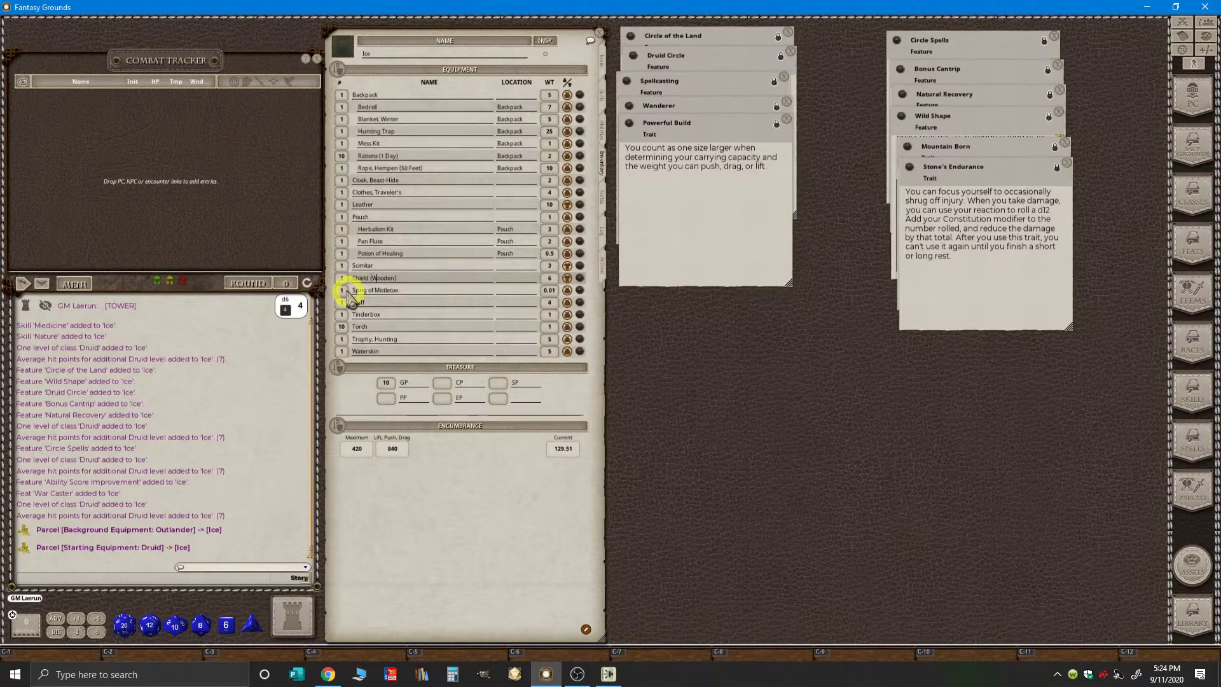
# - Set the location of the Sprig of Mistletoe and the Tinderbox to Pouch, leaving the Staff's location blank
pyautogui.click(517, 294)
pyautogui.press('ctrl')
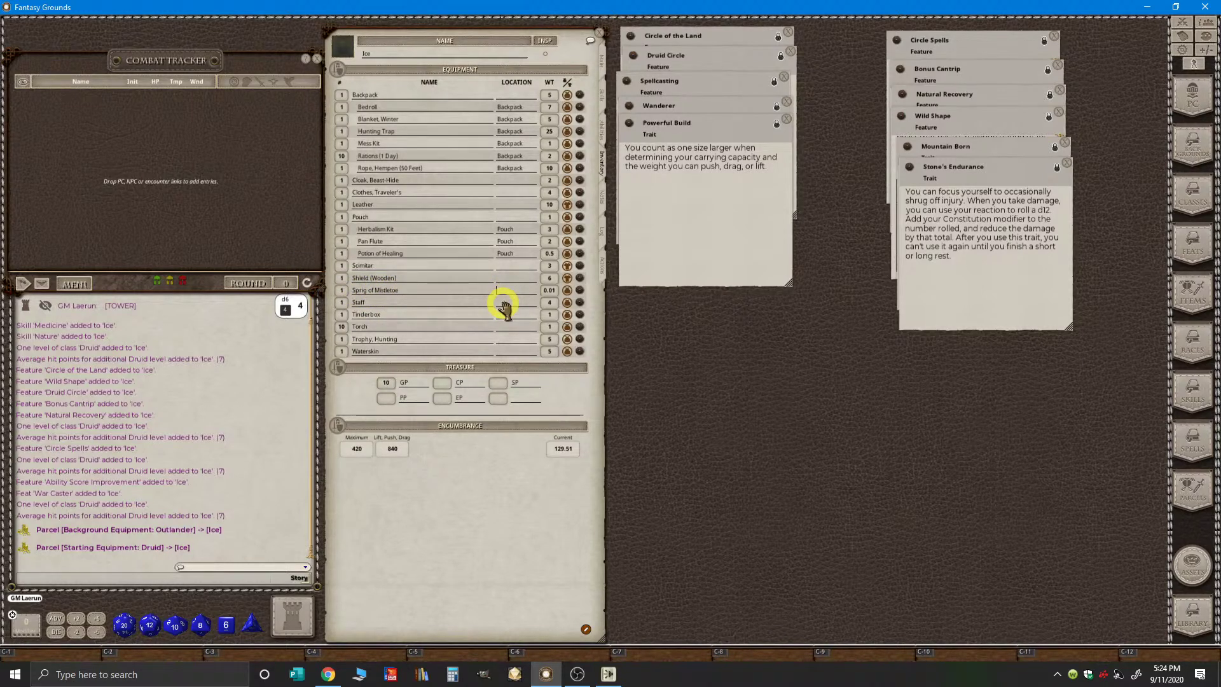
pyautogui.write('pouch')
pyautogui.click(504, 294)
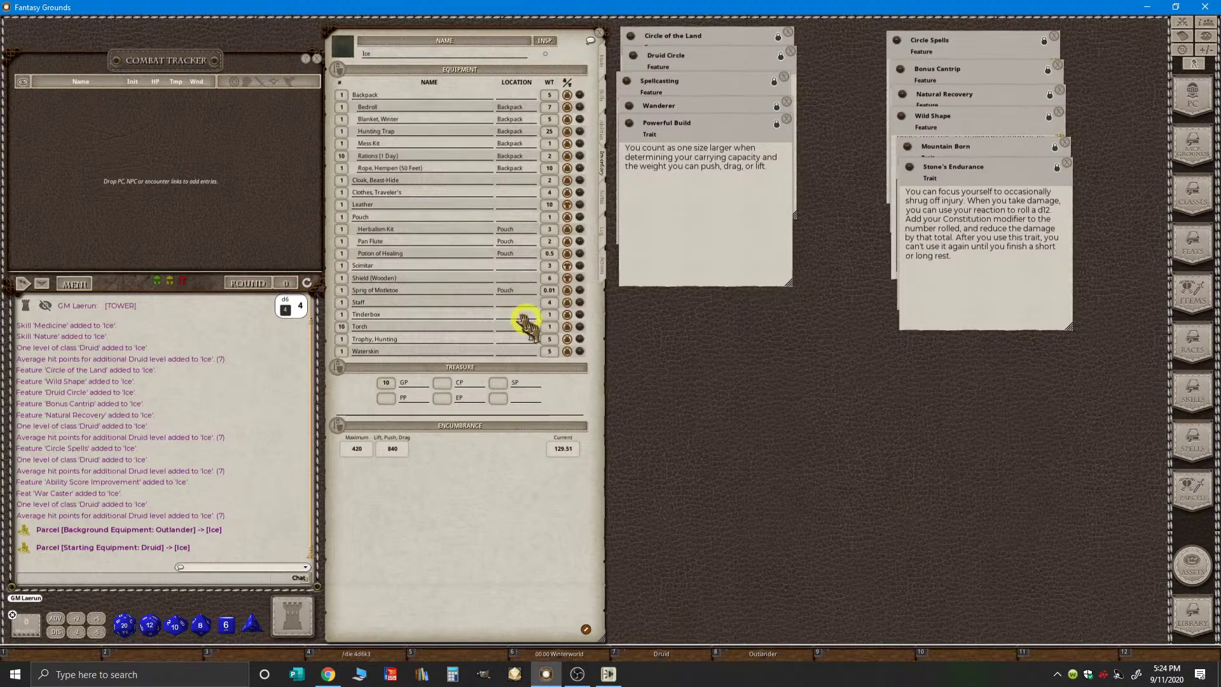
pyautogui.click(515, 311)
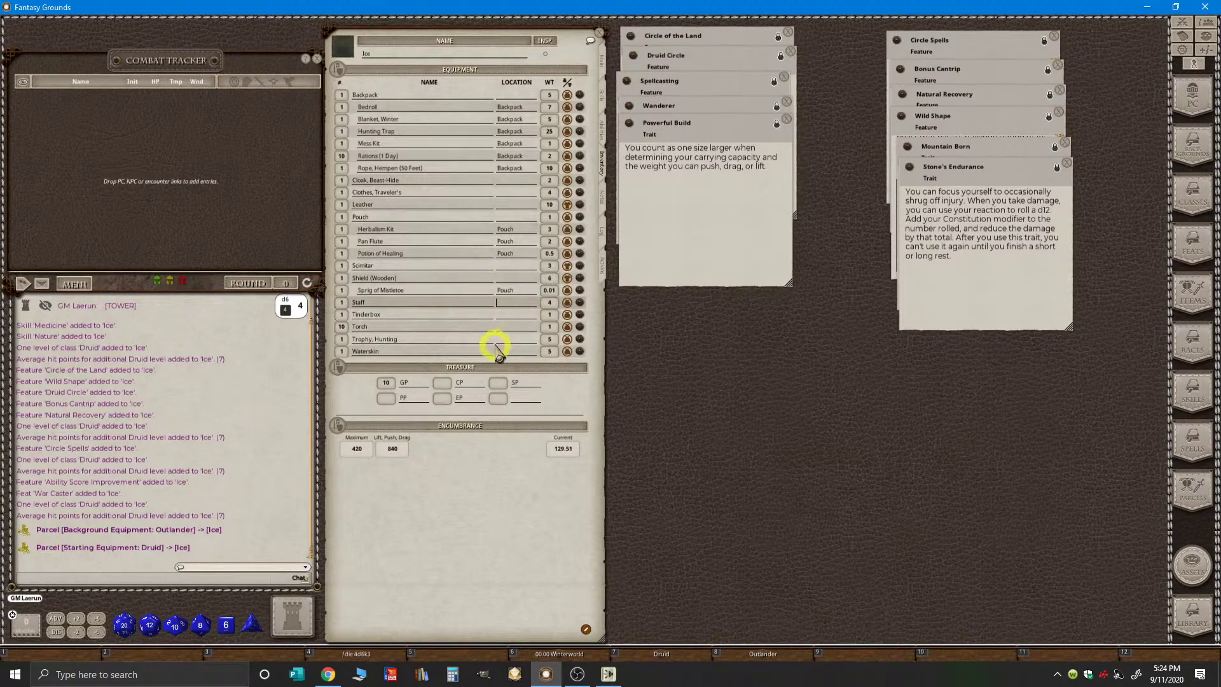
pyautogui.press('ctrl')
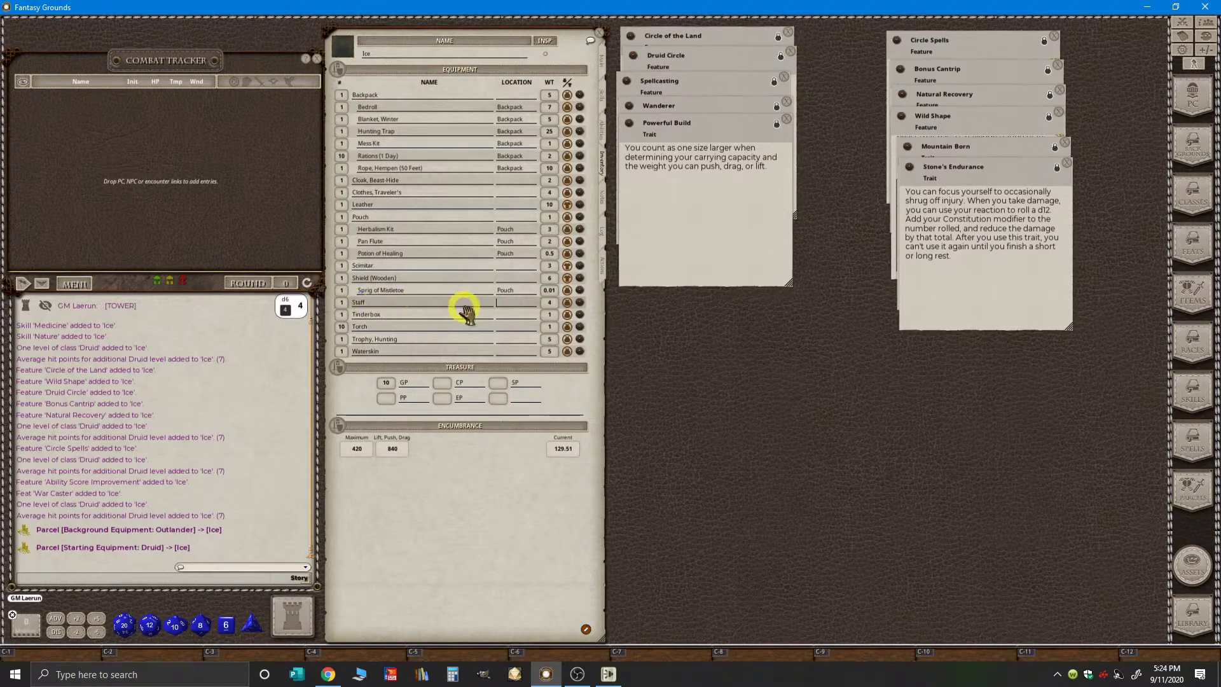
pyautogui.click(512, 315)
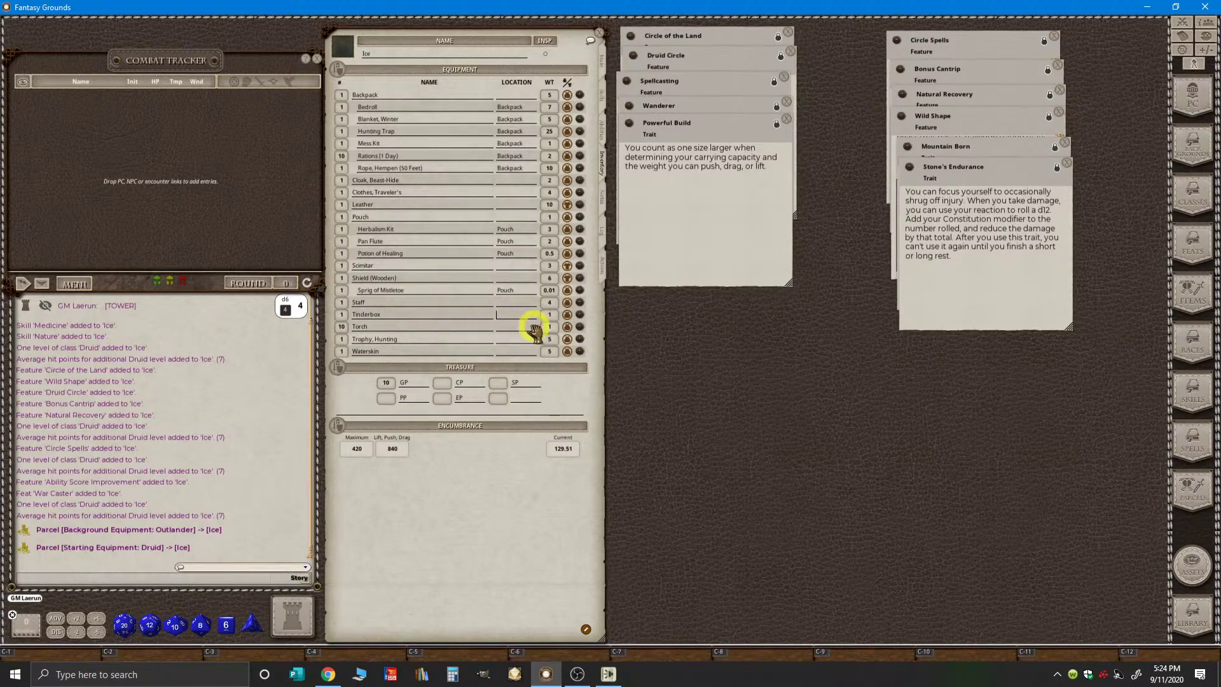
pyautogui.write('Pouch')
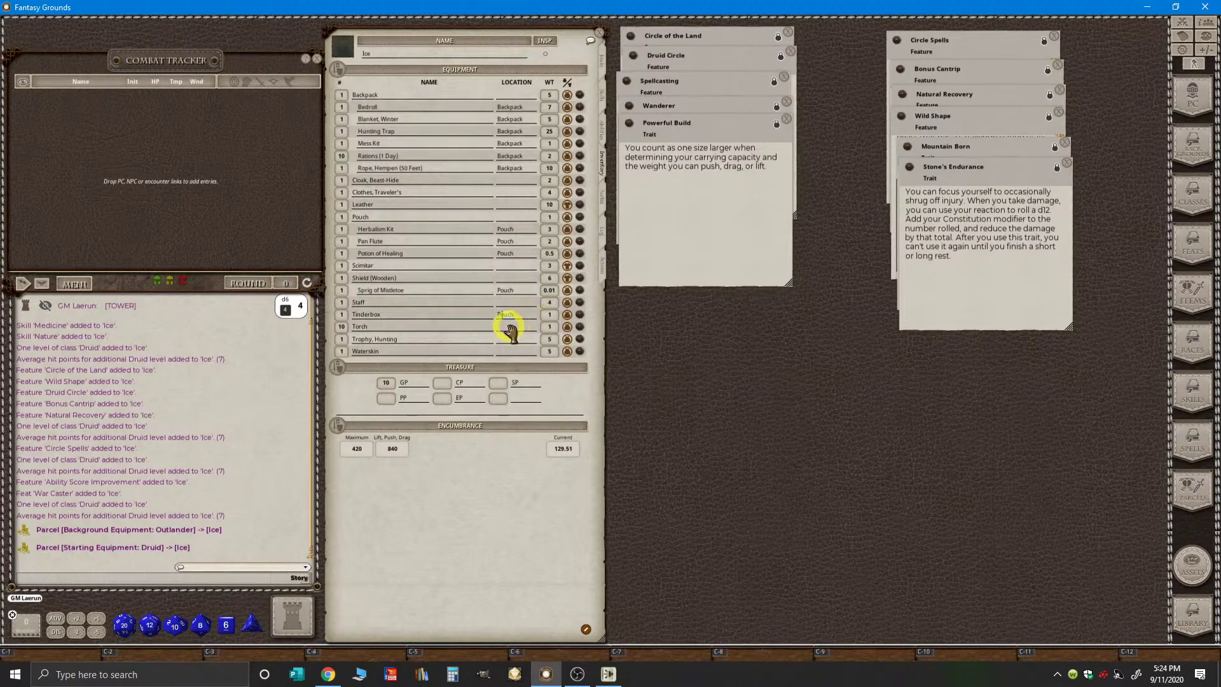
# - Set the location of the Torch, the Hunting Trophy and the Waterskin to Backpack
pyautogui.click(509, 327)
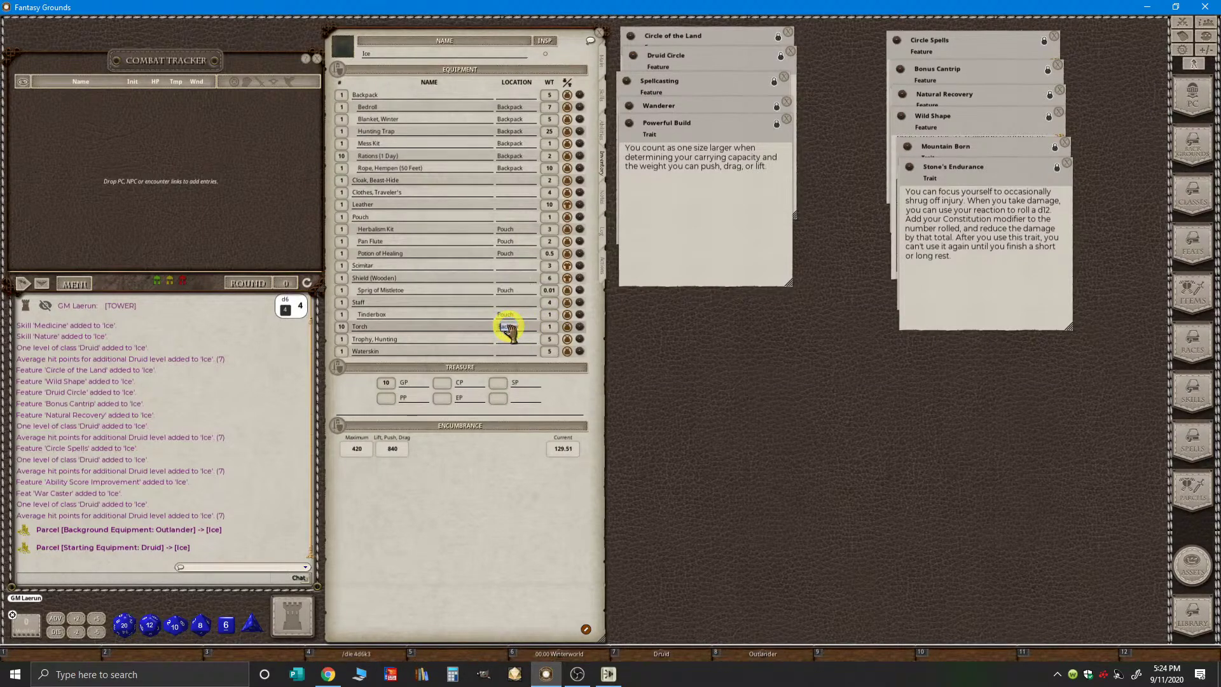
pyautogui.keyDown('ctrl'); pyautogui.click(522, 341); pyautogui.keyUp('ctrl')
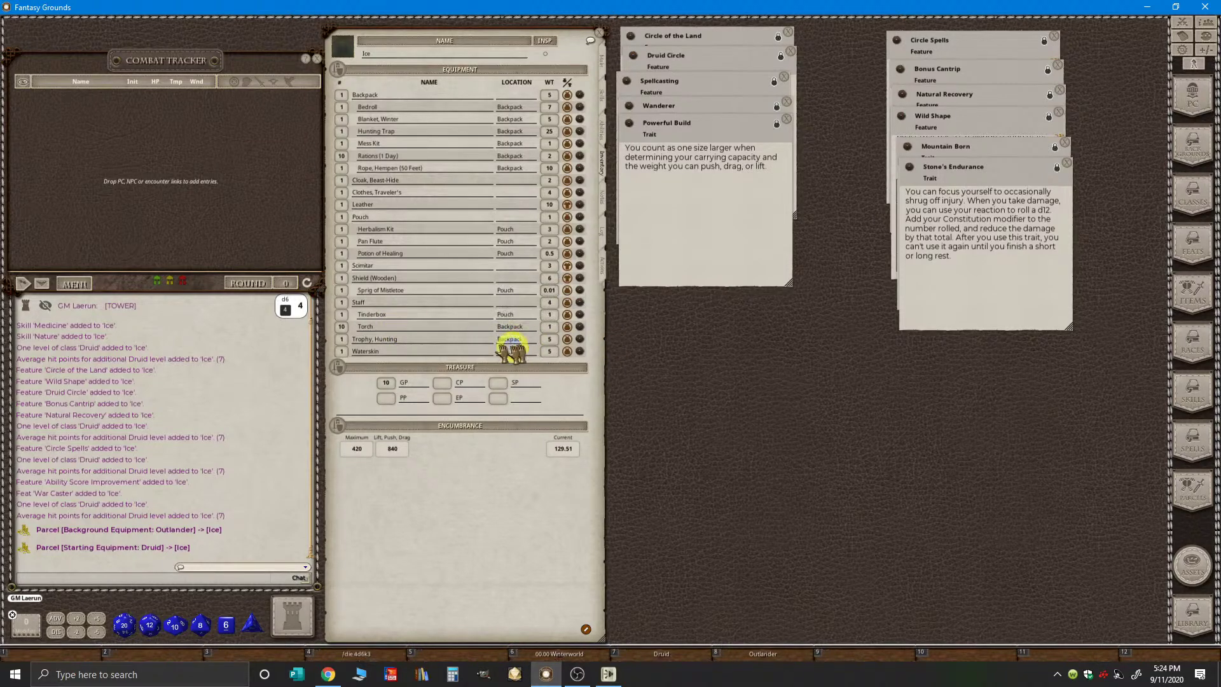
pyautogui.keyDown('ctrl'); pyautogui.click(502, 350); pyautogui.keyUp('ctrl')
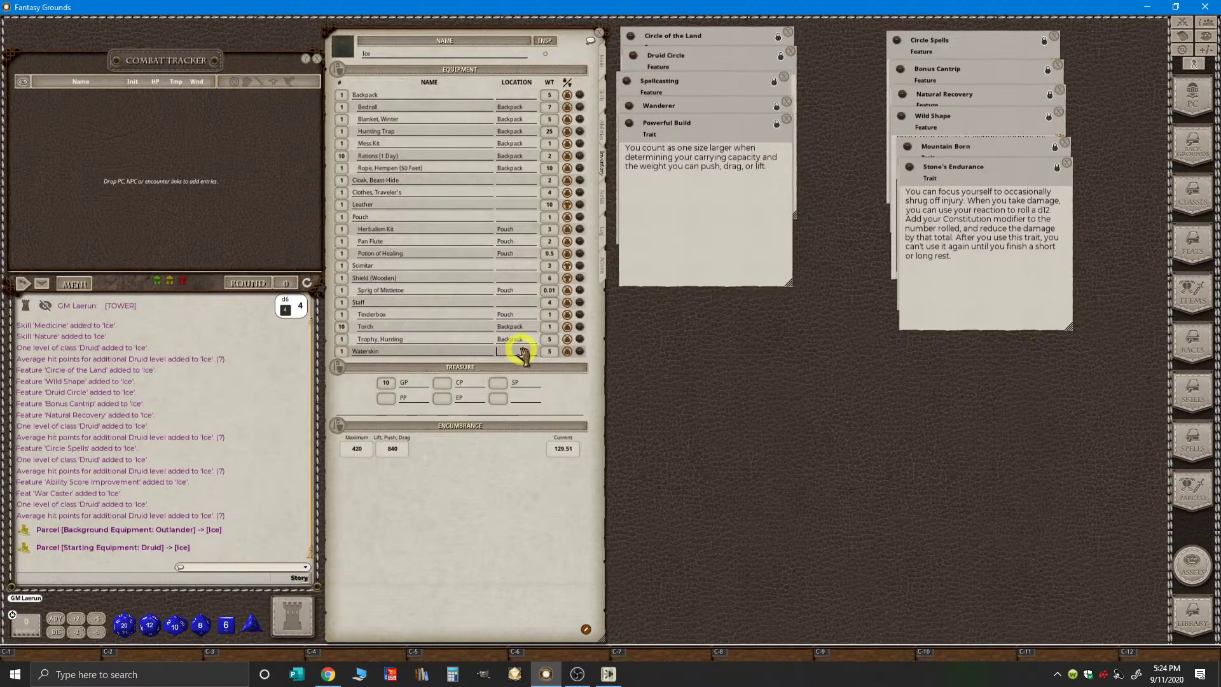
pyautogui.hotkey('ctrl', 'v')
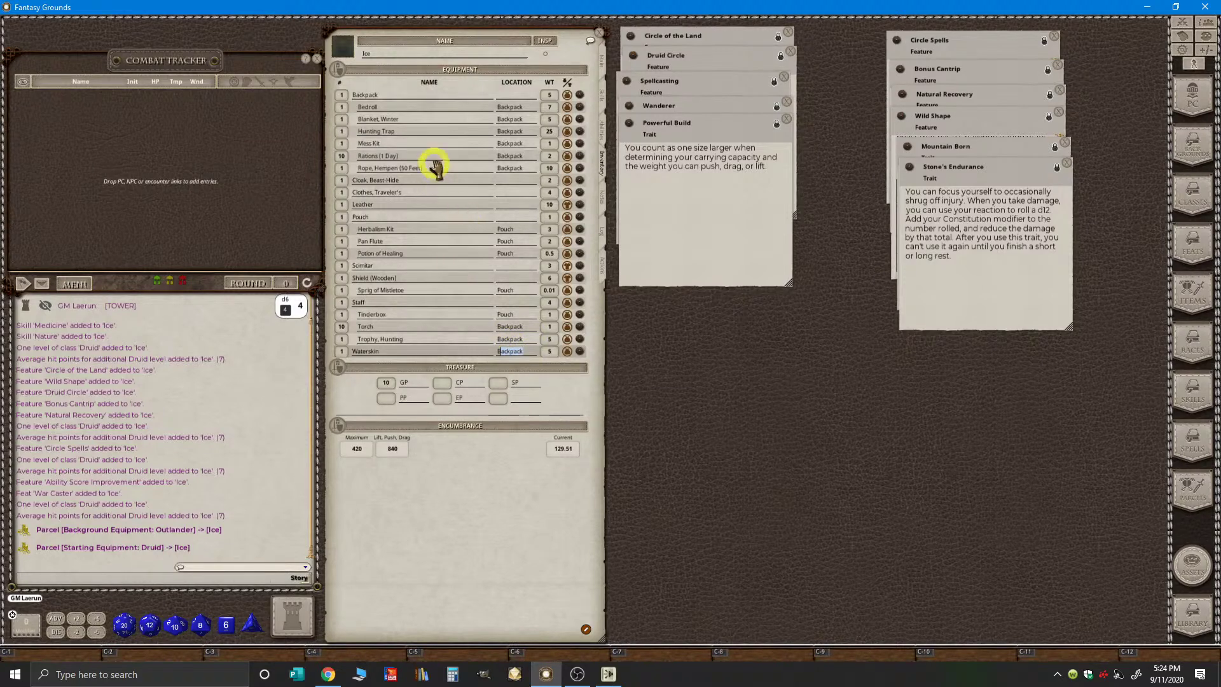
pyautogui.click(439, 139)
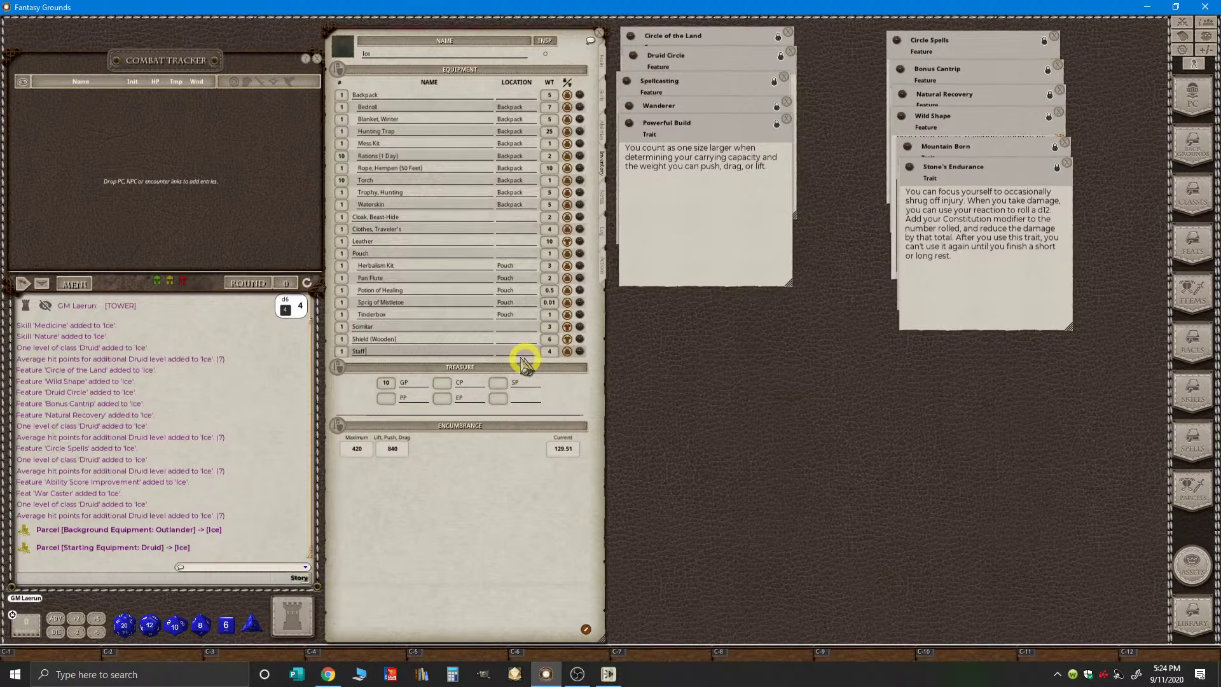
pyautogui.press('BackSpace')
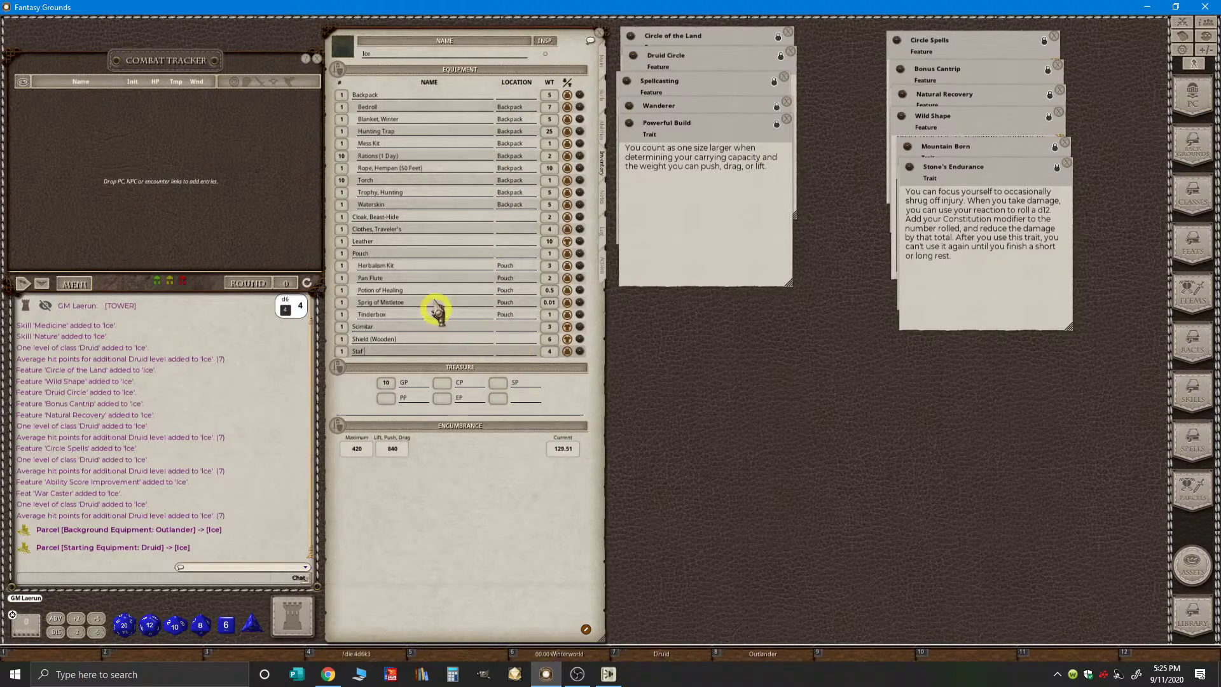
pyautogui.press('ctrl')
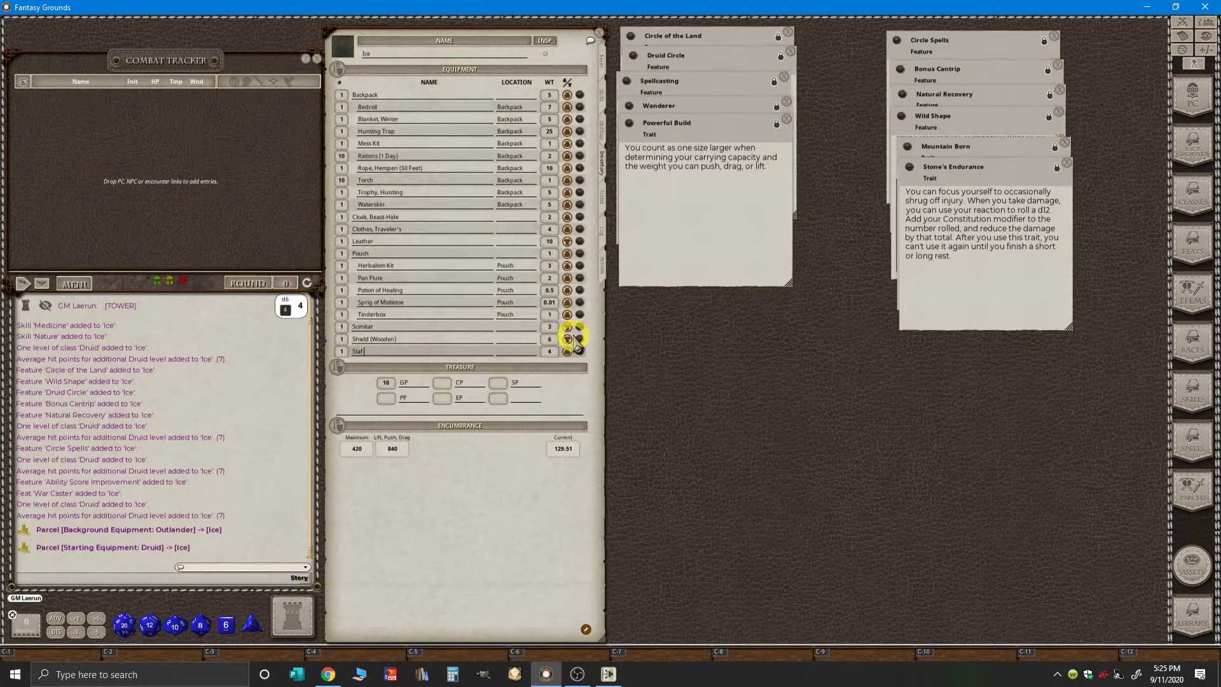
pyautogui.press('ctrl')
pyautogui.write('f')
pyautogui.press('ctrl')
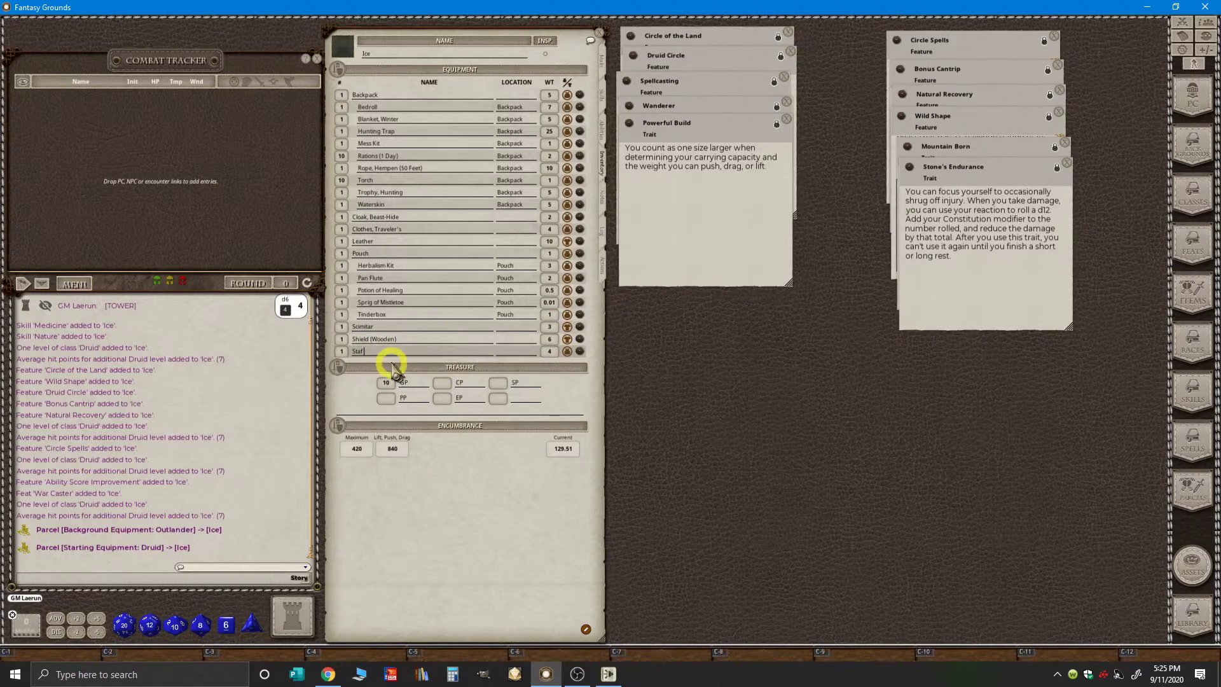
pyautogui.press('ctrl')
pyautogui.write('ff')
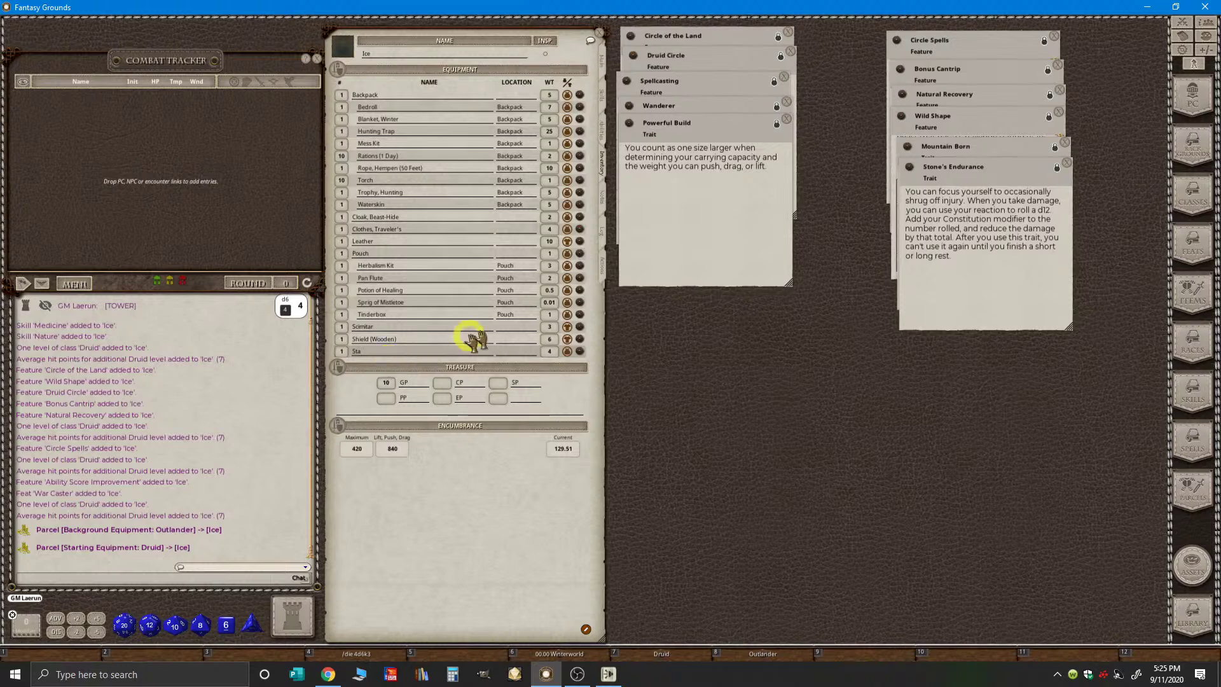
pyautogui.press('ctrl')
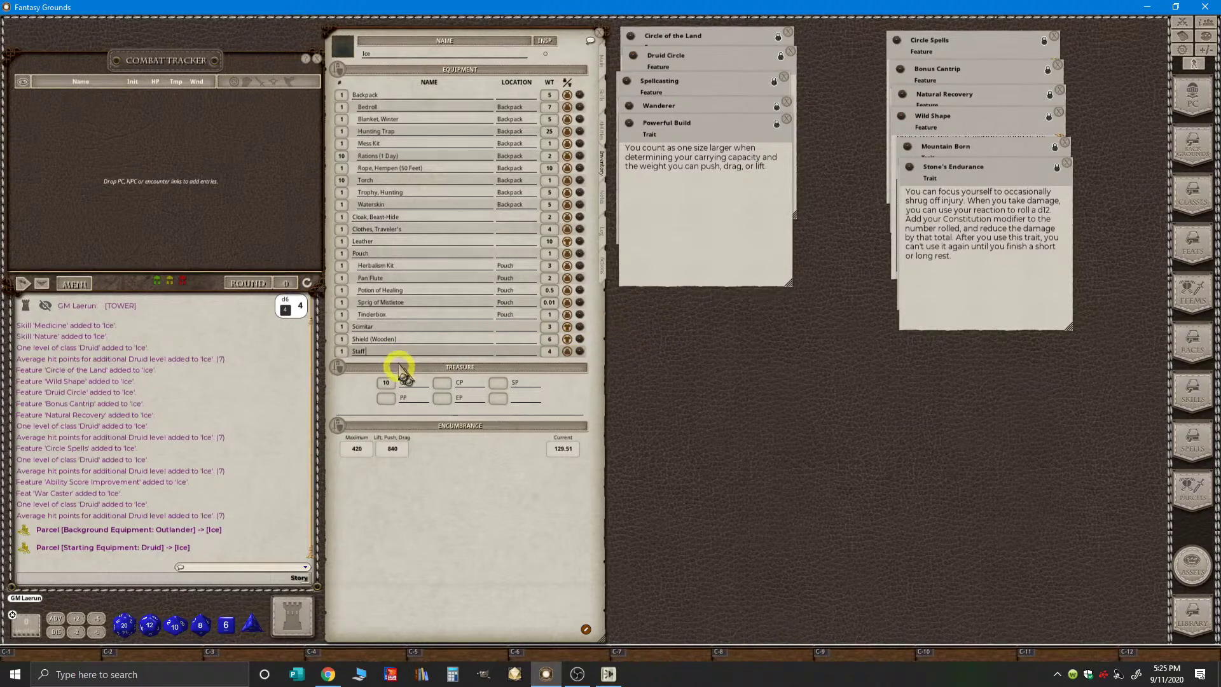
# - Check the Staff's item details and delete the Staff from the inventory
pyautogui.click(580, 352)
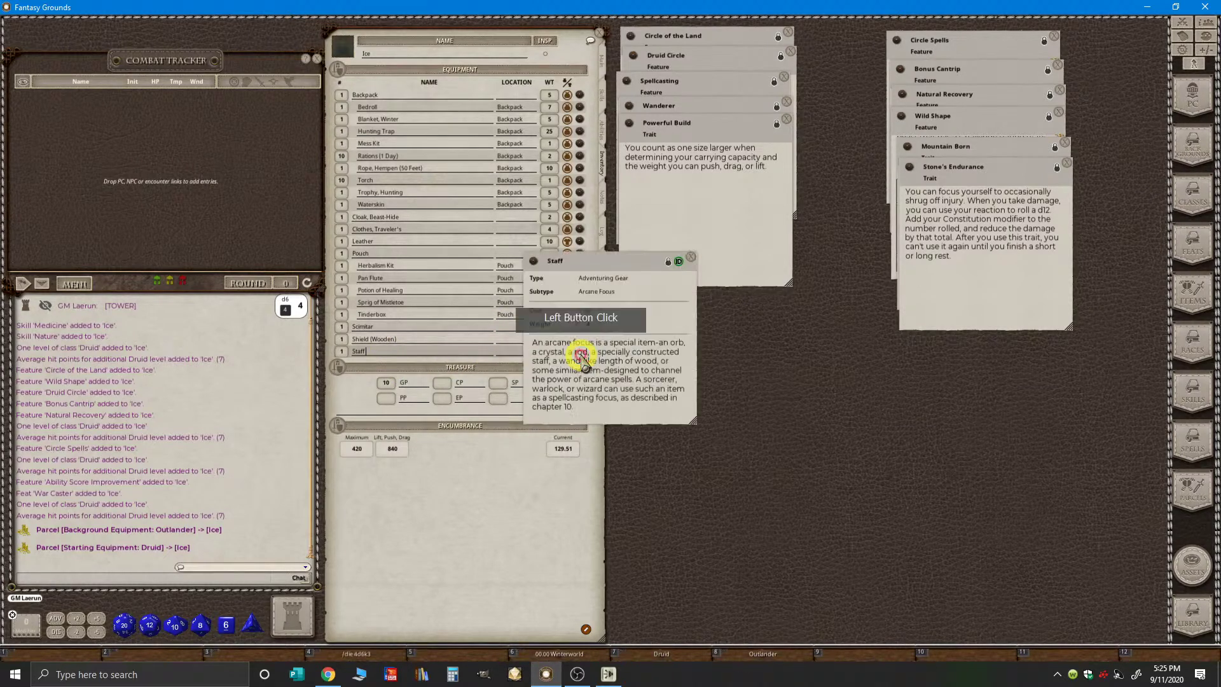
pyautogui.press('ctrl')
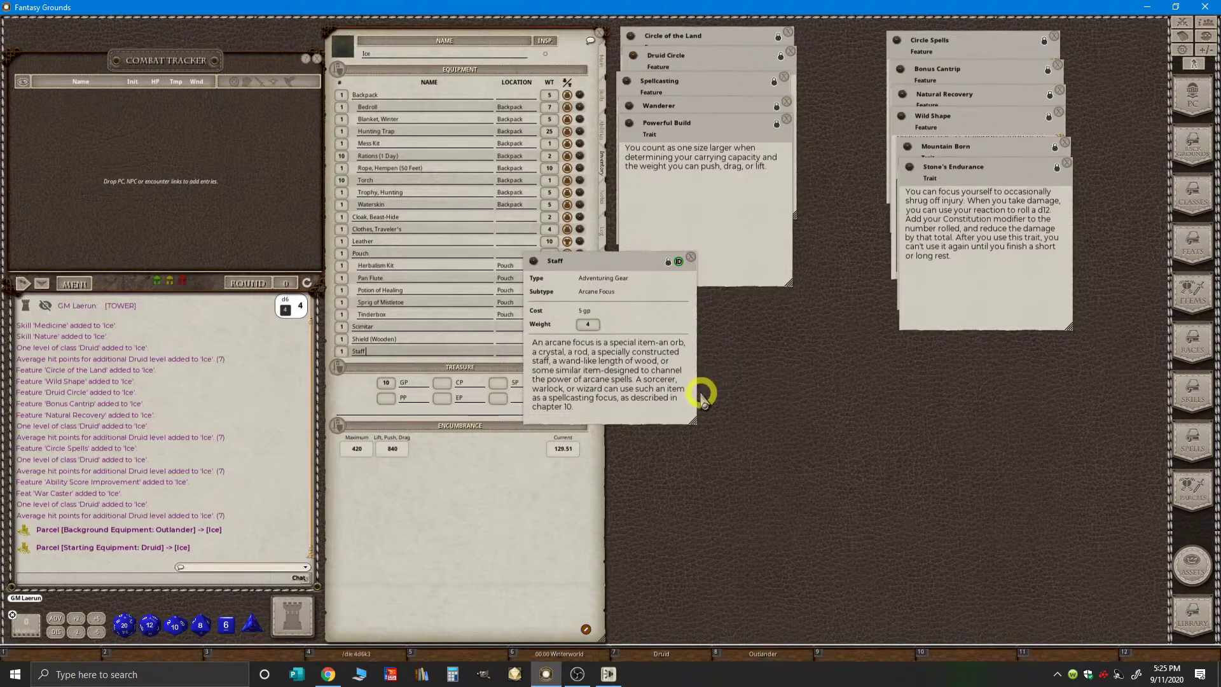
pyautogui.press('ctrl')
pyautogui.click(692, 258)
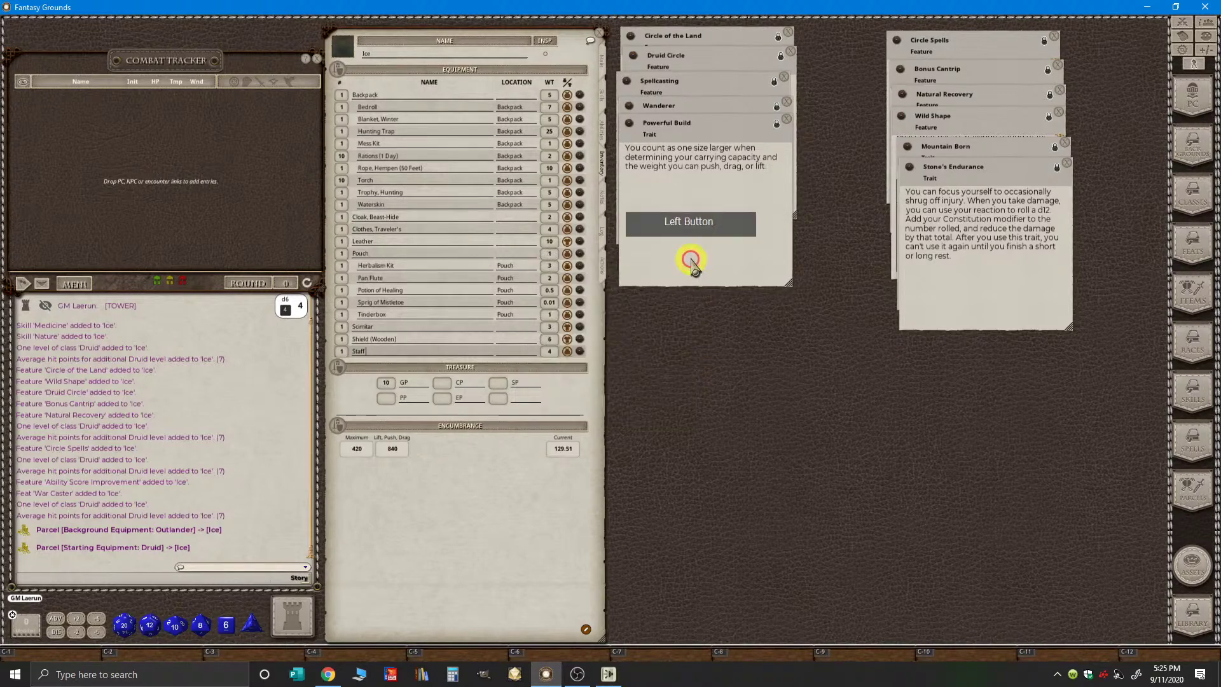
pyautogui.rightClick(579, 349)
pyautogui.click(639, 369)
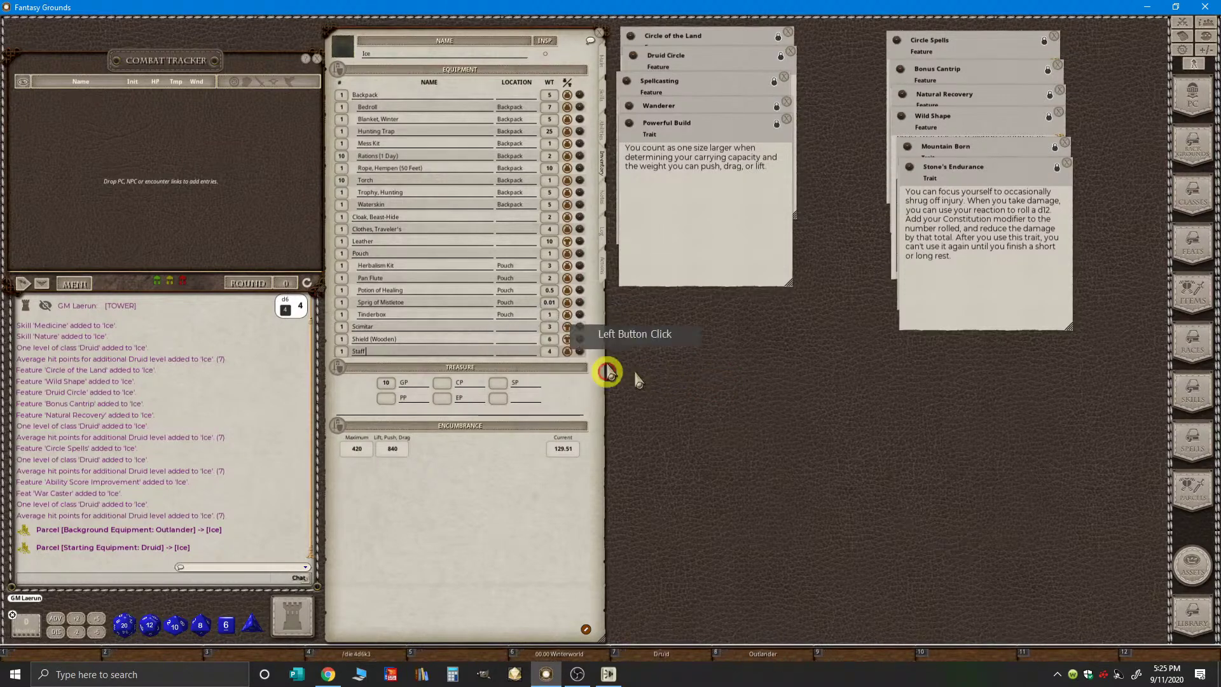
pyautogui.rightClick(580, 351)
pyautogui.click(547, 389)
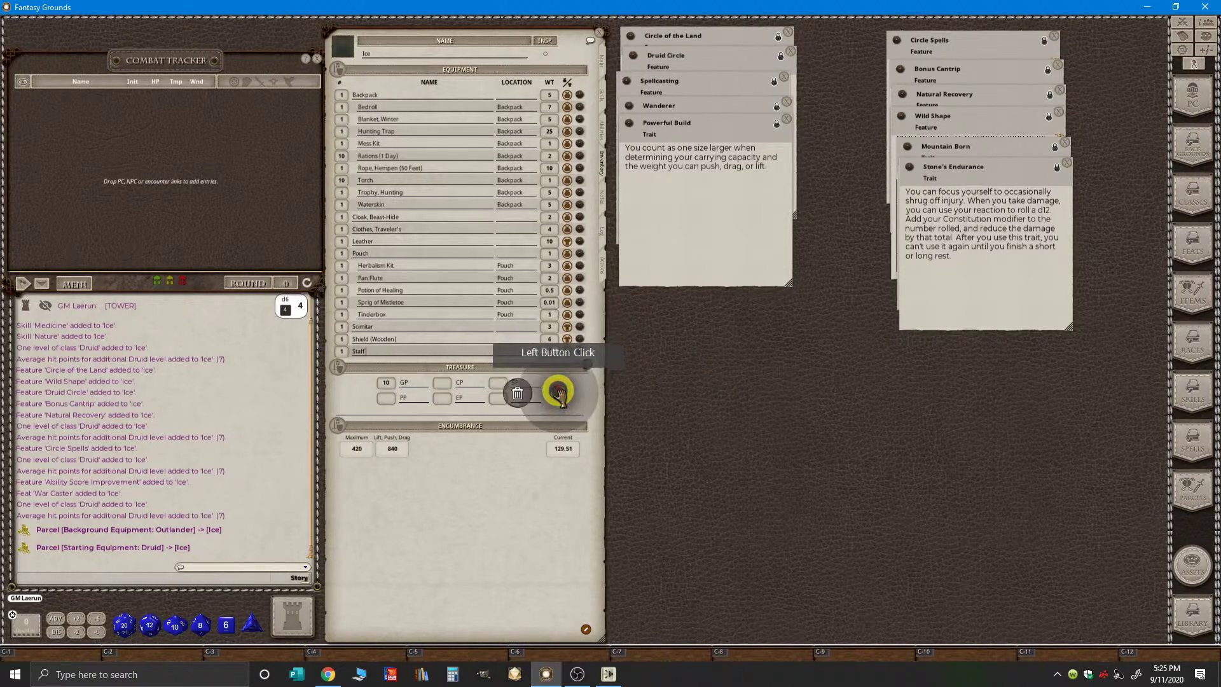
pyautogui.click(521, 394)
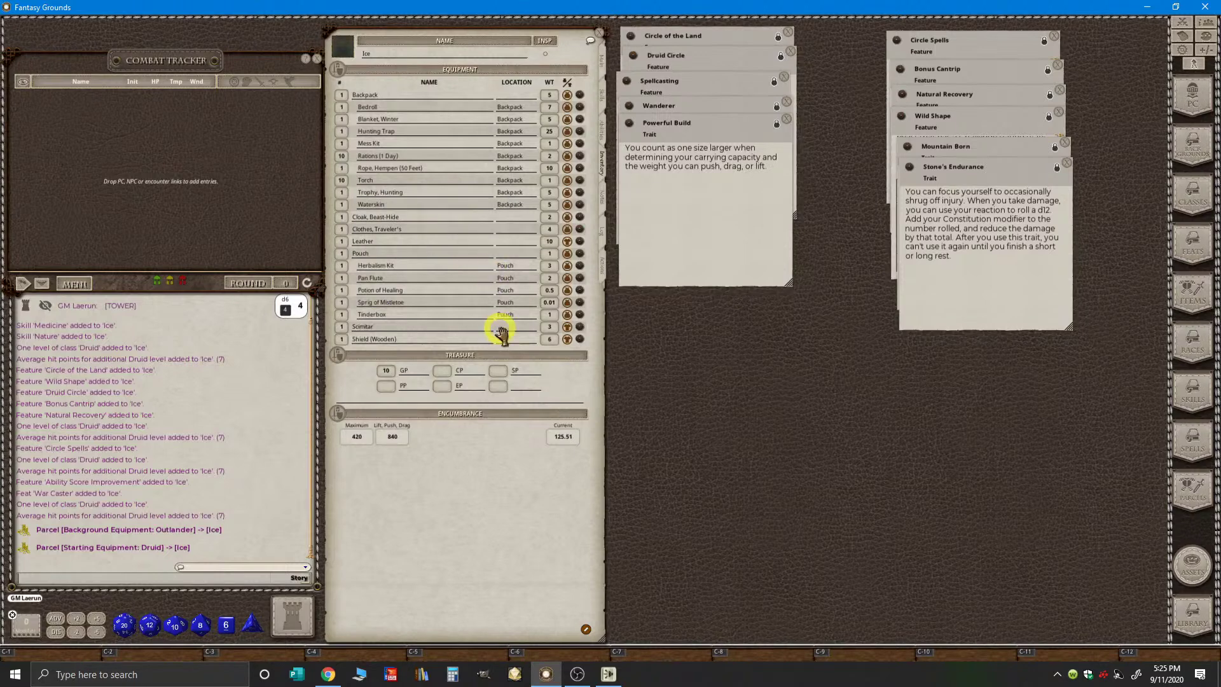
# - Search the item library for "sling" and add the Sling to the character's inventory
pyautogui.press('ctrl')
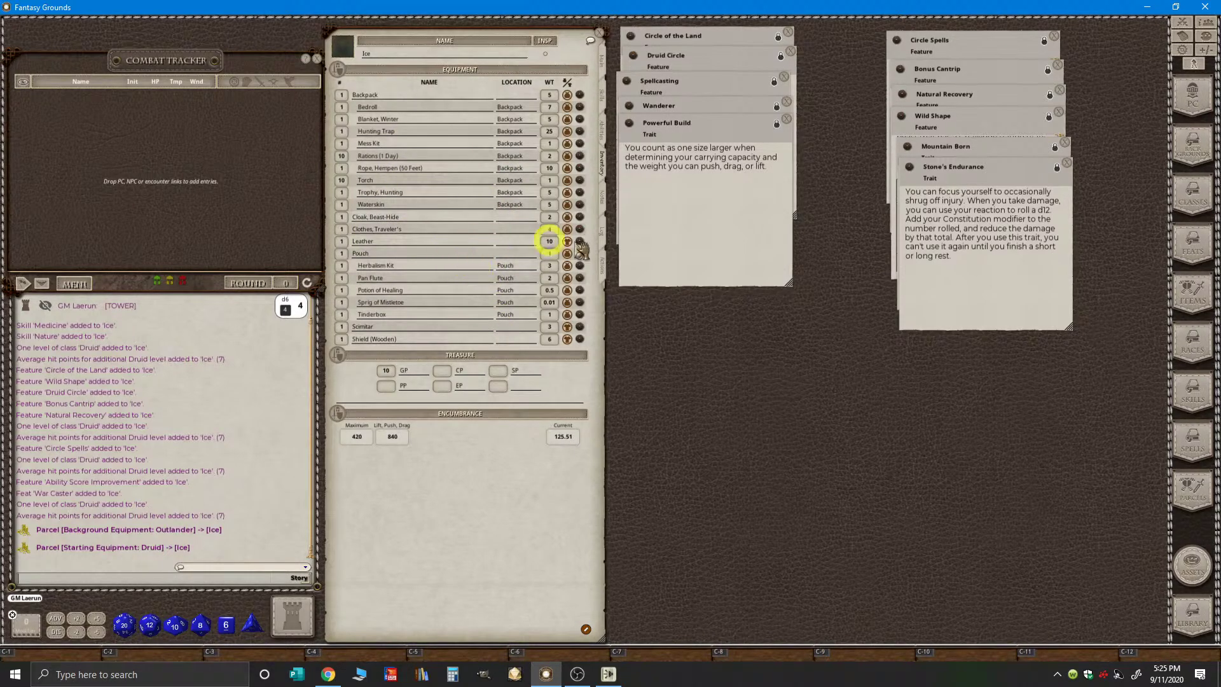
pyautogui.press('ctrl')
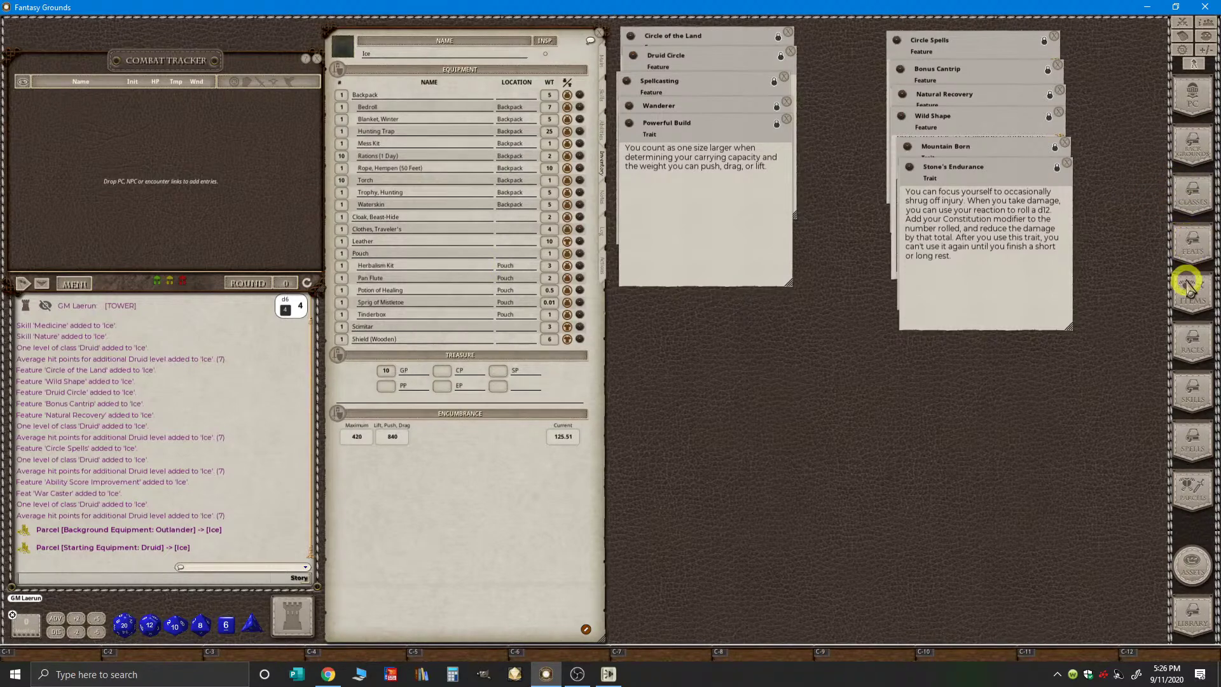
pyautogui.click(1194, 297)
pyautogui.moveTo(718, 176); pyautogui.dragTo(425, 286)
pyautogui.click(756, 278)
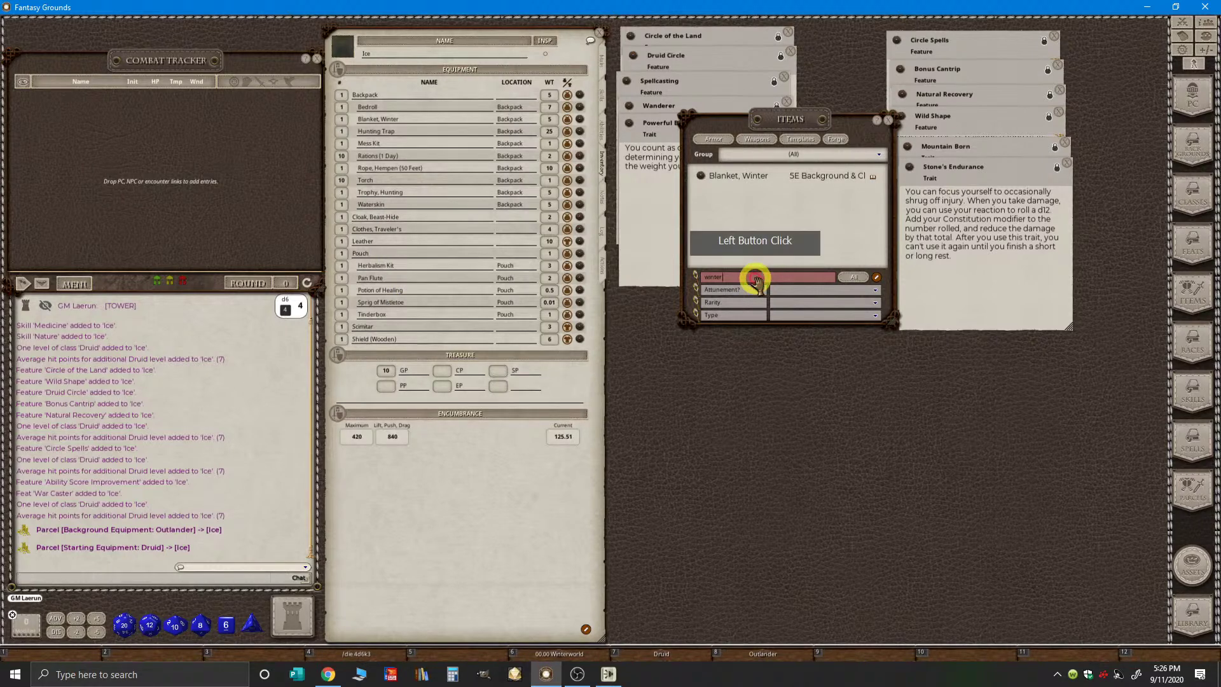
pyautogui.press('BackSpace')
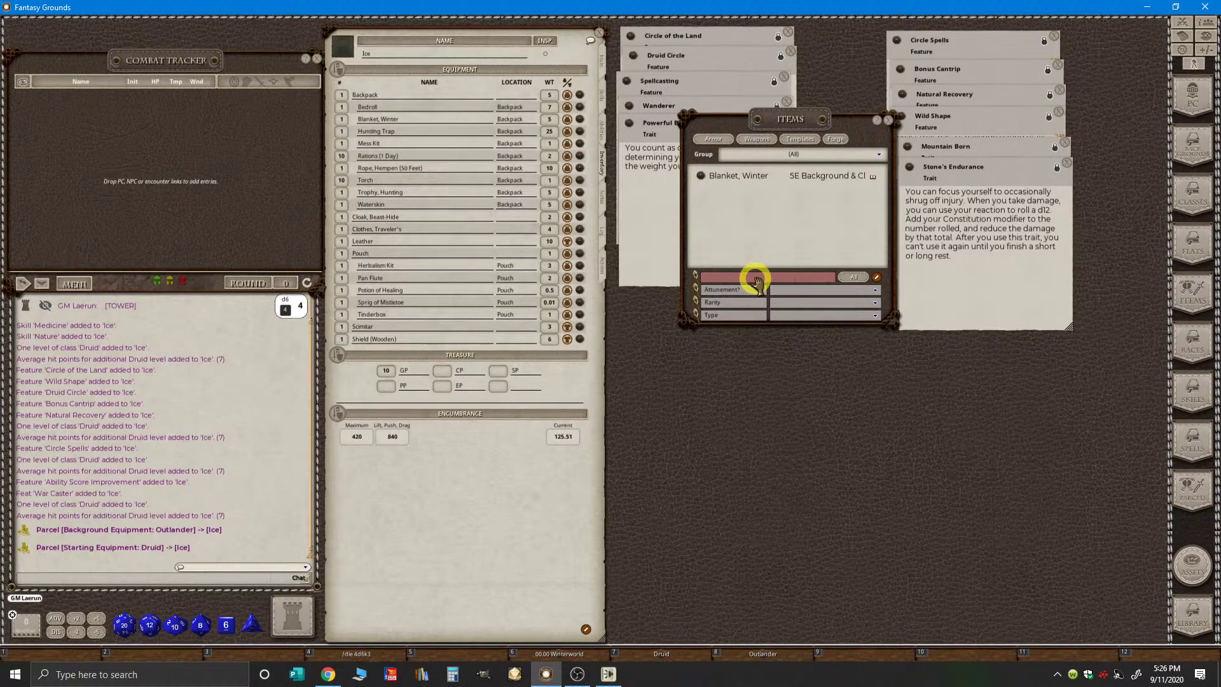
pyautogui.write('sling')
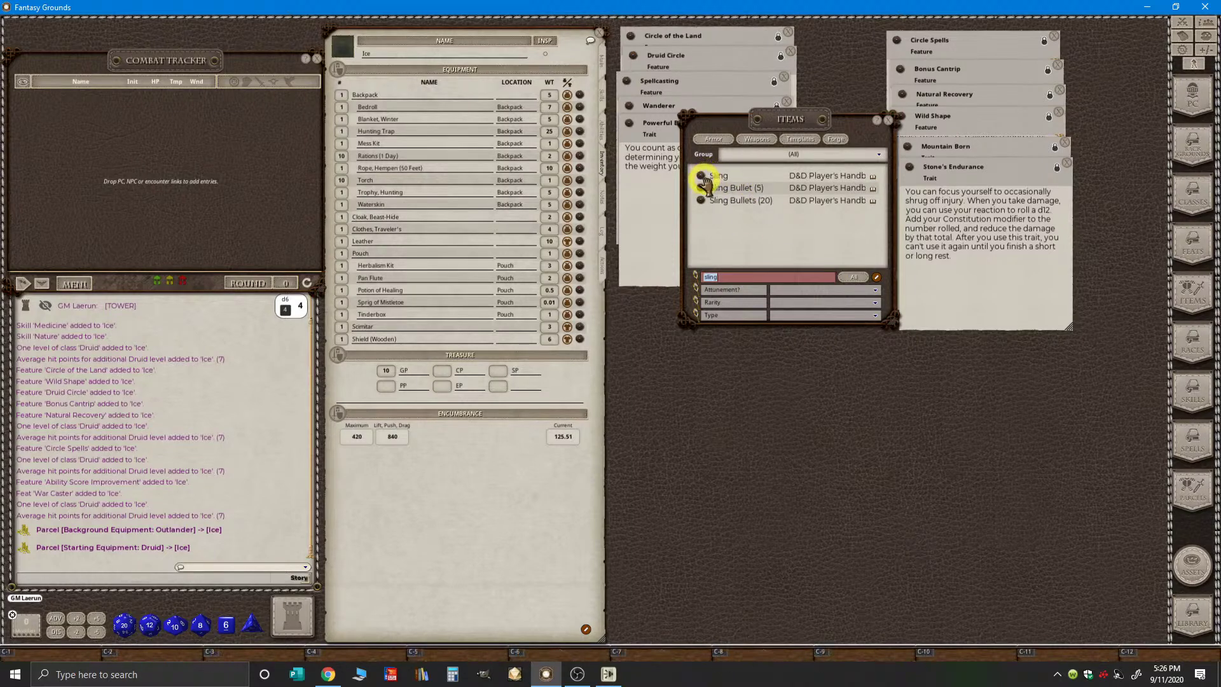
pyautogui.moveTo(702, 177); pyautogui.dragTo(564, 262)
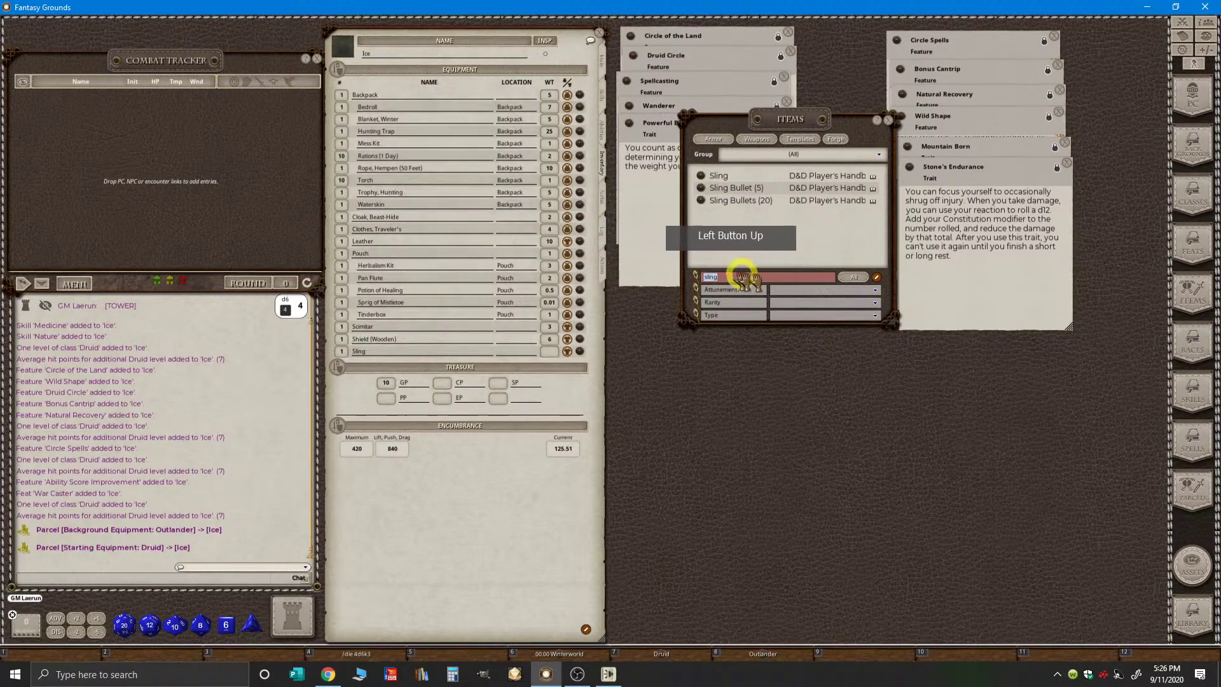
# - Add Sling Bullets (20) to the inventory and set their location to Pouch
pyautogui.press('ctrl')
pyautogui.moveTo(701, 202); pyautogui.dragTo(426, 270)
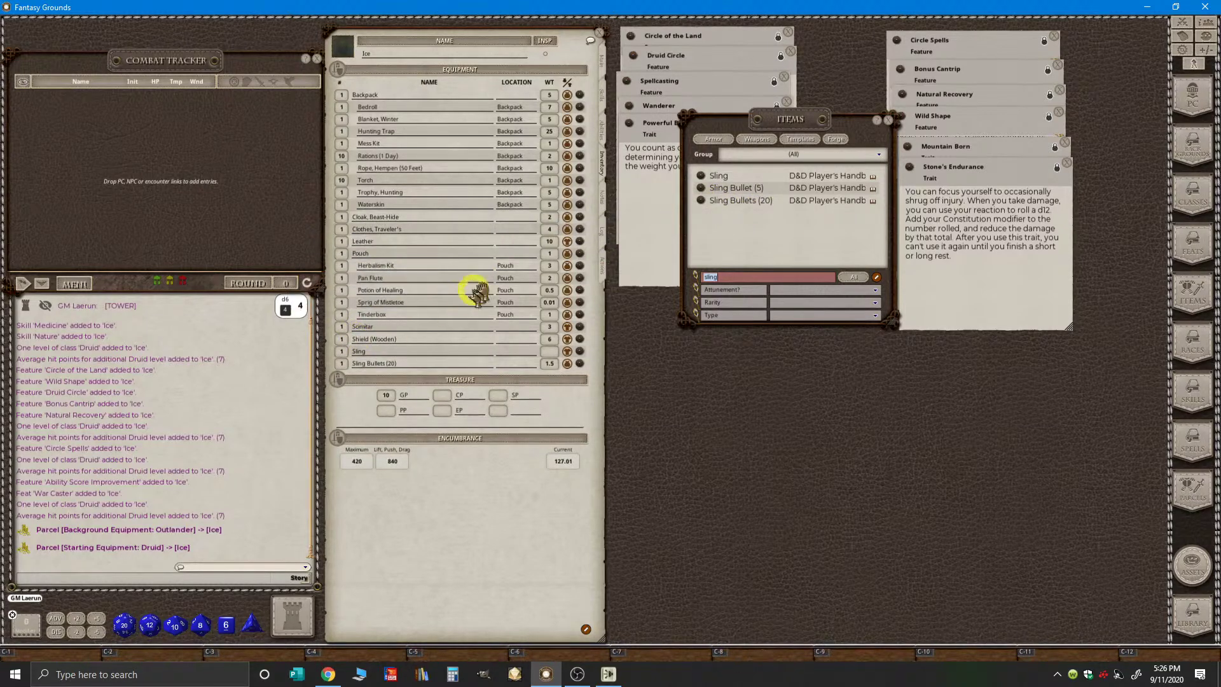
pyautogui.click(517, 363)
pyautogui.write('Pouch')
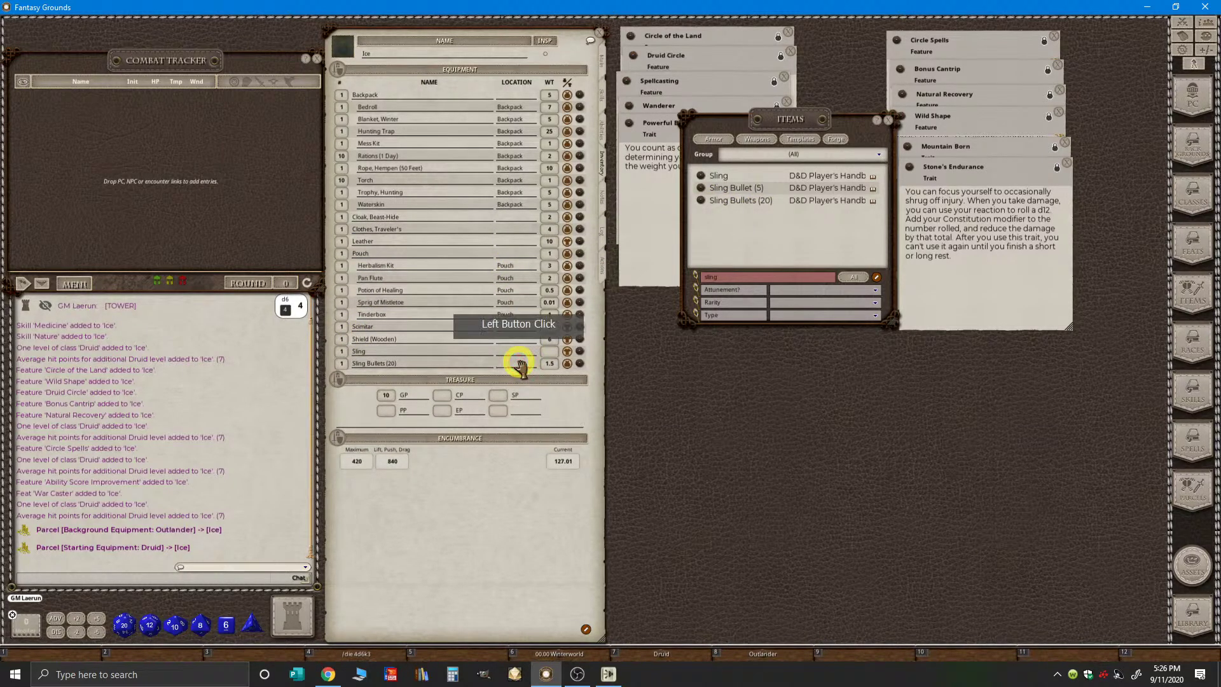
pyautogui.click(437, 253)
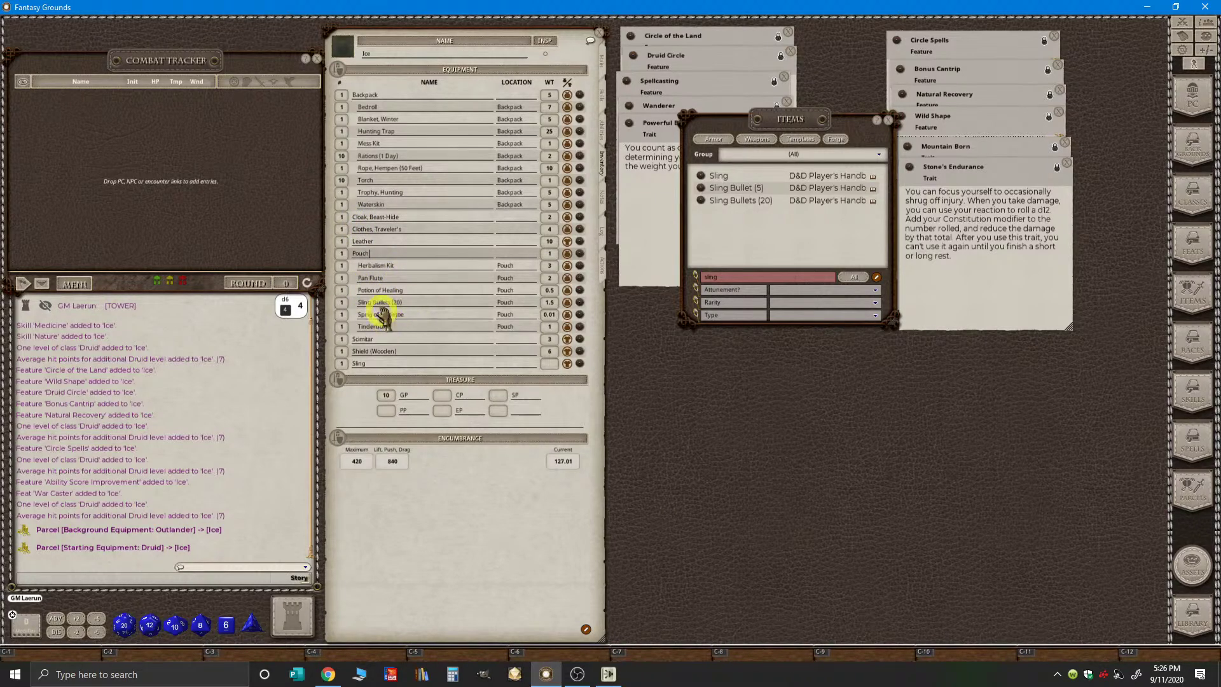
pyautogui.moveTo(767, 216); pyautogui.dragTo(423, 188)
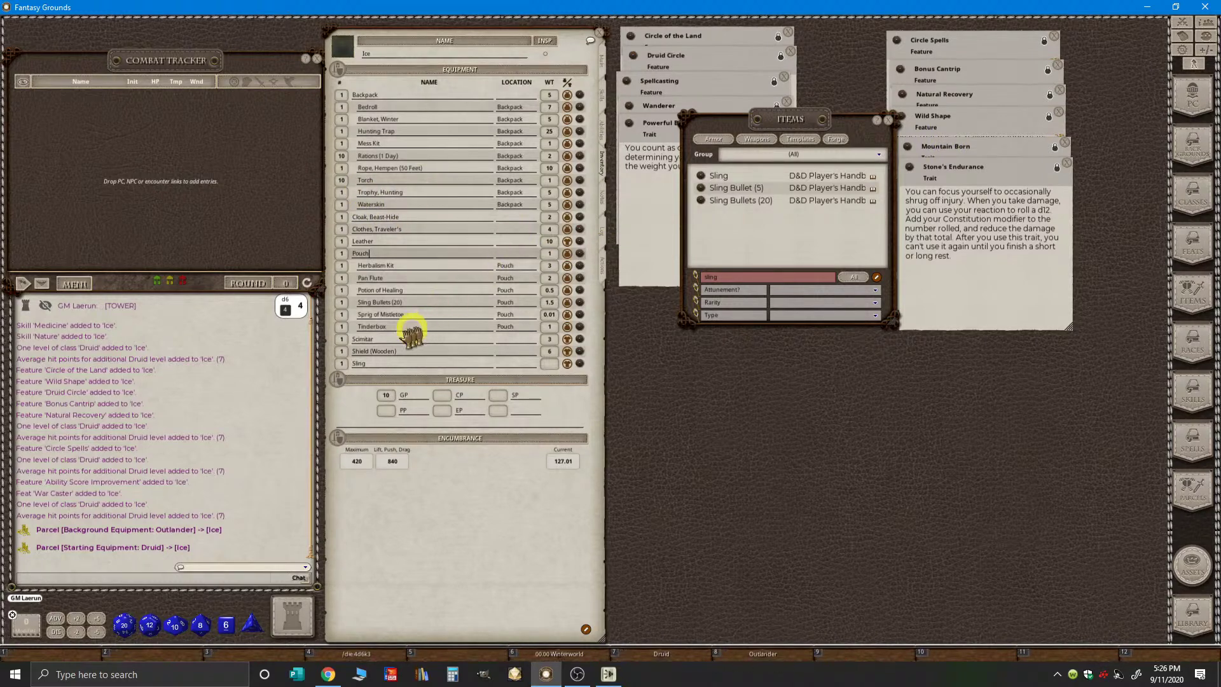
# - Set the Sling's weight to 0.1 and close the item library
pyautogui.click(551, 367)
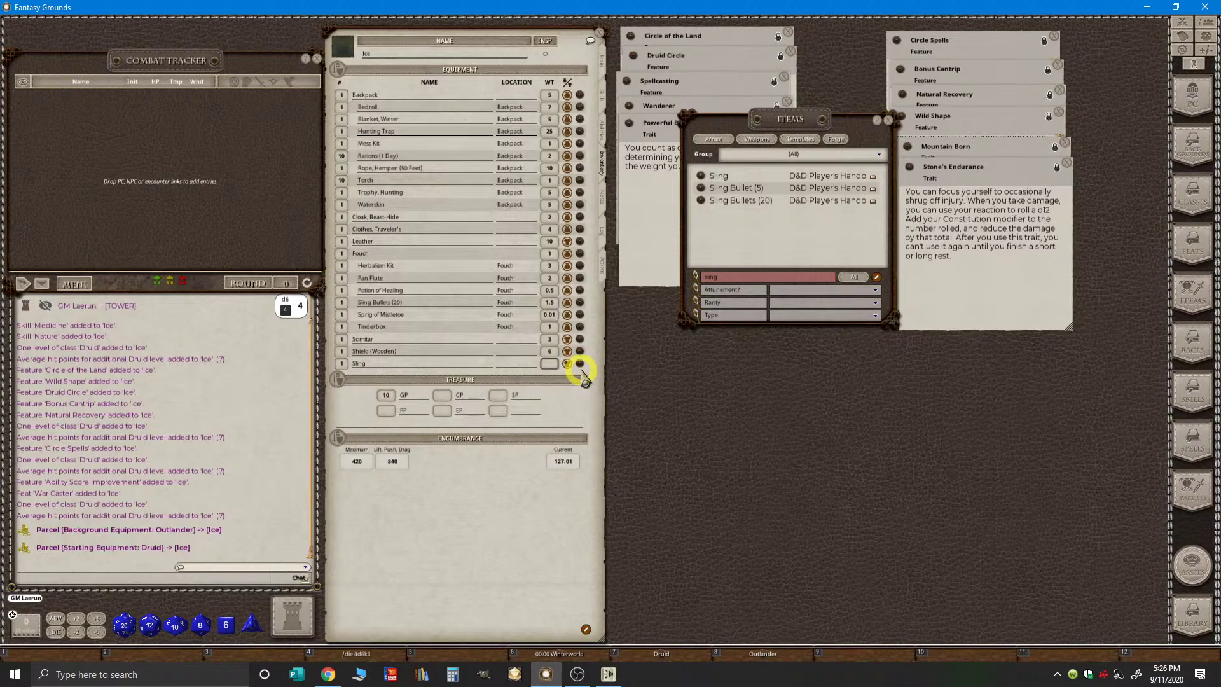
pyautogui.press('ctrl')
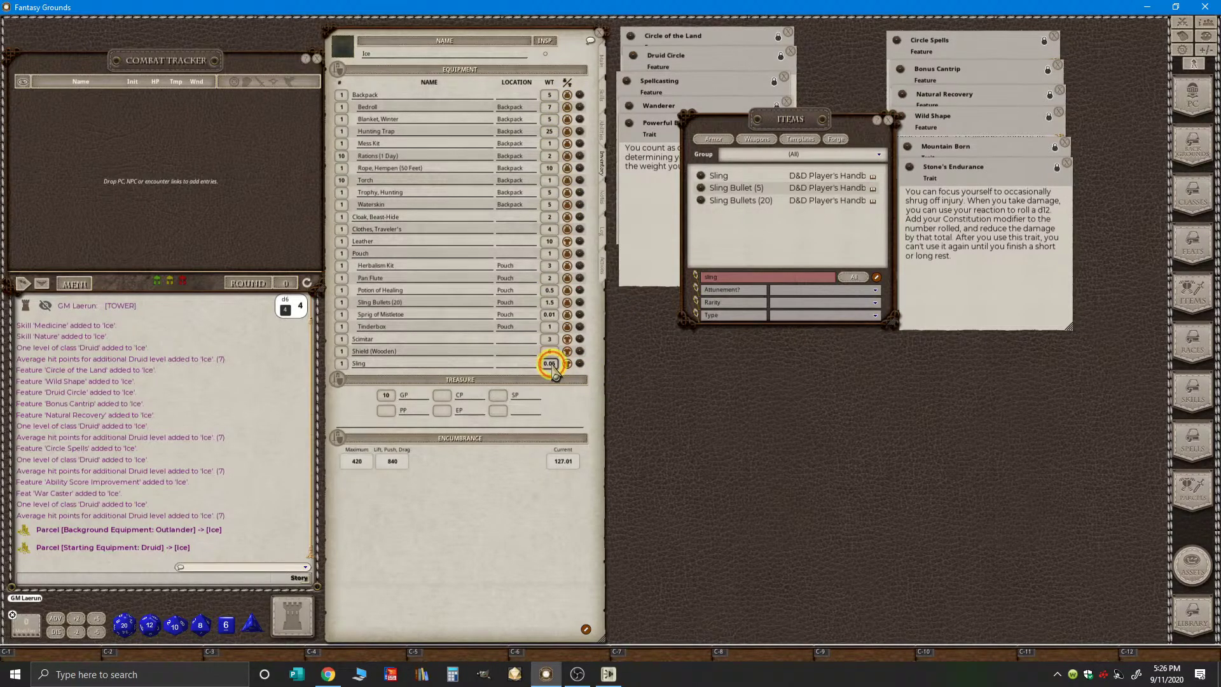
pyautogui.click(552, 366)
pyautogui.click(551, 367)
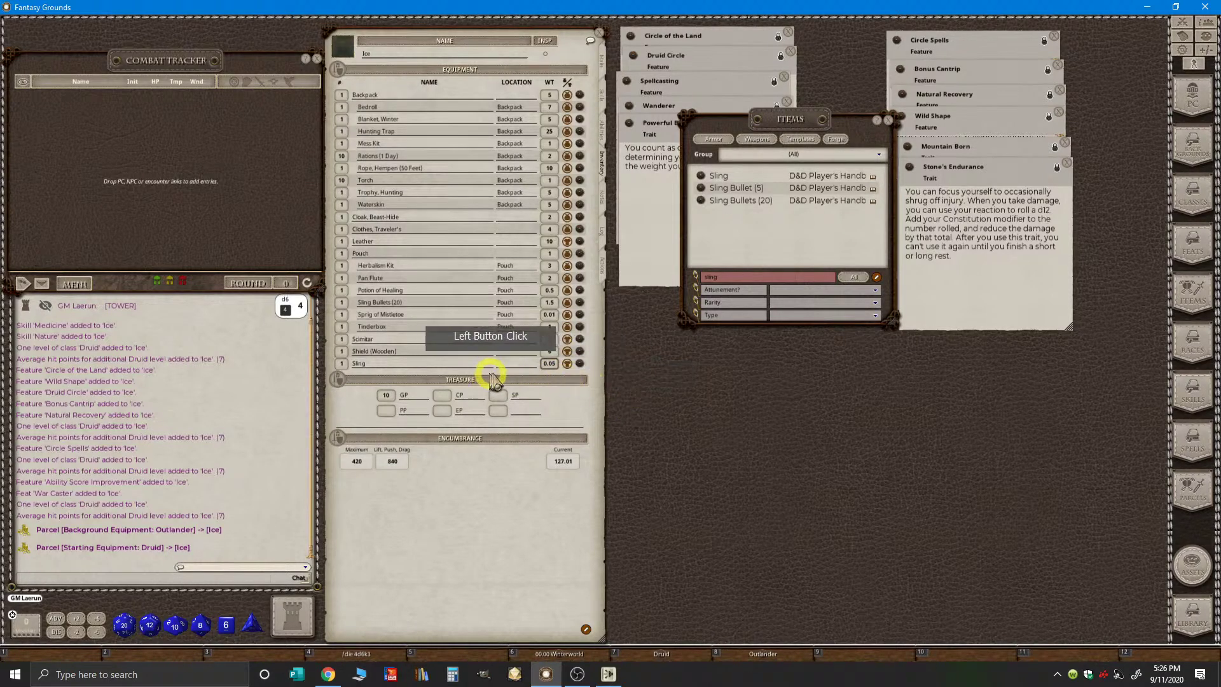
pyautogui.click(554, 367)
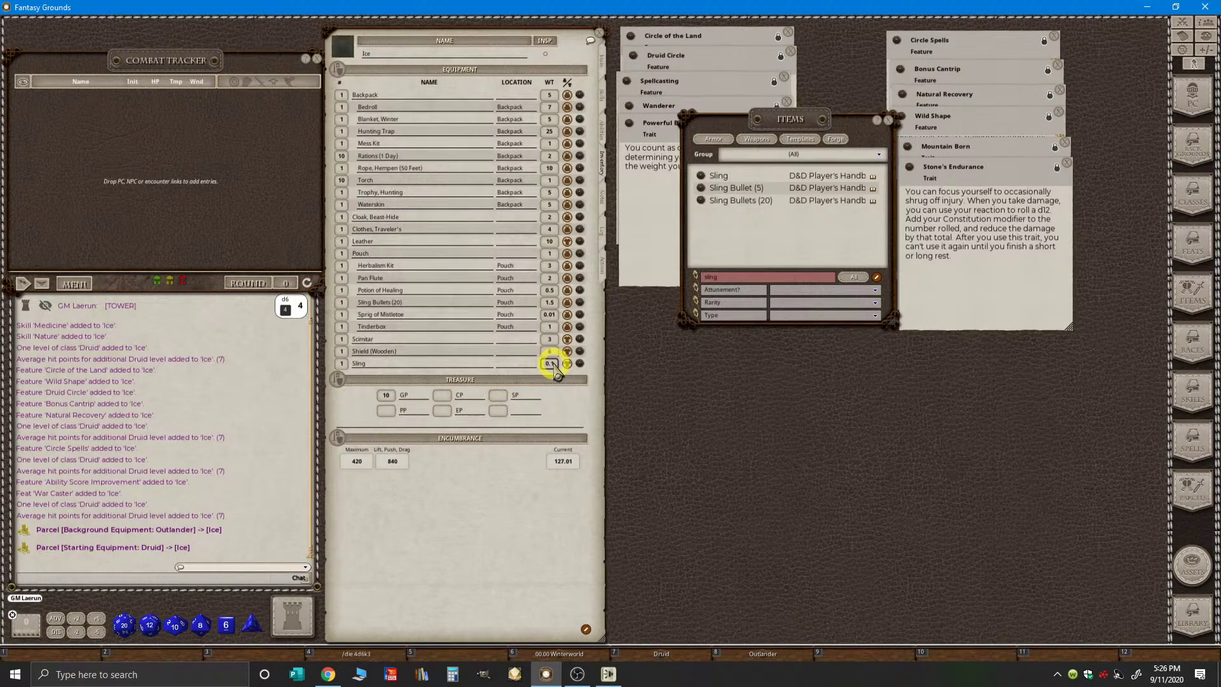
pyautogui.press('ctrl')
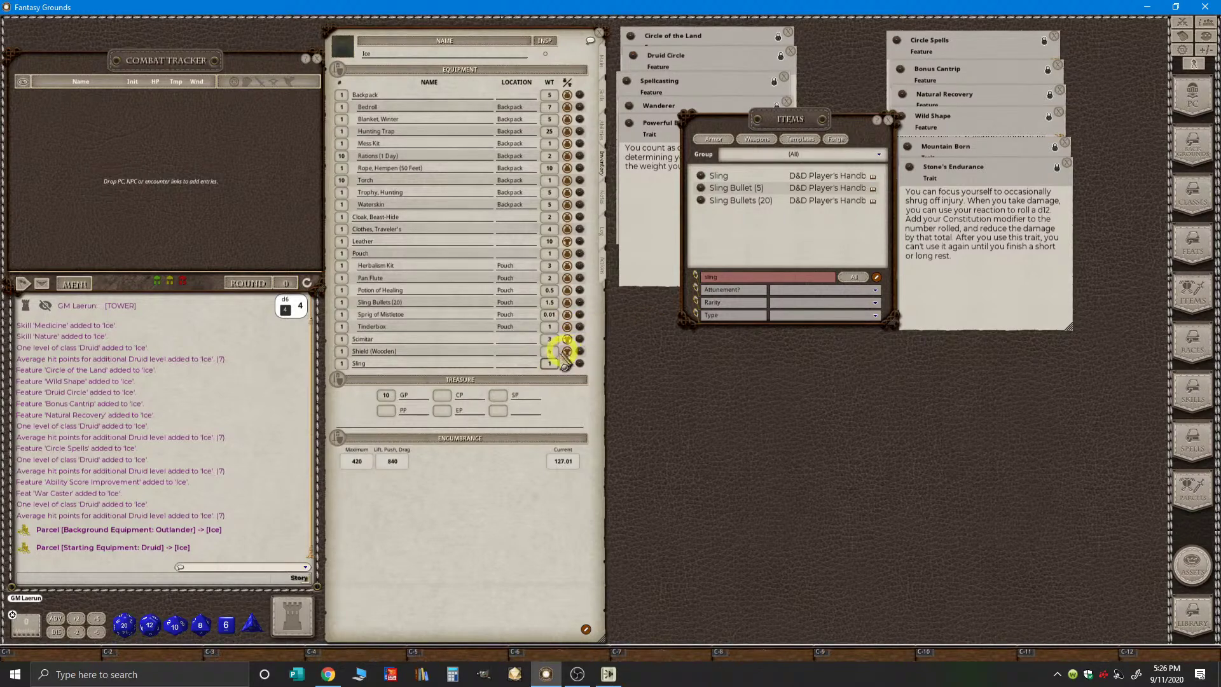
pyautogui.keyDown('ctrl'); pyautogui.click(548, 364); pyautogui.keyUp('ctrl')
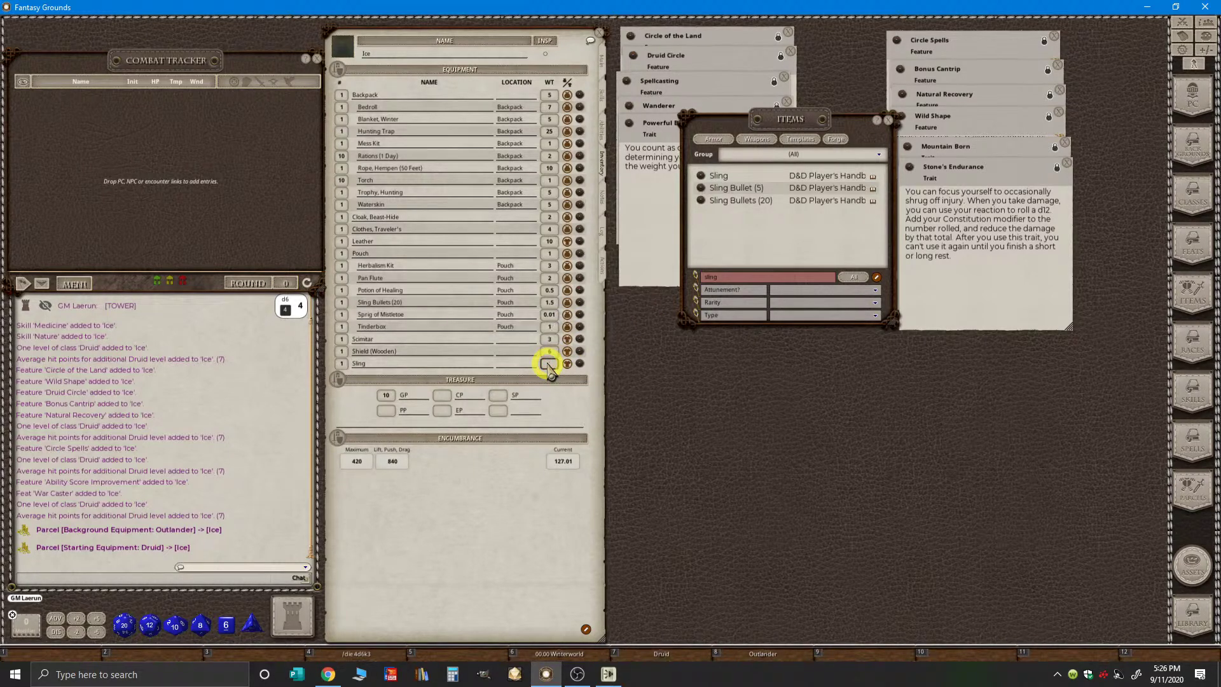
pyautogui.click(490, 314)
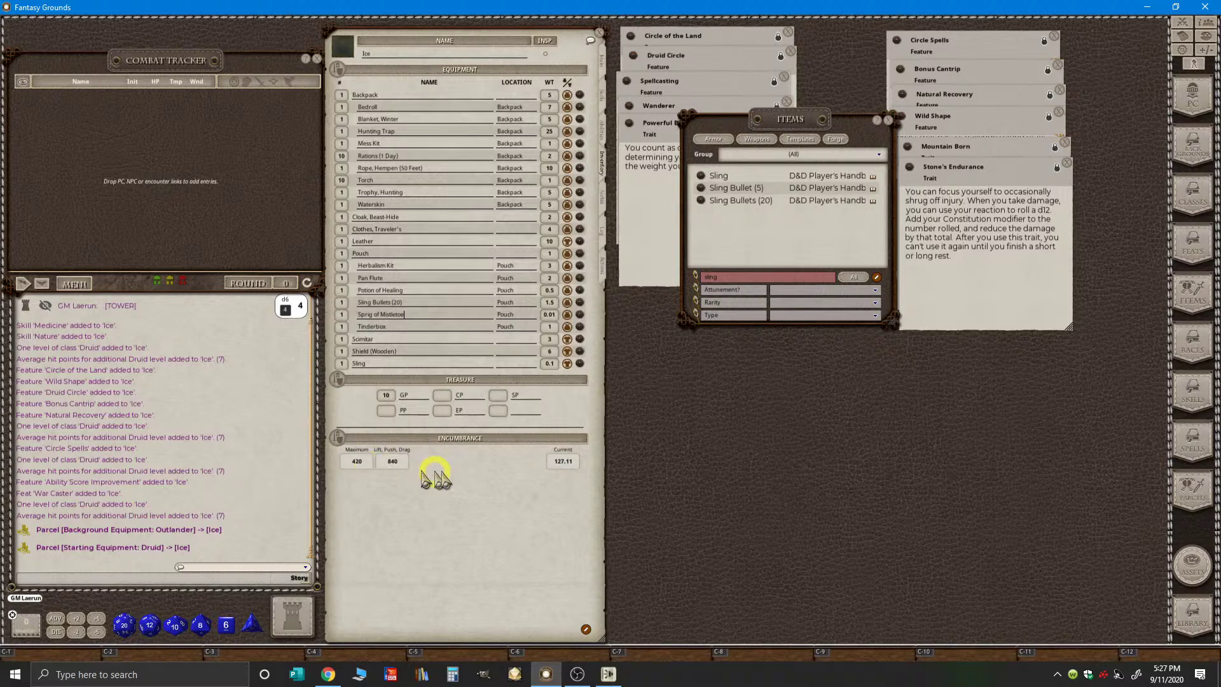
pyautogui.click(890, 120)
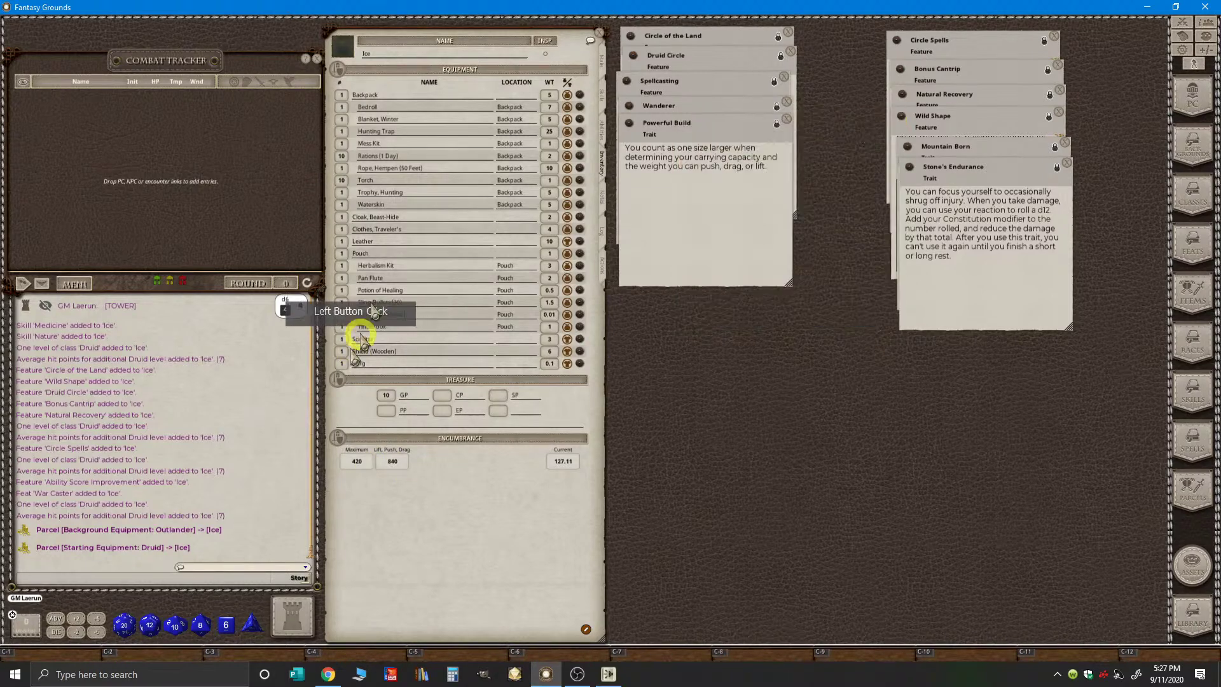
# - Mark the Backpack as not carried to check the effect on encumbrance, and restore it to carried
pyautogui.click(385, 396)
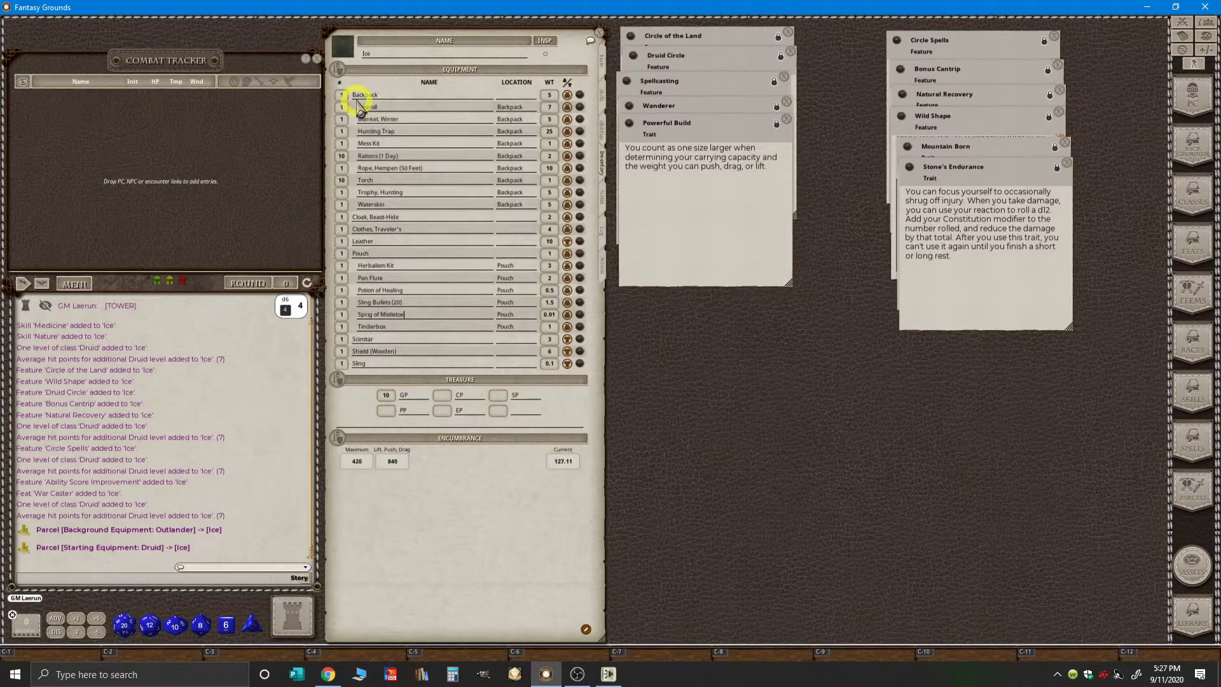
pyautogui.click(566, 96)
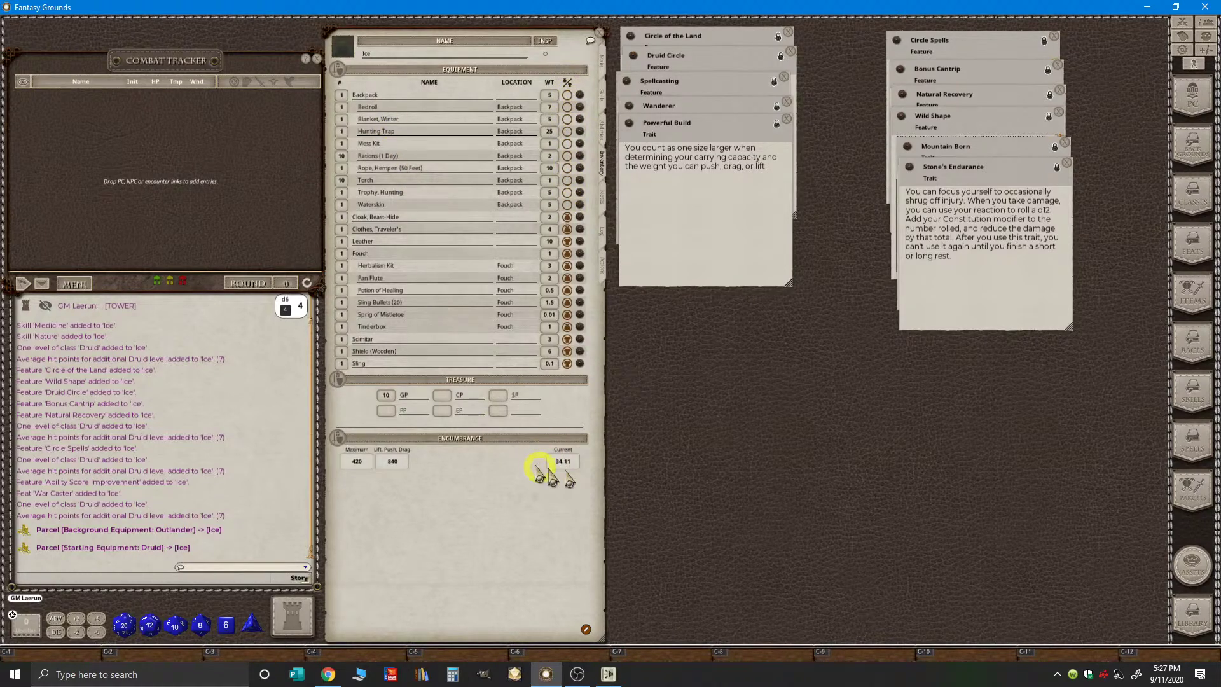
pyautogui.click(571, 94)
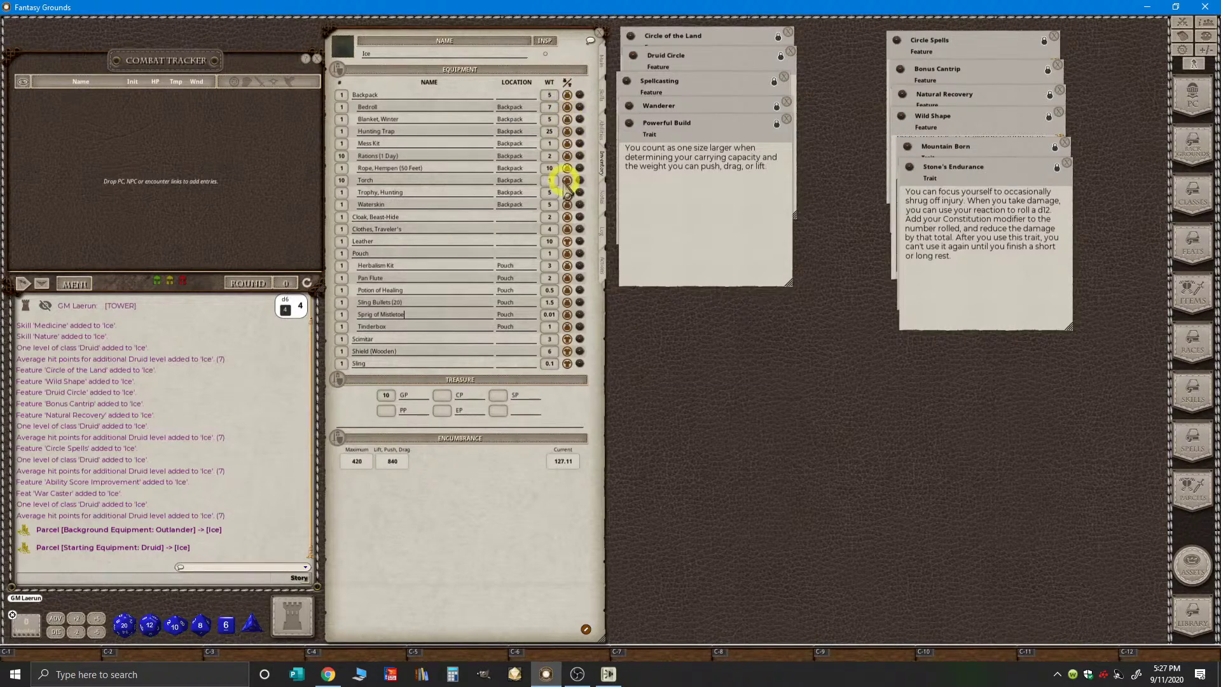
pyautogui.press('ctrl')
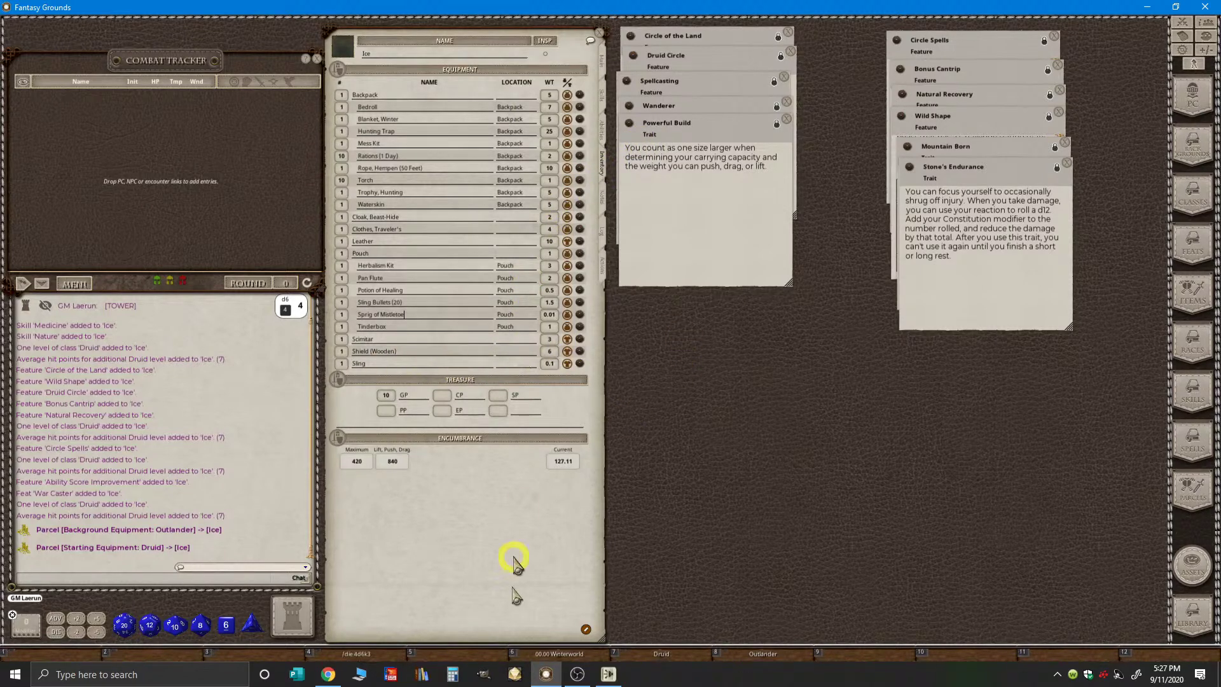
# - Switch to YouTube Studio in the browser to check the live chat, and return to Fantasy Grounds
pyautogui.click(330, 677)
pyautogui.scroll(-10, 1196, 540)
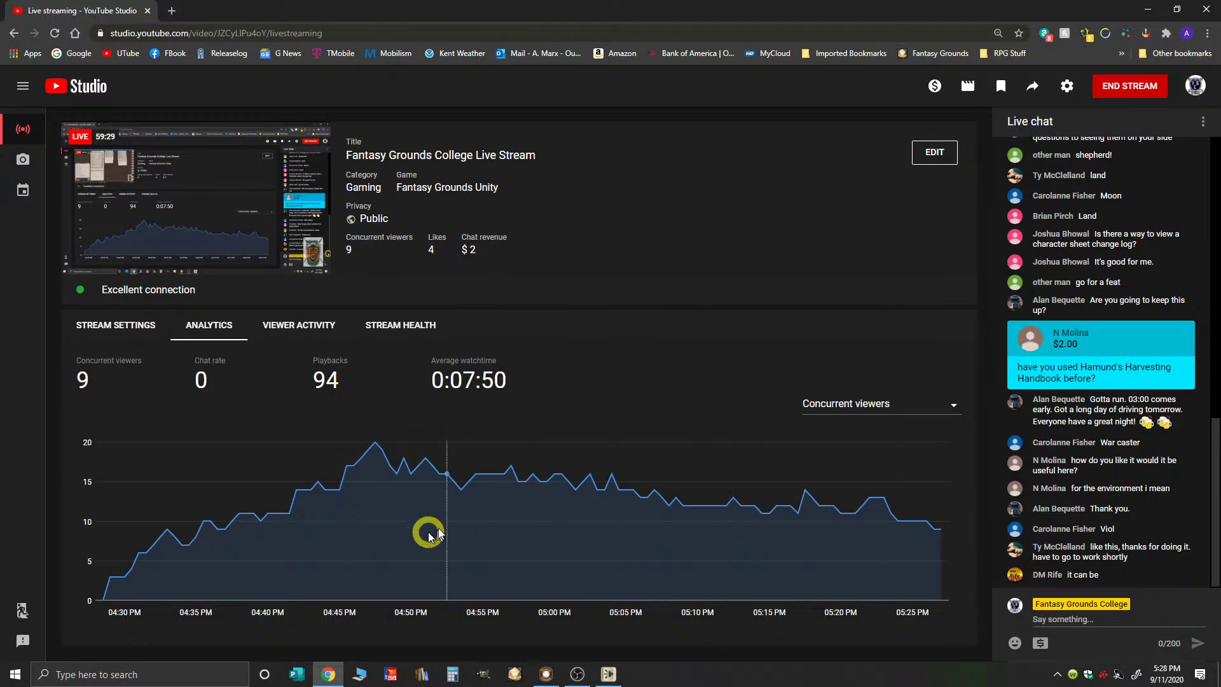
pyautogui.click(327, 671)
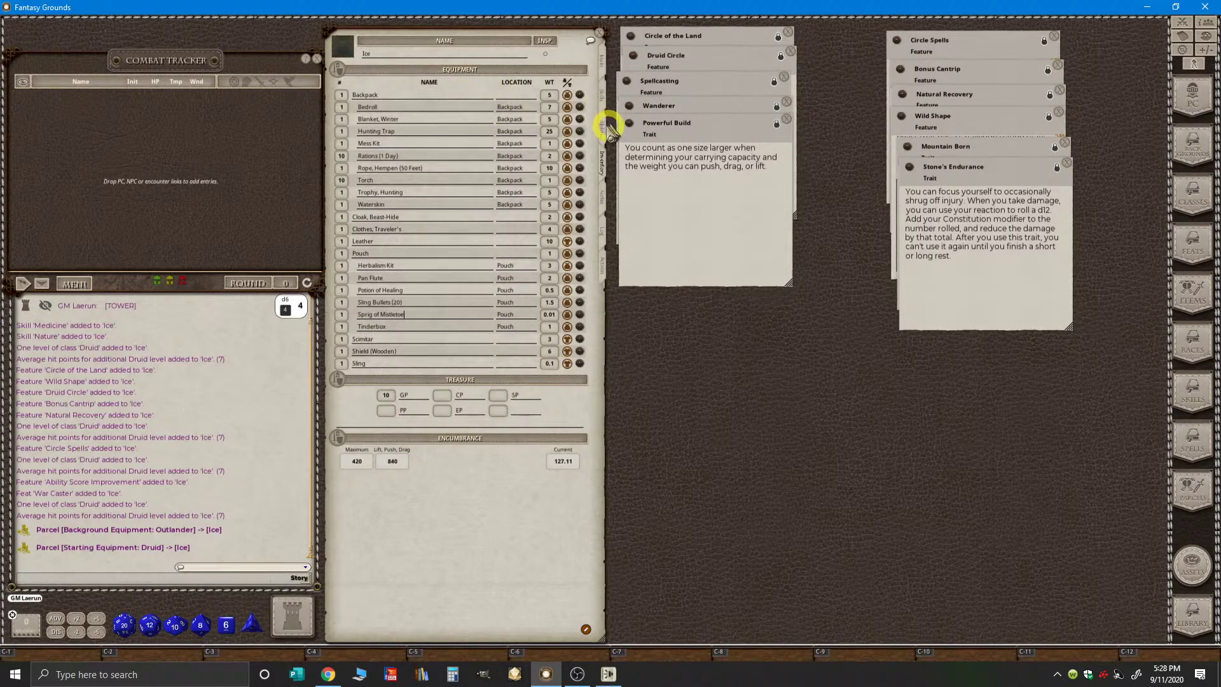
# - Review the character's abilities and the Scimitar's item details, and return to the main character page
pyautogui.click(601, 127)
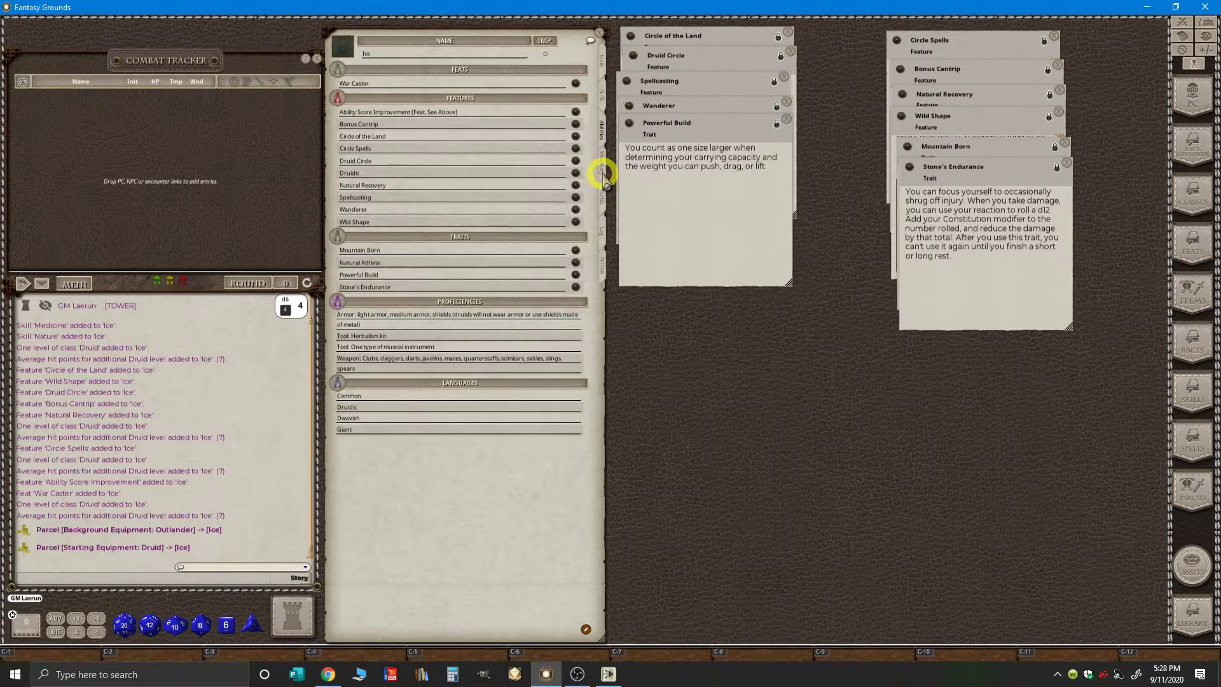
pyautogui.click(603, 173)
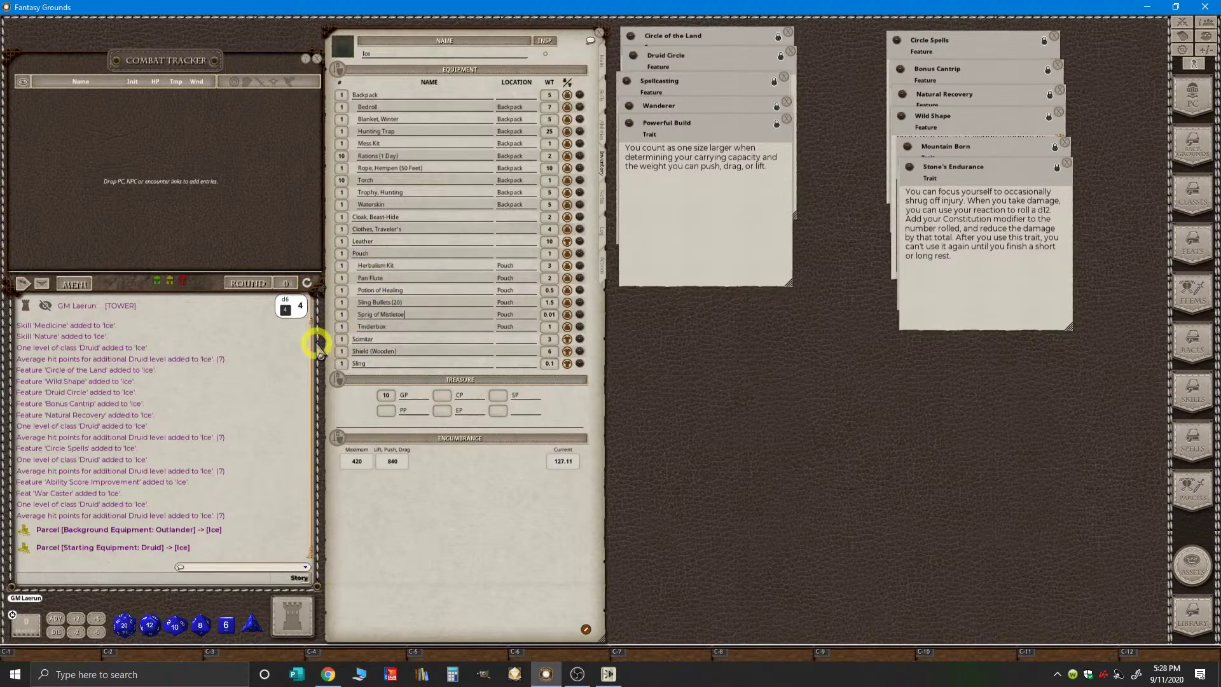
pyautogui.click(580, 342)
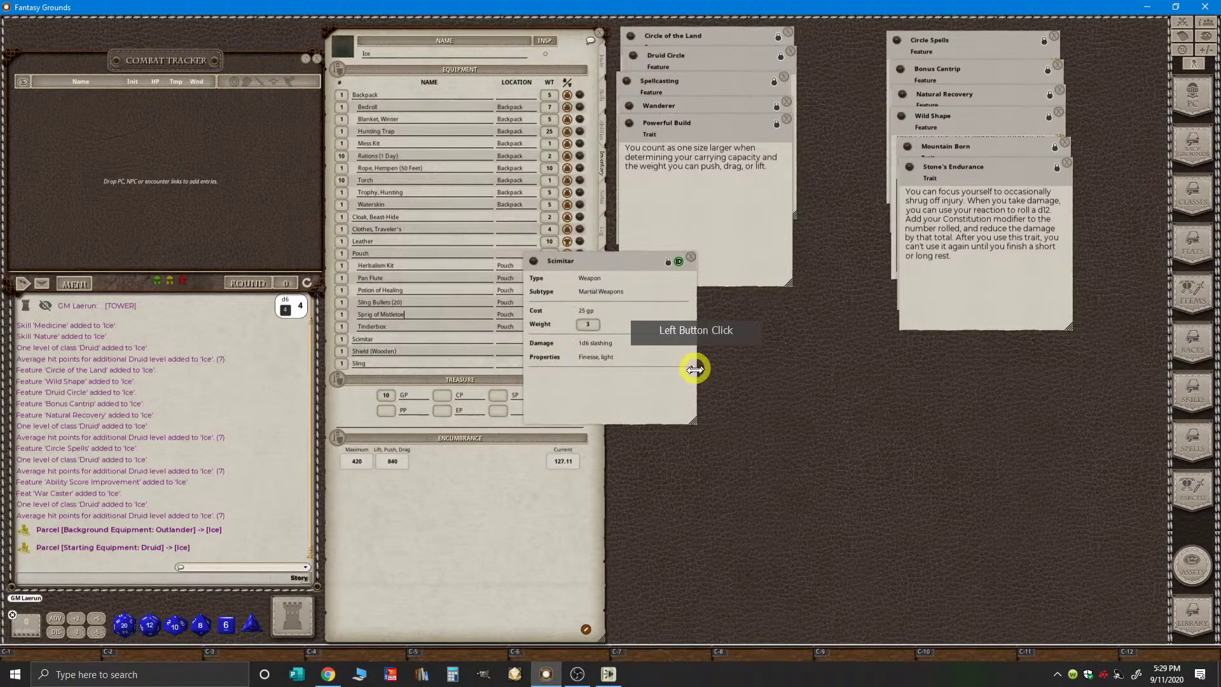
pyautogui.click(692, 259)
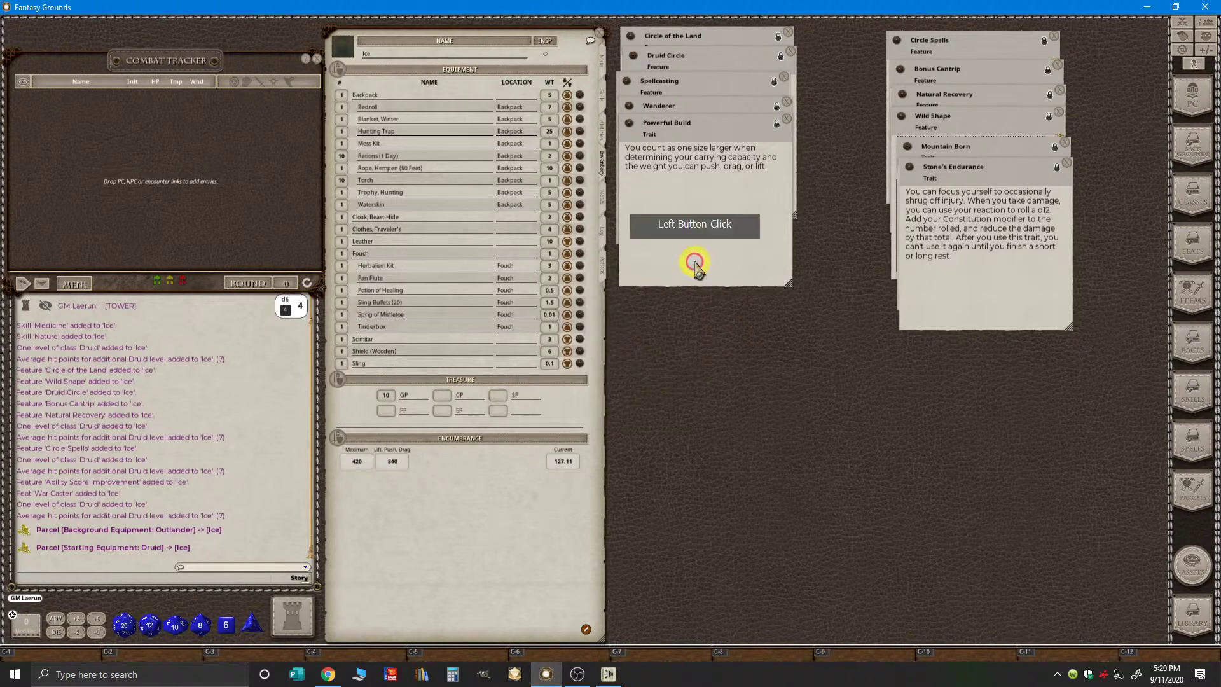
pyautogui.click(602, 60)
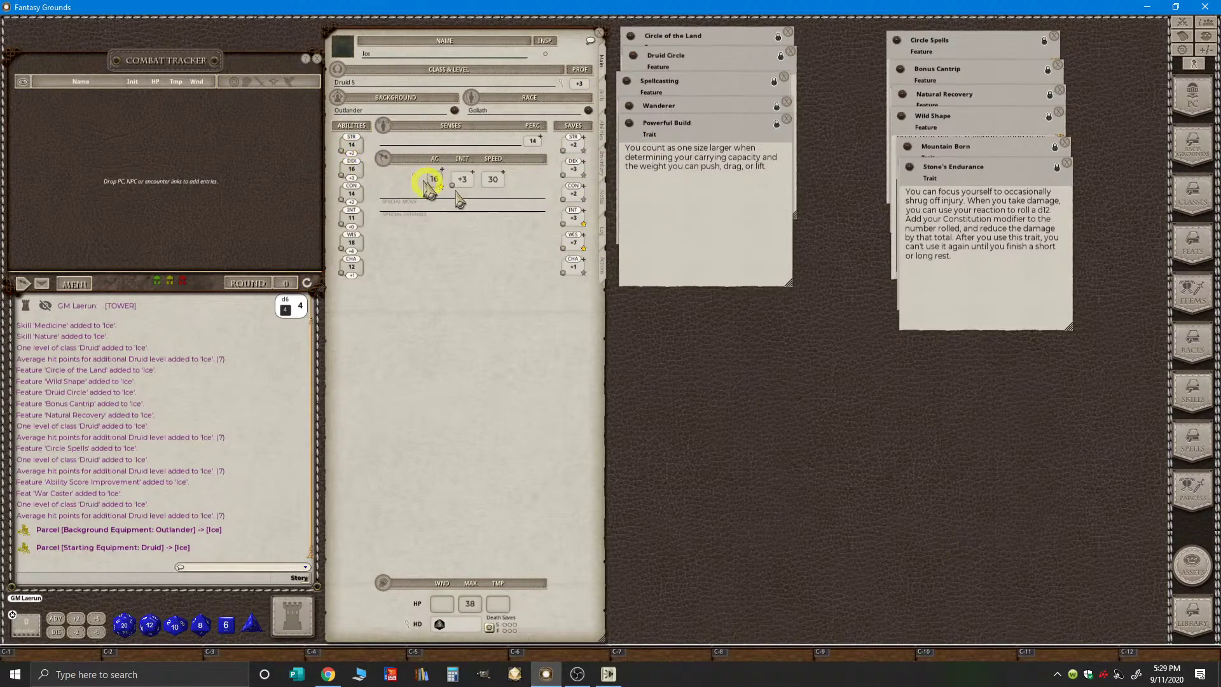
# - Look through the character's actions and log pages, and delete the Scimitar from the inventory
pyautogui.click(605, 268)
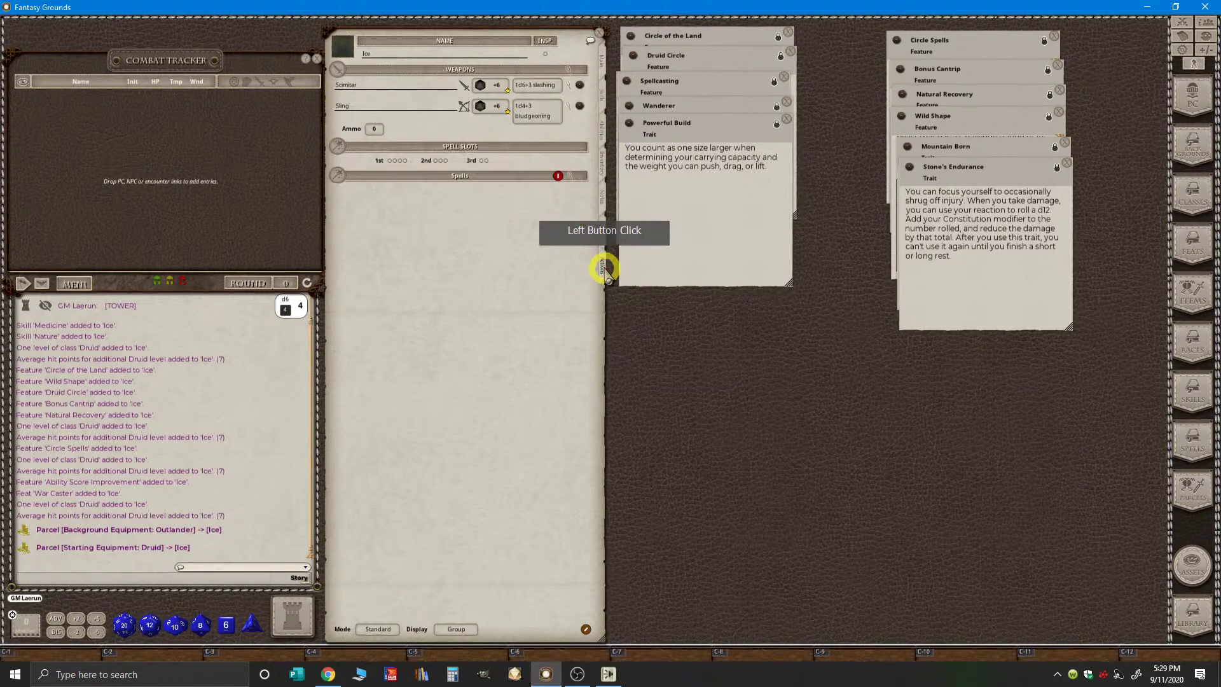
pyautogui.click(602, 237)
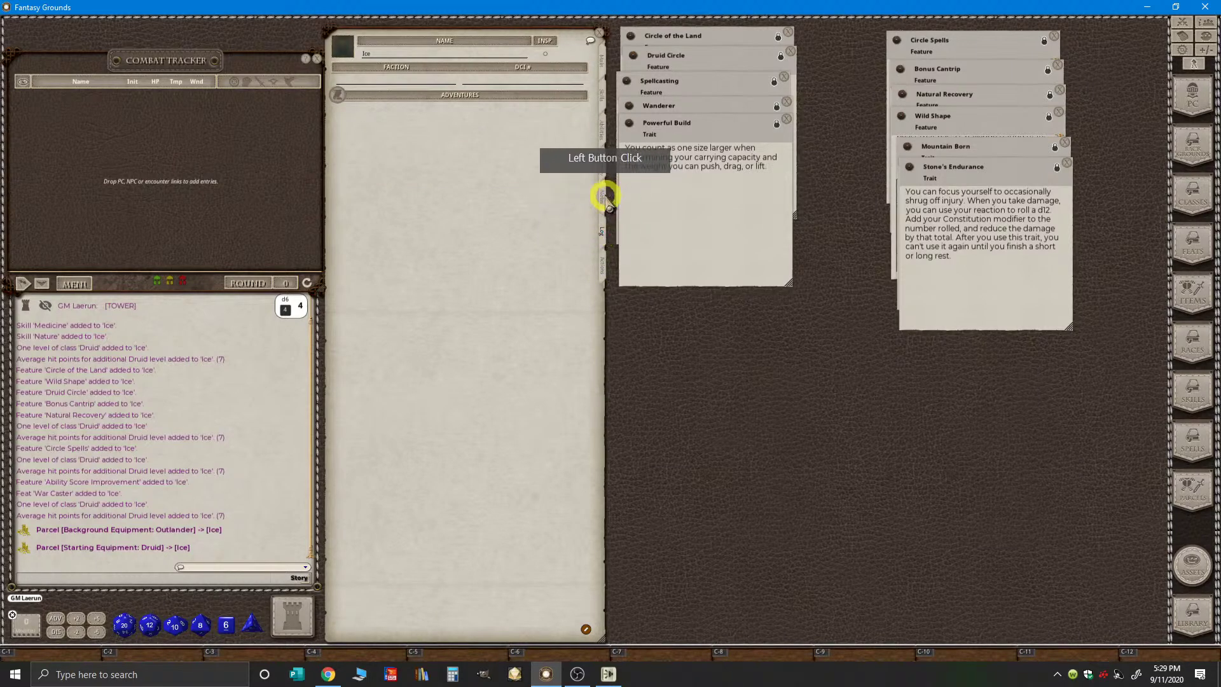
pyautogui.click(605, 196)
pyautogui.click(606, 164)
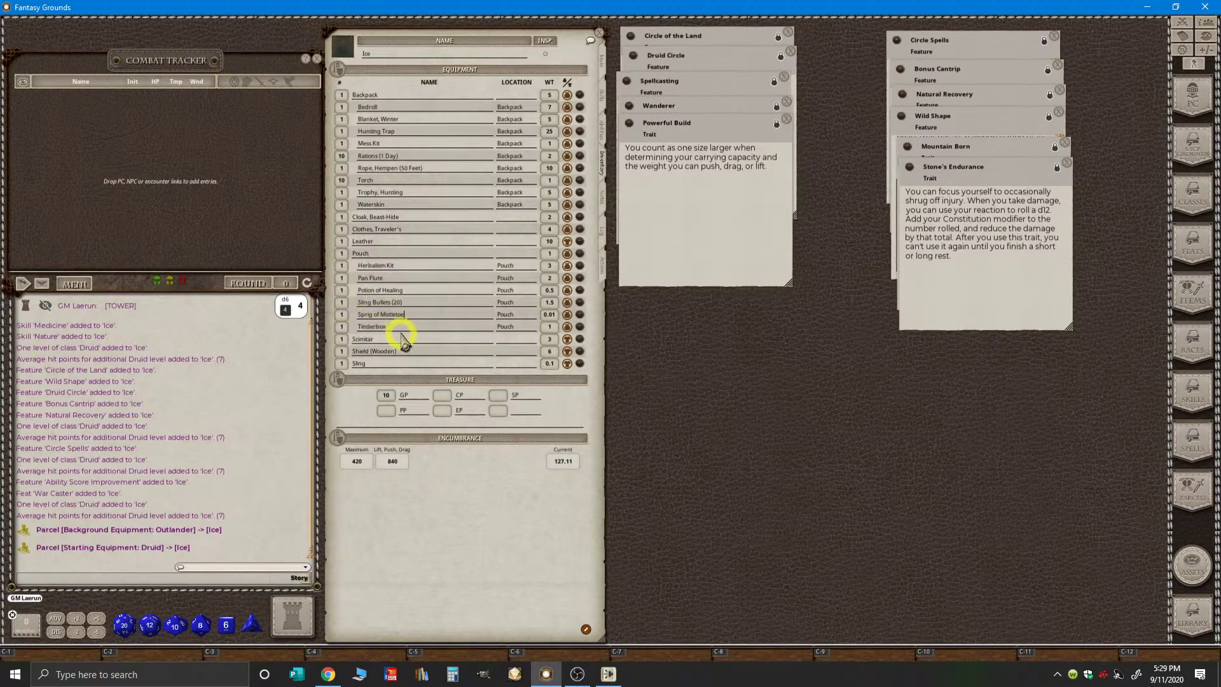
pyautogui.click(404, 315)
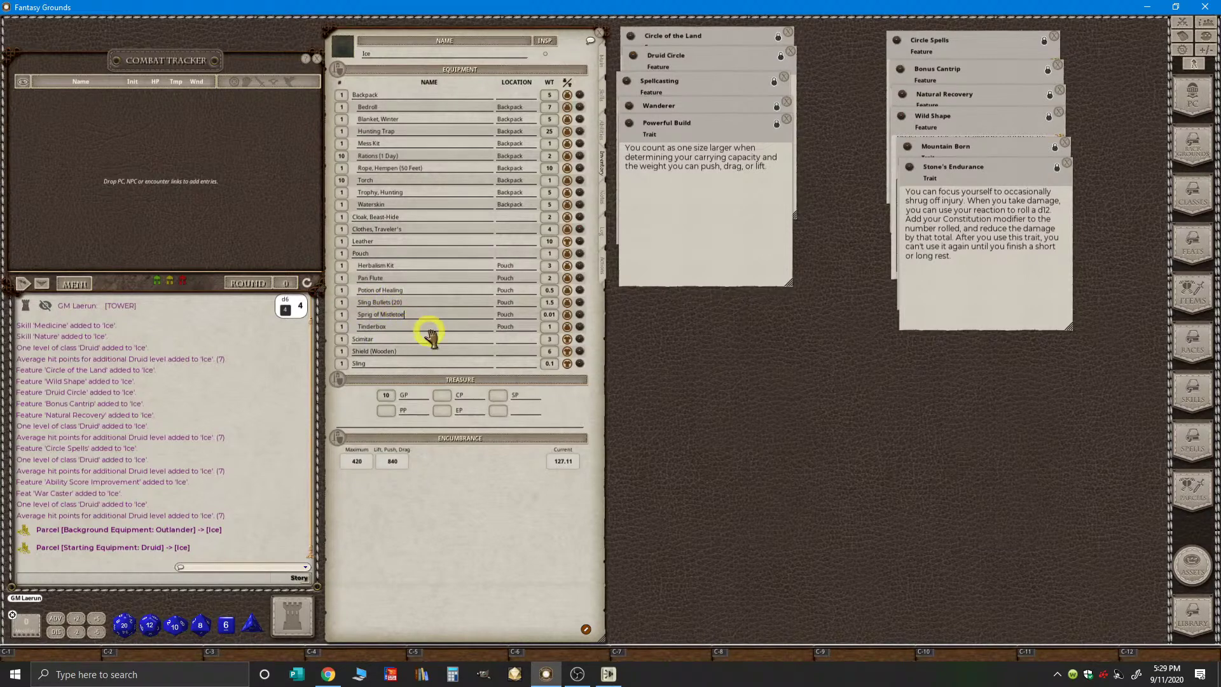
pyautogui.rightClick(580, 340)
pyautogui.click(560, 372)
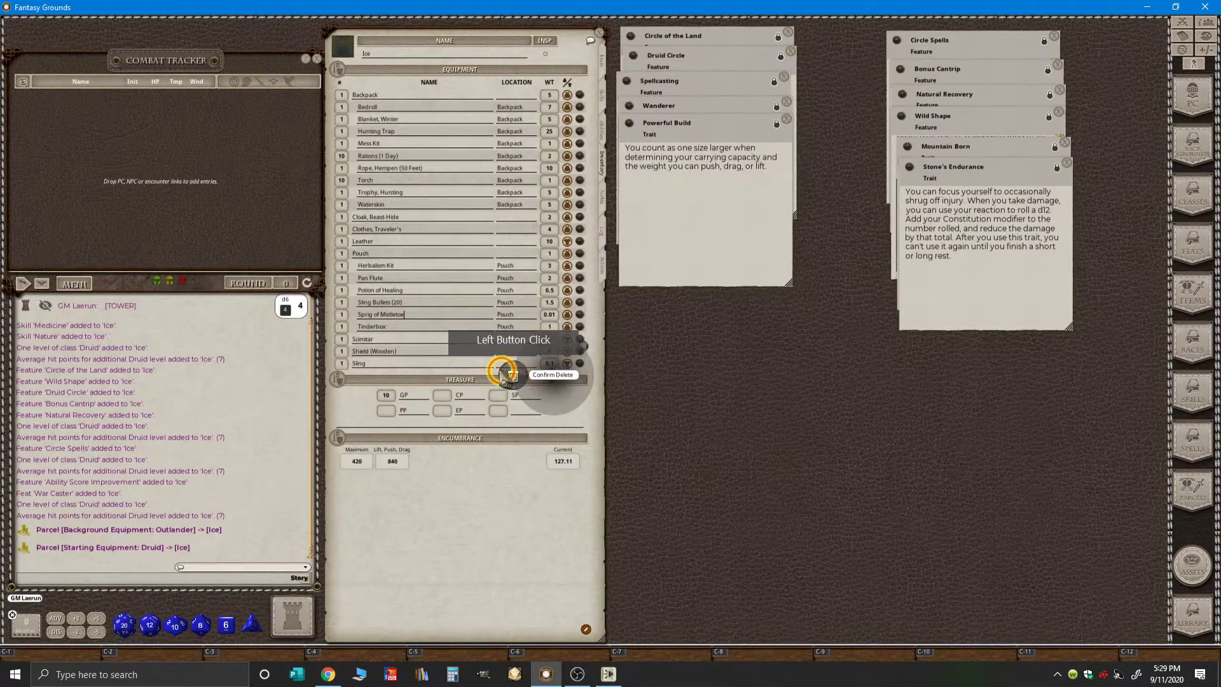
pyautogui.click(514, 378)
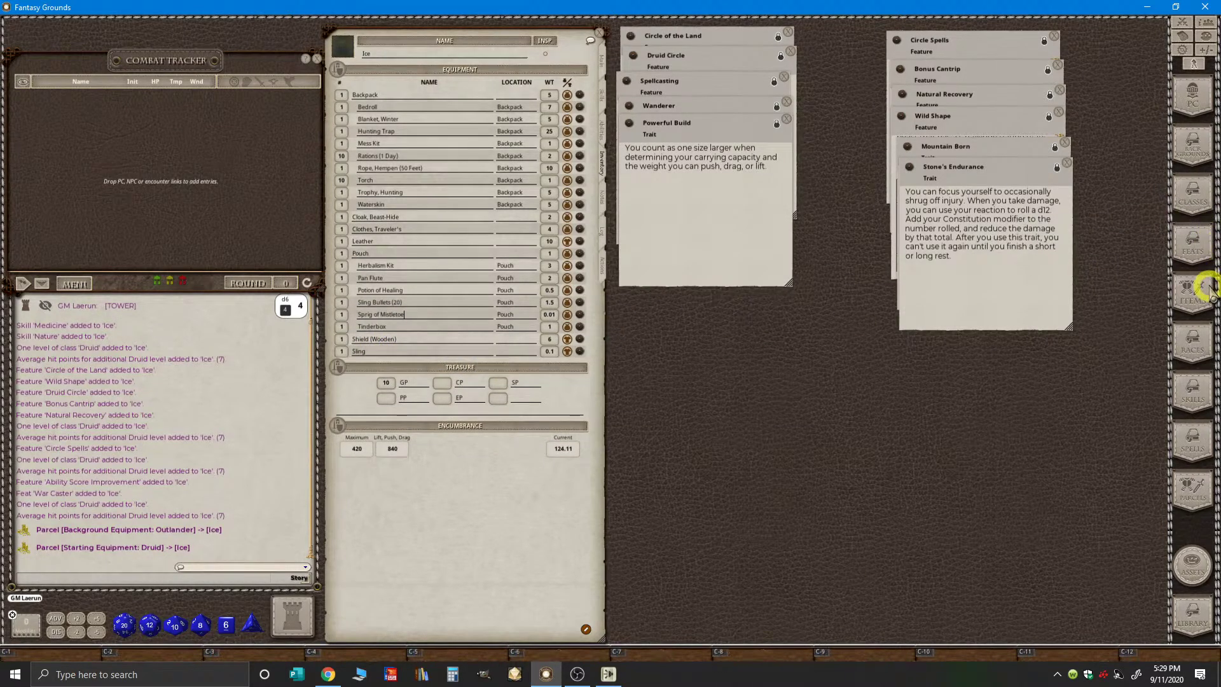
# - Find the Spear in the item library, add it to the character's inventory and close the library
pyautogui.click(1205, 287)
pyautogui.click(742, 278)
pyautogui.click(741, 280)
pyautogui.press('BackSpace')
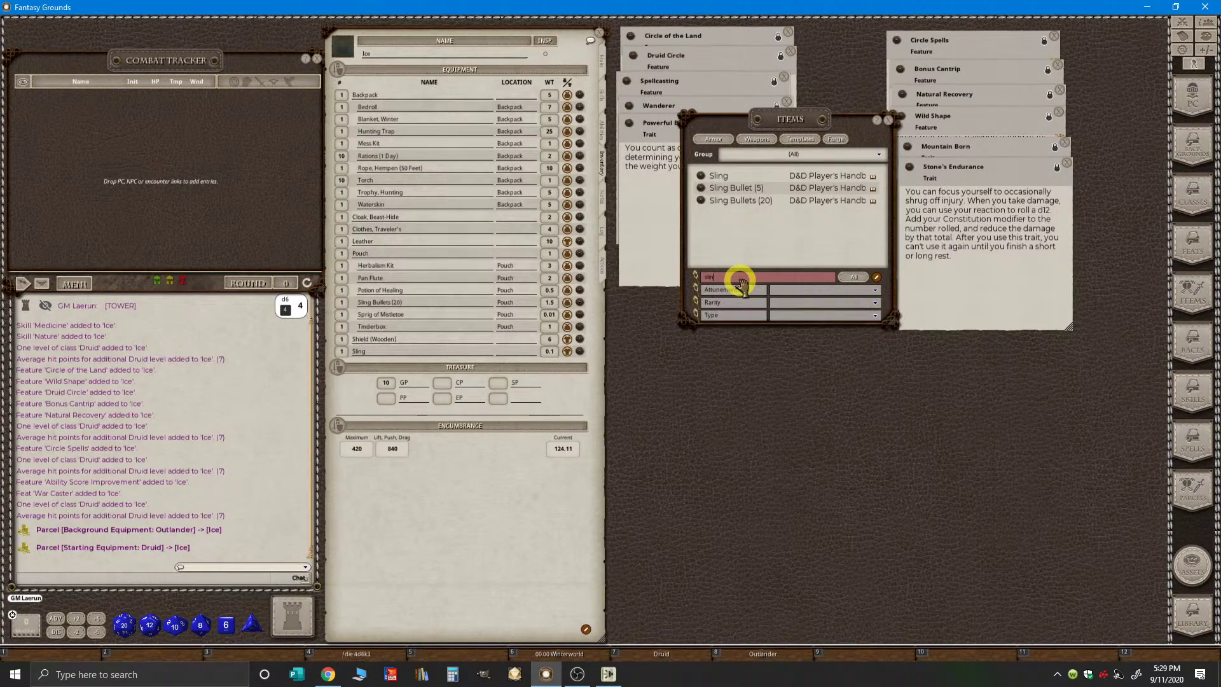
pyautogui.write('spear')
pyautogui.moveTo(703, 181); pyautogui.dragTo(401, 300)
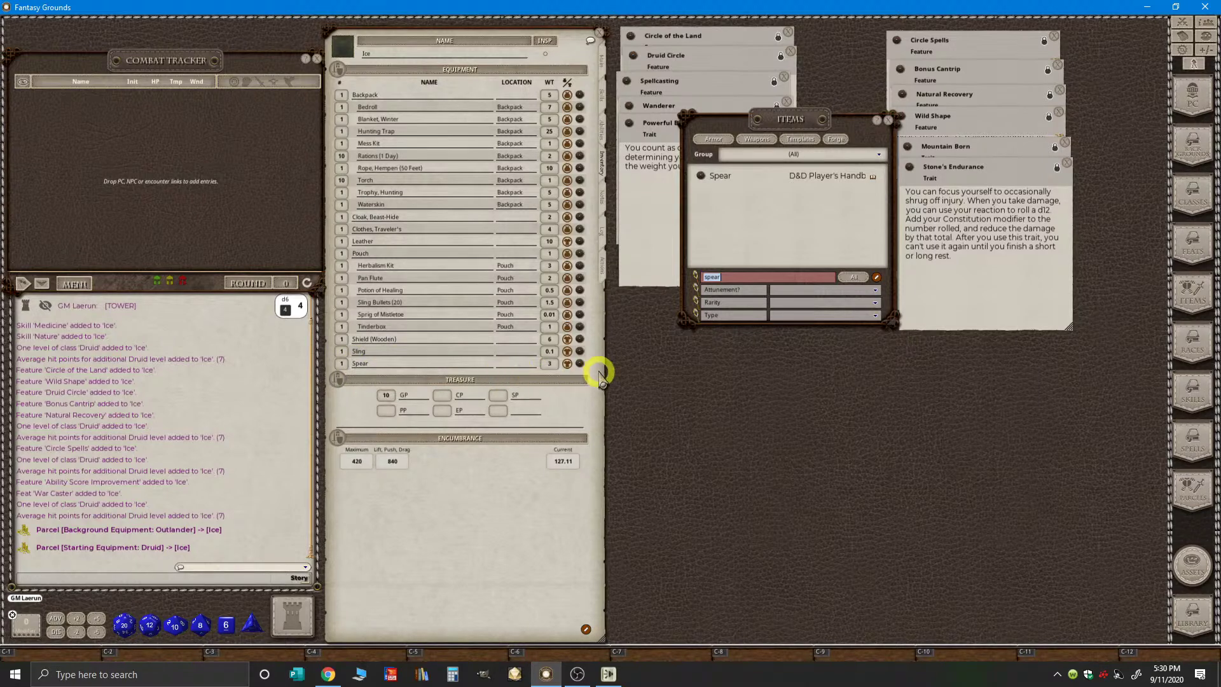
pyautogui.press('ctrl')
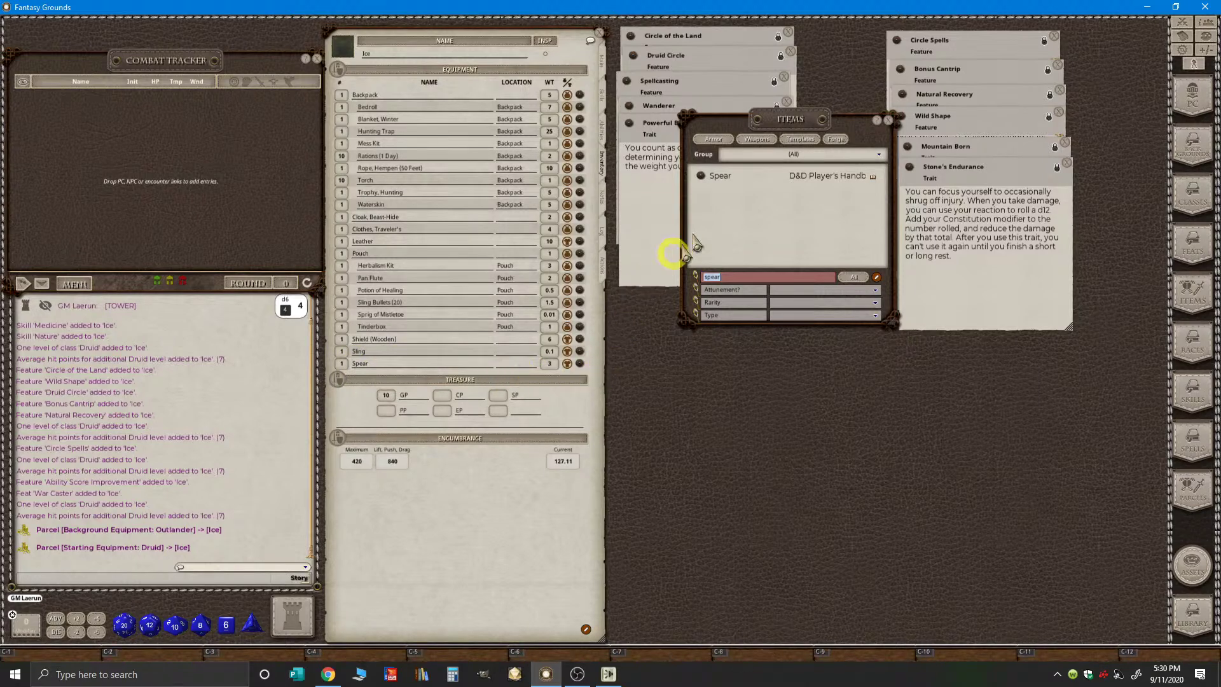
pyautogui.click(881, 120)
pyautogui.click(353, 406)
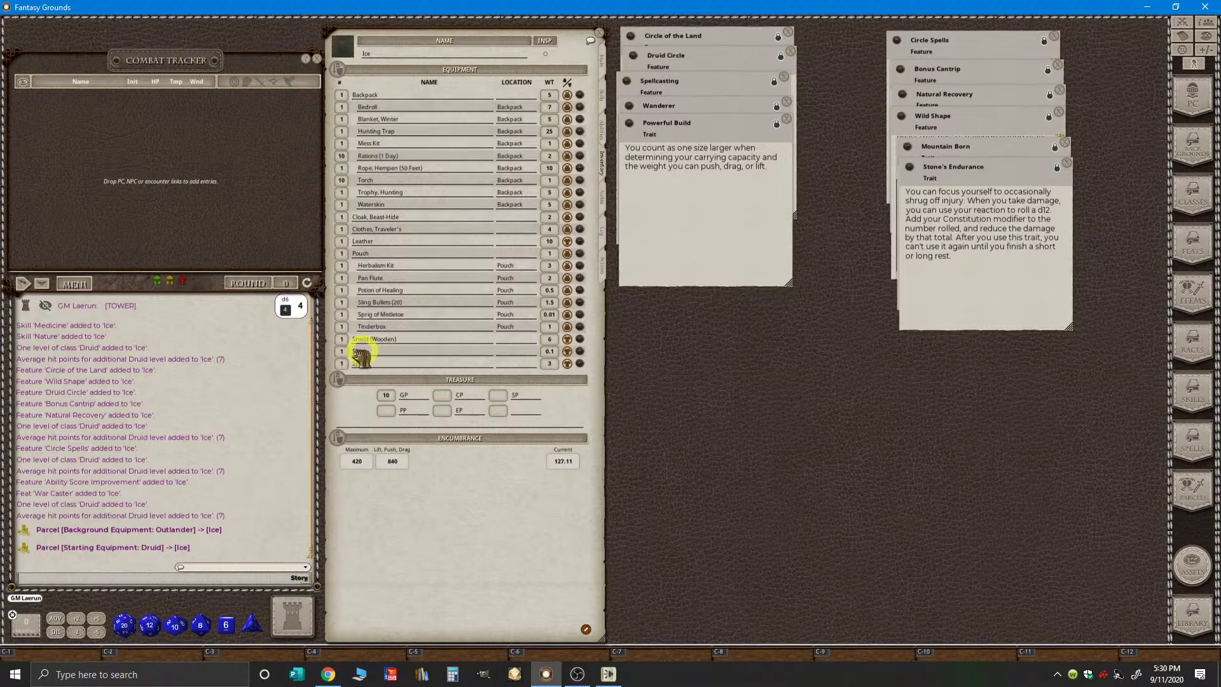
pyautogui.press('ctrl')
pyautogui.press('ctrl')
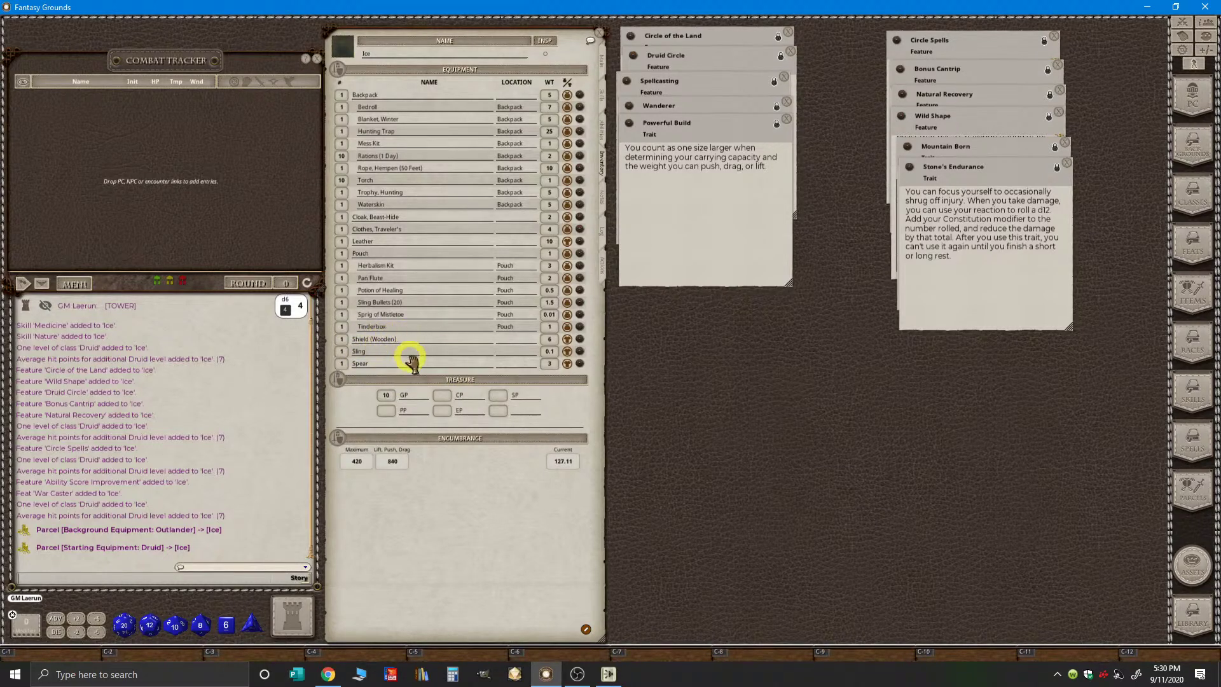
pyautogui.press('ctrl')
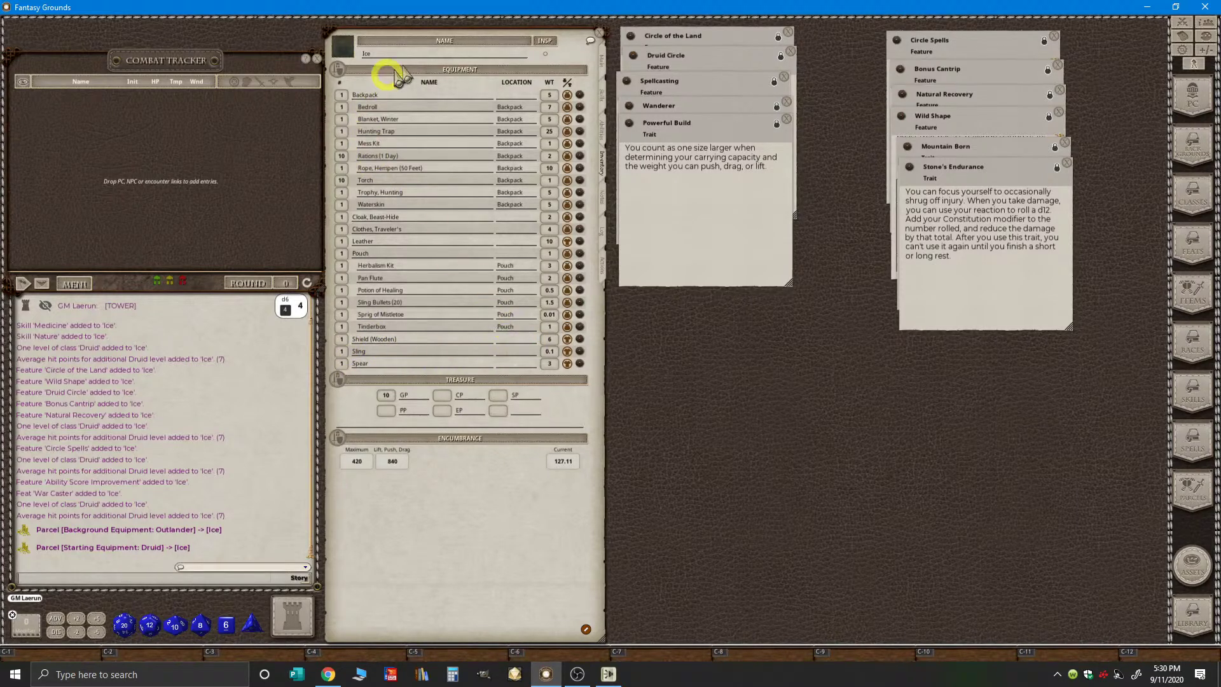
pyautogui.press('ctrl')
pyautogui.press('ctrl')
# - Switch to YouTube Studio in the browser to read the live chat, and return to Fantasy Grounds
pyautogui.click(331, 679)
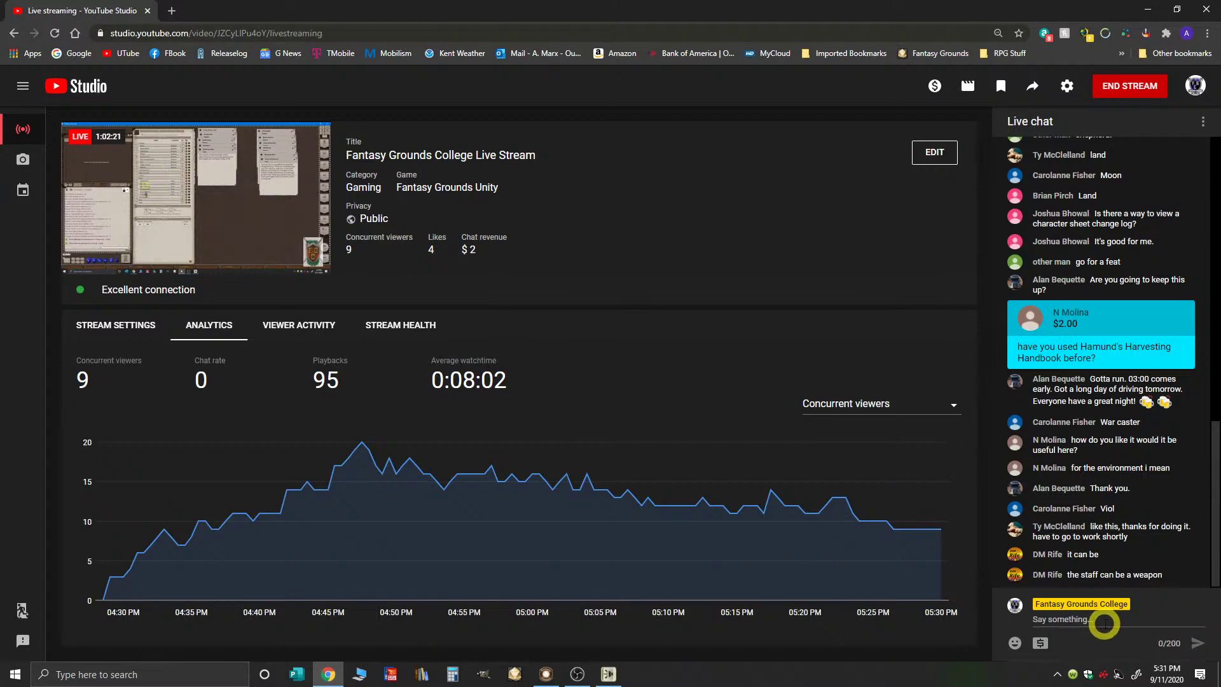
pyautogui.click(1148, 9)
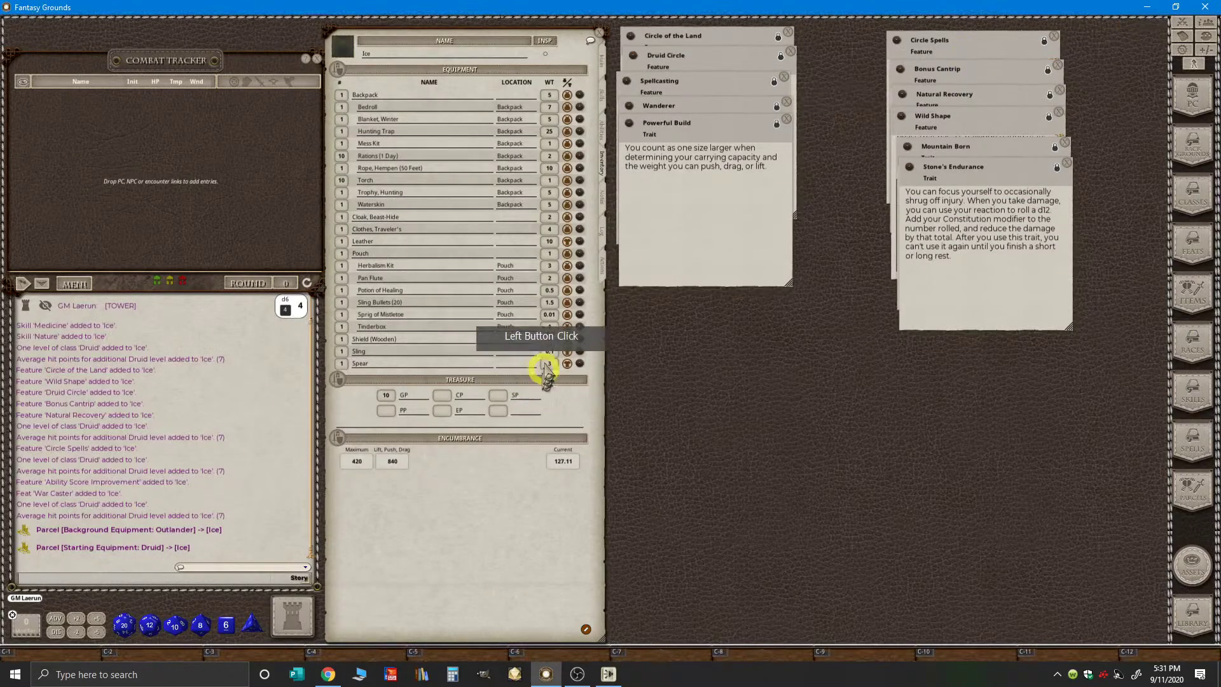
pyautogui.press('ctrl')
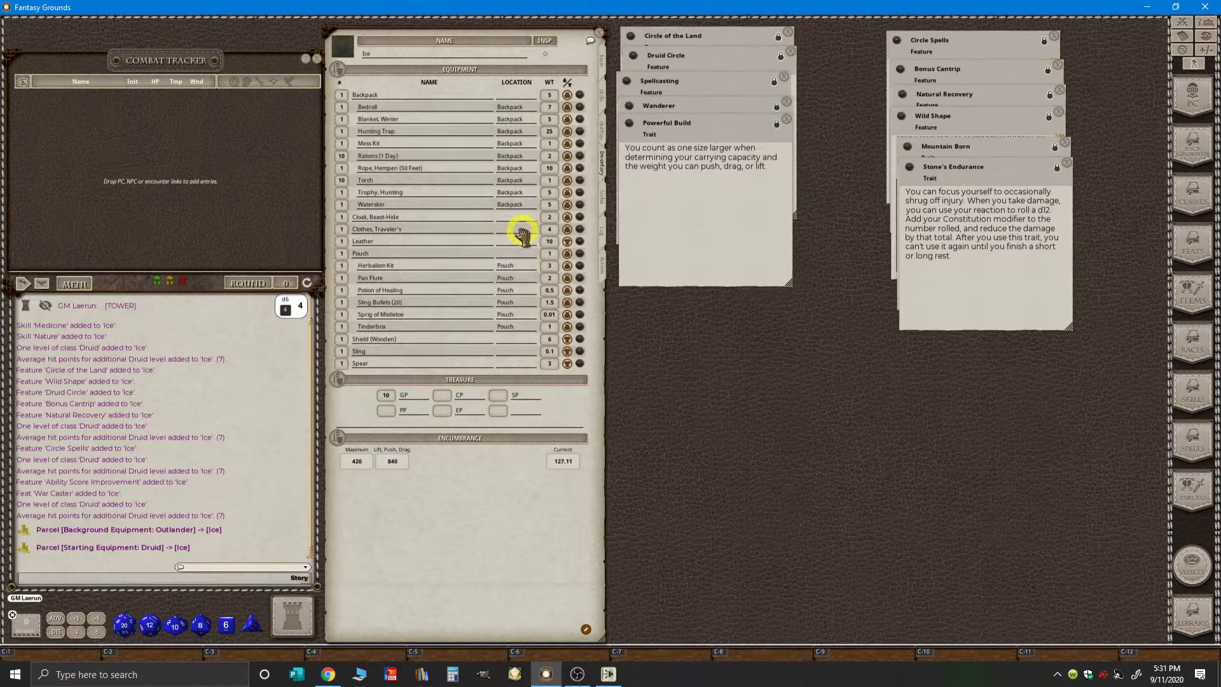
pyautogui.press('ctrl')
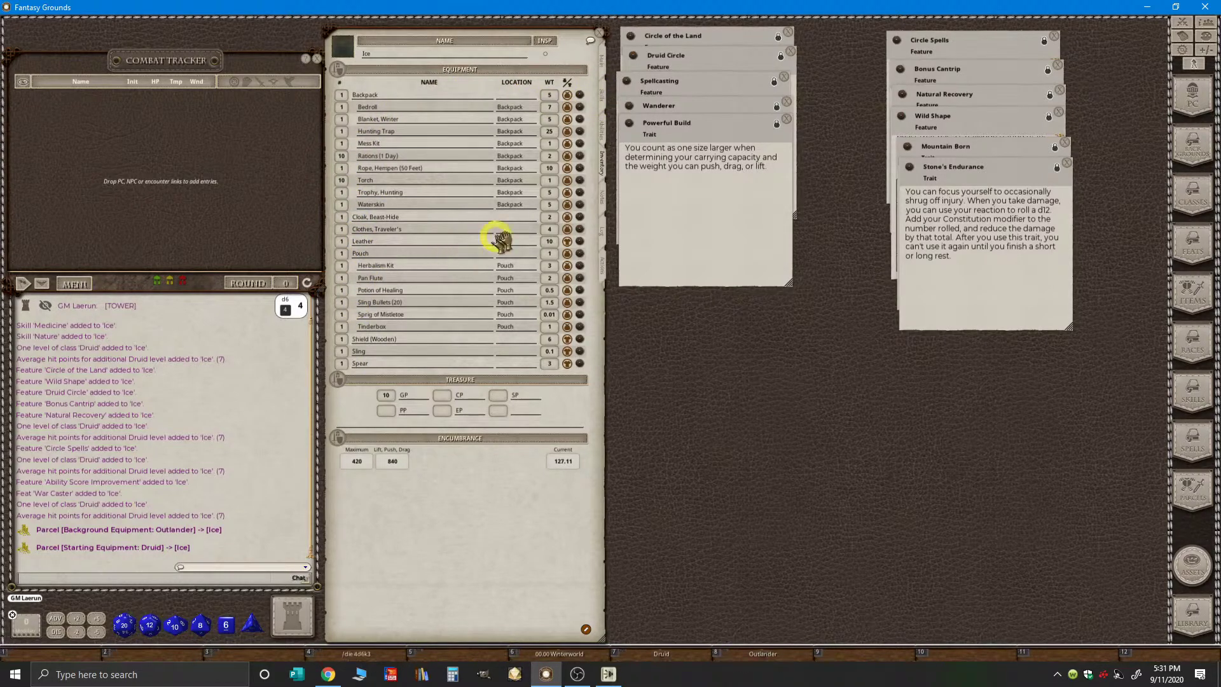
# - Set the gender to Male and the age to 29 on the character's notes page
pyautogui.click(603, 198)
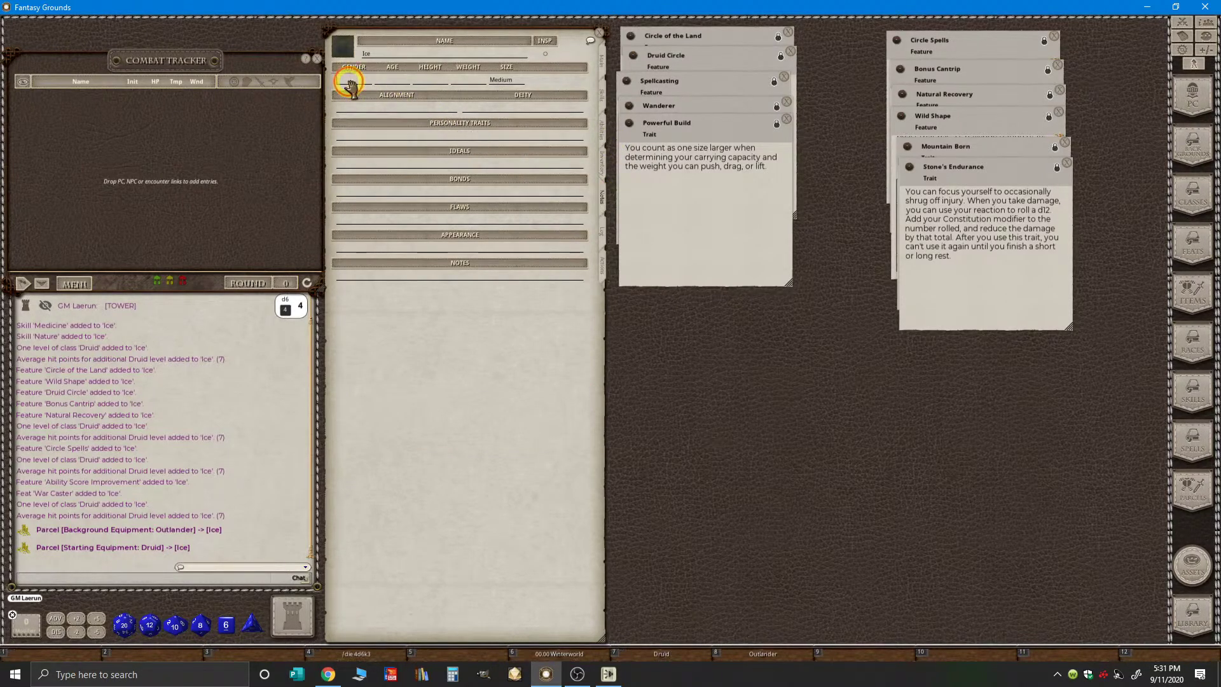
pyautogui.click(484, 159)
pyautogui.write('Male')
pyautogui.click(401, 74)
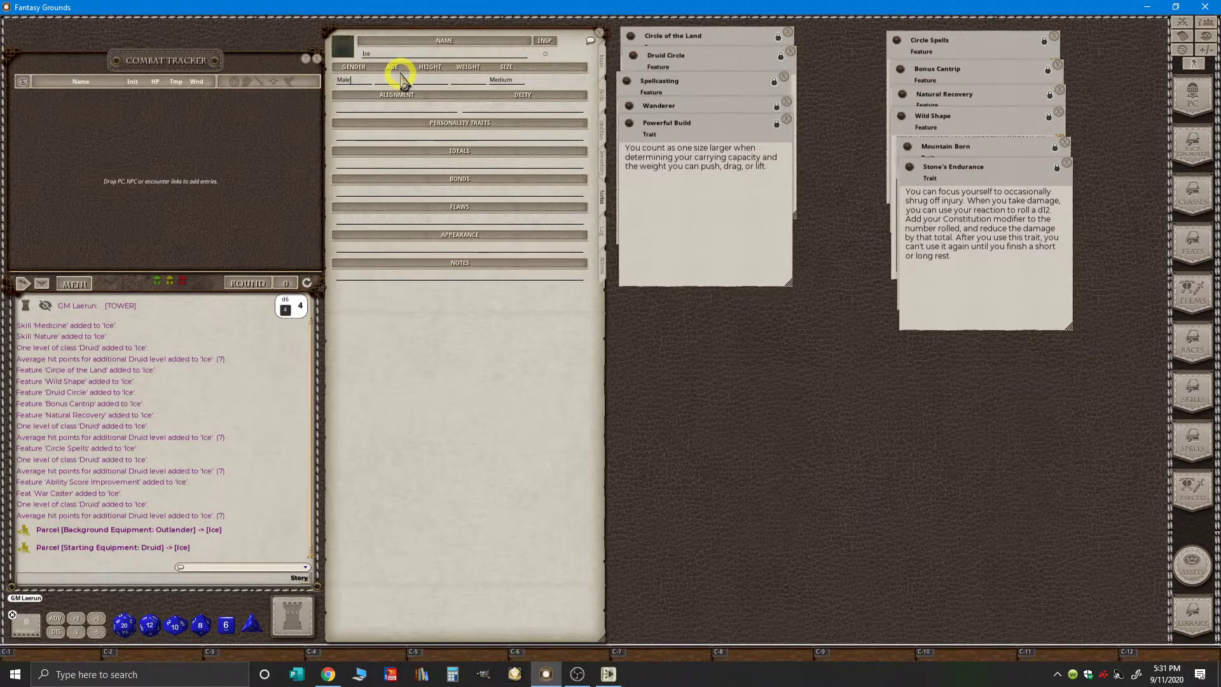
pyautogui.click(390, 80)
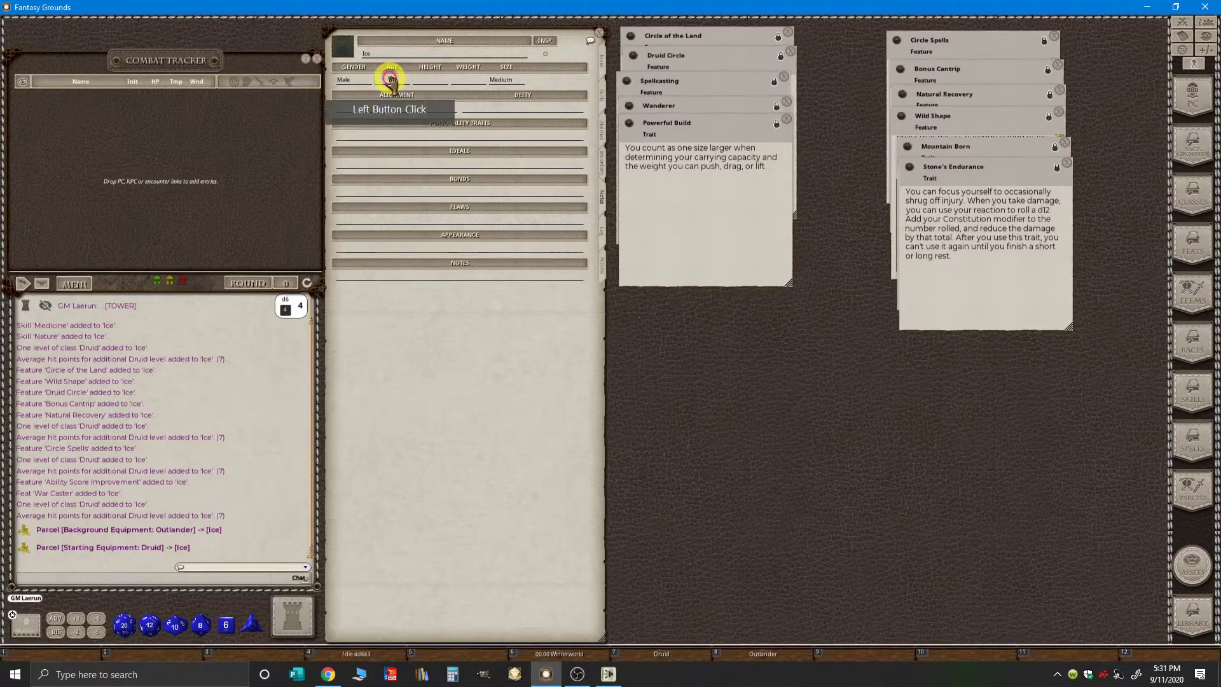
pyautogui.write('29')
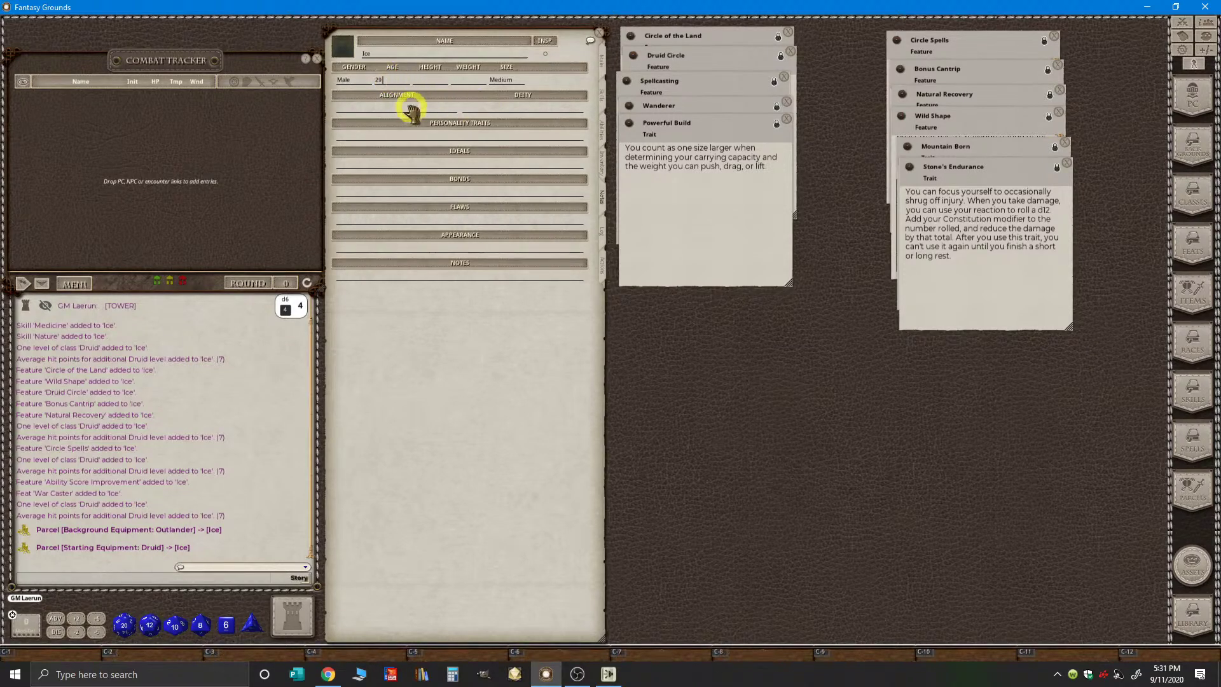
# - Set the character's height to 6'11" and weight to 245 lb
pyautogui.click(431, 78)
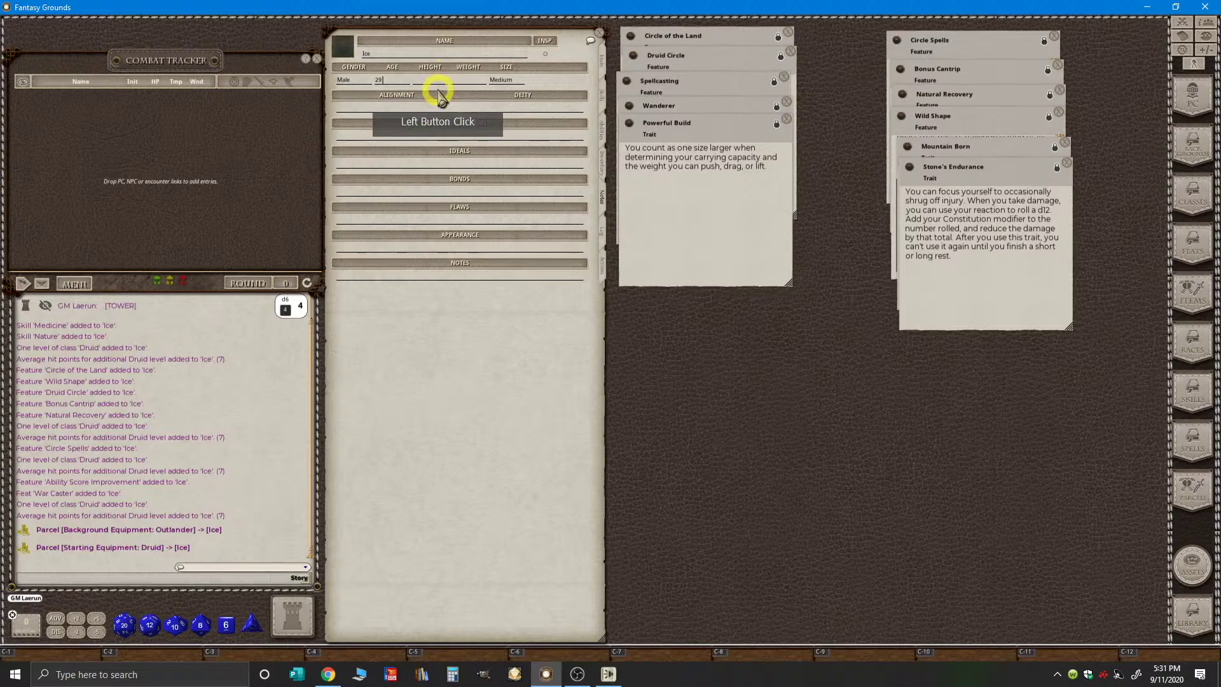
pyautogui.click(368, 75)
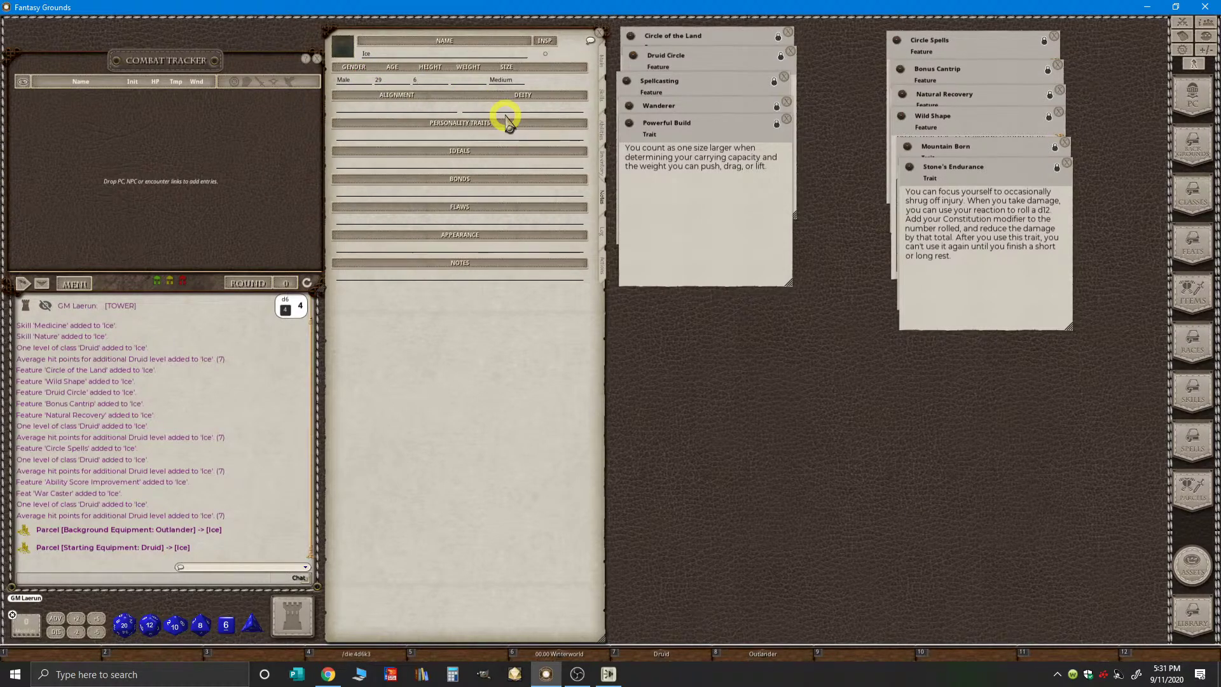
pyautogui.press('ctrl')
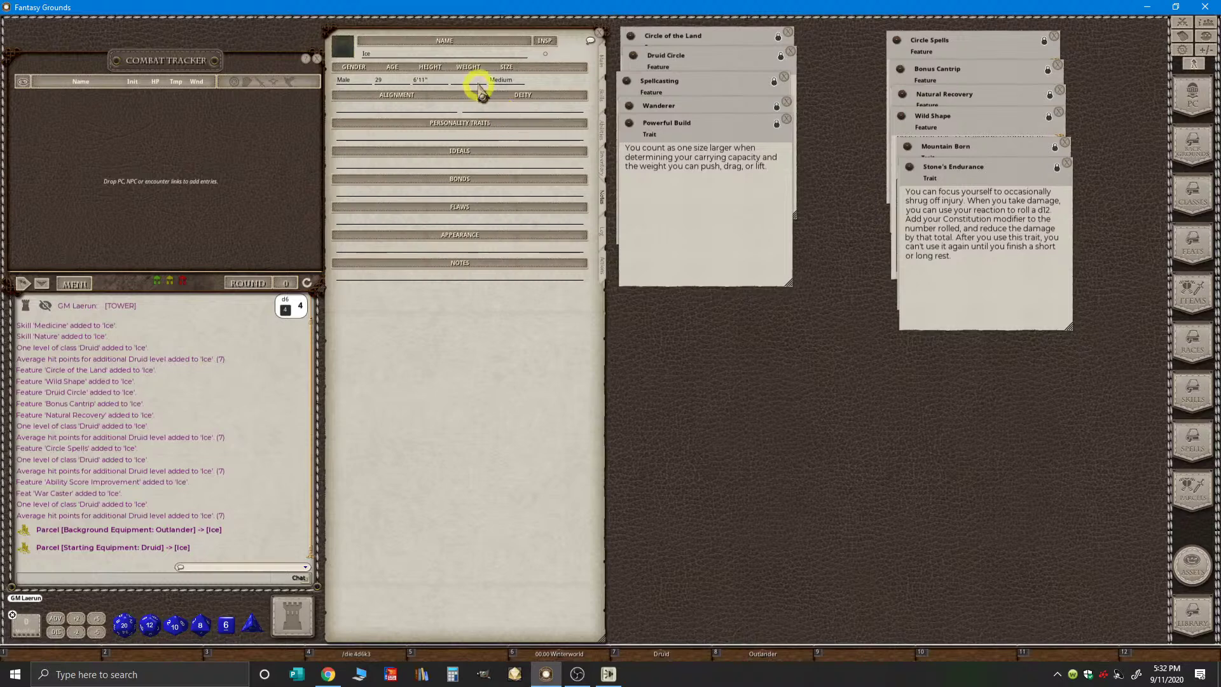
pyautogui.click(540, 129)
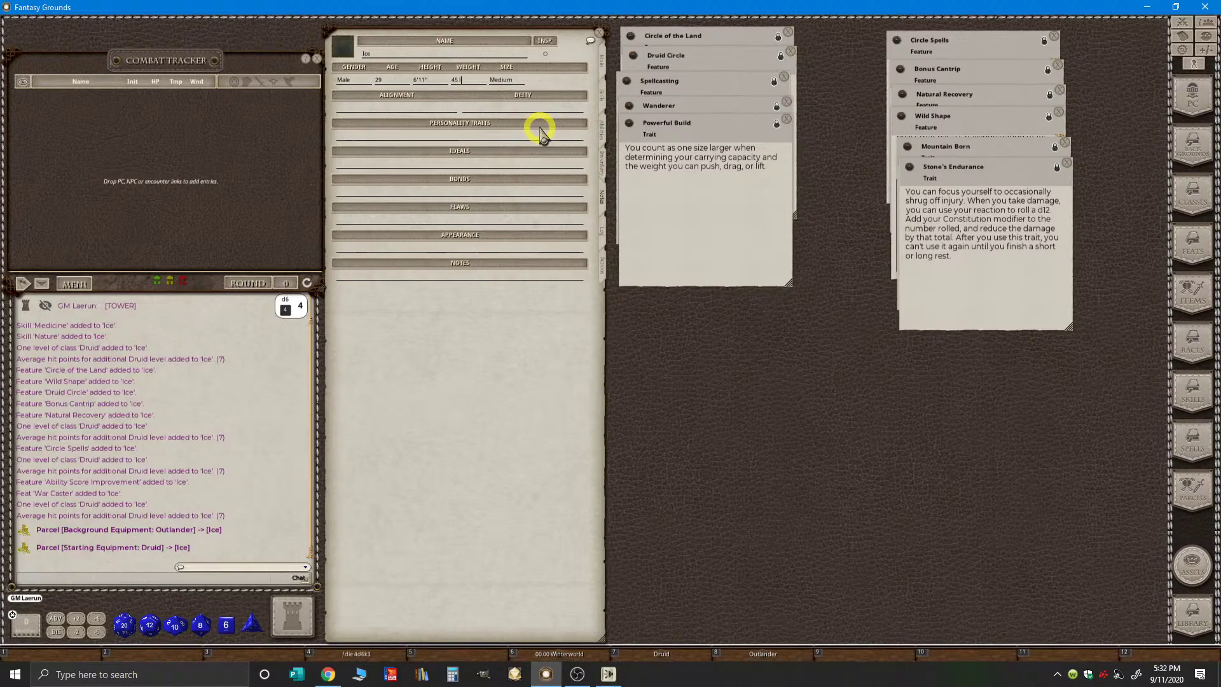
pyautogui.click(454, 89)
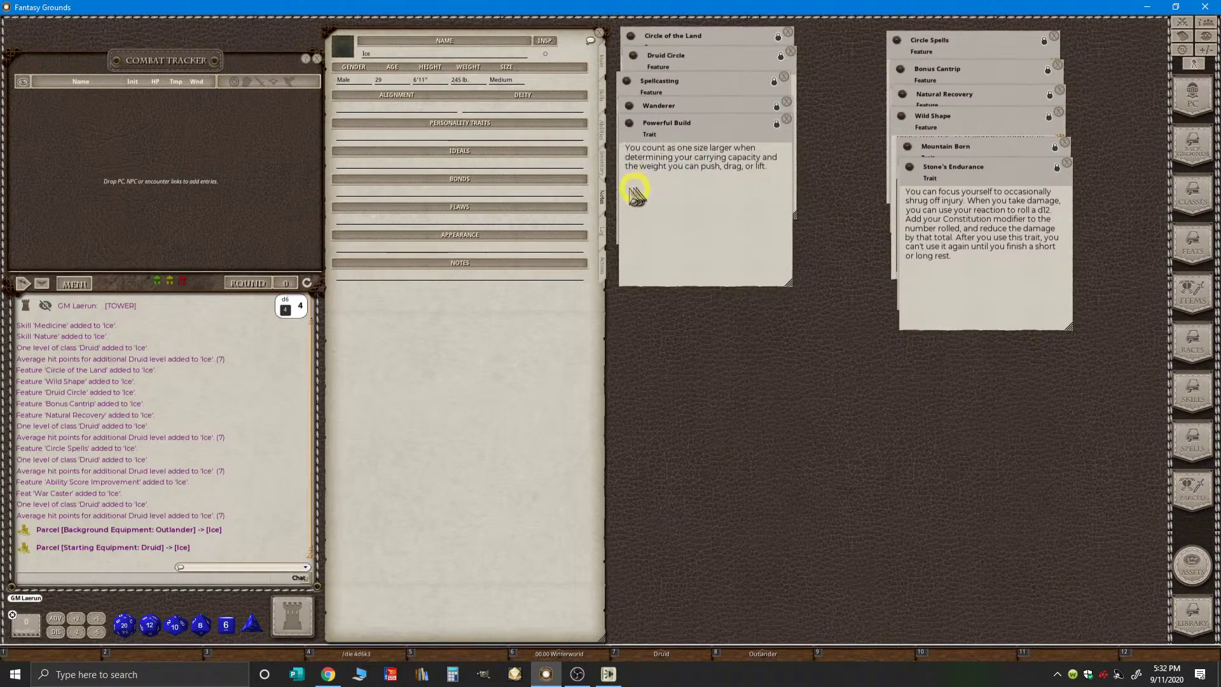
# - Set the character's alignment to Neutral Good
pyautogui.click(374, 105)
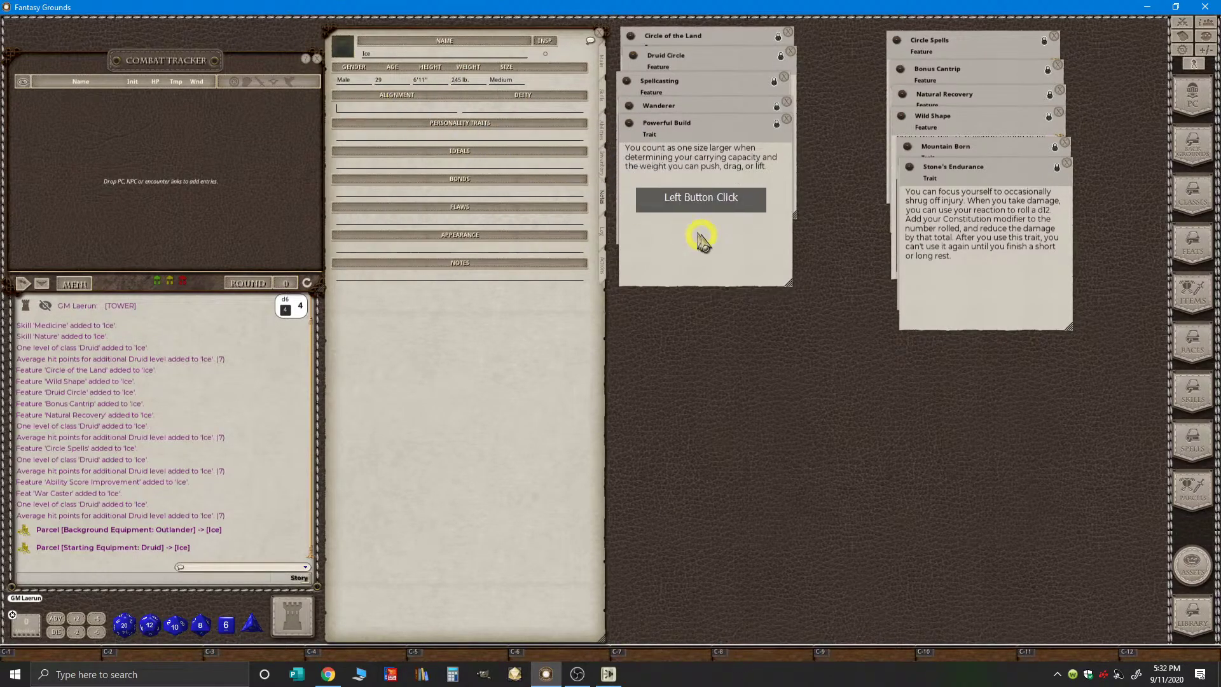
pyautogui.press('ctrl')
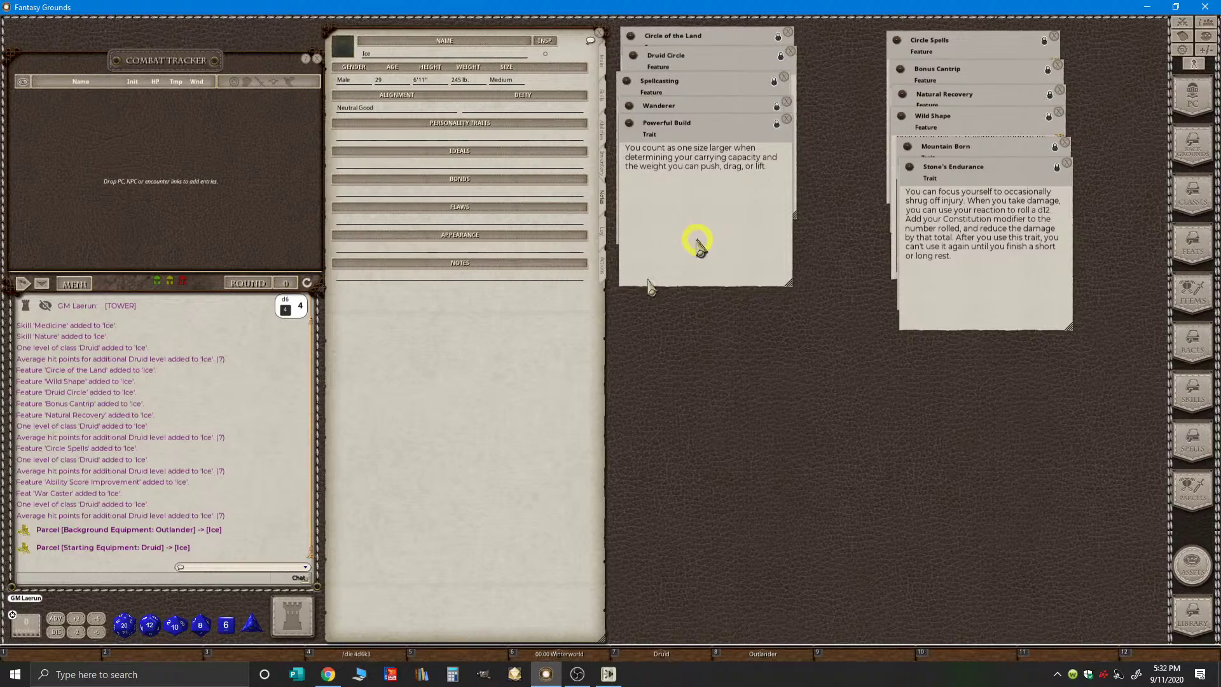
pyautogui.press('ctrl')
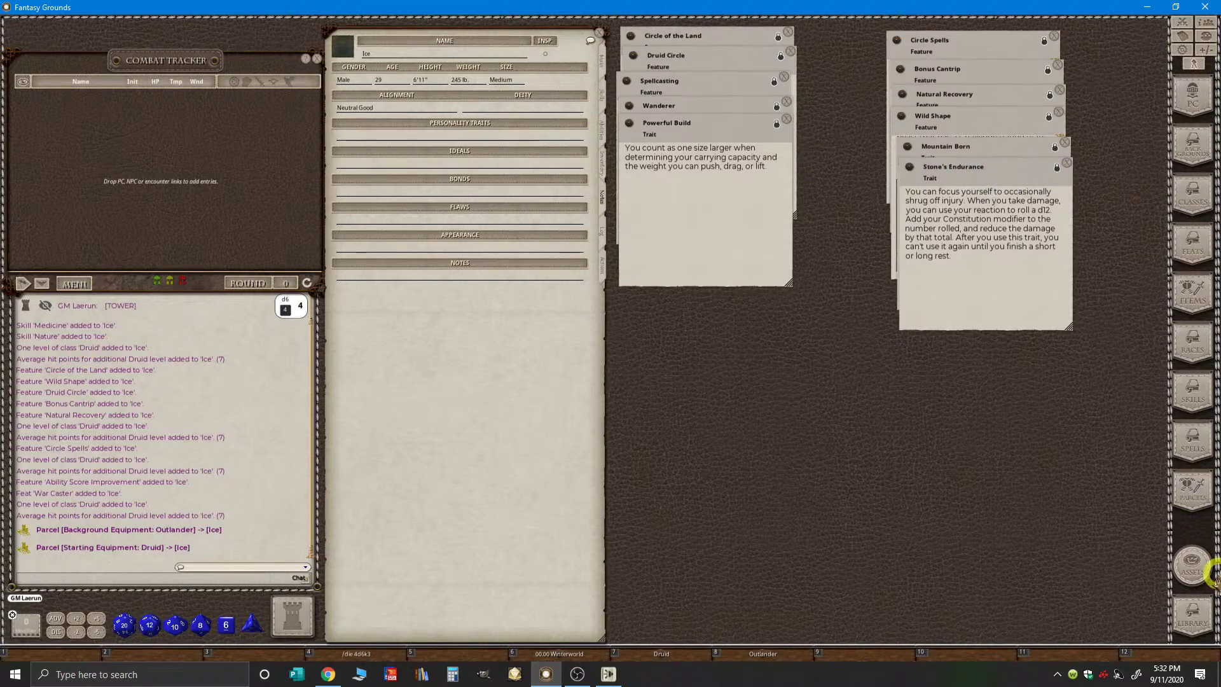
# - Open the module library and examine the contents of the Faiths of the Forgotten Realms supplement
pyautogui.click(1188, 620)
pyautogui.click(867, 291)
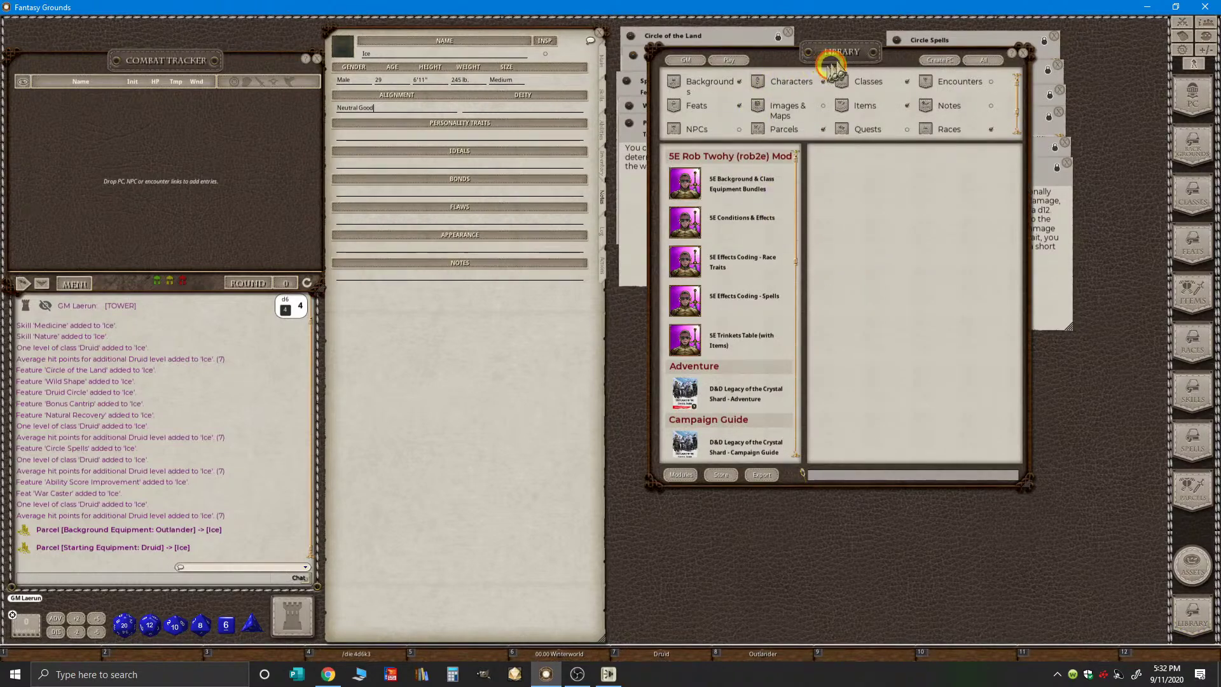
pyautogui.moveTo(828, 69); pyautogui.dragTo(858, 53)
pyautogui.scroll(-8, 773, 286)
pyautogui.scroll(-3, 770, 376)
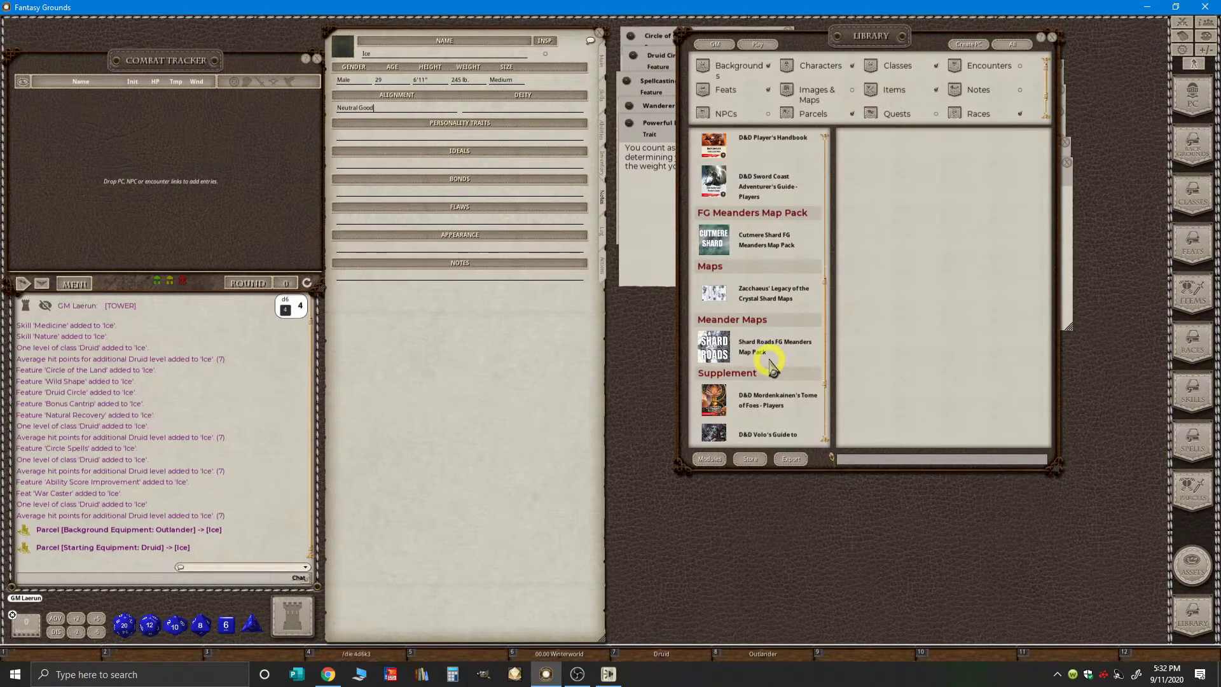
pyautogui.scroll(-1, 771, 365)
pyautogui.scroll(-2, 770, 375)
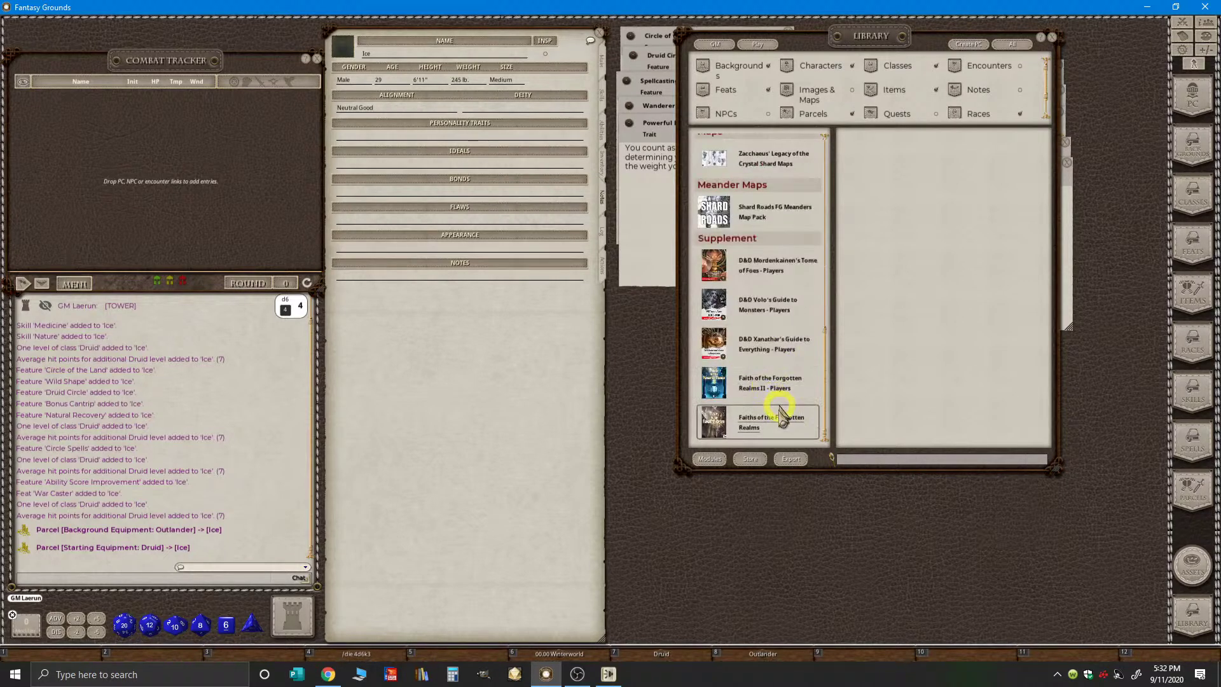
pyautogui.press('ctrl')
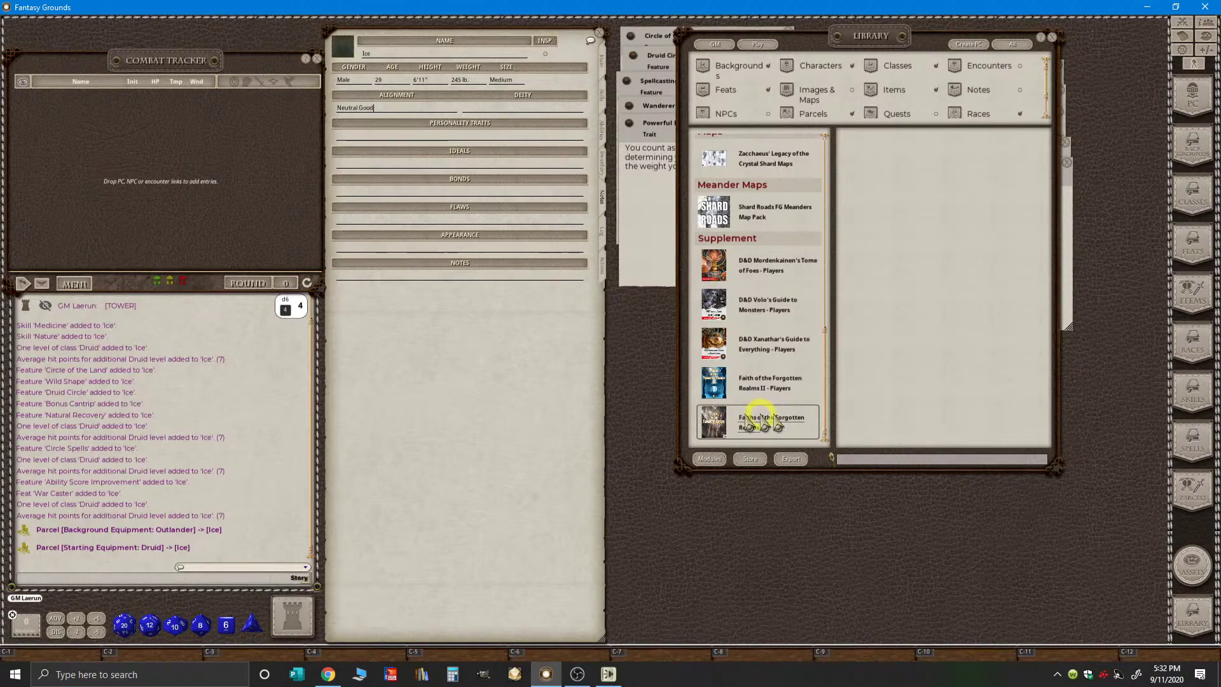
pyautogui.click(781, 431)
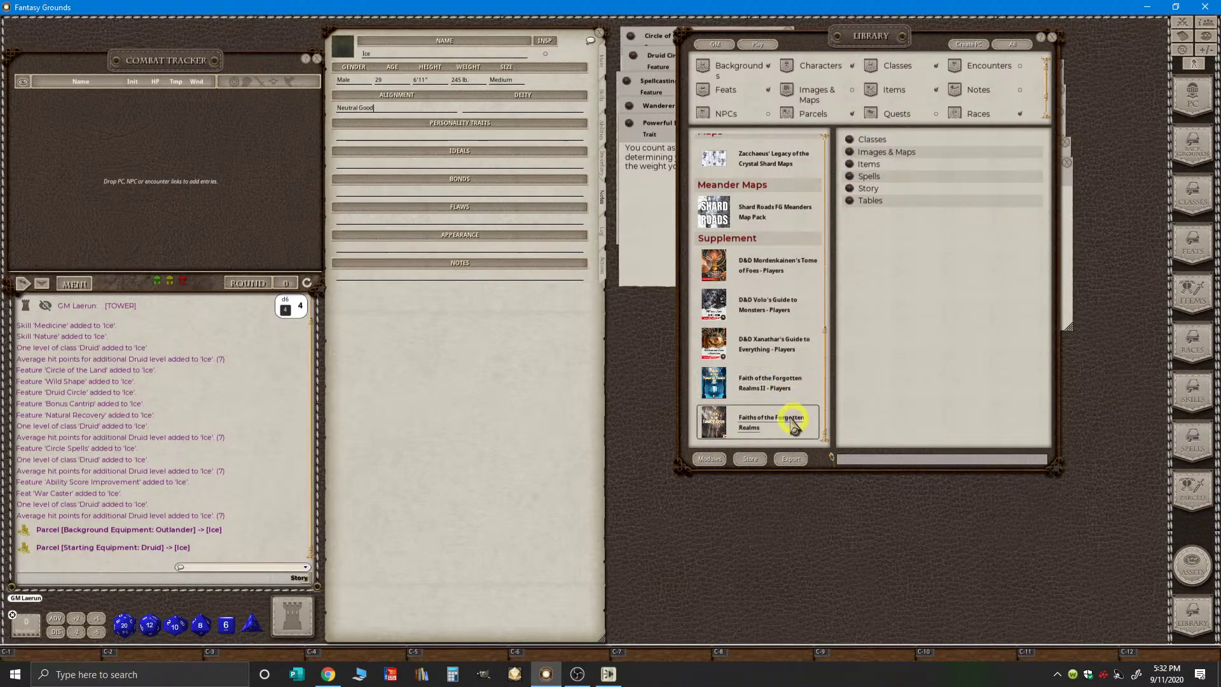
# - Examine the story entries of the Faith of the Forgotten Realms II - Players supplement for a suitable deity
pyautogui.click(783, 392)
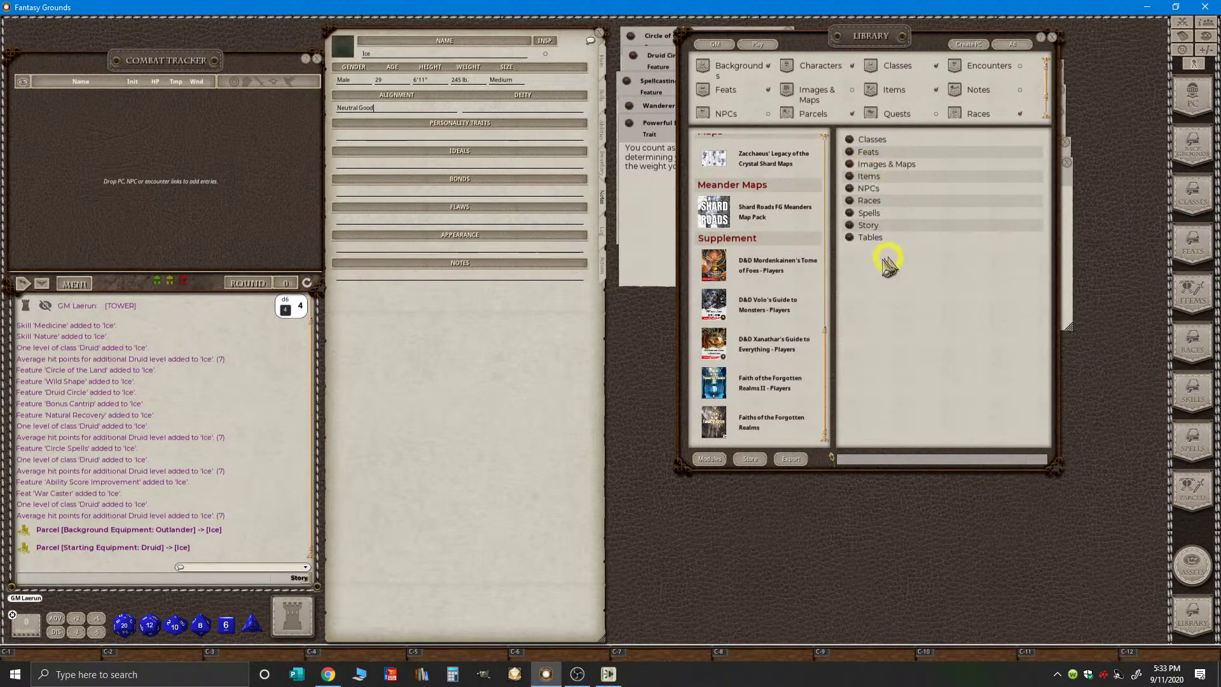
pyautogui.click(852, 226)
pyautogui.scroll(-3, 704, 407)
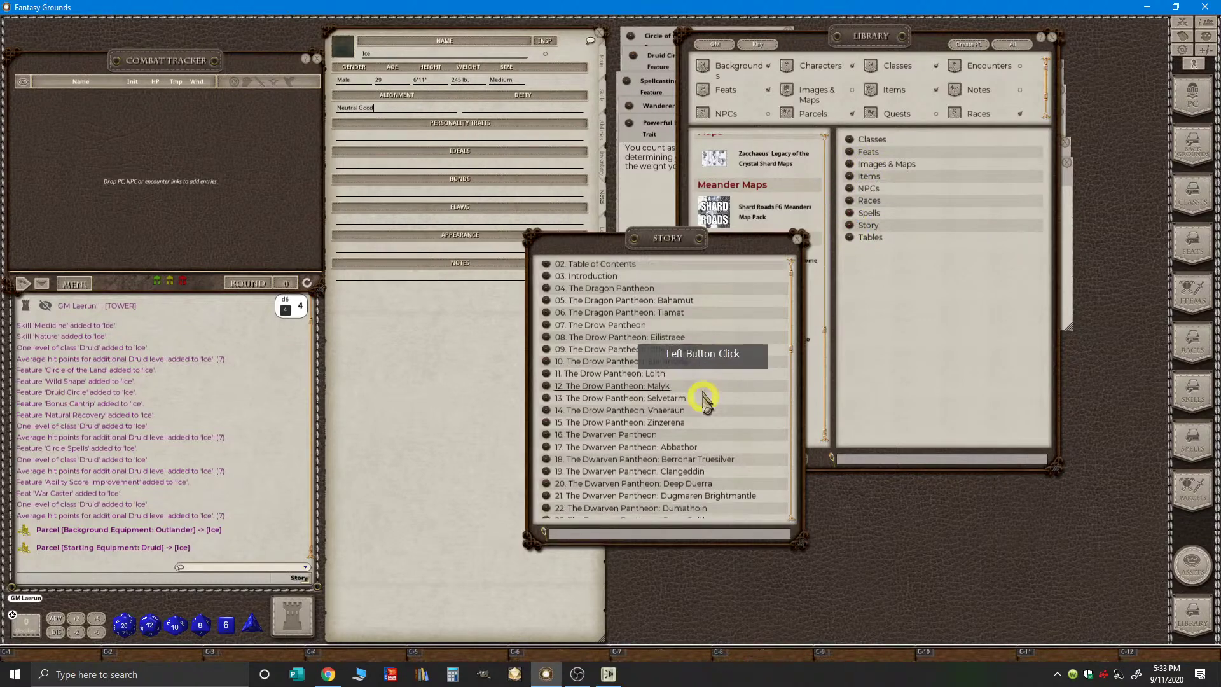
pyautogui.scroll(-10, 705, 407)
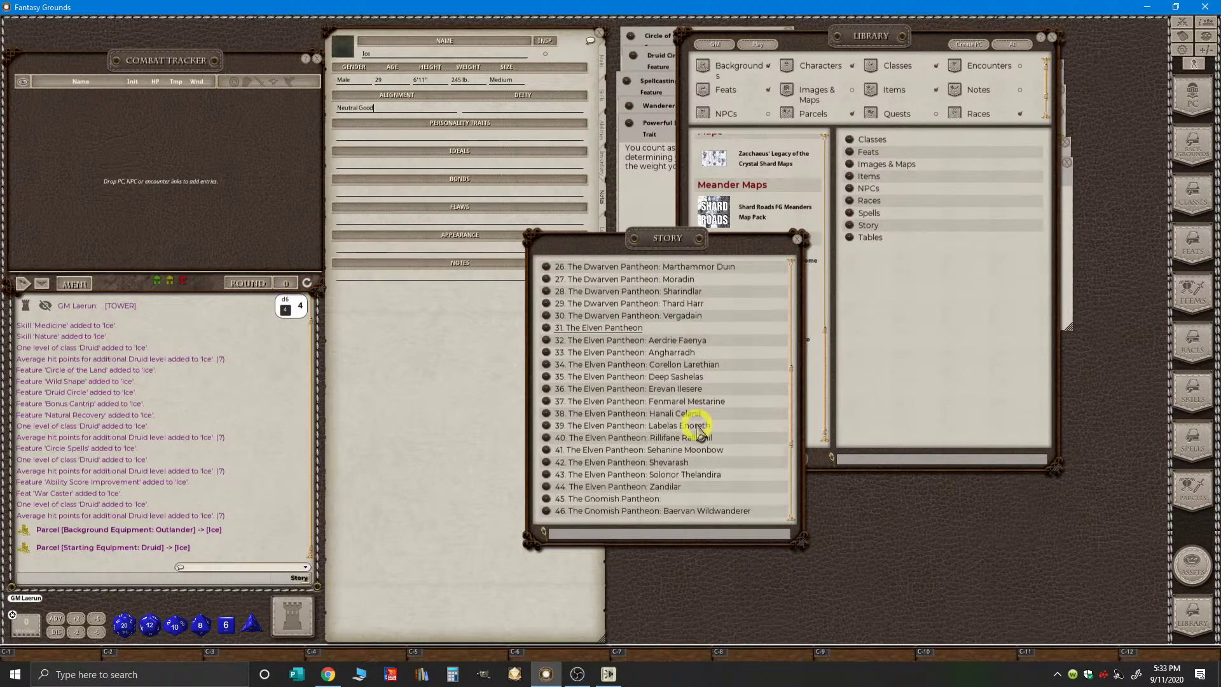
pyautogui.scroll(-5, 699, 437)
pyautogui.scroll(4, 700, 438)
pyautogui.scroll(15, 636, 376)
pyautogui.scroll(2, 642, 375)
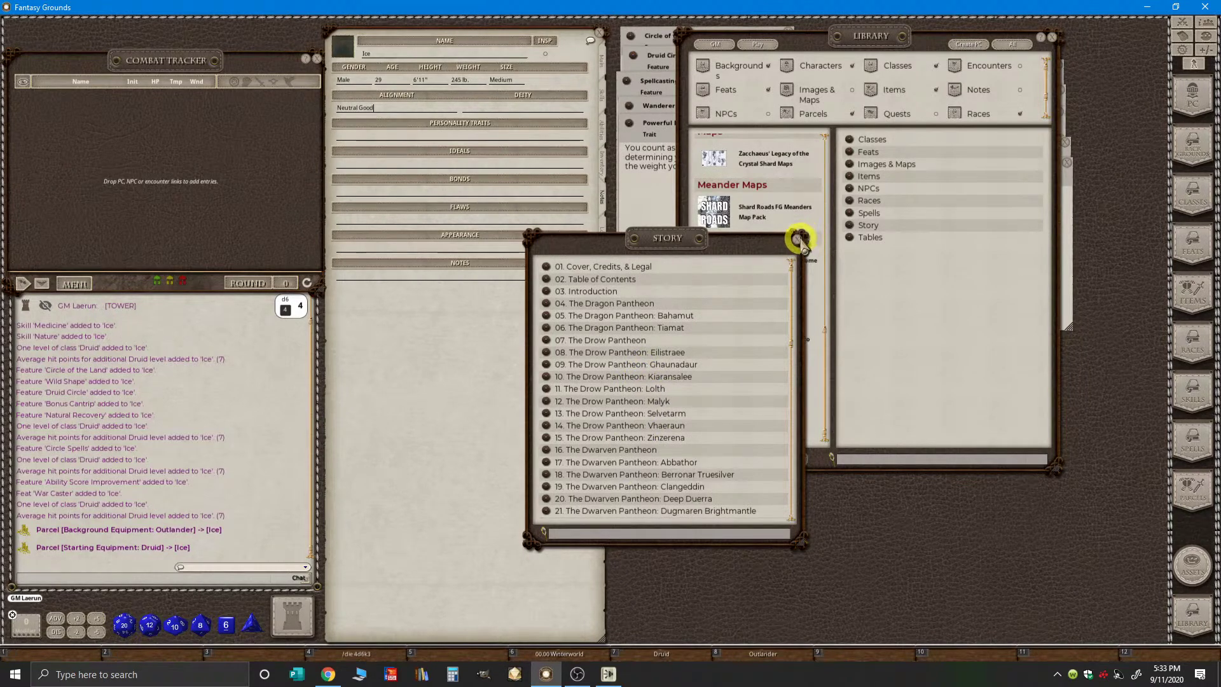
pyautogui.click(801, 239)
# - Find and read the Silvanus (Silvanite) story entry in the Faiths of the Forgotten Realms supplement
pyautogui.click(754, 423)
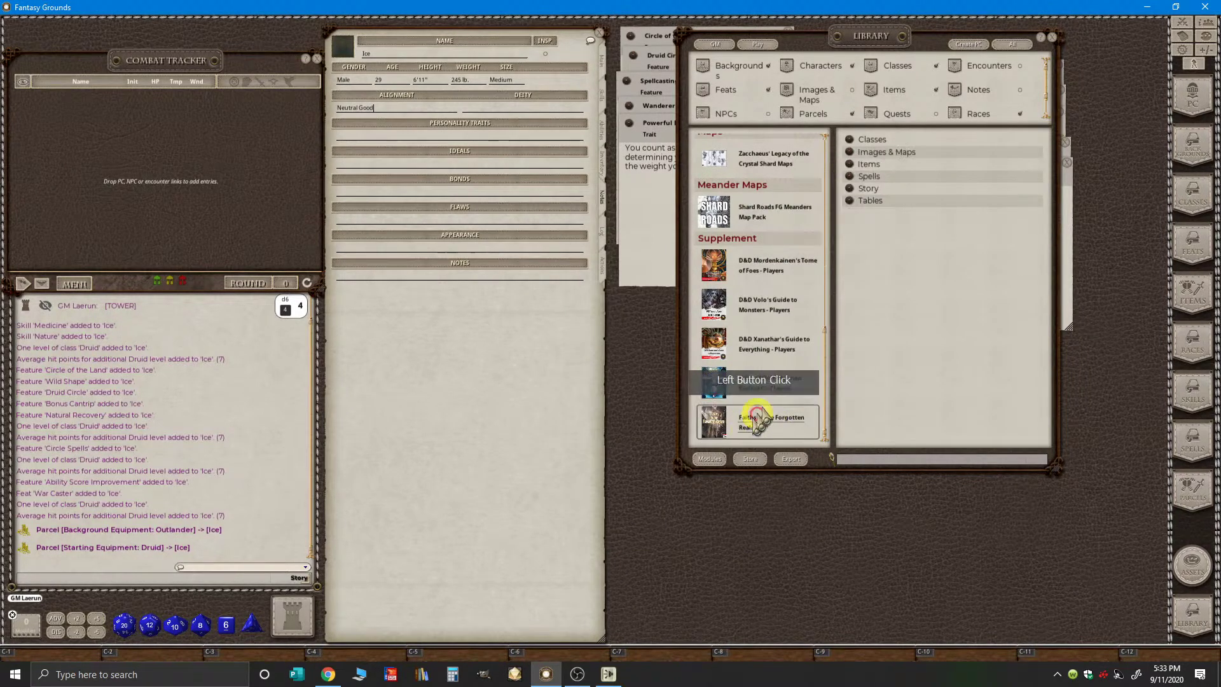
pyautogui.click(855, 188)
pyautogui.scroll(-5, 674, 375)
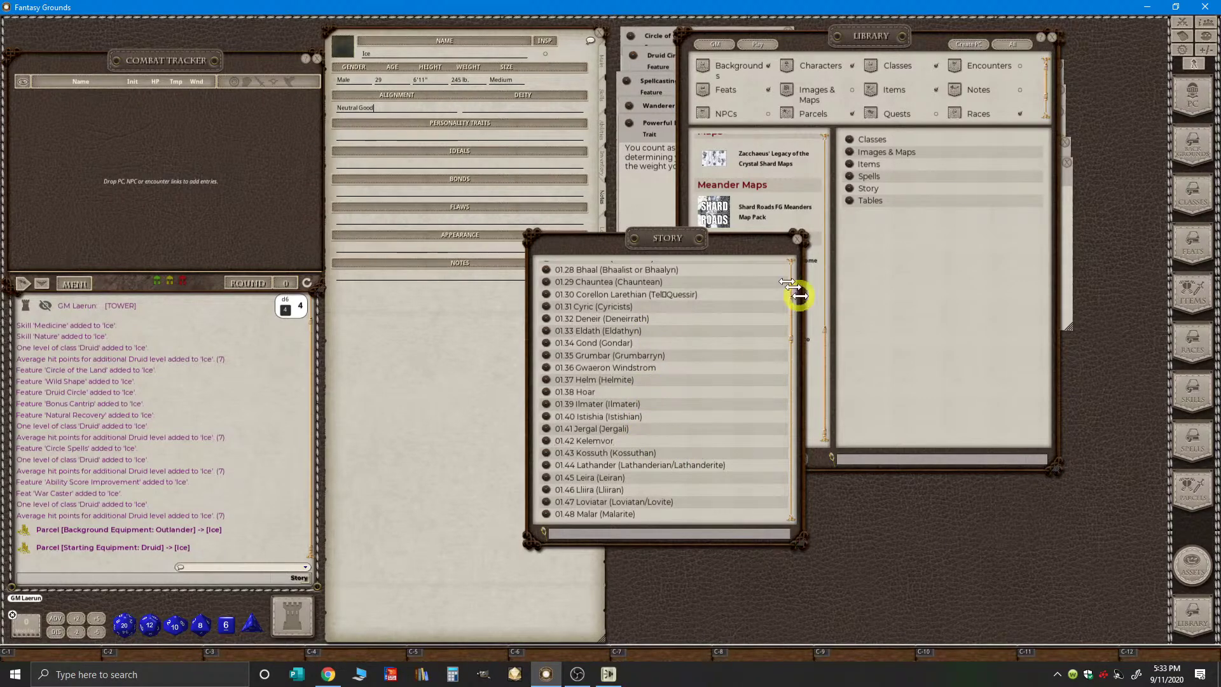
pyautogui.moveTo(696, 237); pyautogui.dragTo(837, 130)
pyautogui.scroll(-1, 833, 326)
pyautogui.scroll(-5, 834, 326)
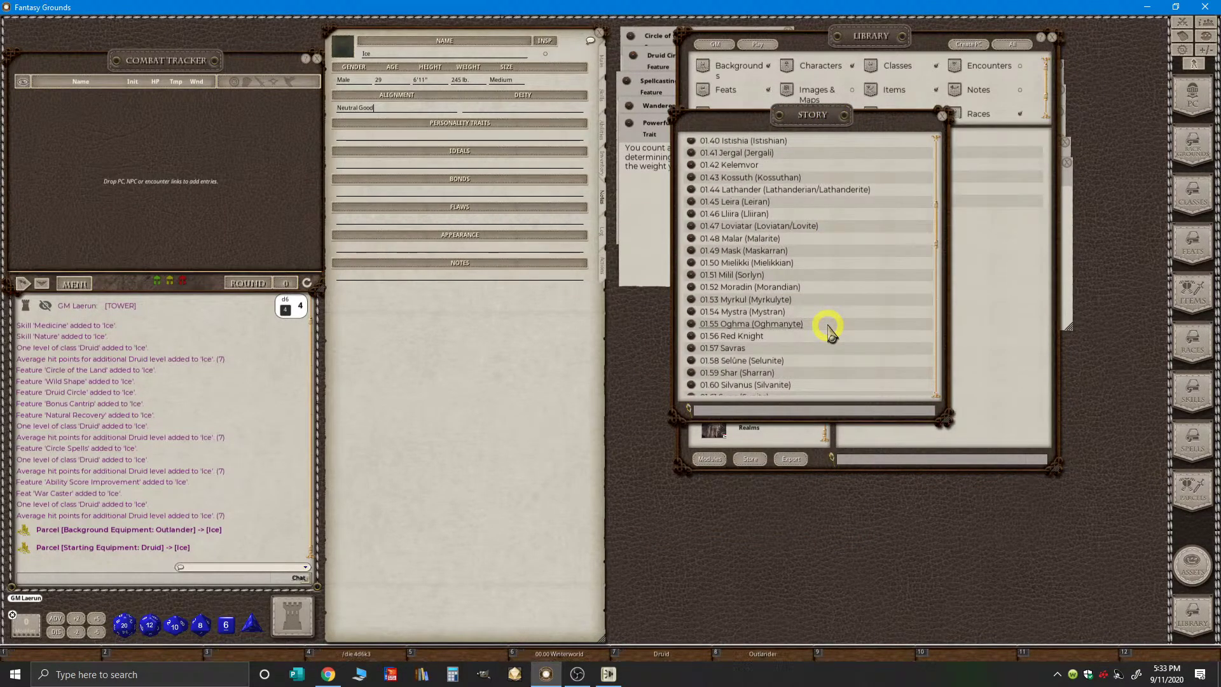
pyautogui.scroll(-1, 827, 328)
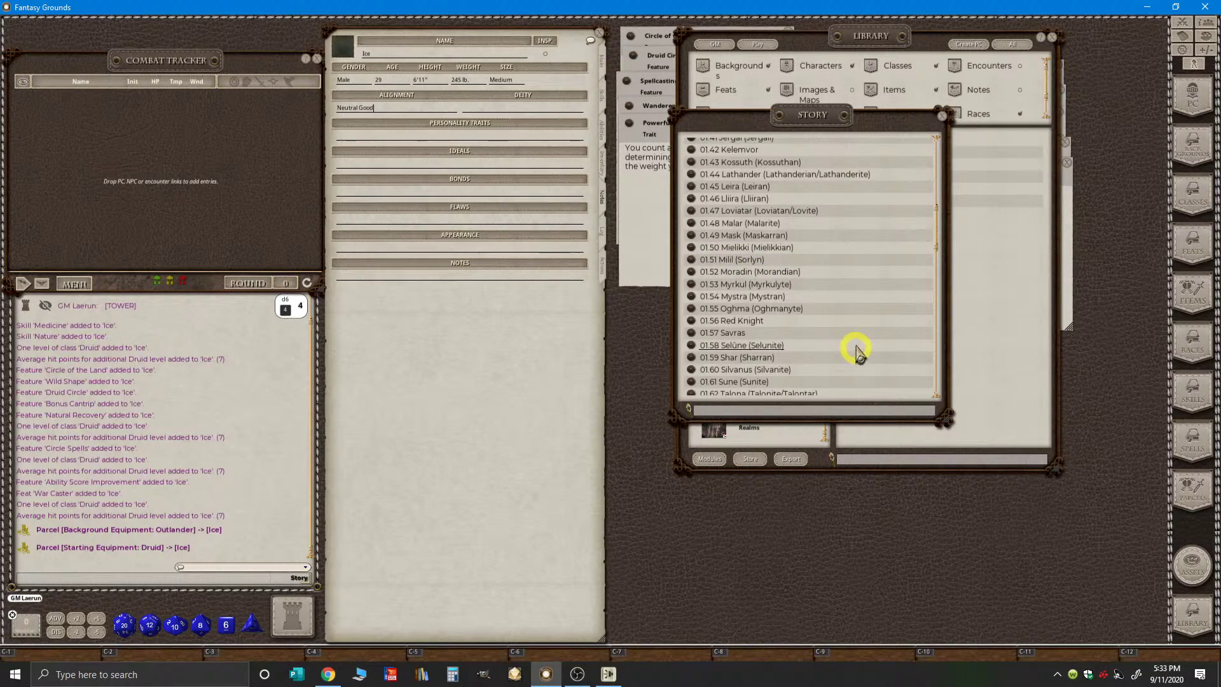
pyautogui.scroll(-1, 856, 356)
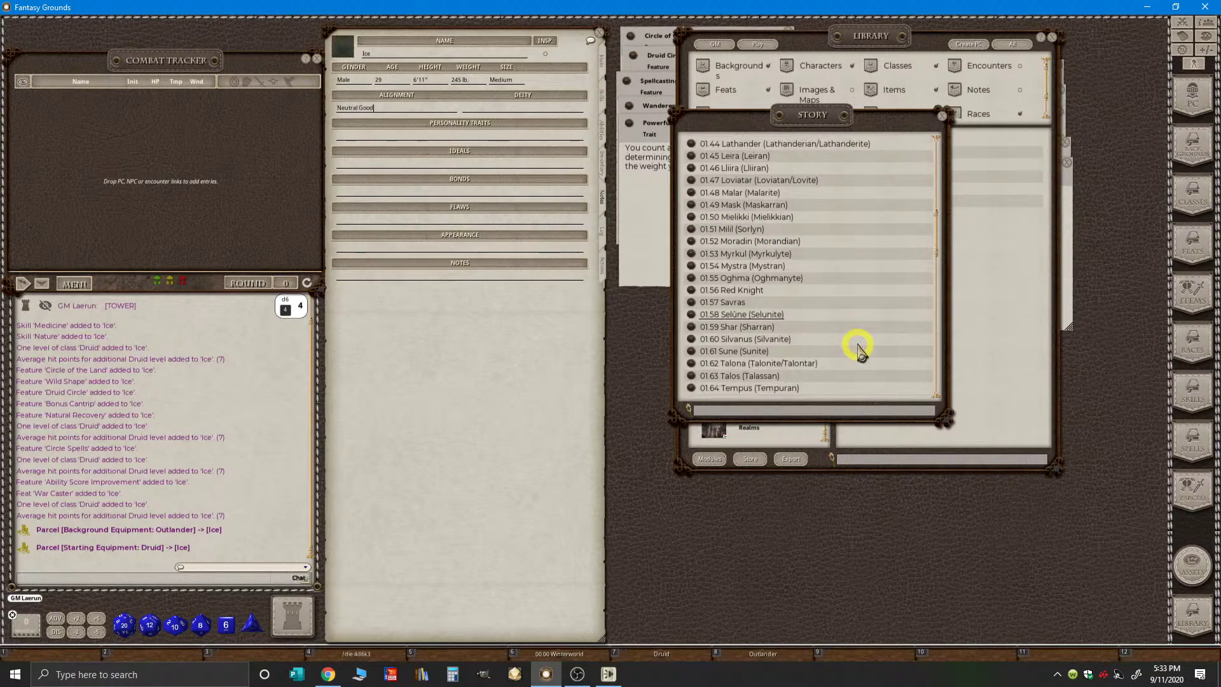
pyautogui.click(691, 339)
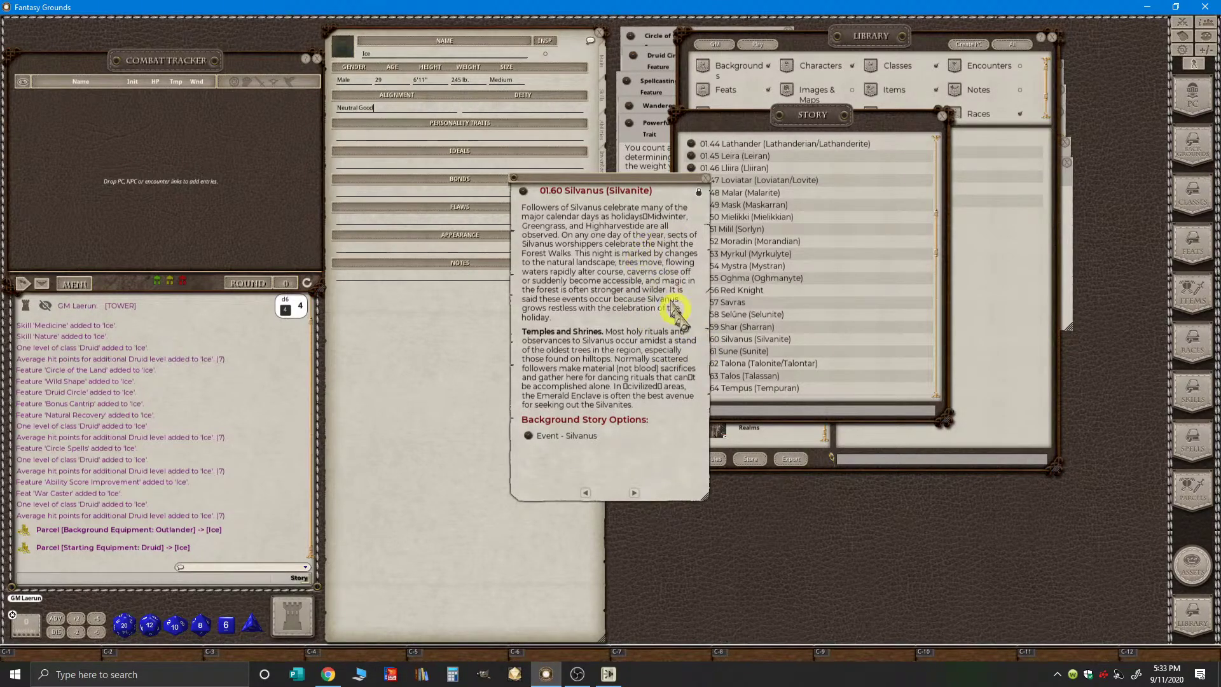
pyautogui.click(708, 180)
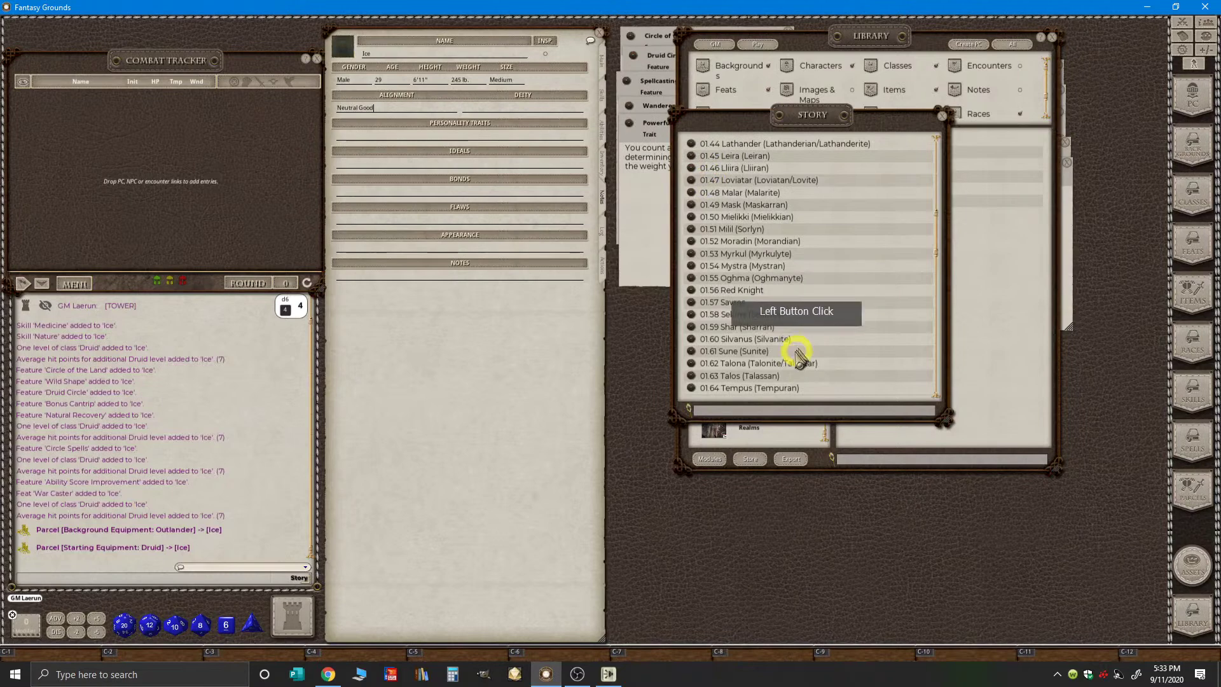
# - Look through the remaining deity and Chapter 2 archetype entries in the Faiths of the Forgotten Realms story list
pyautogui.scroll(-4, 837, 377)
pyautogui.scroll(-1, 841, 377)
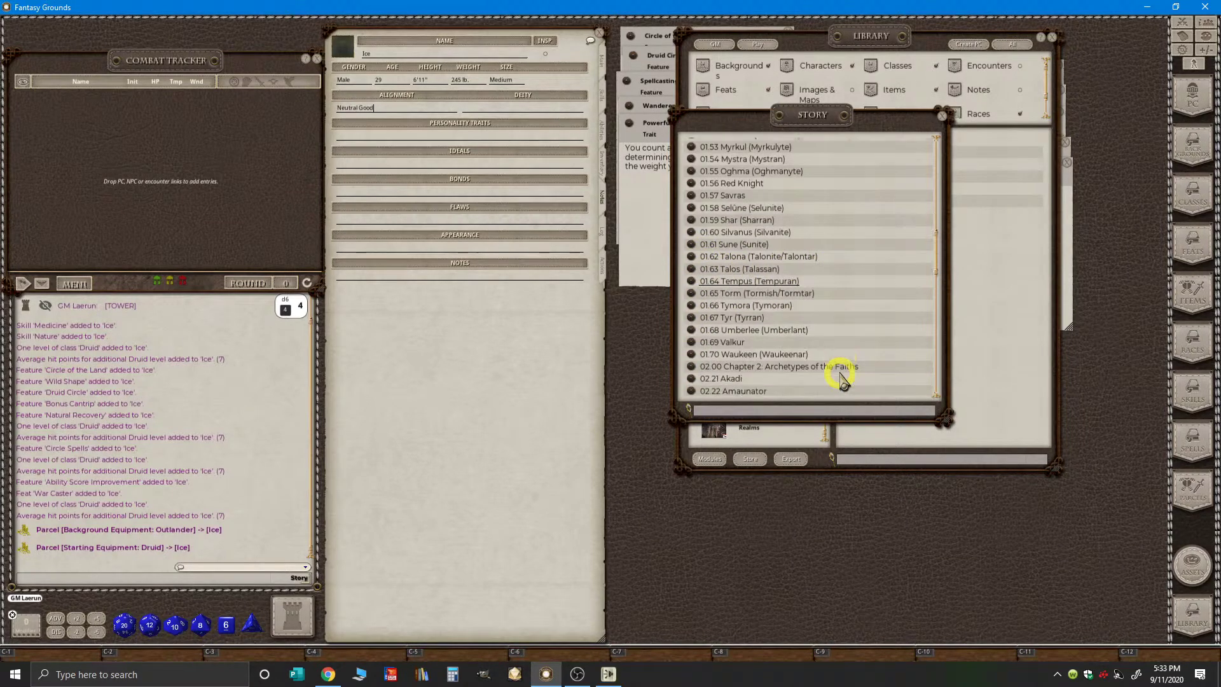
pyautogui.scroll(-8, 841, 377)
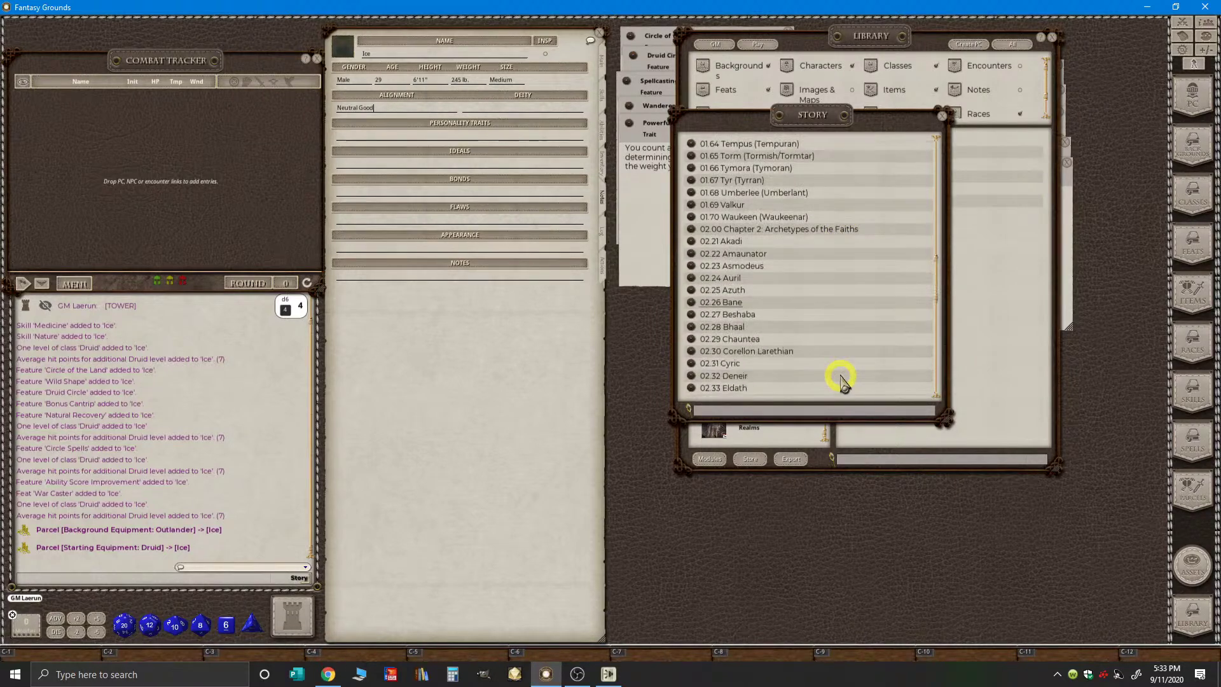
pyautogui.scroll(-10, 841, 380)
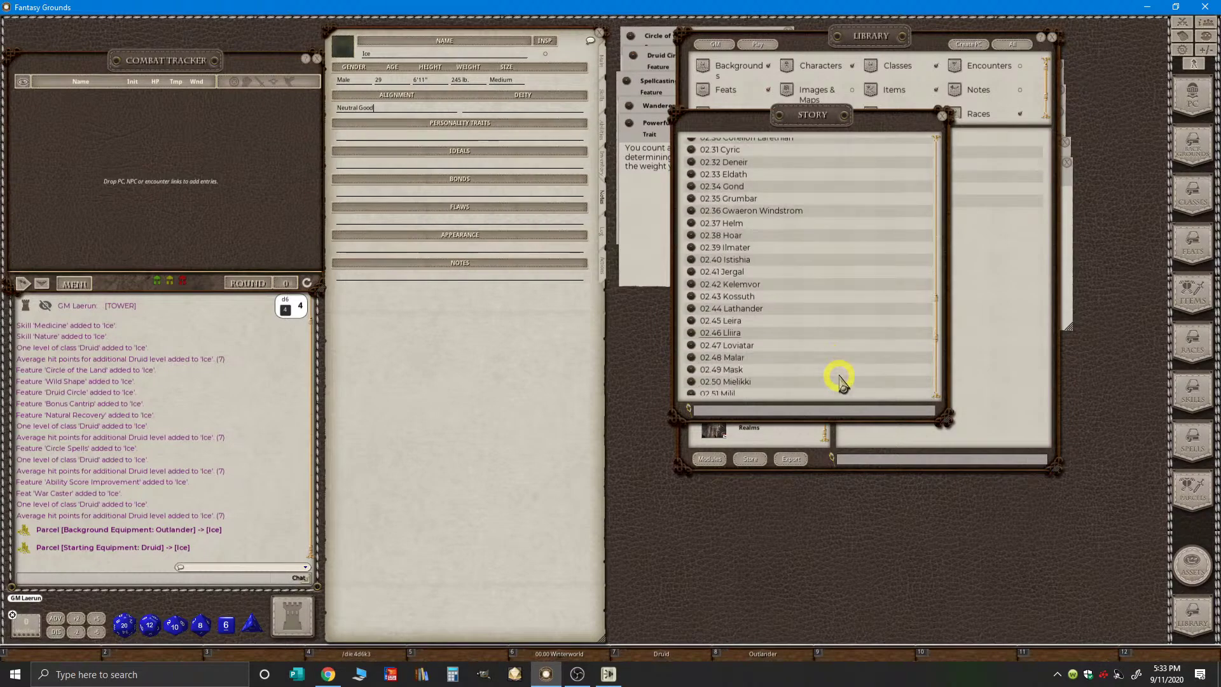
pyautogui.scroll(-3, 841, 379)
pyautogui.scroll(3, 842, 376)
pyautogui.scroll(10, 843, 376)
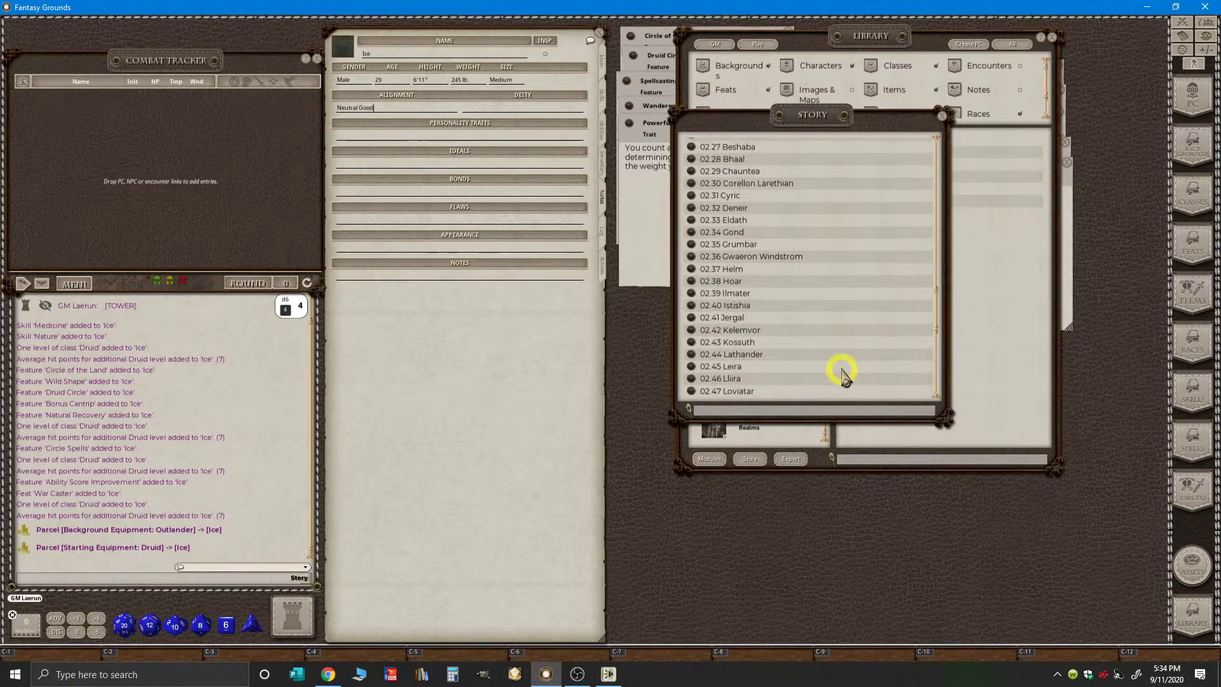
pyautogui.scroll(5, 841, 372)
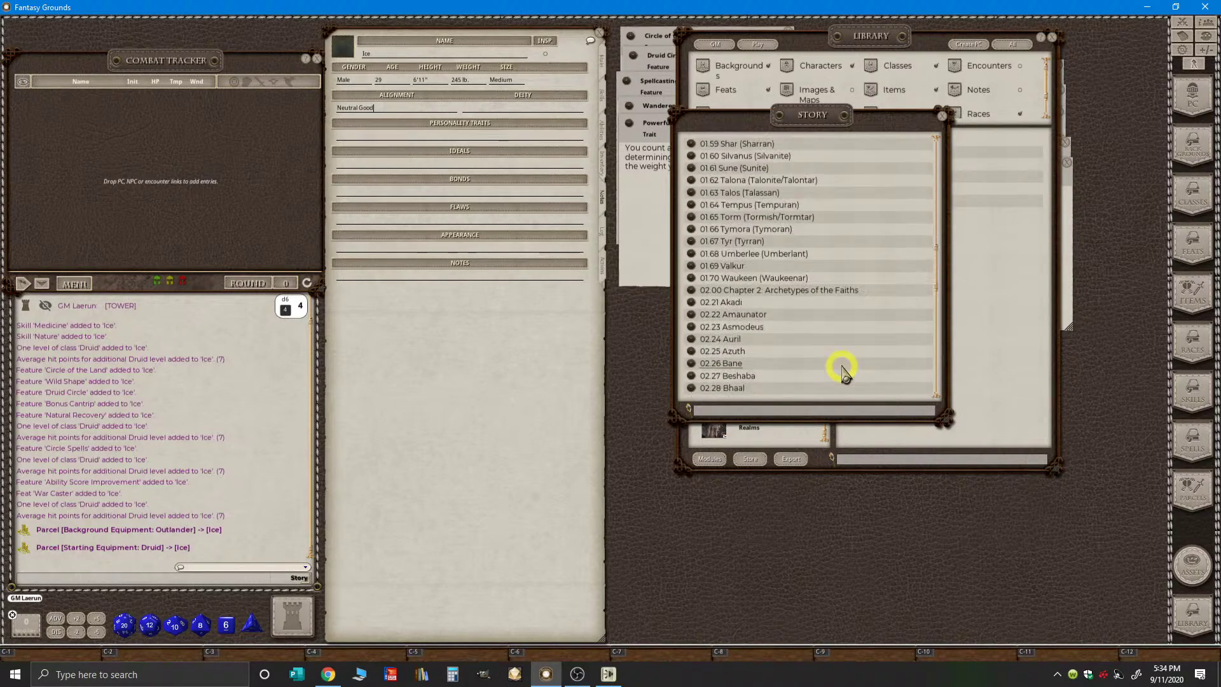
# - Set the character's deity to Silvanus on the notes page
pyautogui.press('ctrl')
pyautogui.press('ctrl')
pyautogui.moveTo(793, 175); pyautogui.dragTo(511, 116)
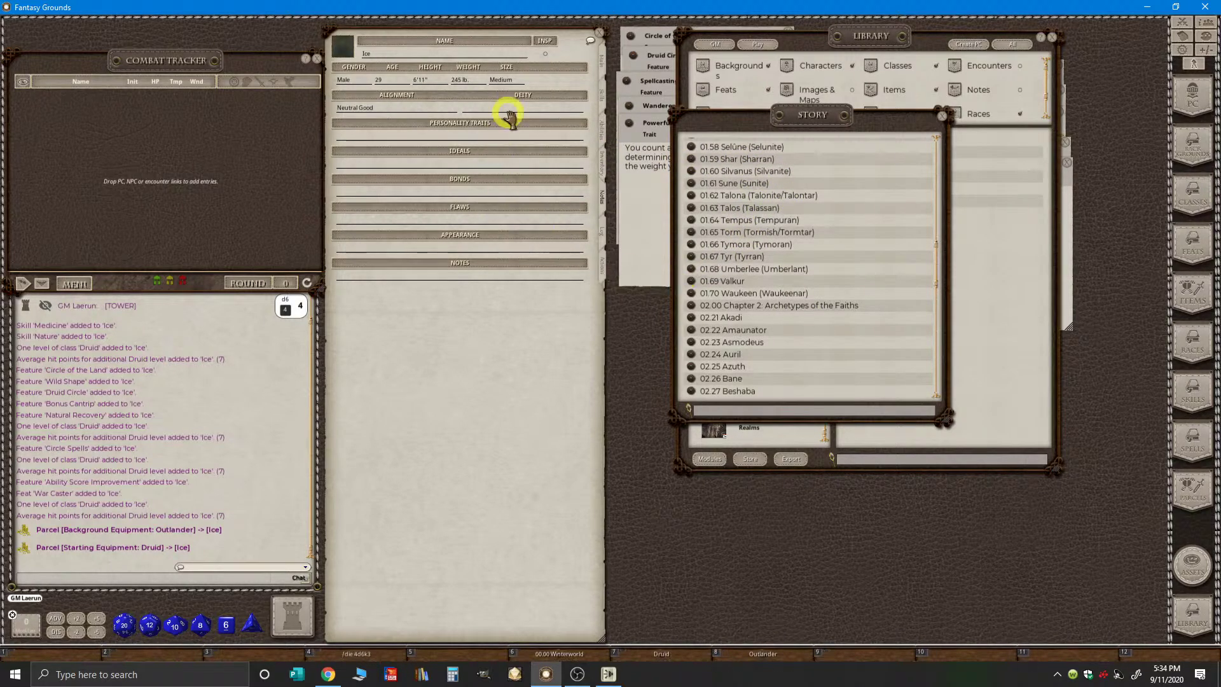
pyautogui.click(502, 113)
pyautogui.write('Silvanus')
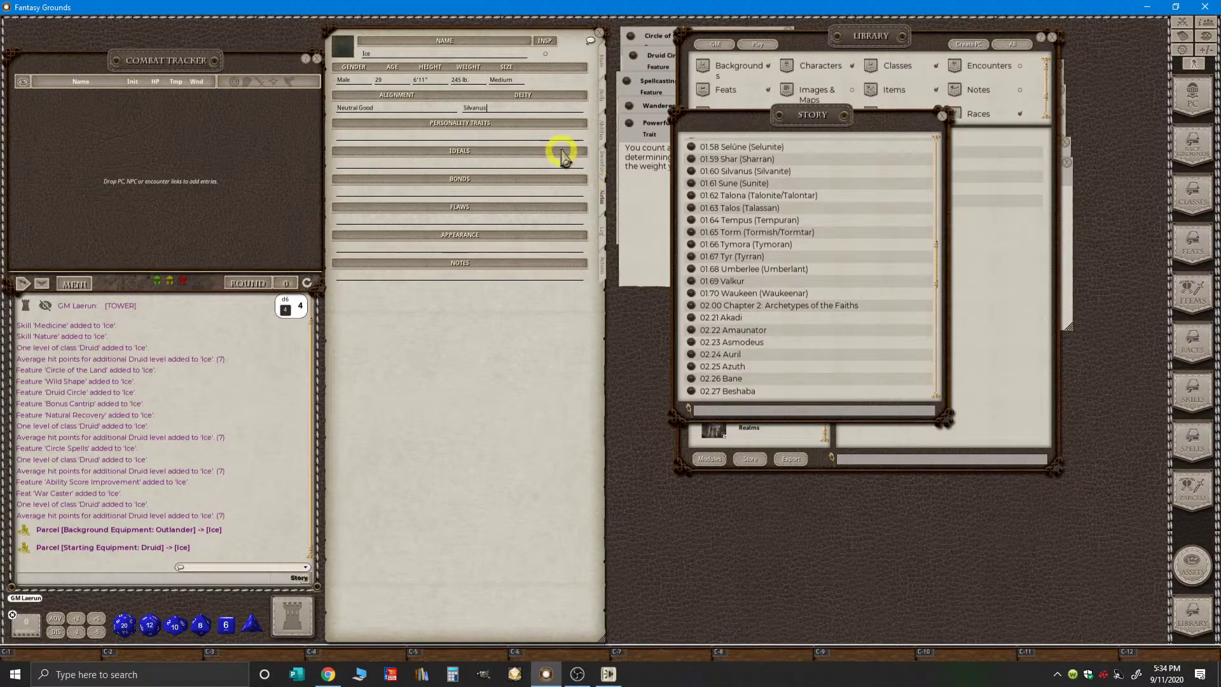
pyautogui.press('ctrl')
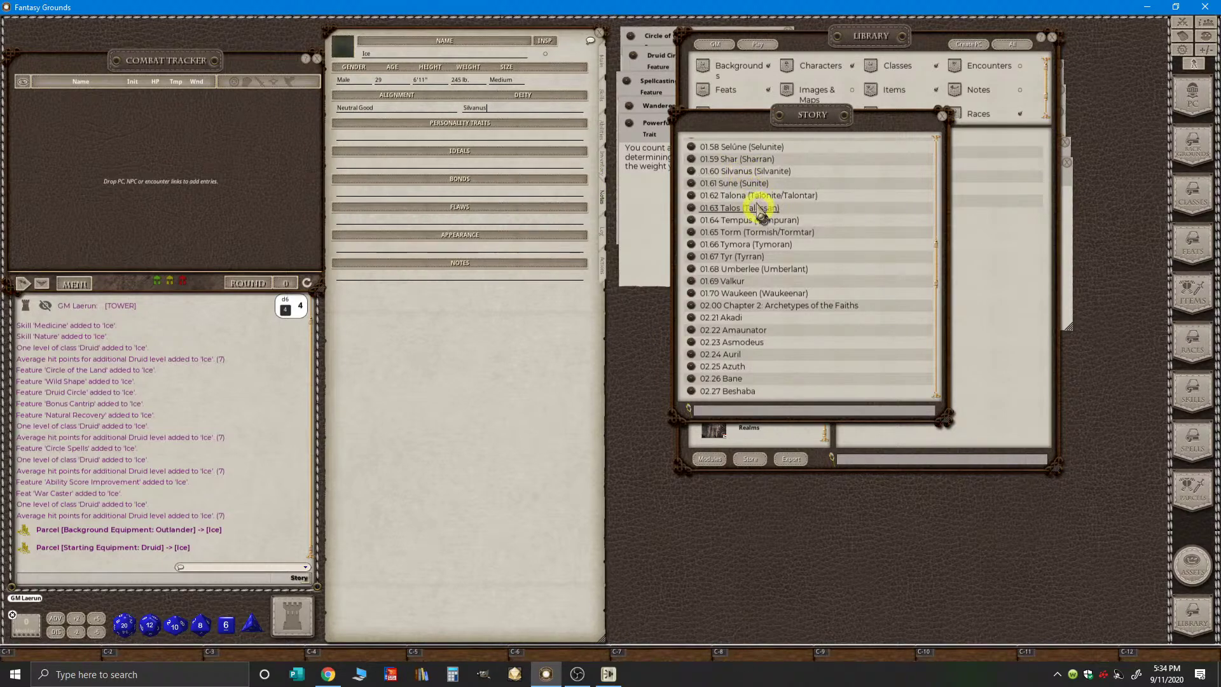
# - Open the Silvanus (Silvanite) story entry beside the character sheet, close the story list and unlock the entry
pyautogui.click(692, 171)
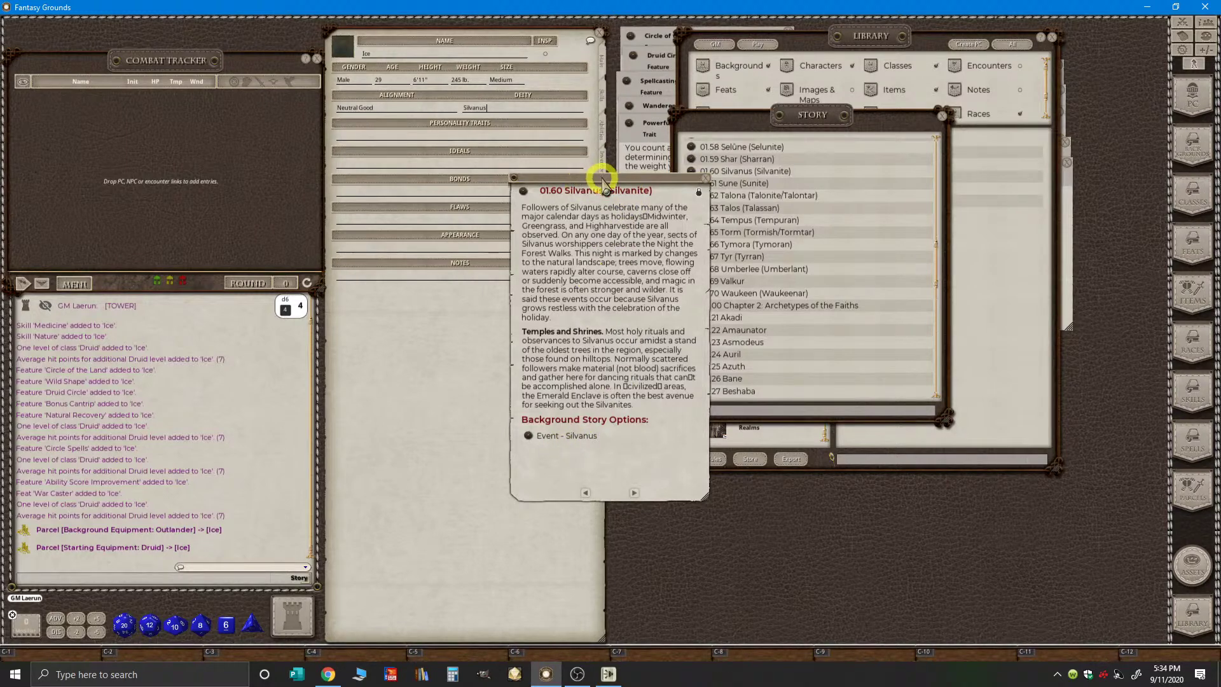
pyautogui.moveTo(602, 181); pyautogui.dragTo(952, 167)
pyautogui.click(942, 116)
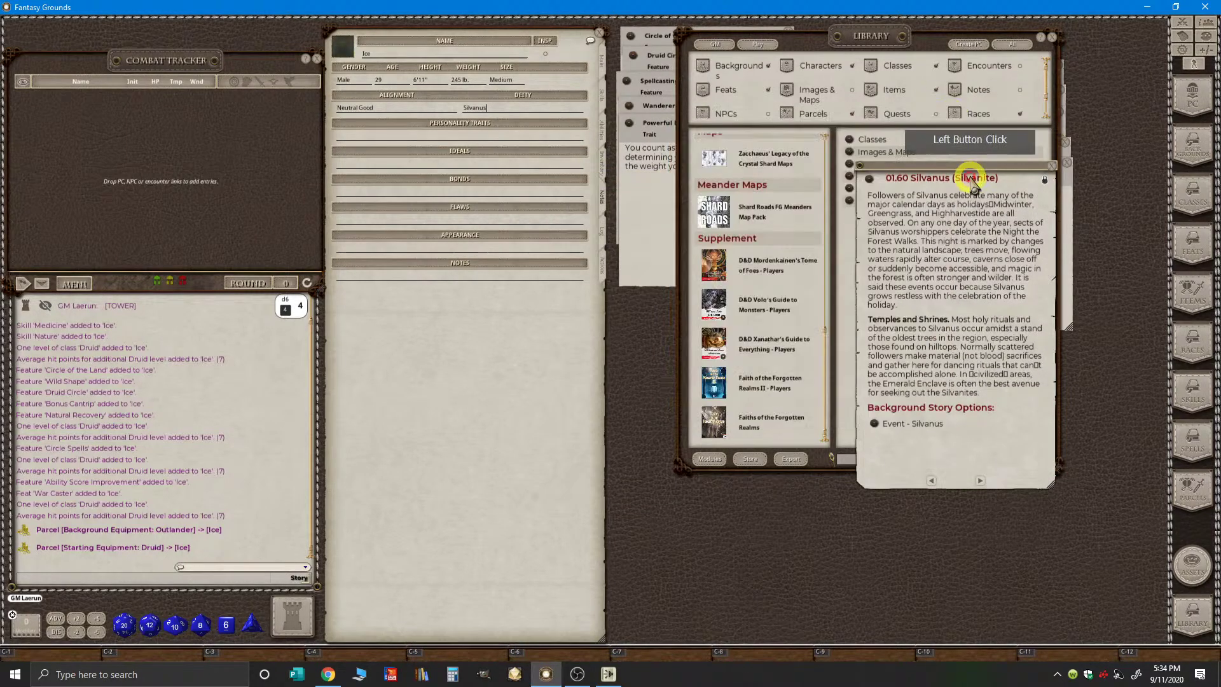
pyautogui.moveTo(960, 177); pyautogui.dragTo(711, 45)
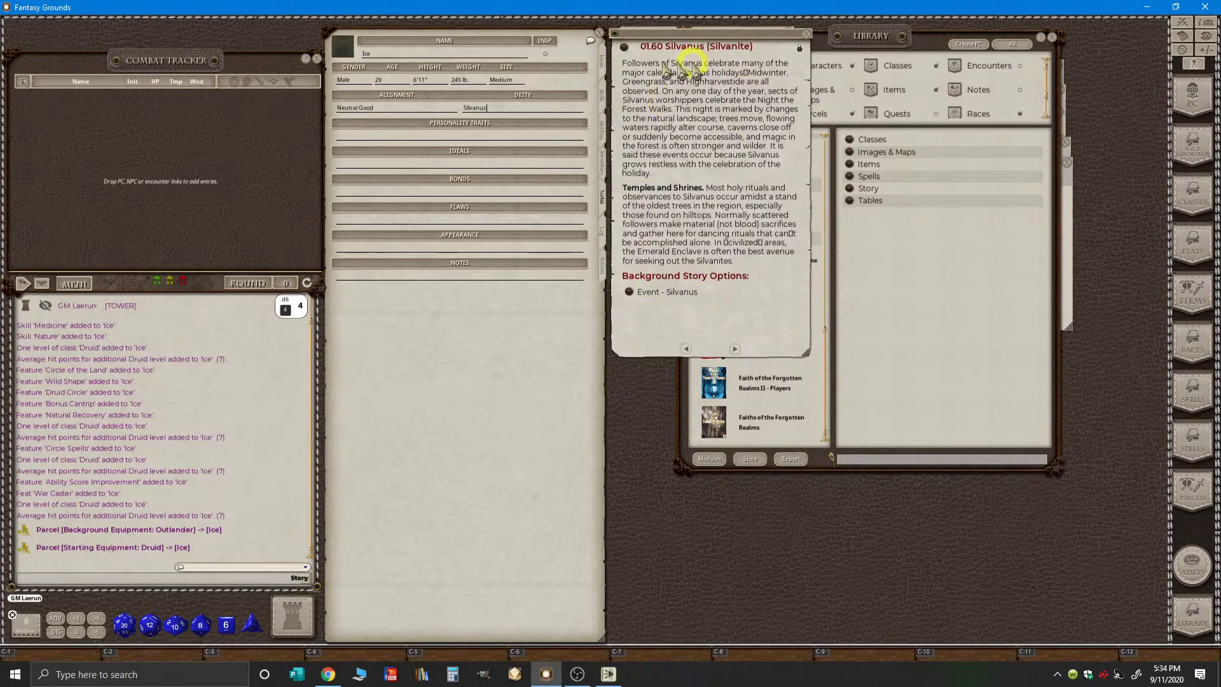
pyautogui.click(803, 49)
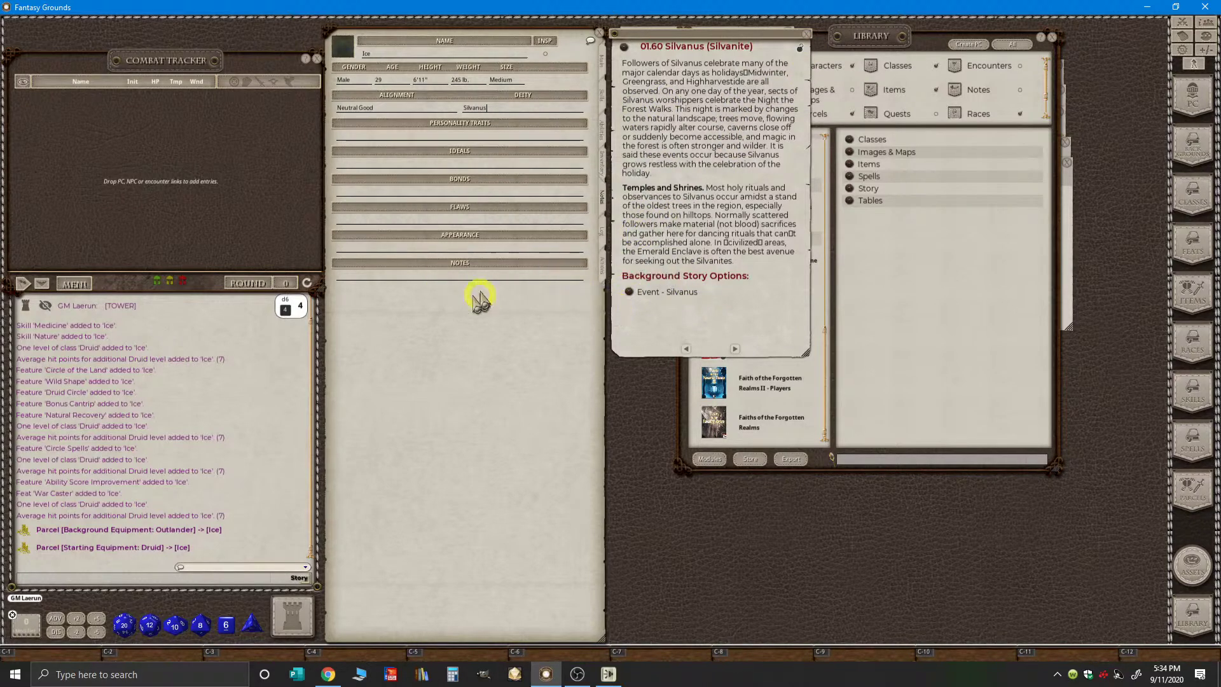
# - Open the Event - Silvanus table, enlarge it to show all four events and roll on it
pyautogui.click(628, 291)
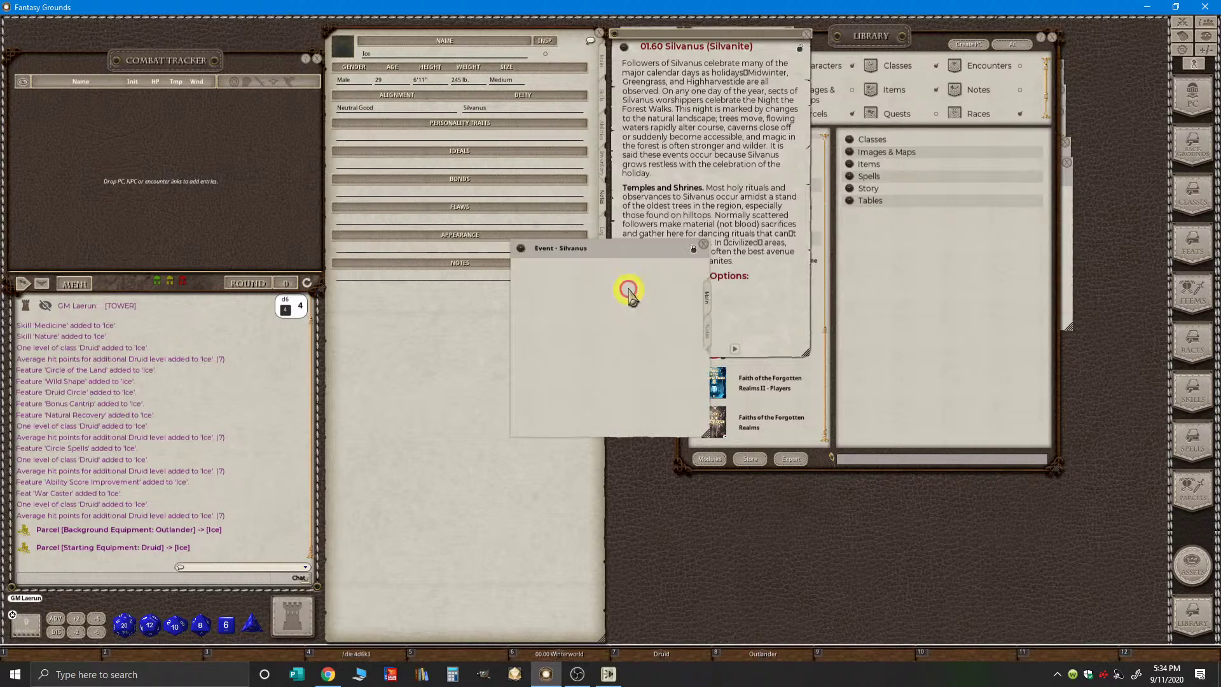
pyautogui.moveTo(655, 251); pyautogui.dragTo(911, 194)
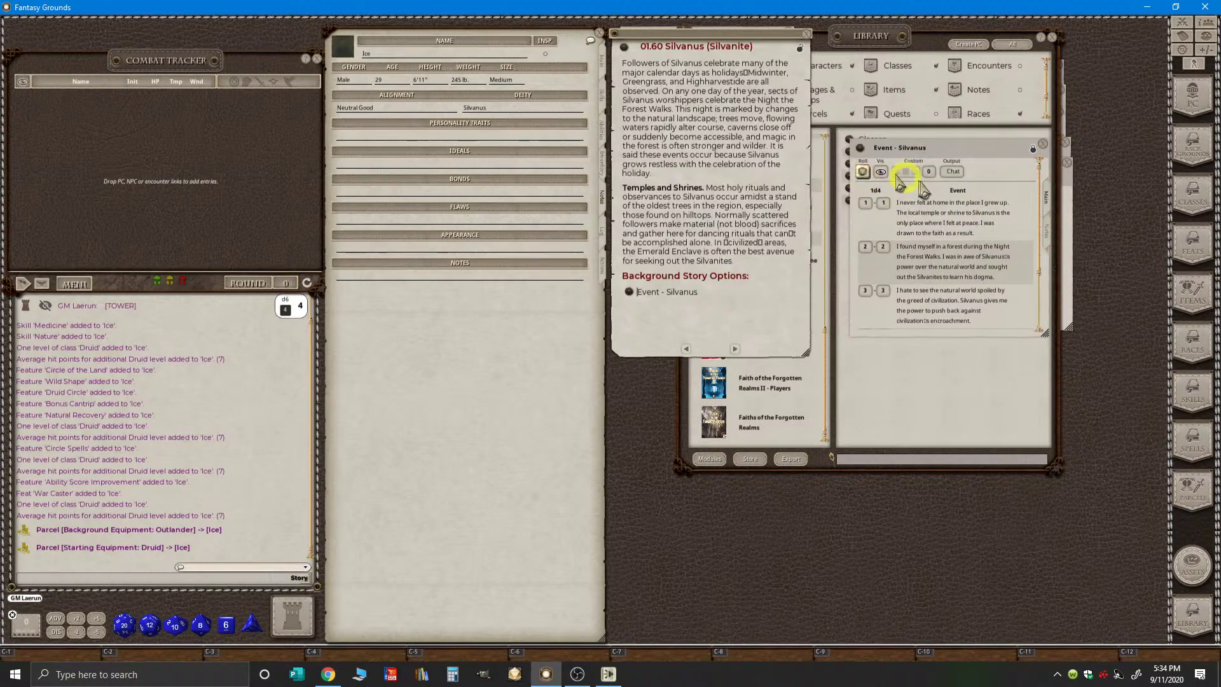
pyautogui.moveTo(1046, 334); pyautogui.dragTo(1077, 491)
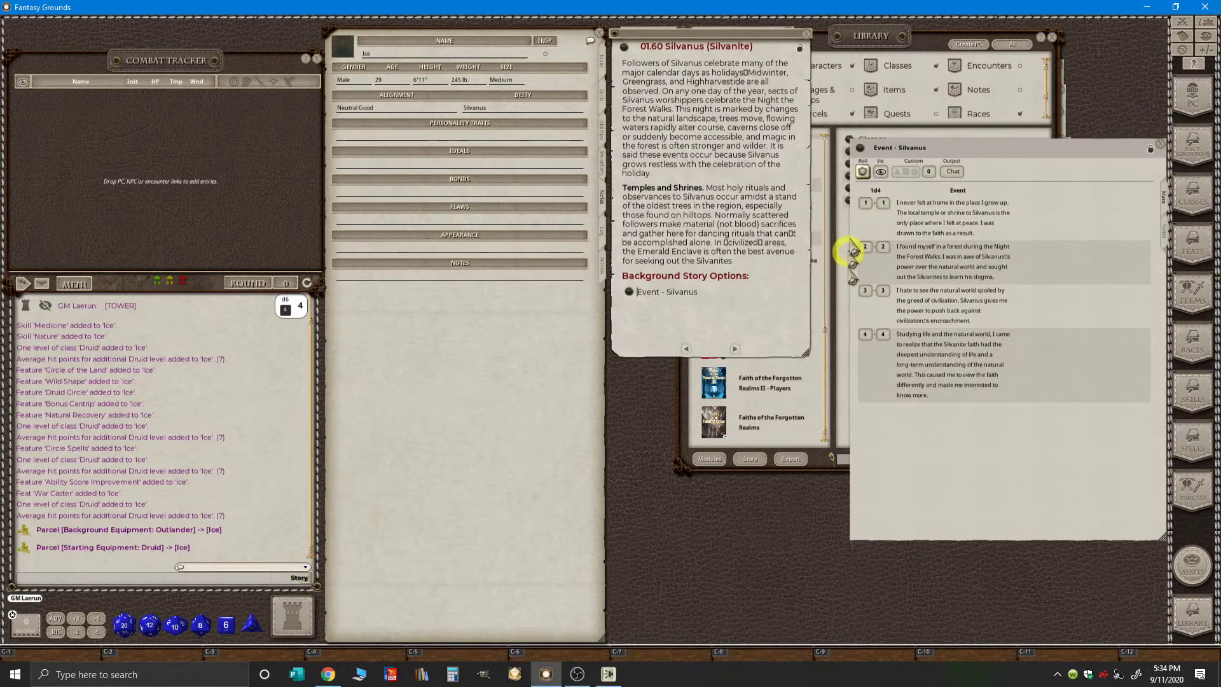
pyautogui.click(863, 170)
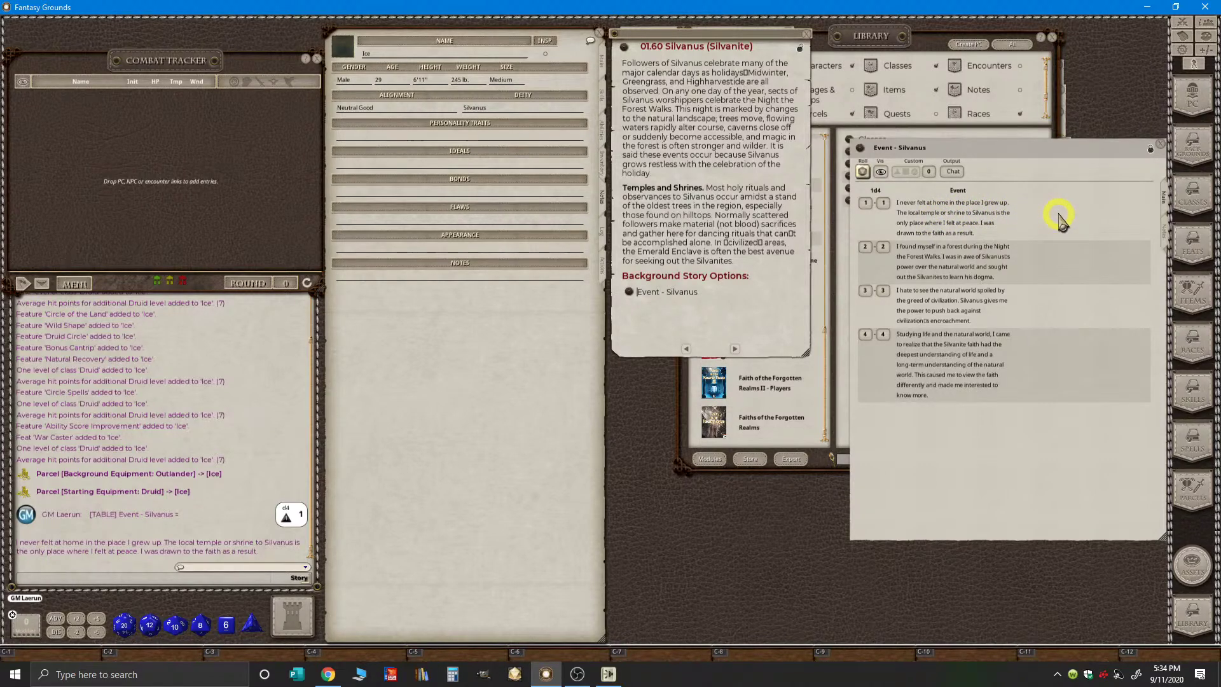
# - Copy the first Silvanus event, "I never felt at home in the place I grew up...", into the character's notes and close the table
pyautogui.press('ctrl')
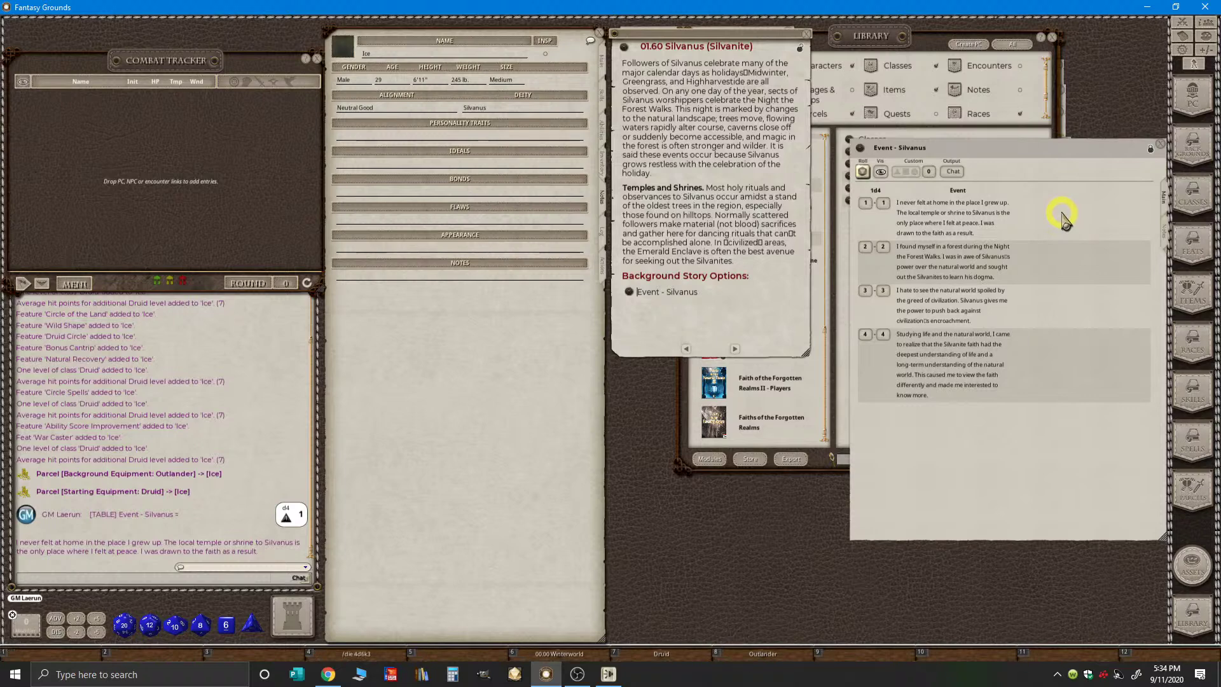
pyautogui.press('ctrl')
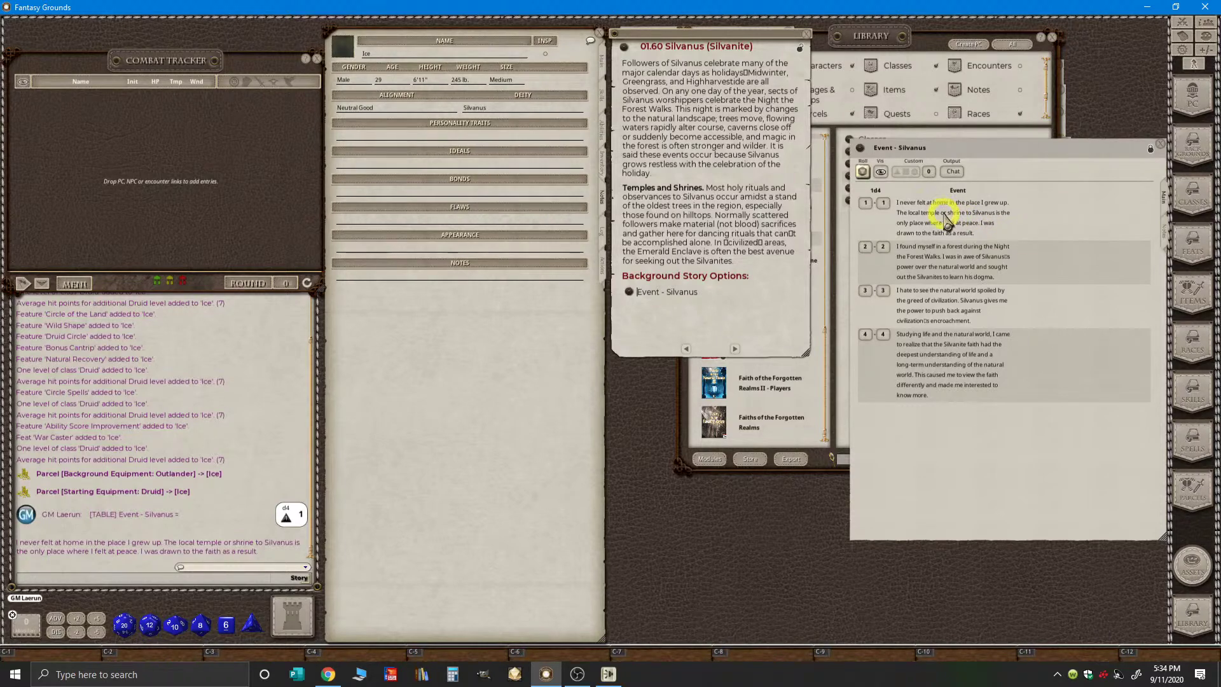
pyautogui.moveTo(948, 223); pyautogui.dragTo(383, 277)
pyautogui.press('ctrl')
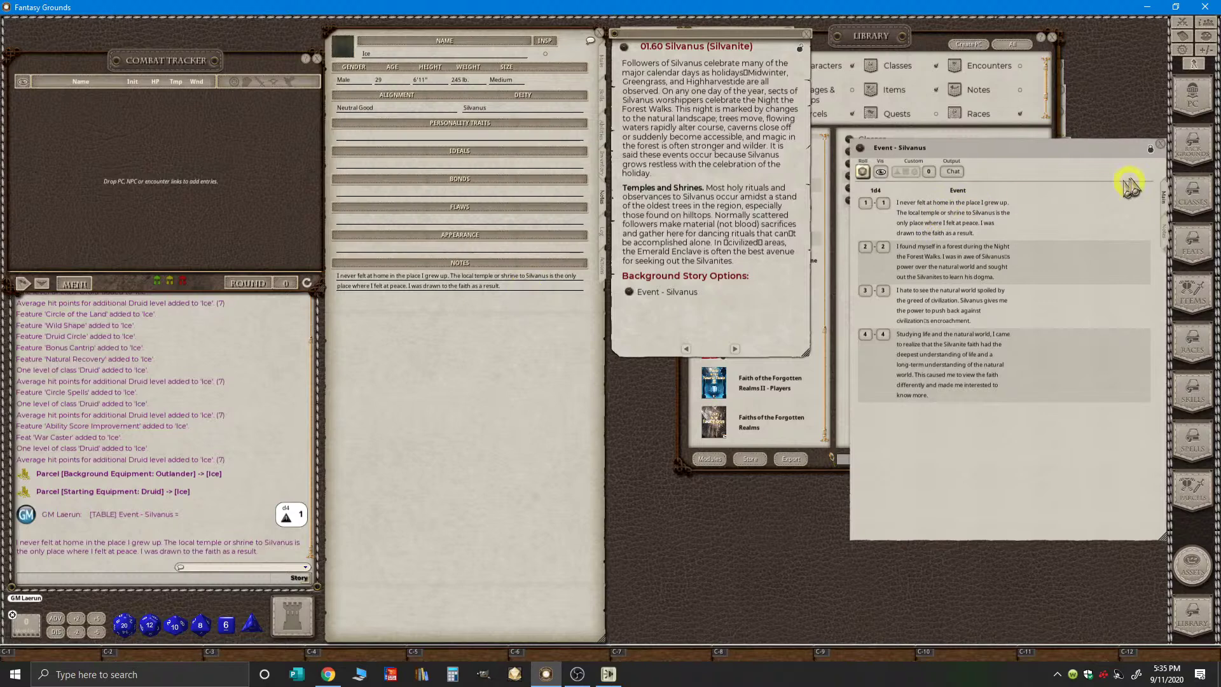
pyautogui.click(1162, 144)
# - Add a "Worship:" heading below the event text in the character's notes, followed by a new line
pyautogui.press('ctrl')
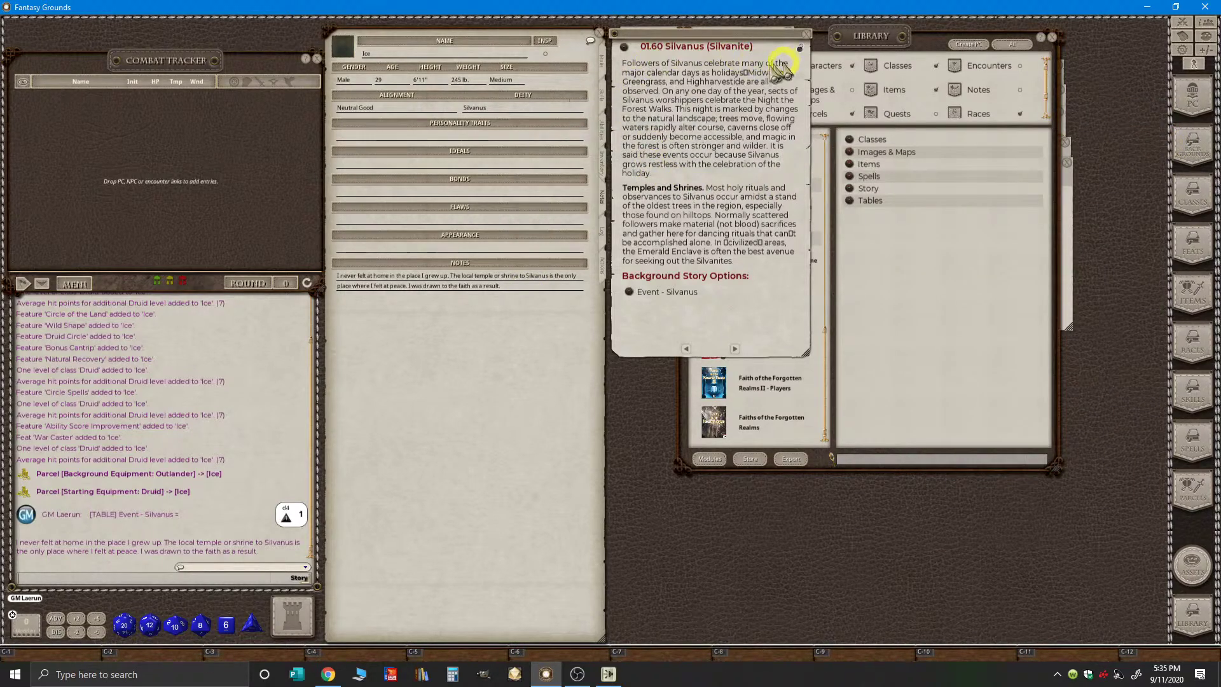
pyautogui.click(502, 298)
pyautogui.press('Return')
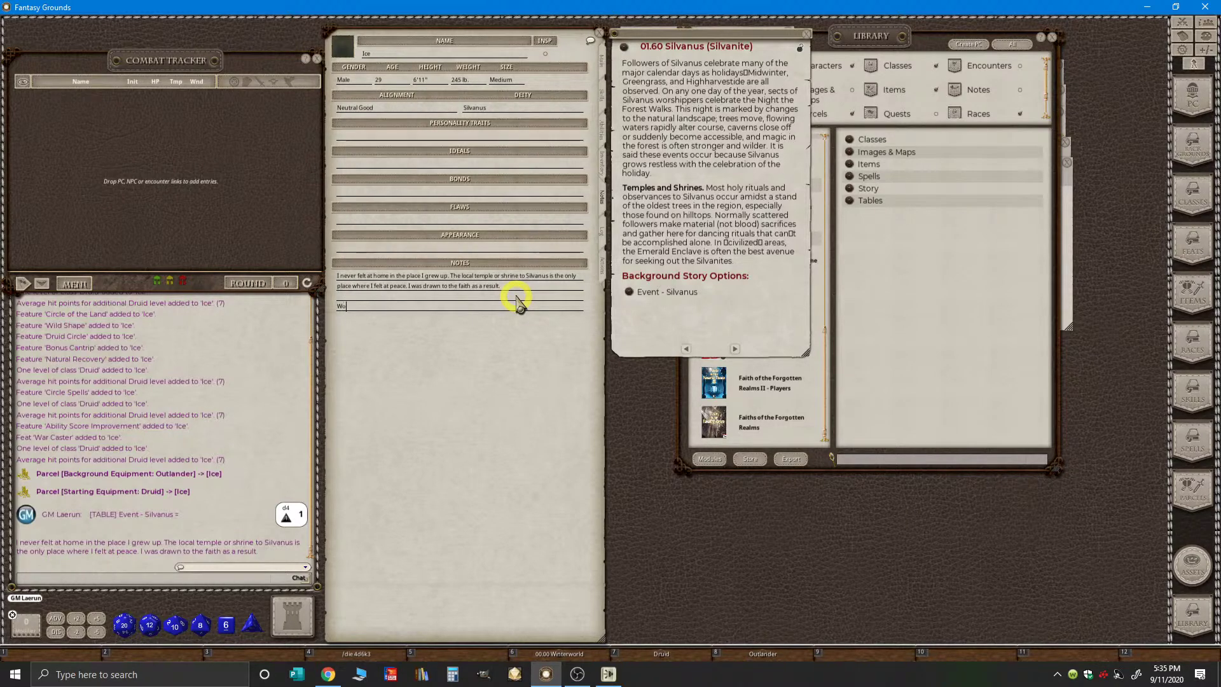
pyautogui.write('Worship:')
pyautogui.press('ctrl')
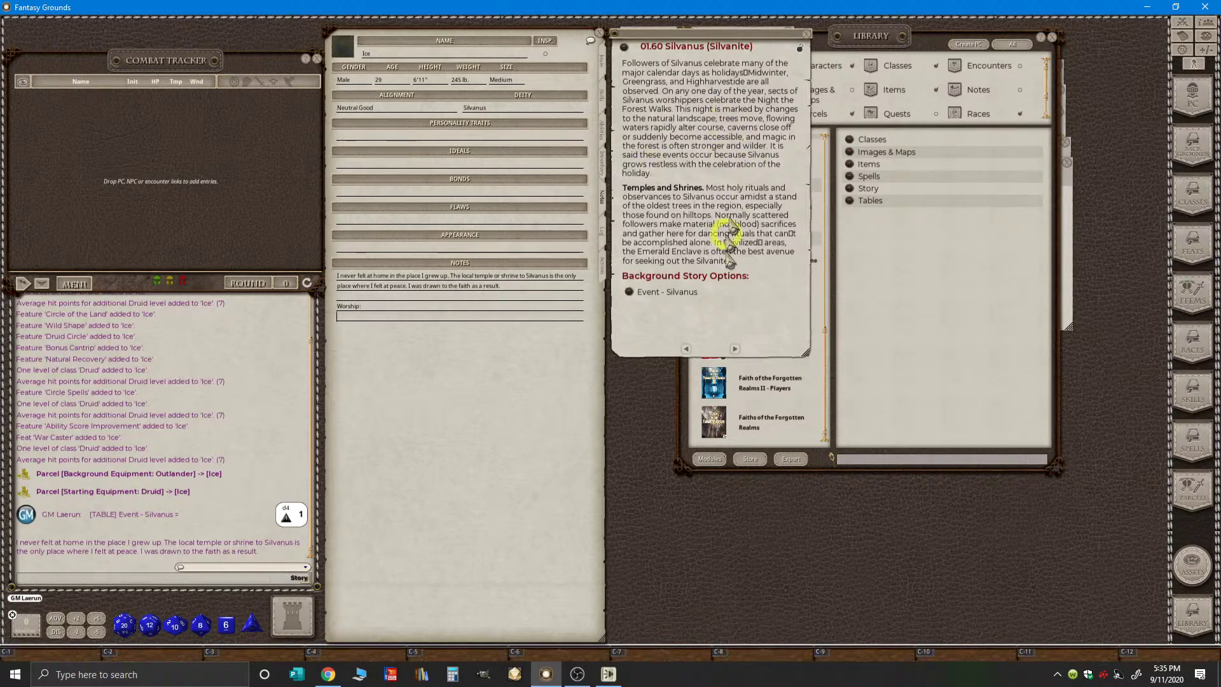
# - Copy the Silvanus worship text, including the Temples and Shrines paragraph, into the character's notes below the "Worship:" heading
pyautogui.moveTo(738, 262); pyautogui.dragTo(614, 63)
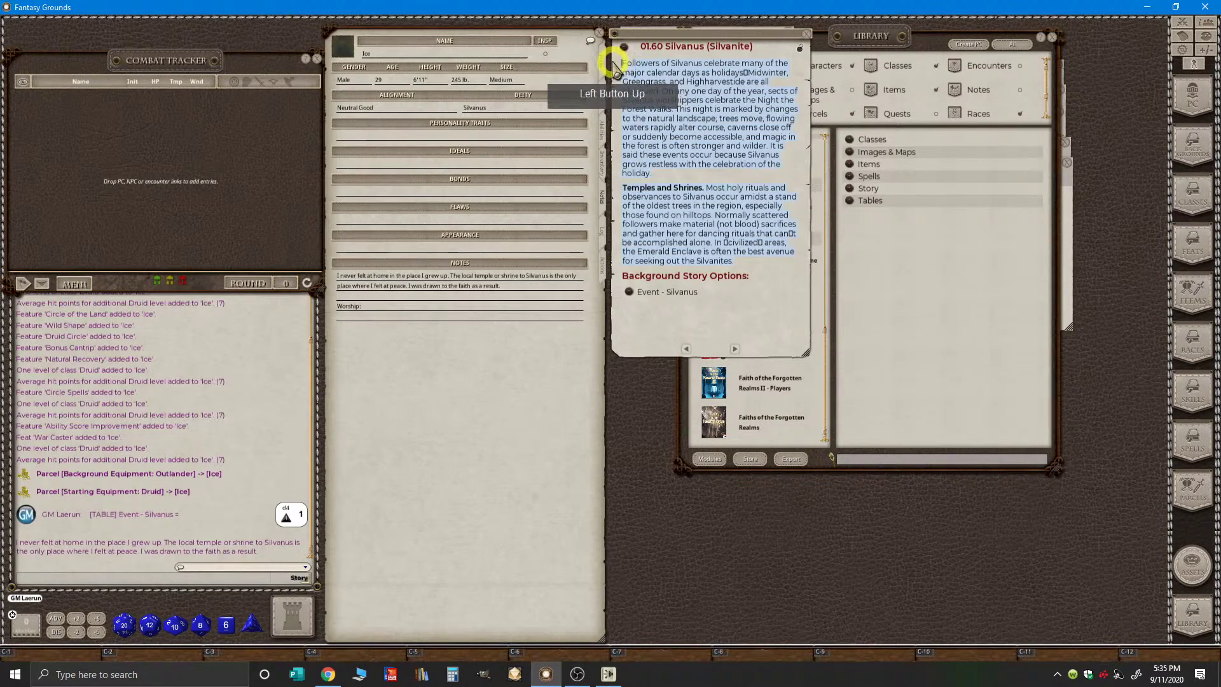
pyautogui.hotkey('ctrl', 'c')
pyautogui.click(365, 316)
pyautogui.click(463, 322)
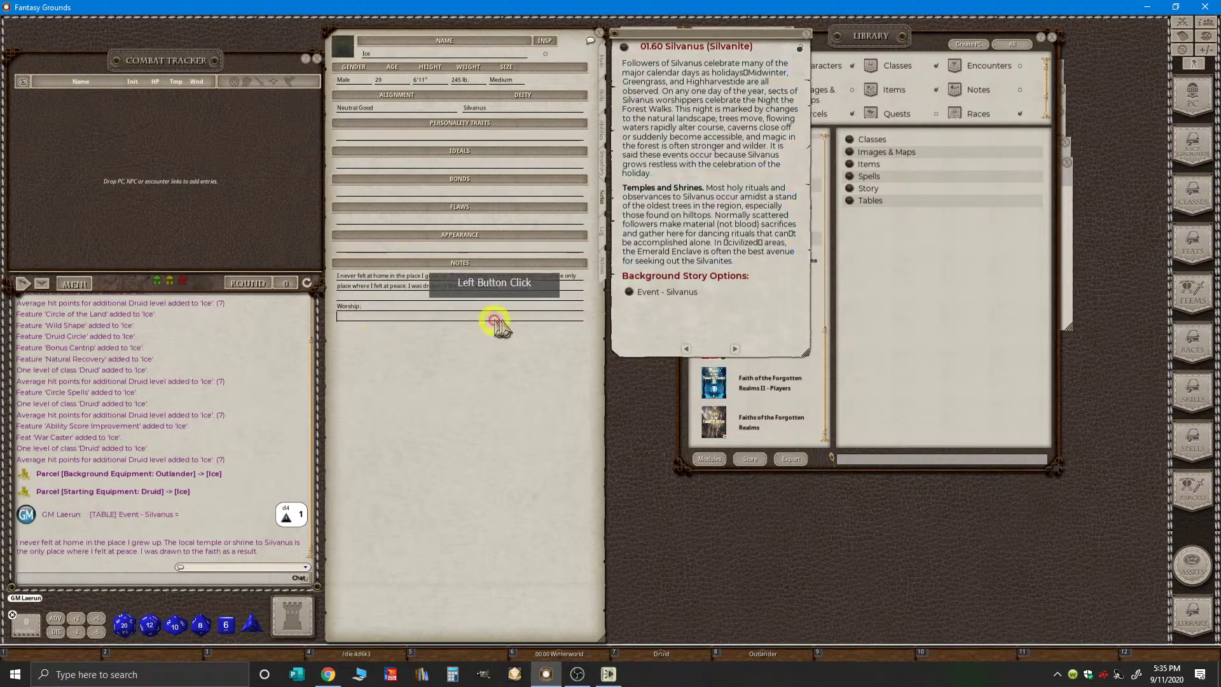
pyautogui.hotkey('ctrl', 'v')
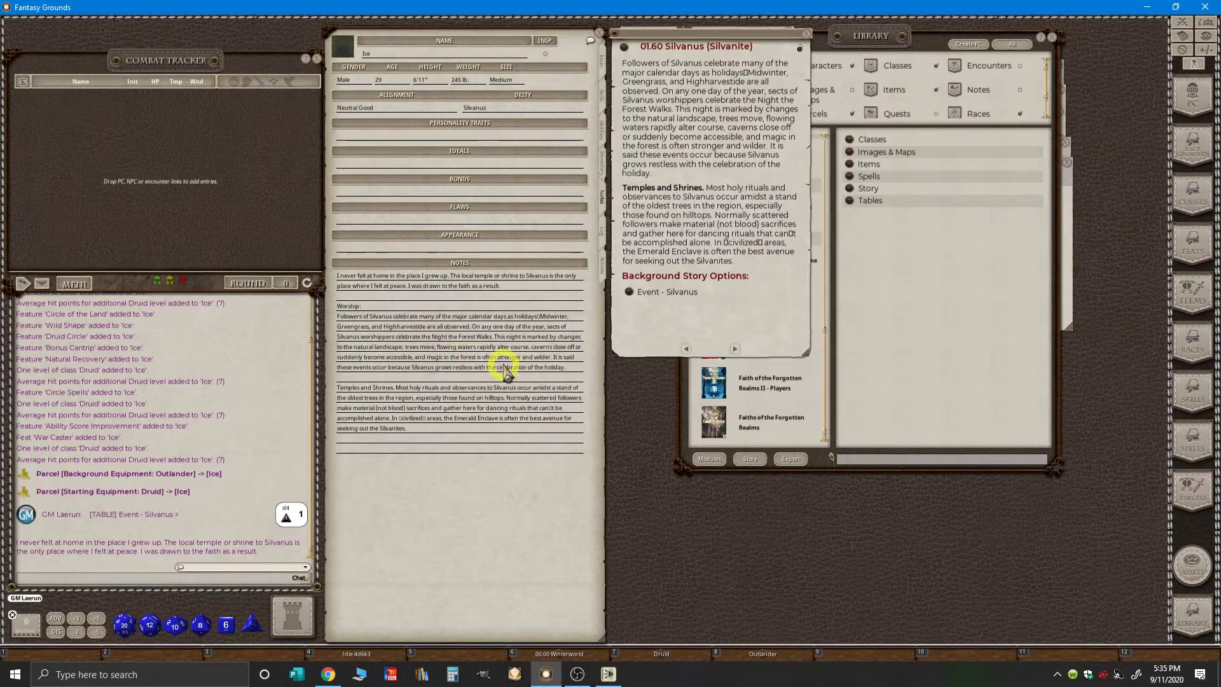
pyautogui.press('ctrl')
# - Lock and close the Silvanus (Silvanite) story entry, and close the library
pyautogui.click(800, 49)
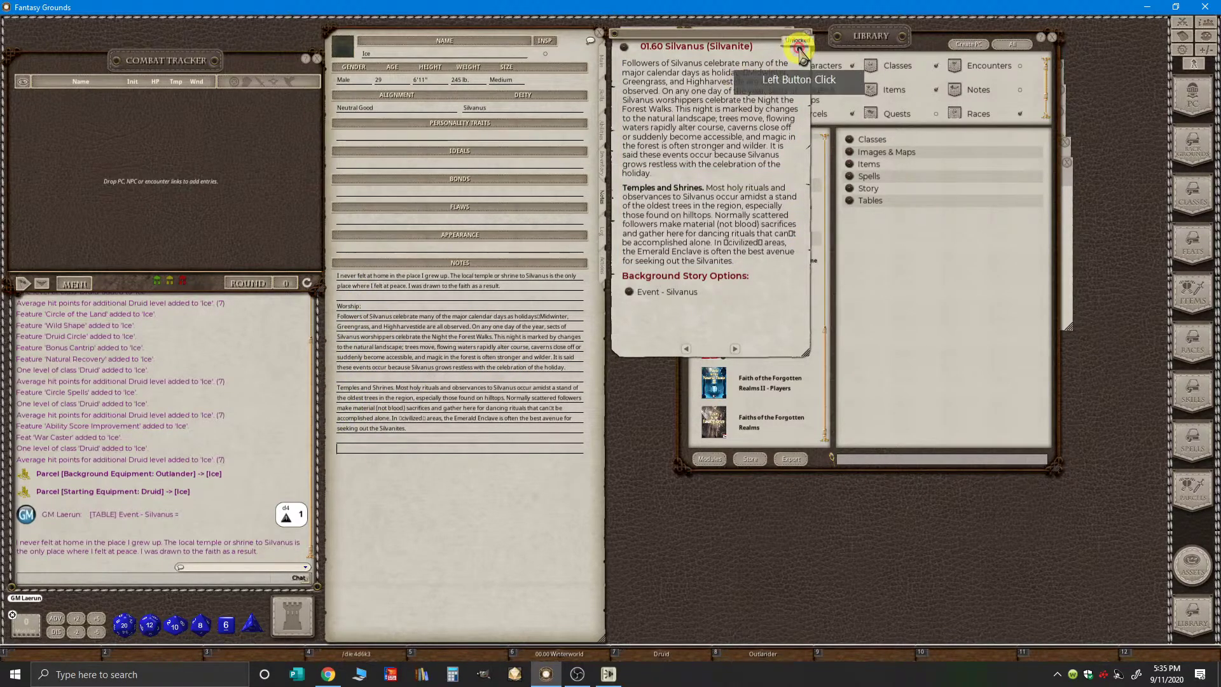
pyautogui.click(801, 47)
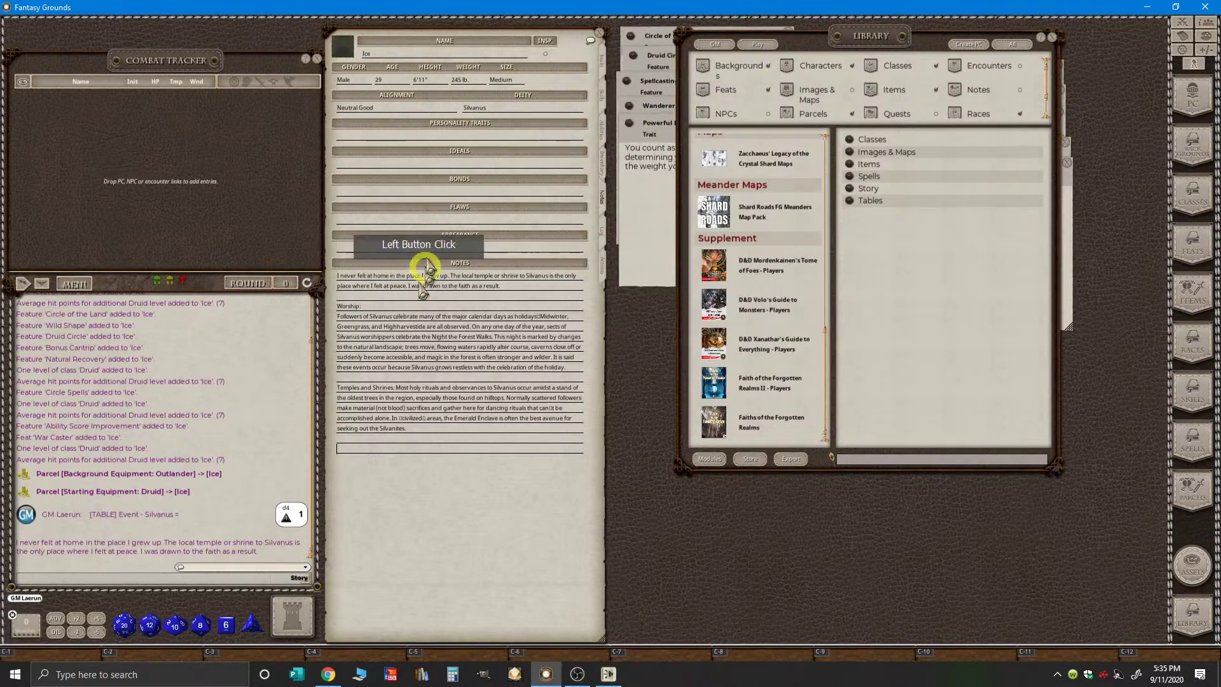
pyautogui.press('ctrl')
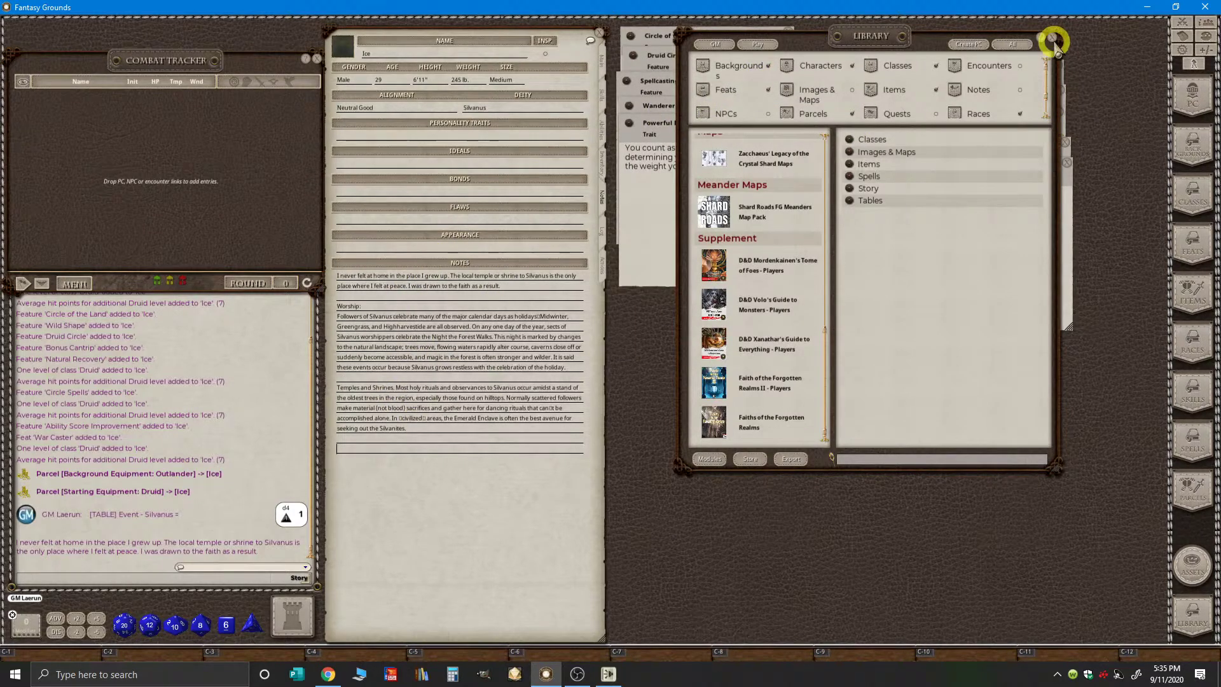
pyautogui.click(1054, 39)
pyautogui.click(919, 145)
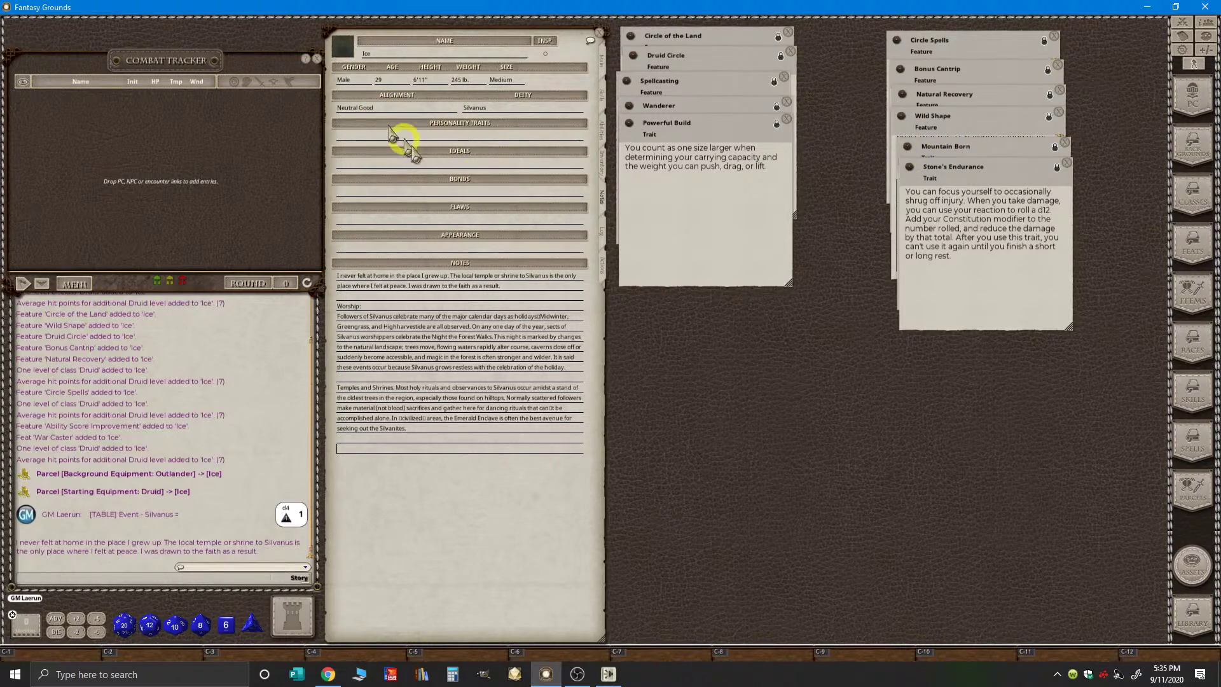
pyautogui.press('ctrl')
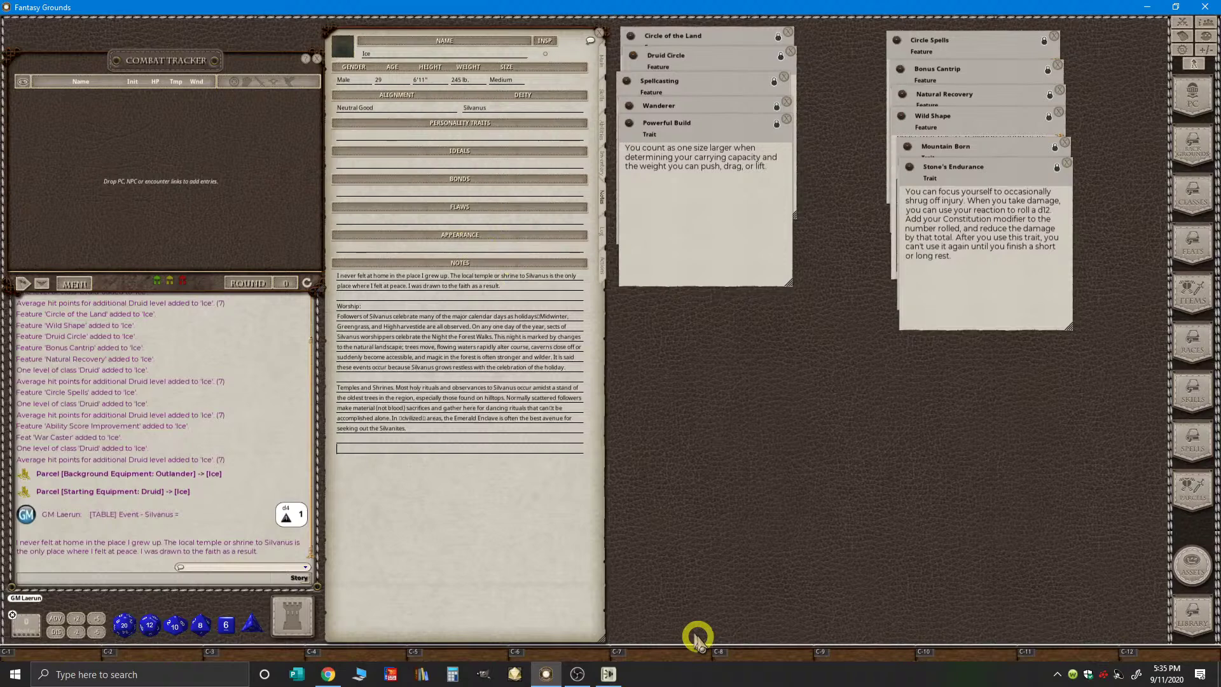
# - Open the Outlander background beside the character sheet and enlarge it to show all of its tables
pyautogui.click(772, 656)
pyautogui.moveTo(714, 218); pyautogui.dragTo(793, 147)
pyautogui.moveTo(812, 197); pyautogui.dragTo(963, 517)
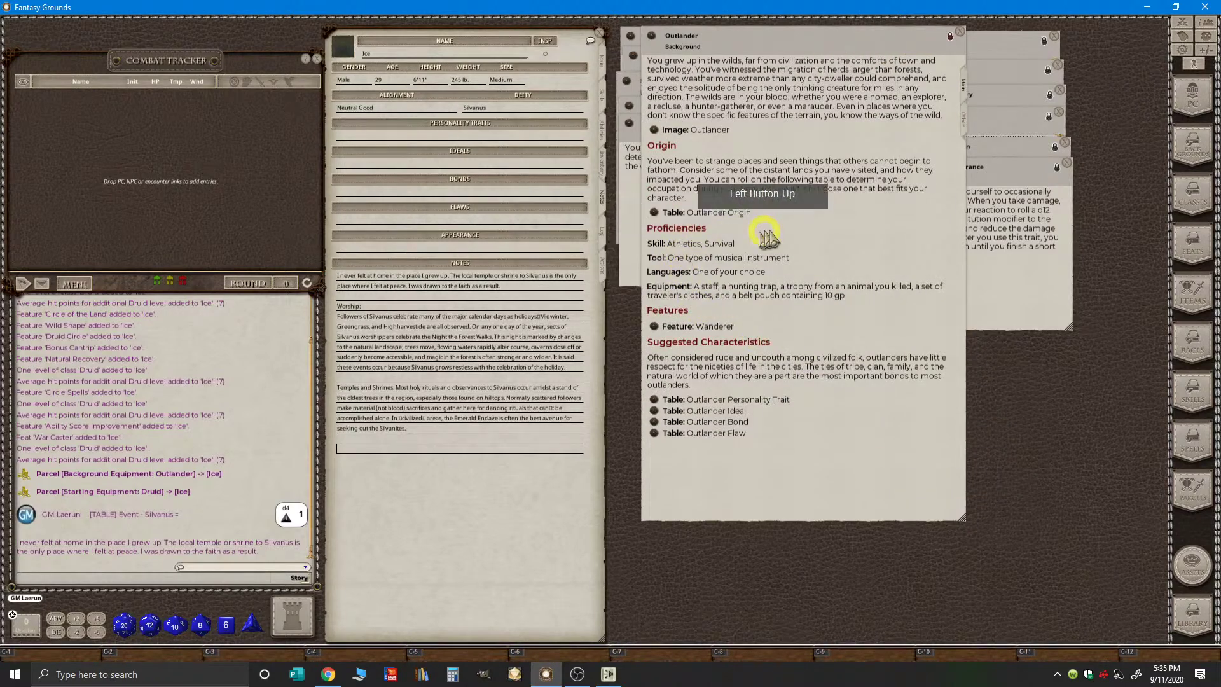
# - Open the Outlander Origin table, enlarge it to show all ten origins and roll on it
pyautogui.click(654, 212)
pyautogui.moveTo(722, 237); pyautogui.dragTo(941, 156)
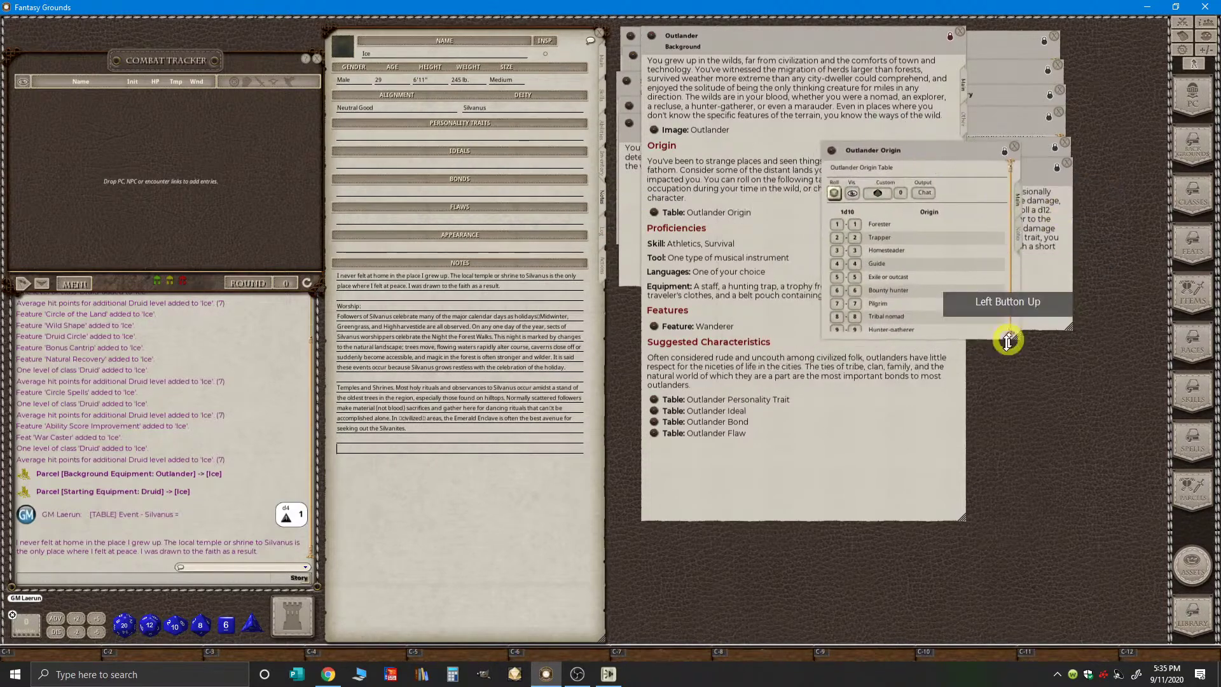
pyautogui.moveTo(1018, 335); pyautogui.dragTo(1069, 432)
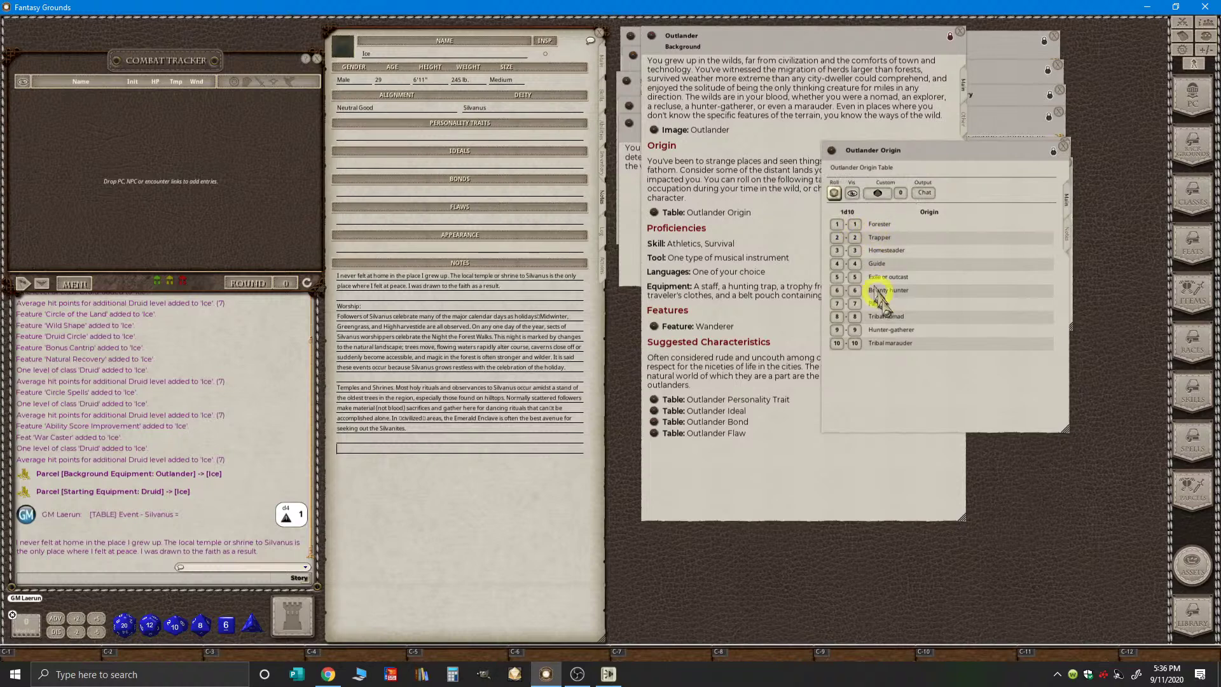
pyautogui.click(832, 191)
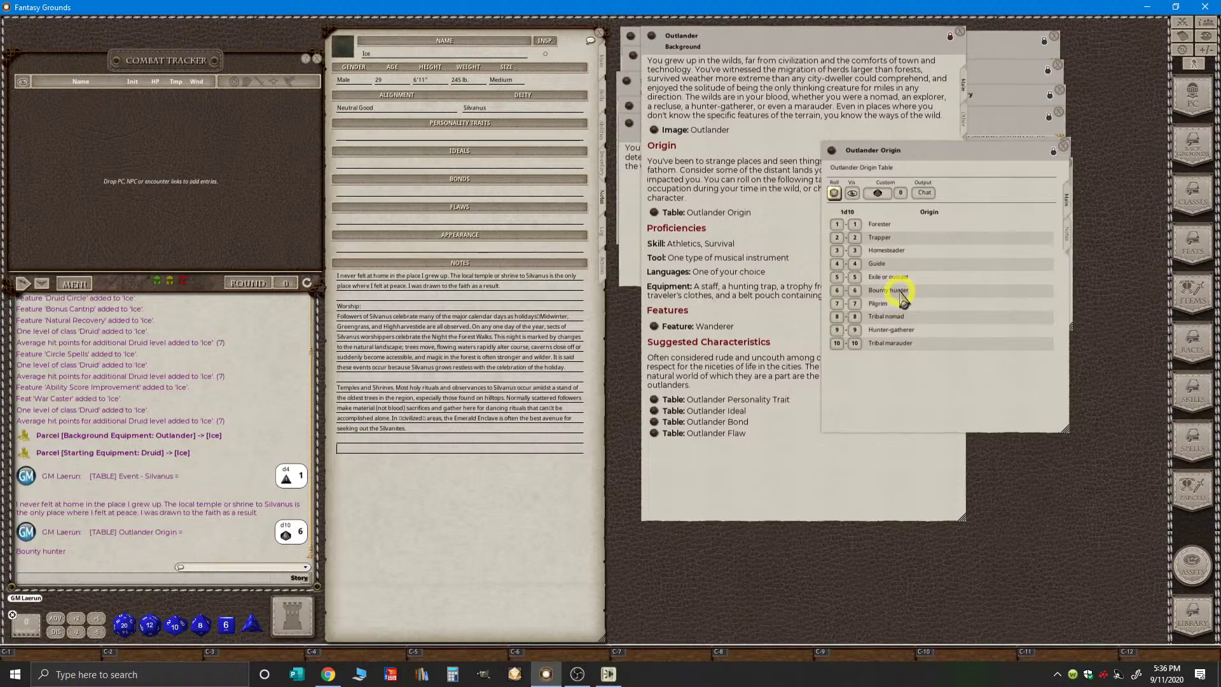
pyautogui.press('ctrl')
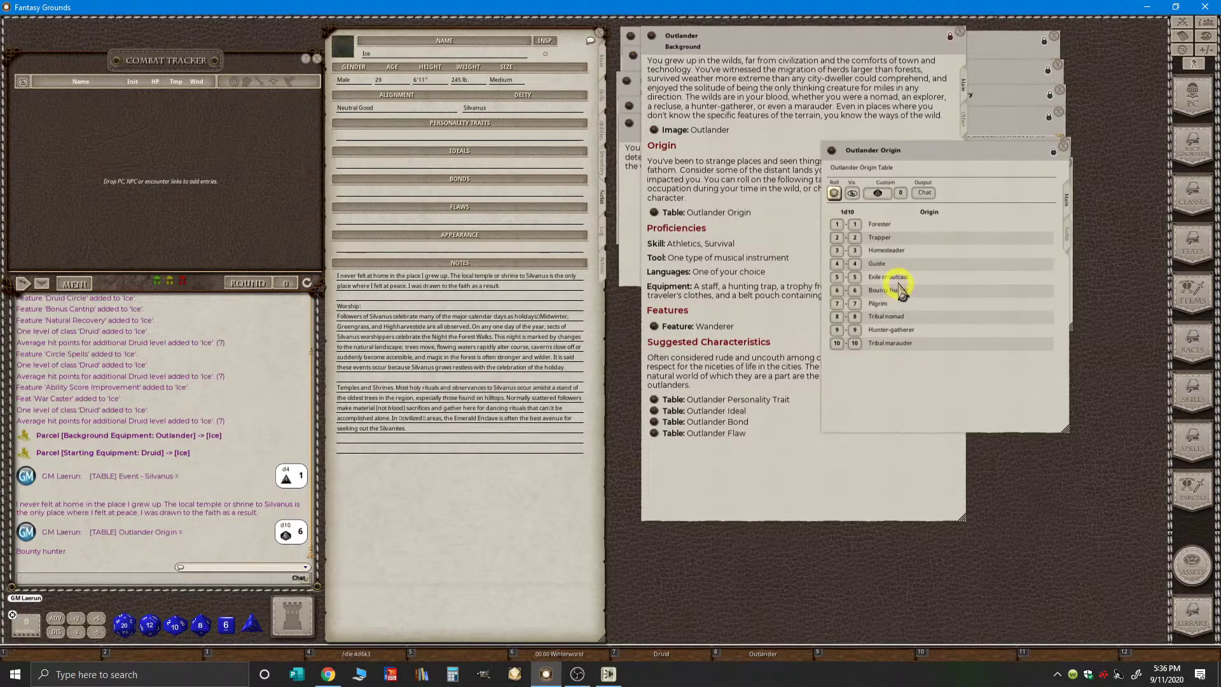
pyautogui.press('ctrl')
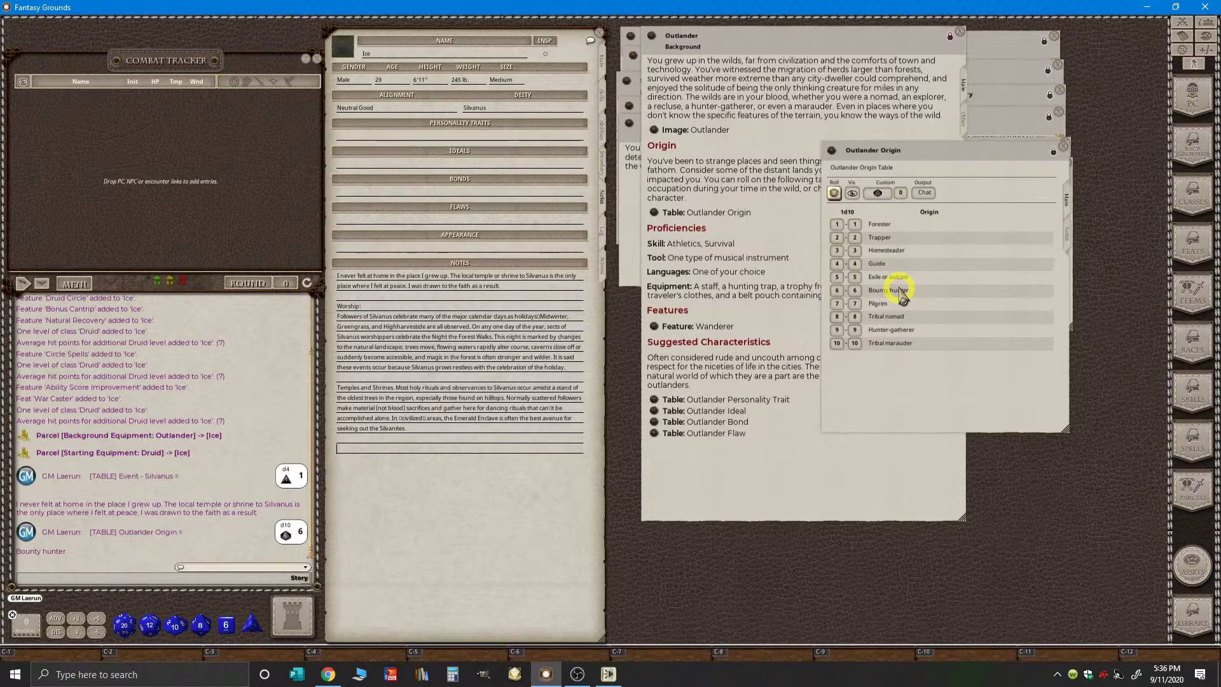
pyautogui.press('ctrl')
# - Add the origin "Bounty hunter" after the event text in the character's notes, separated by a space, and close the origin table
pyautogui.moveTo(904, 295); pyautogui.dragTo(558, 287)
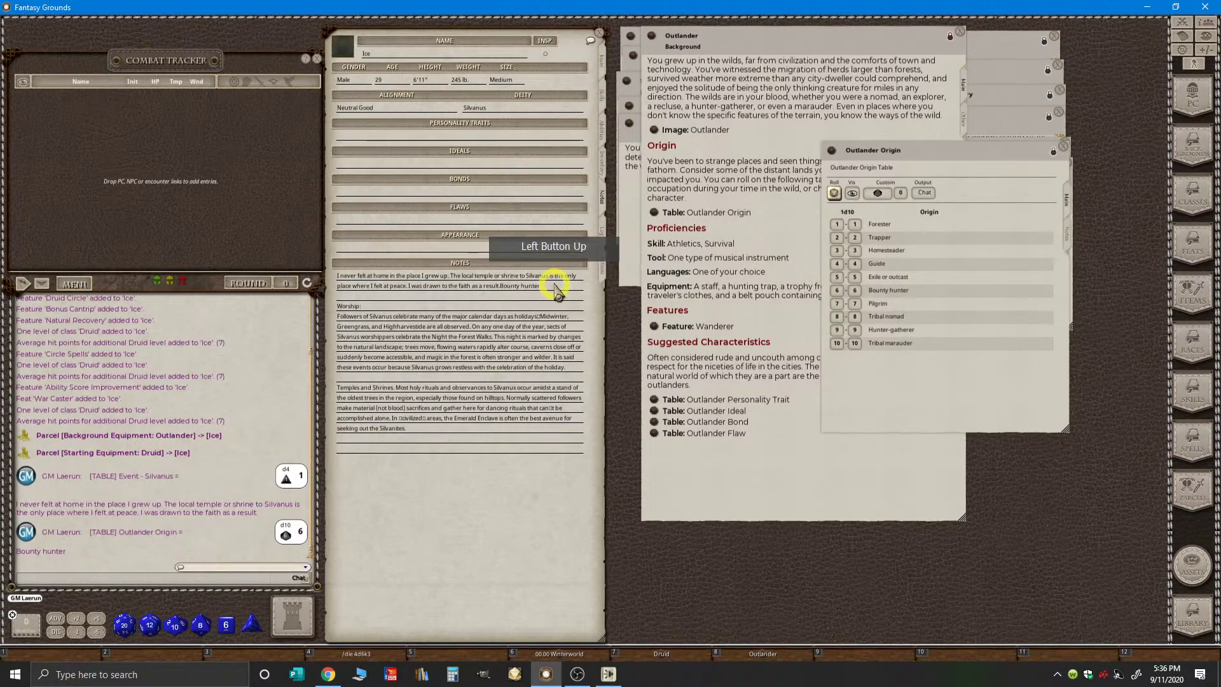
pyautogui.click(500, 286)
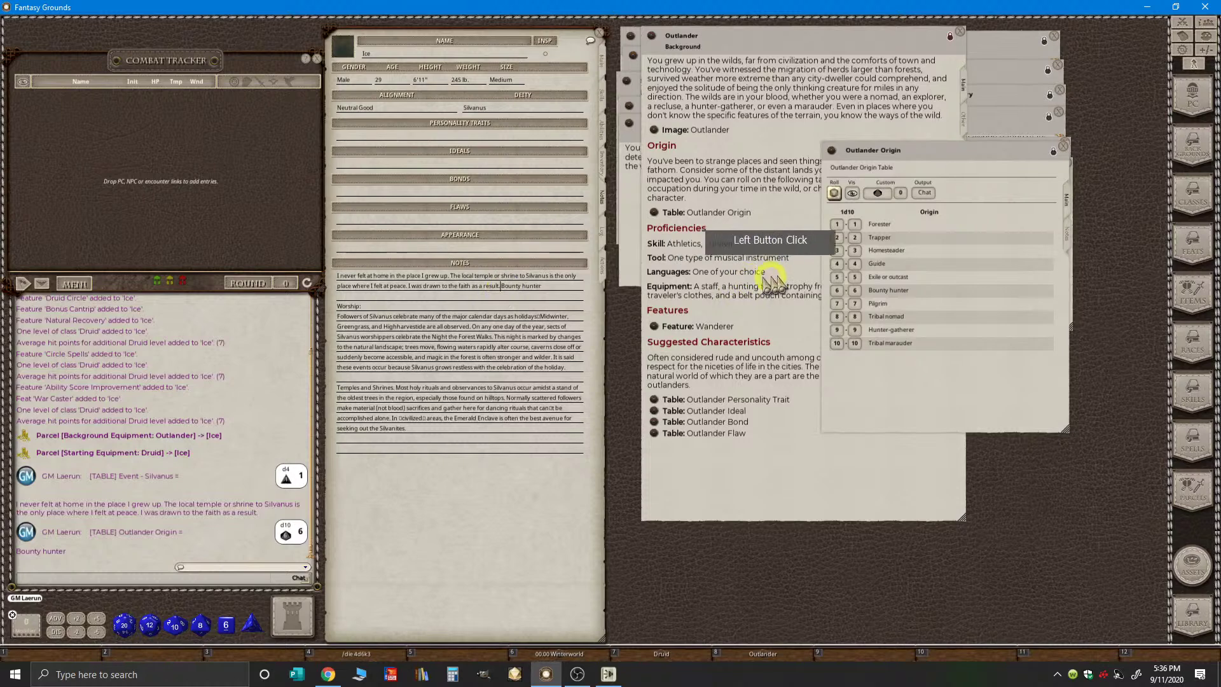
pyautogui.press('ctrl')
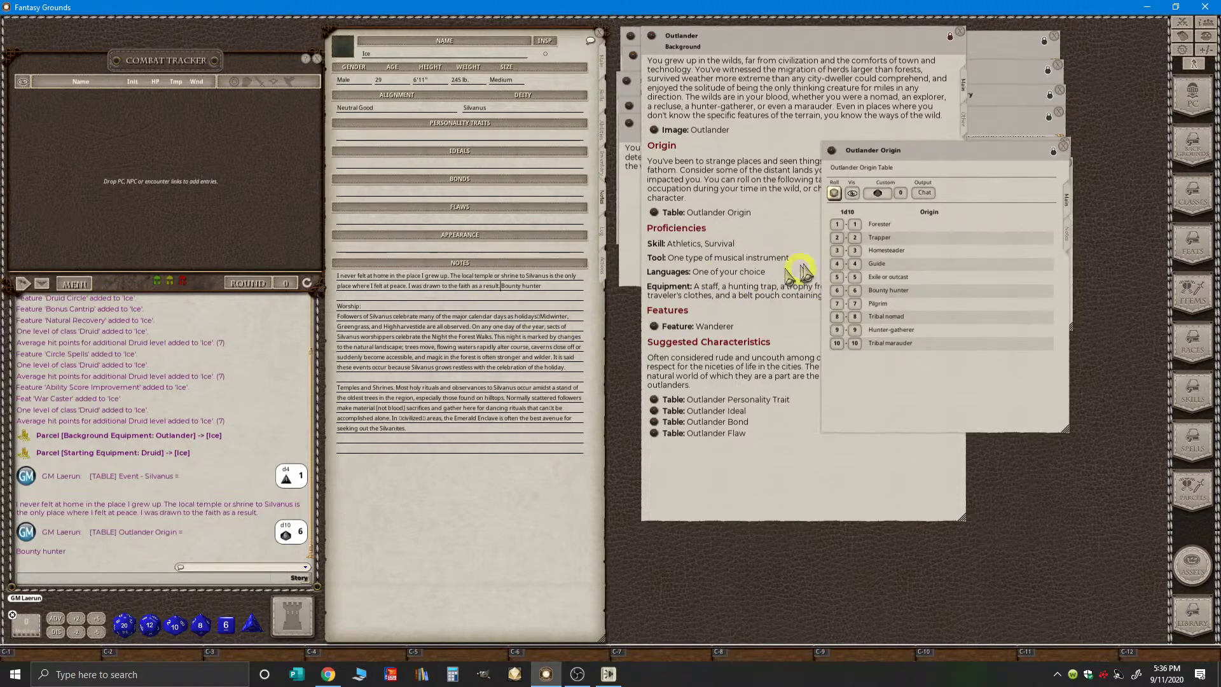
pyautogui.click(1065, 147)
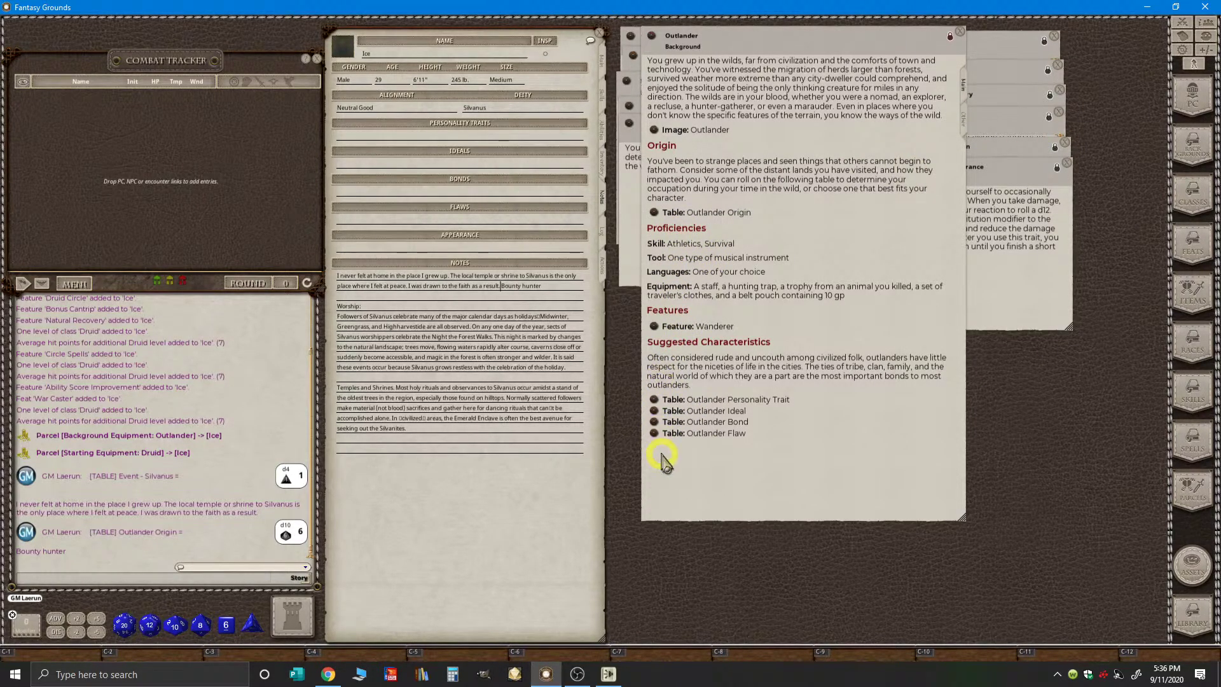
# - Open the Outlander Personality Trait table, place it clear of the background's table links and roll on it
pyautogui.click(654, 400)
pyautogui.moveTo(636, 247); pyautogui.dragTo(945, 123)
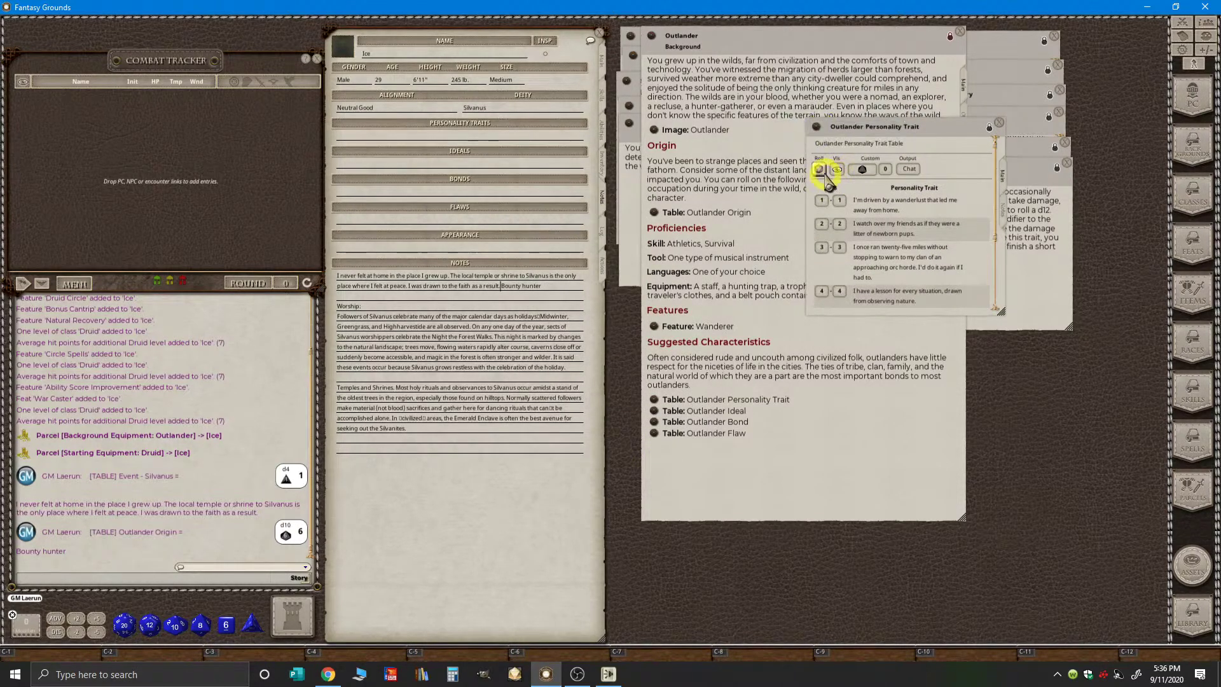
pyautogui.click(820, 169)
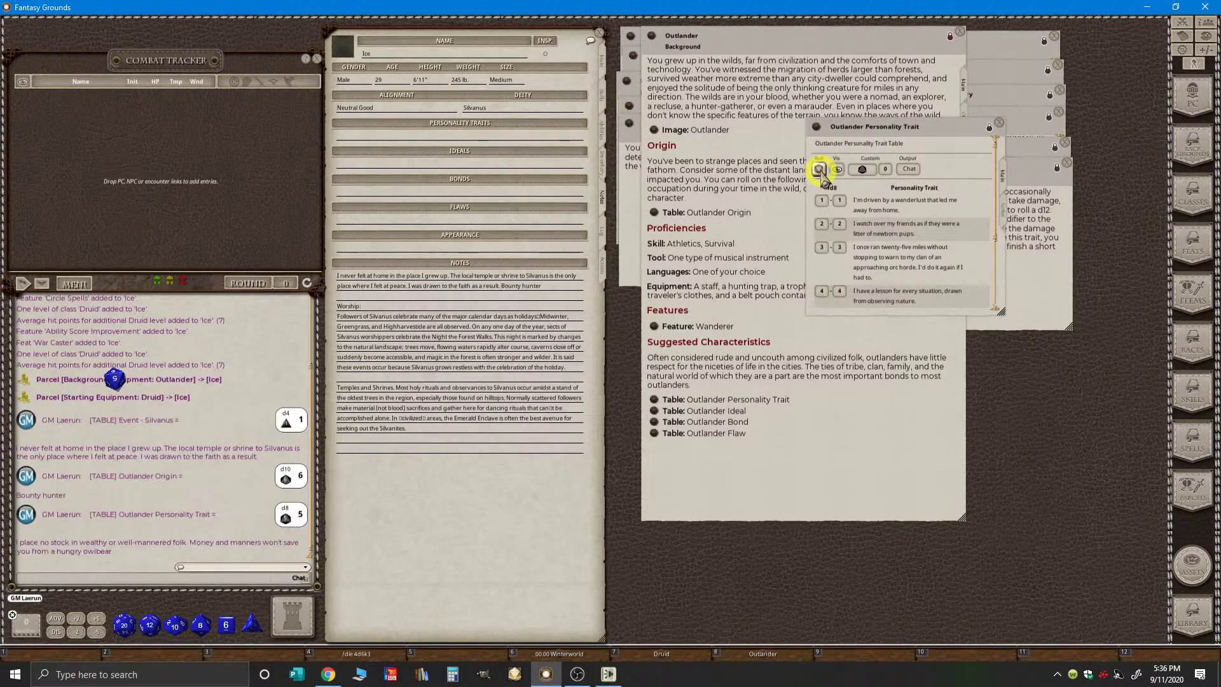
pyautogui.press('ctrl')
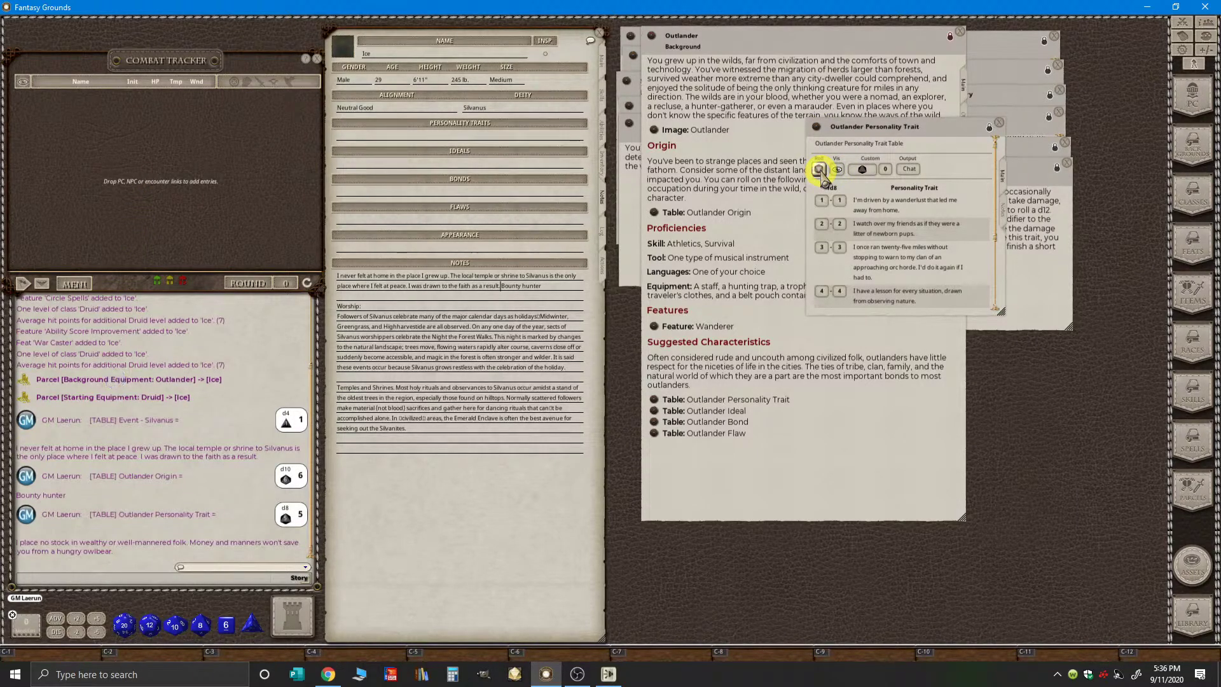
# - Copy the trait "I place no stock in wealthy or well-mannered folk..." from the chat into Personality Traits, followed by a space
pyautogui.moveTo(285, 519); pyautogui.dragTo(179, 547)
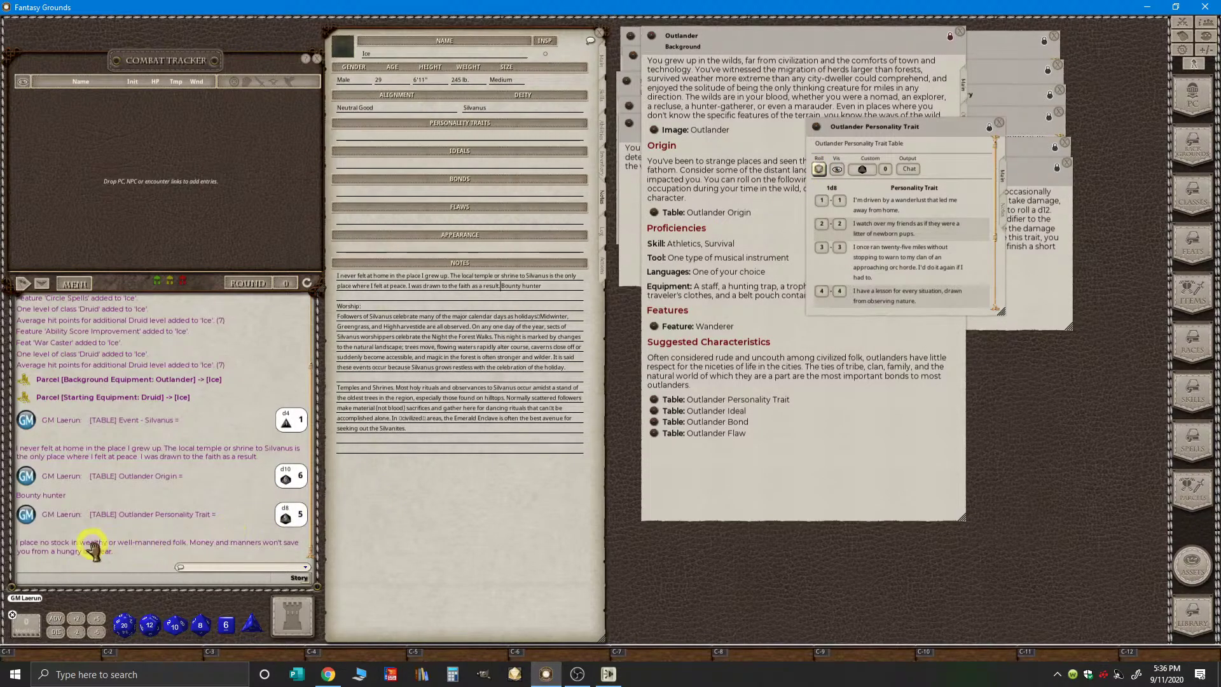
pyautogui.moveTo(89, 548); pyautogui.dragTo(395, 140)
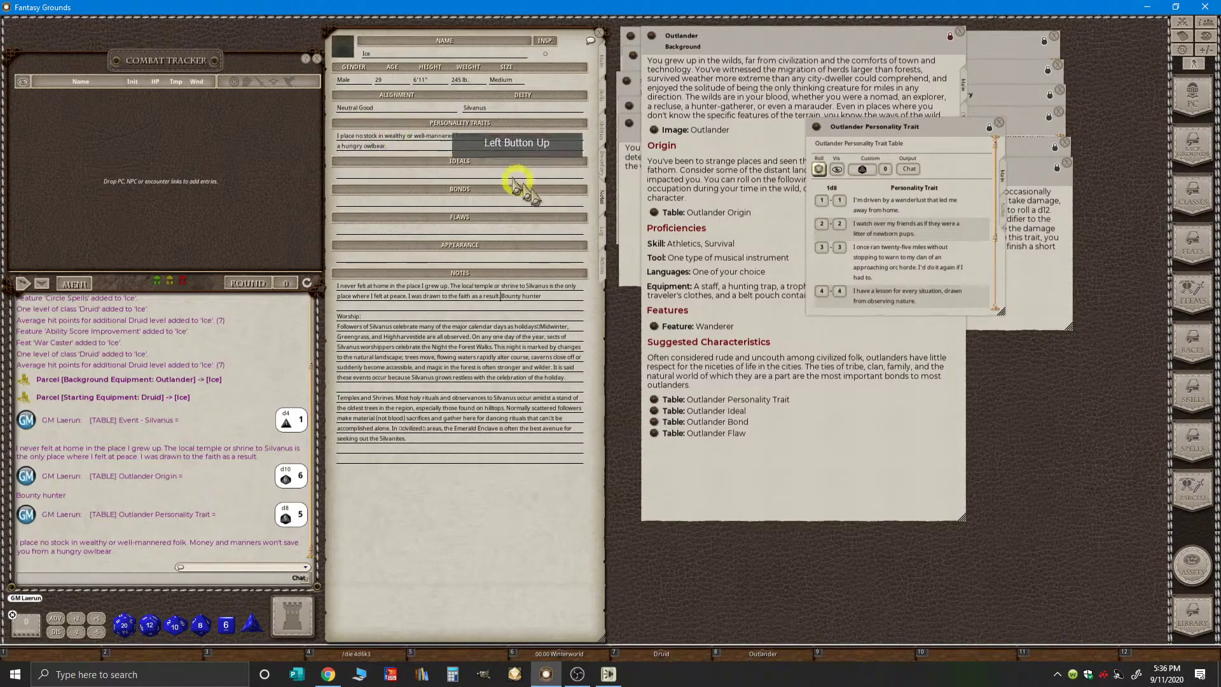
pyautogui.click(401, 148)
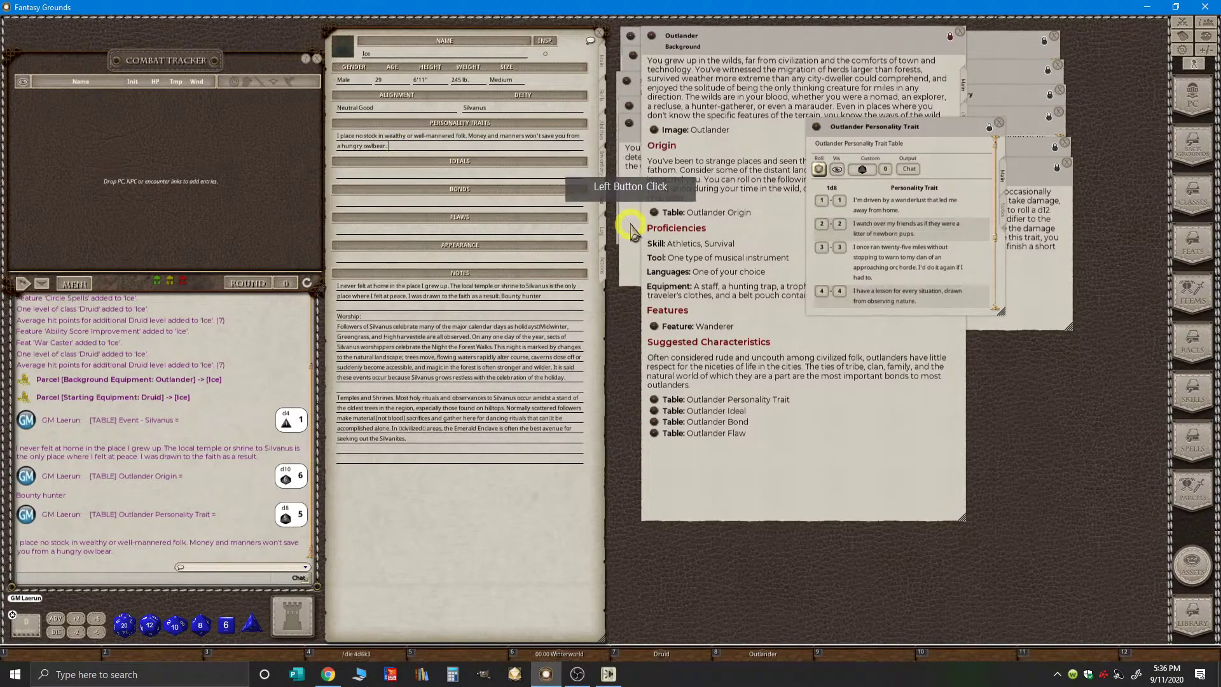
# - Roll a second personality trait, append "I once ran twenty-five miles without stopping..." to Personality Traits and close the table
pyautogui.click(819, 169)
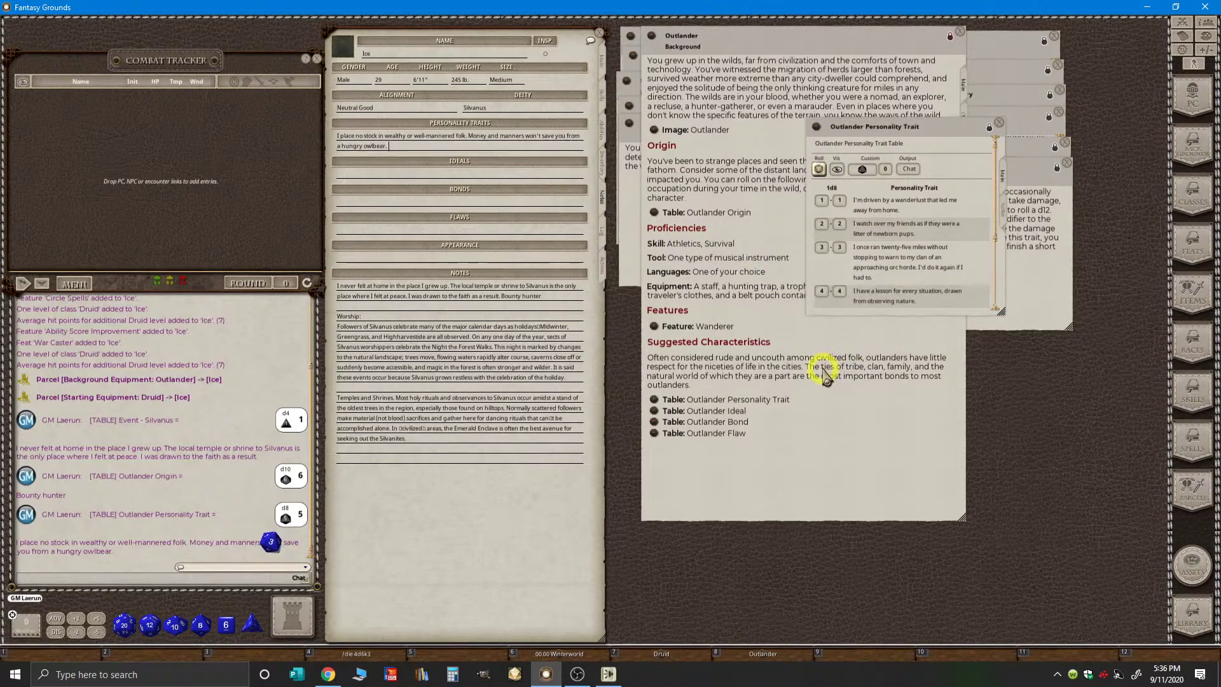
pyautogui.press('ctrl')
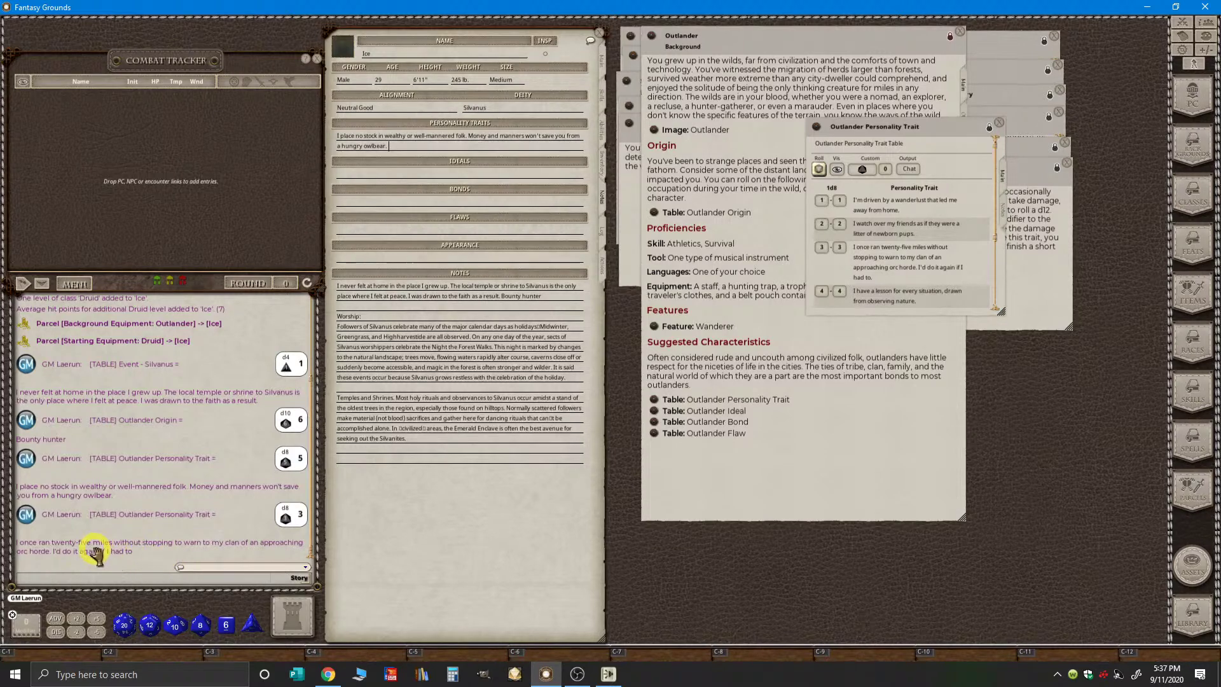
pyautogui.moveTo(95, 553); pyautogui.dragTo(446, 151)
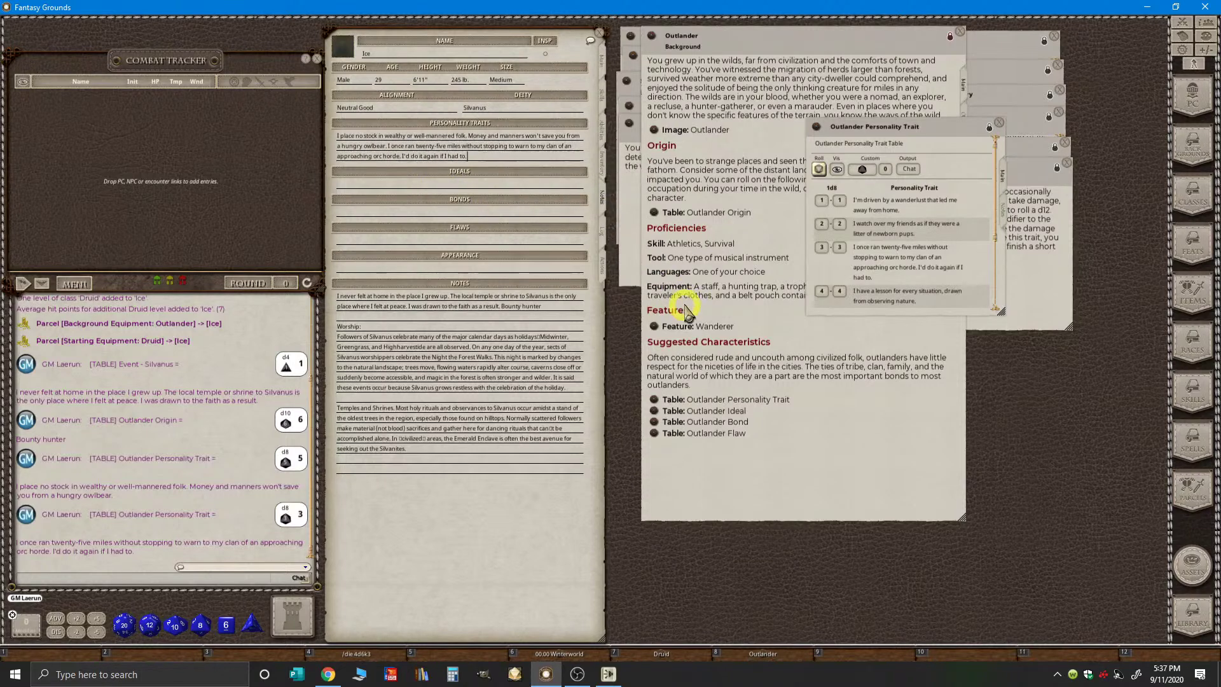
pyautogui.press('ctrl')
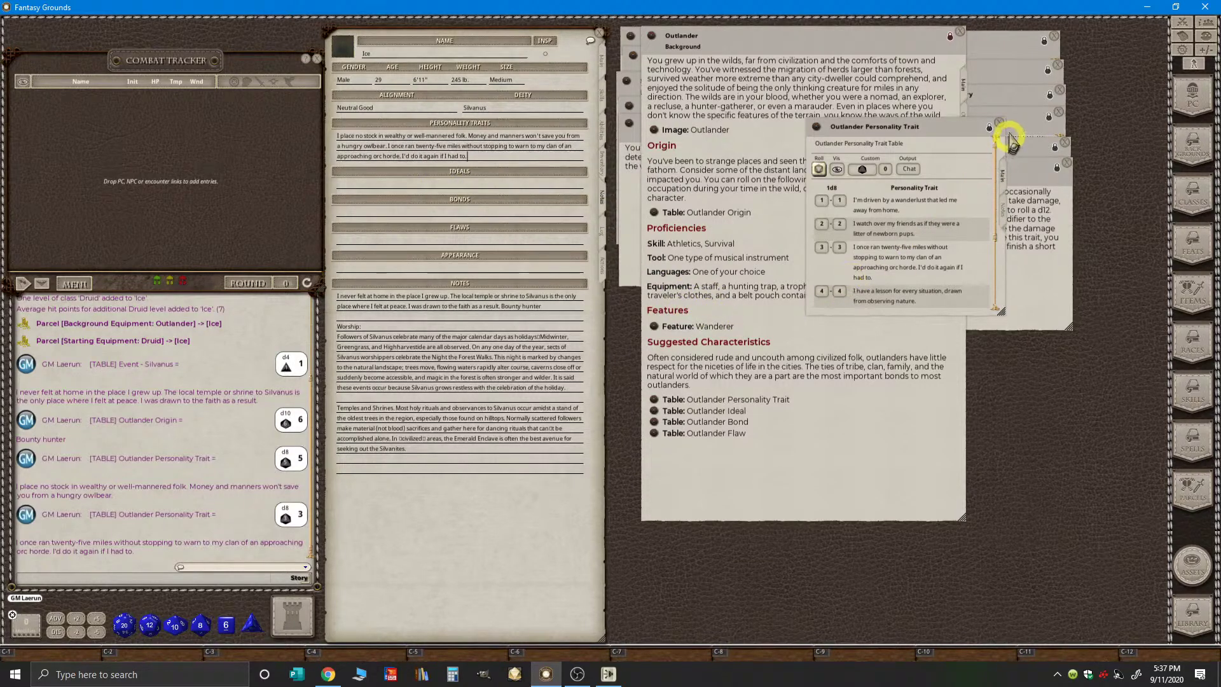
pyautogui.click(1003, 123)
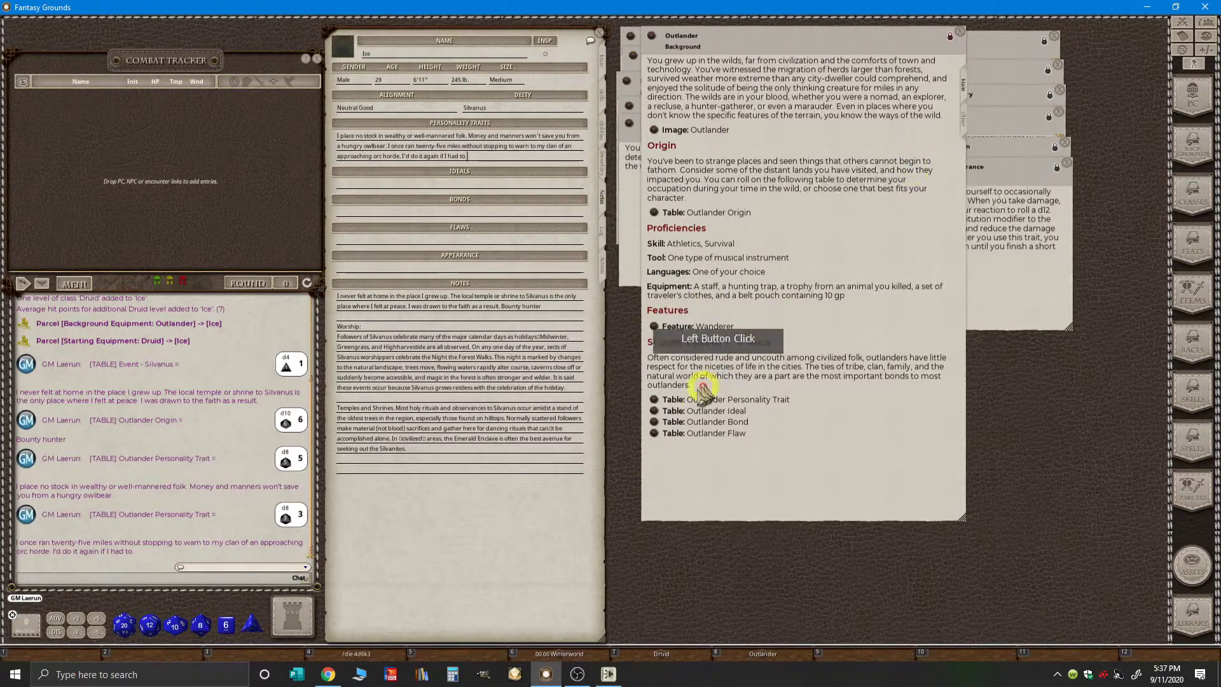
# - Roll on the Outlander Ideal table, copy the "Greater Good" result into the character's Ideals and close the table
pyautogui.click(653, 411)
pyautogui.moveTo(636, 254); pyautogui.dragTo(859, 87)
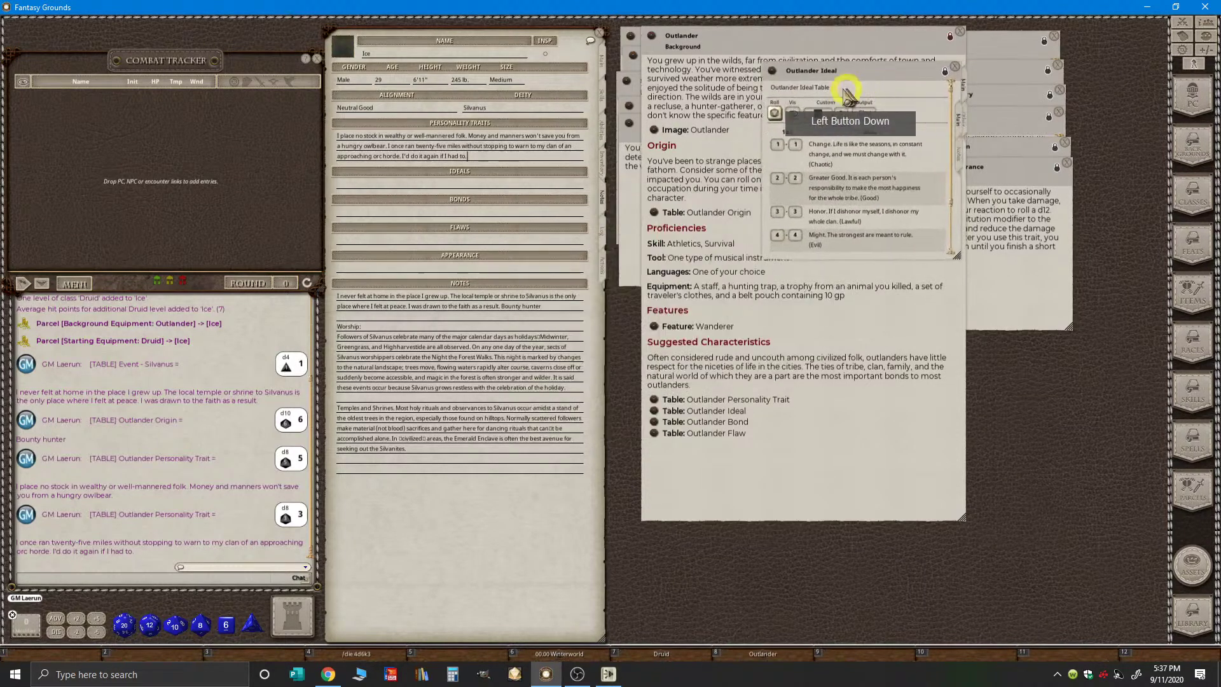
pyautogui.click(777, 113)
pyautogui.click(733, 401)
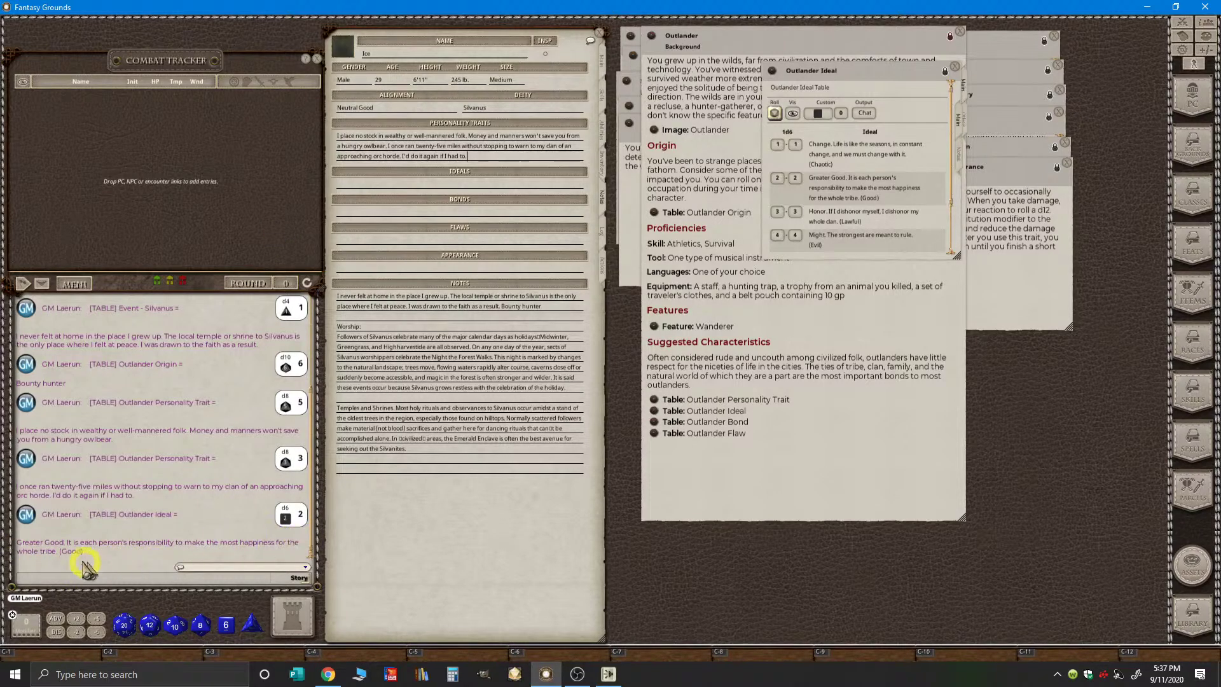
pyautogui.moveTo(64, 551); pyautogui.dragTo(436, 184)
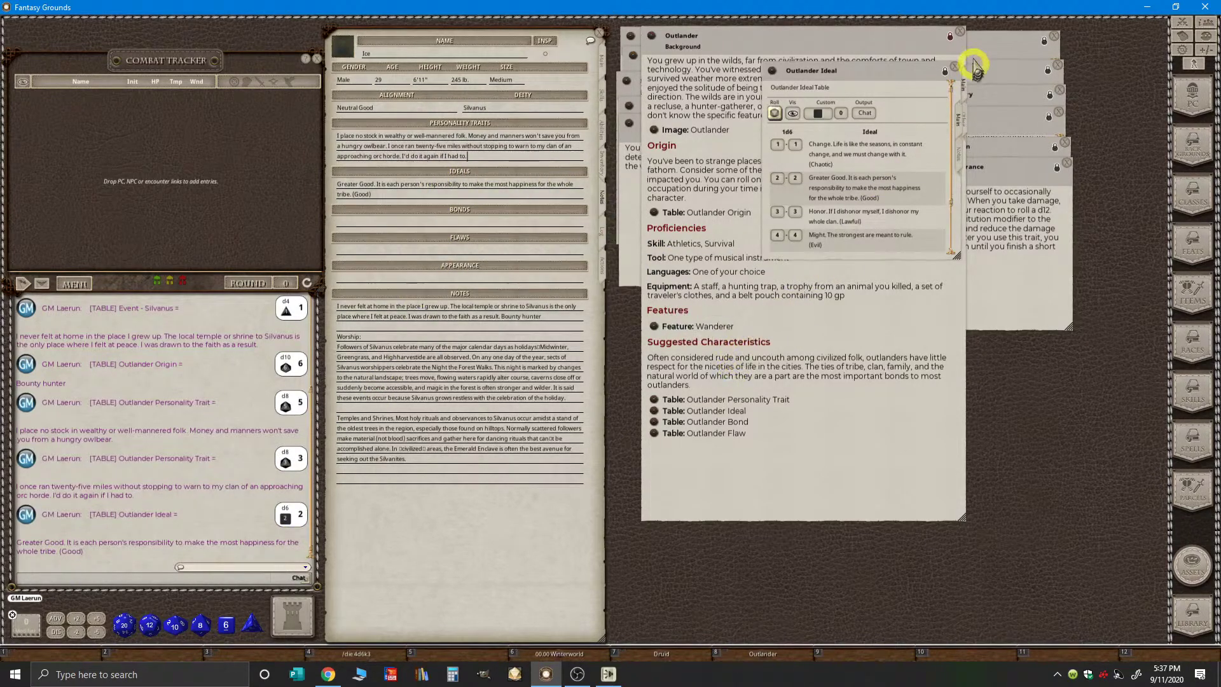
pyautogui.click(956, 67)
# - Roll on the Outlander Bond table and copy "I am the last of my tribe..." into the character's Bonds
pyautogui.click(654, 422)
pyautogui.moveTo(644, 251); pyautogui.dragTo(893, 106)
pyautogui.click(772, 147)
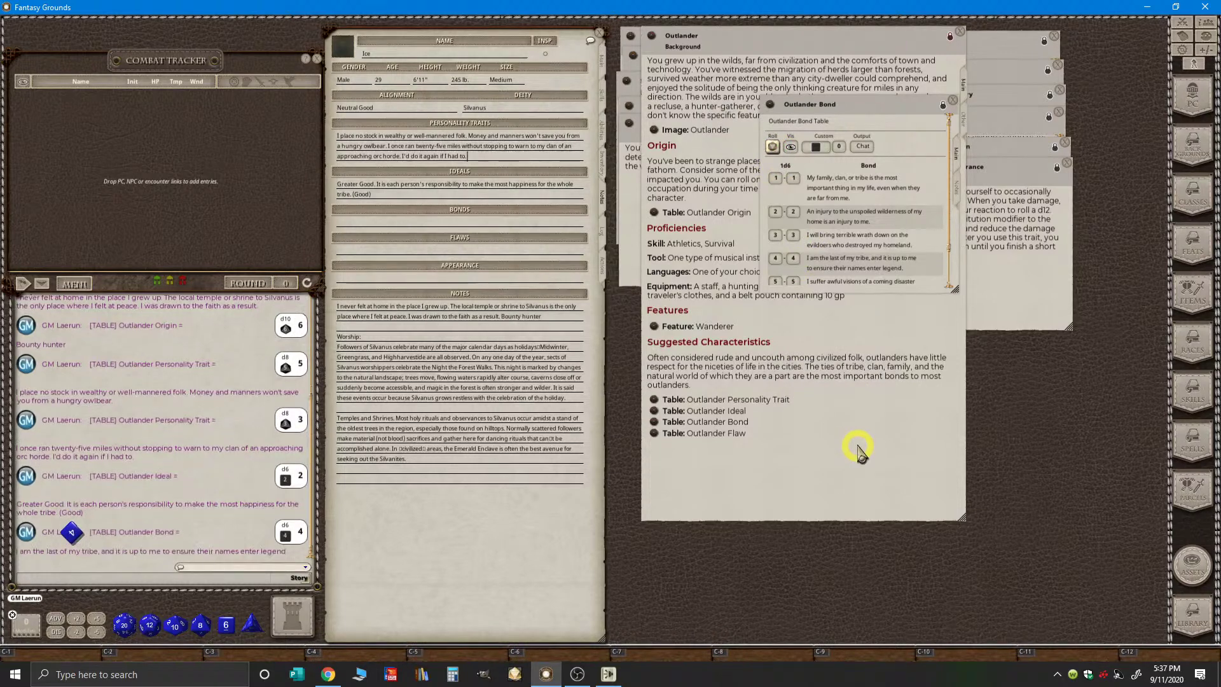
pyautogui.press('ctrl')
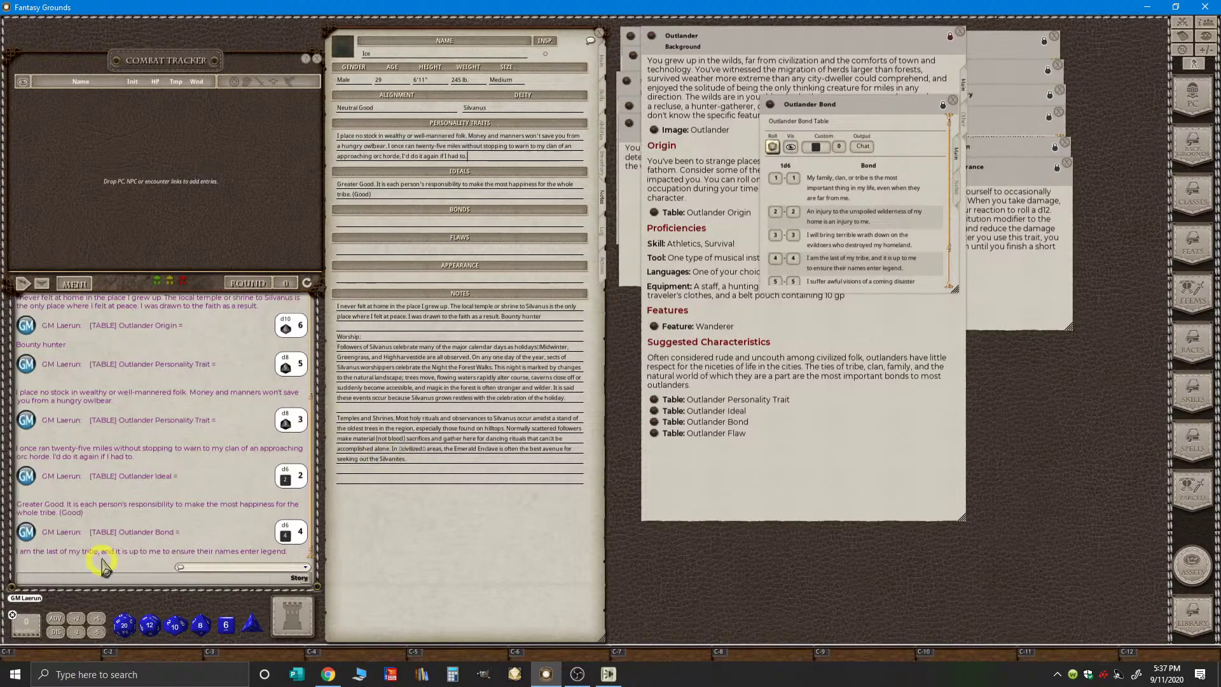
pyautogui.moveTo(112, 552); pyautogui.dragTo(376, 222)
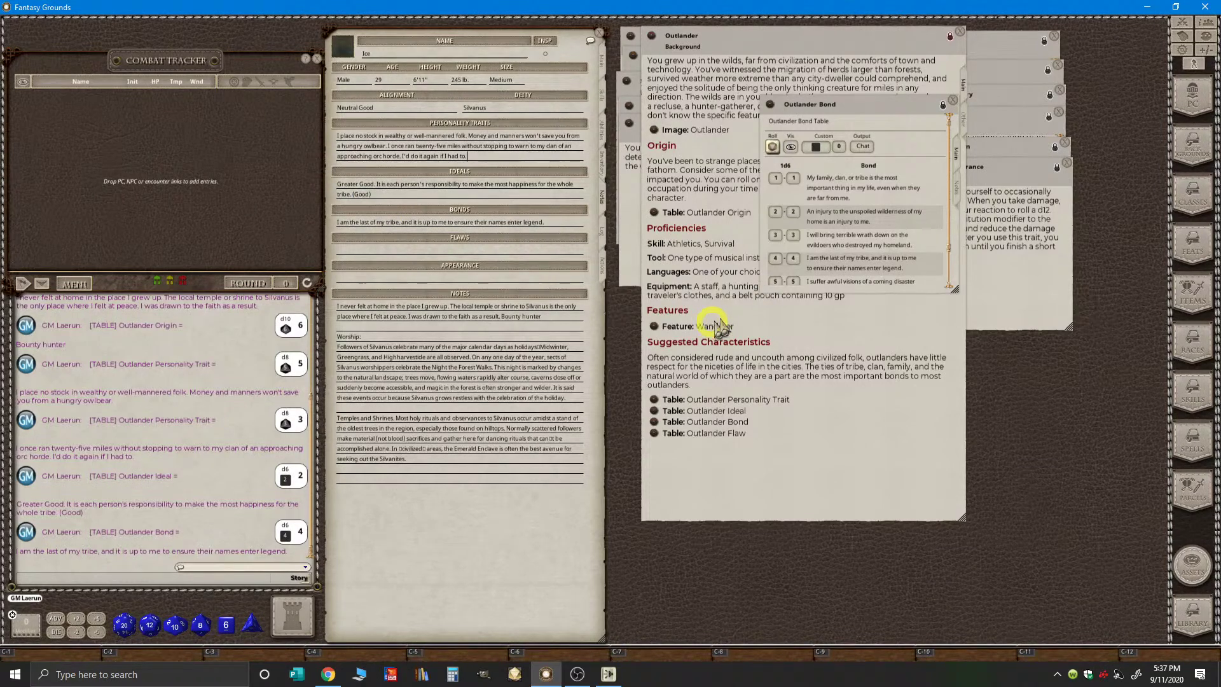
# - Roll on the Outlander Flaw table, copy "There's no room for caution in a life lived to the fullest." into Flaws and close the Outlander windows
pyautogui.click(952, 99)
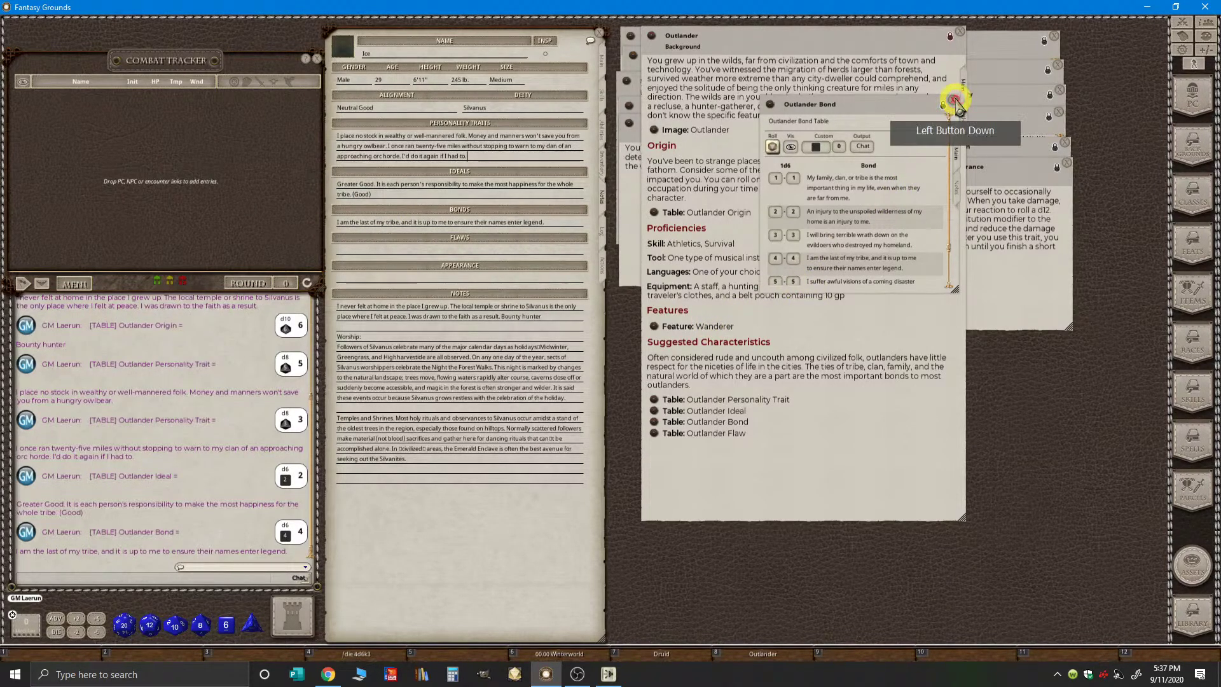
pyautogui.click(655, 435)
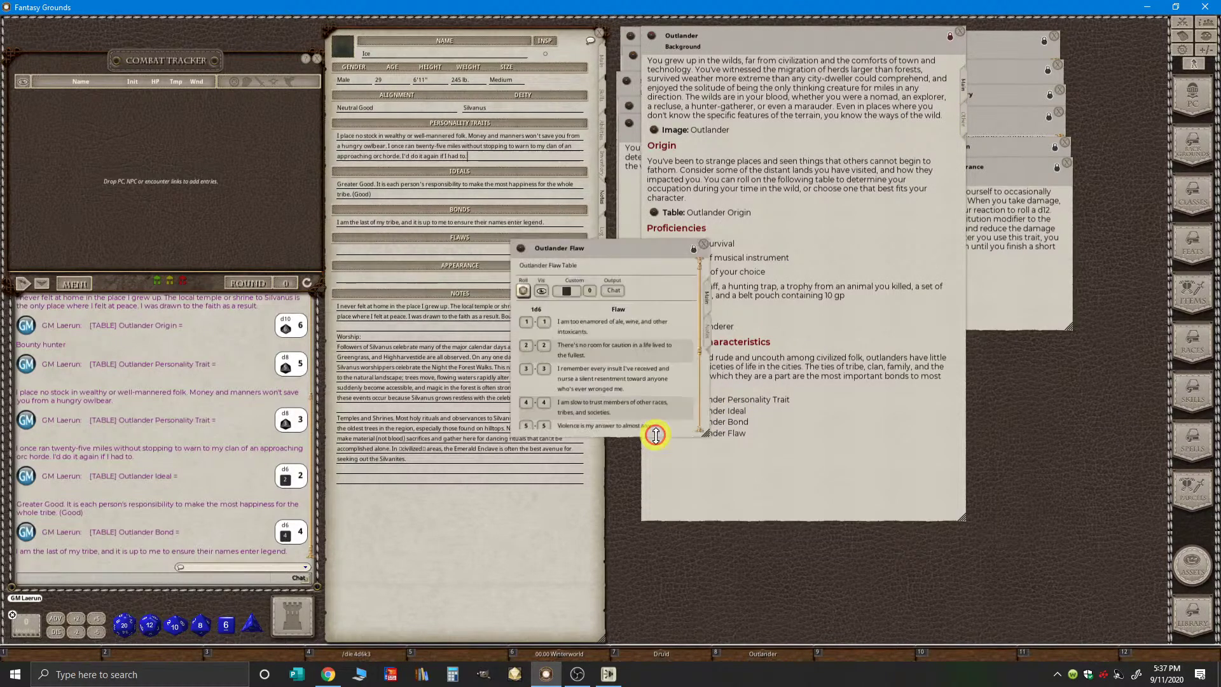
pyautogui.click(524, 291)
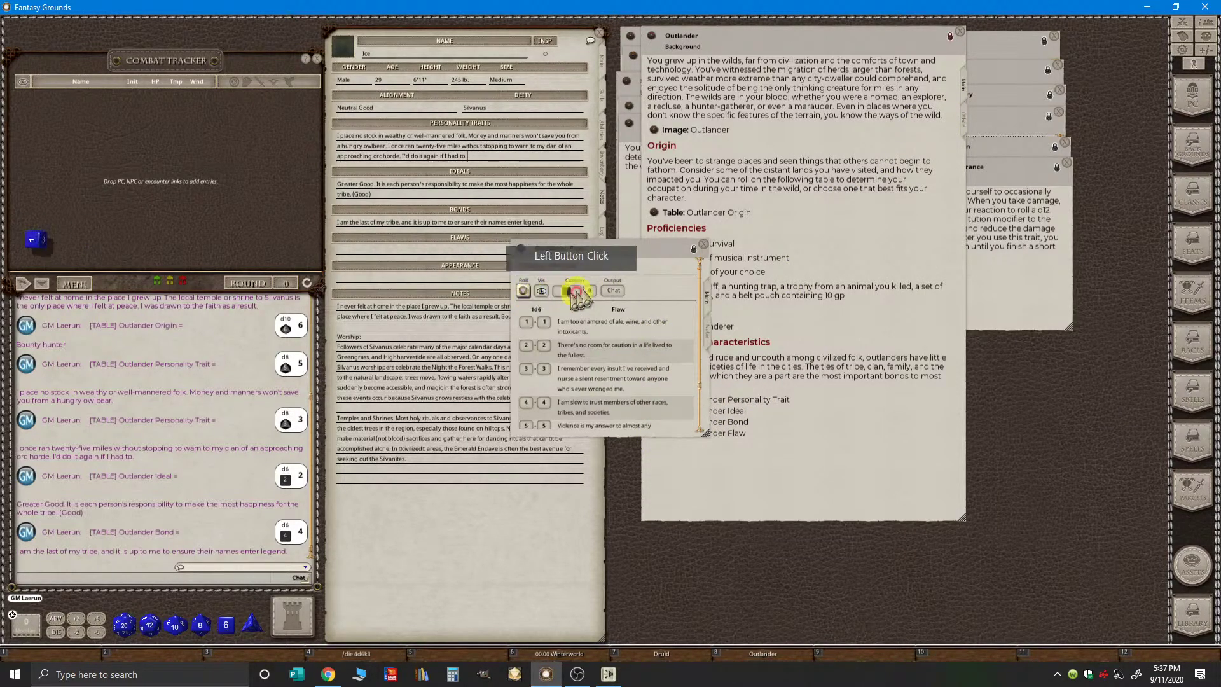
pyautogui.moveTo(636, 262); pyautogui.dragTo(740, 245)
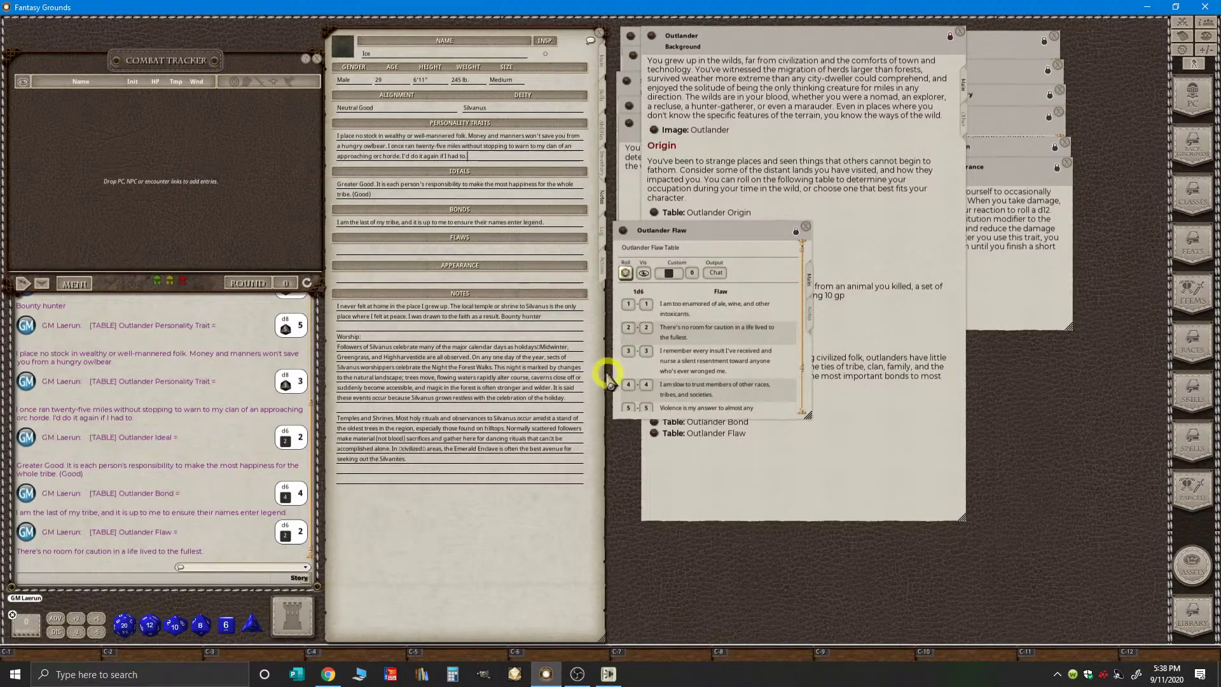
pyautogui.moveTo(172, 556); pyautogui.dragTo(435, 256)
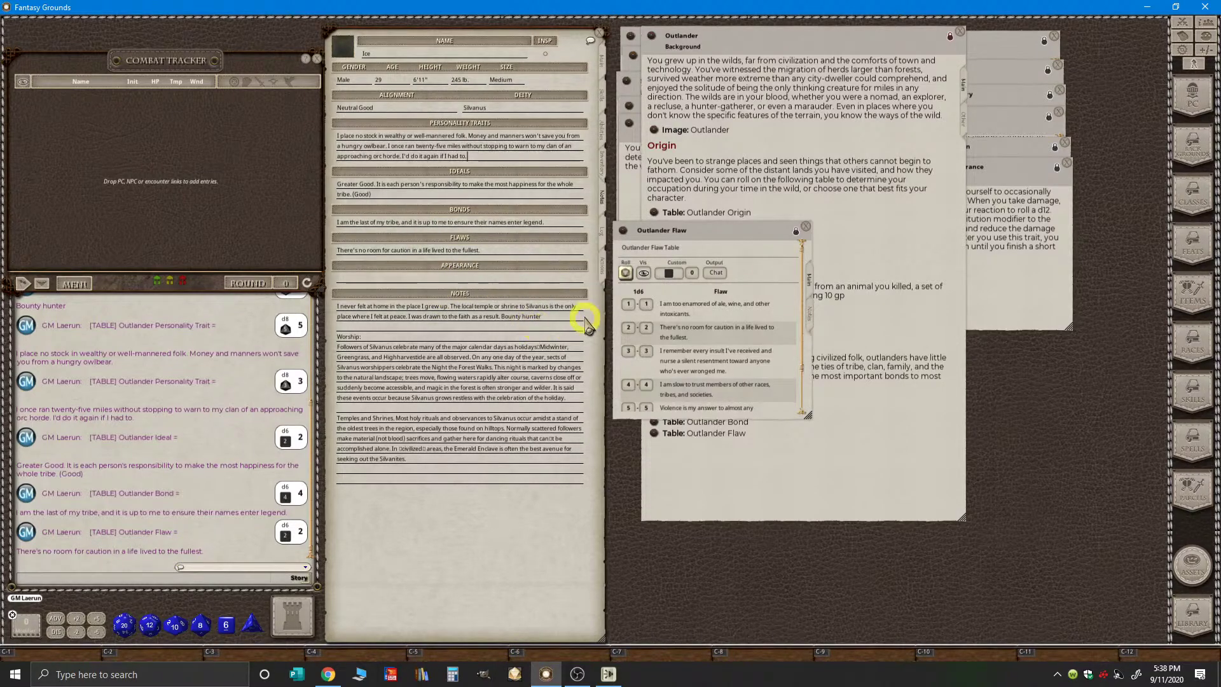
pyautogui.click(806, 227)
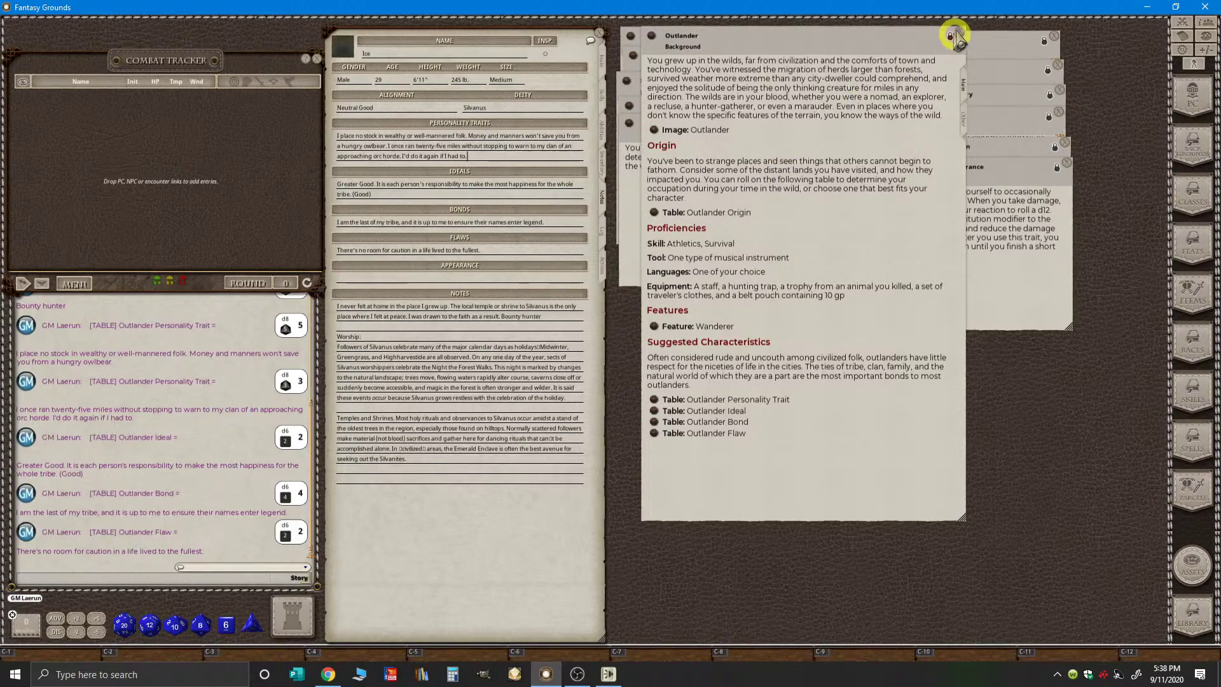
pyautogui.click(962, 29)
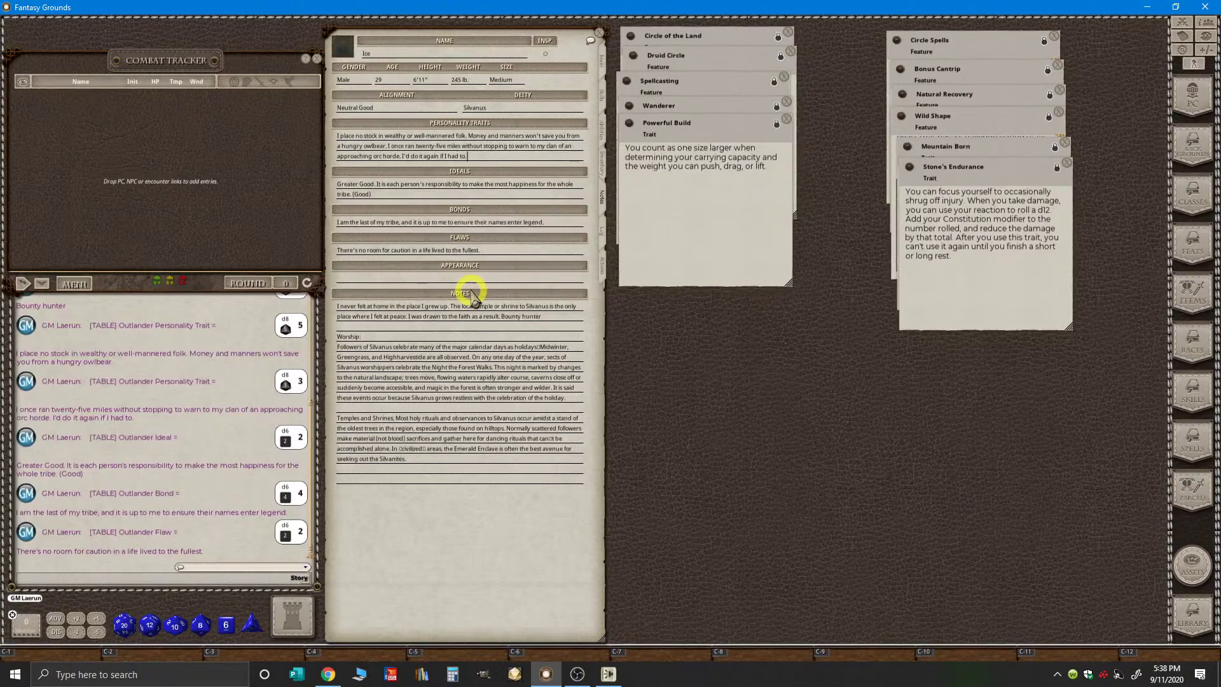
# - Review the character's equipment list, personality and notes page, and main statistics page
pyautogui.click(602, 163)
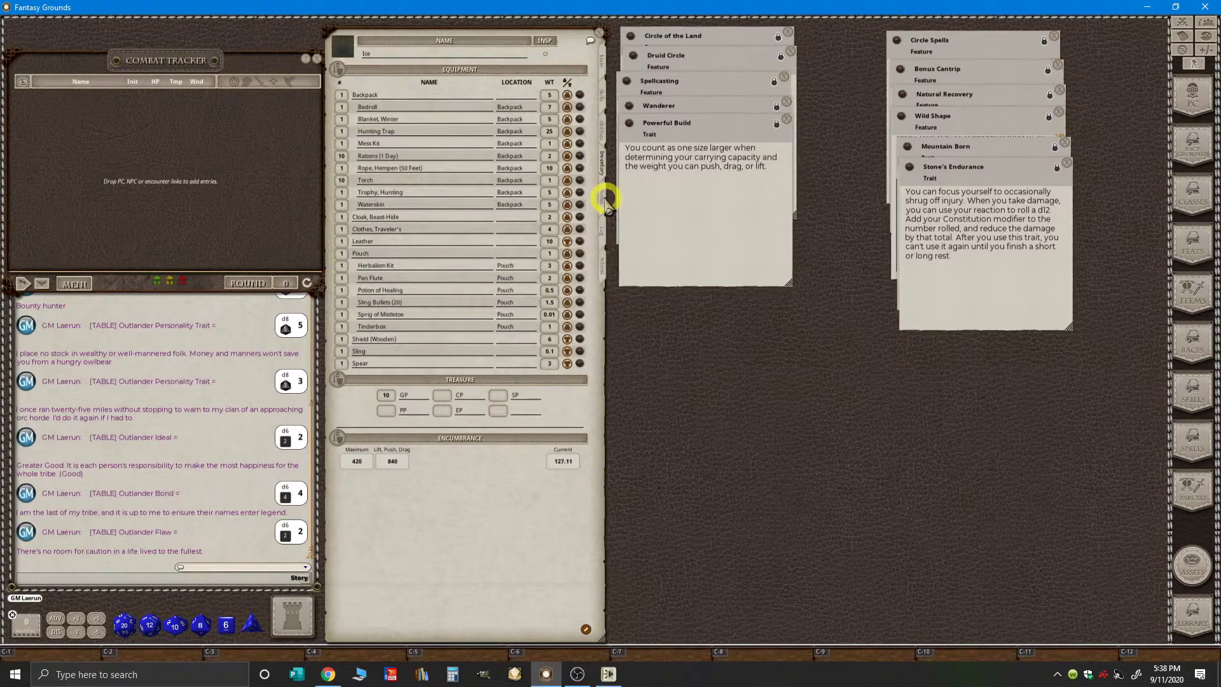
pyautogui.click(602, 198)
pyautogui.click(469, 153)
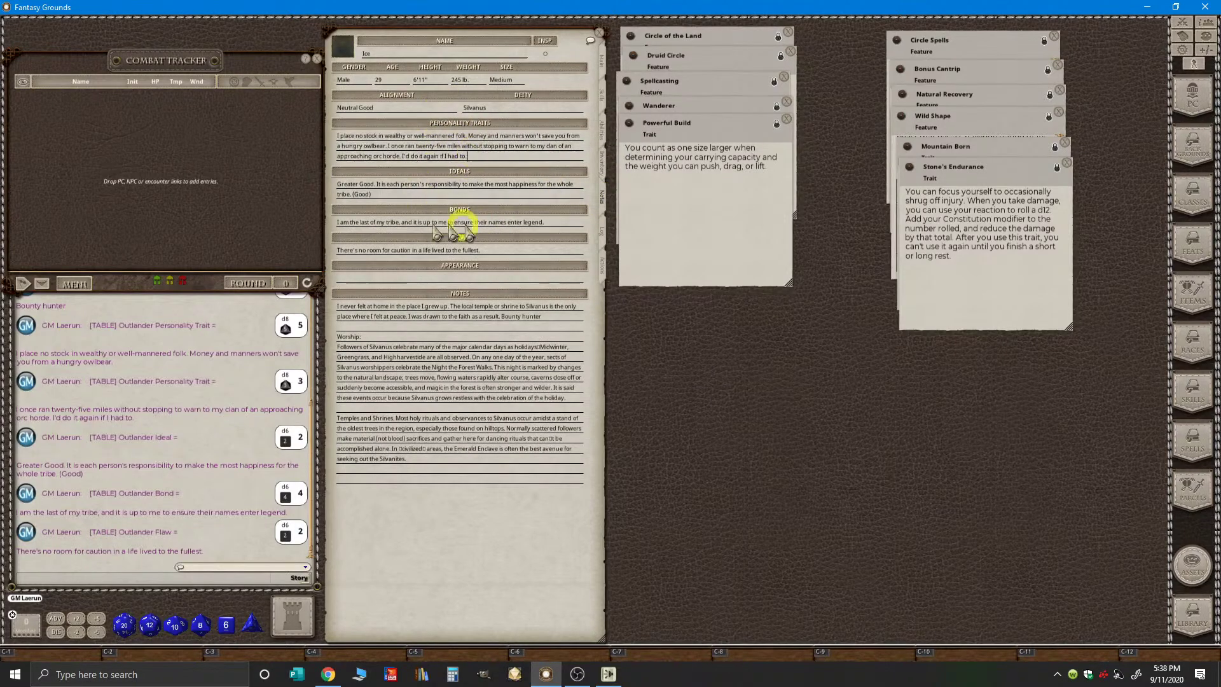
pyautogui.click(601, 62)
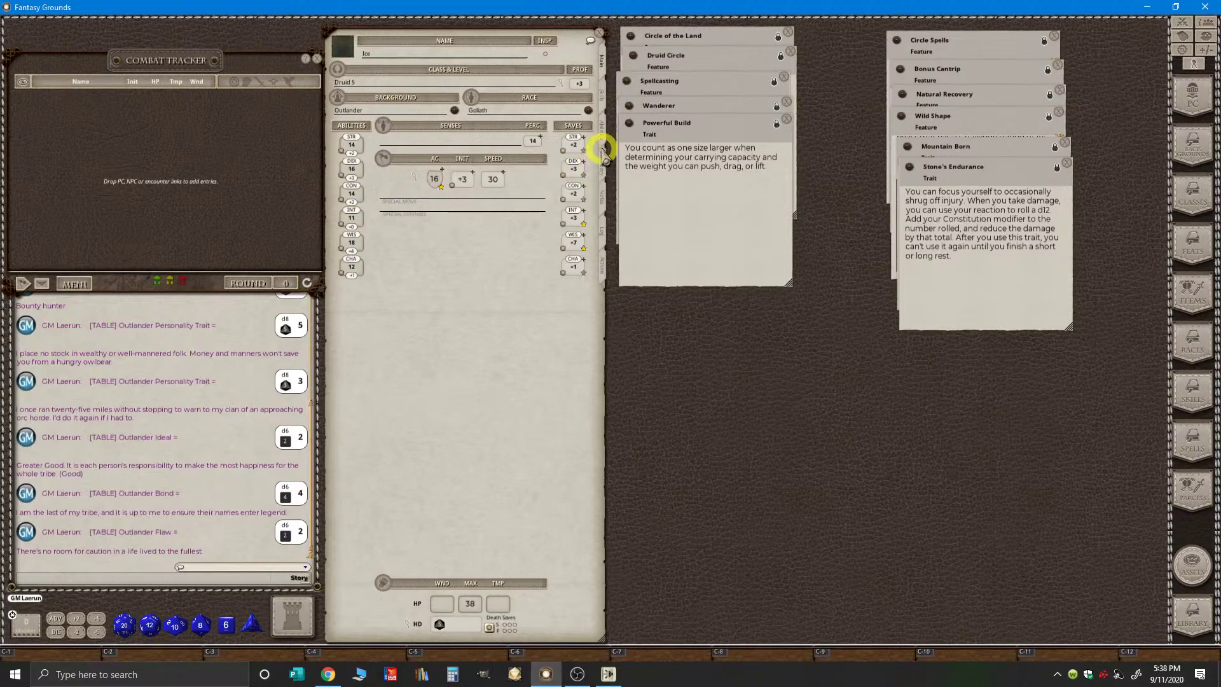
# - Review the character sheet's personality notes, feats and features, equipment, and adventure log
pyautogui.click(603, 199)
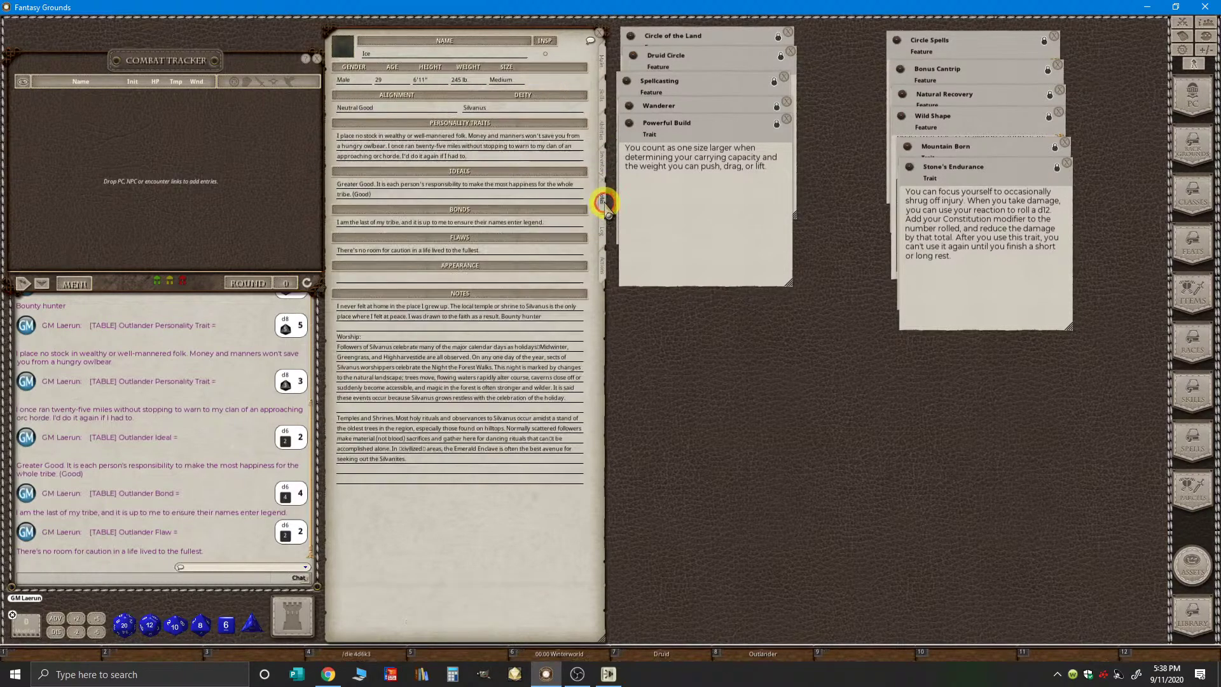
pyautogui.click(571, 153)
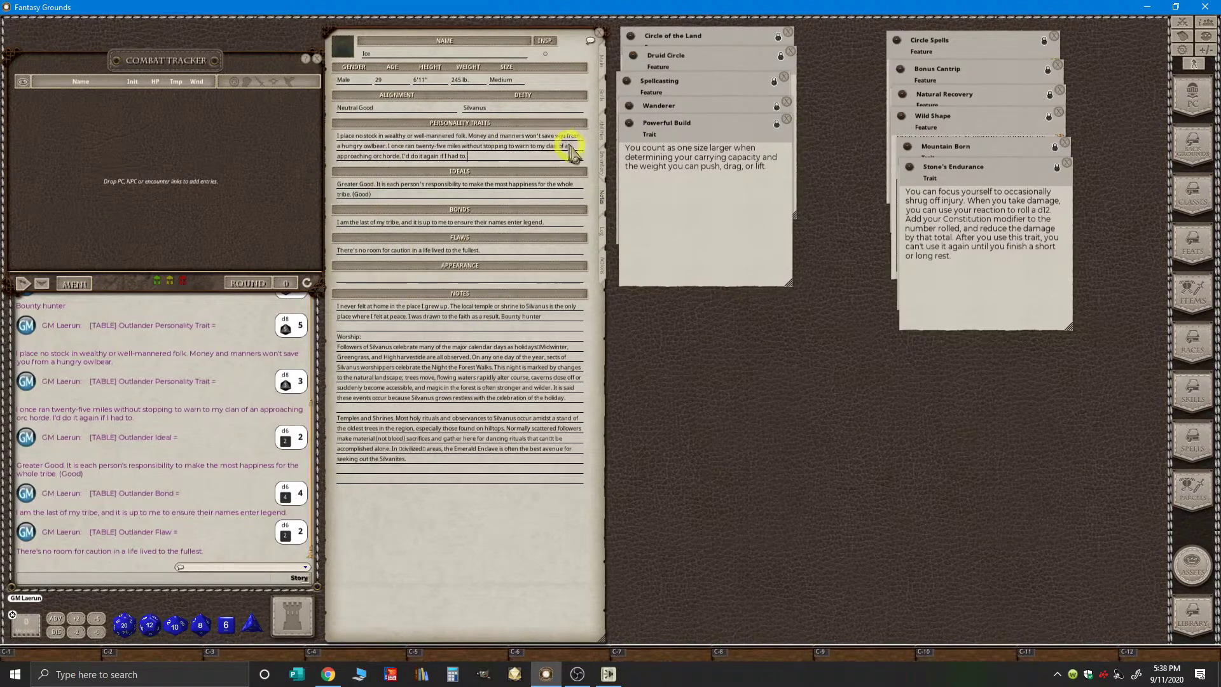
pyautogui.click(600, 127)
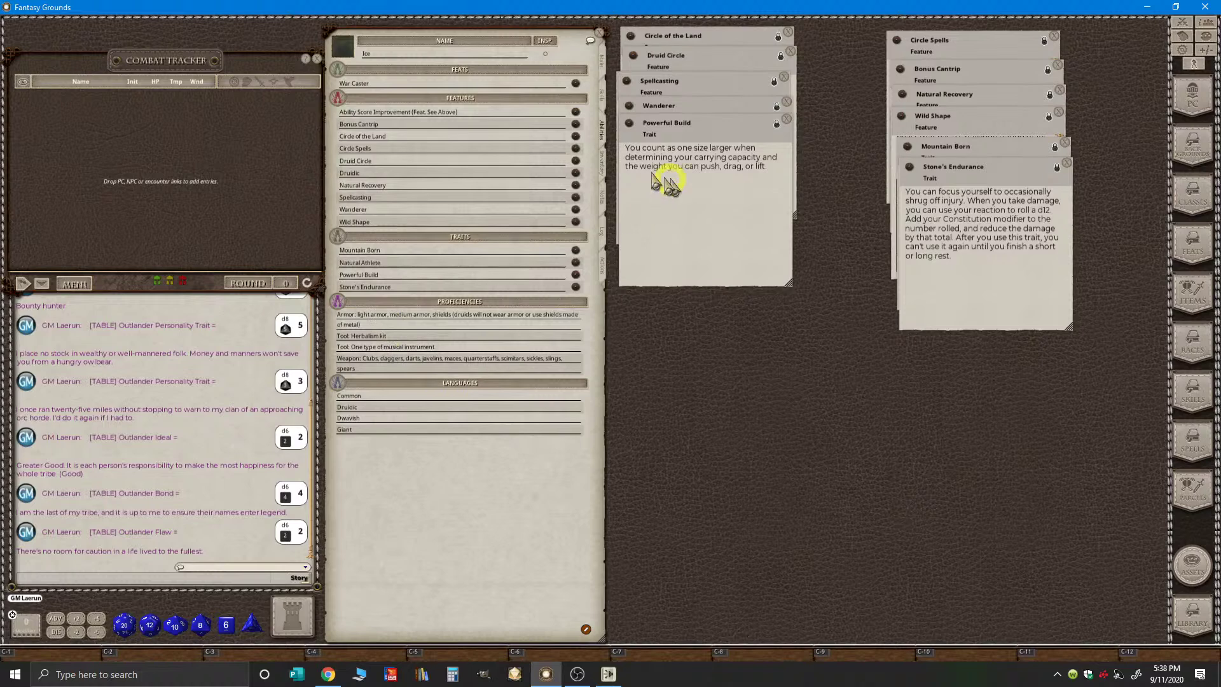
pyautogui.click(603, 164)
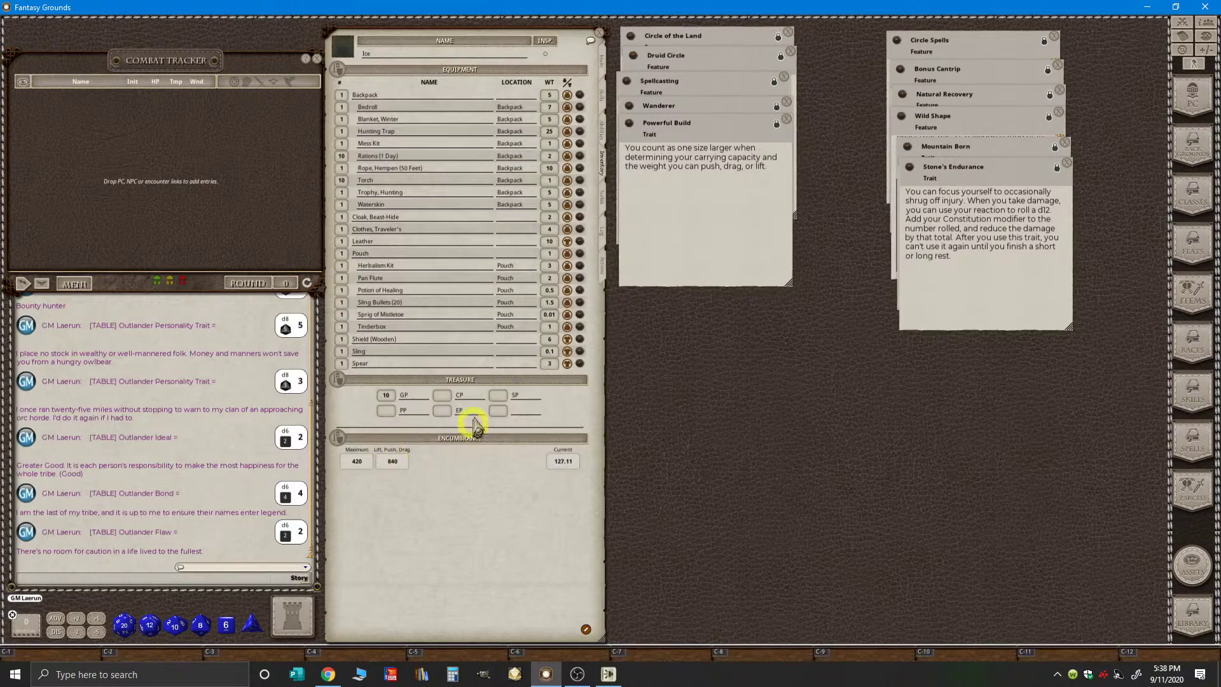
pyautogui.click(602, 201)
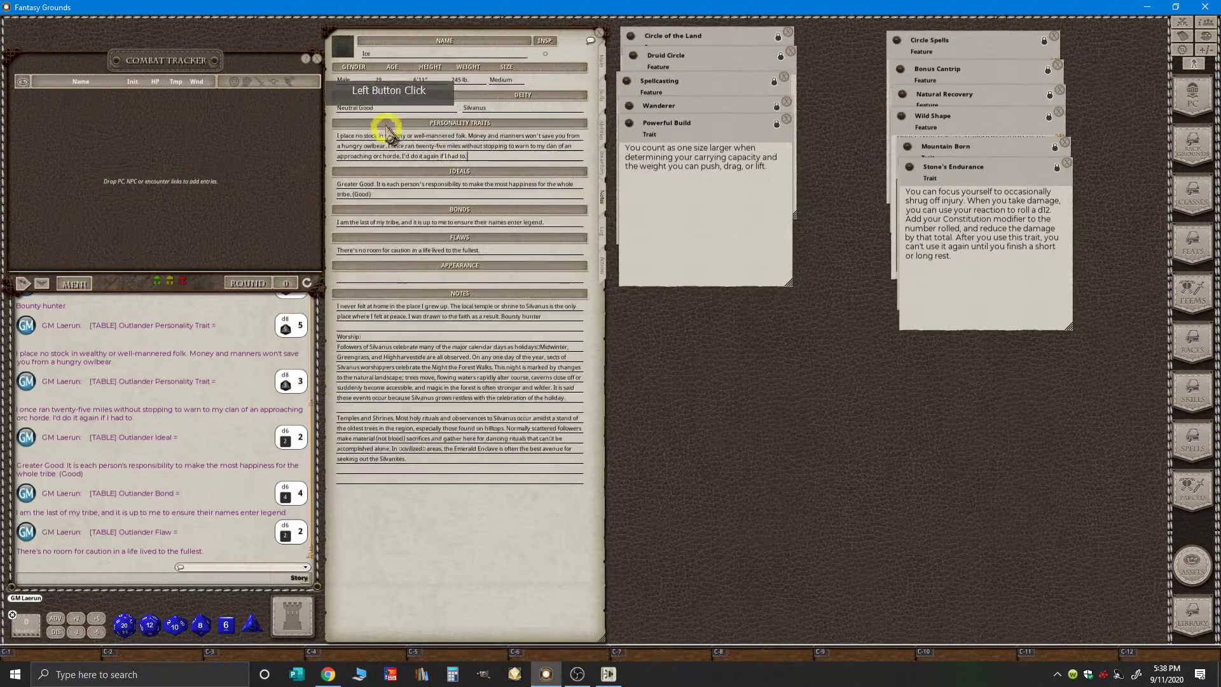
pyautogui.press('ctrl')
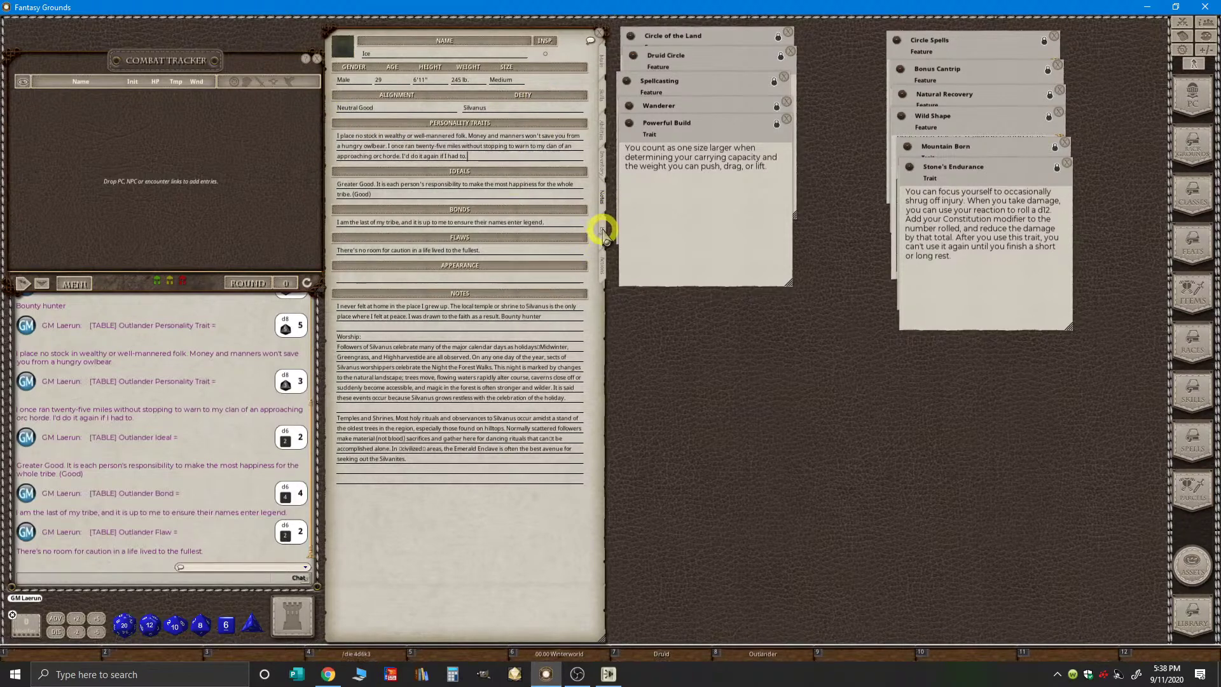
pyautogui.click(602, 229)
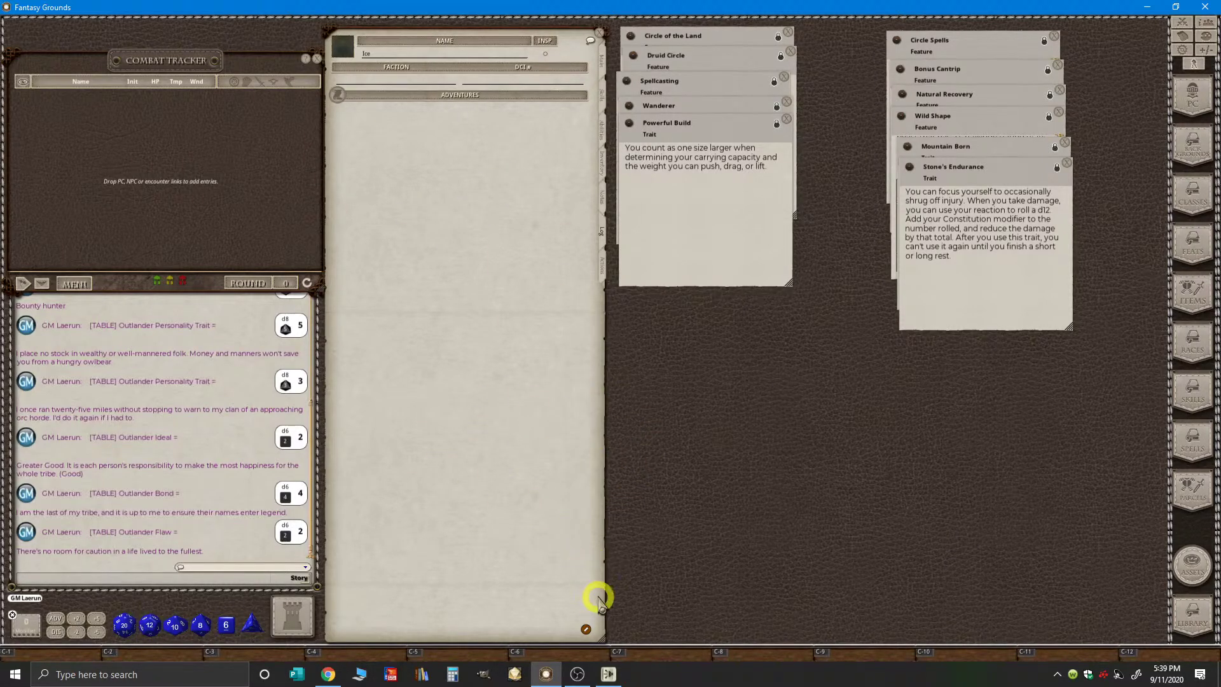
pyautogui.press('ctrl')
pyautogui.press('ctrl')
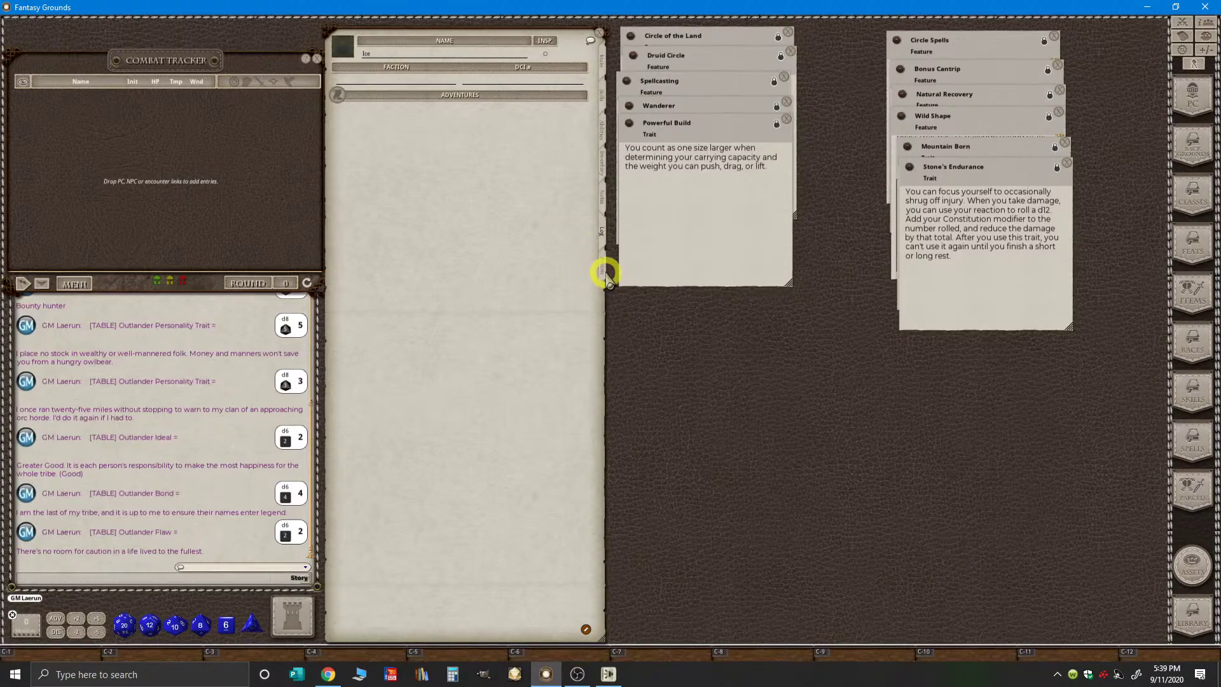
# - Set the ammo to 20 for the sling and 1 for the thrown spear in the character's weapon list
pyautogui.click(604, 270)
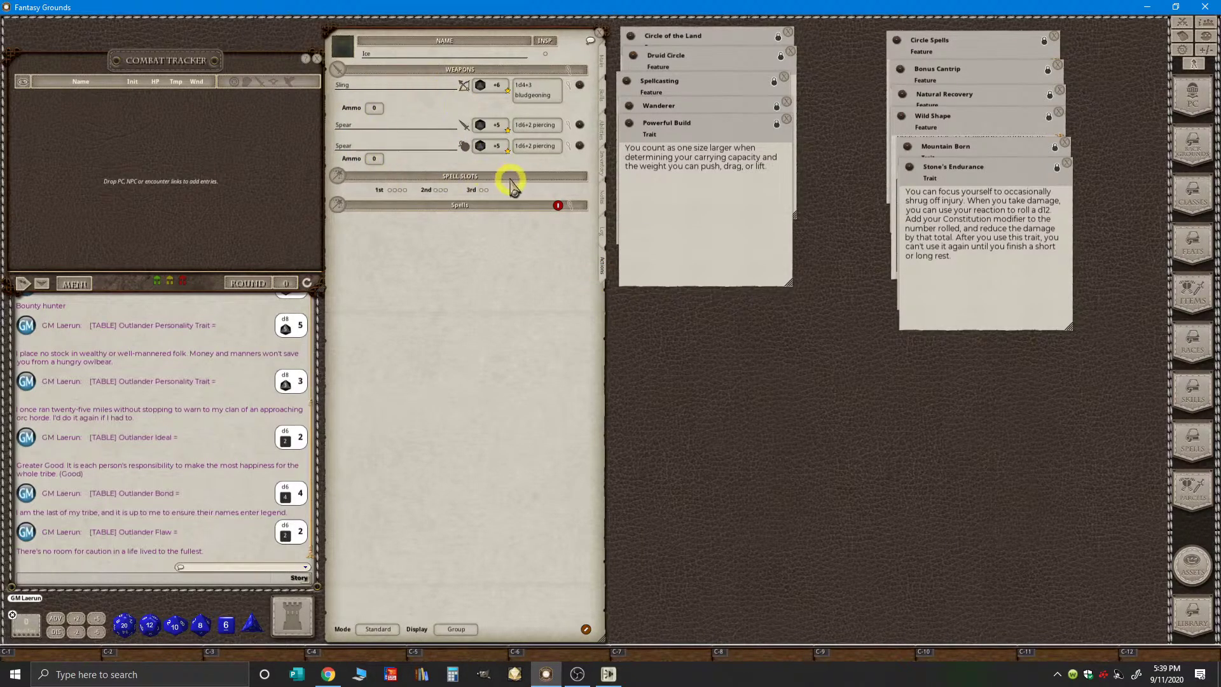
pyautogui.click(374, 109)
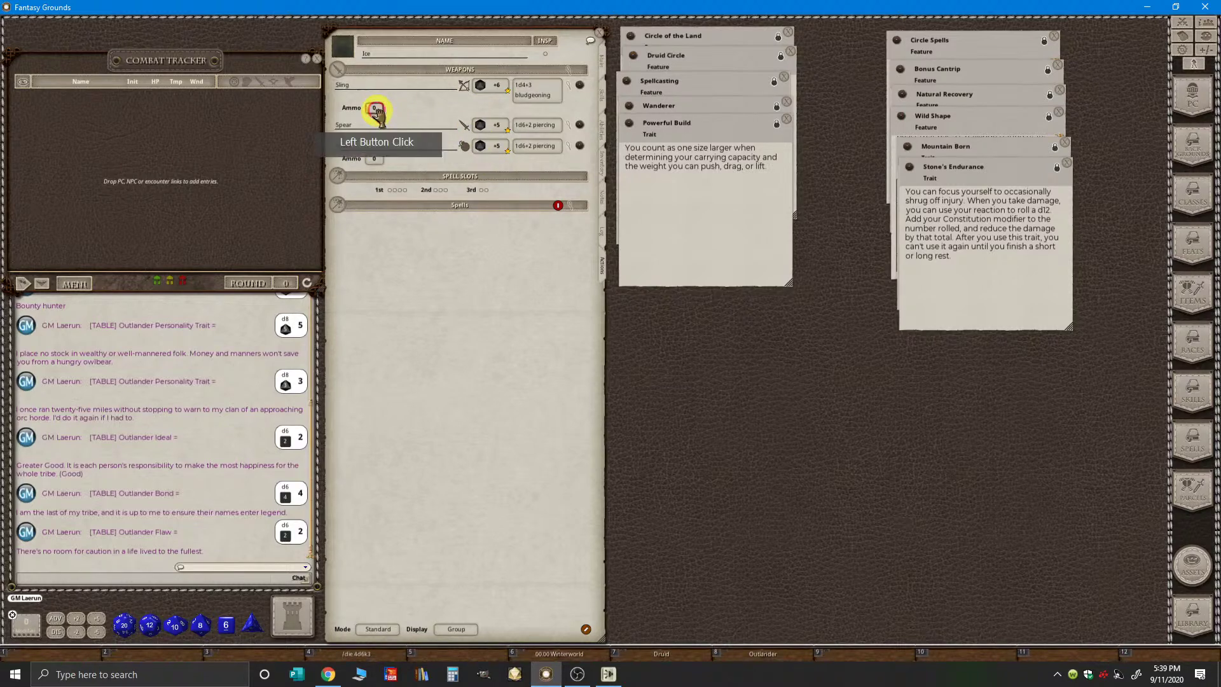
pyautogui.write('20')
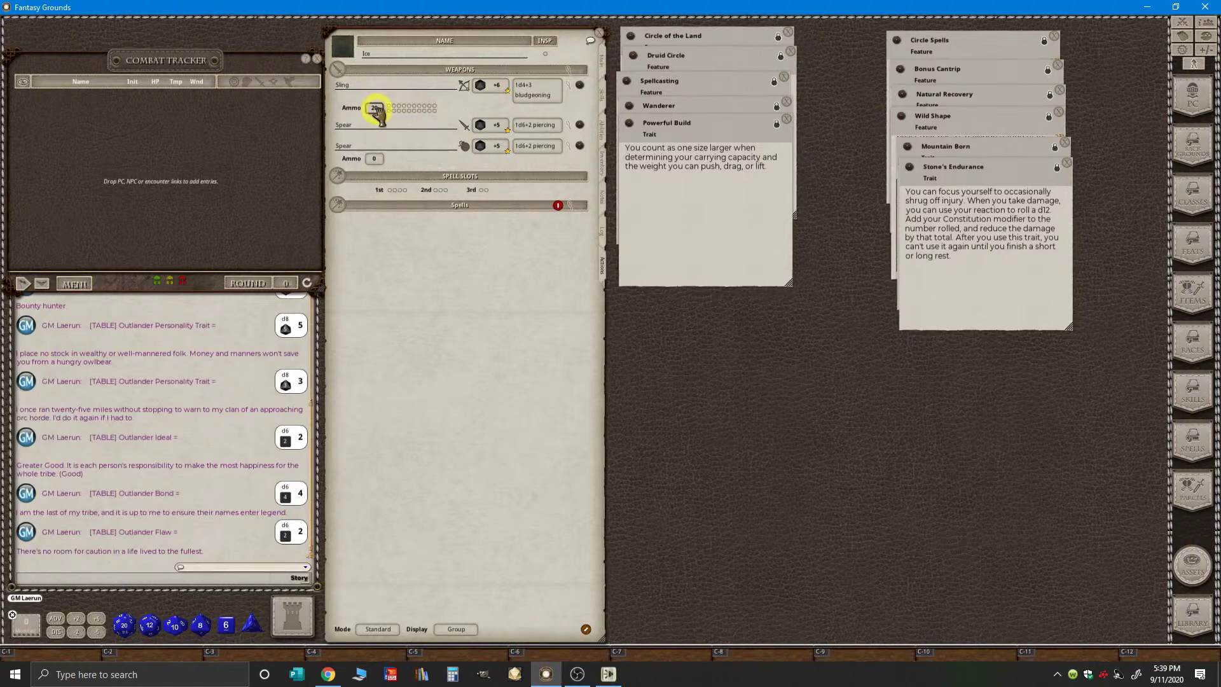
pyautogui.click(375, 159)
pyautogui.click(377, 160)
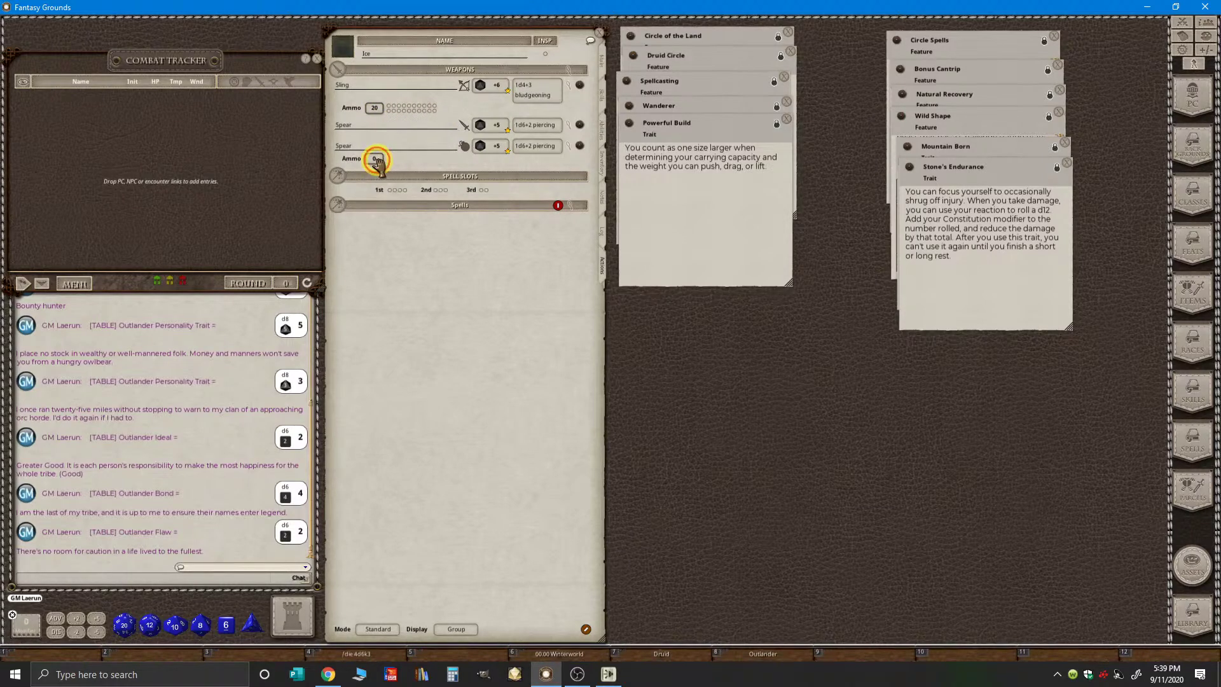
pyautogui.write('1')
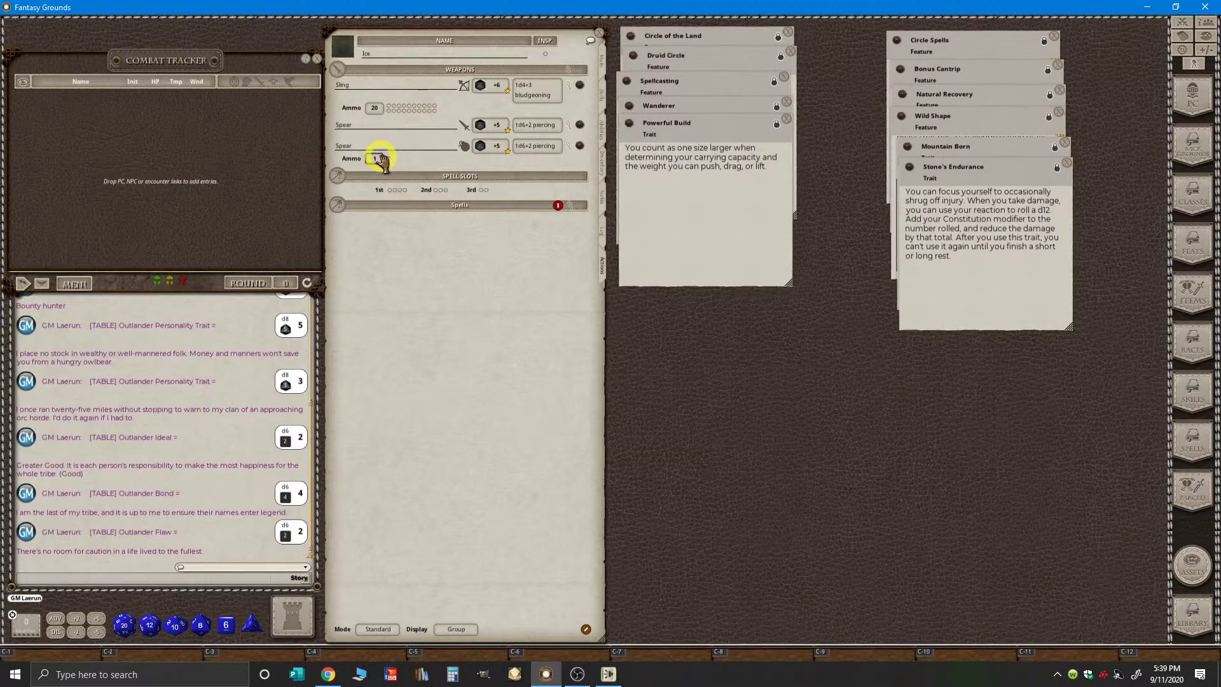
pyautogui.moveTo(500, 153); pyautogui.dragTo(388, 135)
pyautogui.moveTo(492, 132); pyautogui.dragTo(811, 158)
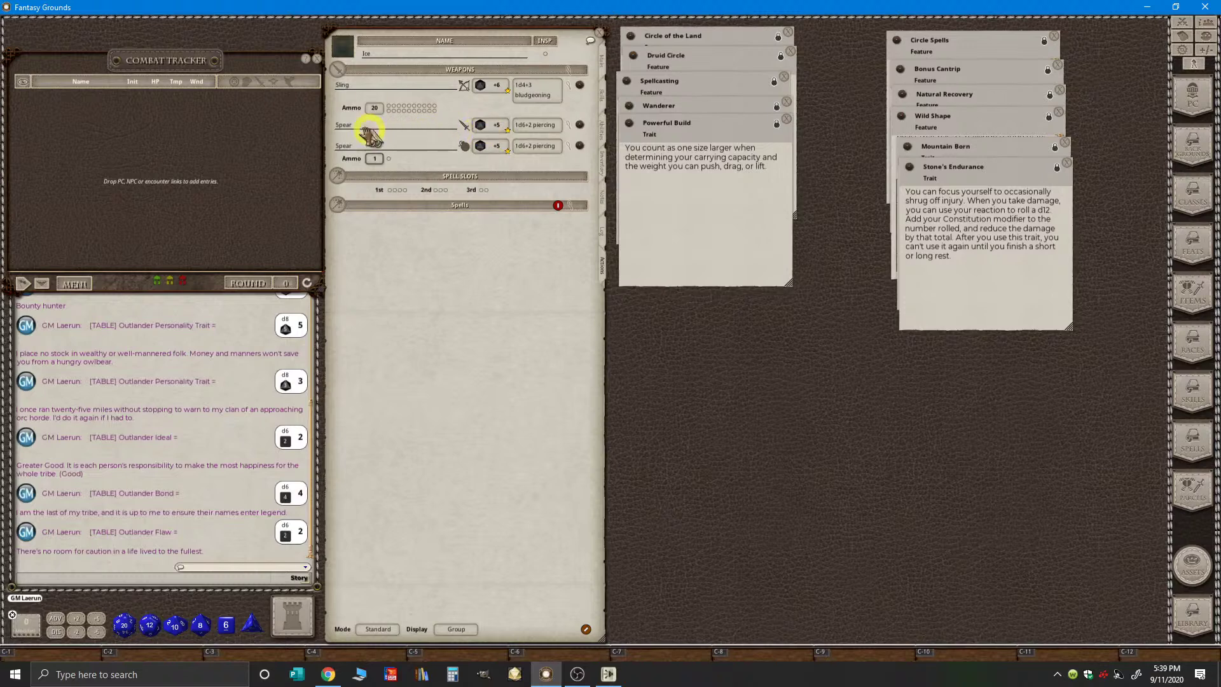
# - Add a new blank weapon entry to the character's weapon list
pyautogui.click(585, 631)
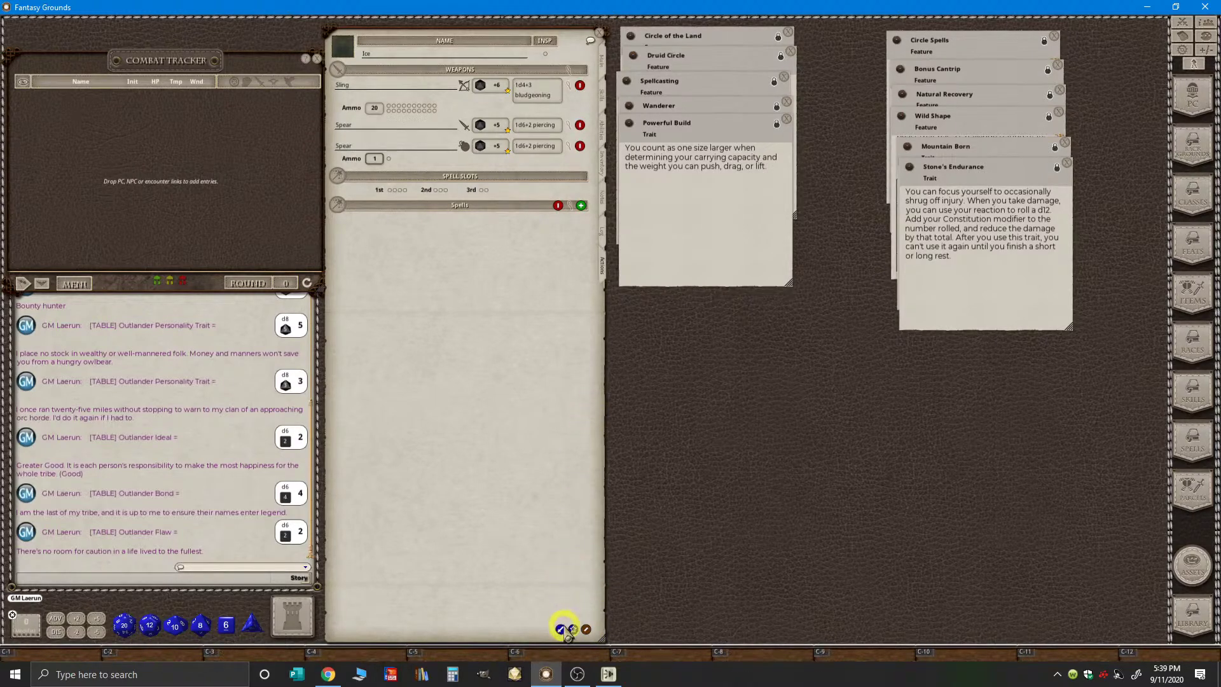
pyautogui.click(562, 630)
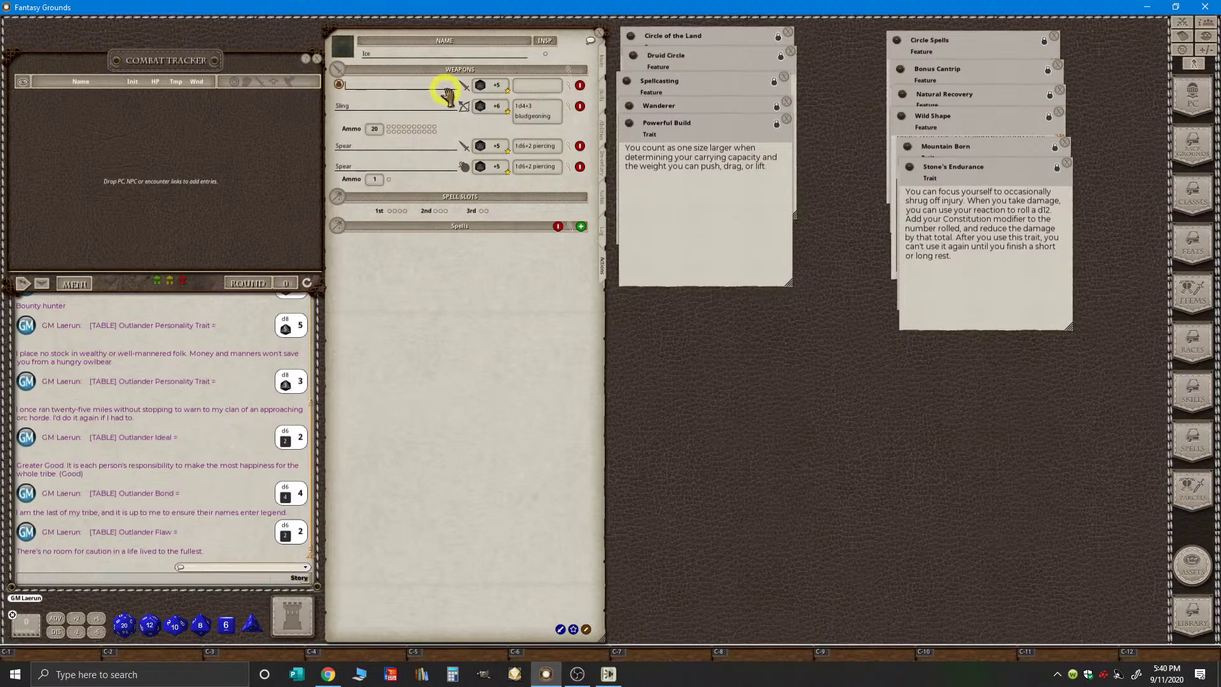
# - Check the stream's live chat in YouTube Studio, and return to Fantasy Grounds
pyautogui.click(331, 673)
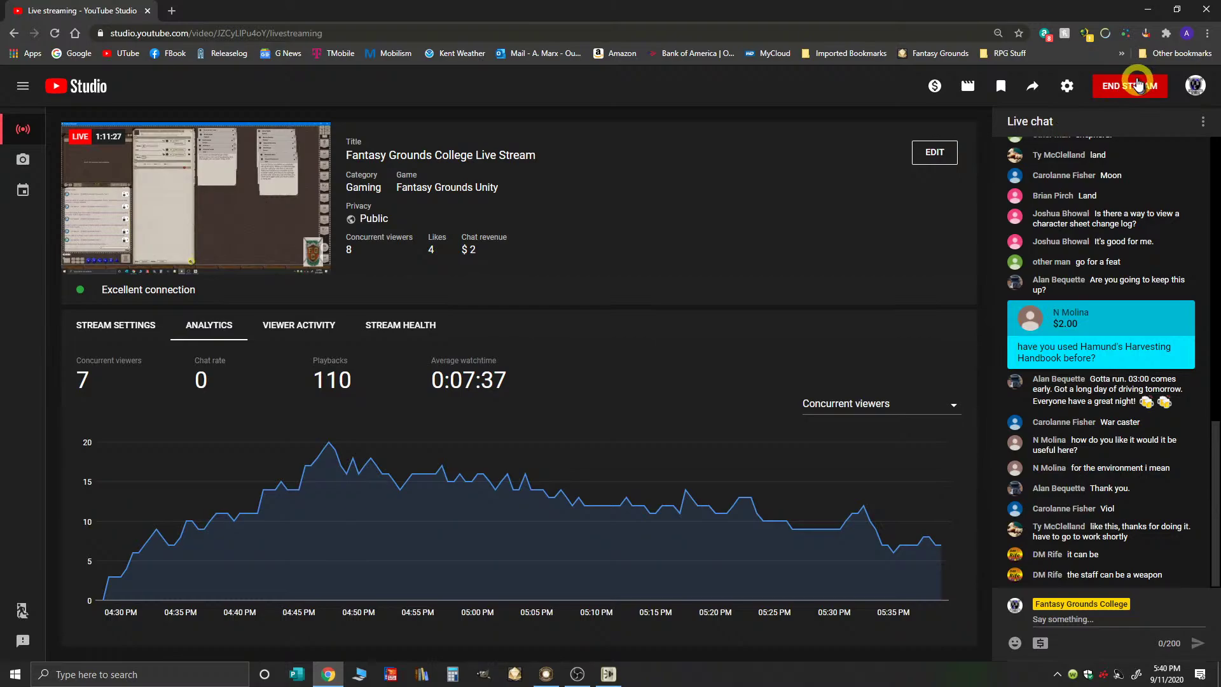
pyautogui.click(1147, 10)
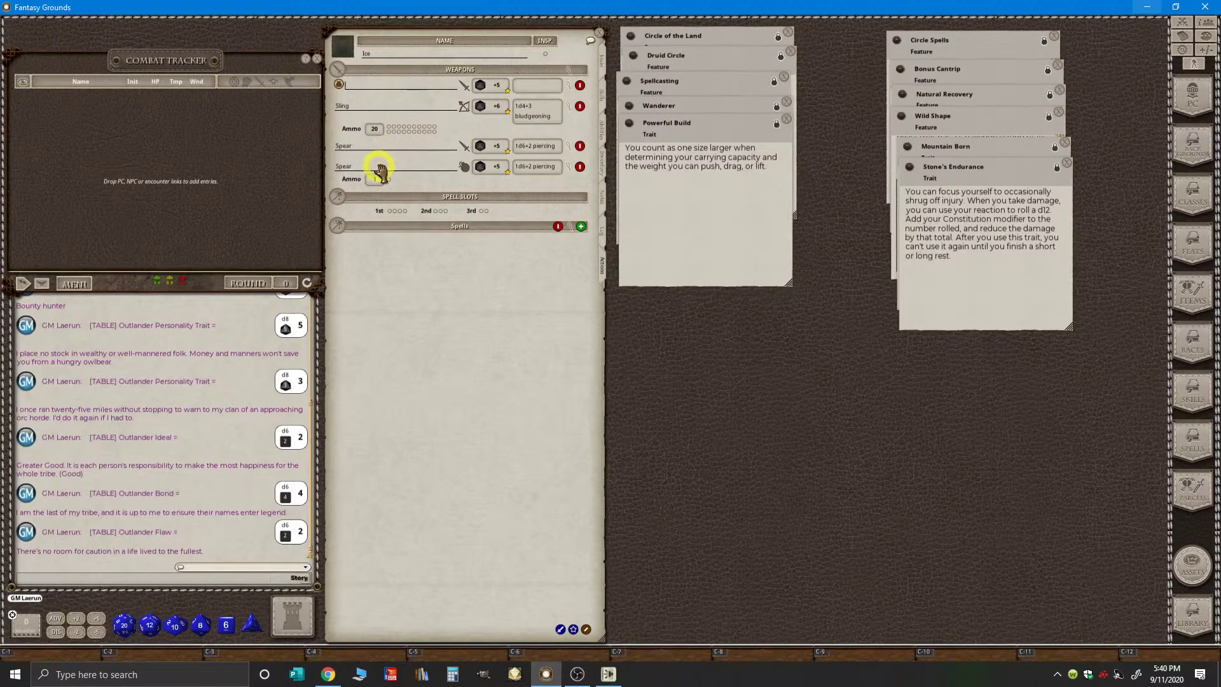
# - Mark the new blank weapon as equipped and open its details beside those of the melee spear
pyautogui.click(338, 88)
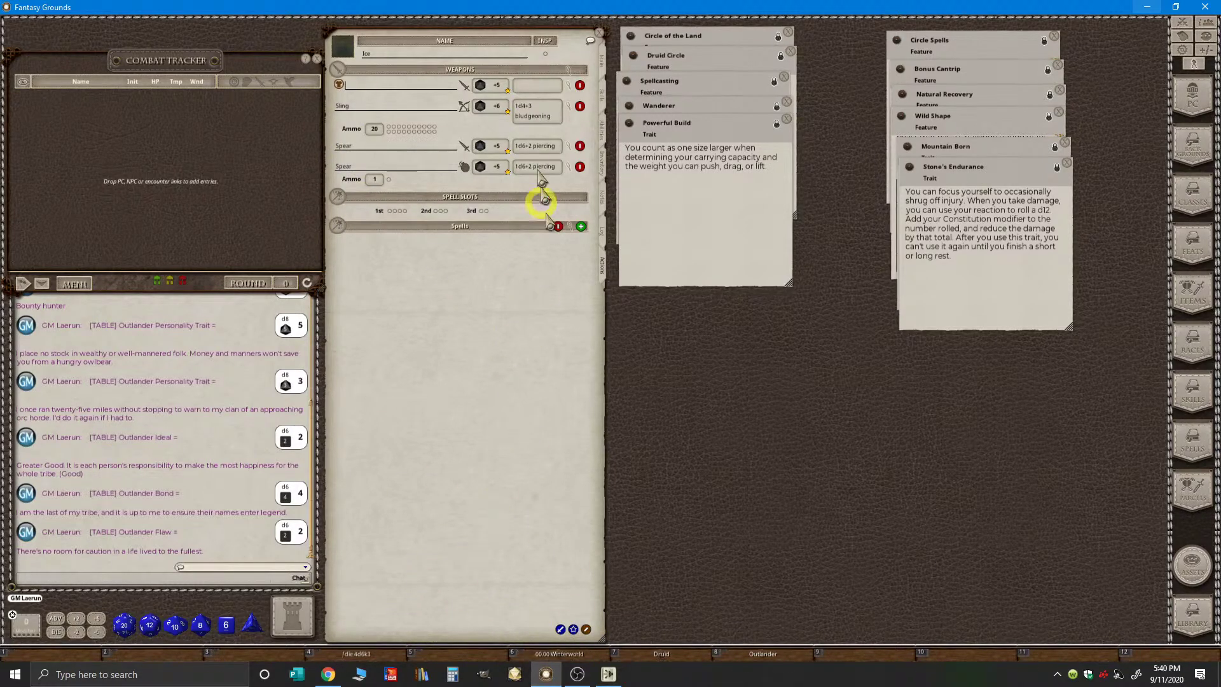
pyautogui.keyDown('ctrl'); pyautogui.click(571, 89); pyautogui.keyUp('ctrl')
pyautogui.moveTo(604, 254); pyautogui.dragTo(814, 206)
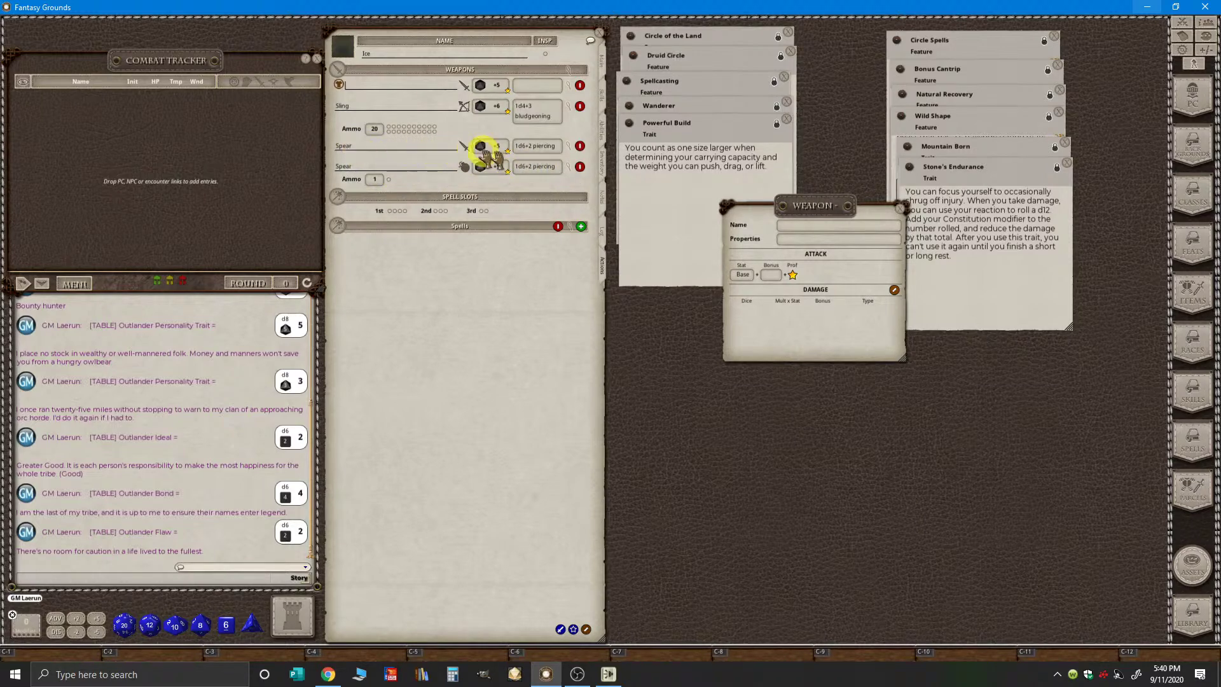
pyautogui.click(569, 147)
pyautogui.moveTo(619, 252); pyautogui.dragTo(621, 201)
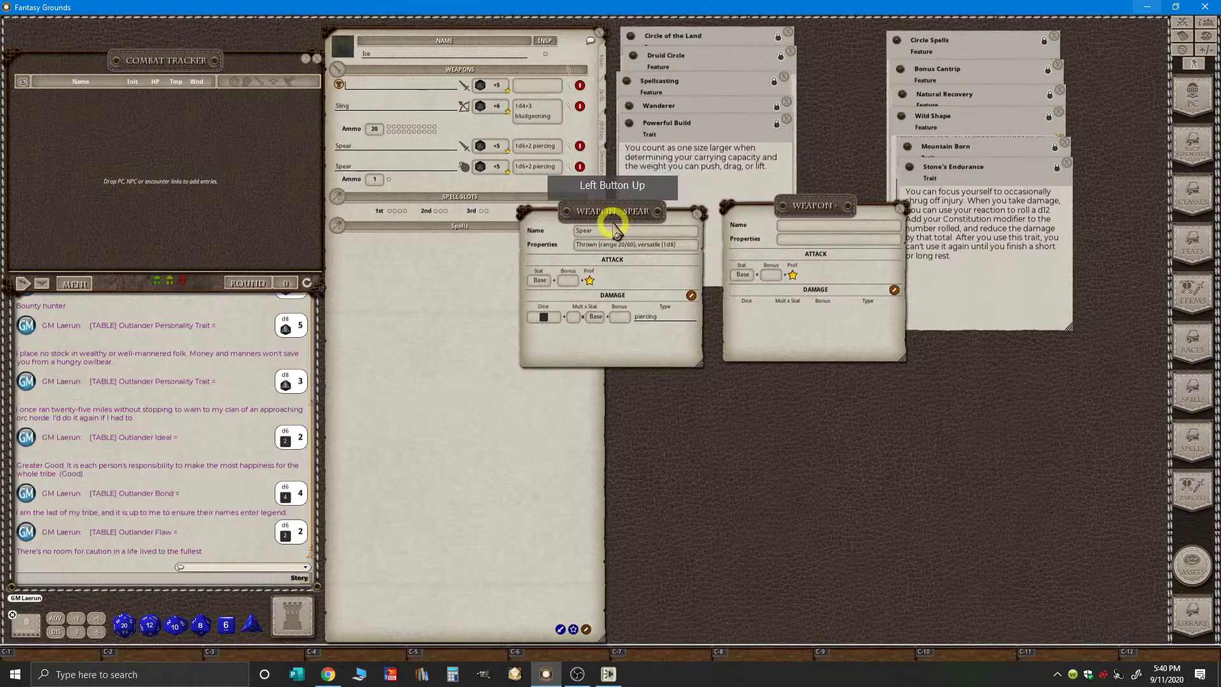
pyautogui.click(576, 232)
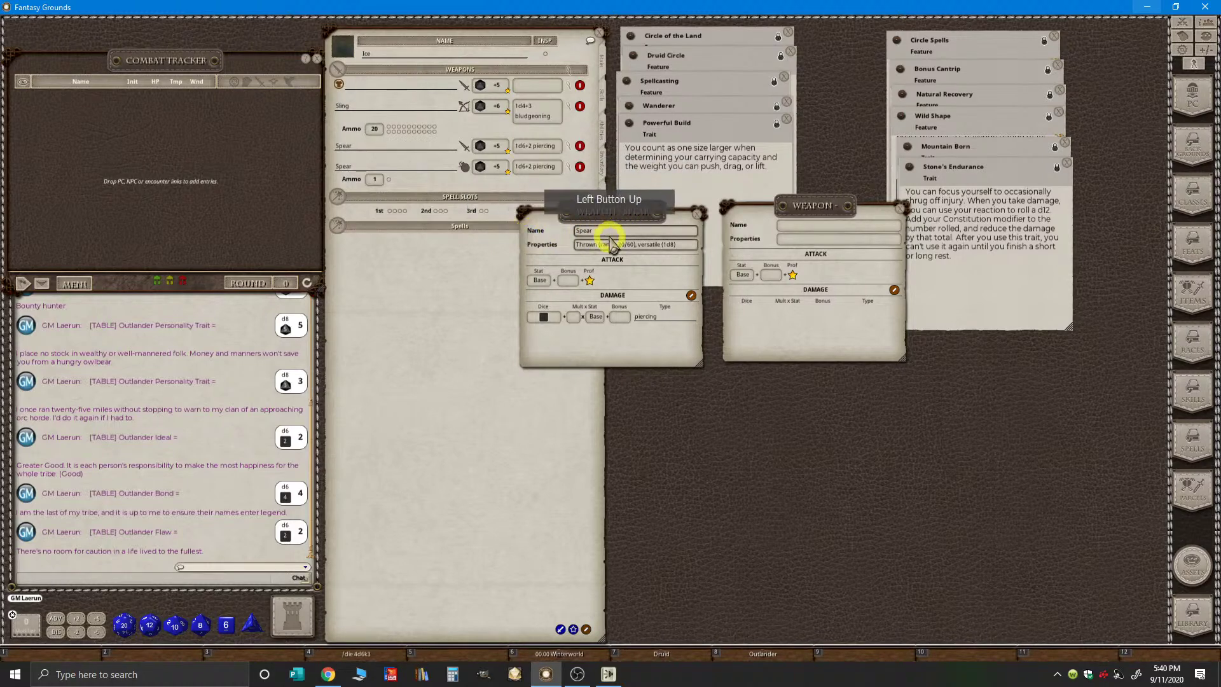
pyautogui.moveTo(566, 236); pyautogui.dragTo(619, 234)
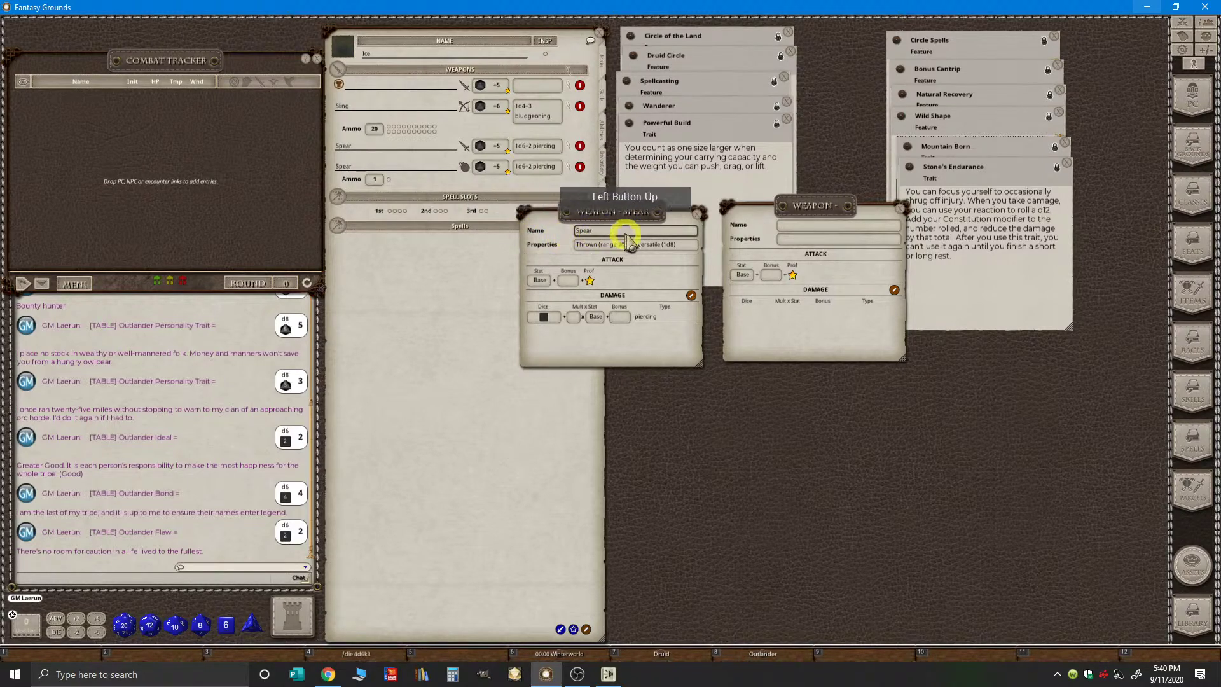
# - Name the new weapon "Spear (2 Handed)" and copy in the spear's properties, Thrown (range 20/60), versatile (1d8)
pyautogui.click(784, 228)
pyautogui.write('Spear')
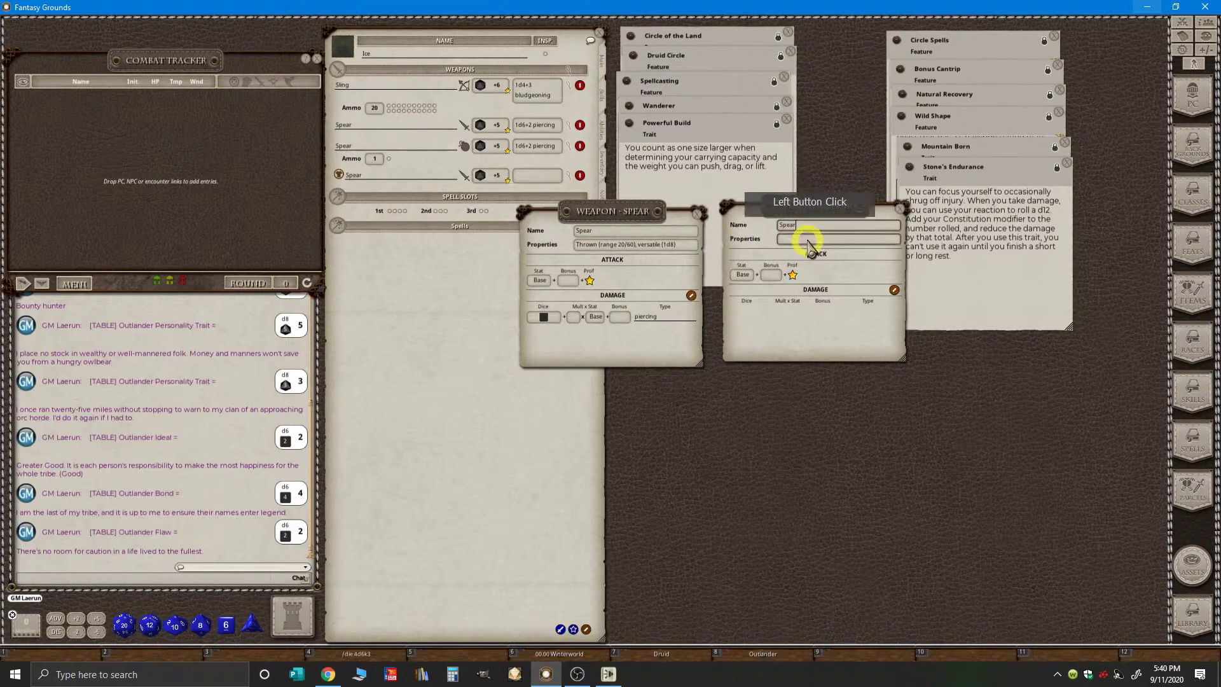
pyautogui.click(690, 247)
pyautogui.hotkey('ctrl', 'a')
pyautogui.hotkey('ctrl', 'c')
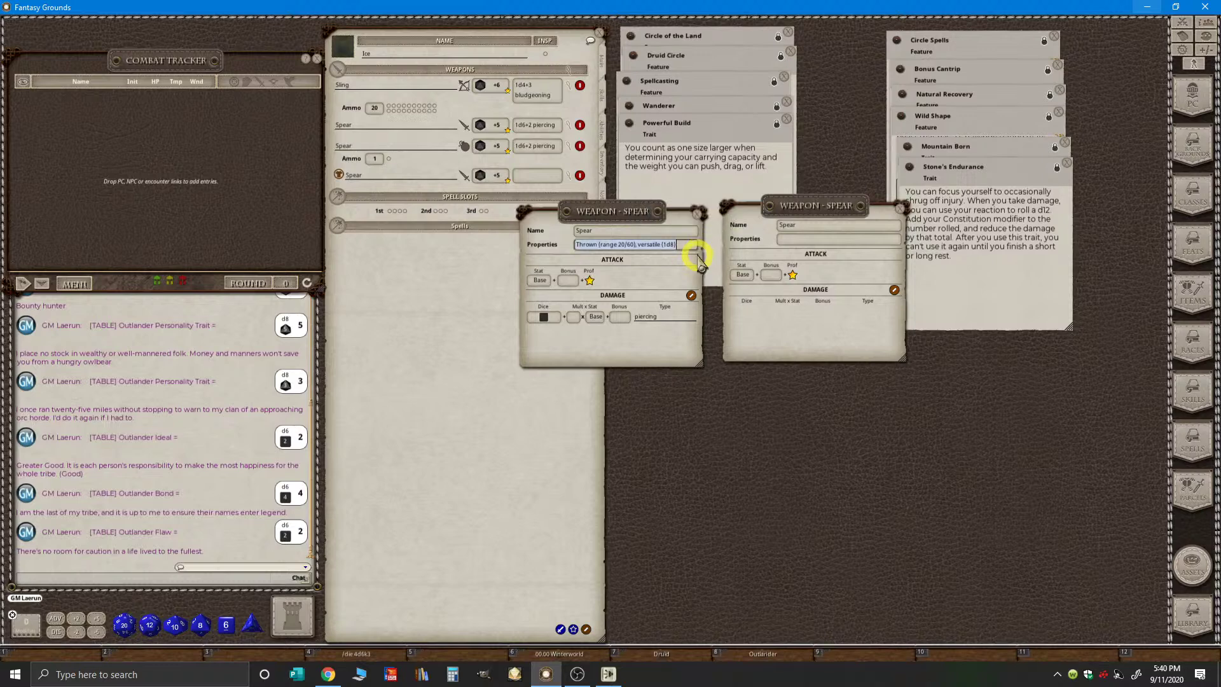
pyautogui.click(792, 240)
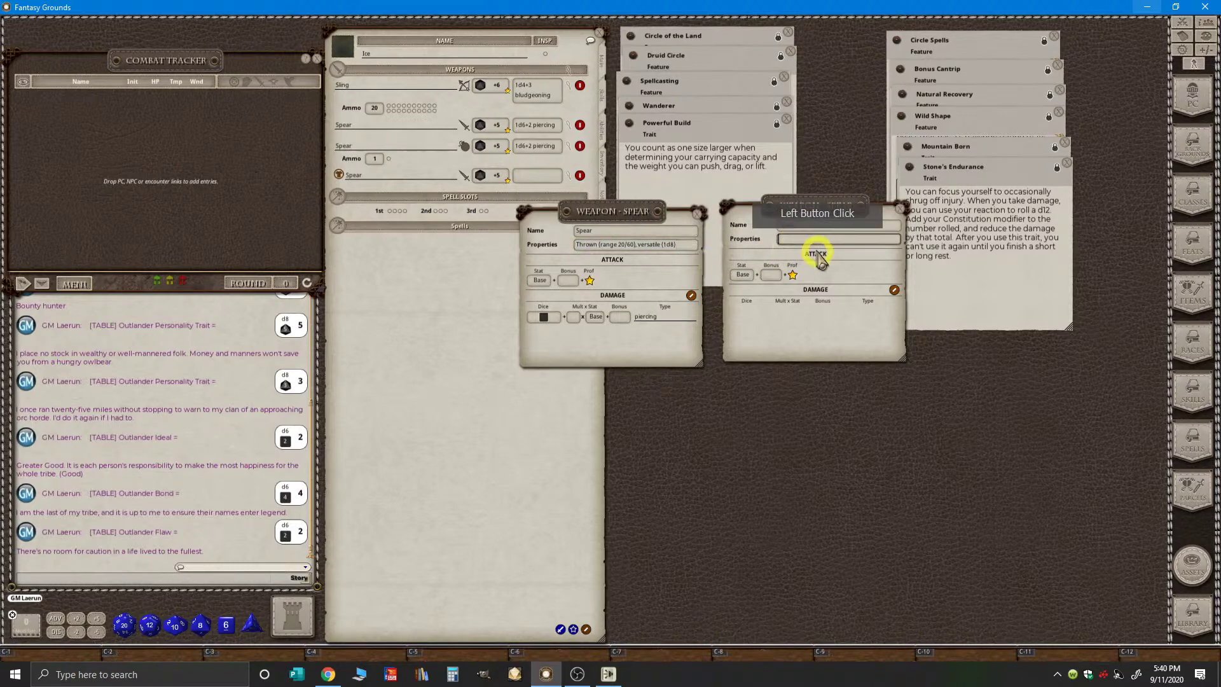
pyautogui.hotkey('ctrl', 'v')
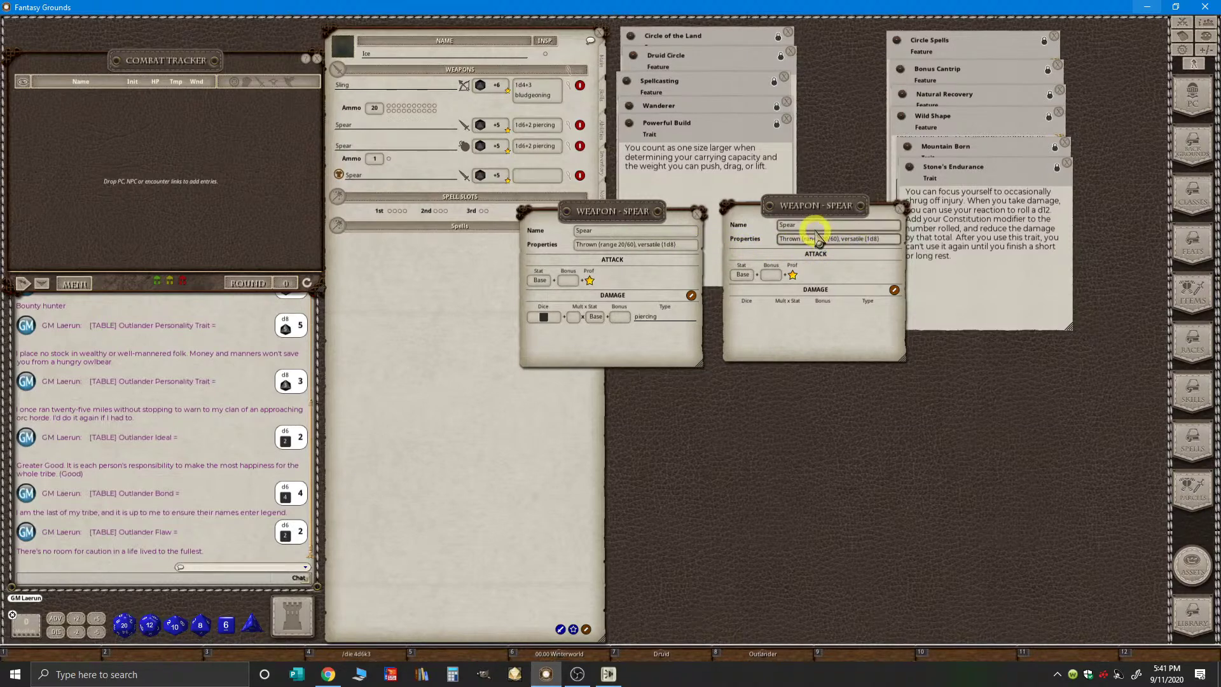
pyautogui.click(843, 235)
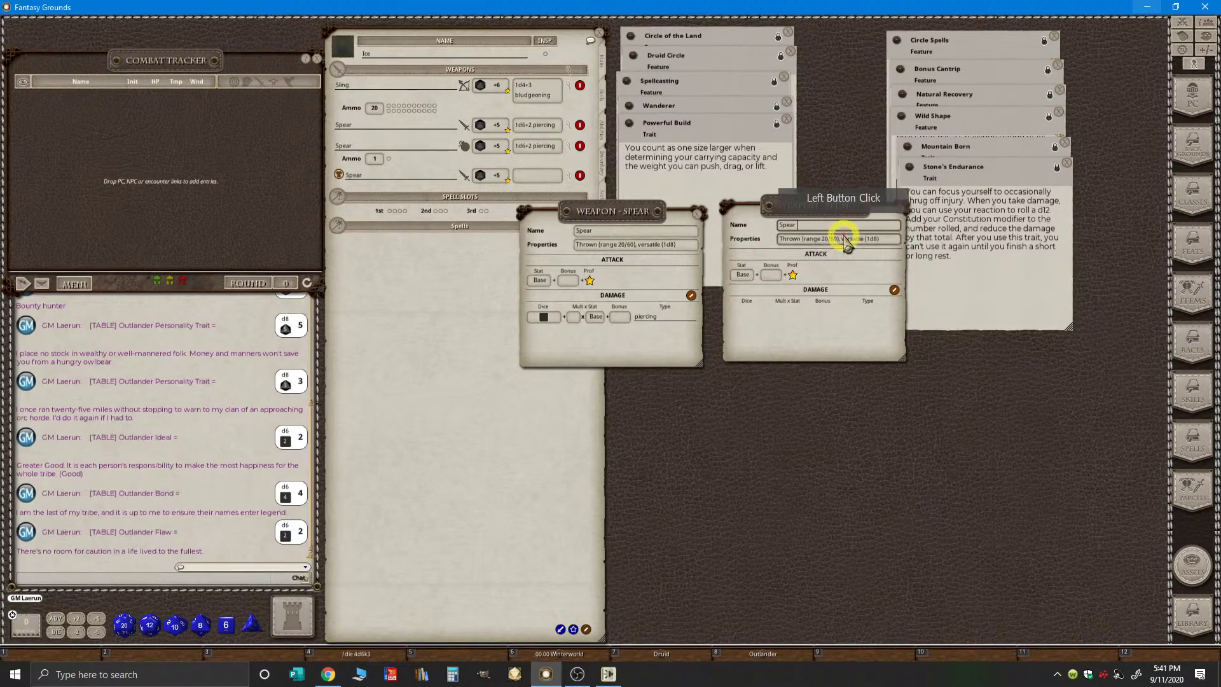
pyautogui.write('(2 Handed)')
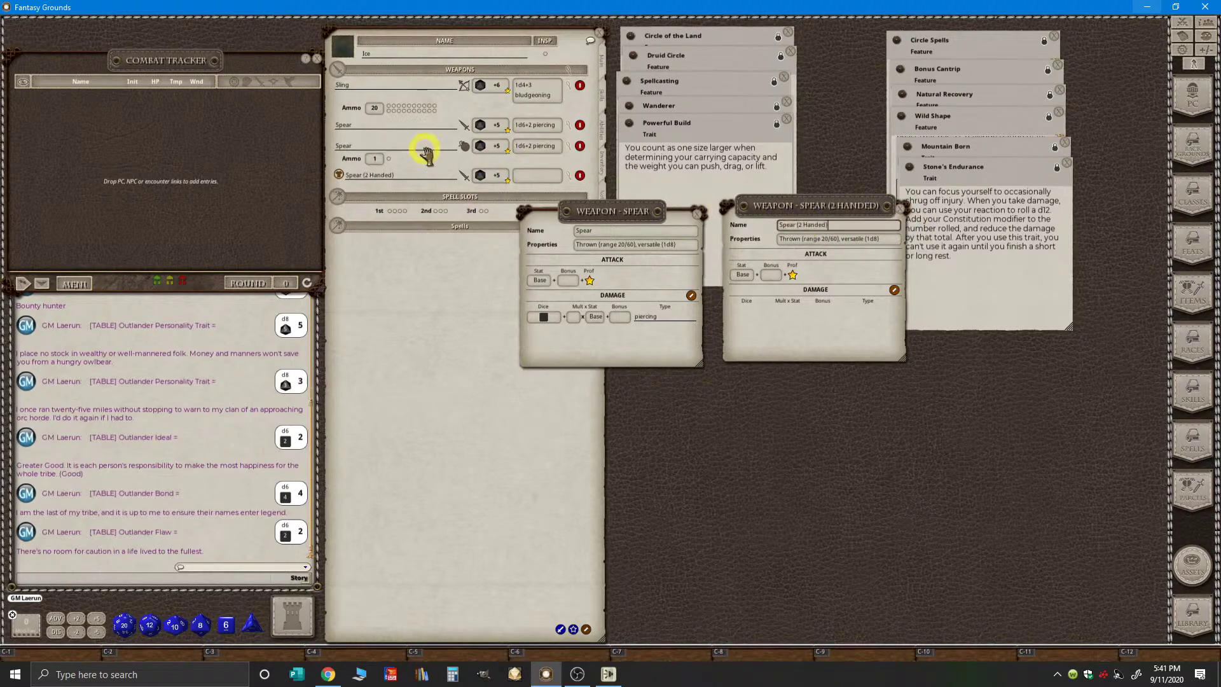
# - Give the two-handed spear a d8 damage die with the piercing damage type, and close the original spear's details
pyautogui.click(573, 281)
pyautogui.press('ctrl')
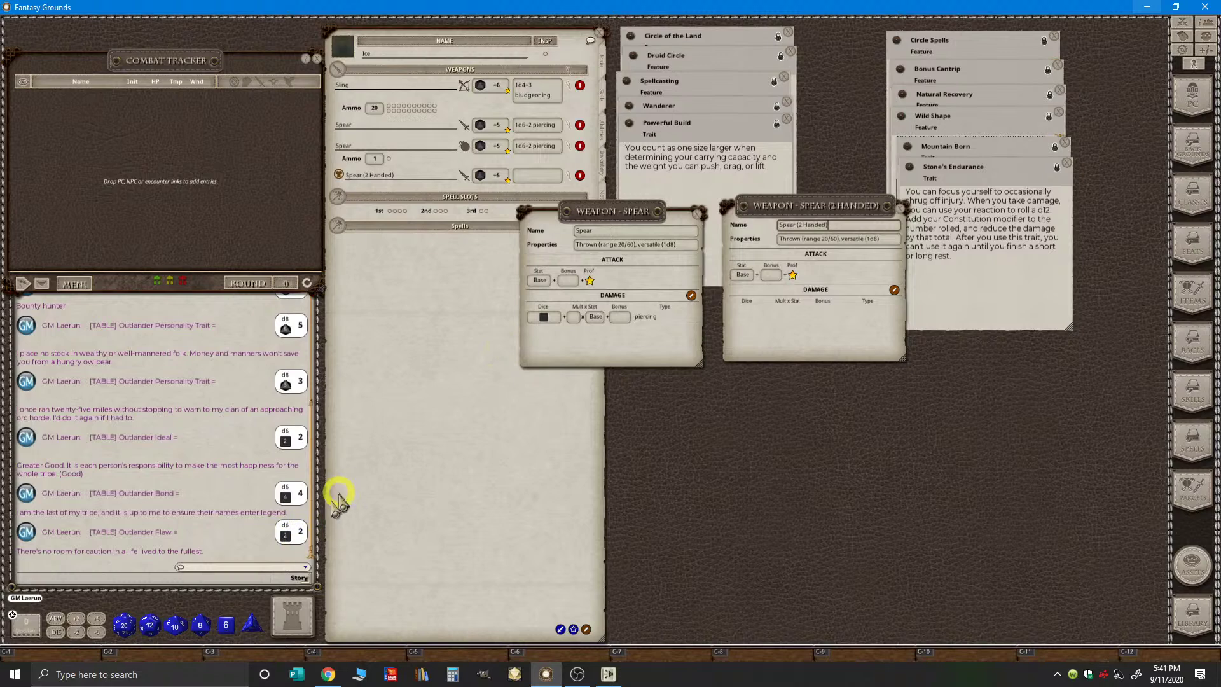
pyautogui.click(589, 251)
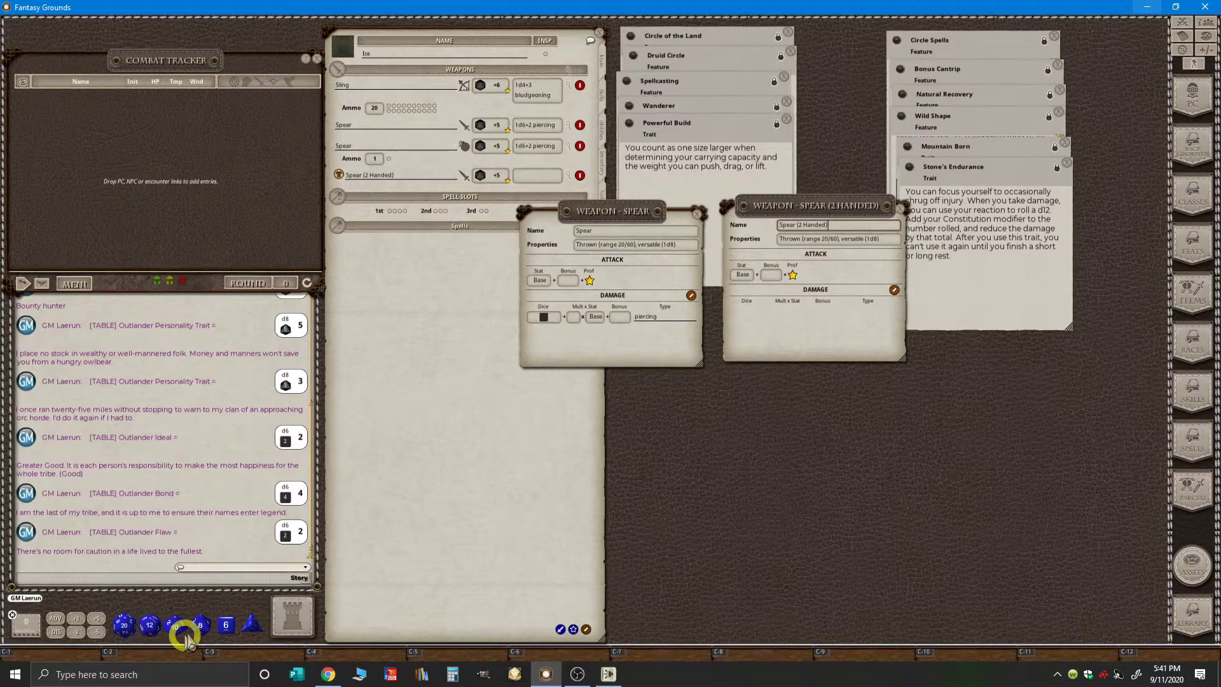
pyautogui.moveTo(199, 629); pyautogui.dragTo(748, 312)
pyautogui.click(889, 314)
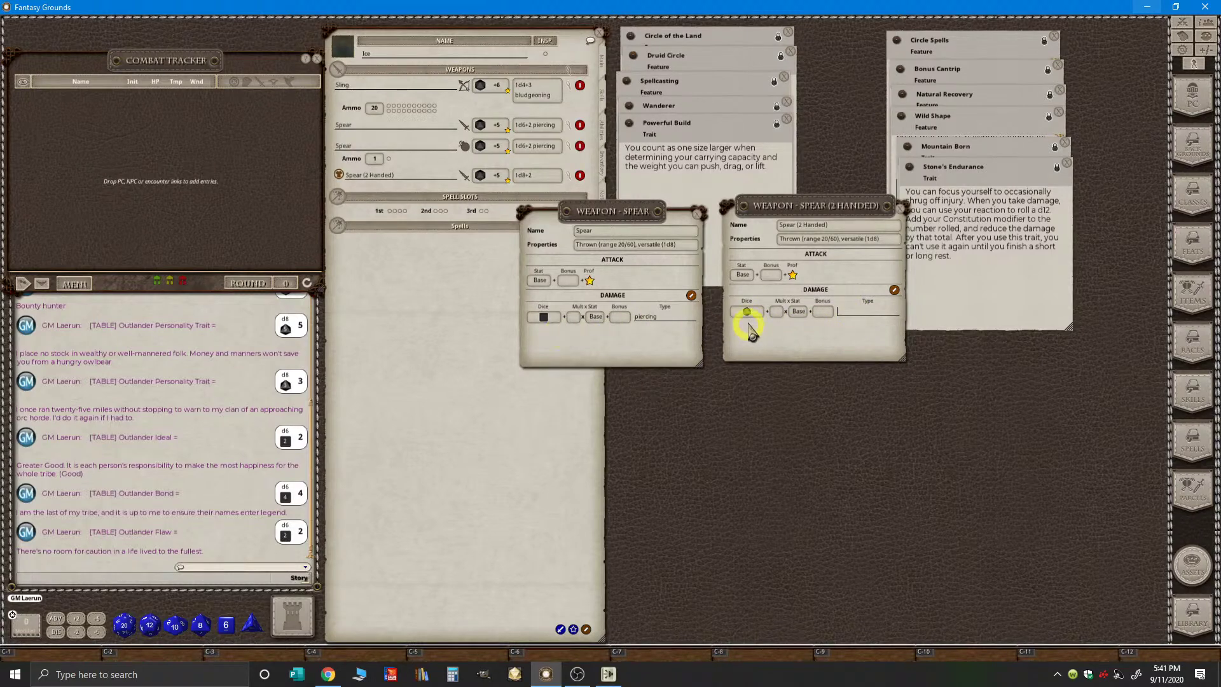
pyautogui.moveTo(643, 317); pyautogui.dragTo(851, 313)
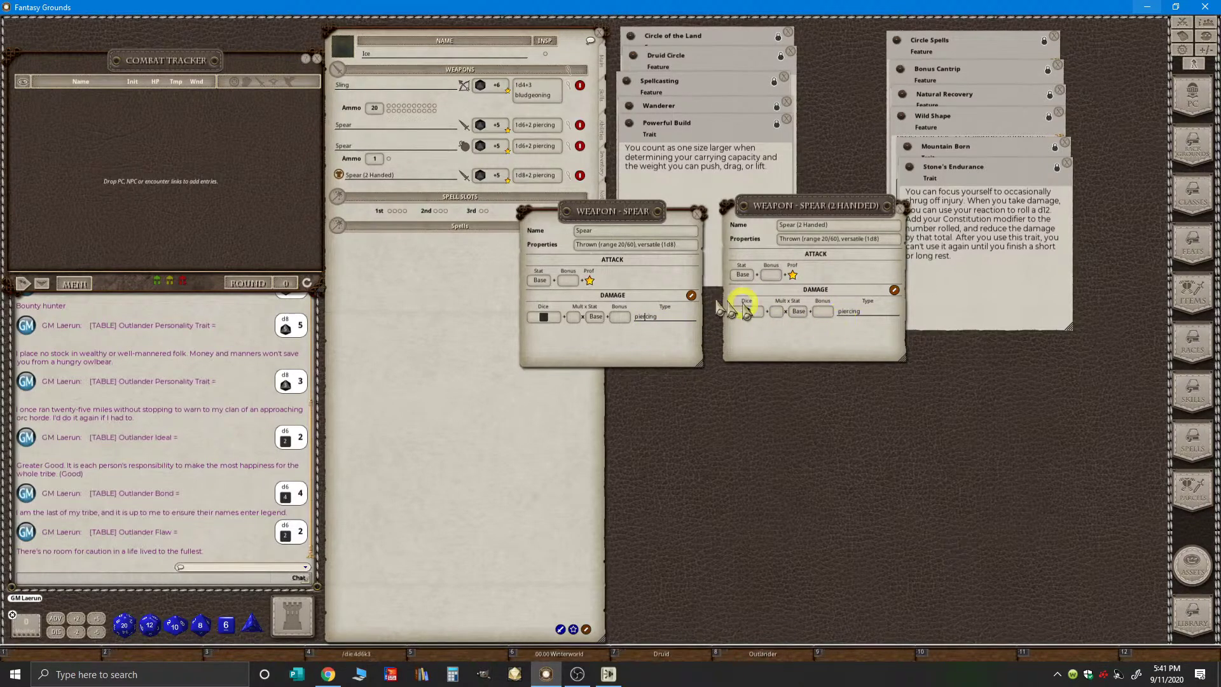
pyautogui.moveTo(823, 310); pyautogui.dragTo(748, 319)
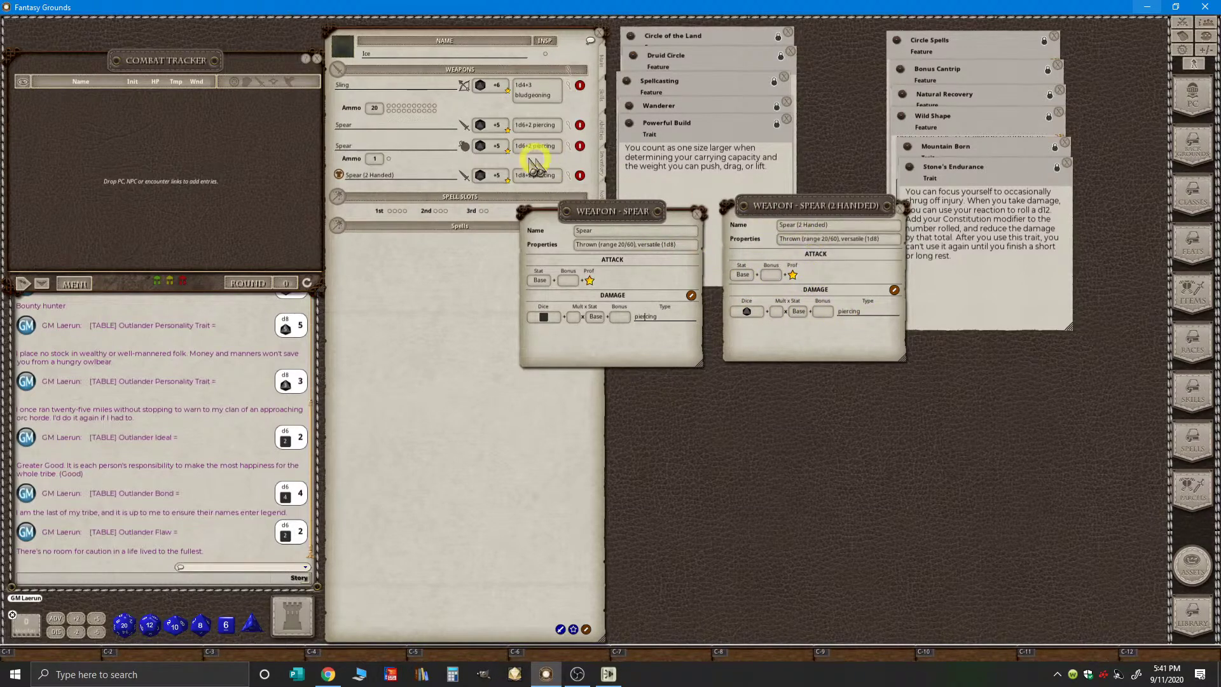
pyautogui.click(699, 215)
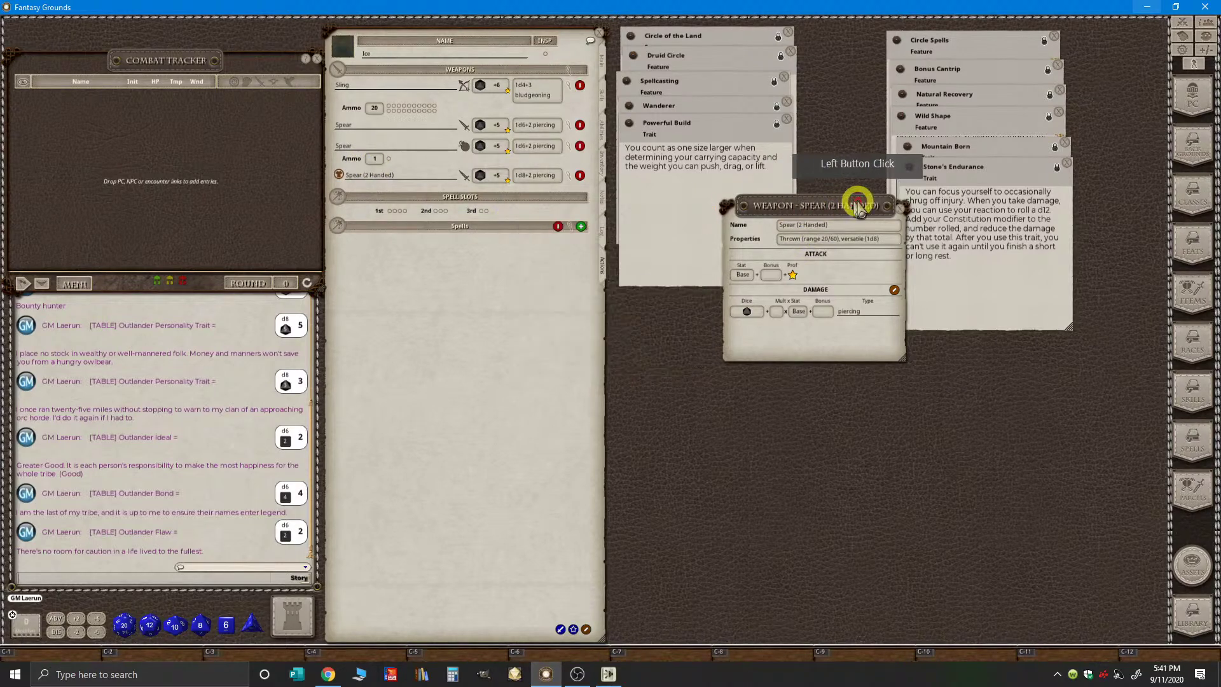
# - Close the two-handed spear's details and end edit mode for the character's actions list
pyautogui.click(902, 206)
pyautogui.press('ctrl')
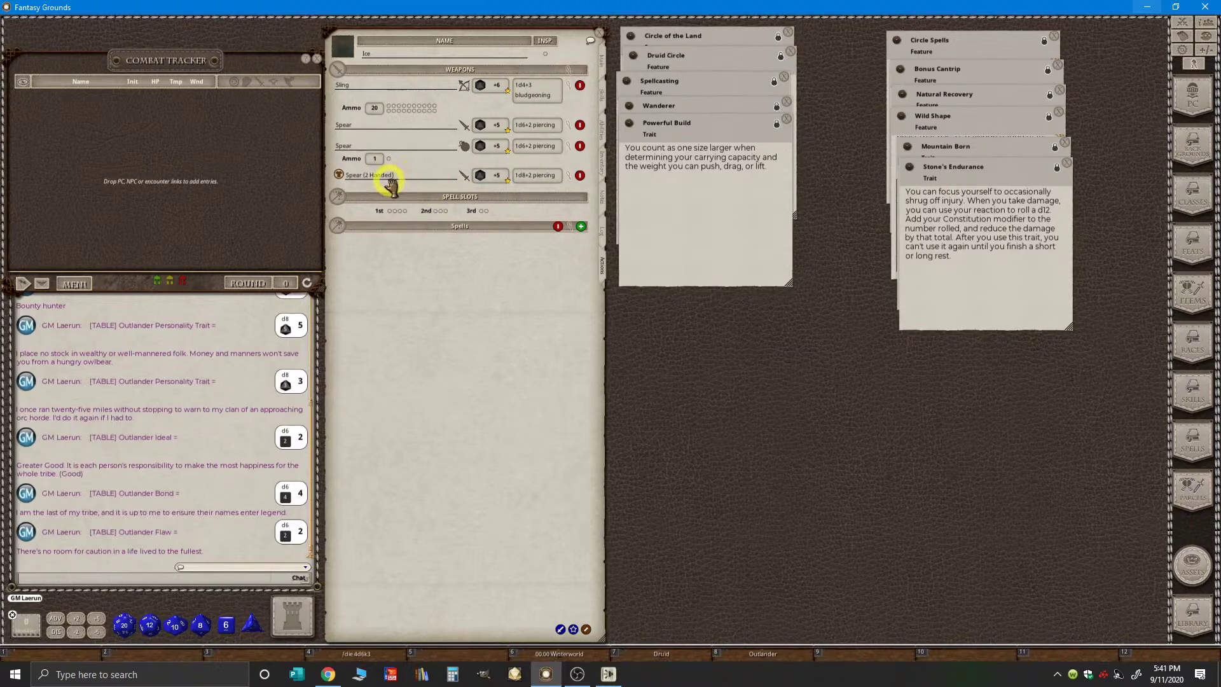
pyautogui.press('ctrl')
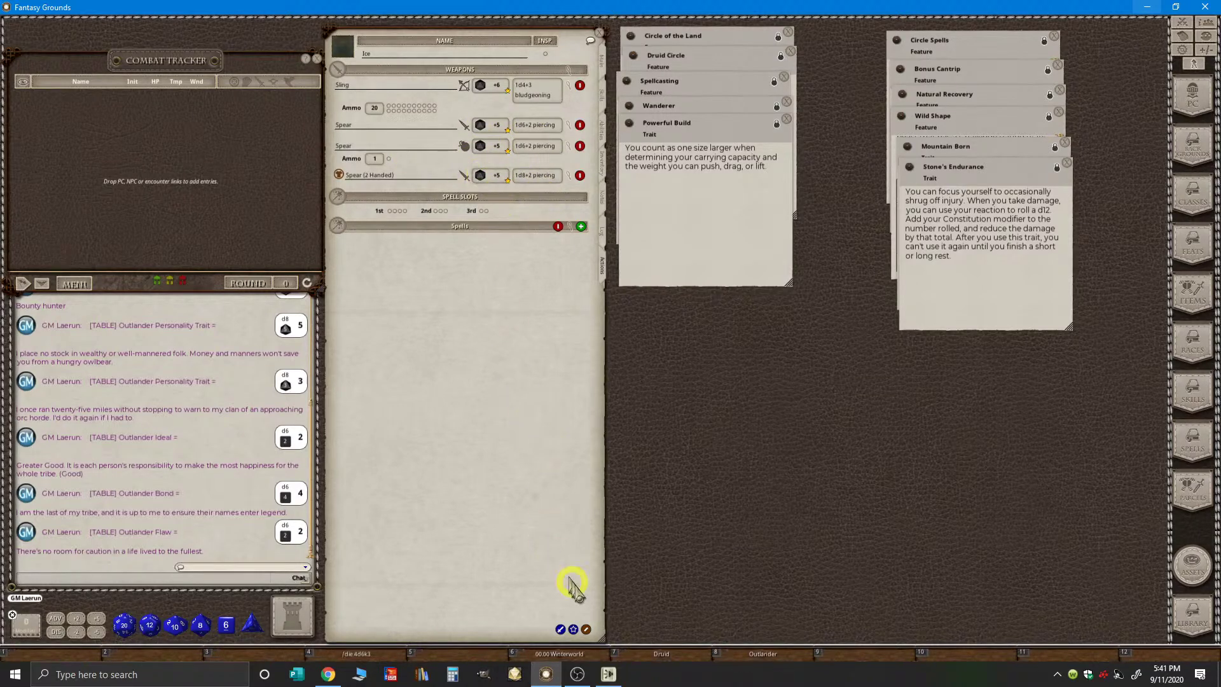
pyautogui.click(586, 630)
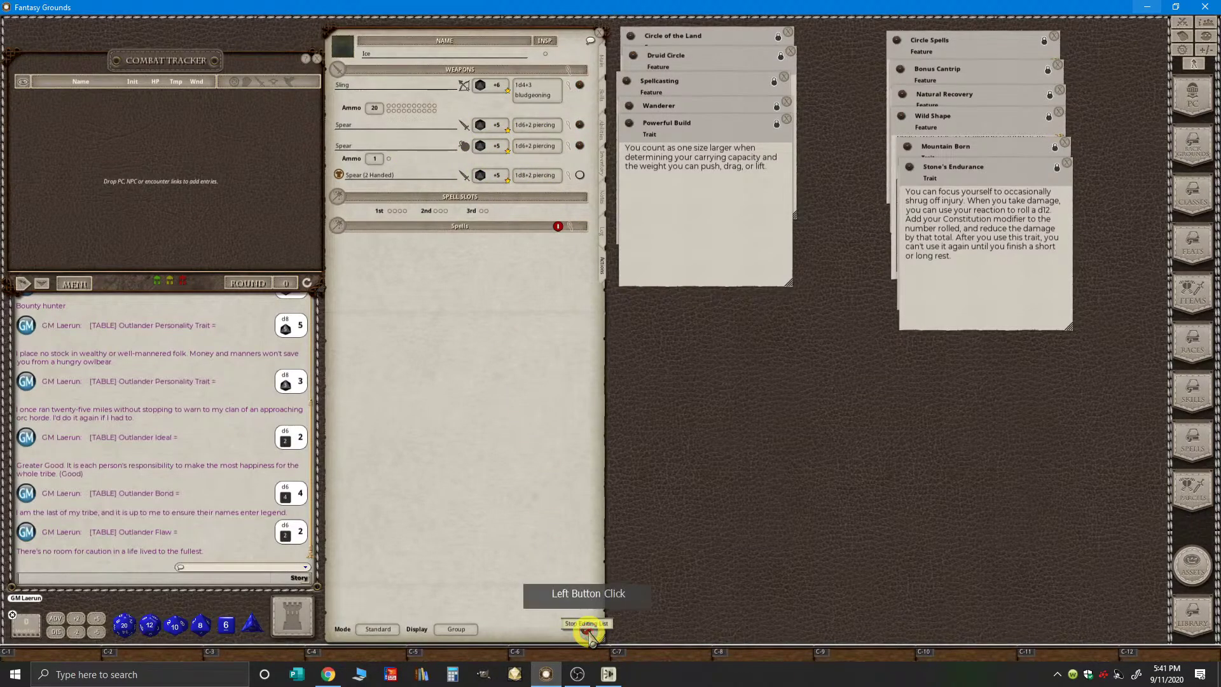
# - Check the item records linked to the character's spear attacks, closing each record after viewing it
pyautogui.click(579, 175)
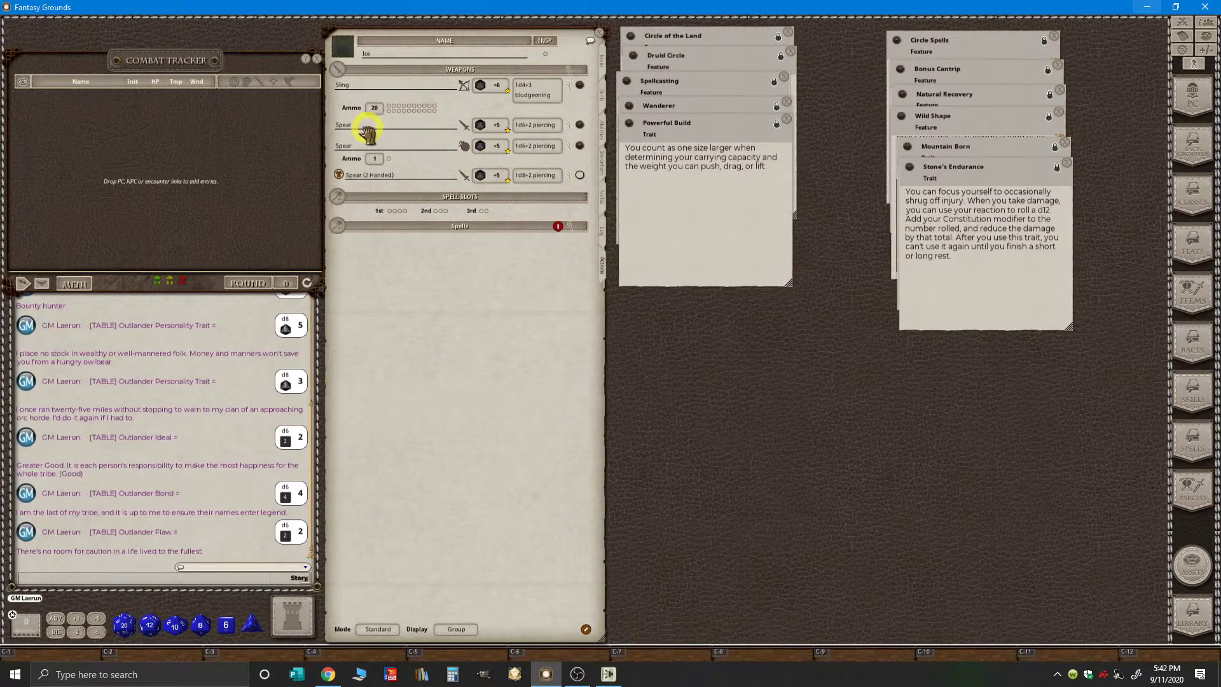
pyautogui.click(581, 128)
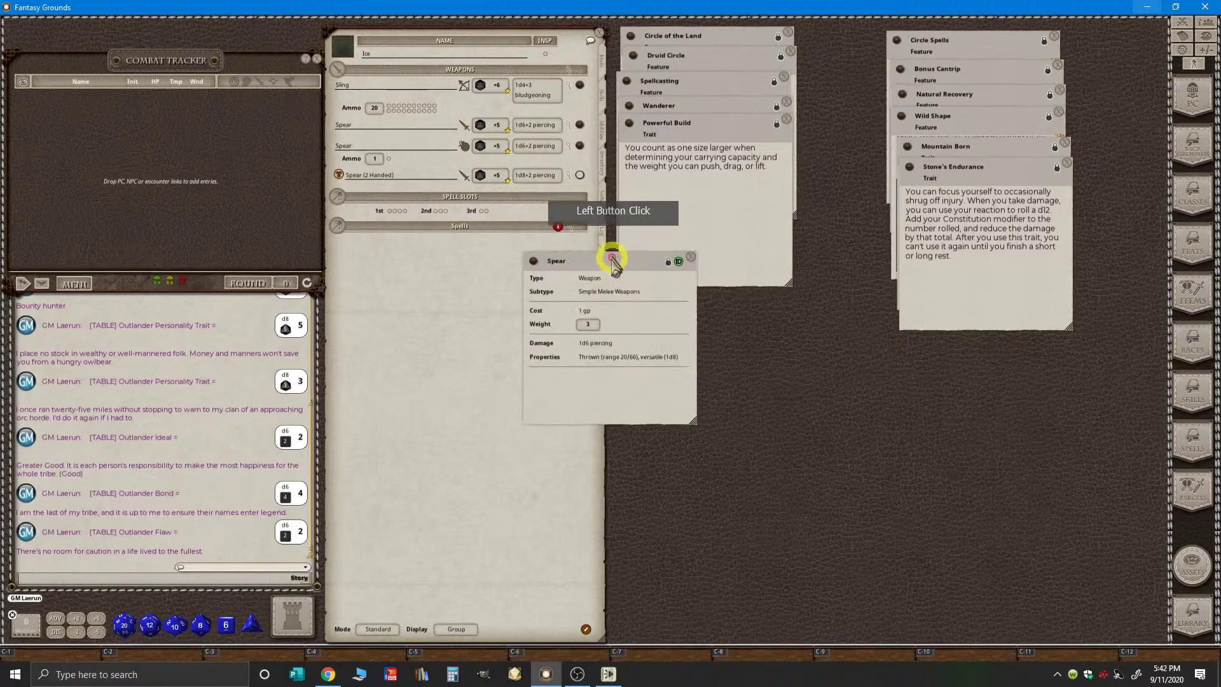
pyautogui.click(692, 257)
pyautogui.click(579, 145)
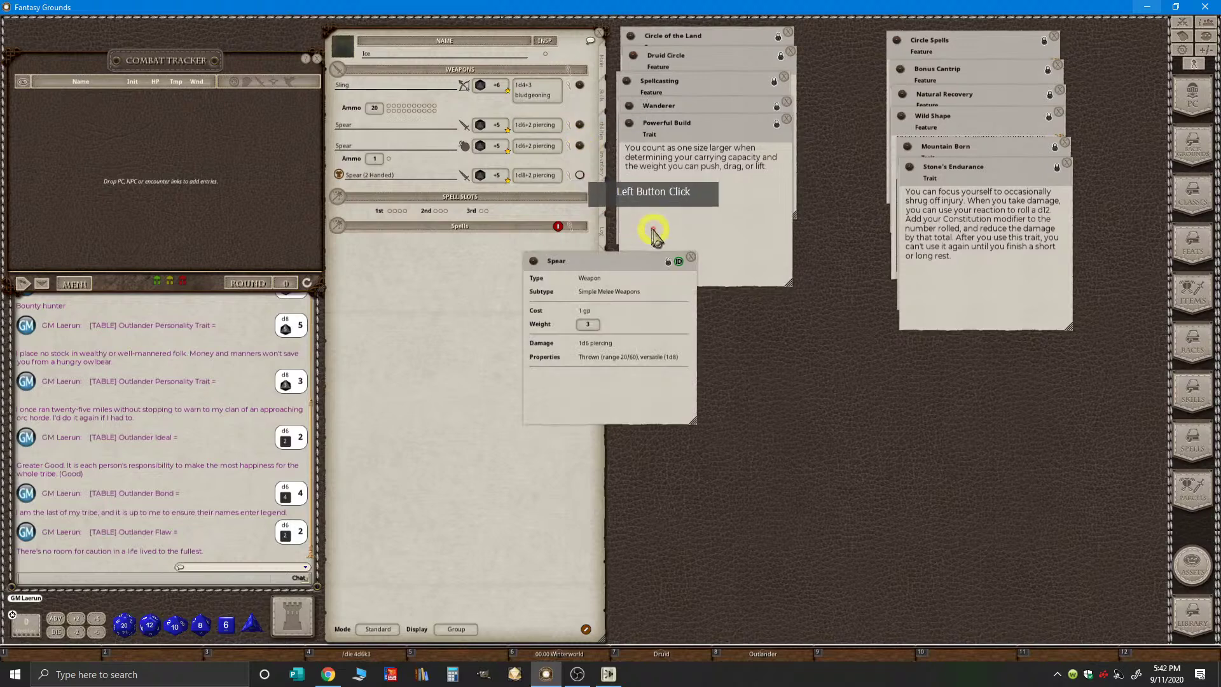
pyautogui.click(692, 257)
pyautogui.click(385, 171)
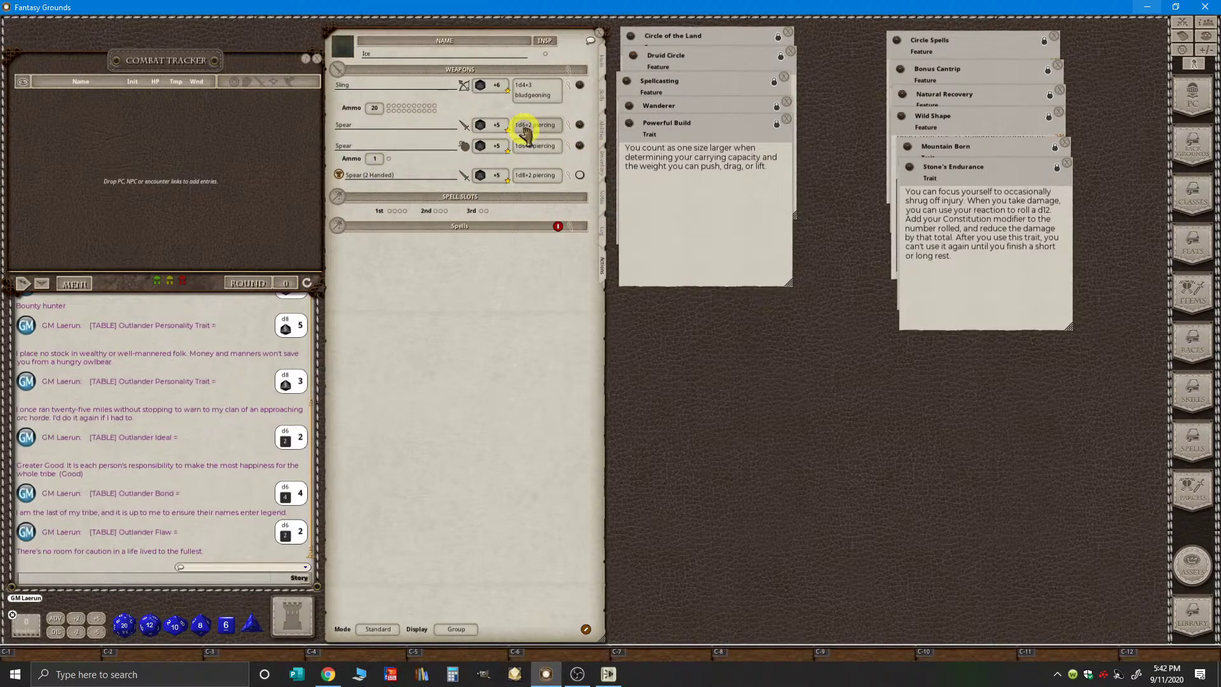
pyautogui.moveTo(553, 141); pyautogui.dragTo(519, 133)
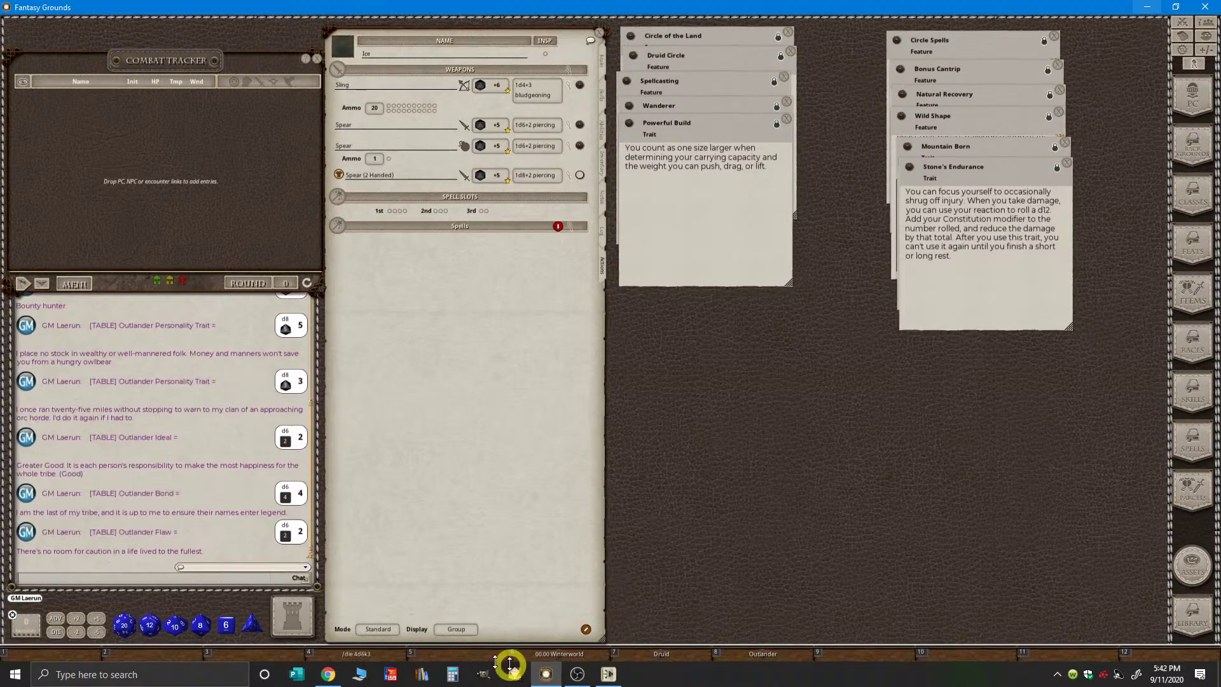
# - Check the stream's live chat in YouTube Studio, return to Fantasy Grounds, and keep the sling's ammo at 20
pyautogui.click(328, 674)
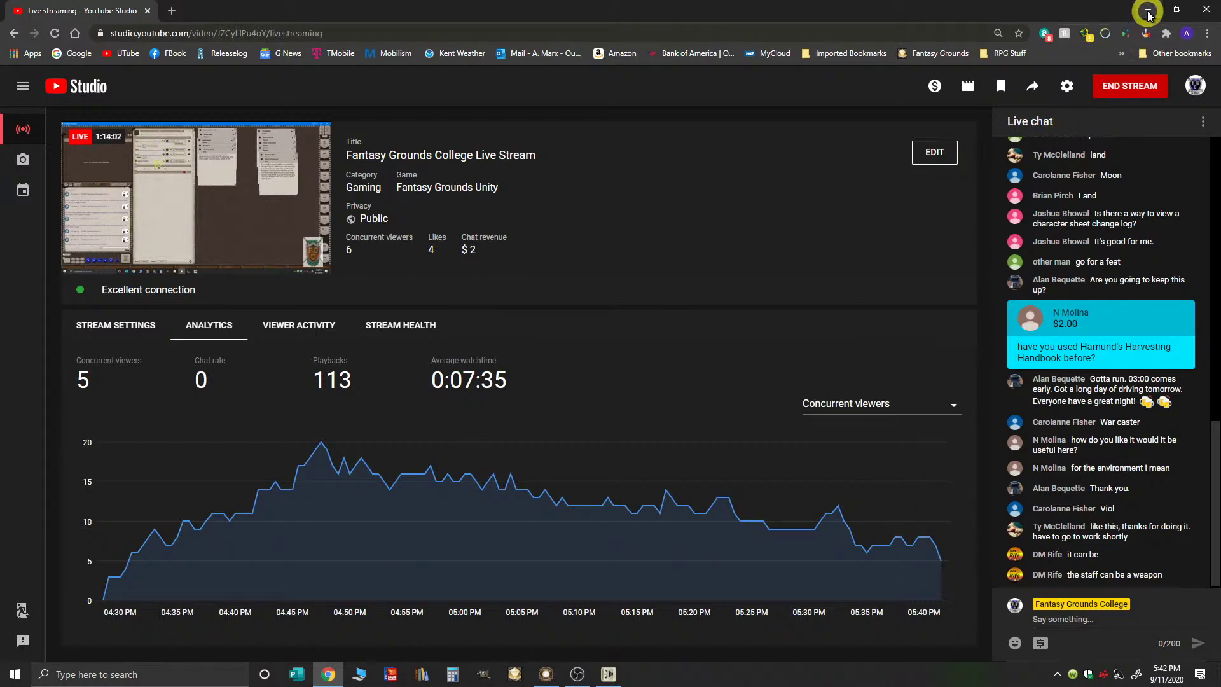
pyautogui.click(1147, 9)
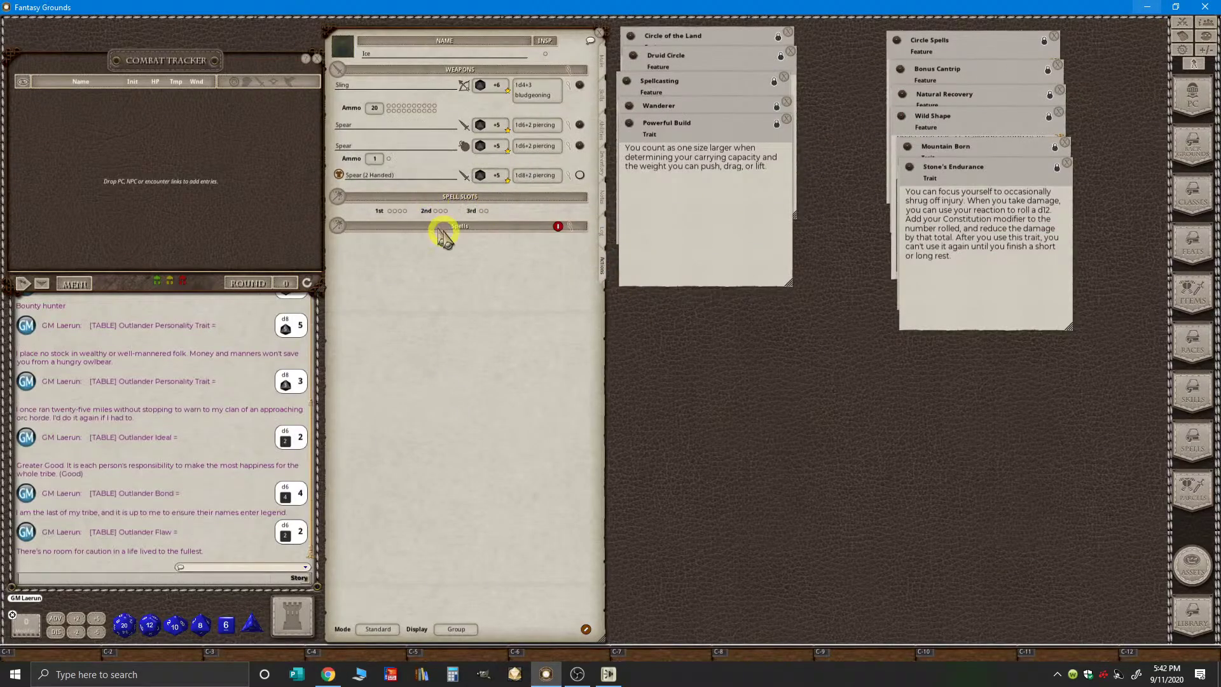
pyautogui.click(374, 108)
pyautogui.write('20')
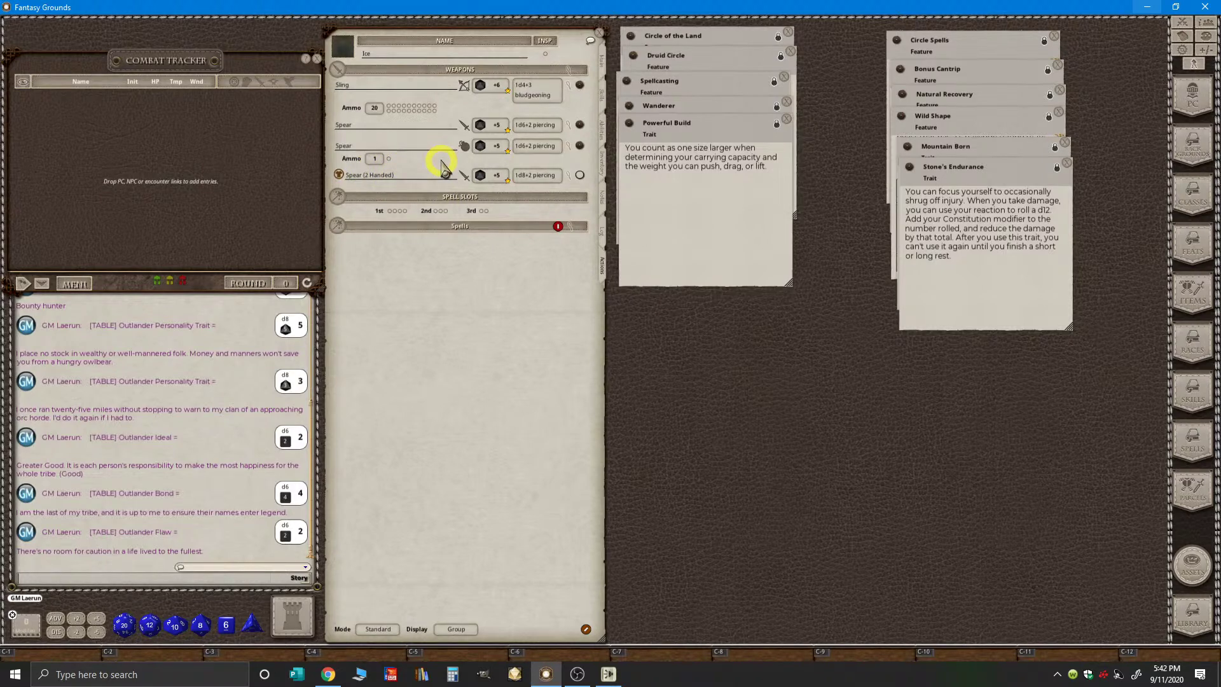
# - Clear all messages from the Fantasy Grounds chat log
pyautogui.rightClick(230, 307)
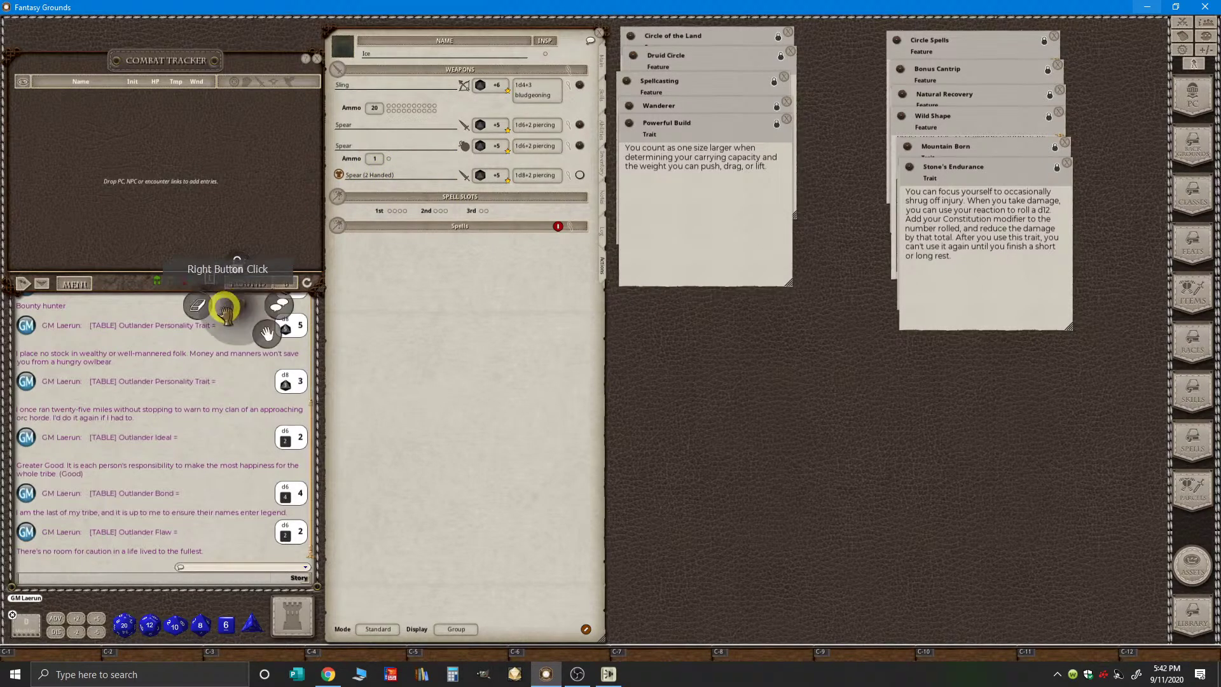
pyautogui.click(198, 305)
pyautogui.click(470, 147)
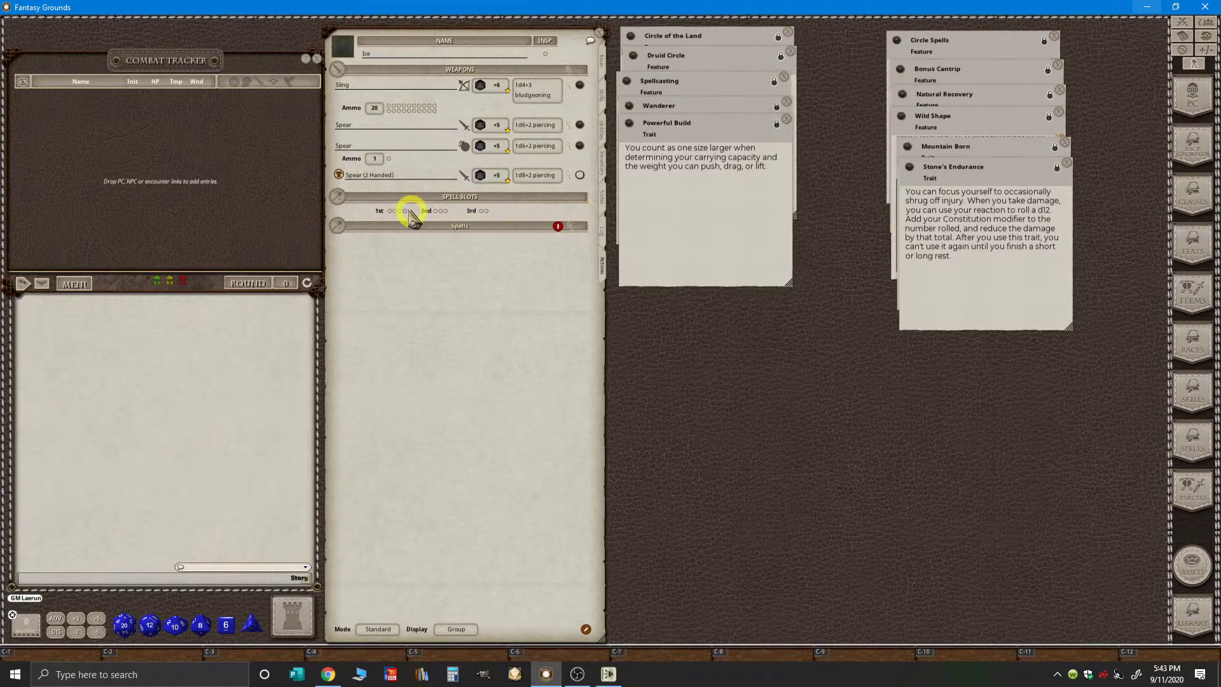
pyautogui.press('ctrl')
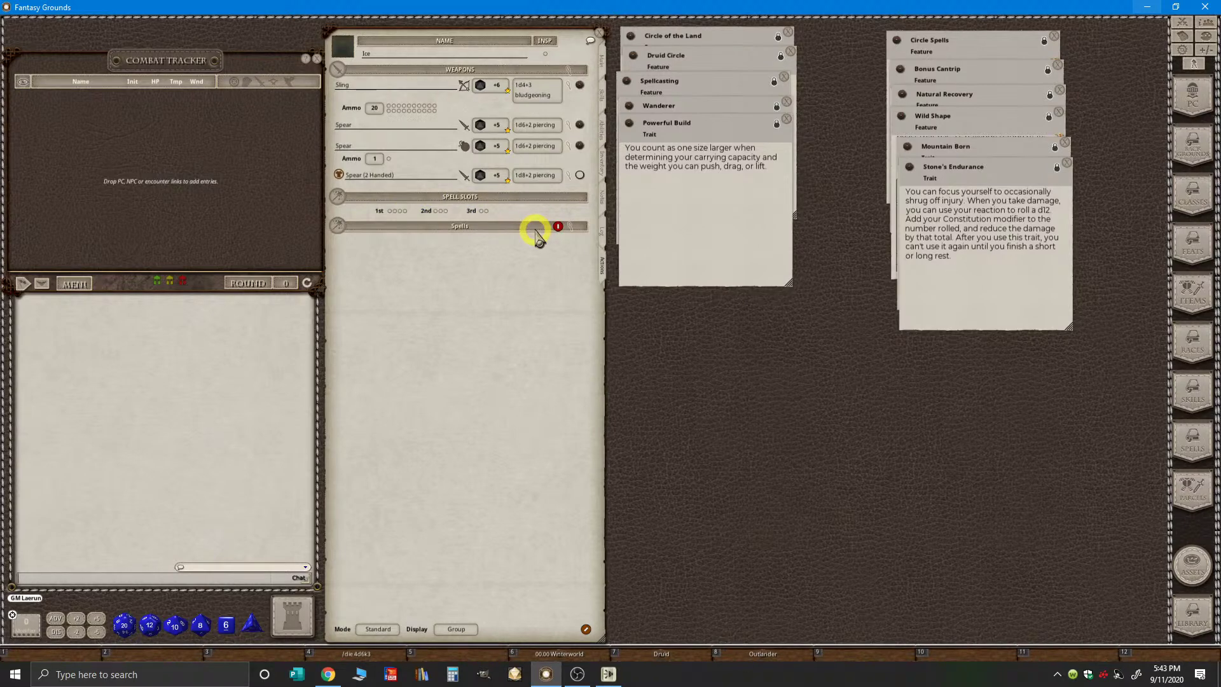
pyautogui.press('ctrl')
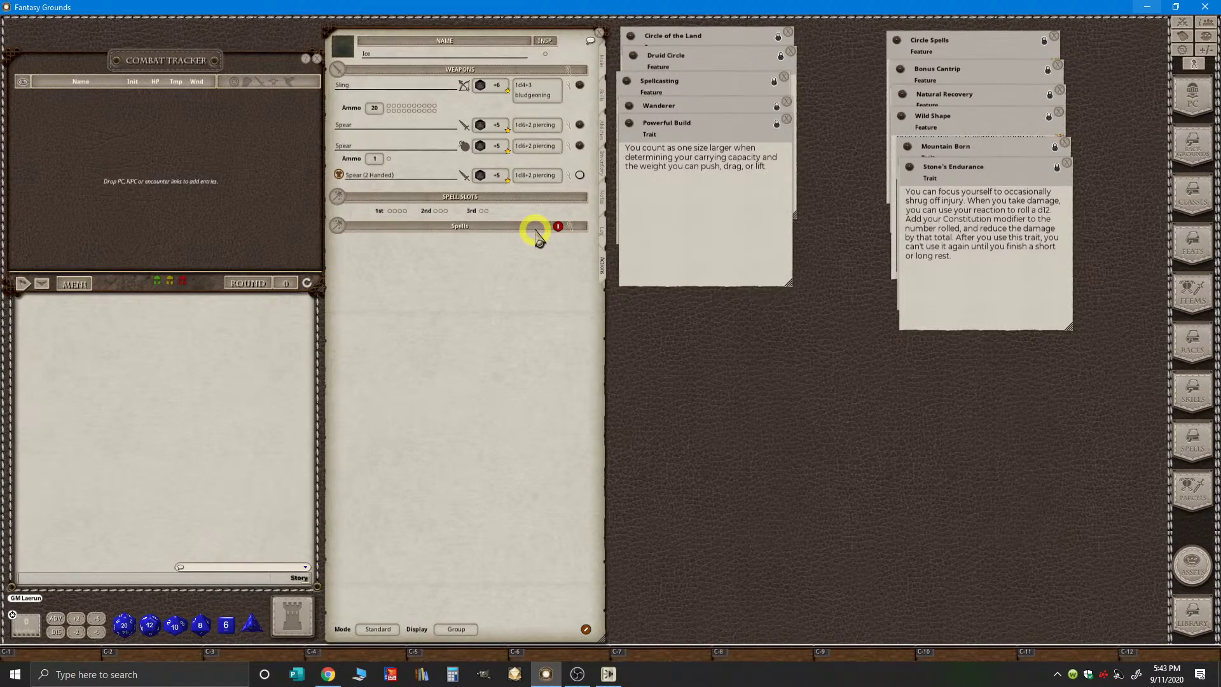
pyautogui.press('ctrl')
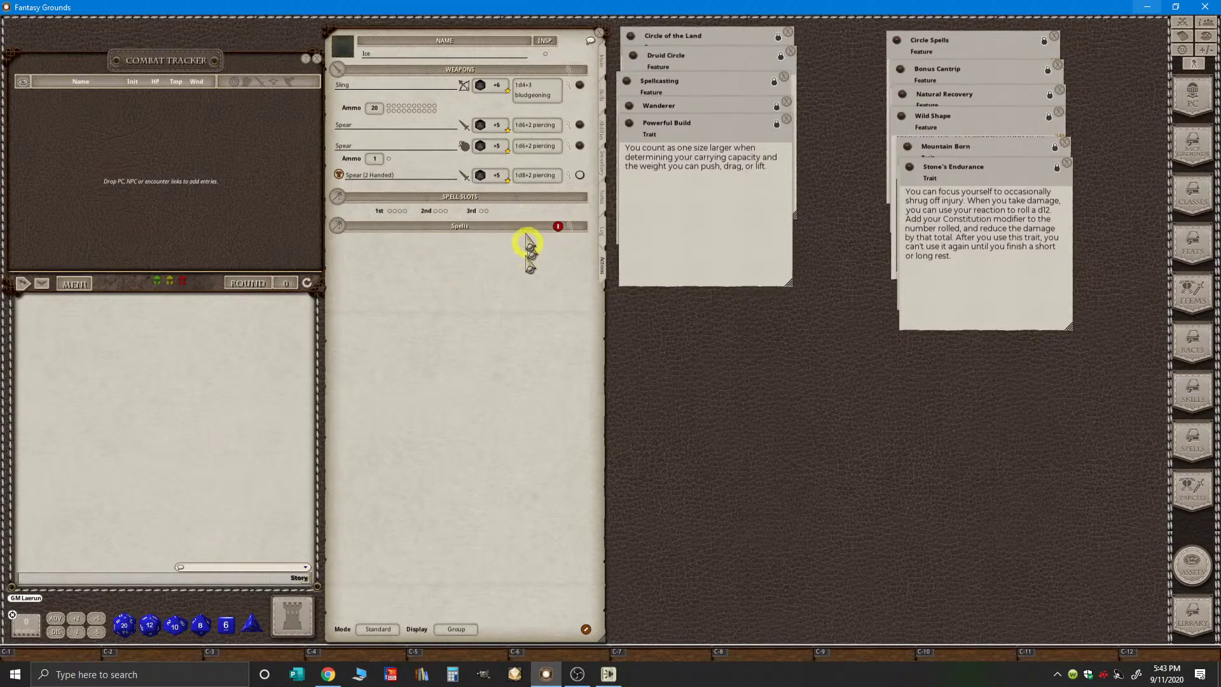
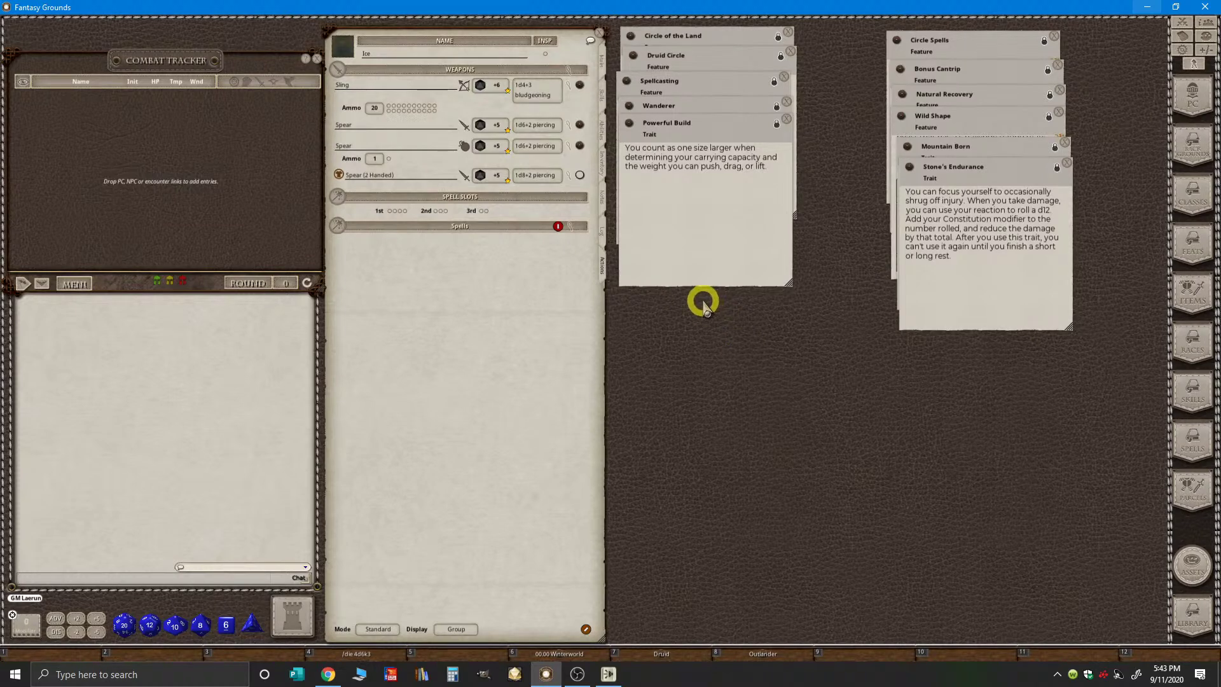
pyautogui.press('ctrl')
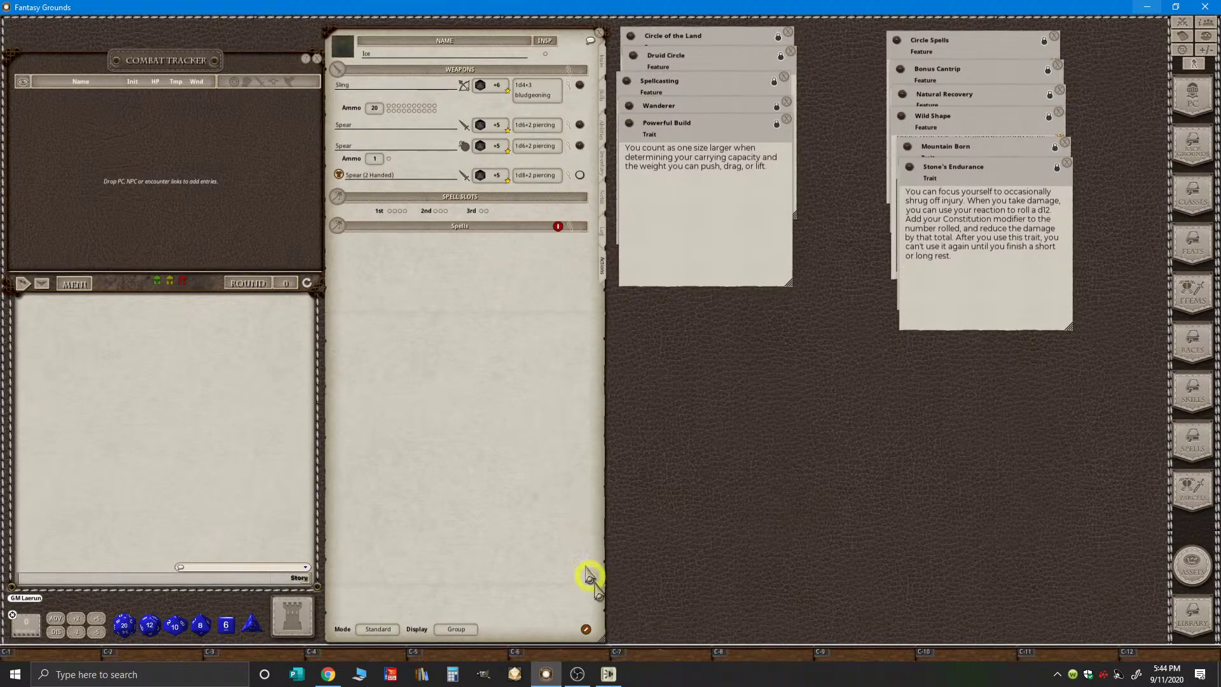
# - Add a blank power to the character's actions and assign it to a group named "Class Features"
pyautogui.click(587, 631)
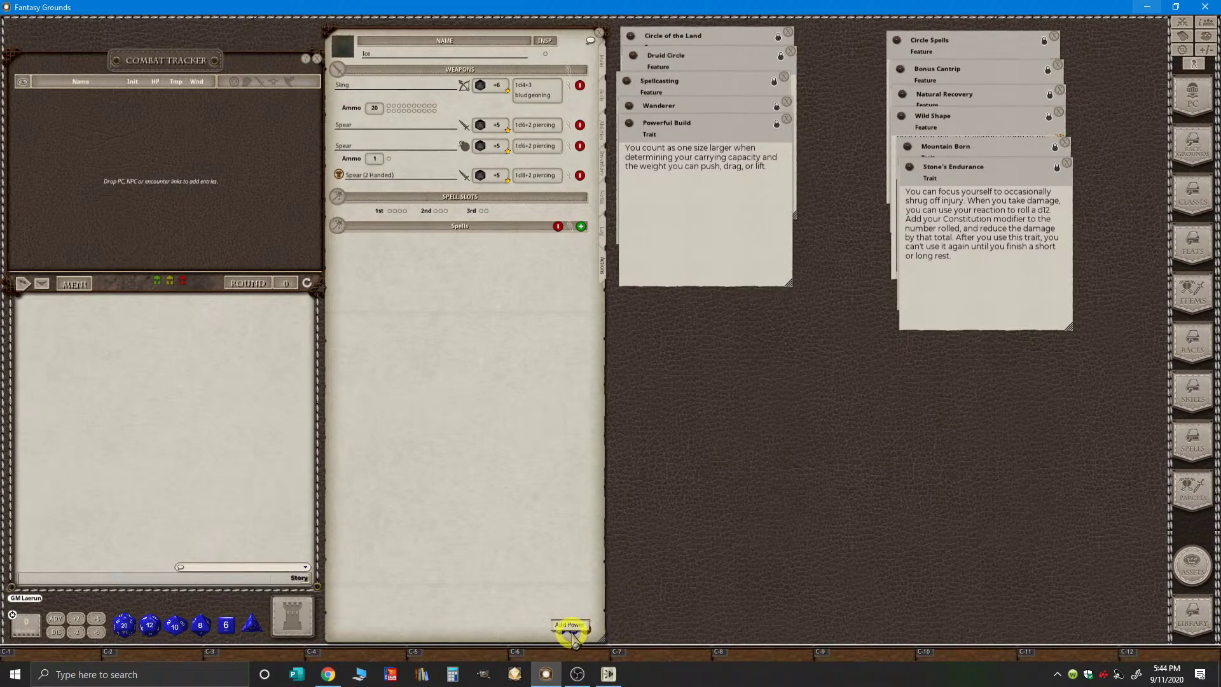
pyautogui.click(572, 629)
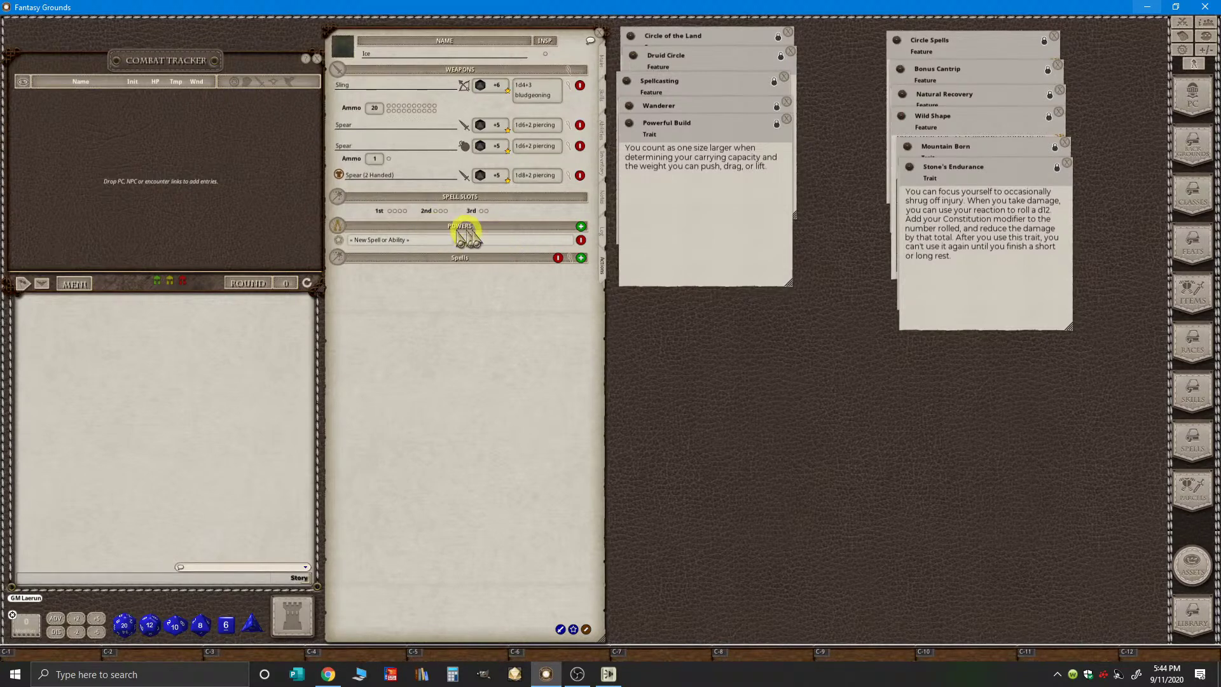
pyautogui.click(581, 257)
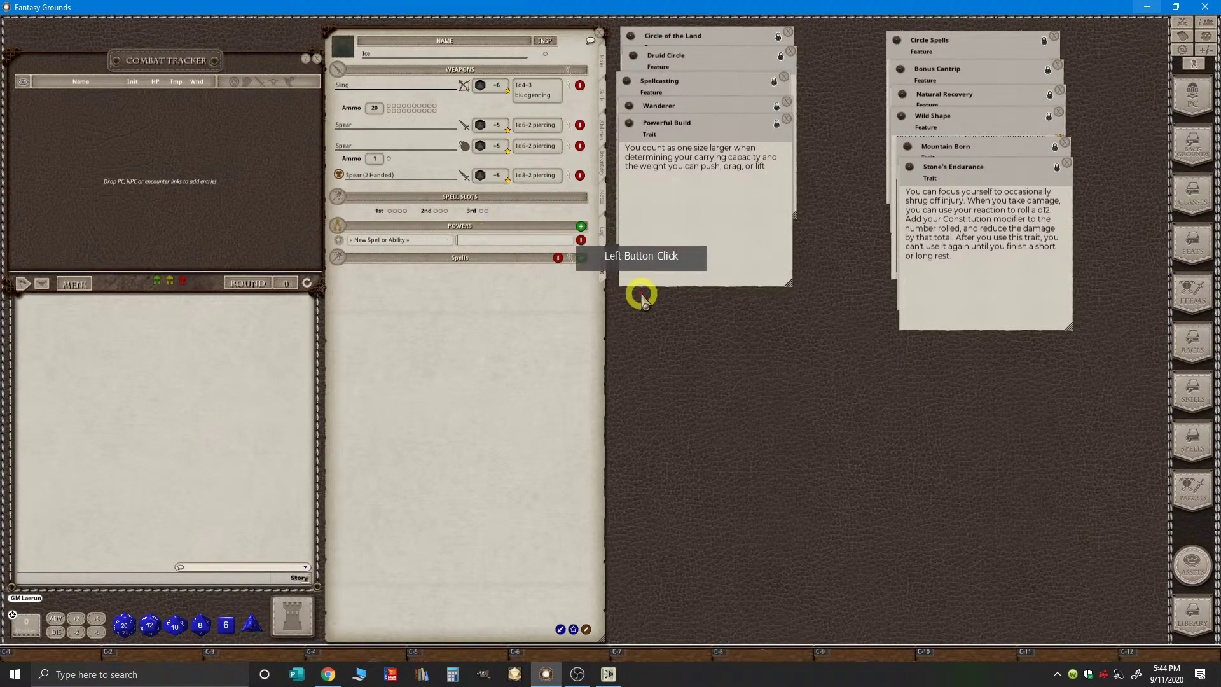
pyautogui.write('Cl')
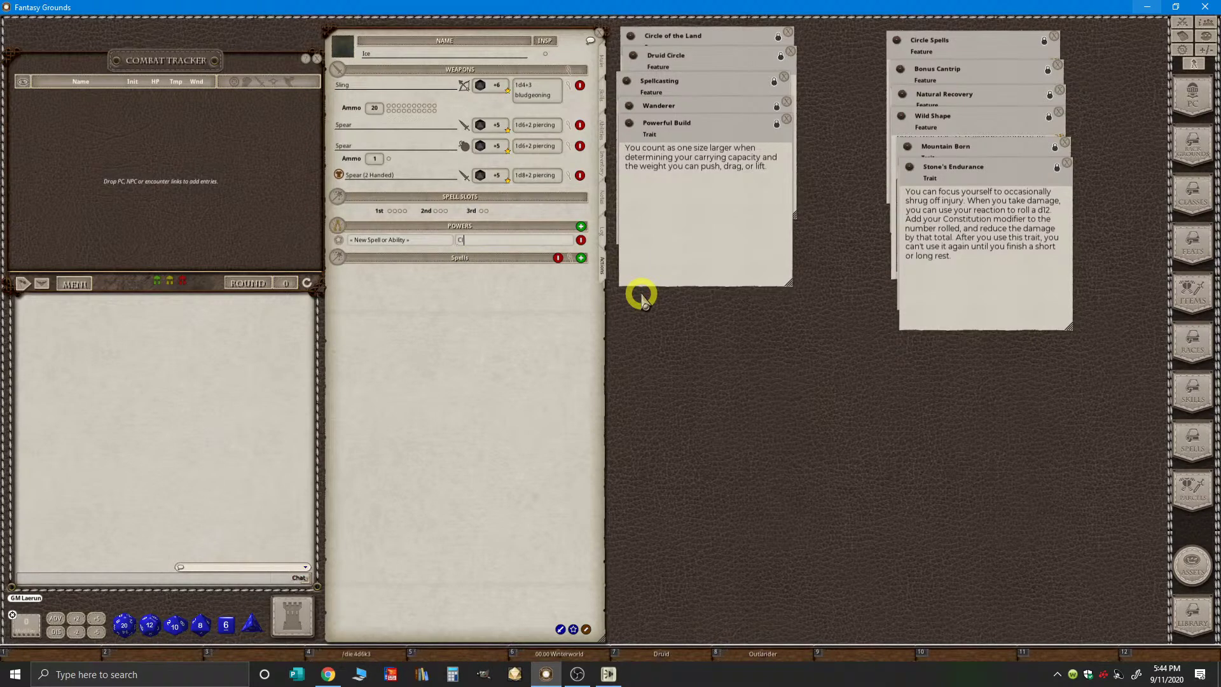
pyautogui.write('ass F')
pyautogui.click(430, 244)
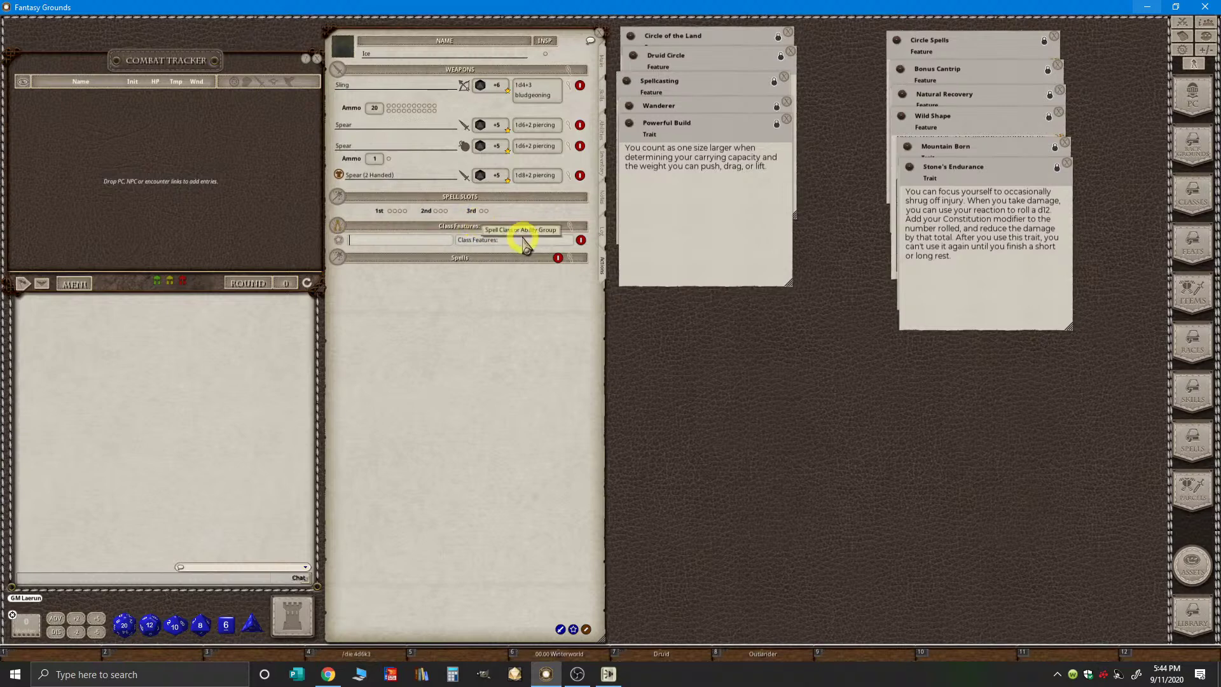
pyautogui.click(492, 240)
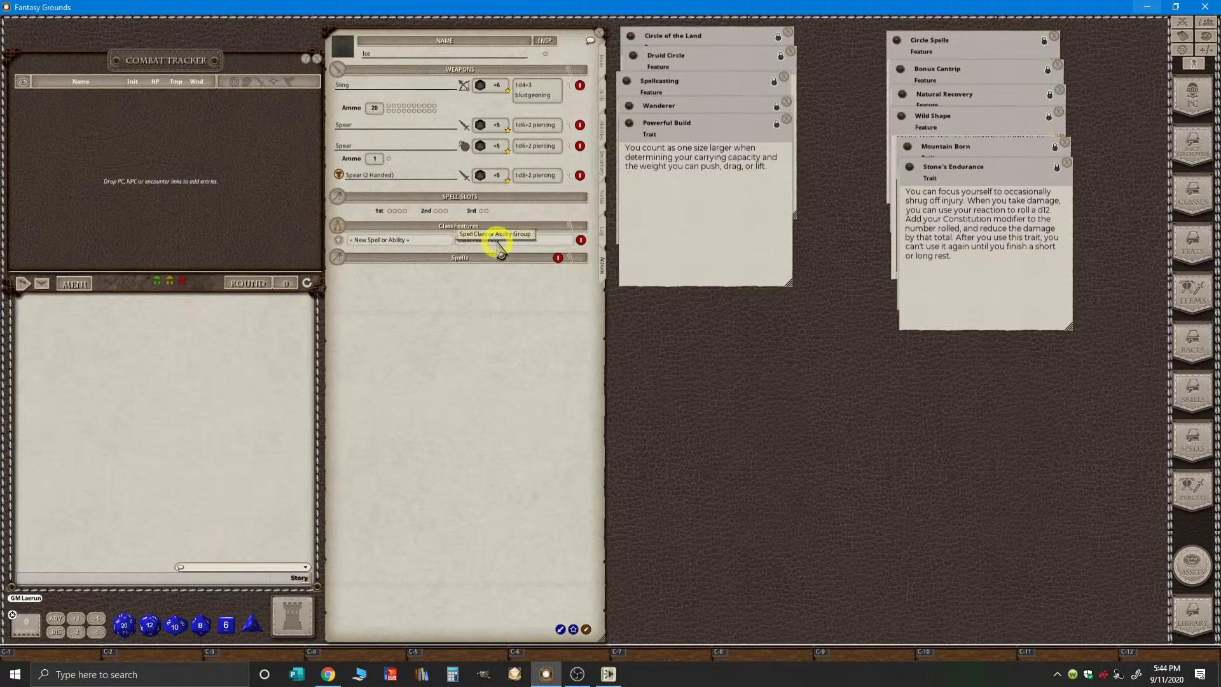
pyautogui.click(348, 241)
pyautogui.click(509, 242)
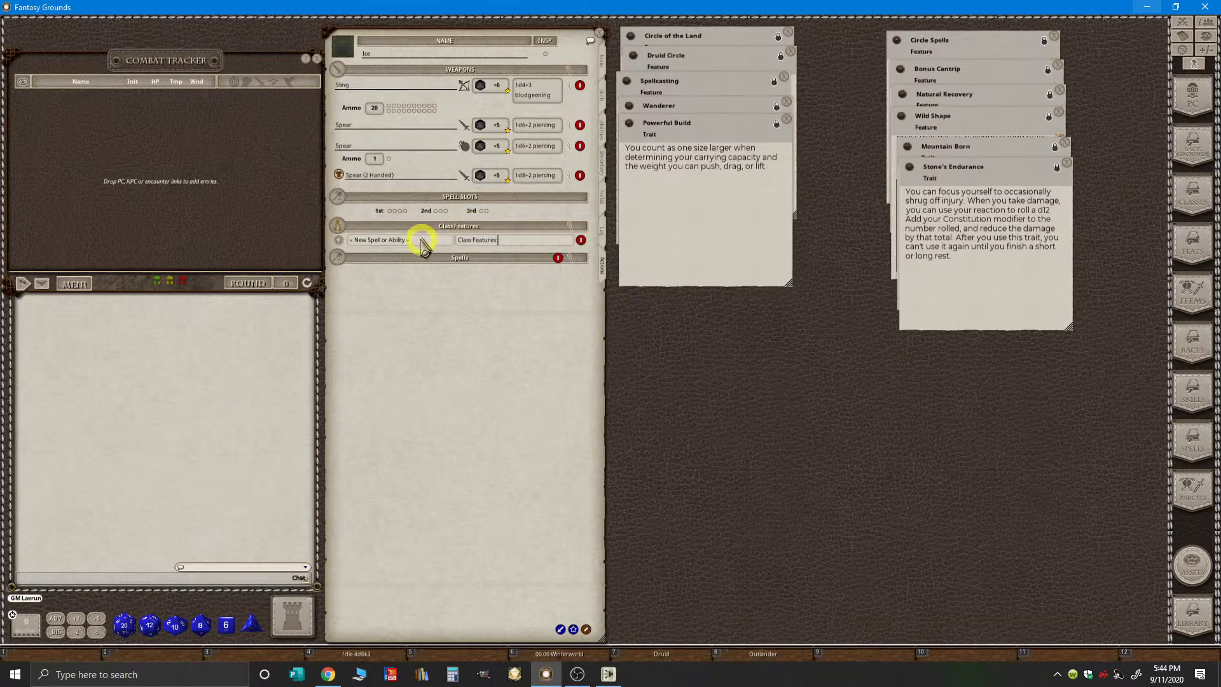
pyautogui.click(360, 243)
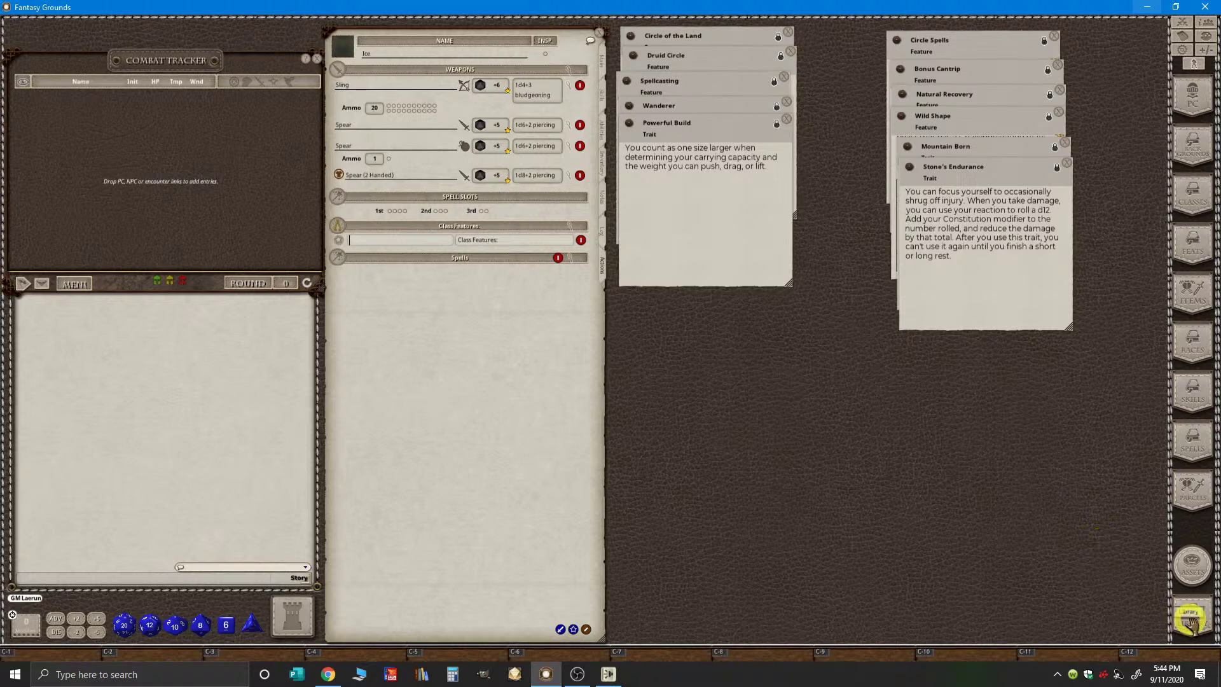
# - Open the spells list and place it beside the character sheet
pyautogui.click(1194, 442)
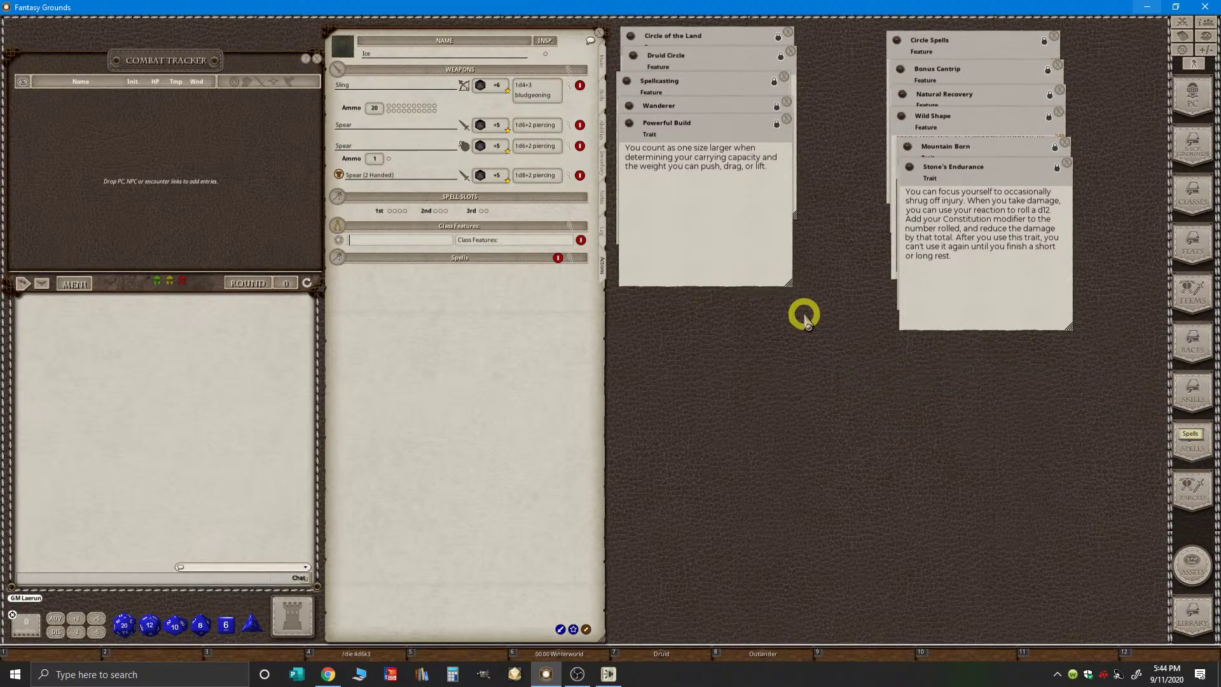
pyautogui.moveTo(725, 208)
pyautogui.mouseDown()
pyautogui.moveTo(734, 219)
pyautogui.moveTo(750, 208)
pyautogui.moveTo(719, 213)
pyautogui.mouseUp()
pyautogui.moveTo(600, 240); pyautogui.dragTo(719, 181)
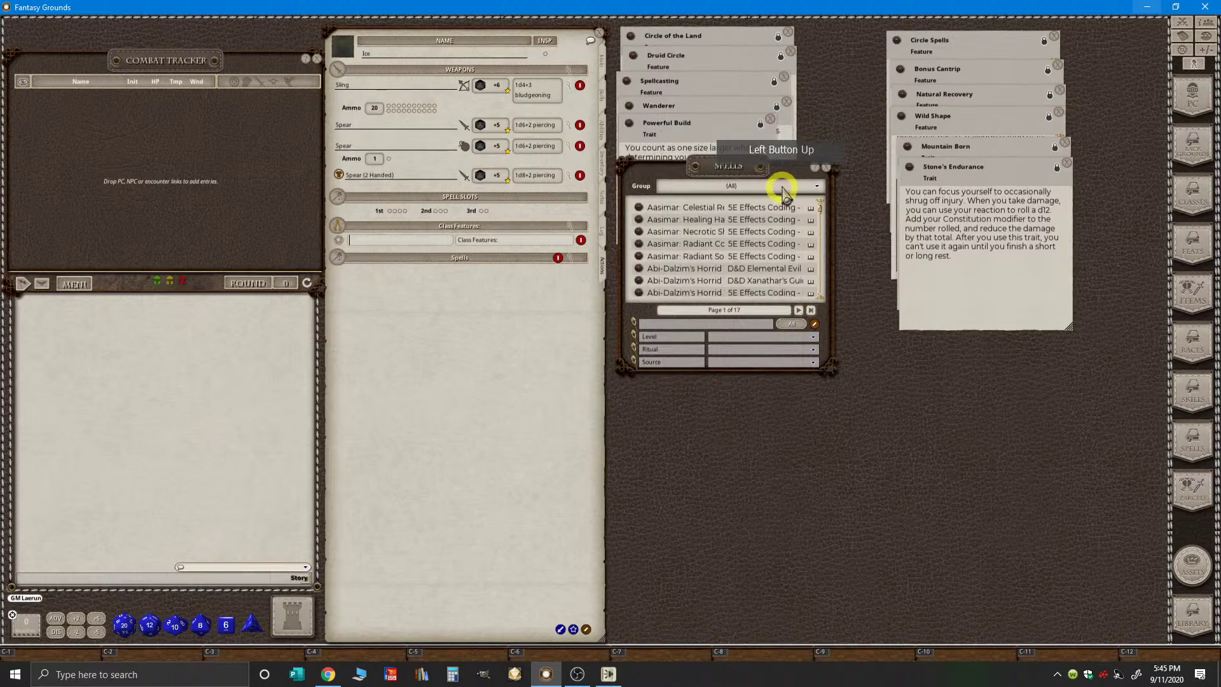
# - Look through the source groups available in the spells list, including the 5E Effects Coding and D&D sourcebook groups
pyautogui.click(791, 189)
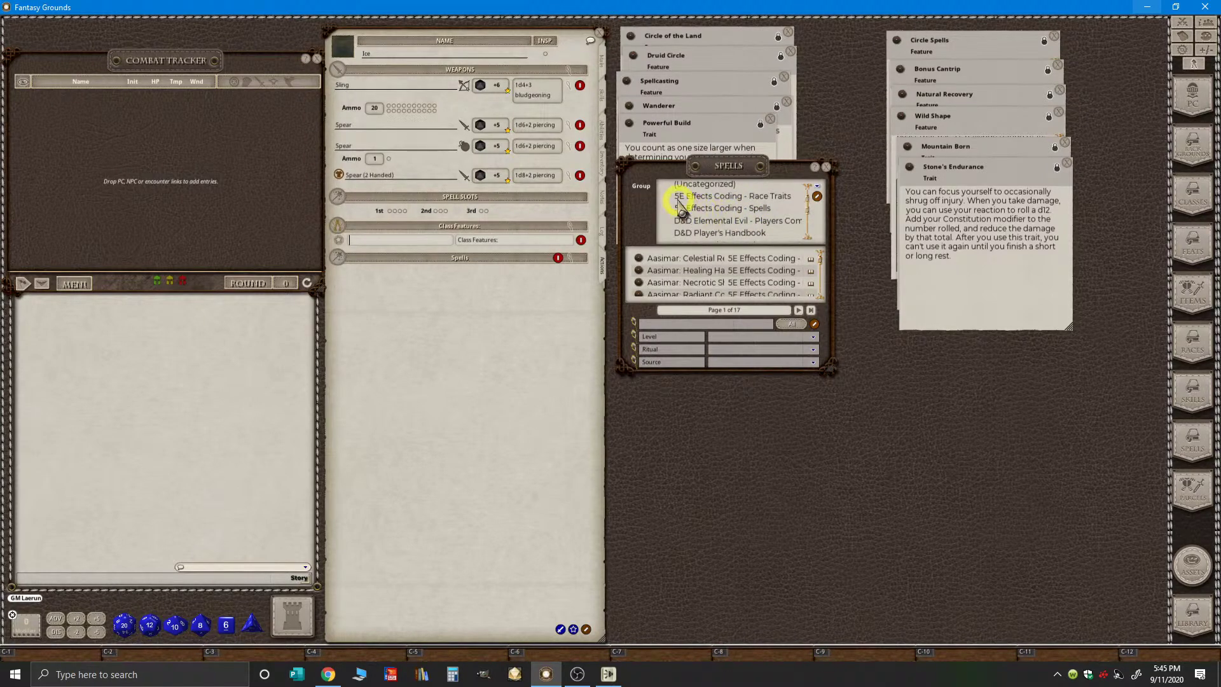
pyautogui.scroll(-3, 791, 216)
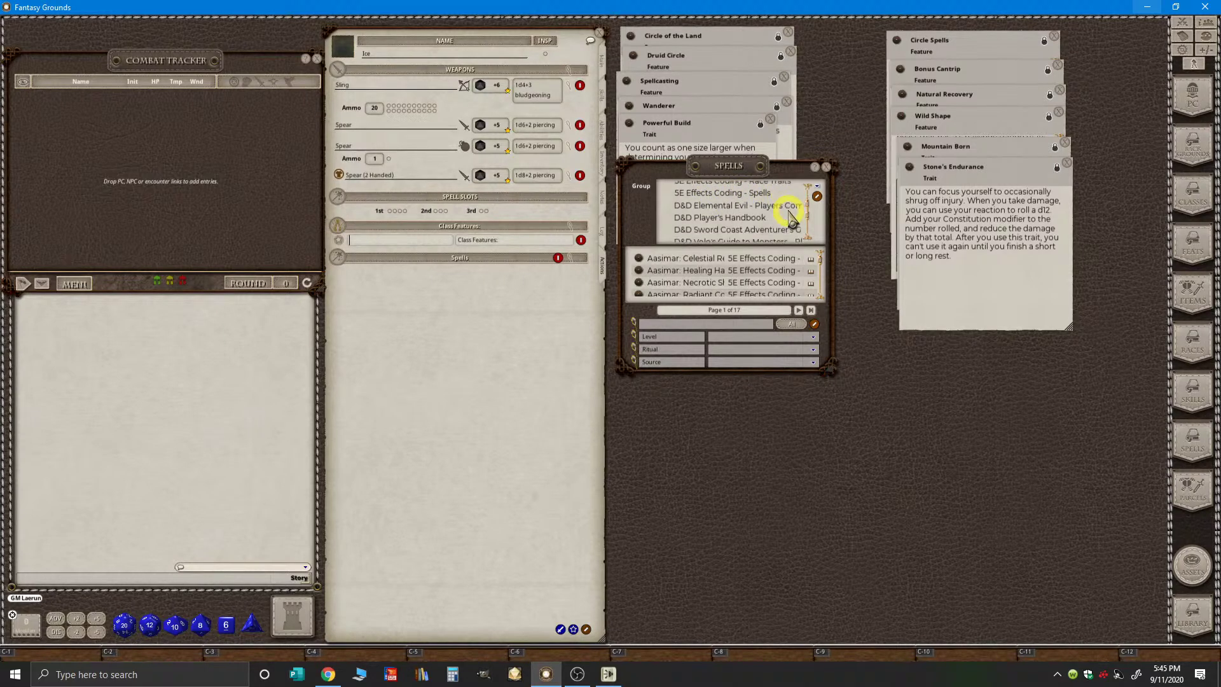
pyautogui.scroll(3, 790, 217)
pyautogui.scroll(1, 788, 218)
pyautogui.scroll(-1, 790, 217)
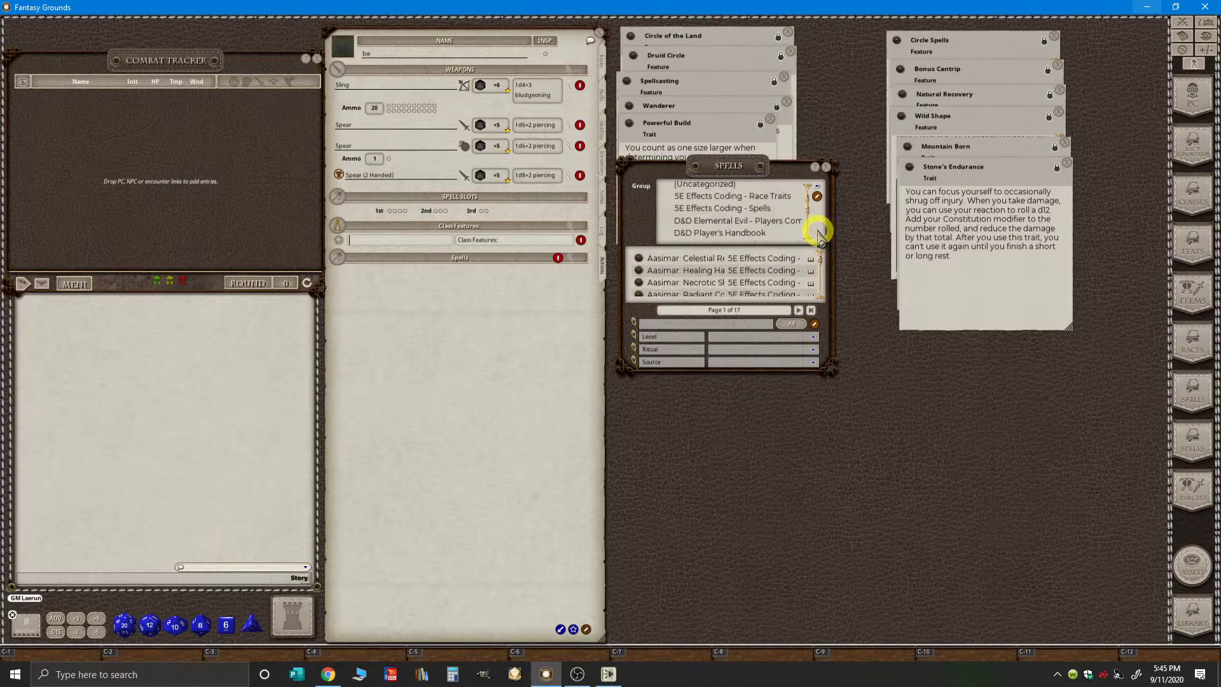
pyautogui.scroll(-3, 790, 218)
pyautogui.scroll(-2, 791, 217)
pyautogui.scroll(-2, 792, 270)
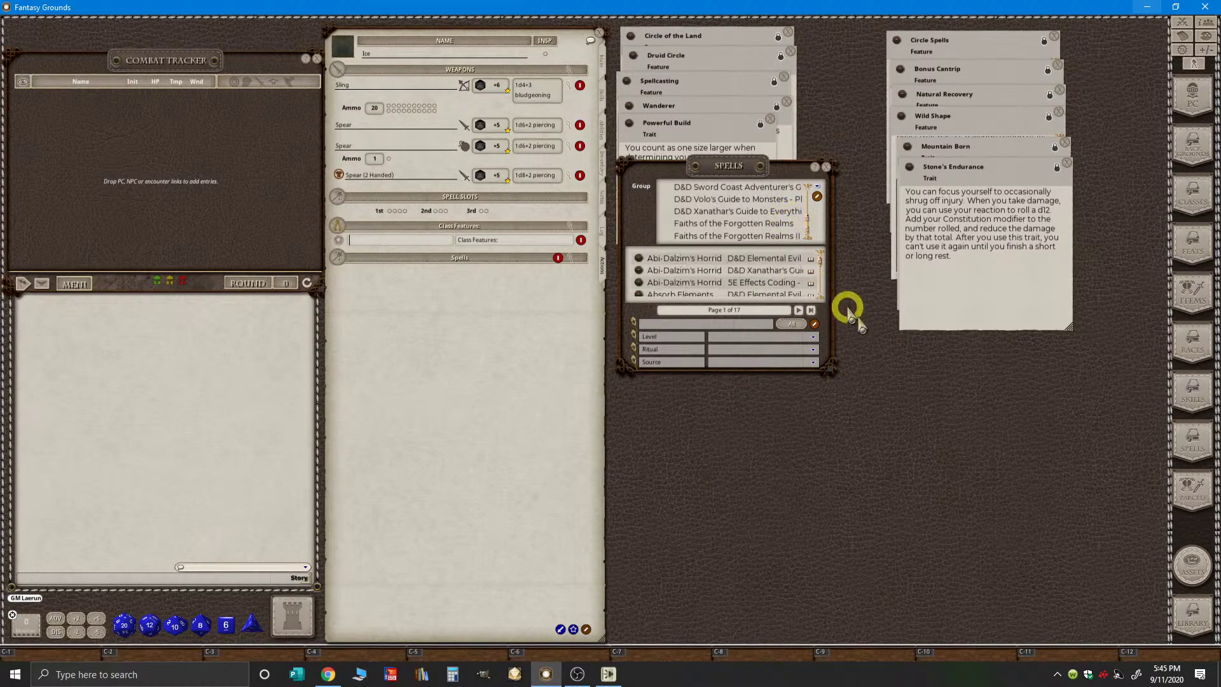
# - Open the library and bring up its data module activation list
pyautogui.click(1192, 616)
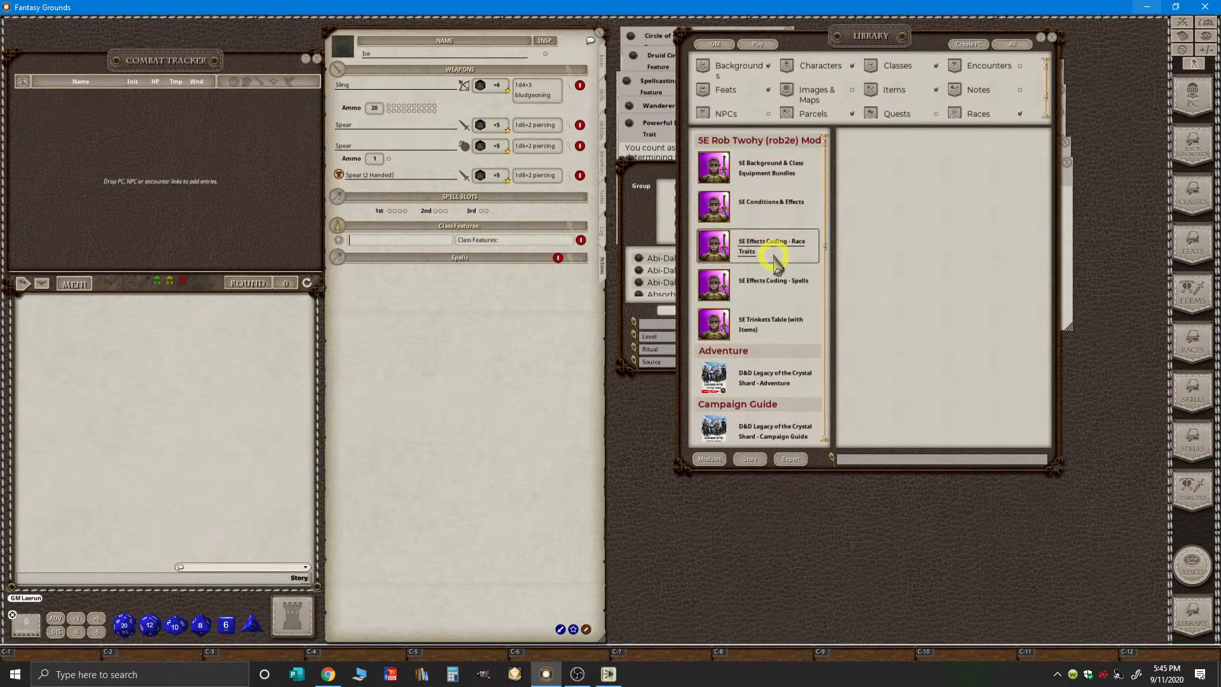
pyautogui.click(801, 397)
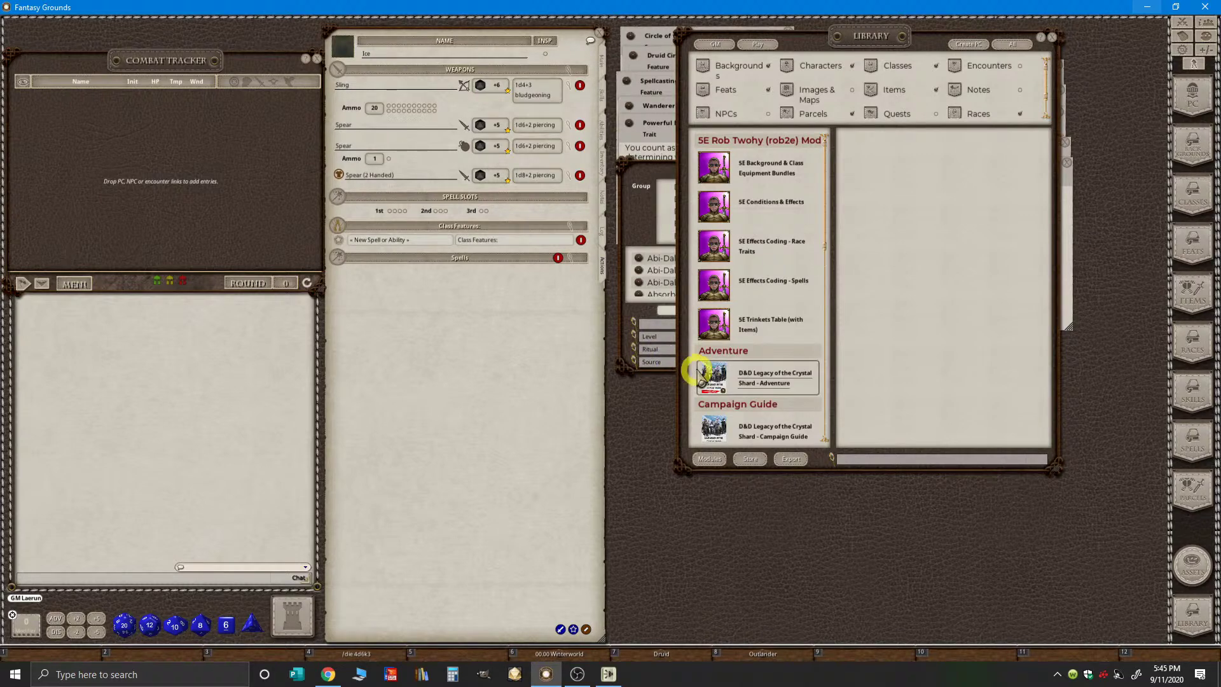
pyautogui.click(719, 458)
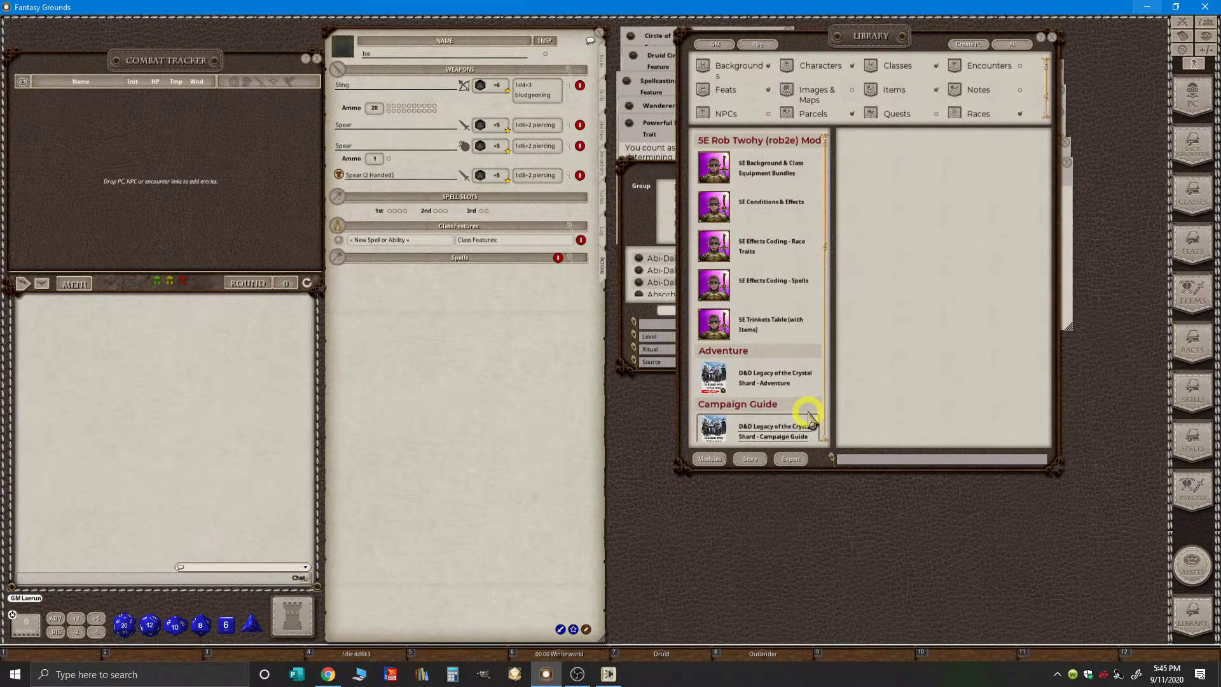
pyautogui.click(724, 458)
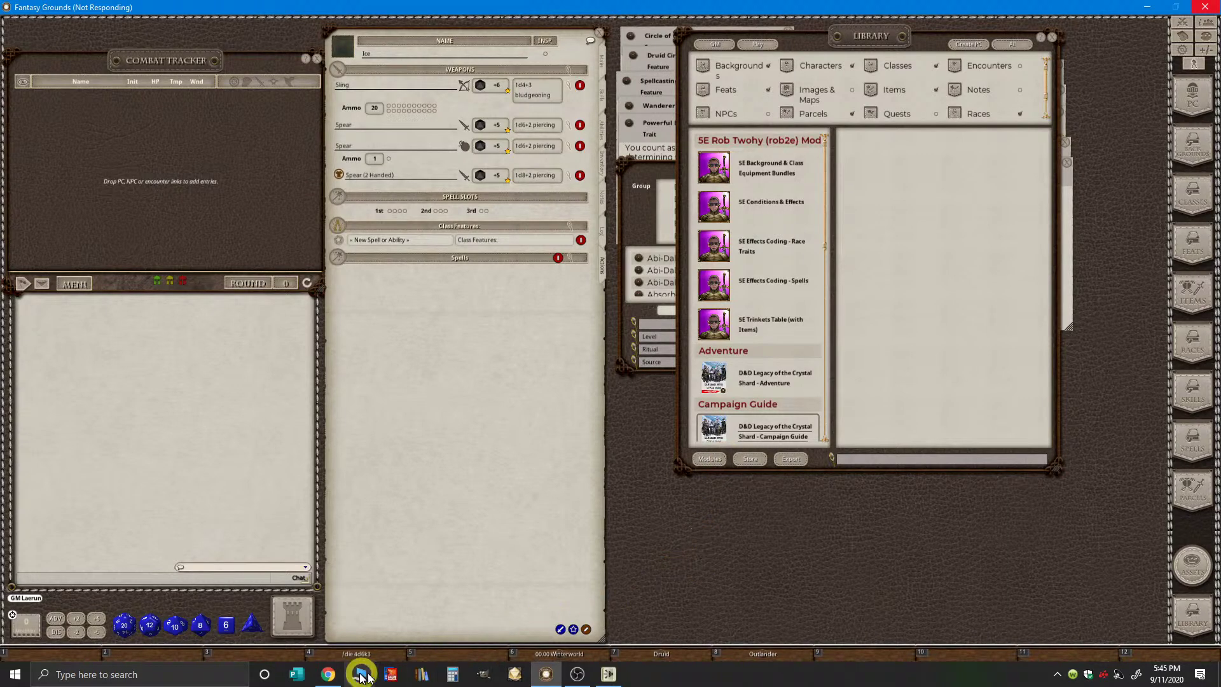
# - Switch to YouTube Studio in Chrome and post "Hello" in the stream's live chat
pyautogui.click(328, 674)
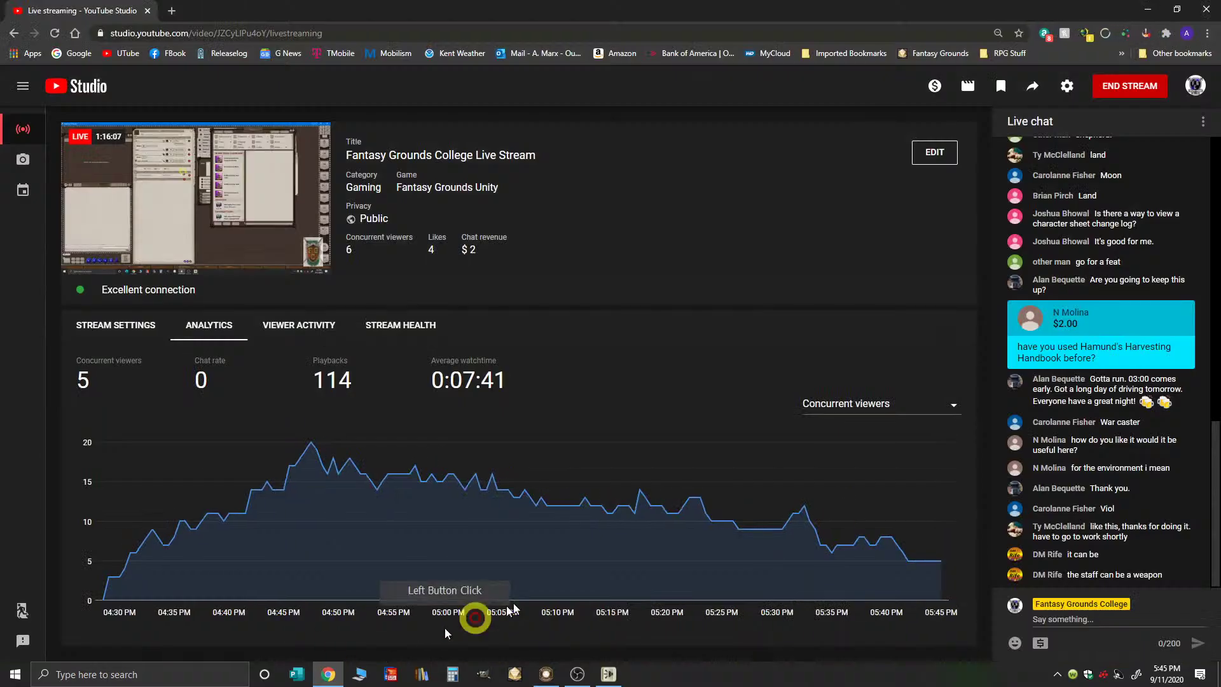
pyautogui.scroll(2, 1101, 572)
pyautogui.click(1106, 572)
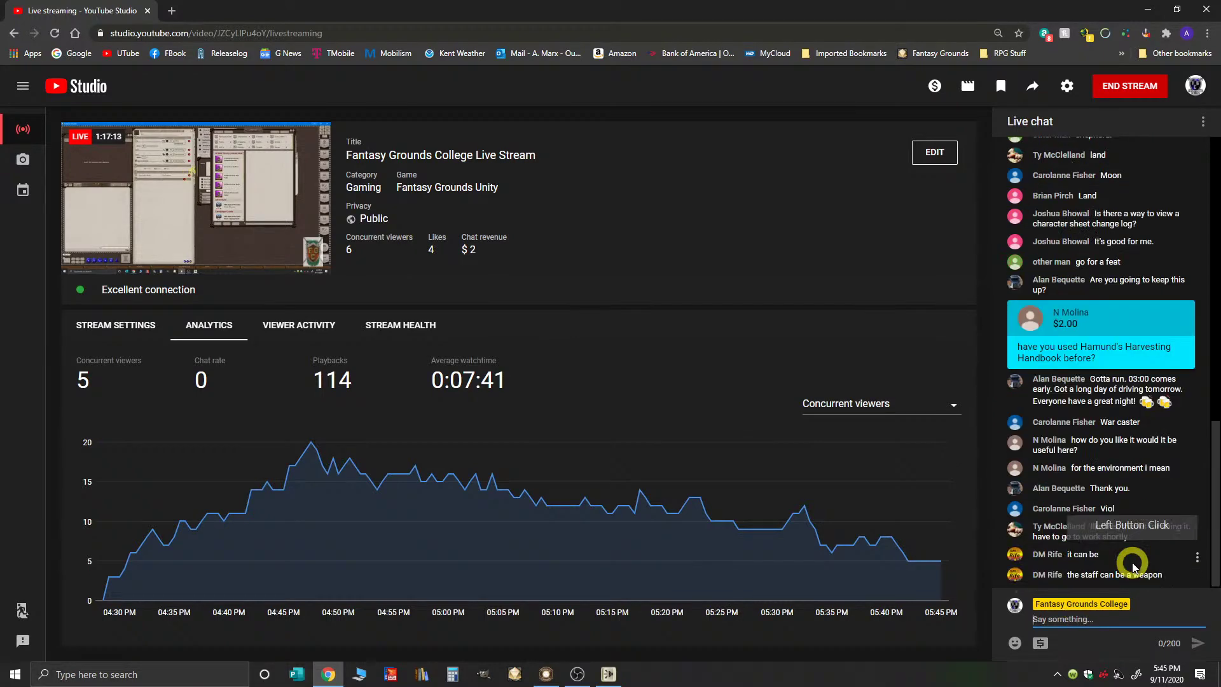
pyautogui.click(1085, 622)
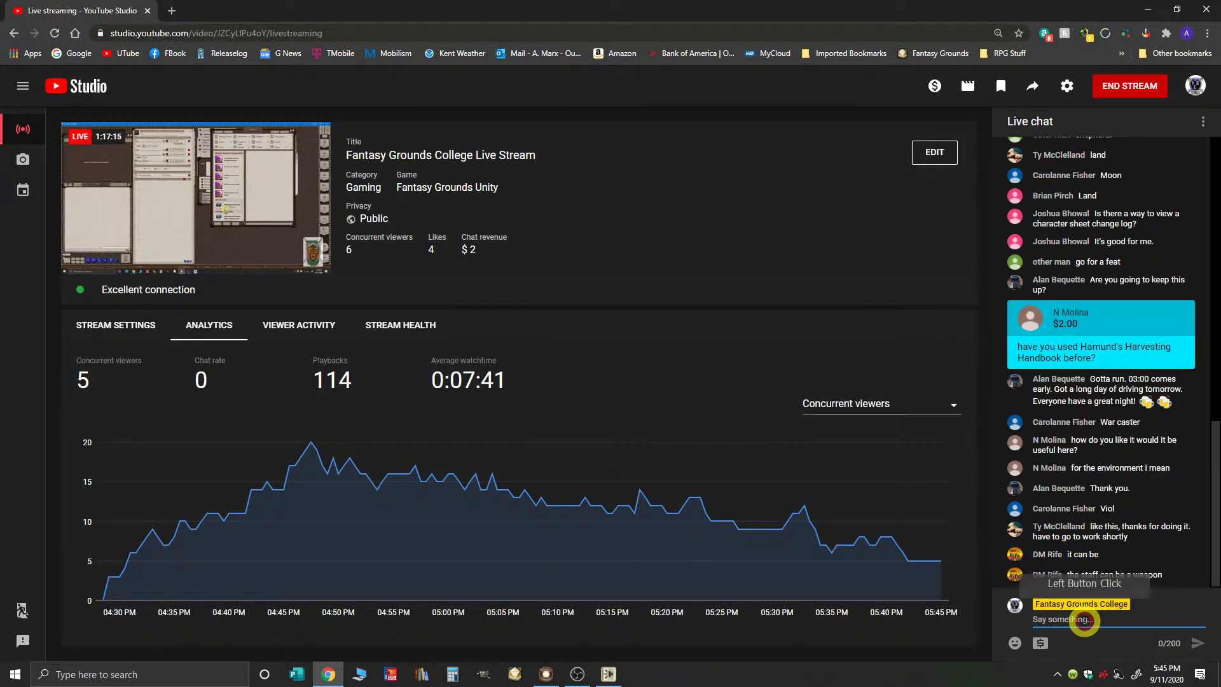
pyautogui.write('Hell')
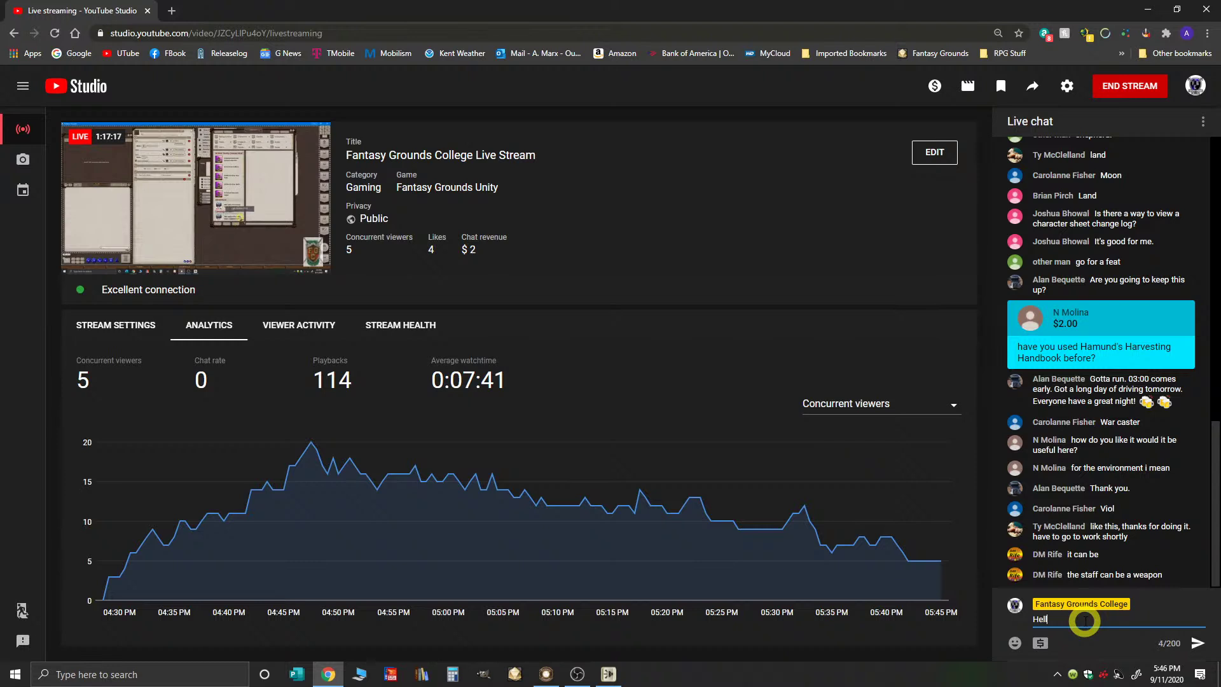
pyautogui.press('Return')
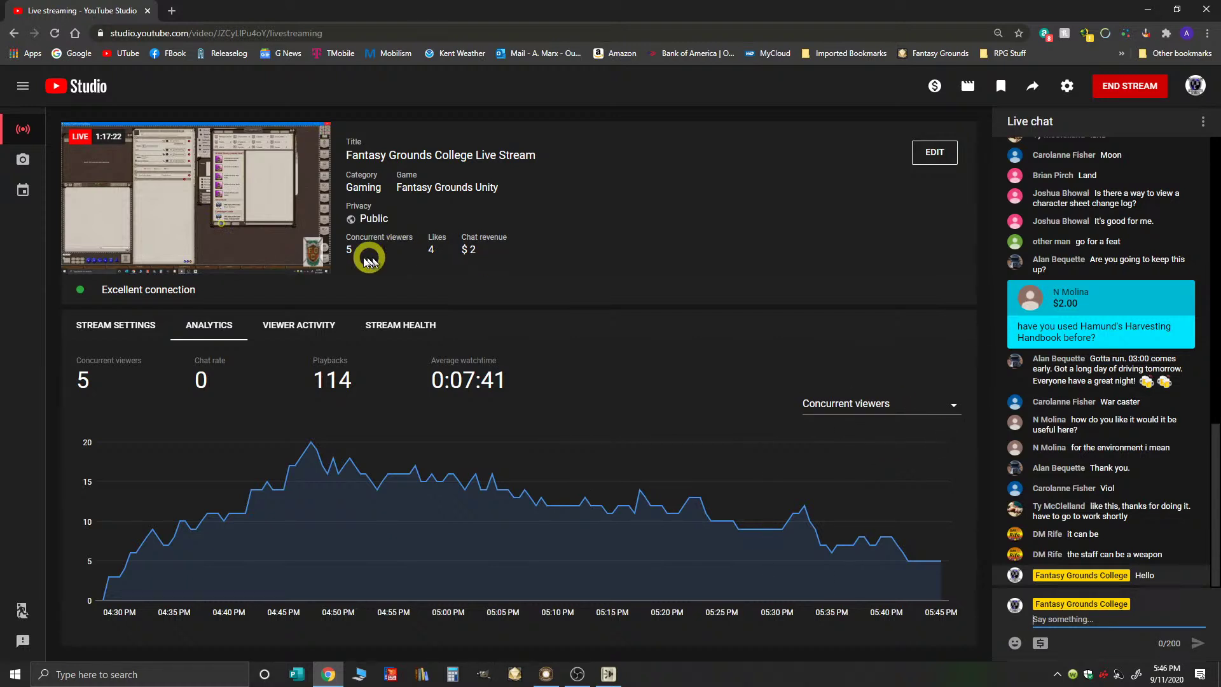
pyautogui.moveTo(305, 250)
pyautogui.click(546, 673)
pyautogui.click(581, 583)
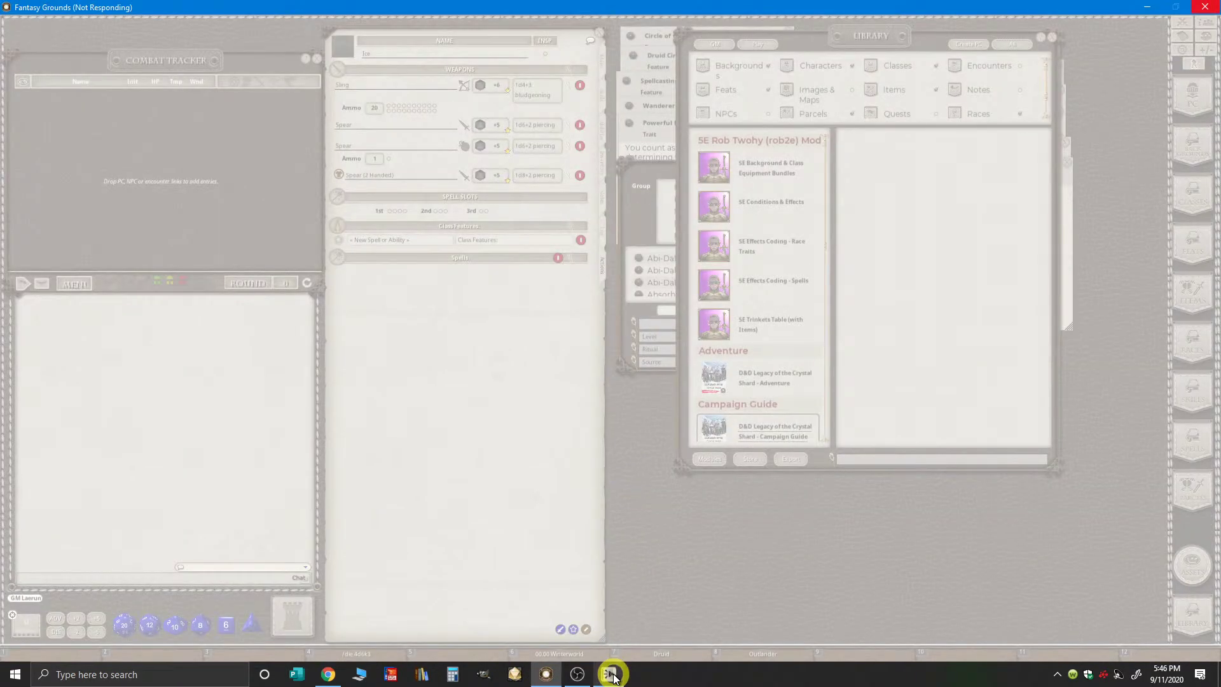
pyautogui.moveTo(614, 678)
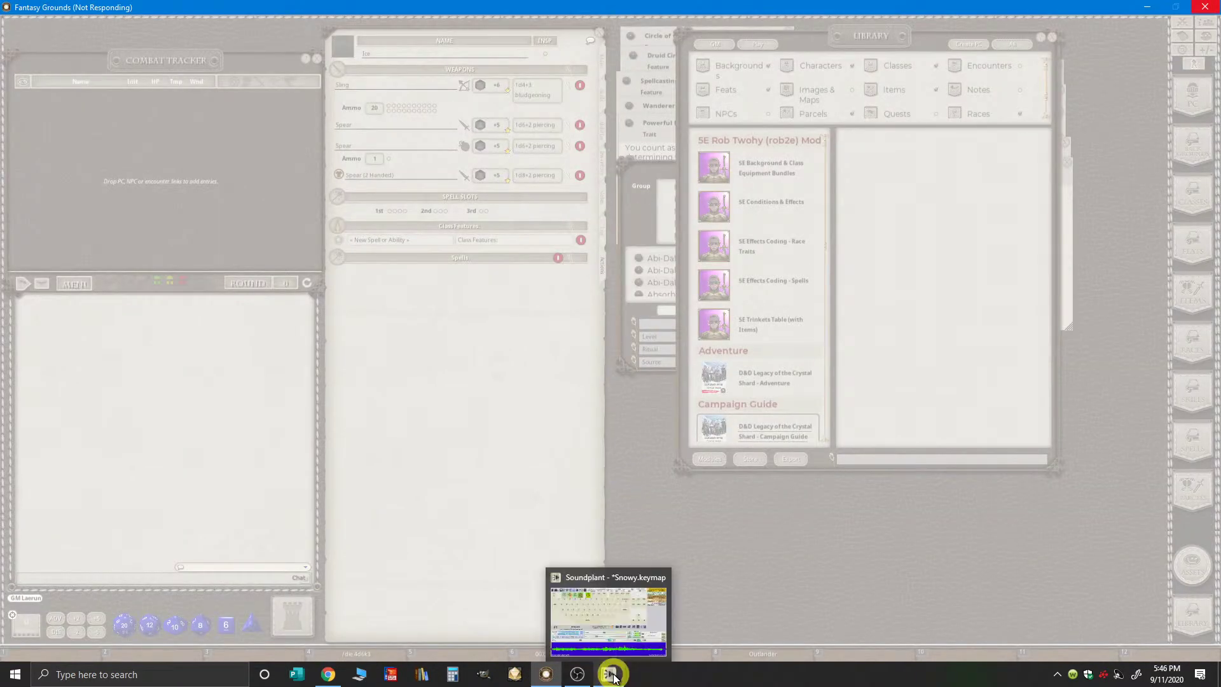
pyautogui.click(338, 679)
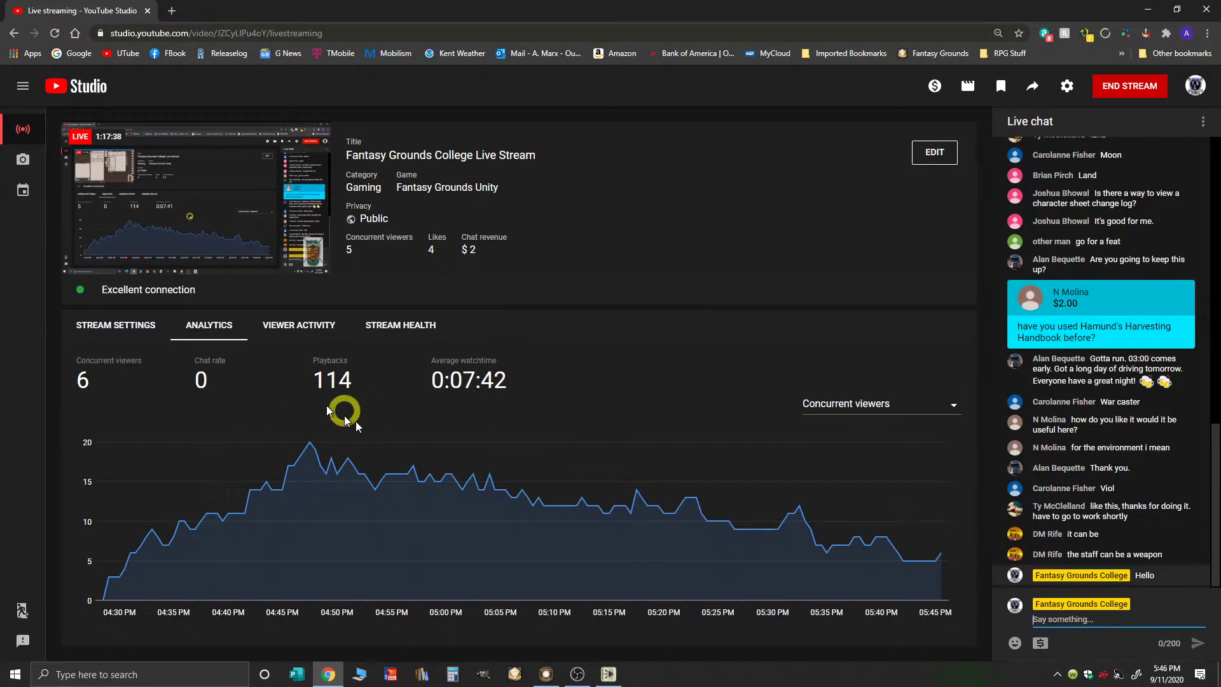
# - Switch back to Fantasy Grounds, filter the modules by the name "class", and load 5E Effects Coding - Class Features
pyautogui.click(546, 673)
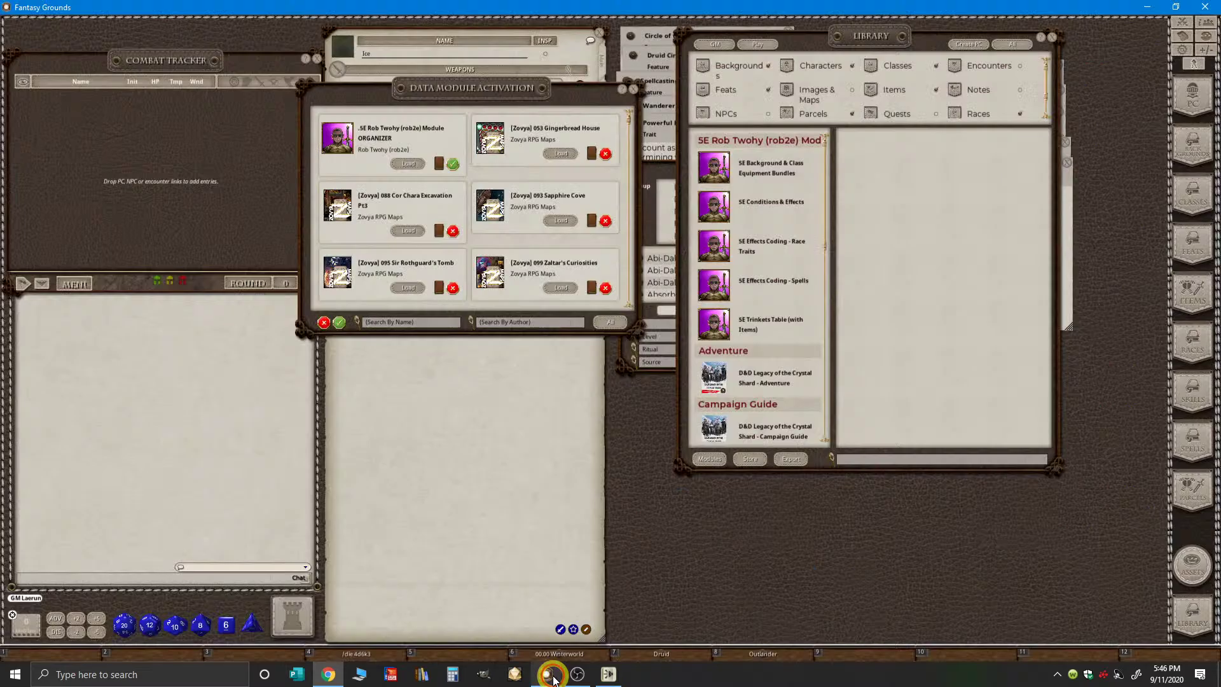
pyautogui.click(407, 324)
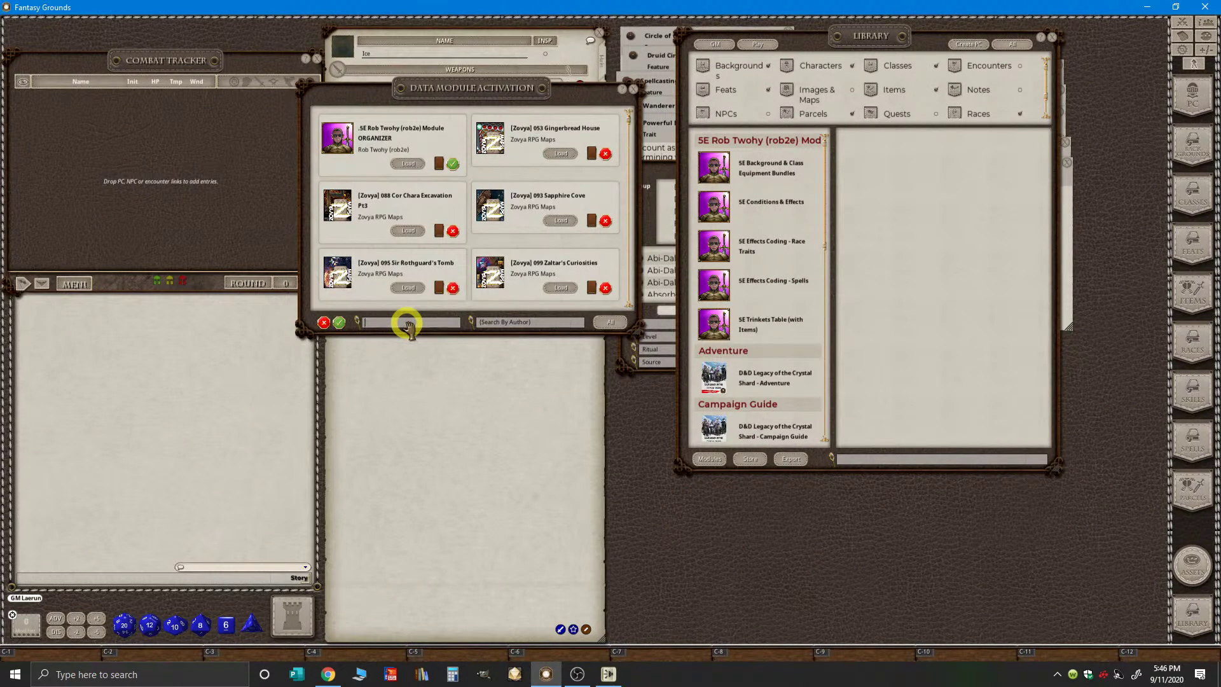
pyautogui.write('c')
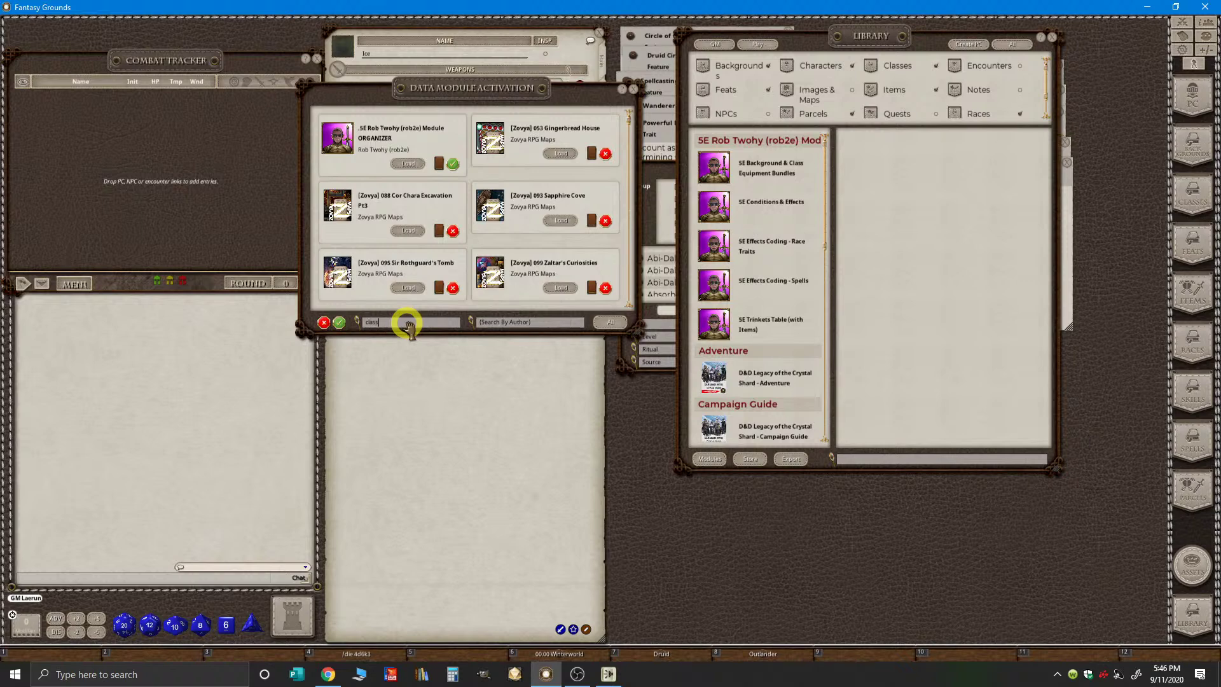
pyautogui.write('lass')
pyautogui.press('Return')
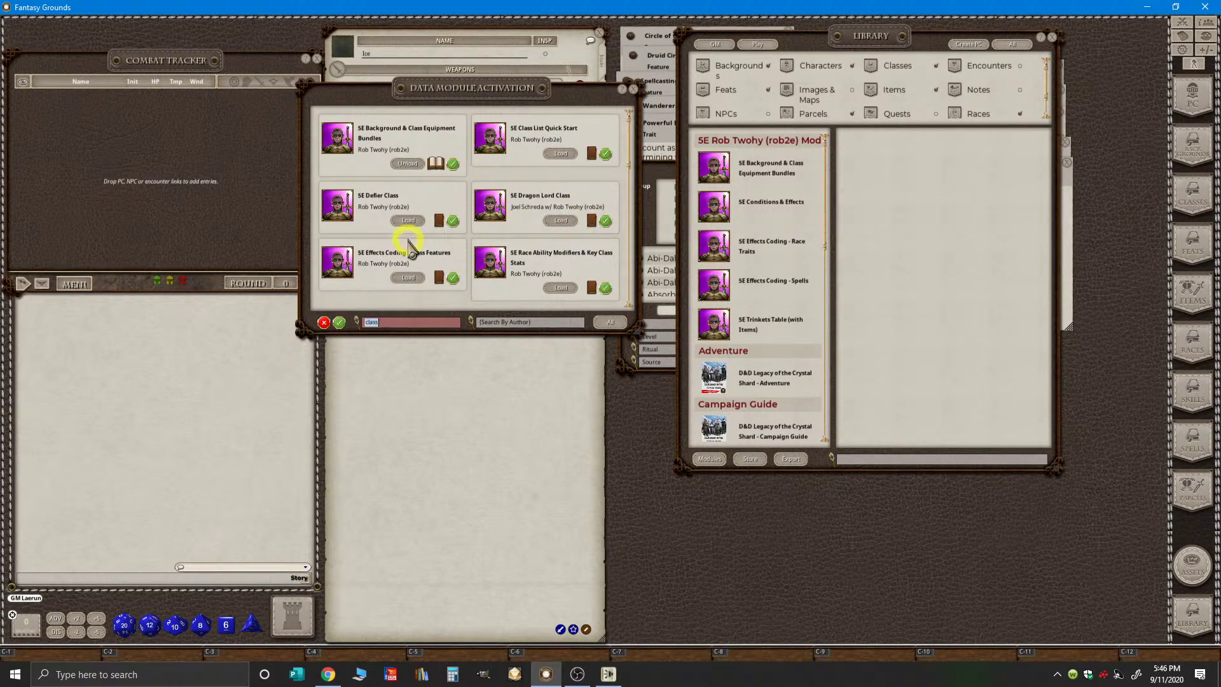
pyautogui.click(410, 278)
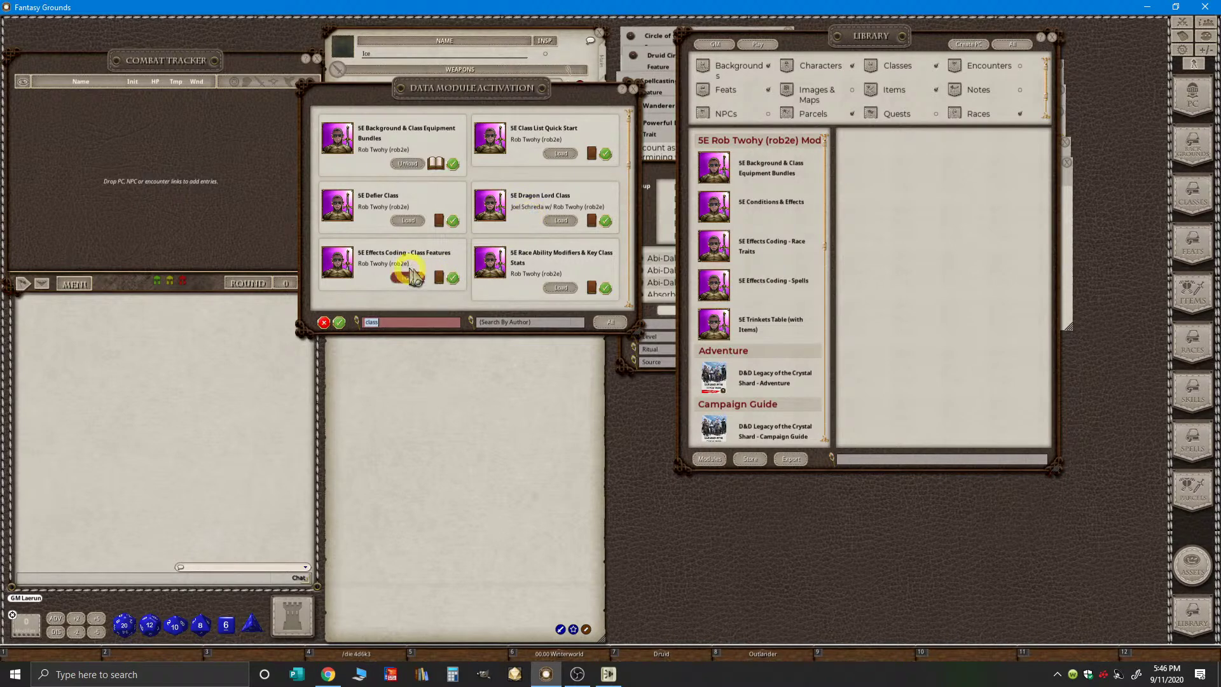
# - Close the data module activation and library windows
pyautogui.click(636, 93)
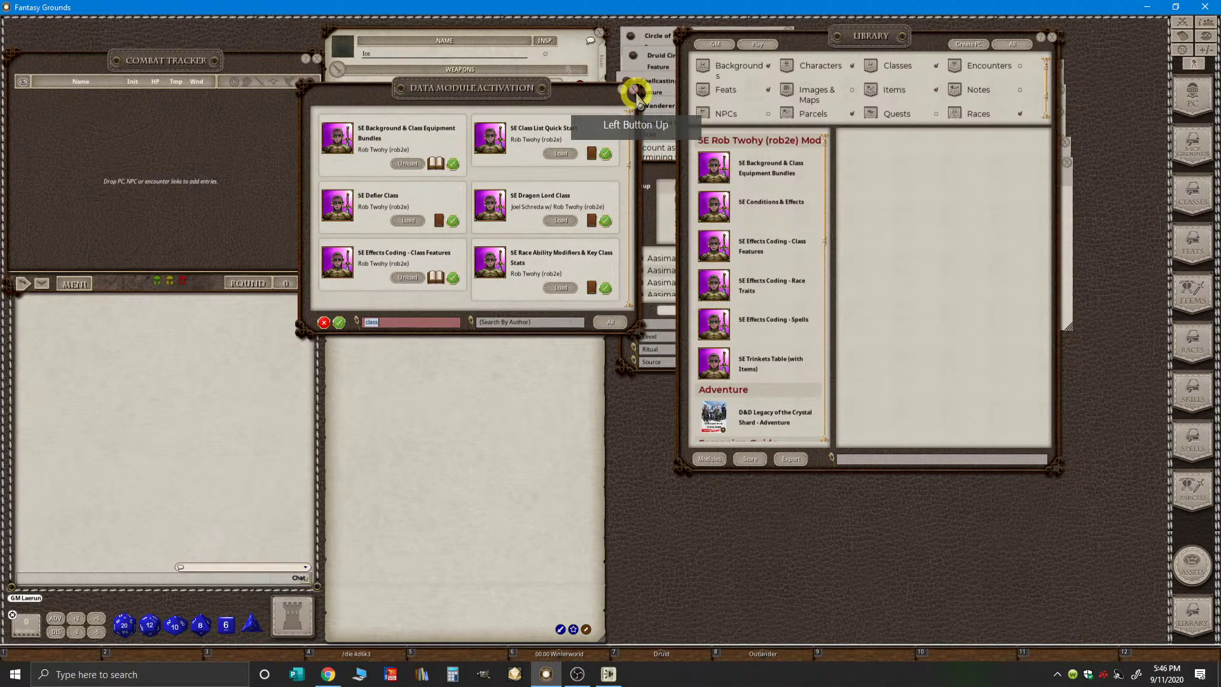
pyautogui.click(636, 94)
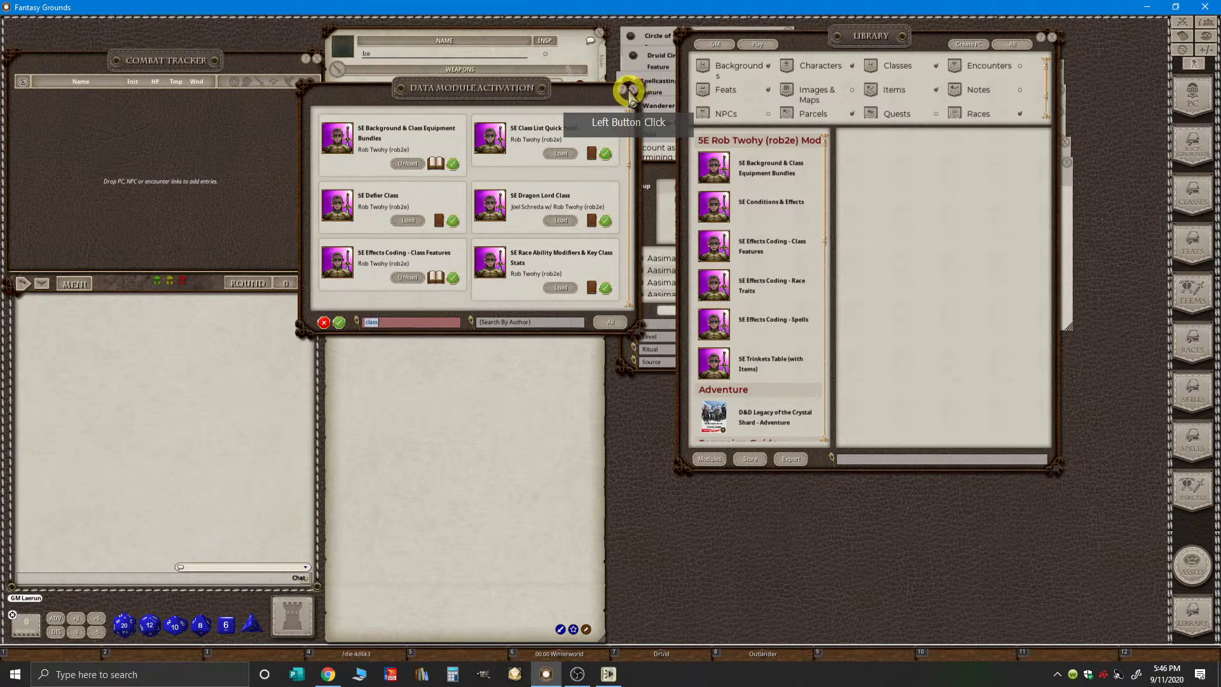
pyautogui.click(636, 94)
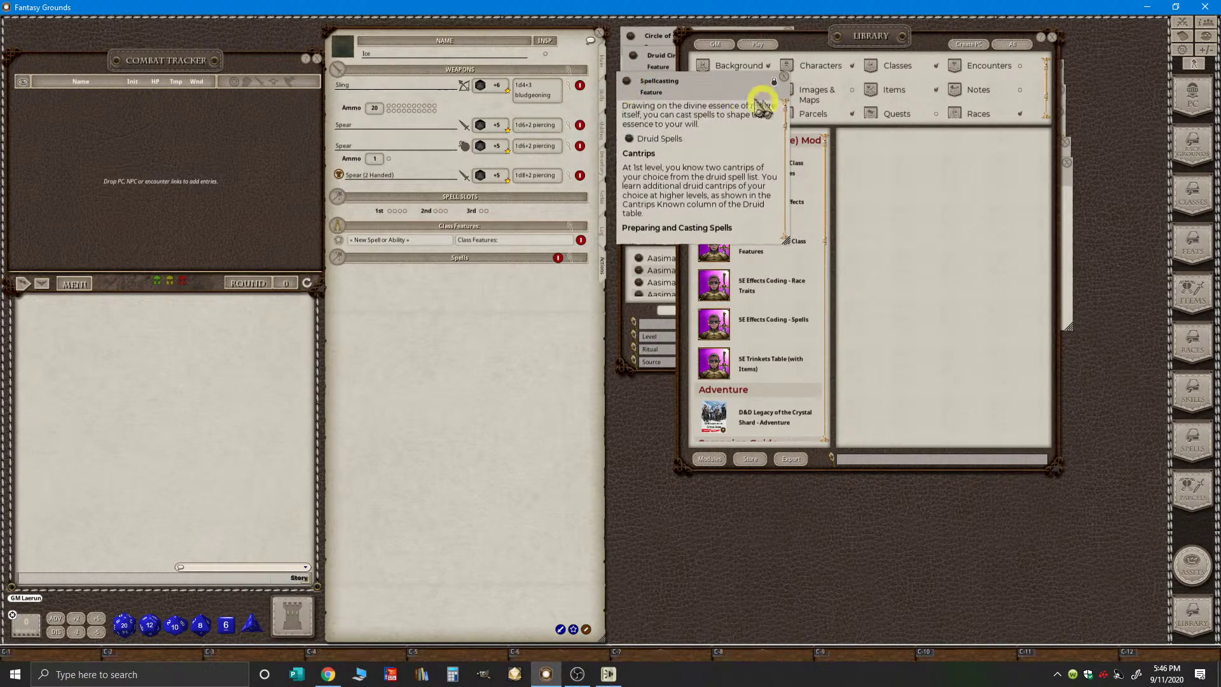
pyautogui.click(849, 45)
pyautogui.moveTo(850, 46); pyautogui.dragTo(831, 55)
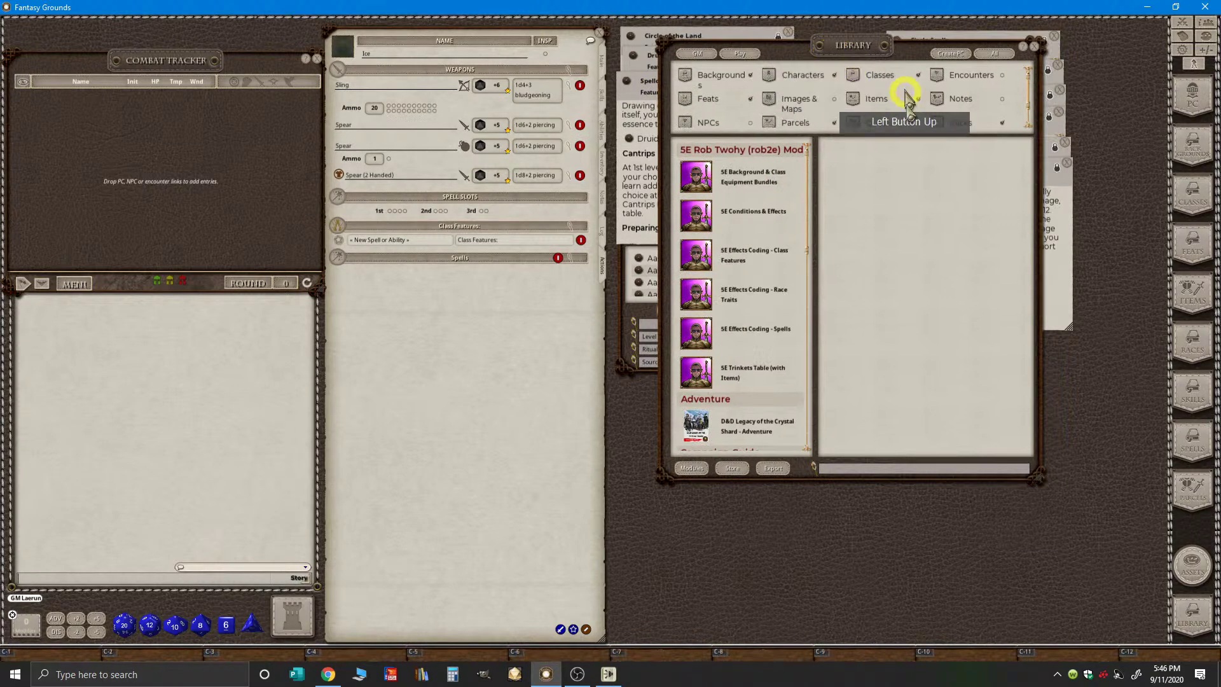
pyautogui.click(1037, 47)
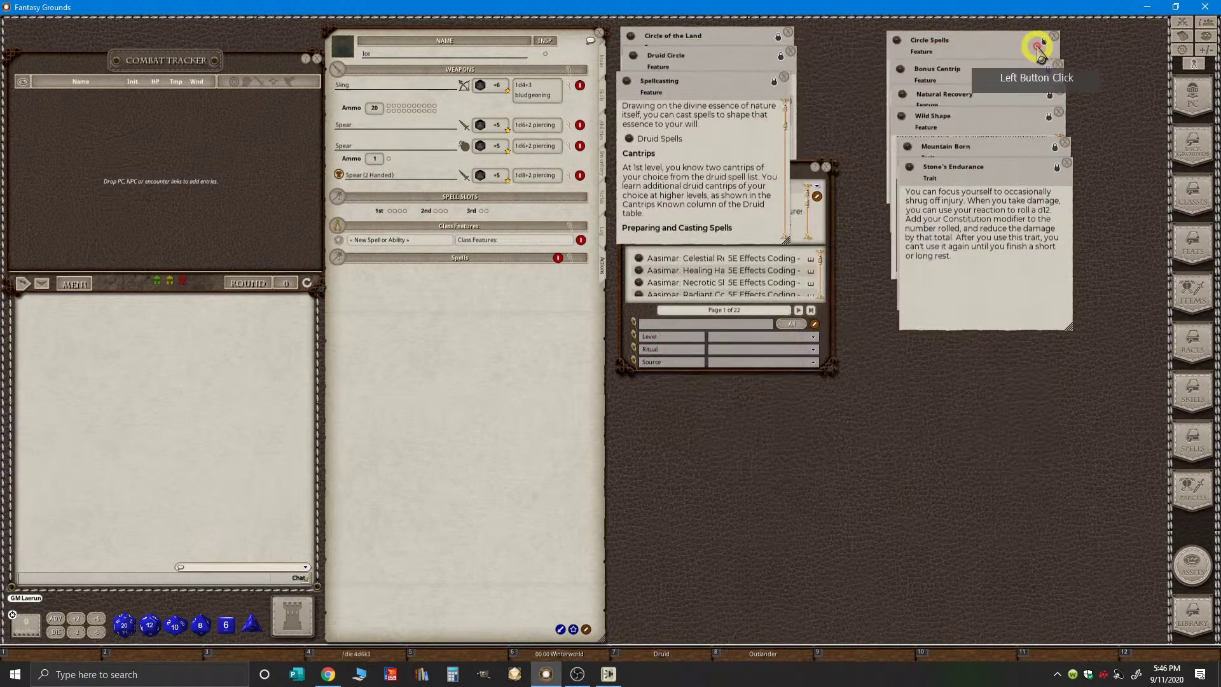
# - Limit the spells list to the 5E Effects Coding - Class Features group and reposition its window
pyautogui.moveTo(808, 175); pyautogui.dragTo(878, 230)
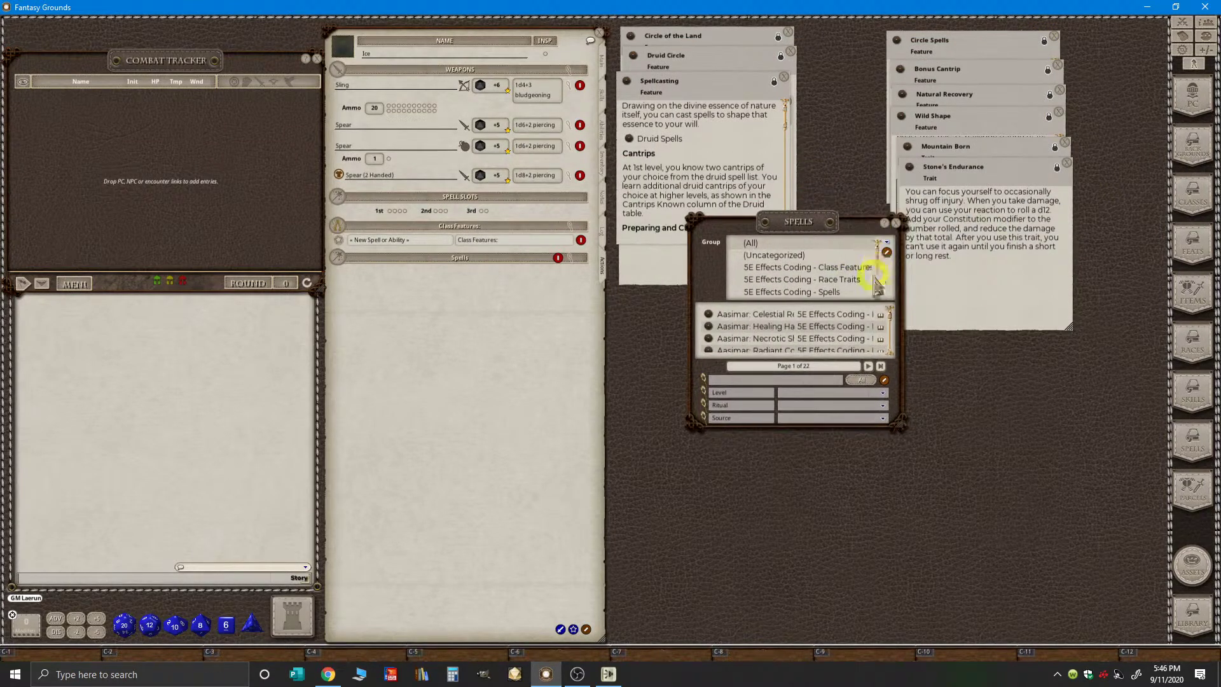
pyautogui.click(815, 269)
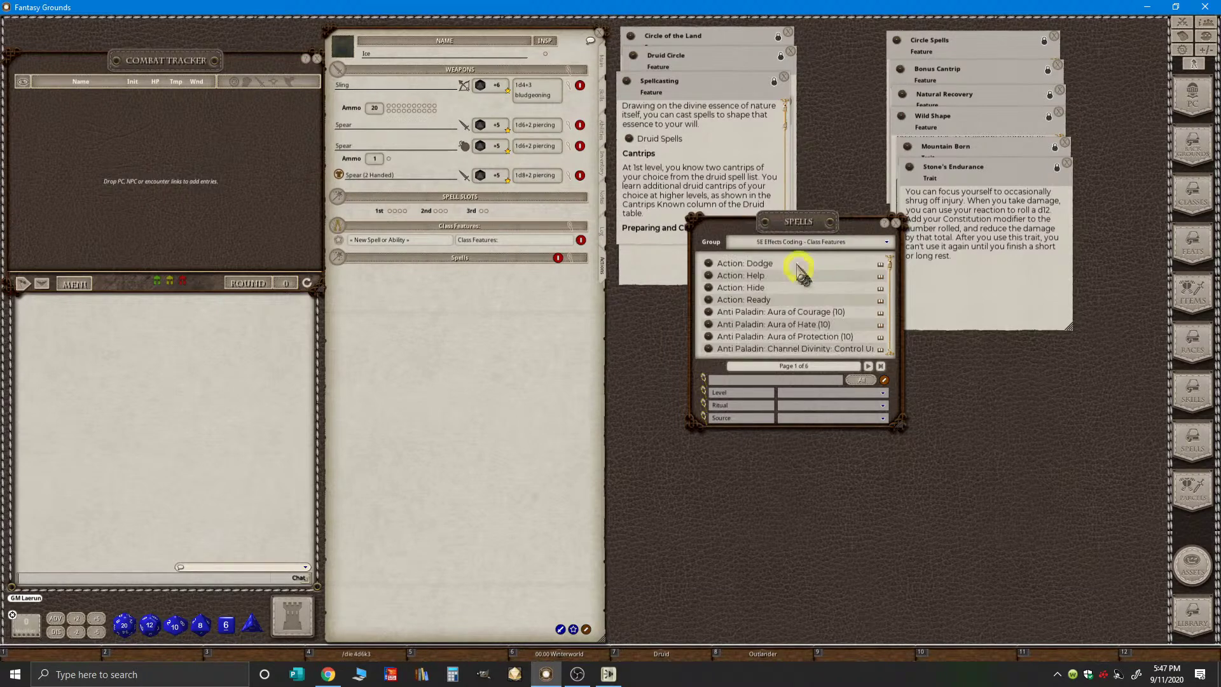
pyautogui.moveTo(791, 236); pyautogui.dragTo(756, 147)
# - Enlarge the spells list and look through its class feature entries up to the druid features on page 3
pyautogui.scroll(-3, 766, 191)
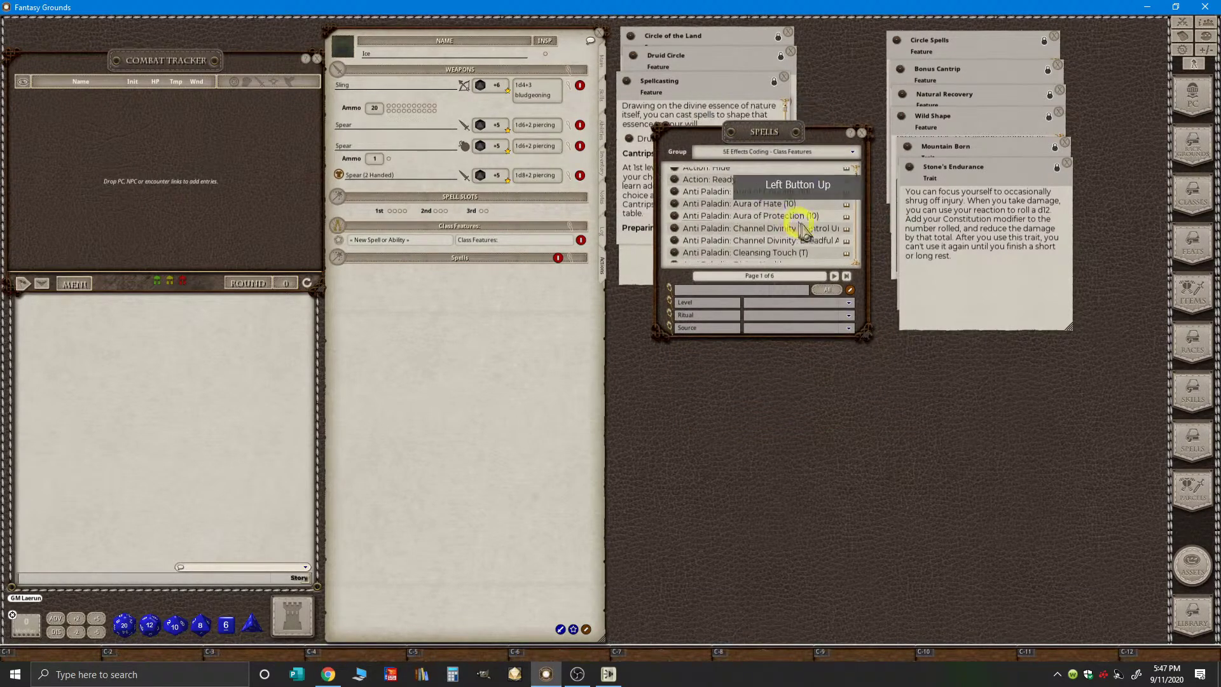
pyautogui.scroll(-8, 805, 233)
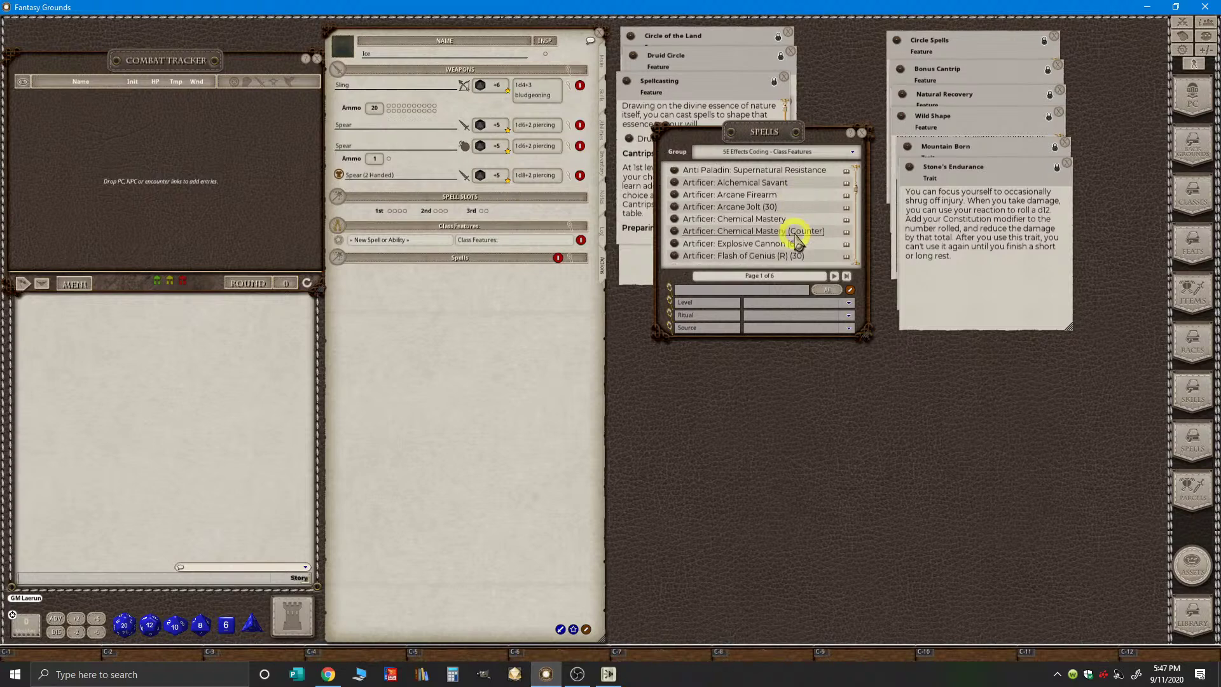
pyautogui.scroll(-8, 795, 235)
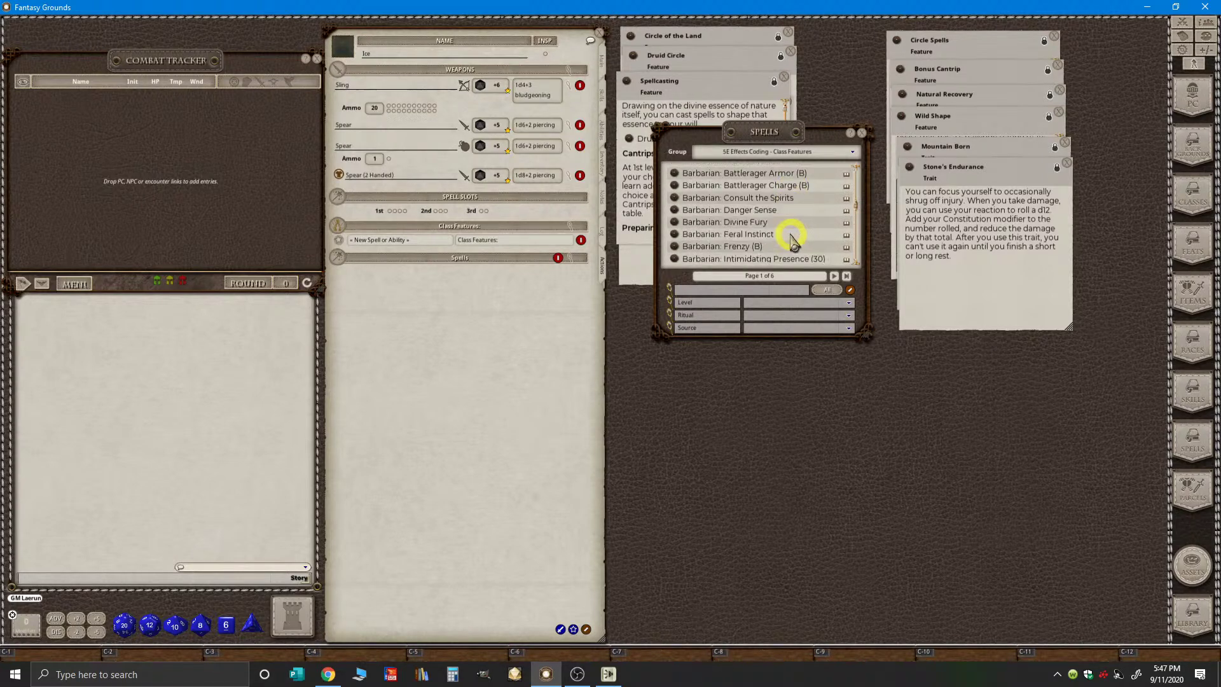
pyautogui.scroll(-2, 789, 237)
pyautogui.scroll(-8, 788, 236)
pyautogui.scroll(-2, 805, 248)
pyautogui.moveTo(857, 242); pyautogui.dragTo(826, 512)
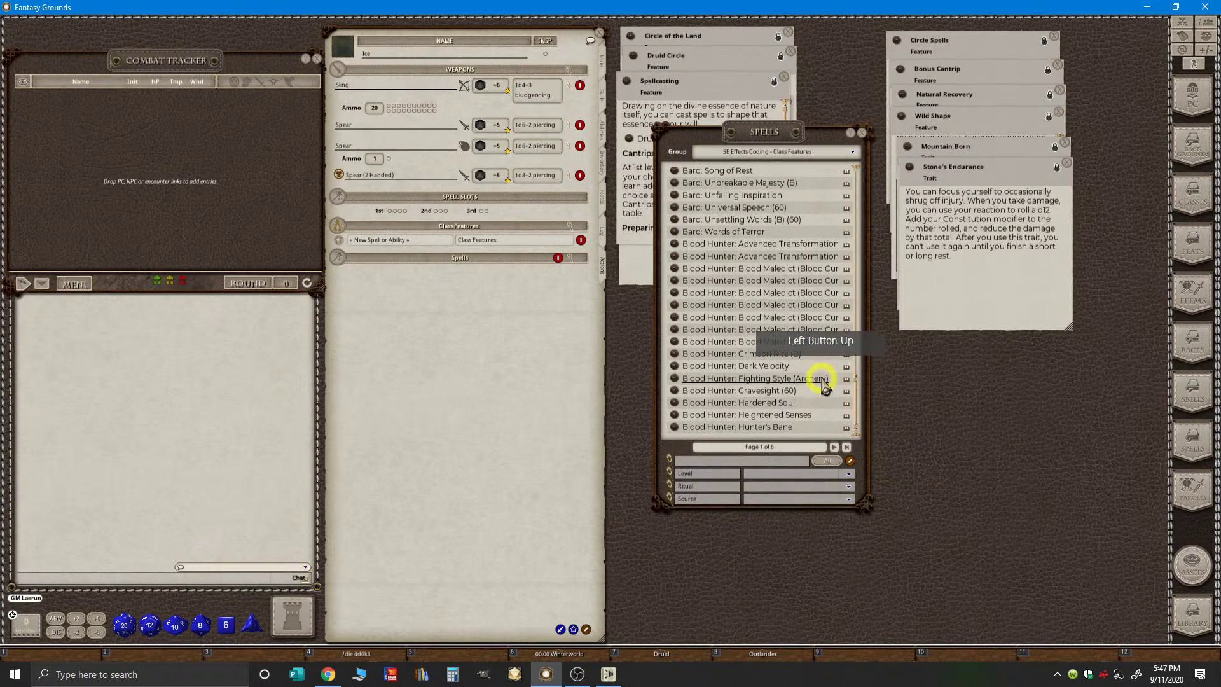
pyautogui.click(833, 448)
pyautogui.press('ctrl')
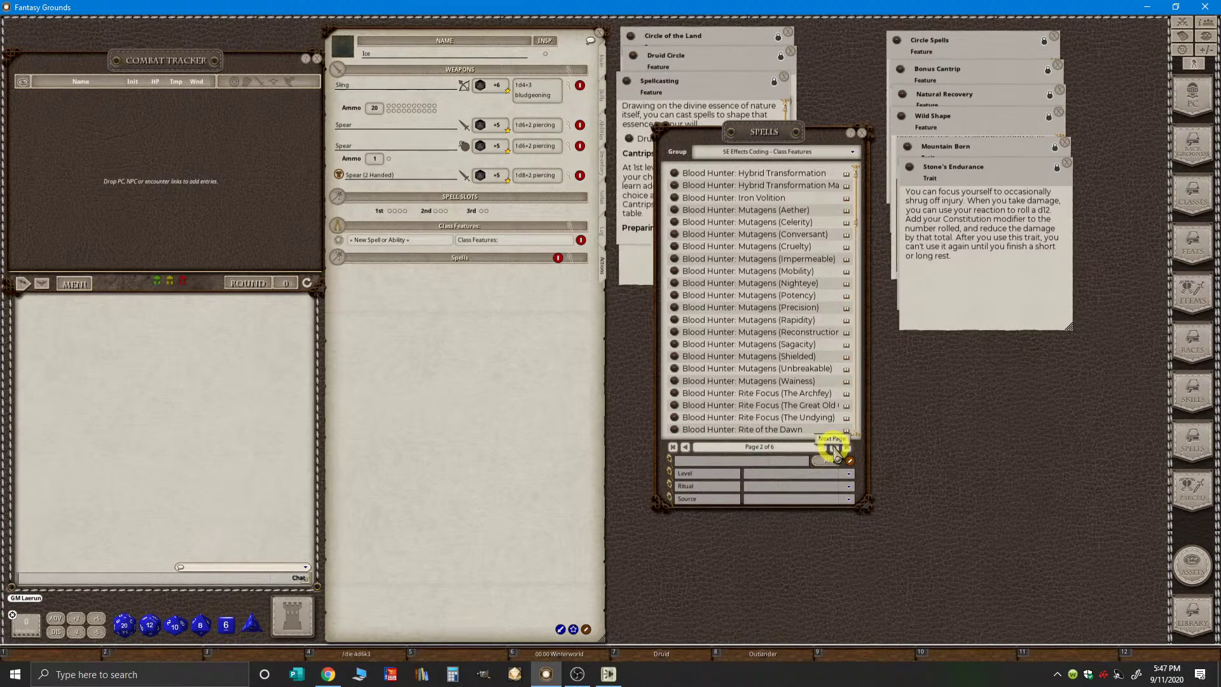
pyautogui.scroll(-3, 798, 373)
pyautogui.moveTo(856, 245); pyautogui.dragTo(833, 449)
pyautogui.click(834, 448)
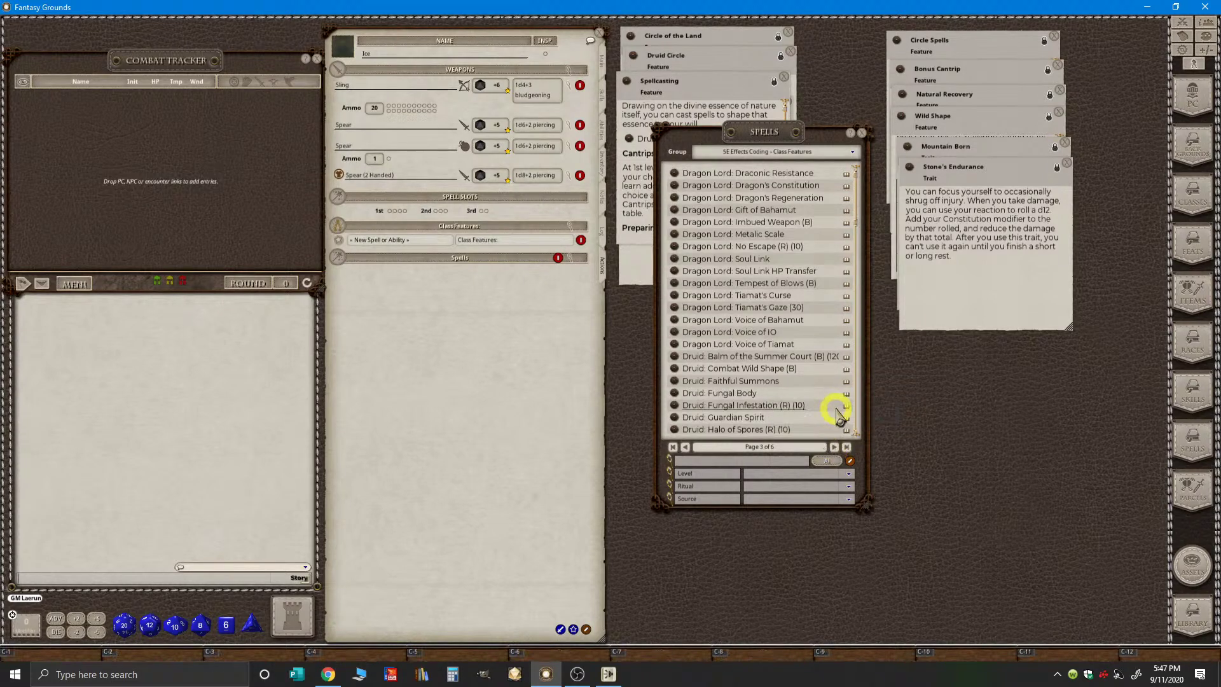
pyautogui.scroll(-2, 837, 410)
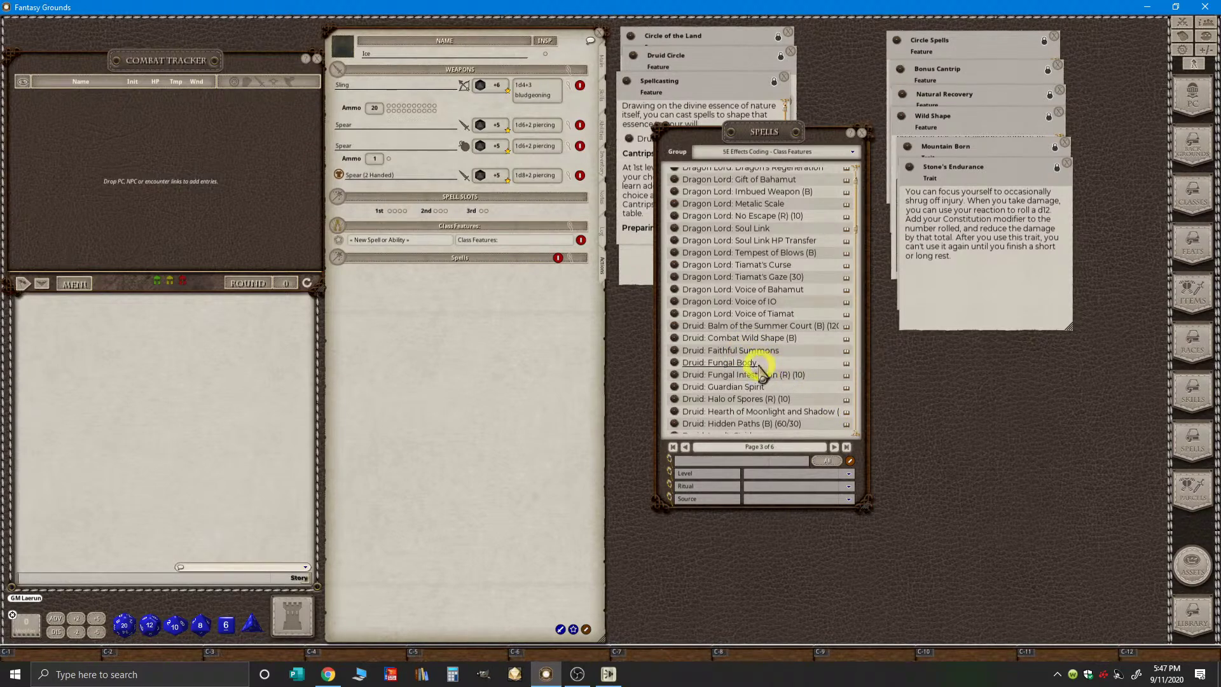
pyautogui.scroll(-2, 795, 395)
# - Turn off edit mode on the character's actions and move the spells list clear of the Spellcasting window, showing the druid features
pyautogui.moveTo(777, 145); pyautogui.dragTo(820, 107)
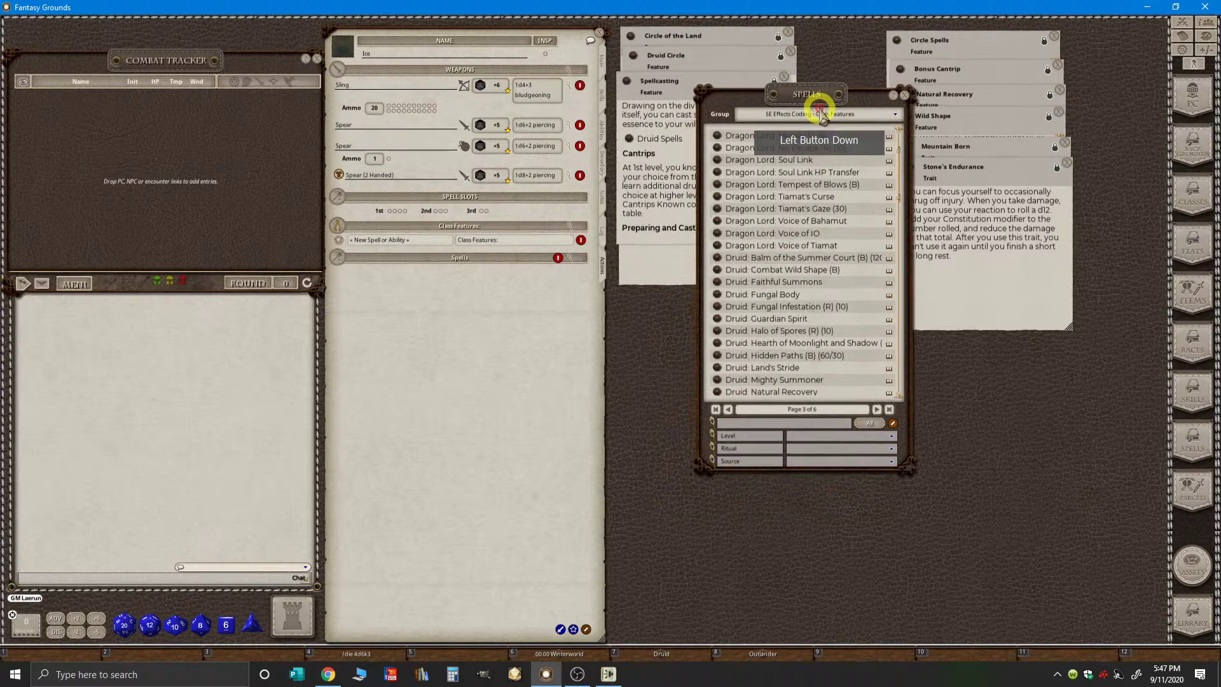
pyautogui.click(587, 631)
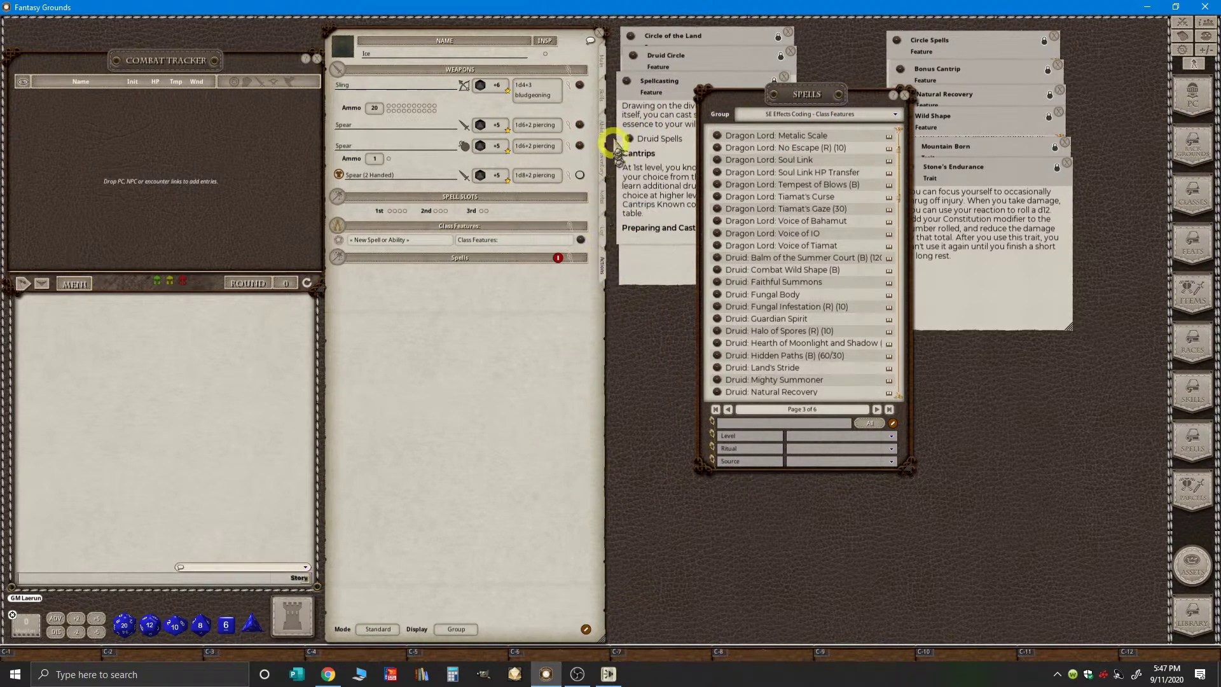
pyautogui.moveTo(773, 96); pyautogui.dragTo(885, 54)
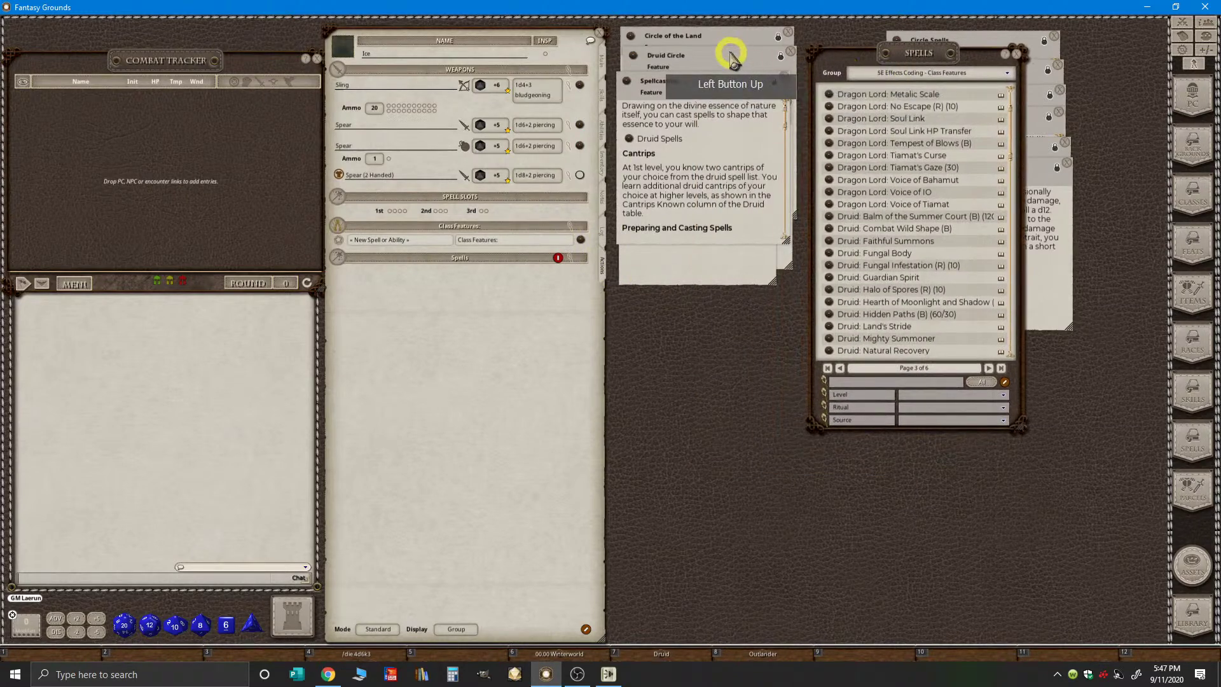
pyautogui.scroll(-1, 942, 312)
pyautogui.scroll(-2, 942, 312)
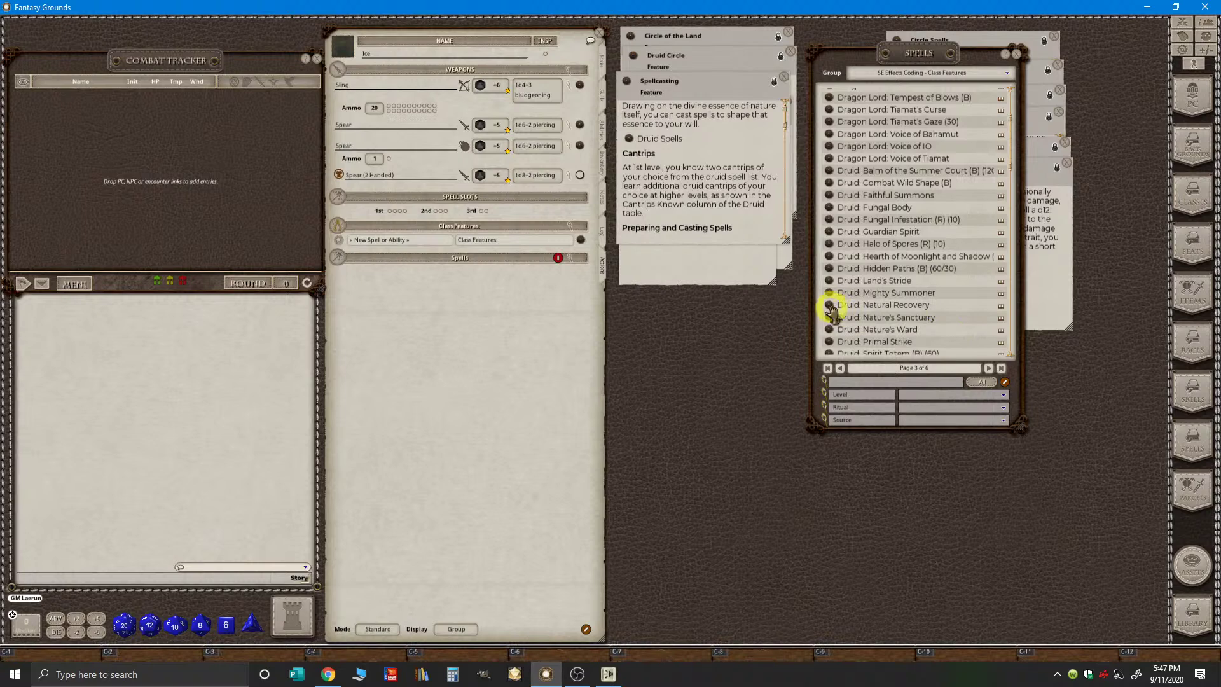
# - Add Druid: Natural Recovery and Druid: Wild Shape from the spells list to the character's Class Features power group
pyautogui.moveTo(830, 310); pyautogui.dragTo(409, 241)
pyautogui.press('ctrl')
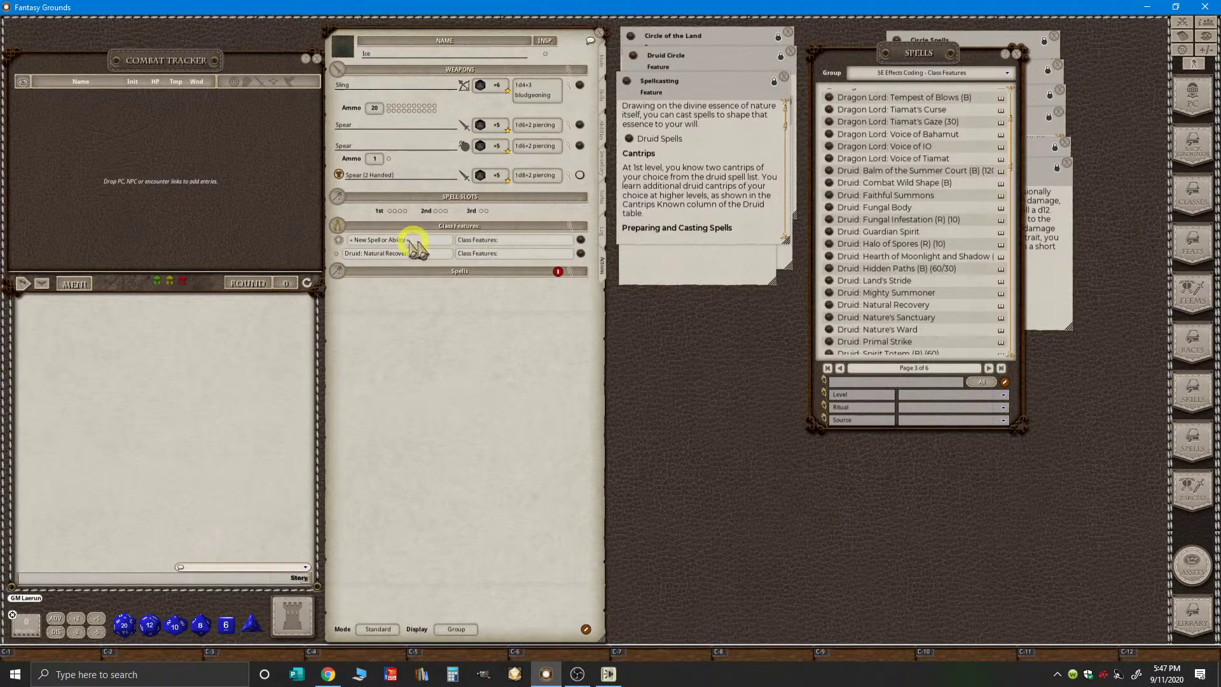
pyautogui.scroll(-2, 945, 327)
pyautogui.scroll(-2, 942, 326)
pyautogui.scroll(-2, 940, 327)
pyautogui.press('ctrl')
pyautogui.moveTo(838, 330); pyautogui.dragTo(391, 241)
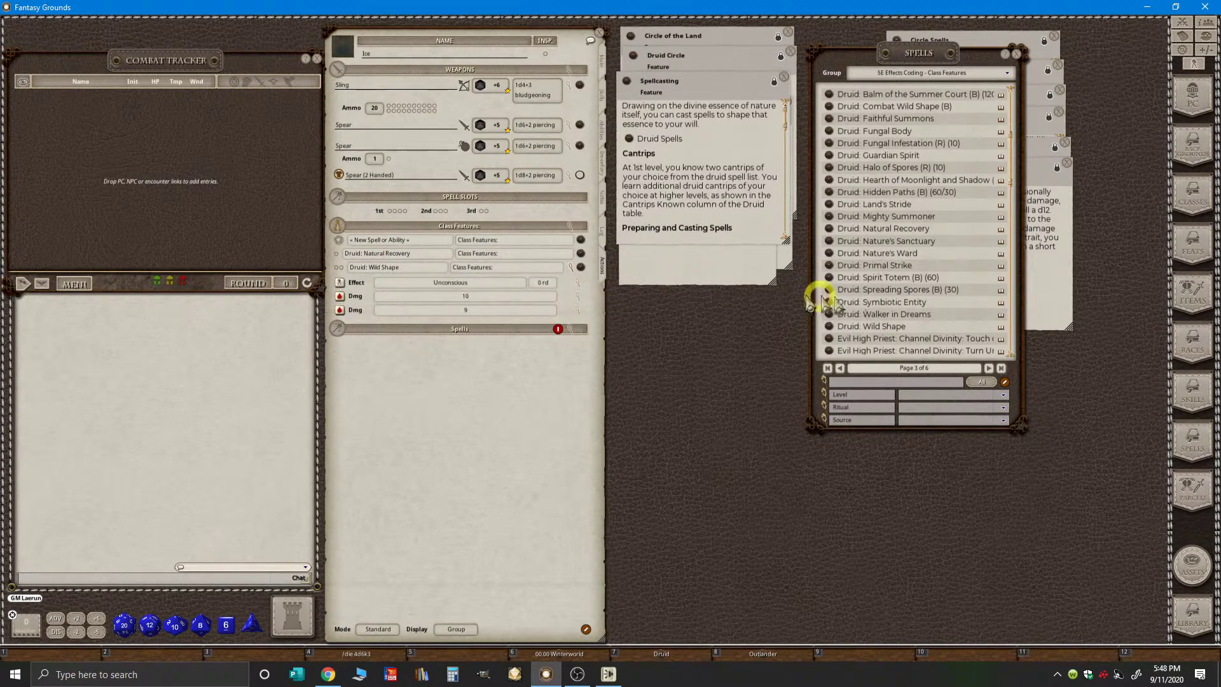
pyautogui.scroll(-4, 962, 323)
pyautogui.scroll(3, 963, 324)
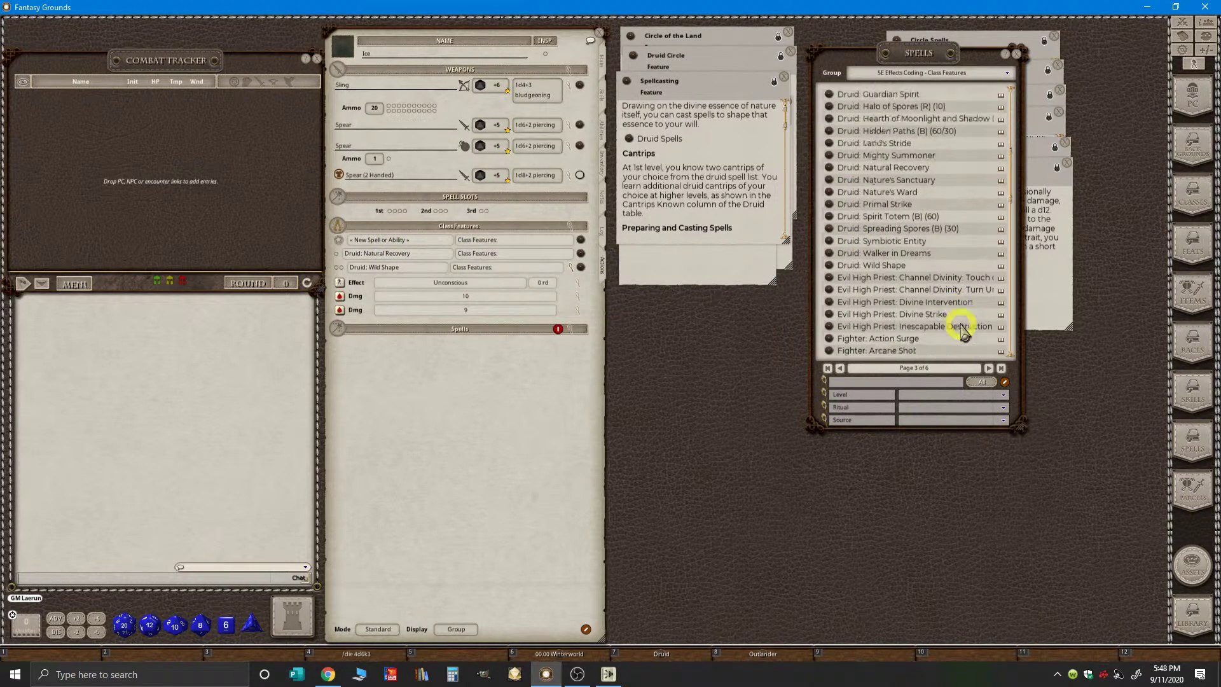
# - Close the Spellcasting, Powerful Build, Wanderer and Druid Circle windows and show the features listed under Circle of the Land
pyautogui.moveTo(713, 94); pyautogui.dragTo(728, 242)
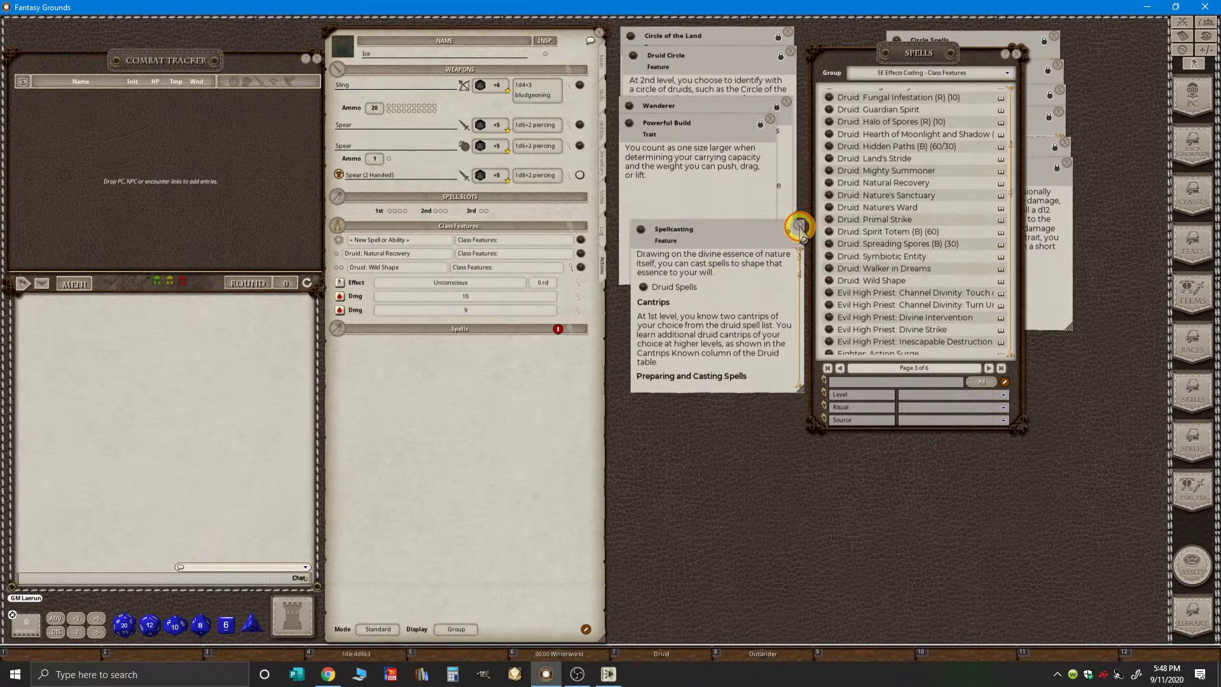
pyautogui.click(800, 226)
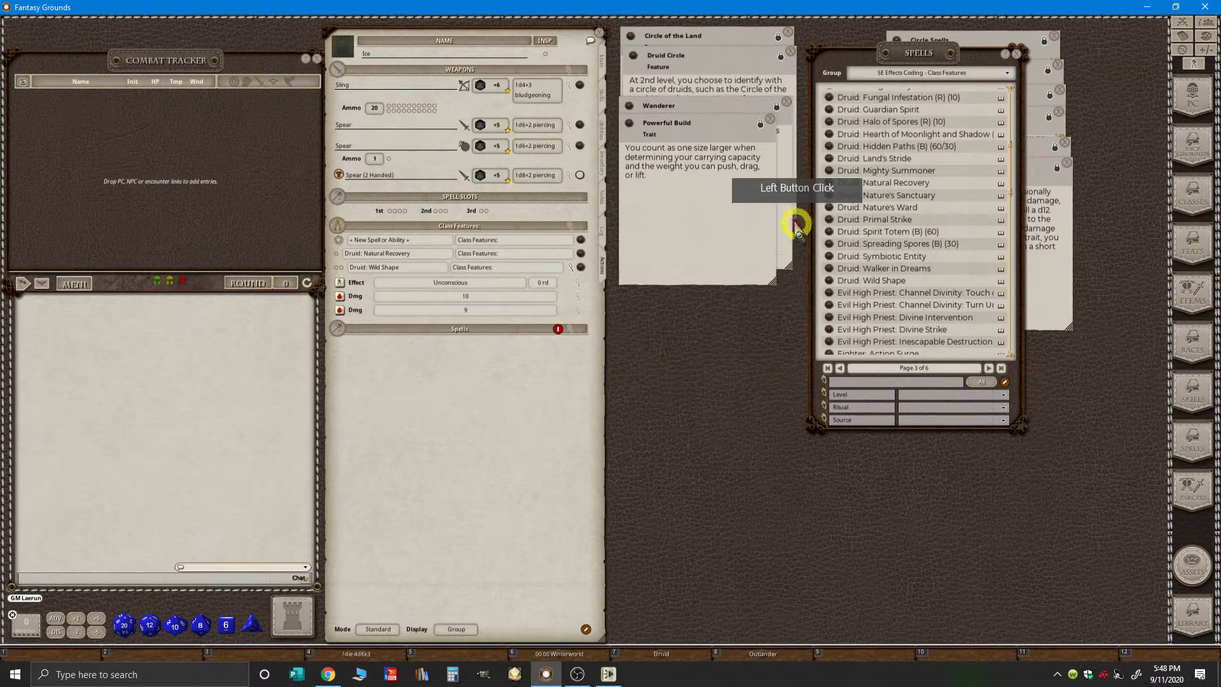
pyautogui.click(772, 119)
pyautogui.click(787, 101)
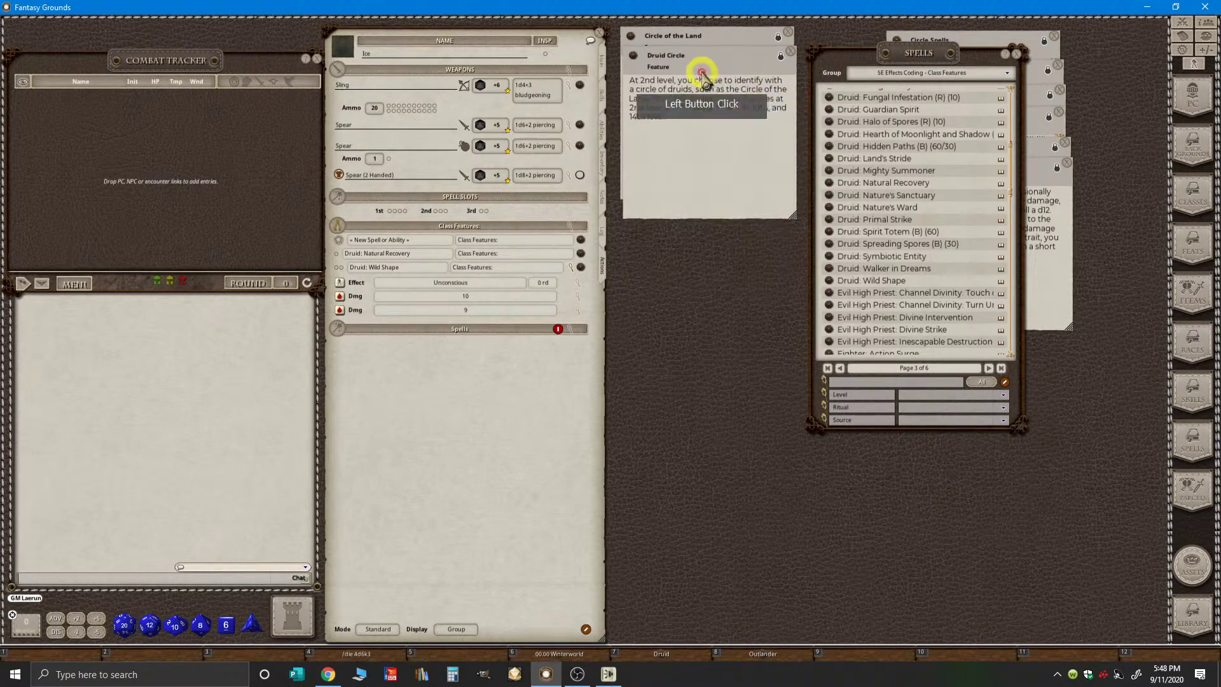
pyautogui.click(792, 52)
pyautogui.scroll(-3, 738, 153)
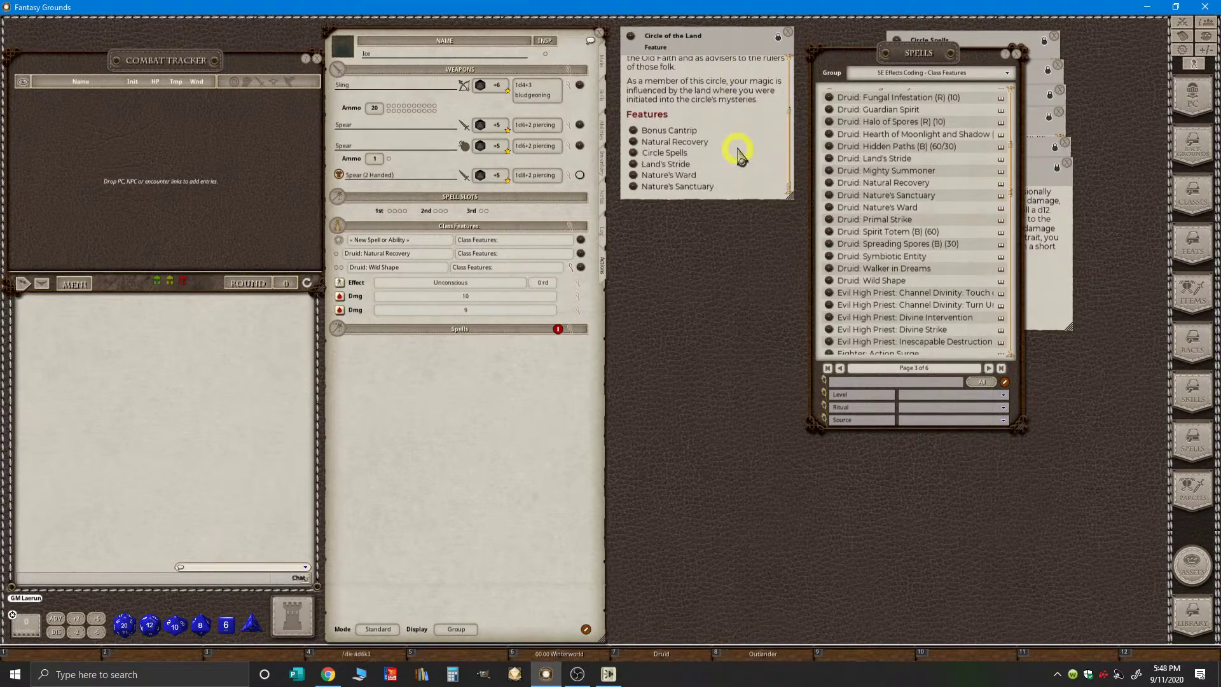
pyautogui.press('ctrl')
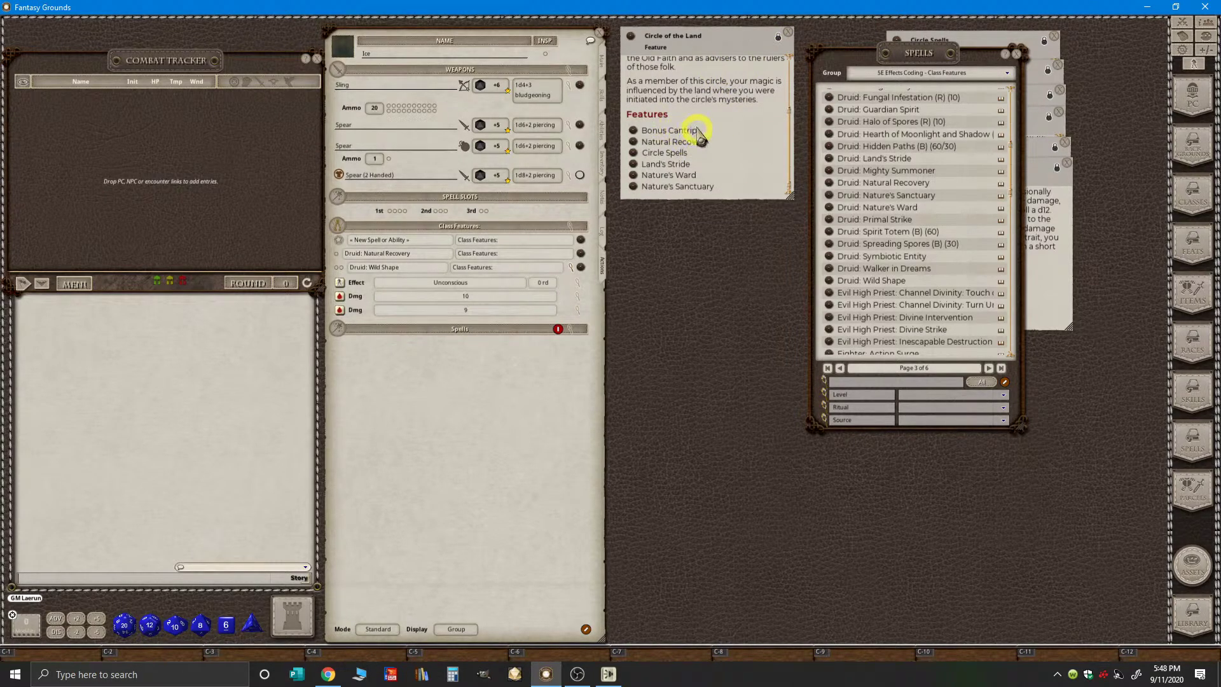
# - Move the spells list clear of the Circle Spells, Wild Shape and Stone's Endurance windows
pyautogui.moveTo(890, 67); pyautogui.dragTo(715, 160)
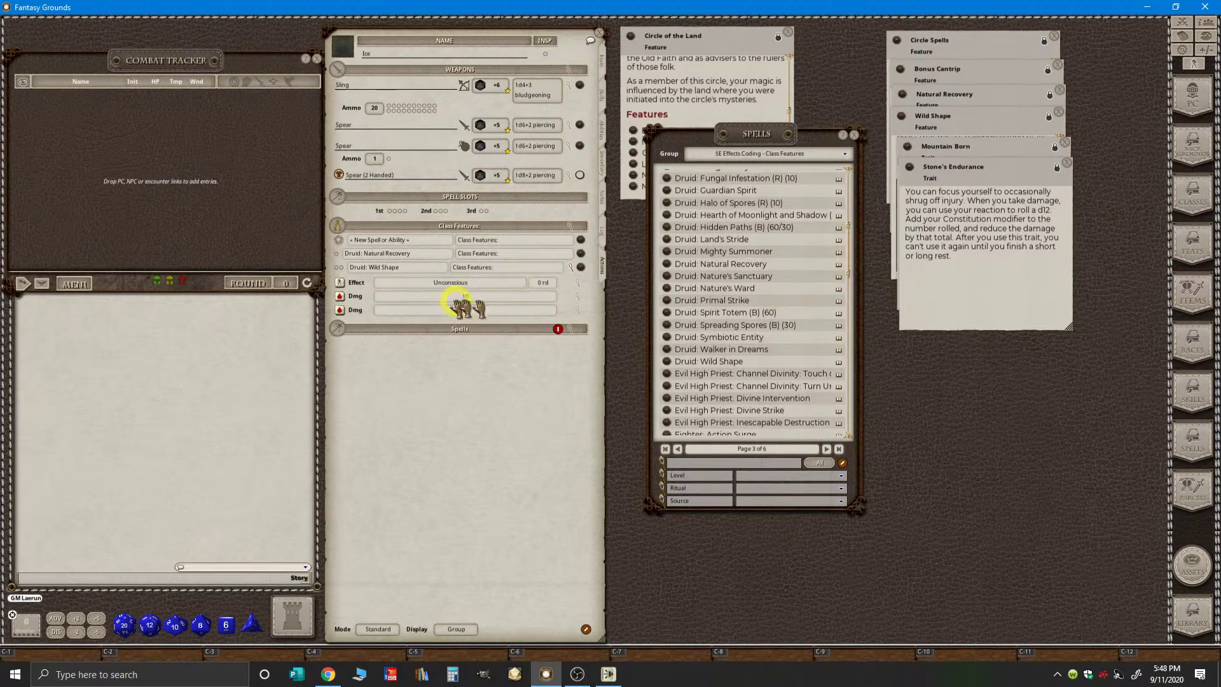
pyautogui.moveTo(469, 317); pyautogui.dragTo(468, 310)
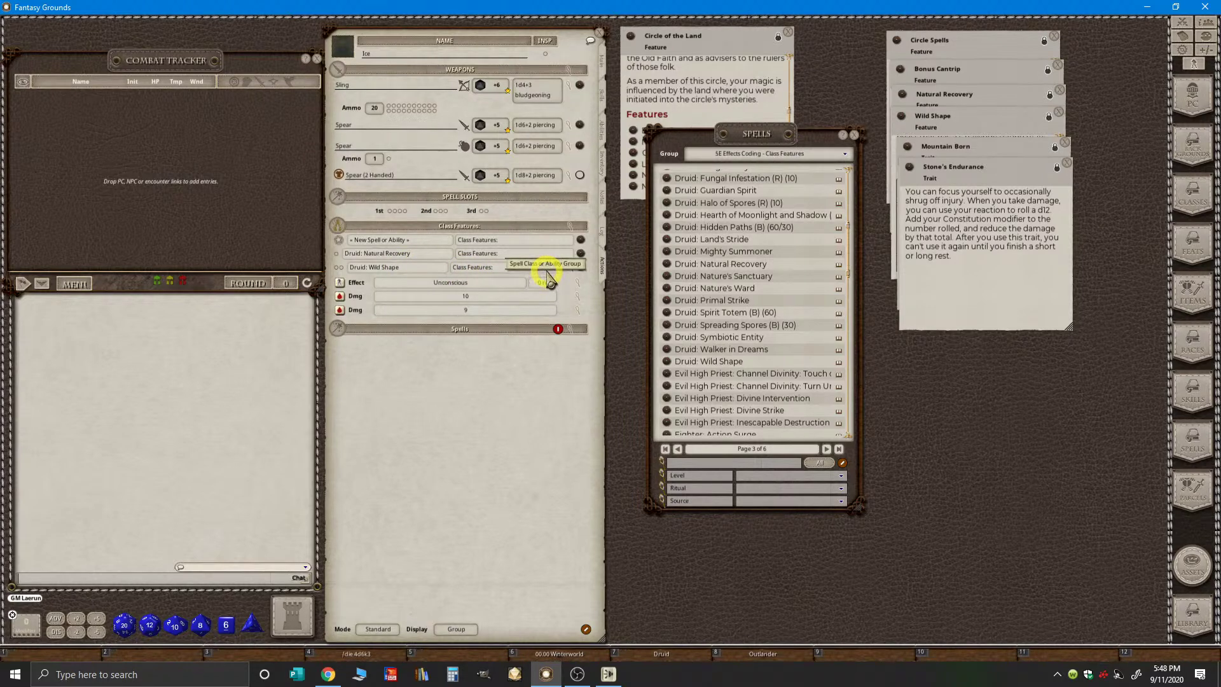
pyautogui.press('ctrl')
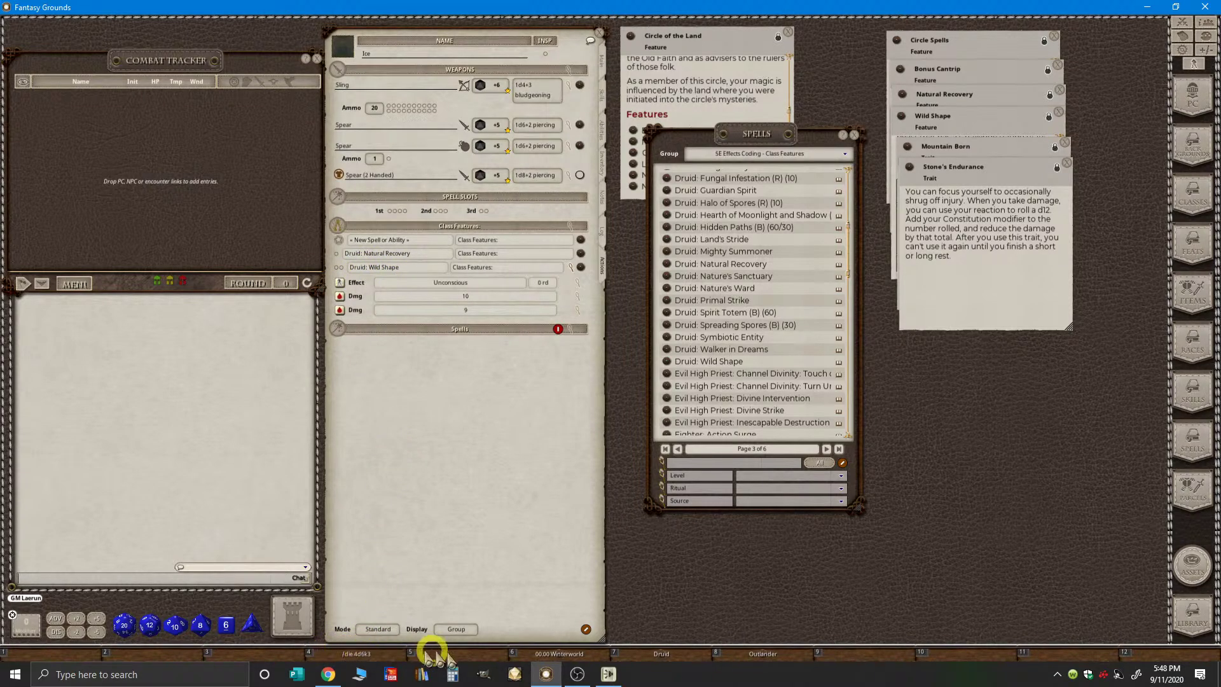
# - Open the Druid class entry, move it over the edge of the spells list and show its table of features by level
pyautogui.click(662, 652)
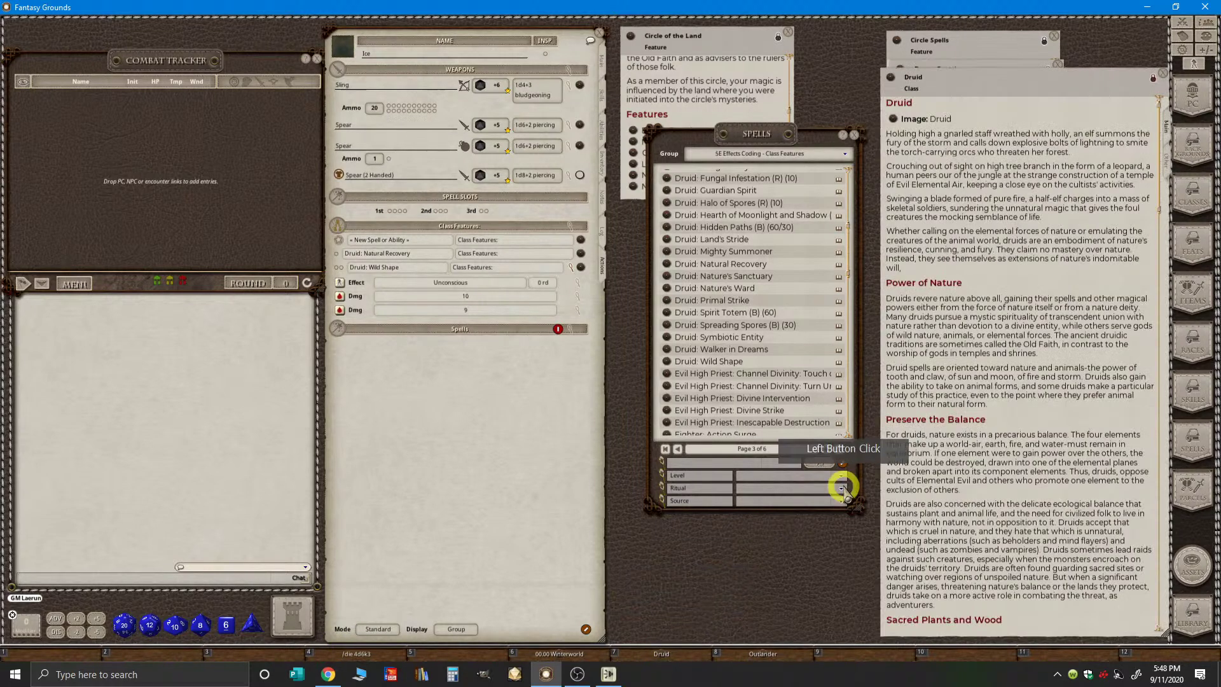
pyautogui.moveTo(1045, 93); pyautogui.dragTo(991, 88)
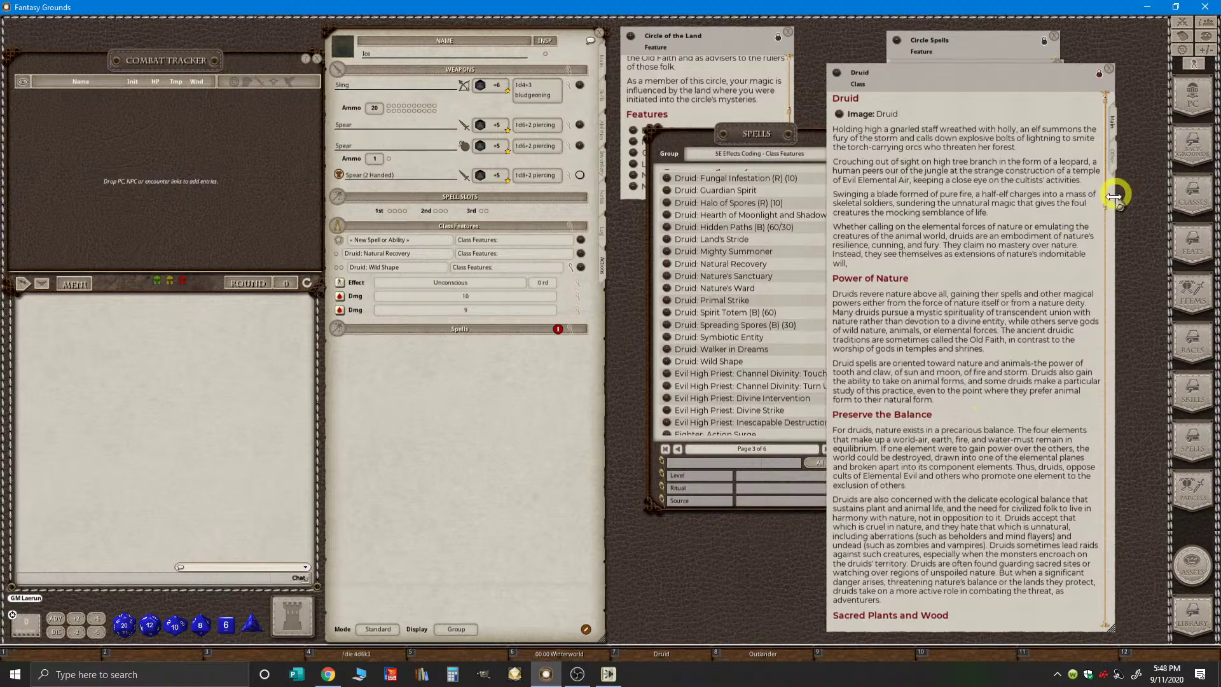
pyautogui.moveTo(1106, 218); pyautogui.dragTo(1108, 439)
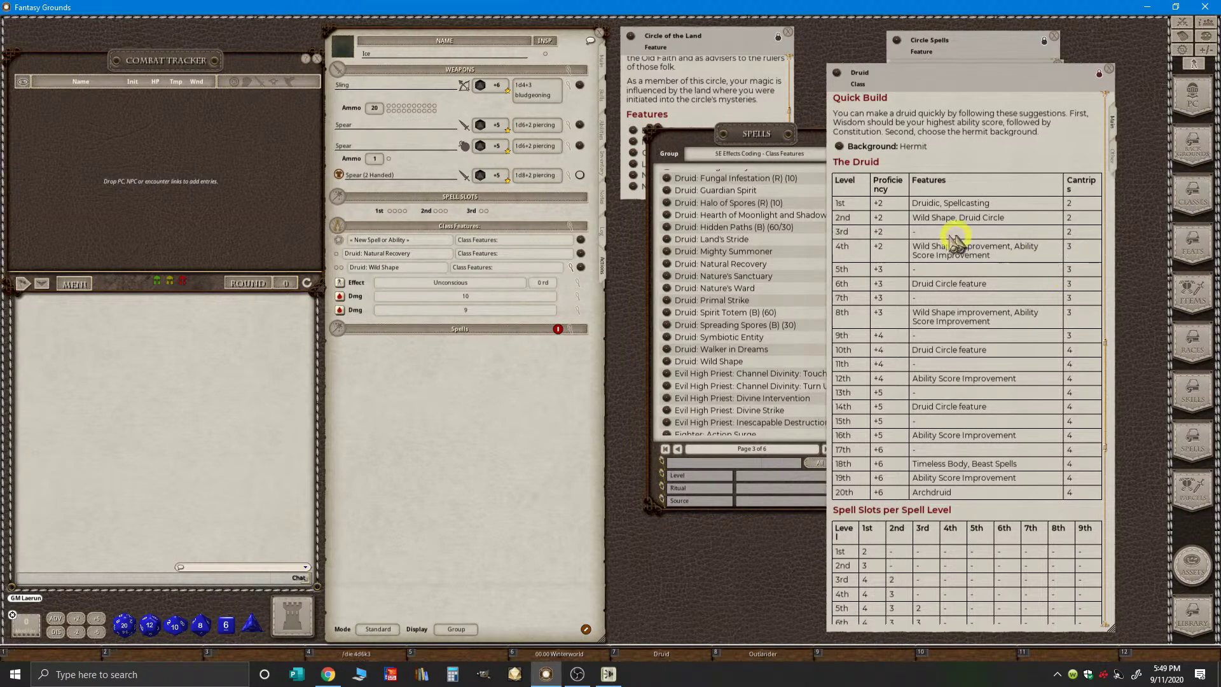
pyautogui.click(774, 156)
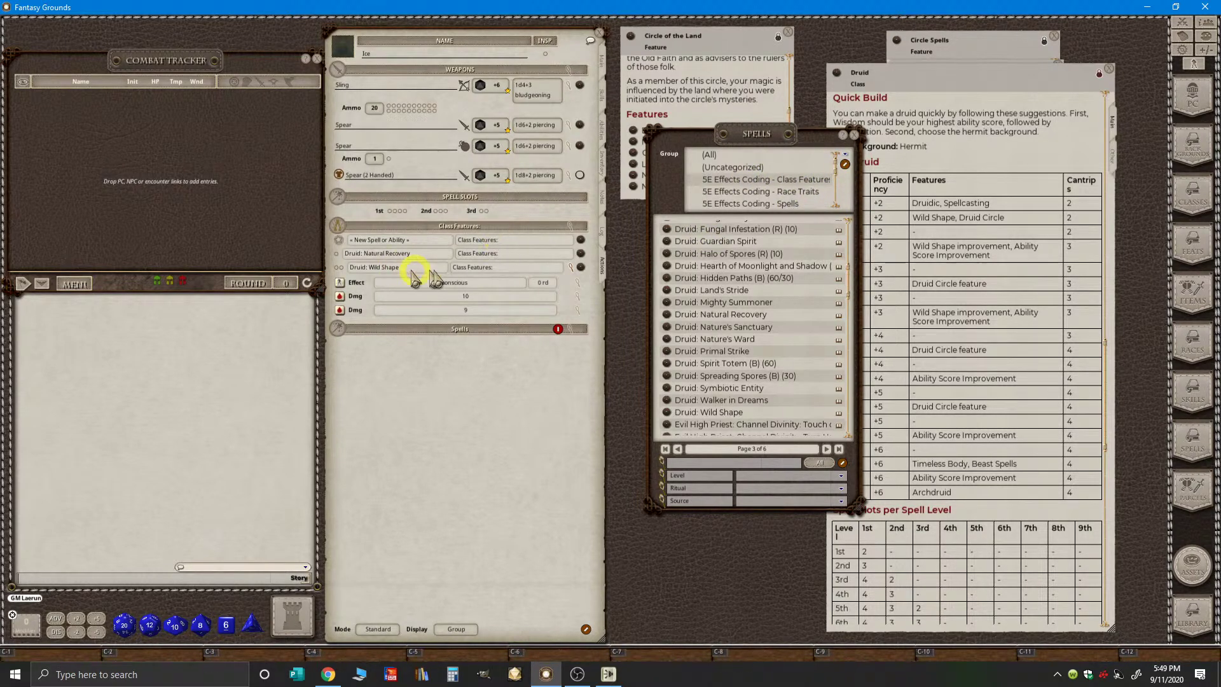
pyautogui.click(989, 89)
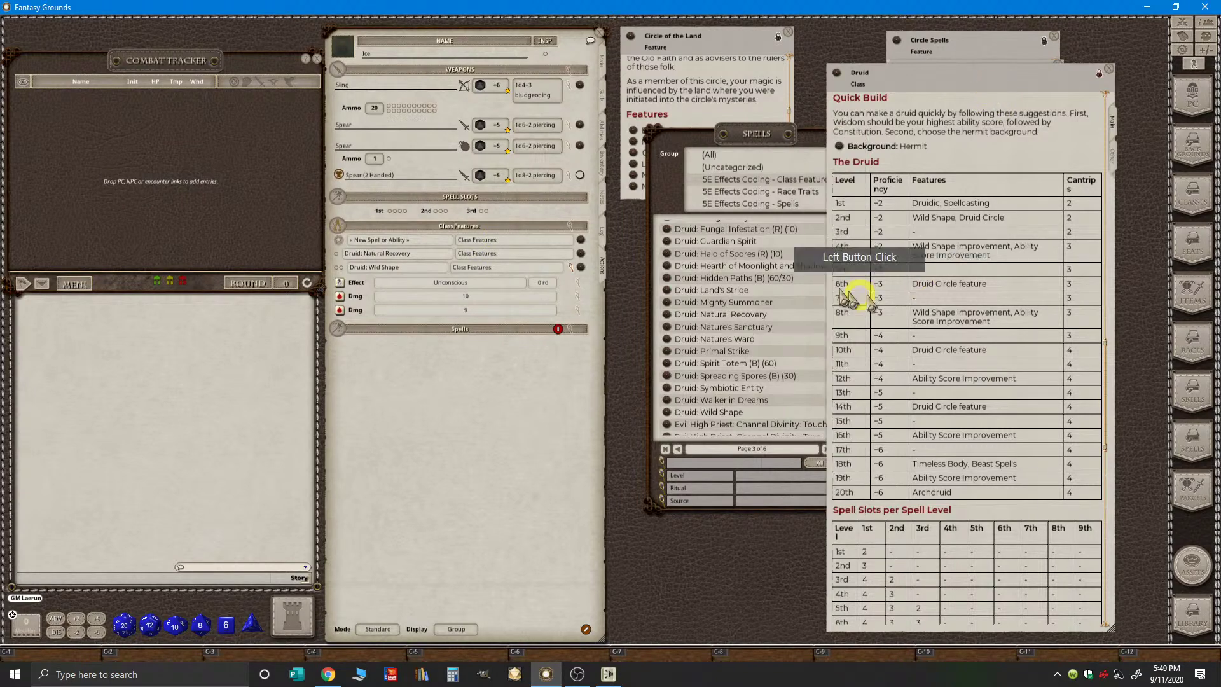
# - Open the description of the Druid: Wild Shape power, find the Beast Shapes table and enlarge the window
pyautogui.click(581, 269)
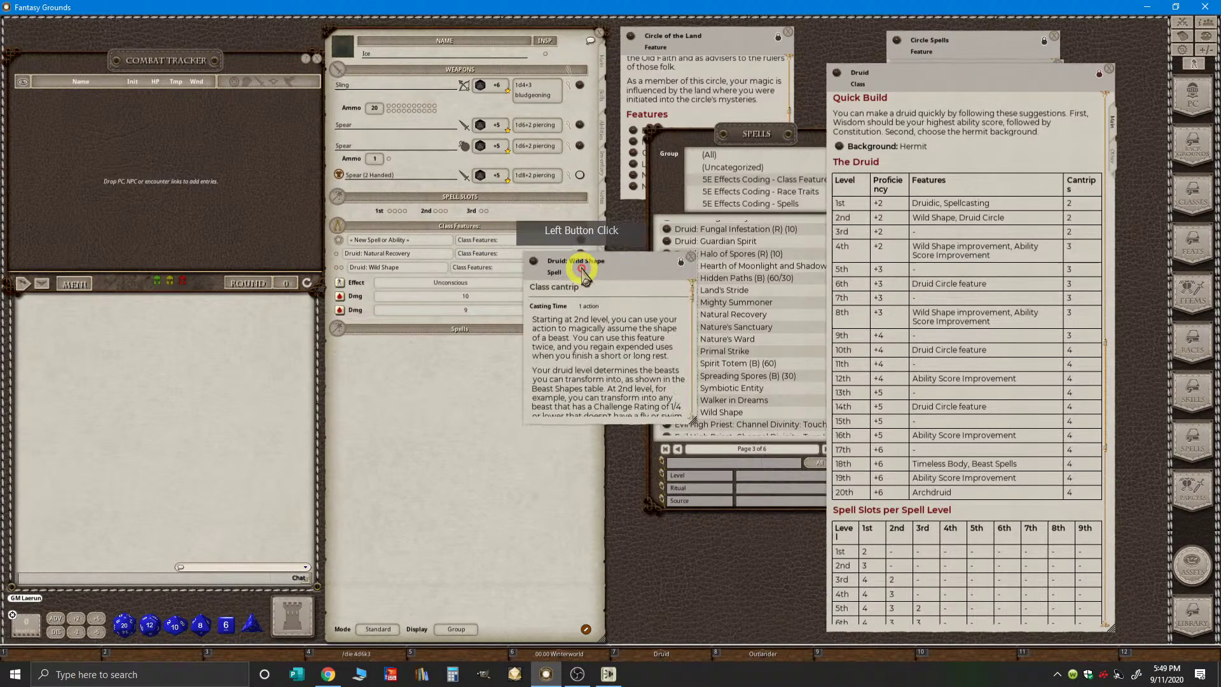
pyautogui.scroll(-5, 655, 350)
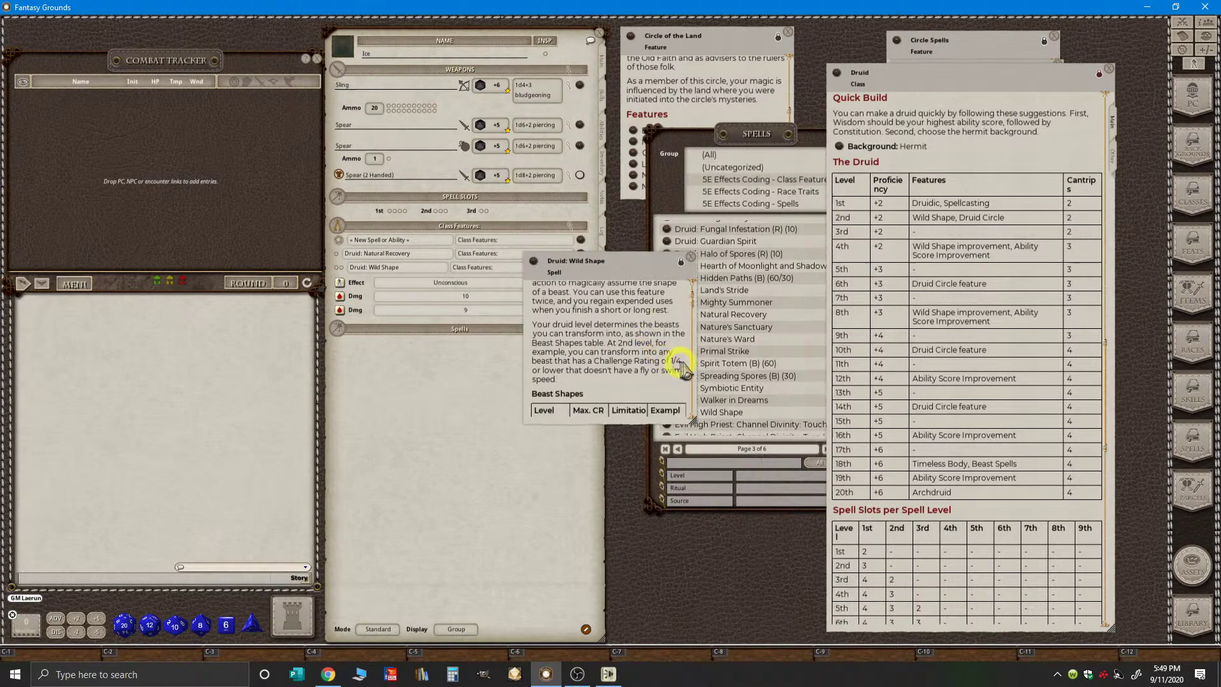
pyautogui.scroll(-1, 659, 371)
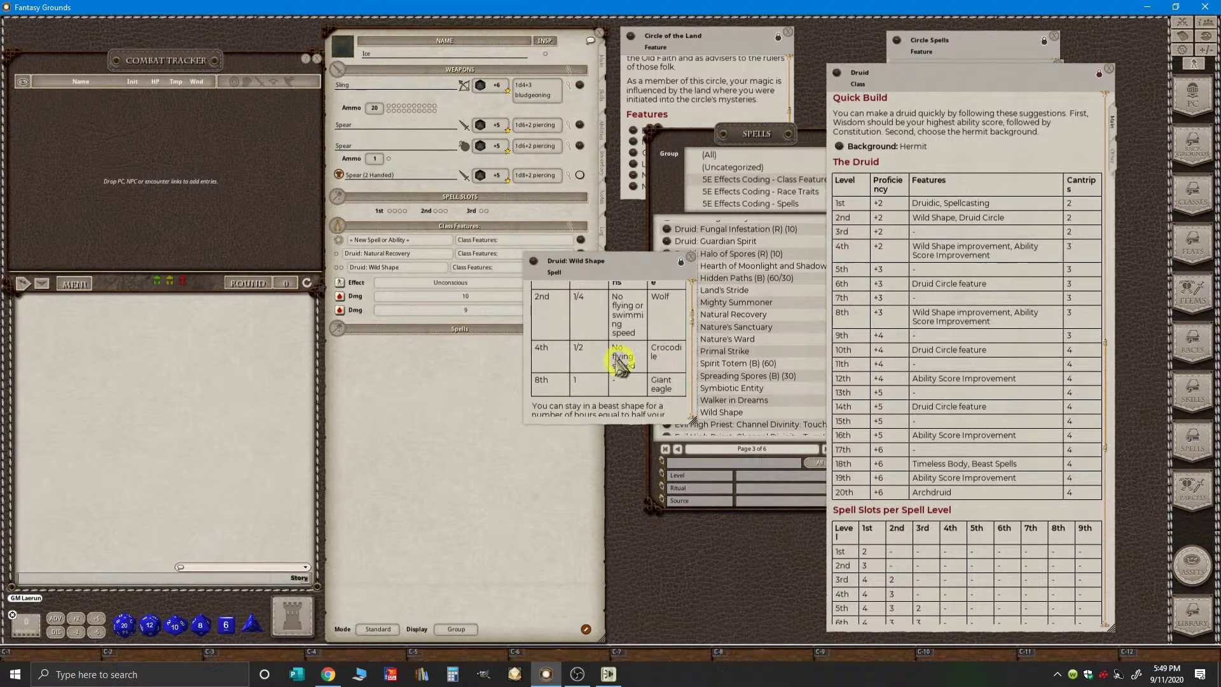
pyautogui.scroll(1, 598, 361)
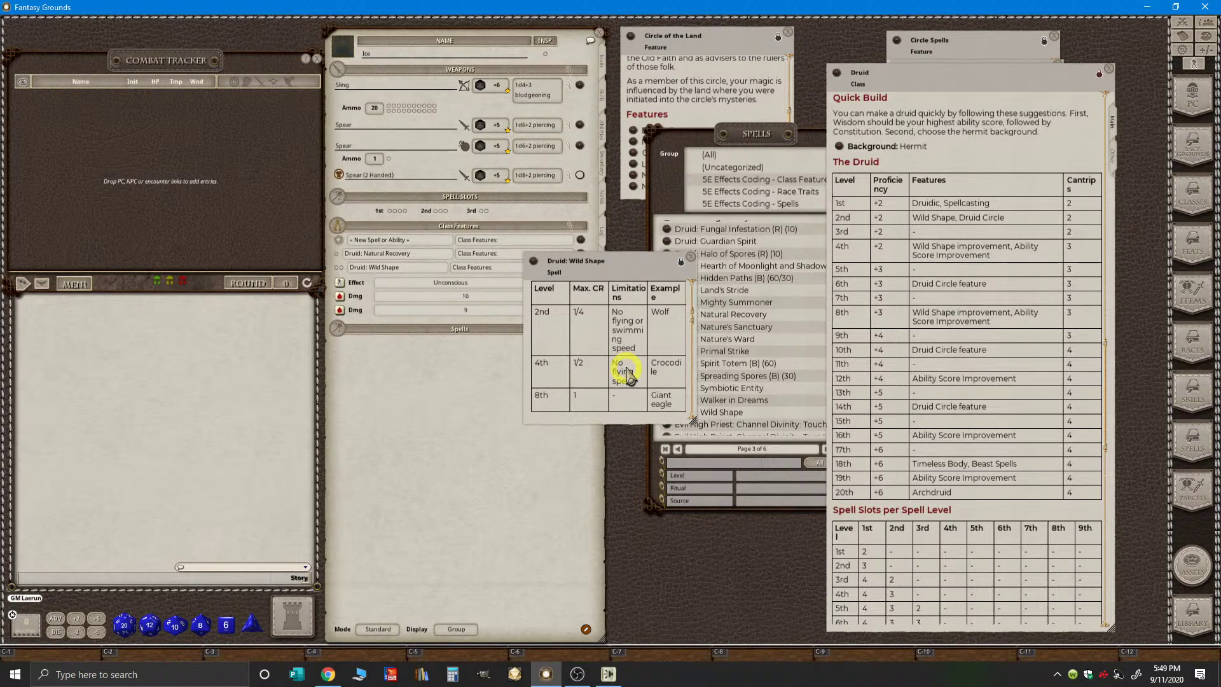
pyautogui.scroll(1, 678, 380)
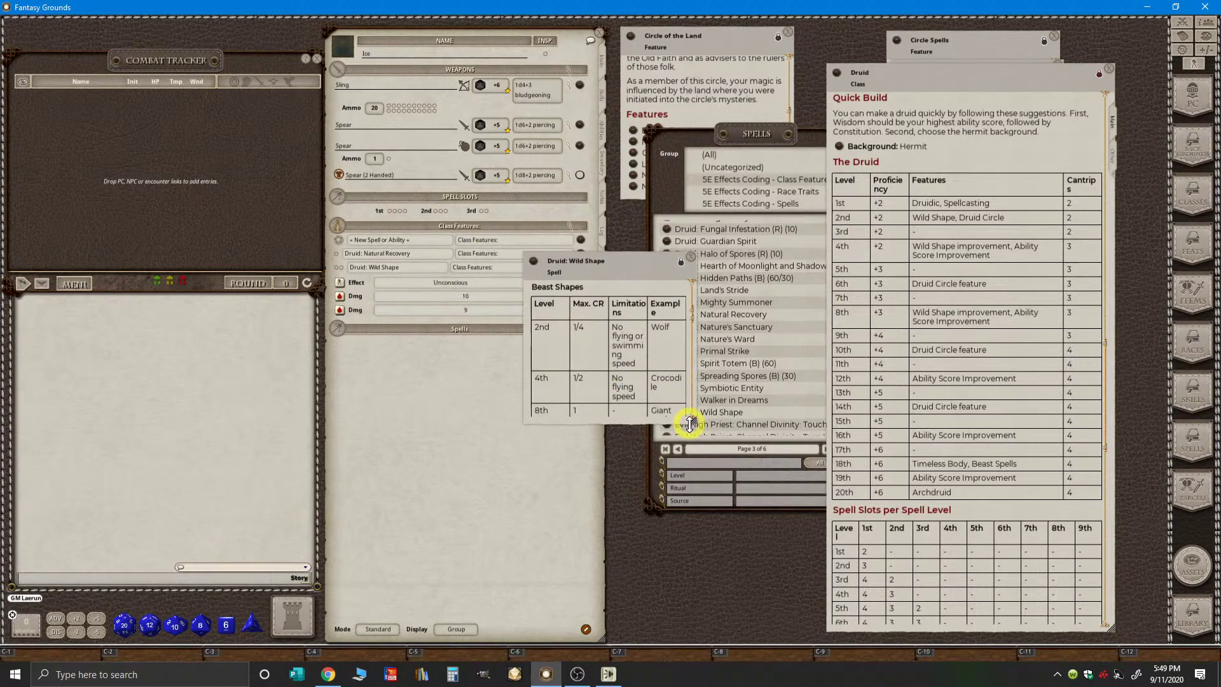
pyautogui.moveTo(691, 424); pyautogui.dragTo(798, 501)
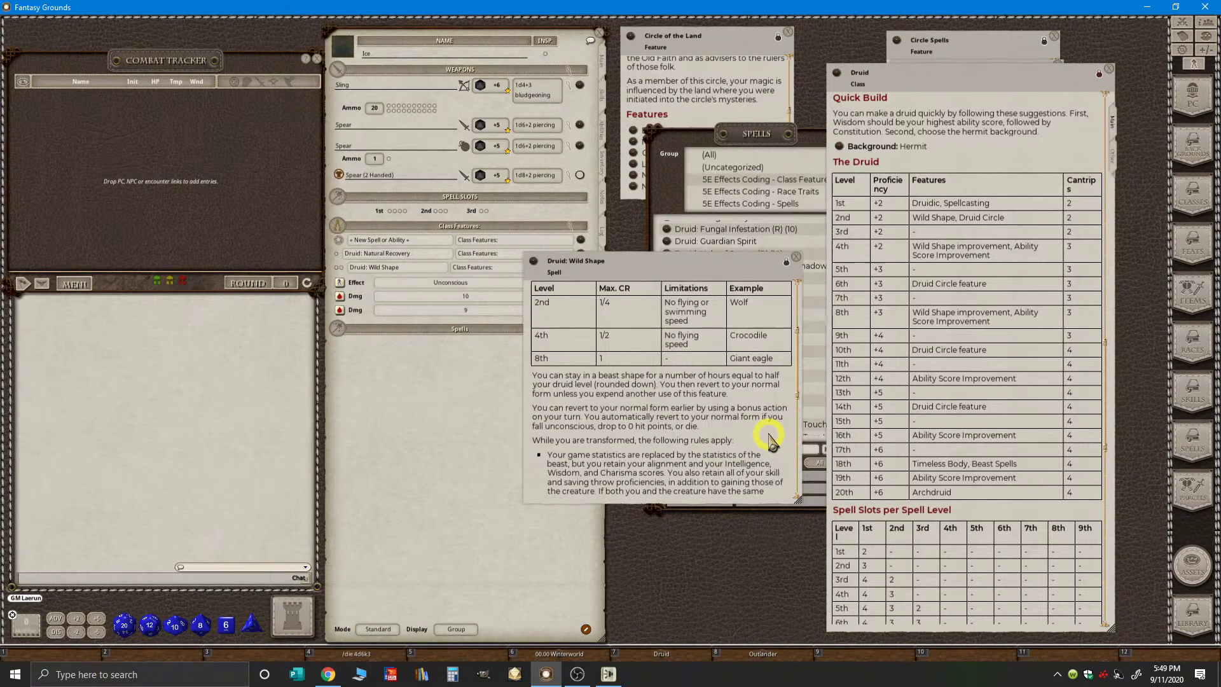
# - Read through the Wild Shape transformation rules, return to the beginning of the description and close it
pyautogui.scroll(-3, 771, 439)
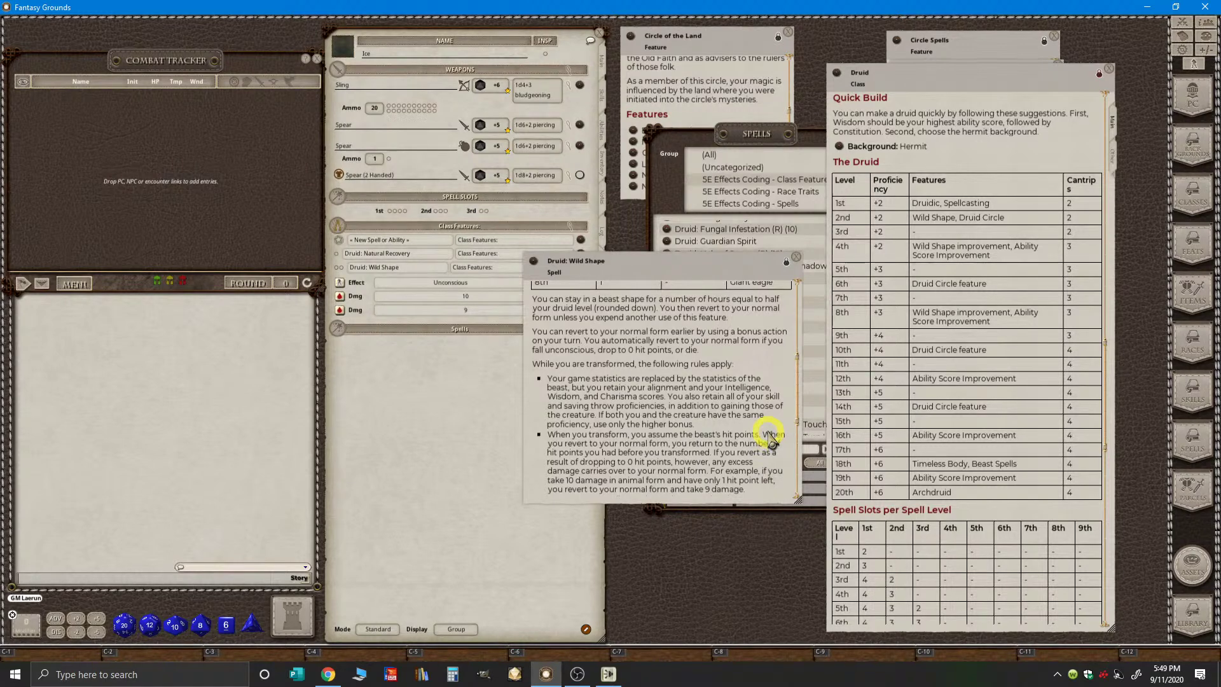
pyautogui.scroll(-6, 772, 439)
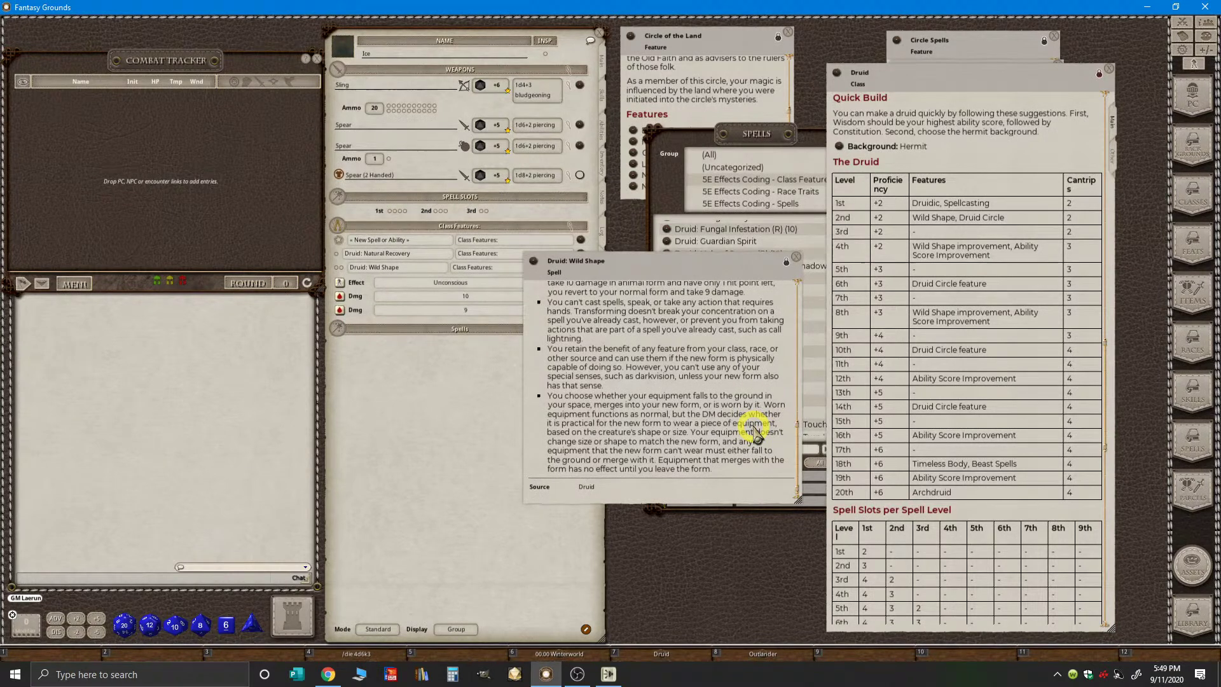
pyautogui.scroll(1, 755, 433)
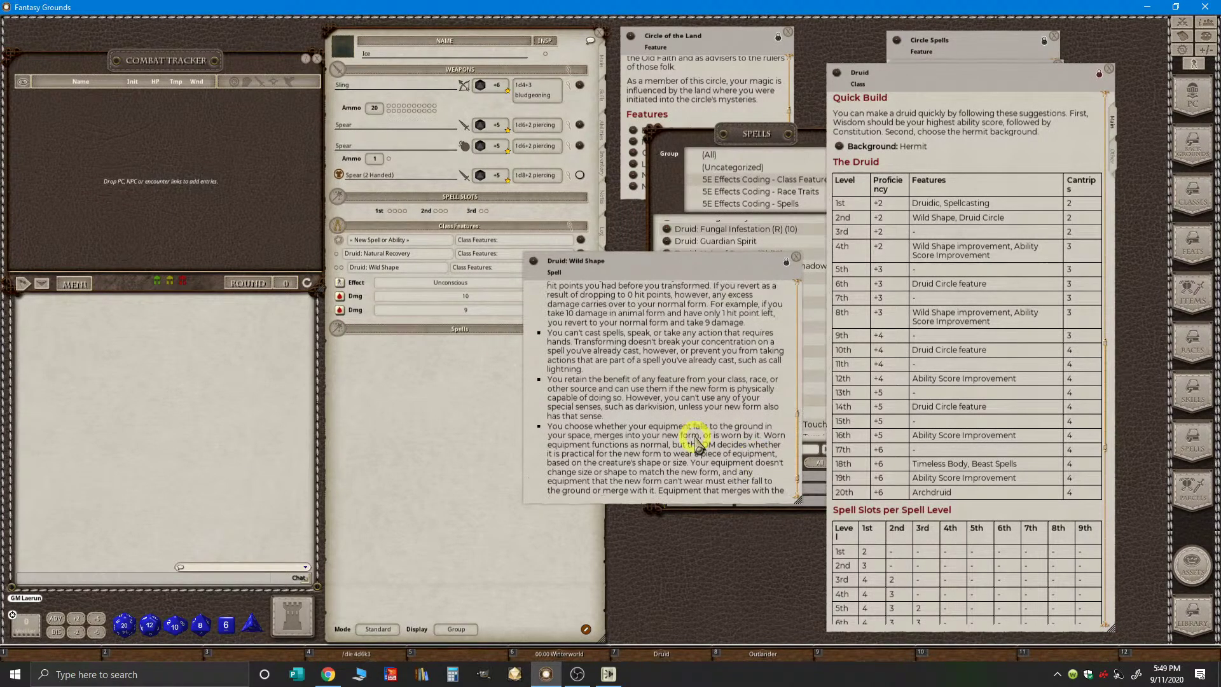
pyautogui.scroll(3, 697, 440)
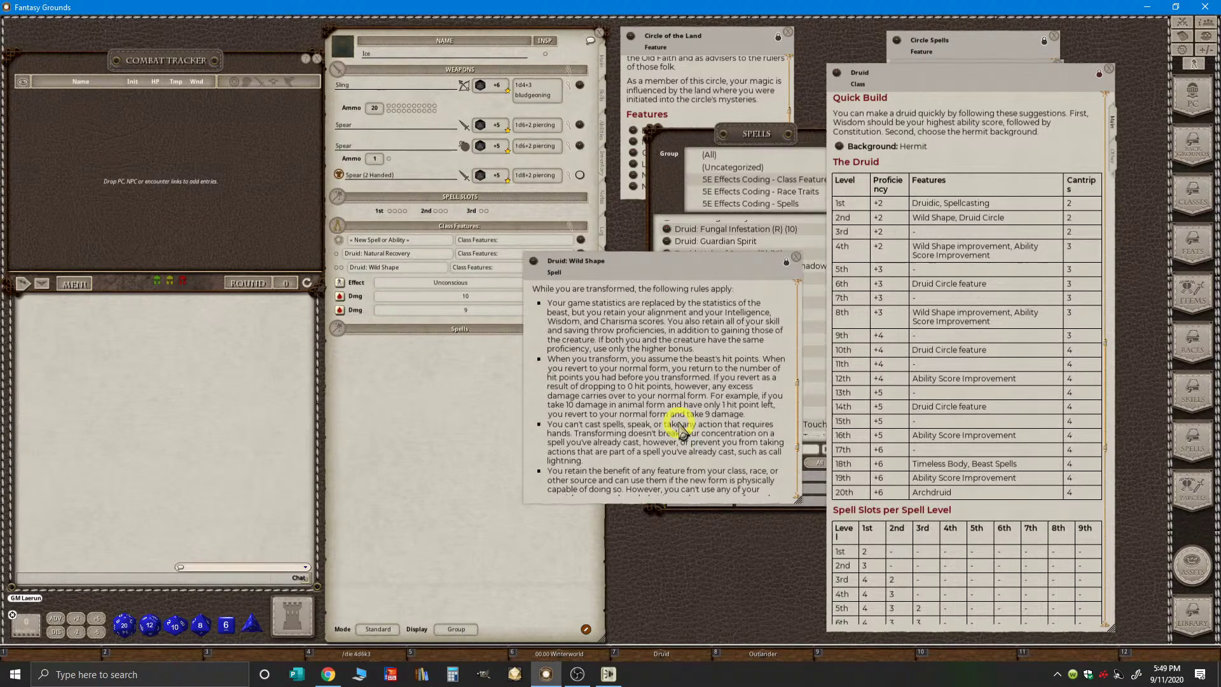
pyautogui.scroll(7, 682, 430)
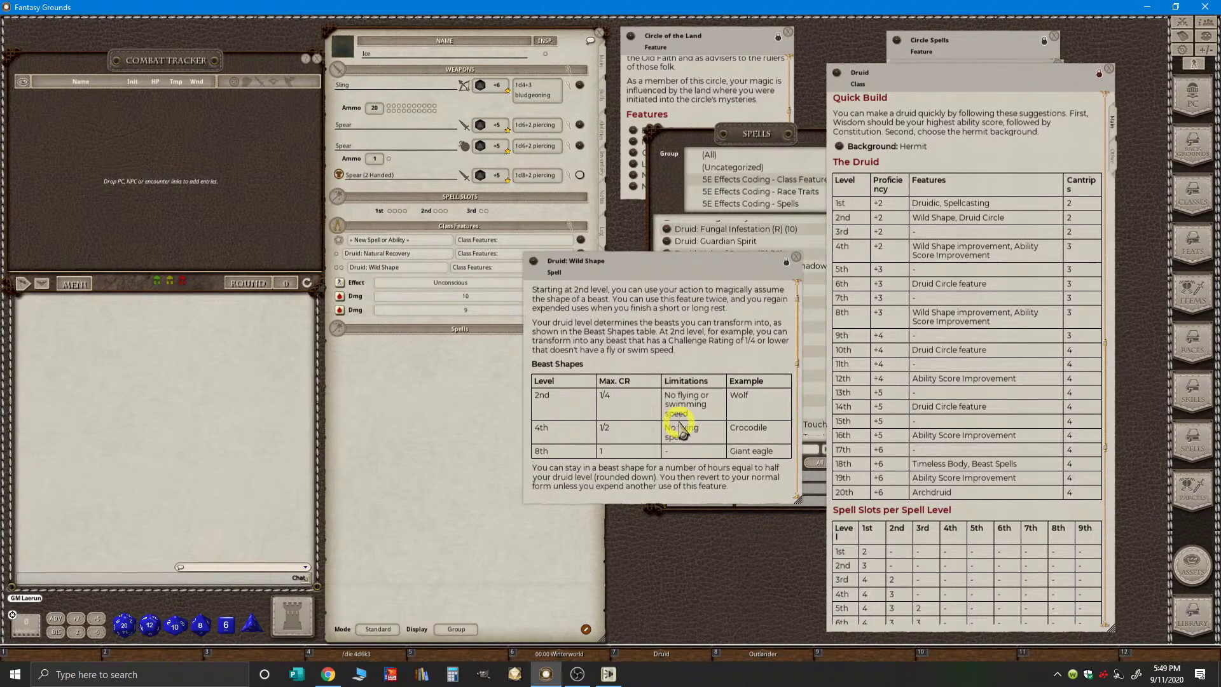
pyautogui.scroll(1, 682, 430)
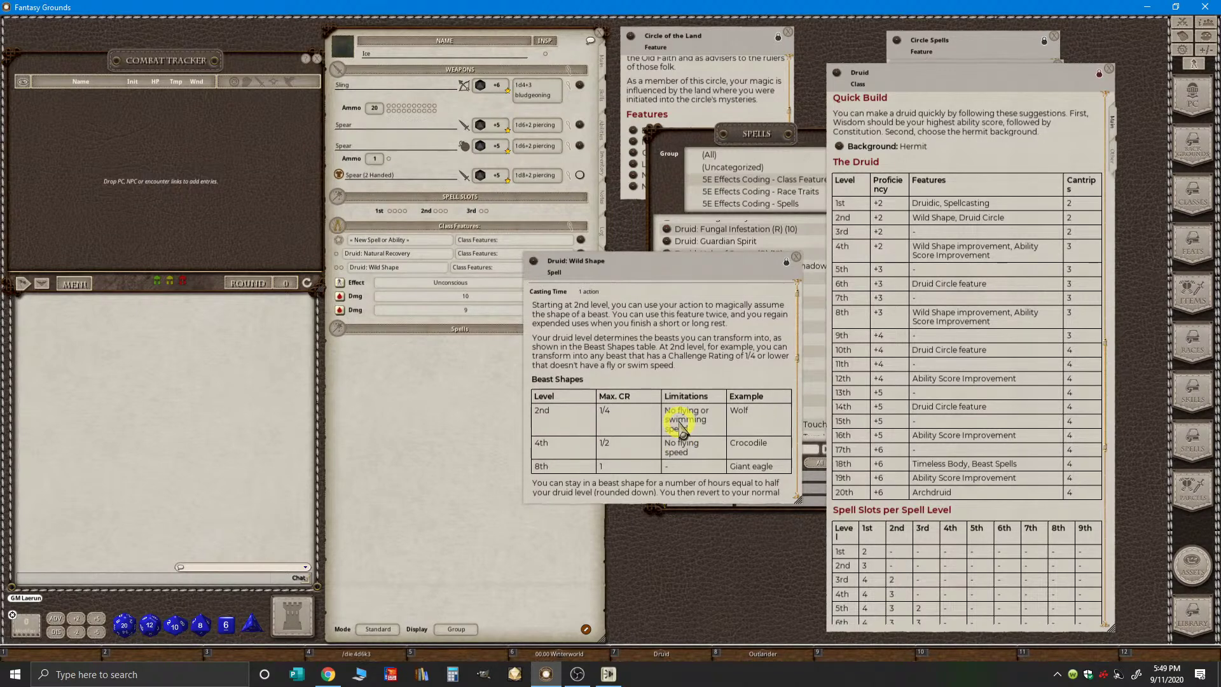
pyautogui.press('ctrl')
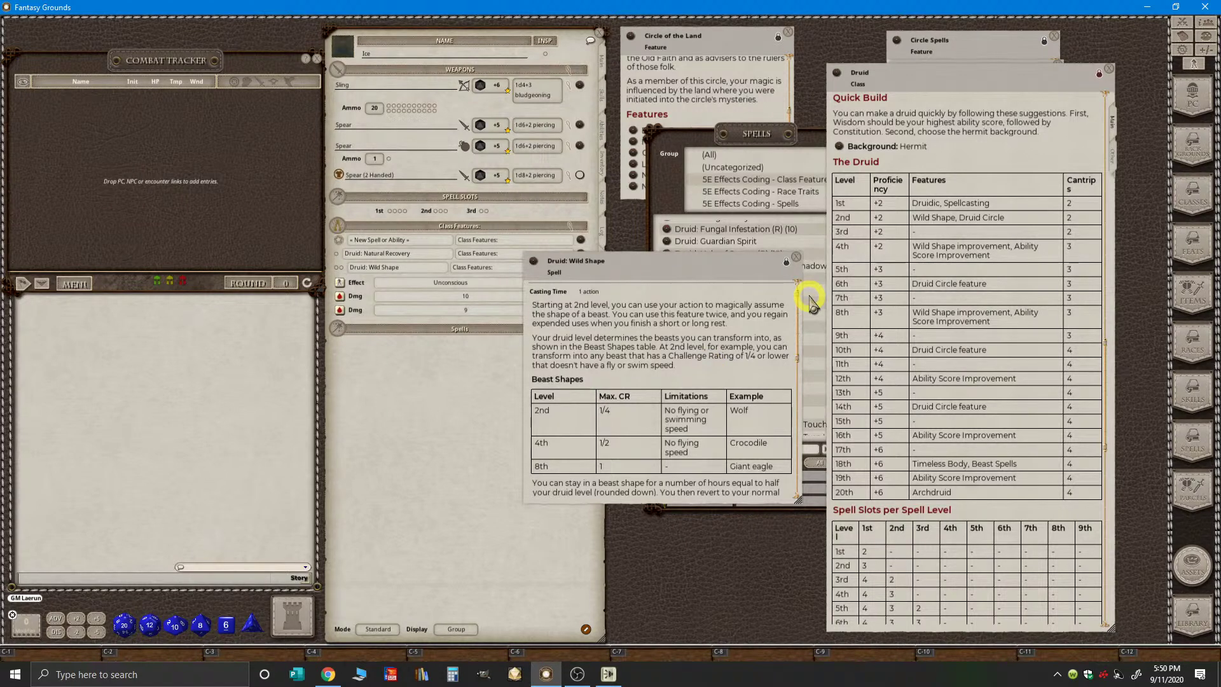
pyautogui.scroll(1, 731, 407)
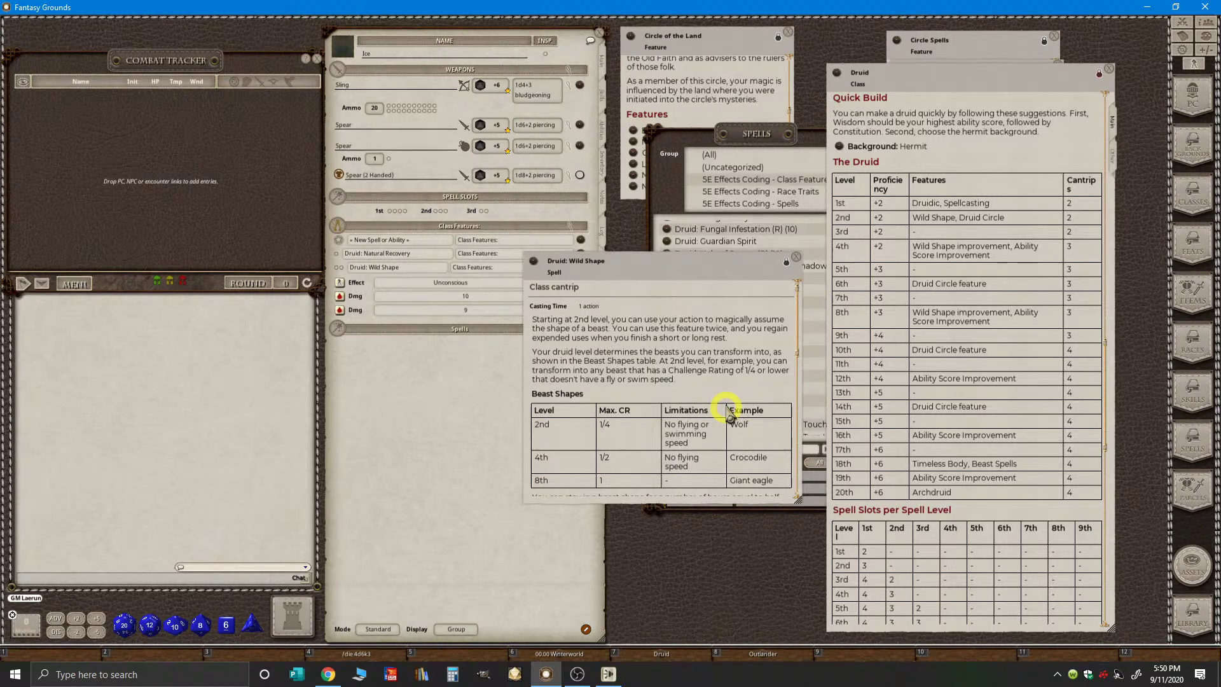
pyautogui.press('ctrl')
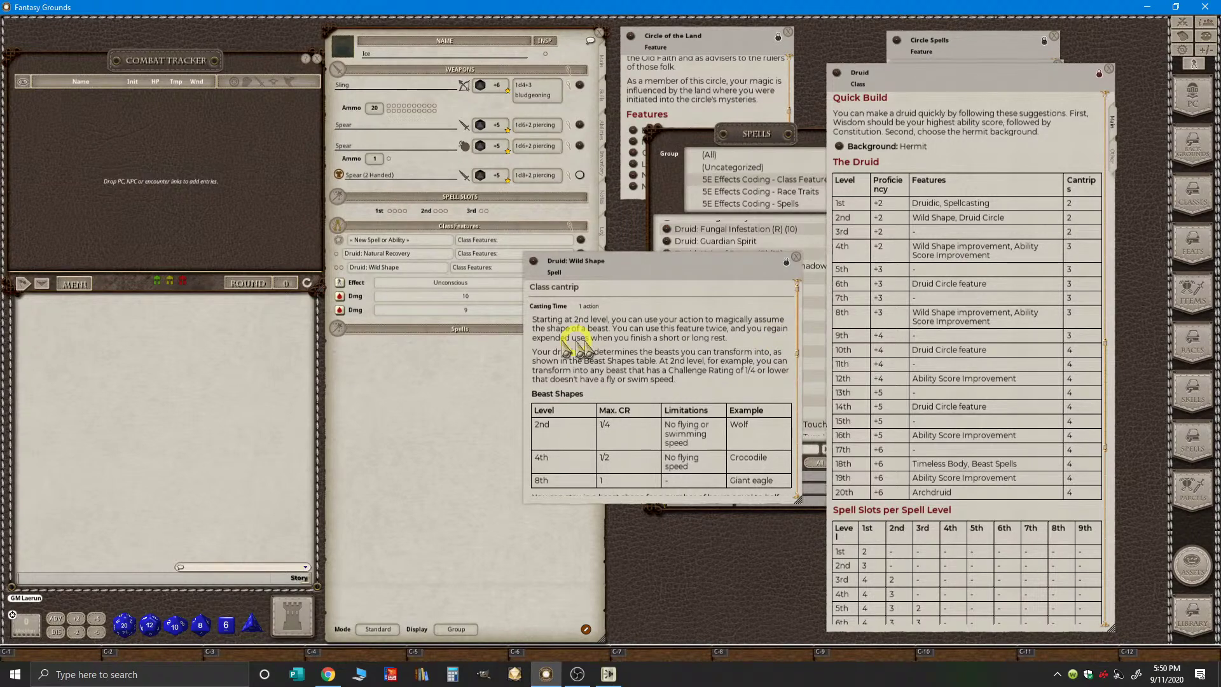
pyautogui.click(339, 267)
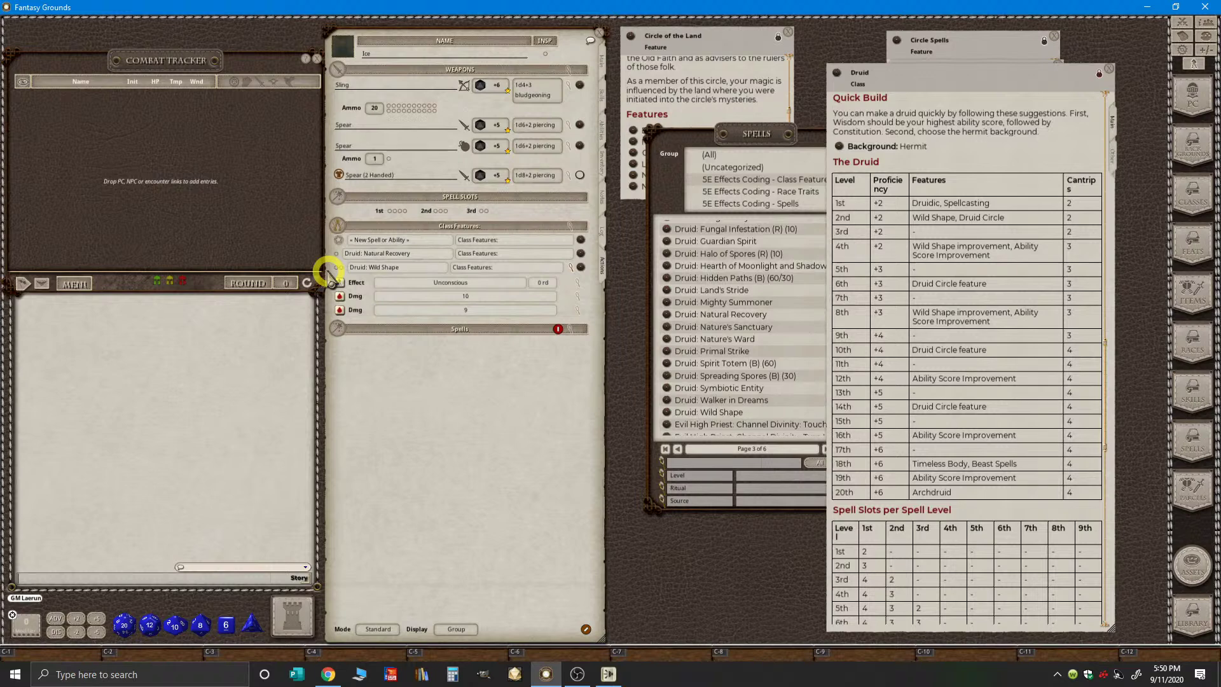
# - Switch the character's actions to Preparation mode and collapse the effect and damage details under Druid: Wild Shape
pyautogui.click(378, 629)
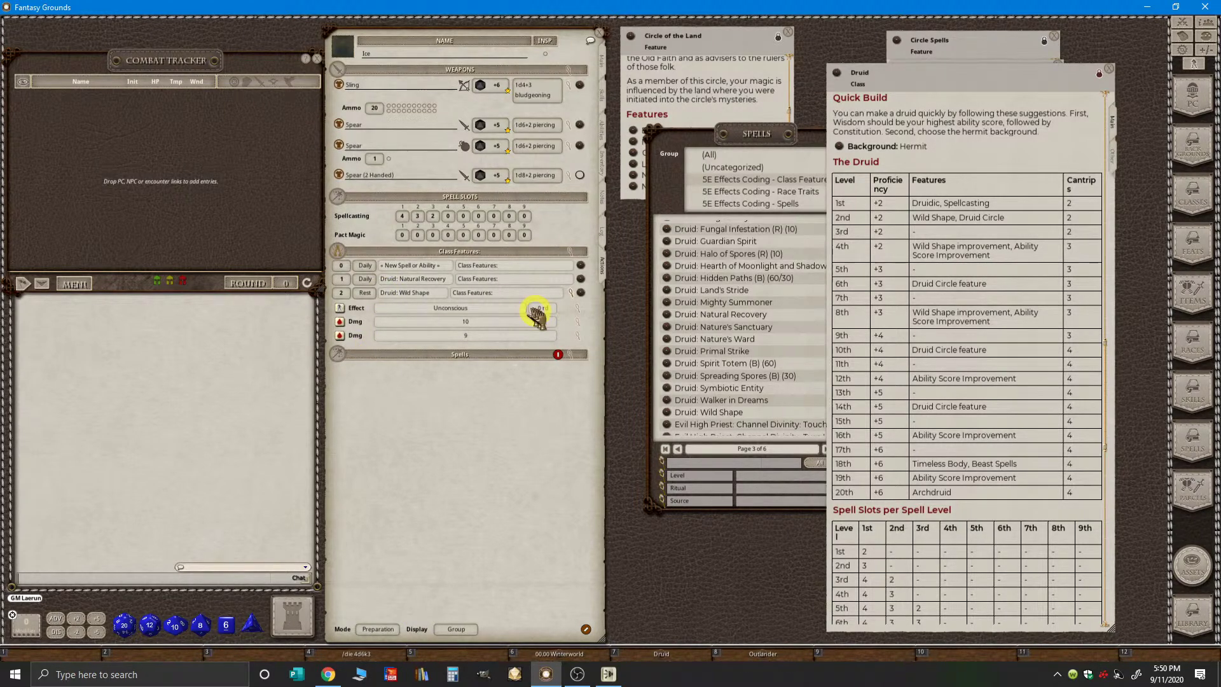
pyautogui.click(536, 315)
pyautogui.click(402, 309)
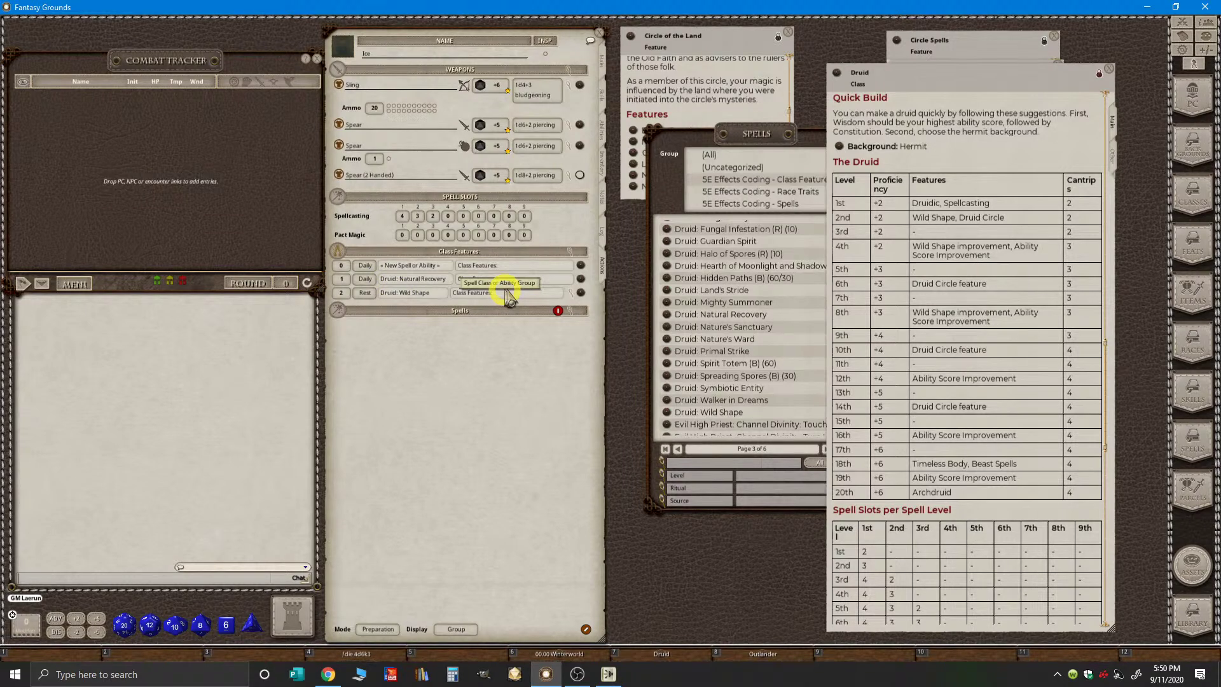
# - Check the description of the Druid: Natural Recovery power and close it
pyautogui.click(580, 280)
pyautogui.click(690, 247)
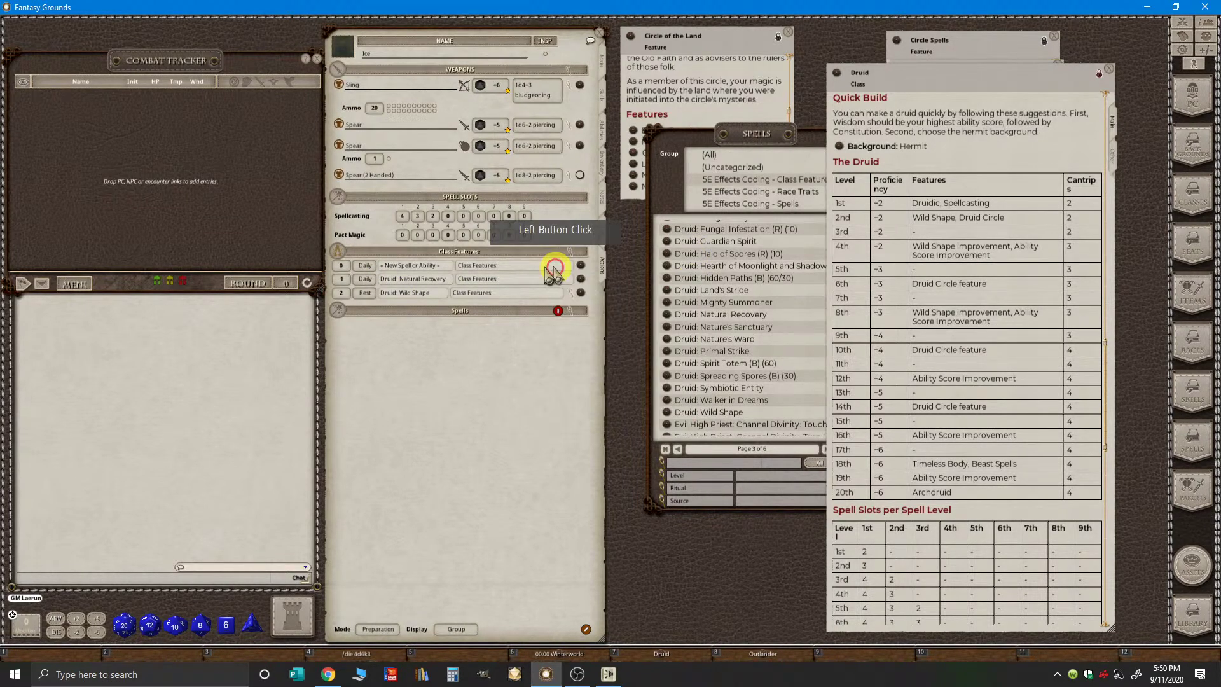
# - Delete the blank new spell entry from the Class Features group
pyautogui.press('ctrl')
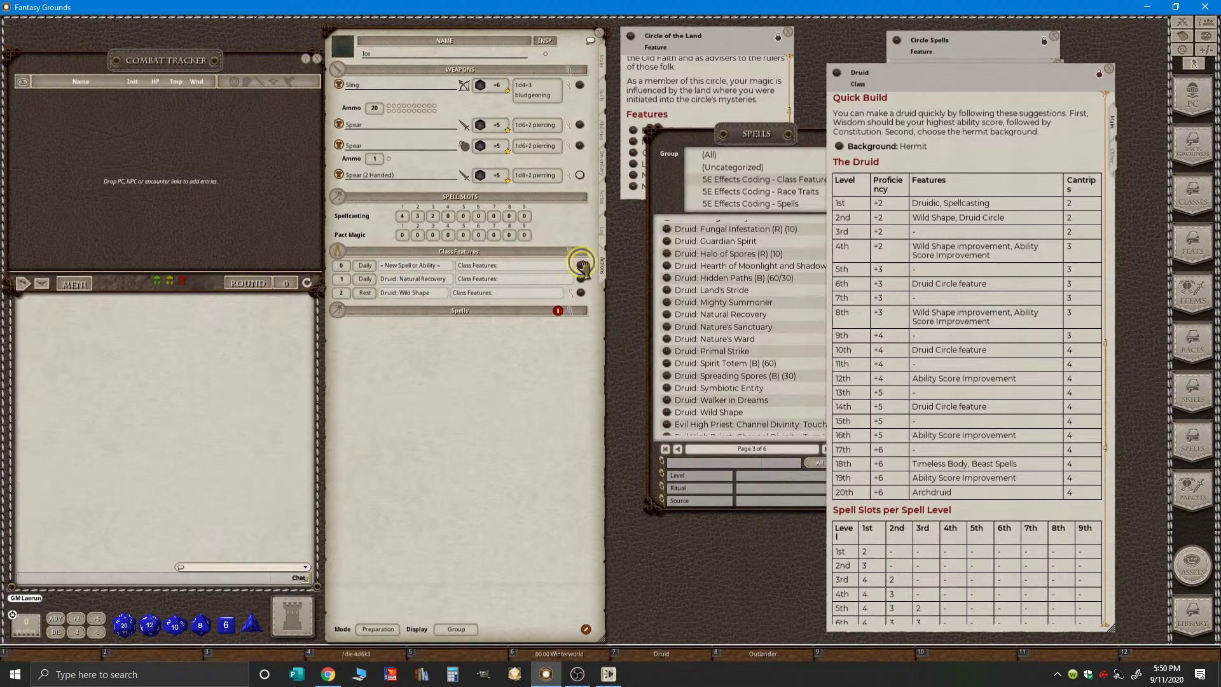
pyautogui.rightClick(579, 282)
pyautogui.rightClick(580, 264)
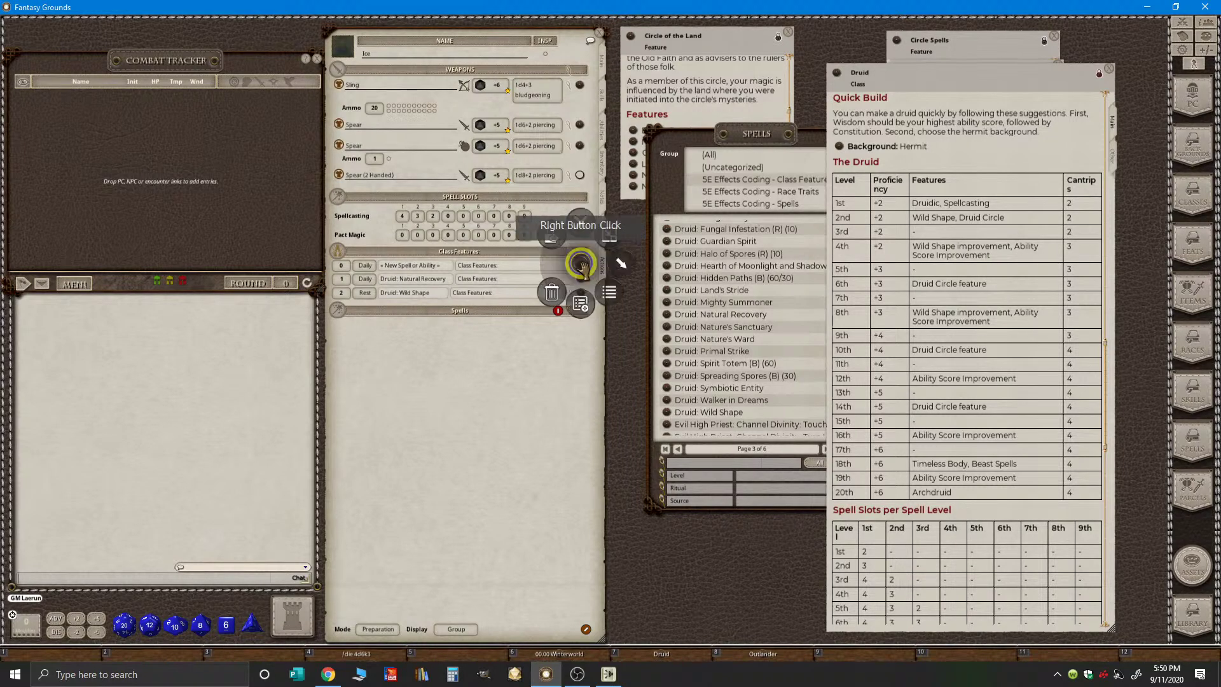
pyautogui.click(553, 291)
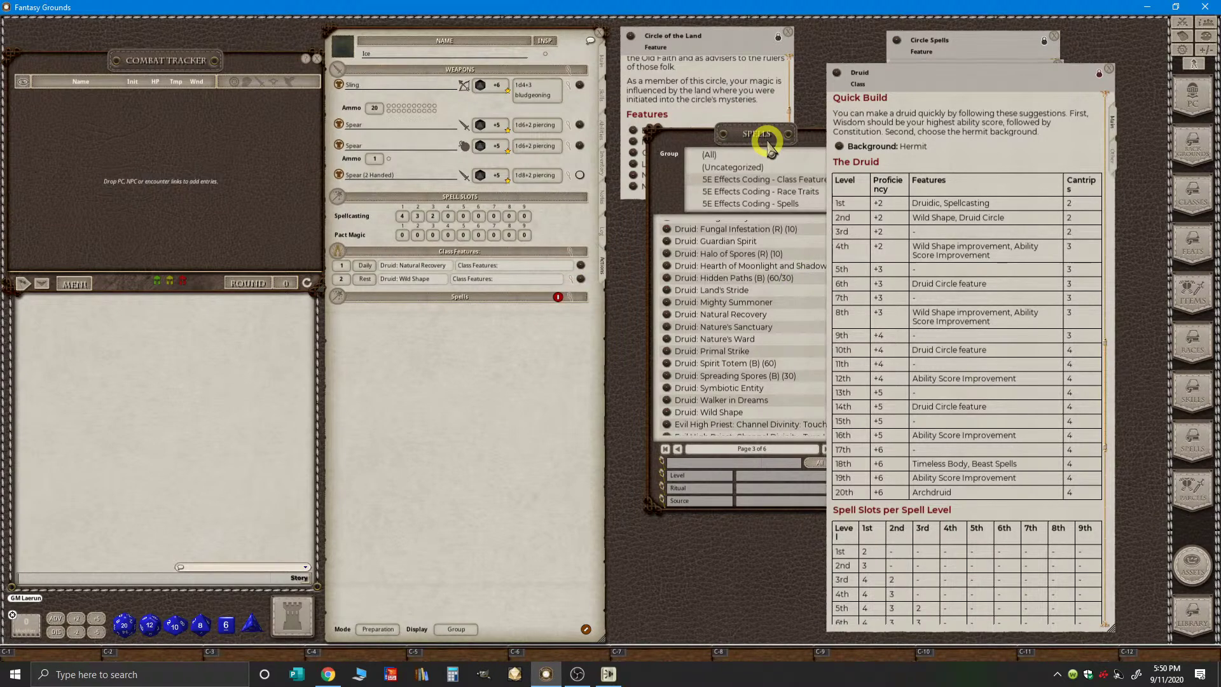
# - Close the Natural Recovery description and rearrange the Druid, Bonus Cantrip and Circle Spells windows to make Circle Spells readable
pyautogui.moveTo(916, 94); pyautogui.dragTo(1044, 266)
pyautogui.click(1060, 114)
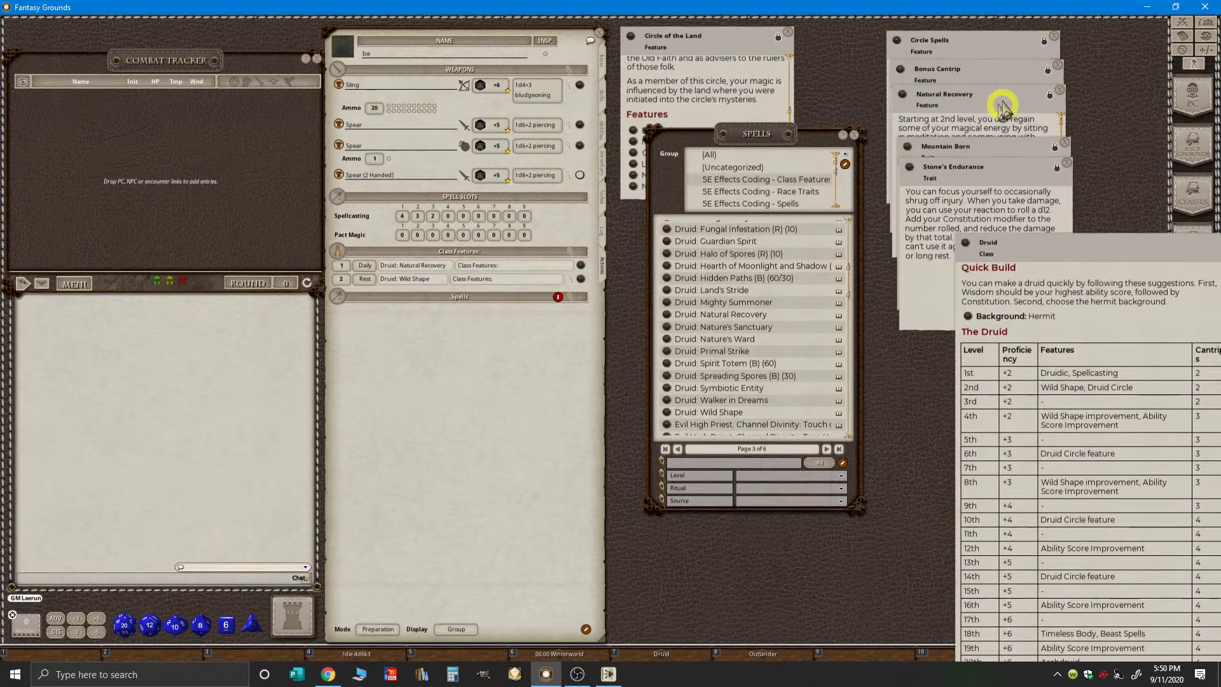
pyautogui.click(1060, 91)
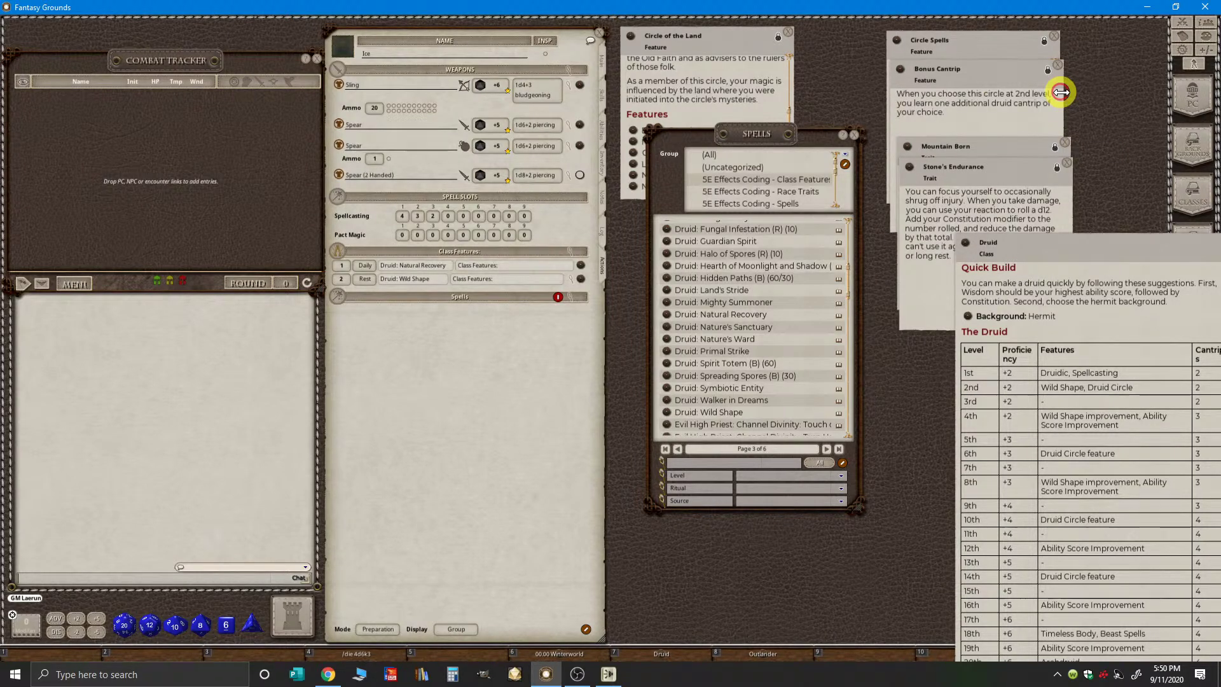
pyautogui.press('ctrl')
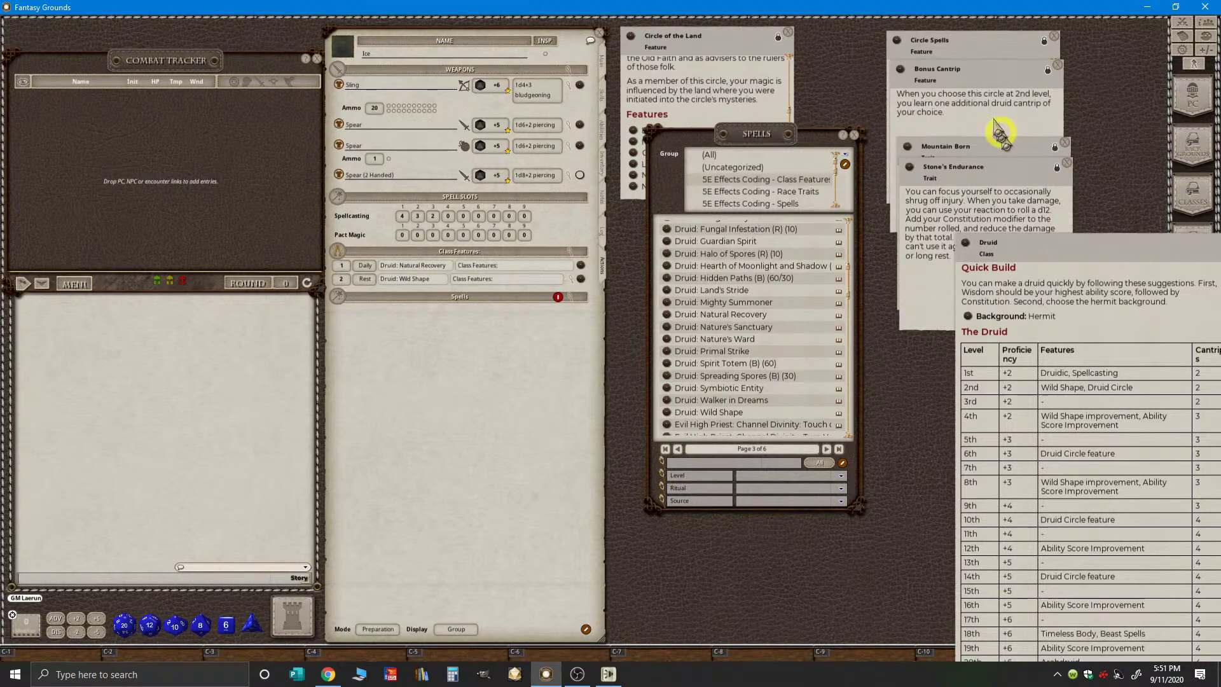
pyautogui.moveTo(1000, 132); pyautogui.dragTo(902, 243)
pyautogui.click(1036, 257)
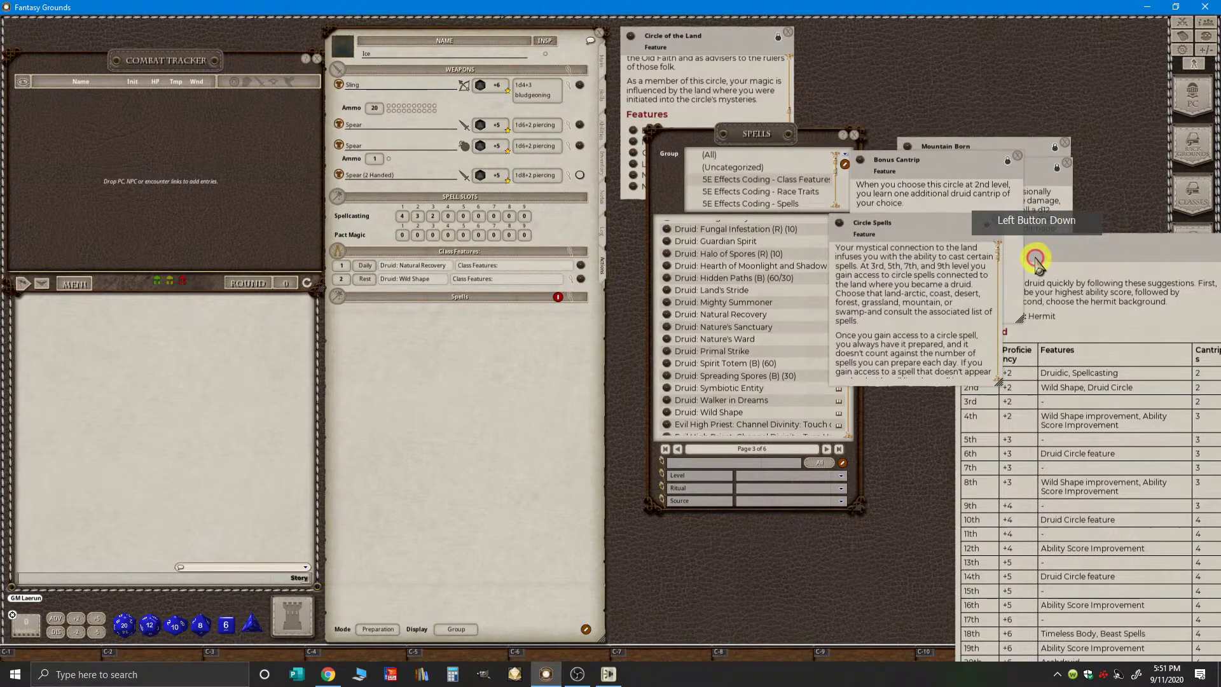
pyautogui.click(884, 225)
pyautogui.moveTo(884, 225); pyautogui.dragTo(740, 81)
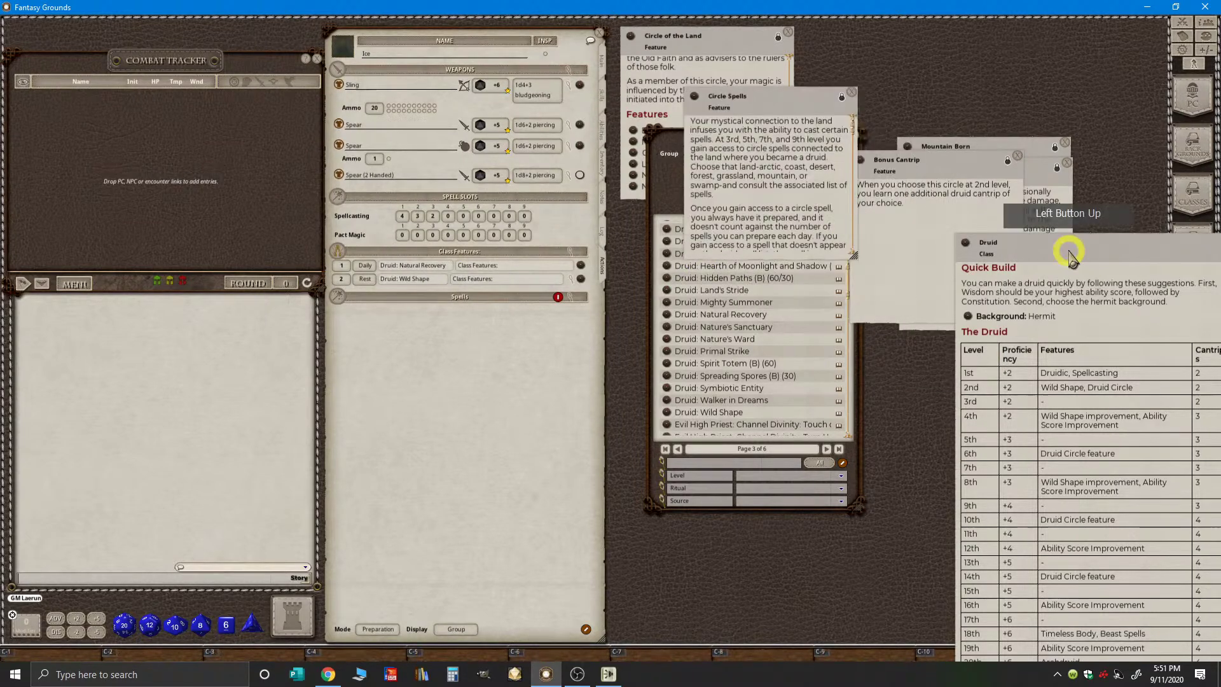
pyautogui.moveTo(1069, 254); pyautogui.dragTo(975, 130)
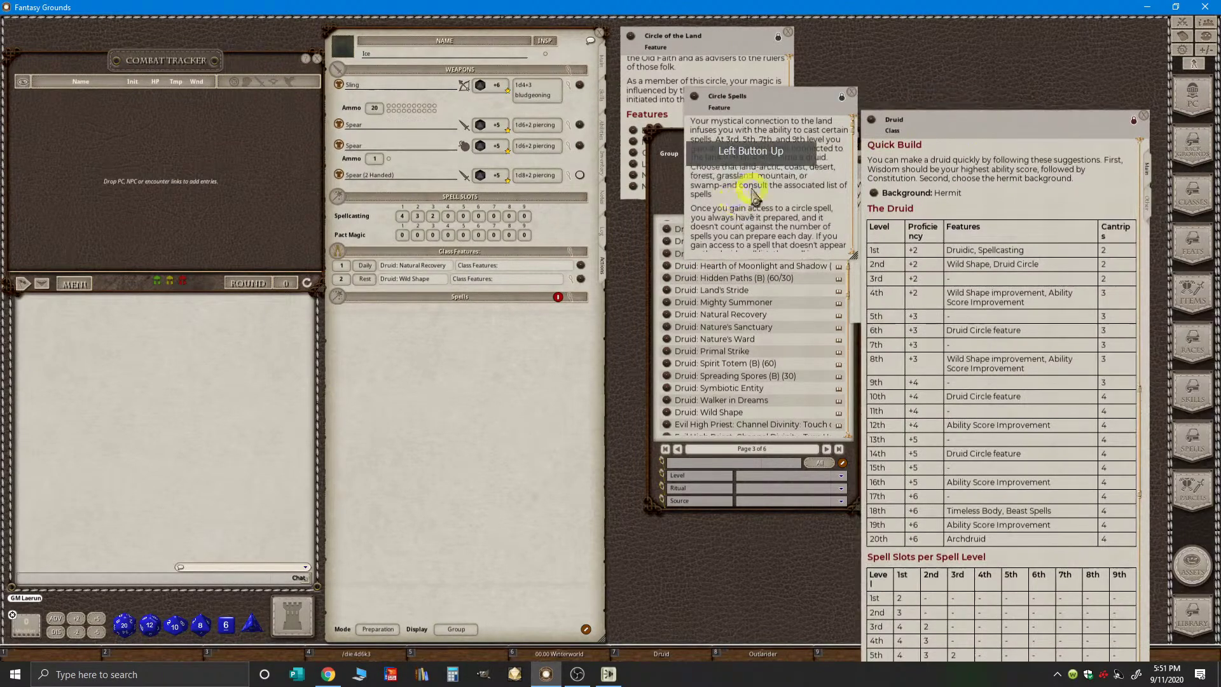
# - Find the first land's spell list in Circle Spells, then check the Sleet Storm description and close it
pyautogui.scroll(-5, 754, 190)
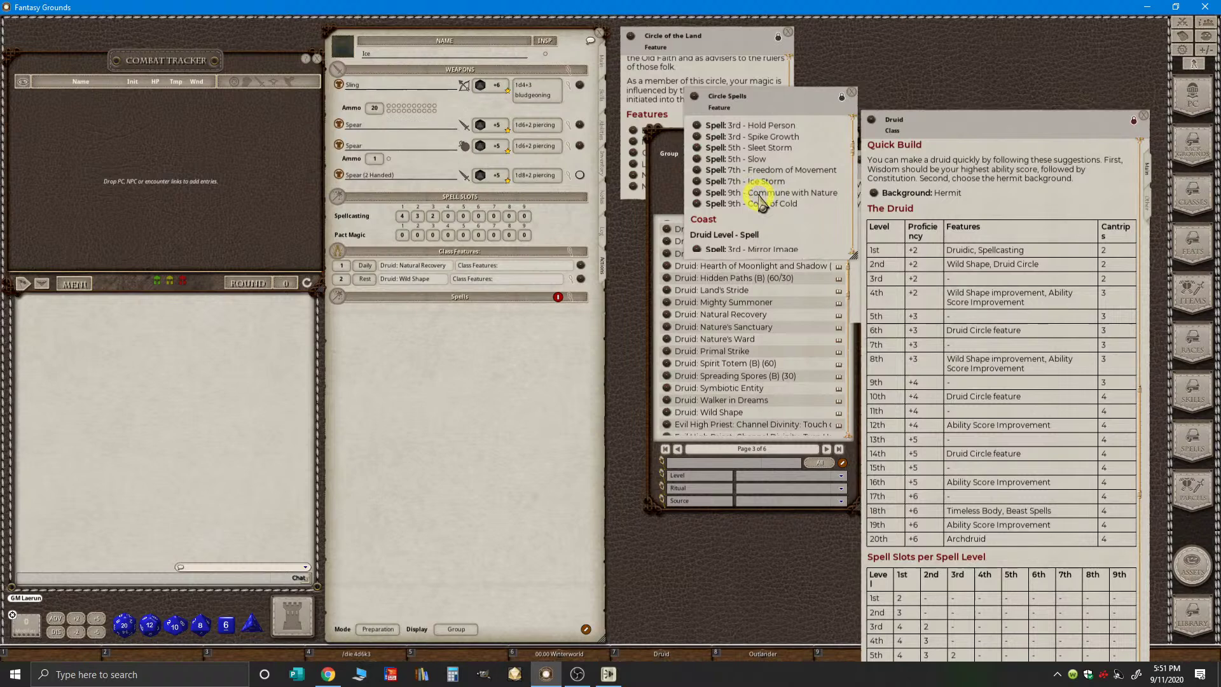
pyautogui.scroll(1, 782, 185)
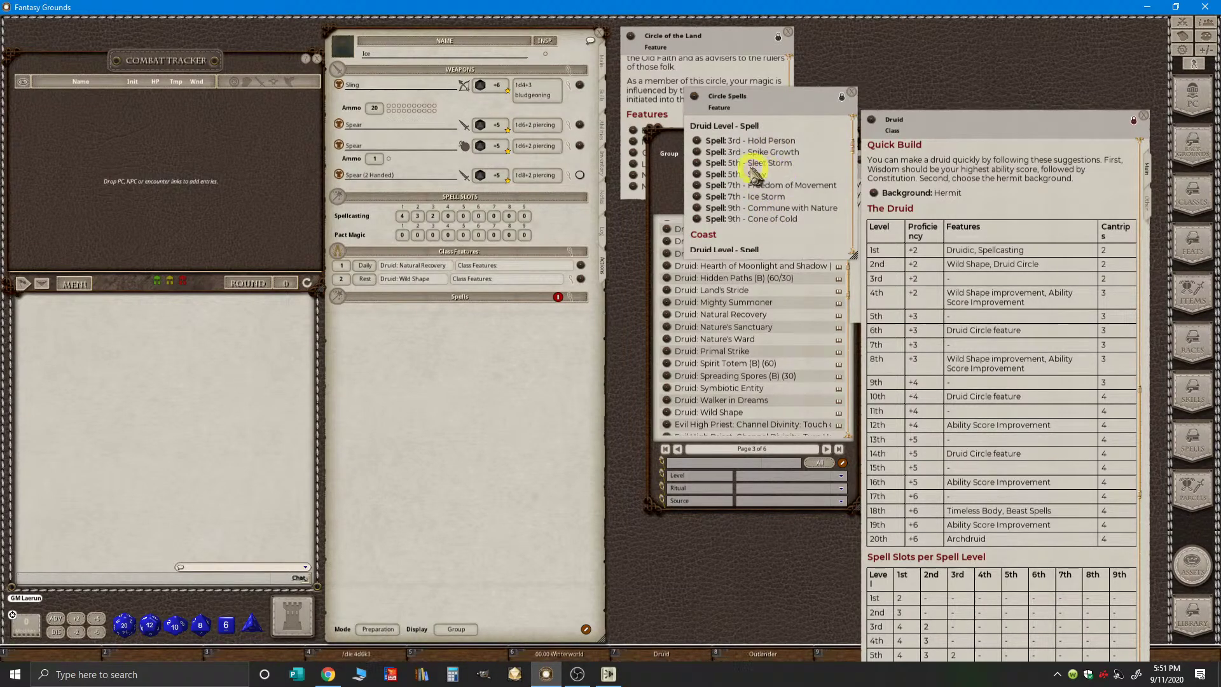
pyautogui.click(697, 164)
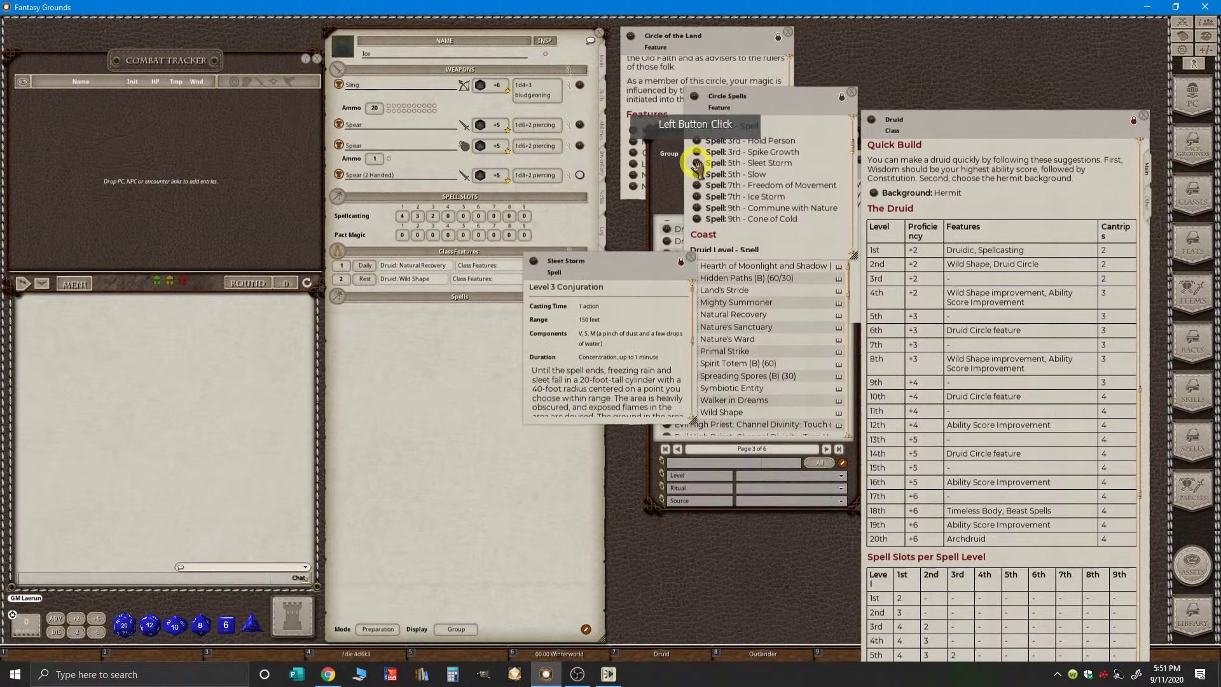
pyautogui.click(690, 257)
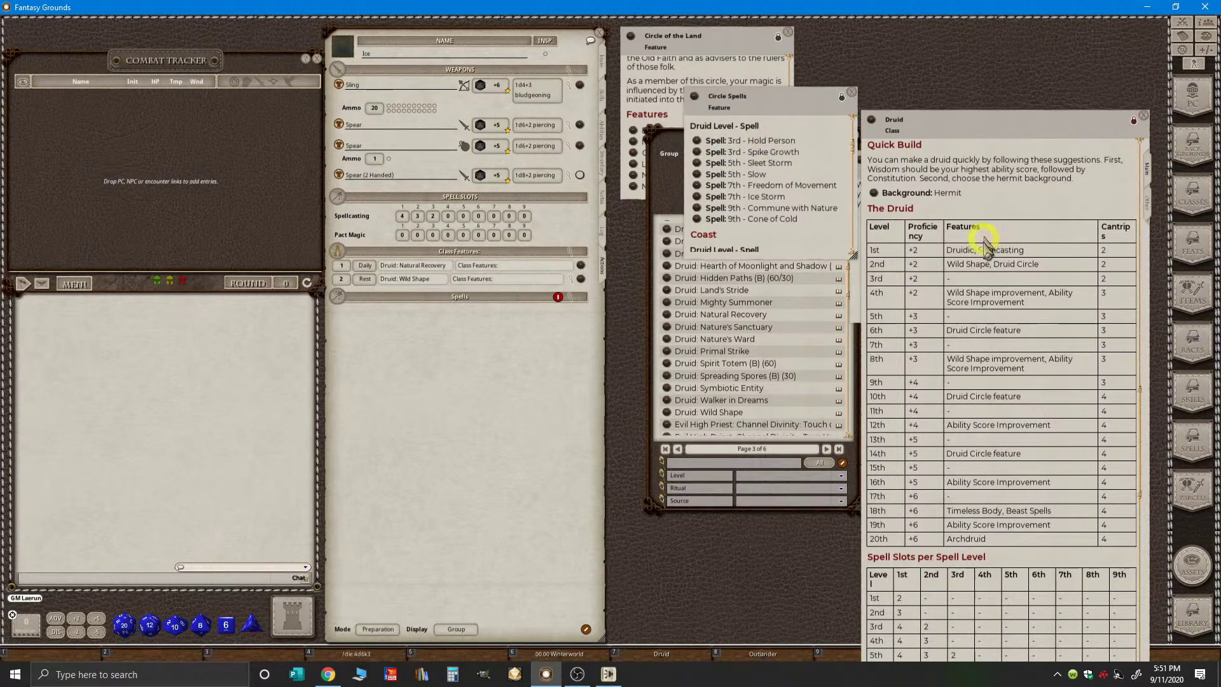
# - Filter the spell library to the 5E Effects Coding - Spells group, move it clear of Circle Spells and search for Hold
pyautogui.click(669, 151)
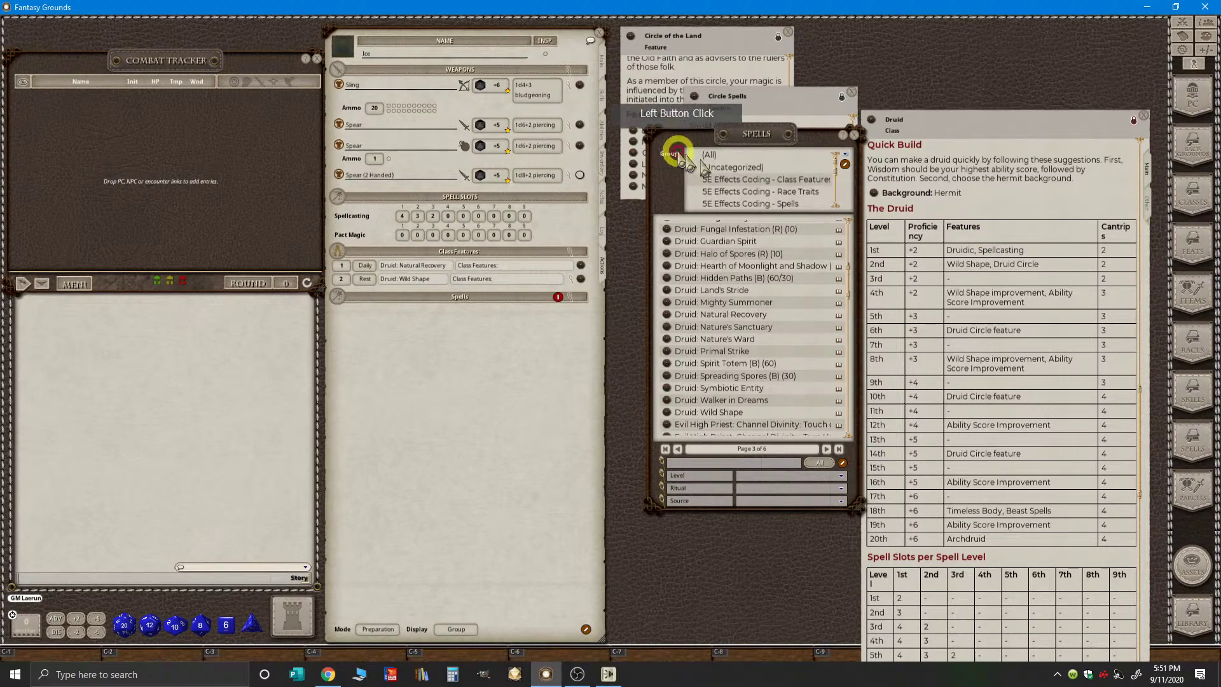
pyautogui.click(791, 204)
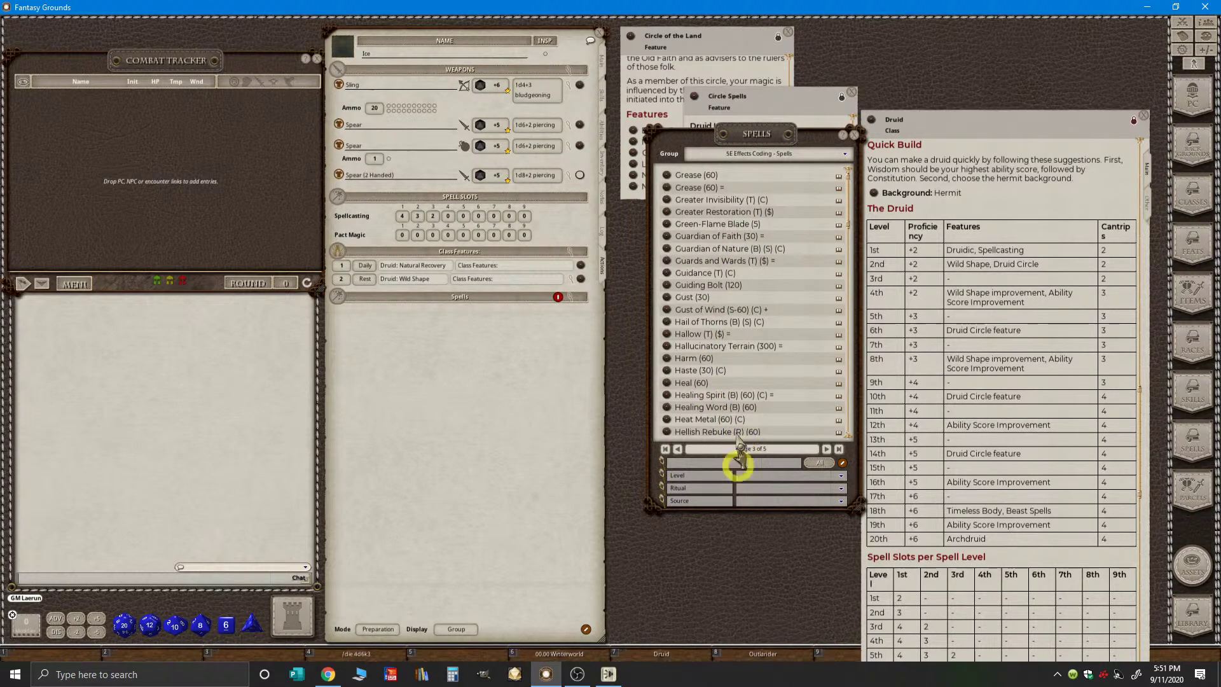
pyautogui.moveTo(745, 149); pyautogui.dragTo(925, 166)
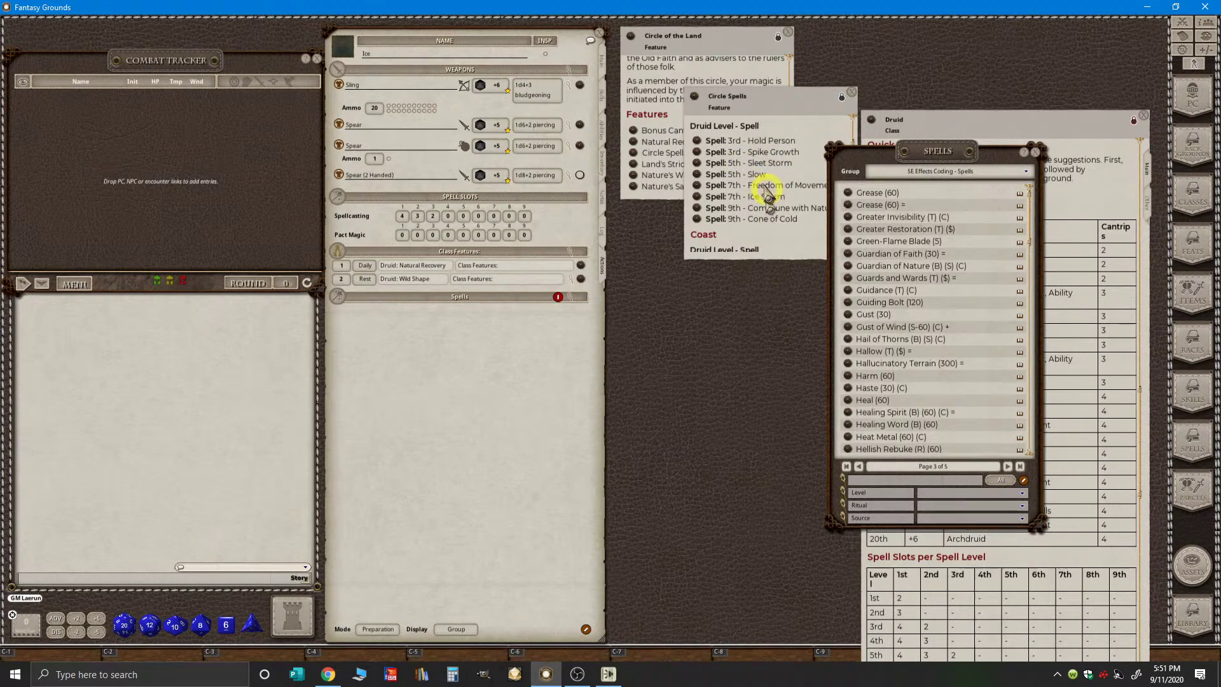
pyautogui.click(899, 483)
pyautogui.write('Hold')
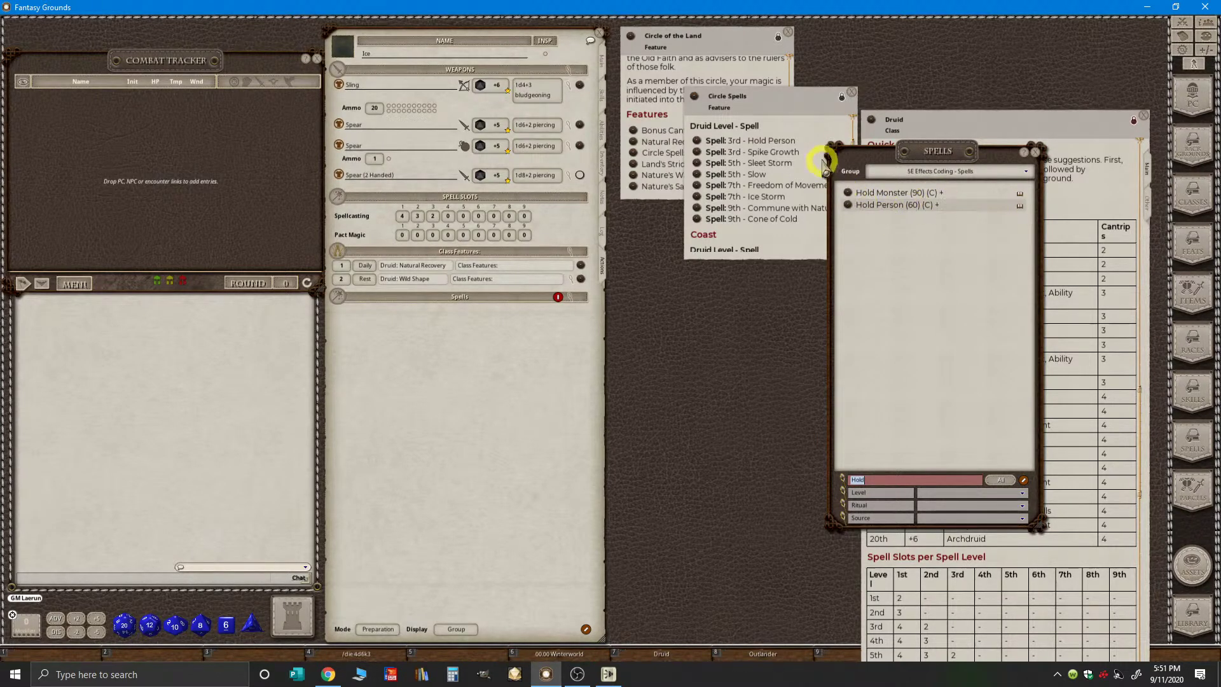
# - Check the Hold Person description, add the effects-coded Hold Person (60) to Class Features and collapse its details
pyautogui.click(699, 142)
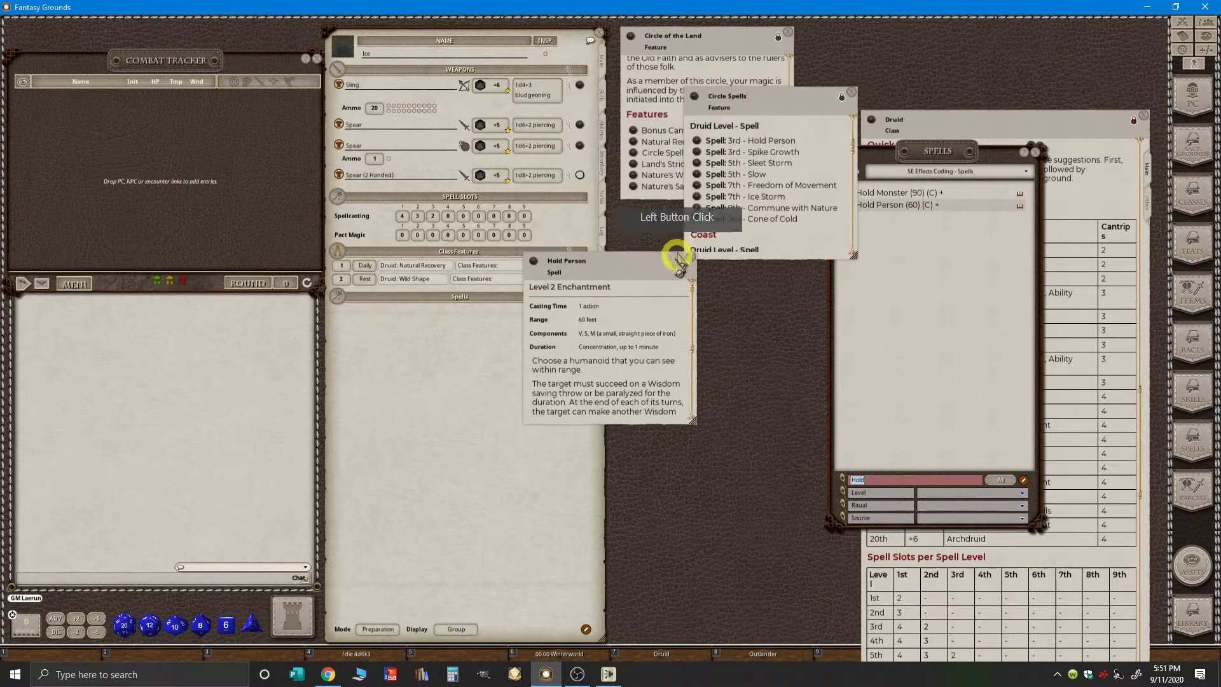
pyautogui.click(691, 257)
pyautogui.click(911, 173)
pyautogui.click(850, 206)
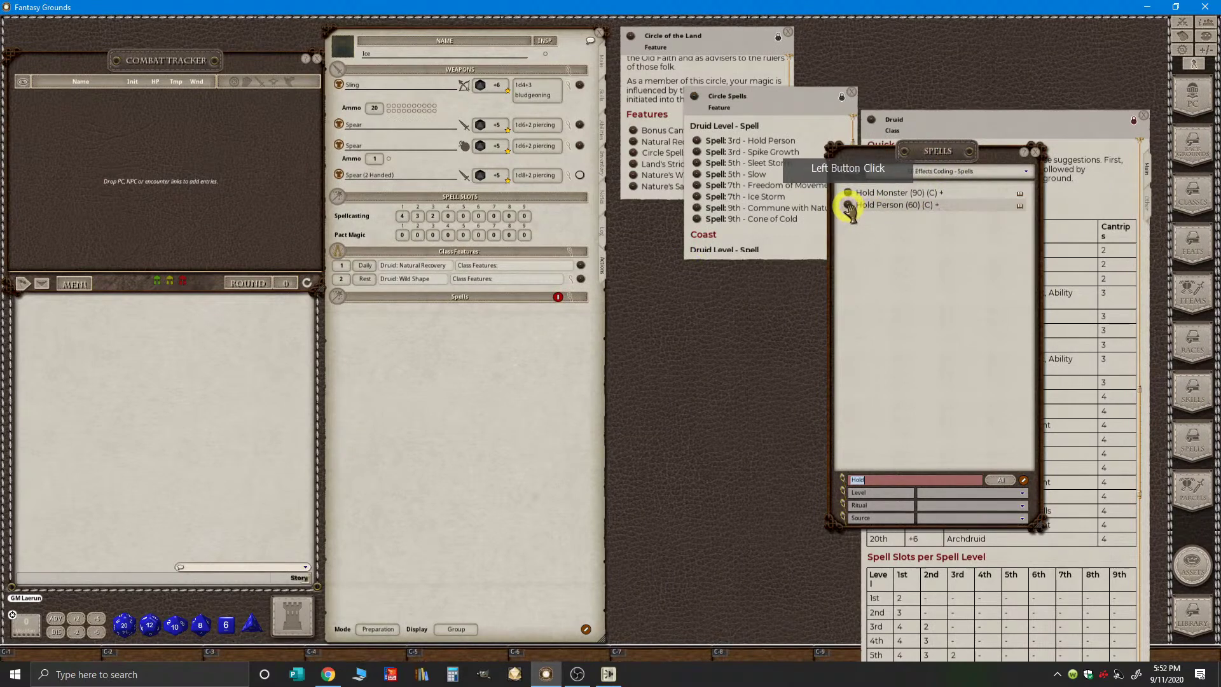
pyautogui.moveTo(850, 207); pyautogui.dragTo(365, 267)
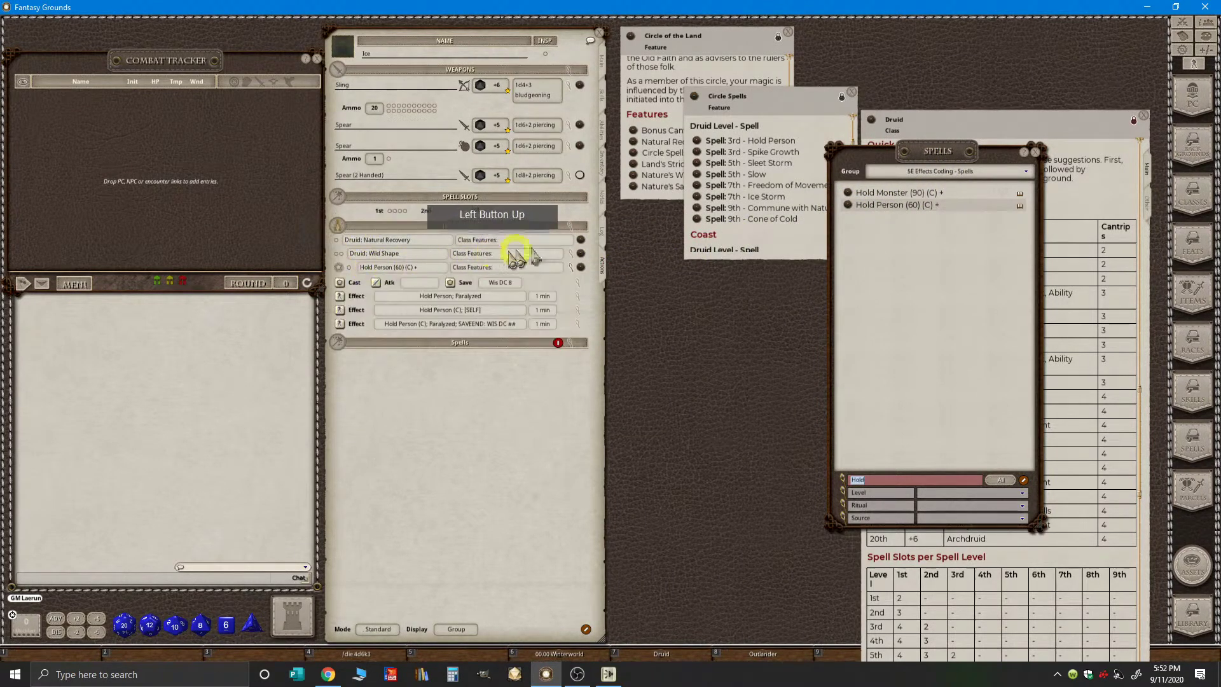
pyautogui.press('ctrl')
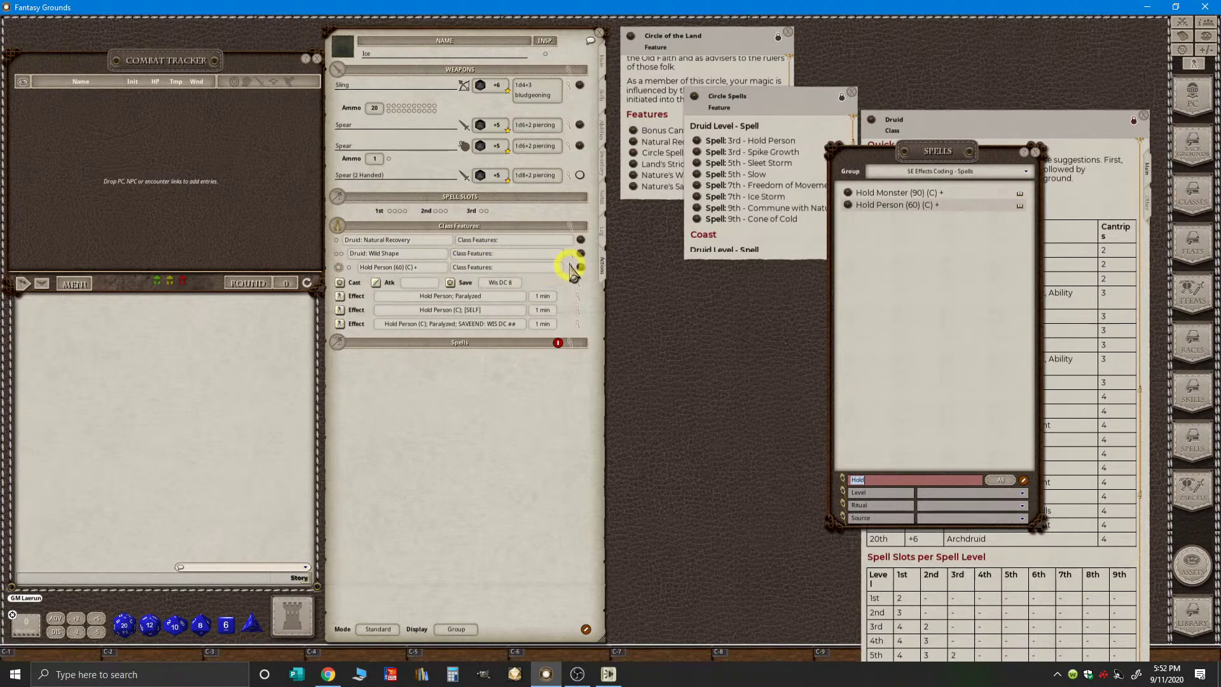
pyautogui.click(439, 270)
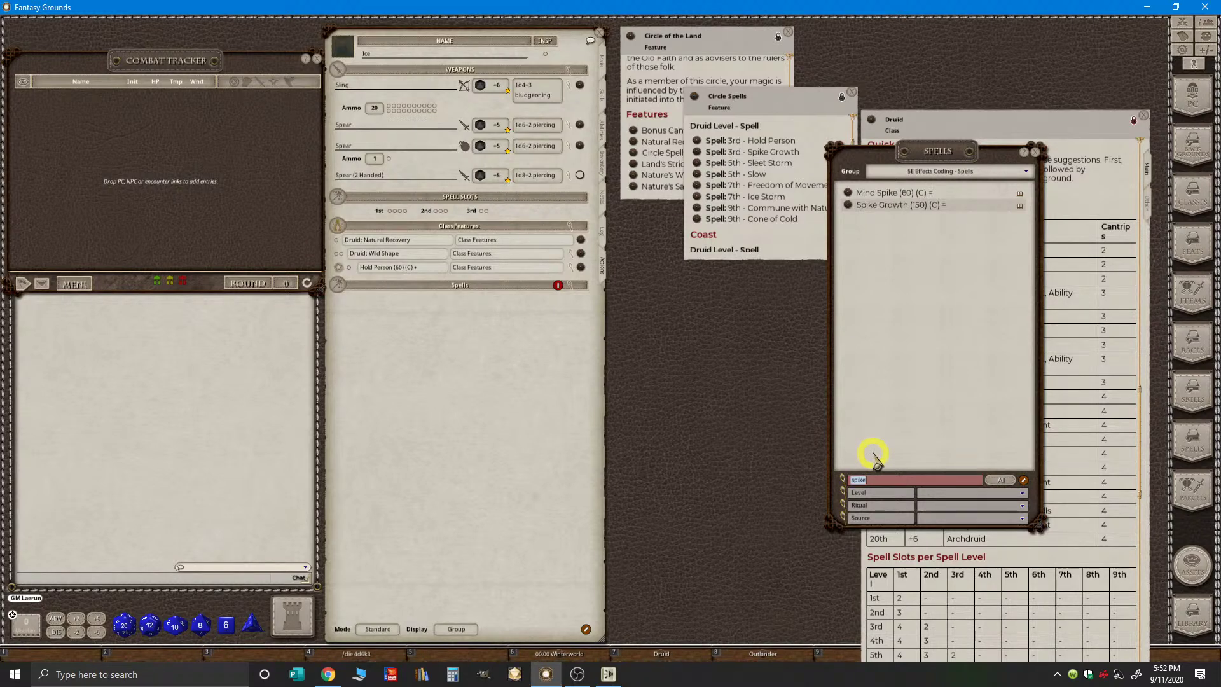
# - Add the effects-coded Spike Growth, Sleet Storm and Slow spells to the Class Features group, searching the library for each
pyautogui.moveTo(851, 210); pyautogui.dragTo(414, 258)
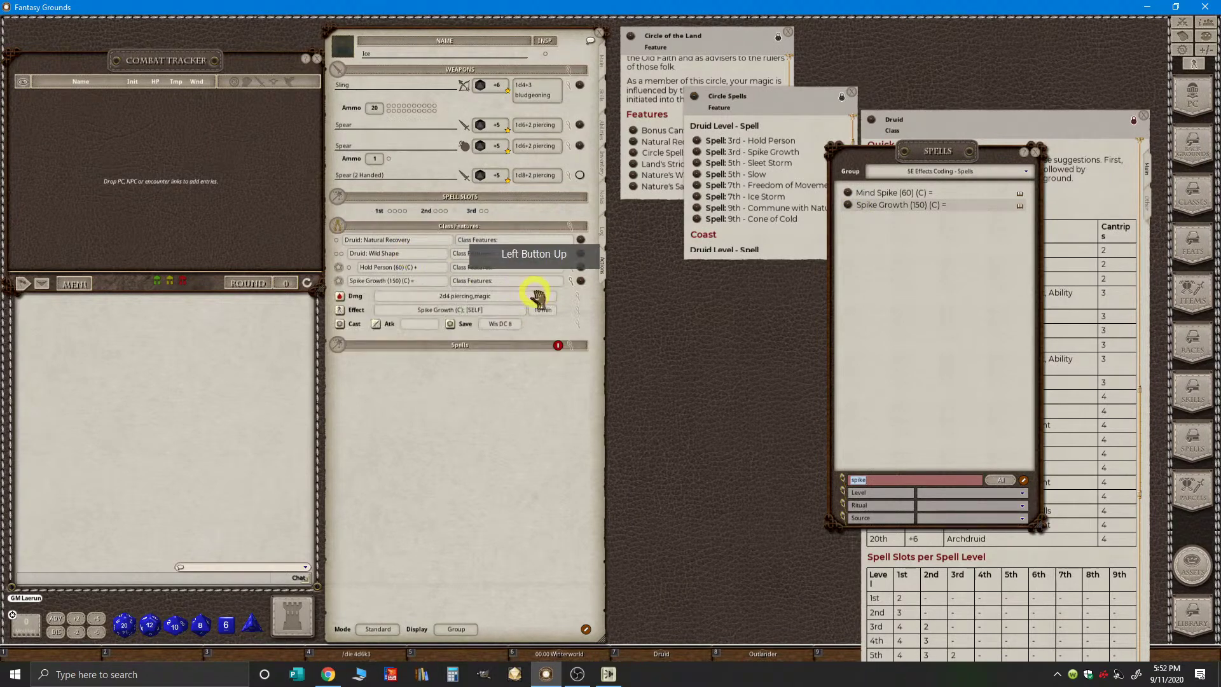
pyautogui.press('ctrl')
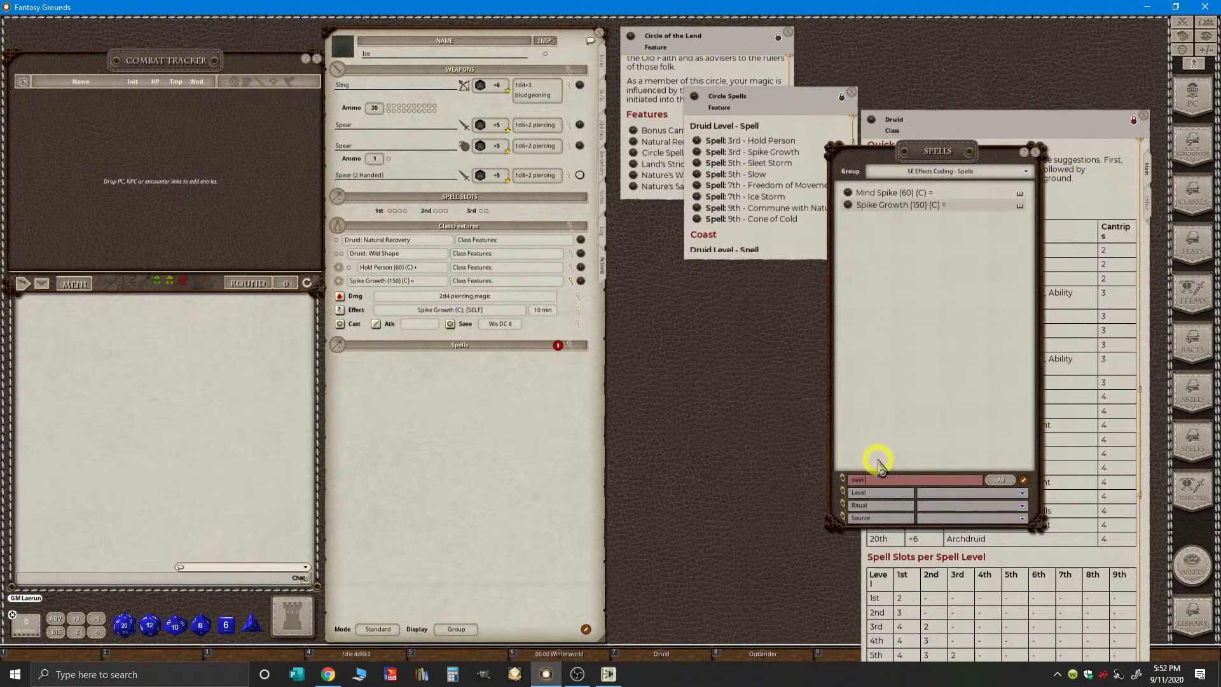
pyautogui.press('Return')
pyautogui.press('ctrl')
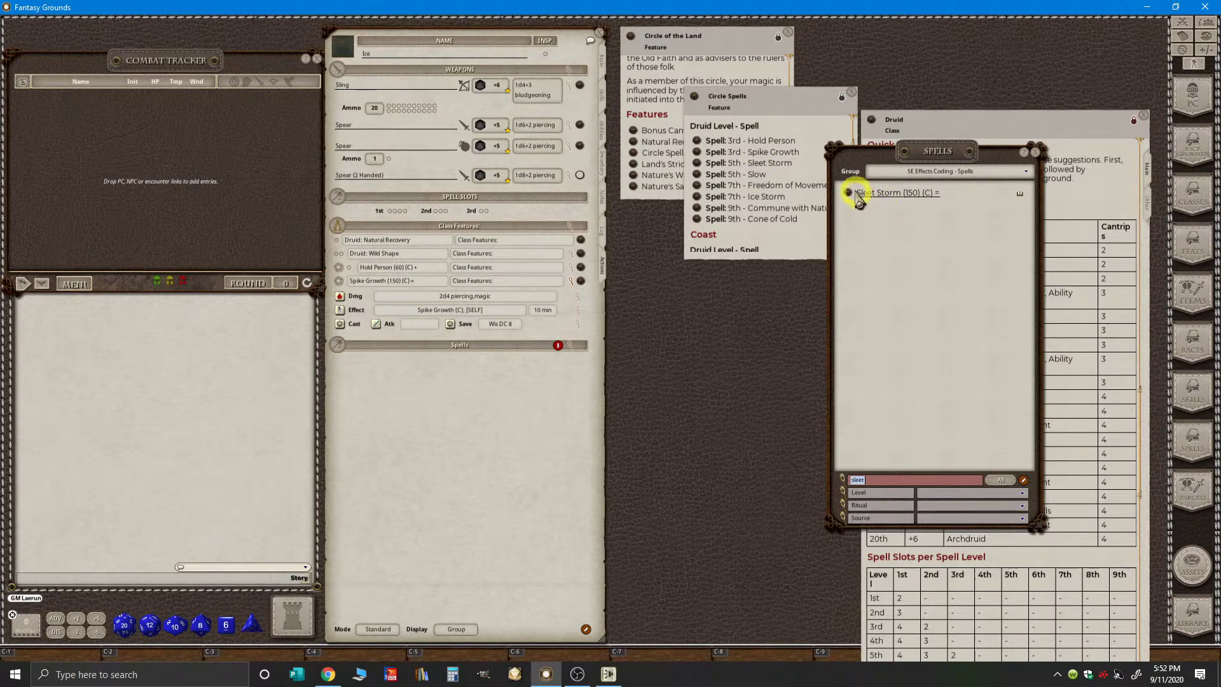
pyautogui.moveTo(853, 192); pyautogui.dragTo(419, 261)
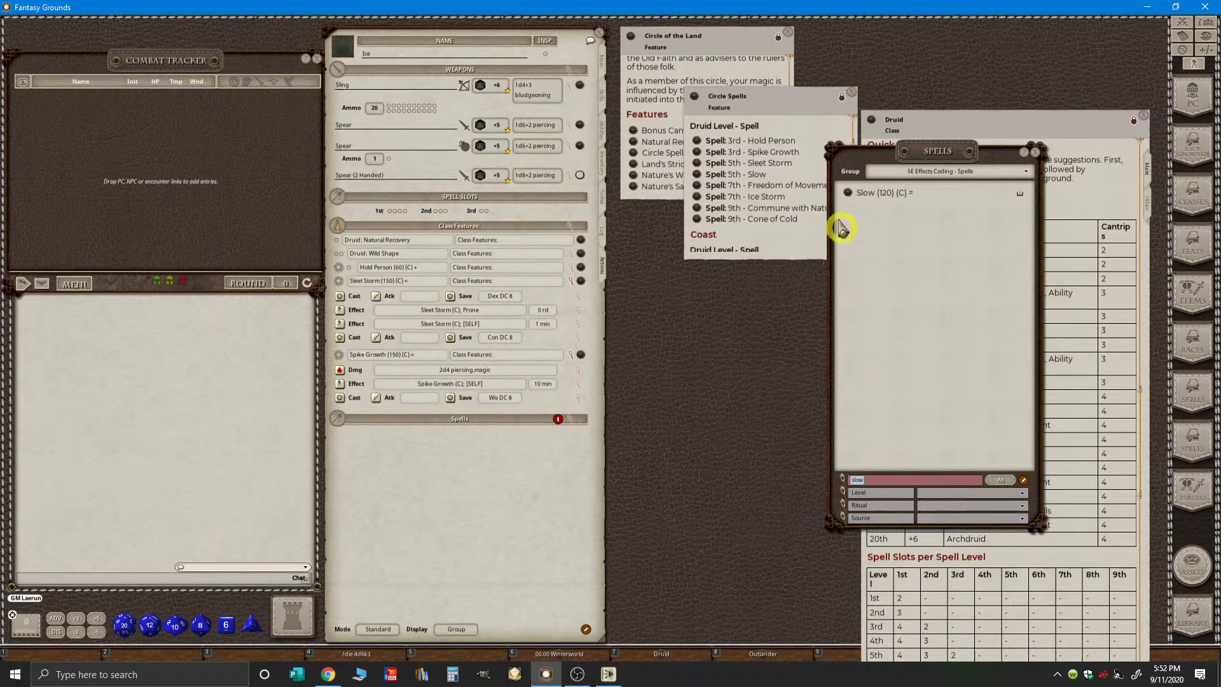
pyautogui.moveTo(848, 194); pyautogui.dragTo(433, 311)
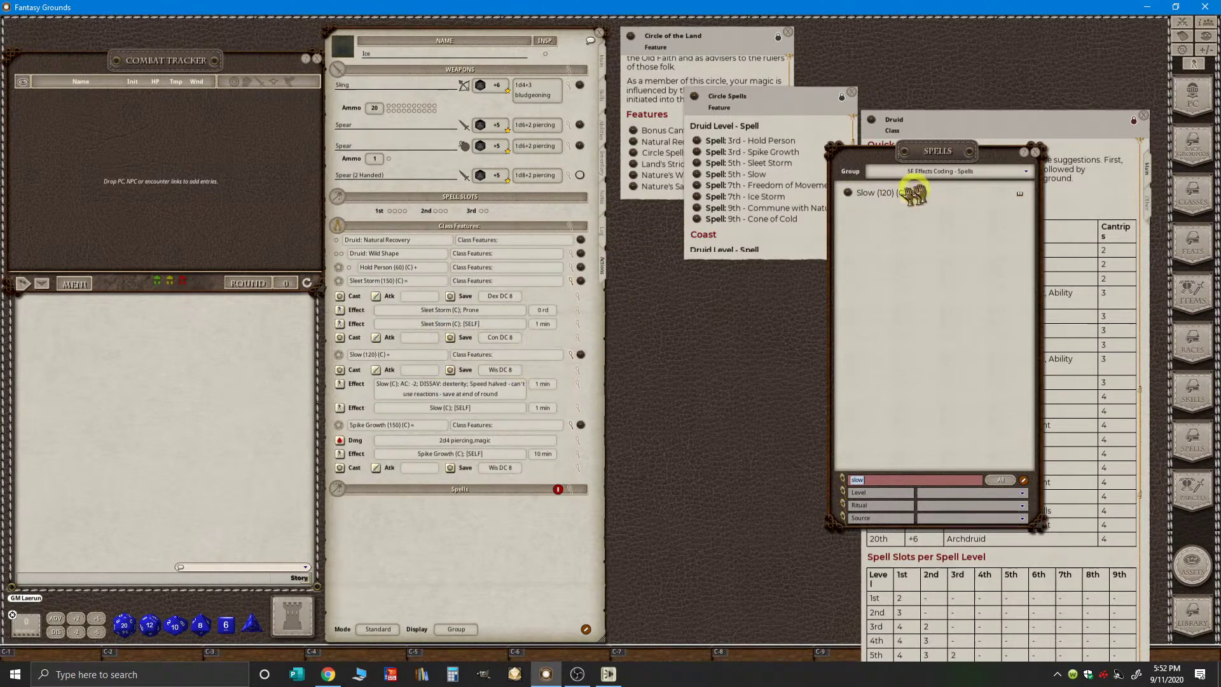
# - Close the spell library and collapse the action details under Sleet Storm, Slow and Spike Growth
pyautogui.click(1035, 151)
pyautogui.keyDown('ctrl'); pyautogui.click(581, 287); pyautogui.keyUp('ctrl')
pyautogui.keyDown('ctrl'); pyautogui.click(577, 281); pyautogui.keyUp('ctrl')
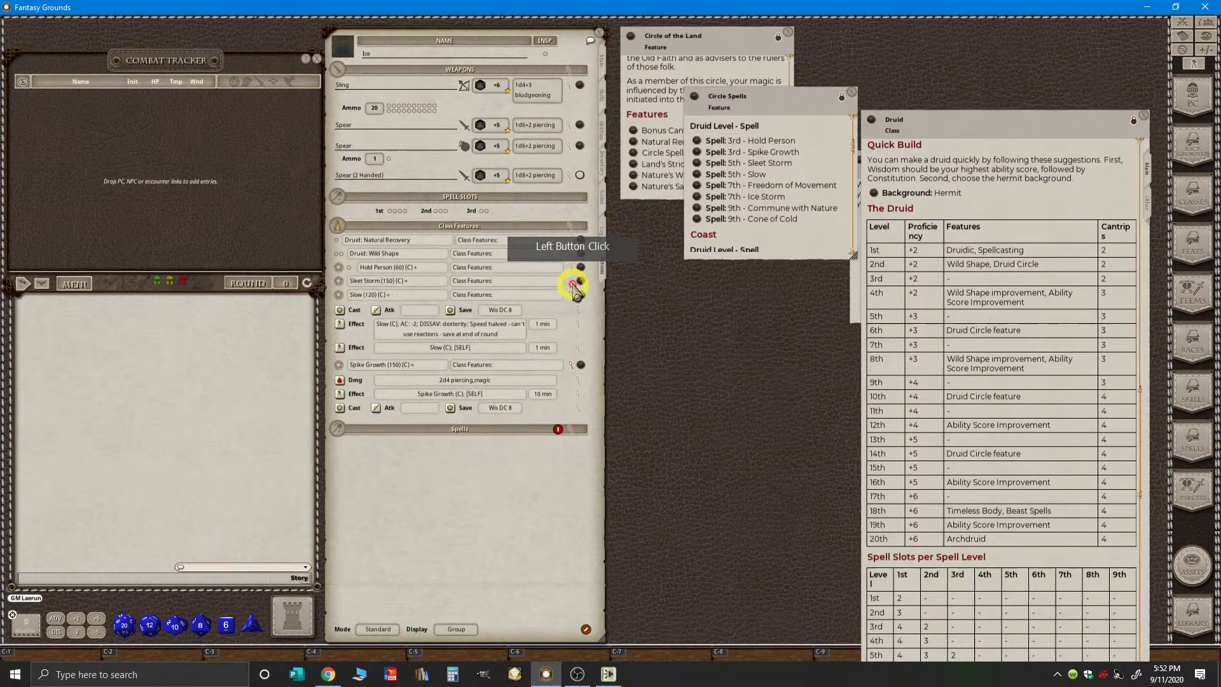
pyautogui.keyDown('ctrl'); pyautogui.click(578, 296); pyautogui.keyUp('ctrl')
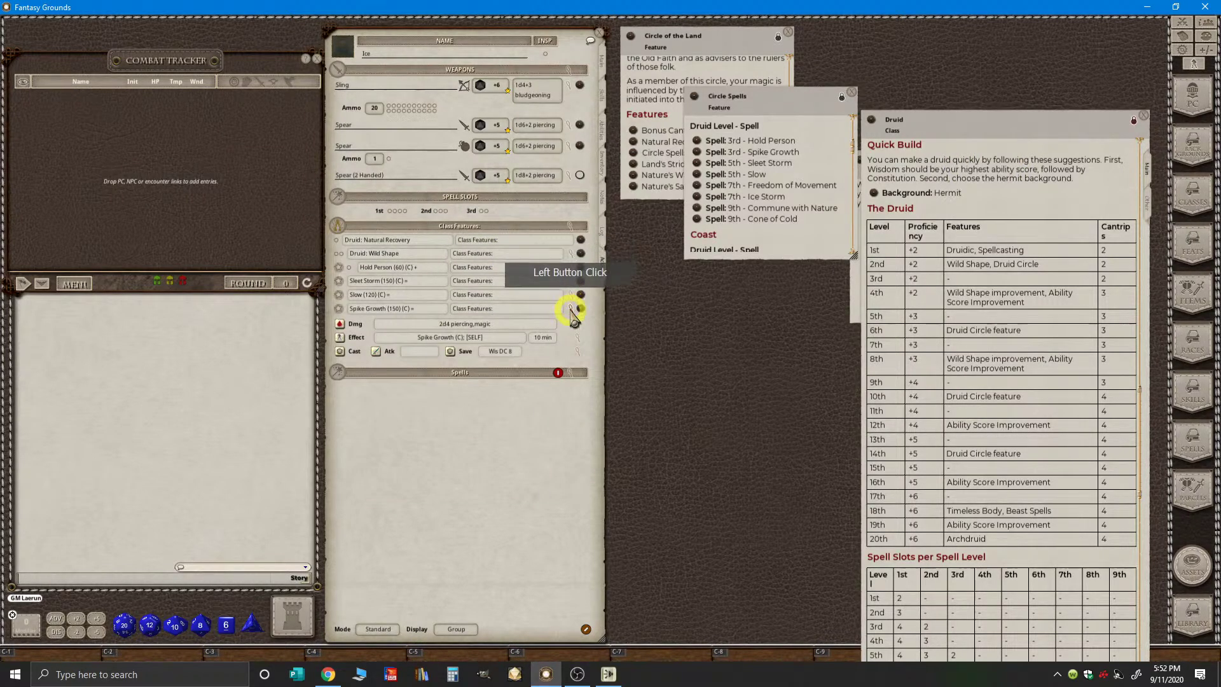
pyautogui.keyDown('ctrl'); pyautogui.click(579, 309); pyautogui.keyUp('ctrl')
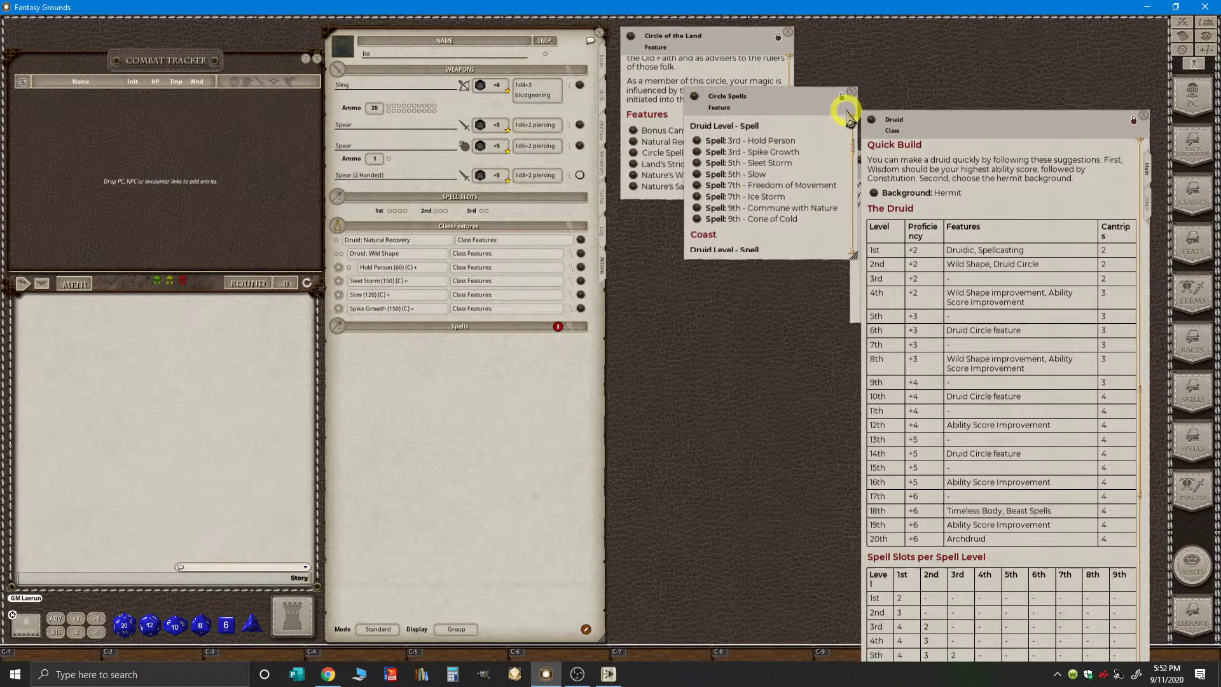
# - Close the Circle Spells description and set the Class Features power group's ability to Wis
pyautogui.click(852, 93)
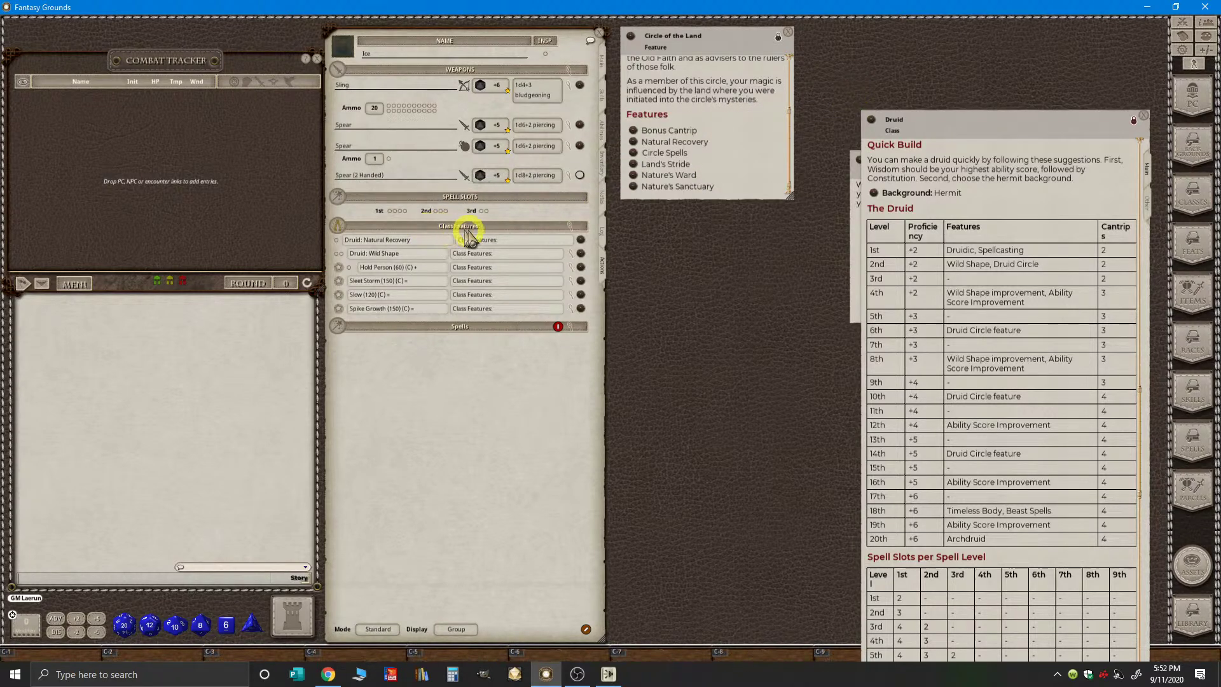
pyautogui.click(575, 230)
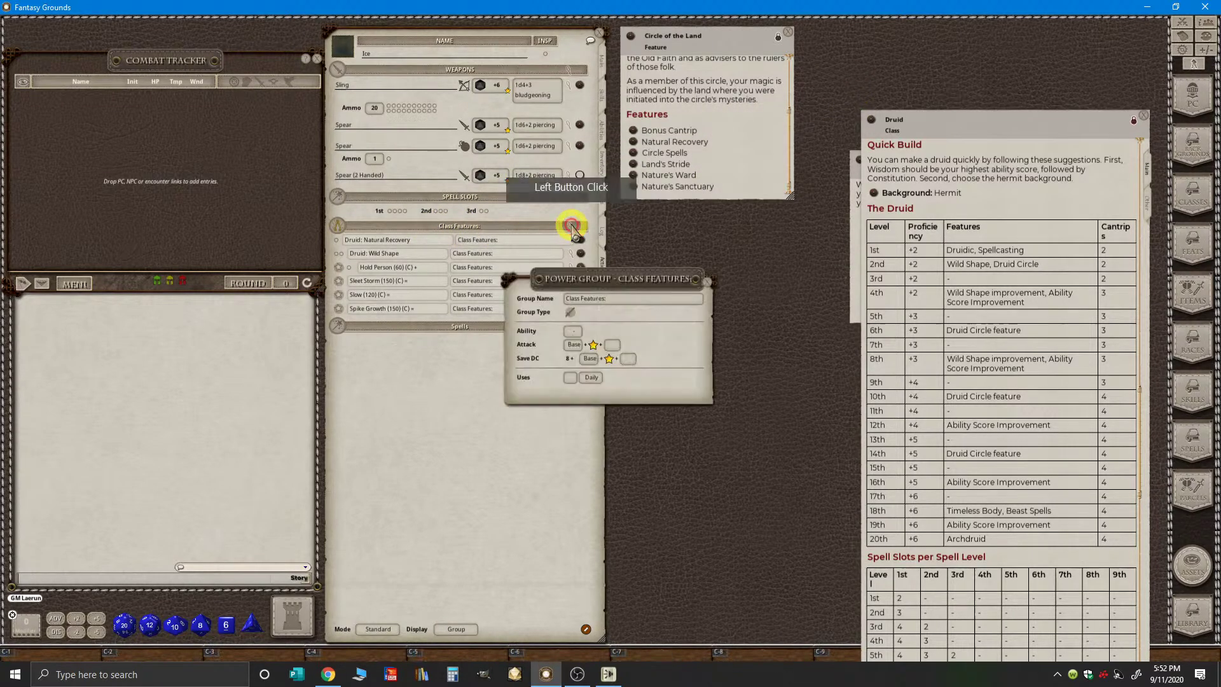
pyautogui.moveTo(589, 275); pyautogui.dragTo(702, 236)
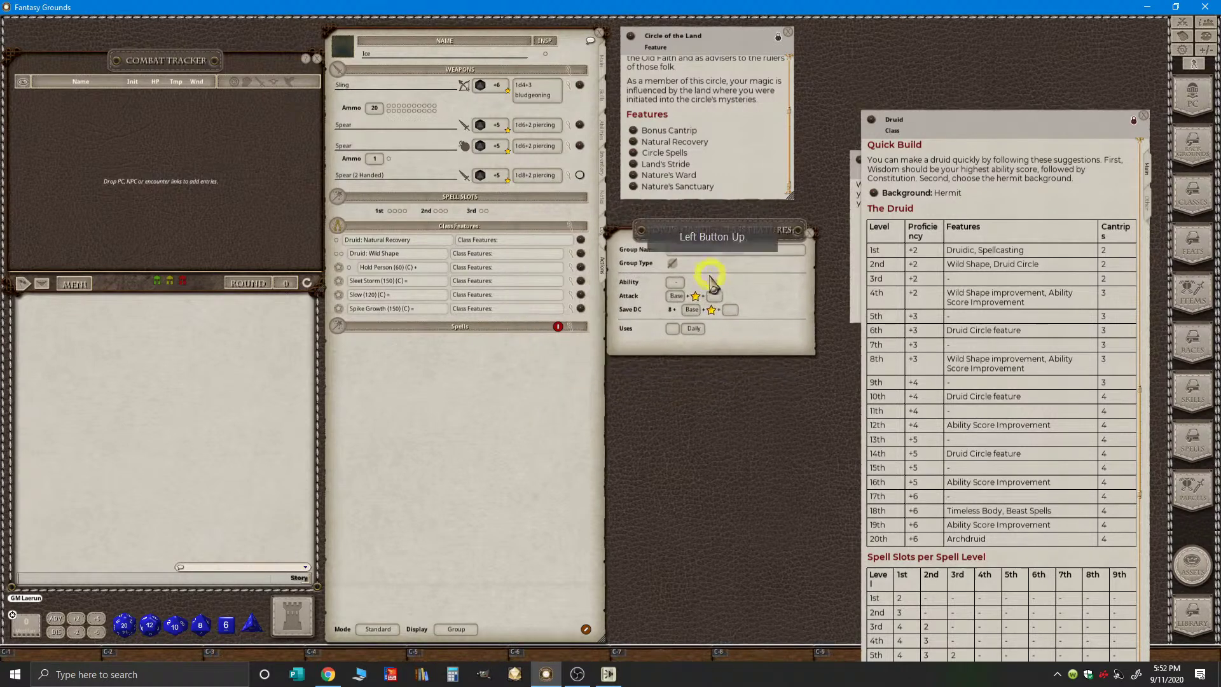
pyautogui.click(676, 283)
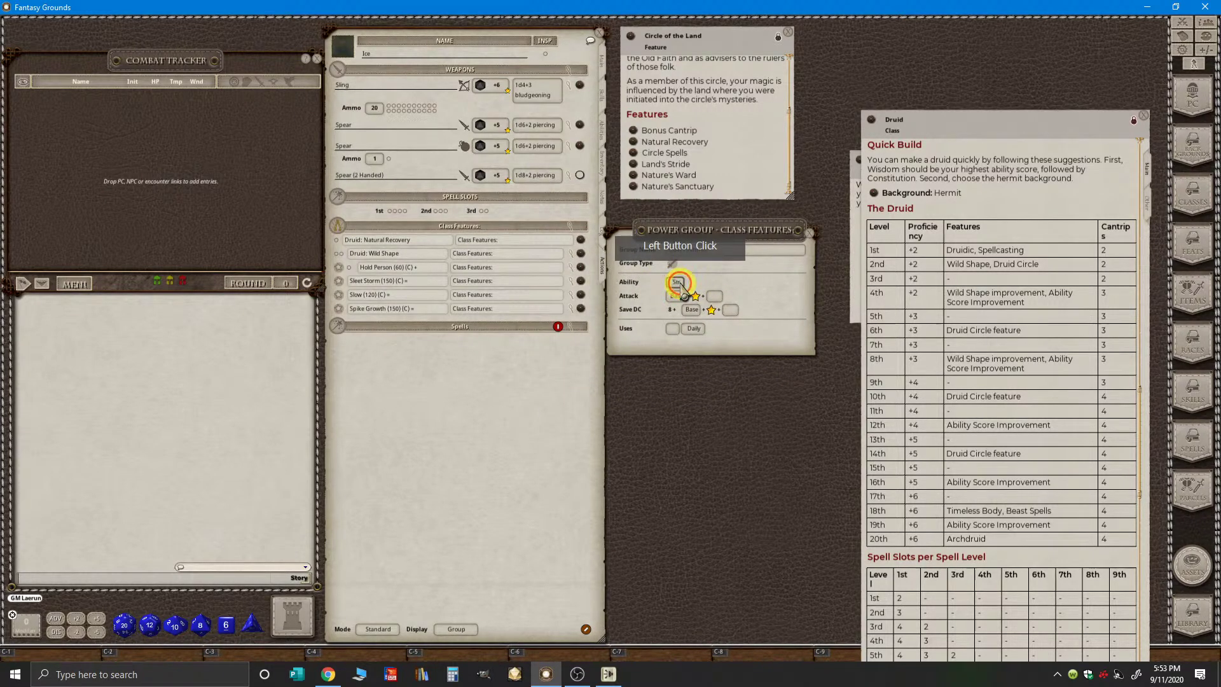
pyautogui.click(679, 284)
pyautogui.click(489, 382)
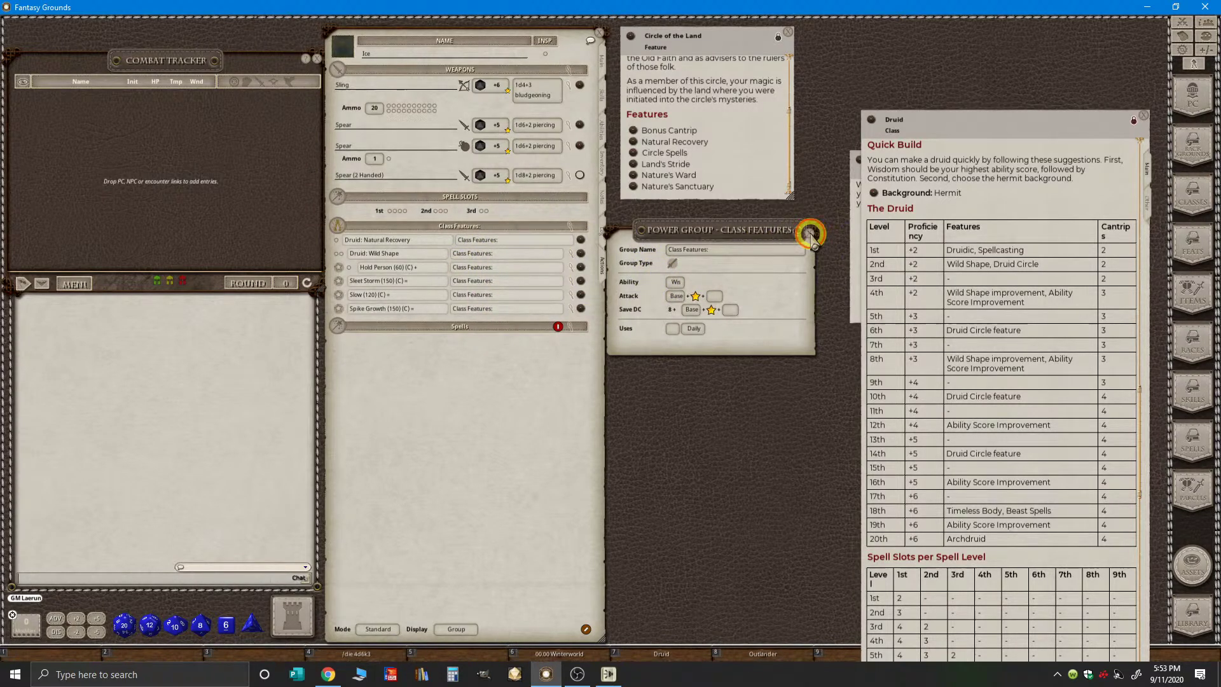
# - Close the Class Features power group settings, switch to YouTube Studio to read the live chat, and return to Fantasy Grounds
pyautogui.click(809, 234)
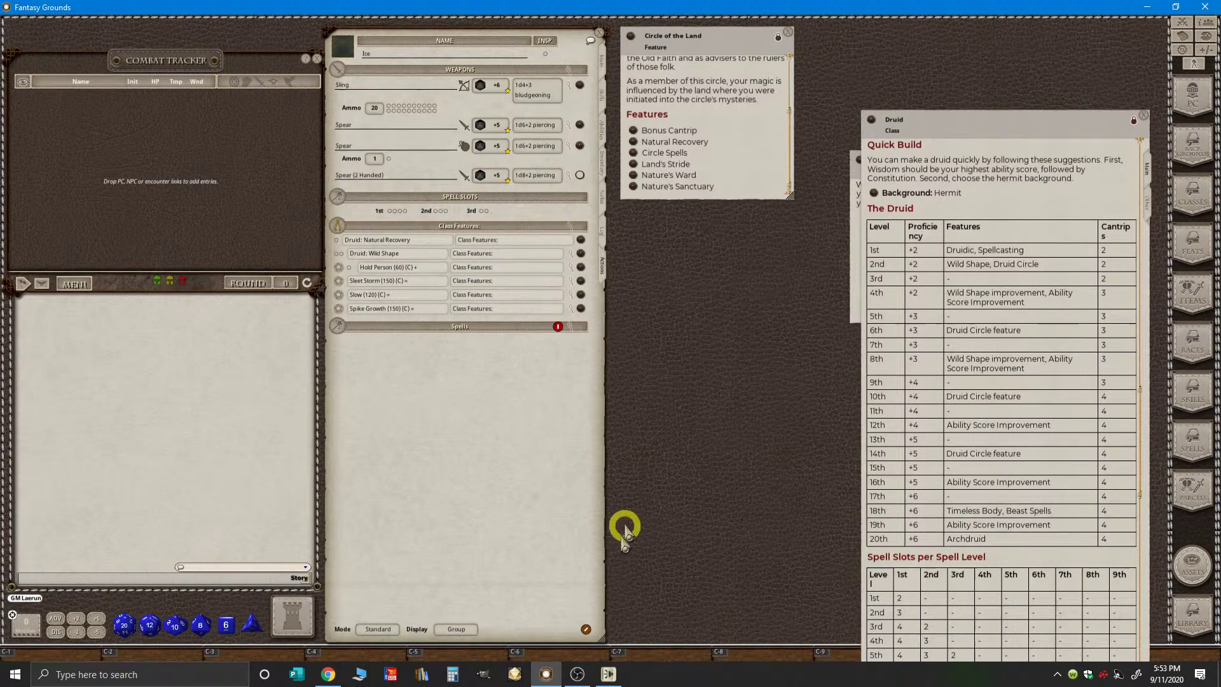
pyautogui.click(344, 671)
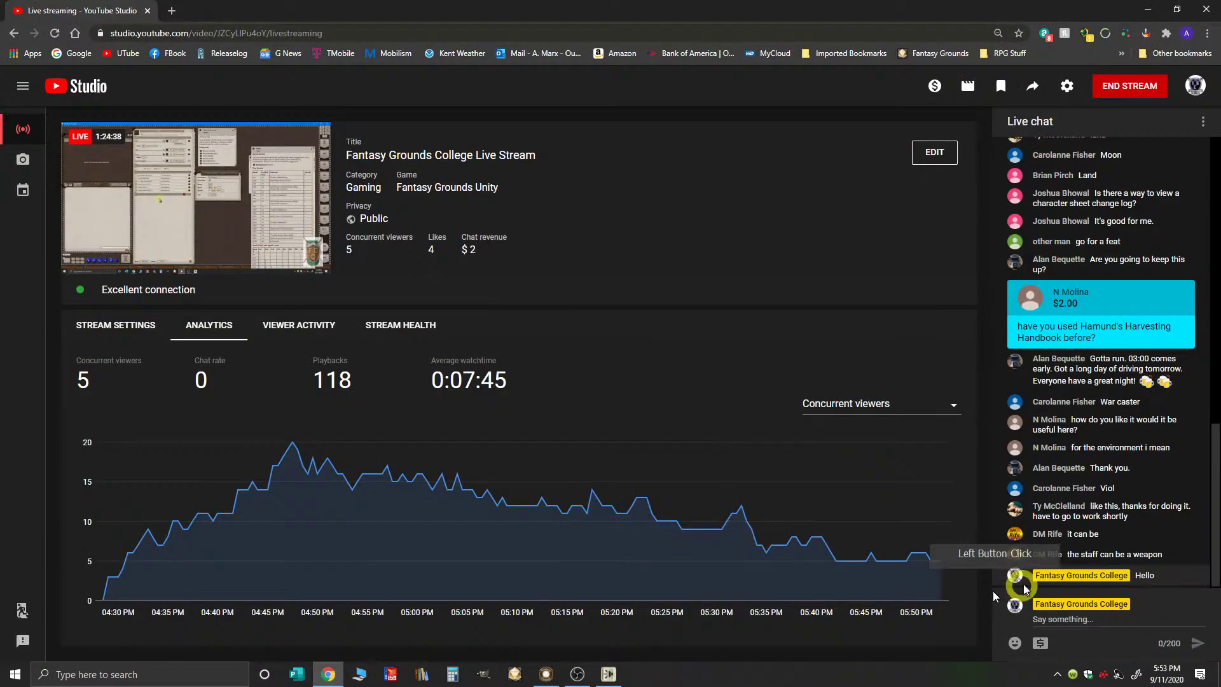
pyautogui.scroll(-1, 1126, 523)
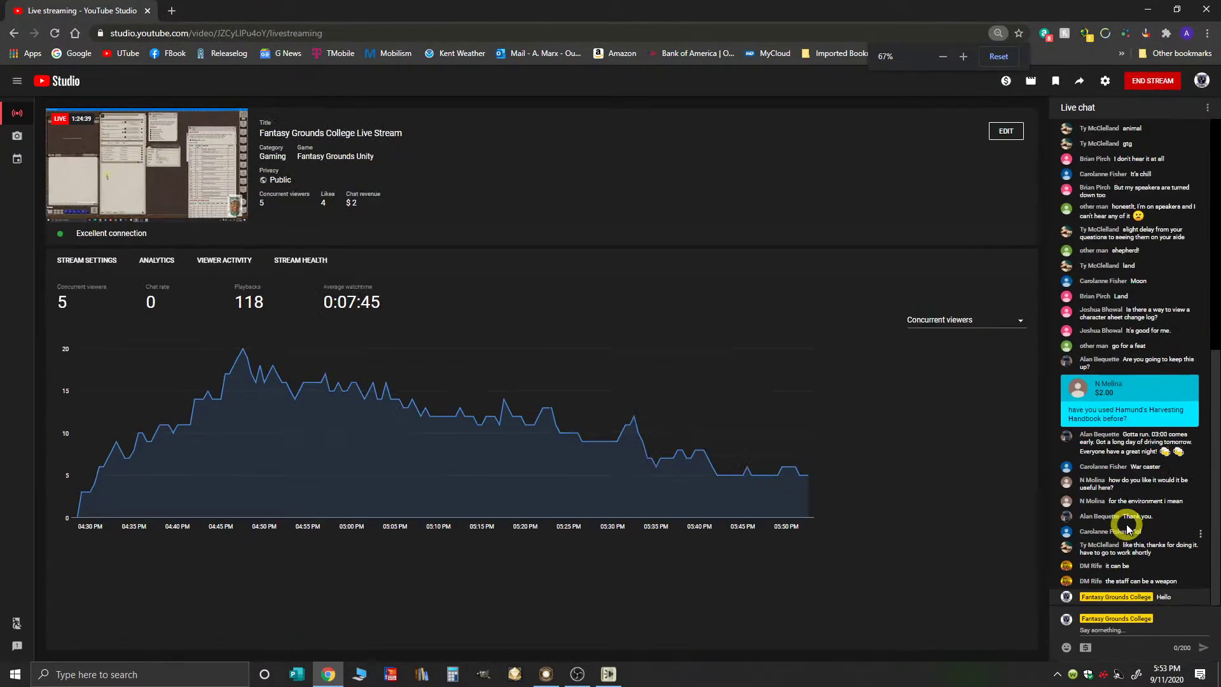
pyautogui.scroll(2, 1127, 526)
pyautogui.scroll(7, 1127, 526)
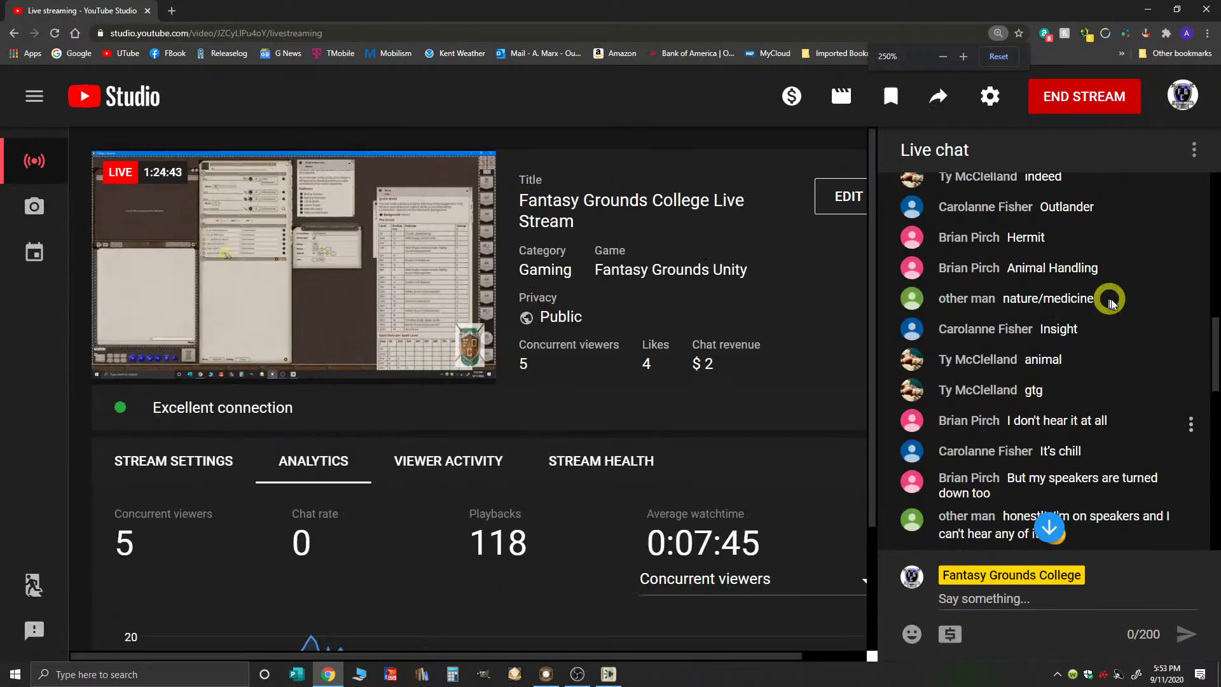
pyautogui.scroll(-1, 1139, 61)
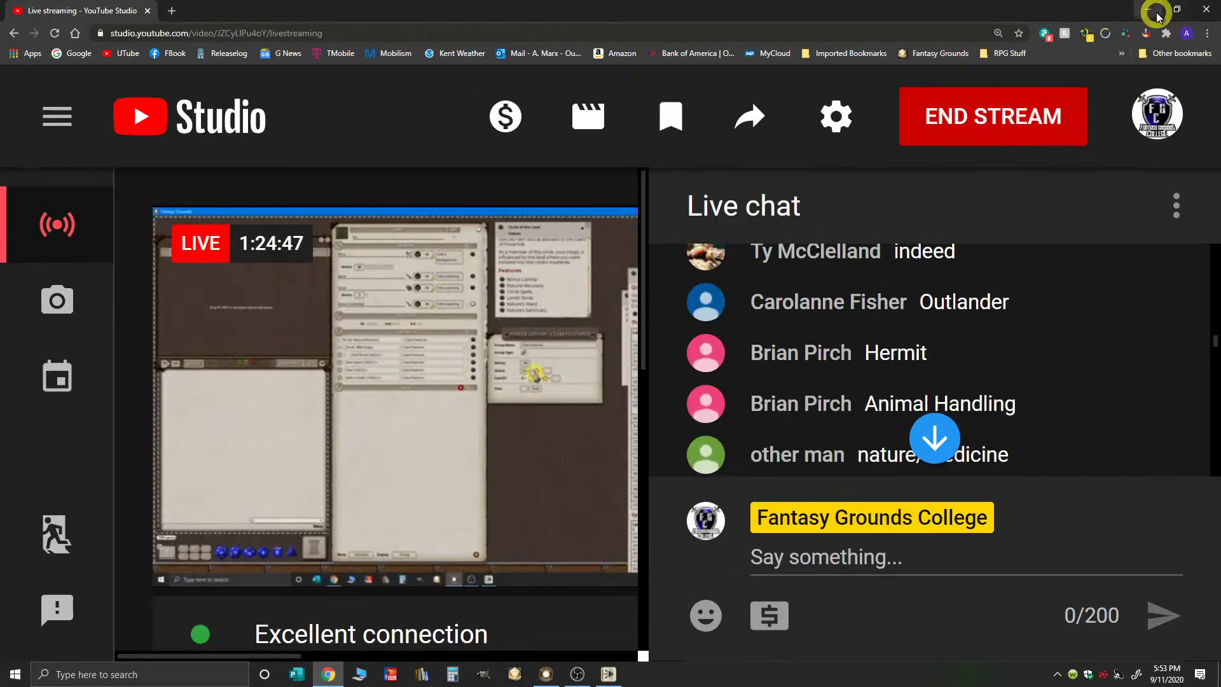
pyautogui.scroll(1, 1099, 199)
pyautogui.scroll(-3, 1139, 76)
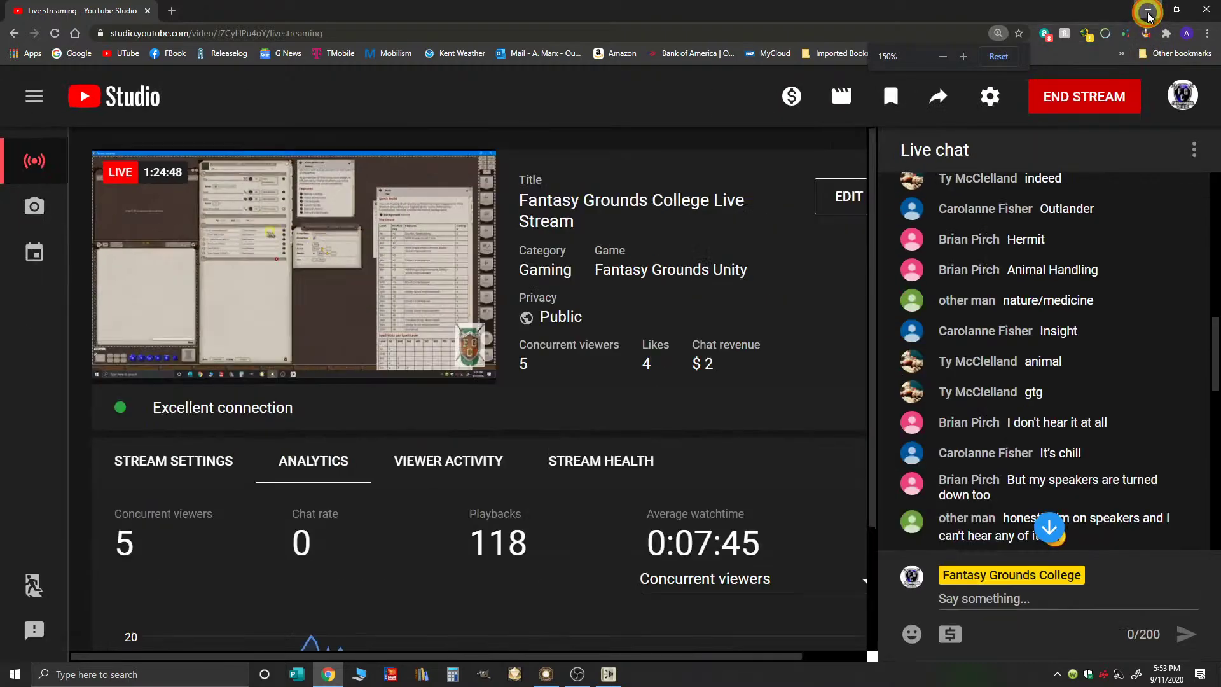
pyautogui.click(1149, 9)
# - Check the number of cantrips for a 5th-level druid in the class table and move the Druid window beside the character sheet
pyautogui.click(698, 240)
pyautogui.click(503, 308)
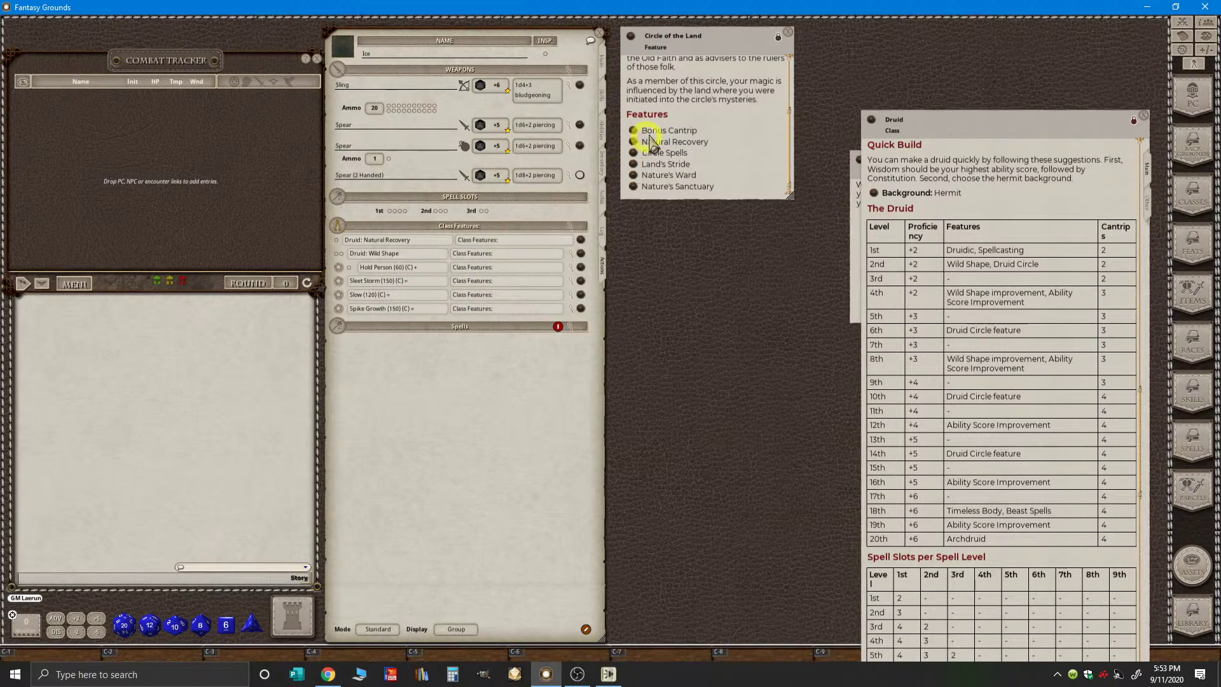
pyautogui.moveTo(645, 135); pyautogui.dragTo(458, 247)
pyautogui.moveTo(467, 359); pyautogui.dragTo(1056, 259)
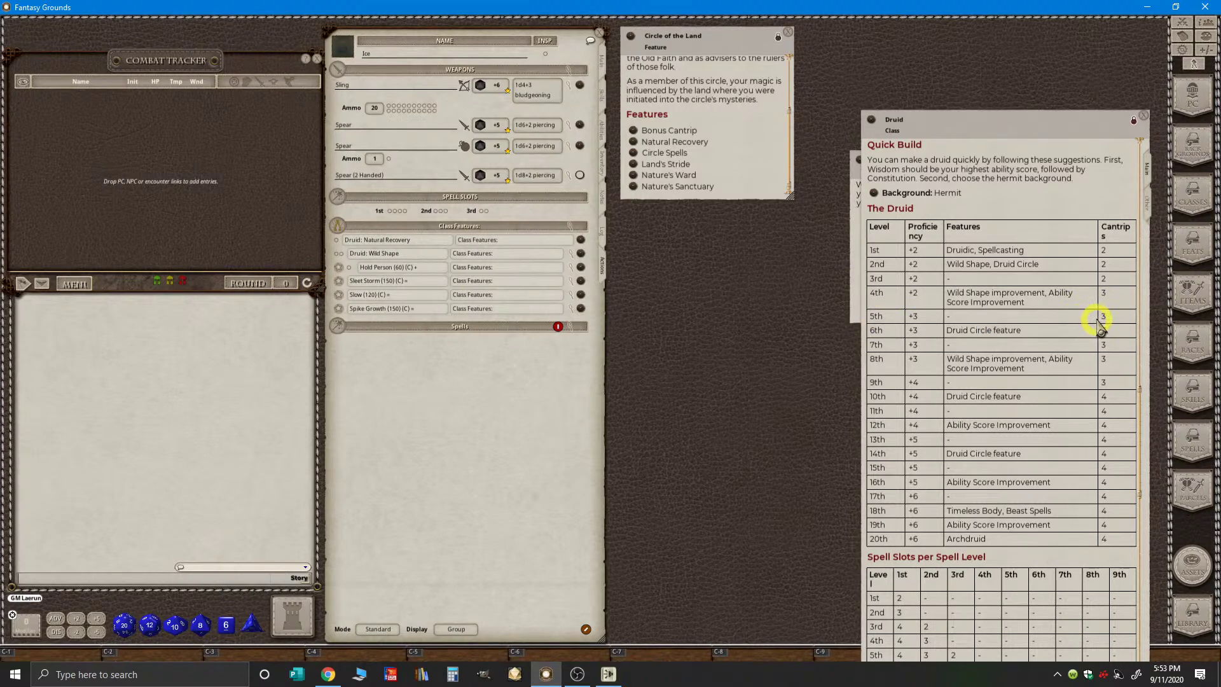
pyautogui.moveTo(1098, 321); pyautogui.dragTo(743, 102)
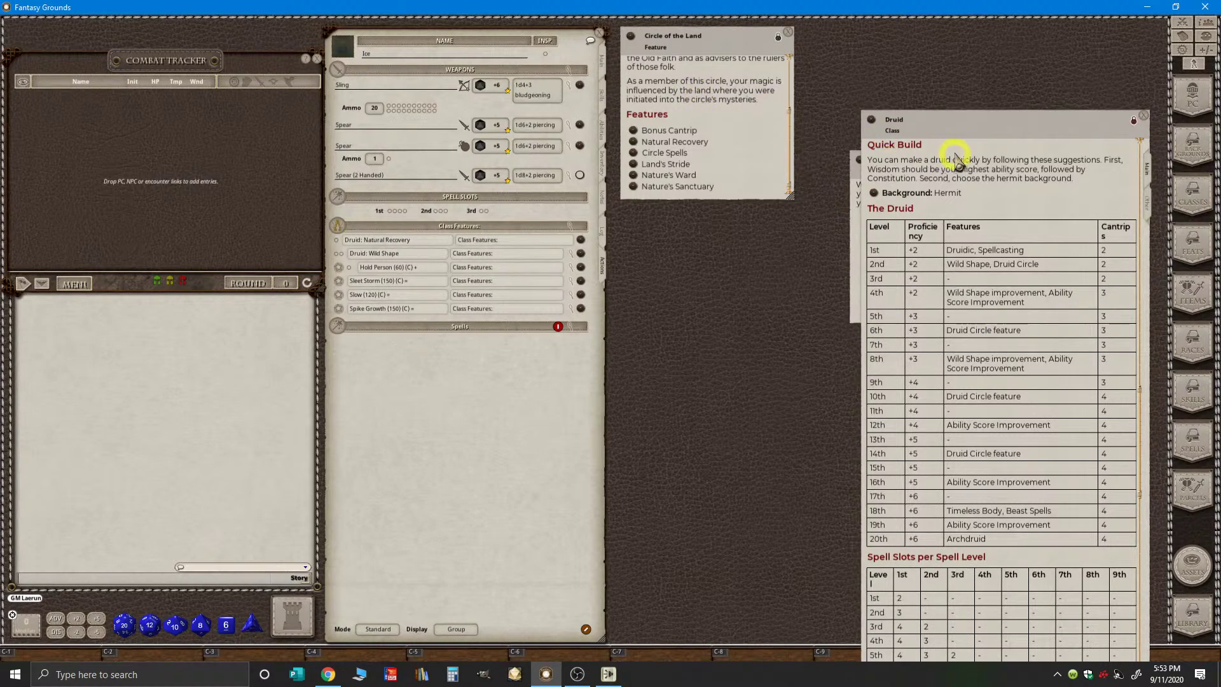
pyautogui.moveTo(958, 166); pyautogui.dragTo(788, 63)
pyautogui.click(1192, 389)
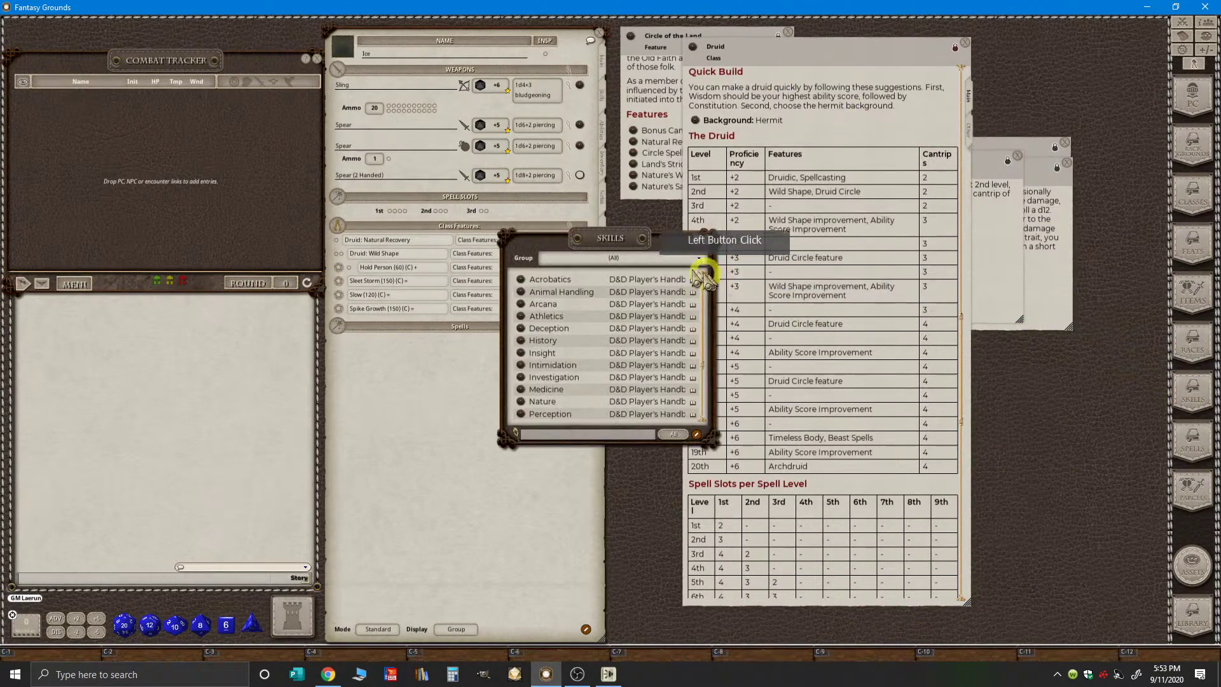
pyautogui.moveTo(629, 242); pyautogui.dragTo(670, 244)
pyautogui.click(745, 243)
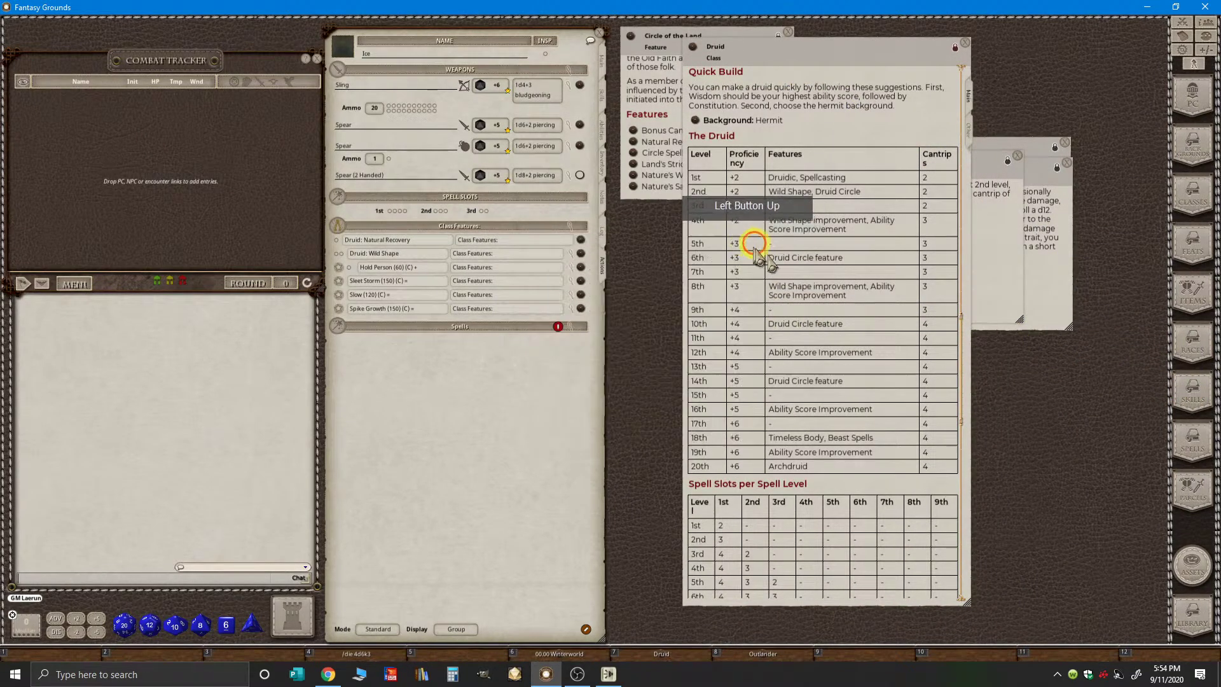
# - Open the spell library, clear its name search and filter the SE Effects Coding spells to level 0
pyautogui.click(1192, 439)
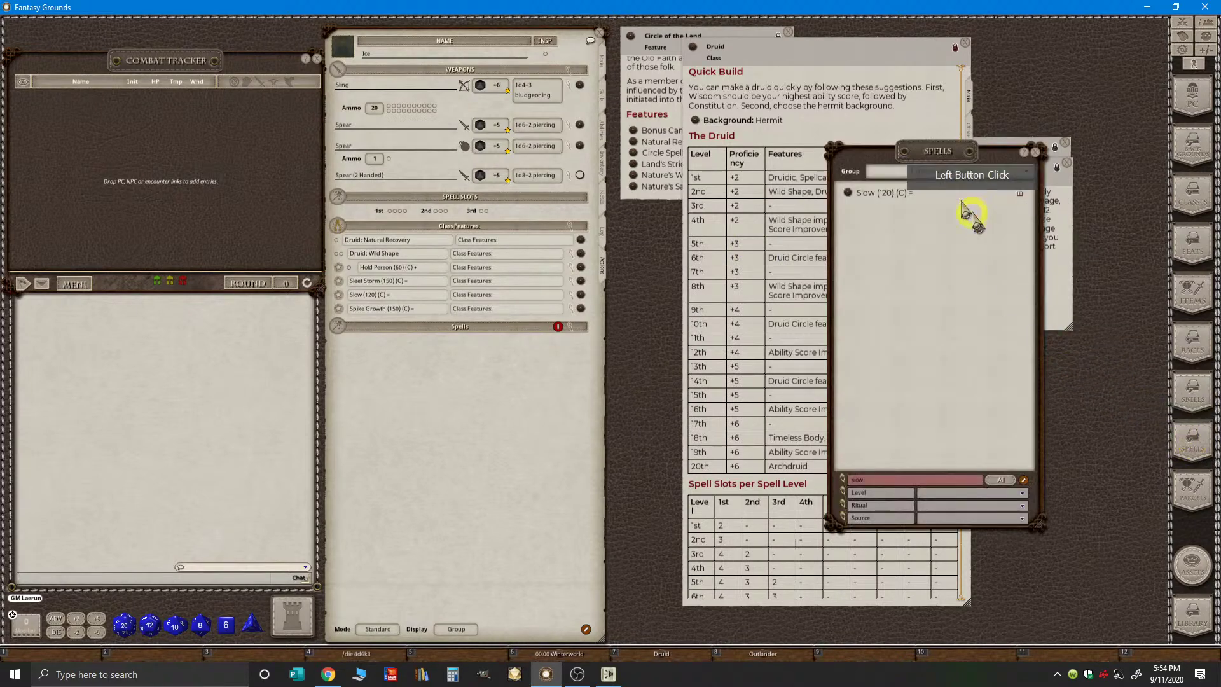
pyautogui.moveTo(940, 155); pyautogui.dragTo(812, 106)
pyautogui.click(751, 430)
pyautogui.press('BackSpace')
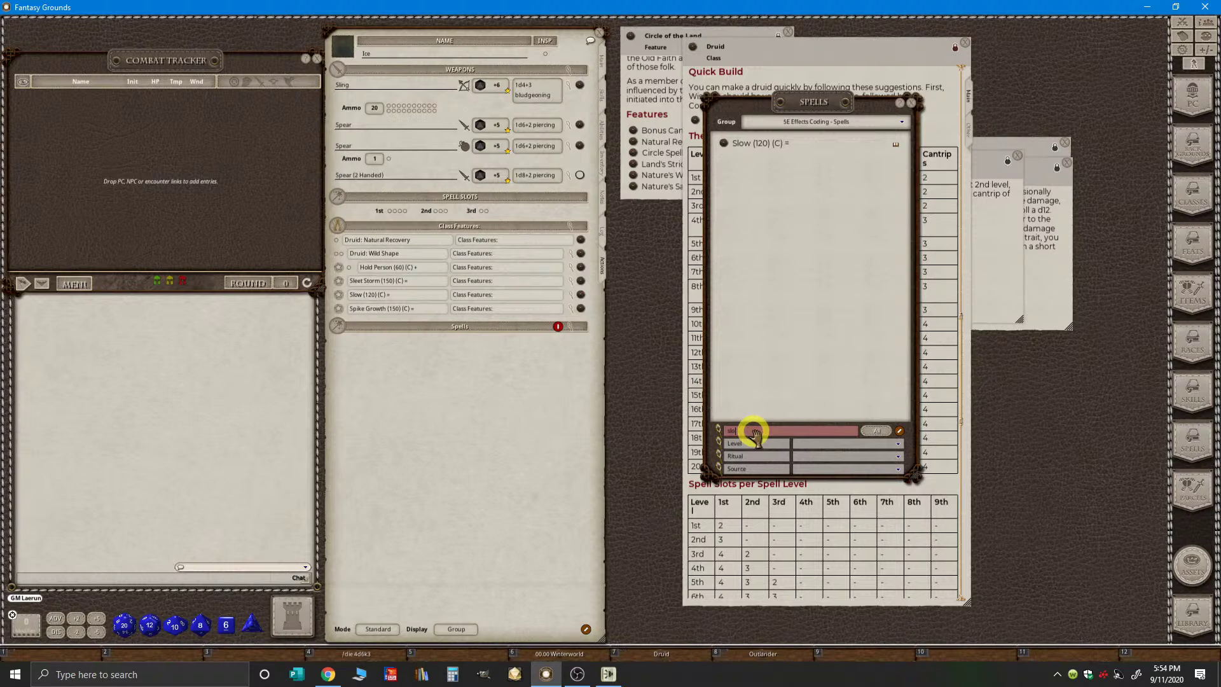
pyautogui.press('ctrl')
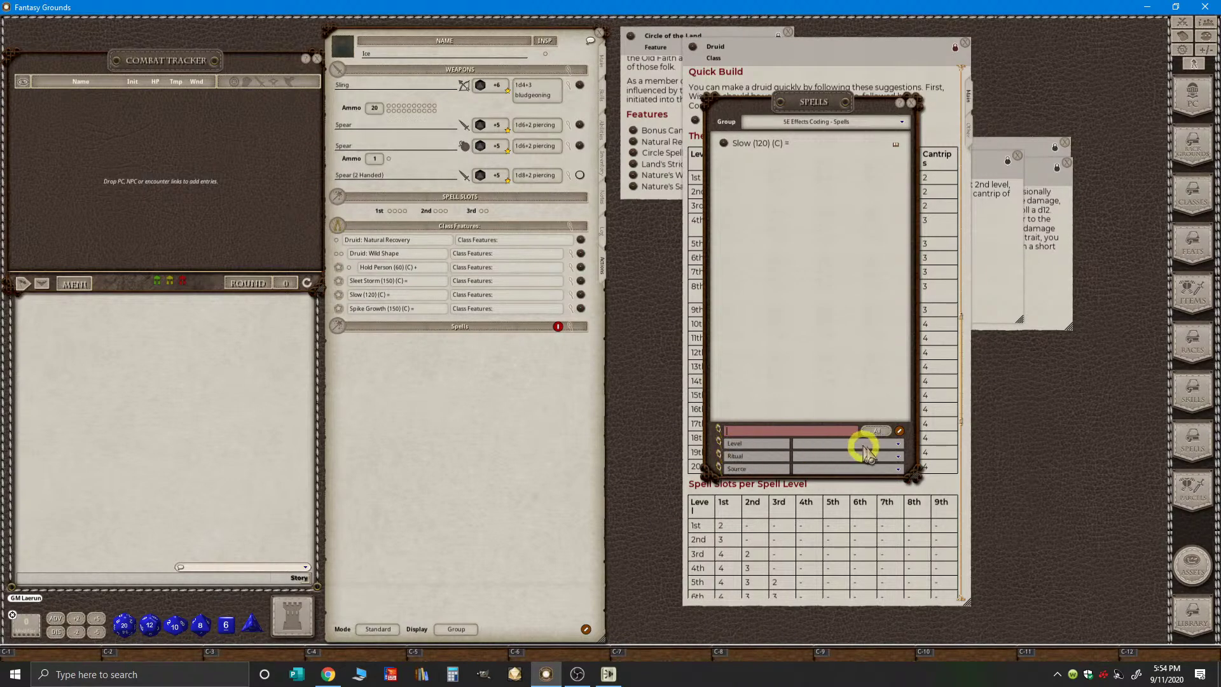
pyautogui.click(898, 443)
pyautogui.click(898, 443)
pyautogui.click(898, 443)
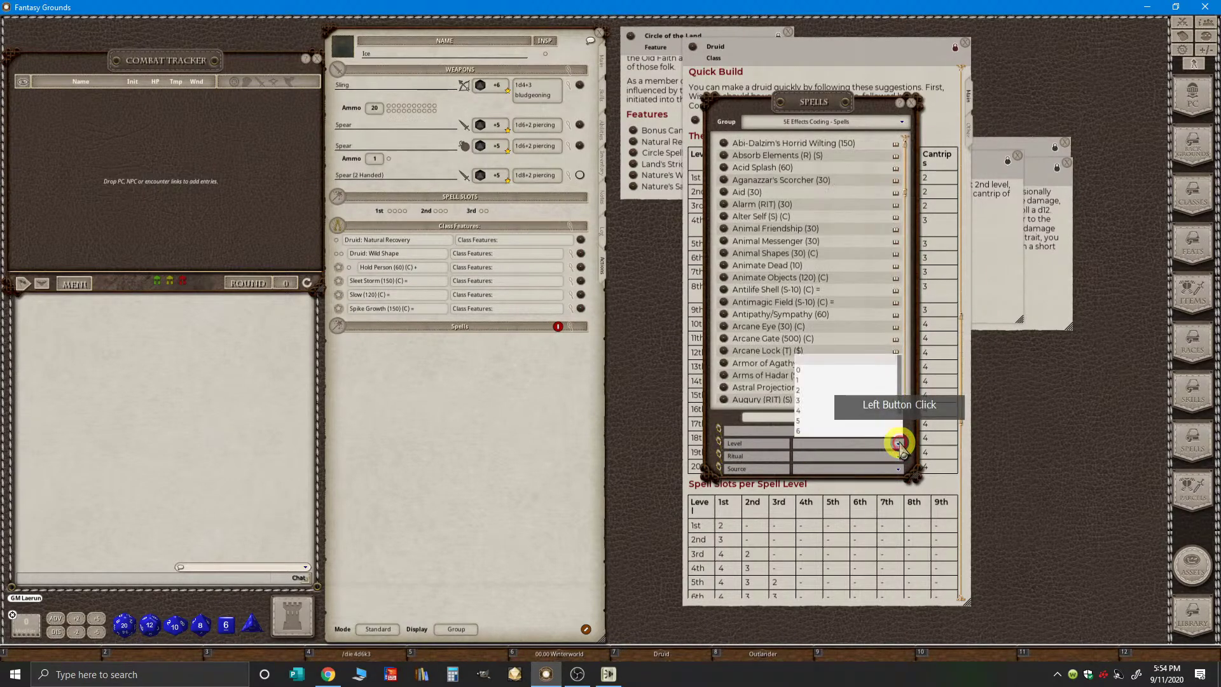
pyautogui.click(799, 371)
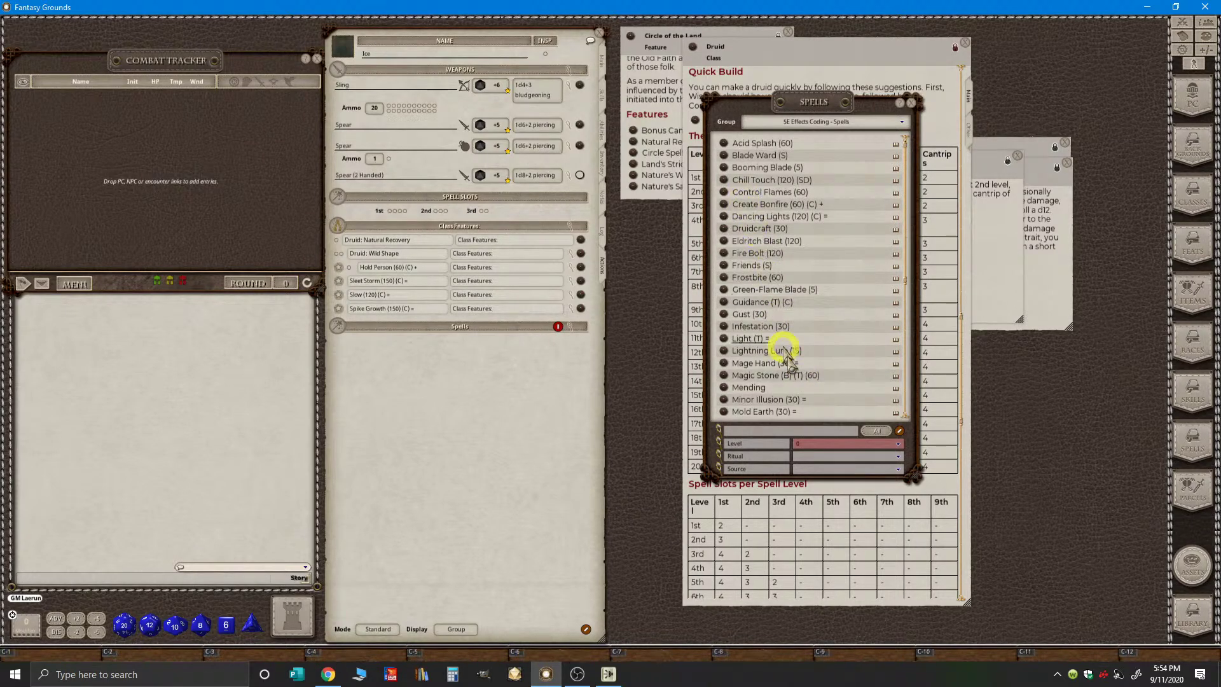
# - Leave the ritual filter blank and limit the level 0 spells to the Druid source
pyautogui.click(898, 456)
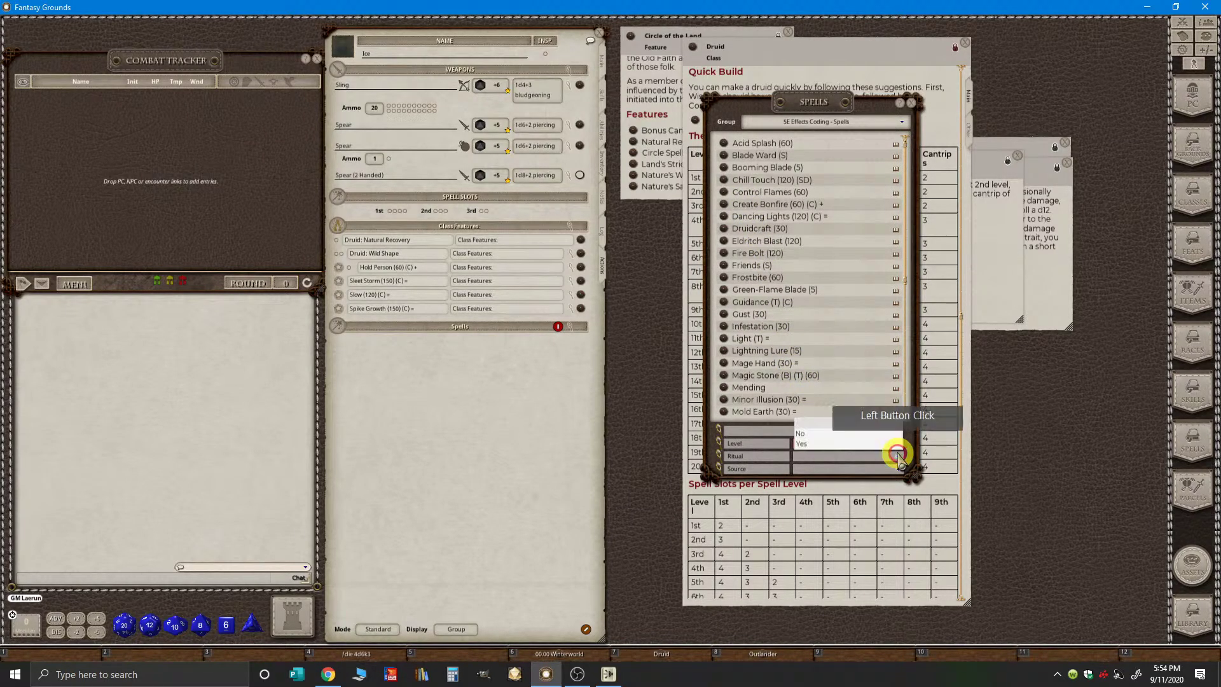
pyautogui.click(806, 434)
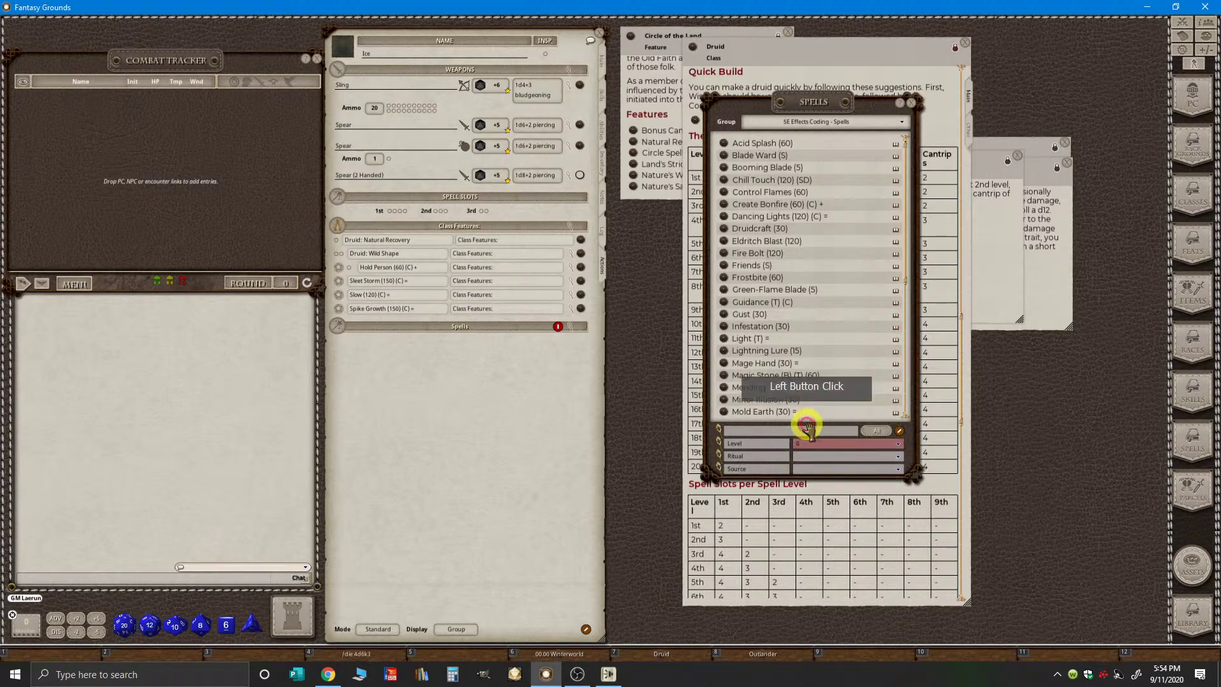
pyautogui.click(880, 471)
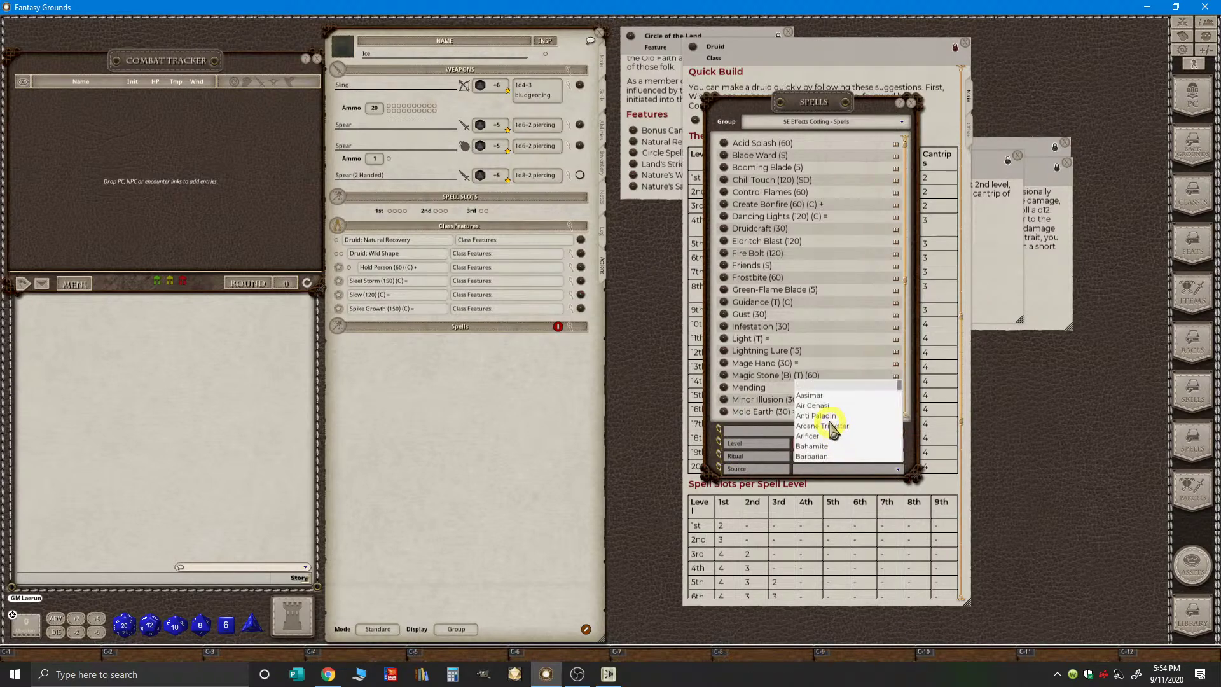
pyautogui.scroll(-8, 838, 437)
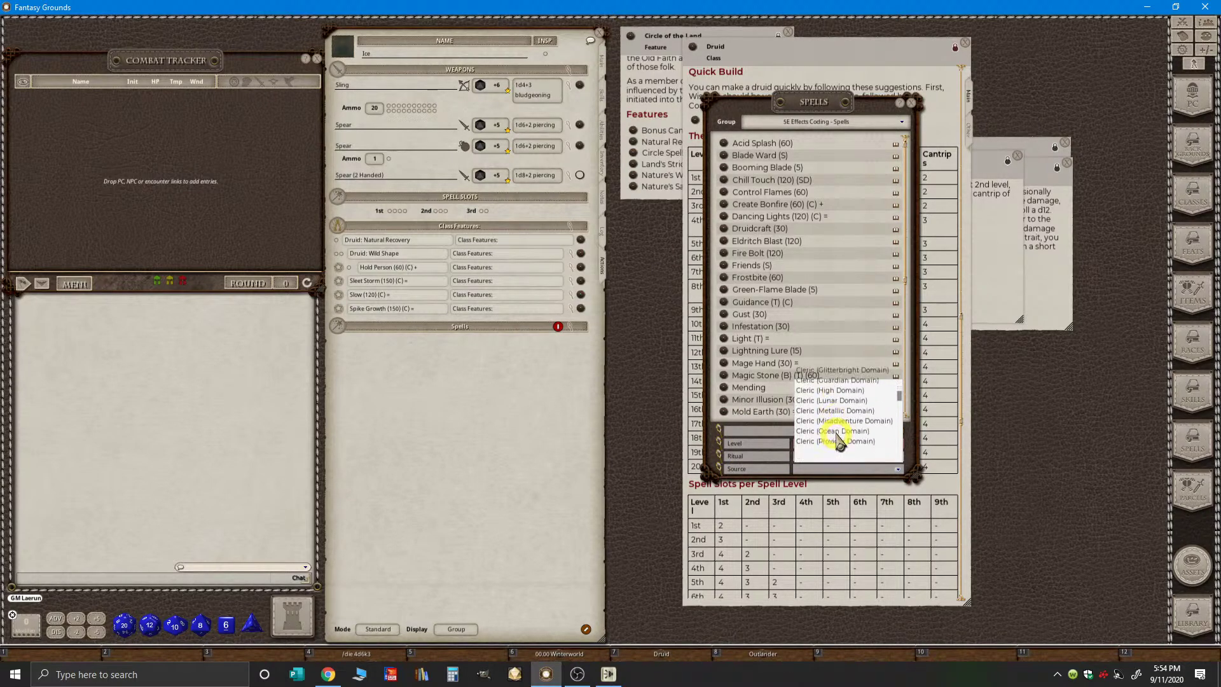
pyautogui.scroll(-5, 838, 438)
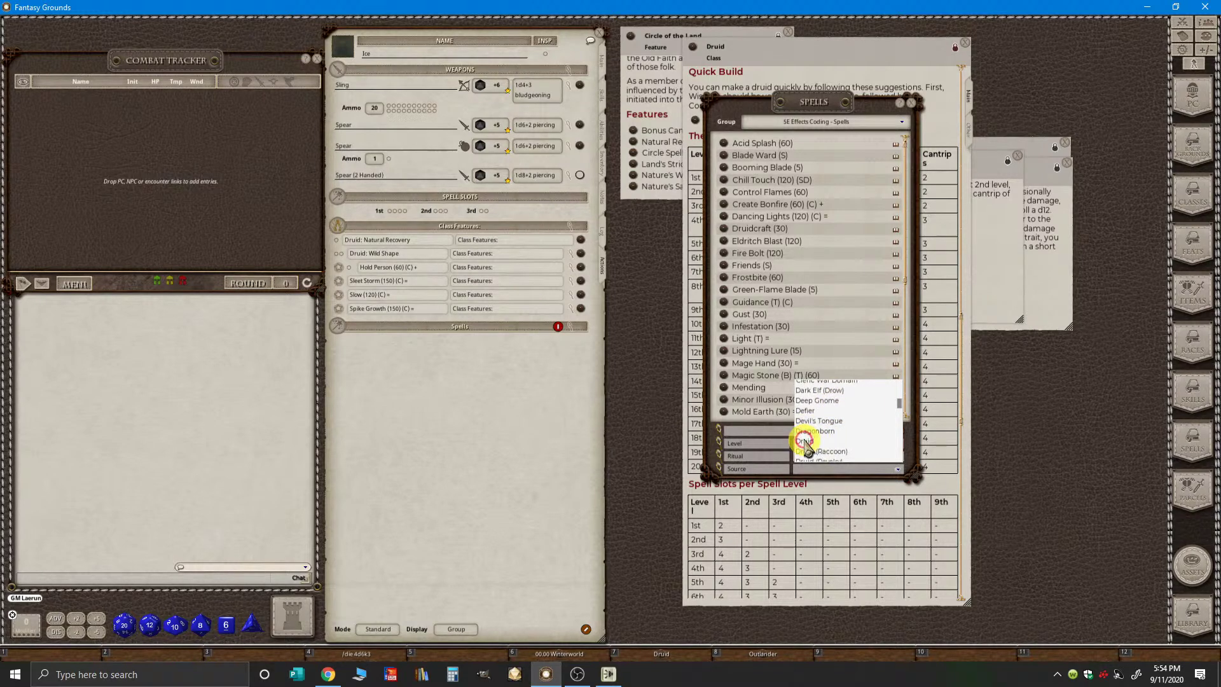
pyautogui.click(805, 440)
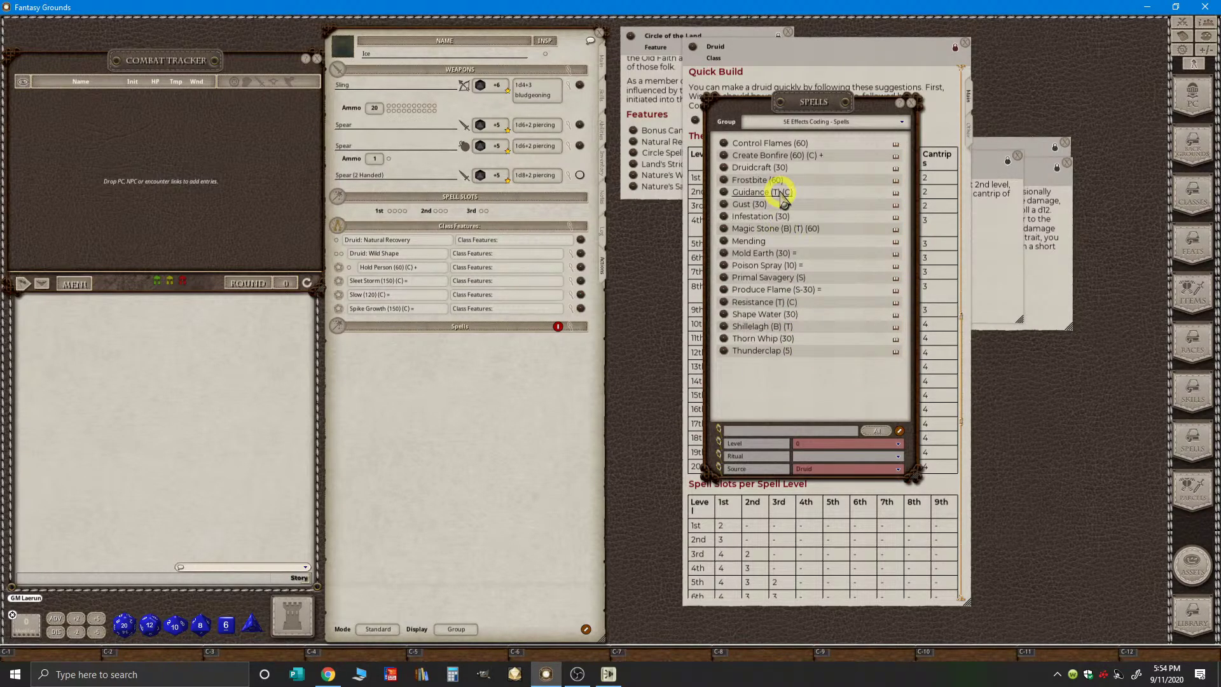
# - Add the effects-coded Gust (30), Druidcraft (30) and Guidance (T) (C) cantrips to the Spells group and collapse Guidance's details
pyautogui.moveTo(806, 118); pyautogui.dragTo(736, 114)
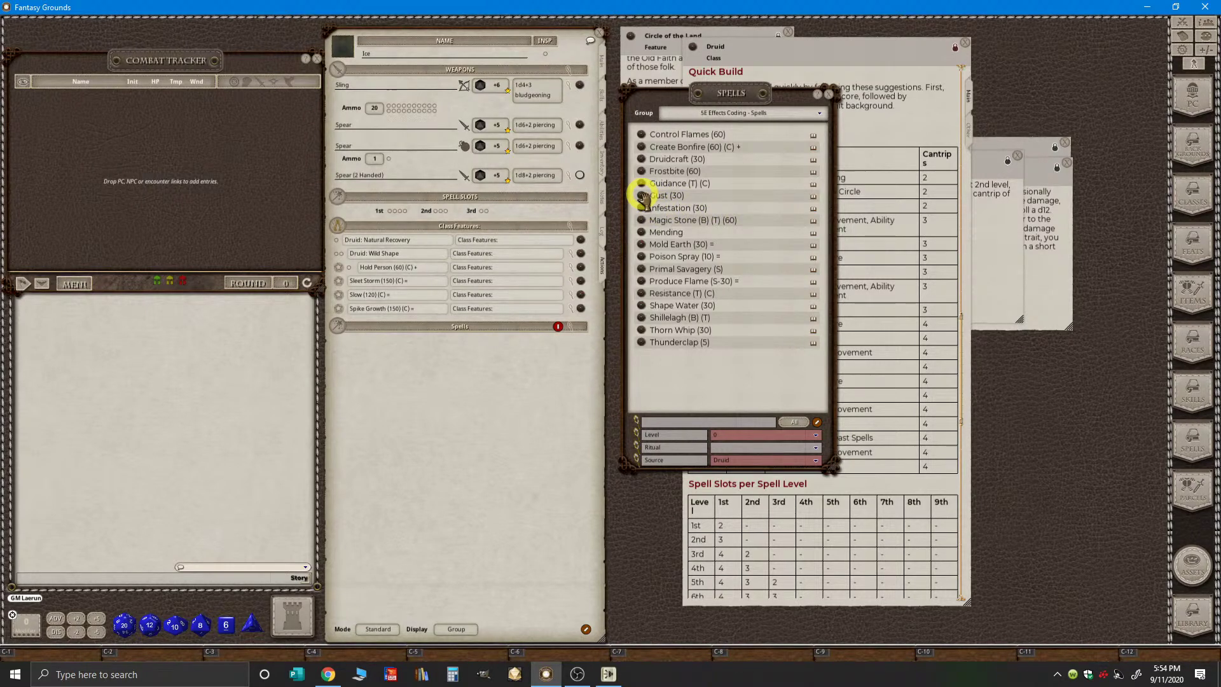
pyautogui.moveTo(461, 212); pyautogui.dragTo(423, 216)
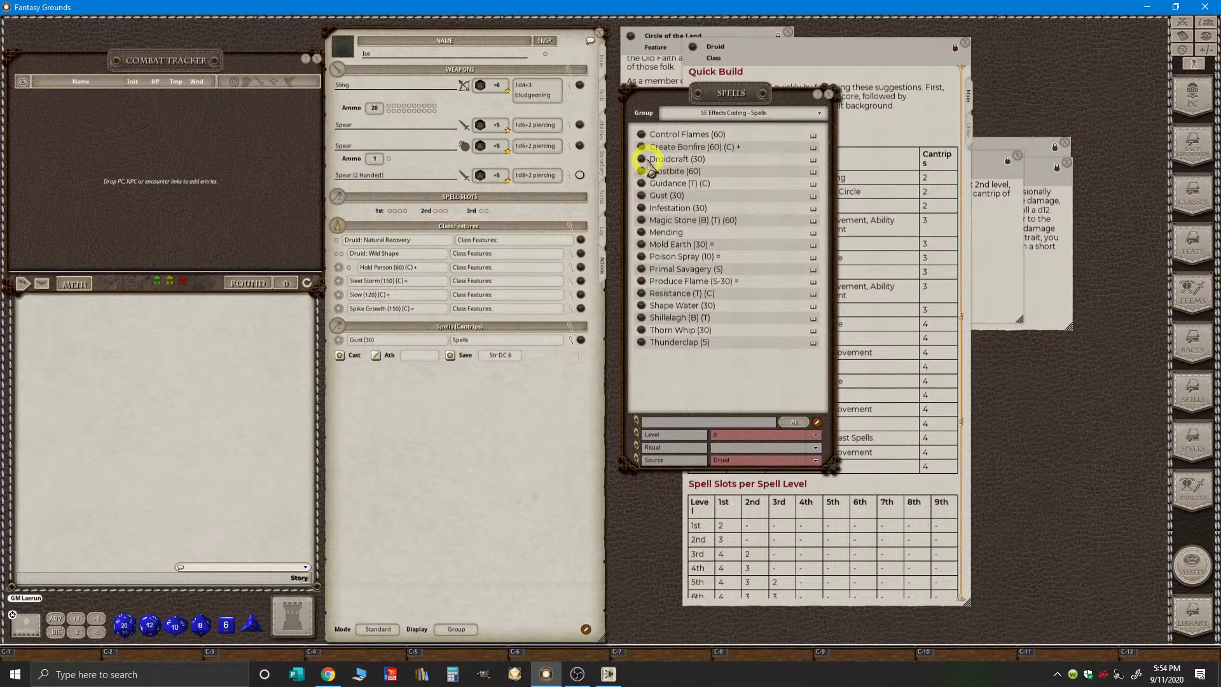
pyautogui.moveTo(643, 162); pyautogui.dragTo(464, 207)
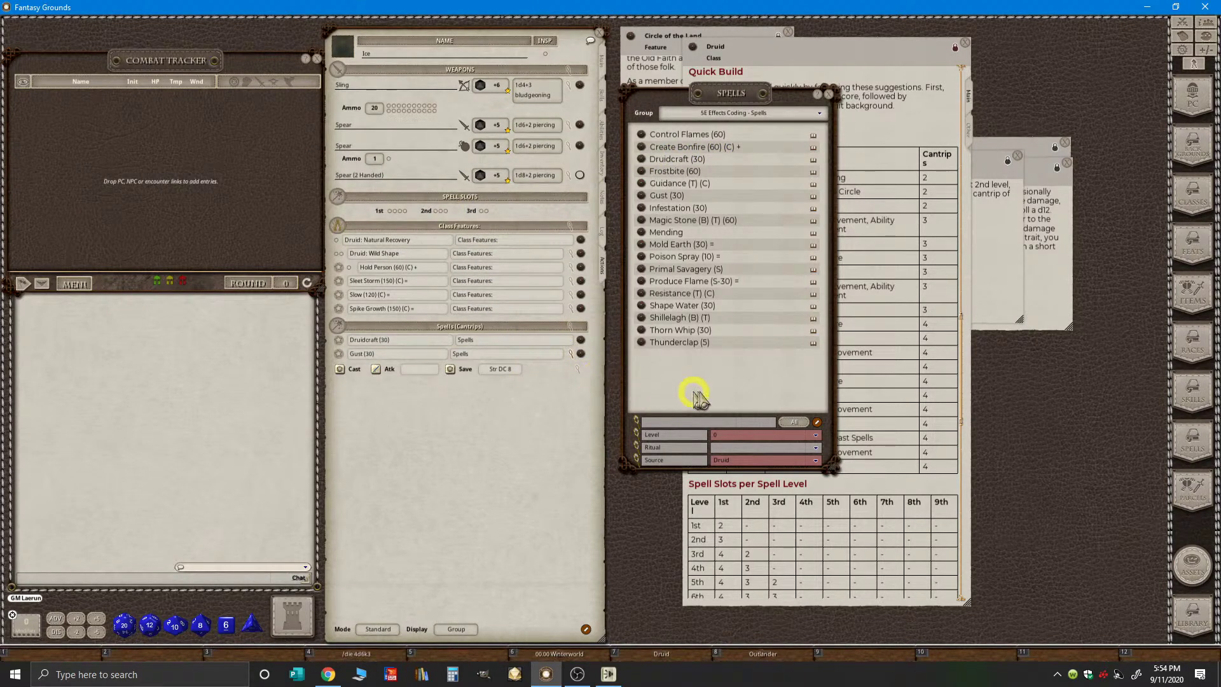
pyautogui.press('ctrl')
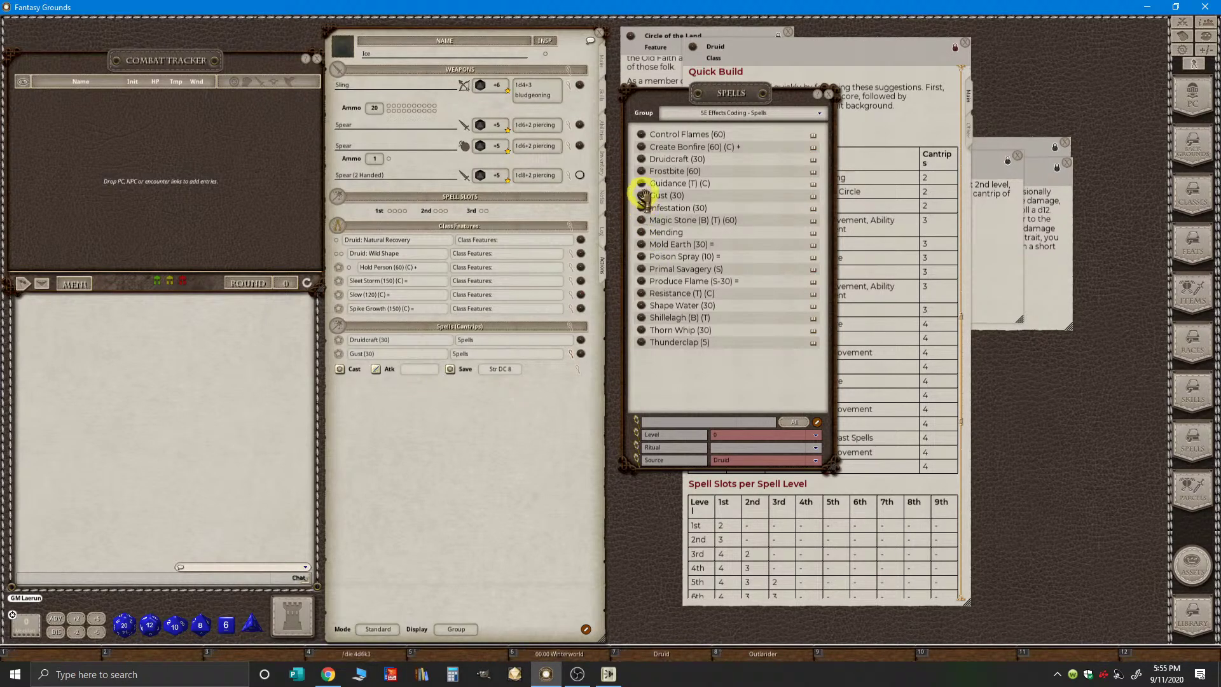
pyautogui.moveTo(642, 185); pyautogui.dragTo(438, 220)
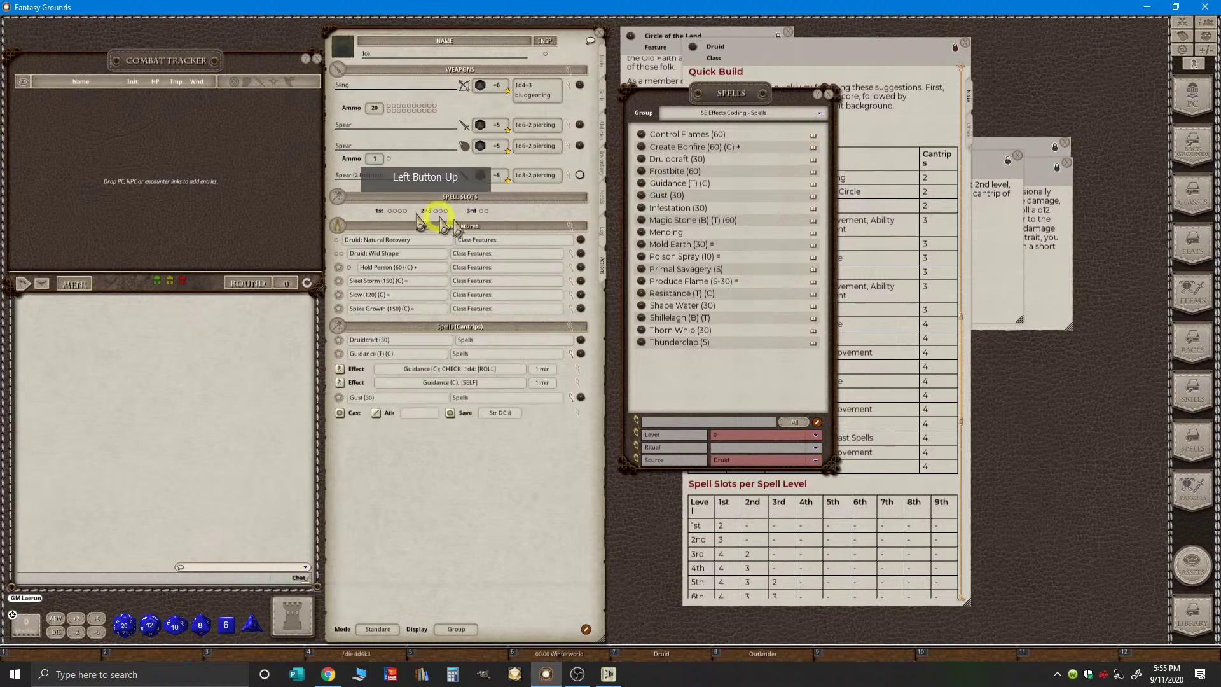
pyautogui.click(572, 353)
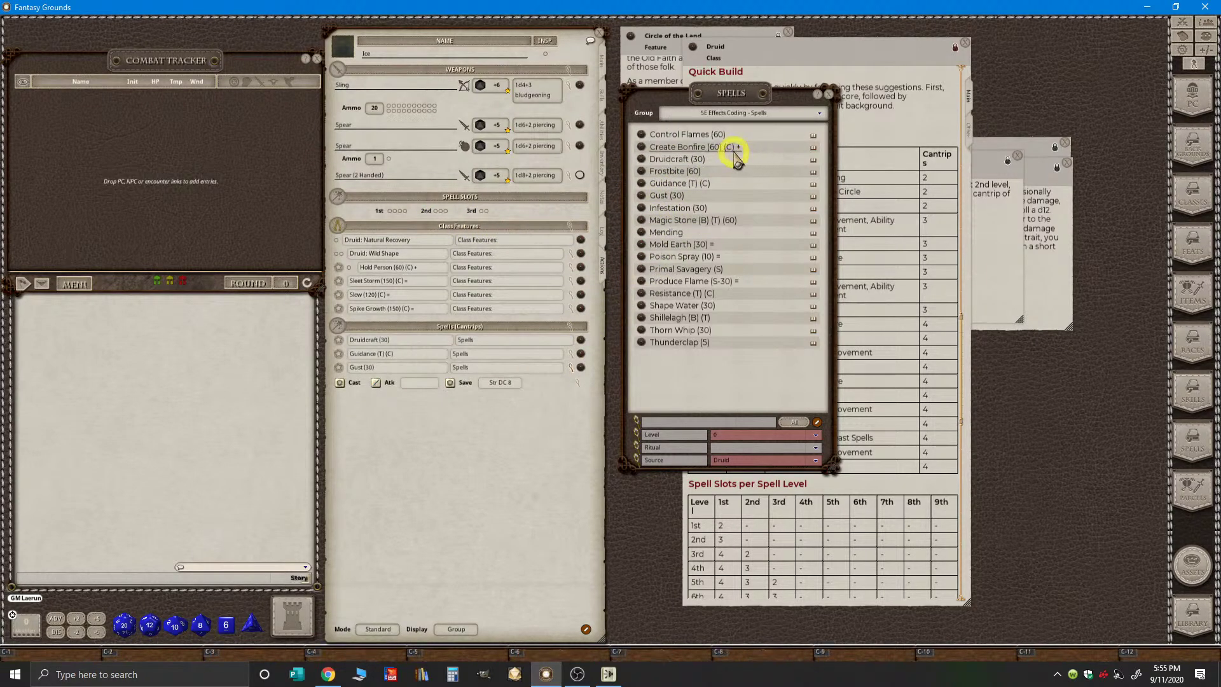
# - Check the Create Bonfire (60) description, close it and look through the remaining druid cantrips
pyautogui.keyDown('ctrl'); pyautogui.click(642, 148); pyautogui.keyUp('ctrl')
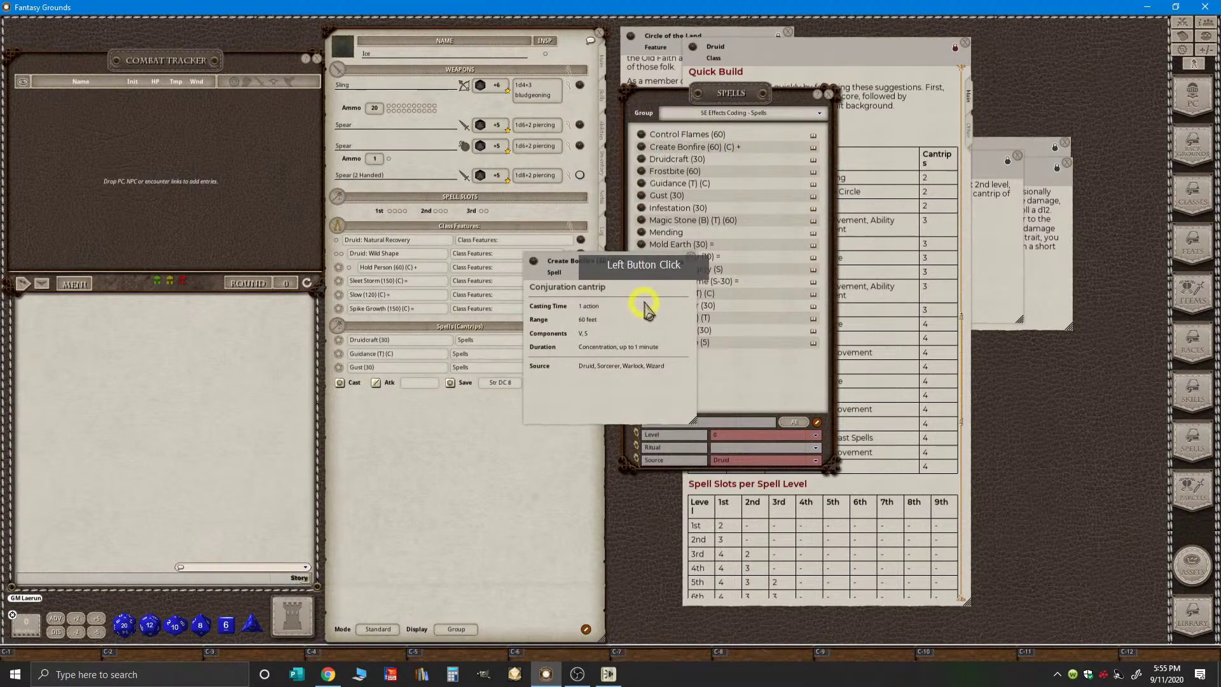
pyautogui.click(695, 259)
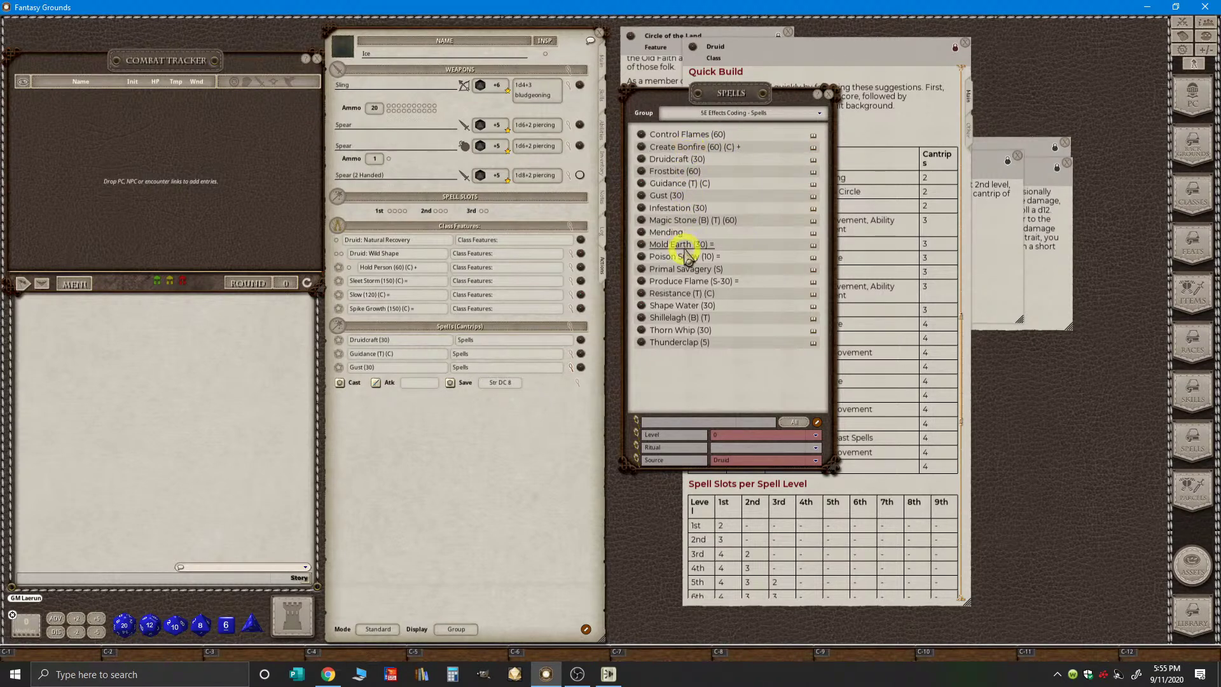
pyautogui.moveTo(721, 287); pyautogui.dragTo(731, 292)
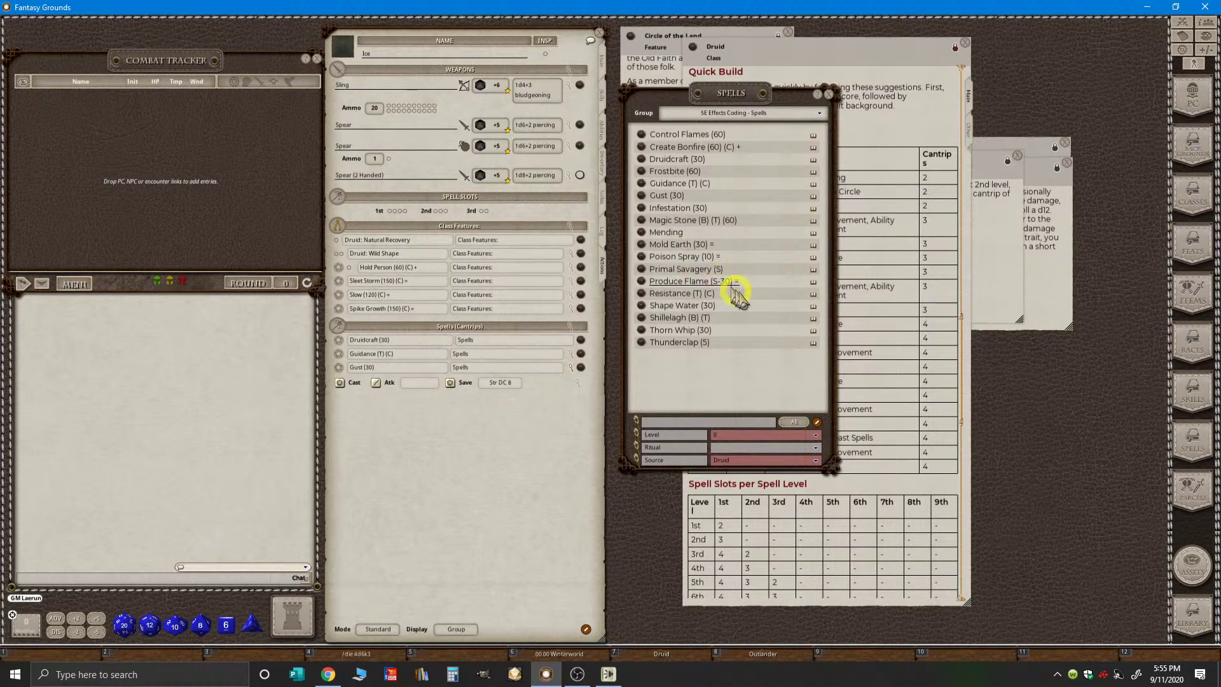
pyautogui.press('ctrl')
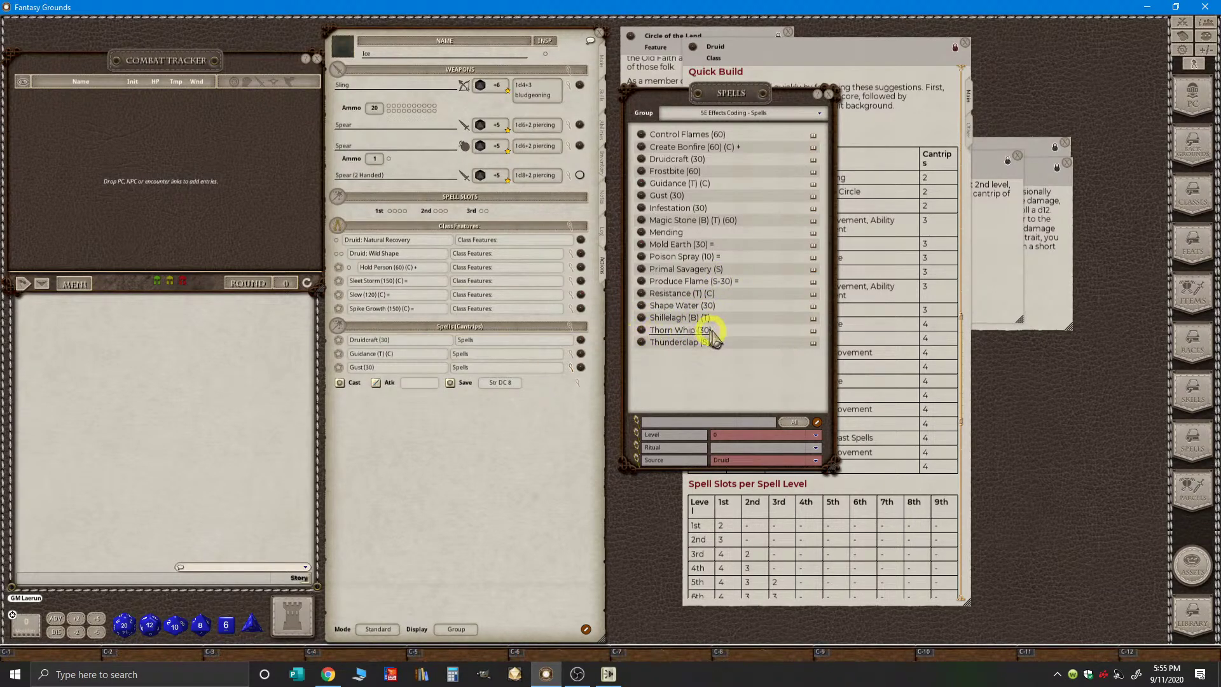
# - Check the Thunderclap (5) description and add the effects-coded cantrip to the character's Spells group
pyautogui.click(644, 344)
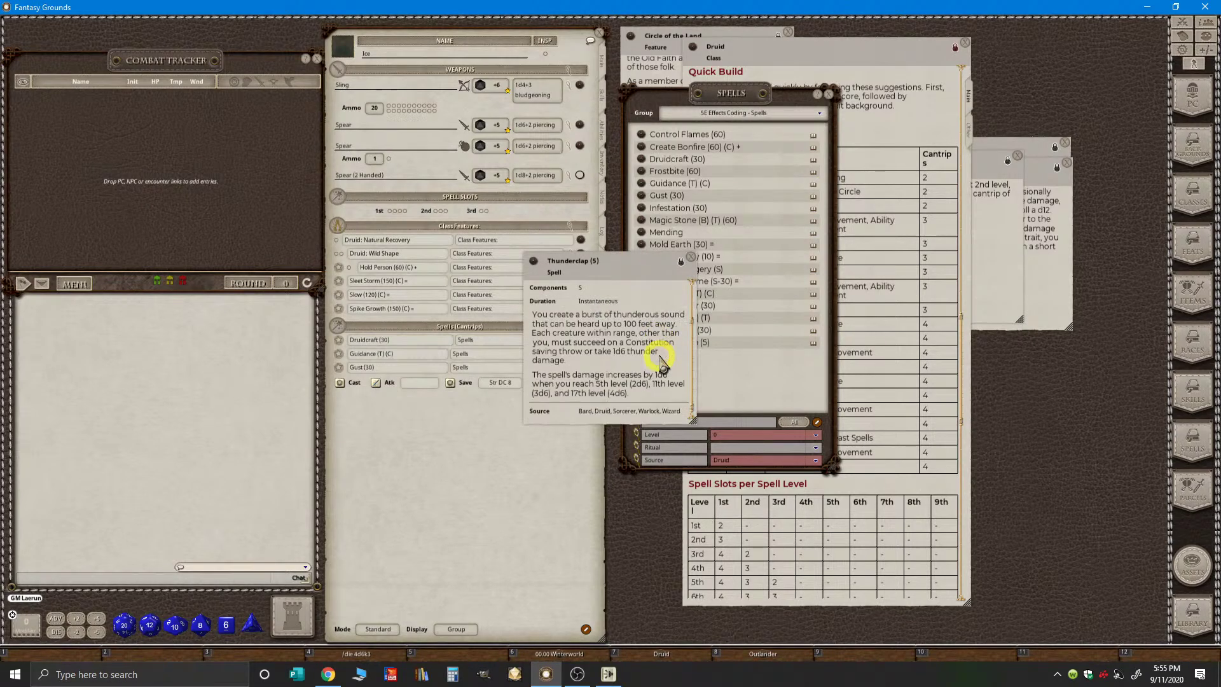
pyautogui.click(691, 258)
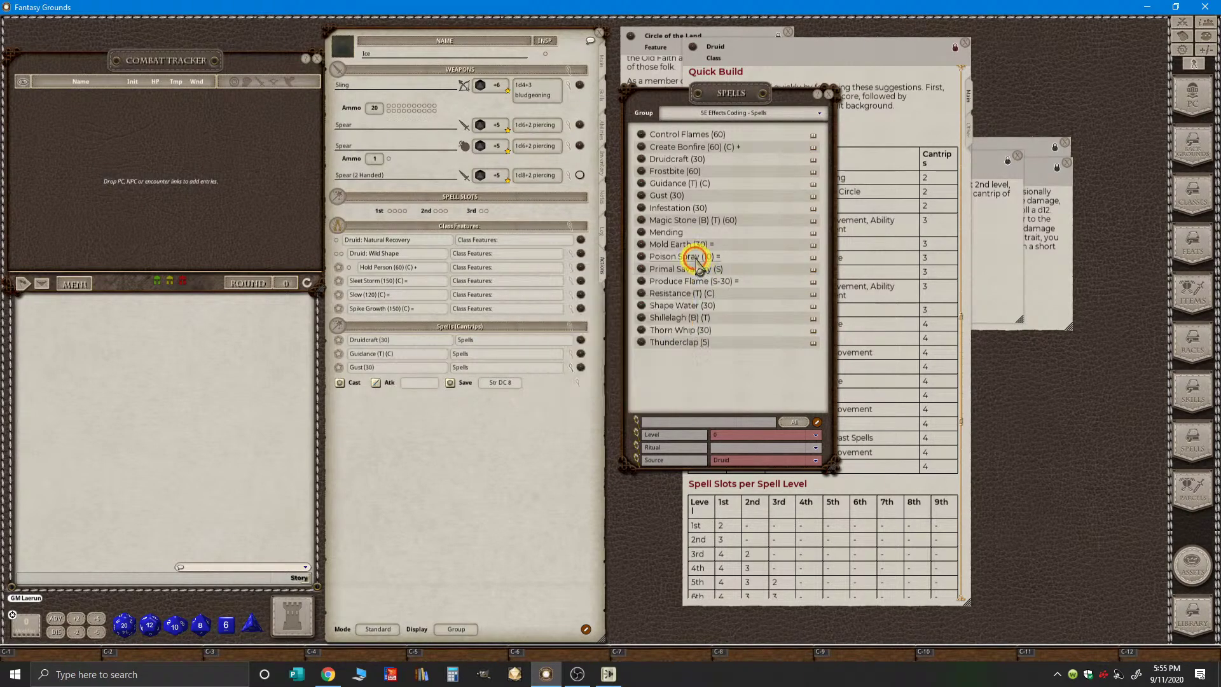
pyautogui.moveTo(643, 343); pyautogui.dragTo(413, 210)
pyautogui.press('ctrl')
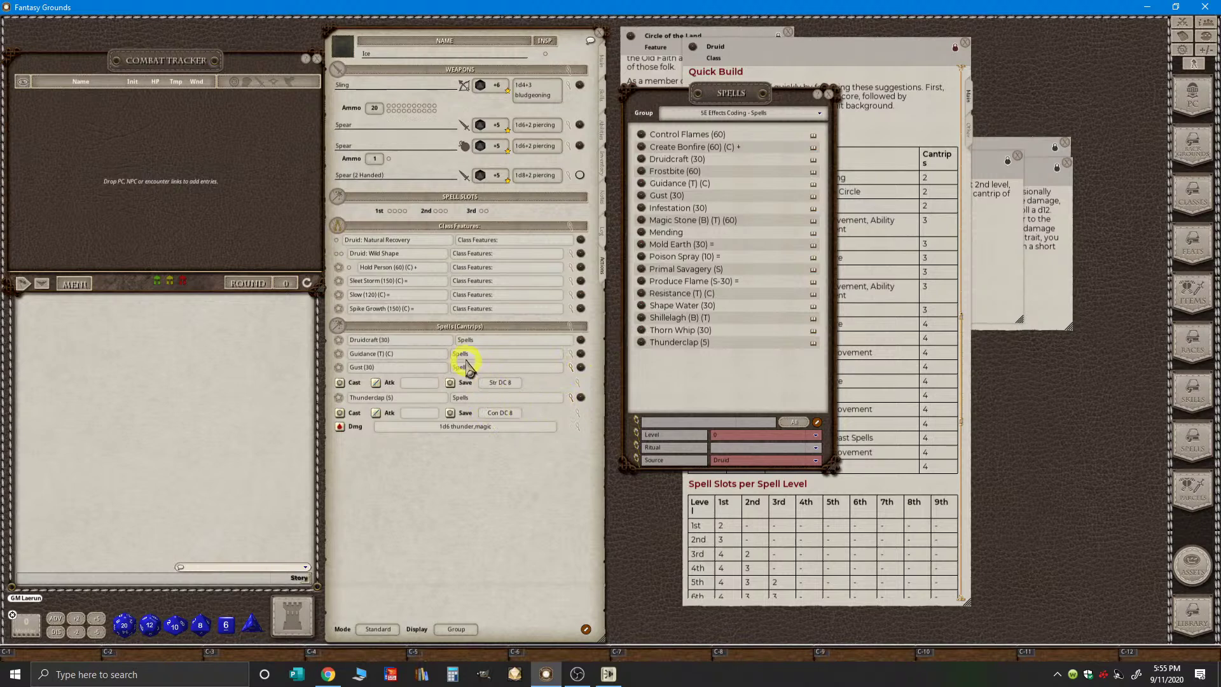
# - Collapse the Gust (30) and Thunderclap (5) details and check the Spells power group's casting ability, attack and save settings
pyautogui.click(572, 368)
pyautogui.click(571, 381)
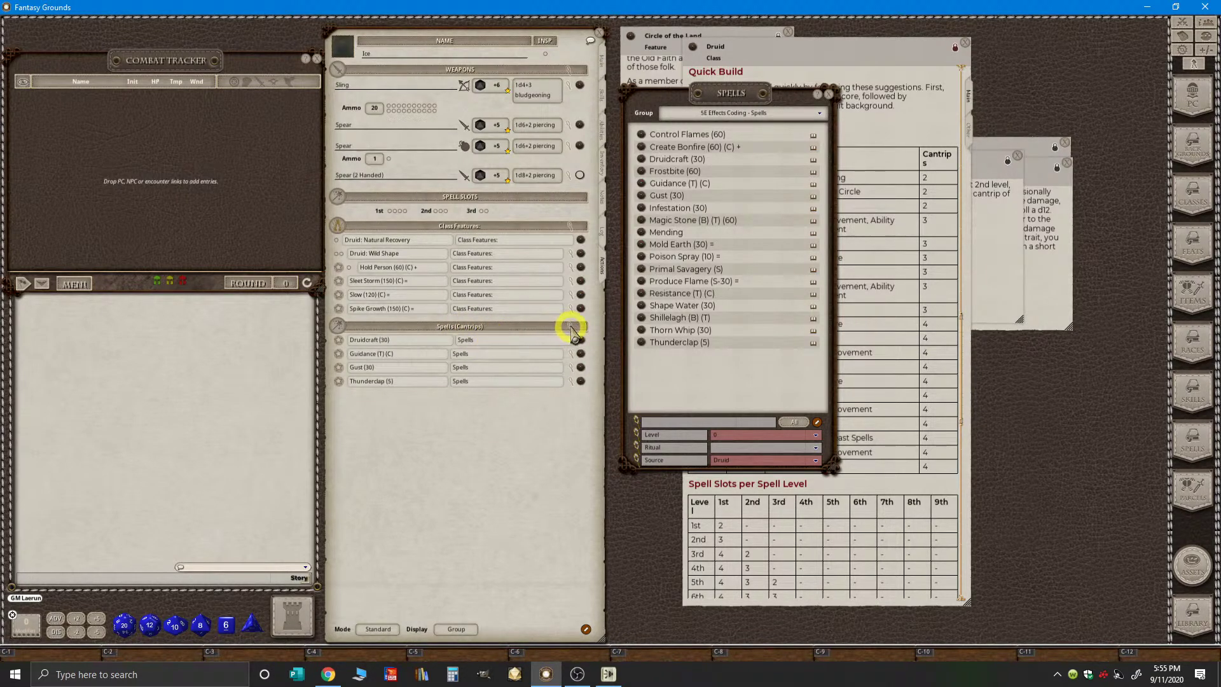
pyautogui.click(571, 327)
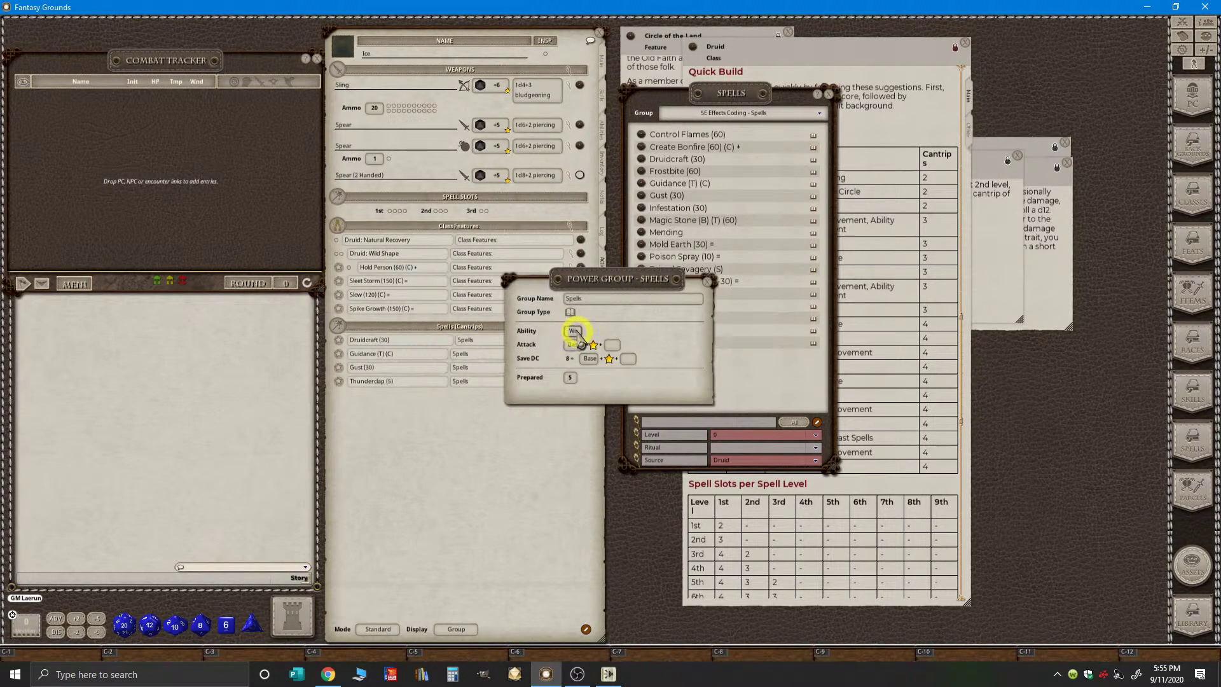
pyautogui.click(707, 281)
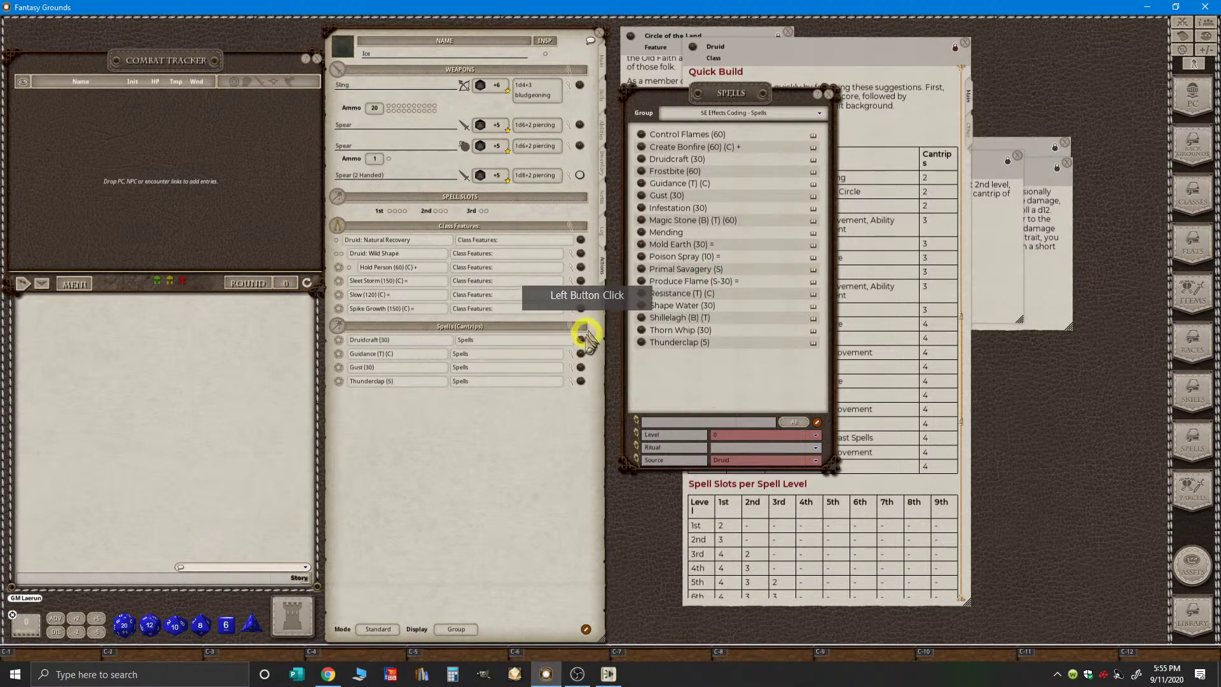
# - Expand Guidance (T) (C), Gust (30) and Thunderclap (5) to check their effects and save DCs, and collapse them again
pyautogui.click(571, 352)
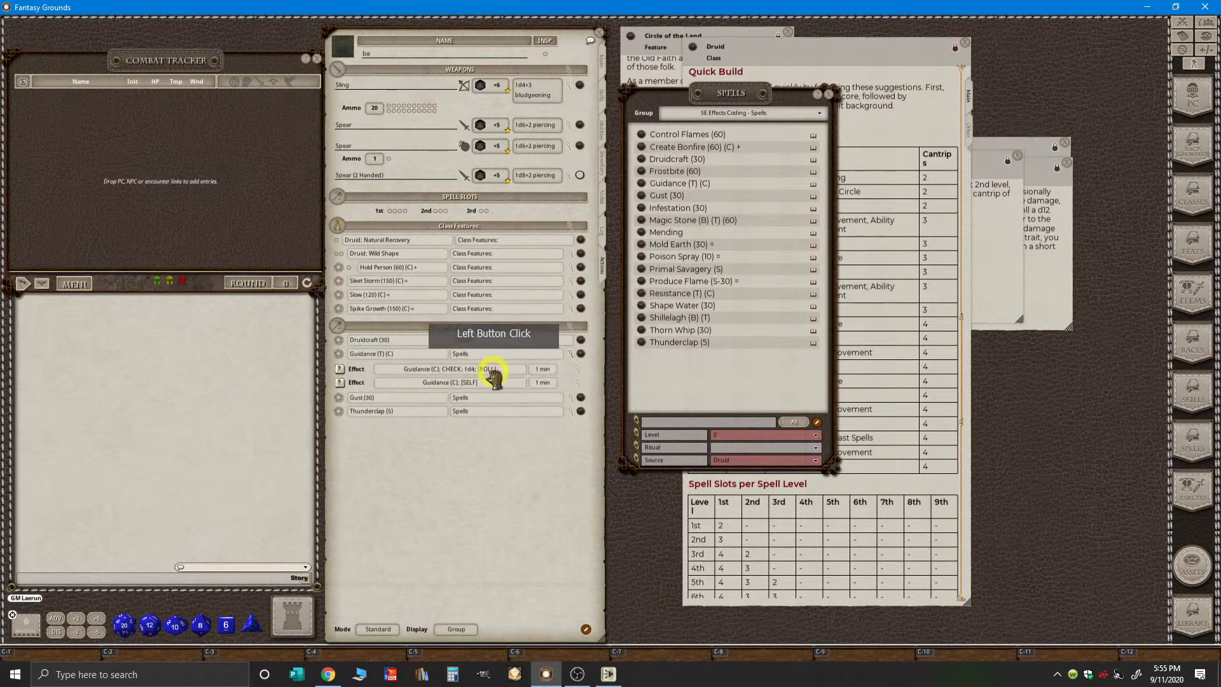
pyautogui.click(570, 398)
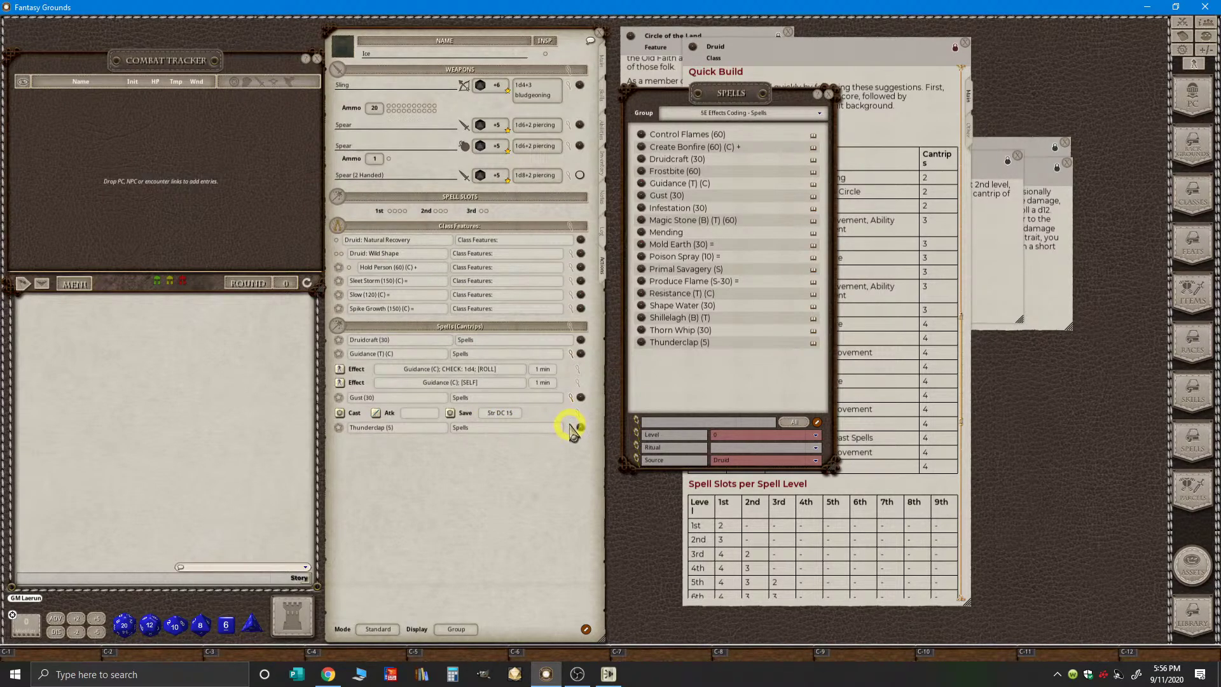
pyautogui.click(572, 428)
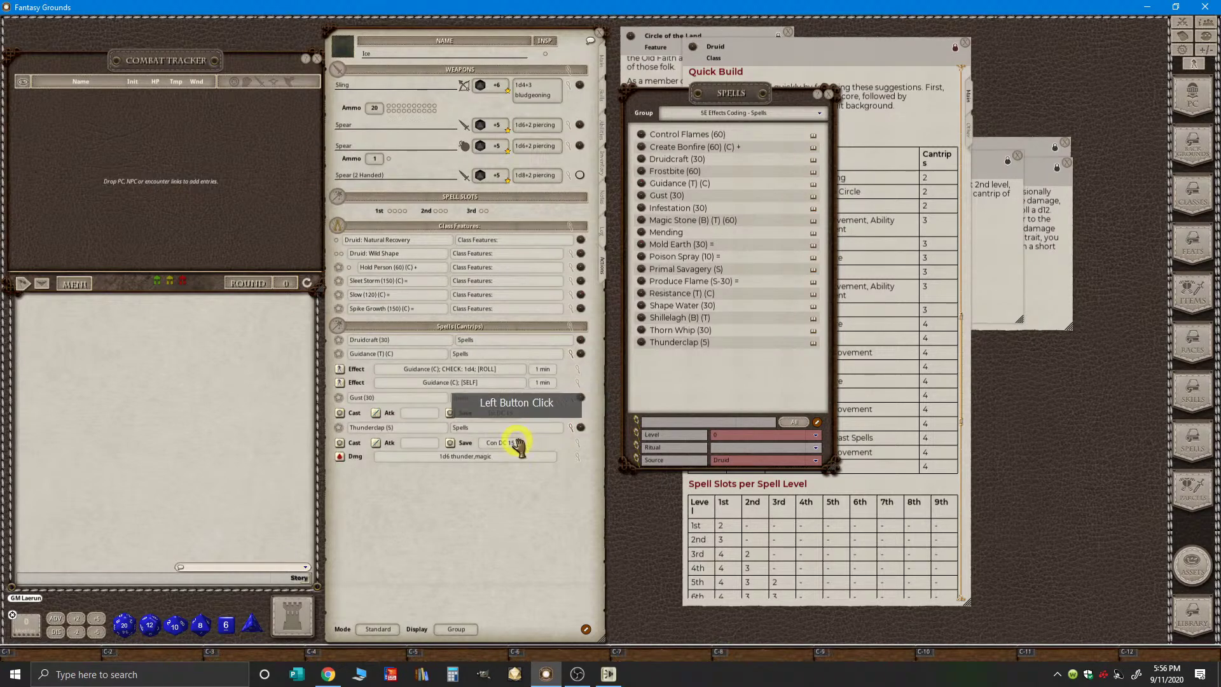
pyautogui.click(572, 354)
pyautogui.click(571, 368)
pyautogui.click(570, 381)
# - Filter the druid spell list to level 1 and place the list window beside the character sheet
pyautogui.press('ctrl')
pyautogui.moveTo(751, 109); pyautogui.dragTo(988, 177)
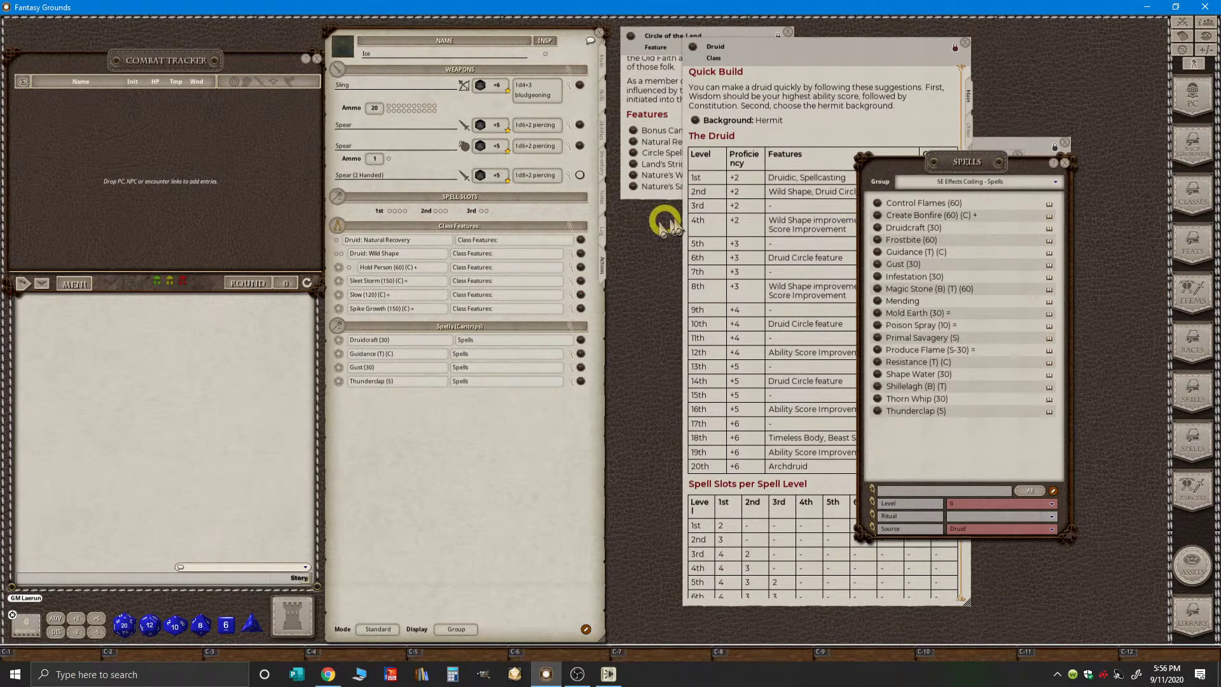
pyautogui.moveTo(990, 157); pyautogui.dragTo(913, 91)
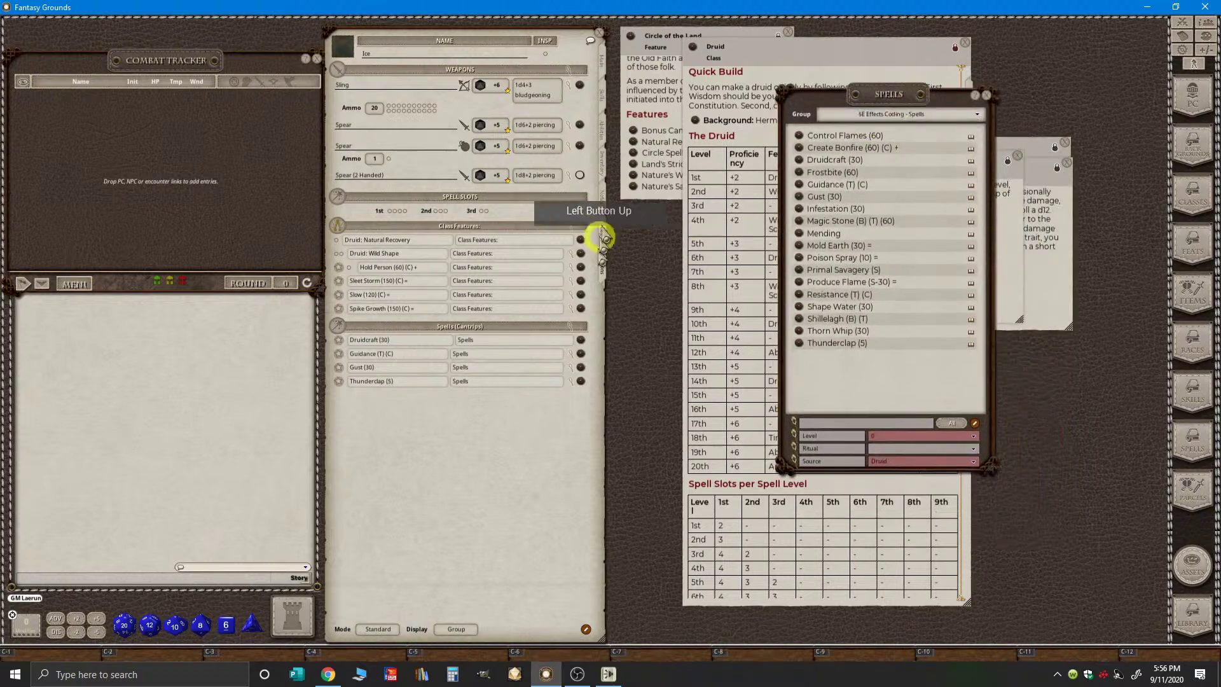
pyautogui.click(973, 437)
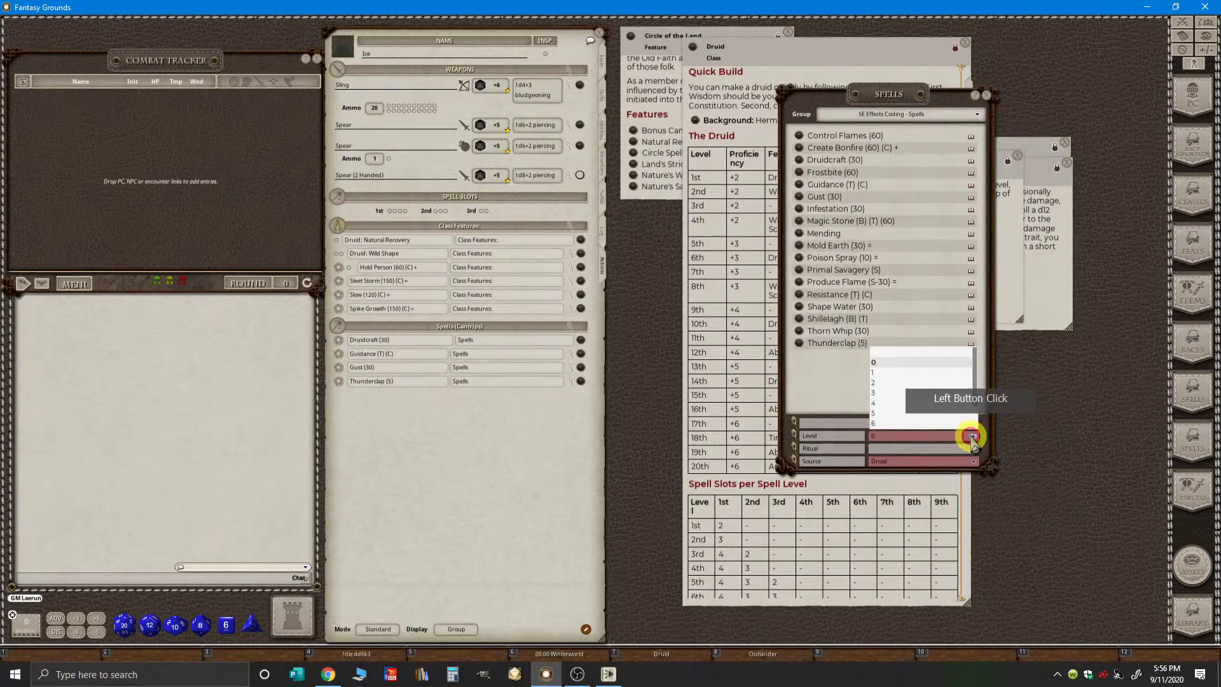
pyautogui.click(876, 373)
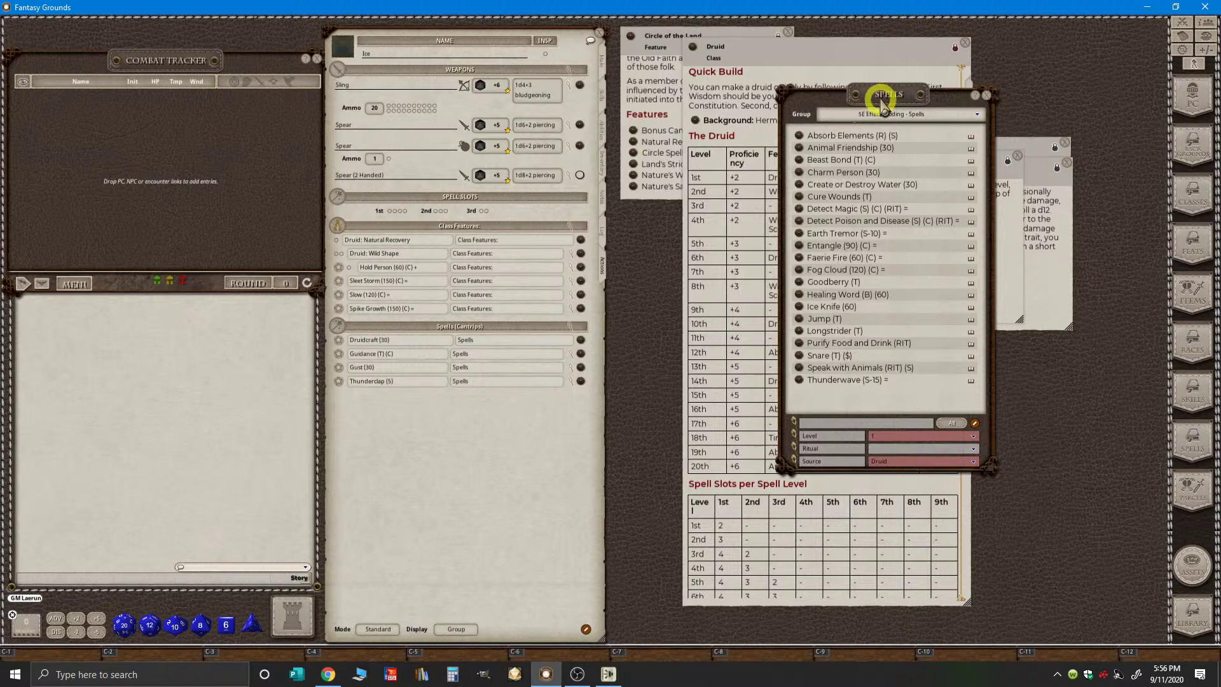
pyautogui.moveTo(880, 102); pyautogui.dragTo(813, 90)
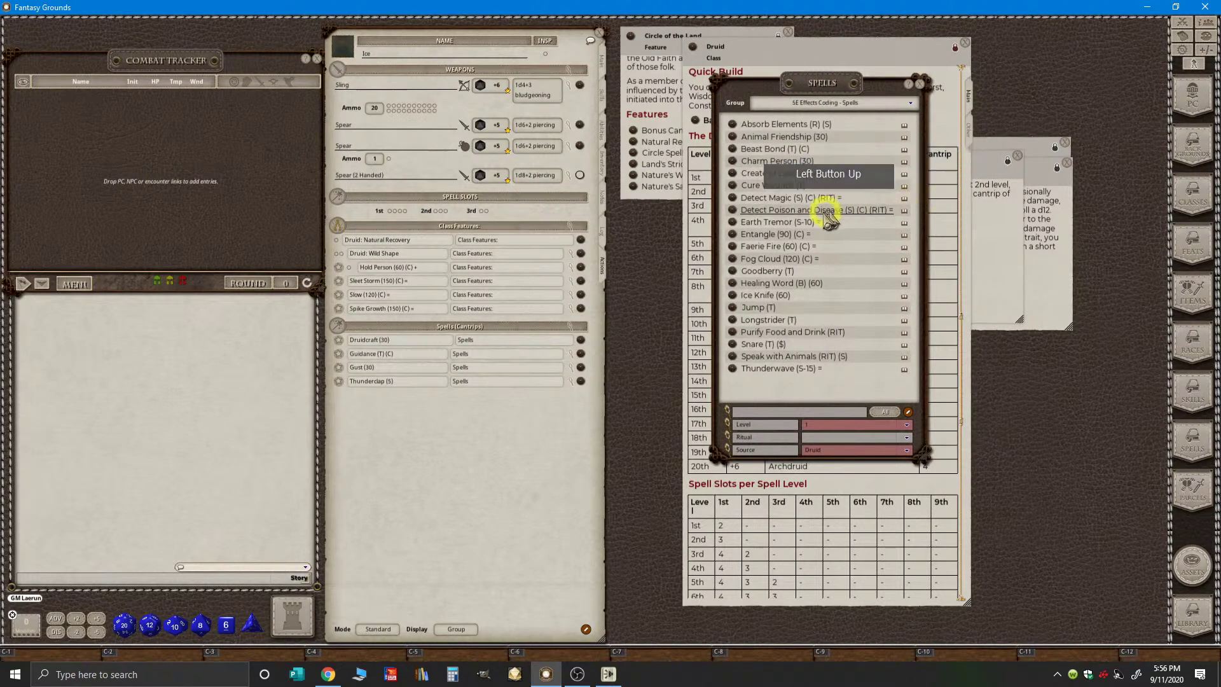
# - Add the effects-coded Animal Friendship (30), Beast Bond (T) (C) and Charm Person (30) spells to the character's Spells group
pyautogui.press('ctrl')
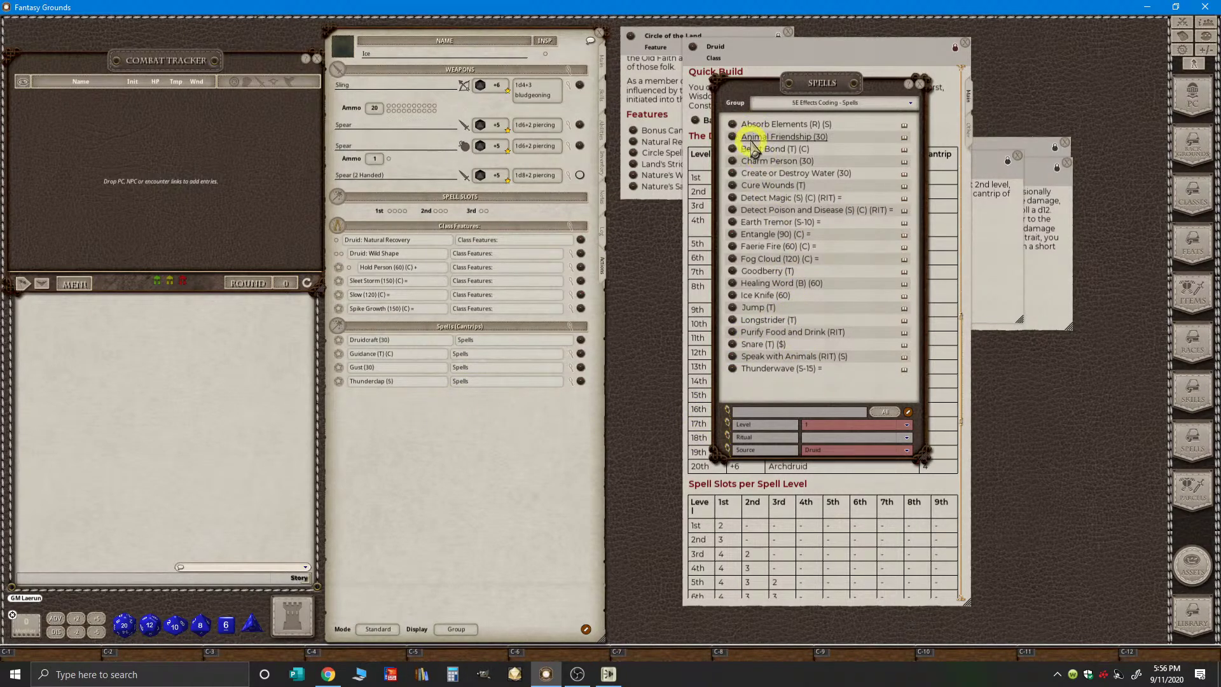
pyautogui.moveTo(727, 159); pyautogui.dragTo(489, 214)
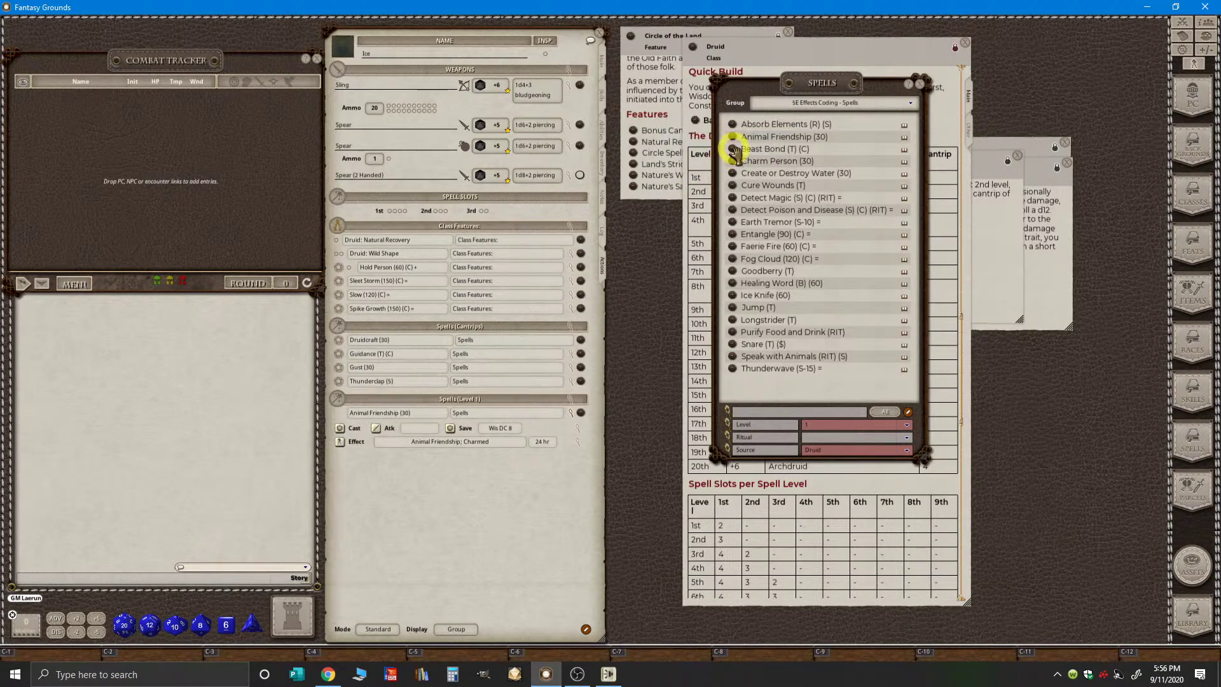
pyautogui.moveTo(711, 153); pyautogui.dragTo(482, 207)
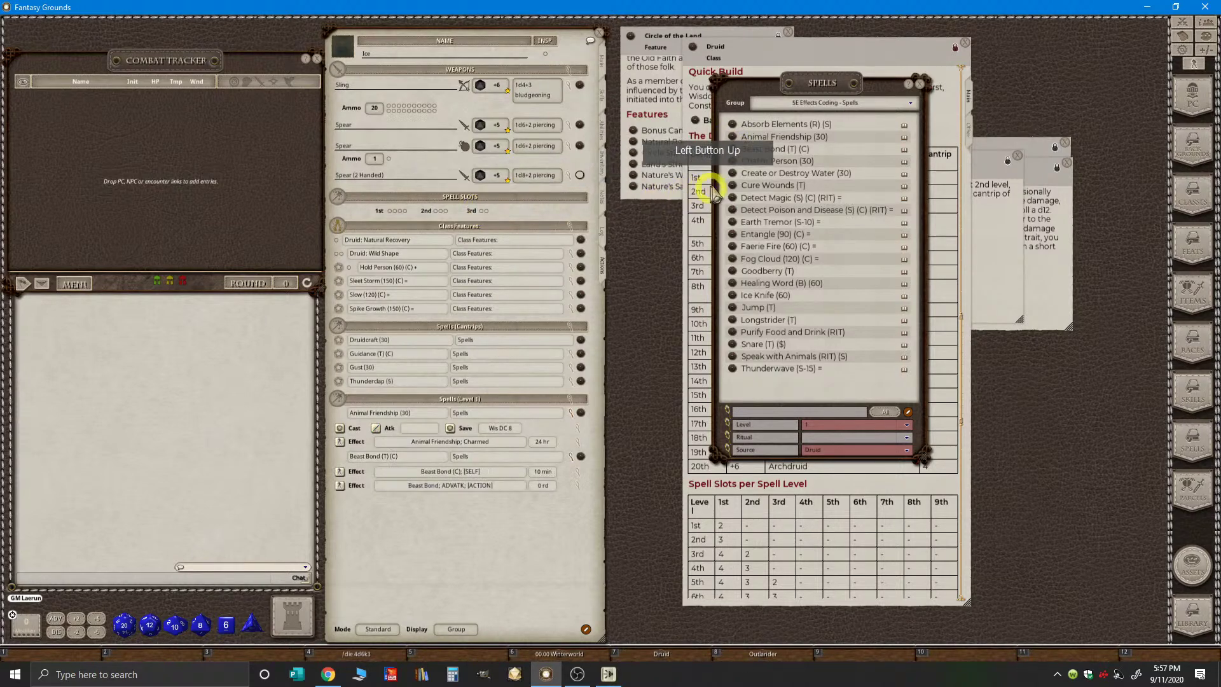
pyautogui.moveTo(733, 166); pyautogui.dragTo(477, 214)
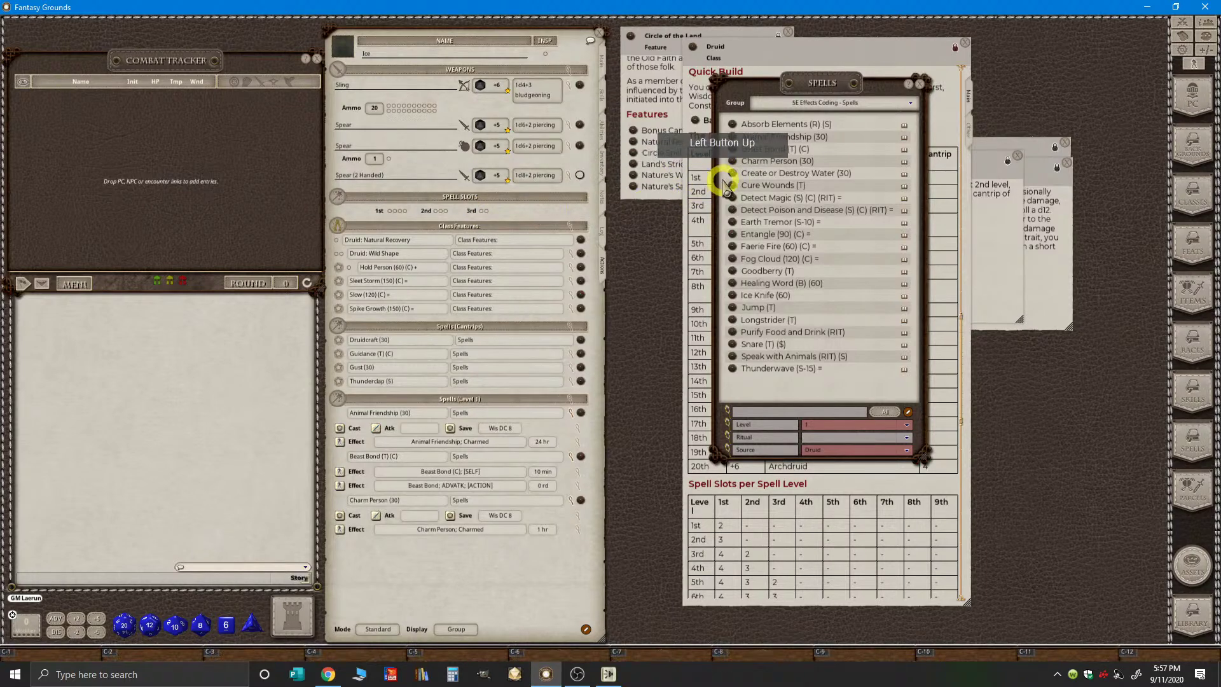
pyautogui.moveTo(734, 173); pyautogui.dragTo(605, 197)
# - Add the effects-coded Cure Wounds (T), Detect Magic (S) (C) (RIT) and Entangle (90) (C) spells to the Spells group
pyautogui.press('ctrl')
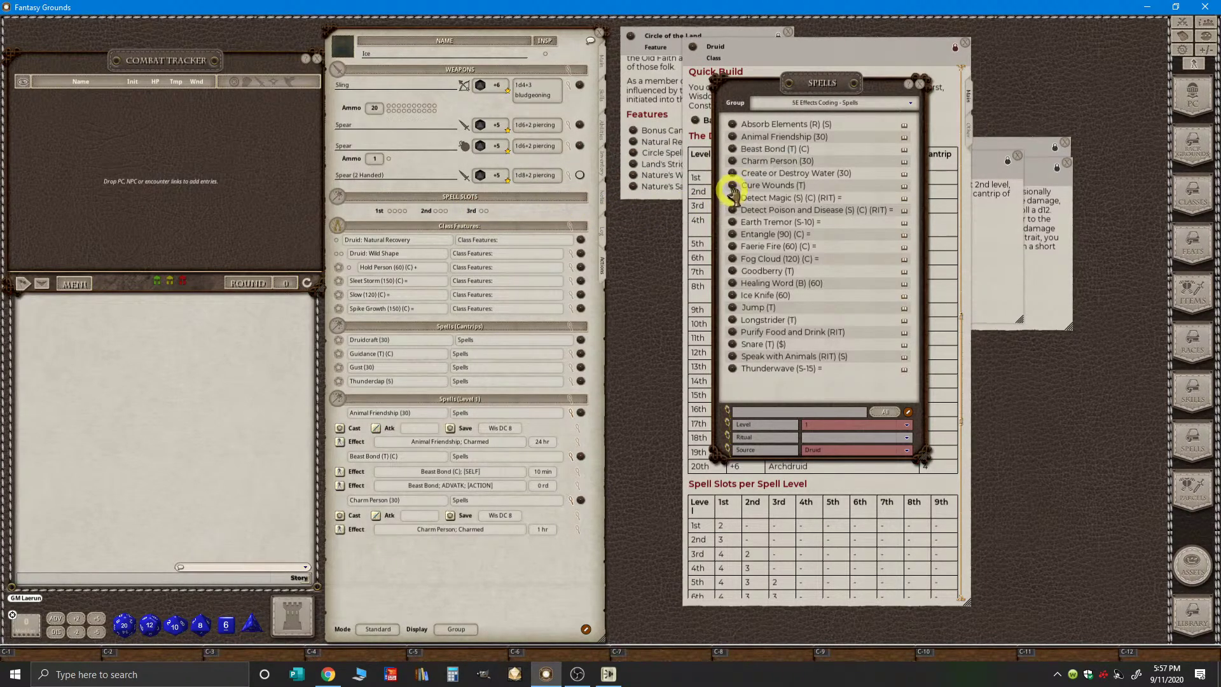
pyautogui.moveTo(734, 185)
pyautogui.mouseDown()
pyautogui.moveTo(484, 213)
pyautogui.moveTo(576, 215)
pyautogui.mouseUp()
pyautogui.press('ctrl')
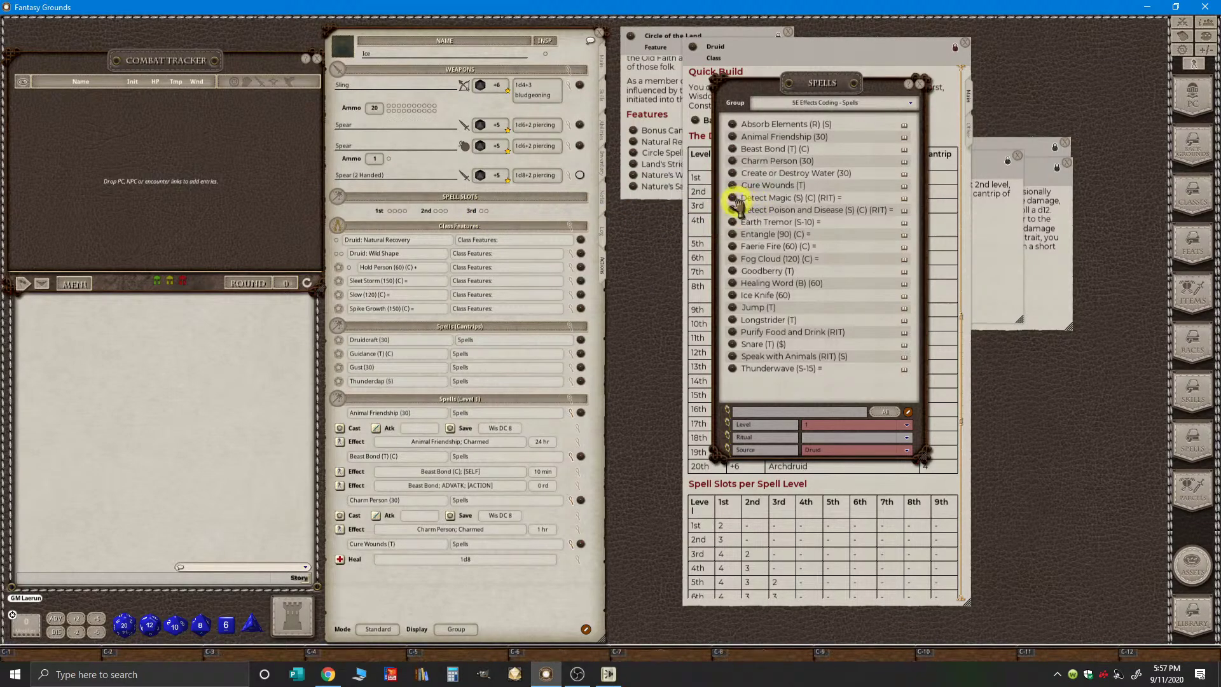
pyautogui.moveTo(734, 201); pyautogui.dragTo(506, 216)
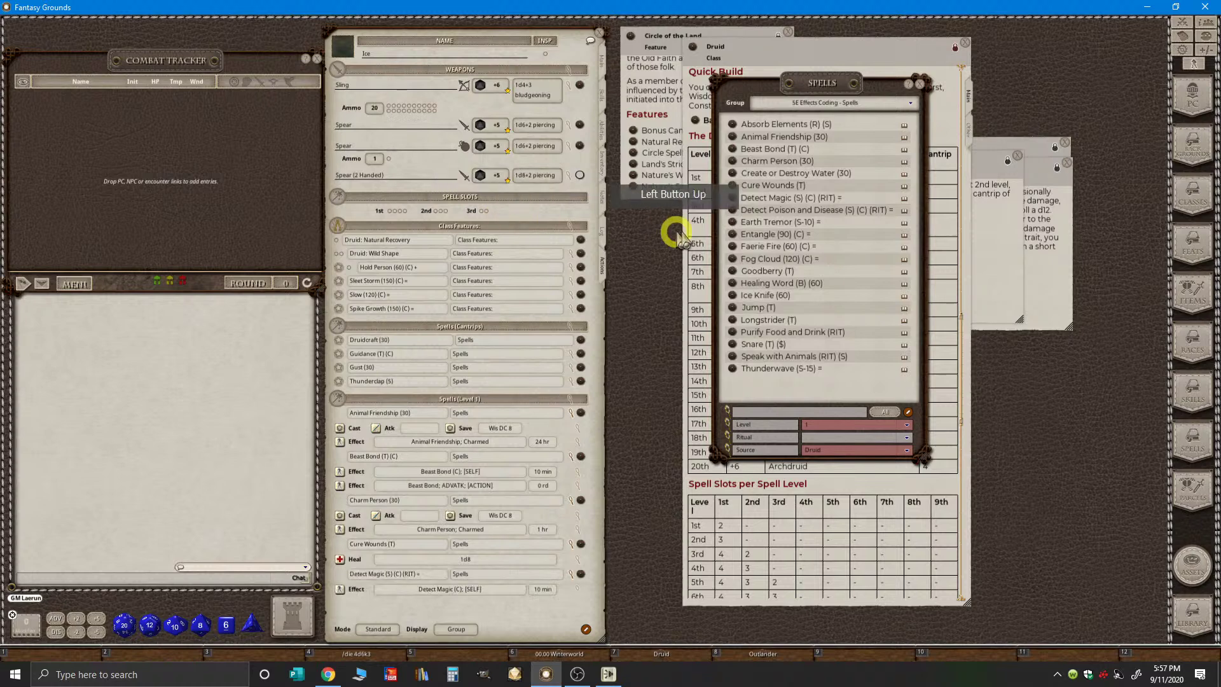
pyautogui.press('ctrl')
pyautogui.moveTo(734, 235); pyautogui.dragTo(487, 205)
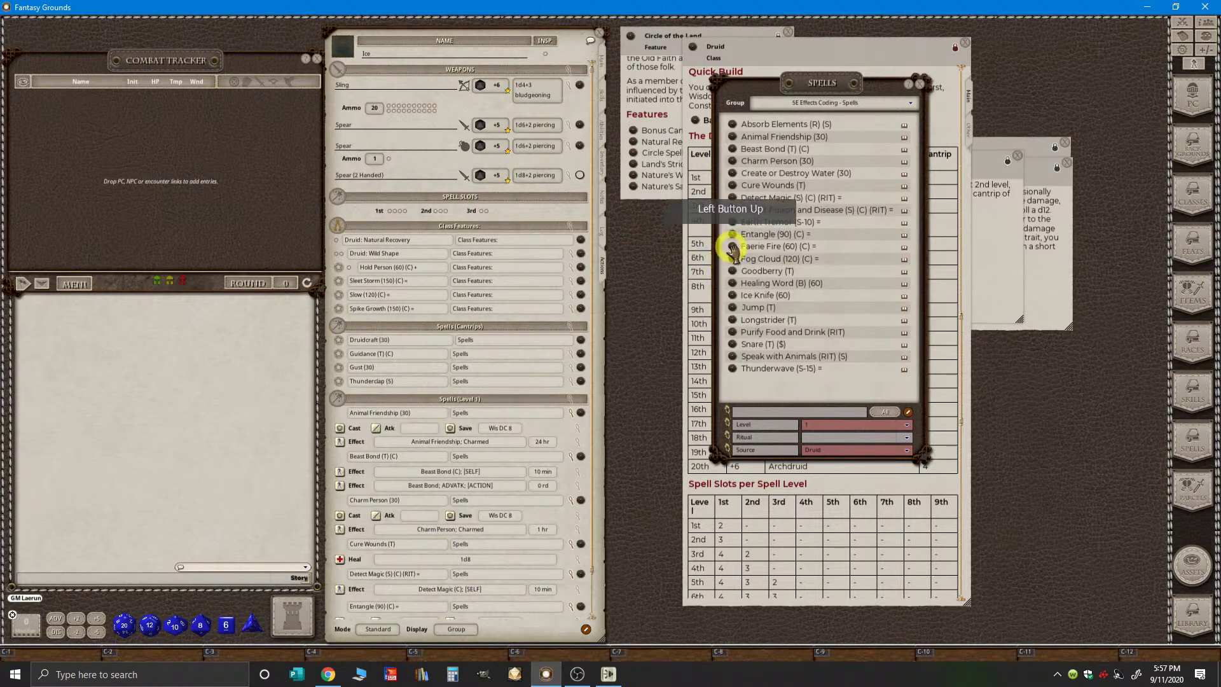
# - Add the effects-coded Faerie Fire (60) (C), Fog Cloud (120) (C) and Goodberry (T) spells to the character sheet
pyautogui.moveTo(731, 246); pyautogui.dragTo(490, 221)
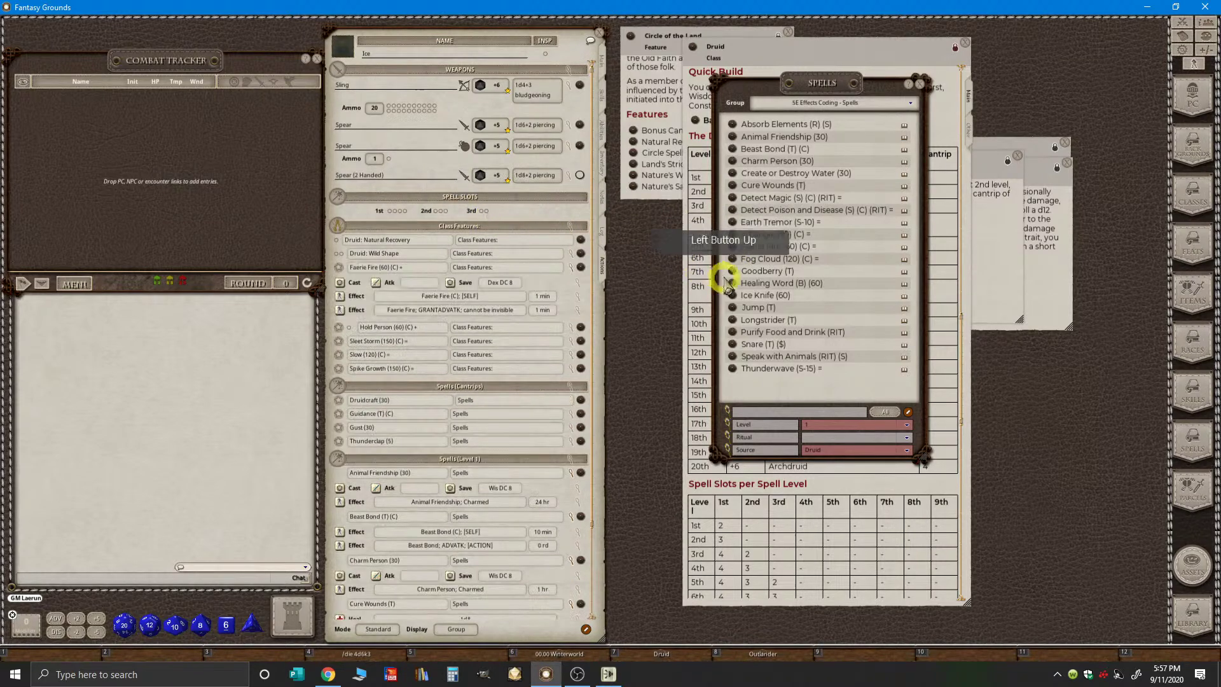
pyautogui.moveTo(729, 261); pyautogui.dragTo(676, 267)
pyautogui.press('ctrl')
pyautogui.moveTo(732, 273)
pyautogui.mouseDown()
pyautogui.moveTo(498, 226)
pyautogui.moveTo(499, 216)
pyautogui.mouseUp()
# - Read through the Ice Knife (60) spell description and close it
pyautogui.press('ctrl')
pyautogui.keyDown('ctrl'); pyautogui.click(732, 296); pyautogui.keyUp('ctrl')
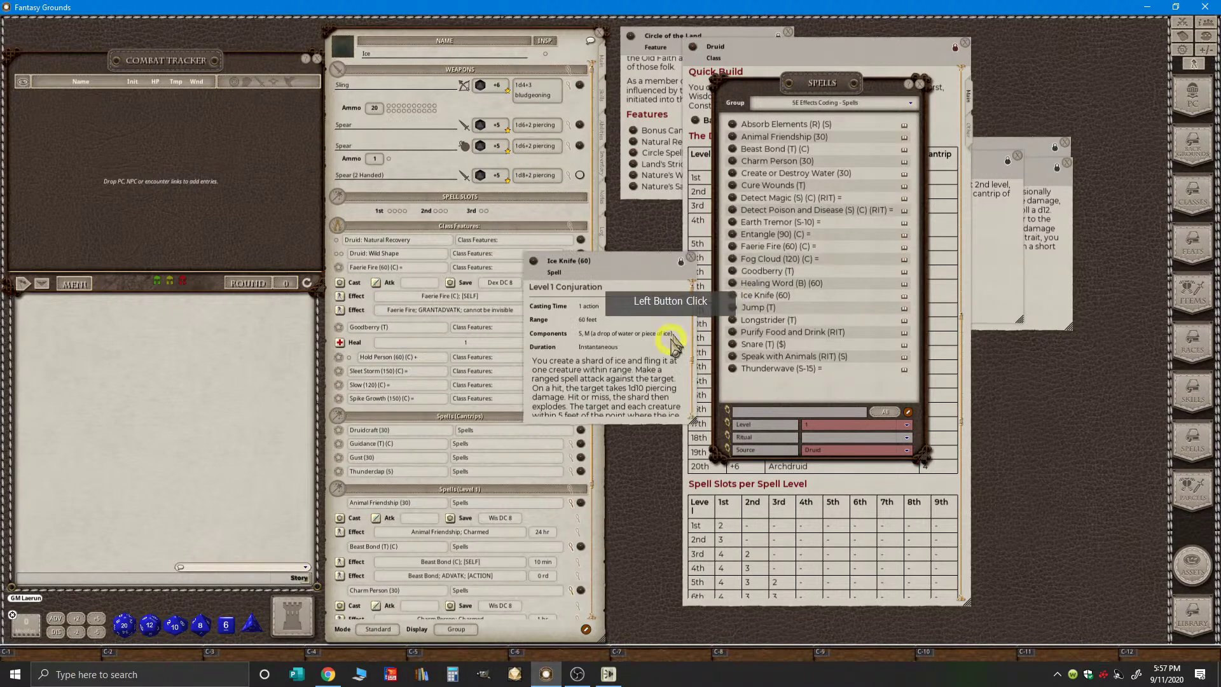
pyautogui.scroll(-1, 668, 360)
pyautogui.press('ctrl')
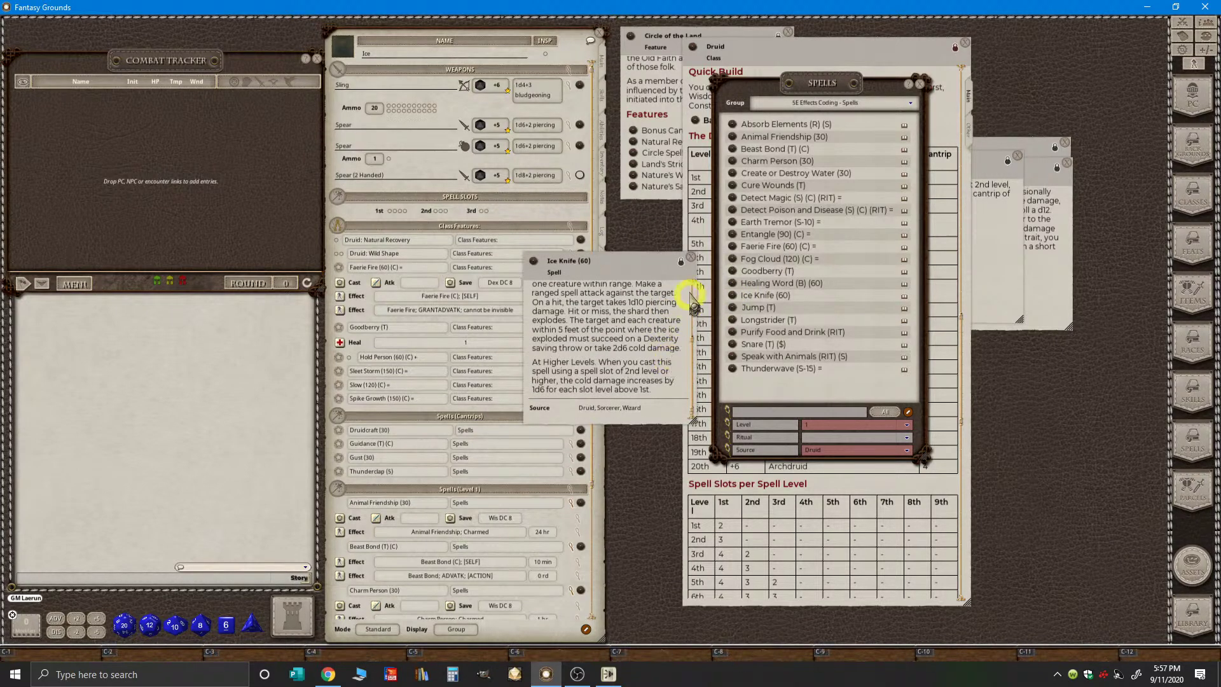
pyautogui.click(692, 261)
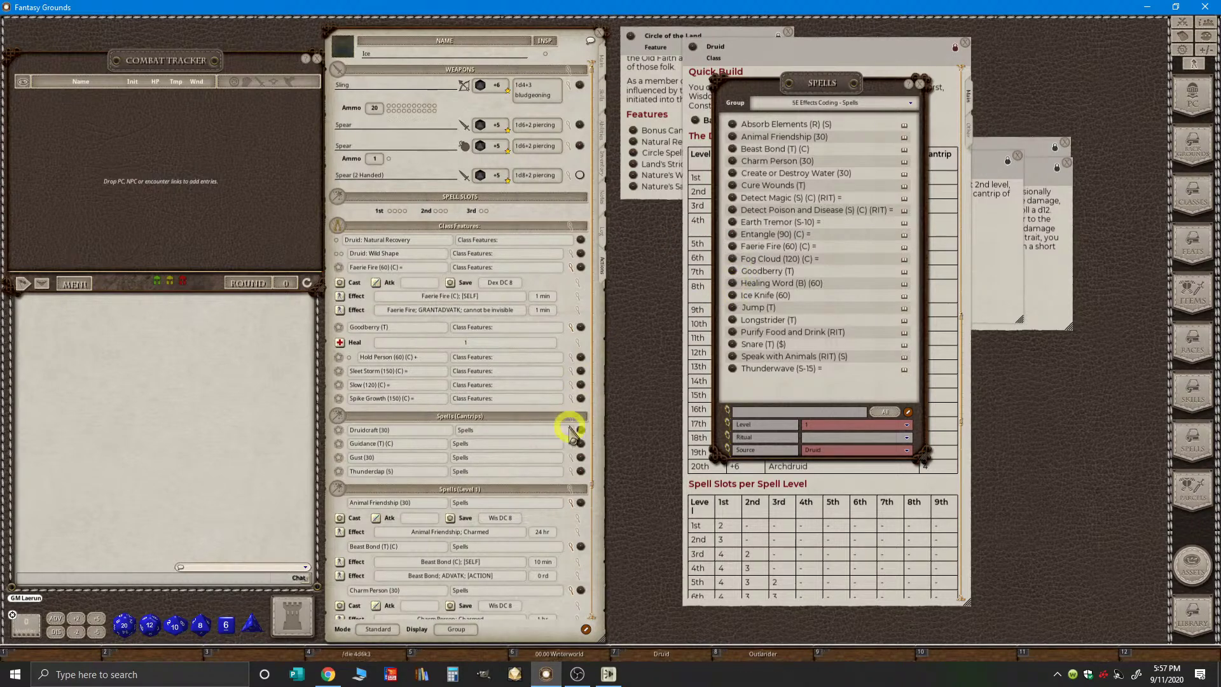
# - Add Healing Word (B) (60), Ice Knife (60), Speak with Animals (RIT) (S) and Thunderwave (S-15) to the level 1 spells
pyautogui.scroll(-5, 567, 420)
pyautogui.press('ctrl')
pyautogui.moveTo(731, 284)
pyautogui.mouseDown()
pyautogui.moveTo(575, 312)
pyautogui.moveTo(517, 273)
pyautogui.moveTo(518, 363)
pyautogui.moveTo(538, 366)
pyautogui.mouseUp()
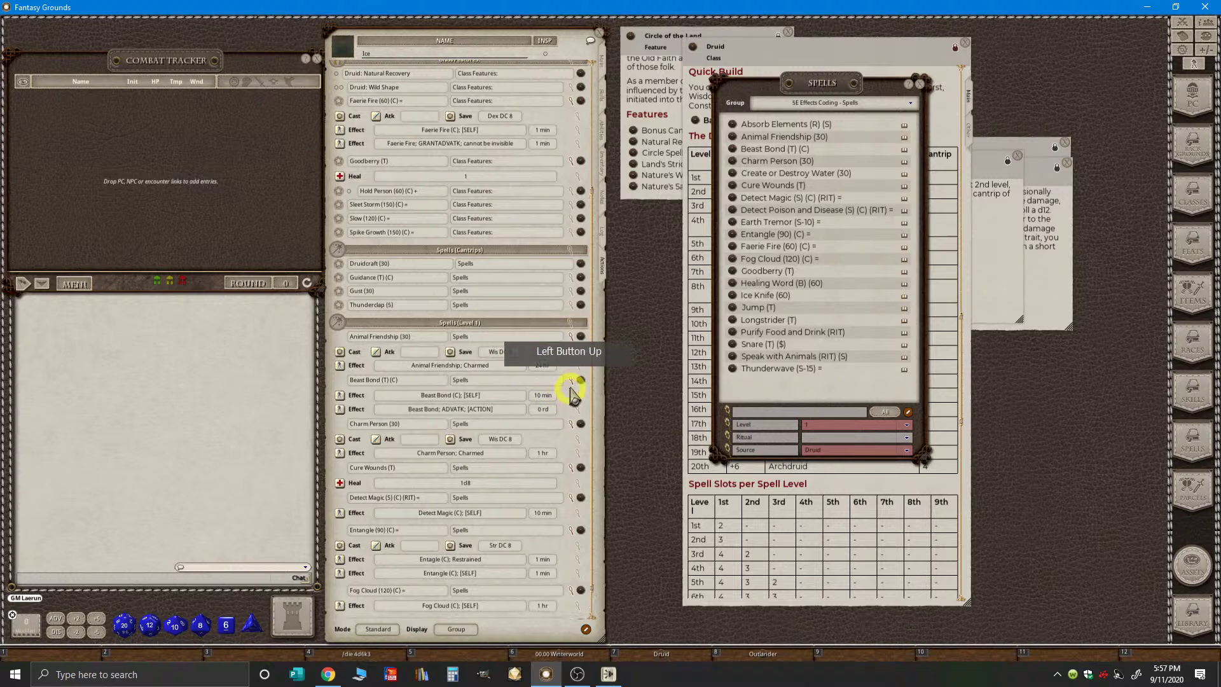
pyautogui.scroll(5, 572, 392)
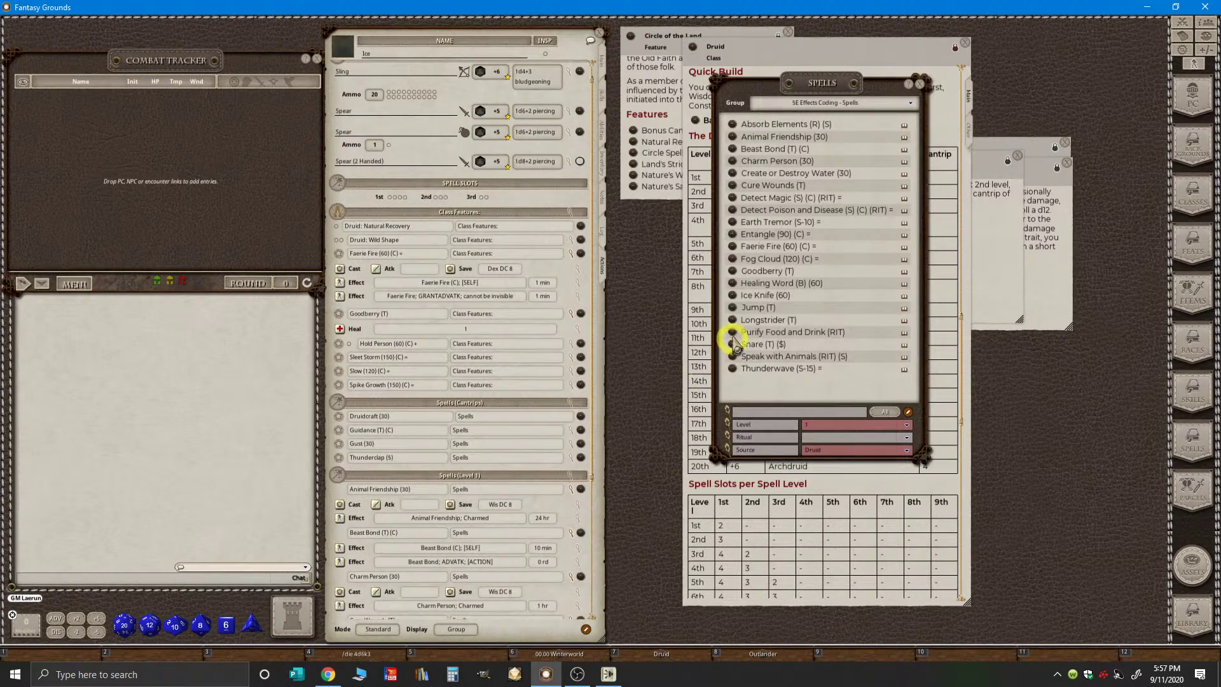
pyautogui.moveTo(736, 299)
pyautogui.mouseDown()
pyautogui.moveTo(450, 196)
pyautogui.moveTo(730, 293)
pyautogui.mouseUp()
pyautogui.press('ctrl')
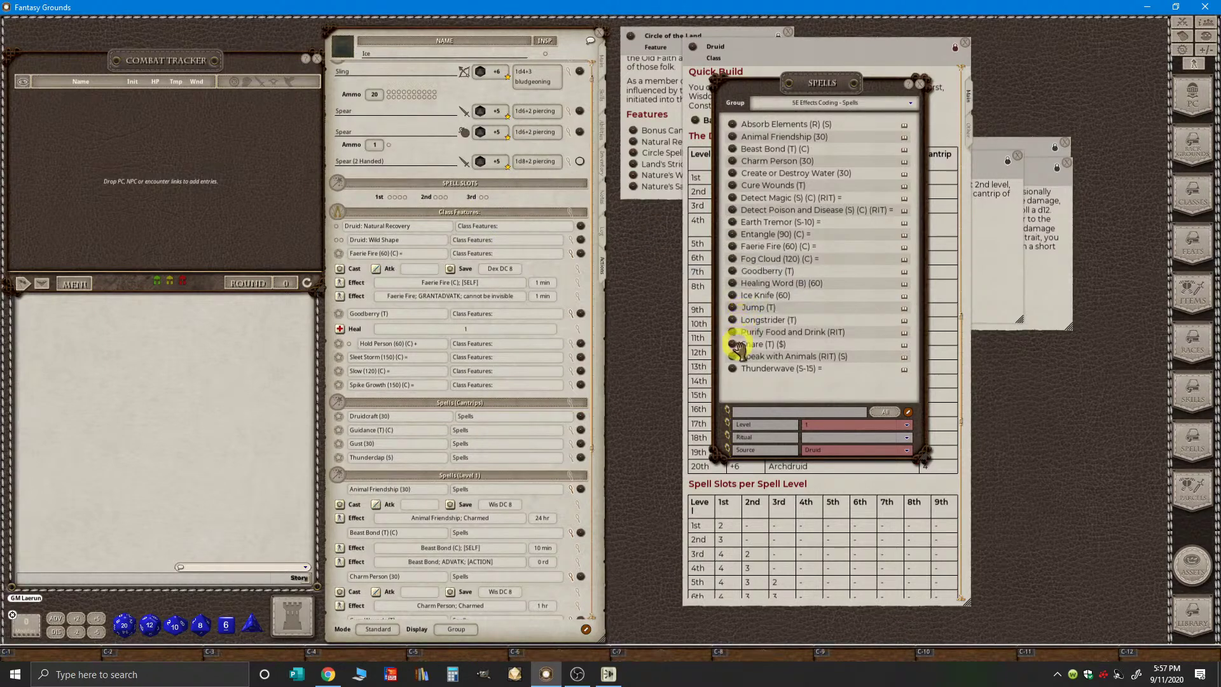
pyautogui.moveTo(733, 360); pyautogui.dragTo(485, 202)
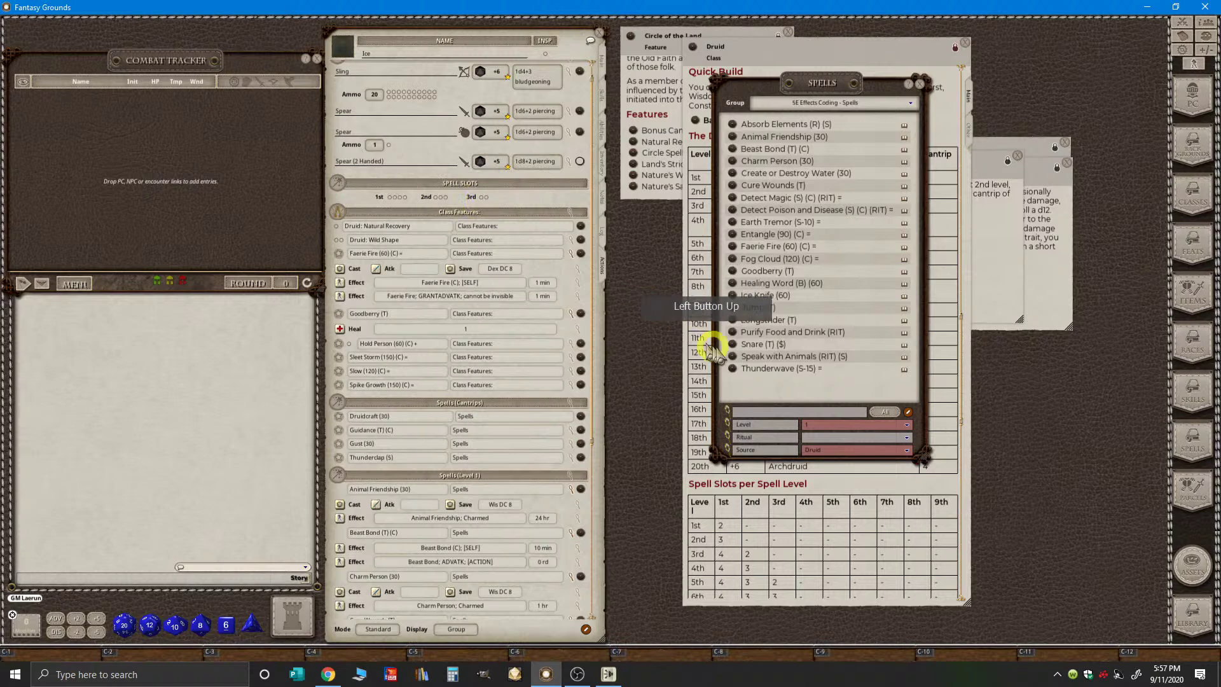
pyautogui.moveTo(732, 369); pyautogui.dragTo(483, 203)
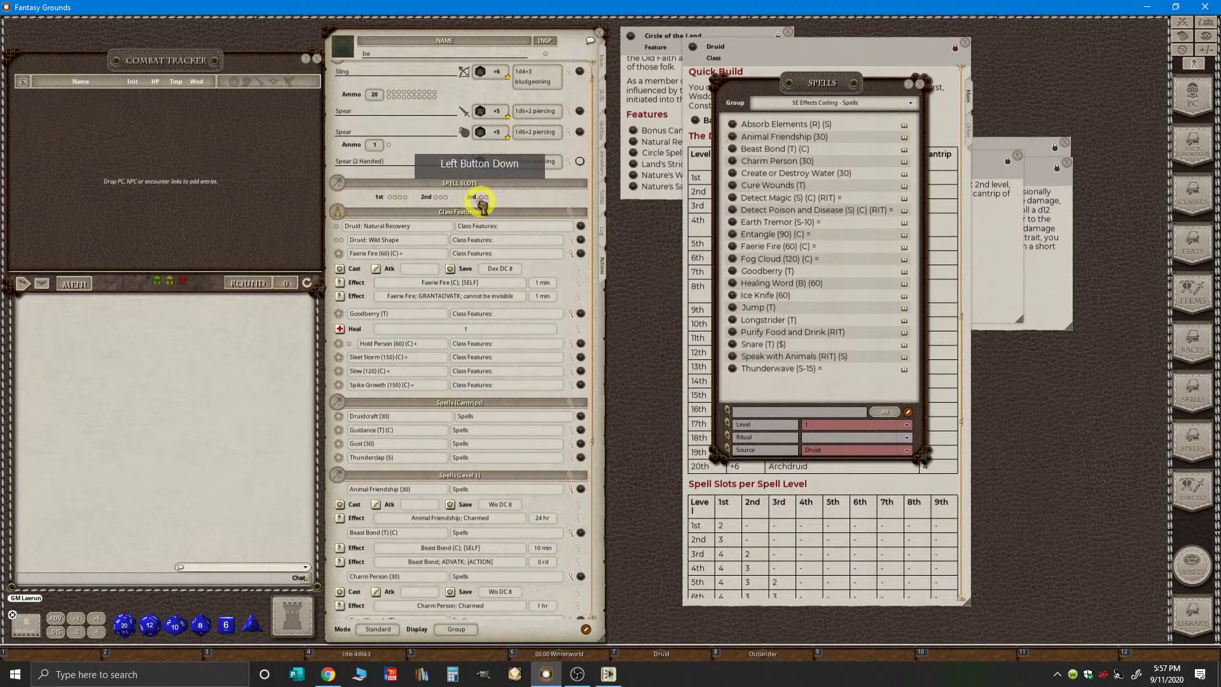
# - Collapse the level 1 spell details of Animal Friendship, Beast Bond, Charm Person, Detect Magic, Entangle, Fog Cloud, Healing Word, Ice Knife and Thunderwave
pyautogui.scroll(-5, 468, 493)
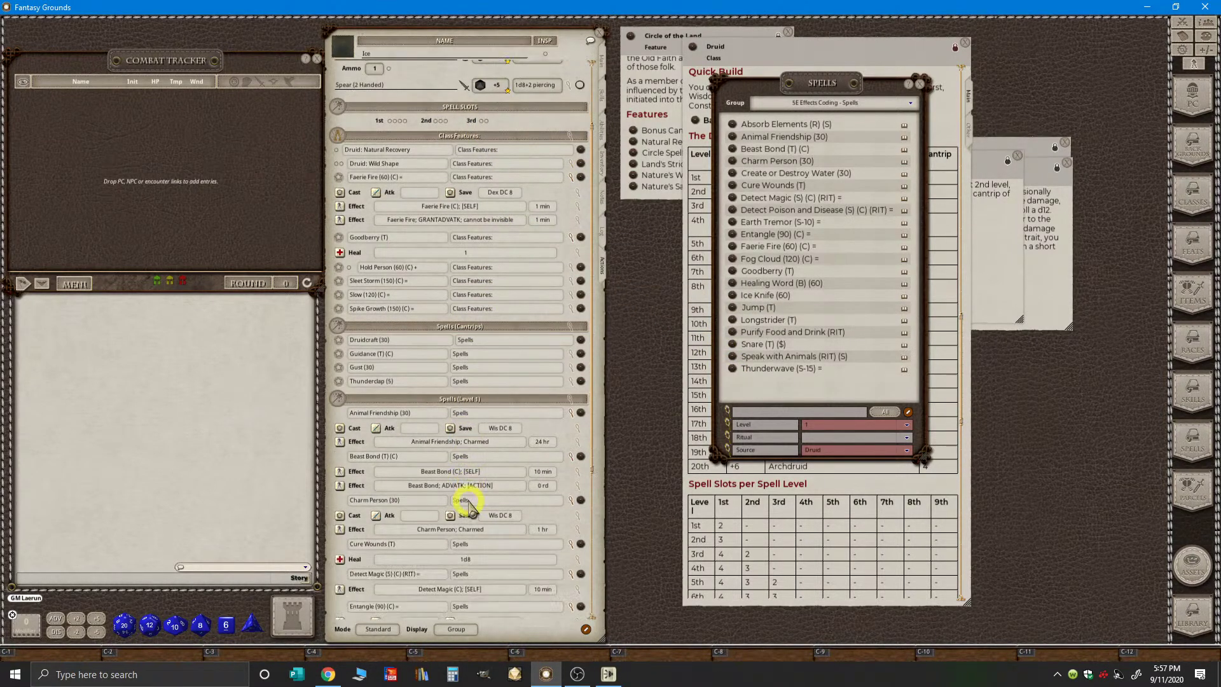
pyautogui.click(571, 336)
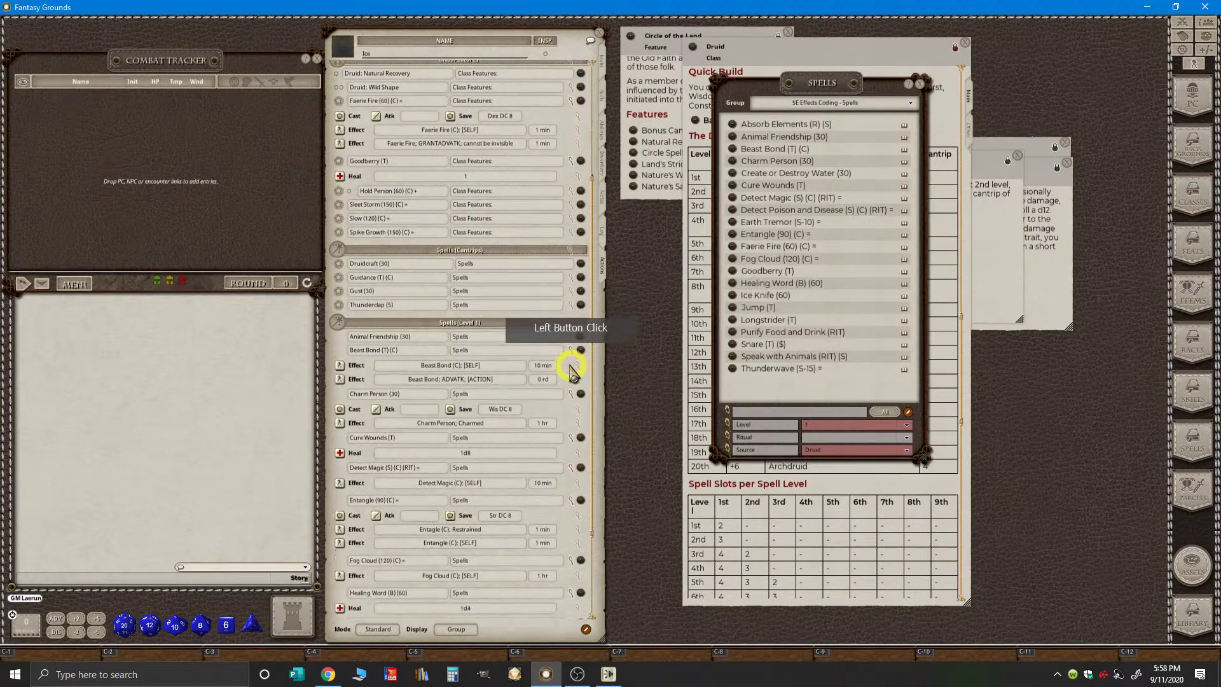
pyautogui.click(571, 352)
pyautogui.click(571, 366)
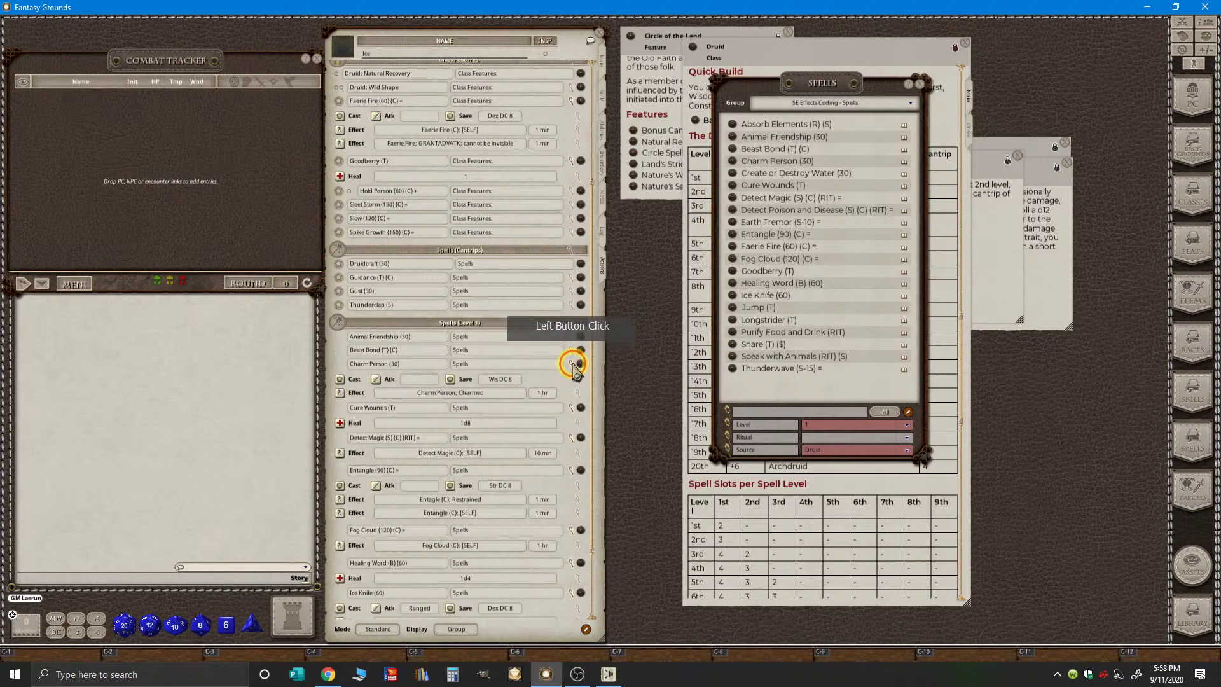
pyautogui.click(570, 409)
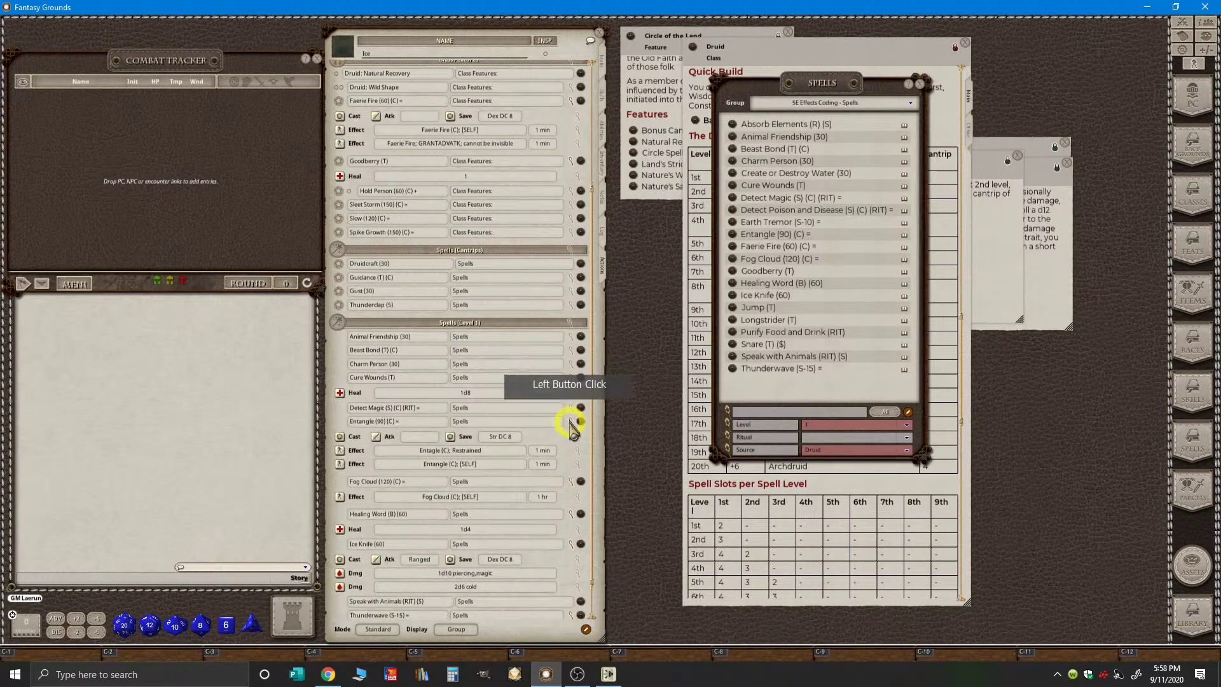
pyautogui.click(571, 422)
pyautogui.click(576, 438)
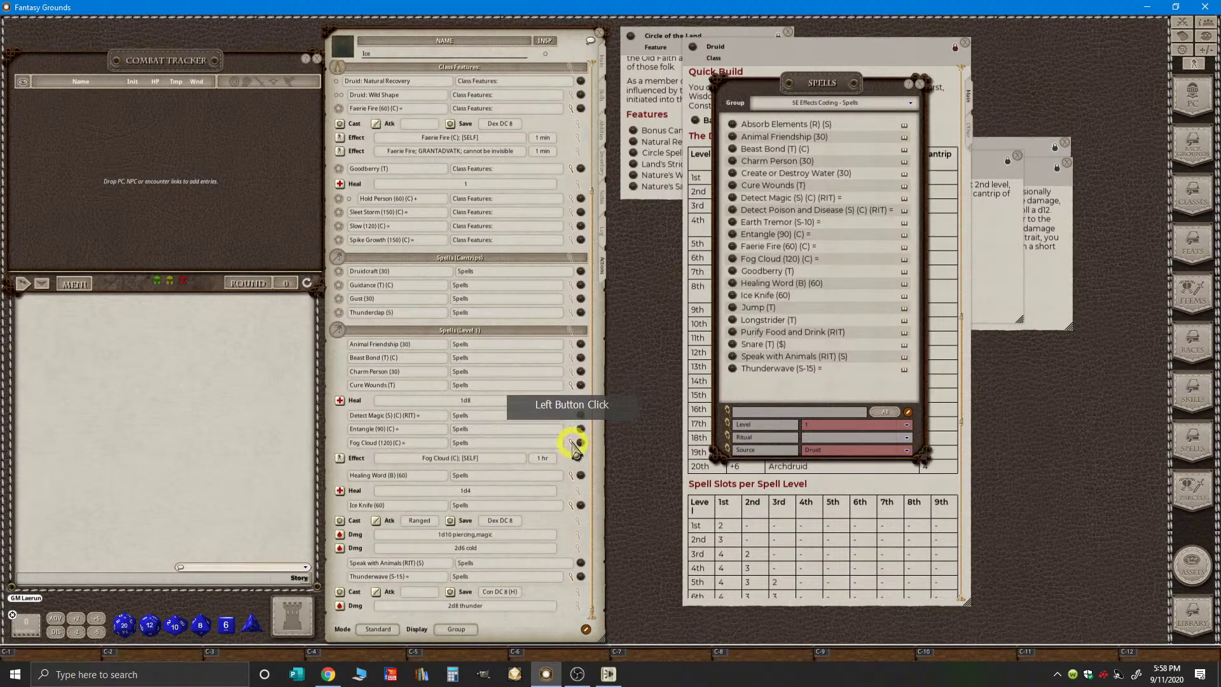
pyautogui.click(572, 506)
pyautogui.click(573, 521)
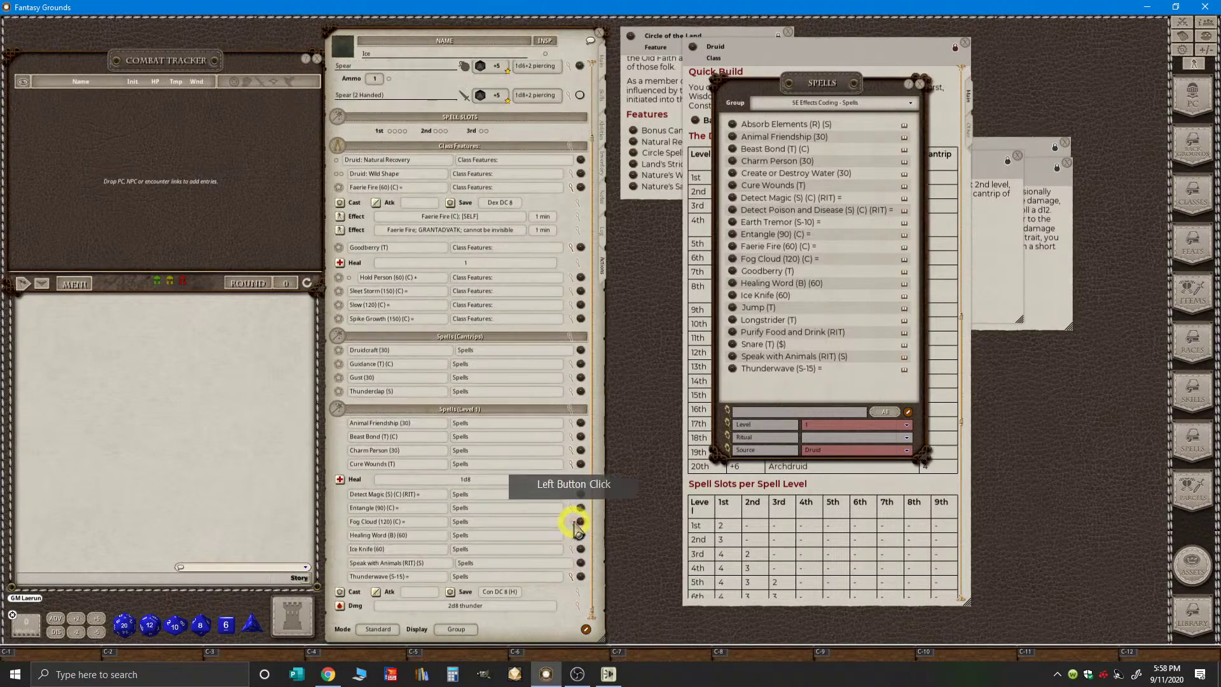
pyautogui.click(572, 577)
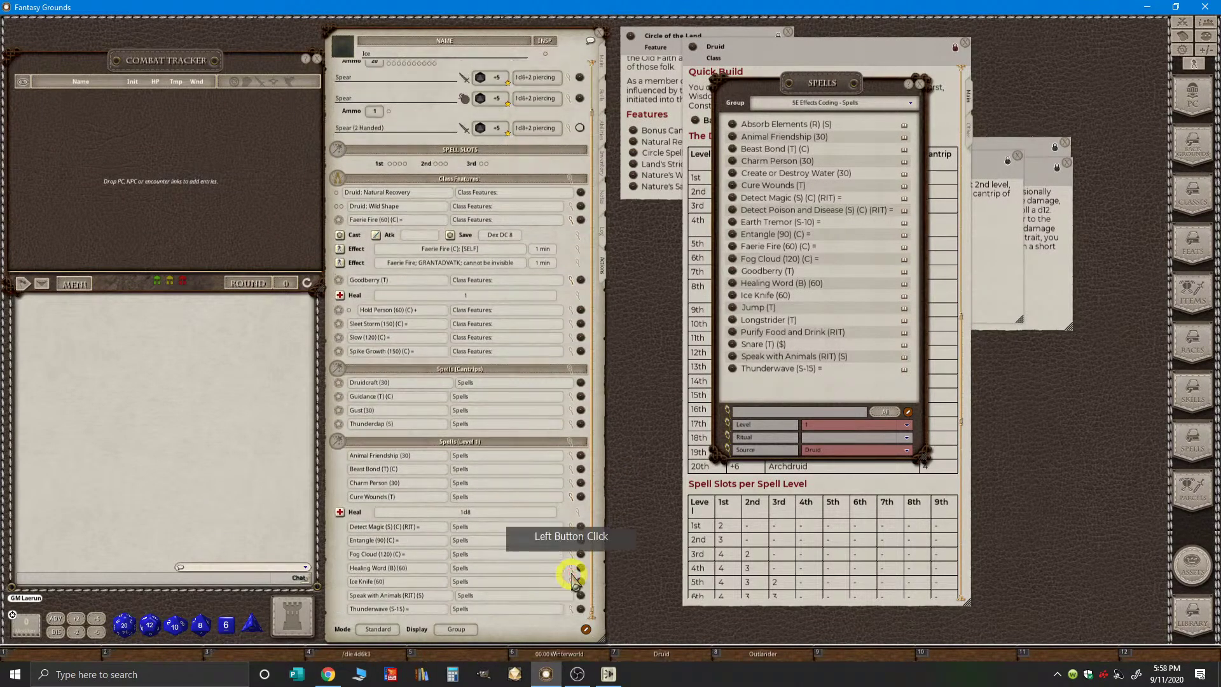
# - Collapse the level 1 Cure Wounds details and filter the druid spell list to level 2
pyautogui.click(571, 497)
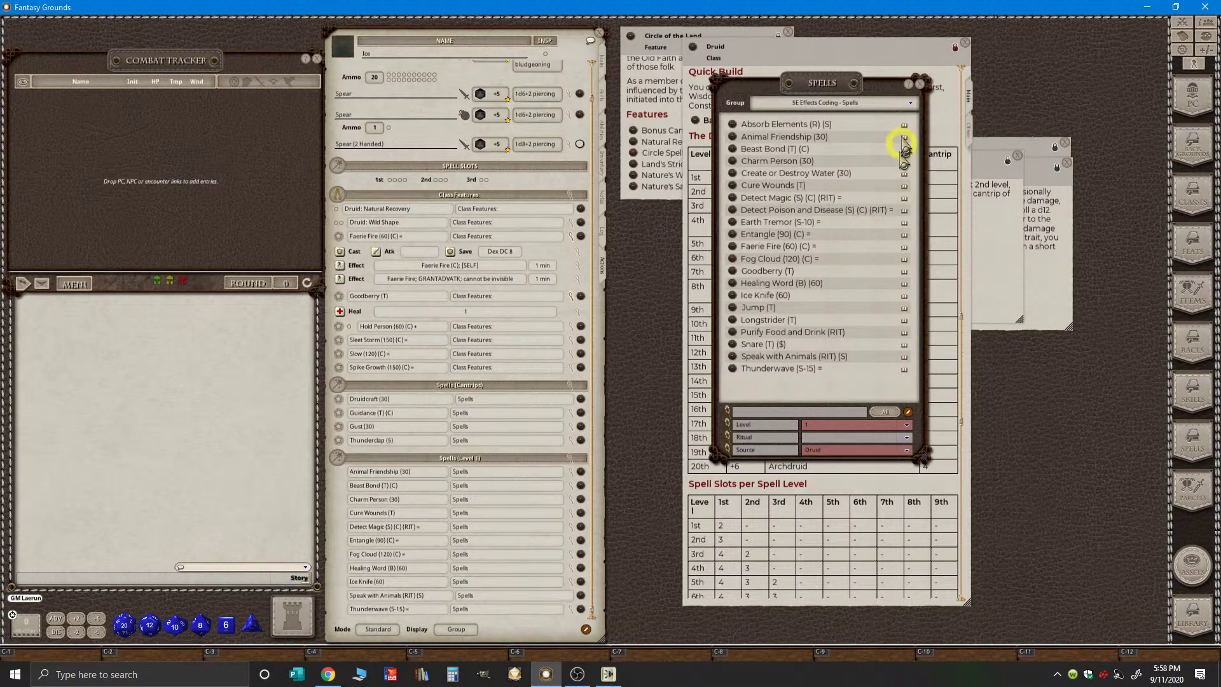
pyautogui.click(908, 425)
pyautogui.click(814, 377)
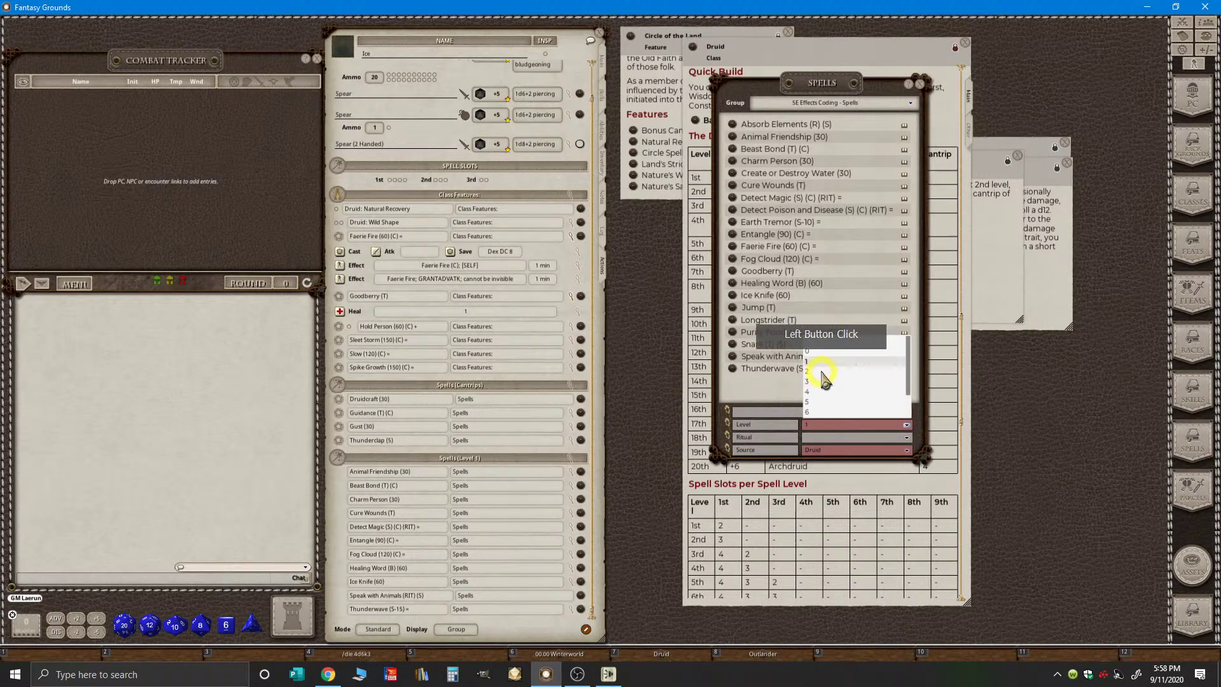
# - Add Animal Messenger, Barkskin, Darkvision, Flaming Sphere, Gust of Wind and Healing Spirit to the character's level 2 spells
pyautogui.press('ctrl')
pyautogui.moveTo(734, 127); pyautogui.dragTo(730, 155)
pyautogui.press('ctrl')
pyautogui.press('ctrl')
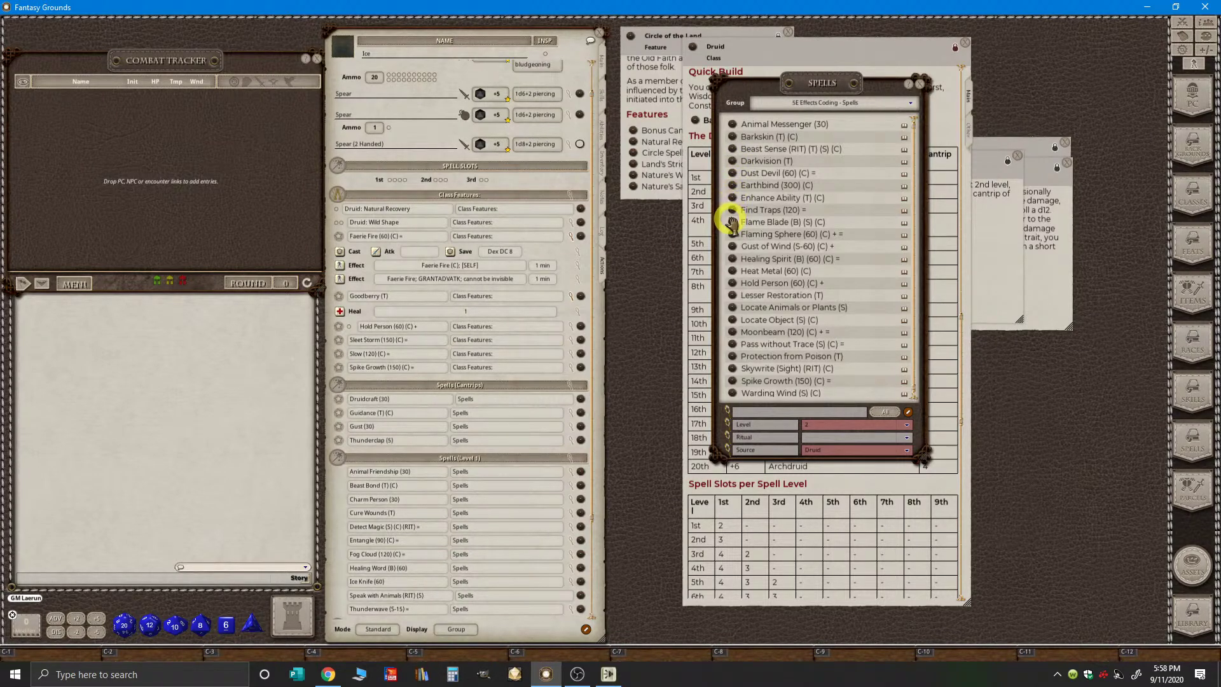
pyautogui.moveTo(732, 235); pyautogui.dragTo(513, 186)
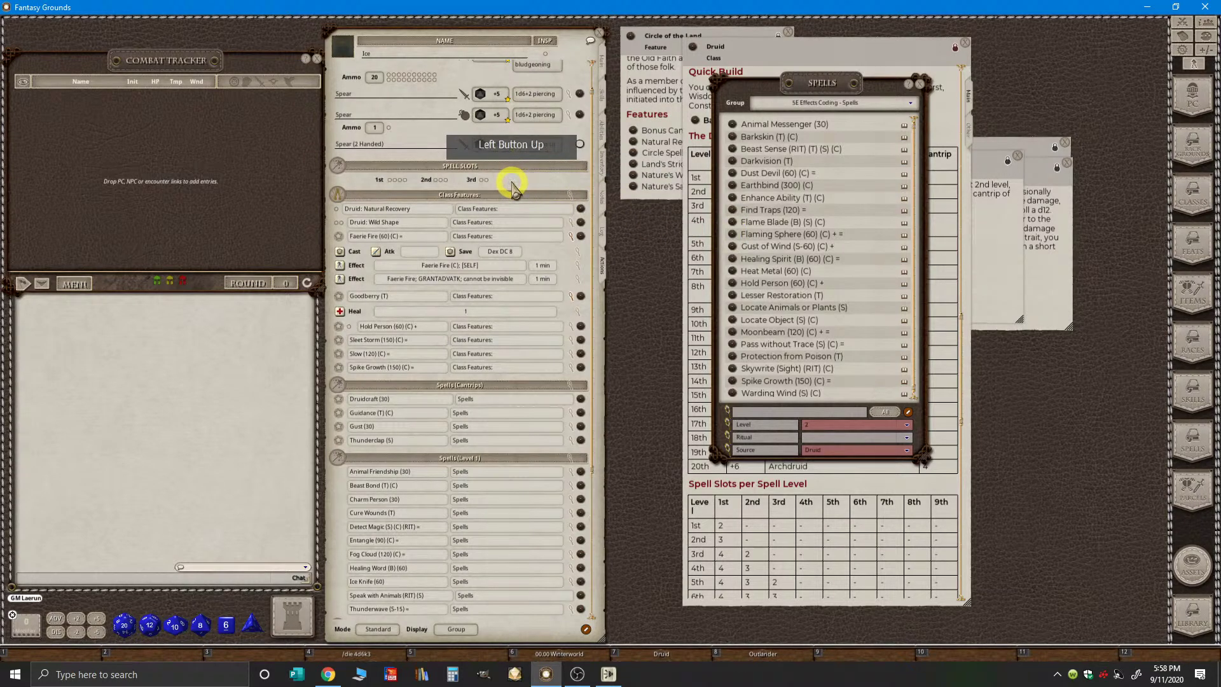
pyautogui.press('ctrl')
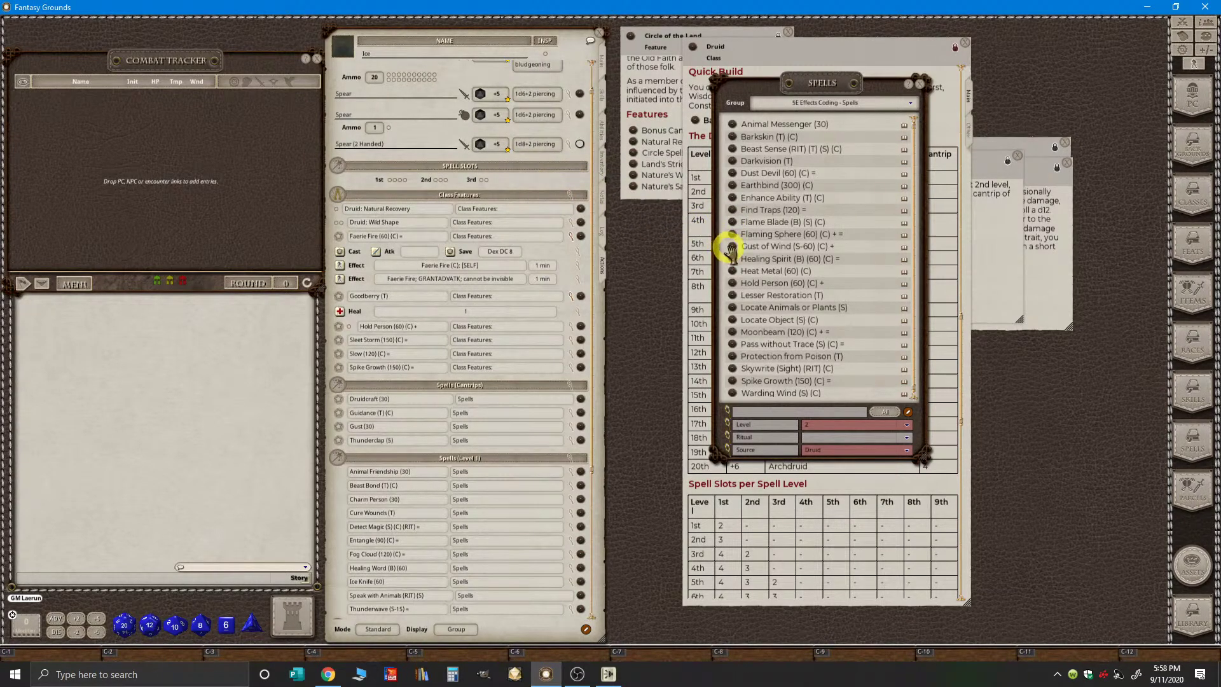
pyautogui.moveTo(732, 251); pyautogui.dragTo(687, 248)
pyautogui.press('ctrl')
pyautogui.moveTo(735, 259); pyautogui.dragTo(499, 185)
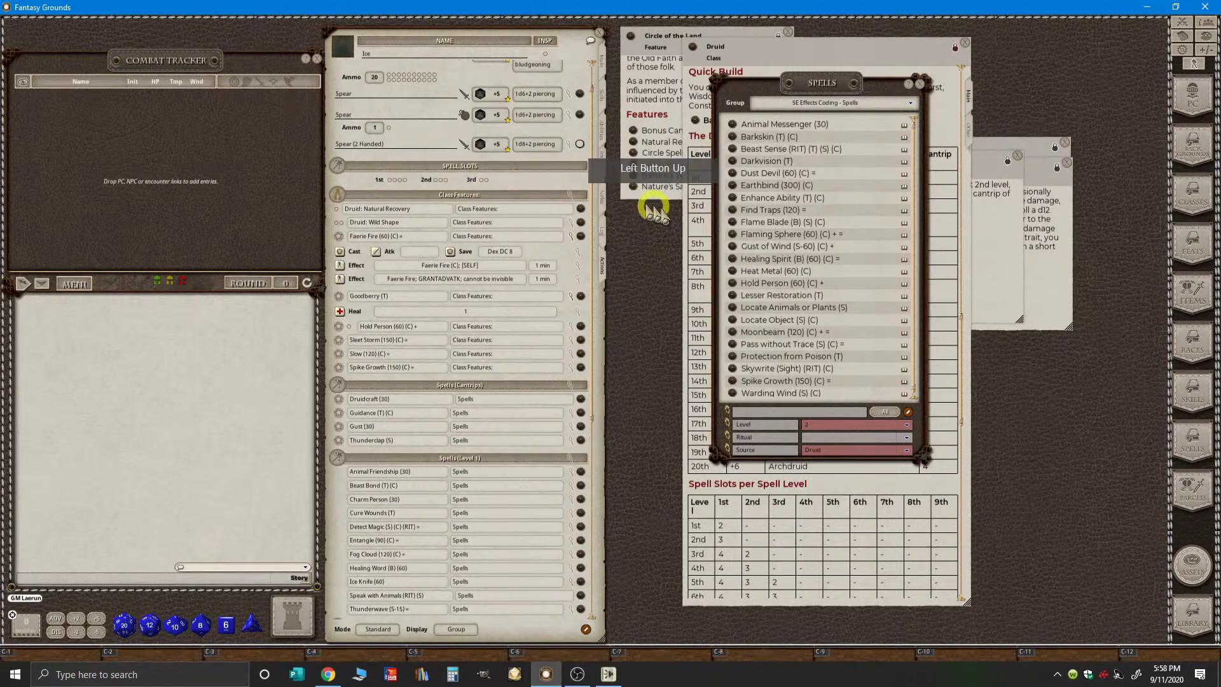
# - Add Heat Metal, Hold Person, Lesser Restoration, Moonbeam and Warding Wind to the character's level 2 spells
pyautogui.press('ctrl')
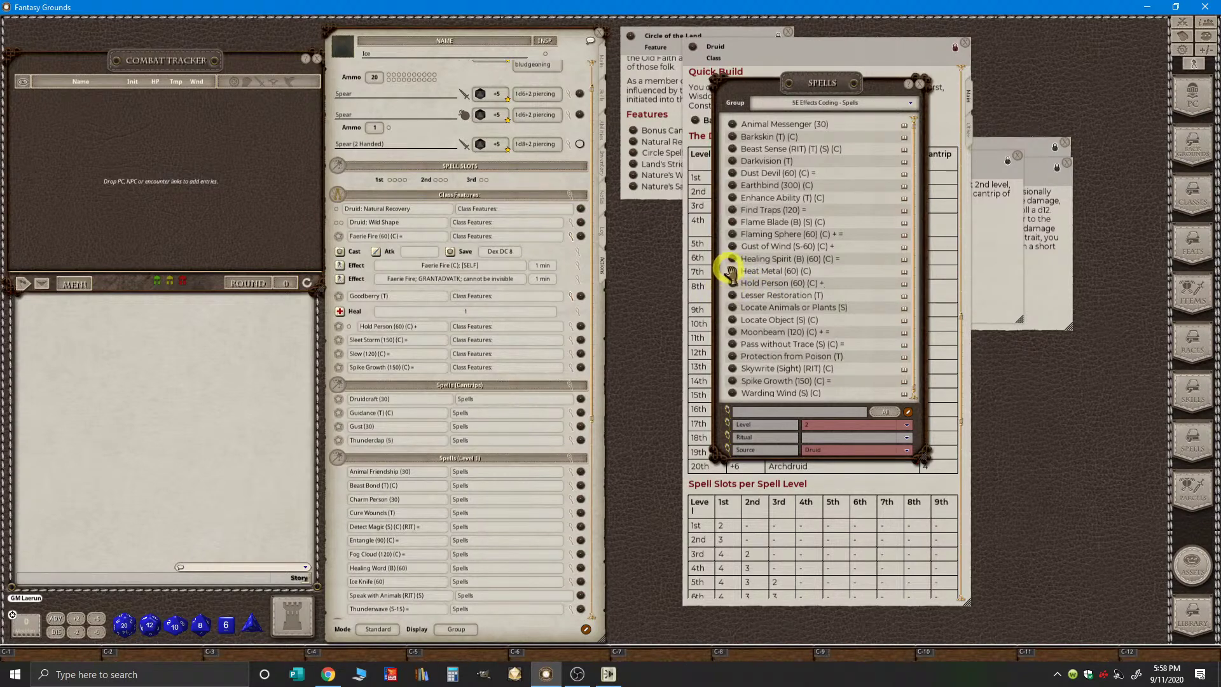
pyautogui.moveTo(733, 272); pyautogui.dragTo(489, 185)
pyautogui.press('ctrl')
pyautogui.moveTo(733, 284); pyautogui.dragTo(534, 189)
pyautogui.press('ctrl')
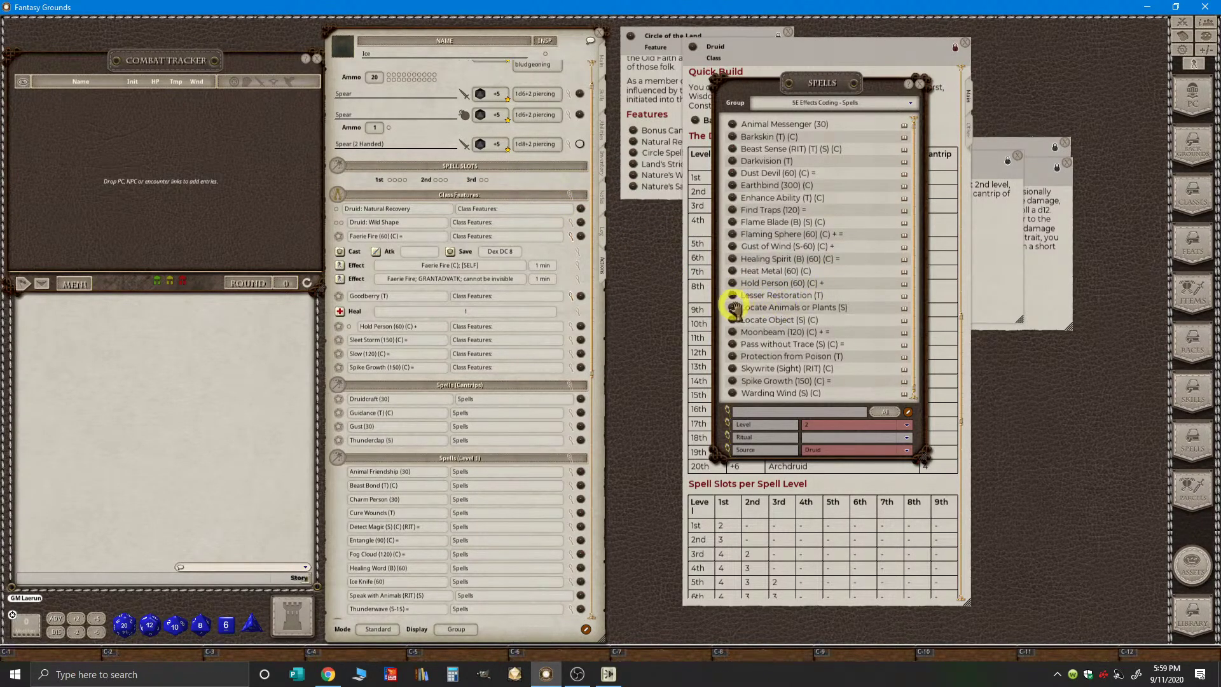
pyautogui.moveTo(731, 294); pyautogui.dragTo(535, 188)
pyautogui.press('ctrl')
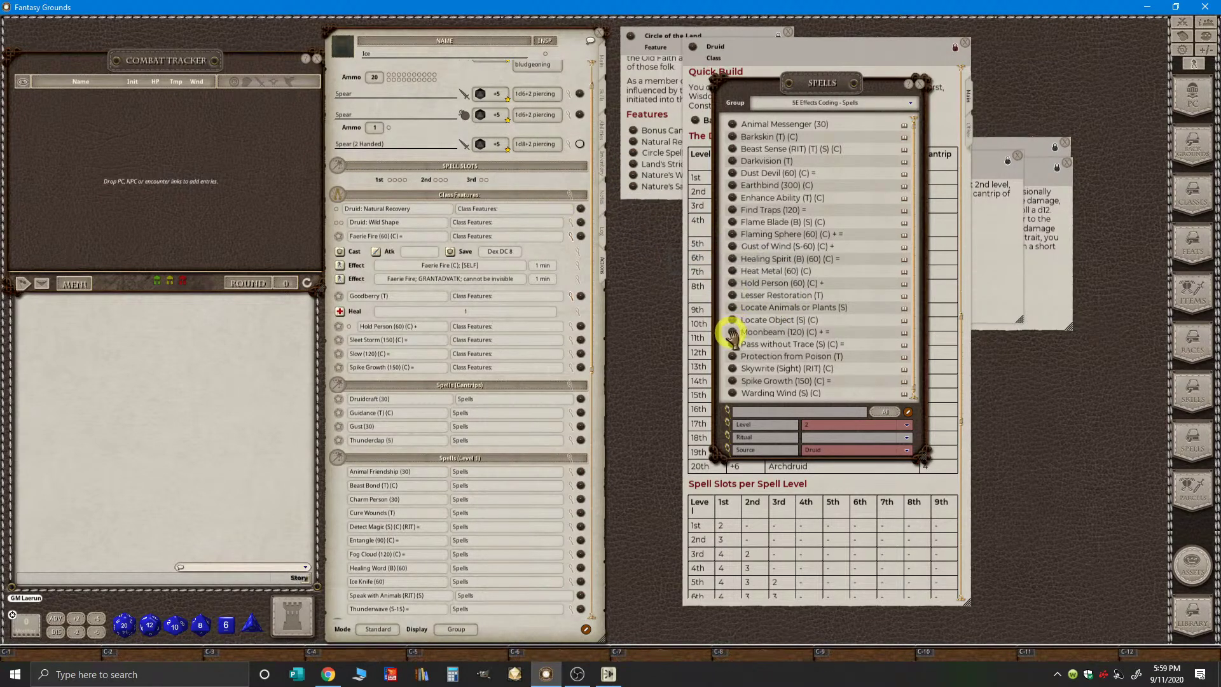
pyautogui.moveTo(731, 332); pyautogui.dragTo(537, 184)
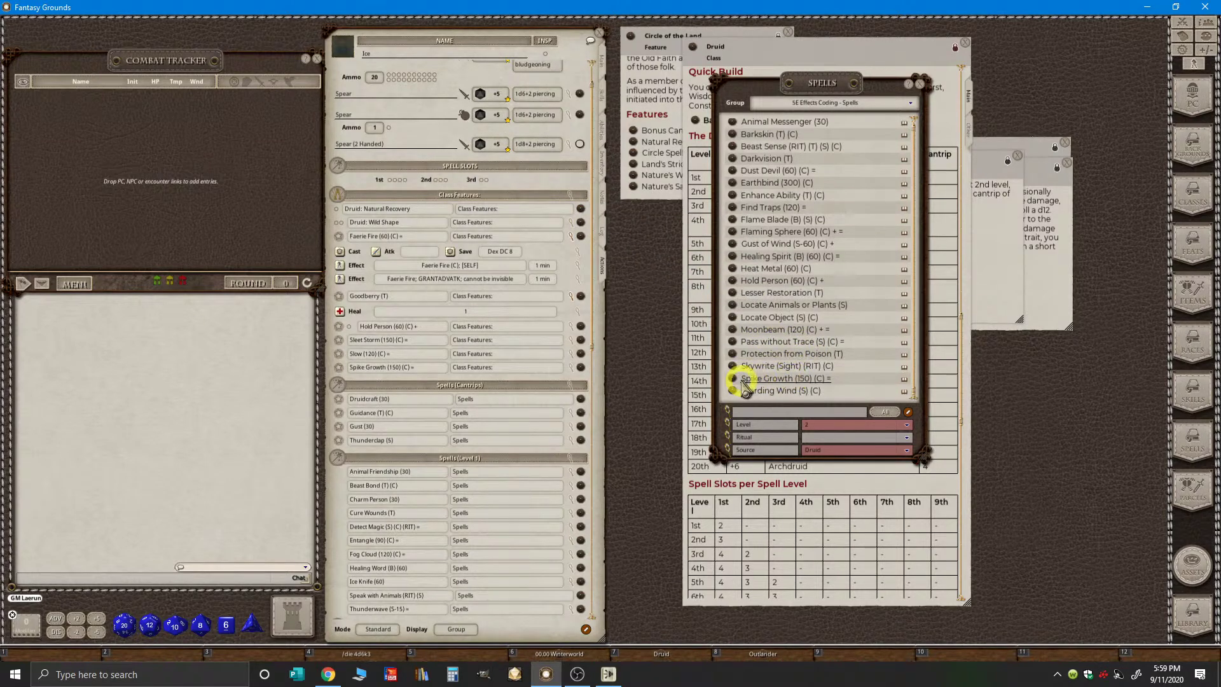
pyautogui.press('ctrl')
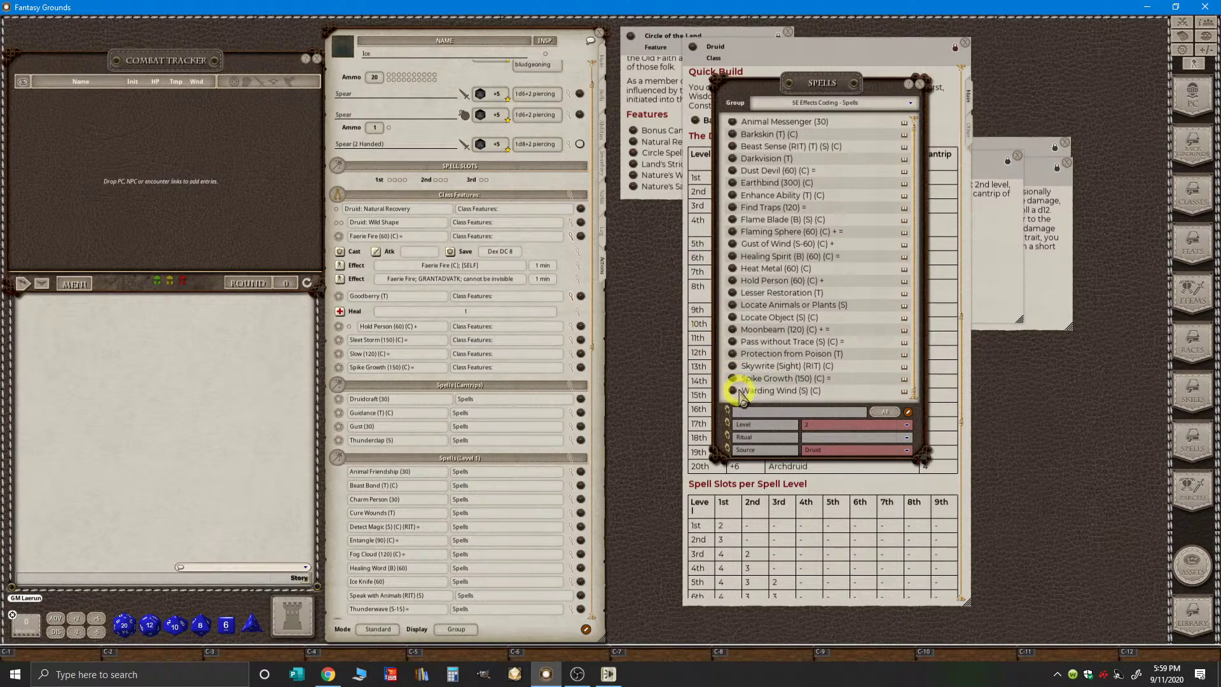
pyautogui.moveTo(736, 393); pyautogui.dragTo(512, 327)
pyautogui.scroll(-4, 526, 390)
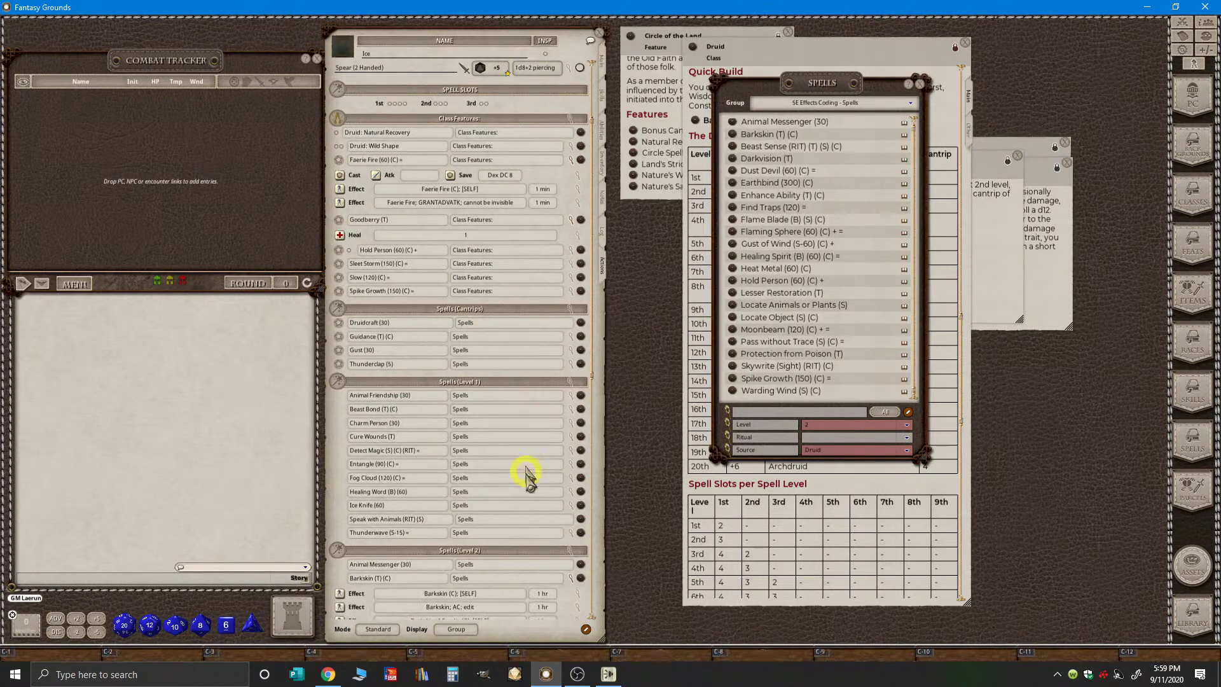
pyautogui.press('ctrl')
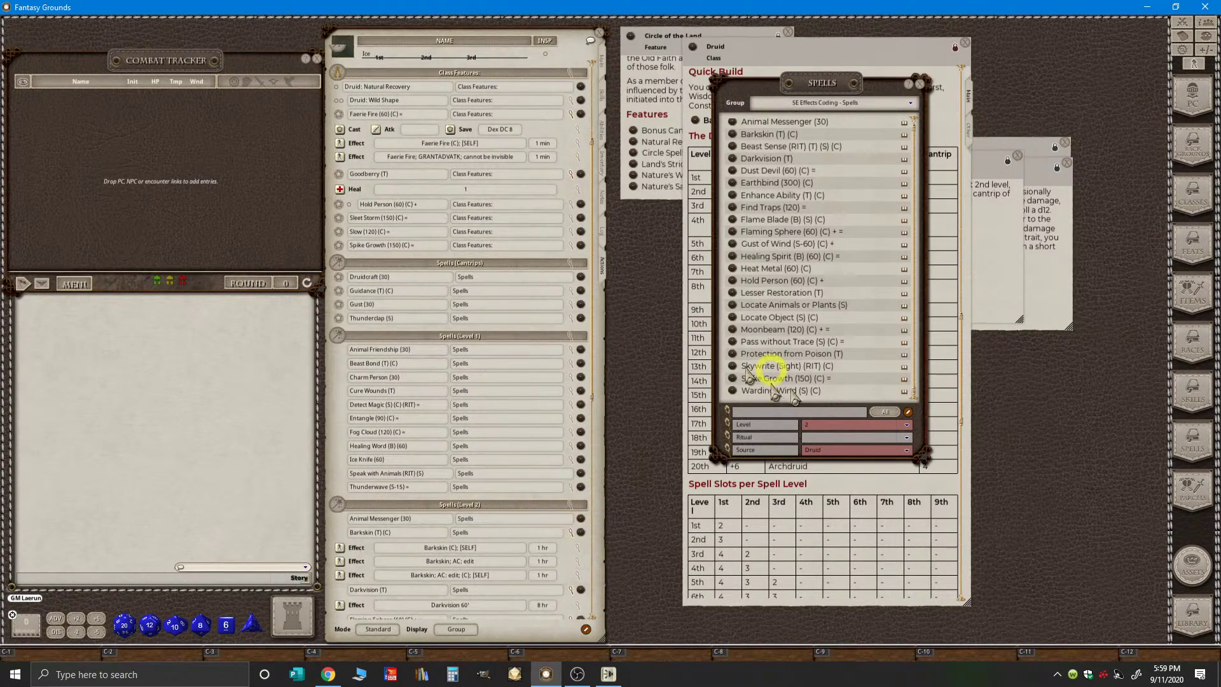
# - Filter the druid spell list to level 3
pyautogui.click(907, 425)
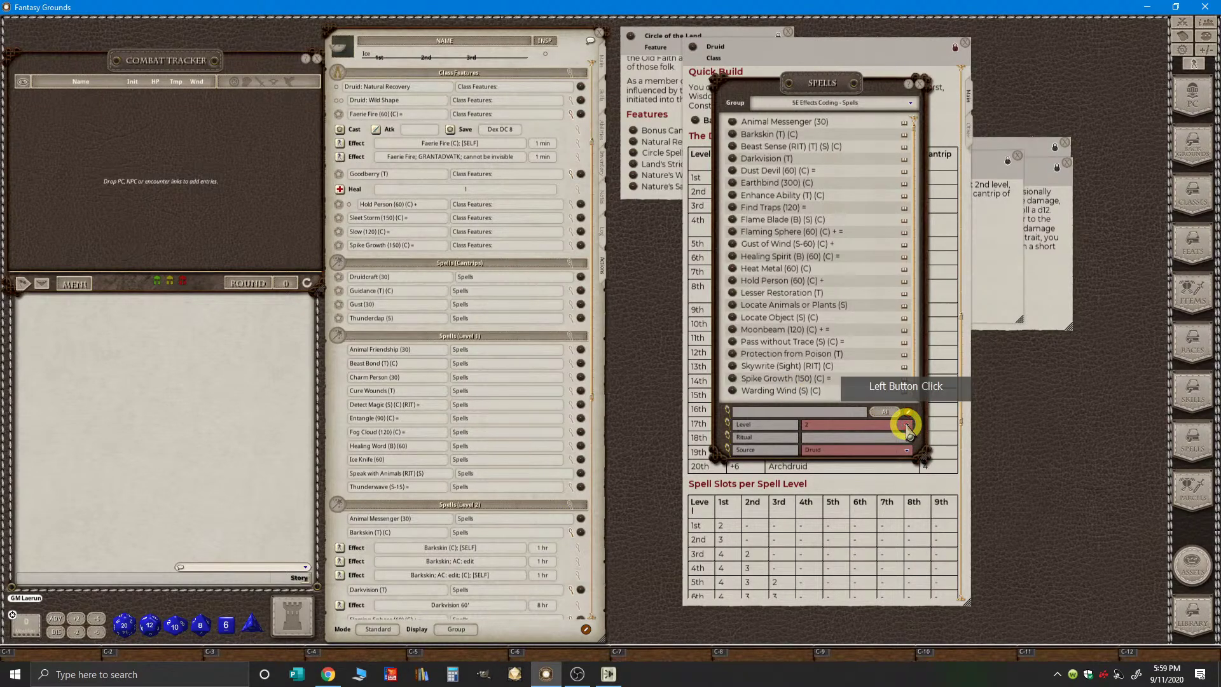
pyautogui.click(907, 425)
pyautogui.click(907, 425)
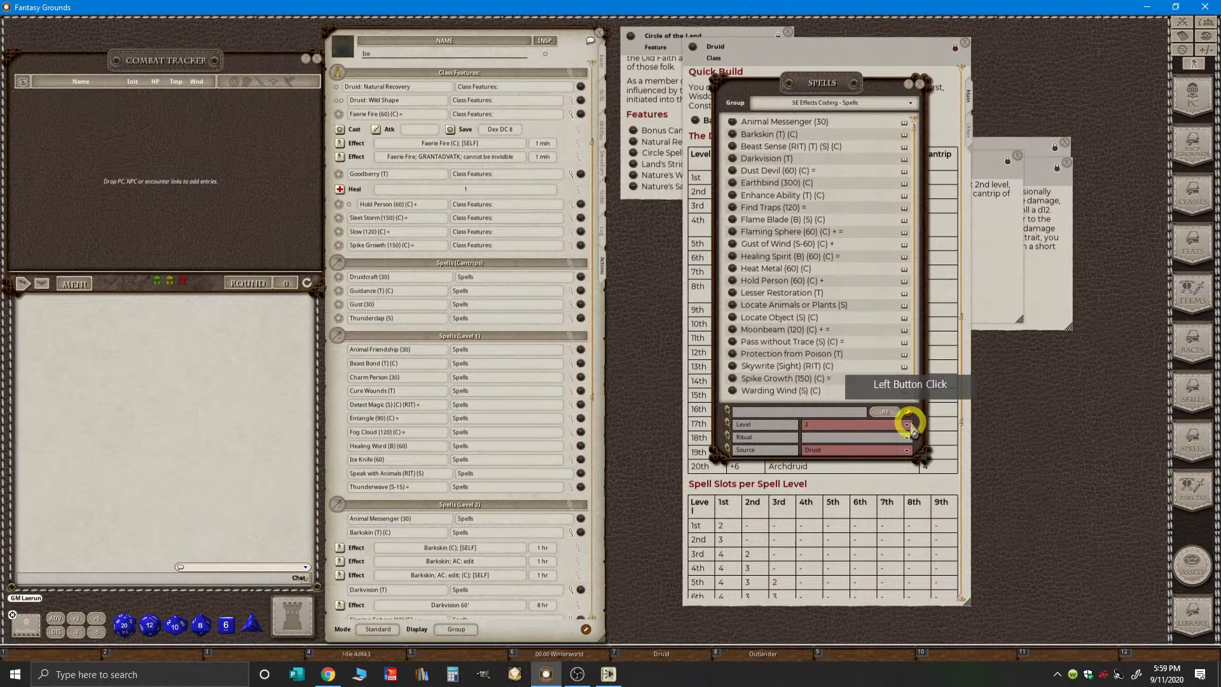
pyautogui.click(907, 425)
pyautogui.click(808, 382)
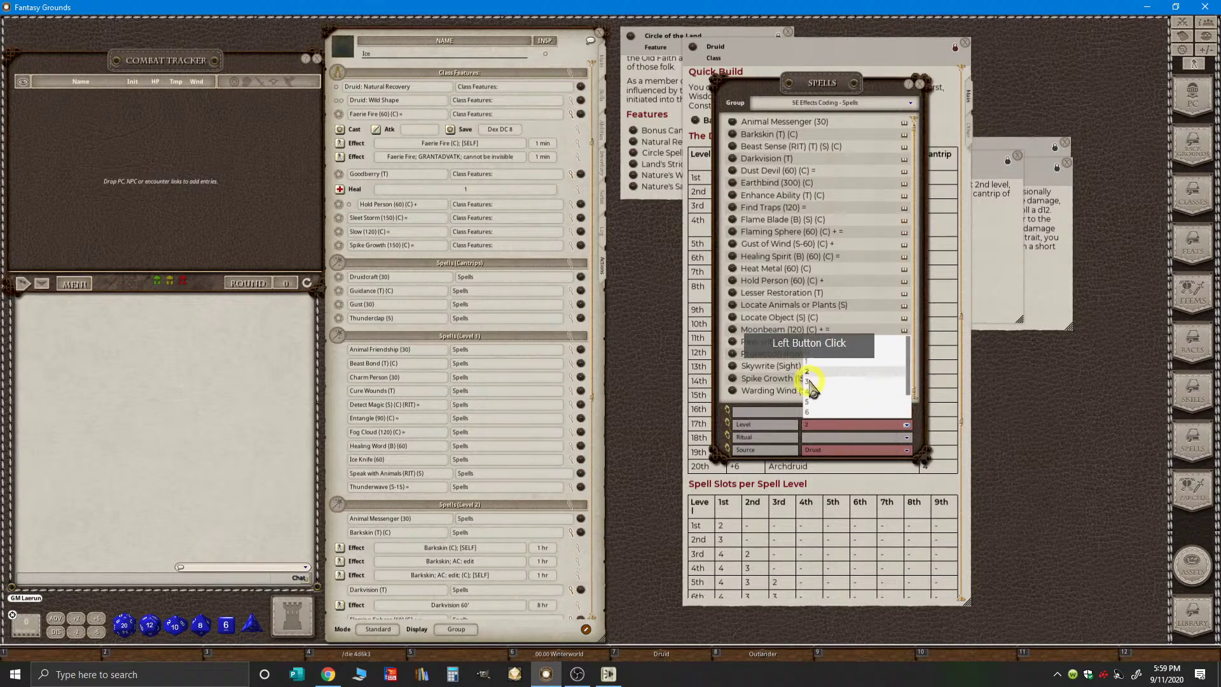
# - Collapse the level 2 spell details of Barkskin, Darkvision, Flaming Sphere, Gust of Wind, Healing Spirit, Heat Metal, Hold Person and Moonbeam
pyautogui.click(571, 535)
pyautogui.click(572, 545)
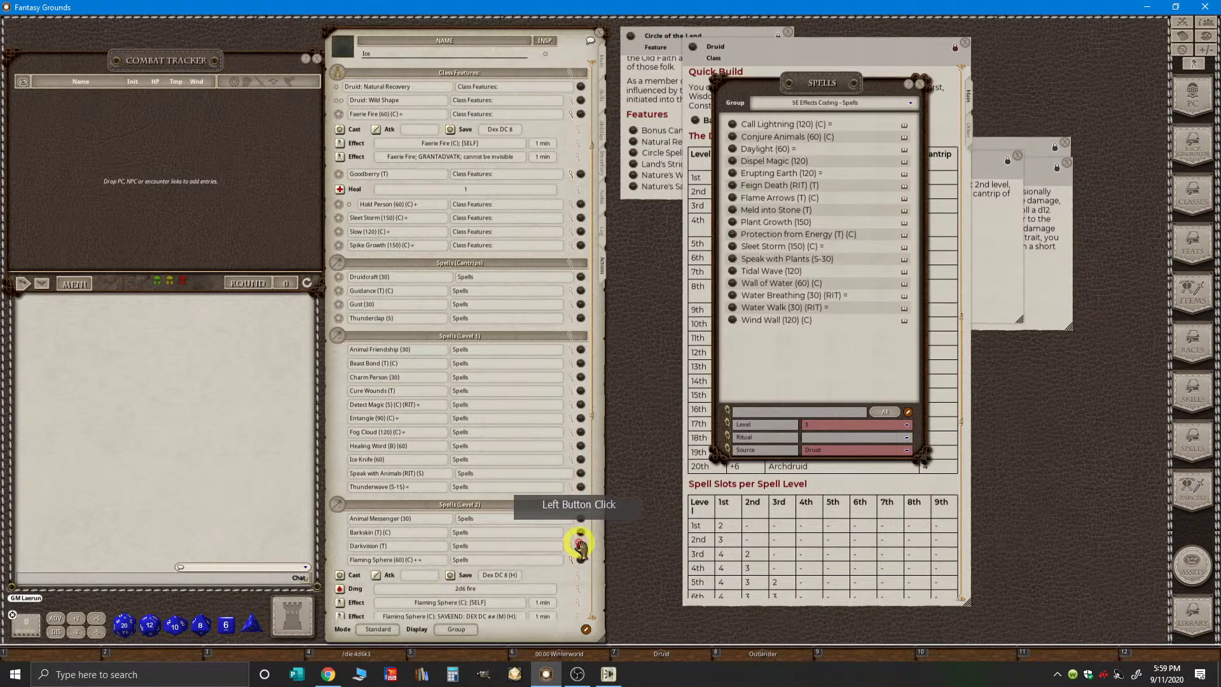
pyautogui.click(576, 559)
pyautogui.click(575, 573)
pyautogui.scroll(-4, 577, 575)
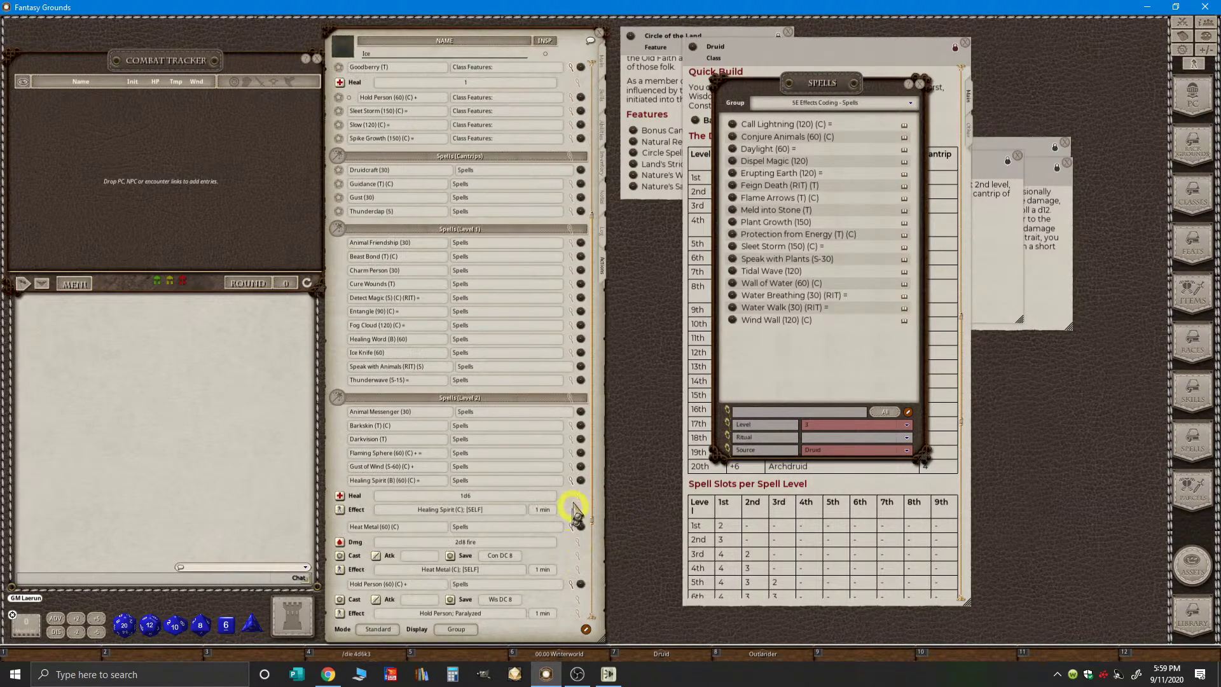
pyautogui.click(574, 486)
pyautogui.click(576, 501)
pyautogui.click(579, 496)
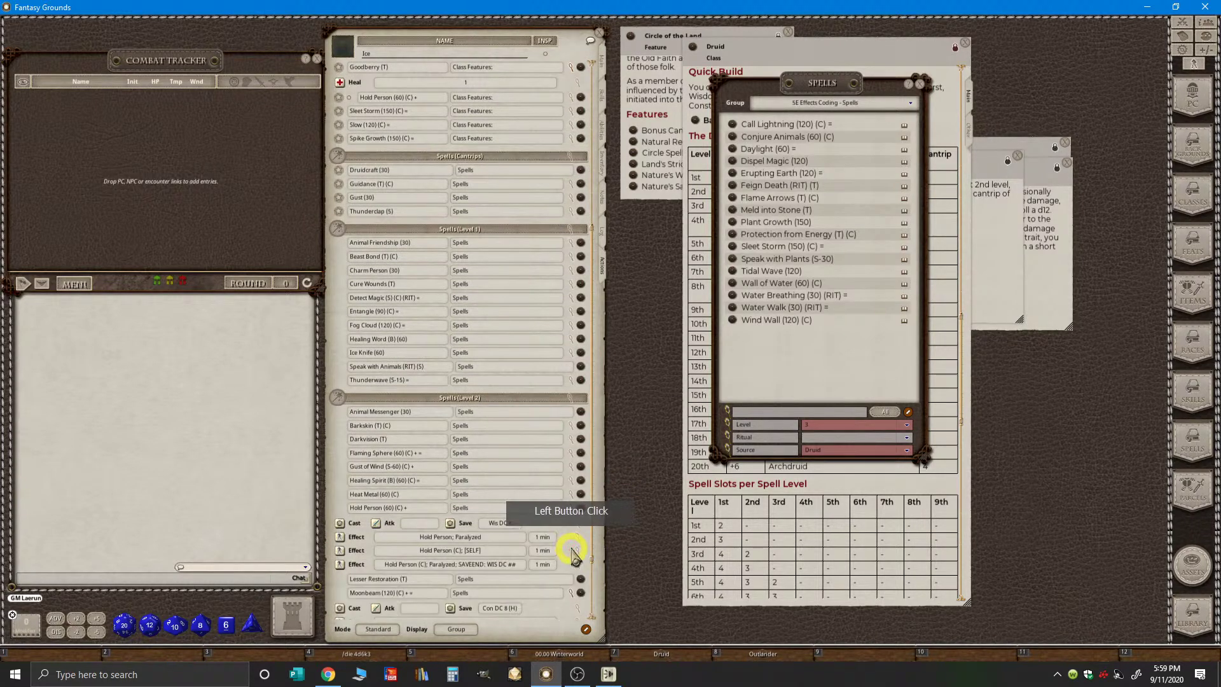
pyautogui.click(577, 594)
pyautogui.click(573, 495)
# - Collapse the Goodberry and Warding Wind details and the Class Features, Cantrips and Level 1 spell groups
pyautogui.press('ctrl')
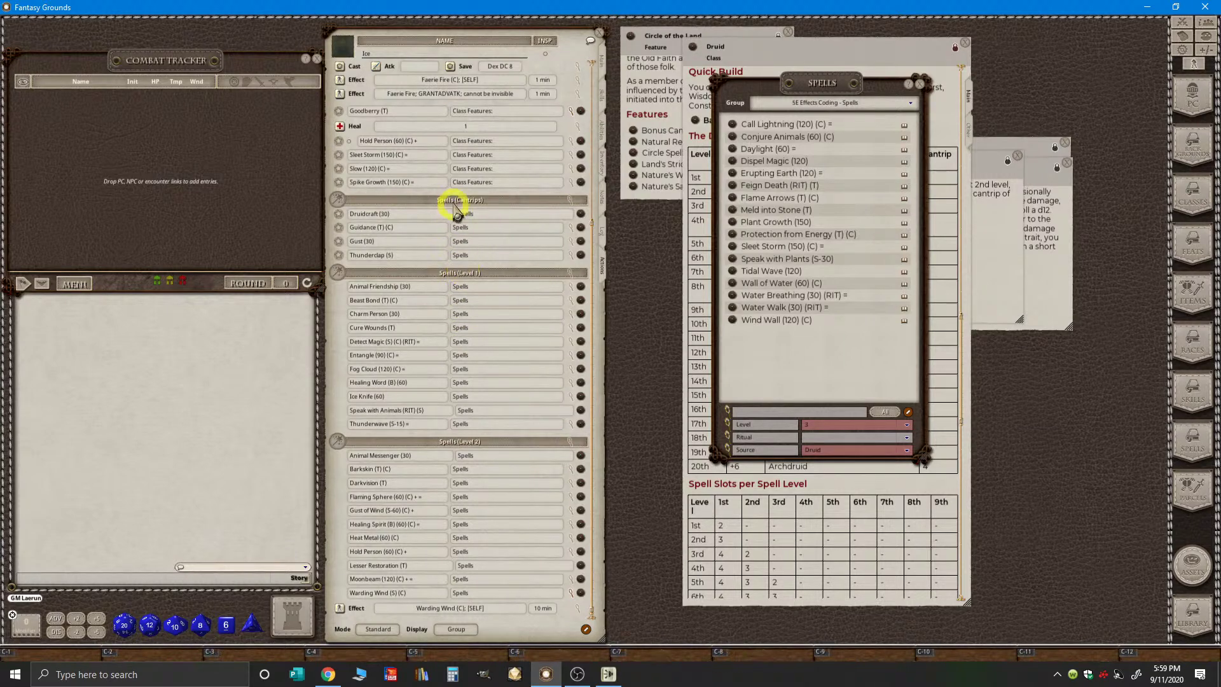
pyautogui.scroll(1, 508, 171)
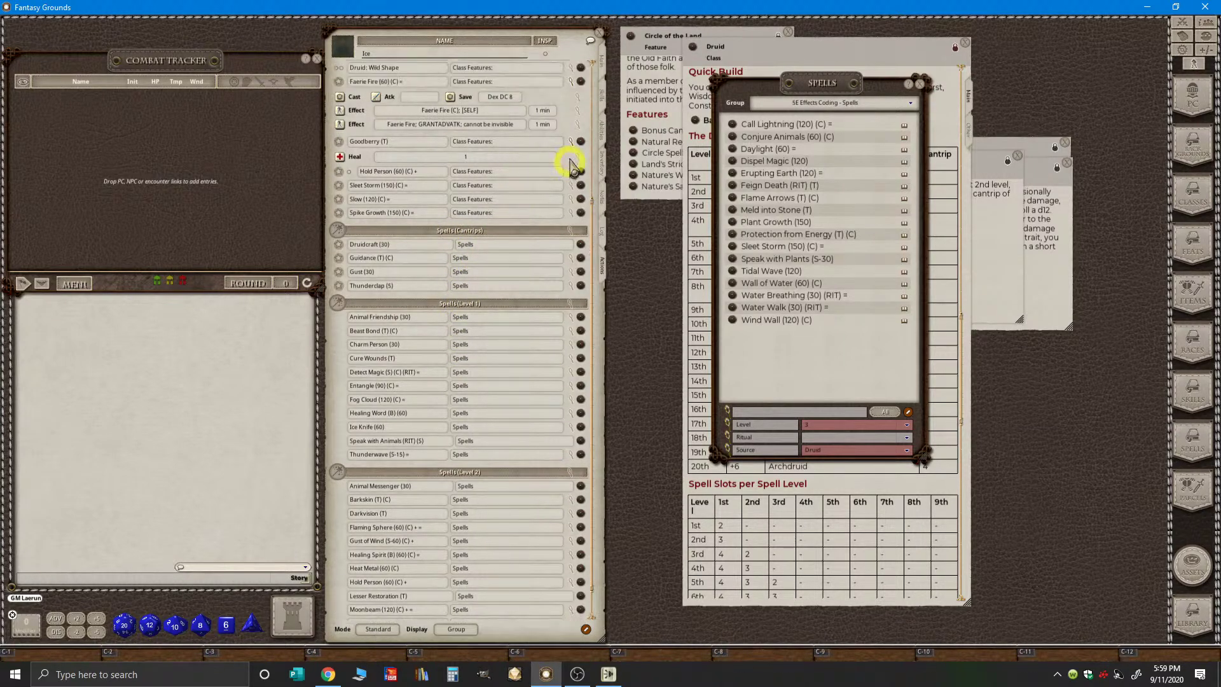
pyautogui.click(574, 140)
pyautogui.click(487, 216)
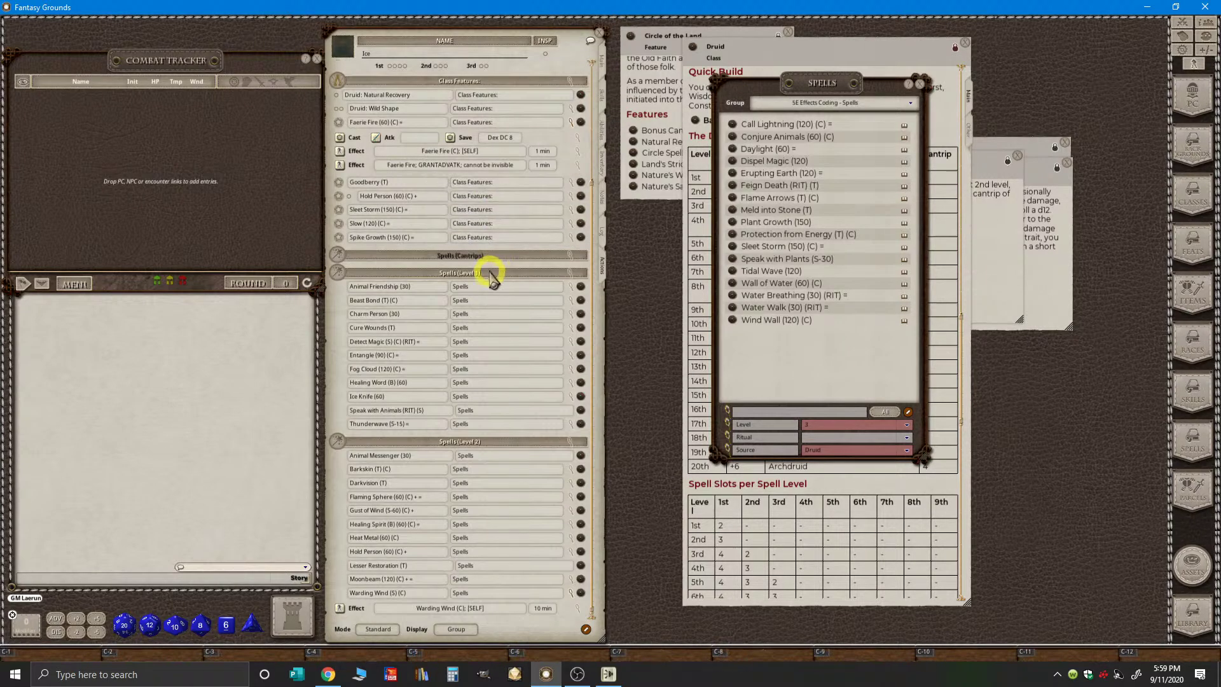
pyautogui.click(486, 275)
pyautogui.press('ctrl')
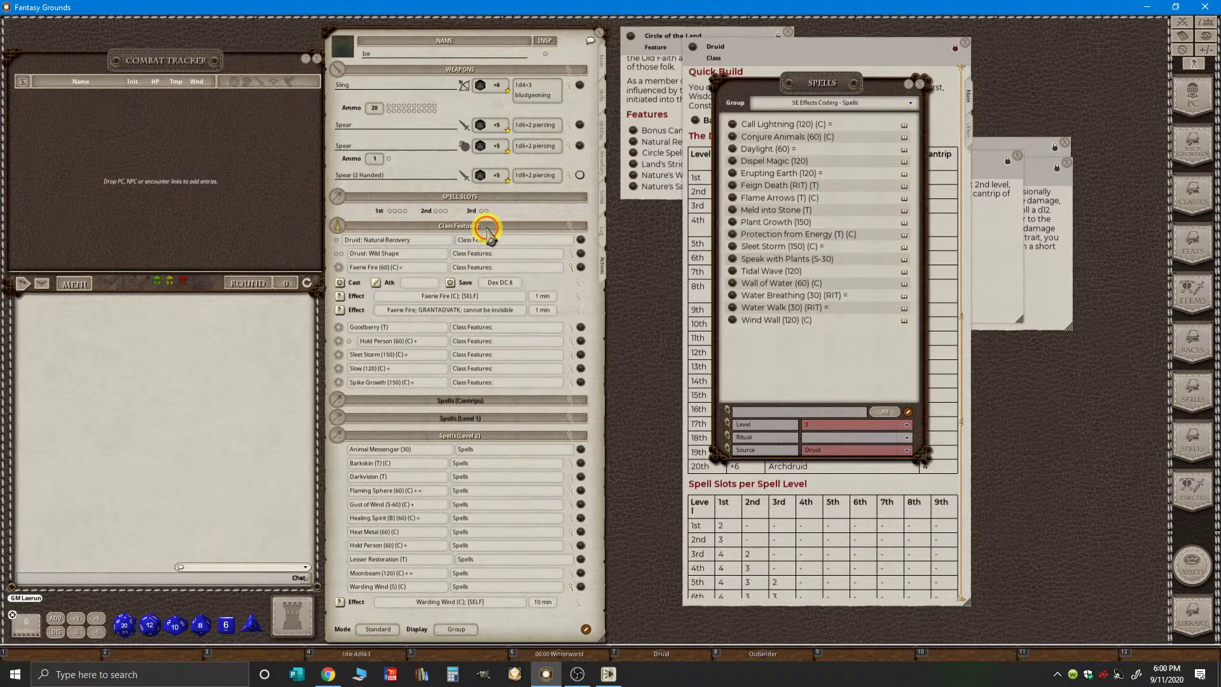
pyautogui.click(488, 226)
pyautogui.press('ctrl')
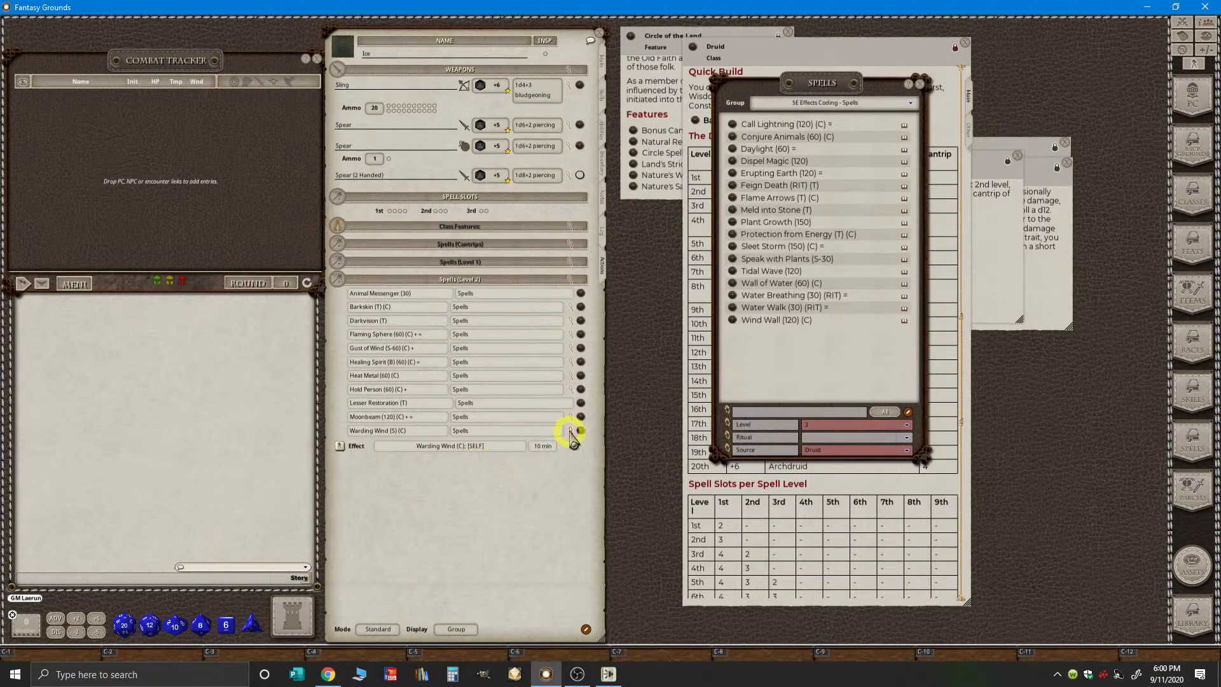
pyautogui.keyDown('ctrl'); pyautogui.click(571, 432); pyautogui.keyUp('ctrl')
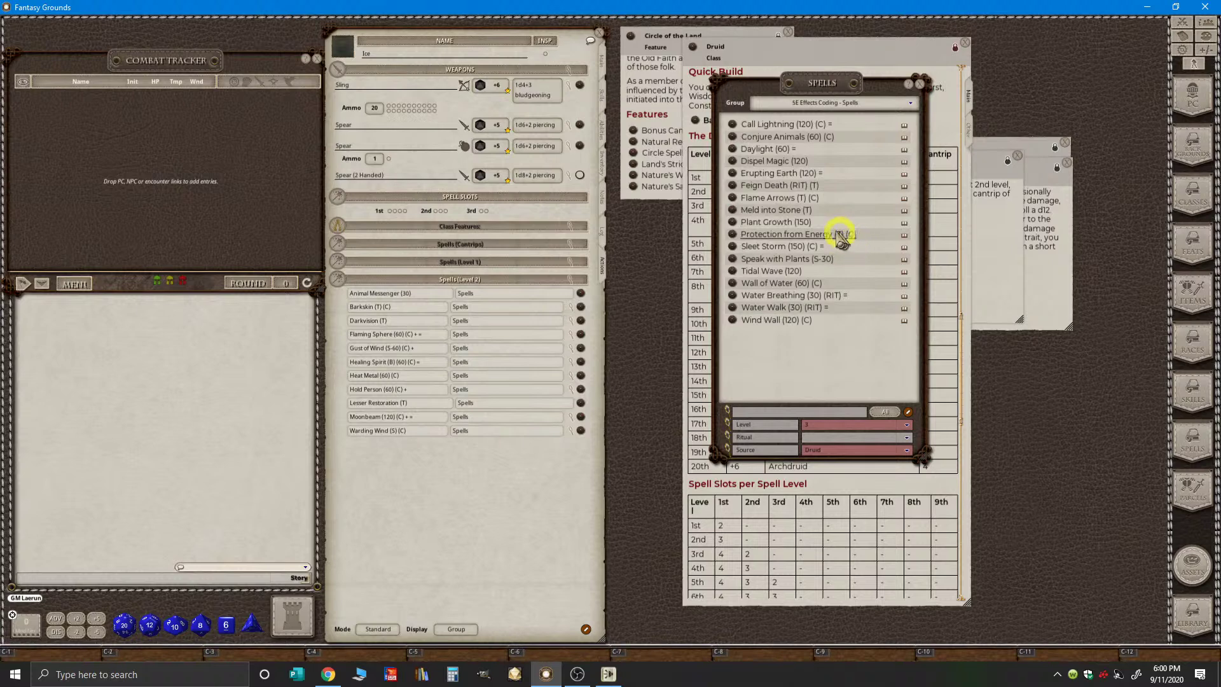
# - Add Call Lightning (120) (C), Conjure Animals (60) (C), Dispel Magic (120) and Erupting Earth (120) to the level 3 spells
pyautogui.moveTo(736, 125); pyautogui.dragTo(626, 197)
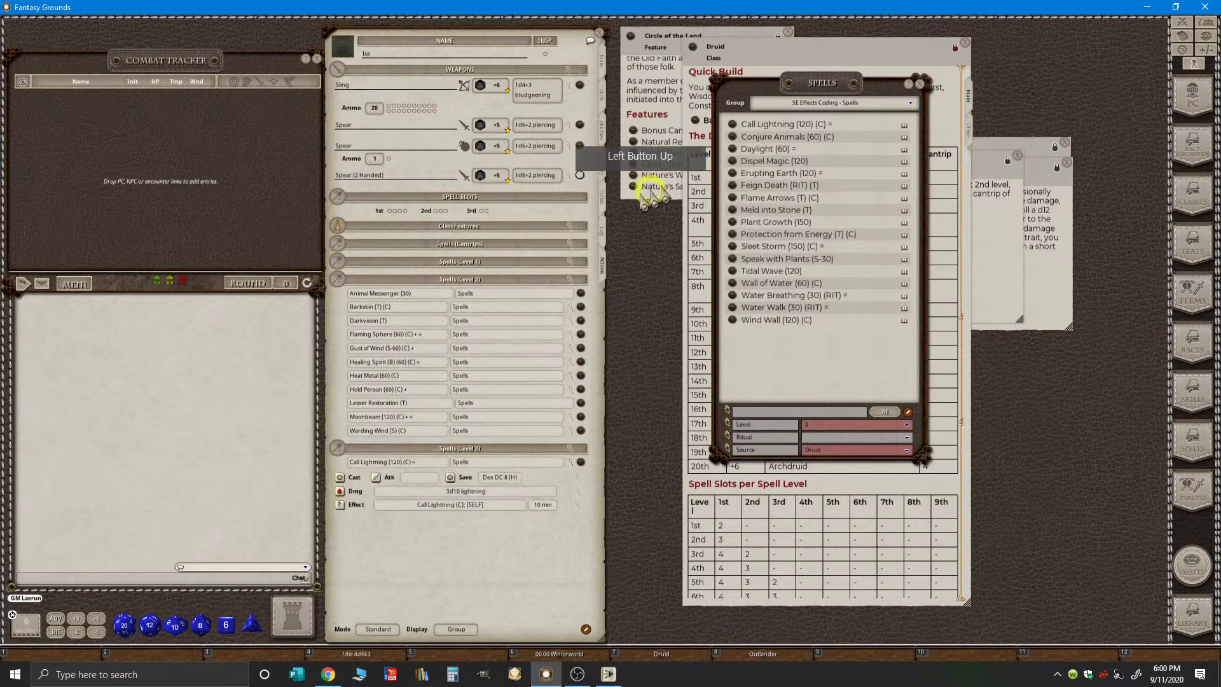
pyautogui.moveTo(735, 137); pyautogui.dragTo(528, 211)
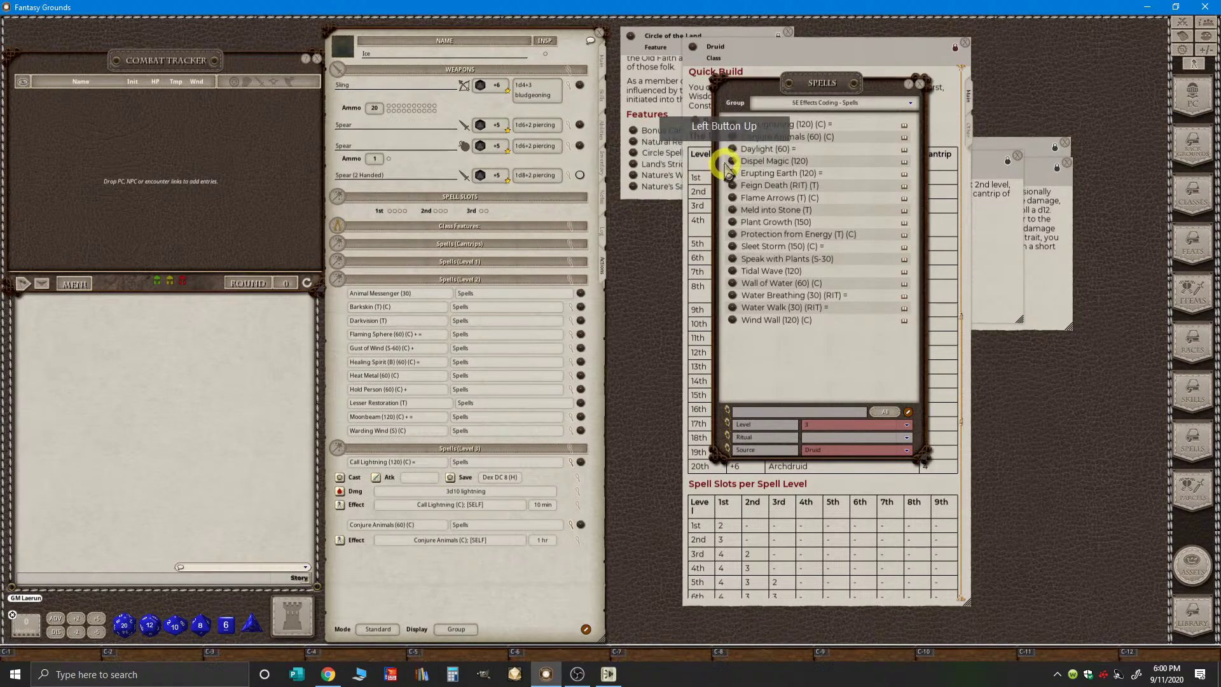
pyautogui.moveTo(730, 164); pyautogui.dragTo(541, 204)
pyautogui.moveTo(733, 176); pyautogui.dragTo(512, 202)
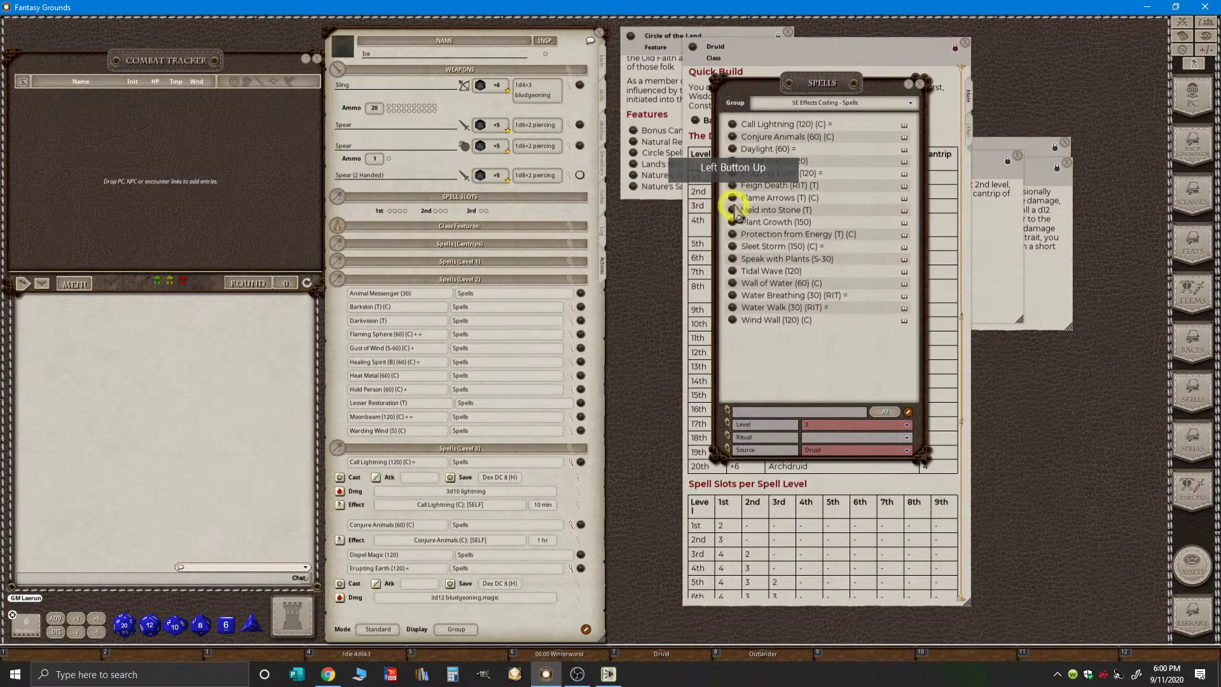
# - Add Meld into Stone, Speak with Plants, Water Breathing, Water Walk and Wind Wall to the level 3 spells and close the spell list
pyautogui.press('ctrl')
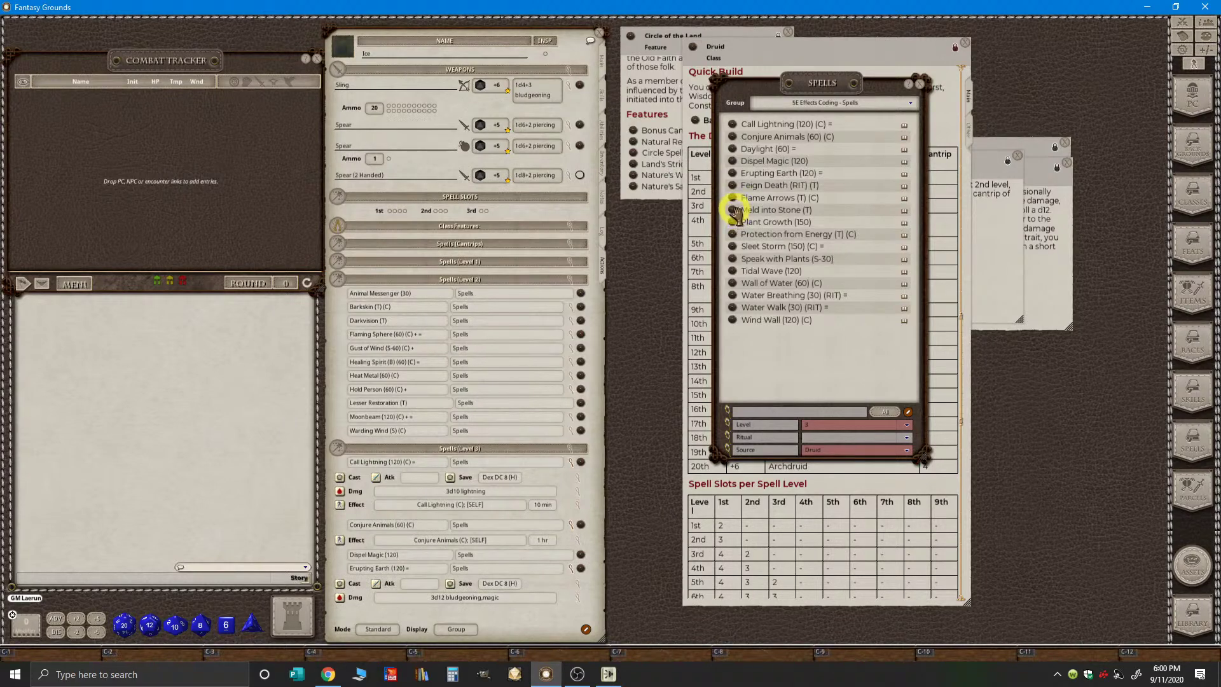
pyautogui.moveTo(735, 213); pyautogui.dragTo(709, 223)
pyautogui.press('ctrl')
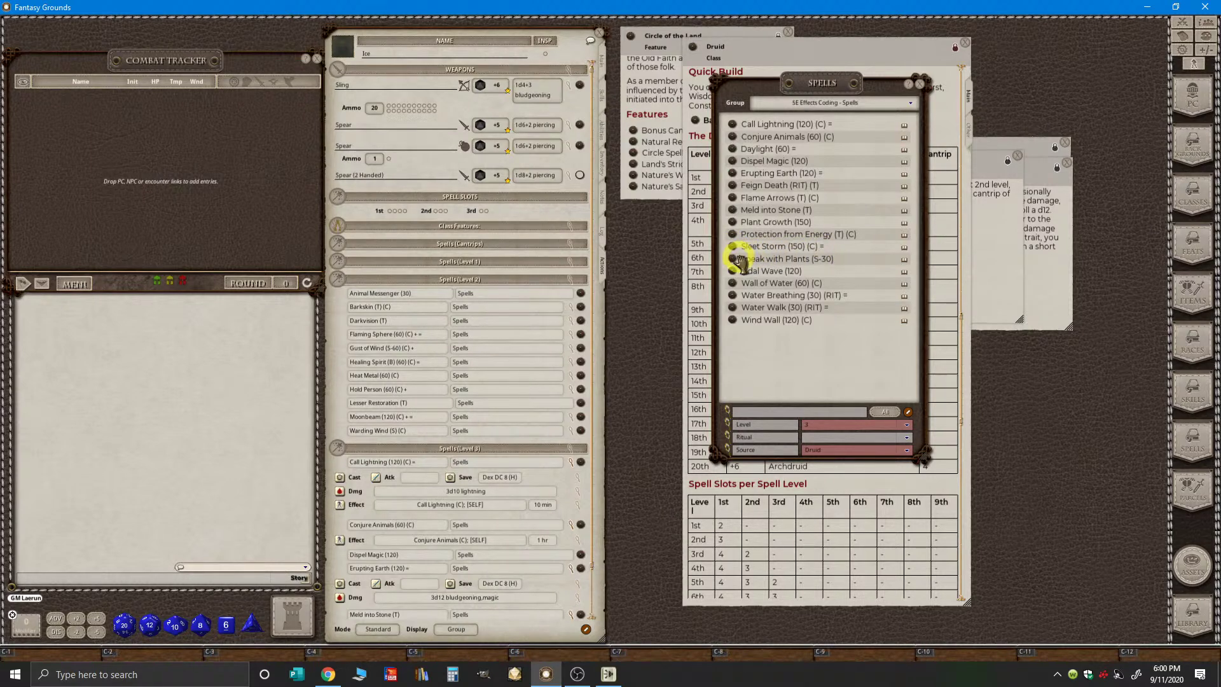
pyautogui.moveTo(735, 260); pyautogui.dragTo(572, 229)
pyautogui.press('ctrl')
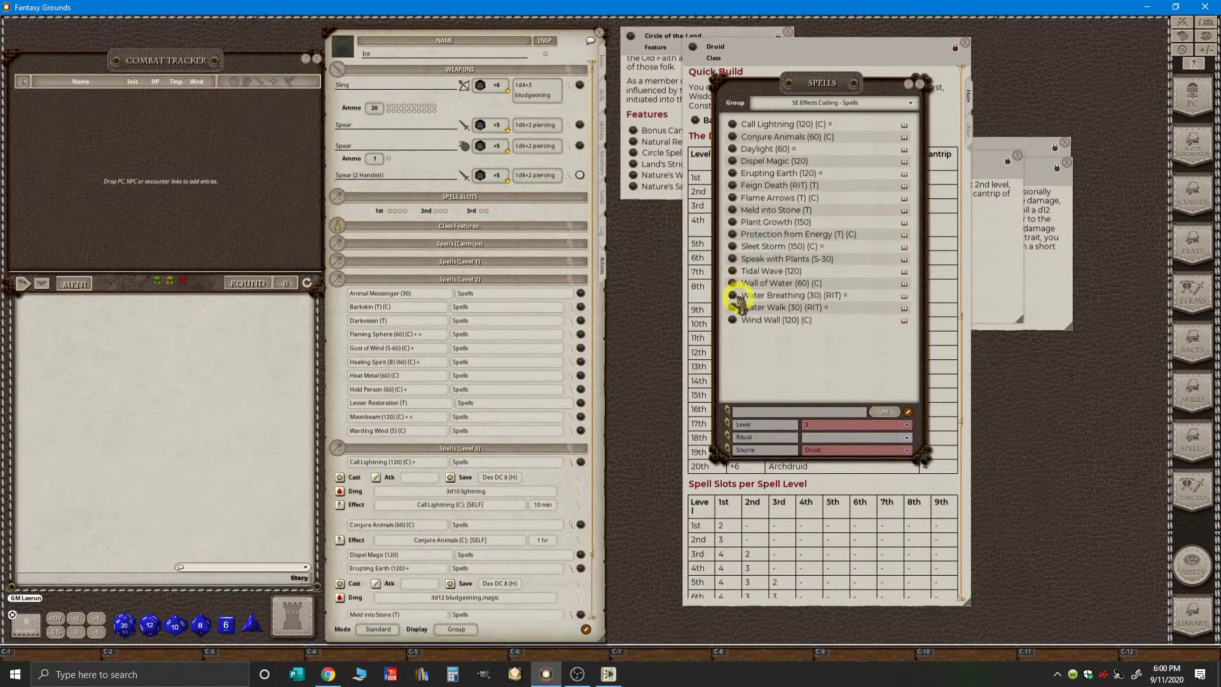
pyautogui.moveTo(728, 283); pyautogui.dragTo(513, 218)
pyautogui.press('ctrl')
pyautogui.moveTo(734, 309); pyautogui.dragTo(514, 214)
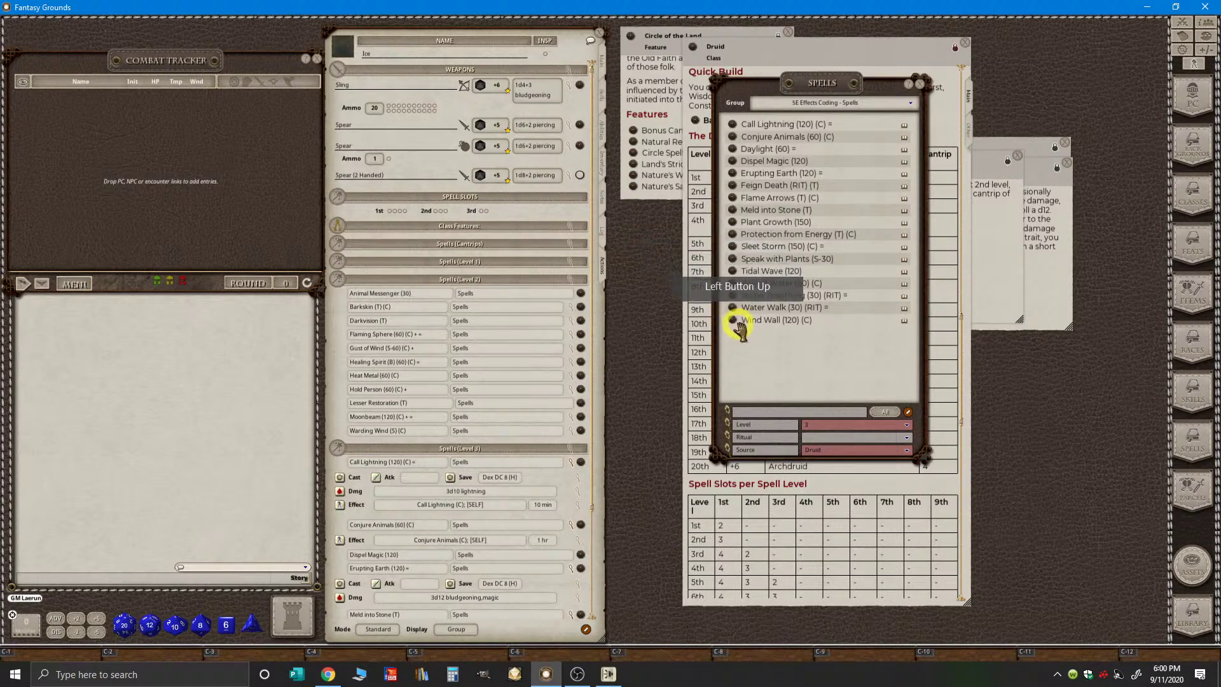
pyautogui.moveTo(731, 313); pyautogui.dragTo(534, 218)
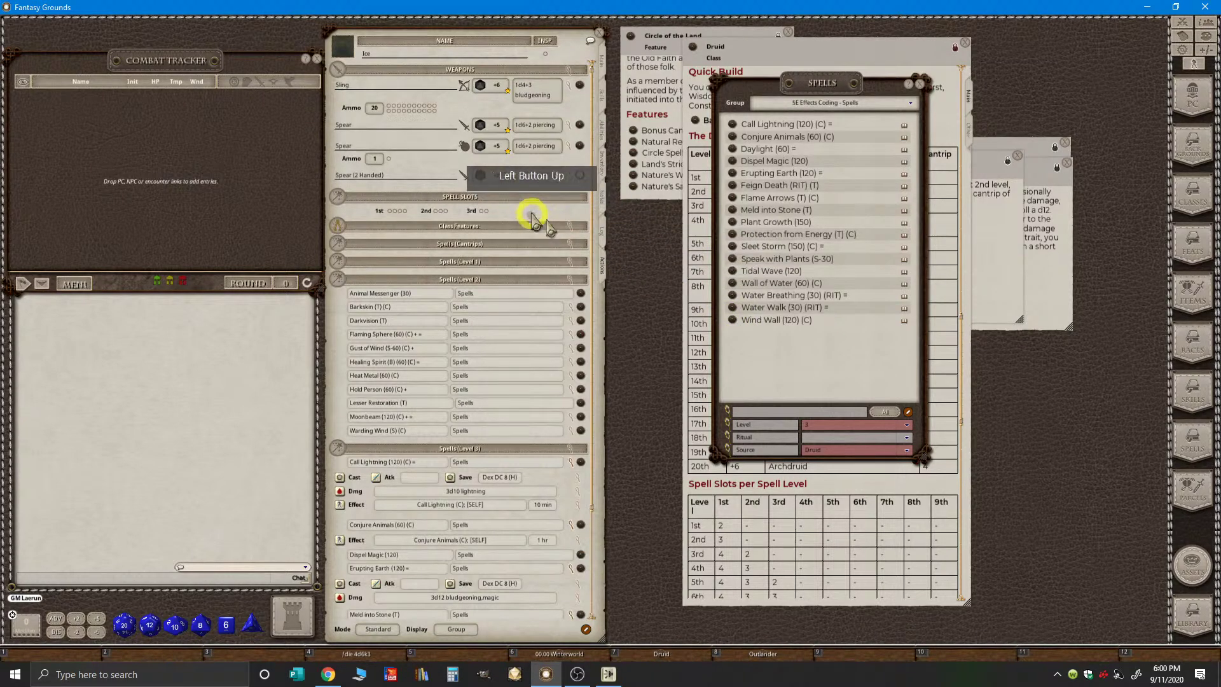
pyautogui.click(921, 94)
# - Collapse the level 3 spell details of Call Lightning, Conjure Animals, Erupting Earth, Meld into Stone, Water Breathing, Water Walk and Wind Wall
pyautogui.scroll(-3, 579, 400)
pyautogui.scroll(-3, 575, 416)
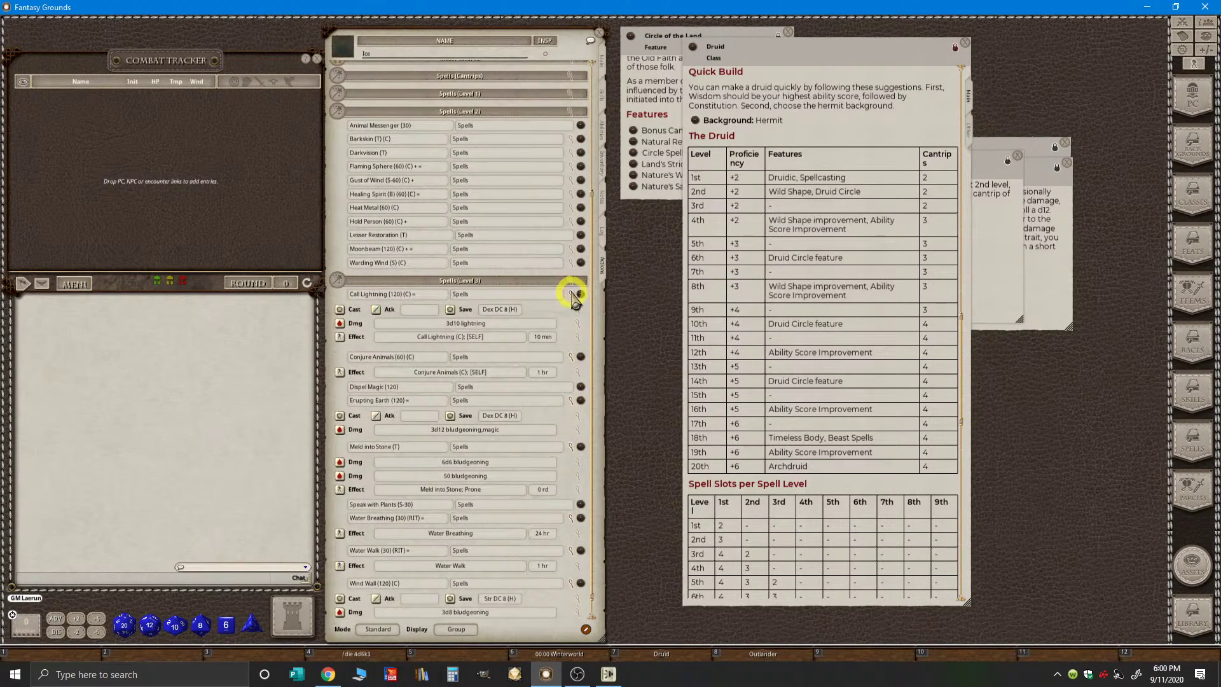
pyautogui.click(573, 294)
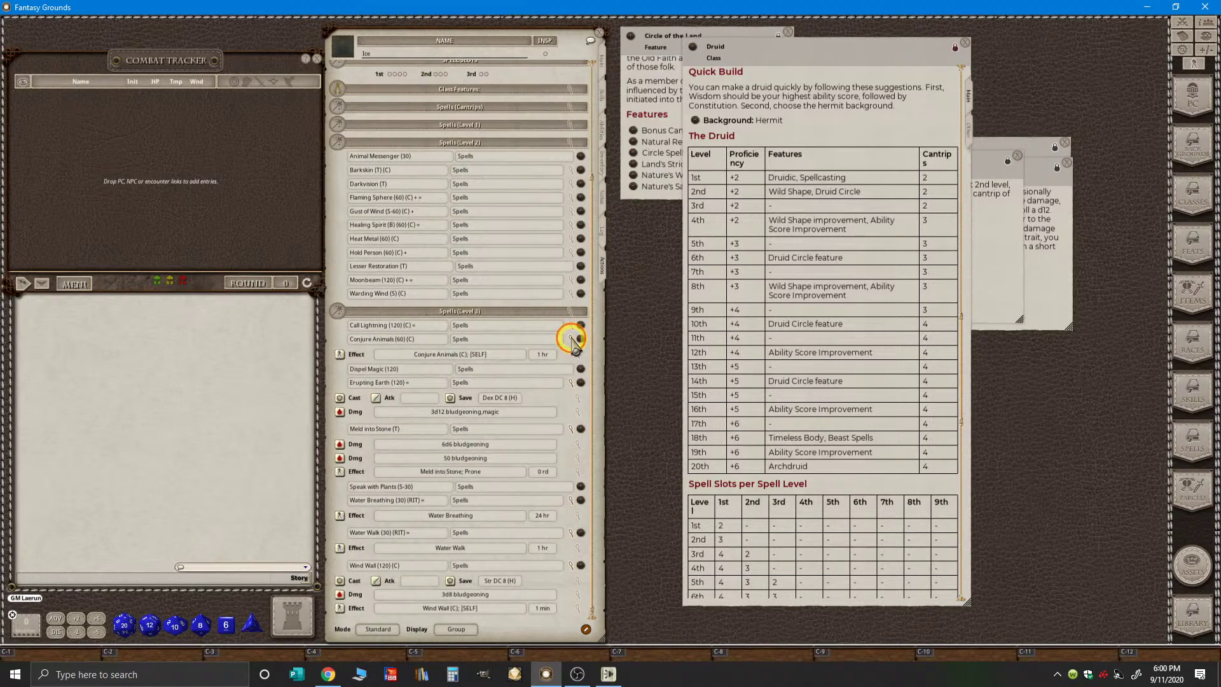
pyautogui.click(573, 339)
pyautogui.click(572, 387)
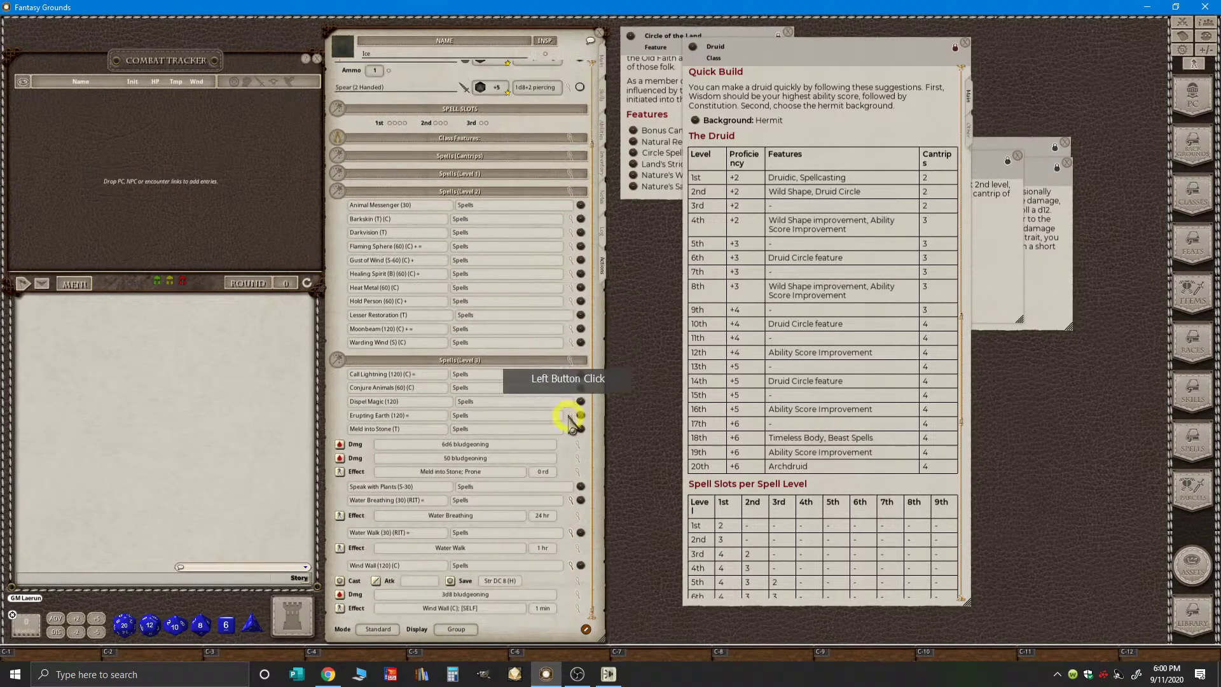
pyautogui.click(572, 429)
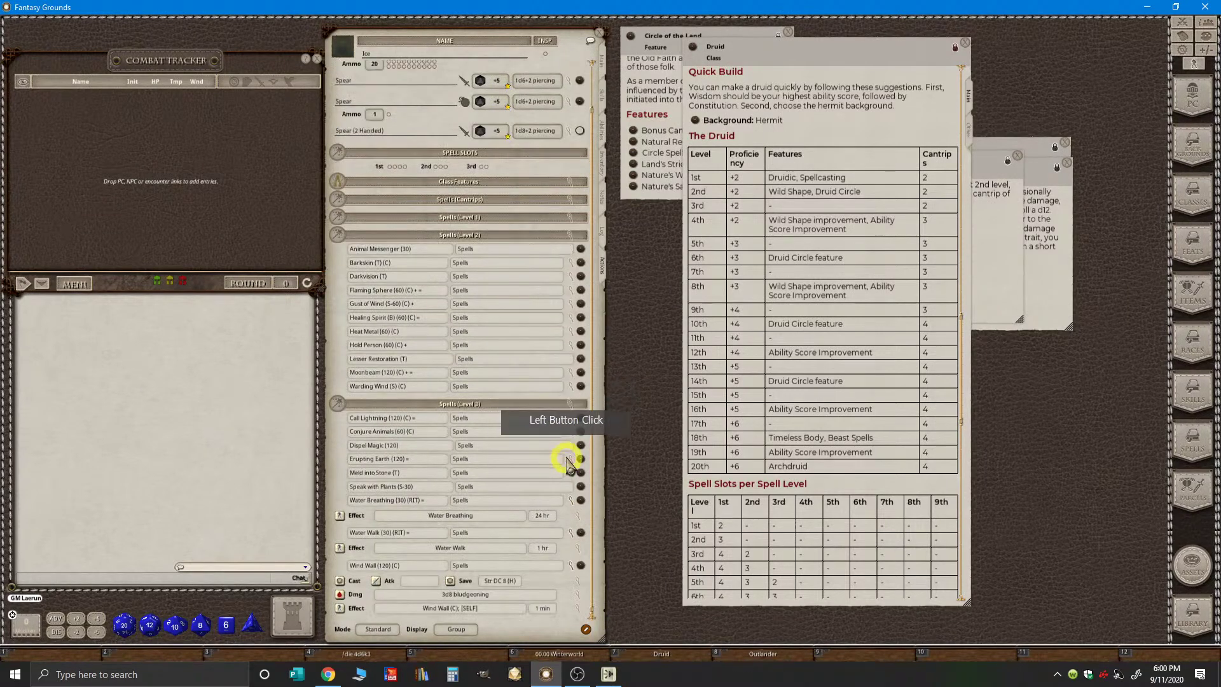
pyautogui.click(572, 501)
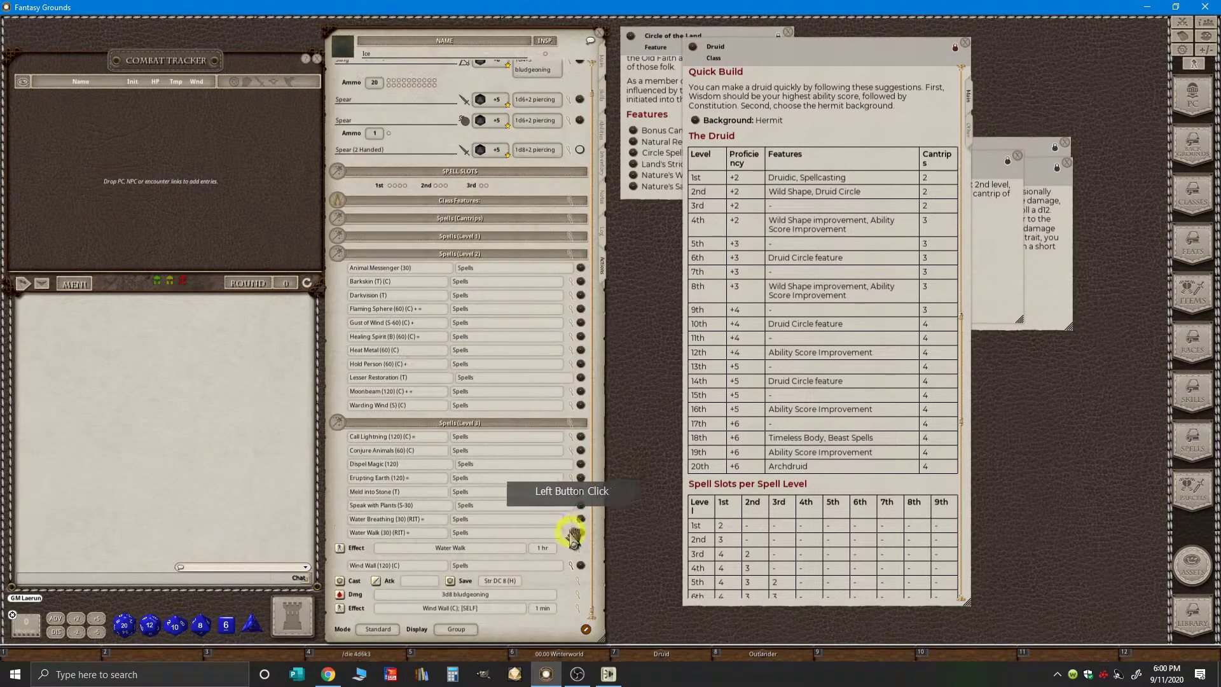
pyautogui.click(572, 533)
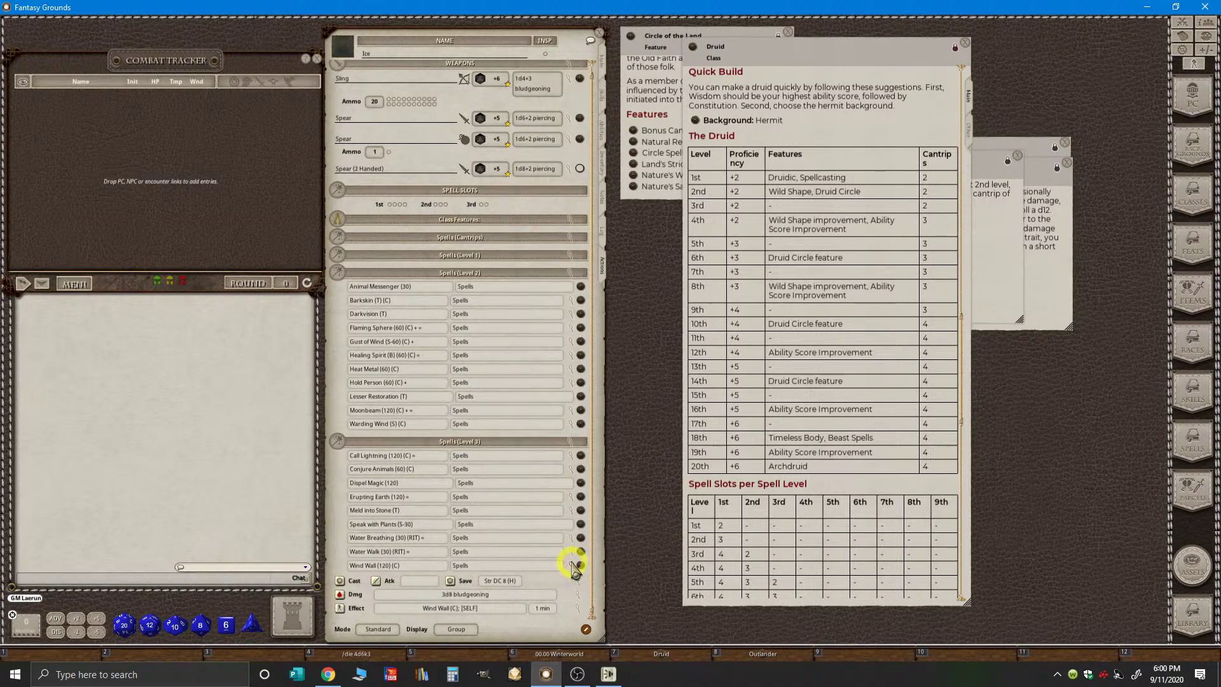
pyautogui.click(576, 566)
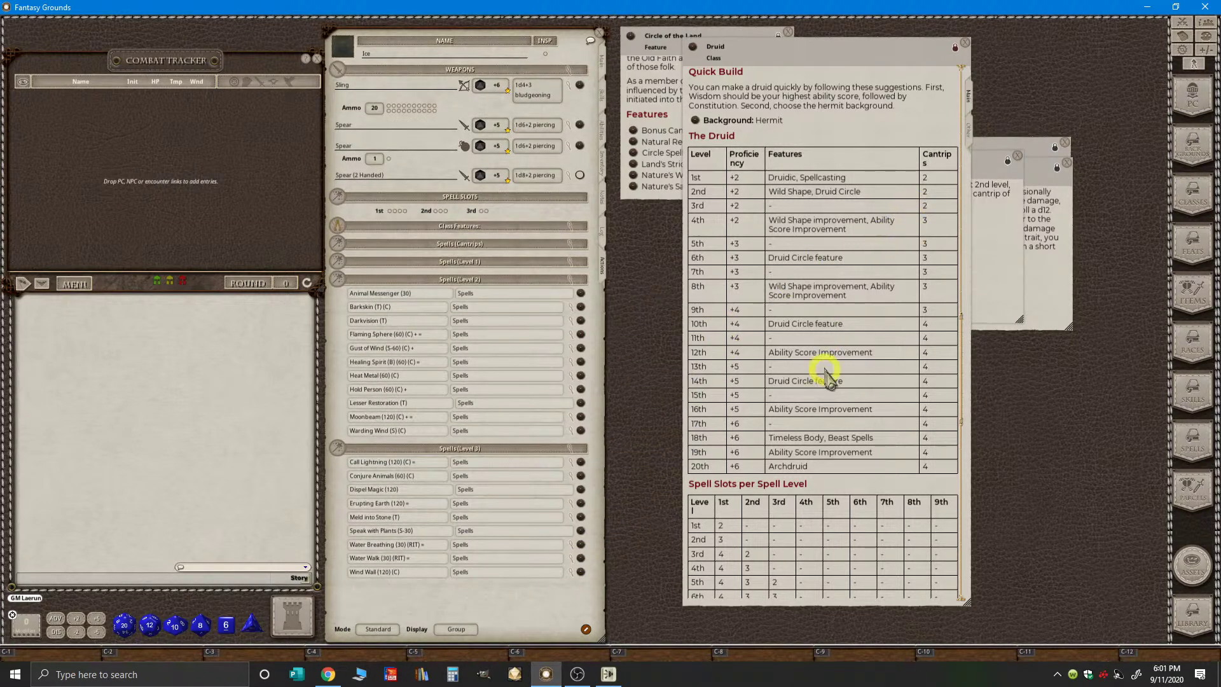
# - Check the 5th-level row of the druid spell slot table and switch the character's actions to Preparation mode
pyautogui.scroll(-6, 829, 463)
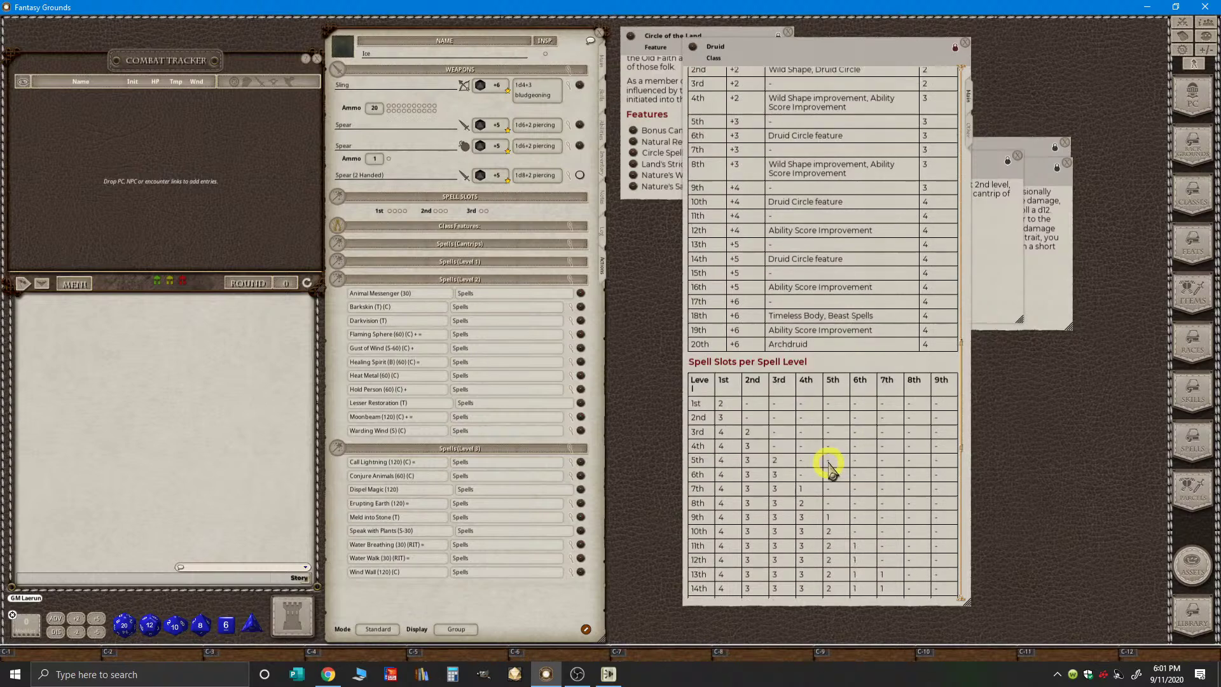
pyautogui.scroll(-1, 732, 401)
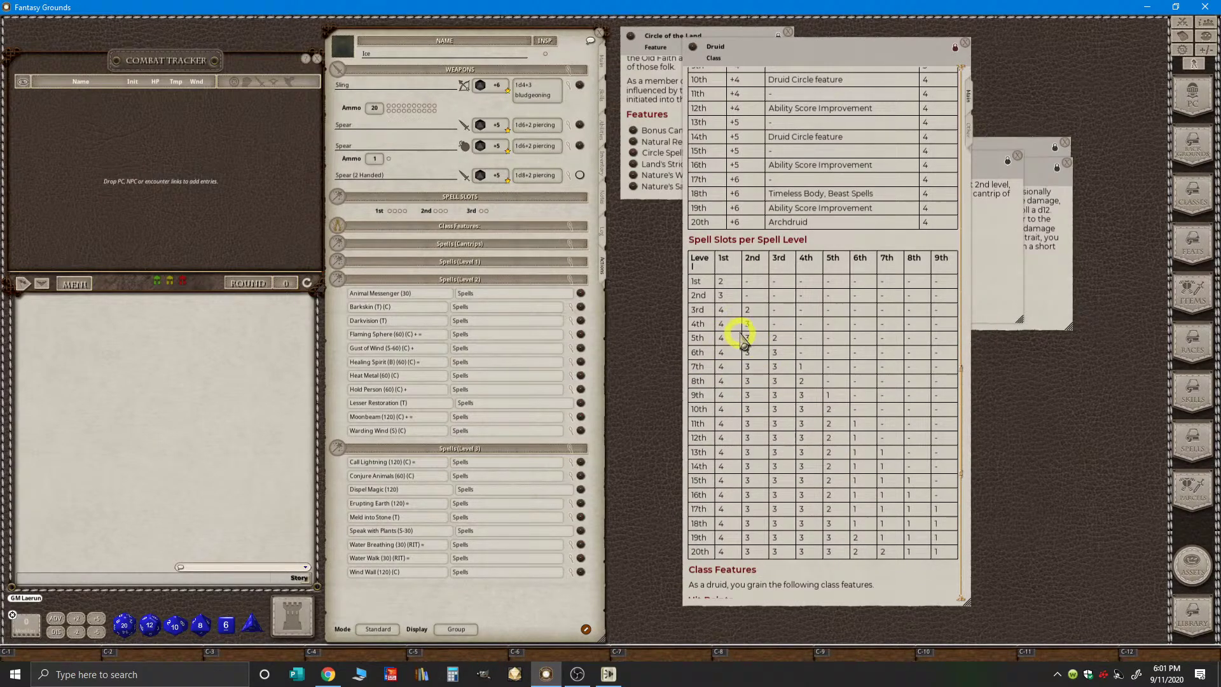
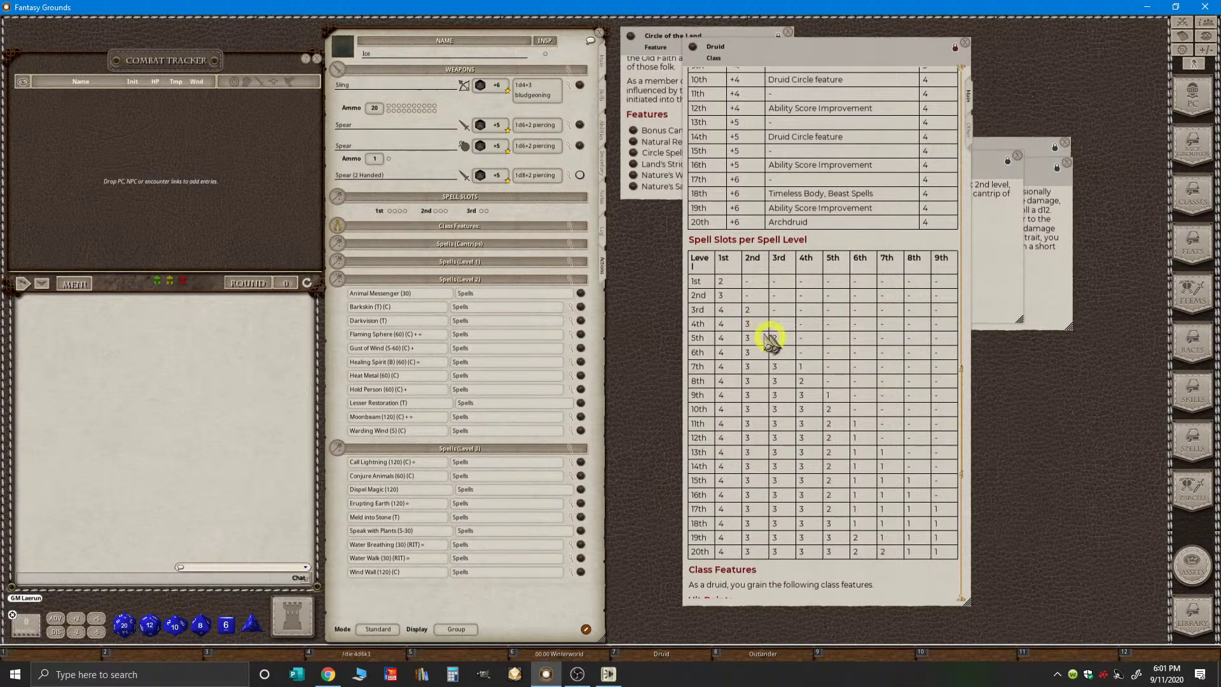
pyautogui.moveTo(449, 224); pyautogui.dragTo(505, 252)
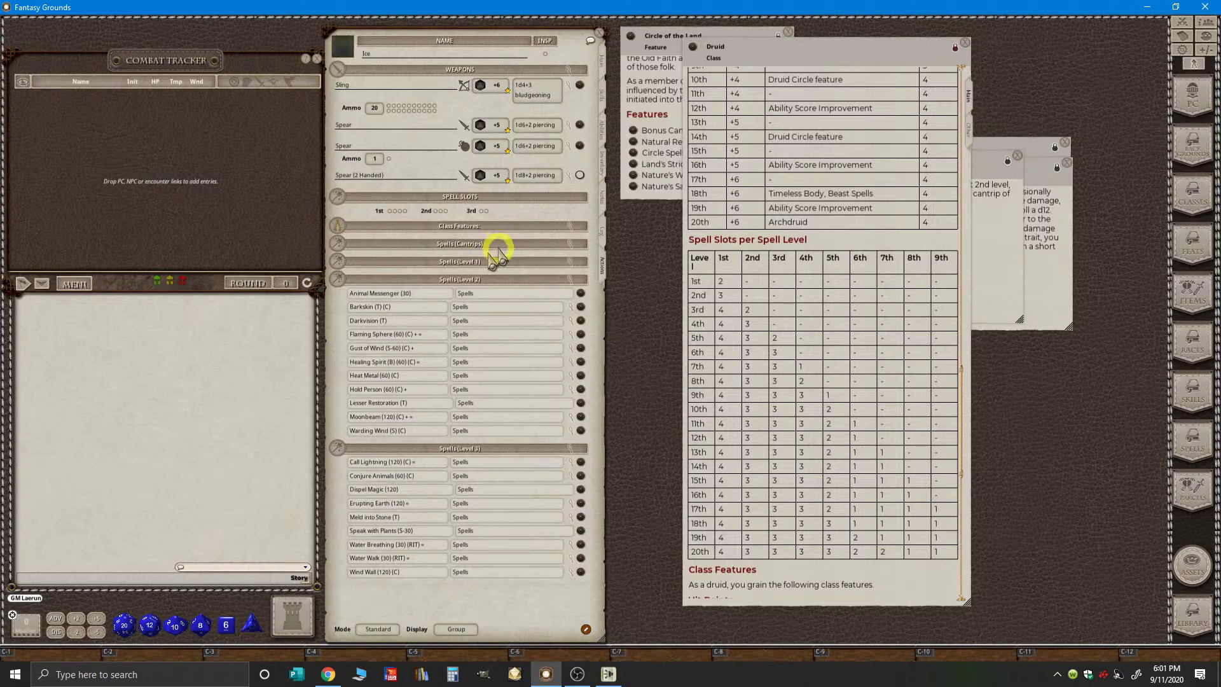
pyautogui.click(385, 630)
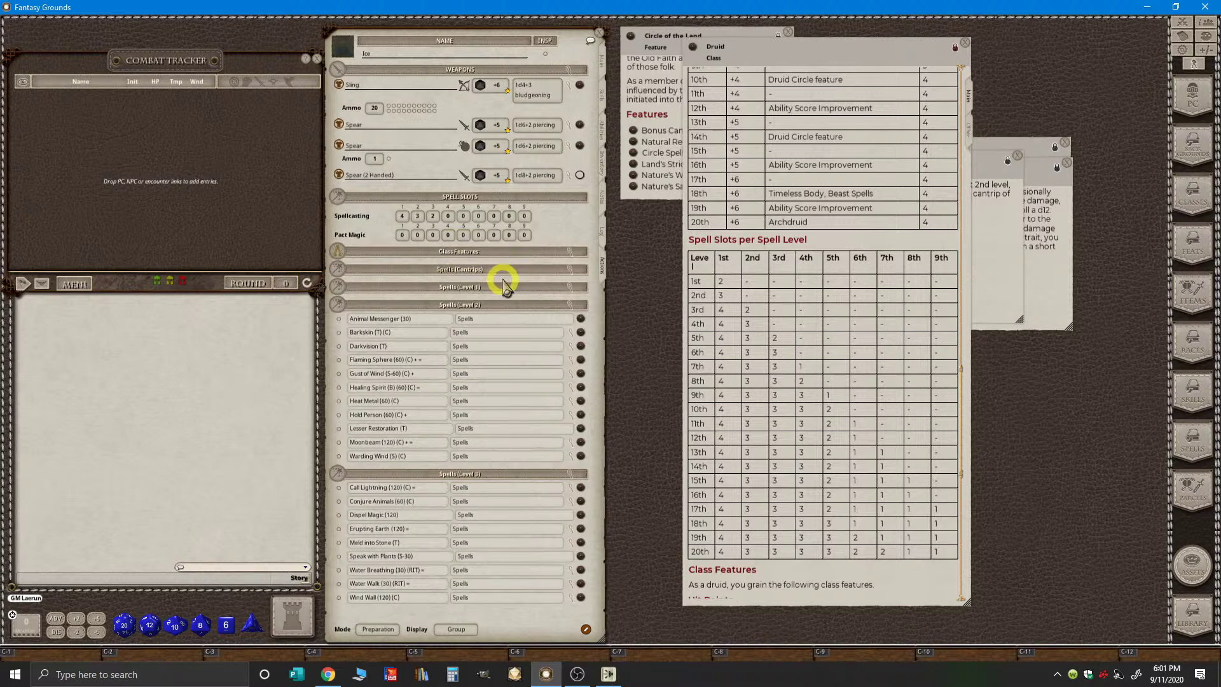
pyautogui.press('ctrl')
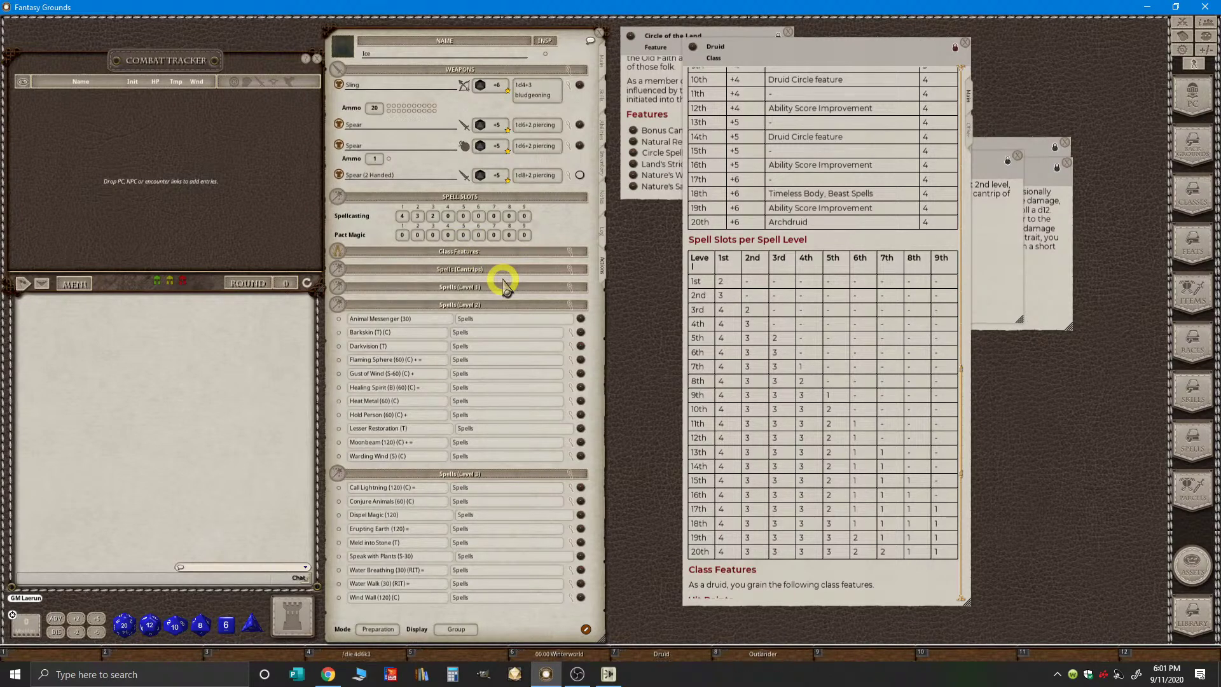
pyautogui.press('ctrl')
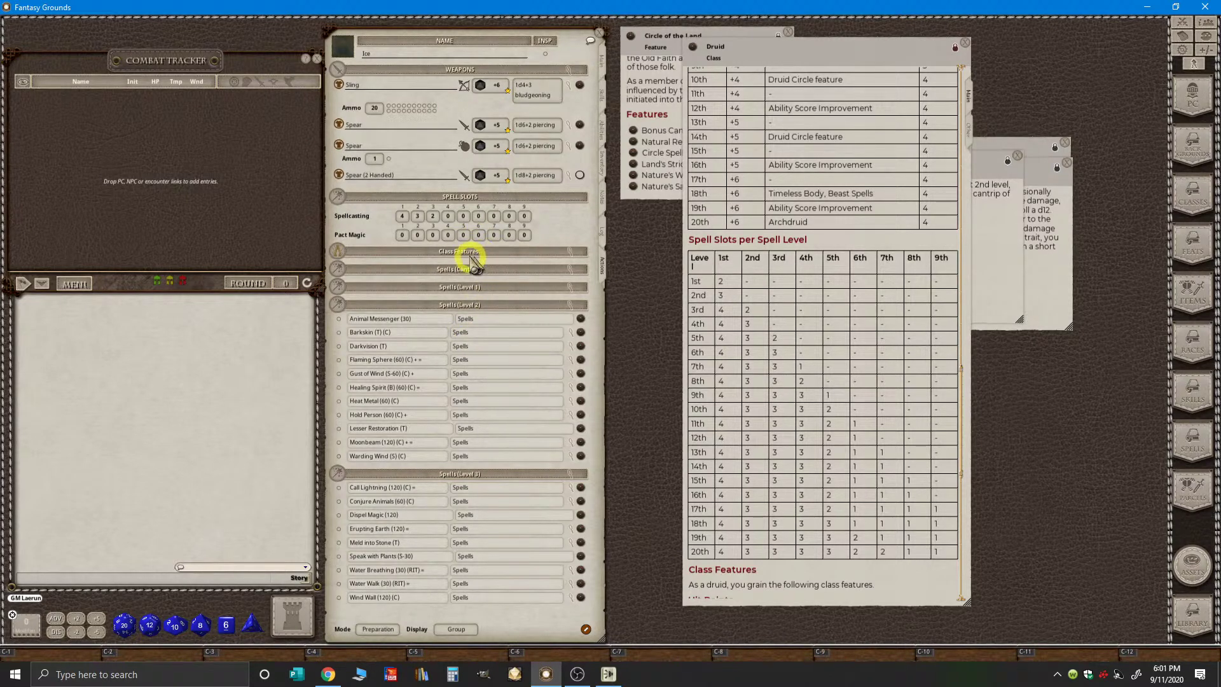
pyautogui.press('ctrl')
pyautogui.press('ctrl')
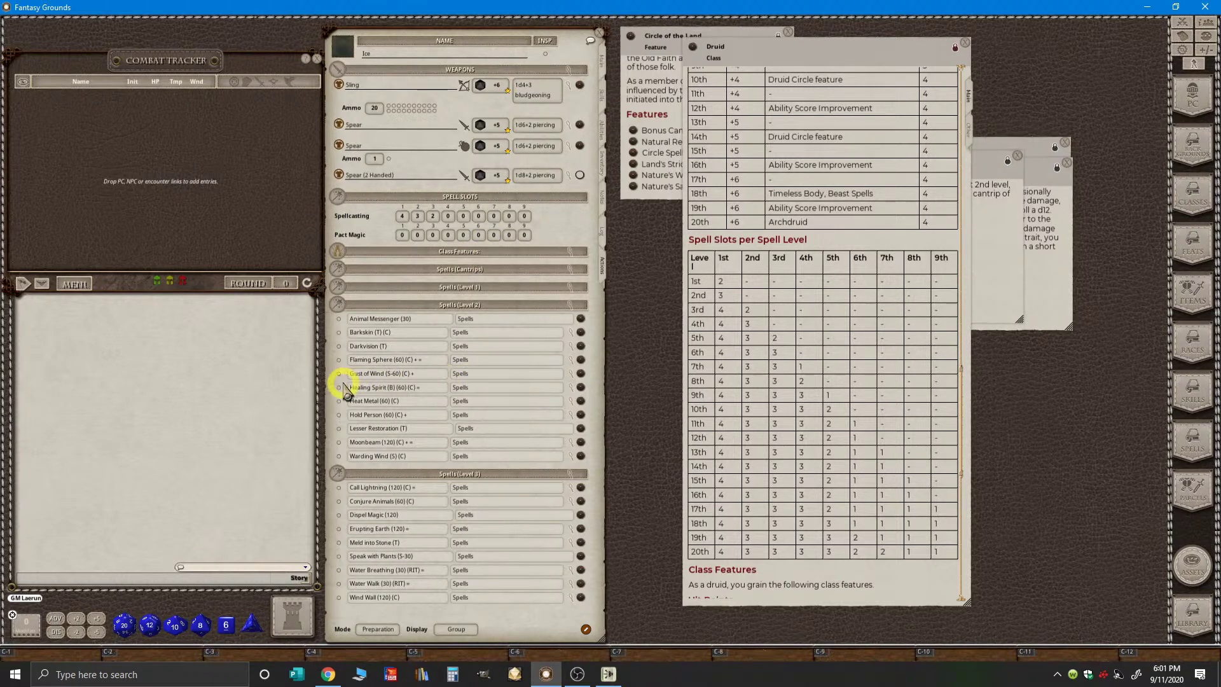
# - Mark Flaming Sphere, Heat Metal, Hold Person and Moonbeam as prepared in the level 2 spells
pyautogui.press('ctrl')
pyautogui.keyDown('ctrl'); pyautogui.click(341, 362); pyautogui.keyUp('ctrl')
pyautogui.press('ctrl')
pyautogui.click(339, 416)
pyautogui.click(339, 402)
pyautogui.click(339, 444)
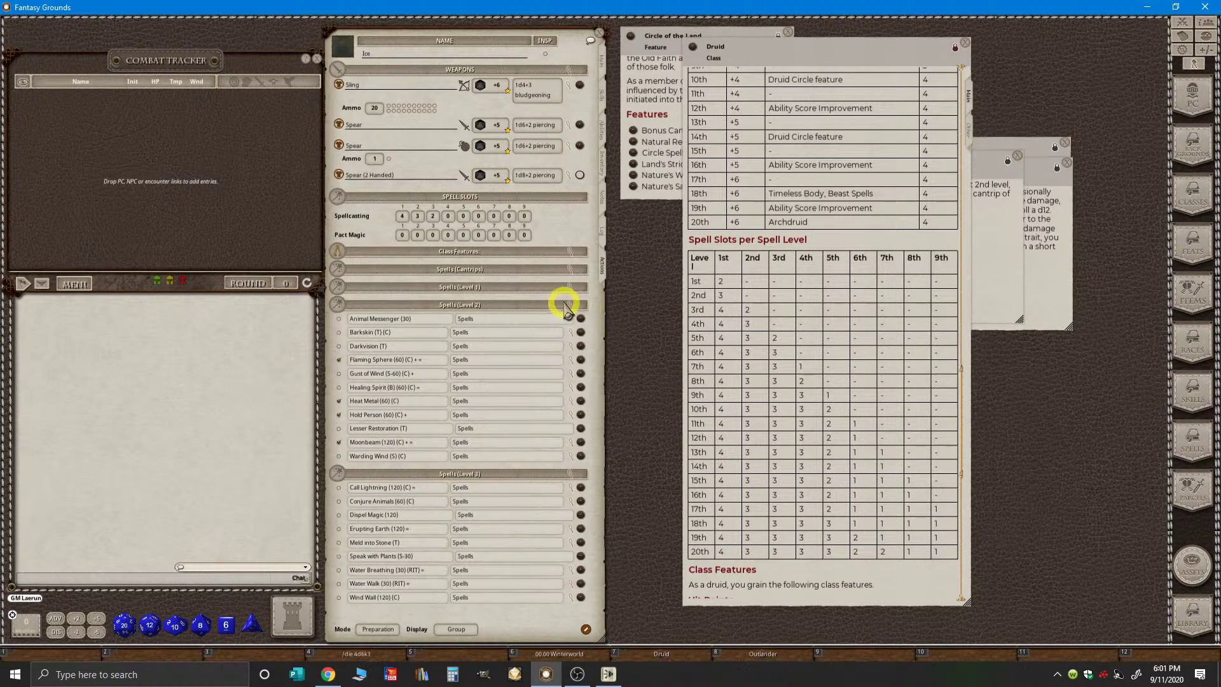
# - Expand the level 1 spells and mark Cure Wounds, Entangle and Healing Word as prepared
pyautogui.click(506, 287)
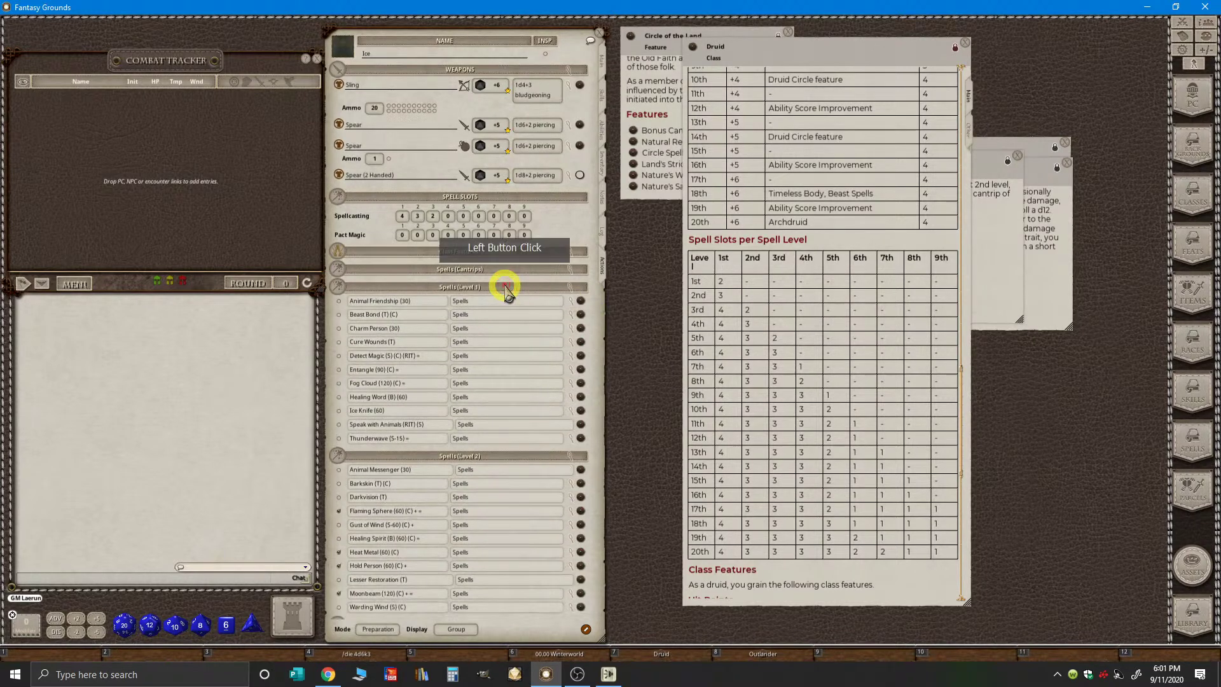
pyautogui.click(339, 343)
pyautogui.click(339, 370)
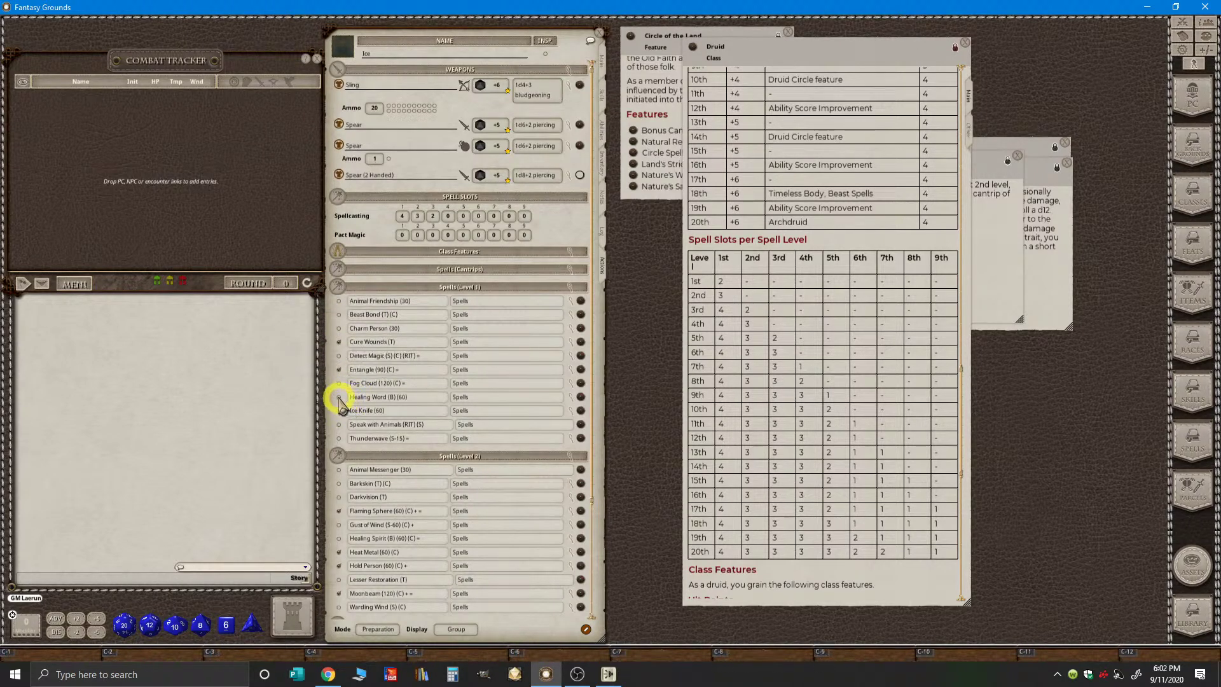
pyautogui.click(339, 397)
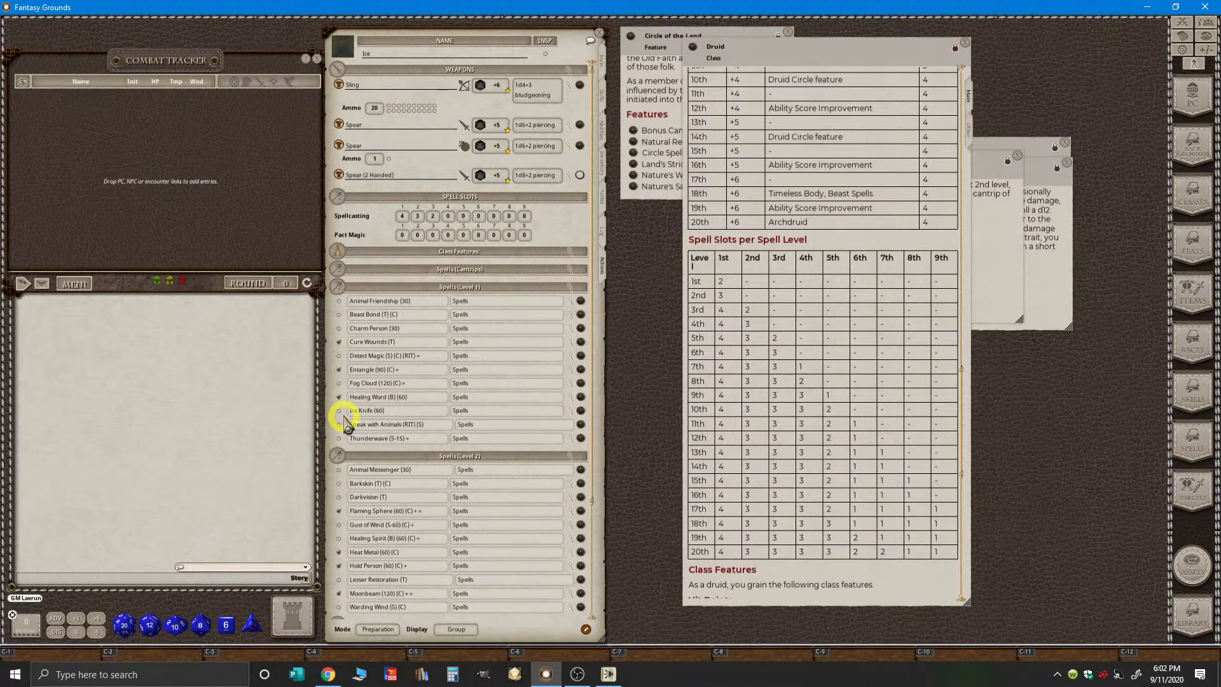
pyautogui.click(338, 356)
pyautogui.click(338, 370)
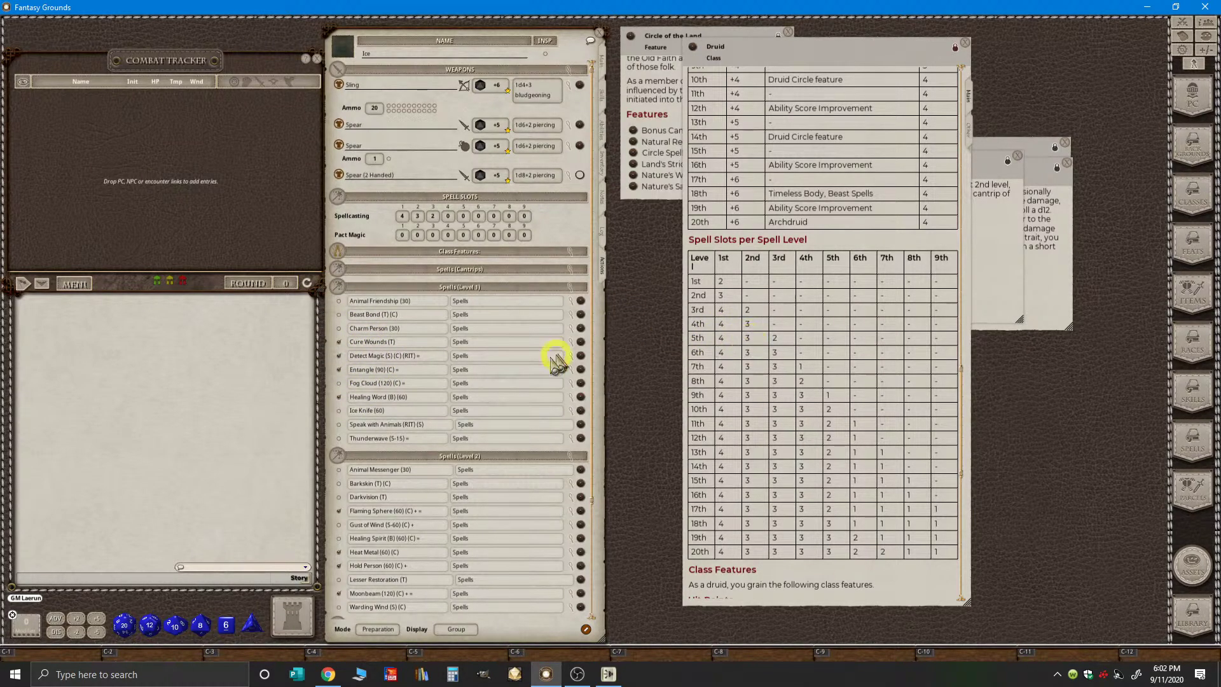
pyautogui.click(339, 369)
# - Collapse the level 1 and level 2 spell groups and mark Dispel Magic and Call Lightning as prepared in level 3
pyautogui.scroll(-3, 439, 382)
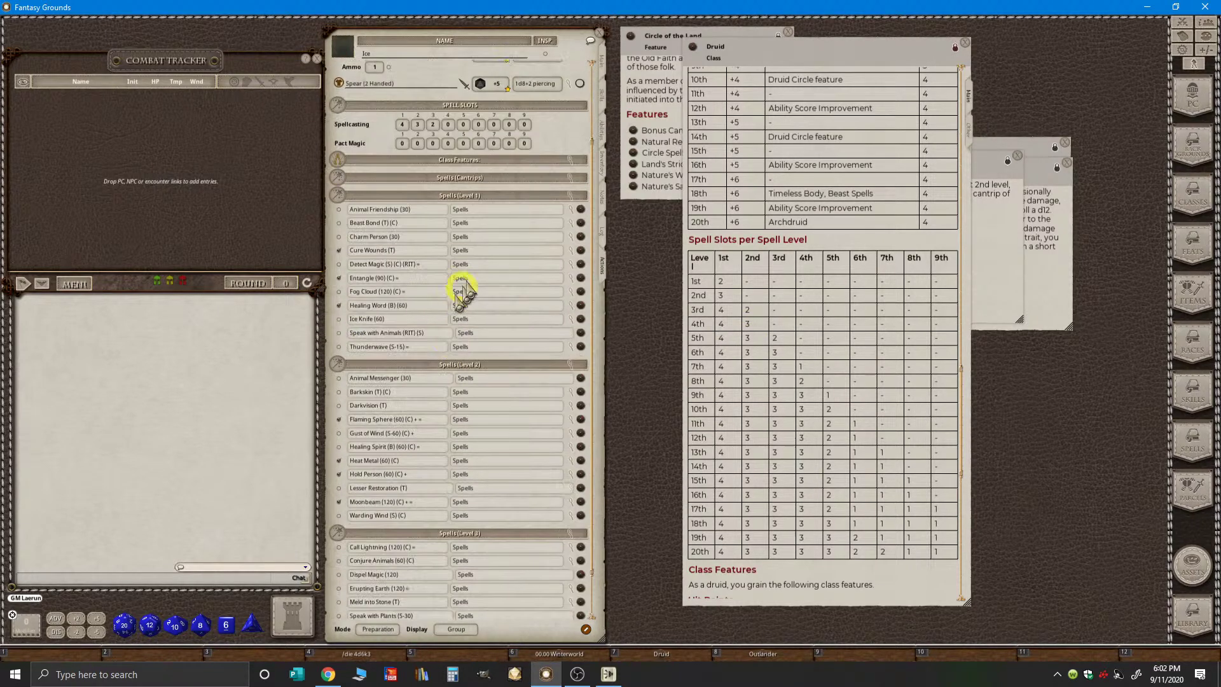
pyautogui.click(490, 196)
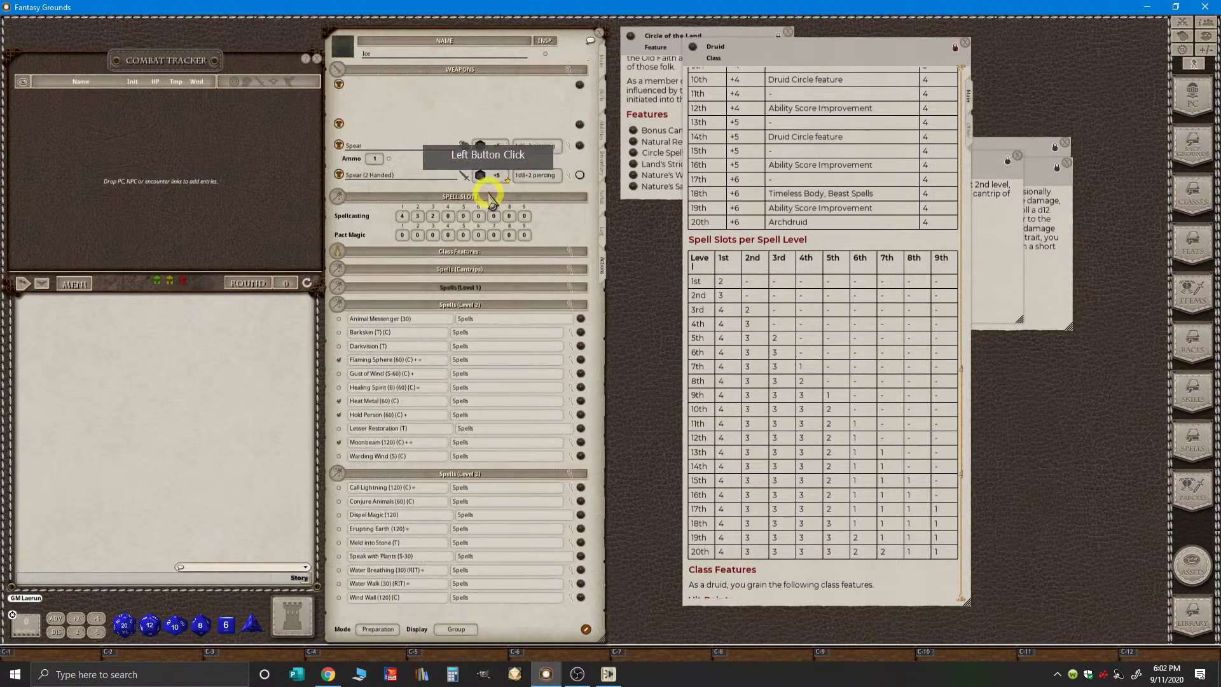
pyautogui.click(489, 306)
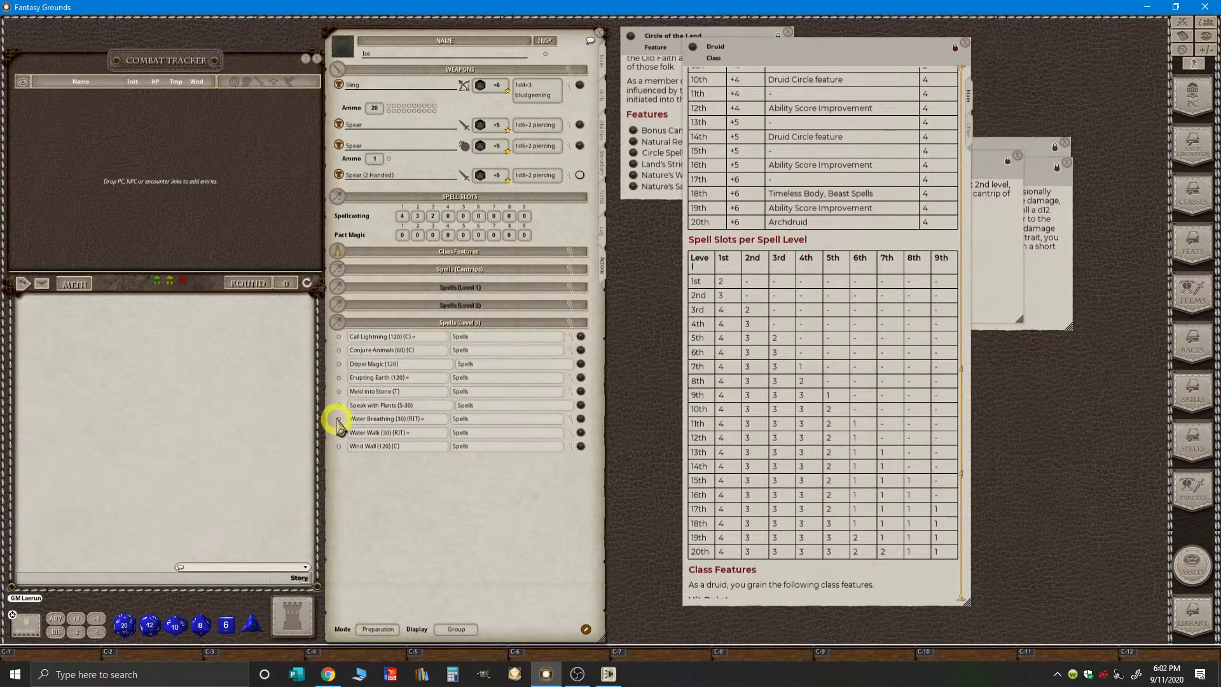
pyautogui.click(339, 364)
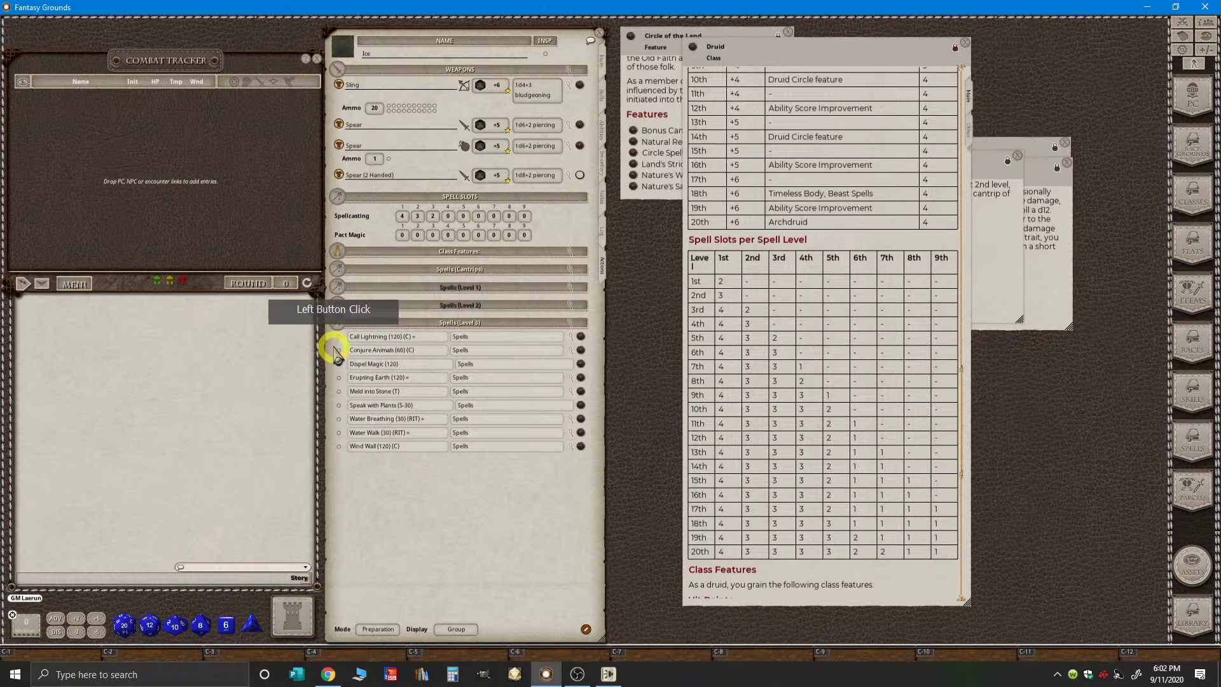
pyautogui.click(339, 337)
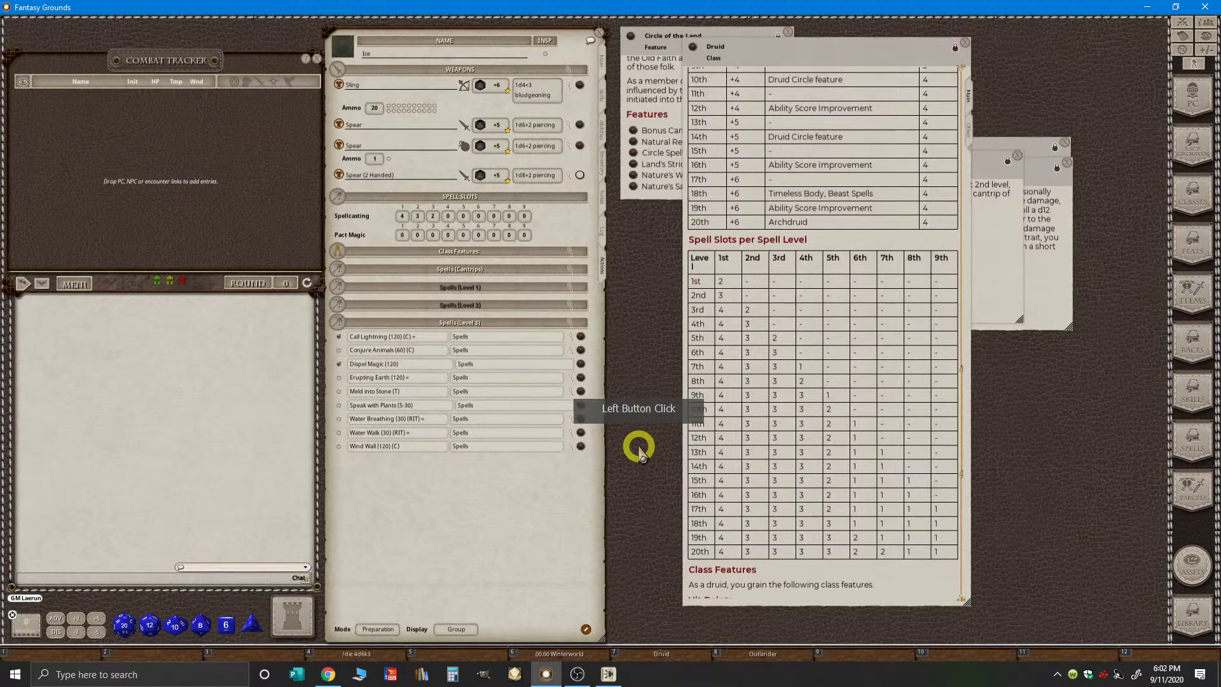
# - Collapse the level 3 spell group and close the Druid class window
pyautogui.click(507, 324)
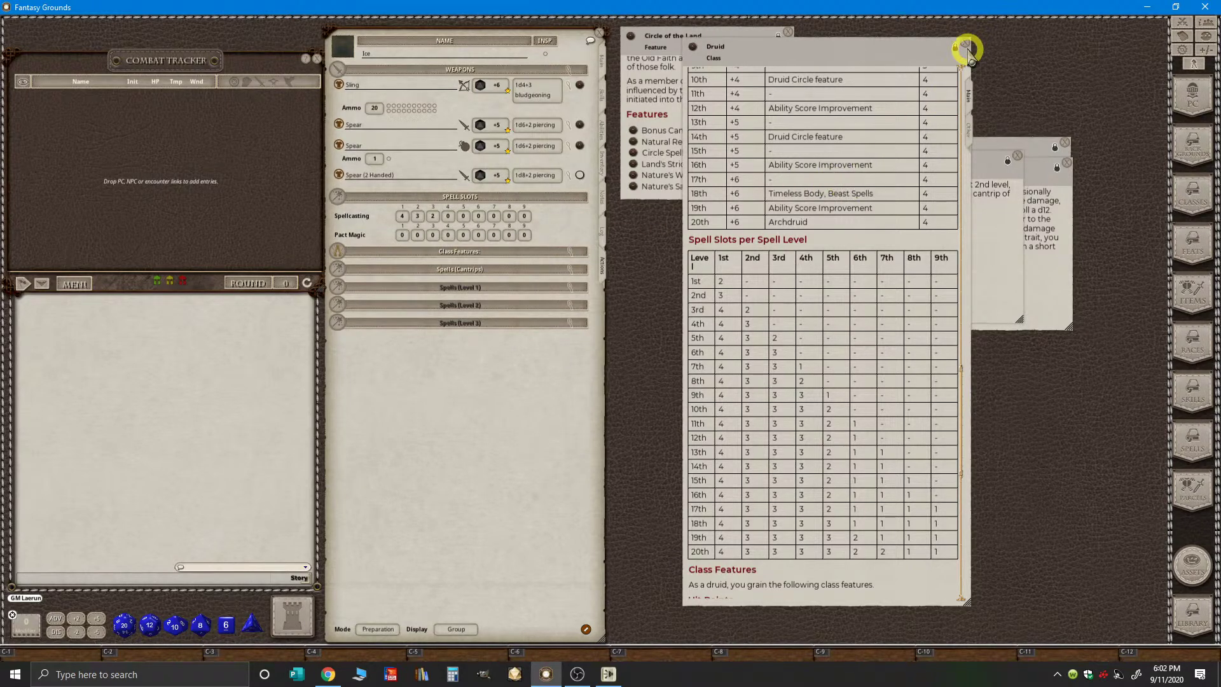
pyautogui.click(968, 49)
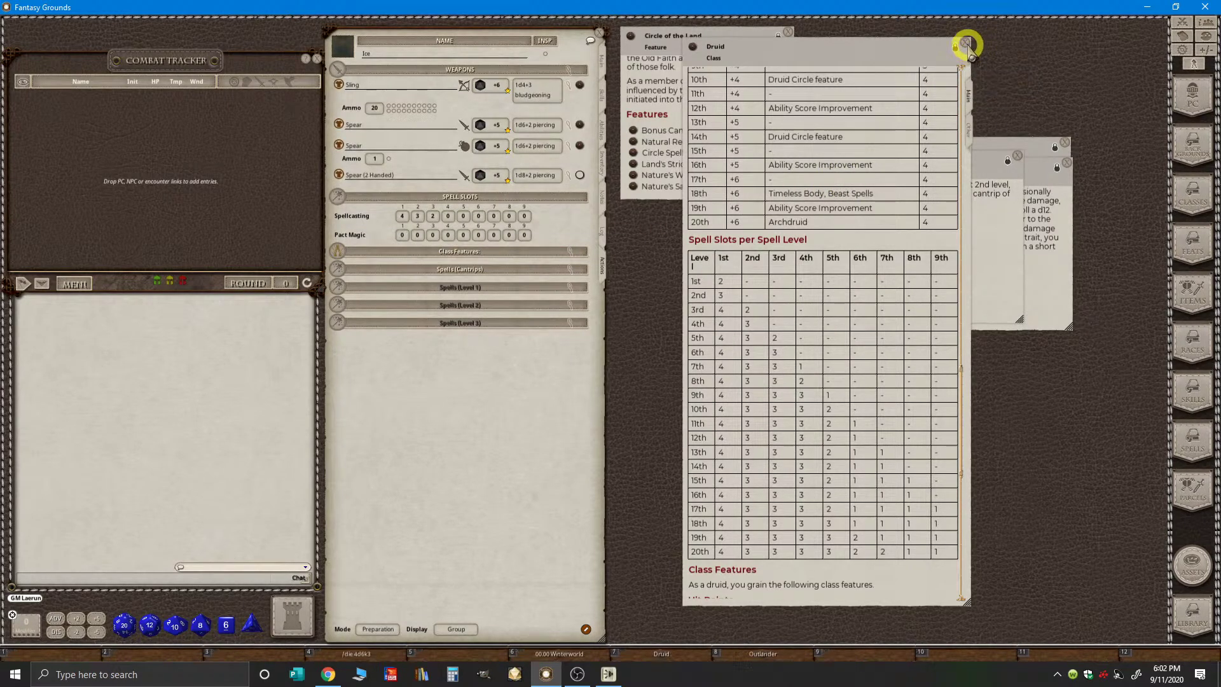
pyautogui.click(968, 49)
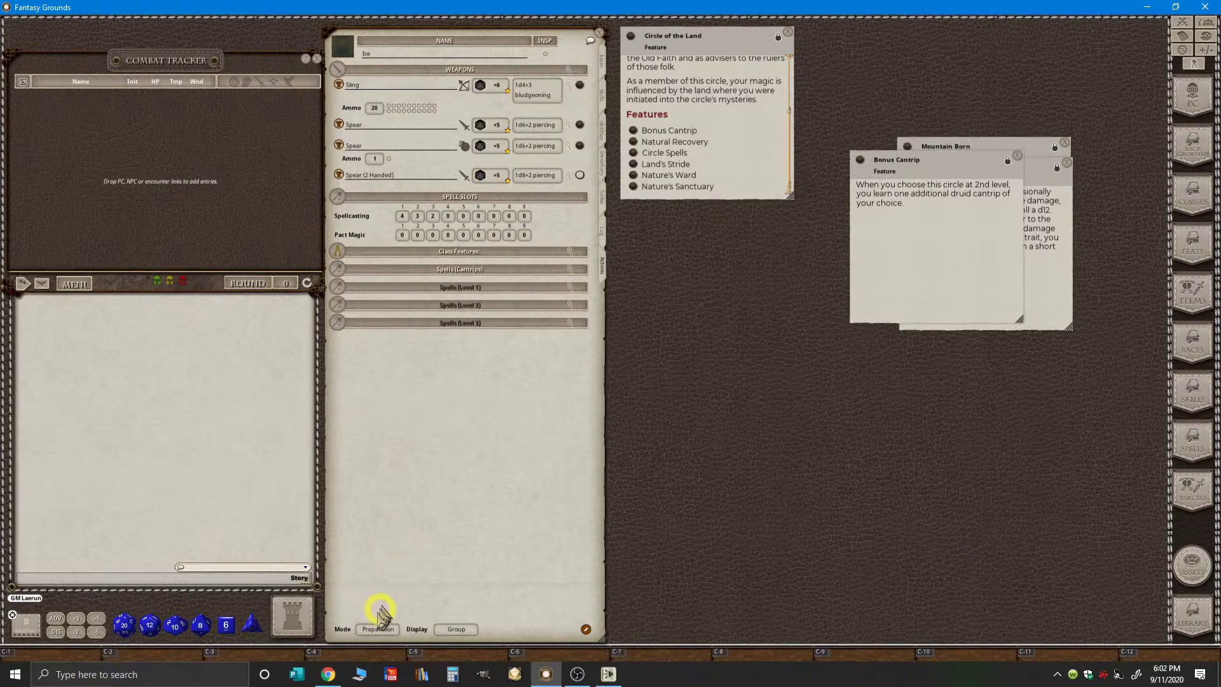
# - Set the character's actions to Combat mode with the Actions display
pyautogui.click(375, 628)
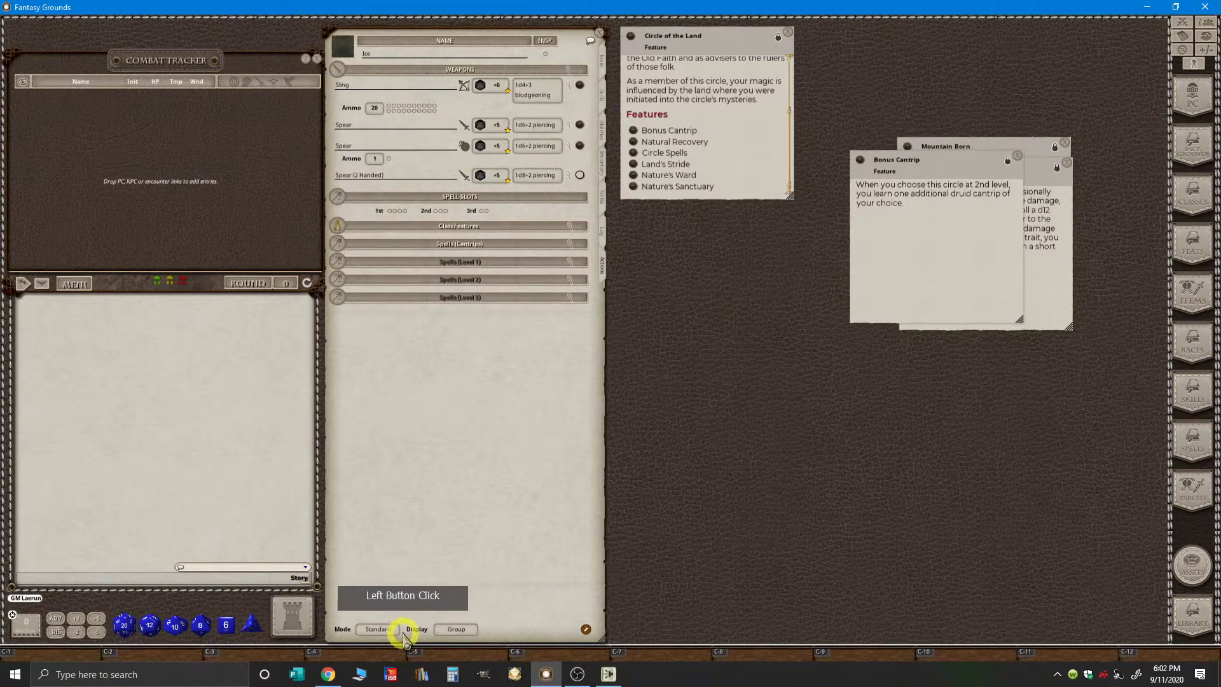
pyautogui.click(389, 633)
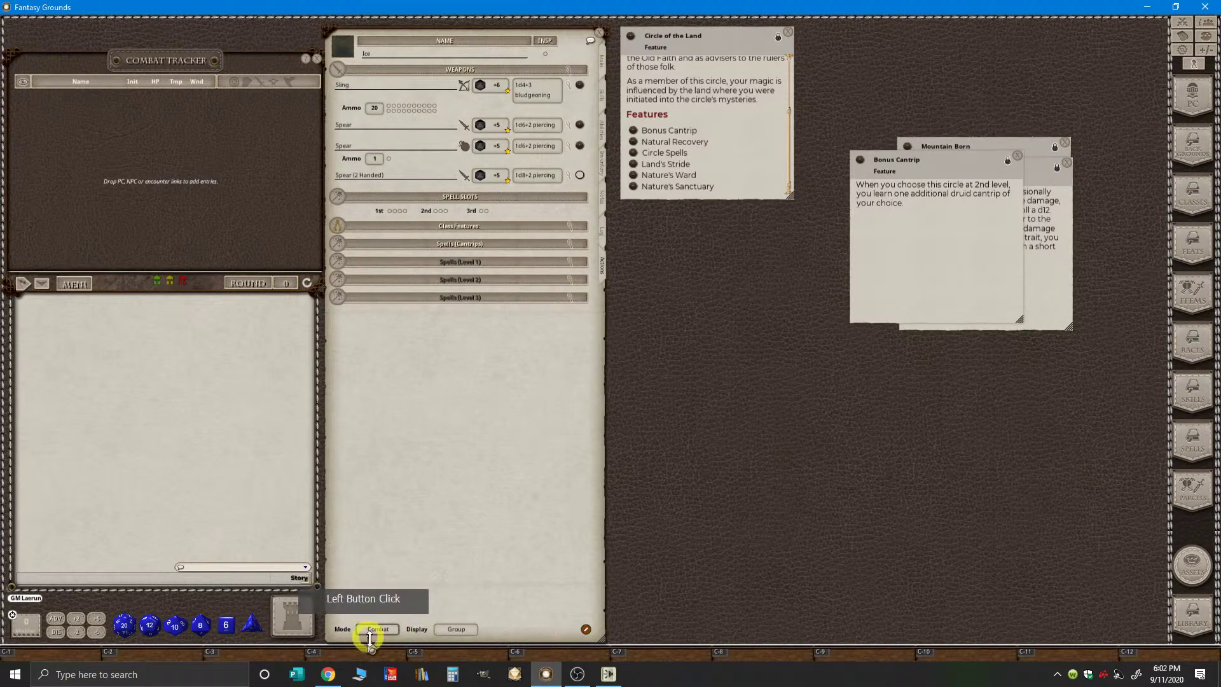
pyautogui.click(457, 628)
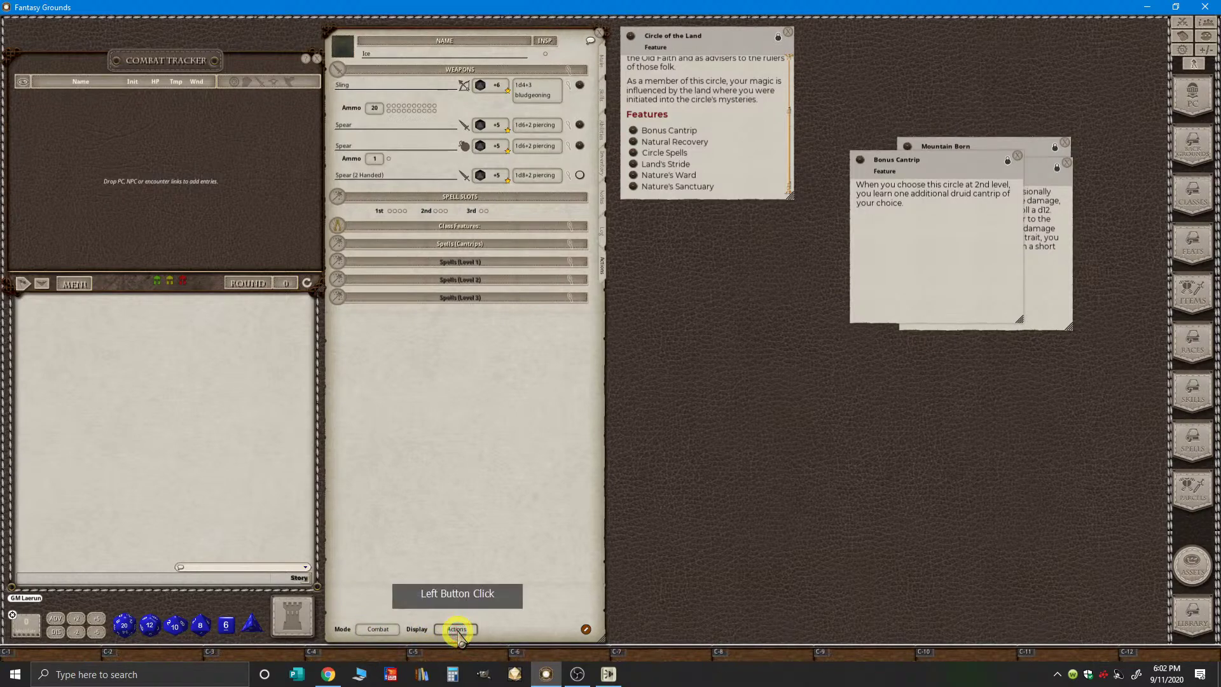
# - Expand the level 1, level 2, level 3, Cantrips and Class Features groups to show the druid's combat-ready actions
pyautogui.click(496, 263)
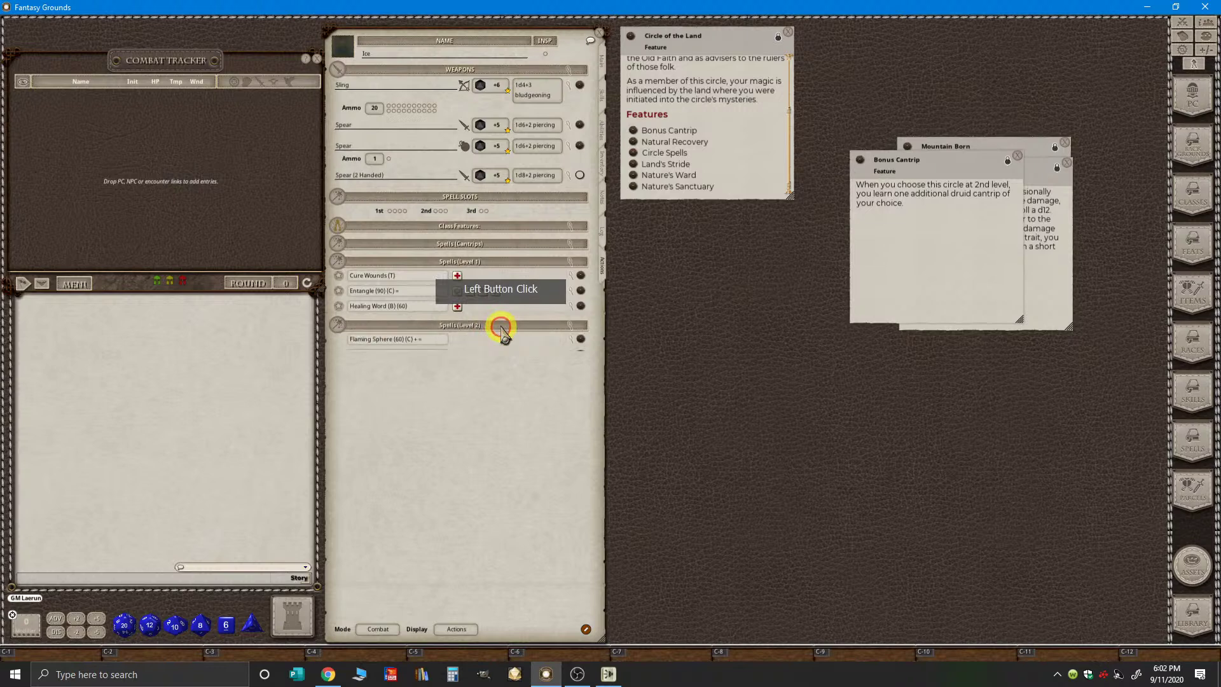
pyautogui.click(501, 325)
pyautogui.click(502, 405)
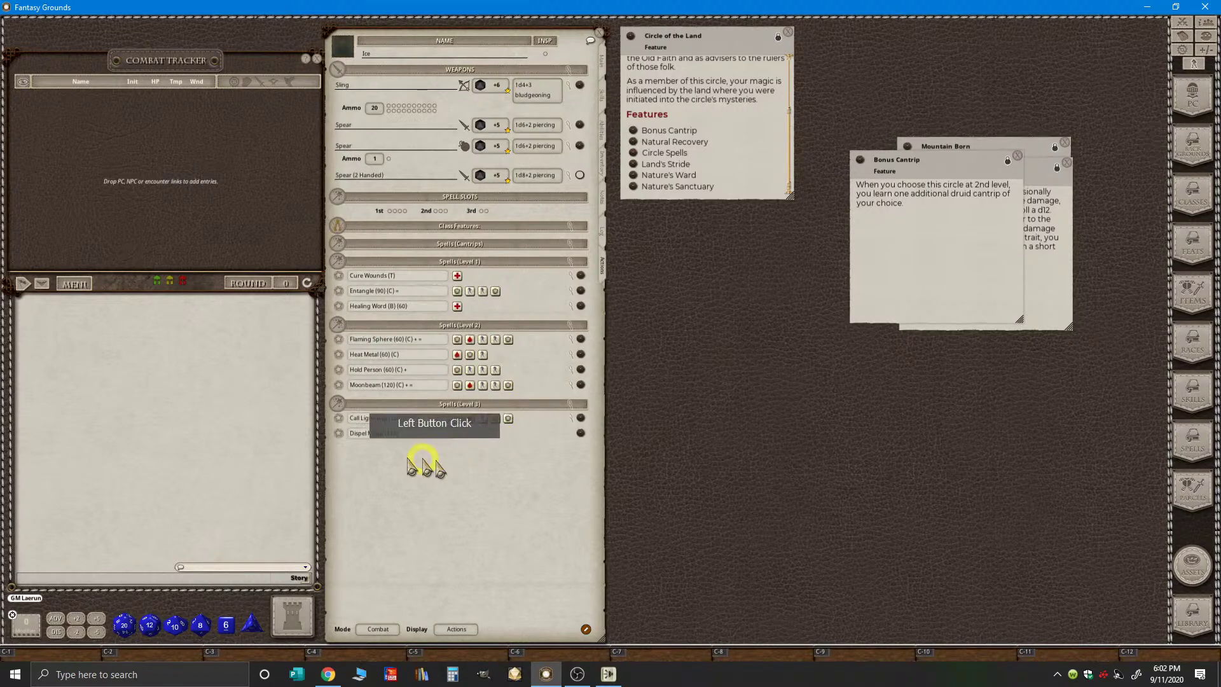
pyautogui.click(480, 248)
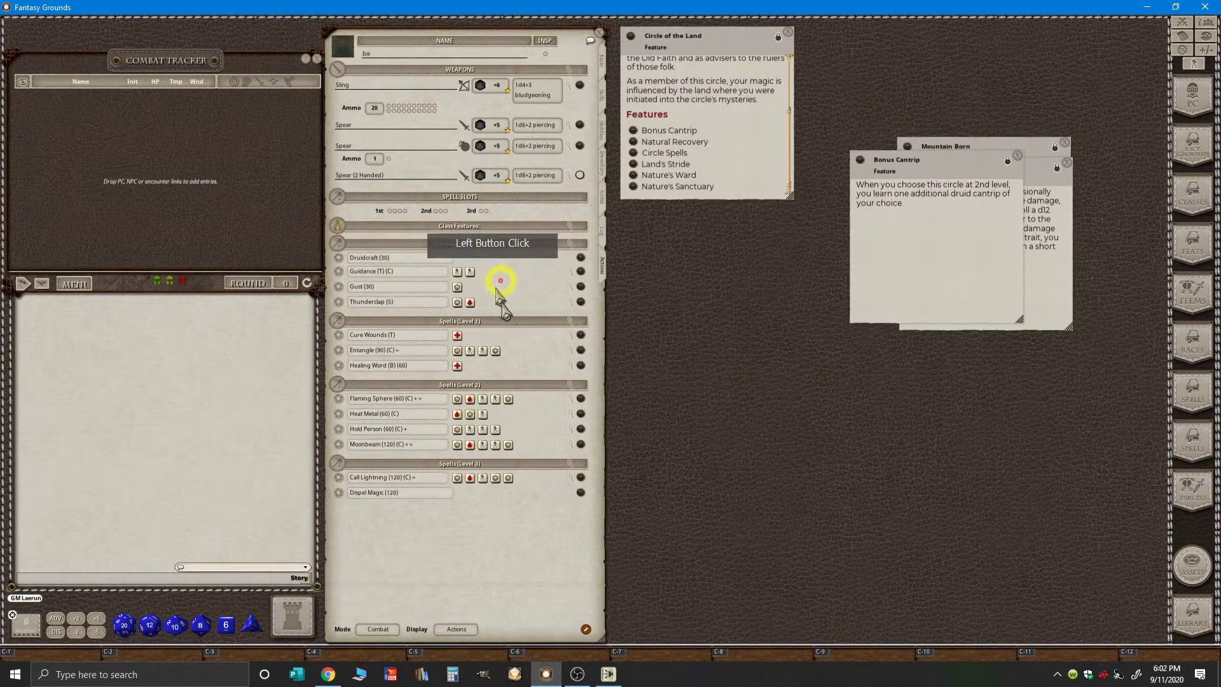
pyautogui.click(471, 227)
pyautogui.scroll(-2, 532, 322)
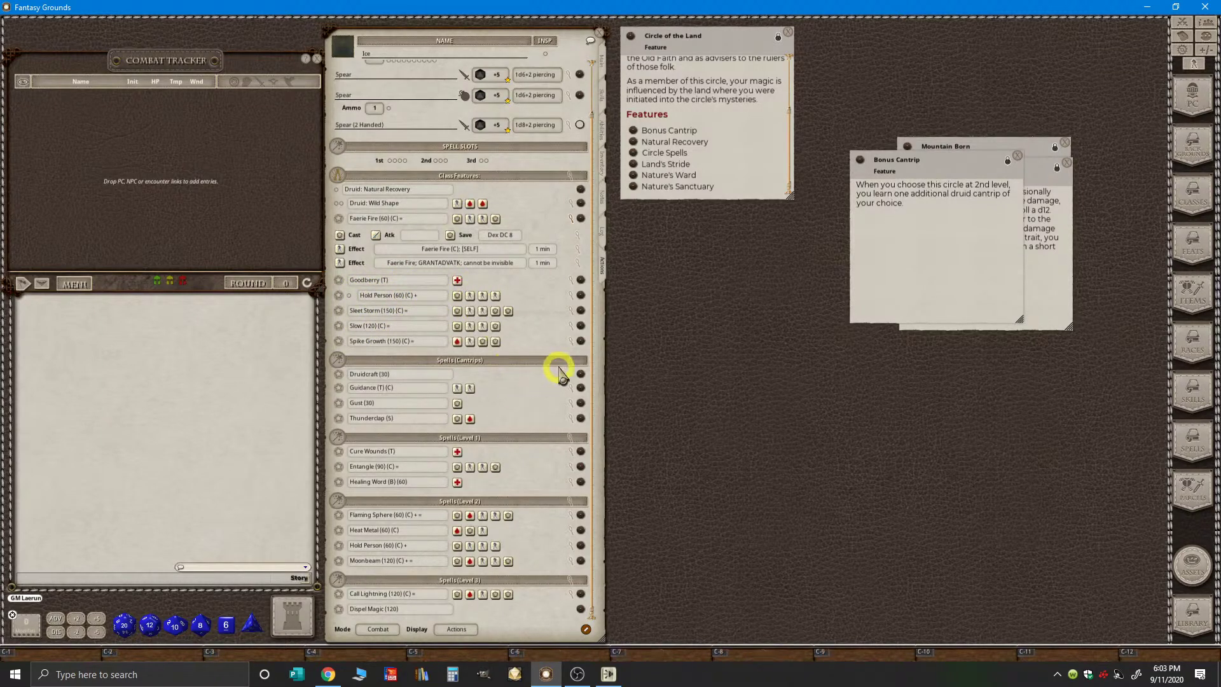
# - Check the Spells power group's ability, attack, save DC and prepared settings, and close its window
pyautogui.click(574, 436)
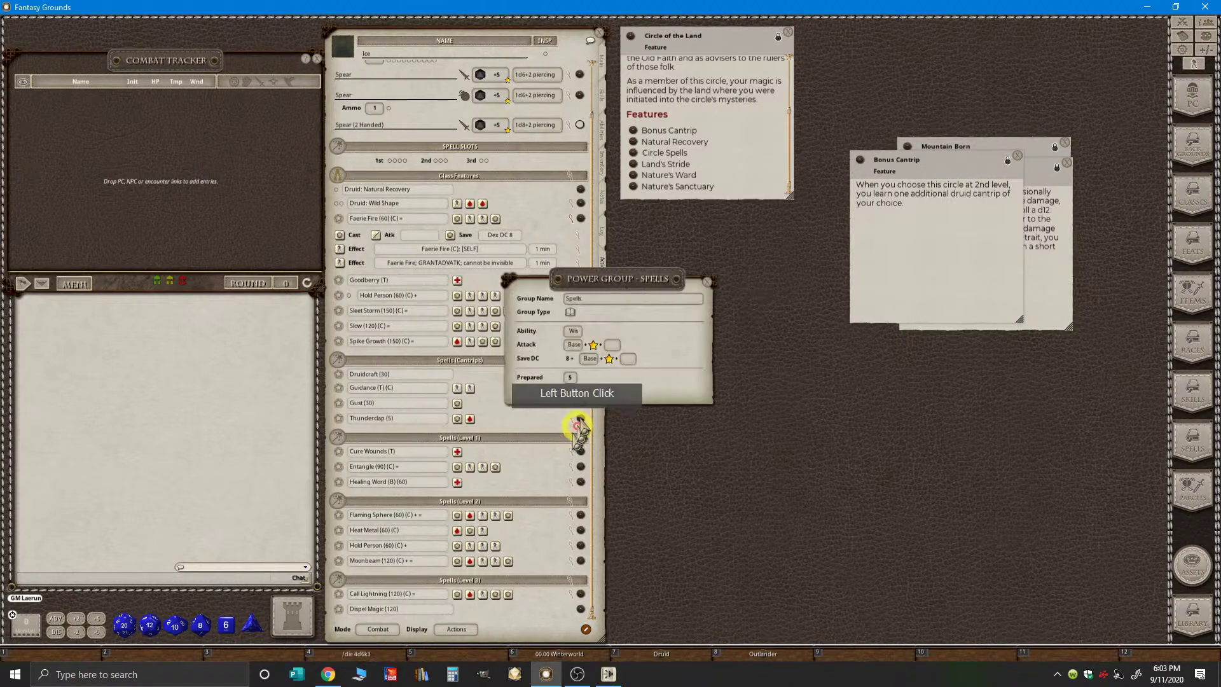
pyautogui.click(584, 444)
pyautogui.click(707, 283)
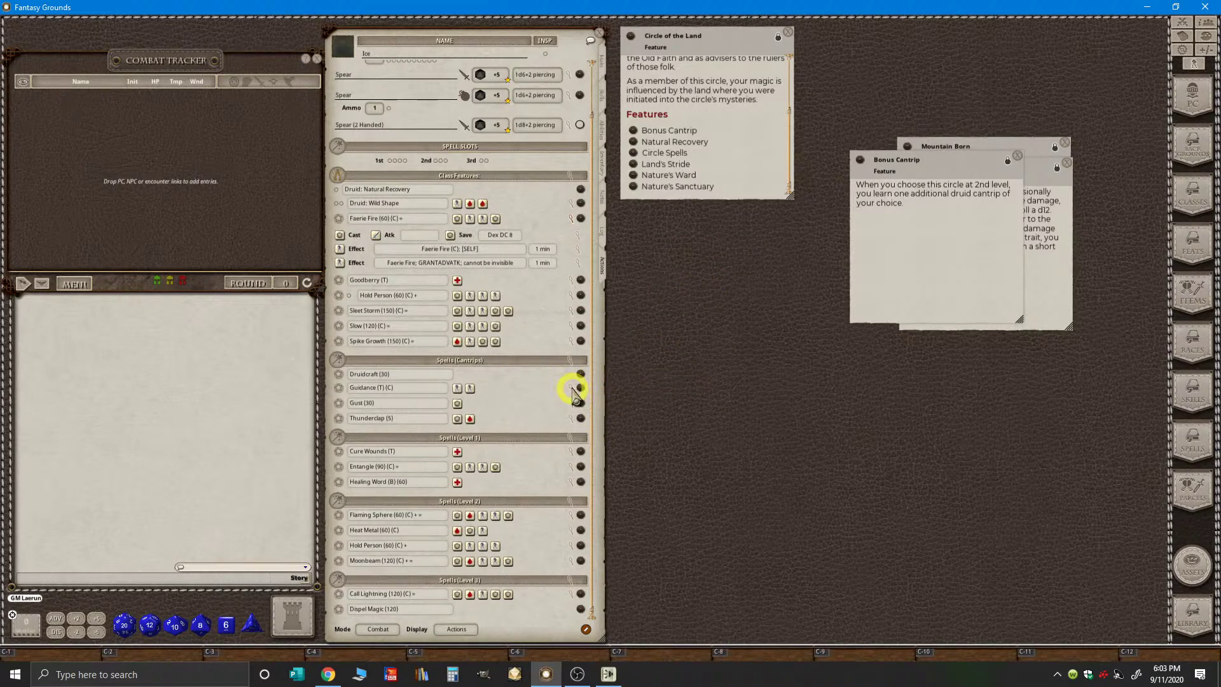
# - Check the action details of Guidance, Thunderclap and Healing Word for outdated save values
pyautogui.click(574, 389)
pyautogui.click(574, 389)
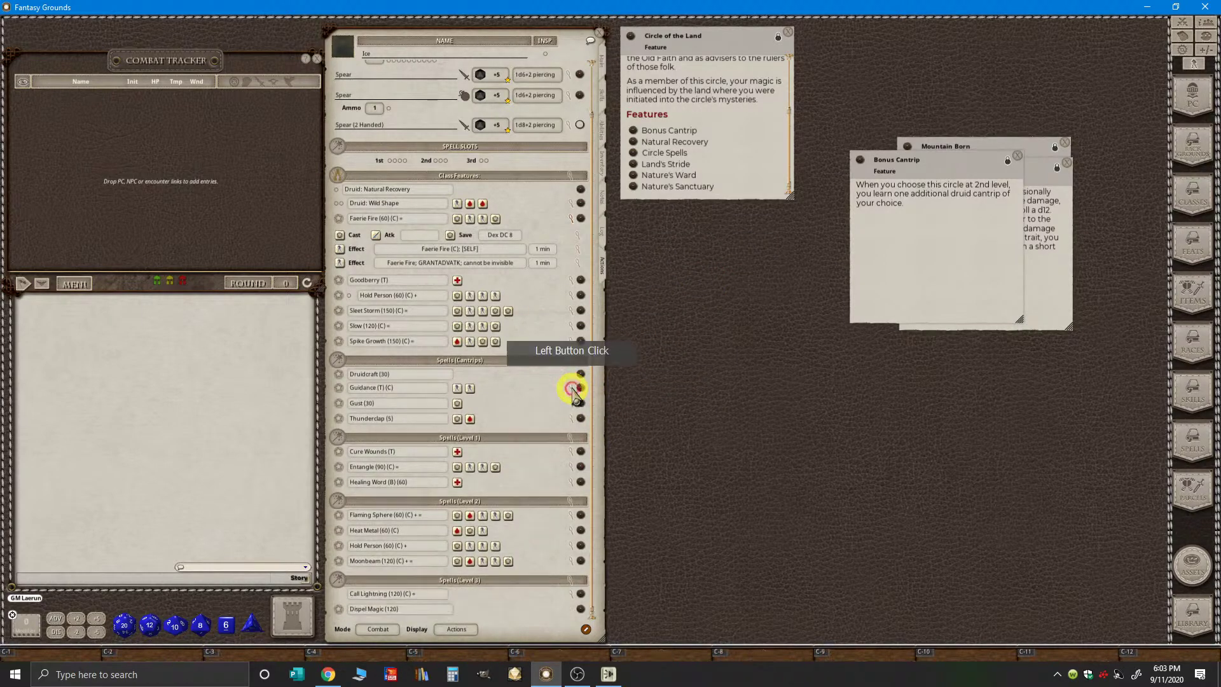
pyautogui.click(572, 420)
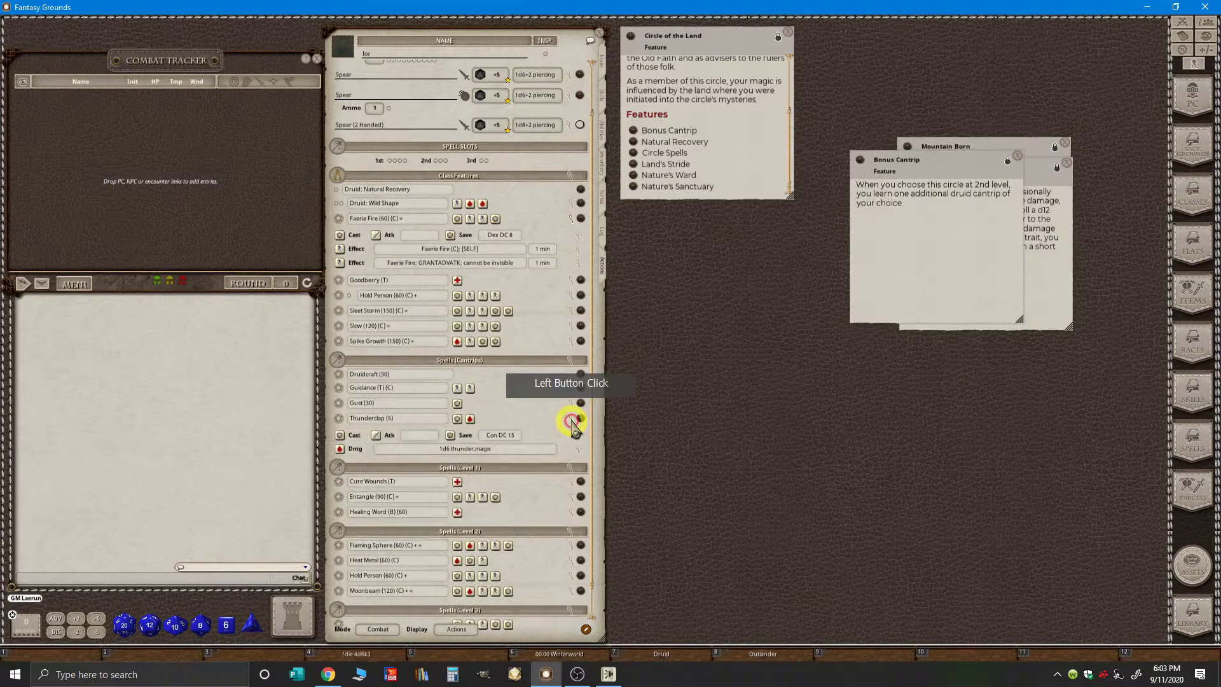
pyautogui.click(574, 420)
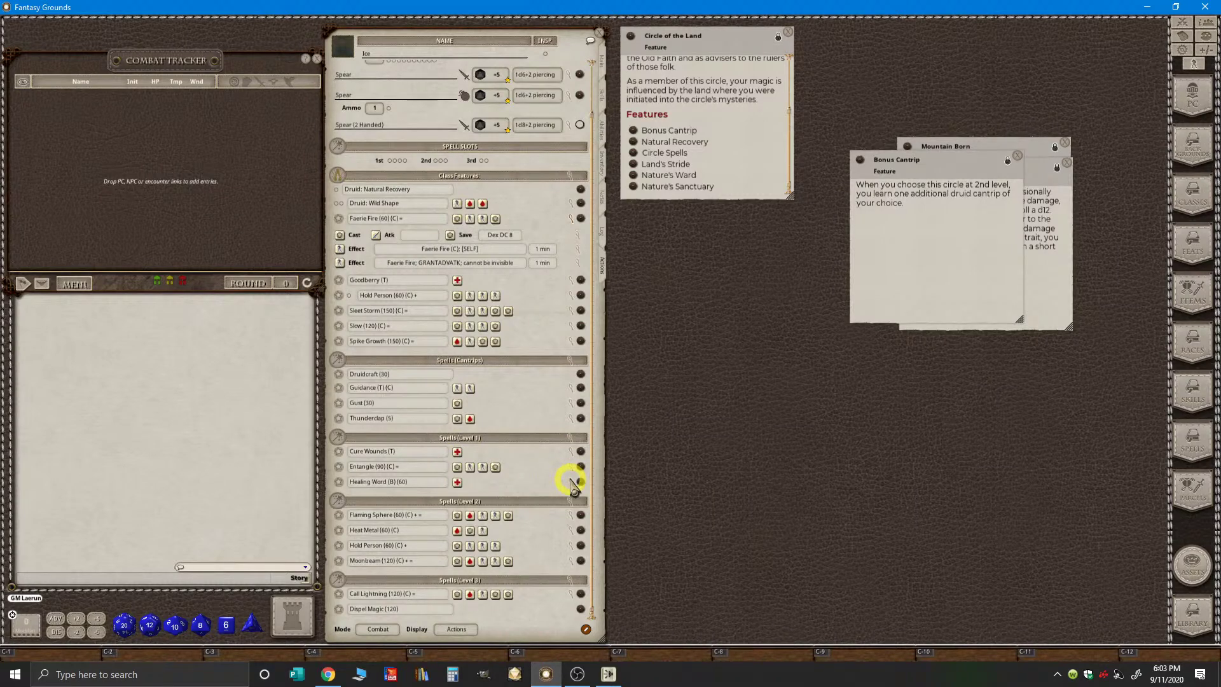
pyautogui.click(572, 482)
pyautogui.click(572, 482)
# - Update Entangle's Strength save to DC 15 by loading its cast settings, and collapse the spell's details
pyautogui.click(573, 467)
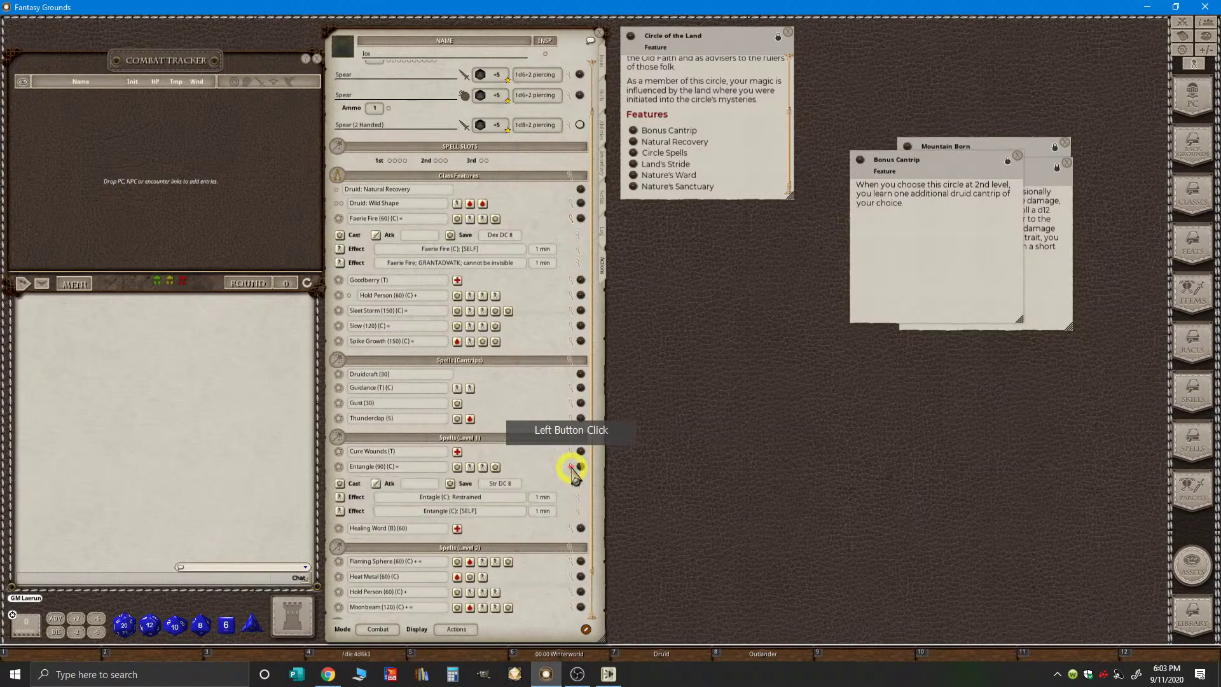
pyautogui.click(522, 487)
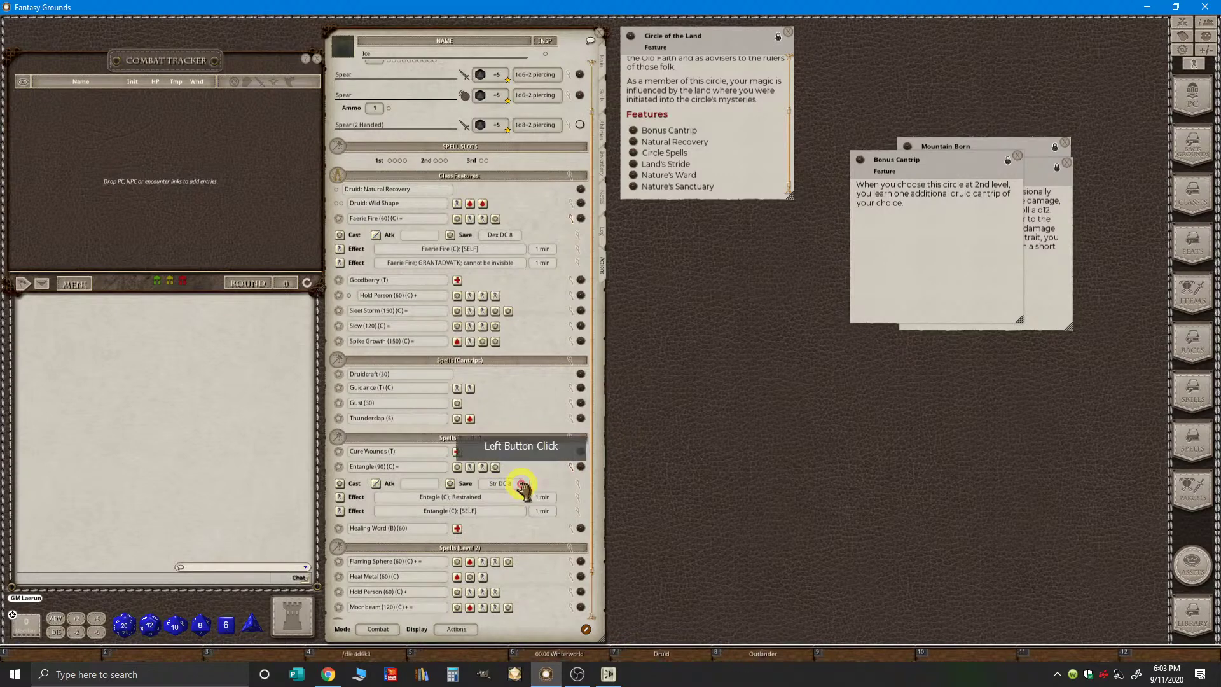
pyautogui.click(580, 484)
pyautogui.click(508, 486)
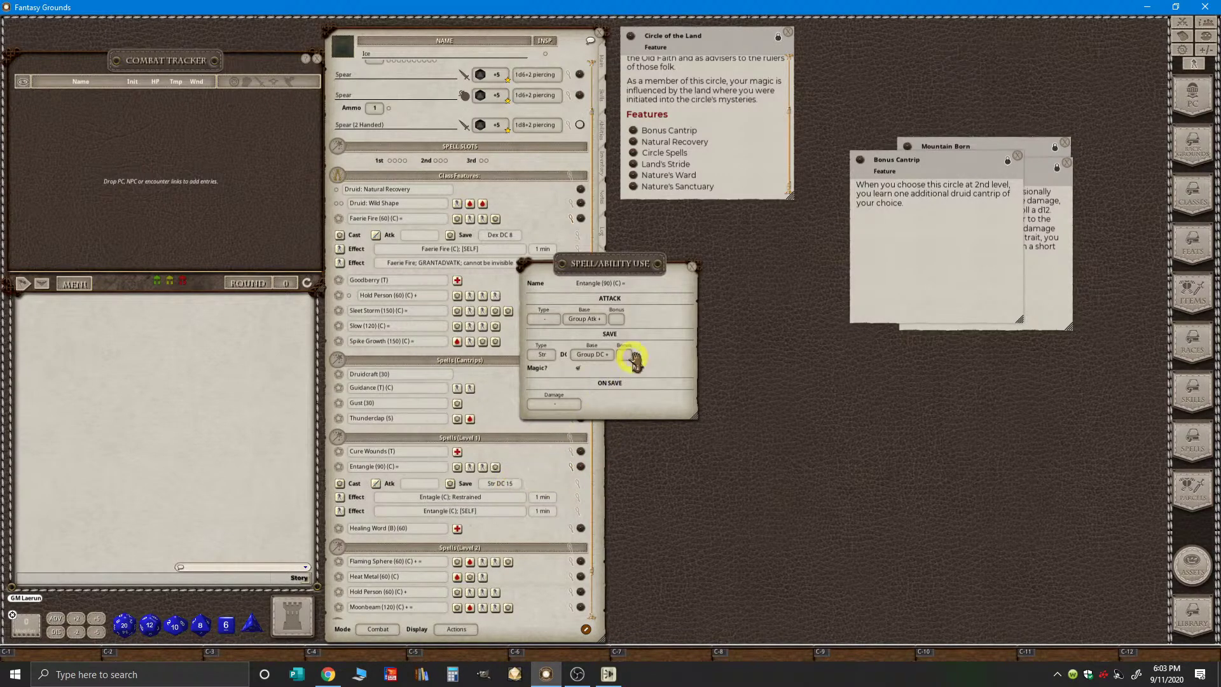
pyautogui.click(693, 268)
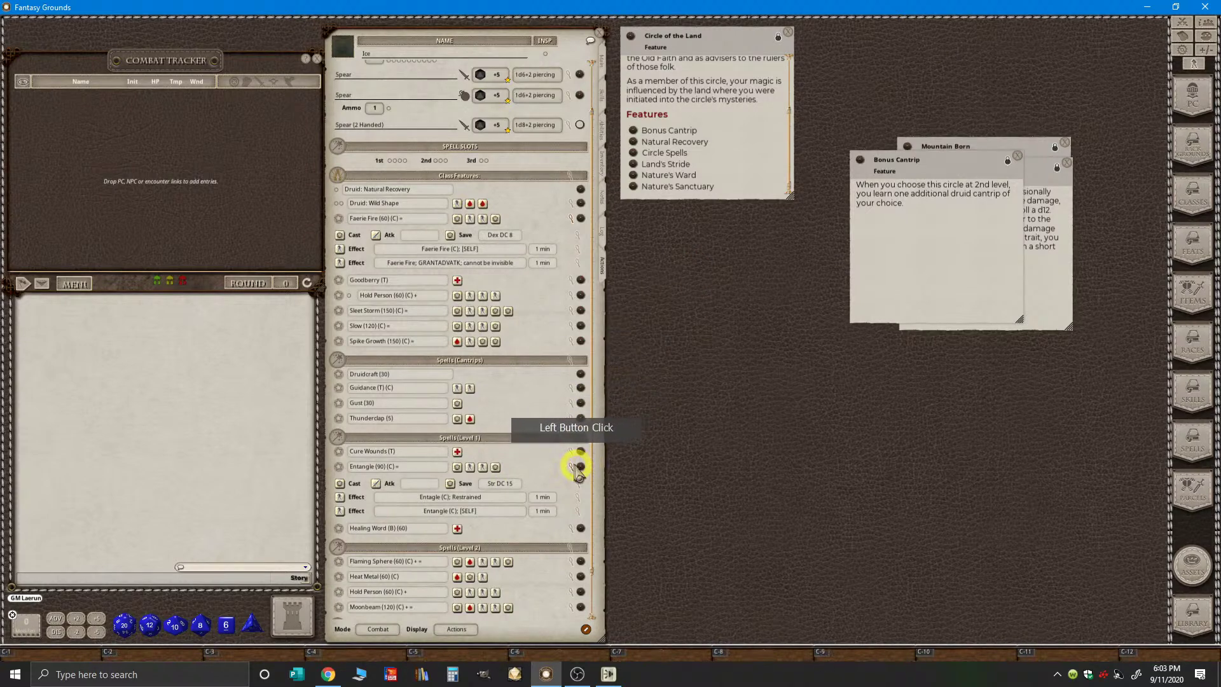
pyautogui.click(572, 466)
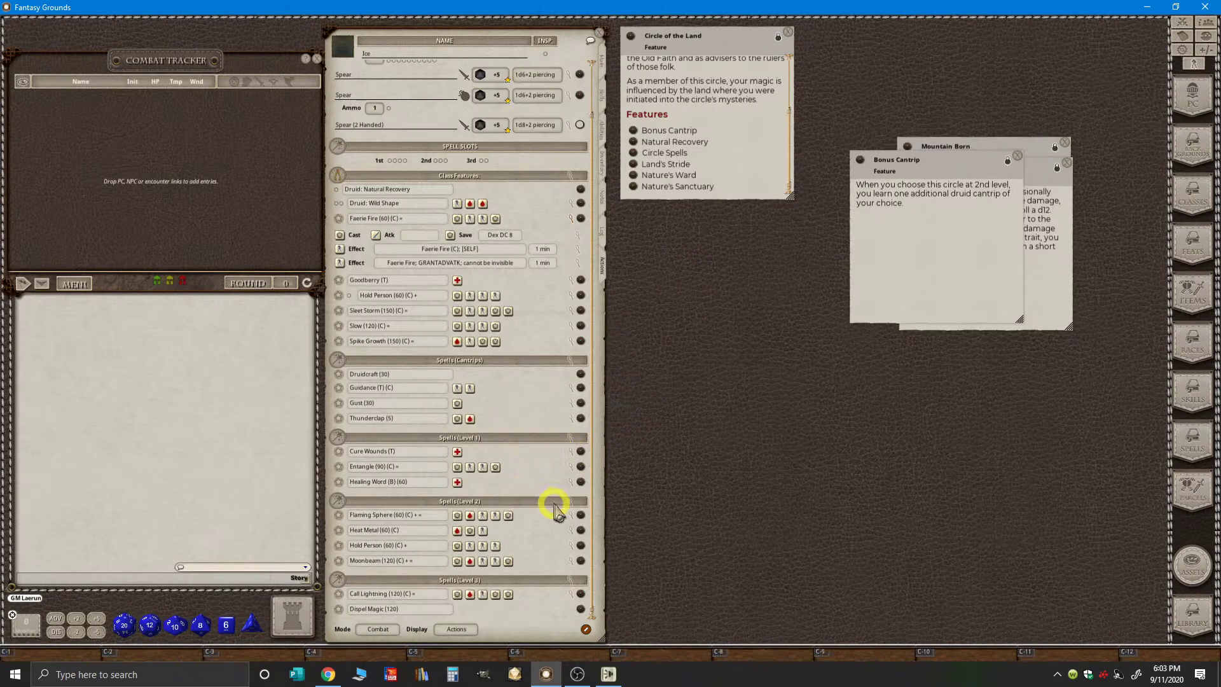
# - Update Flaming Sphere's Dexterity save to DC 15 through its cast settings, and collapse the spell's details
pyautogui.click(571, 515)
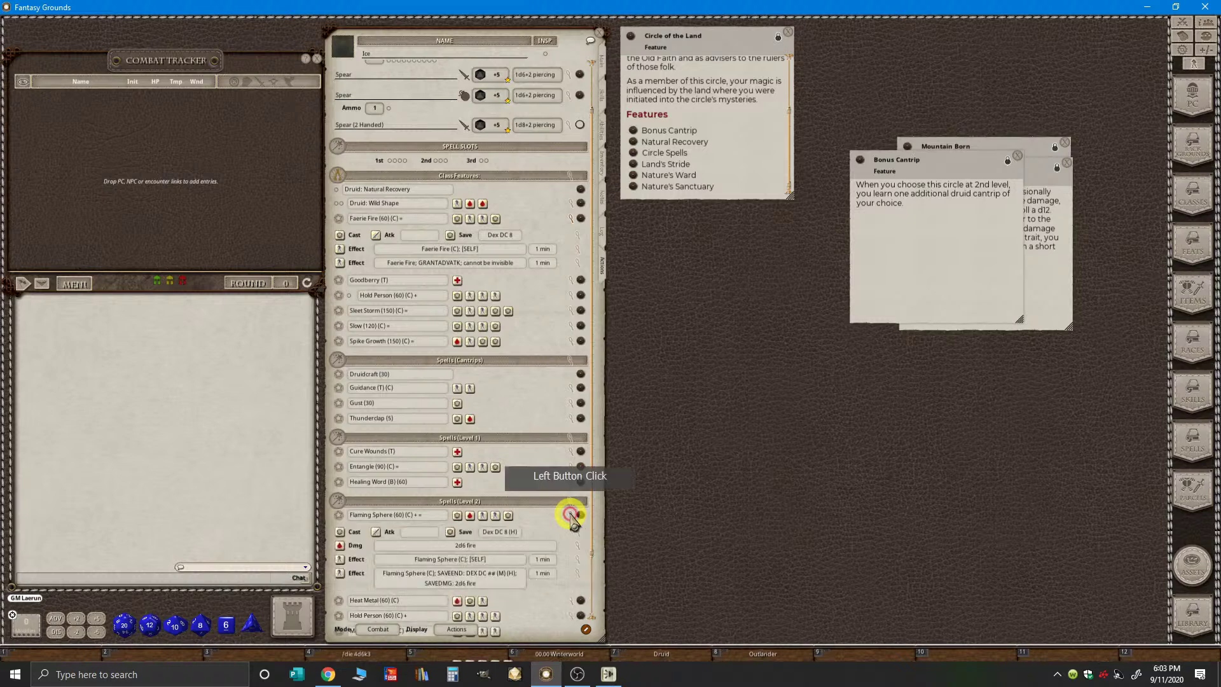
pyautogui.press('ctrl')
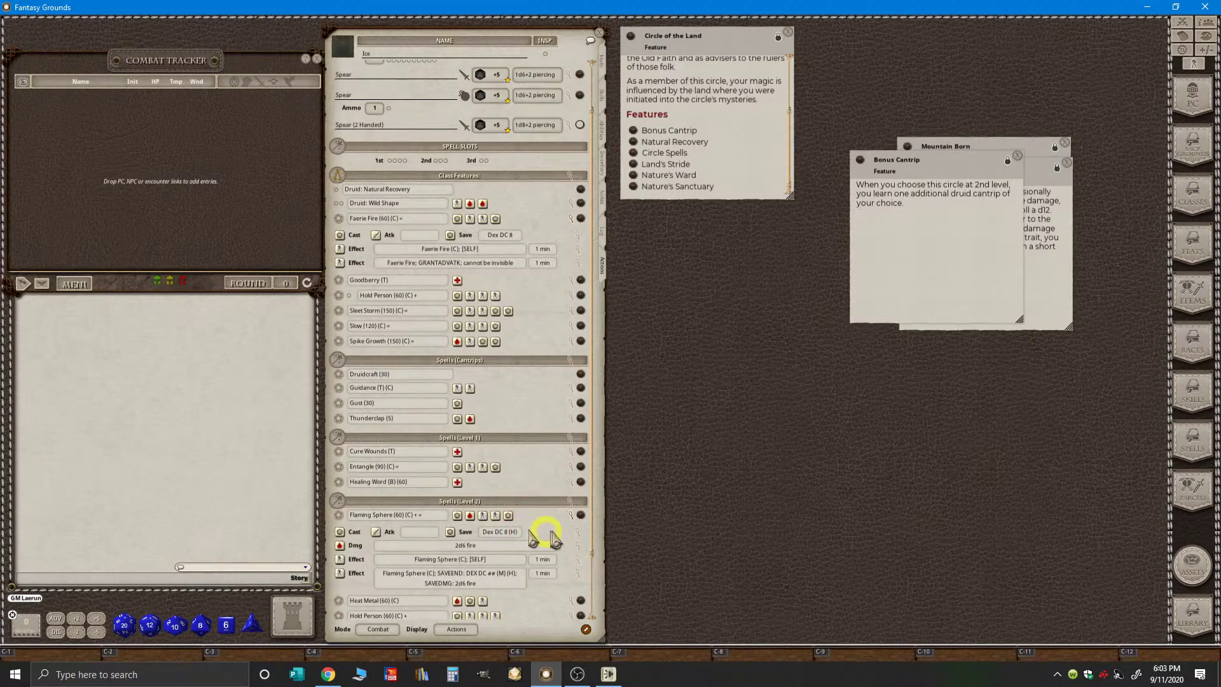
pyautogui.click(576, 533)
pyautogui.press('ctrl')
pyautogui.click(693, 270)
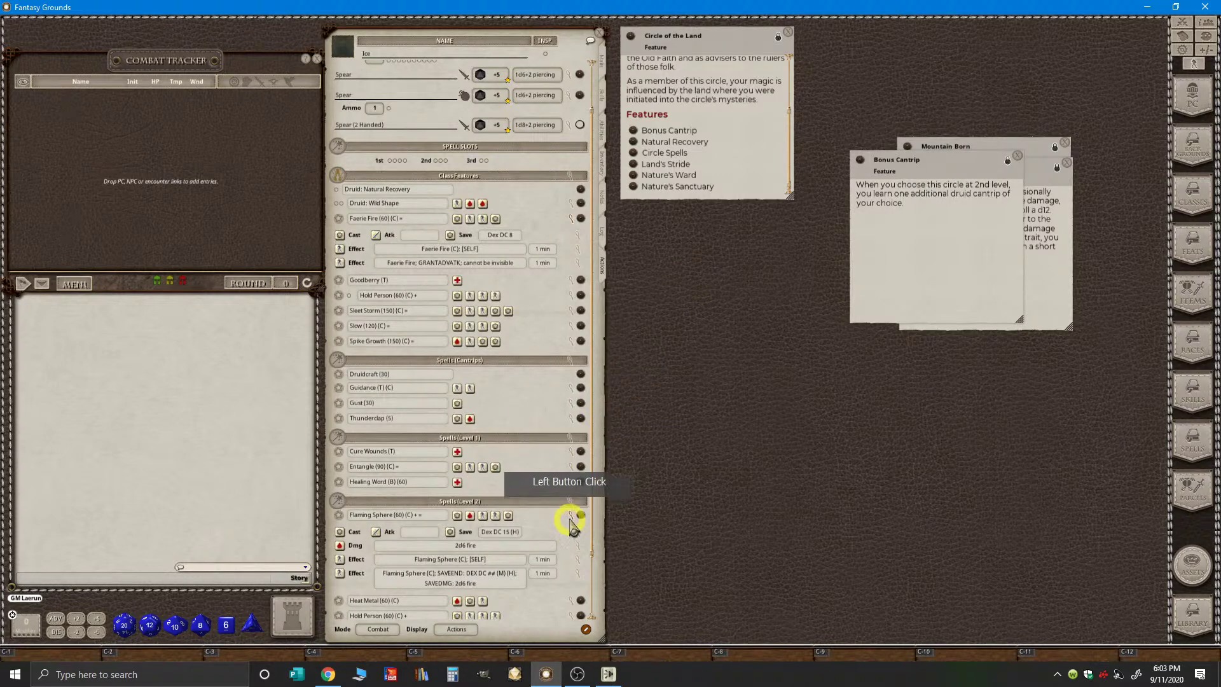
pyautogui.click(573, 515)
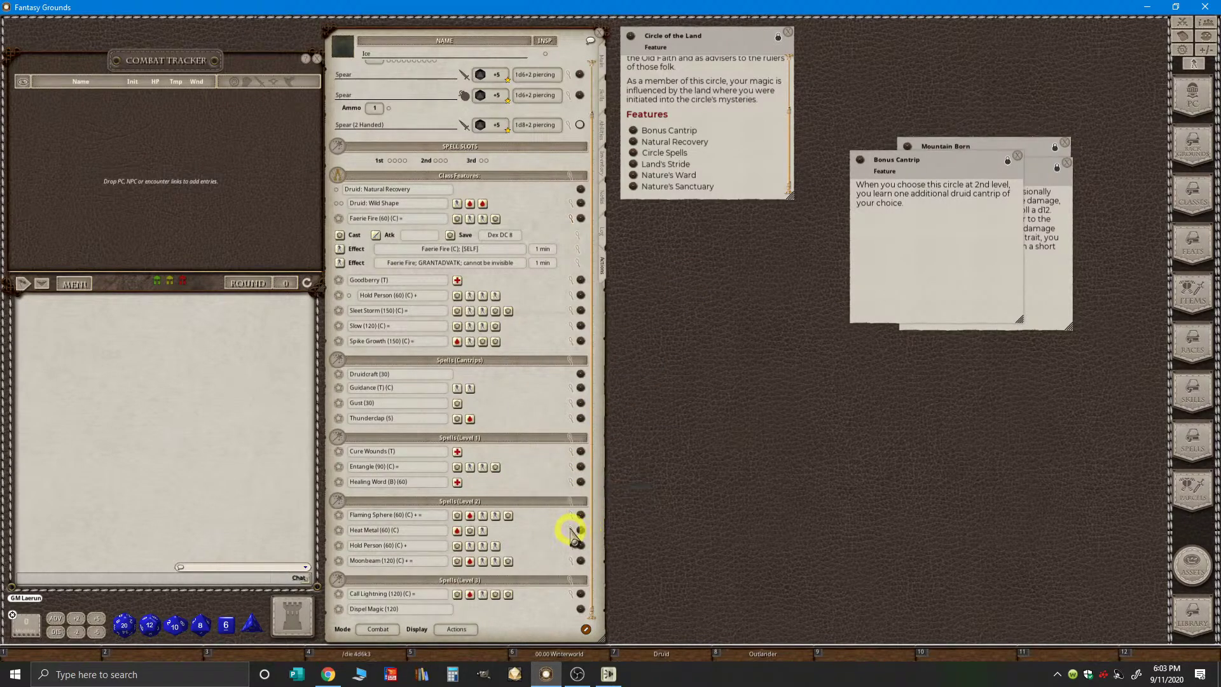
# - Update Heat Metal's Constitution save to DC 15 through its cast settings, and collapse the spell's details
pyautogui.click(573, 533)
pyautogui.press('ctrl')
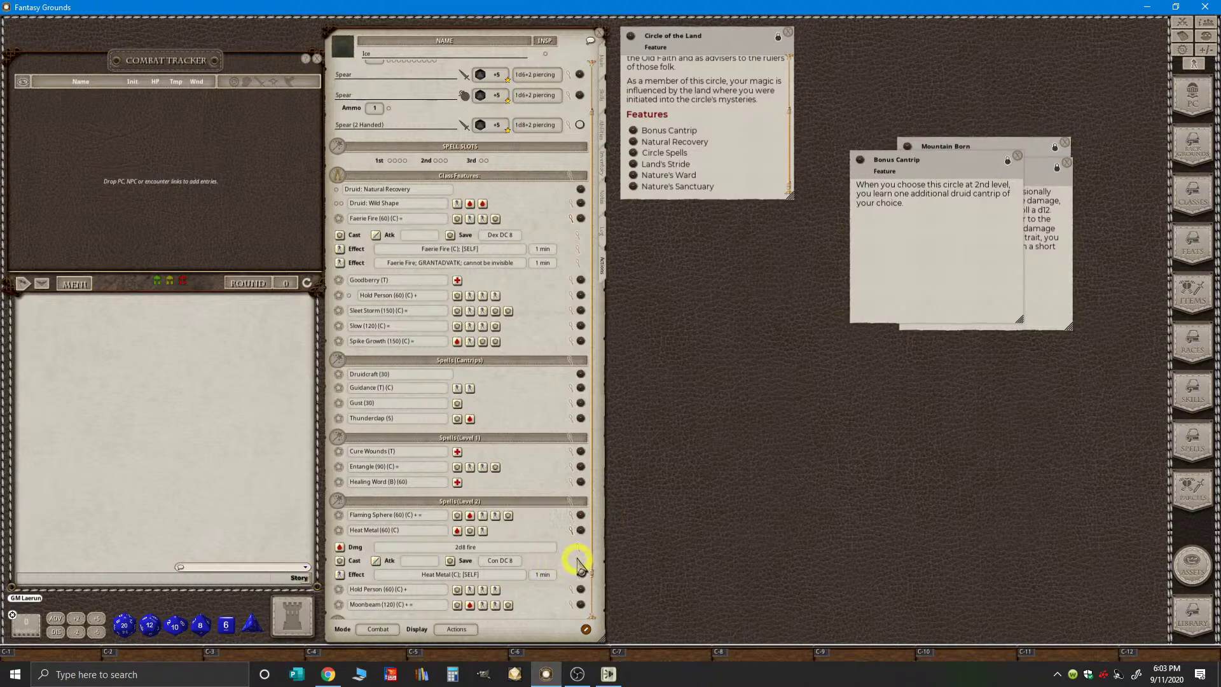
pyautogui.click(578, 561)
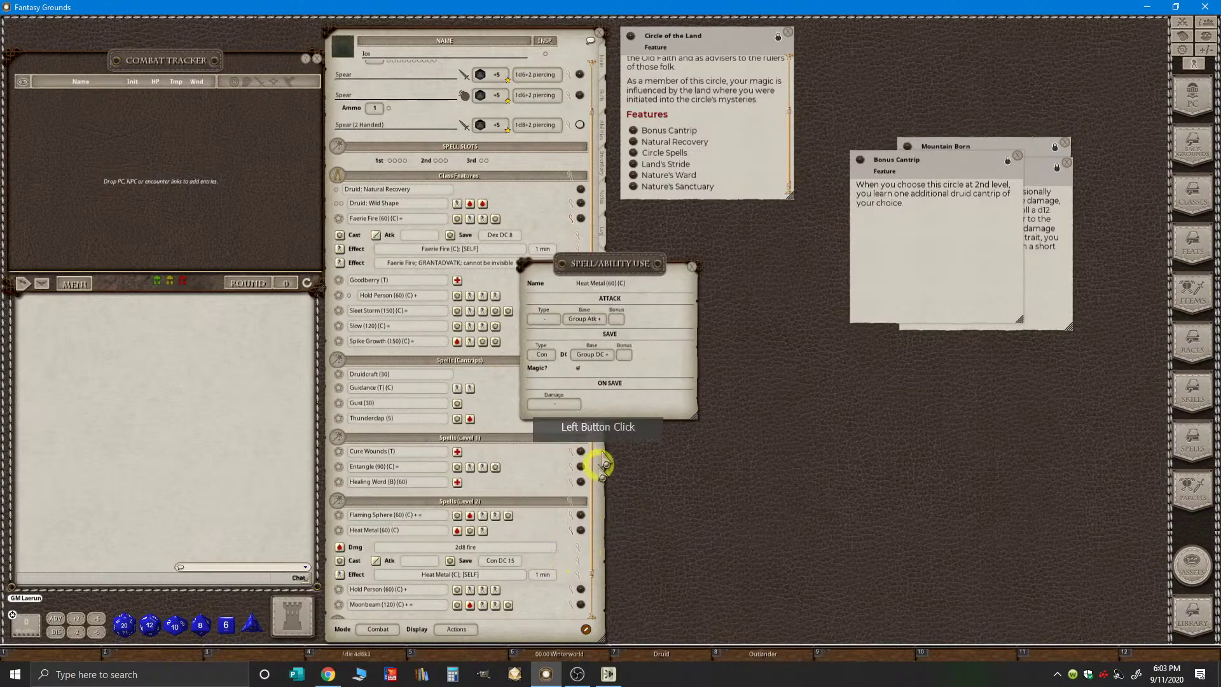
pyautogui.click(692, 271)
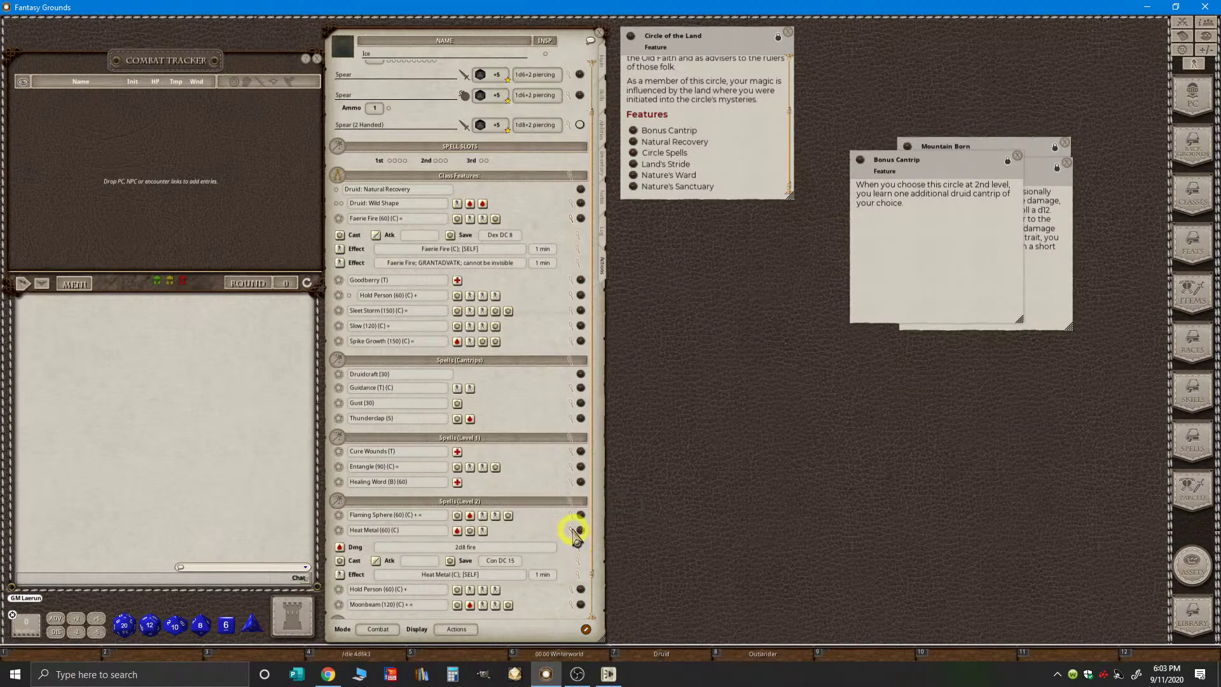
pyautogui.click(572, 531)
# - Update the level 2 Hold Person's Wisdom save to DC 15 through its cast settings, and collapse the details
pyautogui.press('ctrl')
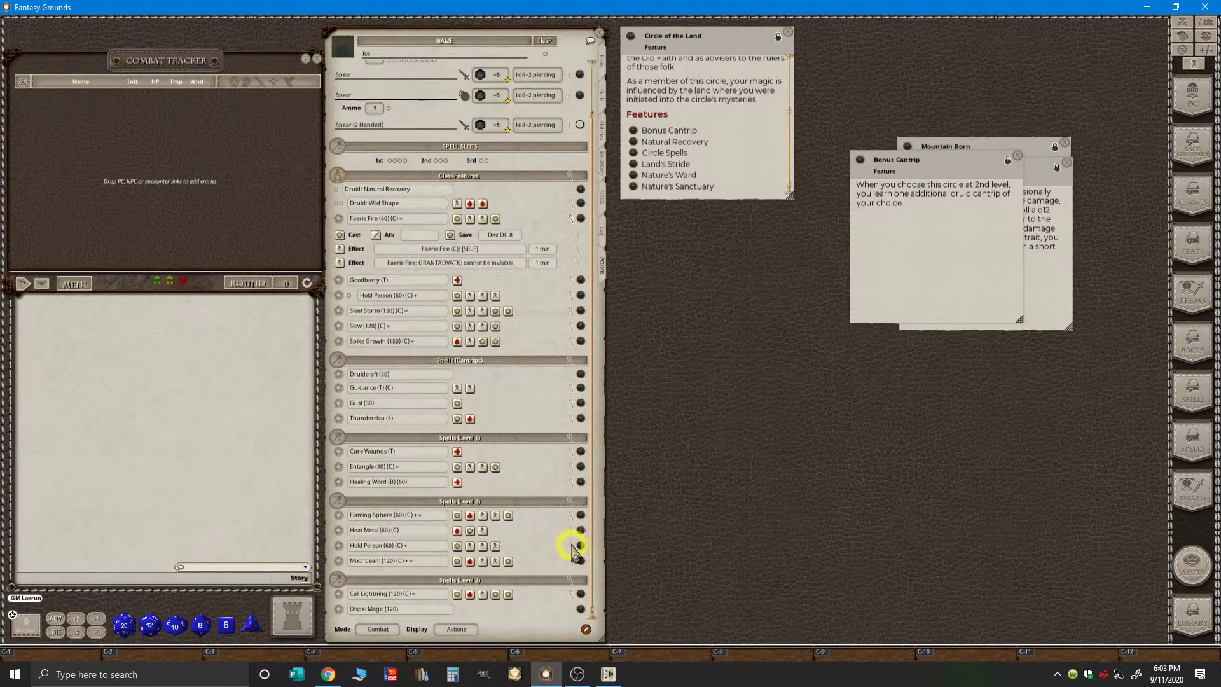
pyautogui.keyDown('ctrl'); pyautogui.click(572, 545); pyautogui.keyUp('ctrl')
pyautogui.click(580, 562)
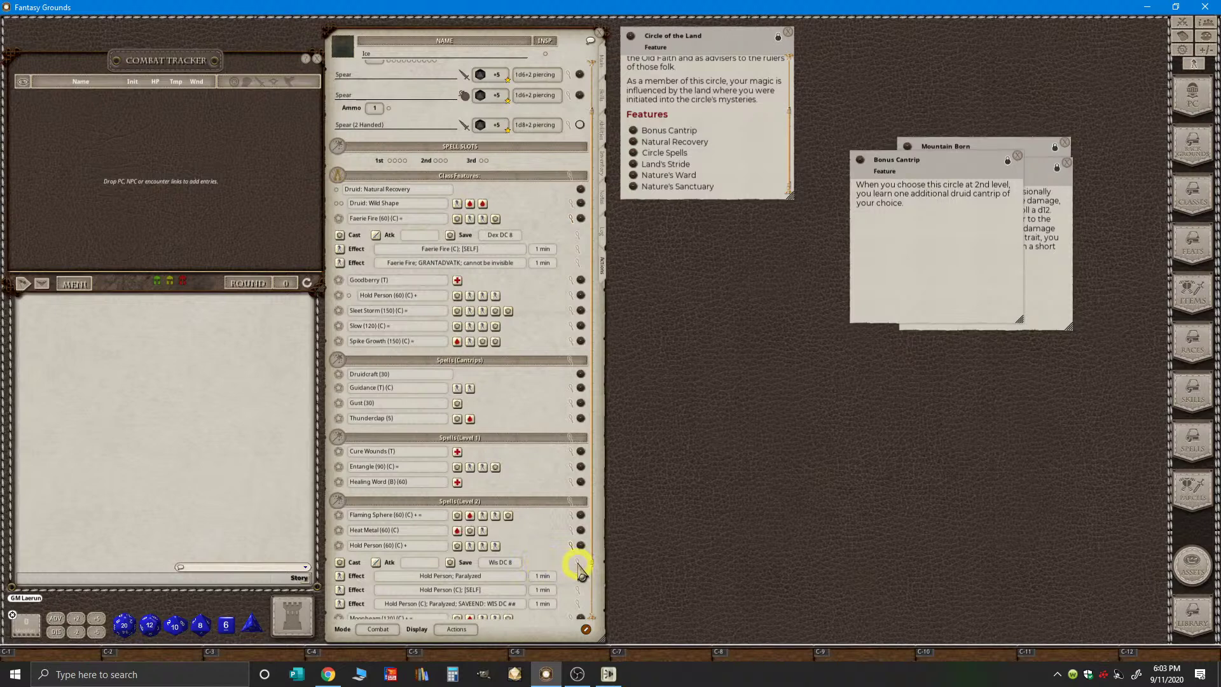
pyautogui.click(576, 561)
pyautogui.click(627, 393)
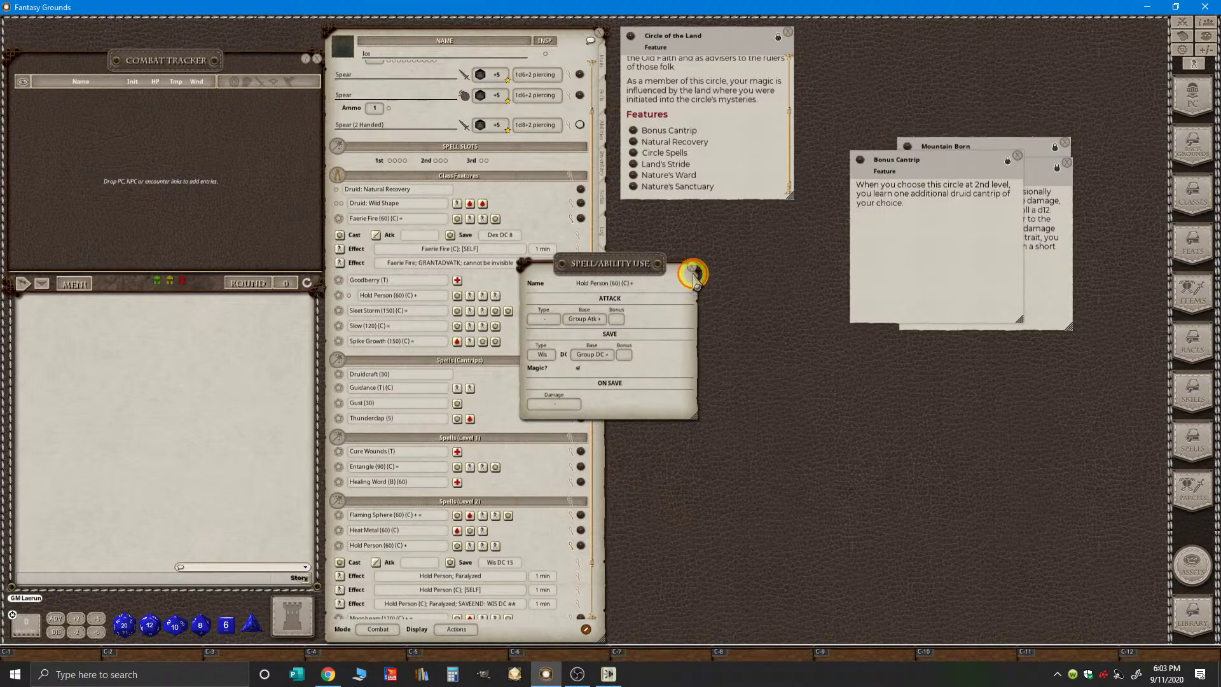
pyautogui.click(572, 545)
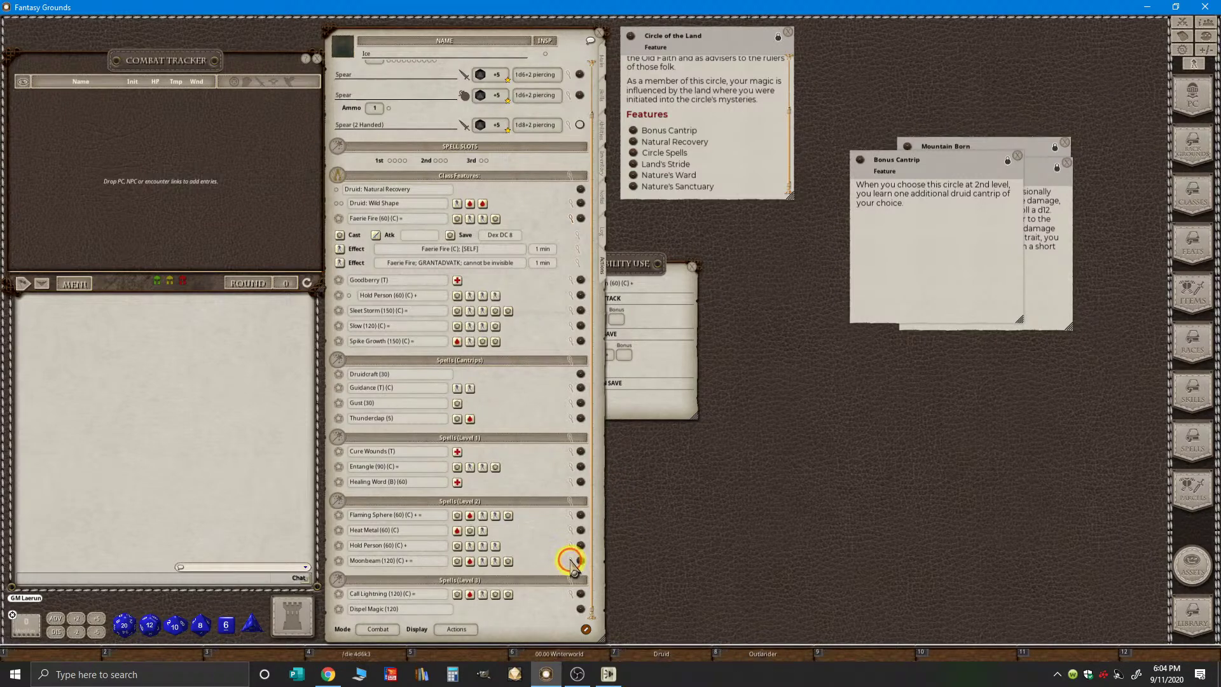
# - Update Moonbeam's Constitution save to DC 15 through its cast settings, and collapse the spell's details
pyautogui.click(572, 562)
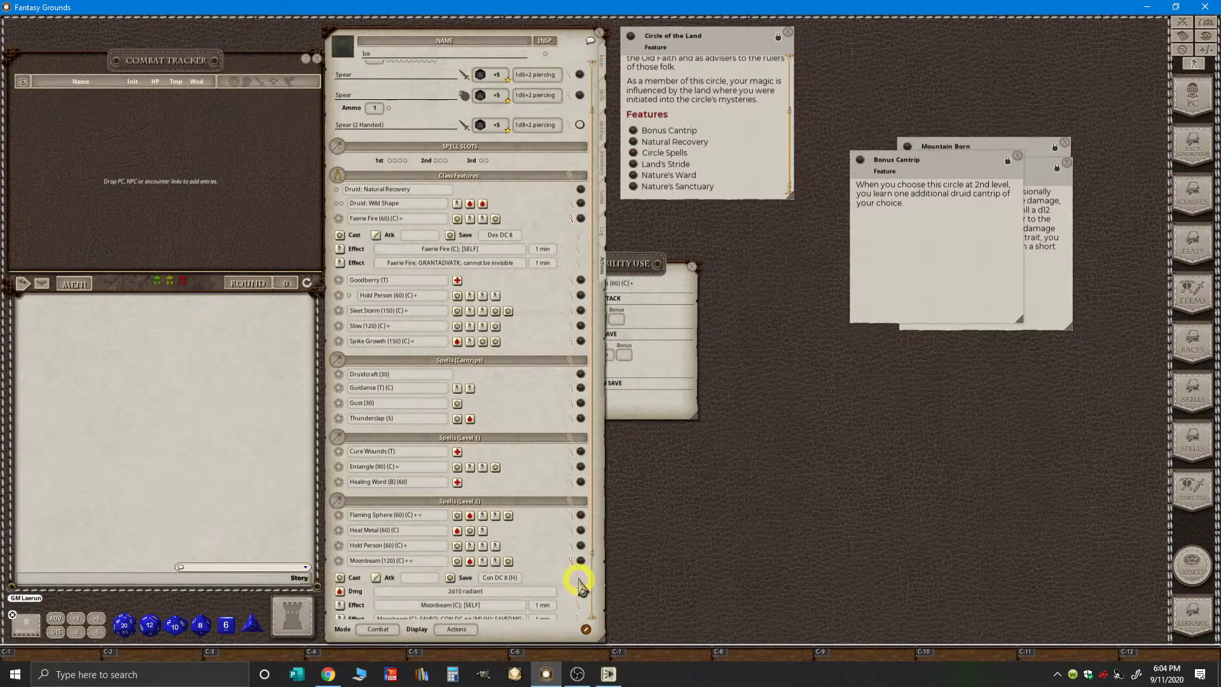
pyautogui.click(578, 578)
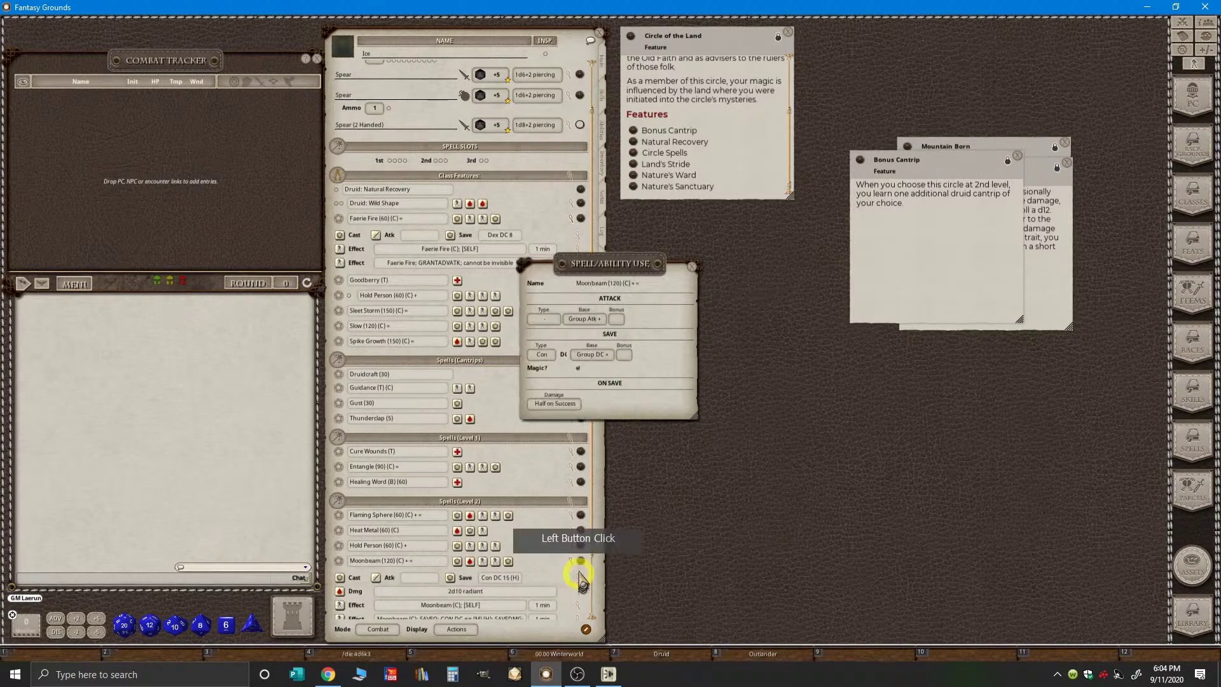
pyautogui.click(692, 272)
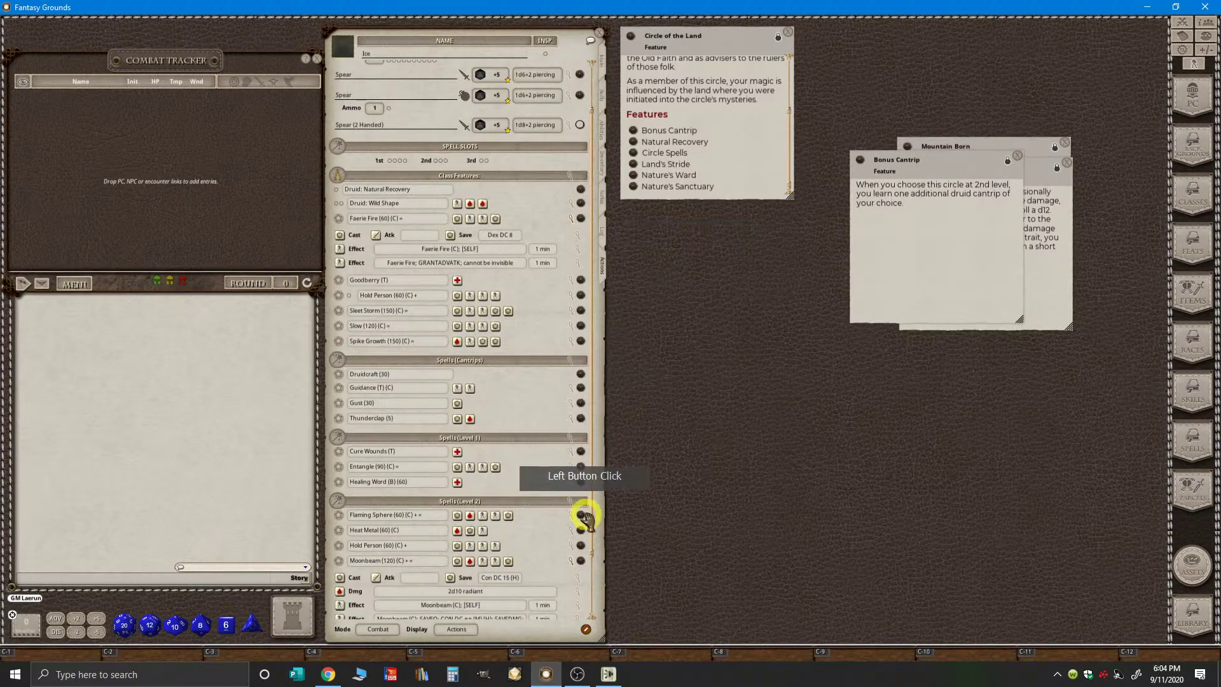
pyautogui.click(572, 561)
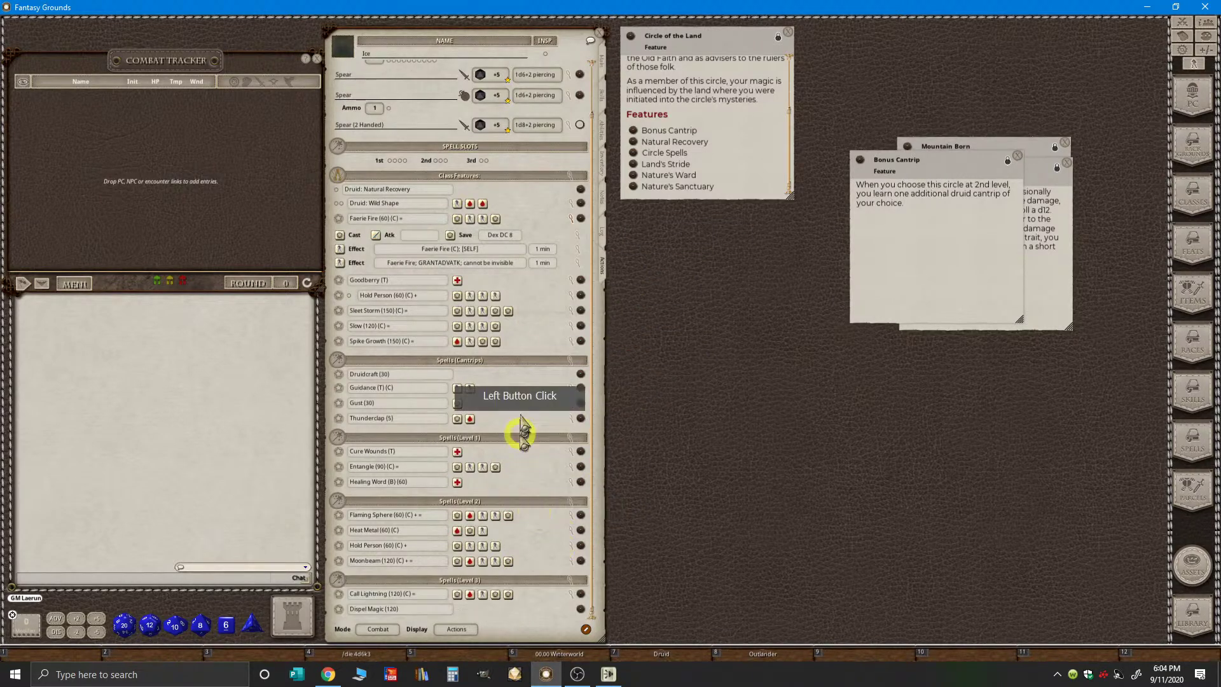
# - Move the character sheet up and update Call Lightning's Dexterity save to DC 15 through its cast settings, collapsing its details
pyautogui.moveTo(548, 332); pyautogui.dragTo(545, 266)
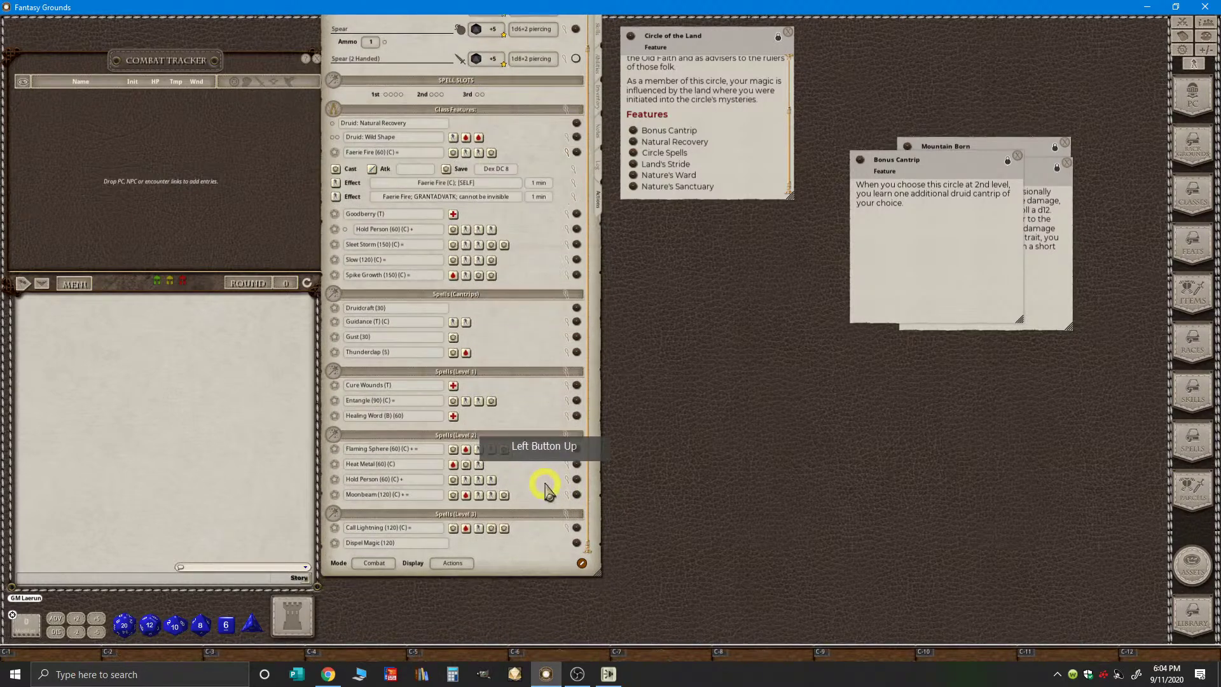
pyautogui.click(567, 529)
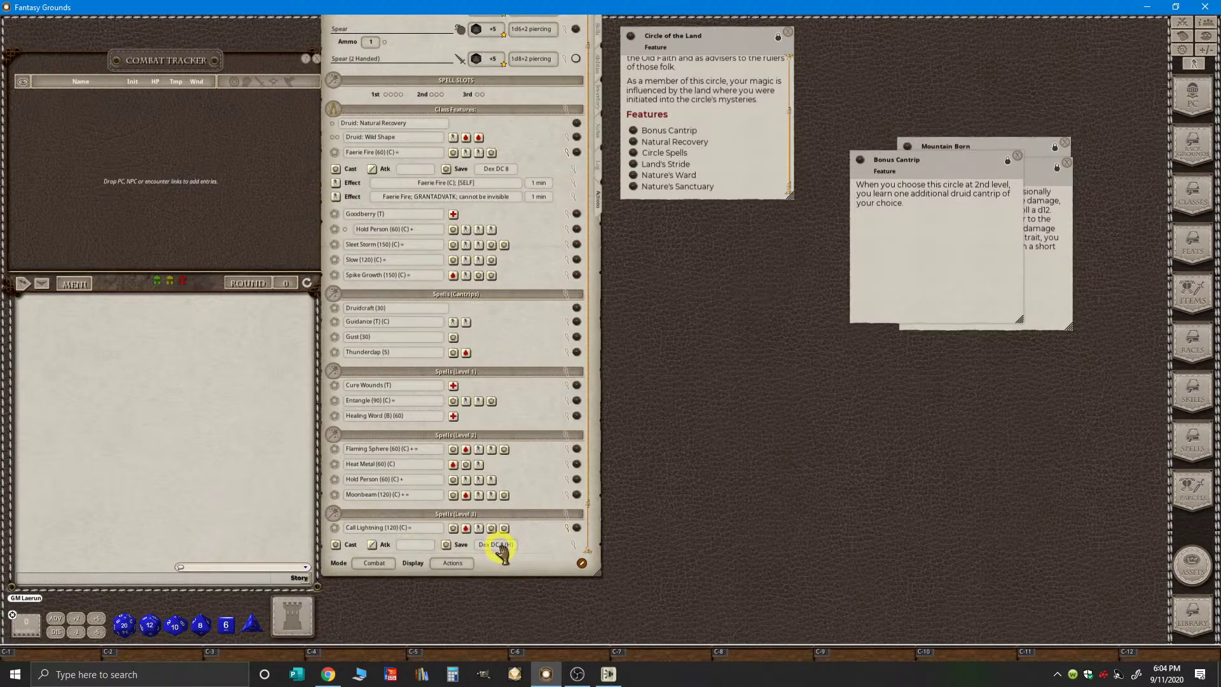
pyautogui.click(575, 544)
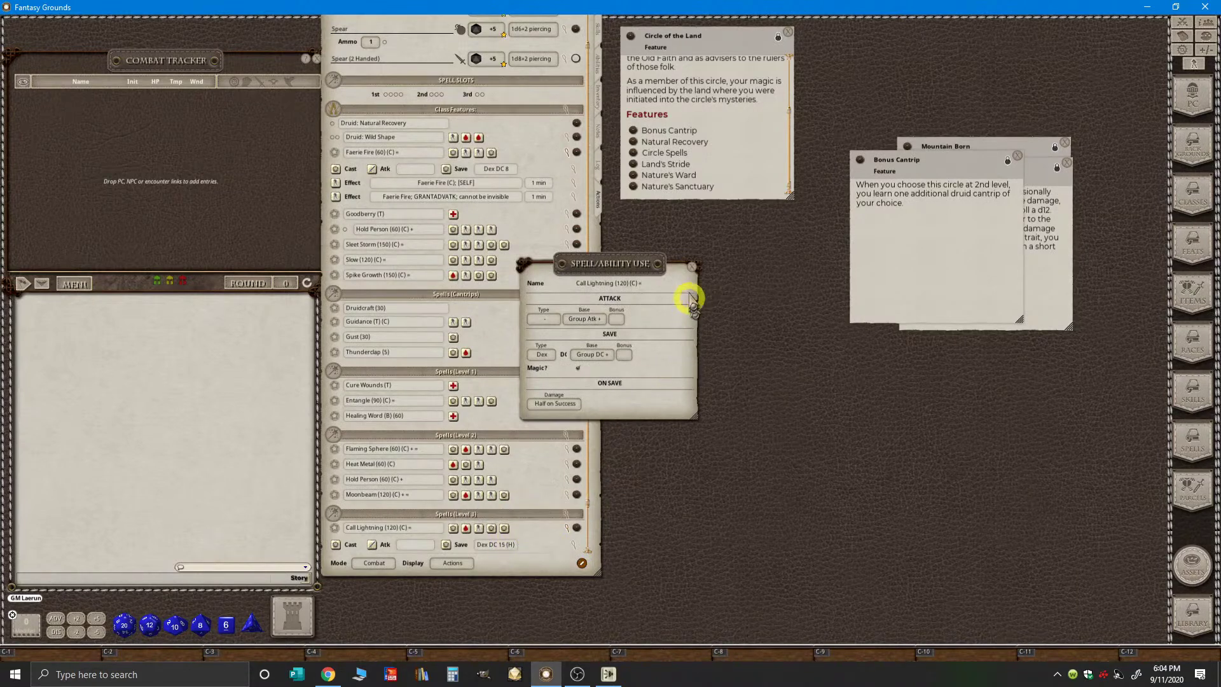
pyautogui.click(692, 266)
pyautogui.scroll(-3, 547, 452)
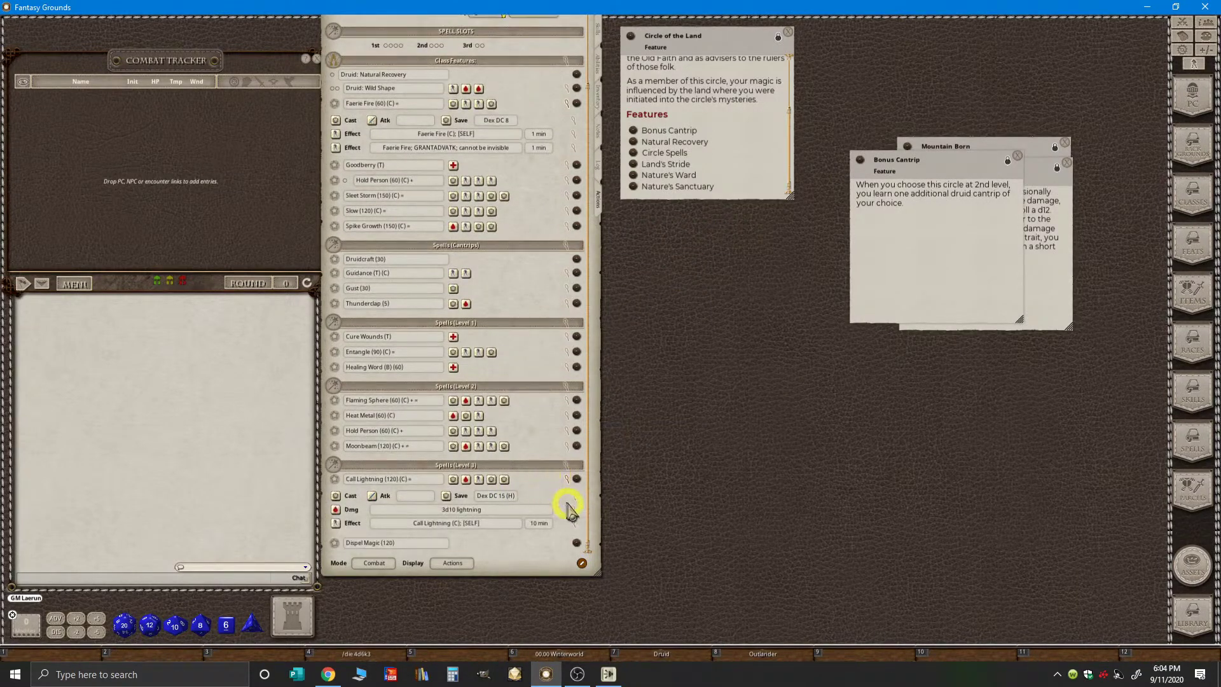
pyautogui.press('ctrl')
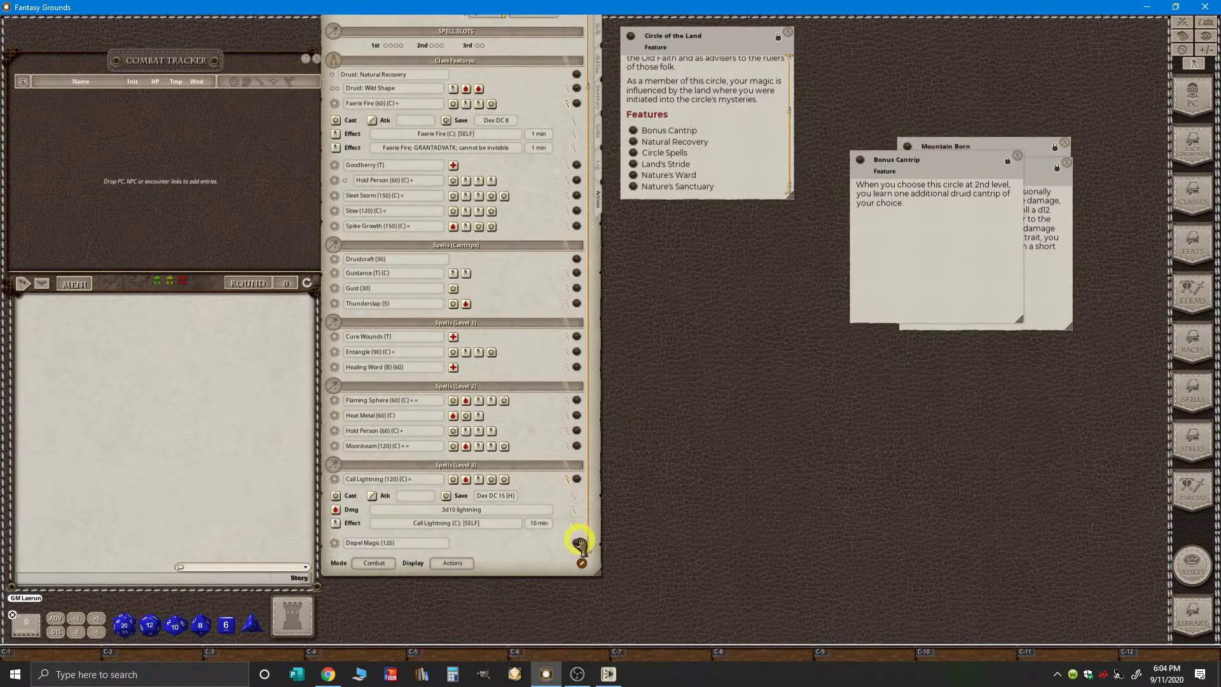
pyautogui.click(568, 481)
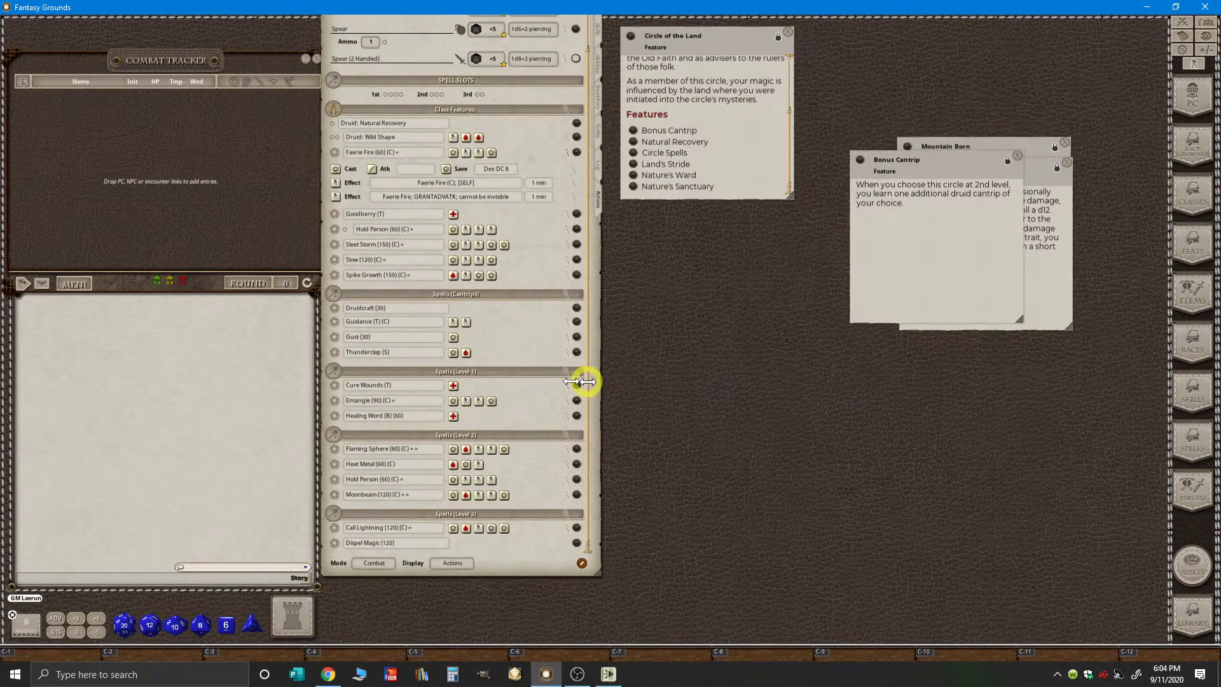
# - Collapse the Cantrips, level 1, level 2 and level 3 spell groups, leaving Class Features expanded
pyautogui.click(507, 294)
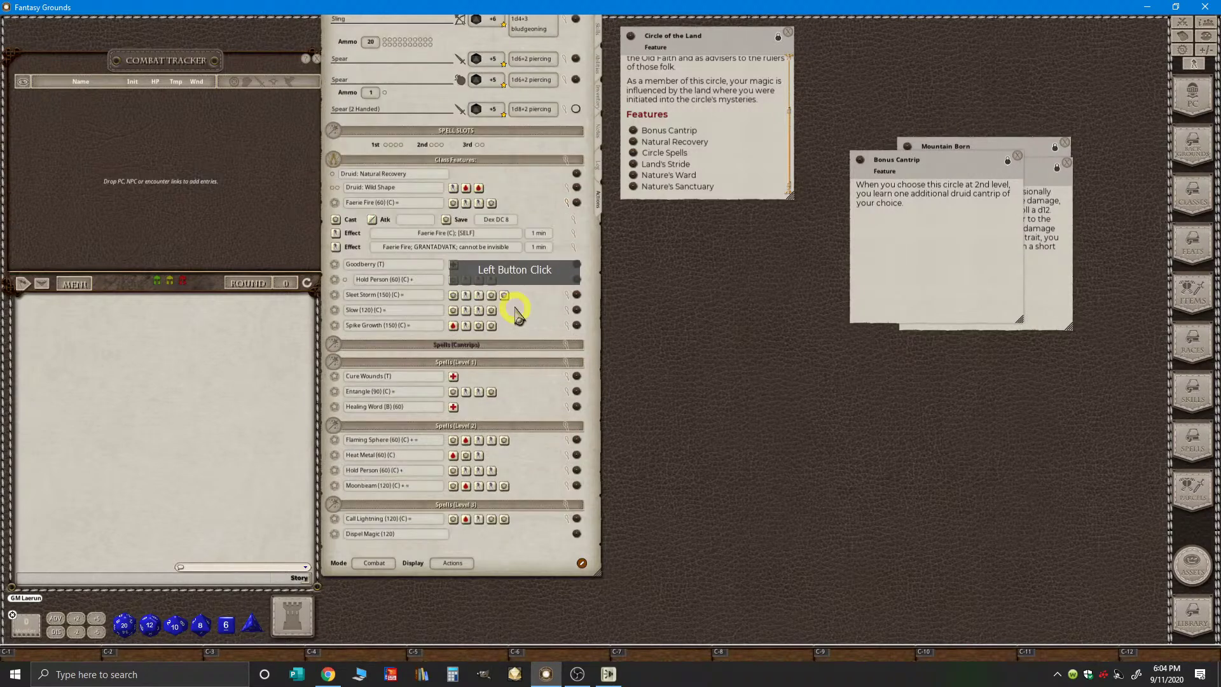
pyautogui.click(513, 362)
pyautogui.click(520, 380)
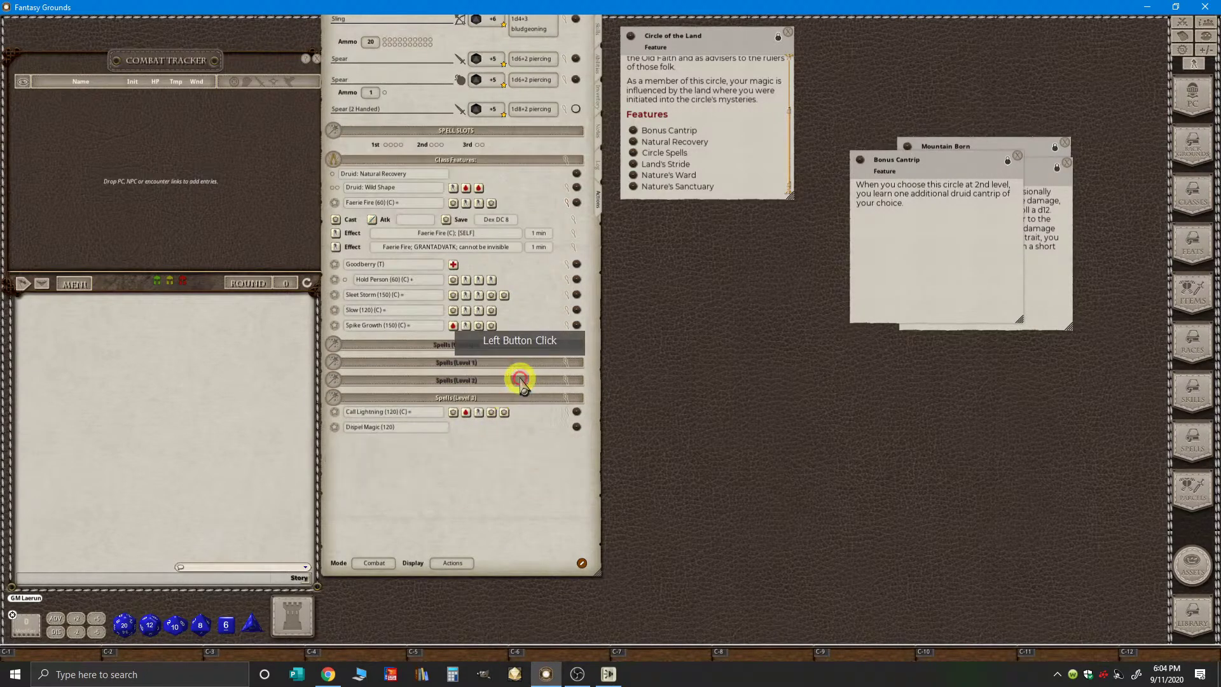
pyautogui.click(519, 396)
pyautogui.click(483, 293)
# - Update Faerie Fire's Dexterity save in Class Features to DC 15 through its cast settings, and collapse the spell's details
pyautogui.press('ctrl')
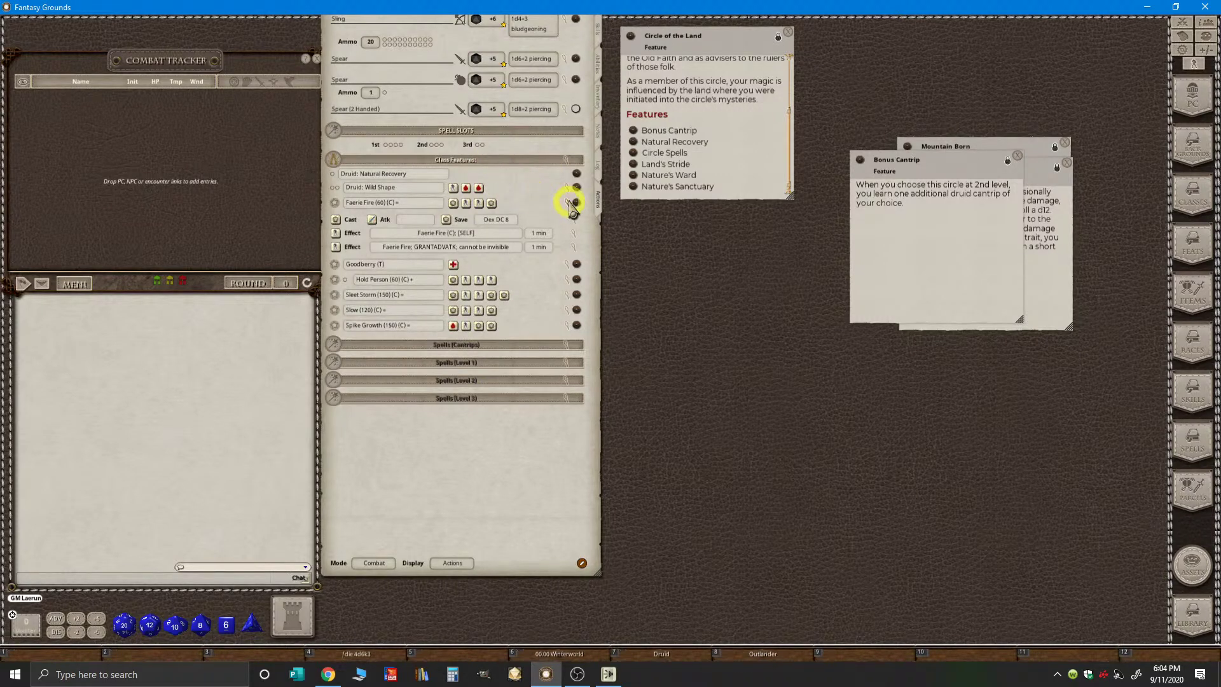
pyautogui.click(571, 202)
pyautogui.click(570, 203)
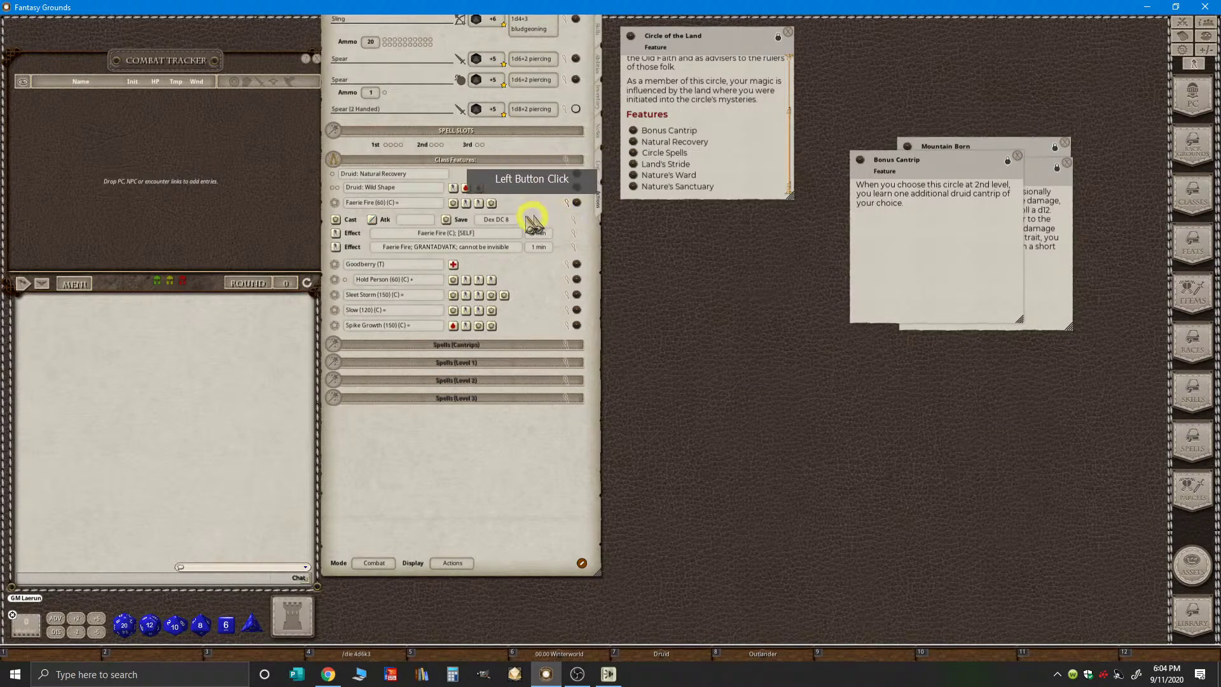
pyautogui.click(576, 218)
pyautogui.click(694, 266)
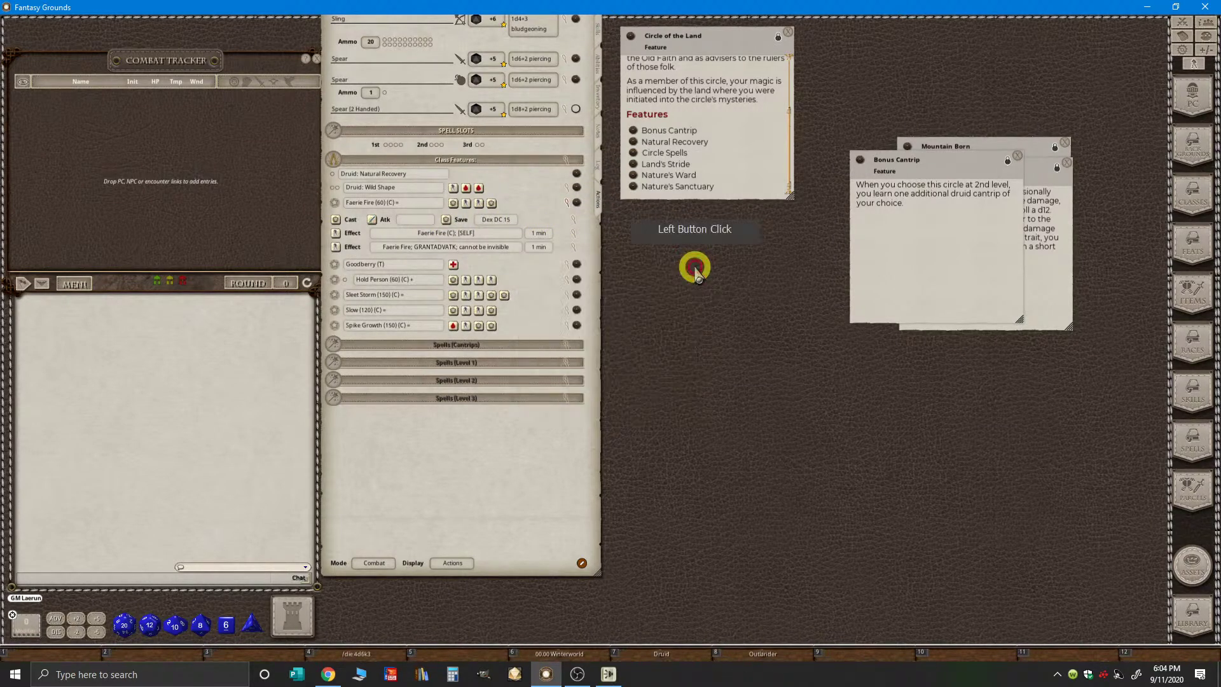
pyautogui.press('ctrl')
pyautogui.click(572, 204)
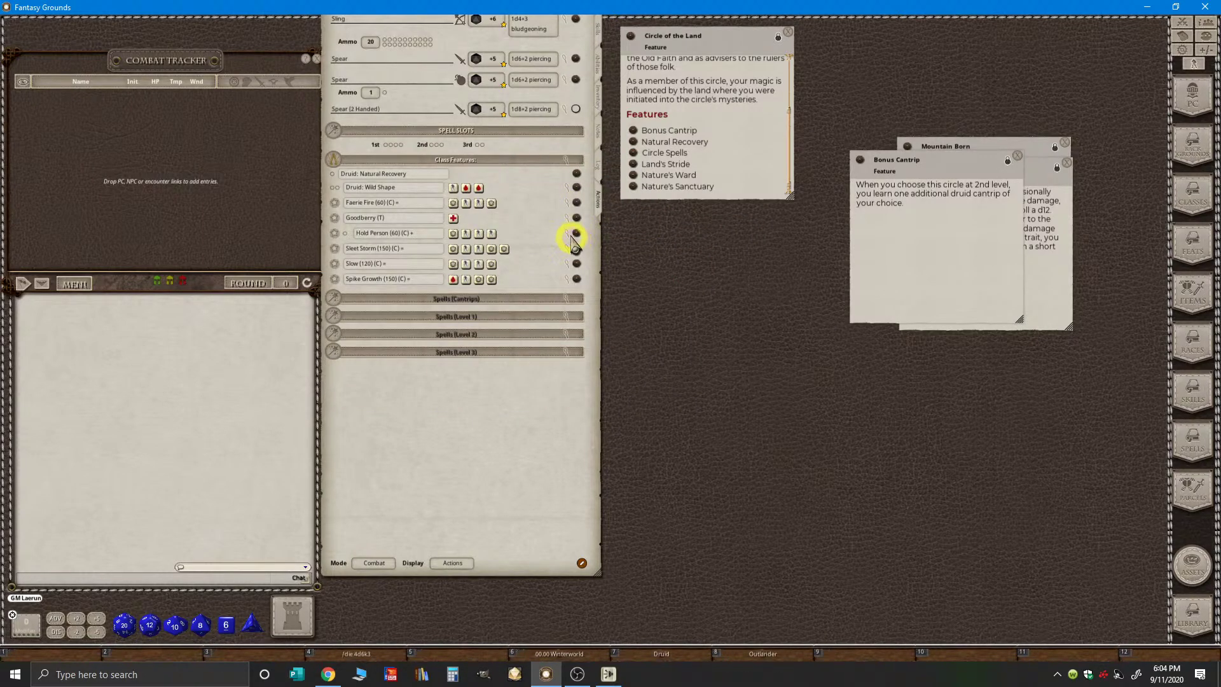
# - Check the save DCs of Hold Person, Sleet Storm, Slow and Spike Growth in Class Features, collapsing each spell's details
pyautogui.click(571, 236)
pyautogui.click(570, 235)
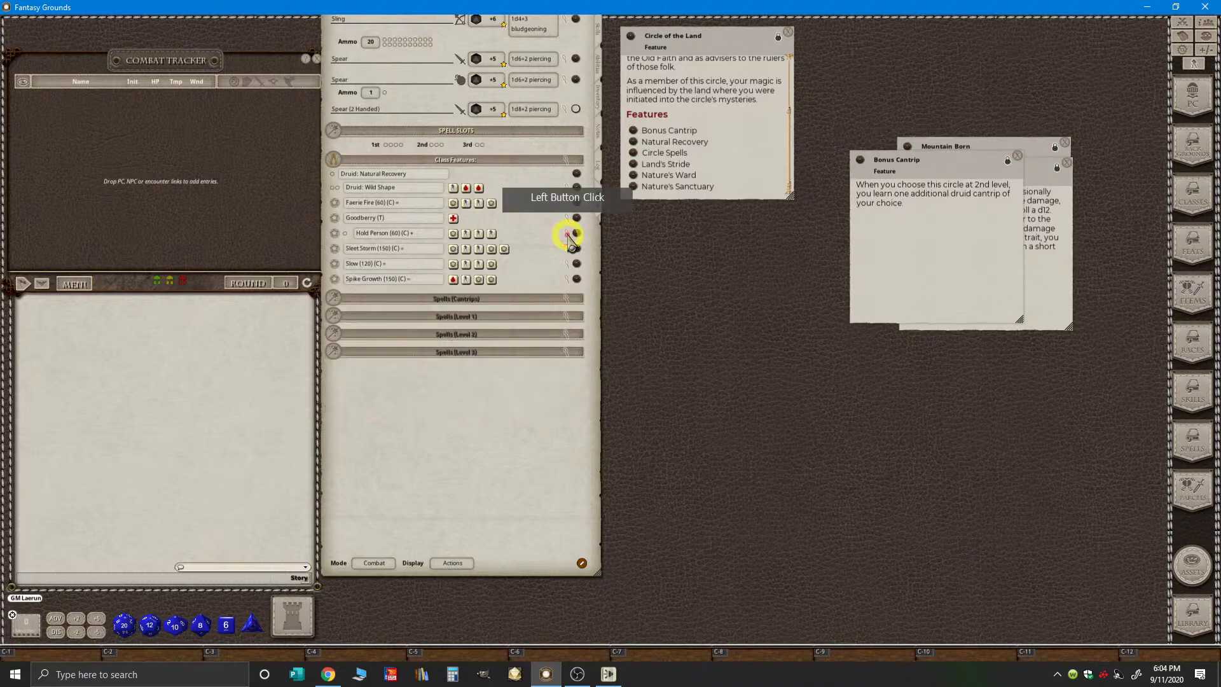
pyautogui.click(568, 249)
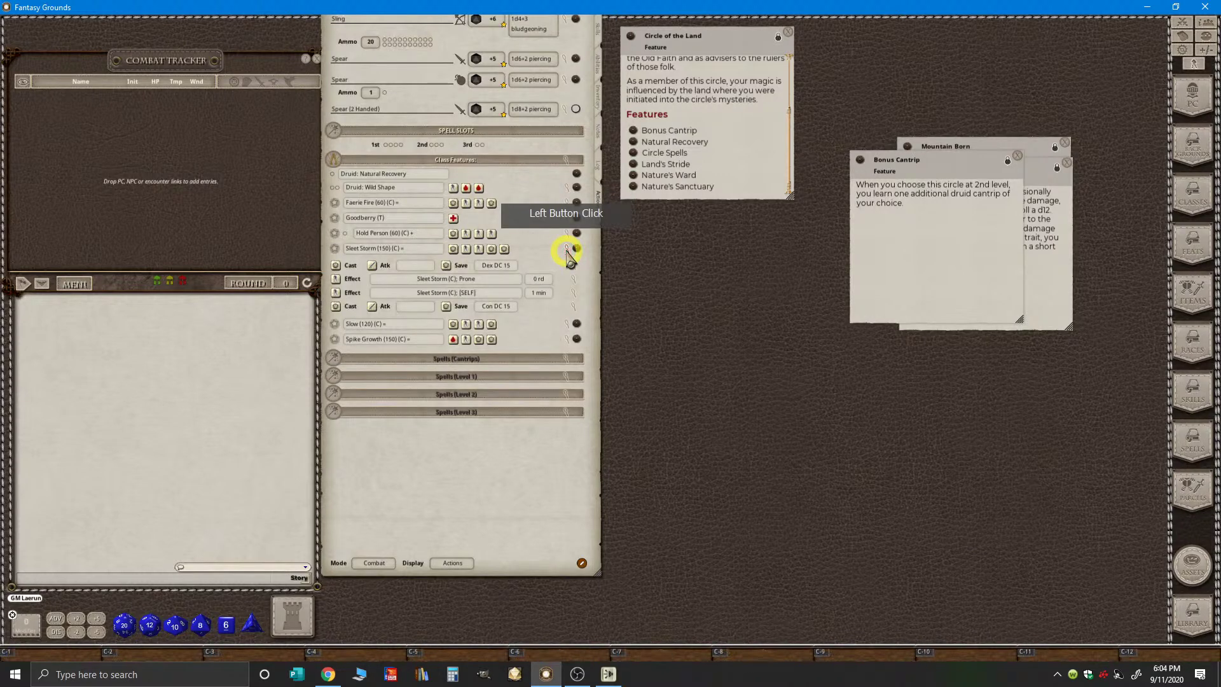
pyautogui.click(569, 251)
pyautogui.click(568, 265)
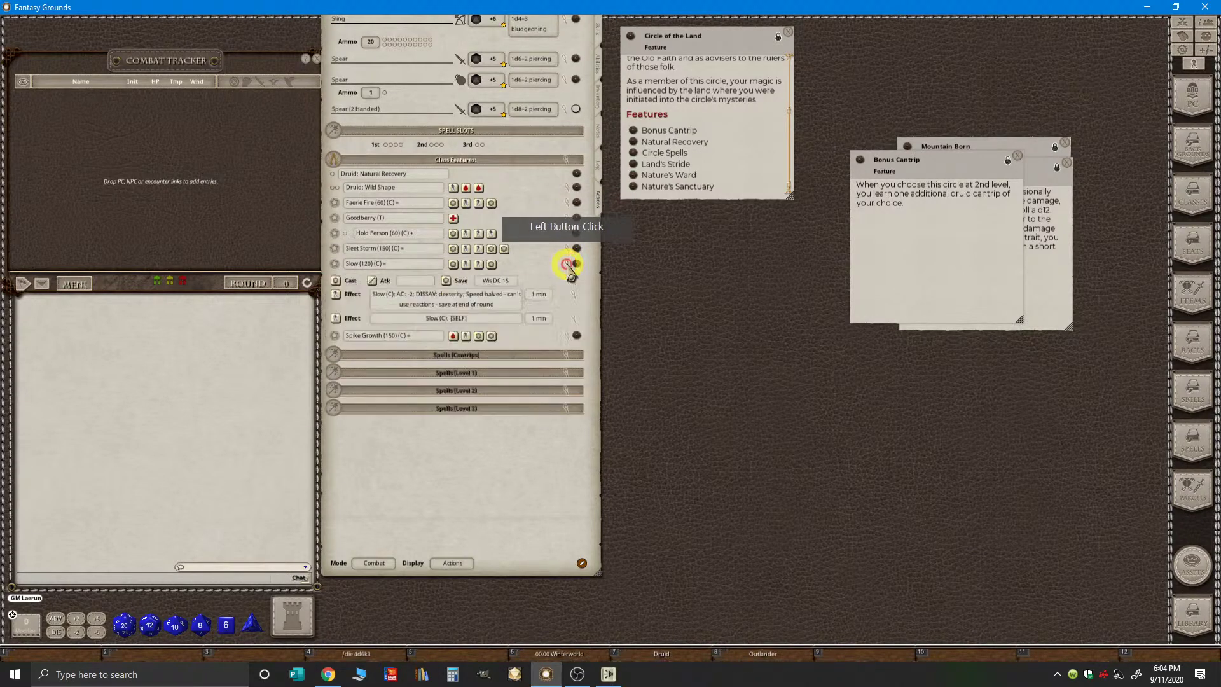
pyautogui.click(568, 265)
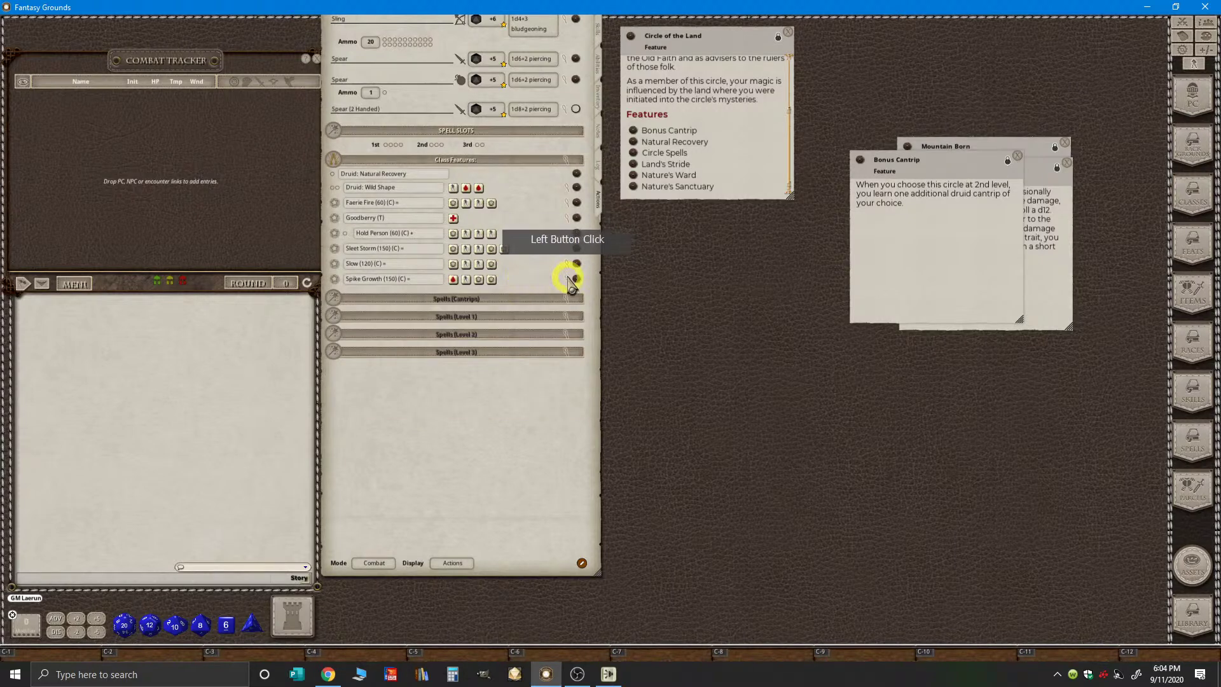
pyautogui.click(570, 278)
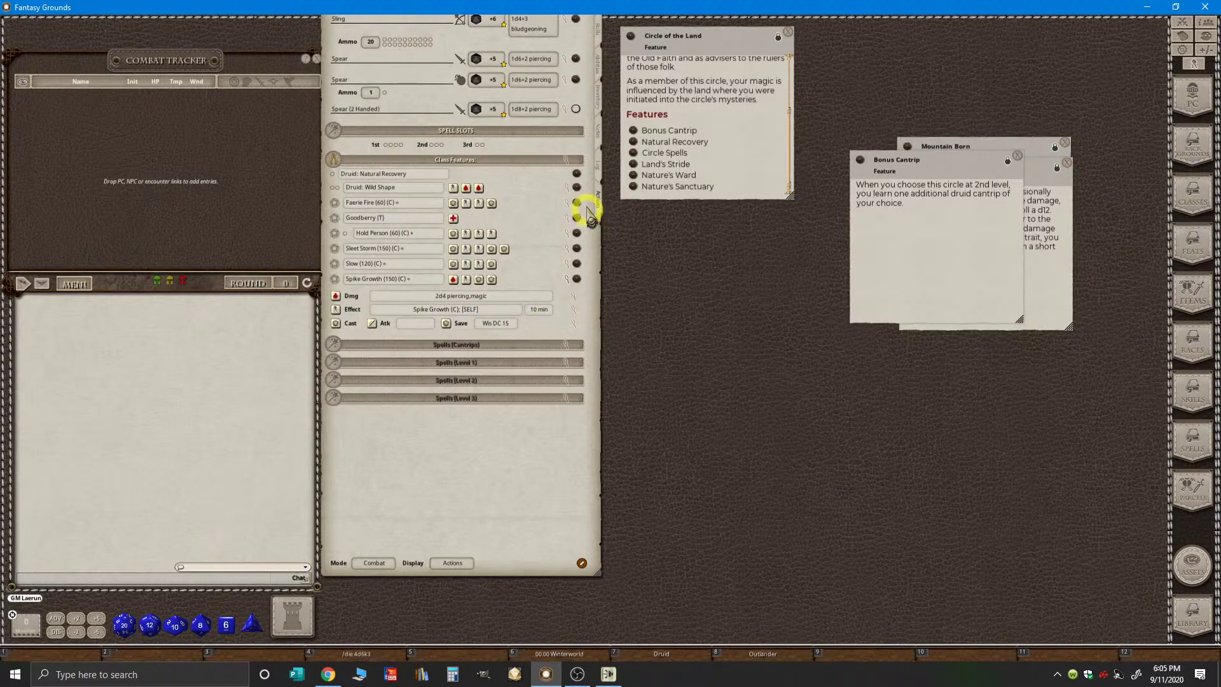
pyautogui.click(567, 280)
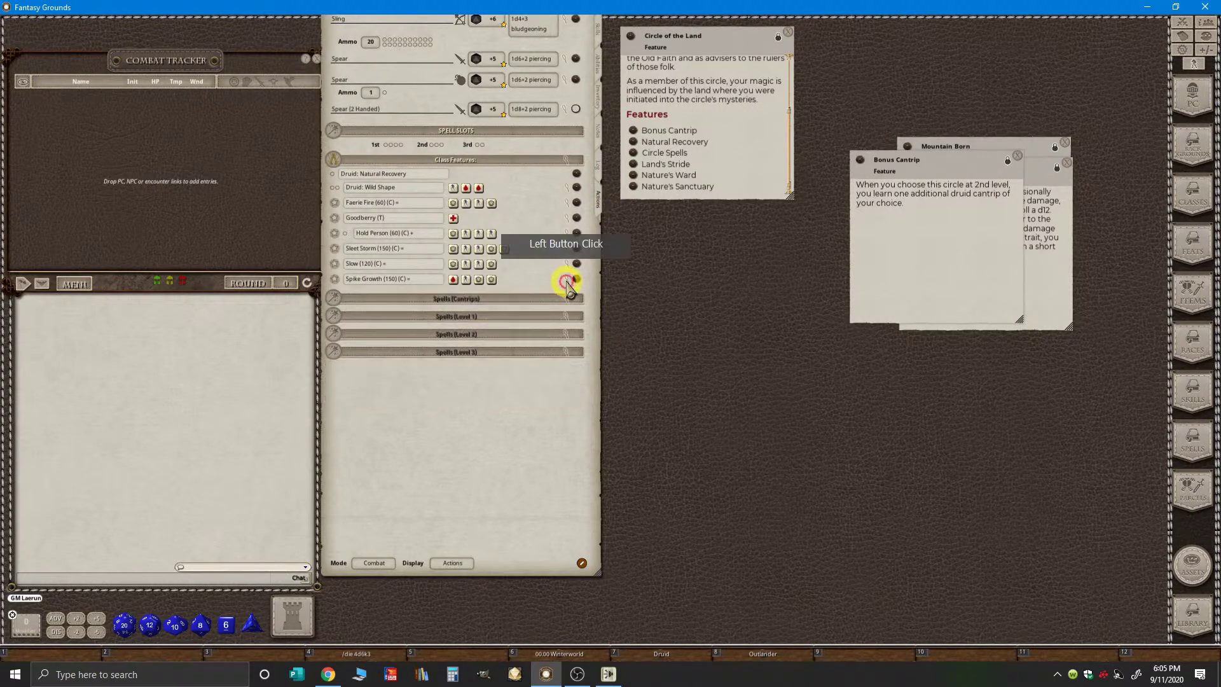
# - Collapse the Class Features group on the character sheet
pyautogui.click(566, 160)
pyautogui.click(817, 237)
pyautogui.click(528, 172)
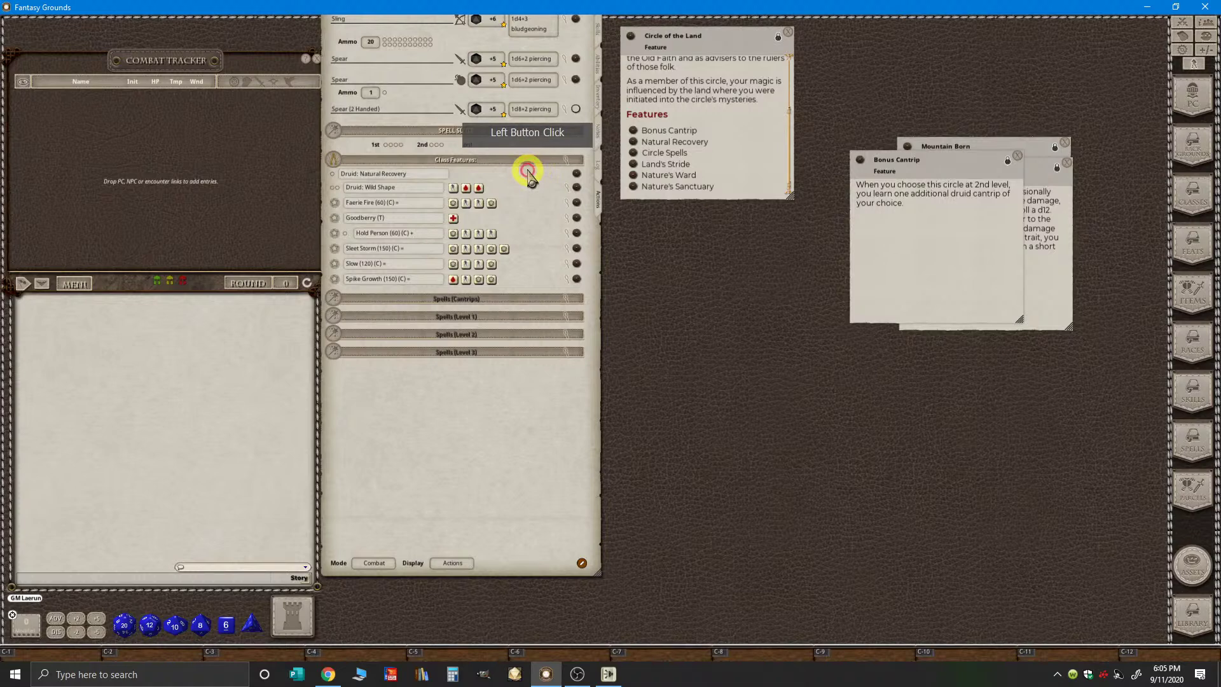
pyautogui.click(526, 161)
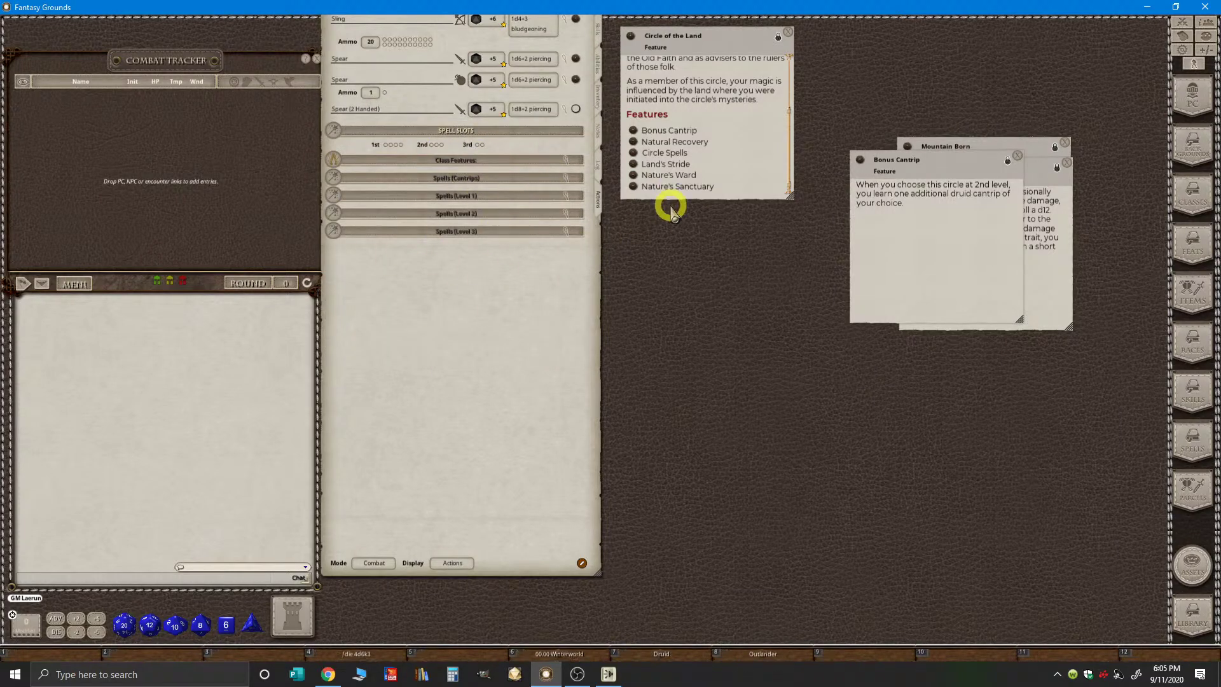
# - Close the Bonus Cantrip and Circle of the Land windows, and arrange the character sheet with Stone's Endurance and Mountain Born beside it
pyautogui.keyDown('ctrl'); pyautogui.click(1018, 156); pyautogui.keyUp('ctrl')
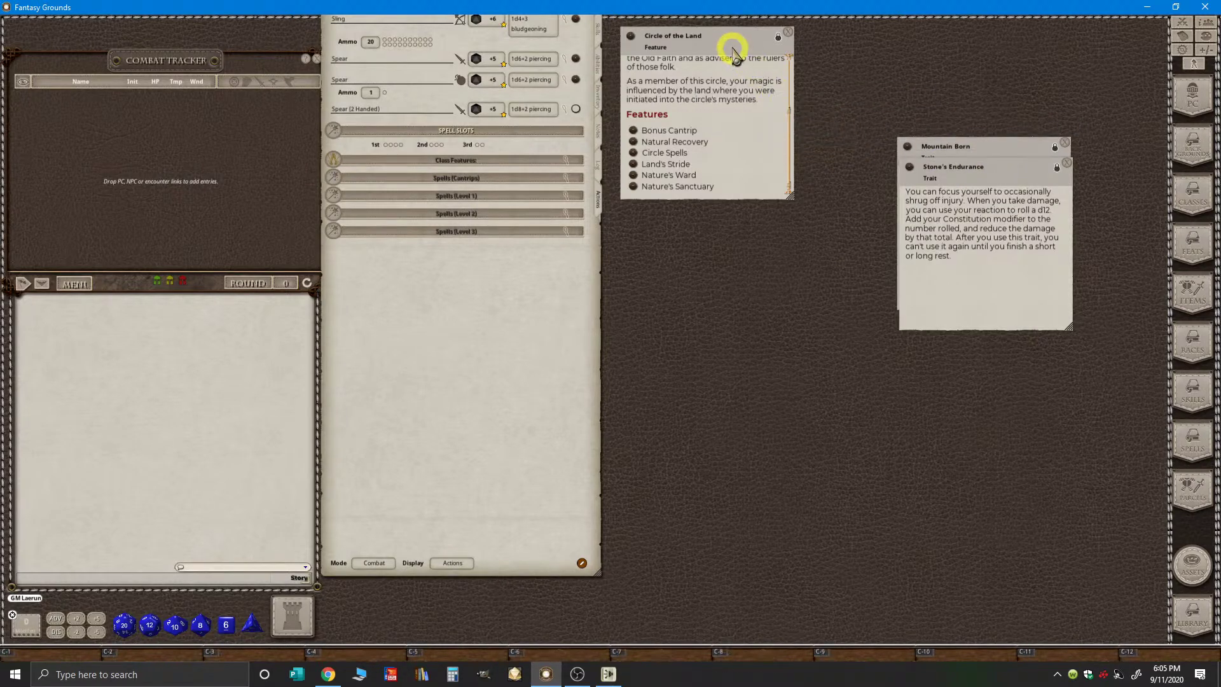
pyautogui.keyDown('ctrl'); pyautogui.click(787, 36); pyautogui.keyUp('ctrl')
pyautogui.click(932, 168)
pyautogui.moveTo(507, 315); pyautogui.dragTo(496, 380)
pyautogui.moveTo(495, 371); pyautogui.dragTo(559, 369)
pyautogui.moveTo(964, 180); pyautogui.dragTo(708, 80)
pyautogui.moveTo(964, 152); pyautogui.dragTo(720, 116)
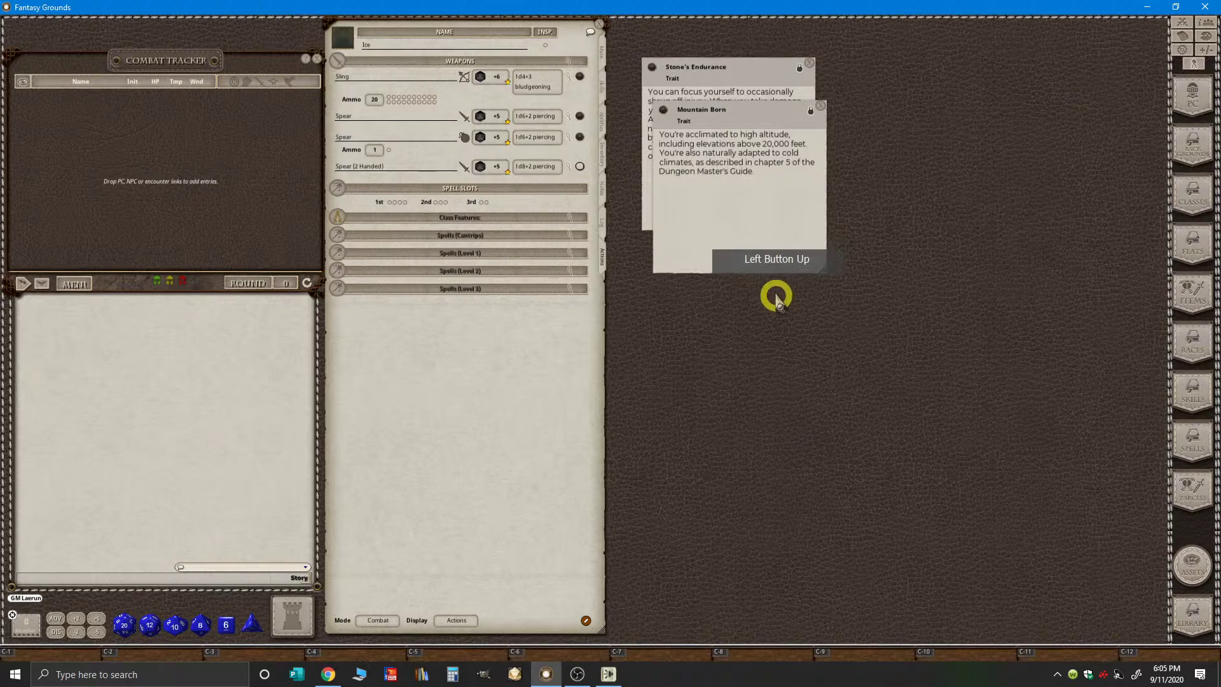
# - Add a new power entry in the sheet's edit mode and assign it to a group named Racial Traits
pyautogui.click(586, 621)
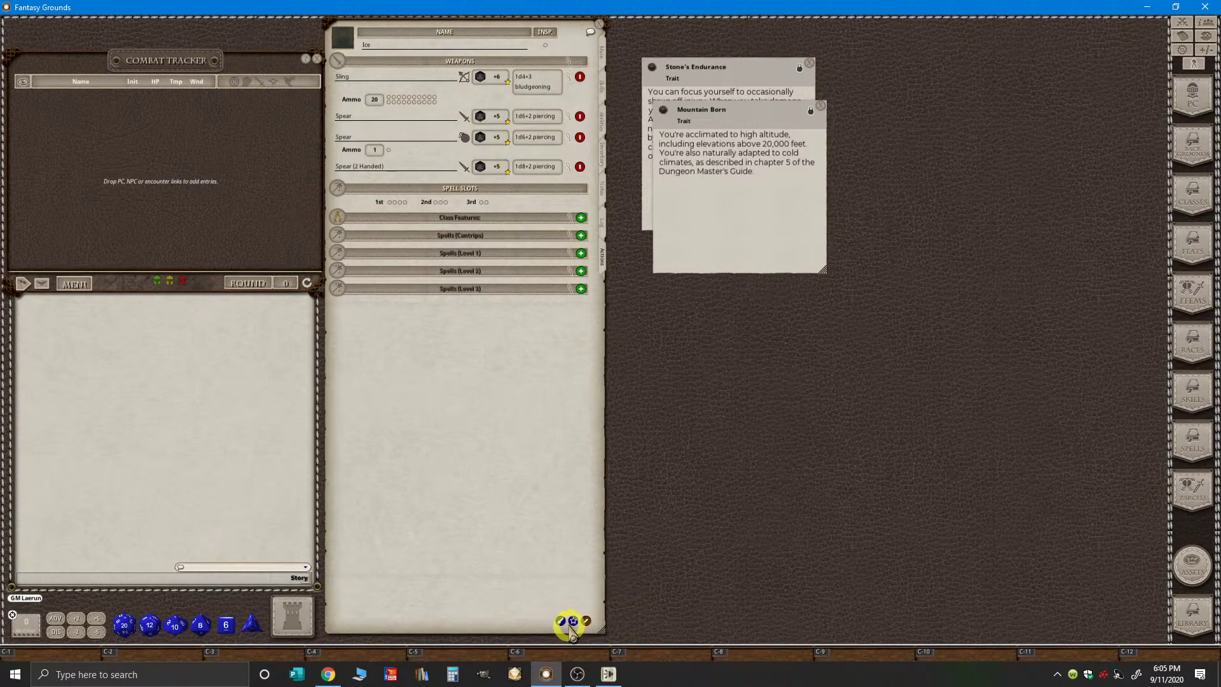
pyautogui.click(570, 621)
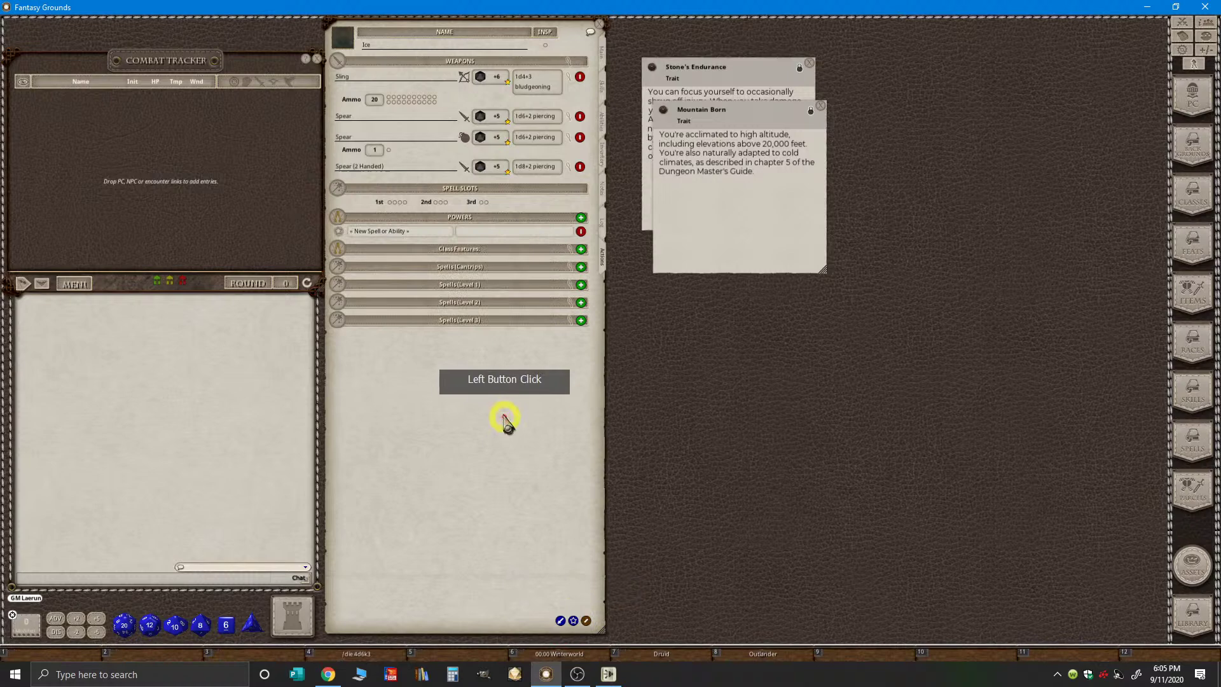
pyautogui.click(505, 242)
pyautogui.write('Racial Traits')
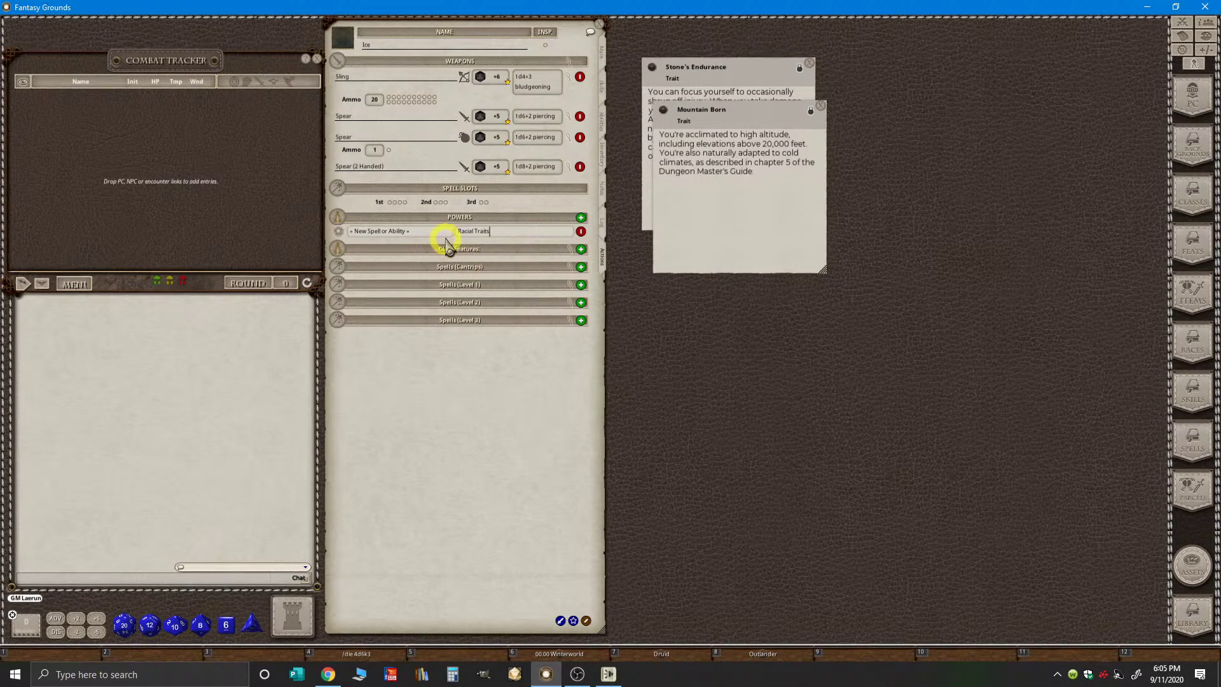
pyautogui.click(445, 240)
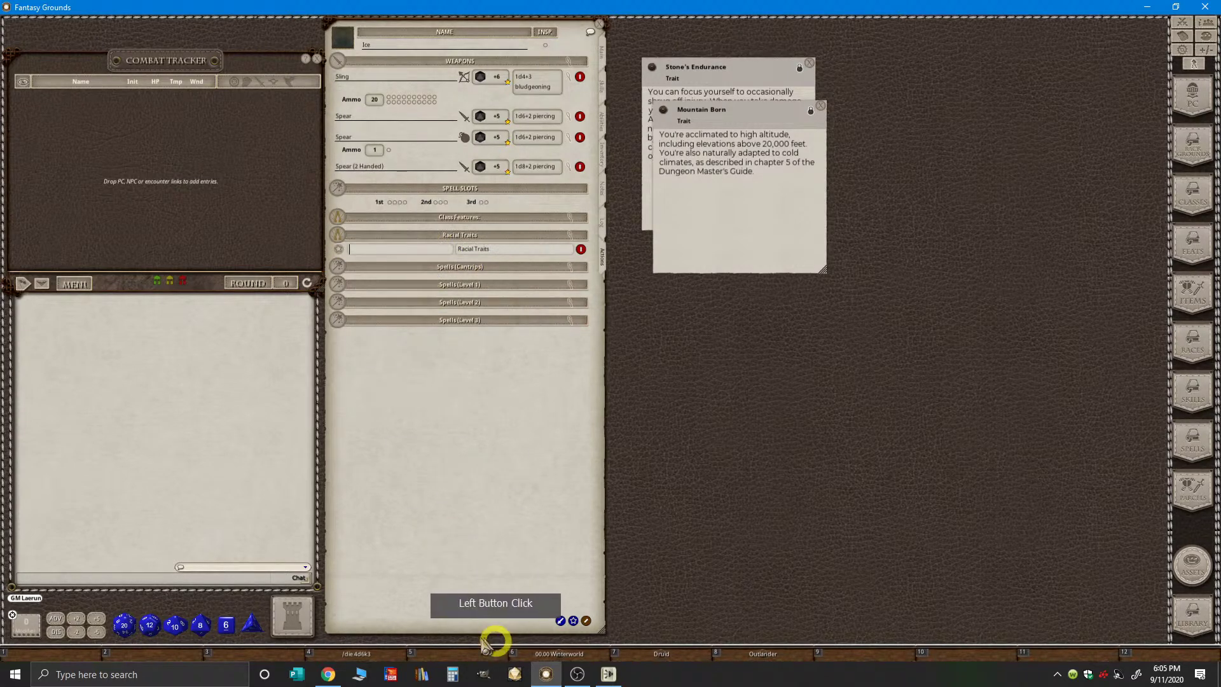
# - Switch to YouTube Studio in Chrome, check the latest live chat messages with the page zoomed out, and return to Fantasy Grounds
pyautogui.click(329, 674)
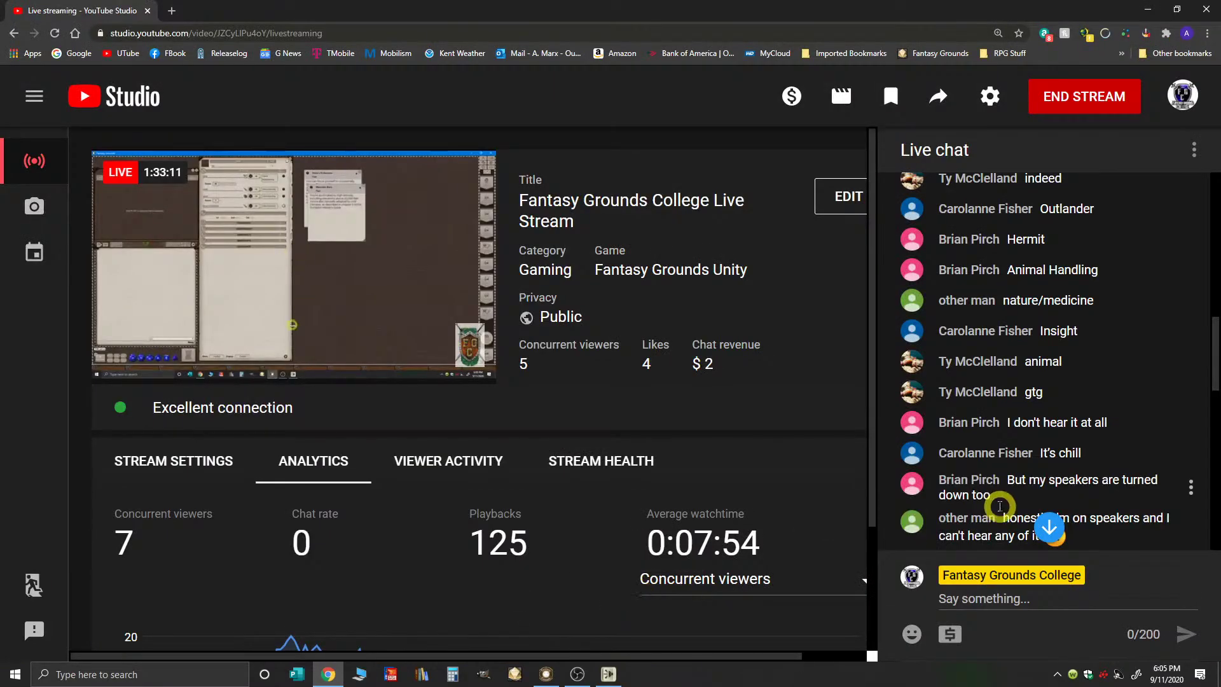
pyautogui.click(1049, 527)
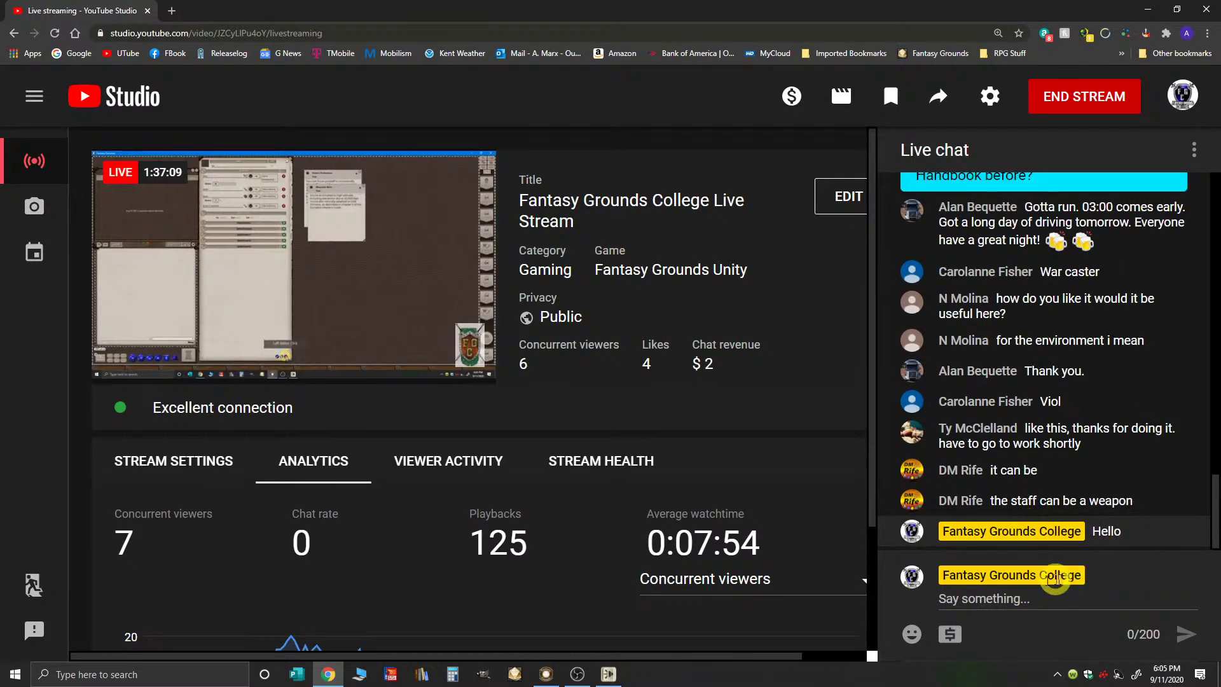
pyautogui.scroll(-1, 879, 502)
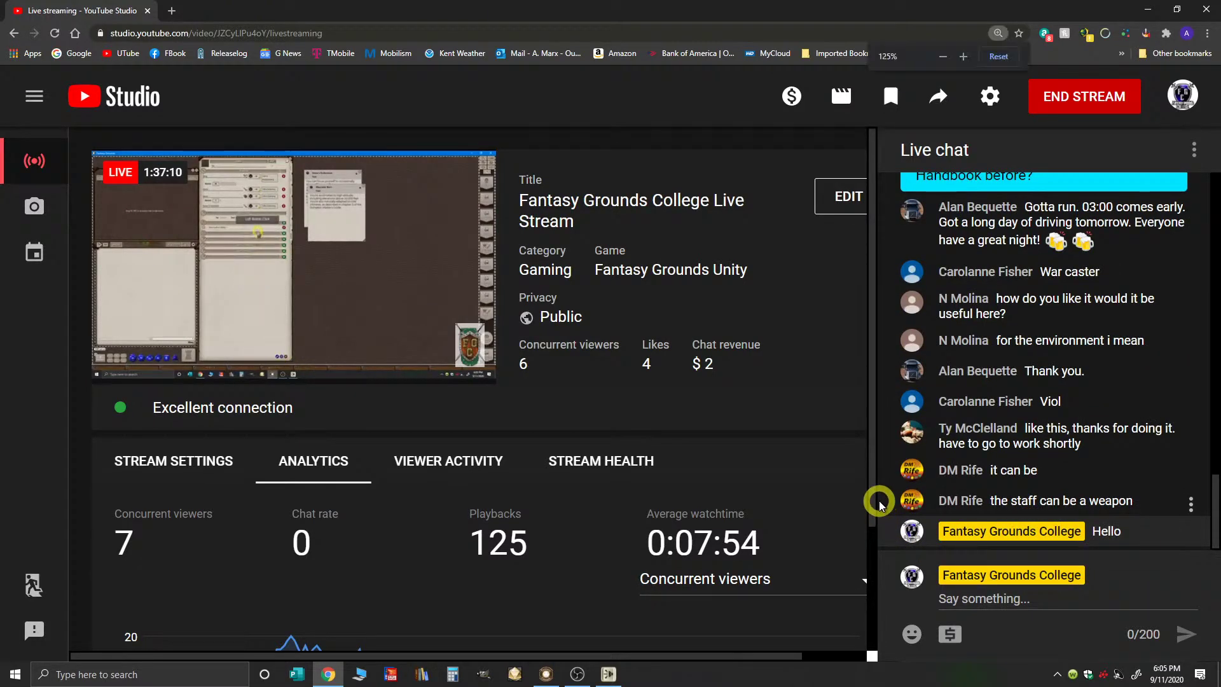
pyautogui.scroll(-1, 879, 502)
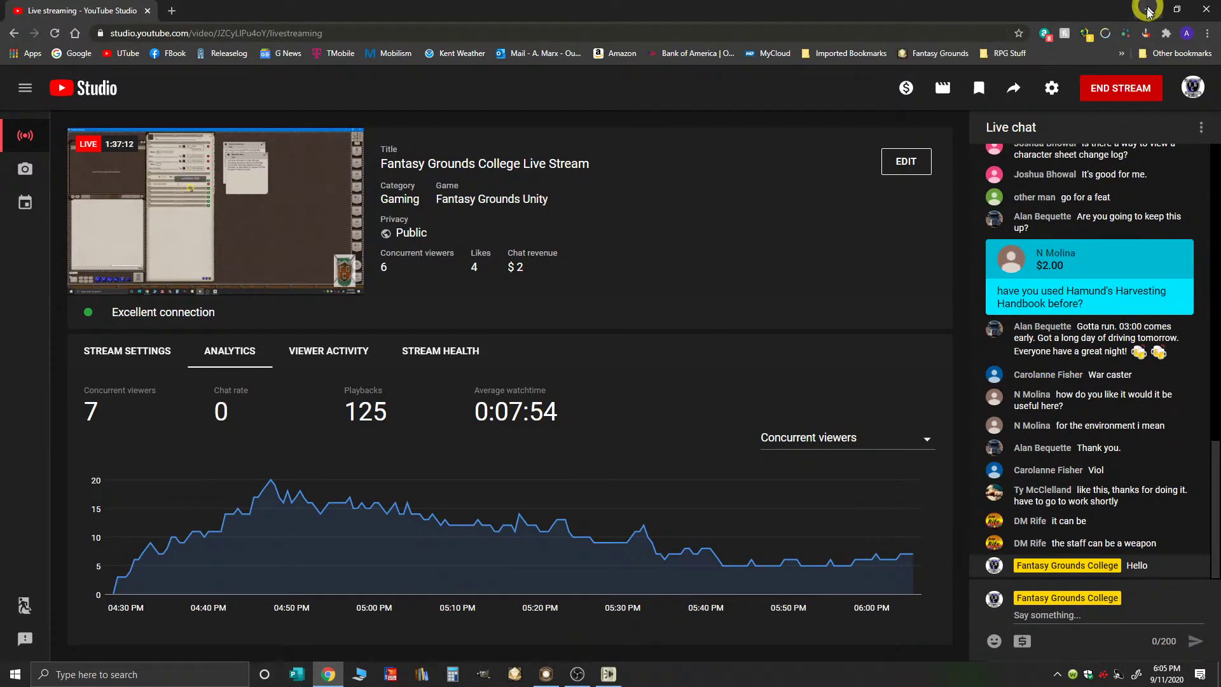
pyautogui.click(1149, 8)
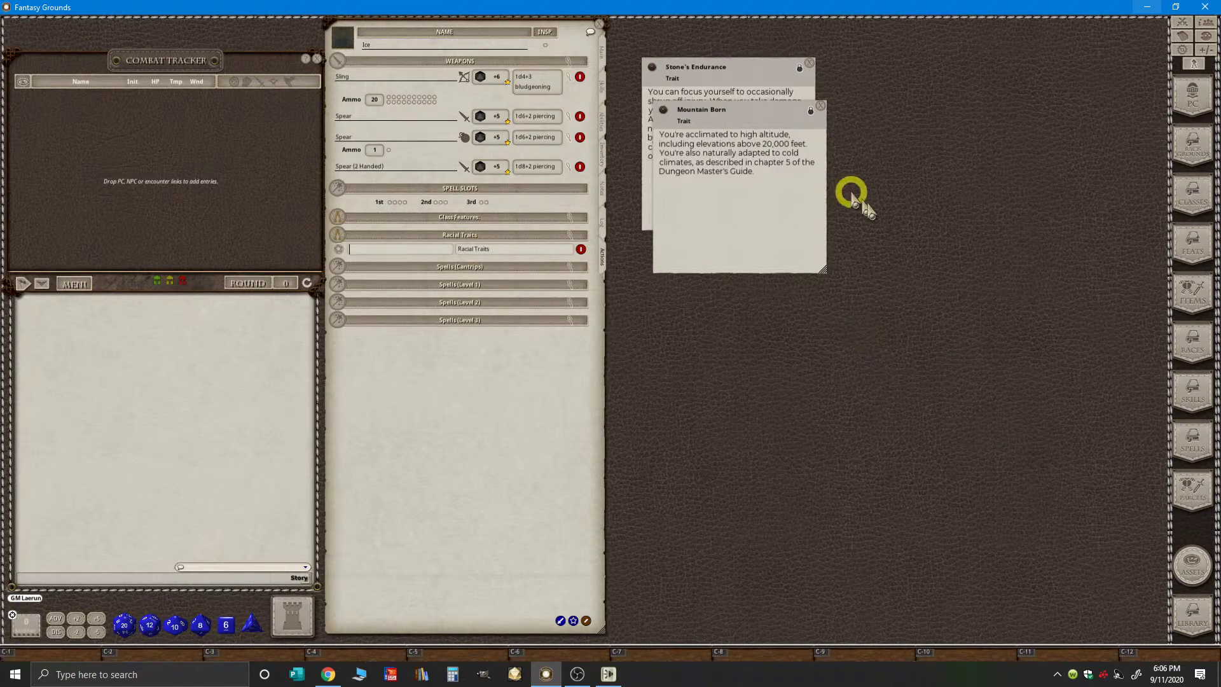
# - Open the Spells list, clear its level filter, and set the group to 5E Effects Coding - Race Traits
pyautogui.click(1195, 445)
pyautogui.click(926, 218)
pyautogui.click(810, 353)
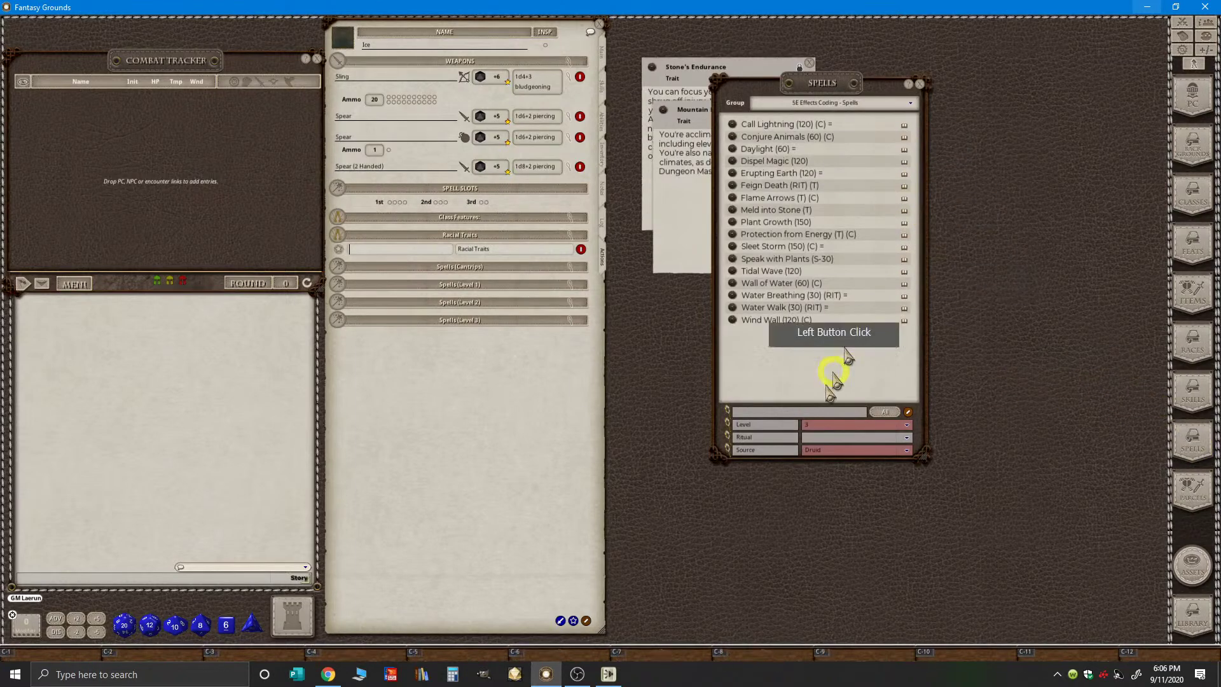
pyautogui.click(907, 425)
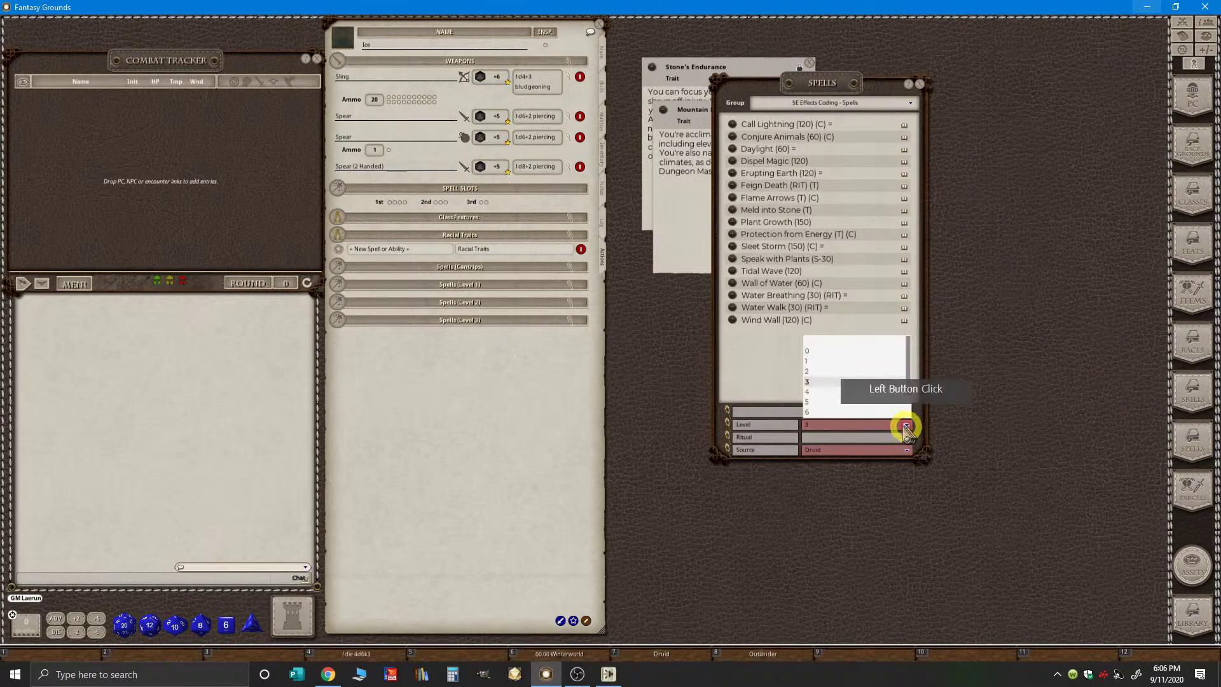
pyautogui.click(815, 344)
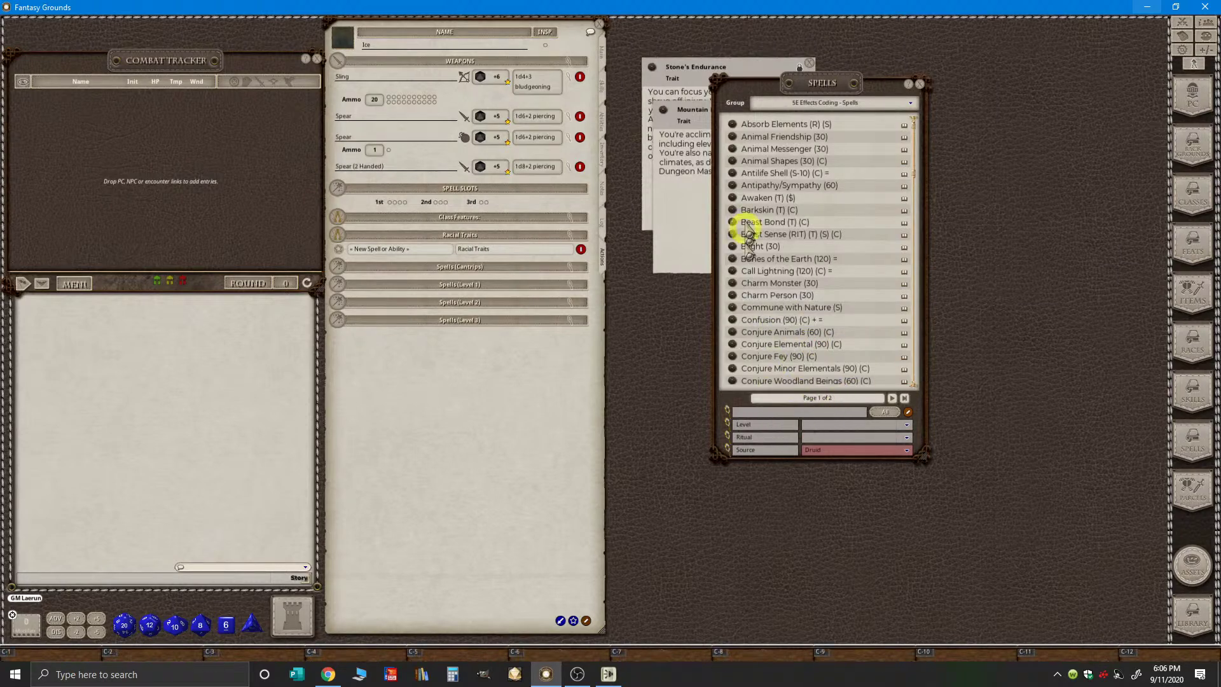
pyautogui.click(888, 108)
pyautogui.click(868, 144)
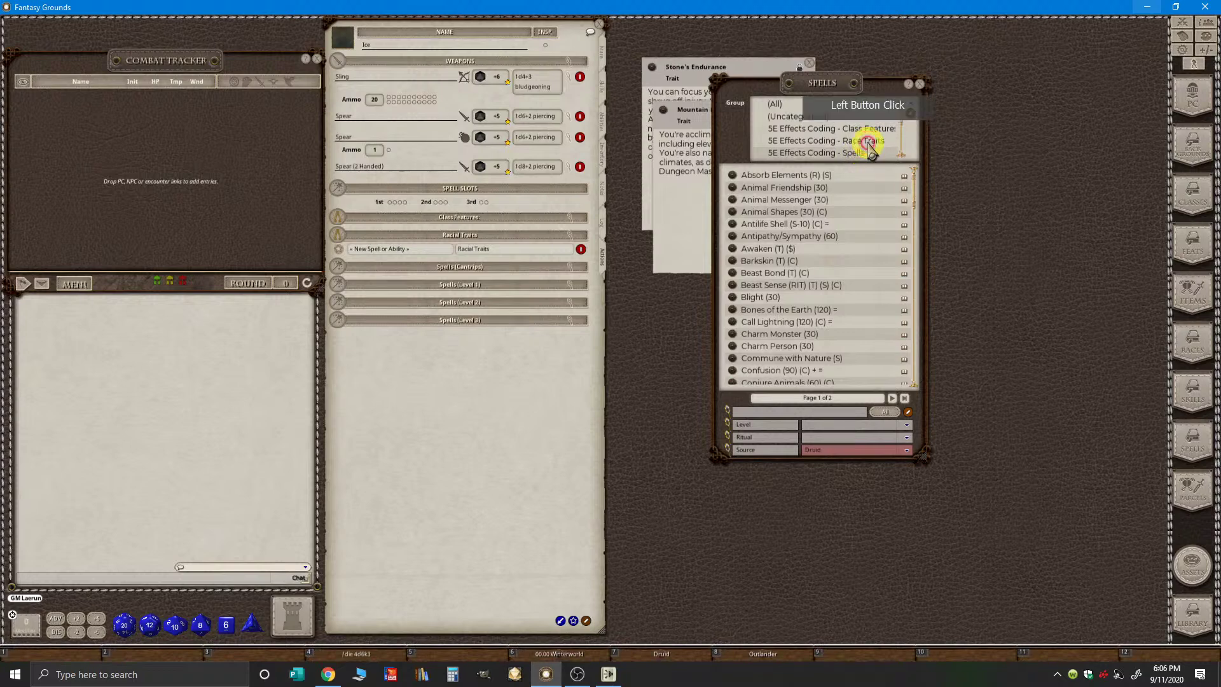
# - Open the Spells list's source filter and browse its options for the character's race
pyautogui.click(907, 451)
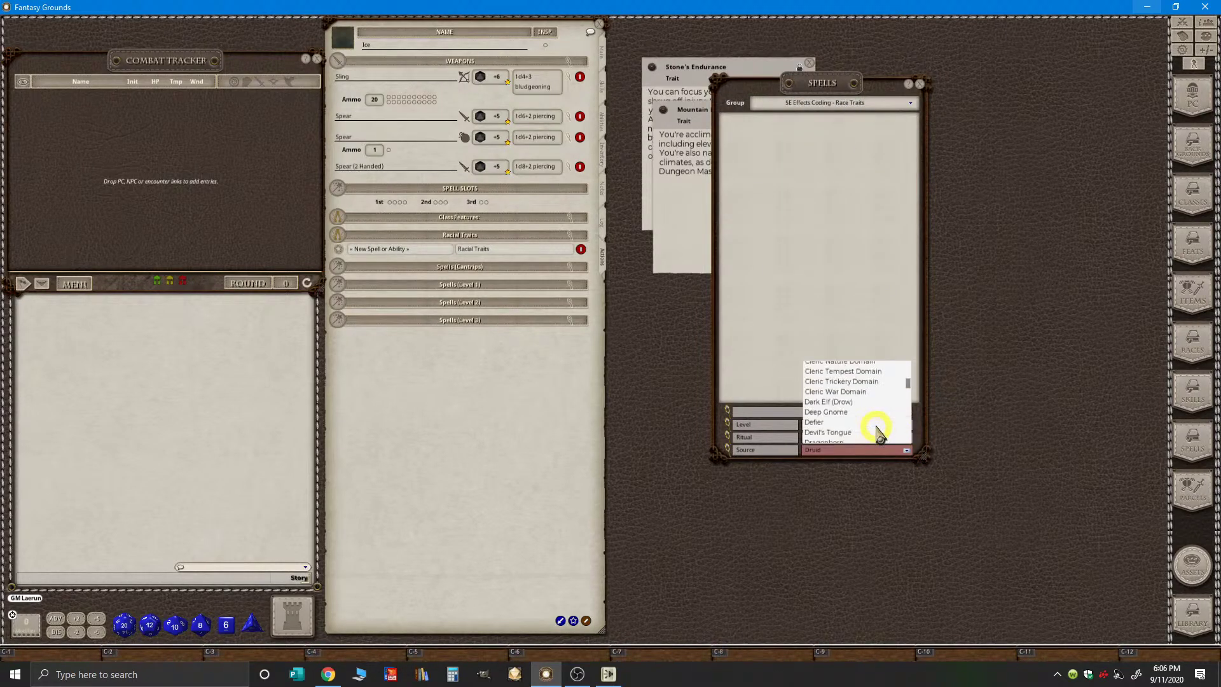
pyautogui.scroll(3, 878, 432)
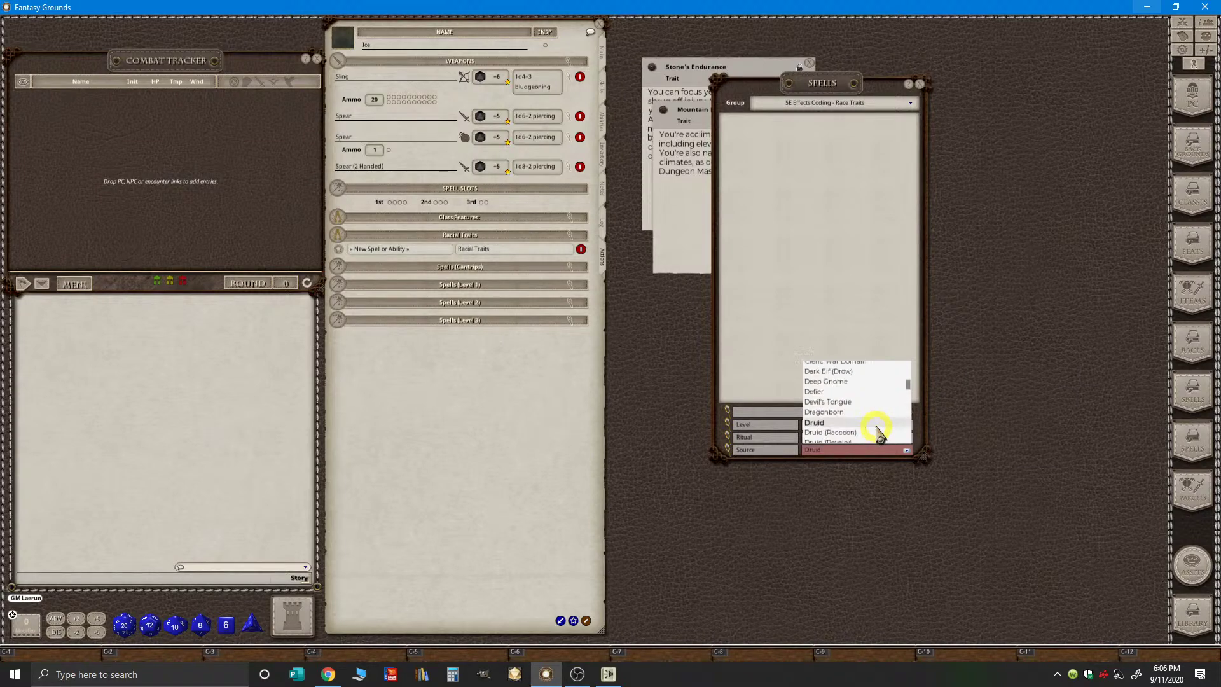
pyautogui.scroll(1, 878, 433)
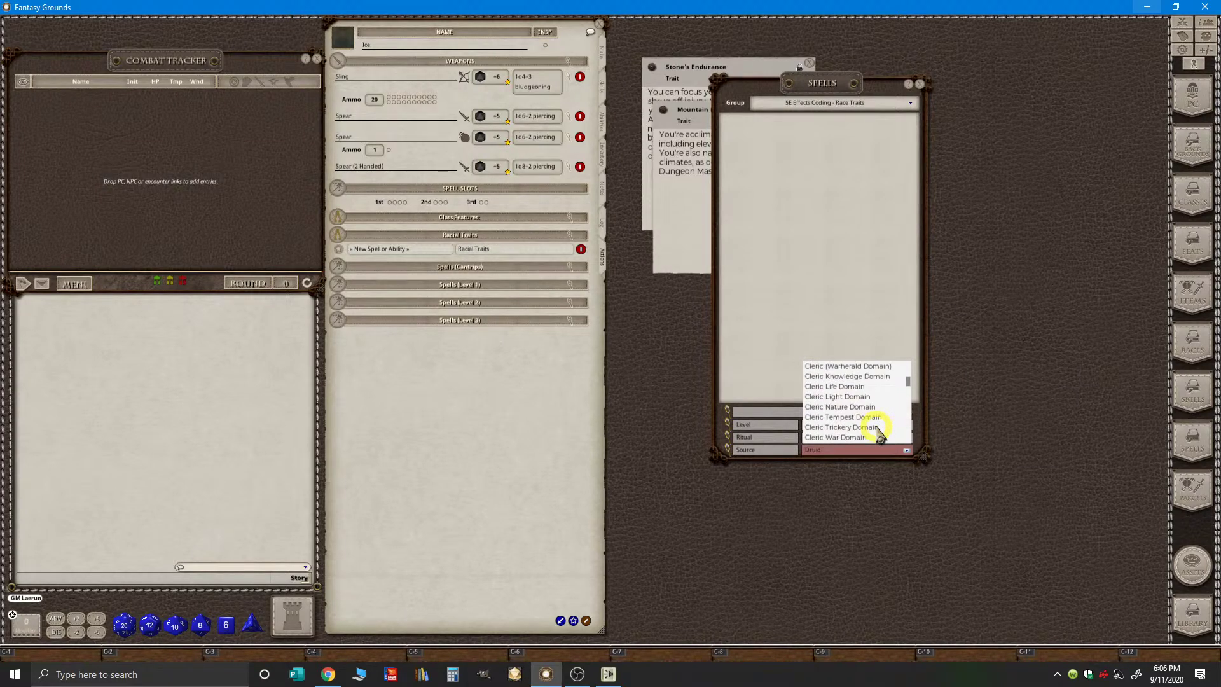
pyautogui.scroll(-8, 878, 433)
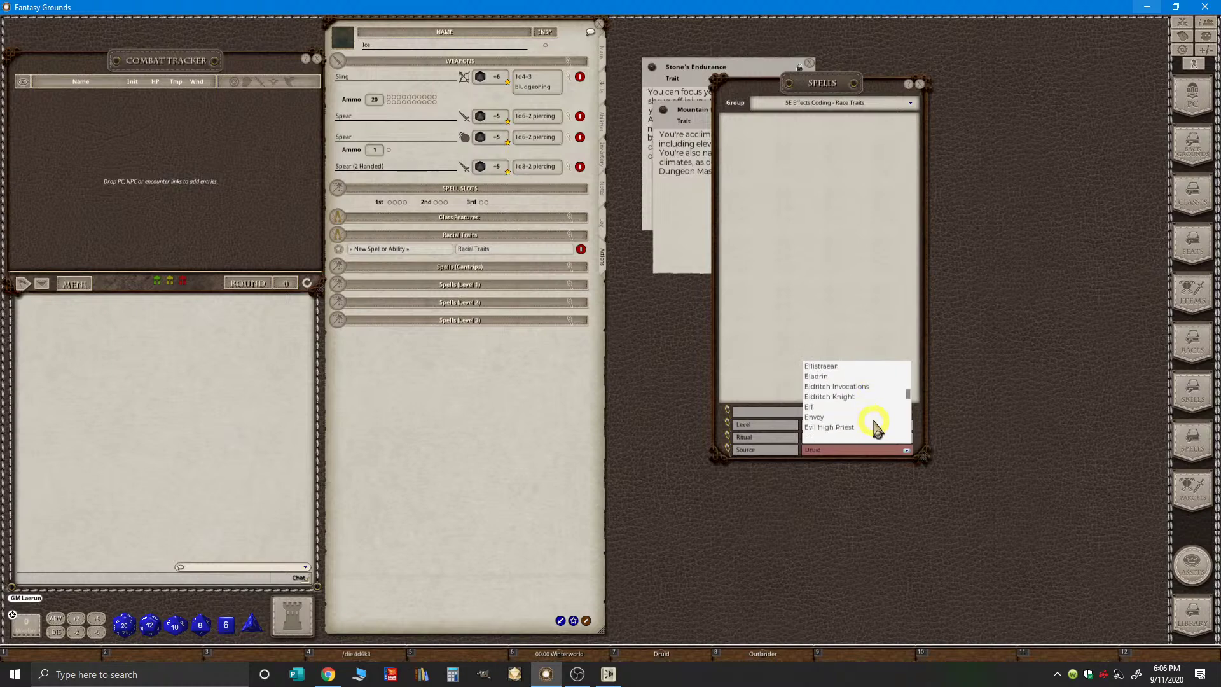
# - Filter the race trait spells by the Goliath source and add Goliath: Stone's Endurance (R) to the character's Racial Traits
pyautogui.scroll(-2, 878, 431)
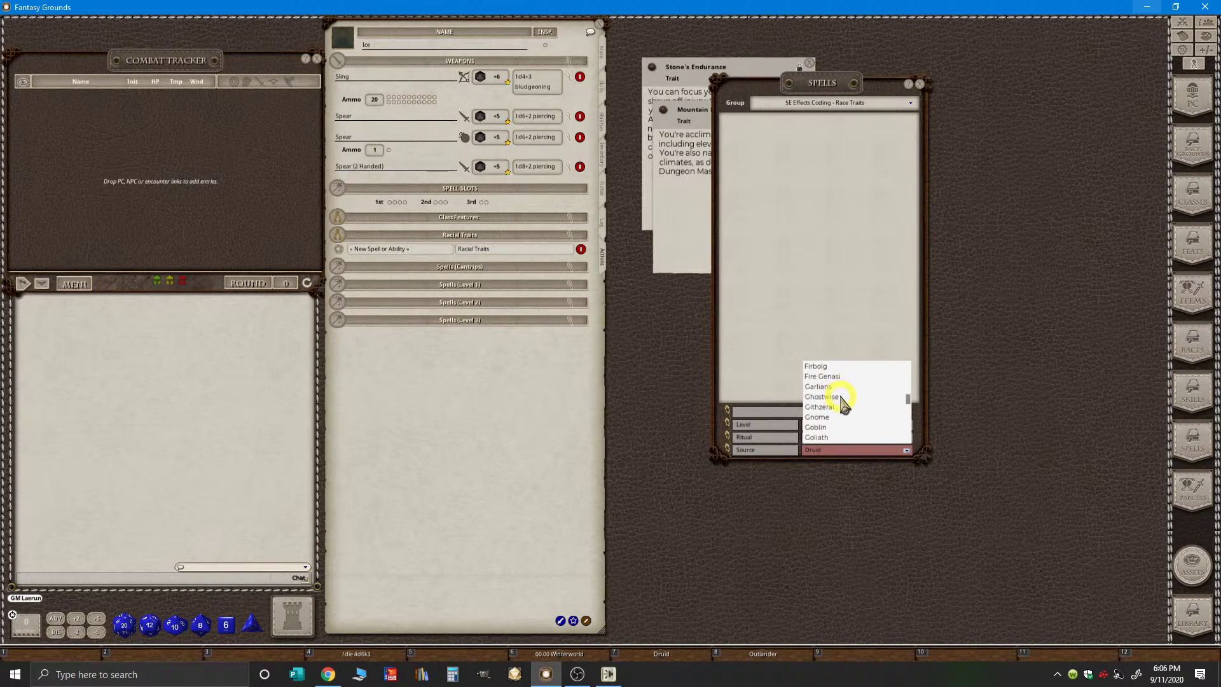
pyautogui.click(817, 438)
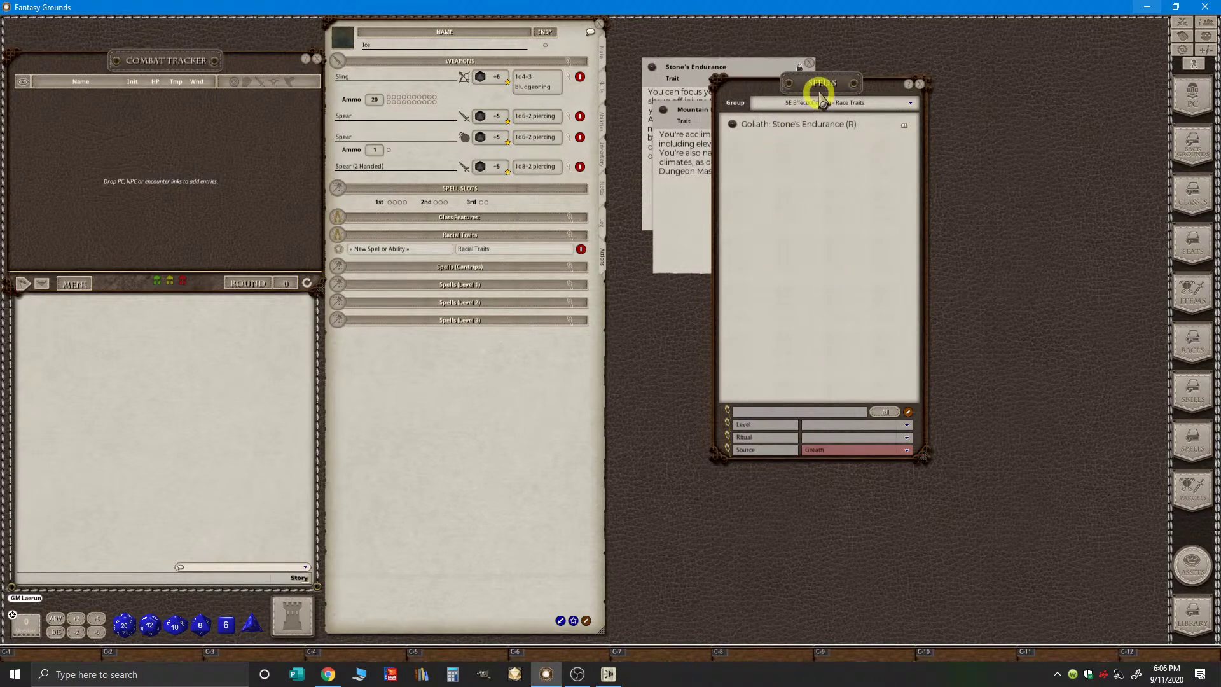
pyautogui.moveTo(819, 82); pyautogui.dragTo(927, 118)
pyautogui.moveTo(840, 162)
pyautogui.mouseDown()
pyautogui.moveTo(575, 199)
pyautogui.moveTo(396, 250)
pyautogui.mouseUp()
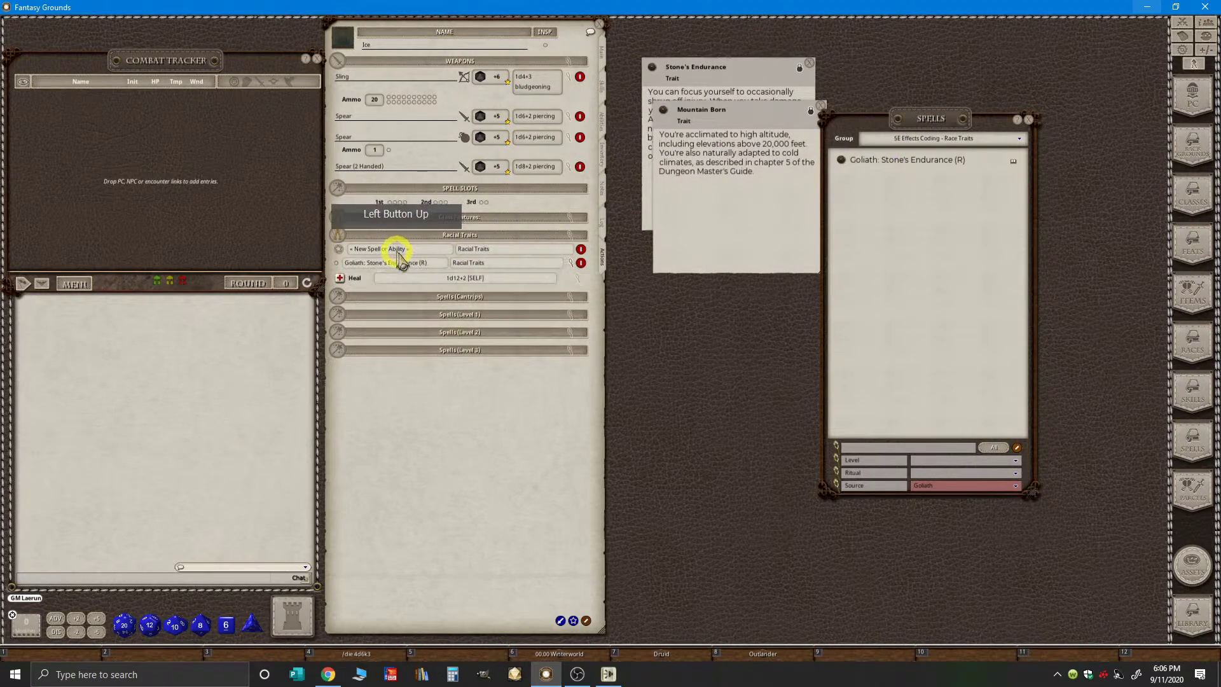
# - Delete the blank placeholder ability from Racial Traits and close the Stone's Endurance description
pyautogui.doubleClick(582, 250)
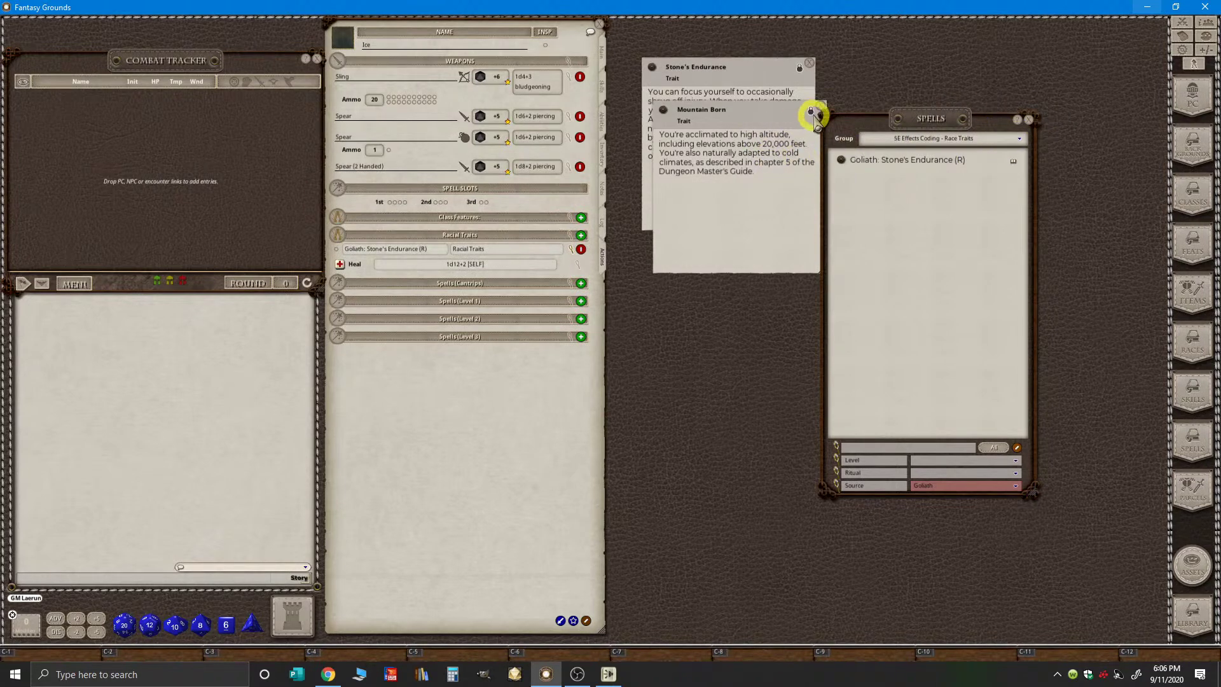
pyautogui.press('ctrl')
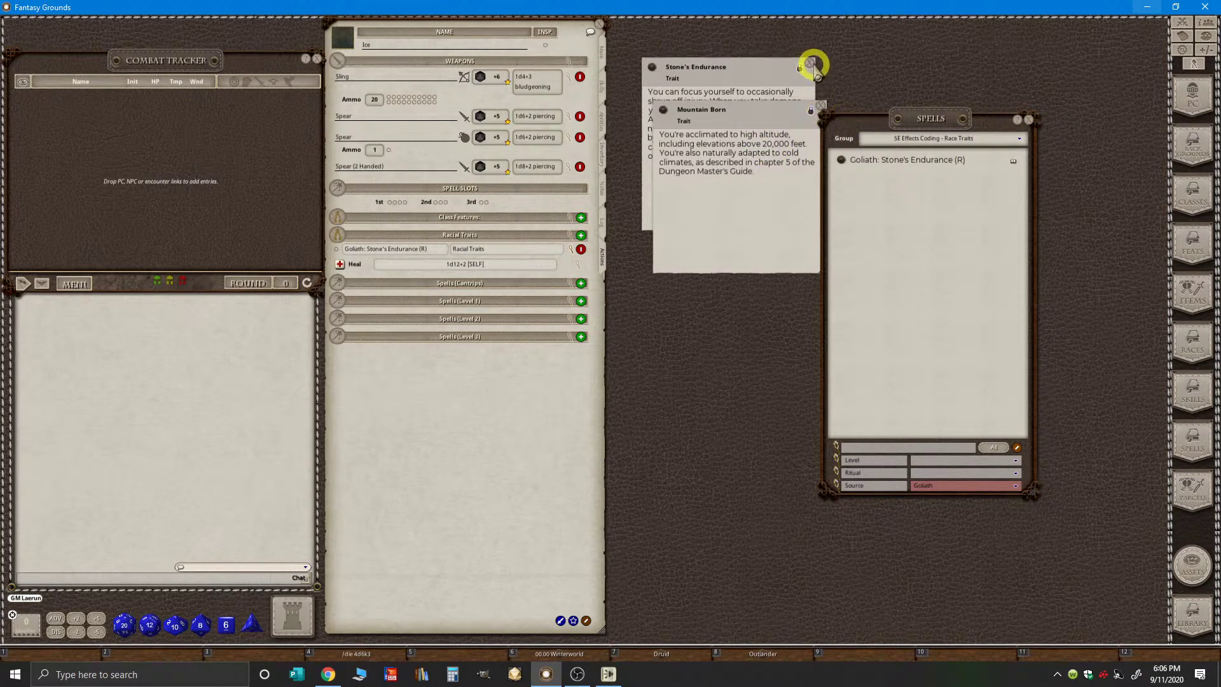
pyautogui.click(809, 63)
pyautogui.press('ctrl')
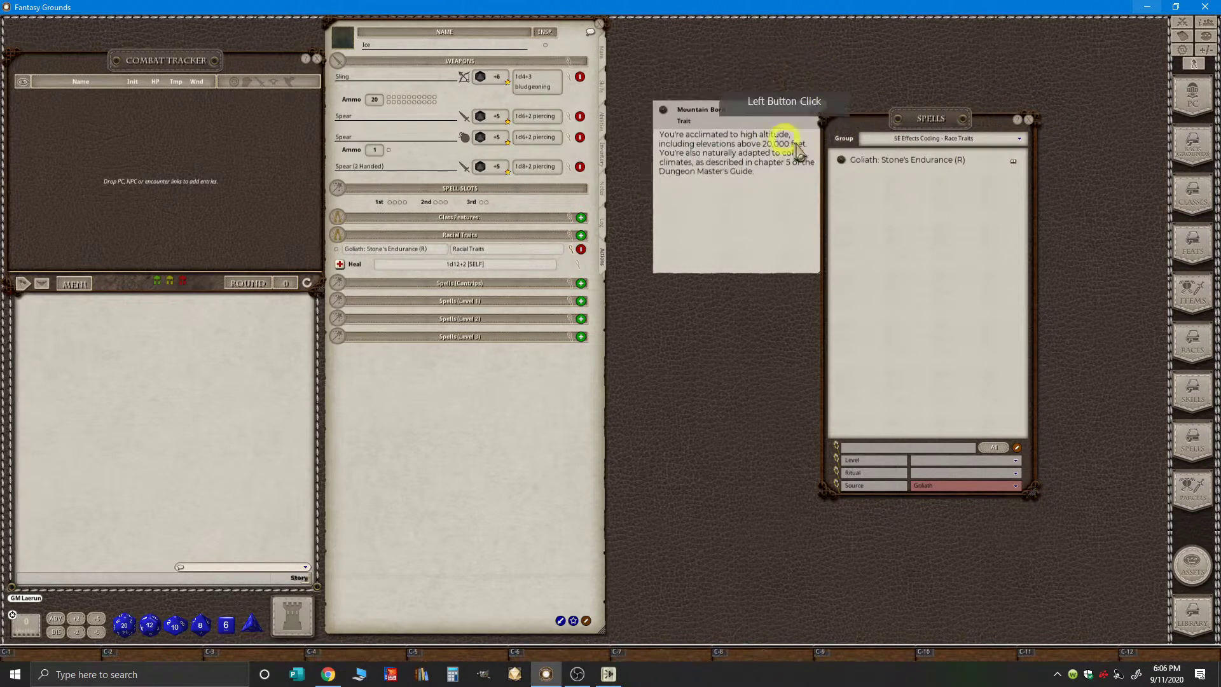
# - Clear the Goliath source filter and search the race trait spells for "mount"
pyautogui.click(1016, 486)
pyautogui.scroll(5, 1017, 438)
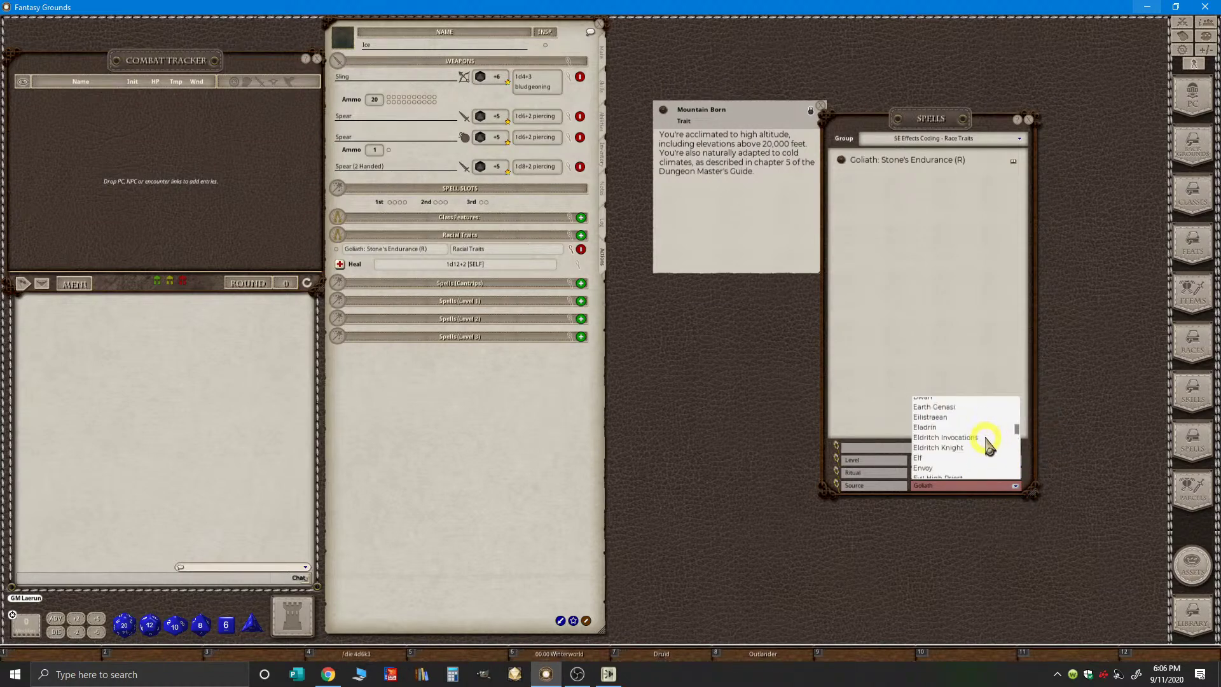
pyautogui.moveTo(1017, 433); pyautogui.dragTo(1014, 391)
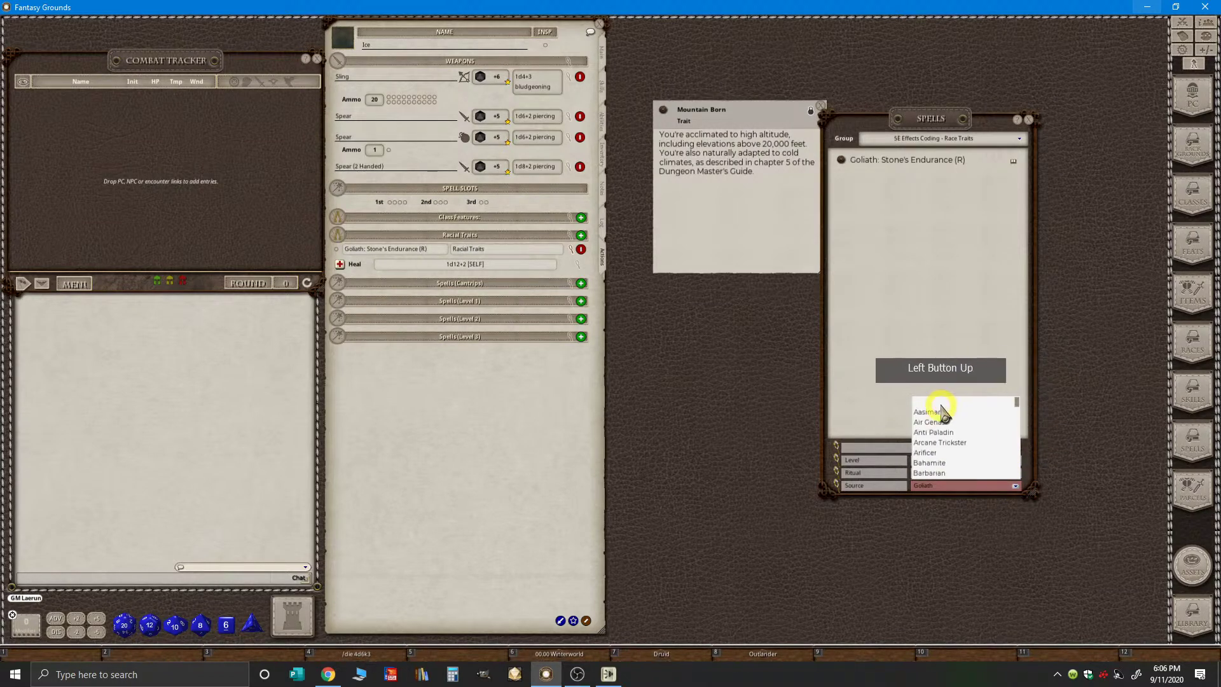
pyautogui.click(937, 410)
pyautogui.click(867, 449)
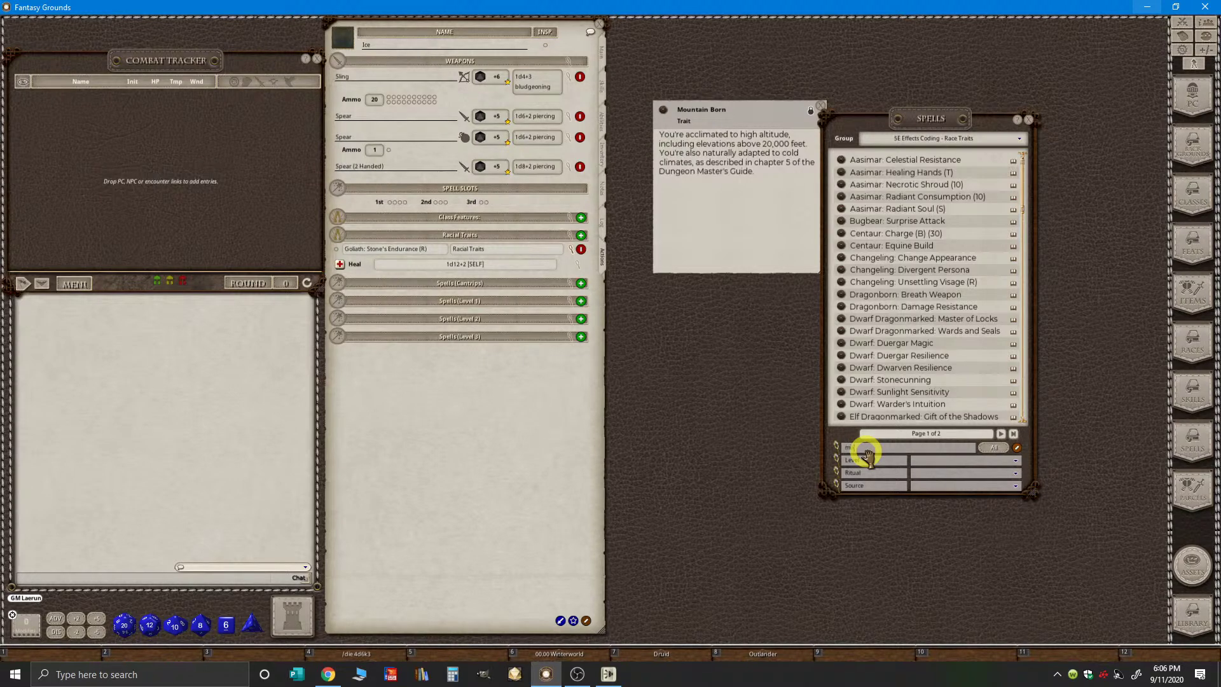
pyautogui.press('Return')
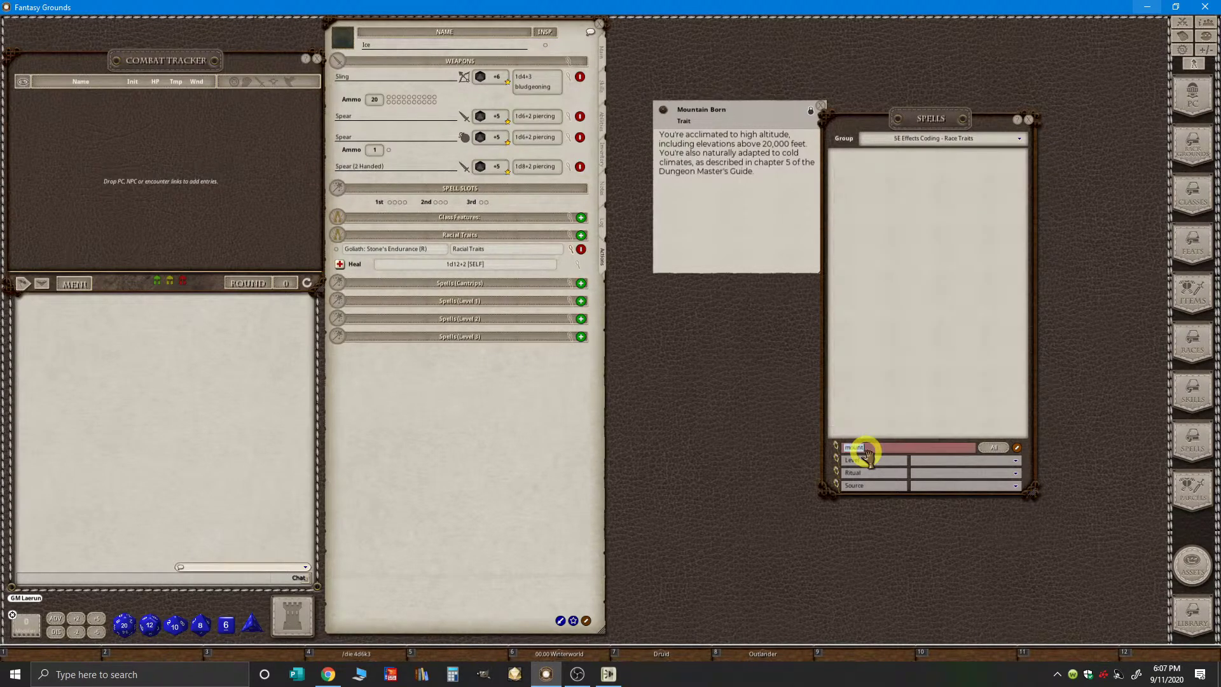
pyautogui.click(904, 448)
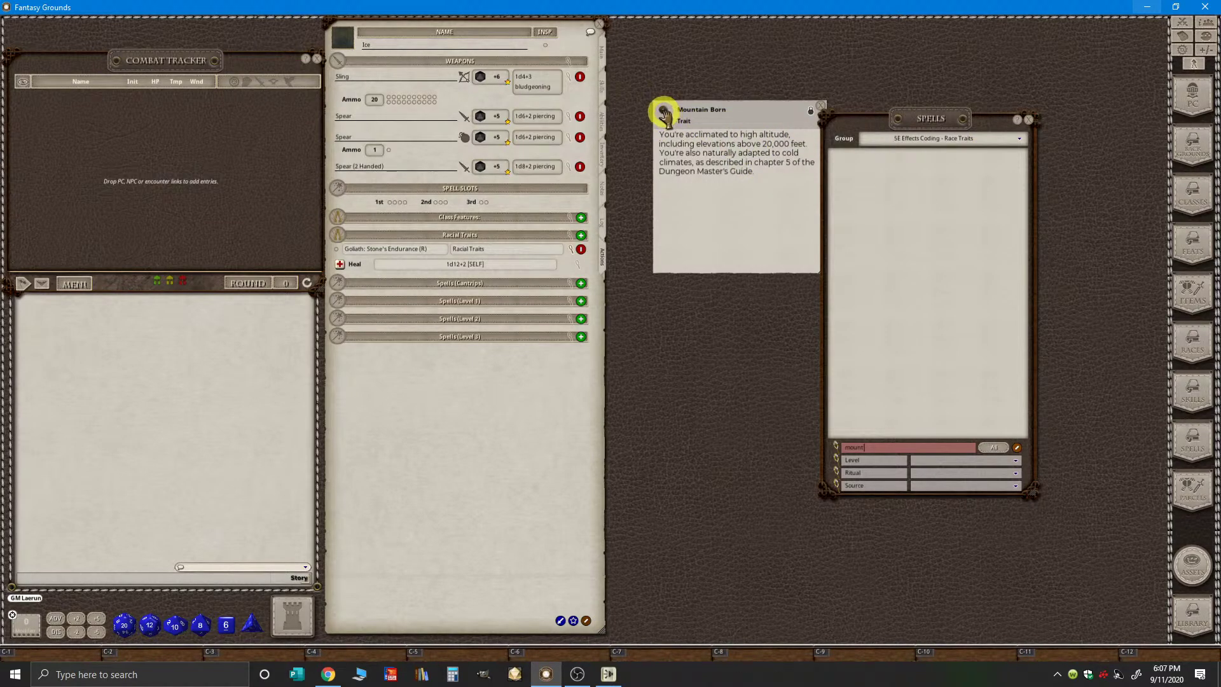
# - Add the Mountain Born trait to the character's powers, set its group to Racial Traits, and close the Spells and trait windows
pyautogui.moveTo(664, 113); pyautogui.dragTo(384, 255)
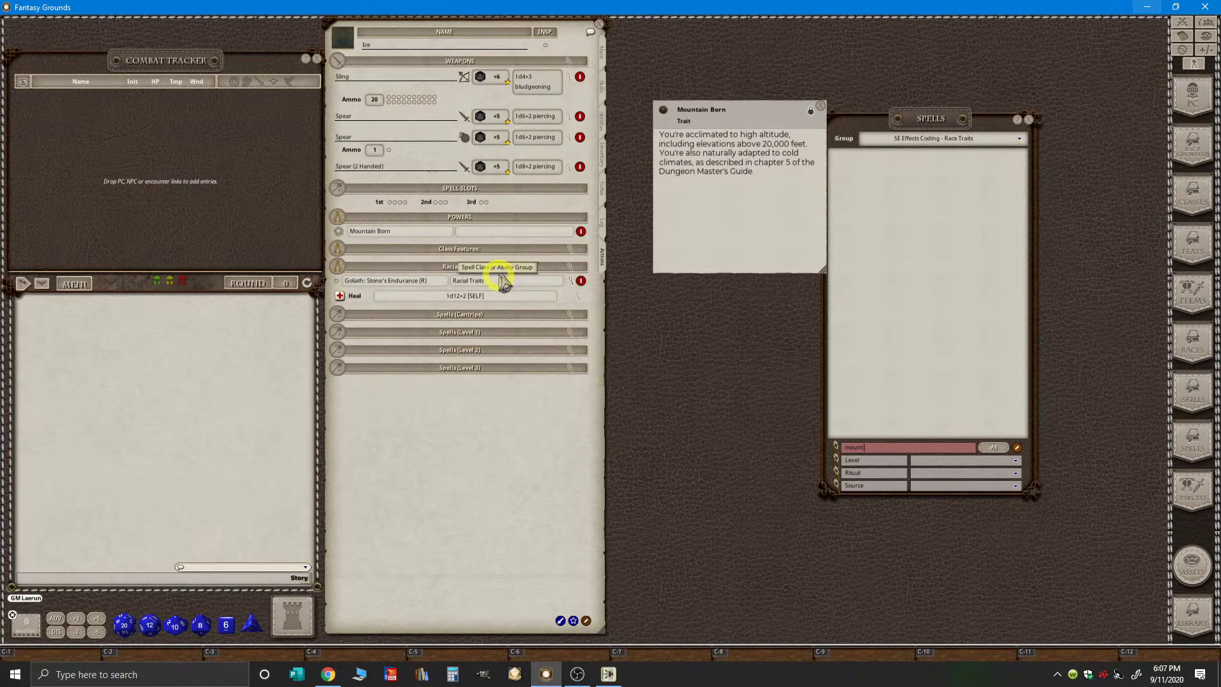
pyautogui.click(1029, 119)
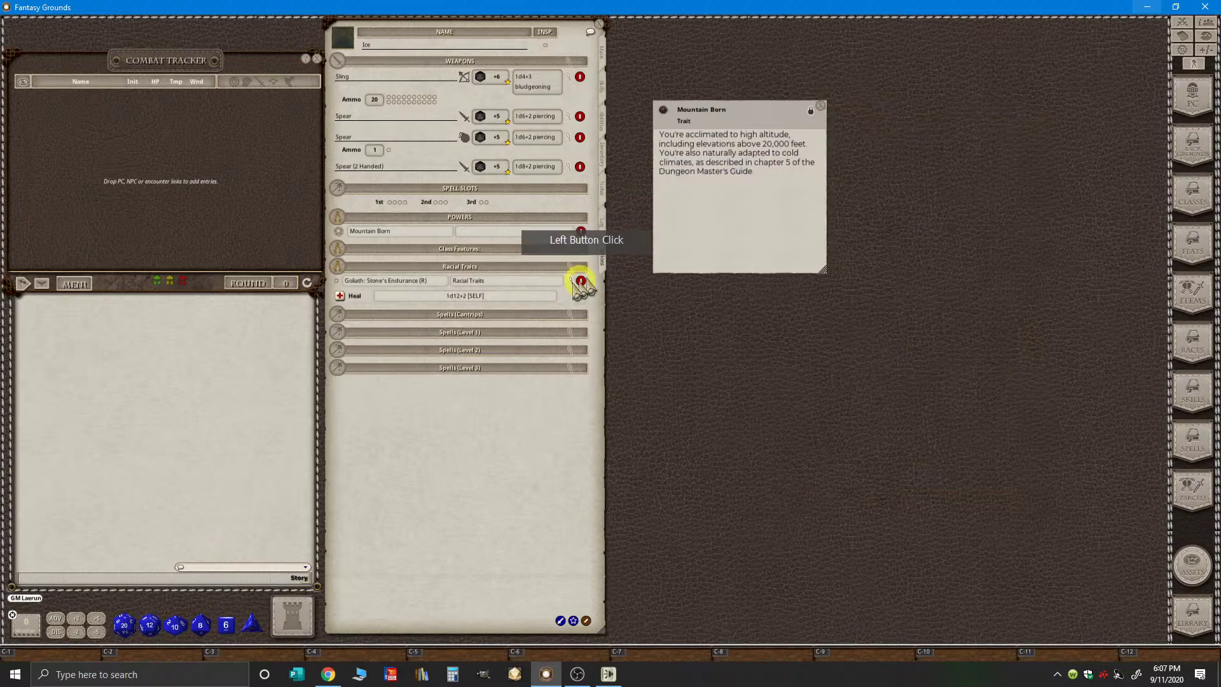
pyautogui.click(477, 281)
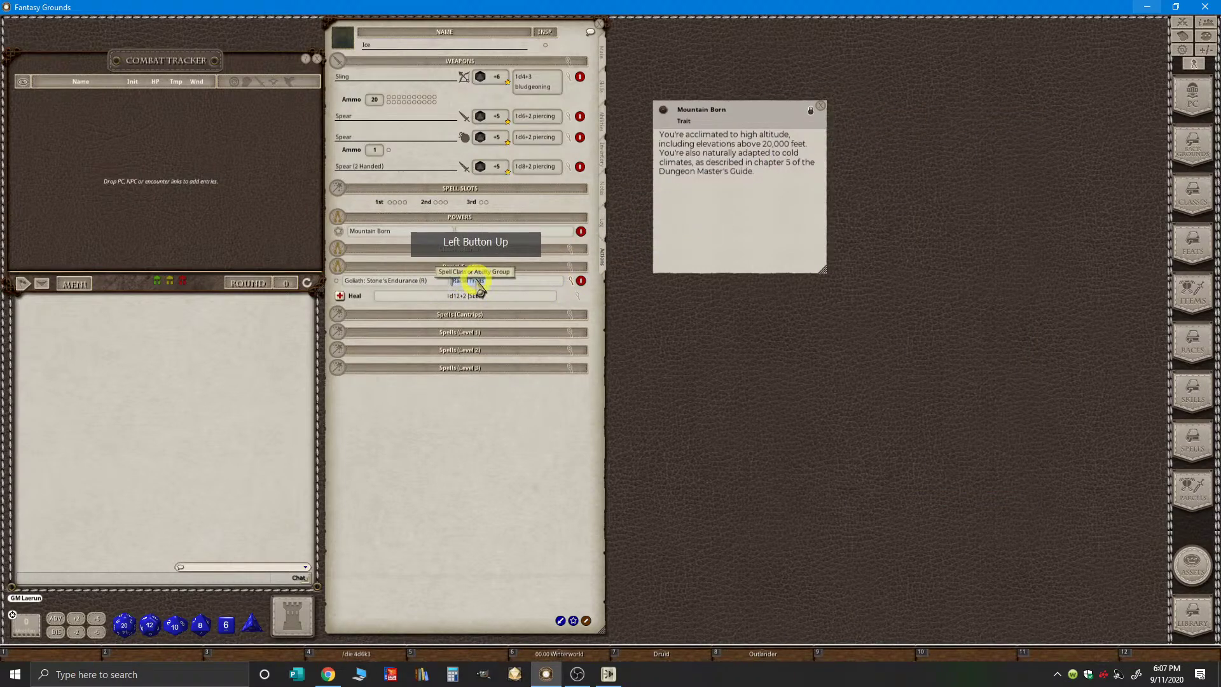
pyautogui.press('ctrl')
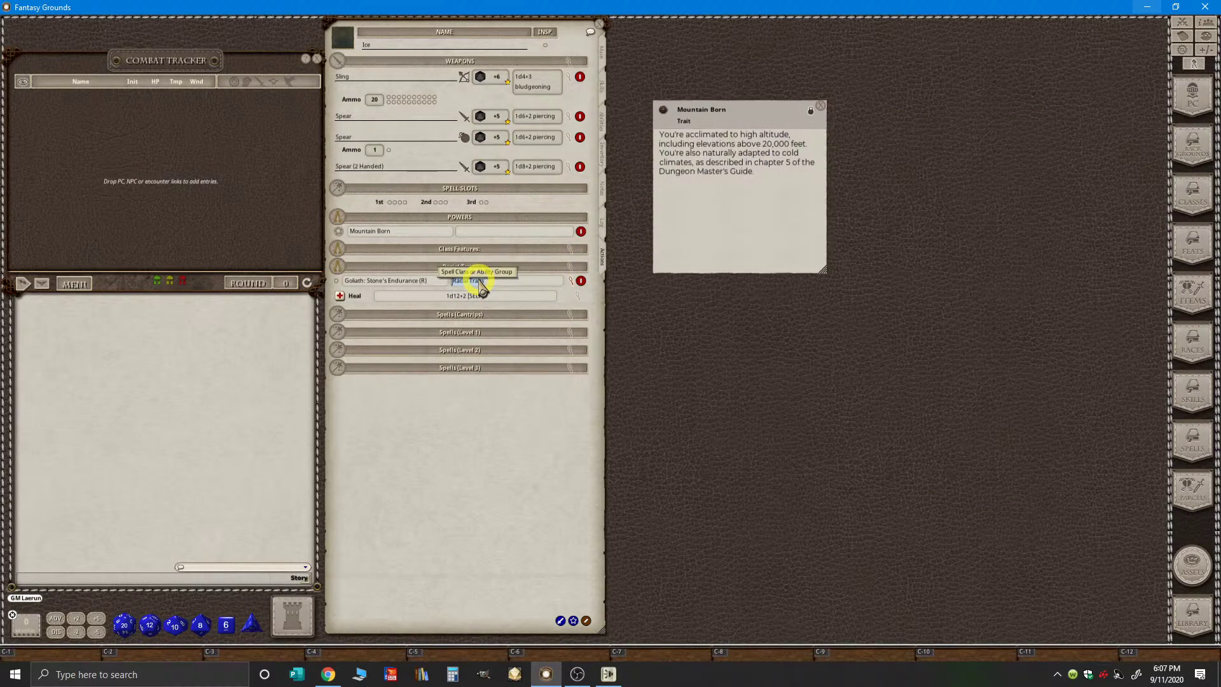
pyautogui.click(491, 235)
pyautogui.click(559, 275)
pyautogui.press('ctrl')
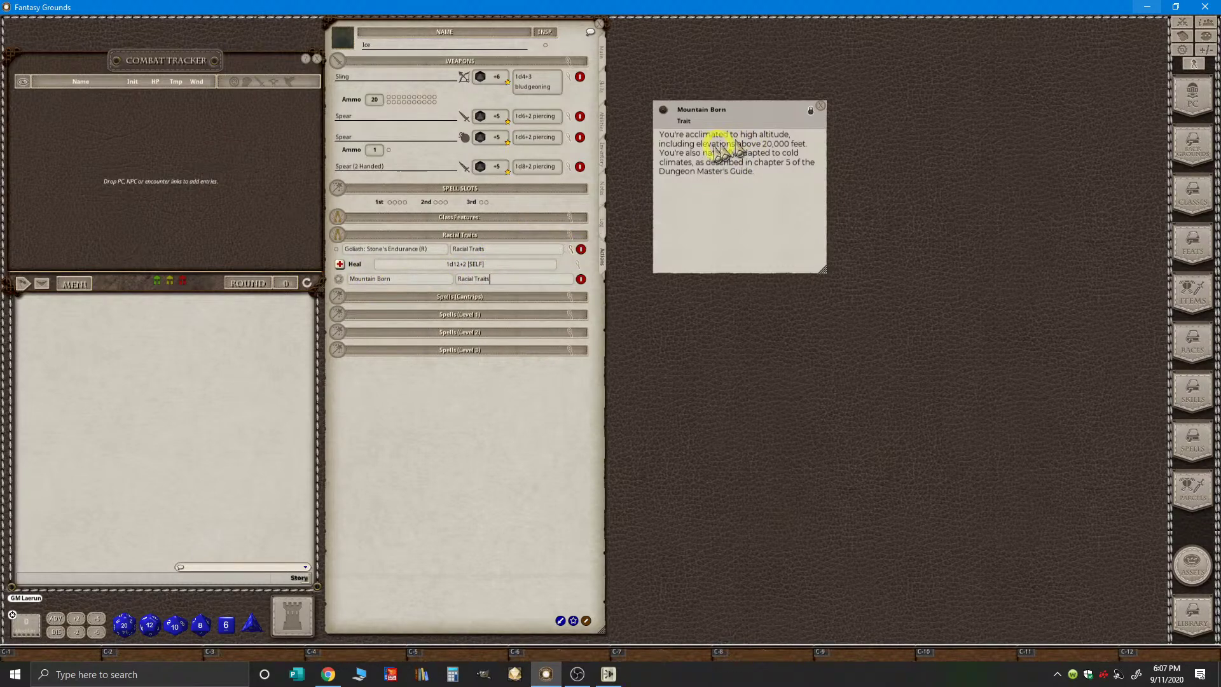
pyautogui.click(820, 107)
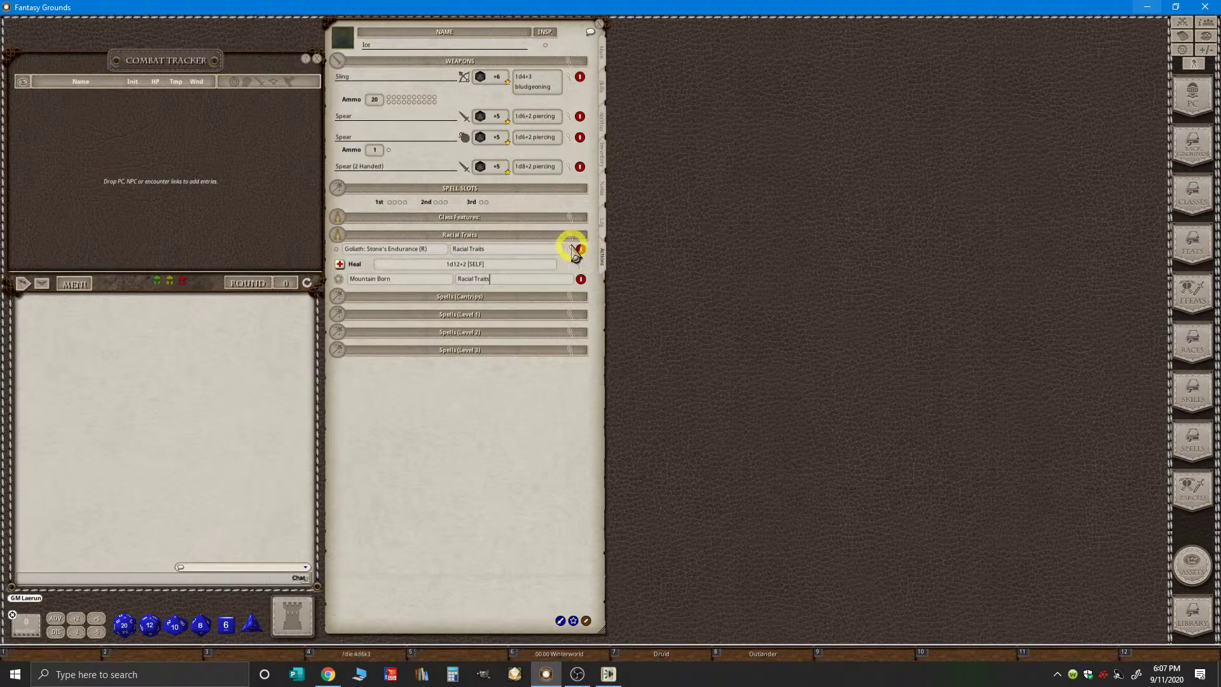
# - Collapse the heal details of Goliath: Stone's Endurance (R) and leave edit mode on the character's actions
pyautogui.click(528, 280)
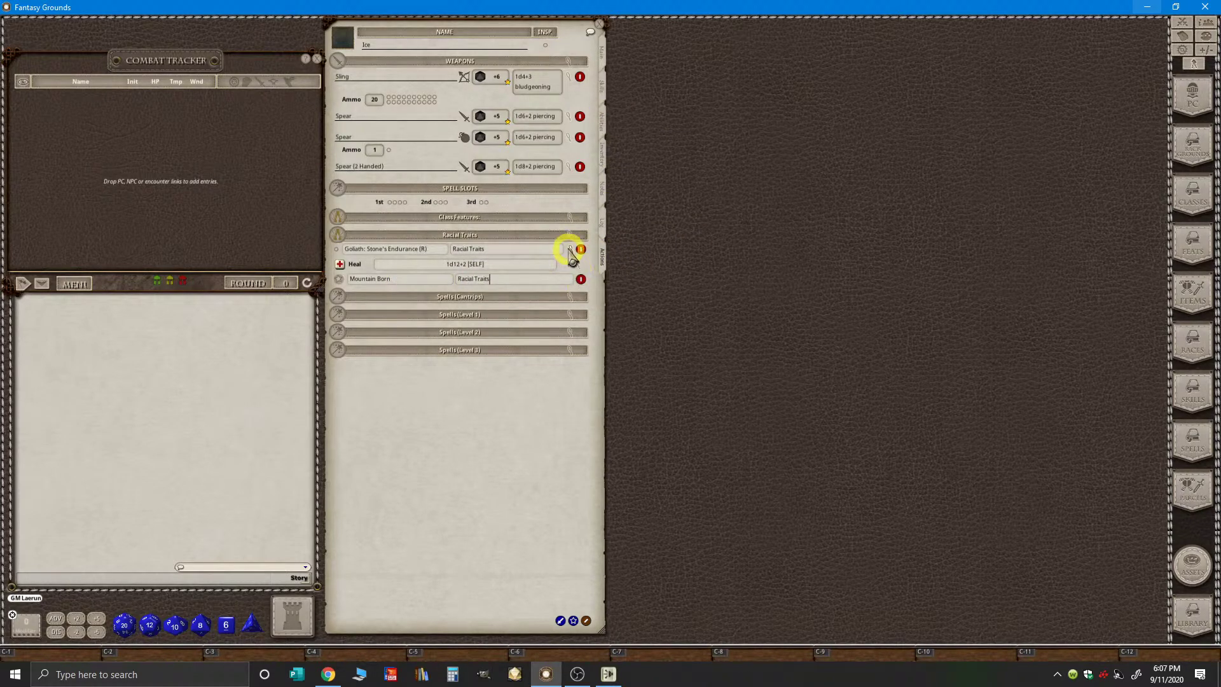
pyautogui.click(572, 250)
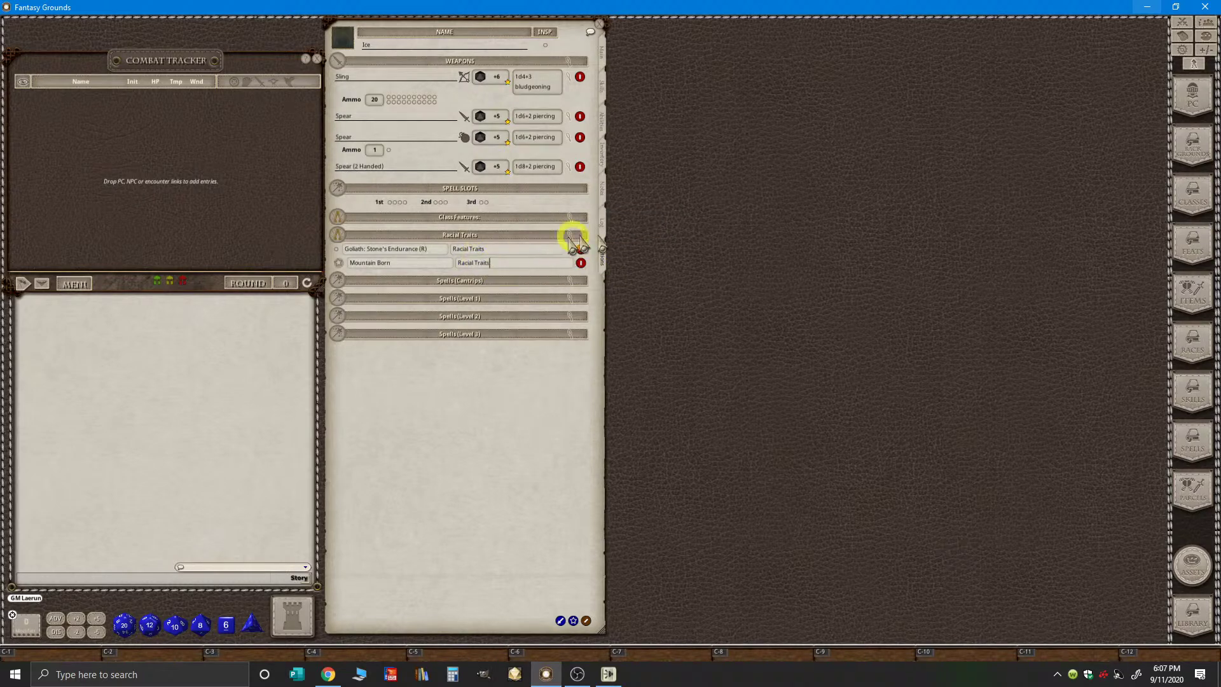
pyautogui.click(586, 621)
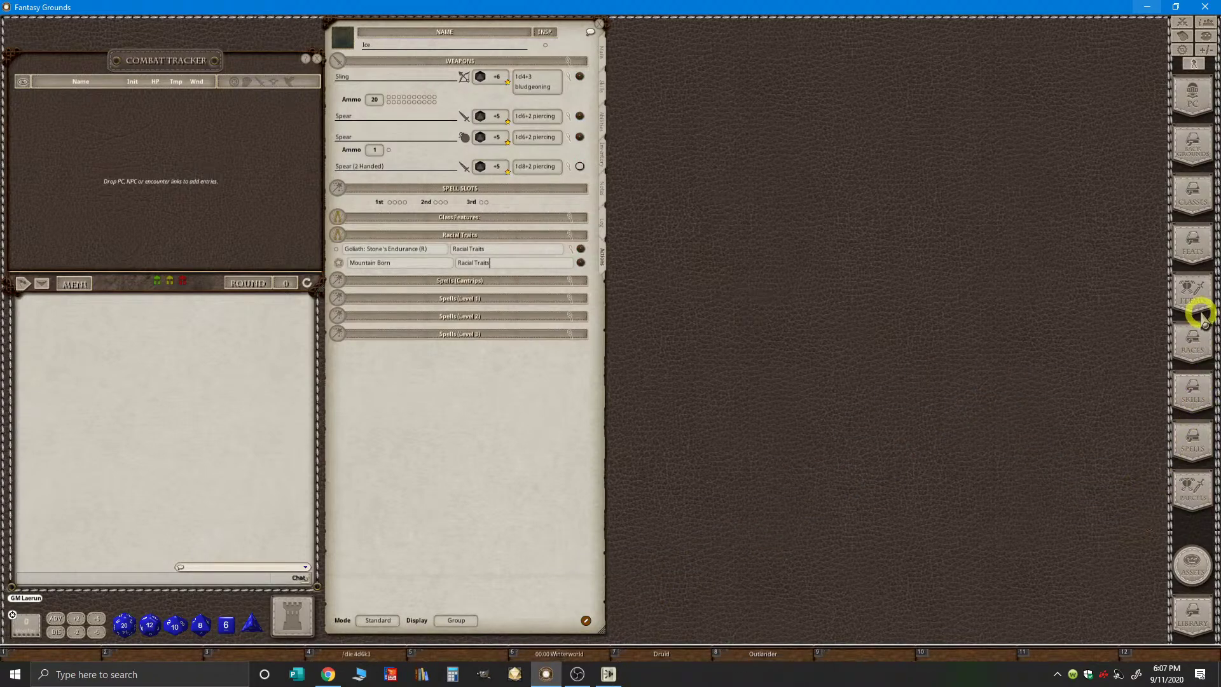
pyautogui.click(1202, 349)
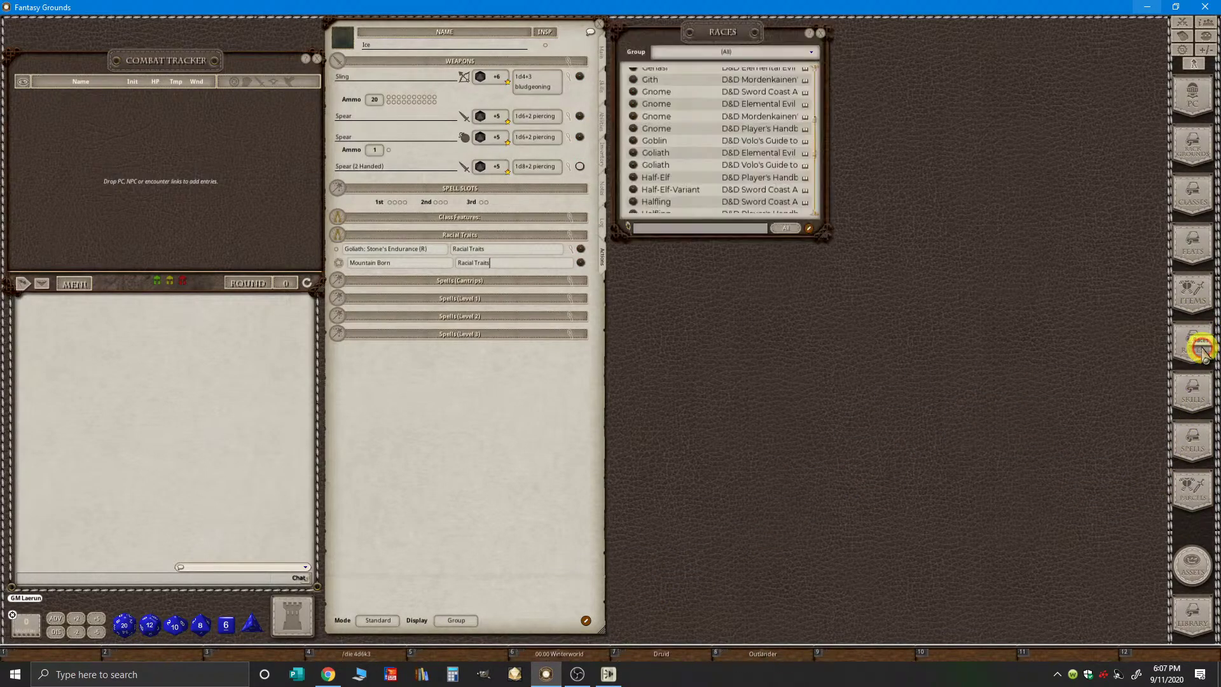
pyautogui.click(671, 228)
pyautogui.click(821, 33)
pyautogui.click(1057, 325)
pyautogui.press('ctrl')
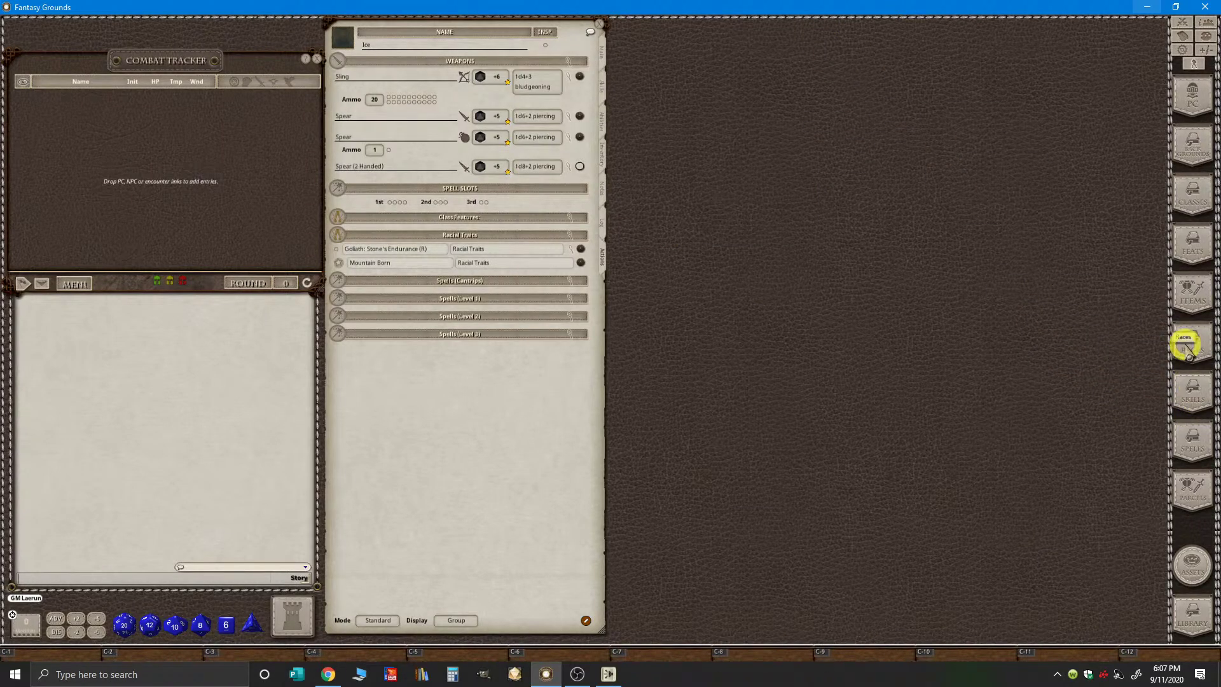
# - Open the Spells list, set its group to (All), and search for "born"
pyautogui.click(1194, 439)
pyautogui.press('ctrl')
pyautogui.click(1016, 140)
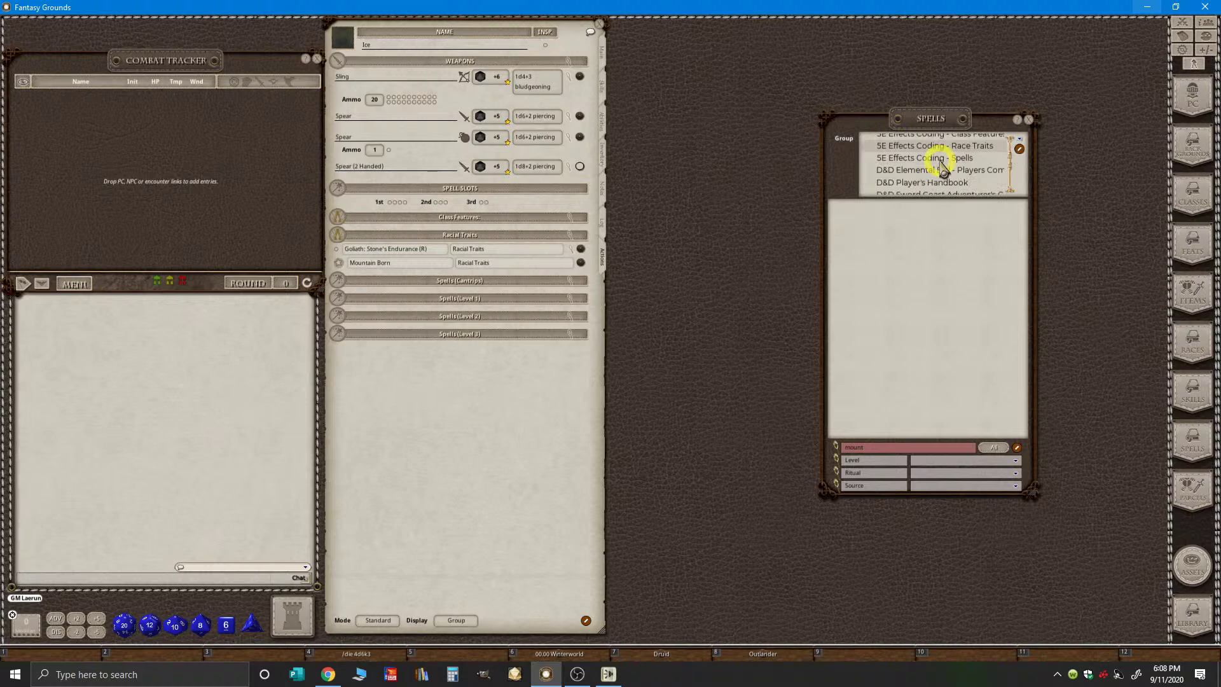
pyautogui.click(889, 137)
pyautogui.click(883, 449)
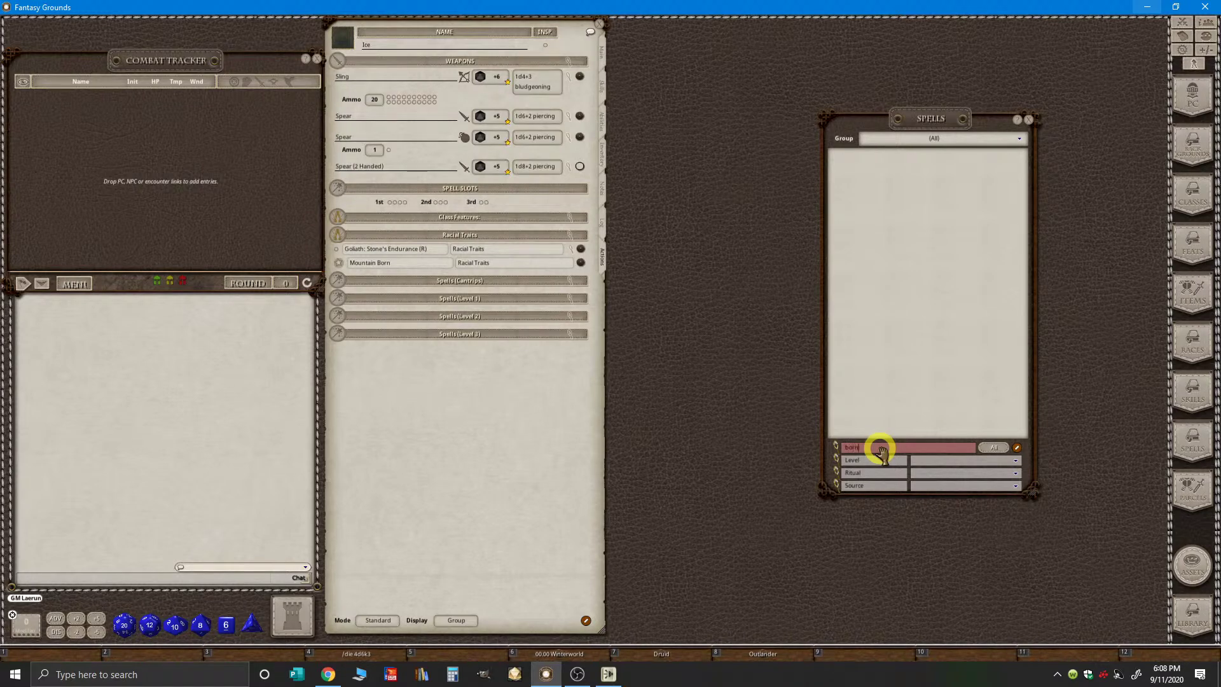
pyautogui.write('born')
pyautogui.press('Return')
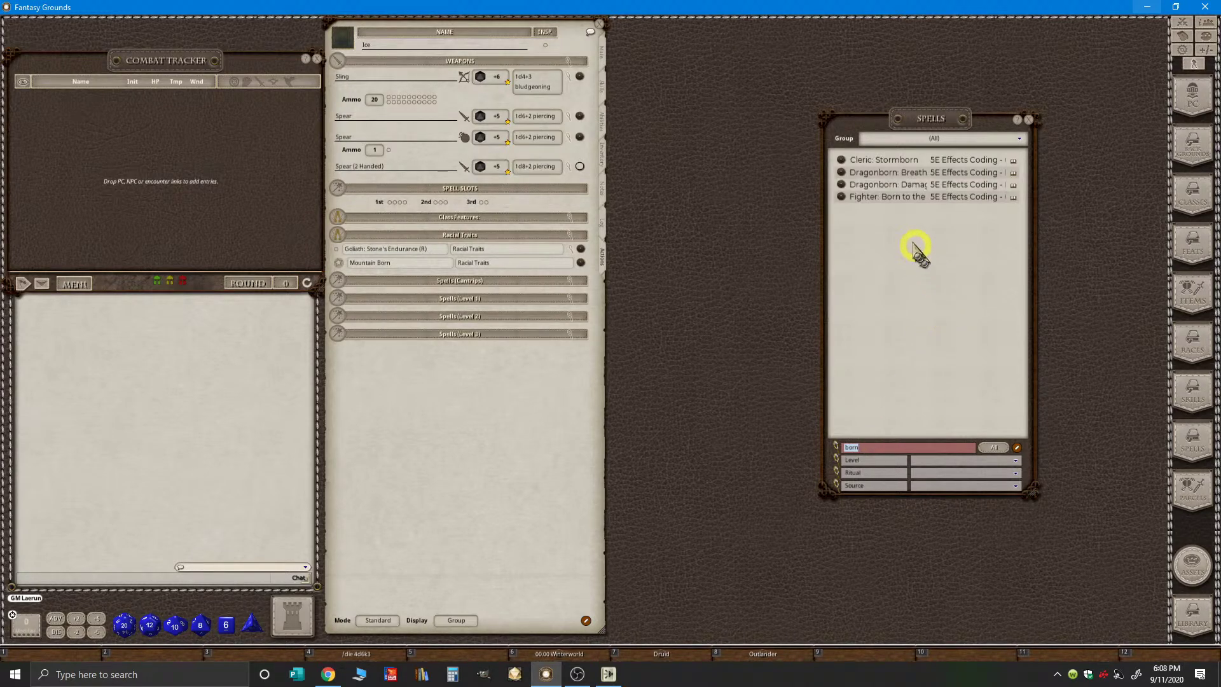
# - Enlarge the Spells window to show full entry names and move it closer to the character sheet
pyautogui.press('ctrl')
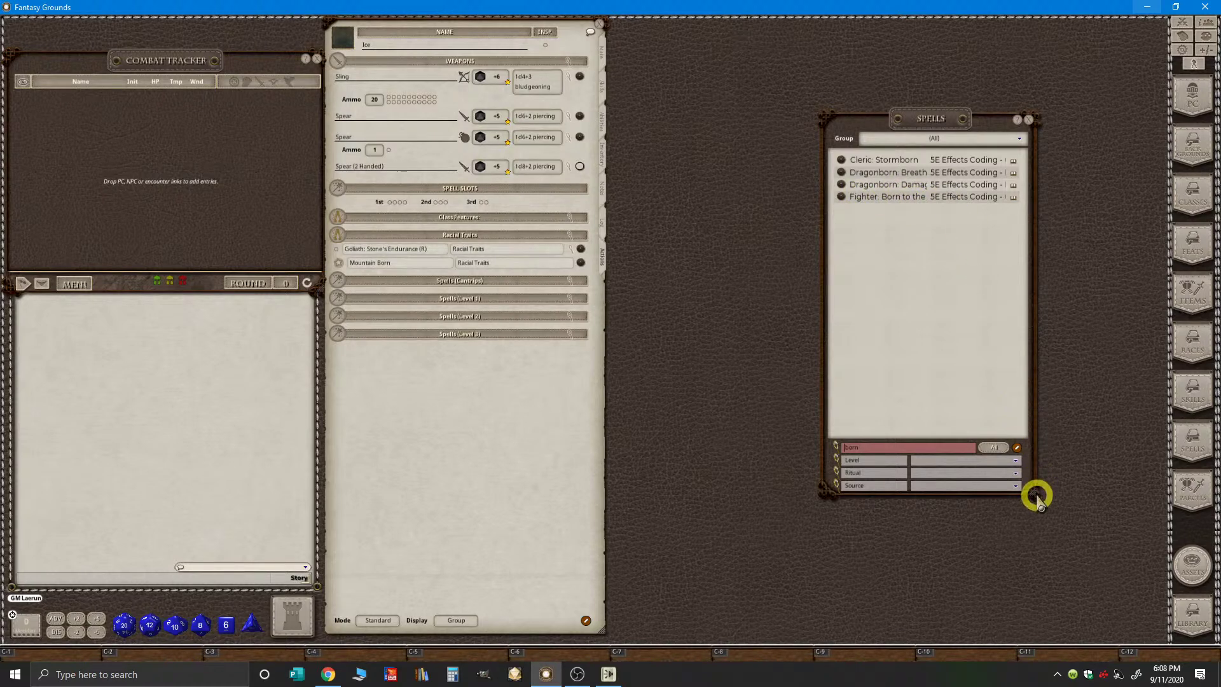
pyautogui.moveTo(1033, 492); pyautogui.dragTo(1147, 544)
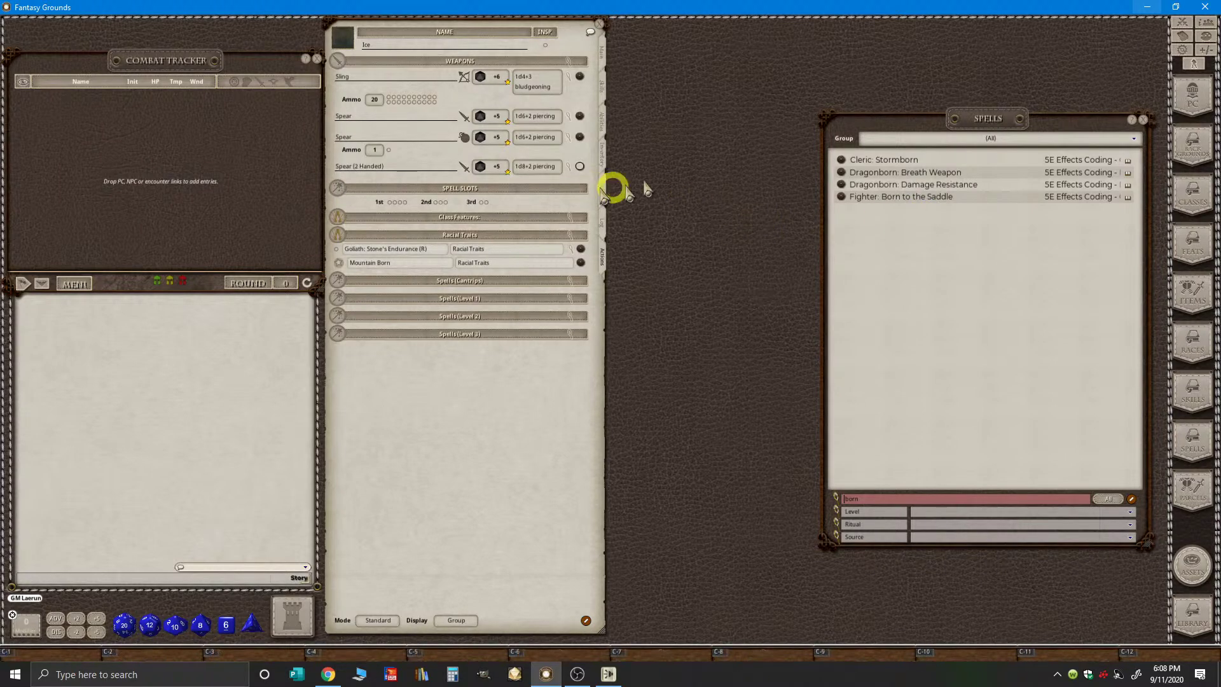
pyautogui.moveTo(978, 120); pyautogui.dragTo(841, 73)
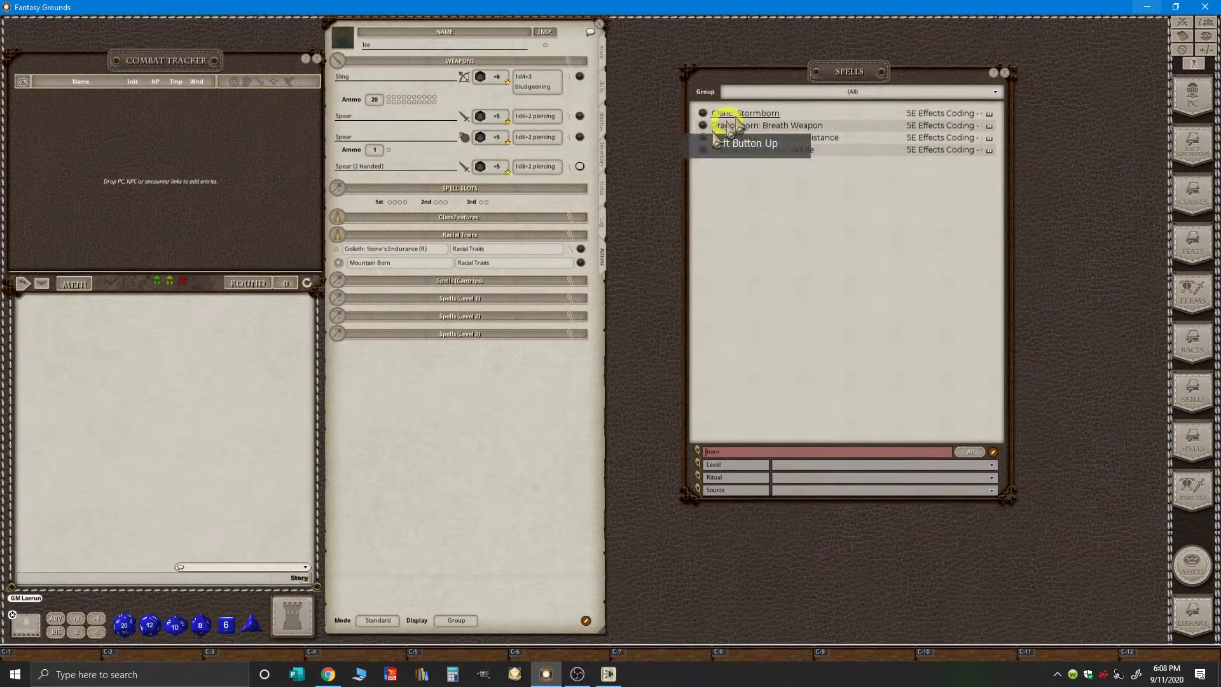
# - Turn on edit mode for the character's actions and add a blank power
pyautogui.click(586, 626)
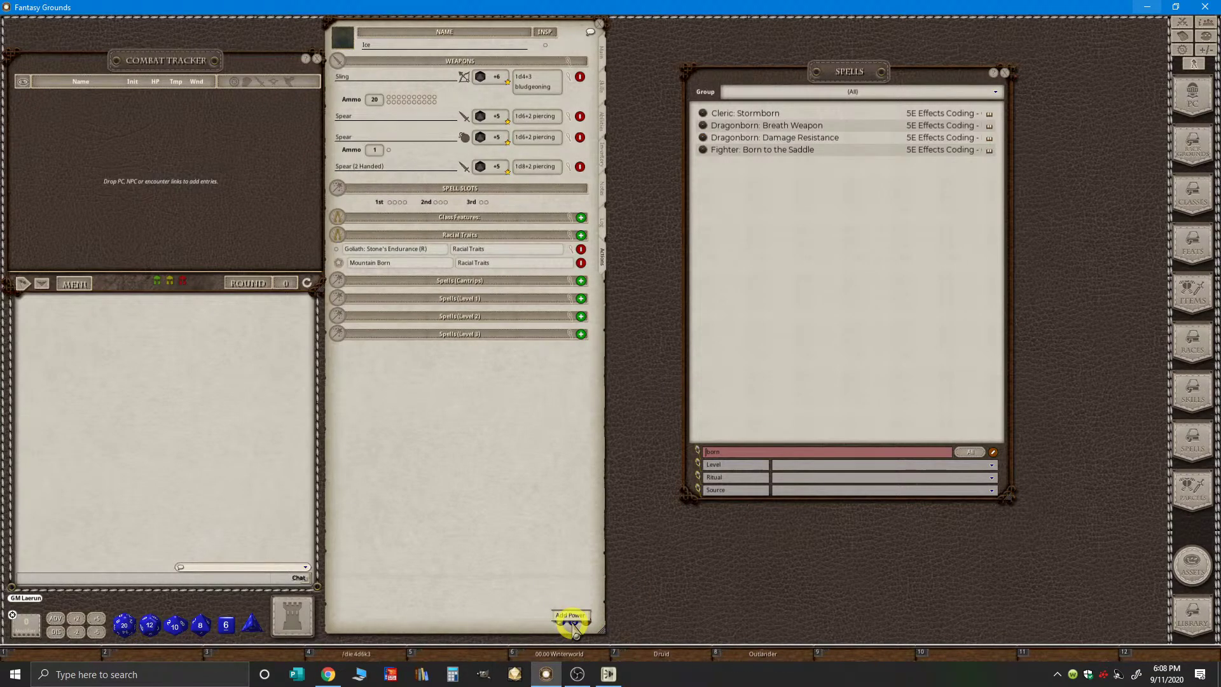
pyautogui.click(573, 622)
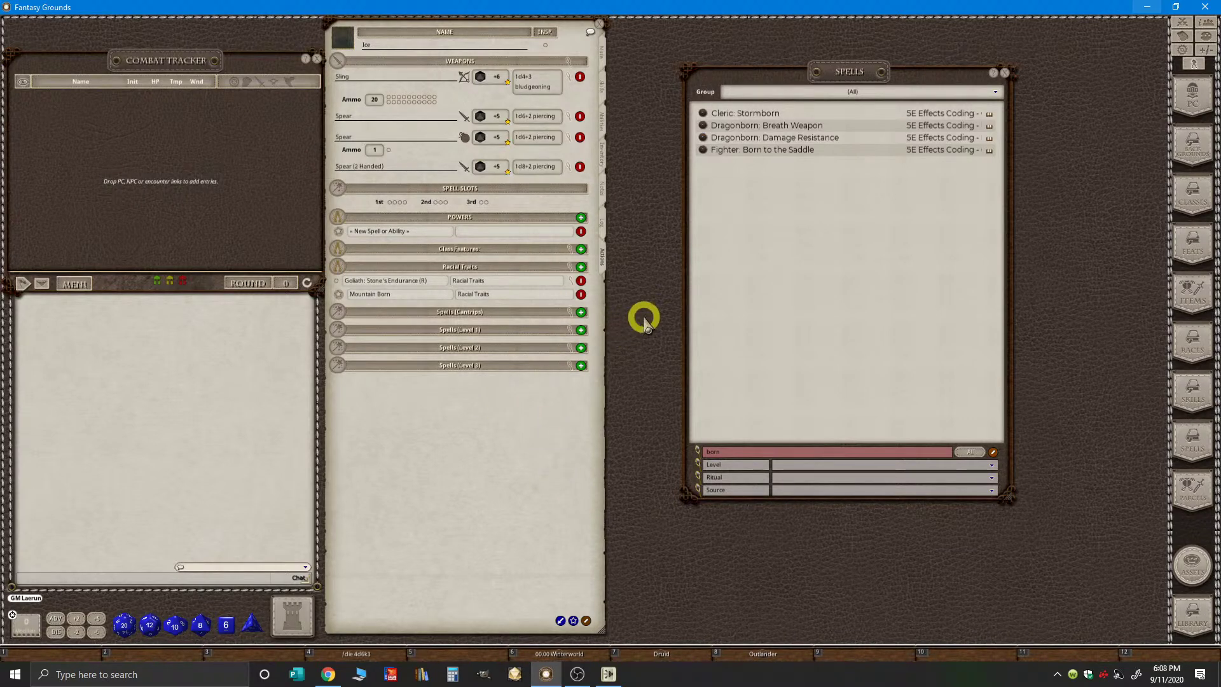
# - Clear the "born" search in the Spells list and set its group to 5E Effects Coding - Class Features
pyautogui.click(738, 452)
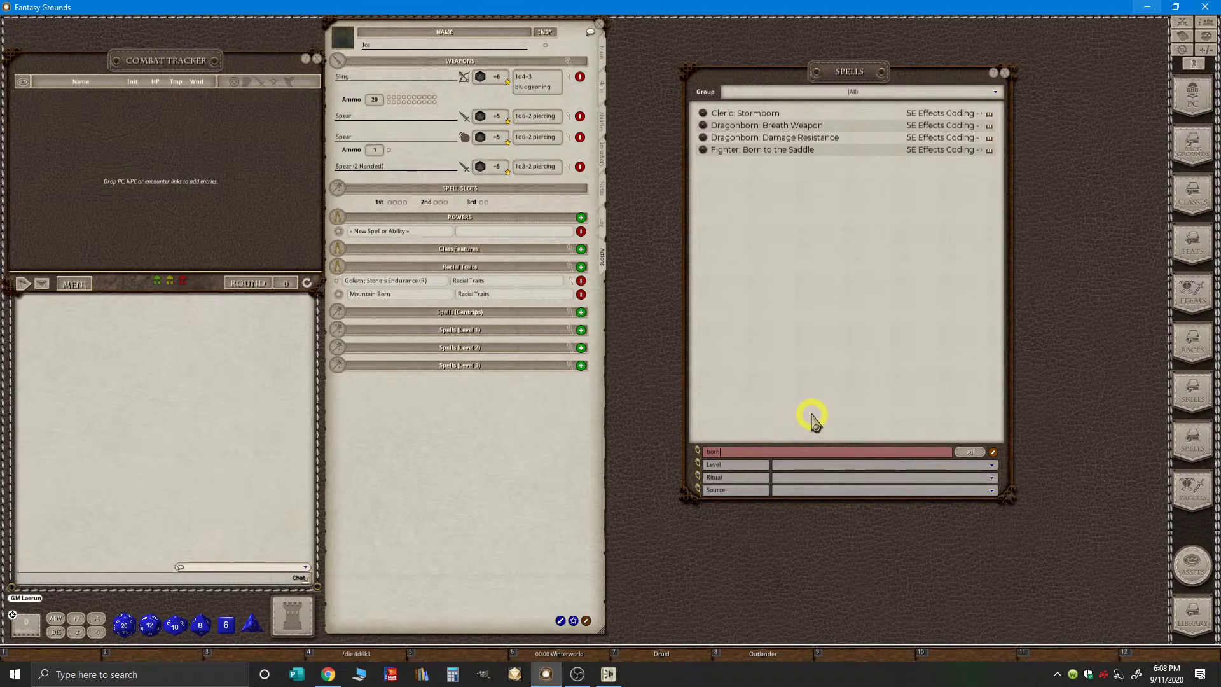
pyautogui.press('ctrl')
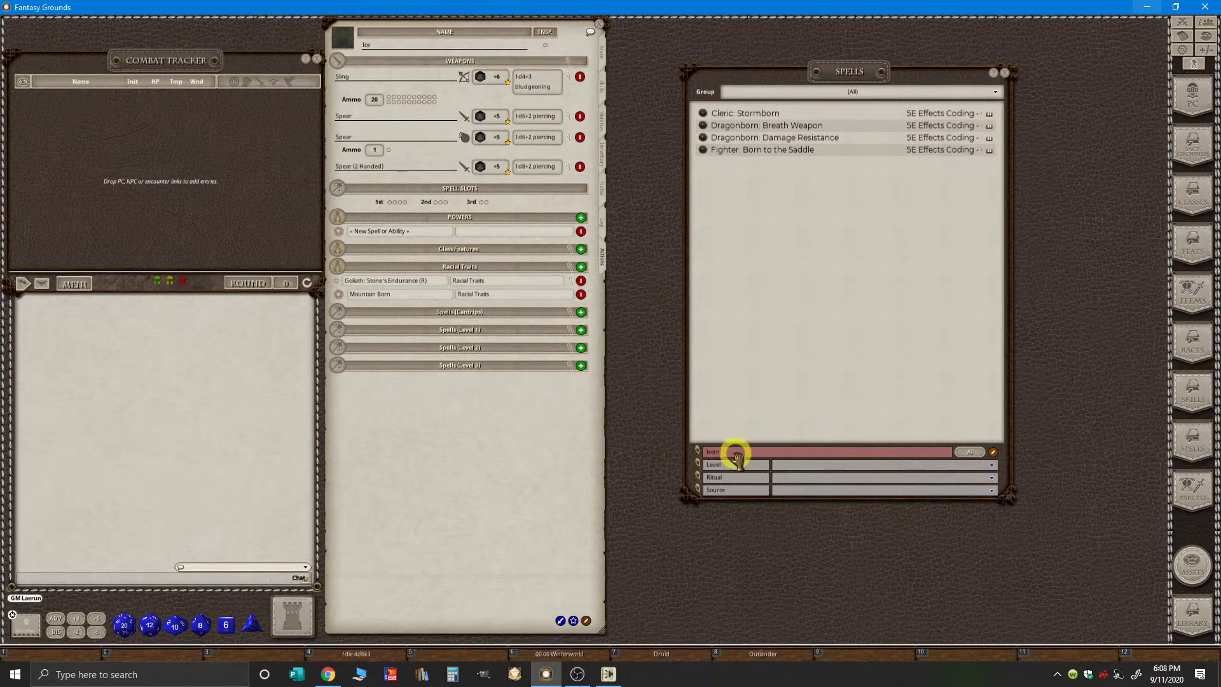
pyautogui.press('ctrl')
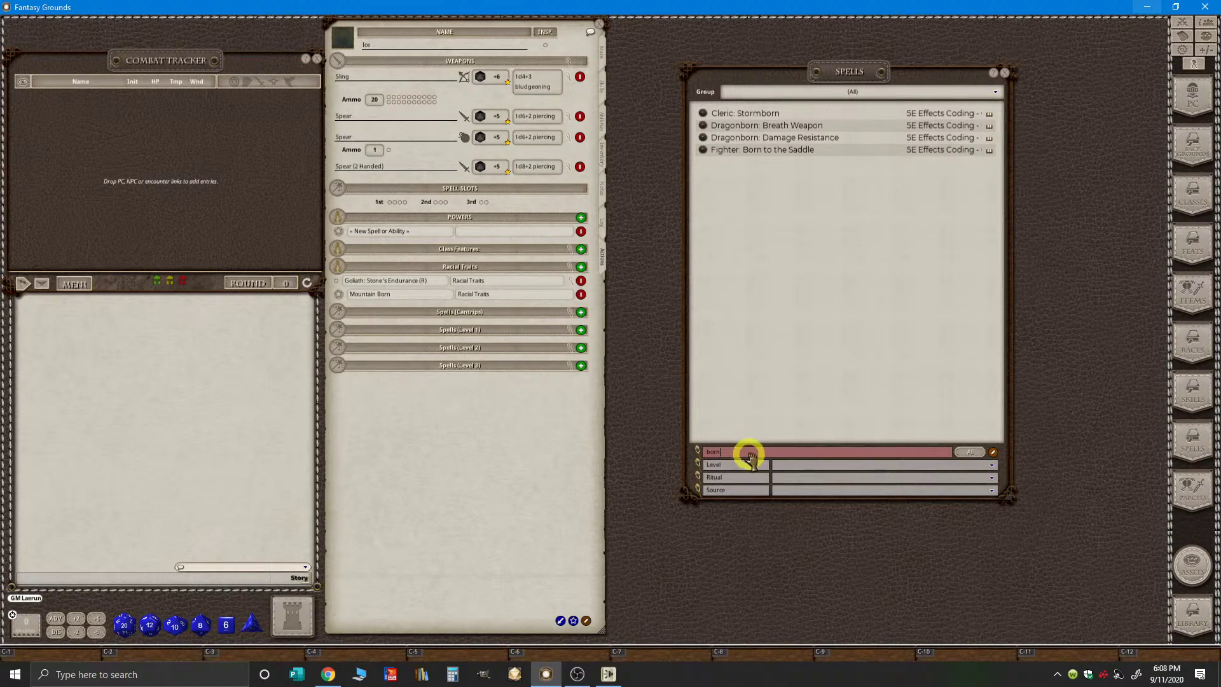
pyautogui.press('BackSpace')
pyautogui.press('BackSpace')
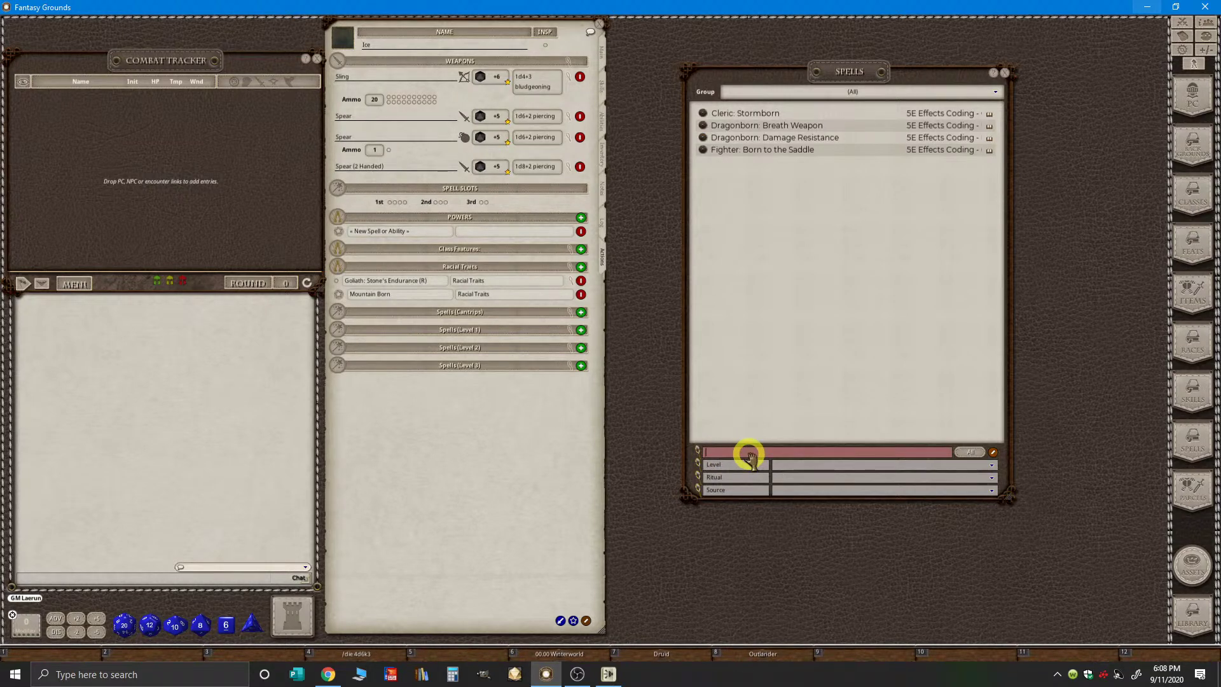
pyautogui.click(963, 94)
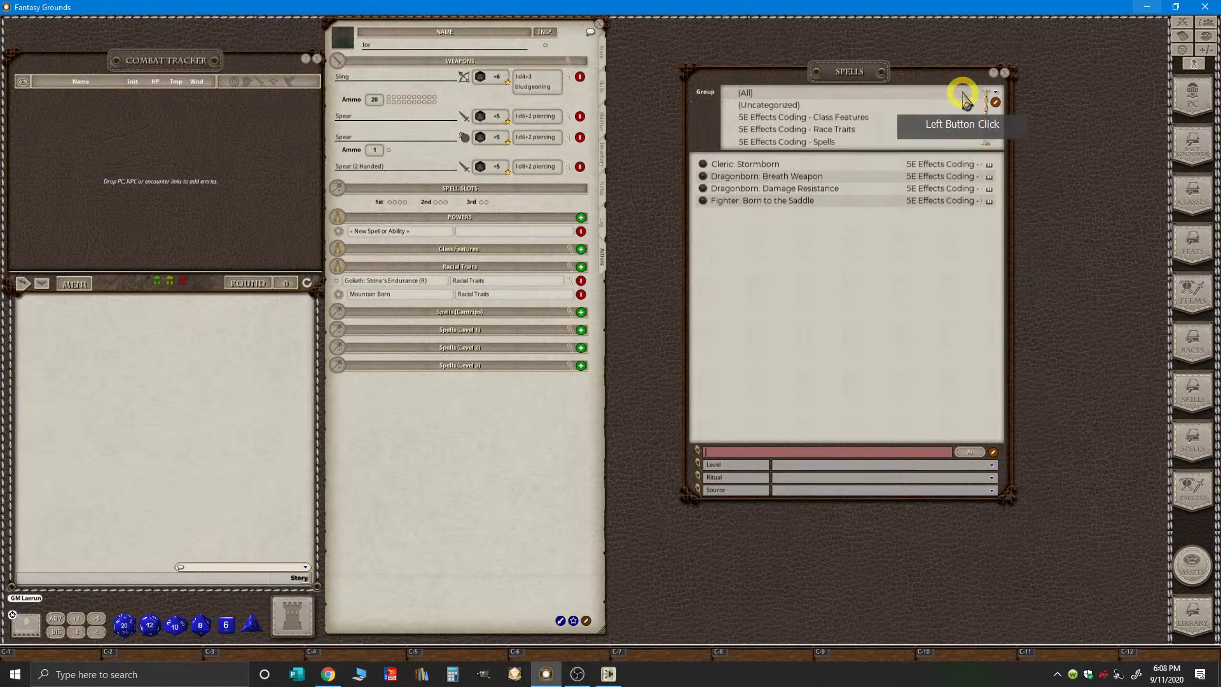
pyautogui.click(839, 119)
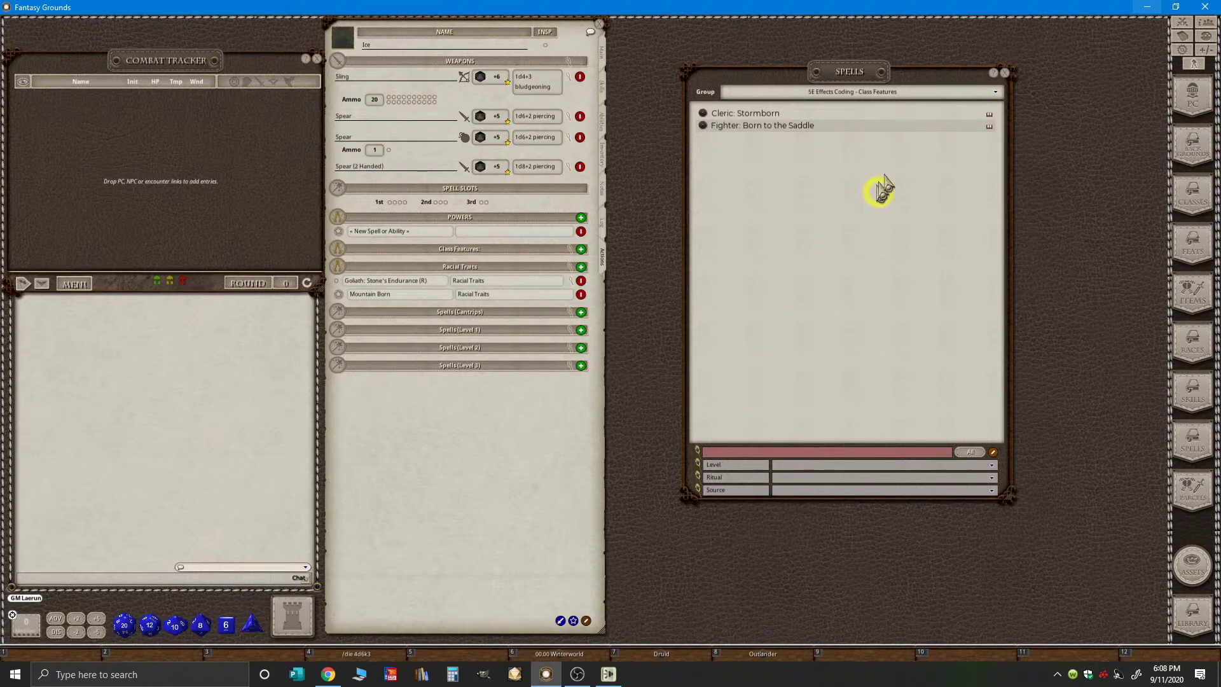
pyautogui.click(912, 93)
pyautogui.scroll(-3, 890, 127)
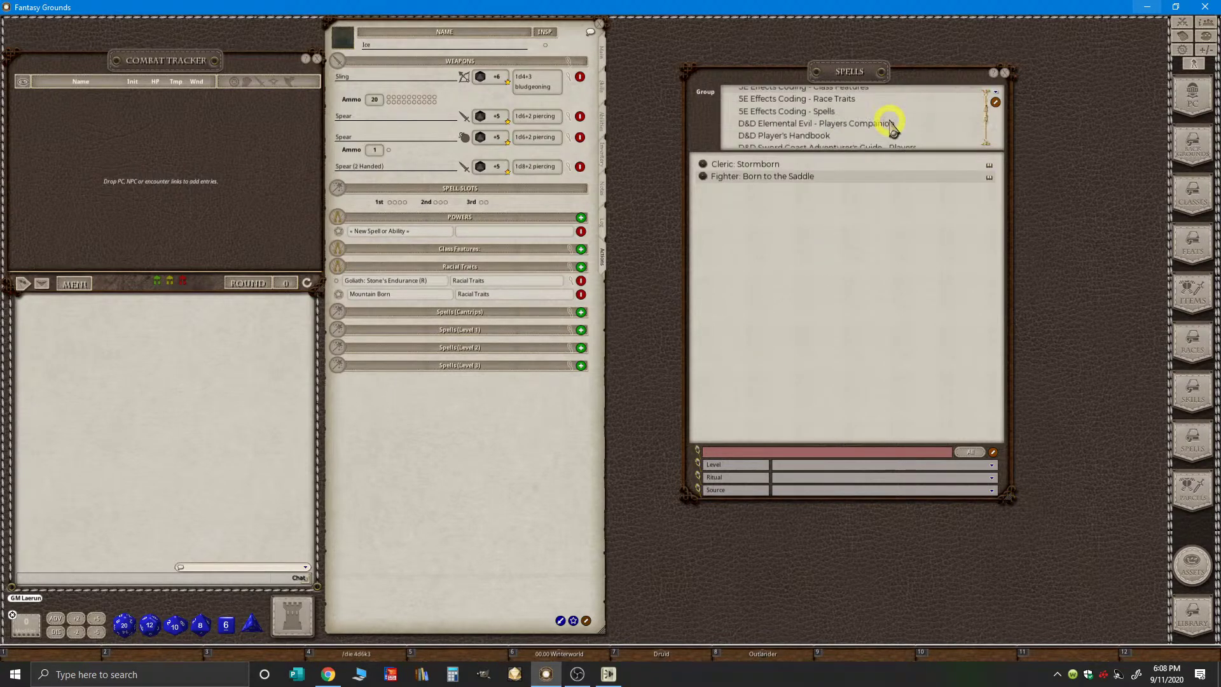
pyautogui.scroll(-1, 898, 136)
pyautogui.scroll(2, 891, 127)
pyautogui.click(847, 113)
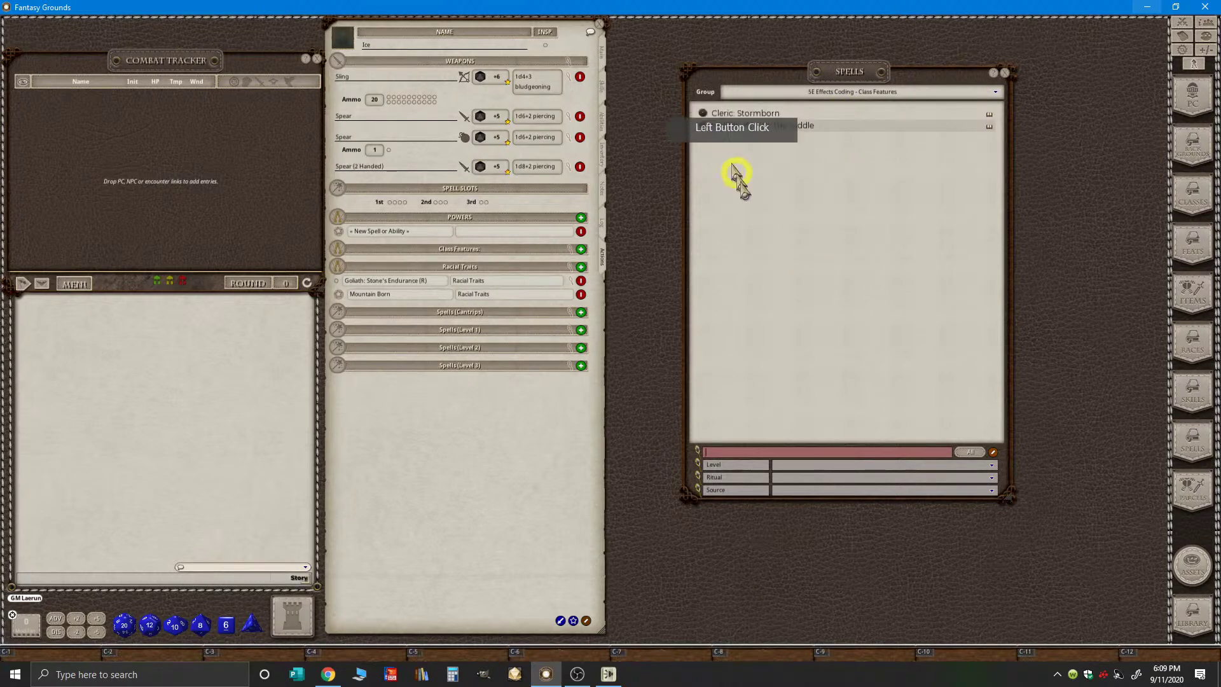
# - Close and reopen the Spells list to refresh its entries, and place the window beside the character sheet
pyautogui.click(1004, 73)
pyautogui.moveTo(1194, 394); pyautogui.dragTo(1198, 409)
pyautogui.click(752, 243)
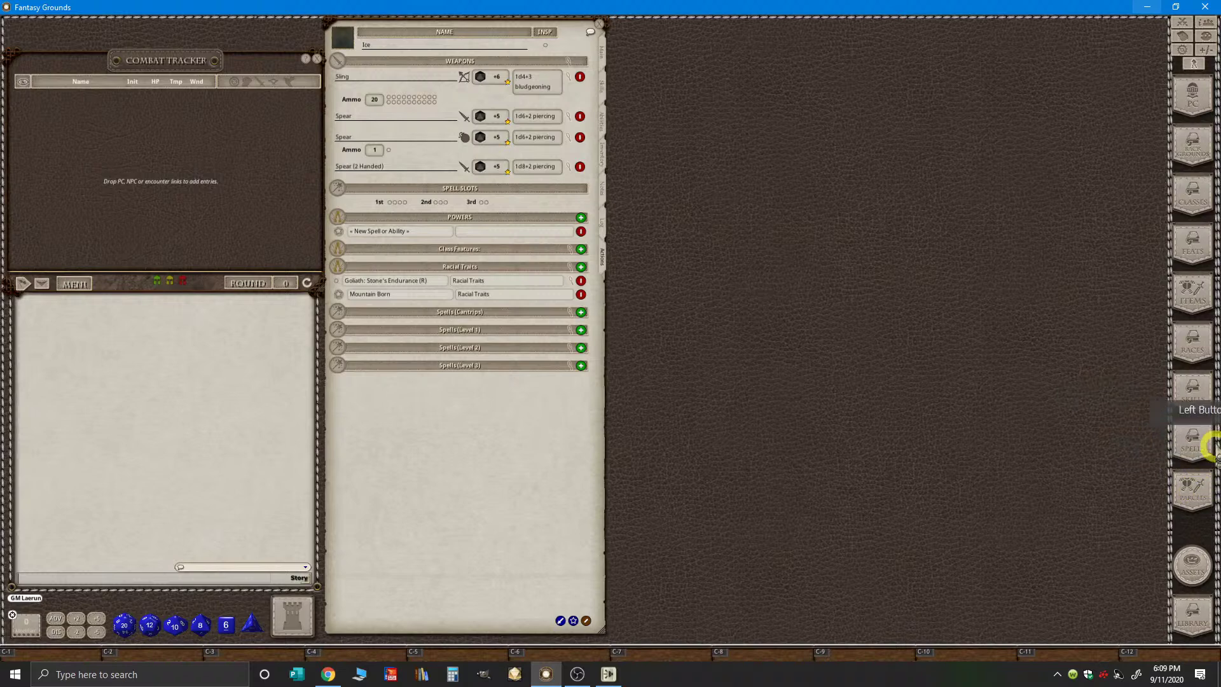
pyautogui.click(1192, 438)
pyautogui.moveTo(870, 77); pyautogui.dragTo(800, 49)
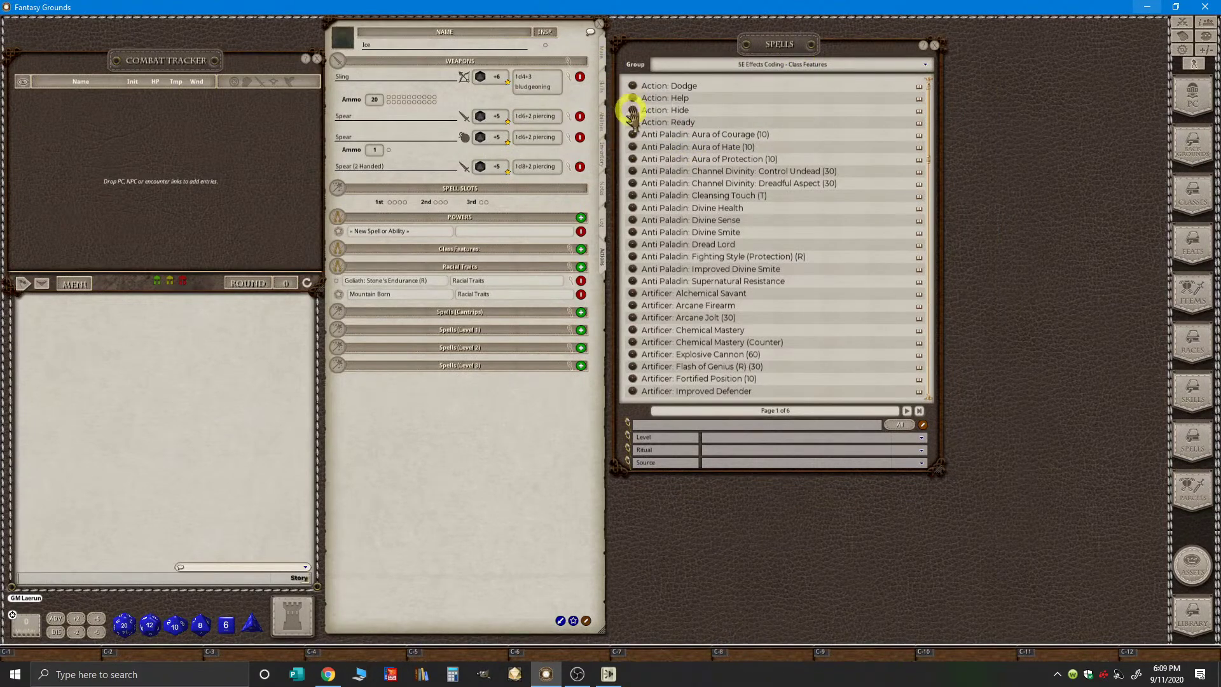
# - Set the blank power's ability group to "Standard Actions" and clear its placeholder name
pyautogui.moveTo(635, 100); pyautogui.dragTo(545, 251)
pyautogui.write('Standard A')
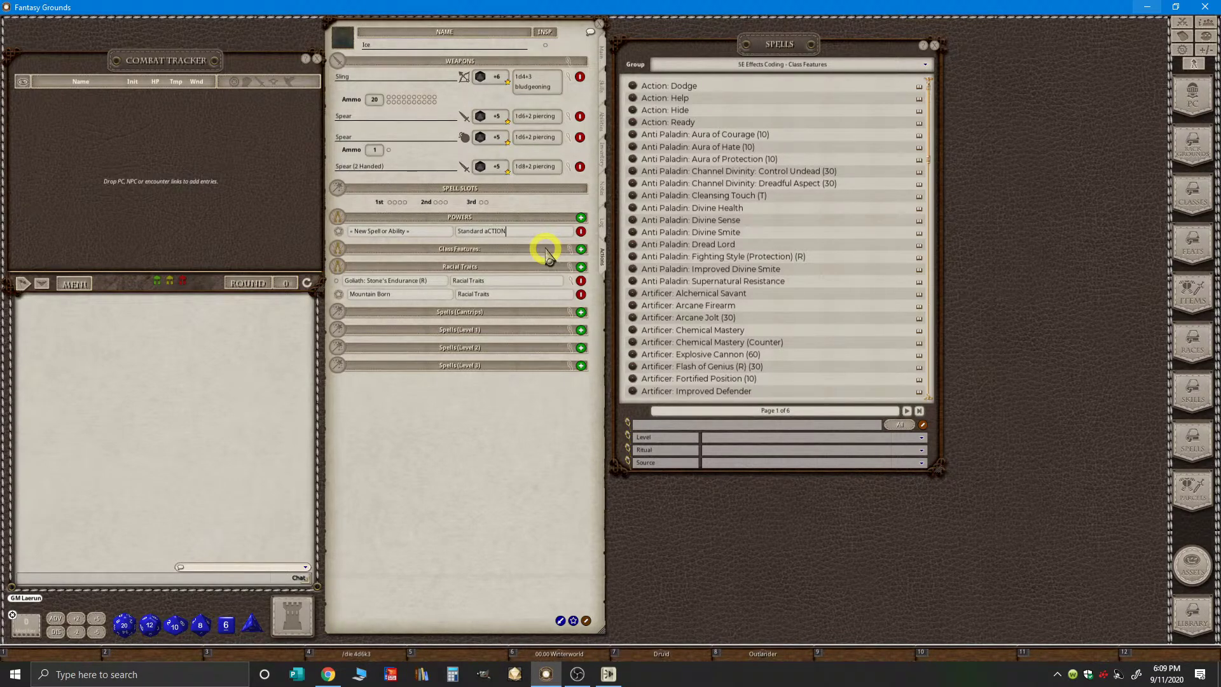
pyautogui.press('ctrl')
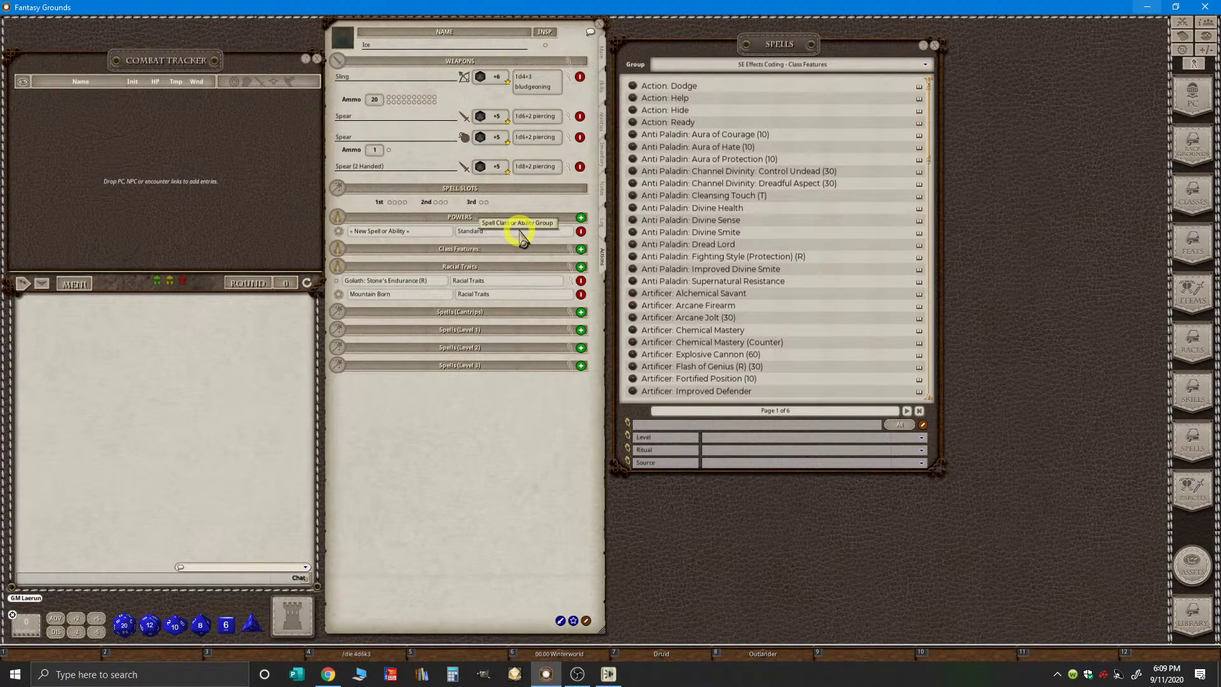
pyautogui.press('ctrl')
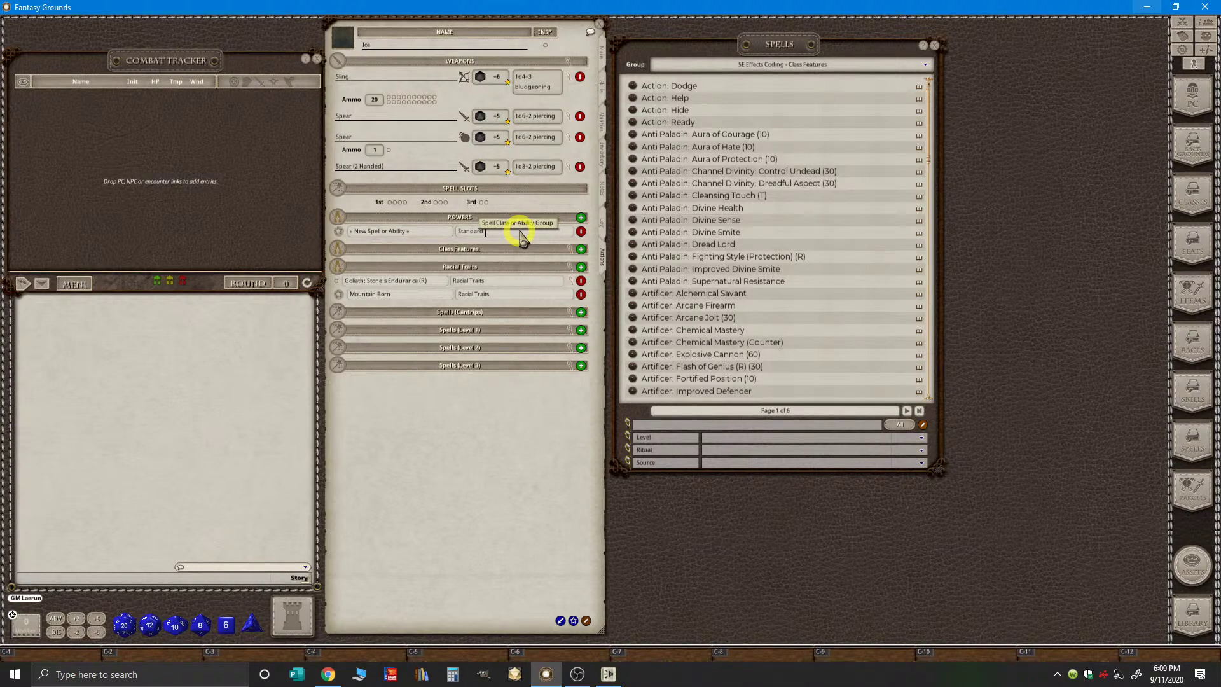
pyautogui.write('c')
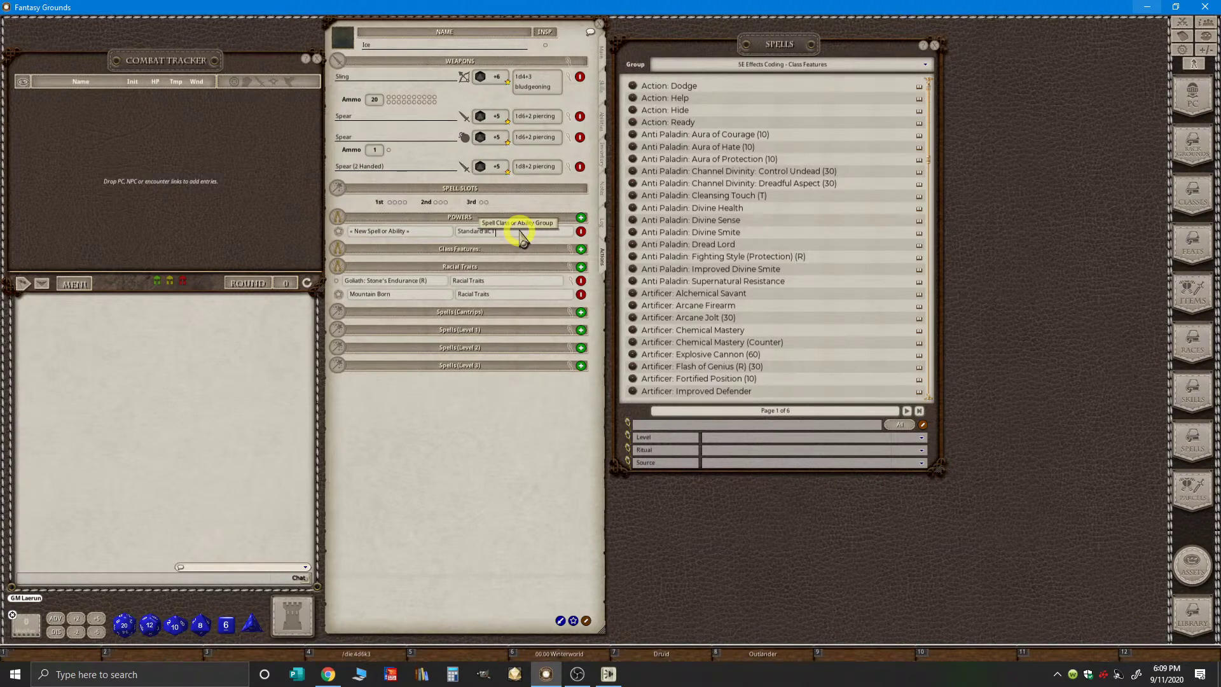
pyautogui.write('TIONS')
pyautogui.press('ctrl')
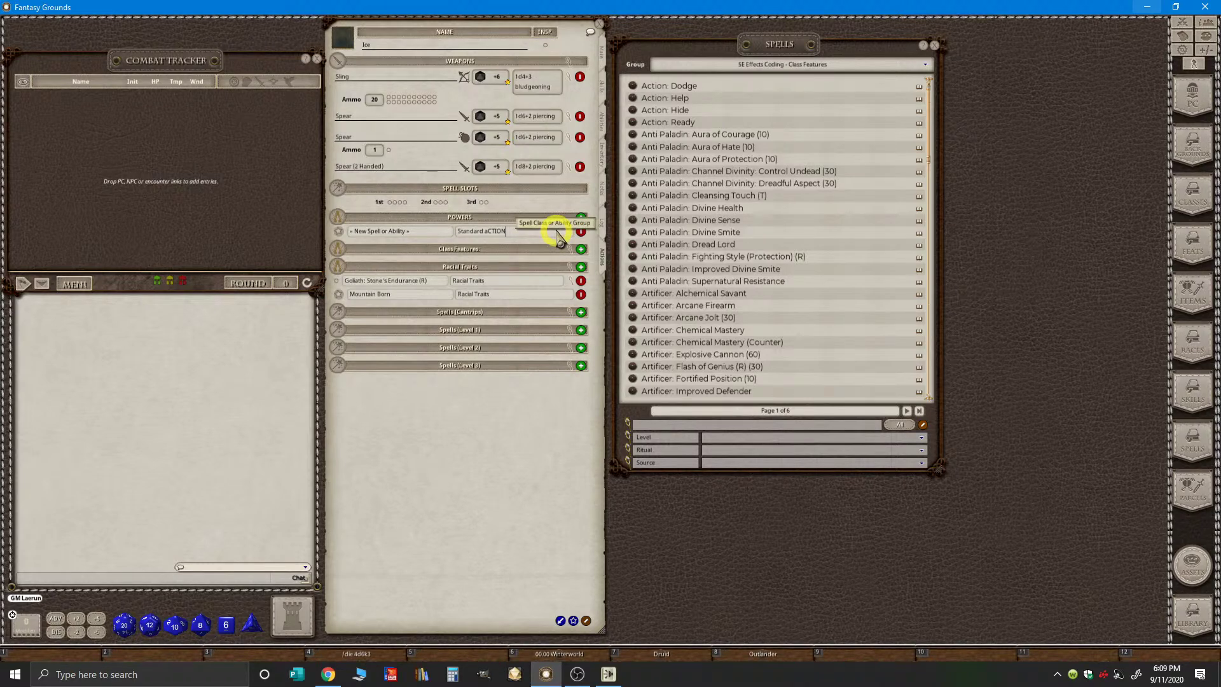
pyautogui.write('A')
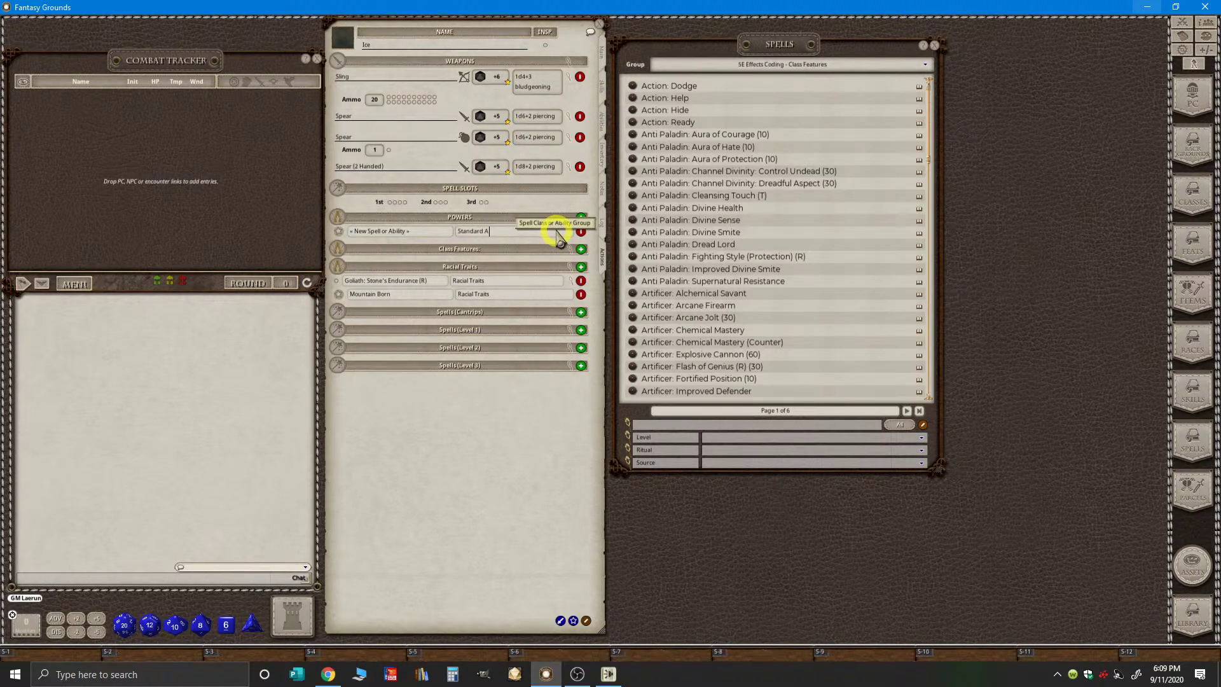
pyautogui.write('ctions')
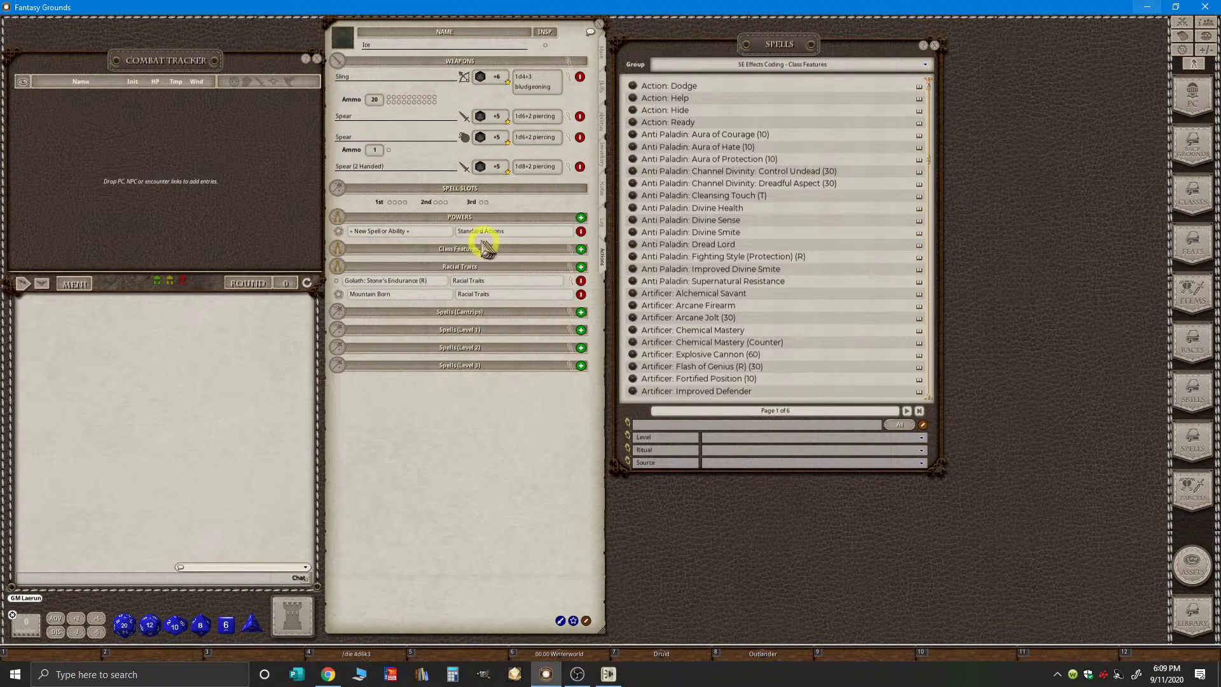
pyautogui.click(437, 231)
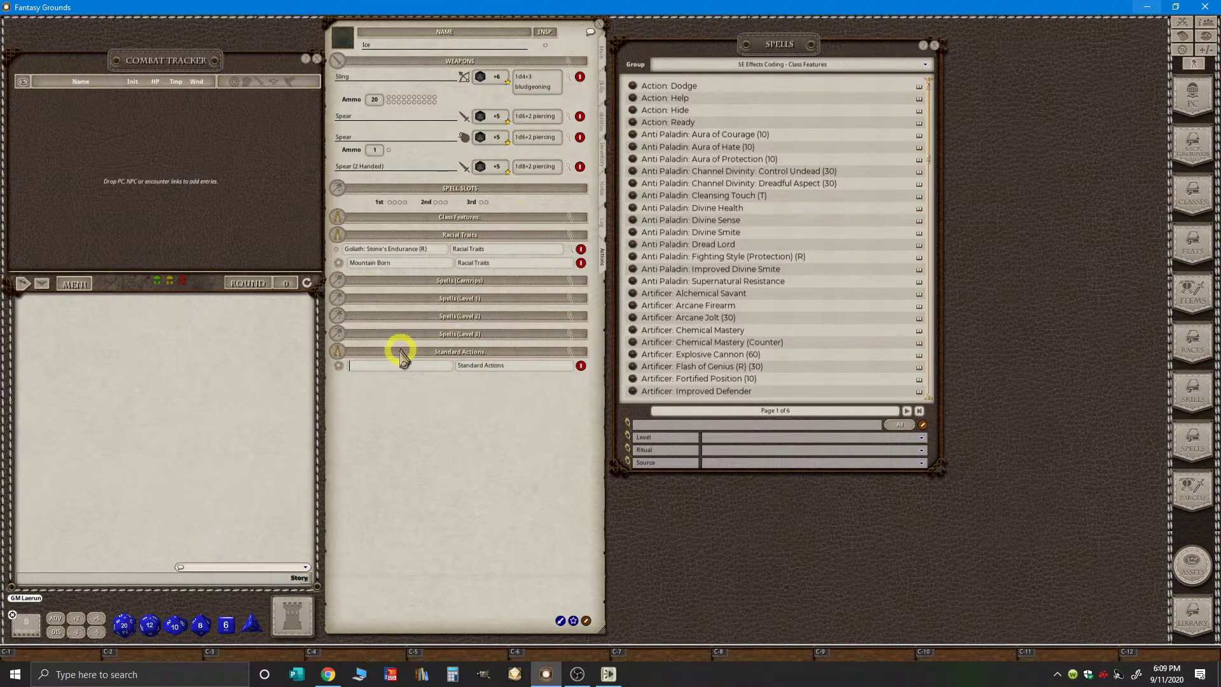
# - Add Action: Dodge, Action: Help and Action: Ready to the Standard Actions group, and Action: Hide to the Racial Traits group
pyautogui.moveTo(633, 93); pyautogui.dragTo(401, 366)
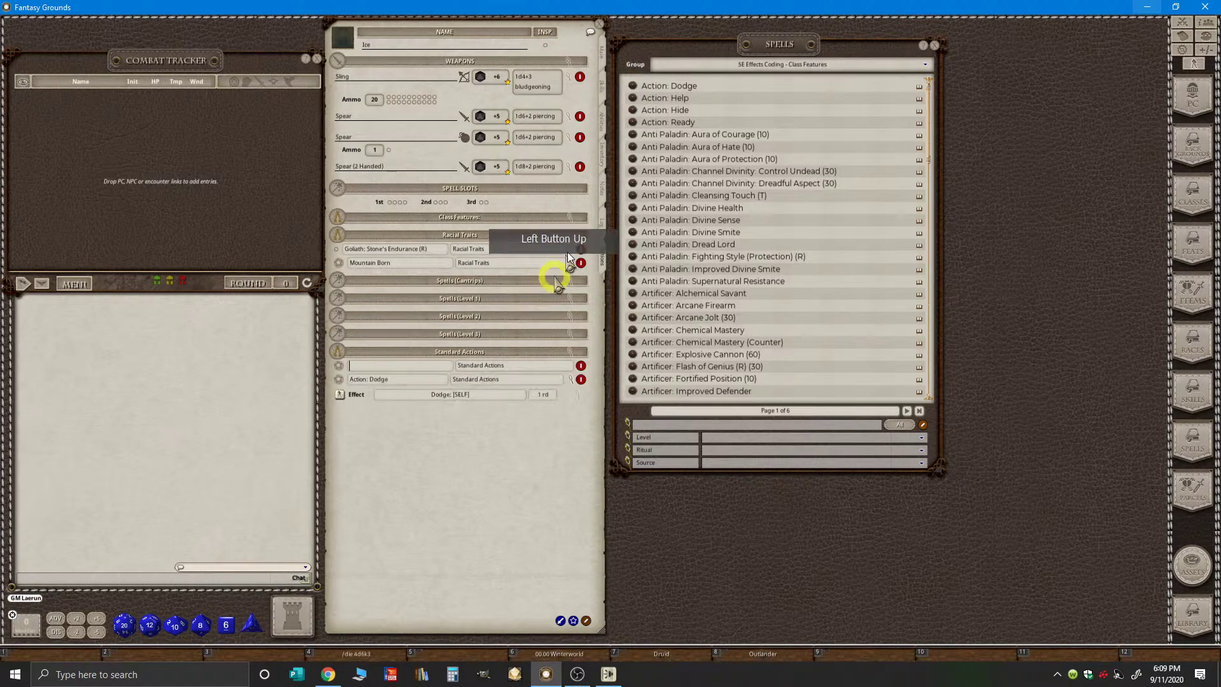
pyautogui.moveTo(634, 100); pyautogui.dragTo(406, 365)
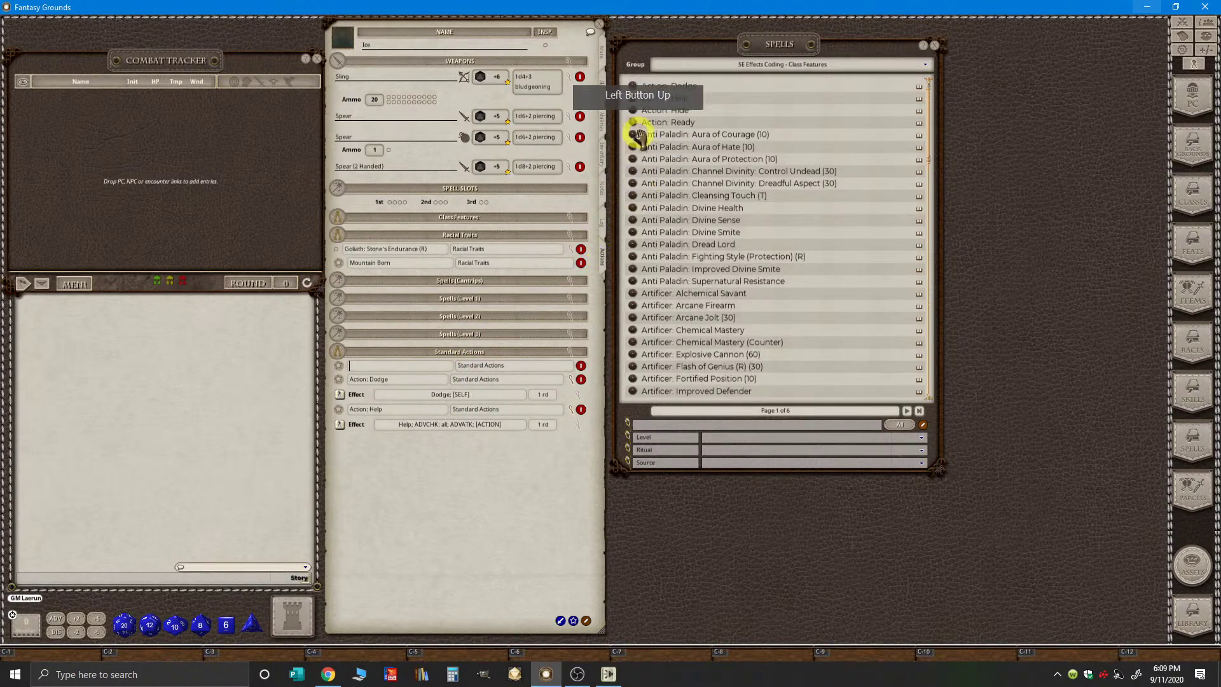
pyautogui.moveTo(632, 111); pyautogui.dragTo(415, 366)
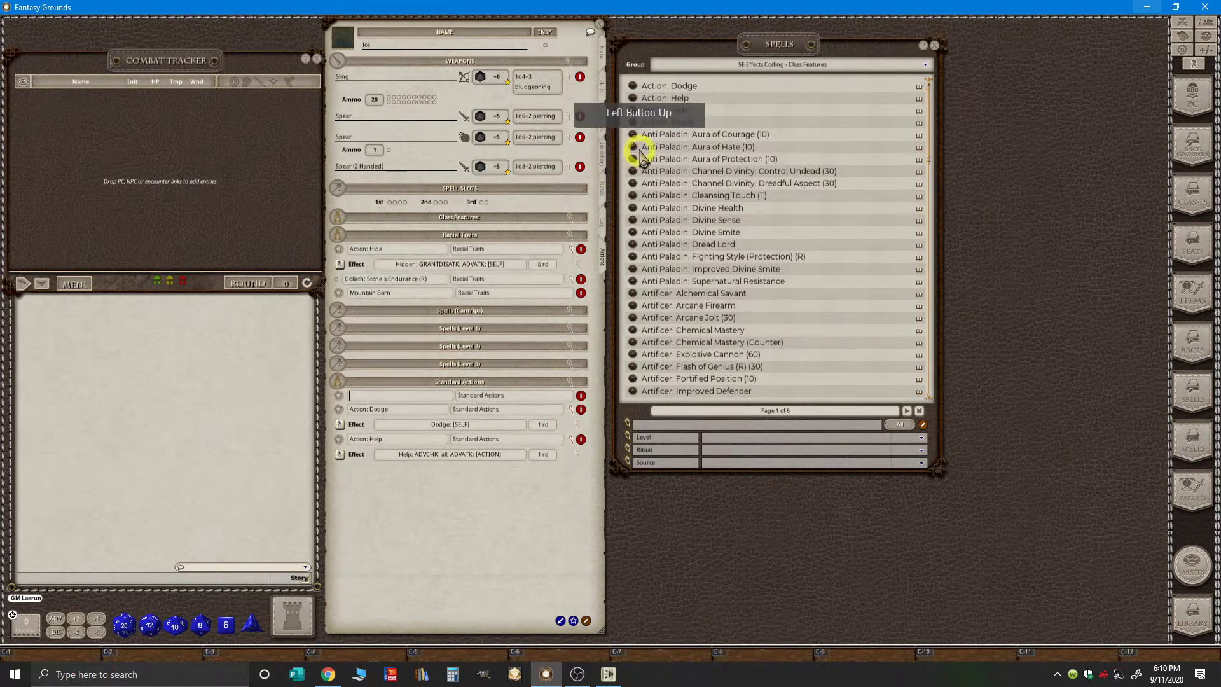
pyautogui.moveTo(632, 124); pyautogui.dragTo(414, 402)
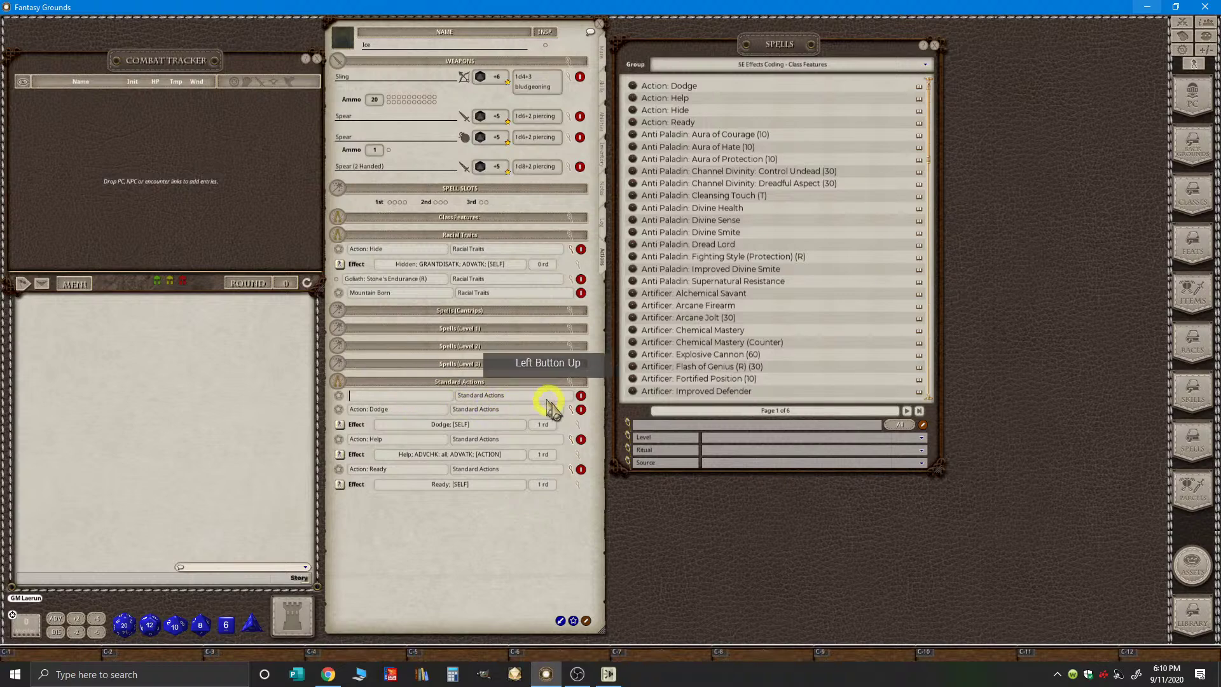
pyautogui.press('ctrl')
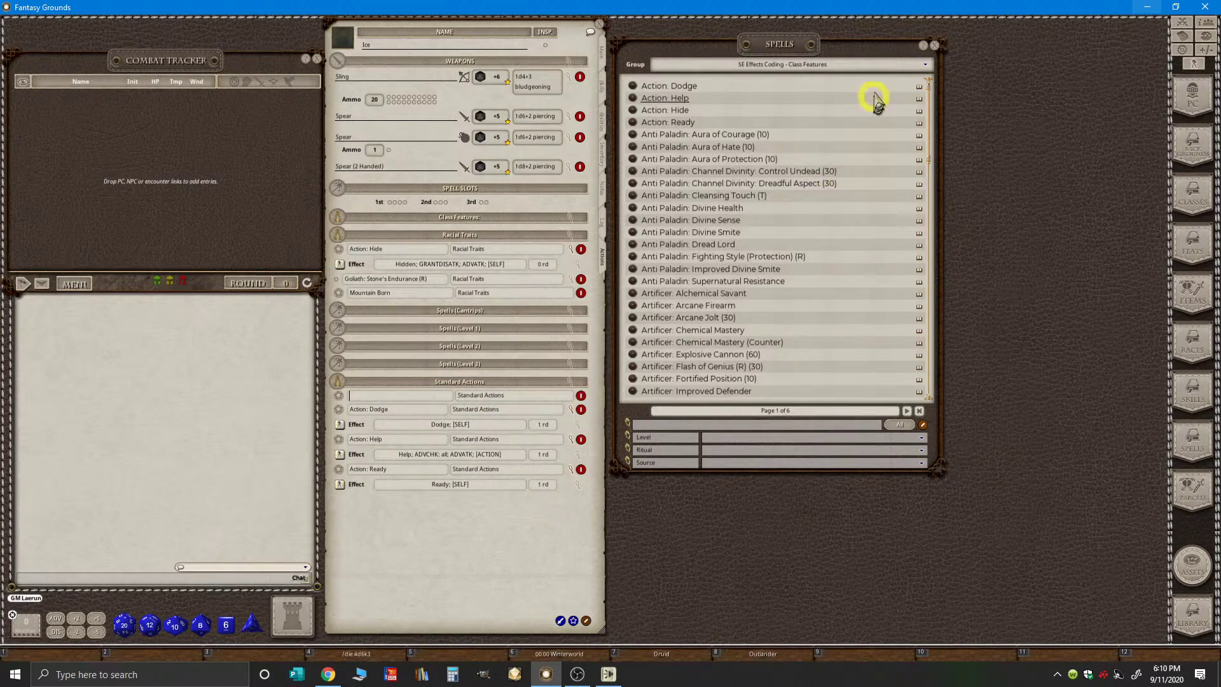
# - Reopen the Spells list, add another Action: Dodge to the Standard Actions group, and close the list
pyautogui.click(939, 46)
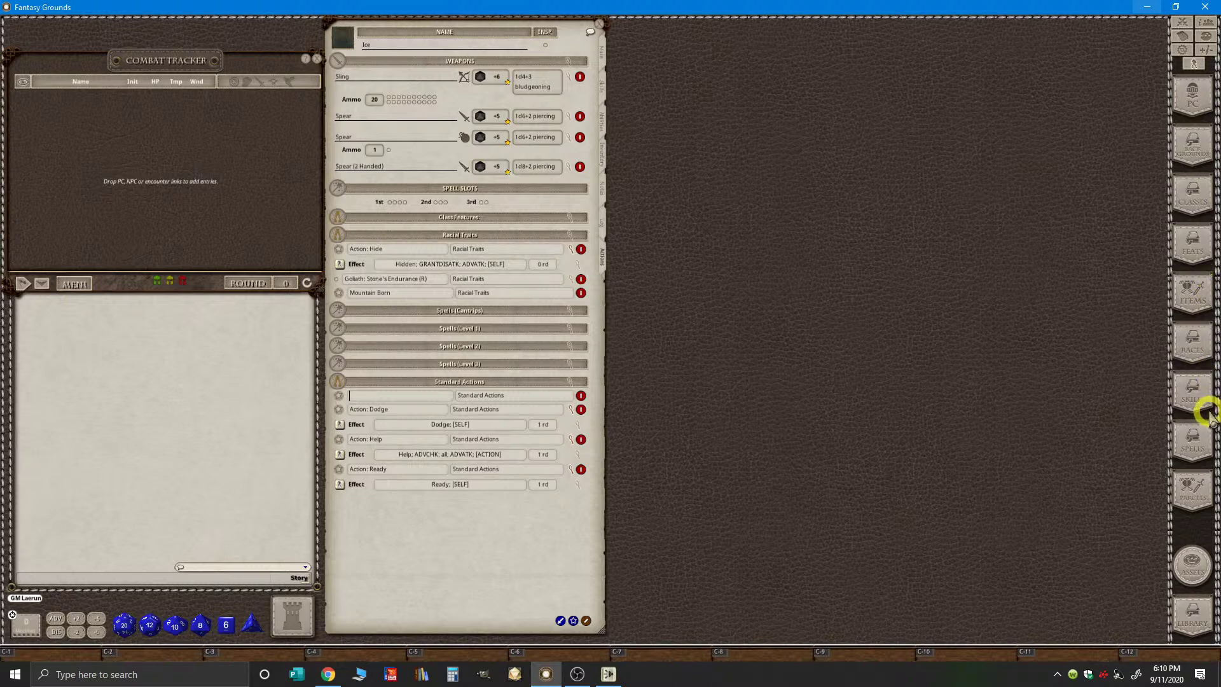
pyautogui.click(1194, 439)
pyautogui.moveTo(631, 85)
pyautogui.mouseDown()
pyautogui.moveTo(469, 414)
pyautogui.moveTo(414, 401)
pyautogui.mouseUp()
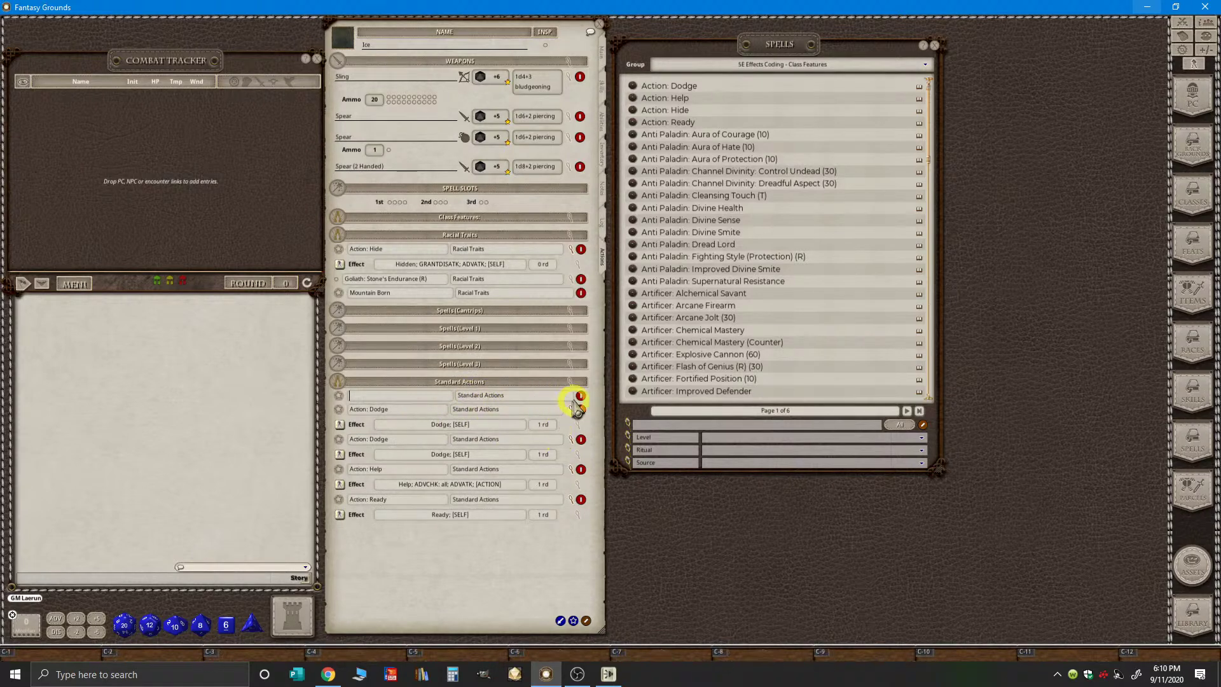
pyautogui.click(936, 47)
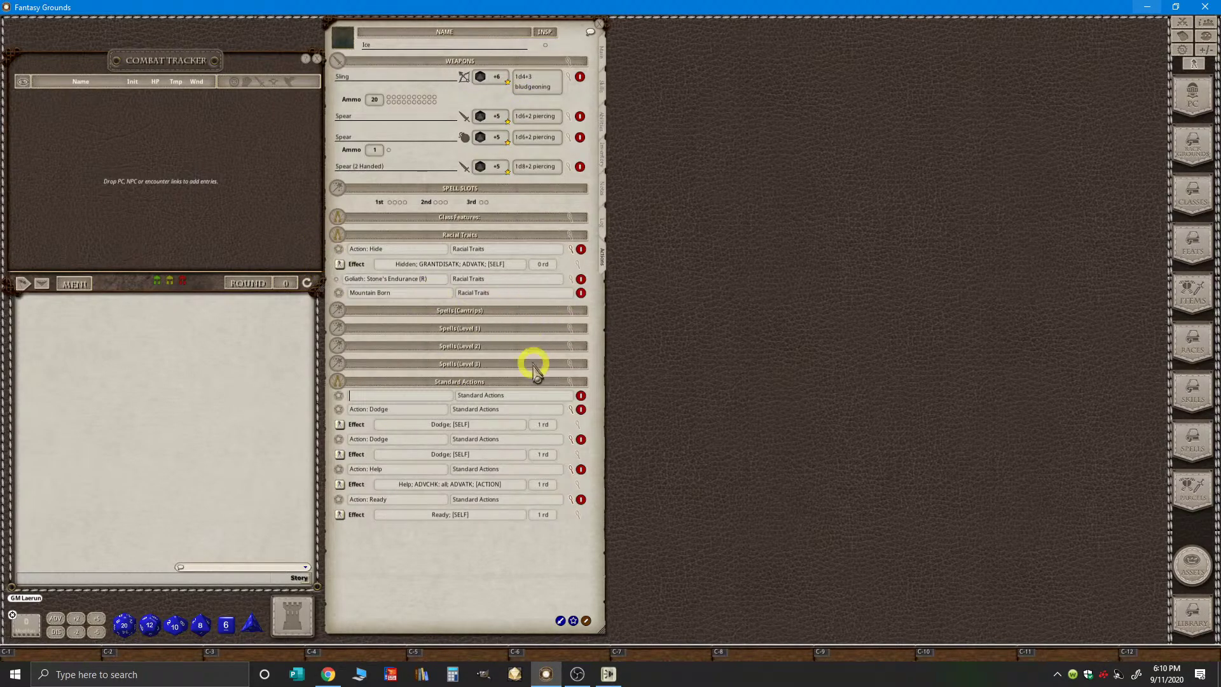
# - Name the blank power in the Standard Actions group "Shield Drop:"
pyautogui.click(407, 398)
pyautogui.write('Shield Drop')
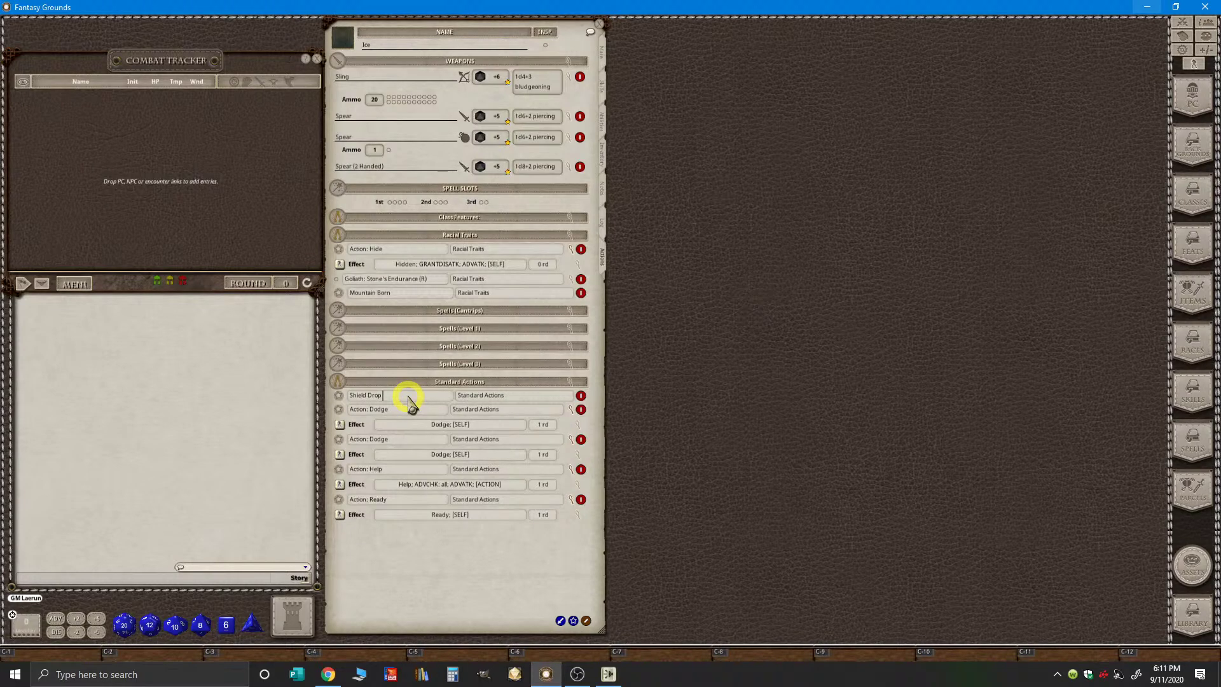
pyautogui.write(':')
pyautogui.write(':')
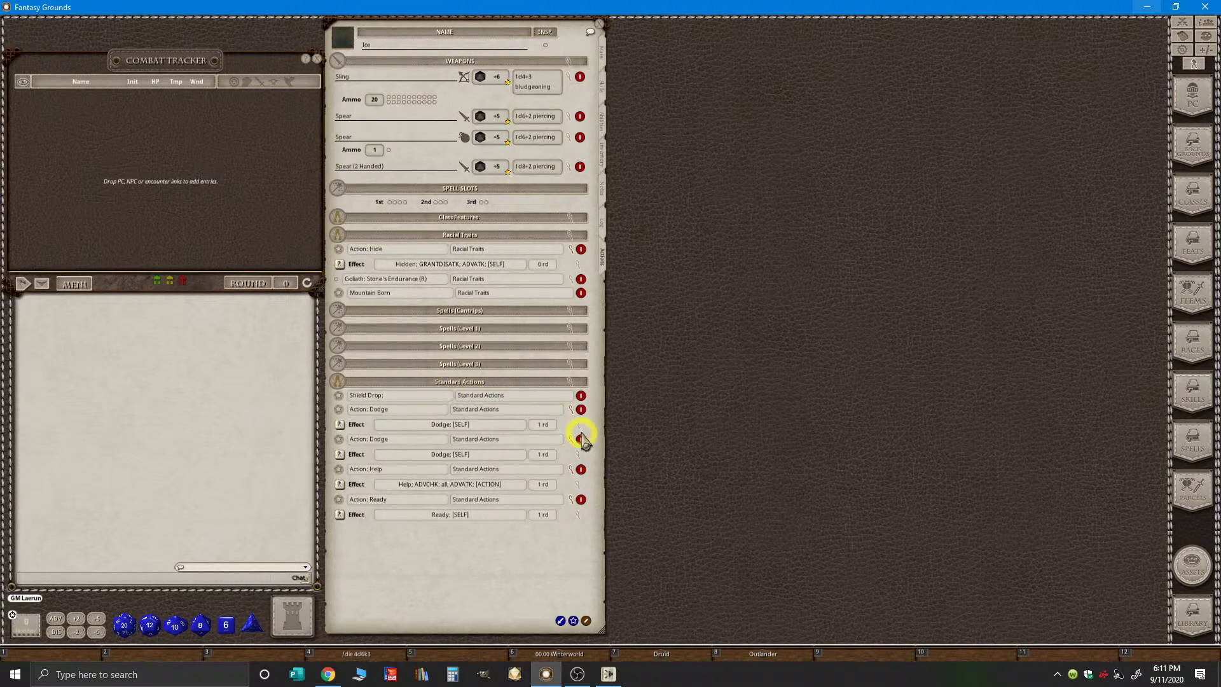
pyautogui.click(396, 398)
pyautogui.press('BackSpace')
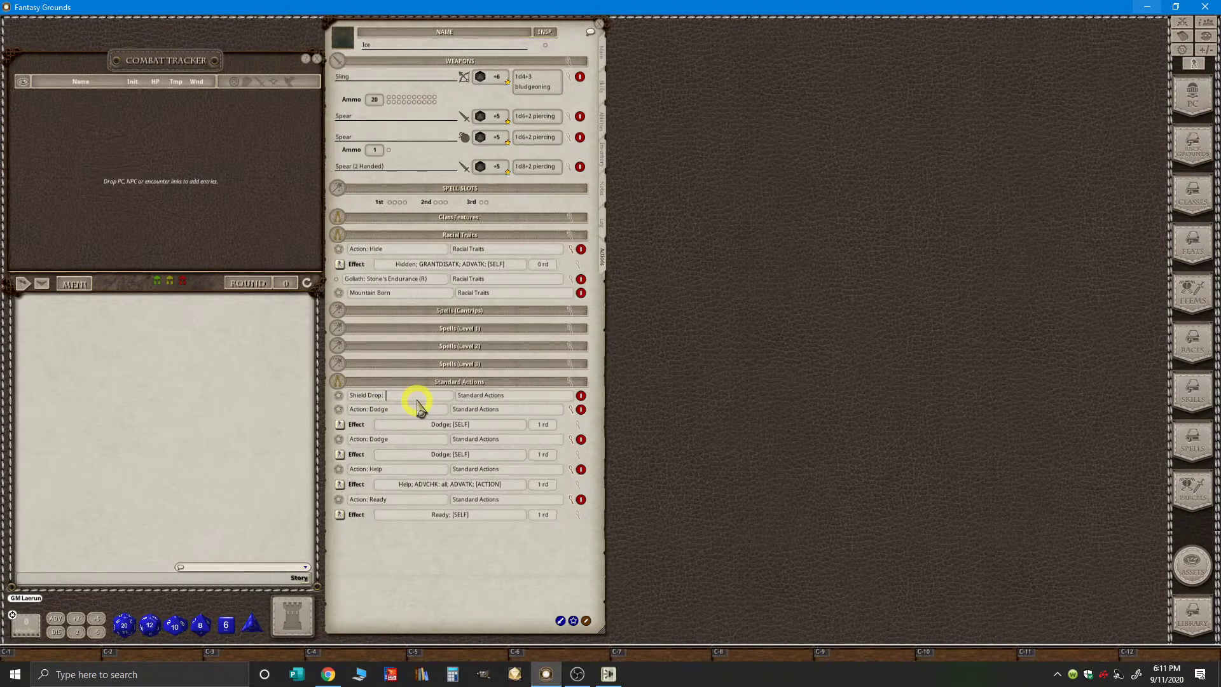
# - Add an effect action to the Shield Drop power
pyautogui.rightClick(421, 399)
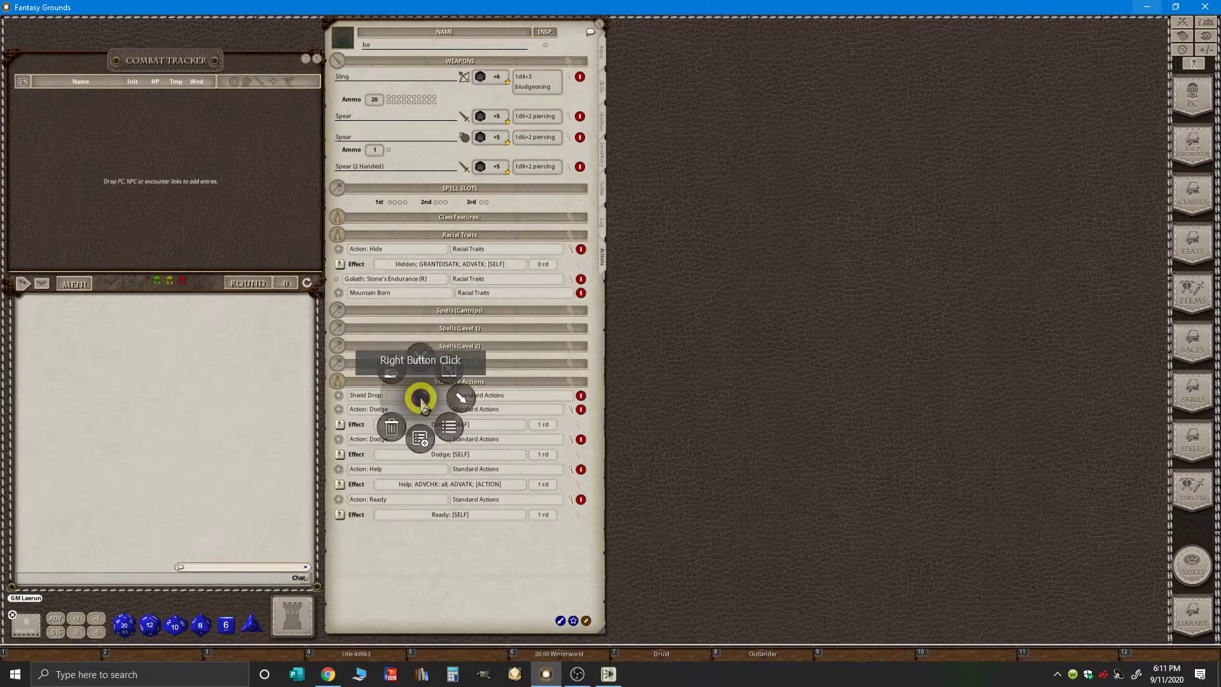
pyautogui.click(461, 399)
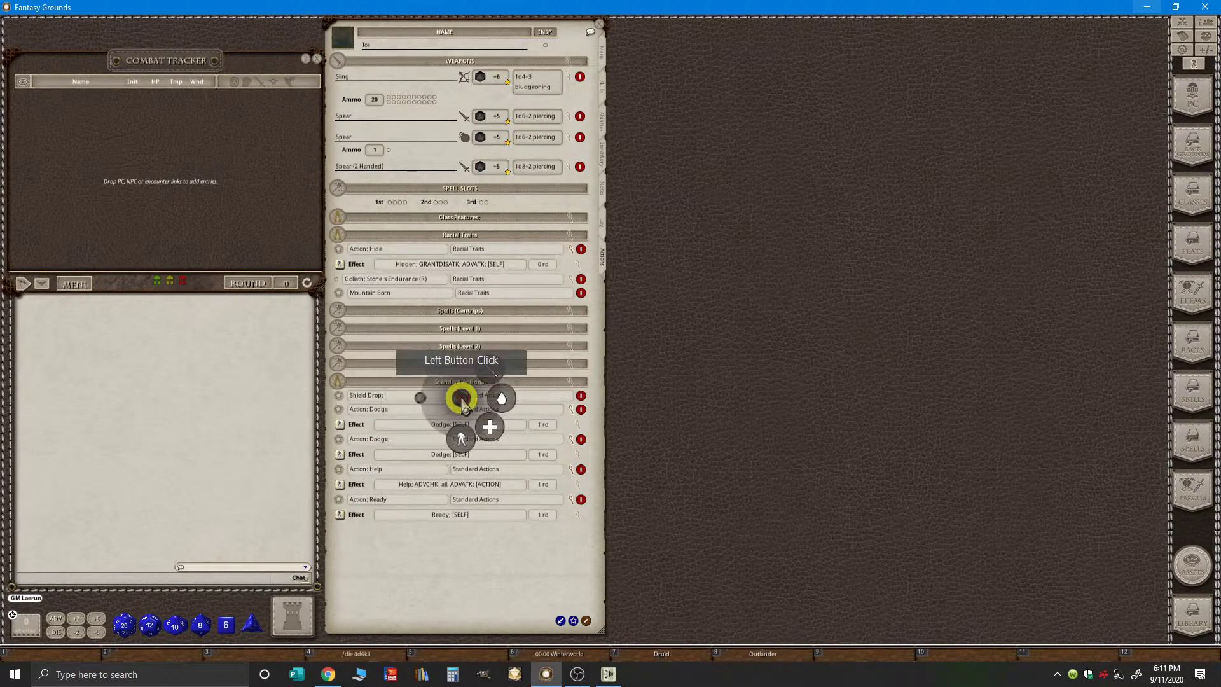
pyautogui.click(460, 438)
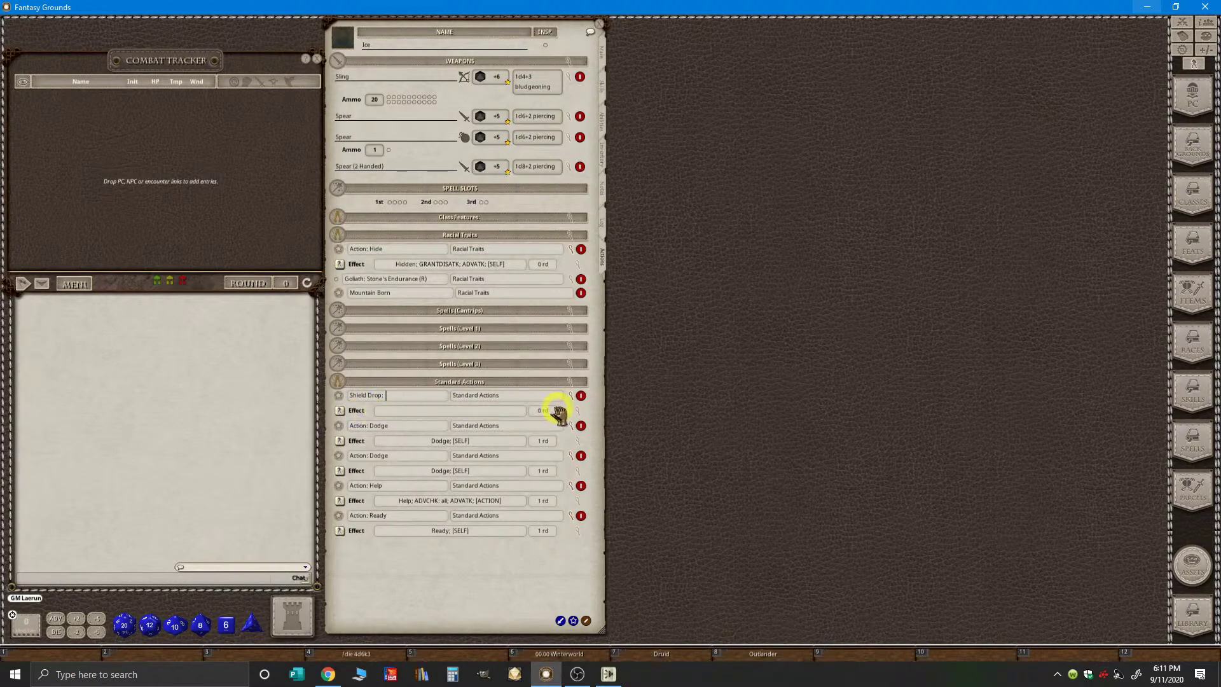
# - Set the Shield Drop effect's description to "Shield Drop; AC:-2", target it at Self, and close the effect details
pyautogui.click(577, 410)
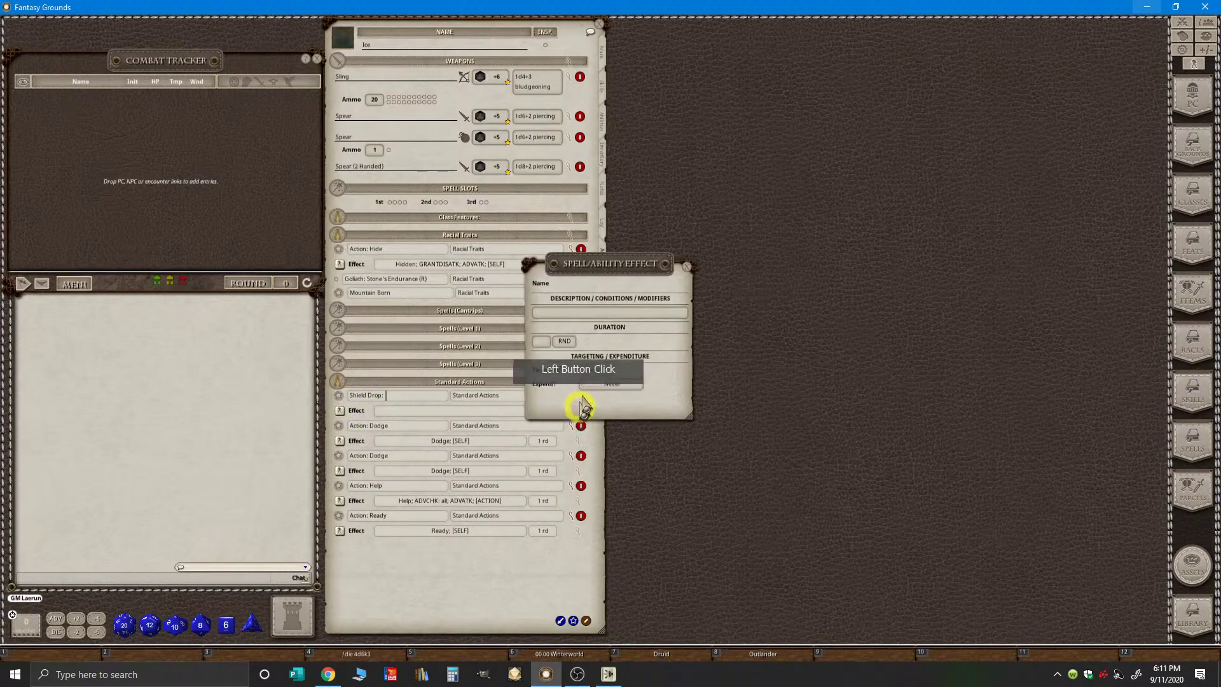
pyautogui.moveTo(598, 289); pyautogui.dragTo(679, 205)
pyautogui.click(679, 205)
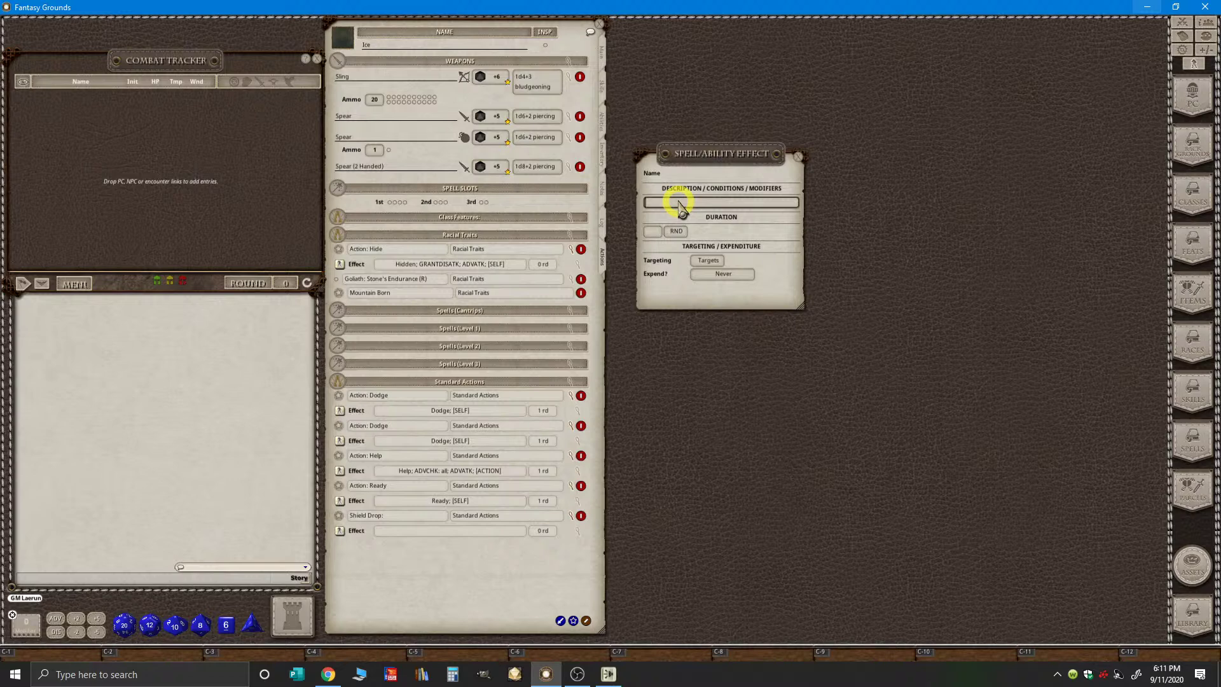
pyautogui.write('Shie')
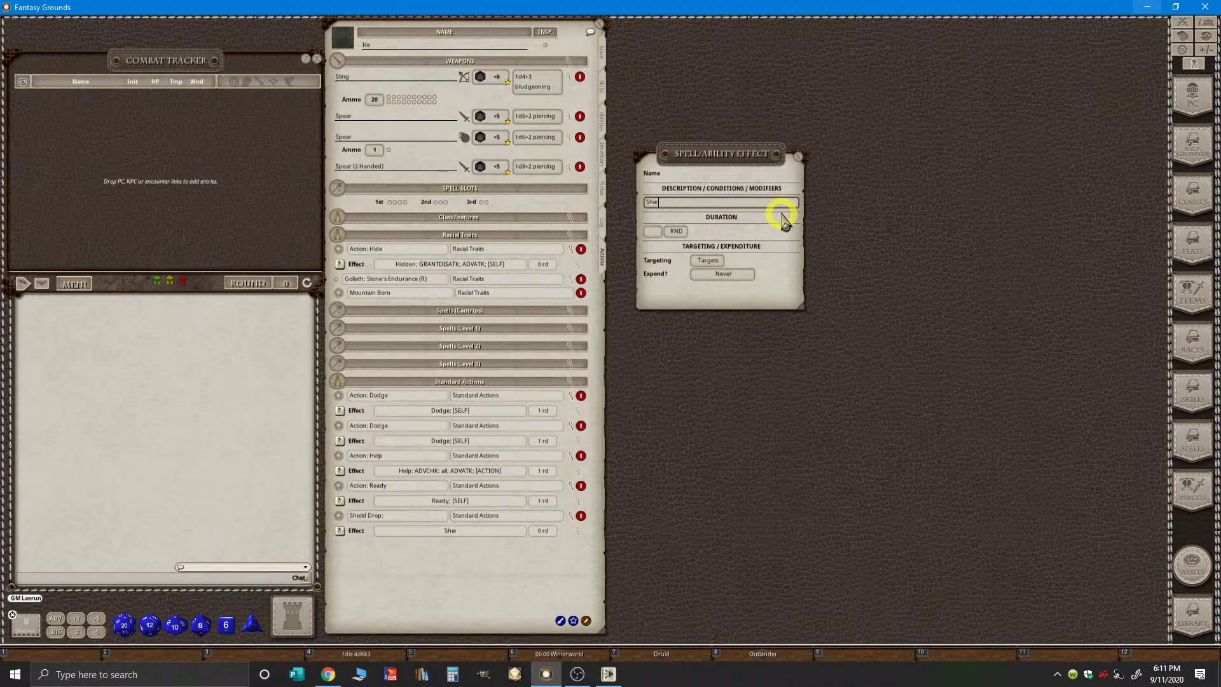
pyautogui.press('ctrl')
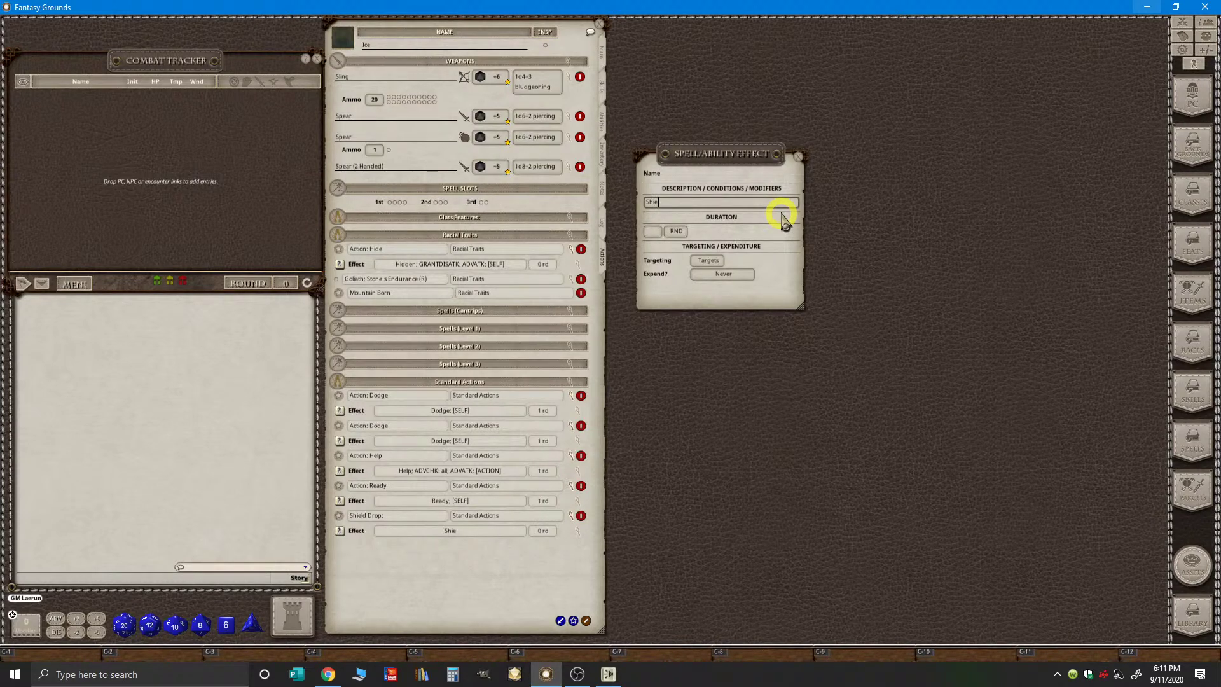
pyautogui.press('ctrl')
pyautogui.write('D')
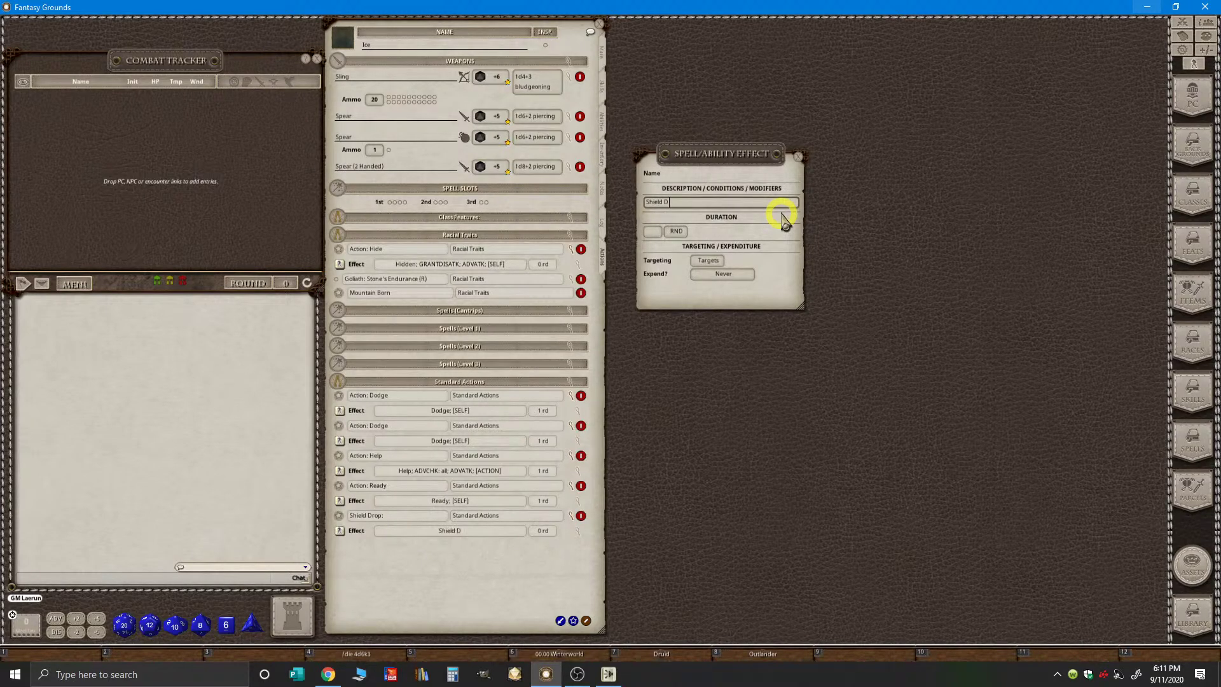
pyautogui.write('rop;')
pyautogui.press('ctrl')
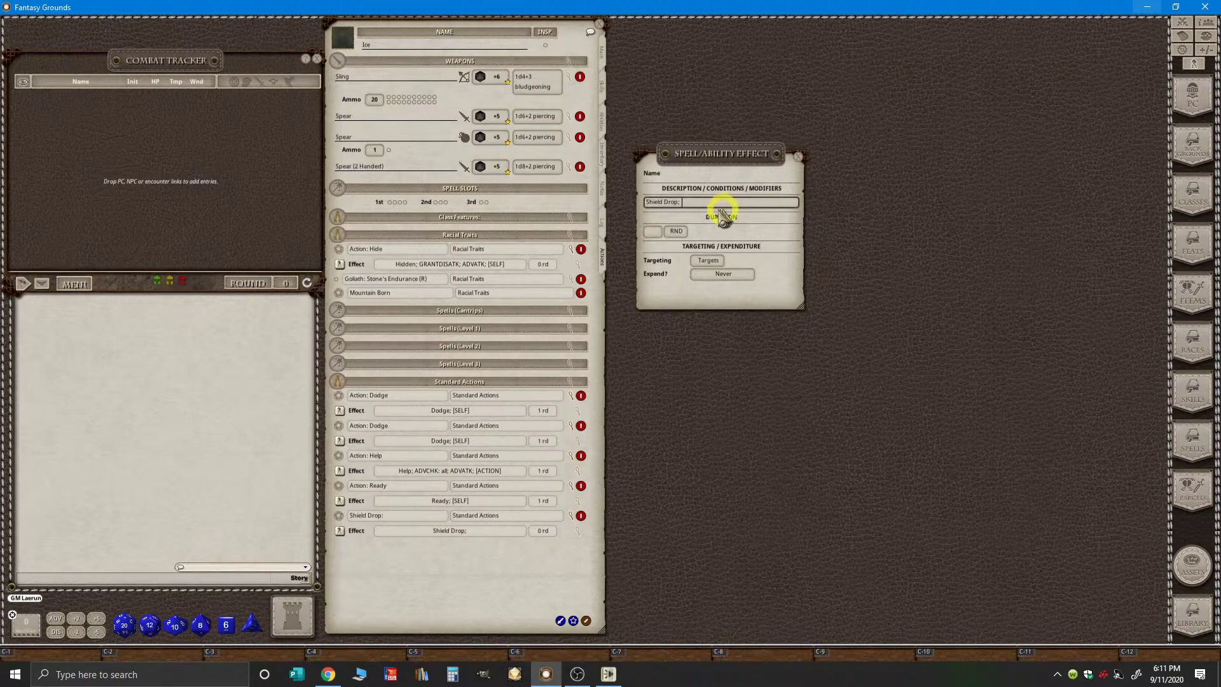
pyautogui.press('shift')
pyautogui.press('ctrl')
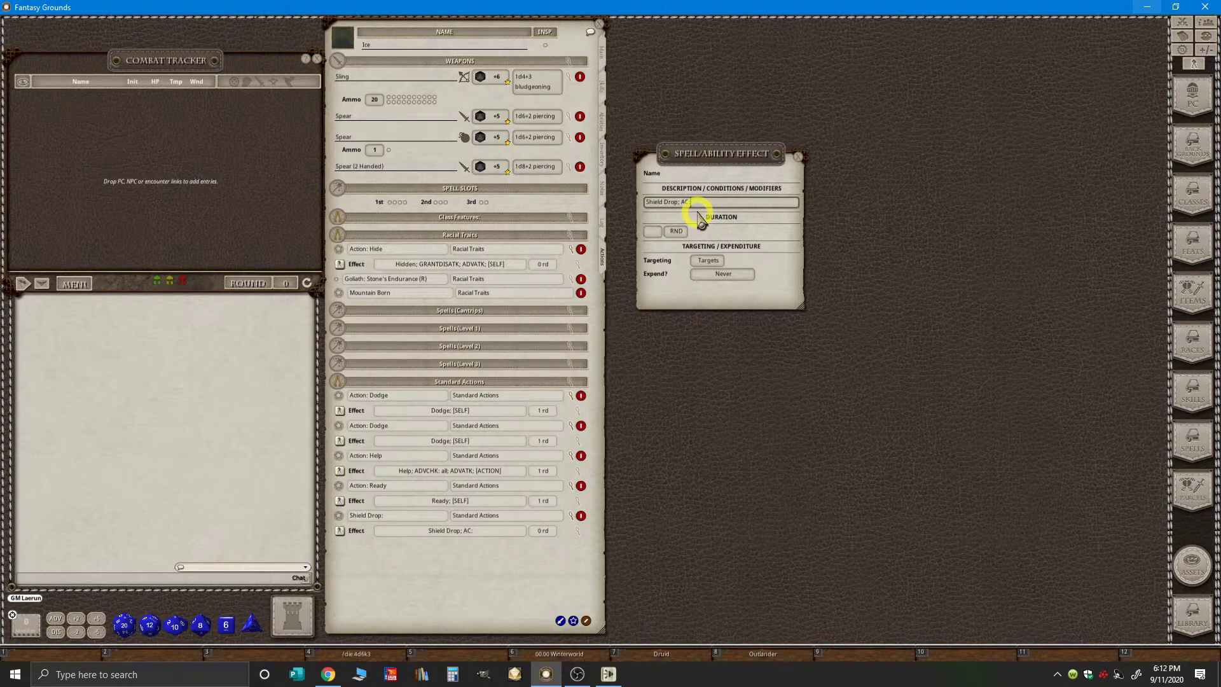
pyautogui.press('ctrl')
pyautogui.write('-')
pyautogui.press('ctrl')
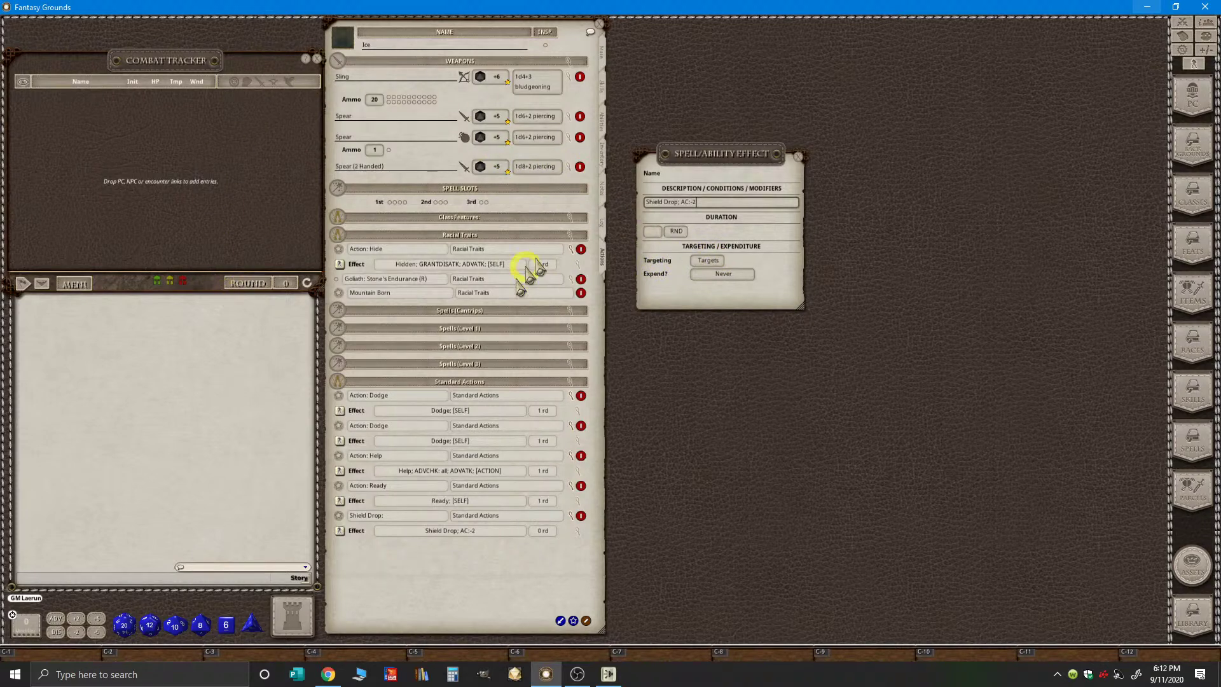
pyautogui.click(709, 260)
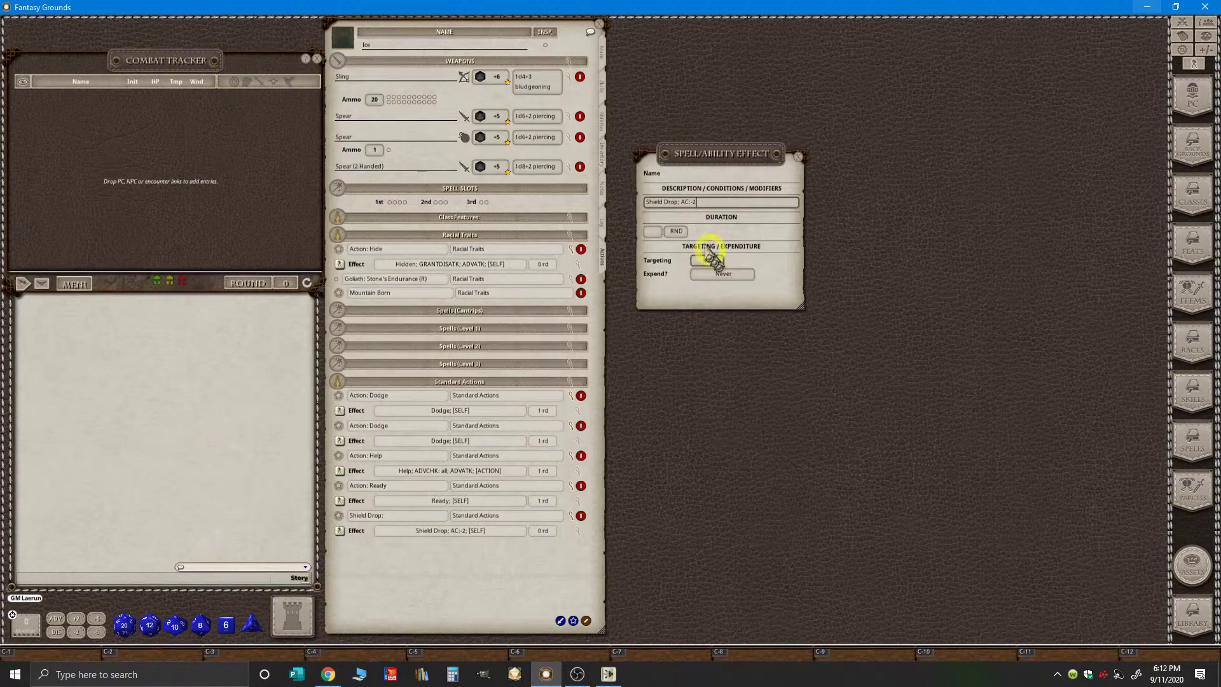
pyautogui.click(798, 156)
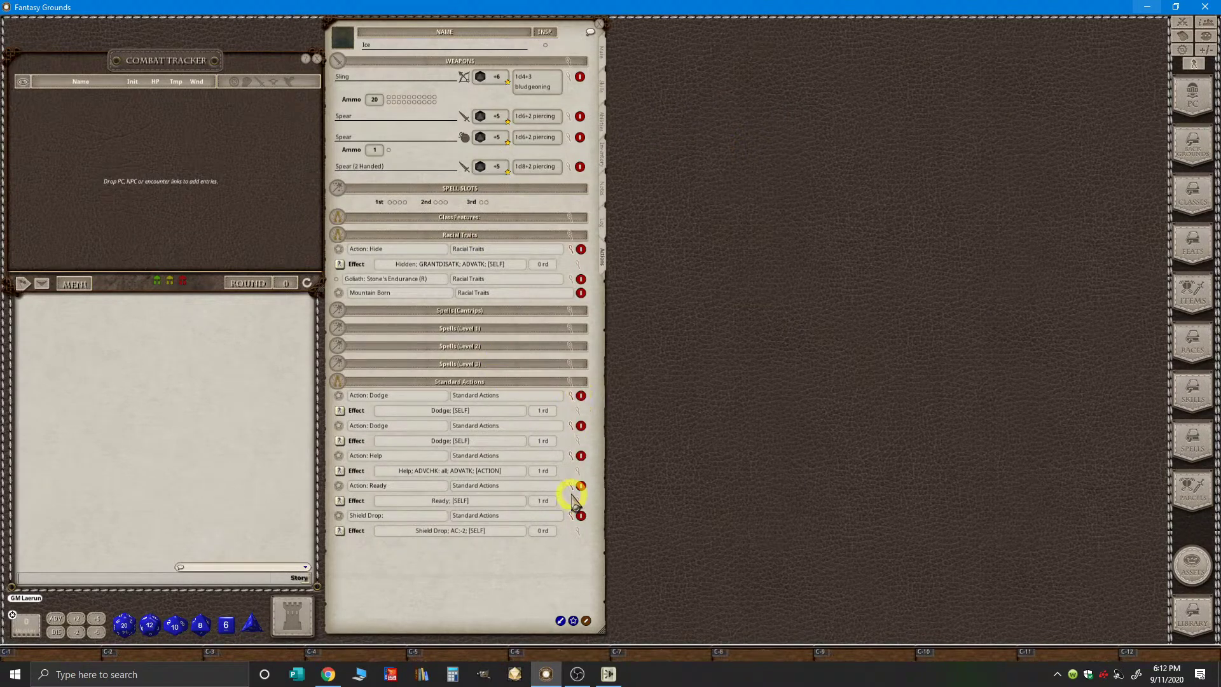
# - Leave edit mode, set the mode to Combat and the display to Actions, and collapse the effect details in the Standard Actions group
pyautogui.click(587, 622)
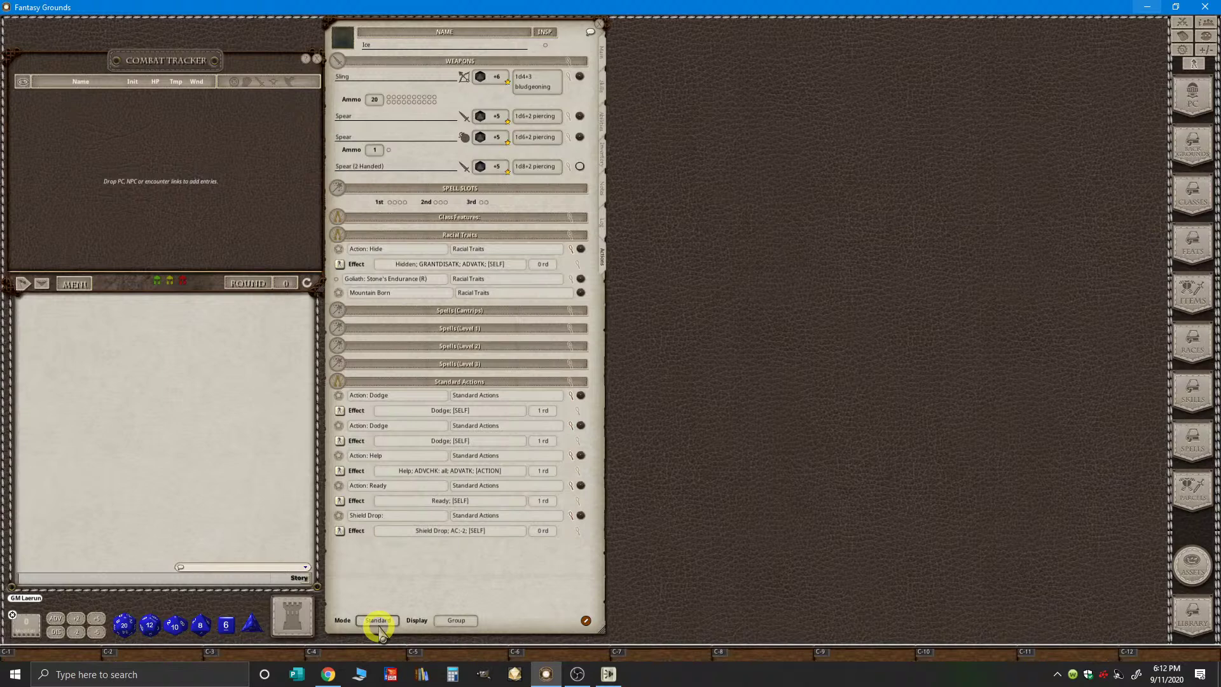
pyautogui.click(457, 621)
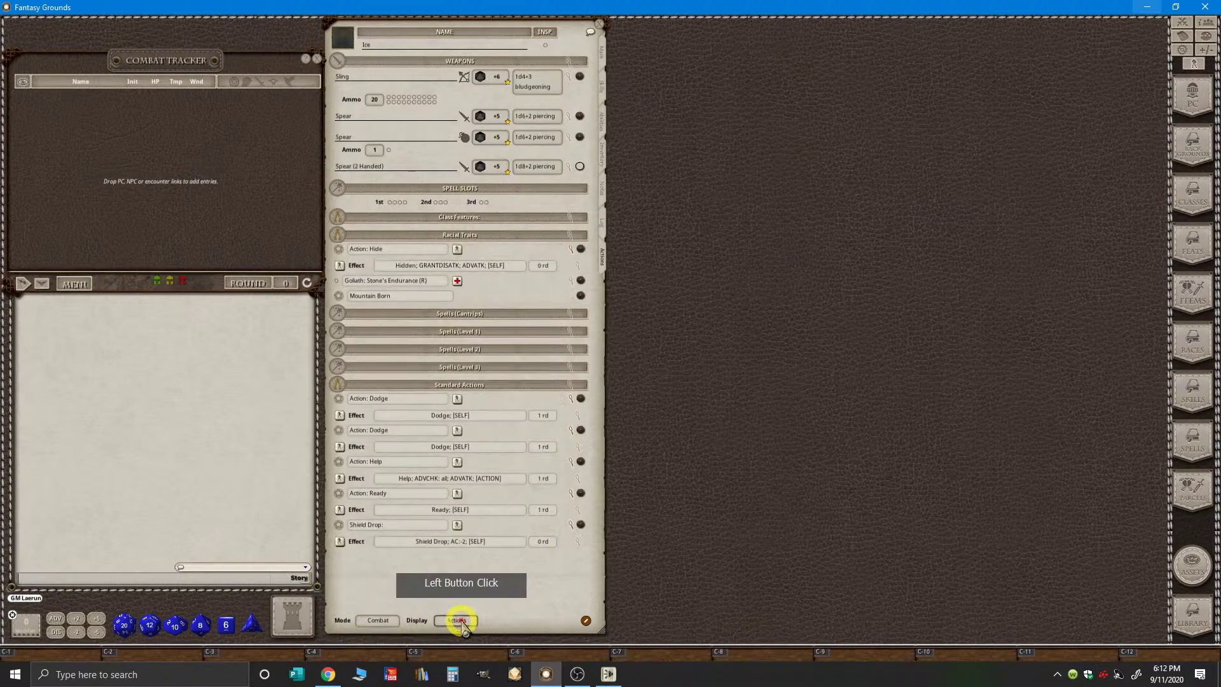
pyautogui.click(575, 415)
pyautogui.click(576, 431)
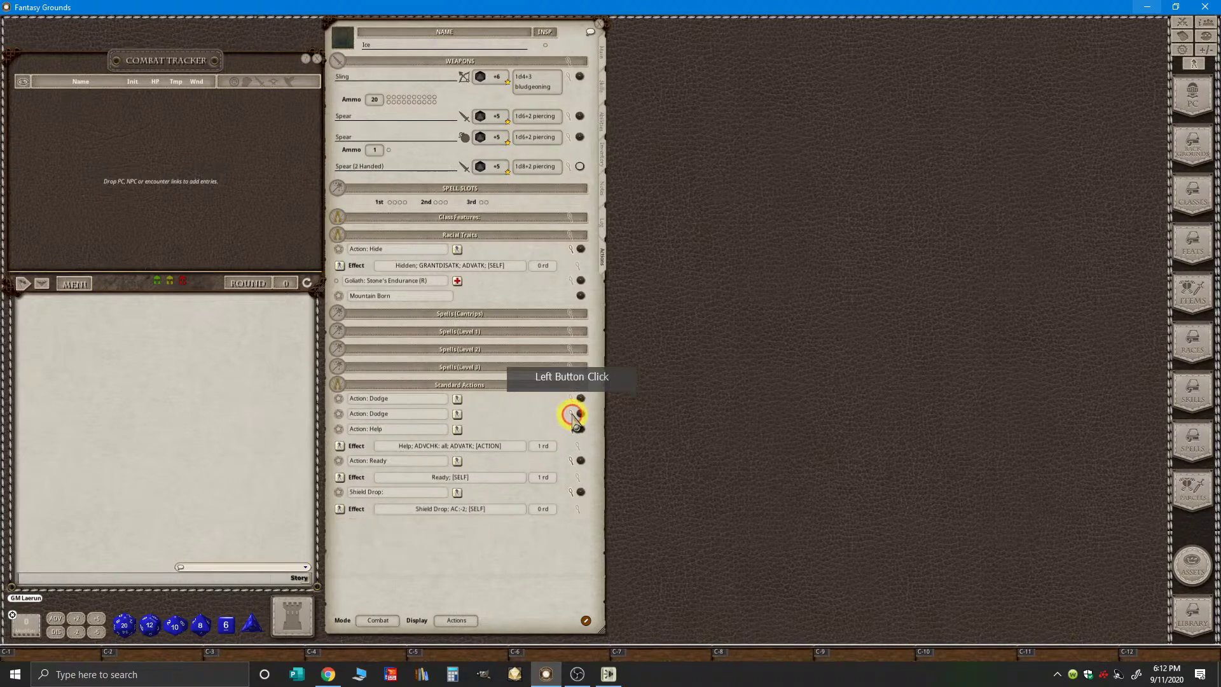
pyautogui.click(571, 430)
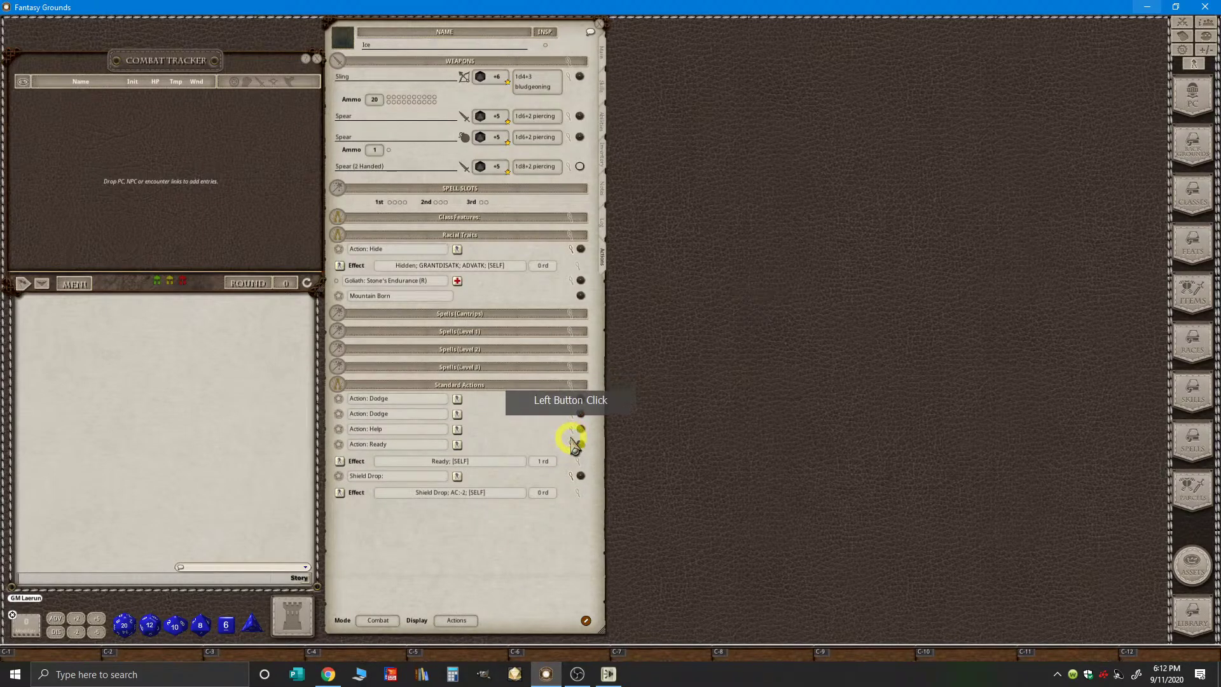
pyautogui.click(572, 445)
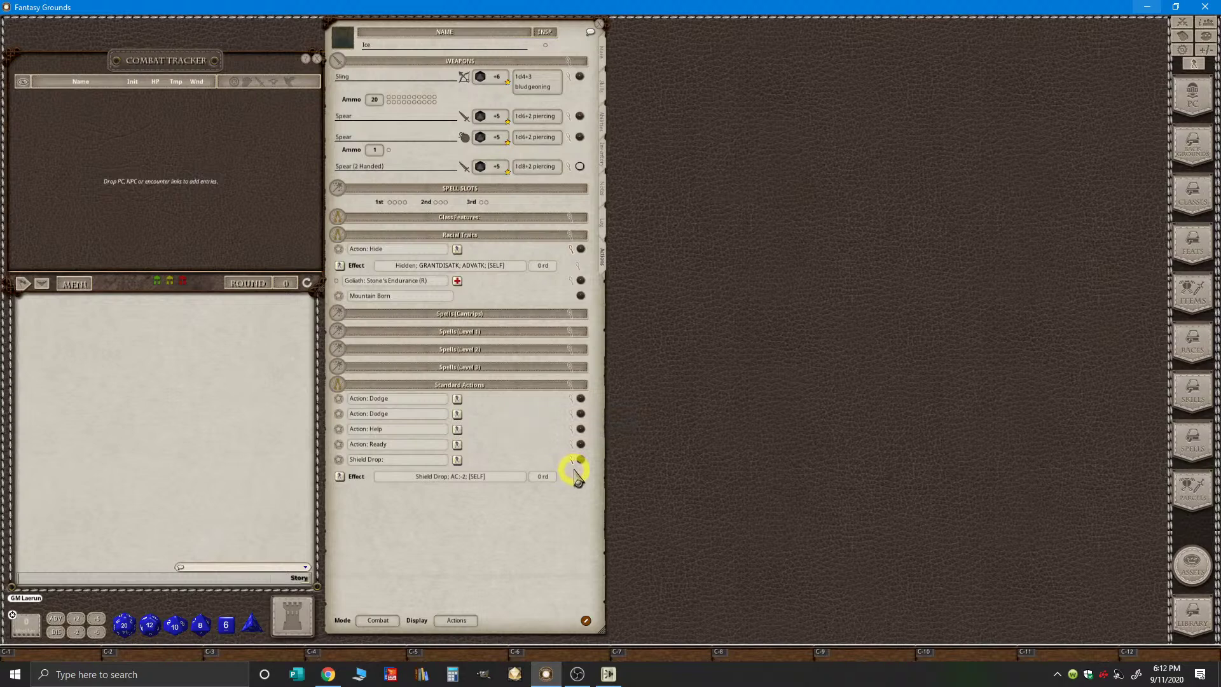
pyautogui.click(575, 468)
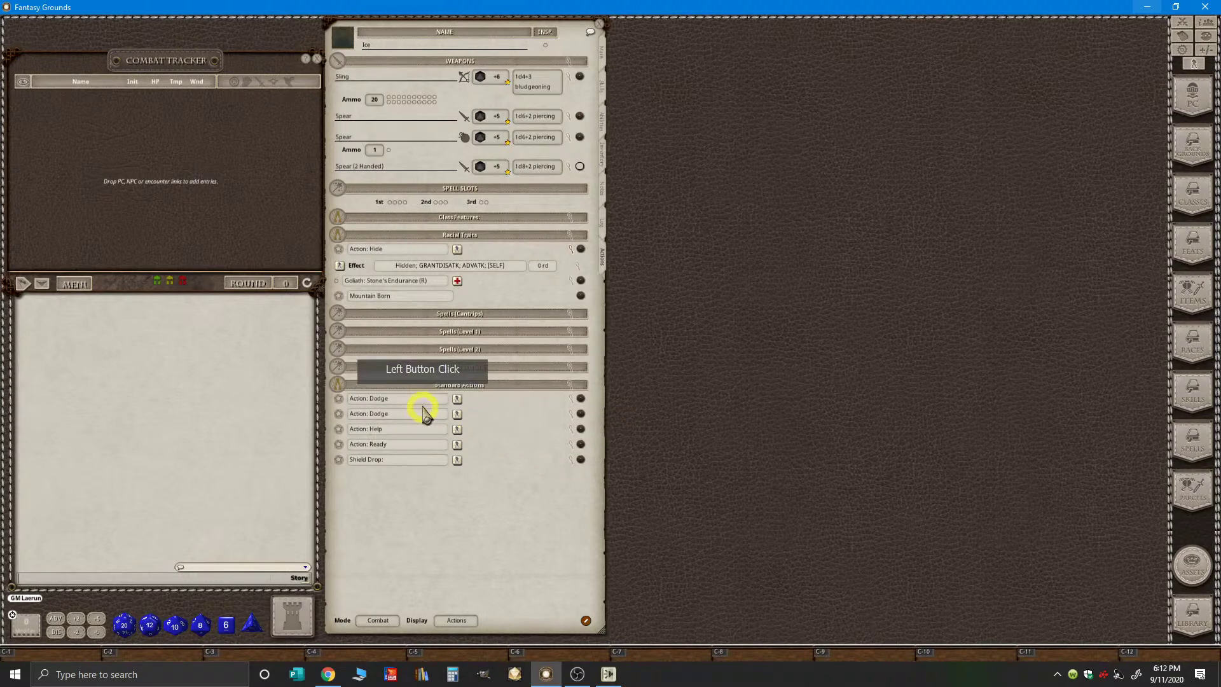
# - Delete the duplicate Action: Dodge from the Standard Actions group
pyautogui.rightClick(577, 402)
pyautogui.click(505, 431)
pyautogui.click(505, 431)
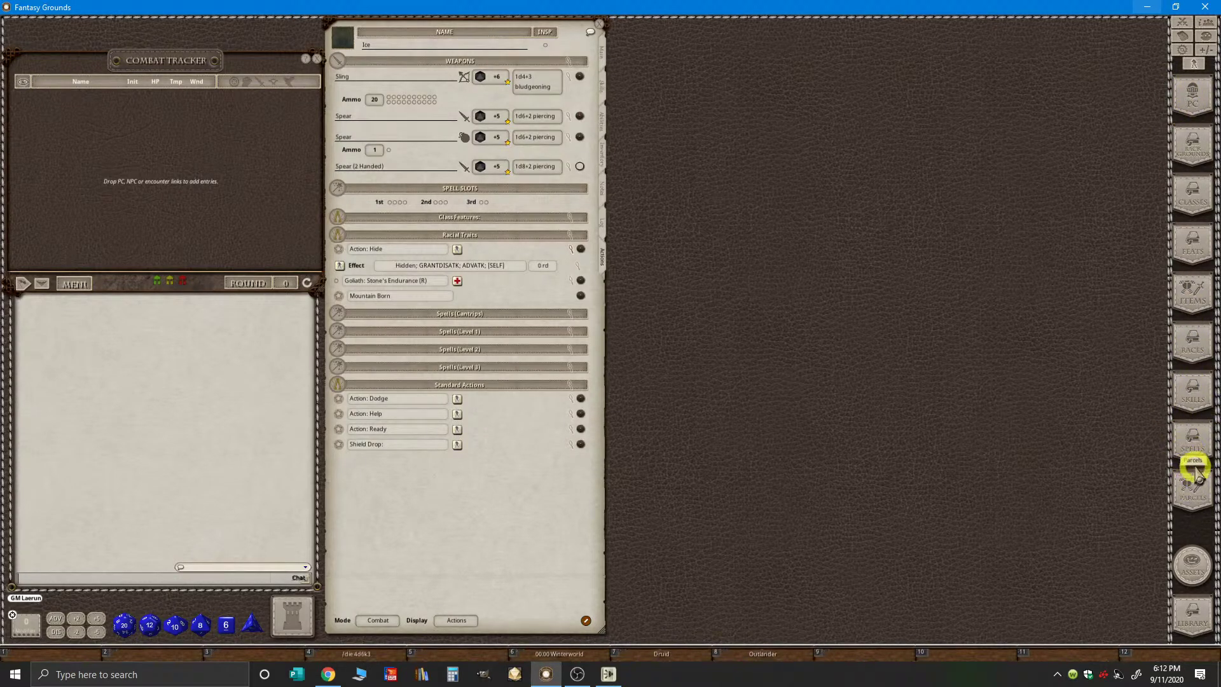
# - Add Action: Hide from the Spells list to the Standard Actions group and collapse its effect details
pyautogui.click(1198, 446)
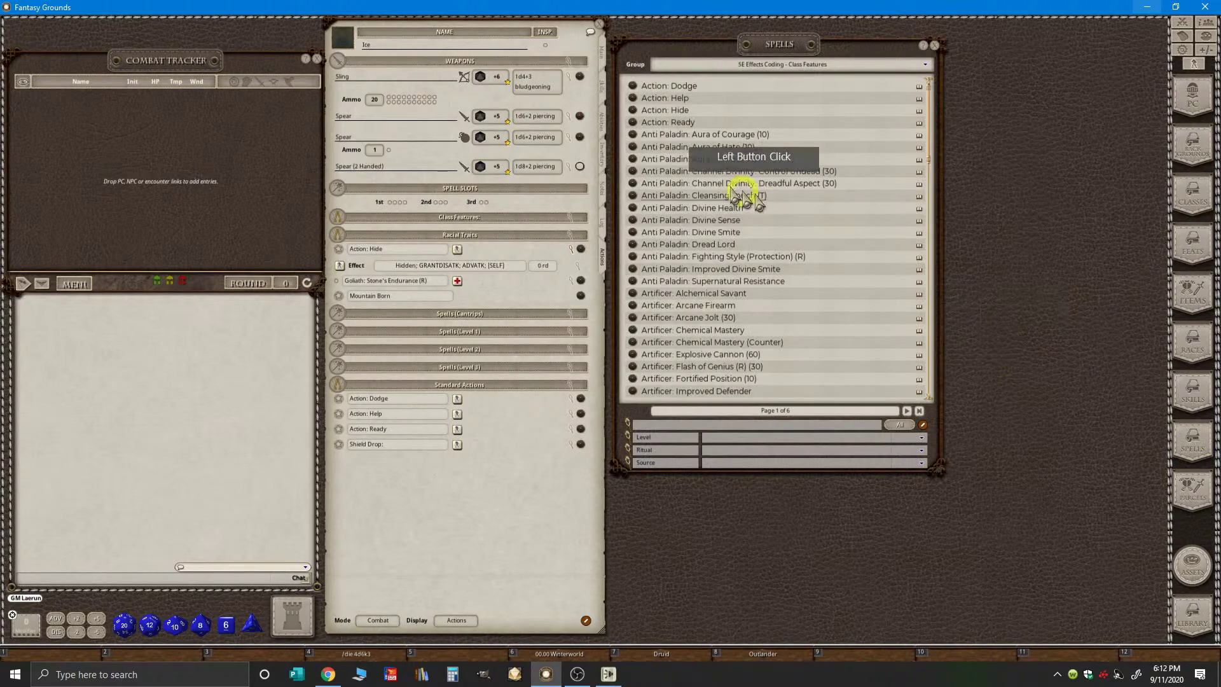
pyautogui.moveTo(638, 114); pyautogui.dragTo(401, 404)
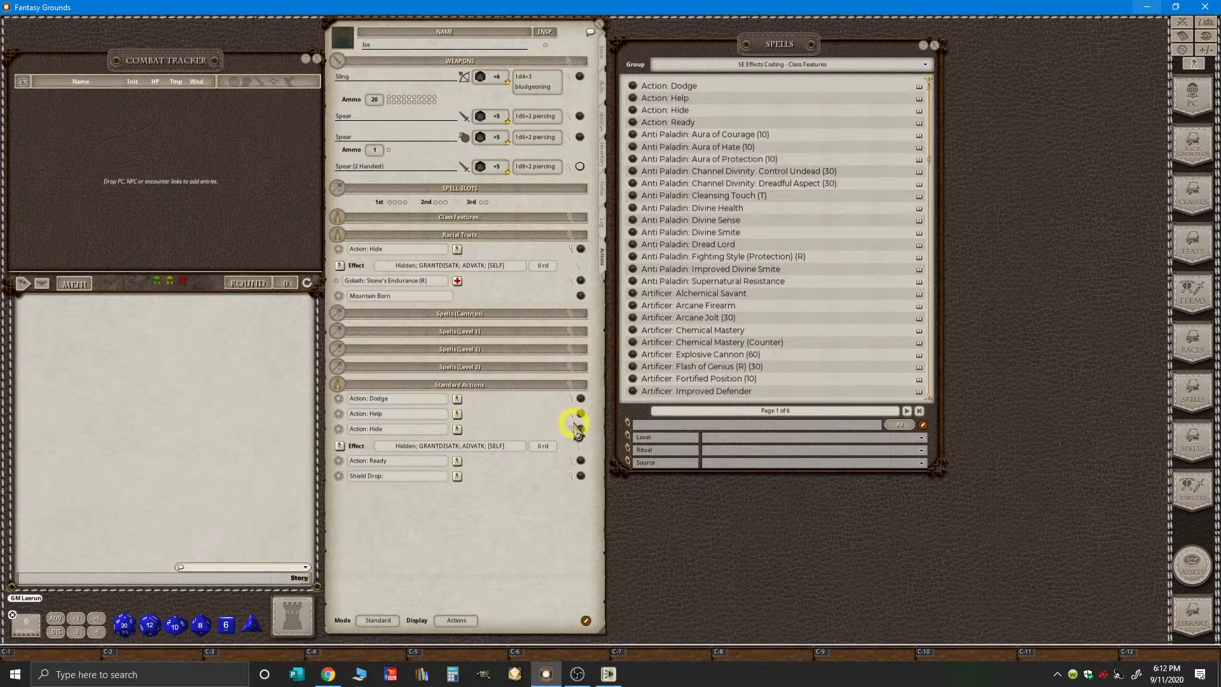
pyautogui.click(570, 428)
pyautogui.press('ctrl')
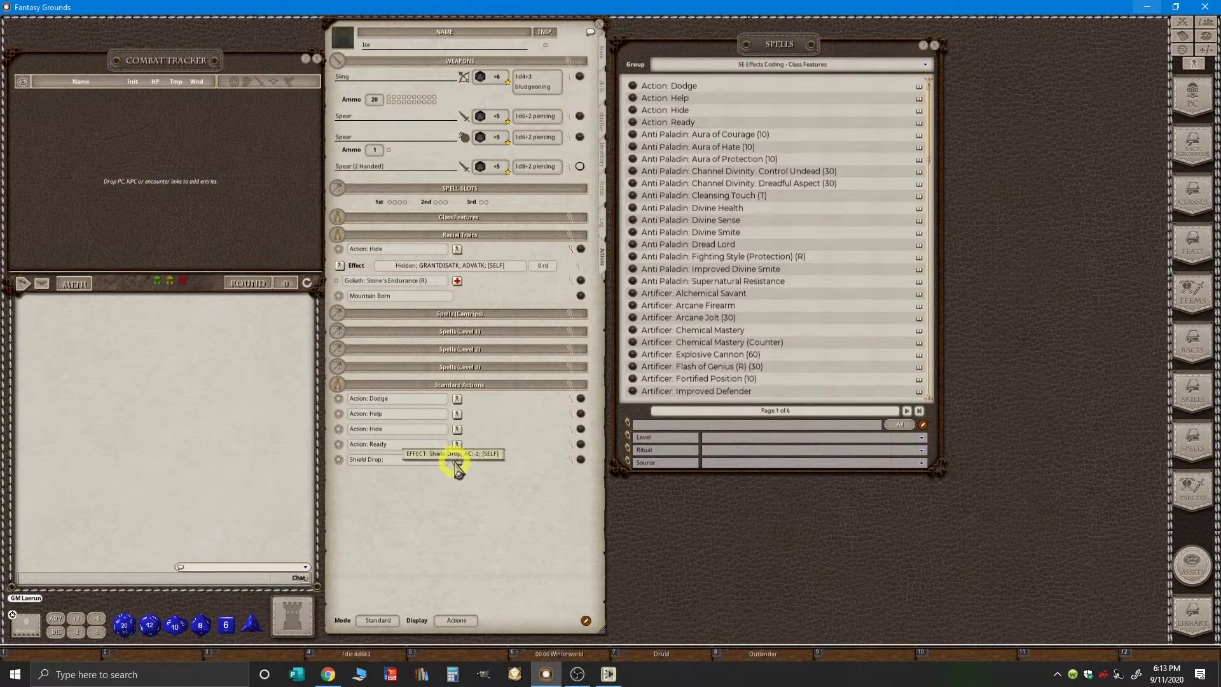
# - Add the character to the combat tracker and apply the Action: Dodge effect
pyautogui.moveTo(349, 48); pyautogui.dragTo(120, 141)
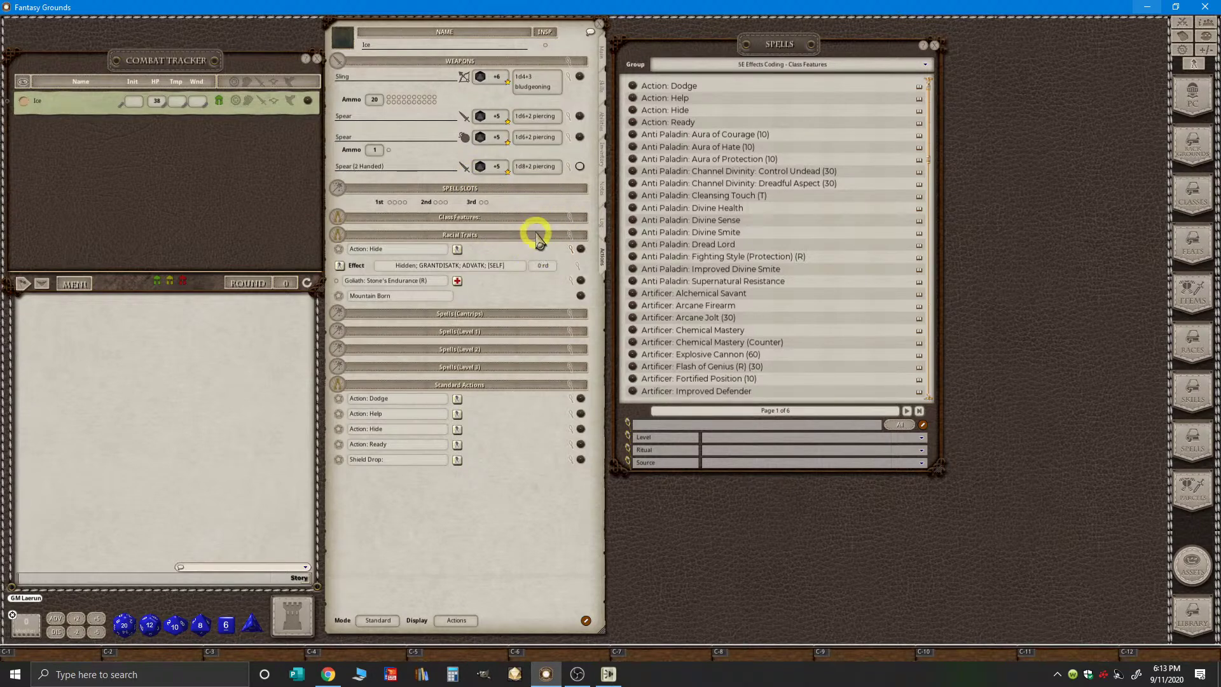
pyautogui.click(457, 398)
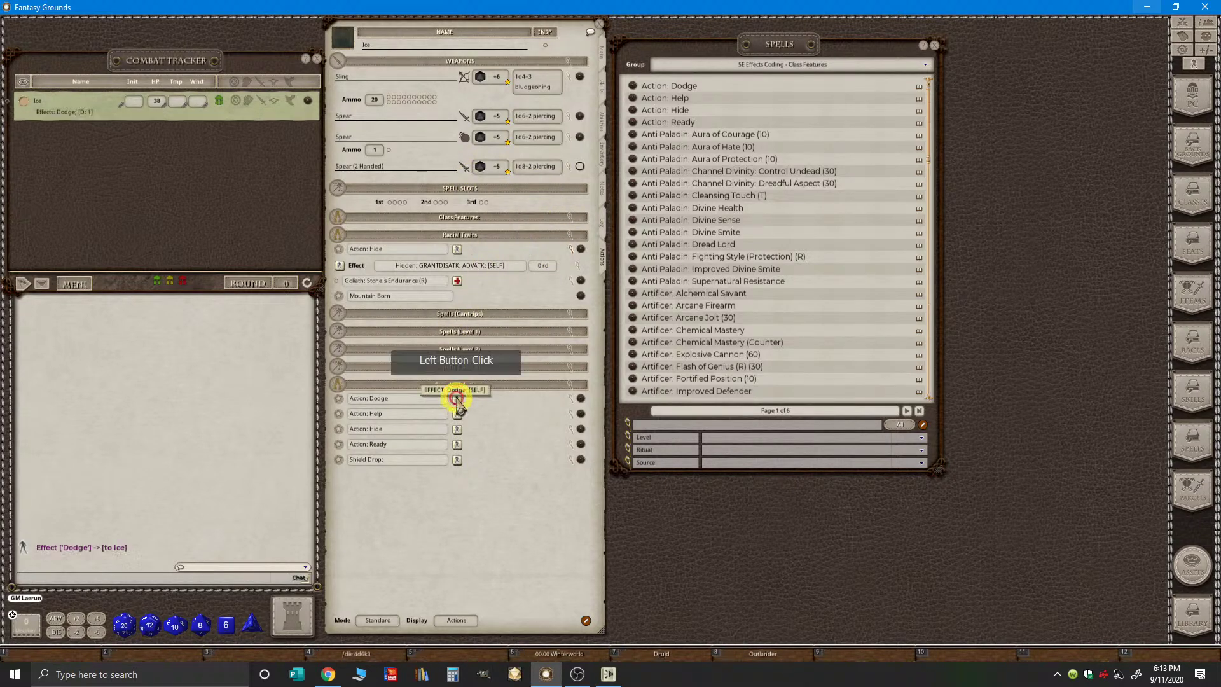
# - Expand the character's effects in the combat tracker, delete the Dodge effect, and apply the Shield Drop effect
pyautogui.click(82, 129)
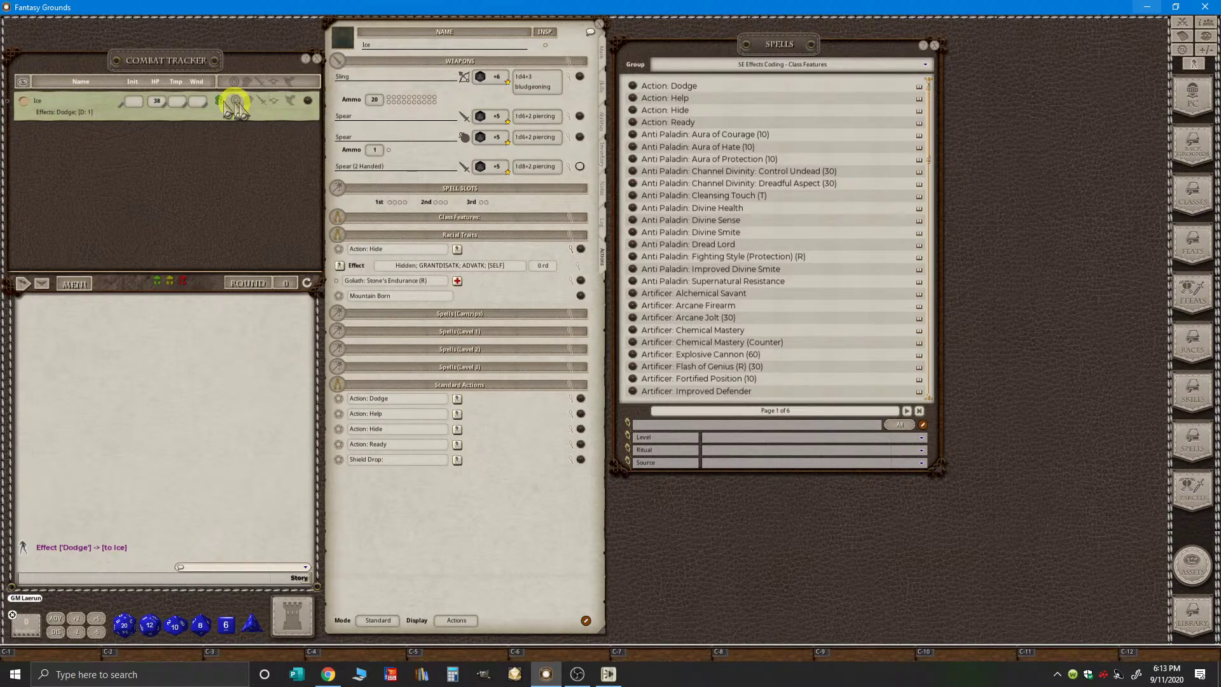
pyautogui.press('ctrl')
pyautogui.keyDown('ctrl'); pyautogui.click(291, 103); pyautogui.keyUp('ctrl')
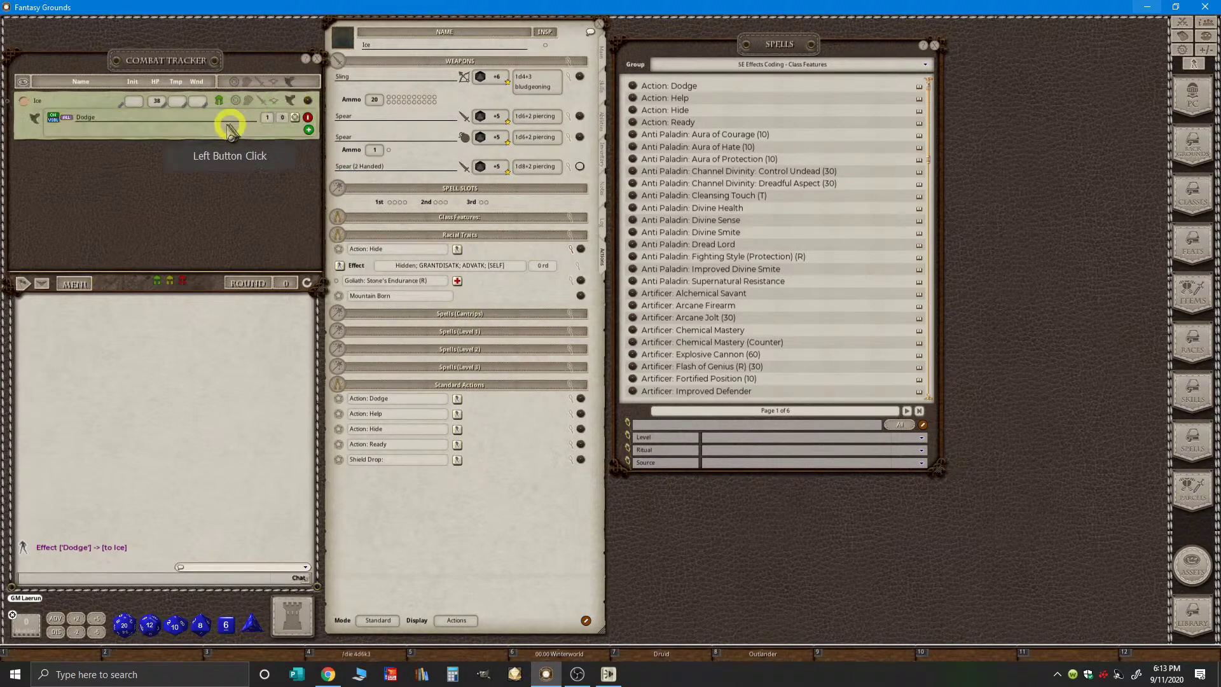
pyautogui.doubleClick(309, 119)
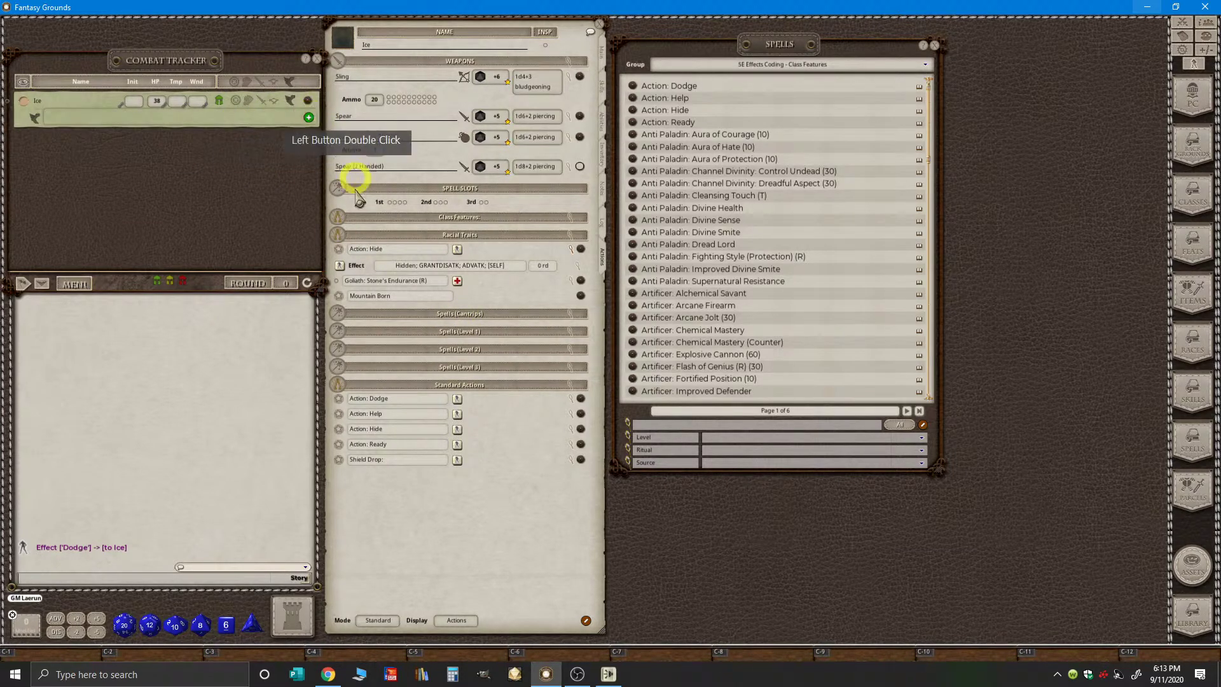
pyautogui.click(458, 459)
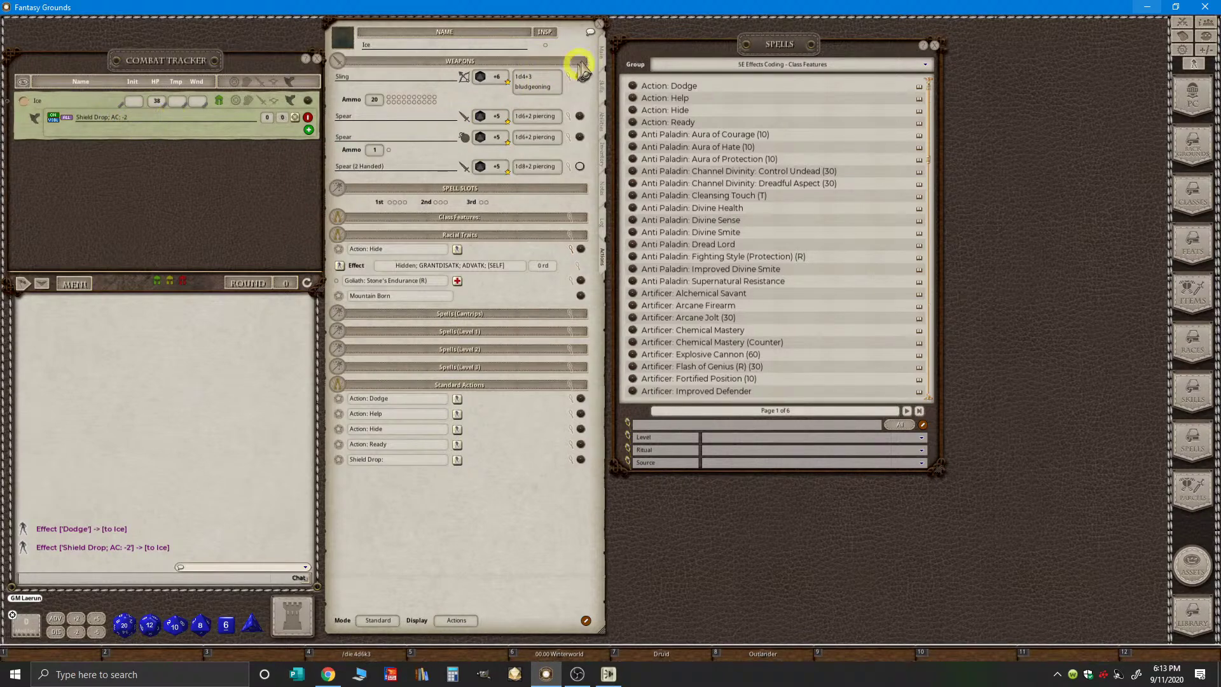
# - Check the shield value in the character's armor class calculation, close it, and return to the character's actions
pyautogui.click(603, 51)
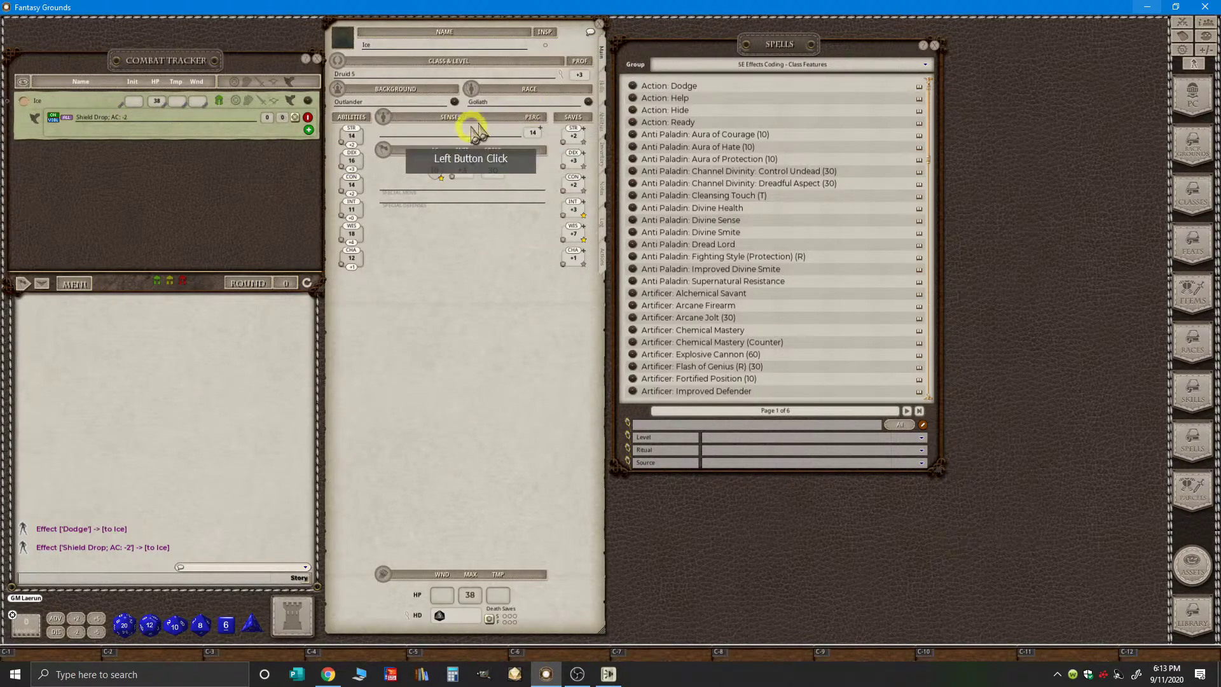
pyautogui.click(421, 173)
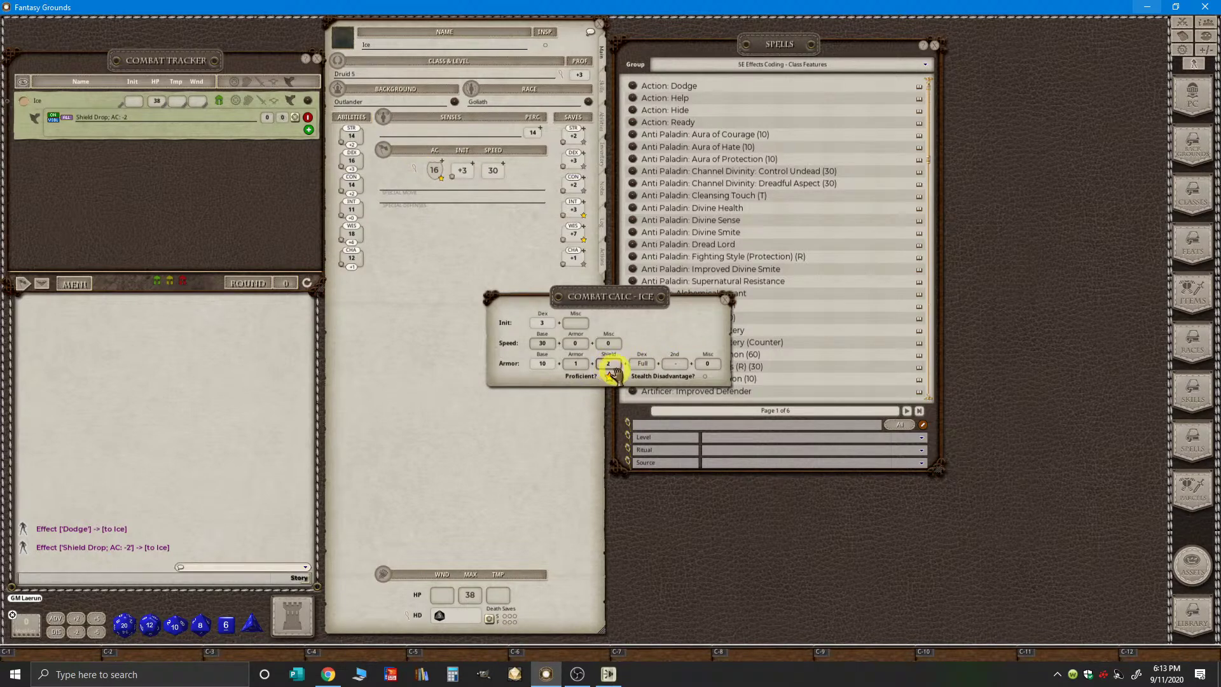
pyautogui.click(730, 300)
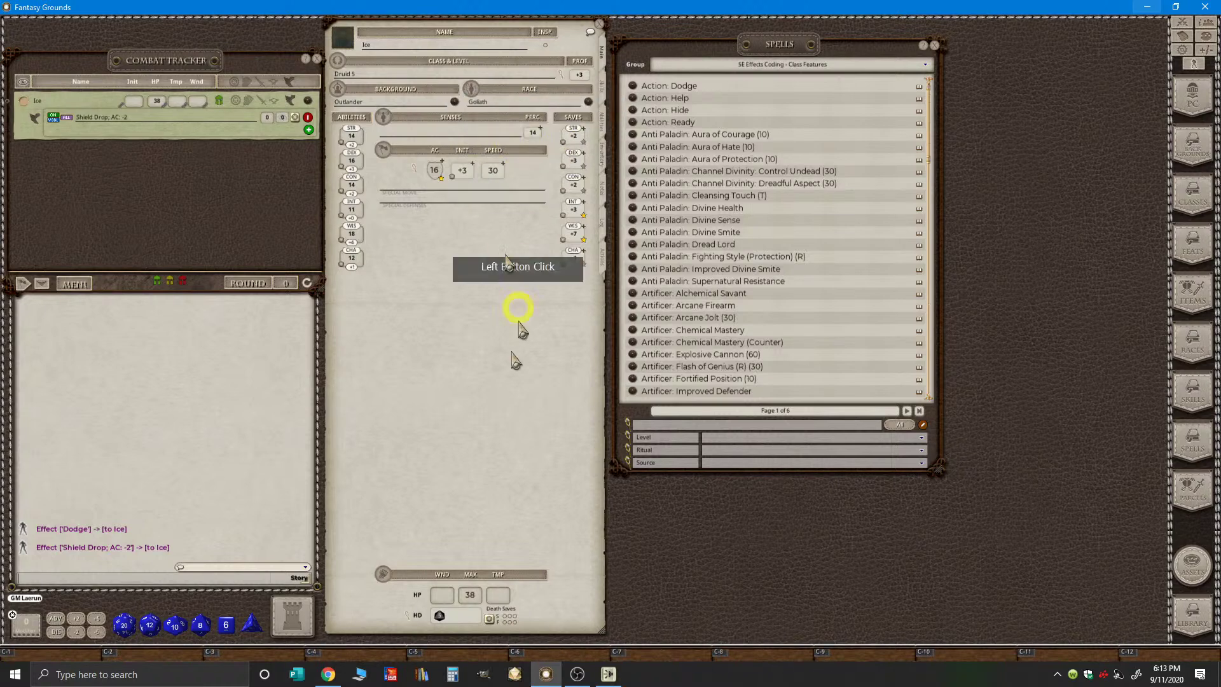
pyautogui.click(604, 260)
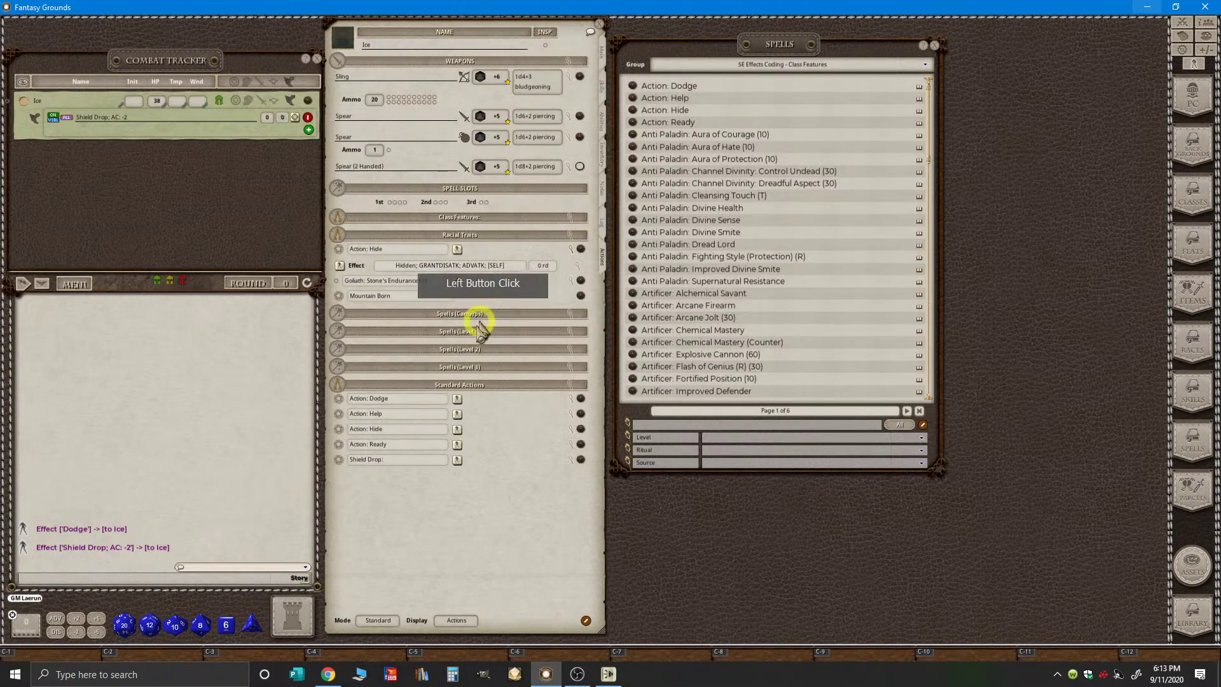
# - Collapse the effect details of Action: Hide in the Racial Traits group and delete that action
pyautogui.click(572, 249)
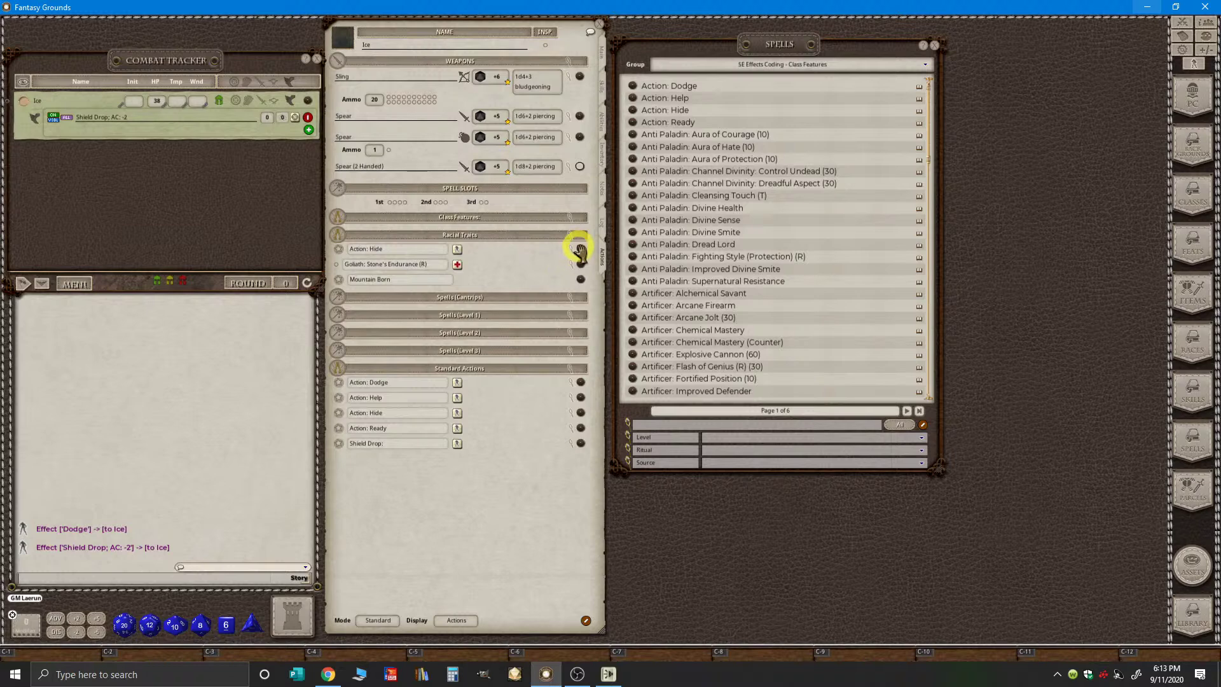
pyautogui.rightClick(578, 248)
pyautogui.click(523, 280)
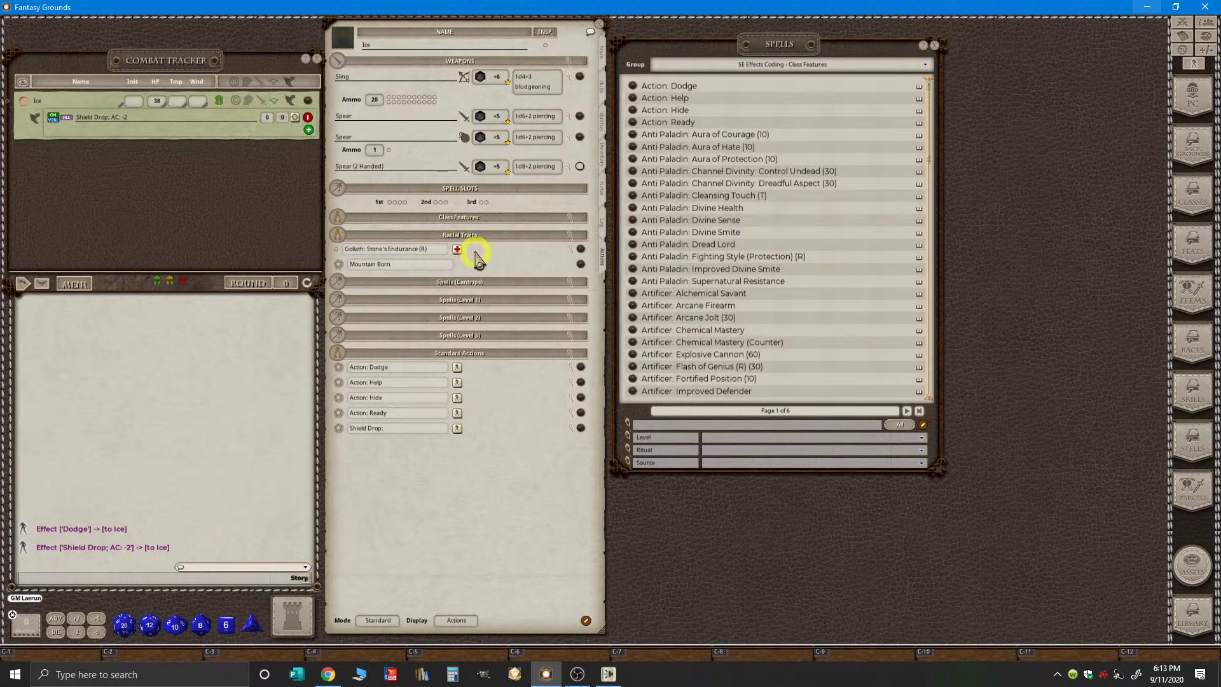
# - Expand the Class Features group to view its powers, then collapse it and the Standard Actions group
pyautogui.click(519, 218)
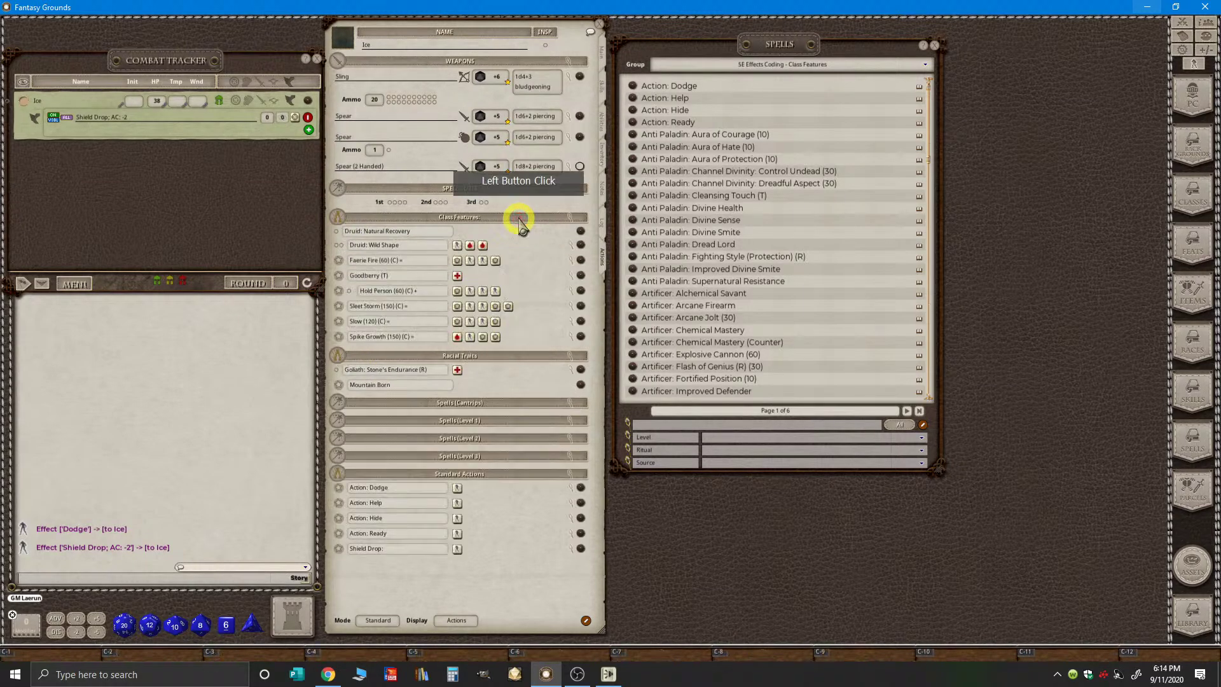
pyautogui.click(520, 219)
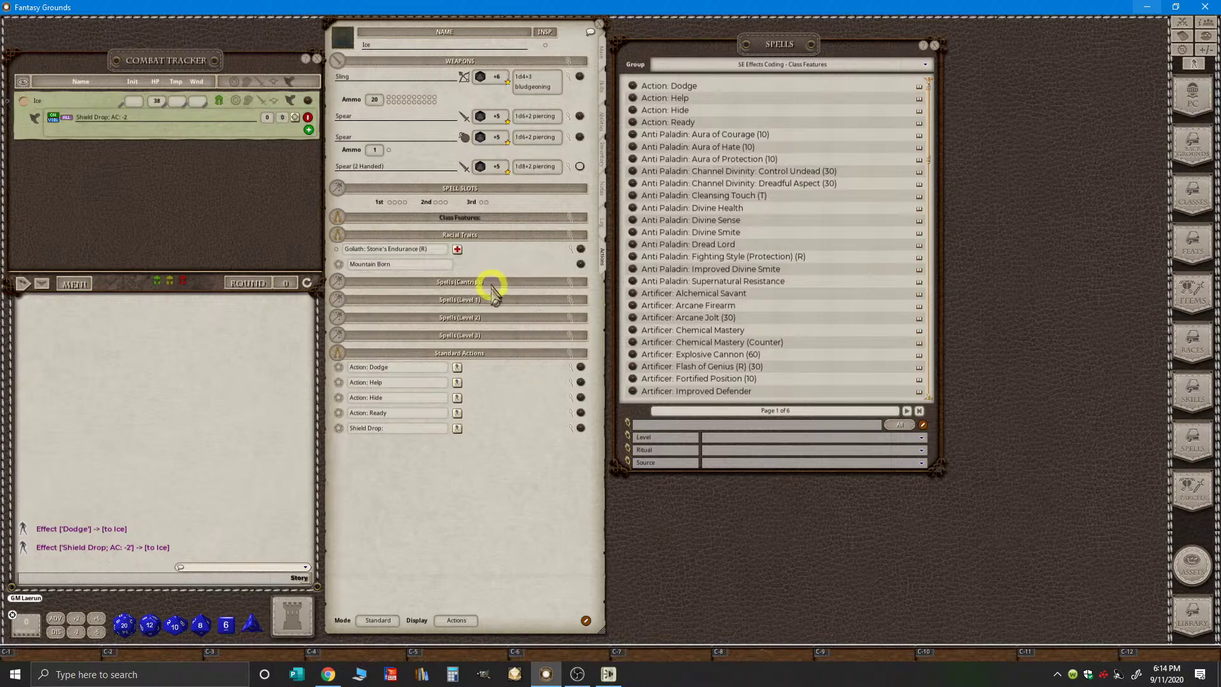
pyautogui.click(496, 351)
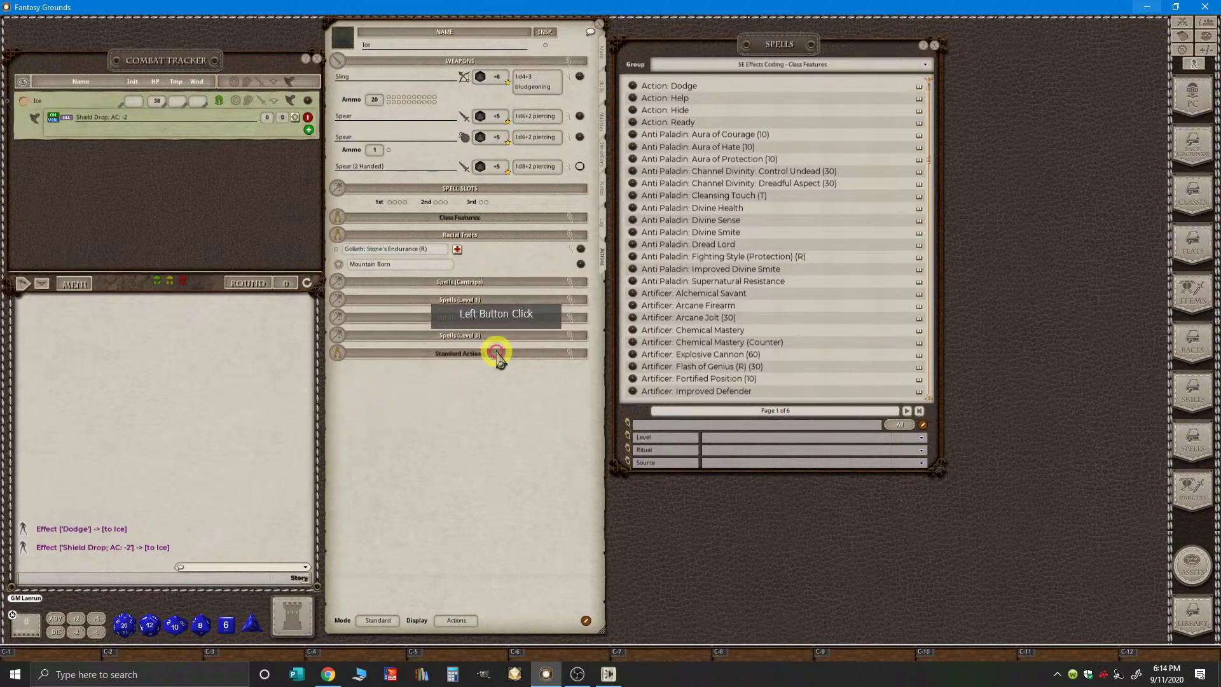
# - Collapse the Racial Traits group in the character's actions
pyautogui.click(491, 235)
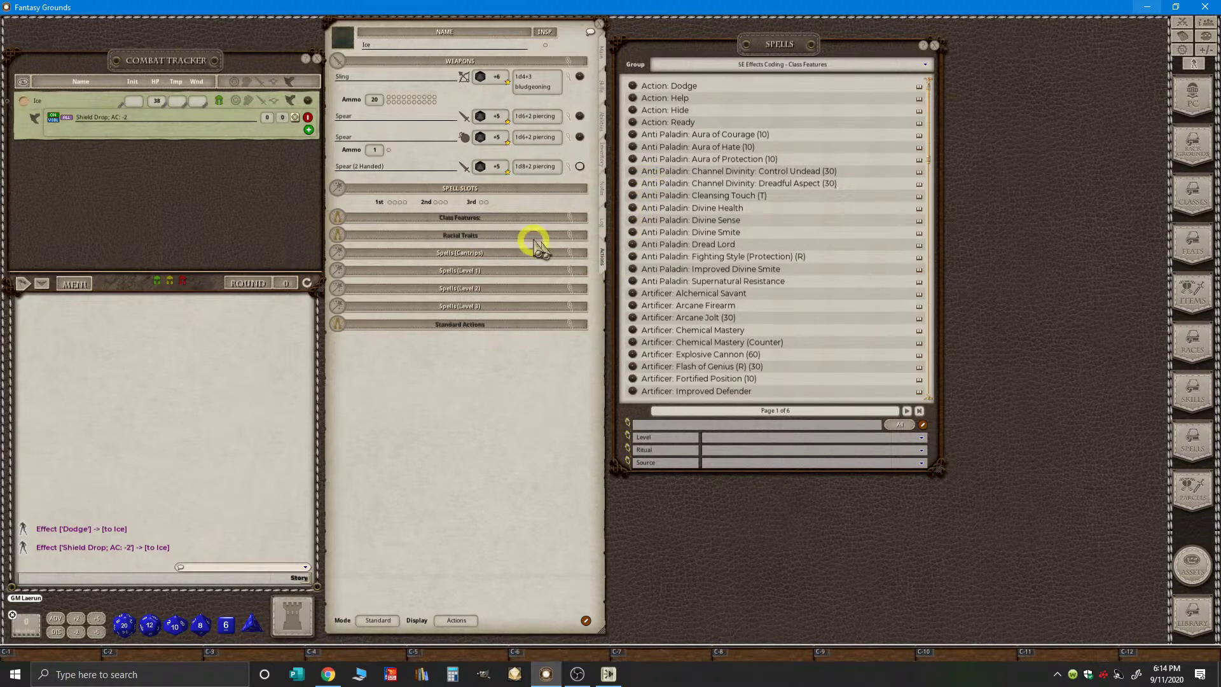
pyautogui.click(366, 673)
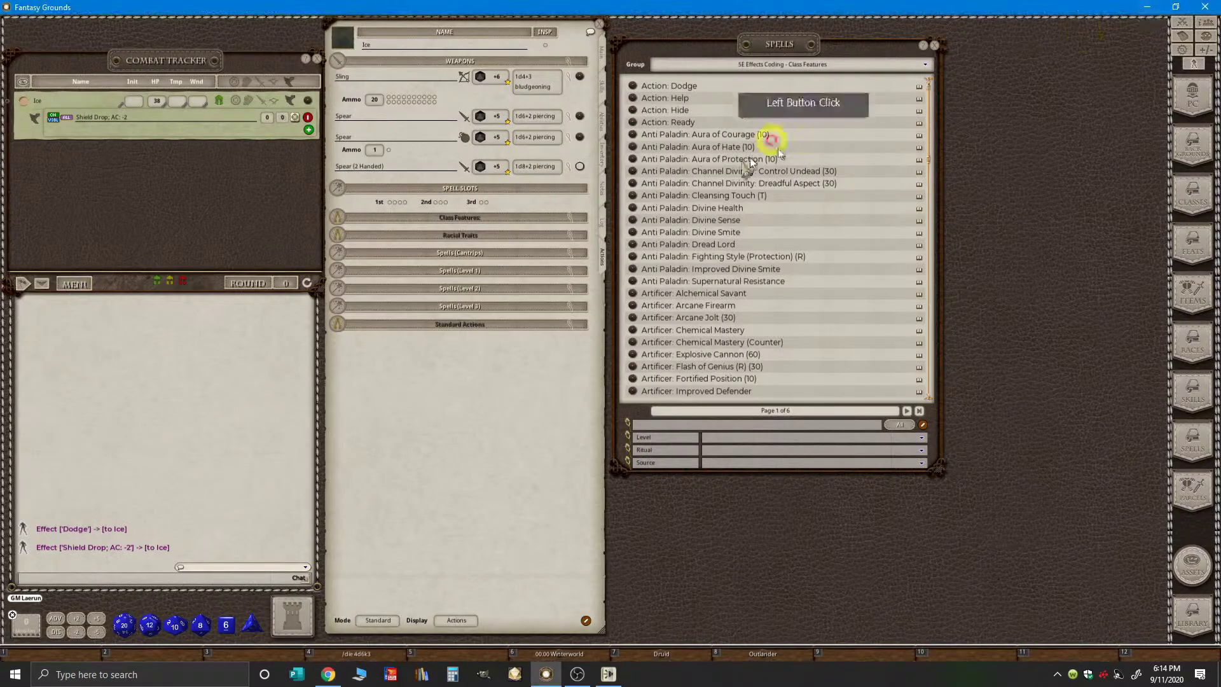
pyautogui.click(1148, 9)
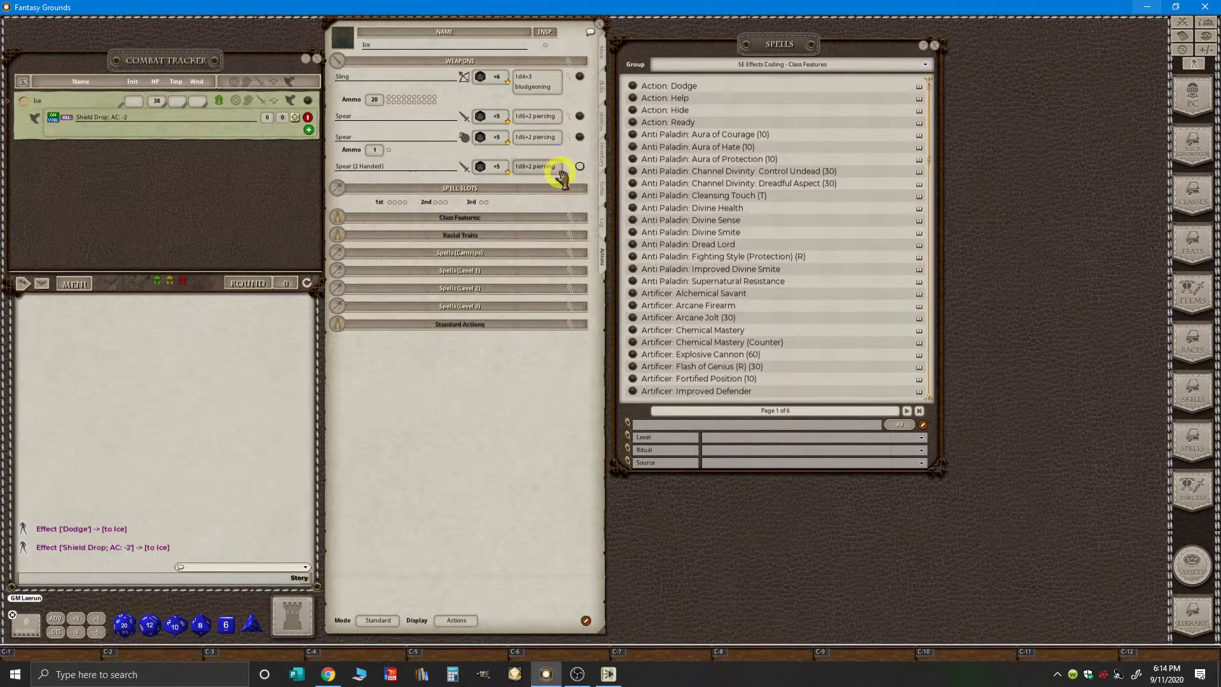
# - Check the character's inventory for consumable items and return to the actions
pyautogui.click(604, 147)
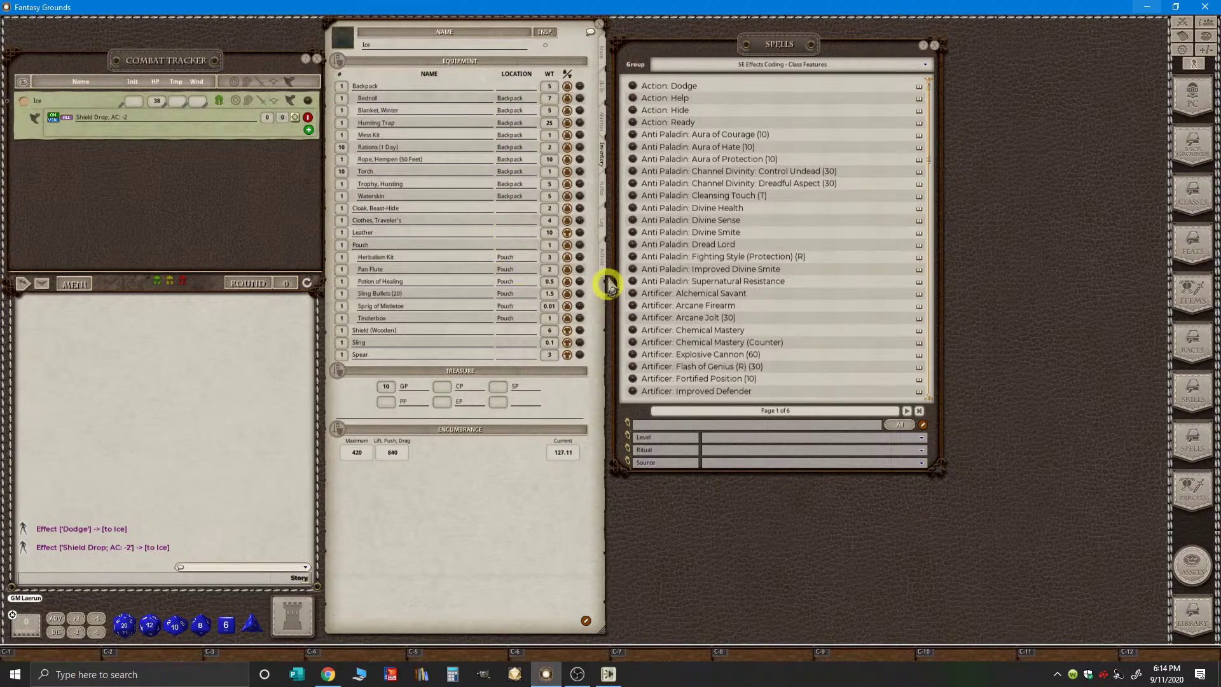
pyautogui.click(603, 260)
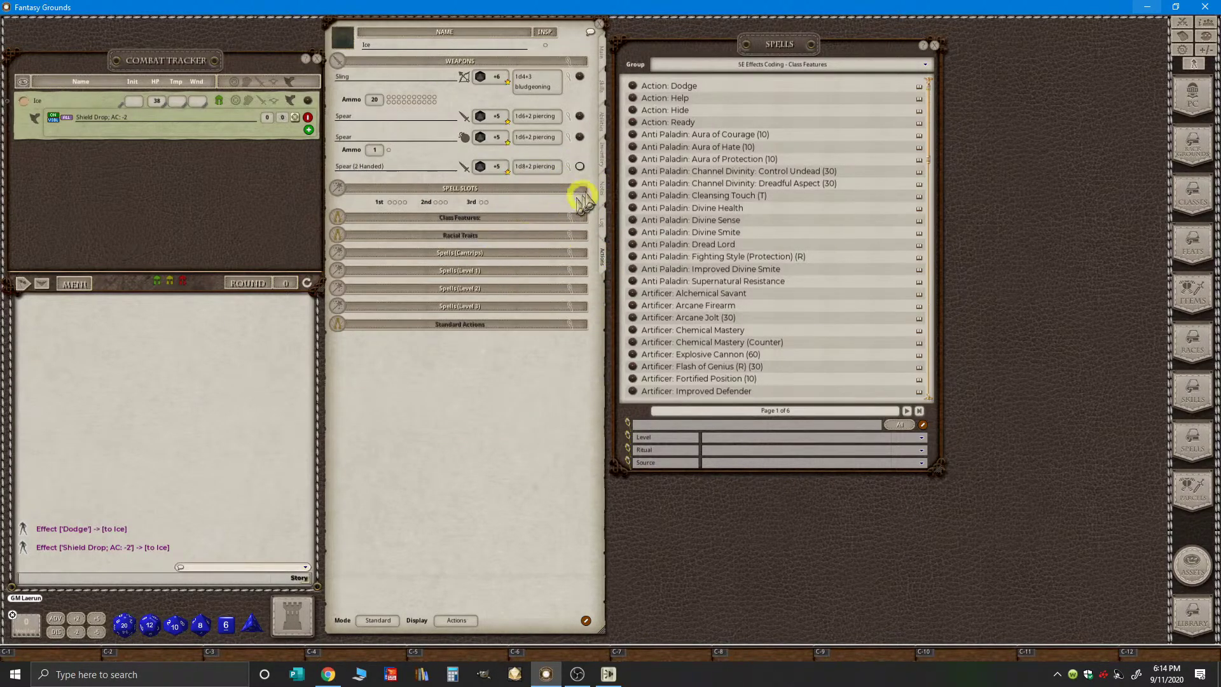
pyautogui.click(603, 161)
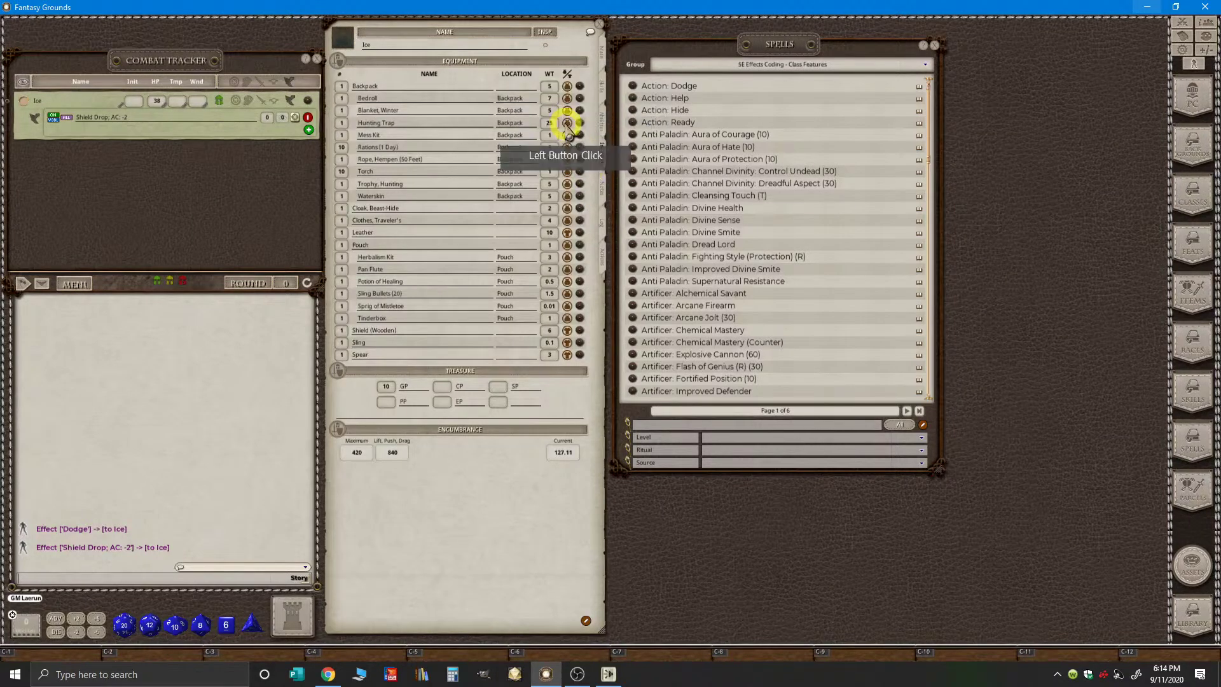
pyautogui.click(603, 262)
pyautogui.click(437, 292)
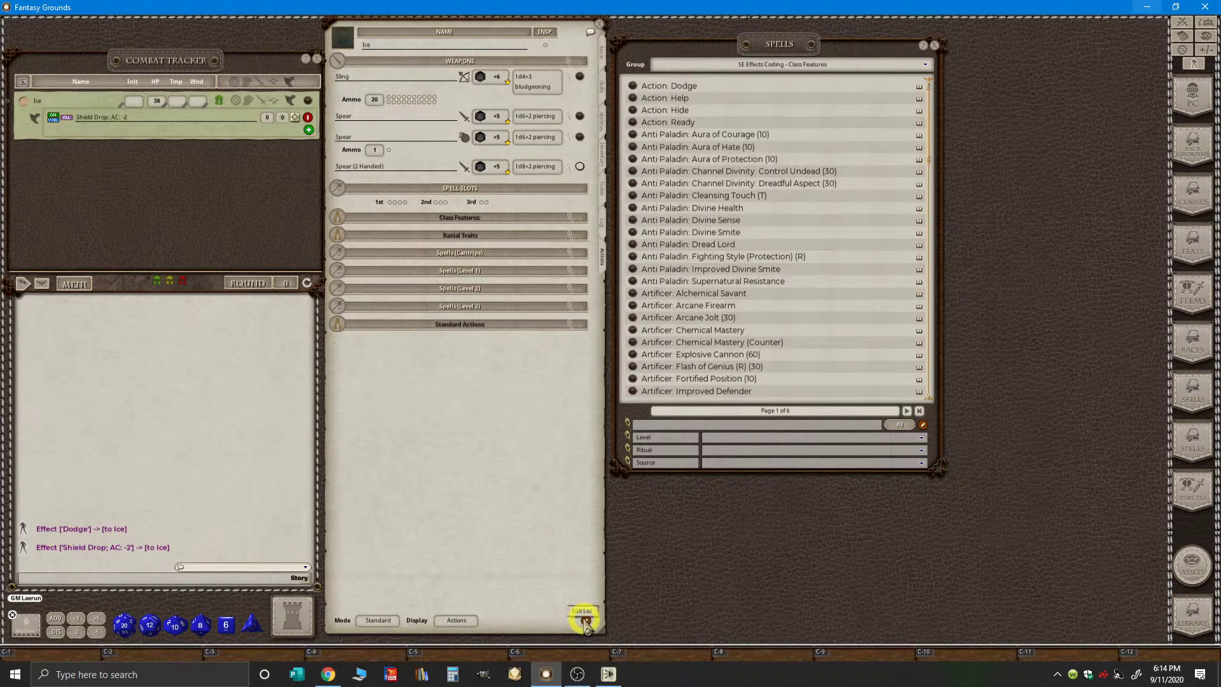
# - Turn on editing of the character's actions, add a new power, and assign it to a group named "Consumables:"
pyautogui.click(585, 620)
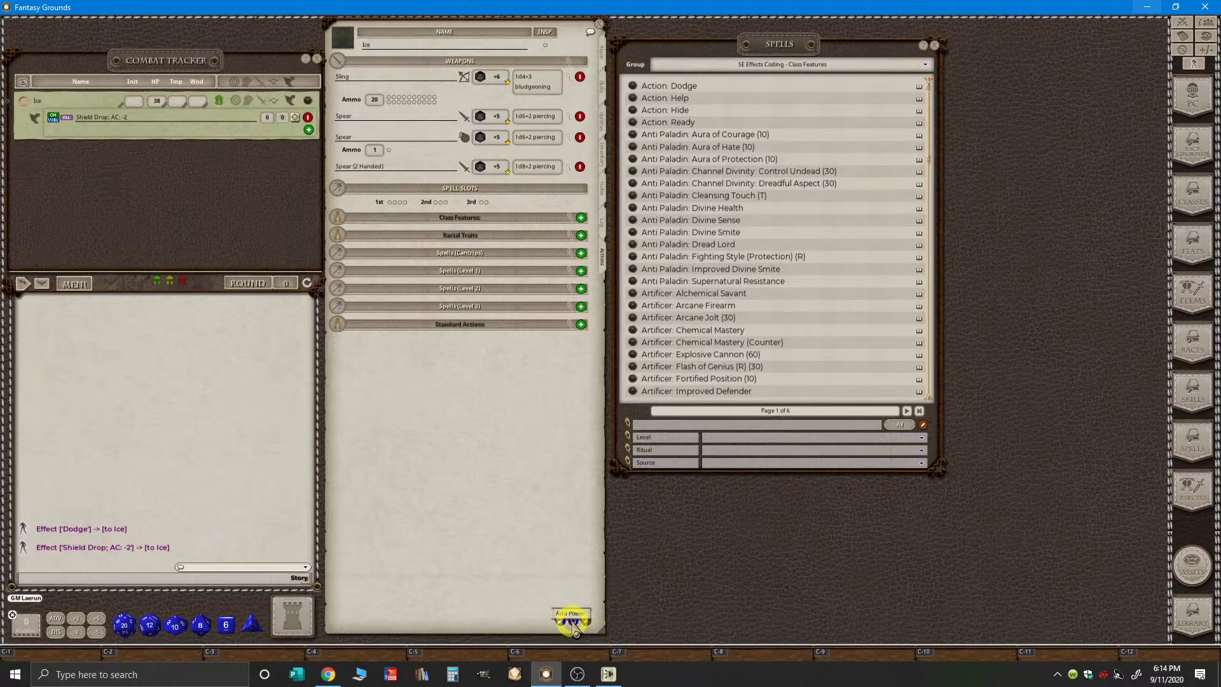
pyautogui.click(572, 620)
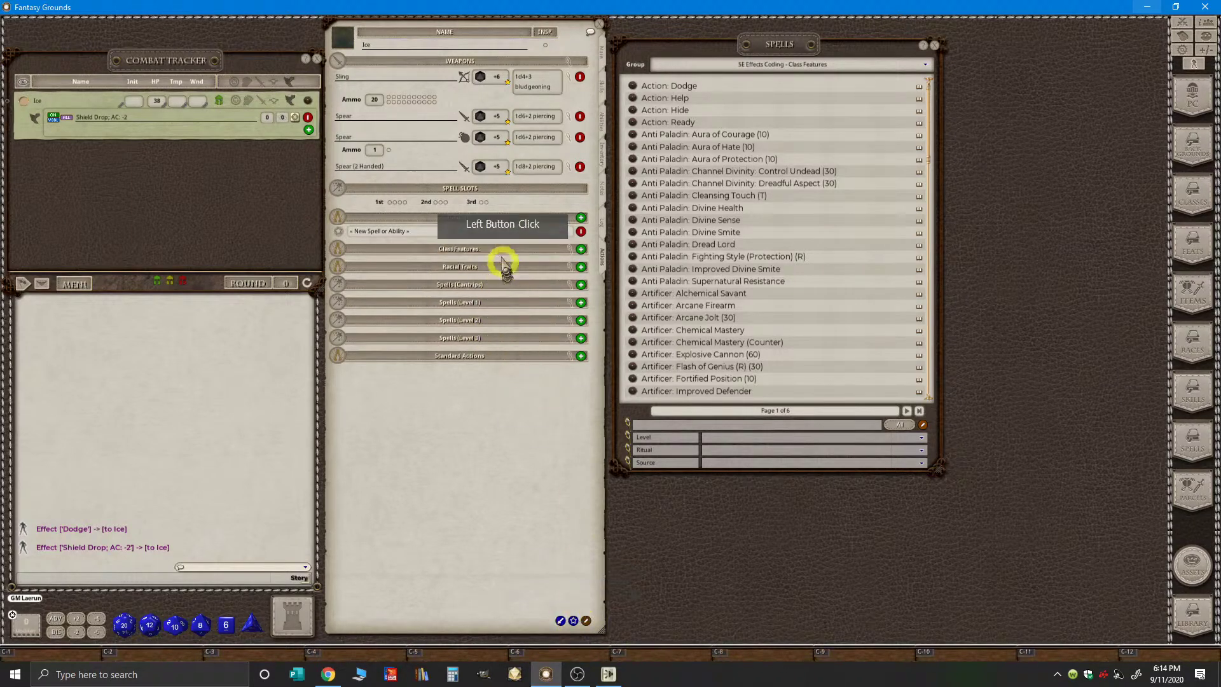
pyautogui.click(484, 232)
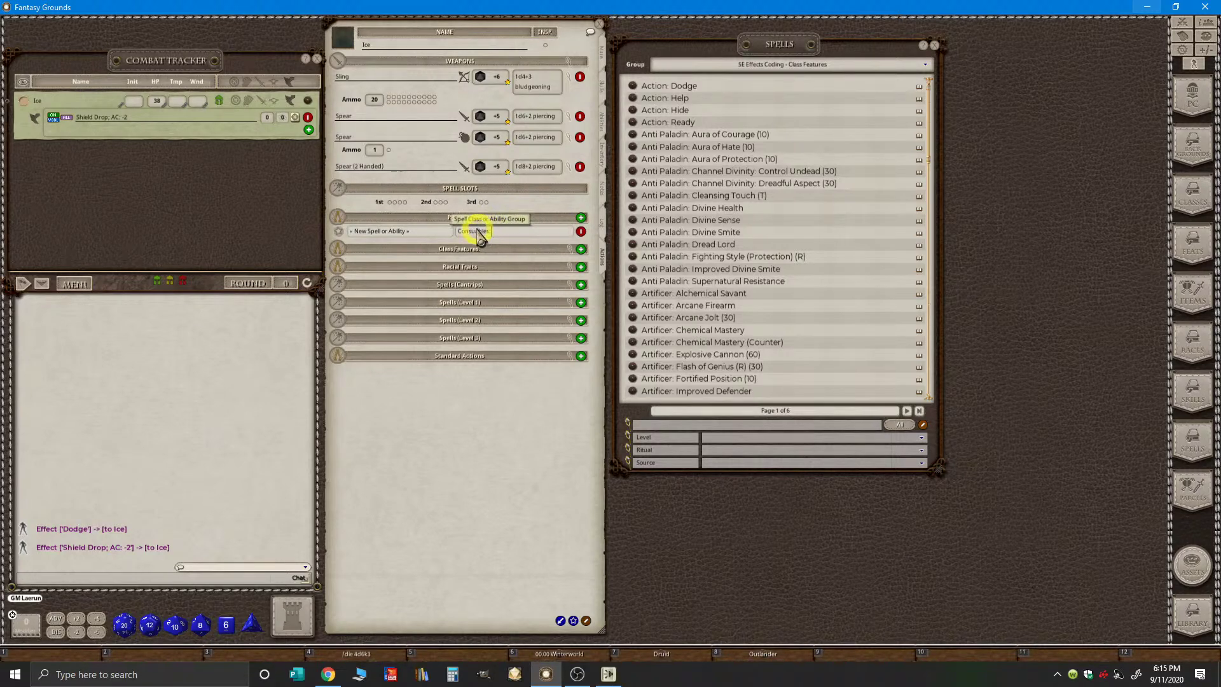
pyautogui.click(475, 231)
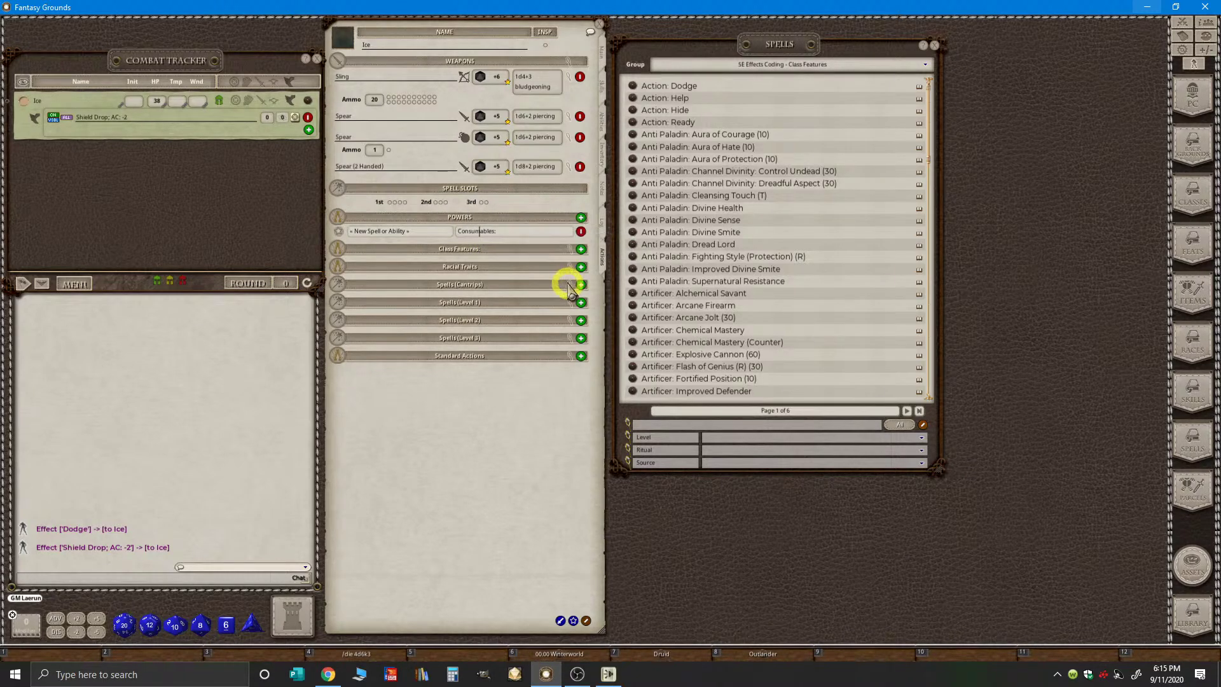
pyautogui.press('ctrl')
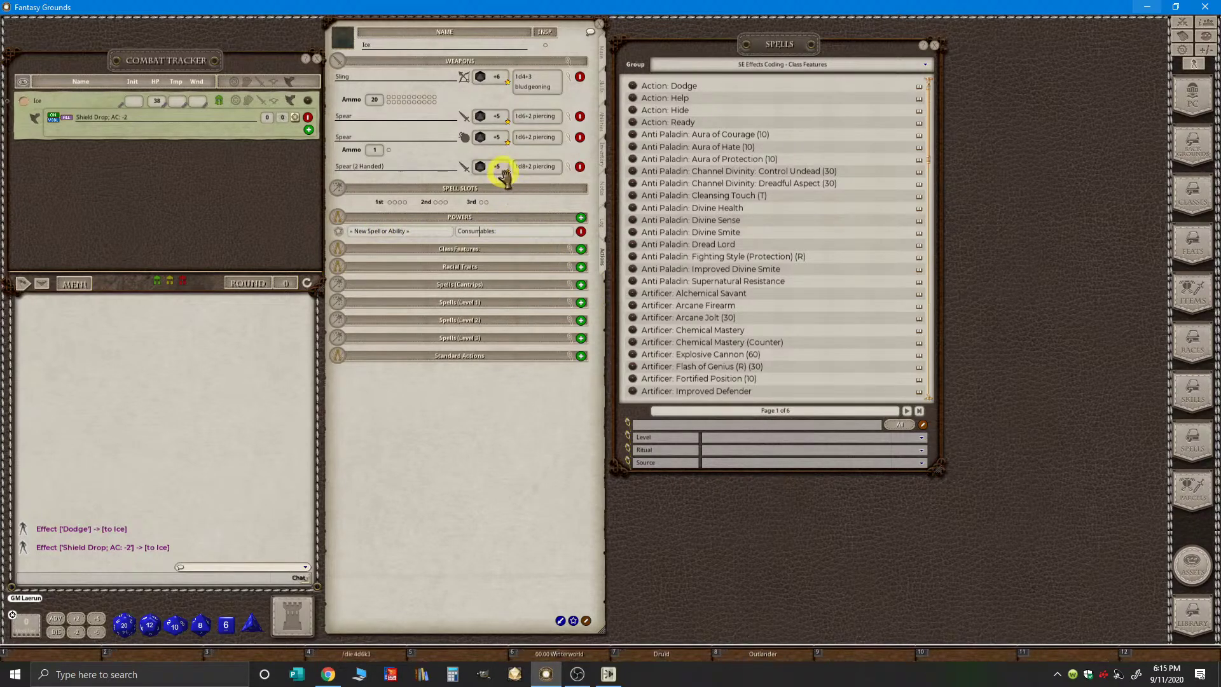
pyautogui.click(503, 169)
pyautogui.press('ctrl')
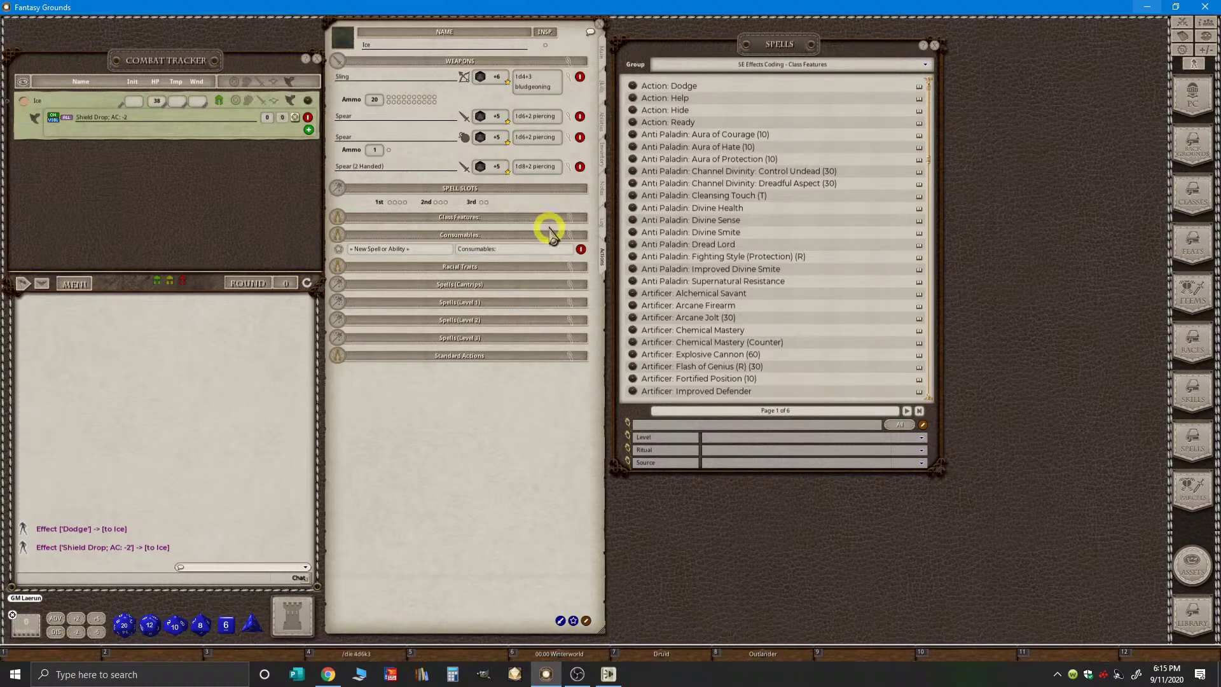
# - Check the inventory for consumables and name the new power in the Consumables group "Rations"
pyautogui.click(417, 248)
pyautogui.press('ctrl')
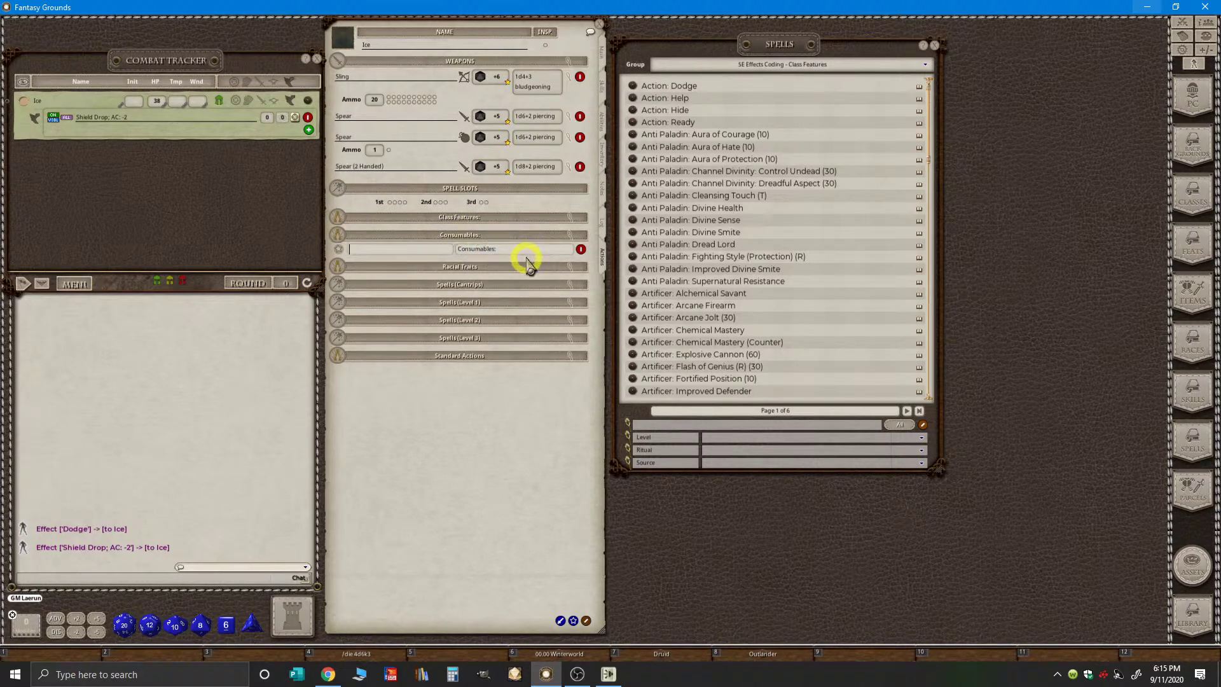
pyautogui.press('ctrl')
pyautogui.scroll(-4, 703, 318)
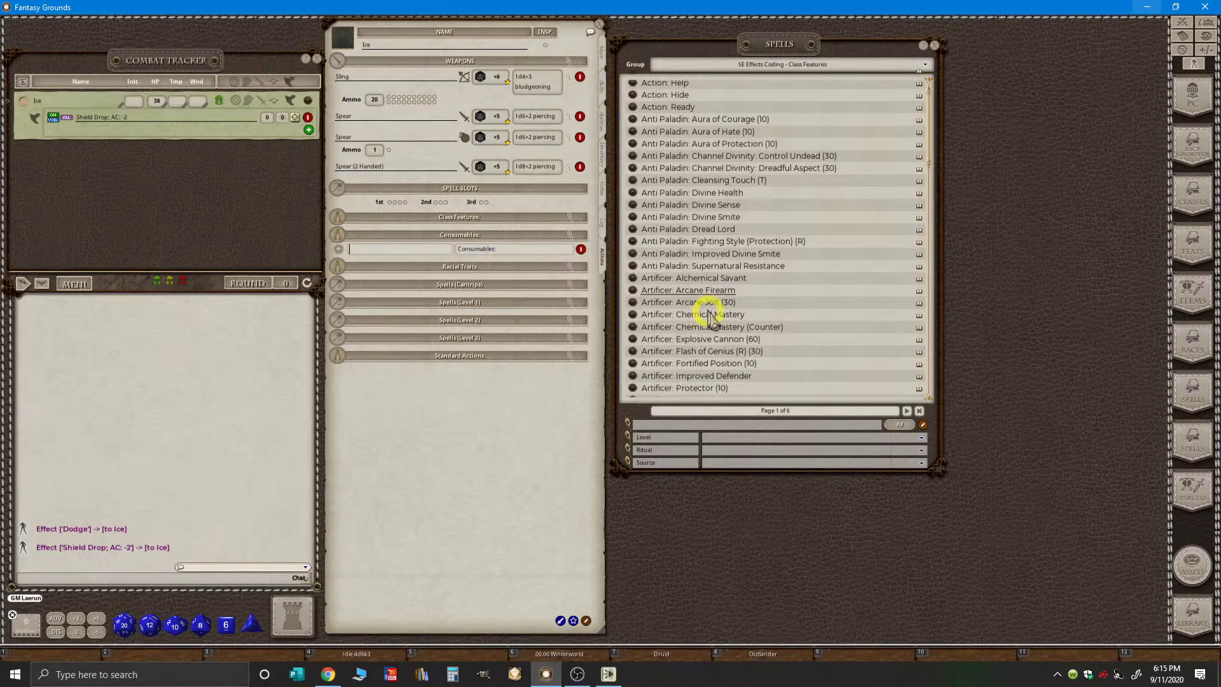
pyautogui.scroll(-3, 663, 296)
pyautogui.press('ctrl')
pyautogui.click(604, 155)
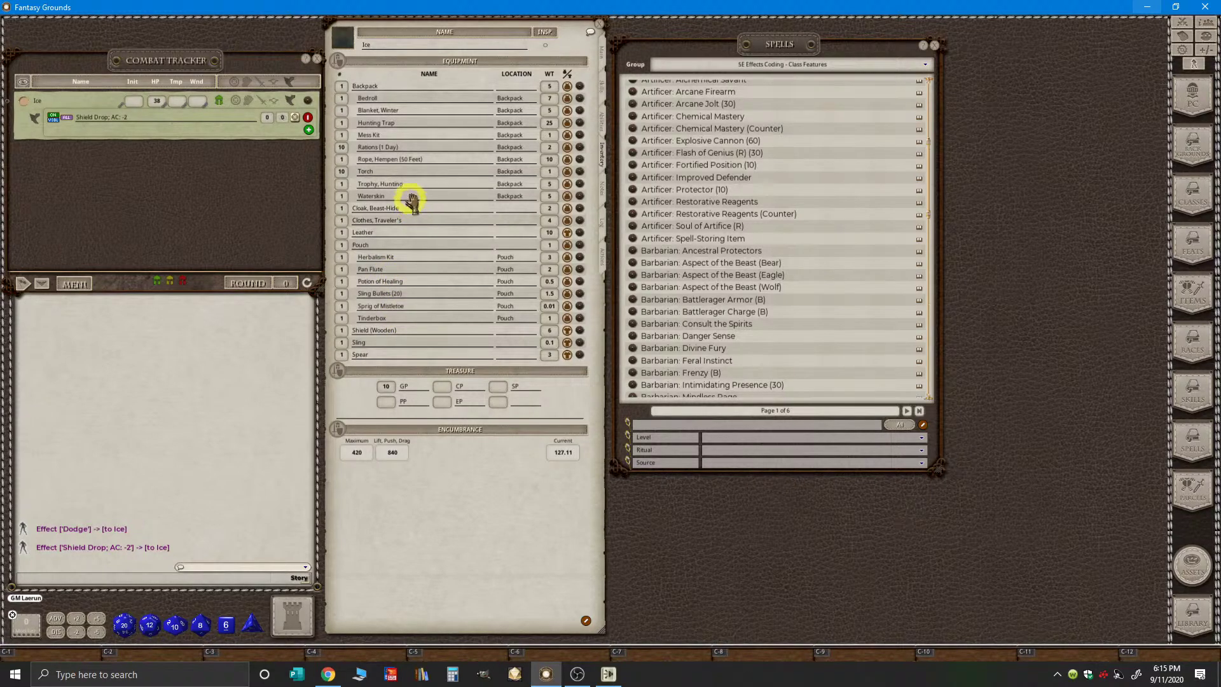
pyautogui.click(603, 263)
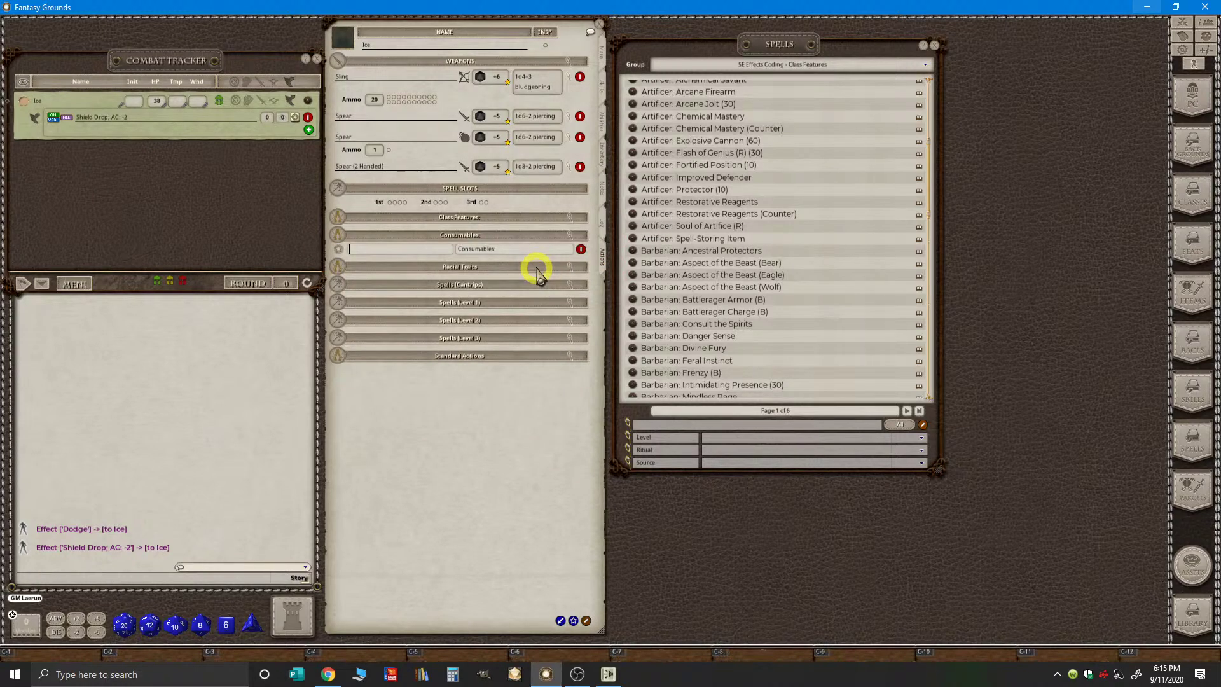
pyautogui.write('Rations')
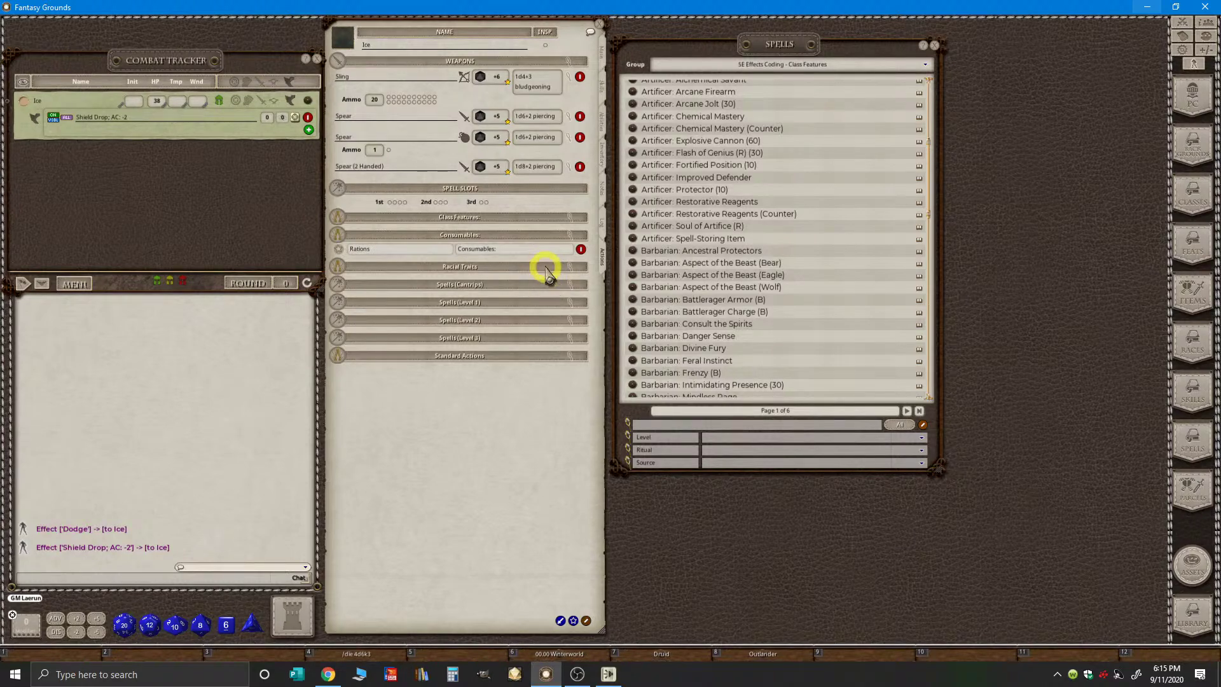
pyautogui.press('ctrl')
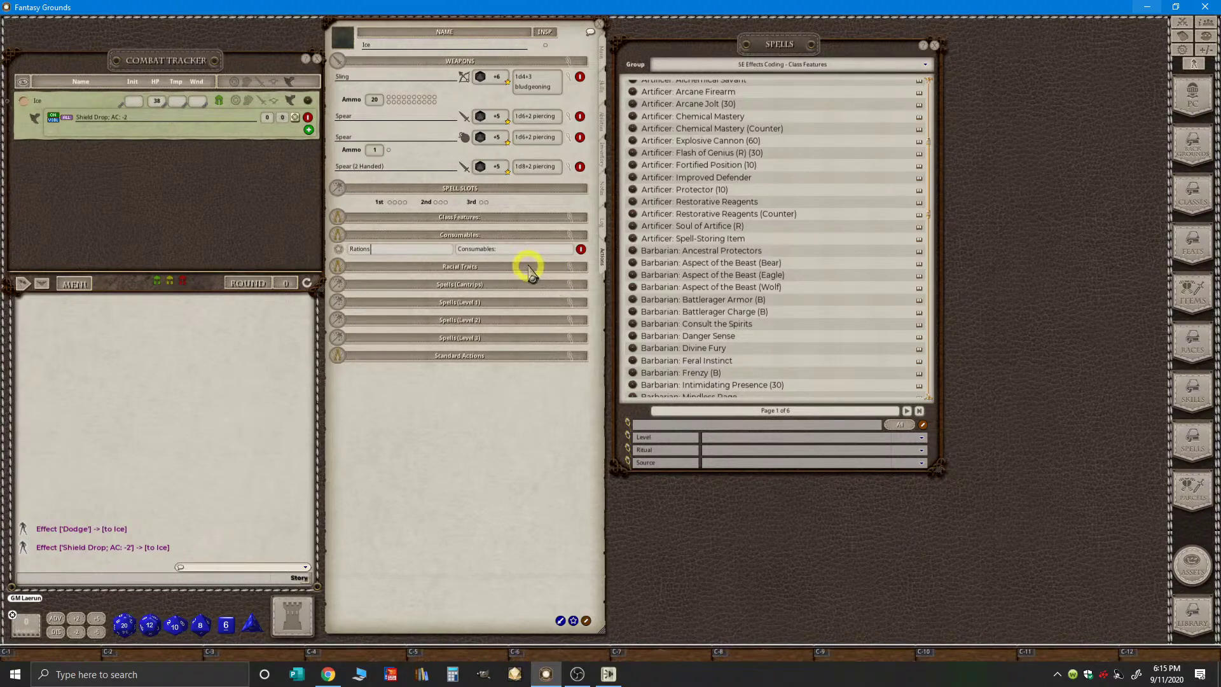
# - Add three more powers and assign each to the "Consumables:" group by copying the group name from Rations
pyautogui.click(573, 620)
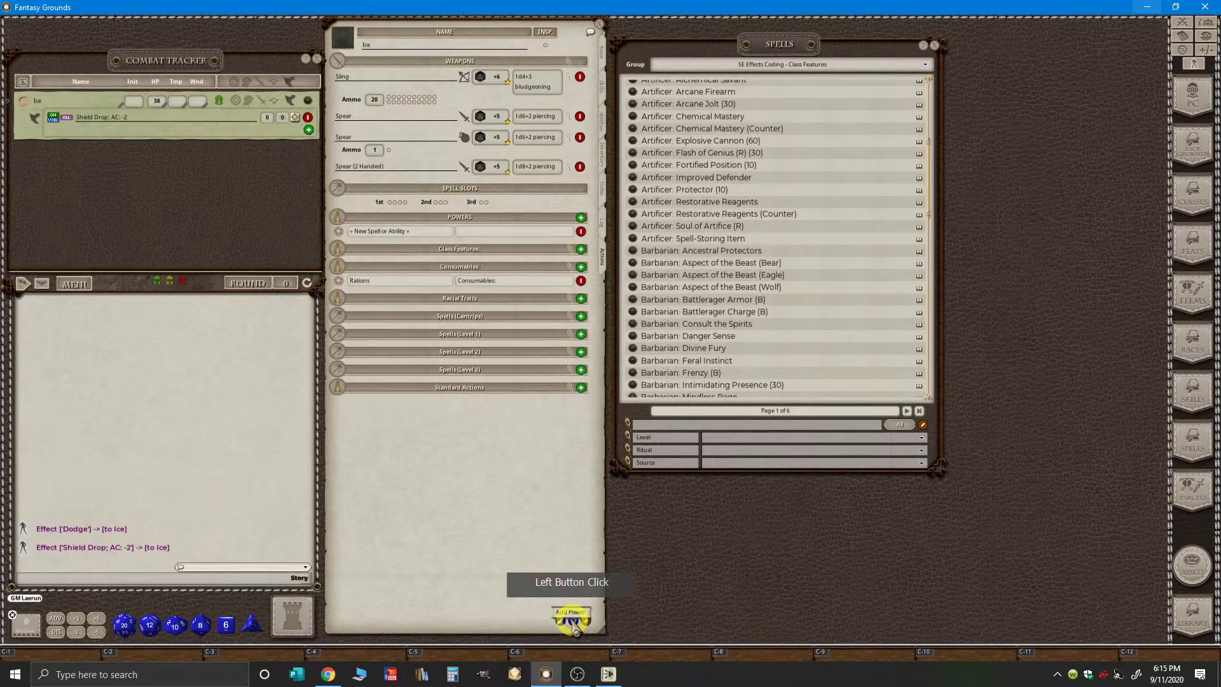
pyautogui.click(572, 621)
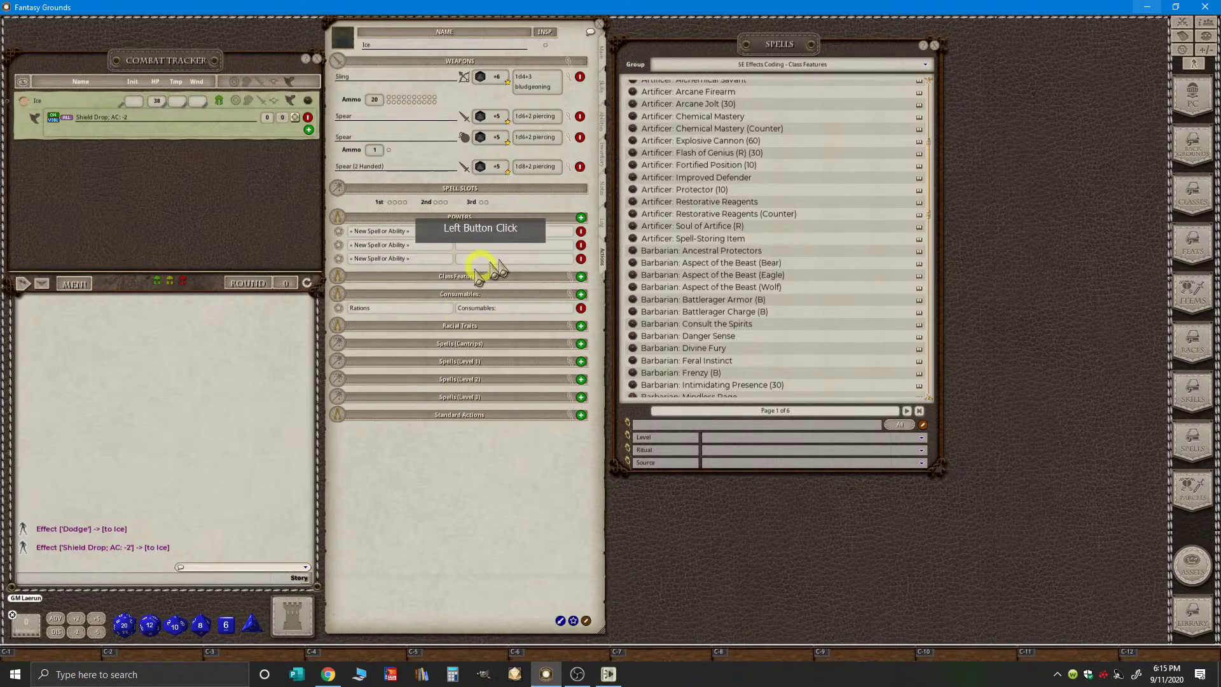
pyautogui.moveTo(499, 308); pyautogui.dragTo(450, 312)
pyautogui.hotkey('ctrl', 'c')
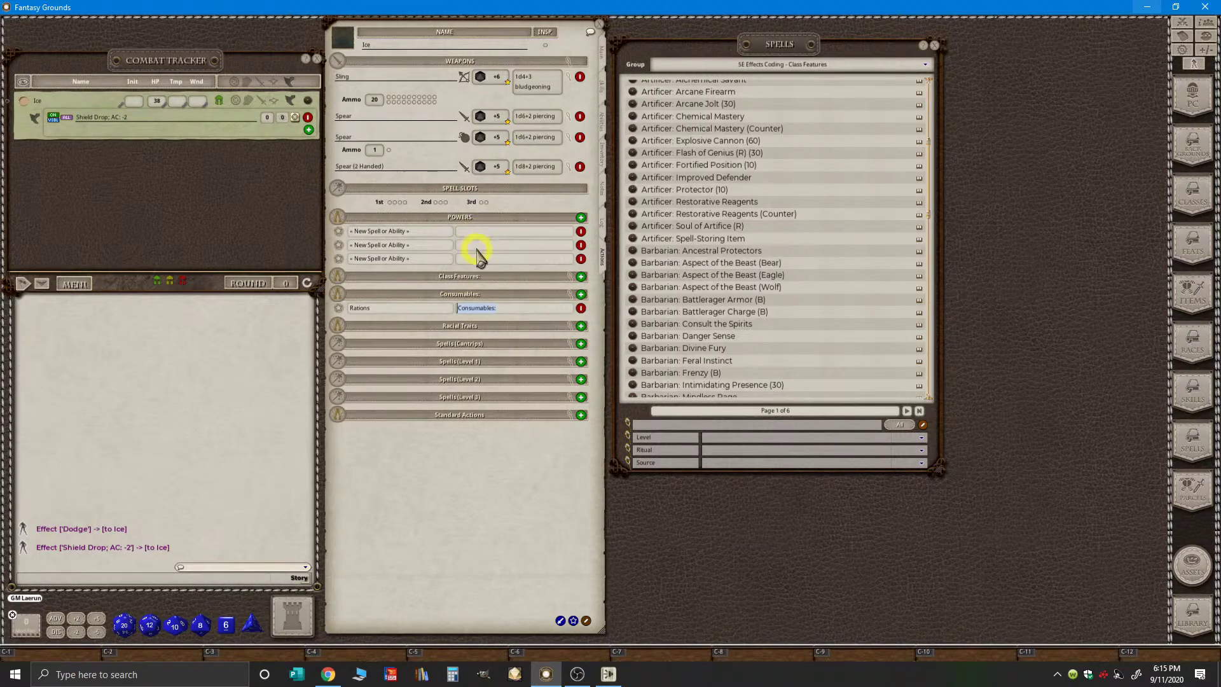
pyautogui.keyDown('ctrl'); pyautogui.click(450, 308); pyautogui.keyUp('ctrl')
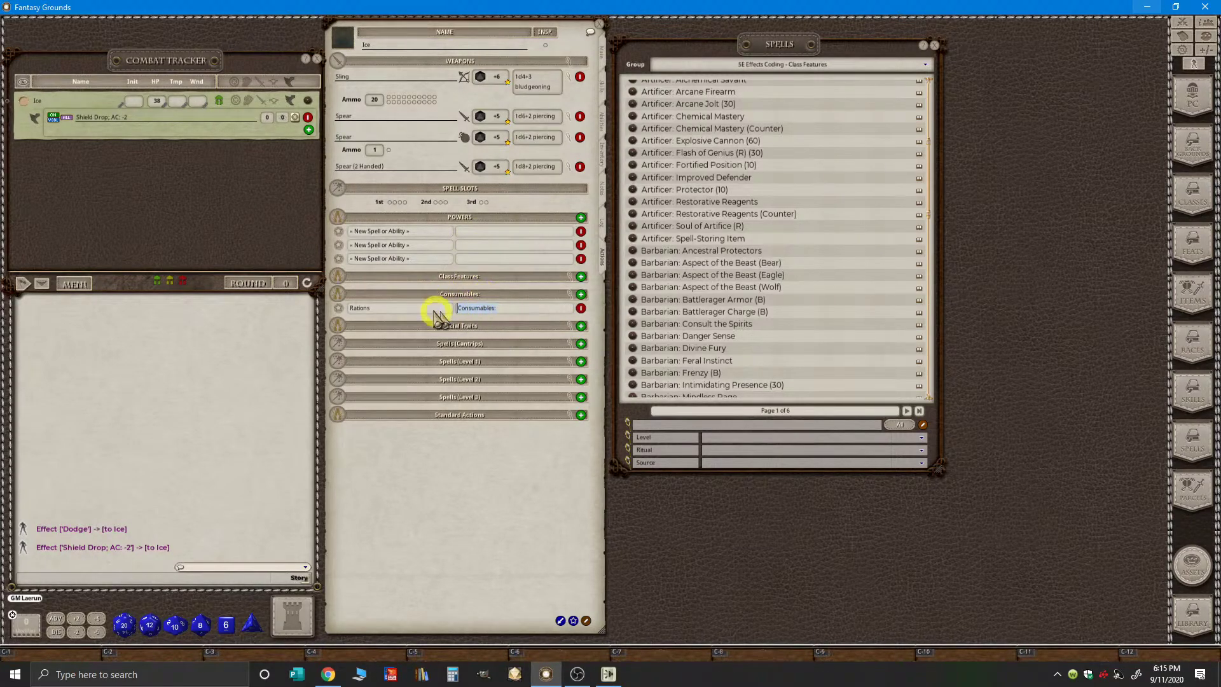
pyautogui.click(544, 258)
pyautogui.hotkey('ctrl', 'v')
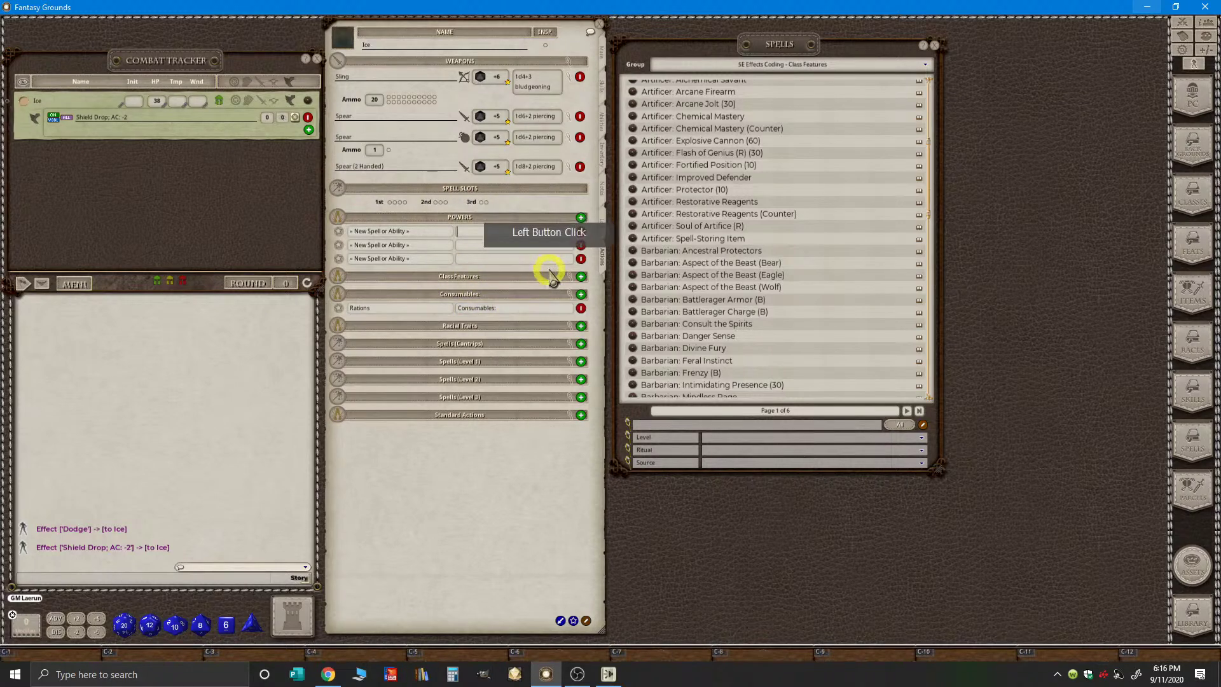
pyautogui.click(490, 244)
pyautogui.hotkey('ctrl', 'v')
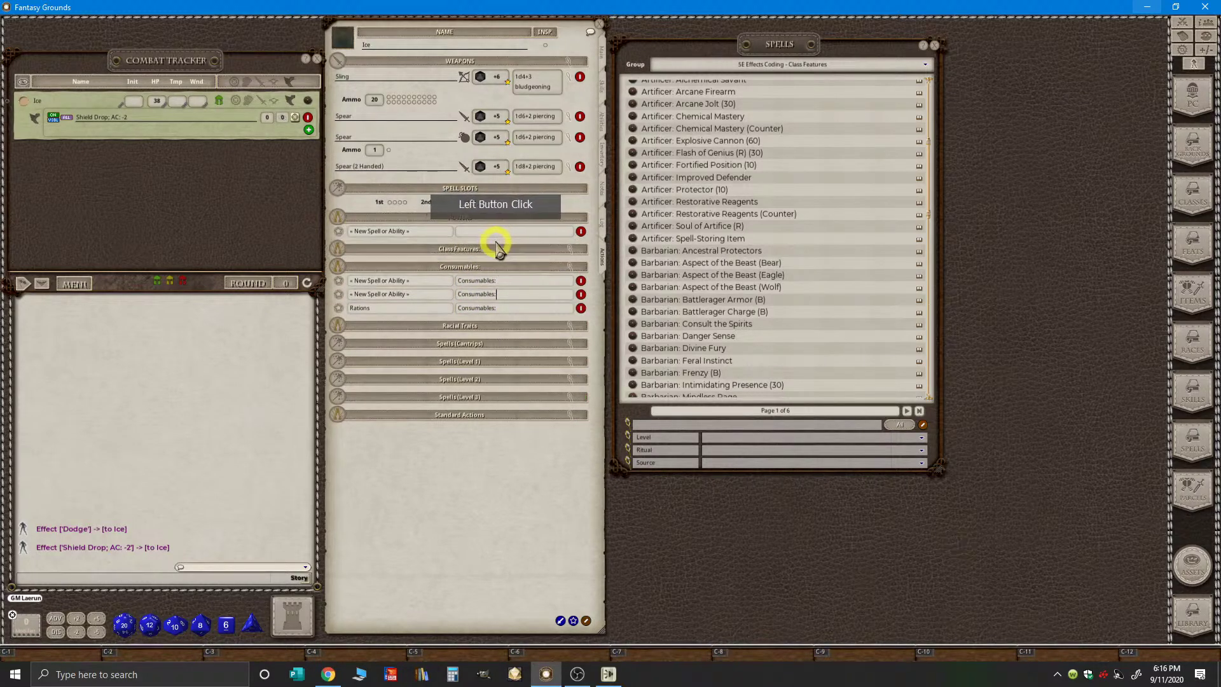
pyautogui.click(534, 259)
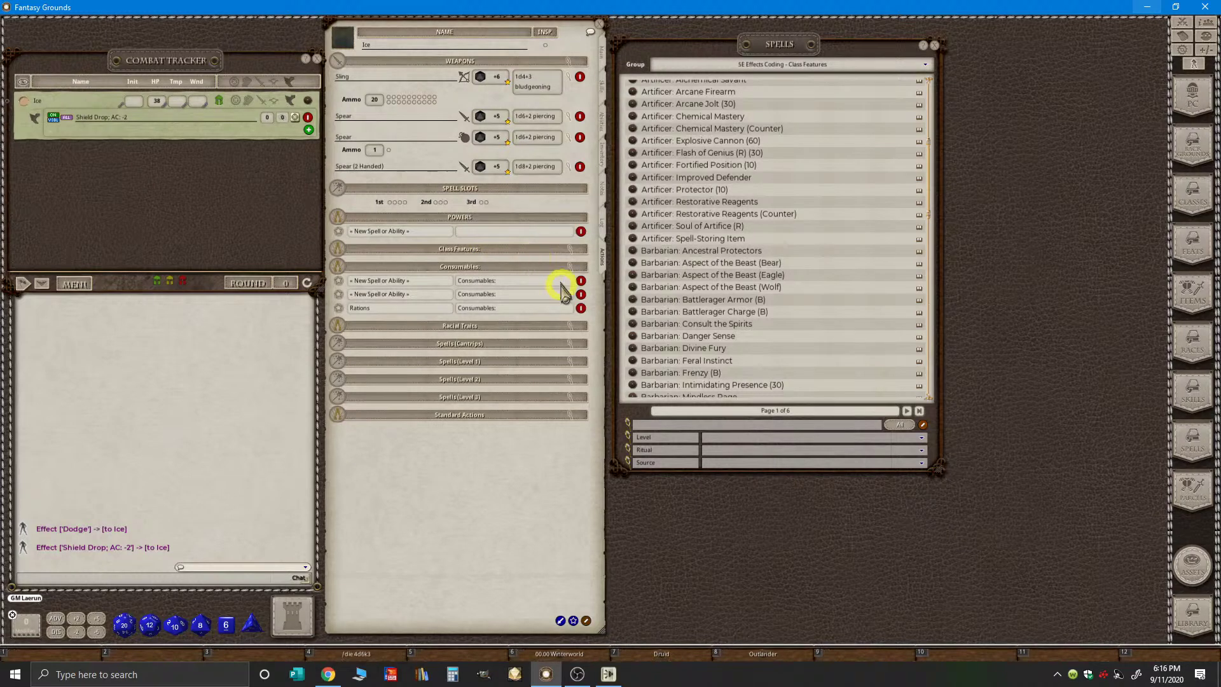
pyautogui.press('ctrl')
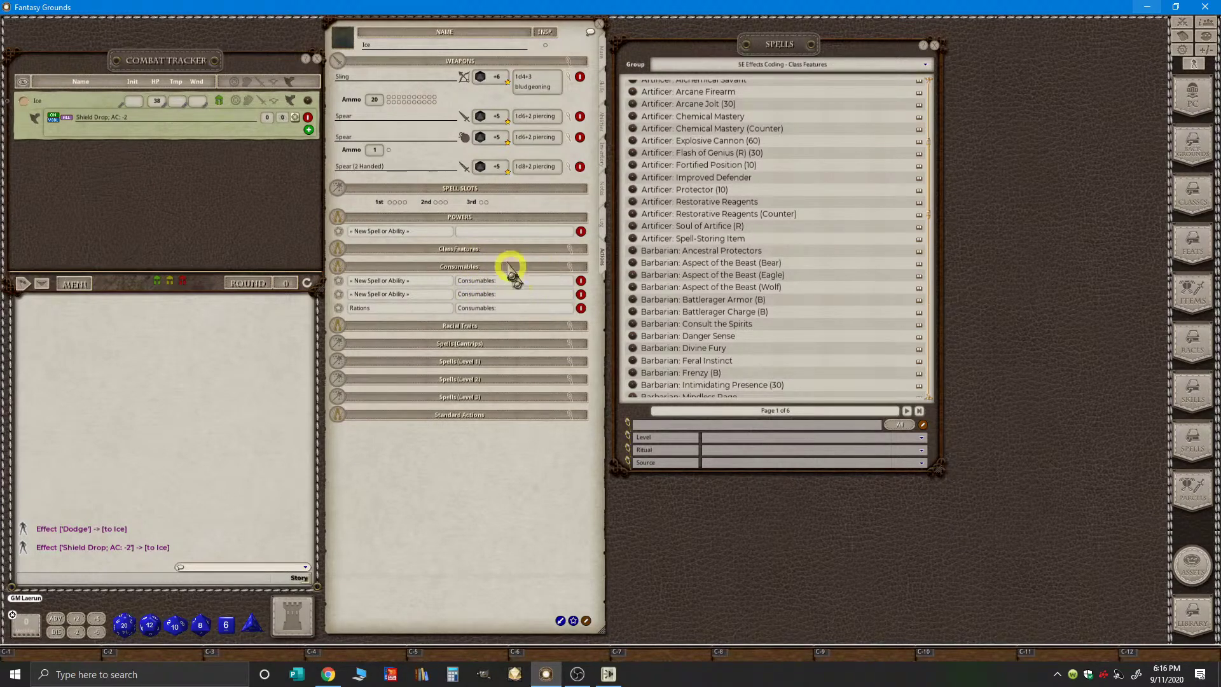
pyautogui.click(475, 231)
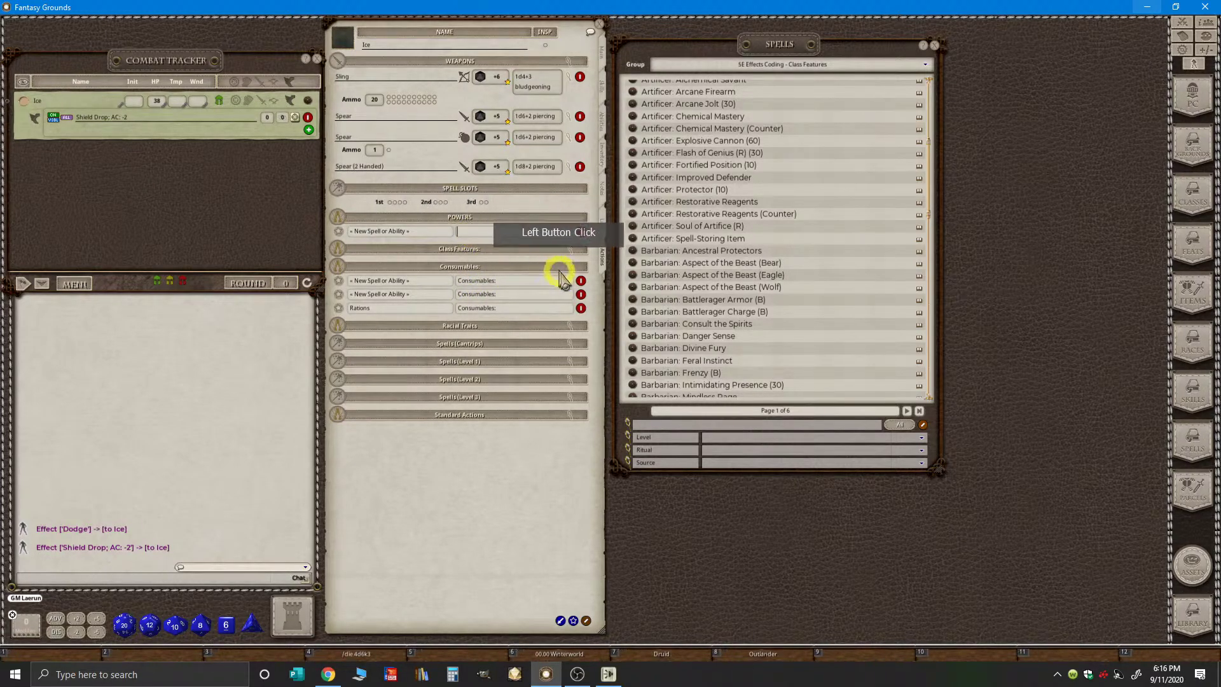
pyautogui.hotkey('ctrl', 'v')
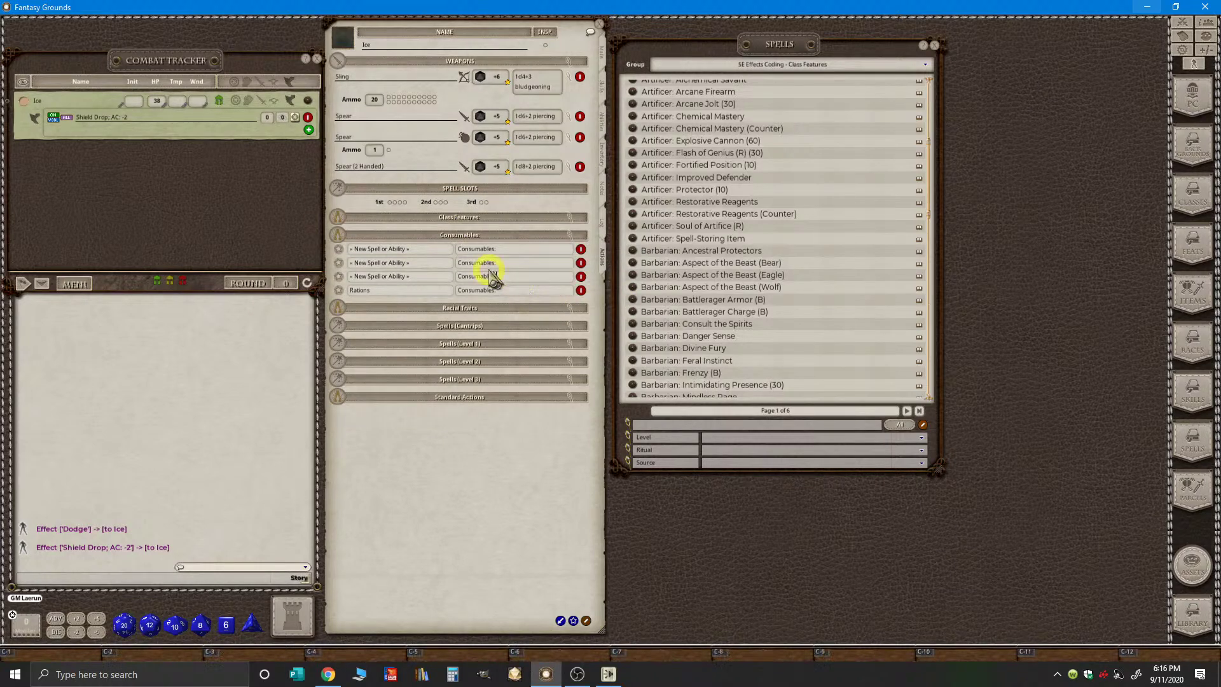
# - Name the three unnamed powers in the Consumables group "Healing potion", "Waterskin" and "Torches"
pyautogui.click(440, 254)
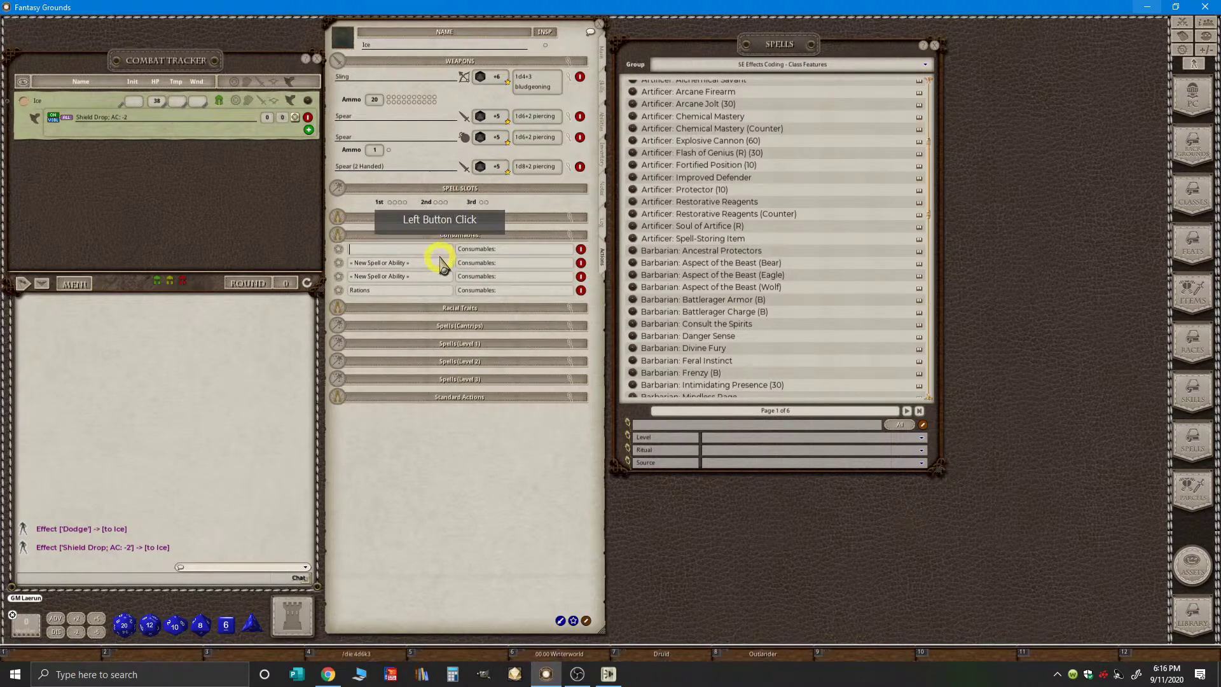
pyautogui.write('Healing potion')
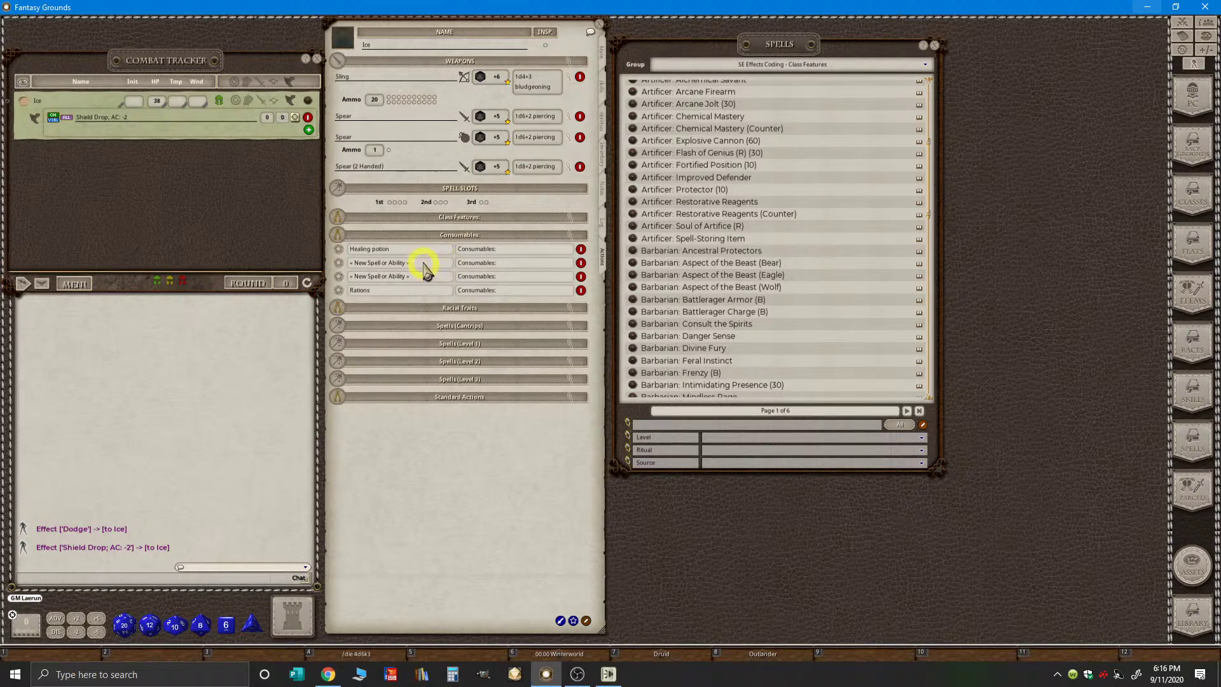
pyautogui.click(424, 263)
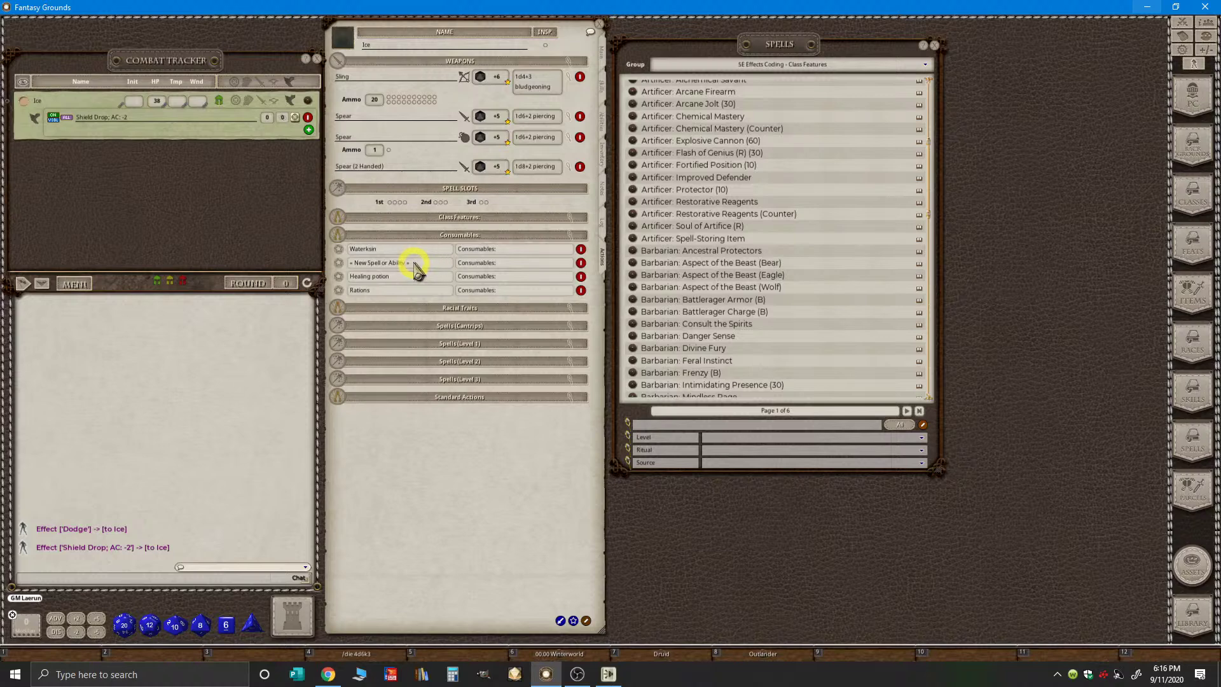
pyautogui.click(414, 264)
pyautogui.write('Torches')
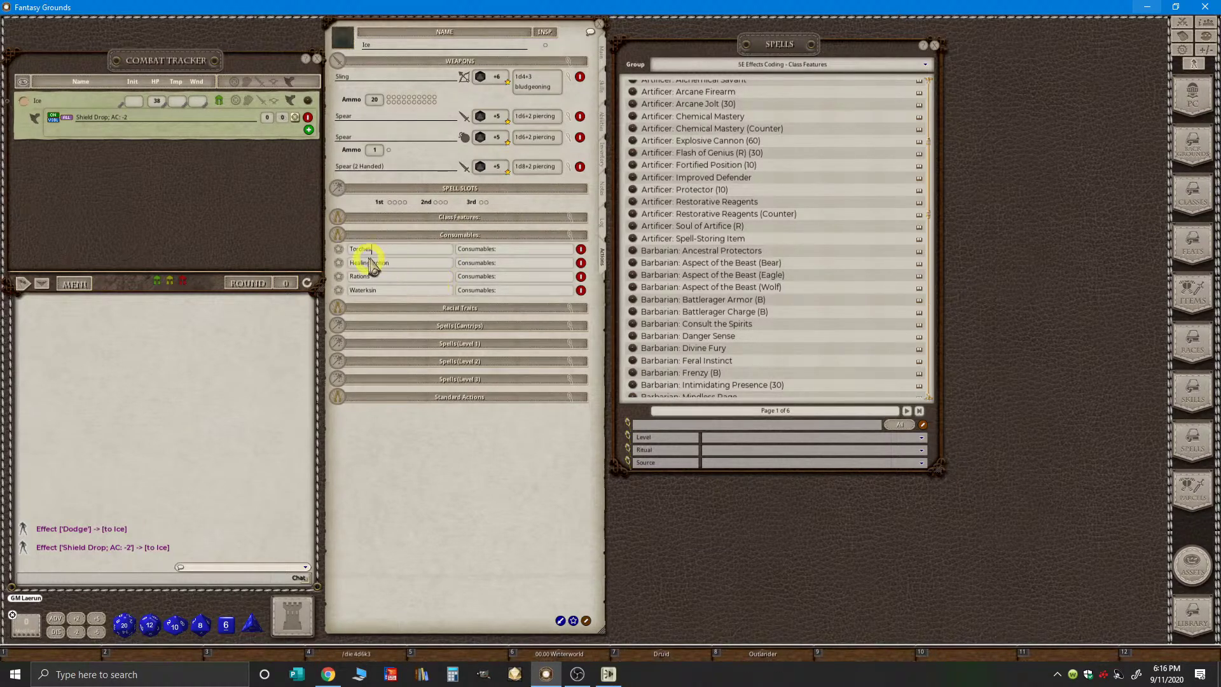
pyautogui.moveTo(414, 273)
pyautogui.mouseDown()
pyautogui.moveTo(382, 242)
pyautogui.moveTo(396, 255)
pyautogui.mouseUp()
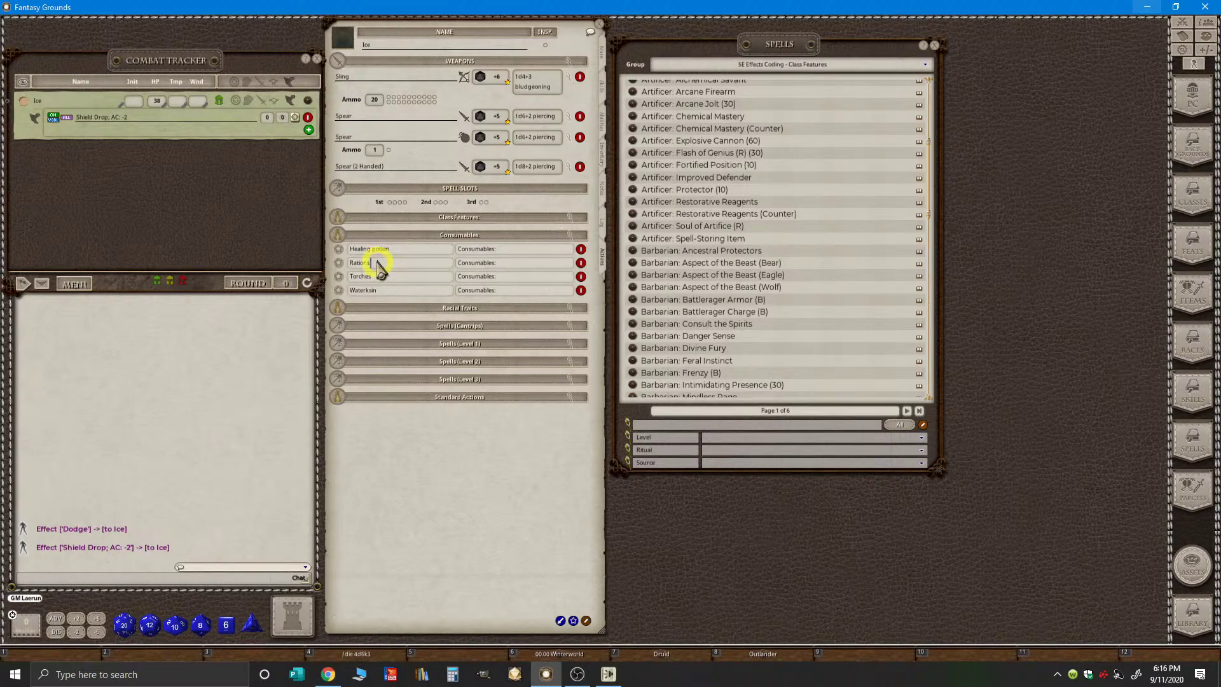
pyautogui.click(374, 249)
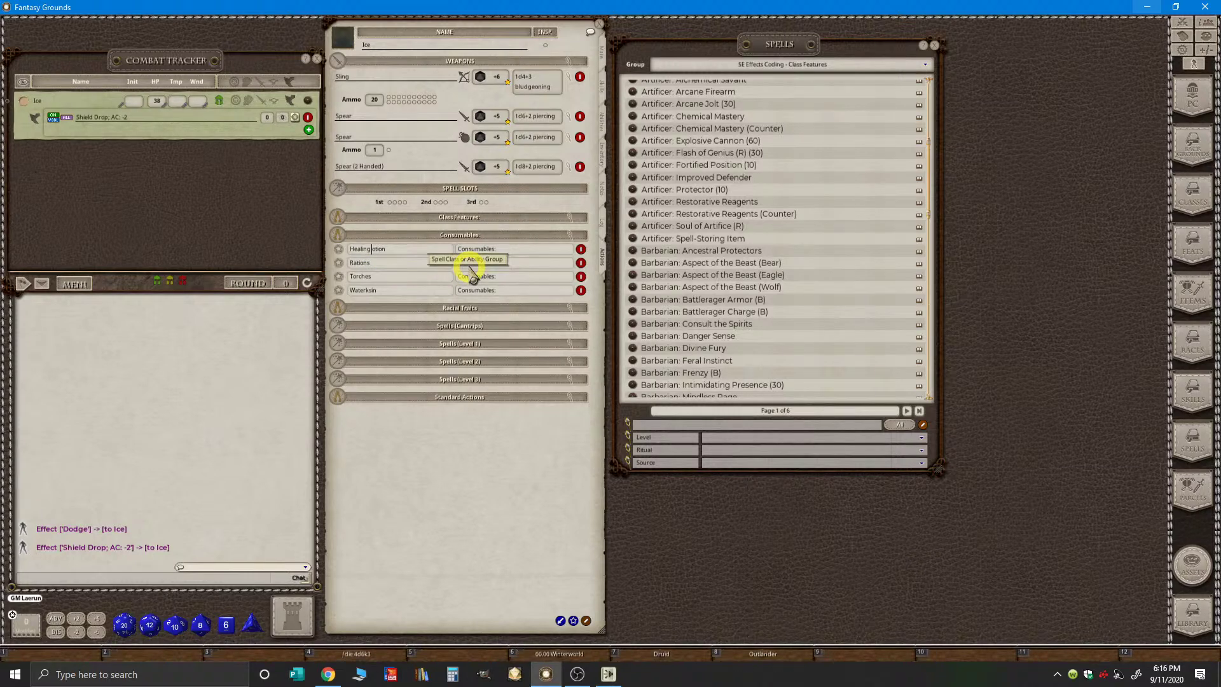
# - Correct the healing entry's name to "Healing Potion", close the spells list and finish editing the actions list
pyautogui.write('P')
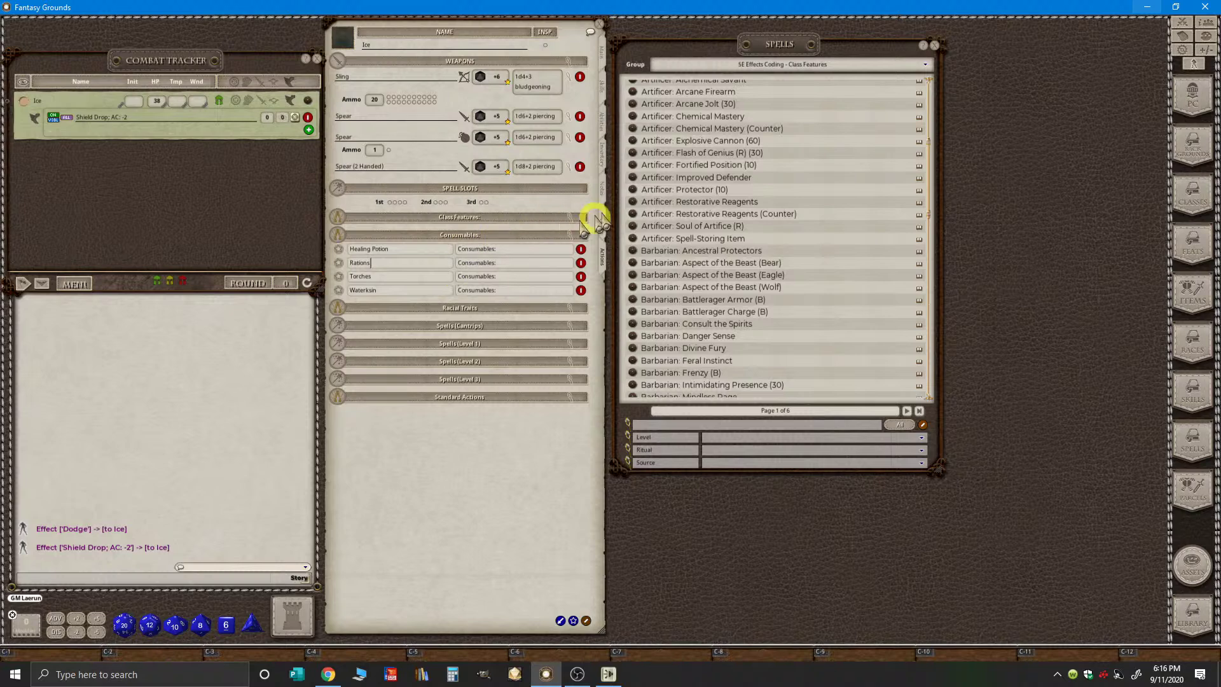
pyautogui.click(934, 47)
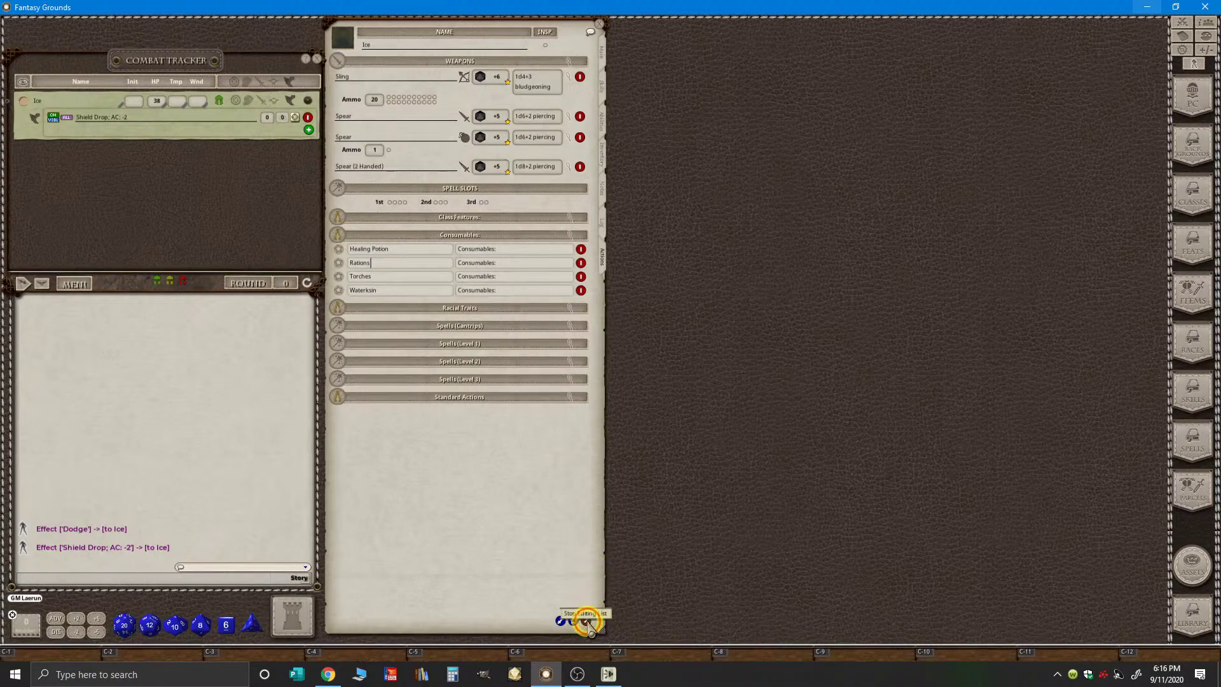
pyautogui.click(585, 622)
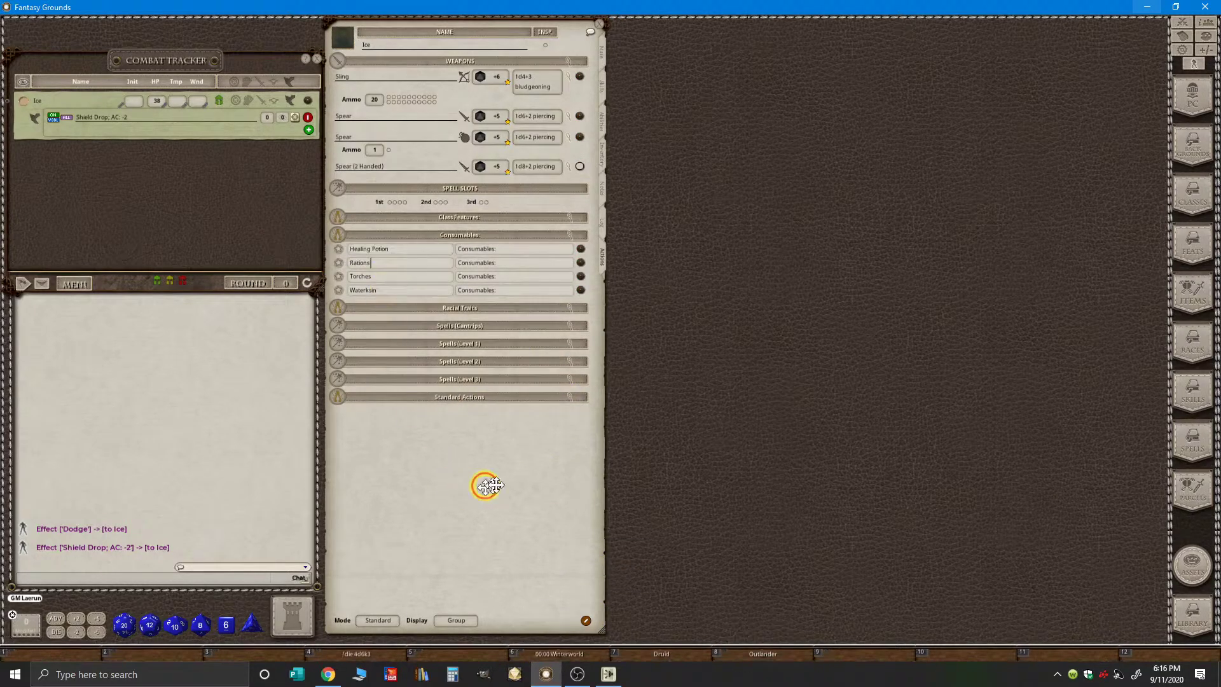
# - In Preparation mode, set the uses to 1 for Healing Potion, 10 for Rations, 1 for Waterskin and 10 for Torches
pyautogui.moveTo(470, 493); pyautogui.dragTo(507, 457)
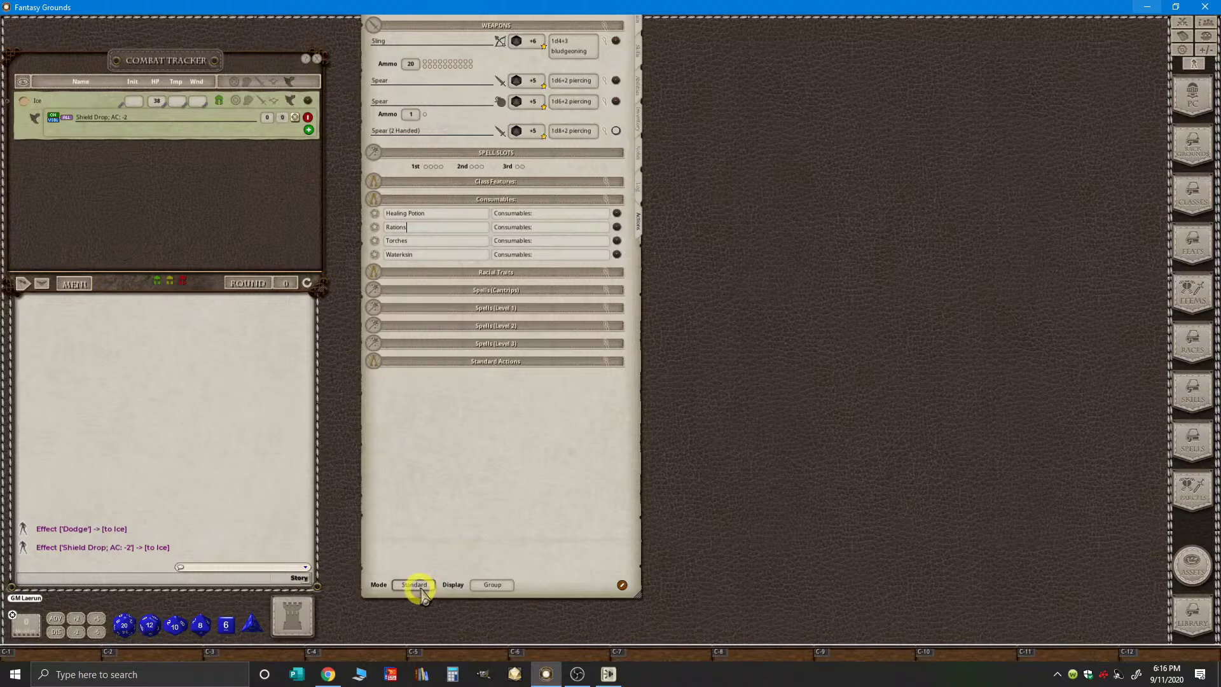
pyautogui.click(415, 585)
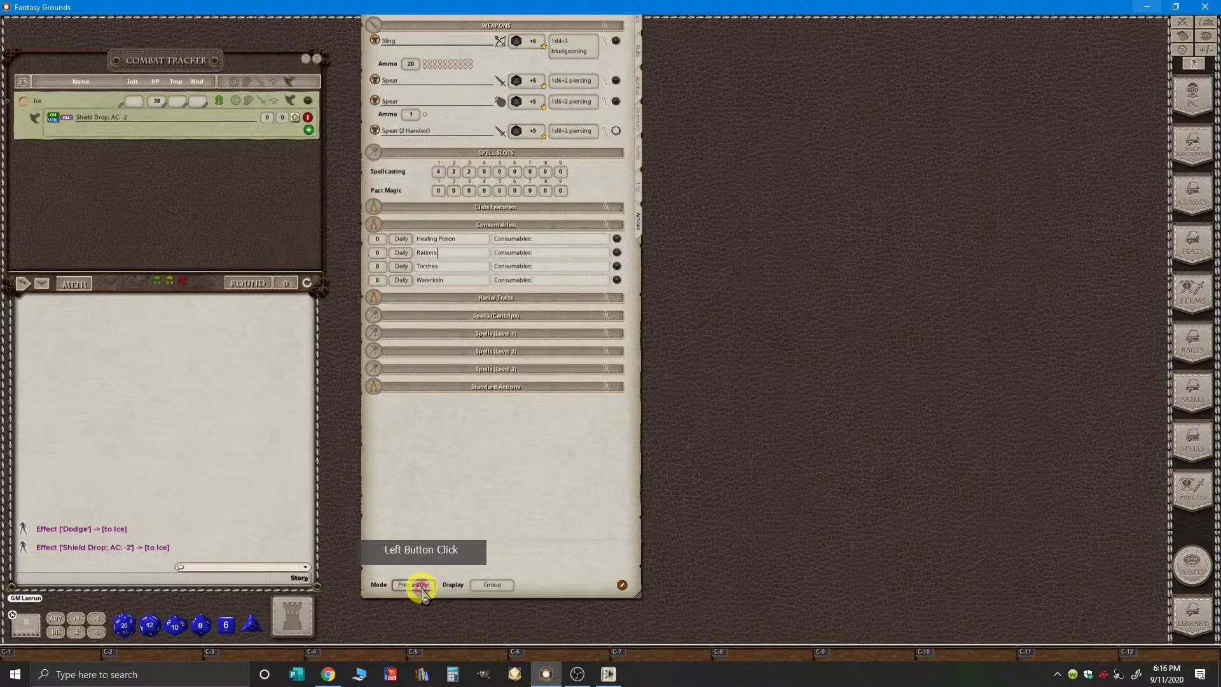
pyautogui.press('ctrl')
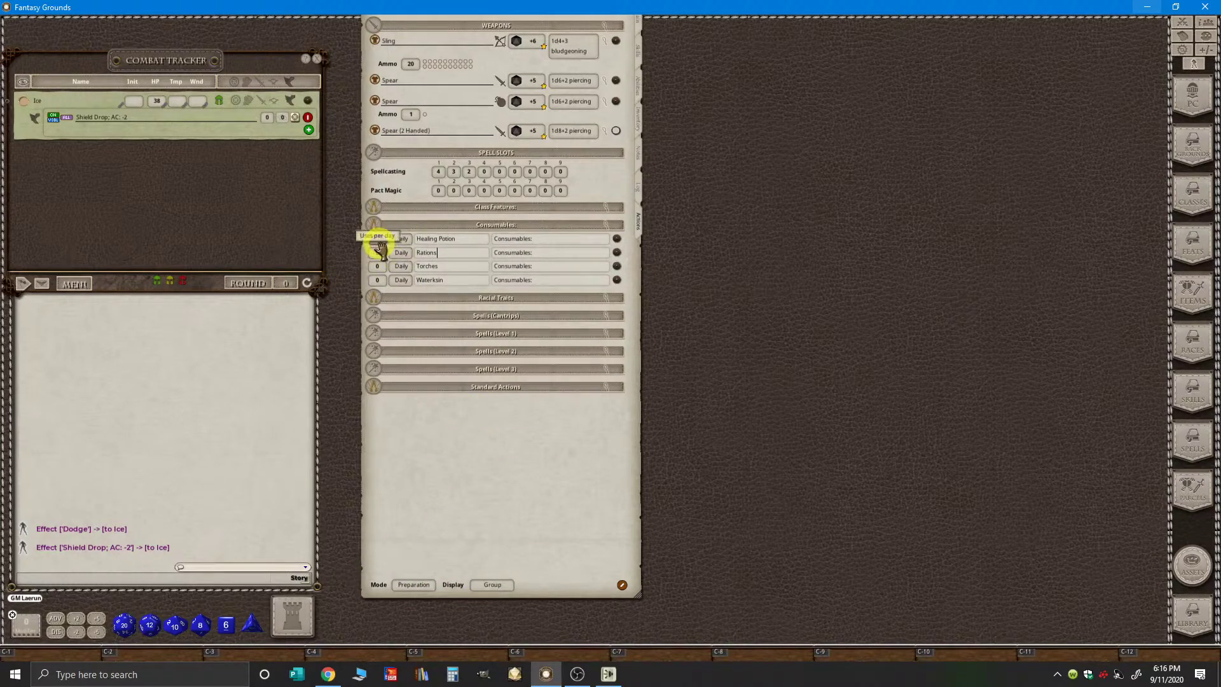
pyautogui.click(377, 242)
pyautogui.click(375, 242)
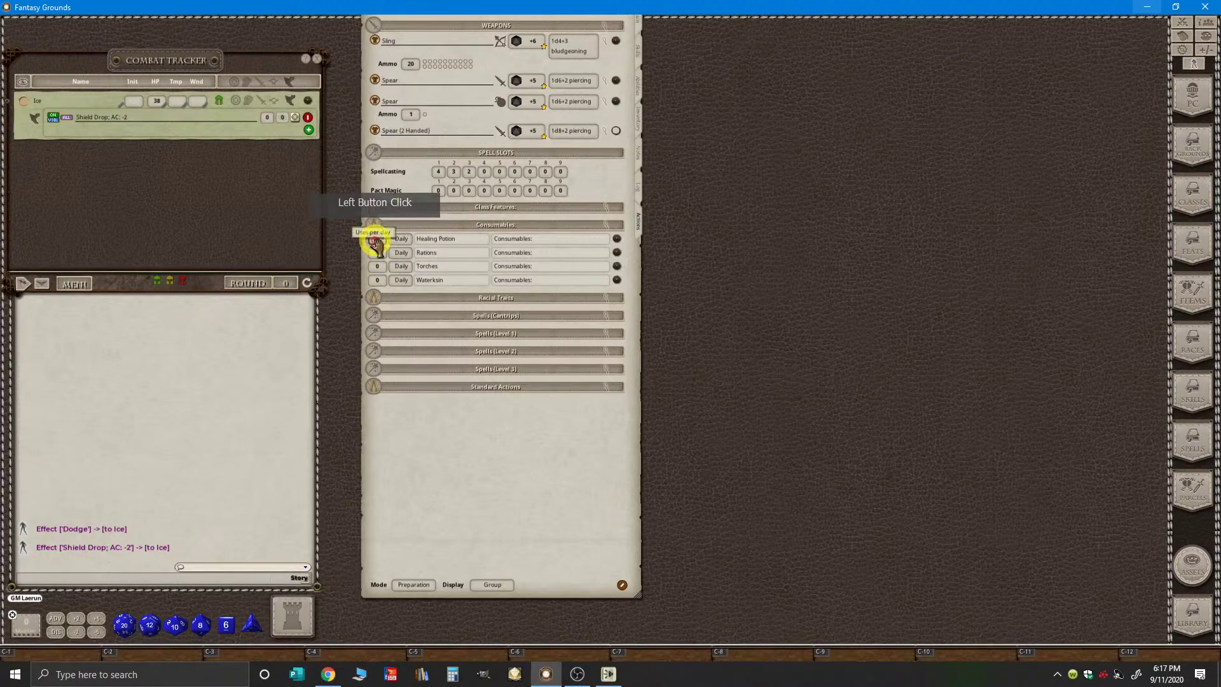
pyautogui.press('ctrl')
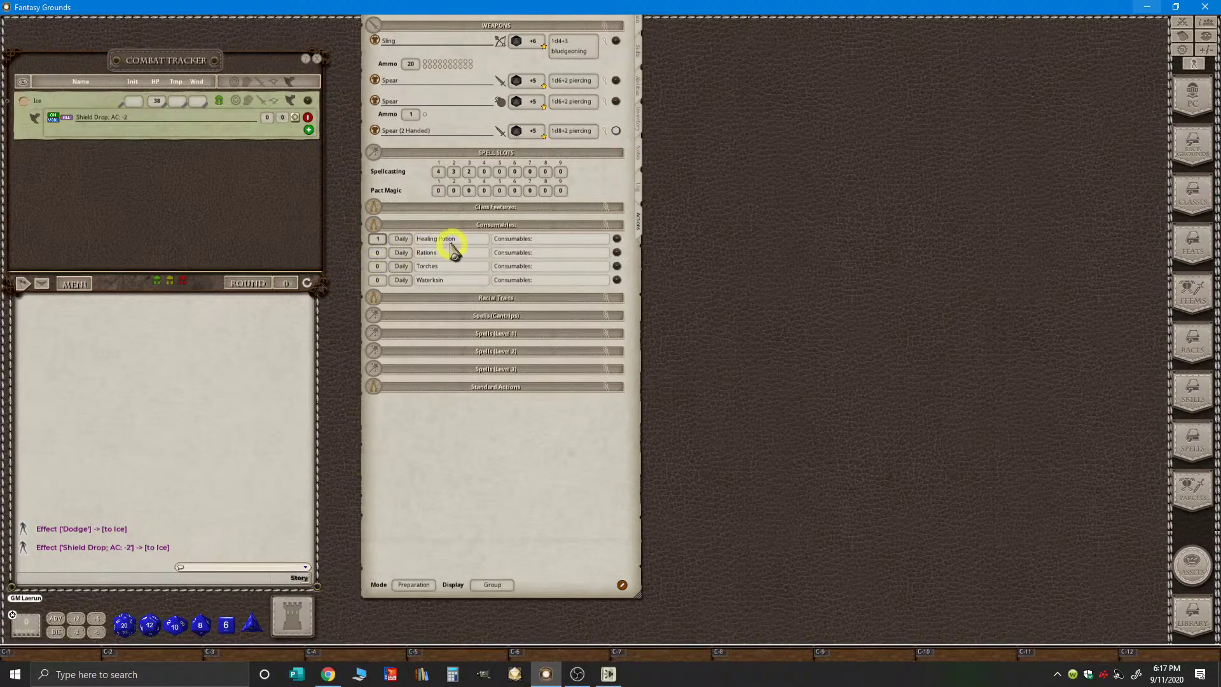
pyautogui.click(378, 254)
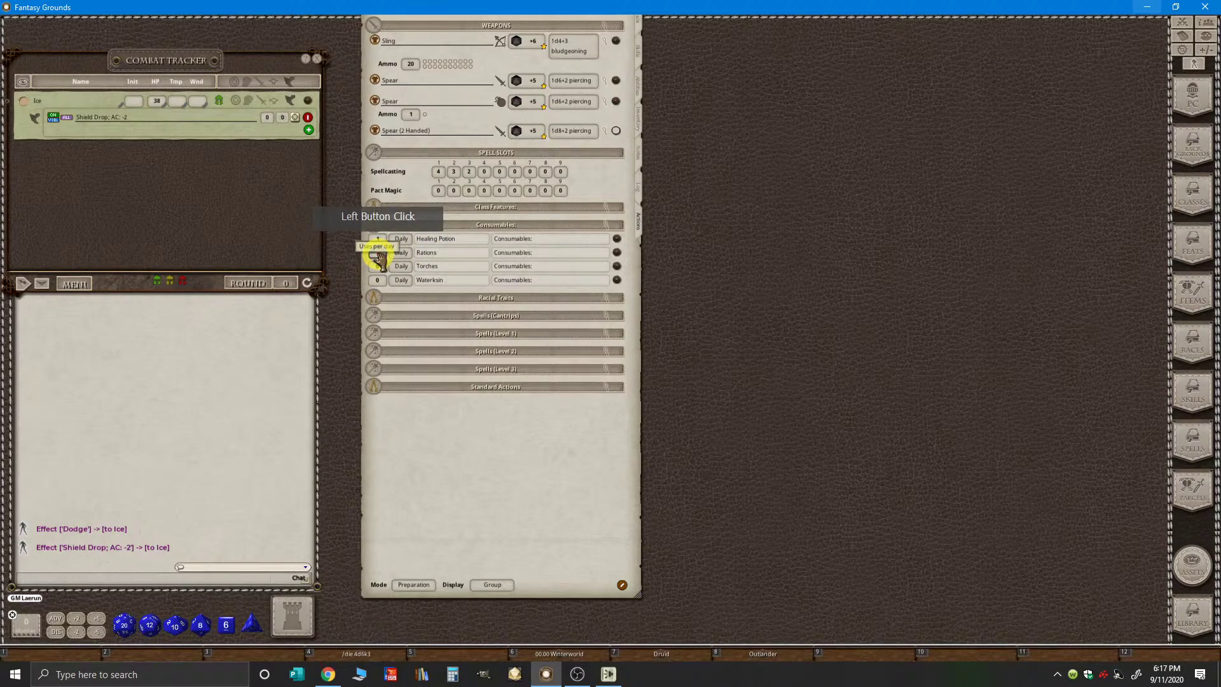
pyautogui.press('ctrl')
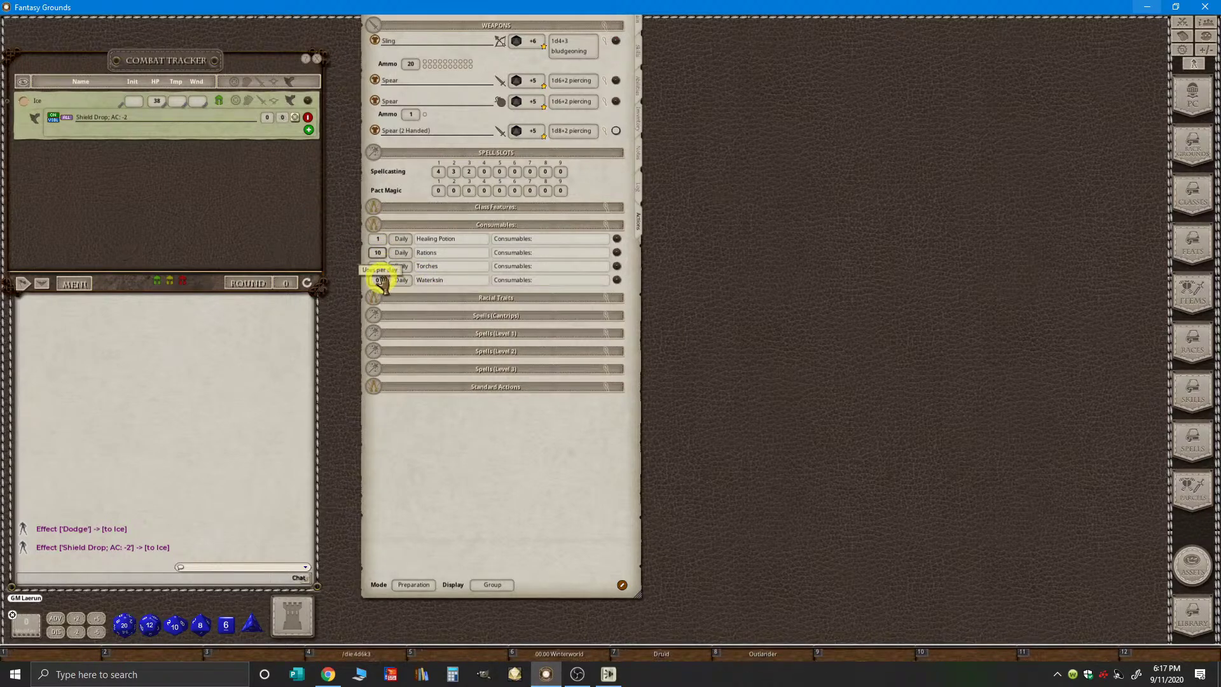
pyautogui.click(378, 280)
pyautogui.press('ctrl')
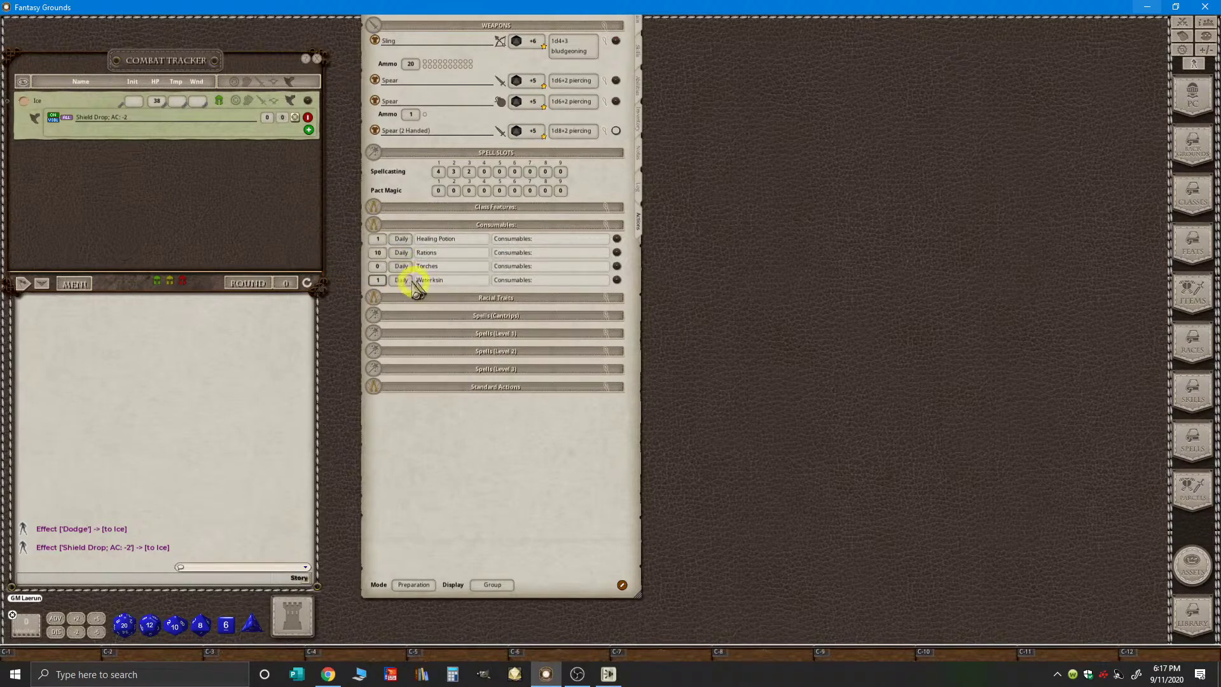
pyautogui.click(377, 268)
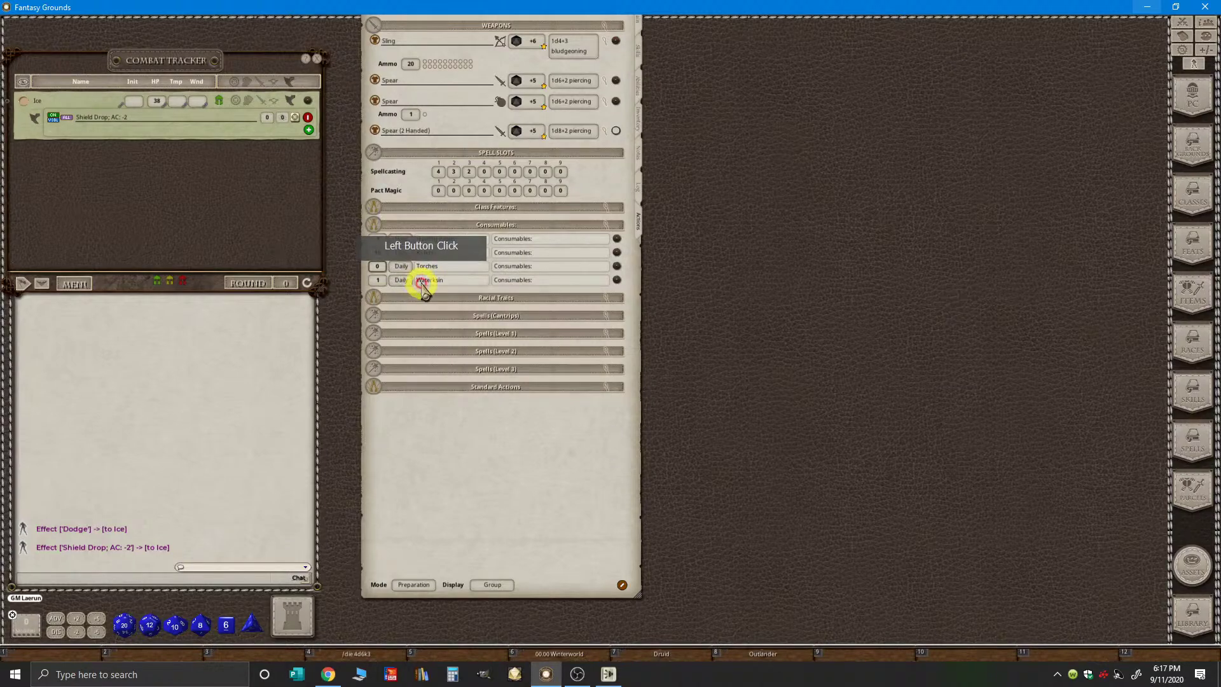
pyautogui.press('ctrl')
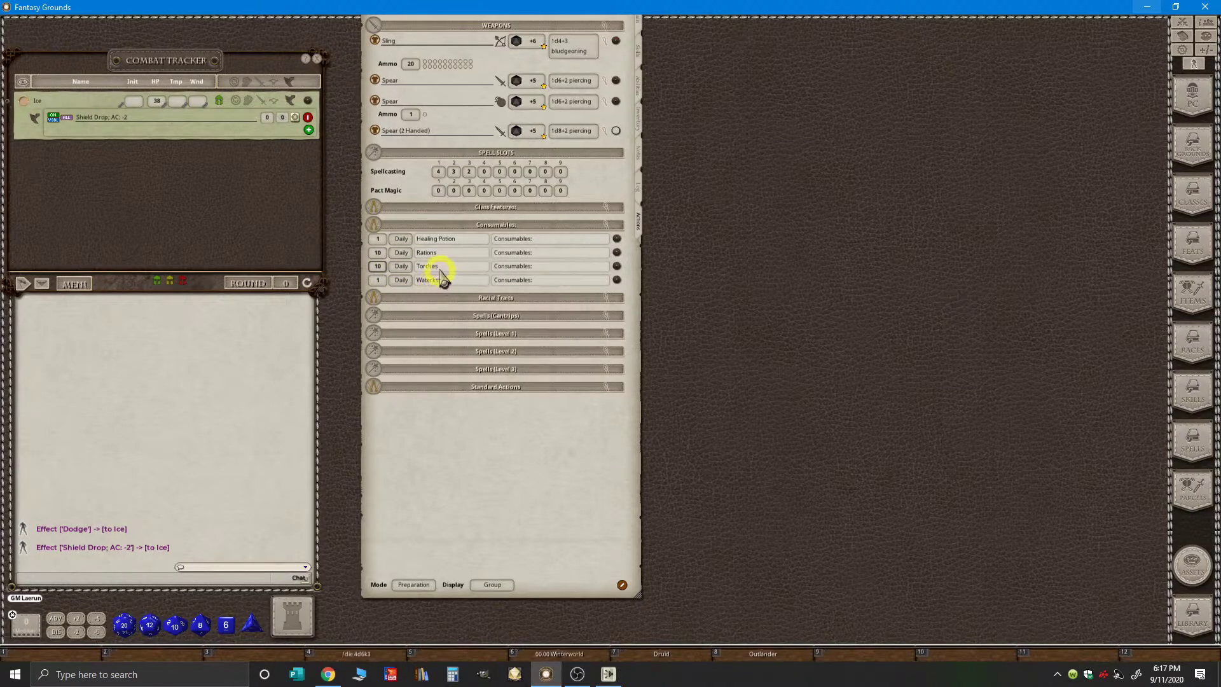
# - Set the usage period of all four consumables to Once, and switch the actions to Combat mode with the Actions display
pyautogui.moveTo(406, 242)
pyautogui.mouseDown()
pyautogui.moveTo(406, 279)
pyautogui.moveTo(445, 322)
pyautogui.moveTo(445, 235)
pyautogui.mouseUp()
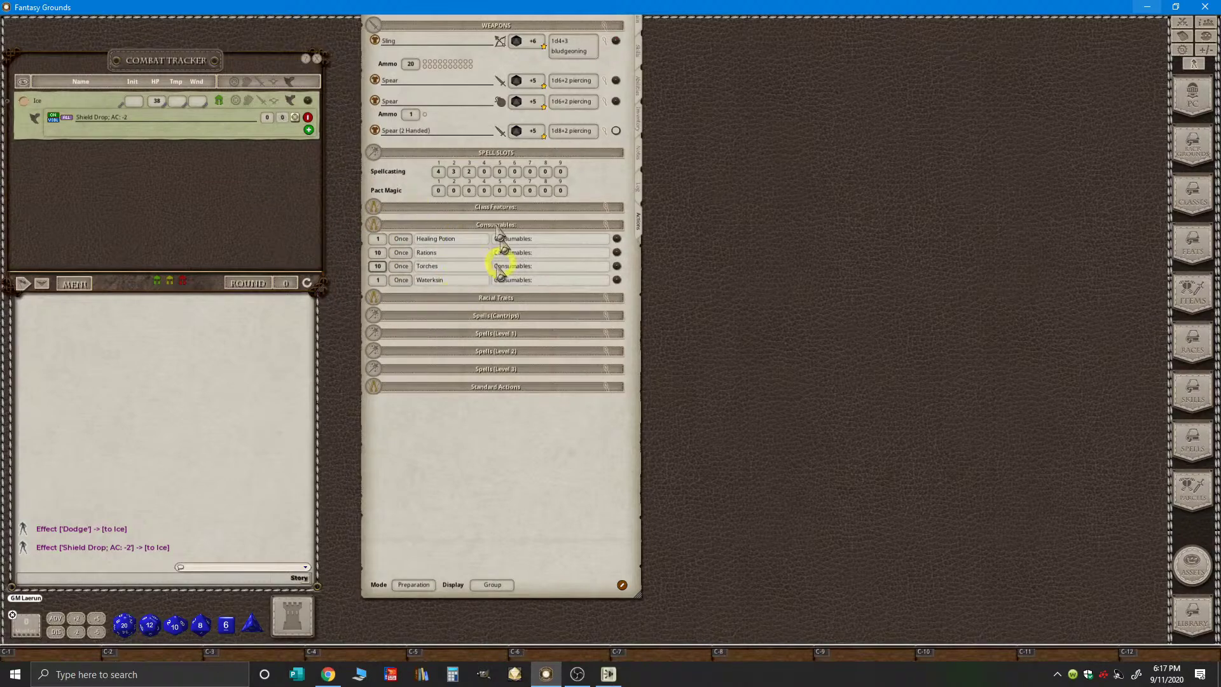
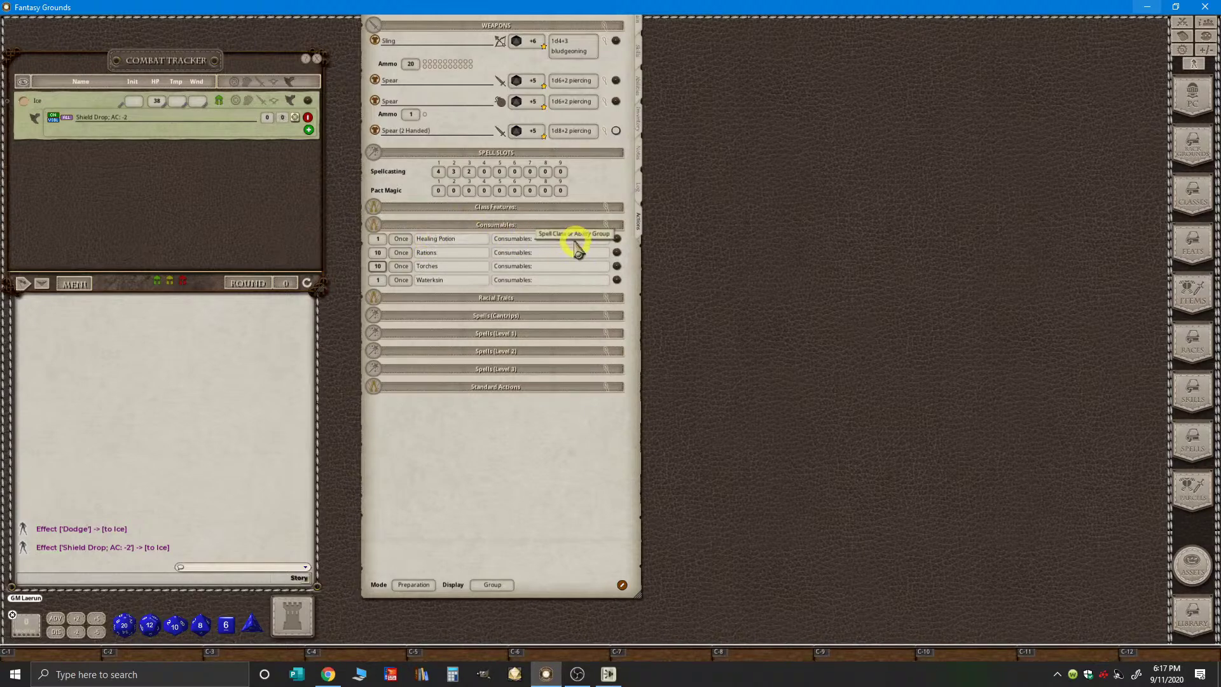
pyautogui.click(426, 584)
pyautogui.click(485, 585)
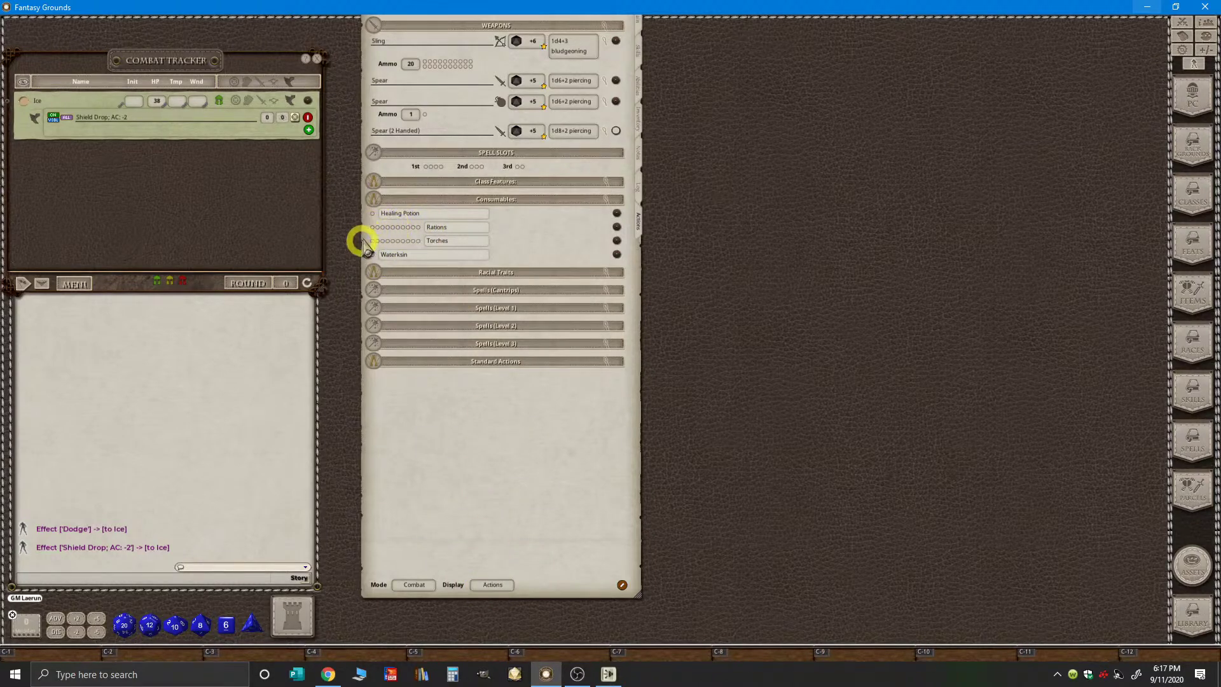
# - Copy the Potion of Healing's description from the inventory item into the description of the Healing Potion power
pyautogui.click(617, 214)
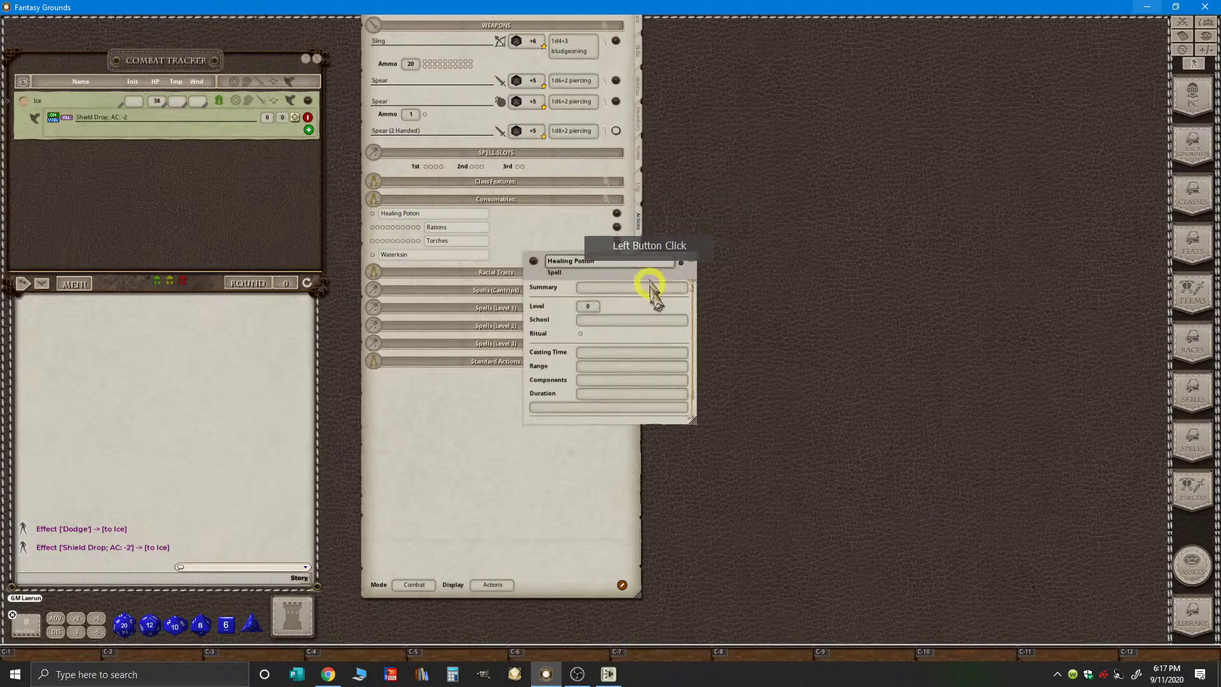
pyautogui.moveTo(671, 272)
pyautogui.mouseDown()
pyautogui.moveTo(736, 250)
pyautogui.moveTo(821, 110)
pyautogui.moveTo(862, 73)
pyautogui.mouseUp()
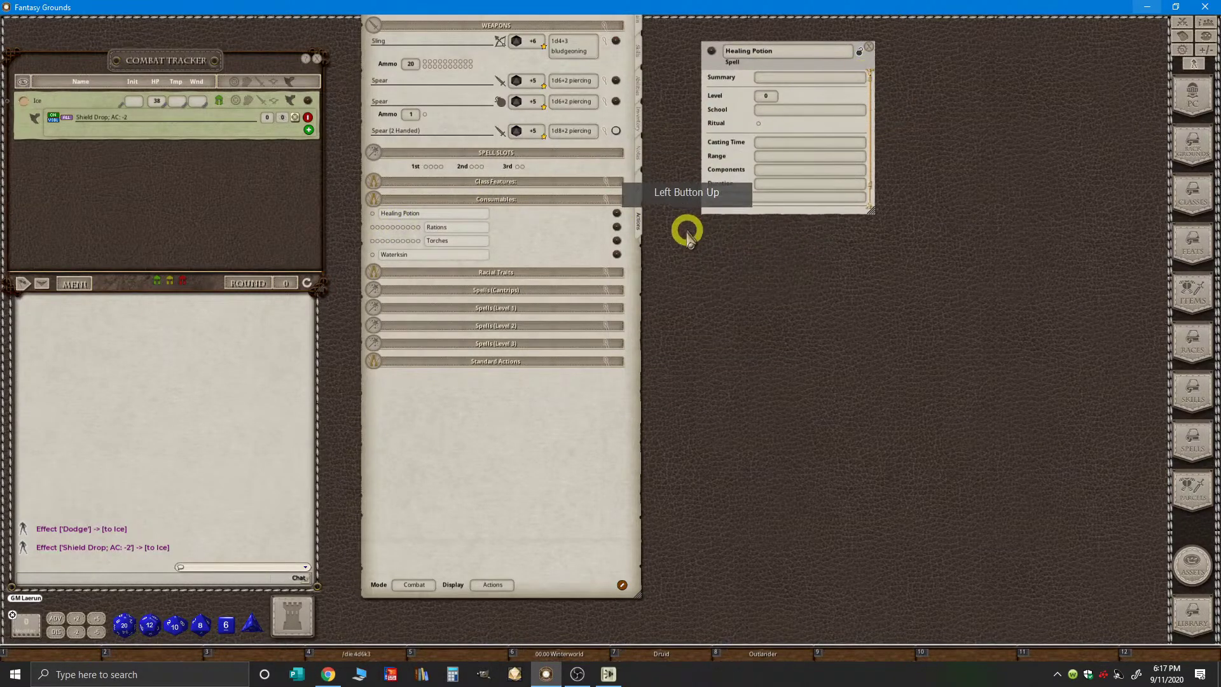
pyautogui.click(638, 119)
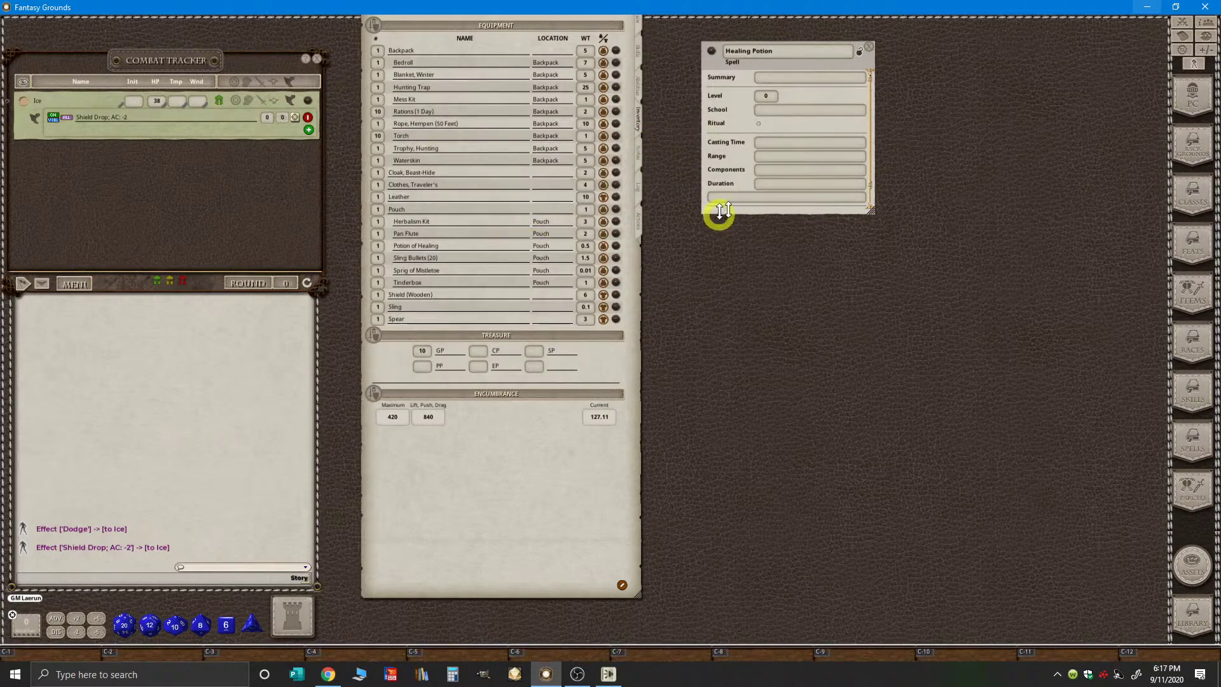
pyautogui.moveTo(872, 213); pyautogui.dragTo(941, 316)
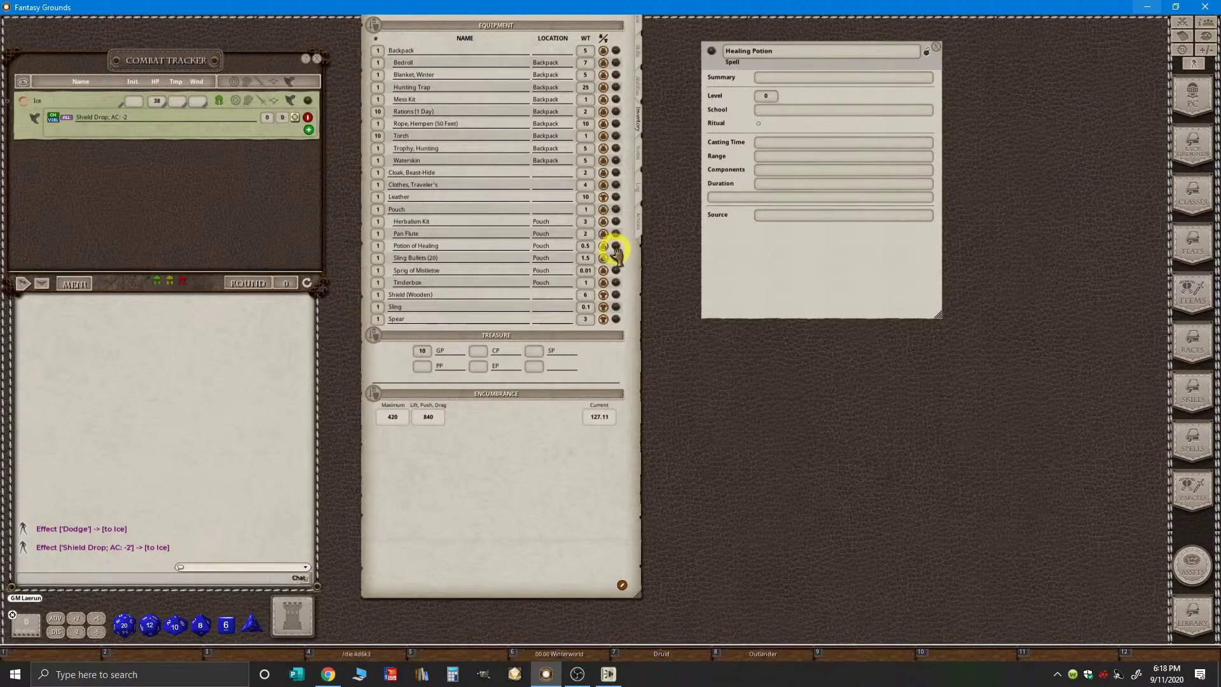
pyautogui.click(615, 246)
pyautogui.moveTo(648, 262)
pyautogui.mouseDown()
pyautogui.moveTo(627, 234)
pyautogui.moveTo(613, 95)
pyautogui.mouseUp()
pyautogui.click(638, 93)
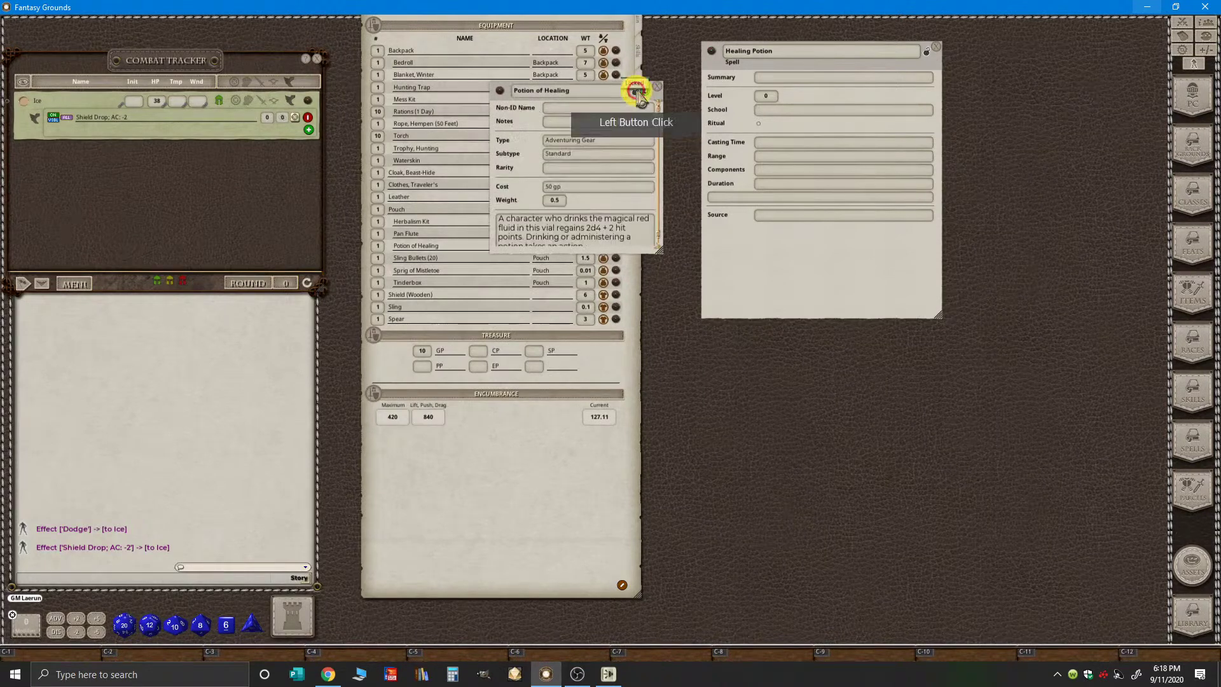
pyautogui.scroll(-1, 626, 226)
pyautogui.moveTo(594, 245); pyautogui.dragTo(492, 219)
pyautogui.hotkey('ctrl', 'c')
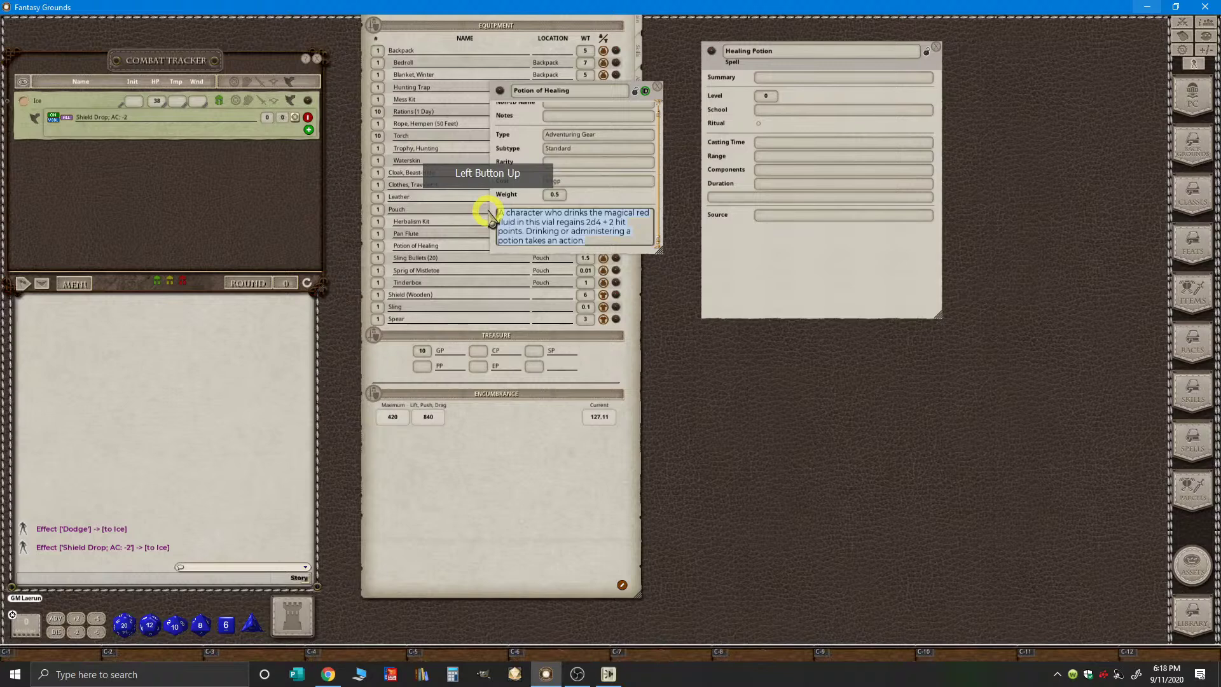
pyautogui.click(756, 198)
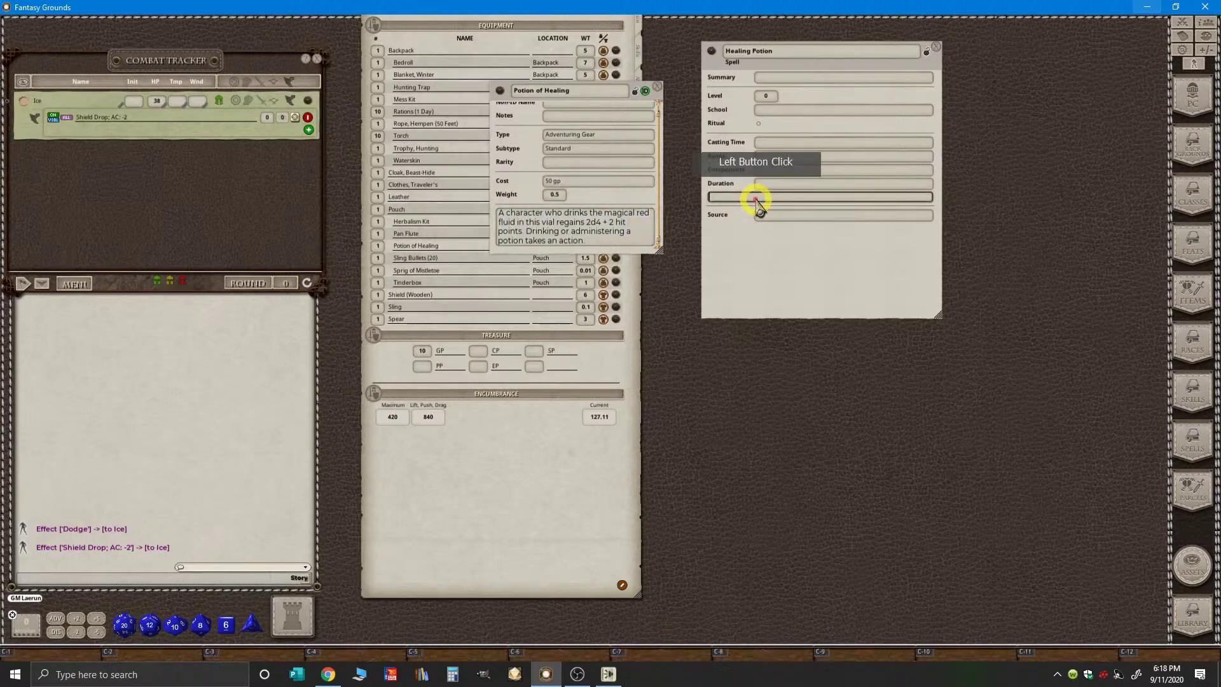
pyautogui.hotkey('ctrl', 'v')
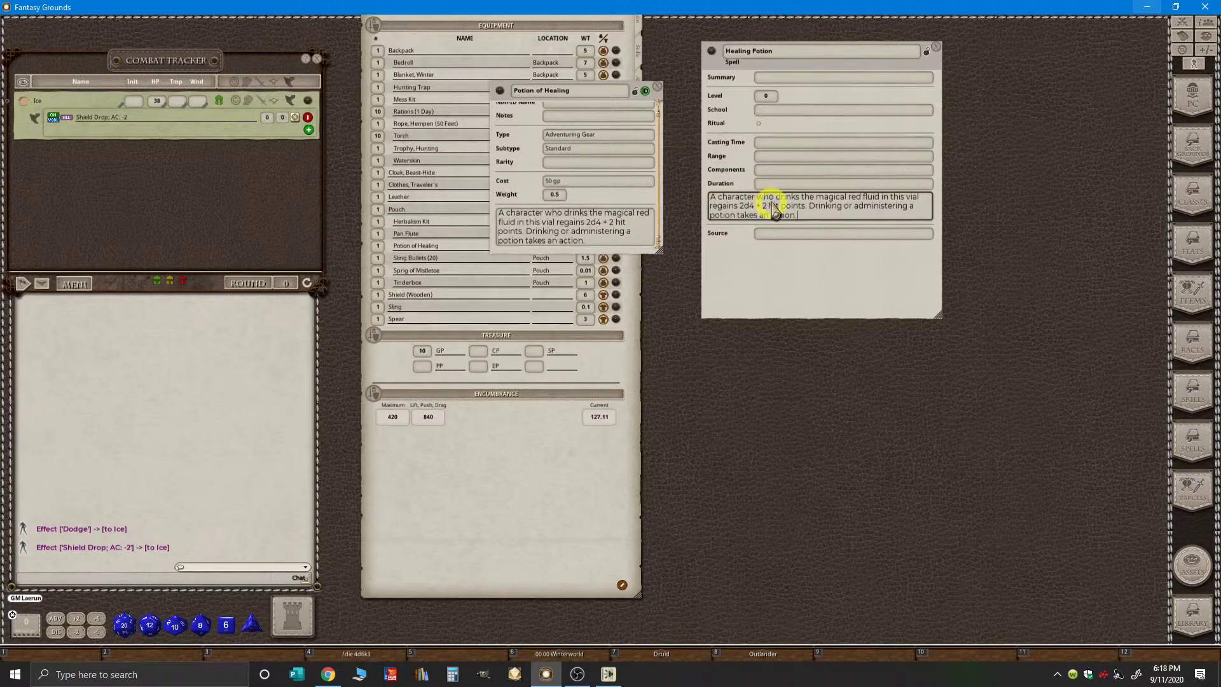
# - Lock the Potion of Healing item and the Healing Potion power's record, and close both
pyautogui.click(637, 93)
pyautogui.click(658, 86)
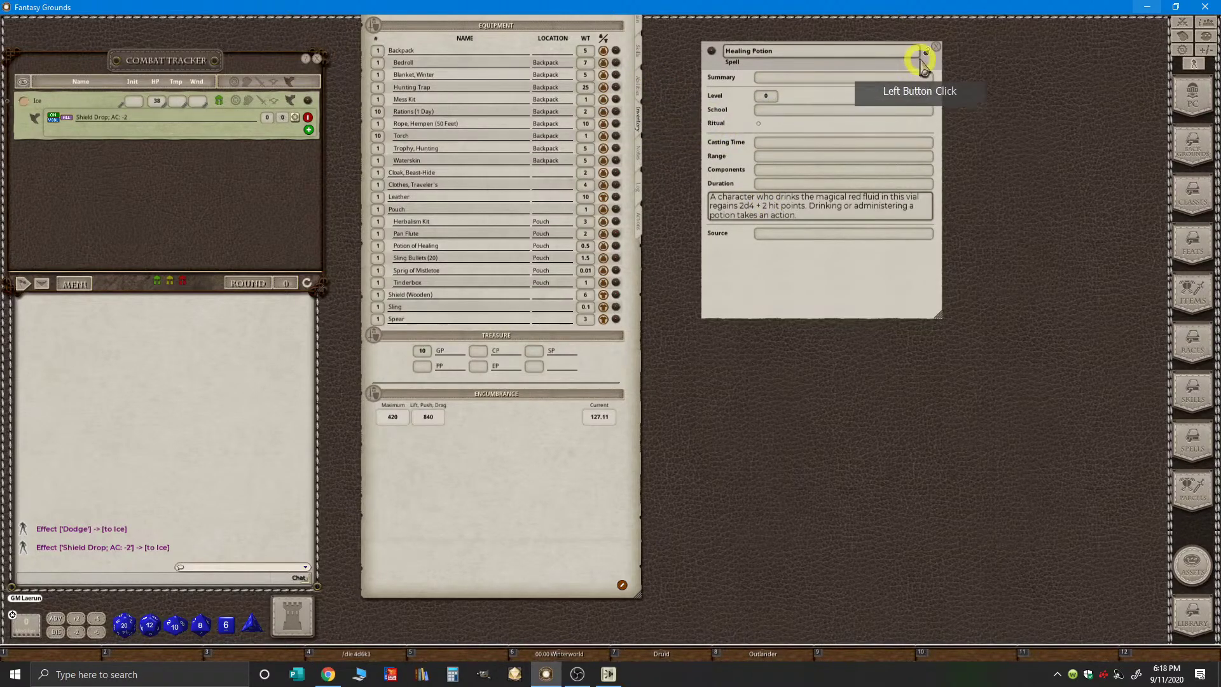
pyautogui.click(927, 51)
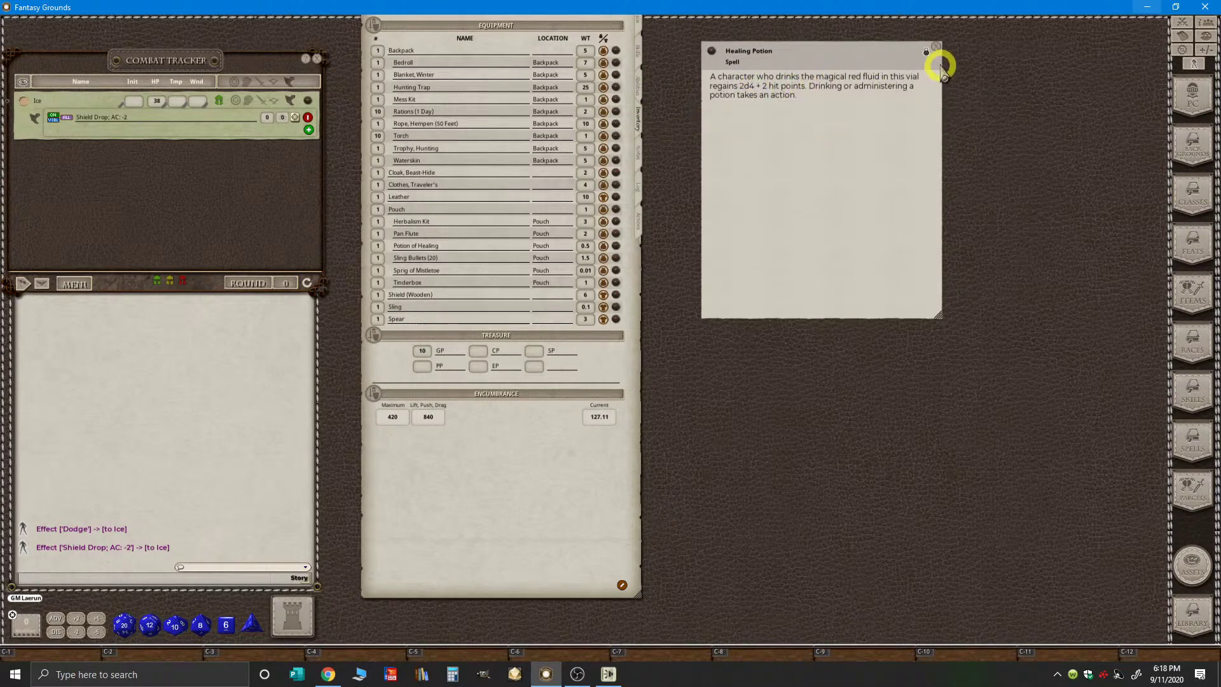
pyautogui.click(938, 50)
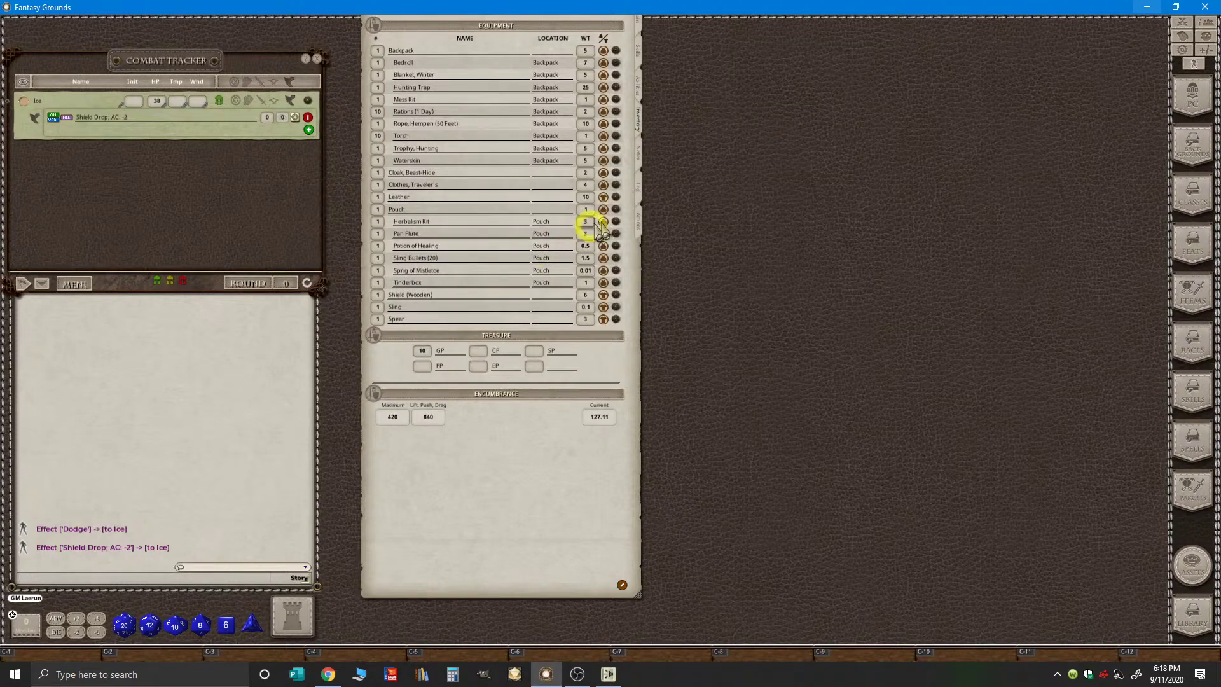
# - Return to the character's actions and add a heal action to the Healing Potion power
pyautogui.click(638, 236)
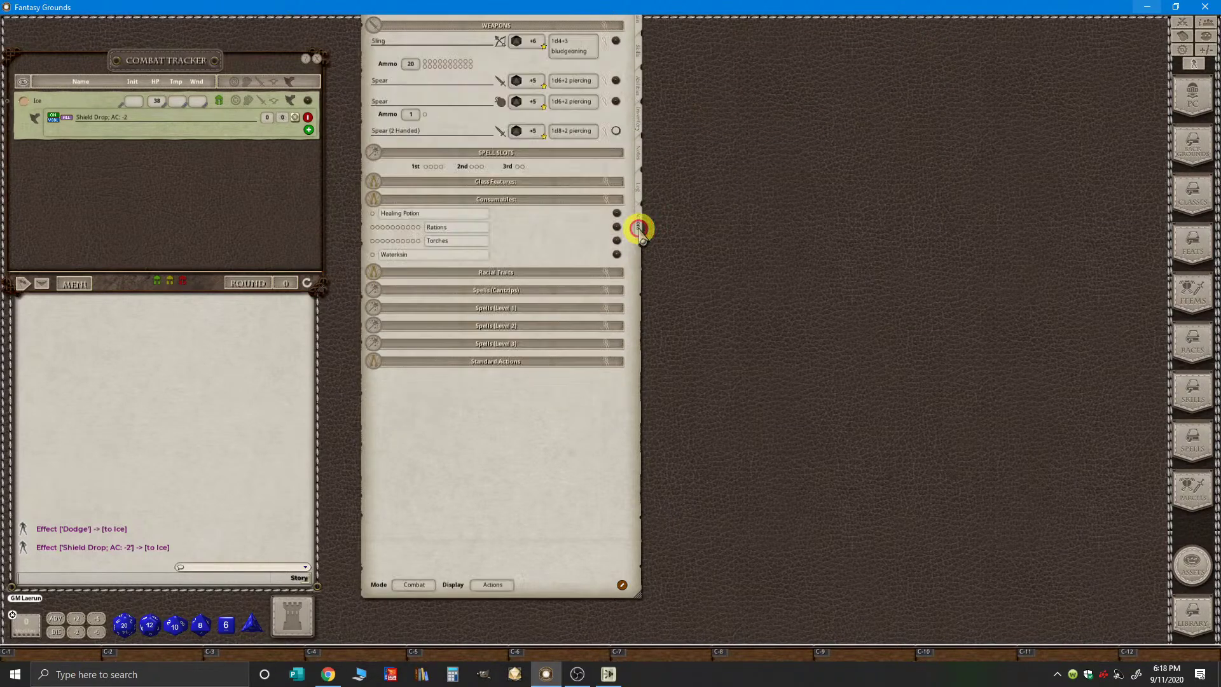
pyautogui.rightClick(446, 219)
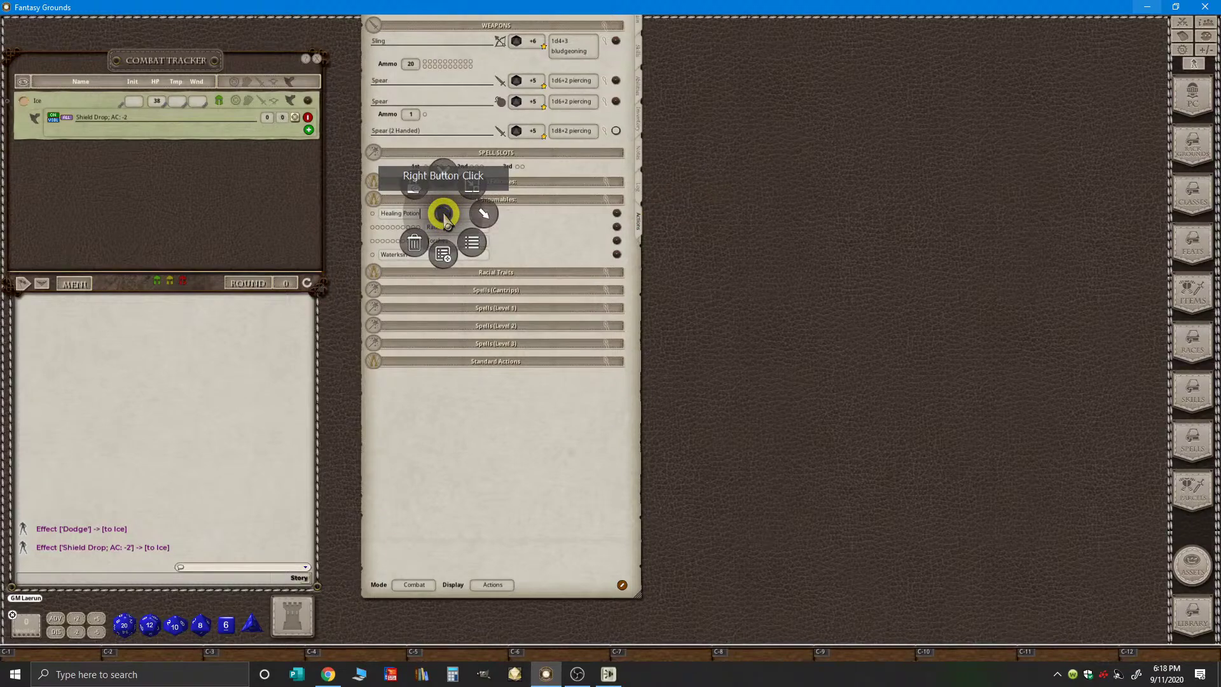
pyautogui.click(482, 213)
pyautogui.click(512, 244)
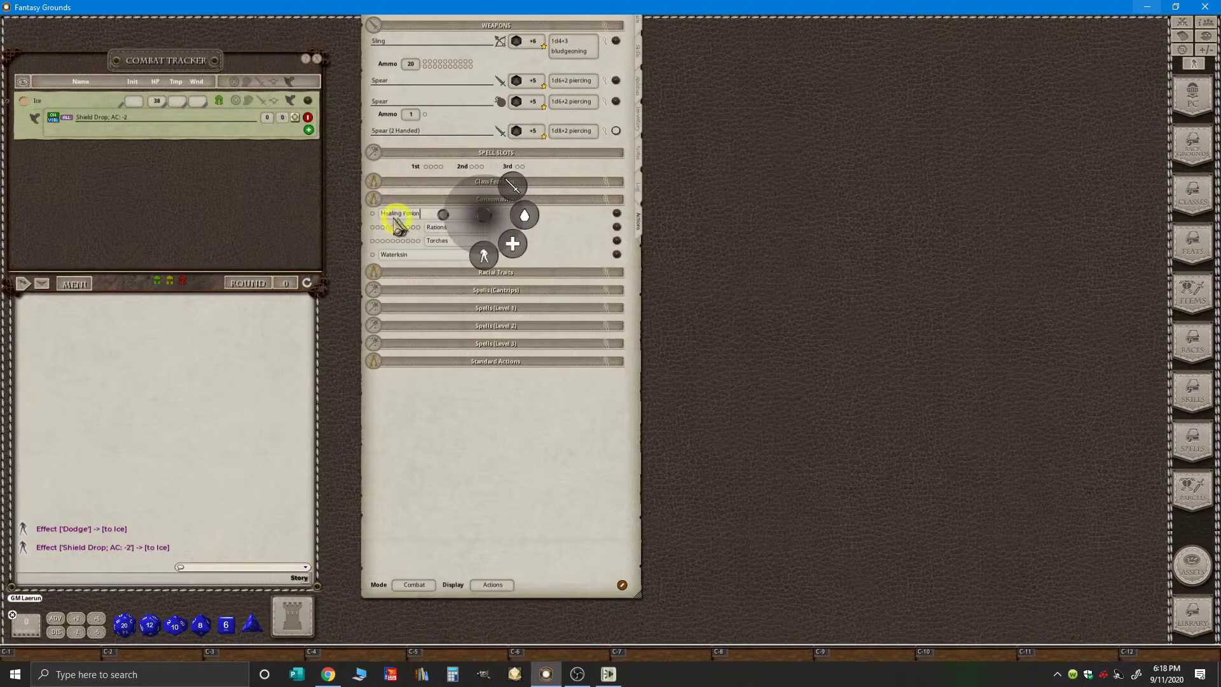
pyautogui.click(513, 243)
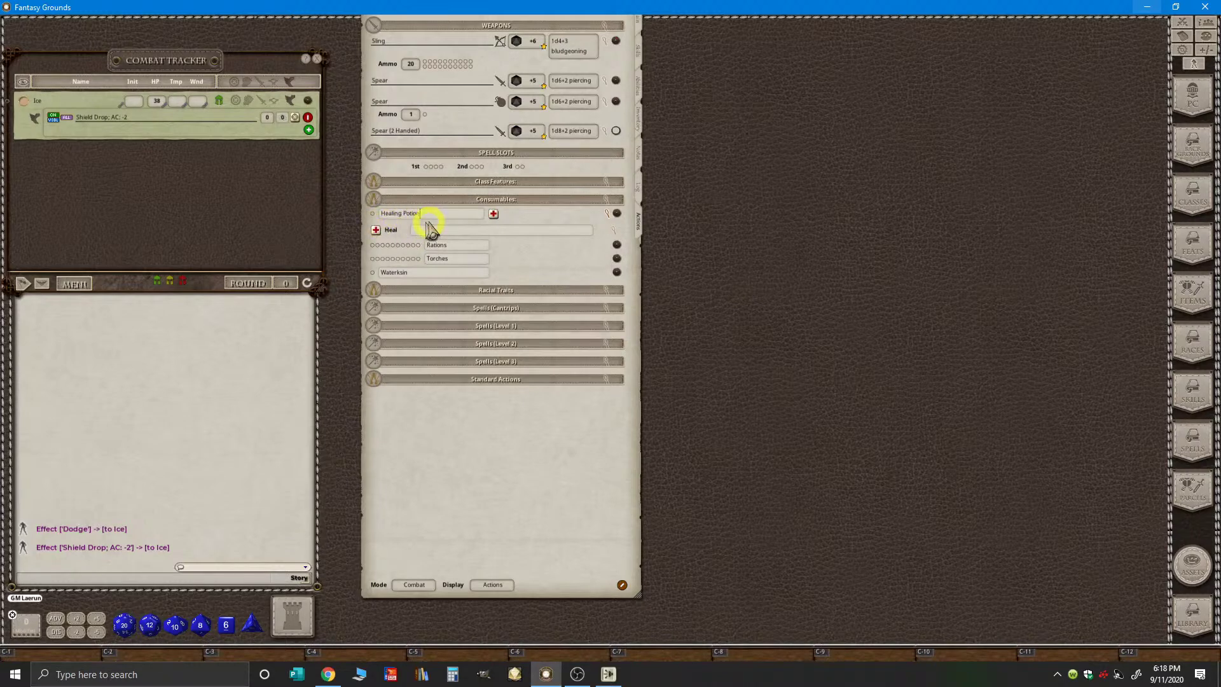
pyautogui.moveTo(388, 238); pyautogui.dragTo(600, 240)
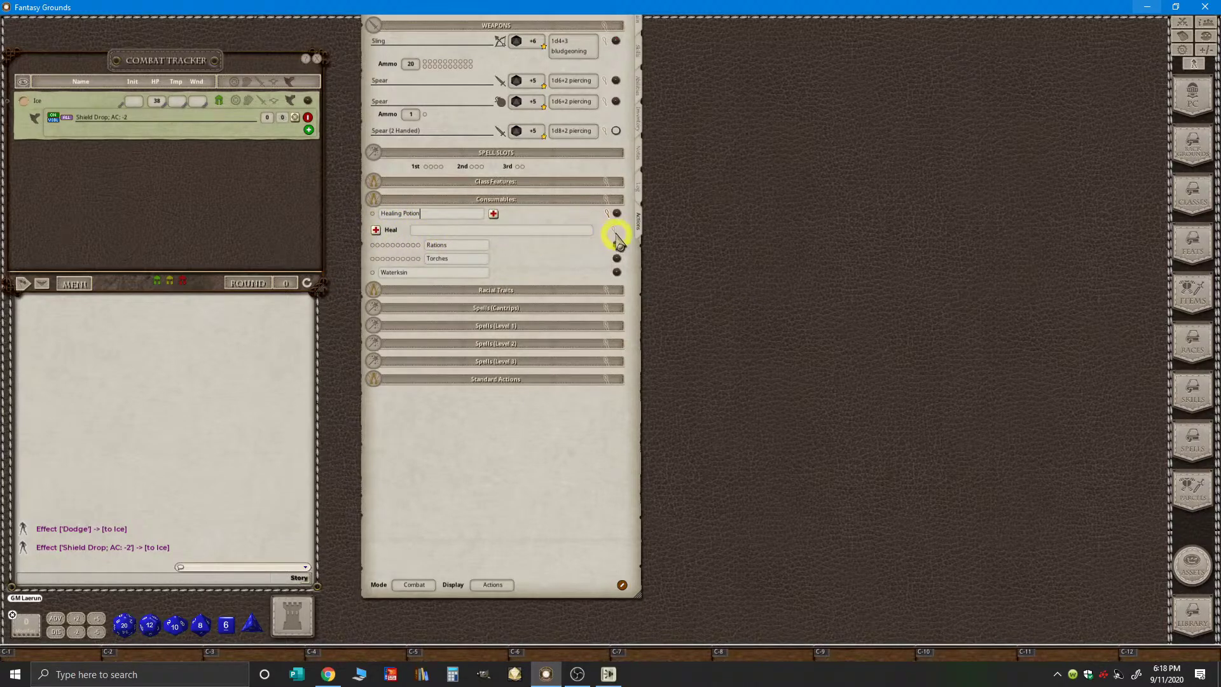
# - Open the Healing Potion's heal settings beside the character sheet, and check the power's description for the healing amount
pyautogui.click(615, 231)
pyautogui.moveTo(613, 265); pyautogui.dragTo(748, 168)
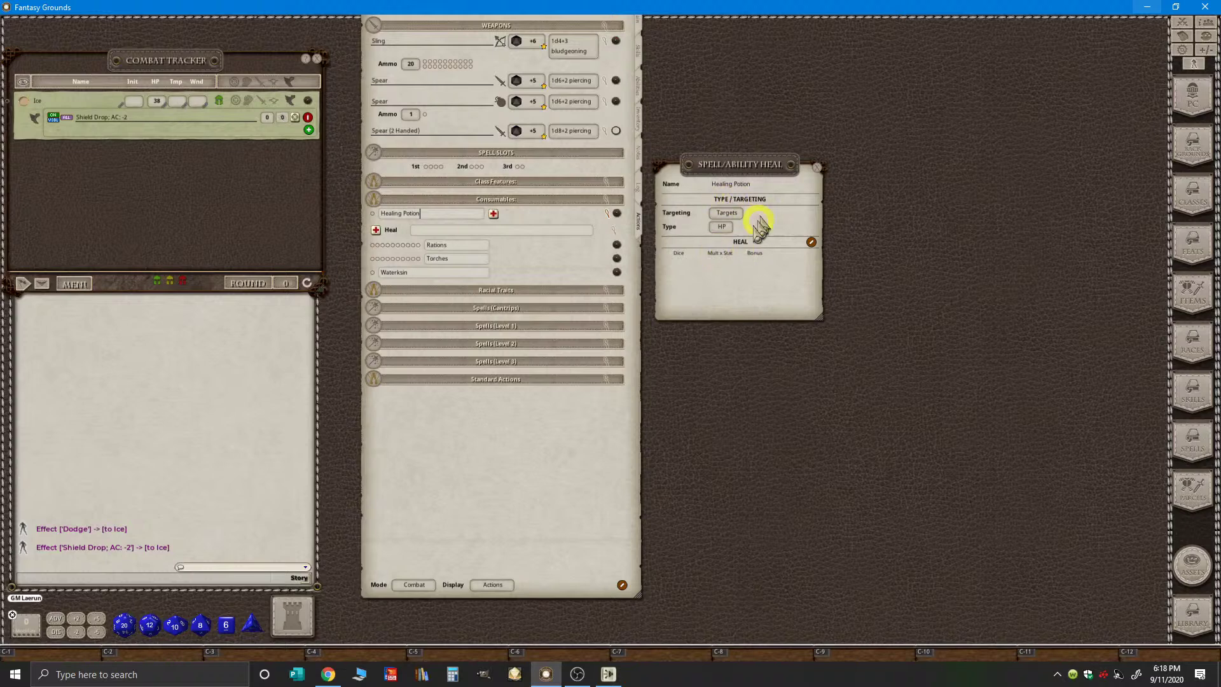
pyautogui.click(617, 214)
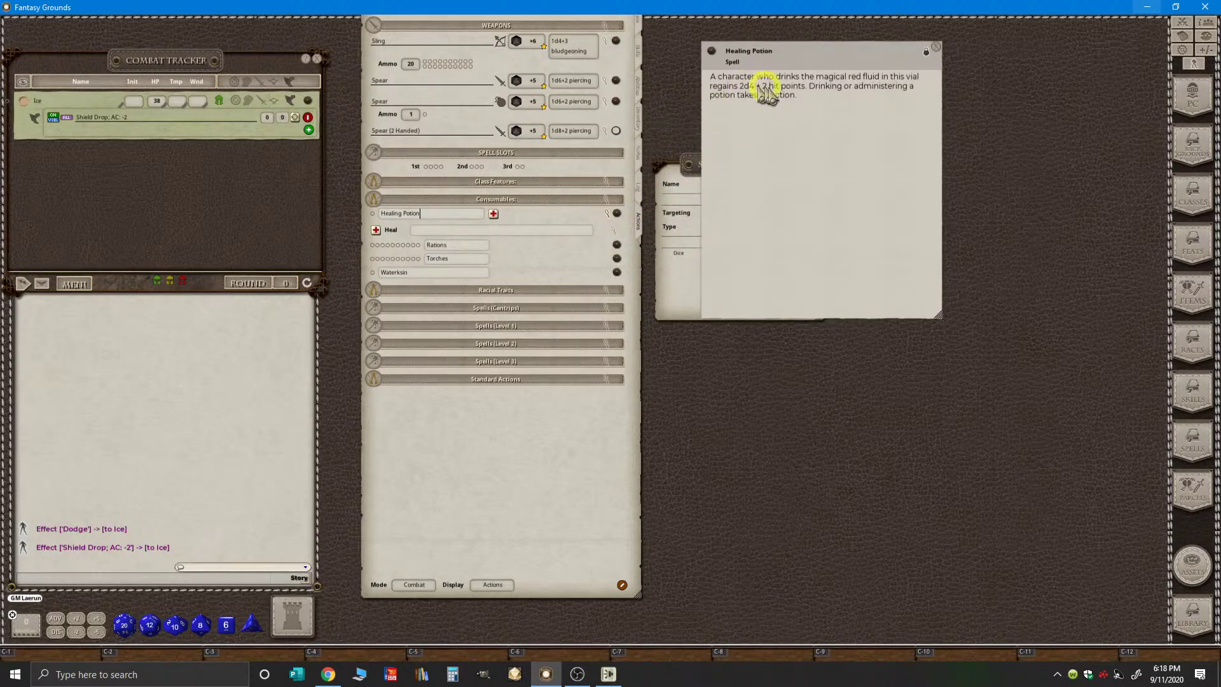
pyautogui.click(935, 51)
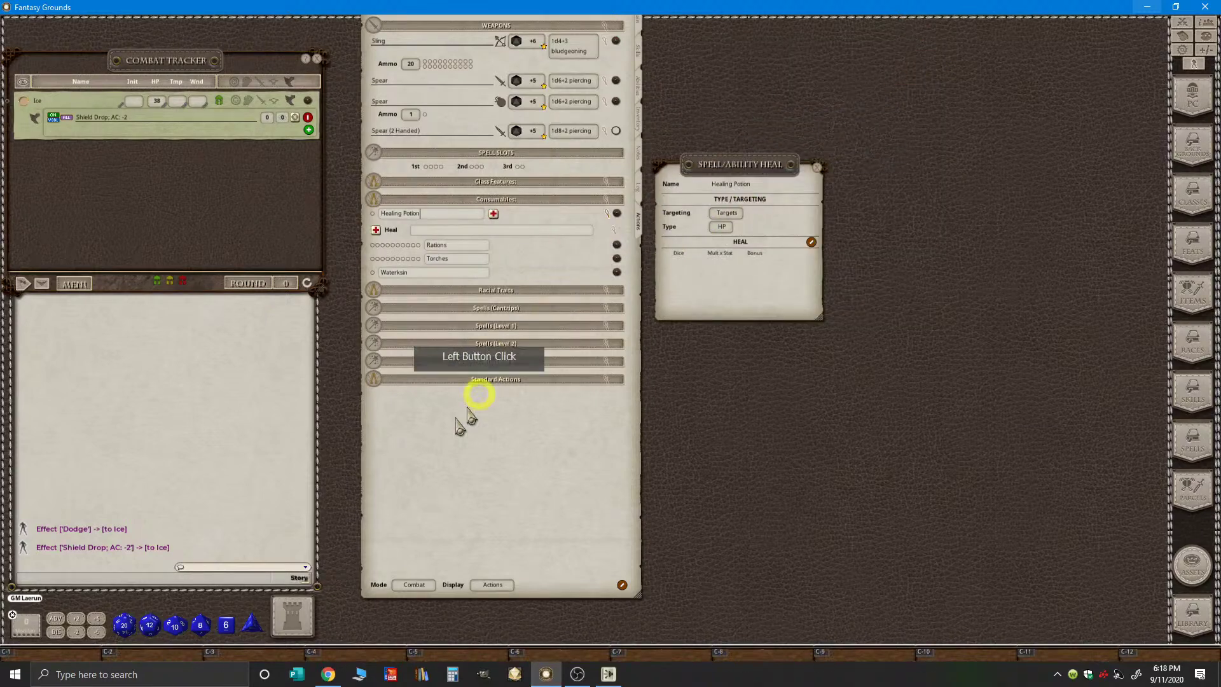
# - Set the Healing Potion's heal to 2d4 with a bonus of 2, close the heal settings, and collapse the power's actions
pyautogui.moveTo(251, 624)
pyautogui.mouseDown()
pyautogui.moveTo(261, 537)
pyautogui.moveTo(477, 314)
pyautogui.moveTo(579, 314)
pyautogui.moveTo(584, 253)
pyautogui.moveTo(572, 251)
pyautogui.moveTo(553, 259)
pyautogui.moveTo(555, 296)
pyautogui.moveTo(548, 270)
pyautogui.moveTo(700, 257)
pyautogui.mouseUp()
pyautogui.rightClick(573, 252)
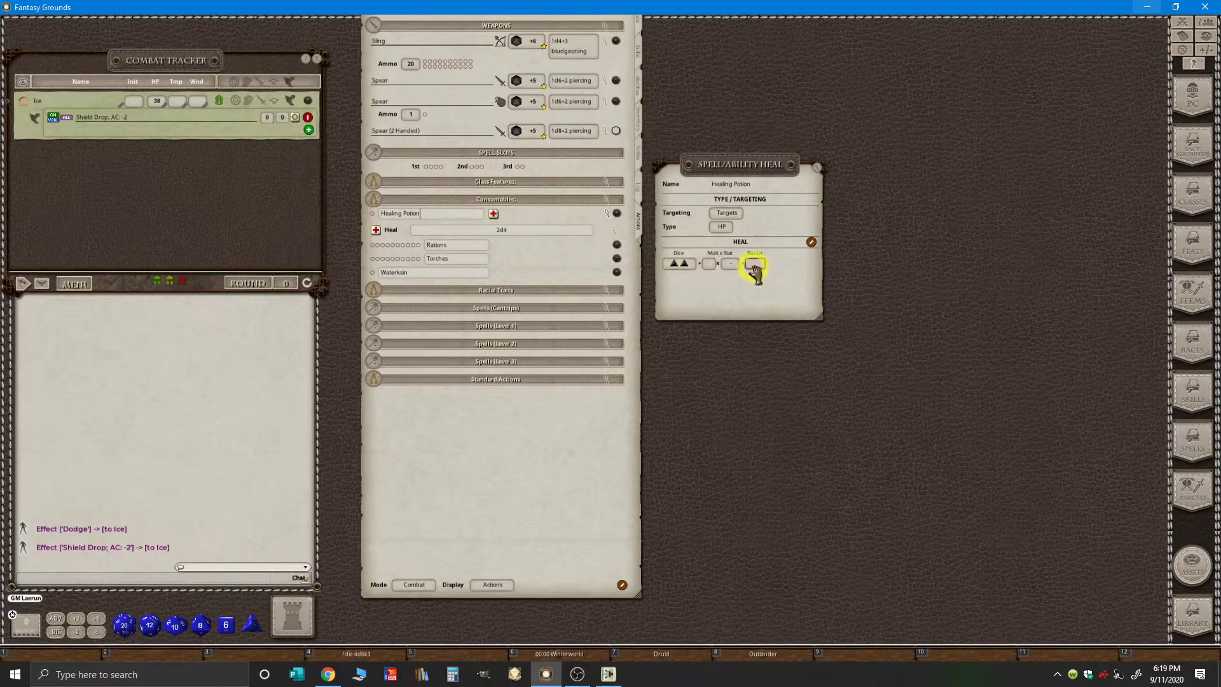
pyautogui.click(754, 264)
pyautogui.write('2')
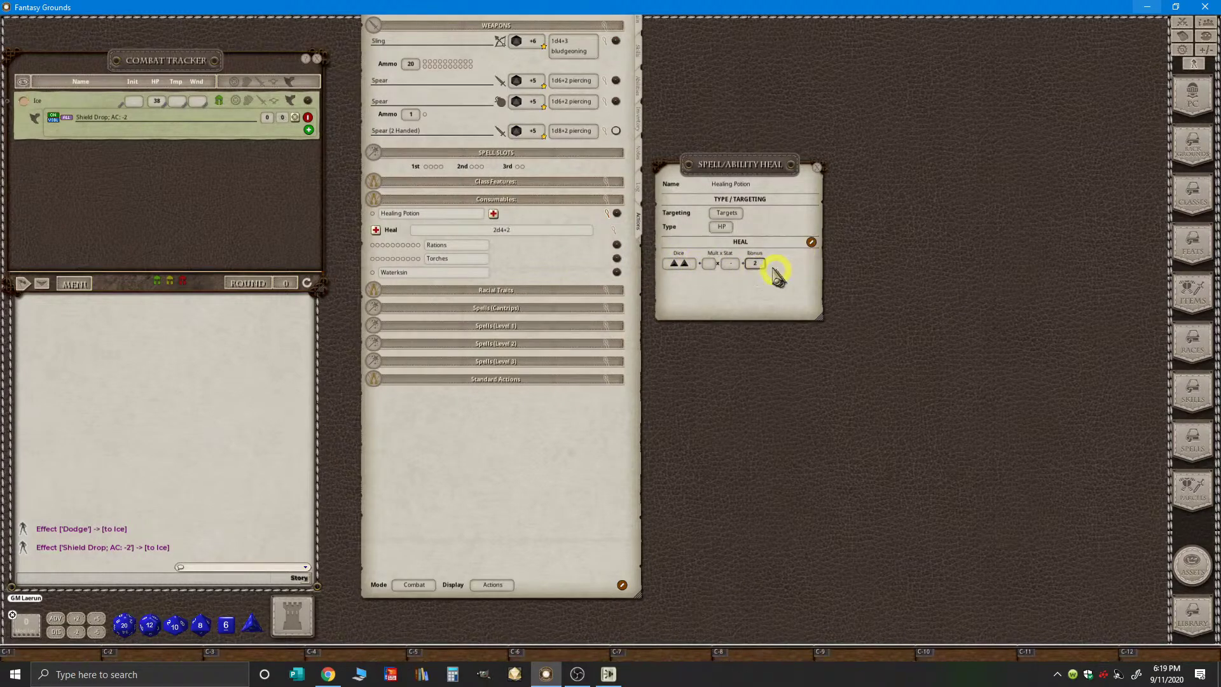
pyautogui.click(818, 169)
pyautogui.click(614, 213)
pyautogui.click(609, 215)
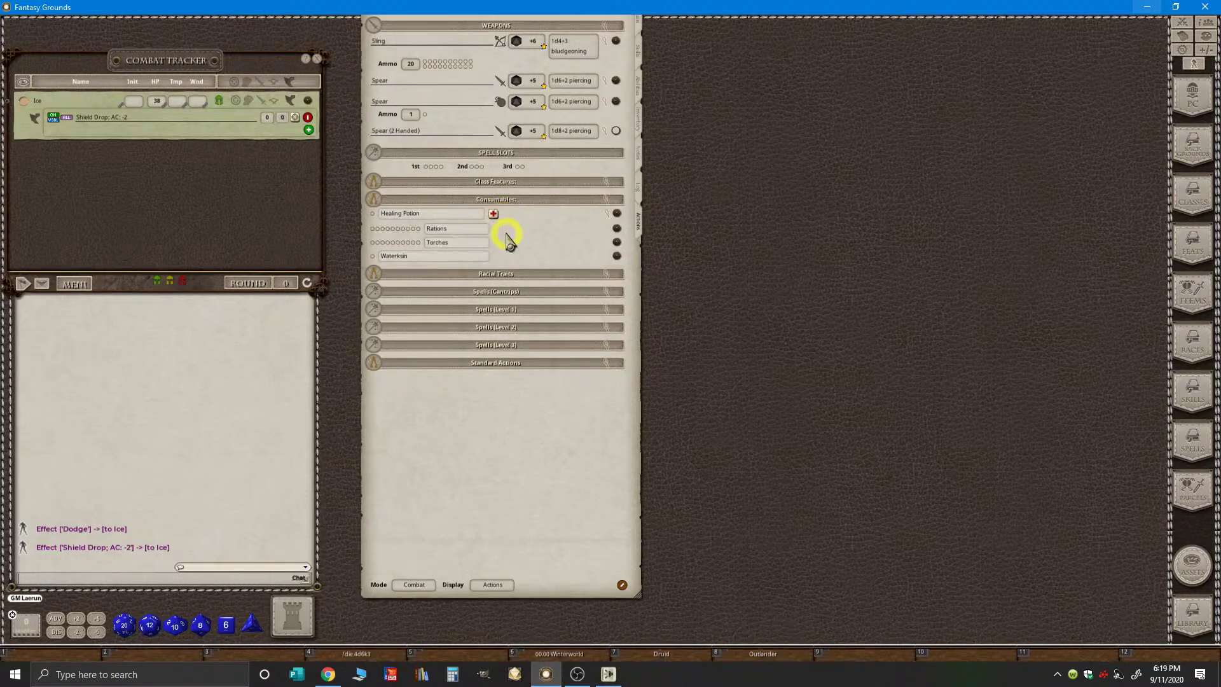
# - Give the druid 5 wounds in the combat tracker and apply the Healing Potion's heal to it
pyautogui.click(203, 104)
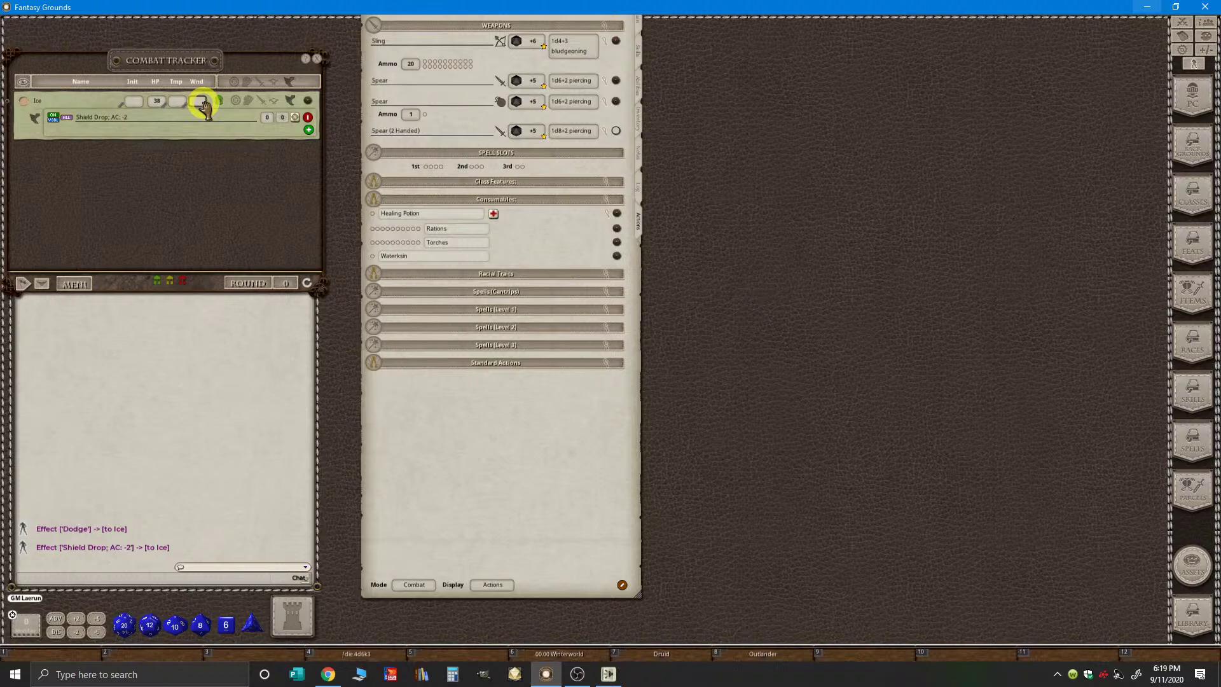
pyautogui.write('5')
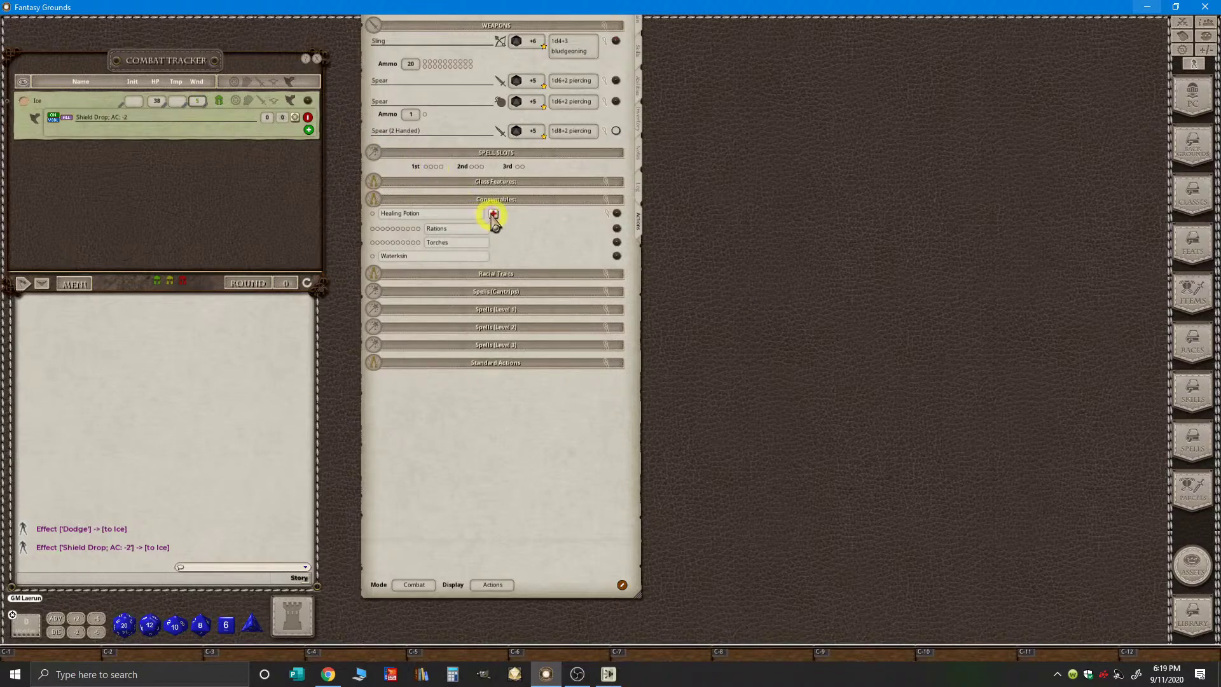
pyautogui.moveTo(494, 214)
pyautogui.mouseDown()
pyautogui.moveTo(349, 174)
pyautogui.moveTo(190, 108)
pyautogui.moveTo(159, 111)
pyautogui.moveTo(117, 191)
pyautogui.moveTo(136, 114)
pyautogui.mouseUp()
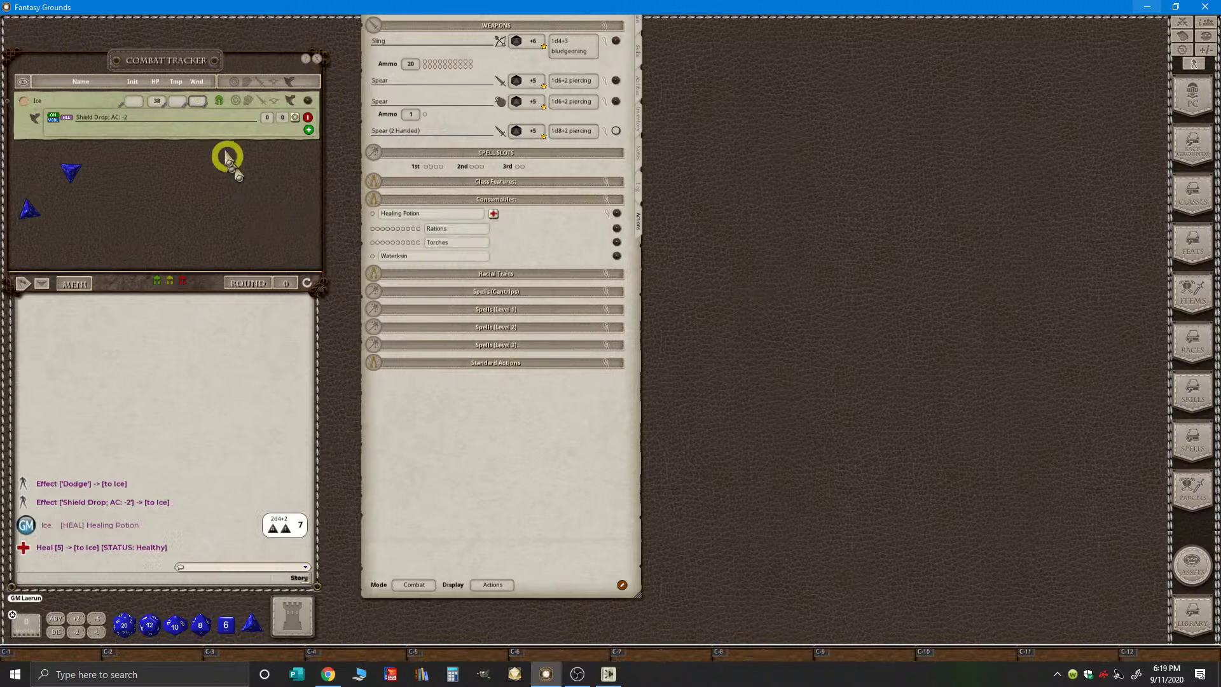
# - Mark the Healing Potion's single use as spent, and have the party take a long rest from the combat tracker
pyautogui.click(373, 214)
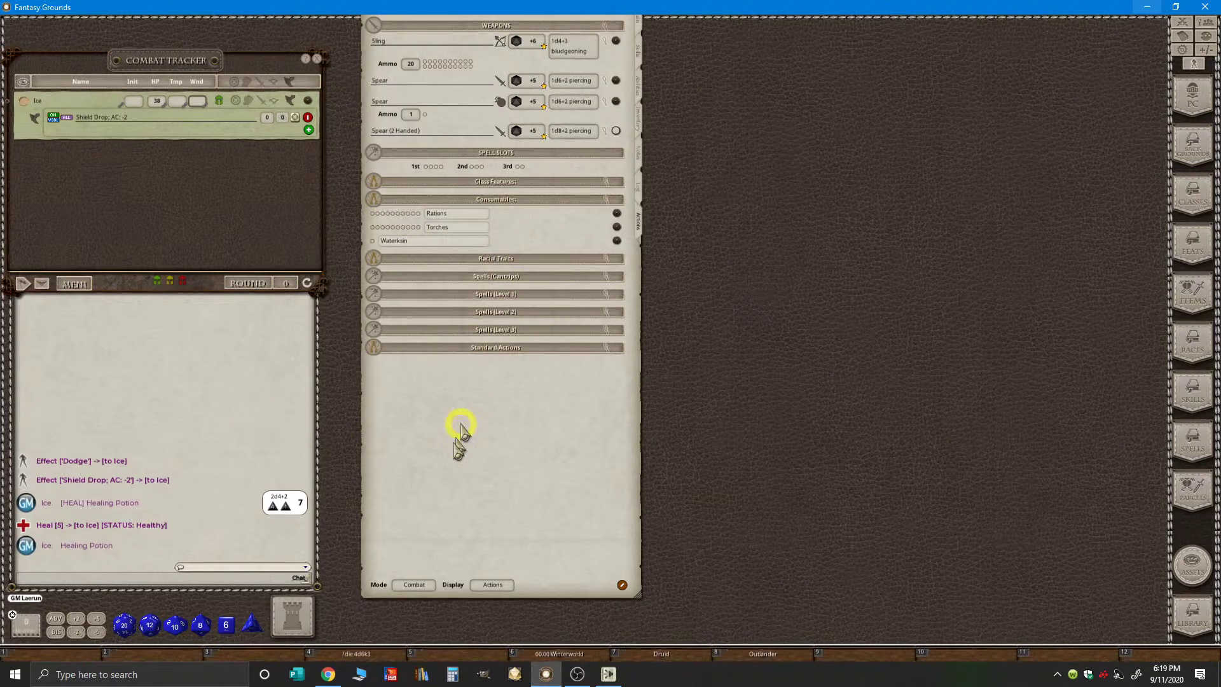
pyautogui.rightClick(80, 286)
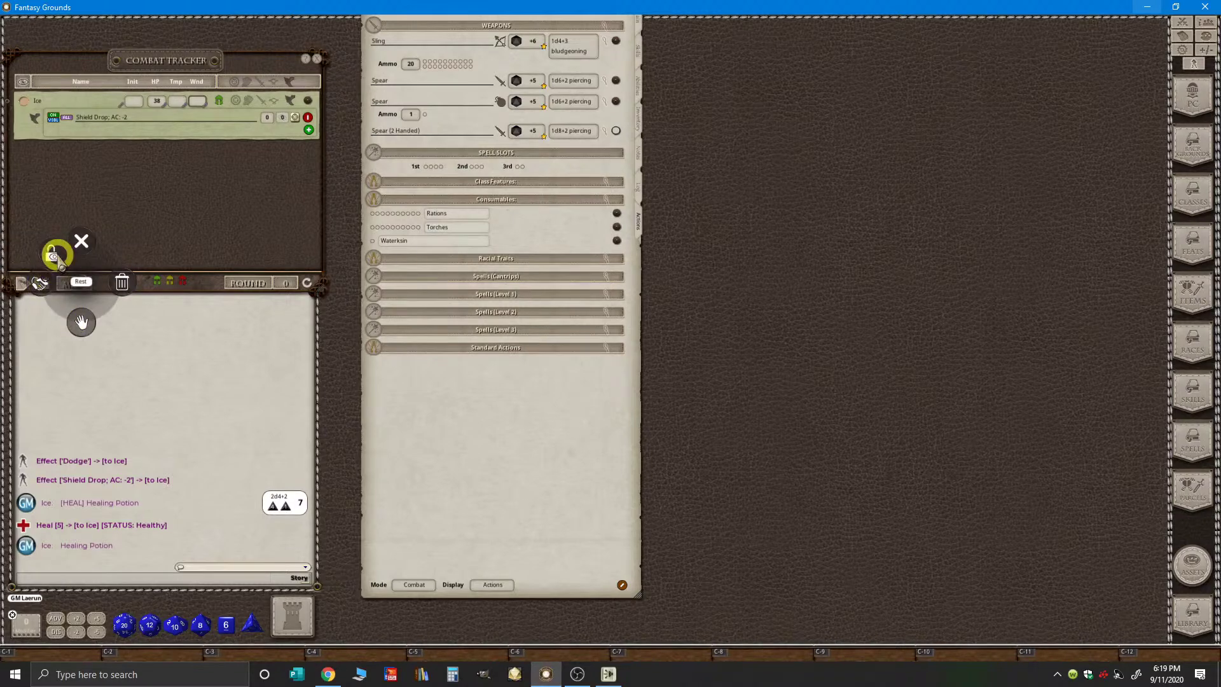
pyautogui.click(54, 253)
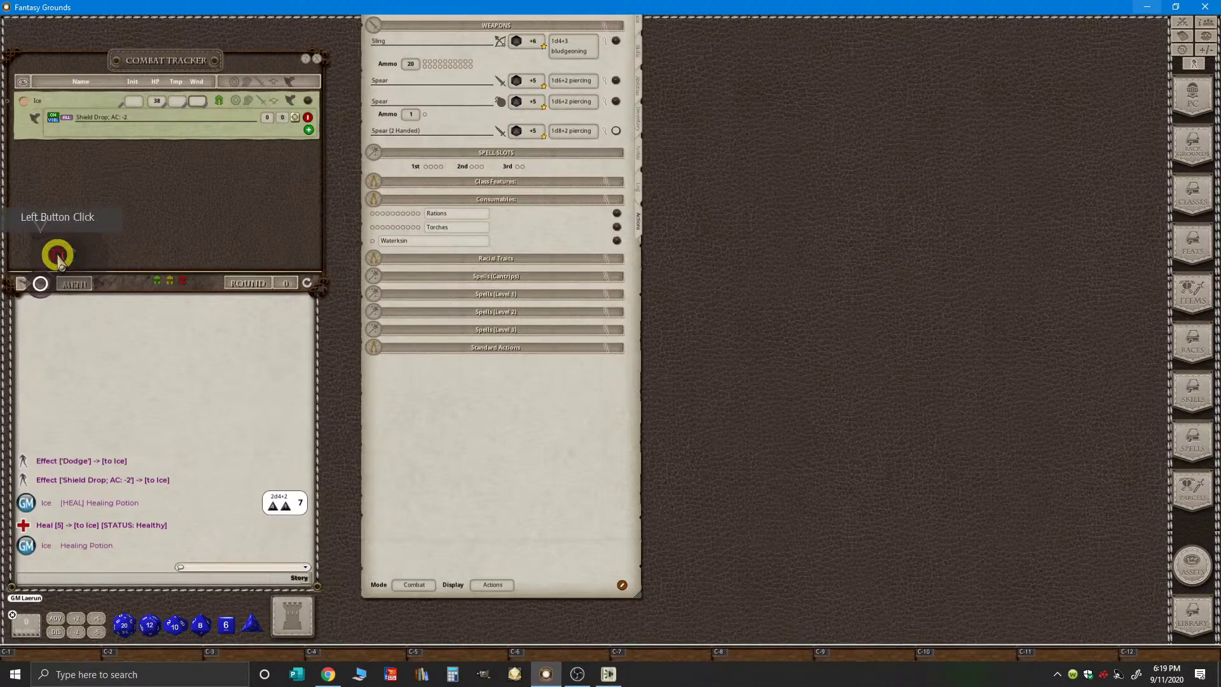
pyautogui.click(39, 286)
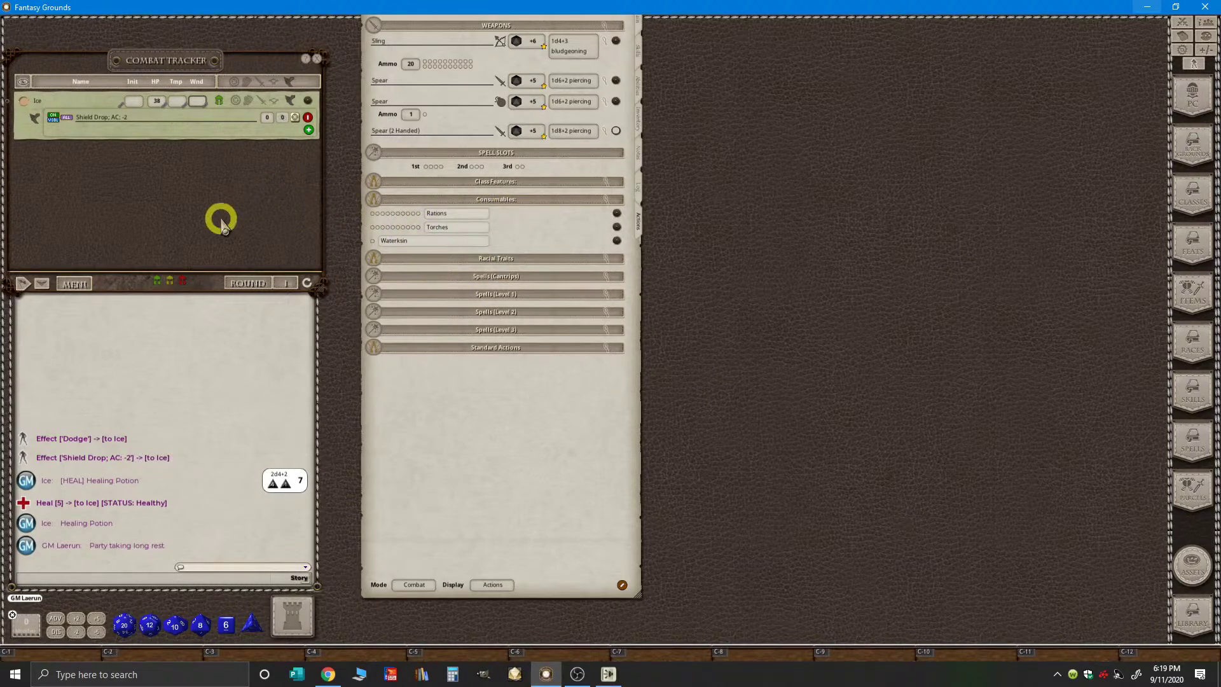
pyautogui.press('ctrl')
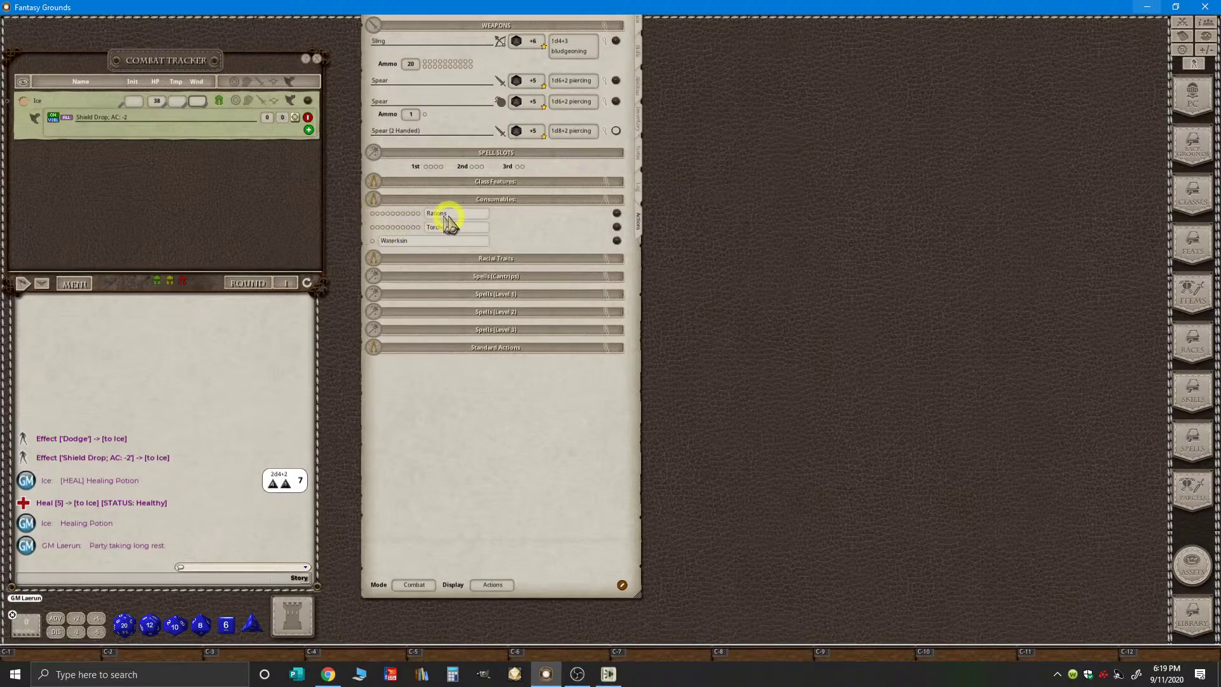
# - Switch the actions to Standard mode and clear the Healing Potion's spent use
pyautogui.click(425, 587)
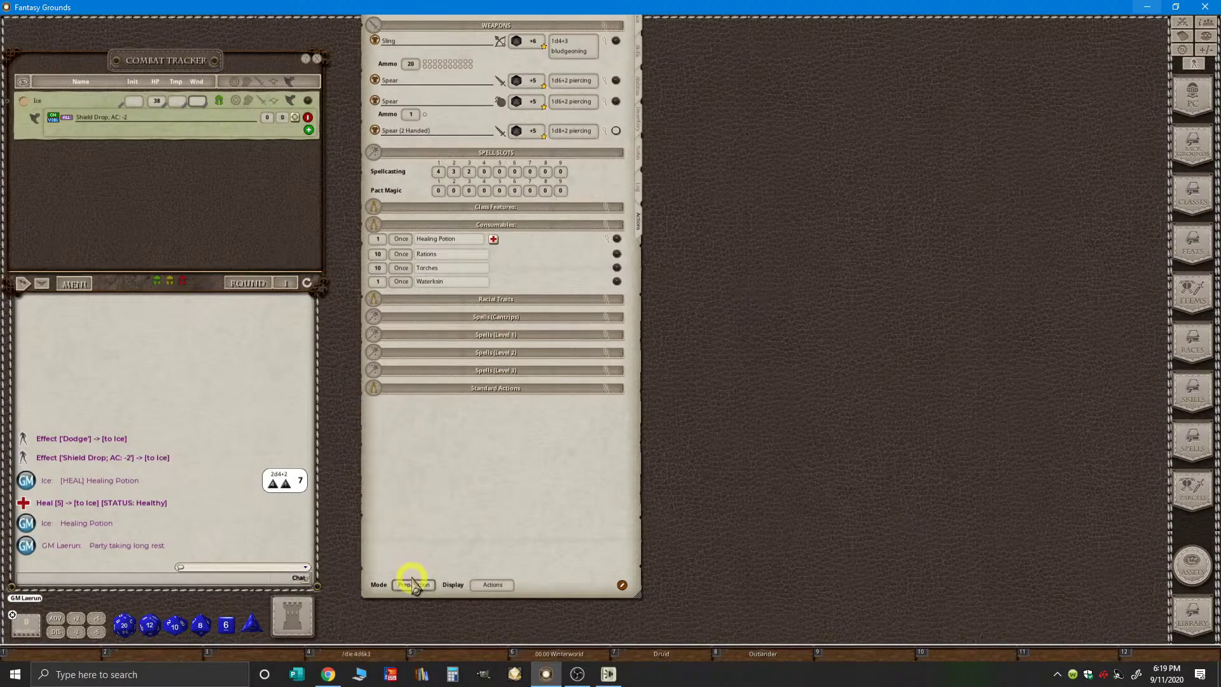
pyautogui.click(414, 585)
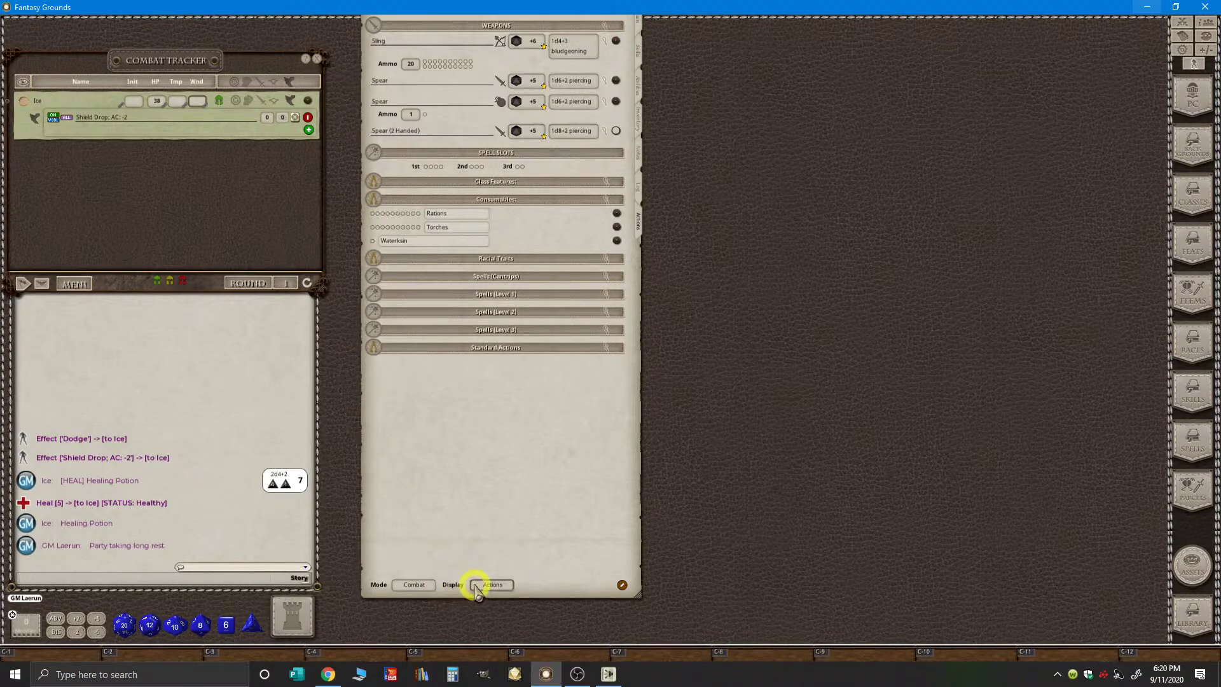
pyautogui.click(414, 585)
pyautogui.click(414, 586)
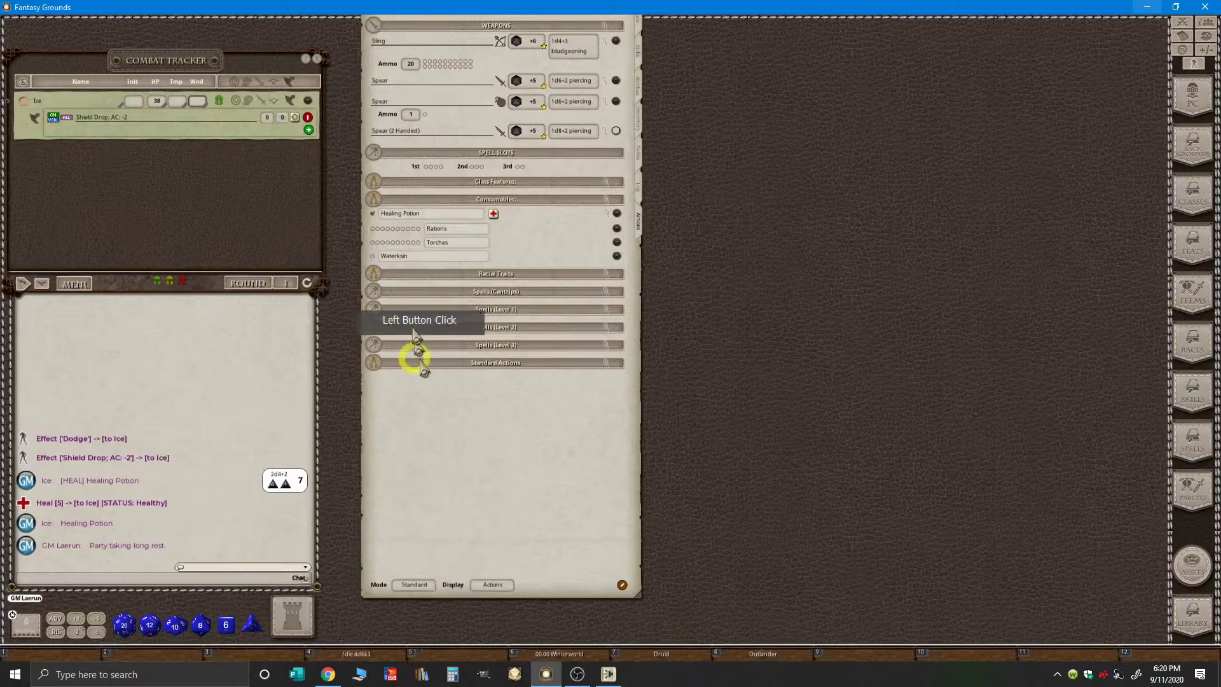
pyautogui.click(374, 214)
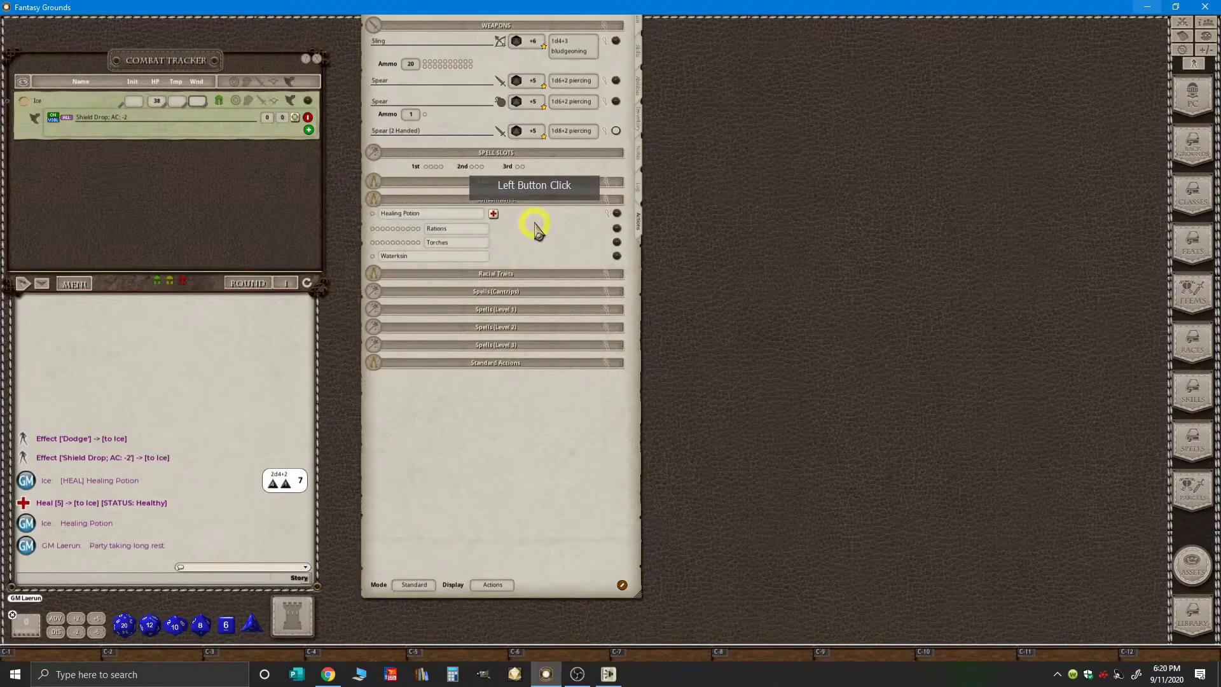
# - Switch the actions display to Group, and expand the Cantrips and Level 1 spell groups
pyautogui.click(492, 586)
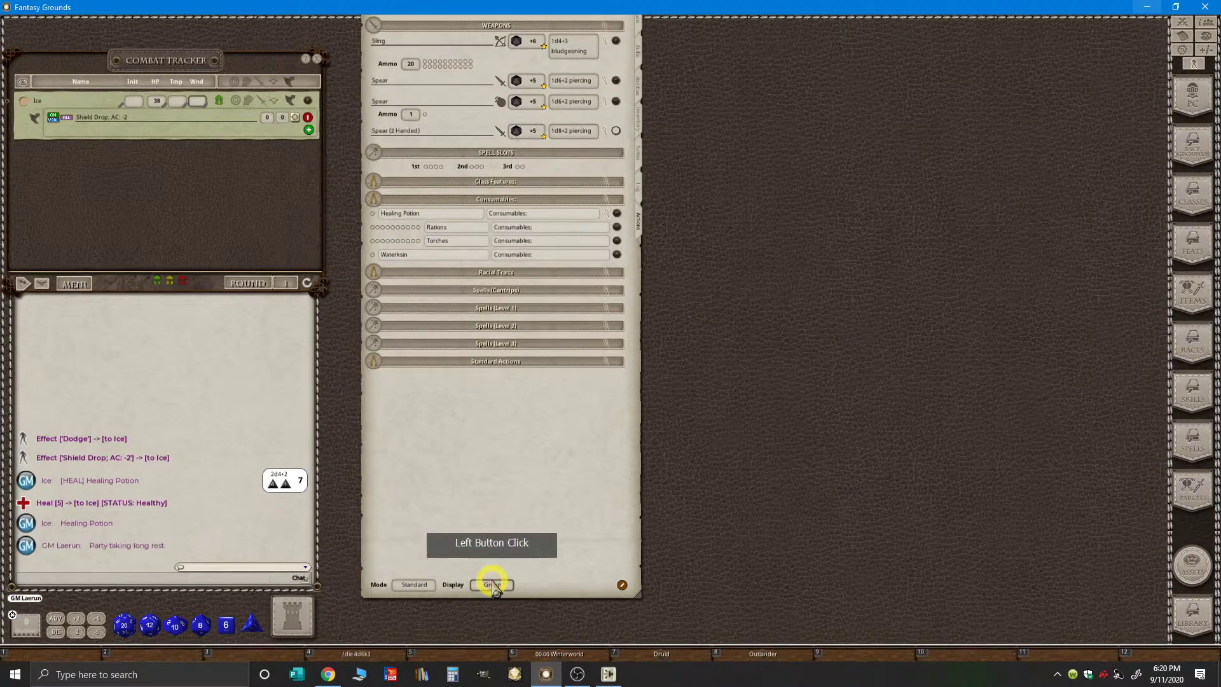
pyautogui.press('ctrl')
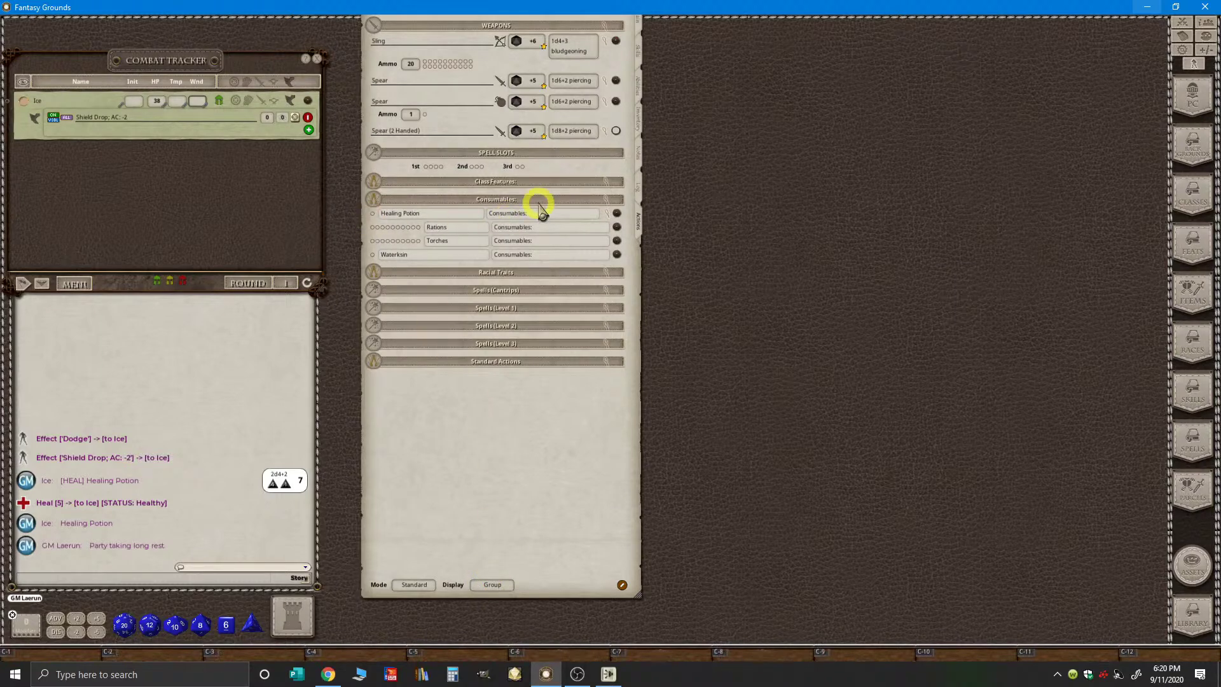
pyautogui.press('alt')
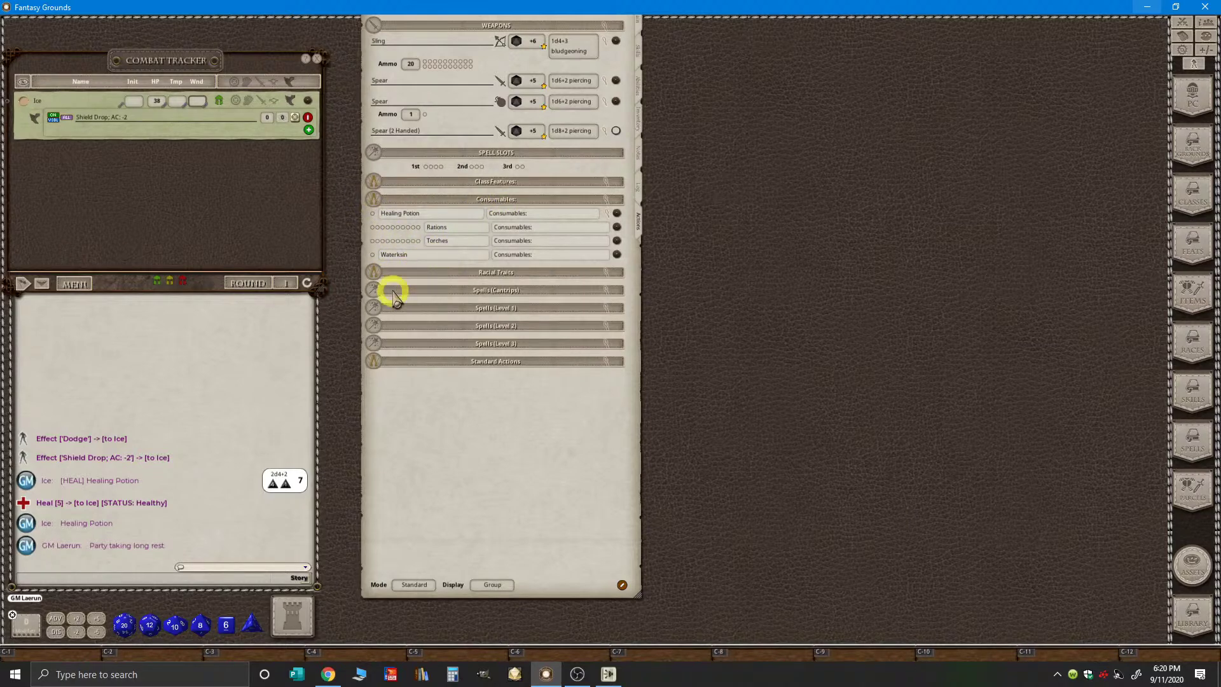
pyautogui.doubleClick(414, 290)
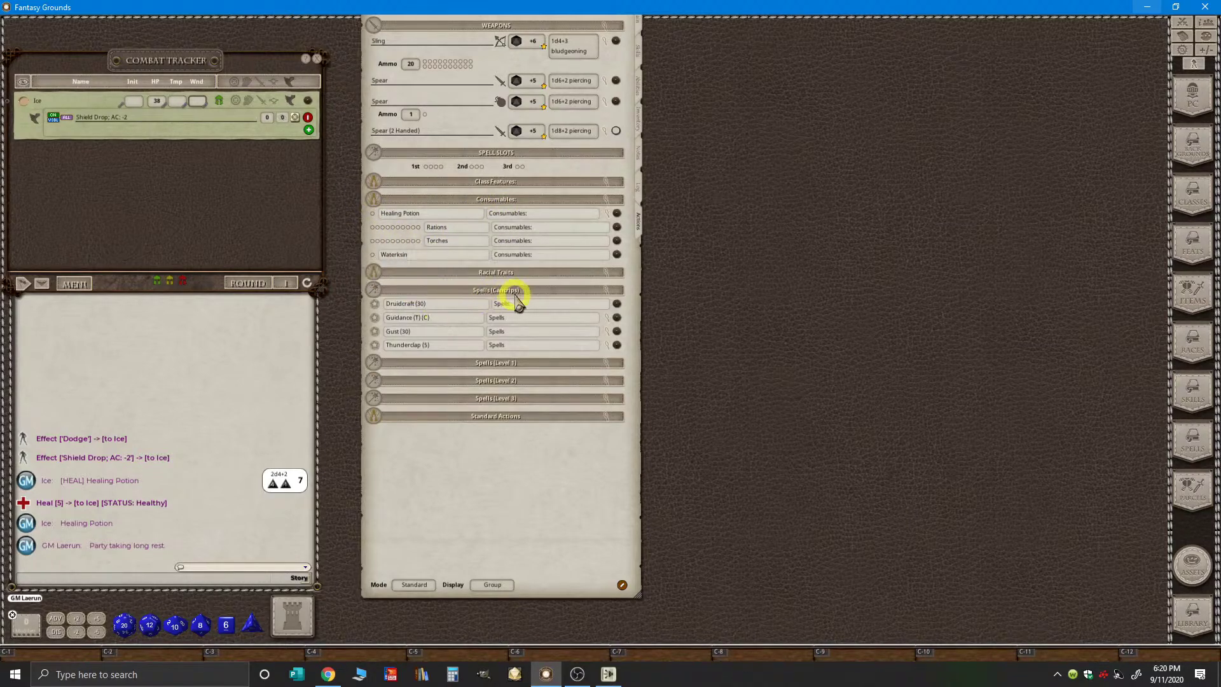
pyautogui.click(486, 364)
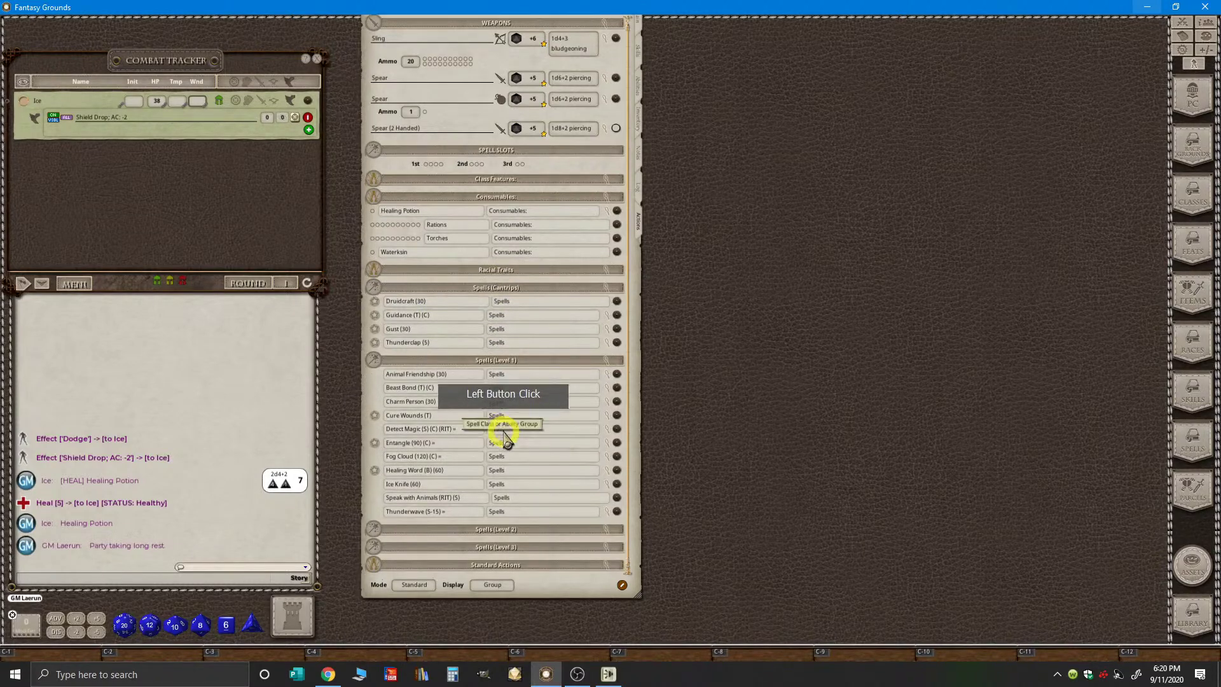
# - Set the mode to Combat and the display to Actions, and expand the Level 2 and Level 3 spell groups
pyautogui.click(415, 584)
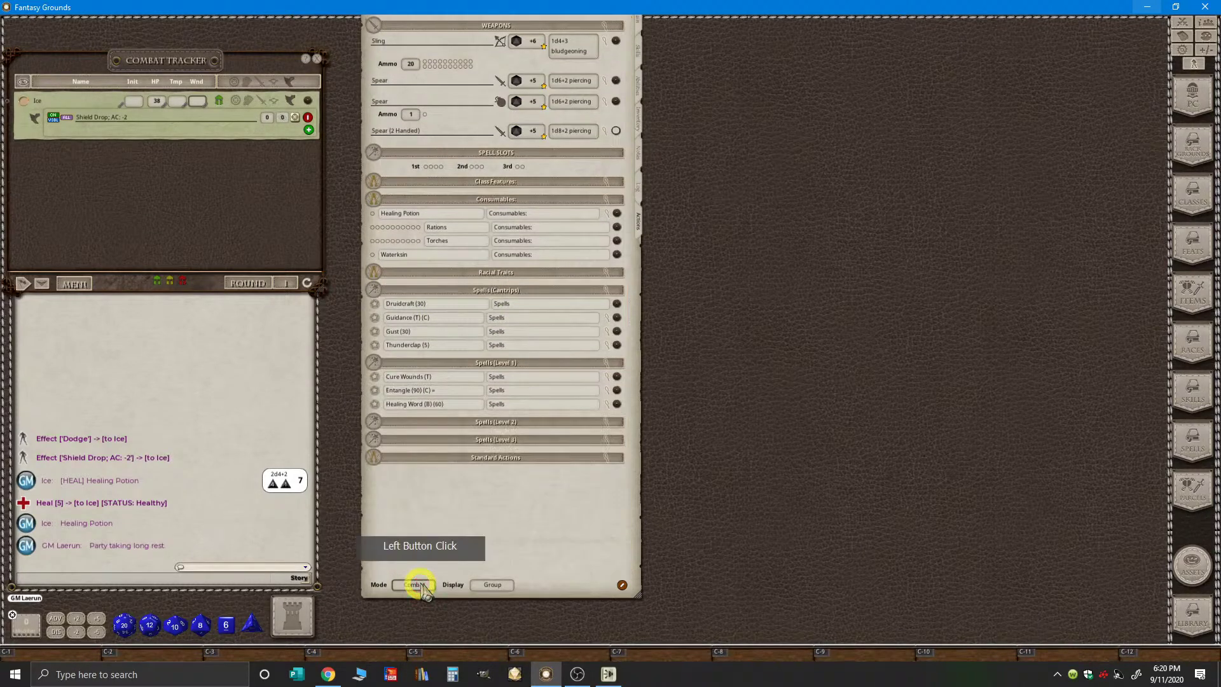
pyautogui.click(487, 586)
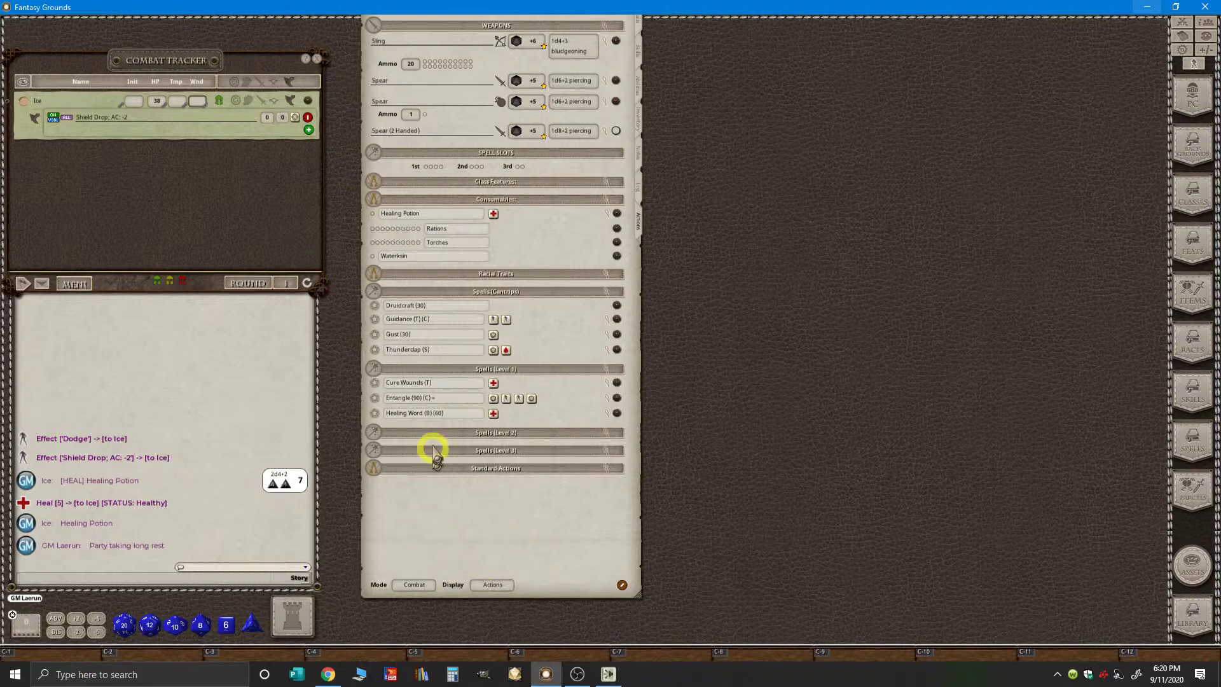
pyautogui.click(495, 434)
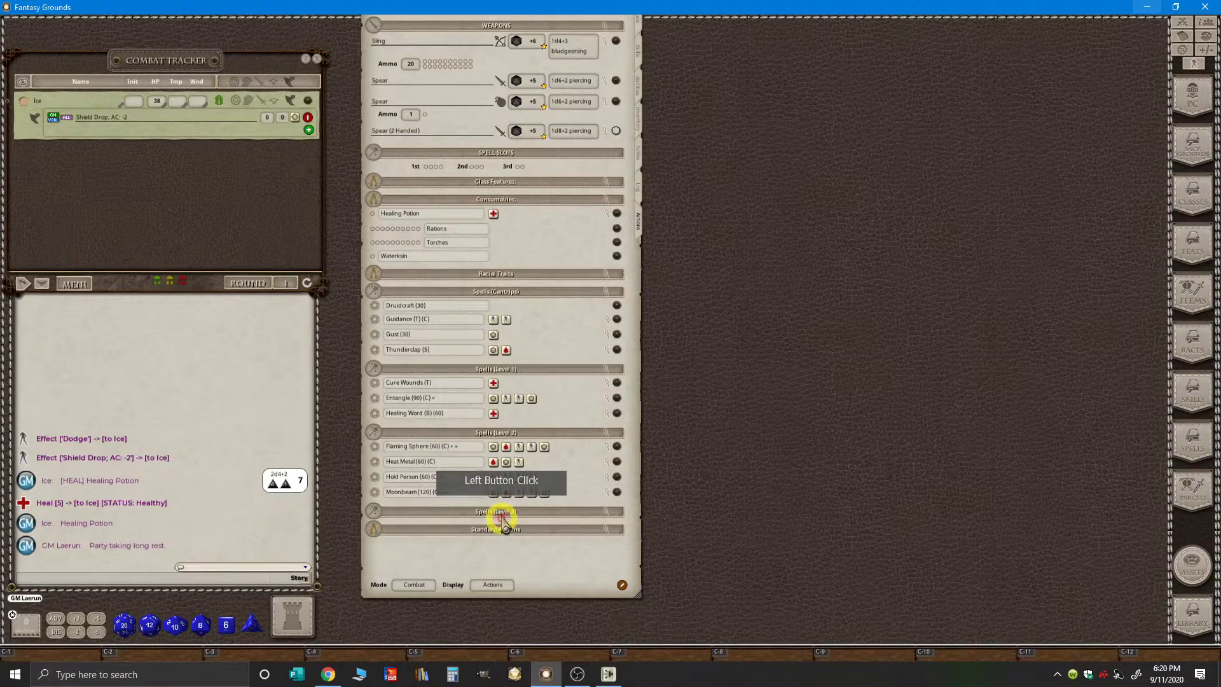
pyautogui.click(505, 513)
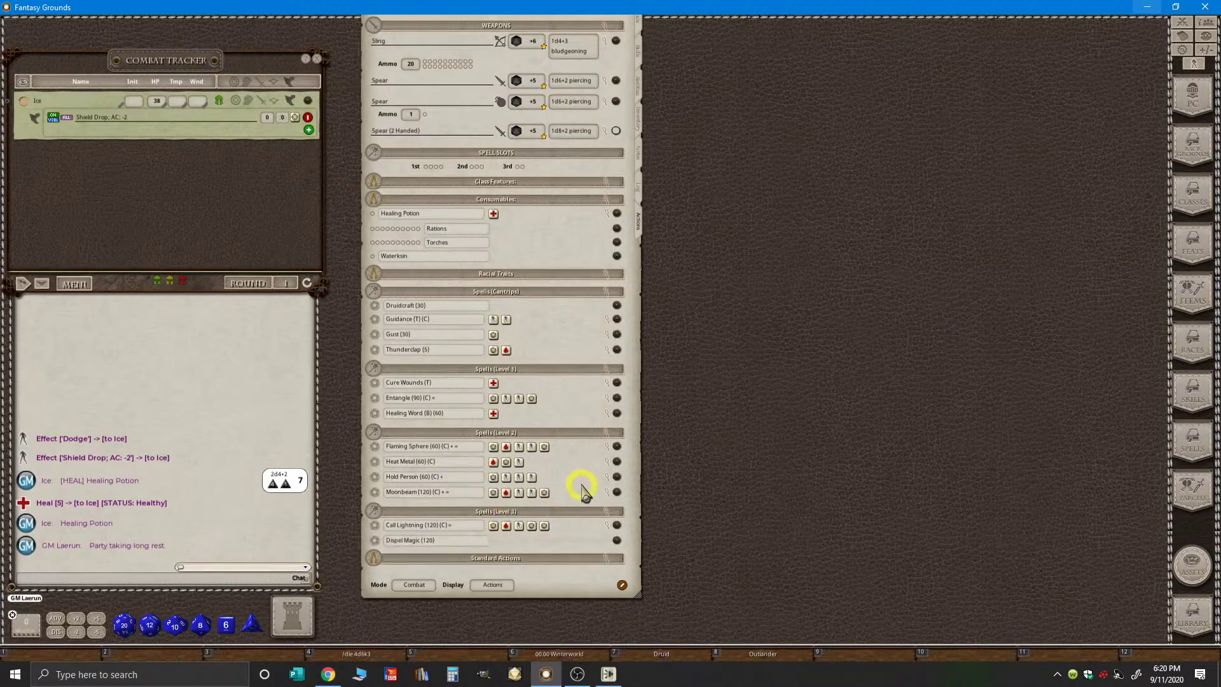
pyautogui.press('ctrl')
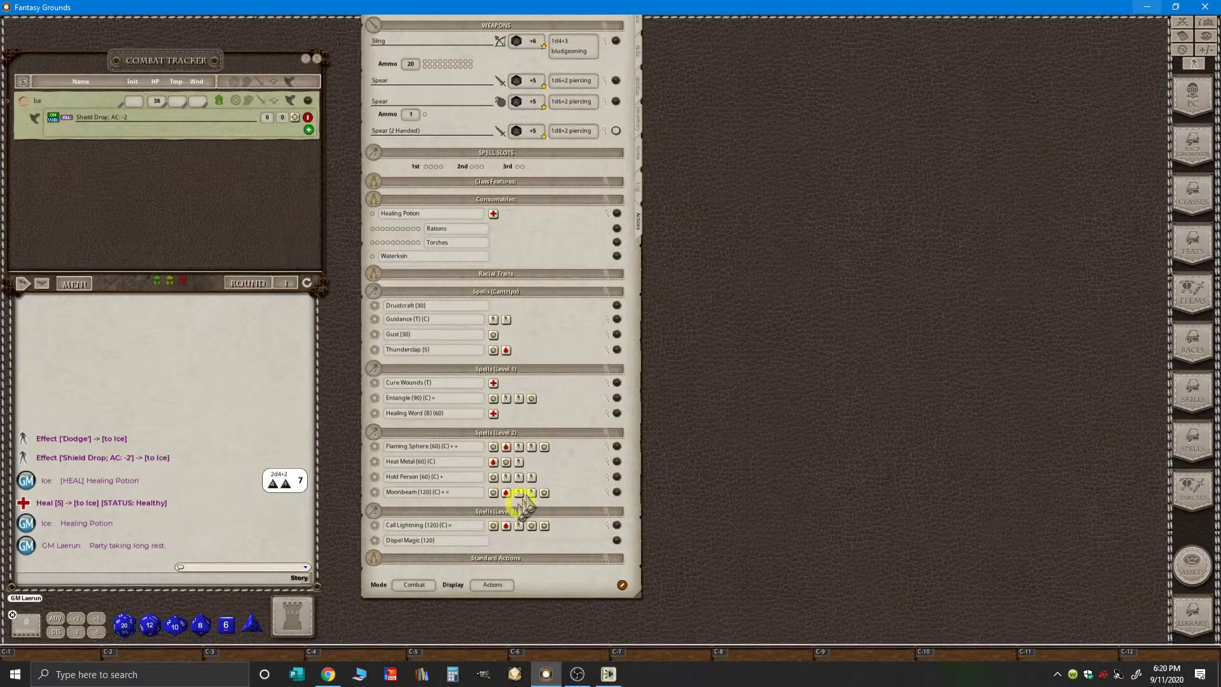
# - Mark all the 3rd, 2nd and 1st level spell slots as spent, in that order
pyautogui.click(523, 167)
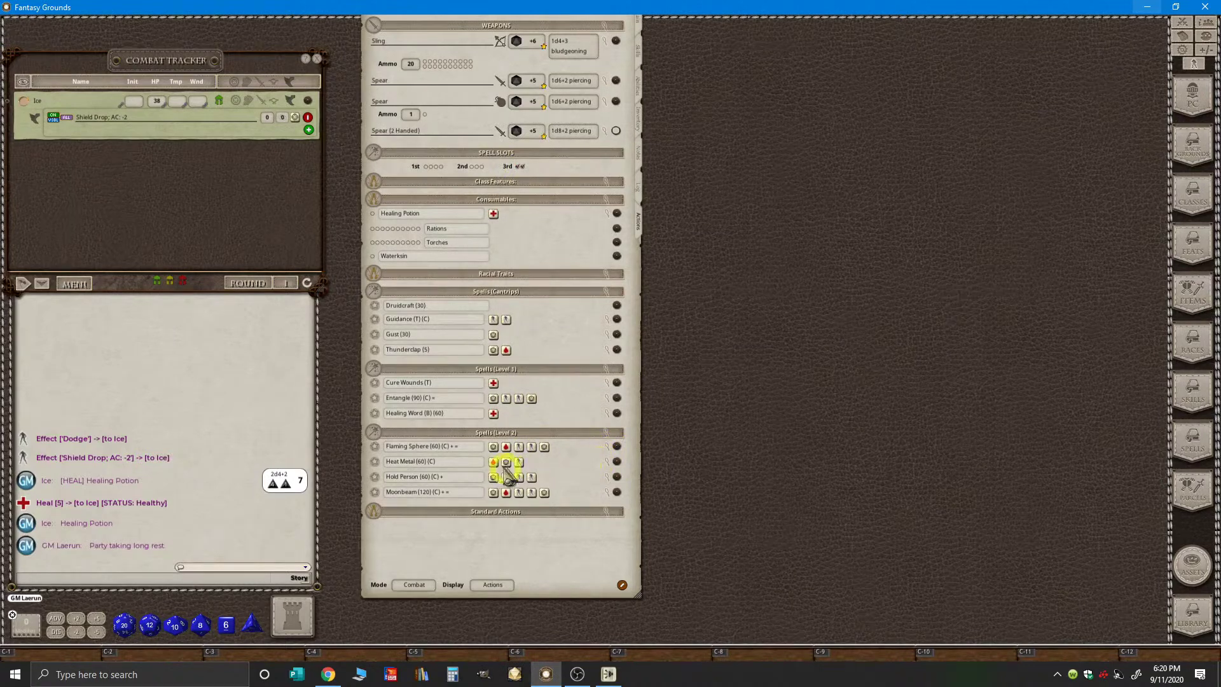
pyautogui.click(476, 167)
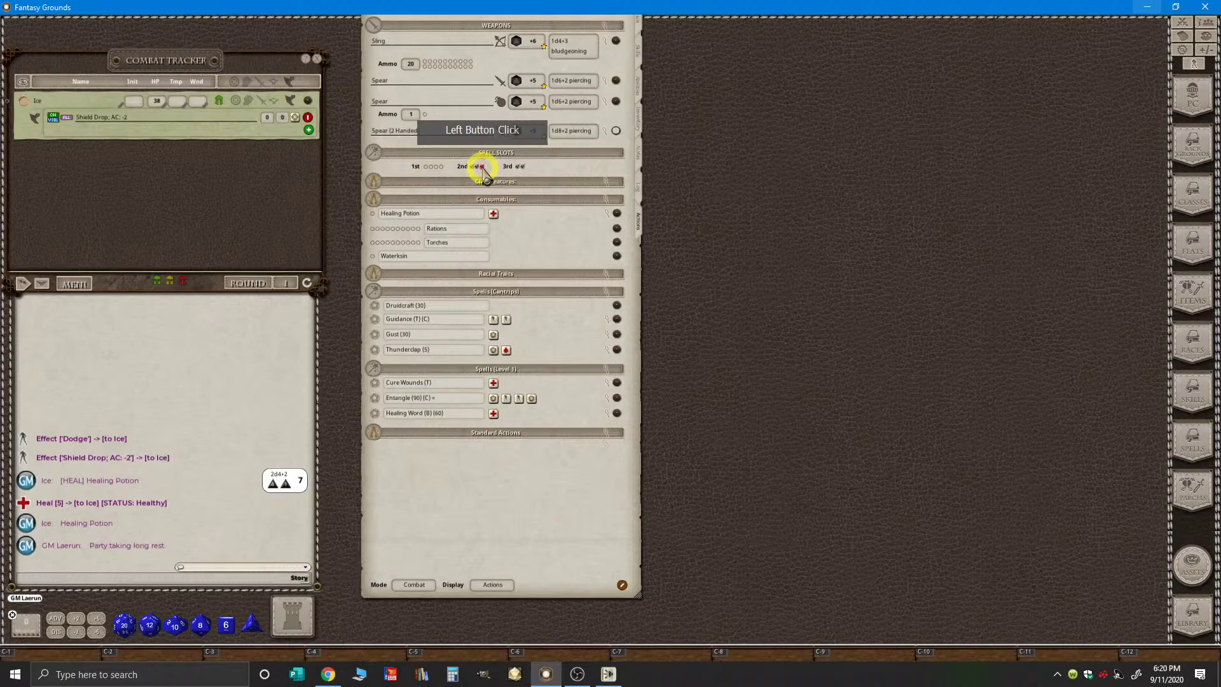
pyautogui.click(474, 435)
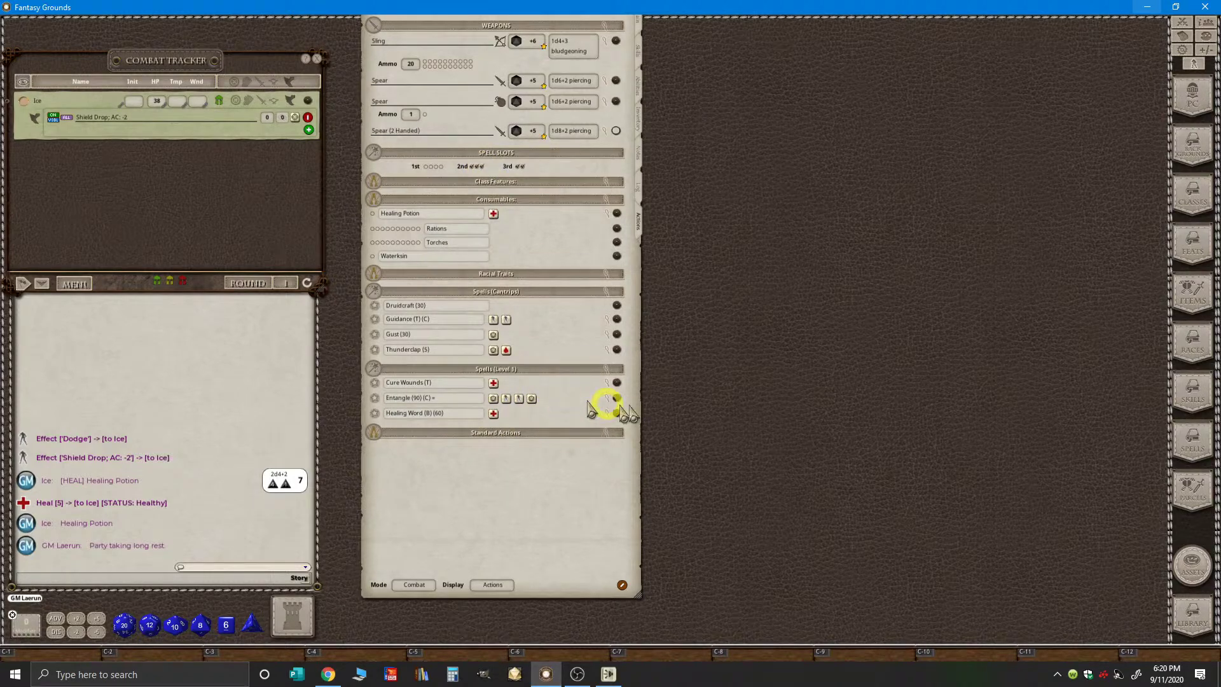
pyautogui.click(432, 168)
pyautogui.click(440, 168)
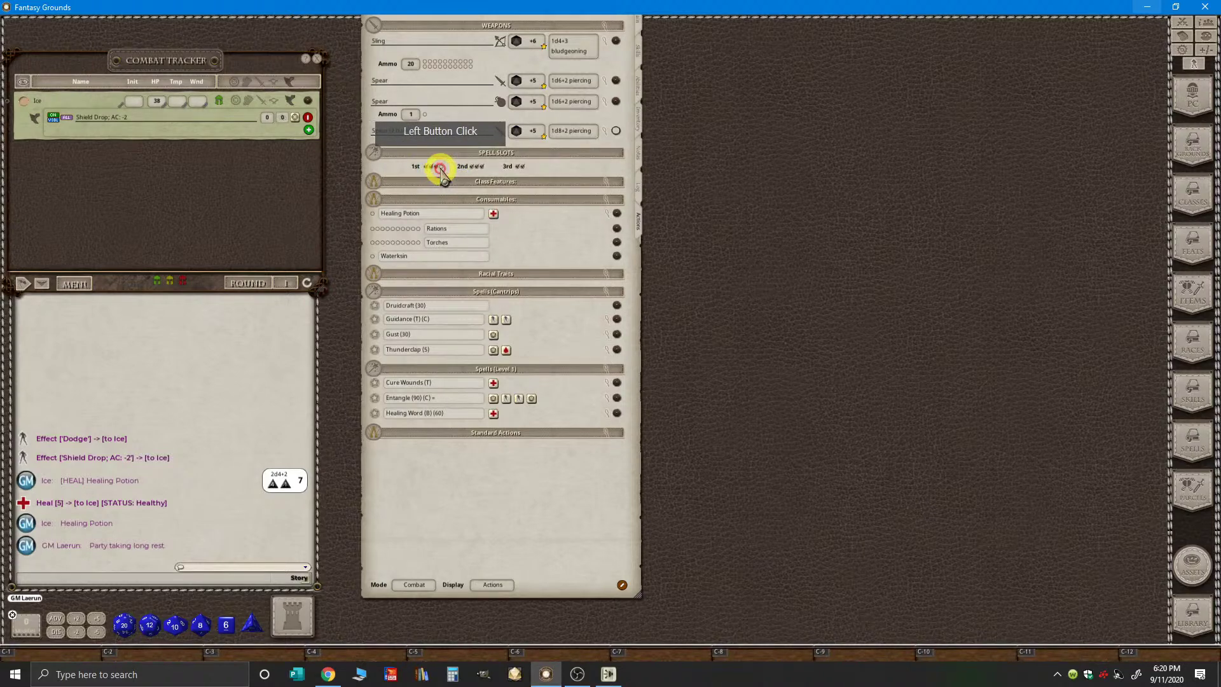
pyautogui.click(441, 168)
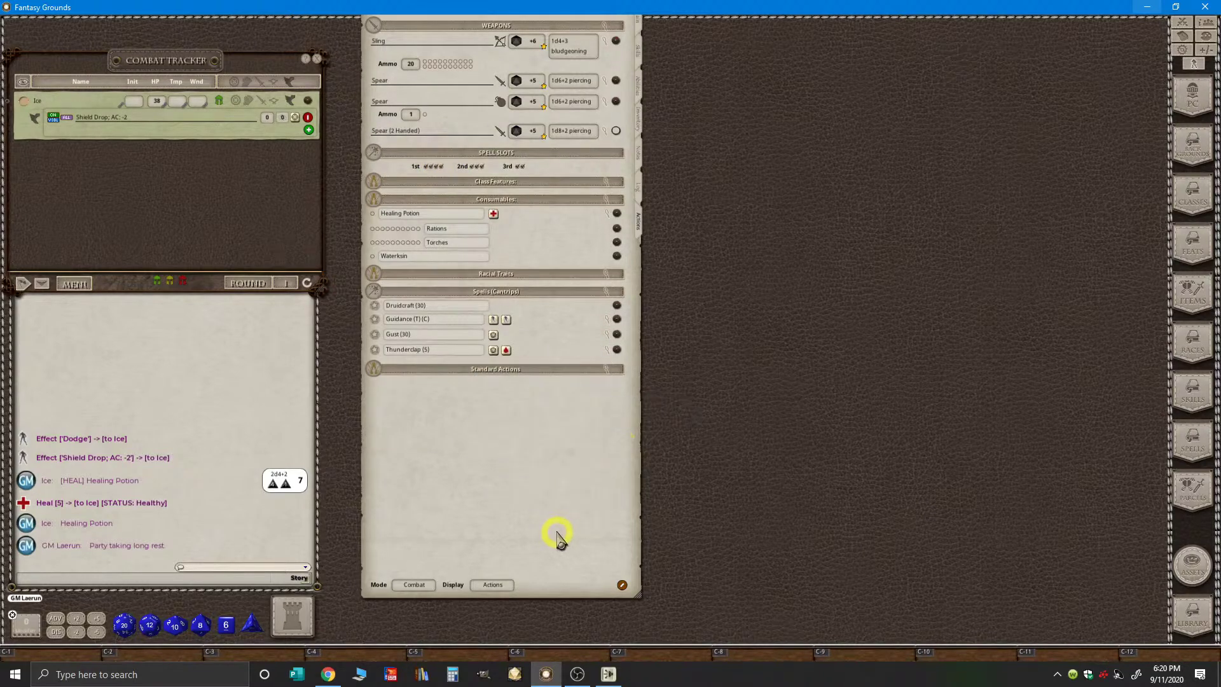
# - Expand the Racial Traits group in the actions list to show its powers
pyautogui.press('ctrl')
pyautogui.click(605, 279)
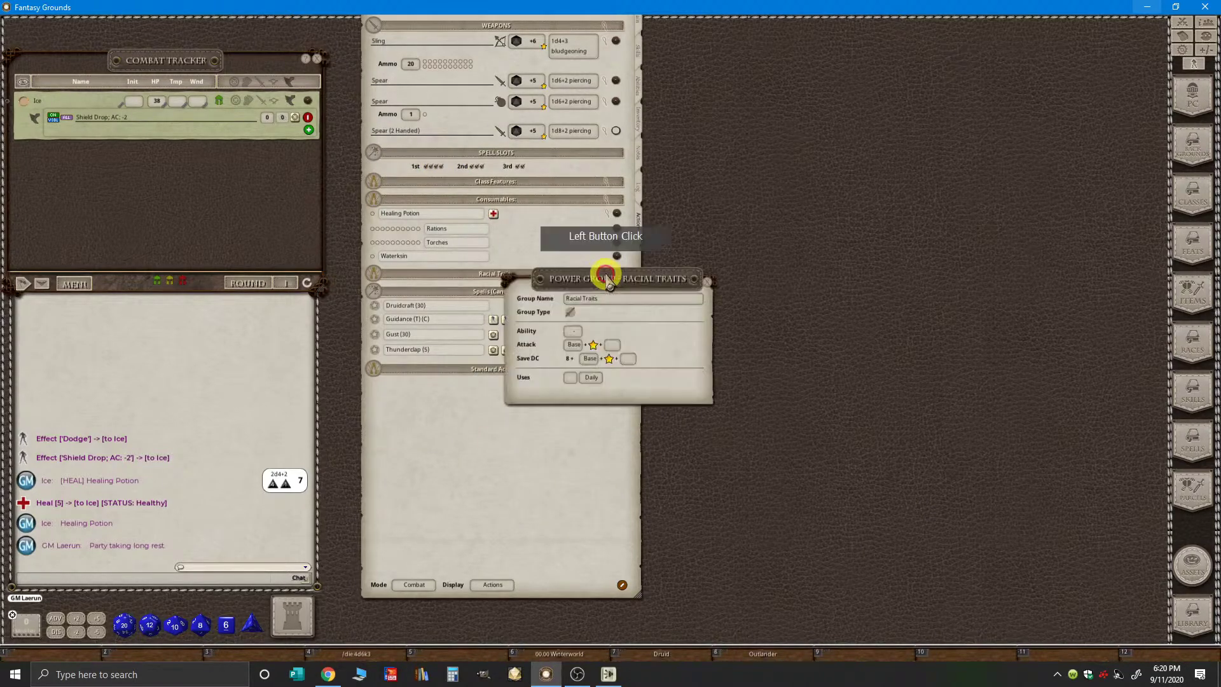
pyautogui.click(572, 280)
pyautogui.click(571, 279)
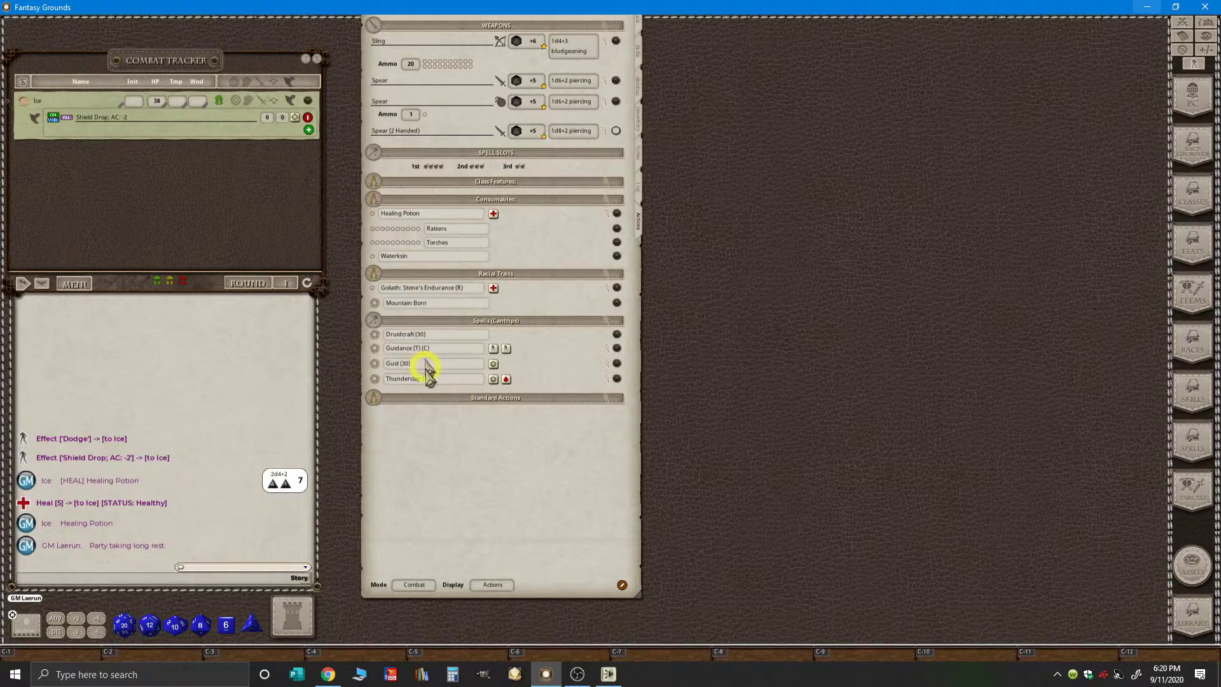
# - Have the party take a long rest through the combat tracker to restore the druid's spell slots
pyautogui.click(75, 283)
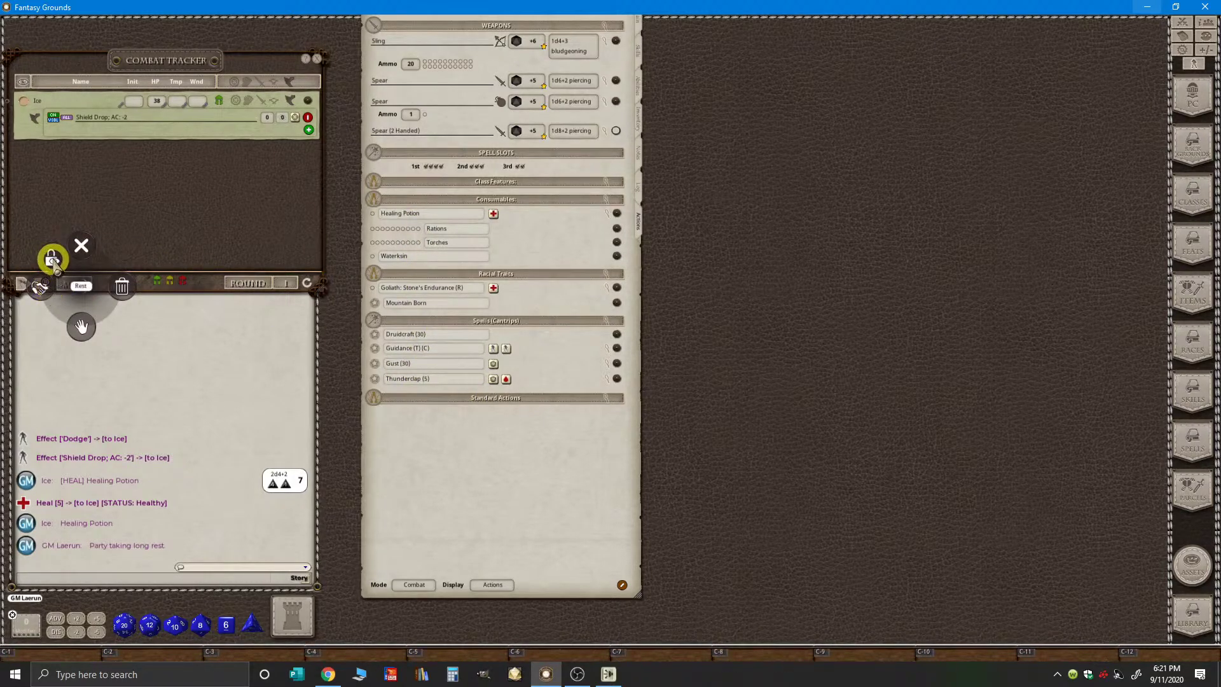
pyautogui.click(53, 260)
pyautogui.click(40, 289)
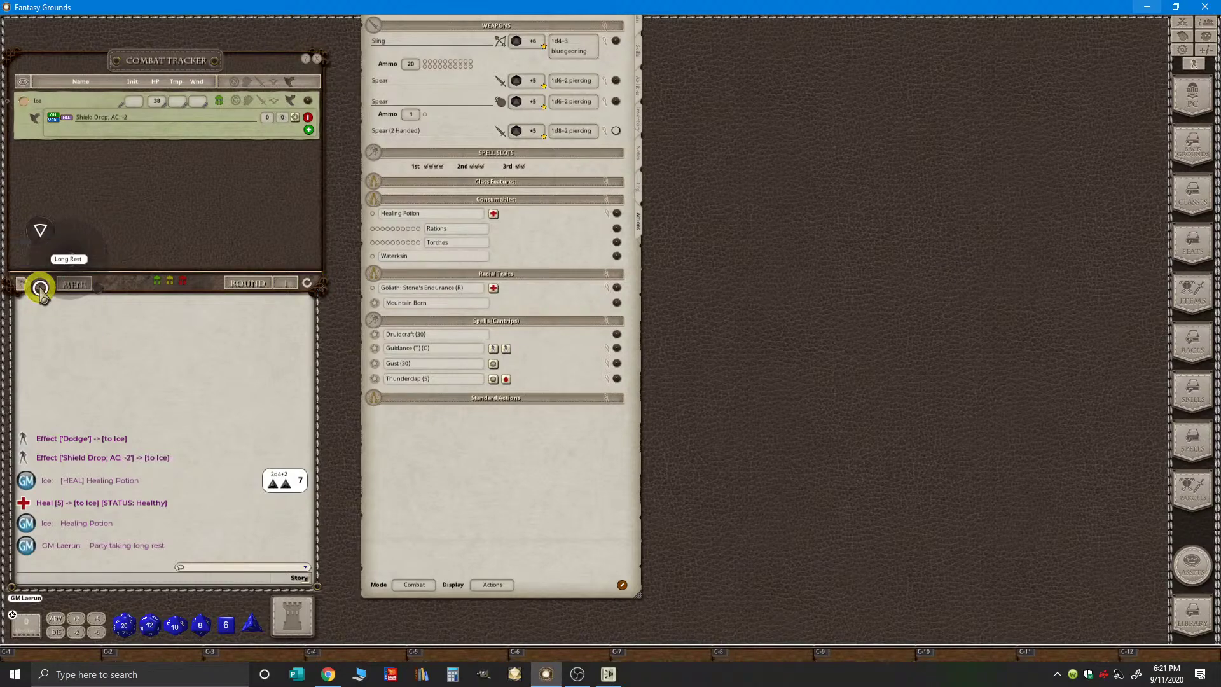
pyautogui.click(40, 288)
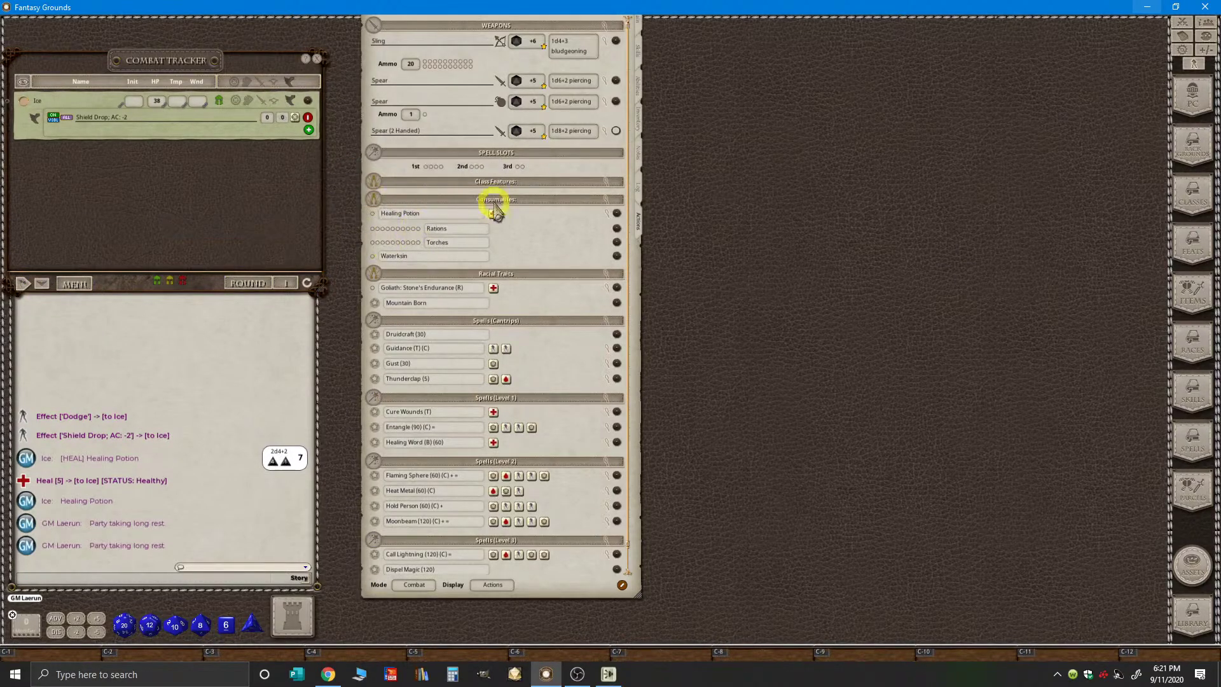
pyautogui.scroll(-1, 546, 373)
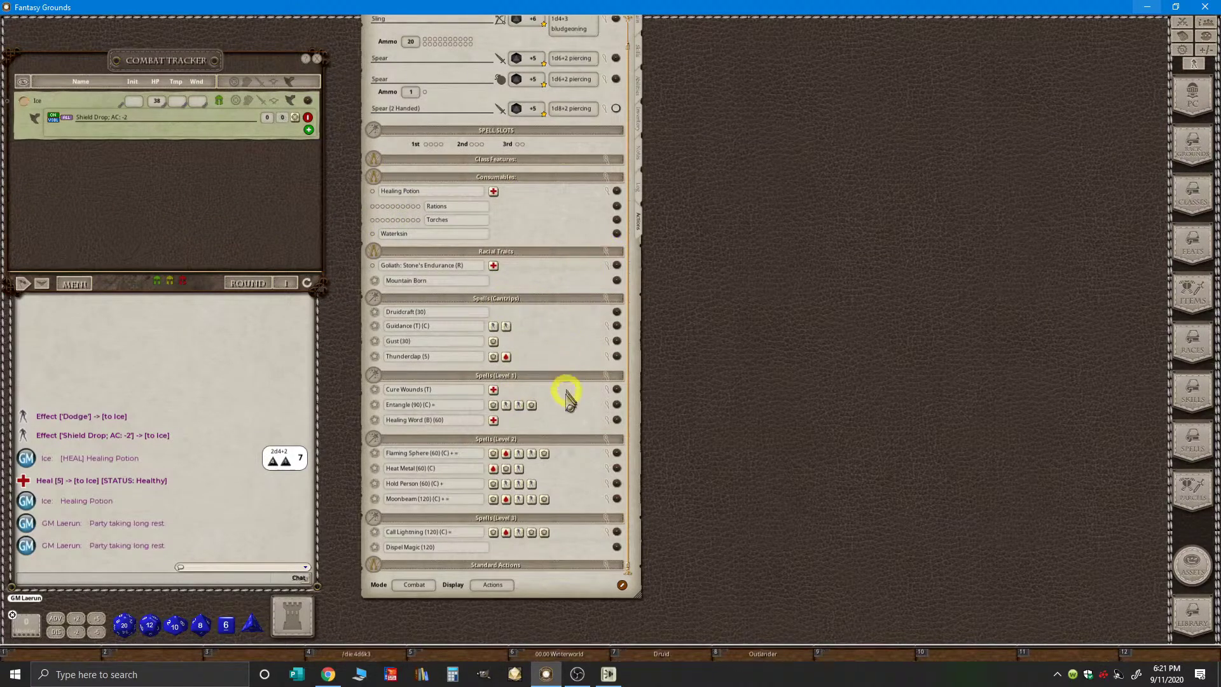
pyautogui.scroll(1, 534, 380)
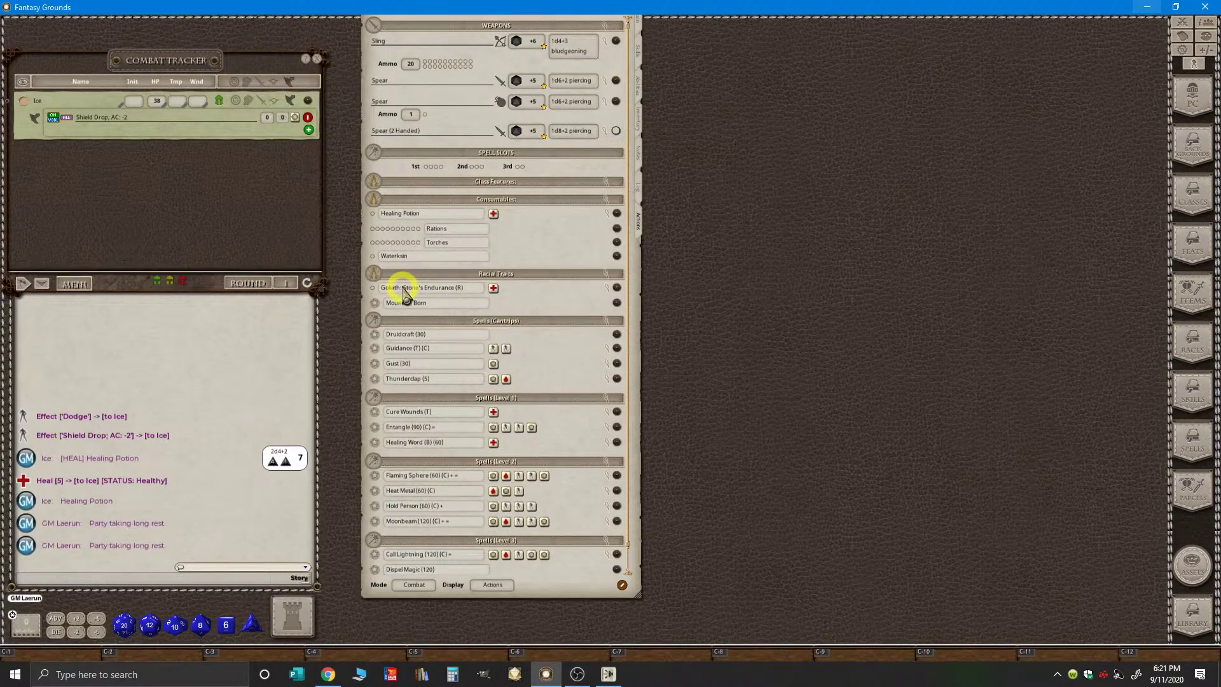
# - Check the heal action of Goliath: Stone's Endurance, and open its description beside the character sheet
pyautogui.click(612, 287)
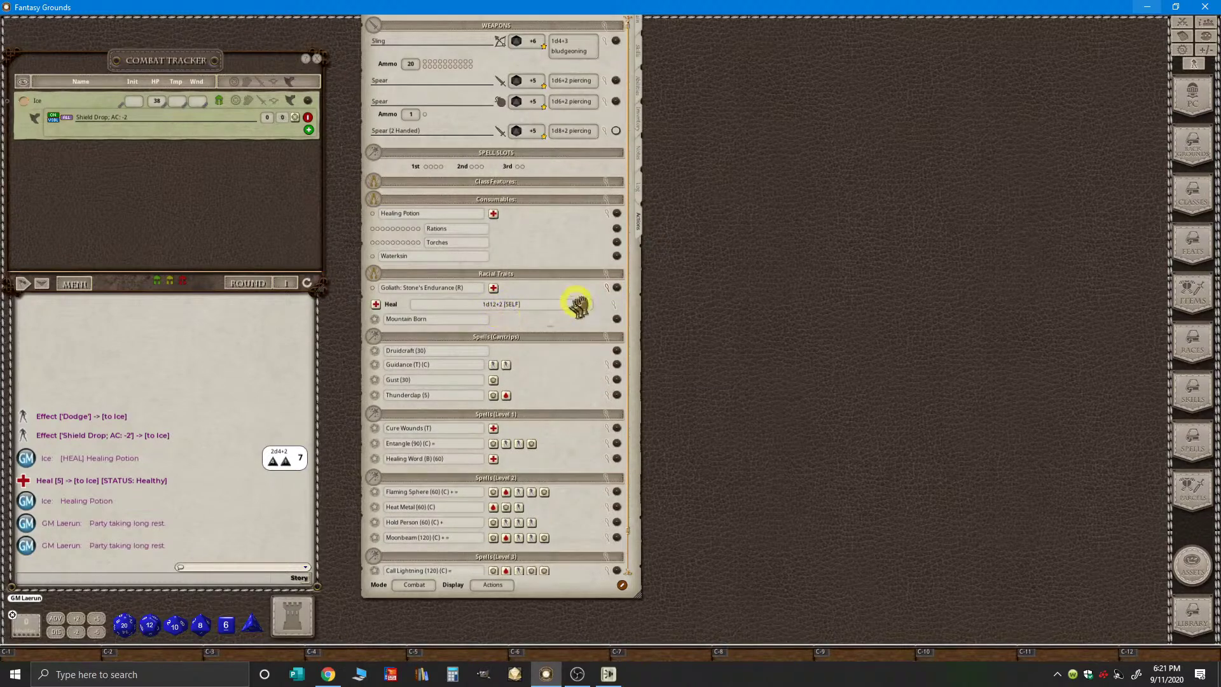
pyautogui.click(605, 289)
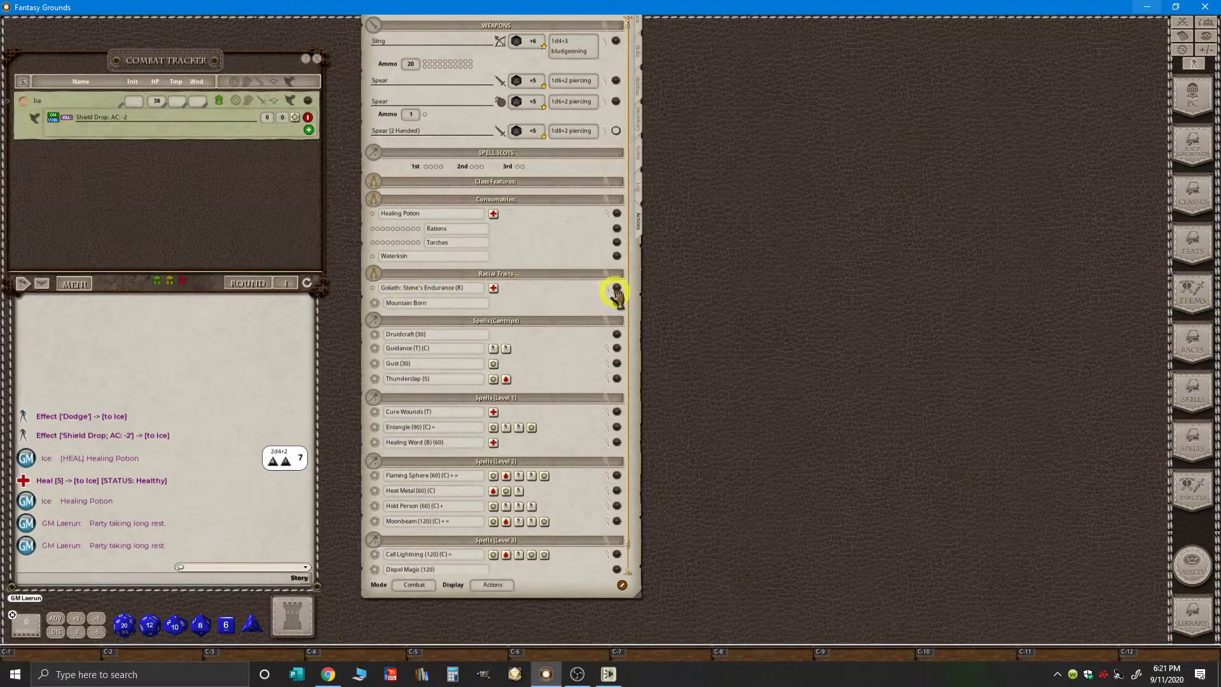
pyautogui.click(615, 289)
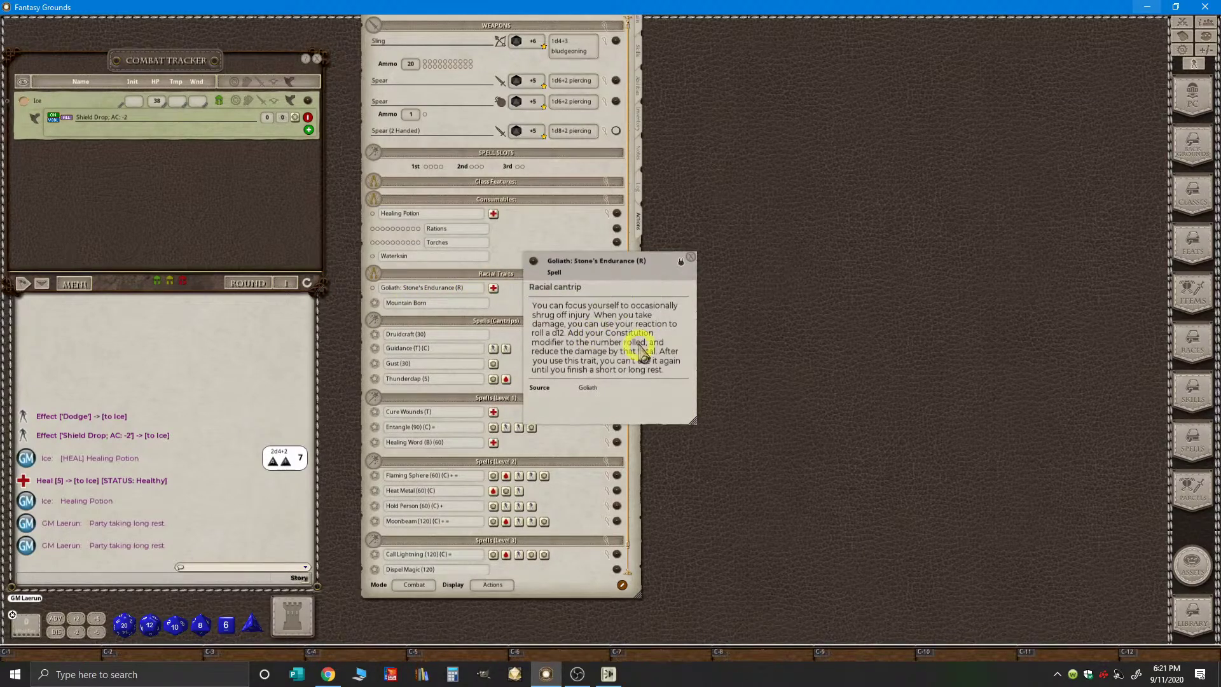
pyautogui.moveTo(637, 291); pyautogui.dragTo(872, 190)
# - Set the actions mode to Preparation and look over the full power and spell lists
pyautogui.click(425, 585)
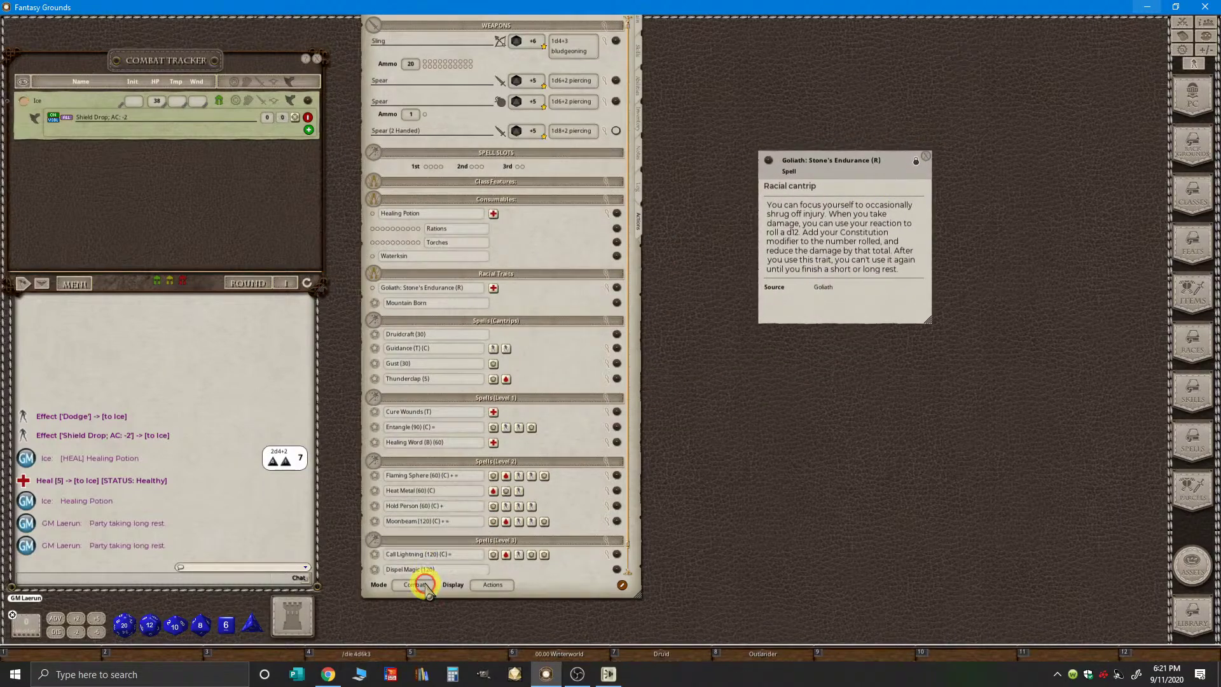
pyautogui.click(425, 585)
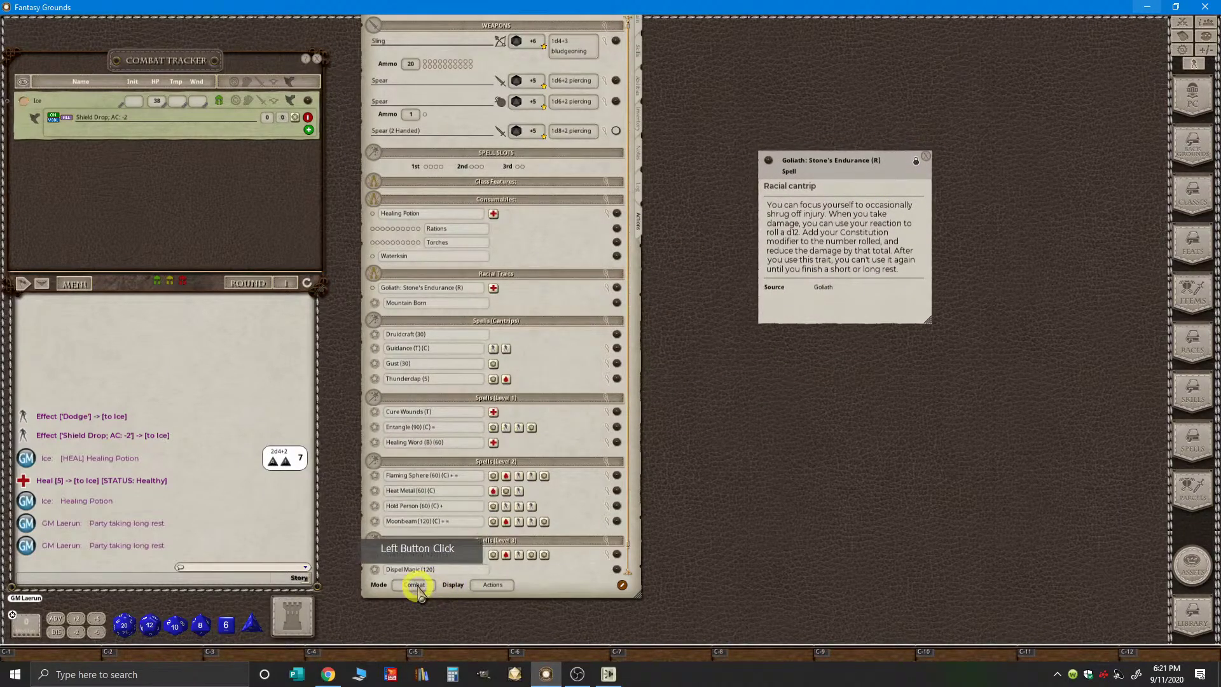
pyautogui.click(416, 585)
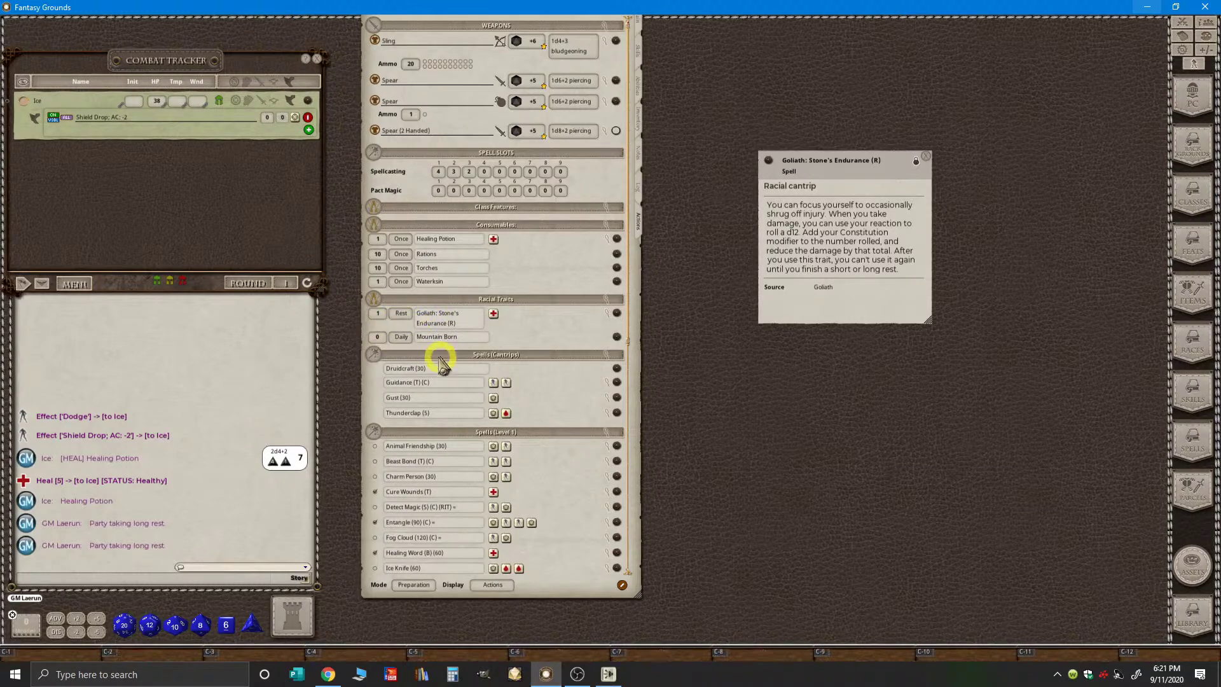
pyautogui.scroll(-2, 443, 518)
pyautogui.scroll(2, 443, 477)
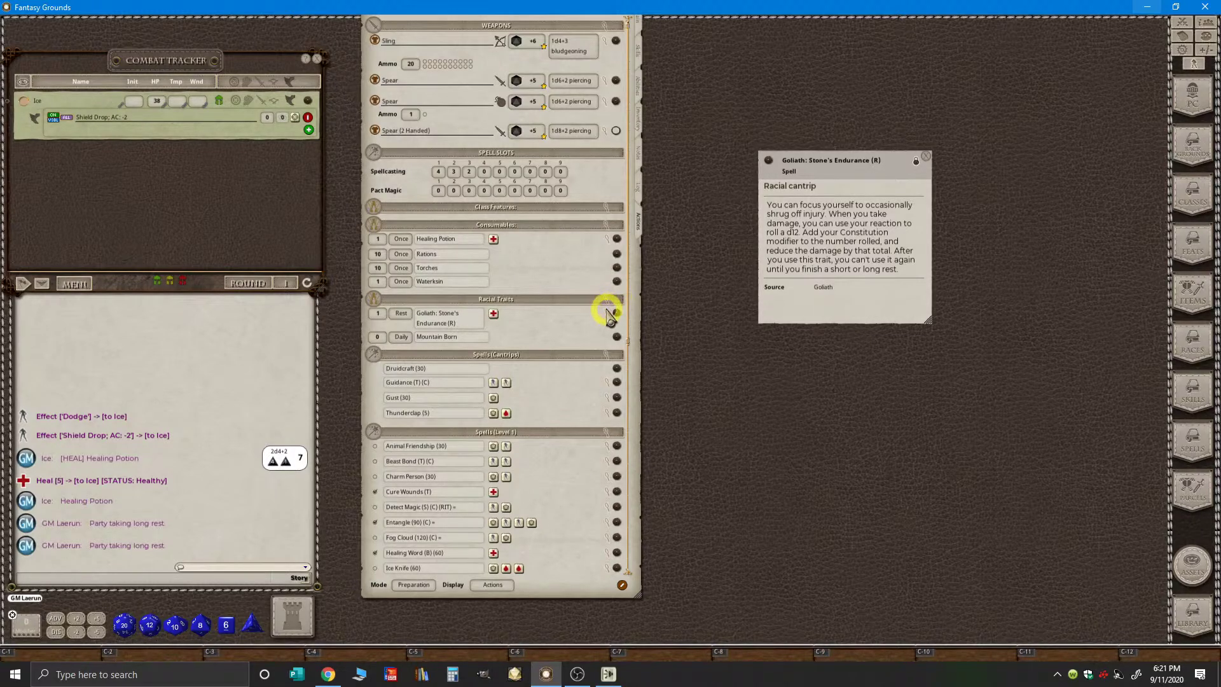
# - Collapse the Consumables, Racial Traits, Cantrips and Level 1 to 3 spell groups, keeping Class Features collapsed
pyautogui.click(580, 208)
pyautogui.click(580, 208)
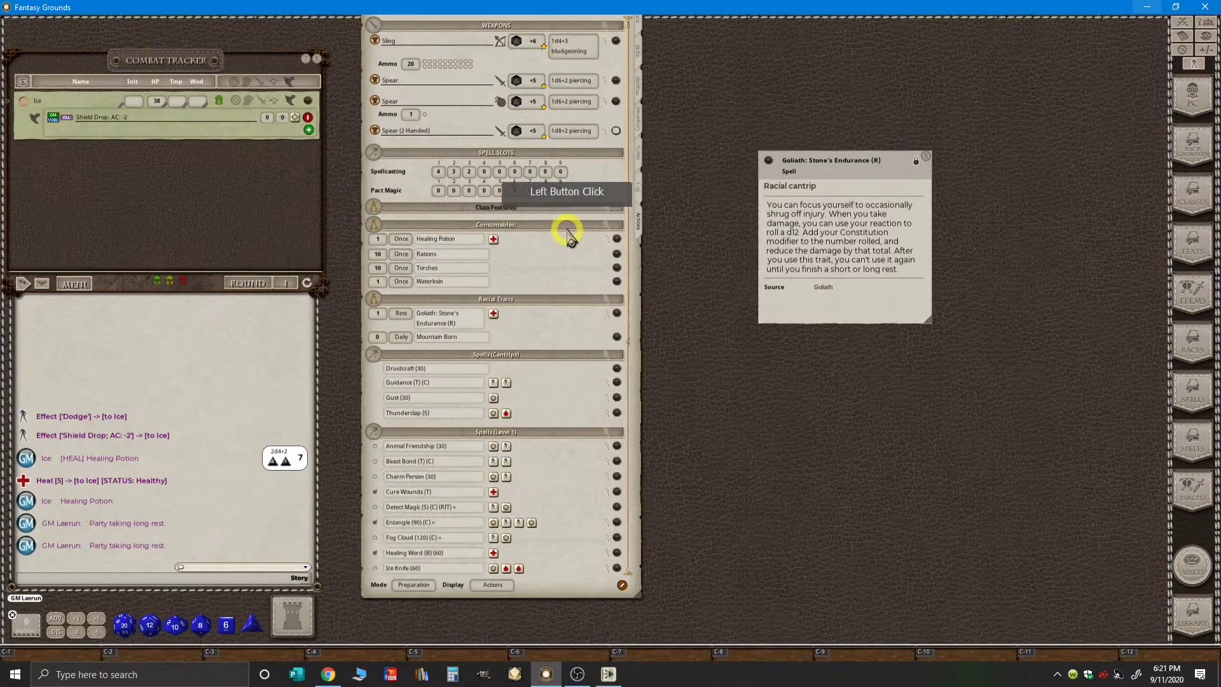
pyautogui.click(568, 229)
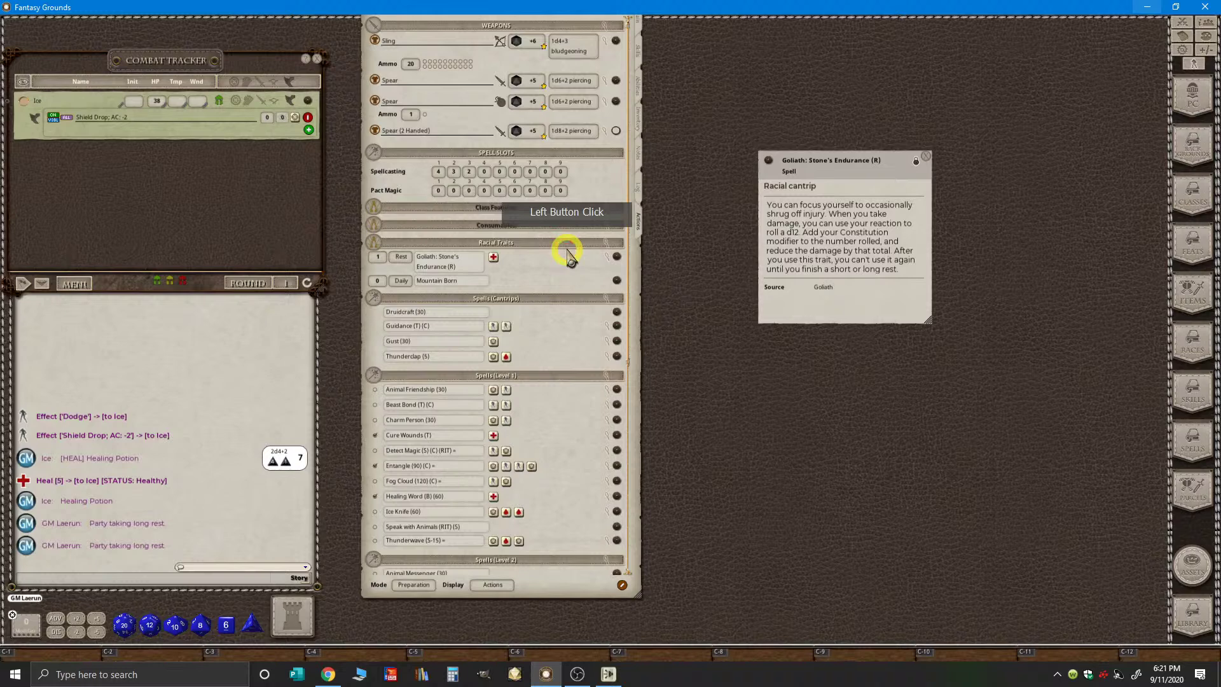
pyautogui.click(567, 243)
pyautogui.click(570, 261)
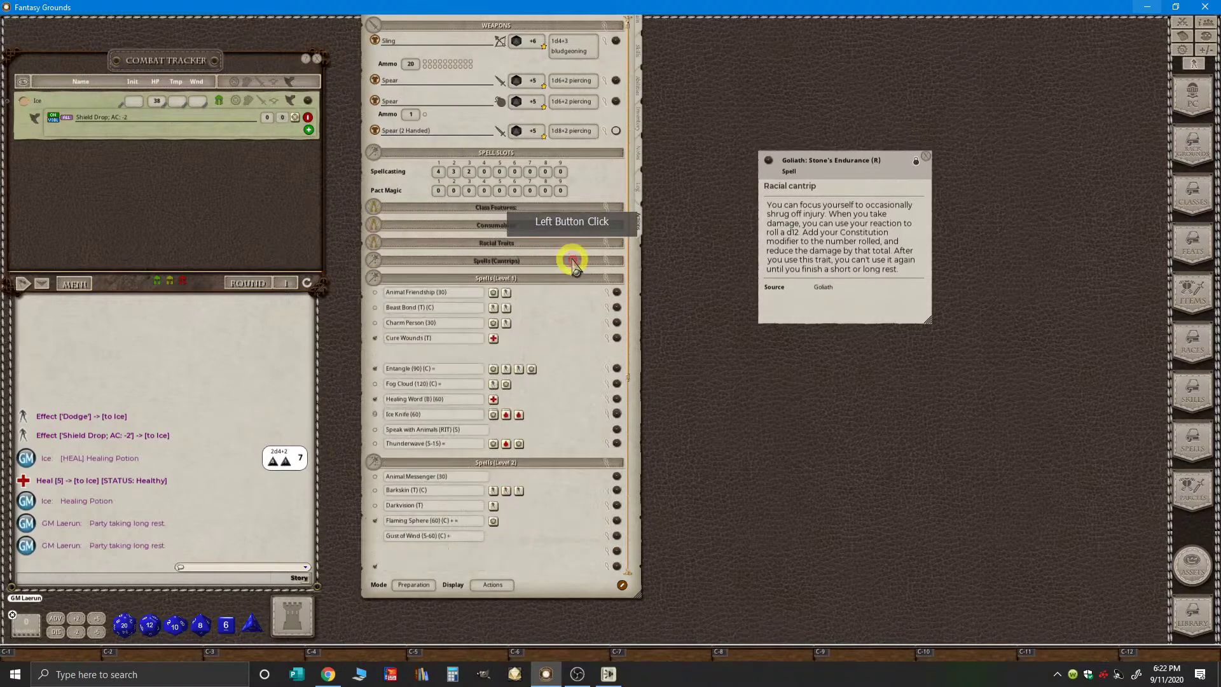
pyautogui.click(563, 280)
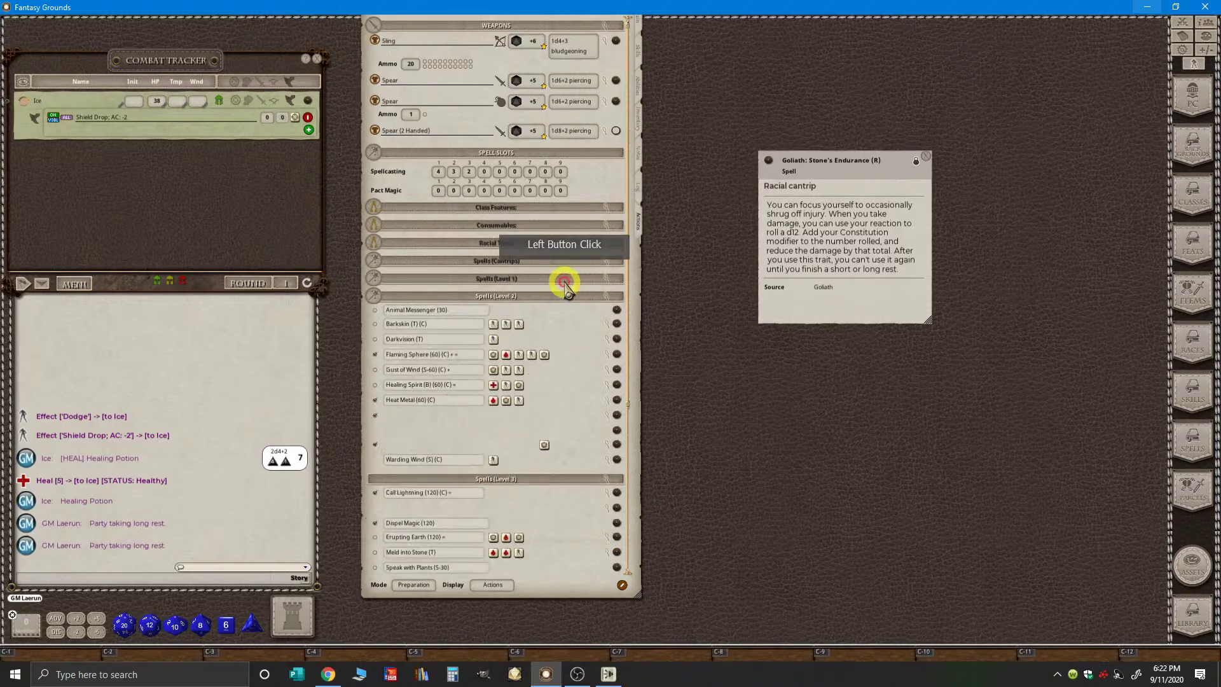
pyautogui.click(559, 482)
pyautogui.click(545, 297)
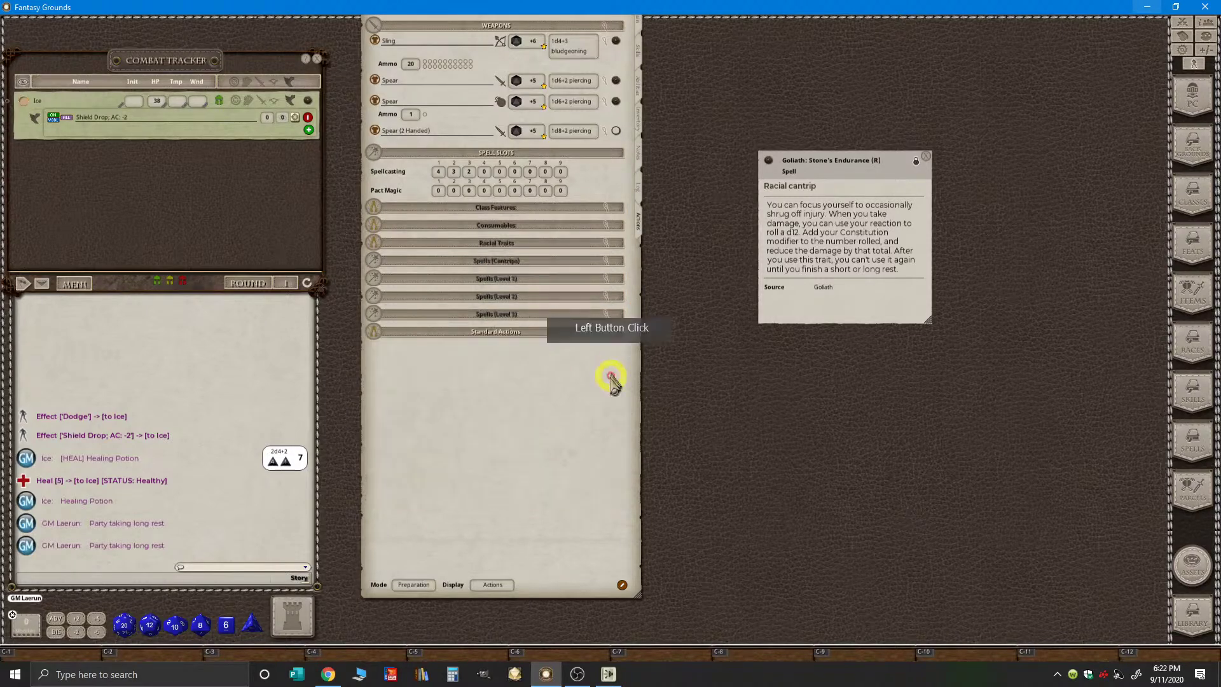
# - Expand the Standard Actions, Class Features, Racial Traits, Consumables and Cantrips groups
pyautogui.click(519, 333)
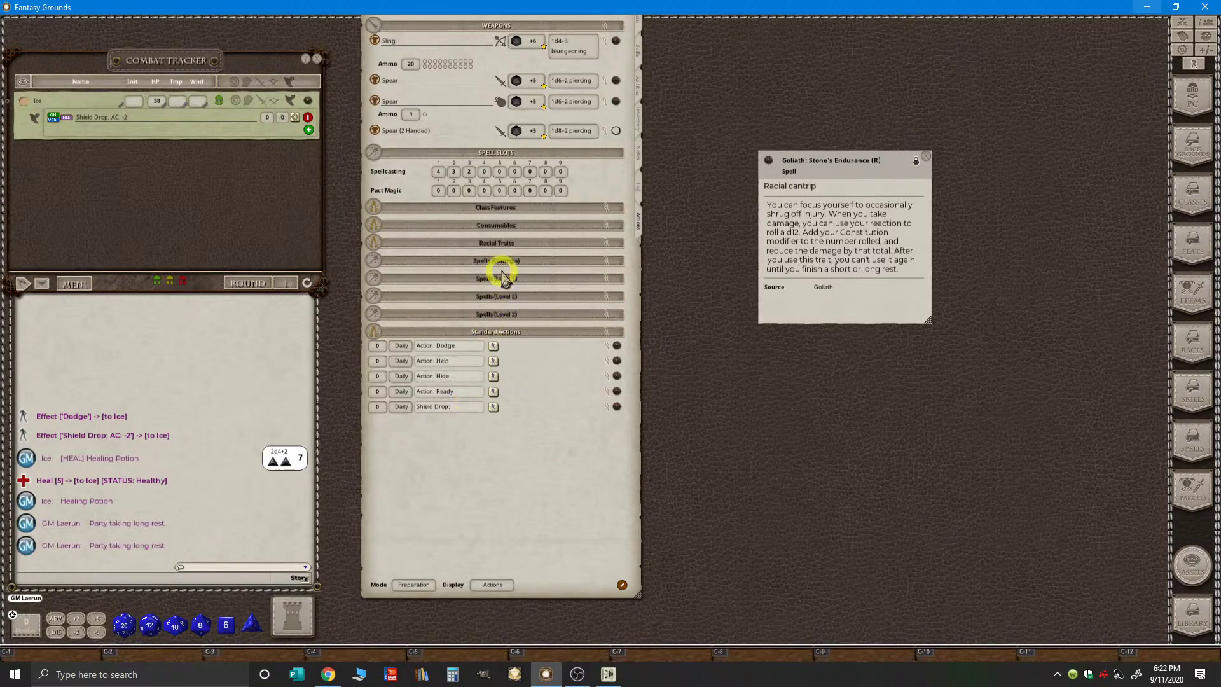
pyautogui.click(498, 206)
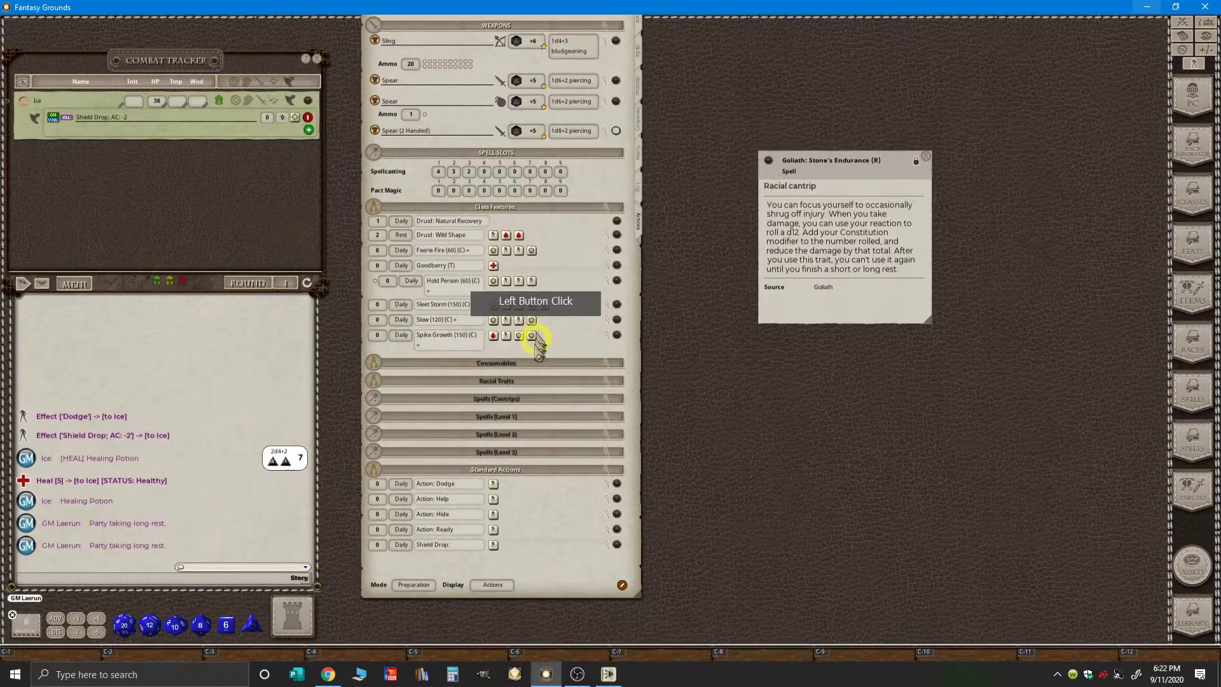
pyautogui.click(530, 377)
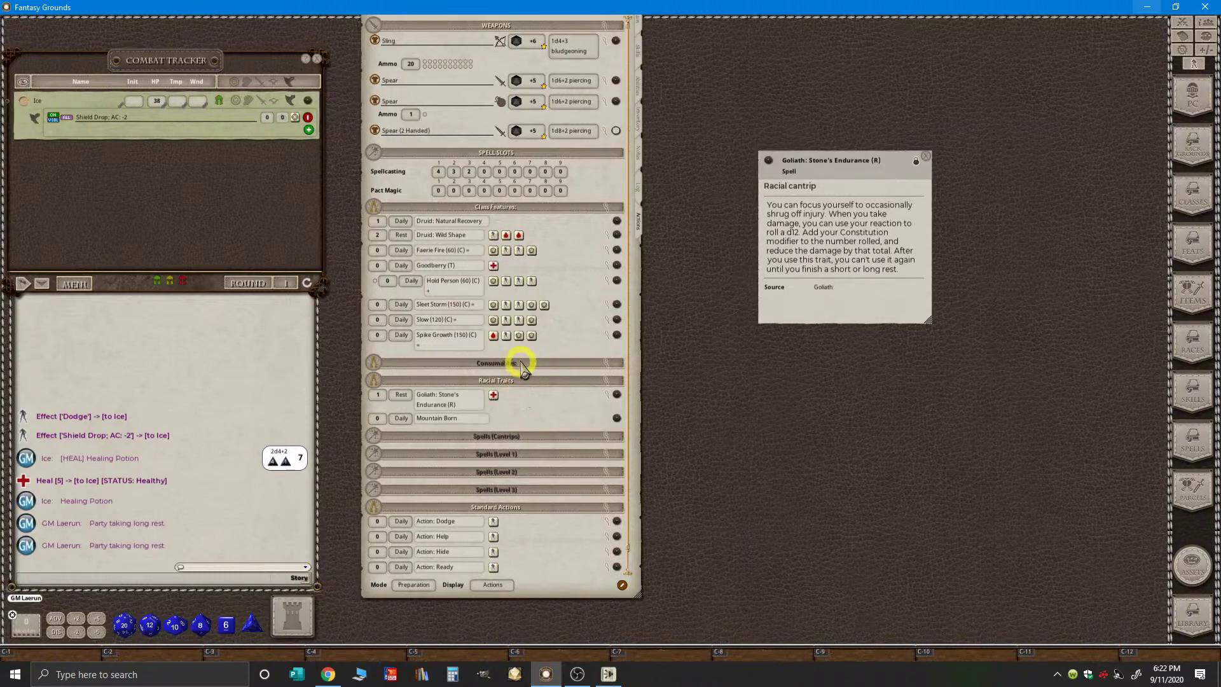
pyautogui.click(521, 364)
pyautogui.scroll(-2, 547, 438)
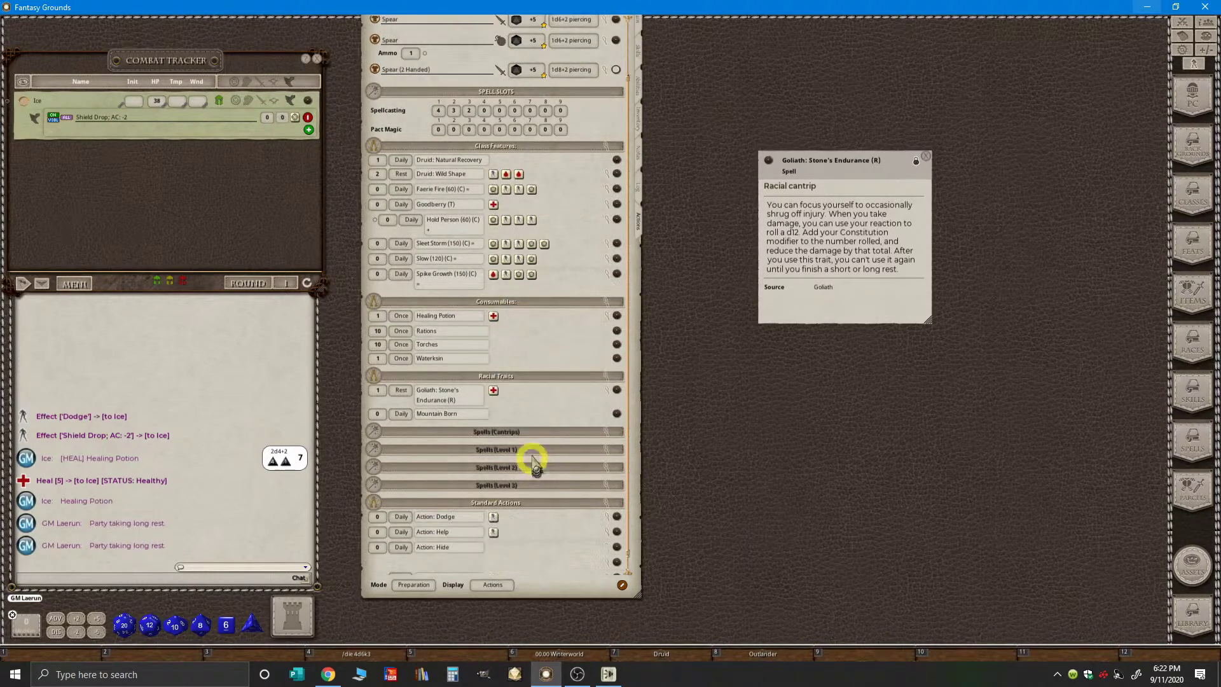
pyautogui.click(526, 434)
pyautogui.scroll(-2, 534, 432)
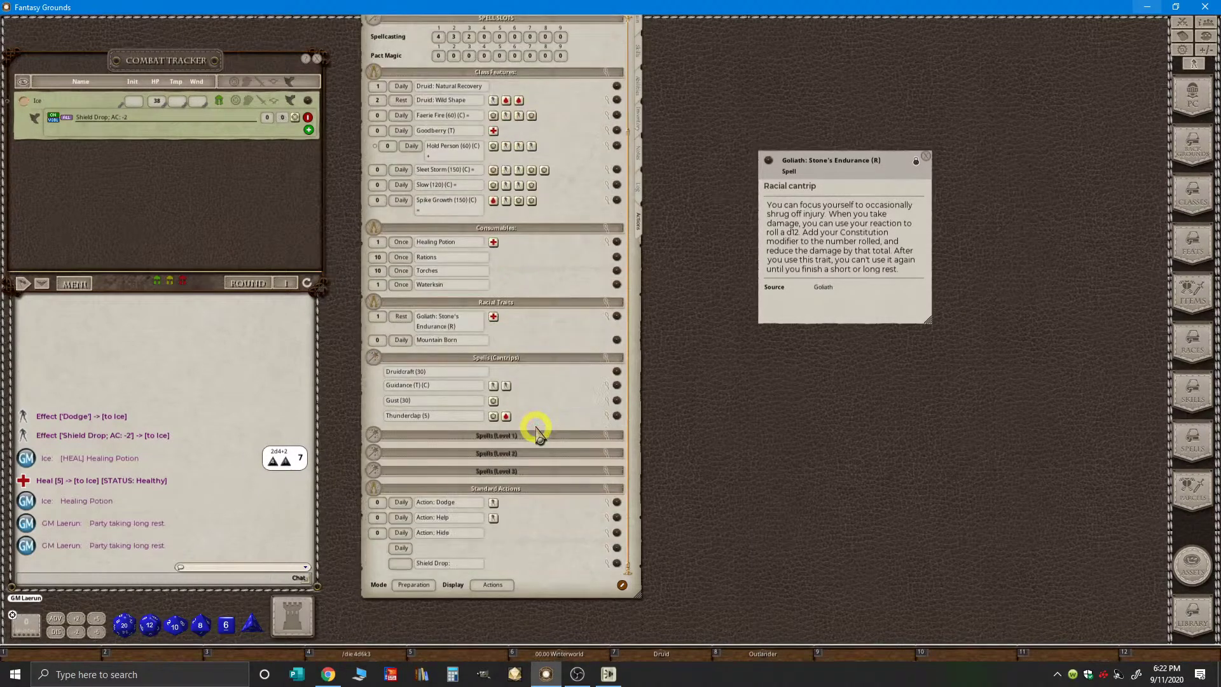
pyautogui.scroll(3, 538, 435)
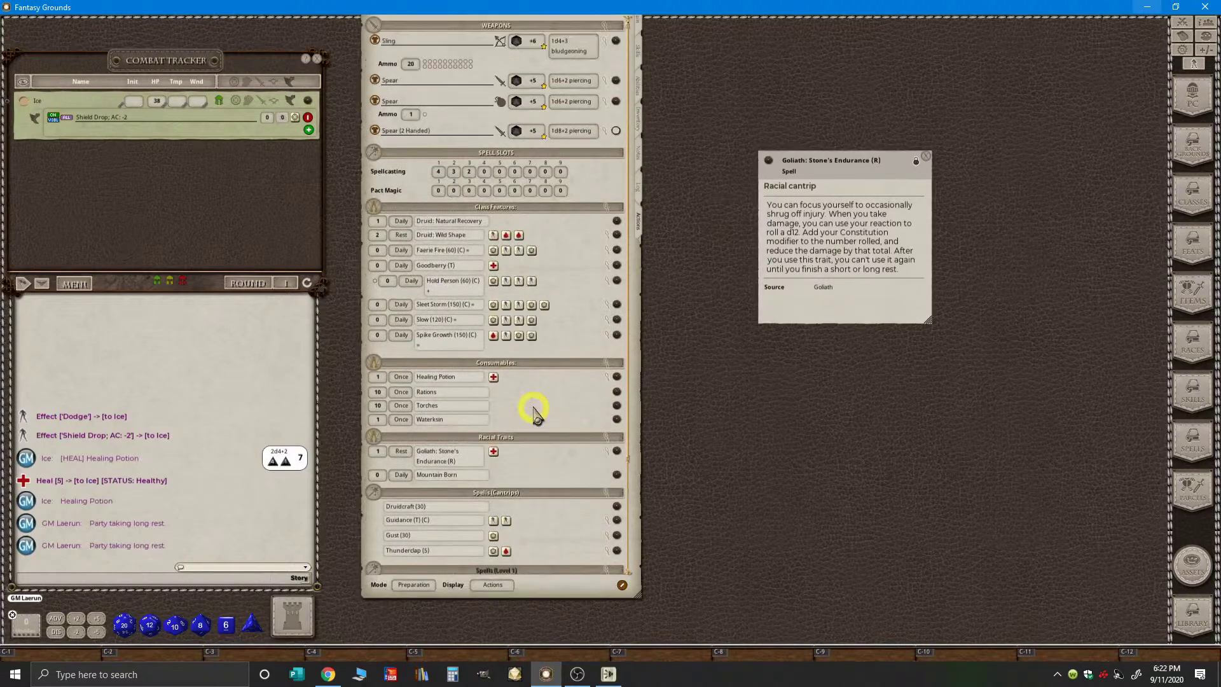
pyautogui.scroll(1, 528, 401)
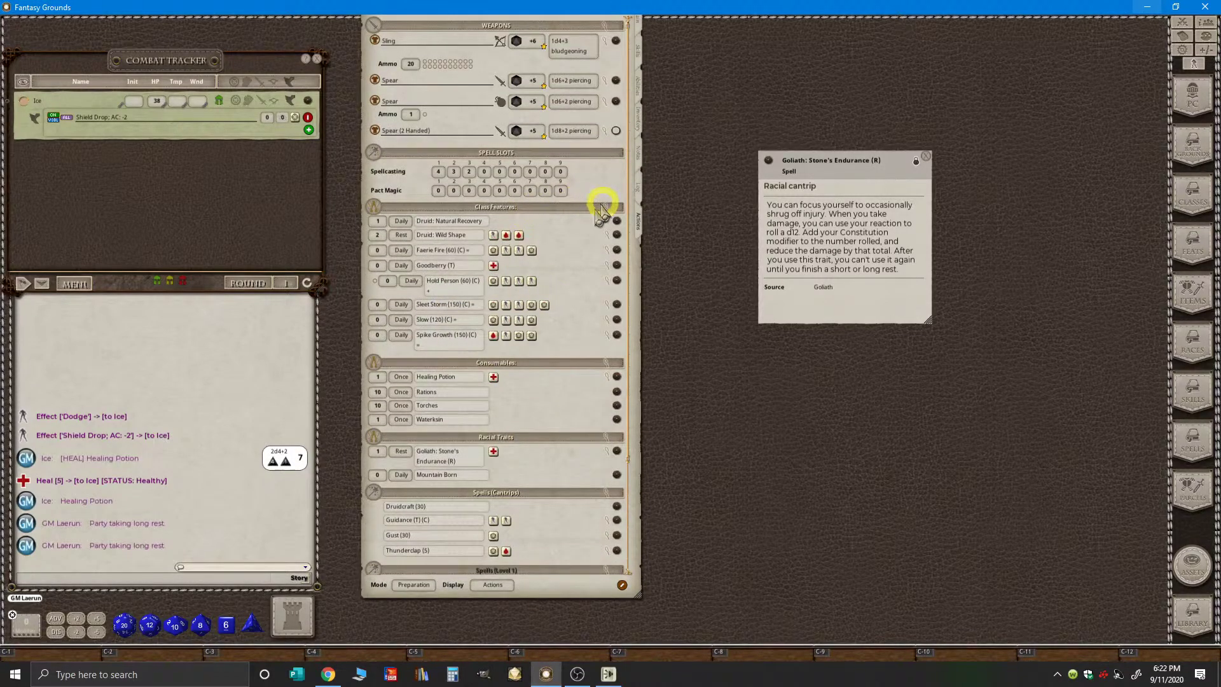
# - Set the actions mode to Combat and review the expanded groups
pyautogui.click(425, 585)
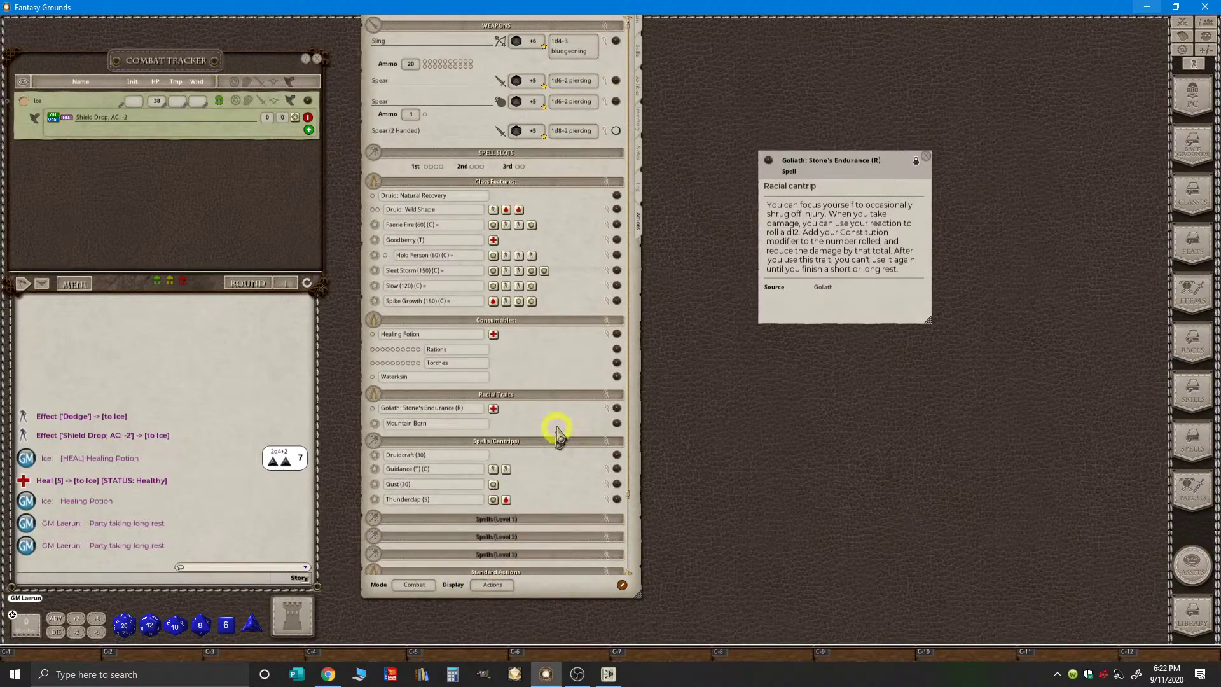
pyautogui.scroll(-3, 556, 439)
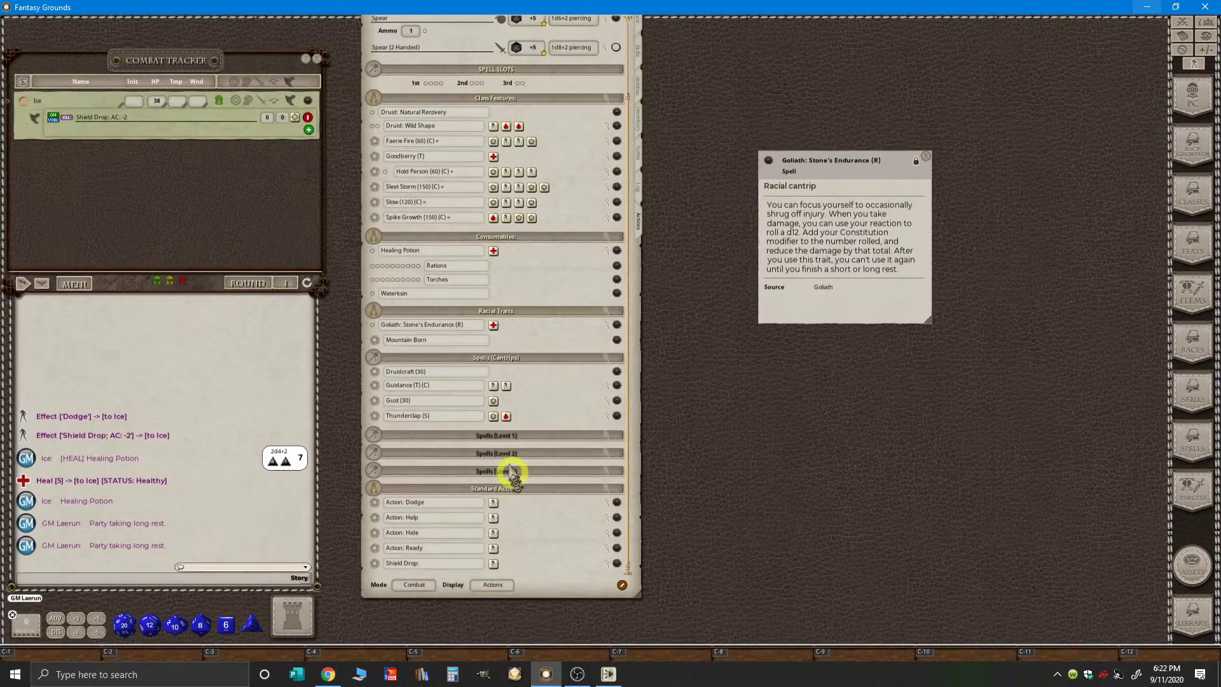
pyautogui.scroll(3, 509, 464)
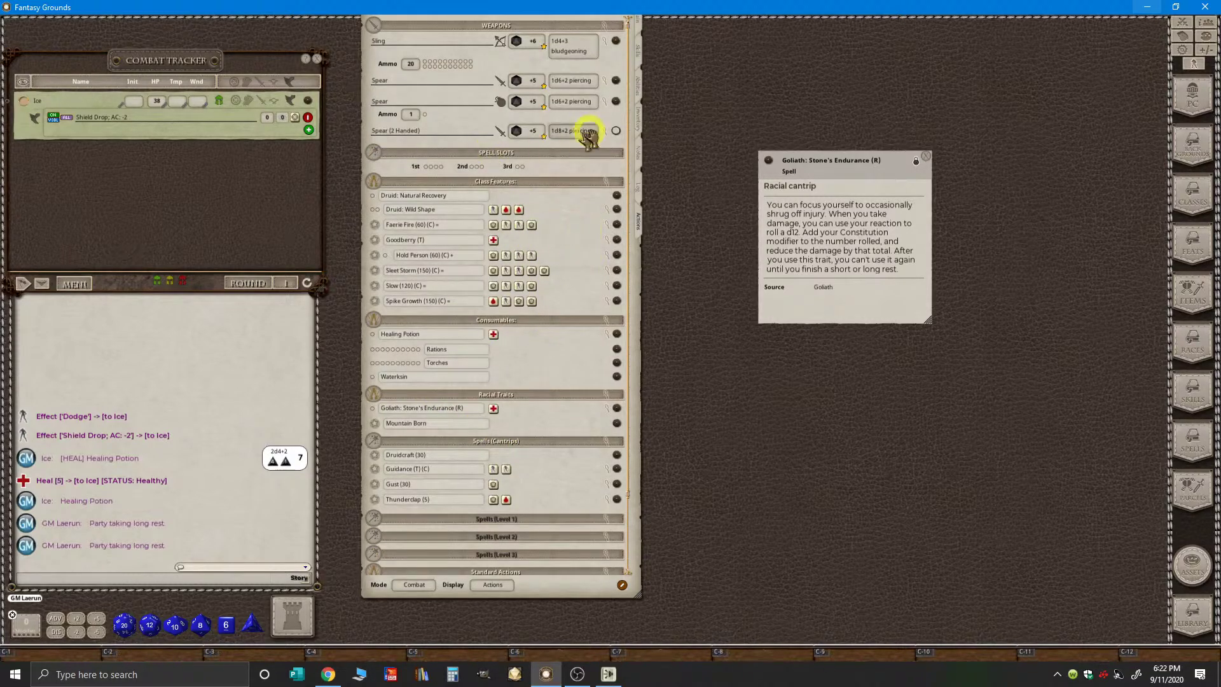
# - Show the sheet's main page, move the sheet so its name header is fully visible, and return to the actions page
pyautogui.click(640, 24)
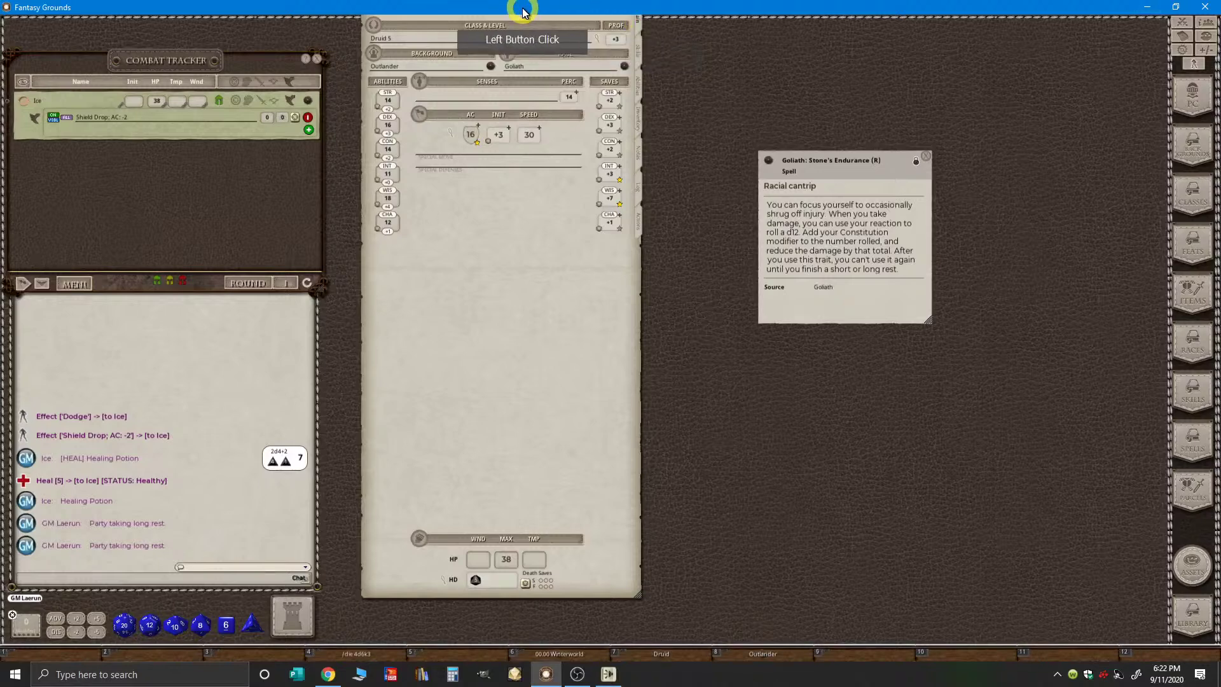
pyautogui.moveTo(499, 24); pyautogui.dragTo(469, 73)
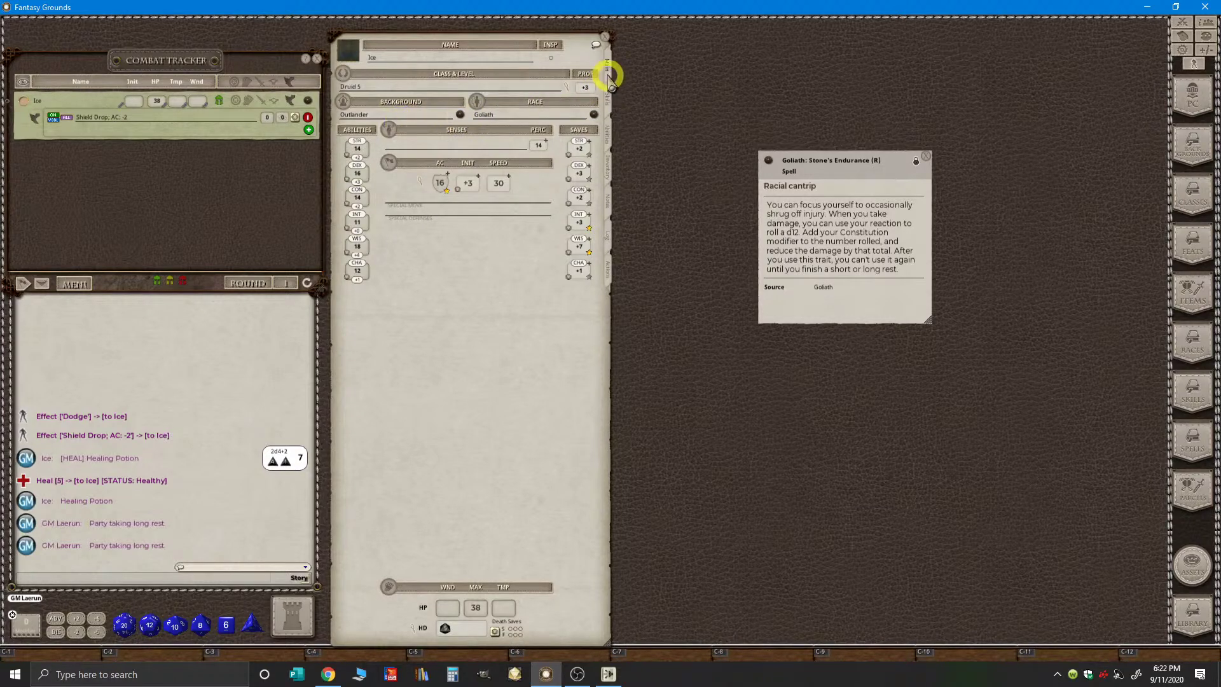
pyautogui.click(609, 267)
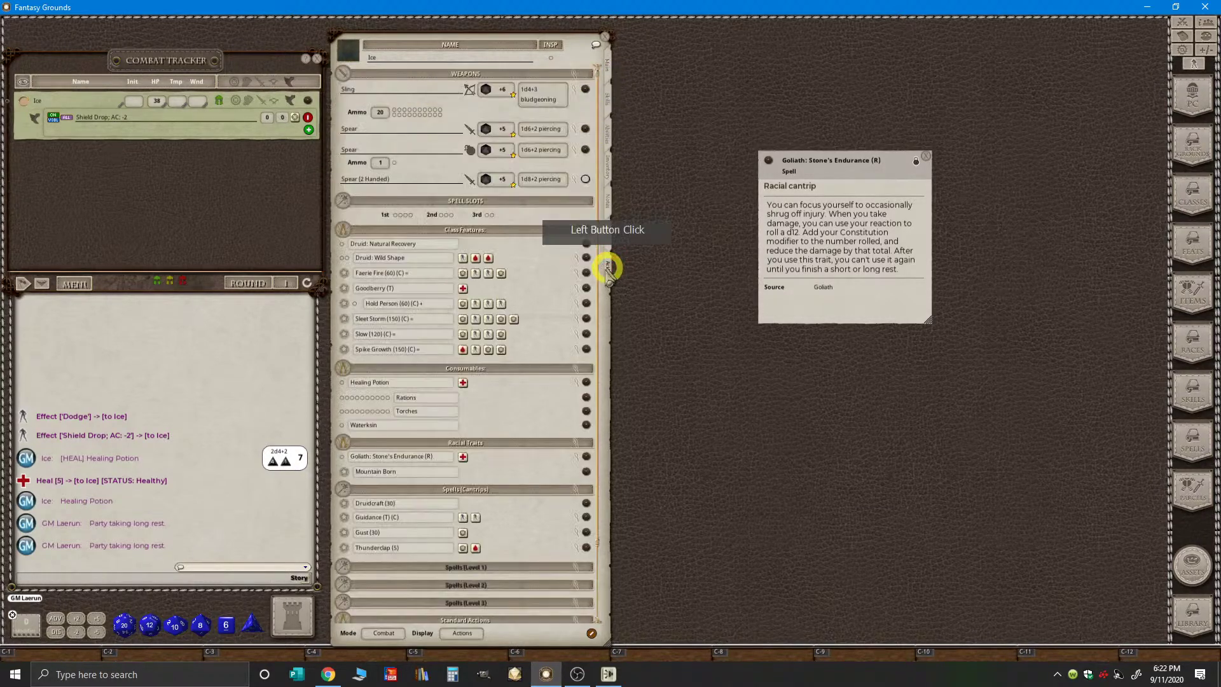
# - Review the character's inventory and abilities pages, and return to the actions page
pyautogui.click(610, 170)
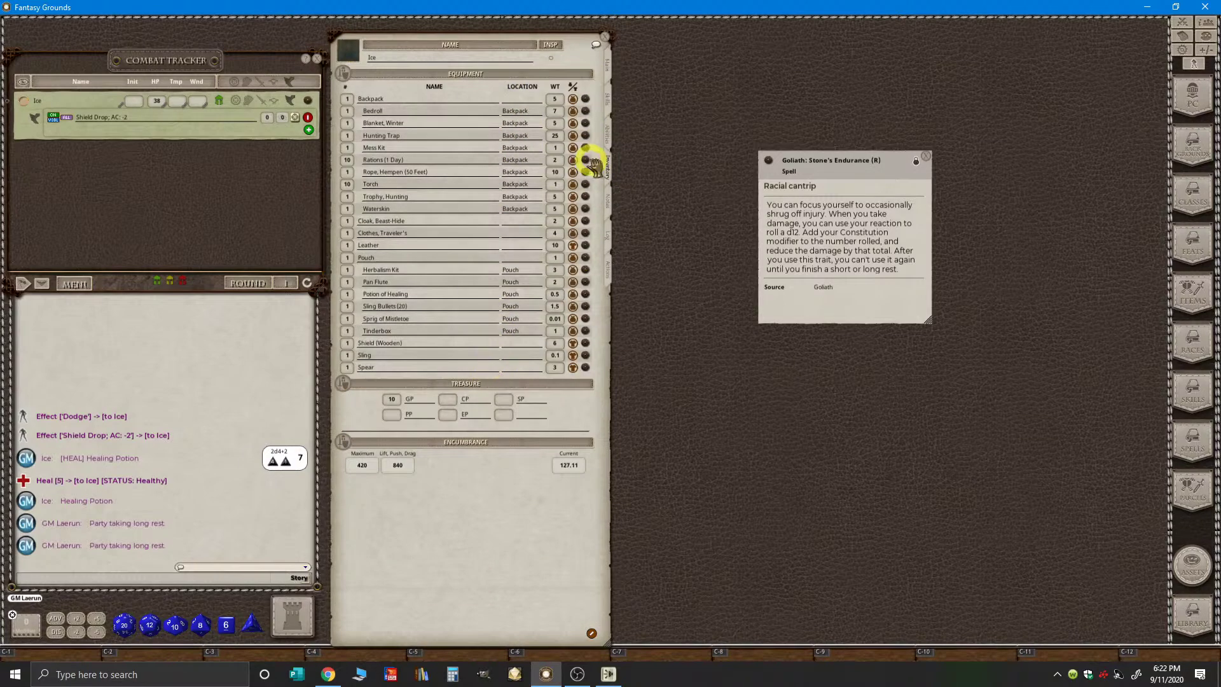
pyautogui.click(609, 131)
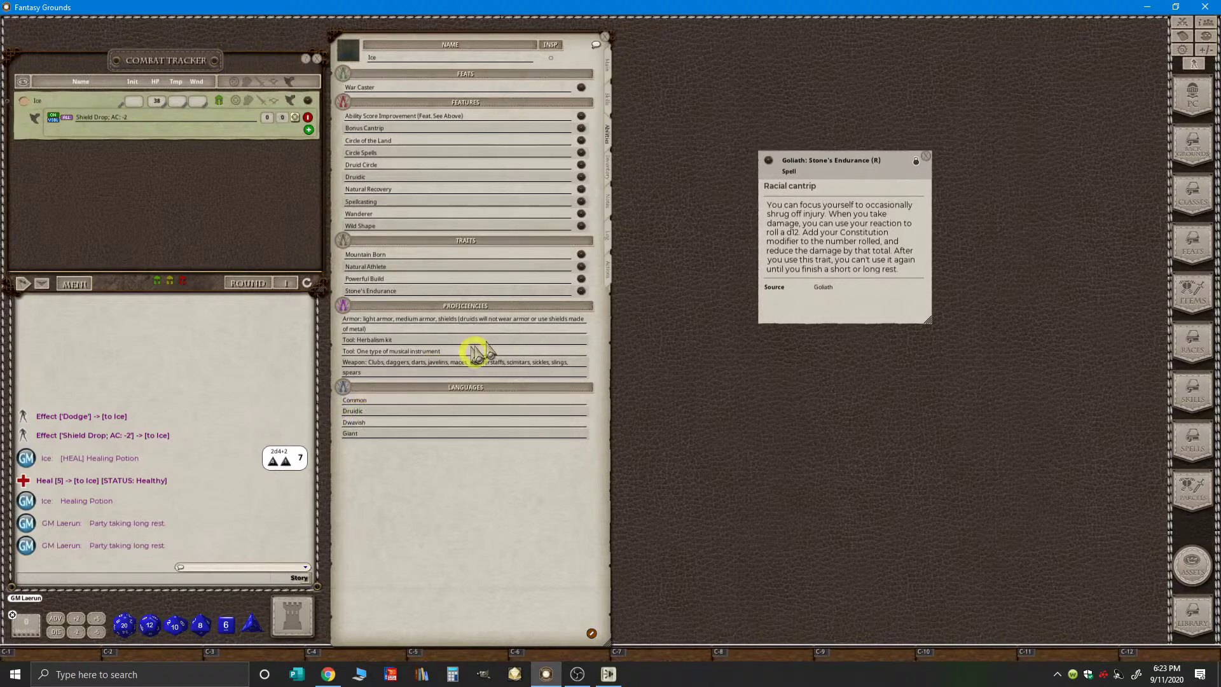
pyautogui.click(608, 275)
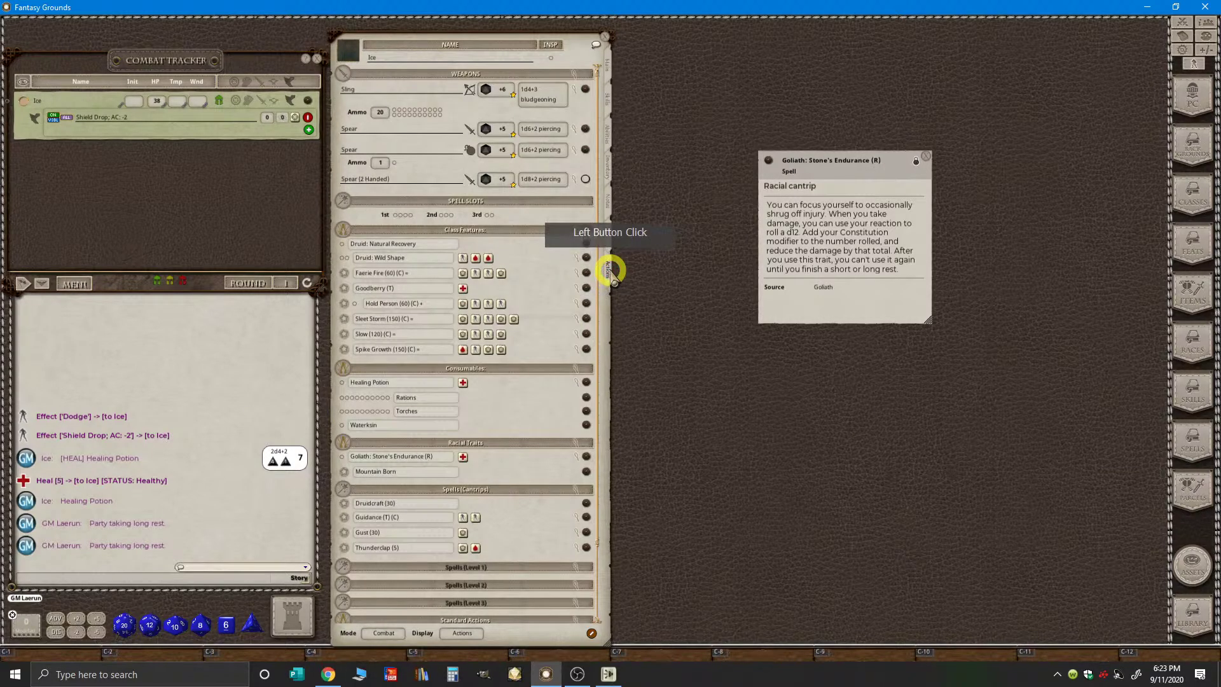
# - Browse the portrait folders and choose a portrait for the goliath druid
pyautogui.click(349, 49)
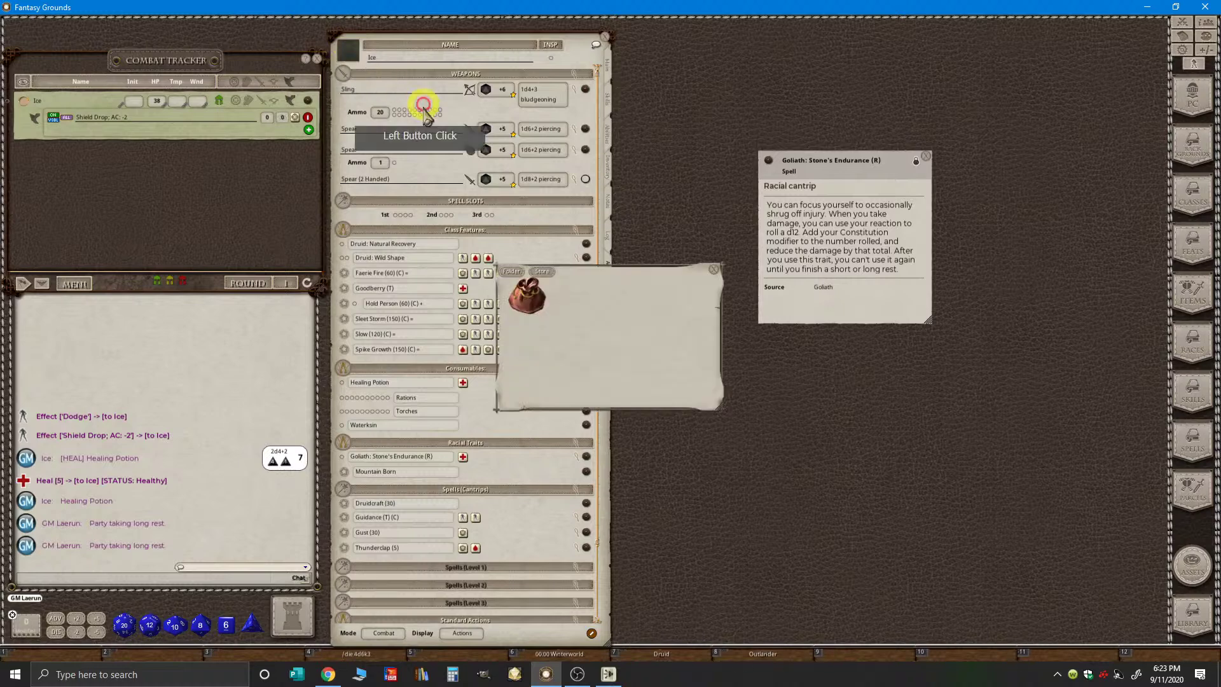
pyautogui.click(530, 294)
pyautogui.scroll(-1, 632, 316)
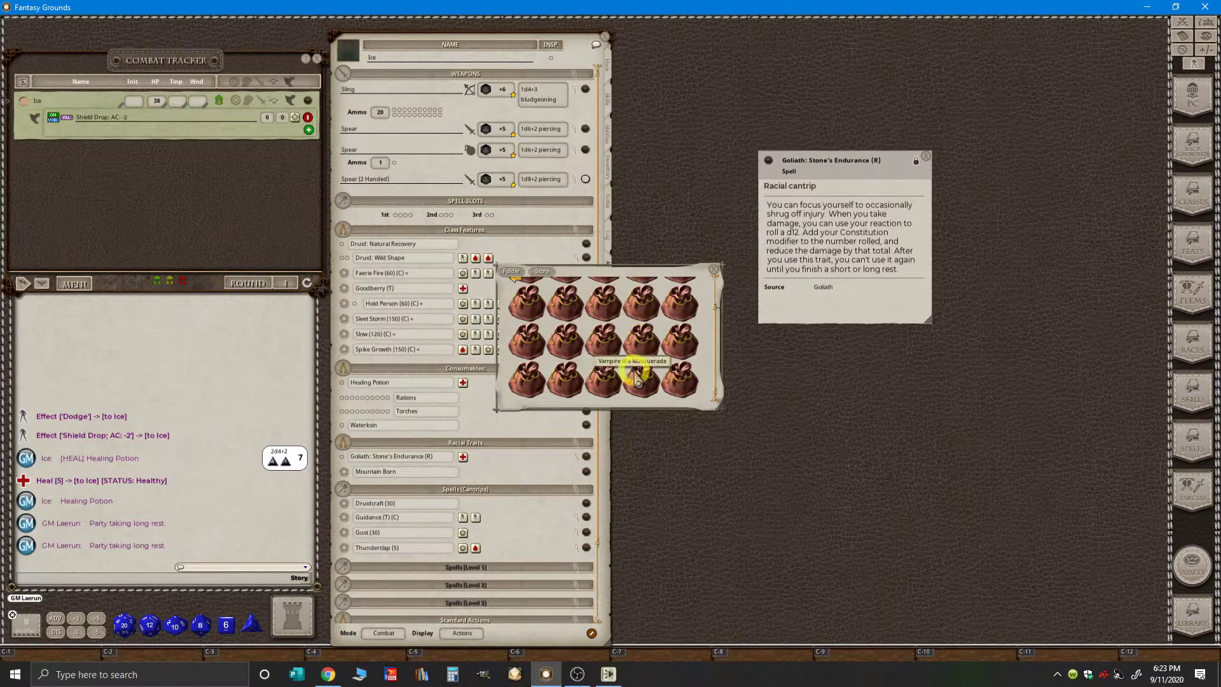
pyautogui.scroll(1, 601, 343)
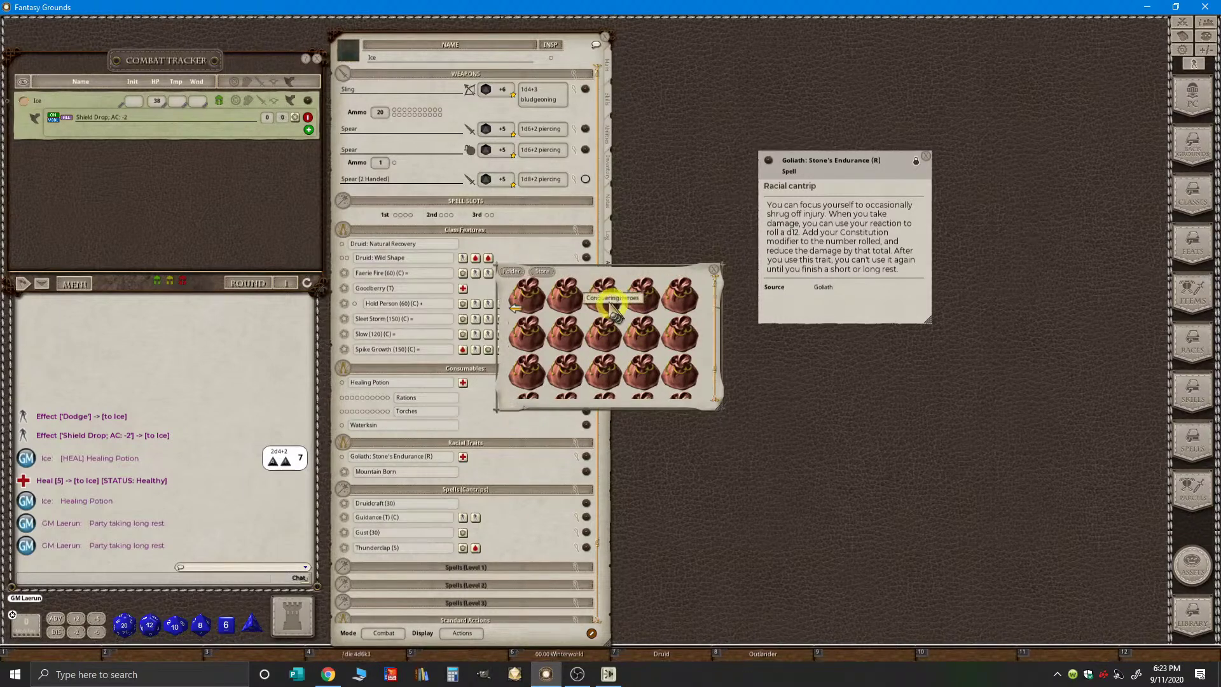
pyautogui.doubleClick(678, 296)
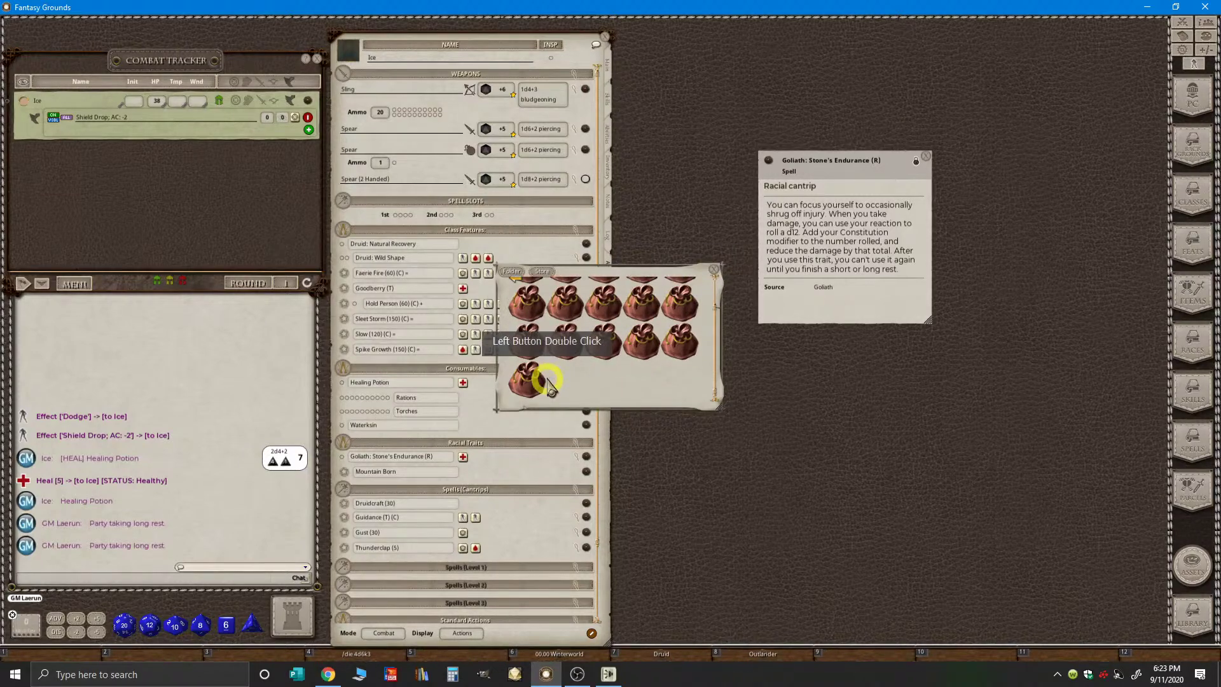
pyautogui.doubleClick(675, 344)
pyautogui.doubleClick(681, 294)
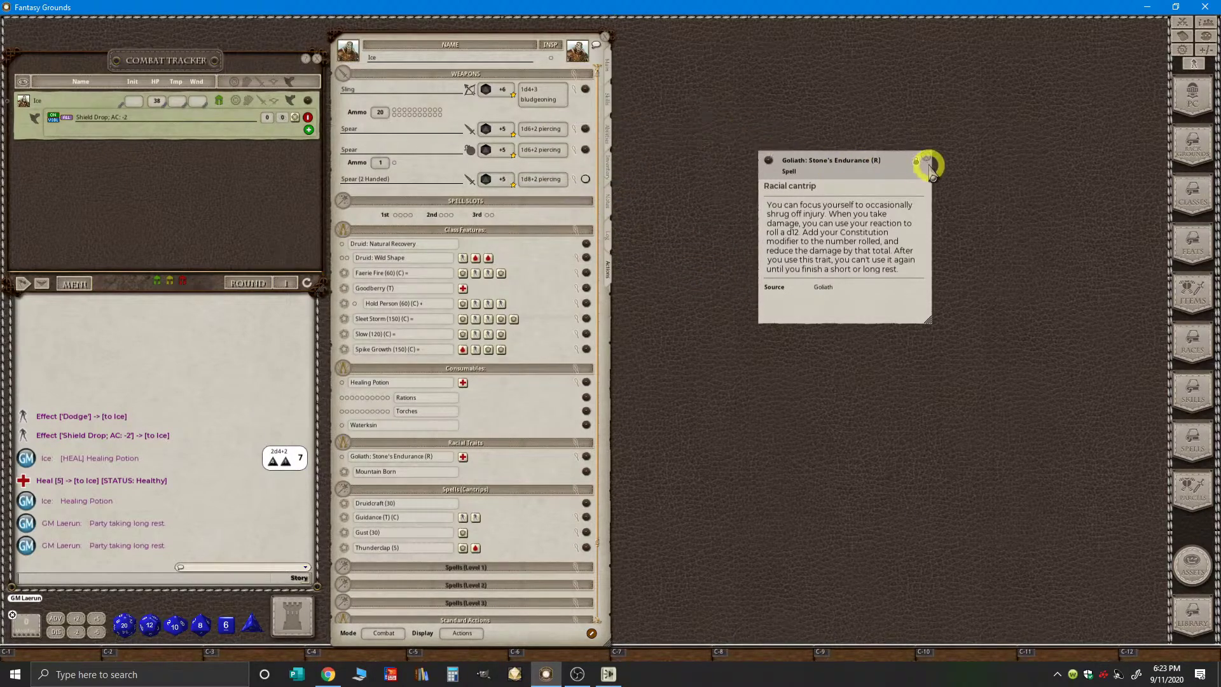
# - Close the Stone's Endurance description and remove the Shield Drop effect from the character in the combat tracker
pyautogui.click(929, 167)
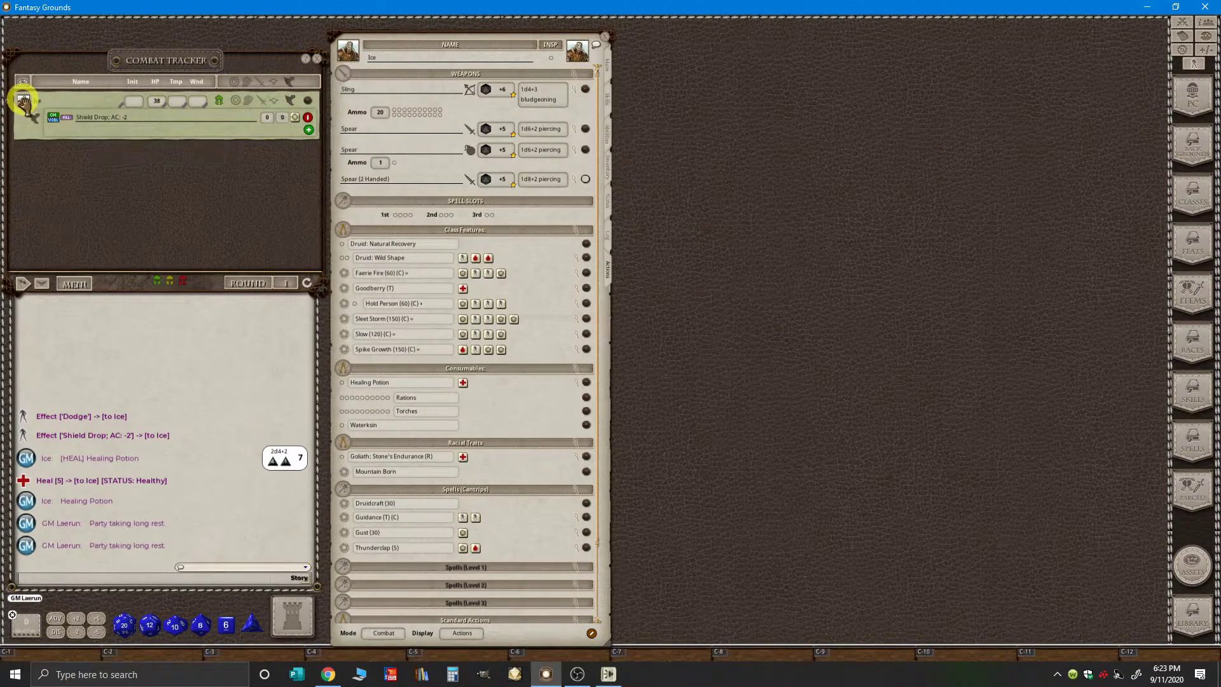
pyautogui.doubleClick(309, 119)
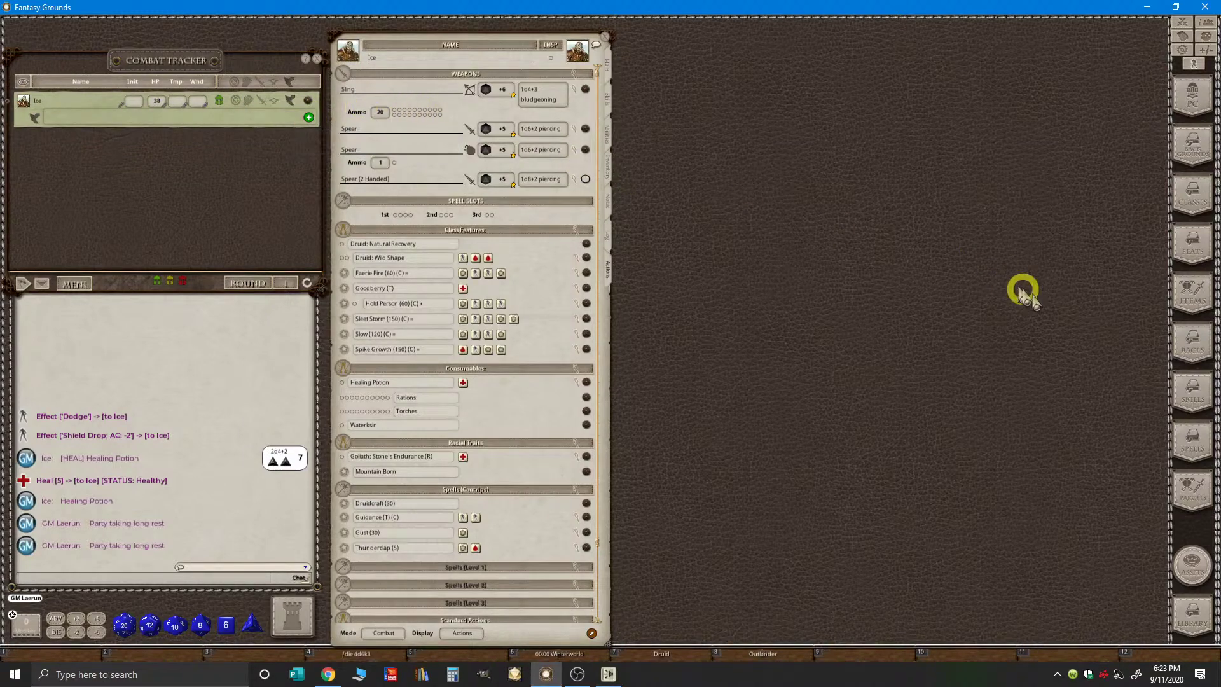
# - Switch the sidebar to the GM set of record types in the Library and close the Library
pyautogui.click(1201, 616)
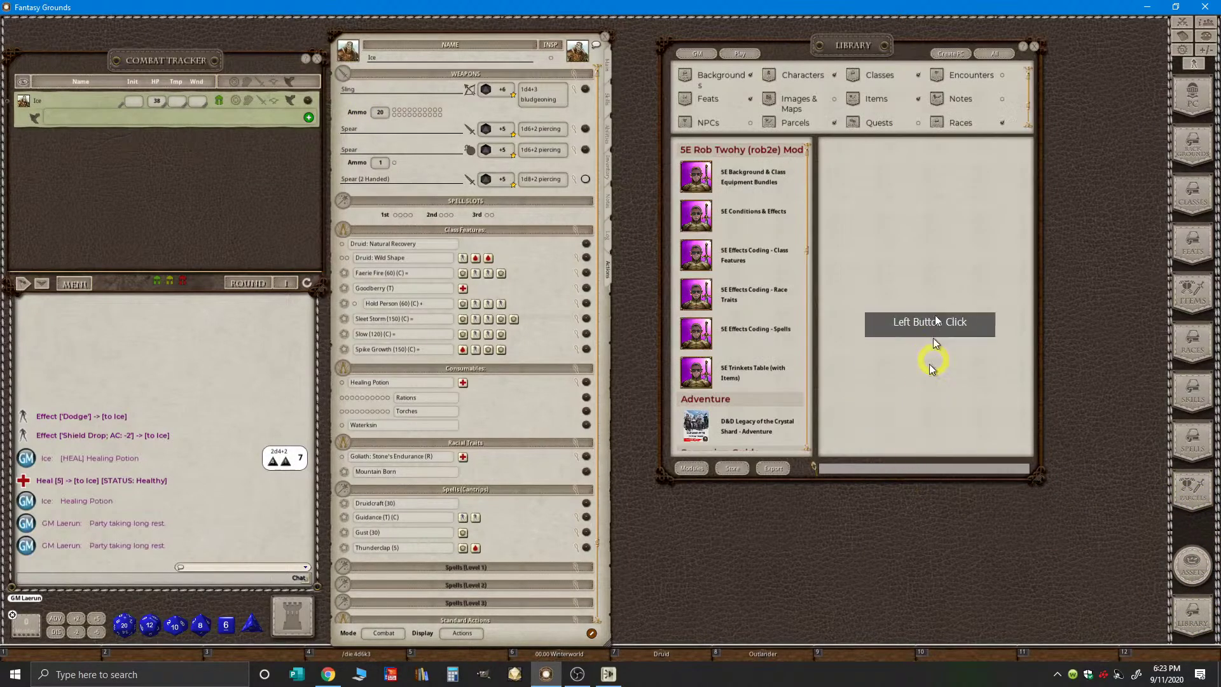
pyautogui.click(1036, 48)
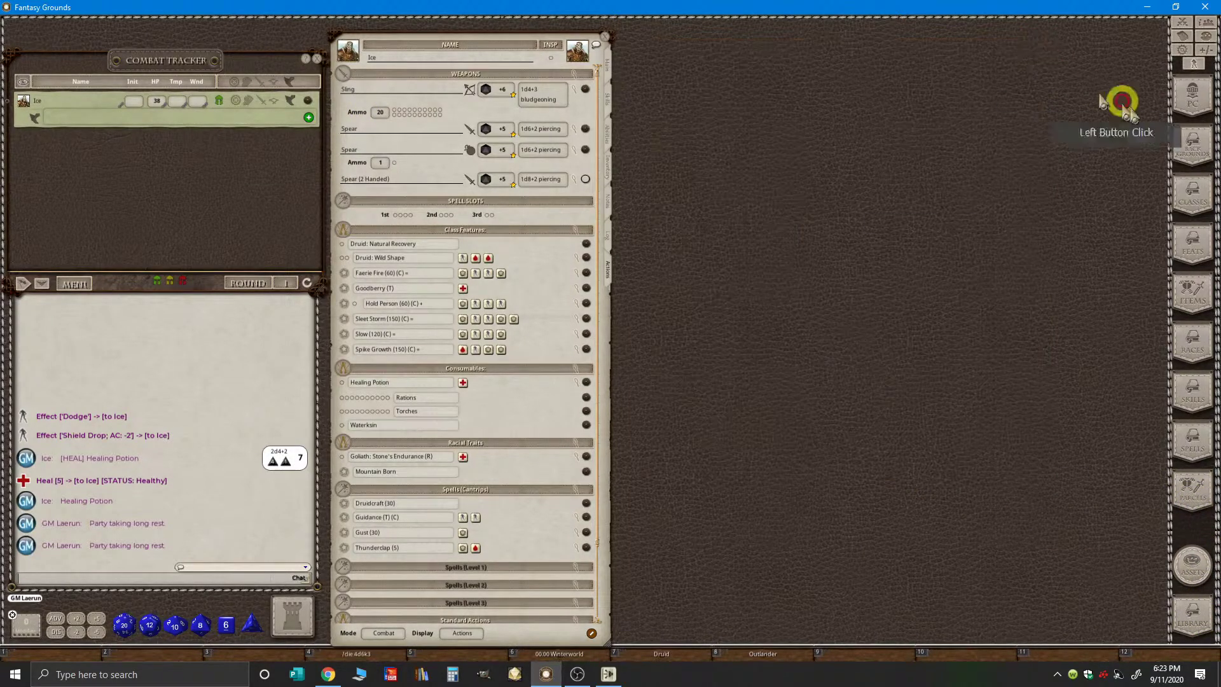
pyautogui.click(1193, 614)
pyautogui.click(1008, 65)
pyautogui.click(700, 52)
pyautogui.click(1029, 64)
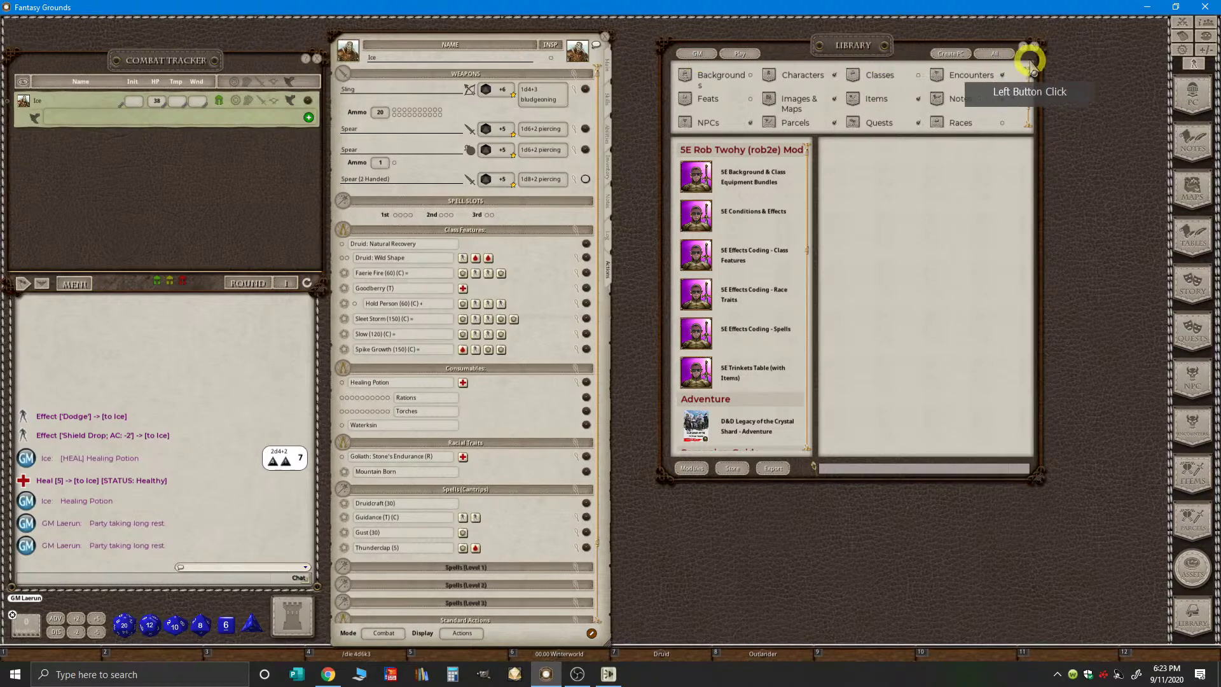
pyautogui.click(1033, 49)
# - Open the Images & Maps list, enlarge its window and filter it to the Shard Roads FG Meanders Map Pack group
pyautogui.click(843, 218)
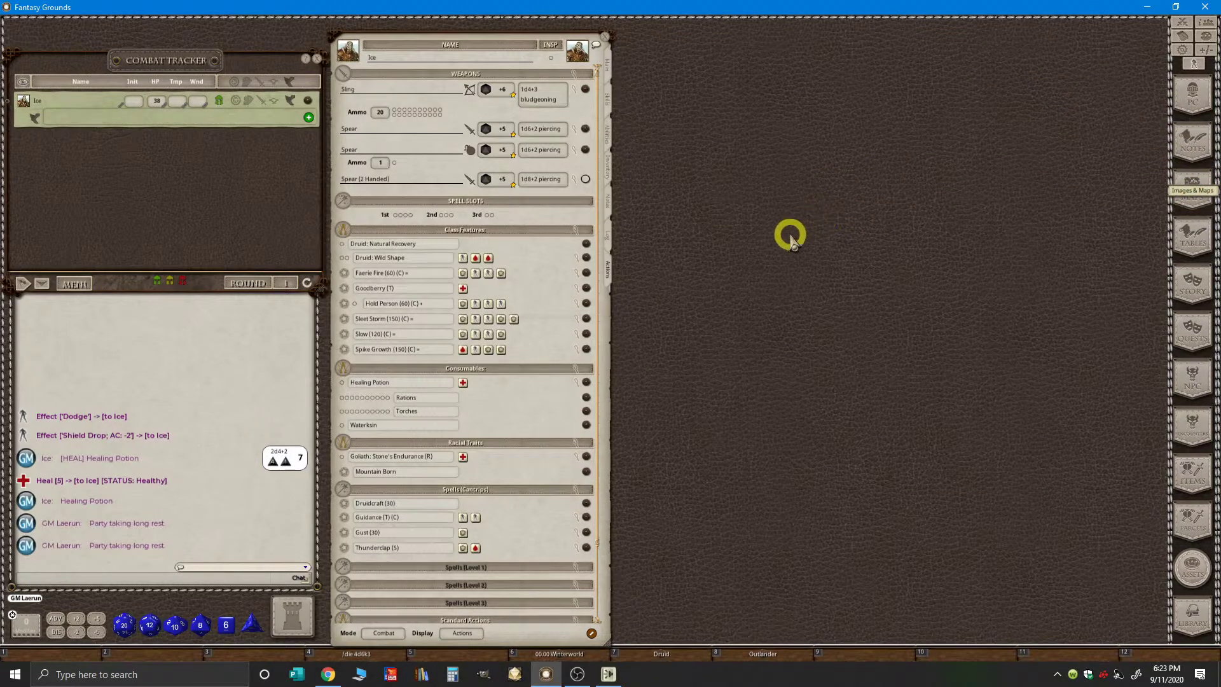
pyautogui.press('ctrl')
pyautogui.moveTo(774, 194)
pyautogui.mouseDown()
pyautogui.moveTo(816, 198)
pyautogui.moveTo(790, 199)
pyautogui.mouseUp()
pyautogui.moveTo(914, 396); pyautogui.dragTo(1051, 555)
pyautogui.scroll(-2, 803, 392)
pyautogui.scroll(-2, 803, 392)
pyautogui.scroll(4, 804, 373)
pyautogui.click(869, 225)
pyautogui.scroll(-5, 872, 250)
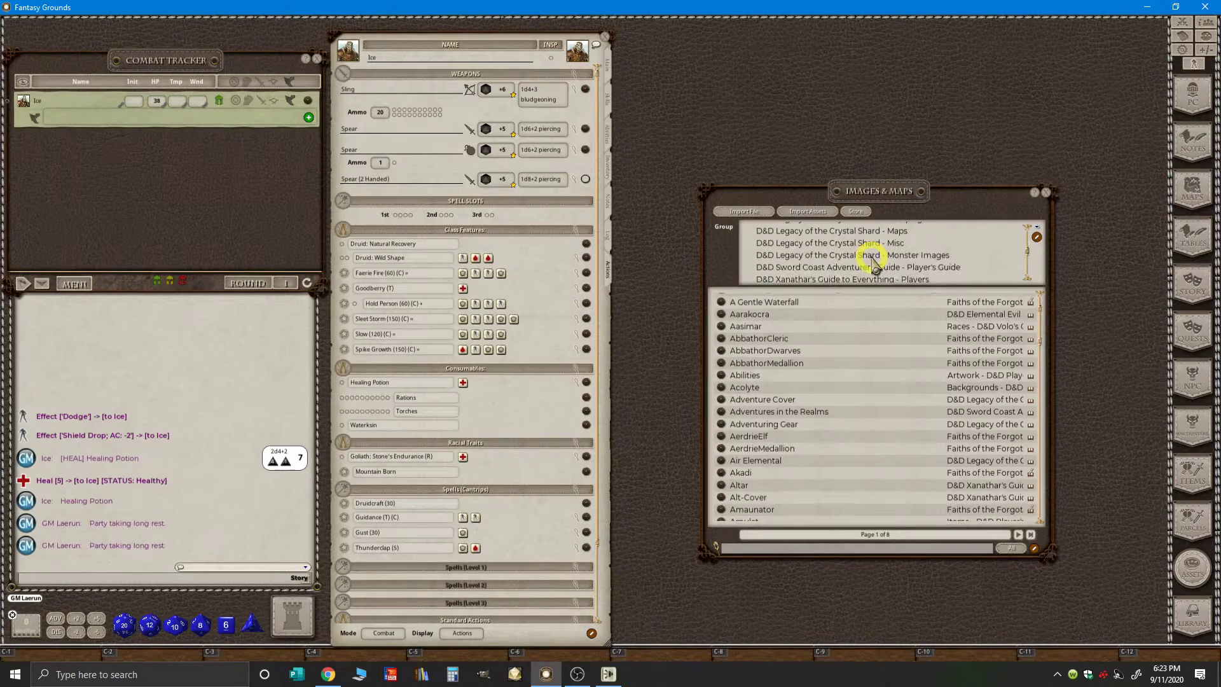
pyautogui.scroll(-2, 876, 266)
pyautogui.click(877, 266)
# - Preview the Meanders in use and Shard Roads Module Thumbnail images from the map pack, closing each one
pyautogui.scroll(-2, 878, 290)
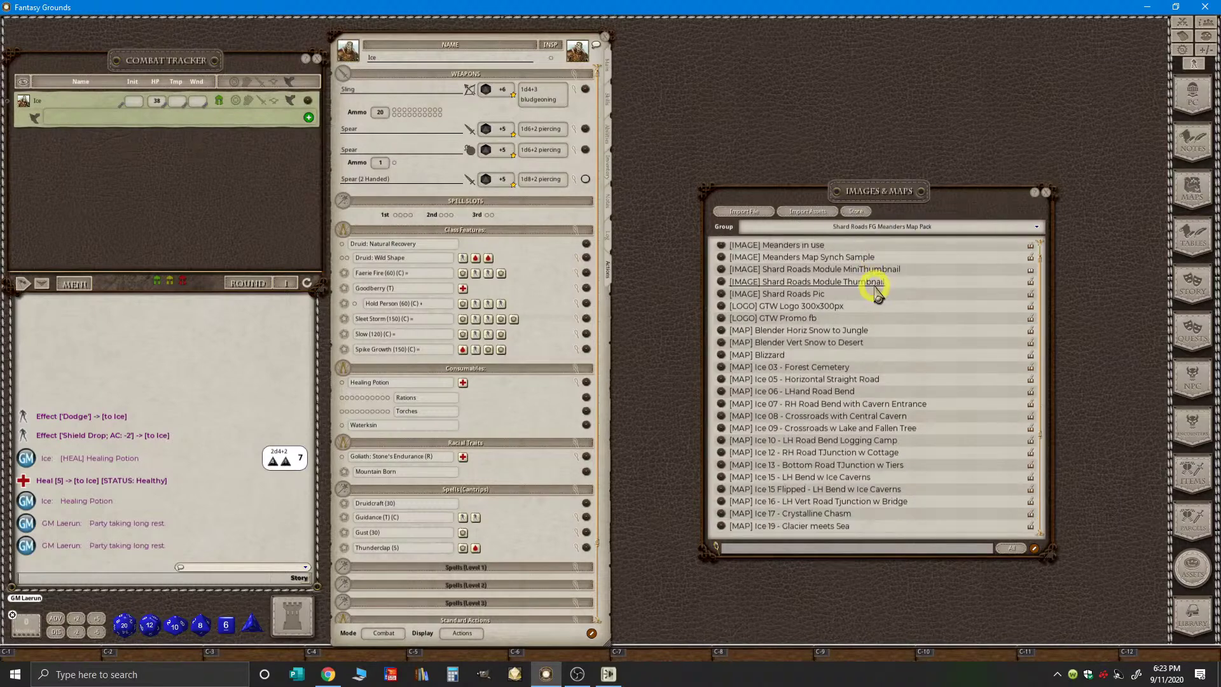
pyautogui.scroll(-1, 878, 290)
pyautogui.scroll(2, 875, 289)
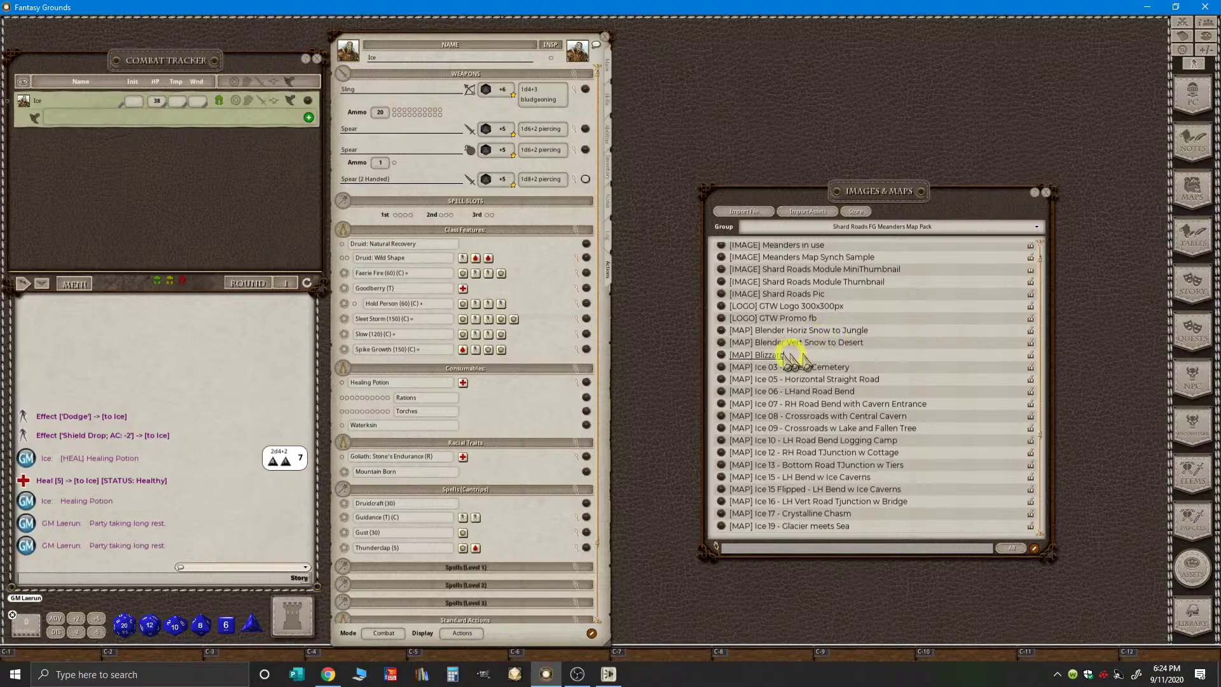
pyautogui.scroll(1, 792, 355)
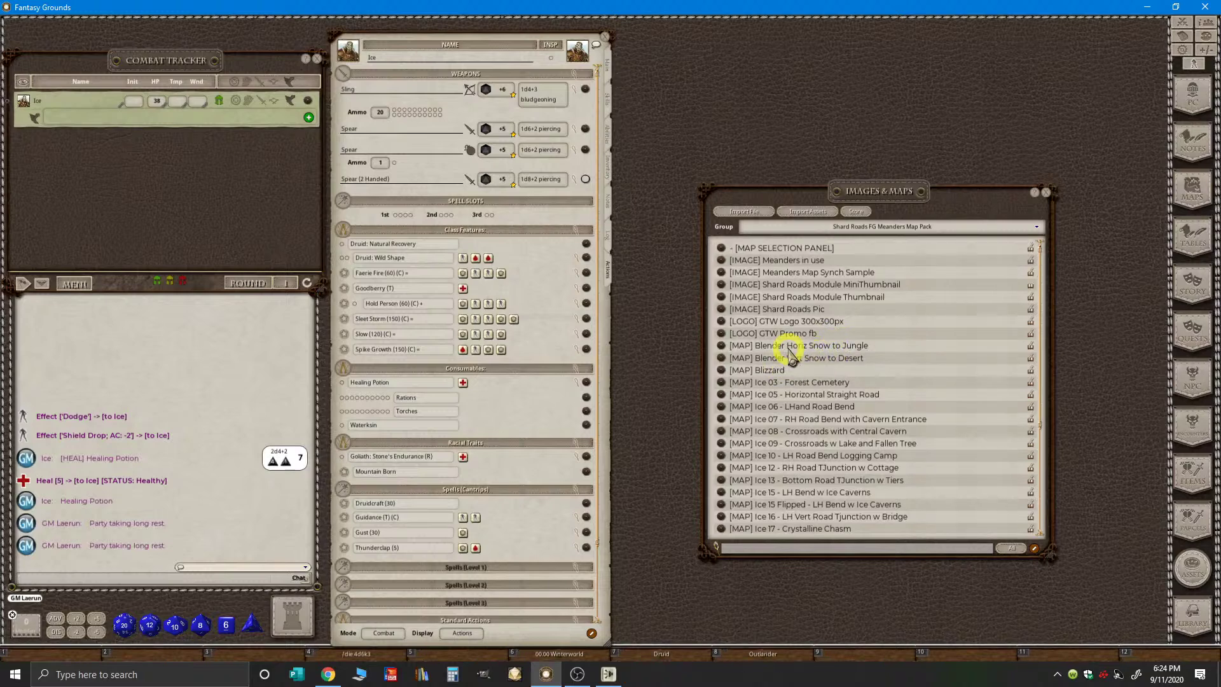
pyautogui.click(721, 261)
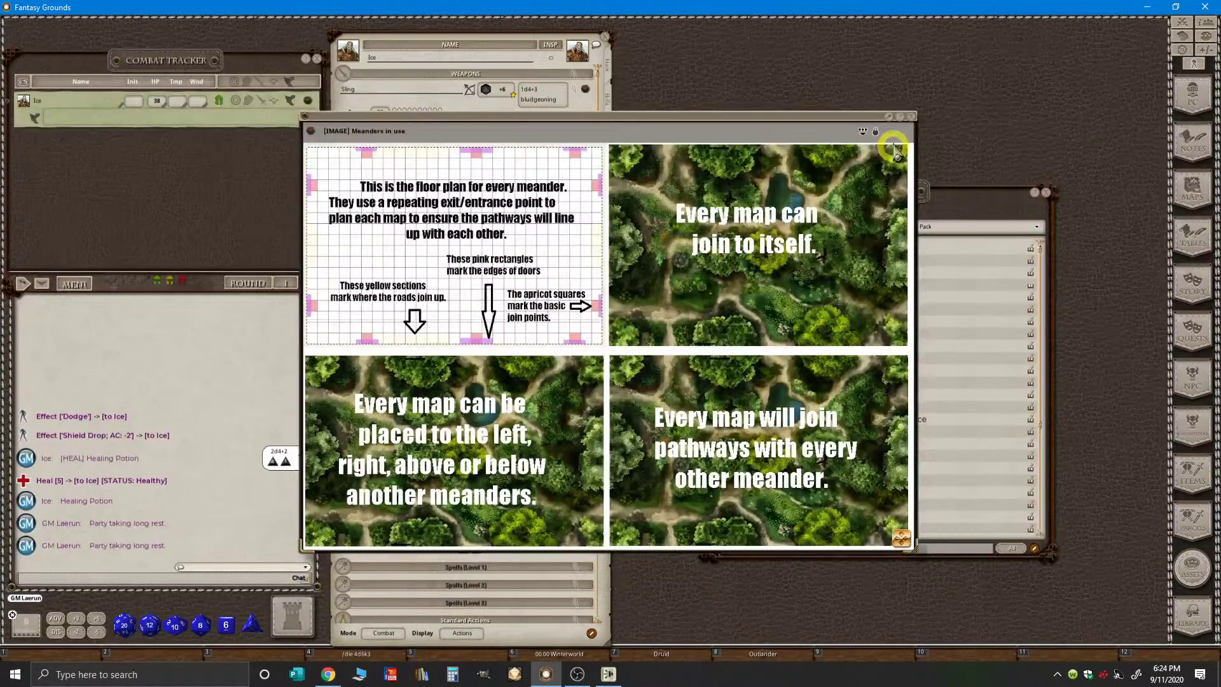
pyautogui.click(912, 120)
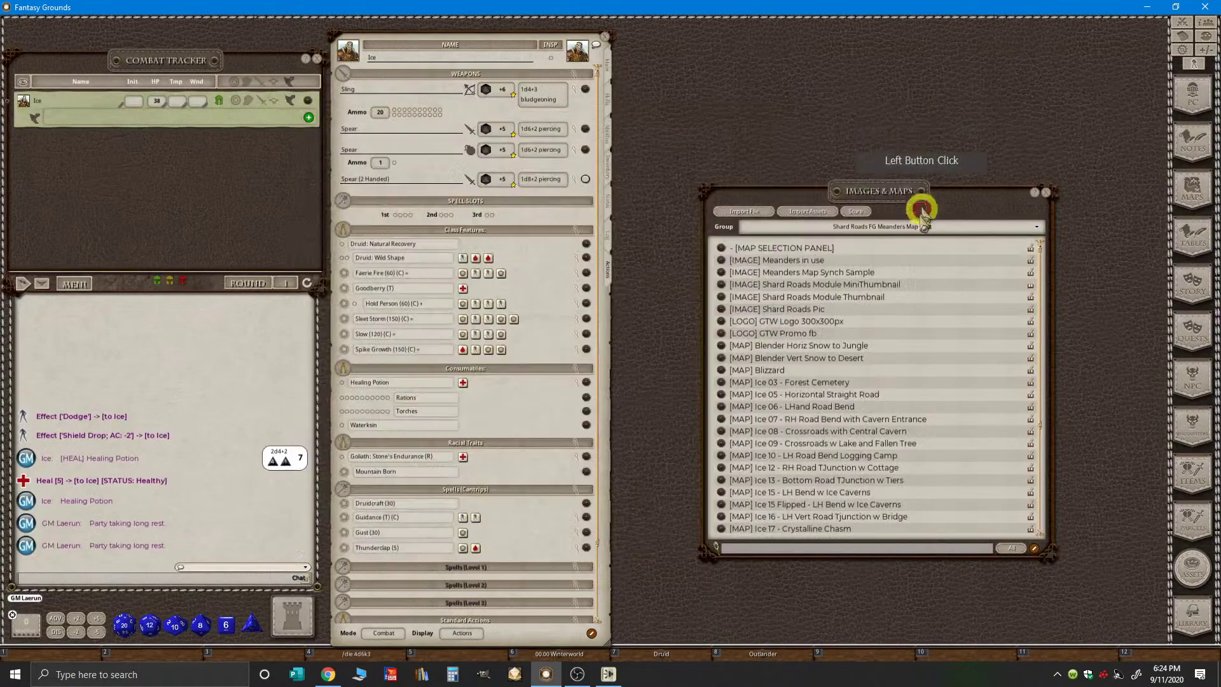
pyautogui.click(721, 297)
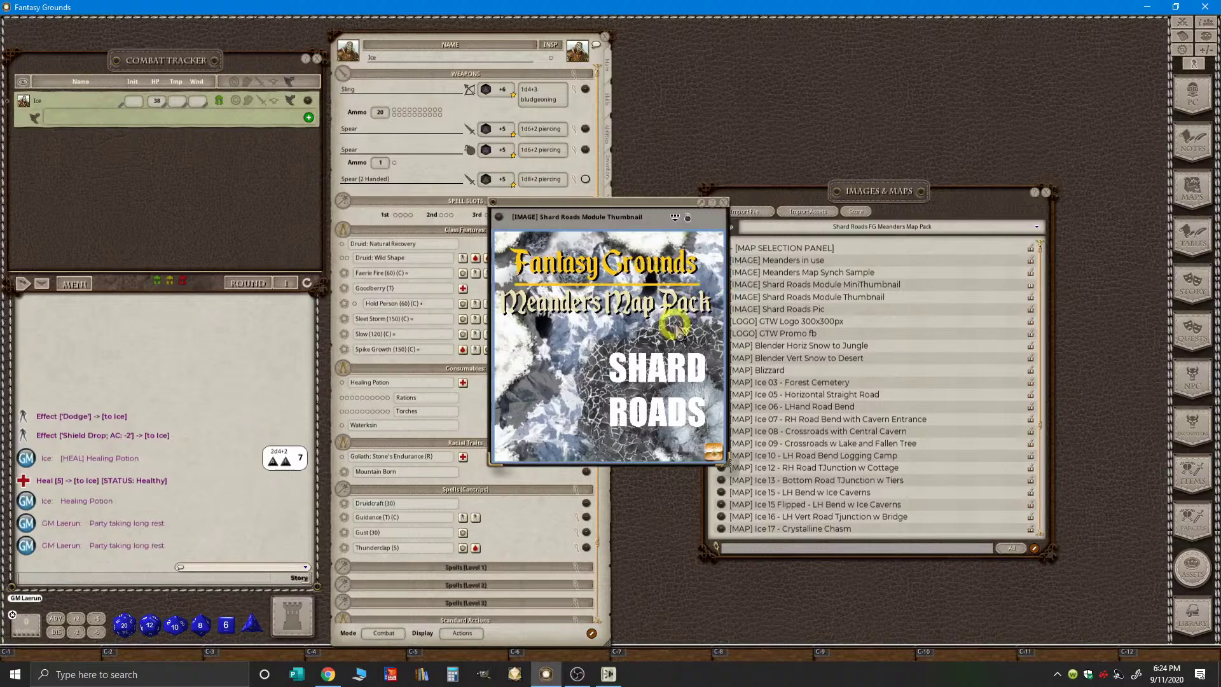
pyautogui.click(722, 220)
# - Open the map Ice 07 - RH Road Bend with Cavern Entrance and close the Images & Maps list
pyautogui.scroll(-2, 783, 356)
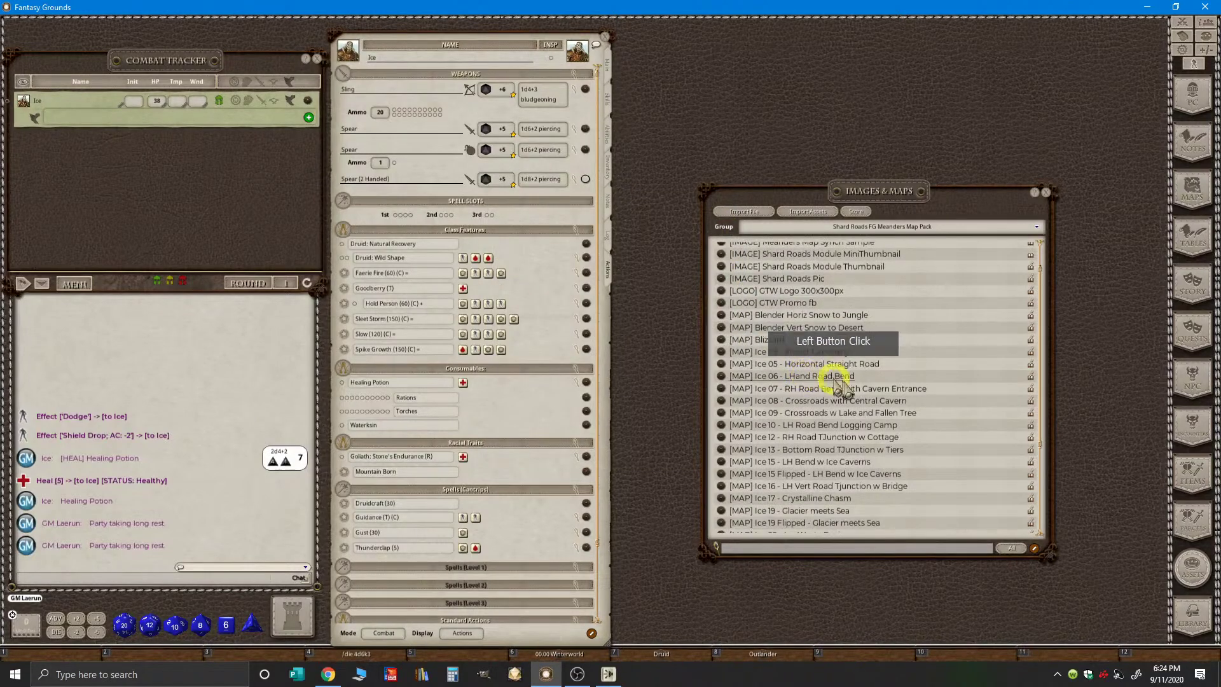
pyautogui.click(722, 389)
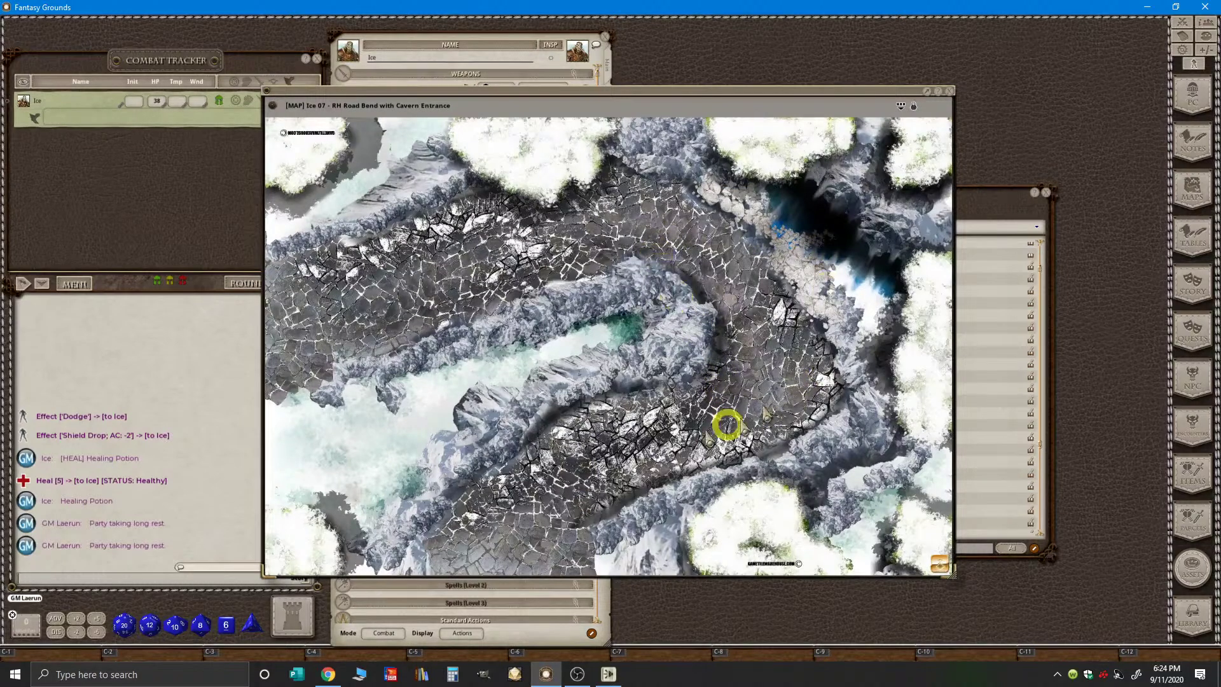
pyautogui.click(1046, 194)
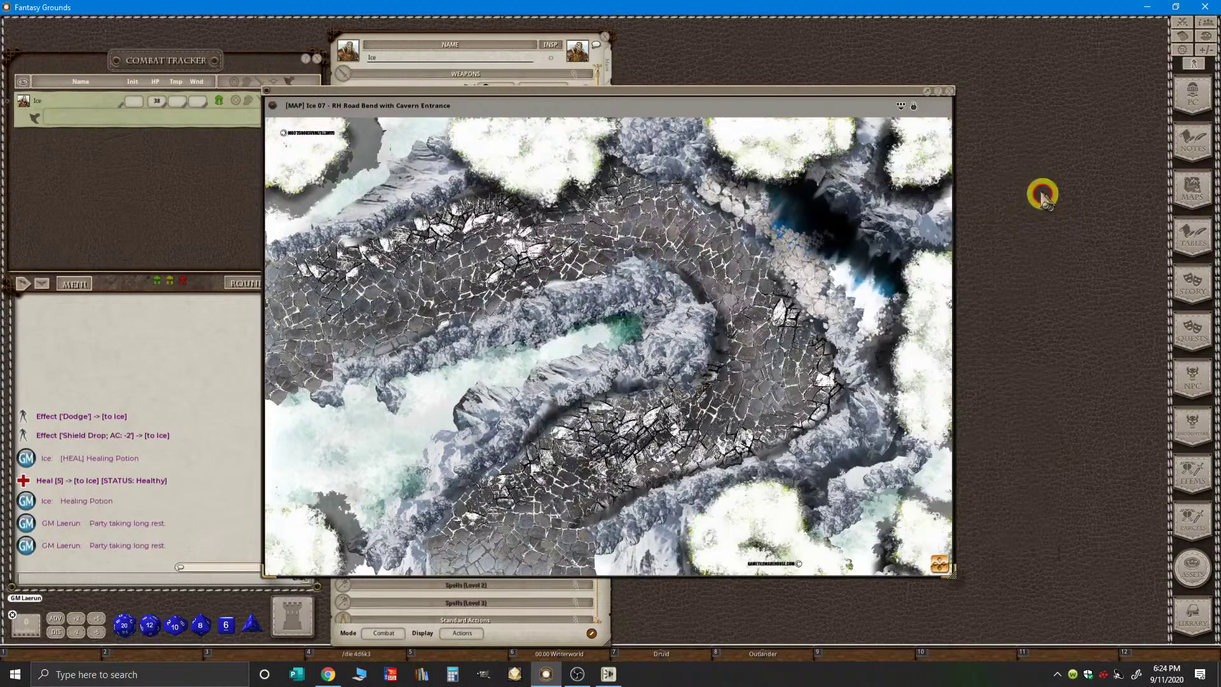
# - Move and resize the map window to fill the free space beside the character sheet without covering it
pyautogui.moveTo(658, 99); pyautogui.dragTo(868, 43)
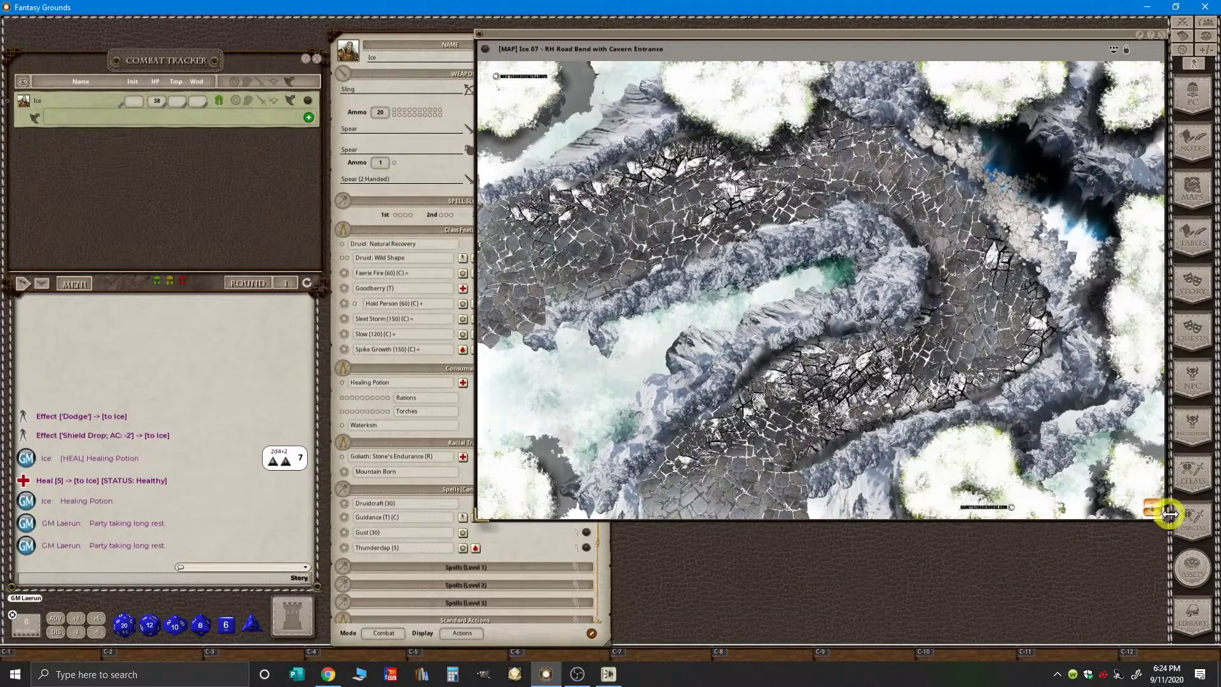
pyautogui.moveTo(1167, 519); pyautogui.dragTo(905, 259)
pyautogui.moveTo(668, 39); pyautogui.dragTo(818, 33)
pyautogui.press('ctrl')
pyautogui.moveTo(1067, 412); pyautogui.dragTo(1163, 431)
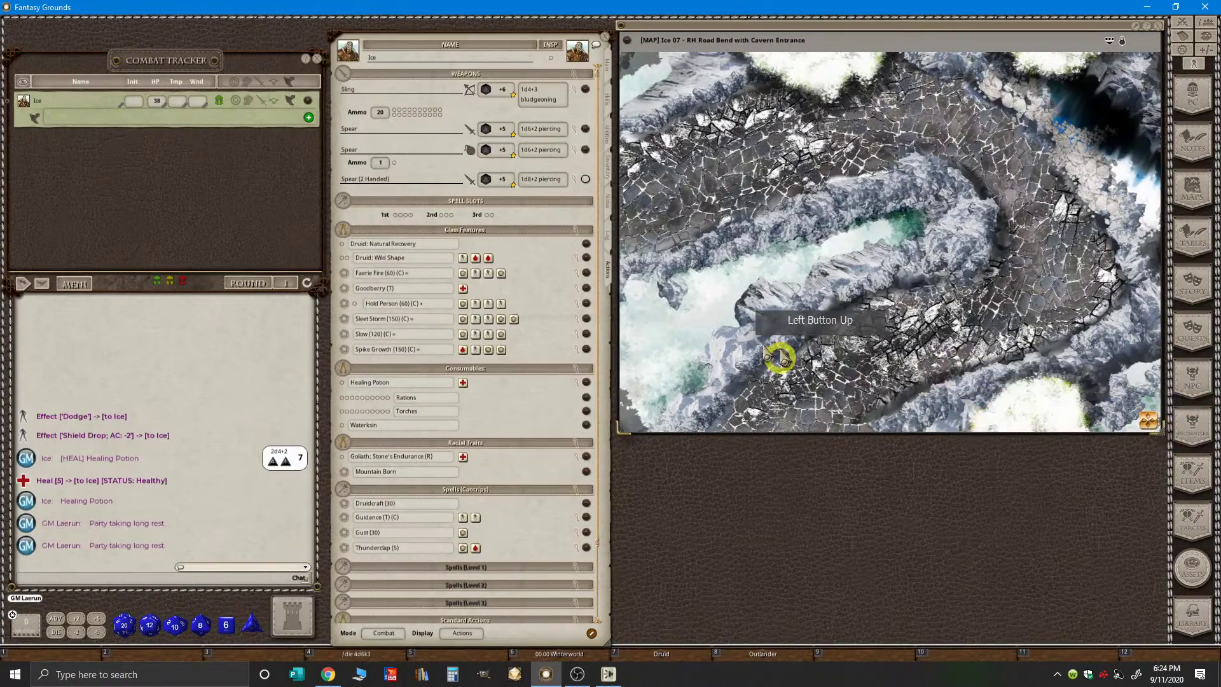
pyautogui.press('ctrl')
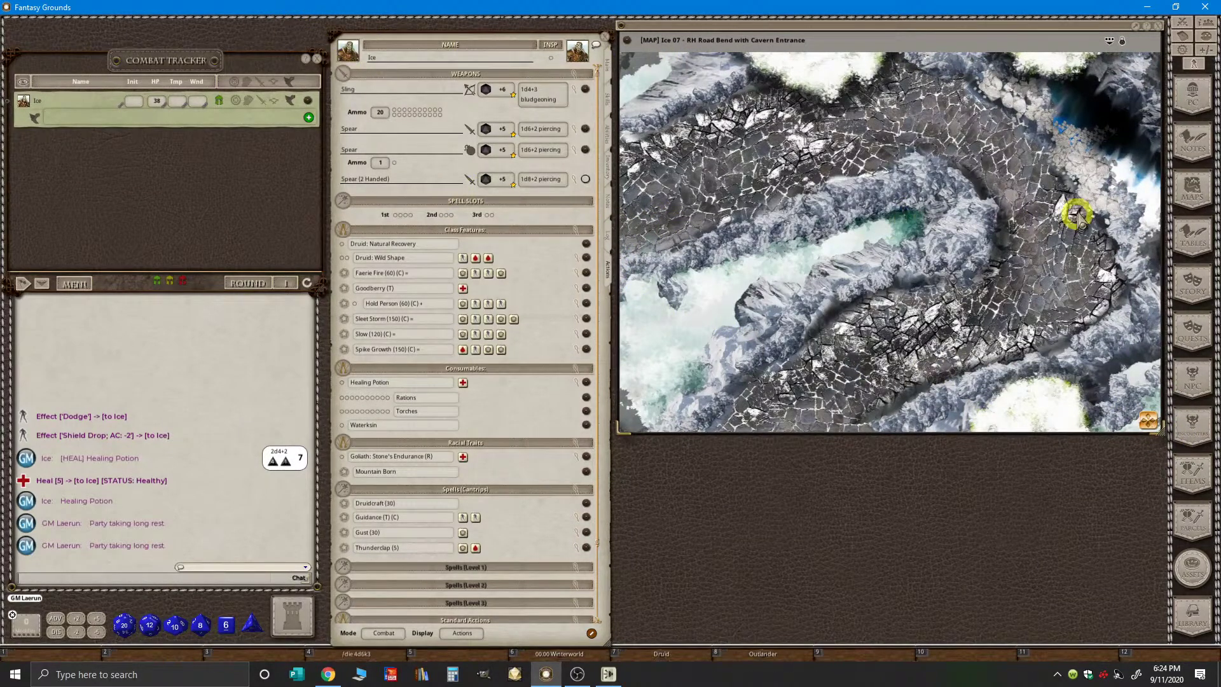
# - Enable the grid layer on the map and draw a square grid over it
pyautogui.rightClick(863, 157)
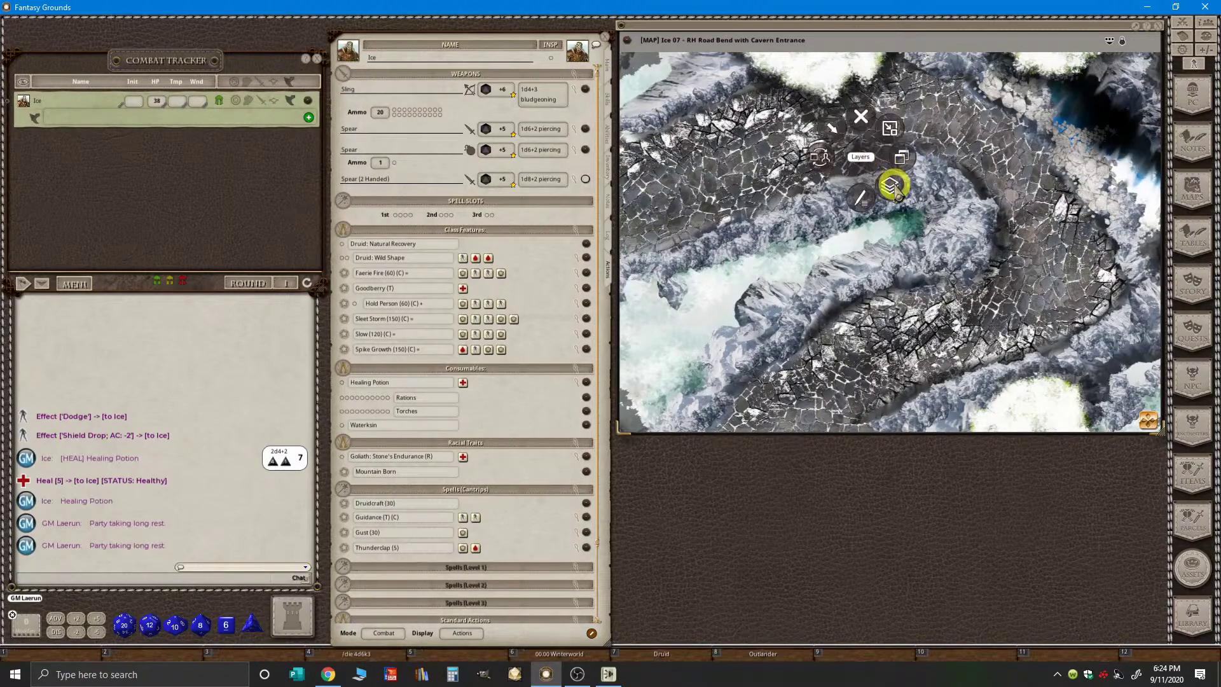
pyautogui.click(894, 185)
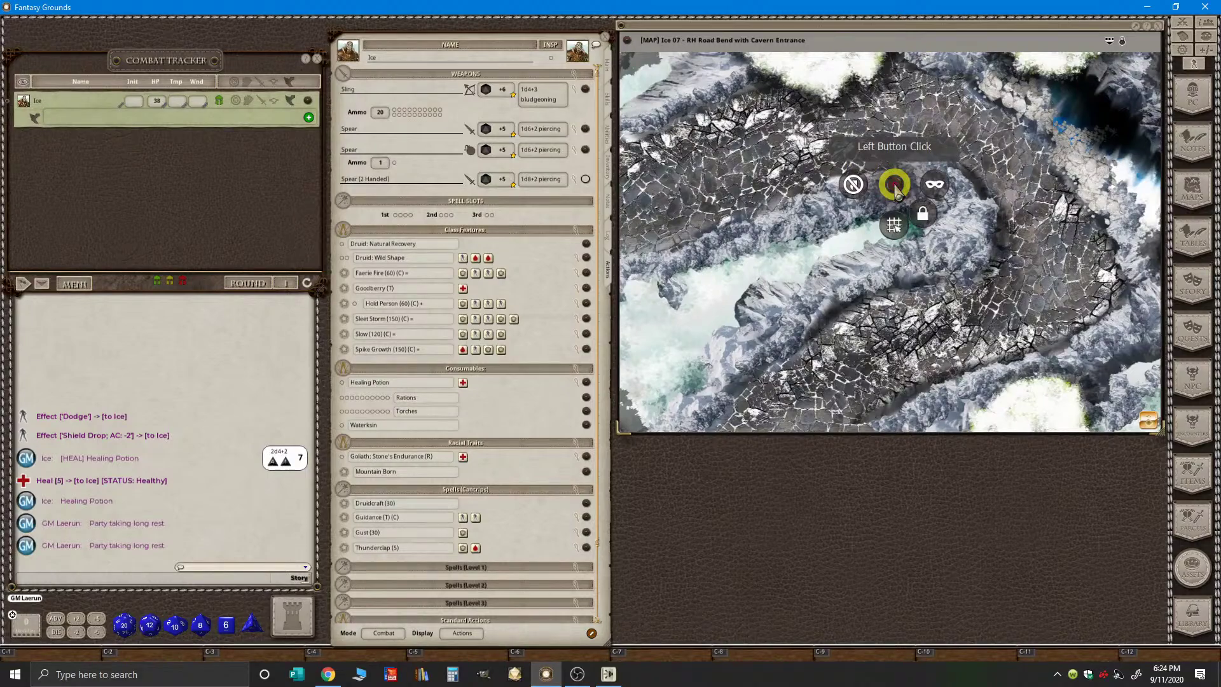
pyautogui.click(896, 227)
pyautogui.moveTo(850, 155)
pyautogui.mouseDown()
pyautogui.moveTo(809, 114)
pyautogui.moveTo(782, 121)
pyautogui.moveTo(832, 133)
pyautogui.moveTo(849, 155)
pyautogui.mouseUp()
pyautogui.scroll(-4, 910, 341)
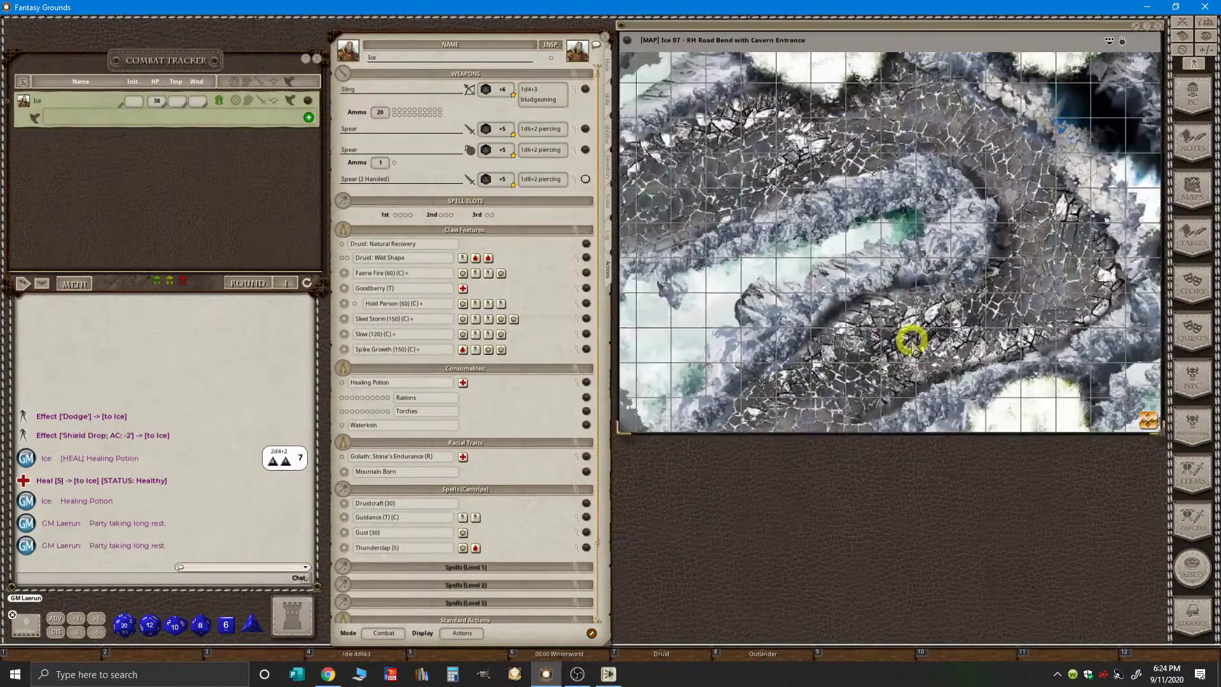
pyautogui.scroll(4, 926, 347)
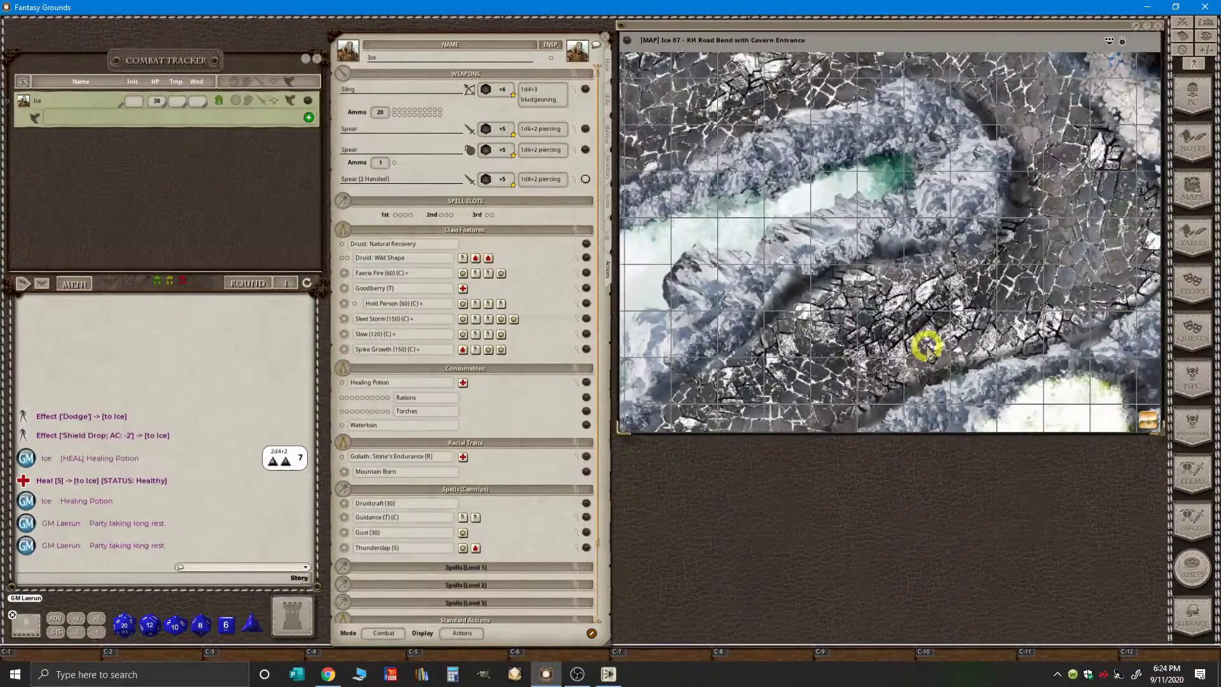
pyautogui.scroll(-2, 929, 351)
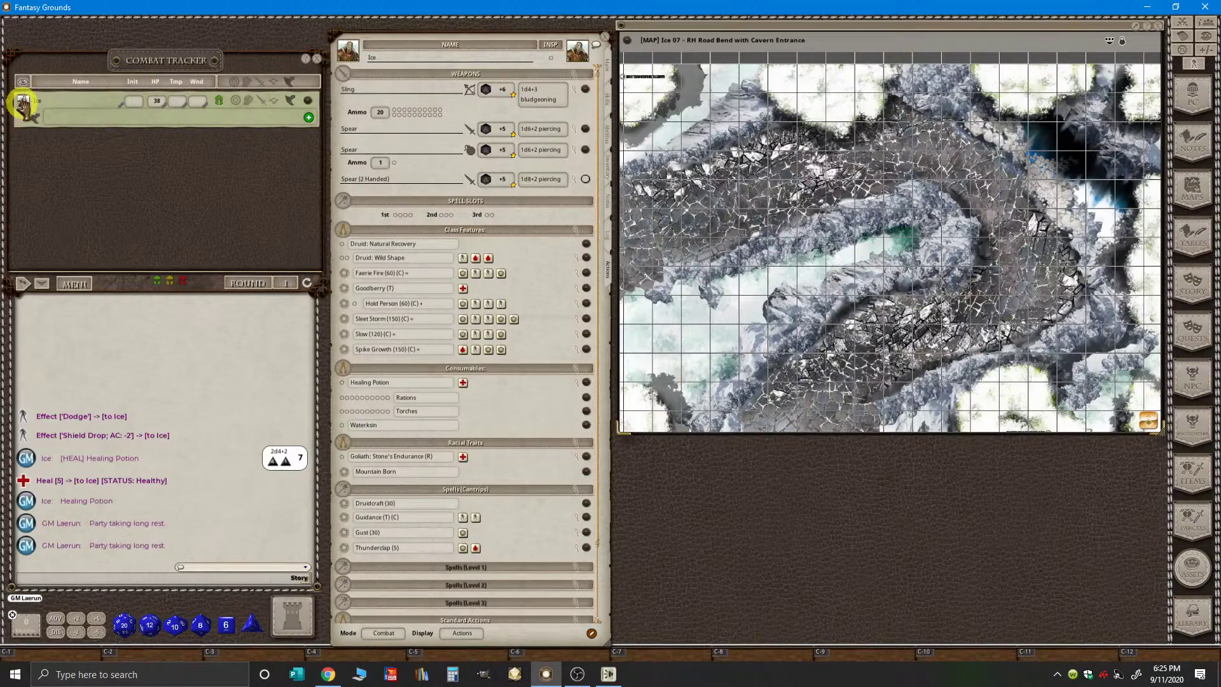
# - Try to place the character's token on the map
pyautogui.moveTo(23, 104); pyautogui.dragTo(711, 32)
pyautogui.moveTo(574, 55); pyautogui.dragTo(576, 56)
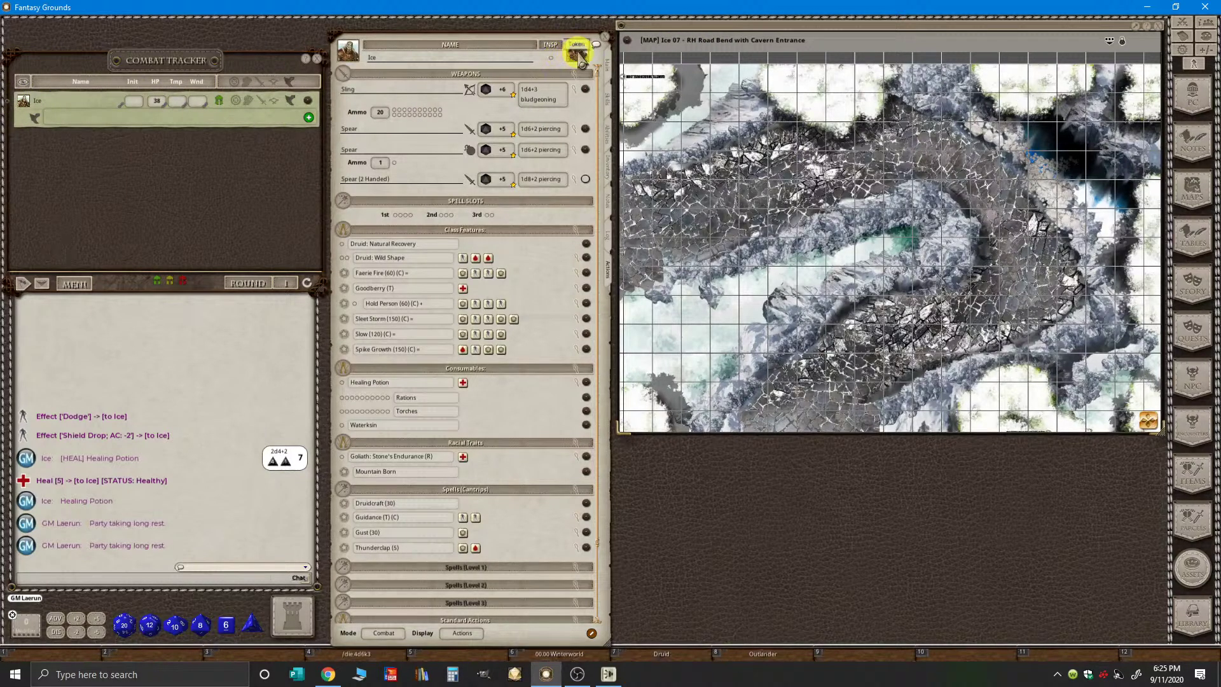
pyautogui.click(873, 237)
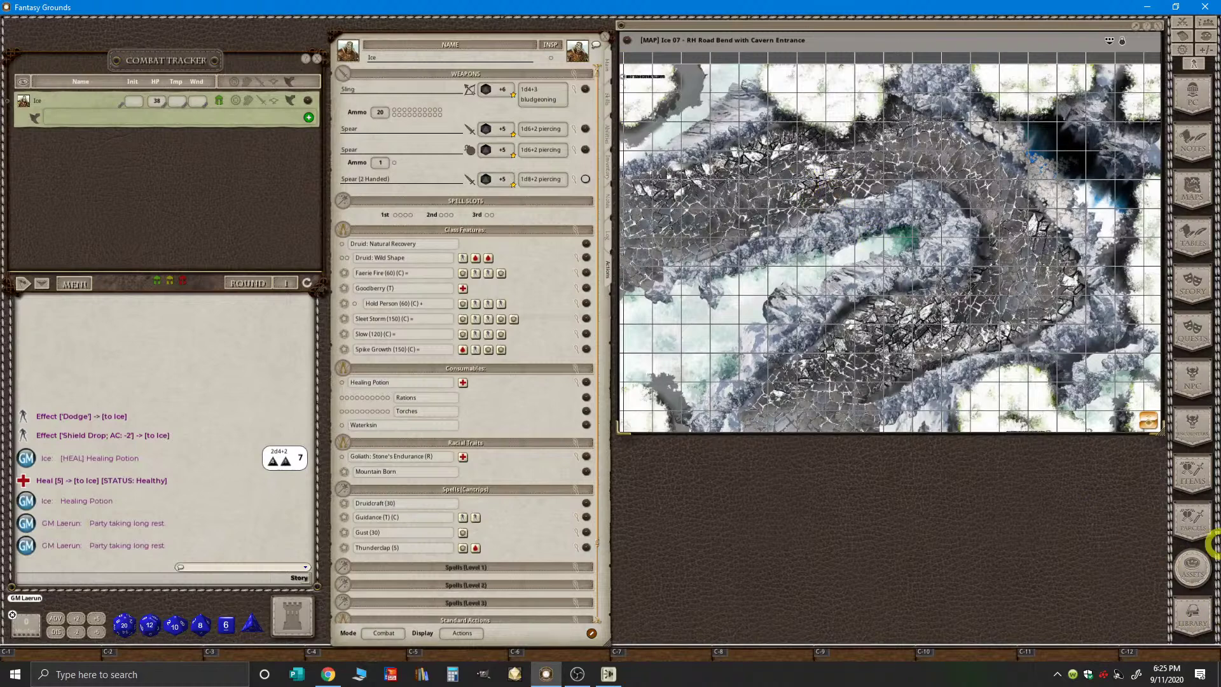
# - Open the Assets window below the map's upper edge, show only tokens and open the Campaign folder
pyautogui.click(1202, 580)
pyautogui.click(1196, 576)
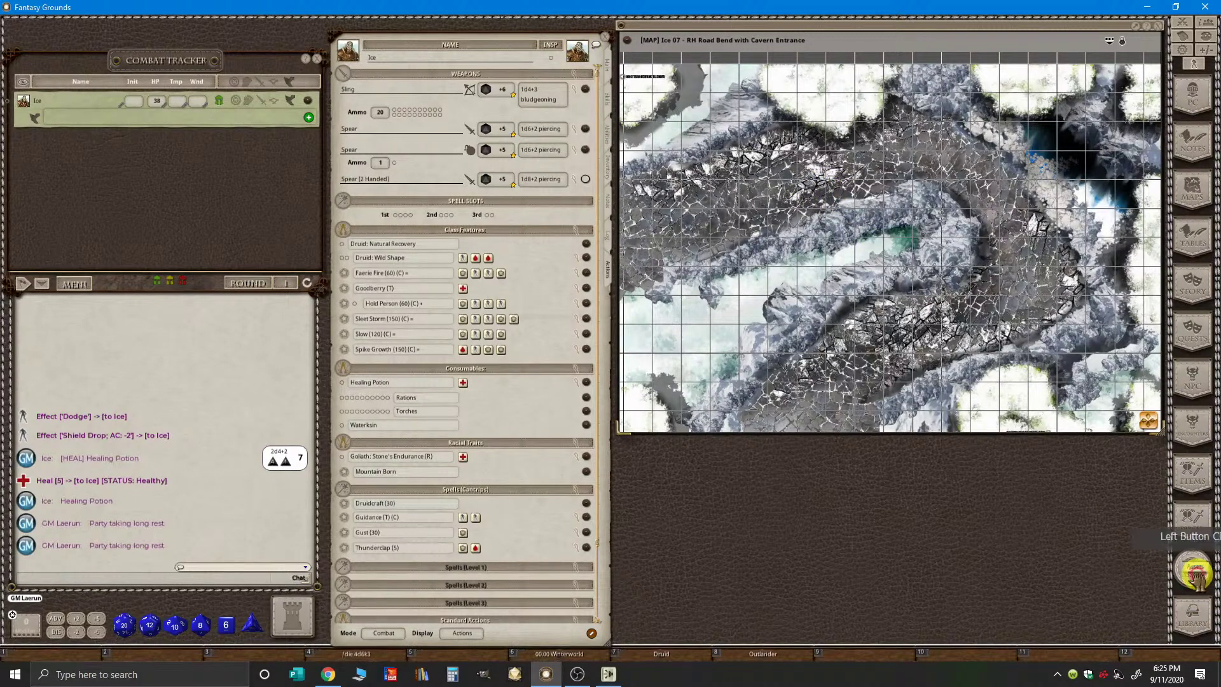
pyautogui.moveTo(521, 35); pyautogui.dragTo(875, 180)
pyautogui.click(825, 202)
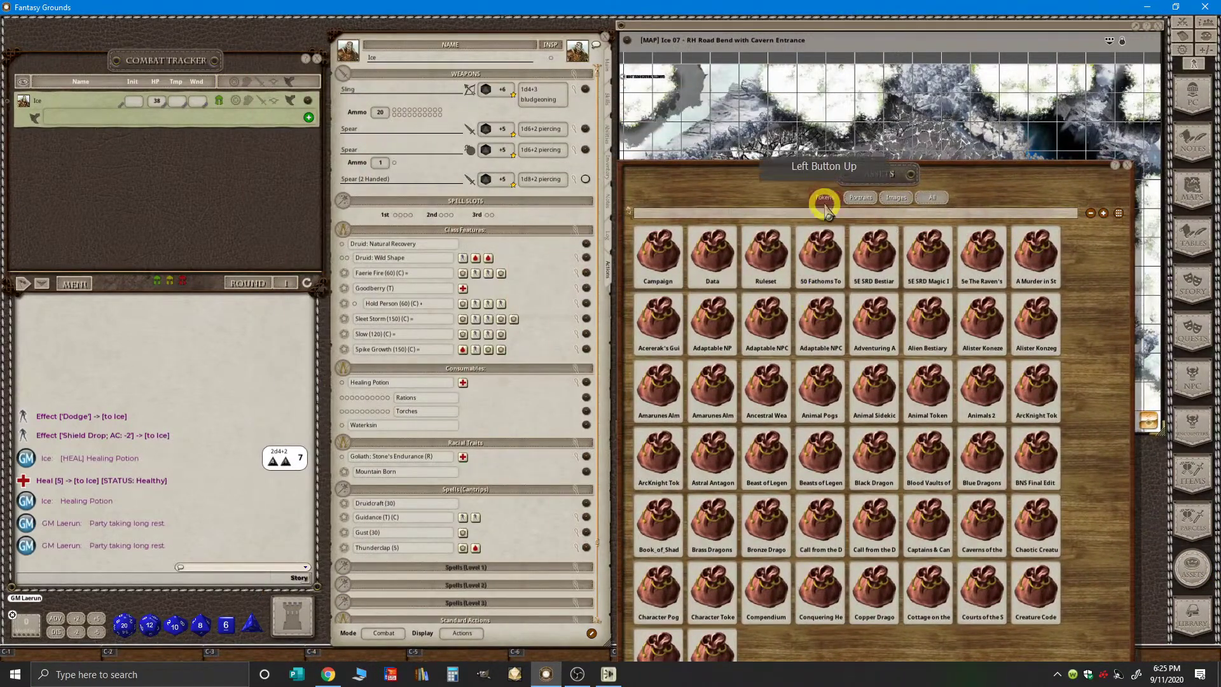
pyautogui.click(658, 260)
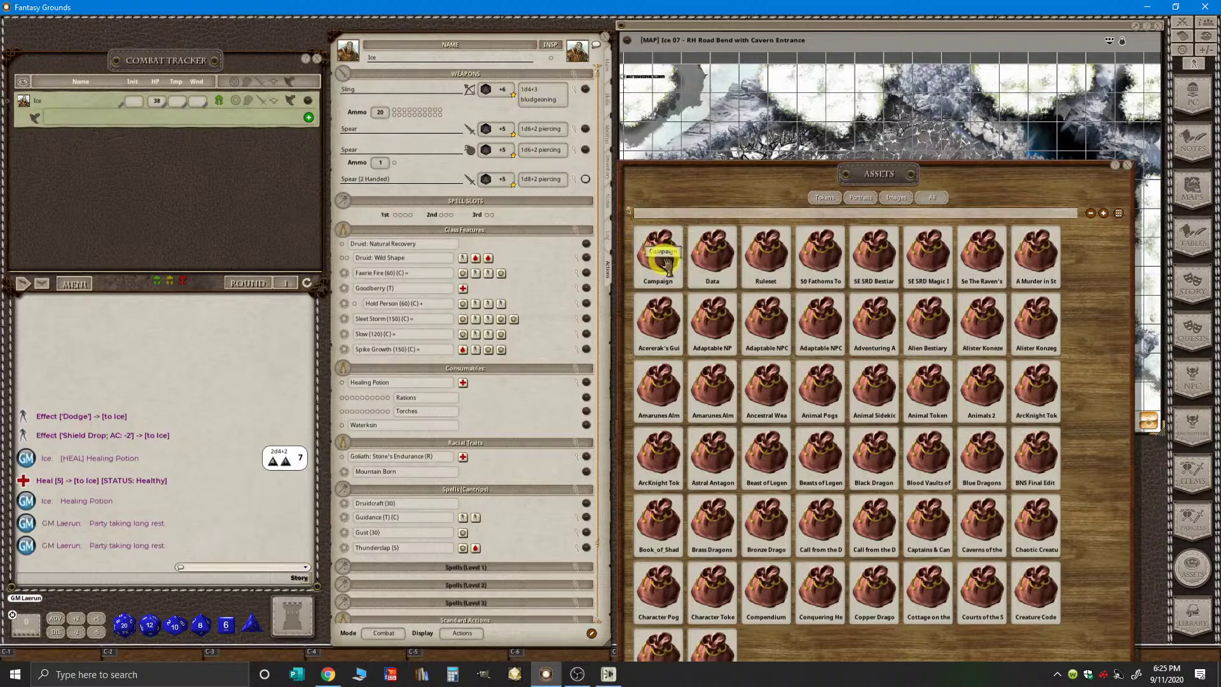
pyautogui.doubleClick(660, 255)
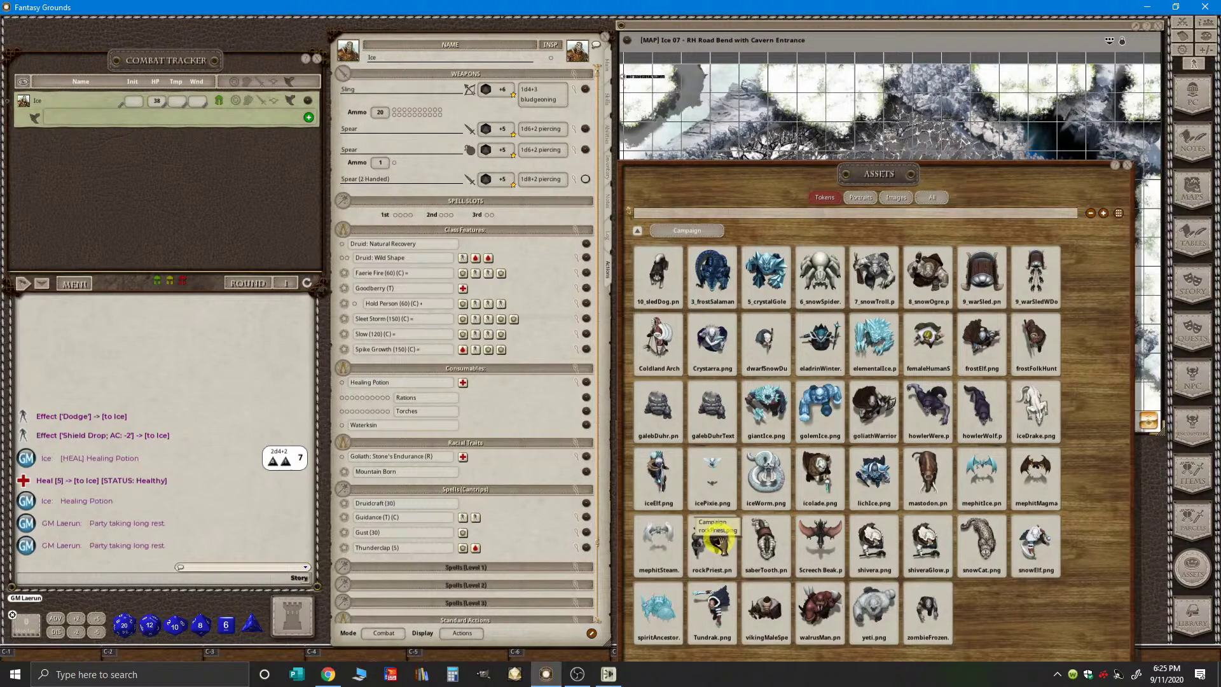
# - Assign the rockPriest.png token to the character sheet and close the Assets window
pyautogui.moveTo(712, 534); pyautogui.dragTo(577, 54)
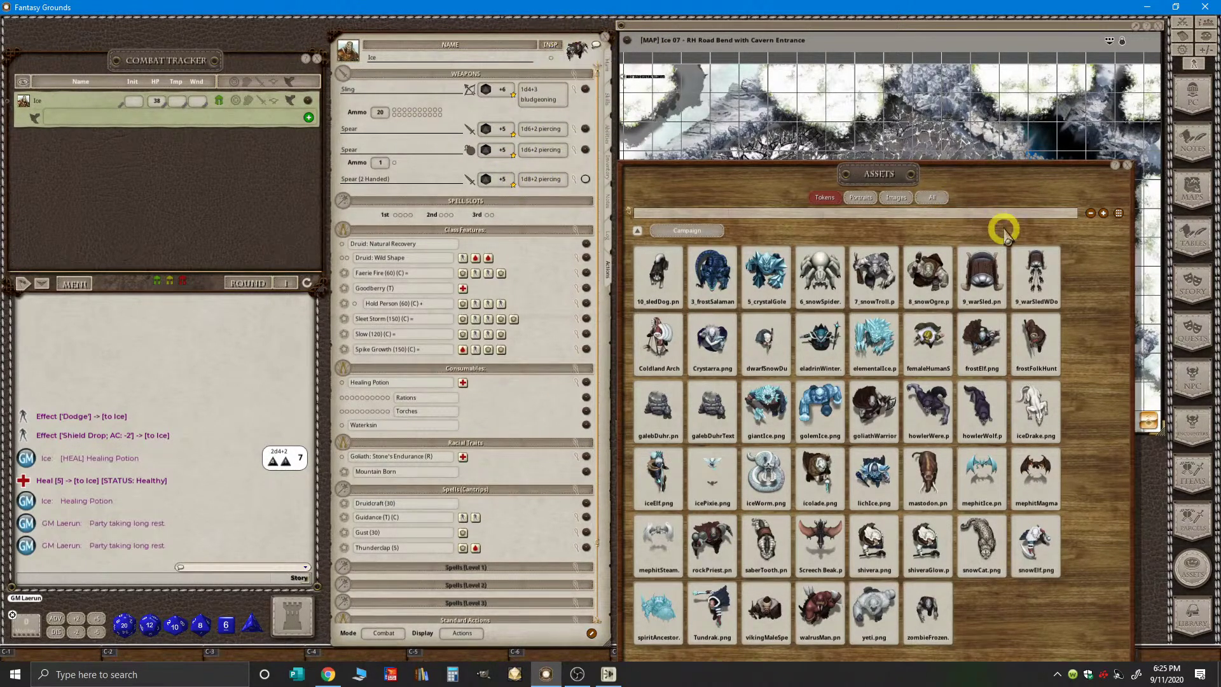
pyautogui.click(1127, 166)
pyautogui.click(569, 47)
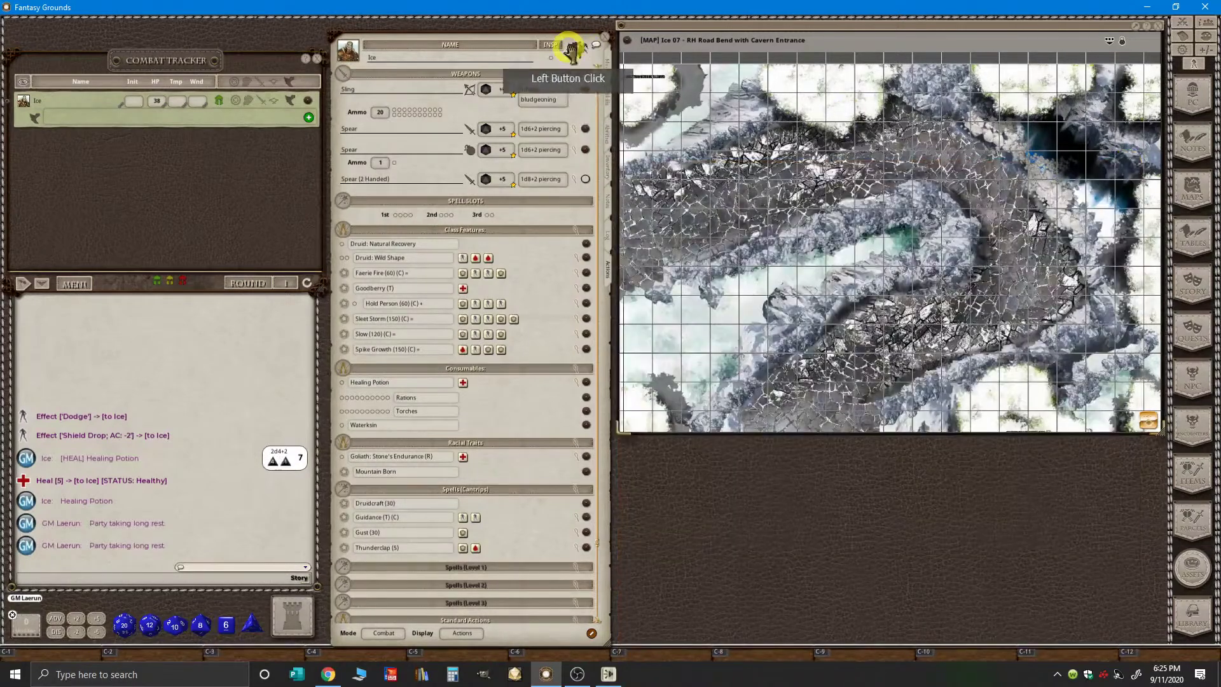
# - Apply the sheet's new token to the character's combat tracker entry and place it on the road bend of the map
pyautogui.press('ctrl')
pyautogui.moveTo(576, 51); pyautogui.dragTo(23, 100)
pyautogui.moveTo(573, 49); pyautogui.dragTo(24, 100)
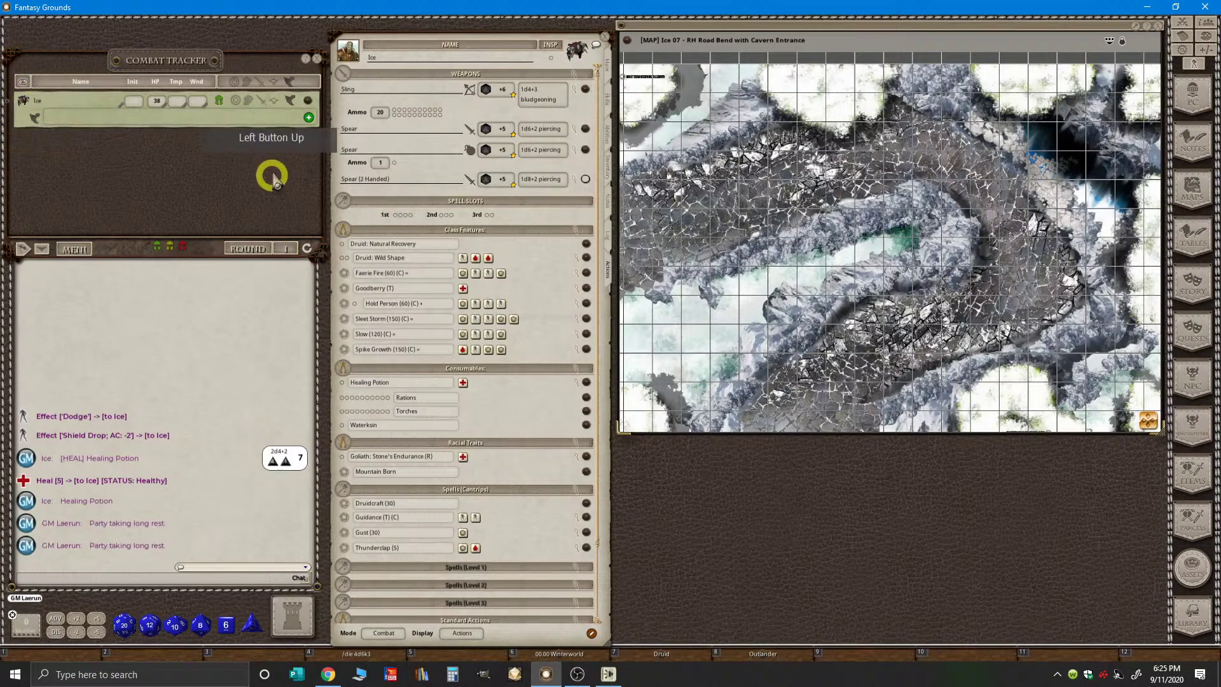
pyautogui.press('ctrl')
pyautogui.moveTo(22, 100); pyautogui.dragTo(927, 164)
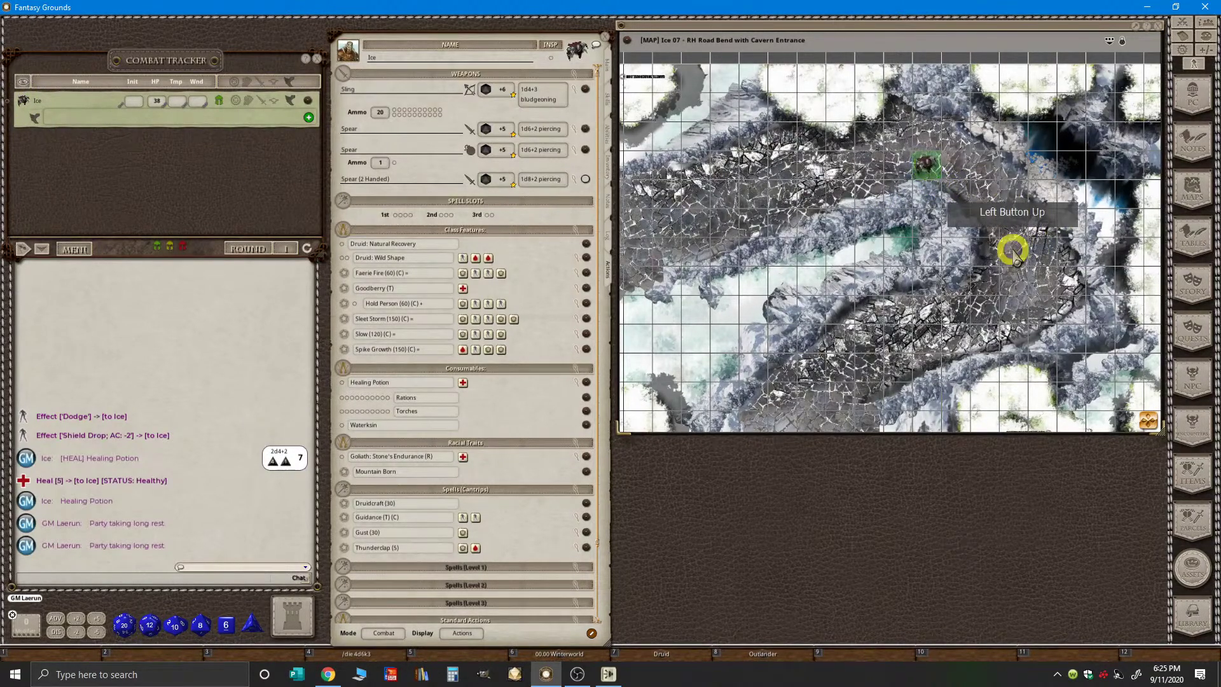
# - Examine the placed token and the cavern entrance on the map at several magnifications
pyautogui.scroll(3, 1028, 207)
pyautogui.press('ctrl')
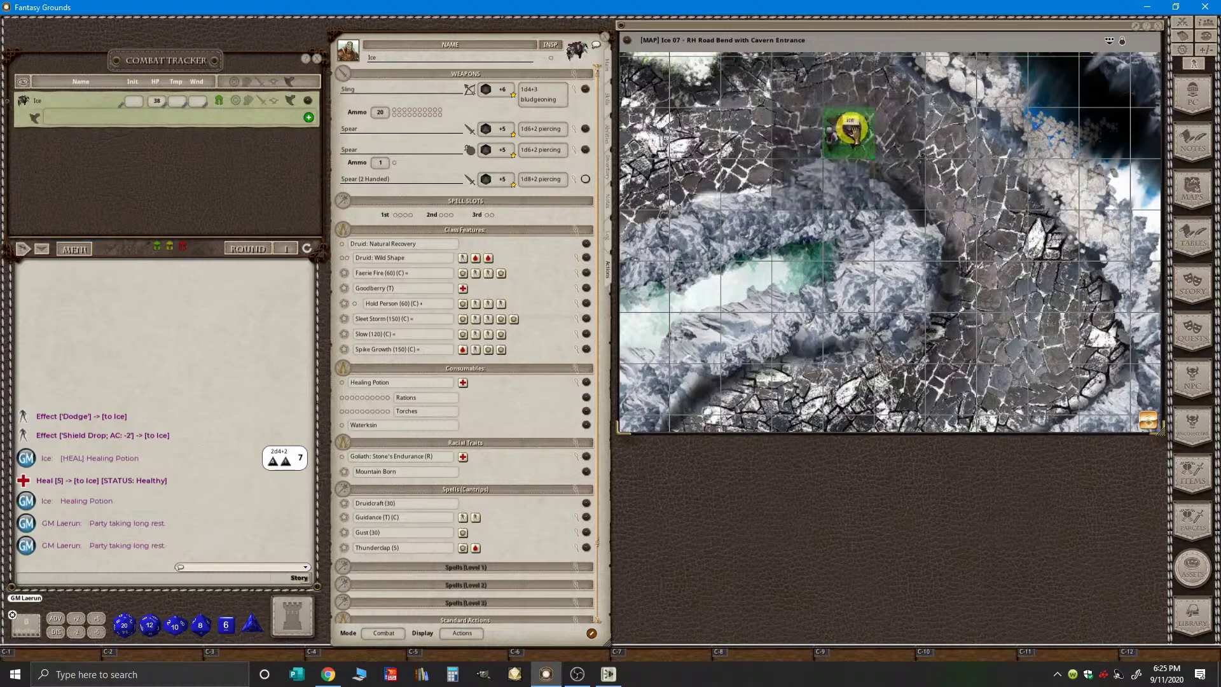
pyautogui.scroll(-5, 1016, 255)
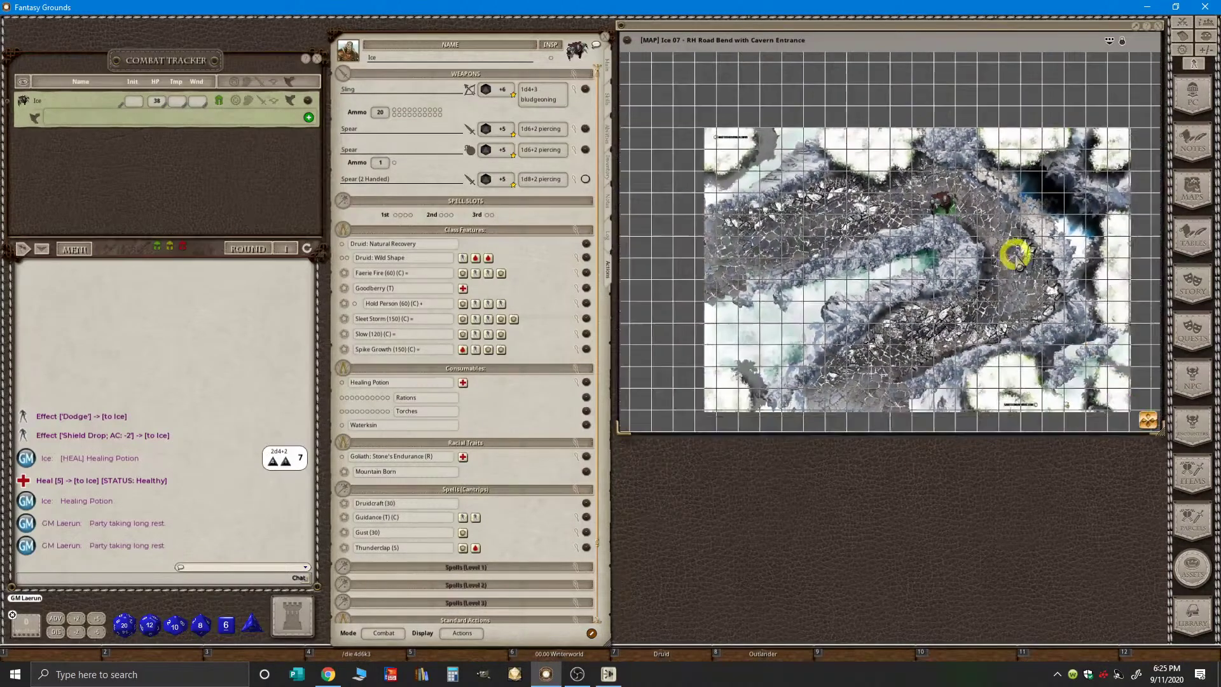
pyautogui.scroll(4, 1015, 273)
pyautogui.press('ctrl')
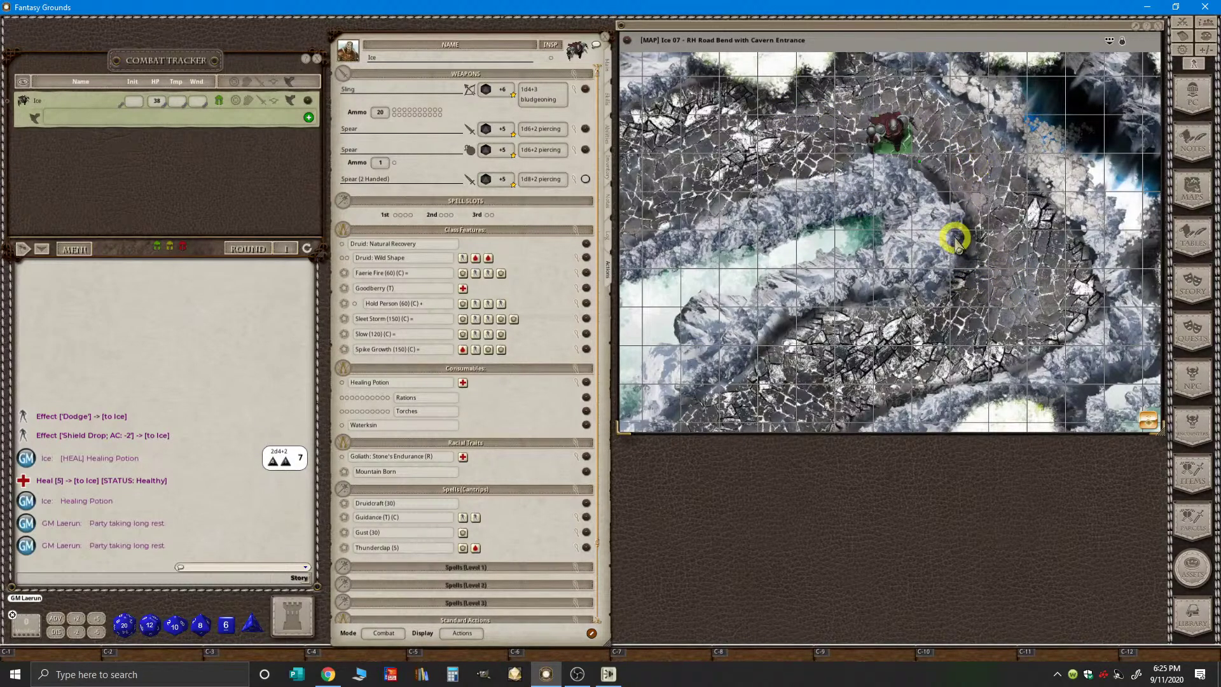
pyautogui.scroll(-3, 1106, 101)
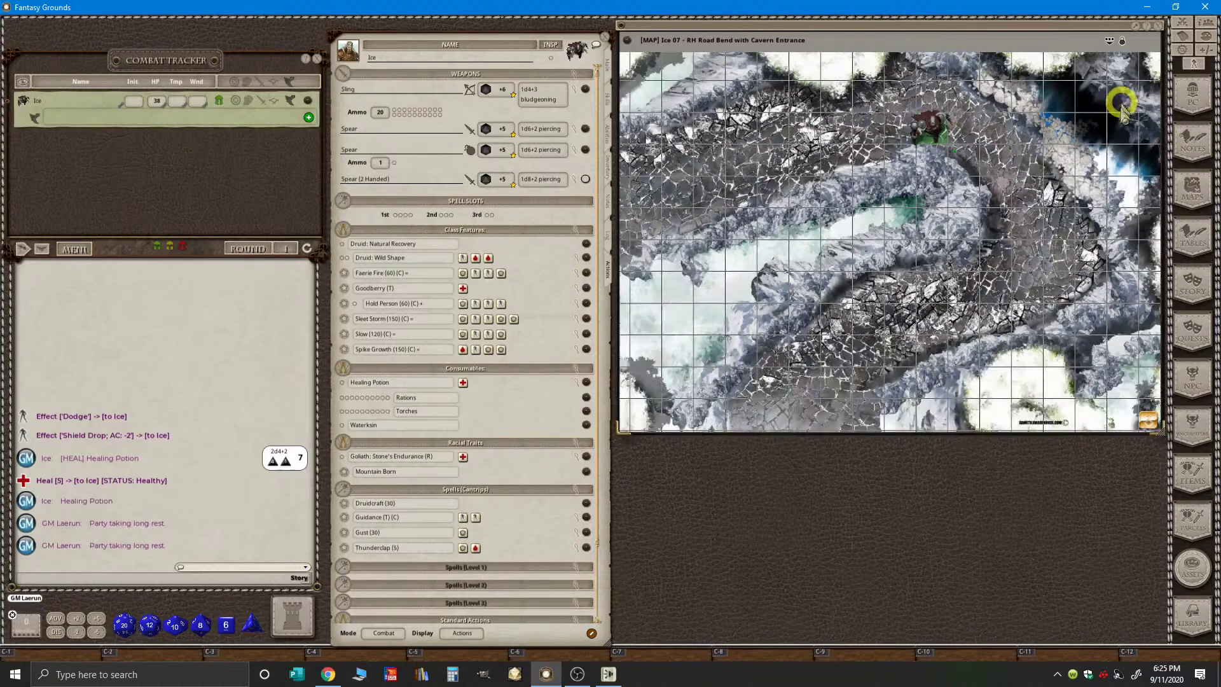
pyautogui.scroll(2, 1059, 162)
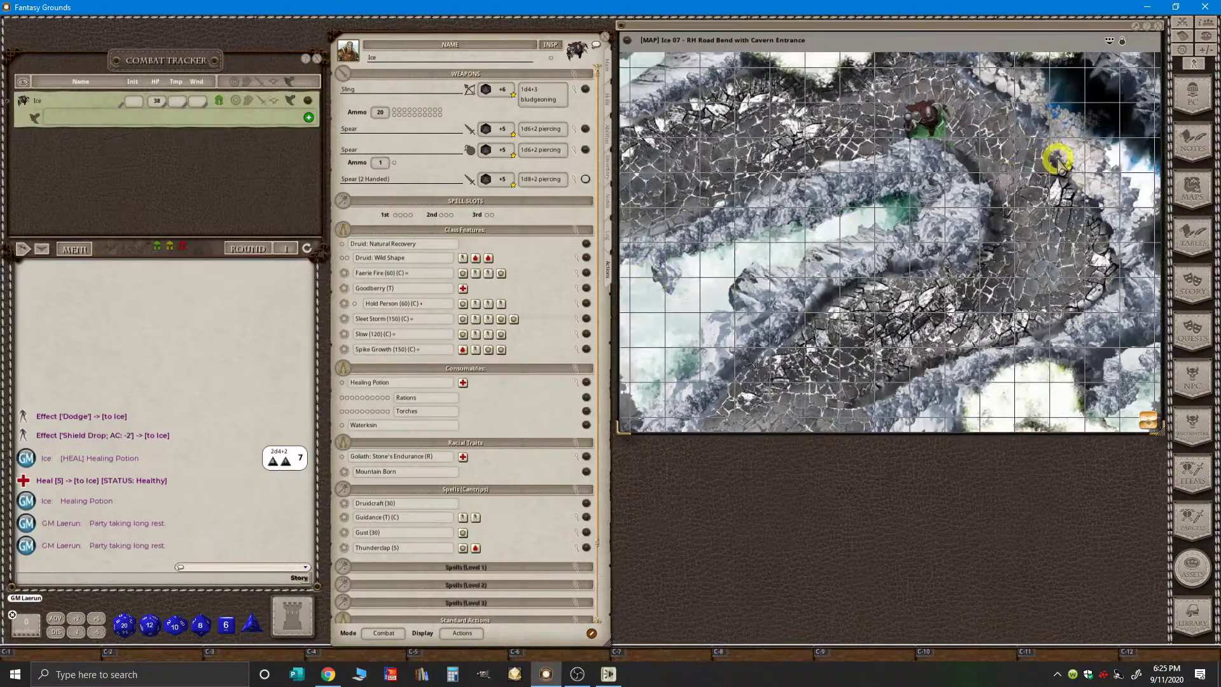
pyautogui.press('ctrl')
pyautogui.scroll(5, 1113, 127)
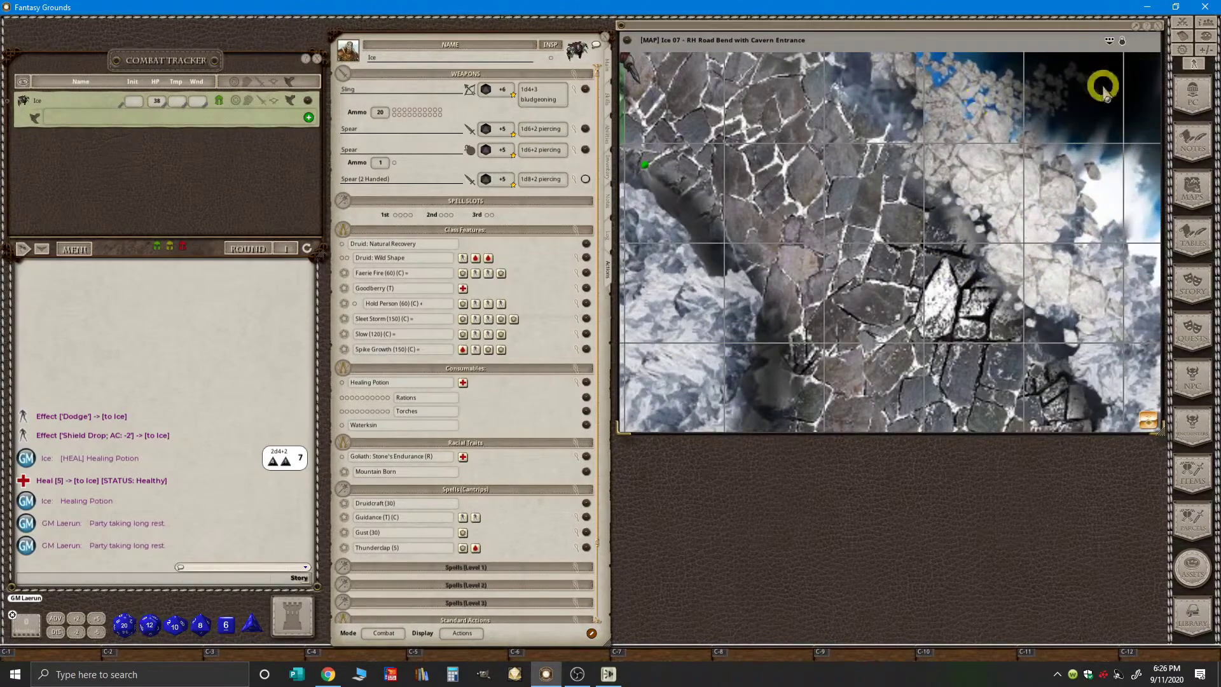
pyautogui.scroll(-3, 974, 136)
pyautogui.scroll(-4, 942, 235)
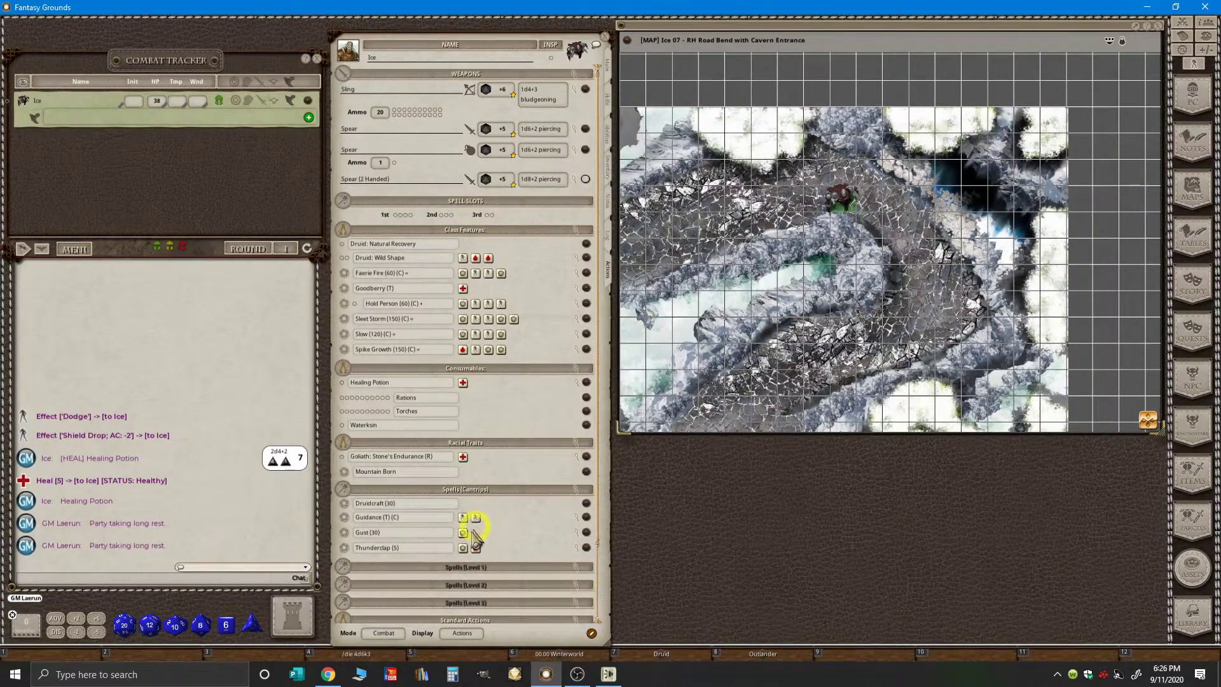
# - Switch to the browser's YouTube Studio page to check the live chat, and return to Fantasy Grounds
pyautogui.click(332, 676)
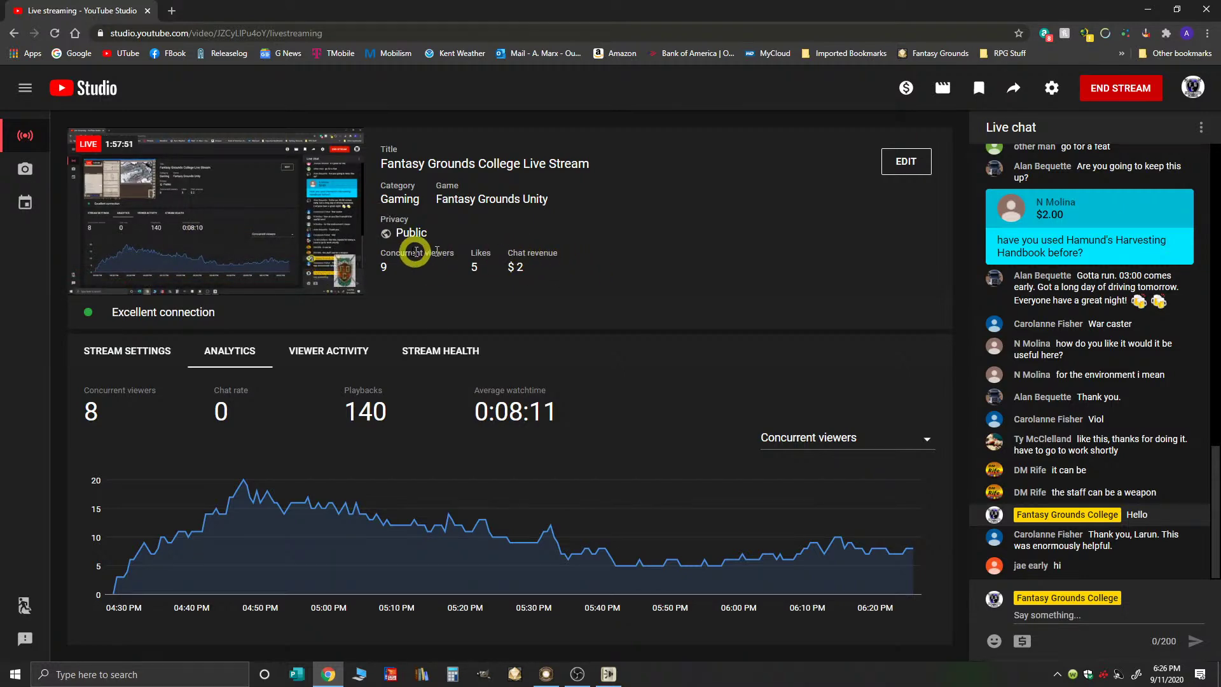
pyautogui.click(546, 673)
pyautogui.click(565, 530)
pyautogui.press('ctrl')
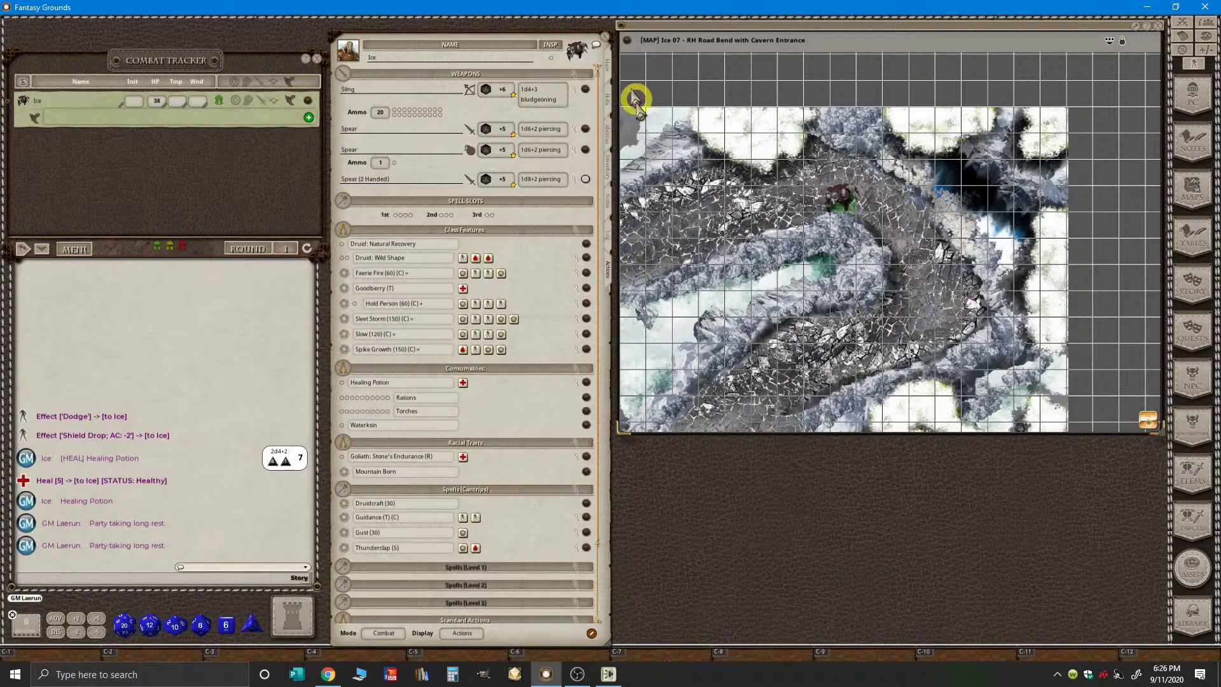
# - Review the character sheet's main, actions, log, notes, inventory, abilities and skills pages
pyautogui.click(611, 68)
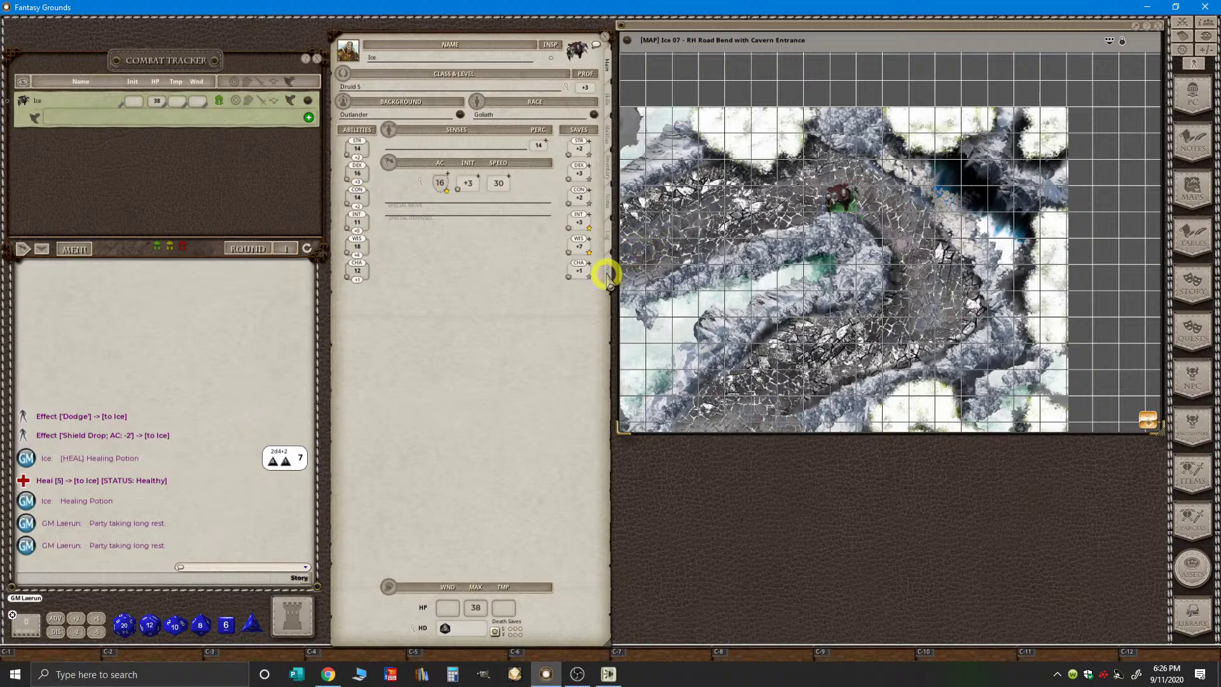
pyautogui.click(609, 279)
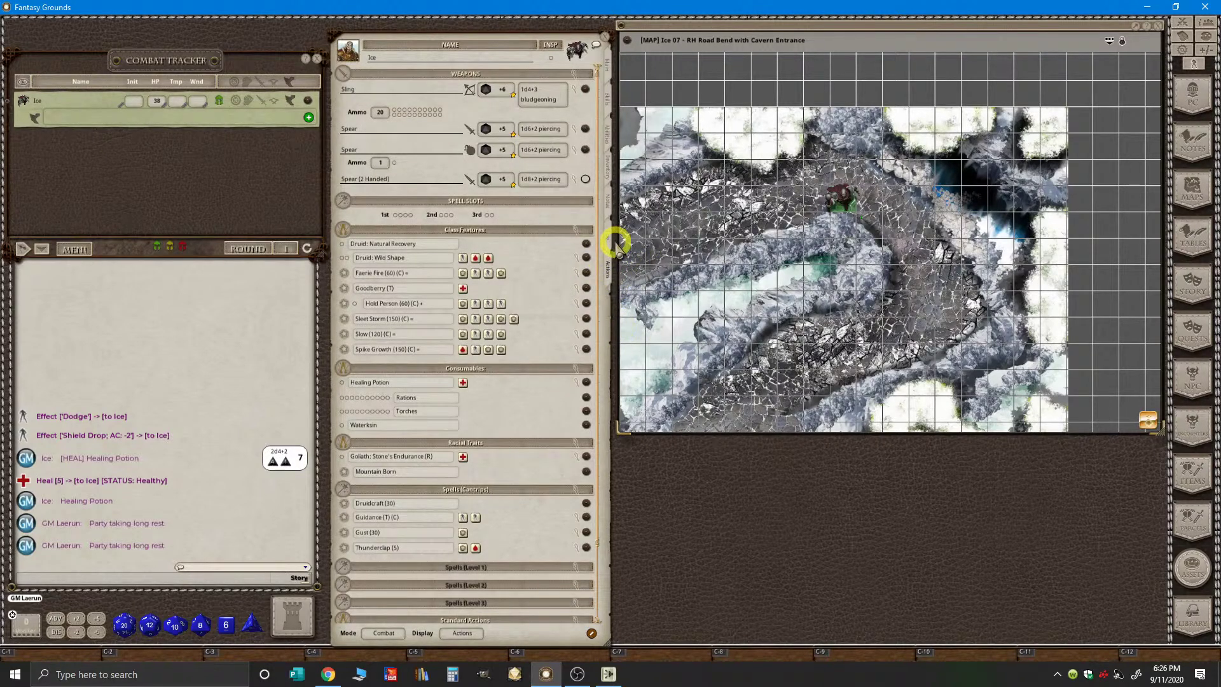
pyautogui.click(609, 240)
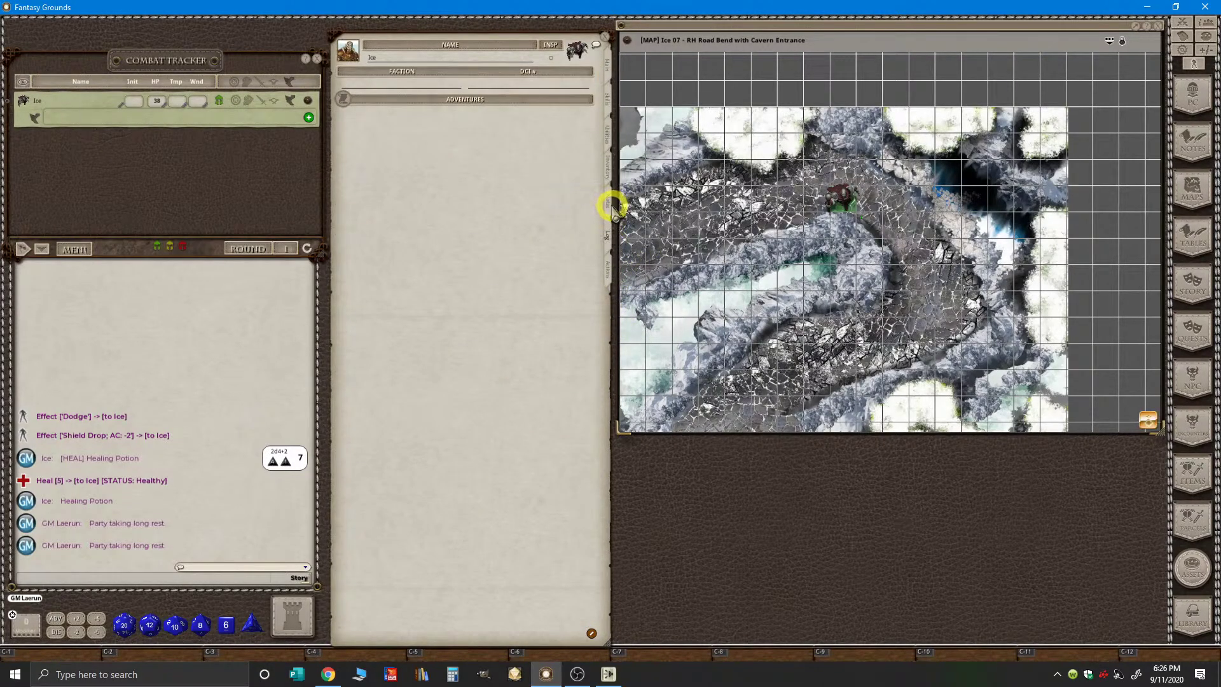
pyautogui.click(611, 205)
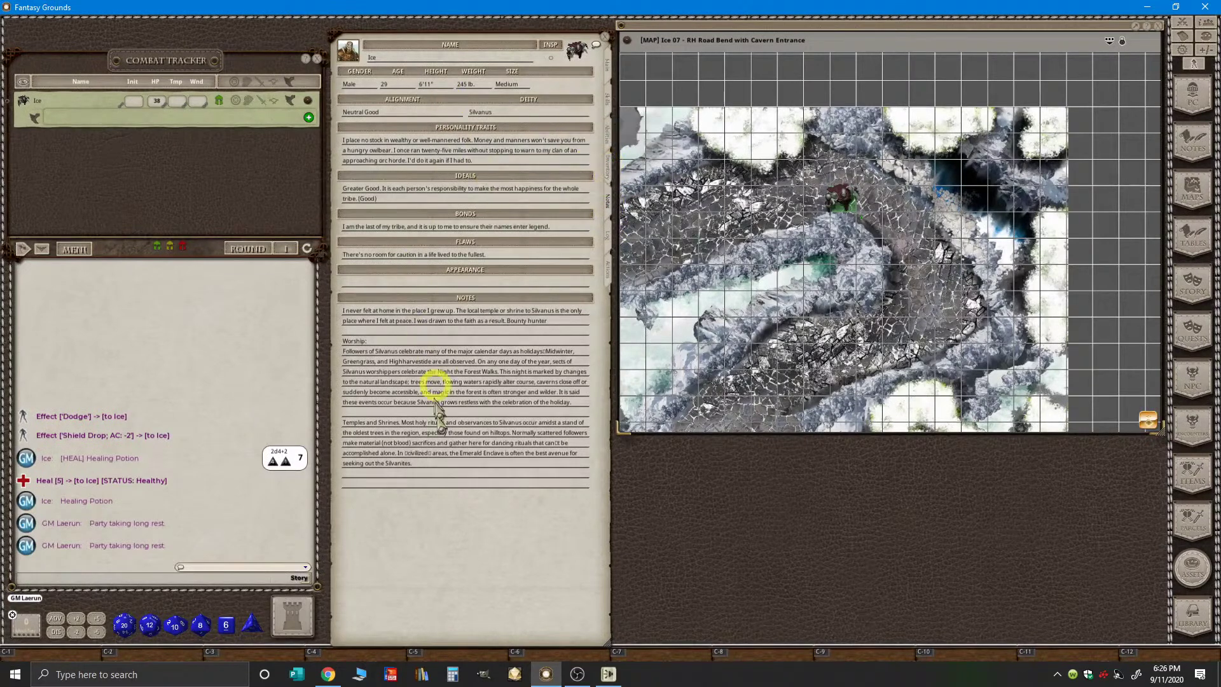
pyautogui.click(610, 169)
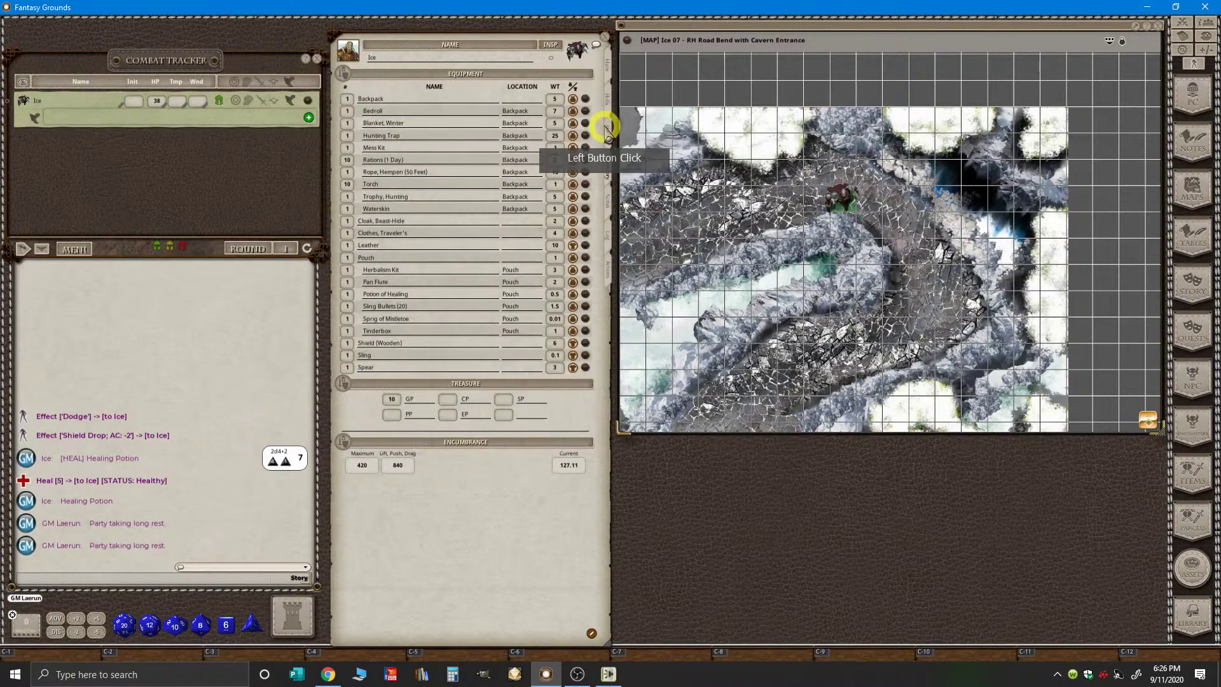
pyautogui.click(611, 128)
pyautogui.click(611, 97)
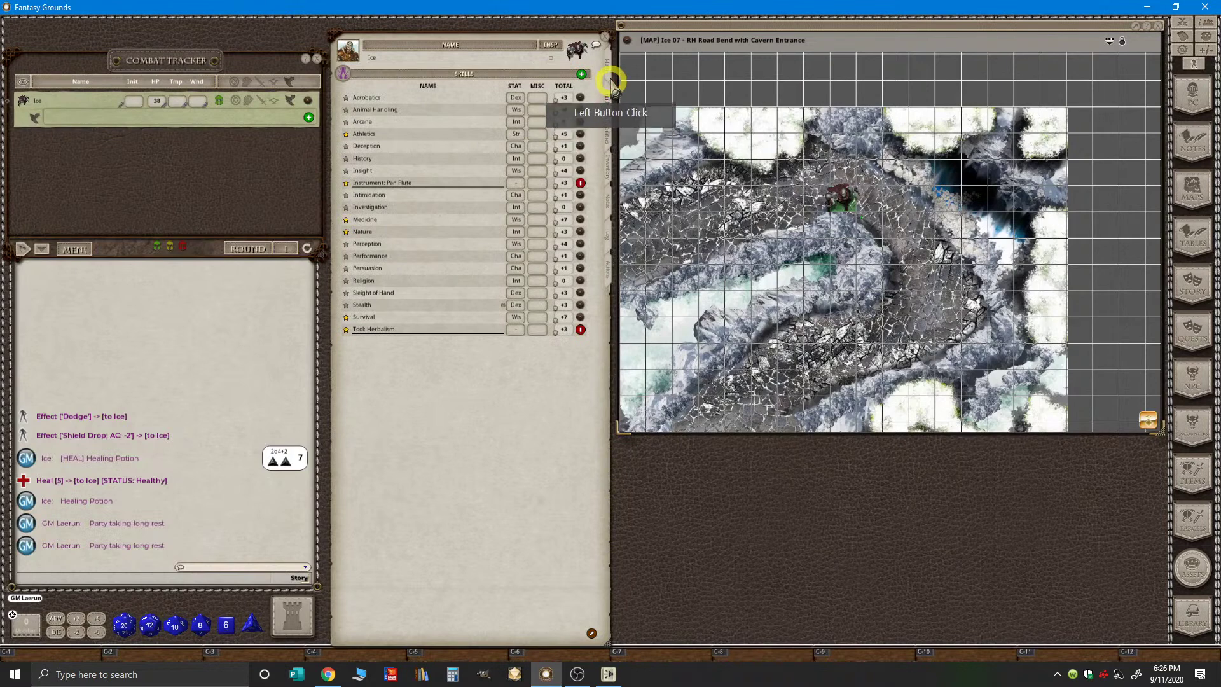
pyautogui.click(607, 64)
# - Turn off edit mode for the character's skills list and return to the sheet's main page
pyautogui.click(607, 105)
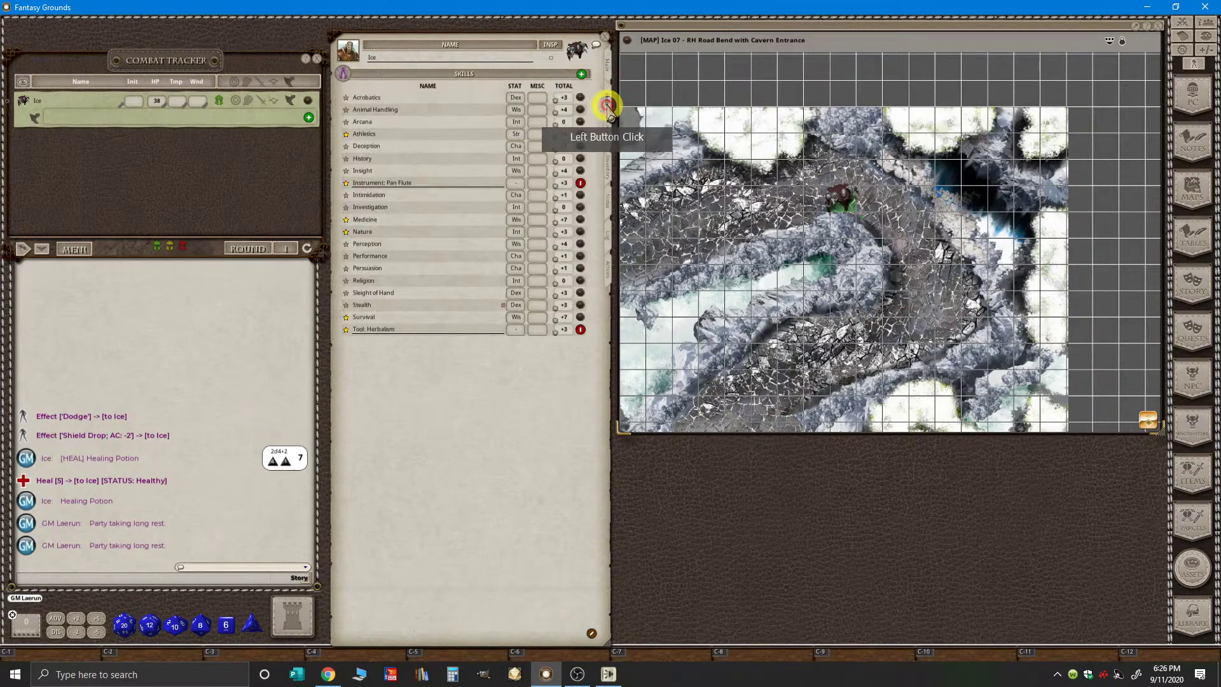
pyautogui.click(591, 633)
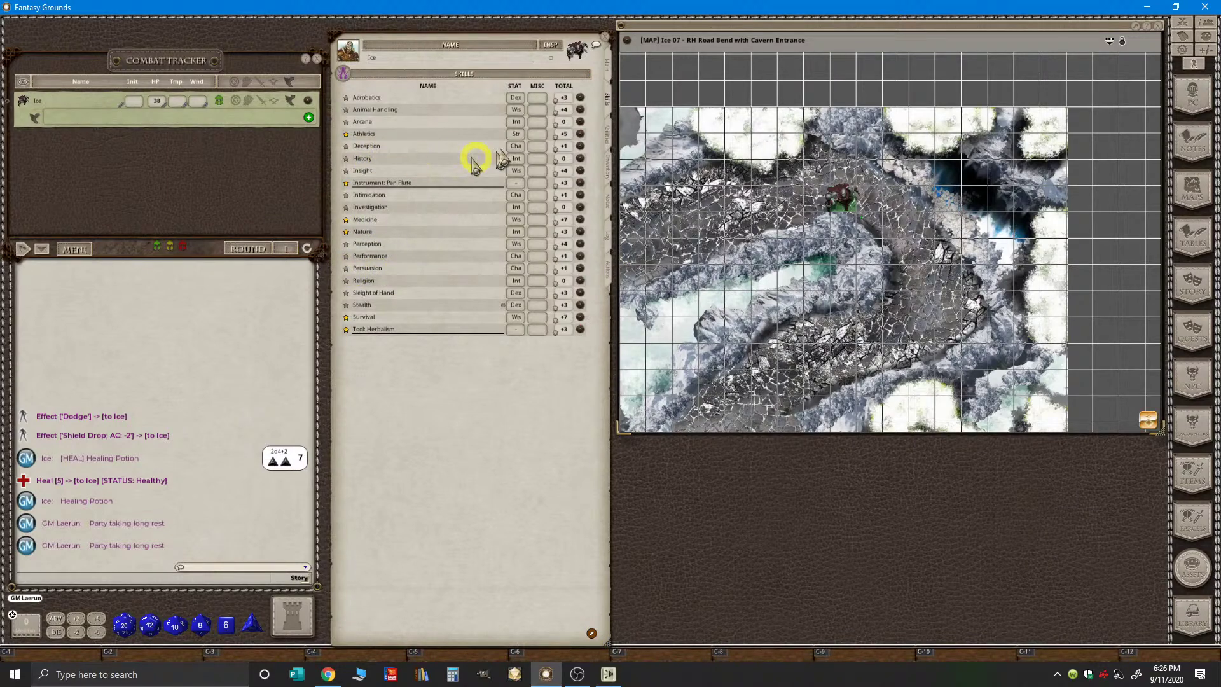
pyautogui.click(605, 65)
# - Narrow the character sheet, move the map window up against it, and enlarge the map to fill the space up to the sidebar
pyautogui.scroll(2, 914, 240)
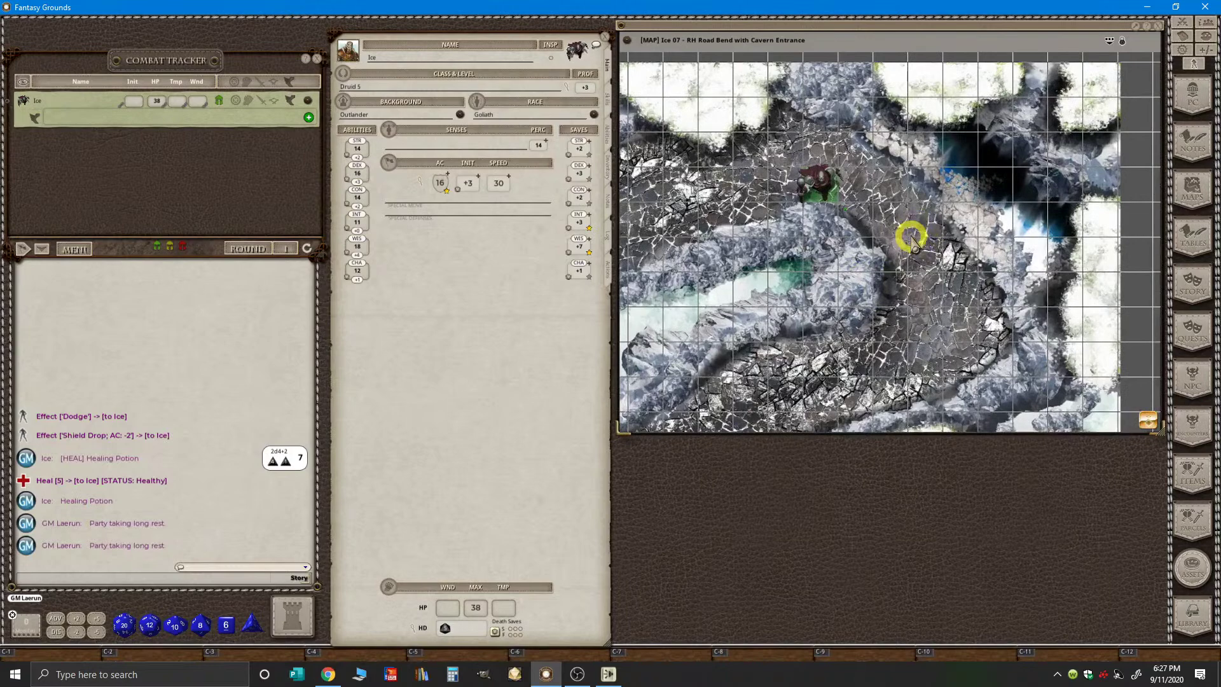
pyautogui.scroll(1, 914, 242)
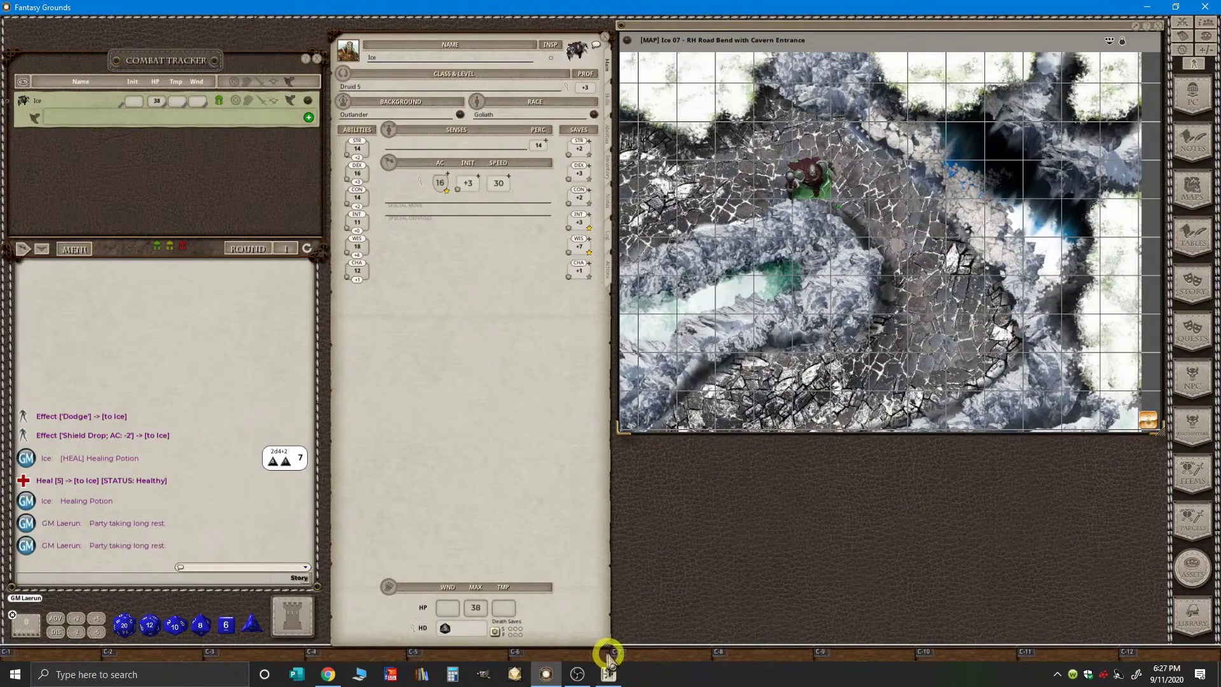
pyautogui.moveTo(612, 645); pyautogui.dragTo(560, 640)
pyautogui.moveTo(437, 512)
pyautogui.mouseDown()
pyautogui.moveTo(421, 495)
pyautogui.moveTo(431, 495)
pyautogui.mouseUp()
pyautogui.moveTo(763, 35); pyautogui.dragTo(714, 38)
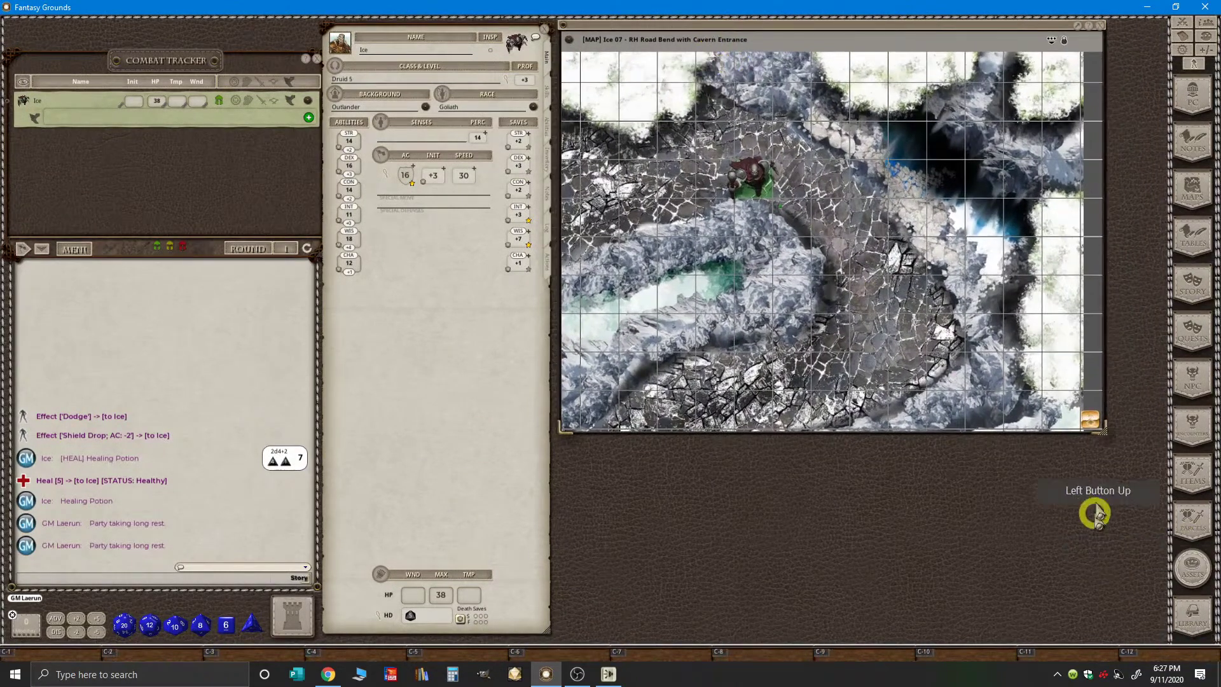
pyautogui.moveTo(1105, 436); pyautogui.dragTo(1169, 482)
# - Fit the whole map image to the enlarged map window
pyautogui.rightClick(944, 269)
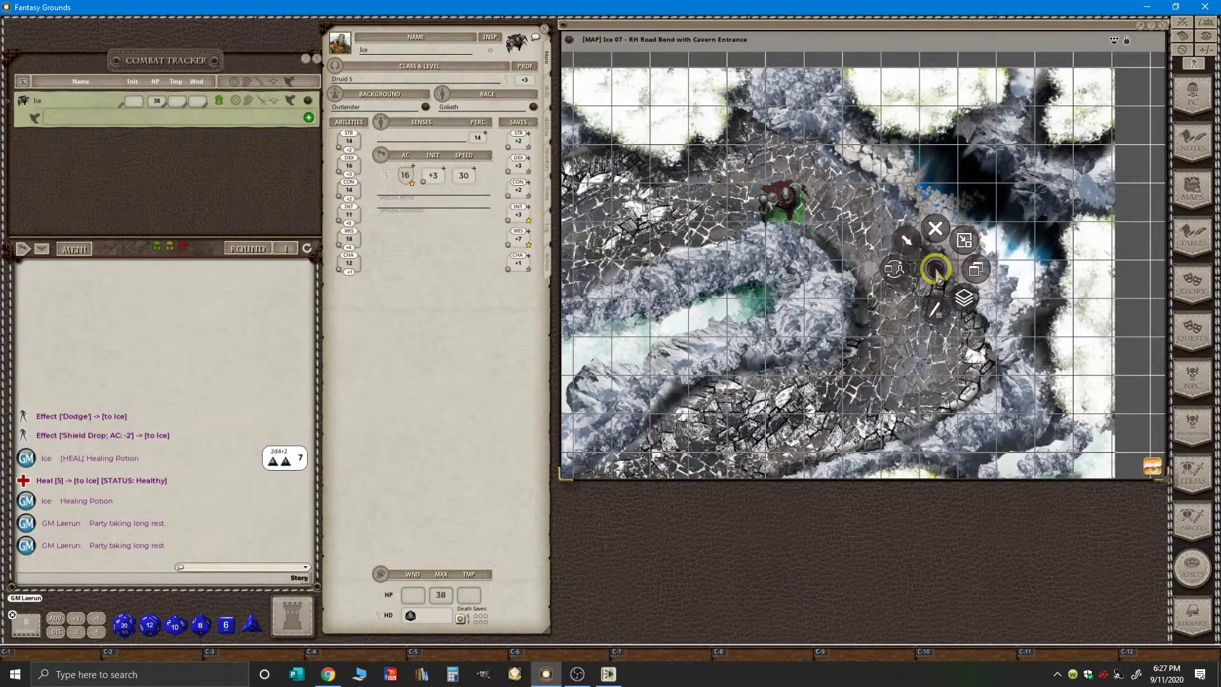
pyautogui.click(966, 300)
pyautogui.click(963, 200)
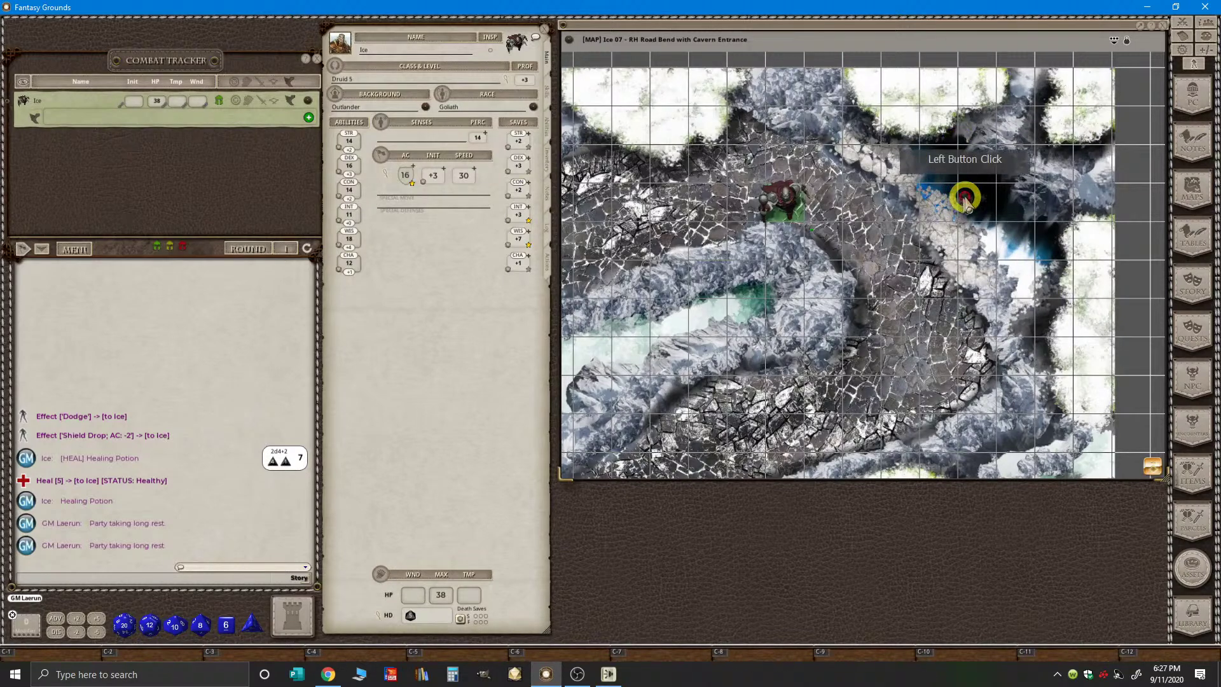
pyautogui.rightClick(973, 198)
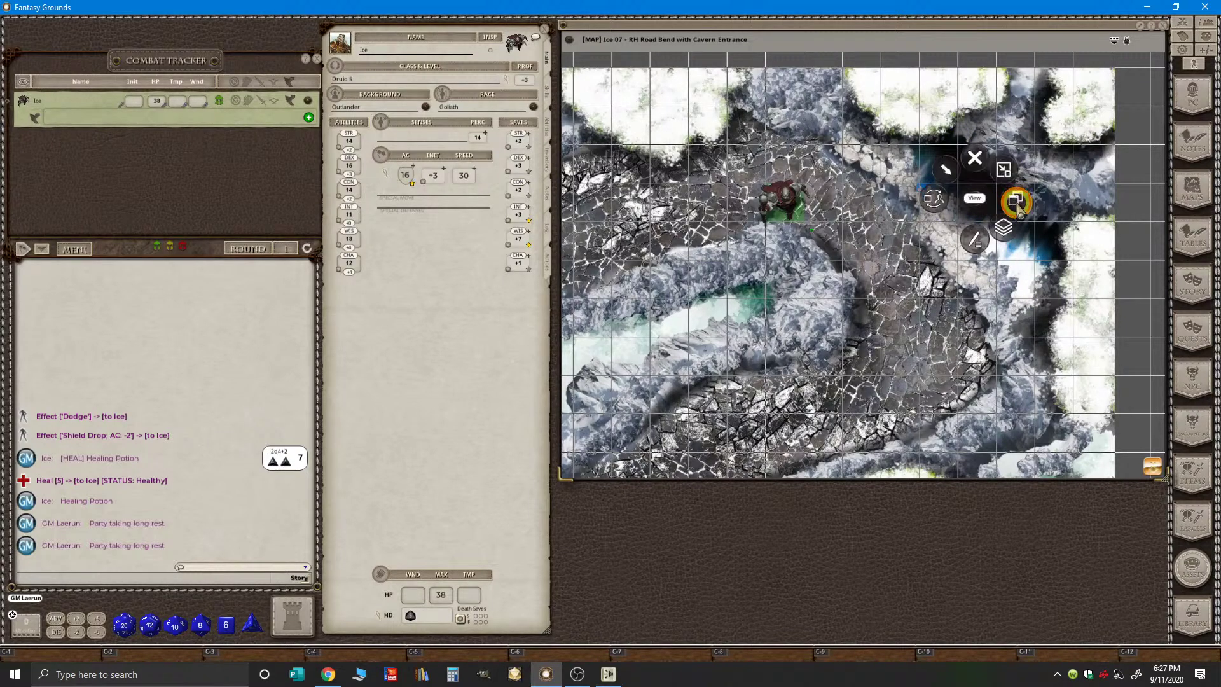
pyautogui.click(1016, 202)
pyautogui.click(1063, 203)
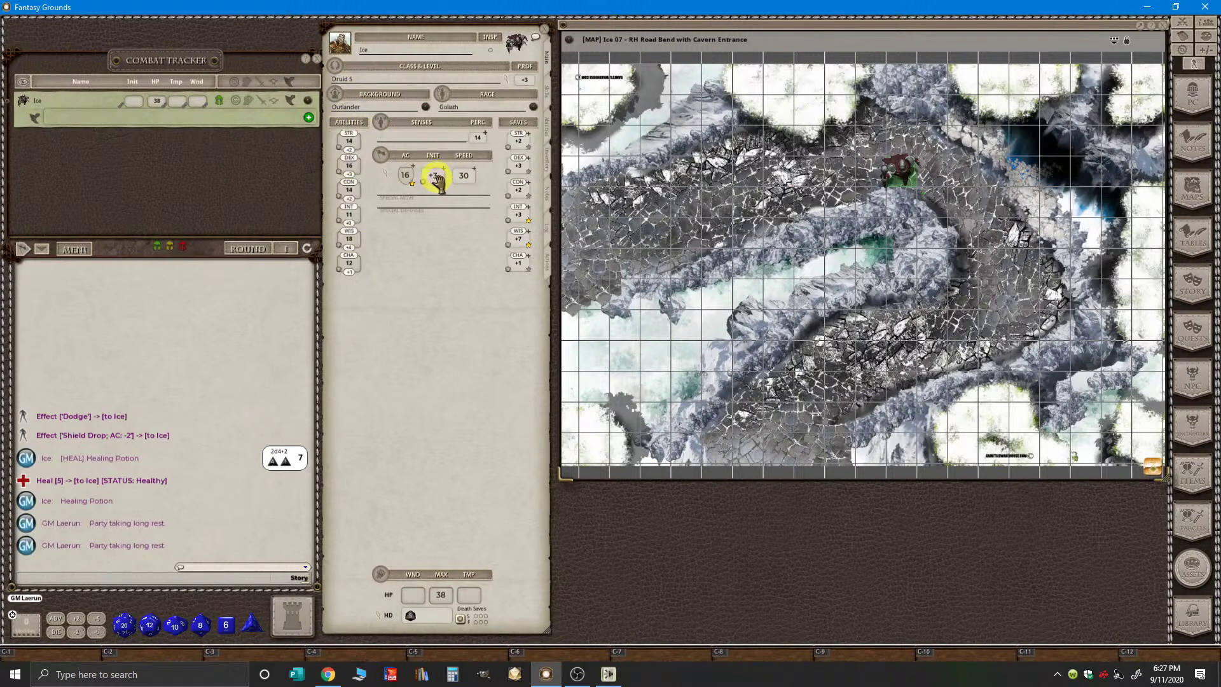
# - Add the character's initiative roll to hotkey slot 5
pyautogui.moveTo(431, 181); pyautogui.dragTo(451, 655)
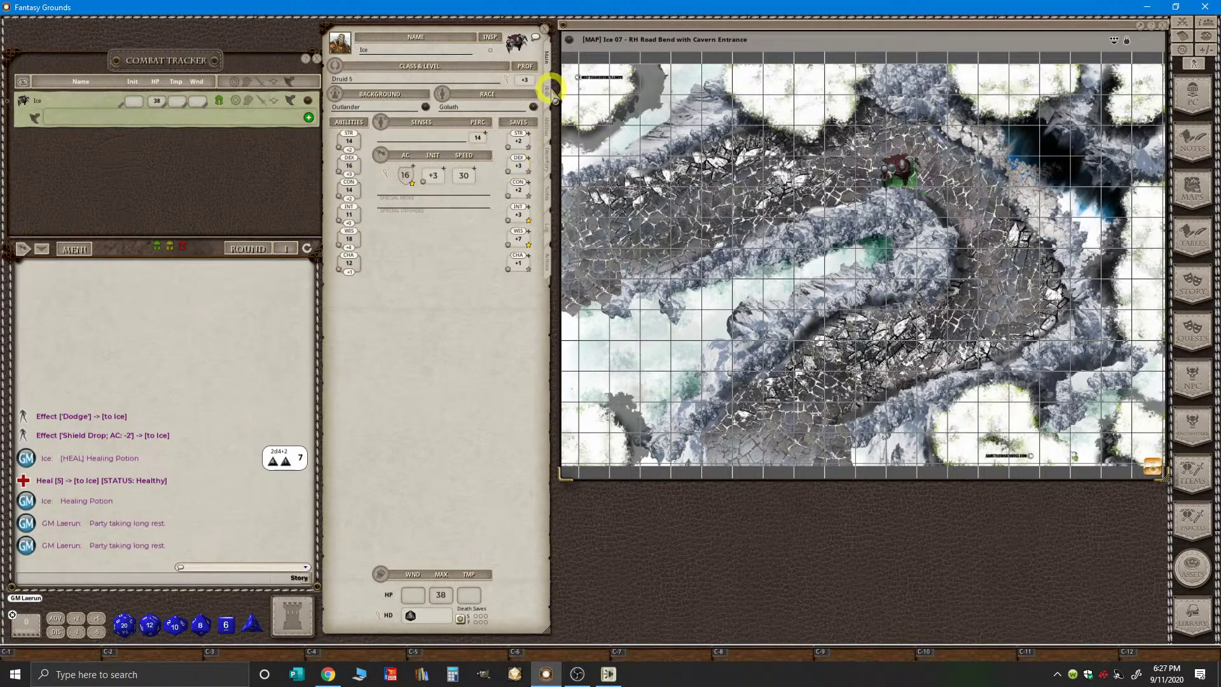
# - Set the skill stat of Instrument: Pan Flute to Dex and of Tool: Herbalism to Wis
pyautogui.click(549, 92)
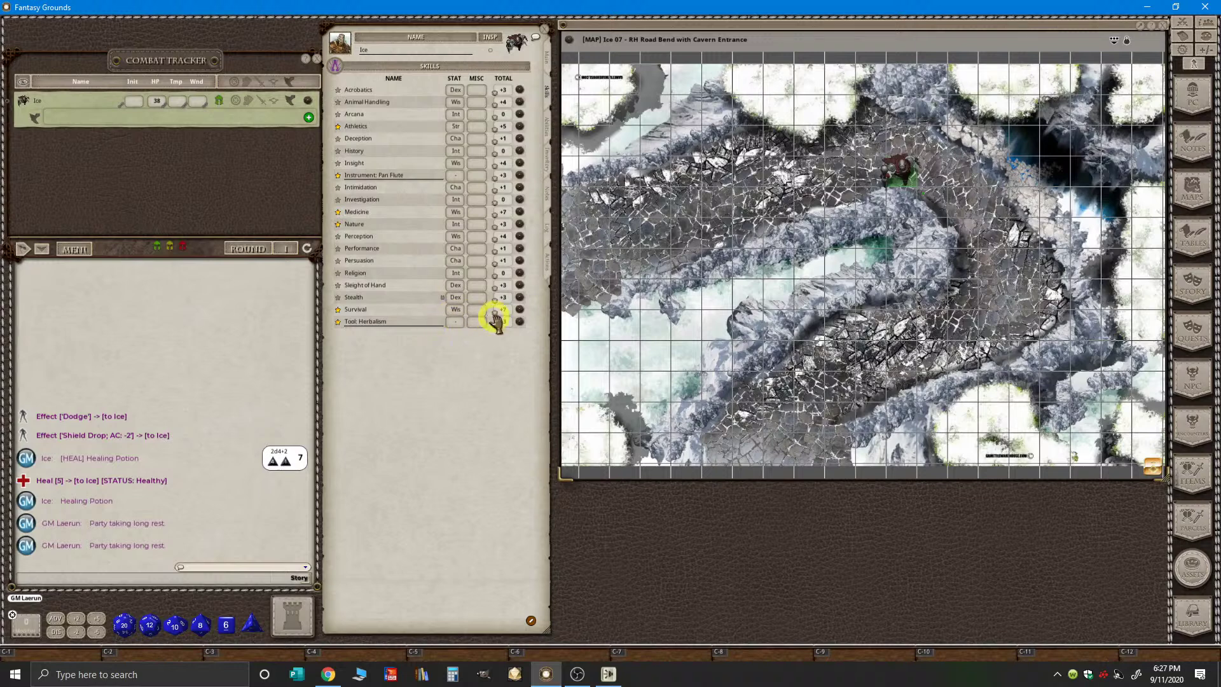
pyautogui.click(458, 176)
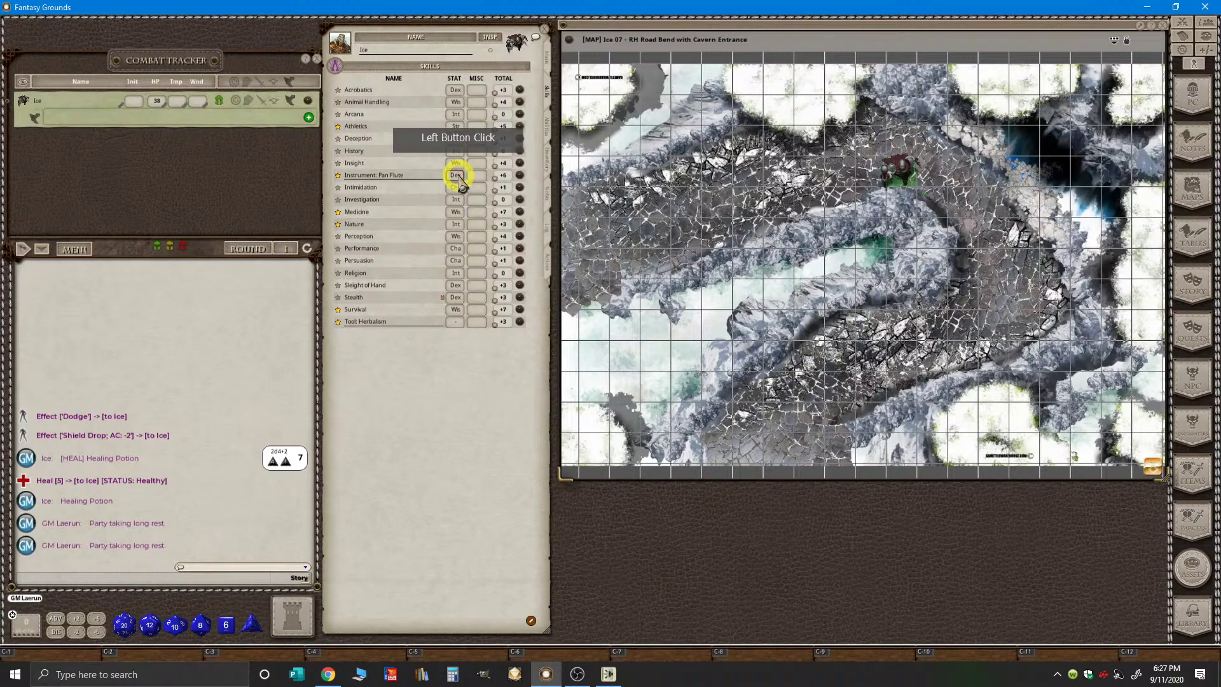
pyautogui.click(456, 322)
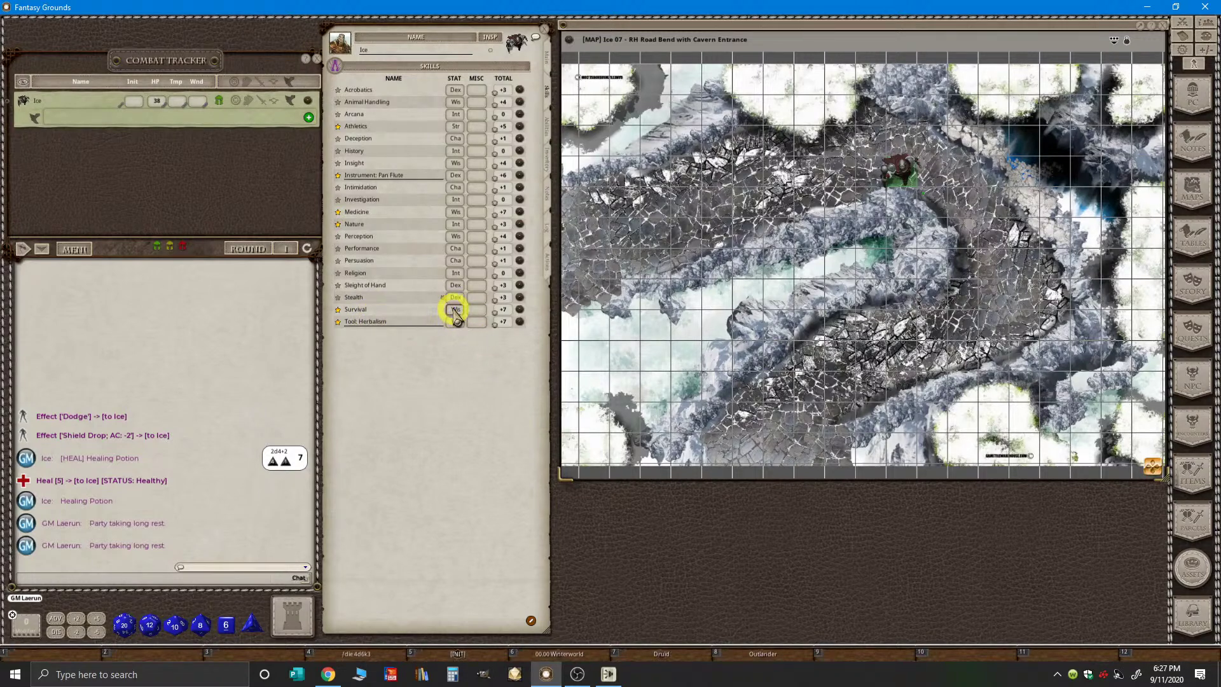
# - Add the Survival skill roll to hotkey slot 9 and the Perception skill roll to slot 10
pyautogui.moveTo(503, 312); pyautogui.dragTo(861, 655)
pyautogui.press('ctrl')
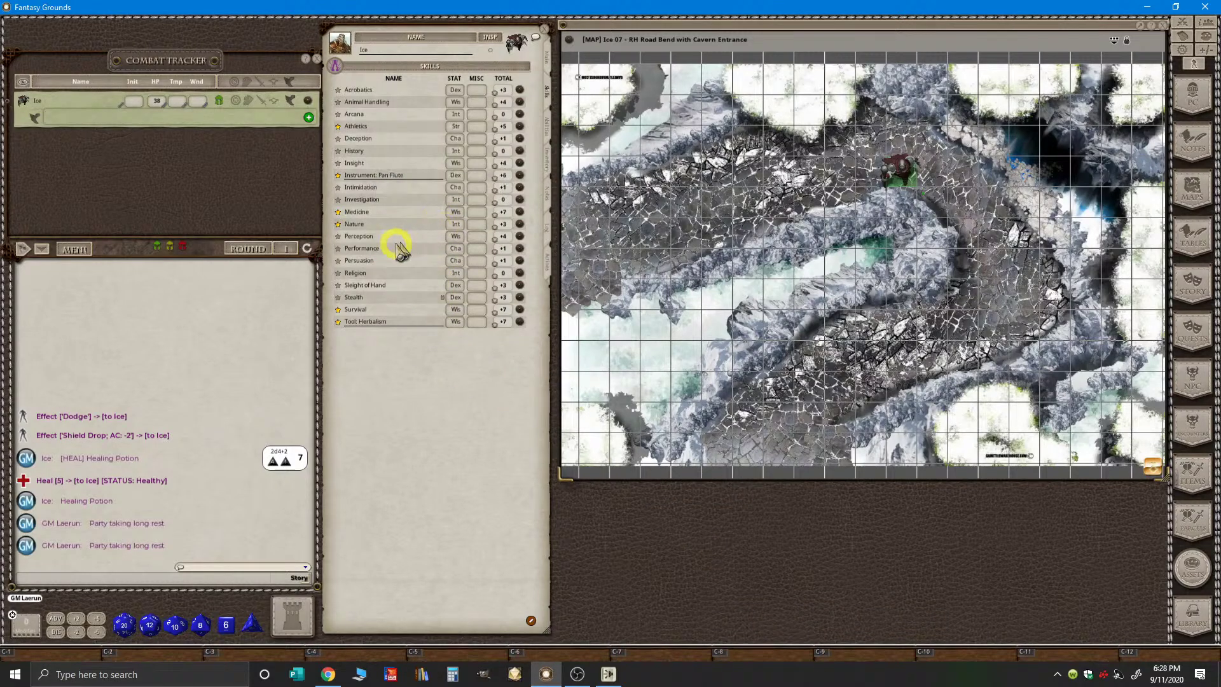
pyautogui.moveTo(500, 239); pyautogui.dragTo(968, 652)
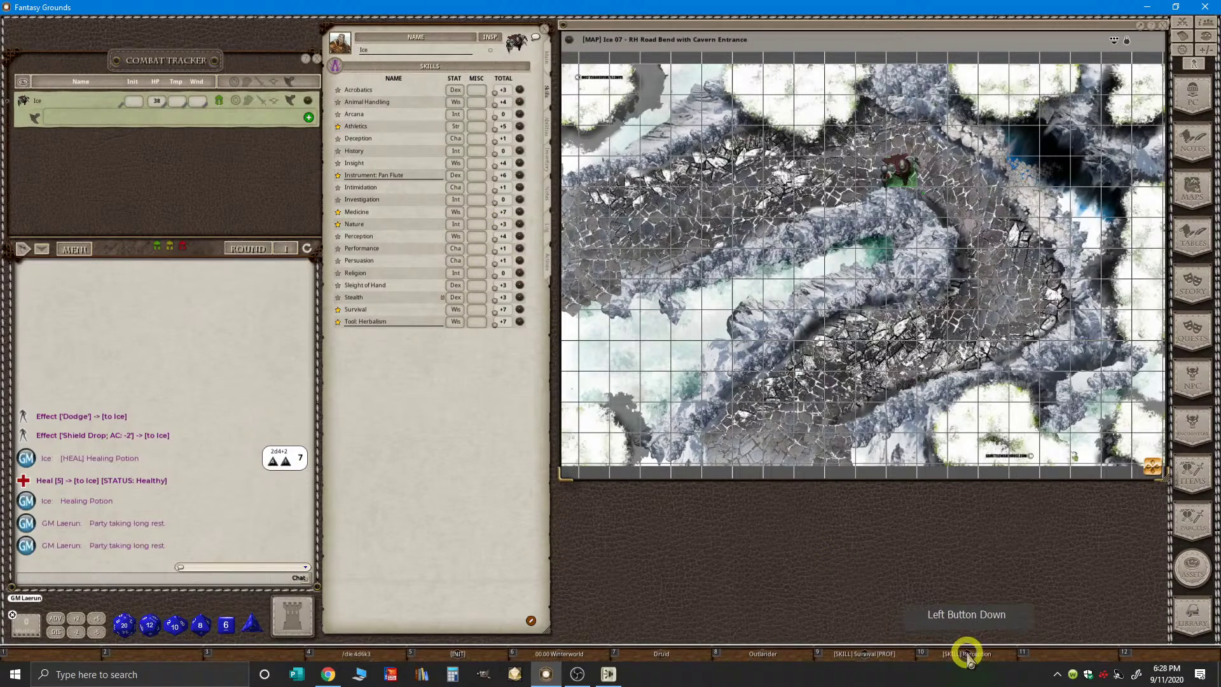
pyautogui.press('ctrl')
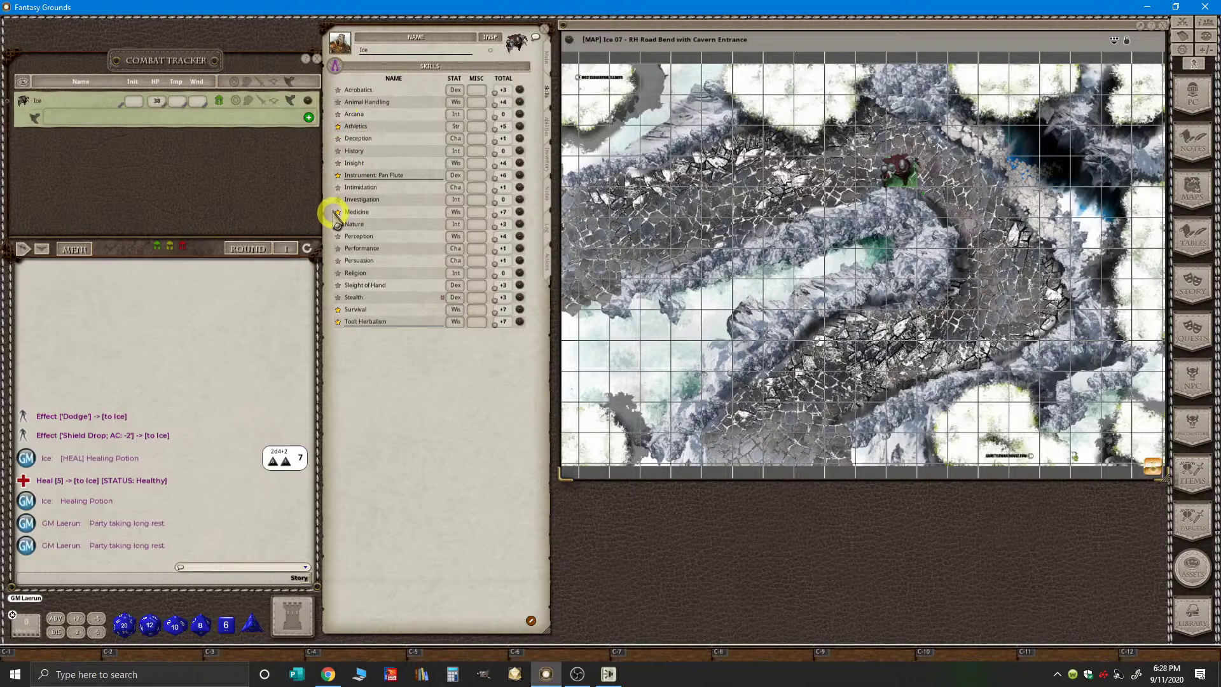
# - Add the Nature skill roll to hotkey slot 4 and bring the character's combat actions into view
pyautogui.moveTo(498, 224); pyautogui.dragTo(361, 655)
pyautogui.press('ctrl')
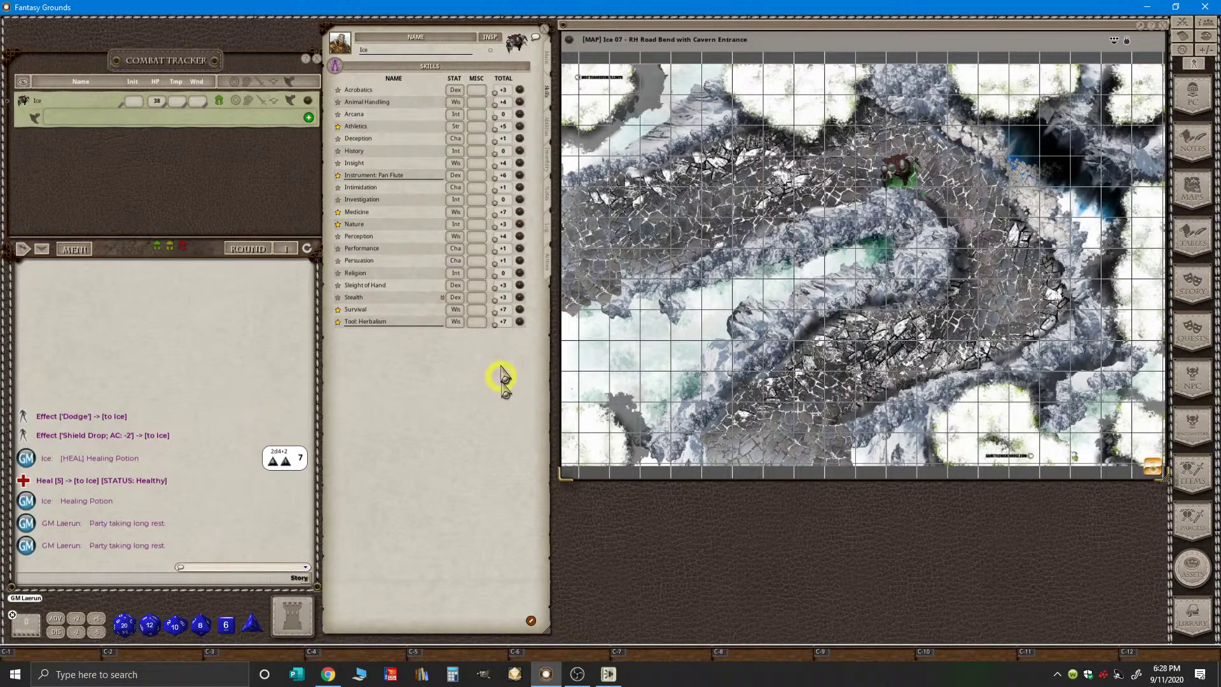
pyautogui.click(548, 56)
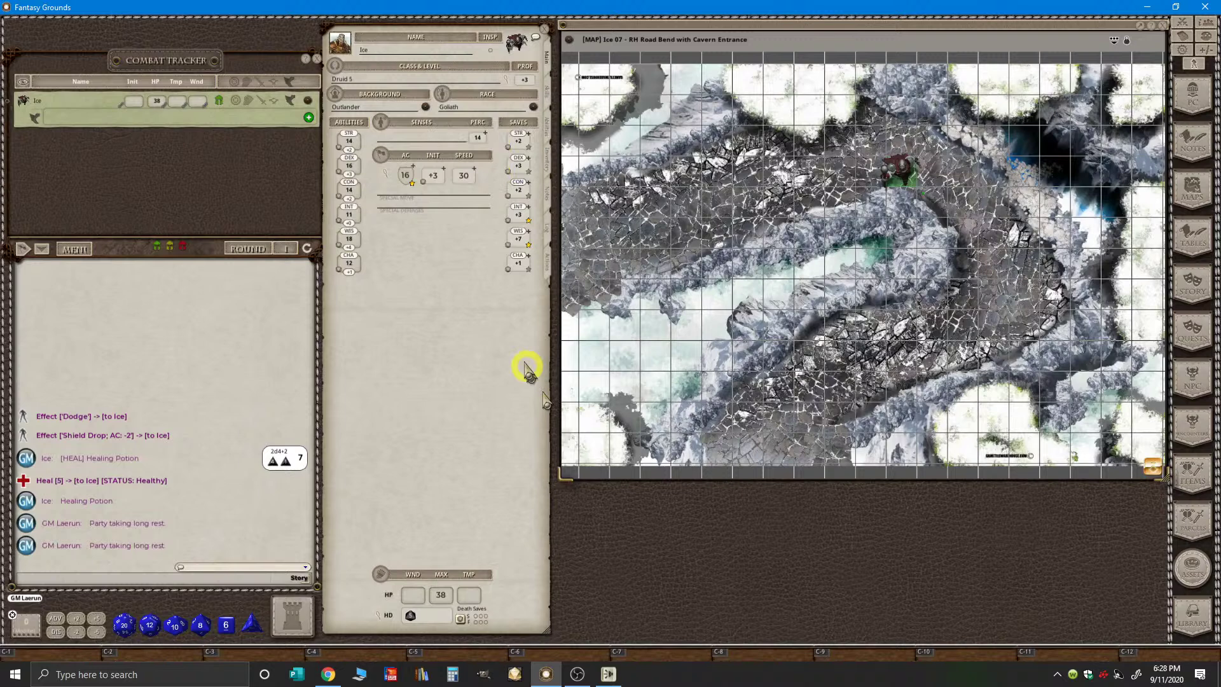
pyautogui.click(547, 251)
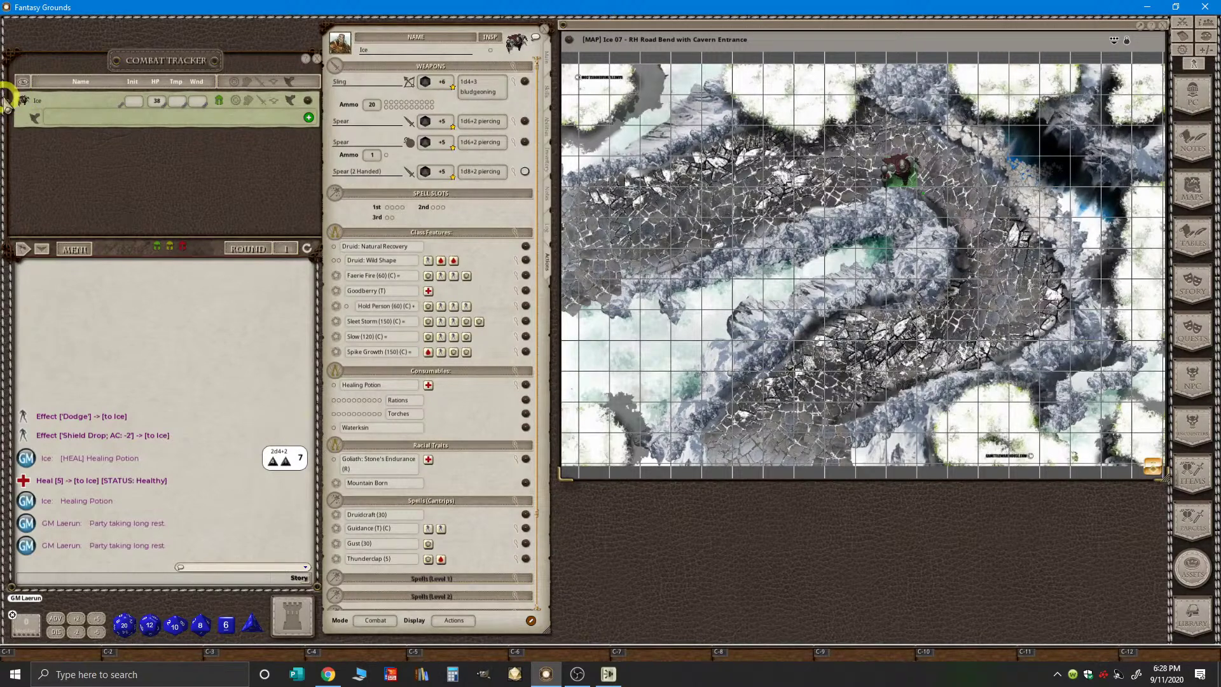
# - Make Ice the active combatant in the combat tracker and add the next-turn command to hotkey slot 3
pyautogui.click(7, 101)
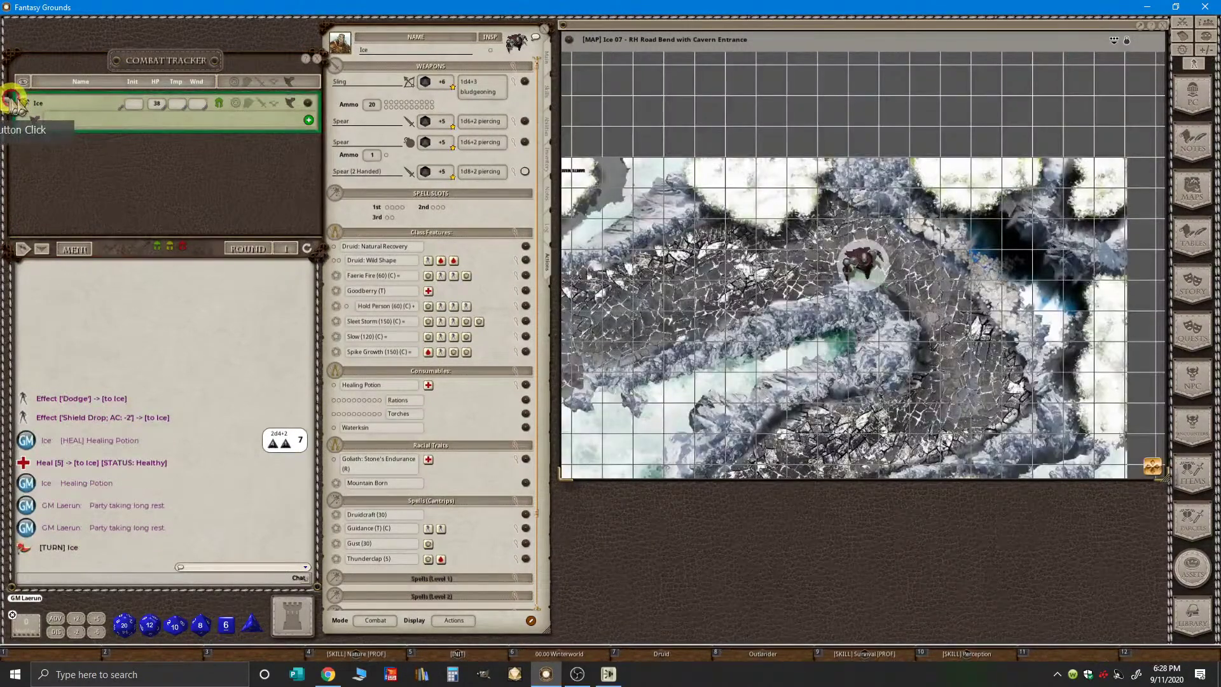
pyautogui.press('ctrl')
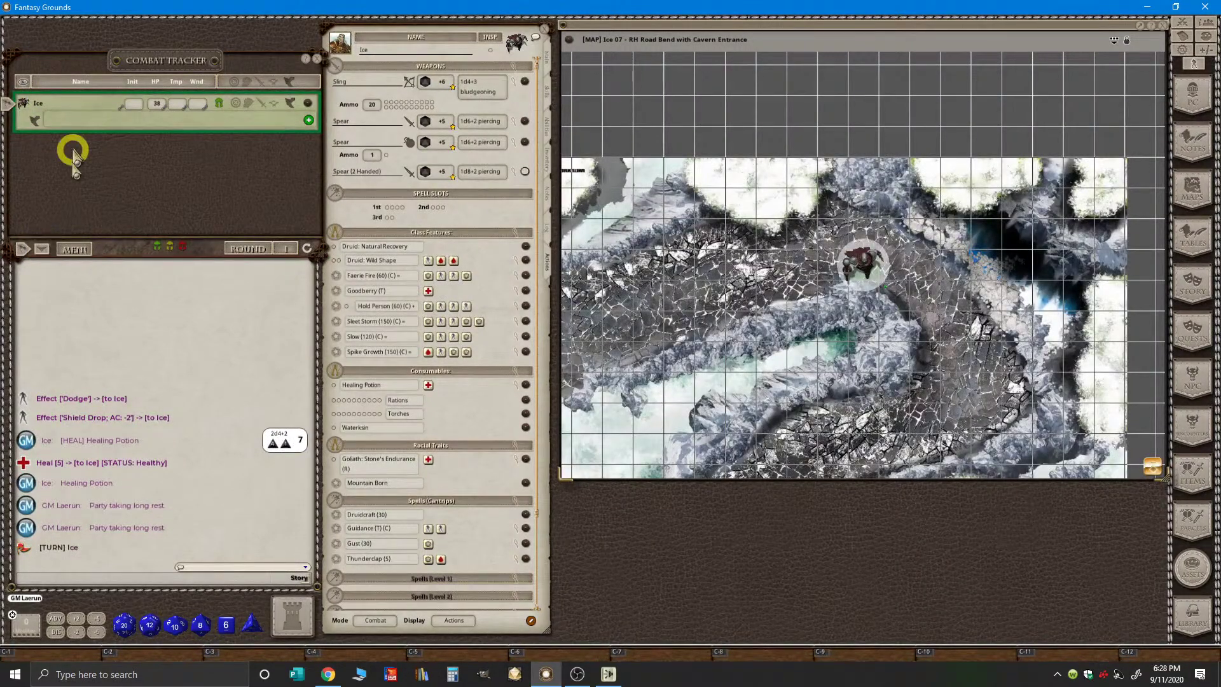
pyautogui.moveTo(42, 249); pyautogui.dragTo(280, 648)
# - Advance the combat to the next turn and roll the character's initiative using the assigned hotkeys
pyautogui.click(252, 652)
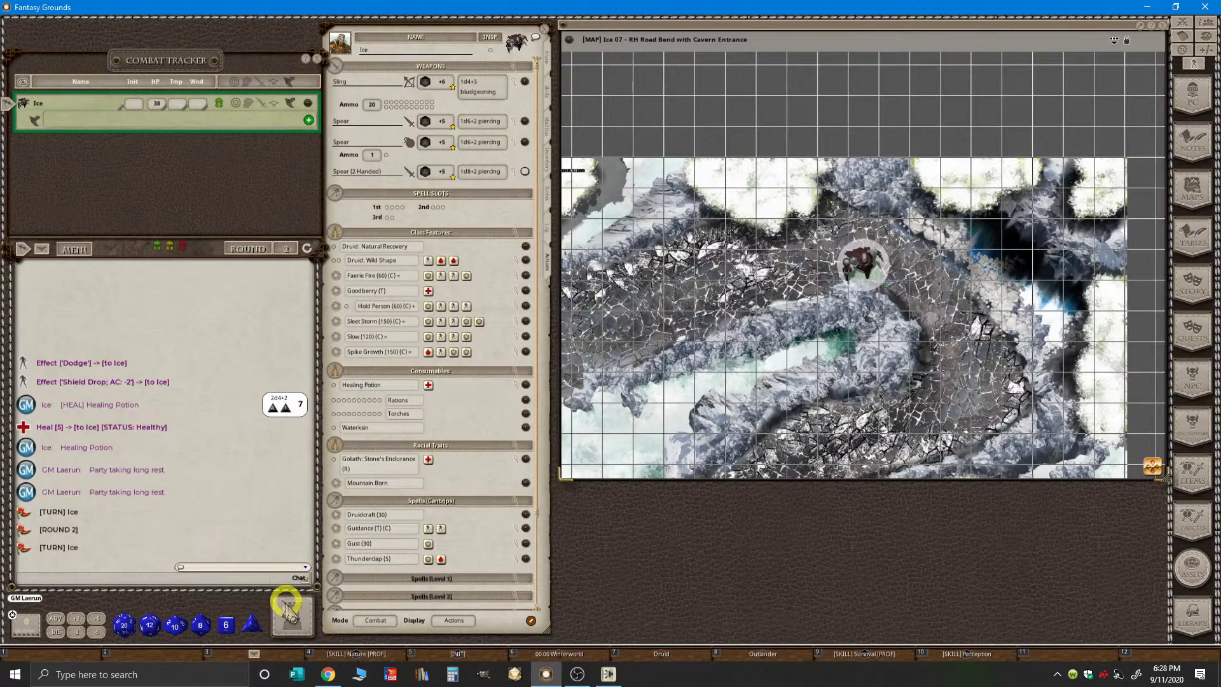
pyautogui.press('ctrl')
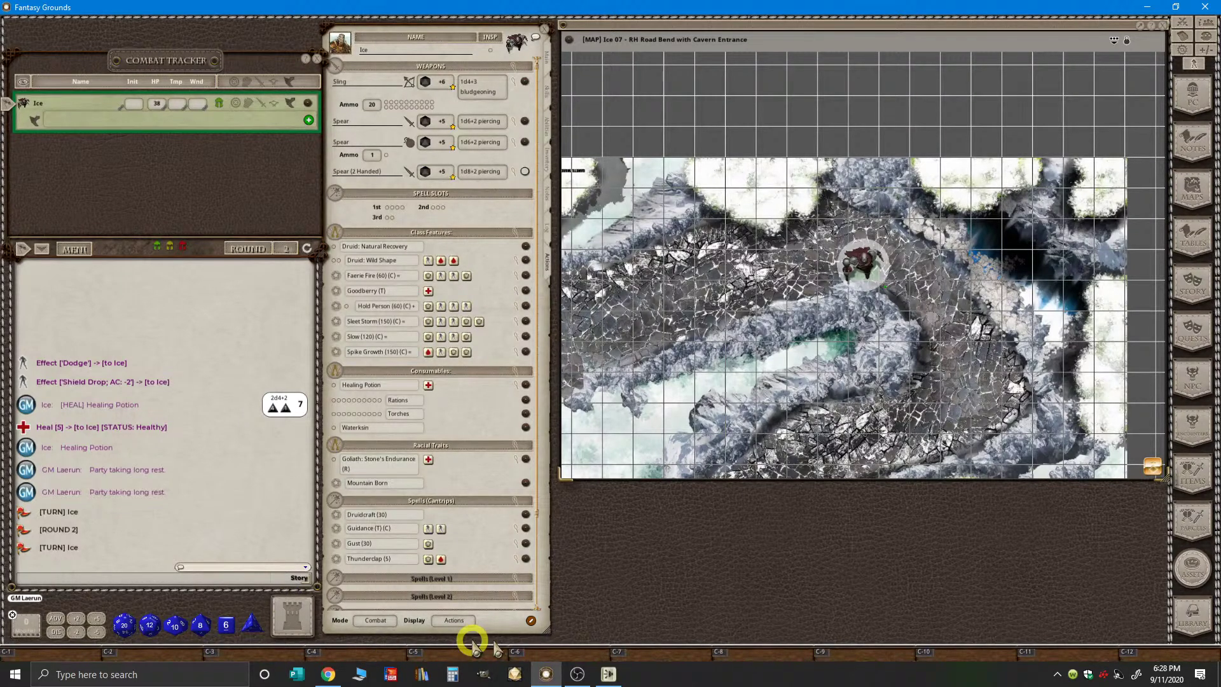
pyautogui.click(454, 656)
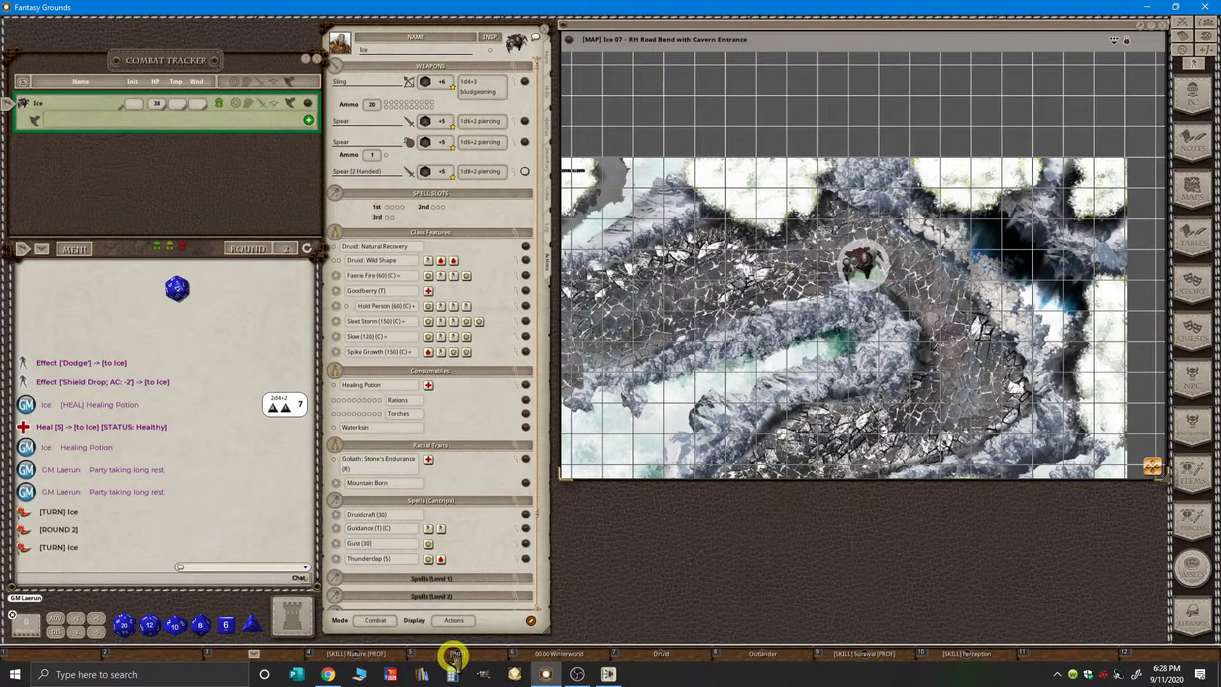
pyautogui.press('ctrl')
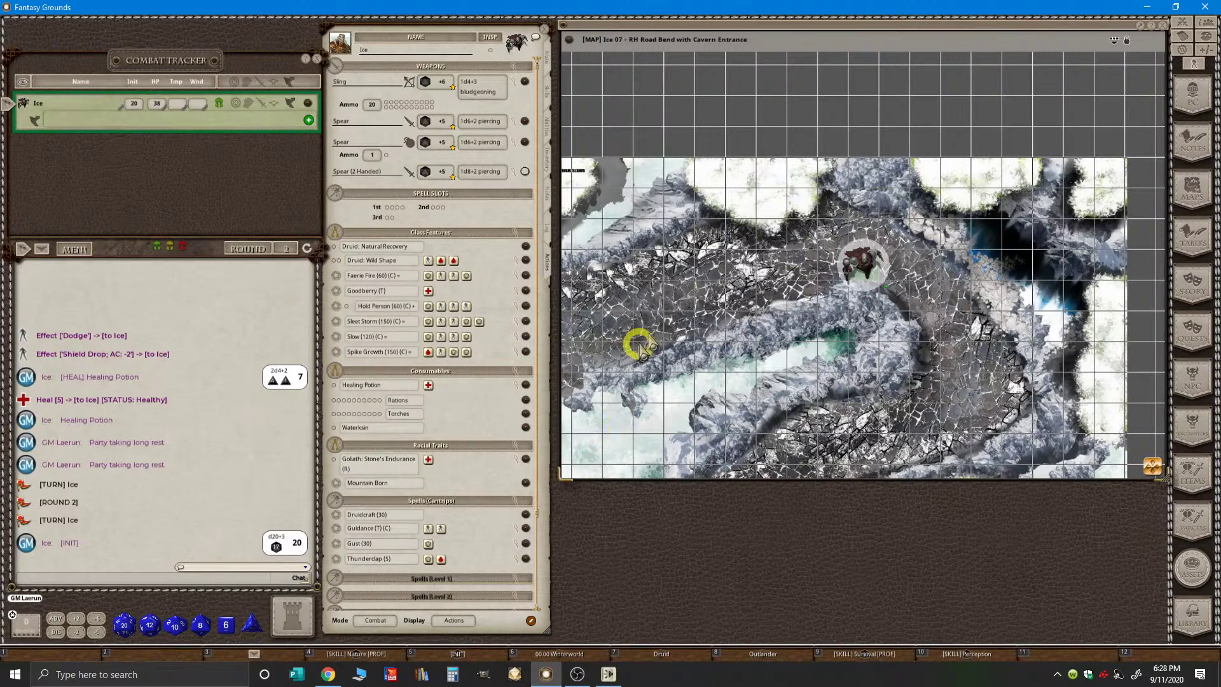
# - Enlarge the map view around the character's token on the cavern road
pyautogui.scroll(2, 642, 343)
pyautogui.scroll(1, 673, 334)
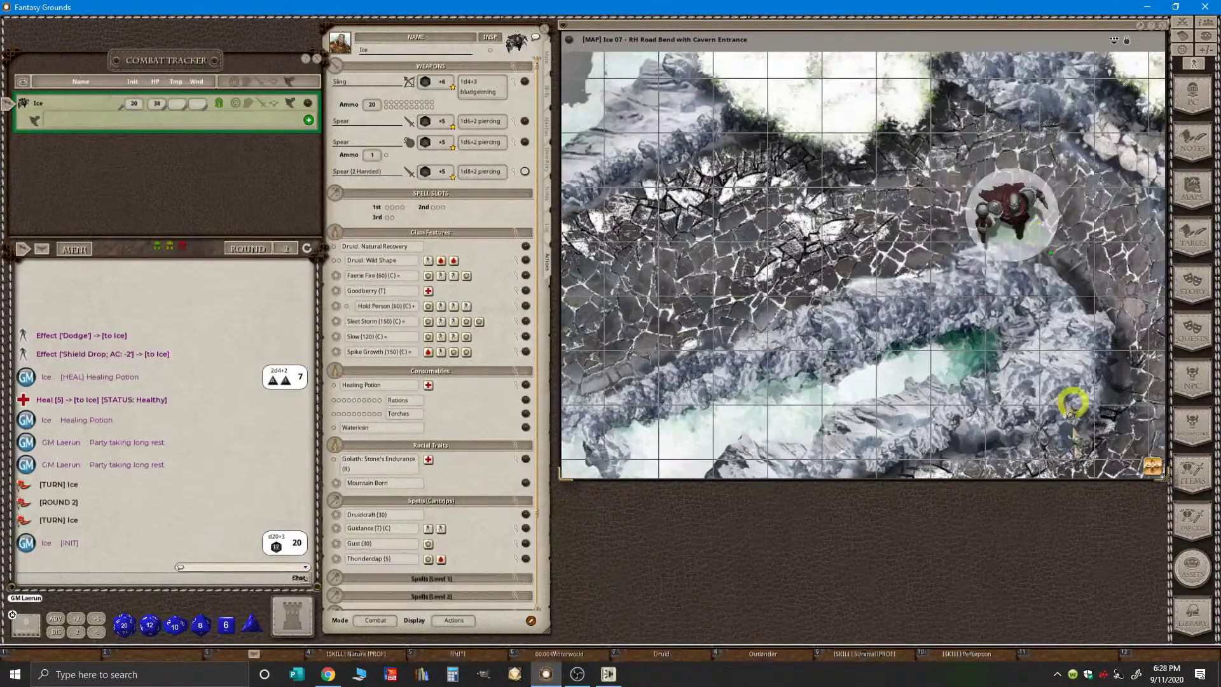
pyautogui.moveTo(1155, 472); pyautogui.dragTo(1200, 490)
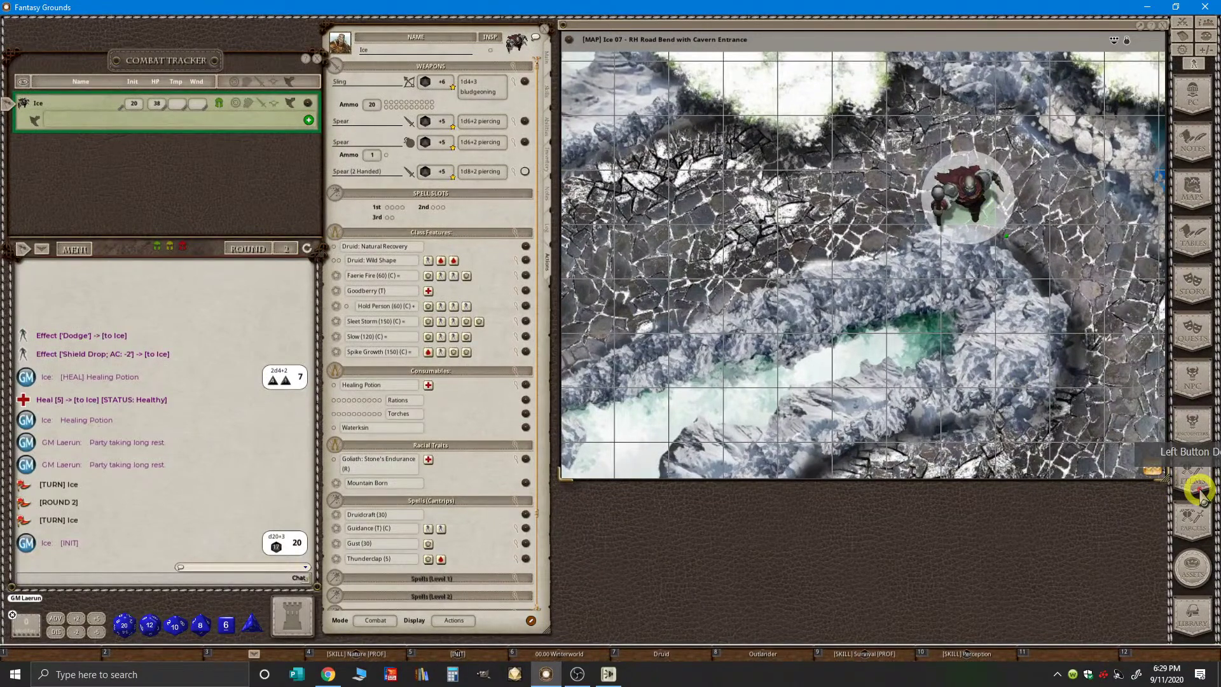
pyautogui.scroll(1, 1161, 432)
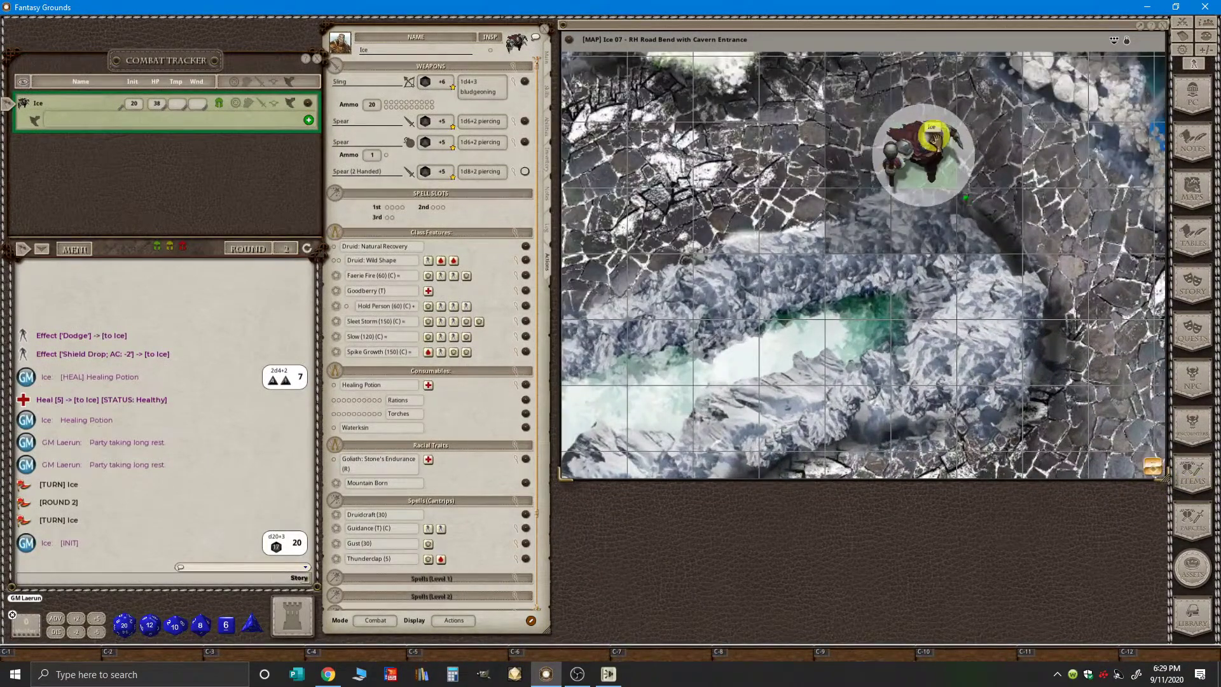
pyautogui.scroll(-1, 780, 215)
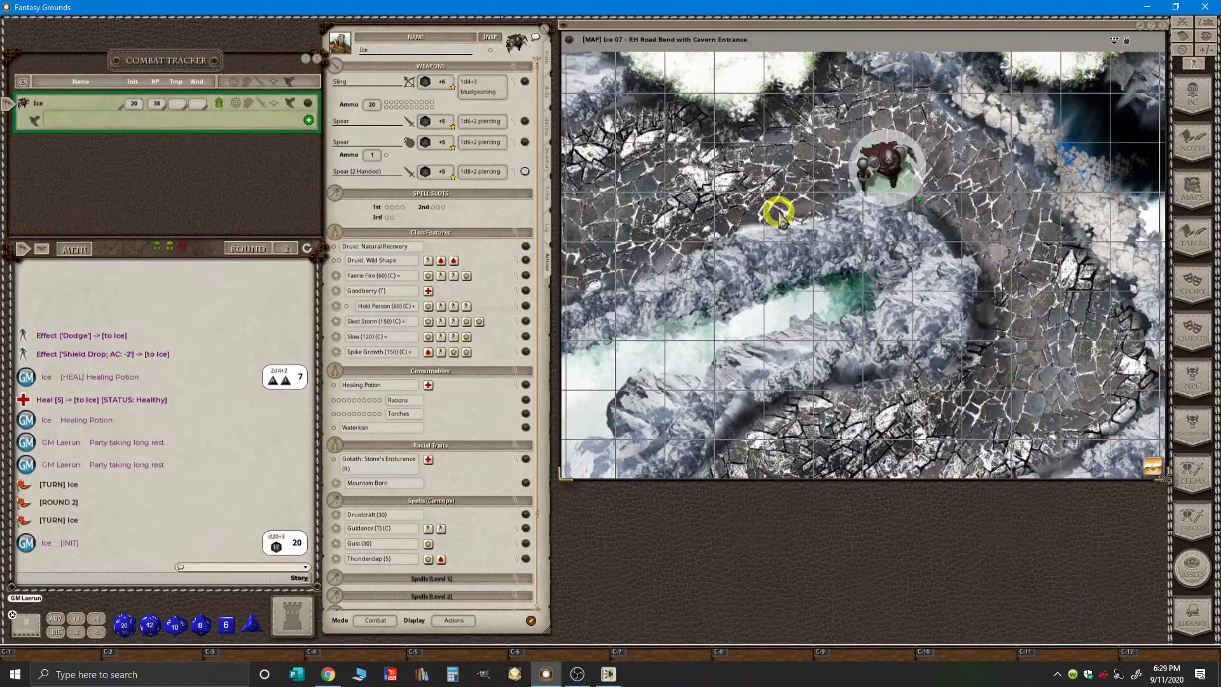
# - Rename the character from its sheet as Ice G
pyautogui.click(551, 277)
pyautogui.click(399, 40)
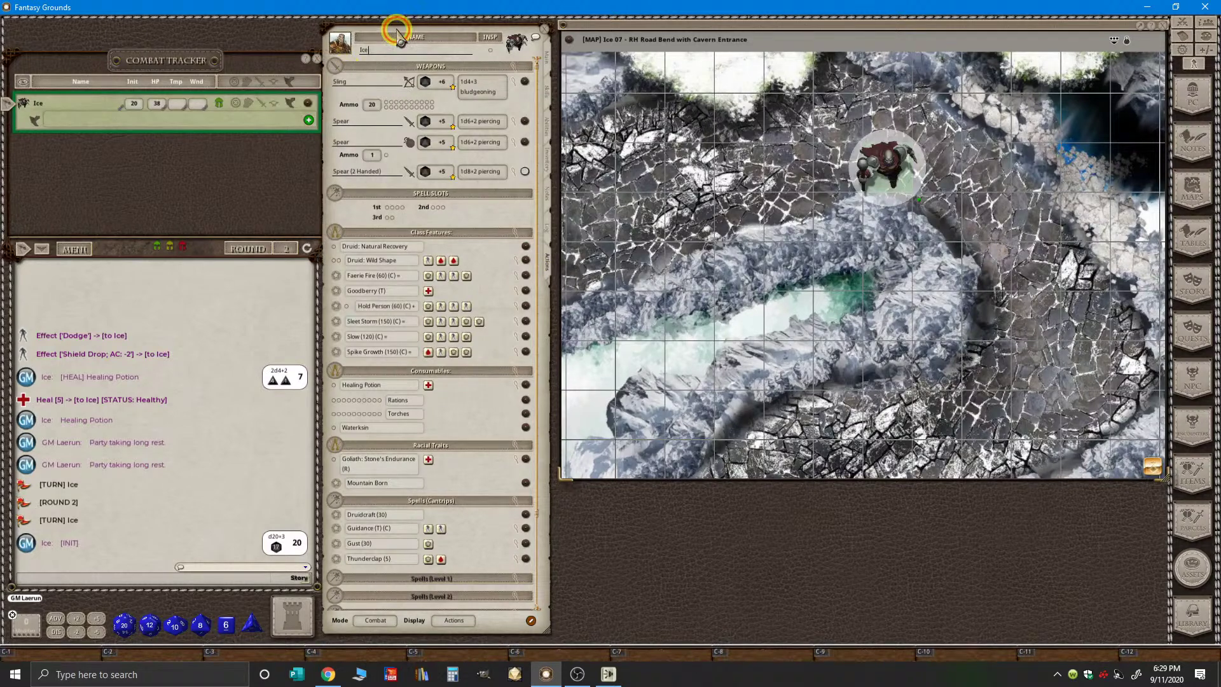
pyautogui.moveTo(397, 30); pyautogui.dragTo(393, 29)
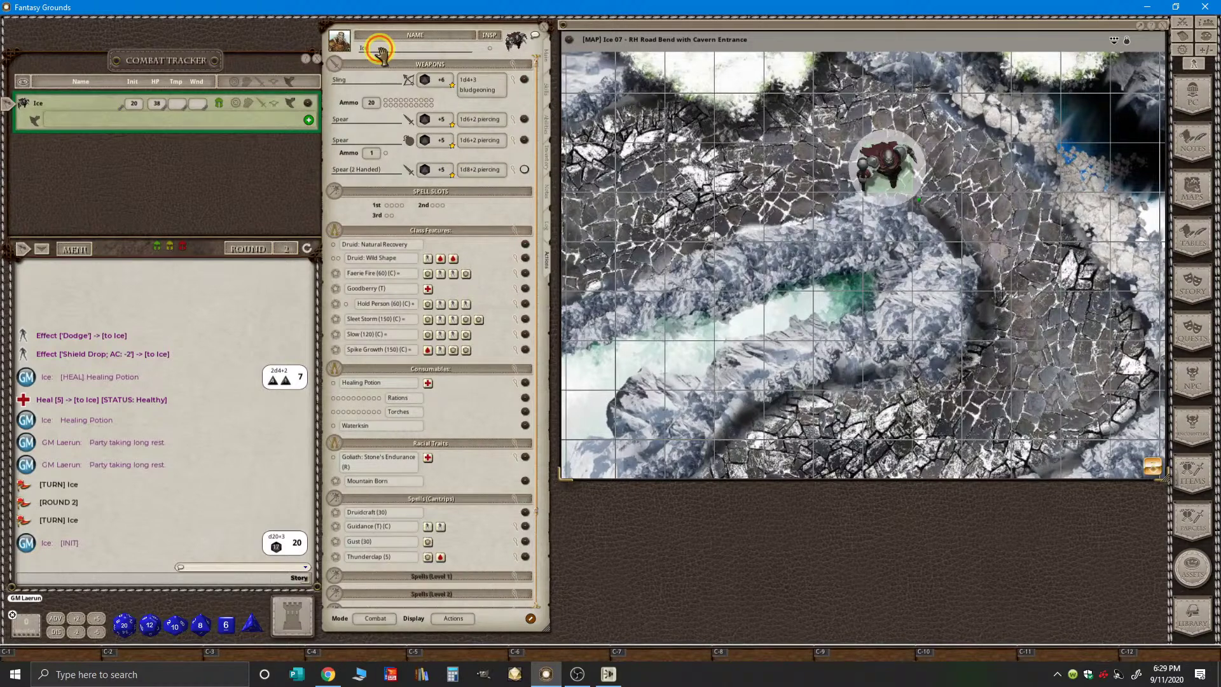
pyautogui.click(380, 49)
pyautogui.write('G')
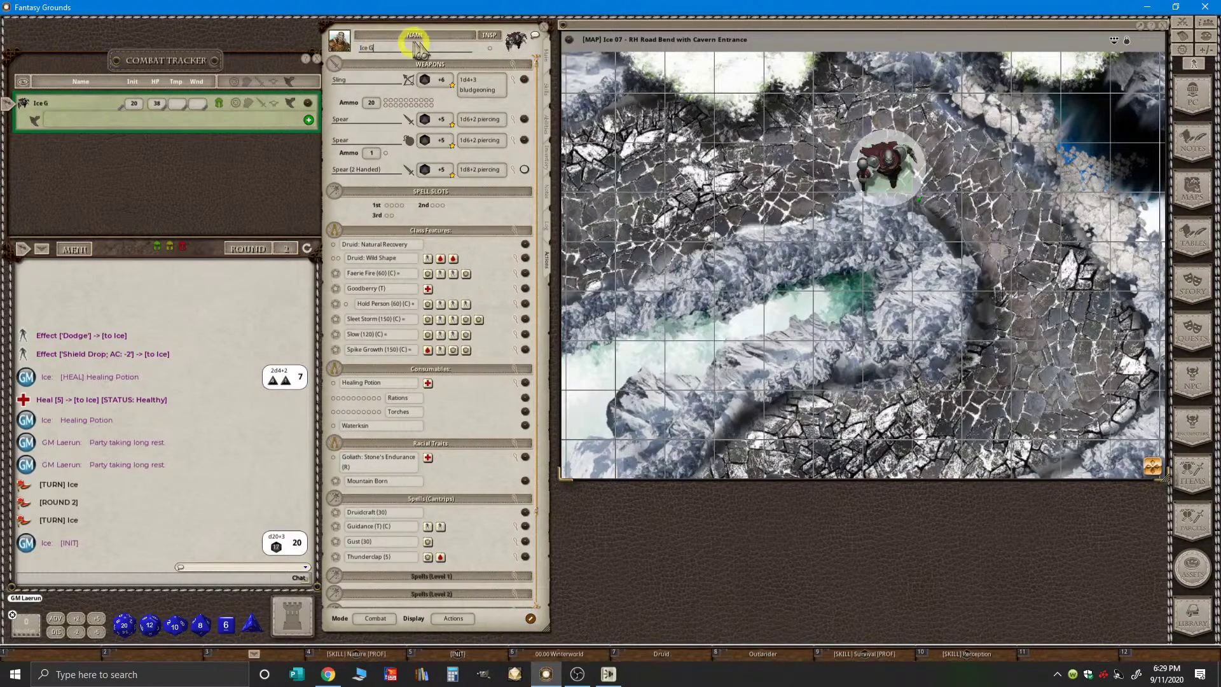
pyautogui.press('ctrl')
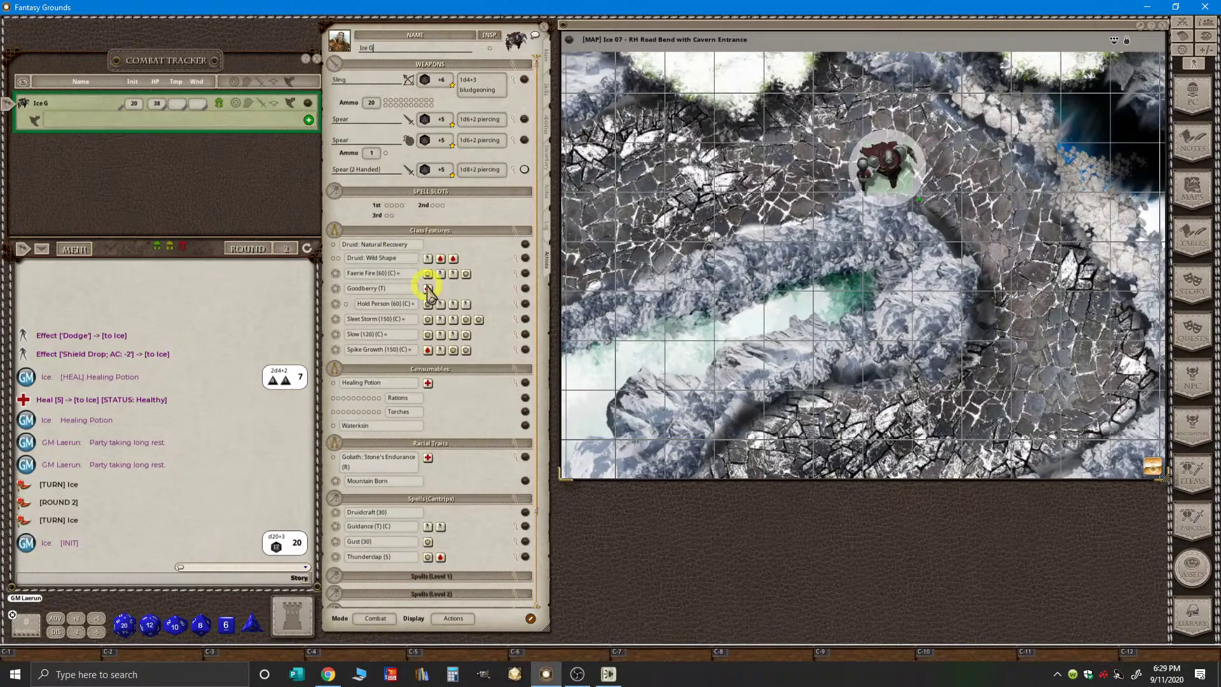
# - Read the full description of the Druid: Natural Recovery class feature and close it
pyautogui.scroll(-3, 458, 499)
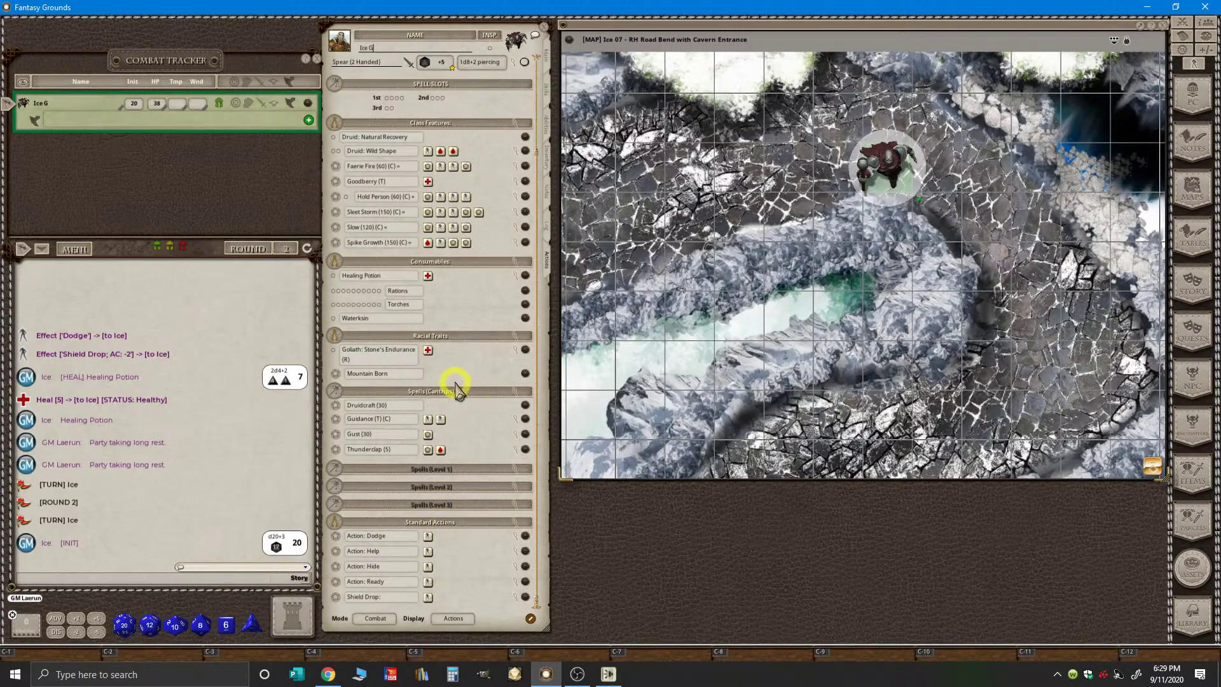
pyautogui.click(525, 138)
pyautogui.scroll(-2, 668, 381)
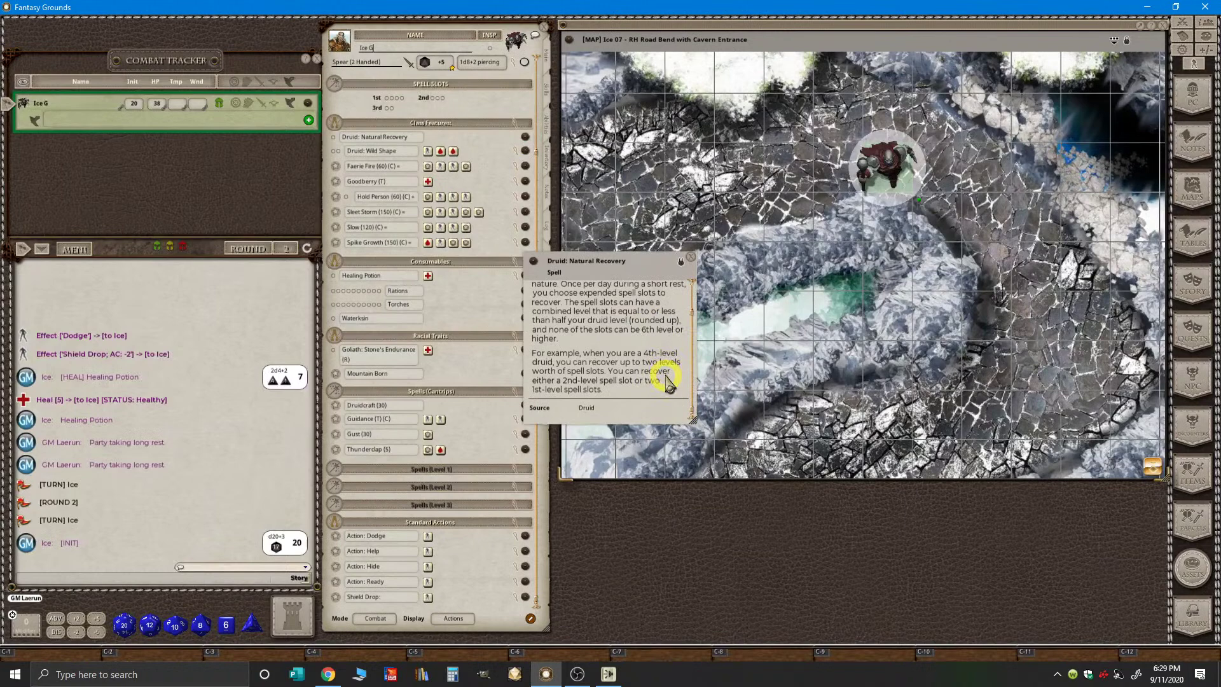
pyautogui.scroll(2, 668, 382)
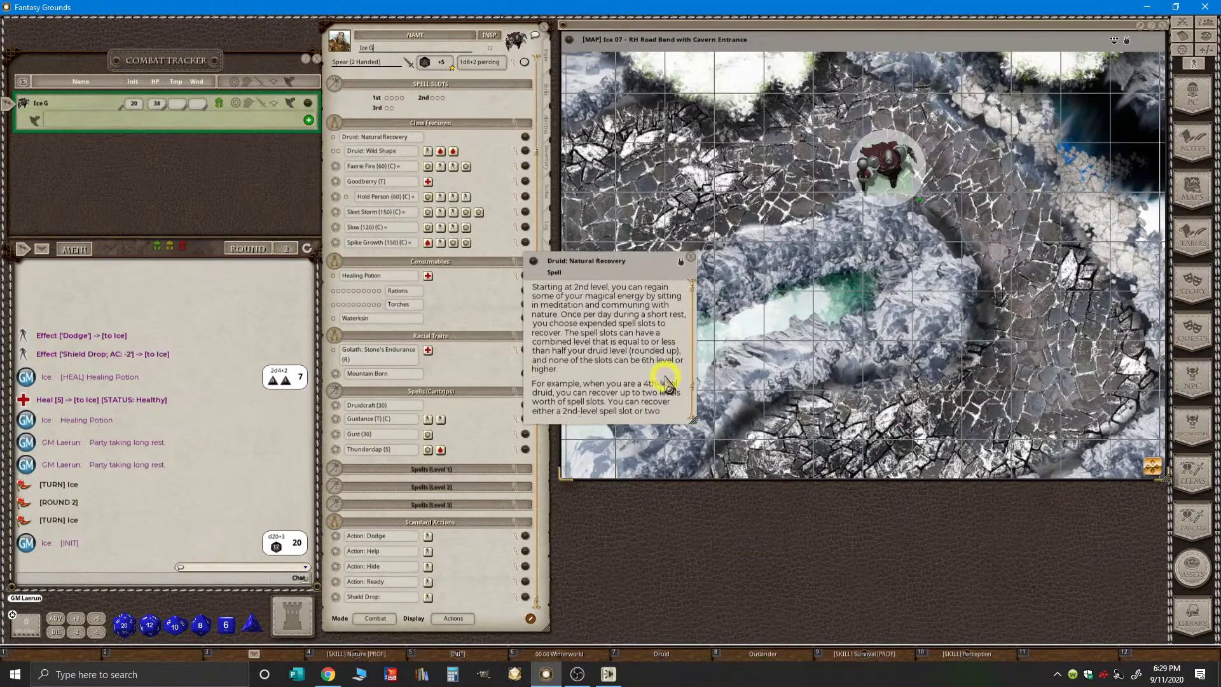
pyautogui.click(692, 259)
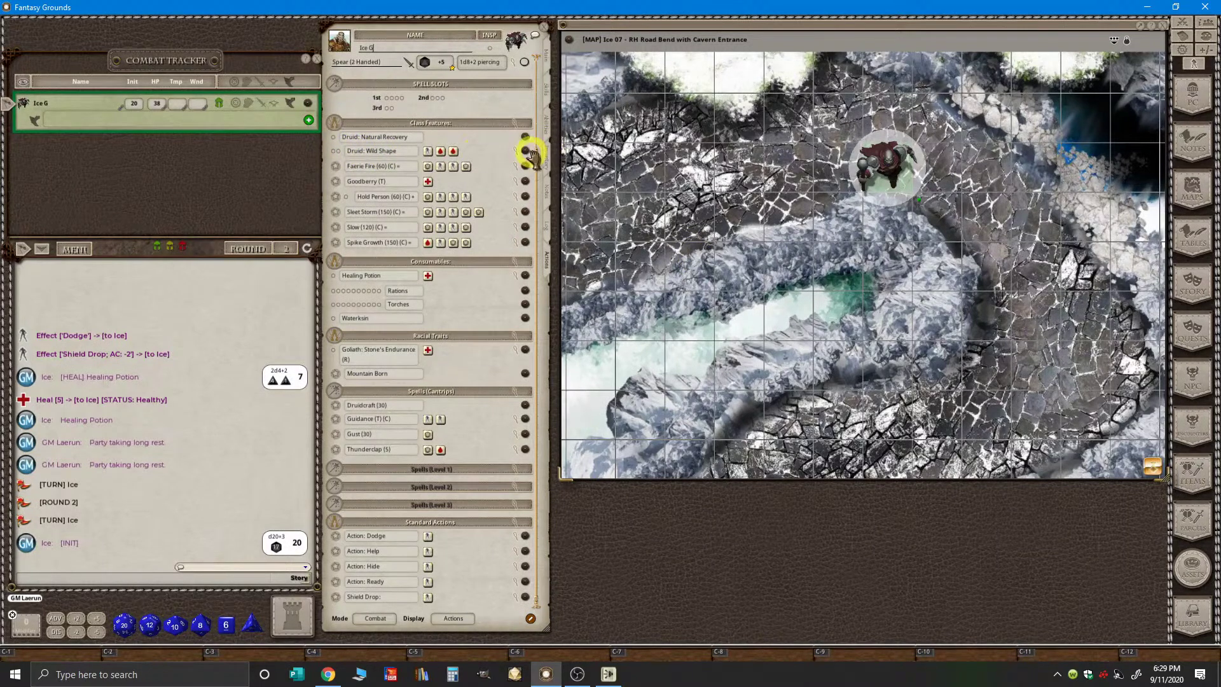
# - Read the Druid: Wild Shape description with its Beast Shapes table and close it
pyautogui.click(526, 152)
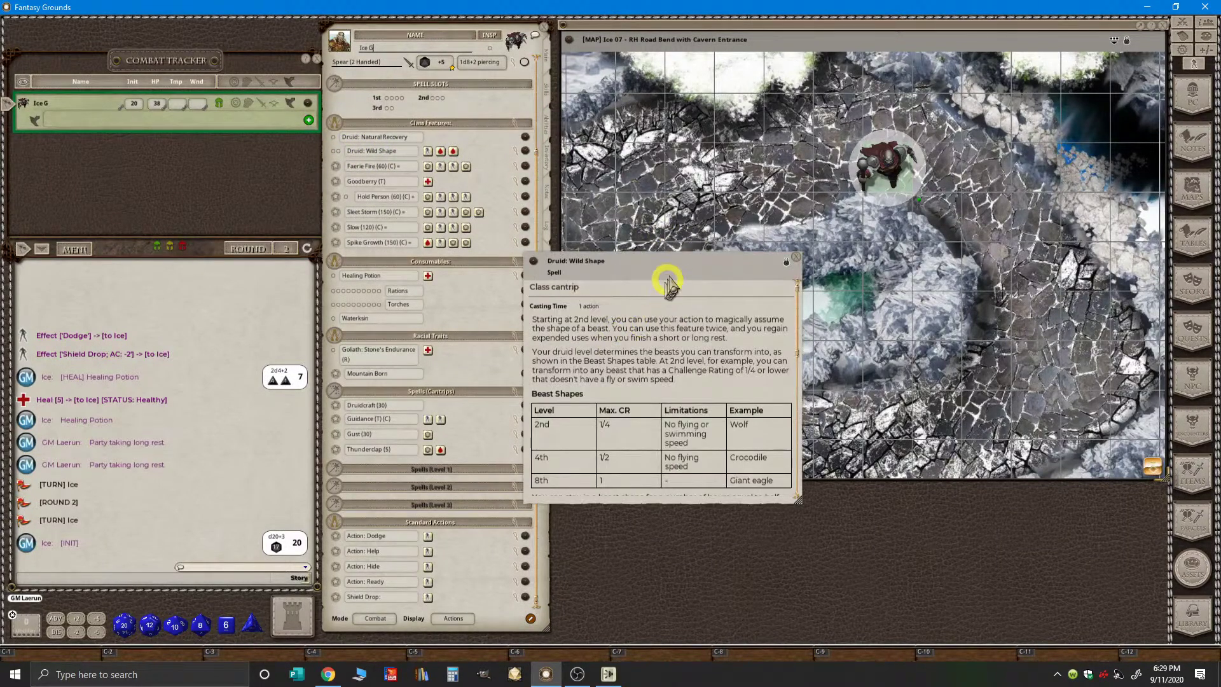
pyautogui.moveTo(681, 264); pyautogui.dragTo(729, 110)
pyautogui.click(1105, 220)
pyautogui.click(737, 369)
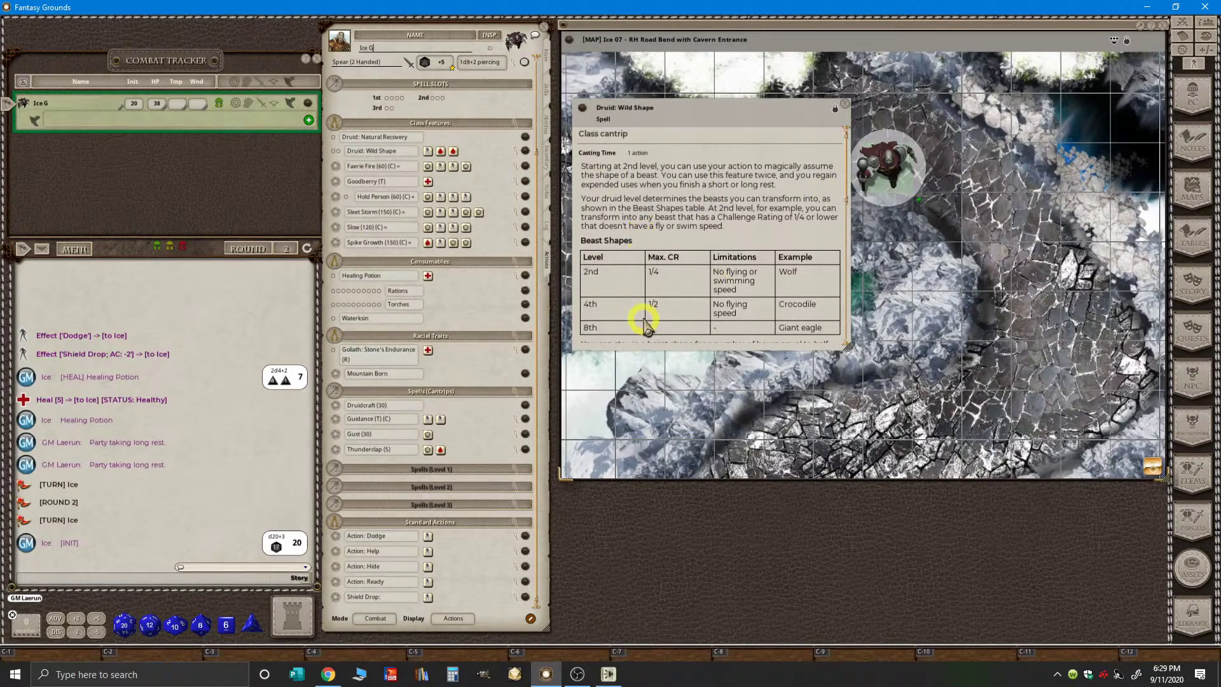
pyautogui.click(845, 103)
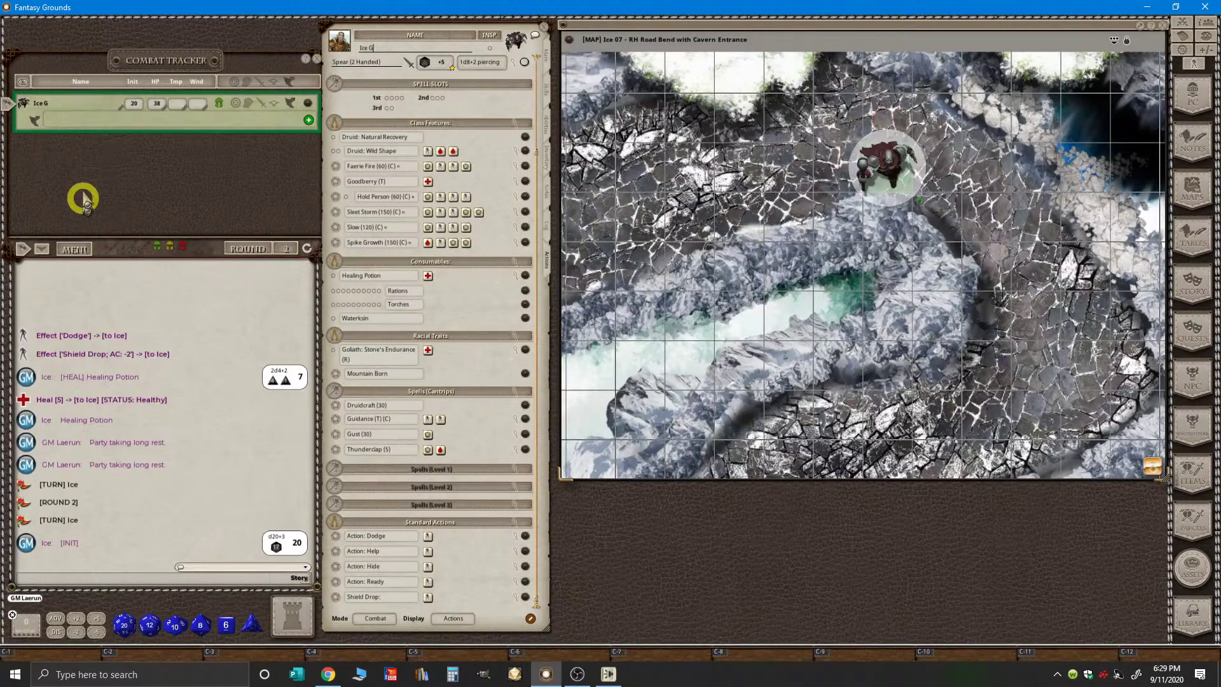
# - Review the character's main stats and return to the list of combat actions
pyautogui.press('ctrl')
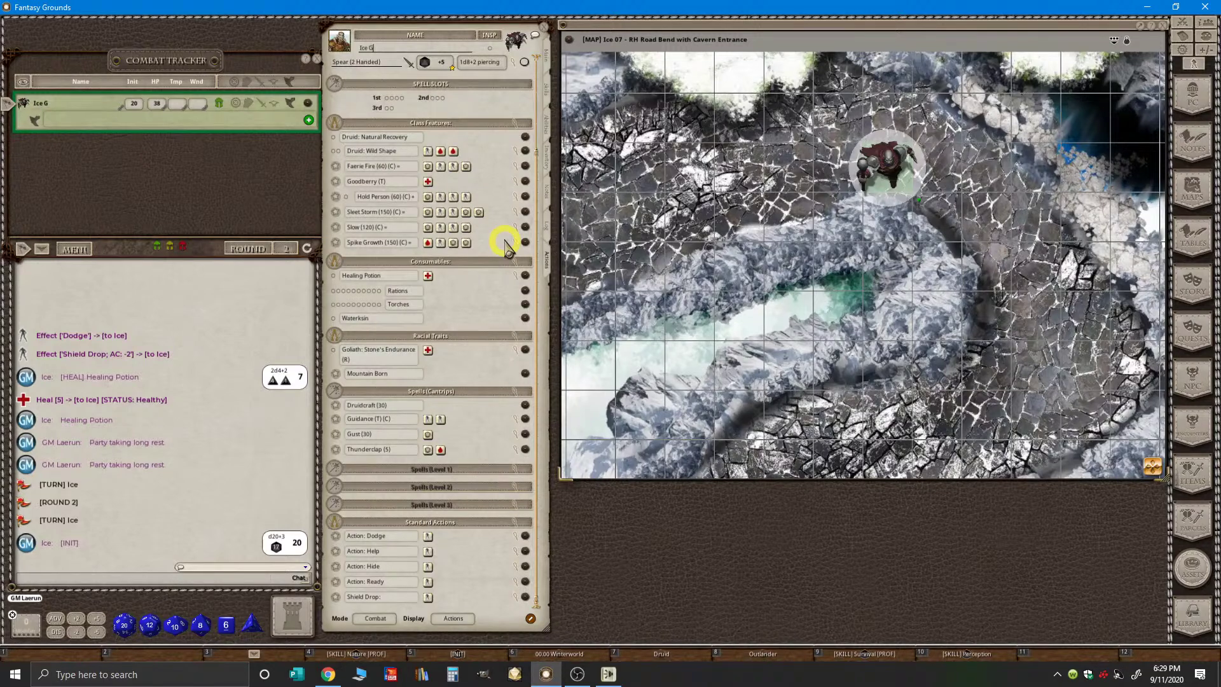
pyautogui.press('ctrl')
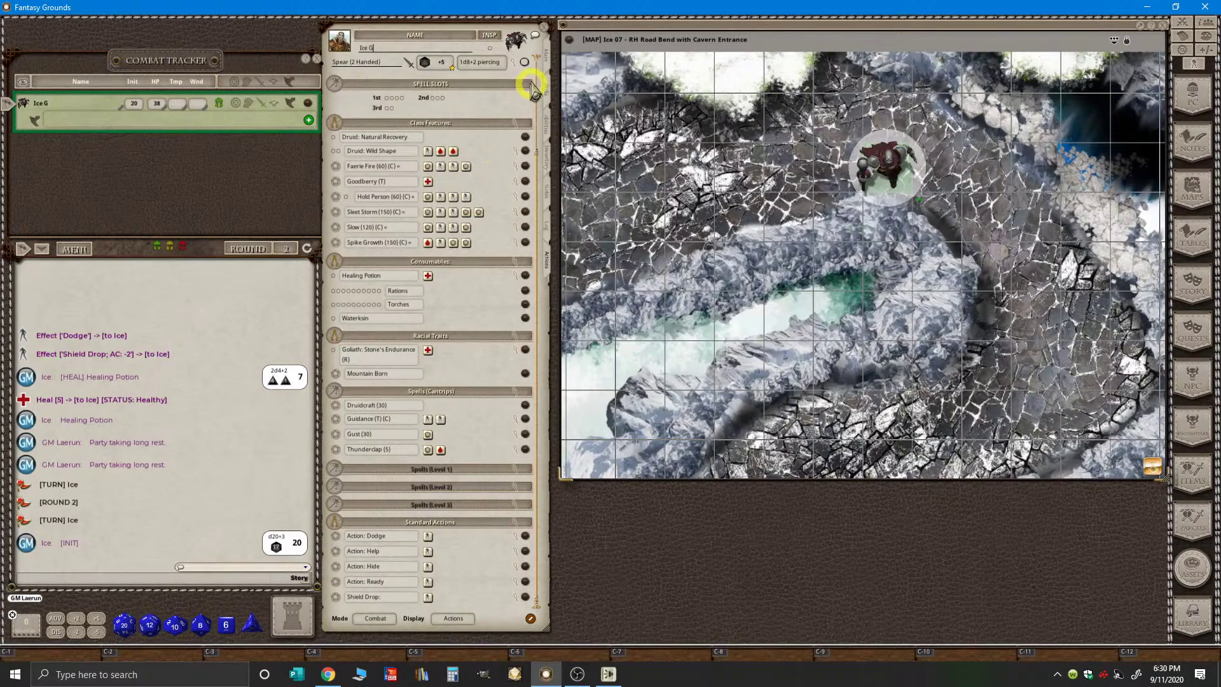
pyautogui.click(546, 55)
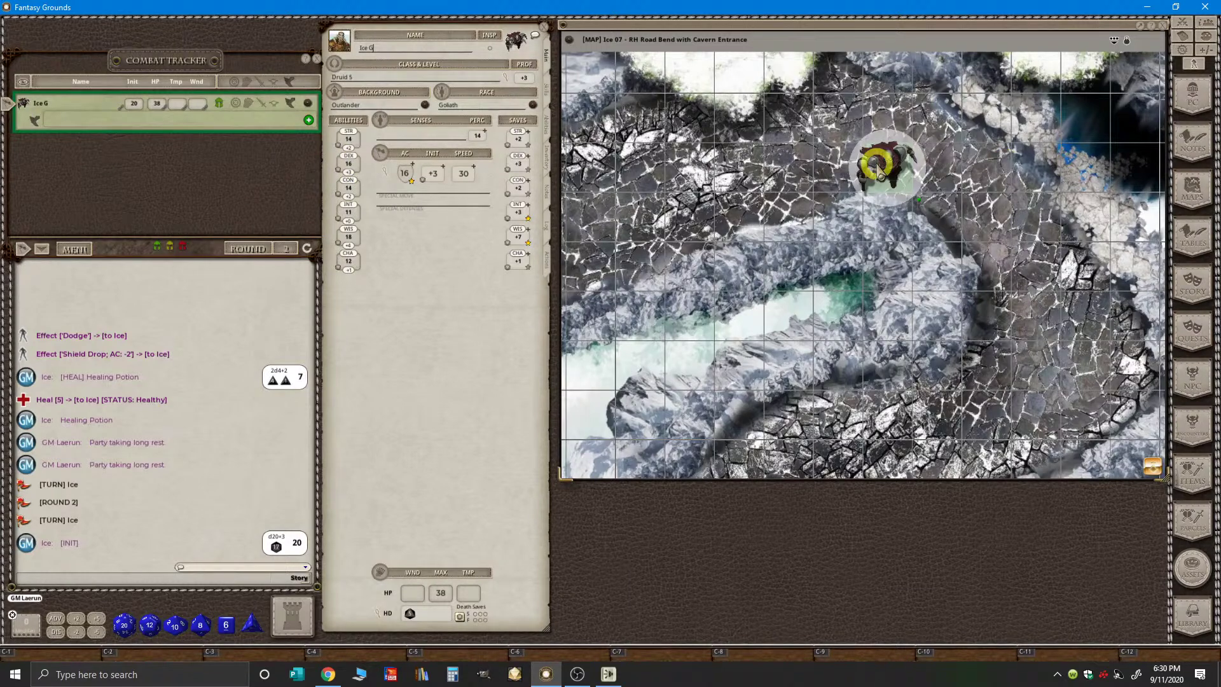
pyautogui.click(548, 266)
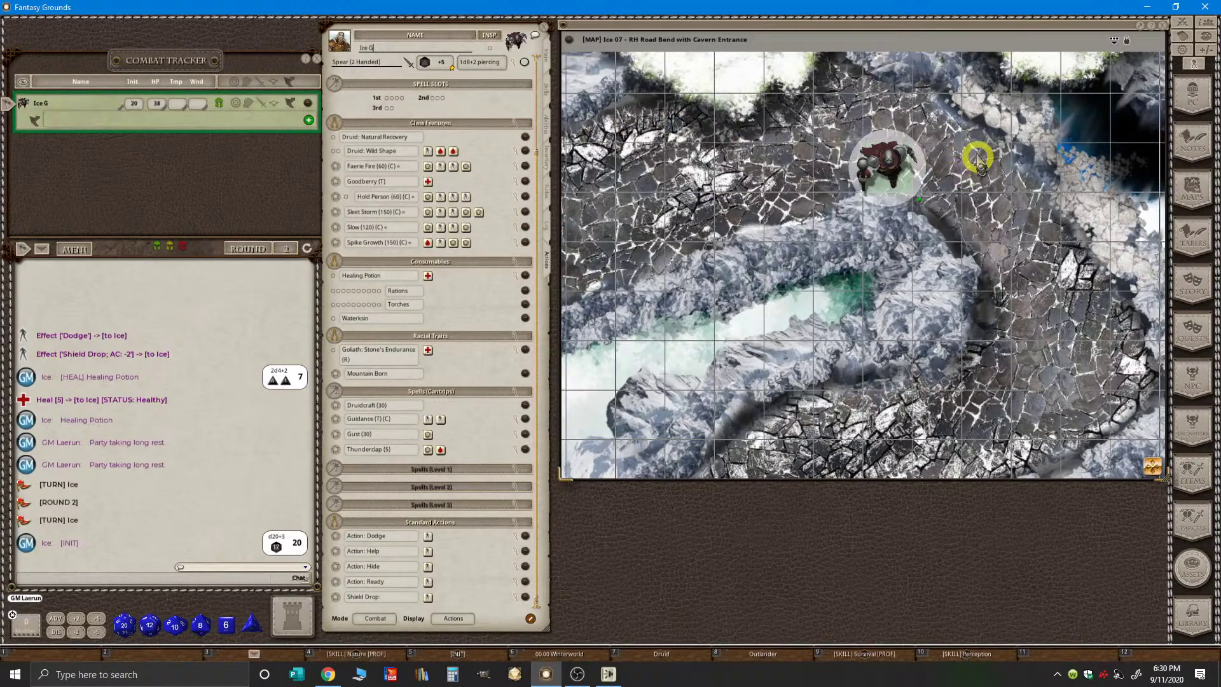
pyautogui.press('ctrl')
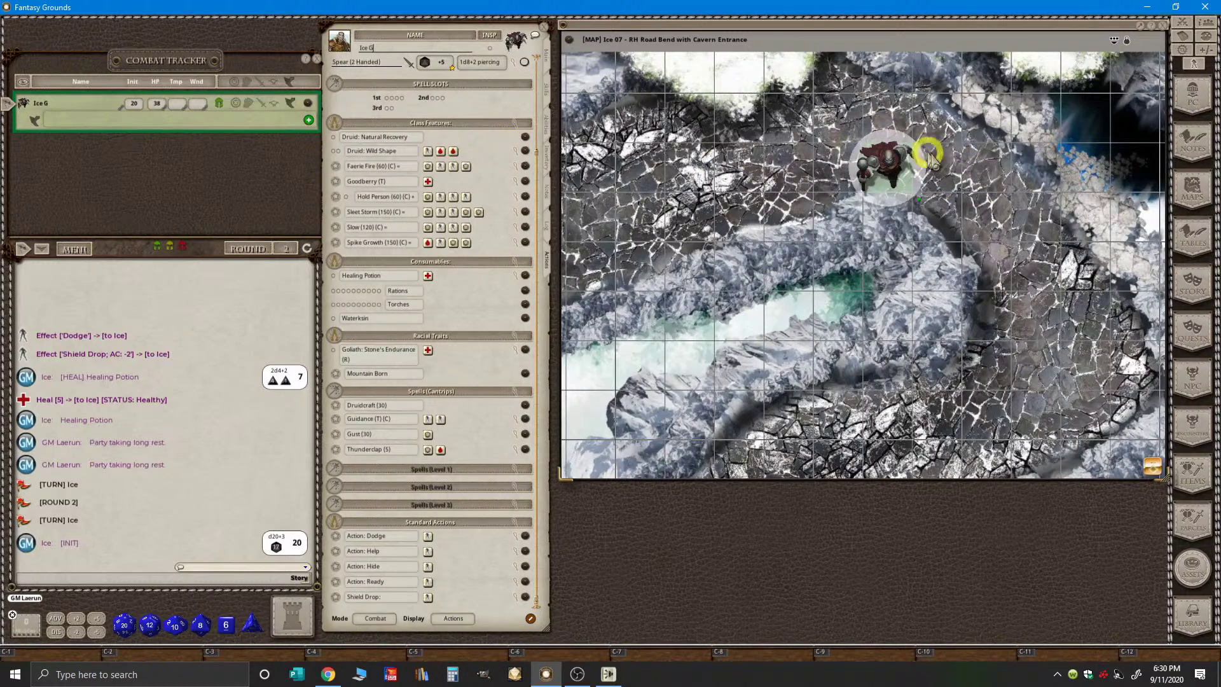
# - Clear the chat history and bring the weapons section of the character's actions into view
pyautogui.rightClick(166, 301)
pyautogui.click(129, 300)
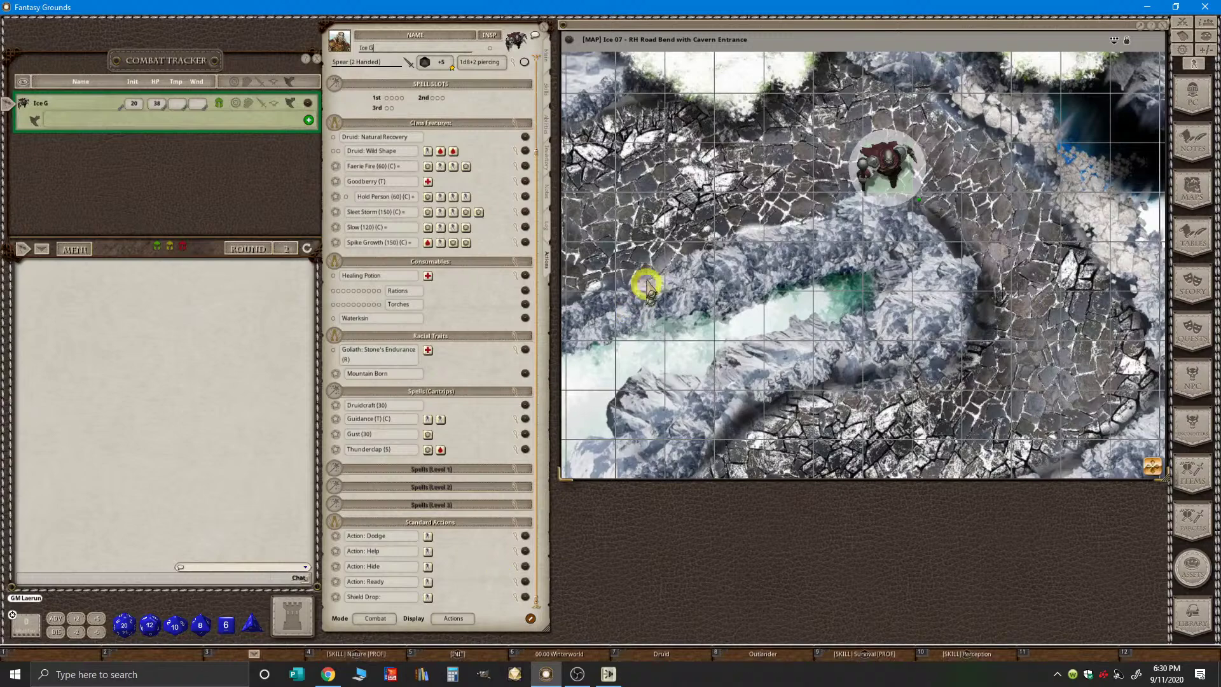
pyautogui.scroll(-2, 660, 257)
pyautogui.scroll(2, 662, 266)
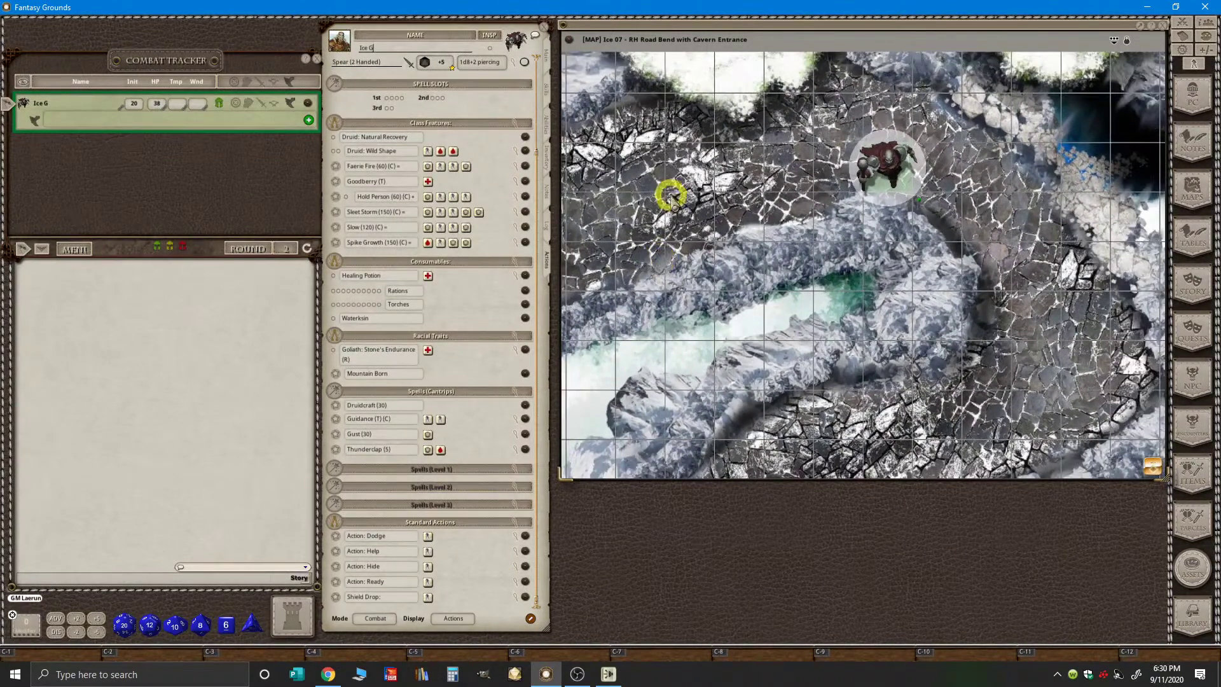
pyautogui.scroll(1, 444, 348)
pyautogui.scroll(6, 443, 349)
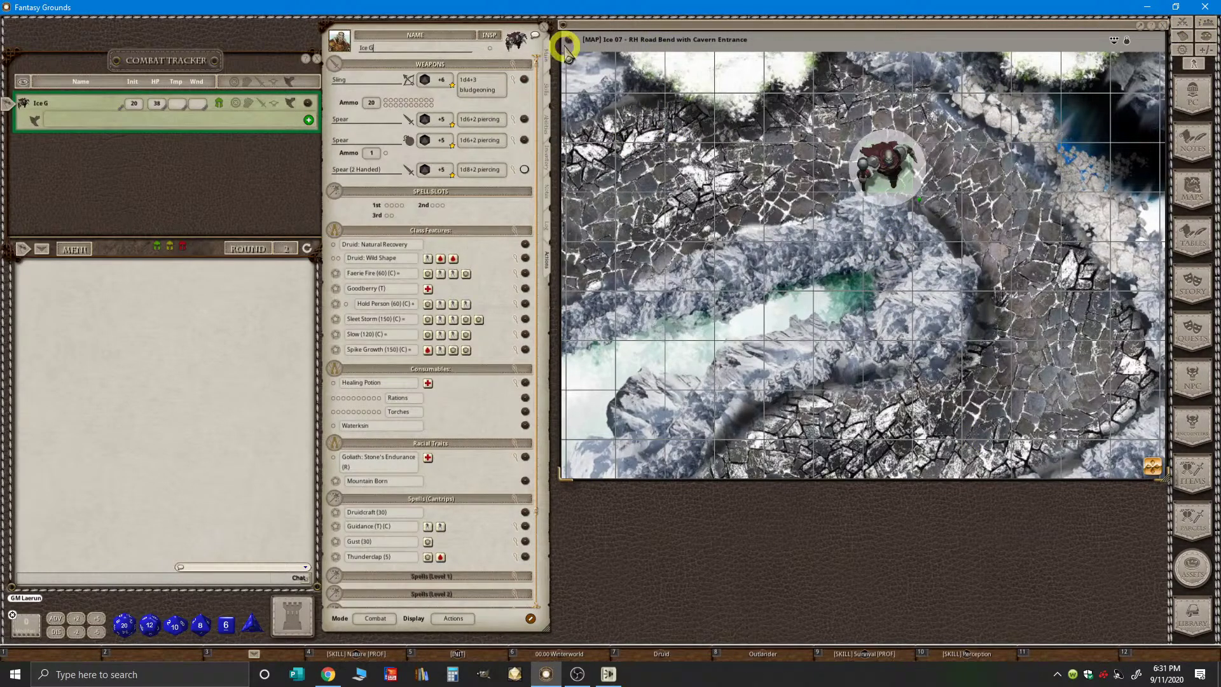
# - Add the Ice 07 - RH Road Bend with Cavern Entrance map to hotkey slot 11 and close the map
pyautogui.moveTo(644, 300); pyautogui.dragTo(1072, 654)
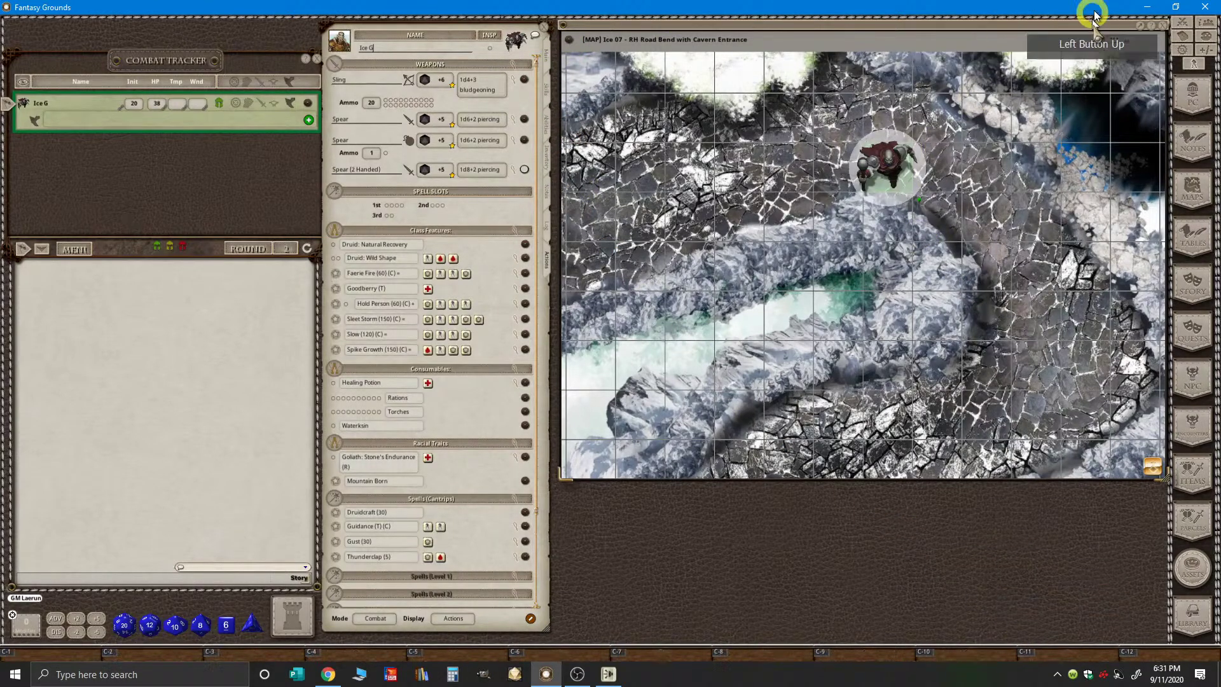
pyautogui.click(1169, 28)
pyautogui.click(964, 374)
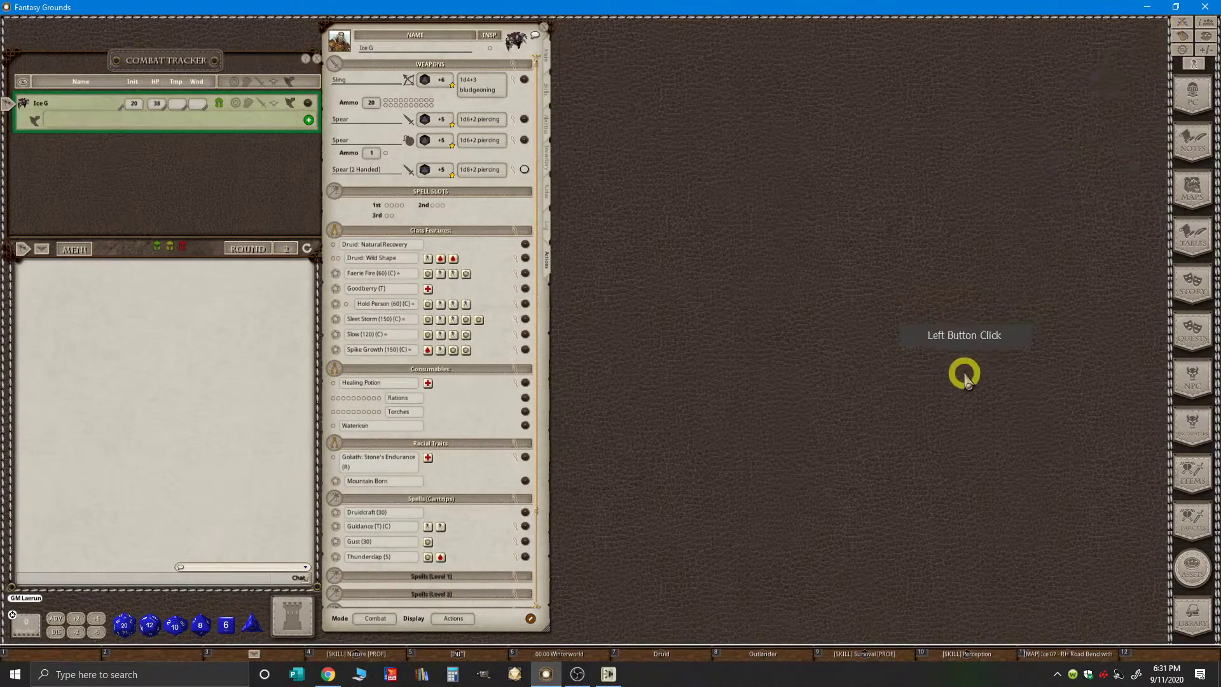
pyautogui.press('ctrl')
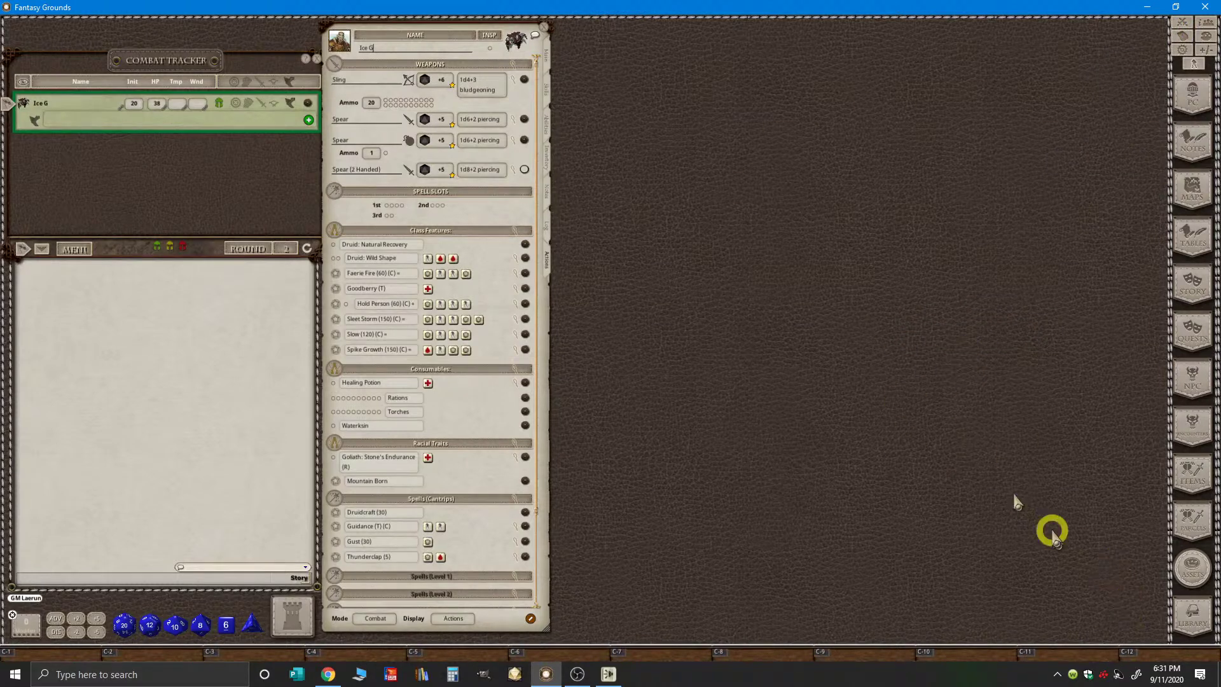
# - Open the Ice 07 - RH Road Bend with Cavern Entrance map via the sheet token, the combat tracker token and hotkey slot 11, closing it in between
pyautogui.click(512, 45)
pyautogui.click(910, 172)
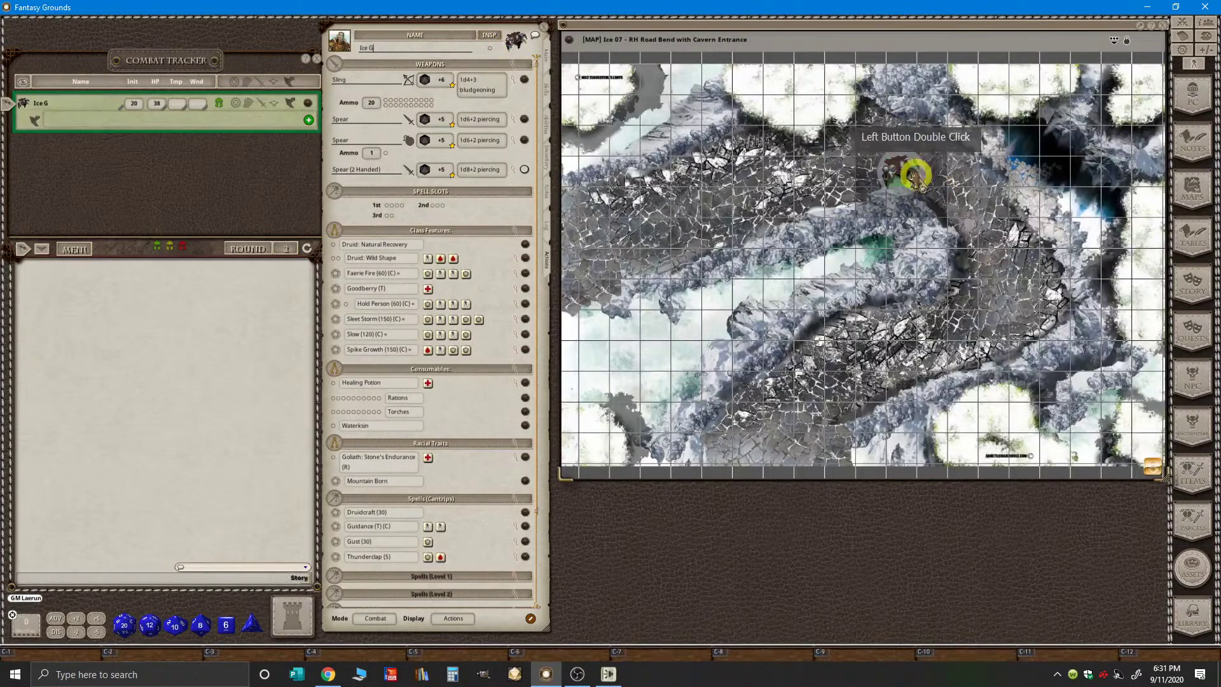
pyautogui.click(1163, 25)
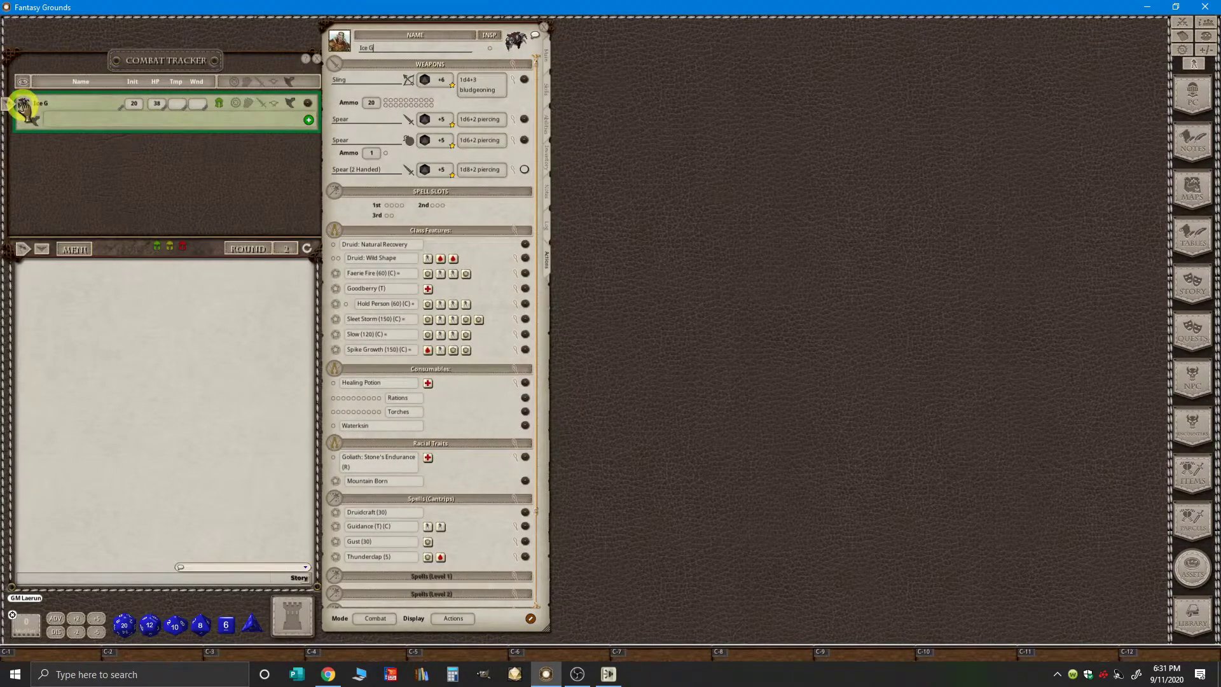
pyautogui.doubleClick(24, 105)
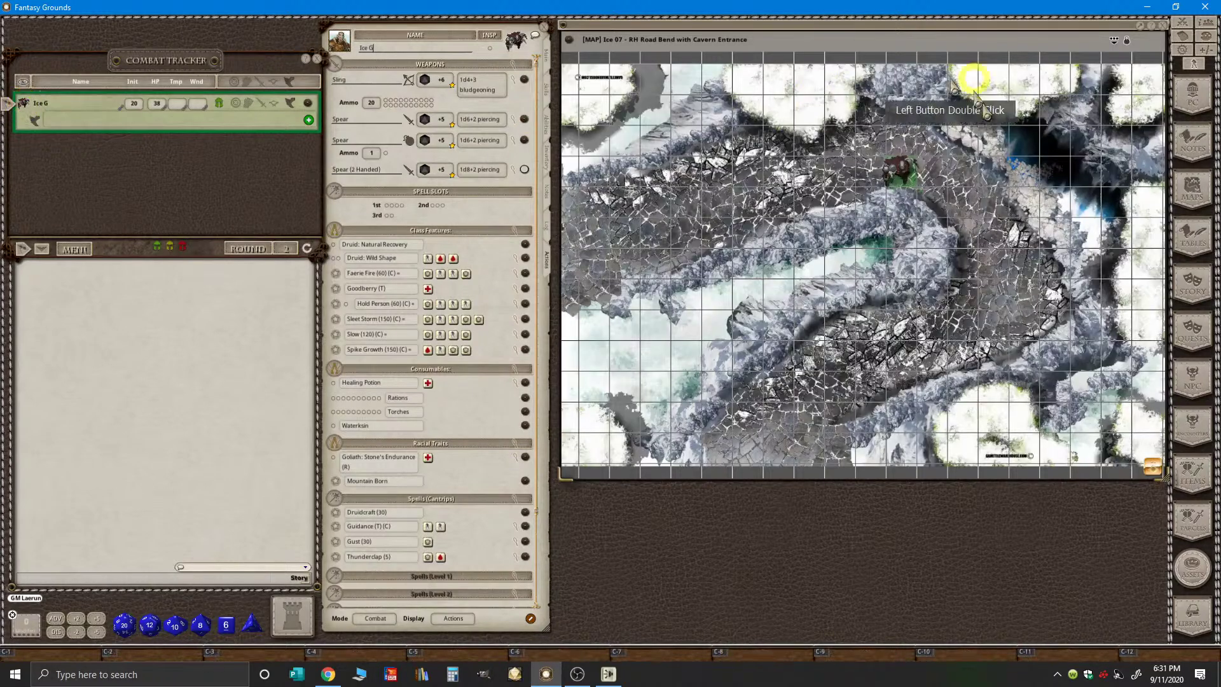
pyautogui.click(1162, 26)
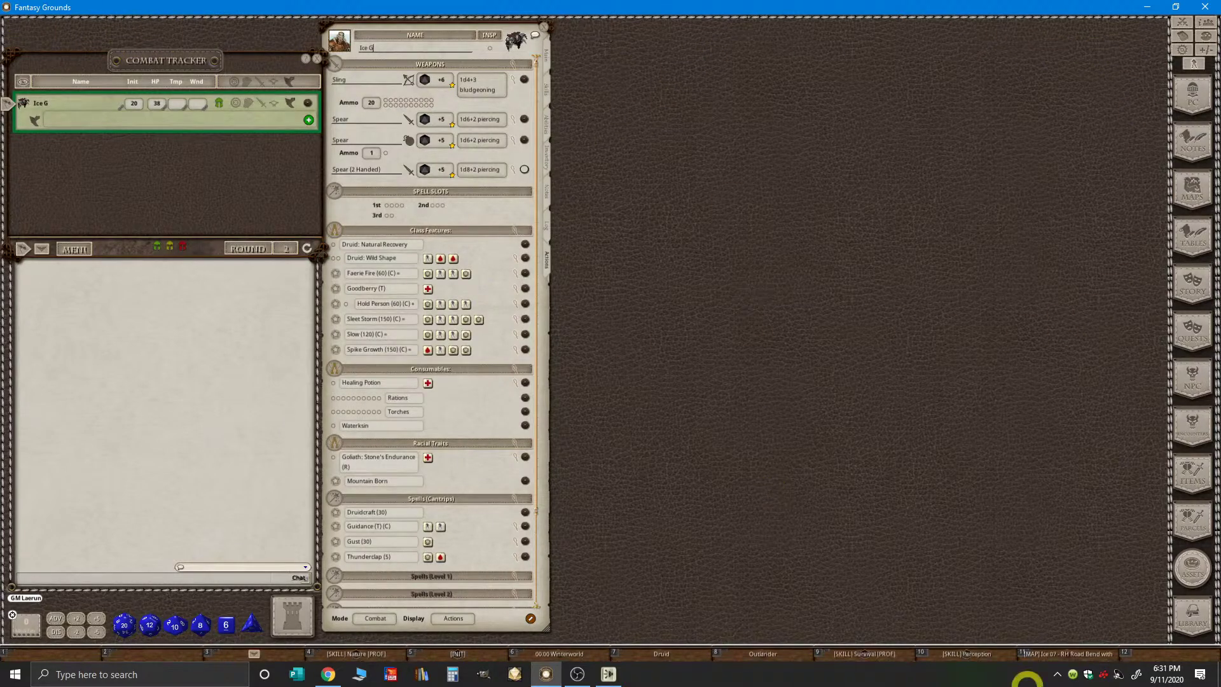
pyautogui.click(1092, 654)
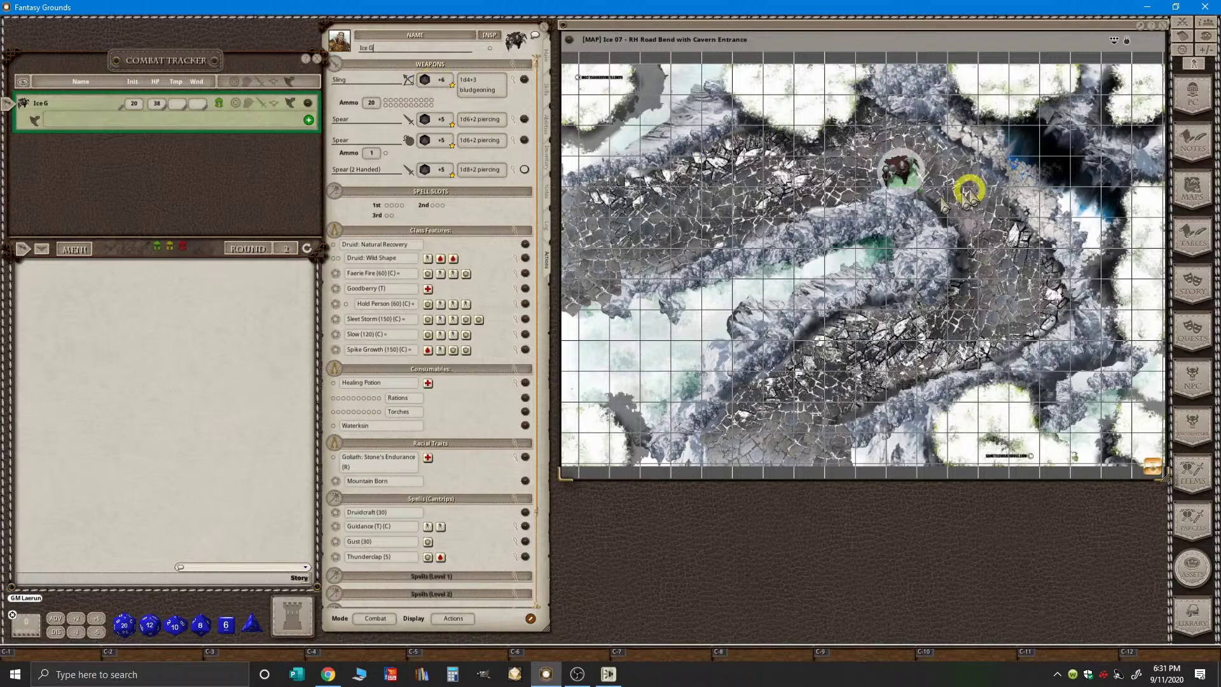
# - Move the character sheet up and enlarge it, and reduce the chat window's height to leave more room beneath the combat tracker
pyautogui.moveTo(399, 27); pyautogui.dragTo(400, 24)
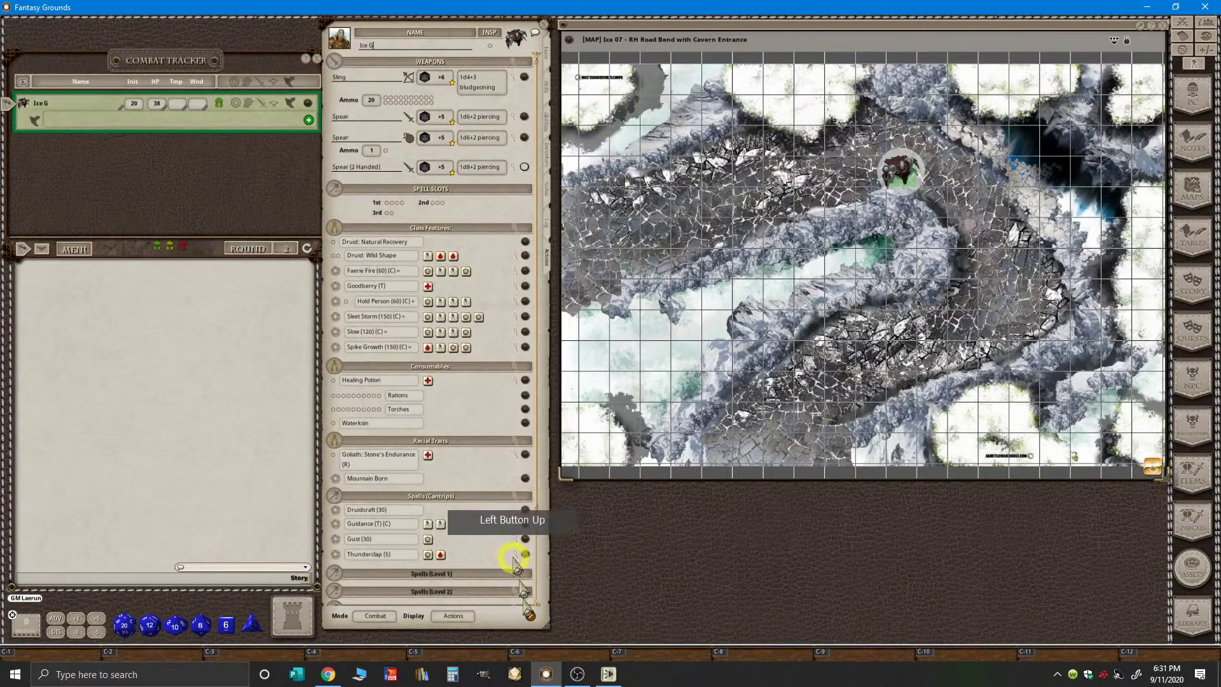
pyautogui.moveTo(547, 634); pyautogui.dragTo(548, 609)
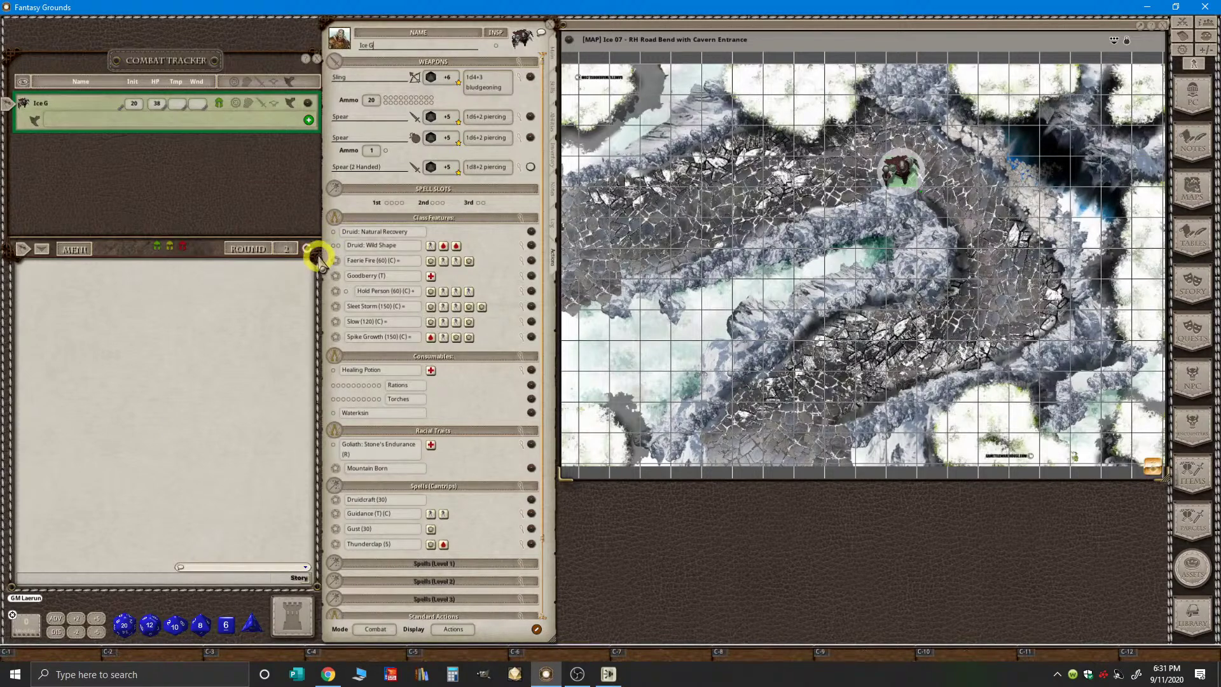
pyautogui.moveTo(315, 254); pyautogui.dragTo(189, 380)
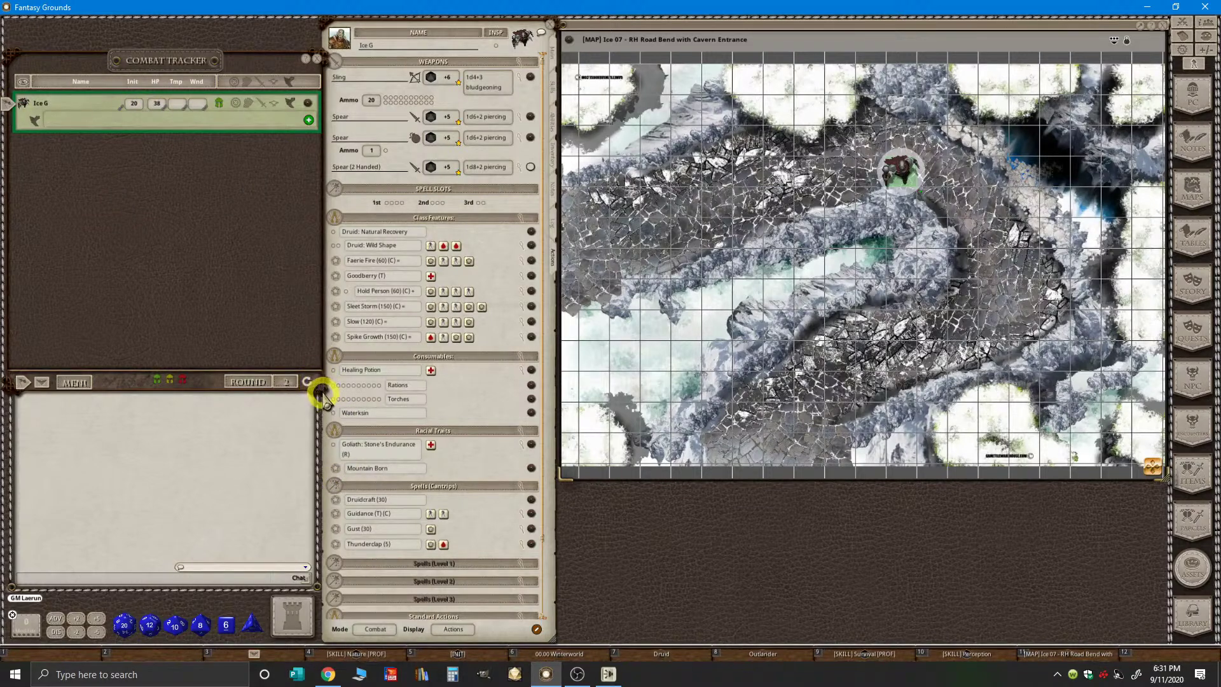
pyautogui.moveTo(318, 389); pyautogui.dragTo(304, 433)
pyautogui.press('ctrl')
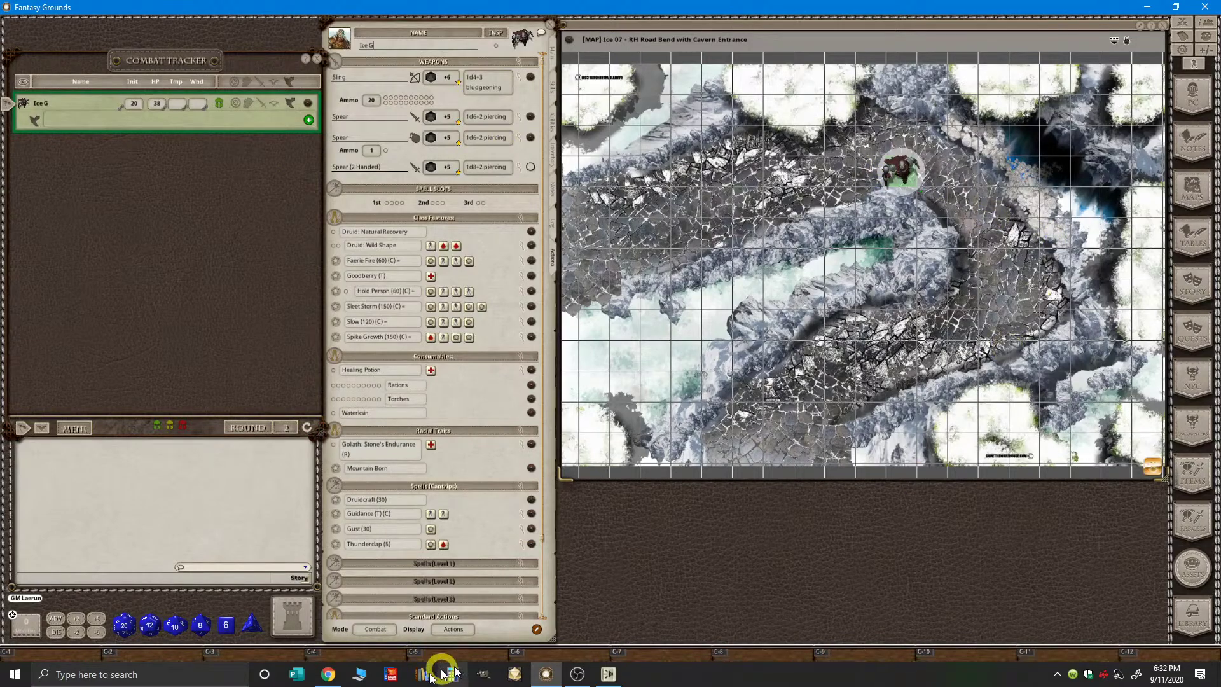
# - Switch to YouTube Studio in Chrome and check the live stream's chat and viewer analytics
pyautogui.click(329, 675)
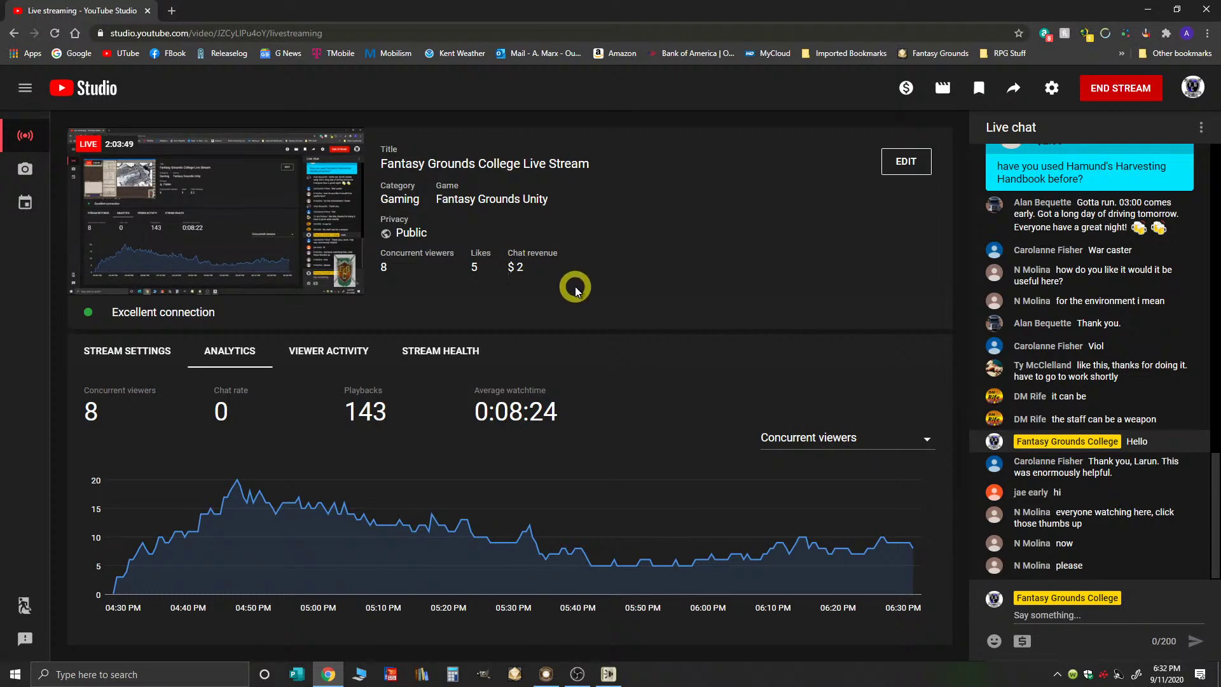
pyautogui.click(1053, 616)
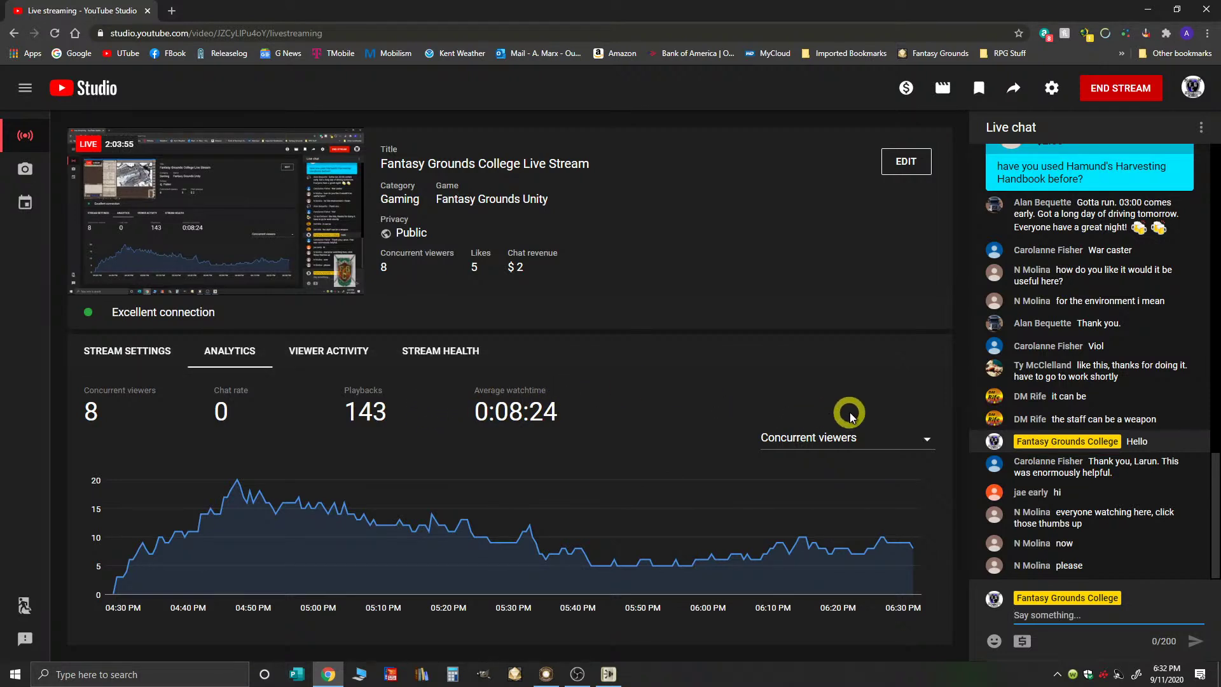
pyautogui.moveTo(354, 180)
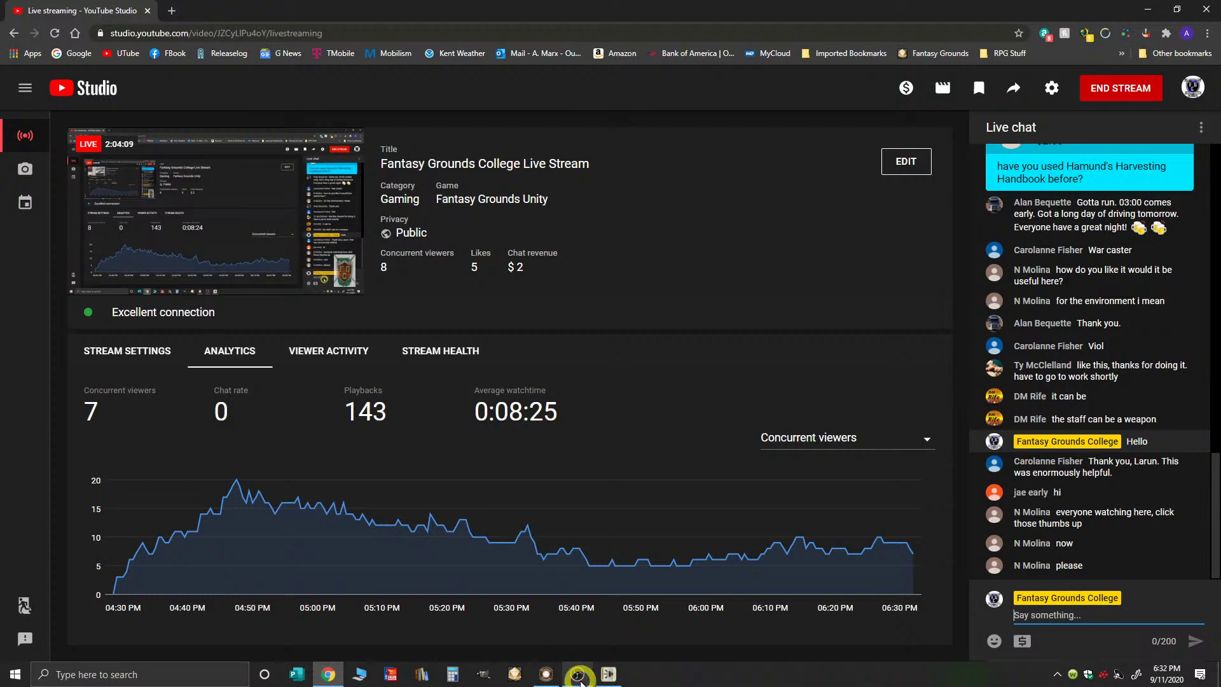
pyautogui.moveTo(581, 682)
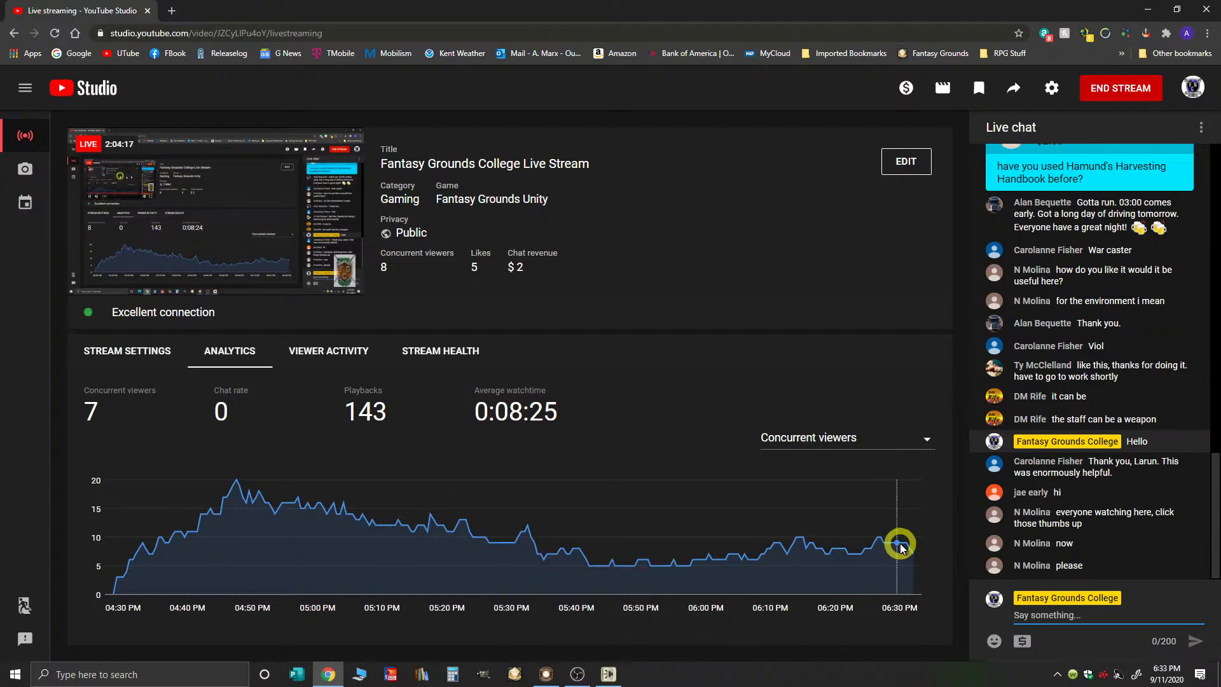
# - Zoom the live stream page out to 80% and read the newest messages in the live chat
pyautogui.click(1075, 612)
pyautogui.hotkey('ctrl', '0')
pyautogui.hotkey('ctrl', '-')
pyautogui.hotkey('ctrl', '-')
pyautogui.hotkey('ctrl', '-')
pyautogui.hotkey('ctrl', '-')
pyautogui.hotkey('ctrl', '-')
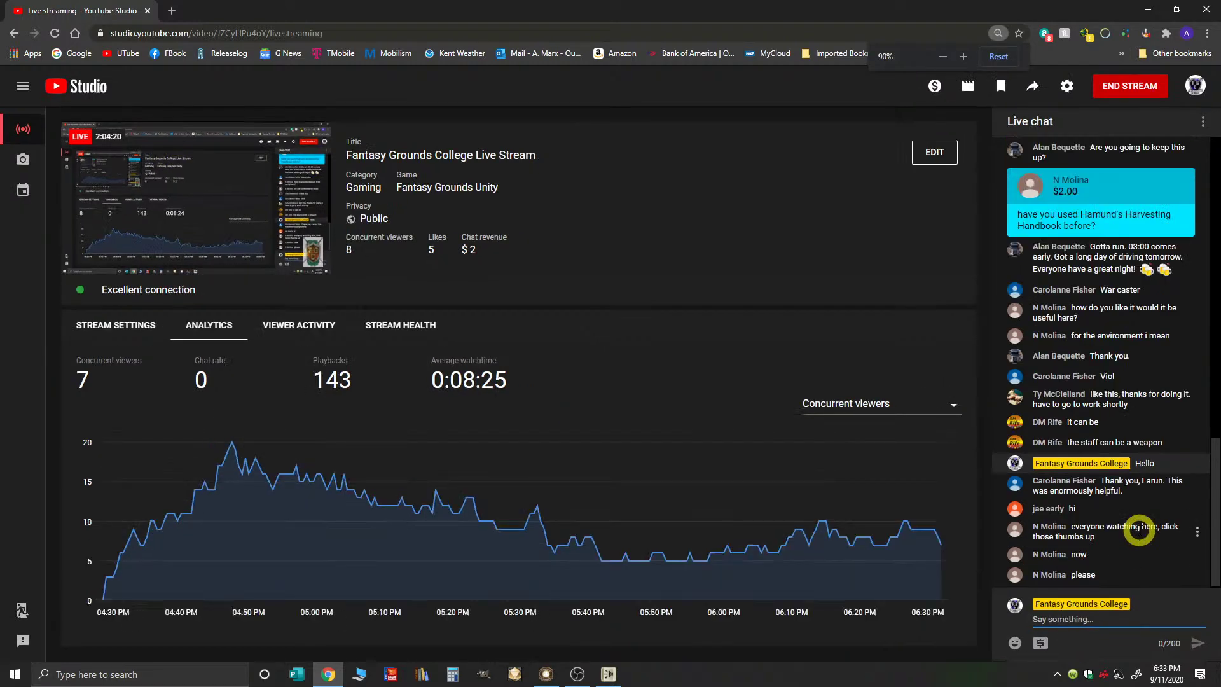
pyautogui.hotkey('ctrl', '+')
pyautogui.hotkey('ctrl', '+')
pyautogui.hotkey('ctrl', '+')
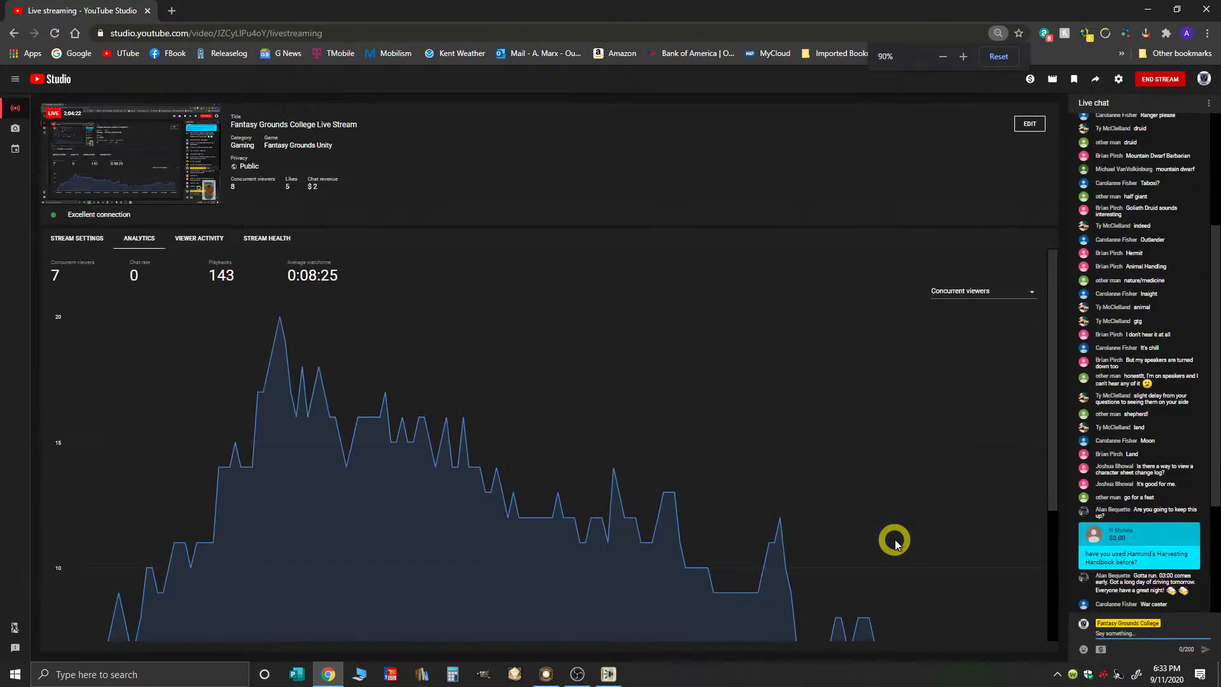
pyautogui.hotkey('ctrl', '-')
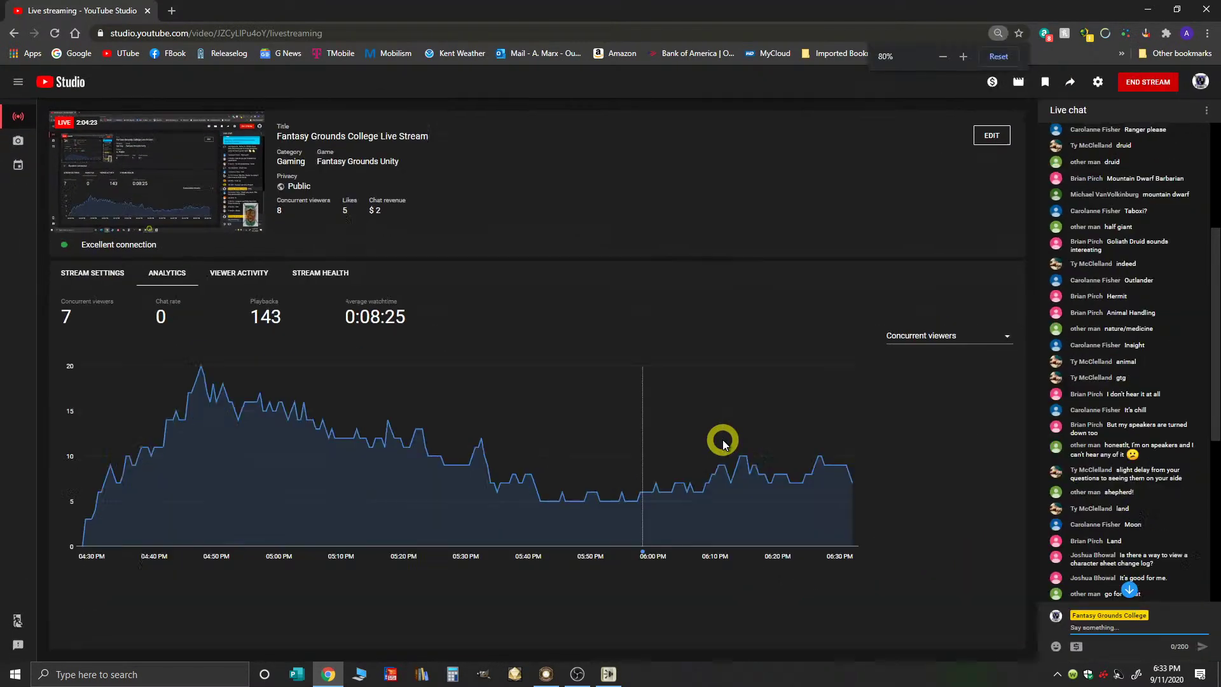
pyautogui.moveTo(1216, 428); pyautogui.dragTo(878, 531)
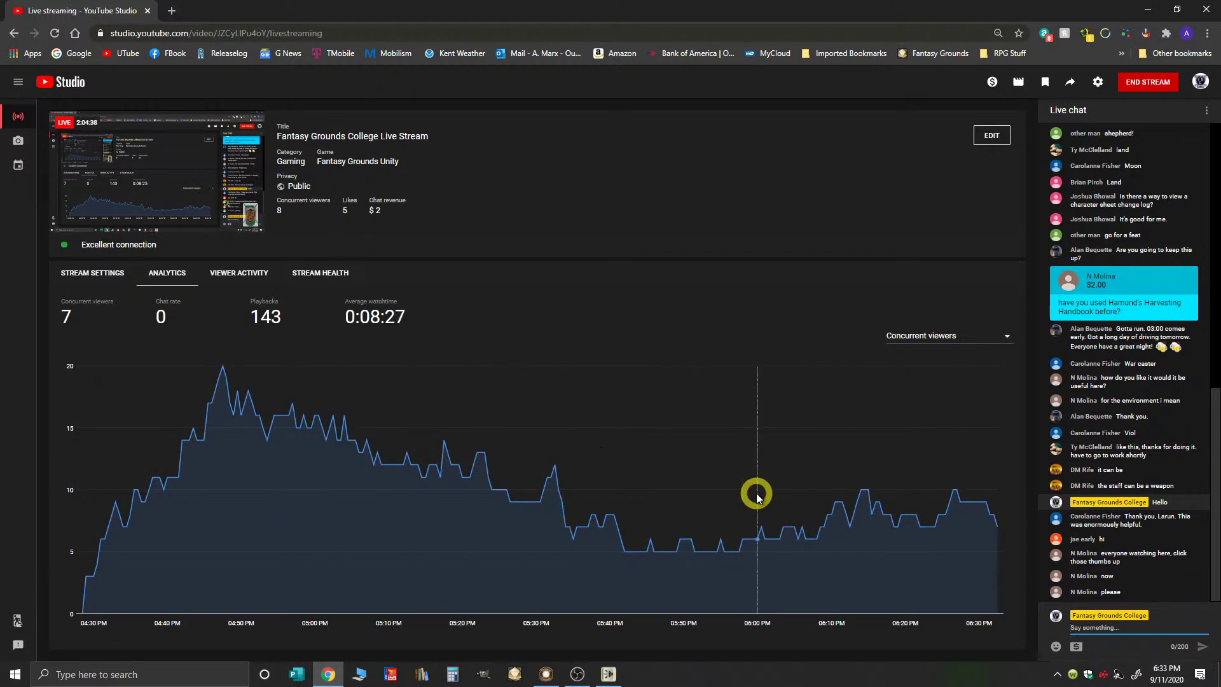
pyautogui.moveTo(767, 470)
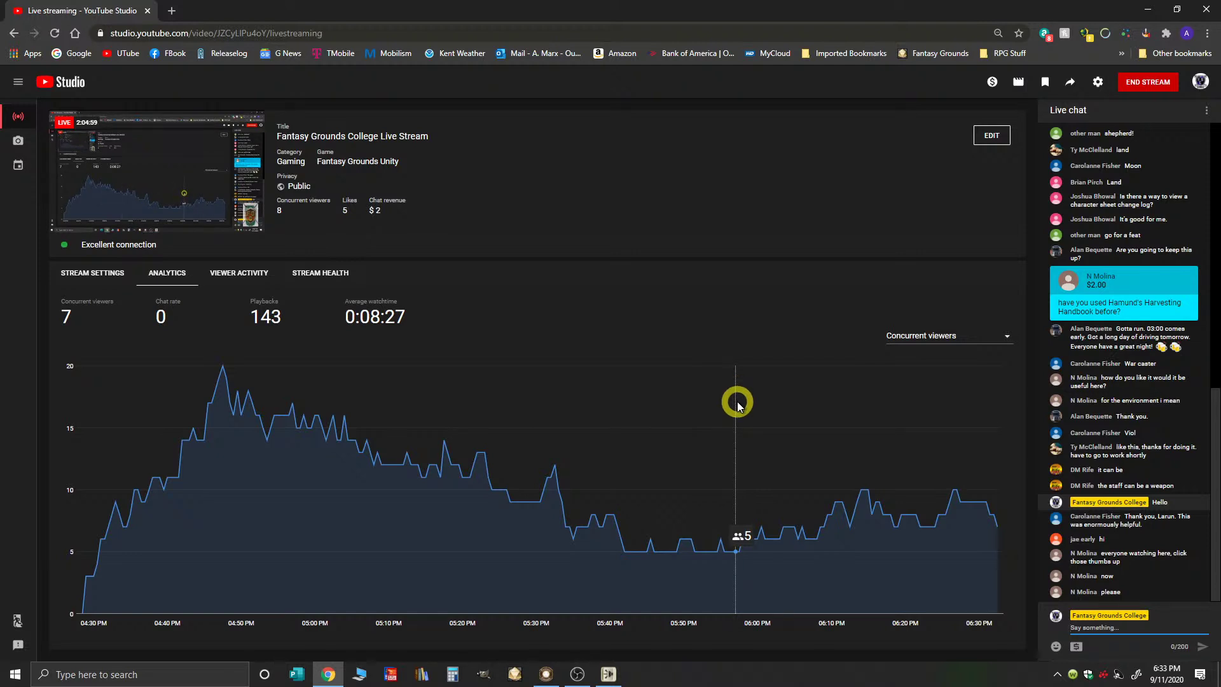
# - Adjust the page zoom to fit more of the live chat and check its latest messages
pyautogui.hotkey('ctrl', '-')
pyautogui.hotkey('ctrl', '-')
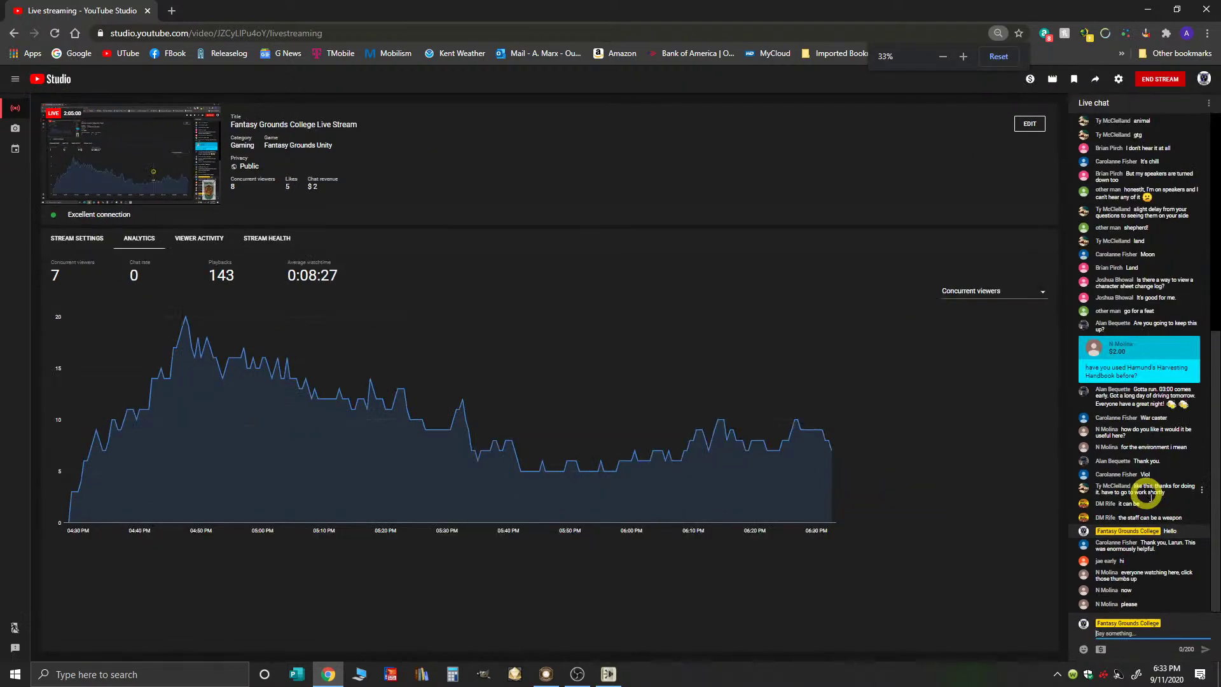
pyautogui.hotkey('ctrl', '+')
pyautogui.hotkey('ctrl', '+')
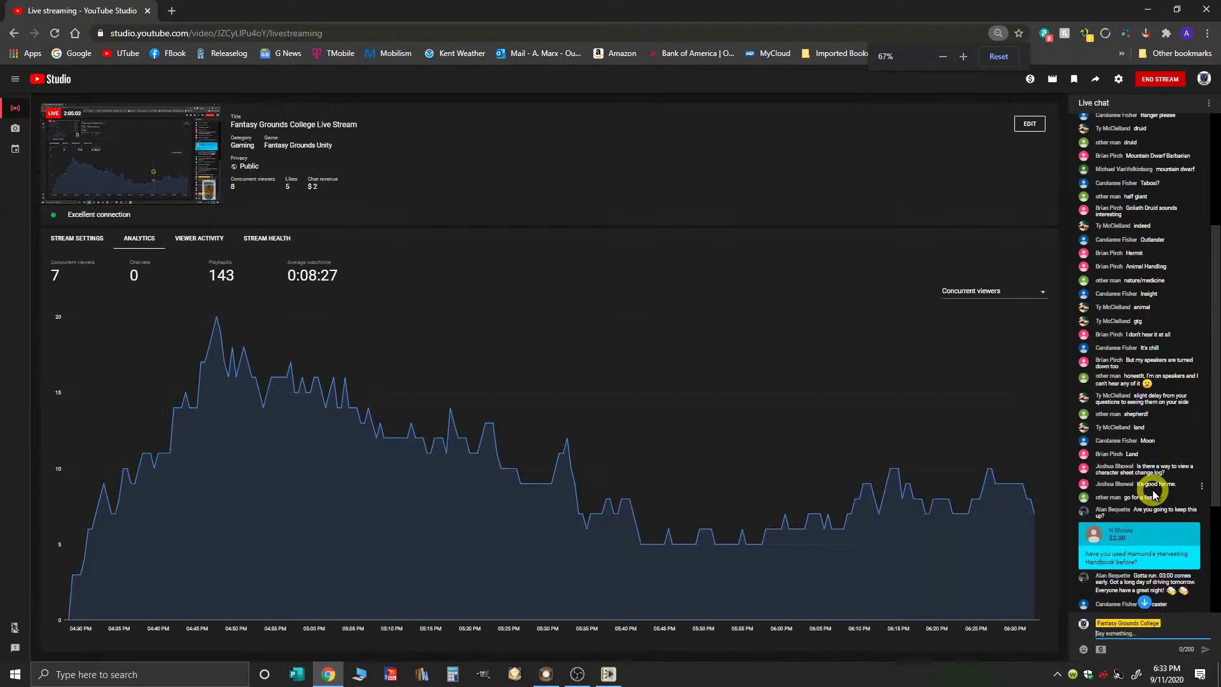
pyautogui.hotkey('ctrl', '+')
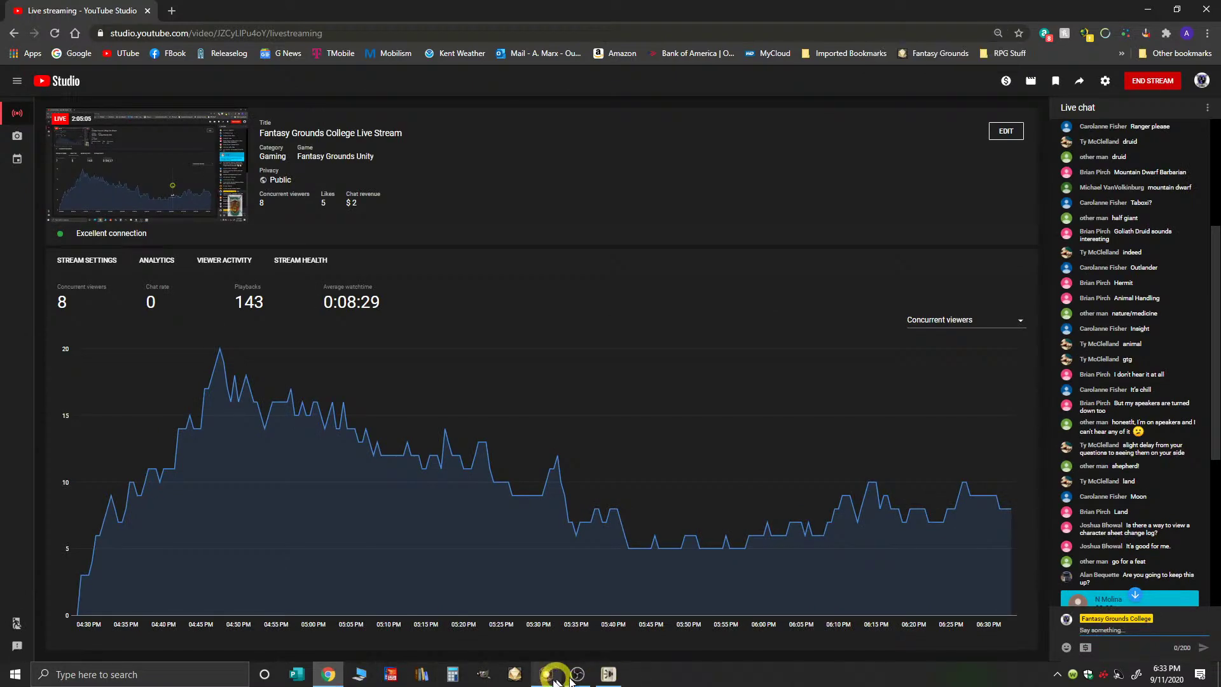
pyautogui.scroll(-5, 1171, 445)
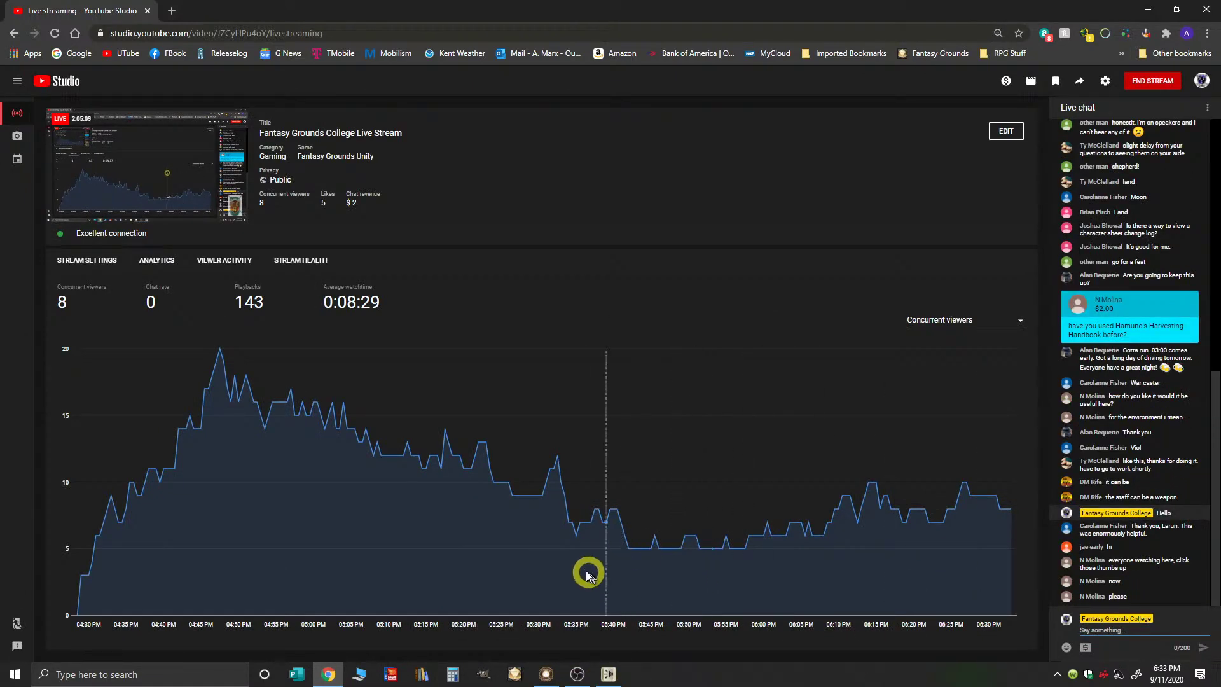
pyautogui.moveTo(569, 563)
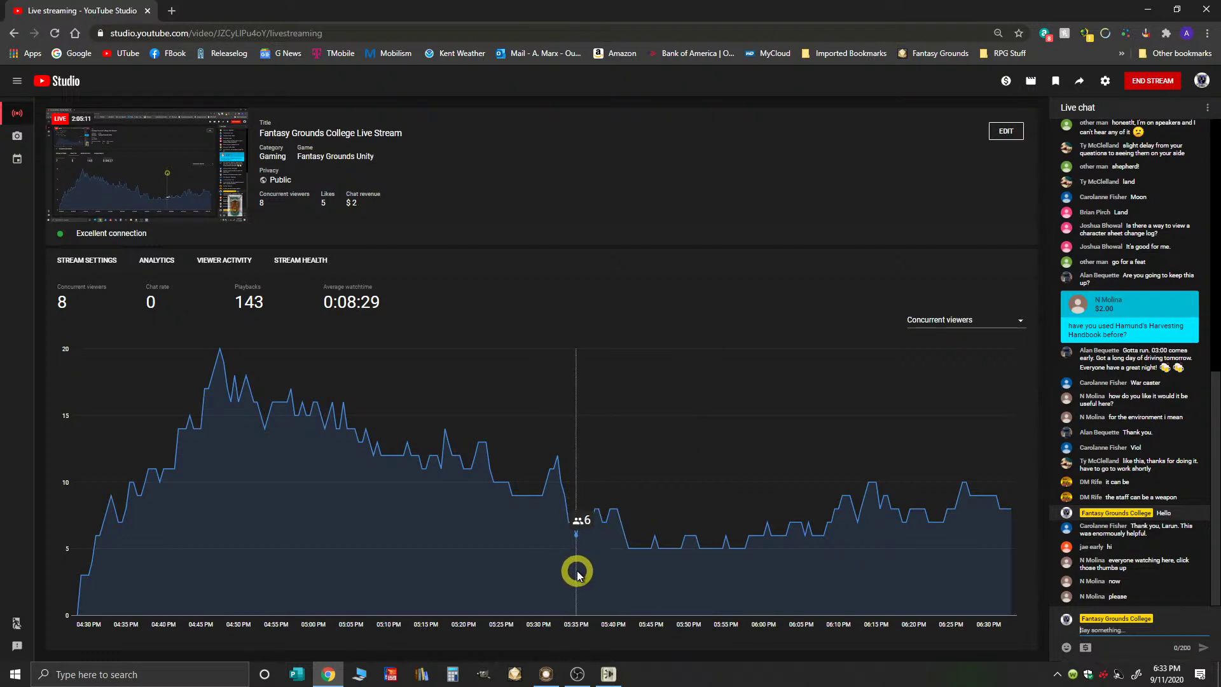
# - Switch back to Fantasy Grounds, review the loaded modules in the Library from the rob2e modules to the supplements, and close it
pyautogui.click(555, 676)
pyautogui.click(804, 496)
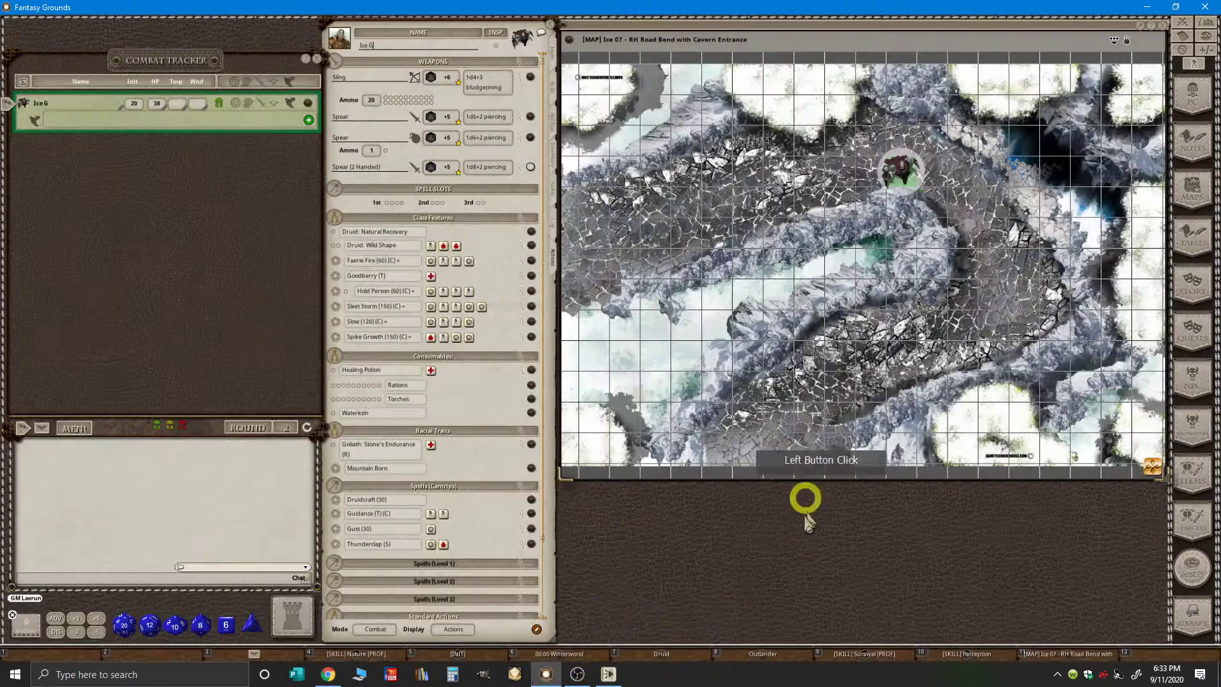
pyautogui.click(1201, 630)
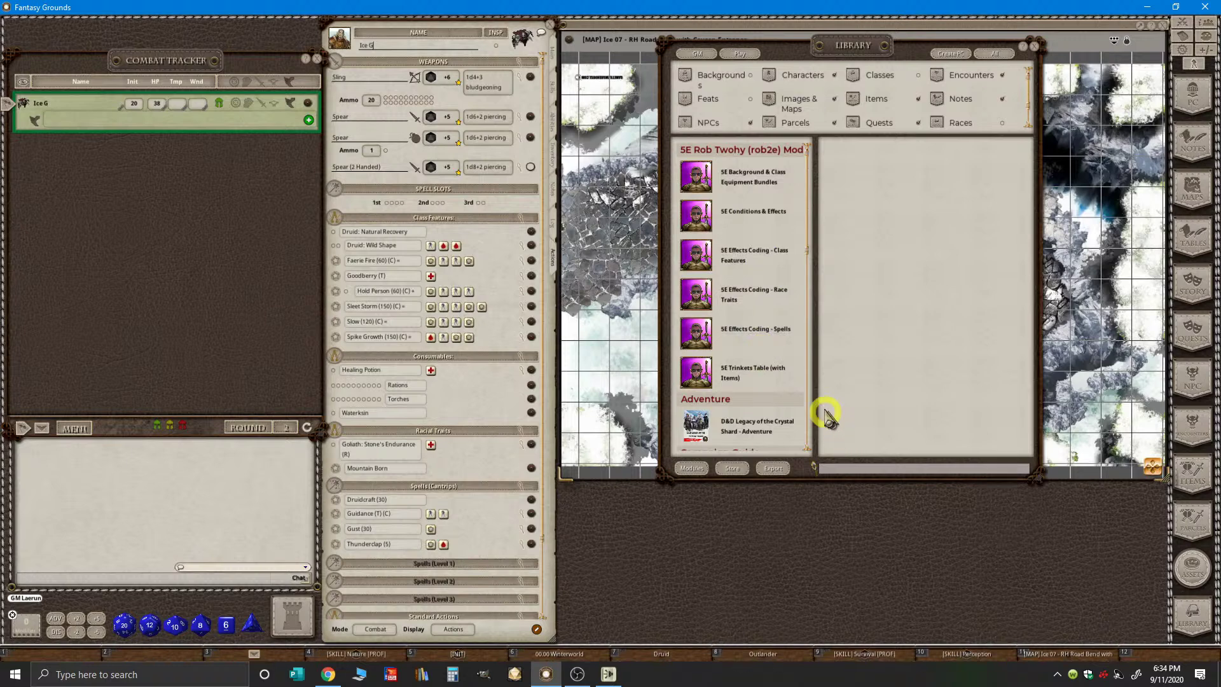
pyautogui.scroll(-1, 787, 417)
pyautogui.scroll(-2, 787, 417)
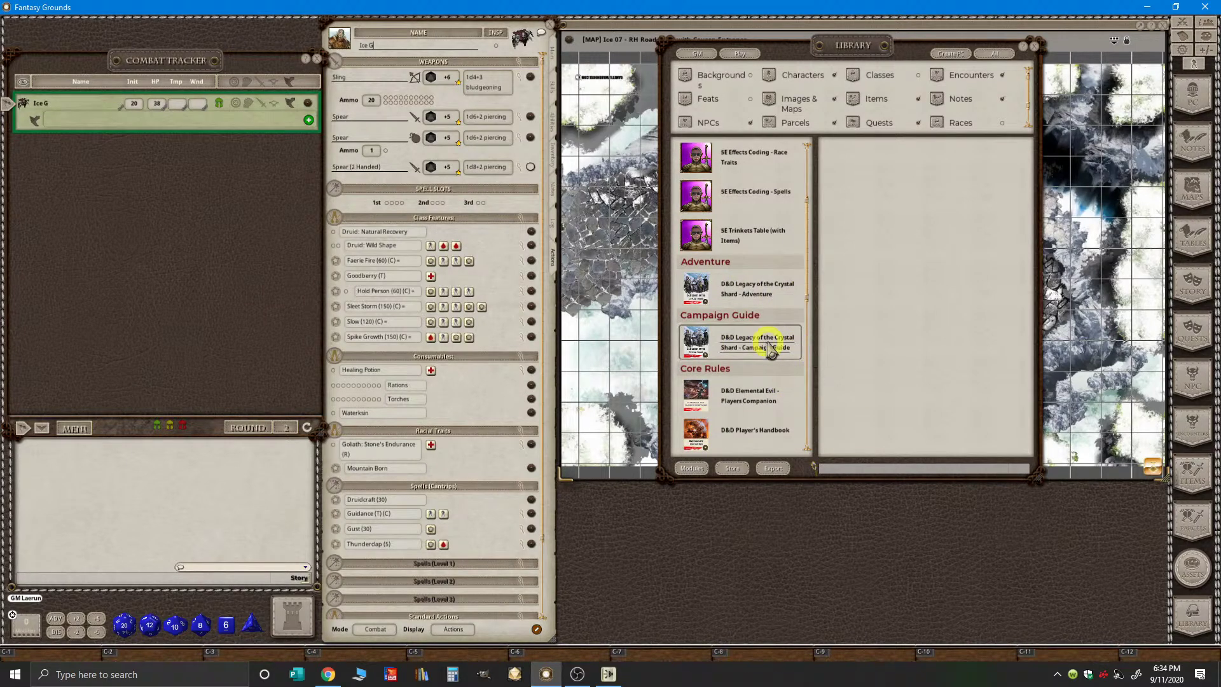
pyautogui.scroll(-3, 745, 308)
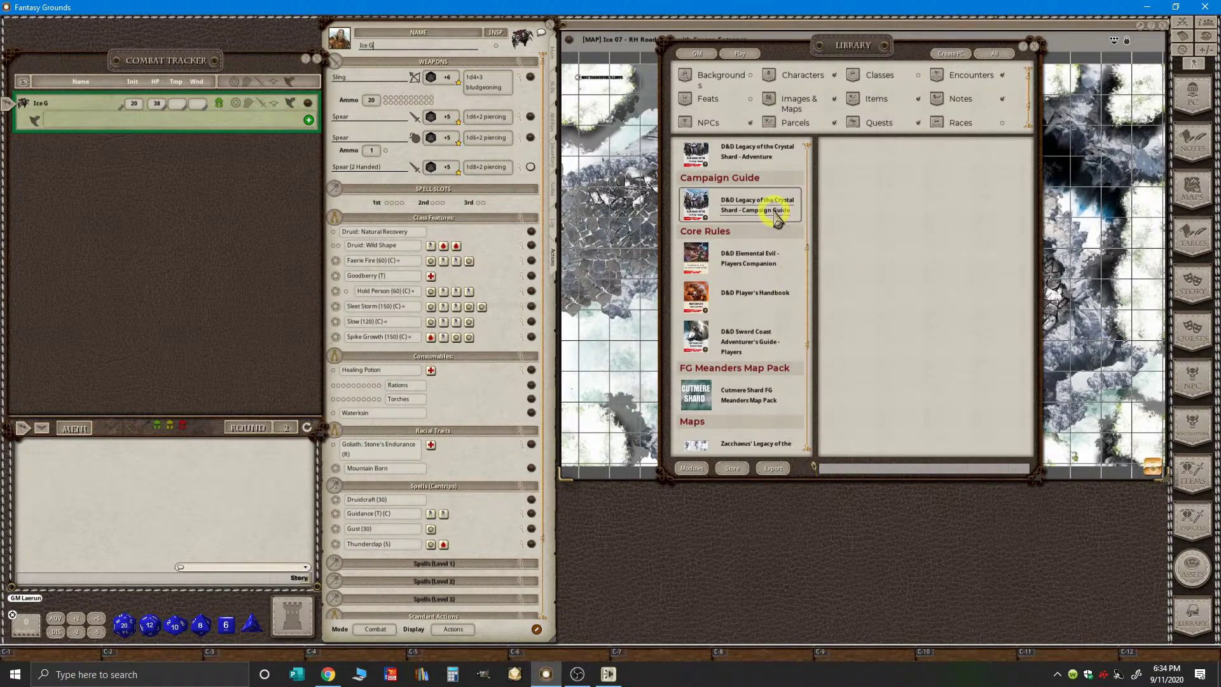
pyautogui.scroll(-1, 782, 317)
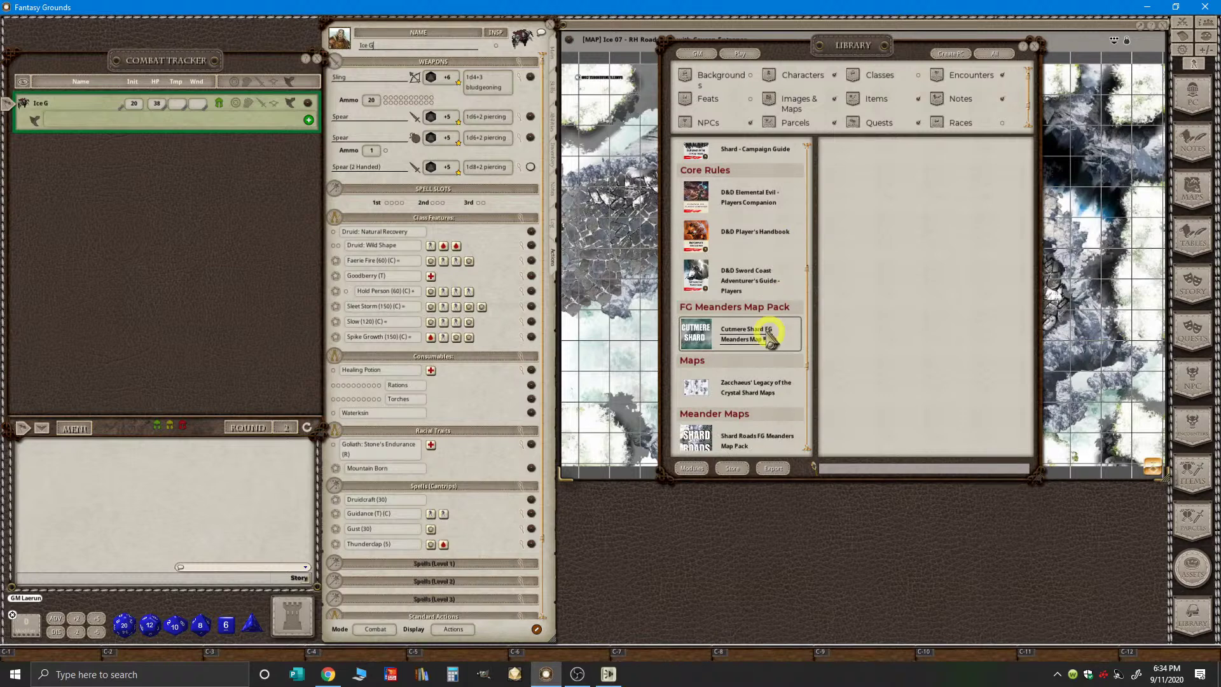
pyautogui.scroll(-4, 751, 367)
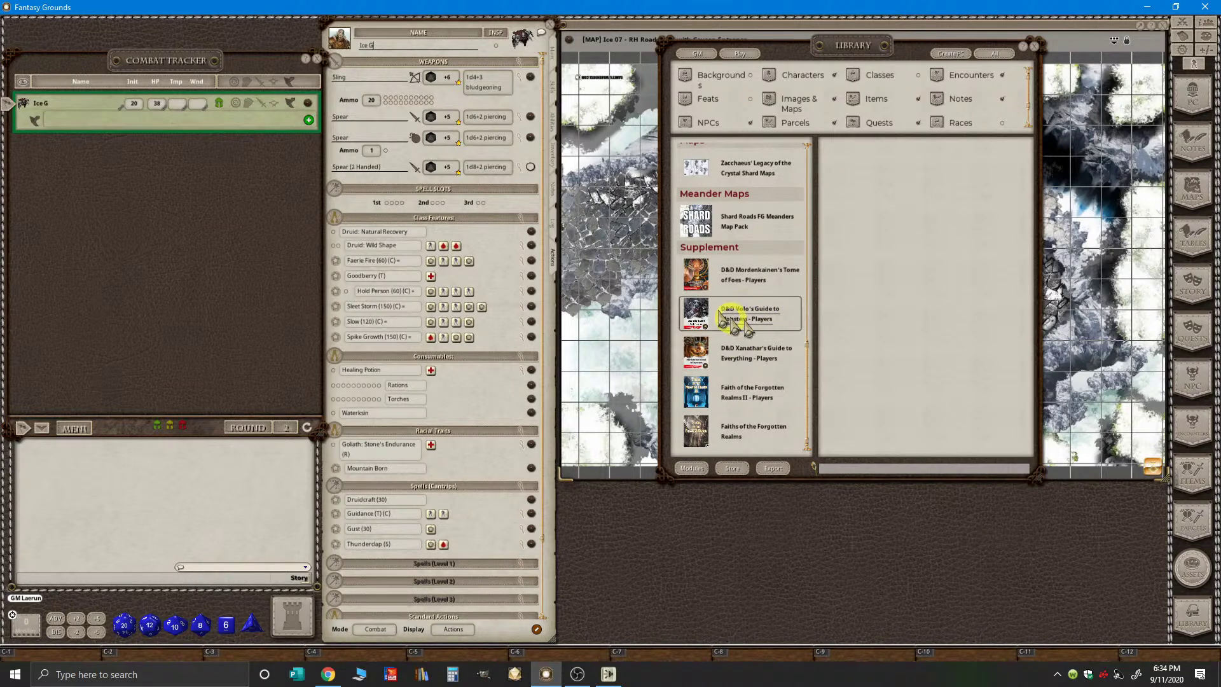
pyautogui.click(1036, 46)
pyautogui.click(485, 70)
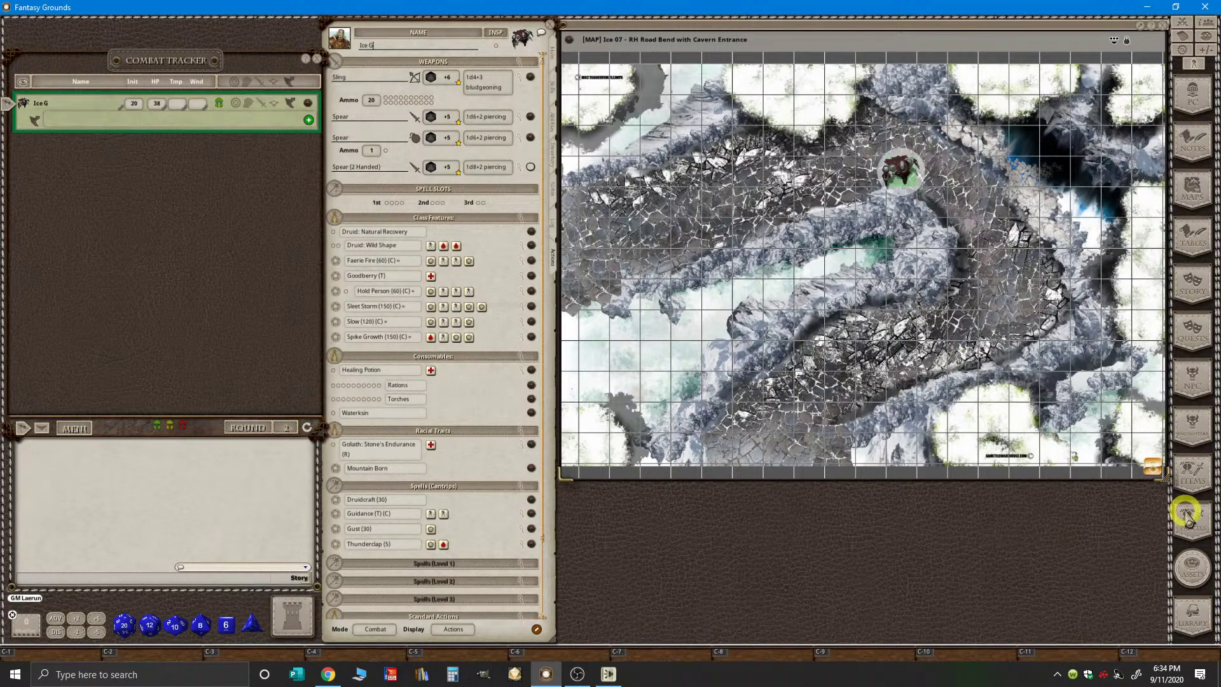
# - Move the combat tracker, together with the attached chat window, slightly down and toward the edge of the desktop
pyautogui.press('ctrl')
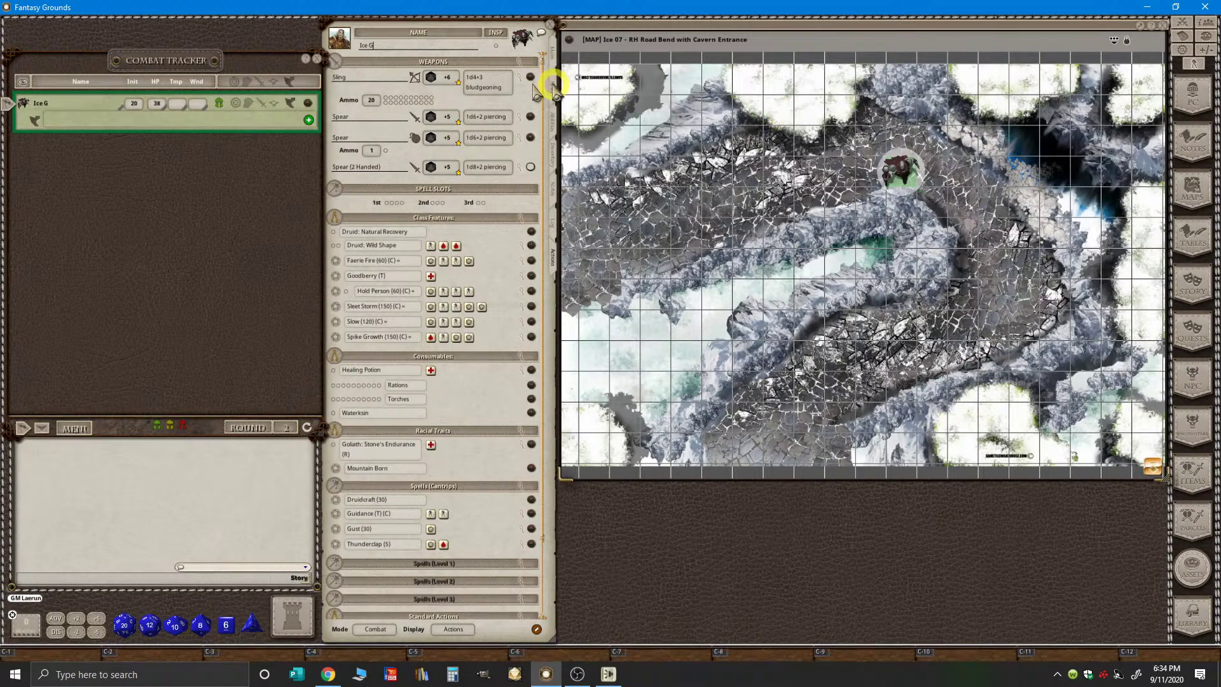
pyautogui.press('ctrl')
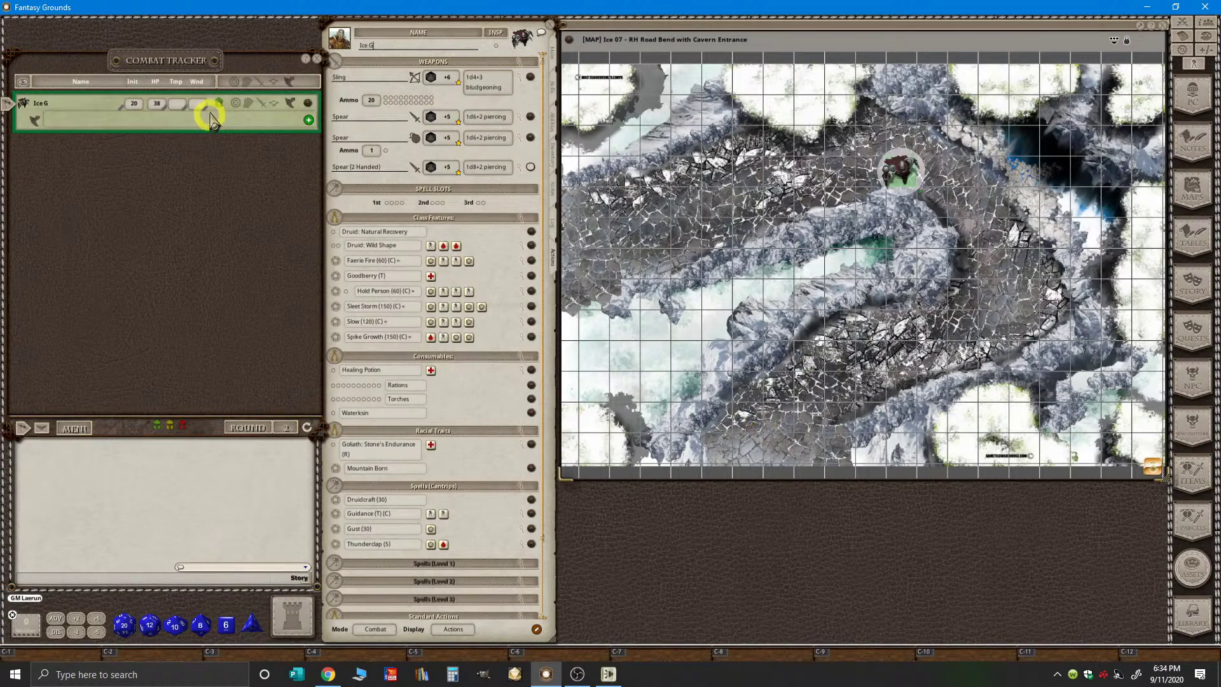
pyautogui.moveTo(210, 64); pyautogui.dragTo(205, 73)
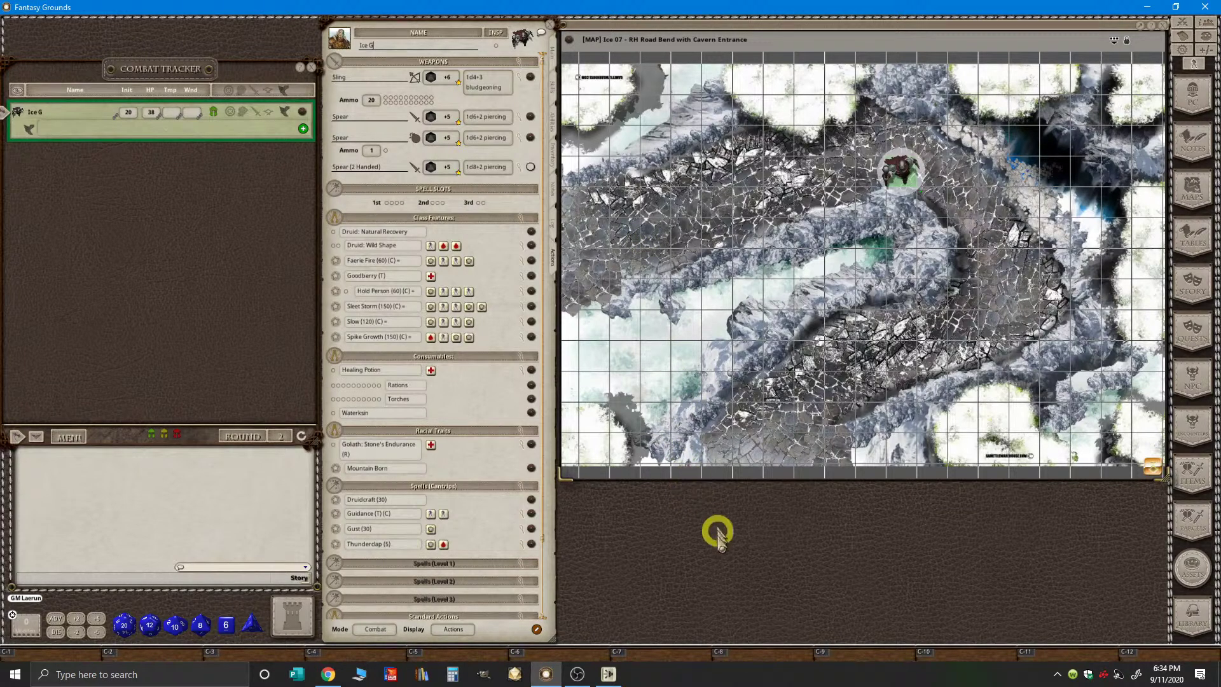
# - Switch to YouTube Studio, zoom the page to 67%, and read the newest live chat messages with the message field active
pyautogui.click(328, 675)
pyautogui.click(1191, 542)
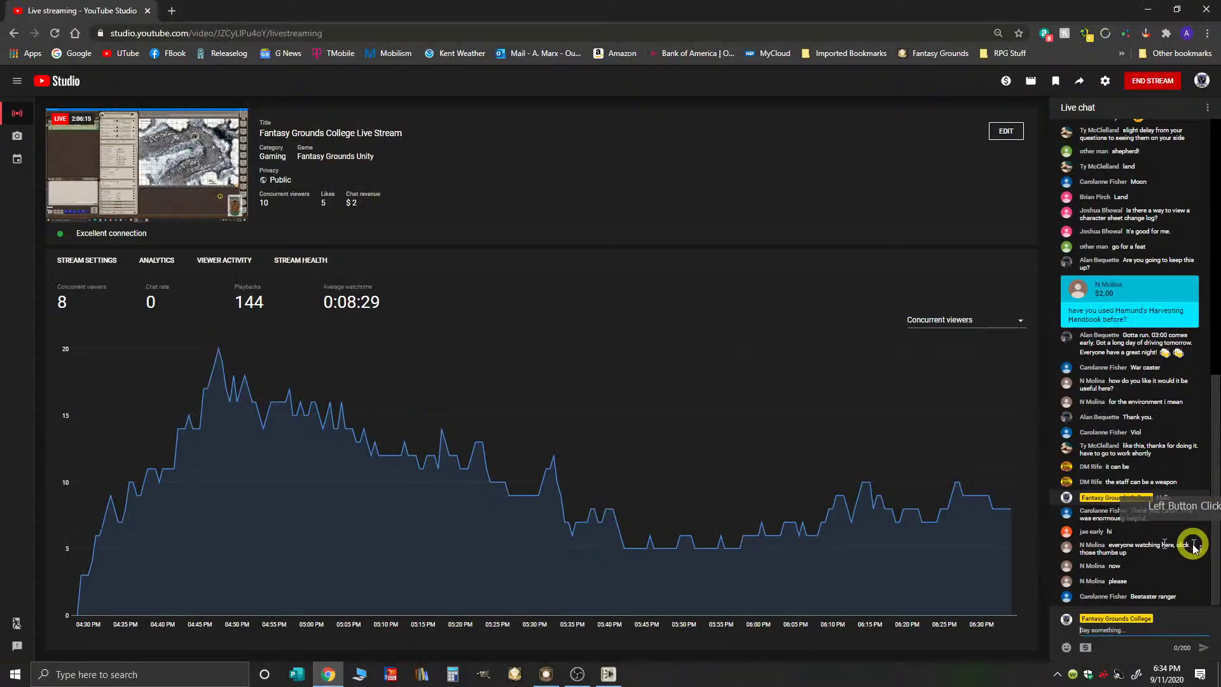
pyautogui.hotkey('ctrl', '-')
pyautogui.hotkey('ctrl', '-')
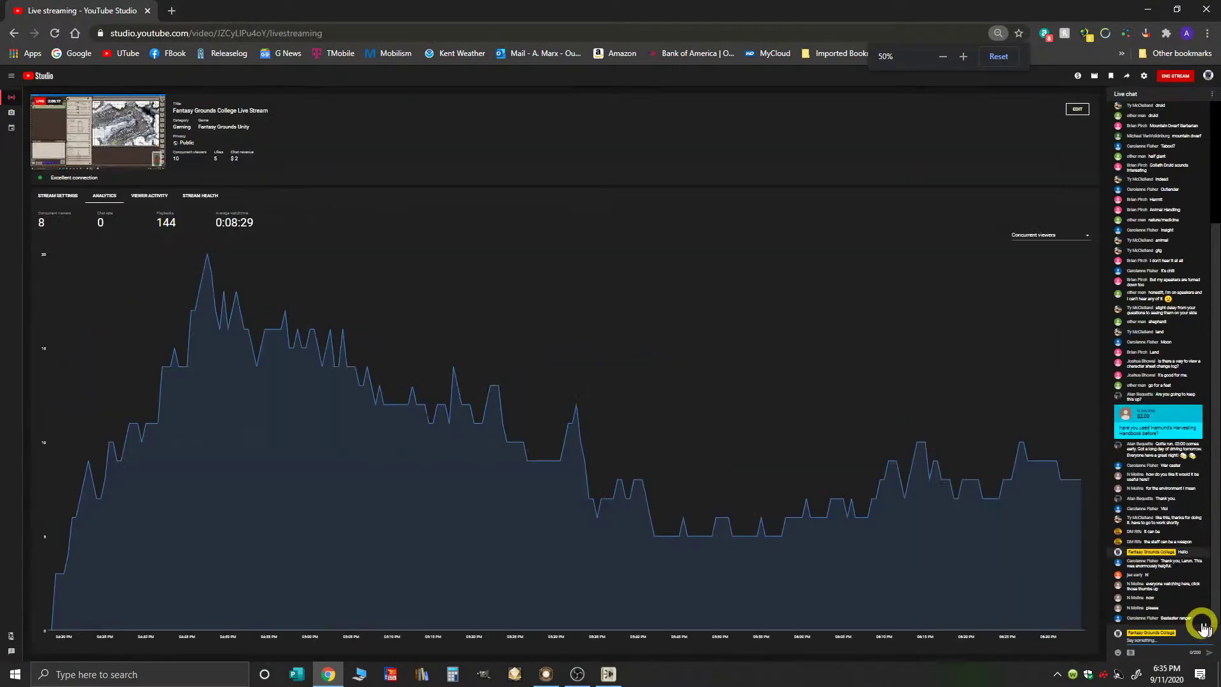
pyautogui.hotkey('ctrl', '+')
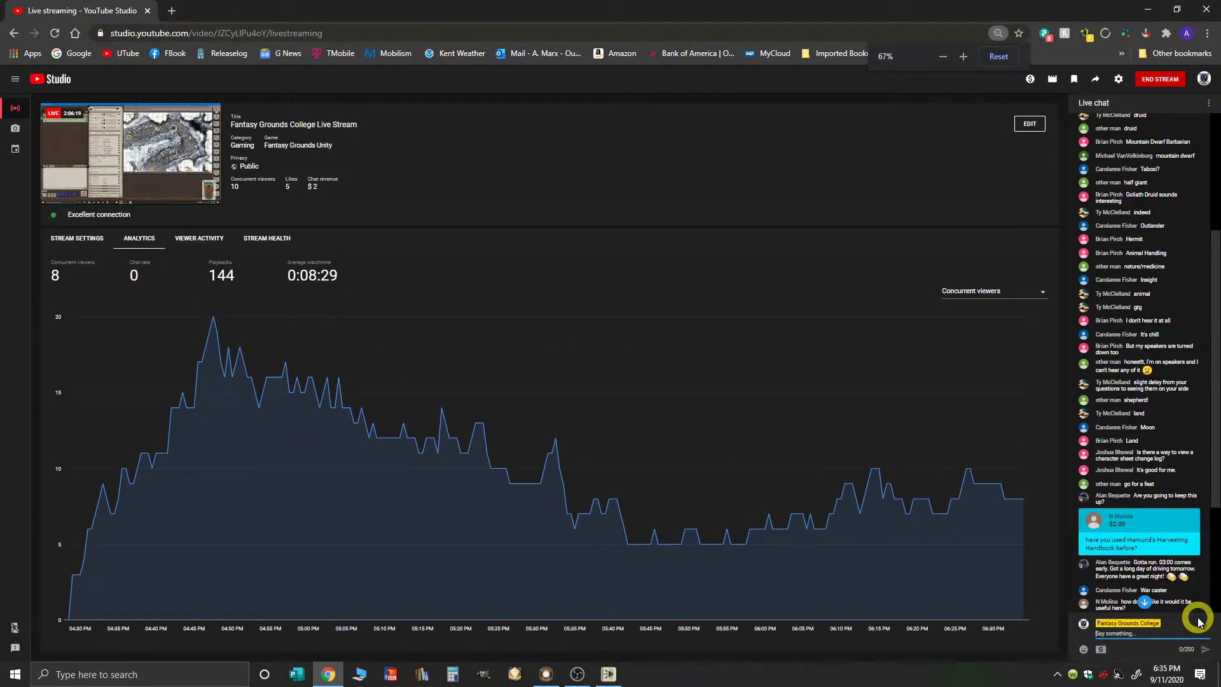
pyautogui.moveTo(1213, 474); pyautogui.dragTo(1212, 611)
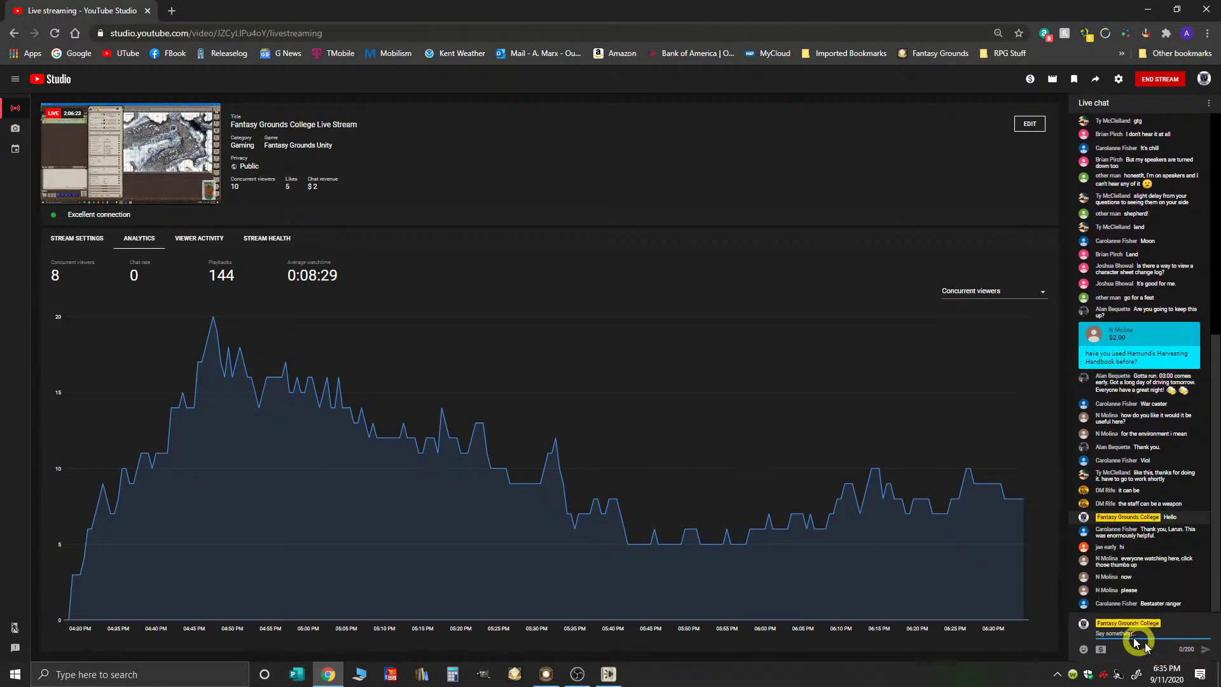
pyautogui.click(1129, 638)
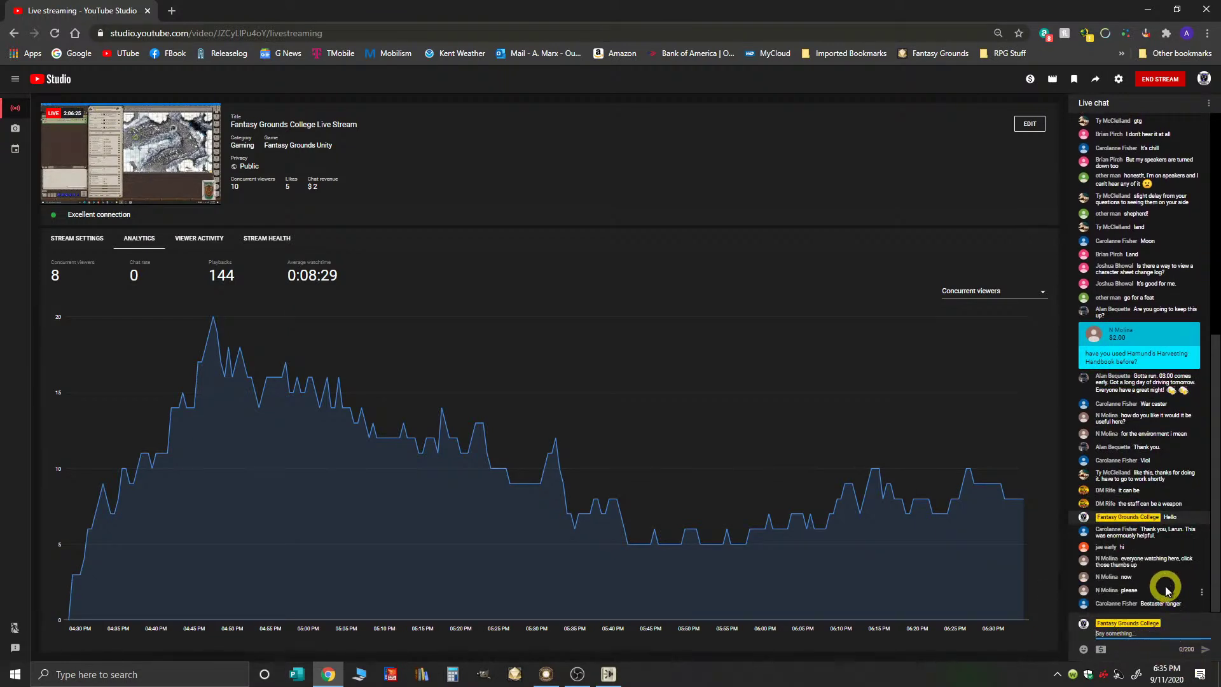